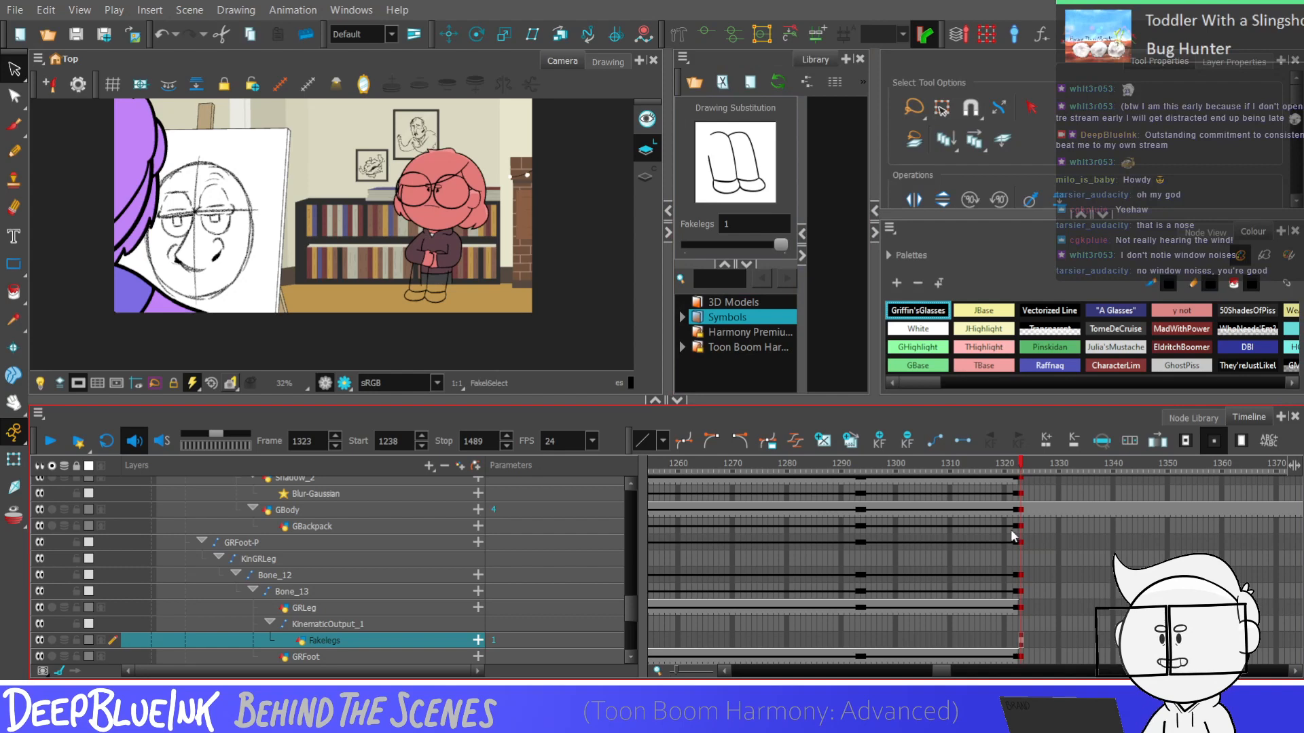
Compare the character's pose at frame 1238 with the crossed-arms GBody pose at frame 1323
key("shift+comma")
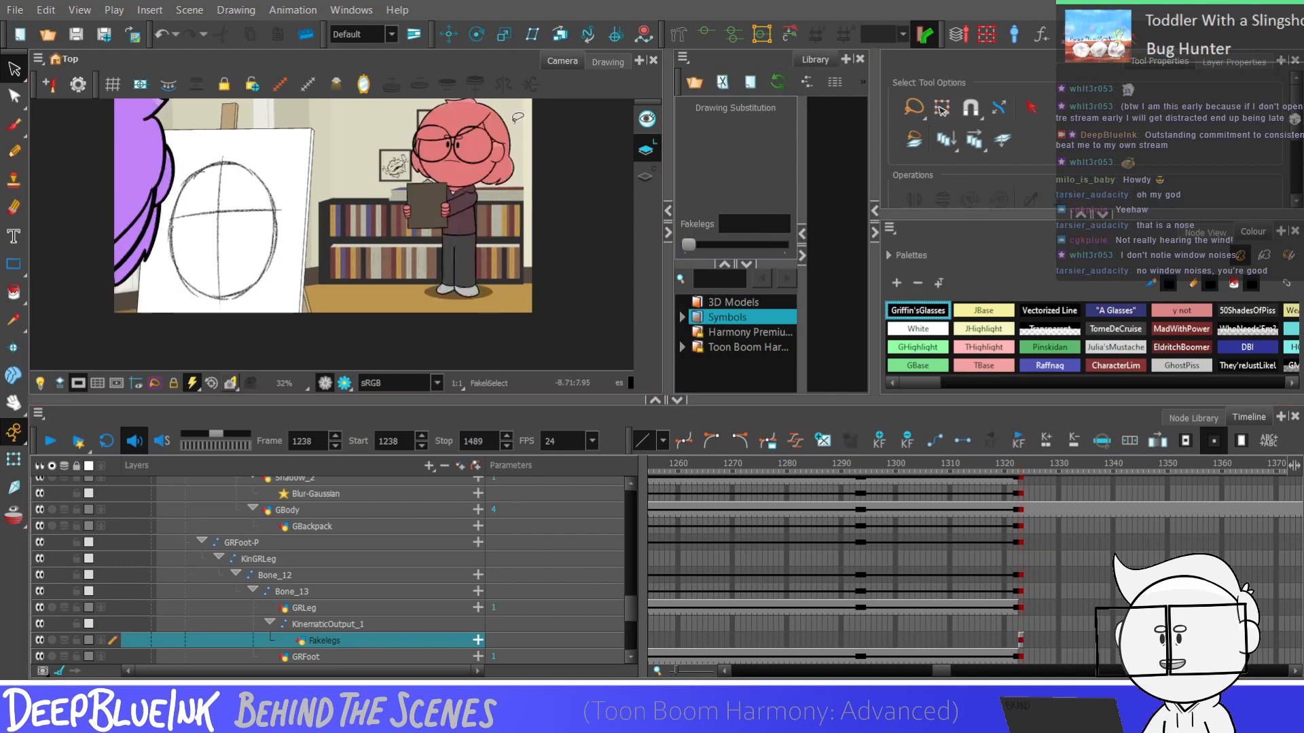
scroll(467, 172, "up", 1)
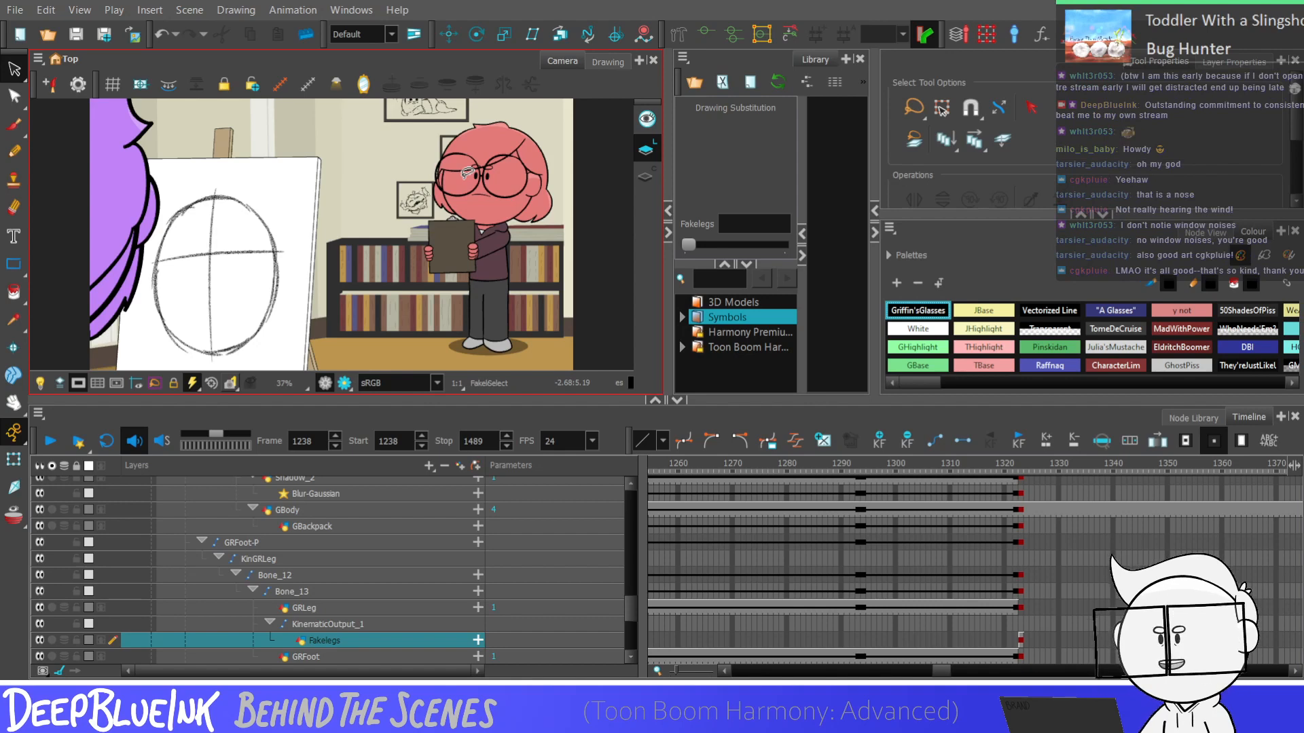
left_click(1020, 510)
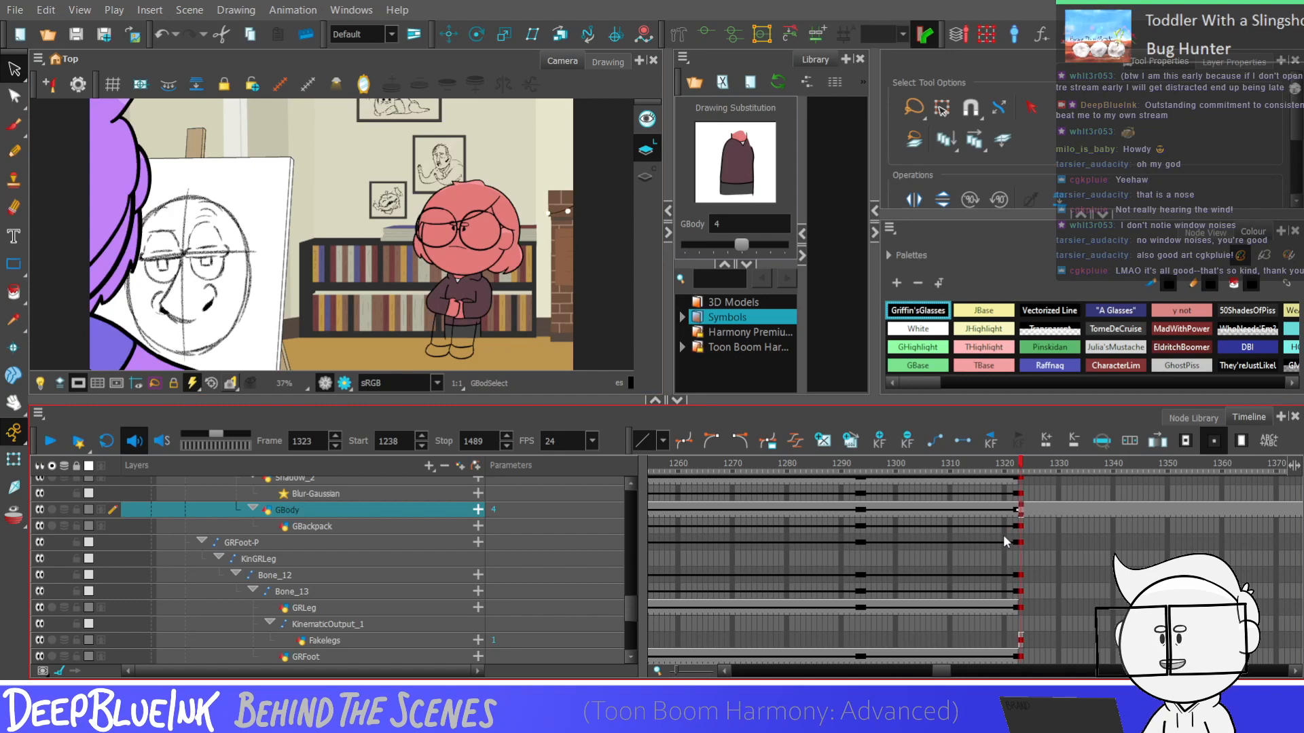
left_click_drag(938, 668, 932, 663)
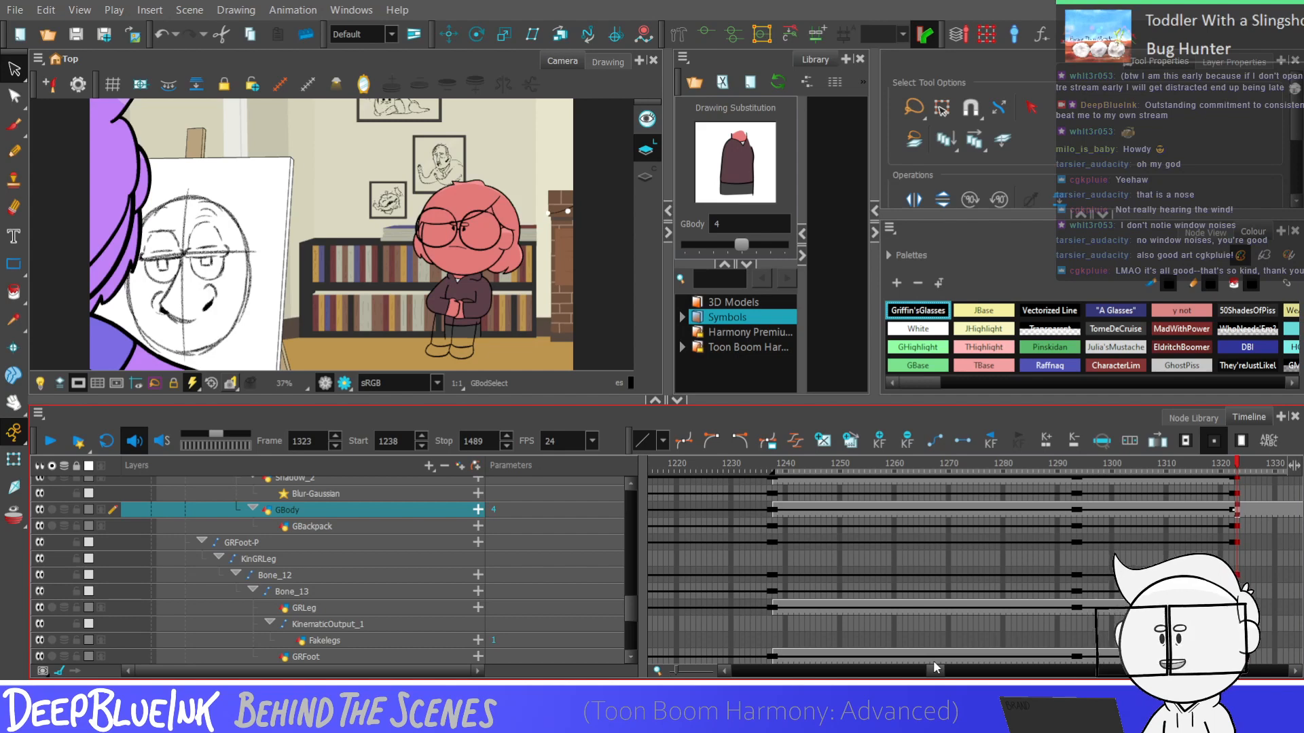
key("f")
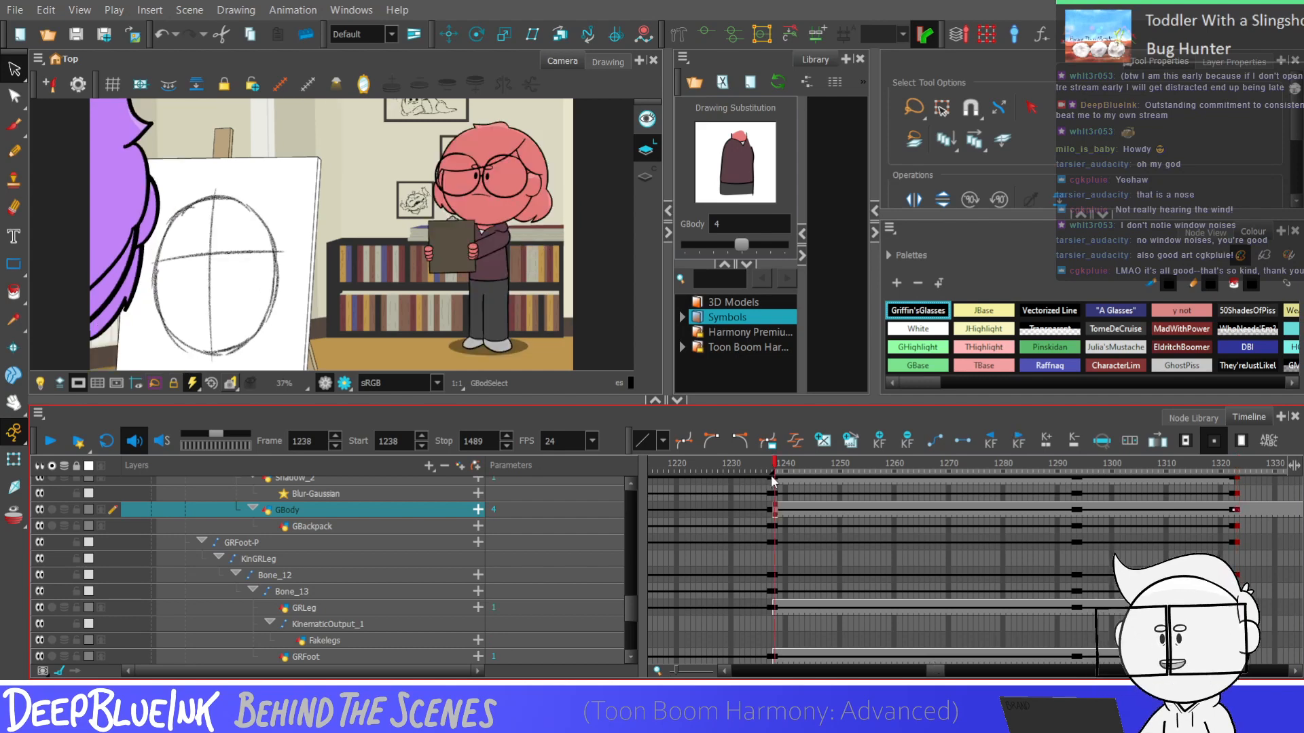
Set the playback start to frame 857 and play the scene through to frame 1489
mouse_move(771, 475)
left_mouse_down()
mouse_move(751, 503)
mouse_move(687, 501)
mouse_move(739, 508)
mouse_move(633, 600)
mouse_move(698, 609)
mouse_move(648, 608)
mouse_move(854, 546)
left_mouse_up()
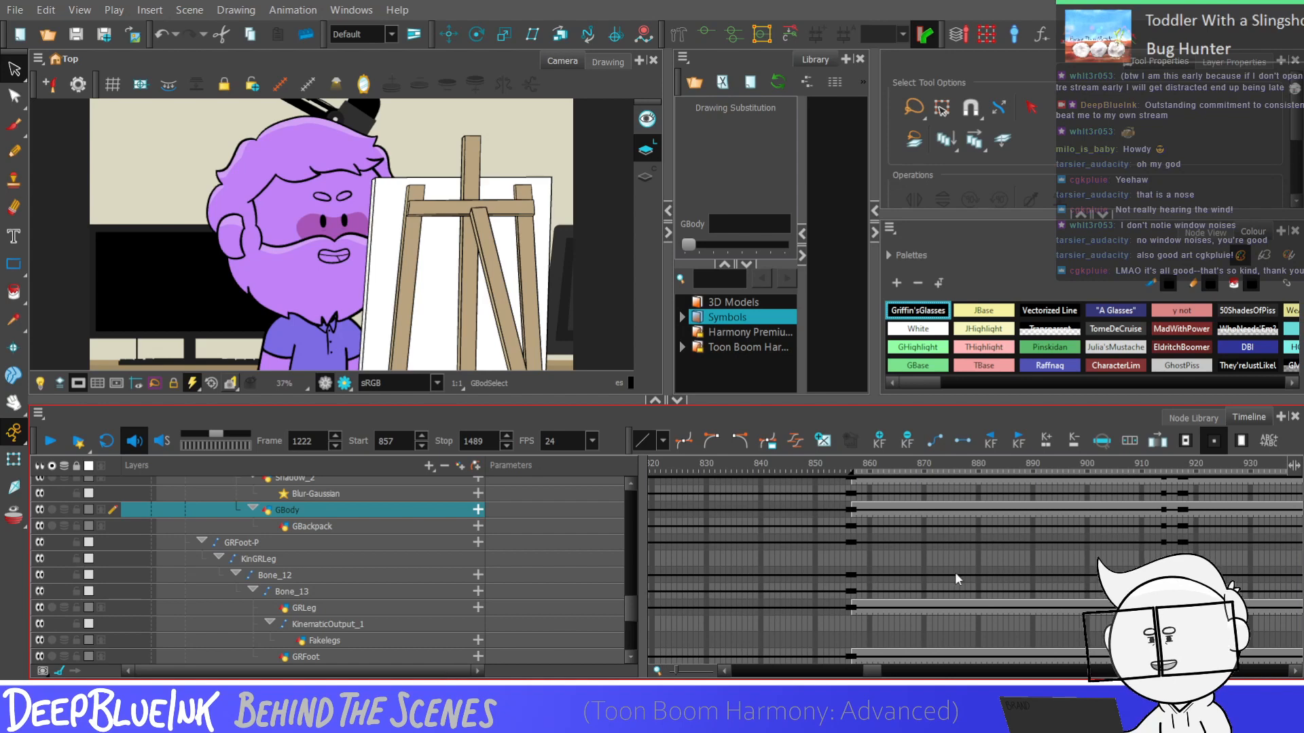
left_click(855, 511)
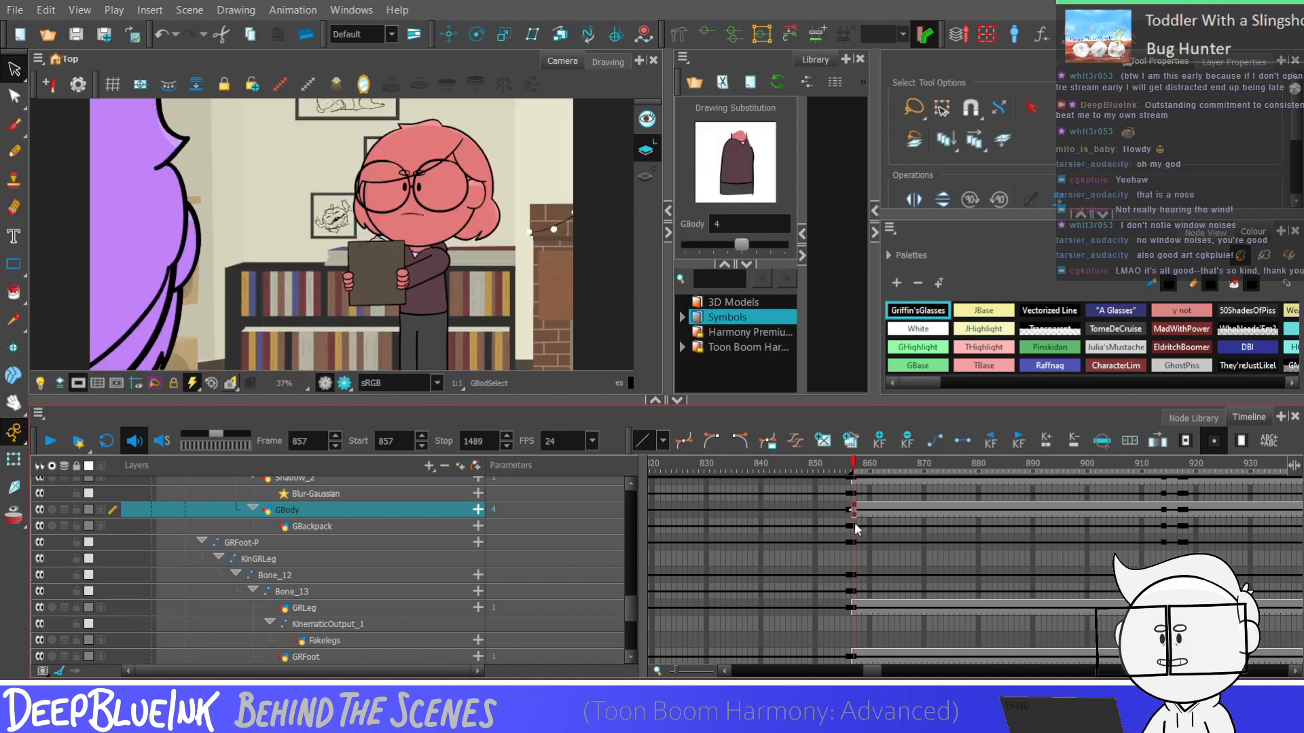
key("Return")
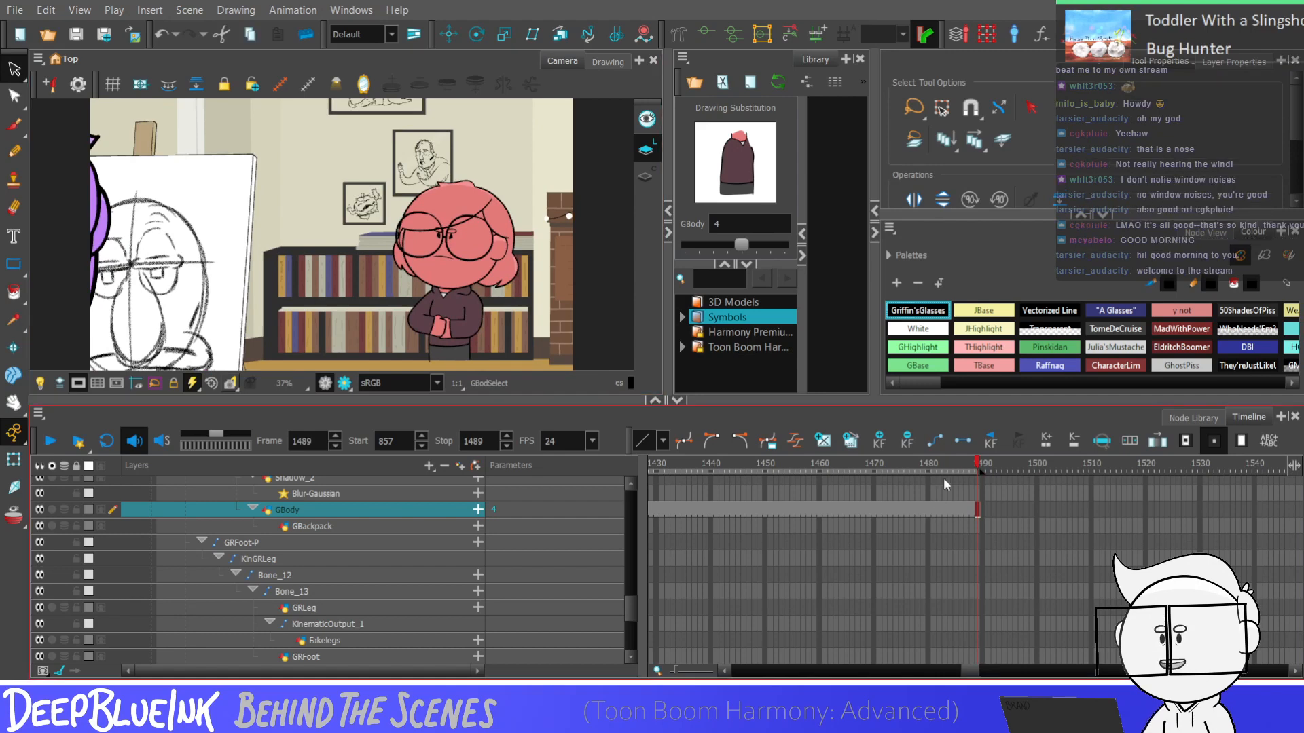
left_click(972, 511)
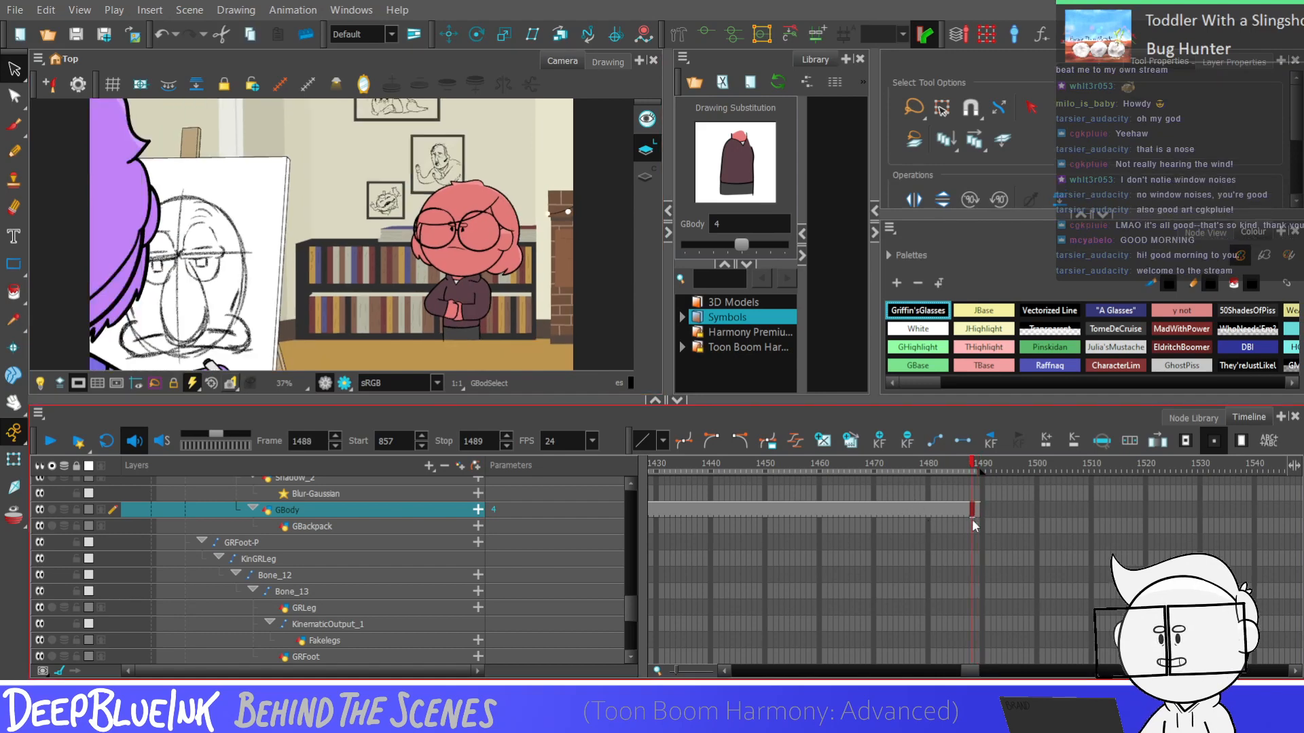
left_click(978, 508)
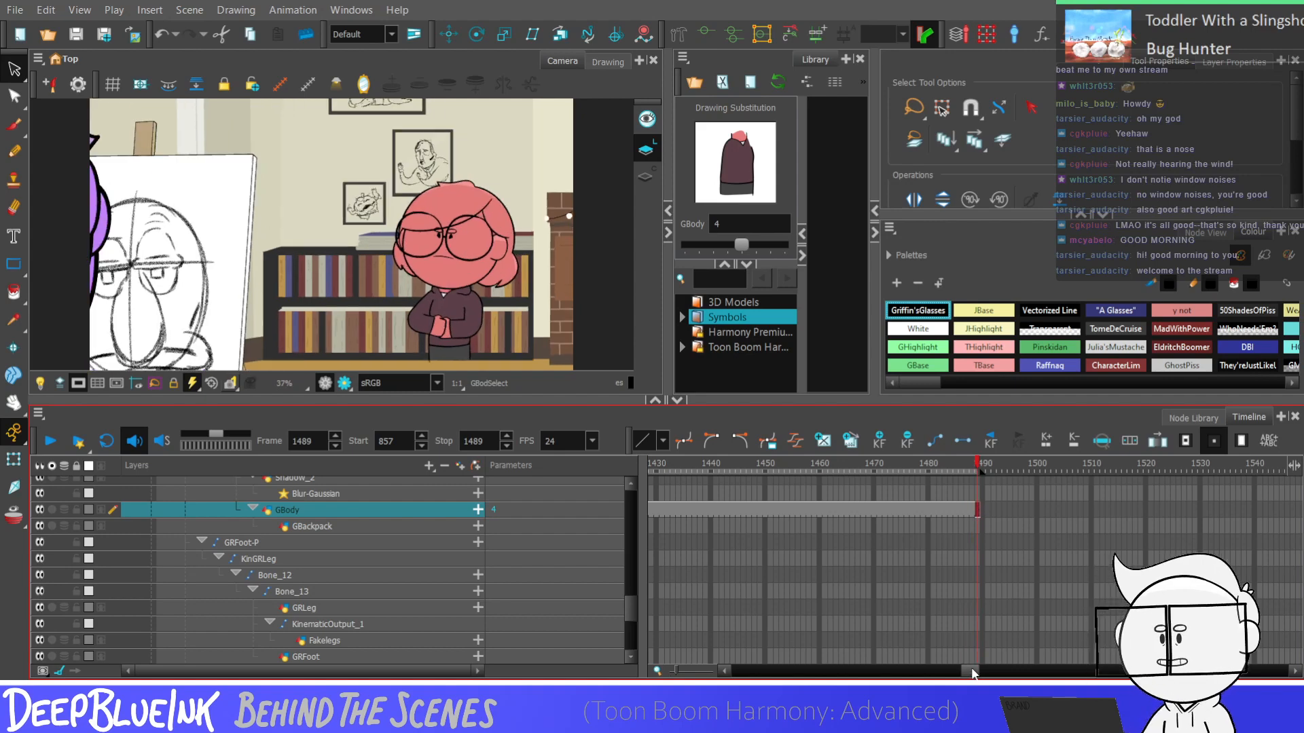
Find the shot's first frame on the GBody layer and set the playback start to frame 1238
left_click_drag(973, 671, 937, 671)
left_click(751, 508)
left_click(801, 508)
left_click(792, 505)
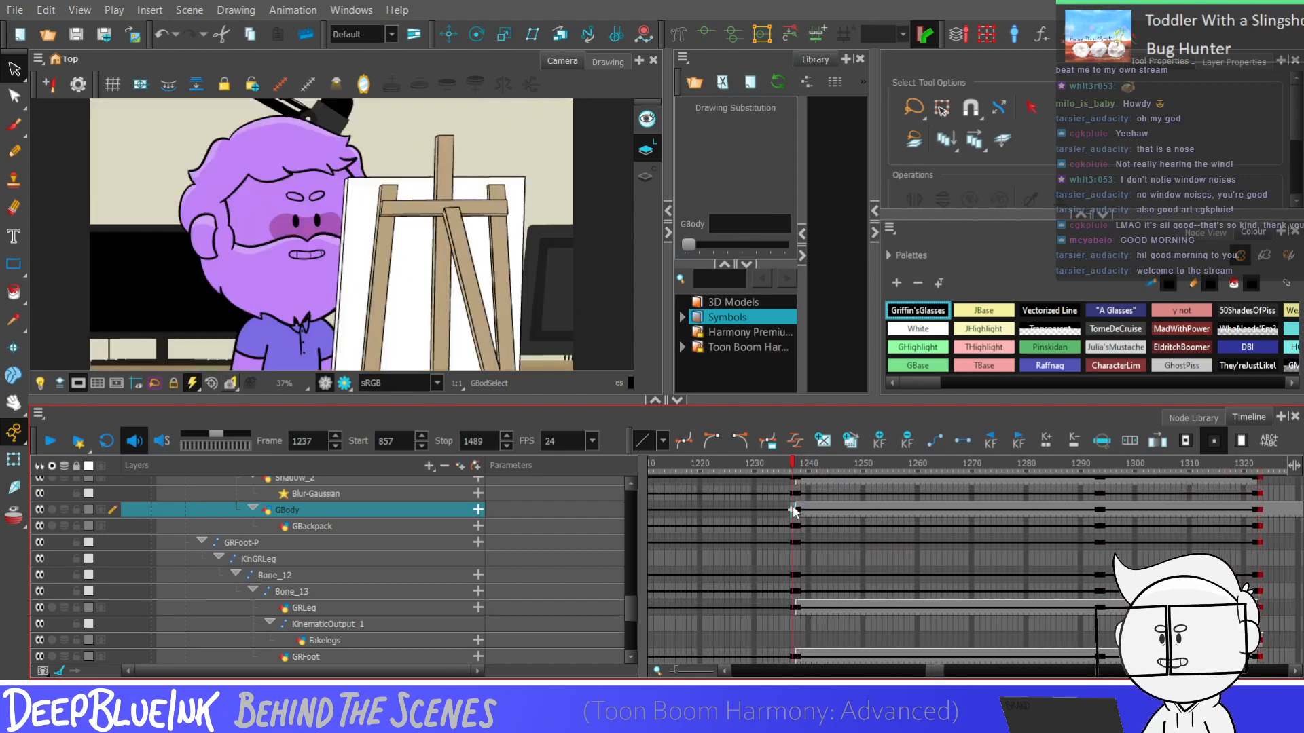
left_click(798, 507)
double_click(387, 442)
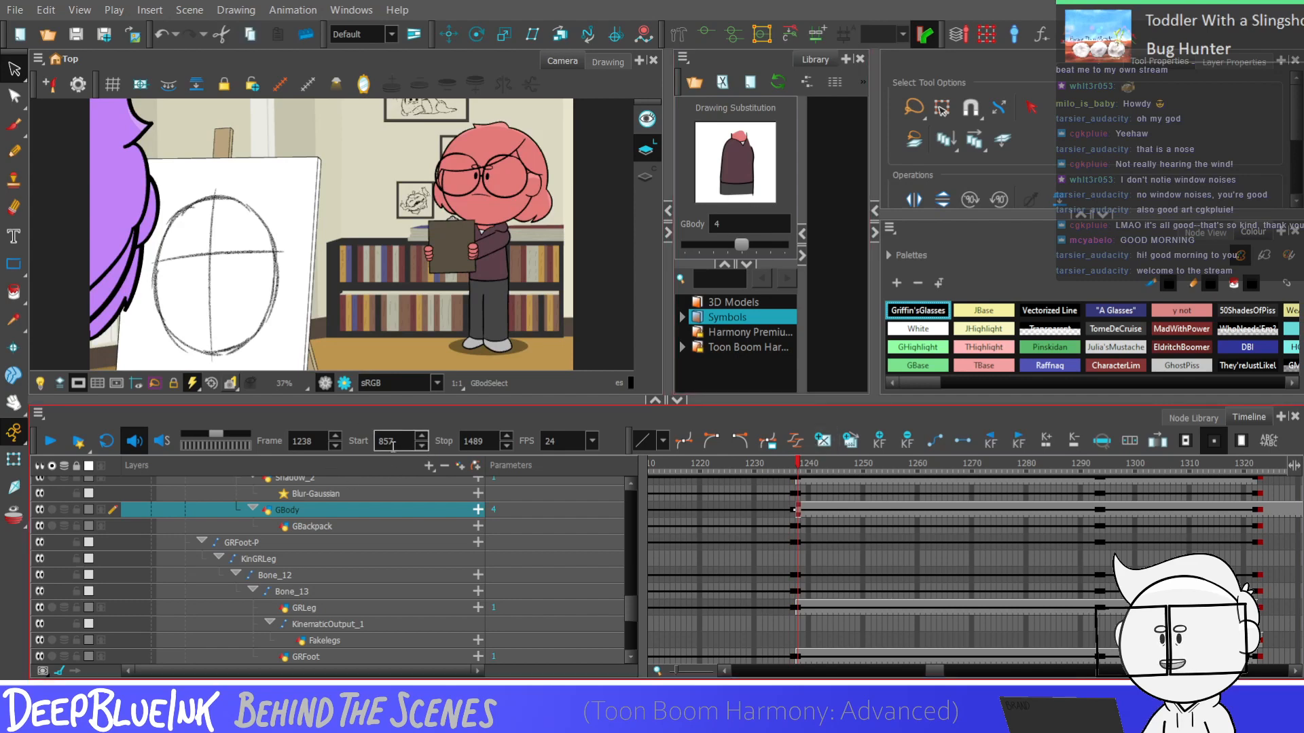
type("1238")
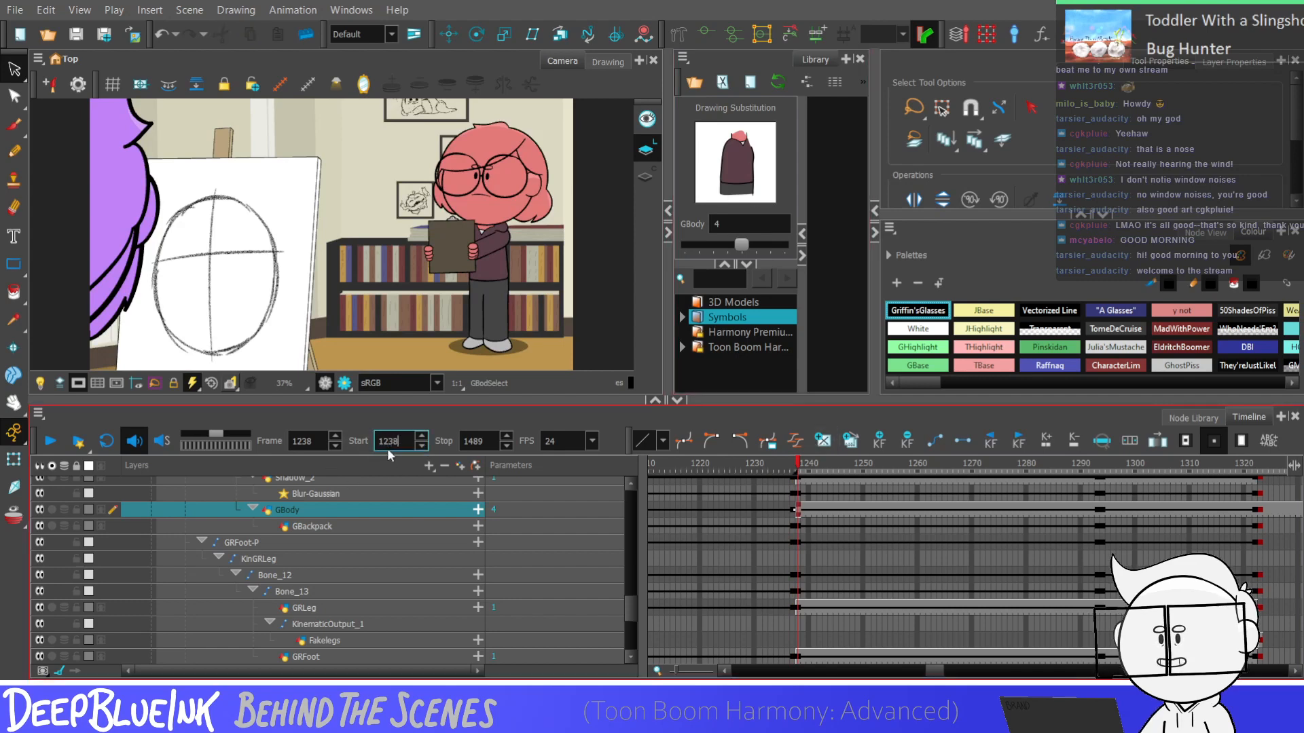
left_click(799, 497)
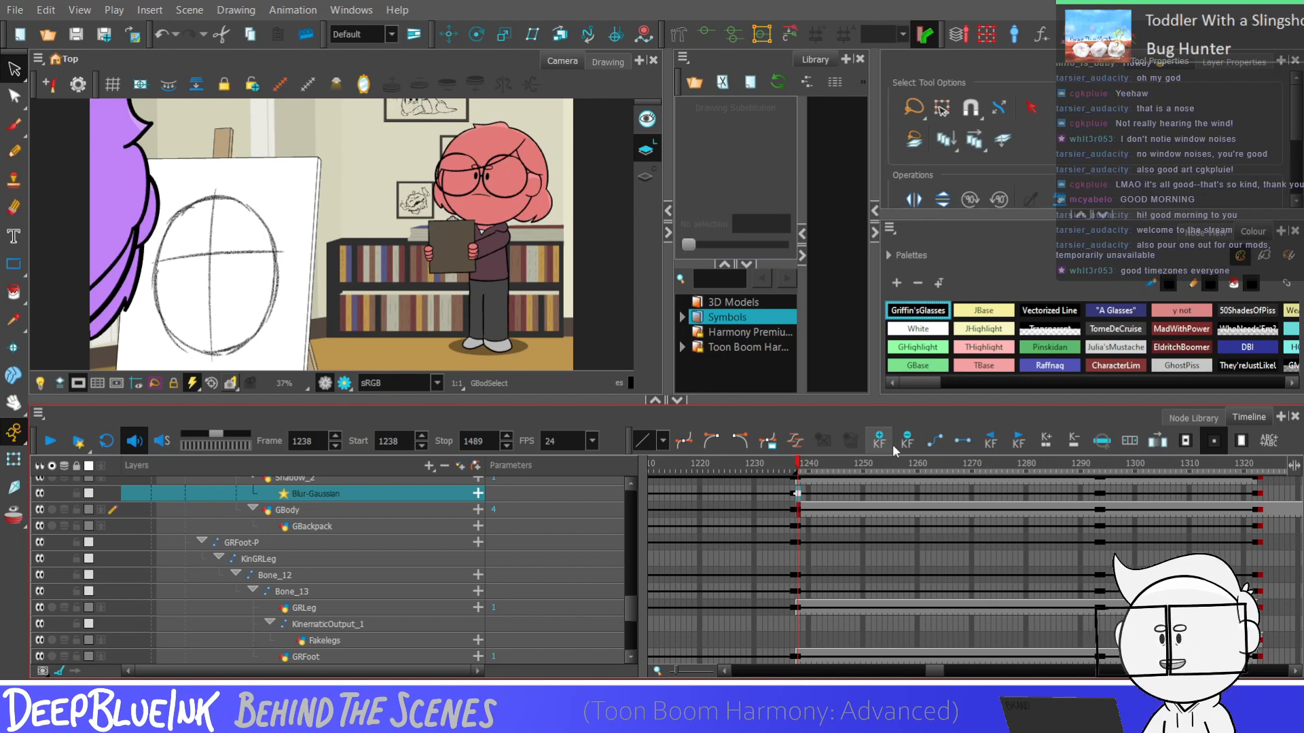
Examine the Fakelegs and GRLeg exposures around the pose change, comparing frames 1322 and 1323
left_click_drag(938, 670, 948, 670)
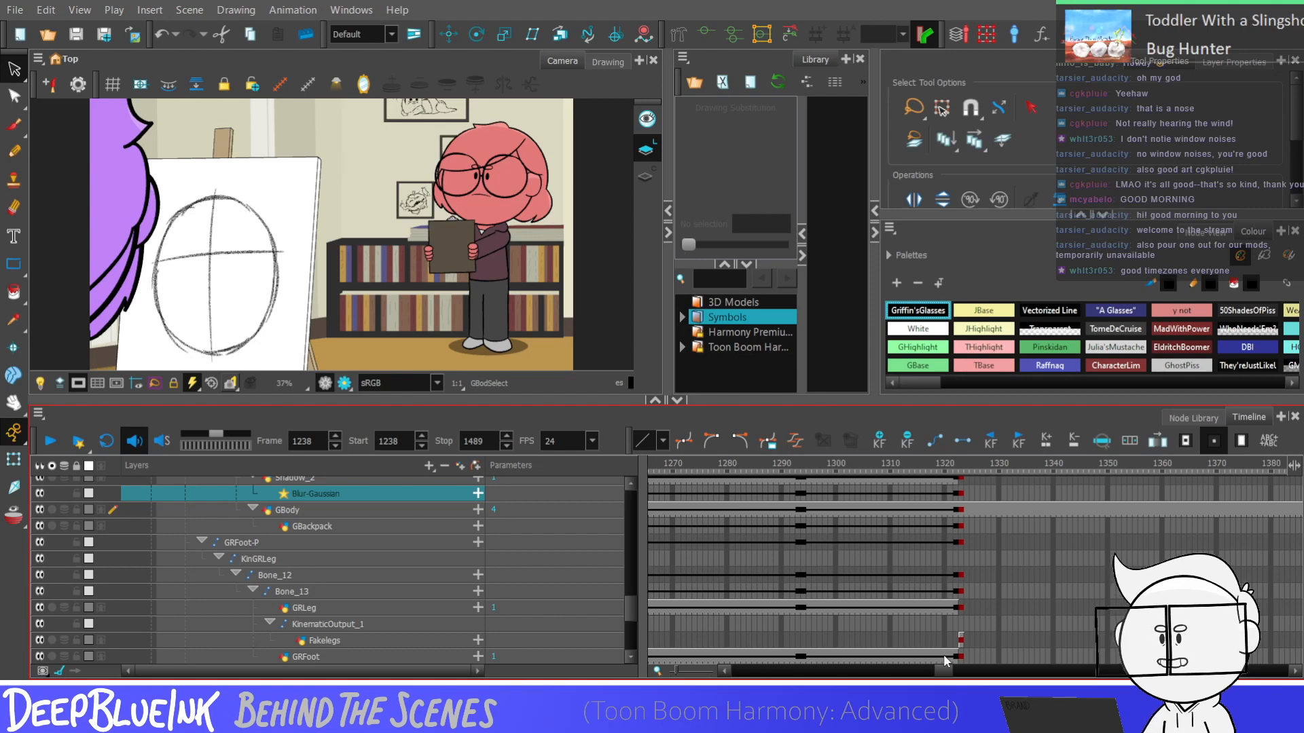
left_click(960, 640)
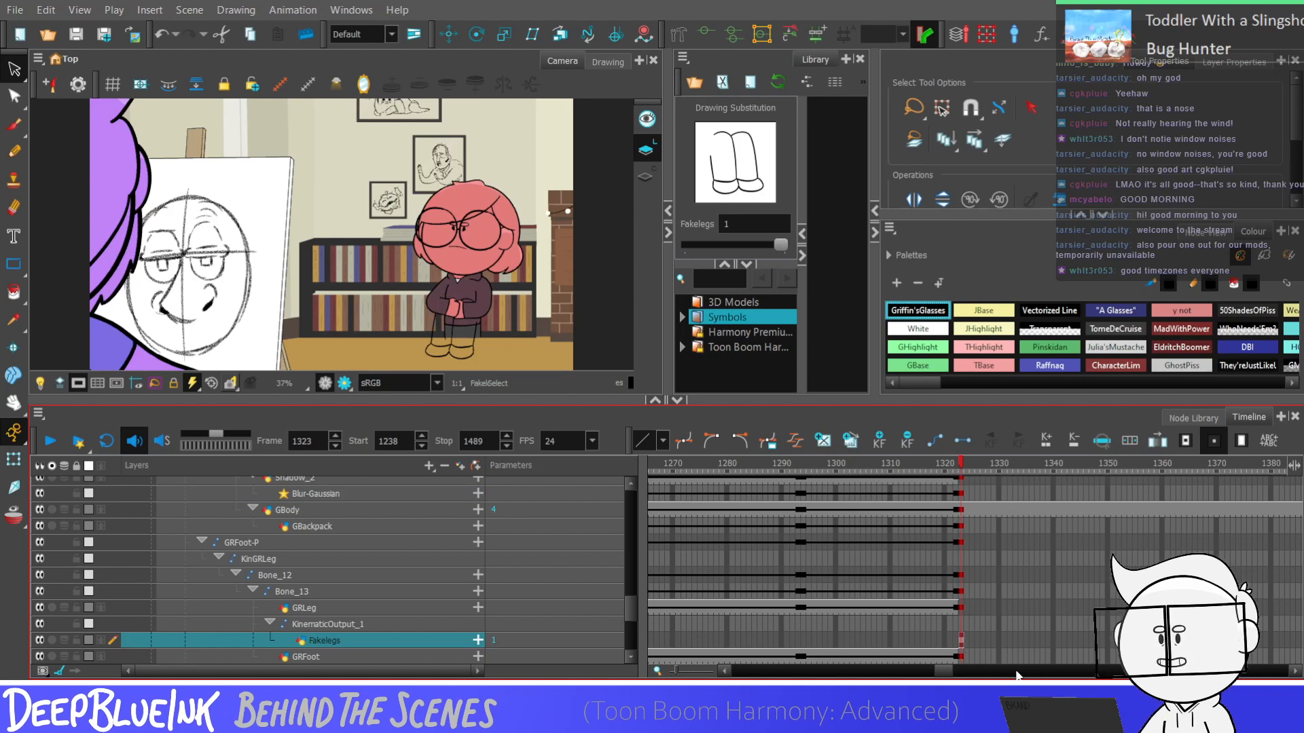
left_click_drag(942, 671, 960, 675)
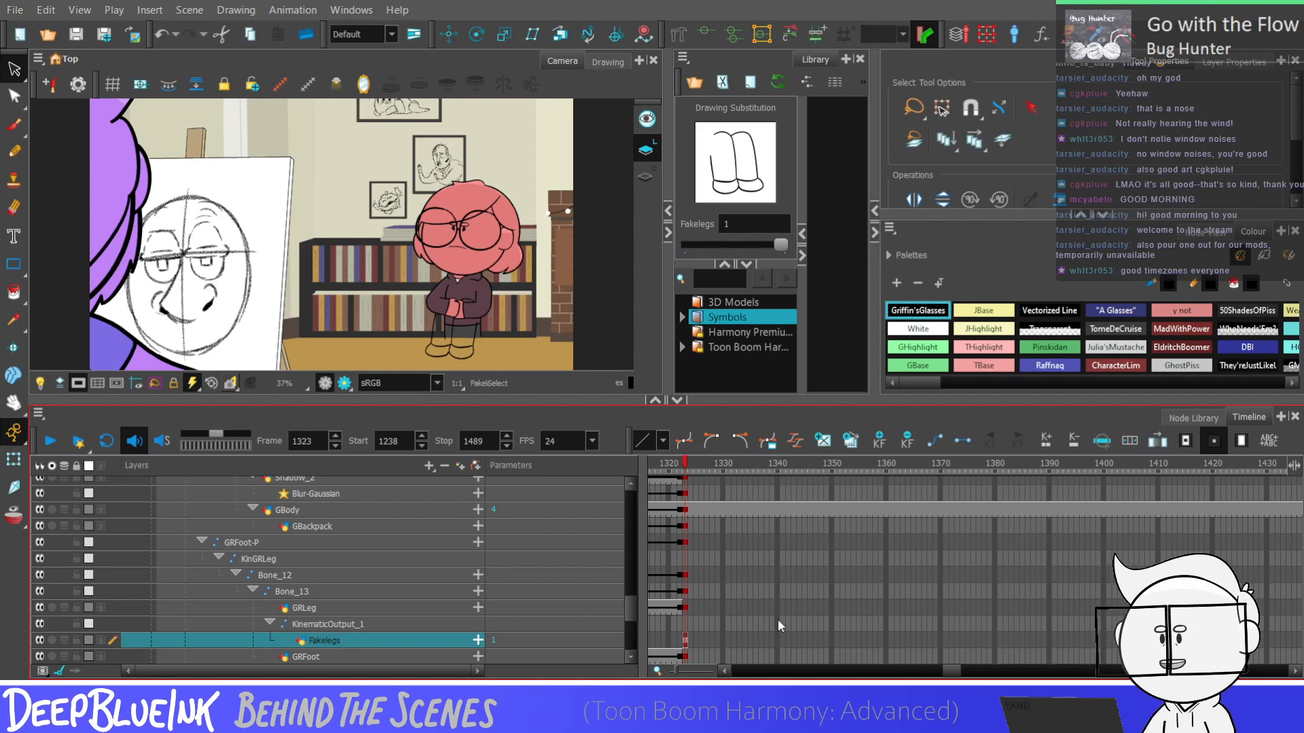
left_click(682, 610)
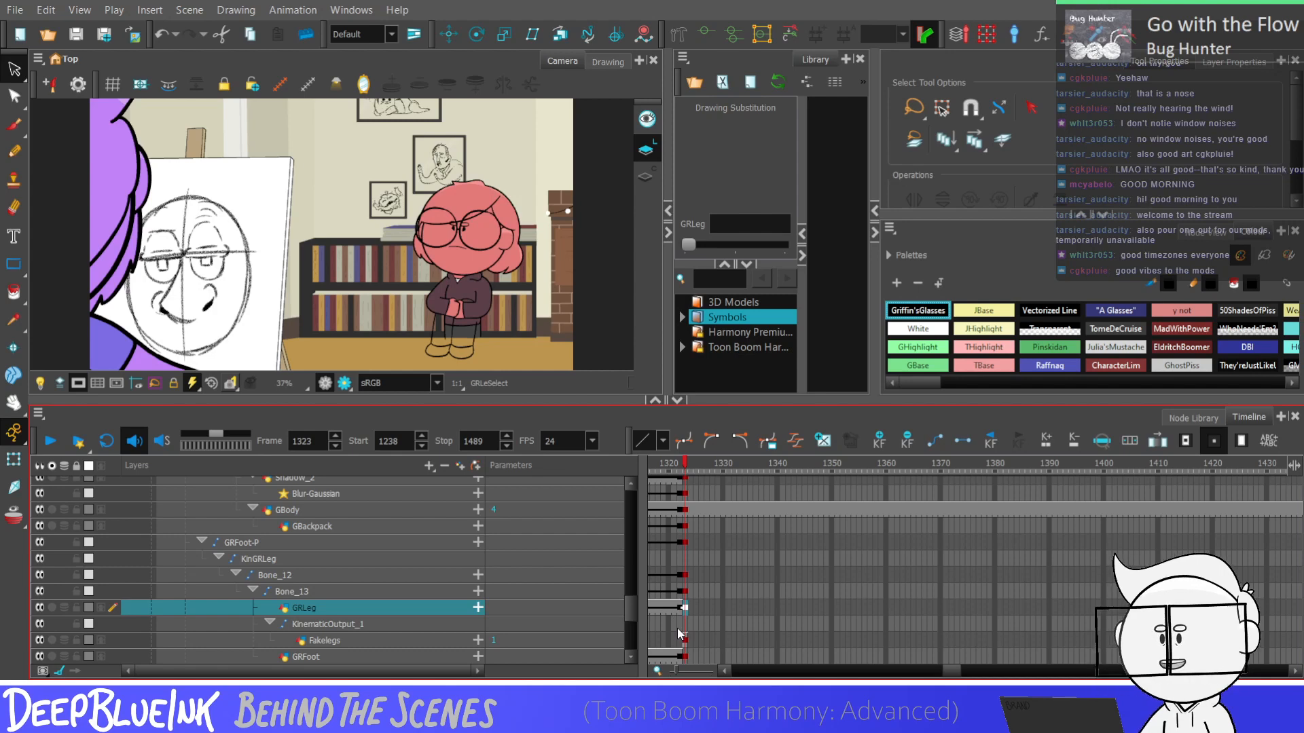
left_click_drag(954, 671, 951, 671)
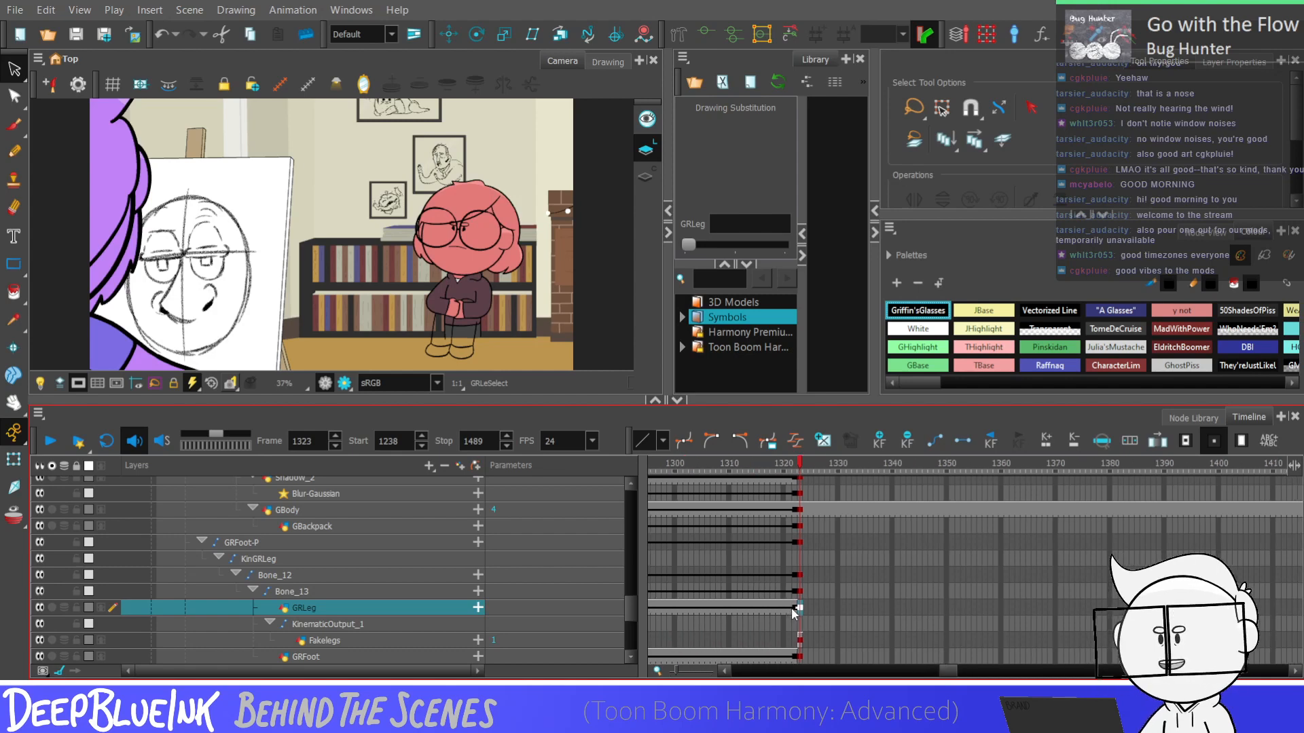
left_click(793, 609)
key("period")
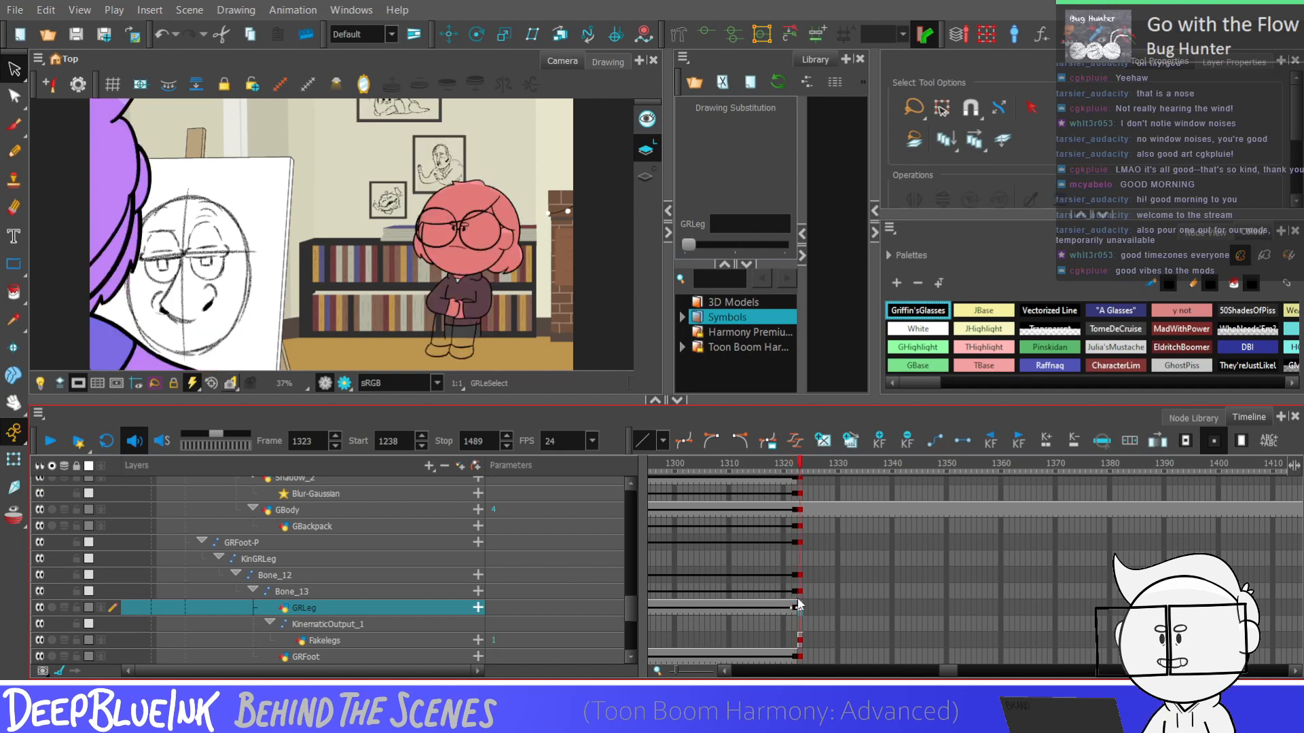
key("comma")
key("period")
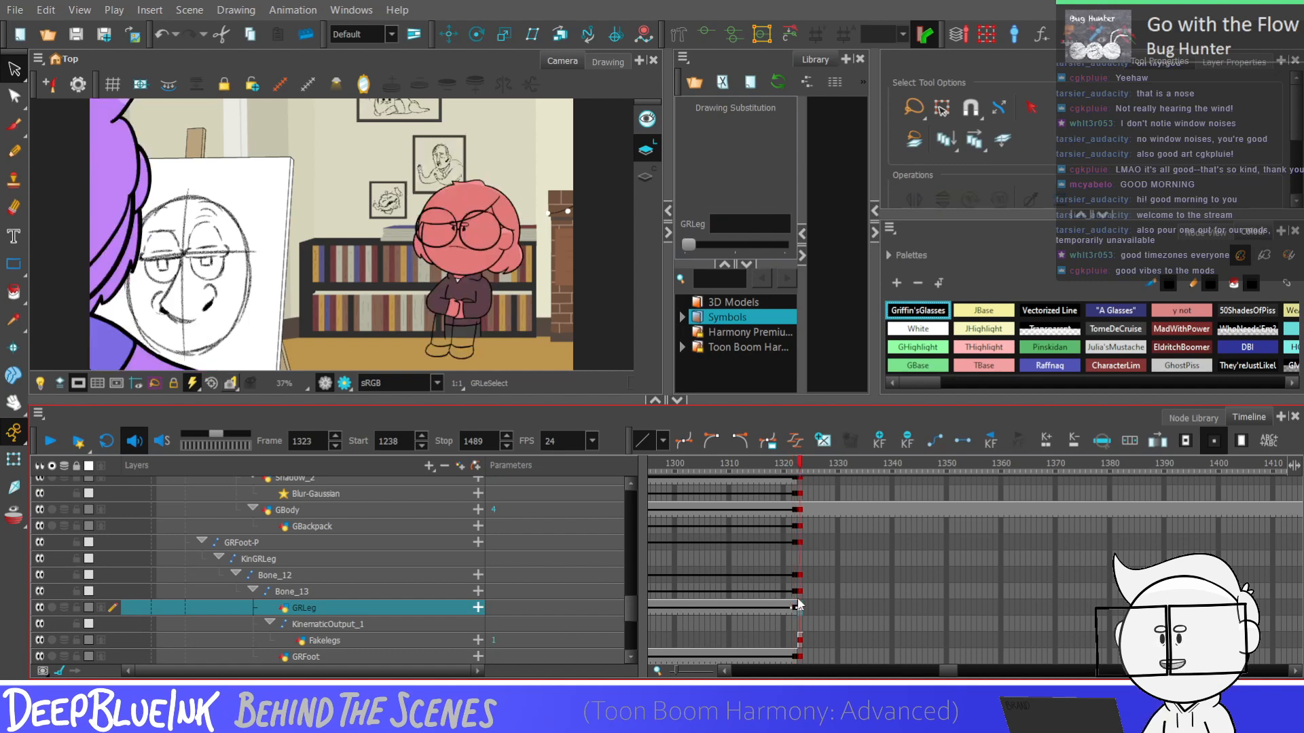
key("comma")
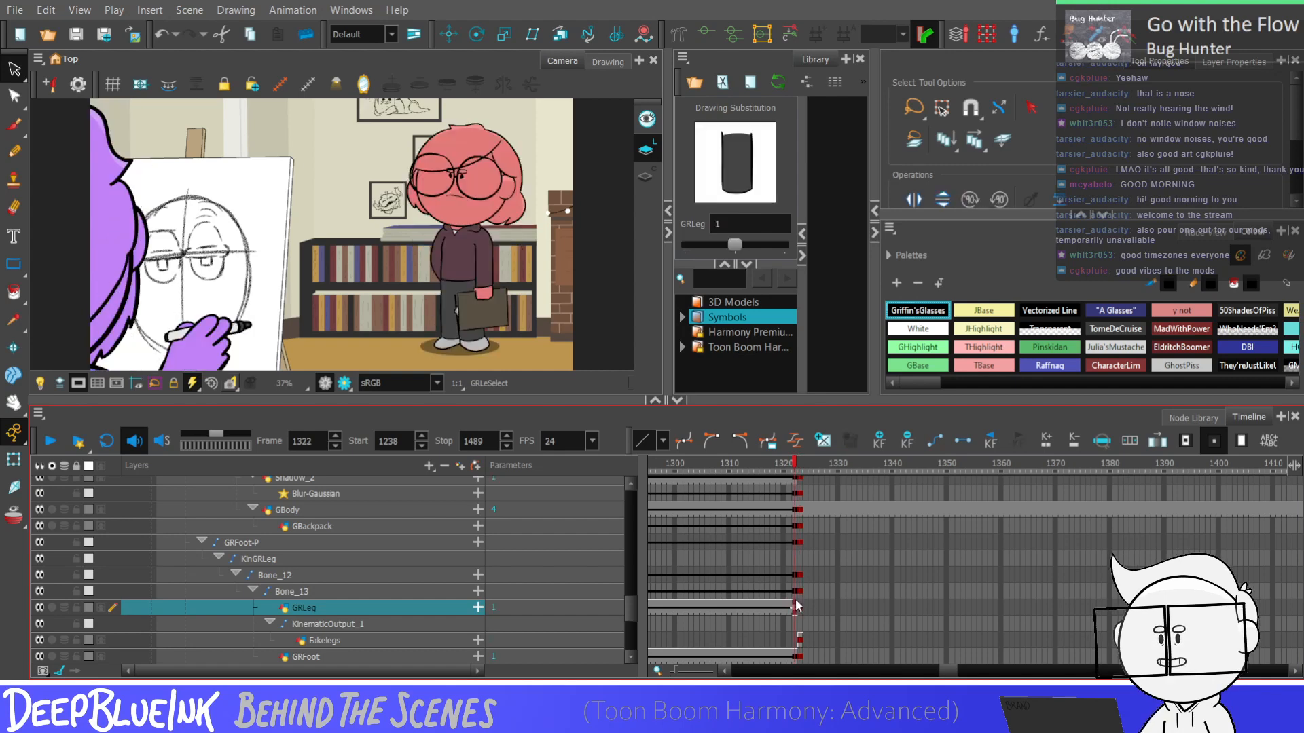
key("period")
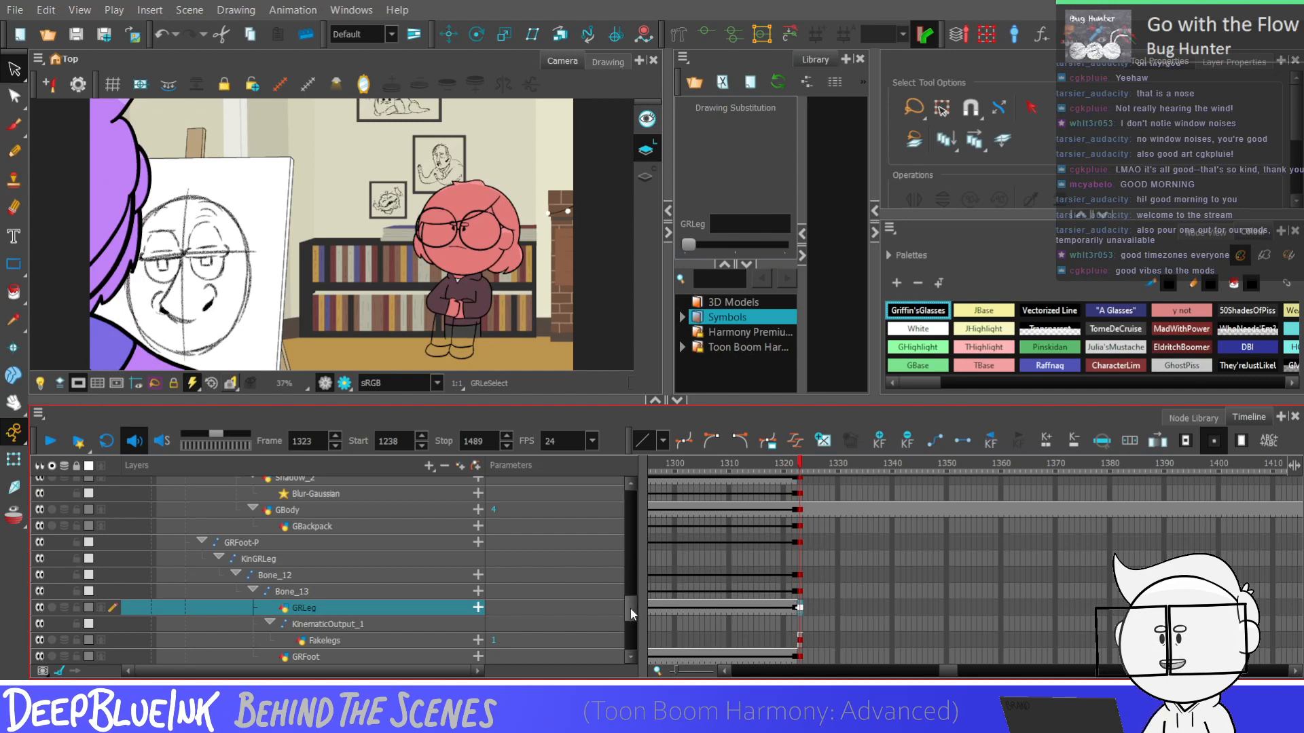
Look through the character's arm, body and leg layers for their exposures at frame 1323
scroll(631, 614, "up", 1)
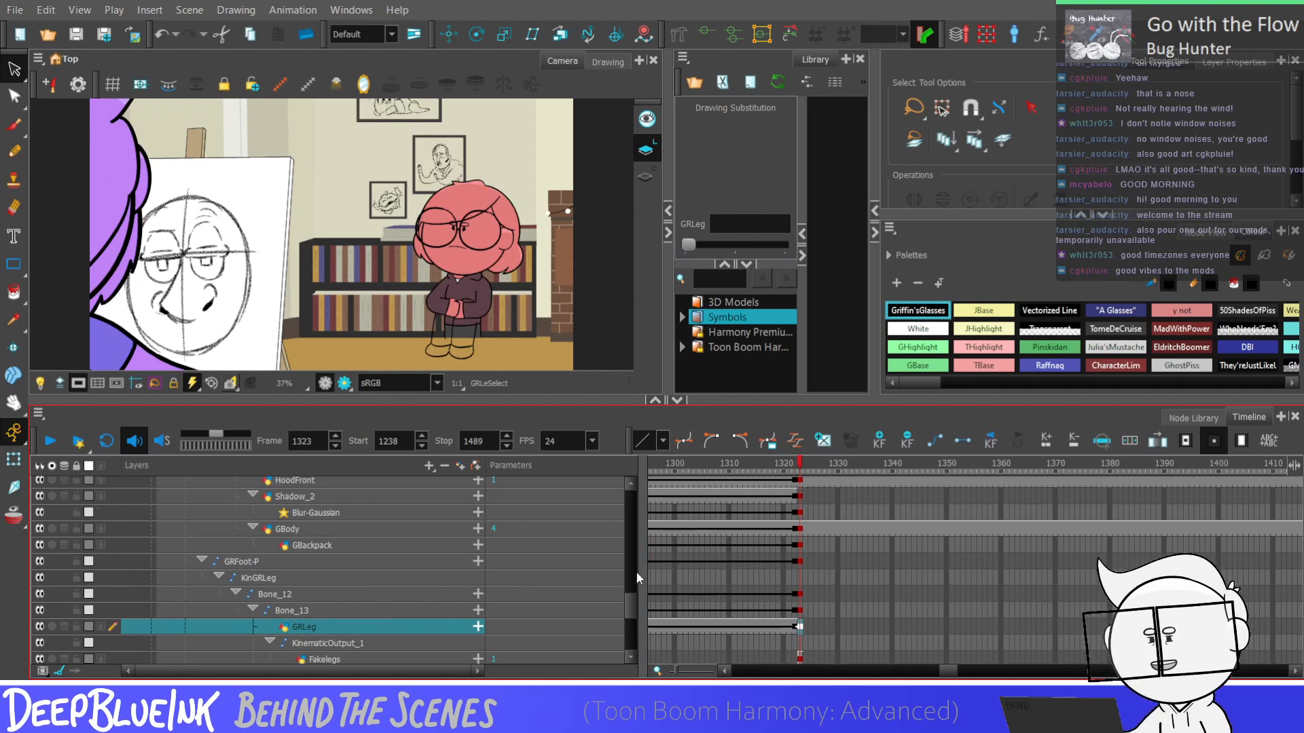
scroll(655, 597, "up", 3)
scroll(623, 596, "up", 6)
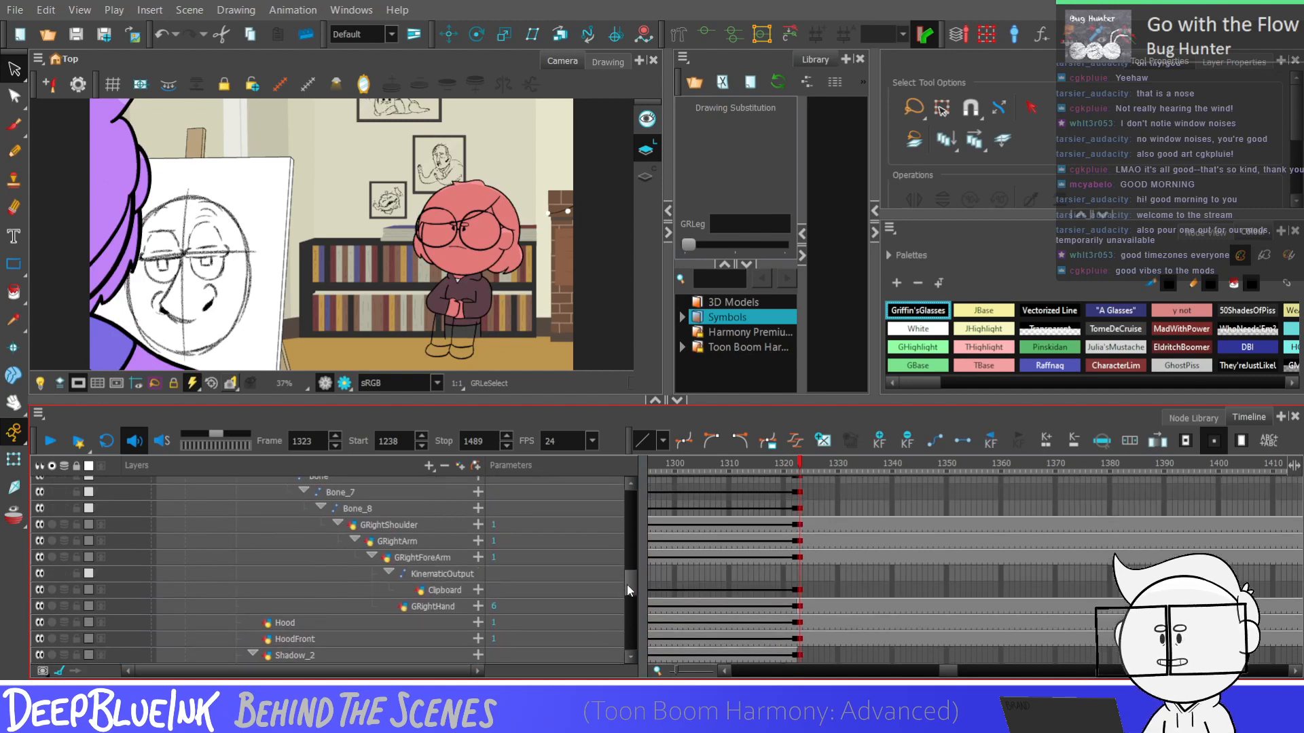
scroll(630, 594, "down", 6)
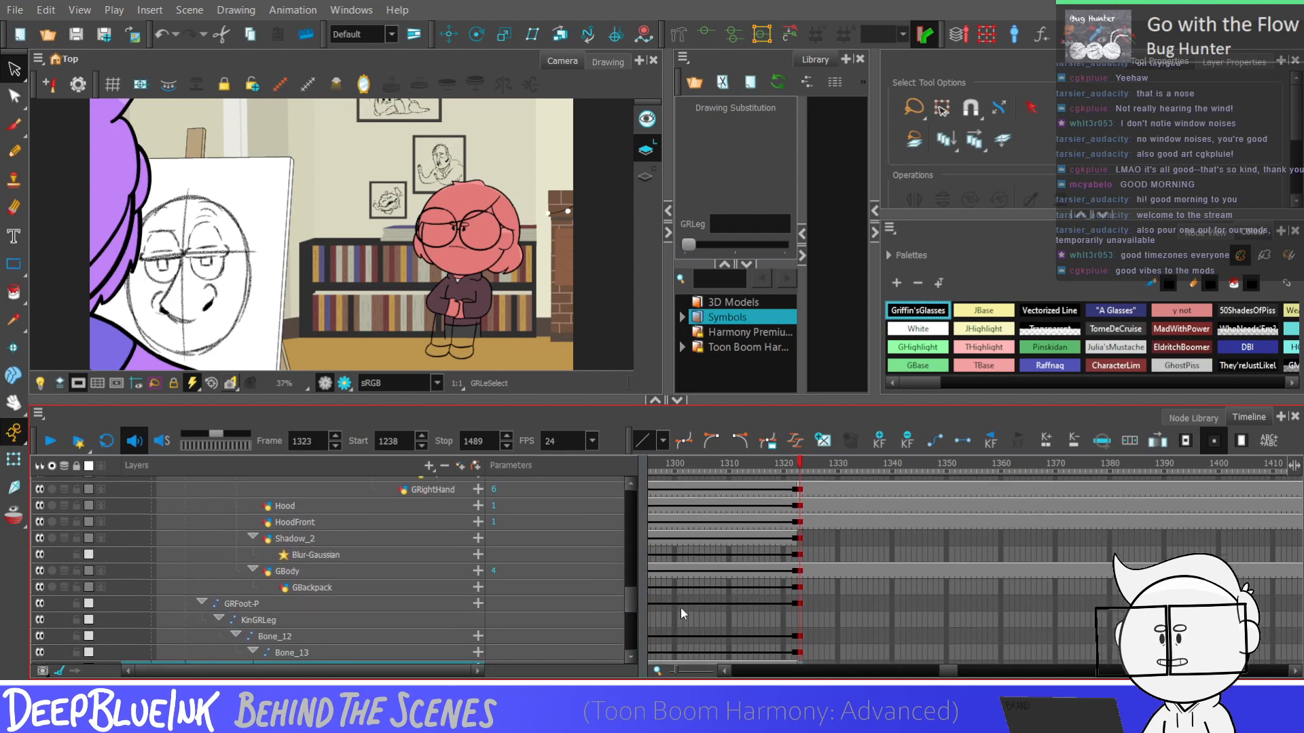
left_click(800, 619)
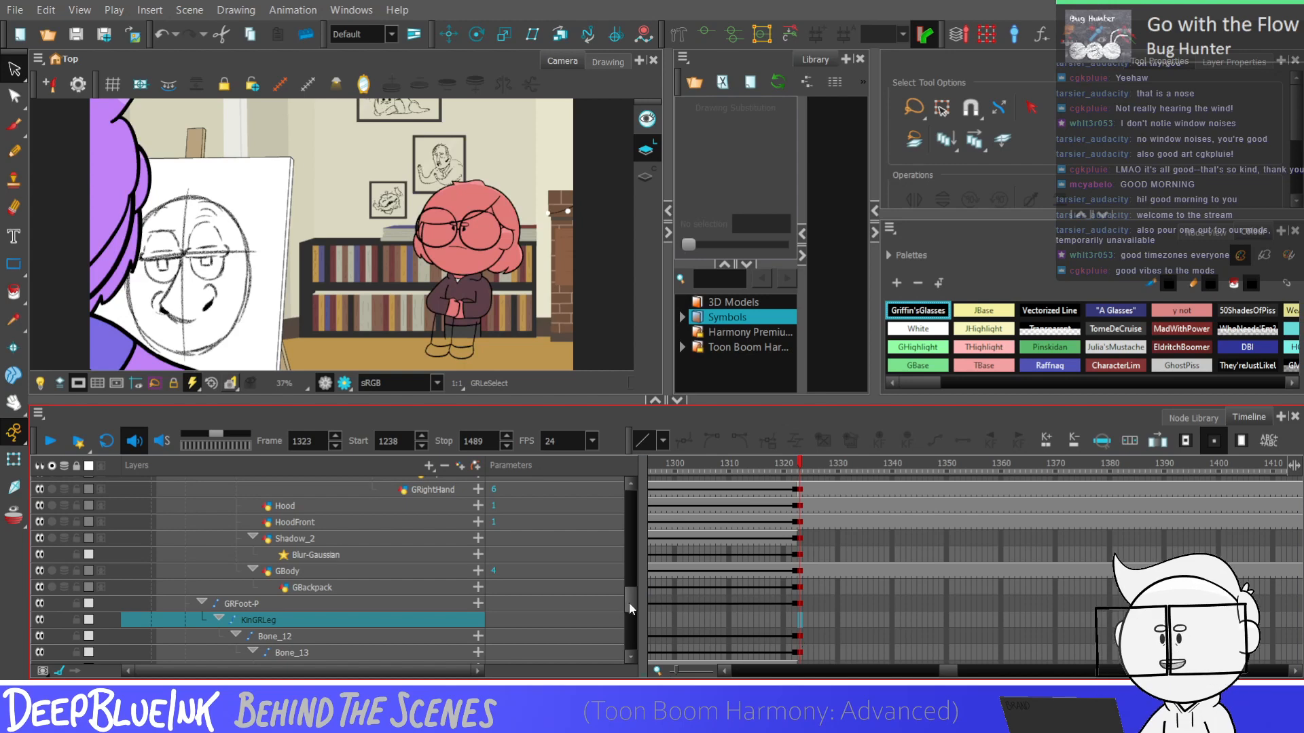
scroll(653, 597, "down", 8)
On the Fakelegs drawing at frame 1323, pencil a curved line from the right-hand shoe's ankle up to the trouser leg's outer edge
left_click(800, 561)
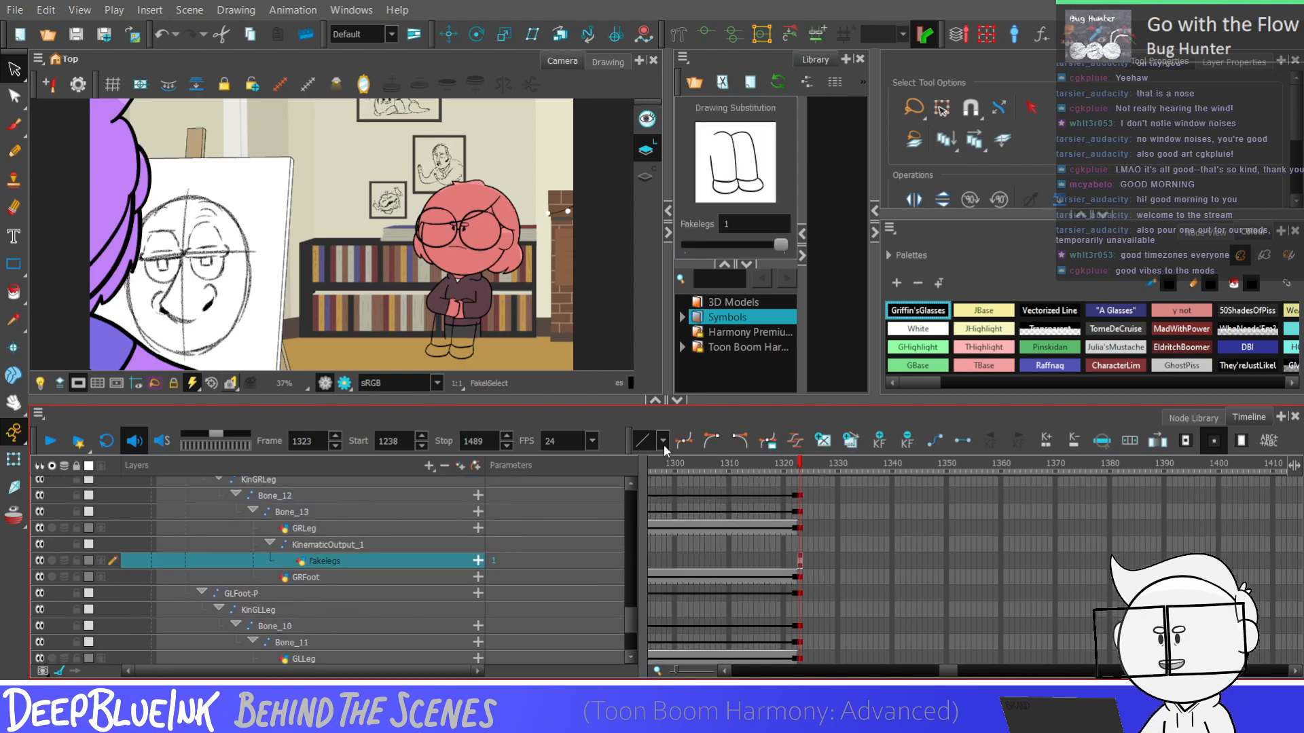
scroll(506, 322, "up", 2)
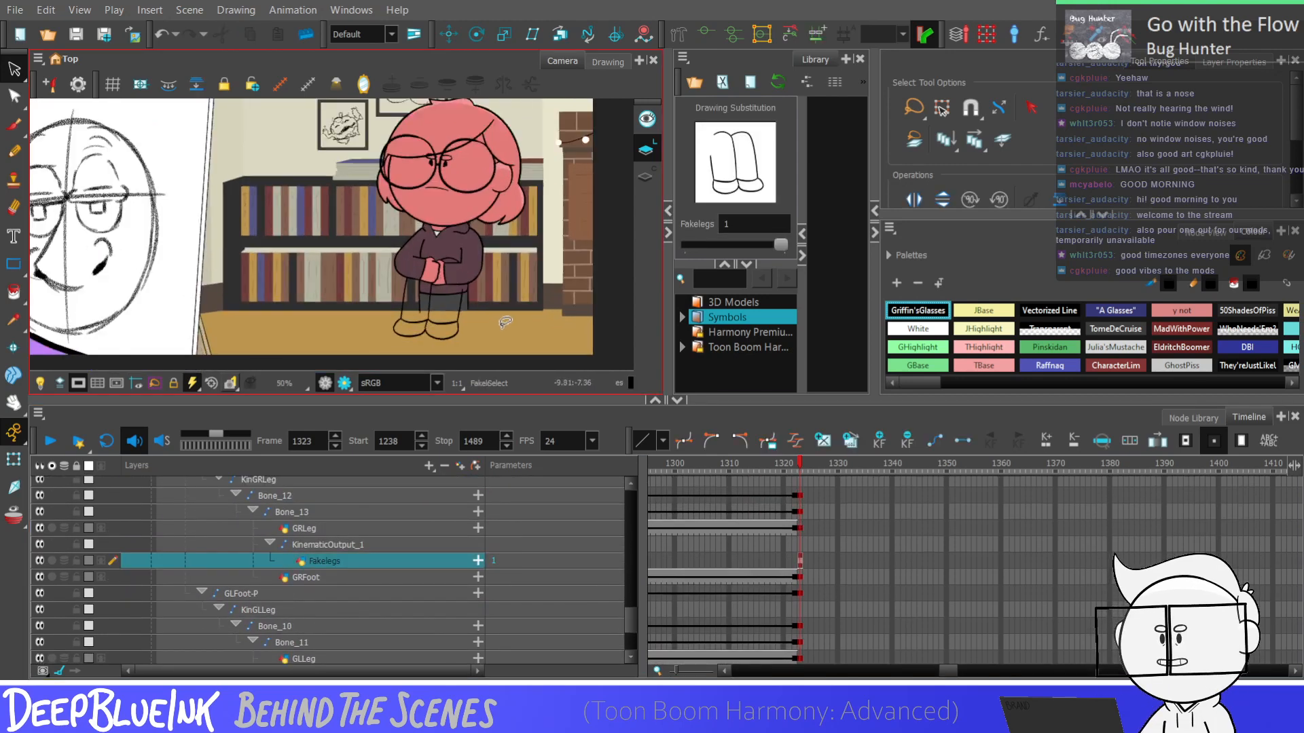
scroll(505, 322, "up", 2)
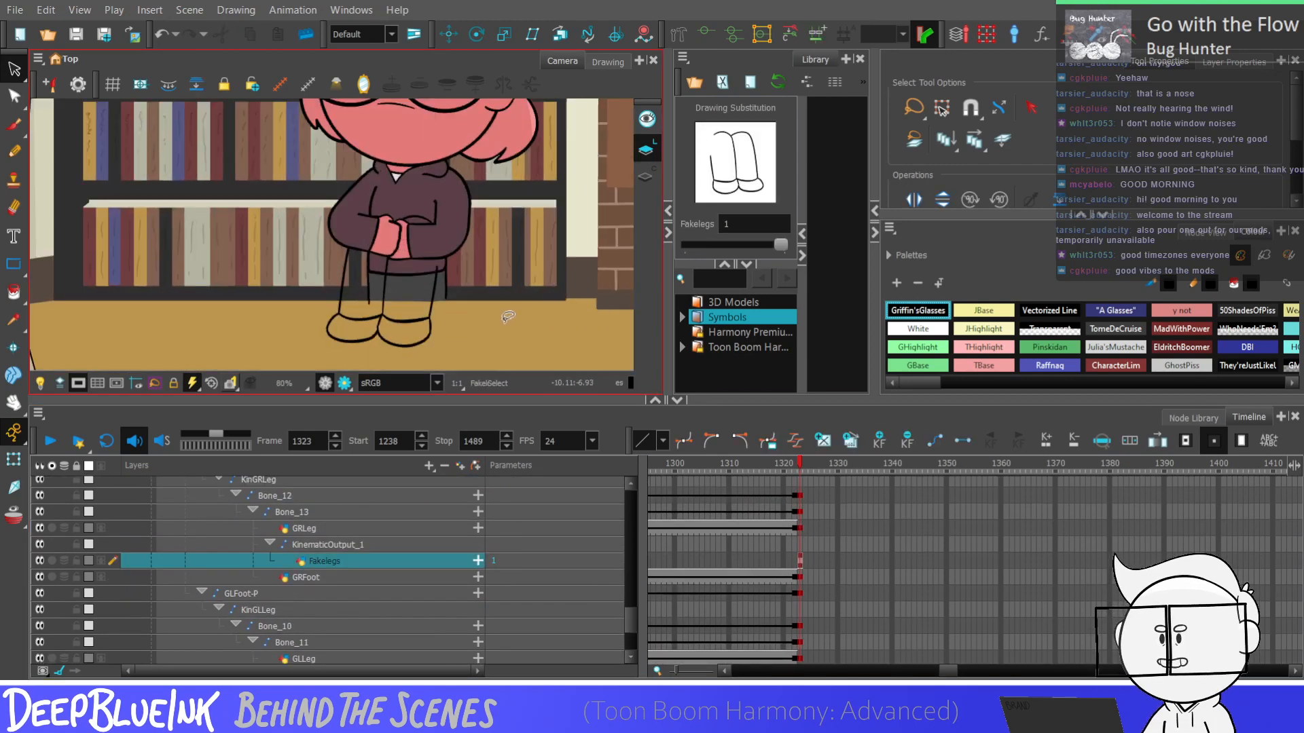
key("alt+x")
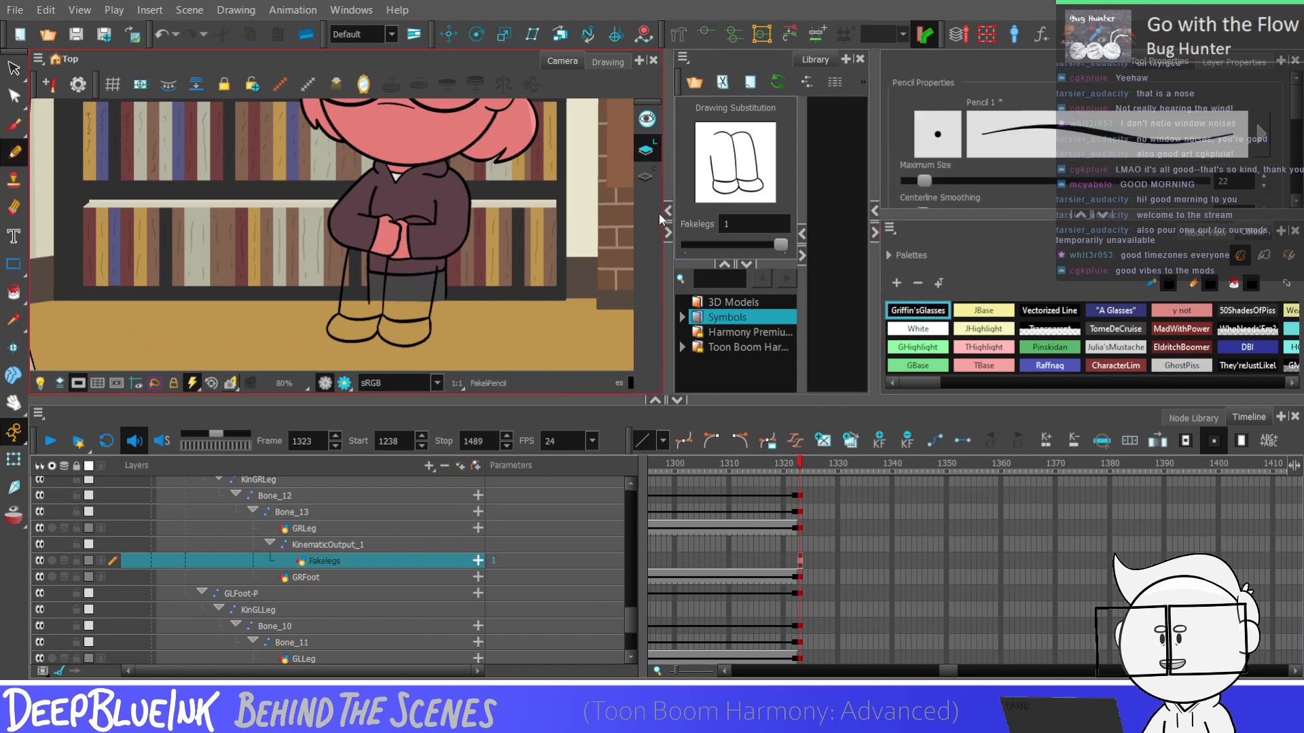
scroll(560, 326, "up", 3)
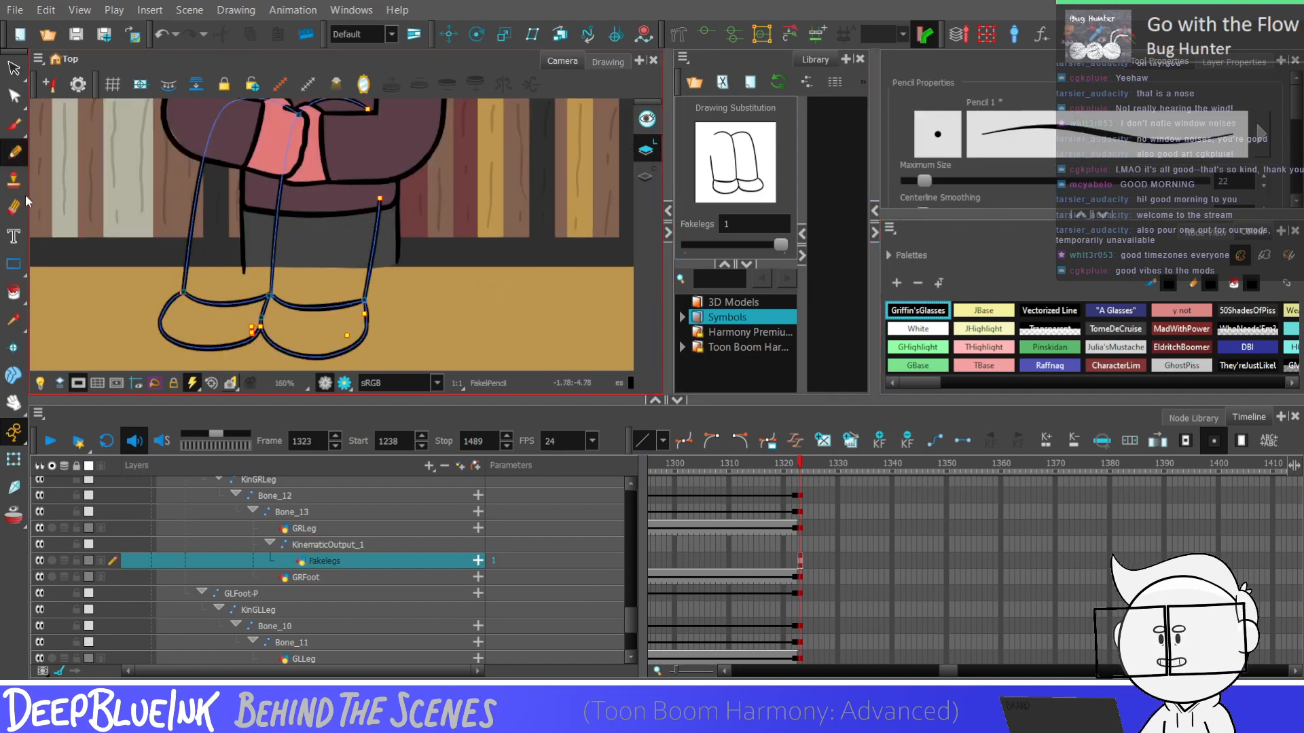
scroll(403, 334, "up", 1)
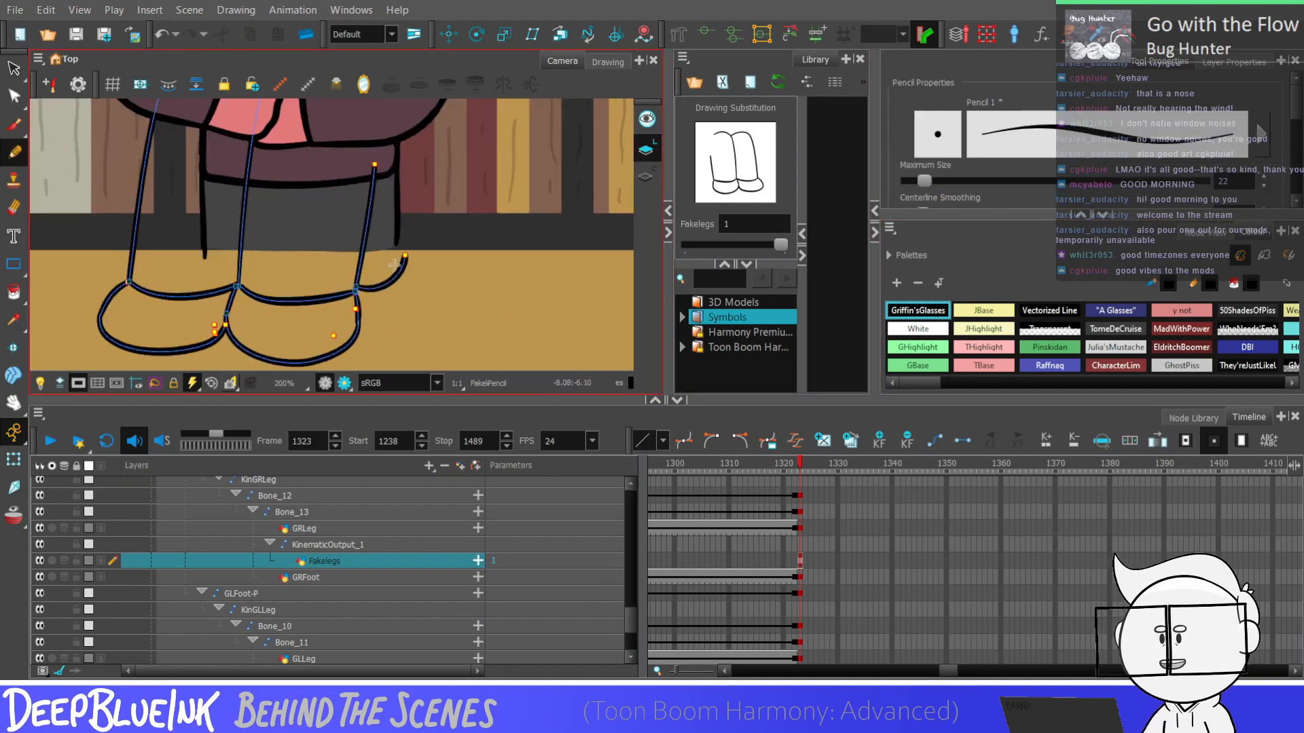
key("ctrl+z")
mouse_move(357, 284)
left_mouse_down()
mouse_move(389, 261)
mouse_move(399, 212)
left_mouse_up()
key("ctrl+z")
key("ctrl+z")
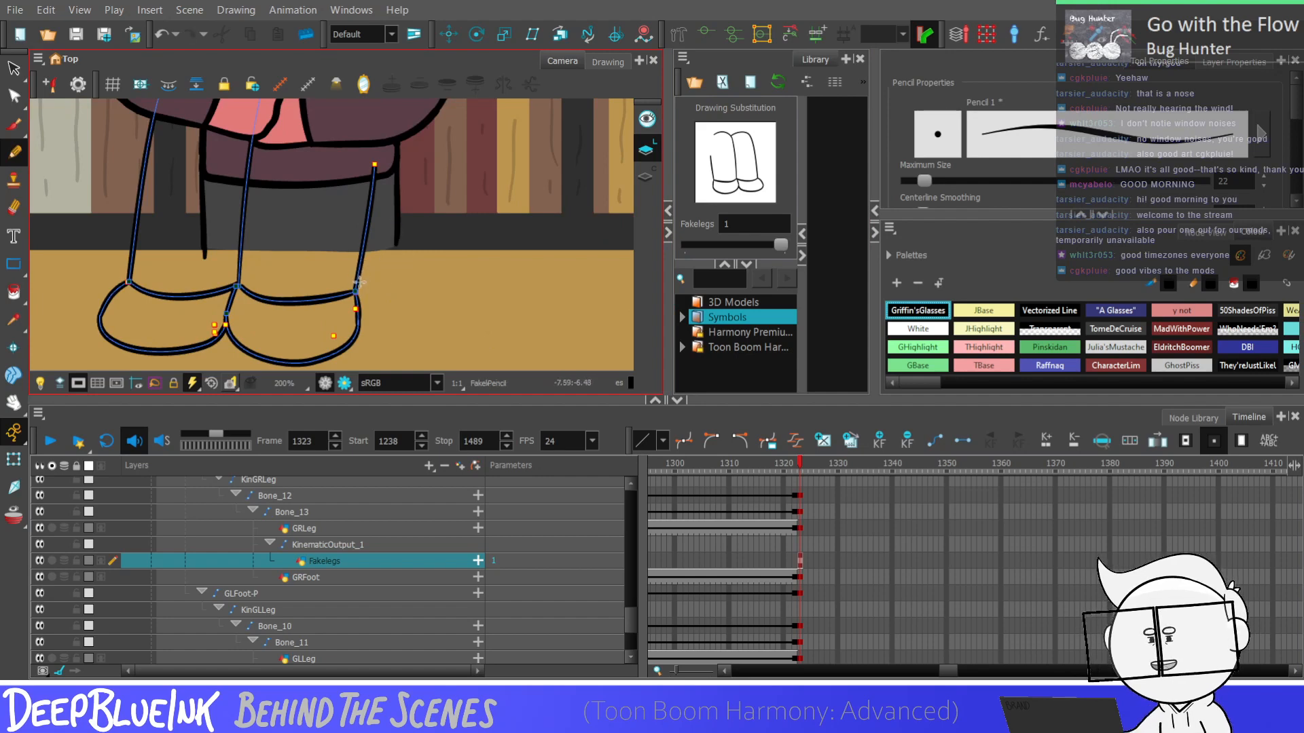
left_click_drag(358, 283, 395, 203)
key("ctrl+z")
Select the new curve at the right-hand ankle and remove its extra contour point near the lower end
key("alt+s")
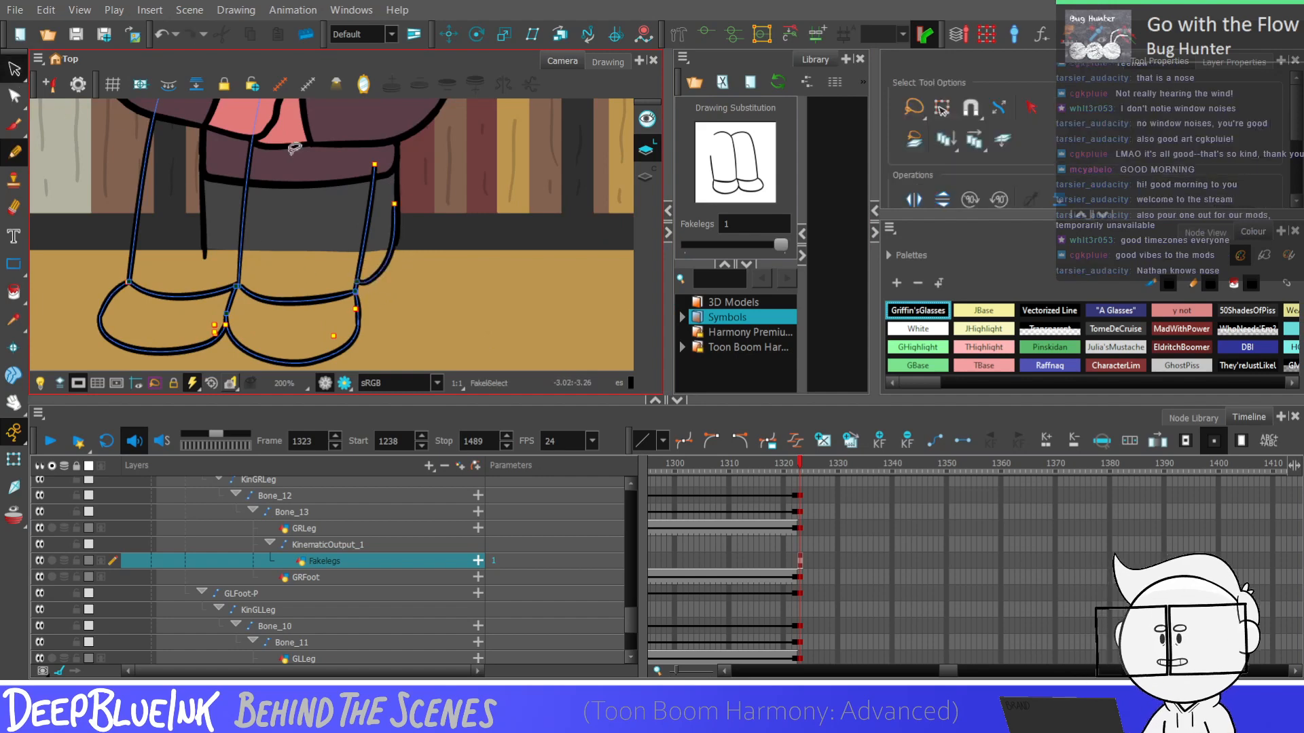
scroll(373, 242, "up", 3)
left_click(413, 242)
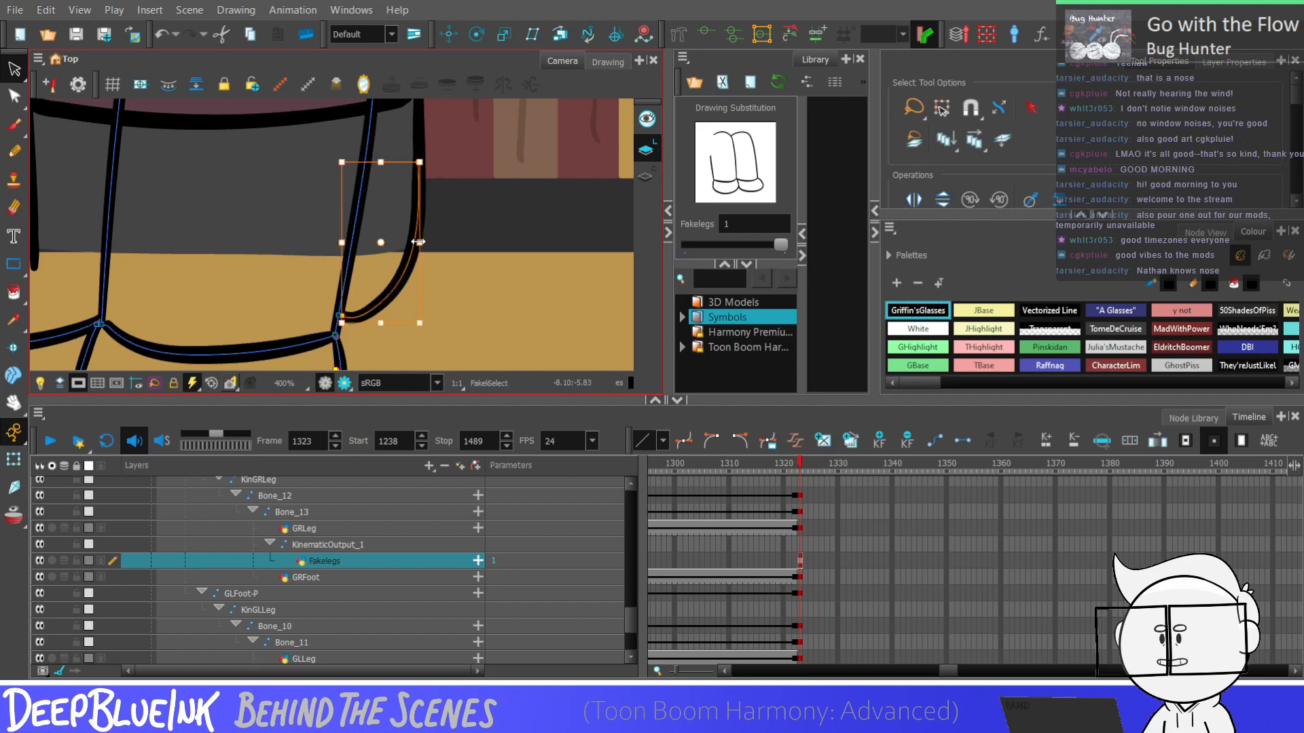
key("Delete")
key("alt+q")
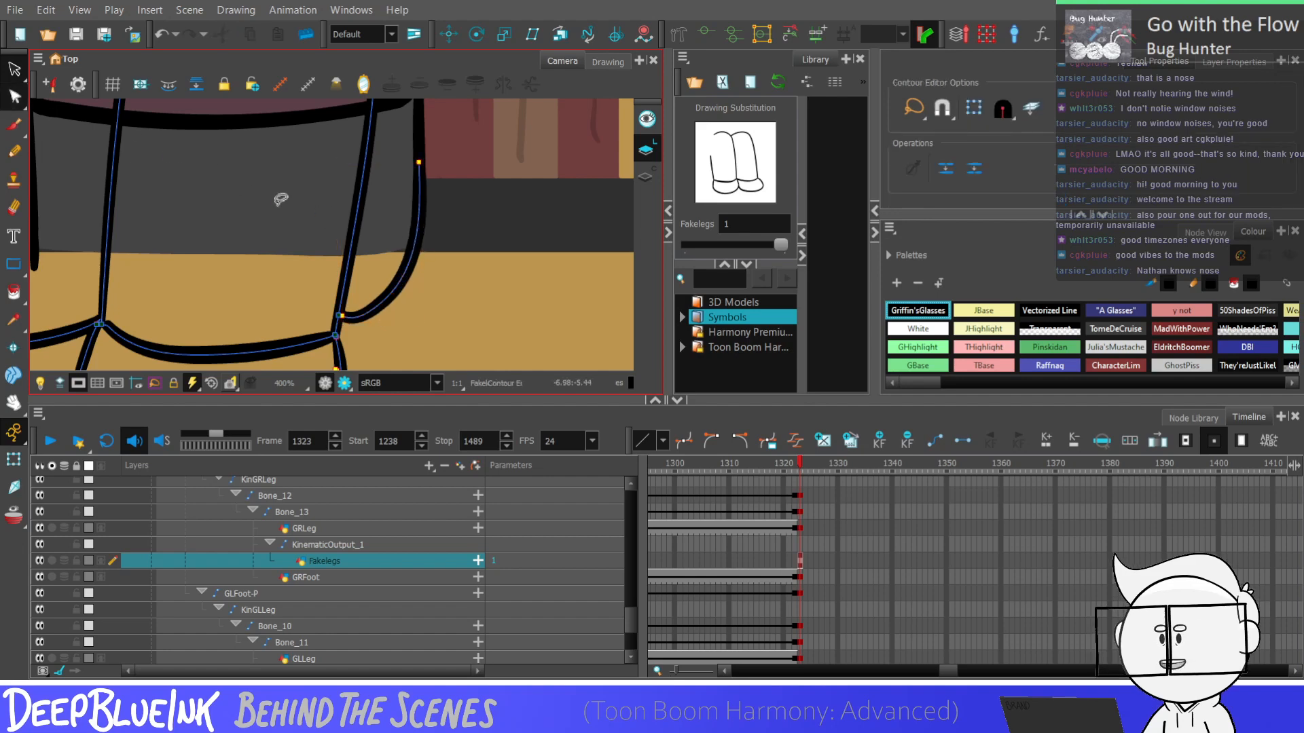
left_click_drag(341, 316, 341, 319)
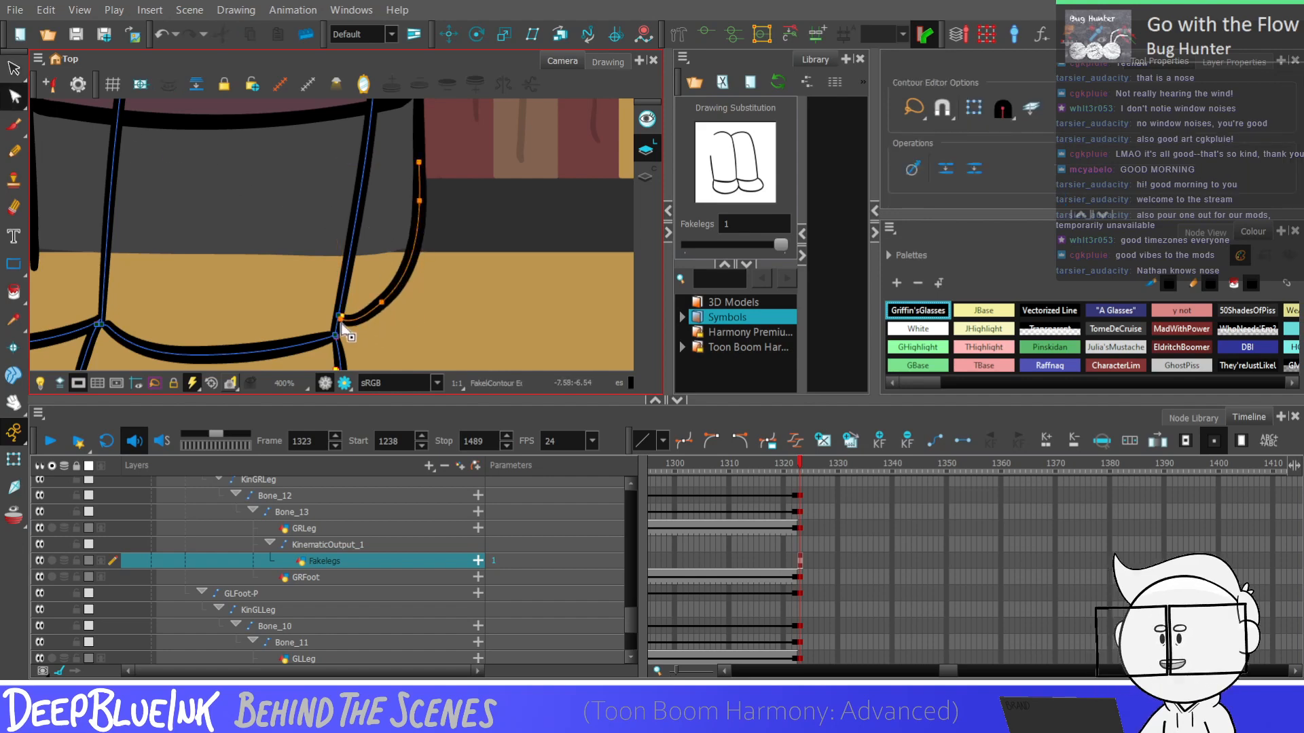
left_click(382, 303)
key("Delete")
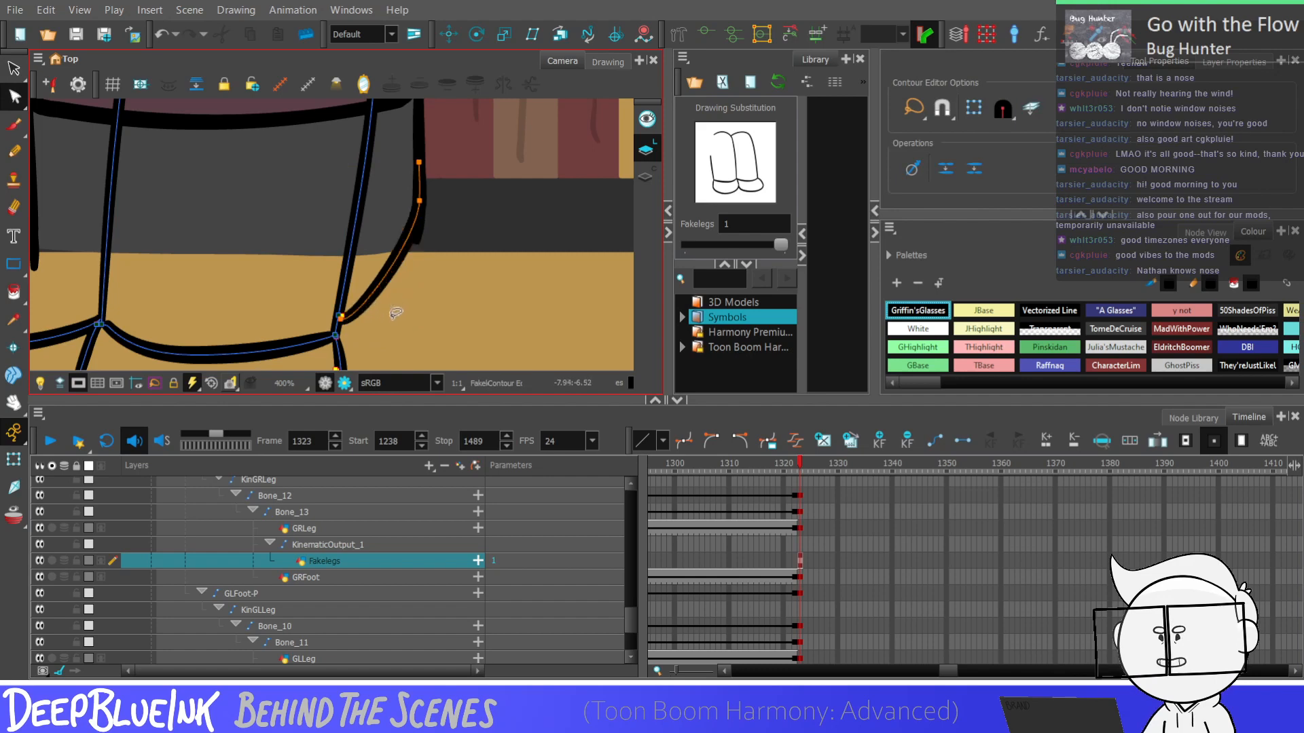
Adjust the curve's handles to bend it into a smooth rounded arc from the ankle to the trouser leg's outer edge
left_click(342, 319)
left_click_drag(348, 324, 401, 305)
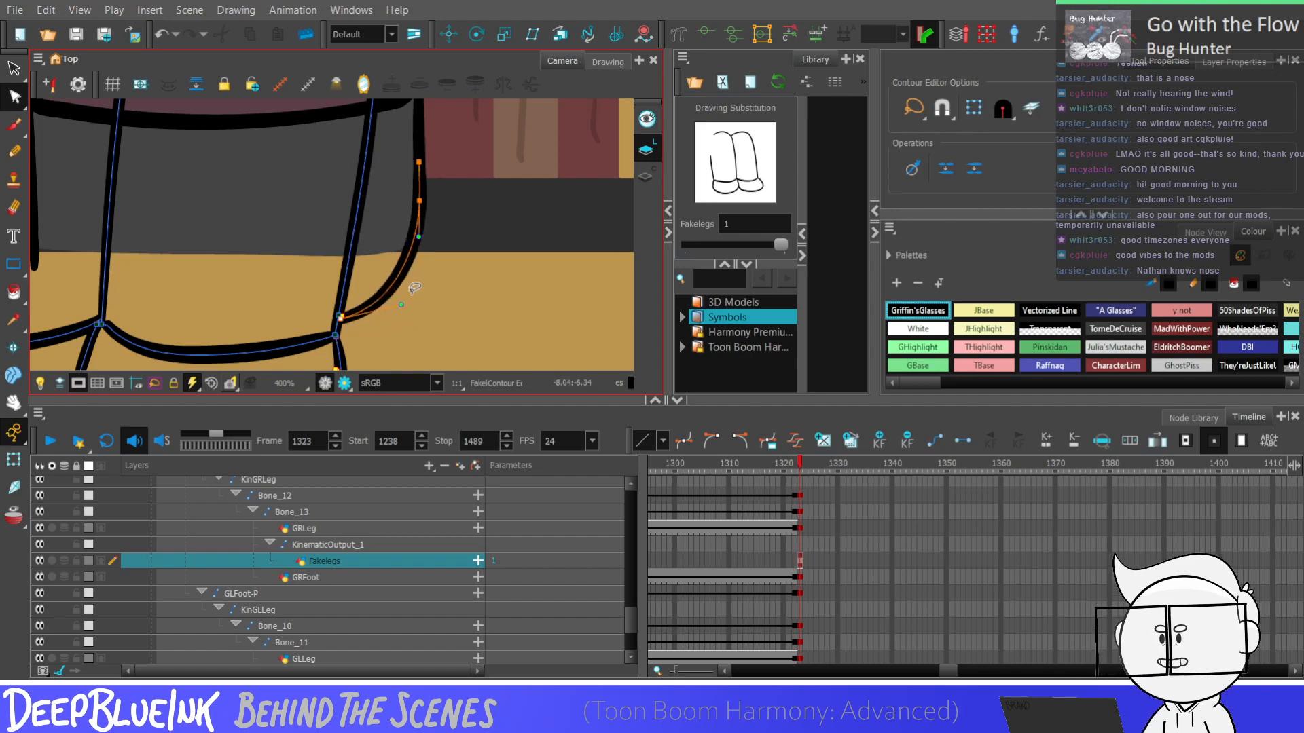
left_click_drag(419, 237, 420, 254)
left_click(406, 300)
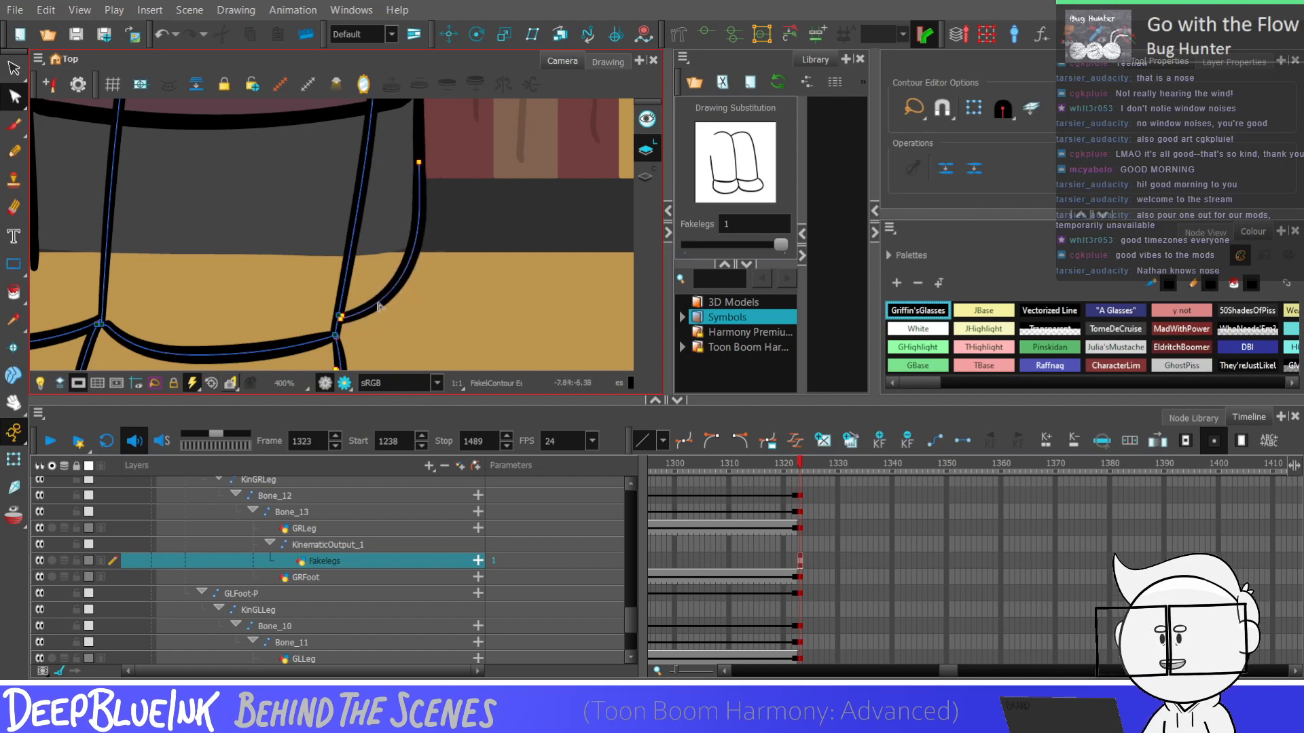
Sample the trouser grey, New 7, and draw a short closing stroke from the right-hand leg line across the outer trouser edge
scroll(426, 273, "down", 1)
left_click(14, 319)
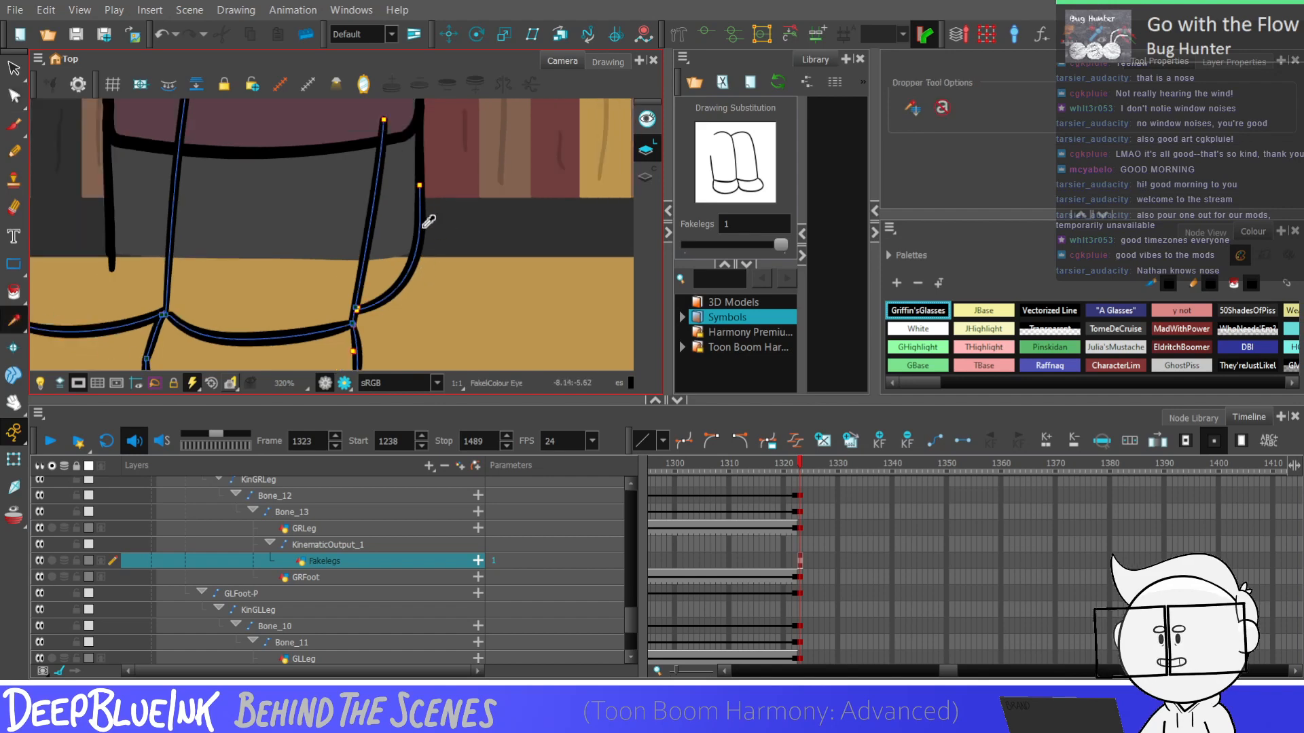
left_click(410, 239)
left_click(14, 292)
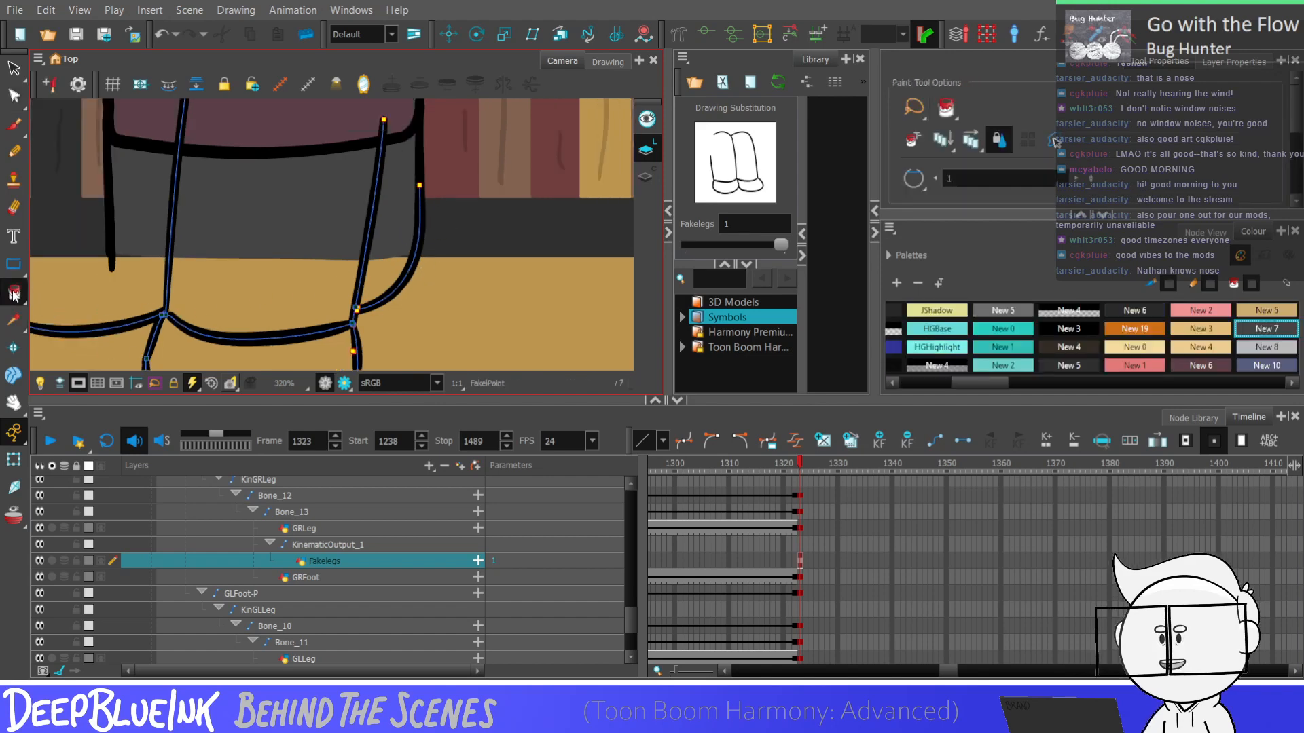
scroll(415, 297, "down", 2)
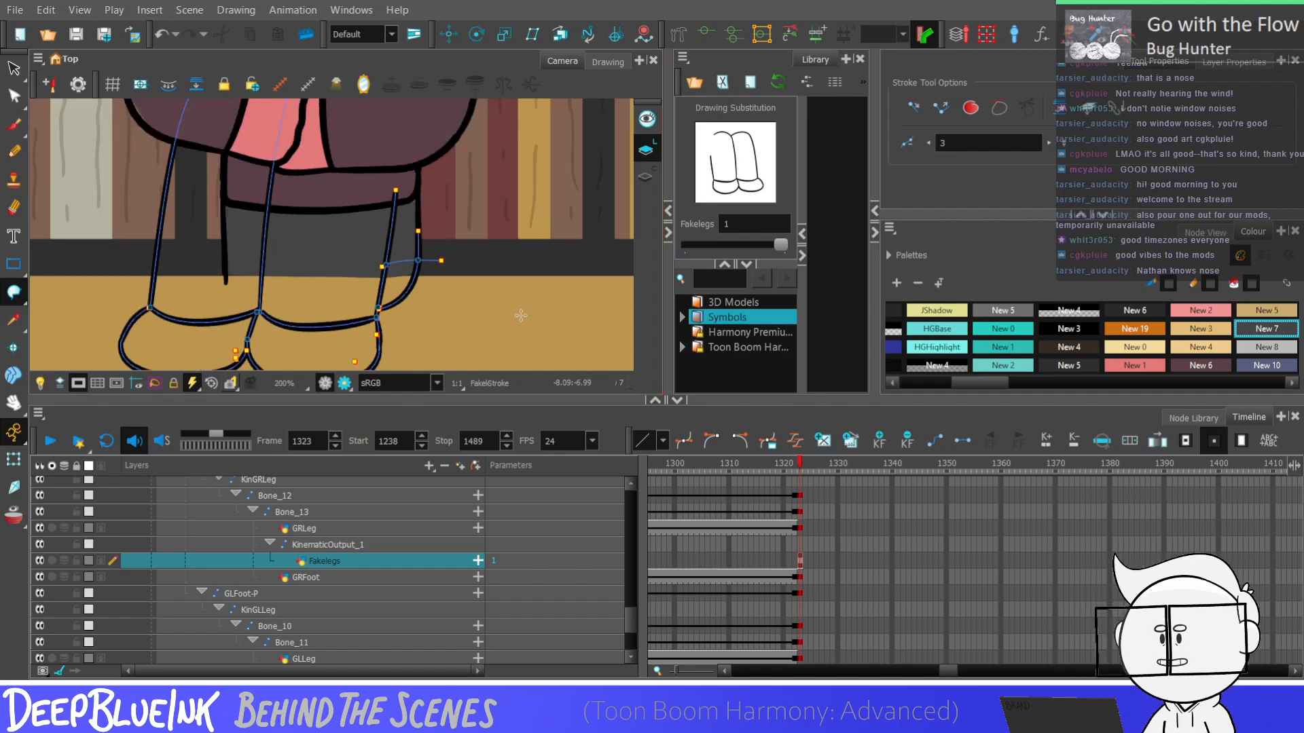
With the Pencil in Black, draw the trouser leg's outer edge as a straight vertical line from the hoodie hem to the ankle curve
left_click(14, 152)
left_click_drag(970, 384, 897, 387)
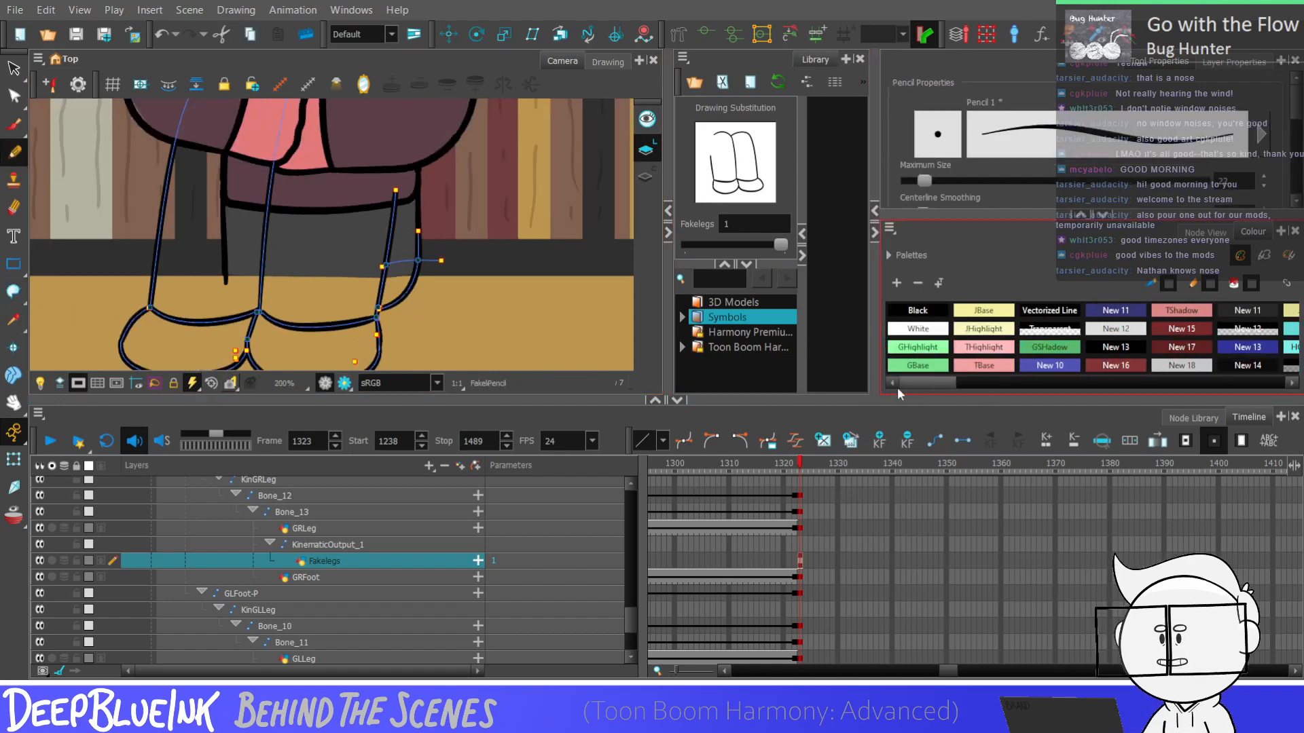
left_click(917, 310)
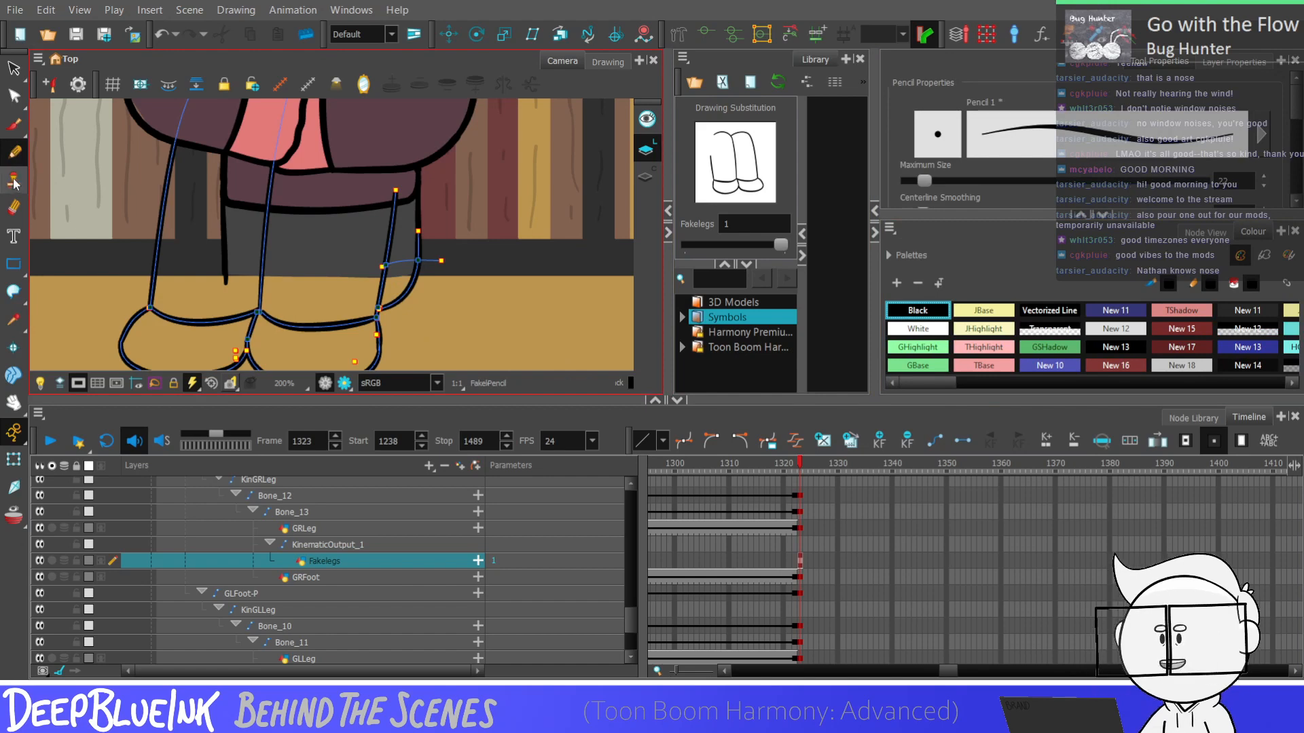
scroll(457, 257, "down", 2)
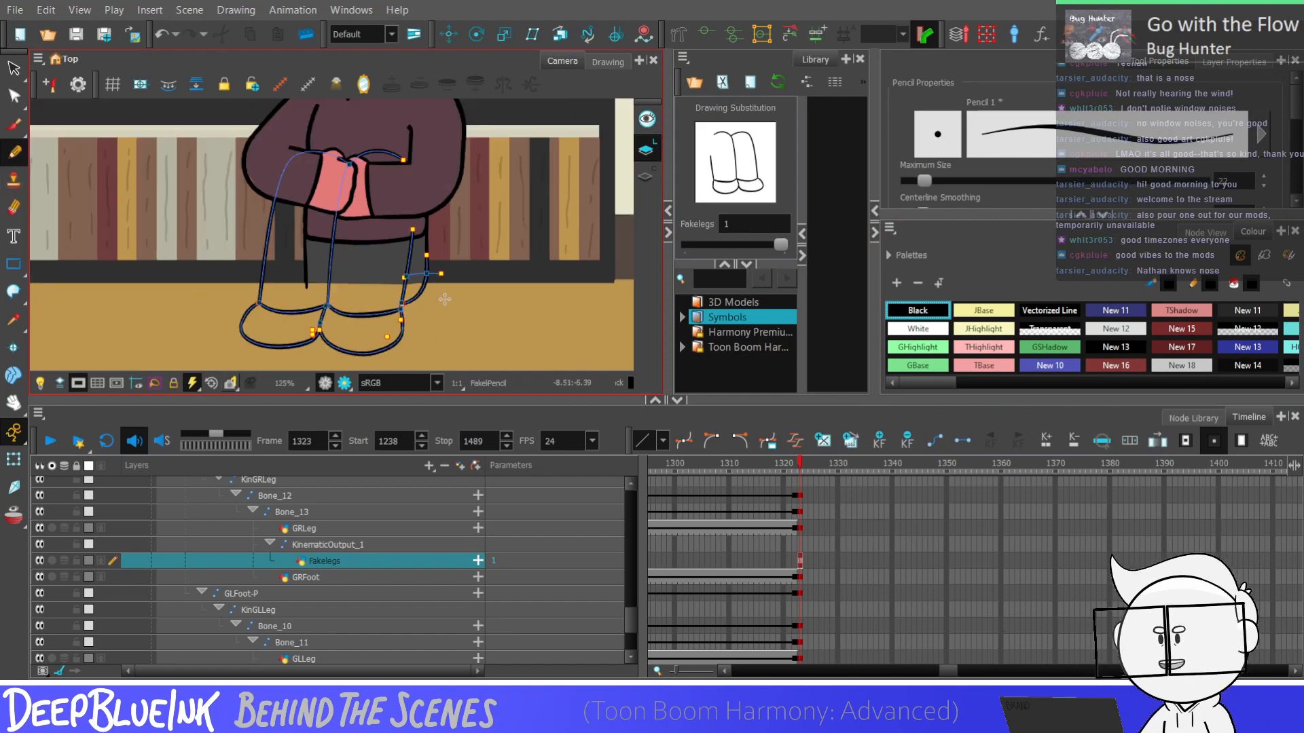
scroll(455, 238, "up", 3)
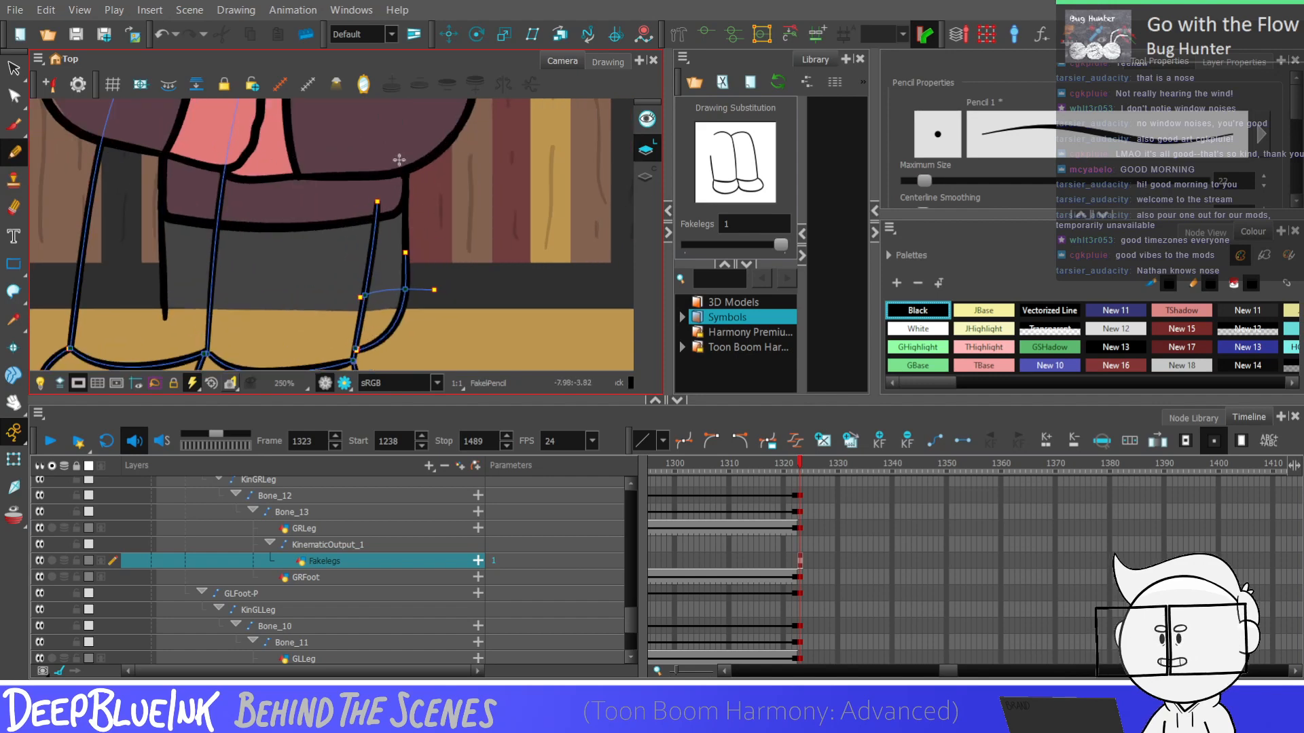
left_click_drag(405, 173, 406, 275)
key("ctrl+z")
left_click_drag(405, 173, 406, 275)
scroll(411, 224, "down", 3)
scroll(385, 163, "up", 2)
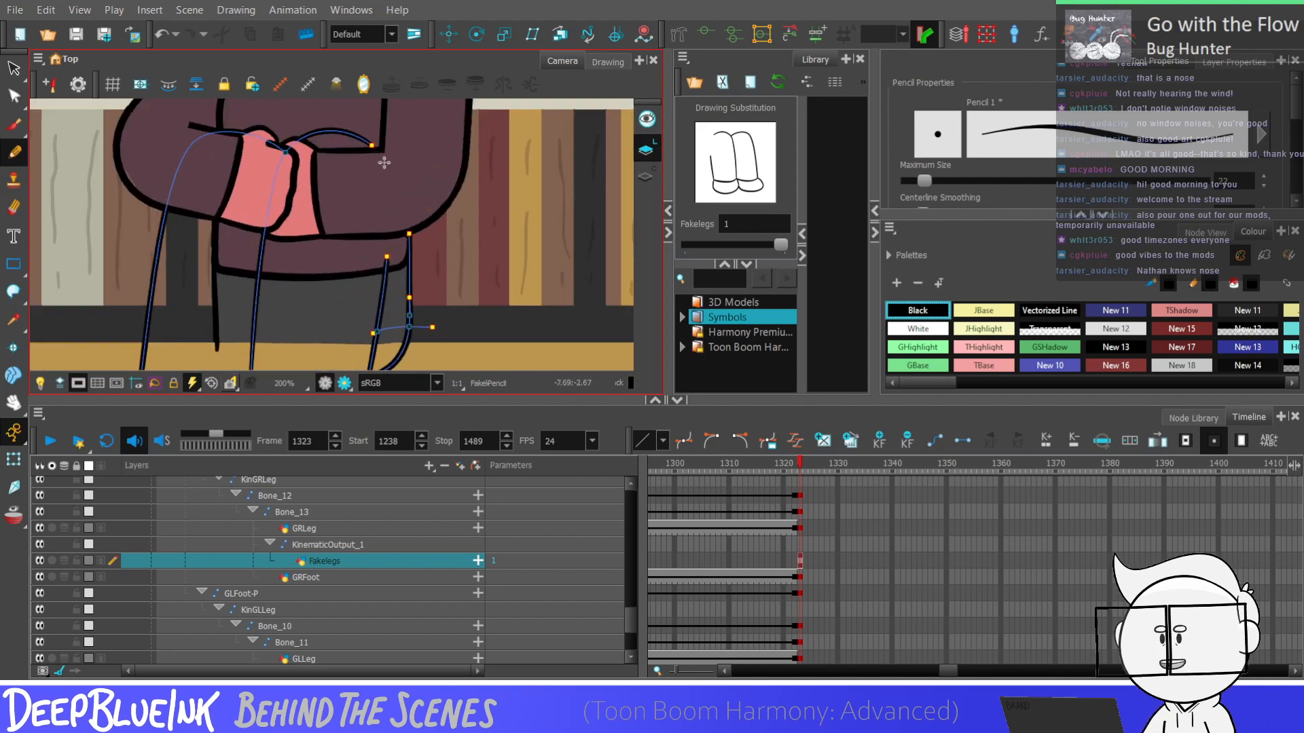
Close the shape with an invisible stroke from the right-hand sleeve line's end down to the top of the outer trouser edge
key("ctrl+z")
scroll(407, 195, "up", 2)
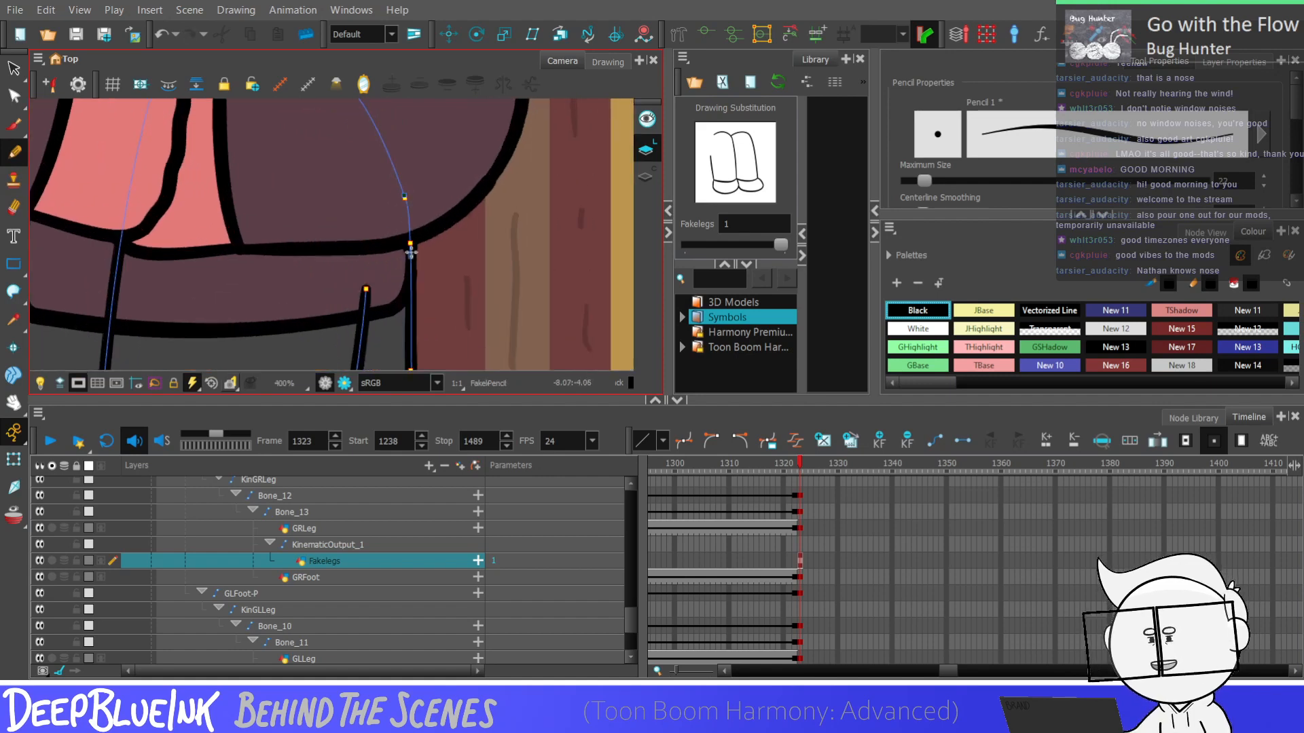
key("alt+i")
scroll(423, 138, "down", 2)
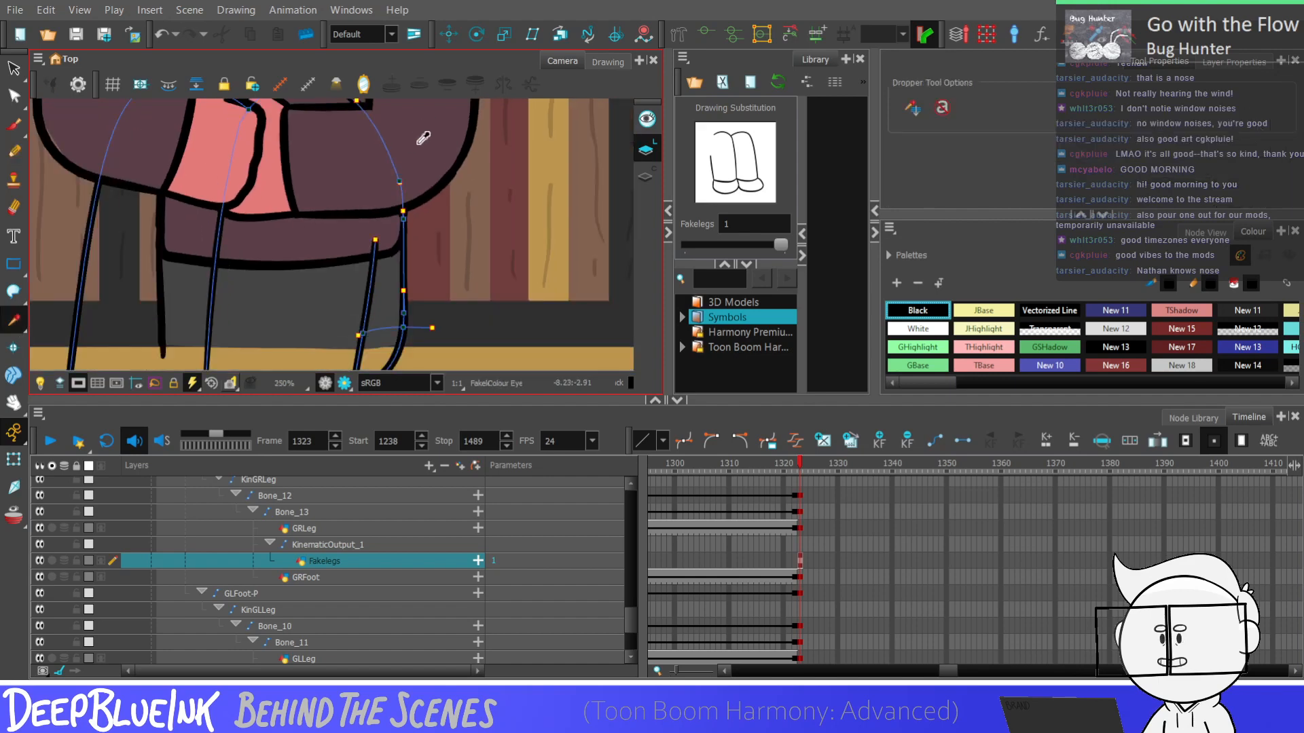
scroll(379, 273, "down", 1)
Sample the New 7 trouser grey and fill both front trouser legs on the Fakelegs drawing
left_click(353, 305)
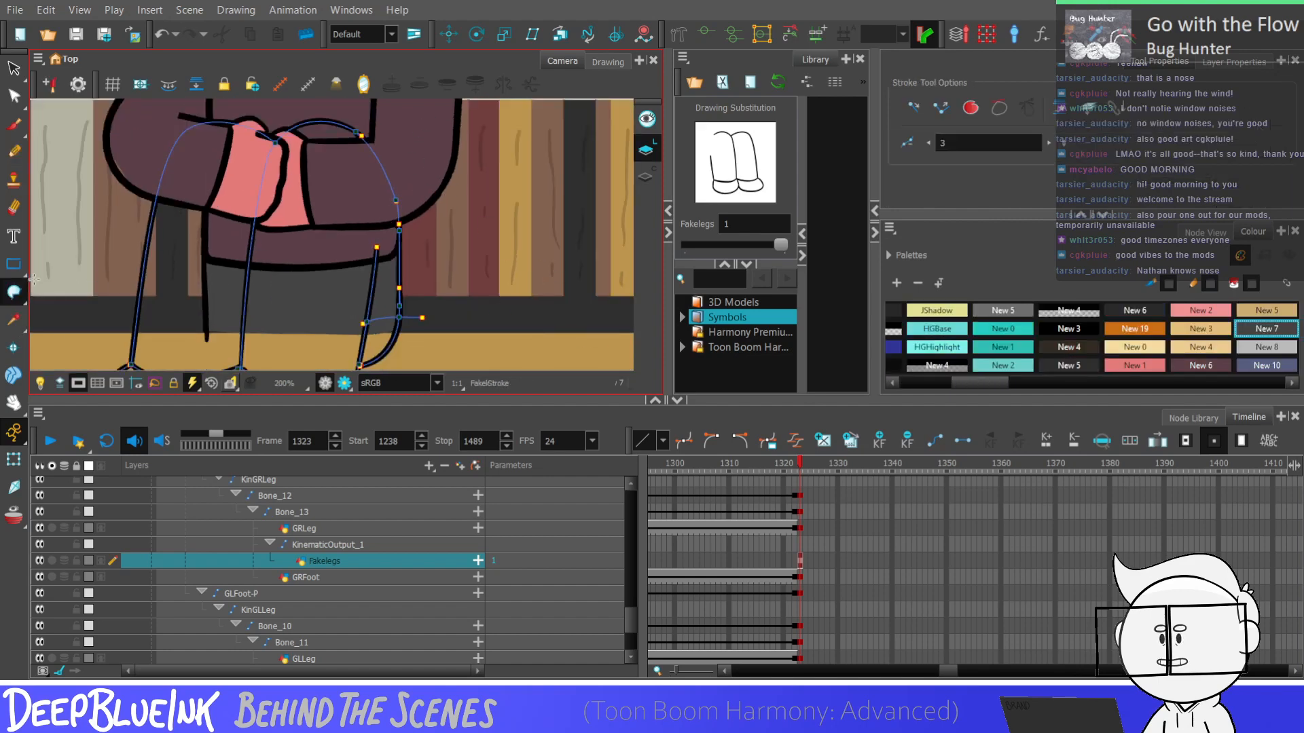
key("alt+i")
scroll(394, 287, "down", 2)
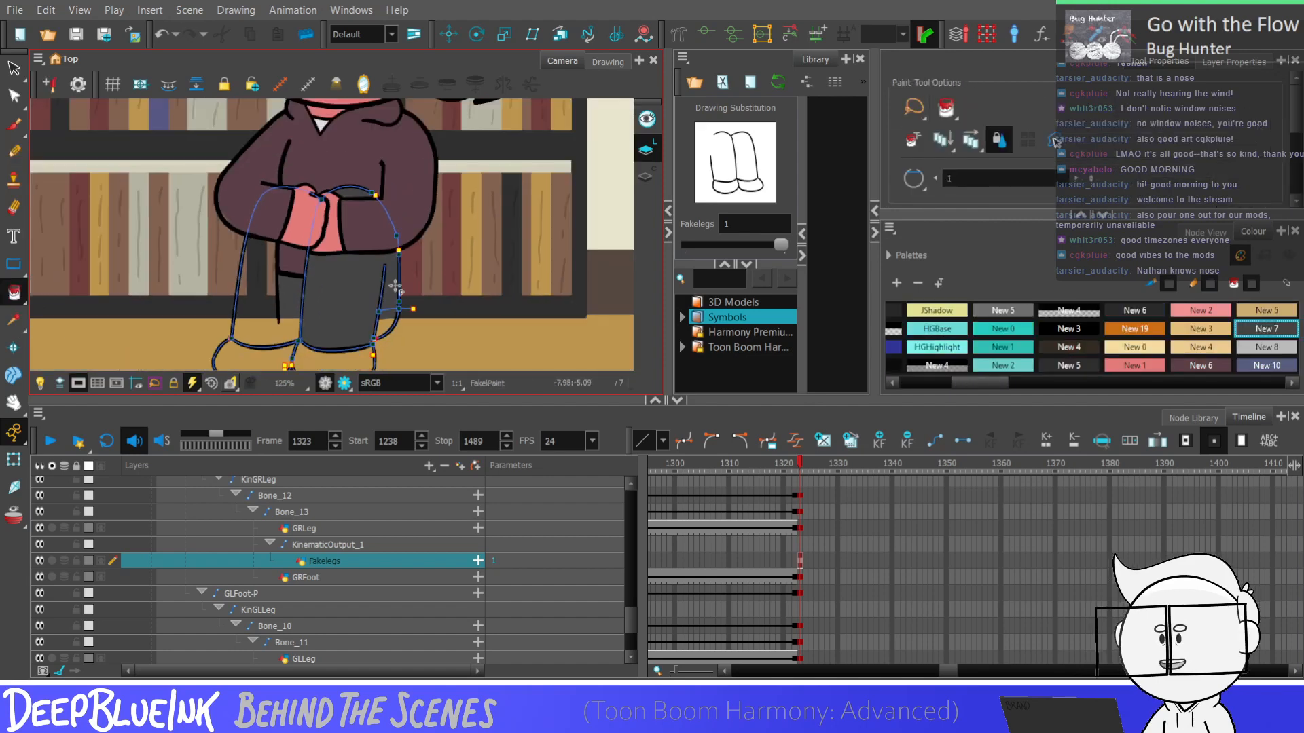
left_click(335, 272)
scroll(335, 275, "up", 1)
left_click(277, 286)
scroll(399, 144, "down", 1)
scroll(348, 273, "up", 1)
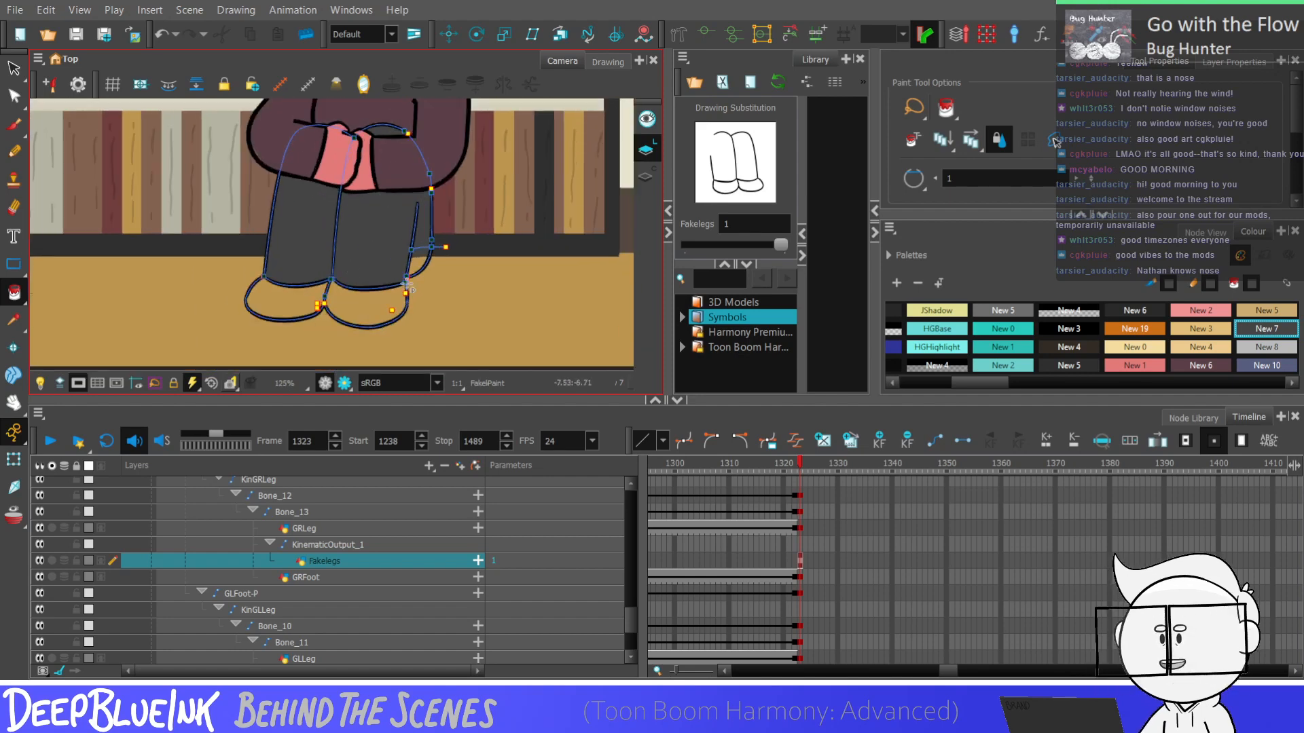
Sample the New 8 shoe grey from frame 1322 and fill both shoes on the Fakelegs drawing at frame 1323
scroll(390, 212, "down", 1)
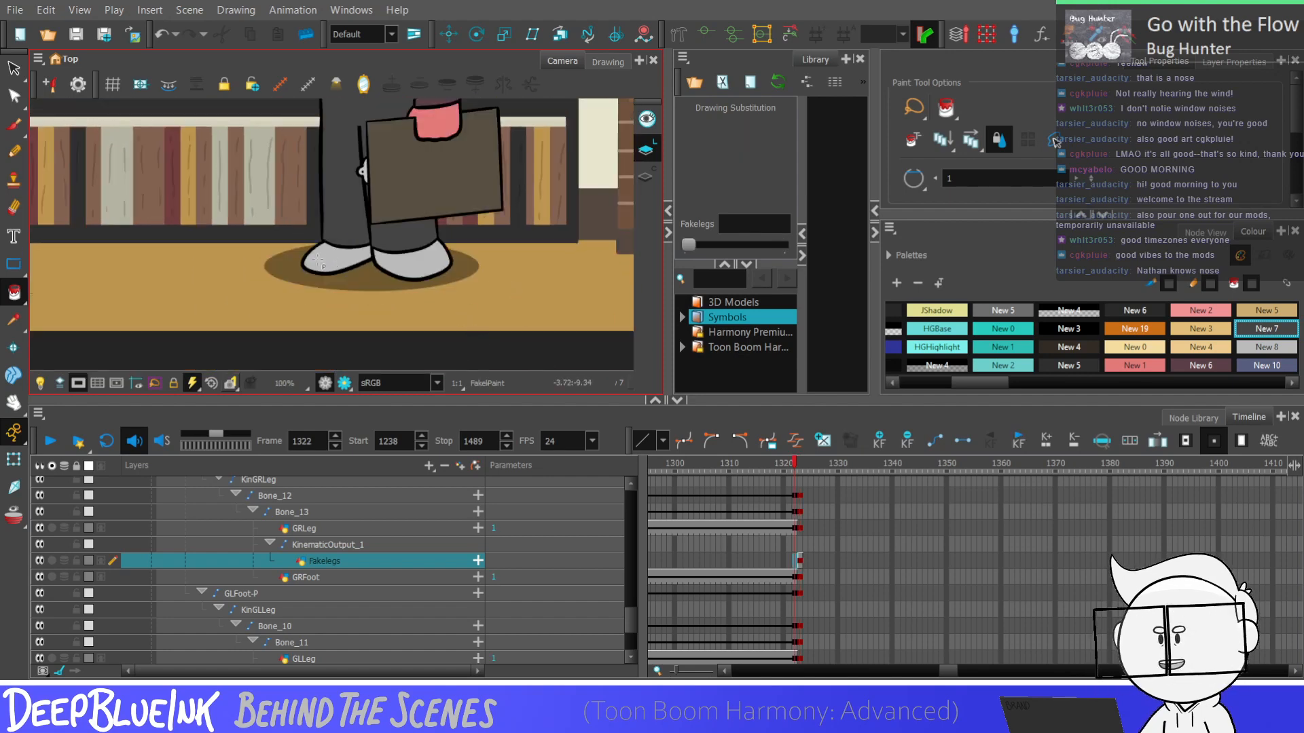
scroll(413, 265, "down", 1)
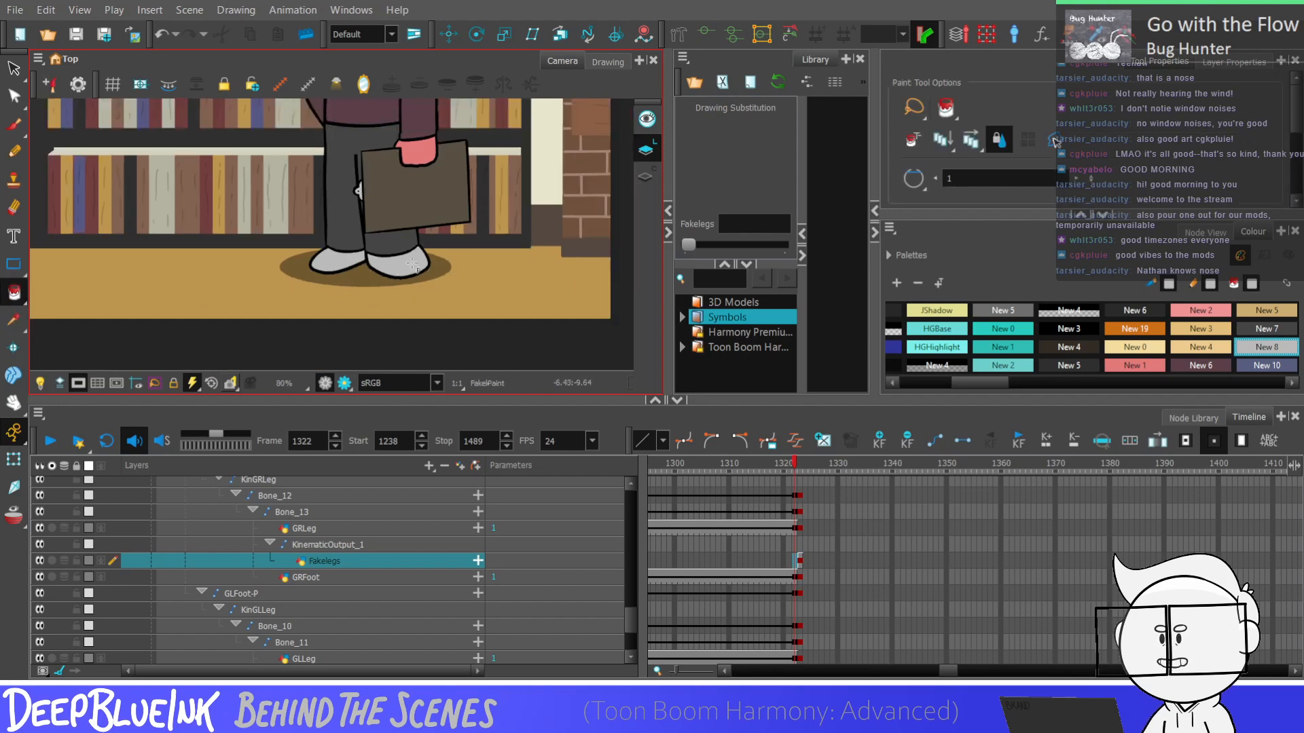
scroll(396, 293, "up", 1)
key(".")
scroll(328, 278, "down", 1)
left_click(318, 277)
left_click(364, 277)
scroll(378, 292, "down", 1)
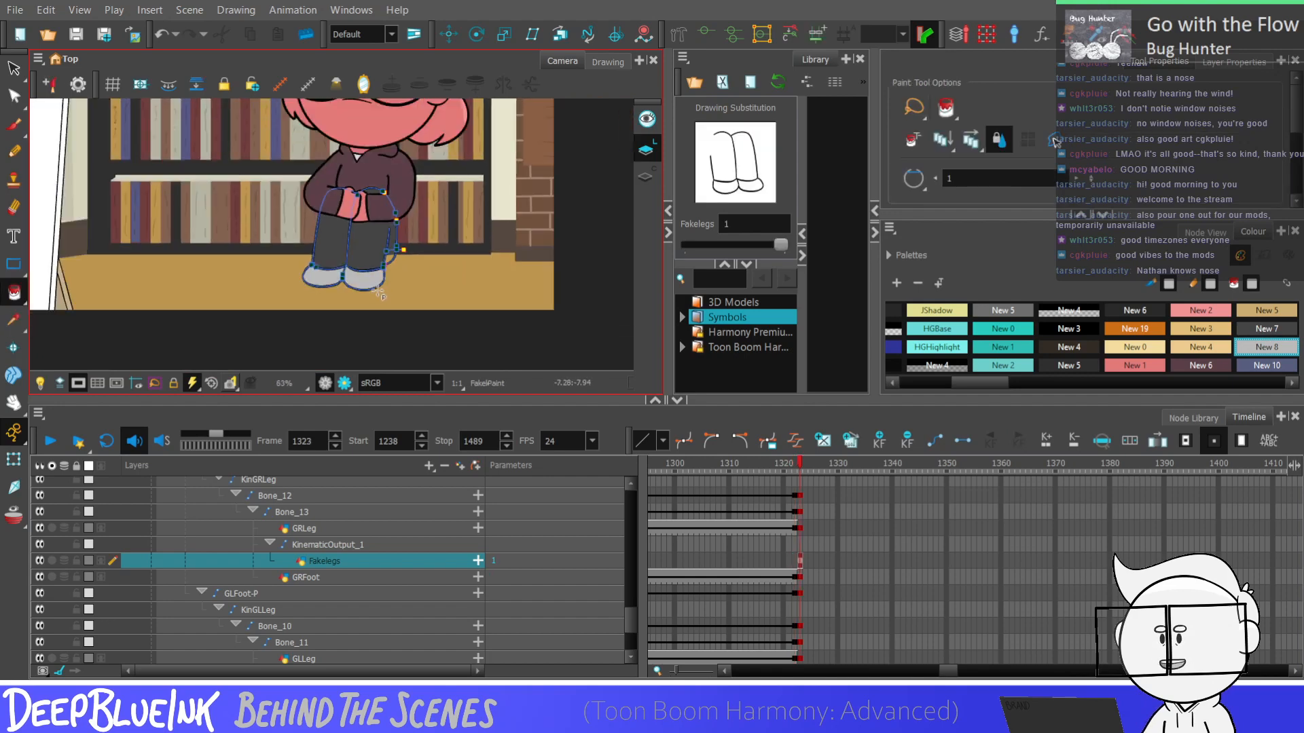
Sample the New 7 trouser grey again and fill the remaining area behind the right-hand leg, inside the outer curve
scroll(389, 273, "up", 3)
key("d")
left_click(239, 227)
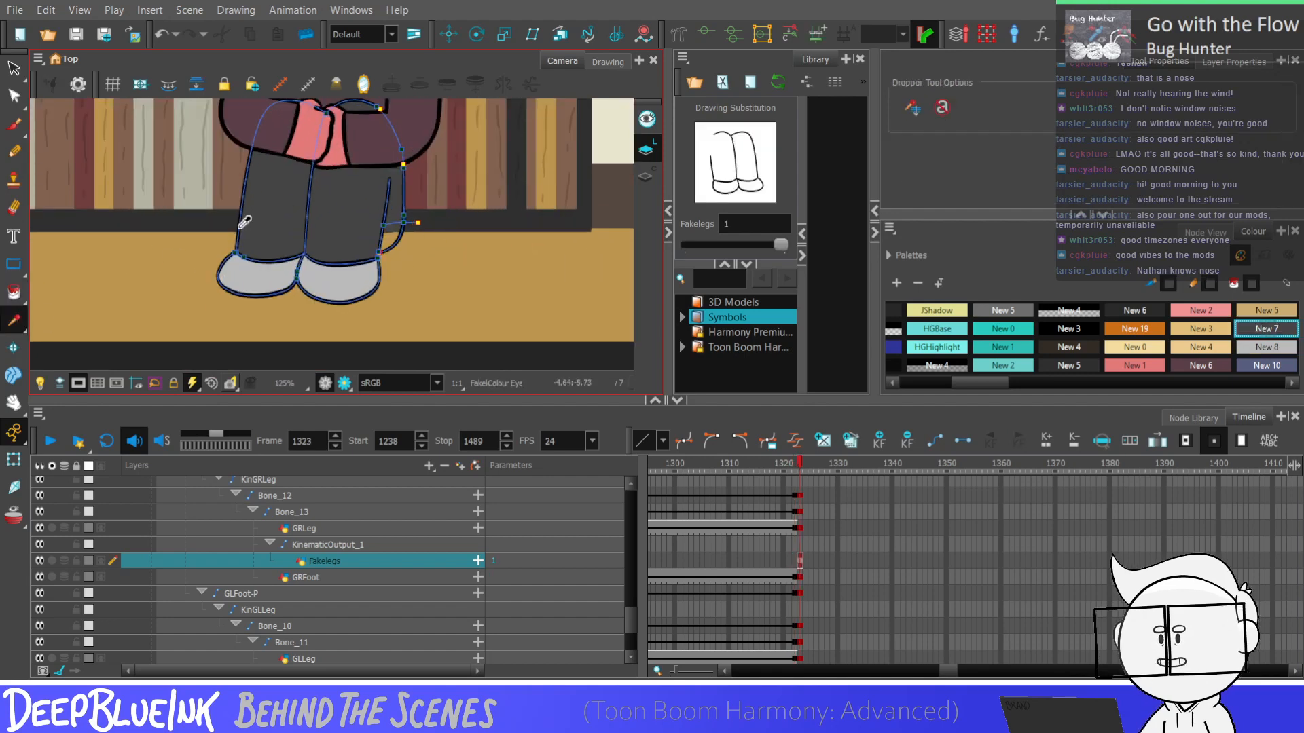
key("alt+i")
scroll(390, 243, "down", 3)
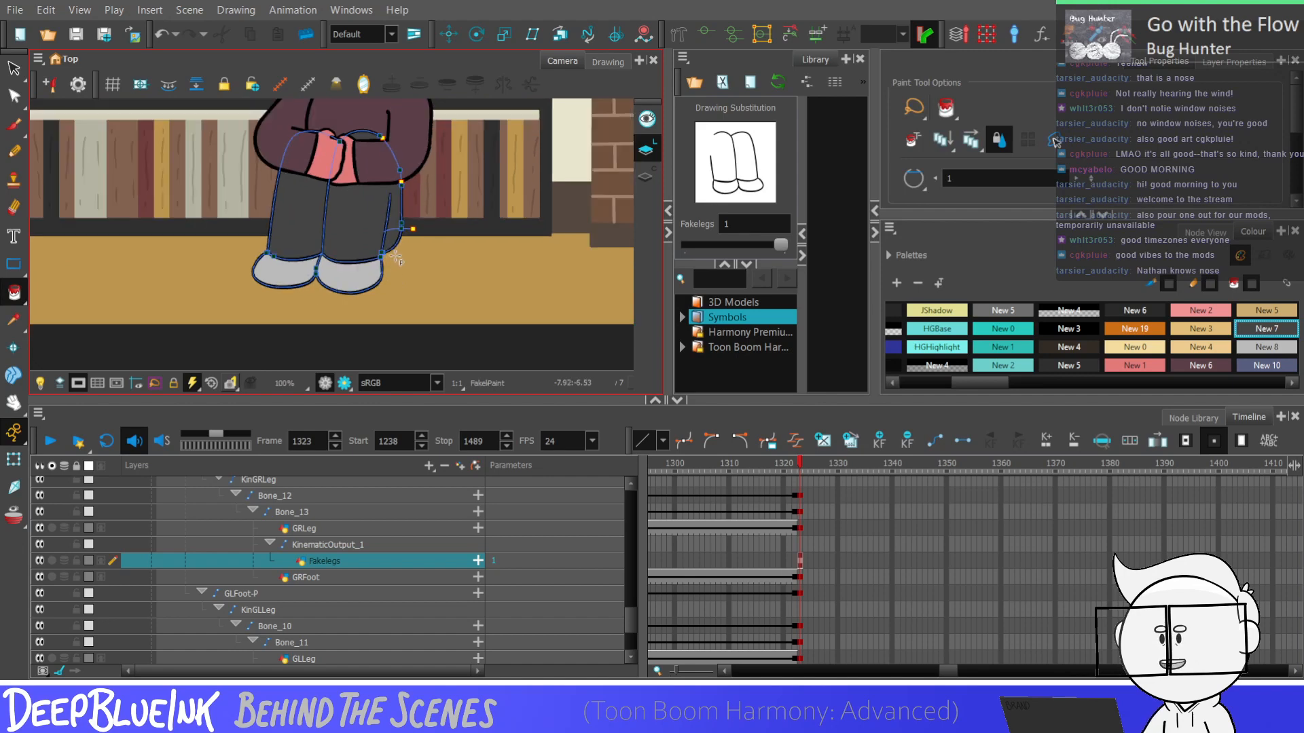
scroll(353, 297, "down", 3)
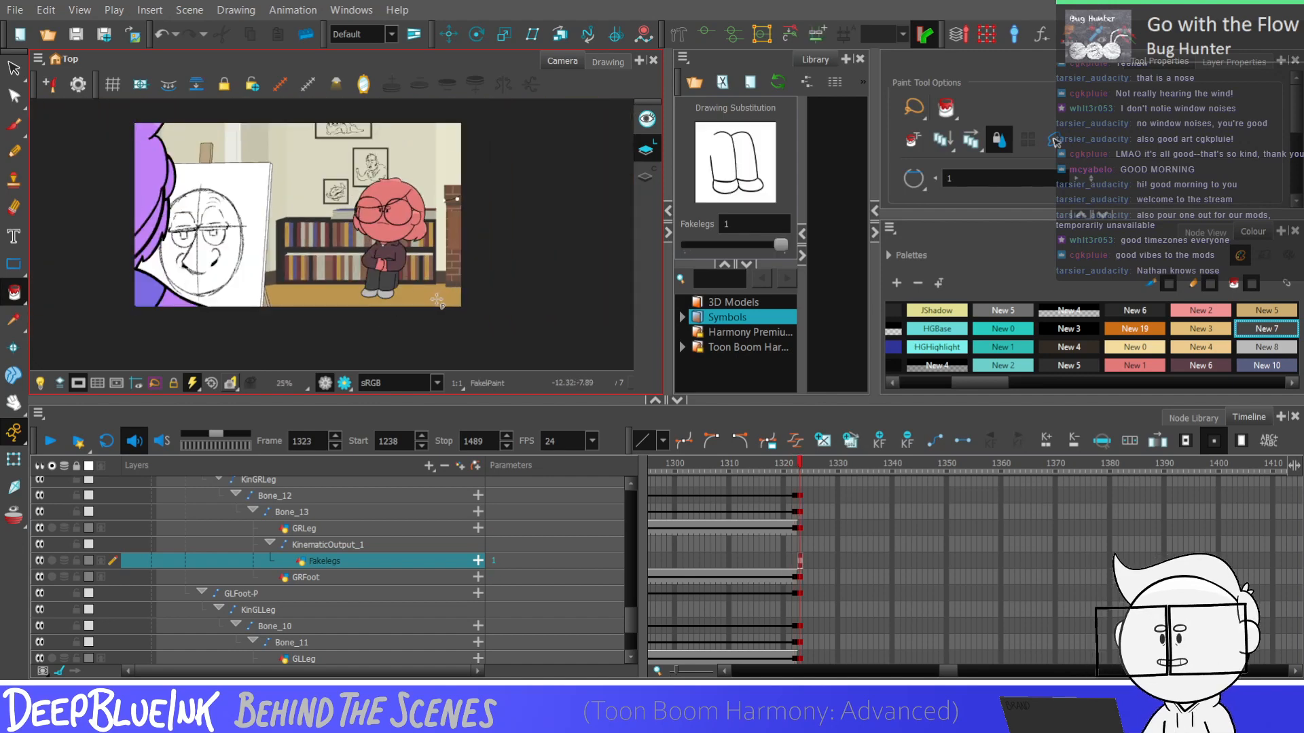
scroll(411, 296, "up", 2)
scroll(629, 579, "up", 3)
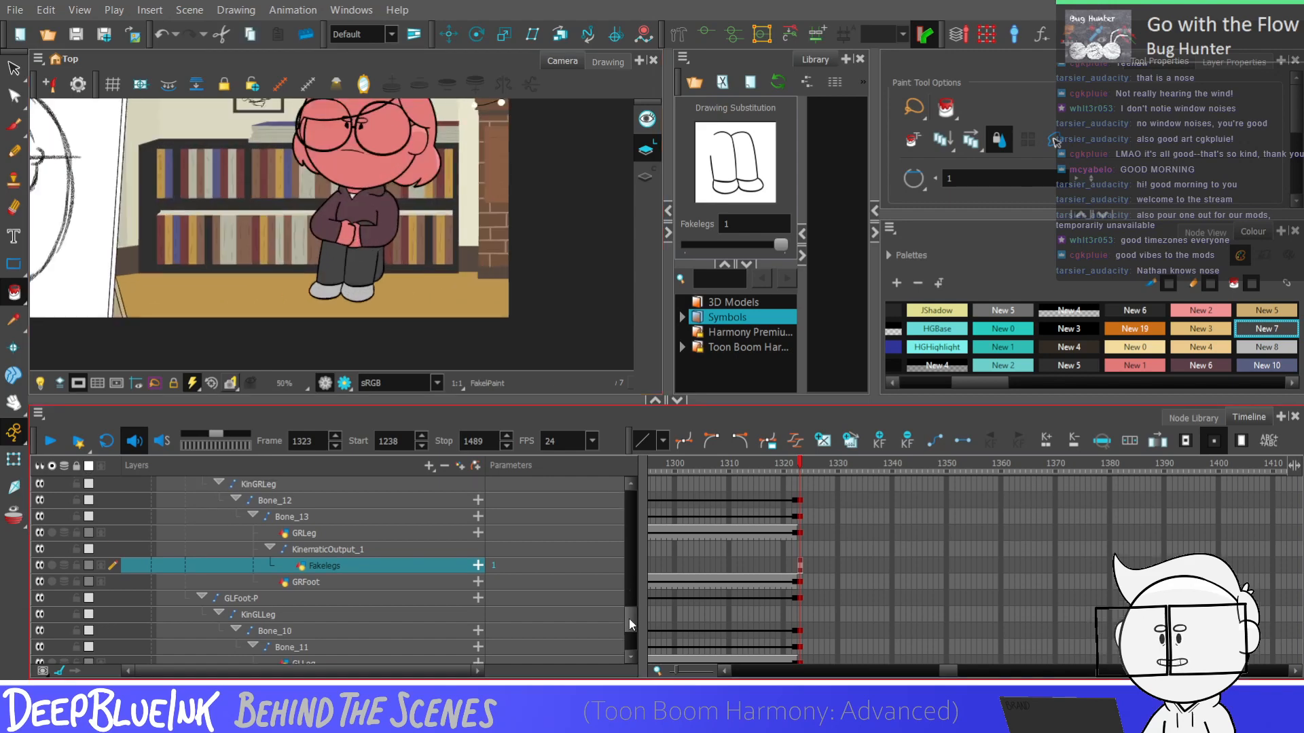
On the Shadow_2 layer, extend the shadow drawing's exposure to frame 1323 and duplicate it as a separate drawing
left_click(797, 517)
left_click(801, 516)
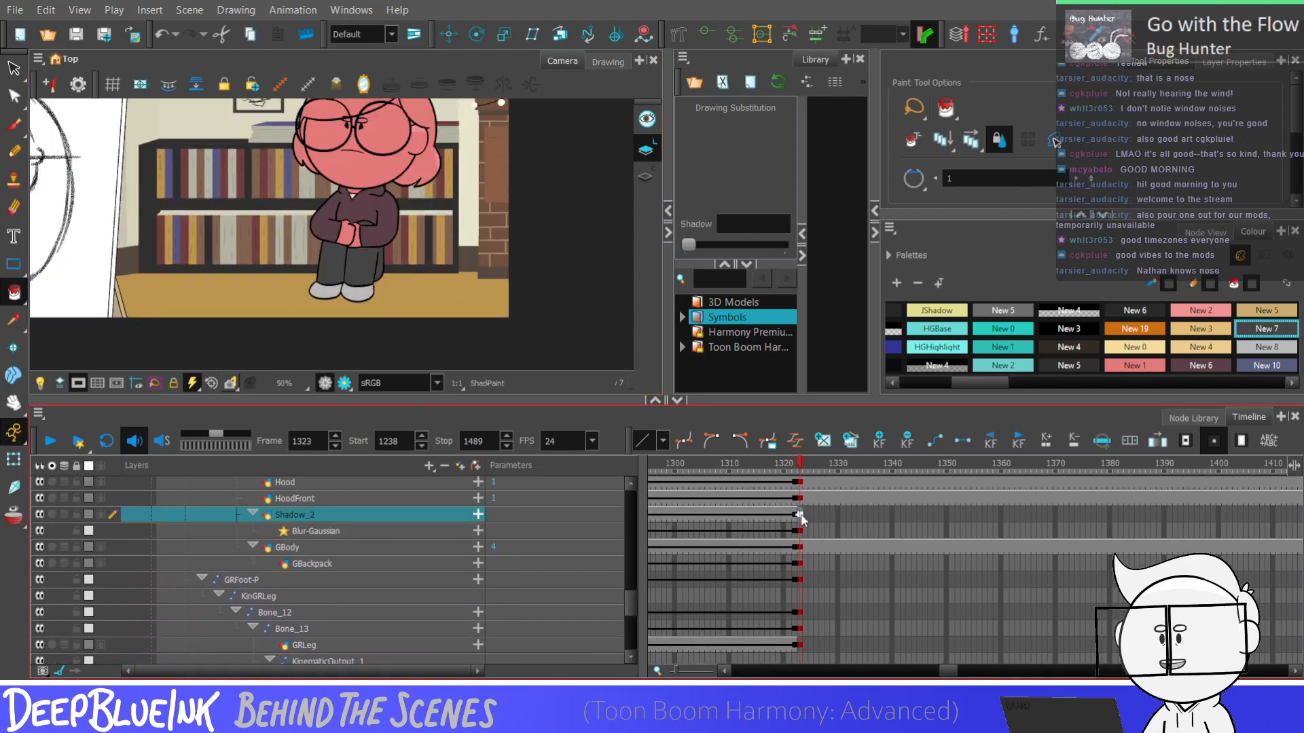
key("comma")
key("period")
key("F5")
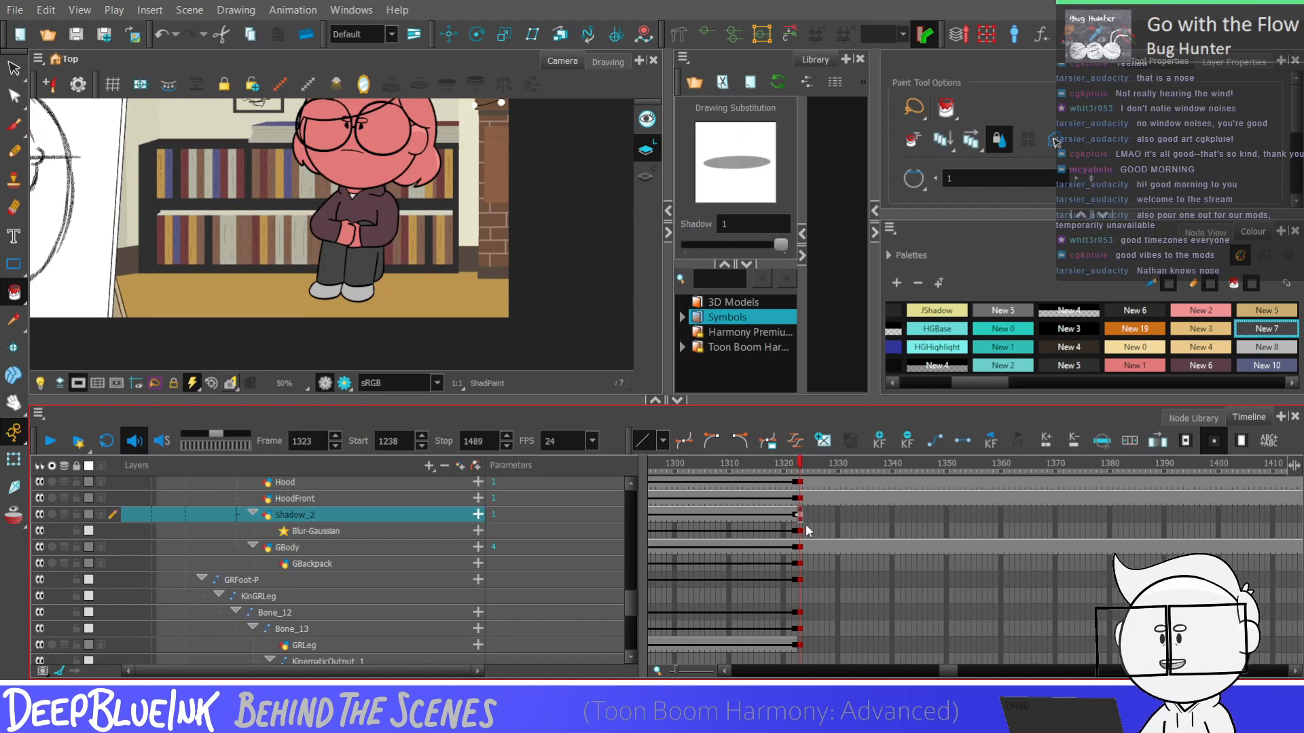
Move the duplicated floor shadow under the character's shoes and stretch it wider toward the right
key("alt+s")
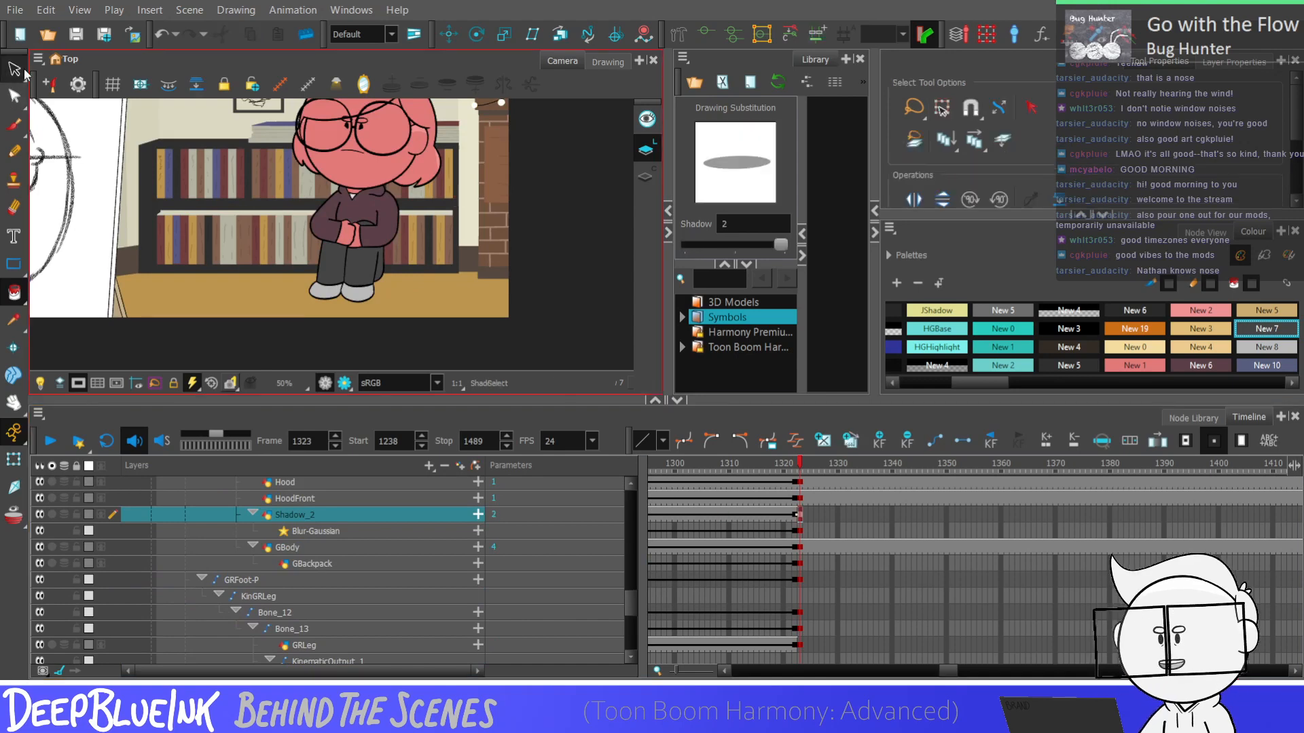
left_click(382, 344)
left_click_drag(382, 344, 306, 288)
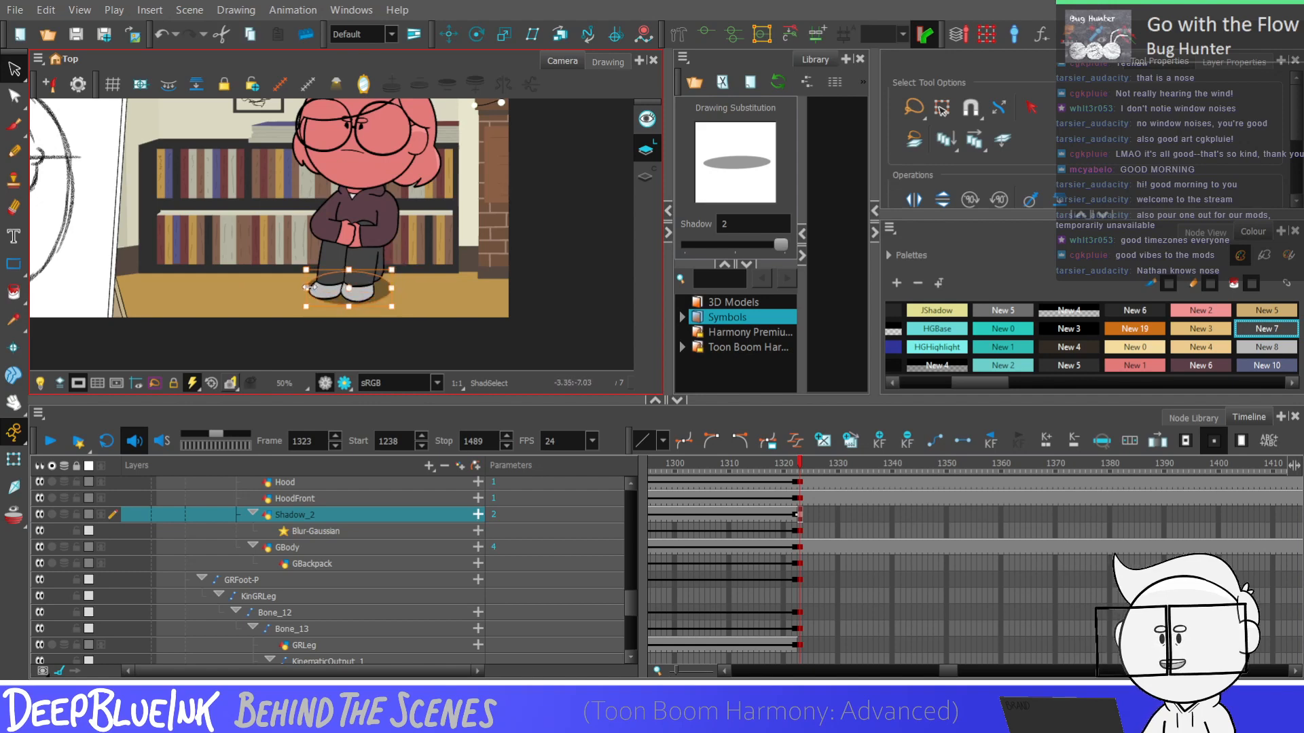
left_click_drag(395, 289, 401, 289)
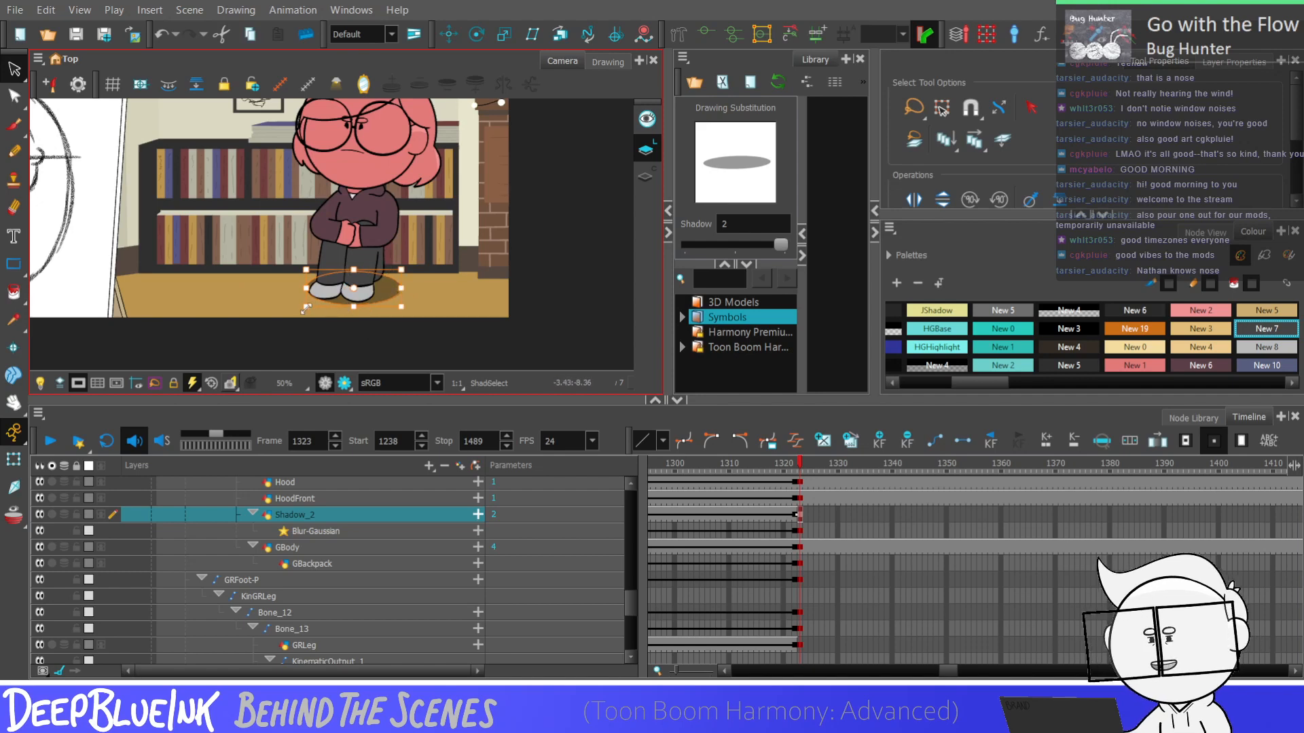
scroll(303, 304, "up", 2)
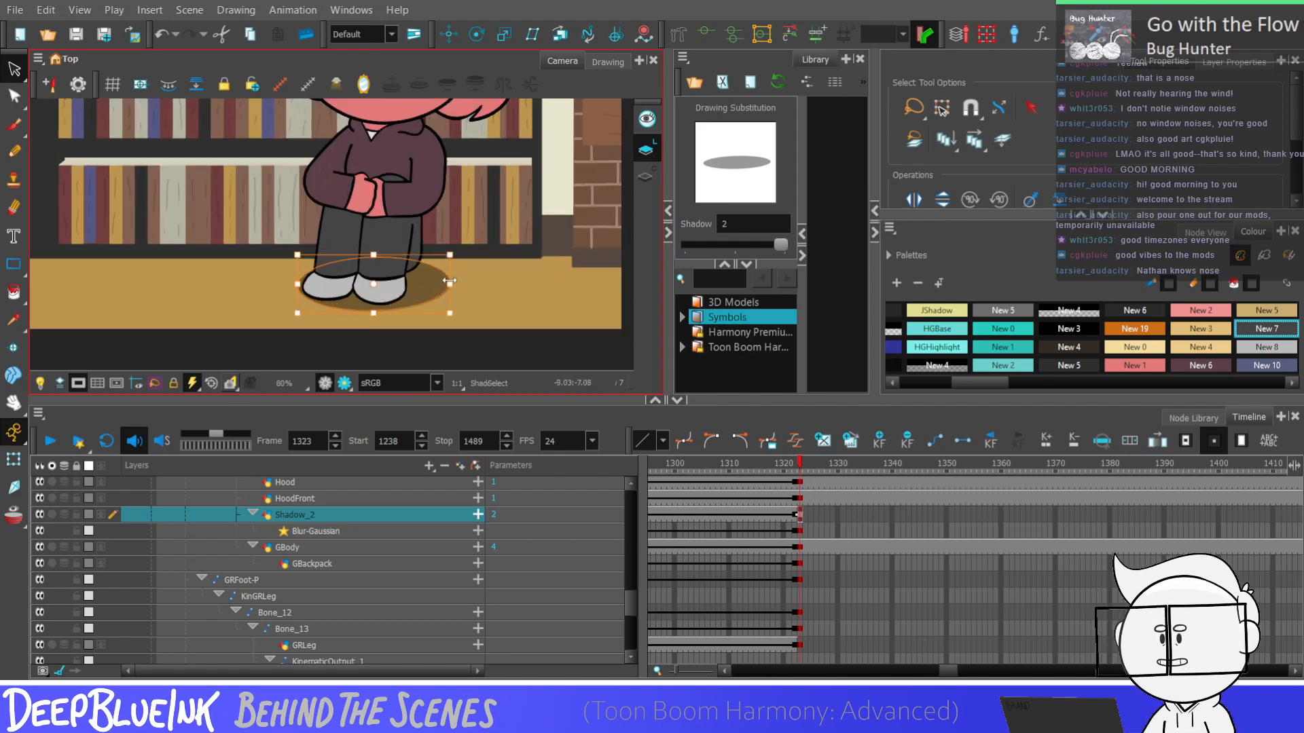
scroll(495, 266, "down", 2)
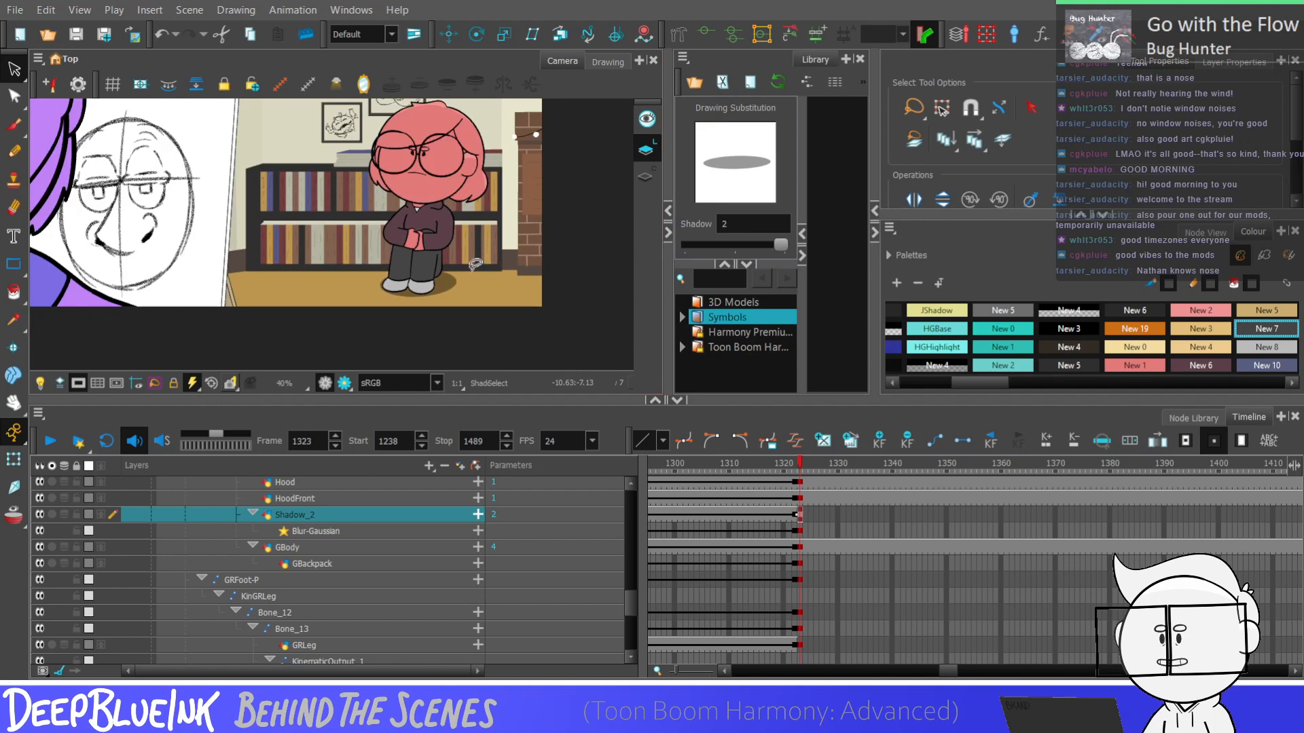
scroll(500, 214, "down", 1)
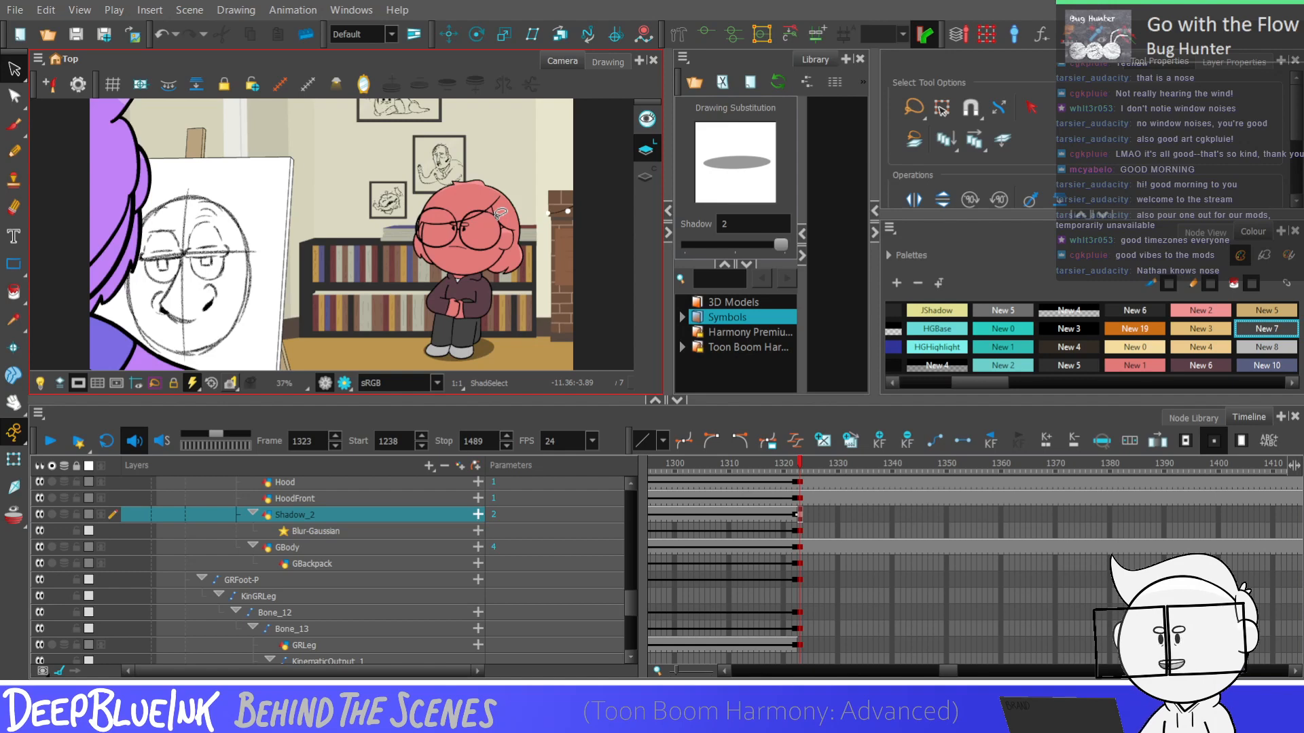
left_click(800, 515)
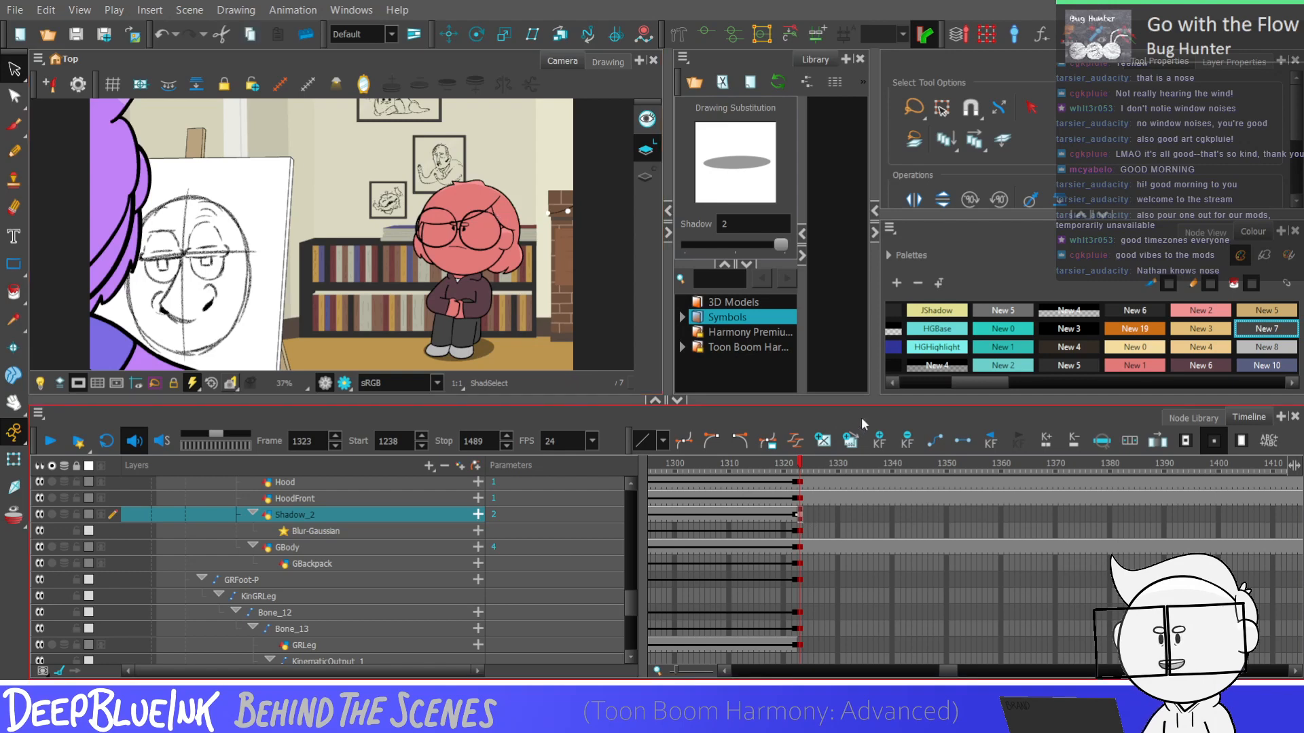
Extend the exposure of the new Shadow_2 drawing from frame 1323 to the scene's last frame, 1489
left_click(780, 513)
left_click(800, 515)
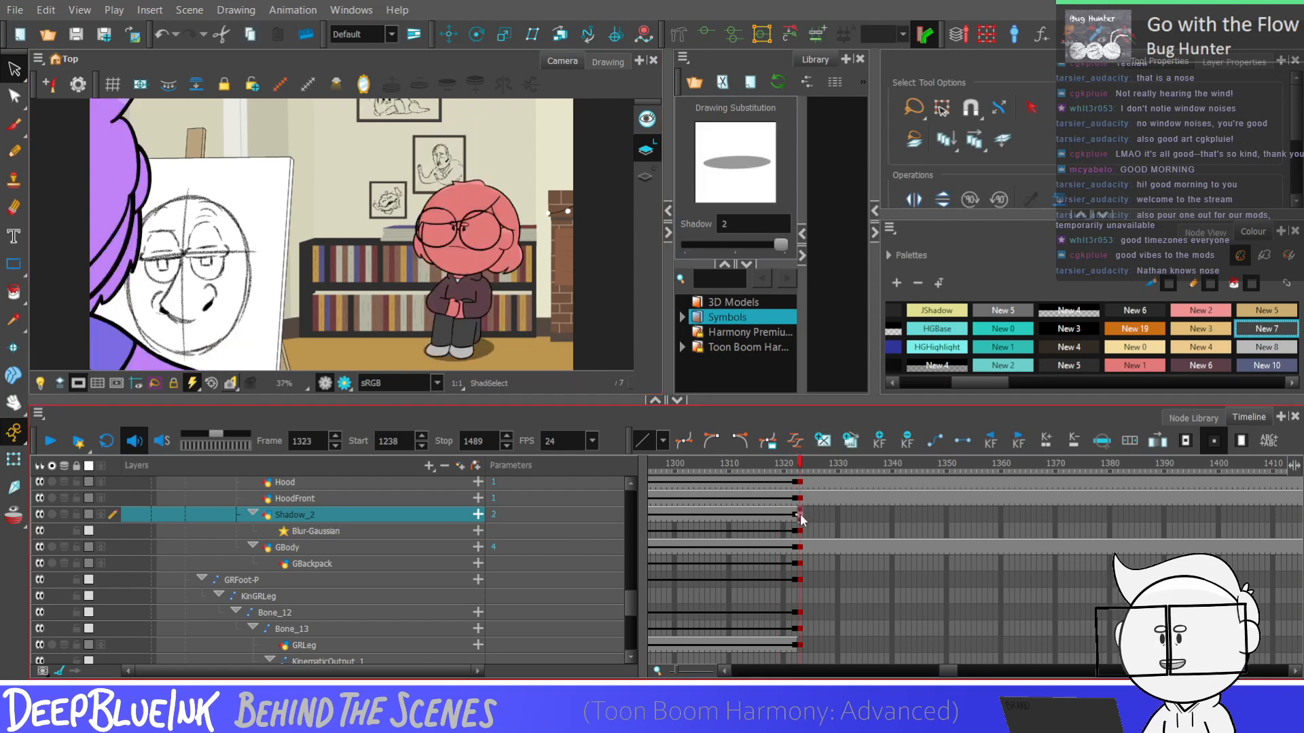
left_click(805, 514)
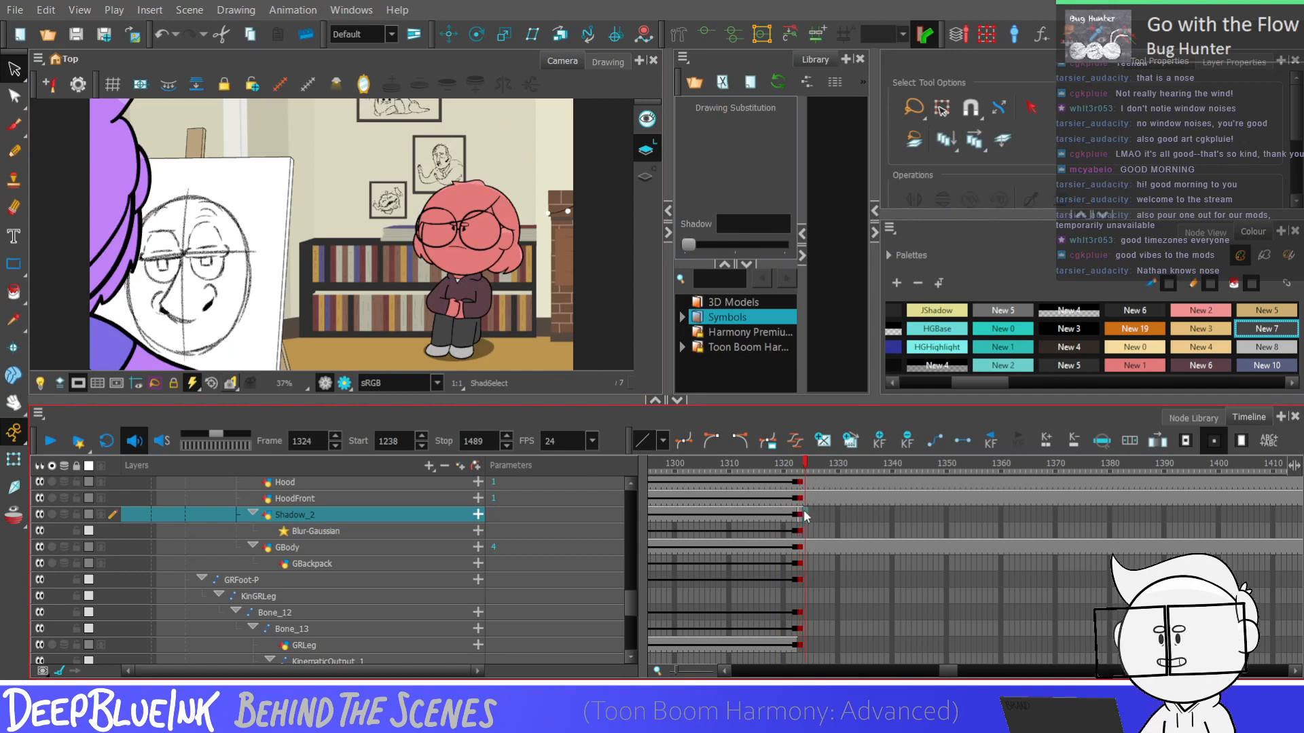
left_click(799, 514)
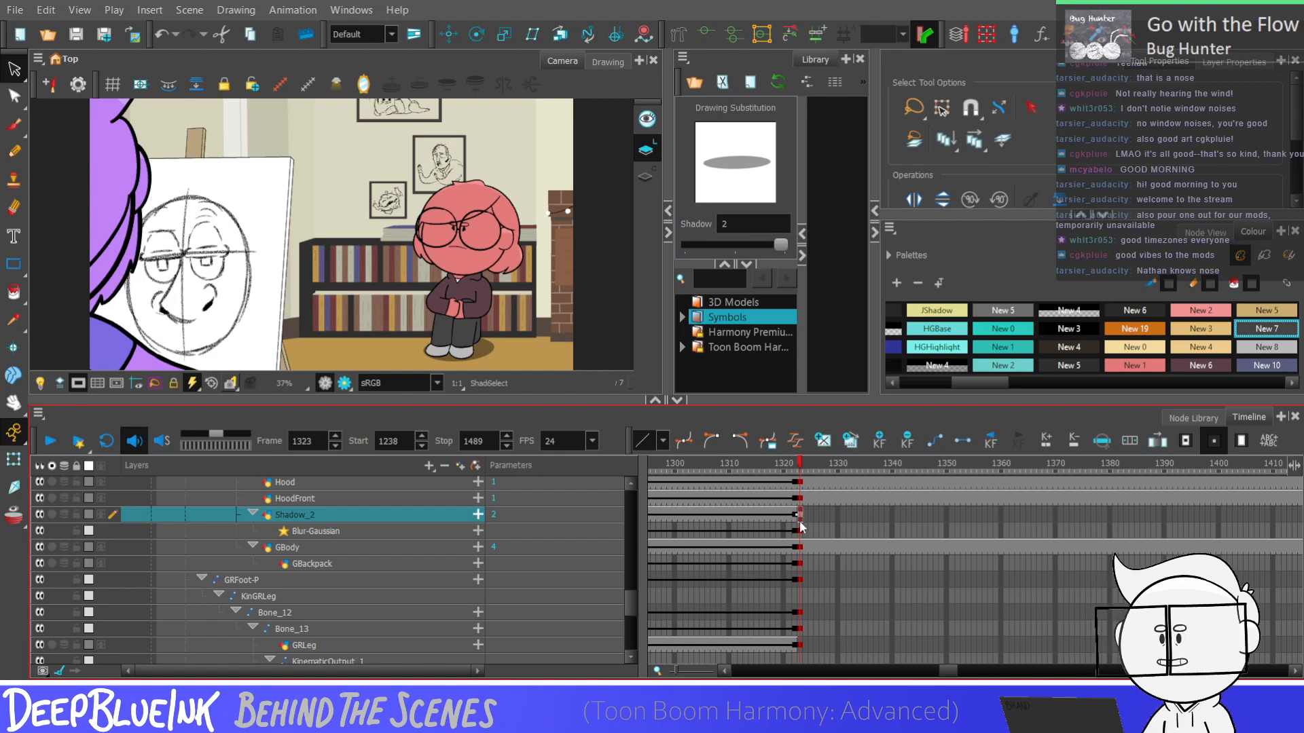
left_click(796, 518)
left_click(802, 510)
left_click(801, 517)
key("plus")
key("plus")
key("plus")
key("plus")
key("plus")
key("plus")
key("plus")
key("plus")
key("plus")
key("plus")
key("plus")
key("plus")
key("plus")
key("plus")
key("plus")
key("plus")
key("plus")
key("plus")
key("plus")
key("plus")
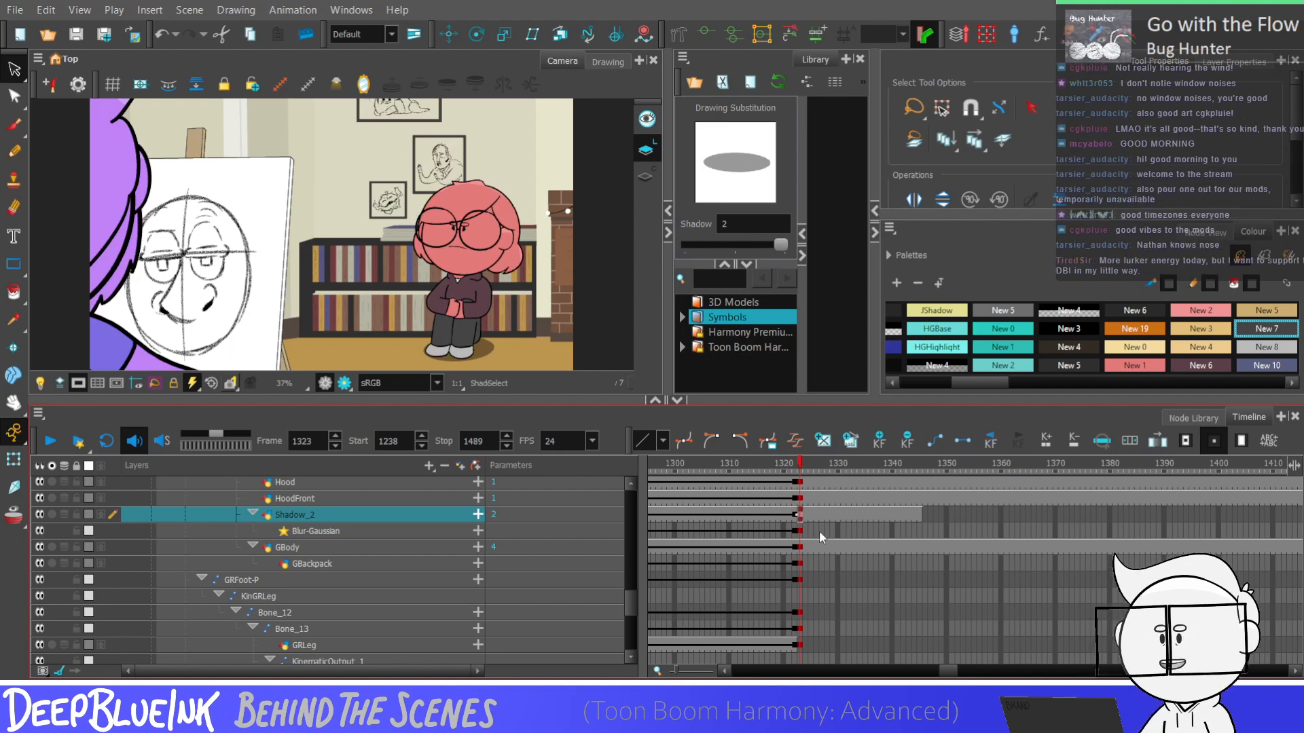
key("plus")
key("plus")
key("plus")
key("plus")
key("plus")
key("plus")
key("plus")
key("plus")
key("plus")
key("plus")
key("plus")
key("plus")
key("plus")
key("plus")
key("plus")
key("plus")
key("plus")
key("plus")
key("plus")
key("plus")
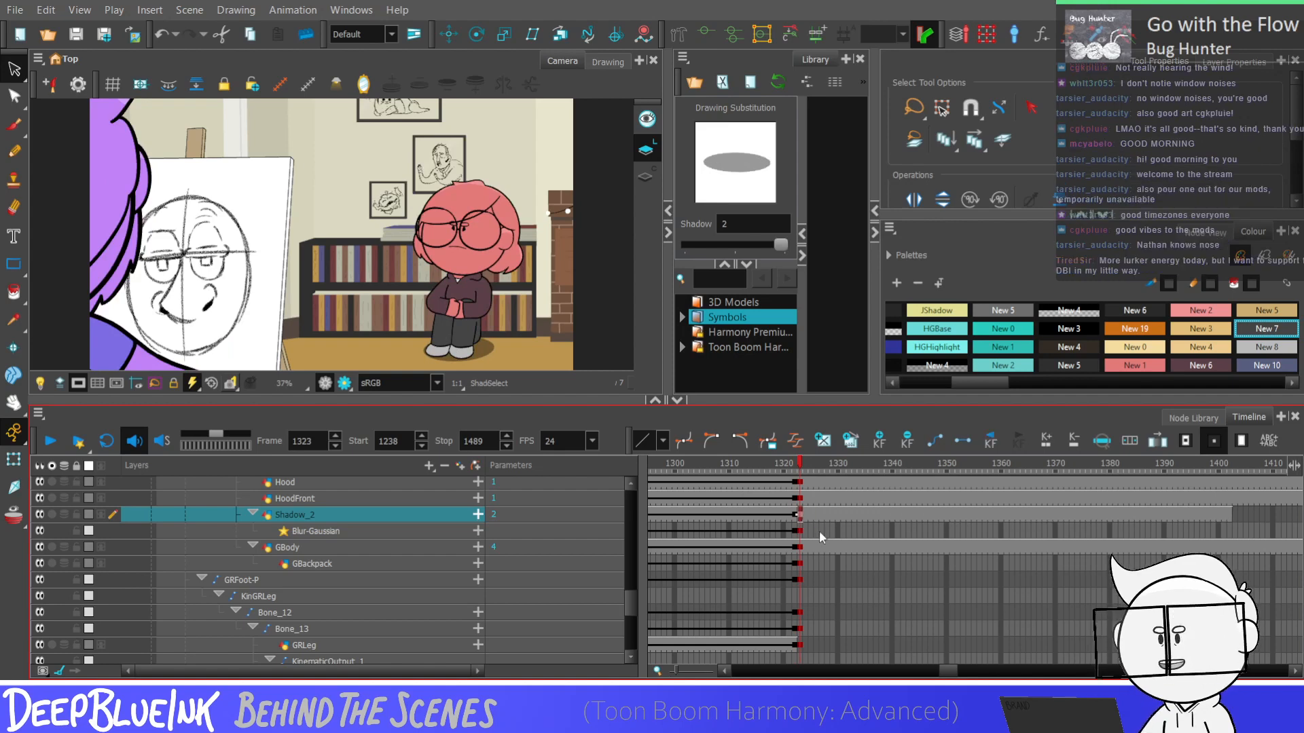
key("plus")
key("plus")
key("plus")
key("plus")
key("plus")
key("plus")
key("plus")
key("plus")
key("plus")
key("plus")
key("plus")
key("plus")
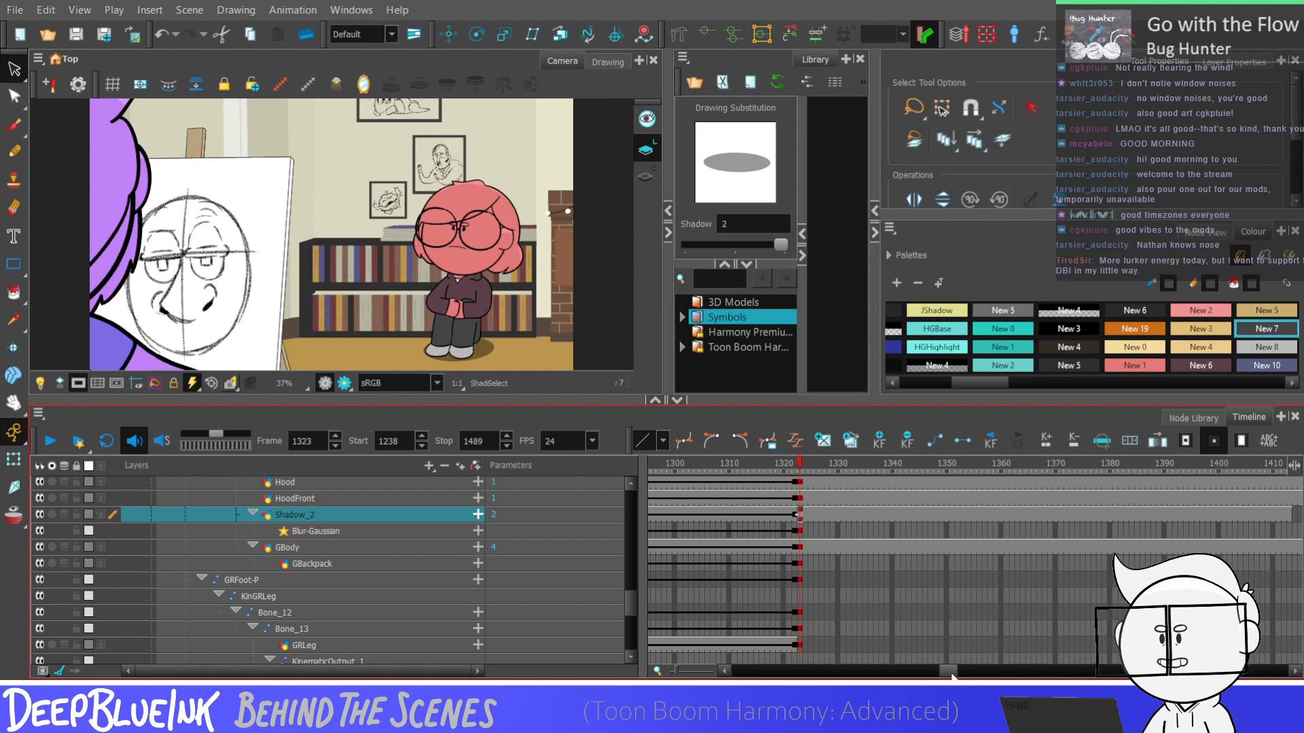
left_click_drag(952, 676, 967, 679)
left_click(767, 511)
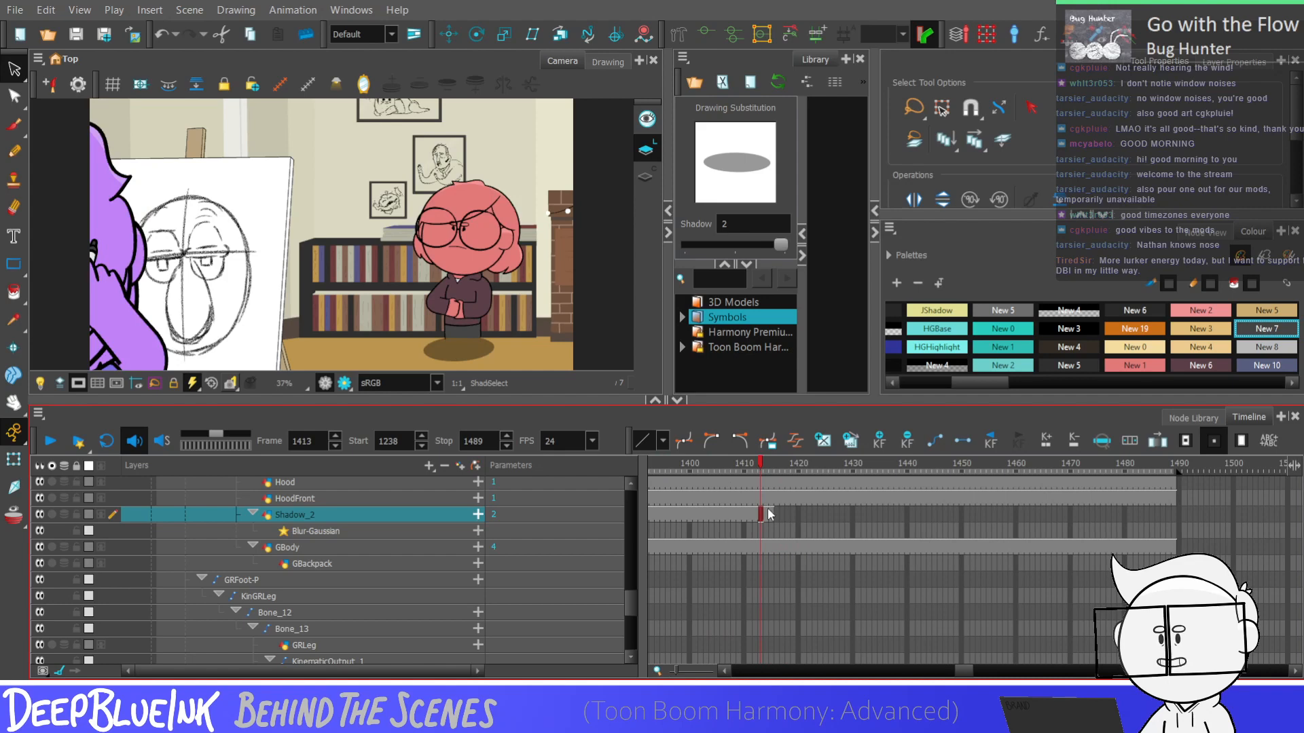
key("plus")
key("plus")
key("plus")
key("plus")
key("plus")
key("plus")
key("plus")
key("plus")
key("plus")
key("plus")
key("plus")
key("plus")
key("plus")
key("plus")
key("plus")
key("plus")
key("plus")
key("plus")
key("plus")
key("plus")
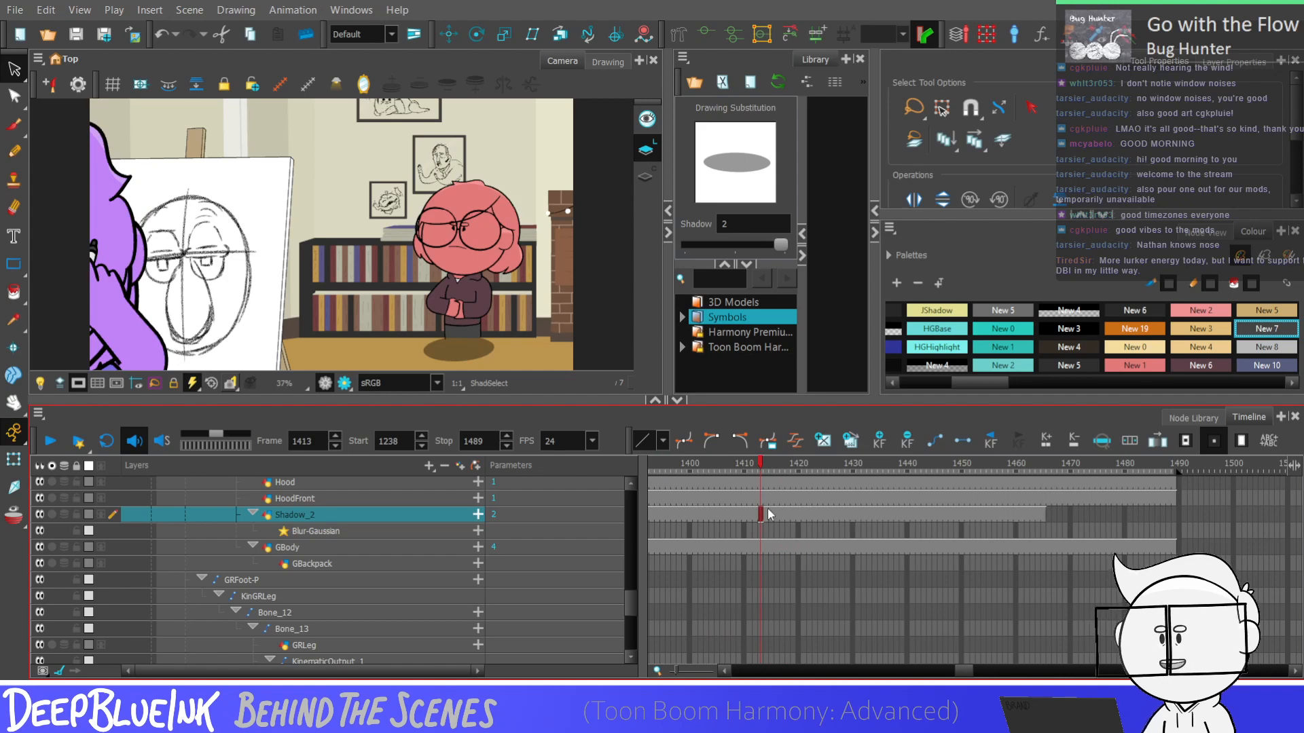
key("plus")
key("plus")
key("plus")
key("plus")
key("plus")
key("plus")
key("plus")
key("plus")
key("plus")
key("plus")
key("plus")
key("plus")
key("plus")
key("plus")
key("plus")
key("plus")
key("plus")
key("plus")
key("plus")
key("plus")
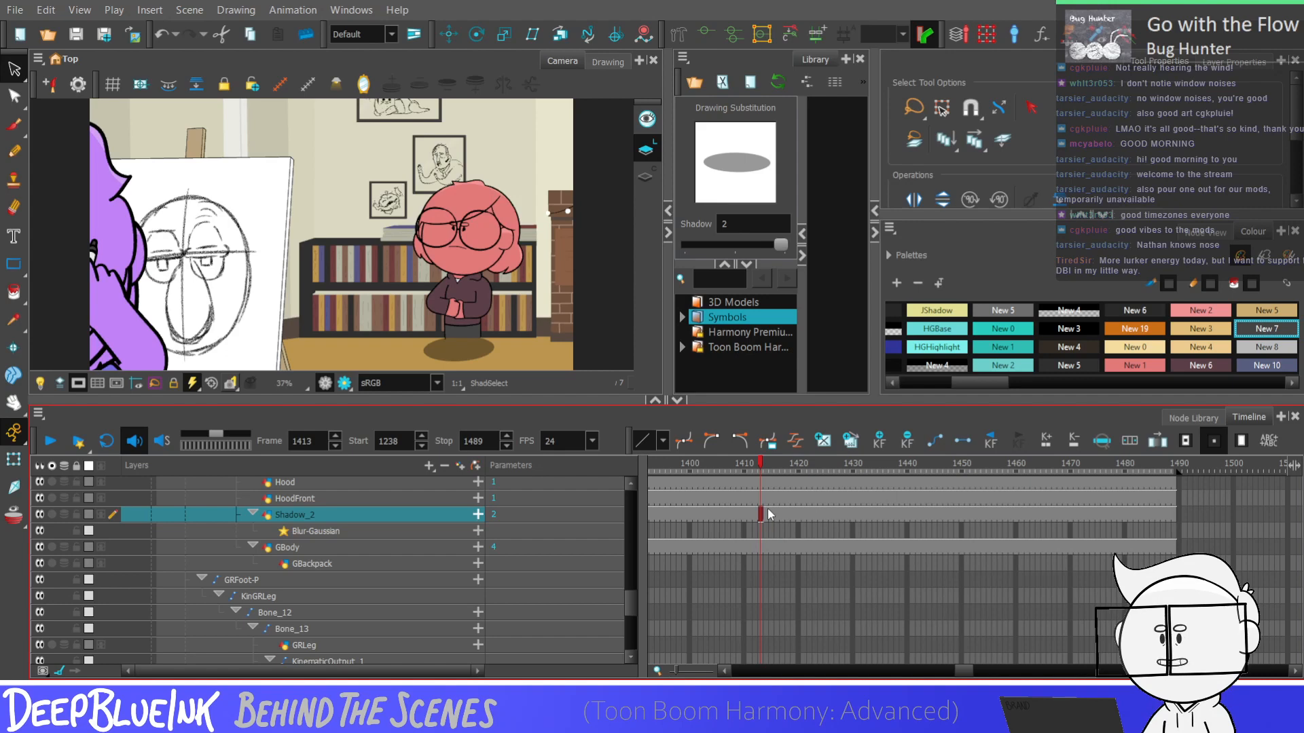
left_click(971, 517)
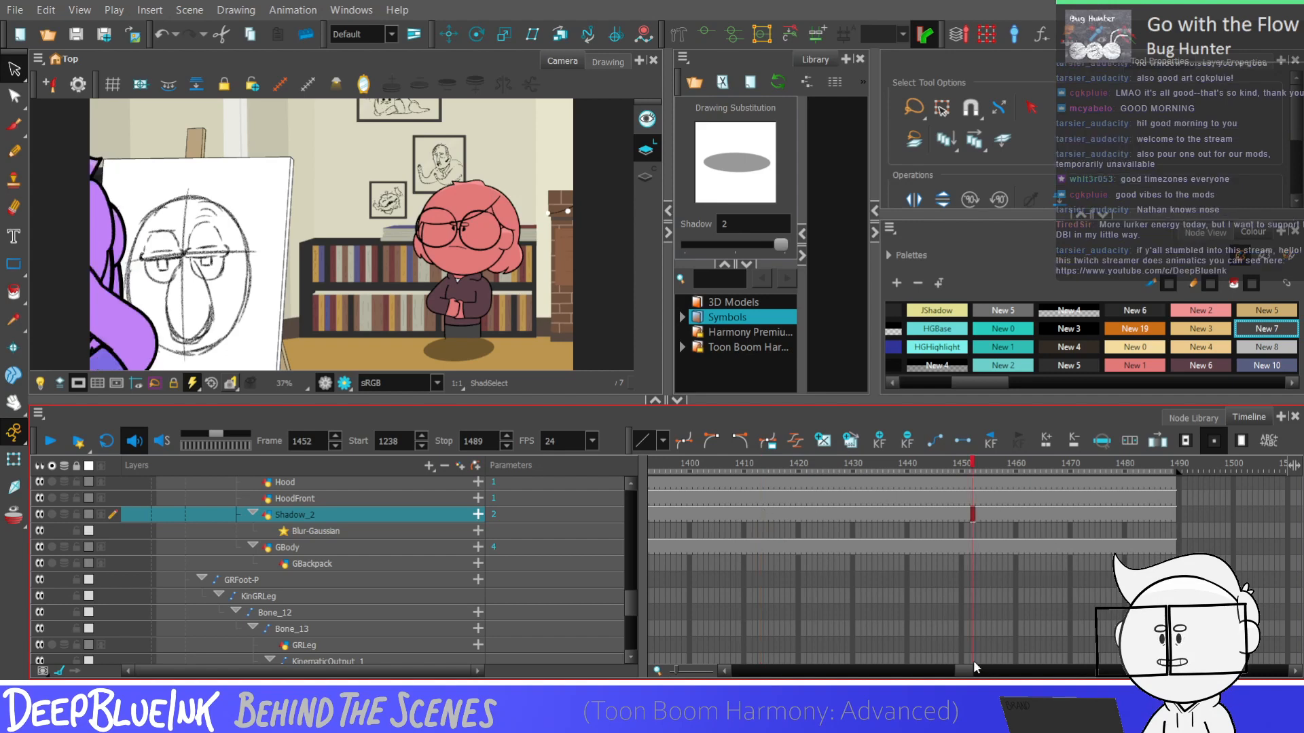
left_click_drag(971, 670, 956, 670)
left_click(731, 518)
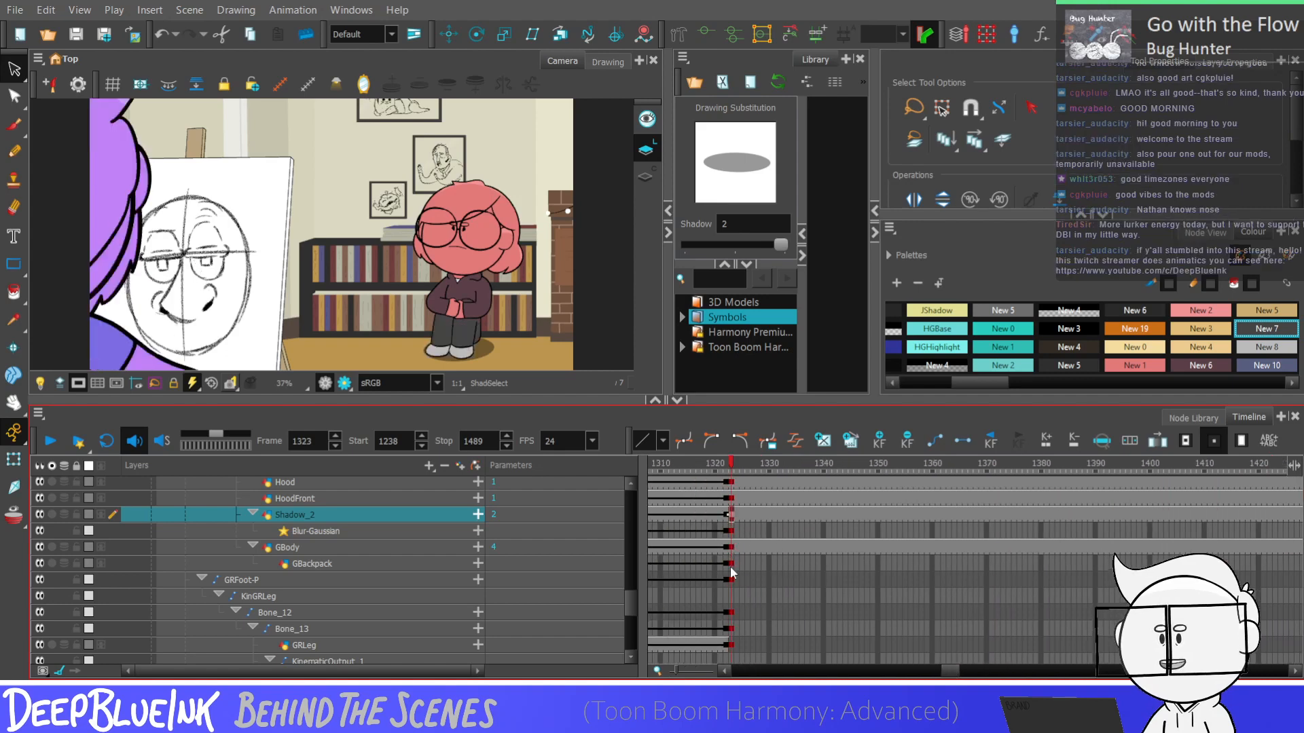
key("period")
key("comma")
Extend the Fakelegs drawing's exposure from frame 1323 through the end of the scene at frame 1489
scroll(725, 642, "down", 1)
left_click(731, 650)
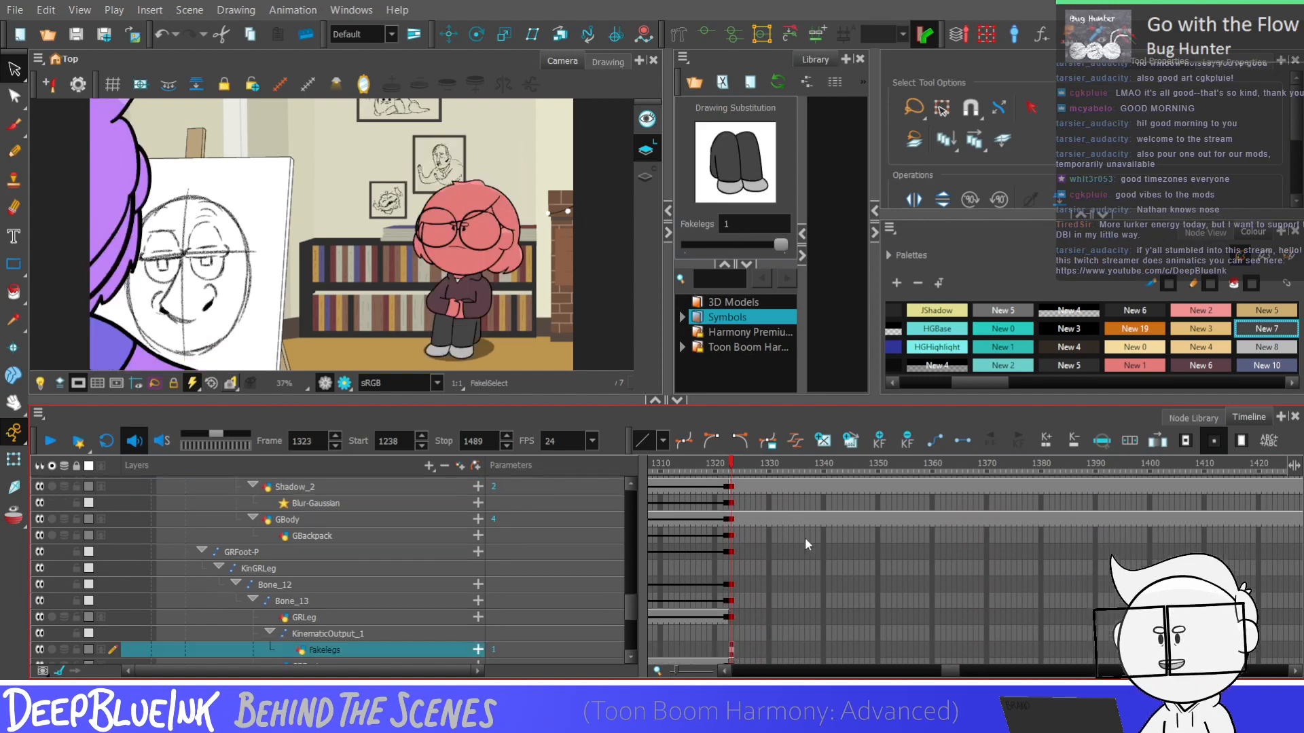
key("plus")
key("plus")
key("plus")
key("plus")
key("plus")
key("plus")
key("plus")
key("plus")
key("plus")
key("plus")
key("plus")
key("plus")
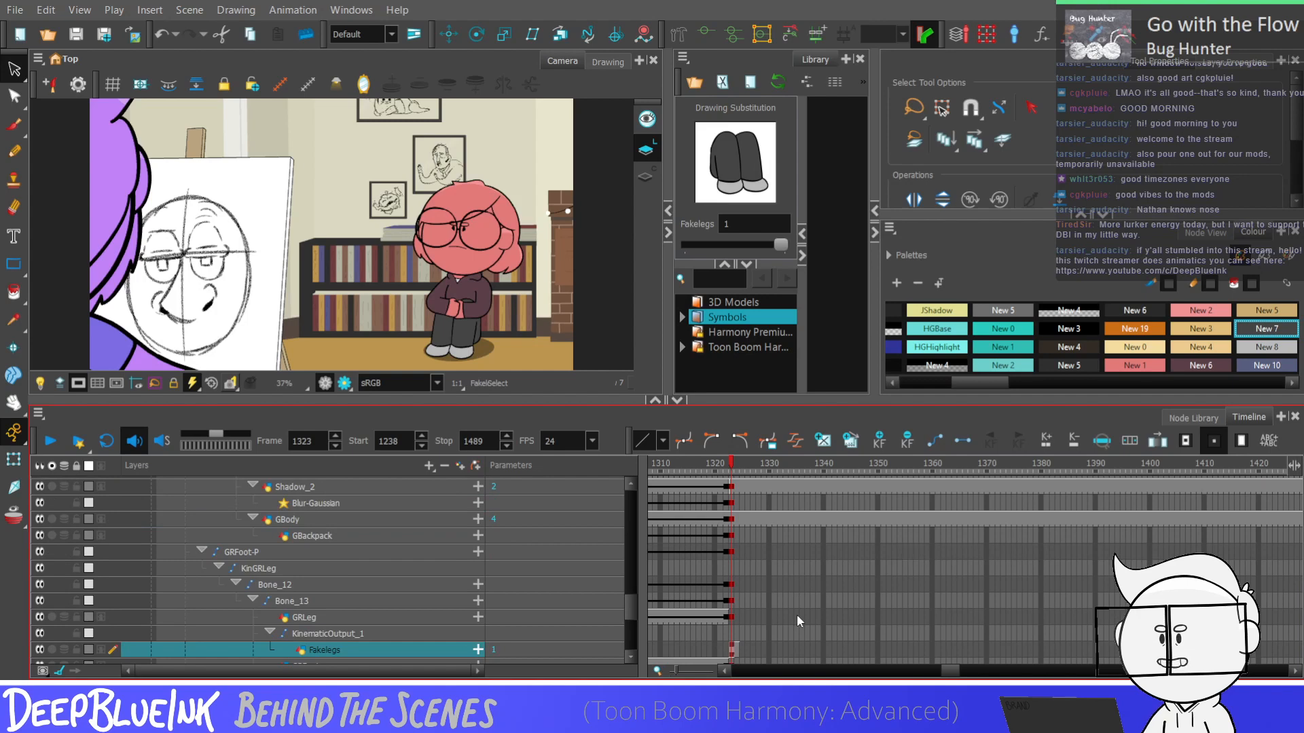
key("plus")
key("plus")
key("plus")
key("plus")
key("plus")
key("plus")
key("plus")
key("plus")
key("plus")
key("plus")
key("plus")
key("plus")
key("plus")
key("plus")
key("plus")
key("plus")
key("plus")
key("plus")
key("plus")
key("plus")
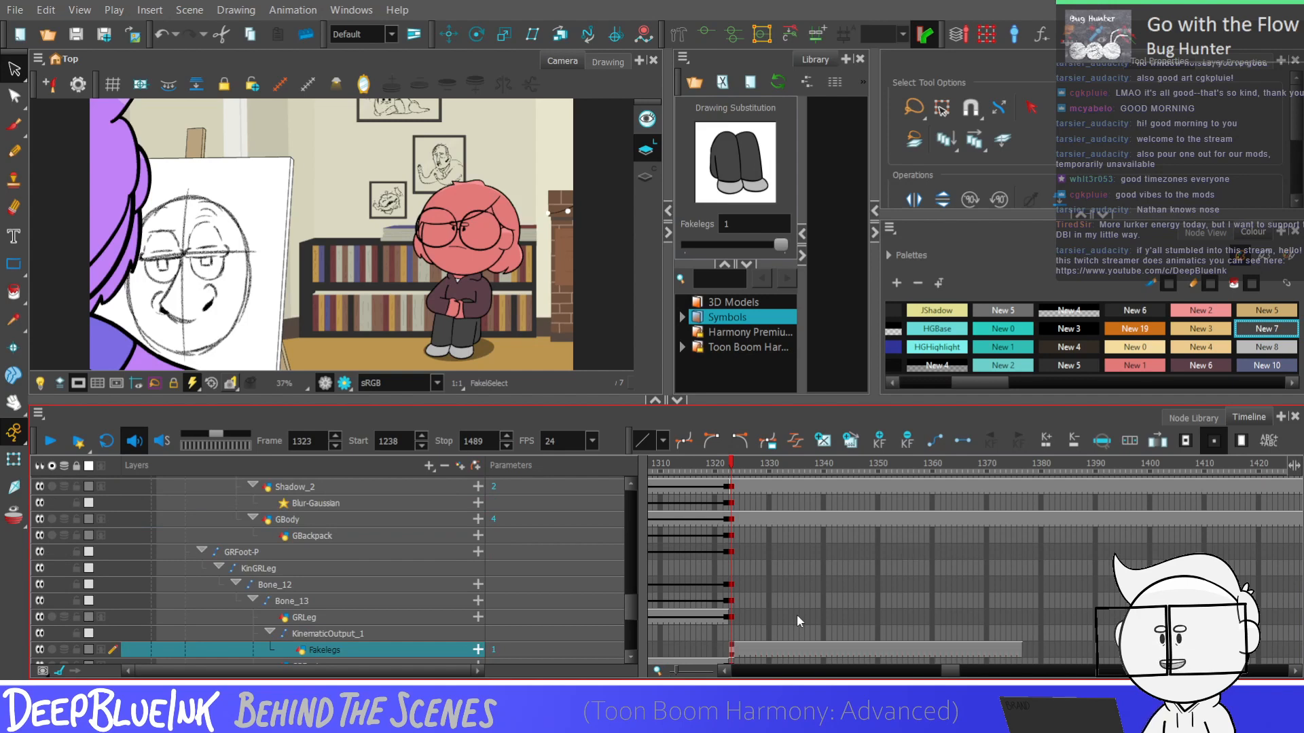
left_click_drag(949, 671, 965, 671)
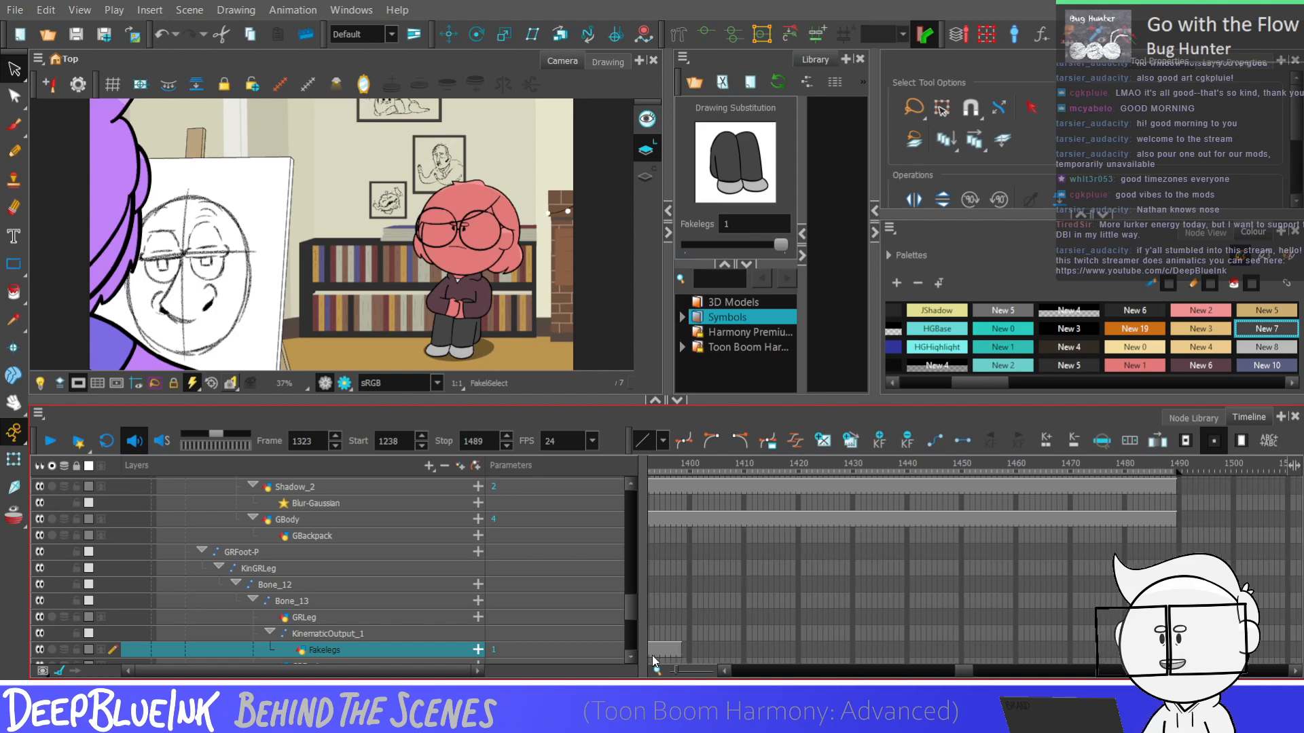
left_click(672, 655)
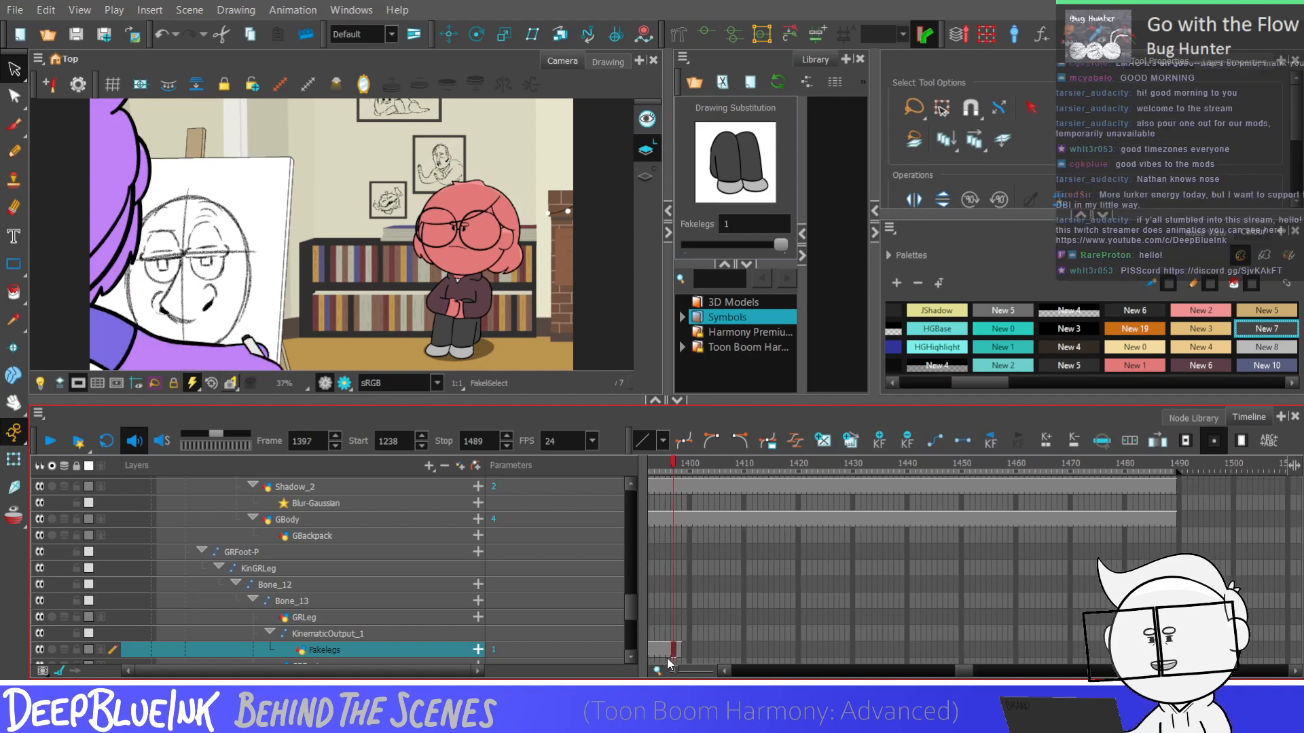
key("plus")
key("plus")
key("plus")
key("plus")
key("plus")
key("plus")
key("plus")
key("plus")
key("plus")
key("plus")
key("plus")
key("plus")
key("plus")
key("plus")
key("plus")
key("plus")
key("plus")
key("plus")
key("plus")
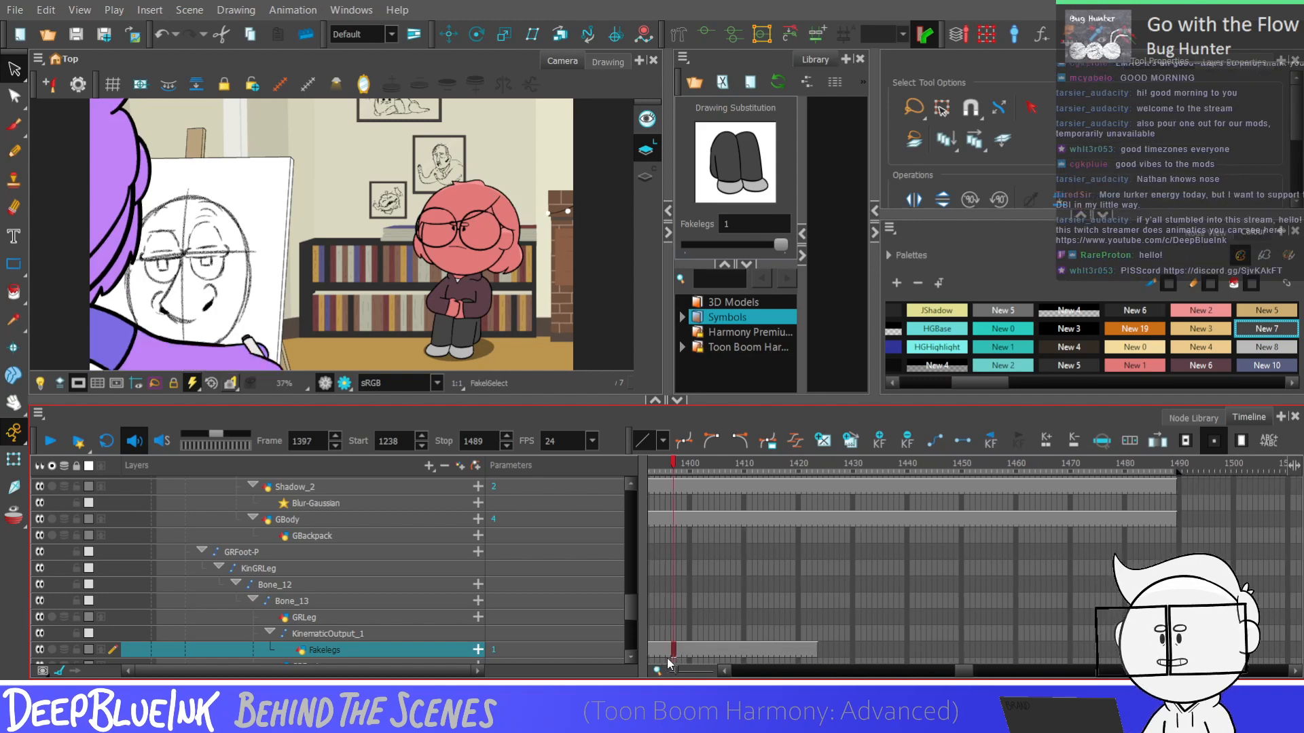
key("plus")
key("plus")
key("plus")
key("plus")
key("plus")
key("plus")
key("plus")
key("plus")
key("plus")
key("plus")
key("plus")
key("plus")
key("plus")
key("plus")
key("plus")
key("plus")
key("plus")
key("plus")
key("plus")
key("plus")
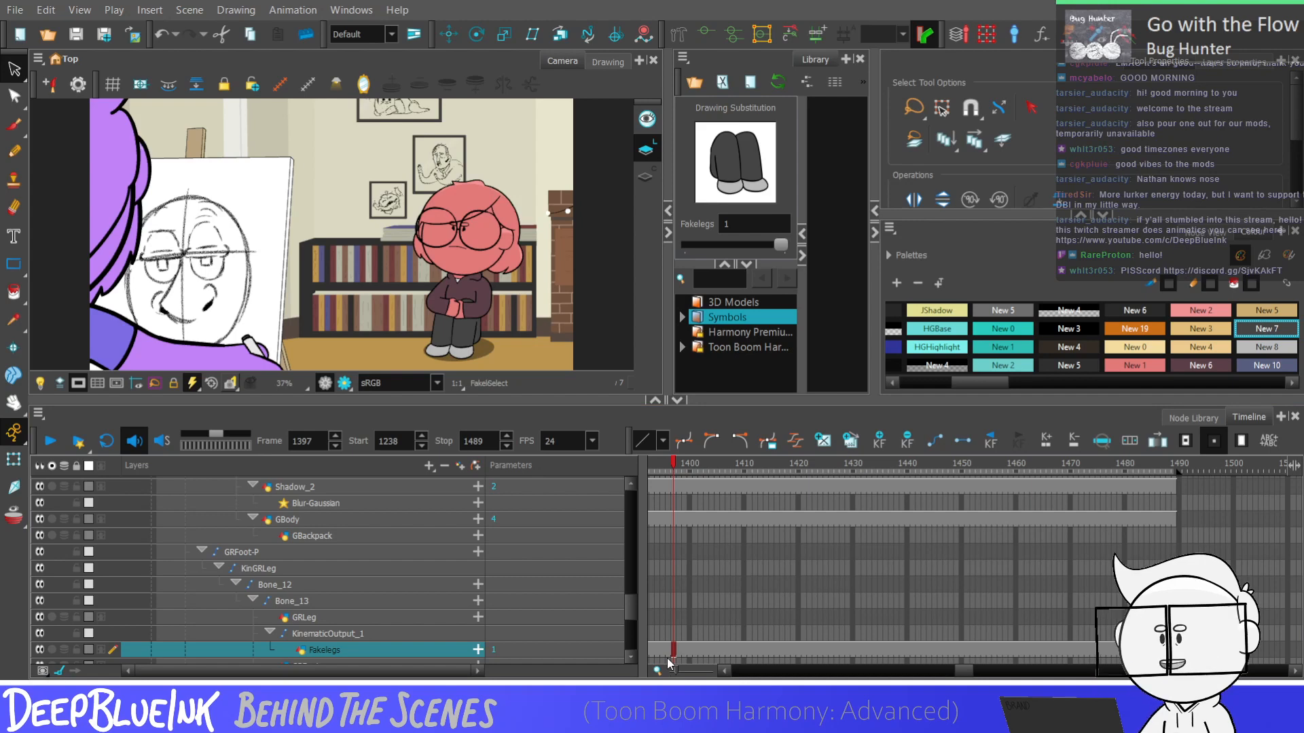
Return to frame 1323 and play back the crossed-arms section to check the legs and shadow in motion
left_click_drag(956, 675, 941, 676)
left_click(775, 619)
left_click(777, 650)
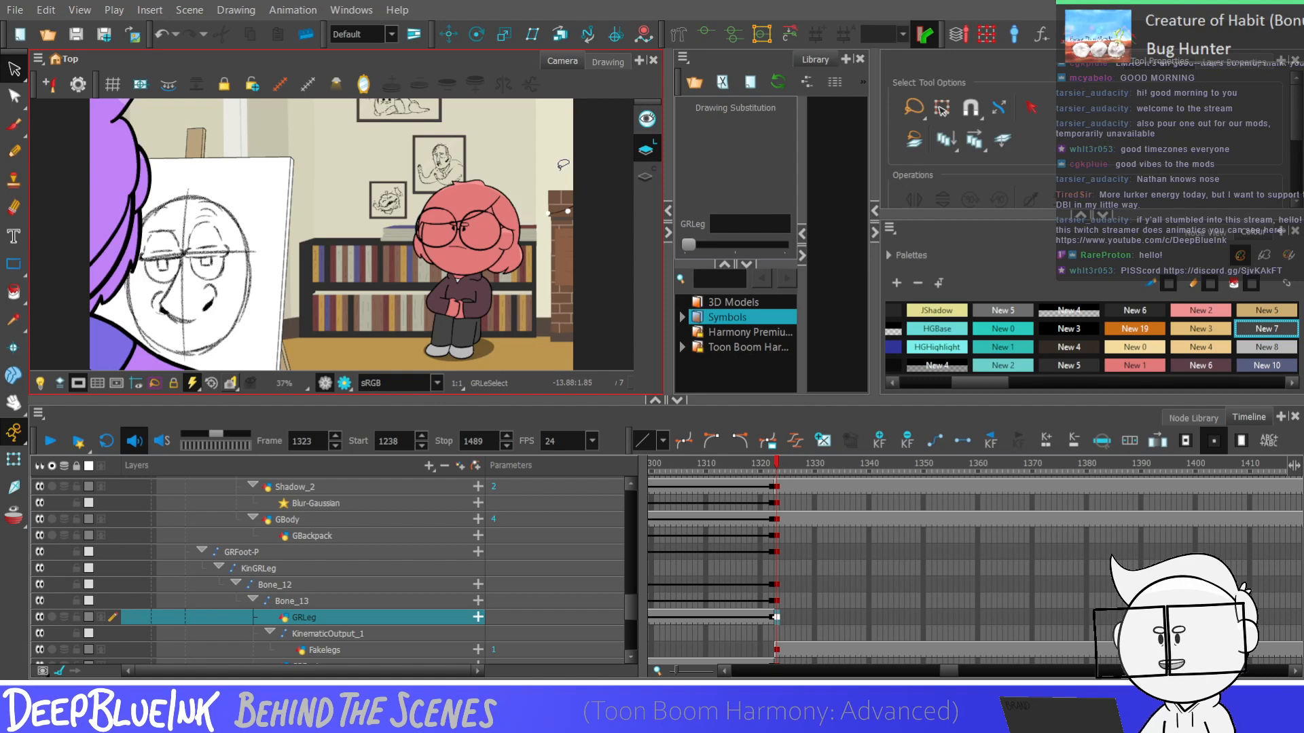
left_click(776, 600)
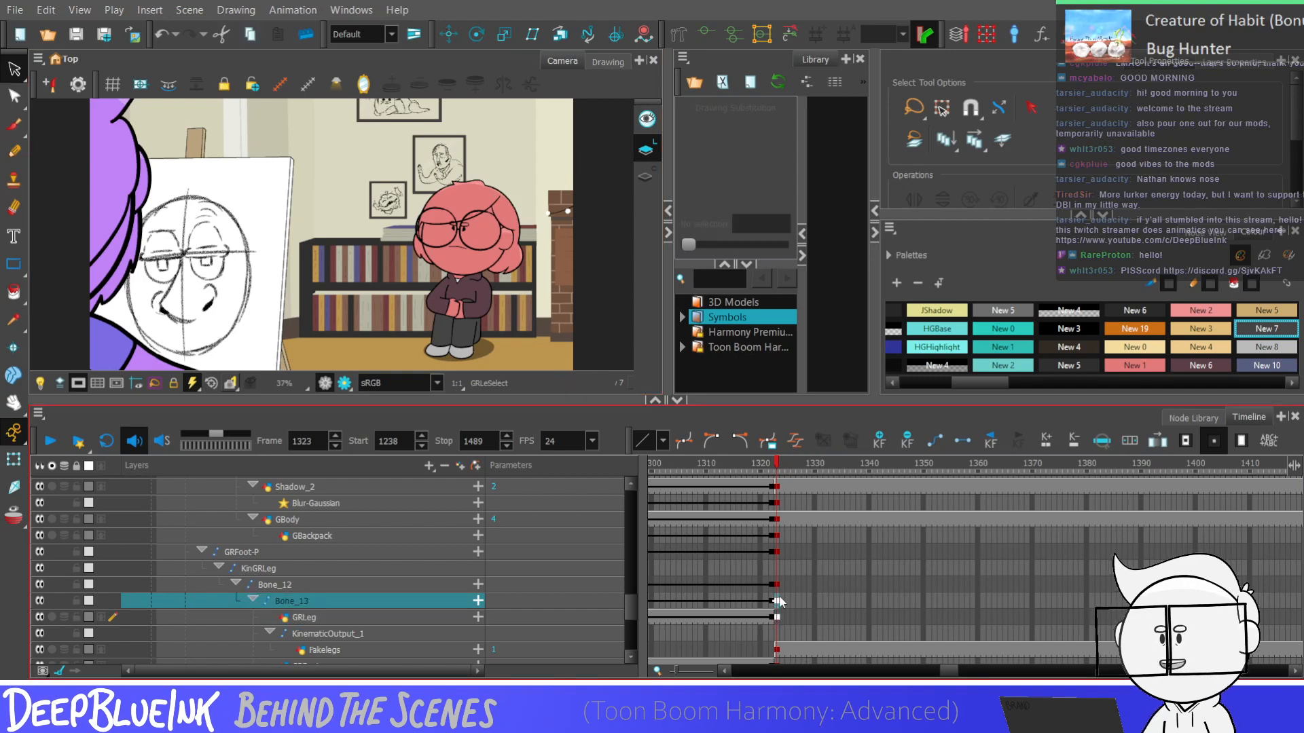
key("Return")
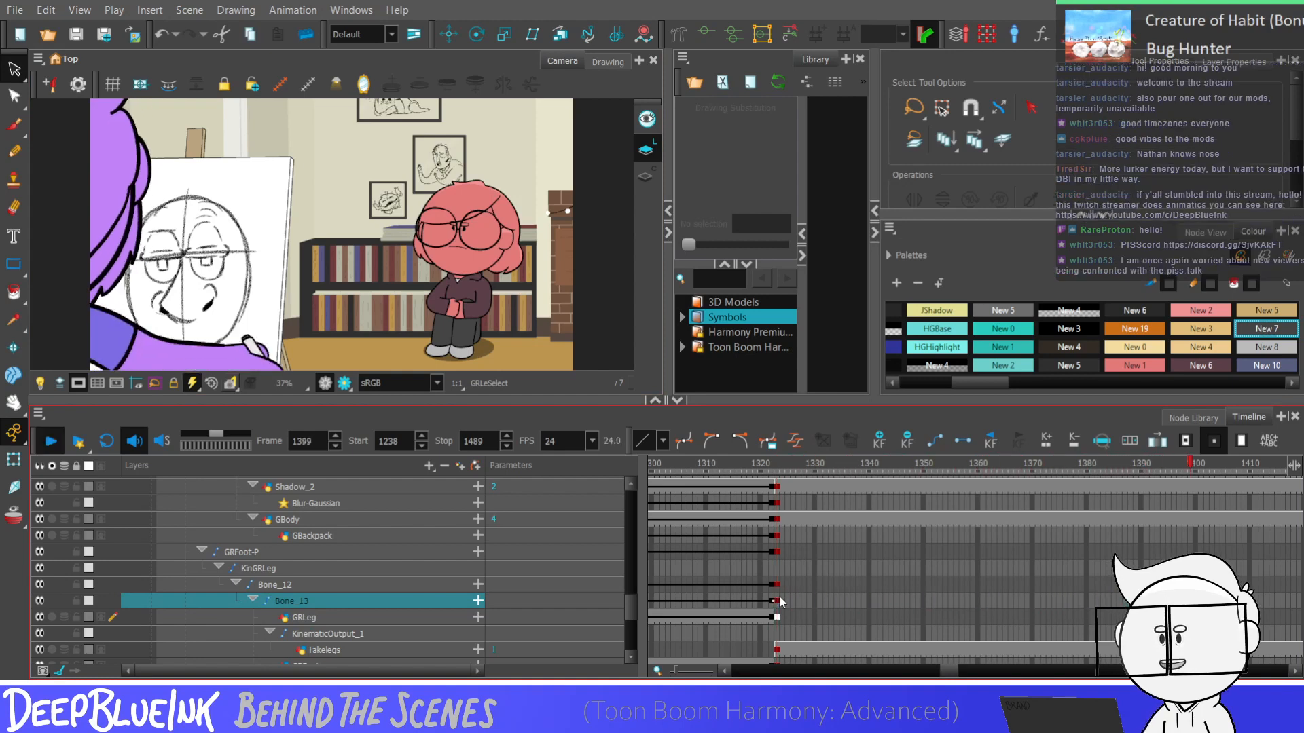
key("Return")
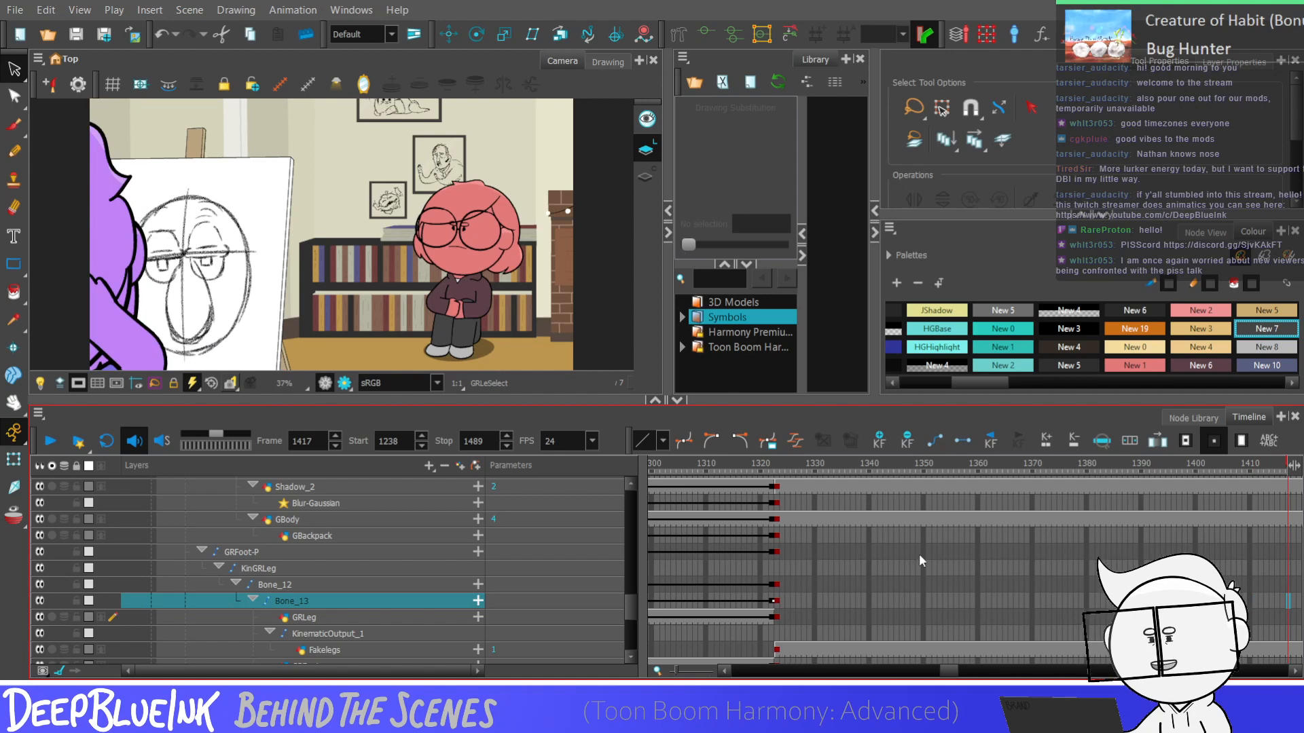
left_click(830, 565)
key("Return")
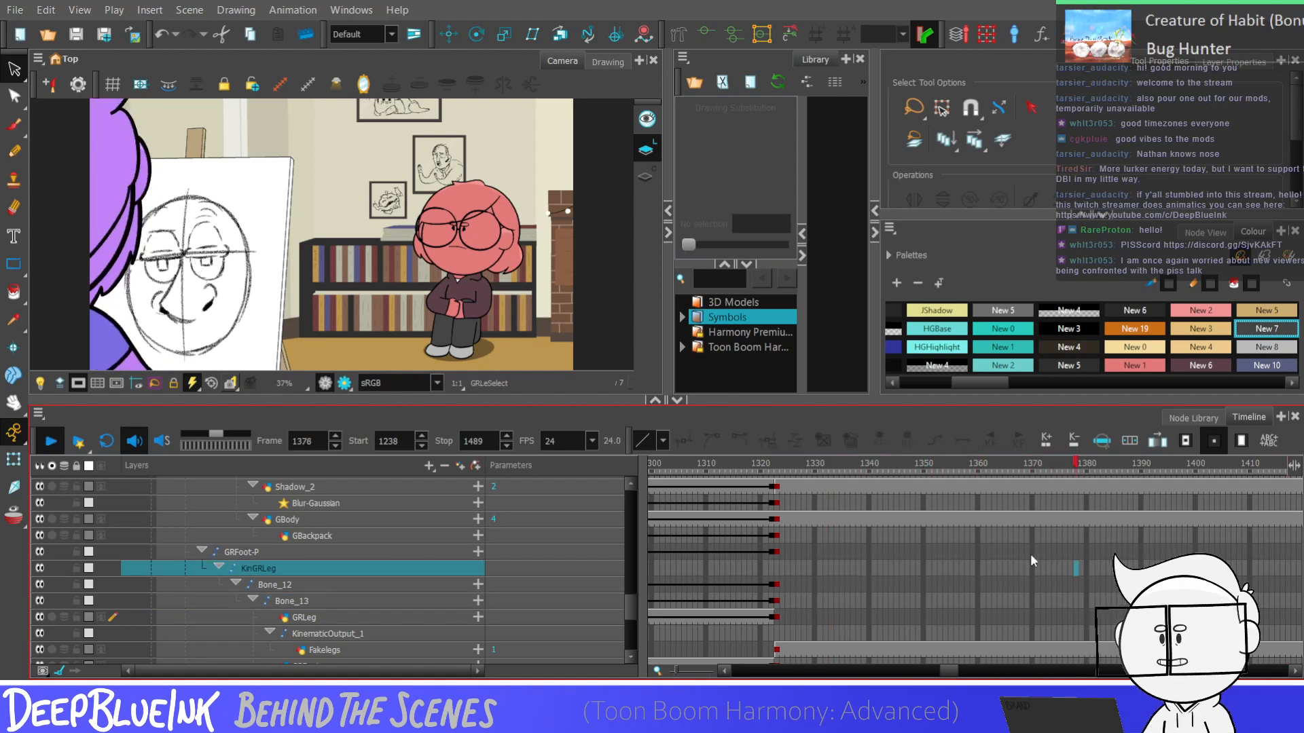
key("Return")
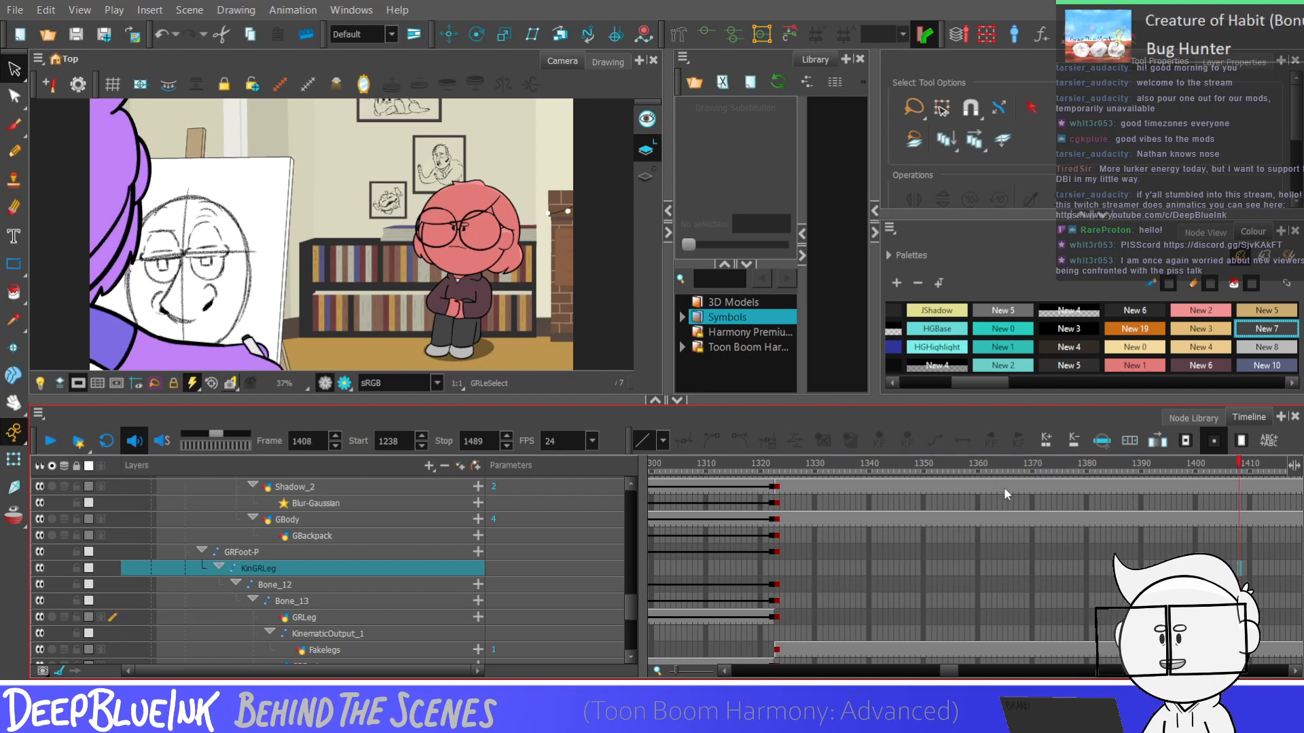
Locate the last frame before the easel character changes pose and set the playback stop to frame 1411
key("period")
key("period")
key("period")
key("period")
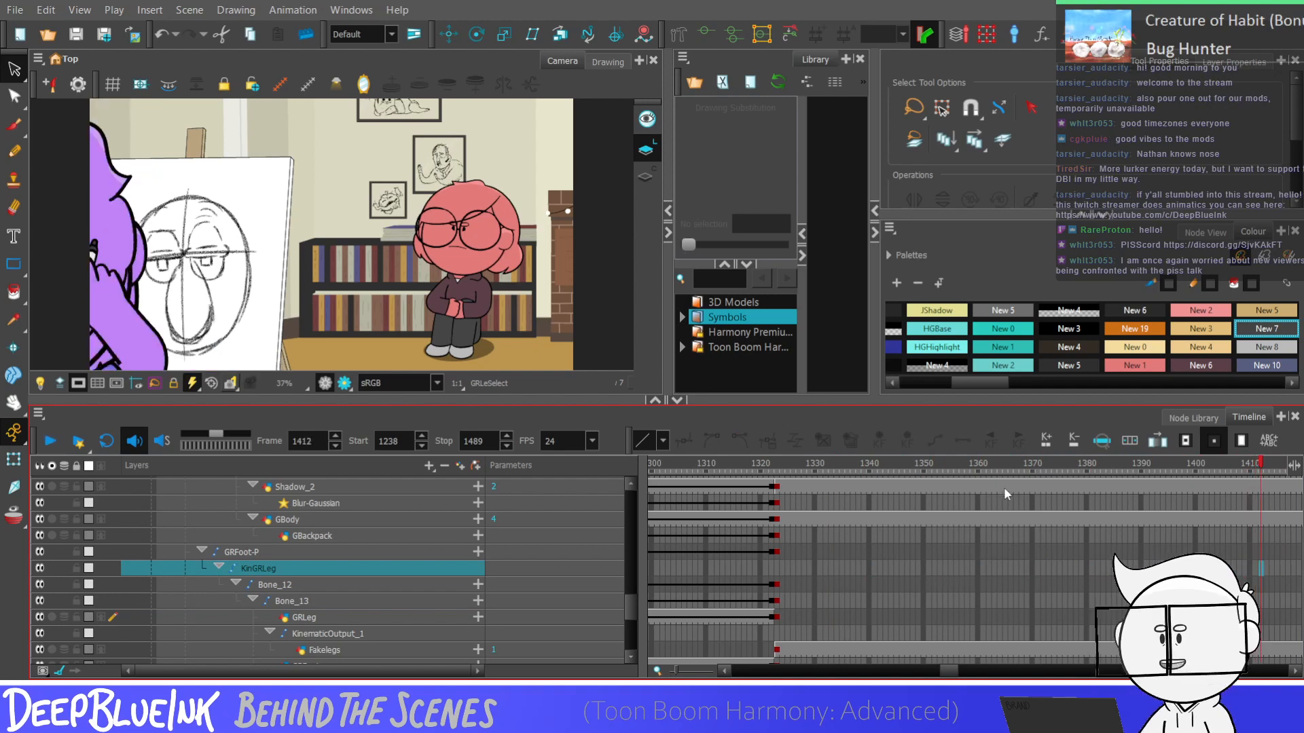
key("comma")
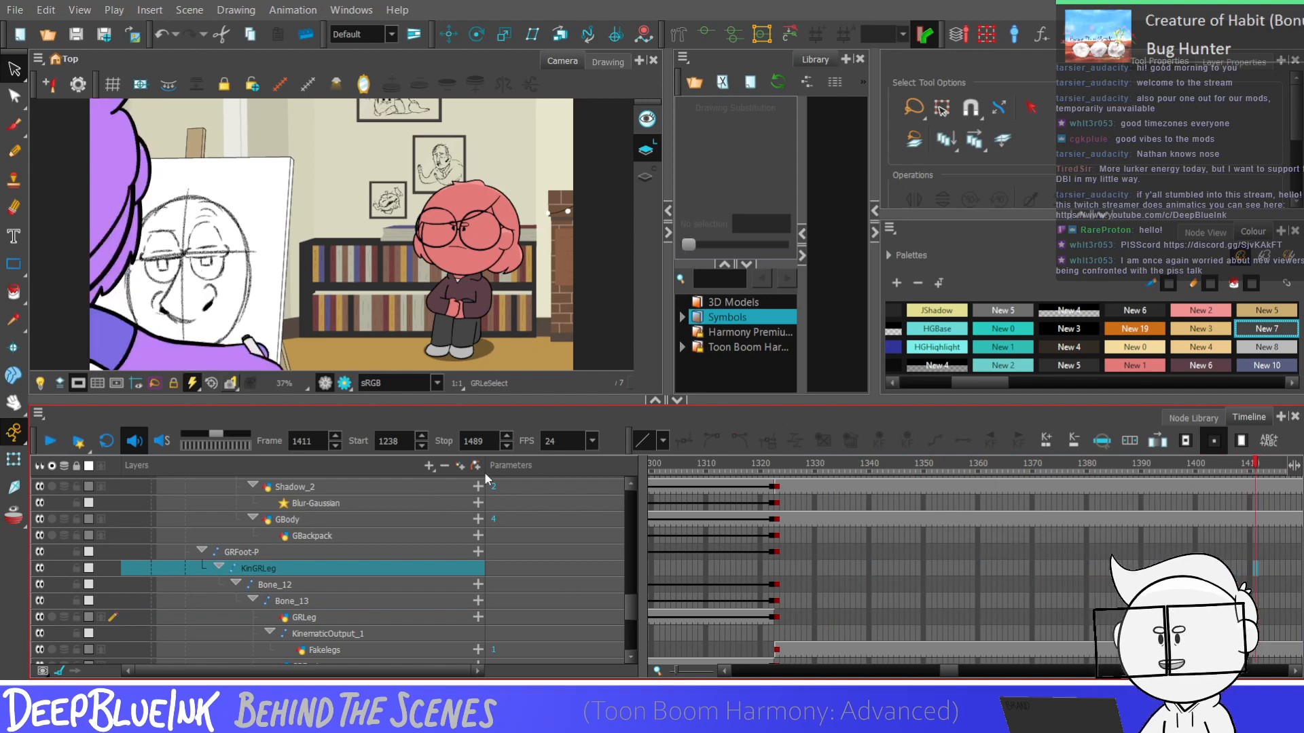
left_click(486, 440)
type("1411")
left_click(877, 587)
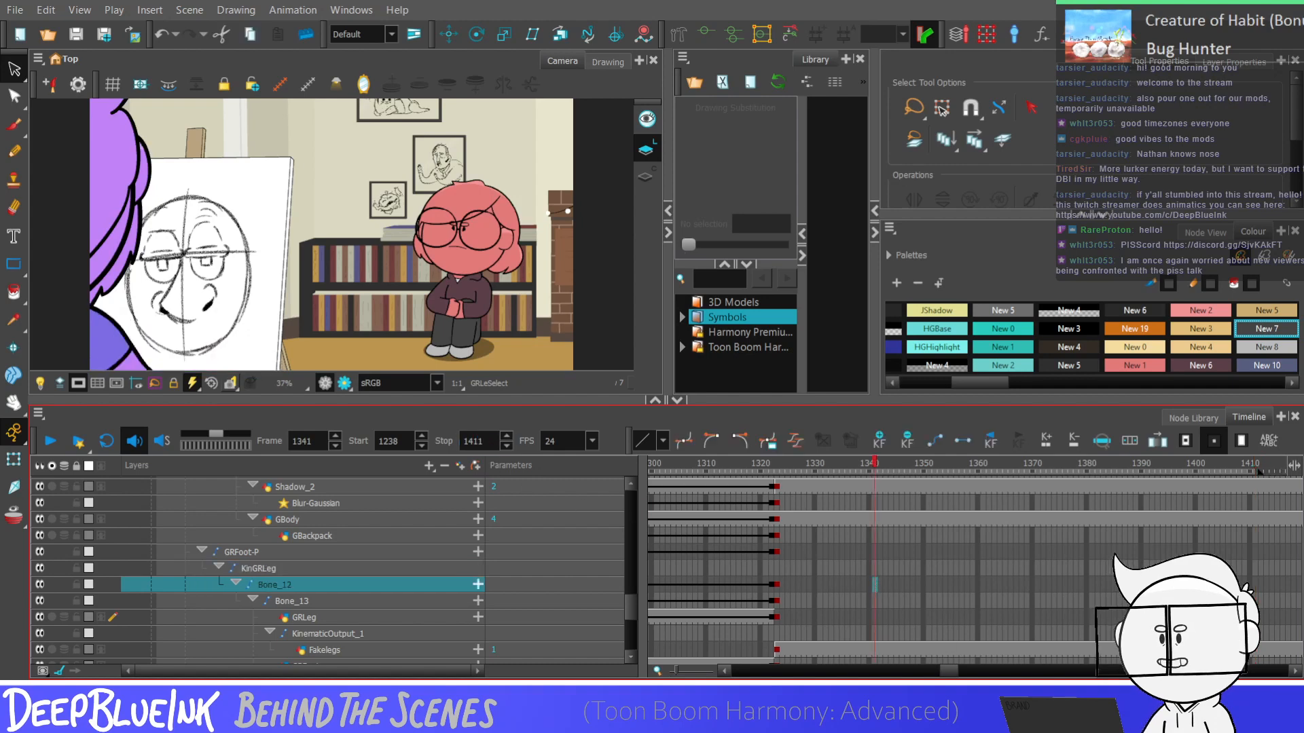
Set the playback start to frame 1323 and play the shortened range
left_click_drag(948, 672, 952, 673)
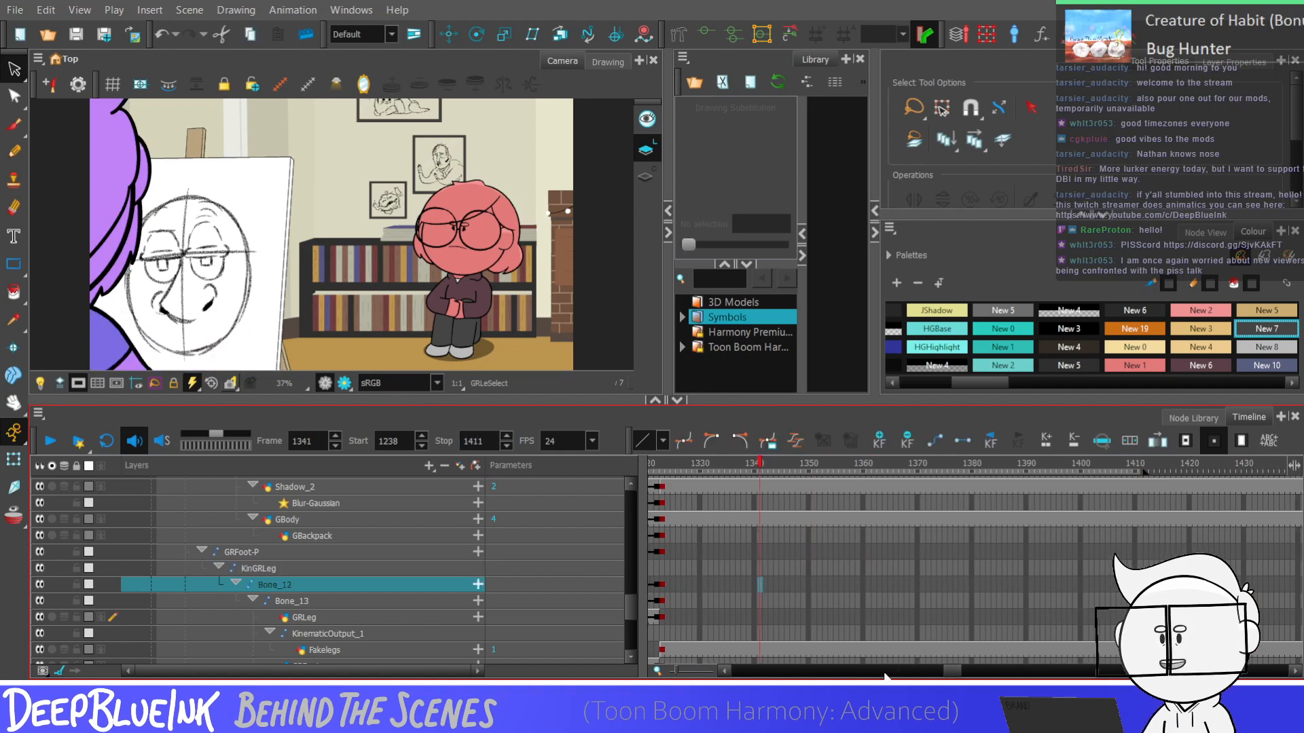
left_click(663, 602)
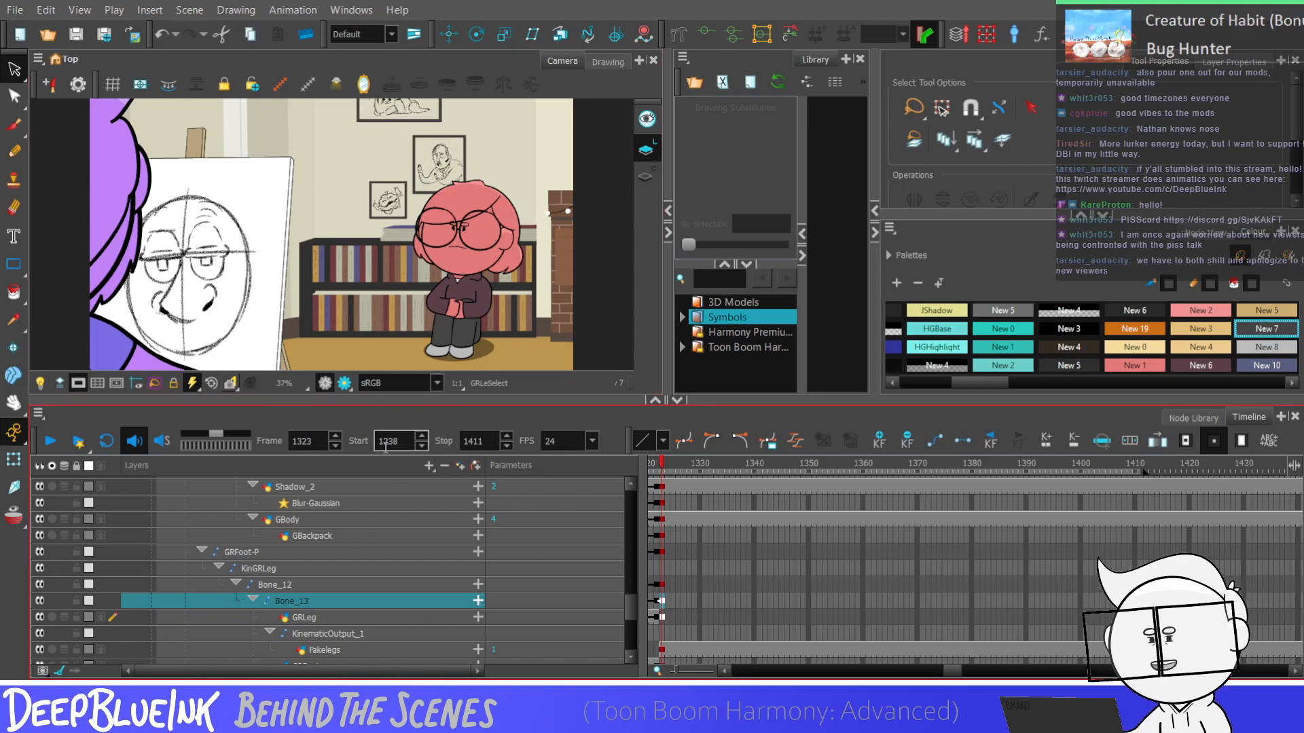
left_click_drag(383, 442, 408, 442)
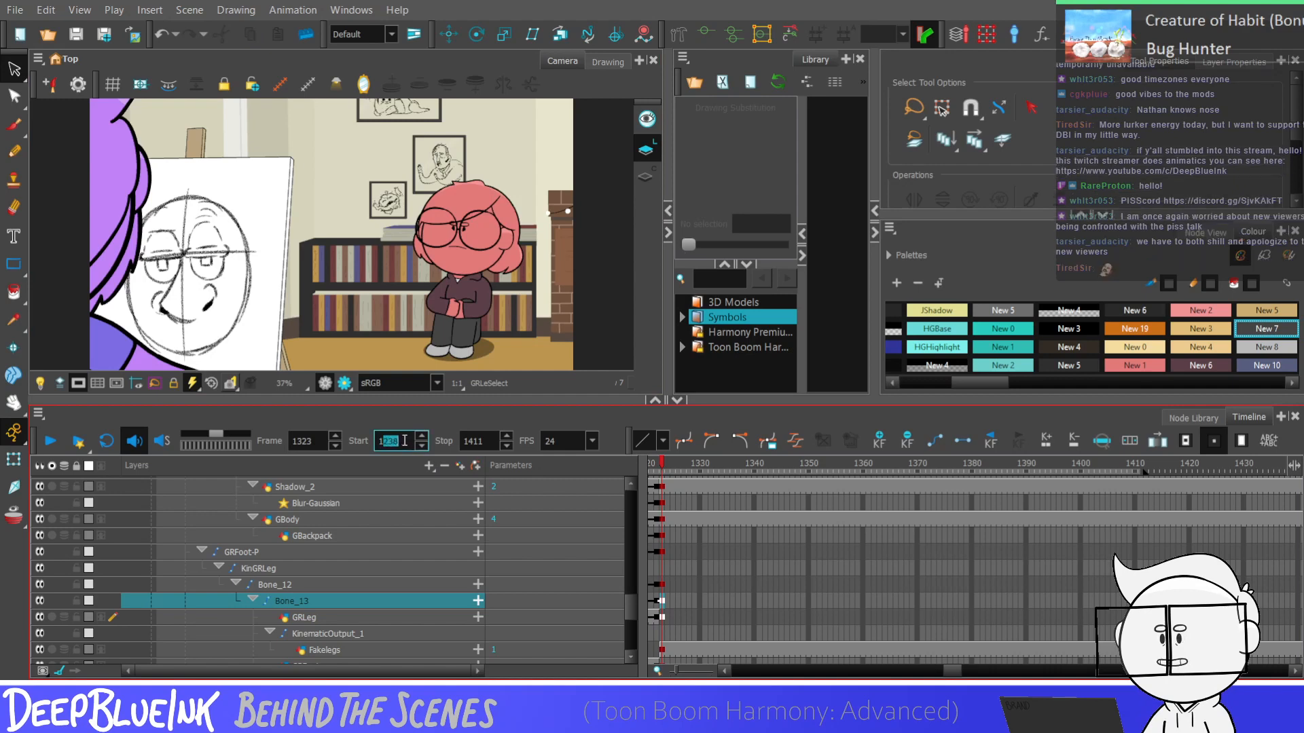
type("323")
left_click(772, 551)
key("Return")
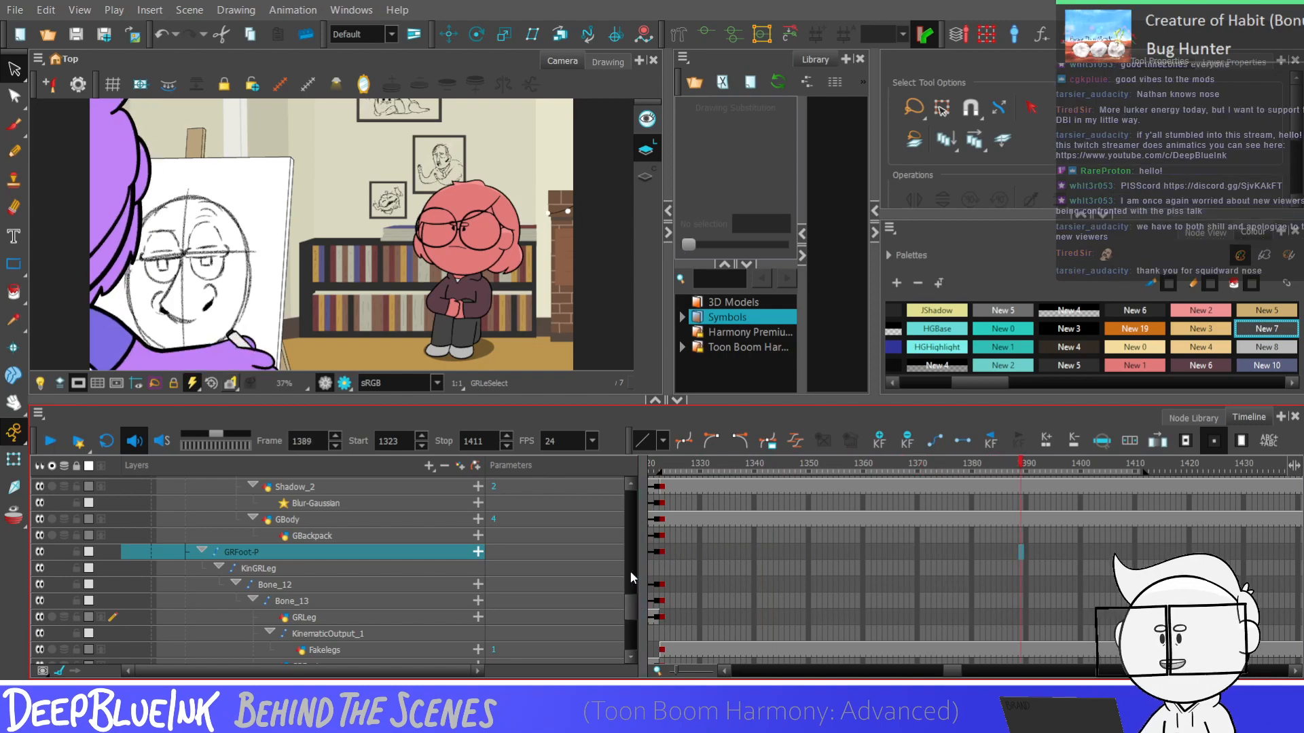
Examine the right shoulder, forearm and hand layers where the pose changes between frames 1322 and 1323
mouse_move(629, 615)
left_mouse_down()
mouse_move(633, 581)
mouse_move(631, 594)
left_mouse_up()
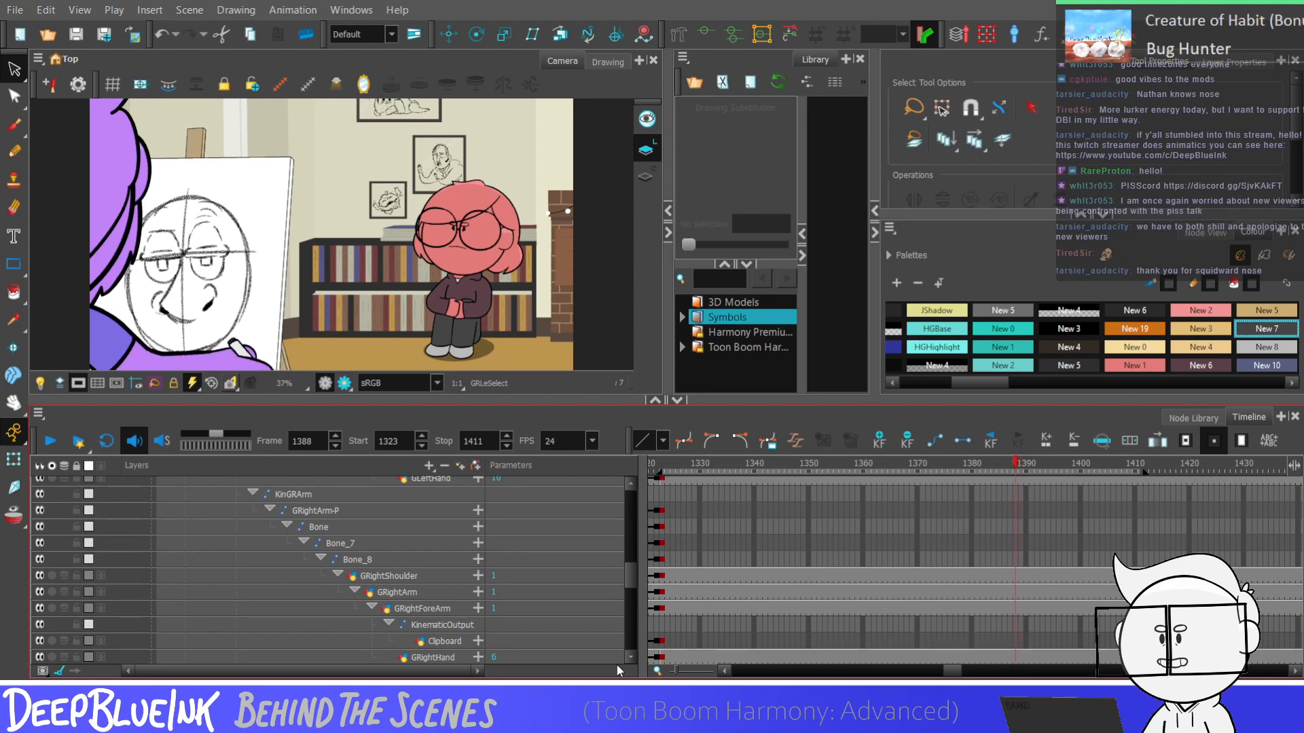
left_click(656, 543)
left_click(662, 543)
left_click_drag(631, 575, 633, 558)
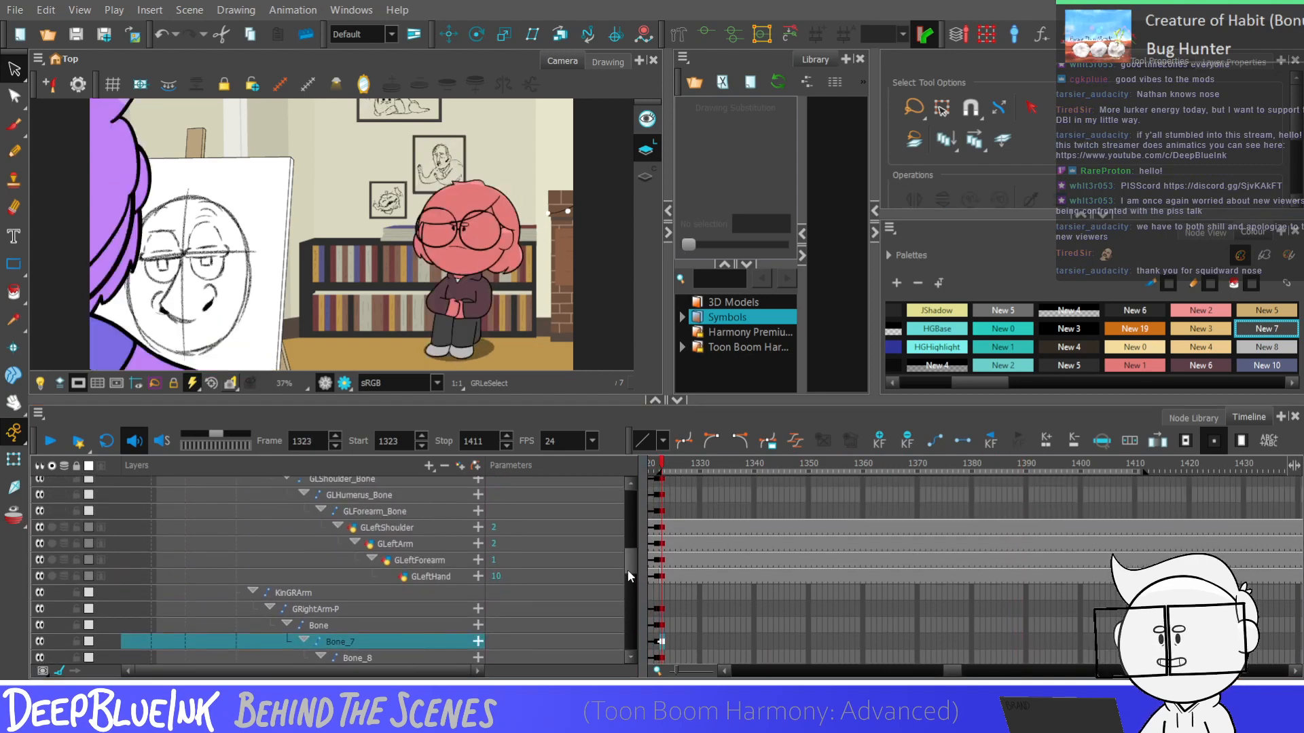
scroll(628, 576, "down", 2)
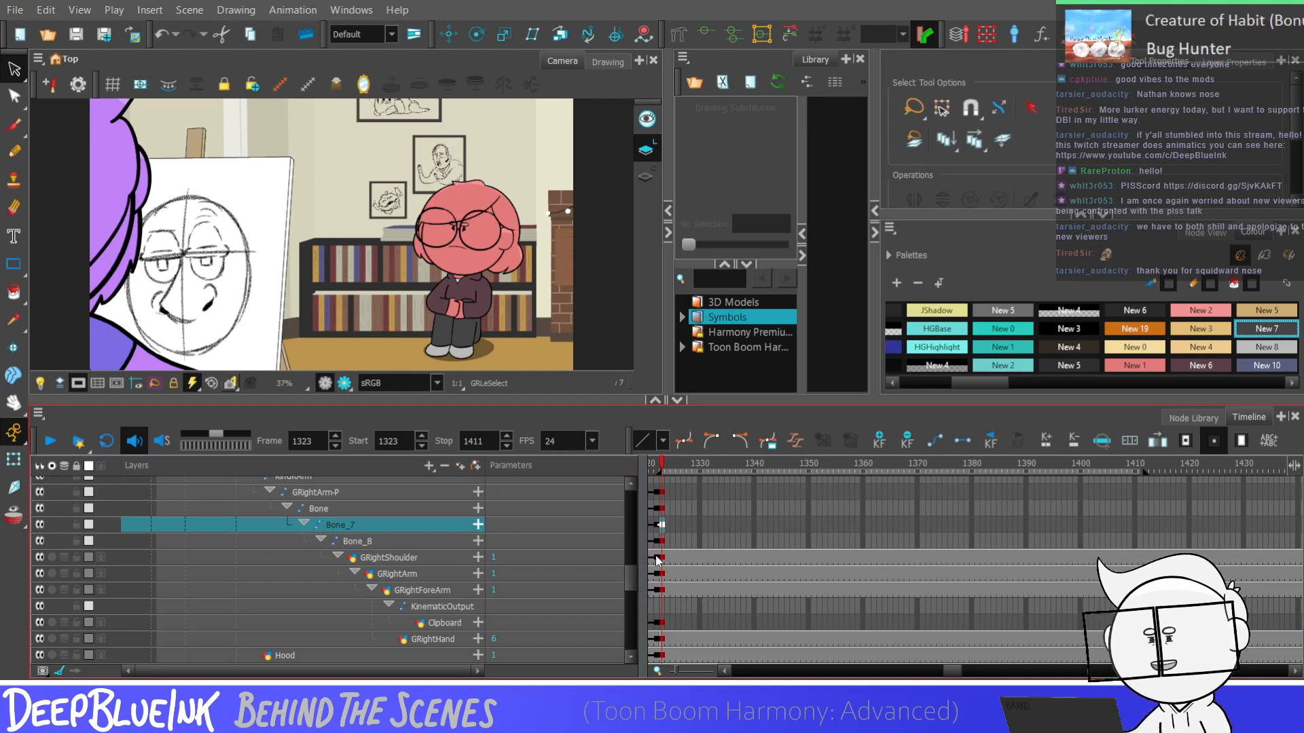
left_click_drag(631, 584, 631, 588)
left_click(662, 565)
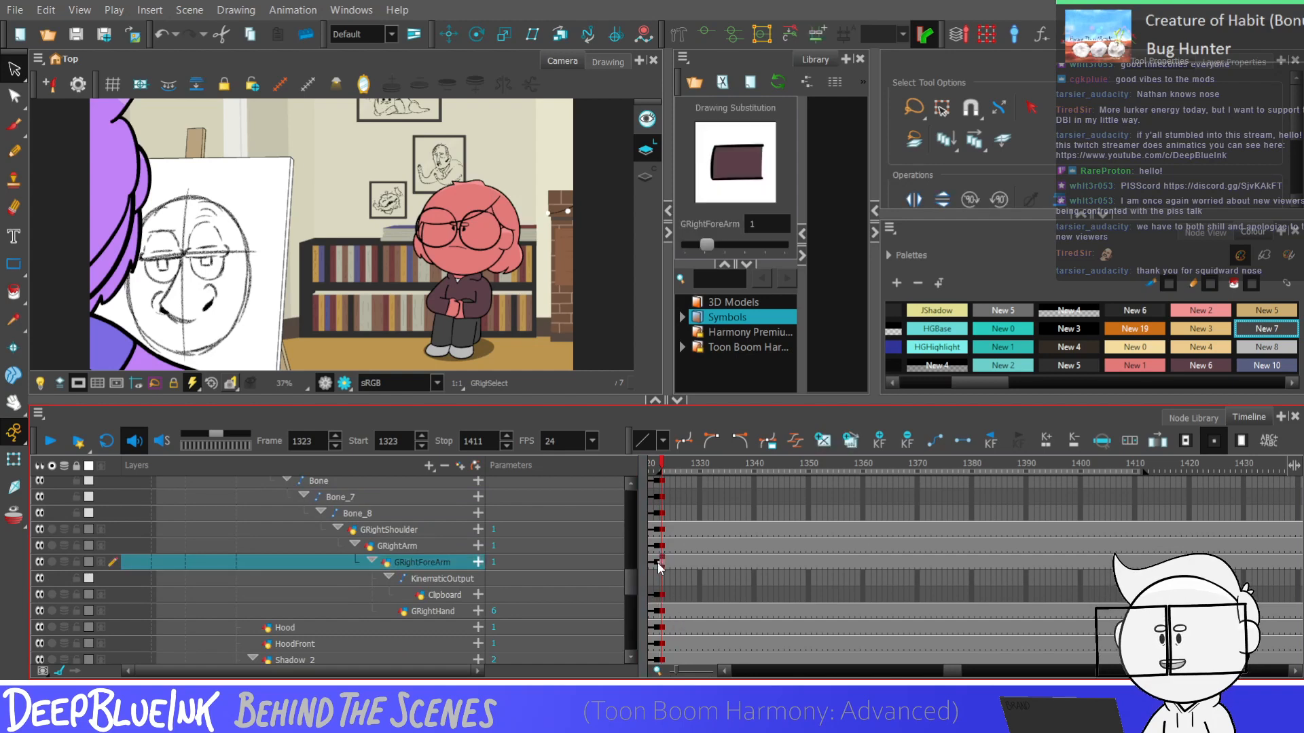
left_click(664, 612)
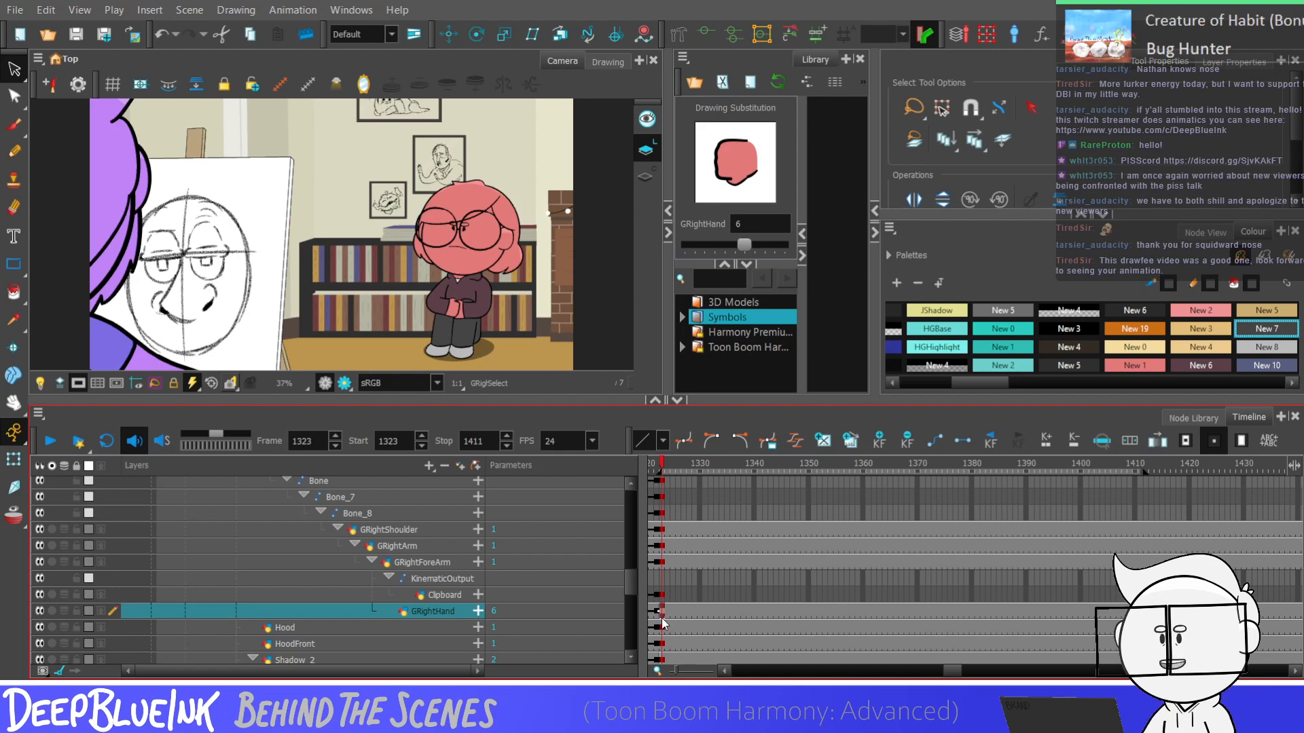
key("comma")
key("period")
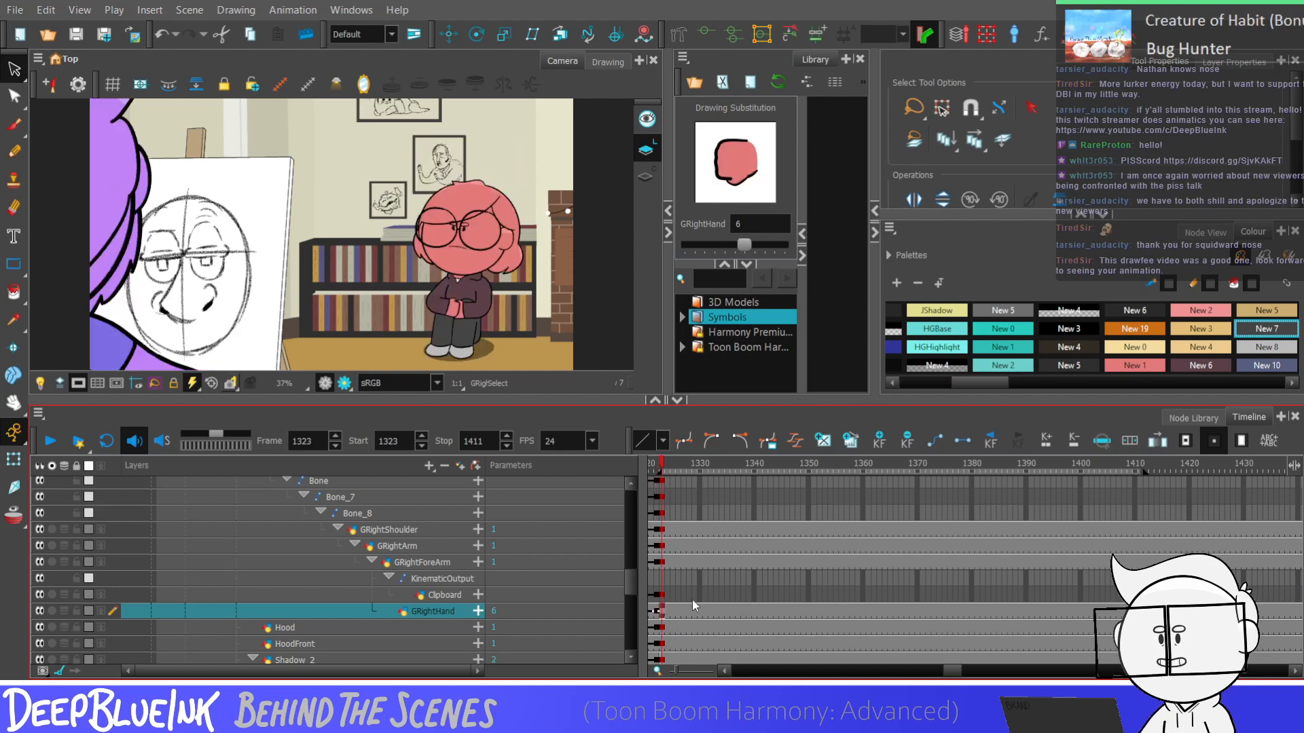
key("comma")
key("period")
Expose drawing 6 on the Clipboard layer at frame 1323
left_click(662, 596)
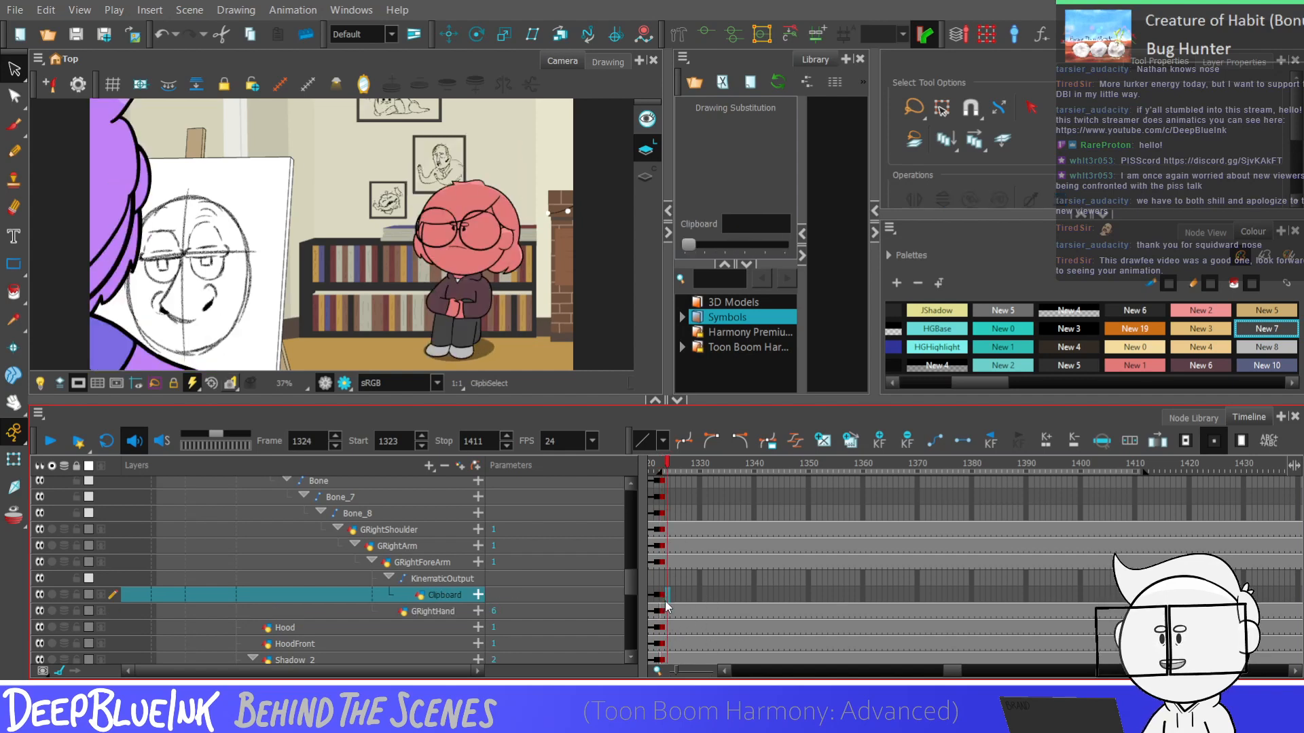
key("bracketright")
key("bracketright")
key("bracketright")
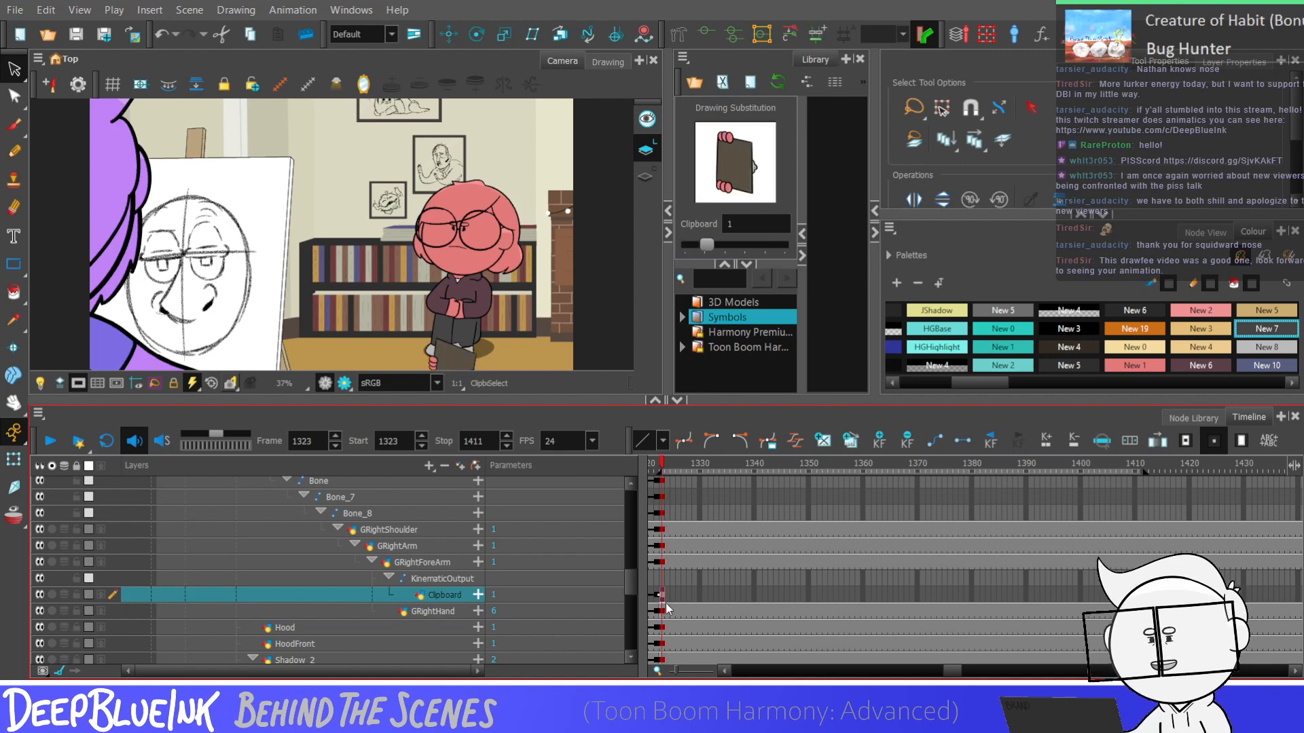
key("bracketright")
key("bracketright")
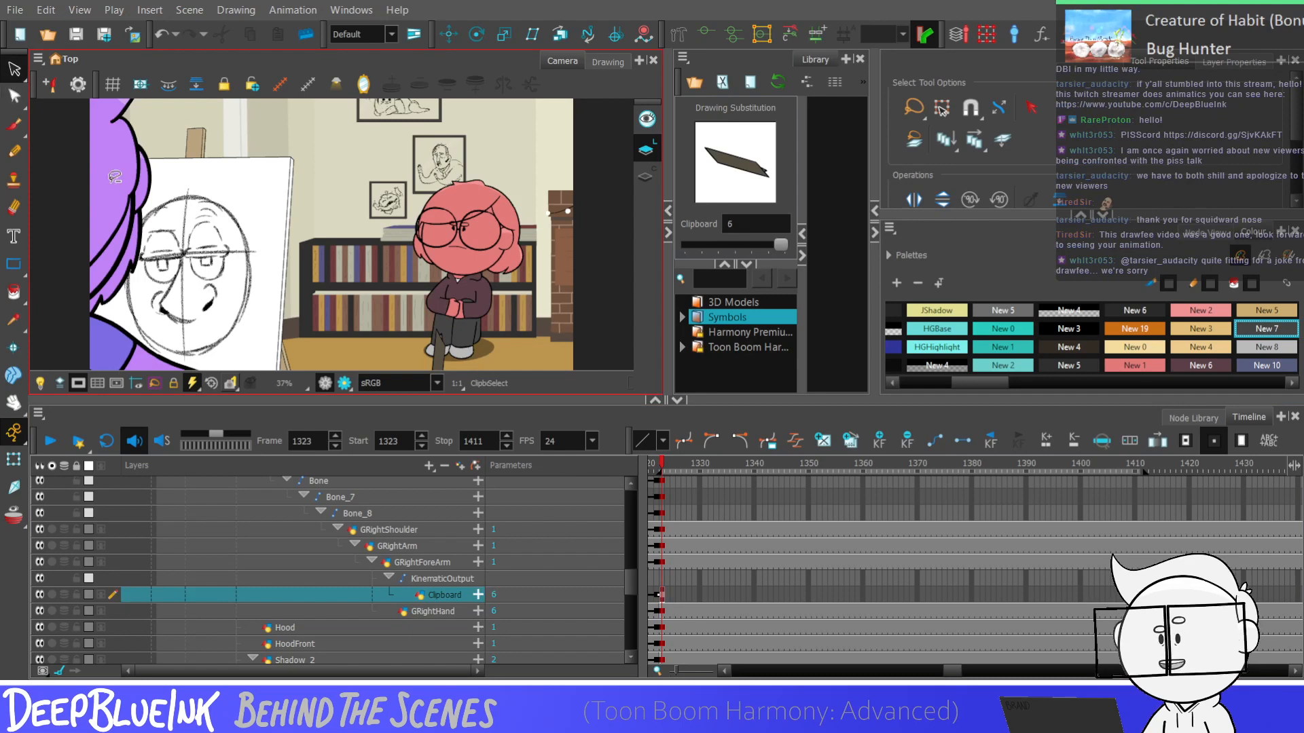
Move the clipboard to the floor beside the character's feet at frame 1323 and rotate it to lie flat
scroll(345, 157, "down", 3)
scroll(436, 277, "up", 3)
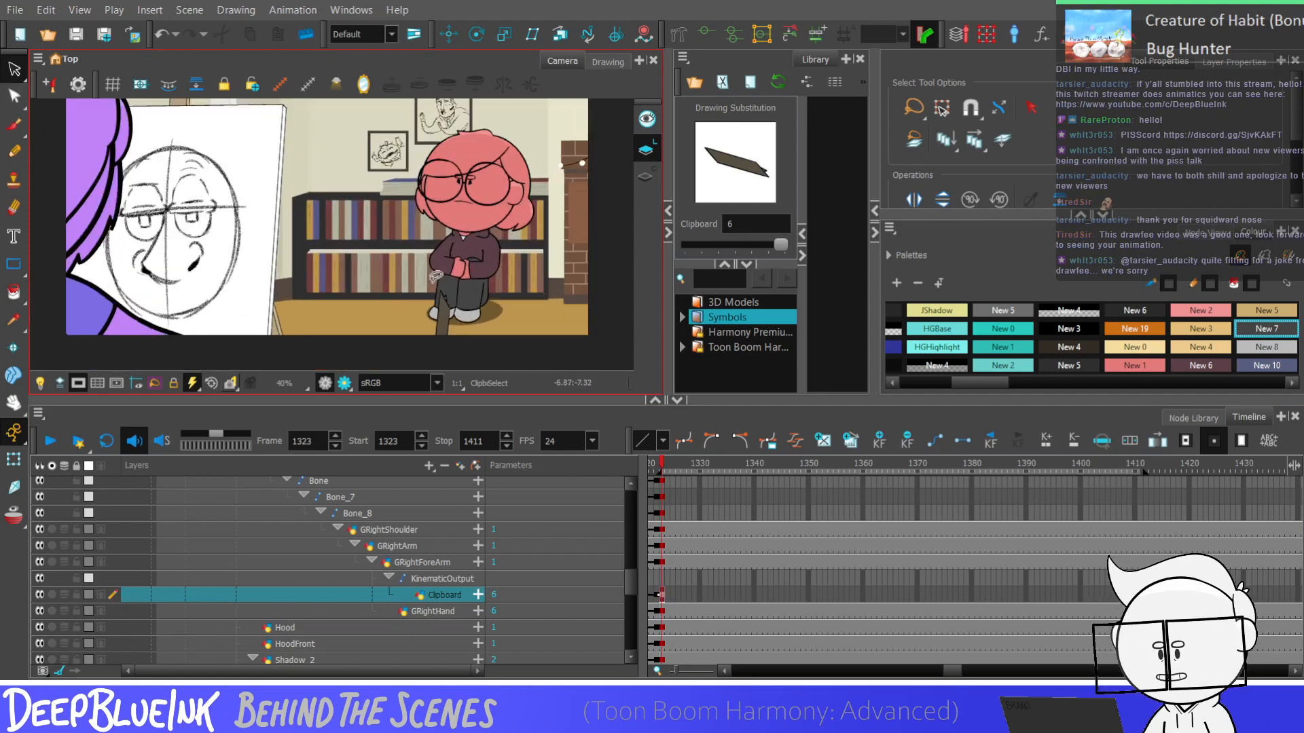
mouse_move(334, 269)
left_mouse_down()
mouse_move(524, 344)
mouse_move(482, 270)
left_mouse_up()
scroll(479, 272, "down", 1)
scroll(463, 320, "up", 2)
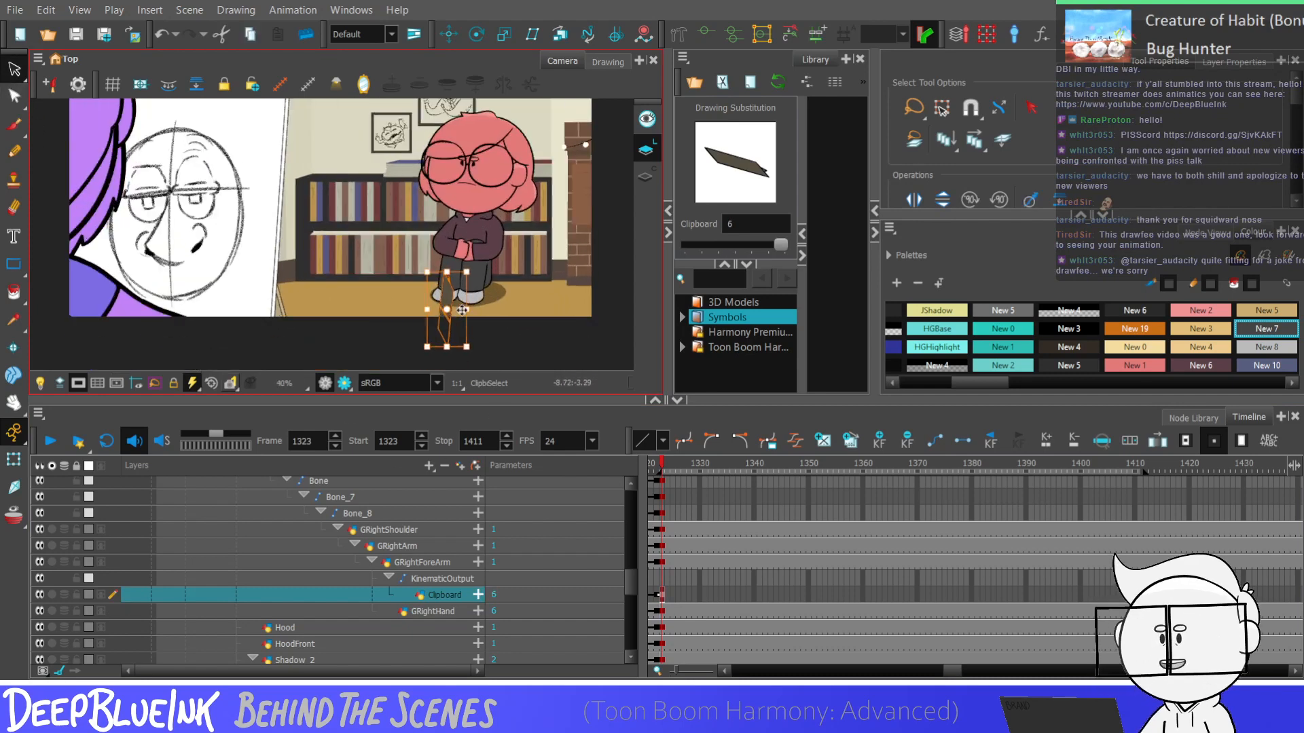
left_click_drag(446, 332, 552, 300)
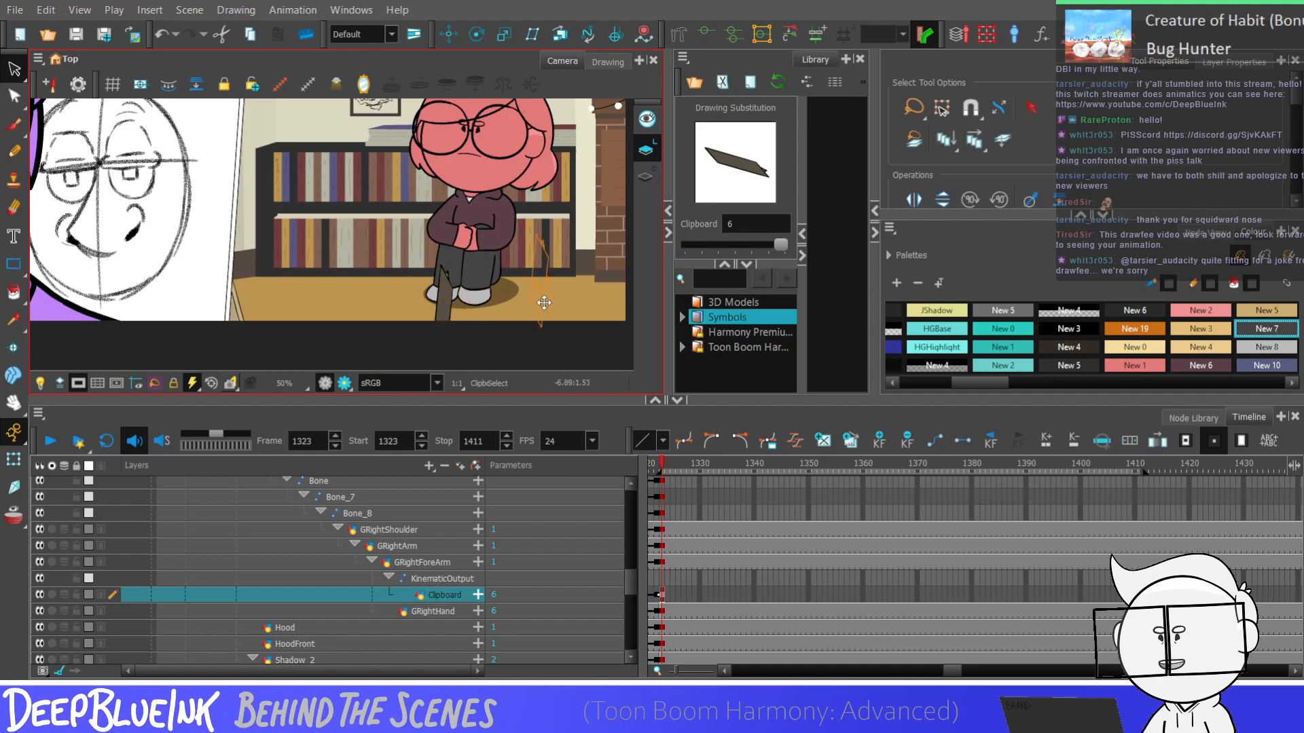
left_click_drag(587, 227, 511, 230)
left_click_drag(608, 246, 593, 297)
key("Escape")
scroll(583, 294, "down", 2)
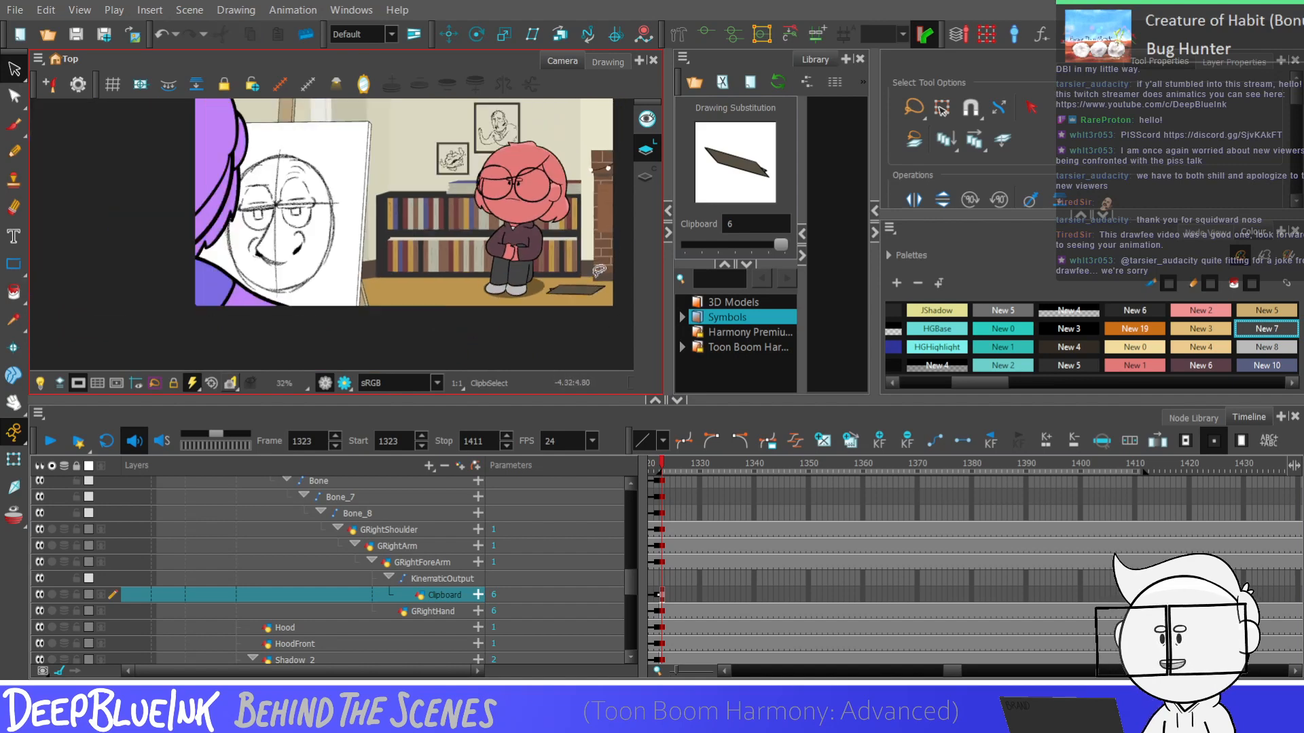
Compare the clipboard between frames 1322 and 1323, and play the section to check the pose change
key("shift+m")
key("comma")
key("period")
key("comma")
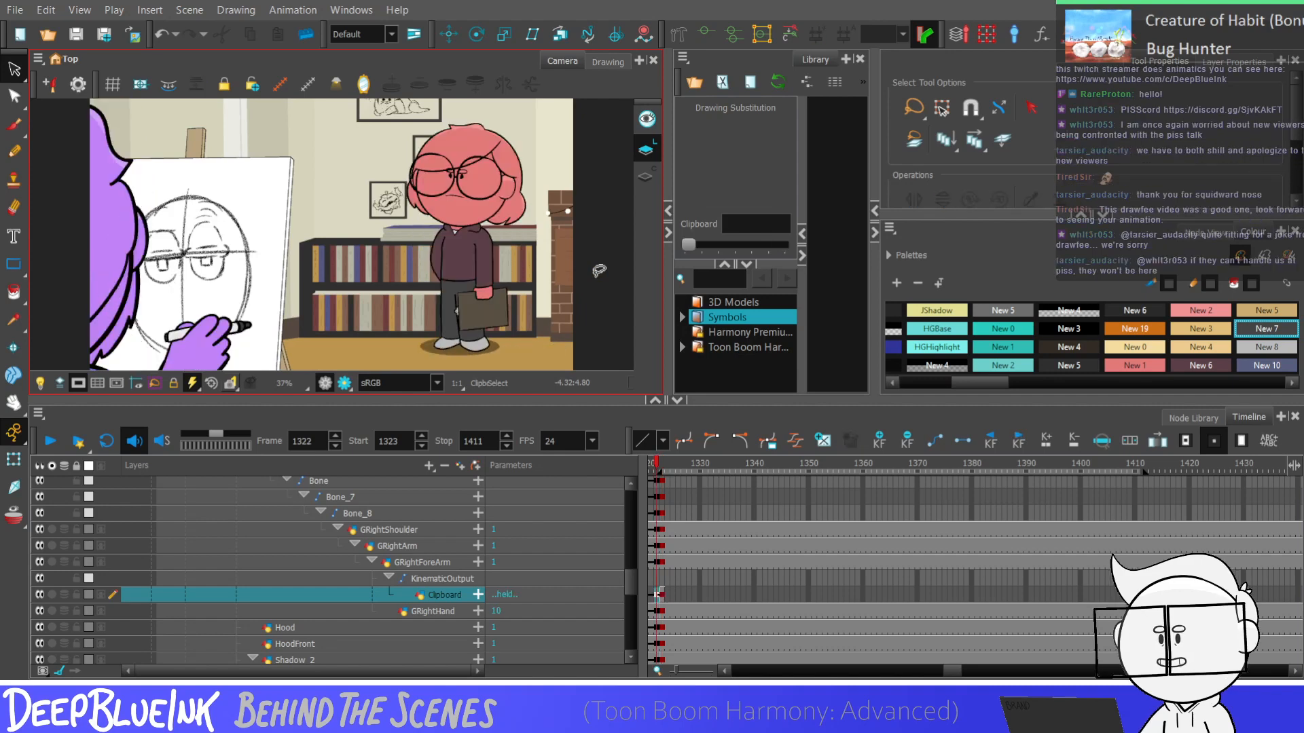
key("Return")
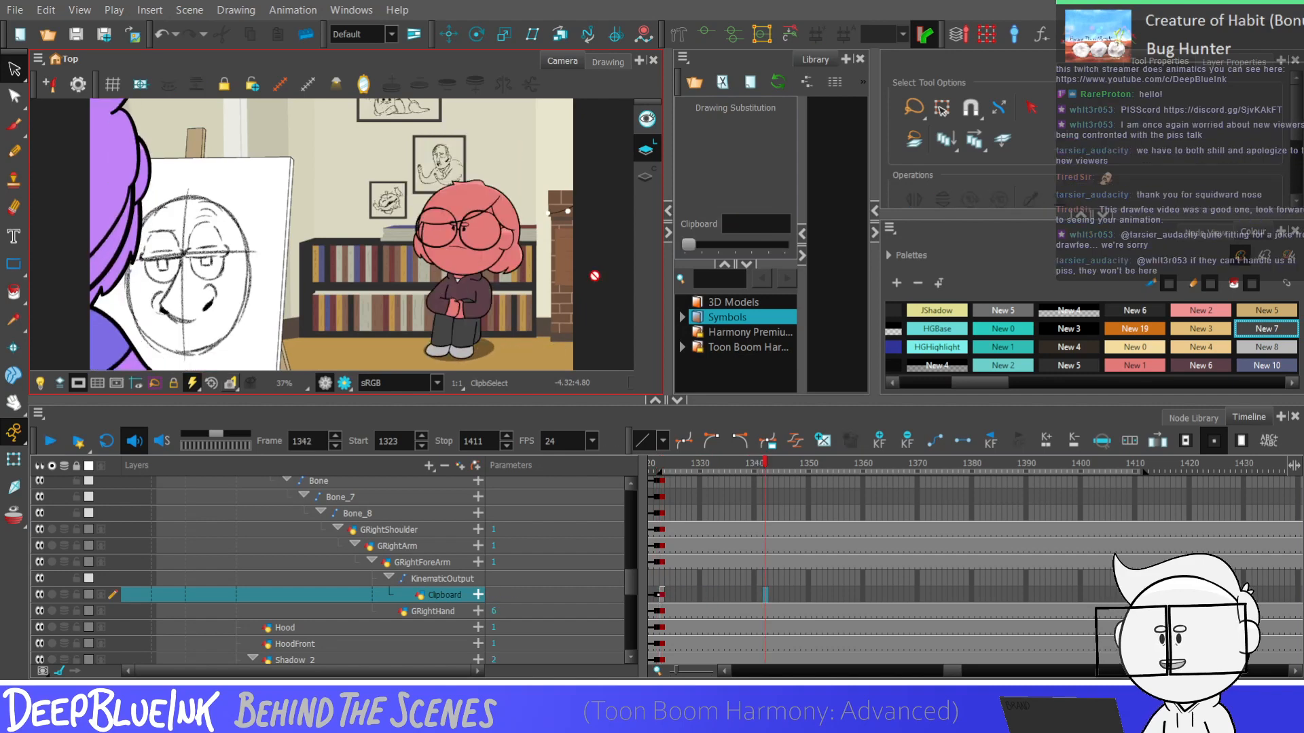
Extend the Clipboard drawing 6 exposure from frame 1323 past the playback stop at frame 1411
left_click(662, 595)
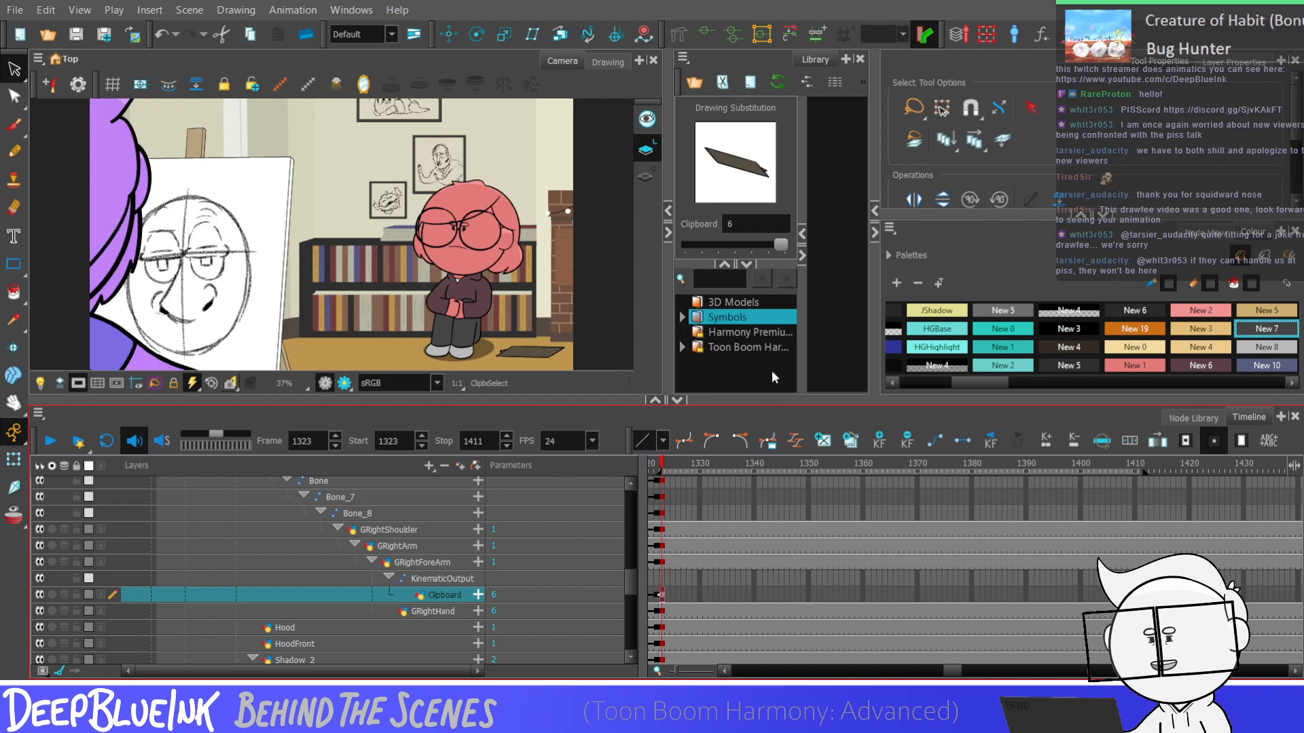
left_click(754, 355)
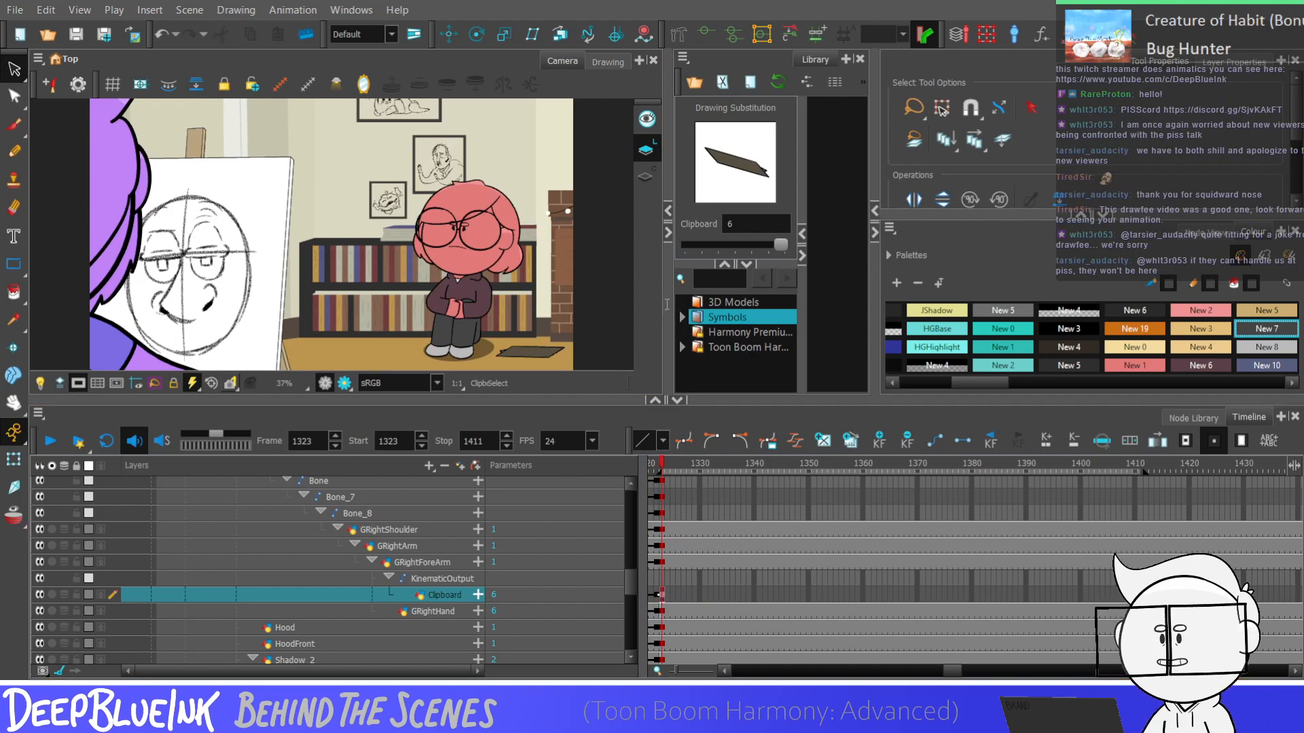
left_click(646, 384)
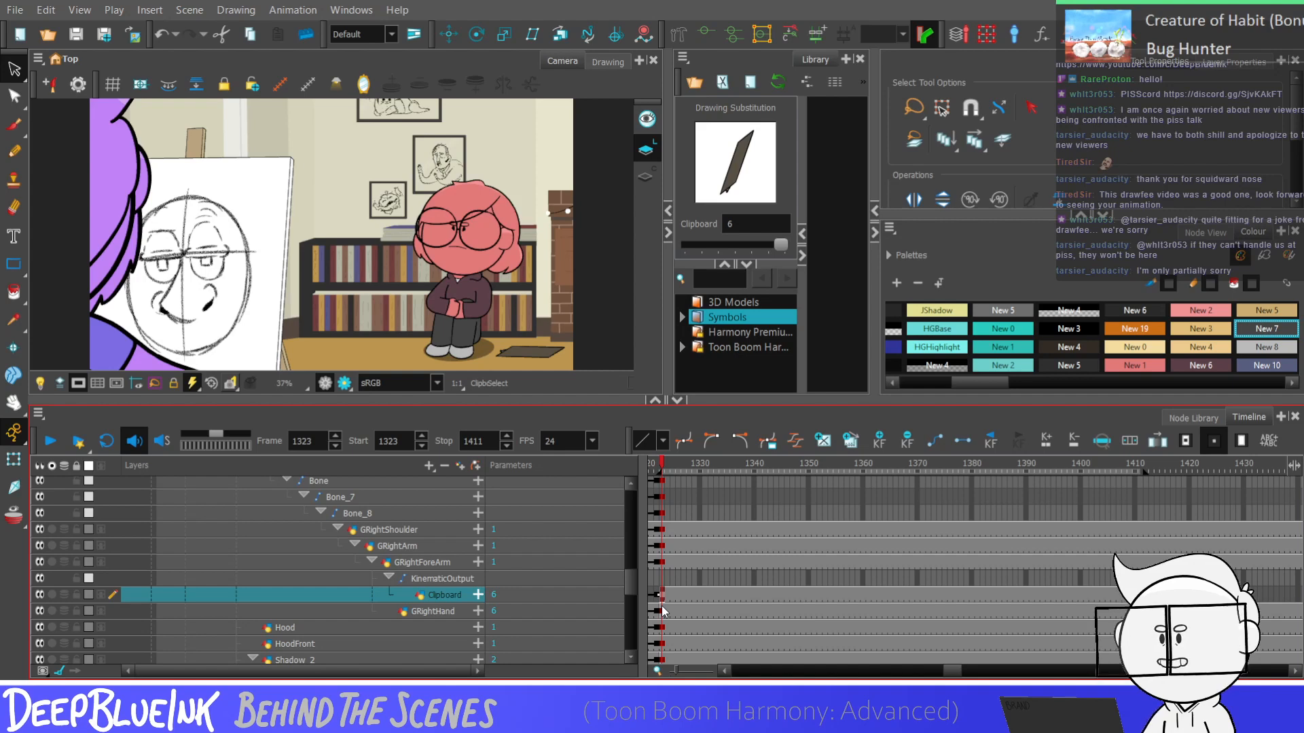
Play the range from frame 1323 to 1411 repeatedly to check the clipboard on the floor
key("Return")
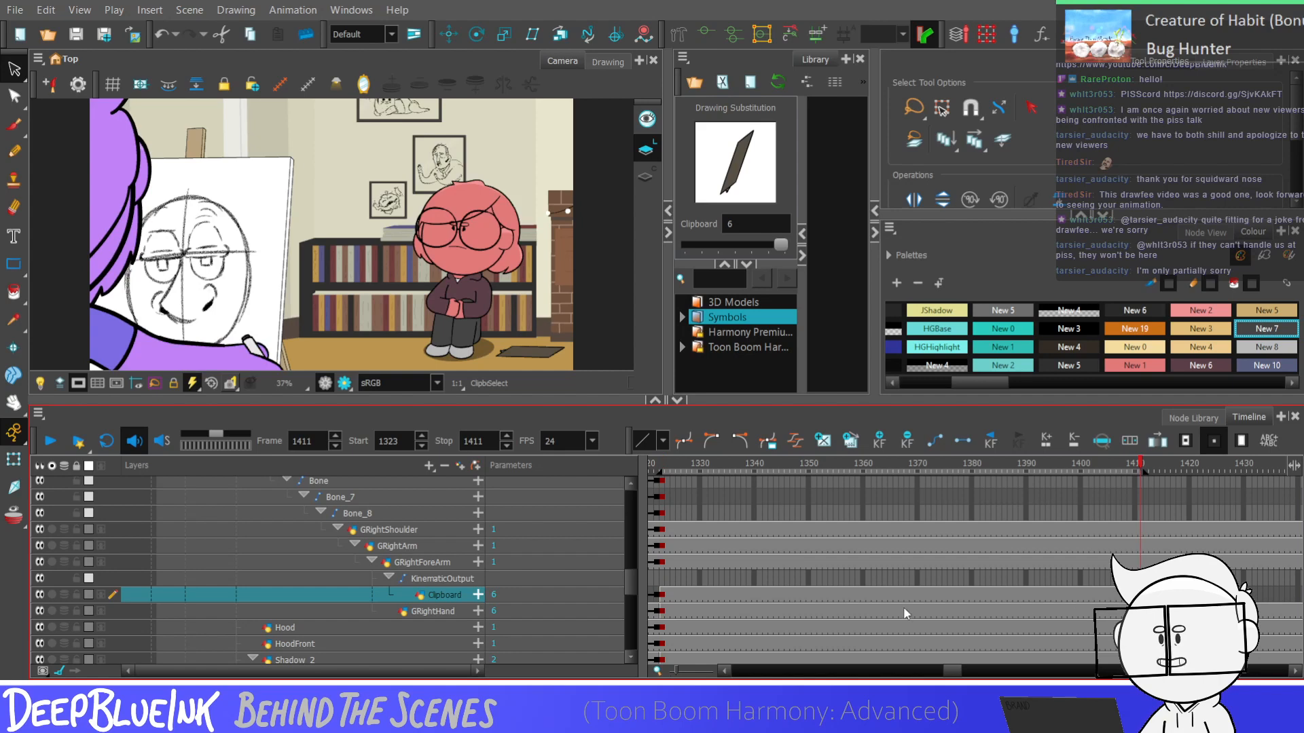
left_click(662, 596)
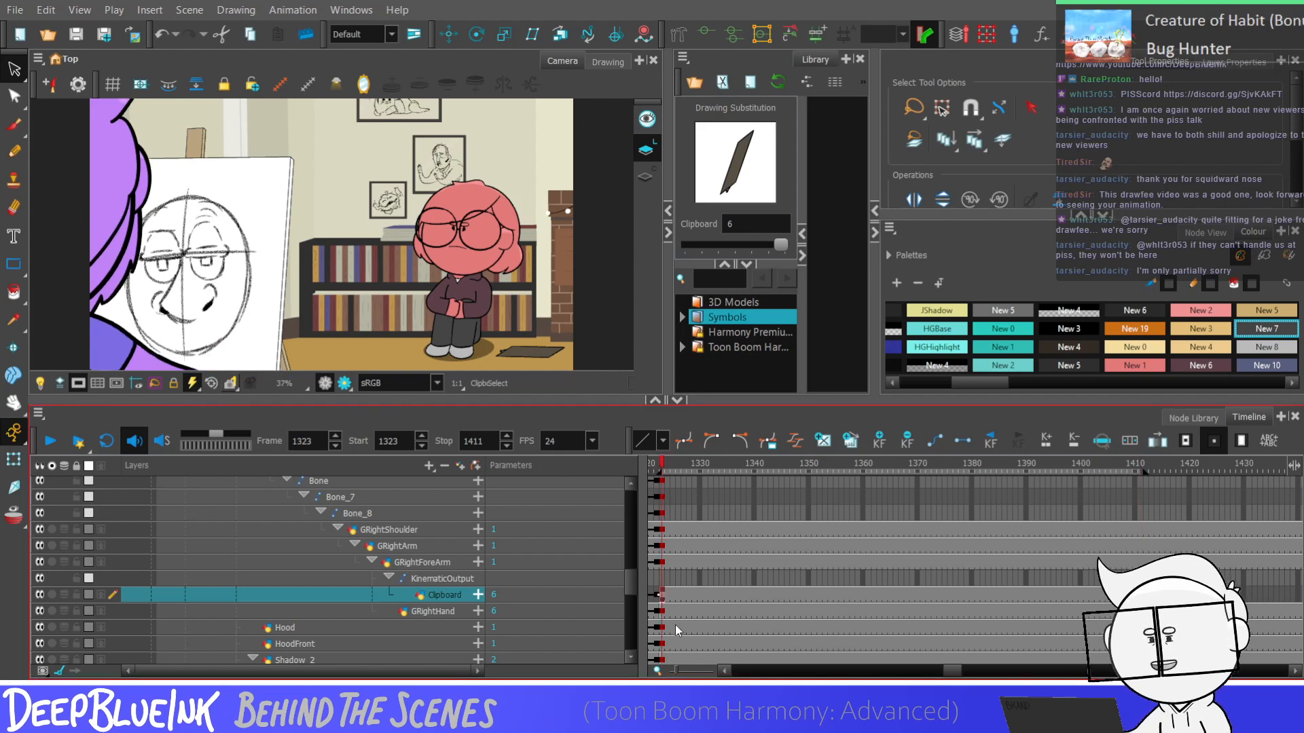
key("Return")
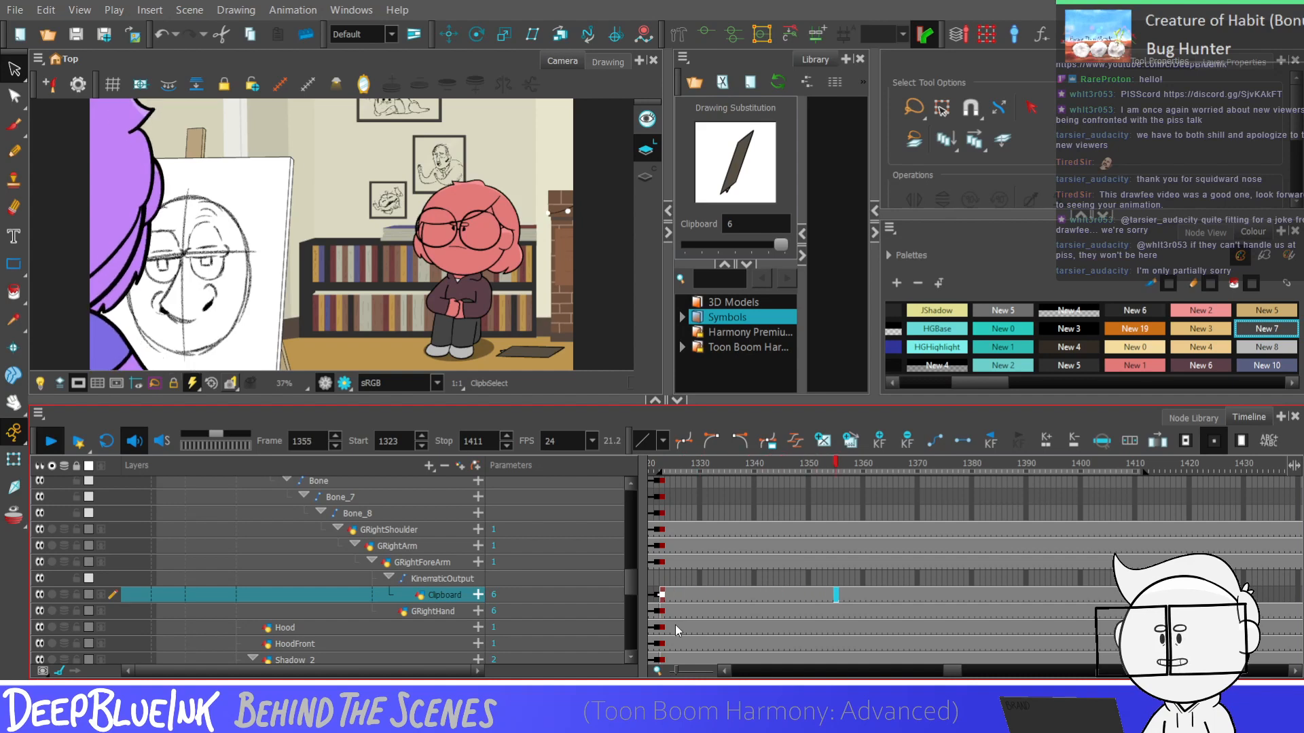
key("Return")
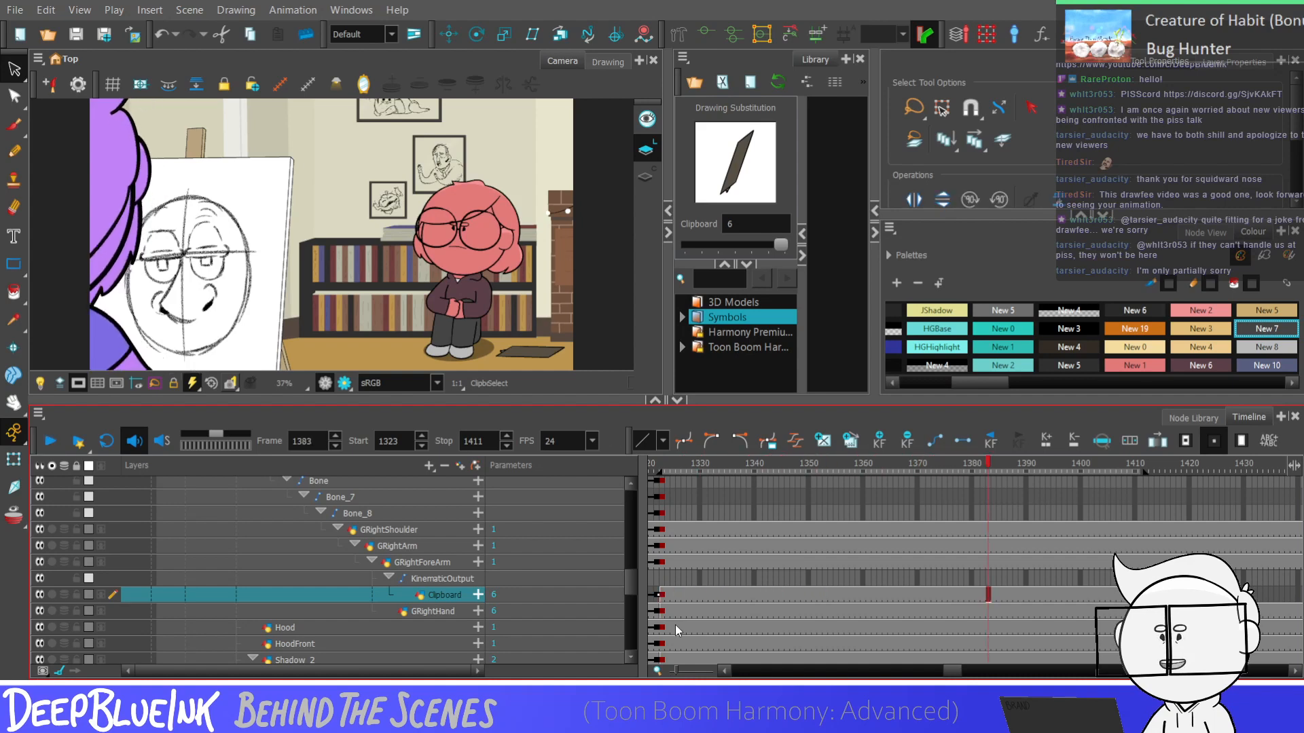
left_click(664, 590)
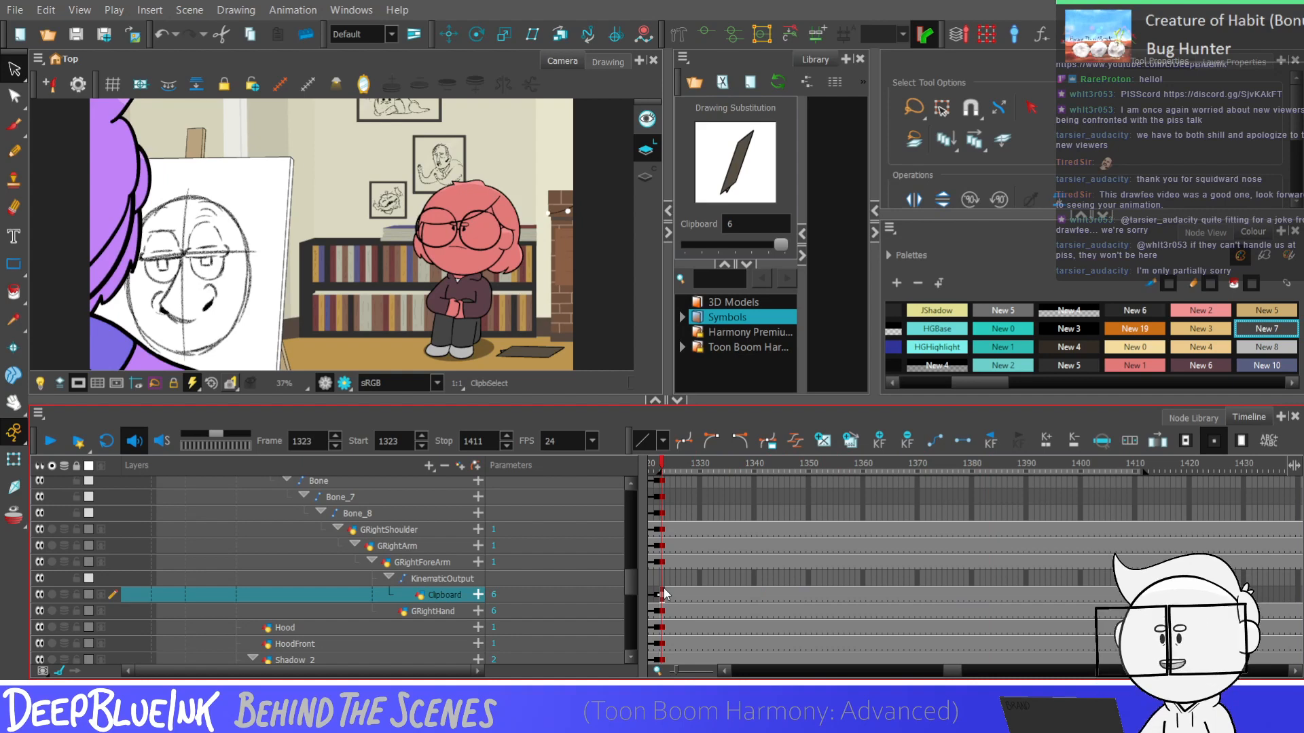
key("Return")
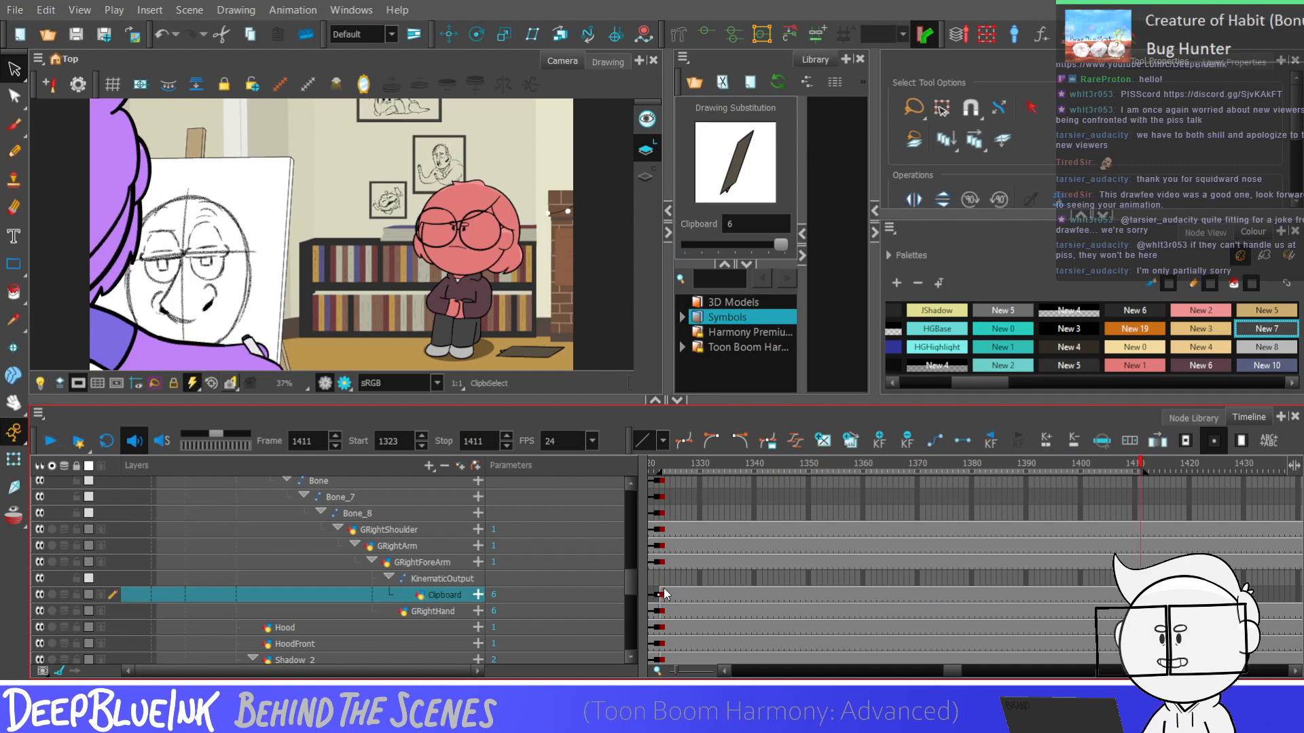
left_click(664, 595)
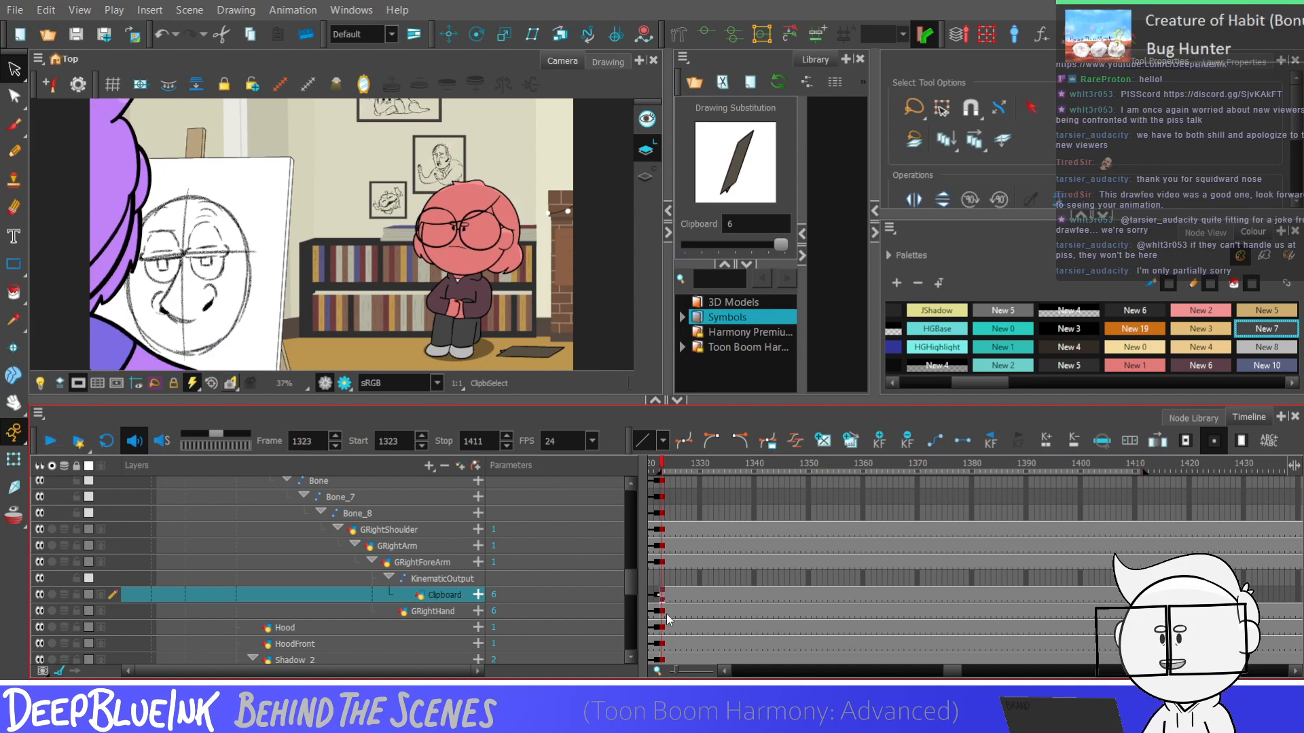
Switch the GEyes layer to drawing 14 at frame 1323 for the crossed-arms pose
left_click_drag(630, 587, 629, 524)
left_click(662, 553)
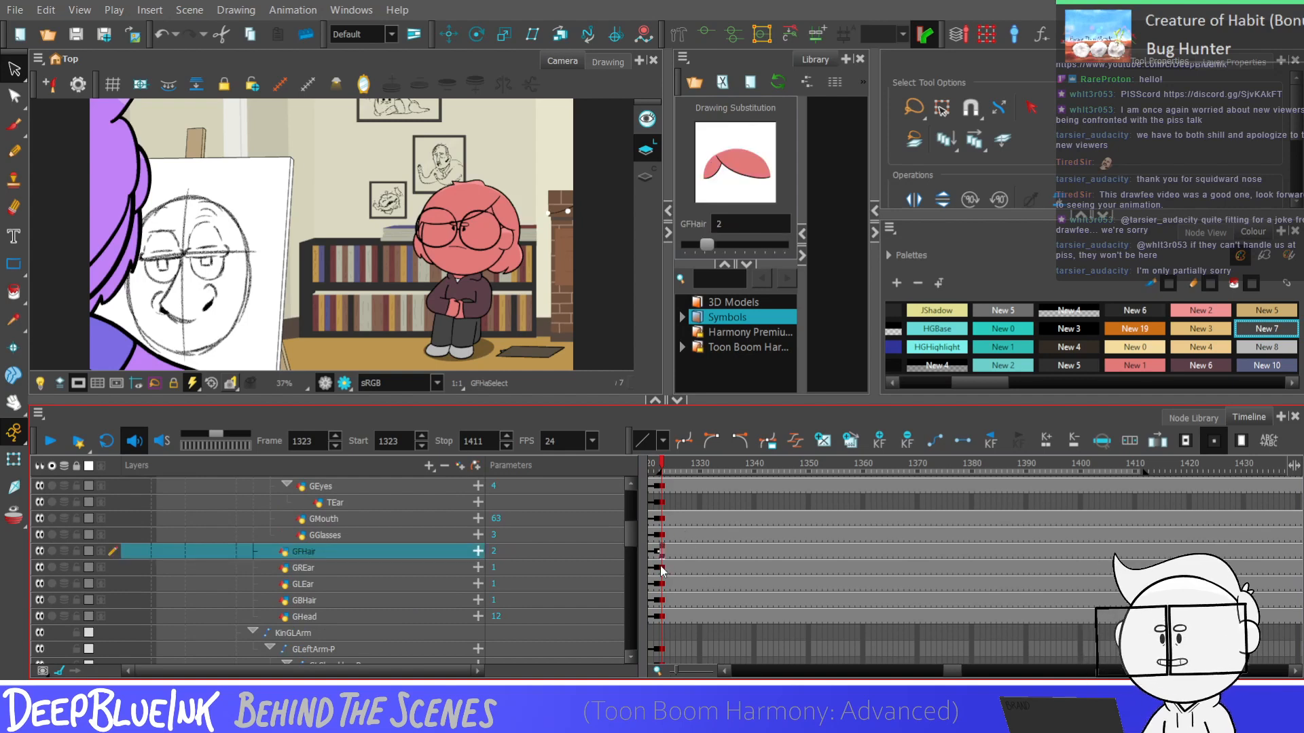
scroll(663, 574, "up", 2)
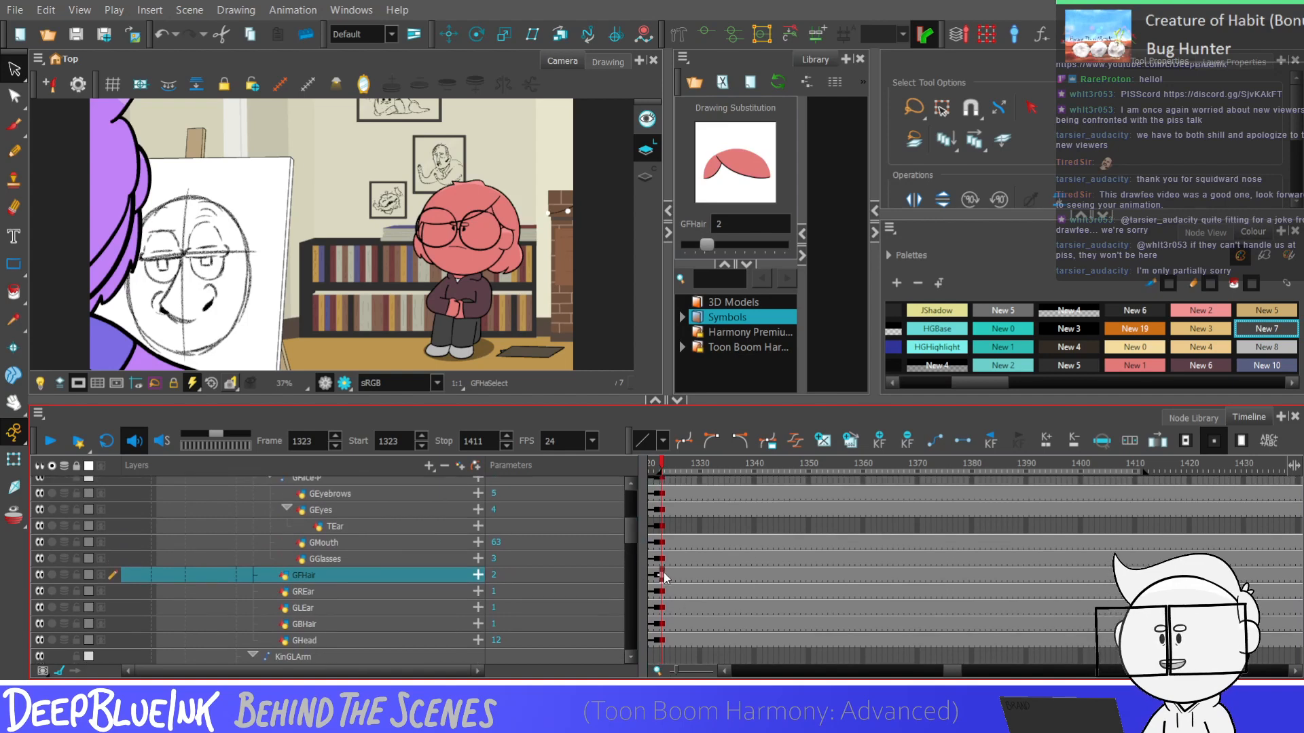
key("Return")
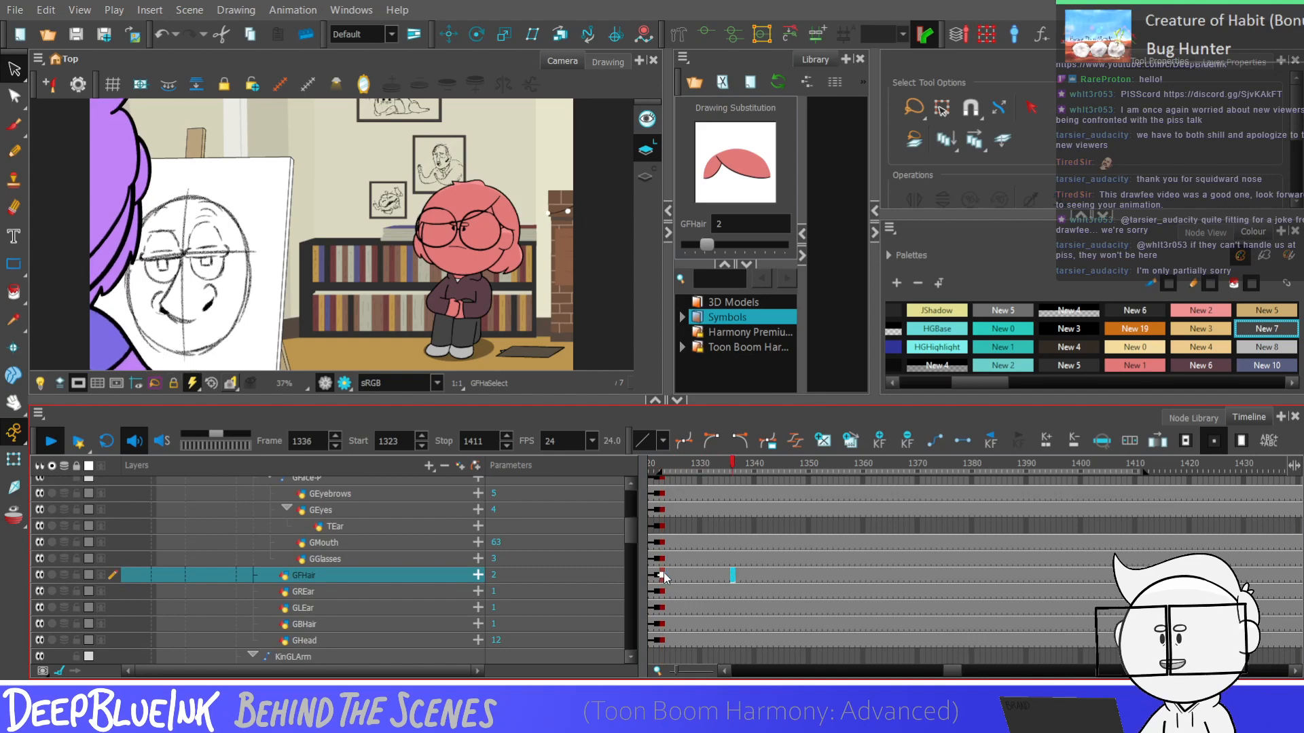
key("Return")
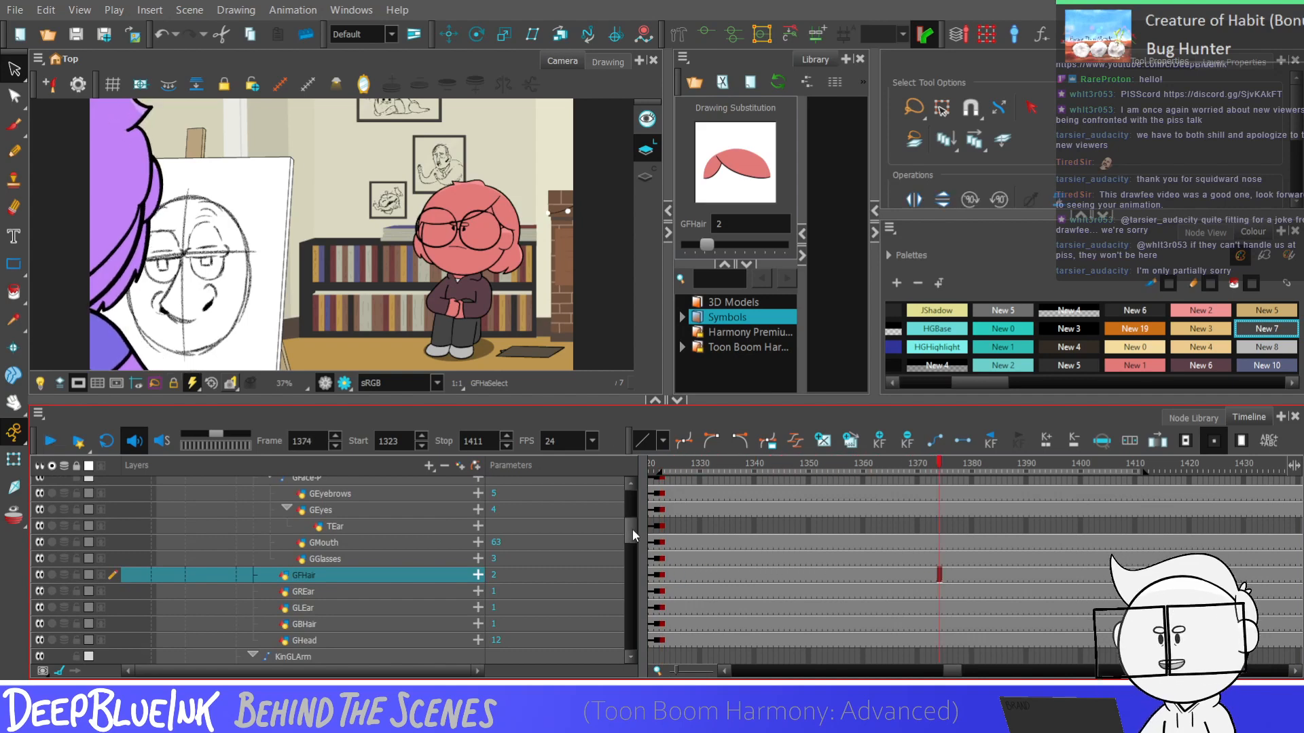
scroll(633, 528, "up", 1)
left_click(664, 557)
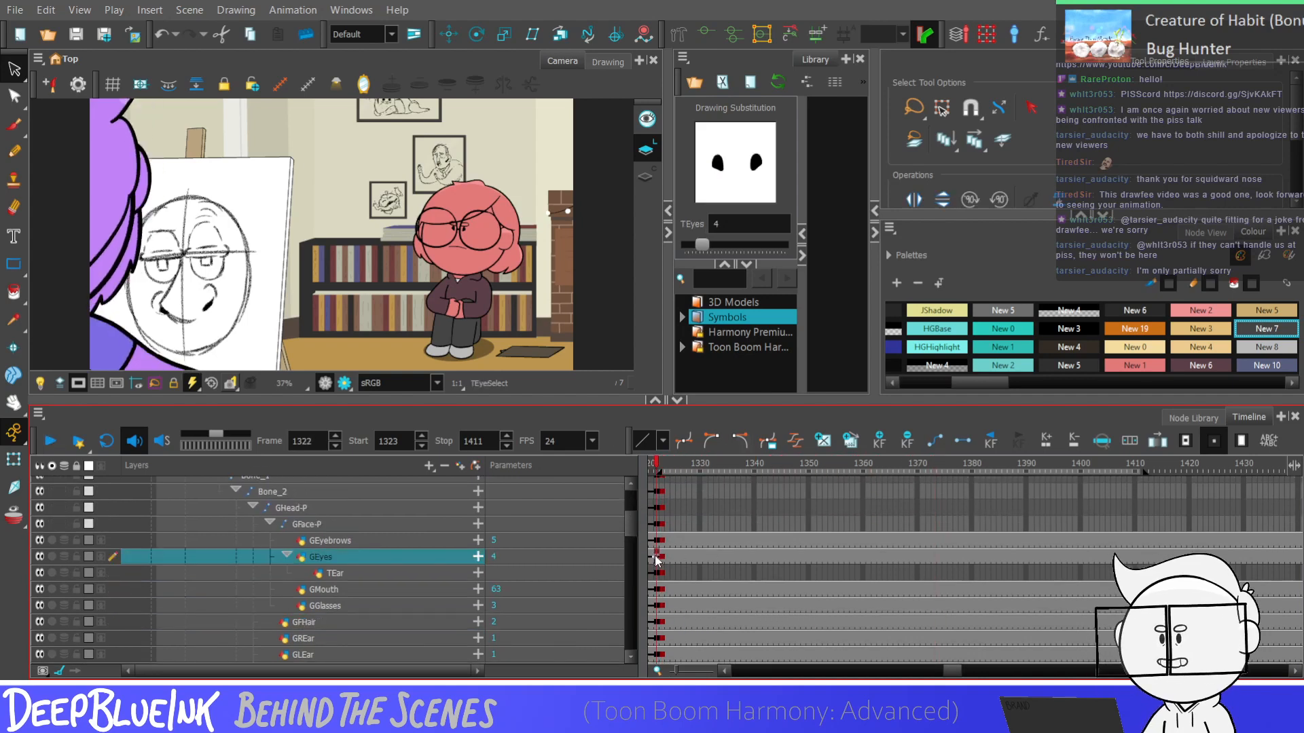
left_click_drag(702, 244, 736, 244)
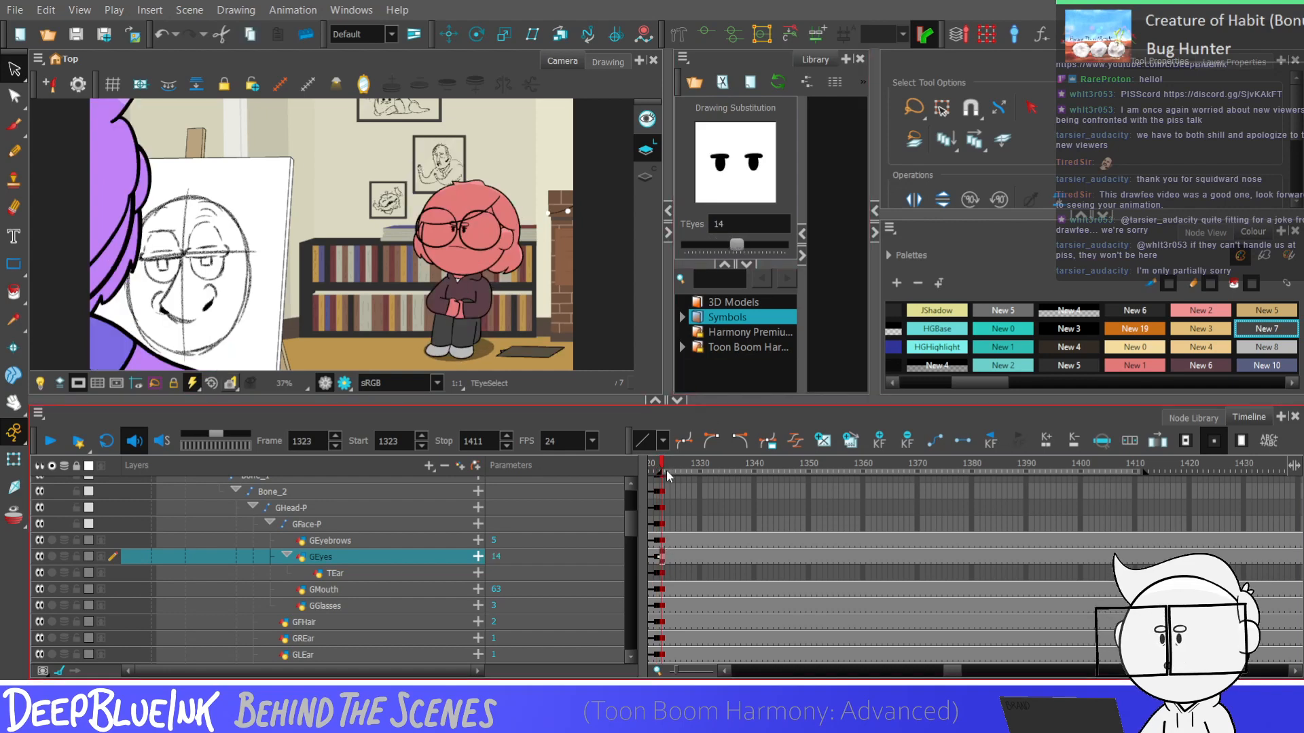
Select the GEyebrows layer at frame 1323 with the Translate tool and inspect the character's face up close
left_click(662, 539)
left_click(719, 244)
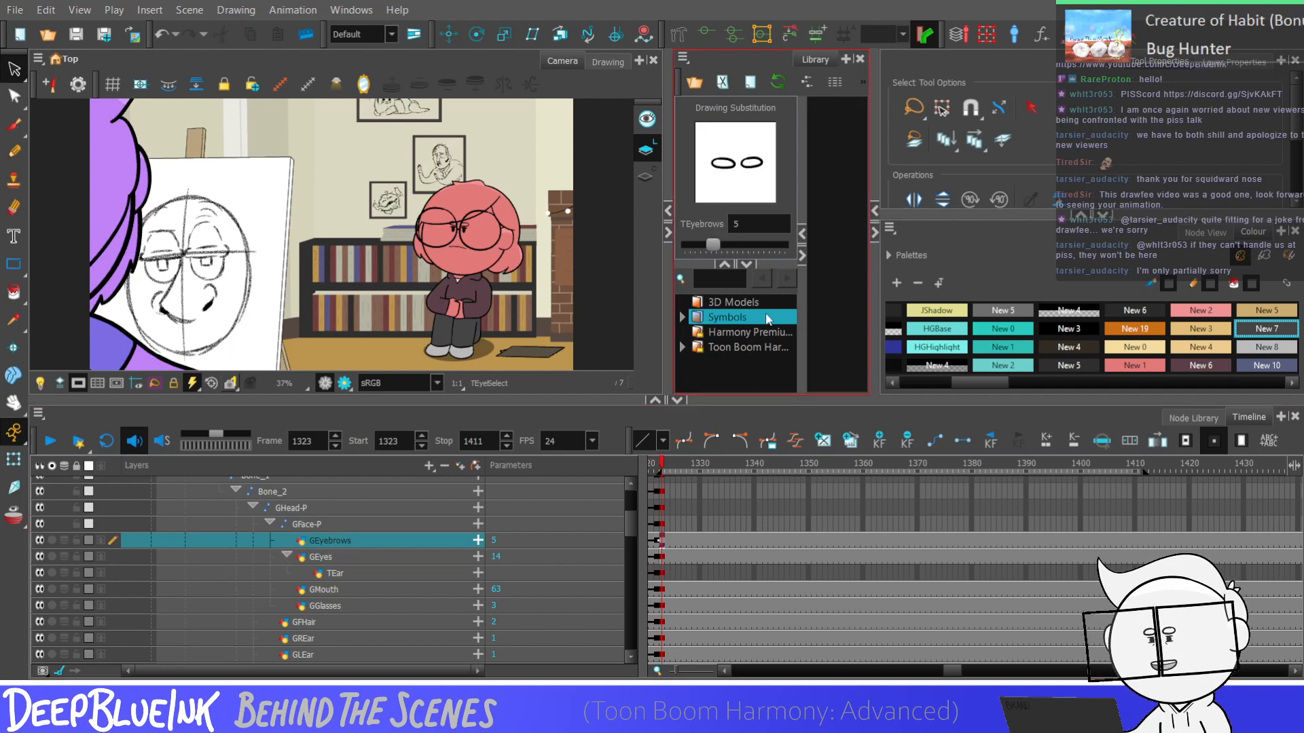
left_click(448, 34)
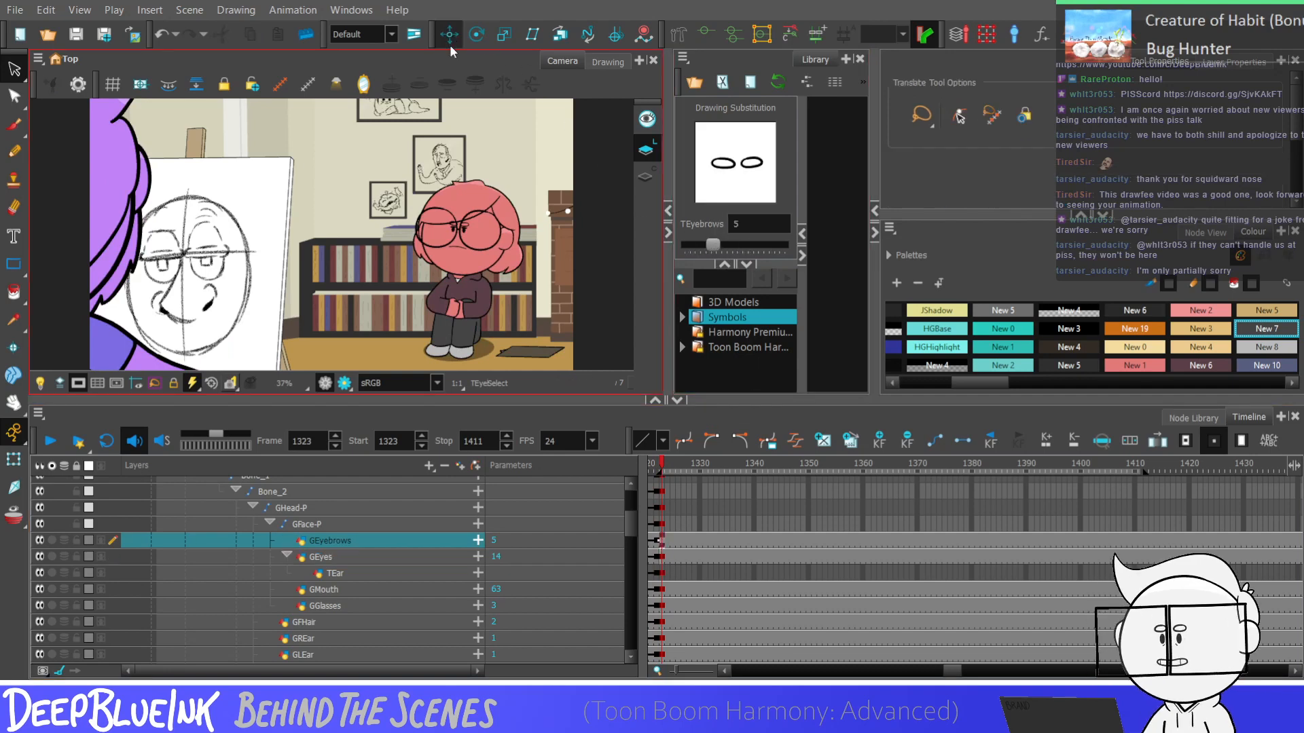
scroll(465, 216, "up", 2)
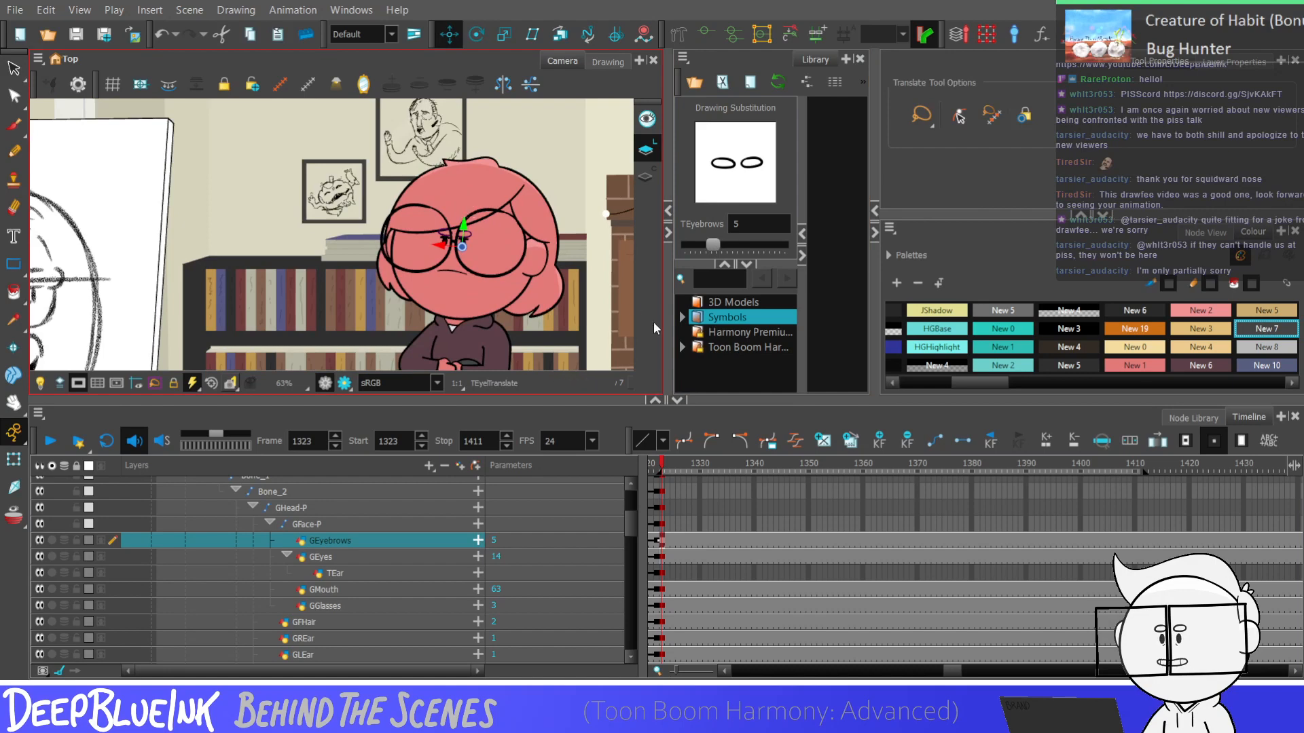
Return to frame 1322 on the GEyes layer and play back the change of expression
scroll(536, 228, "down", 2)
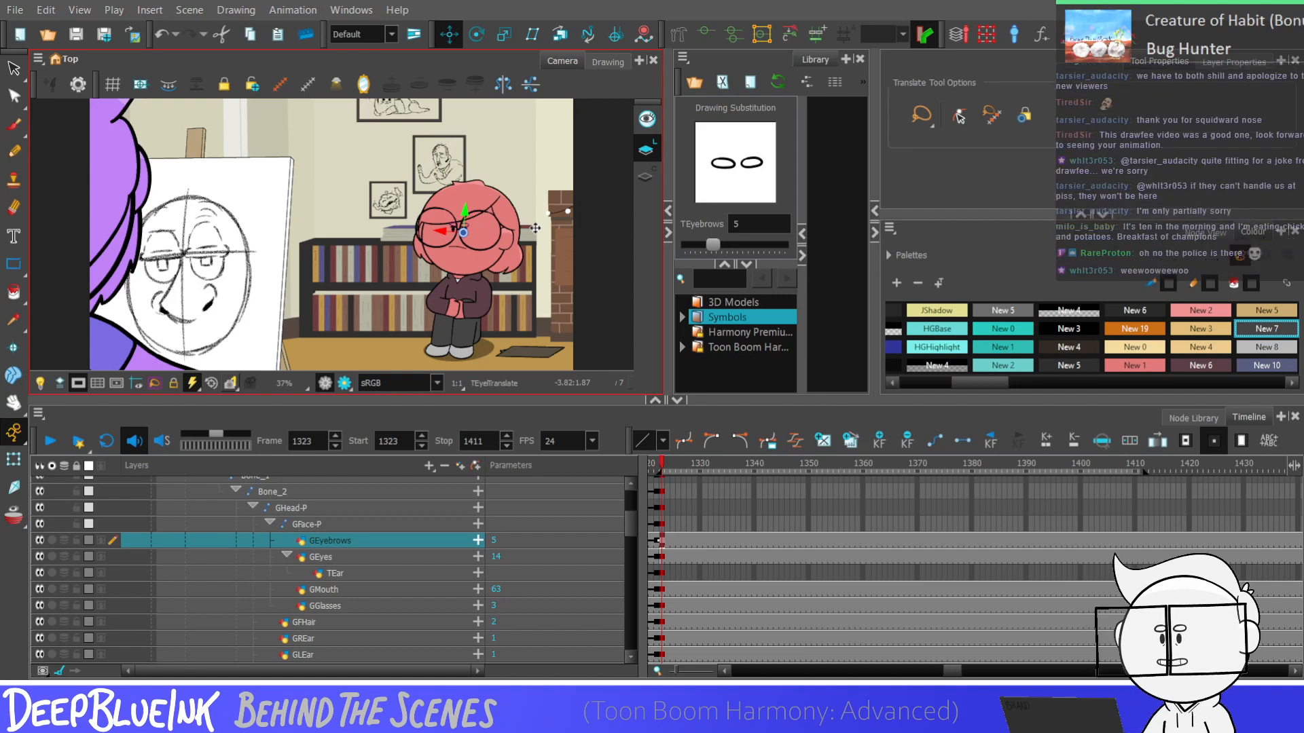
left_click(656, 557)
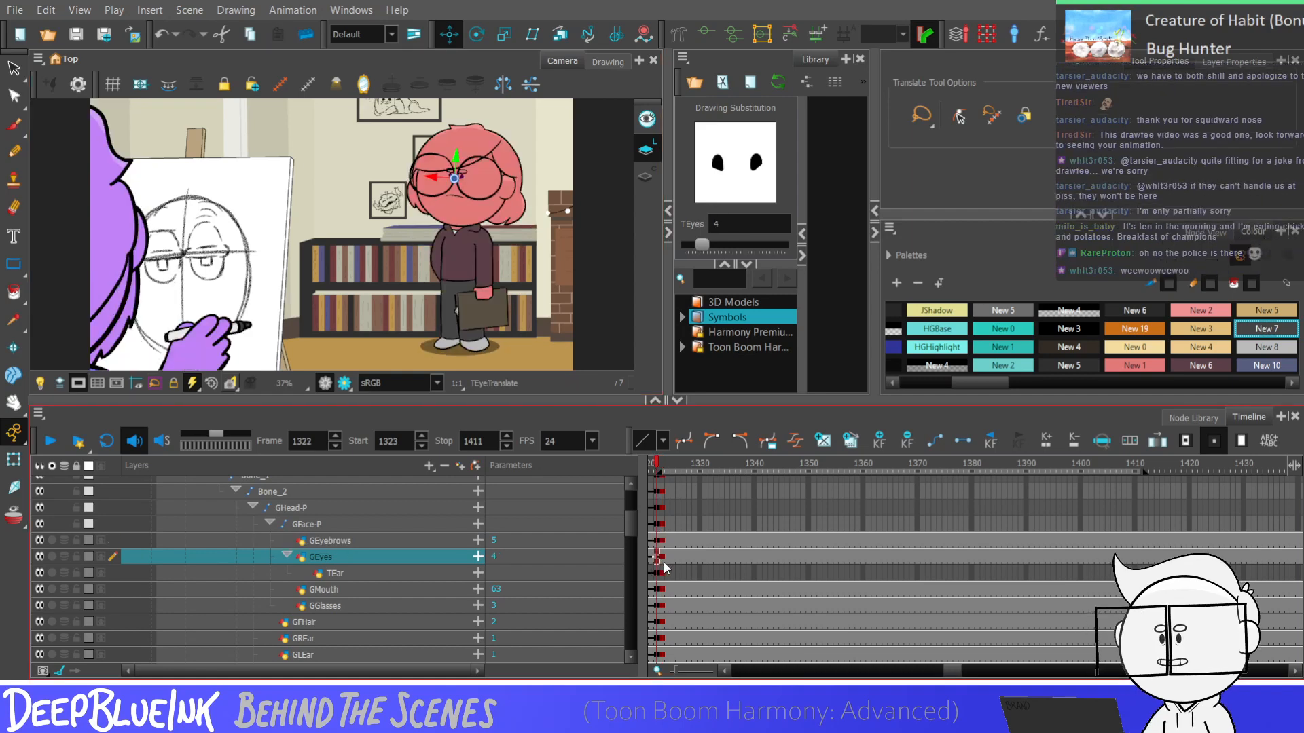
key("shift+Return")
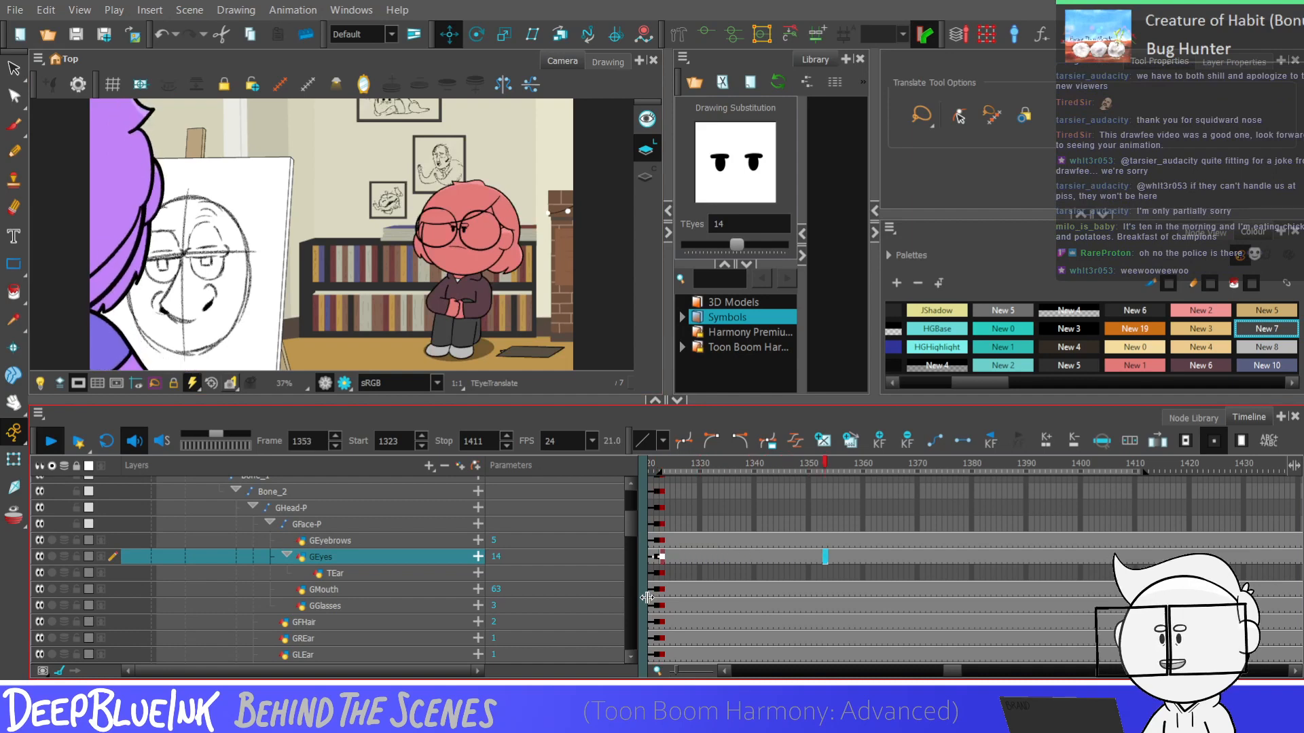
Play the shot repeatedly from frame 1323 on the GEyebrows layer to judge the expression in the crossed-arms pose
key("shift+Return")
left_click(659, 541)
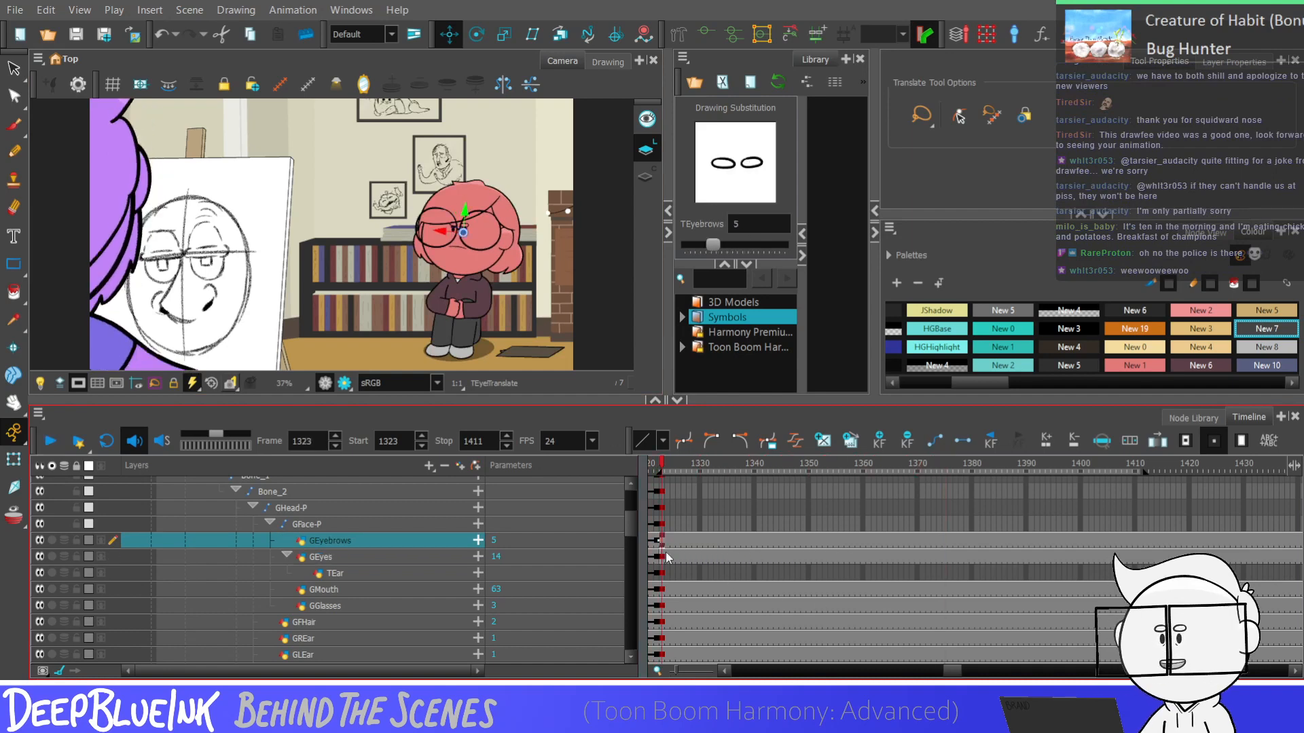
key("shift+Return")
key("shift+Return")
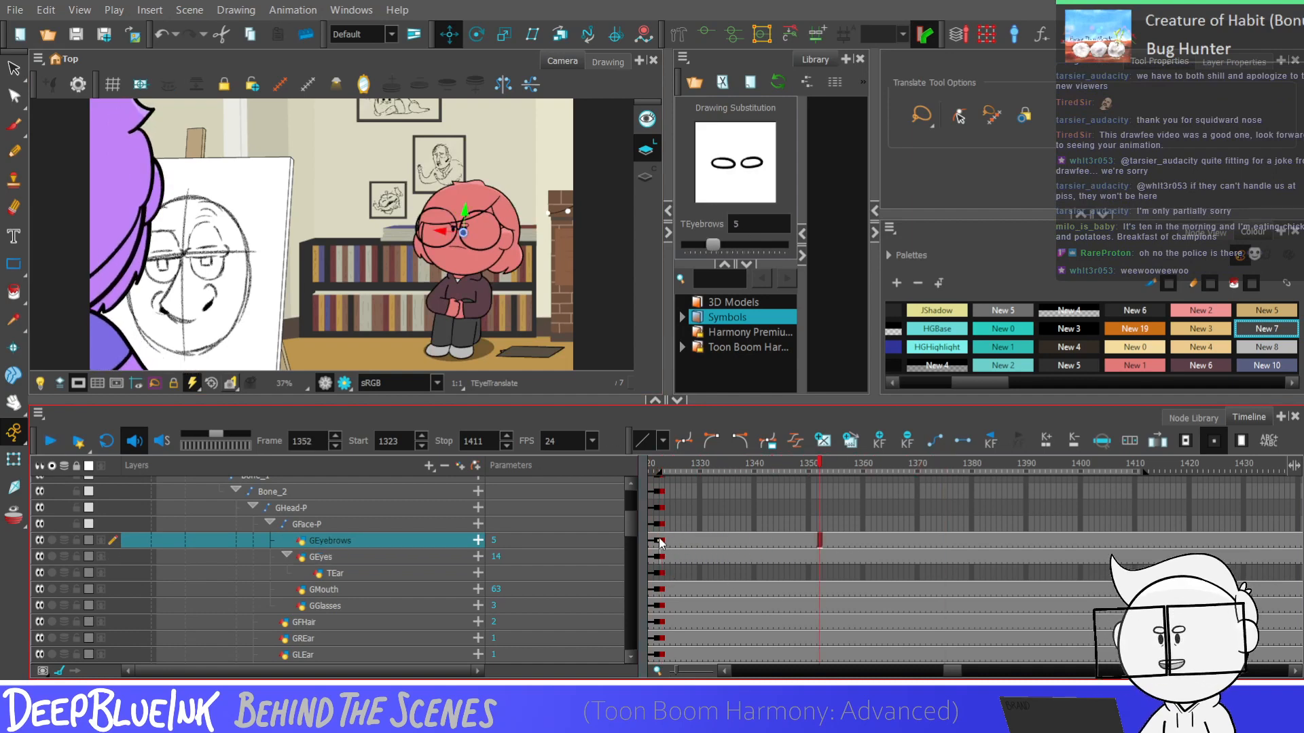
left_click(659, 541)
key("shift+Return")
key("shift+Return")
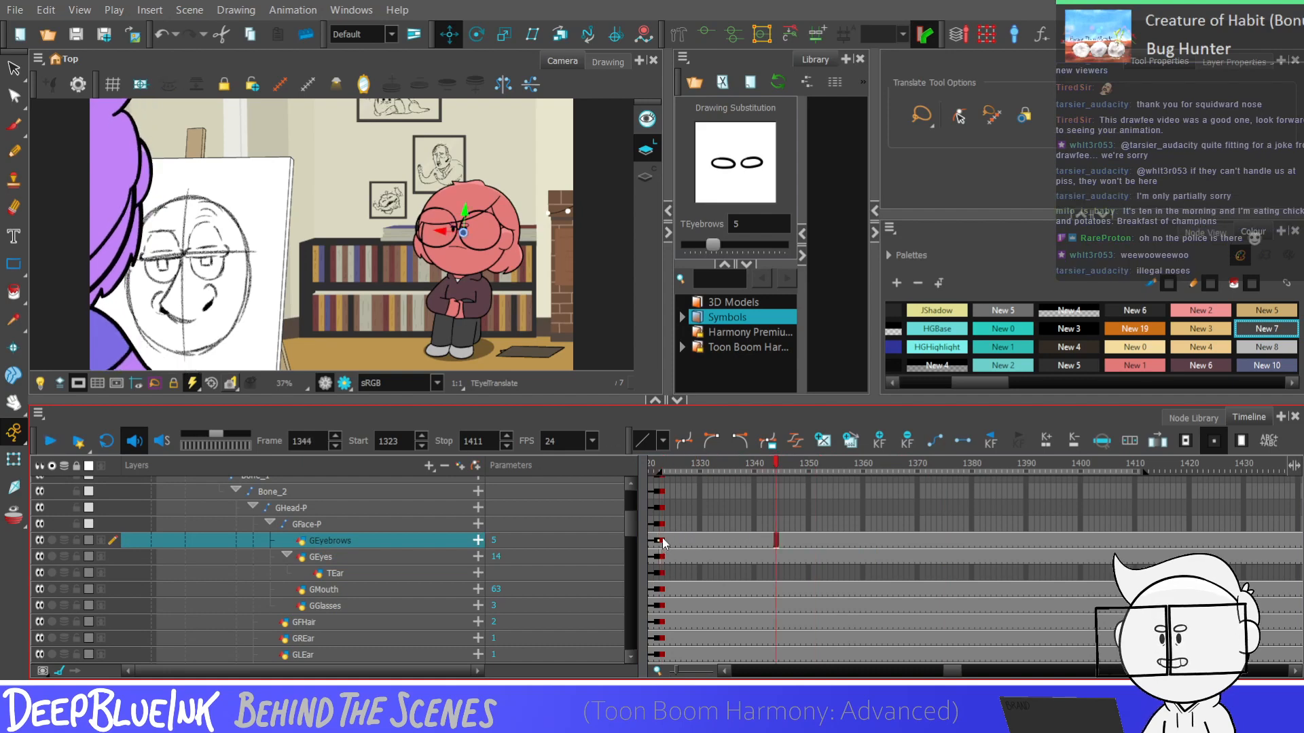
left_click(662, 541)
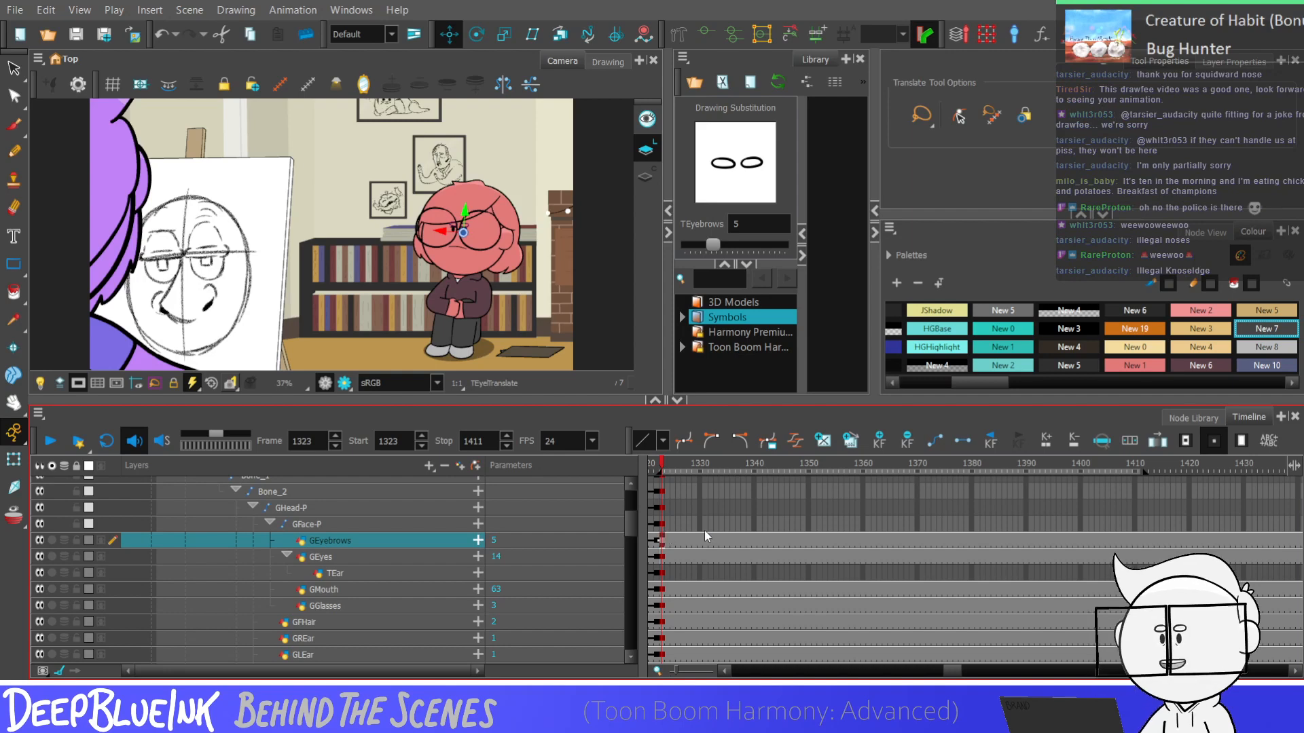
key("Return")
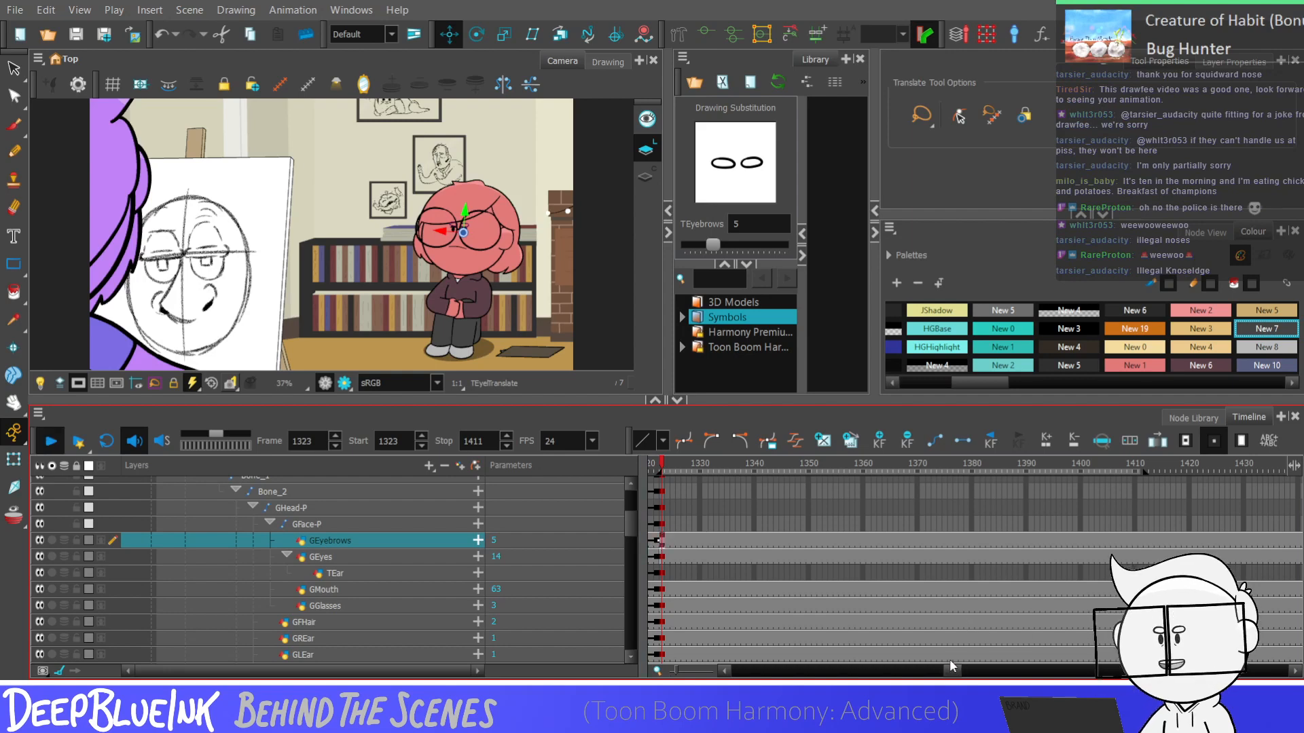
key("Return")
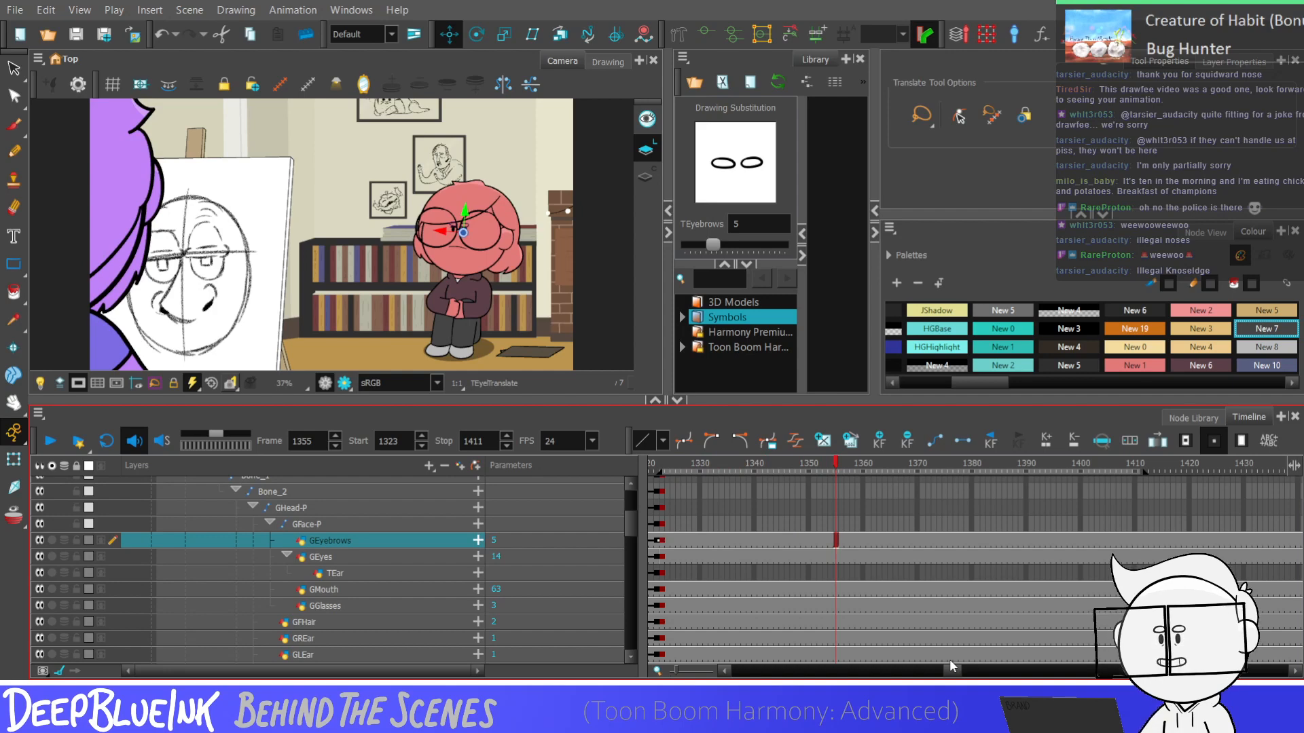
key("Return")
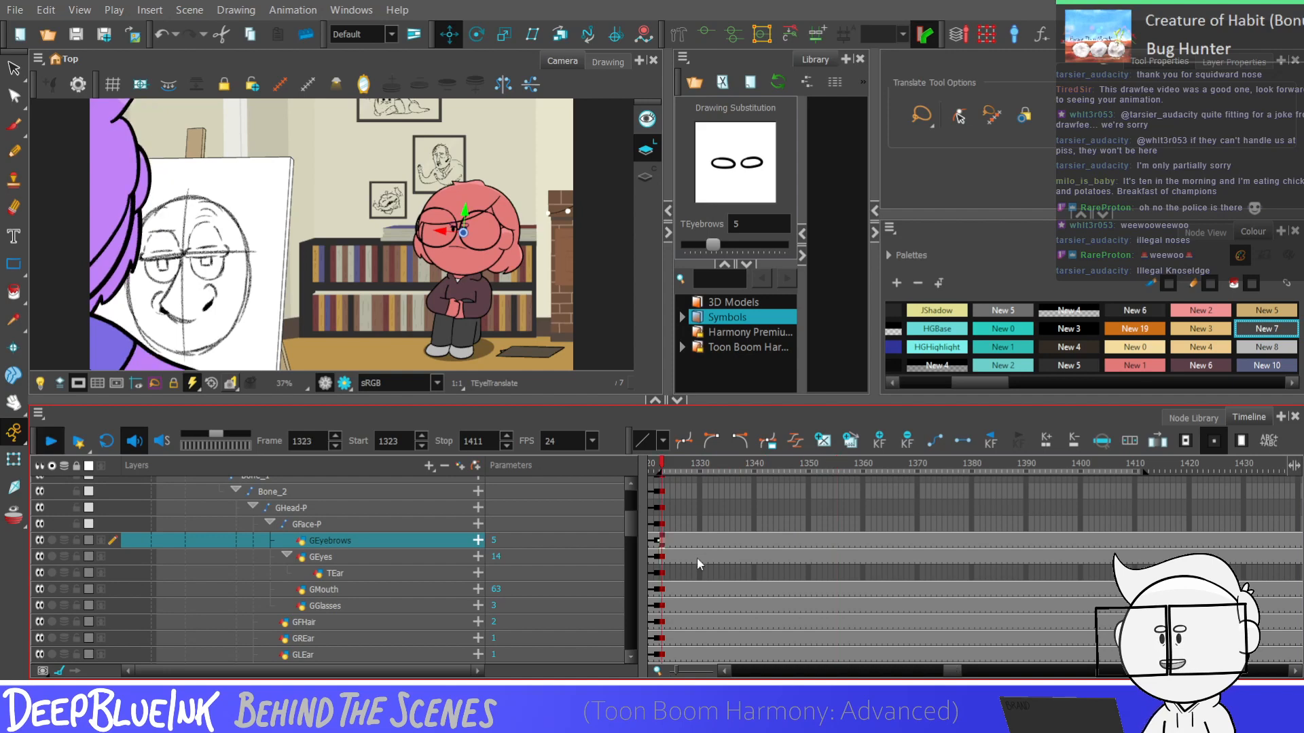
key("Return")
left_click(662, 542)
key("Return")
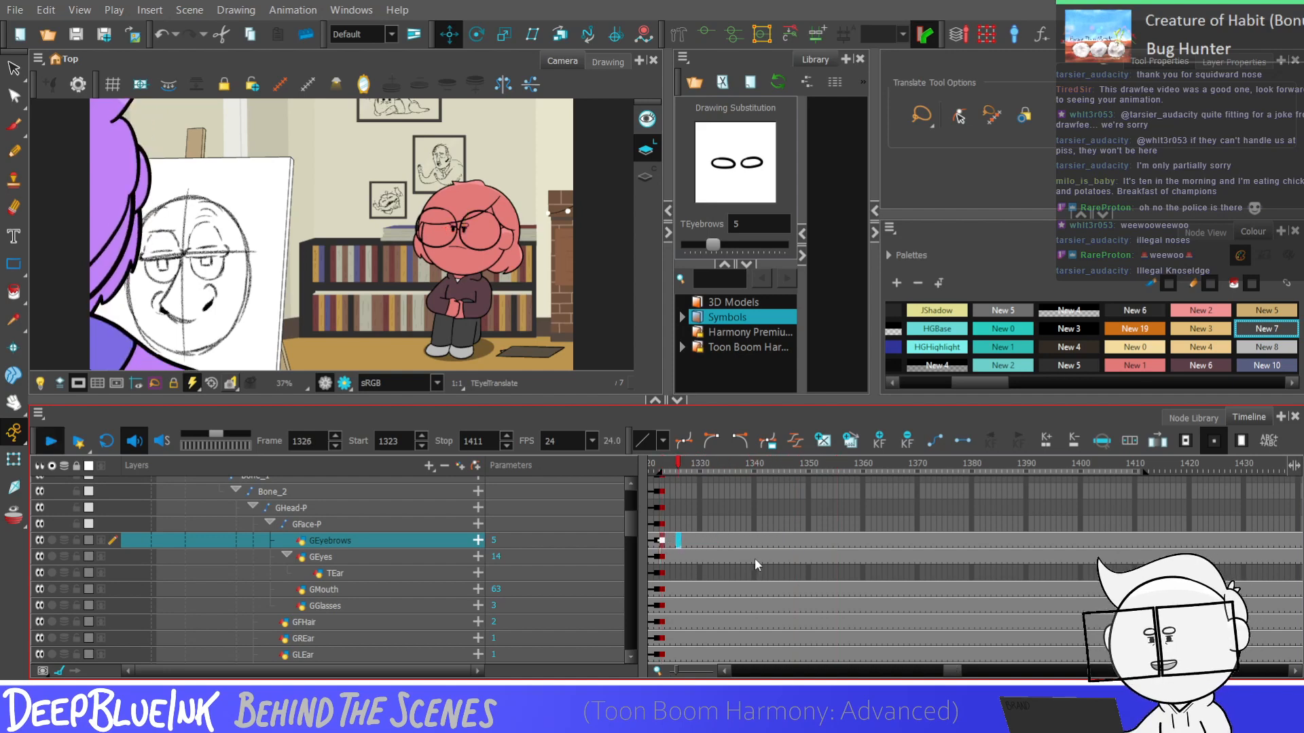
Switch the GEyes layer to drawing 17 at frame 1323 for the crossed-arms pose
left_click(658, 557)
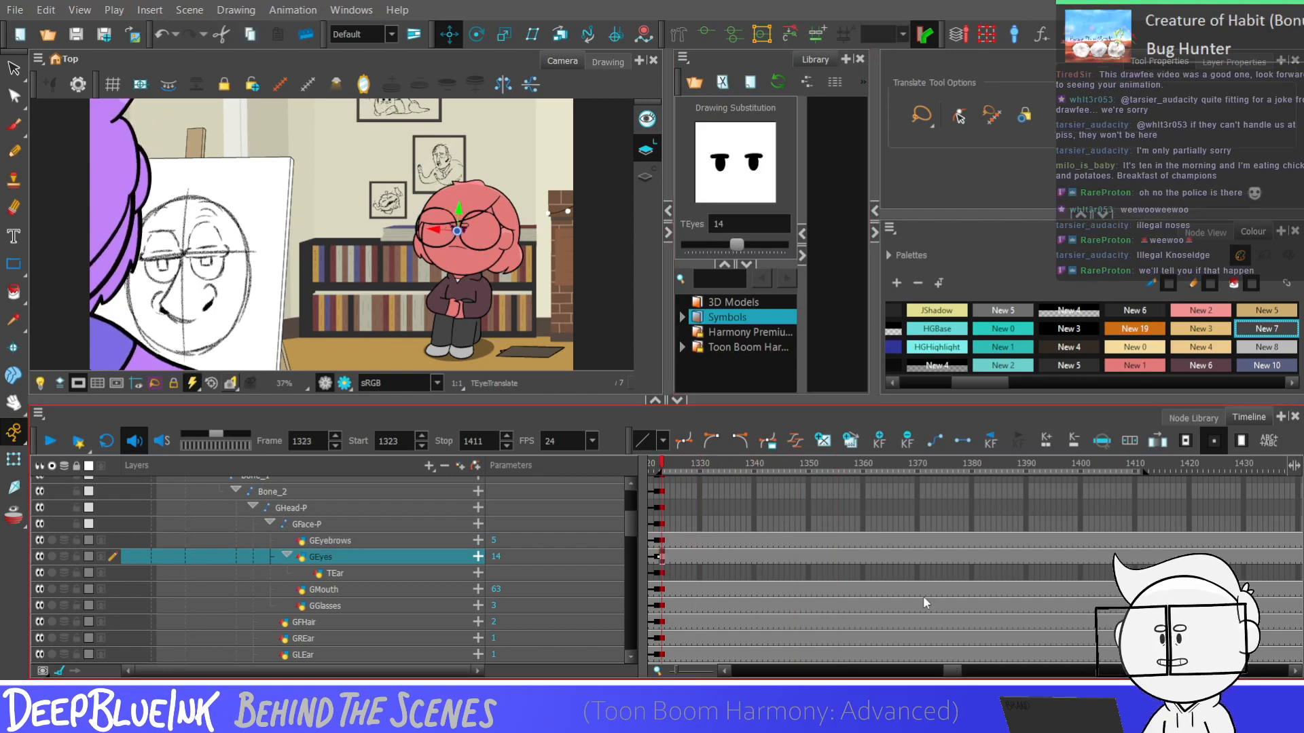
mouse_move(954, 674)
left_mouse_down()
mouse_move(968, 670)
mouse_move(954, 675)
left_mouse_up()
left_click(996, 555)
left_click(1010, 557)
left_click(752, 560)
left_click(754, 558)
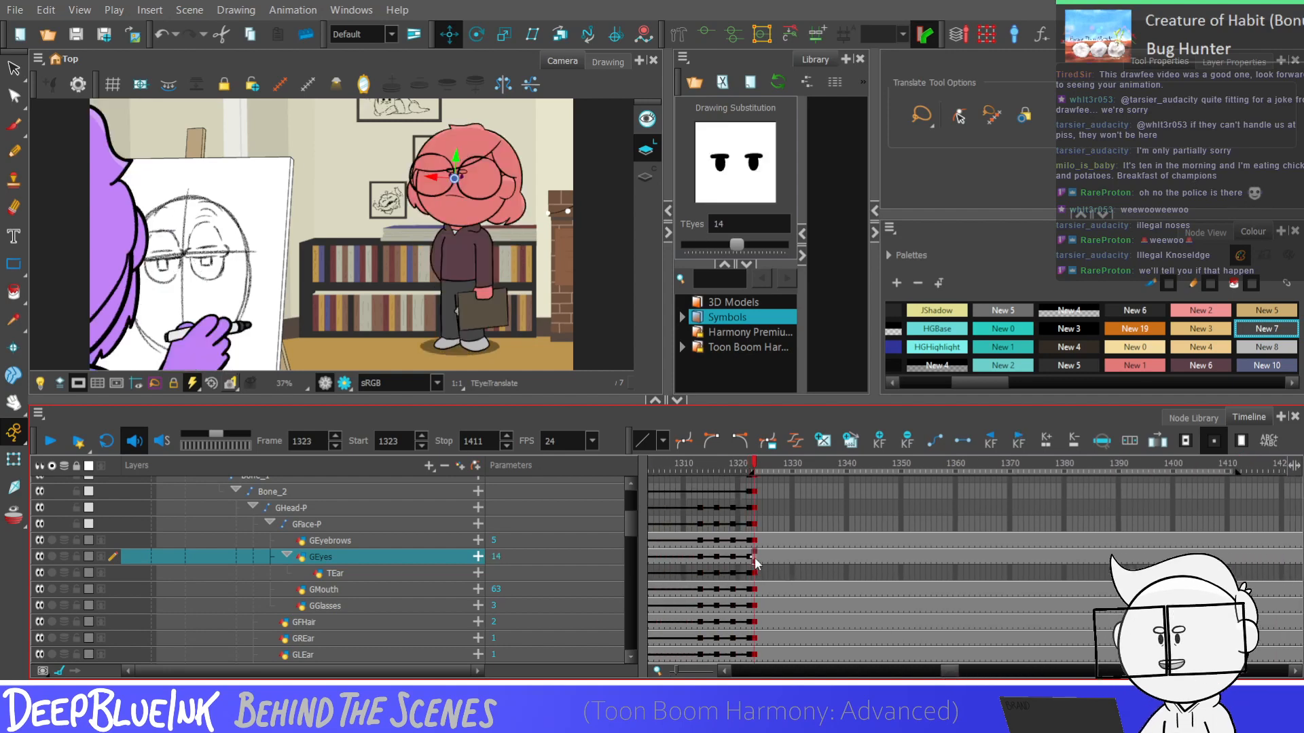
left_click(736, 243)
left_click_drag(736, 243, 745, 242)
left_click(536, 241)
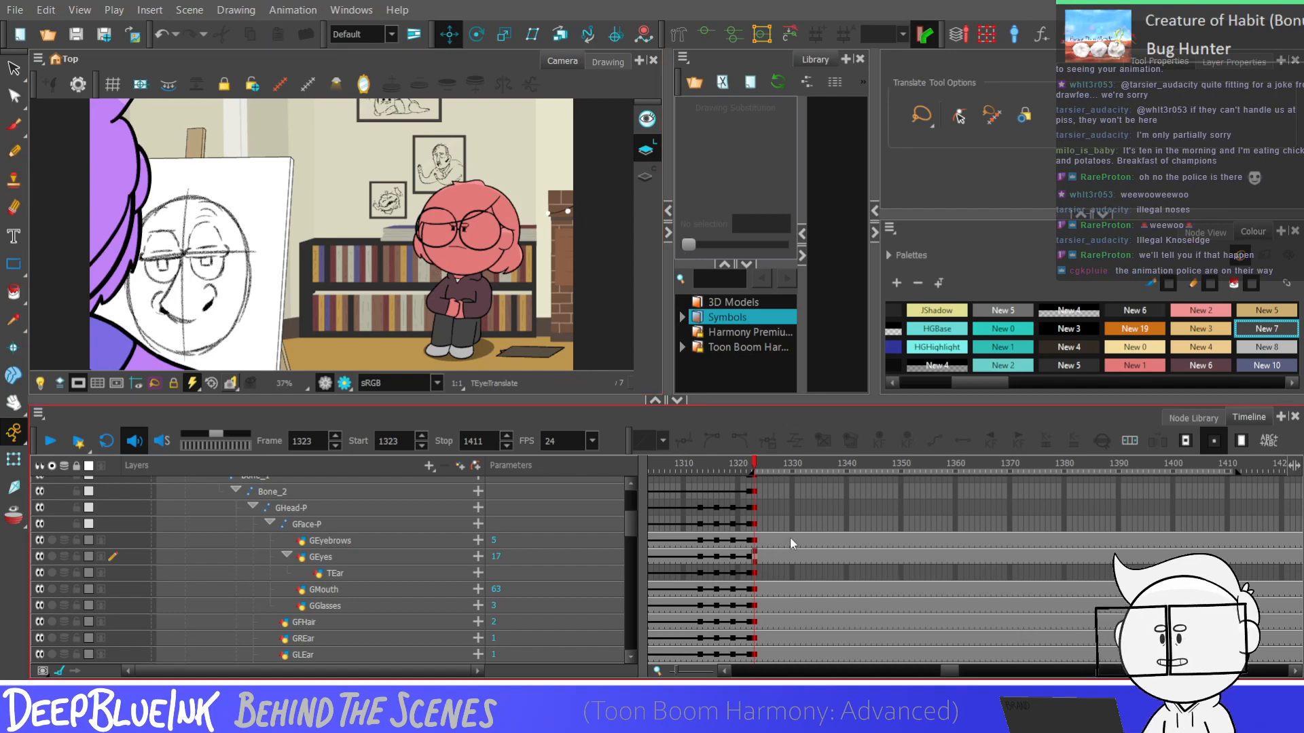
Step and play forward from frame 1323 on the GEyes layer to check the half-lidded eyes
left_click(755, 558)
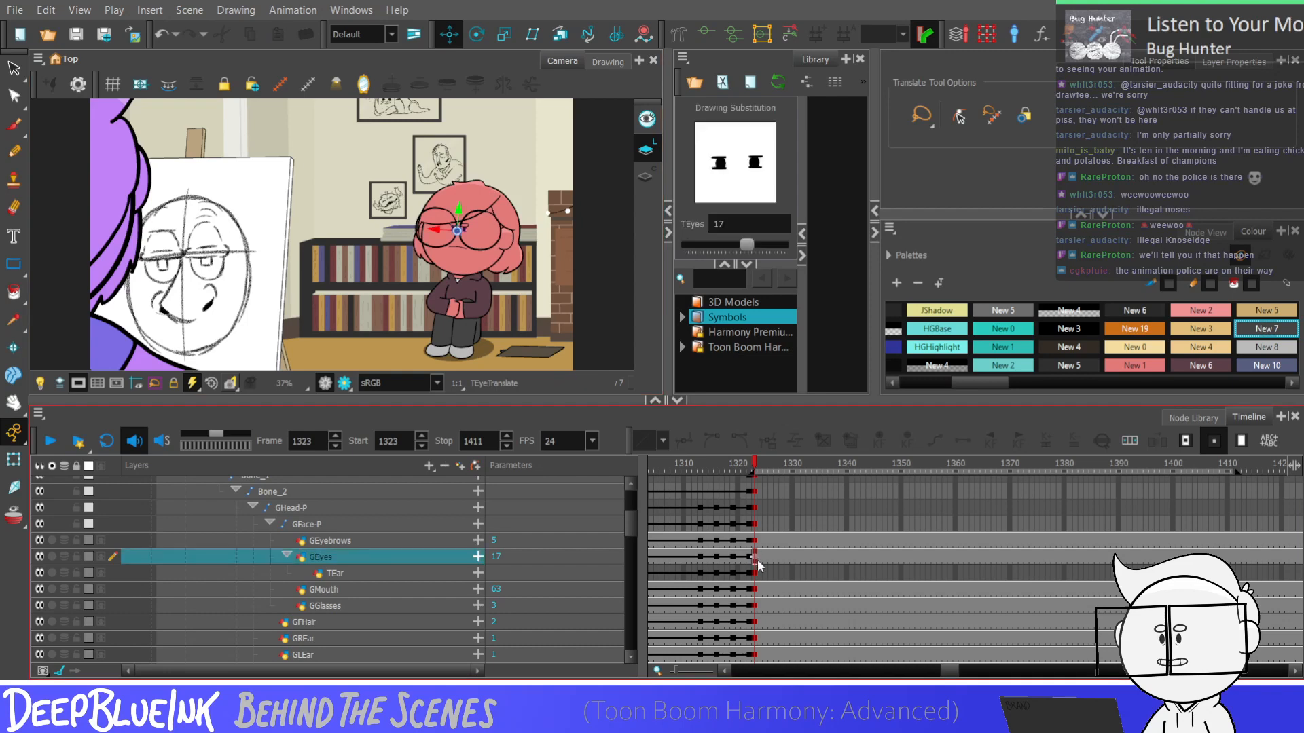
key("period")
key("period")
key("period")
key("period")
key("period")
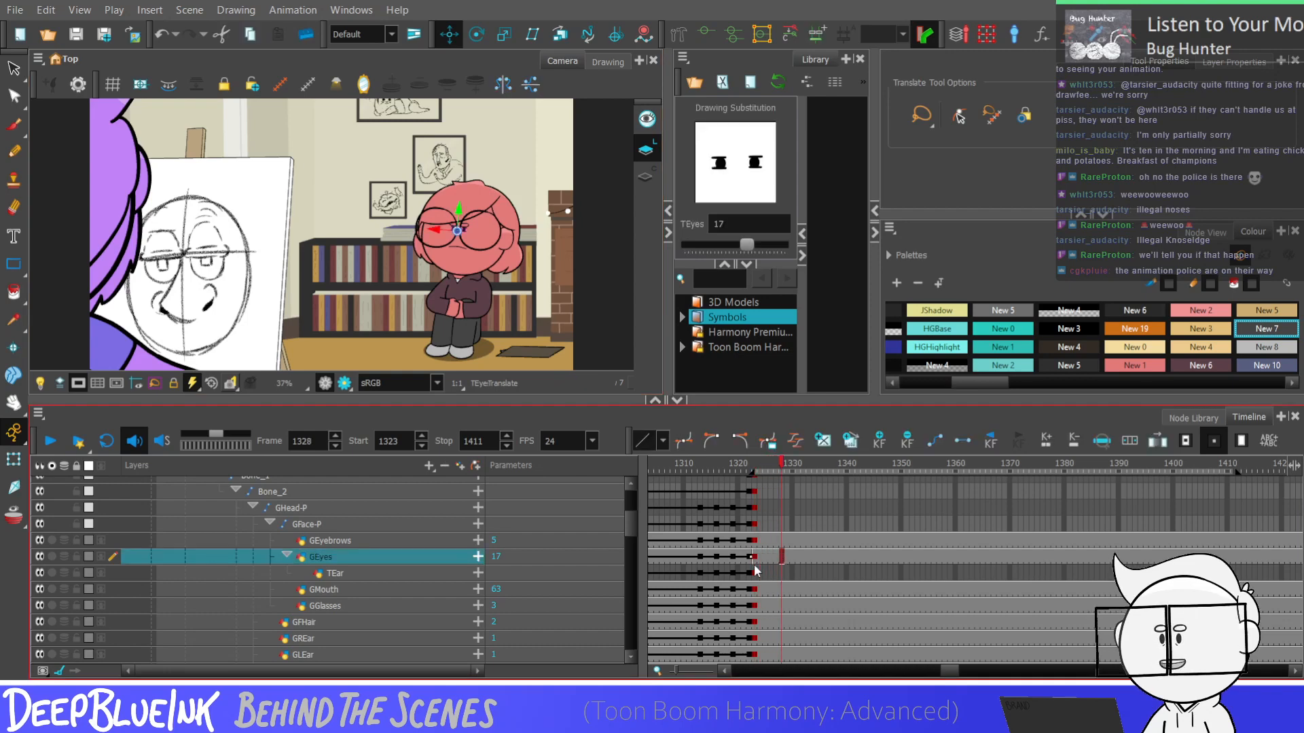
key("Return")
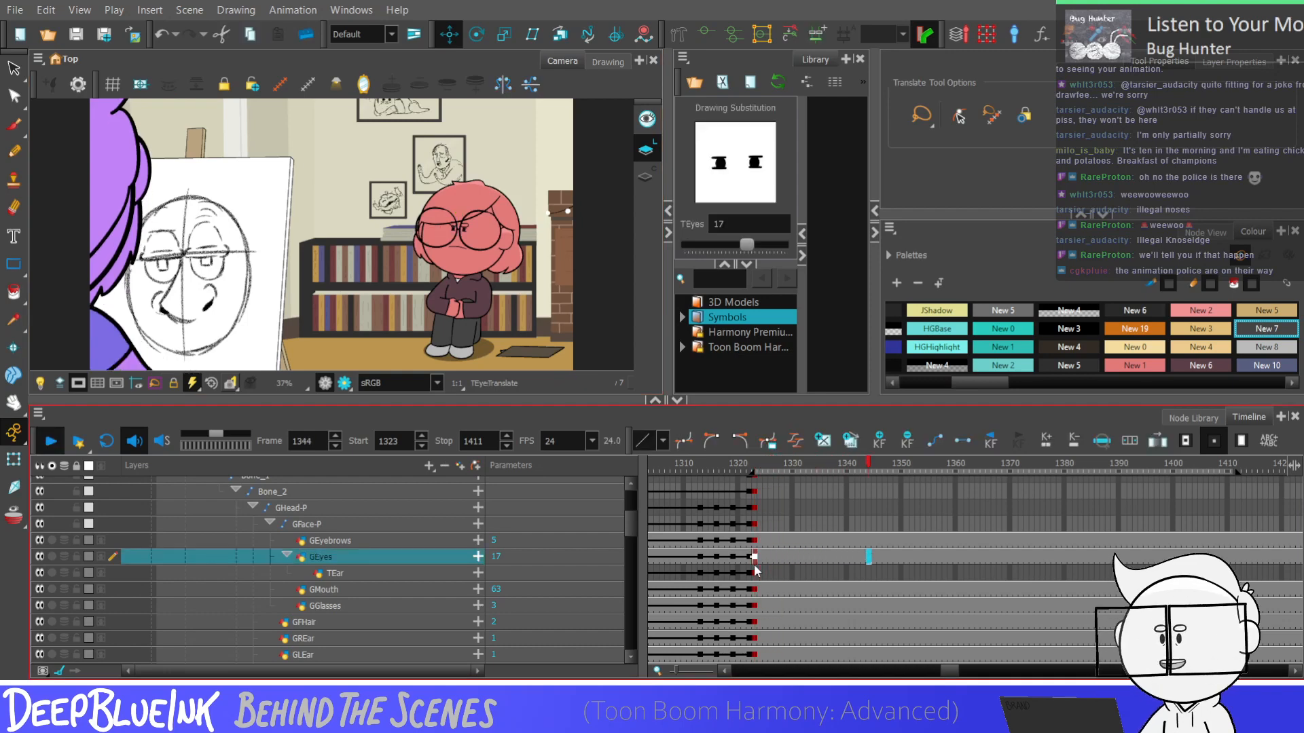
key("Return")
Begin a blink on the GEyes layer with drawing 18 at frame 1346 and drawing 13 at frame 1347
left_click(869, 541)
left_click(869, 557)
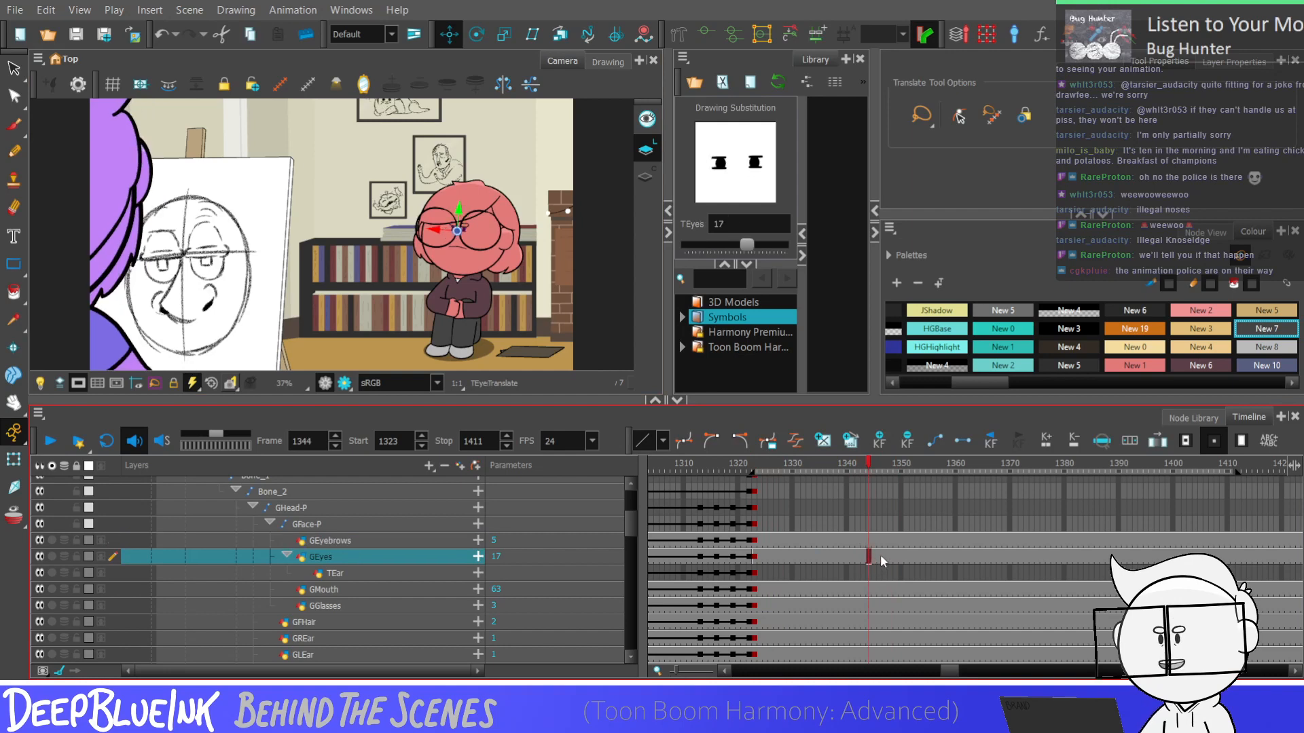
left_click(883, 556)
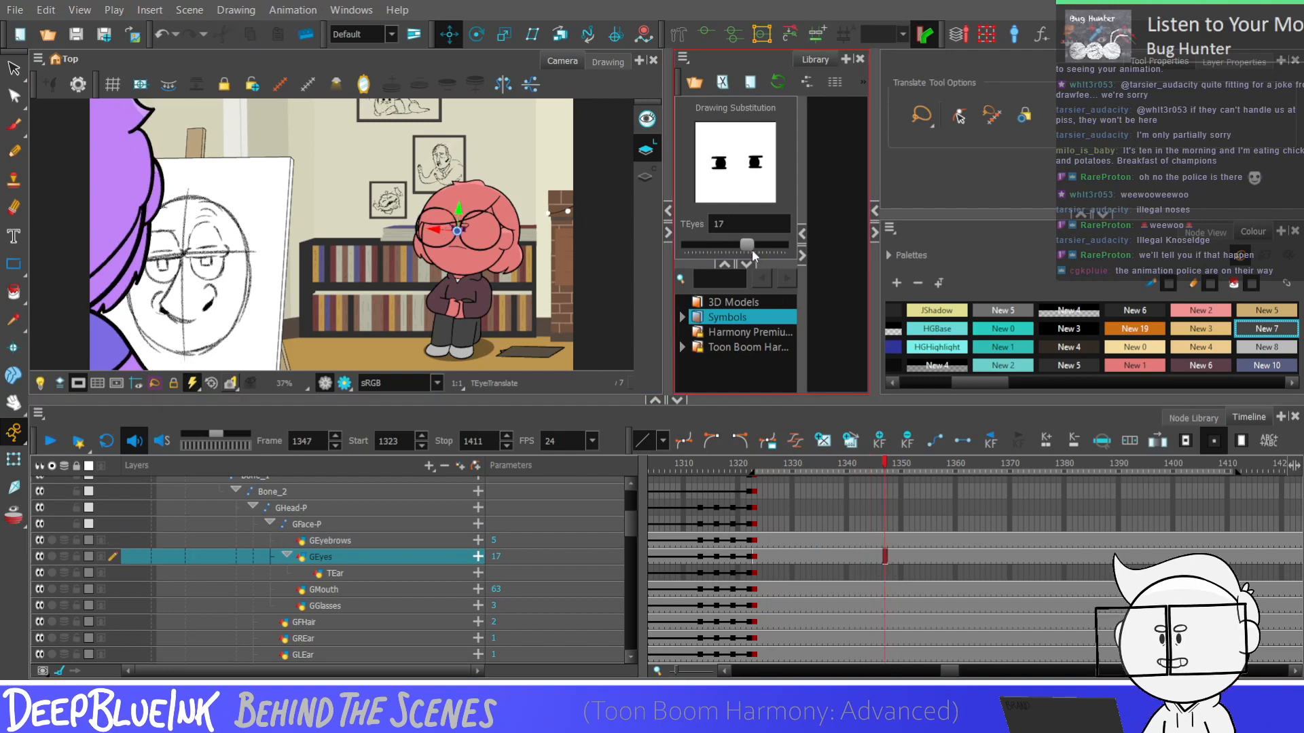
left_click(878, 560)
key("]")
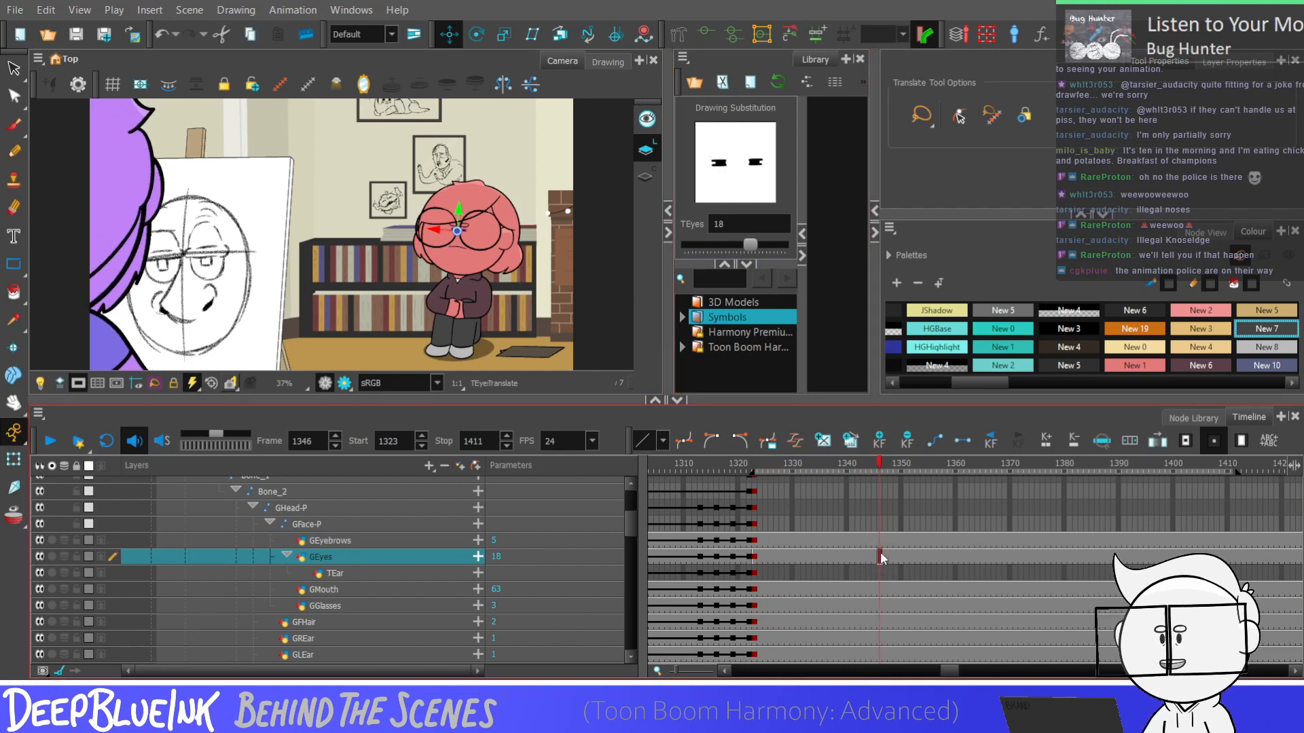
left_click(886, 560)
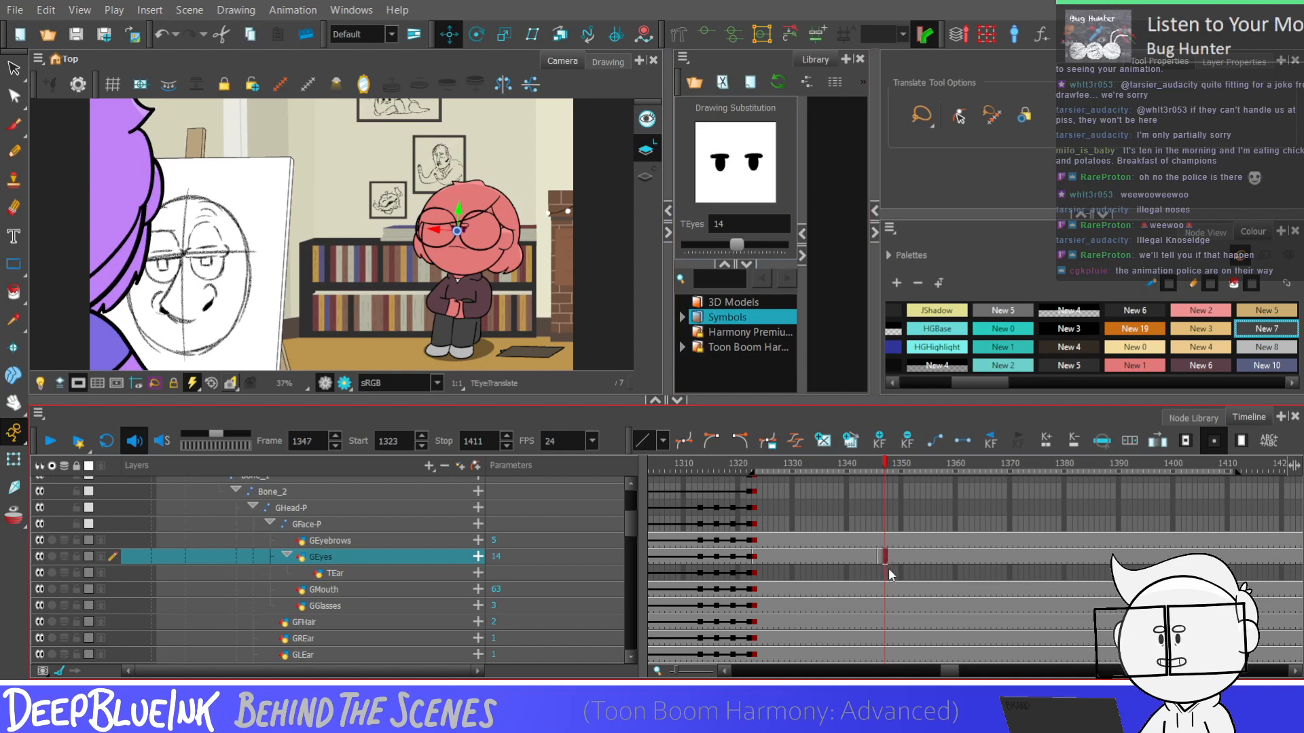
key("]")
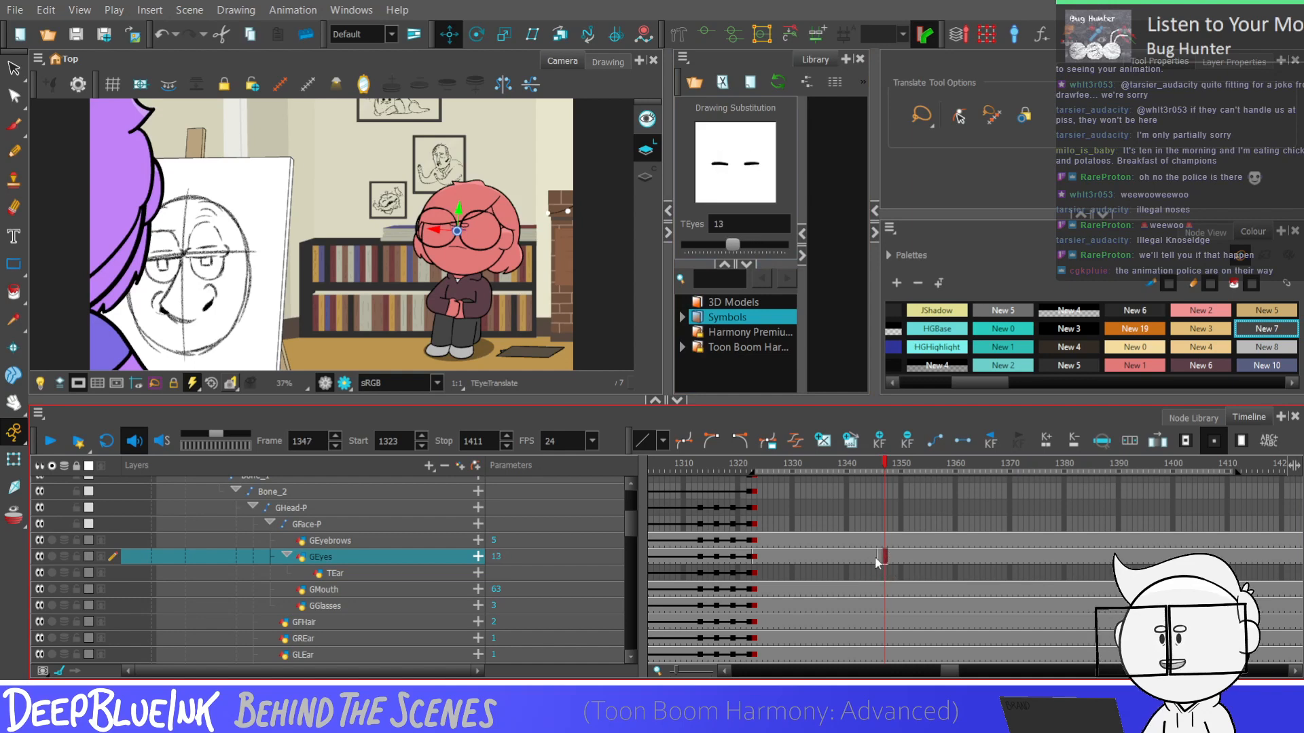
Keyframe the GFace-P peg at frames 1340 and 1347 and lower the face slightly at frame 1347
left_click(869, 521)
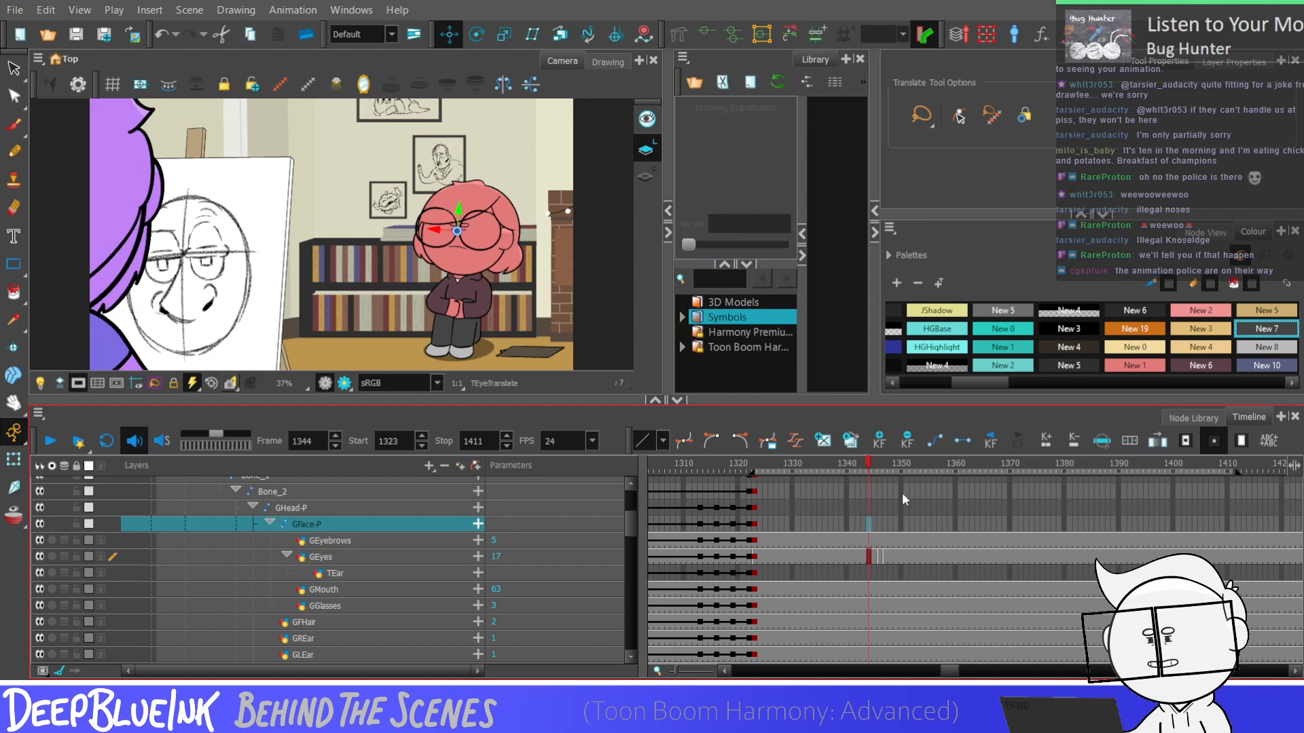
left_click(885, 525)
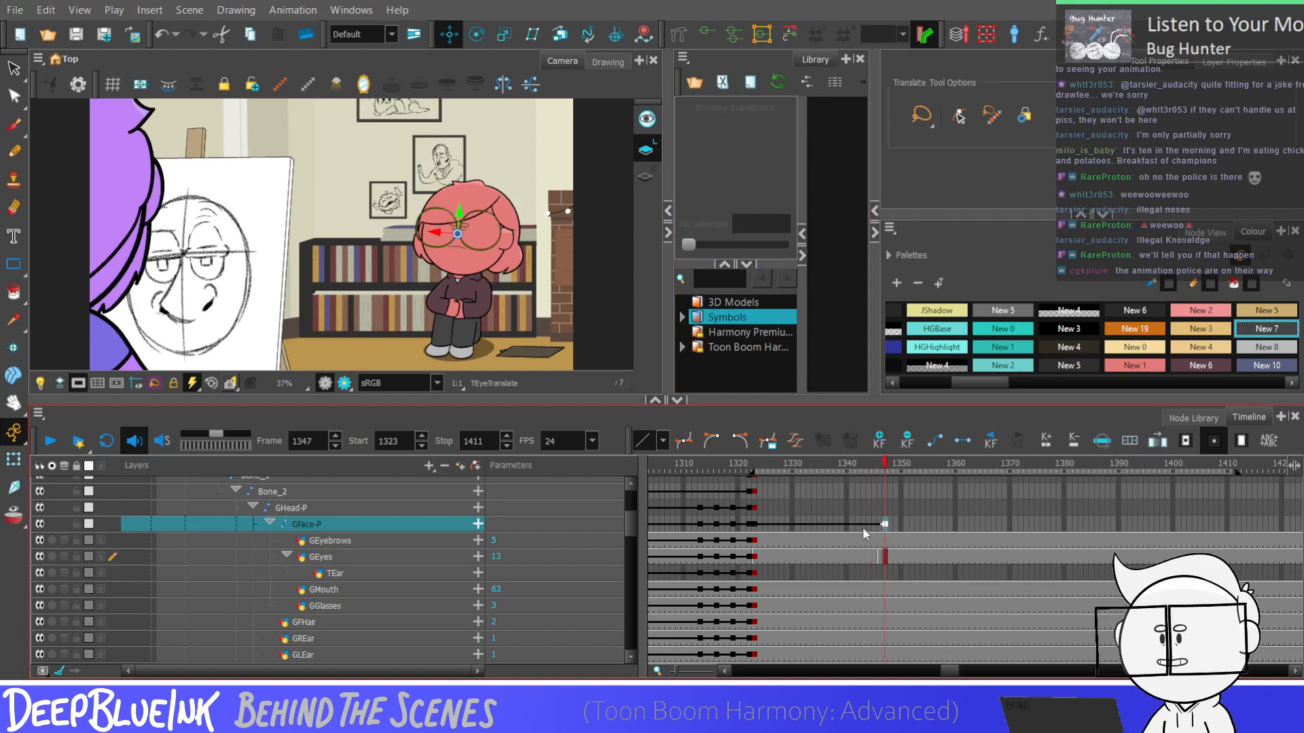
left_click(847, 524)
key("F6")
left_click(885, 525)
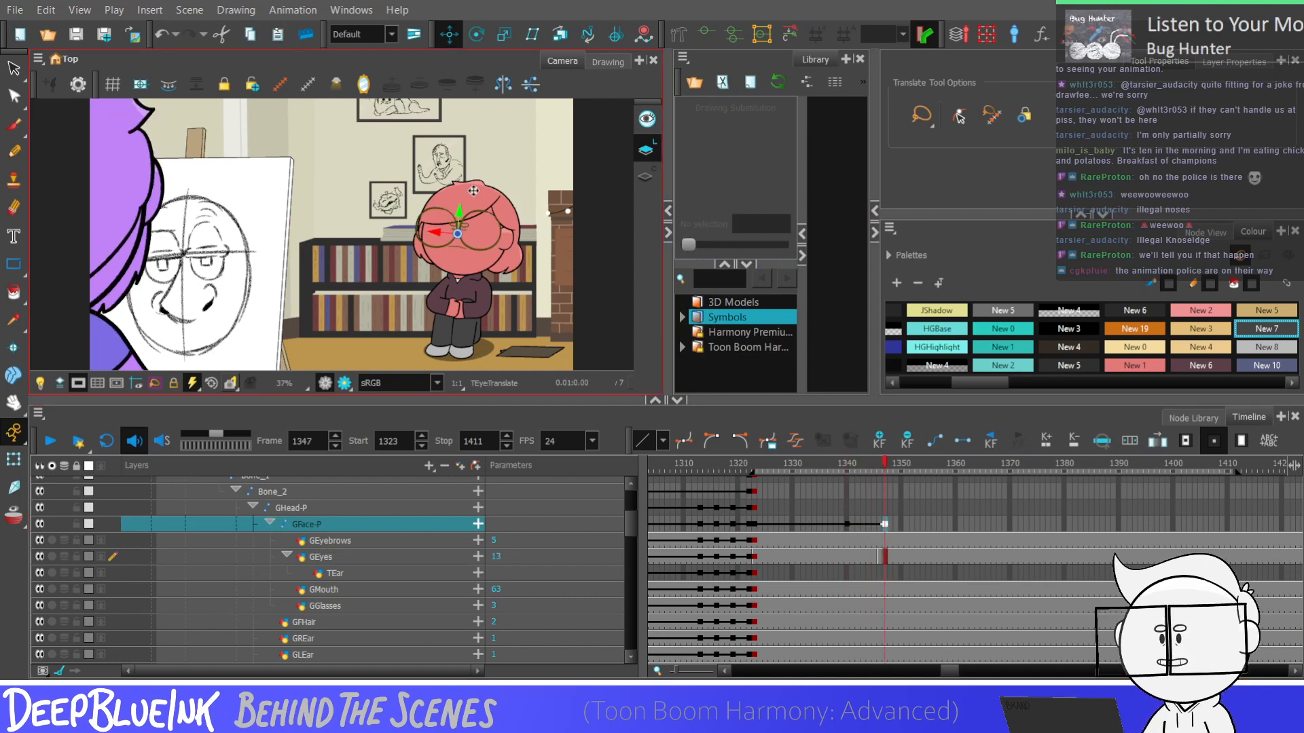
scroll(473, 191, "up", 1)
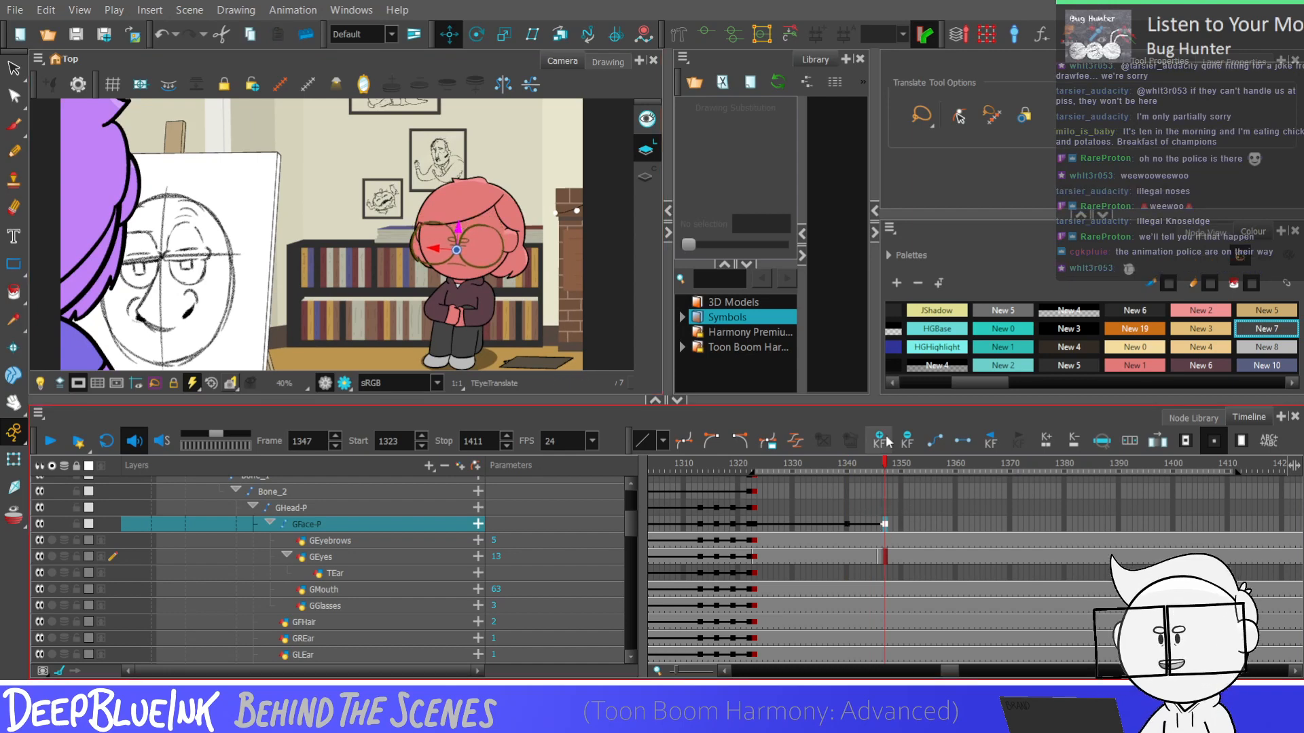
Keyframe the GHead-P peg at frames 1340 and 1347 and move the head slightly down at frame 1347
left_click(884, 507)
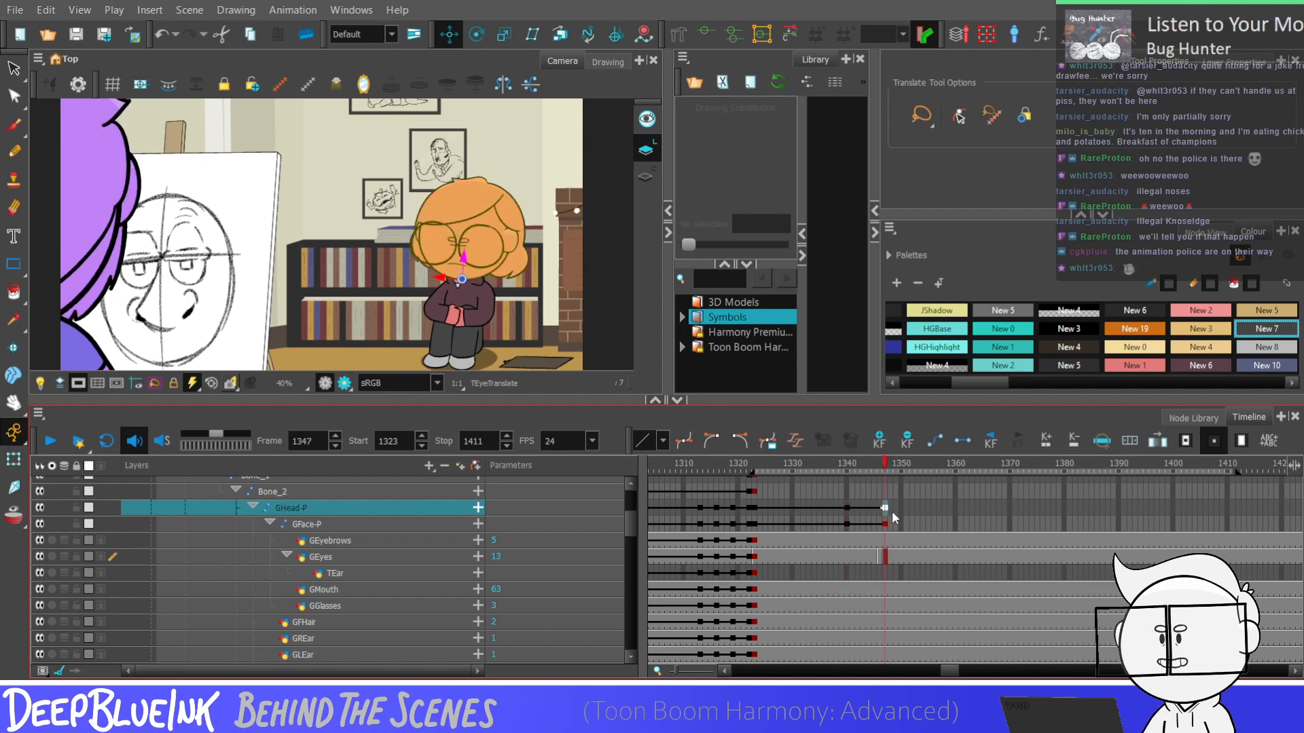
left_click(477, 34)
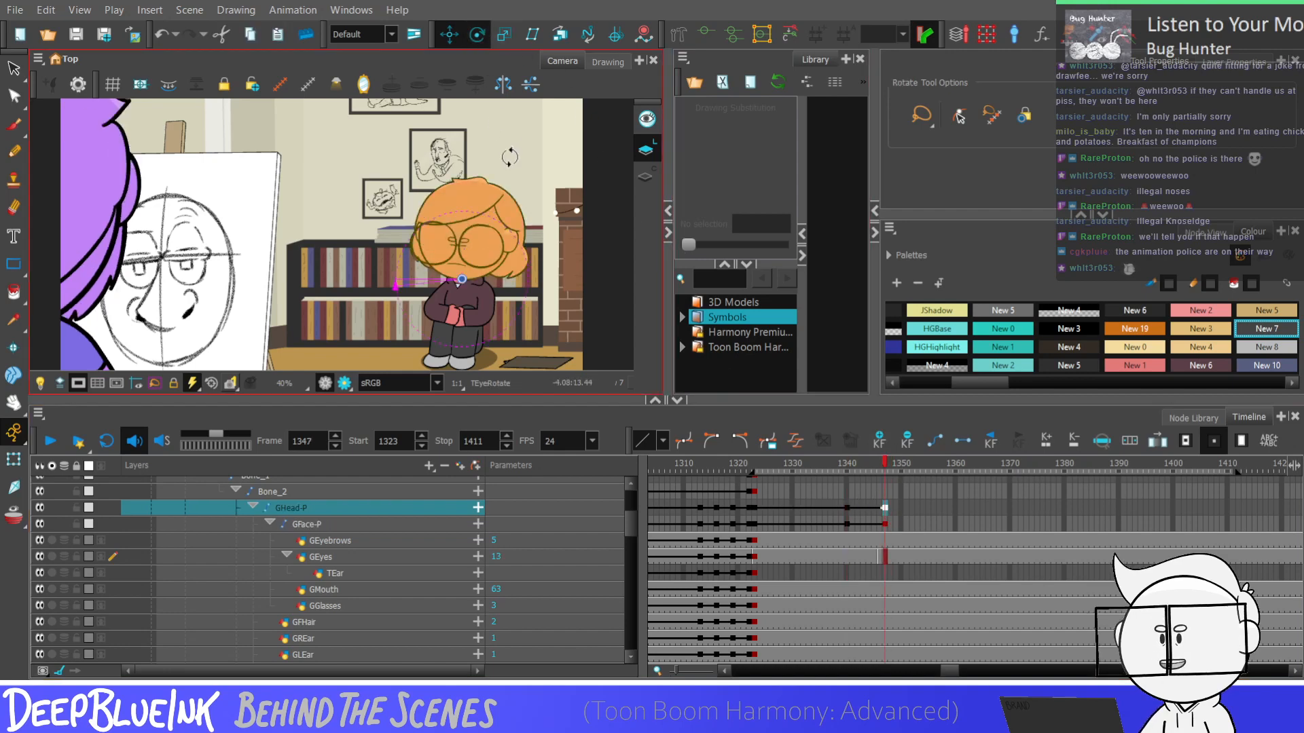
left_click(448, 34)
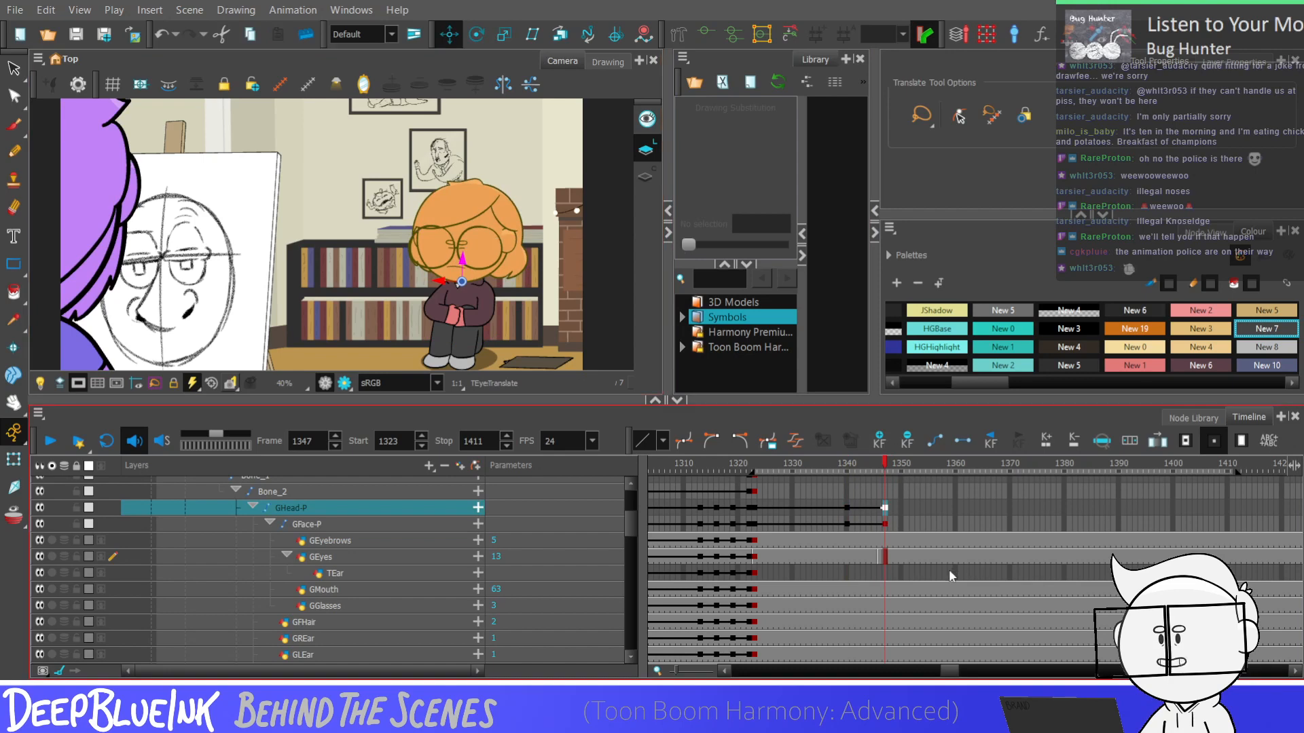
Step back and forth between frames 1340 and 1348 to check the head and face movement into the blink
key("comma")
key("comma")
key("comma")
key("comma")
key("comma")
key("comma")
left_click_drag(846, 524, 884, 509)
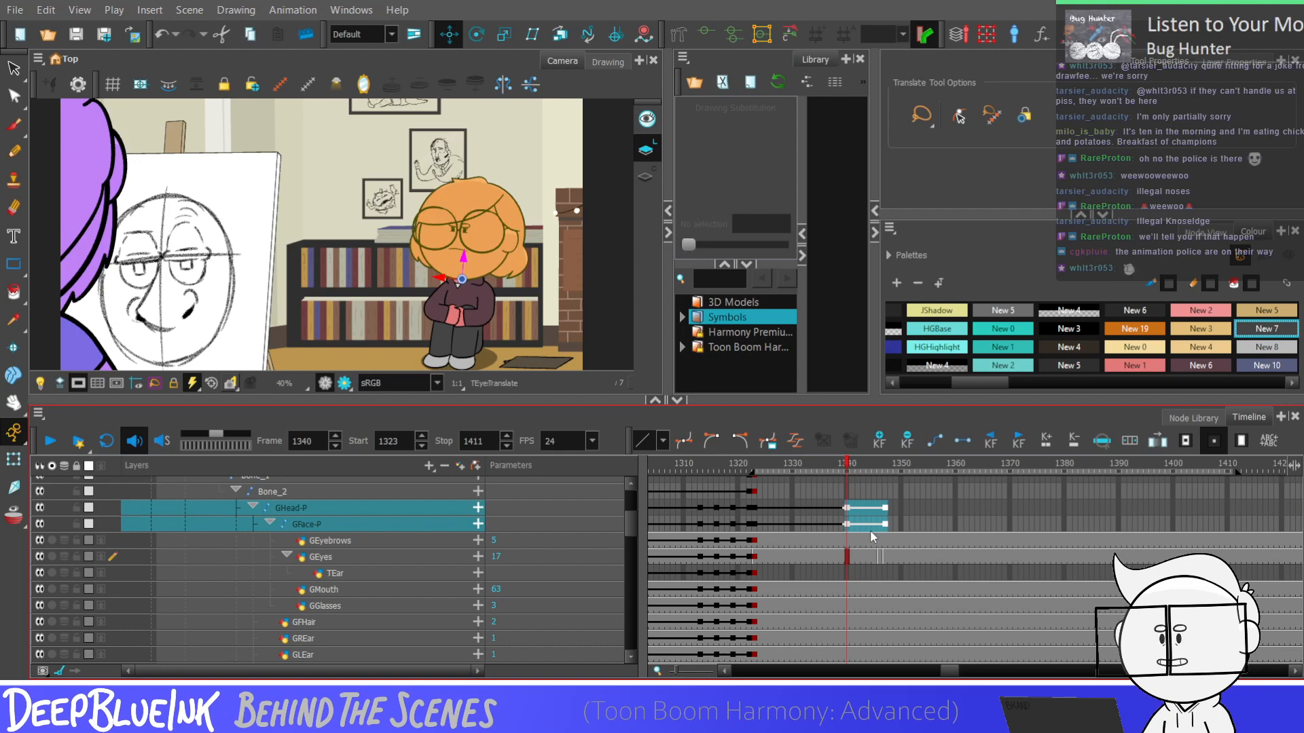
left_click(845, 526)
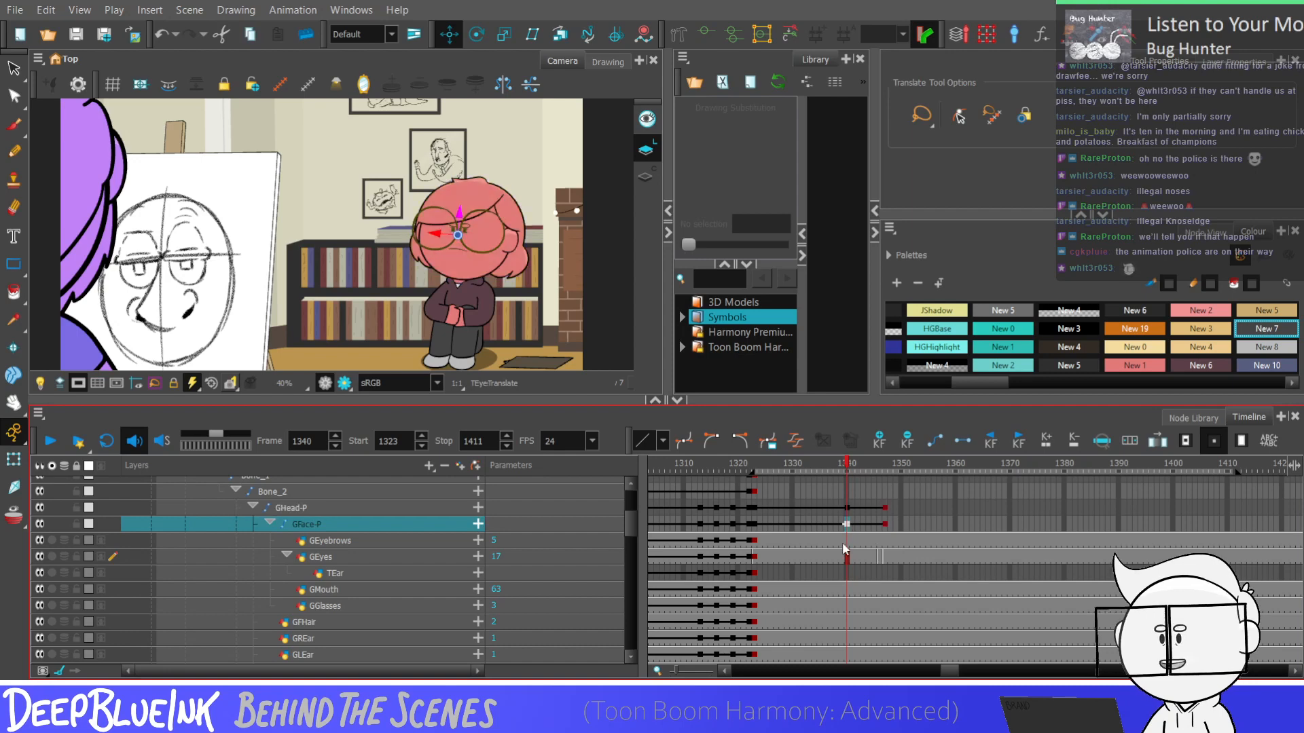
key("period")
key("period")
key("period")
key("period")
key("period")
key("period")
key("period")
key("period")
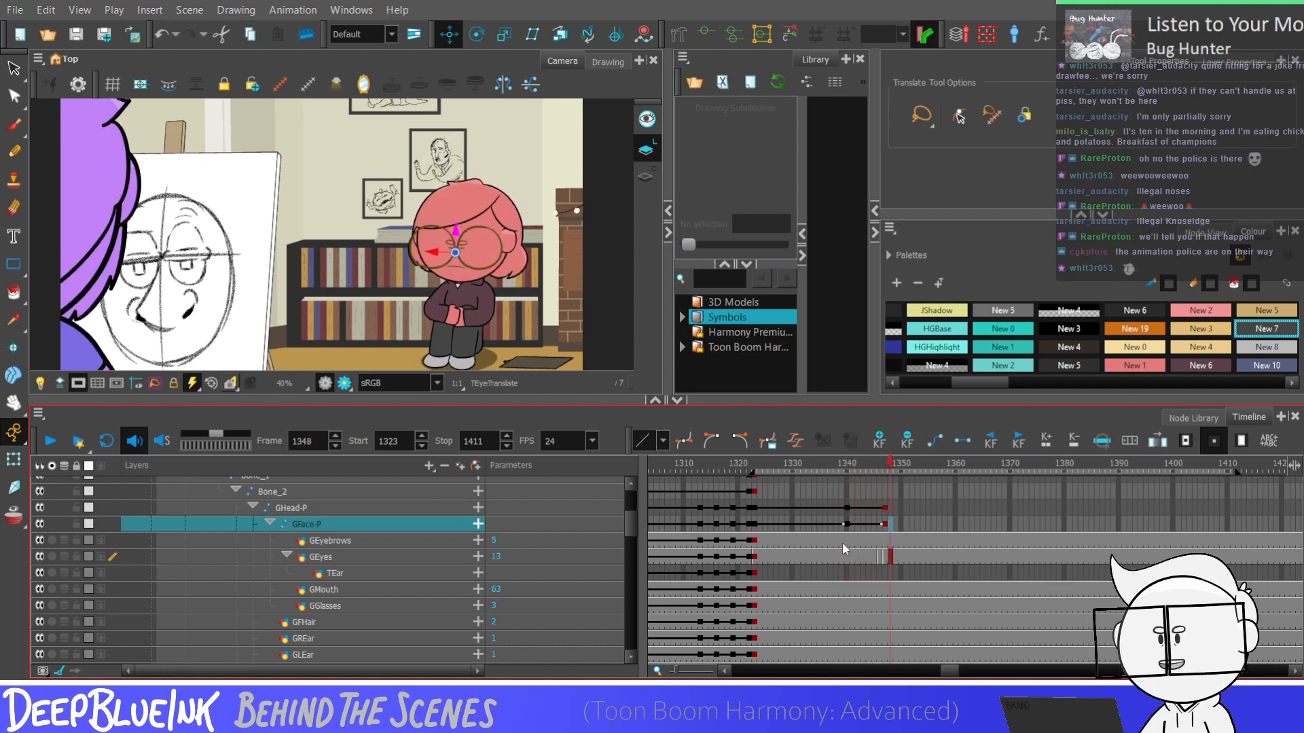
key("comma")
key("comma")
key("comma")
key("comma")
key("comma")
key("comma")
key("comma")
key("comma")
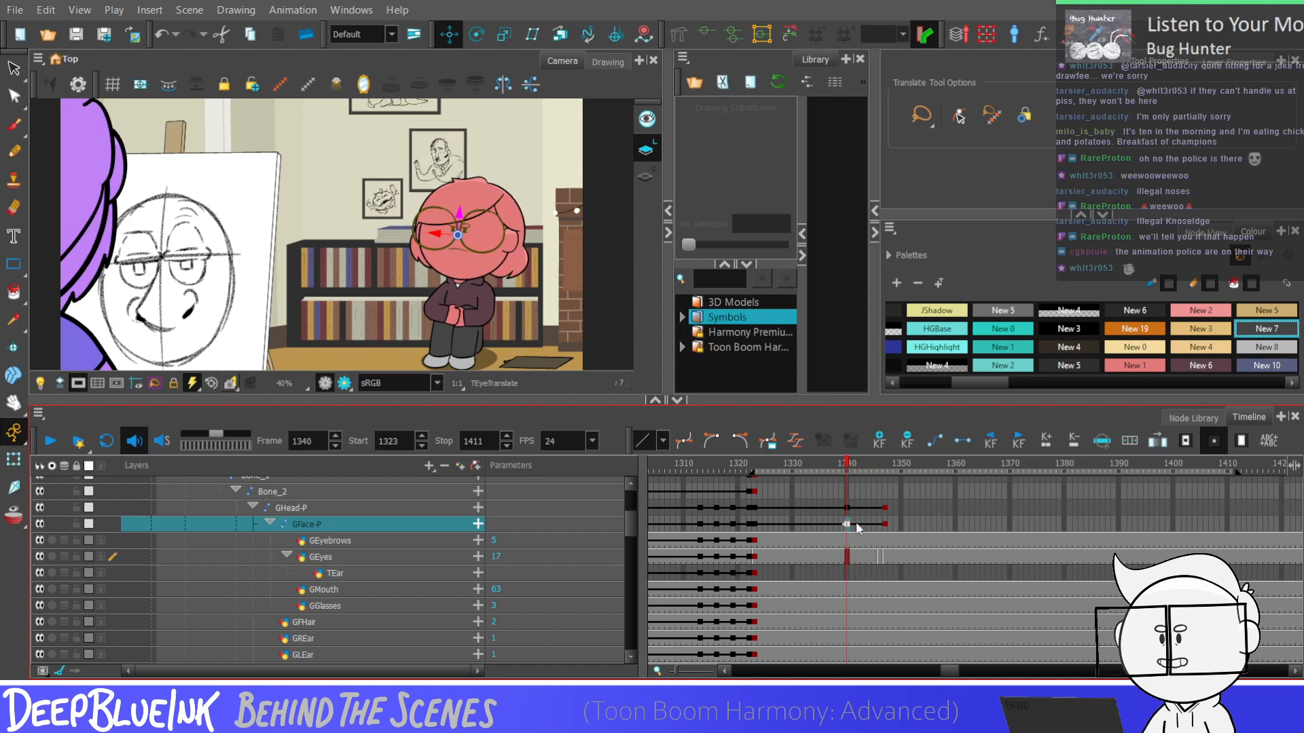
Spread apart the nodes piled up over the main Composite in the node network and save the scene
key("shift+b")
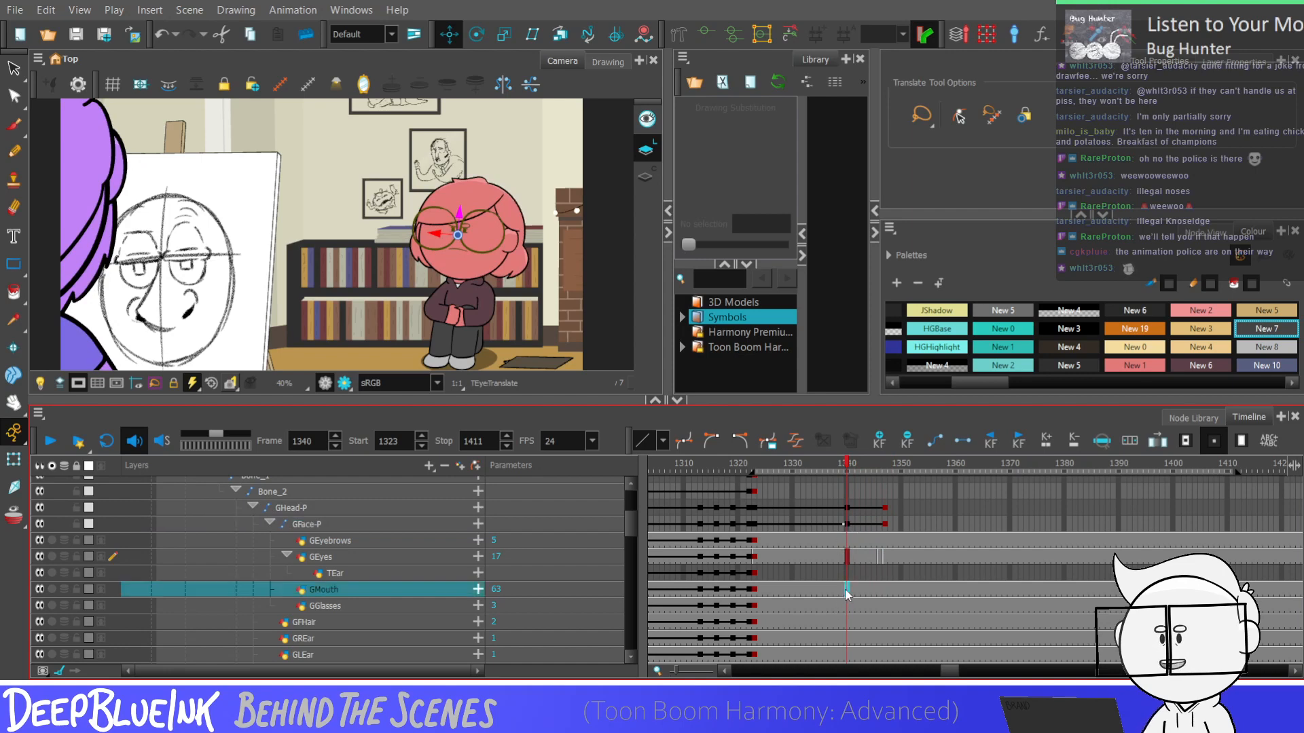
left_click(1200, 233)
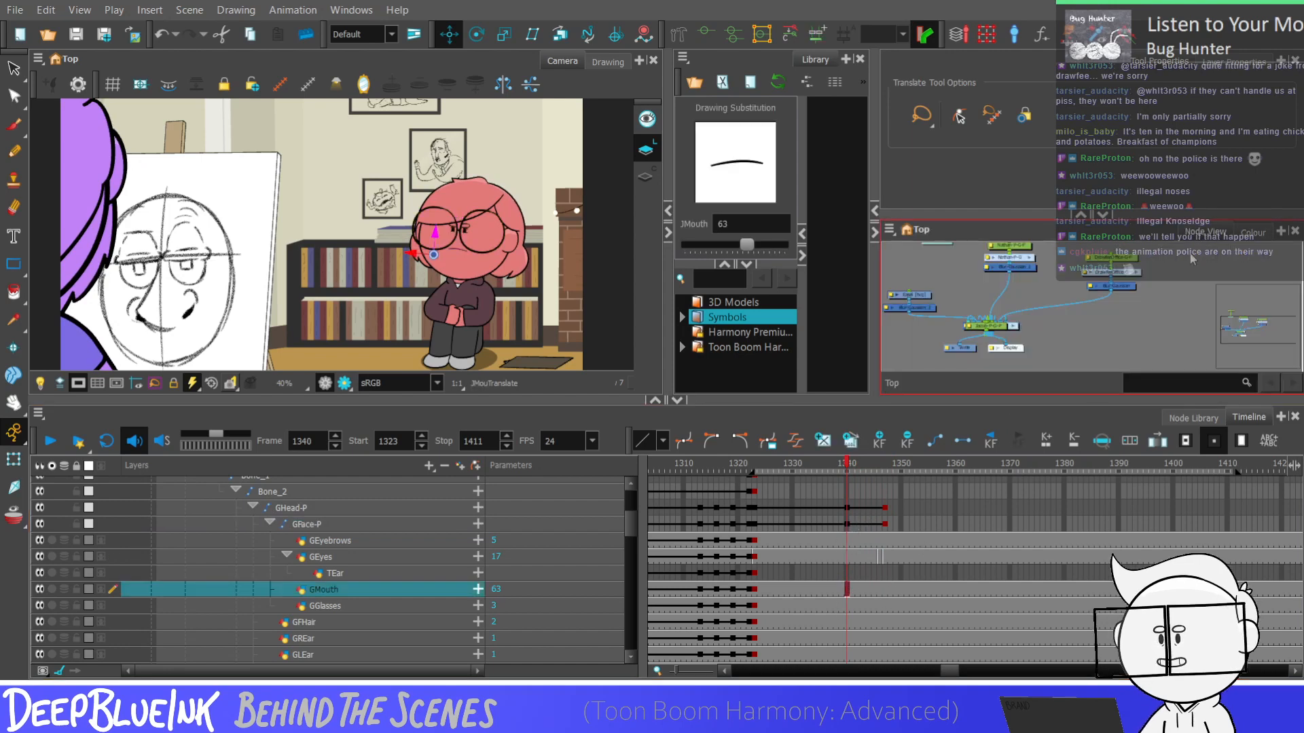
left_click_drag(1071, 351, 1087, 330)
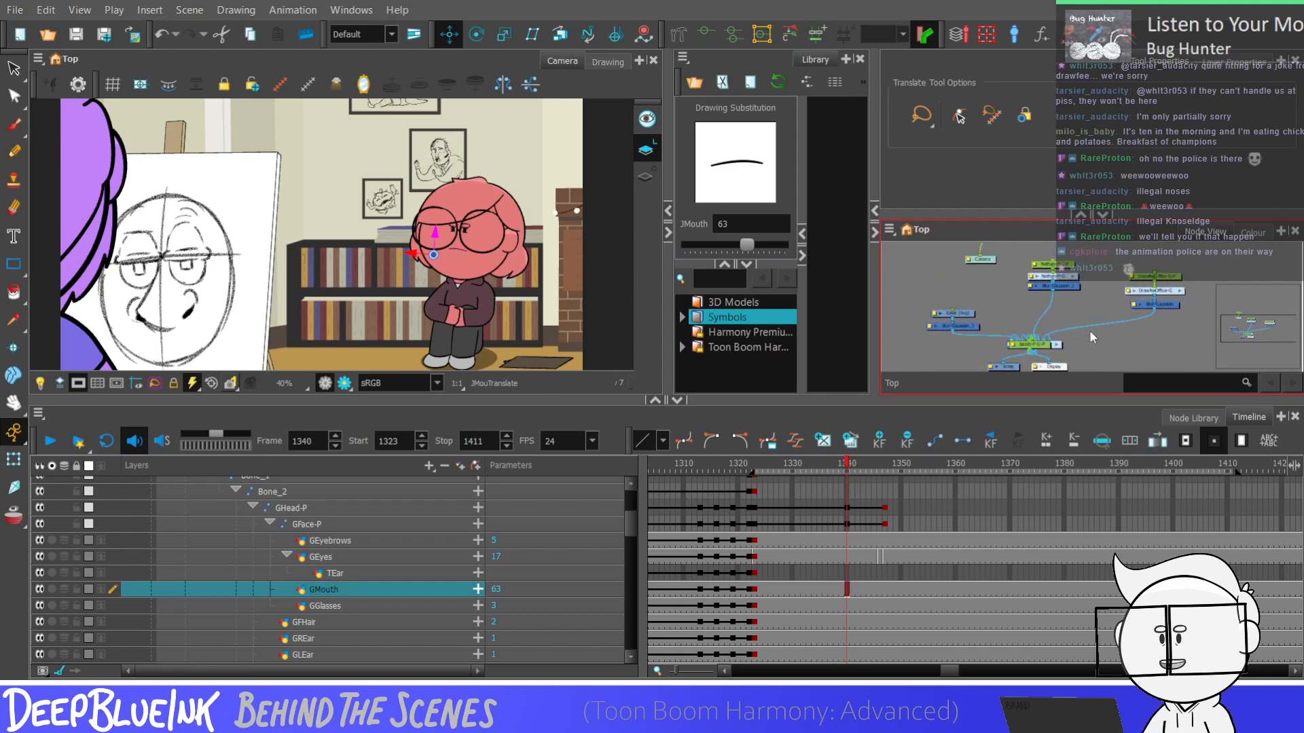
left_click(1088, 330)
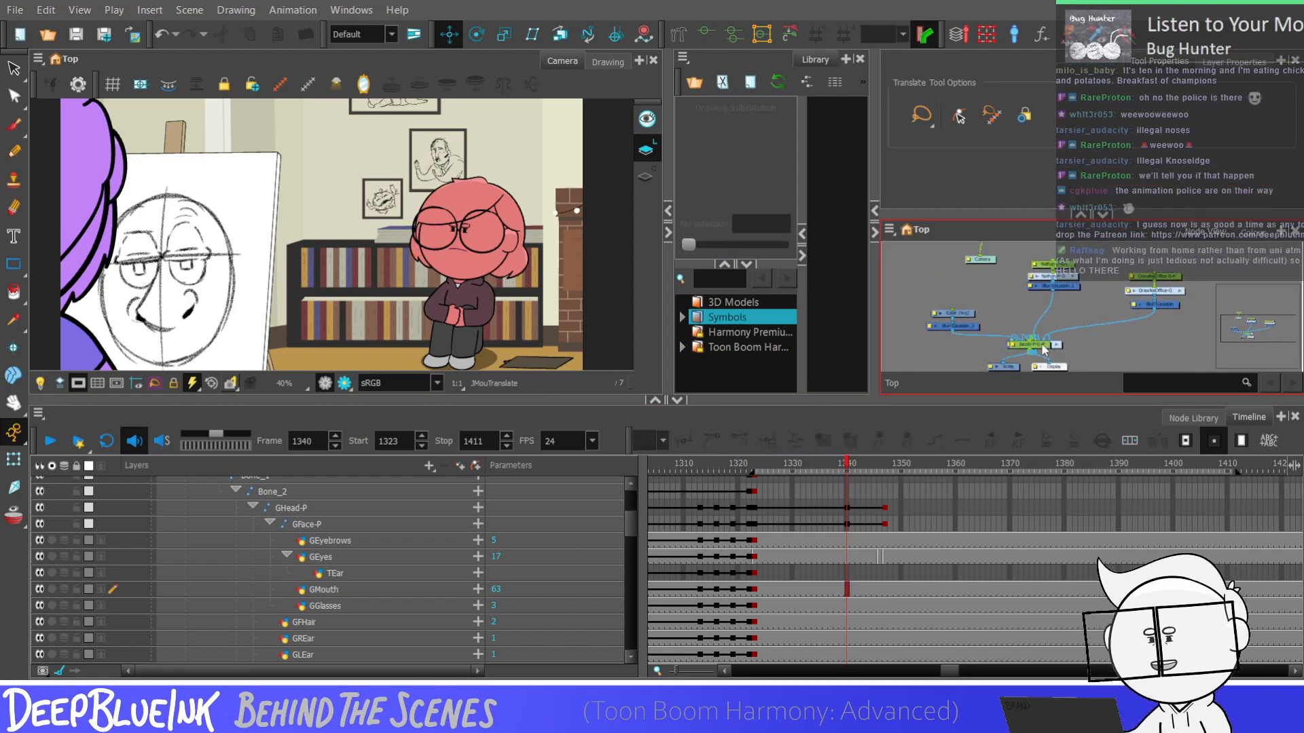
left_click_drag(1043, 345, 1028, 322)
left_click(1041, 344)
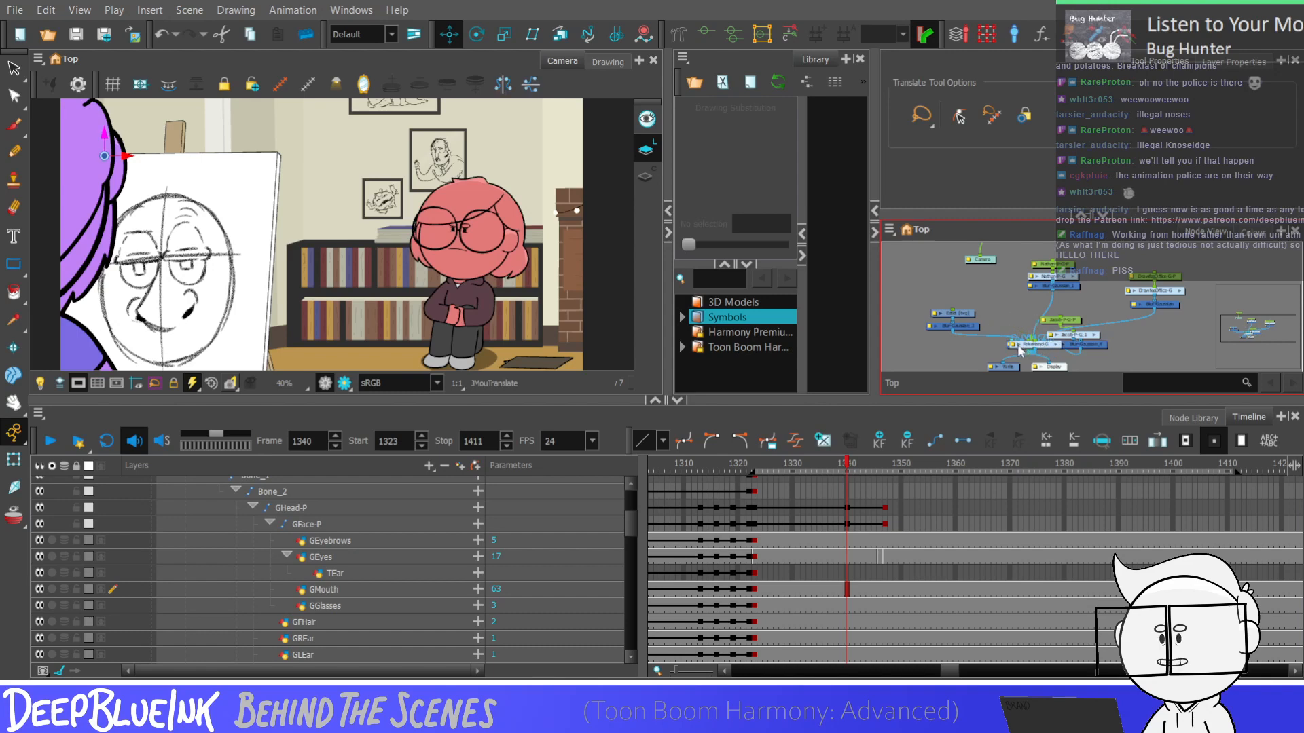
left_click(1019, 345)
left_click(1018, 344)
left_click_drag(1027, 346, 938, 273)
left_click(1025, 352)
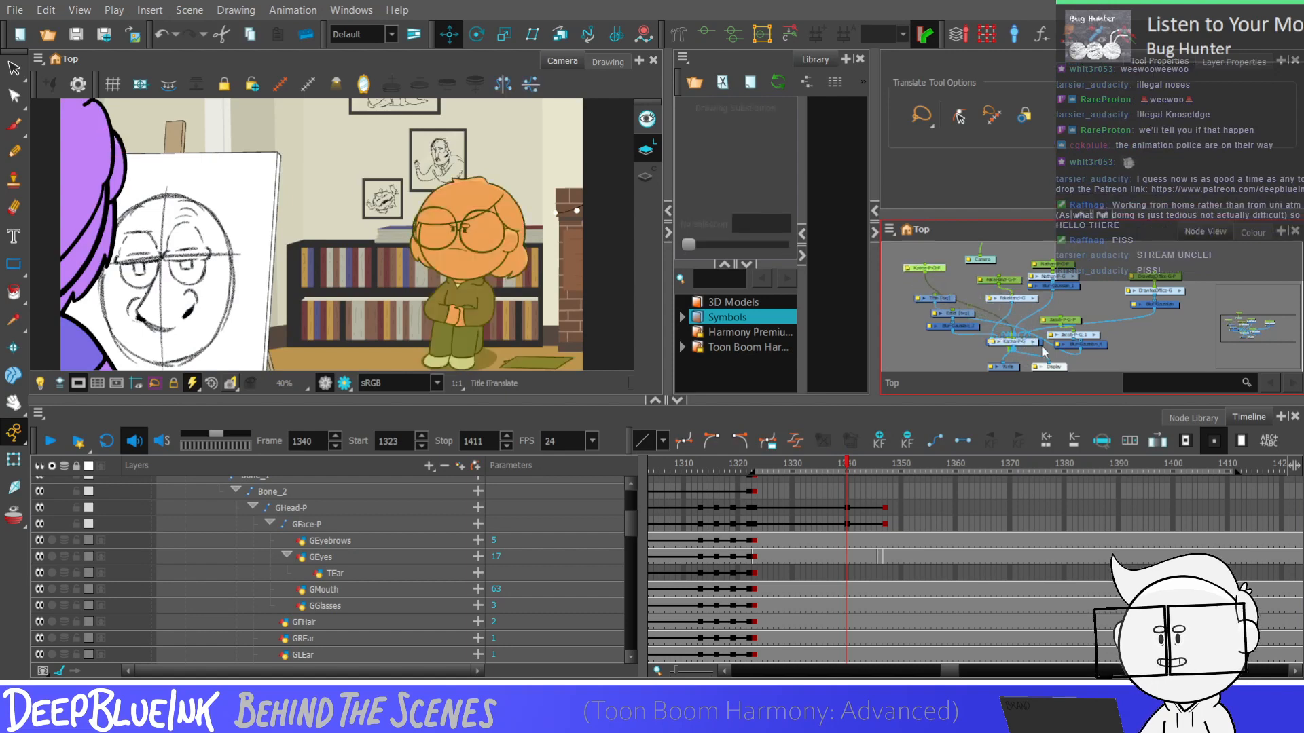
left_click(1059, 335)
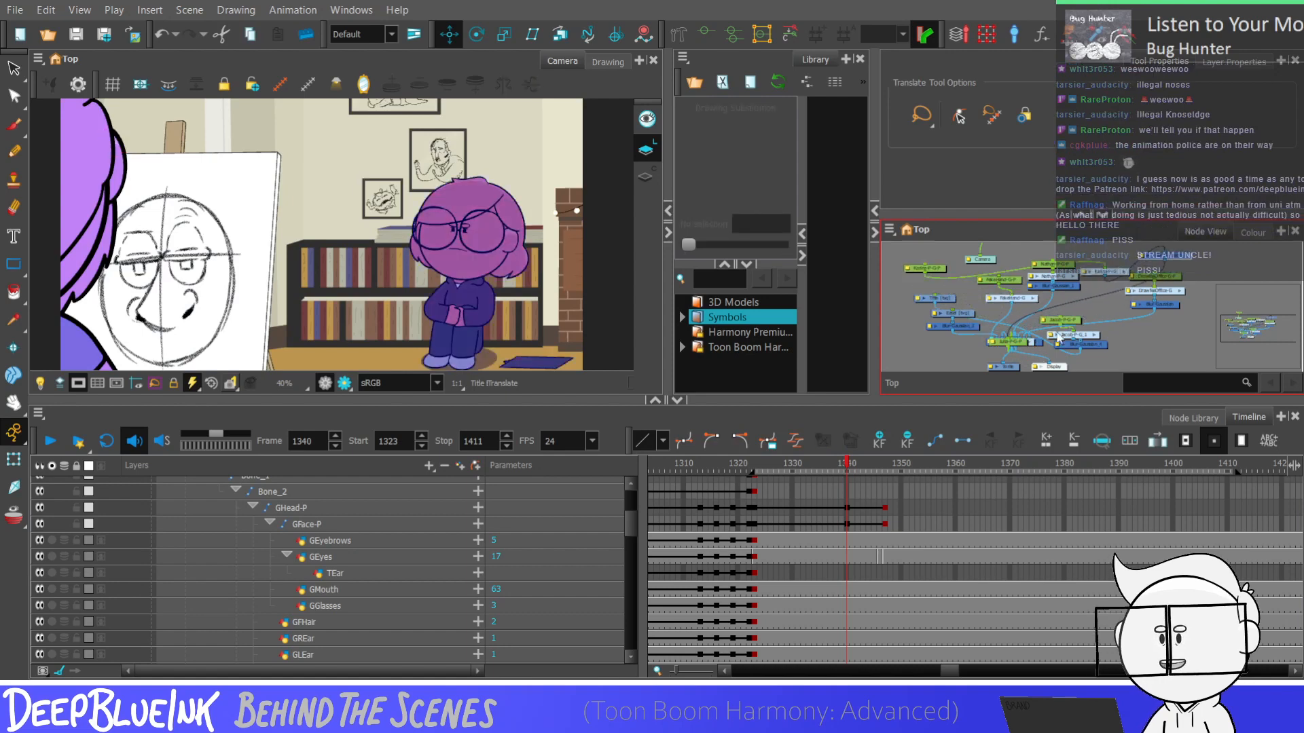
mouse_move(1012, 343)
left_mouse_down()
mouse_move(1196, 324)
mouse_move(1018, 350)
mouse_move(915, 344)
mouse_move(1019, 342)
mouse_move(1230, 279)
mouse_move(1016, 350)
left_mouse_up()
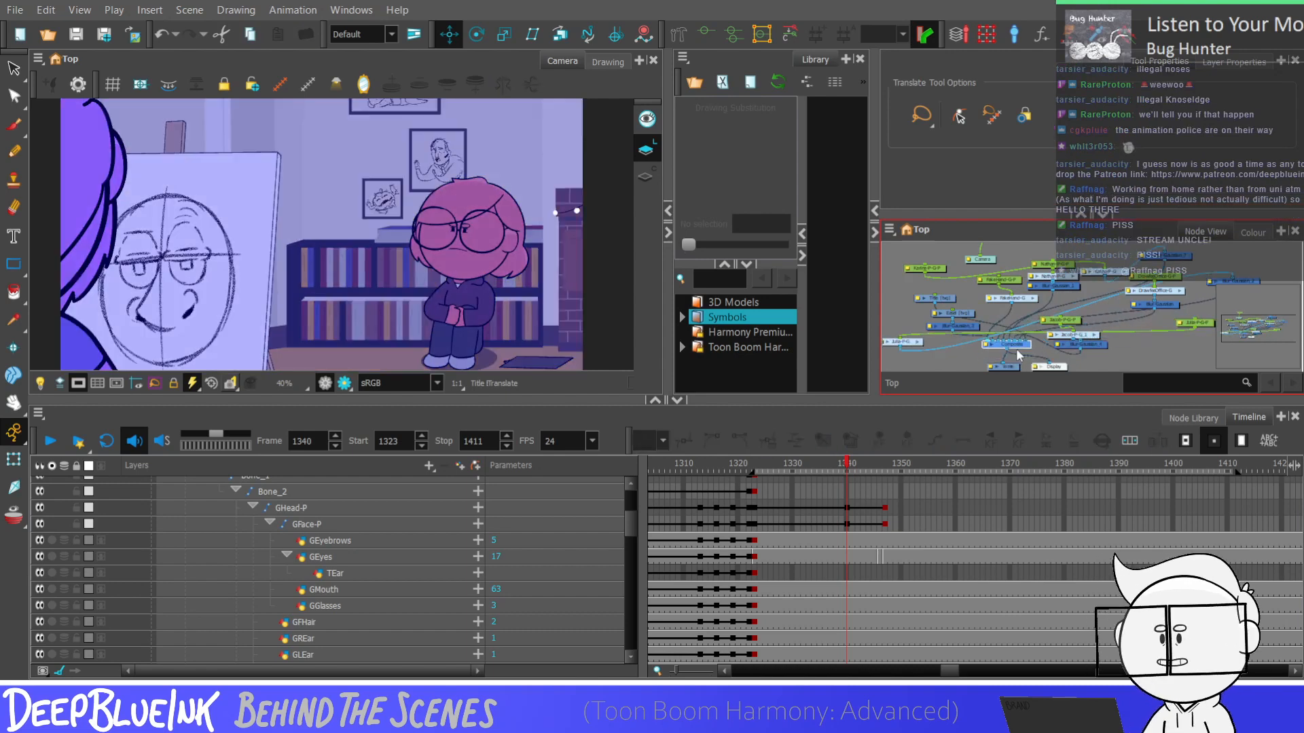
left_click(956, 353)
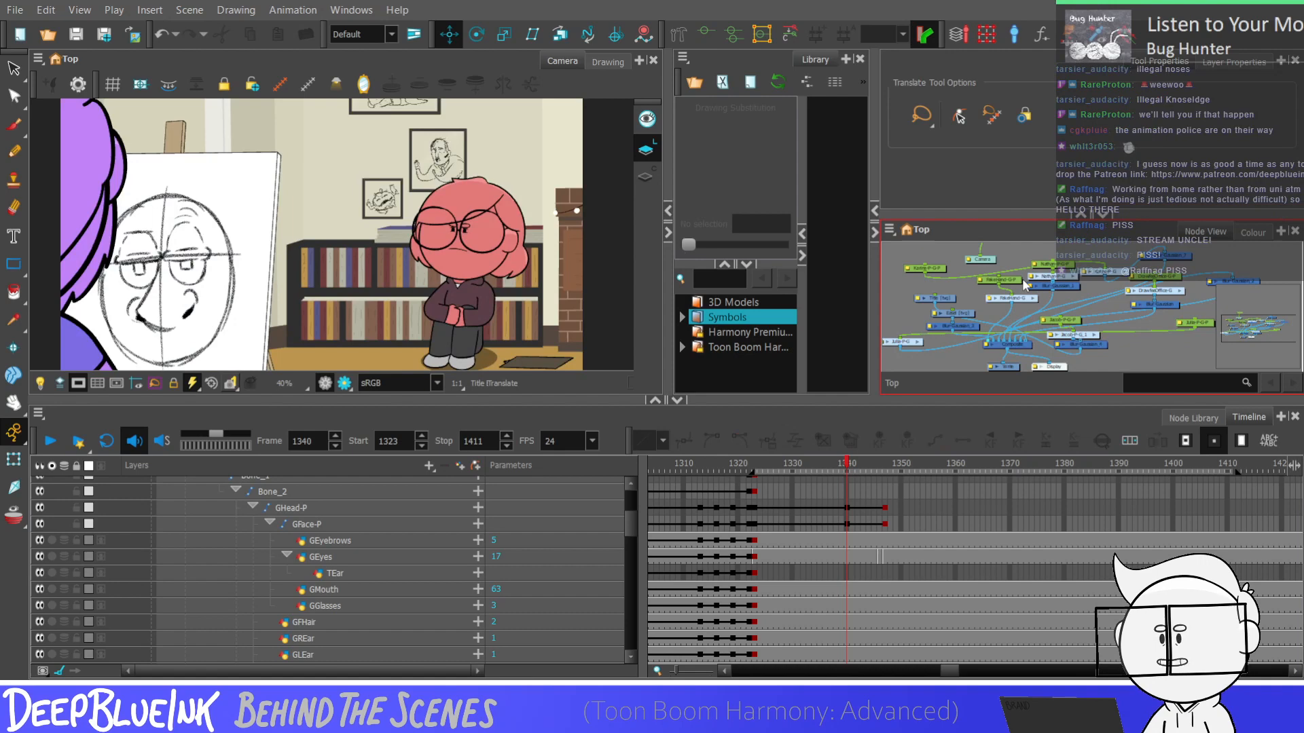
key("ctrl+s")
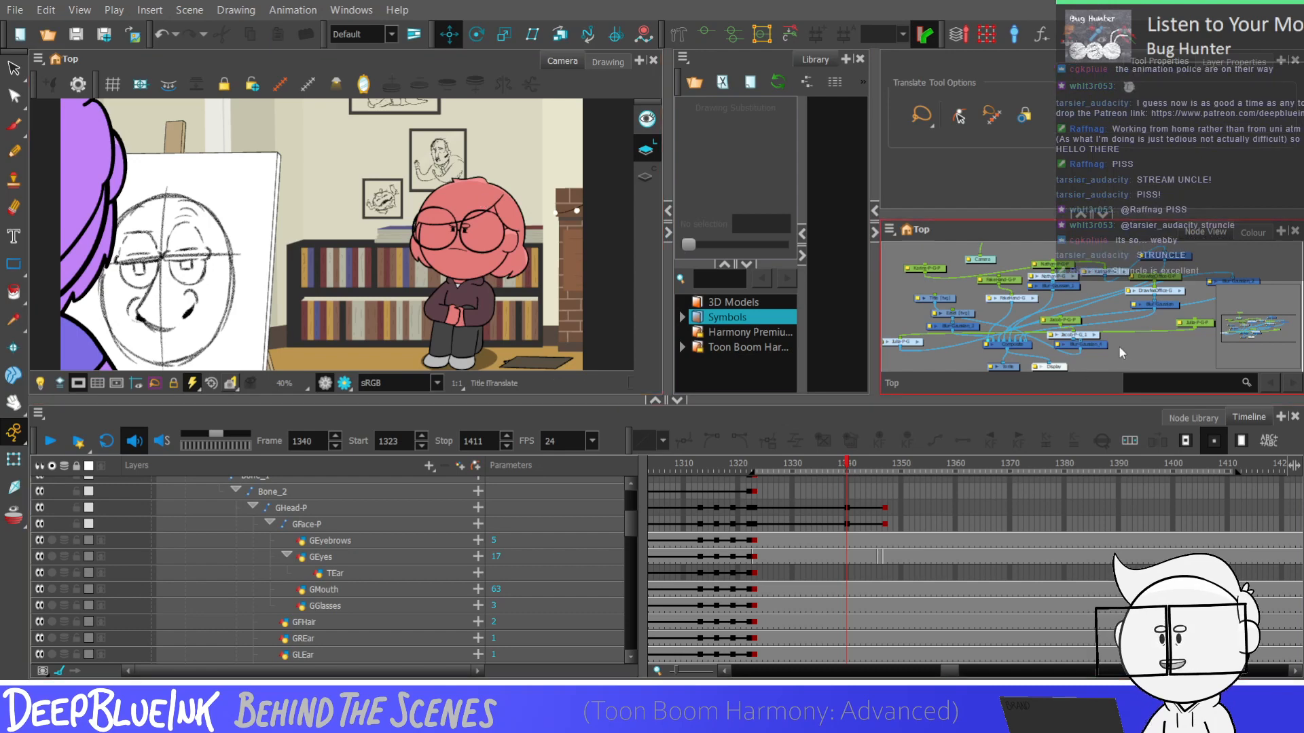
Flip through the frames from 1340 into the blink on the GHead-P peg to review the head dip
left_click(846, 508)
key("period")
key("period")
key("period")
key("period")
key("period")
key("period")
key("period")
key("period")
key("period")
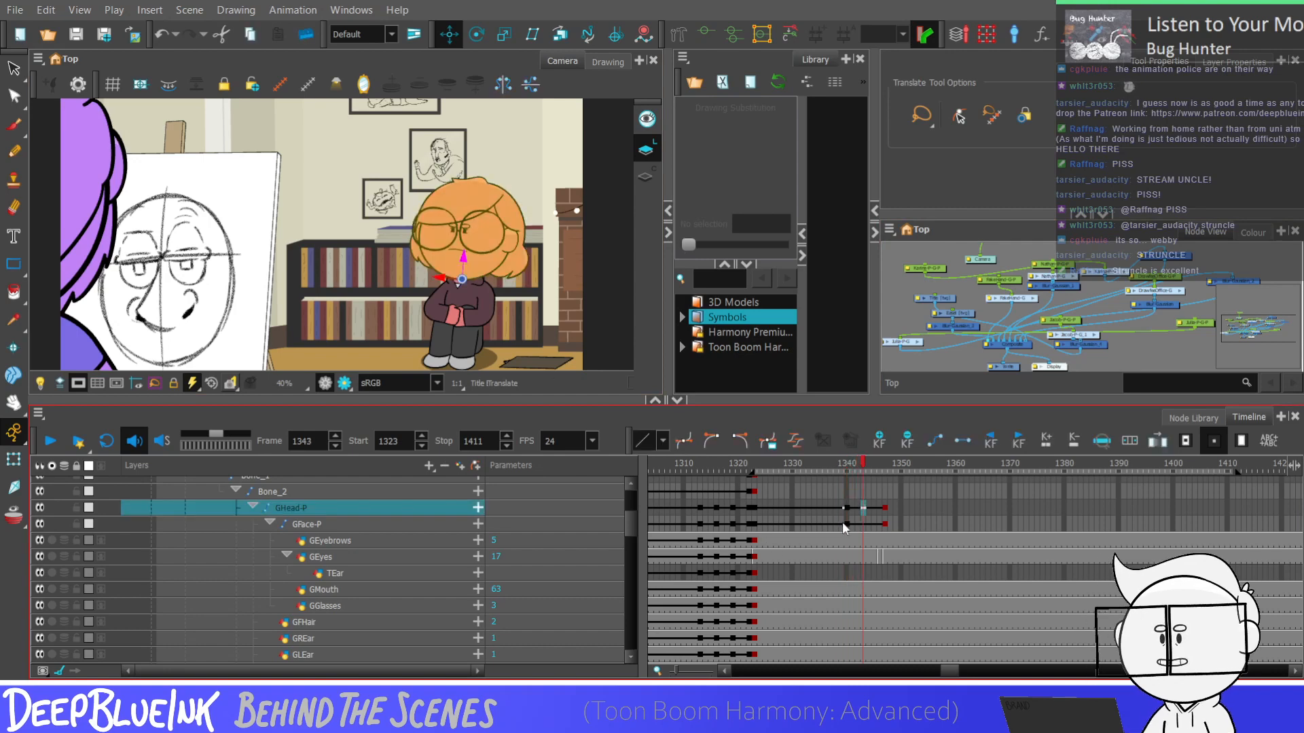
key("comma")
key("comma")
key("comma")
key("comma")
key("comma")
key("comma")
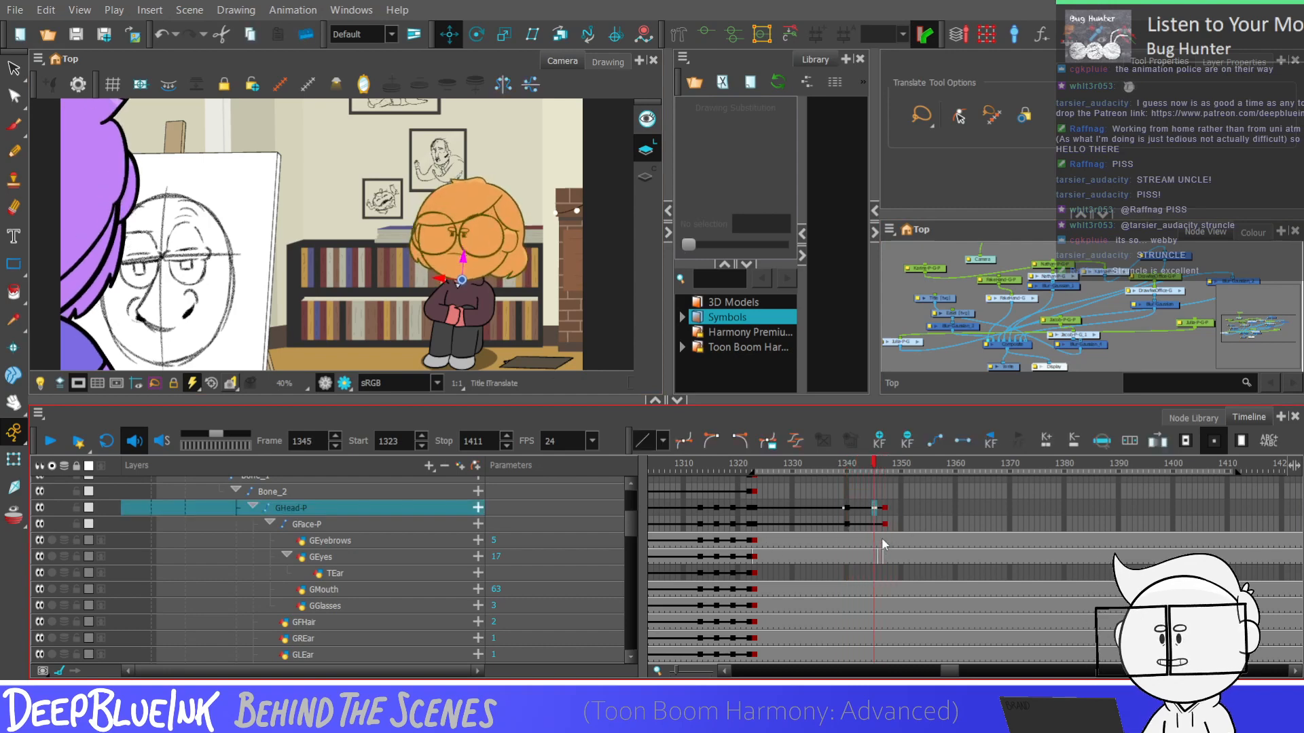
Keyframe the GEyebrows layer at frames 1340 and 1347
left_click(885, 540)
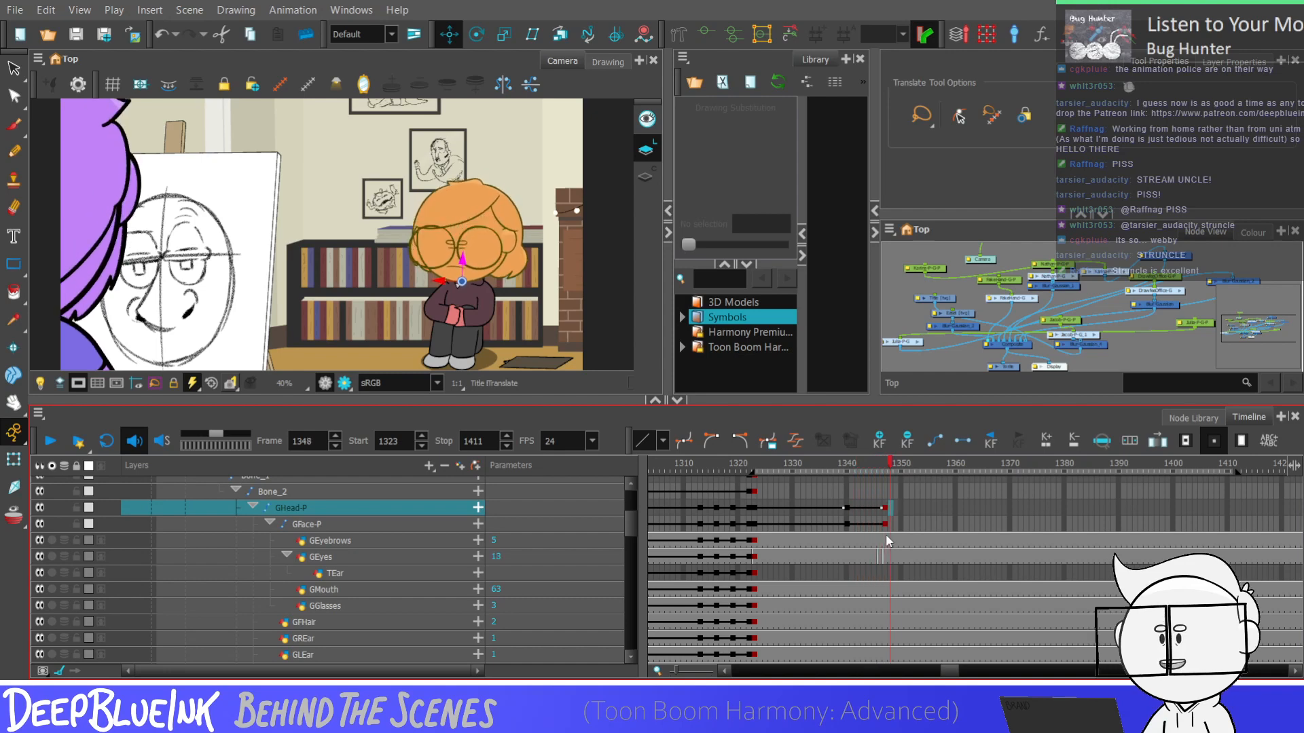
left_click(885, 541)
key("F6")
left_click(847, 540)
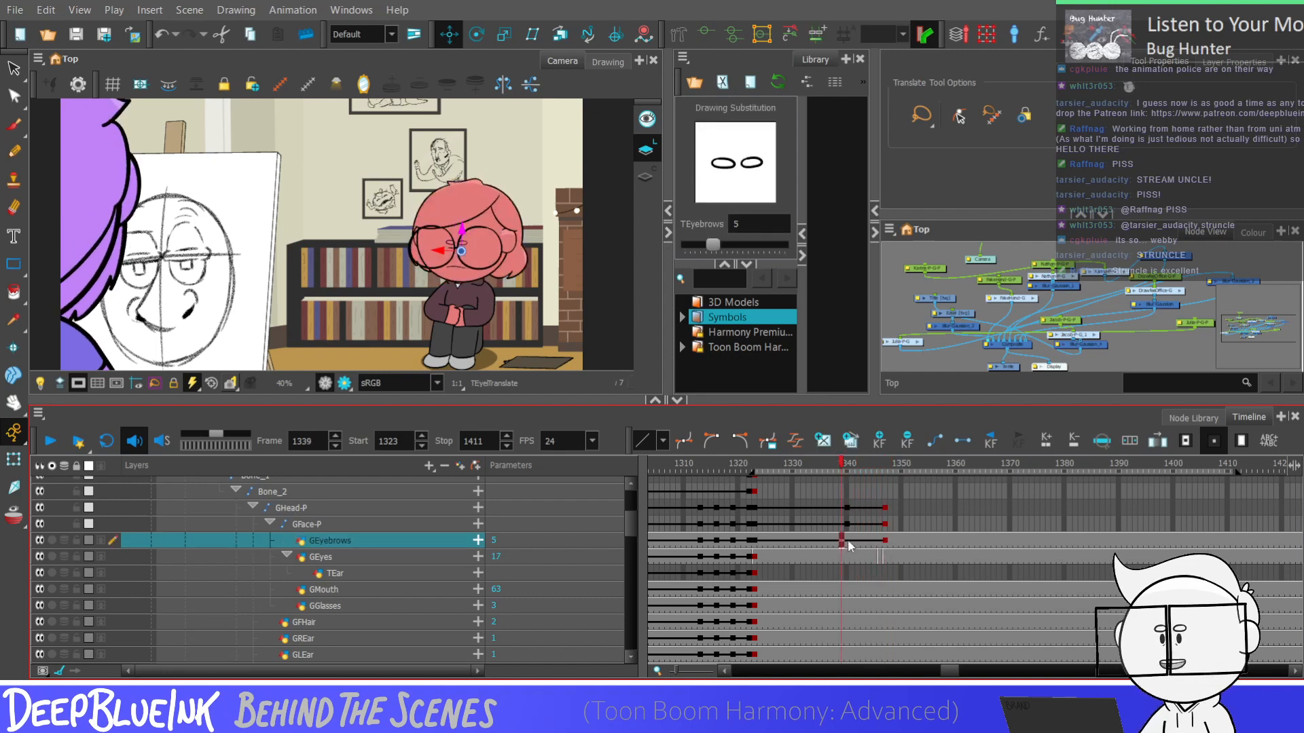
key("F6")
left_click(885, 542)
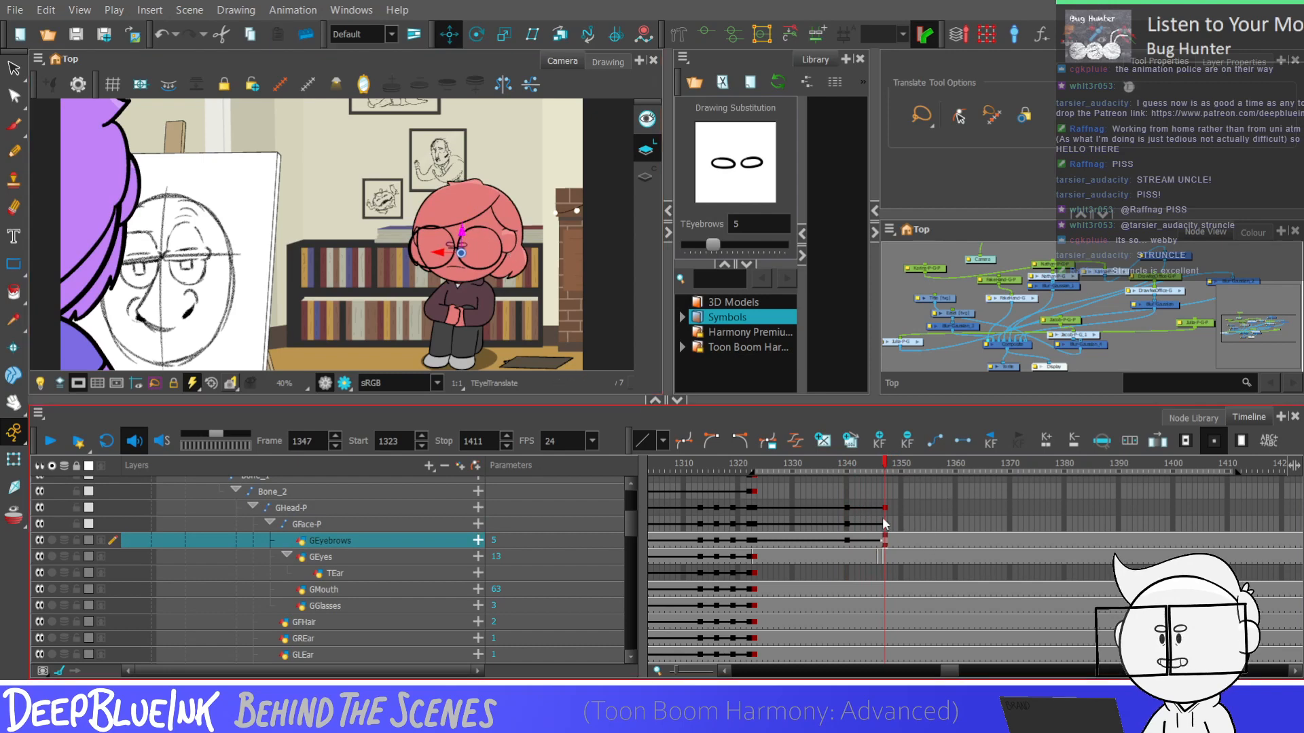
Step back and forth between frames 1340 and 1347 on the GEyebrows layer to check how the eyebrows follow the dip
left_click(848, 541)
key("period")
key("period")
key("period")
key("period")
key("period")
key("period")
key("period")
key("period")
key("period")
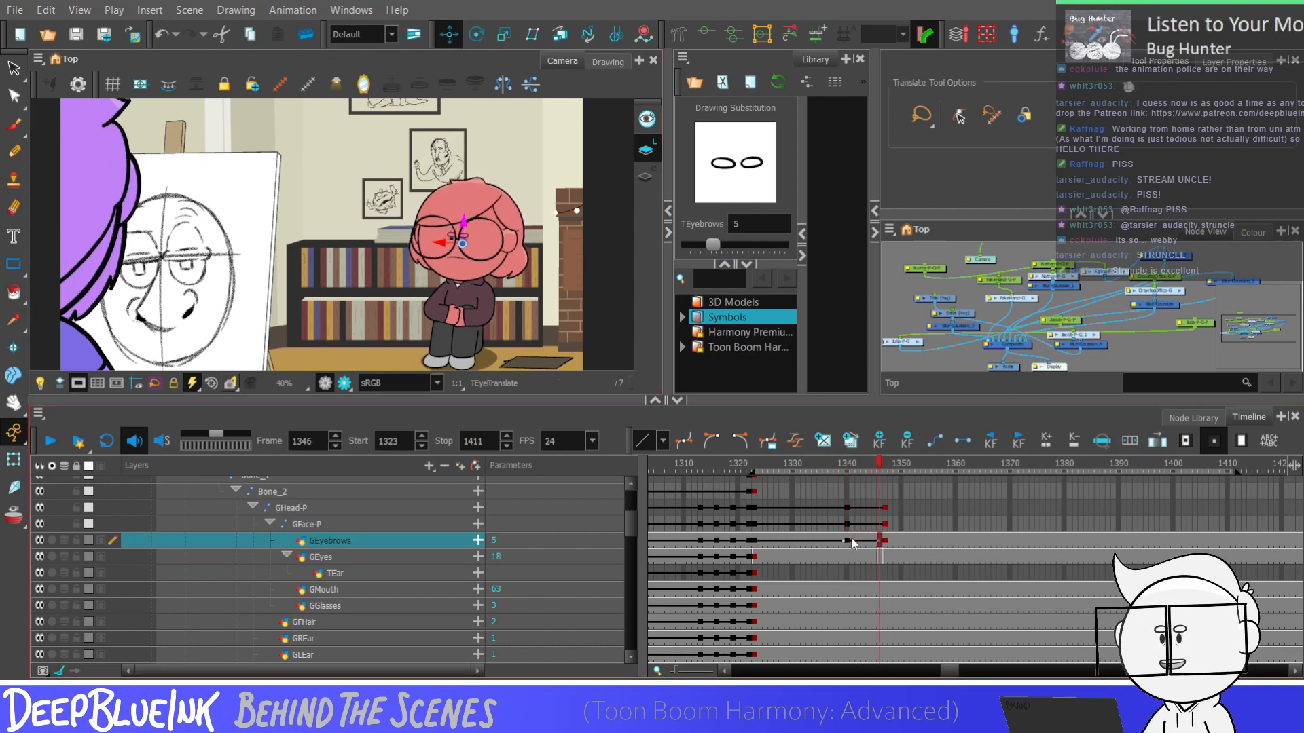
key("comma")
key("comma")
key("comma")
key("comma")
key("comma")
key("comma")
key("comma")
key("comma")
key("comma")
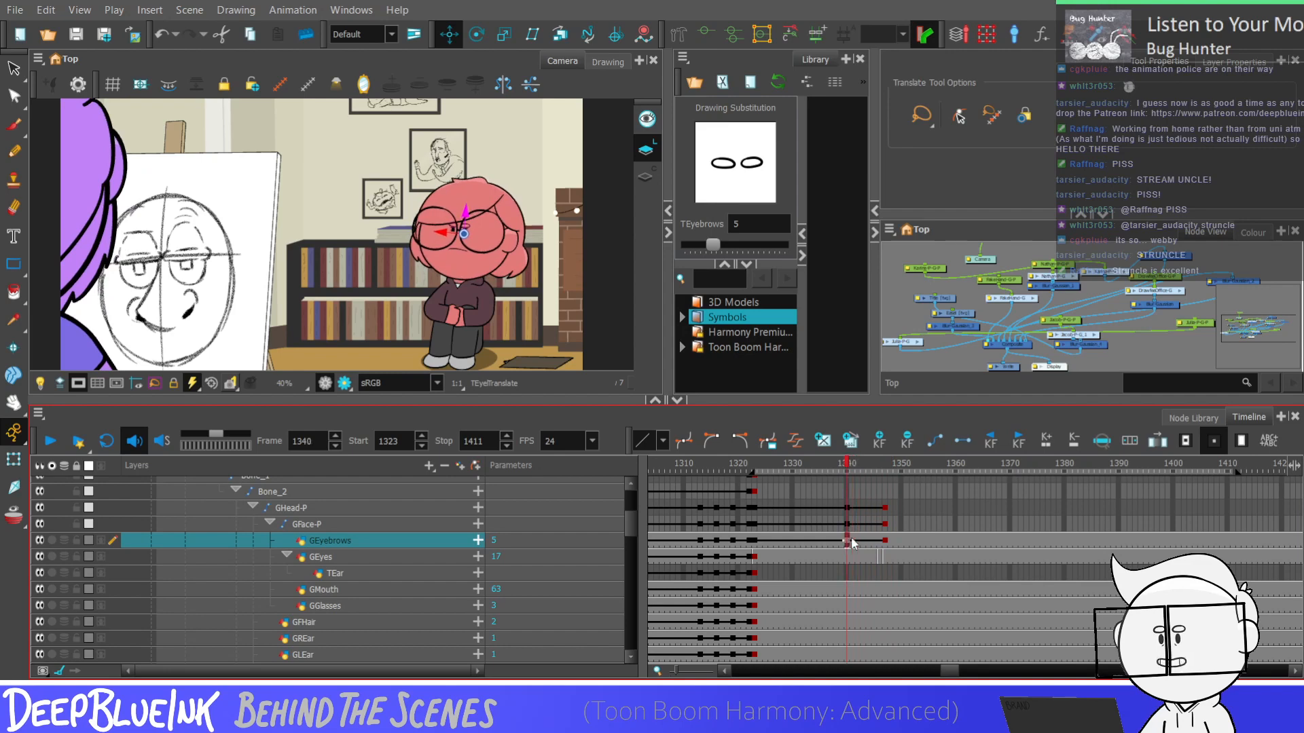
Step through frames 1340 to 1348 on the GEyes layer to check the eye drawings and timing of the blink
key("Down")
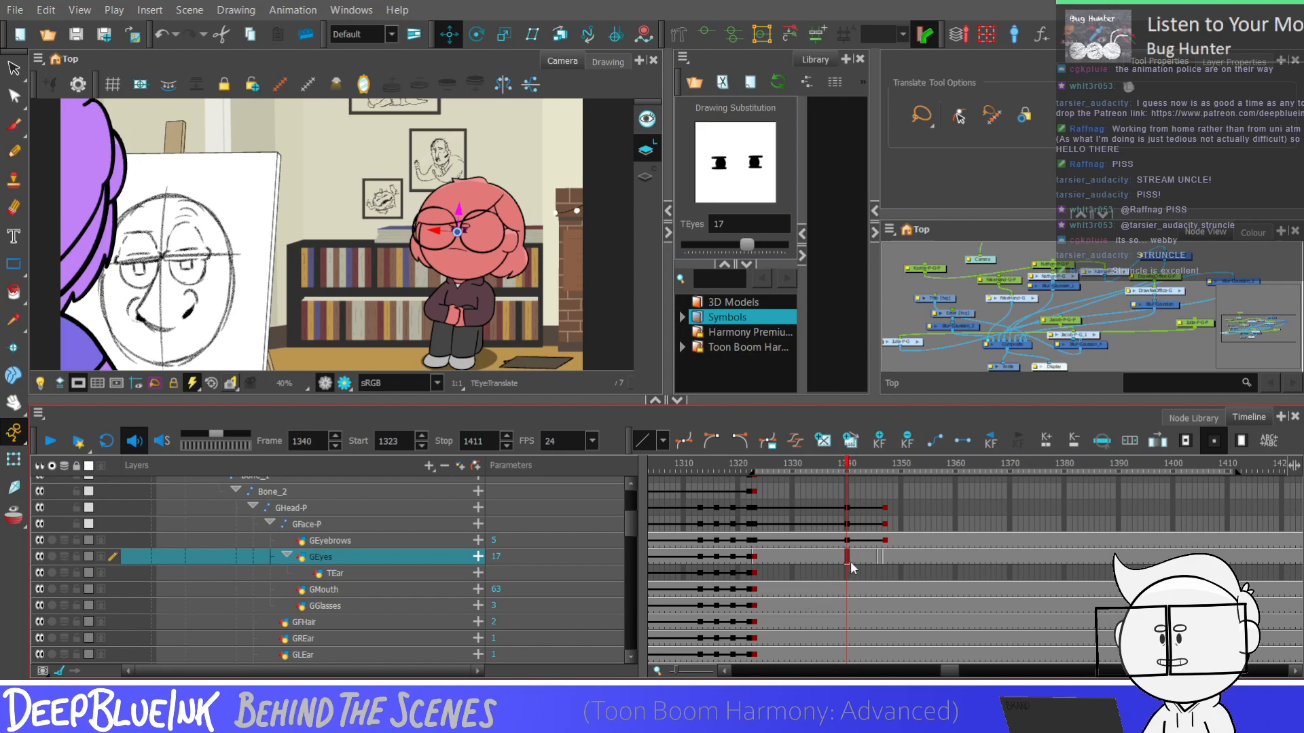
key("period")
key("period")
key("period")
key("period")
key("period")
key("period")
key("period")
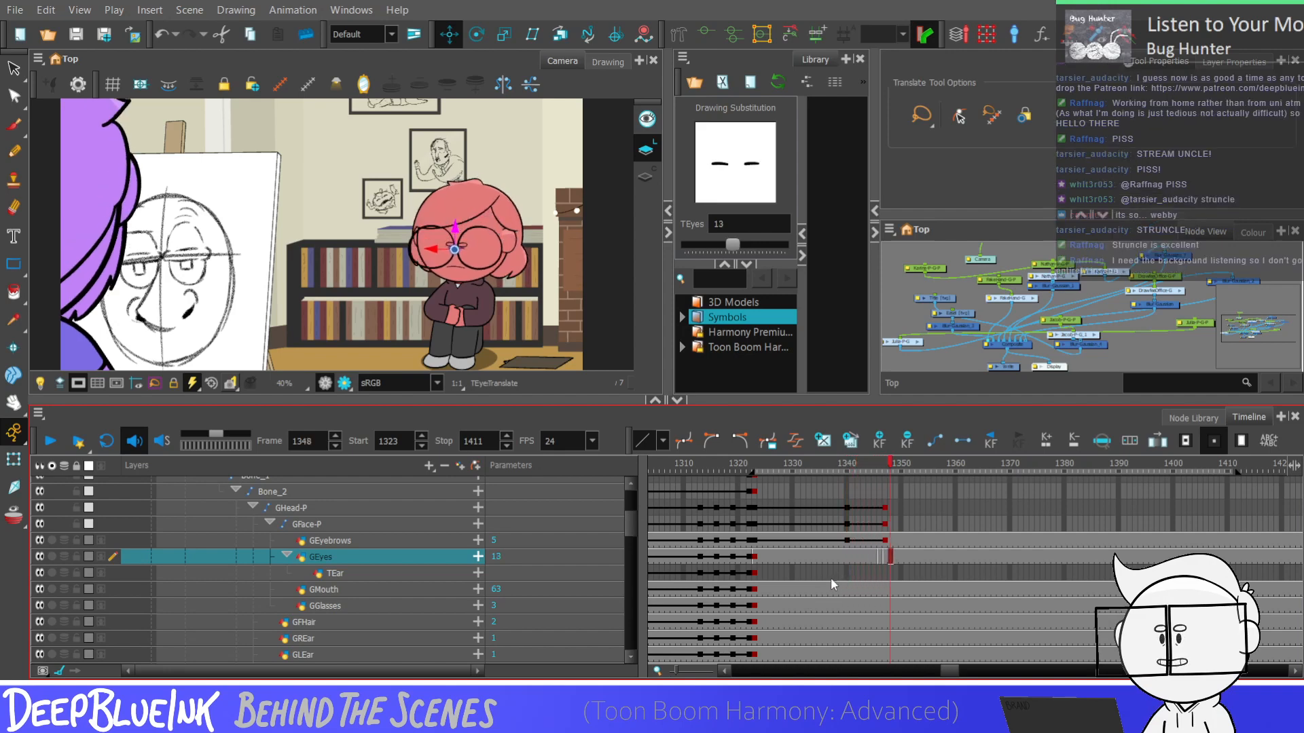
key("comma")
left_click(847, 557)
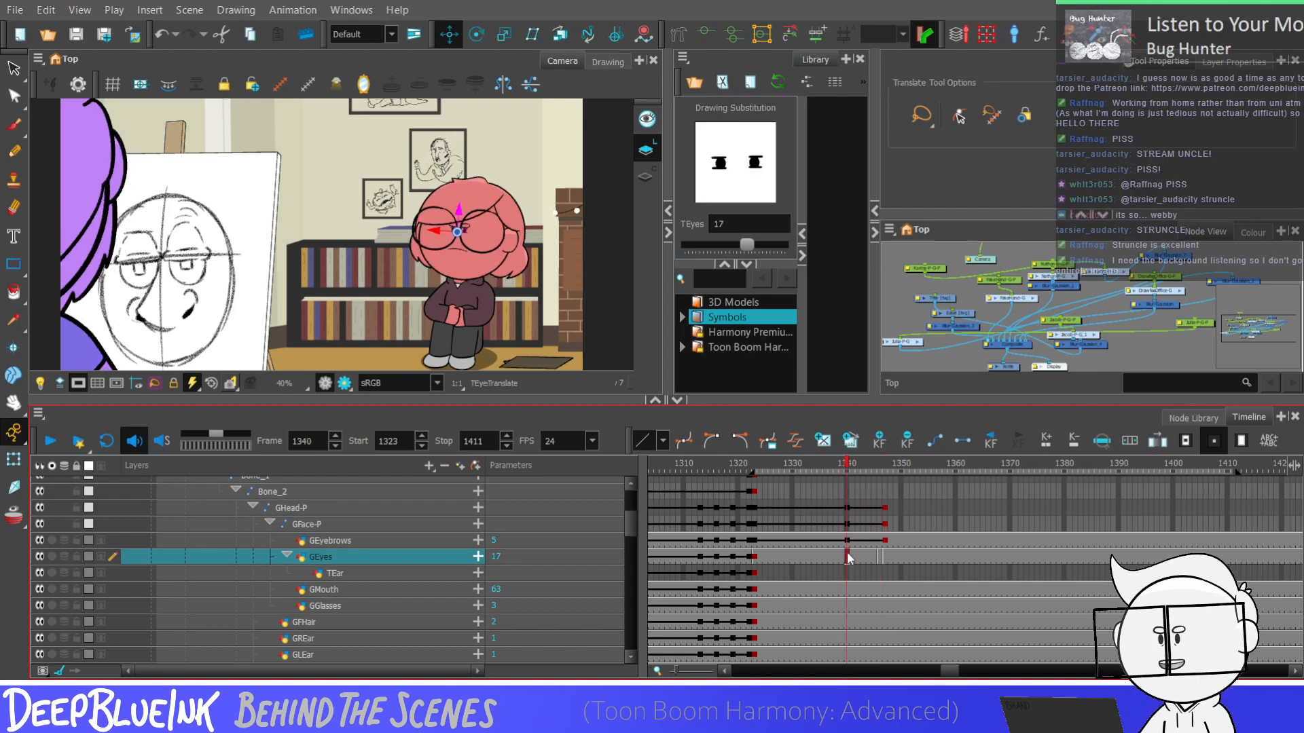
key("period")
key("period")
key("period")
key("period")
key("period")
key("period")
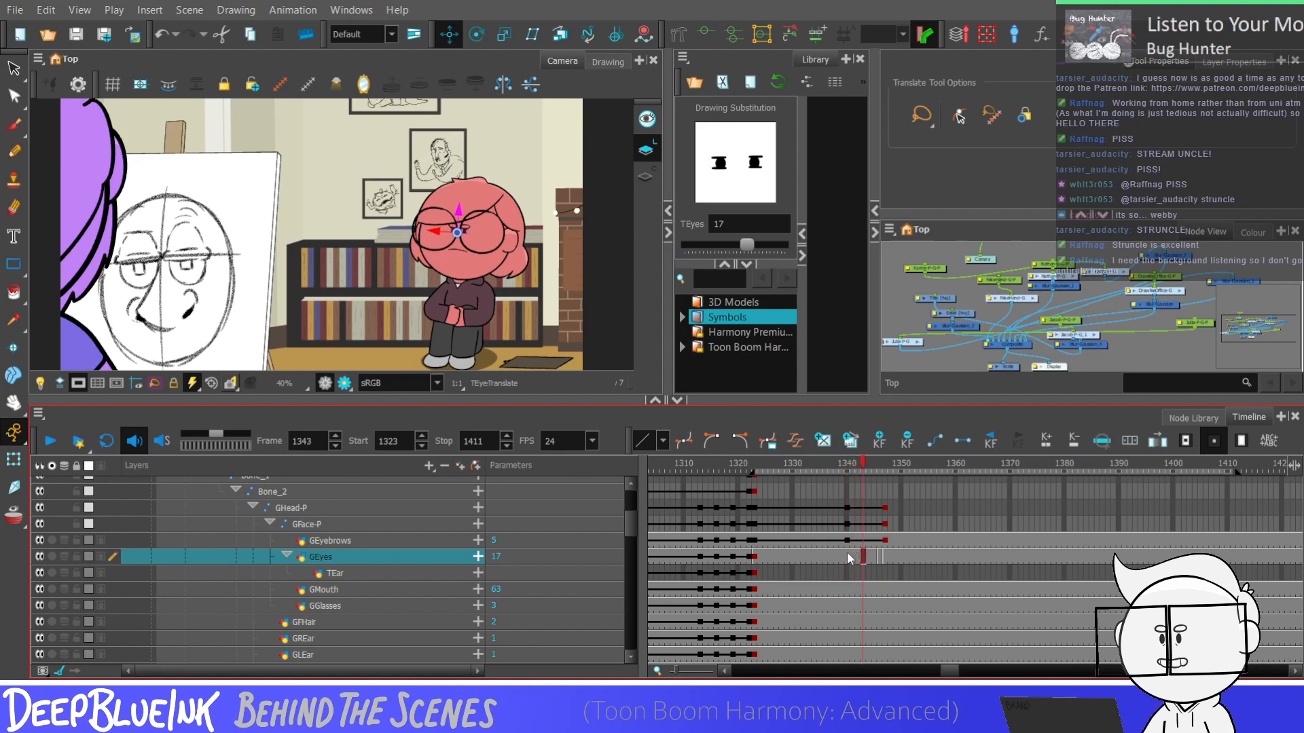
left_click(846, 553)
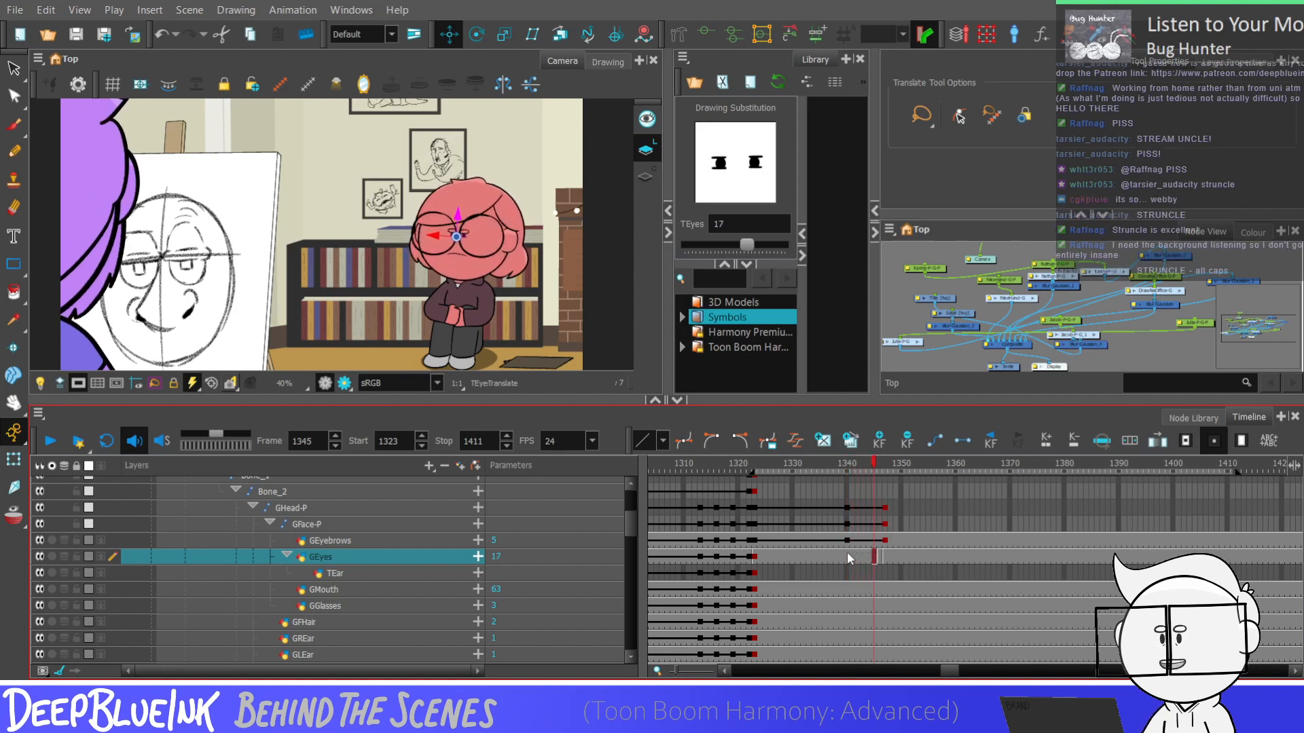
Keyframe the GFHair, GREar, GLEar and GBHair layers at frames 1340 and 1347
left_click(847, 573)
left_click(847, 589)
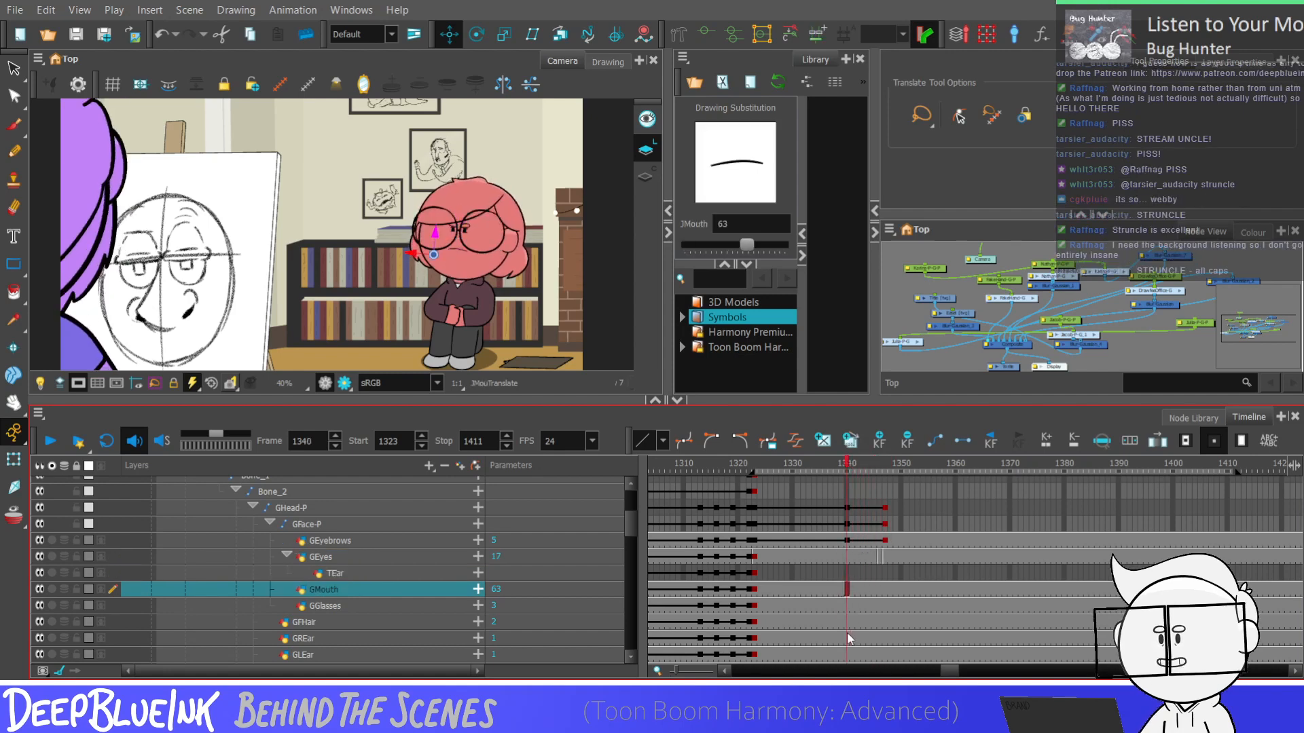
left_click_drag(847, 622, 848, 648)
scroll(850, 645, "down", 1)
key("F6")
left_click_drag(885, 598, 886, 629)
key("F6")
left_click(885, 649)
key("F6")
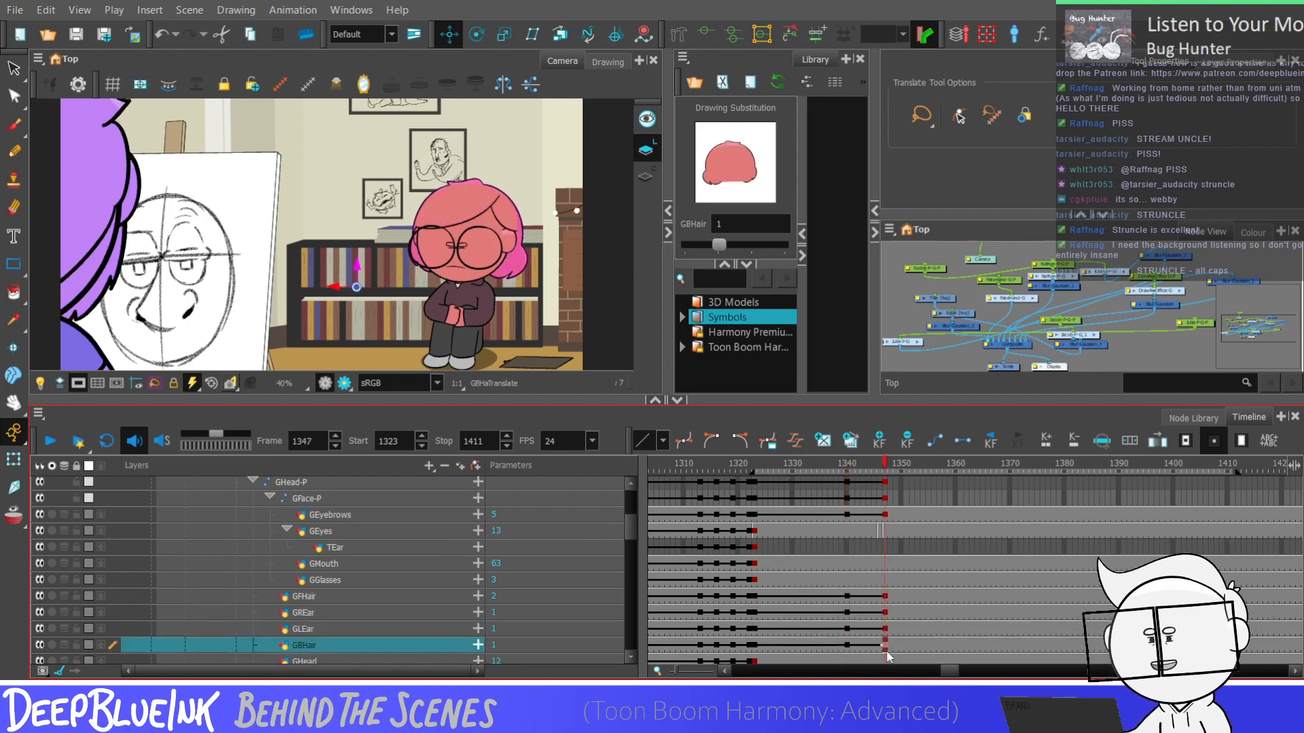
Move the GFHair front hair slightly down at frame 1347 and check its motion from frame 1340
left_click(885, 598)
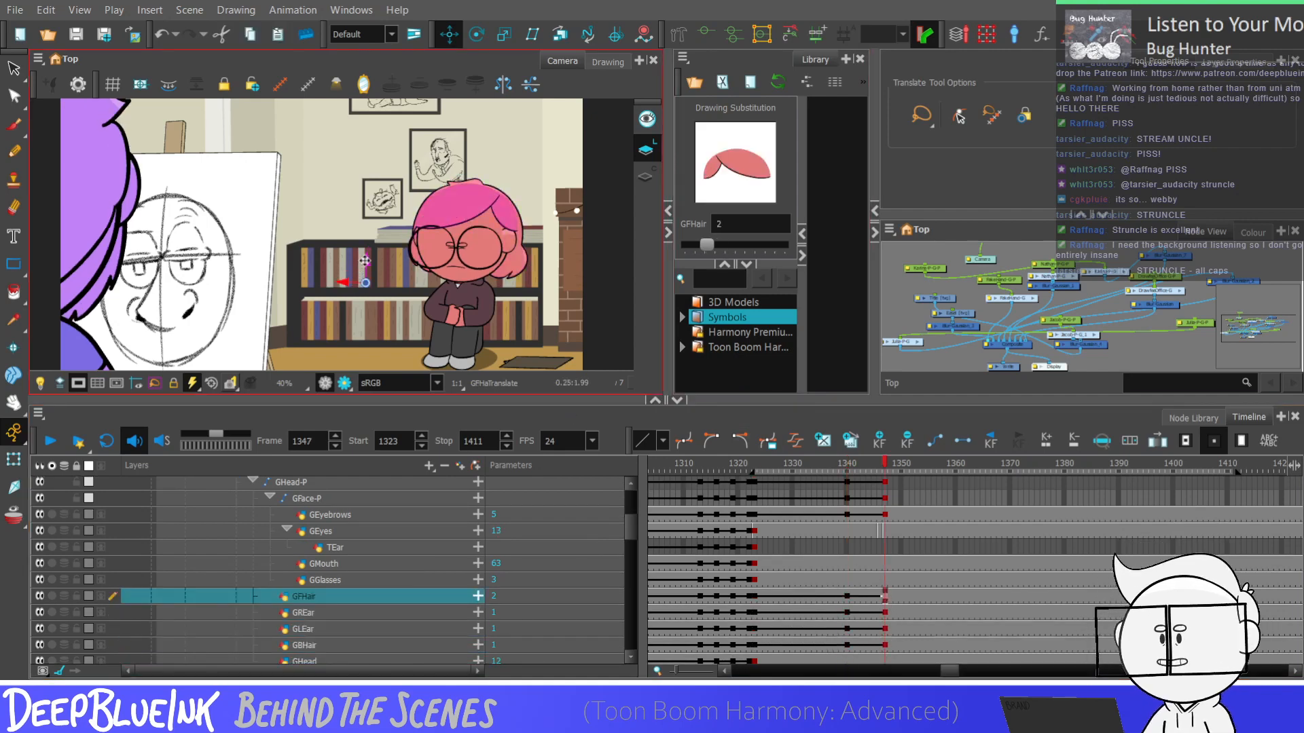
left_click_drag(365, 261, 354, 297)
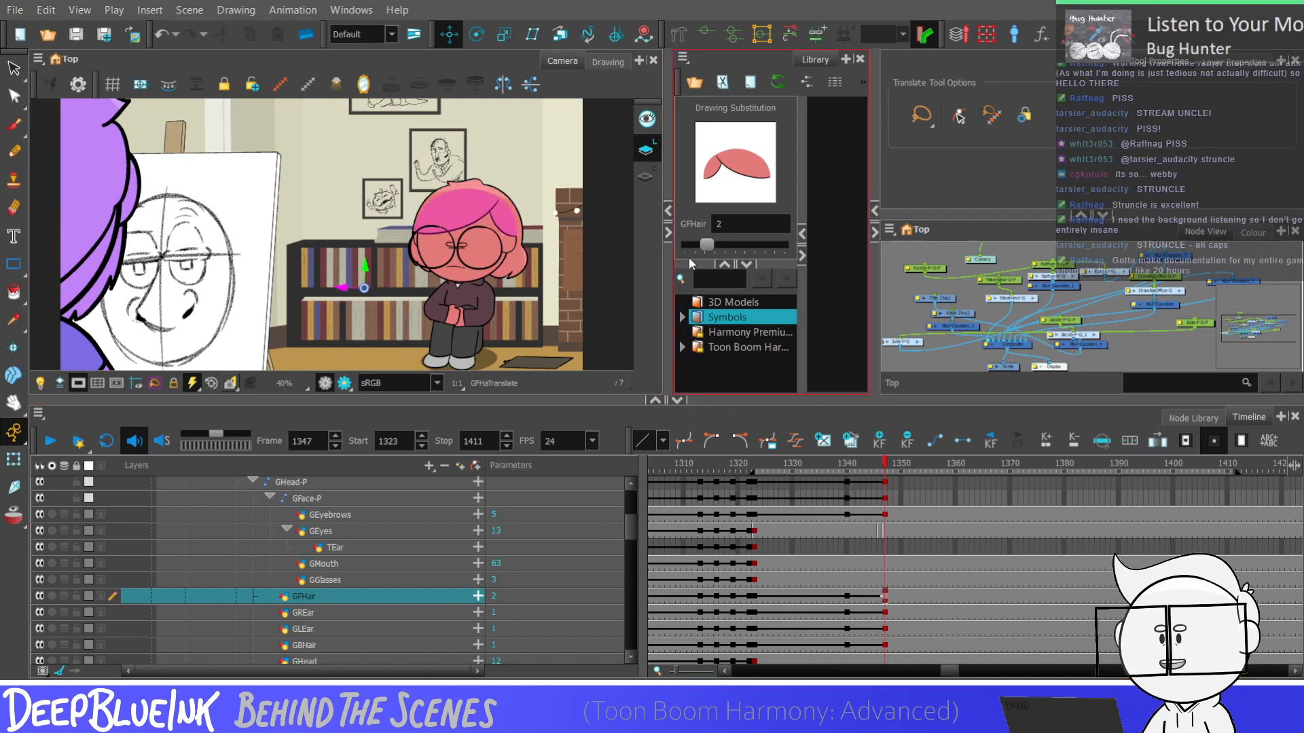
key("alt+4")
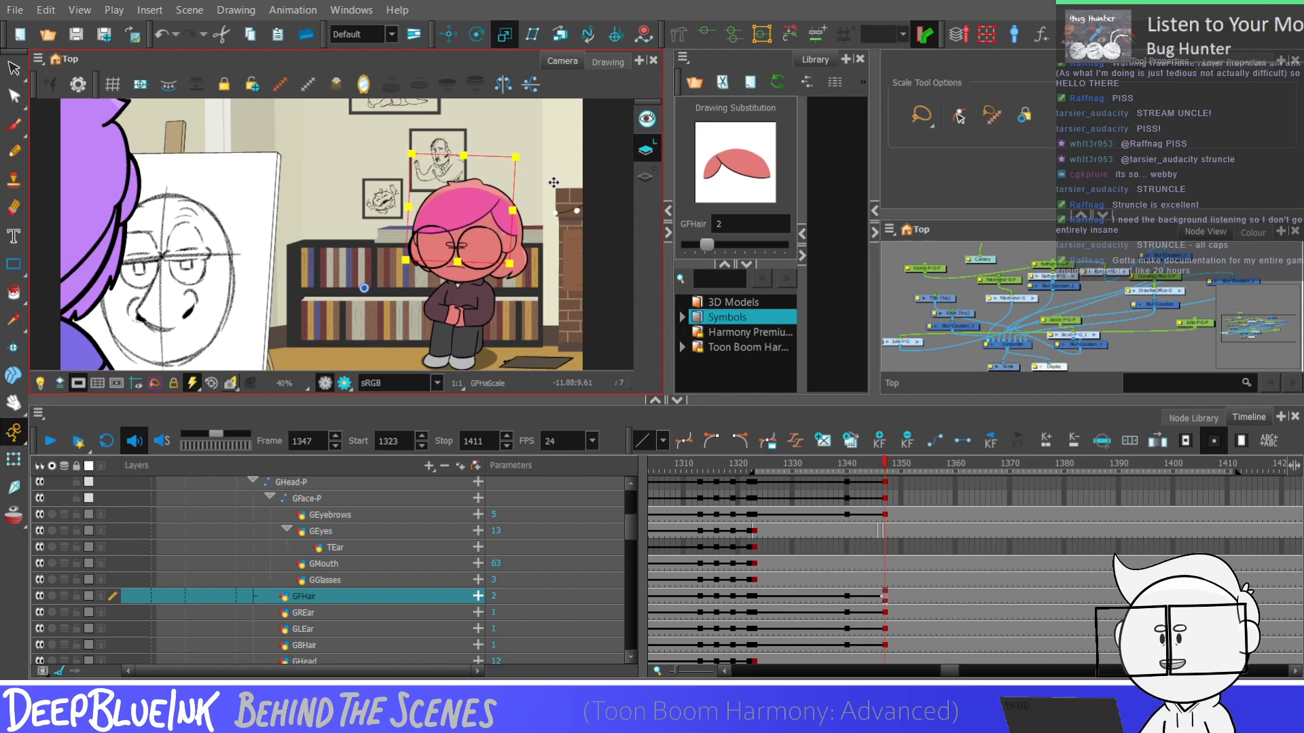
key("alt+2")
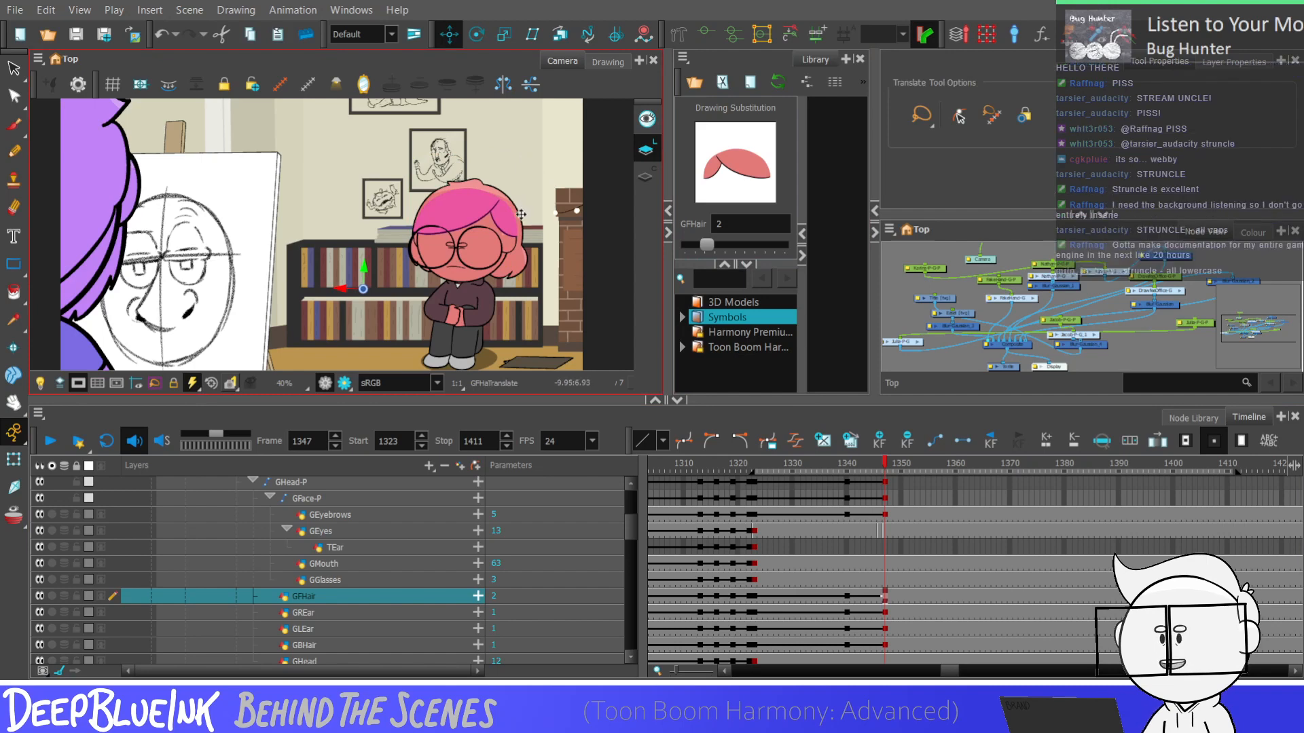
left_click(849, 597)
key("period")
key("period")
key("period")
key("period")
key("period")
key("period")
key("period")
key("period")
key("period")
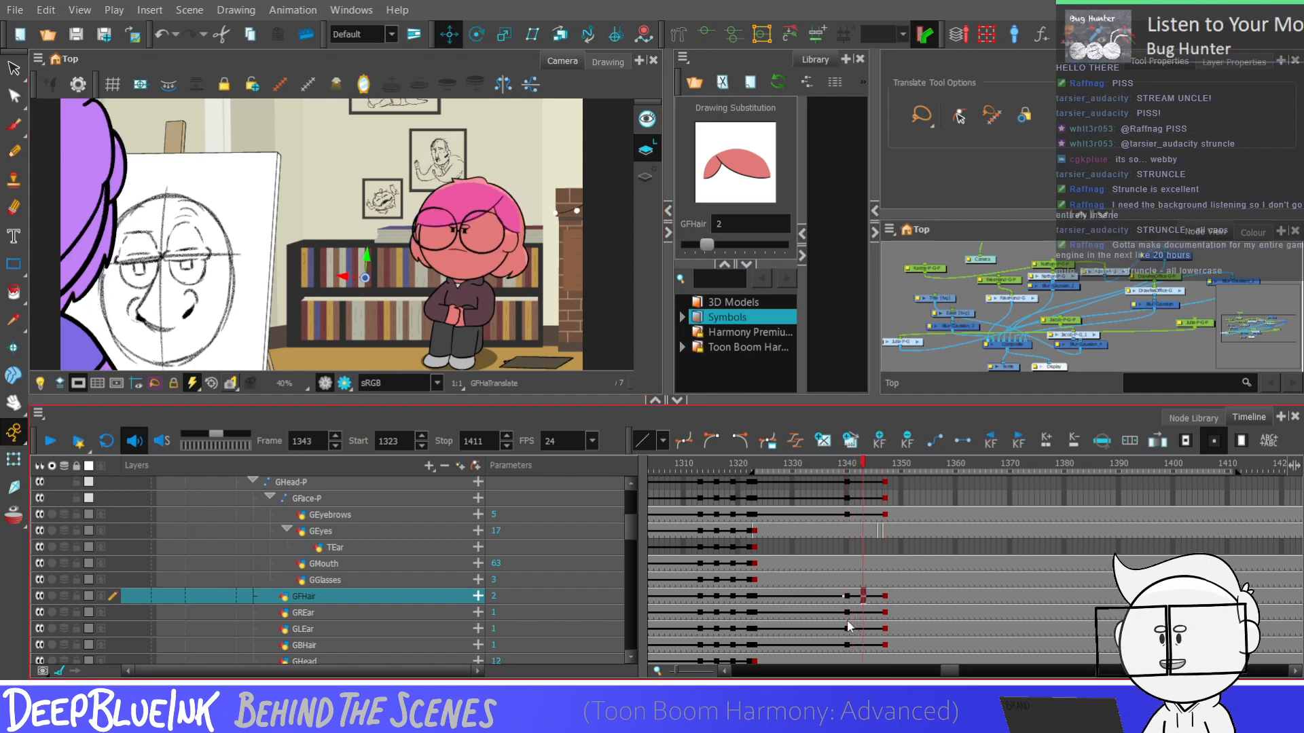
key("comma")
key("comma")
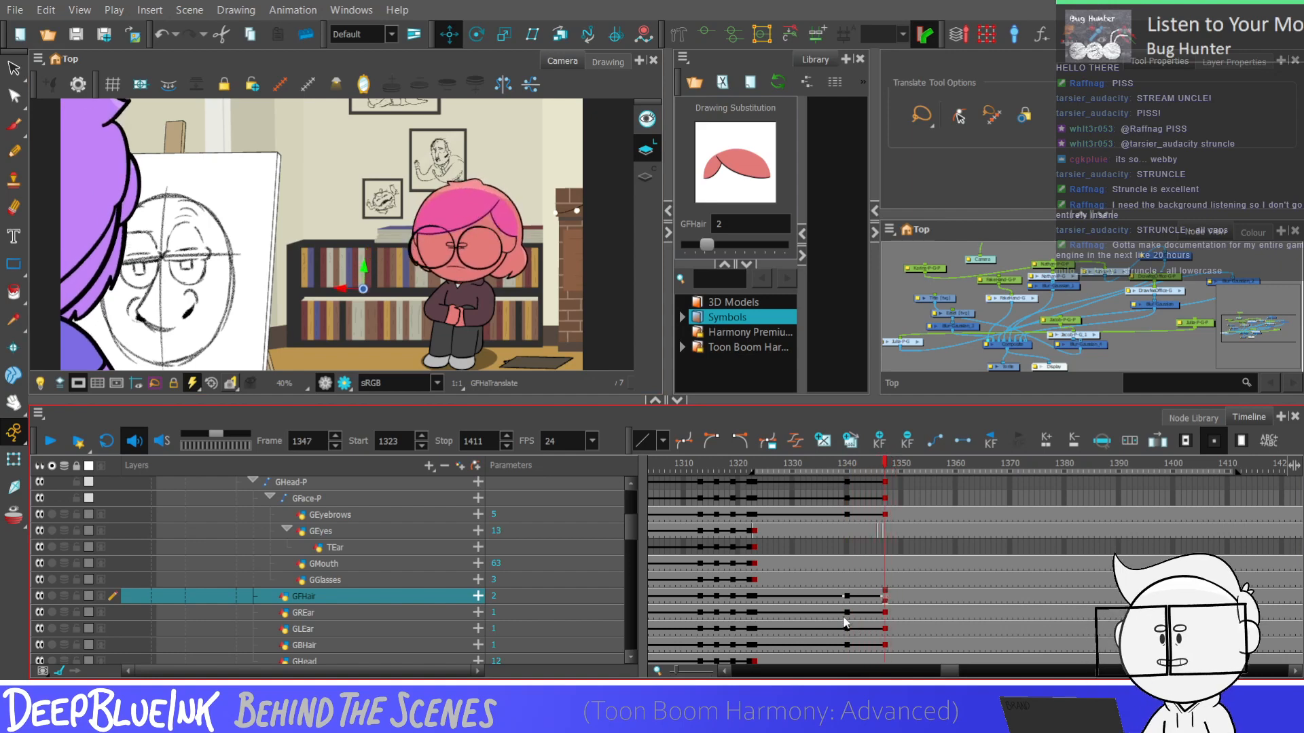
Check the GREar motion between frames 1340 and 1347, and nudge the GREar and GLEar ears and GBHair back hair at frame 1347
left_click(846, 614)
key("period")
key("period")
key("period")
key("period")
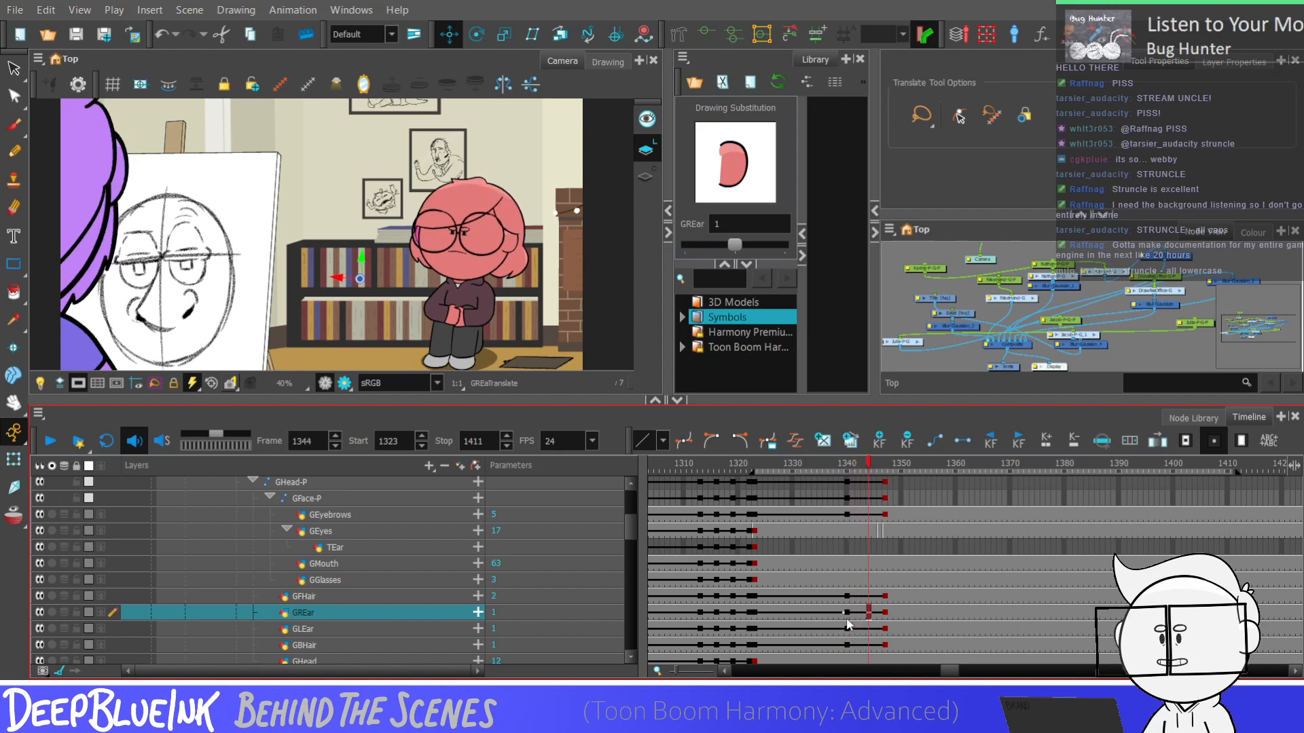
left_click(885, 617)
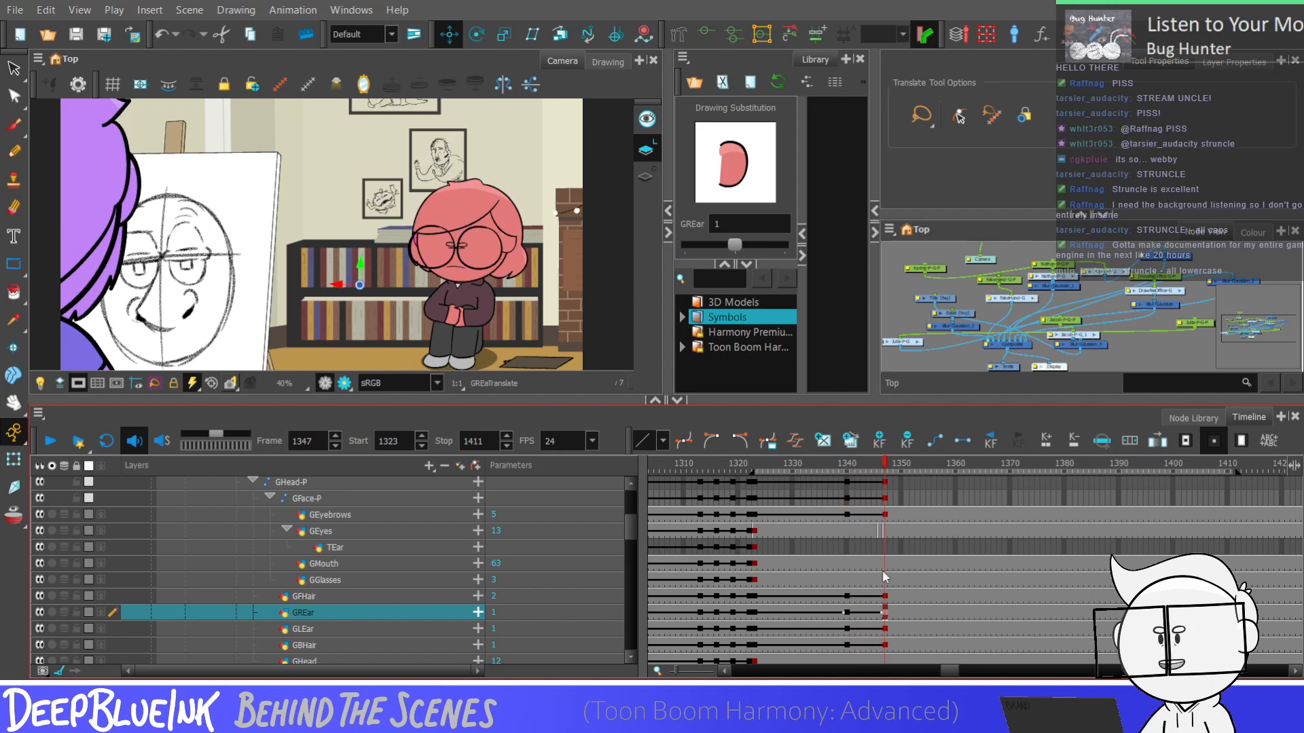
left_click(848, 612)
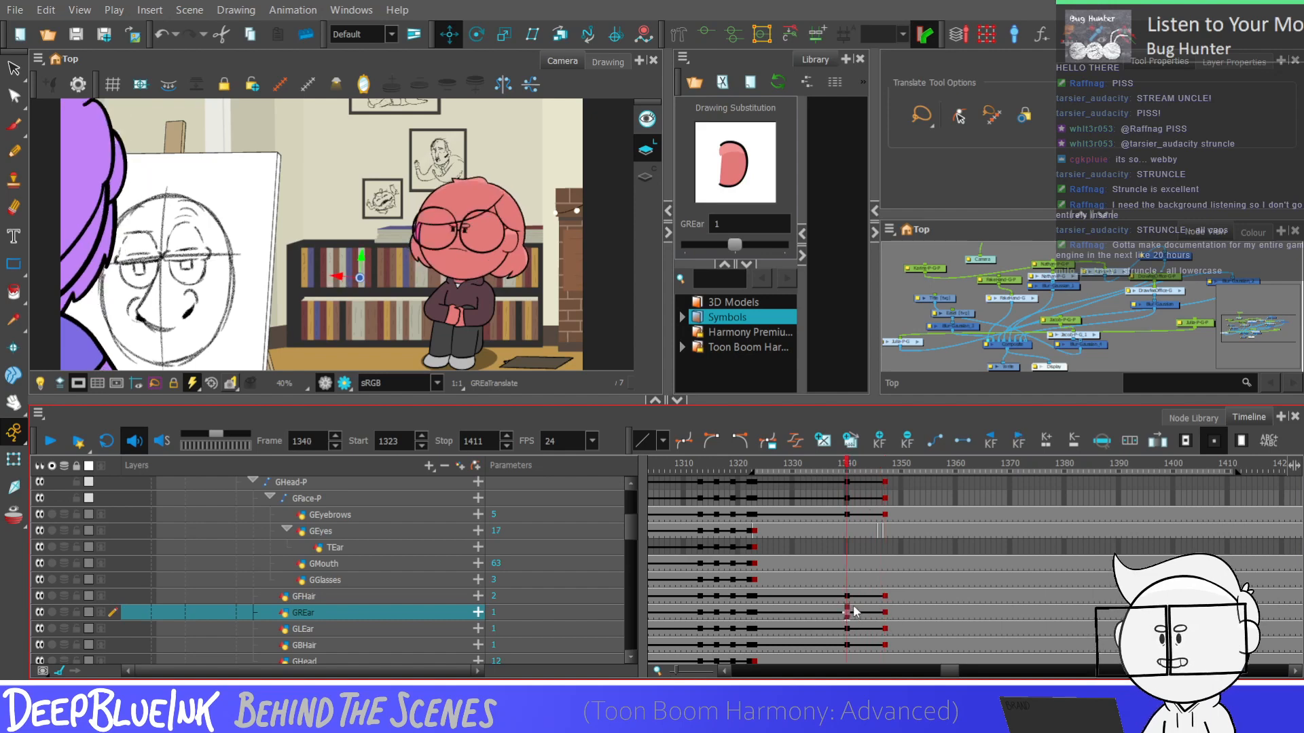
key("period")
key("period")
key("period")
key("period")
key("period")
key("period")
key("period")
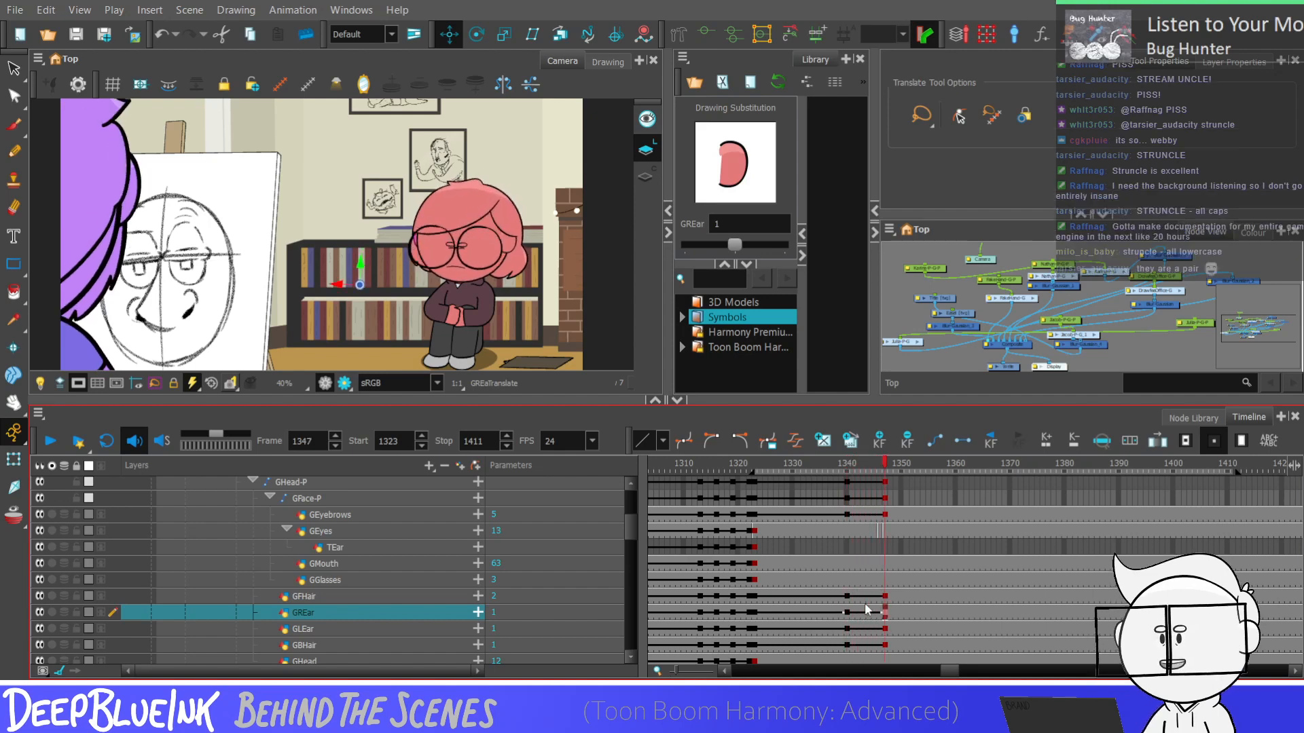
left_click(884, 628, "shift")
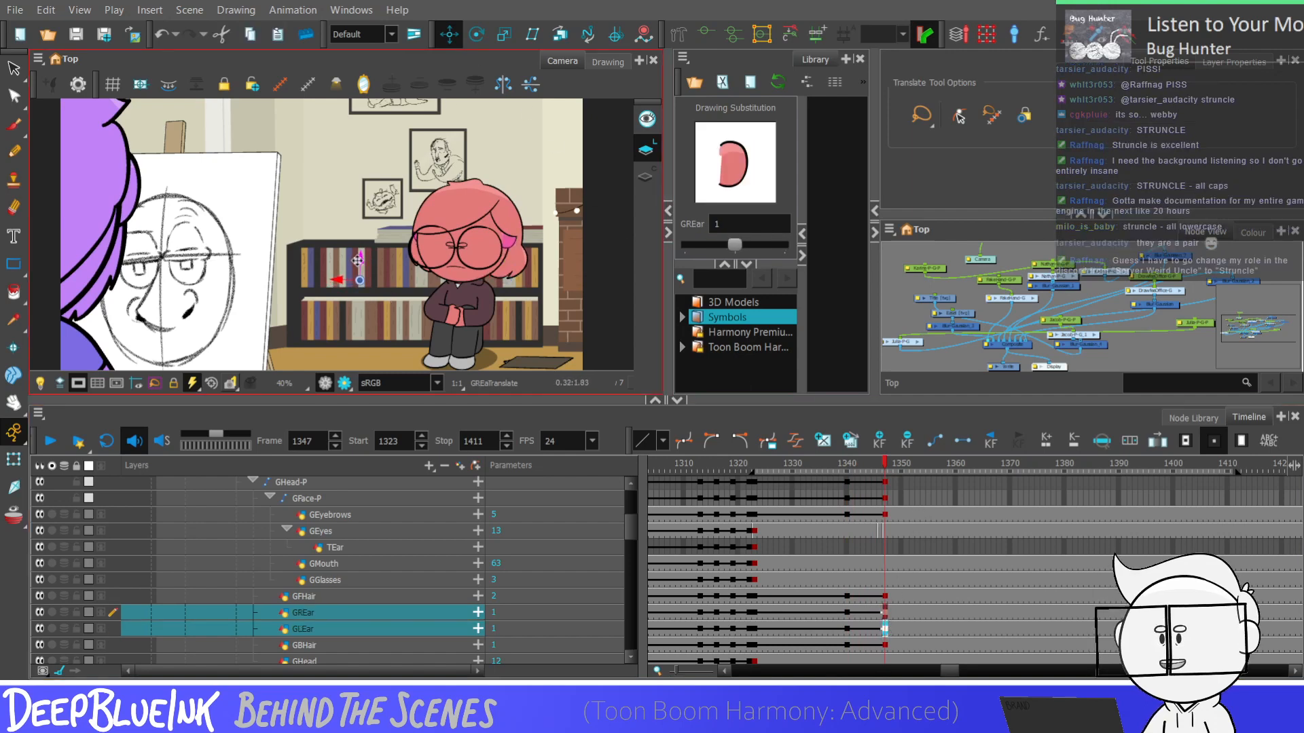
left_click(884, 645)
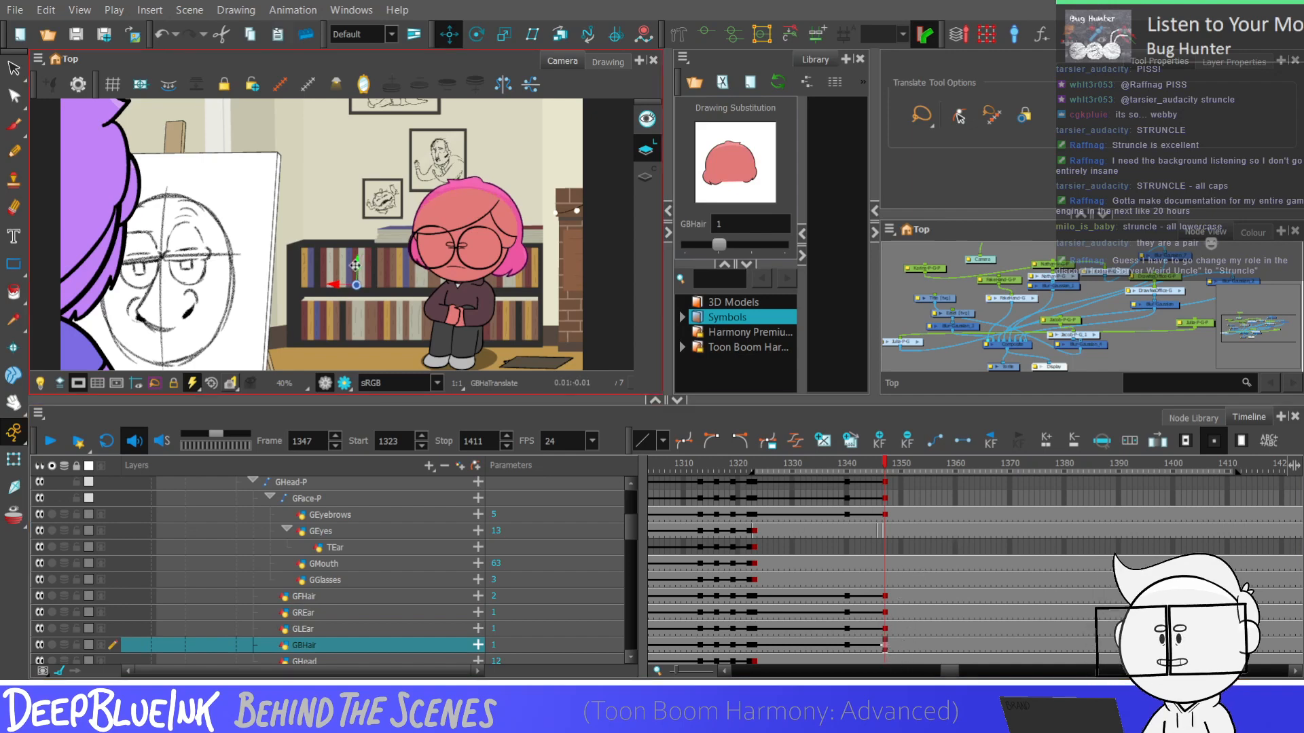
Step through frames 1340 to 1347 on the GHead-P layer to check the whole head dip with the hair and ears
left_click_drag(848, 646, 853, 522)
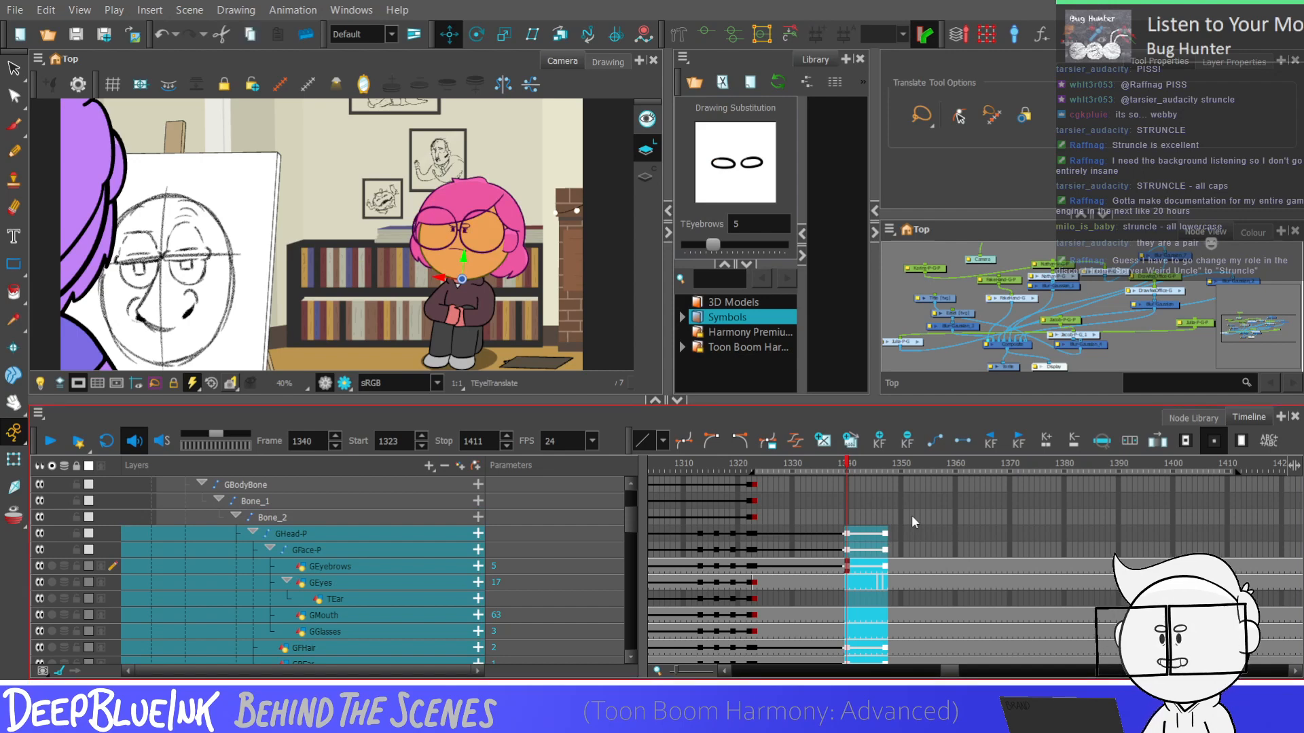
left_click(846, 534)
key("period")
key("period")
key("period")
key("period")
key("period")
key("period")
key("period")
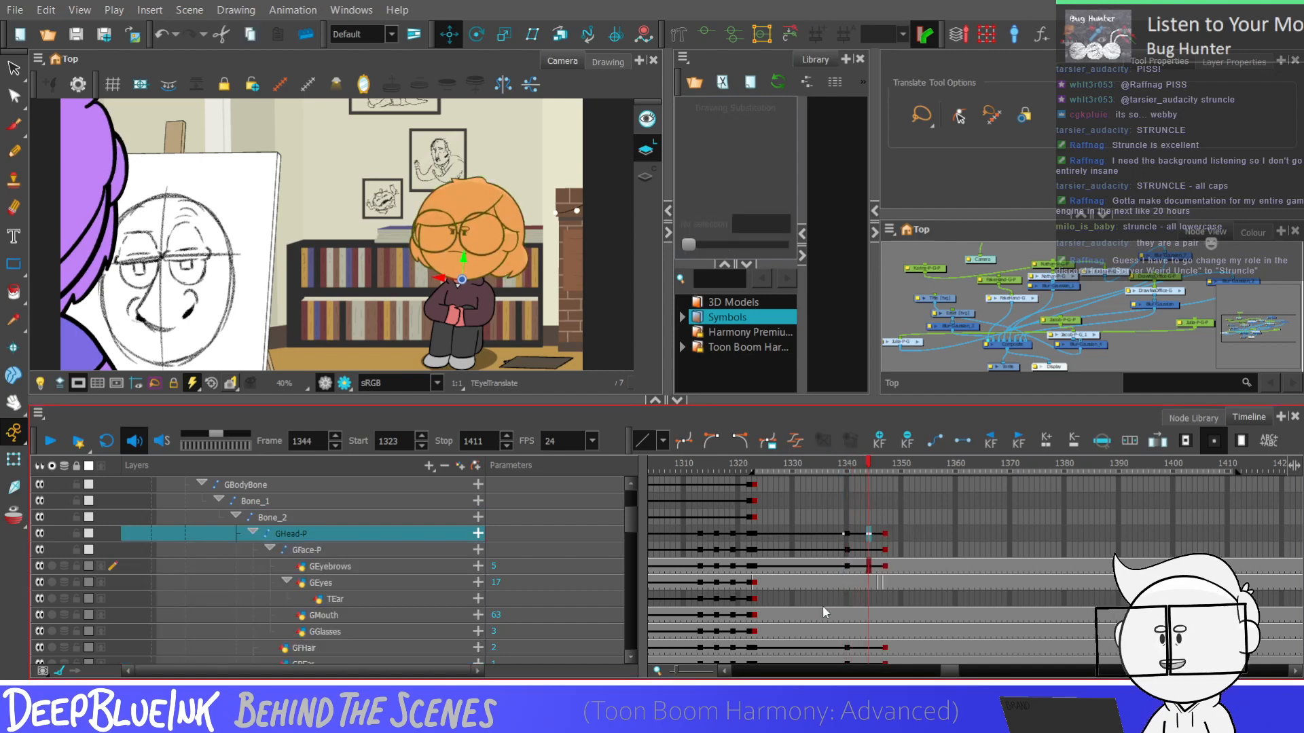
key("comma")
key("comma")
key("comma")
key("comma")
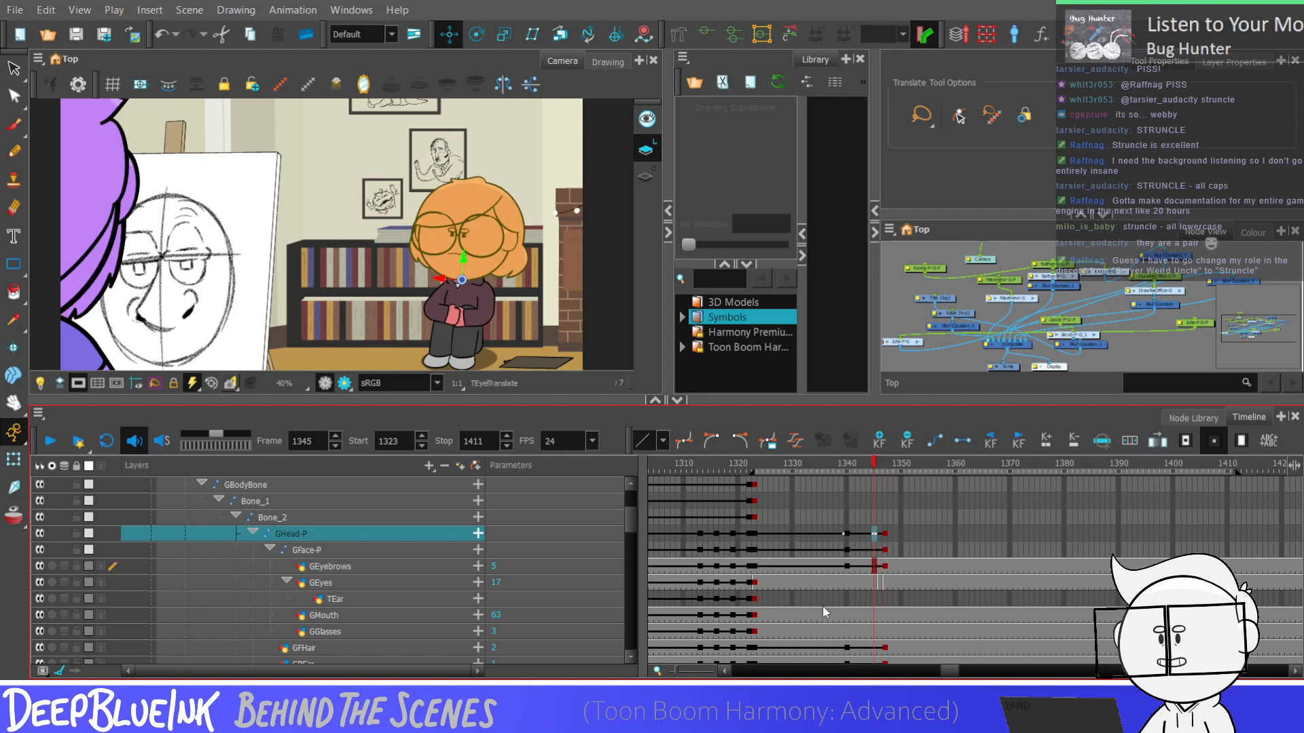
Display the colour palette and sample the white of the easel canvas with the Dropper
left_click(1253, 232)
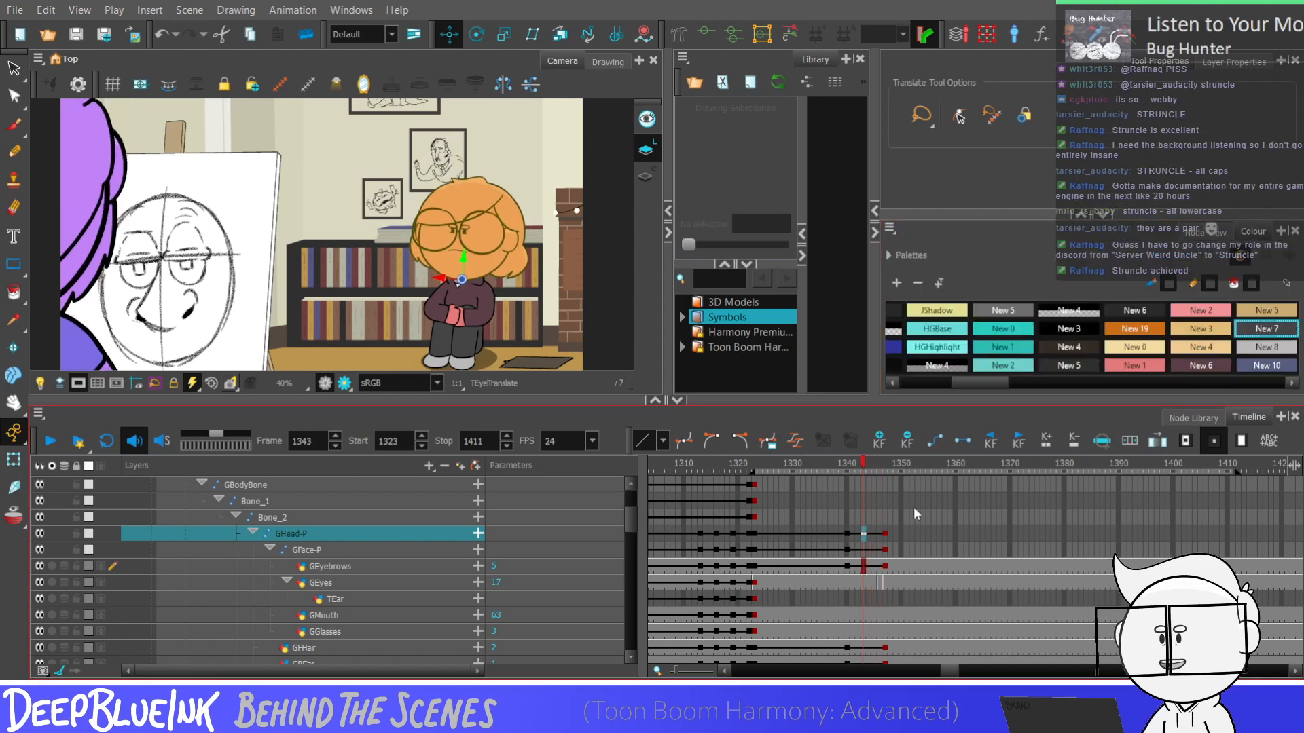
key("alt+d")
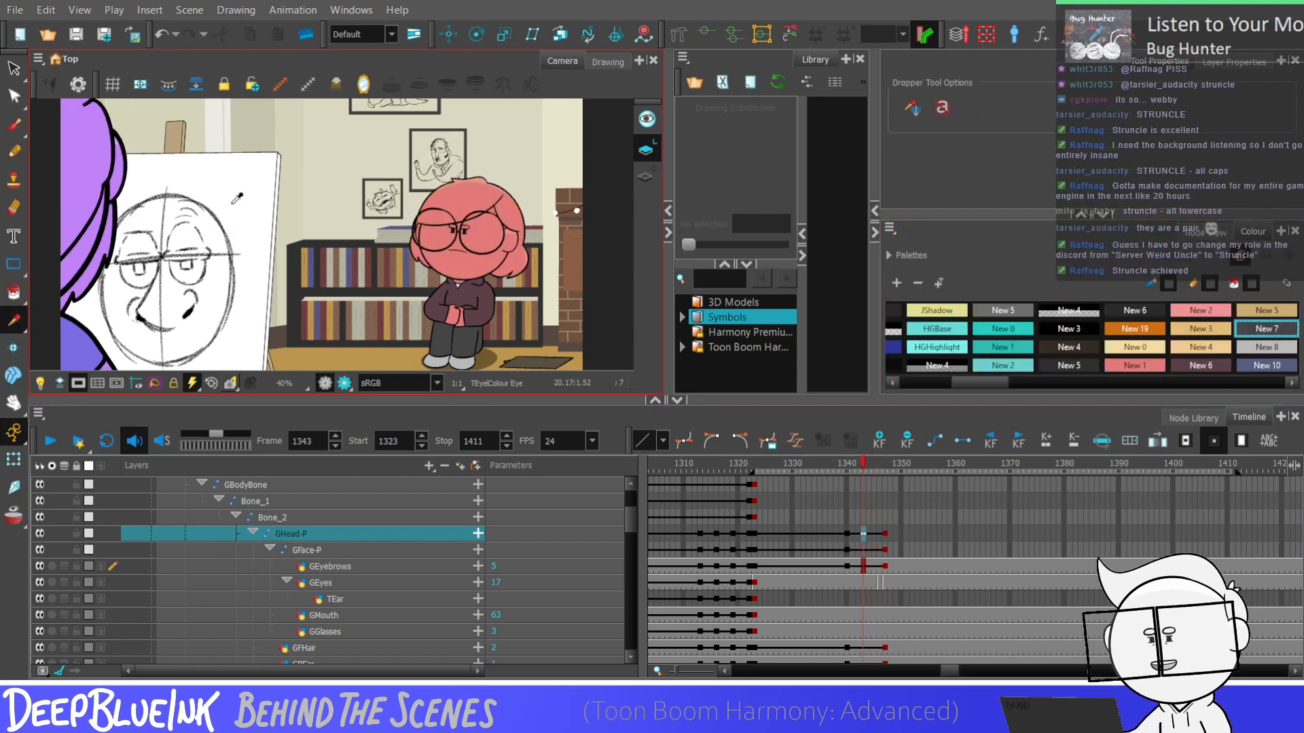
left_click(232, 222)
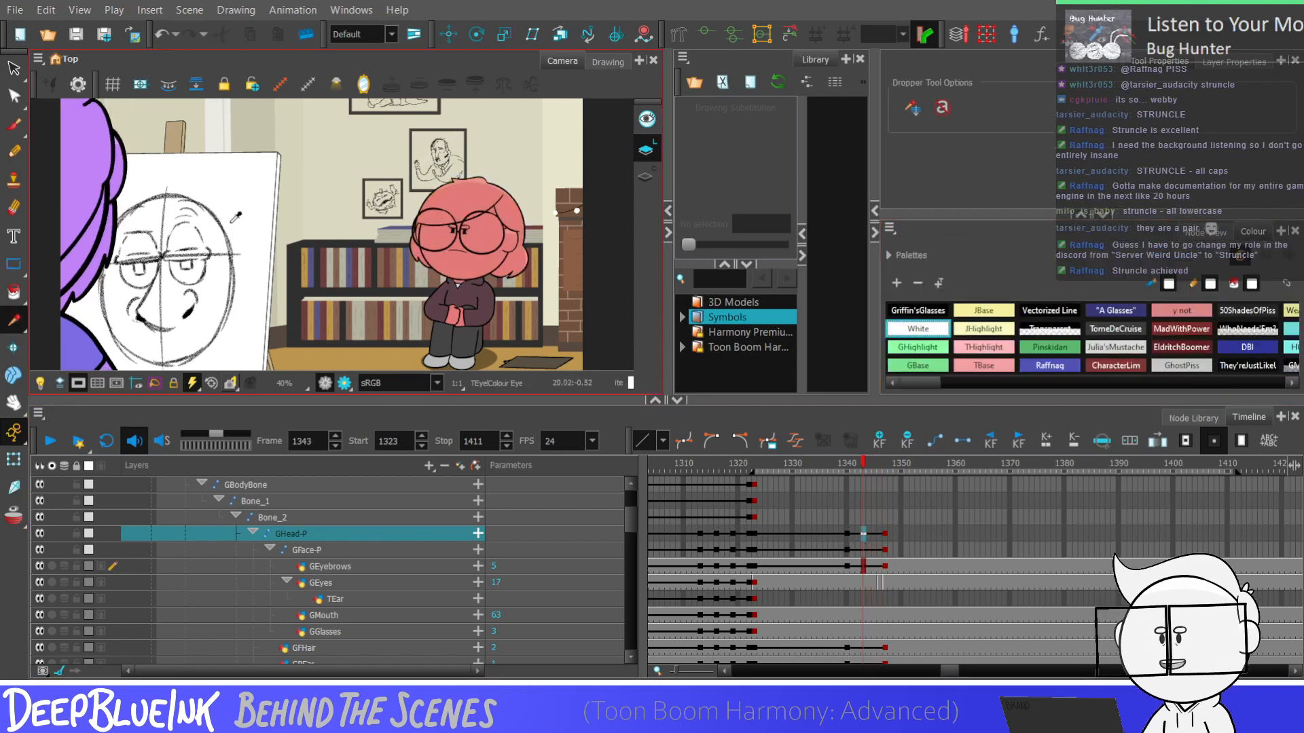
left_click(847, 536)
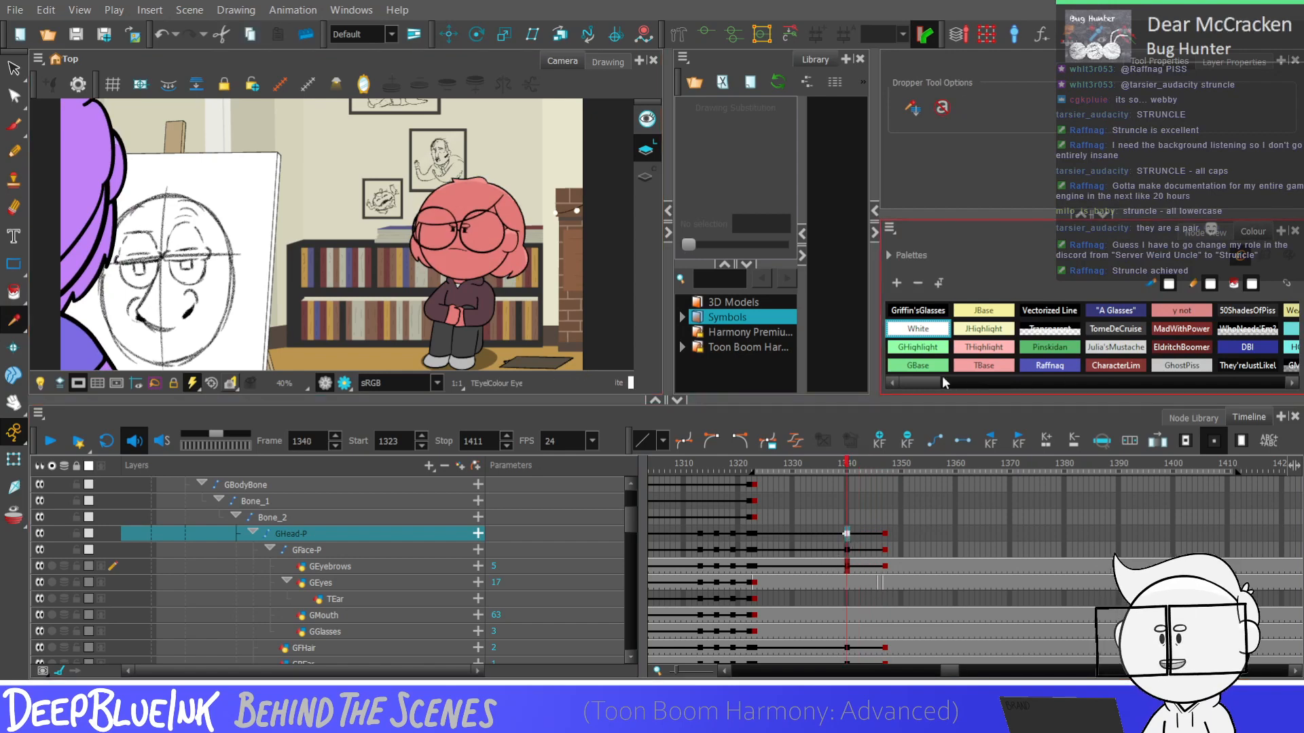
Rename the grey colour swatch next to FillDaPalette as STRUNCLE
left_click_drag(926, 382, 1039, 391)
double_click(990, 329)
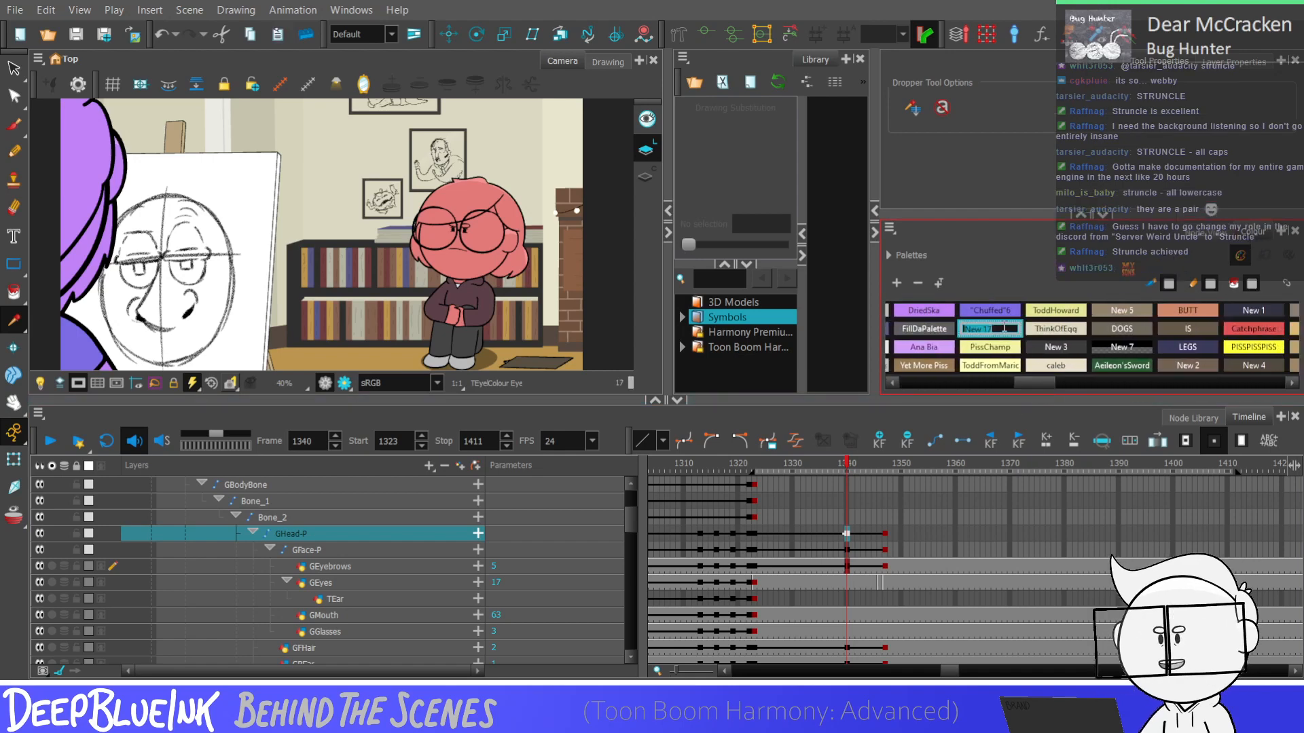
type("S")
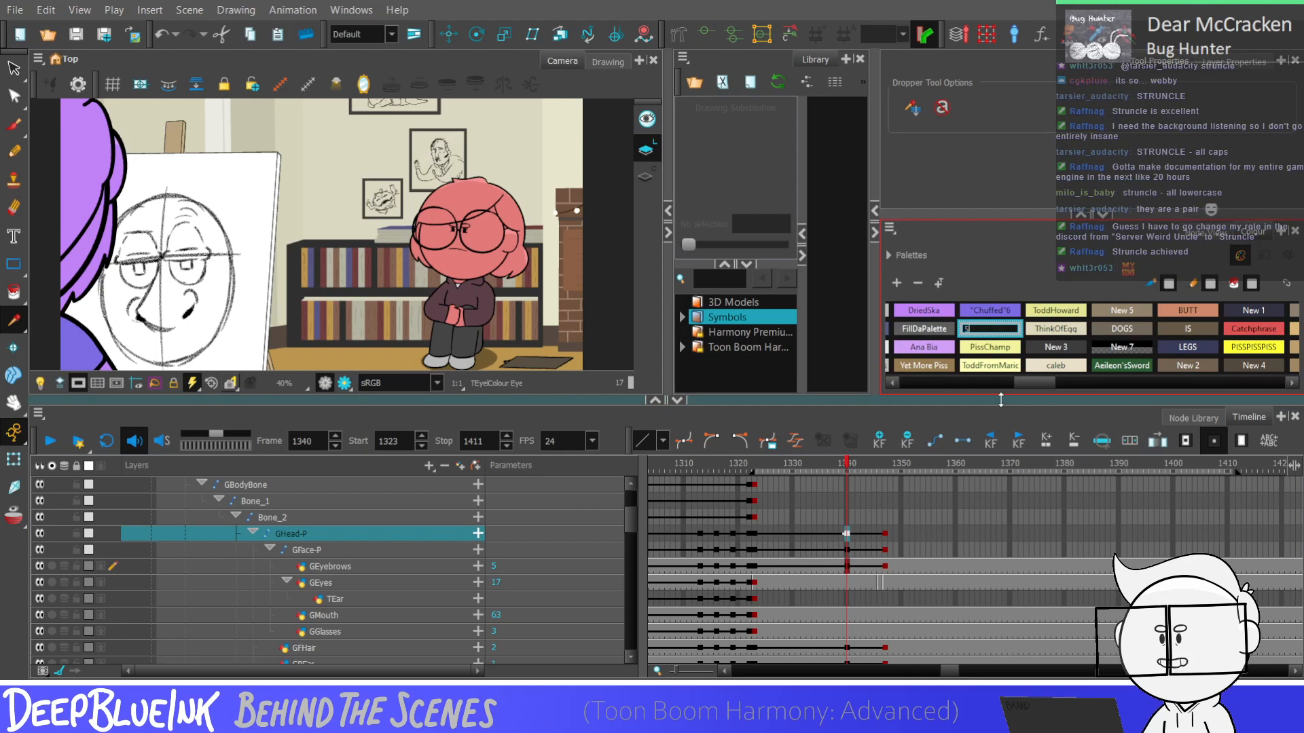
type("TRUNCLE")
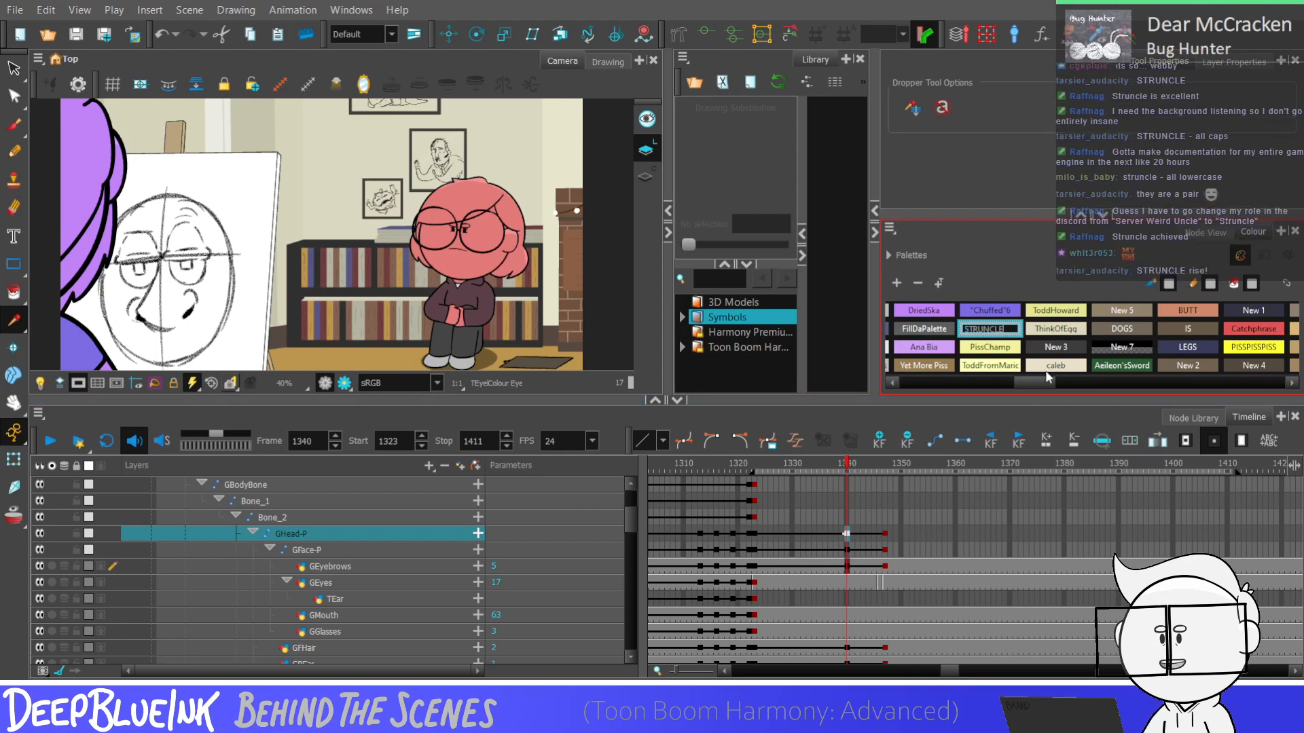
Rename the dark New 3 colour swatch as struncle in lowercase
left_click(1067, 345)
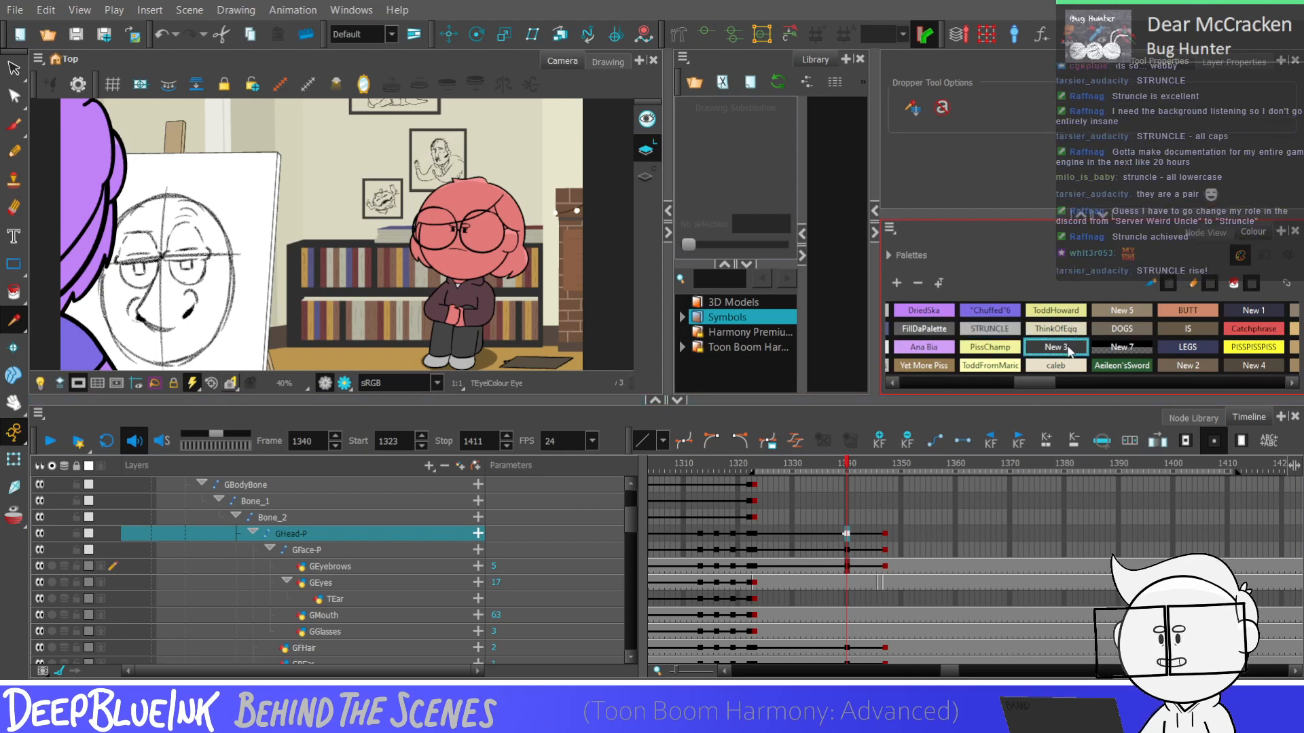
double_click(1068, 347)
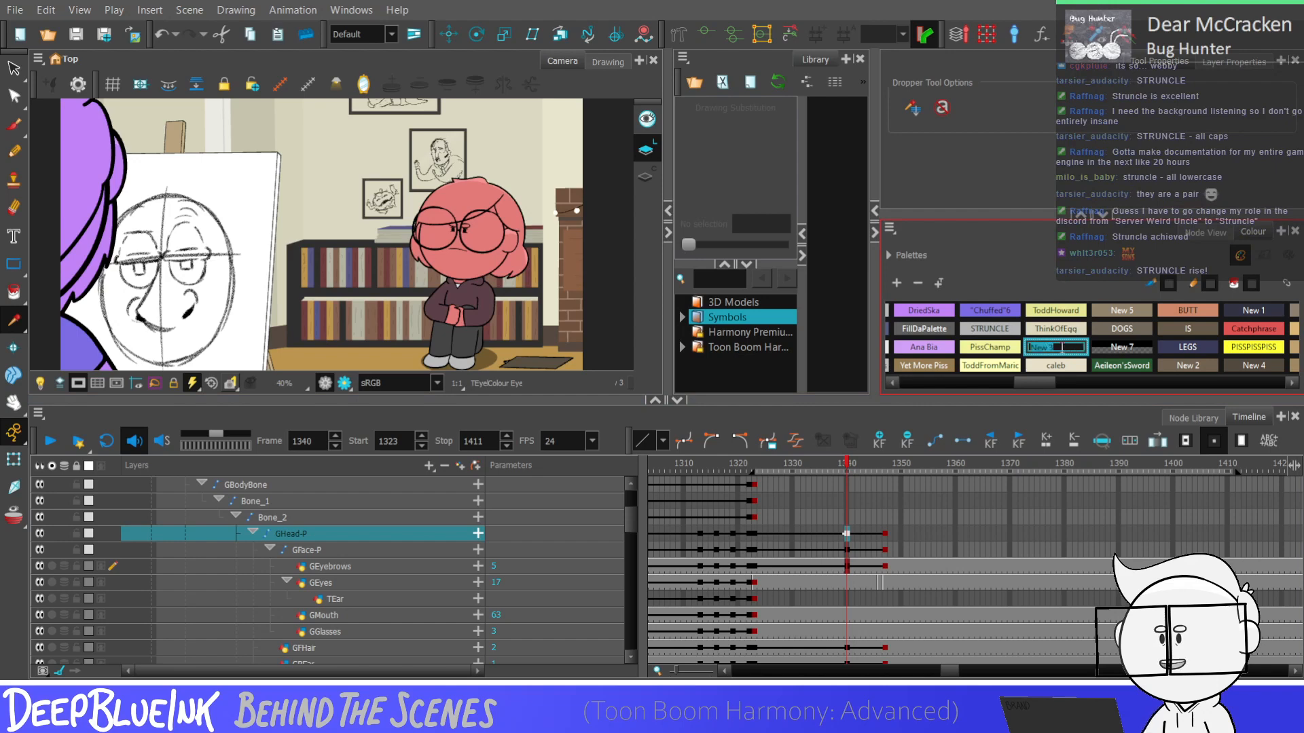
type("struncle")
left_click(1046, 373)
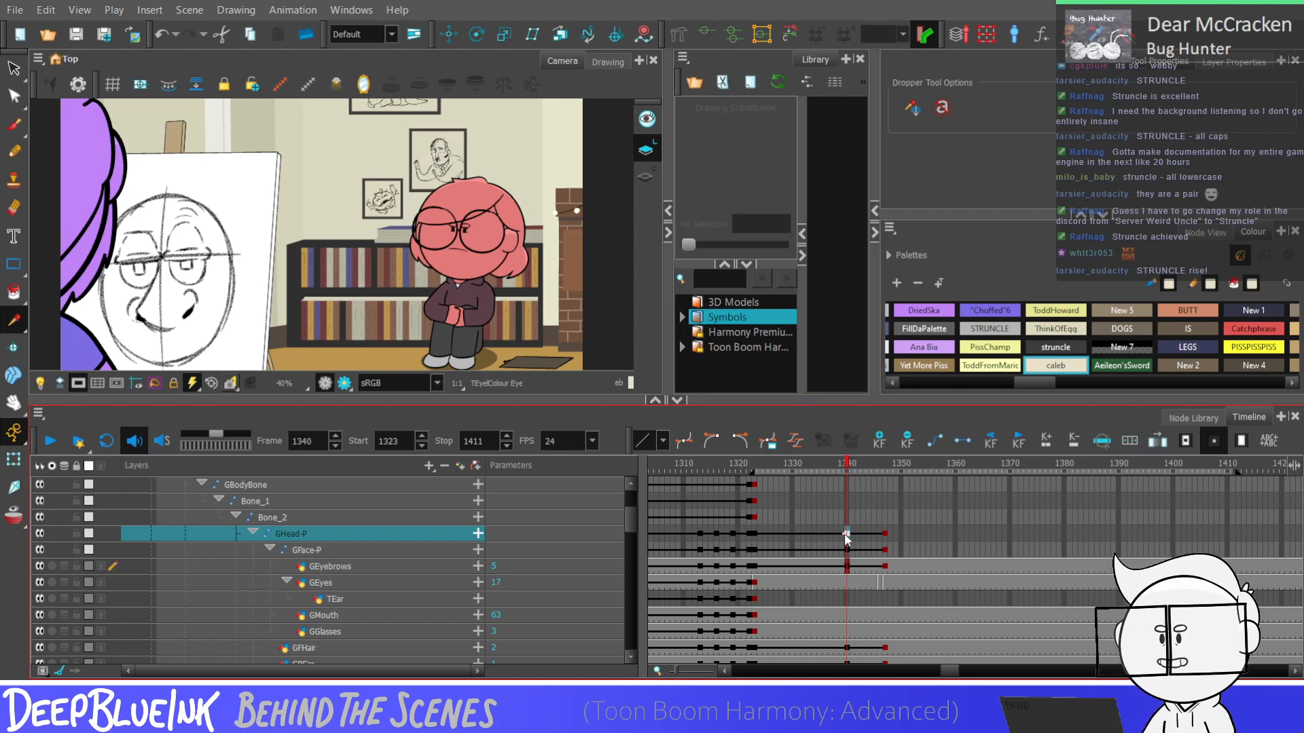
Step back and forth between frames 1340 and 1347 on the GHead-P layer to review the head dip and blink
key("period")
key("period")
key("period")
key("period")
key("period")
key("period")
key("period")
key("period")
key("comma")
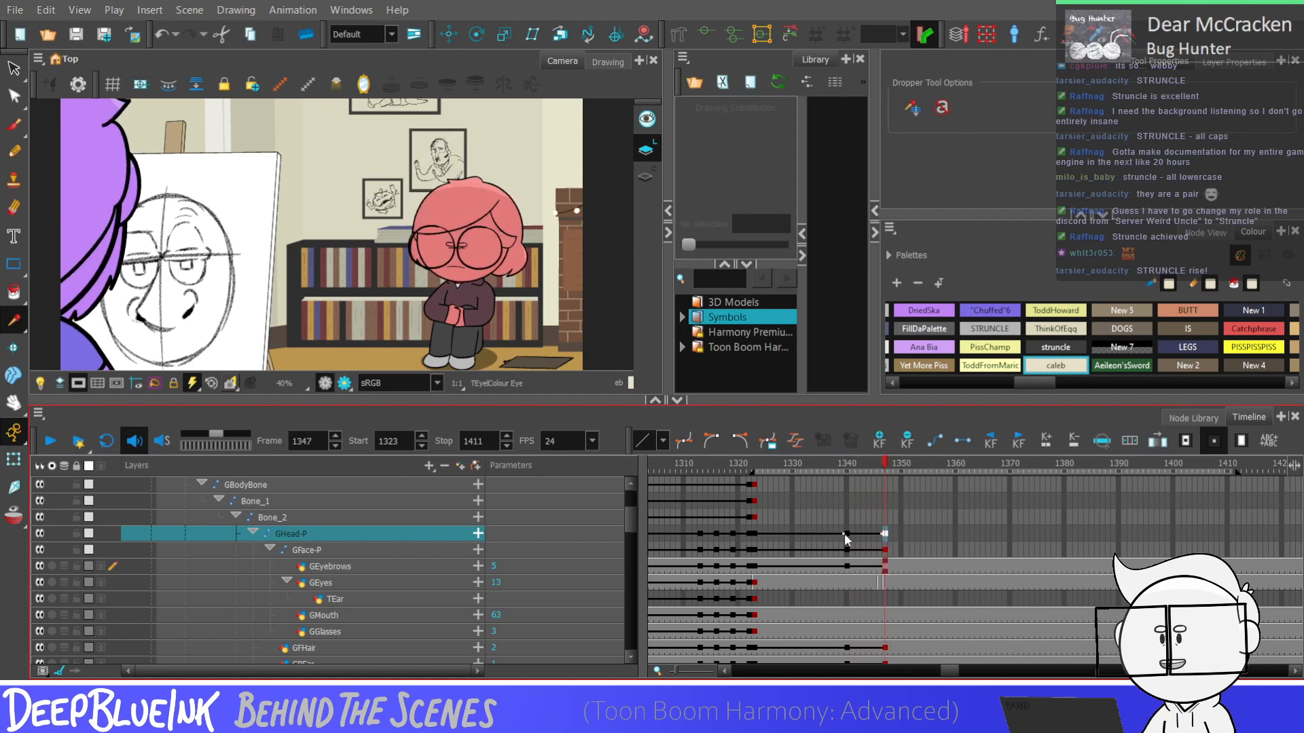
key("comma")
key("comma")
key("comma")
key("comma")
key("comma")
key("period")
key("period")
key("period")
key("period")
key("period")
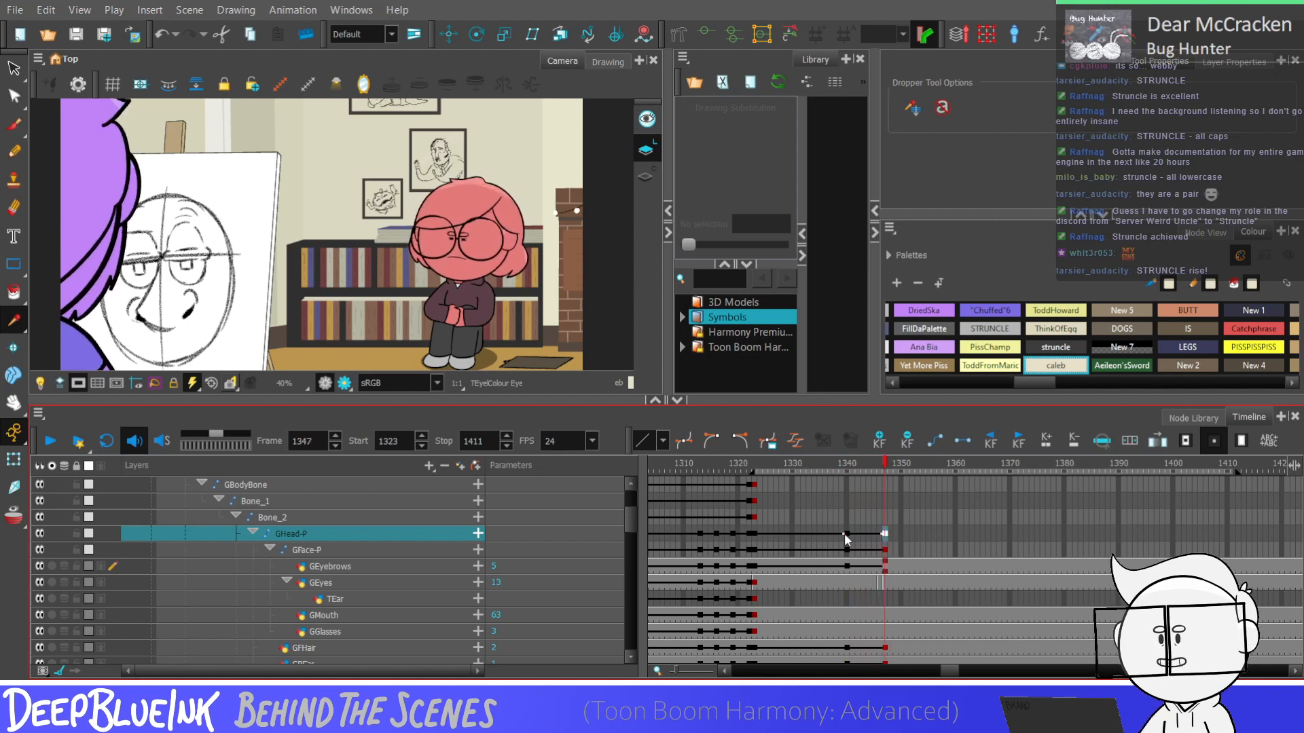
Step from frame 1340 to 1348 on the GBHair layer to check how the back hair follows the dip
left_click_drag(845, 537, 884, 618)
left_click(848, 614)
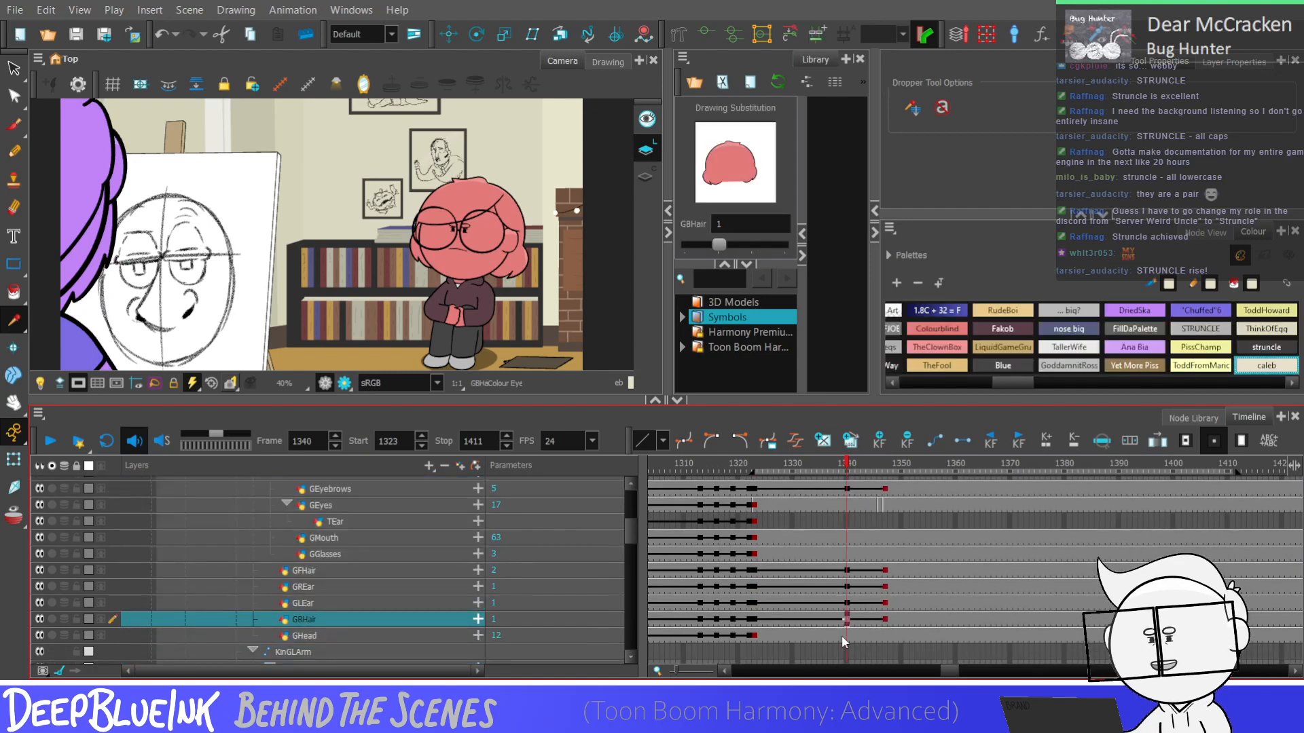
key("period")
key("period")
key("period")
key("period")
key("period")
key("period")
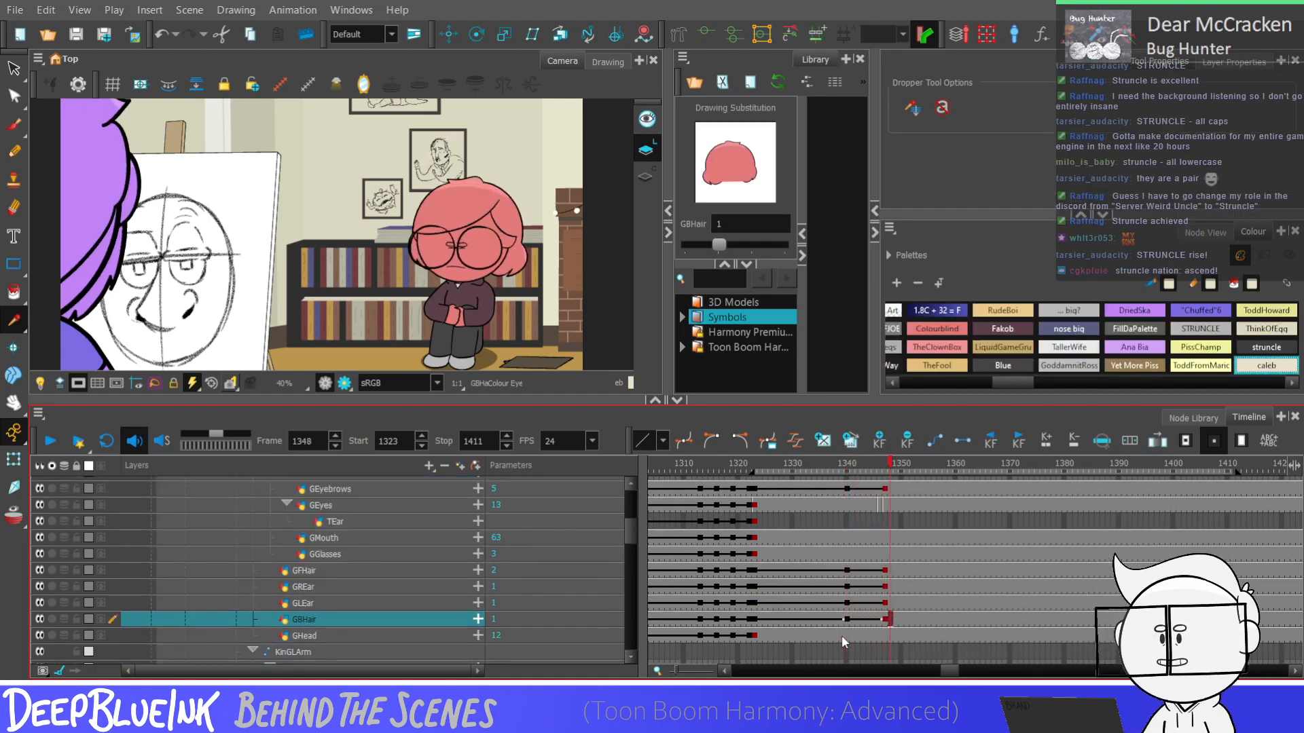
Keyframe GHead-P, GFace-P and GEyebrows at frame 1351 and paste their frame 1340 pose there
left_click(902, 620)
left_click(901, 465)
scroll(901, 550, "up", 3)
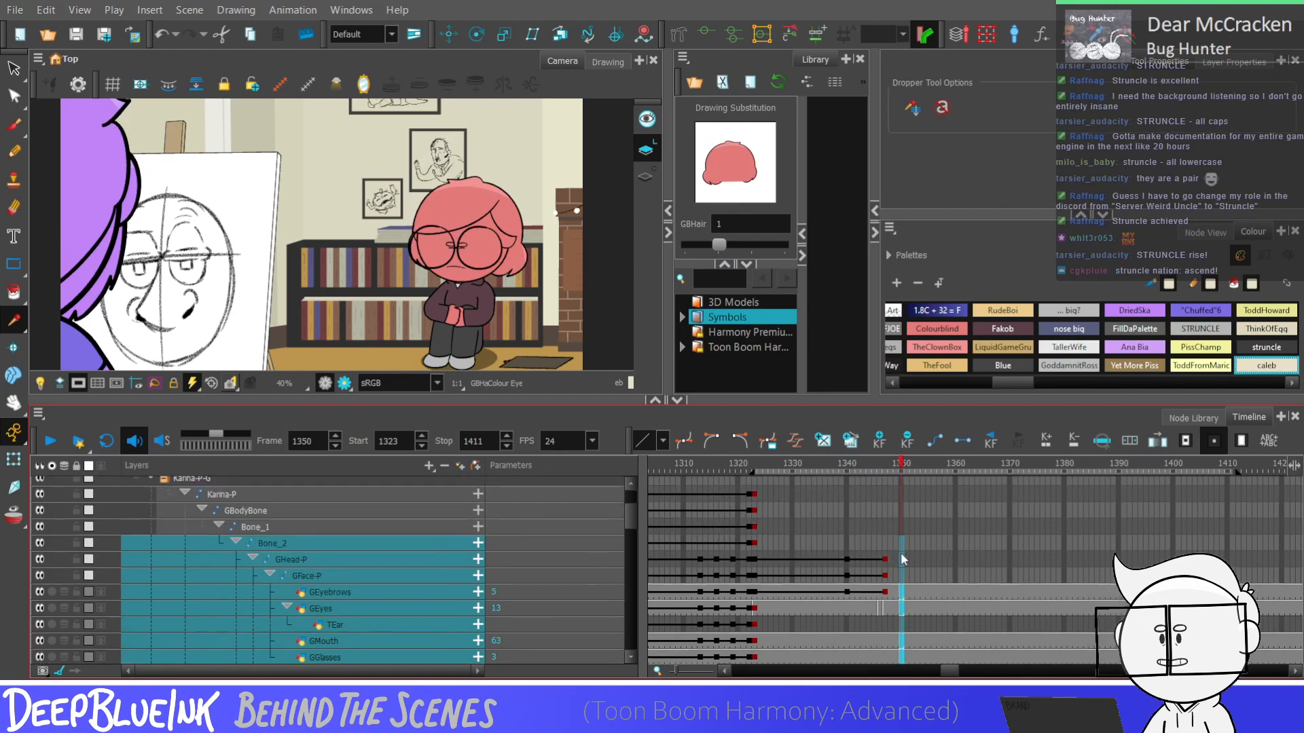
left_click_drag(906, 559, 847, 539)
key("F6")
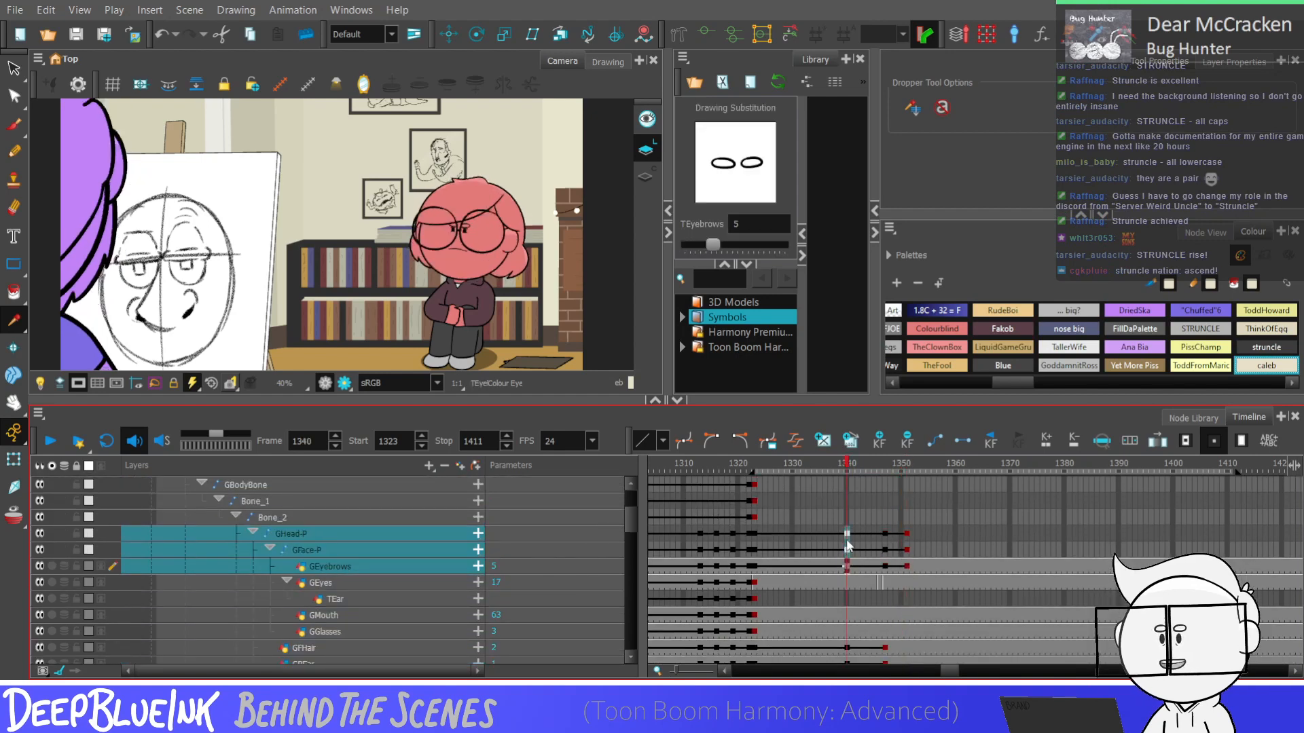
key("ctrl+c")
left_click(907, 535)
key("ctrl+v")
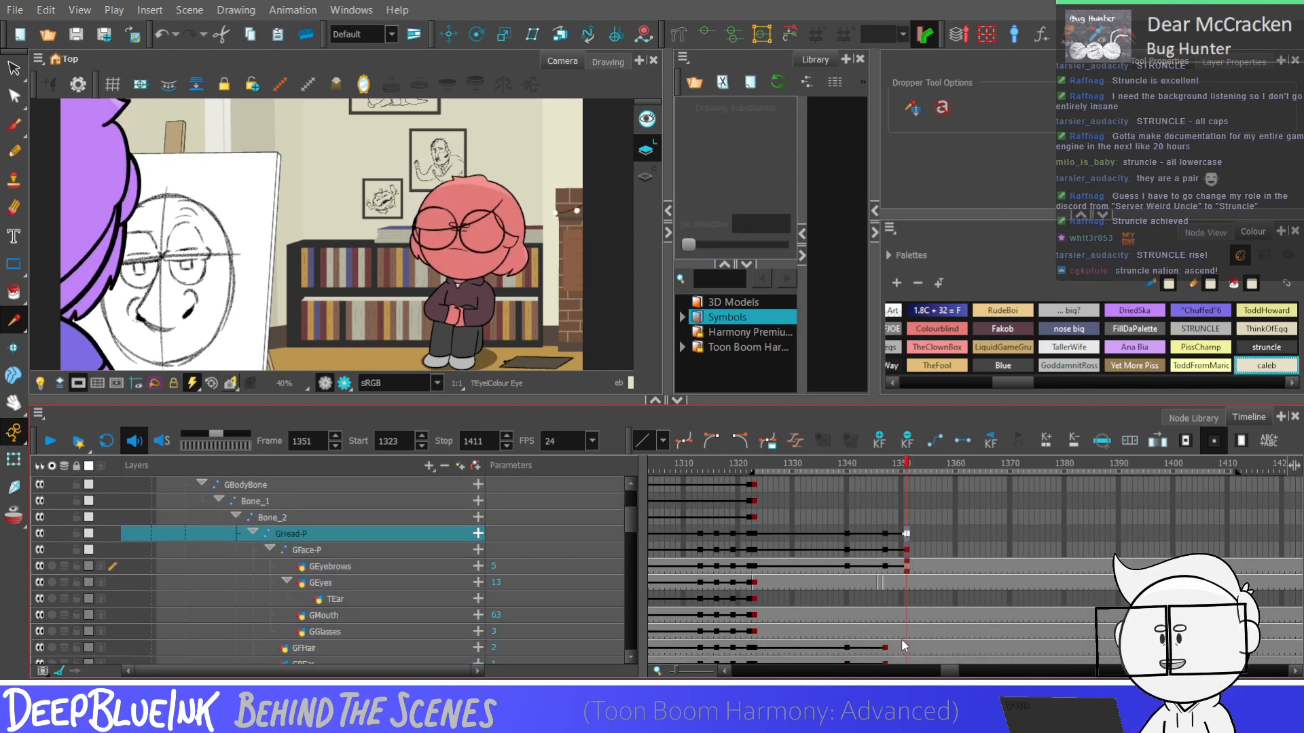
Copy the GFHair, GREar, GLEar and GBHair keyframes from frame 1340 to frame 1351
left_click_drag(847, 648, 850, 635)
scroll(851, 638, "down", 1)
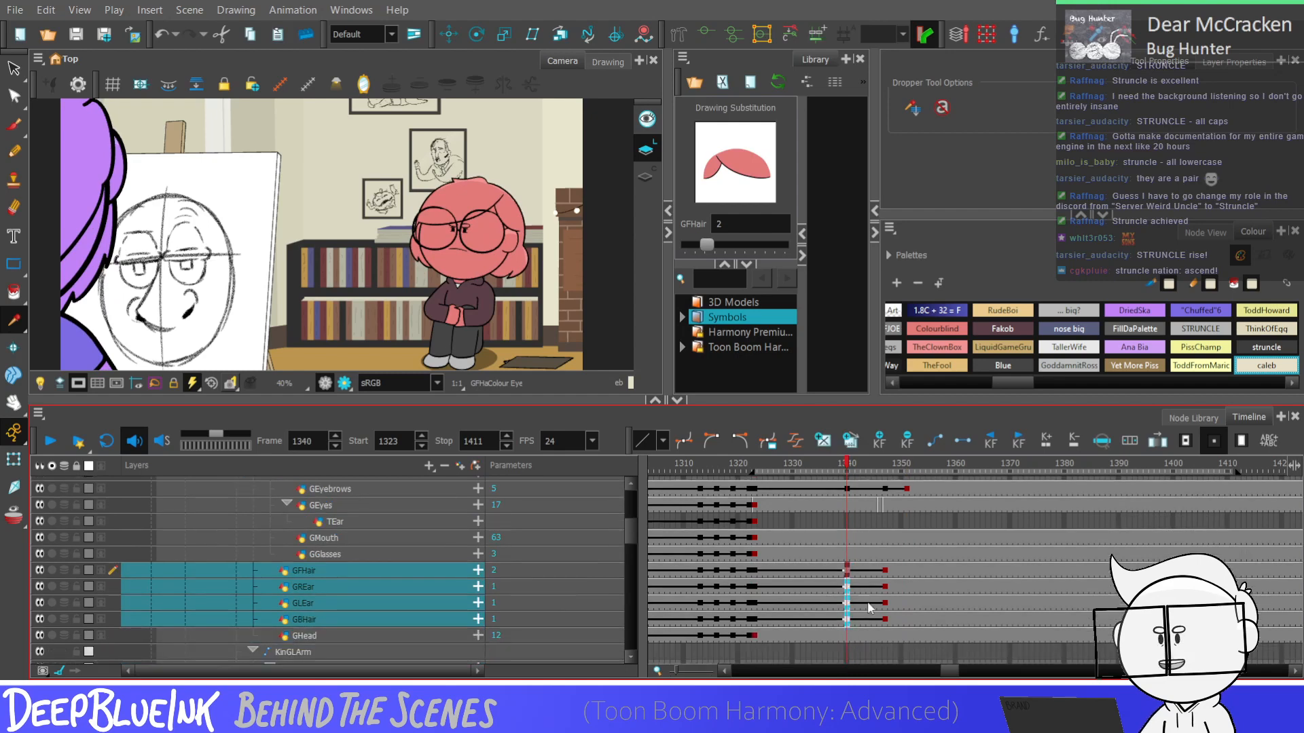
left_click(903, 572)
left_click(907, 572)
key("ctrl+v")
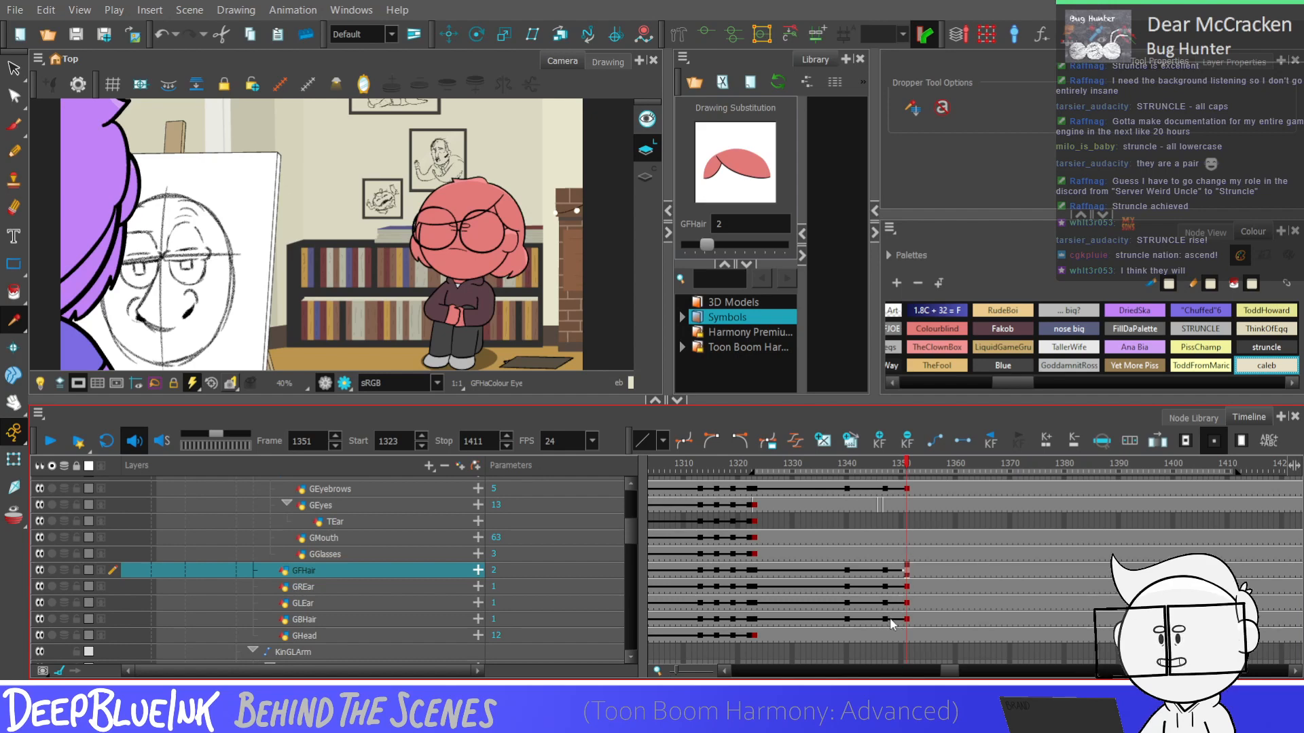
Keyframe the head, face, eyebrow, hair and ear layers at frame 1346, clearing the extra keys from GEyes, TEar, GMouth and GGlasses
left_click_drag(889, 622, 907, 453)
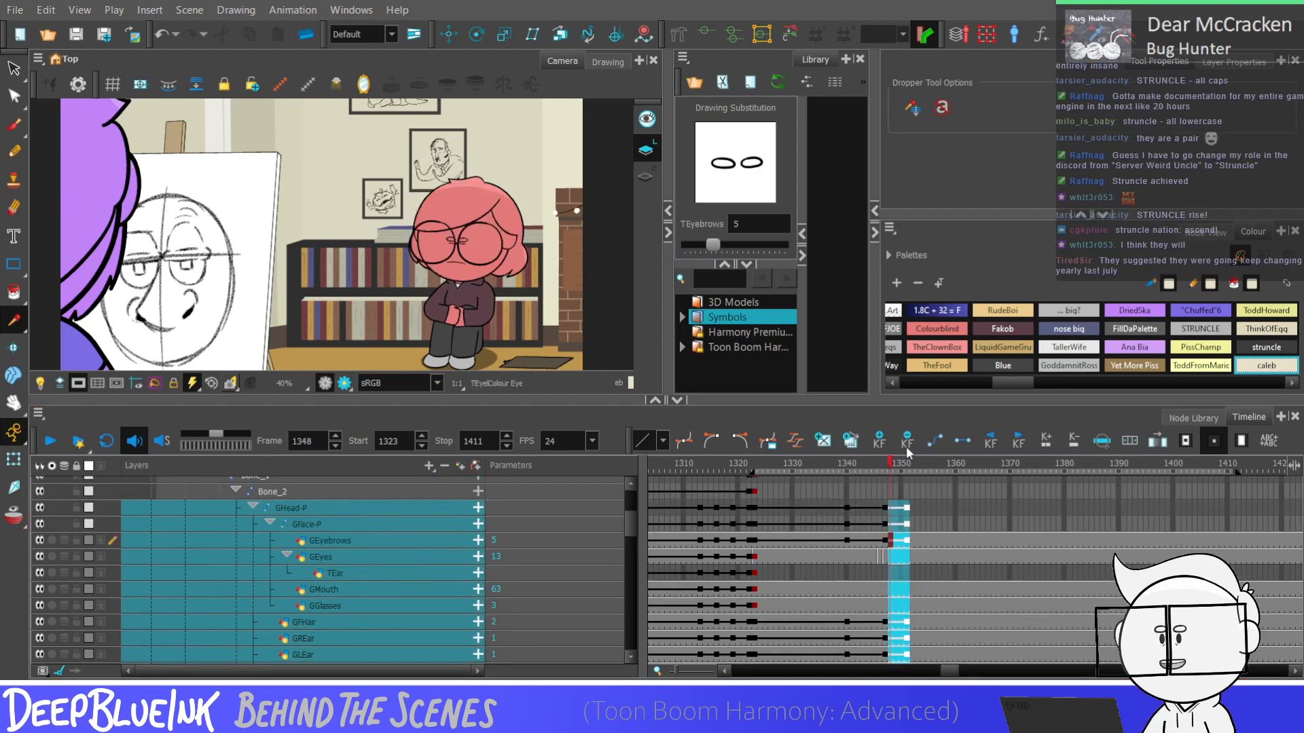
left_click(908, 449)
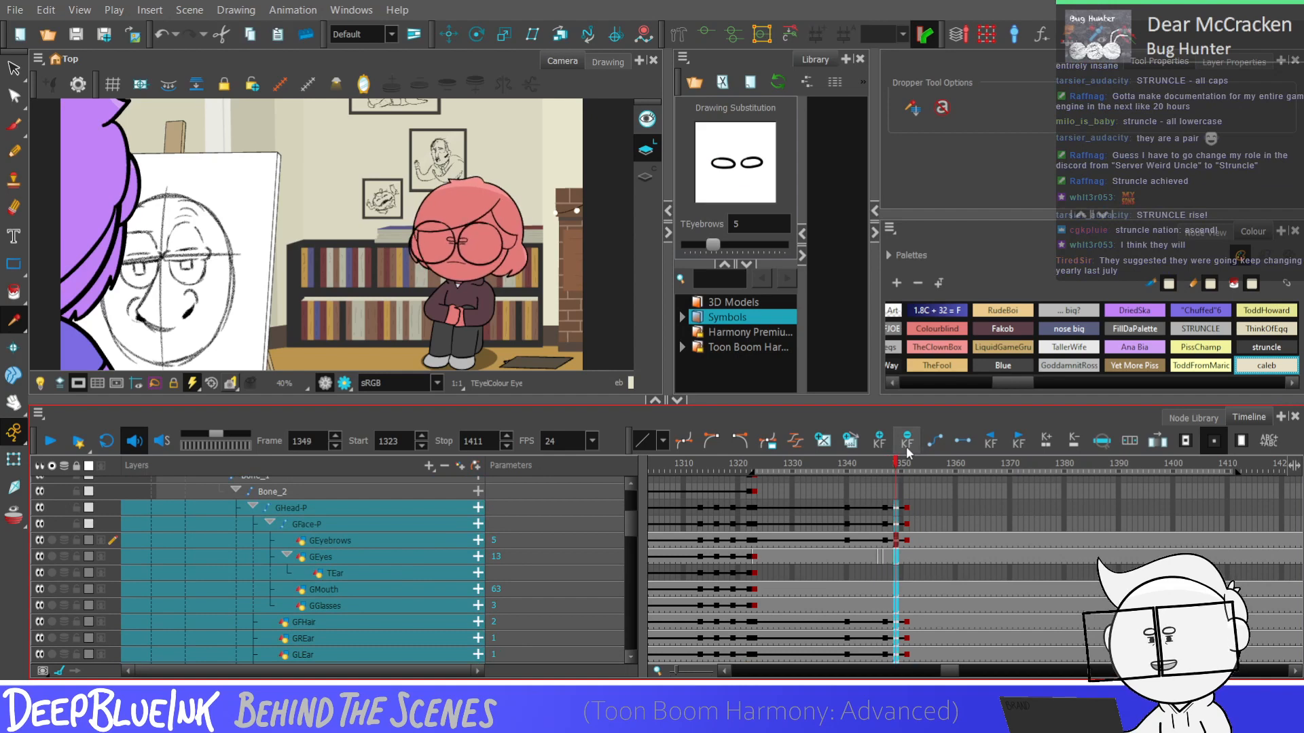
key("period")
key("period")
key("period")
left_click_drag(879, 508, 906, 535)
key("F6")
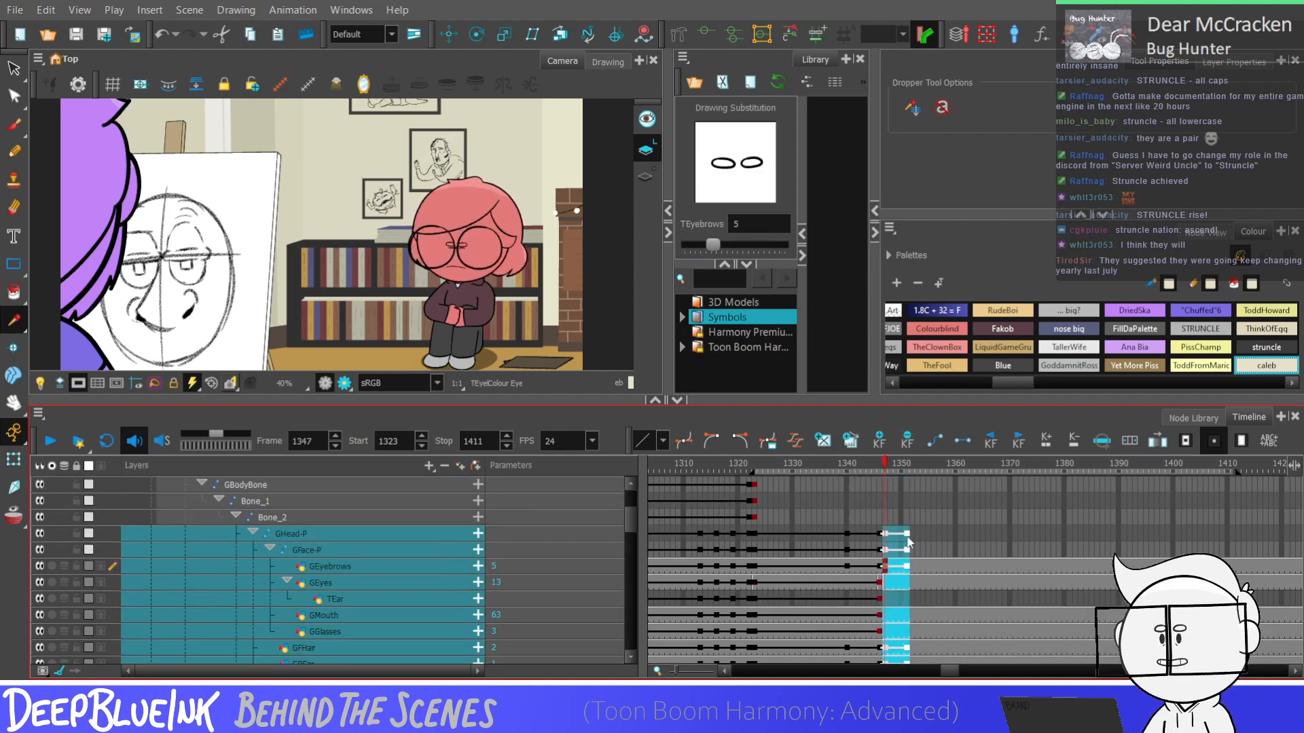
left_click_drag(921, 584, 893, 616)
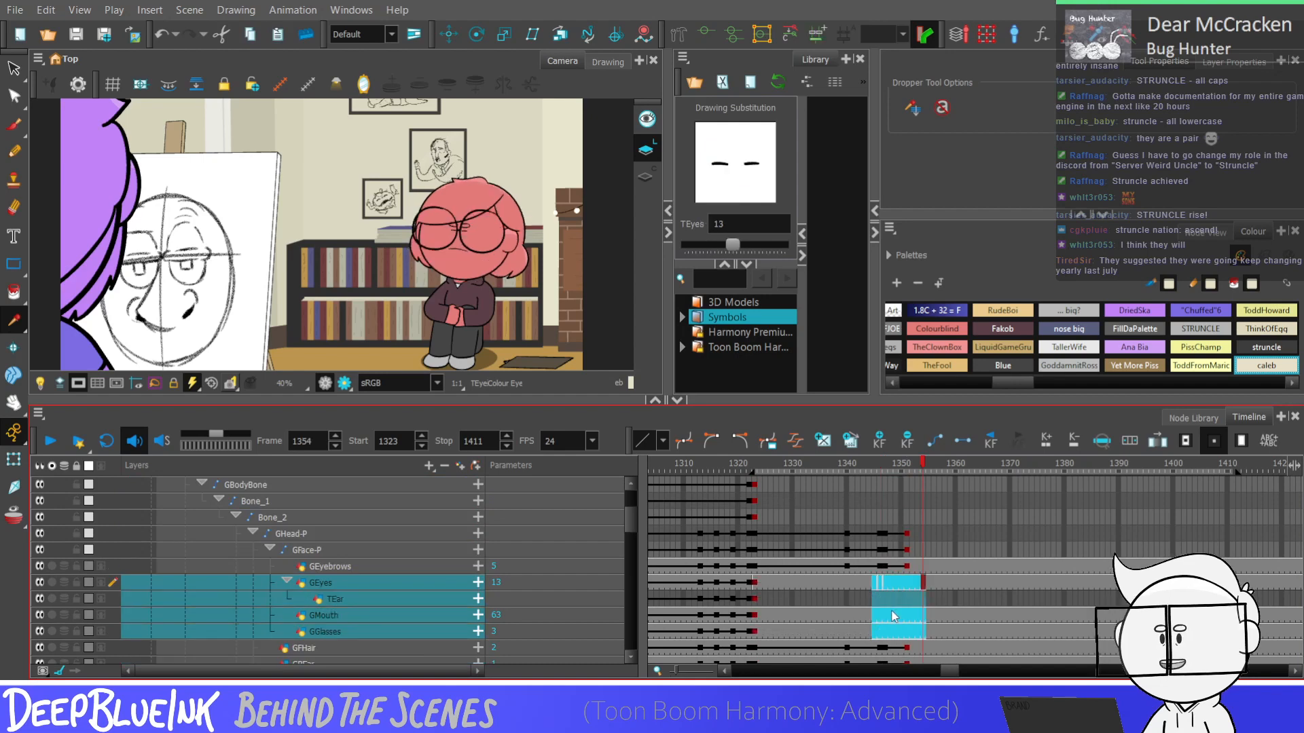
Play the blink and head dip from frame 1339 to check the timing, and return to frame 1323 on GHead-P
left_click(842, 568)
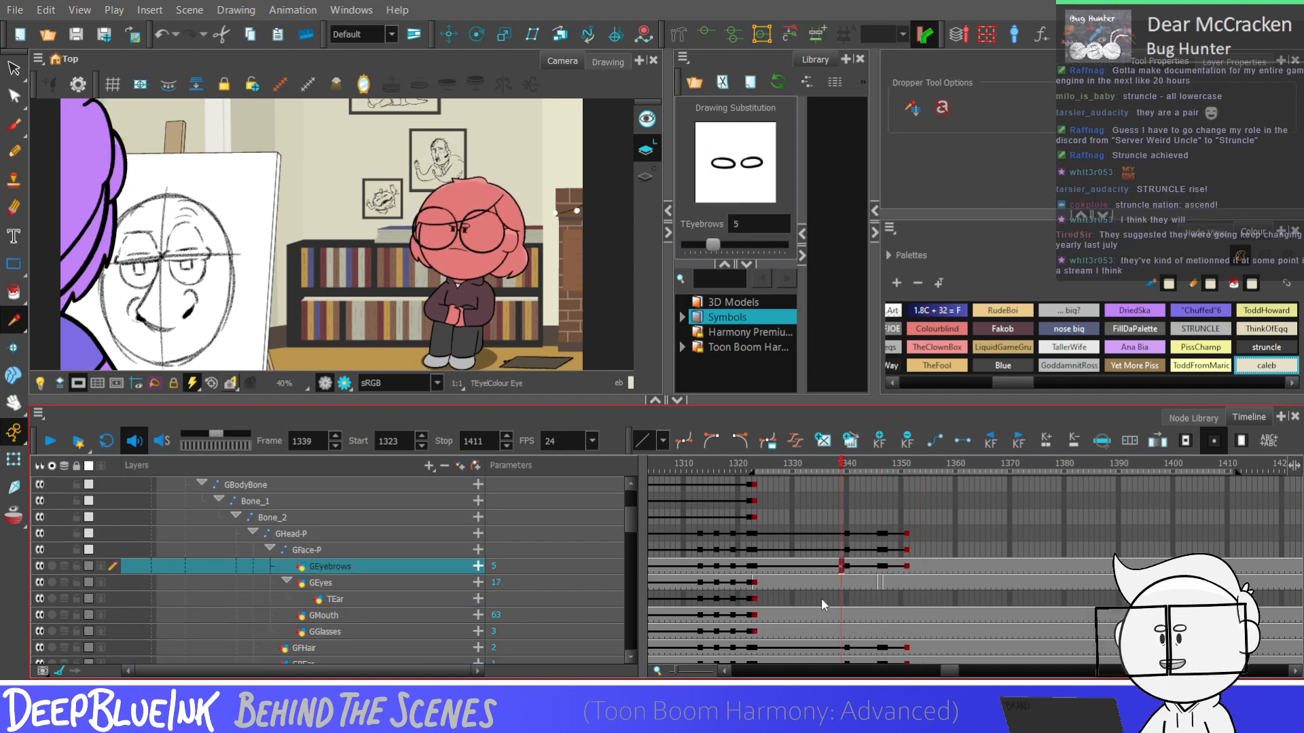
key("Return")
key("Return")
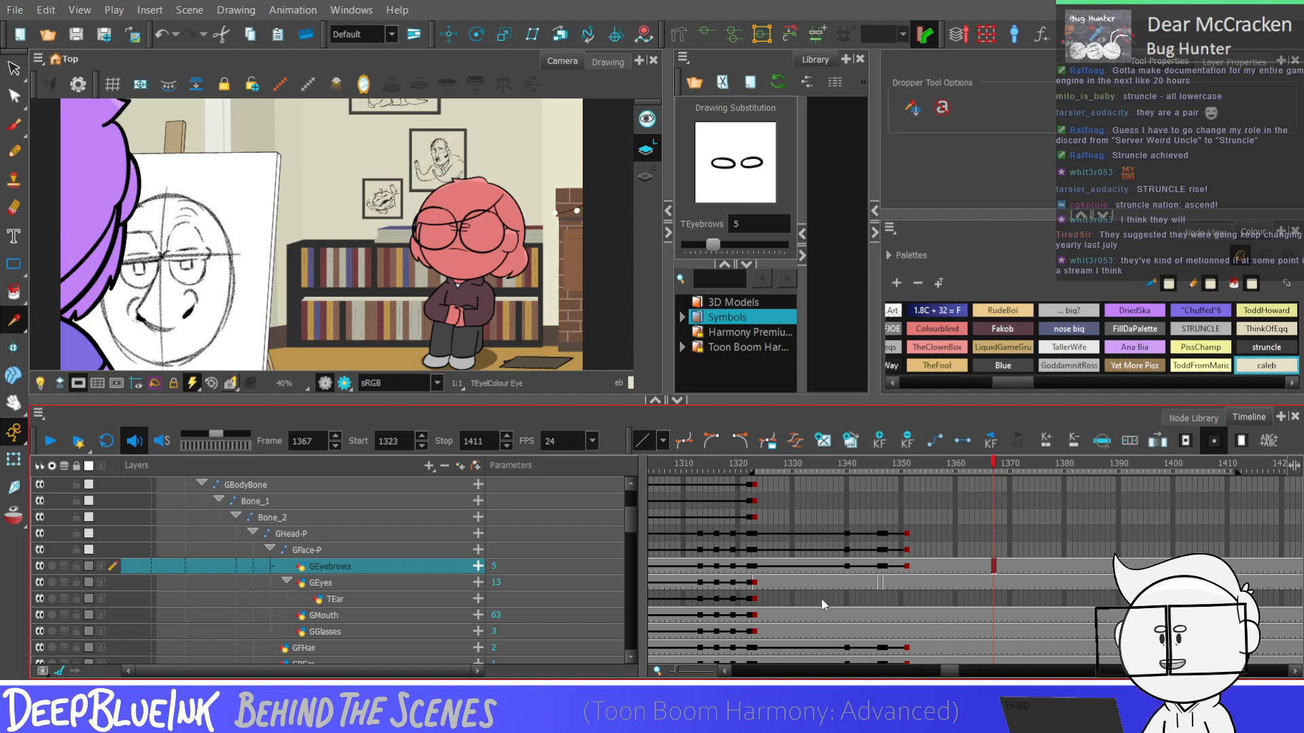
left_click(754, 534)
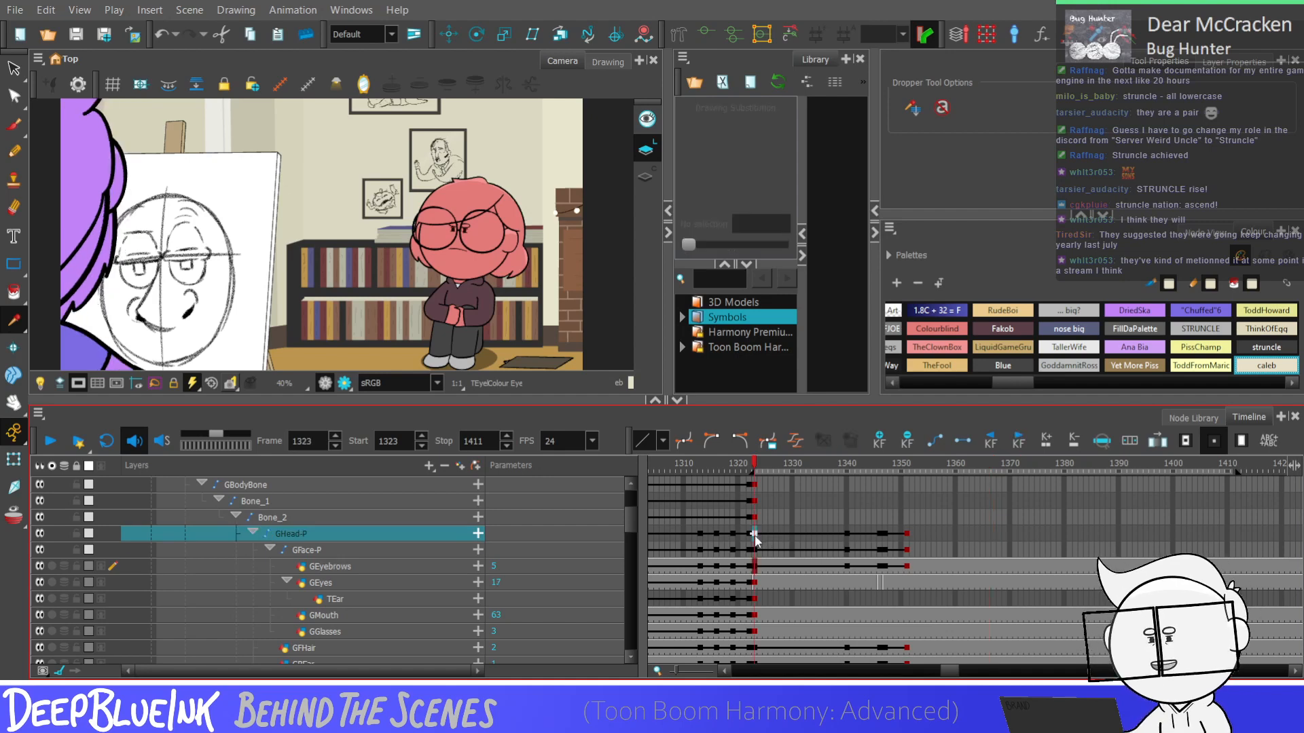
Play the crossed-arms shot from frame 1323 on GFace-P to review the blink and head dip
left_click(755, 550)
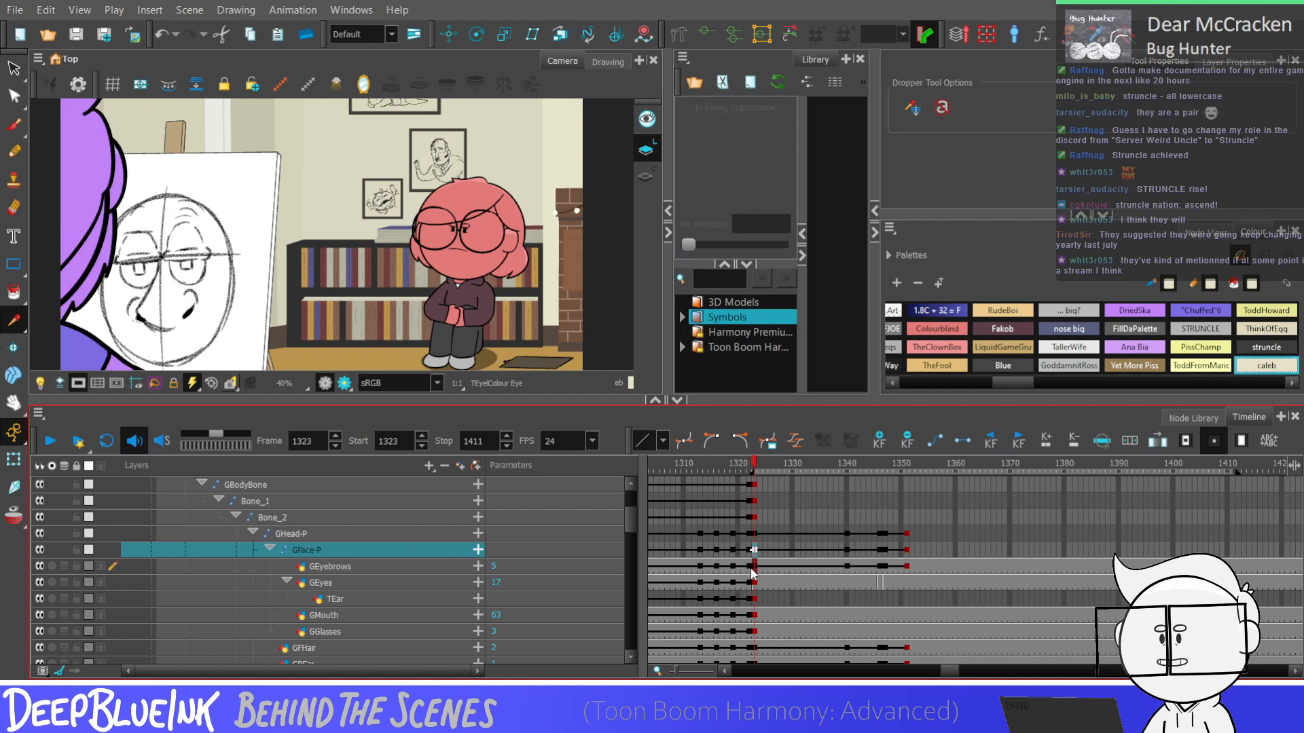
key("Return")
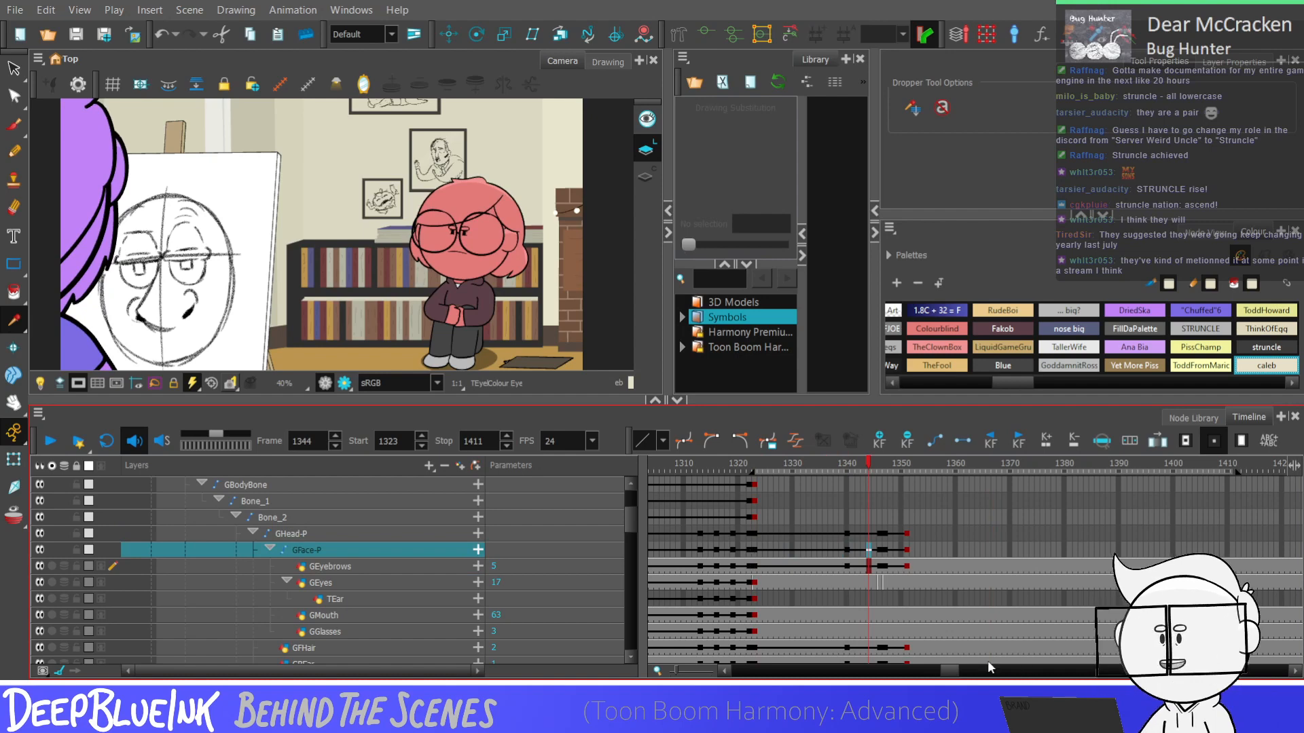
Examine the earlier shots around frames 716 and 572, comparing the characters beside the easel
left_click_drag(949, 671, 827, 672)
left_click(866, 569)
left_click(821, 567)
left_click(861, 616)
left_click(1028, 584)
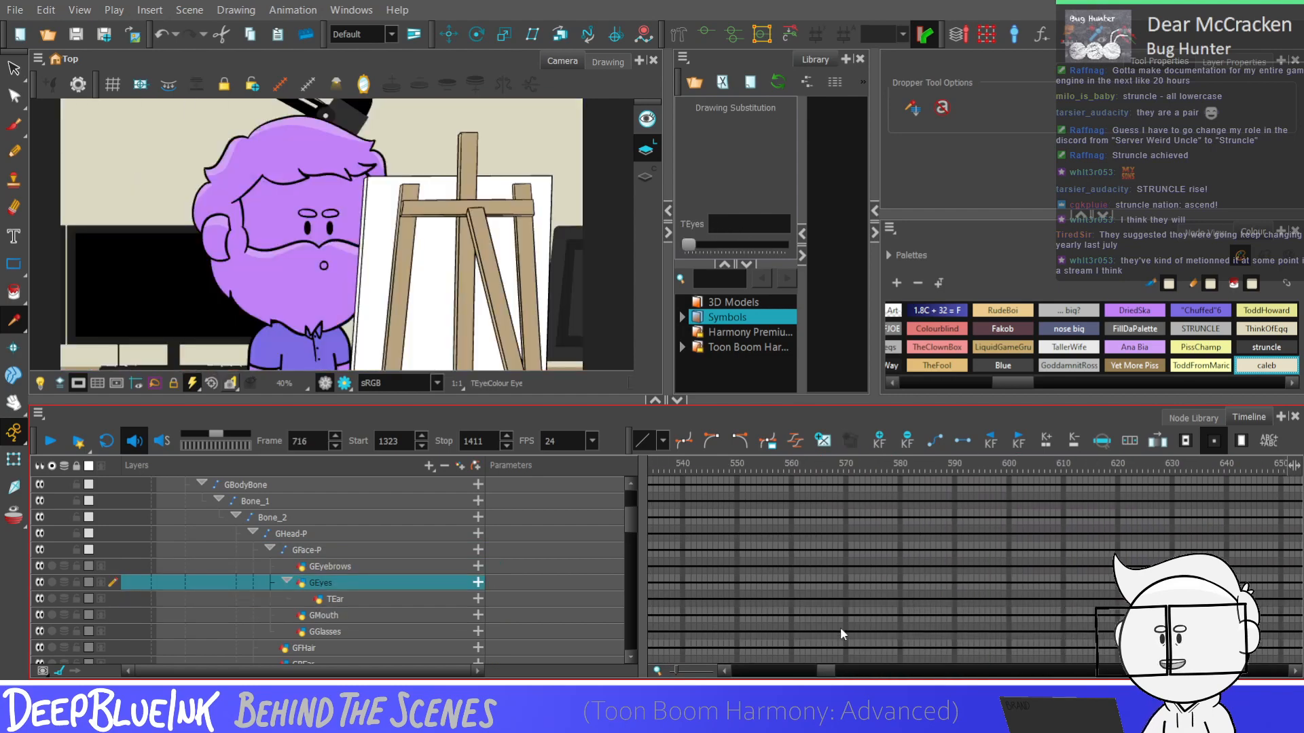
left_click(857, 631)
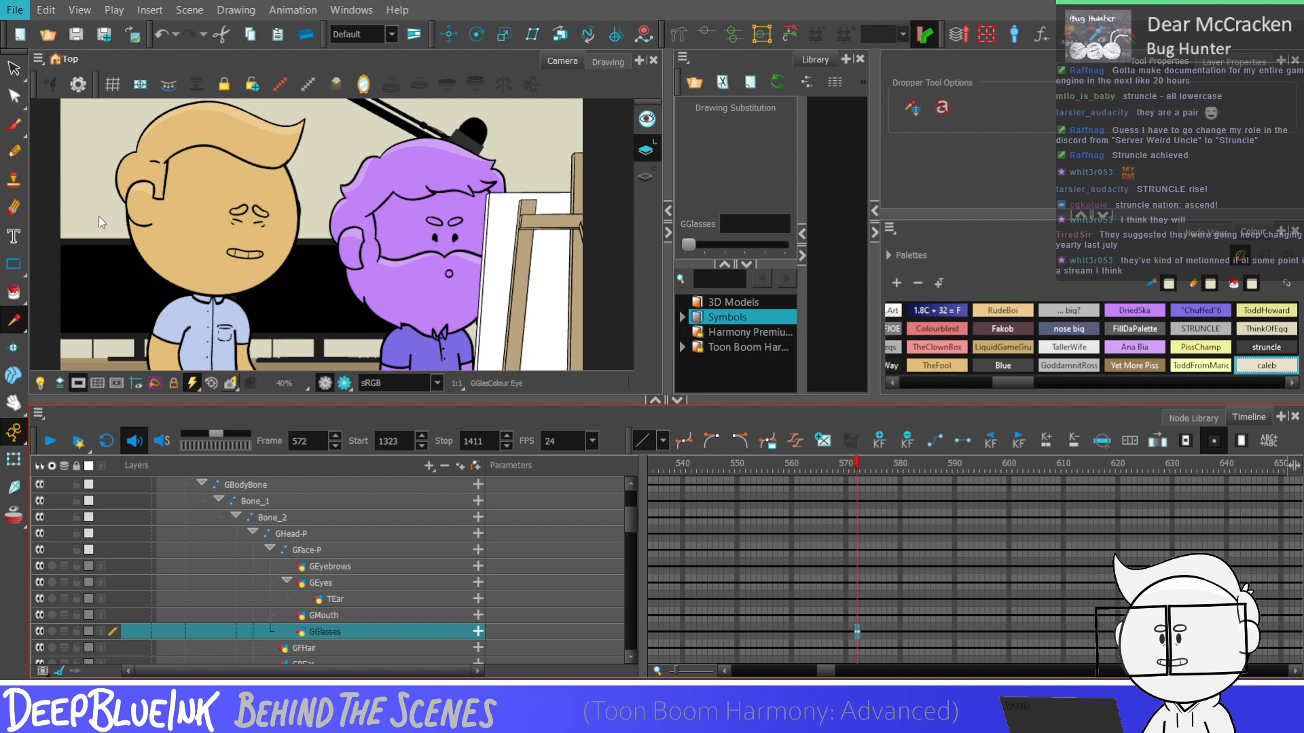
left_click(268, 235)
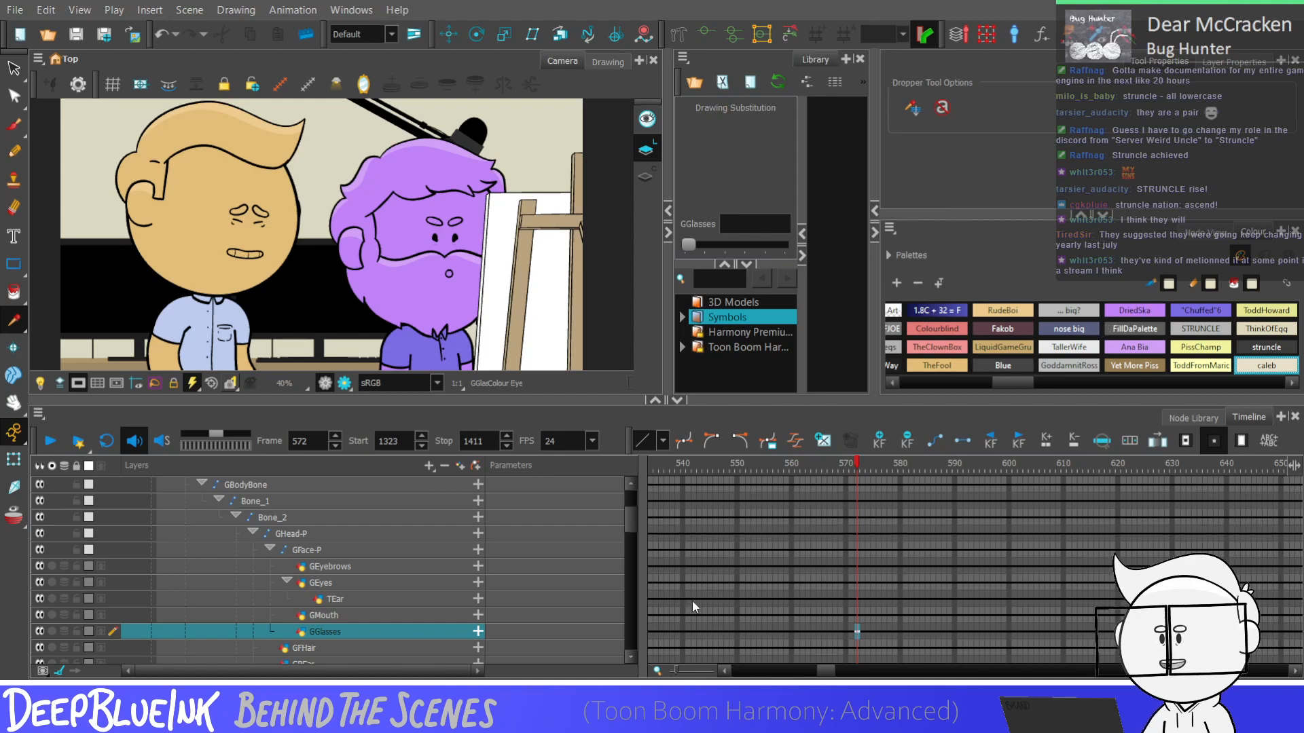
left_click(666, 449)
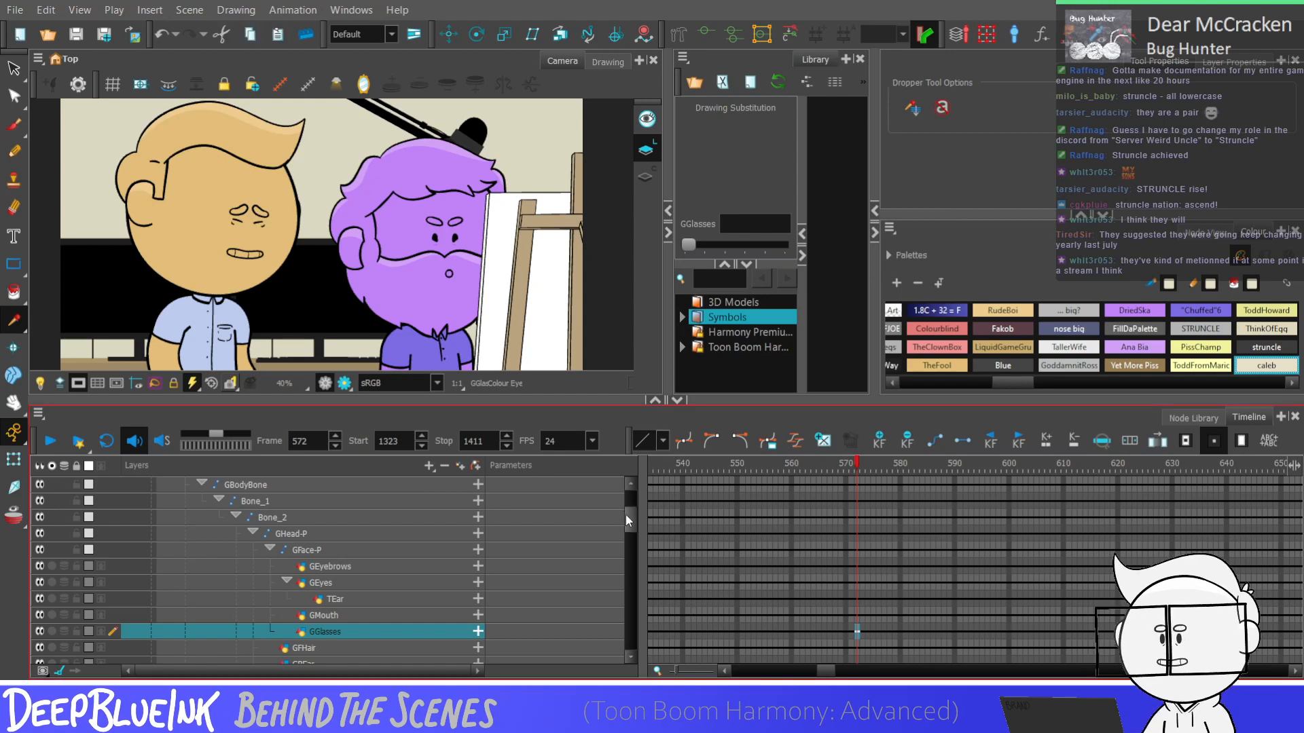
At frame 1847, move the RigDesigns1 character line-up fully into the camera frame with the Translate tool
left_click_drag(626, 515, 625, 648)
left_click(854, 638)
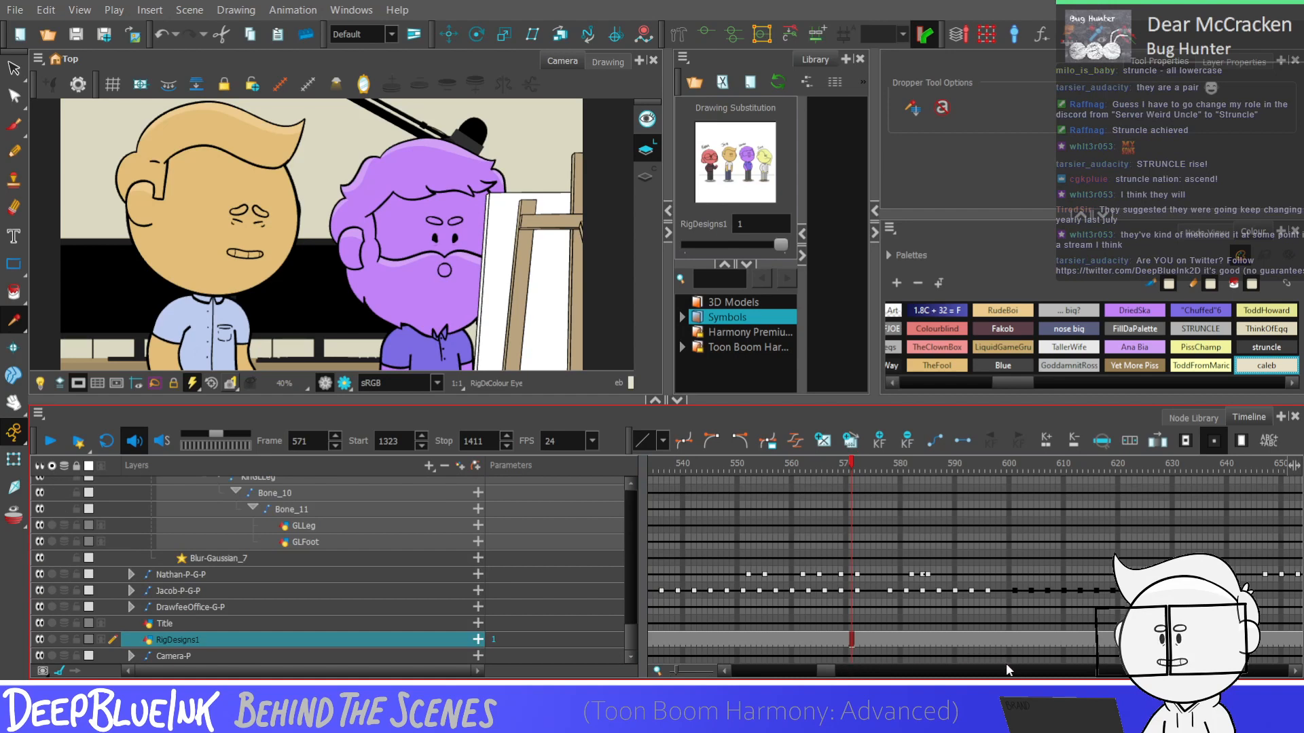
left_click_drag(826, 671, 1023, 673)
left_click(1037, 639)
left_click(1095, 639)
key("alt+2")
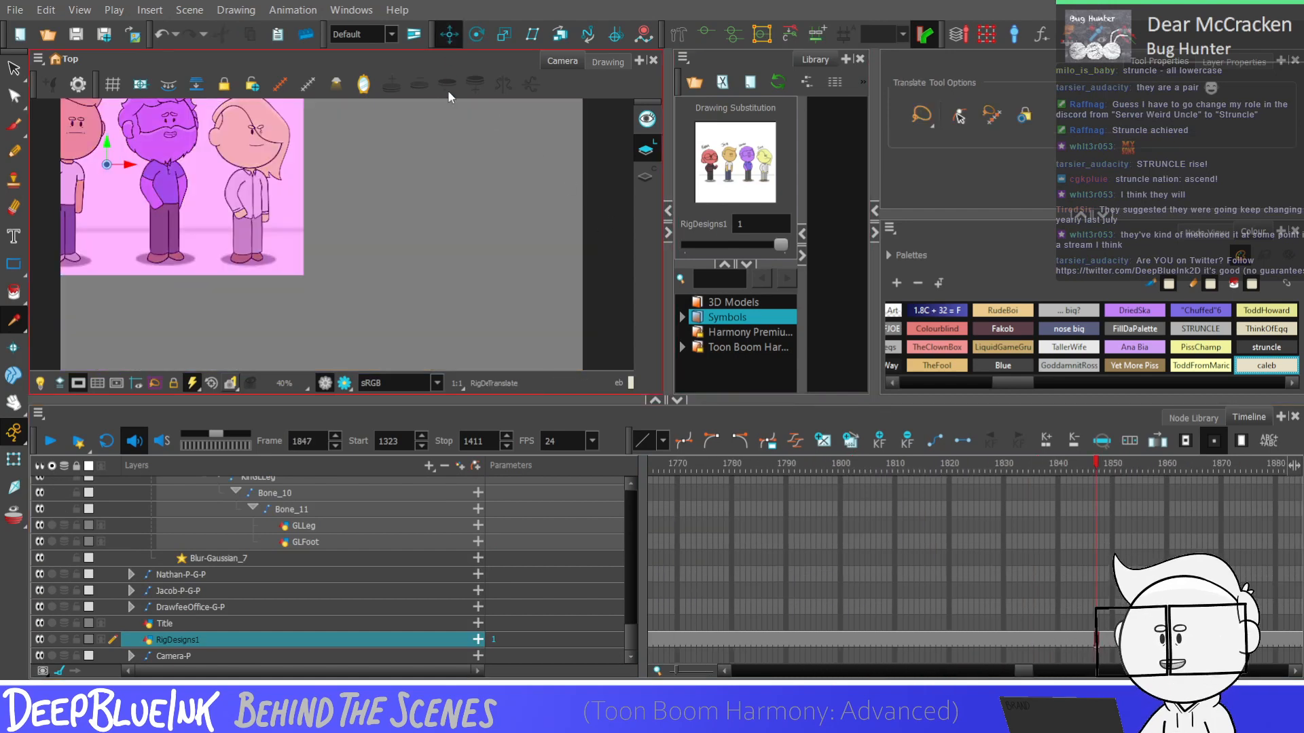
left_click_drag(329, 172, 543, 242)
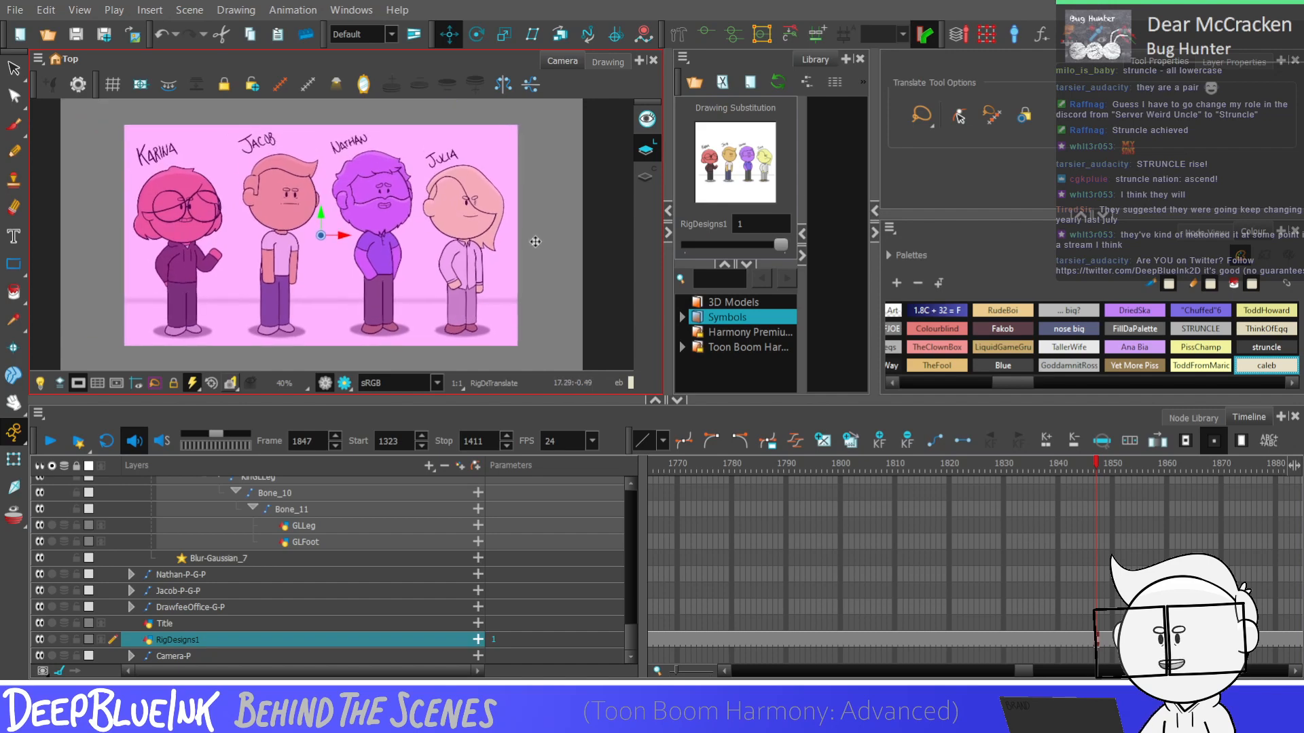
left_click(535, 242)
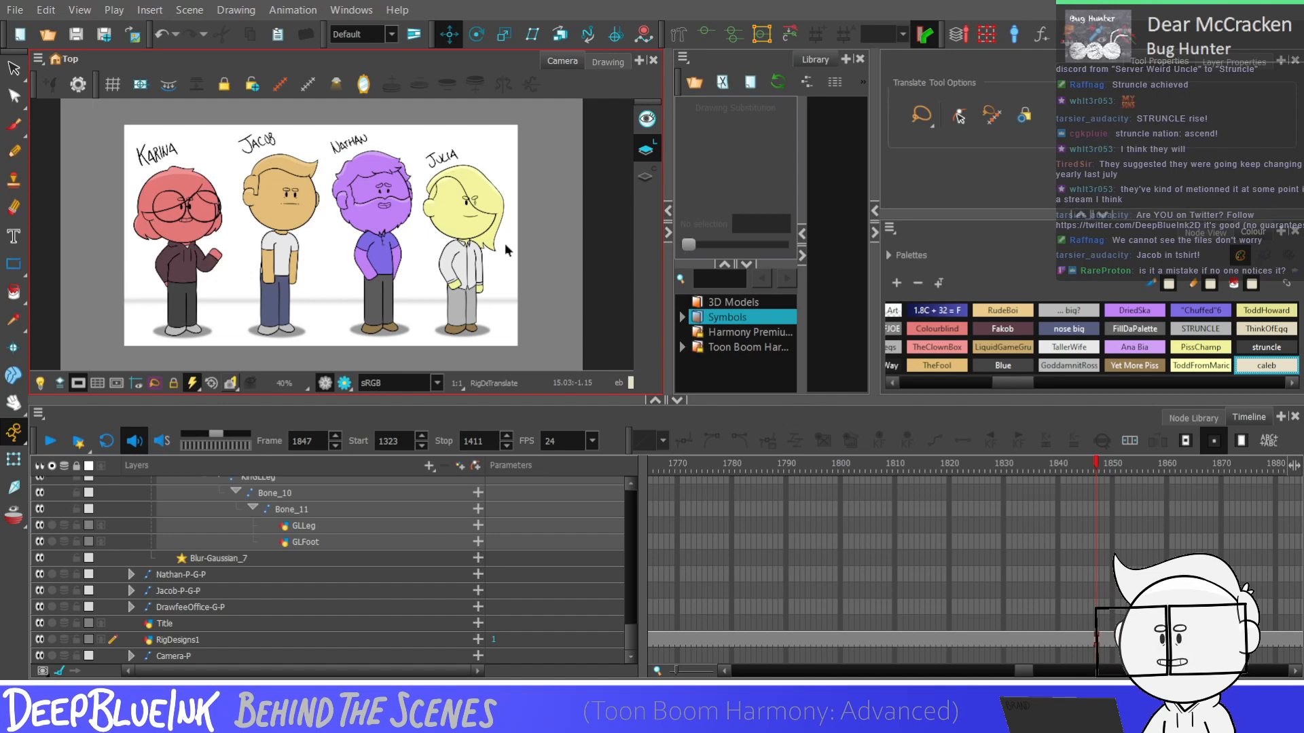
Examine the characters in the earlier shots at frames 851, 858 and 659
left_click_drag(1024, 664, 873, 668)
left_click(714, 591)
left_click(922, 634)
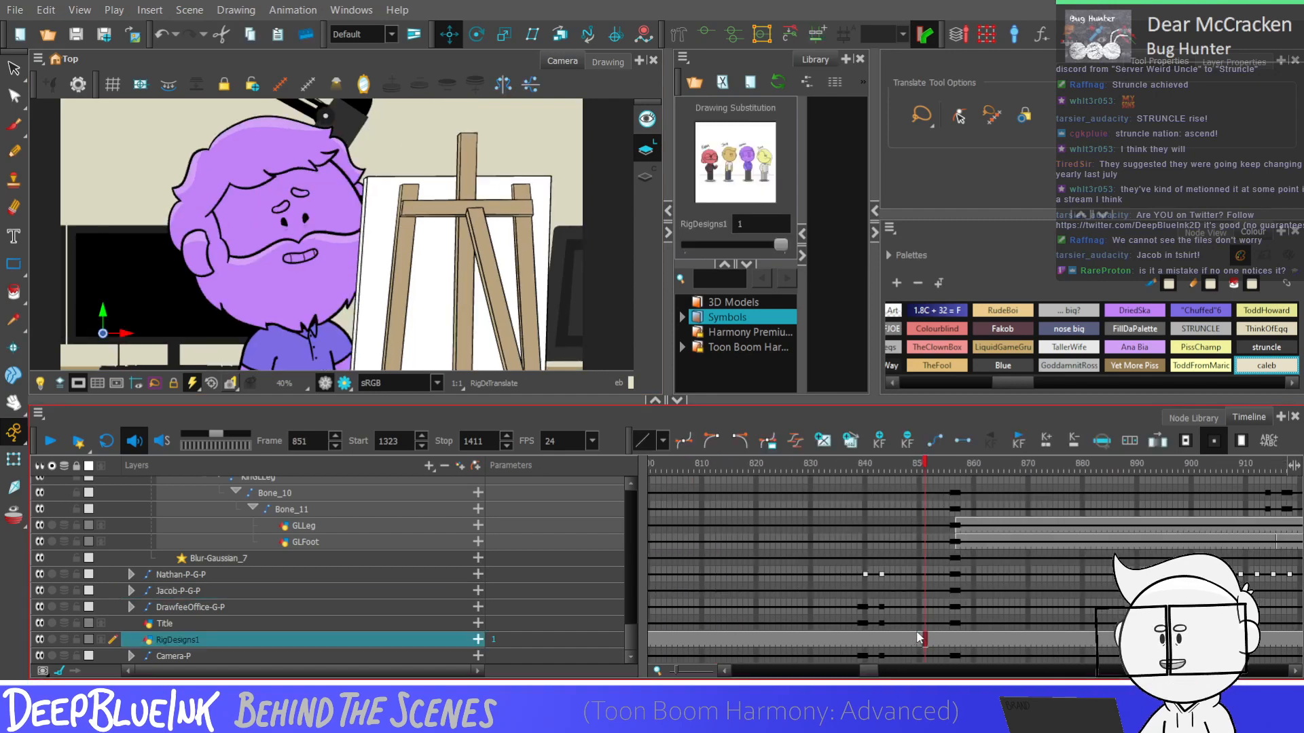
left_click(962, 621)
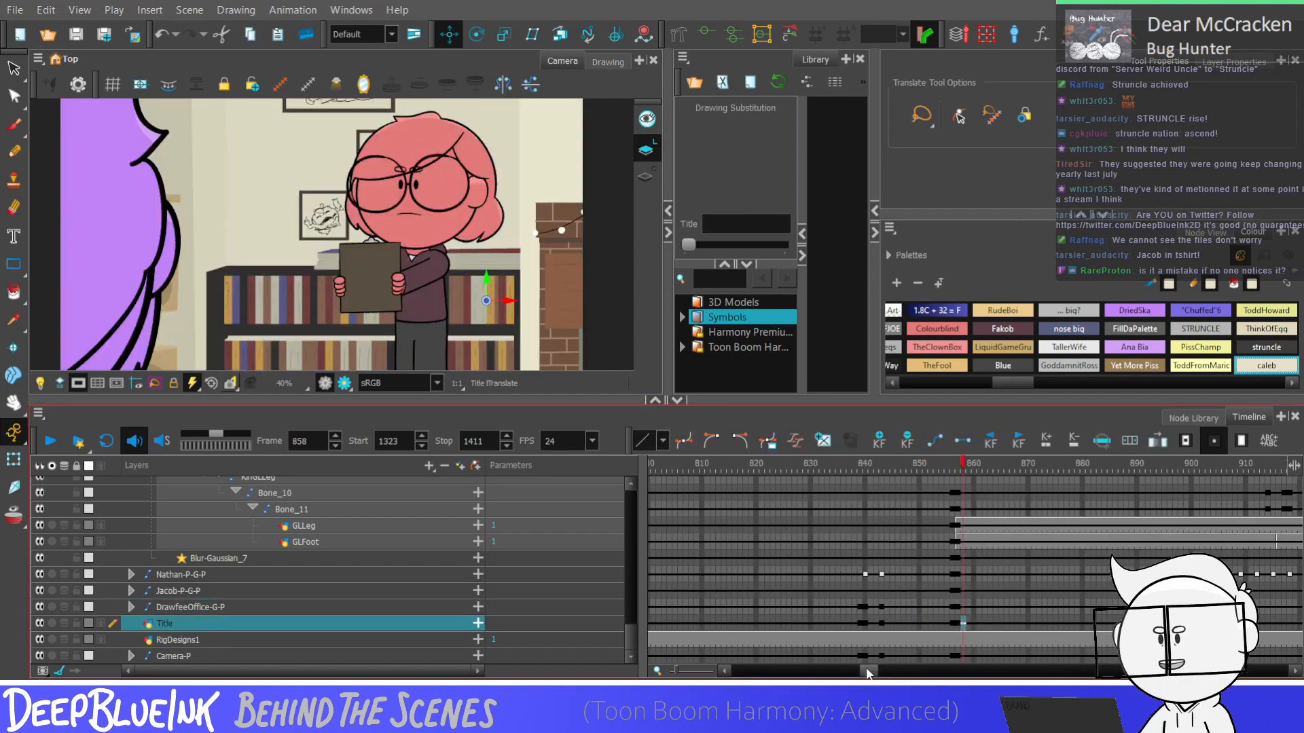
left_click_drag(868, 671, 830, 670)
left_click(926, 626)
left_click(916, 621)
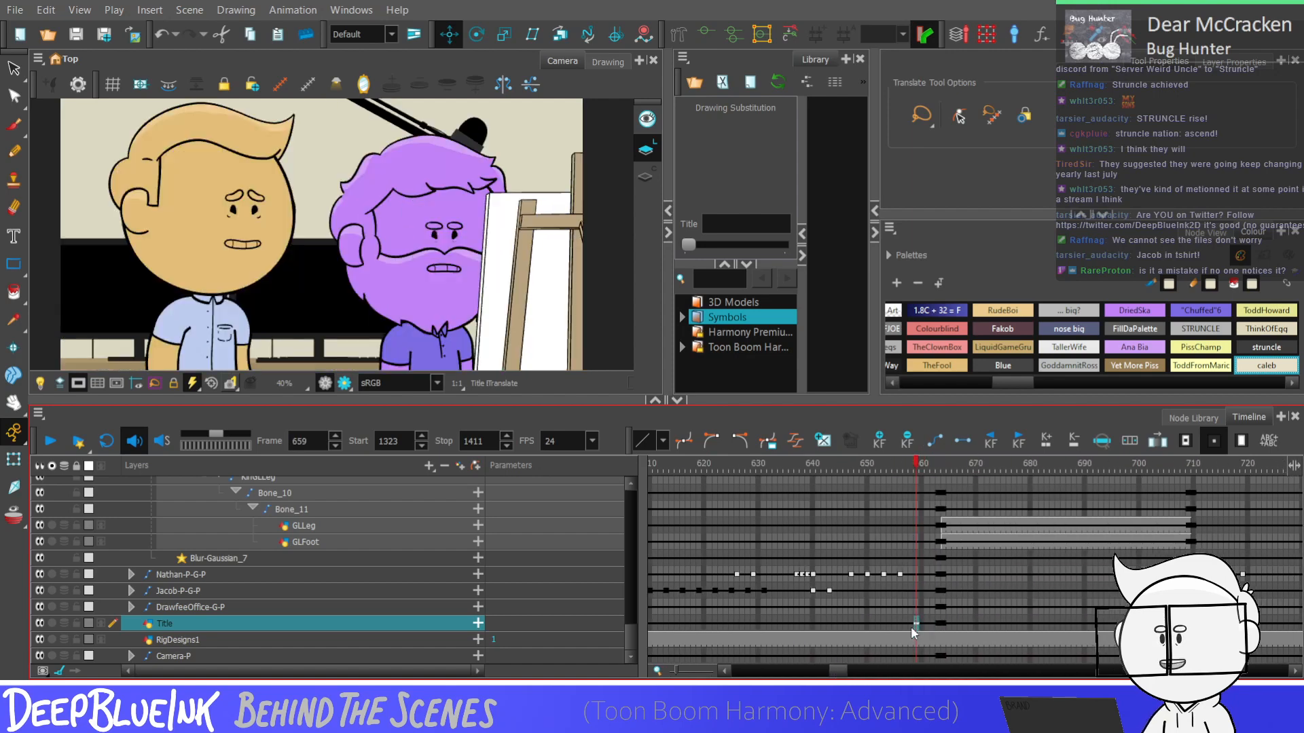
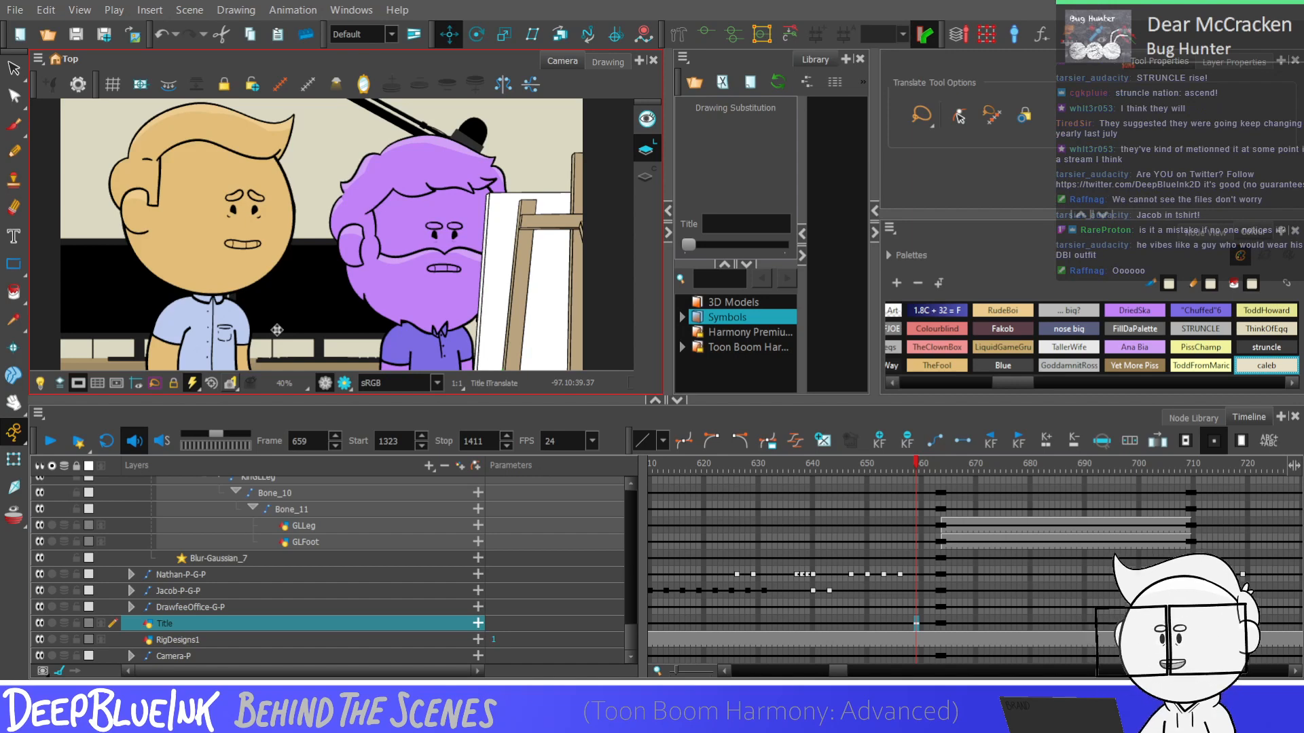
Delete the RigDesigns1 layer holding the character line-up
left_click_drag(838, 671, 993, 673)
left_click(969, 606)
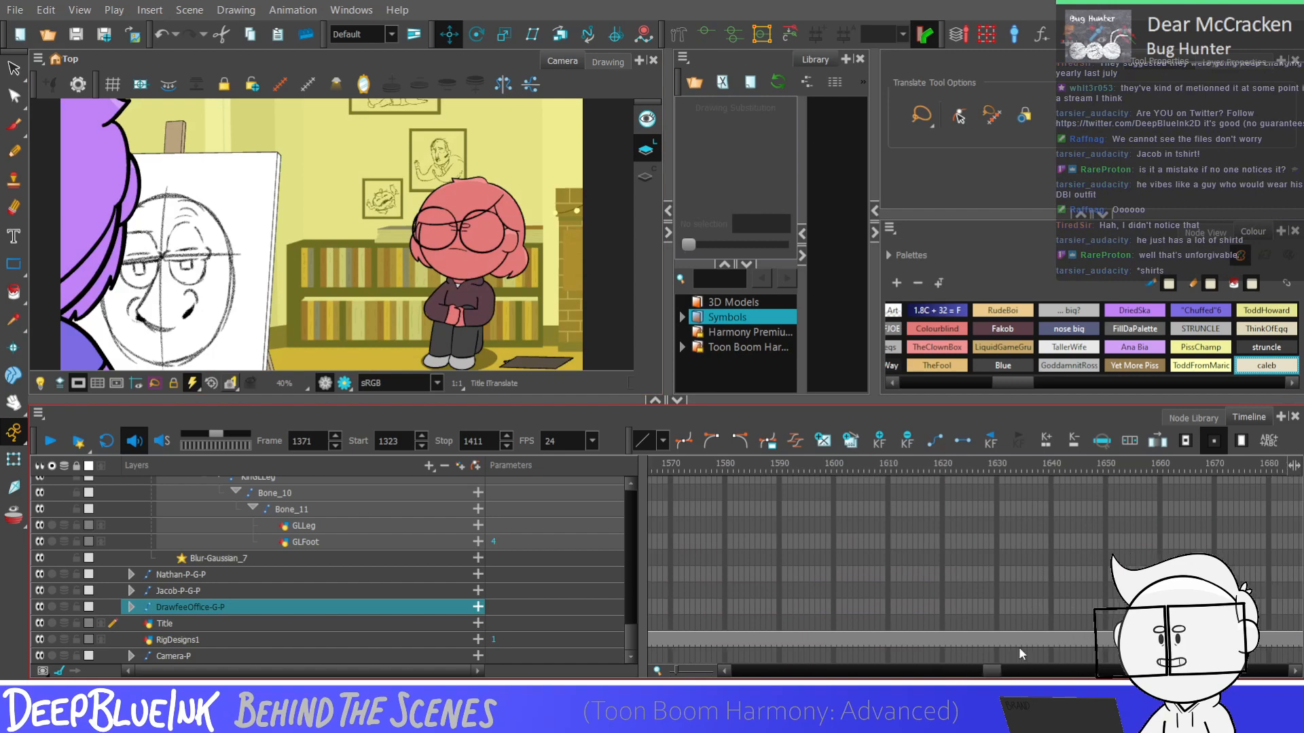
left_click(1033, 640)
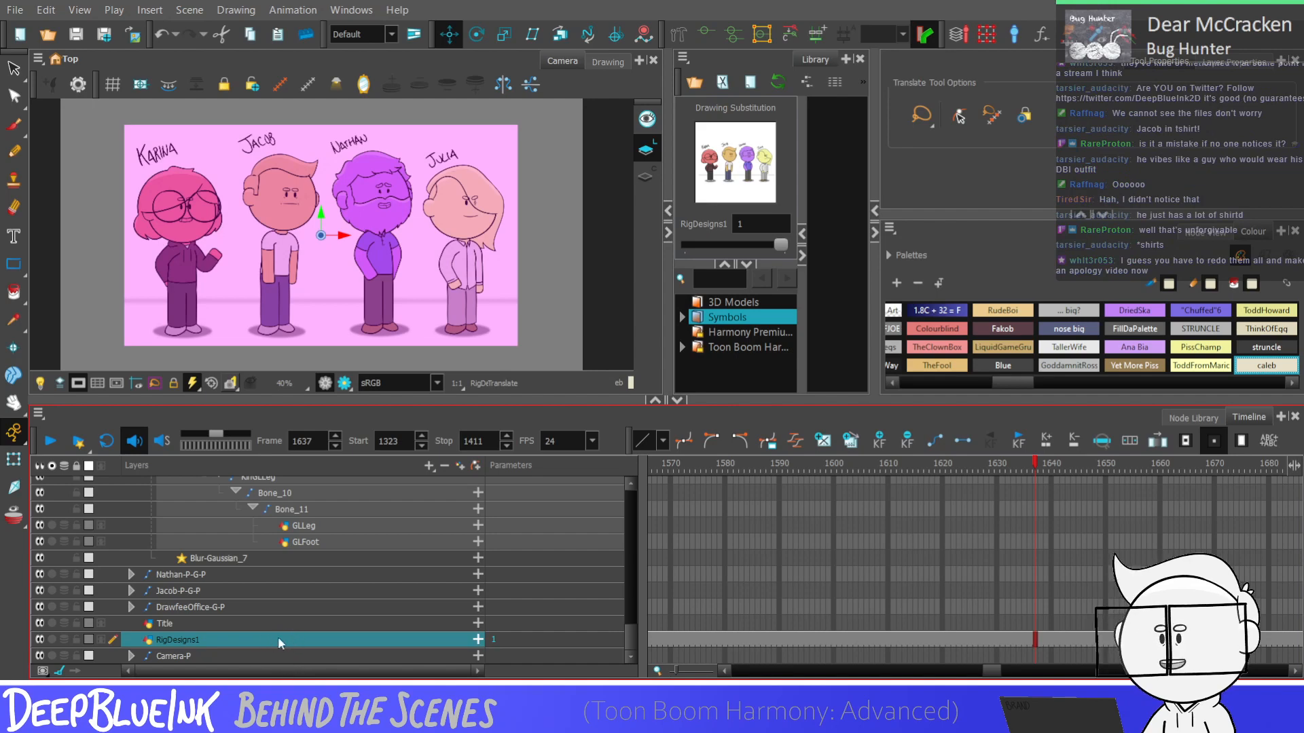
key("Delete")
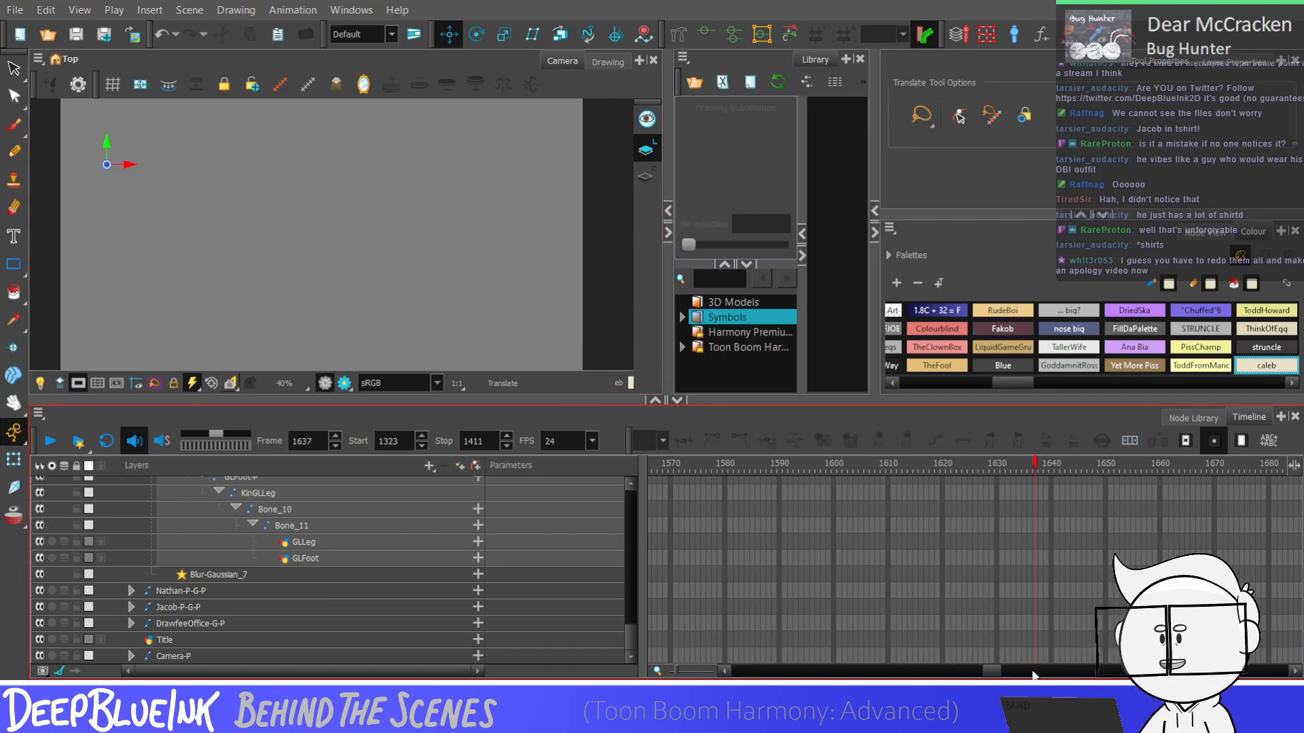
Play the crossed-arms shot from frame 1323 to review the blink and head dip without the line-up layer
left_click_drag(993, 671, 953, 672)
left_click(1013, 622)
left_click(1122, 543)
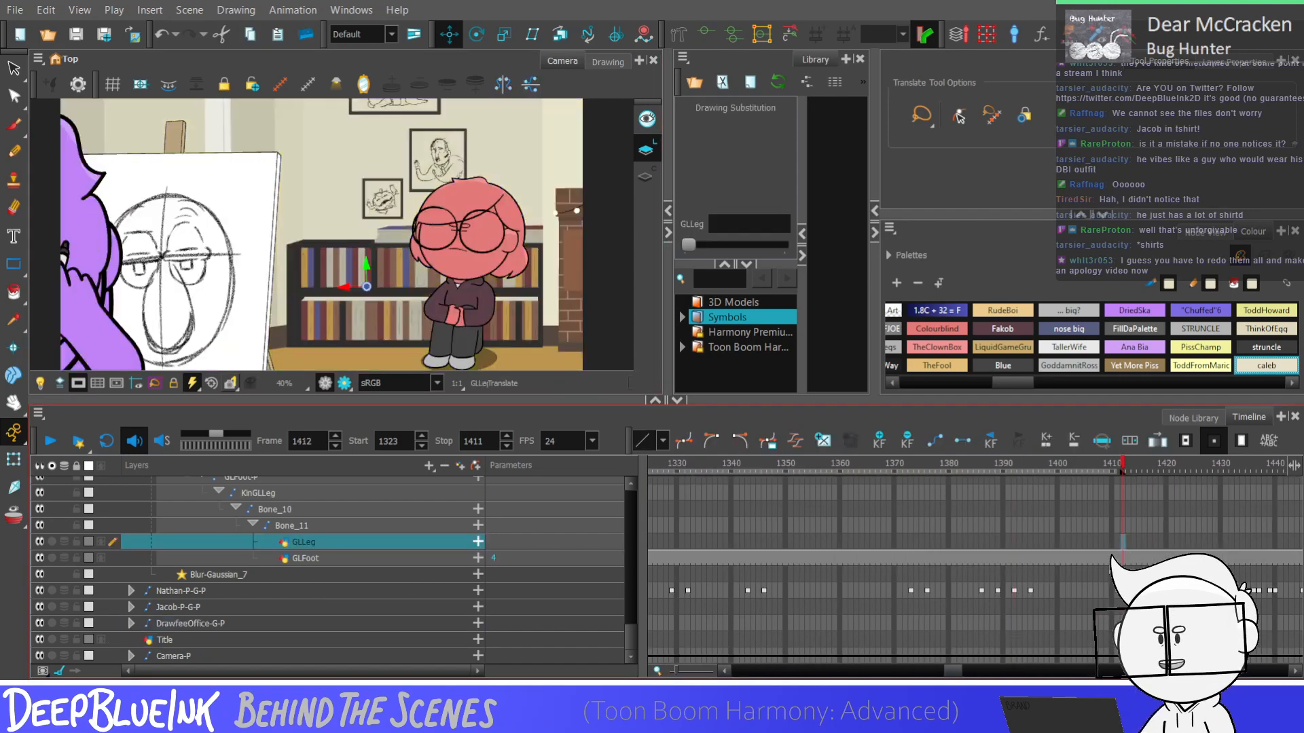
left_click(945, 556)
left_click_drag(953, 671, 947, 671)
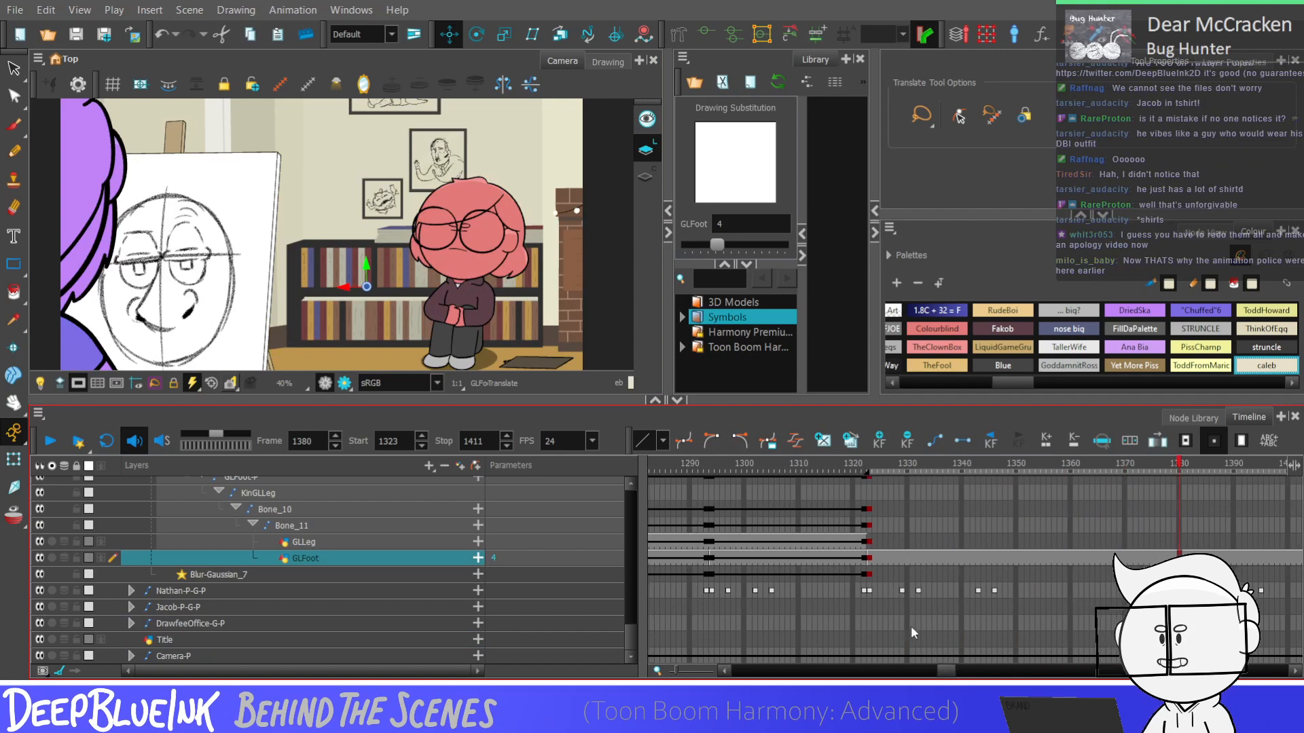
left_click(869, 558)
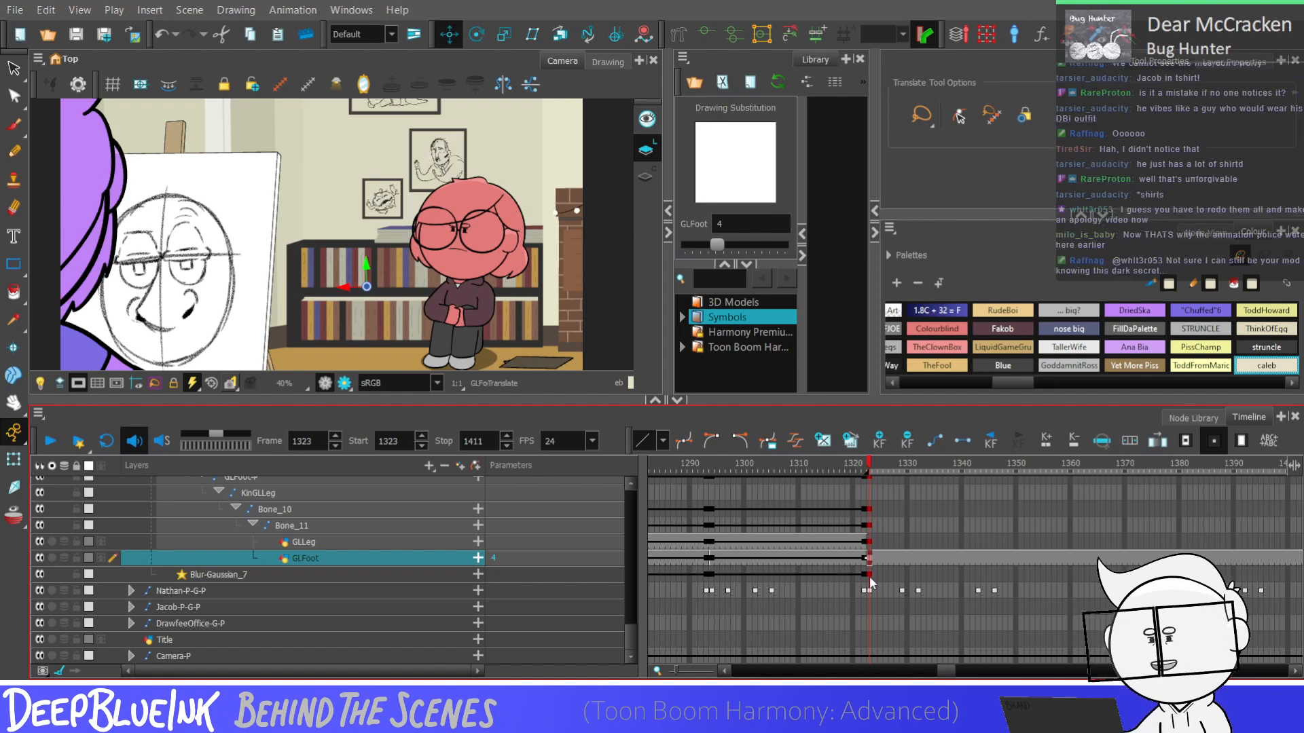
key("Return")
key("Return")
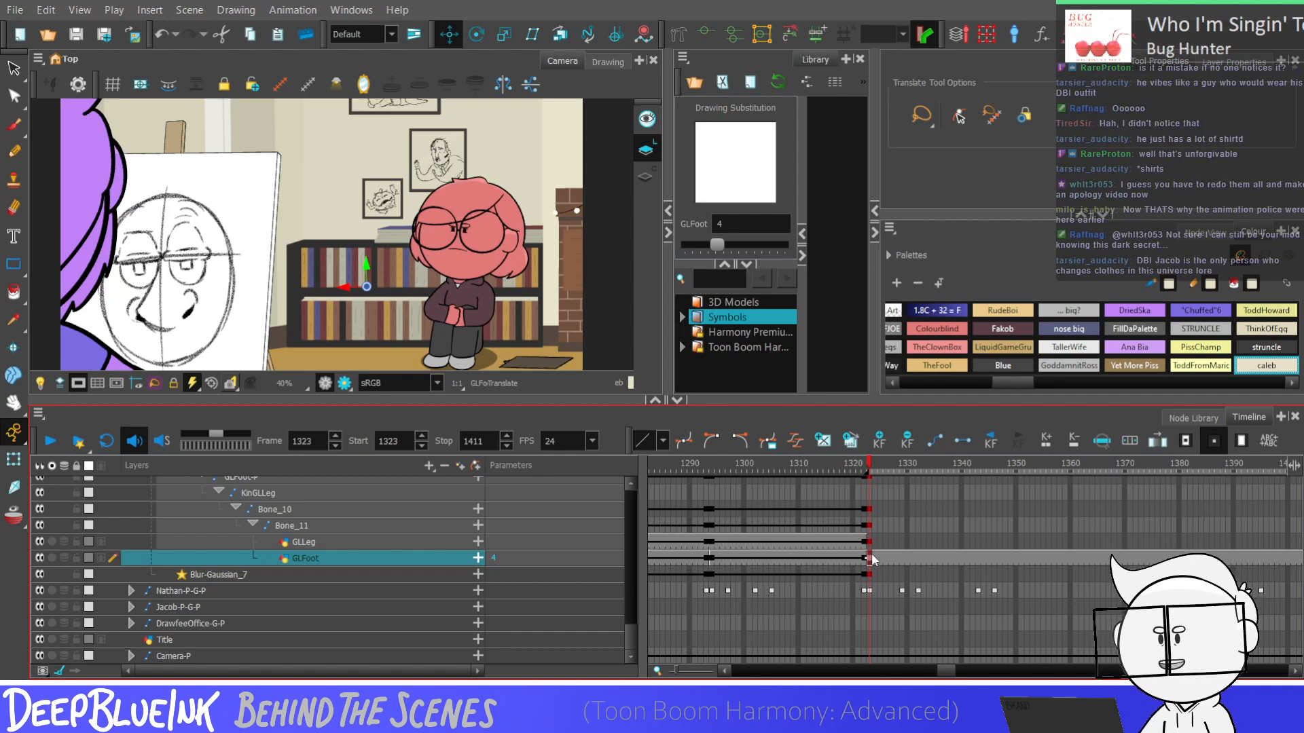
key(".")
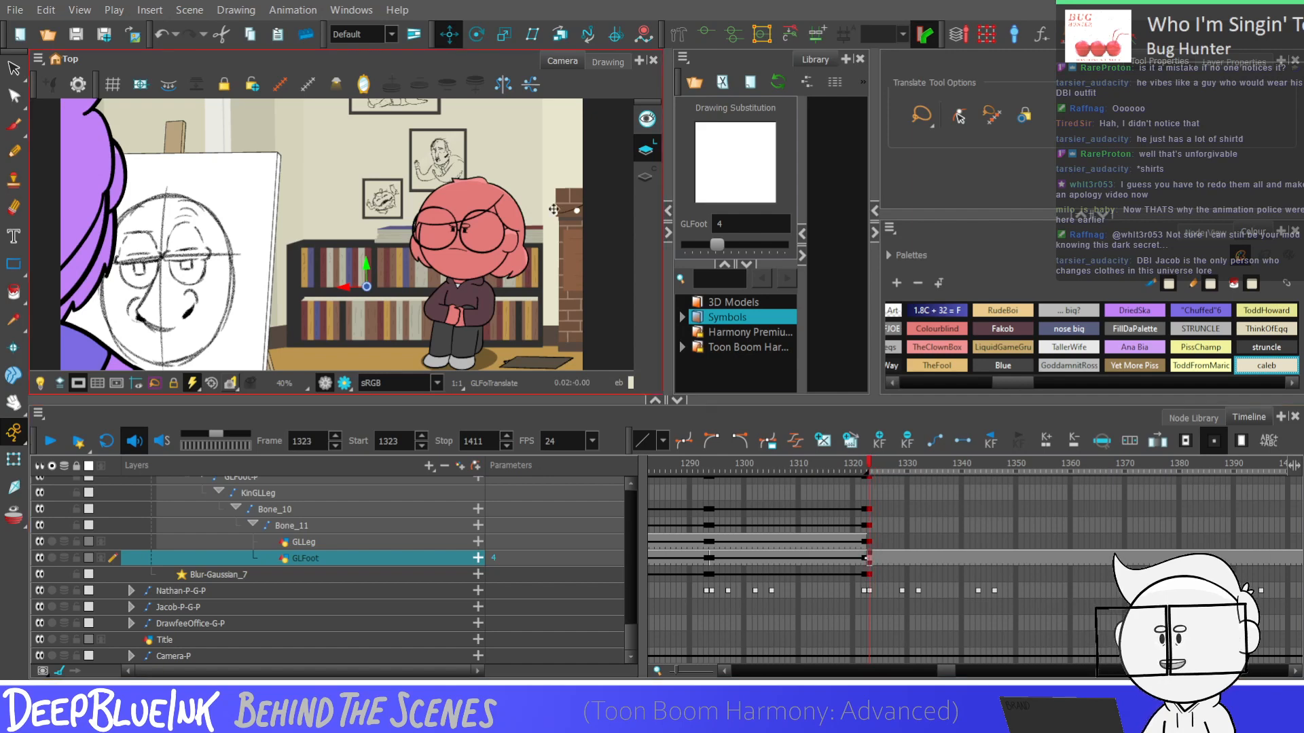
key("Return")
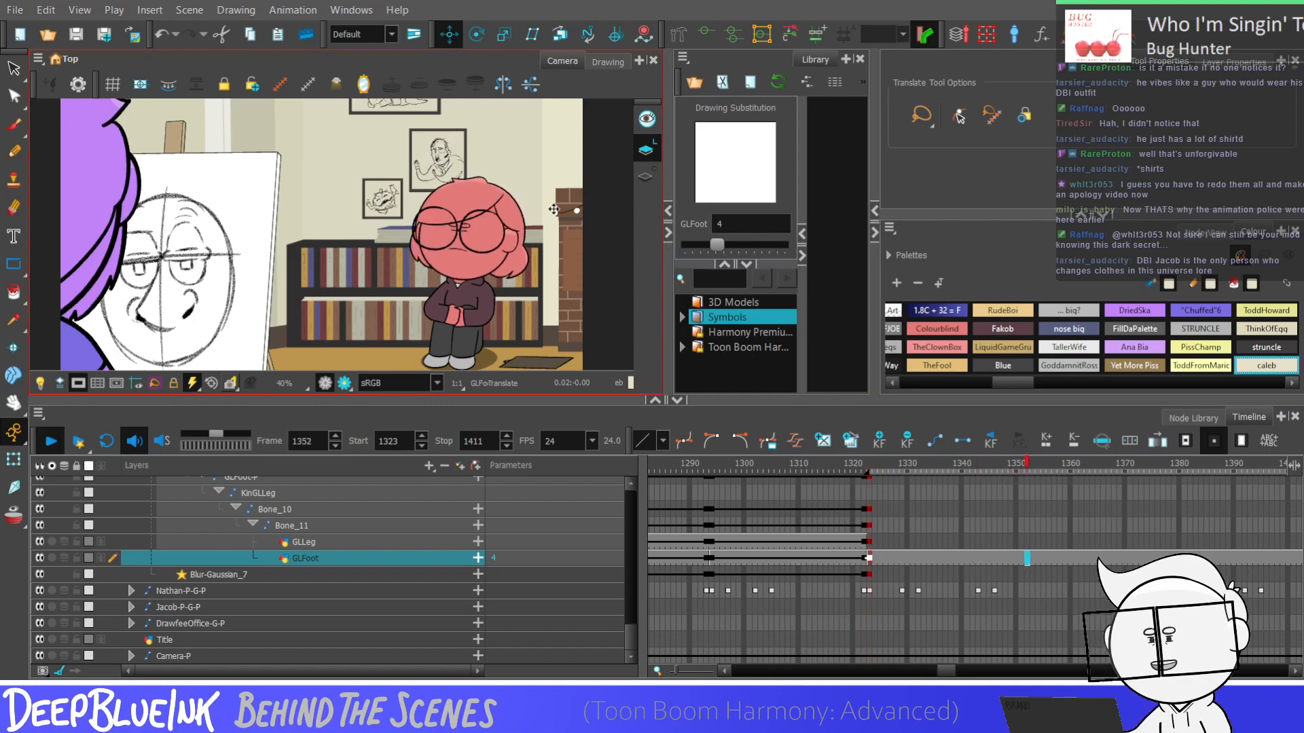
left_click(984, 562)
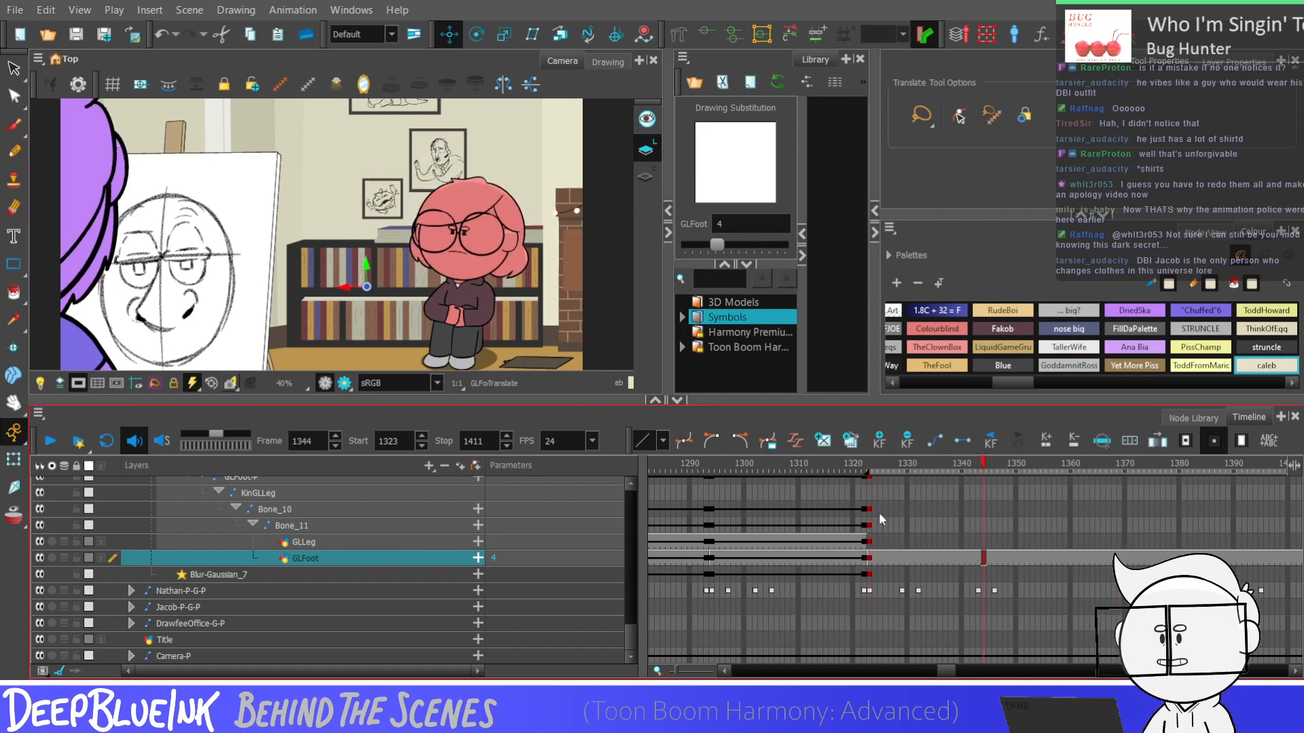
On the GEyes layer, set the eye drawing at frame 1348 to drawing 17
left_click_drag(632, 634, 615, 532)
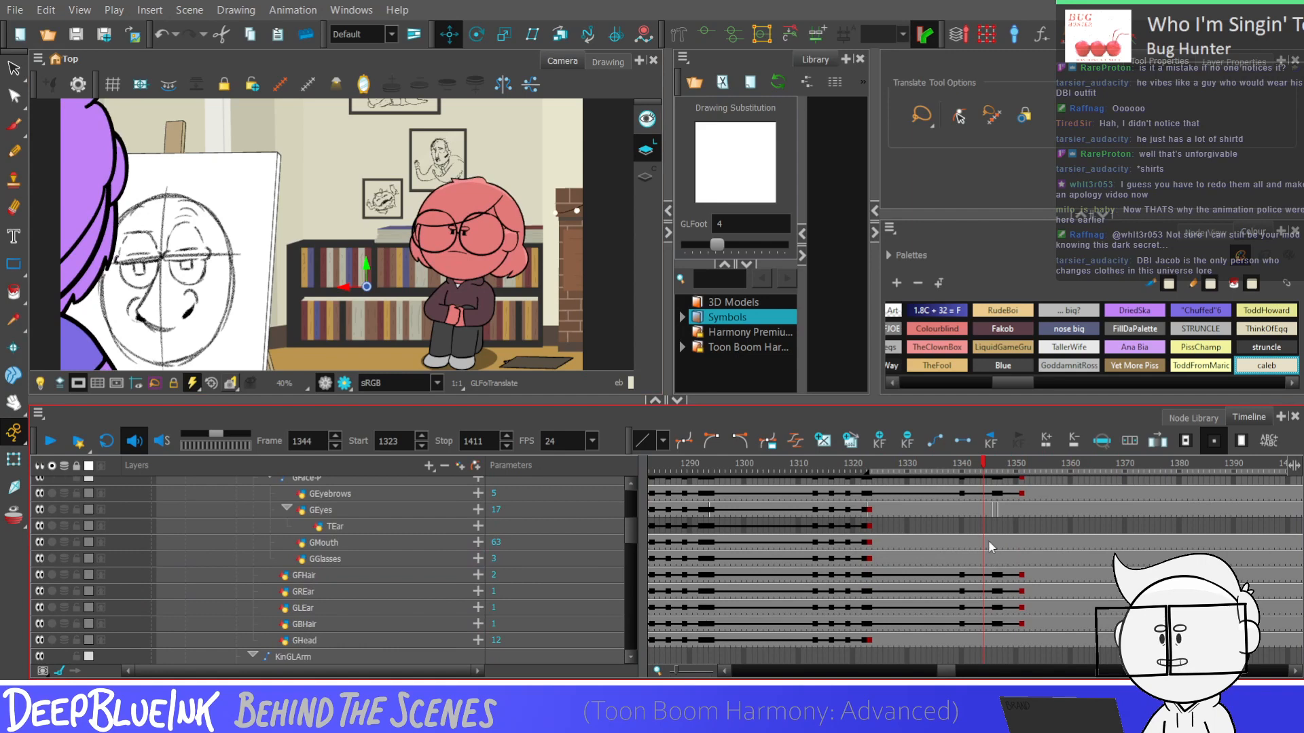
left_click(998, 509)
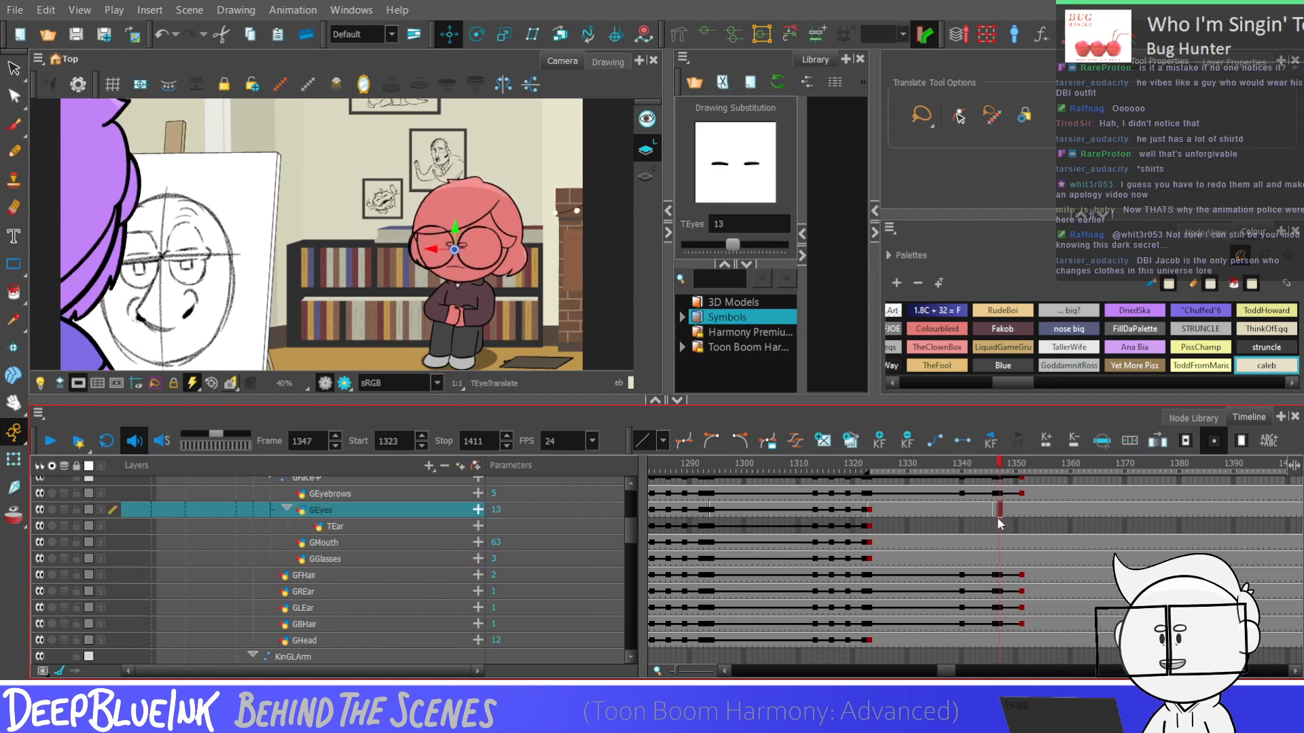
key("period")
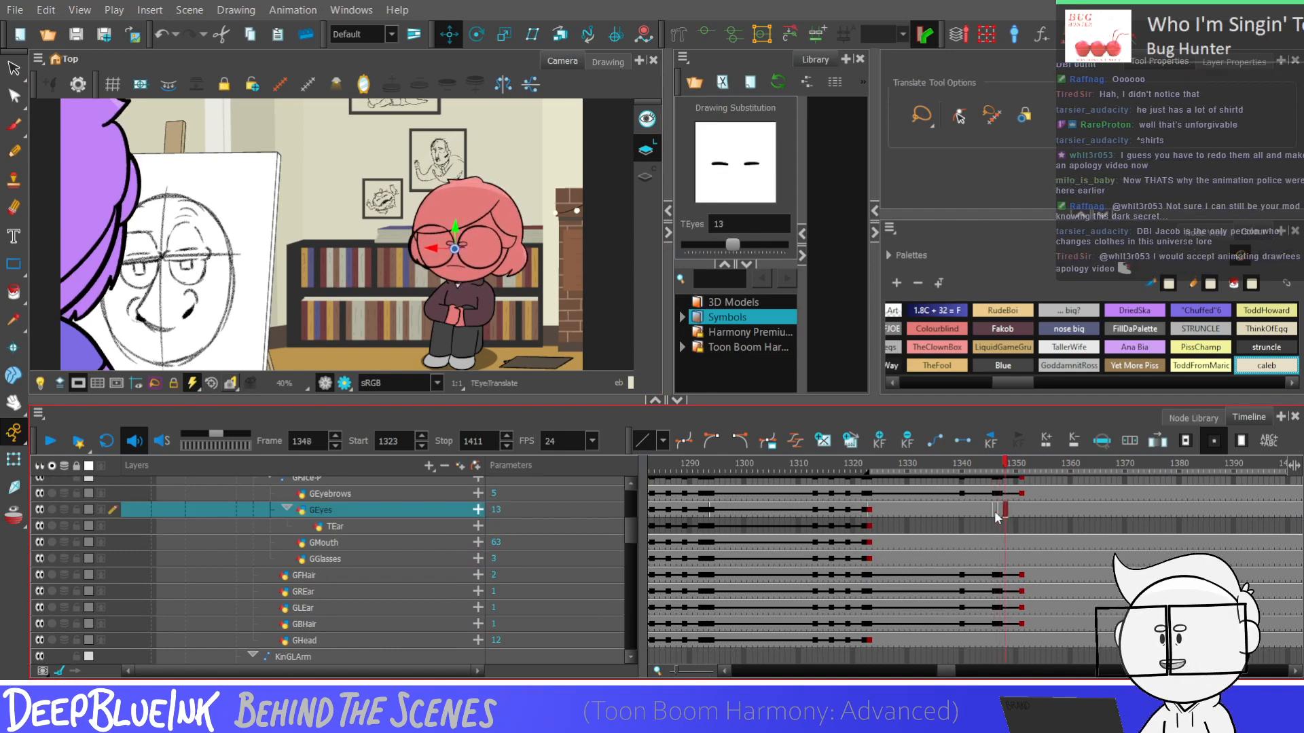
key("bracketright")
key("bracketright")
key("bracketright")
key("bracketright")
key("bracketright")
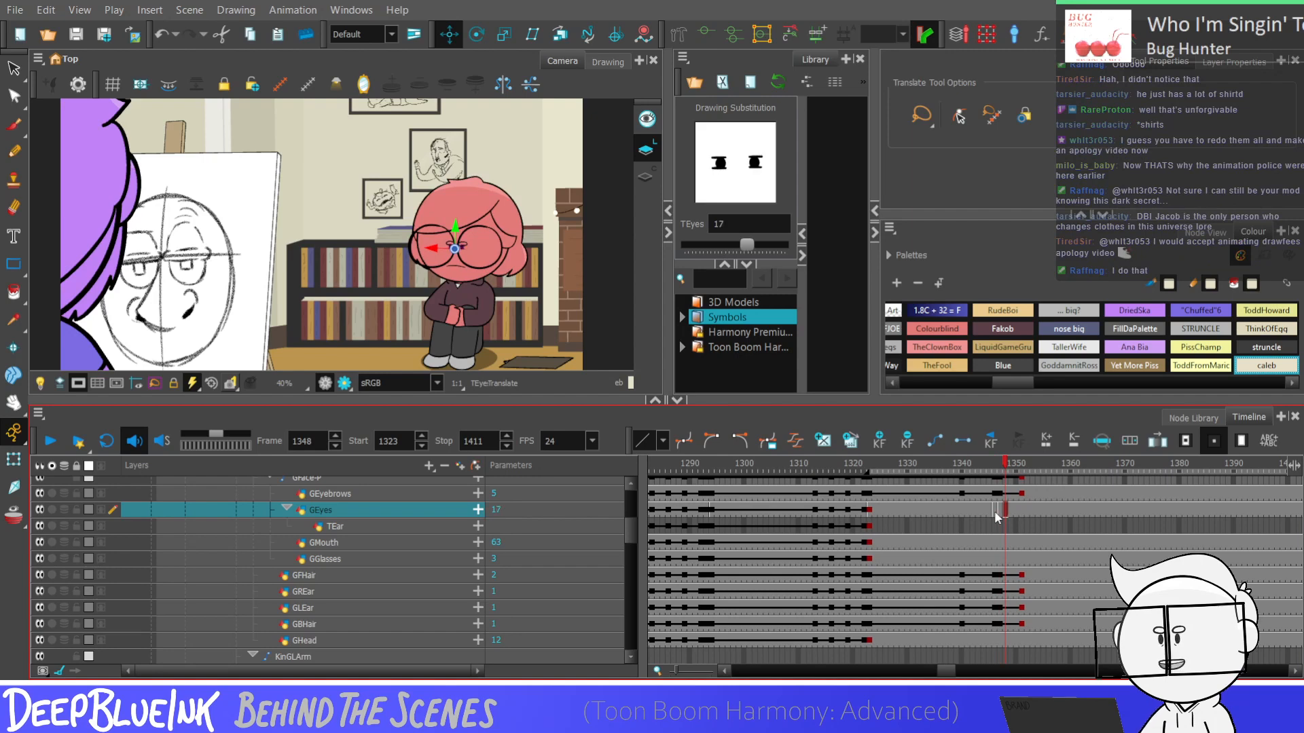
Set the GEyes drawing to 2 at frame 1349 and to 1 at frame 1350 to open the eyes
key("period")
key("bracketleft")
key("bracketleft")
key("bracketleft")
key("bracketleft")
key("bracketleft")
key("bracketleft")
key("bracketleft")
key("bracketleft")
key("bracketleft")
key("bracketleft")
key("bracketleft")
key("bracketleft")
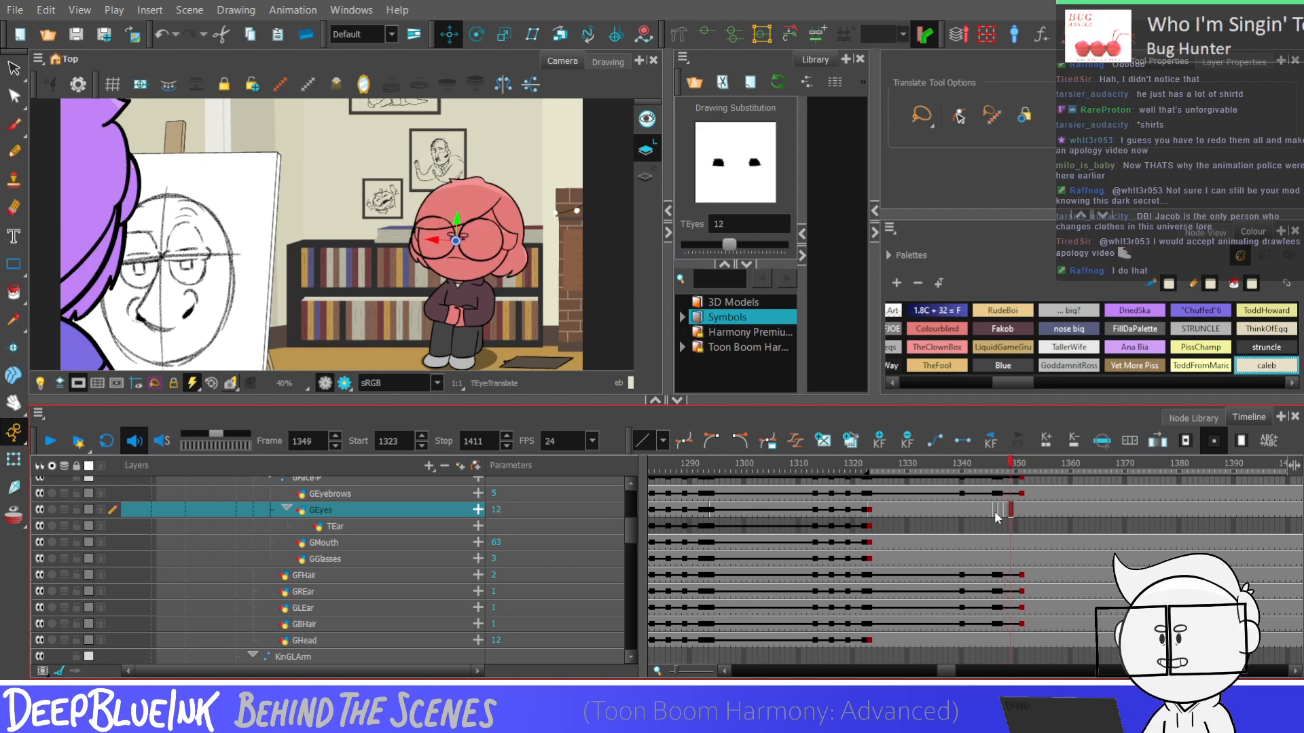
key("bracketleft")
key("bracketleft")
key("bracketleft")
key("bracketleft")
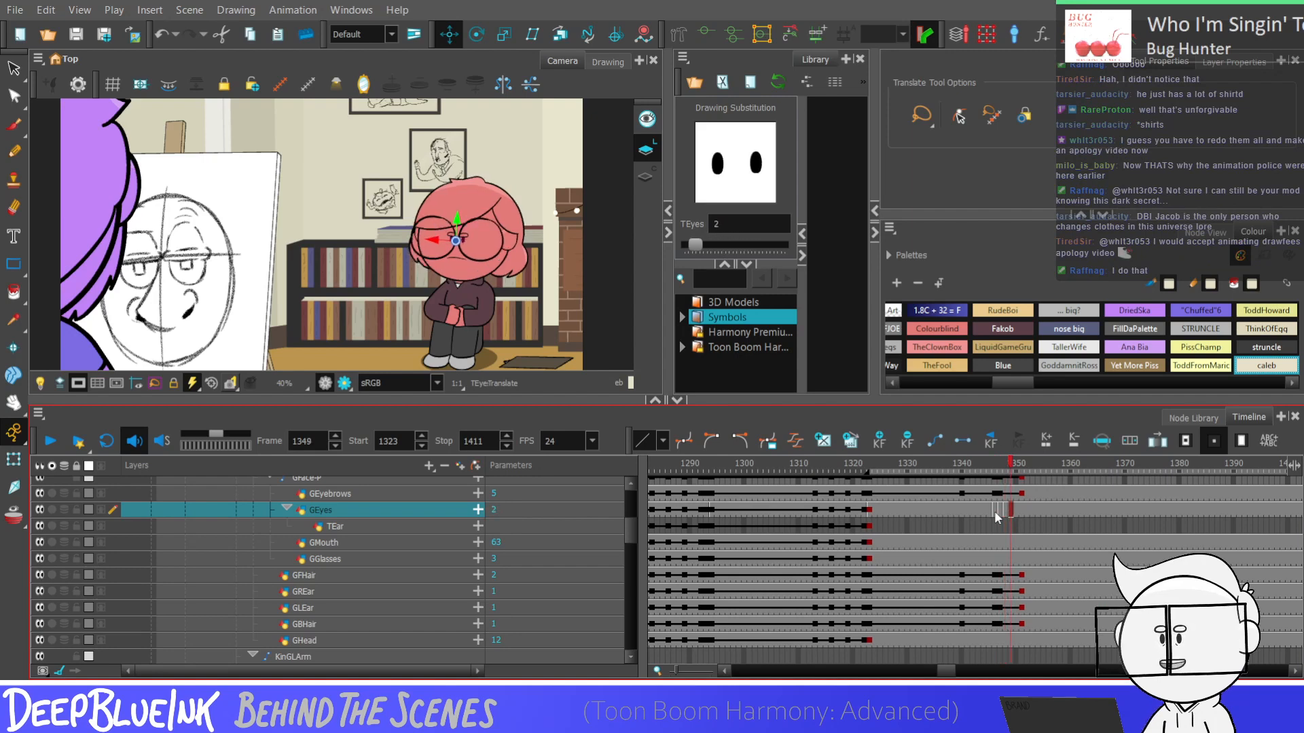
key("period")
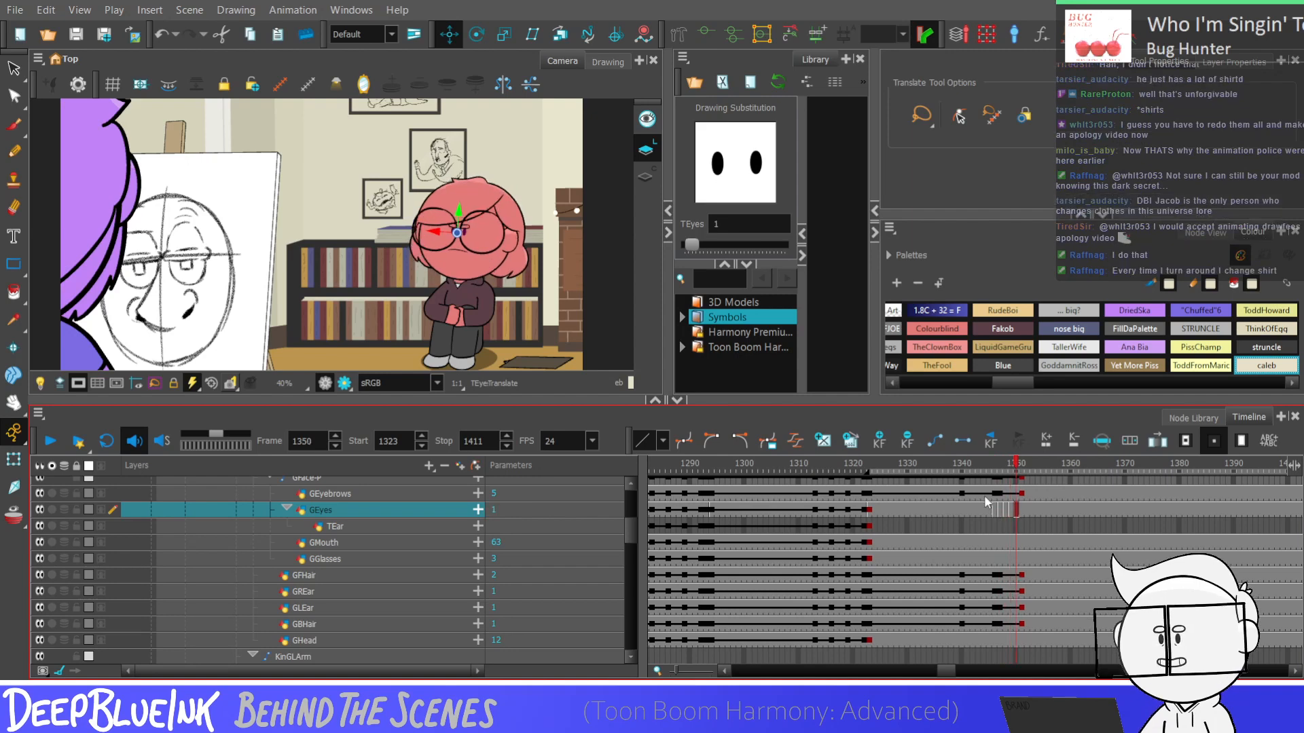
Check the GEyebrows keyframes between frames 1347 and 1351, and play the shot from frame 1323
left_click(621, 531)
left_click_drag(637, 532, 633, 511)
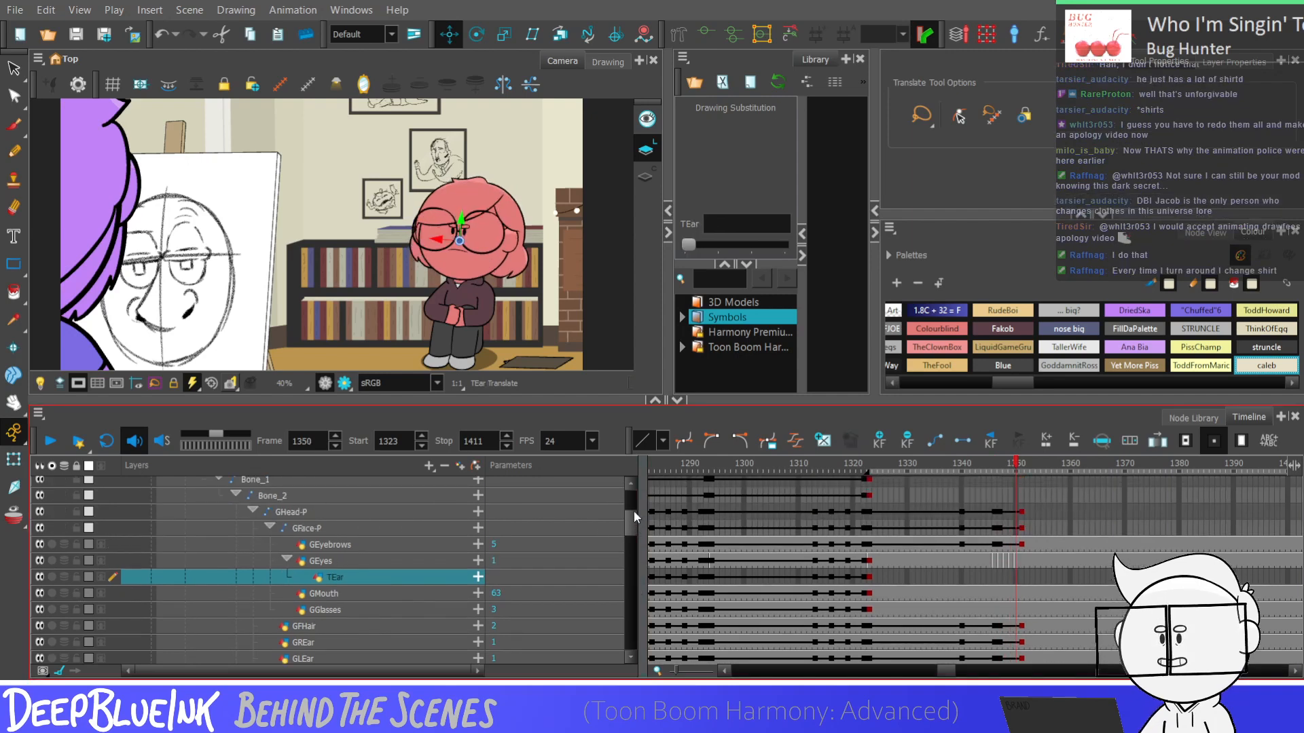
left_click(1027, 545)
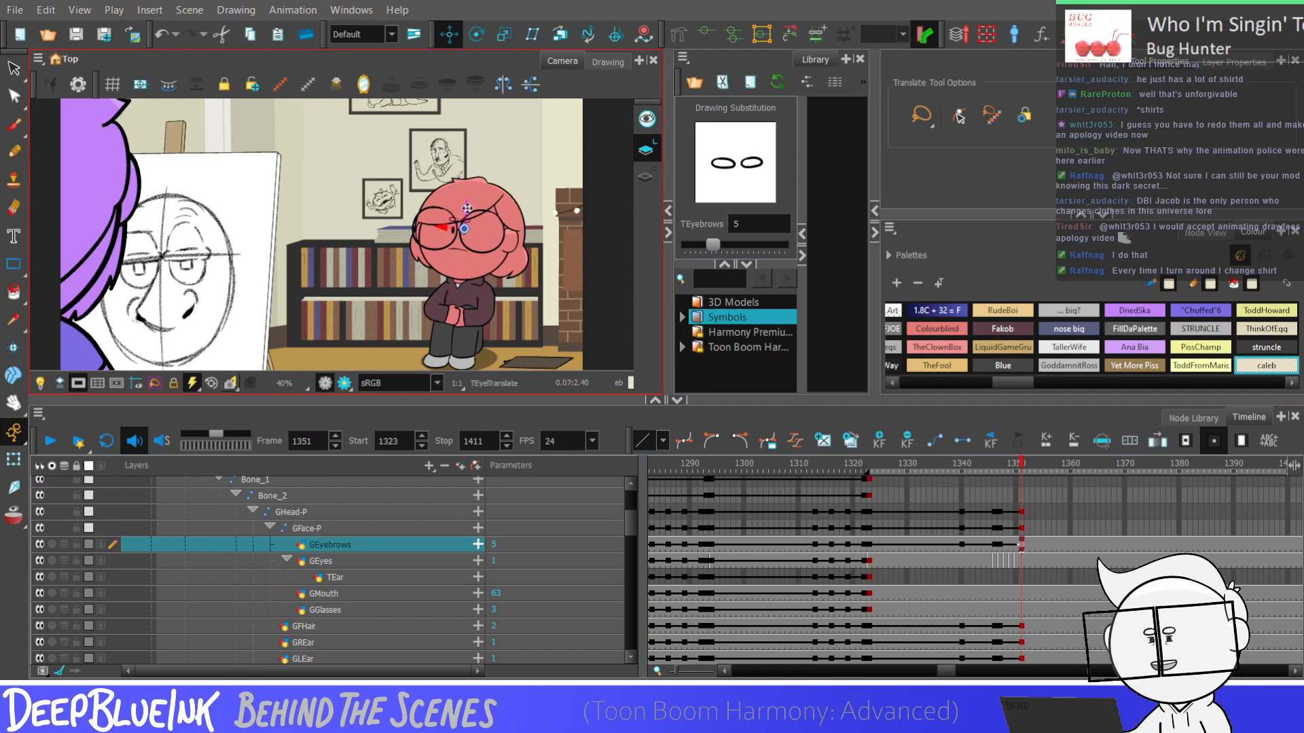
left_click_drag(999, 545, 1022, 546)
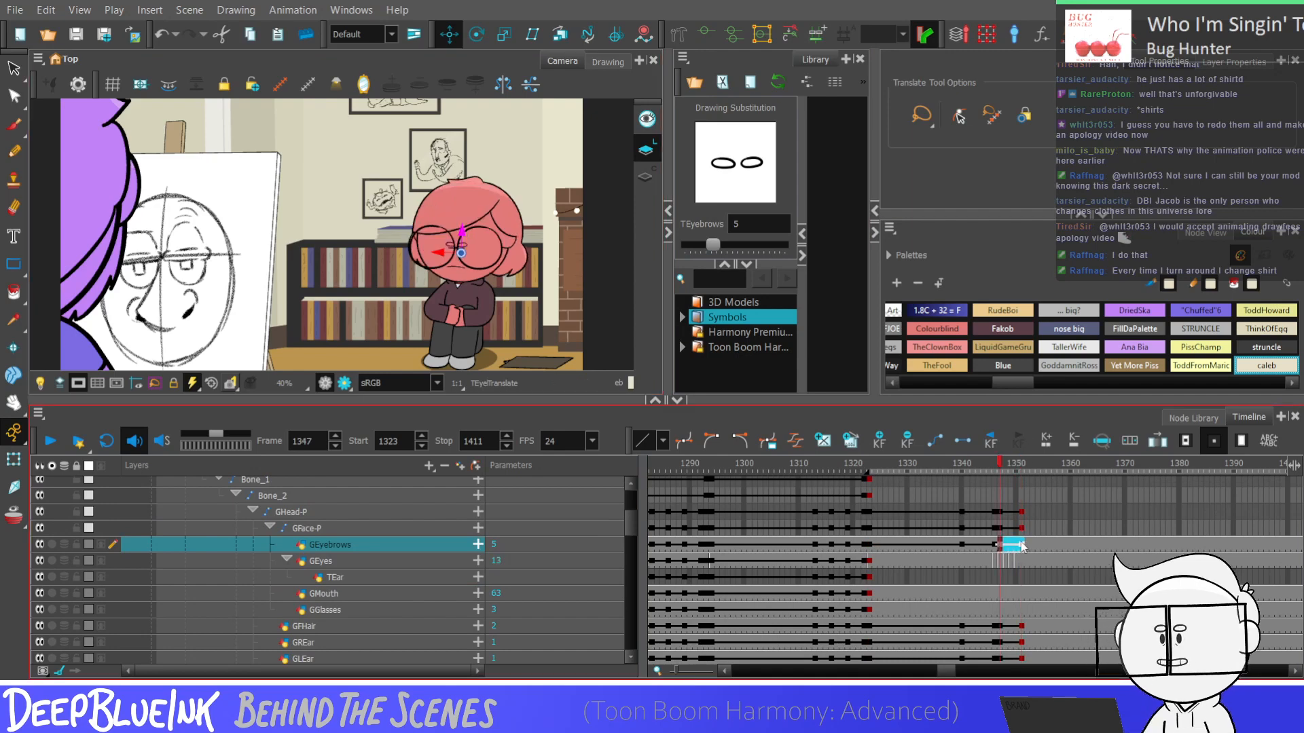
left_click(946, 561)
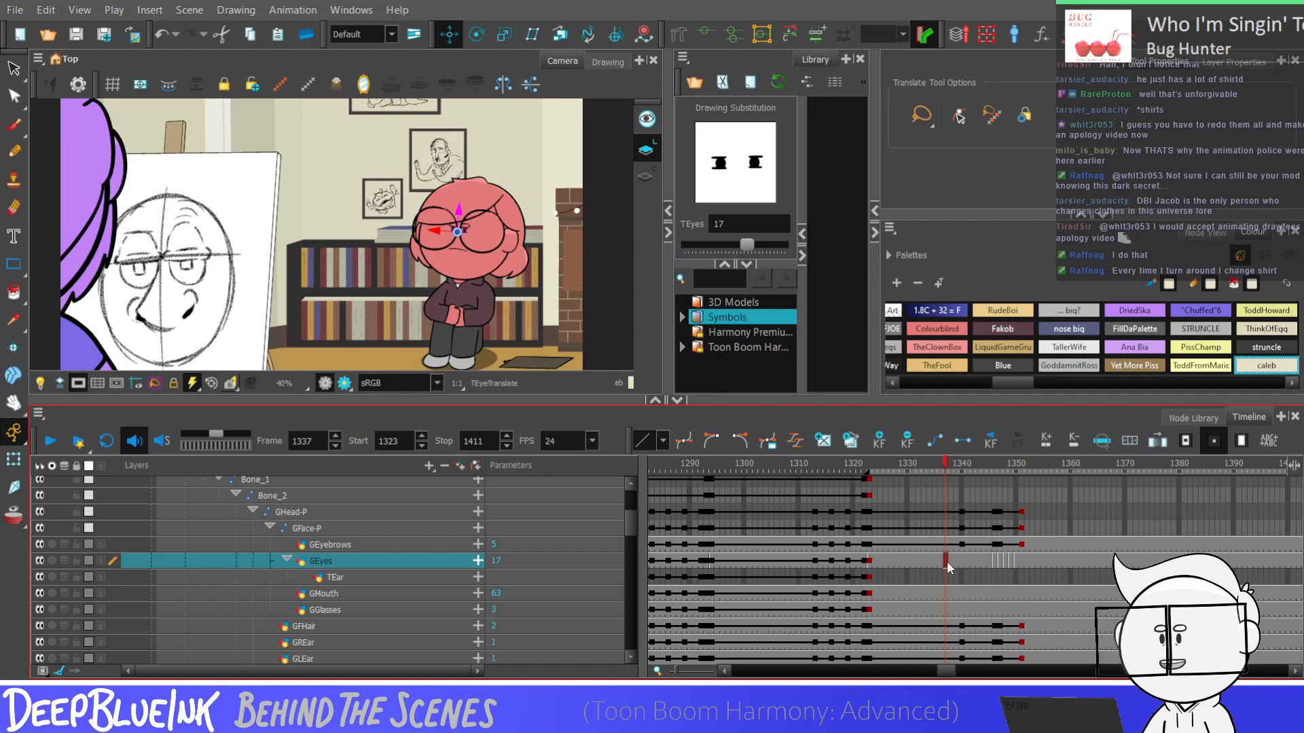
key("f")
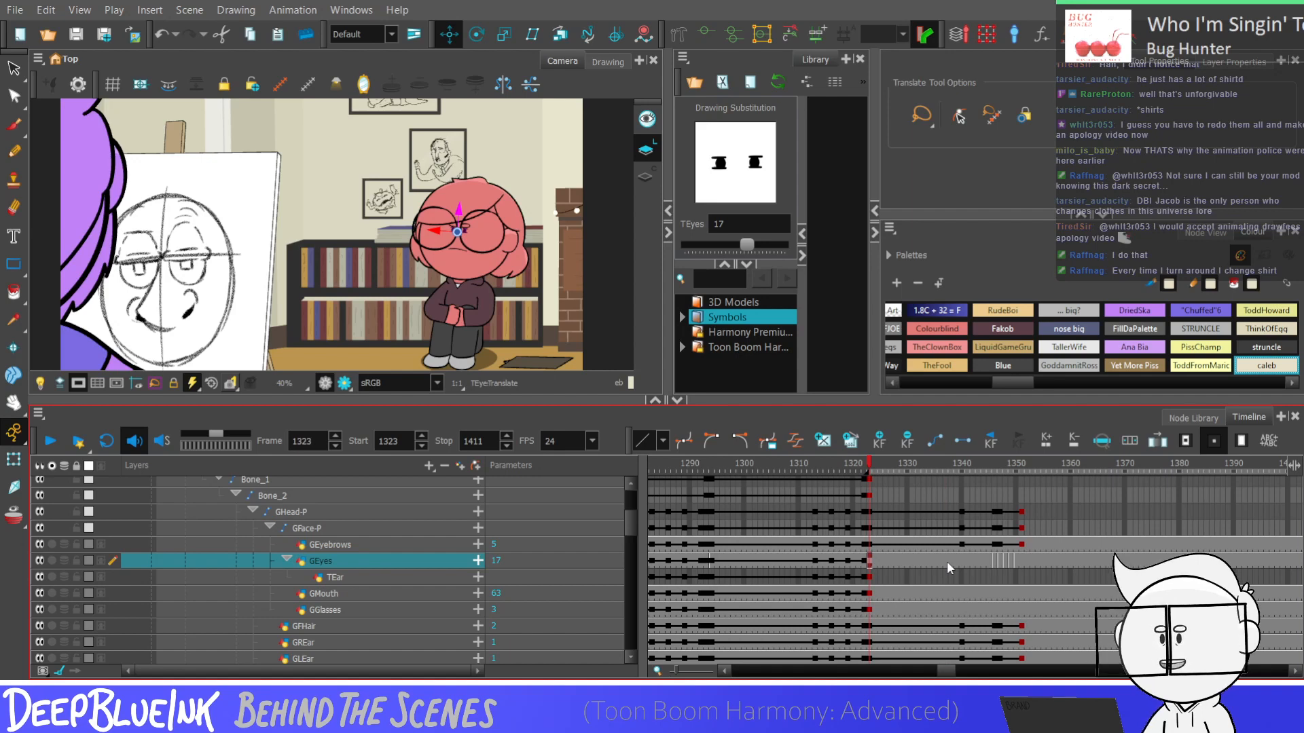
key("Return")
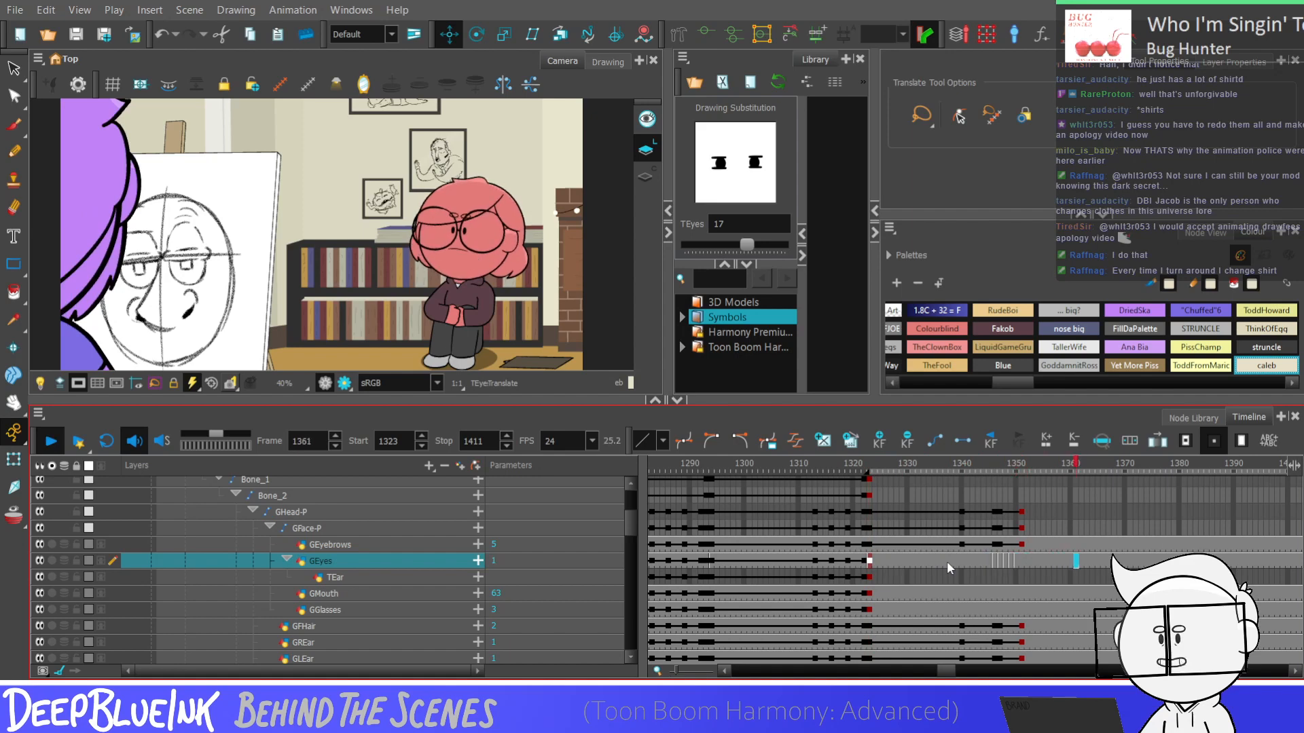
left_click(927, 543)
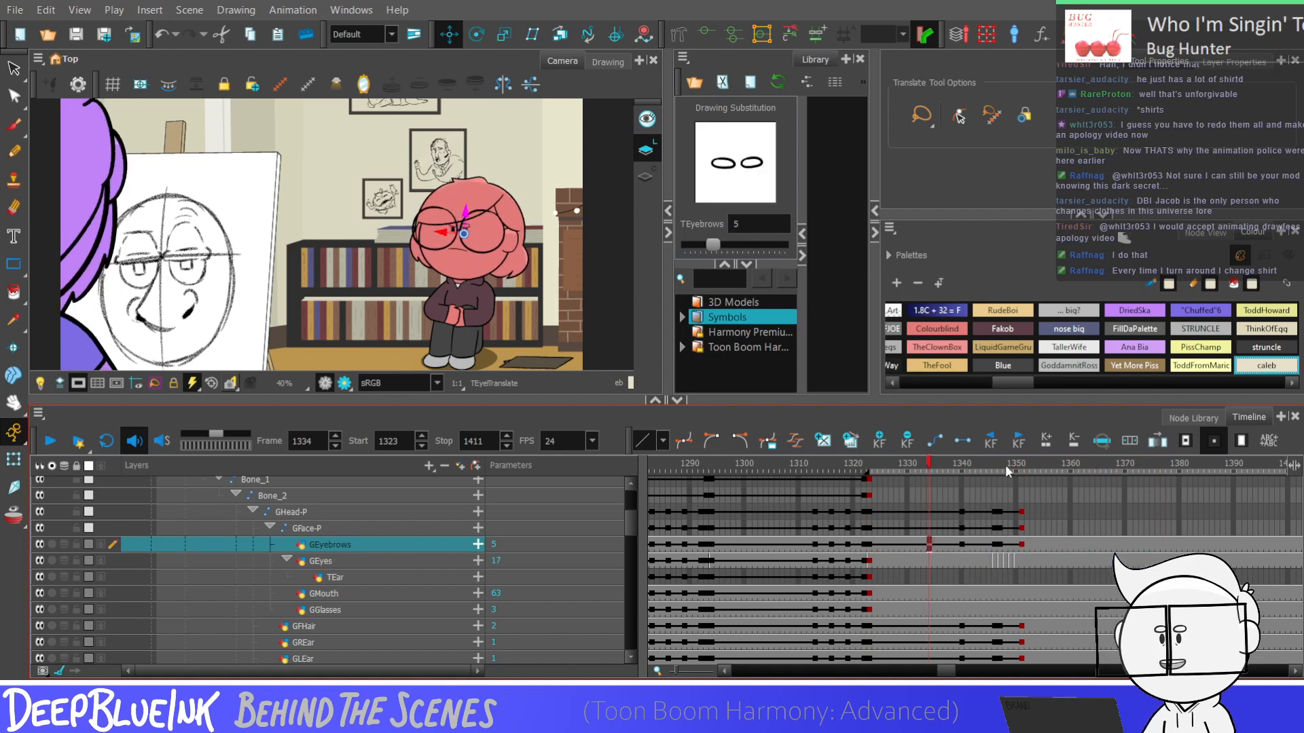
Shift the GHead-P keyframes and its face and hair layers' keyframes at frames 1347 to 1351 one frame forward
left_click_drag(995, 510, 1021, 601)
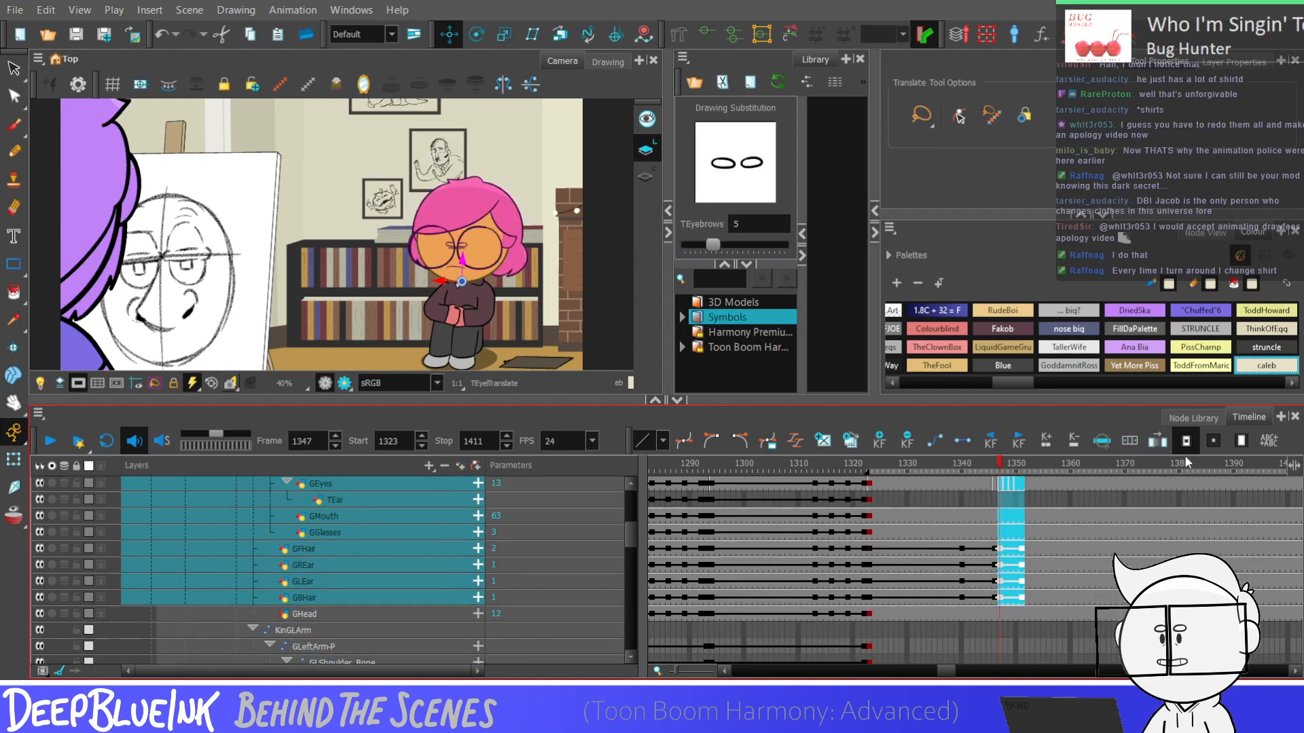
scroll(778, 542, "up", 1)
scroll(630, 527, "up", 3)
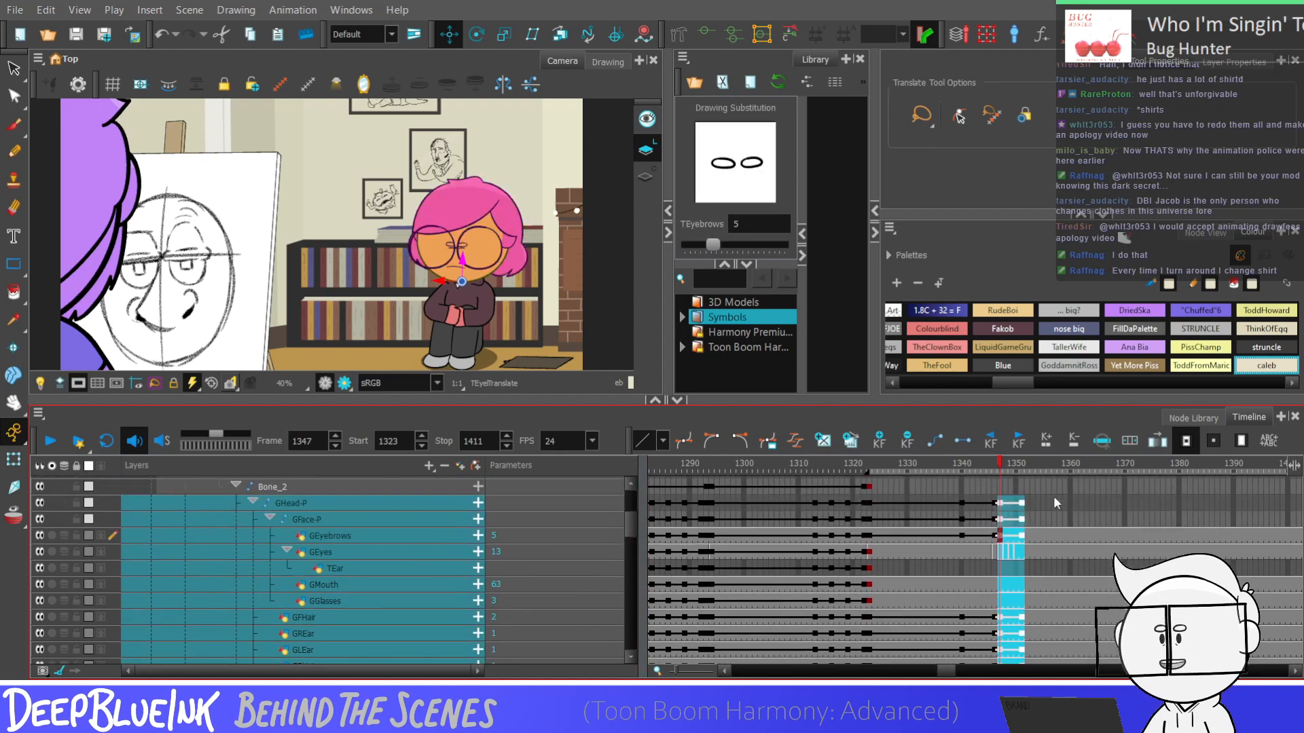
left_click(1004, 510)
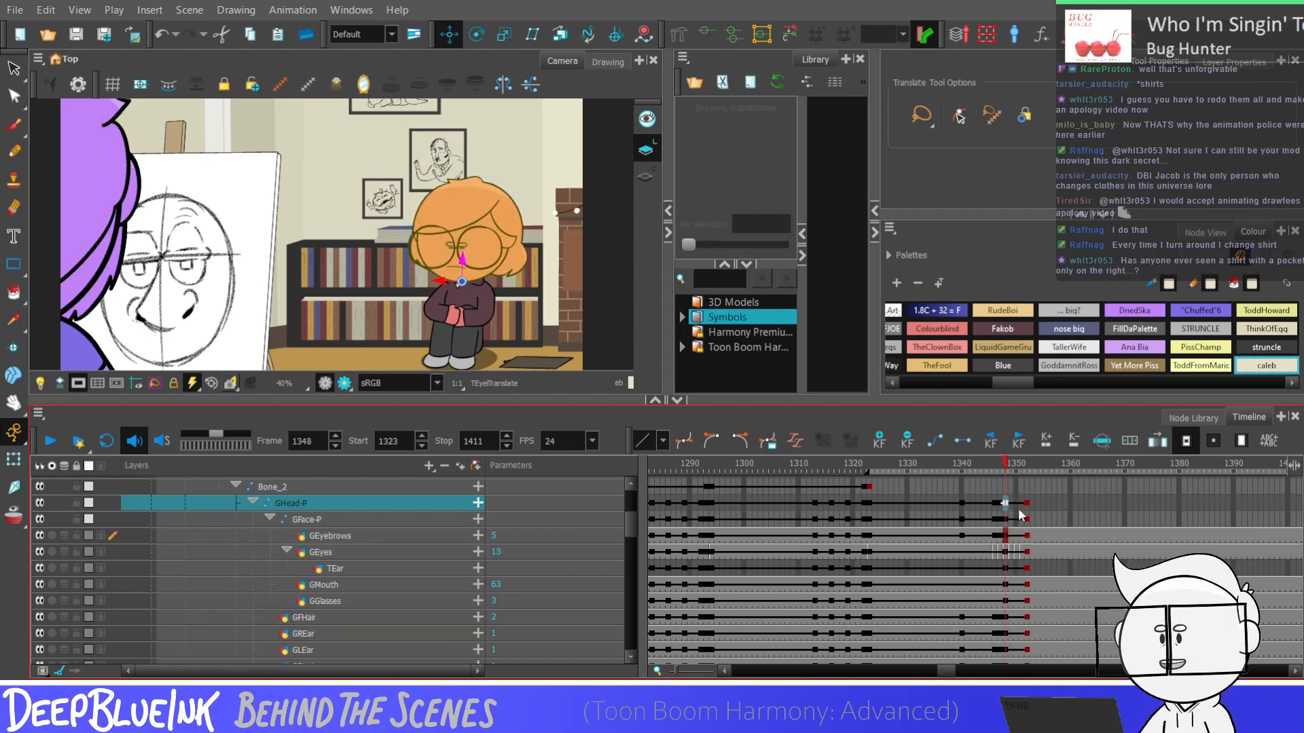
left_click(1000, 506)
Examine the head dip on GFace-P frame by frame between frames 1339 and 1347
left_click(957, 521)
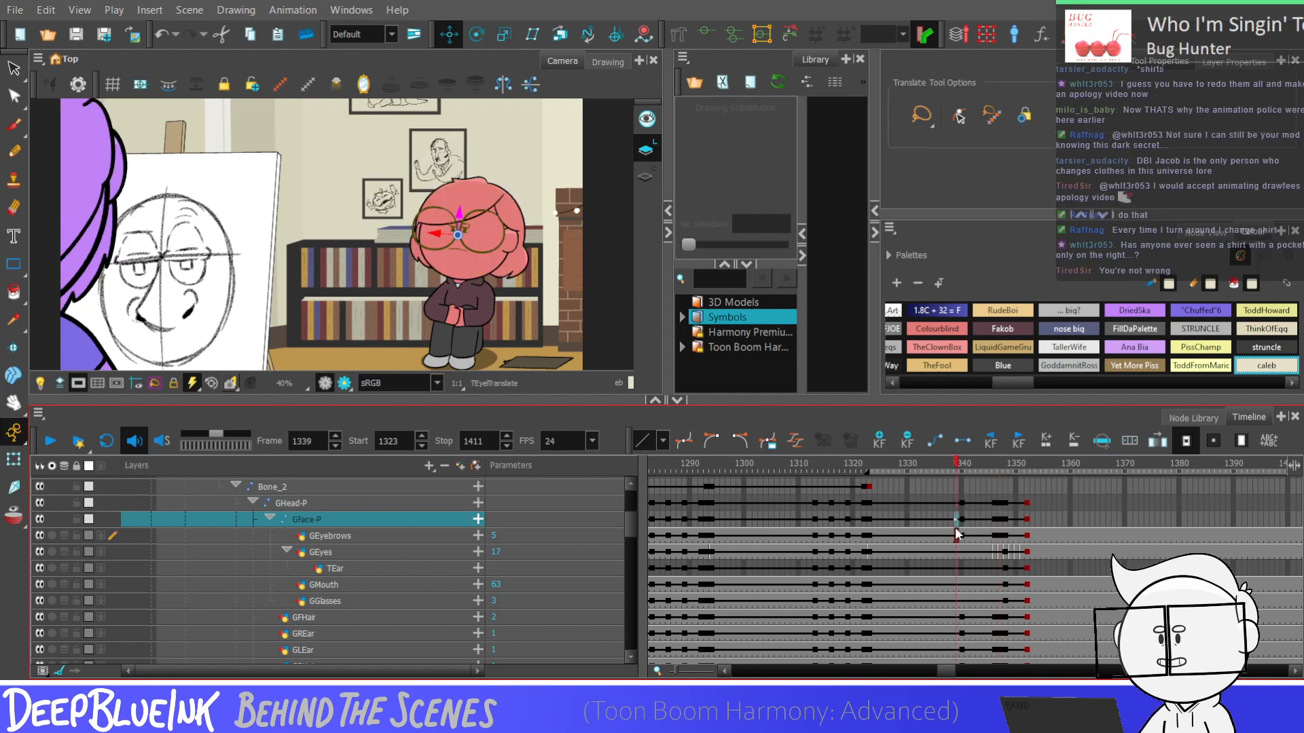
key("period")
key("period")
key("period")
key("period")
key("period")
key("period")
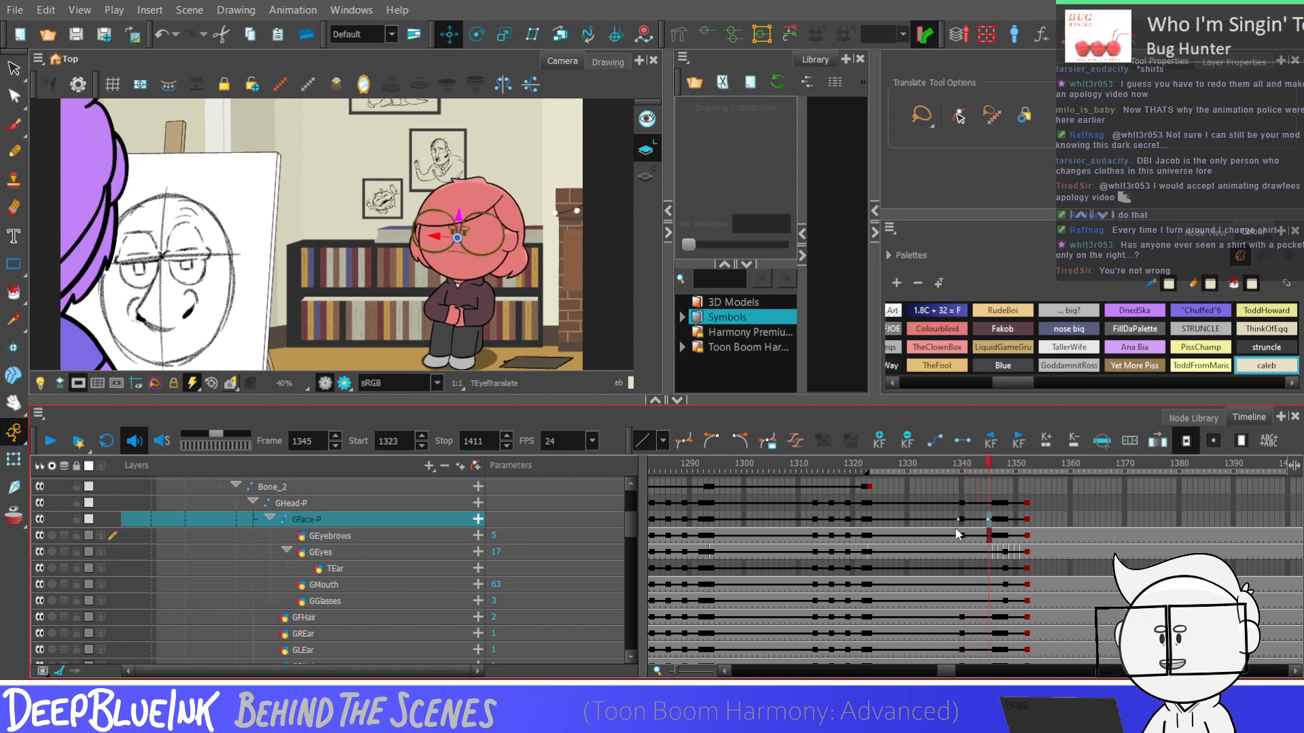
key("period")
key("period")
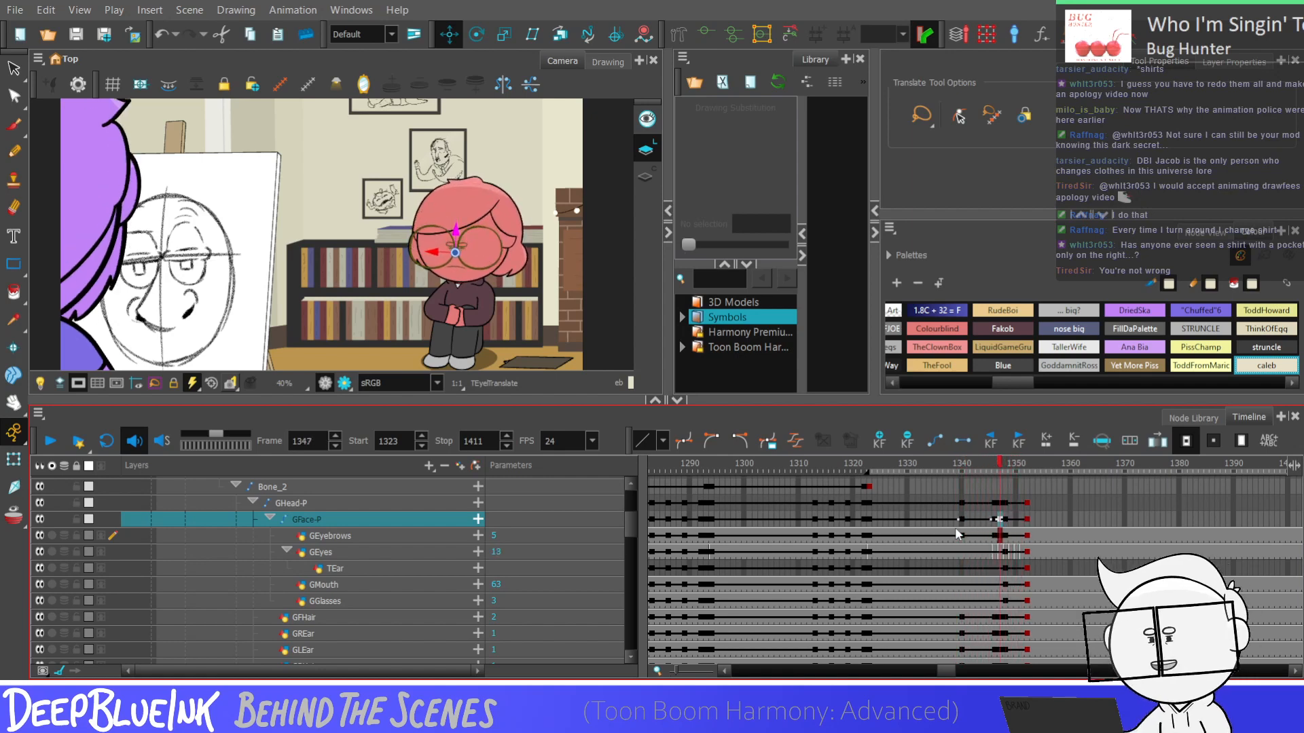
key("comma")
key("comma")
key("comma")
key("comma")
key("comma")
key("comma")
key("comma")
key("comma")
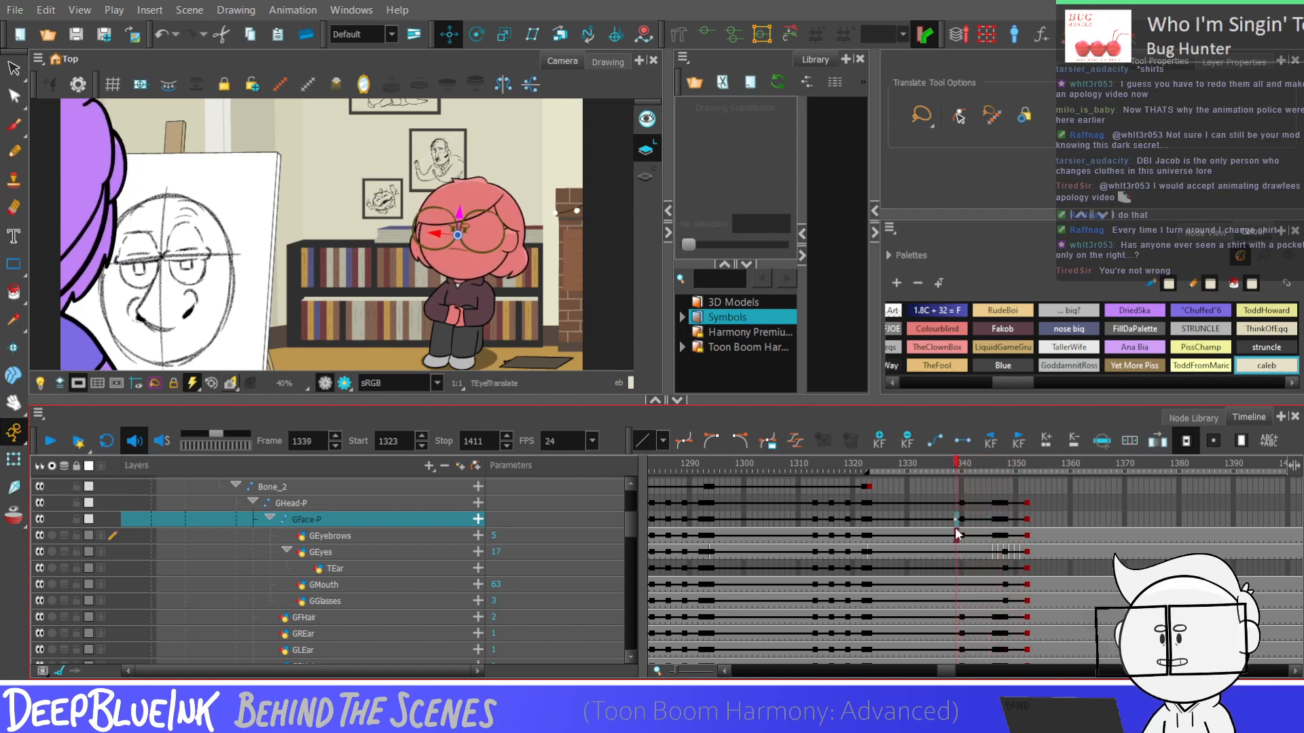
Play the retimed head dip and blink repeatedly from around frame 1340 to review the timing
key("Return")
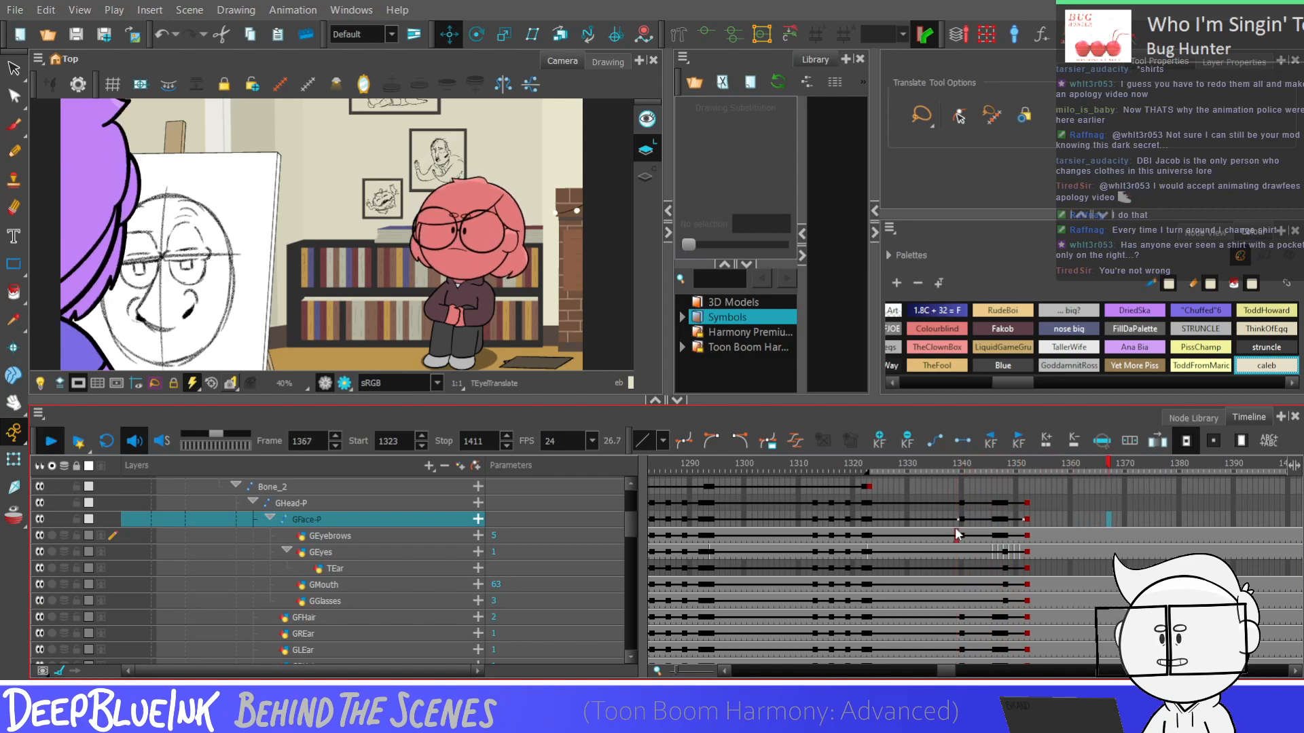
key("Return")
left_click(956, 527)
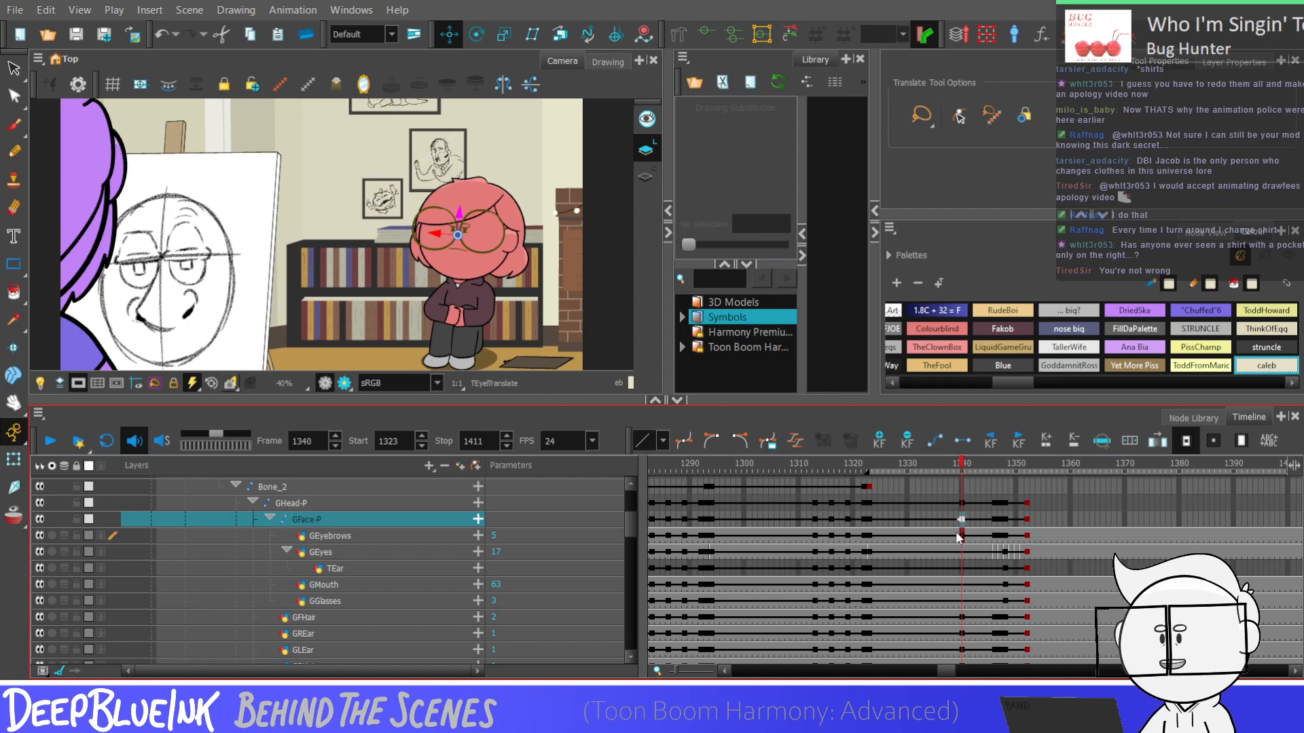
key("Return")
key("Return")
left_click(960, 519)
key("Return")
key("Return")
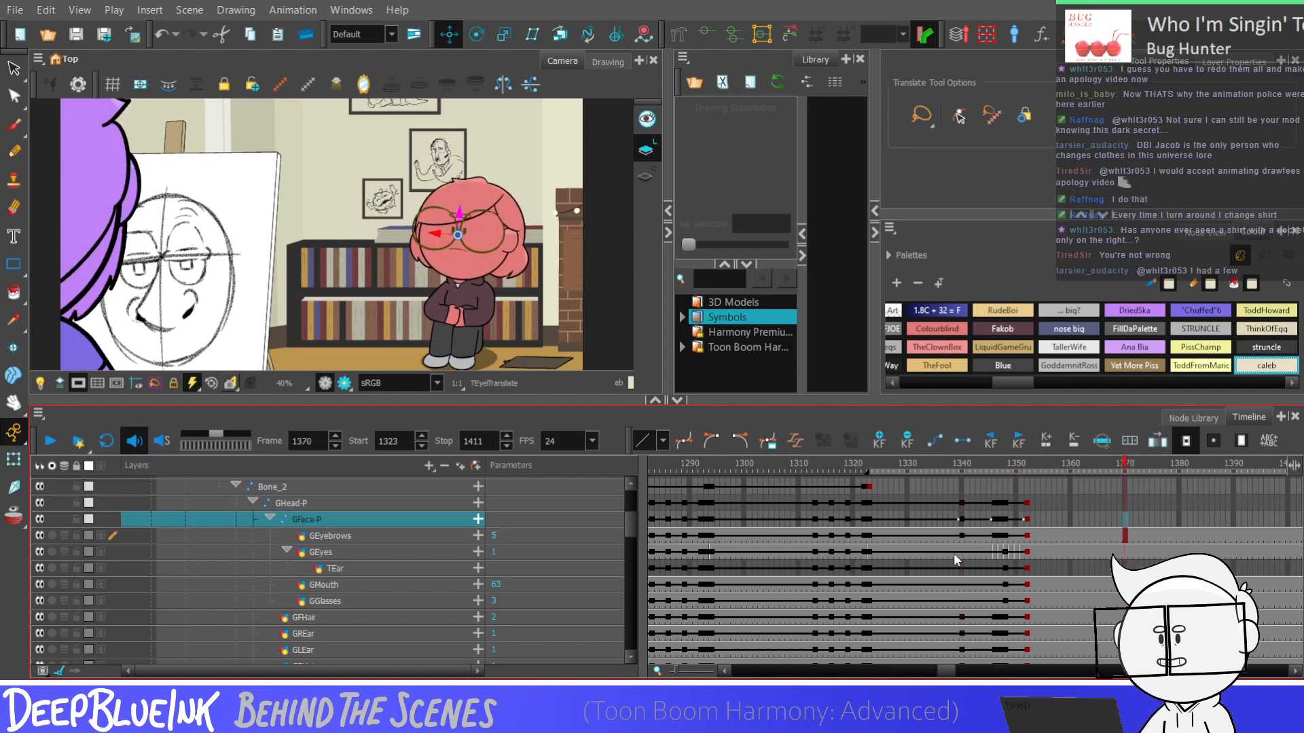
Add keyframes on GBodyBone, Bone_1 and Bone_2 at frames 1340 and 1347
left_click(1004, 505)
scroll(626, 525, "up", 2)
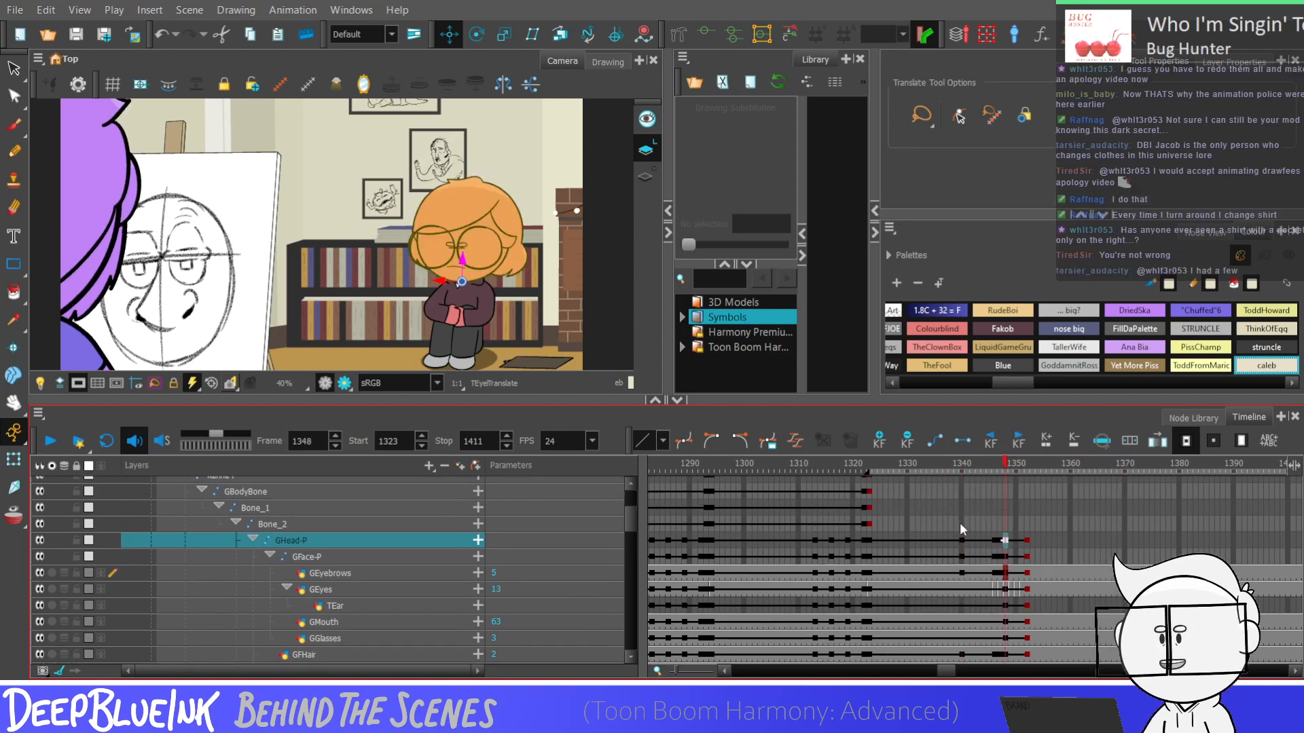
left_click_drag(959, 523, 956, 497)
scroll(956, 500, "up", 2)
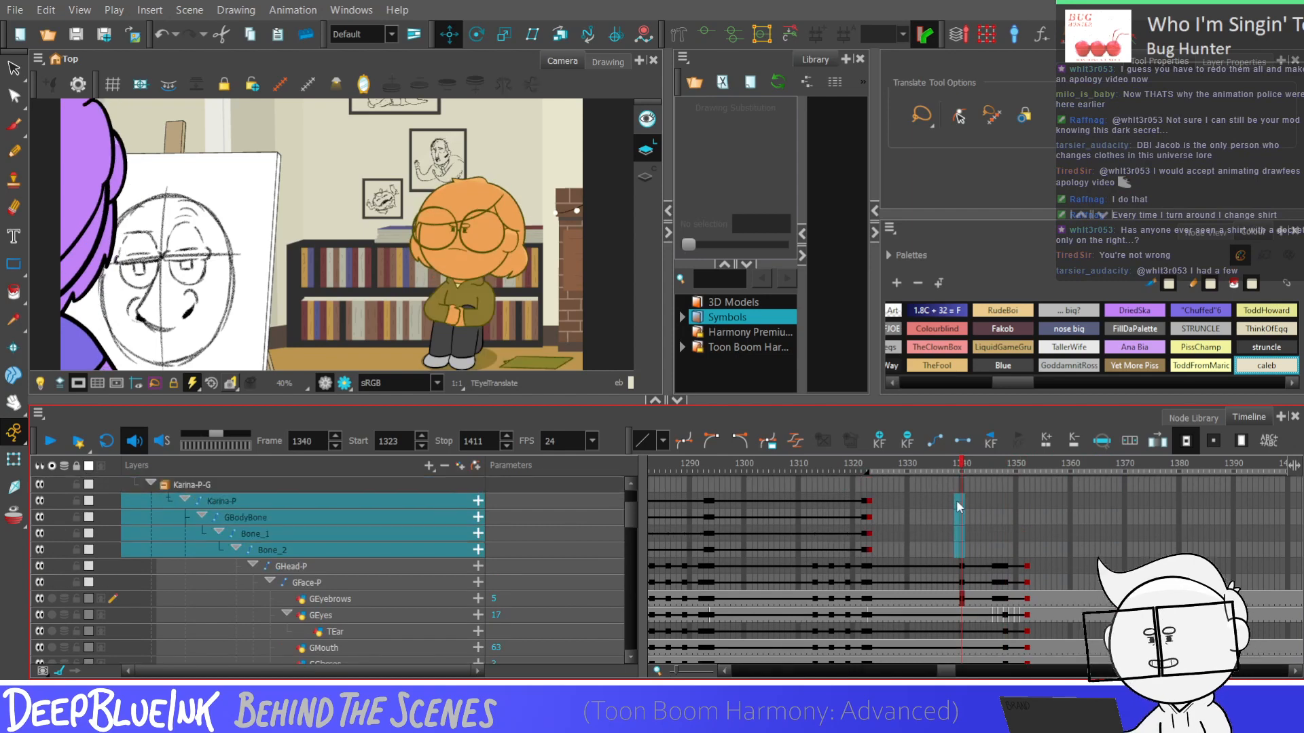
left_click(998, 551)
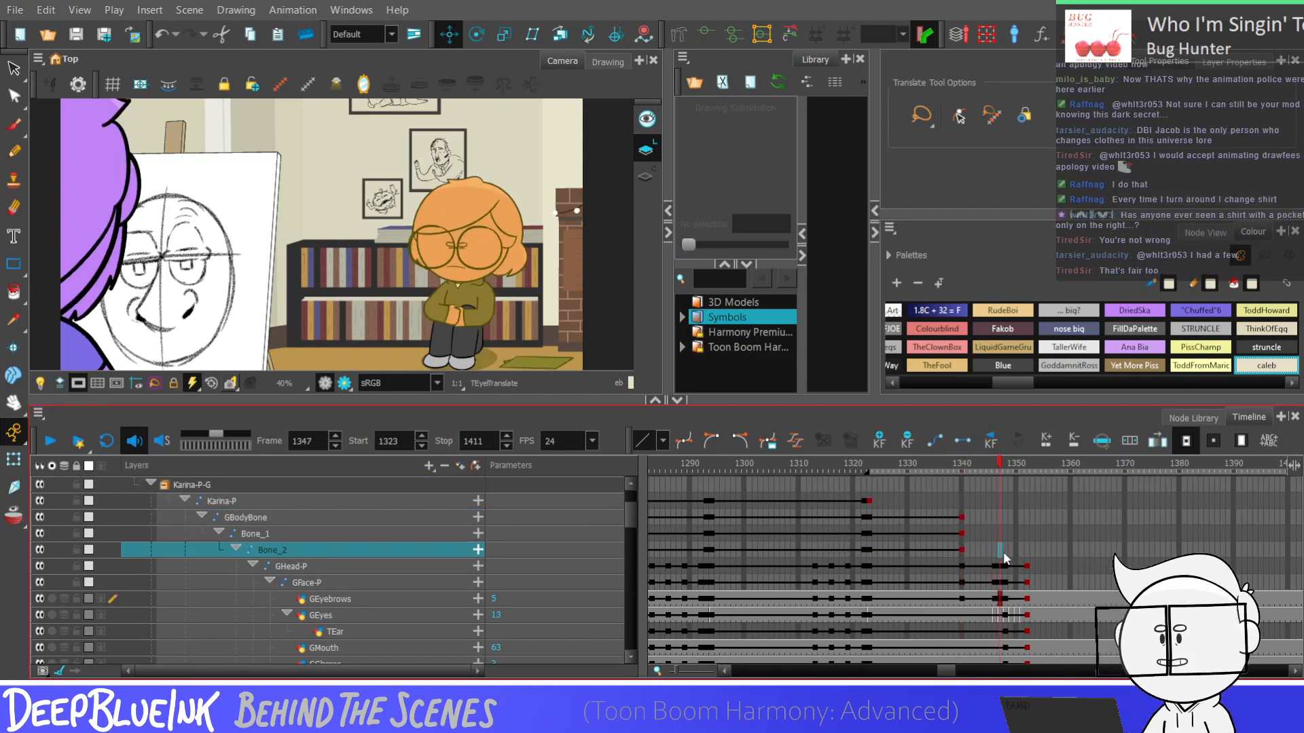
left_click_drag(1005, 518, 1004, 536)
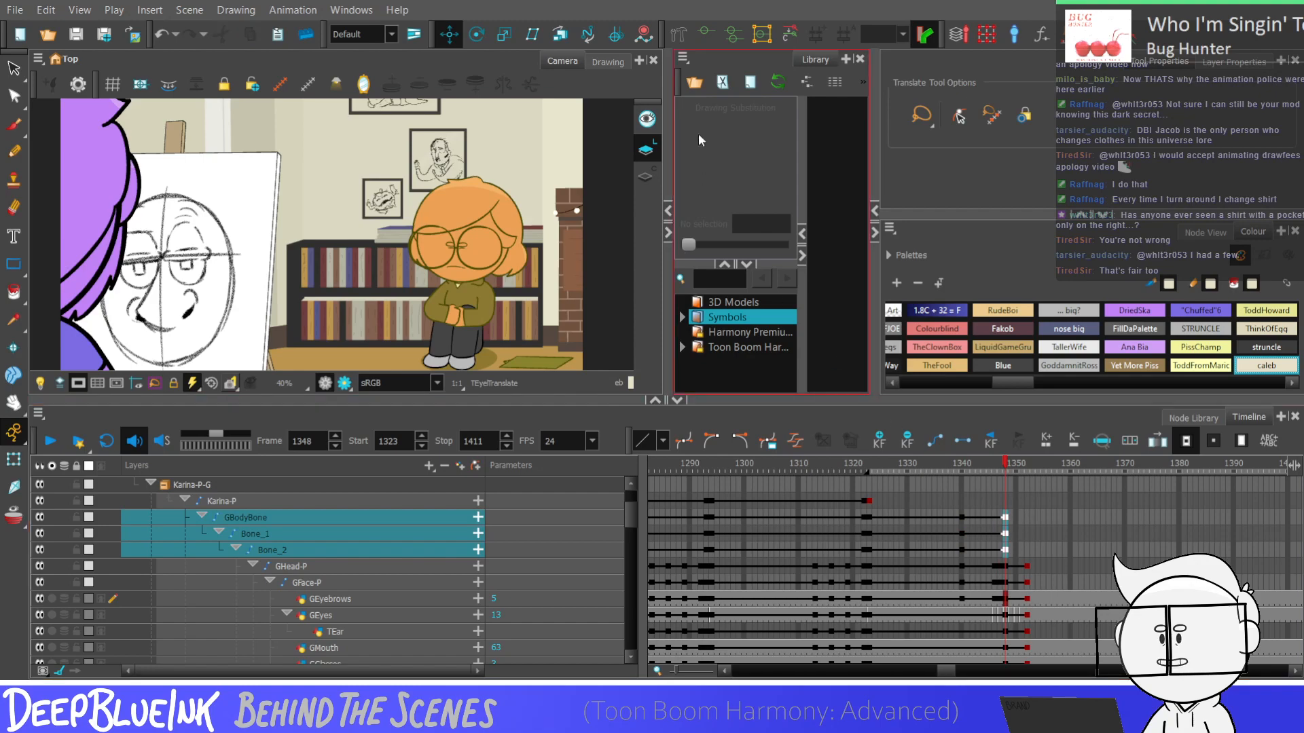
key("comma")
key("F6")
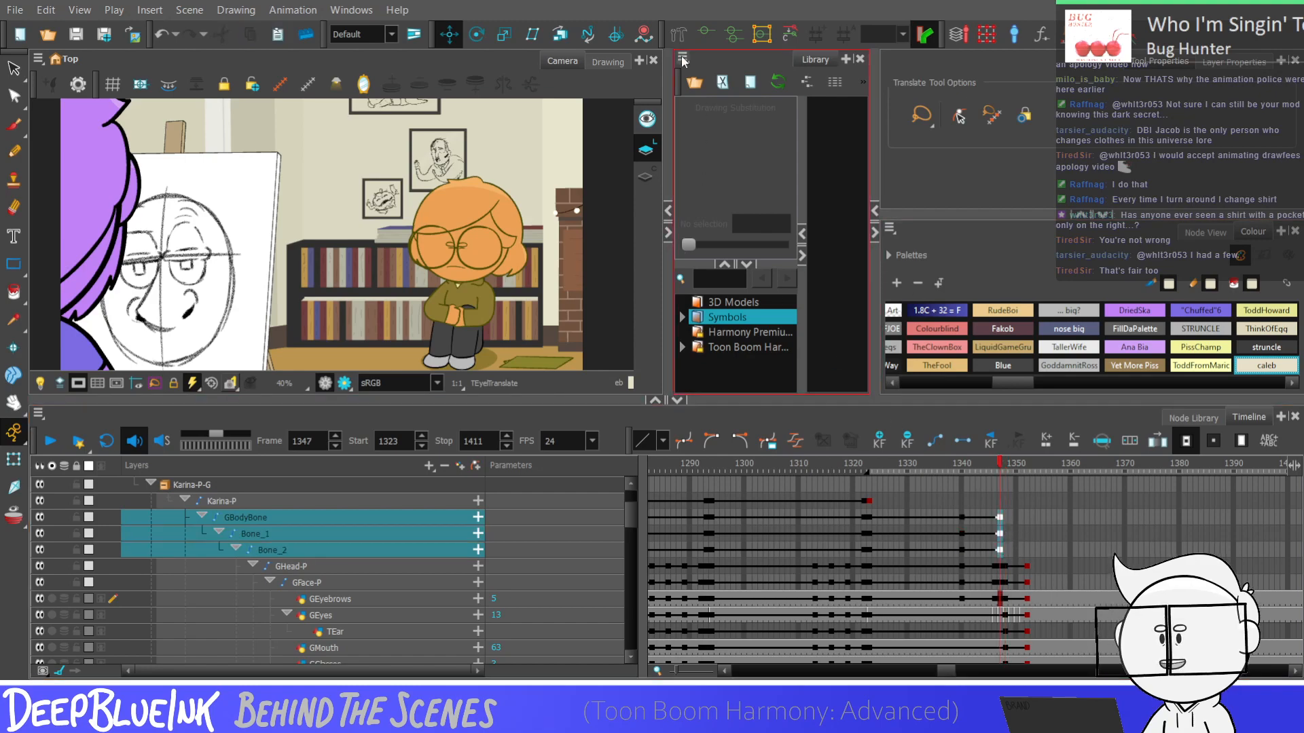
Nudge the torso bones slightly at frame 1347 so the body moves with the head dip
left_click(14, 460)
scroll(470, 307, "up", 4)
left_click(456, 299)
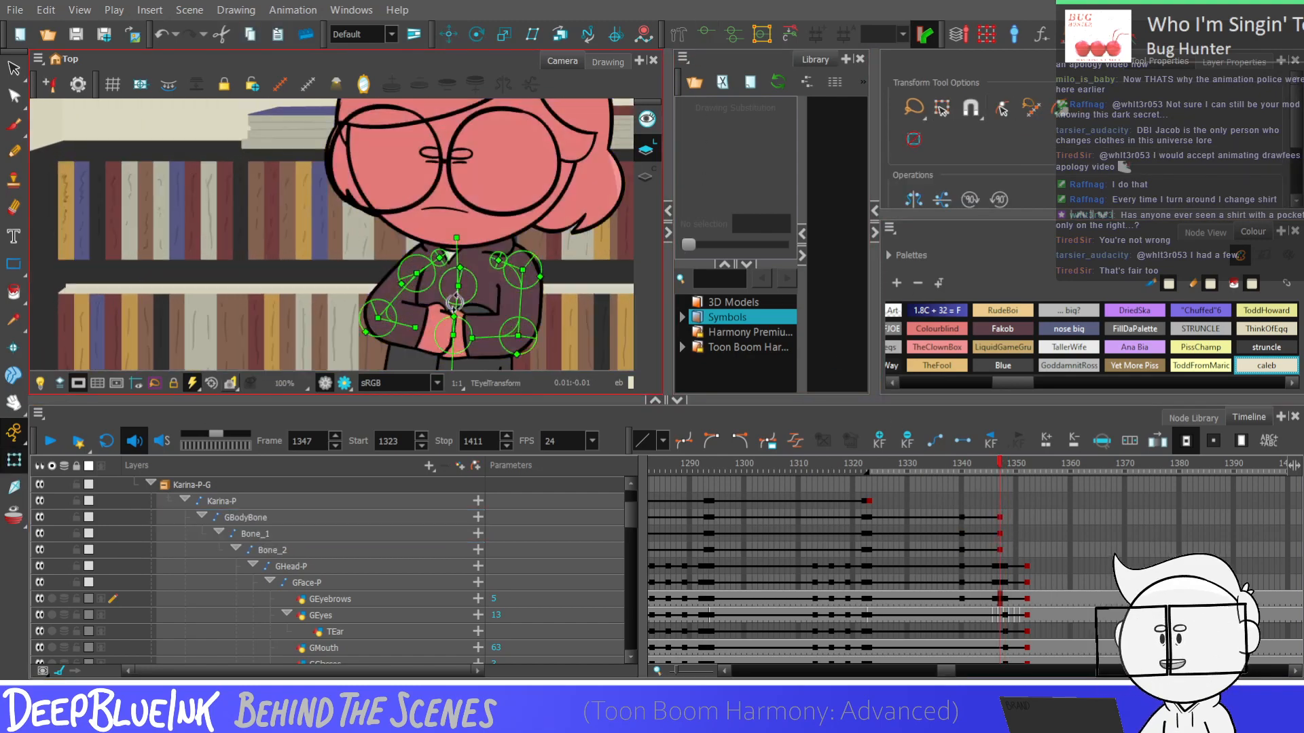
left_click_drag(457, 297, 456, 297)
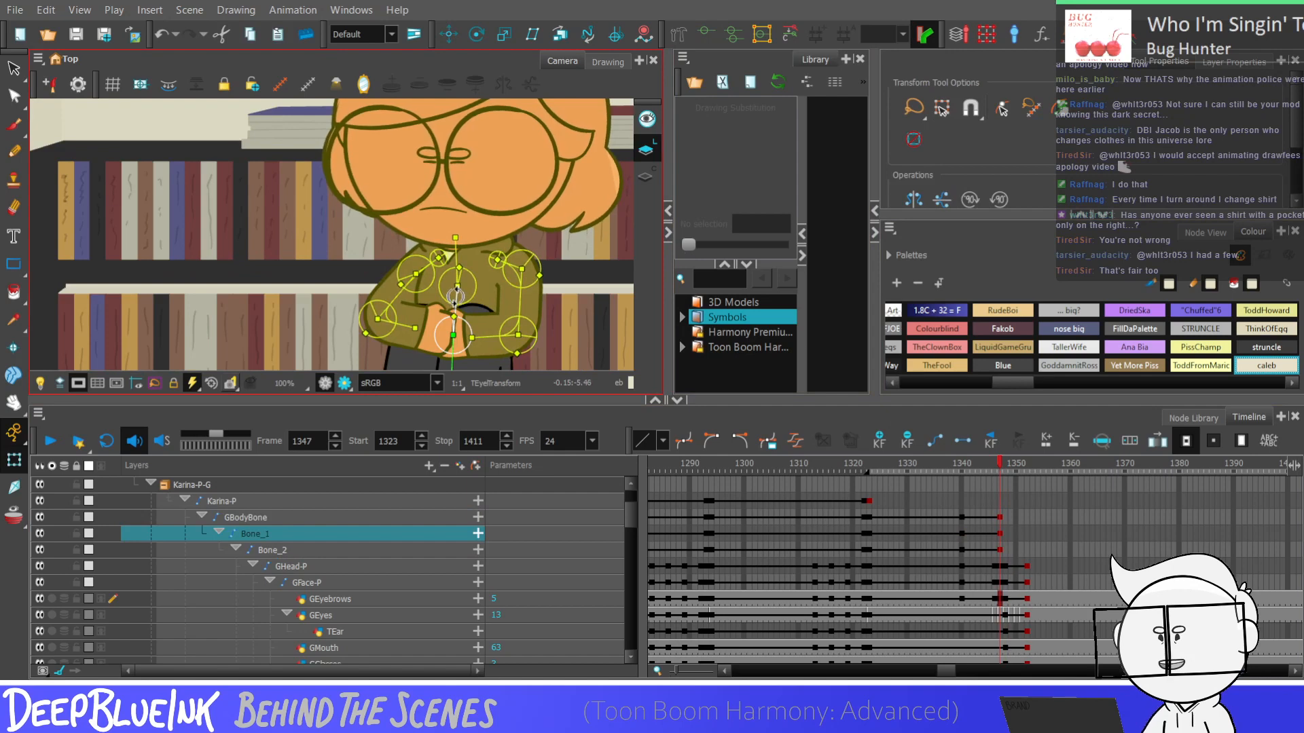
left_click_drag(456, 238, 455, 240)
Add keyframes on GBodyBone, Bone_1 and Bone_2 at frames 1348 and 1352
left_click_drag(965, 517, 996, 552)
left_click(998, 521)
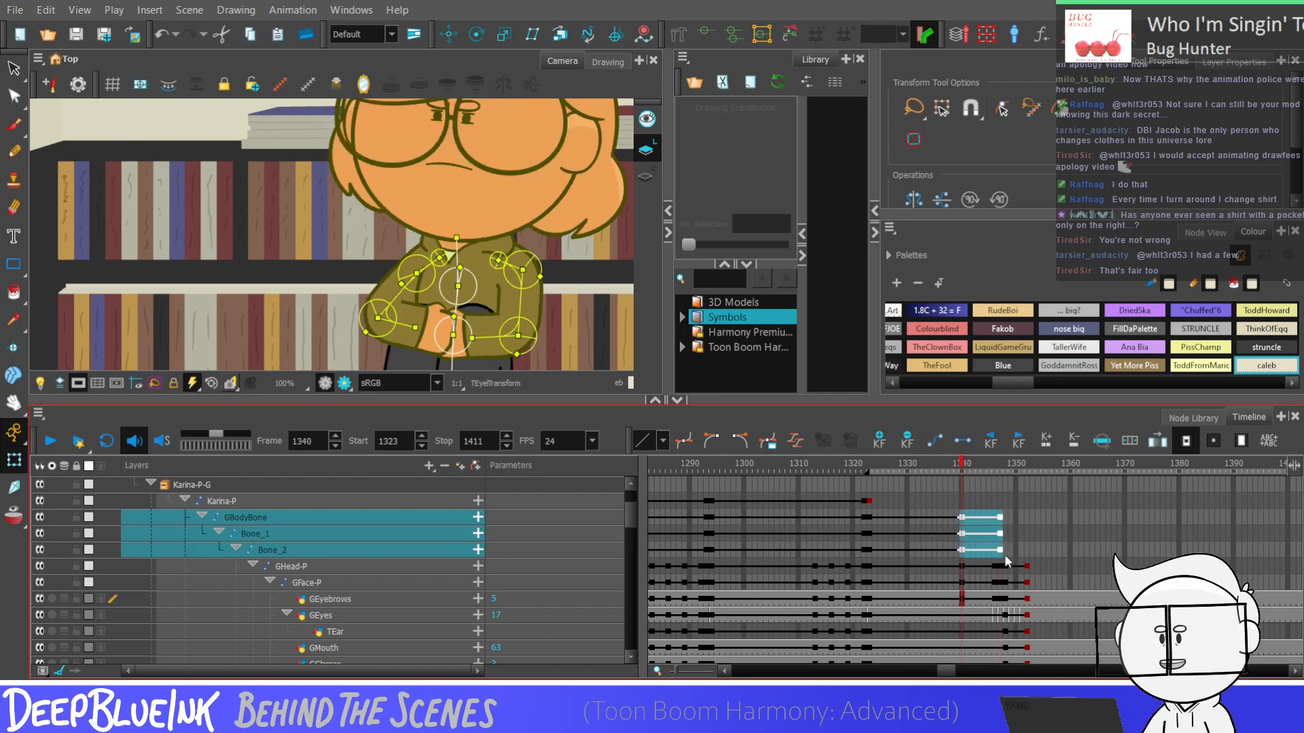
left_click(1005, 515)
left_click(1024, 516)
key("F6")
left_click_drag(1024, 516, 963, 524)
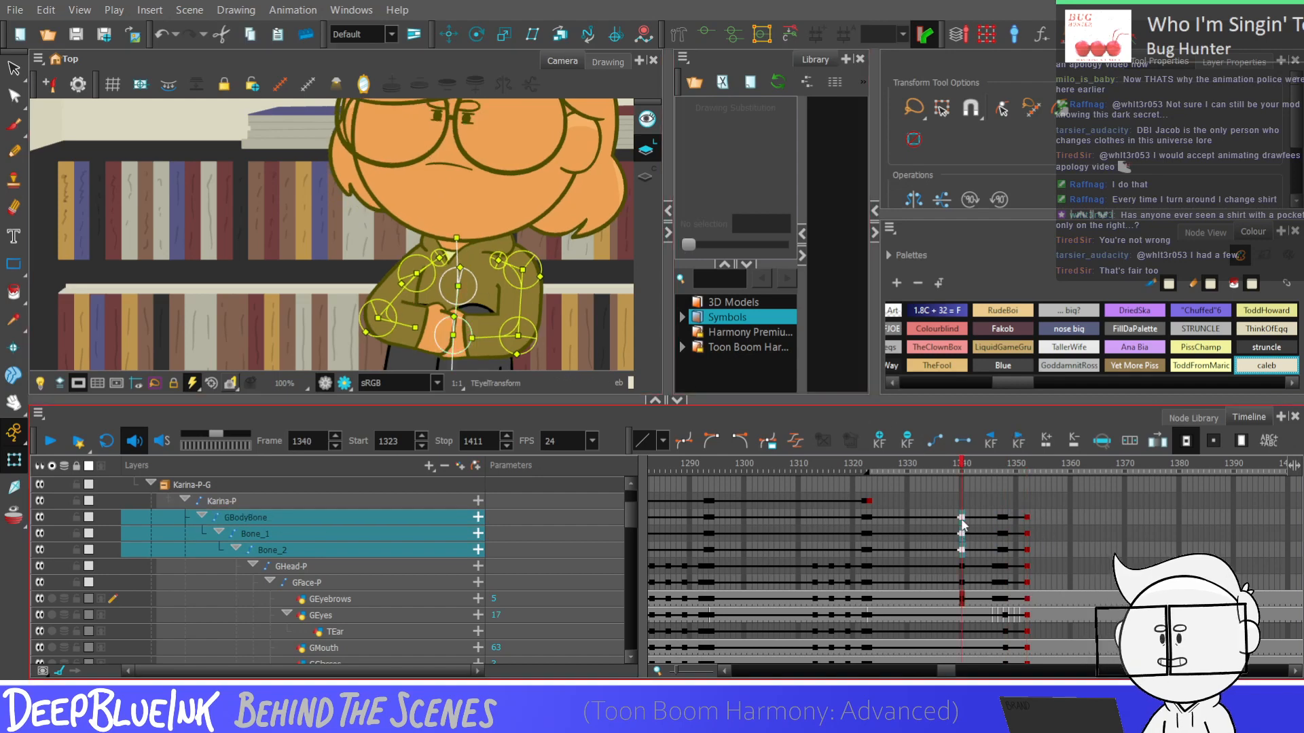
left_click(1026, 519)
key("Escape")
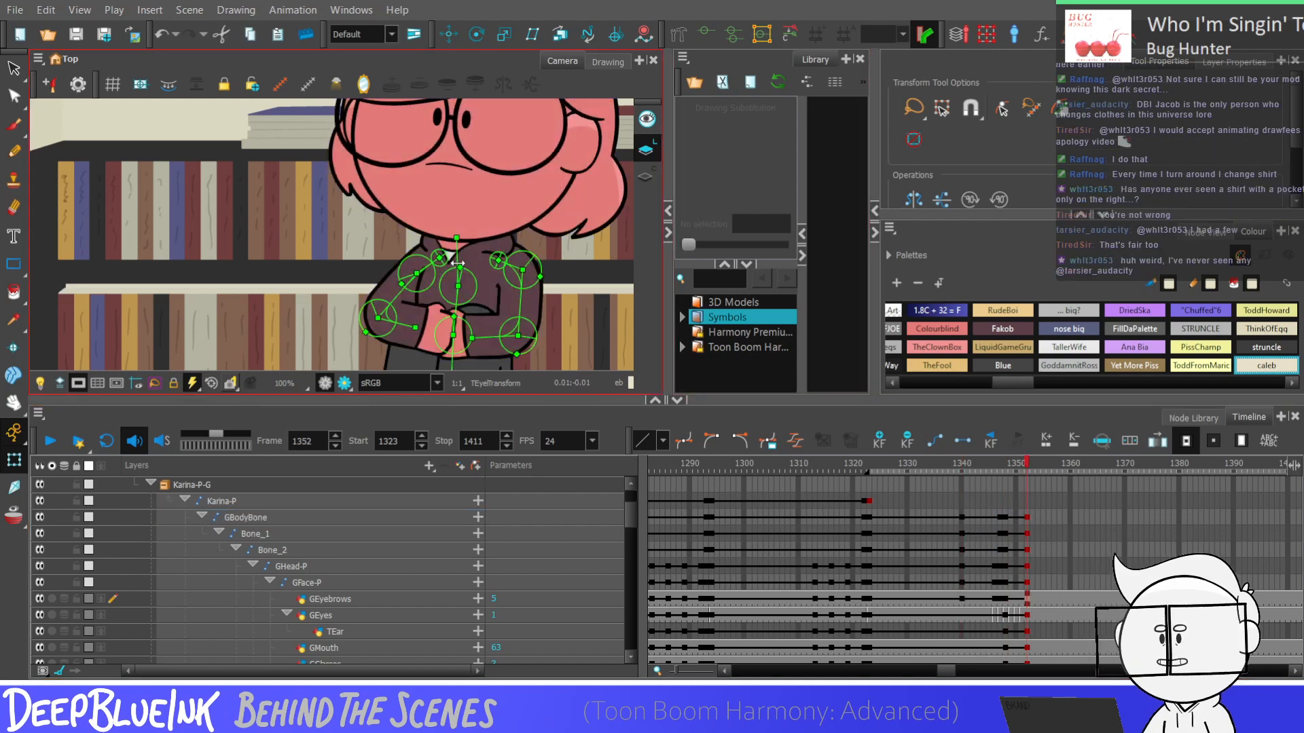
Rotate the upper torso bones slightly at frame 1352 to pose the body rising out of the dip
left_click(457, 263)
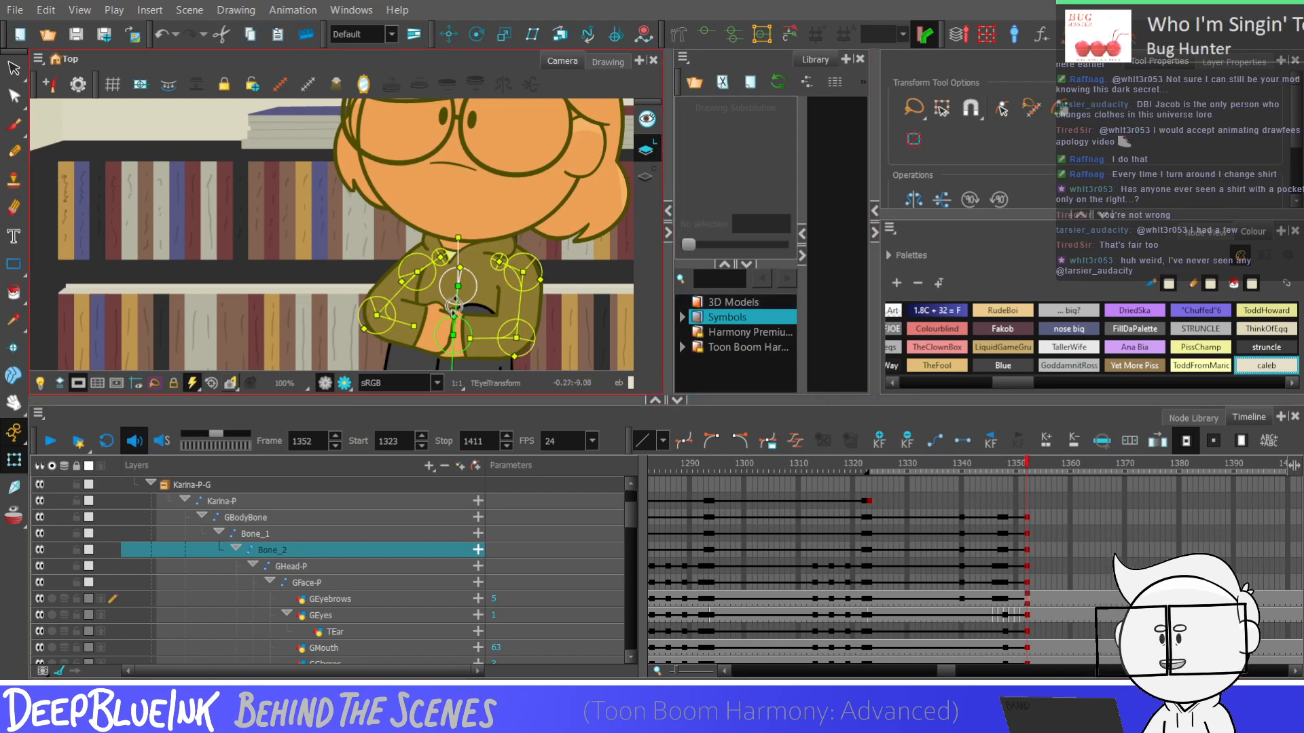
left_click(455, 302)
left_click_drag(455, 302, 455, 300)
key("Escape")
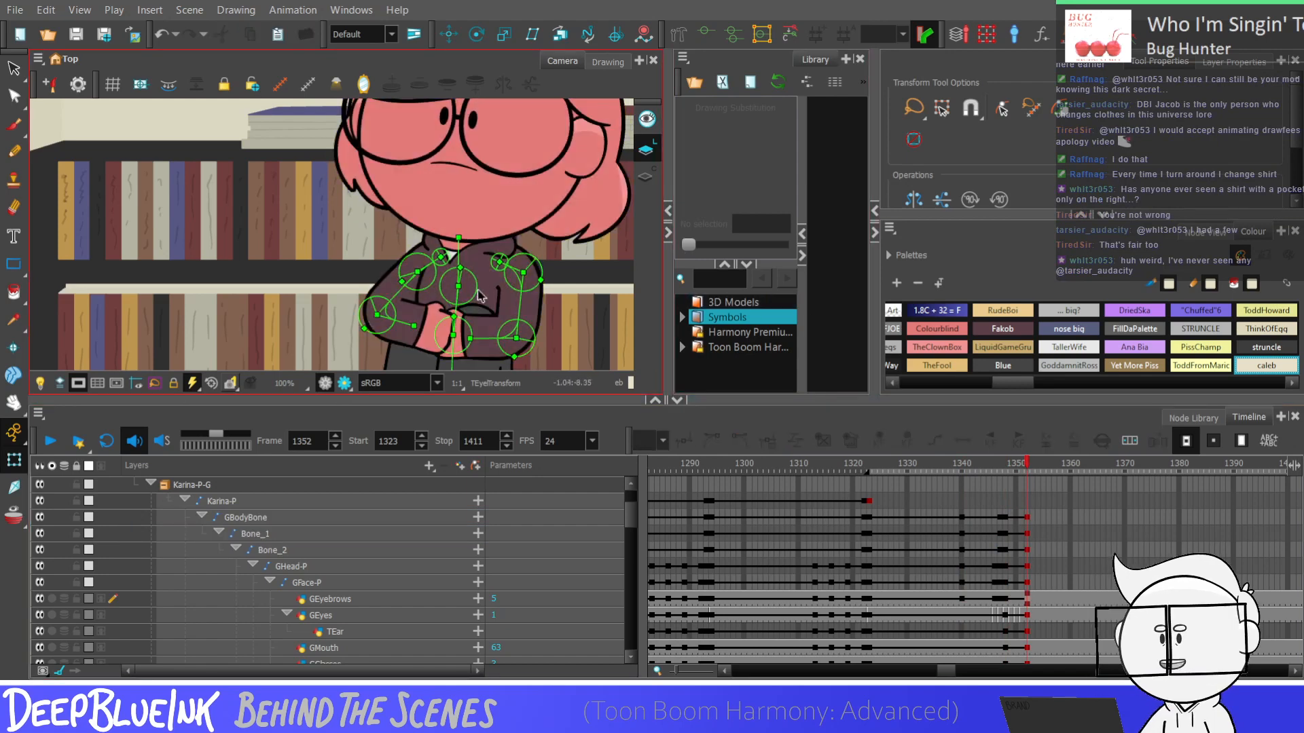
Compare the torso pose at frames 1340 and 1352, and select the GBodyBone, Bone_1 and Bone_2 keyframes from 1348 to 1352
scroll(480, 291, "down", 1)
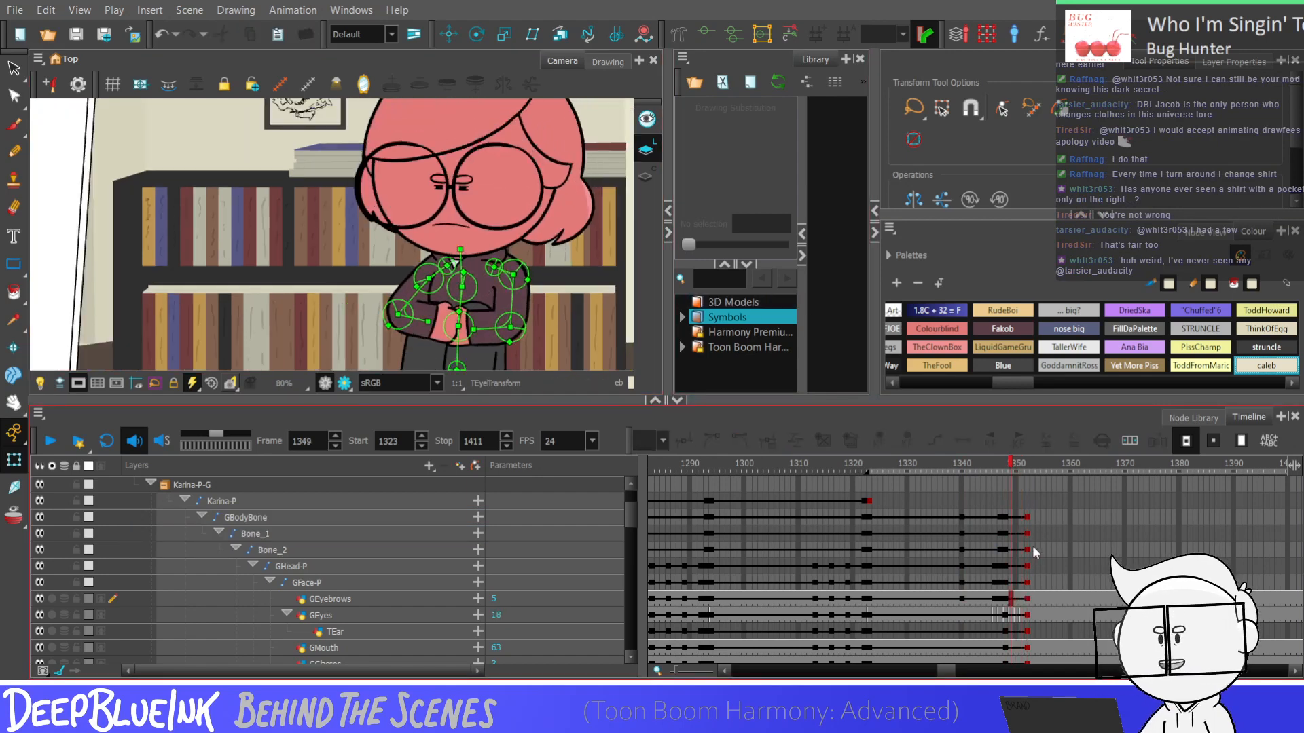
left_click(1027, 534)
left_click(962, 535)
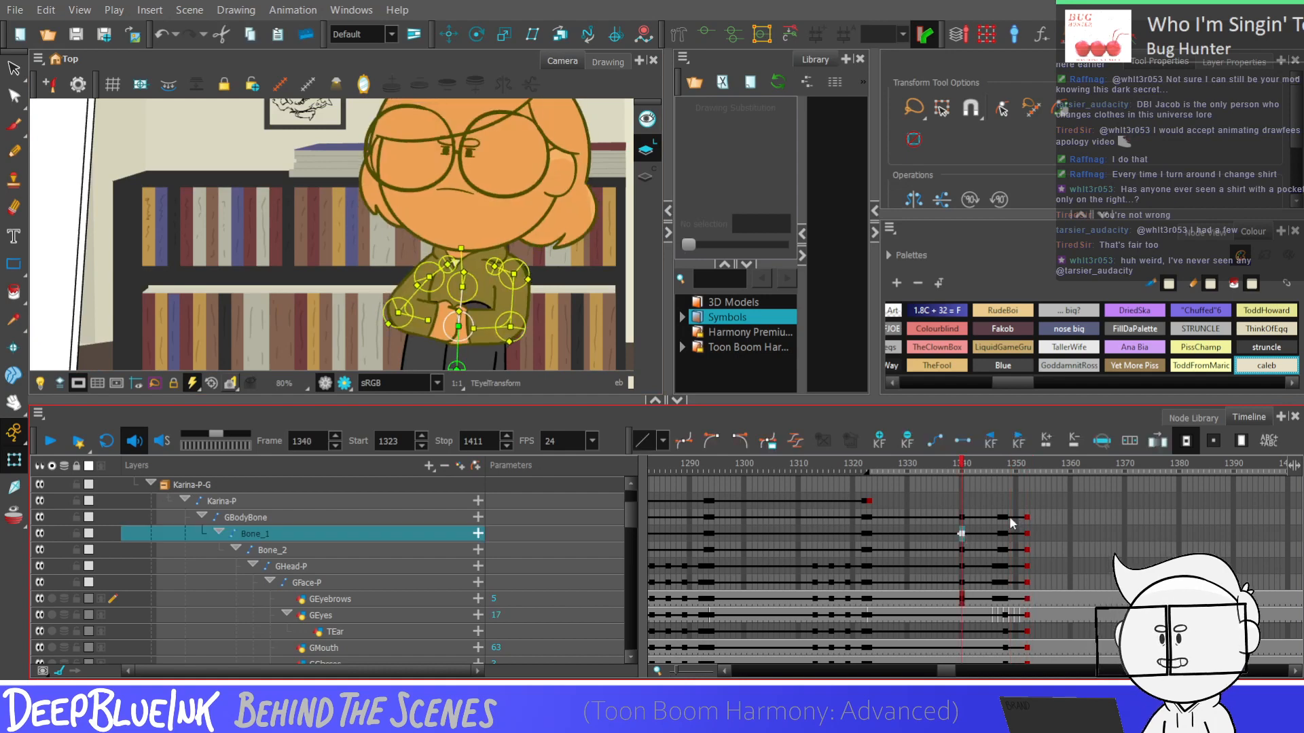
left_click_drag(1005, 517, 1028, 550)
left_click(1038, 533)
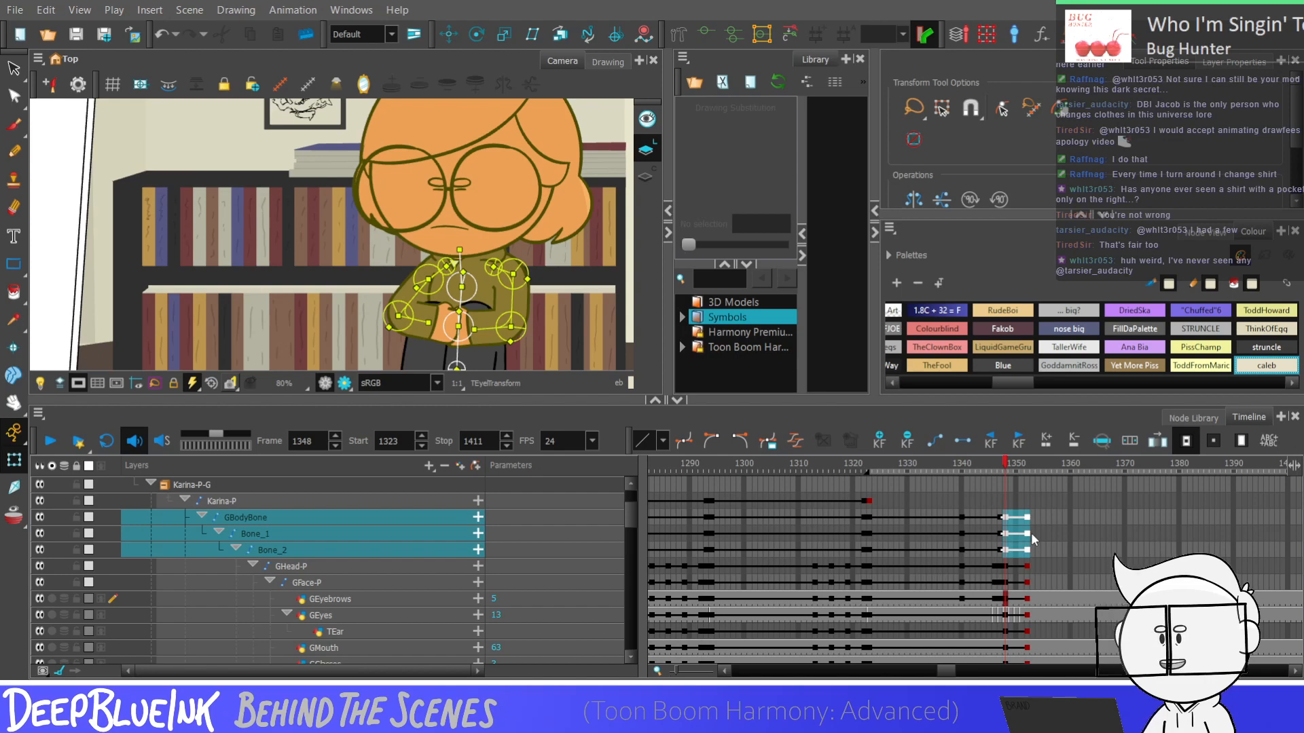
key("shift+v")
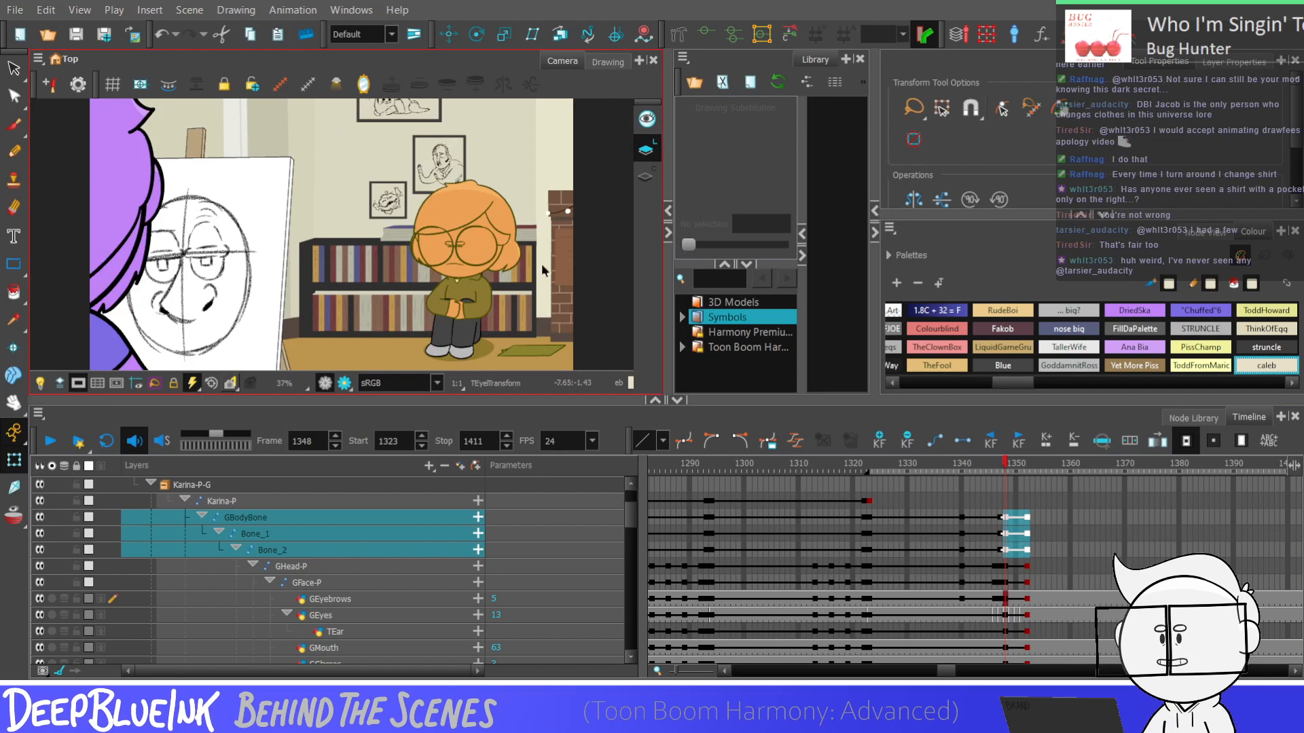
Examine the body dip frame by frame on Bone_1 between frames 1340 and 1348
left_click(963, 532)
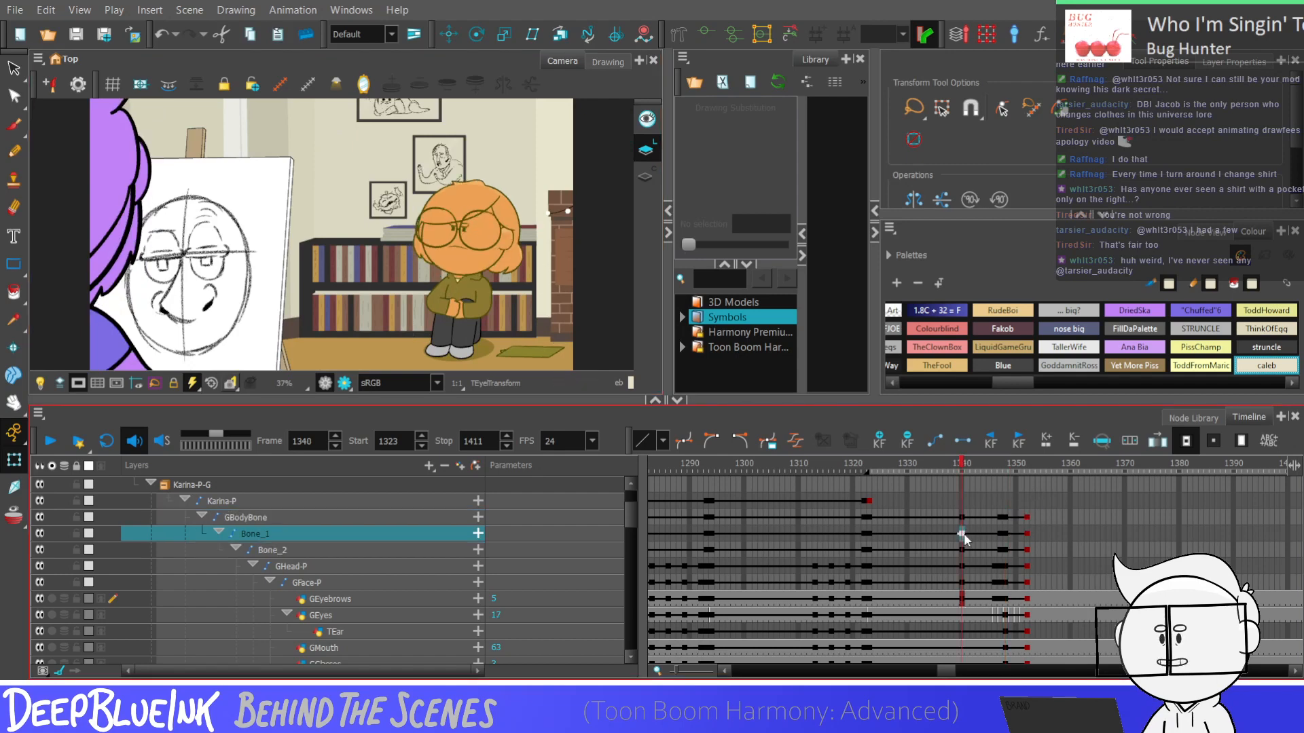
key("period")
key("period")
key("period")
key("period")
key("period")
key("period")
key("period")
key("period")
key("period")
key("period")
key("period")
key("period")
key("period")
key("period")
key("period")
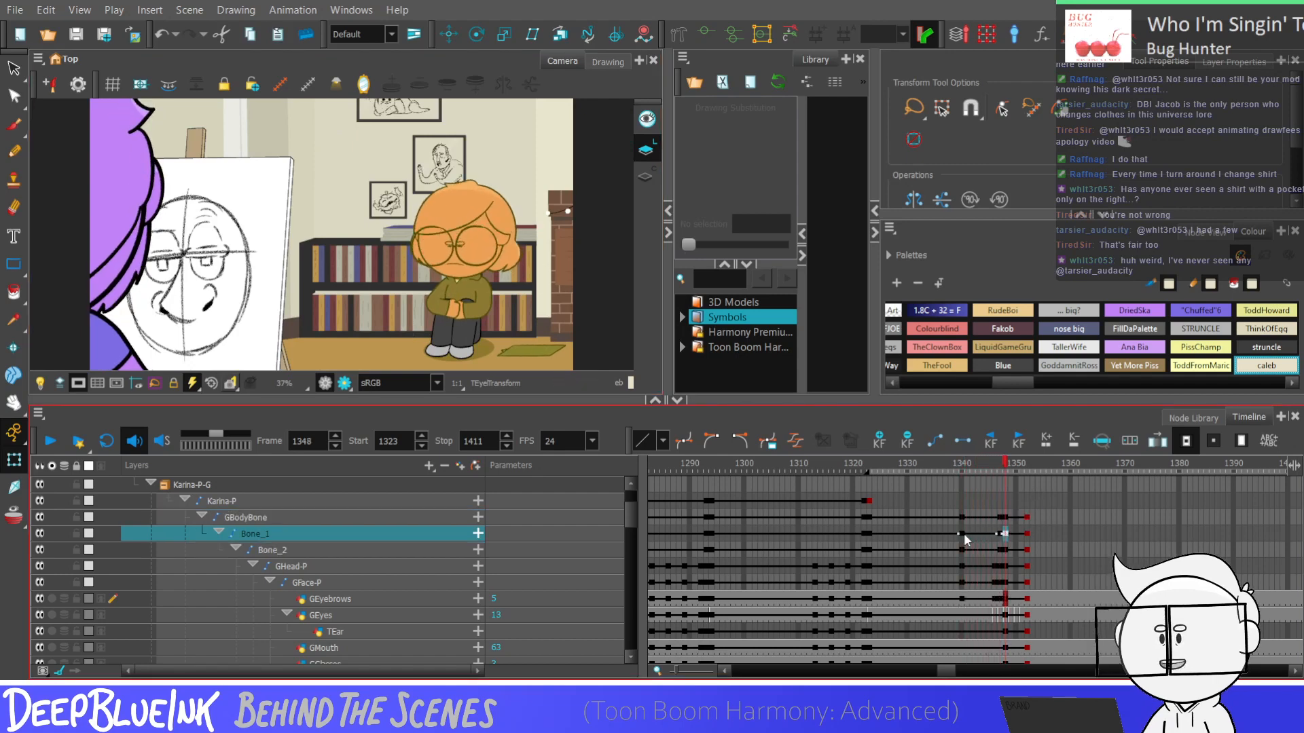
key("comma")
key("comma")
key("comma")
key("comma")
key("comma")
key("comma")
key("comma")
key("comma")
key("comma")
key("comma")
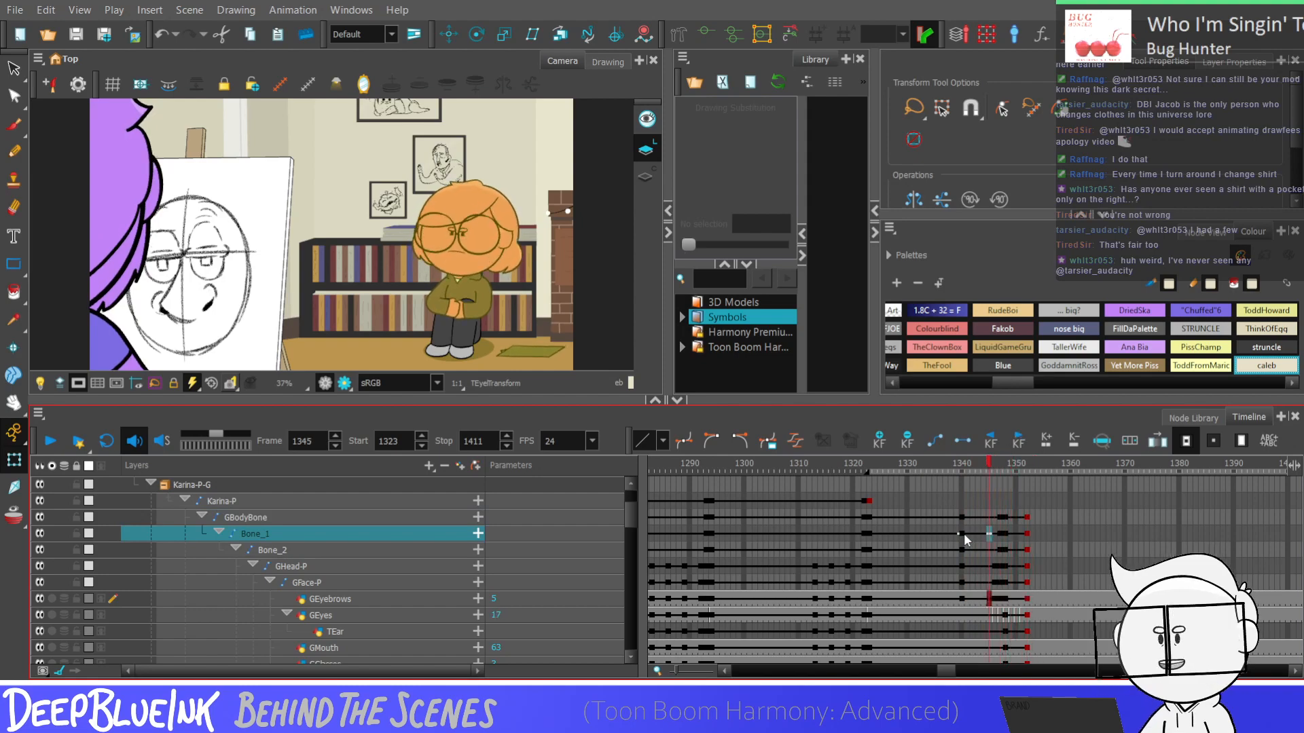
Cut all the artwork of the fallen clipboard from the Clipboard layer at frame 1352
left_click_drag(632, 524, 628, 598)
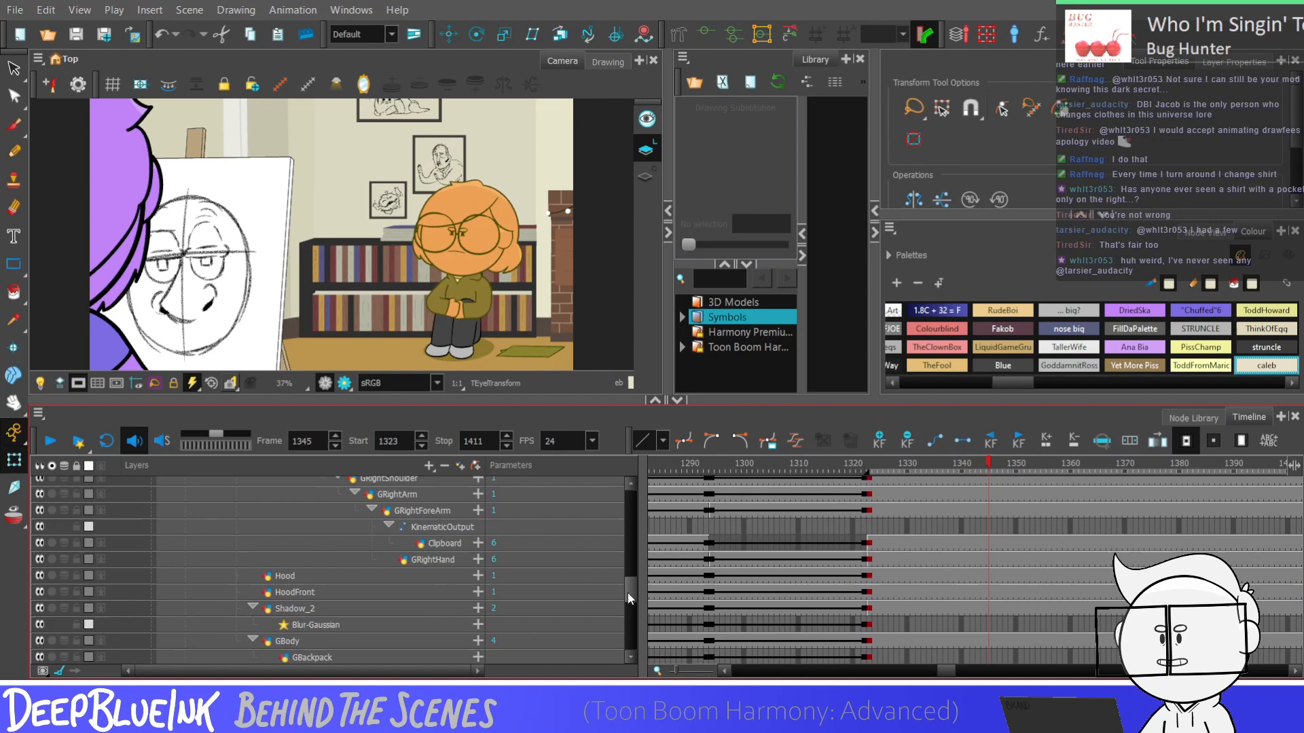
left_click(1027, 541)
key("alt+s")
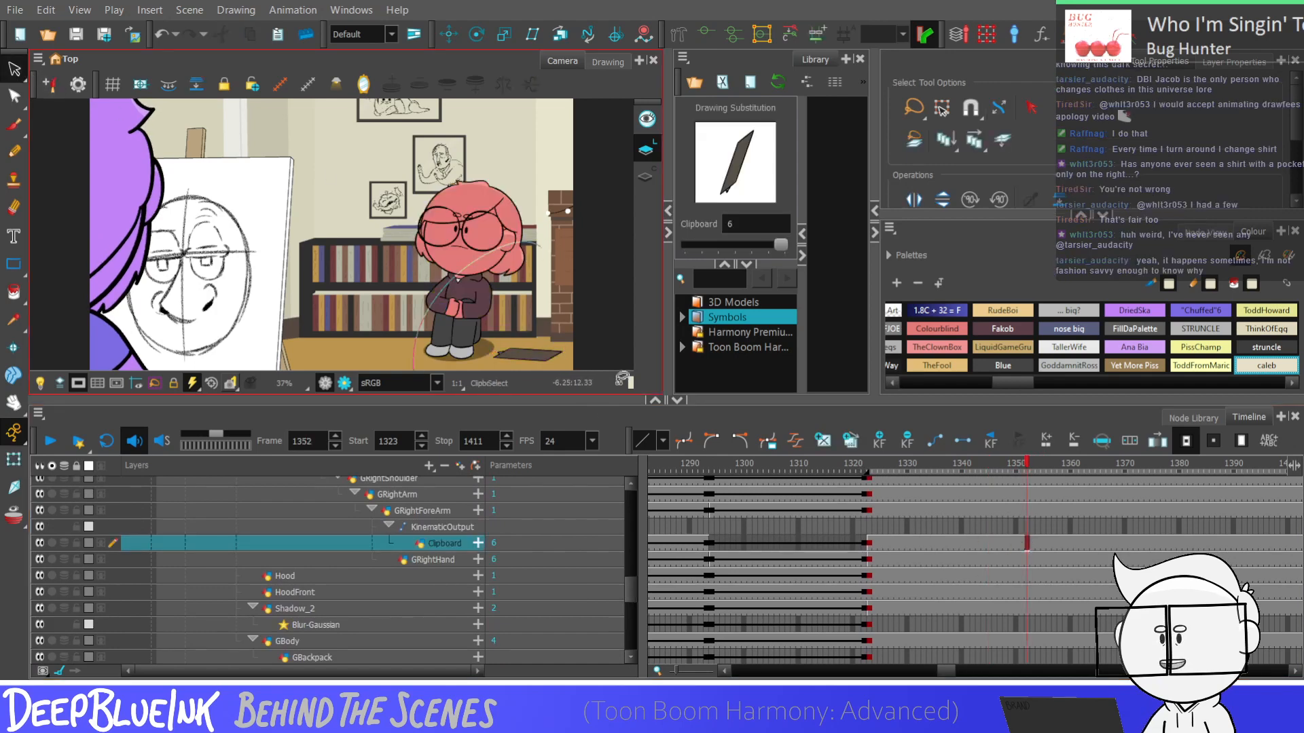
key("ctrl+a")
key("Delete")
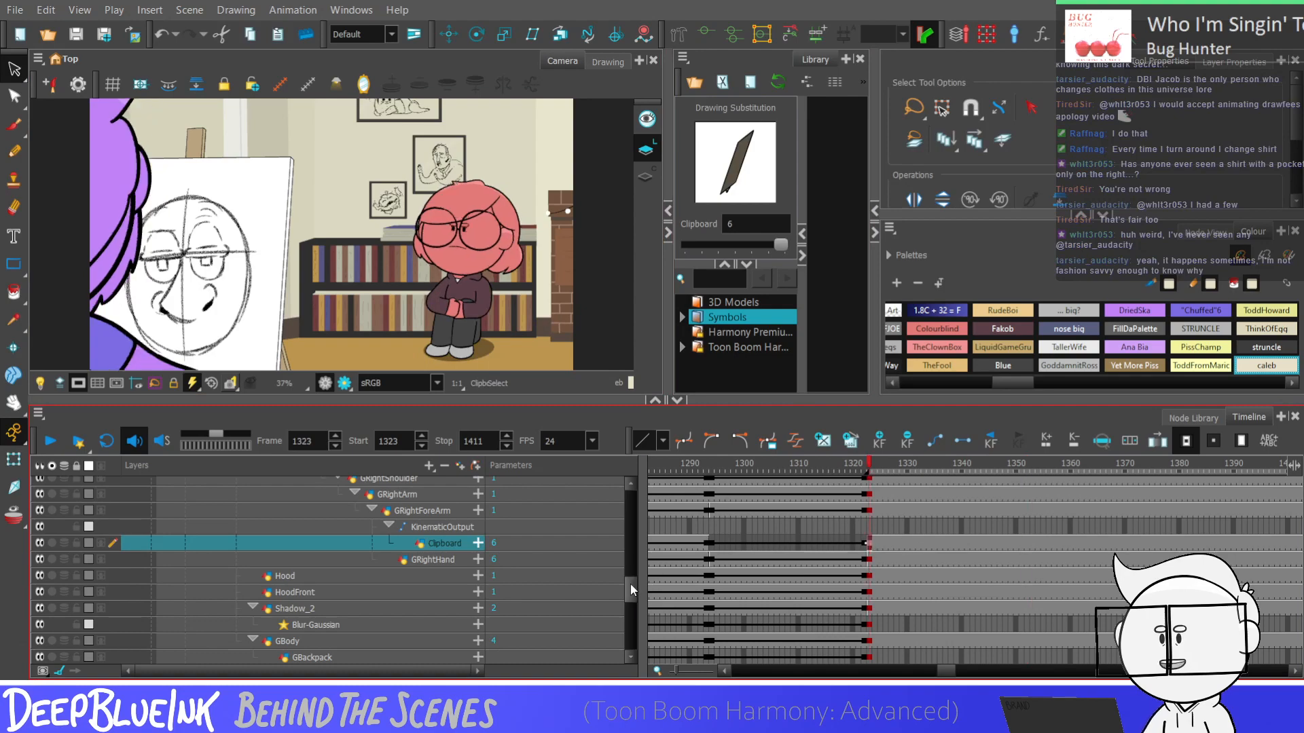
Duplicate the office Wall drawing at frame 1323 and paste the clipboard artwork onto its floor
left_click_drag(630, 584, 622, 482)
left_click(868, 517)
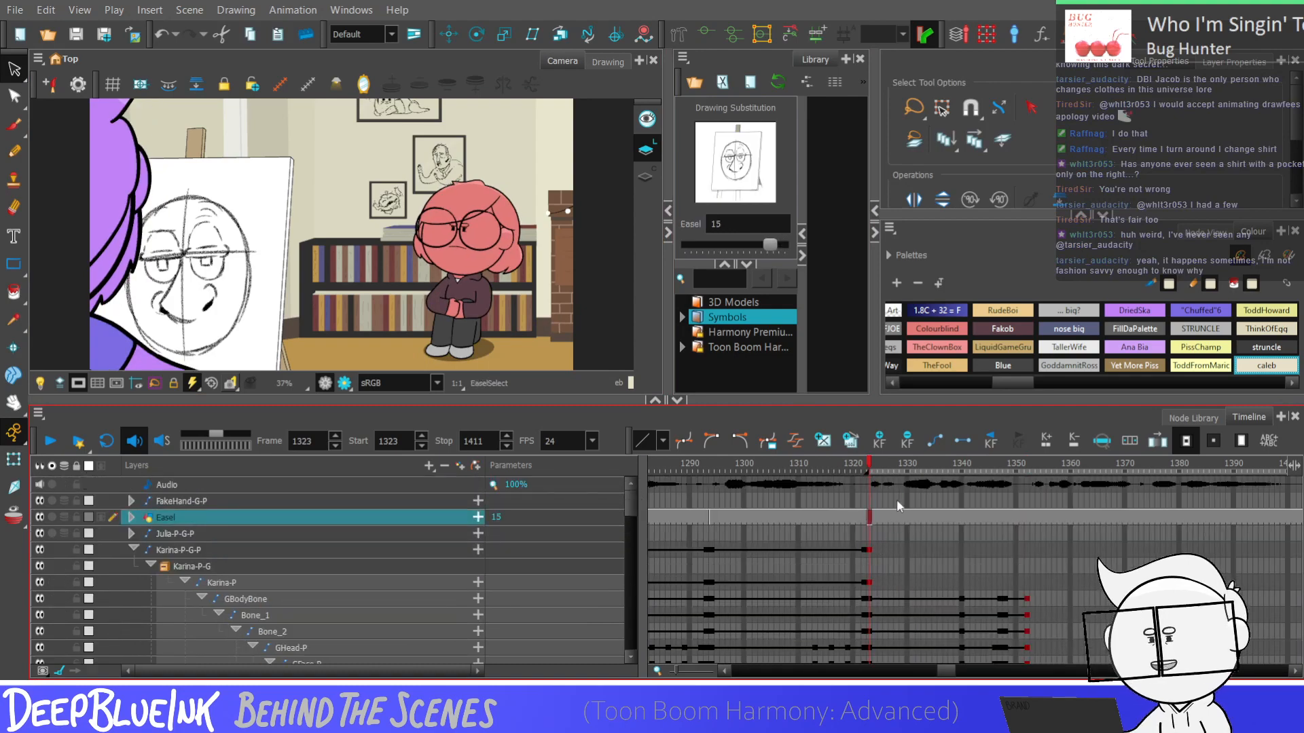
left_click_drag(630, 509, 631, 631)
double_click(235, 618)
left_click(885, 527)
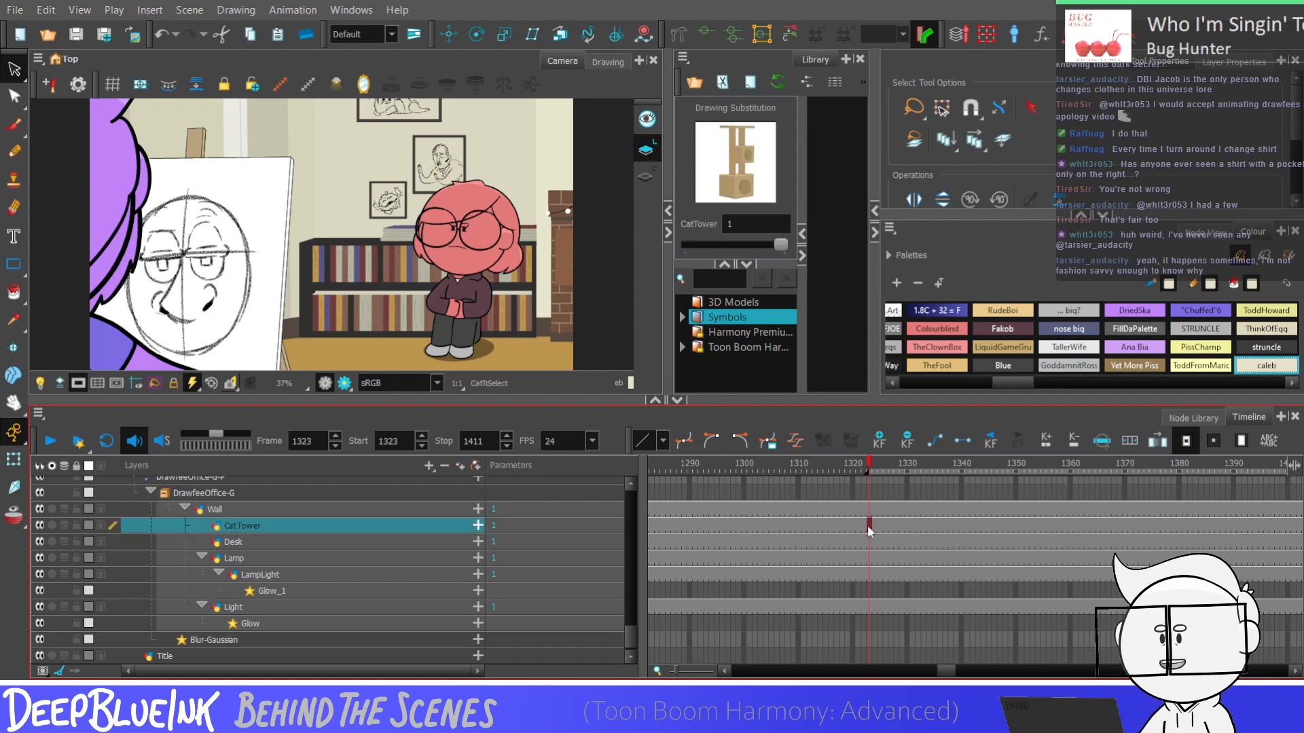
left_click(868, 541)
left_click(870, 511)
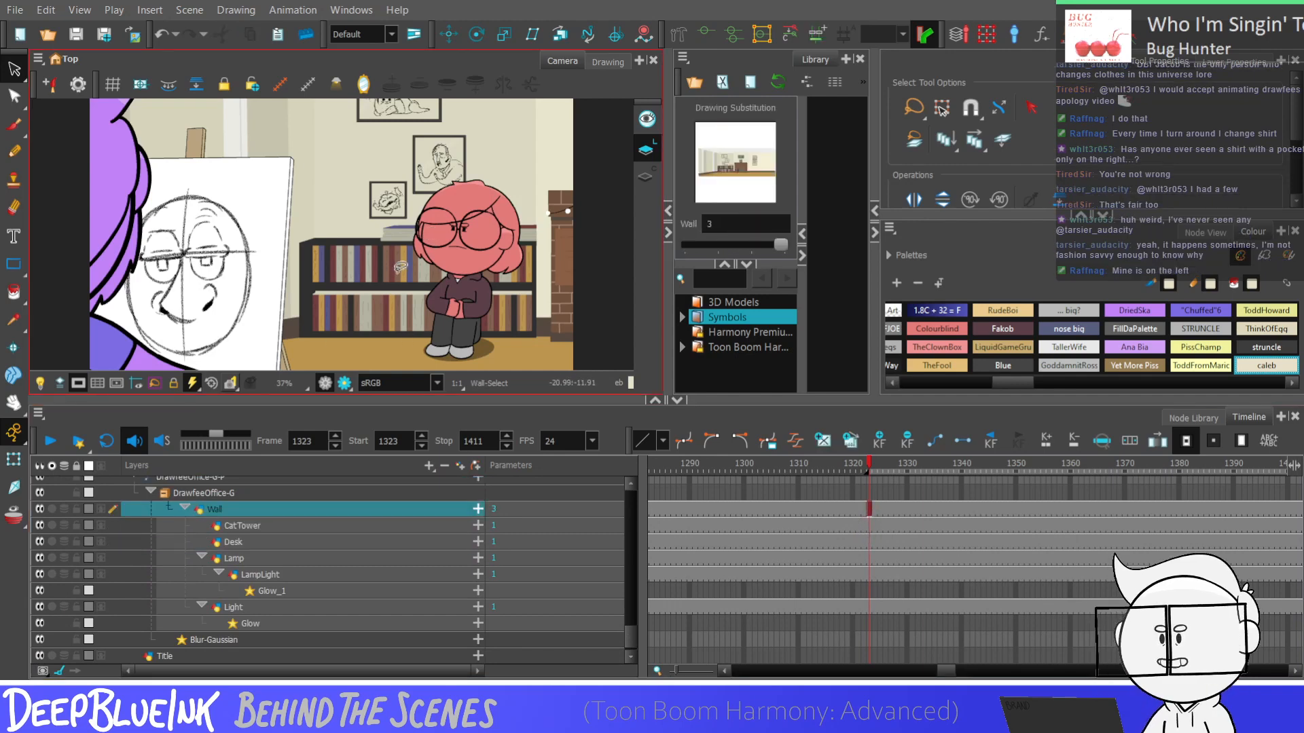
left_click(522, 351)
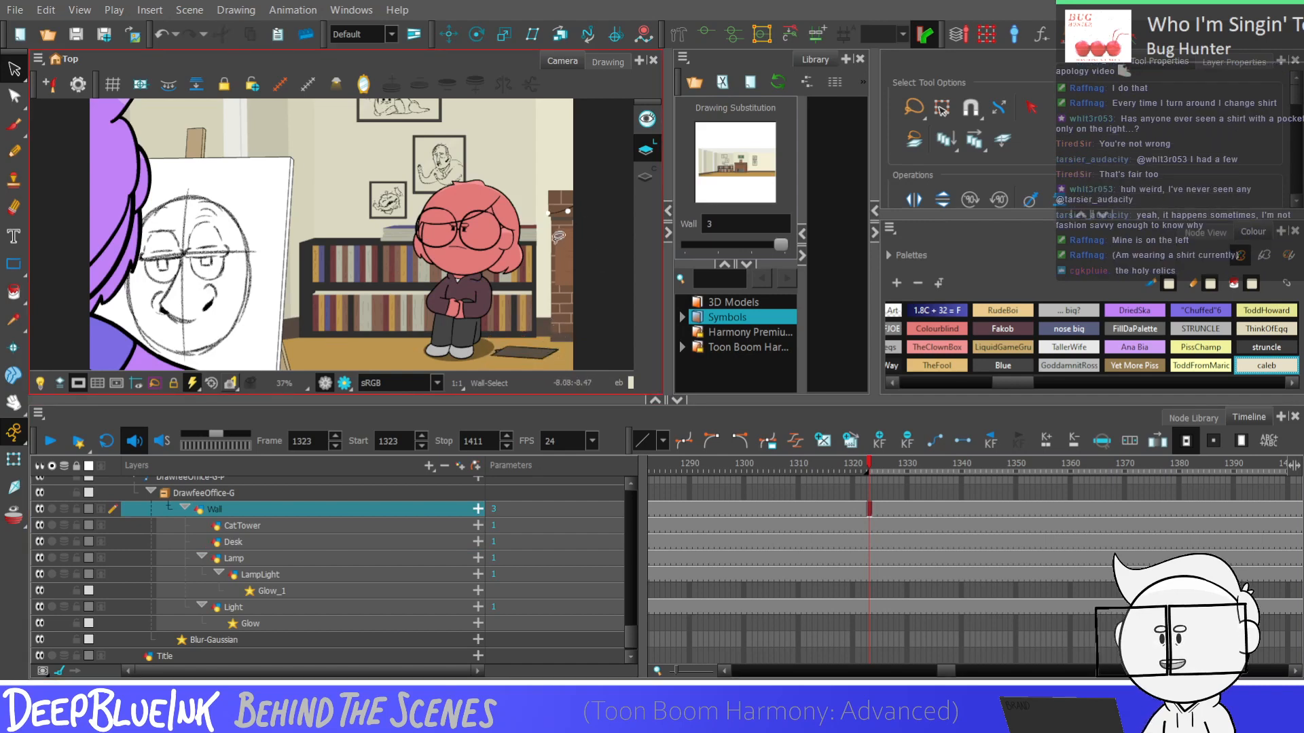
Play the shot repeatedly and step through the dip between frames 1344 and 1351 to check the body motion and clipboard
key("shift+Return")
key("shift+Return")
key("shift+Return")
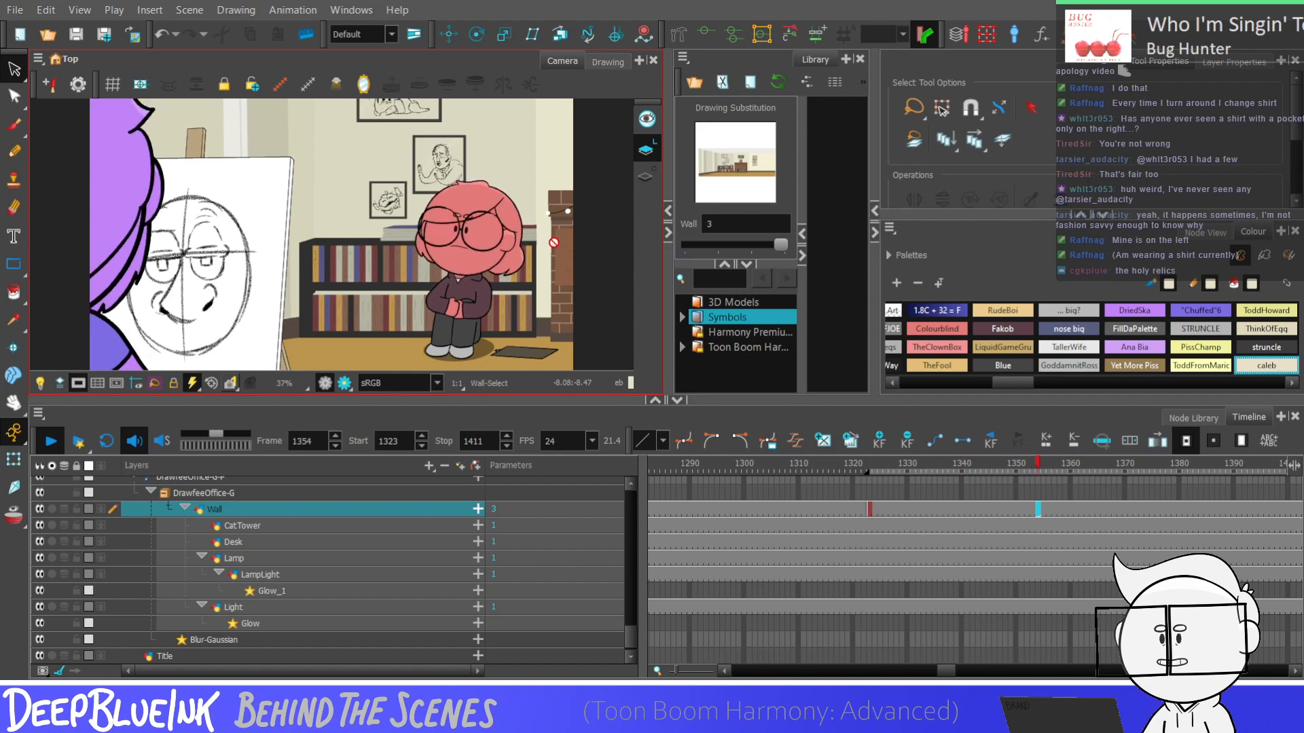
key("shift+Return")
key("comma")
key("comma")
key("comma")
key("comma")
key("comma")
key("comma")
key("comma")
key("comma")
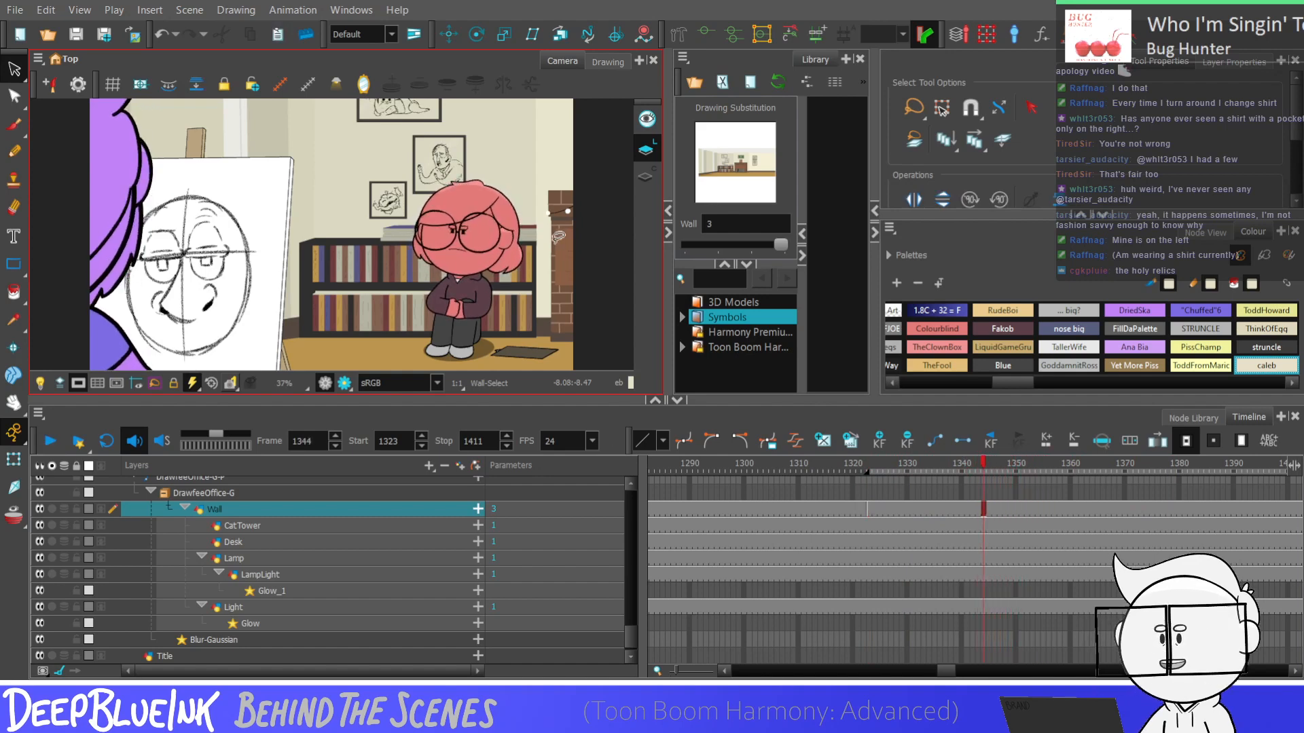
key("period")
key("period")
key("period")
key("period")
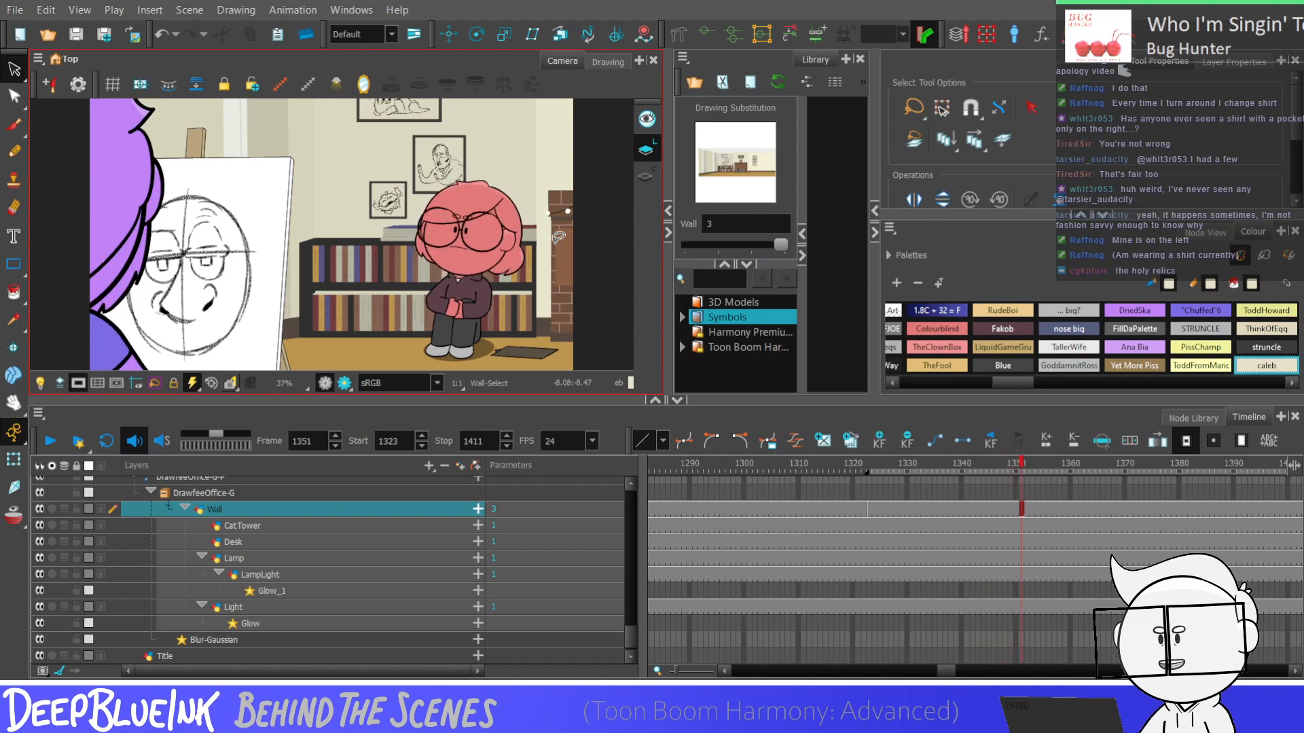
Replace the GBodyBone, Bone_1 and Bone_2 keyframes at frame 1352 with copies of their frame 1340 keyframes
left_click_drag(635, 644, 626, 518)
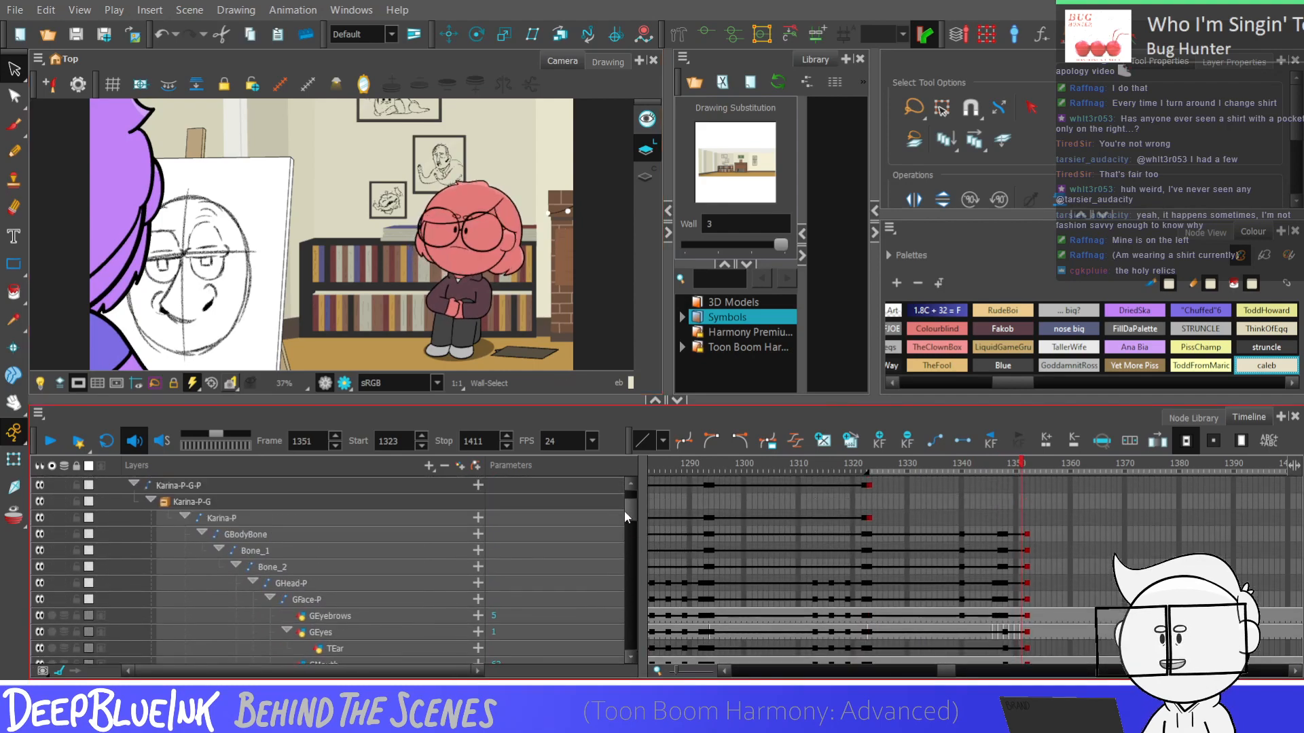
left_click_drag(1026, 535, 963, 542)
key("Delete")
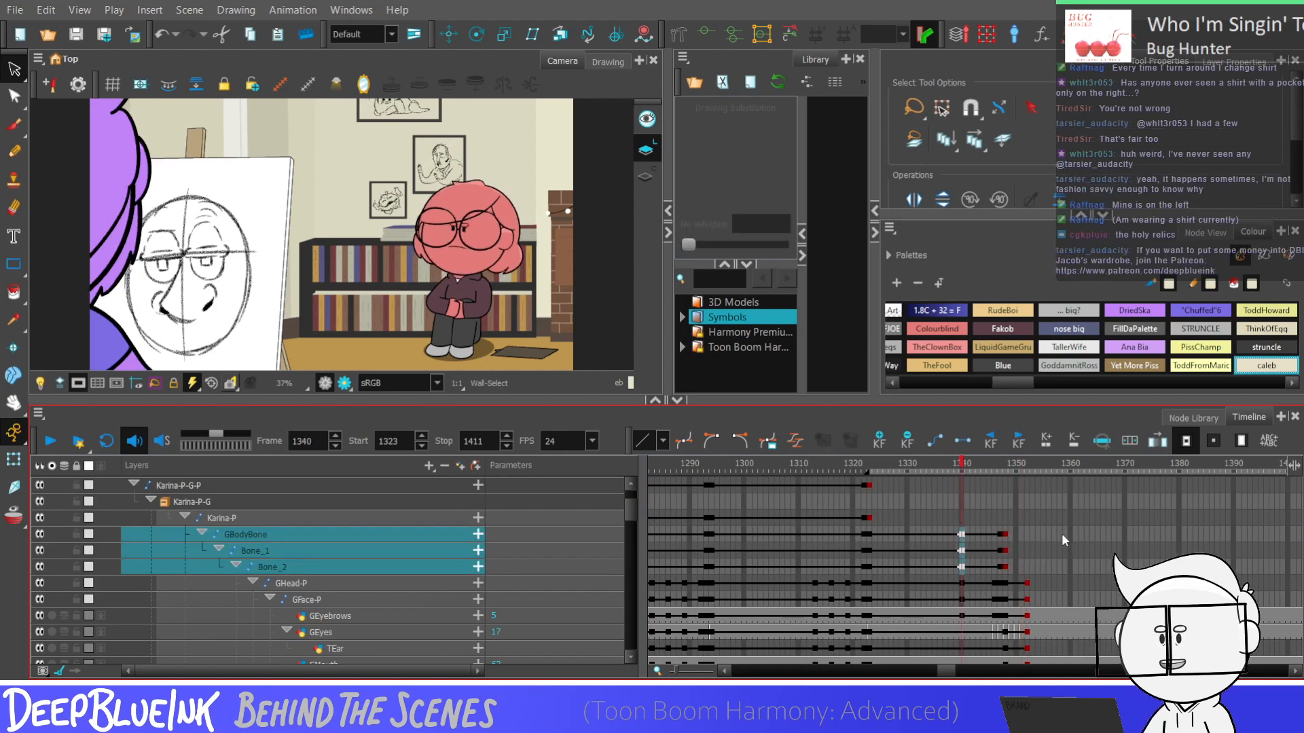
left_click(1026, 534)
key("ctrl+v")
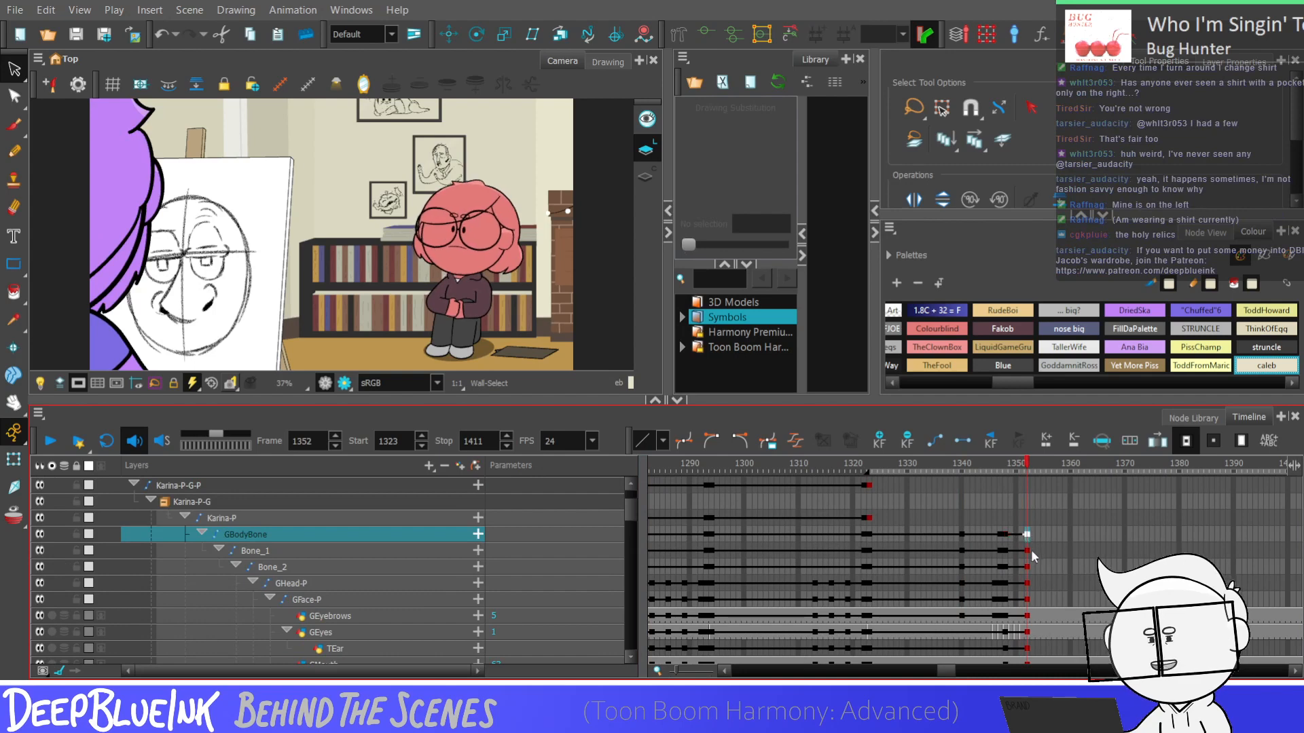
left_click_drag(1010, 535, 1024, 606)
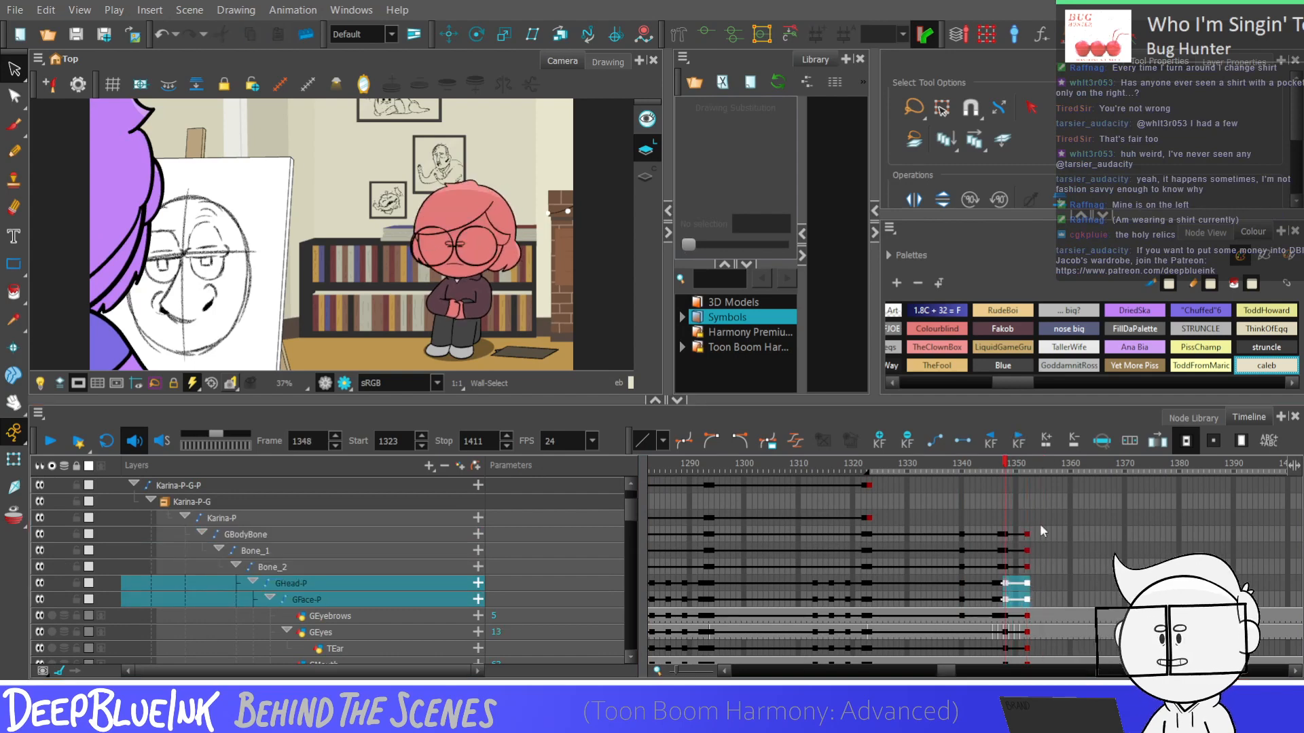
left_click_drag(1005, 534, 1026, 567)
Play the shot from frame 1324 to review the corrected body motion, and return to frame 1323
left_click(876, 550)
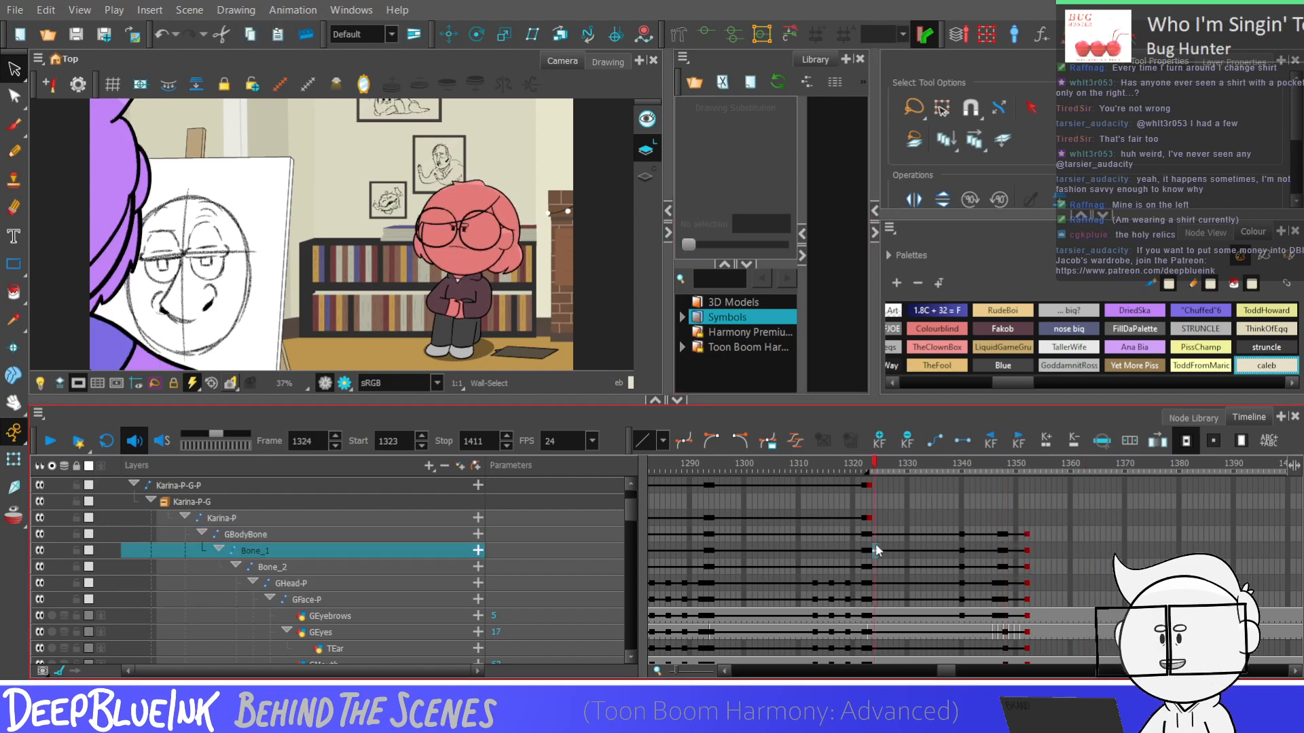
key("Return")
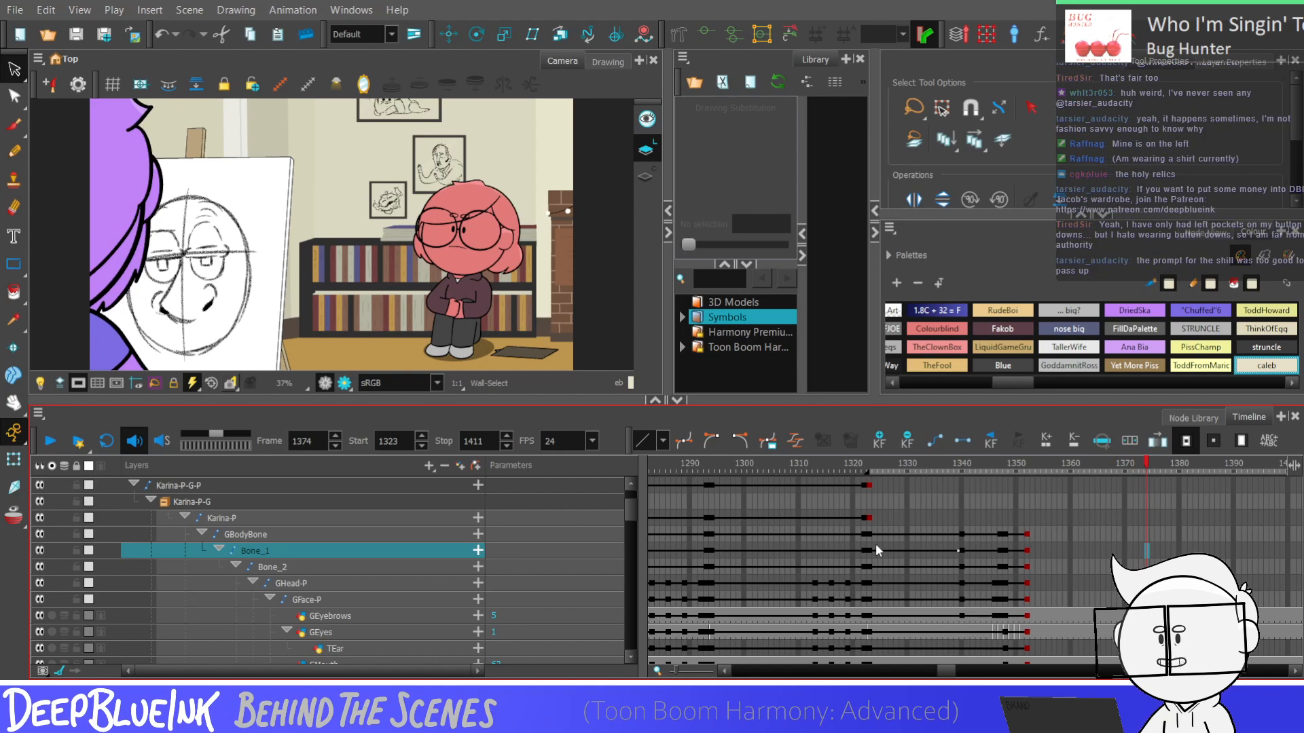
key("shift+comma")
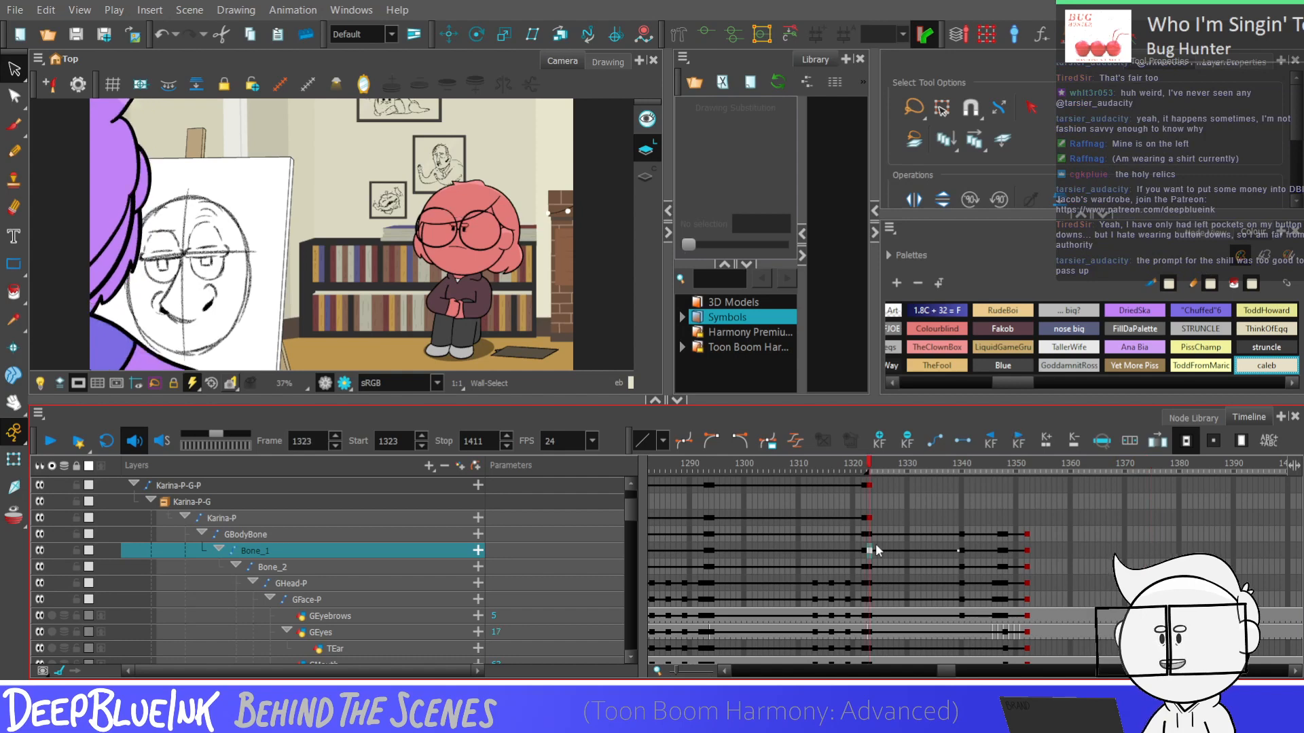
Play the shot repeatedly from frame 1323 to review the timing of the head and body dip
key("Return")
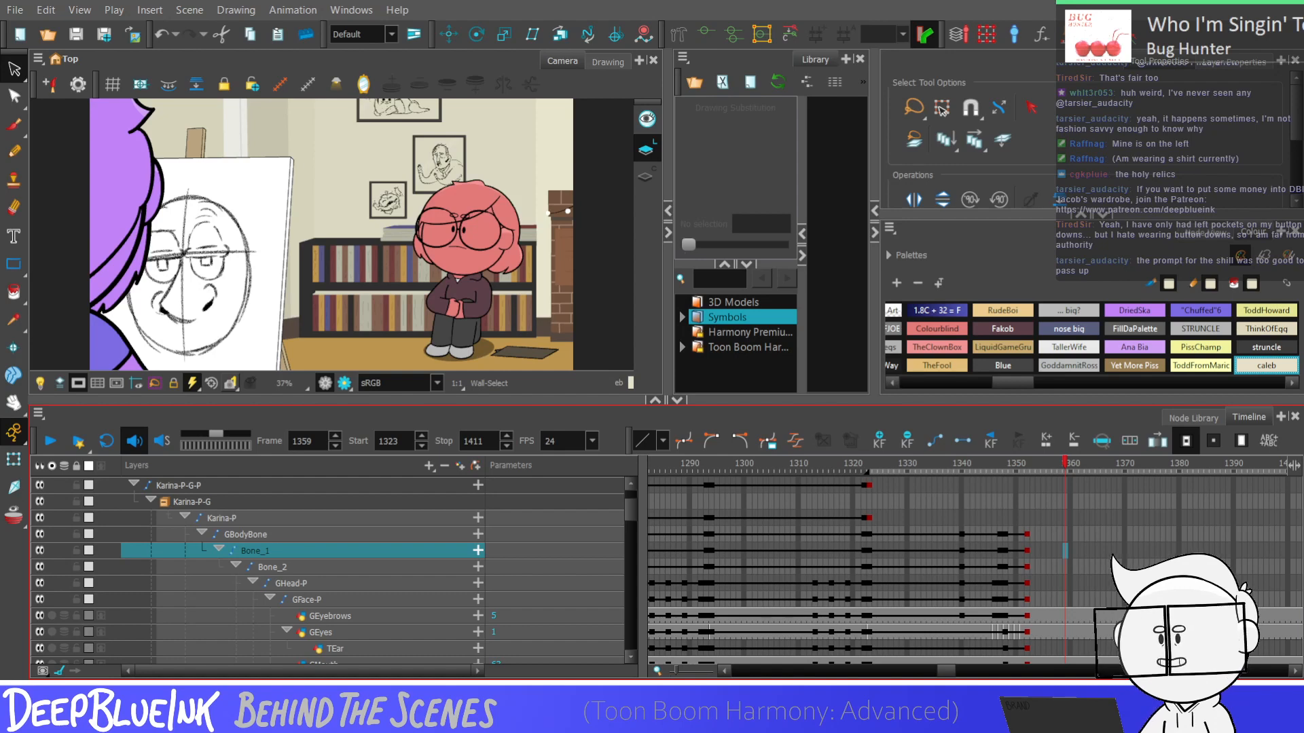
left_click(870, 465)
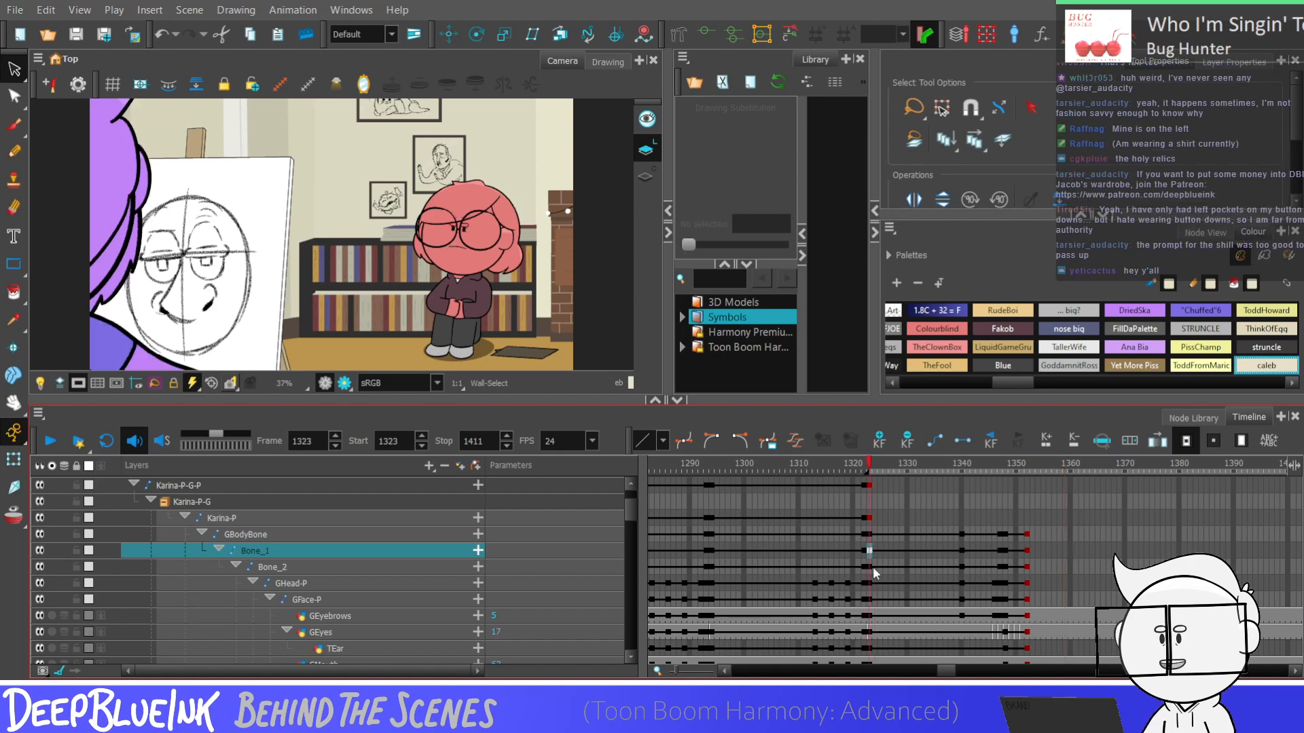
key("Return")
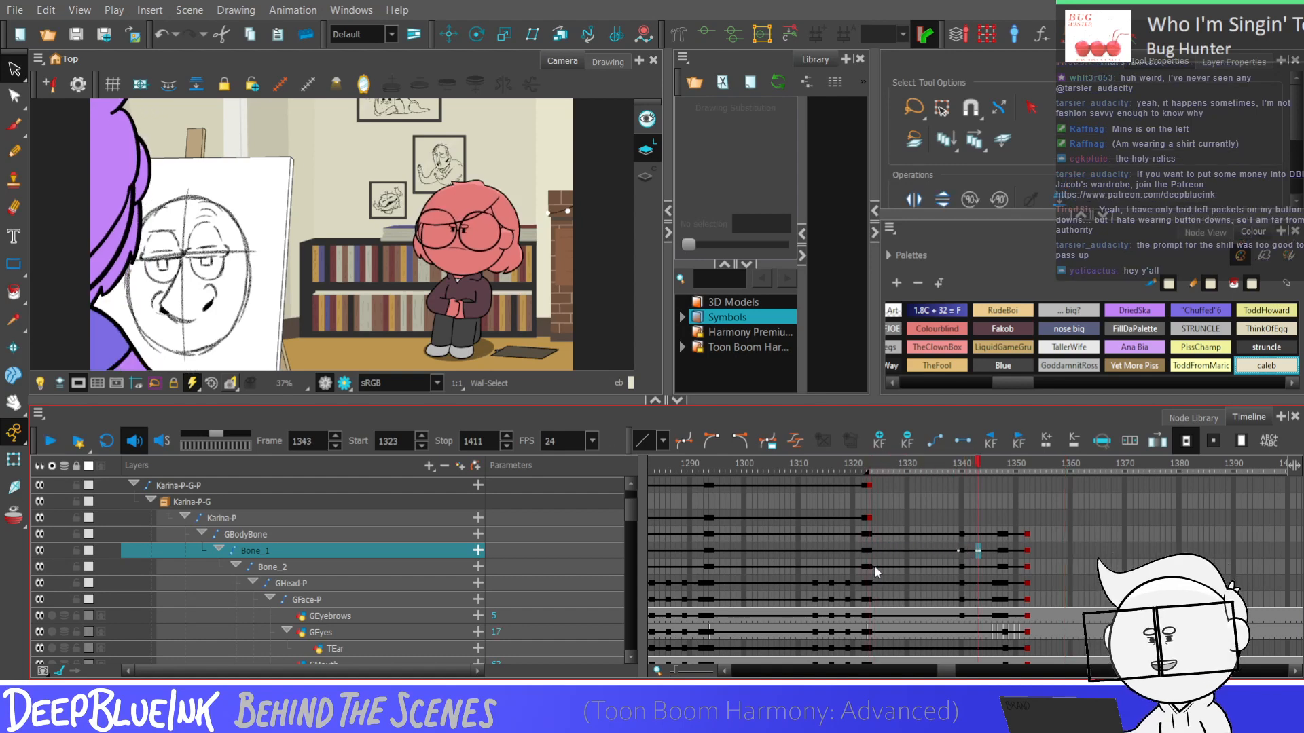
key("Return")
key("shift+comma")
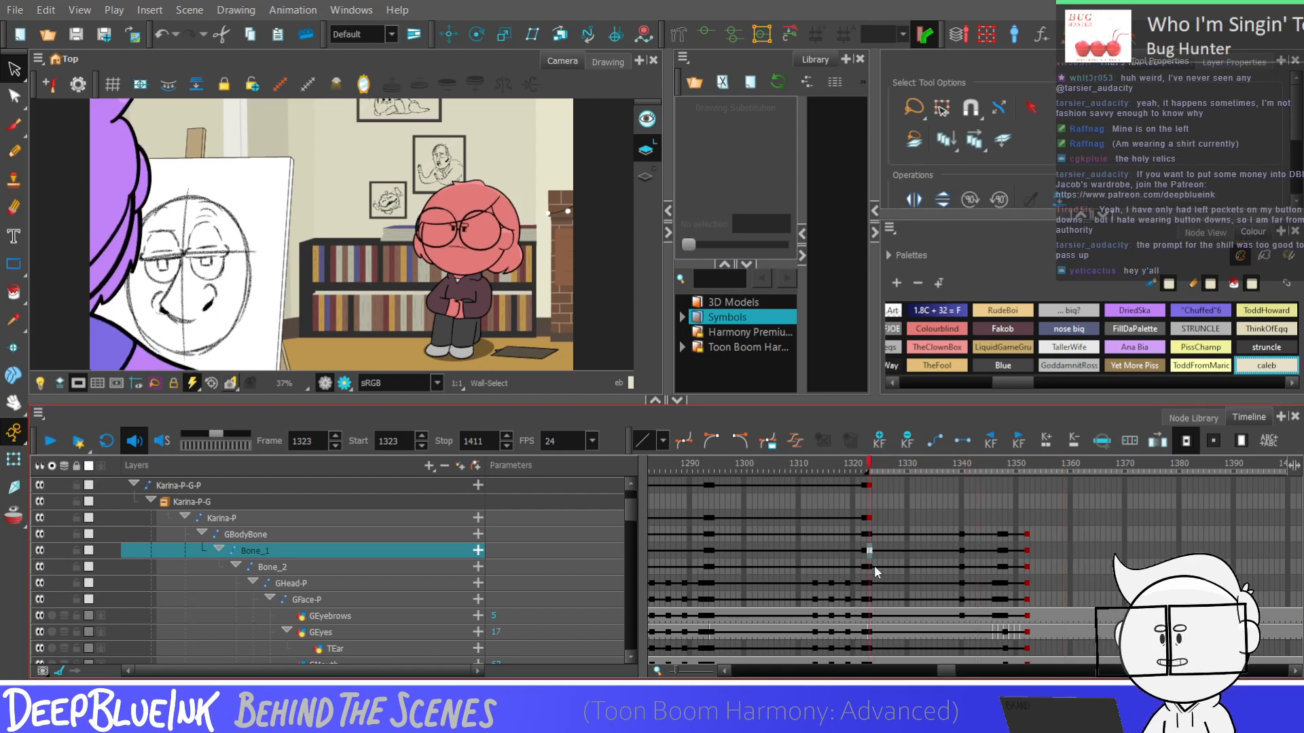
key("Return")
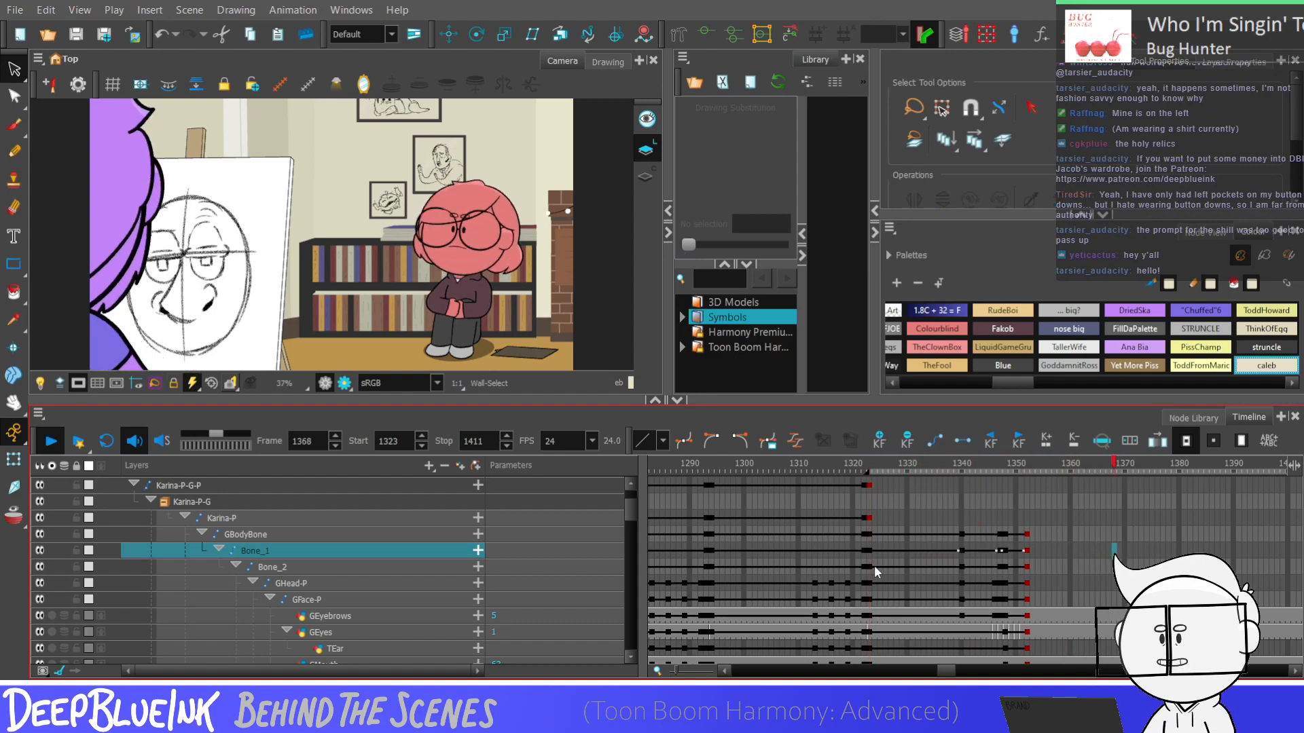
key("Return")
left_click(1003, 565)
key("Return")
key("Return")
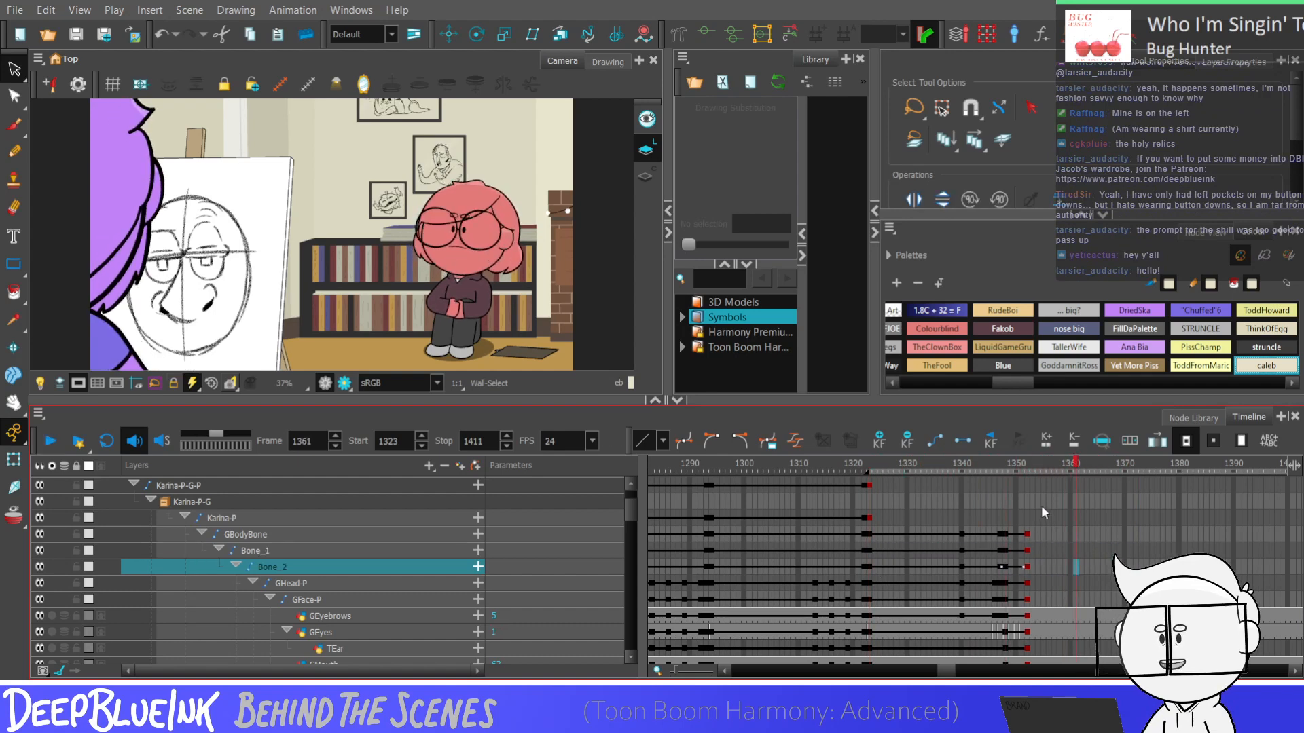
Move the closing dip keyframes of the body bones and head layers to frame 1350
mouse_move(1005, 537)
left_mouse_down()
mouse_move(1029, 576)
mouse_move(1027, 533)
mouse_move(1028, 662)
mouse_move(1032, 448)
mouse_move(1027, 539)
mouse_move(1027, 513)
mouse_move(1011, 529)
mouse_move(1015, 660)
mouse_move(1013, 618)
left_mouse_up()
left_click(1029, 616)
left_click(963, 570)
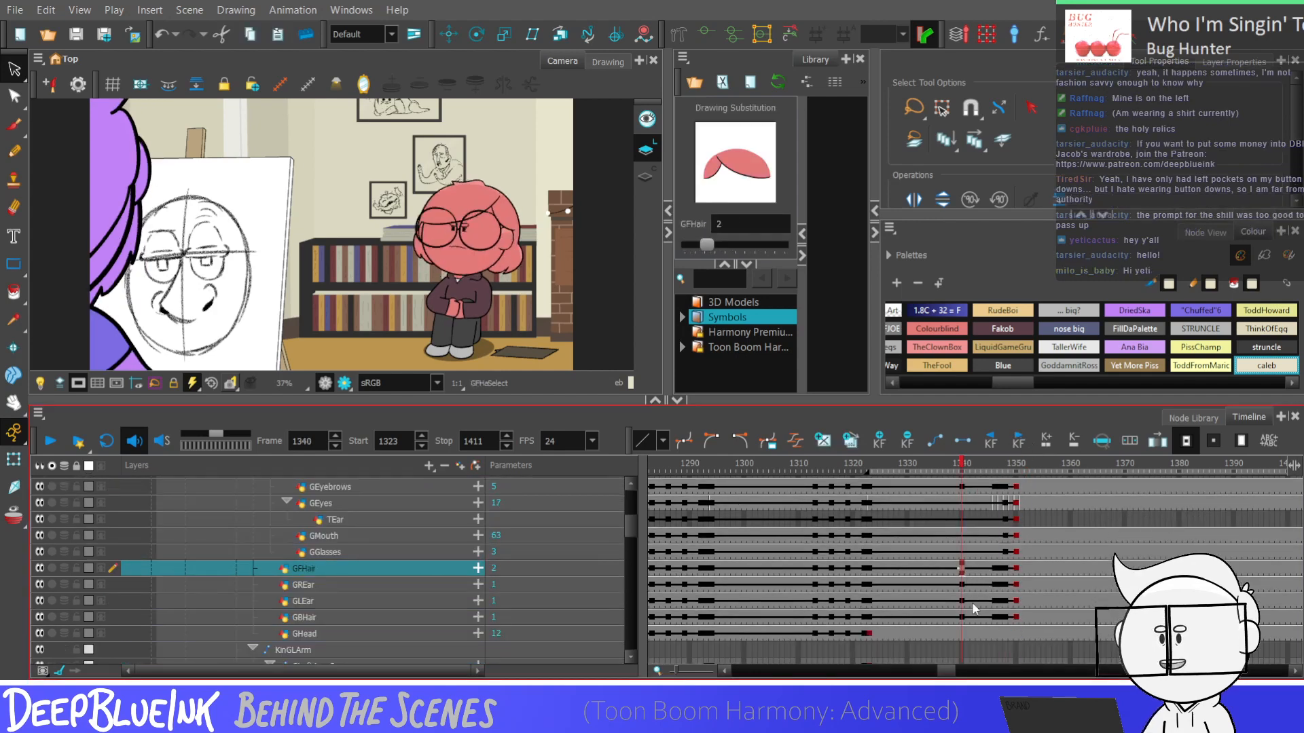
Play the shot several times from around frames 1334 to 1341 to check the dip's timing
key("shift+Return")
left_click(931, 567)
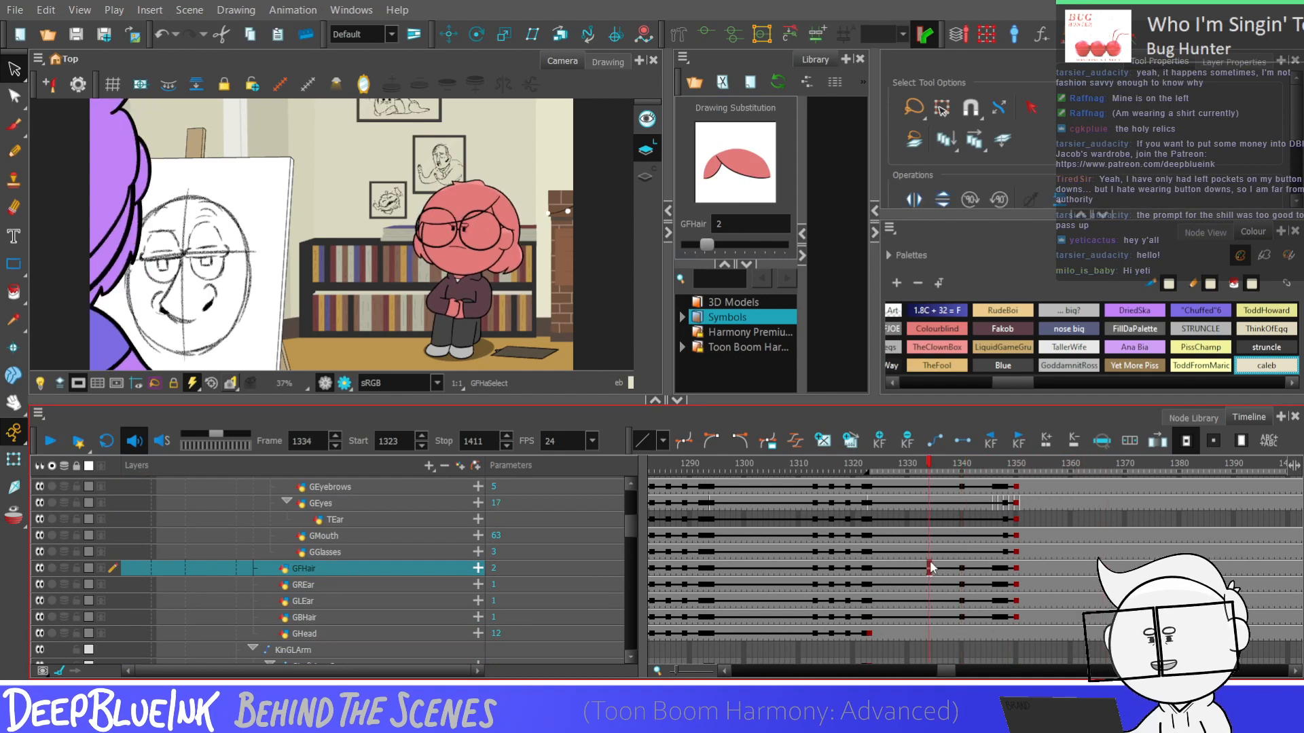
key("shift+Return")
left_click(941, 552)
key("shift+Return")
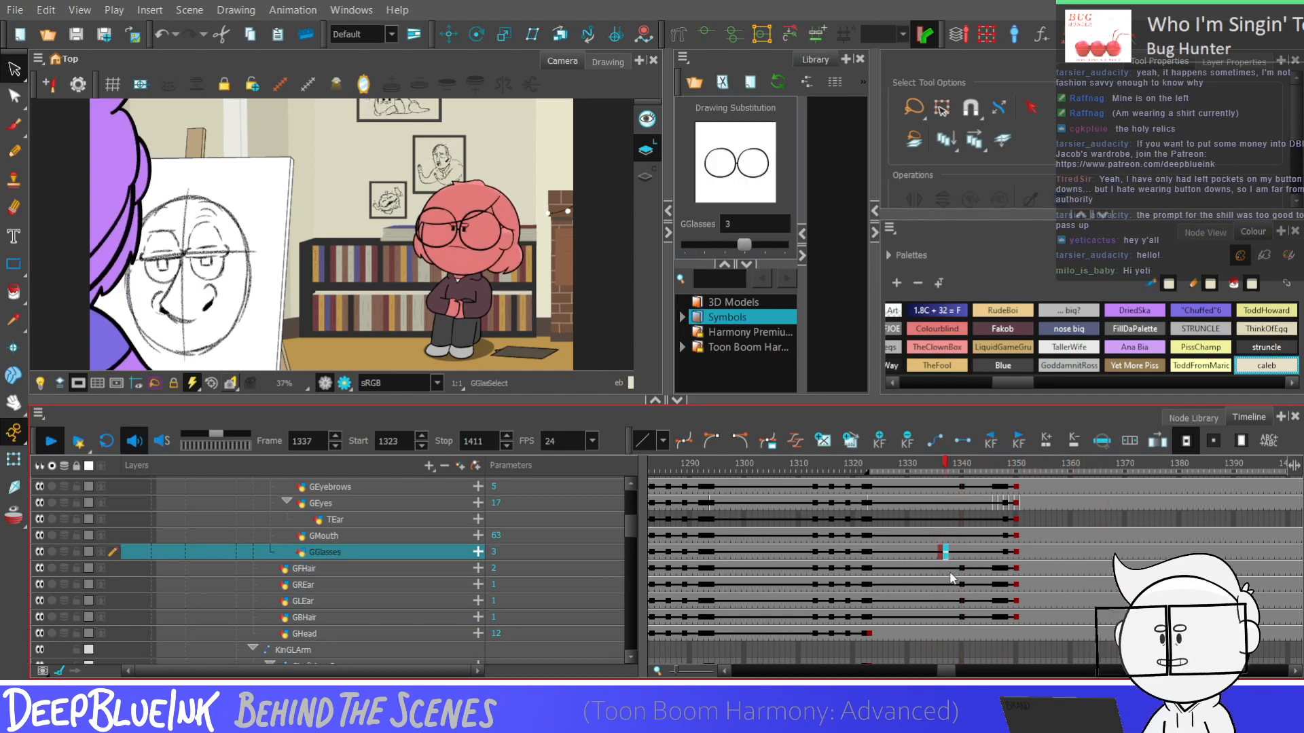
left_click(969, 567)
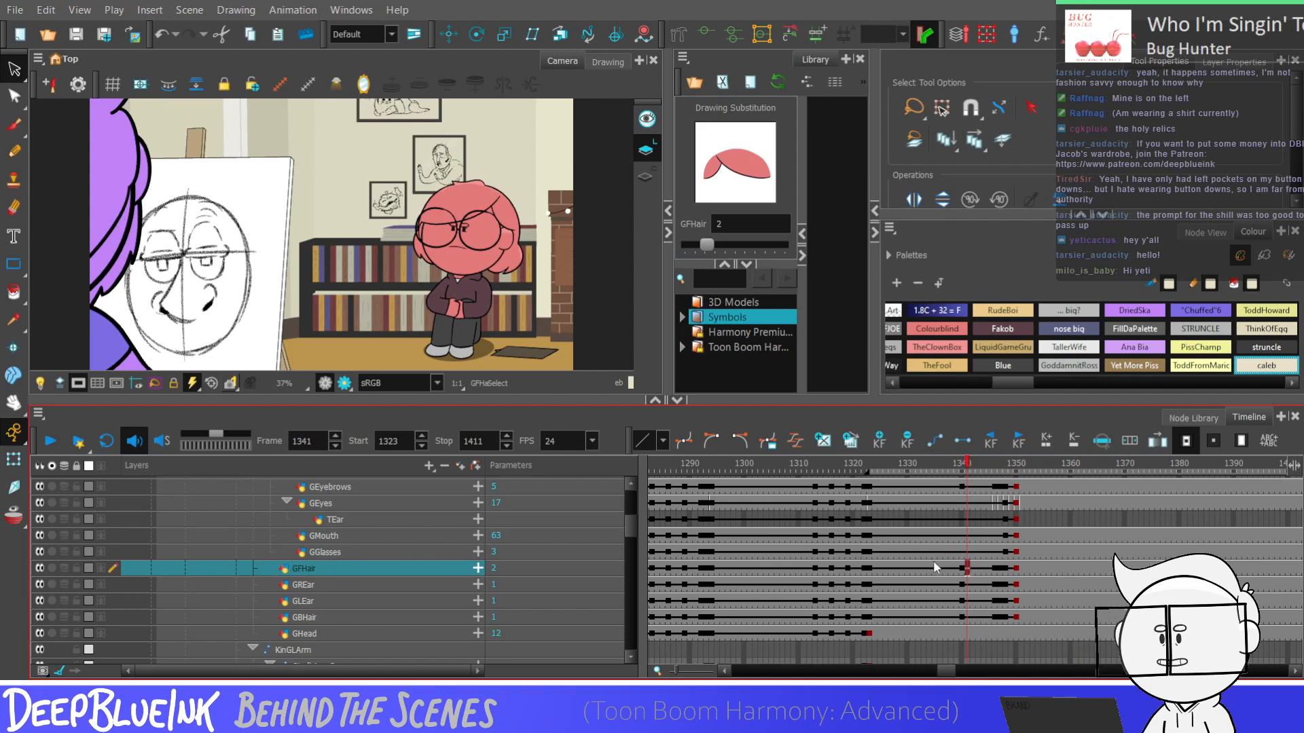
left_click(943, 552)
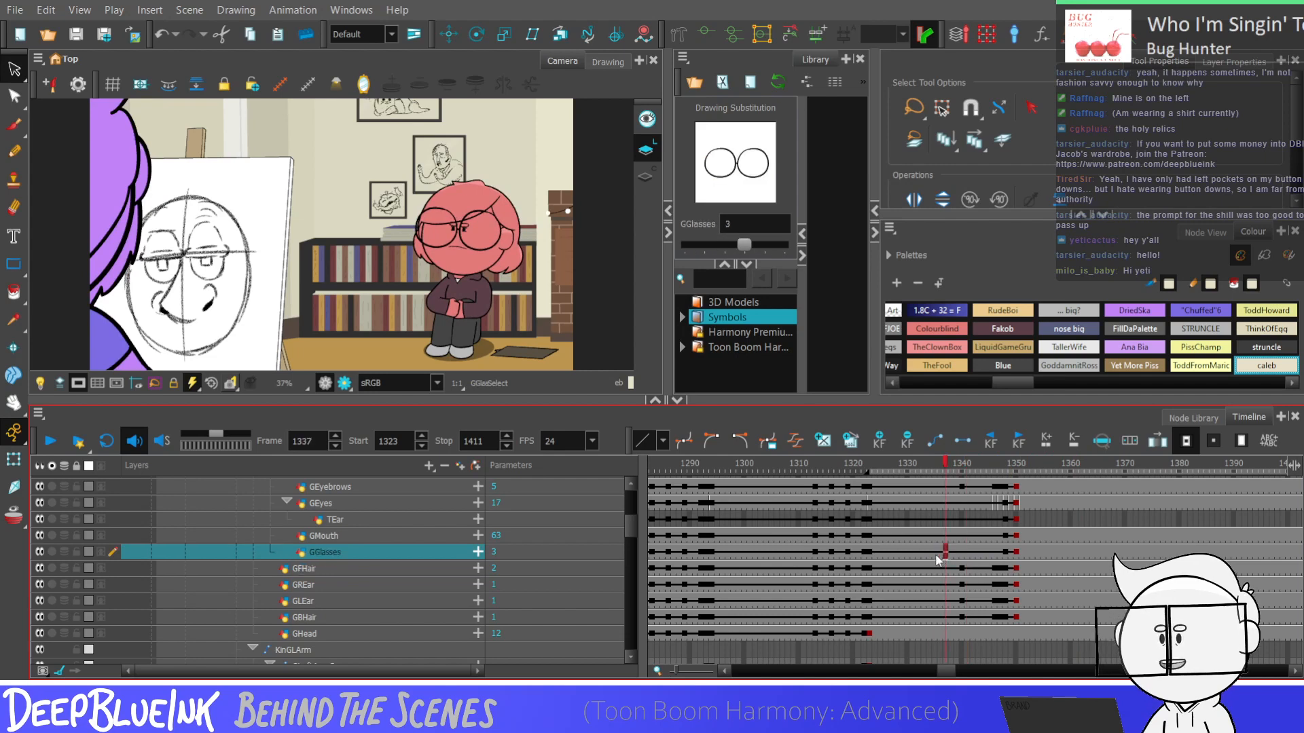
key("Return")
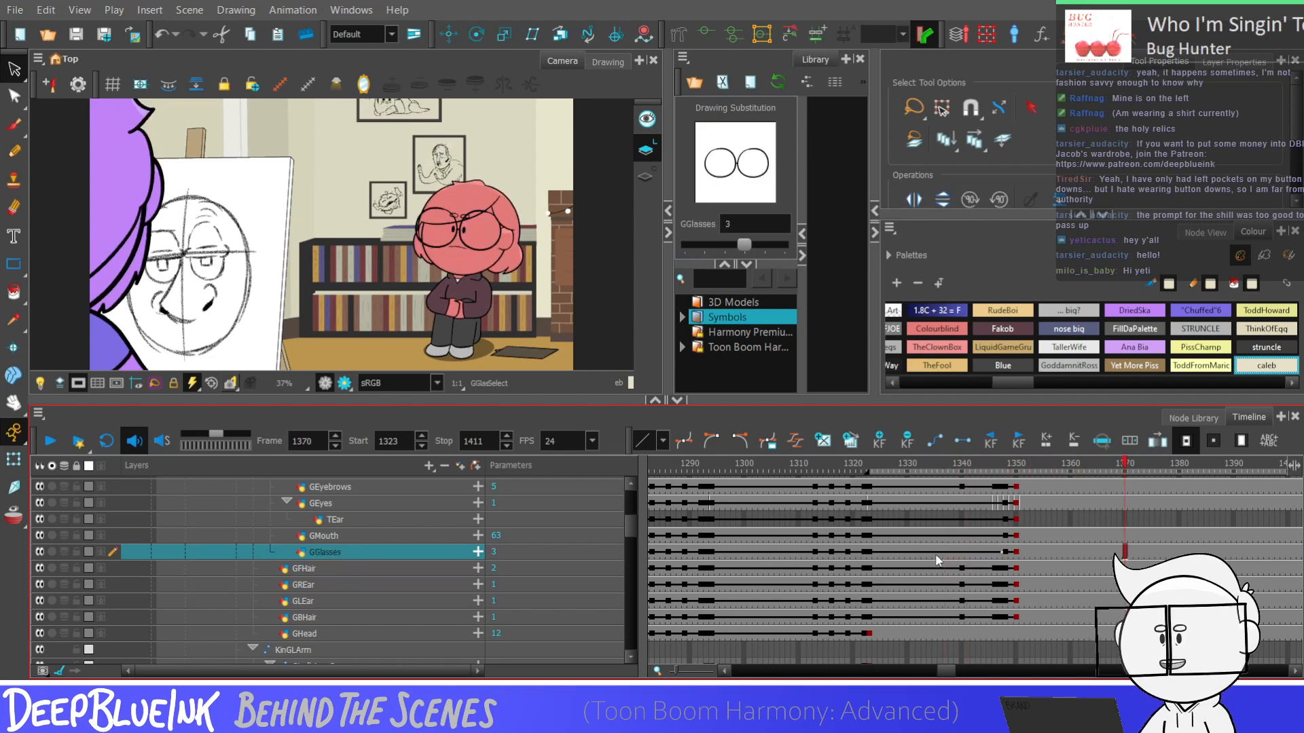
left_click(964, 503)
key("Return")
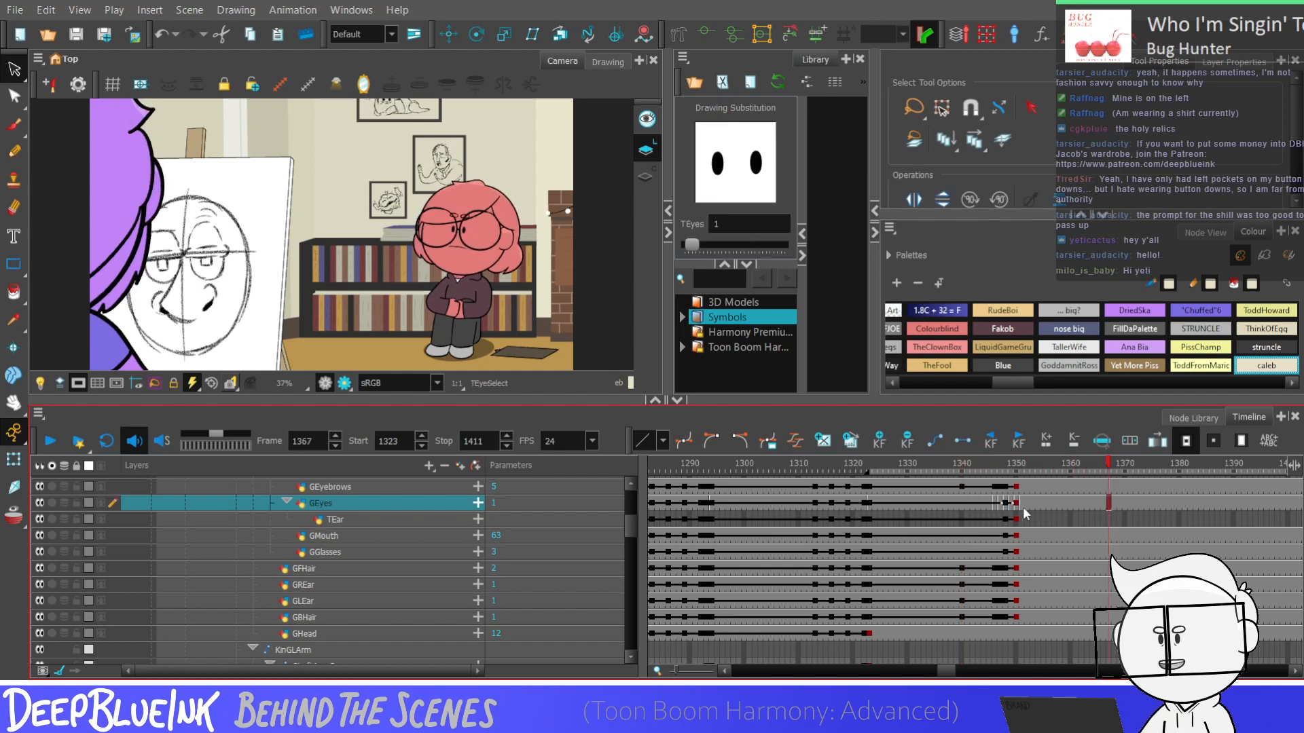
Move the closing dip keyframes of the body bones and head layers to frame 1351
left_click(1011, 504)
left_click_drag(629, 526, 629, 519)
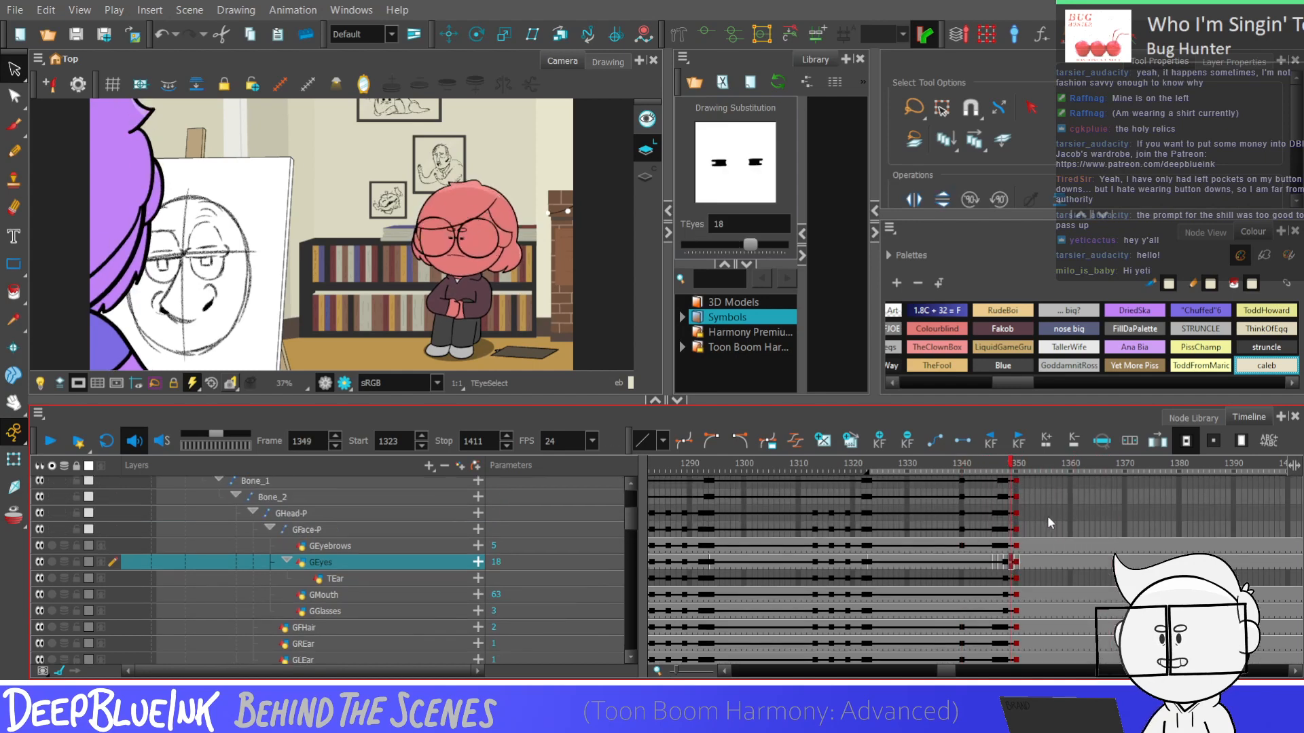
key("Down")
key("Down")
key("Down")
key("Down")
key("Up")
key("Down")
key("ctrl+a")
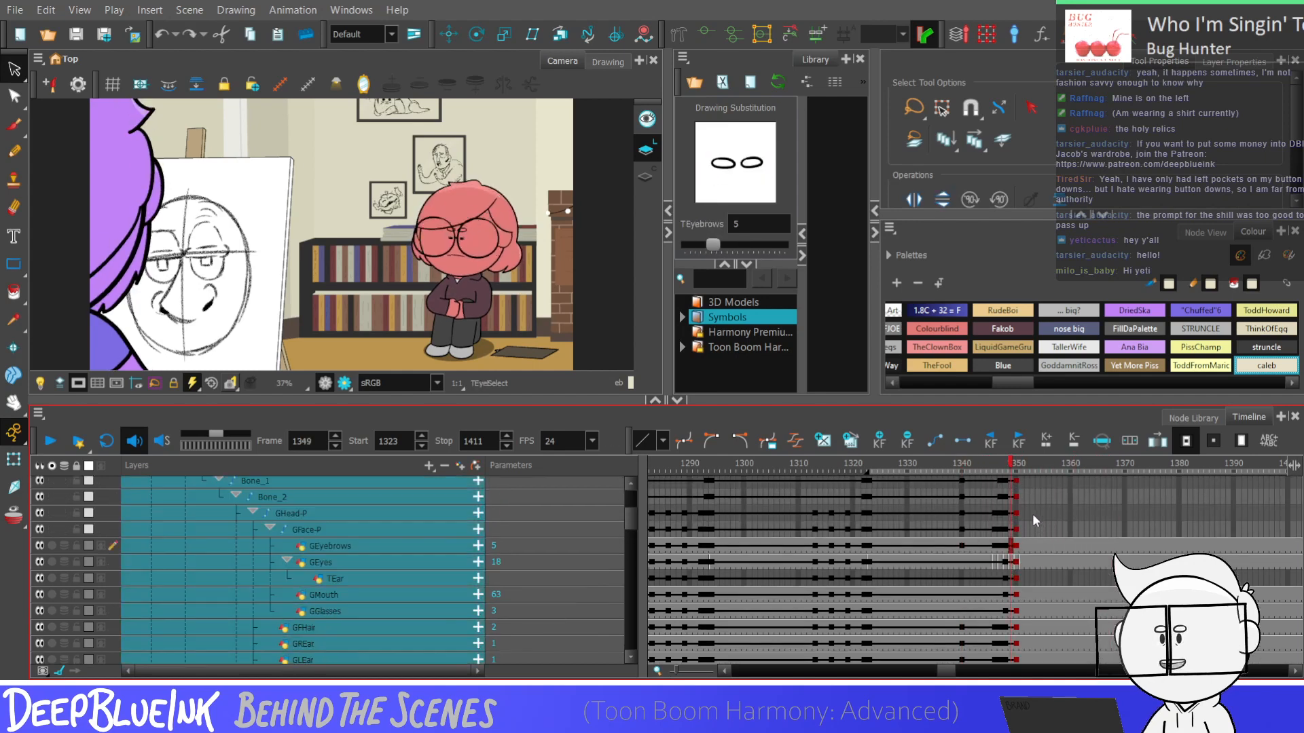
key("Escape")
key("ctrl+a")
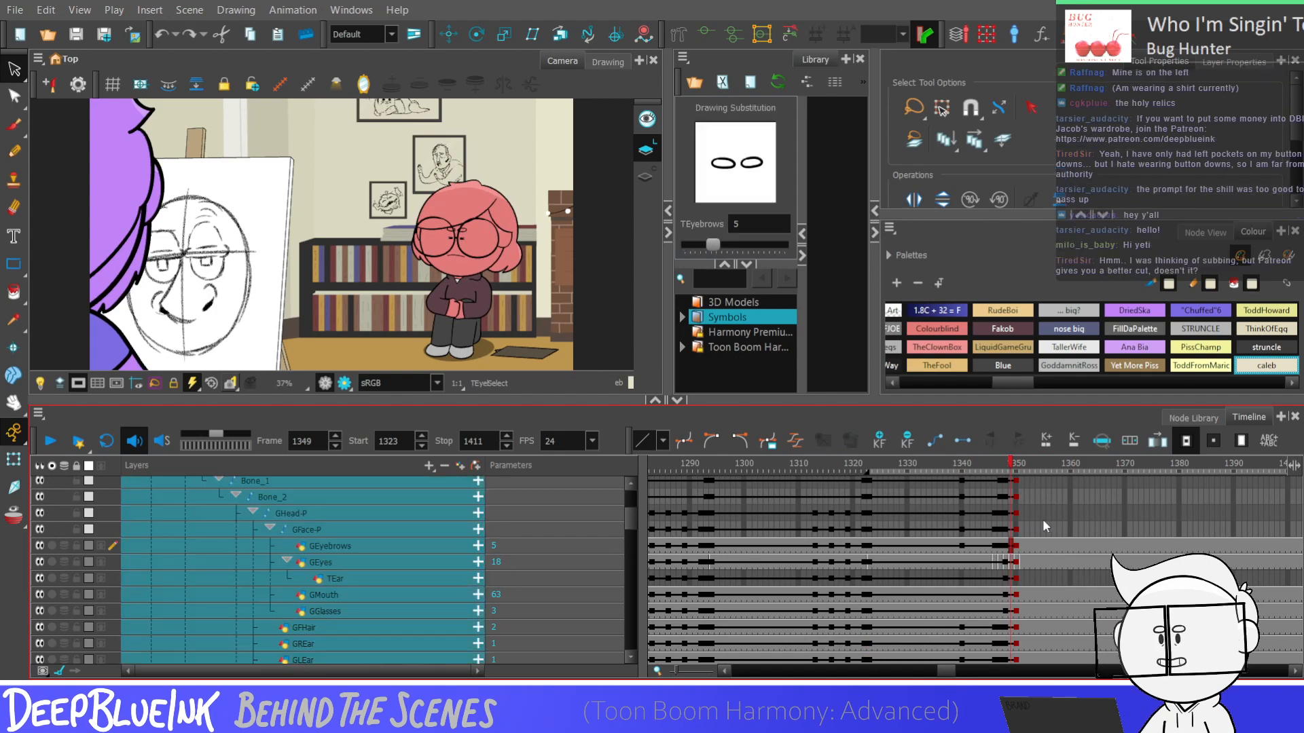
key("plus")
key("plus")
key("period")
key("period")
key("period")
left_click_drag(1027, 647, 1031, 668)
mouse_move(1029, 576)
left_mouse_down()
mouse_move(1031, 593)
mouse_move(1029, 447)
mouse_move(1023, 667)
mouse_move(1022, 623)
left_mouse_up()
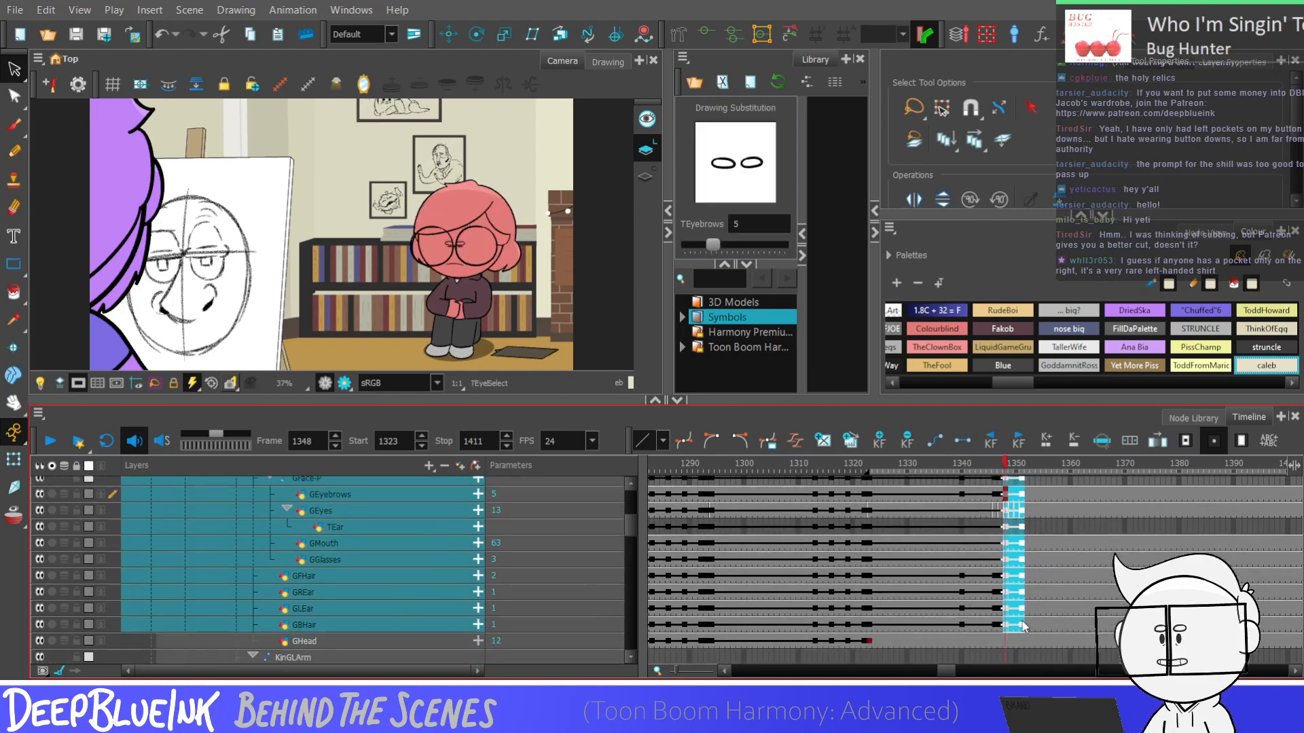
Play the shot from about frame 1339 to review the retimed dip
left_click(957, 561)
key("shift+Return")
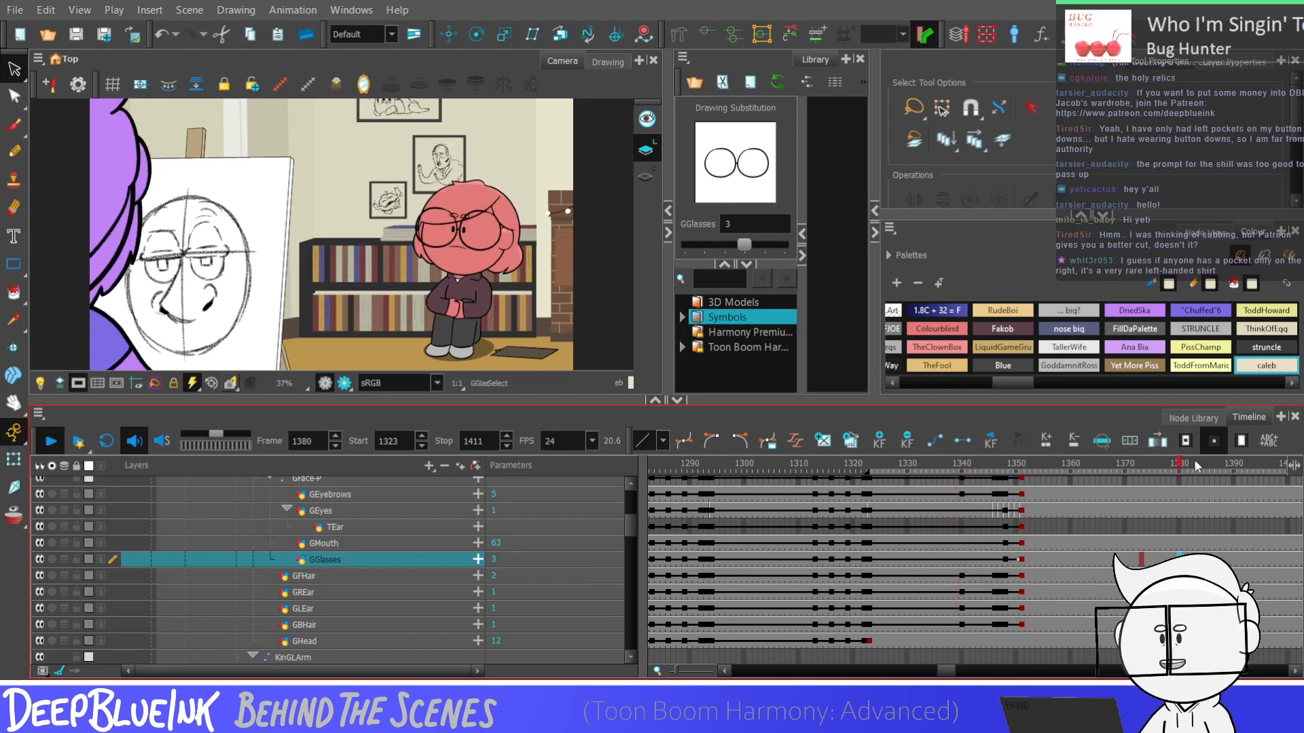
left_click(1118, 495)
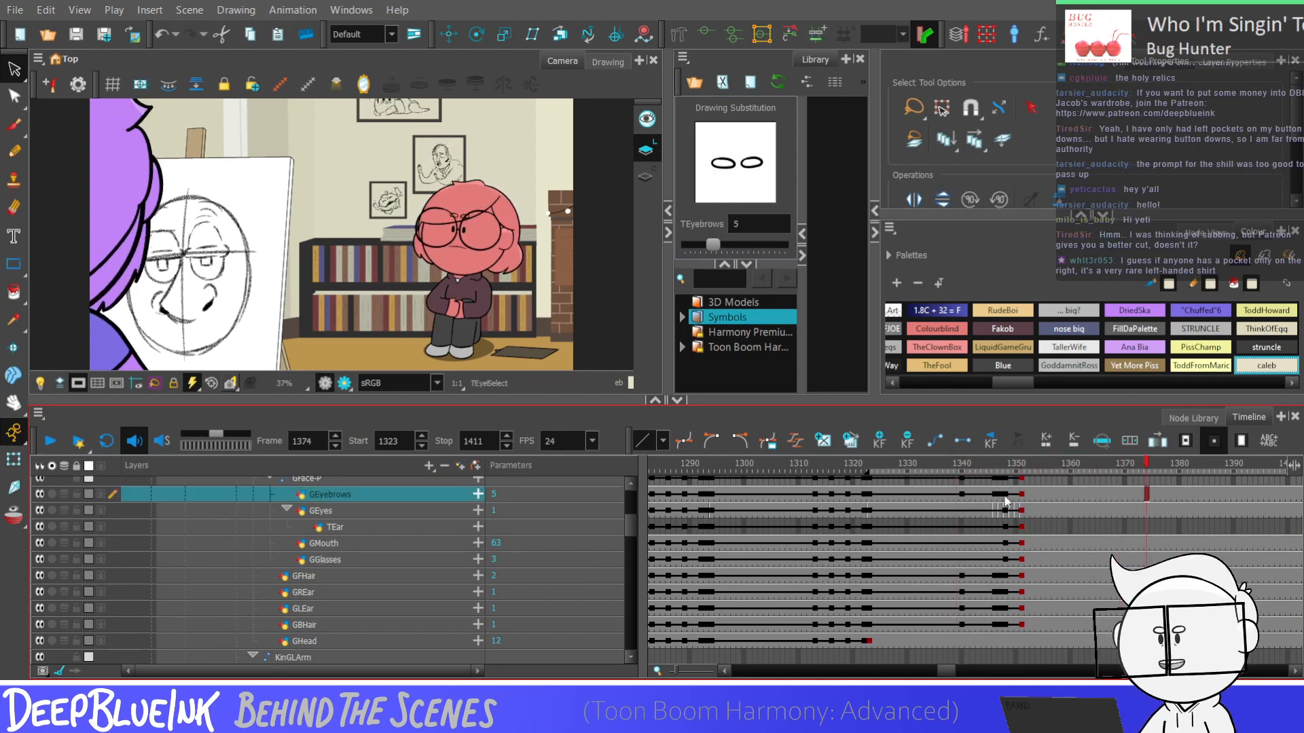
Add GEyes position keyframes at frames 1354, 1357, 1365 and 1368 for a small glance, and play it back
left_click(1038, 510)
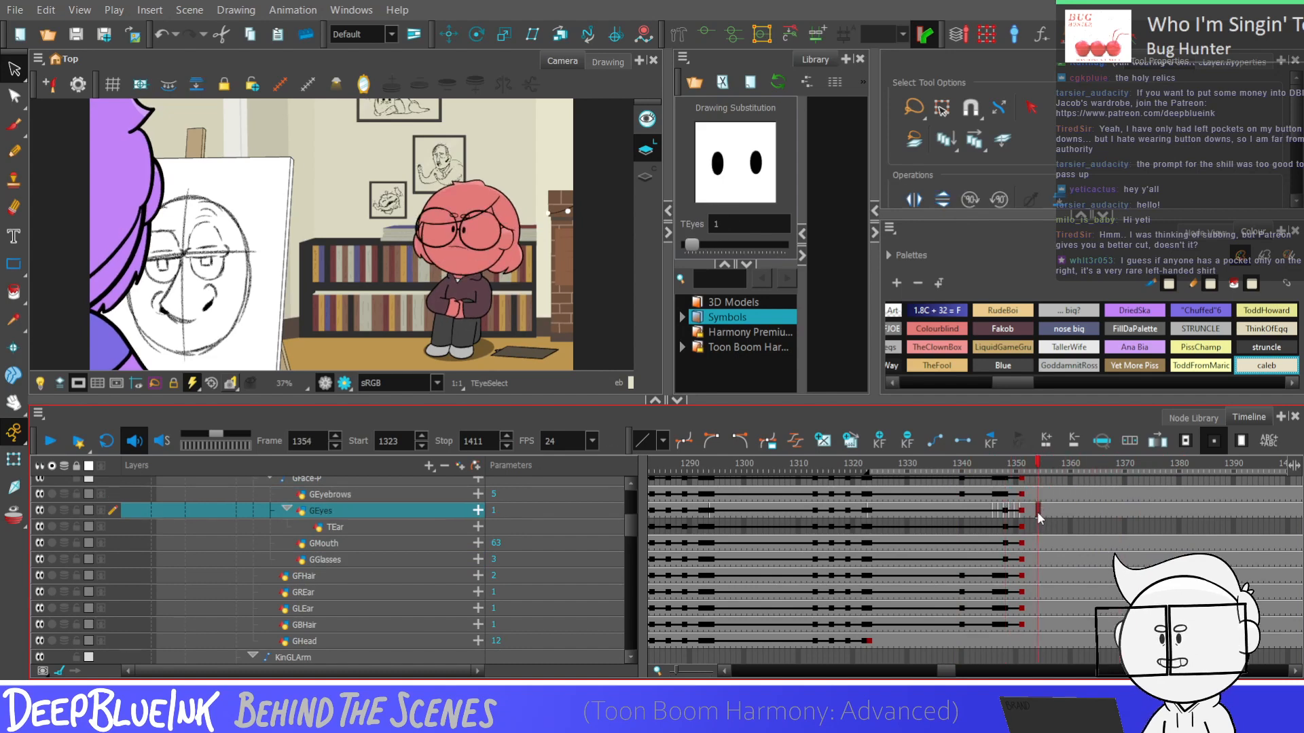
left_click(1055, 511)
key("alt+2")
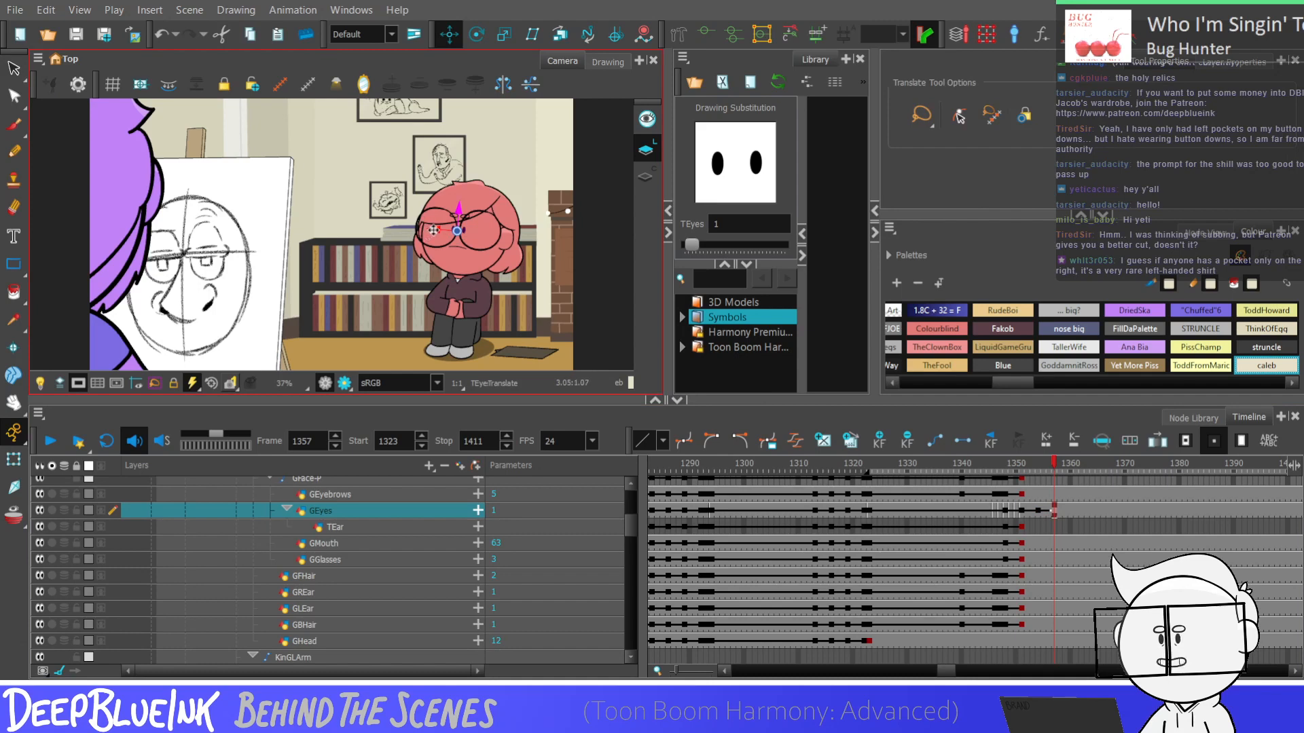
left_click(1036, 511)
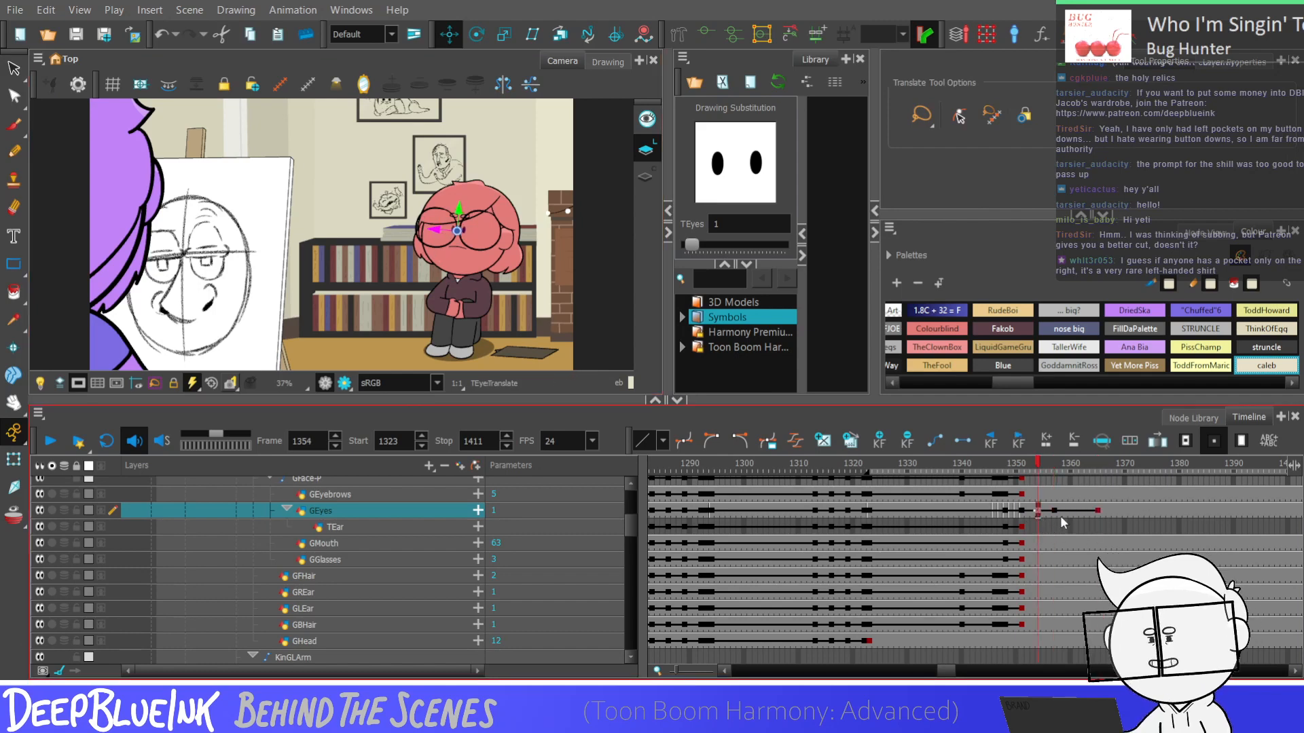
left_click(1025, 510)
key("Return")
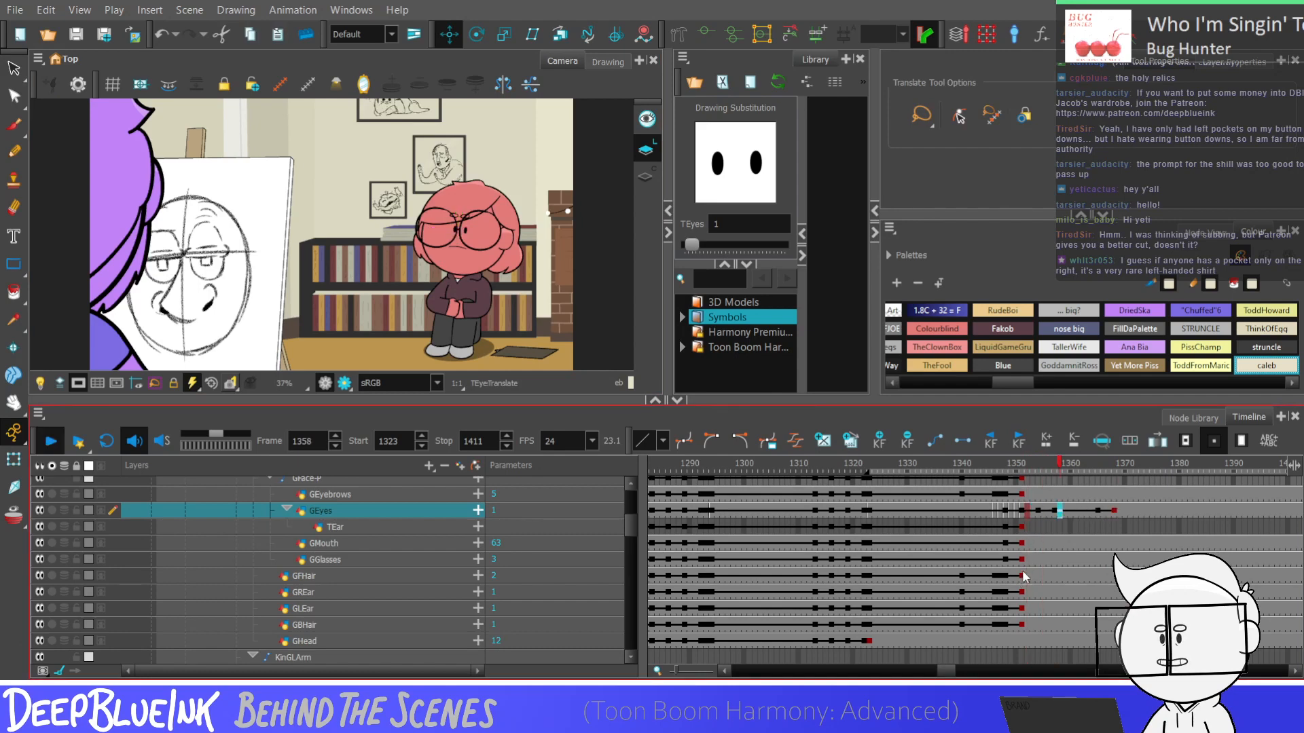
key("Return")
Keyframe the GHead-P layers down to GBHair at frame 1378 and copy their frame 1350 pose to frame 1381
left_click(1170, 493)
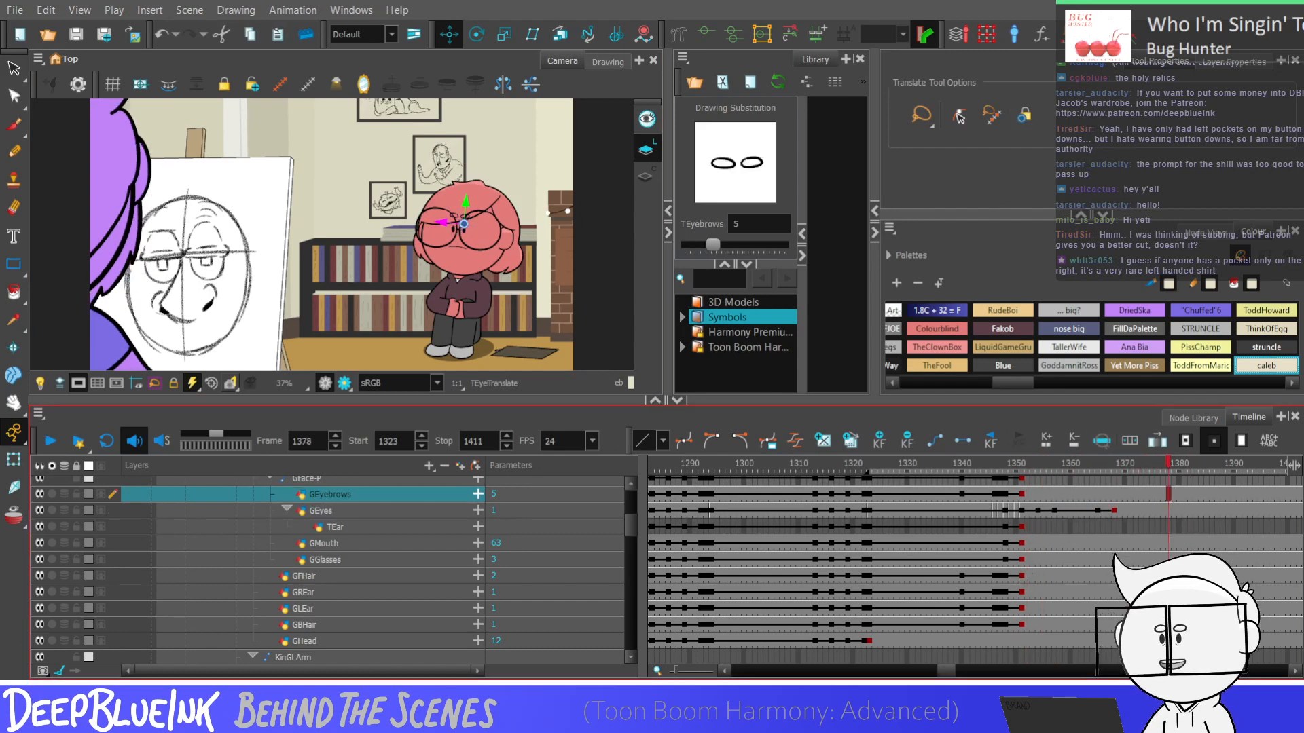
left_click_drag(1169, 625, 1170, 535)
key("F6")
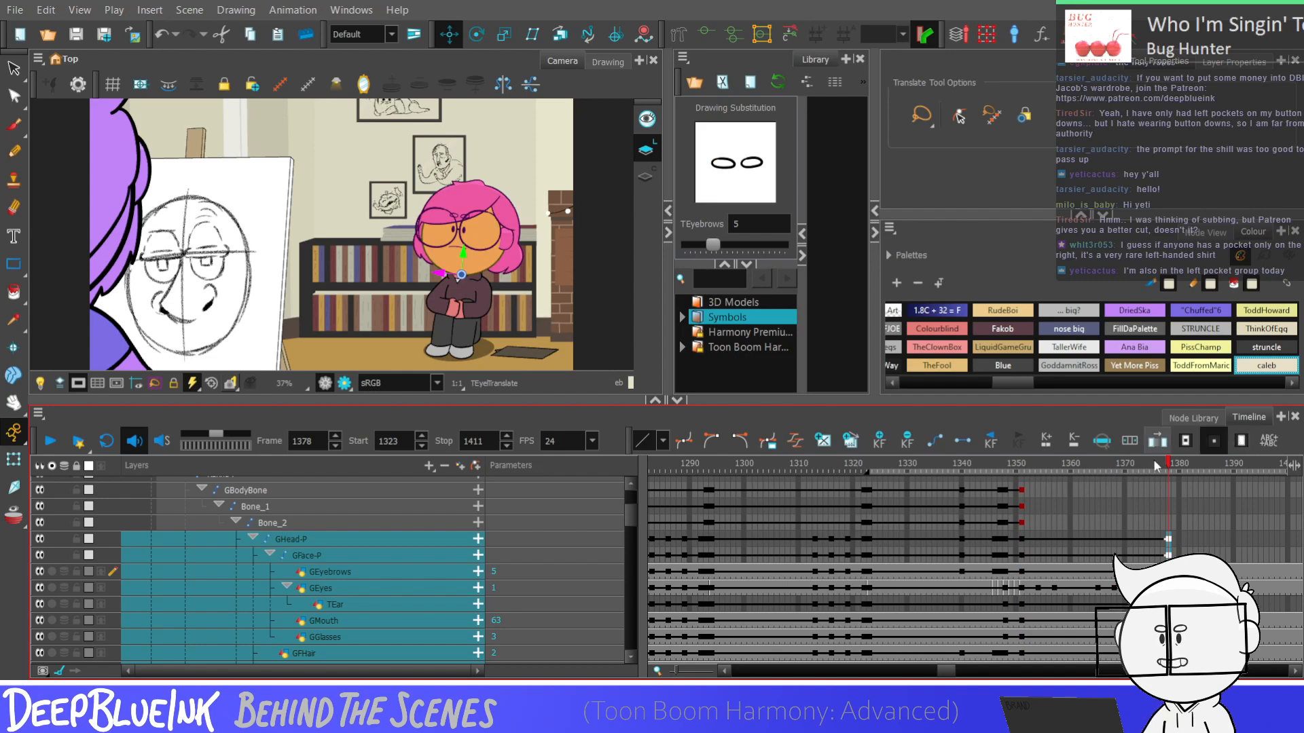
left_click(1021, 556)
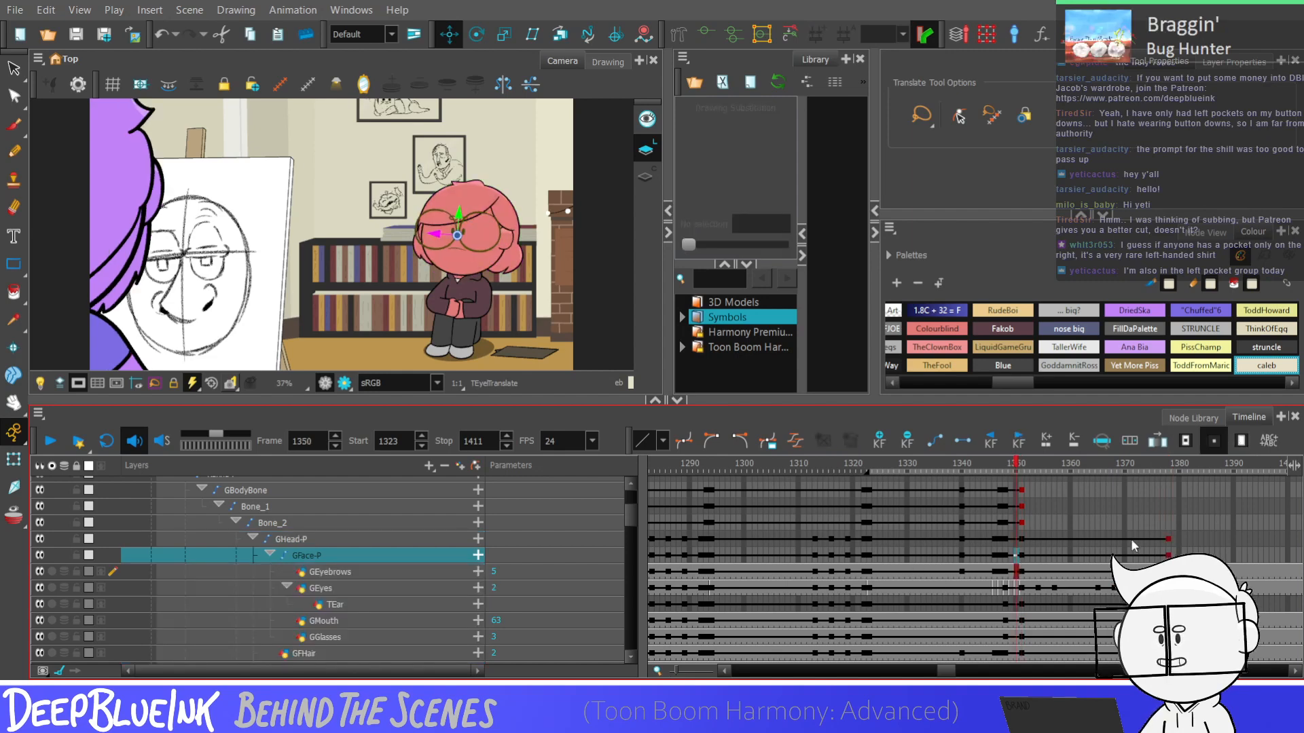
mouse_move(1017, 543)
left_mouse_down()
mouse_move(1018, 658)
mouse_move(1019, 625)
left_mouse_up()
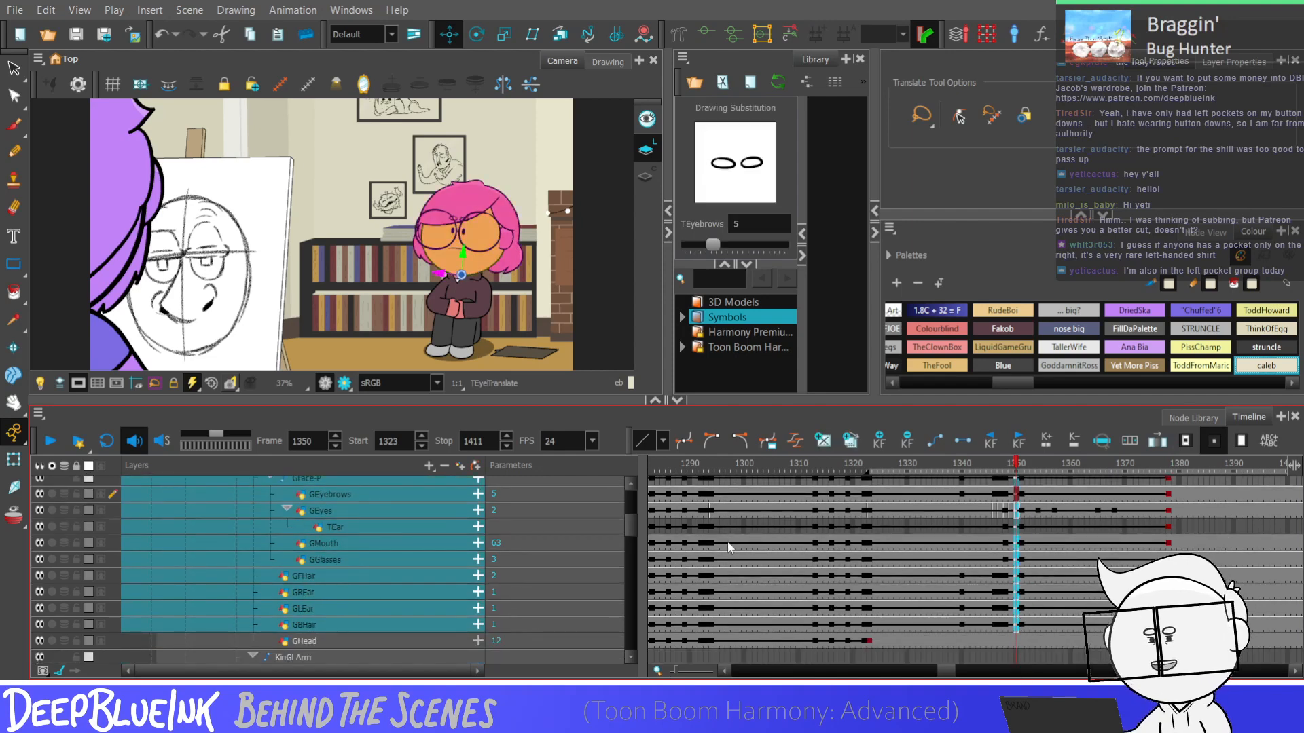
scroll(979, 537, "up", 3)
Repeat the head layers' keyframe pair from frames 1378 and 1381 at frames 1384 and 1390
mouse_move(1172, 524)
left_mouse_down()
mouse_move(1183, 528)
mouse_move(1185, 659)
mouse_move(1185, 637)
left_mouse_up()
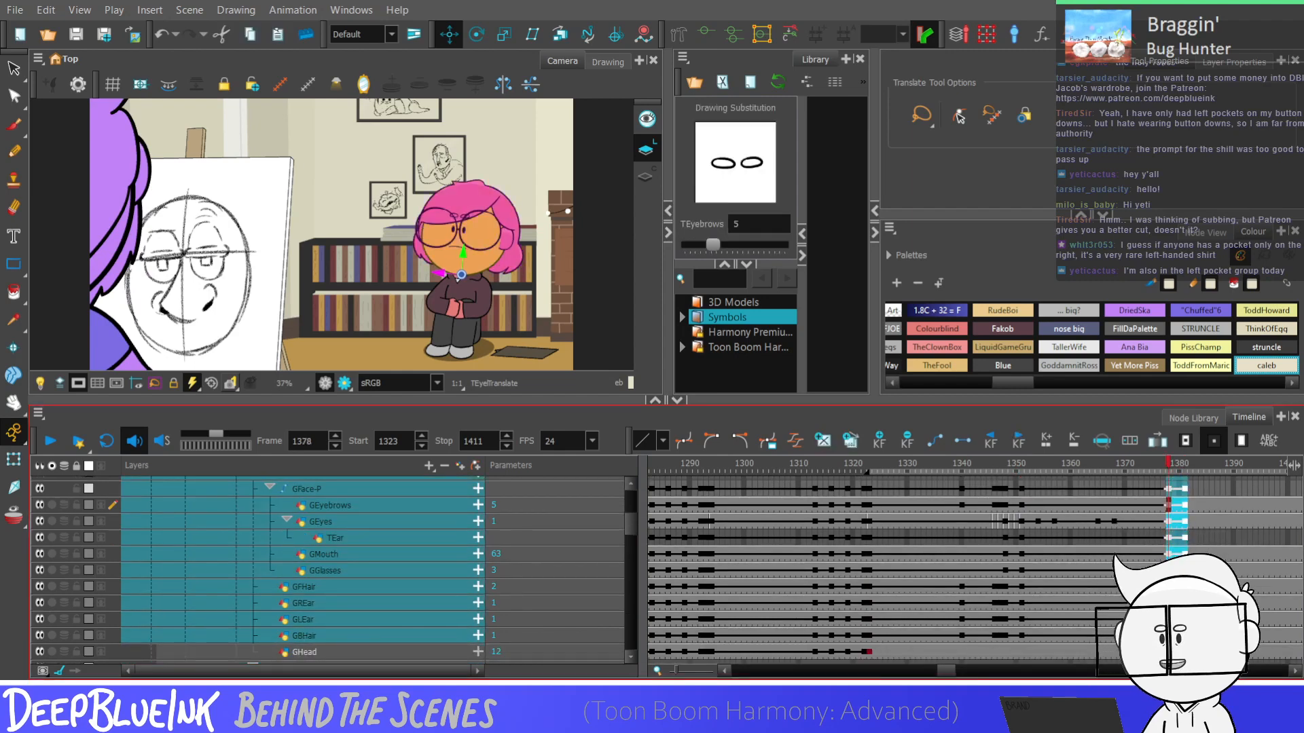
scroll(633, 526, "up", 2)
left_click(1203, 505)
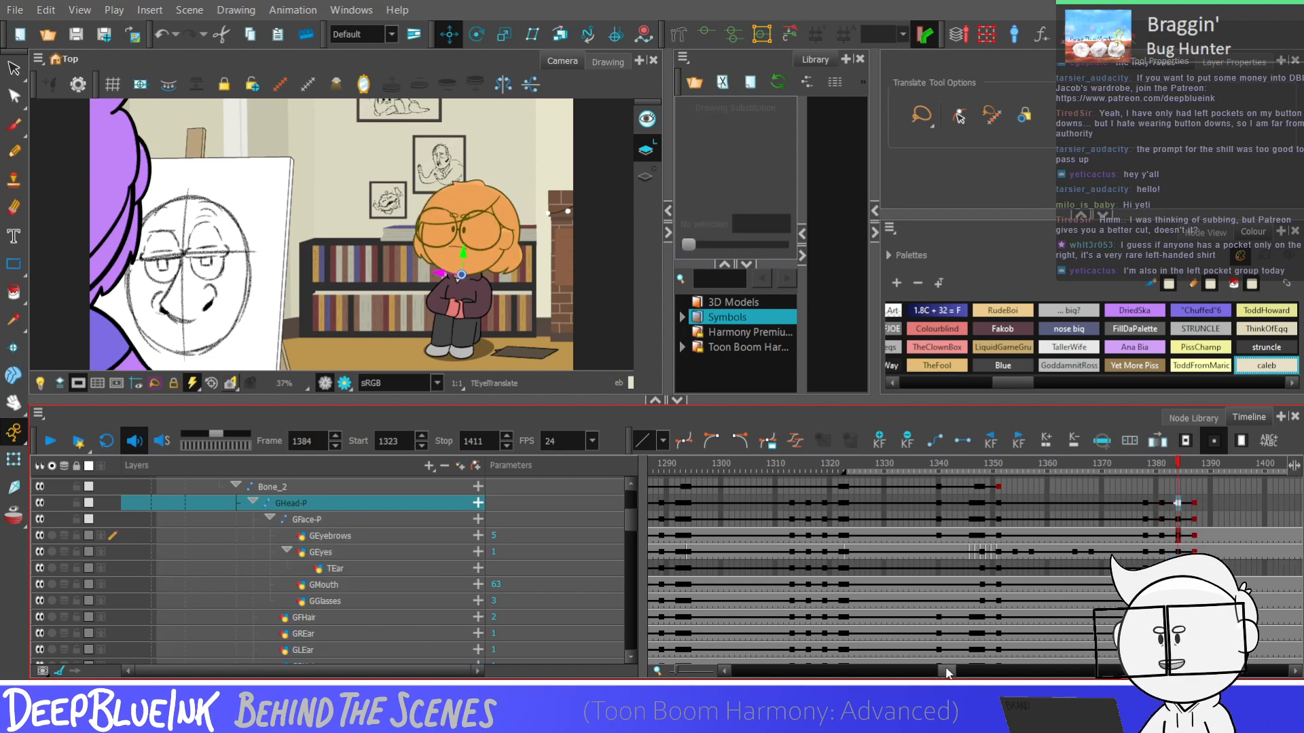
scroll(1114, 543, "right", 3)
left_click(1072, 504)
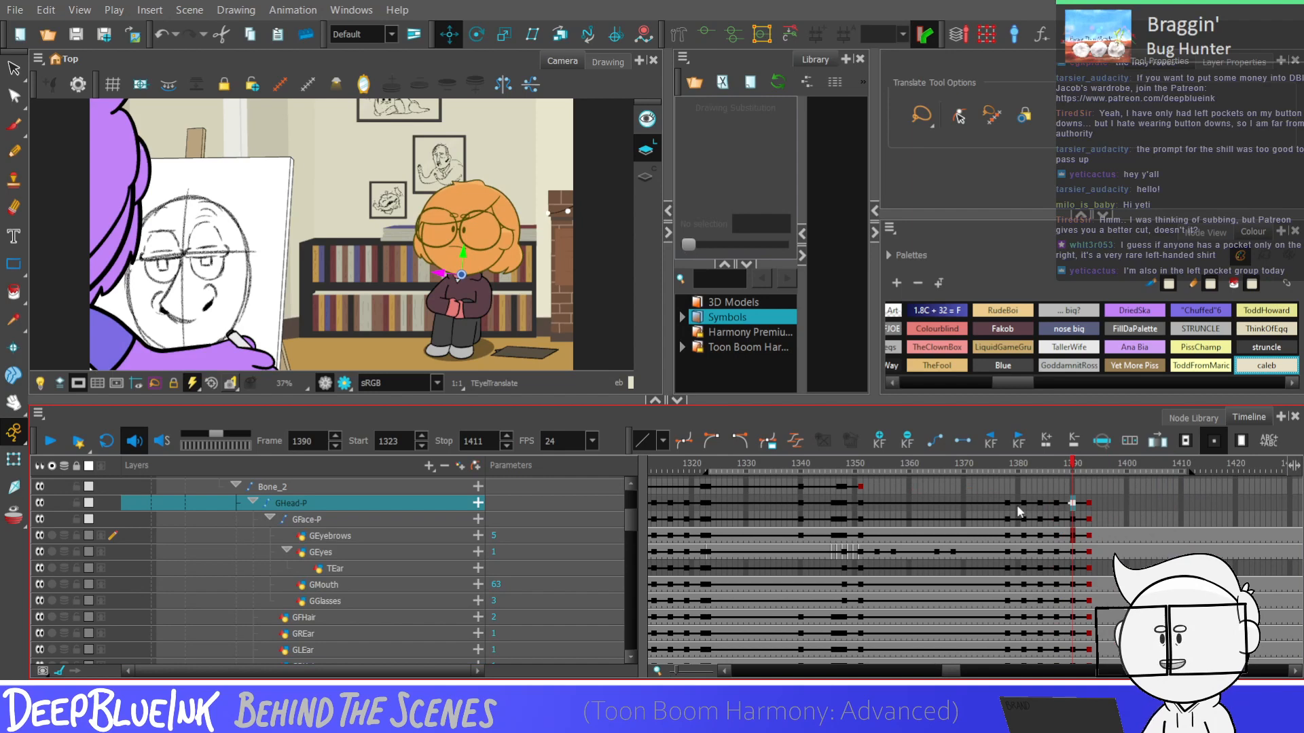
Select the repeated head keyframes from 1378 to 1393, and play that section from frame 1378 to review the motion
left_click_drag(1008, 504, 1089, 616)
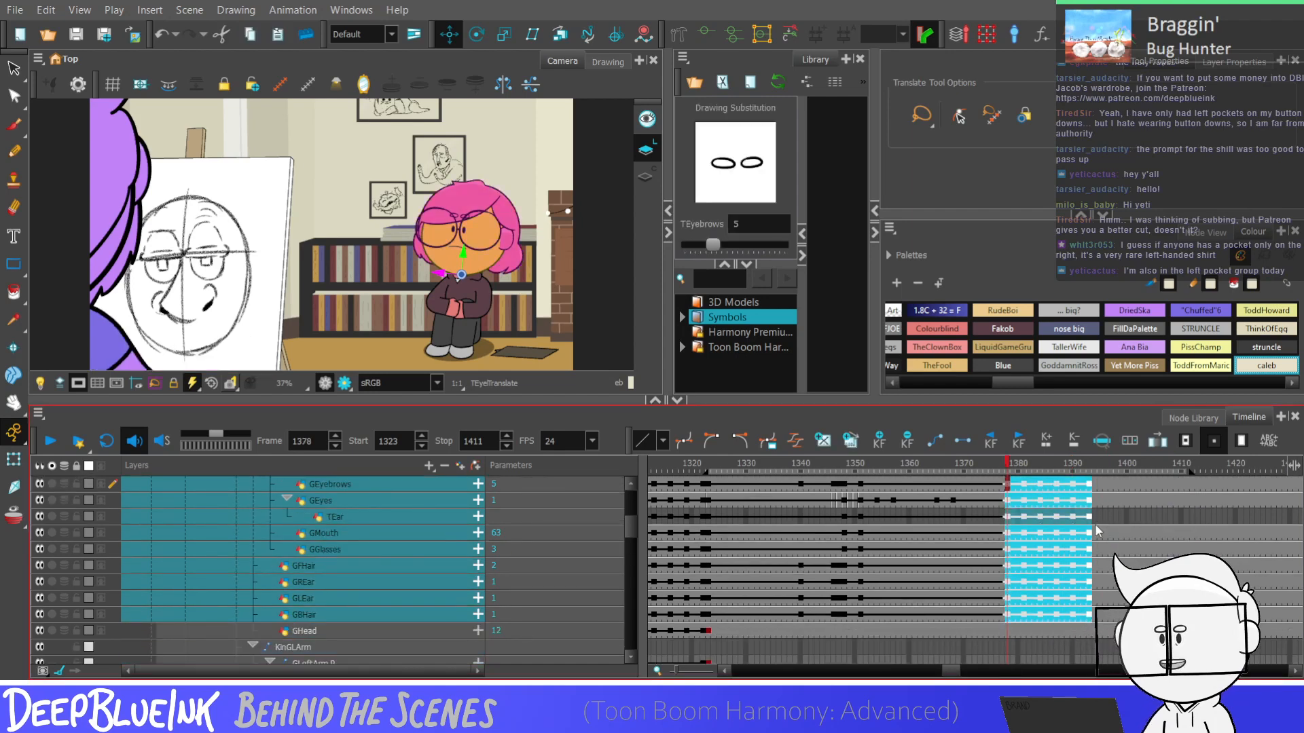
left_click(1010, 600)
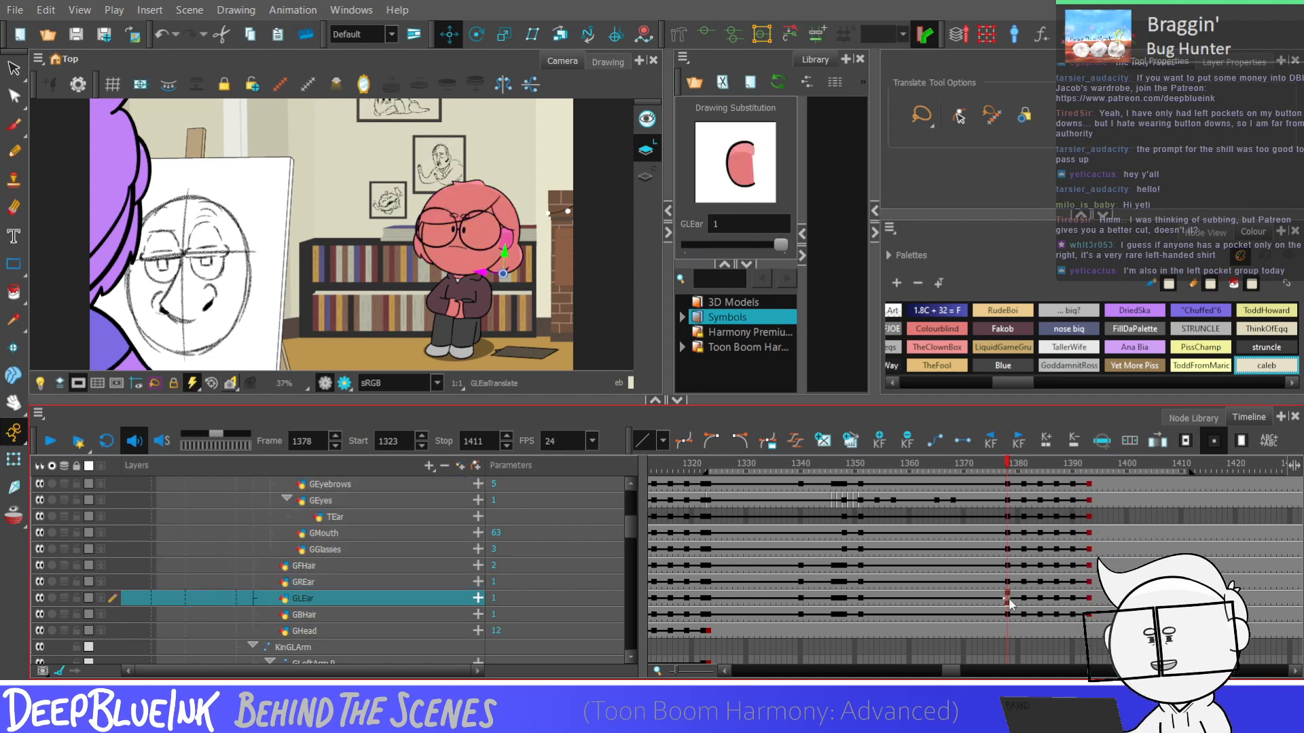
key("Return")
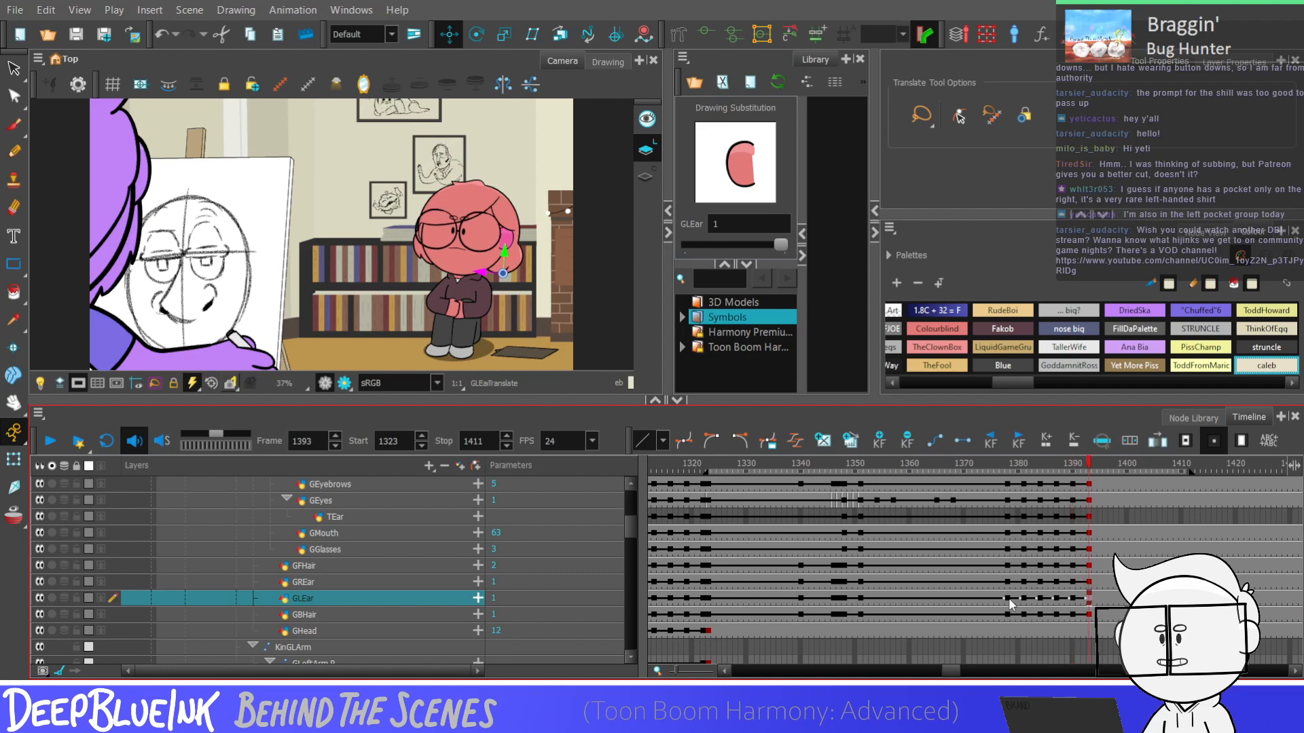
left_click(1008, 600)
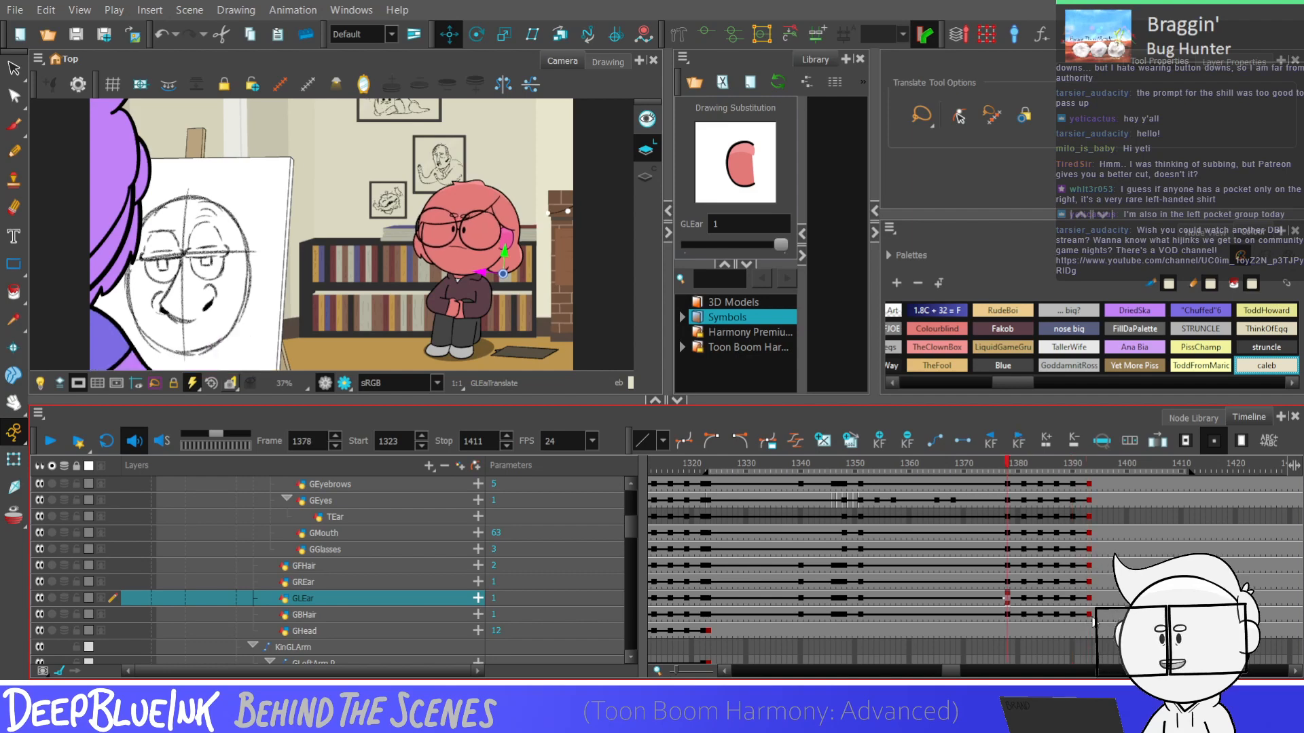
Delete the head layers' last keyframes at frame 1393
left_click_drag(1089, 615, 1090, 529)
key("F7")
left_click(970, 529)
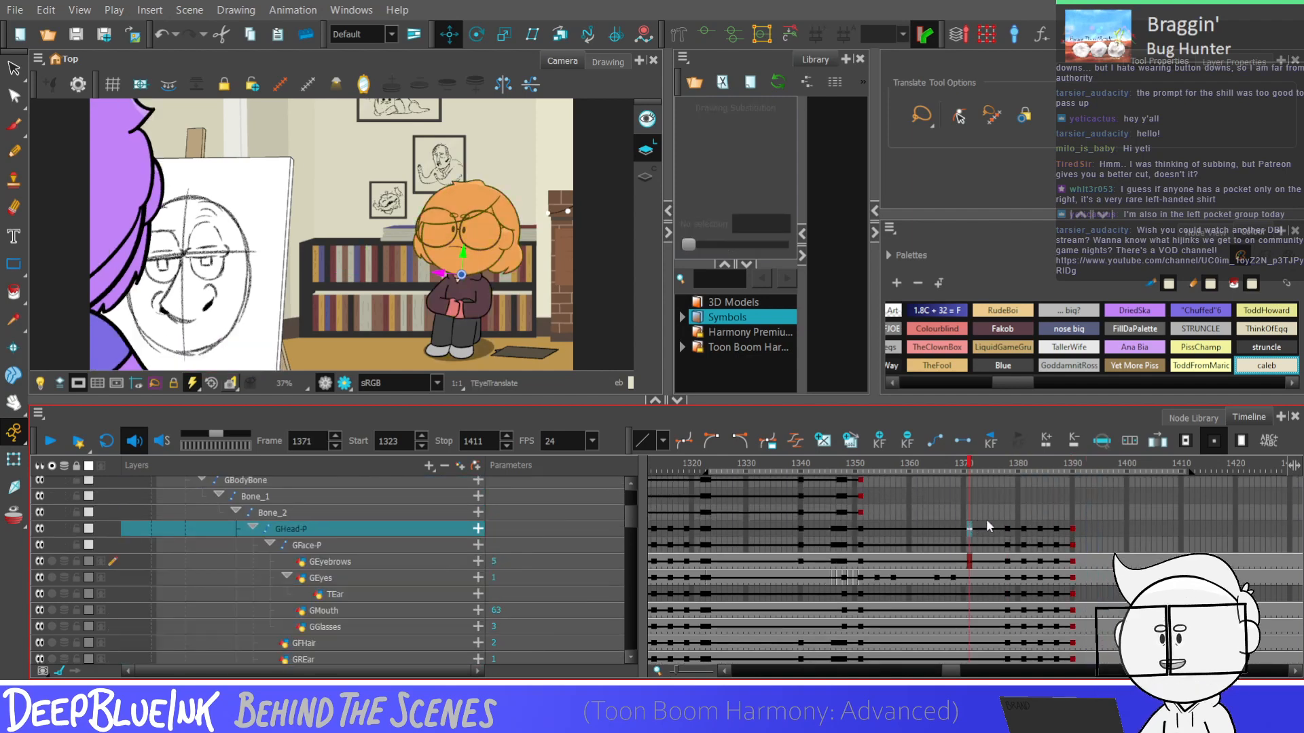
Play the shot, and shift the repeated head keyframes from GHead-P to GBHair so they start at frame 1398
key("Return")
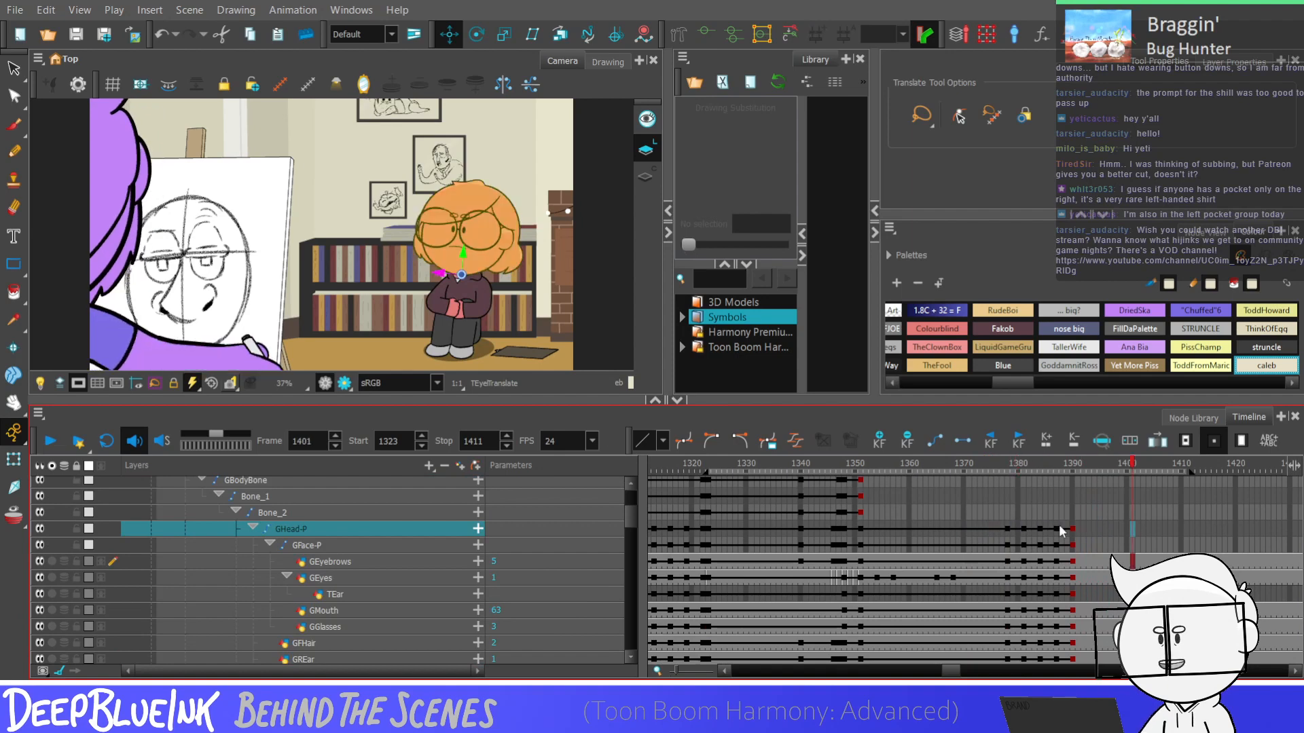
left_click_drag(1007, 529, 1119, 624)
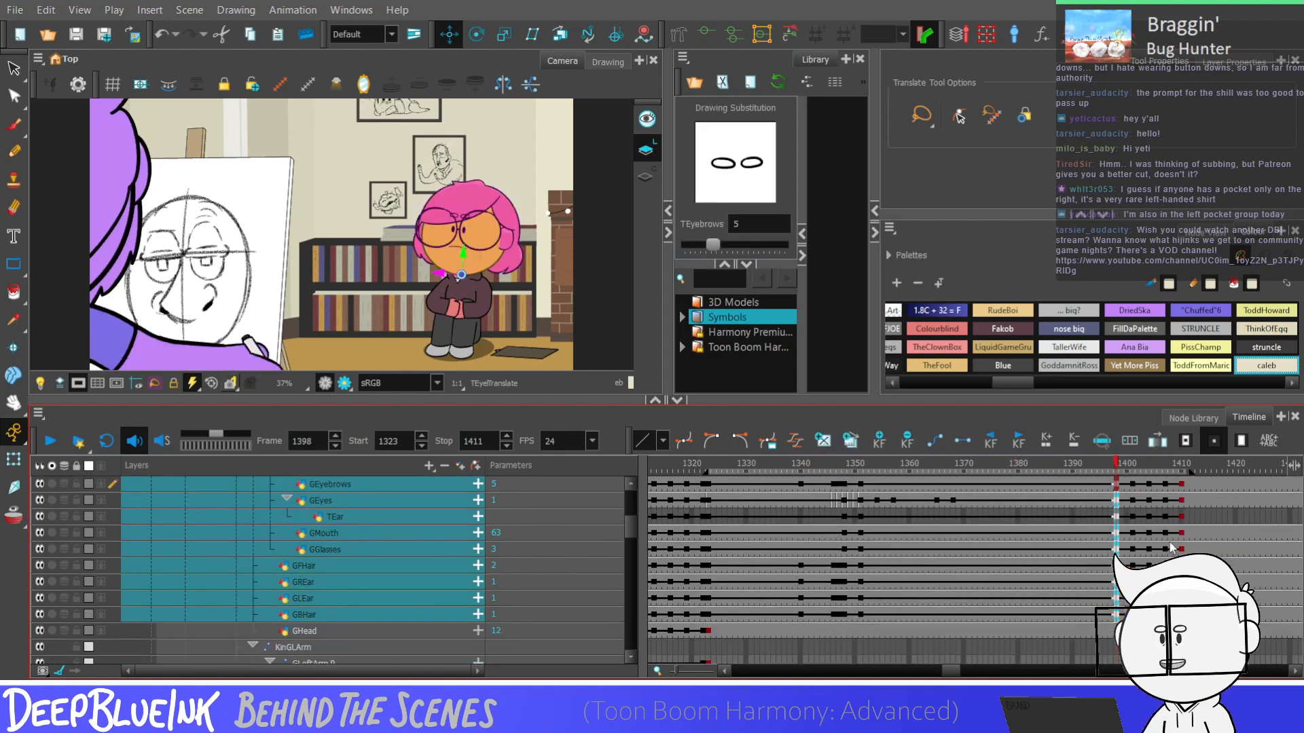
Compare the earlier head poses between frames 1341 and 1350 with the shifted head keyframes from frame 1398
left_click(850, 615)
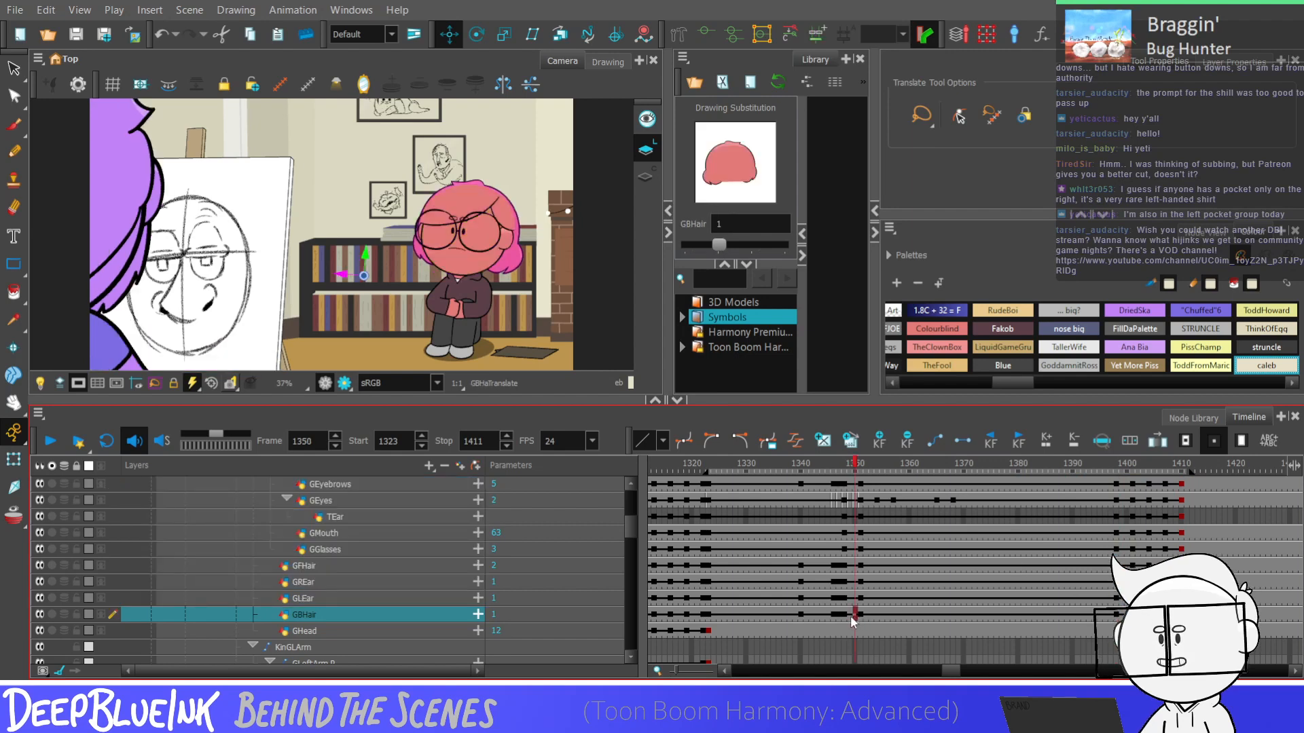
left_click(812, 616)
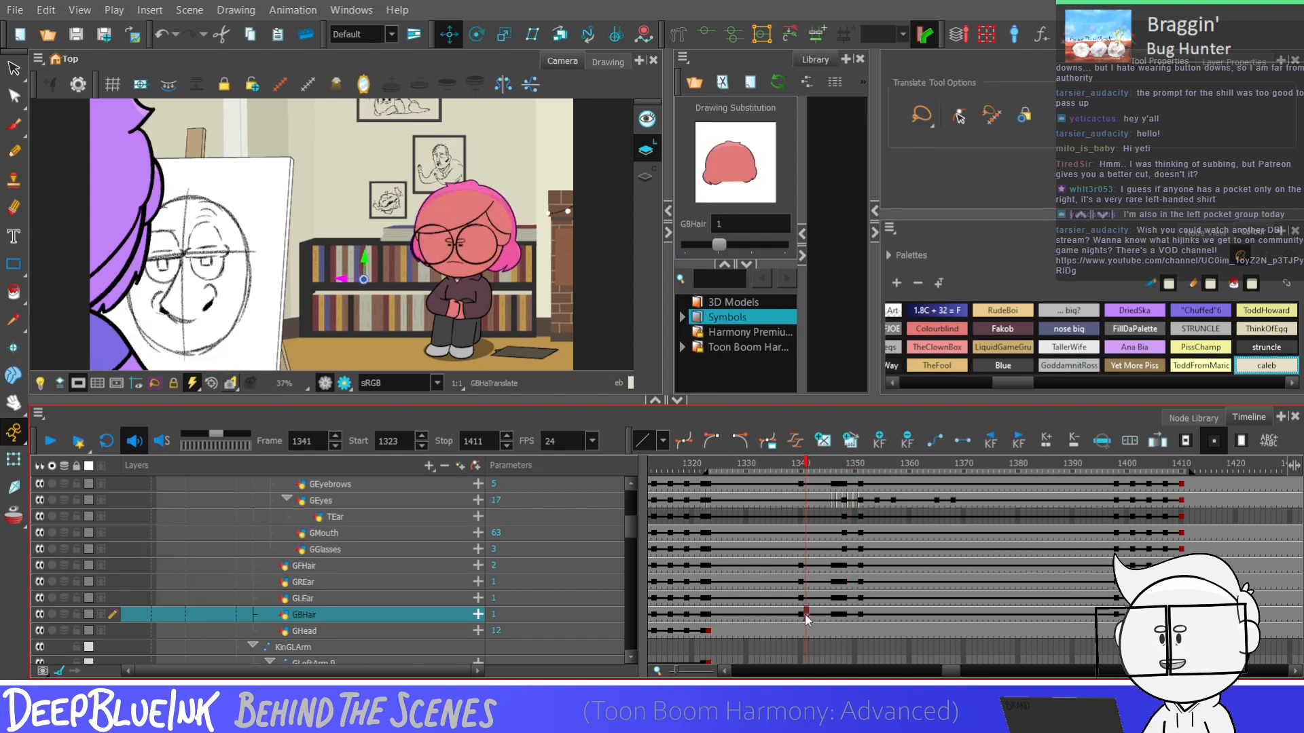
mouse_move(813, 615)
left_mouse_down()
mouse_move(813, 469)
mouse_move(810, 548)
left_mouse_up()
left_click(1133, 555)
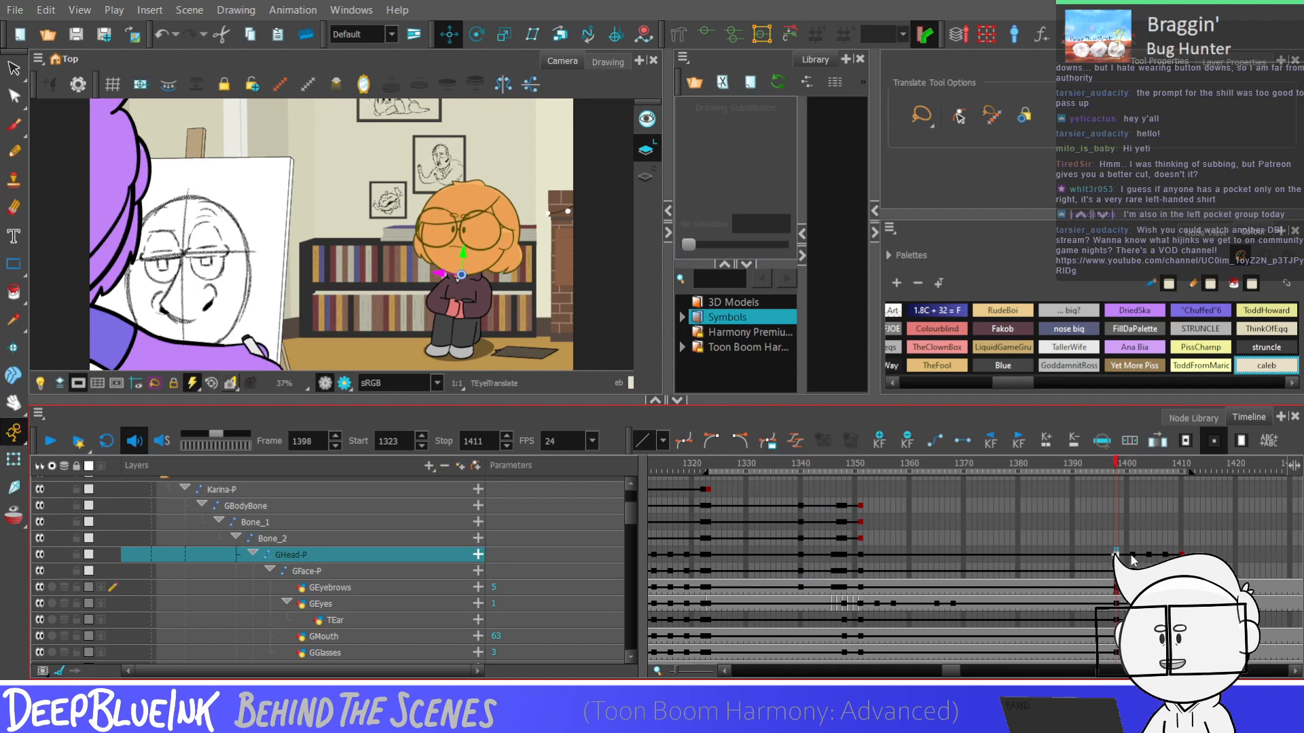
left_click(1115, 555)
left_click_drag(821, 555, 821, 501)
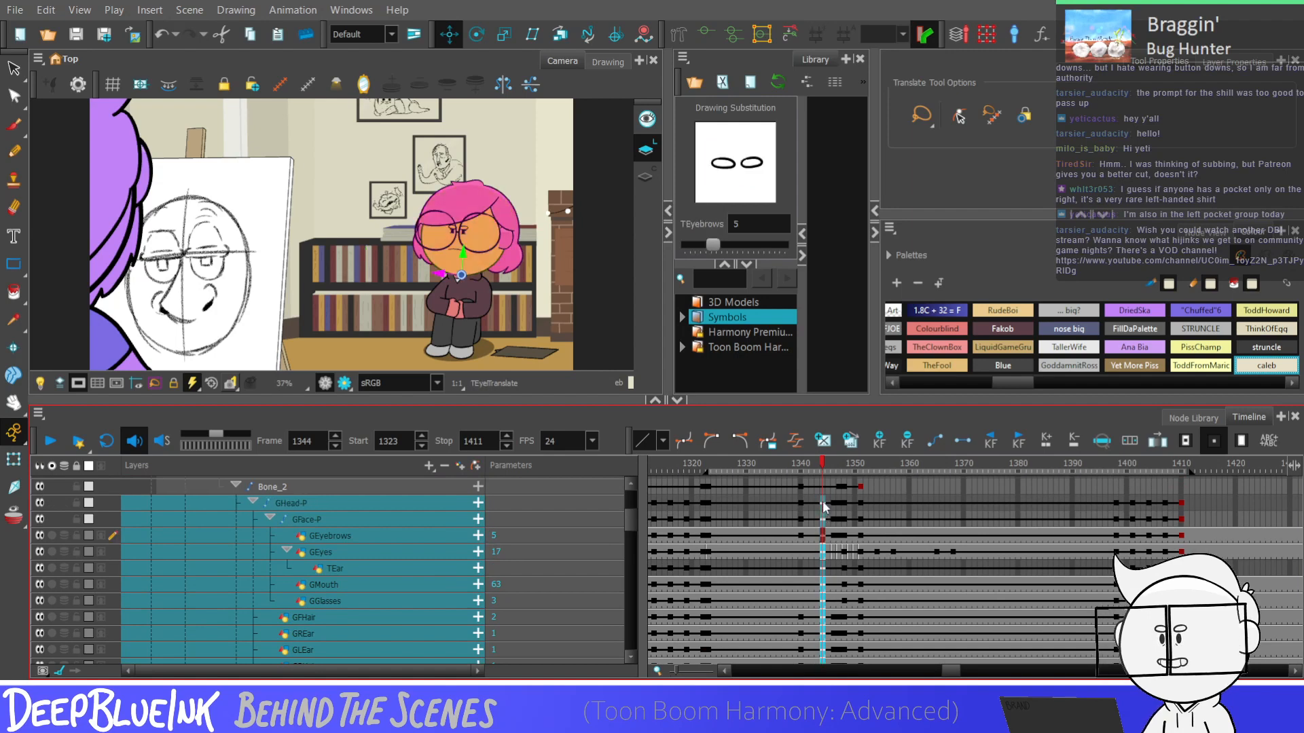
left_click(1131, 503)
left_click(1150, 507)
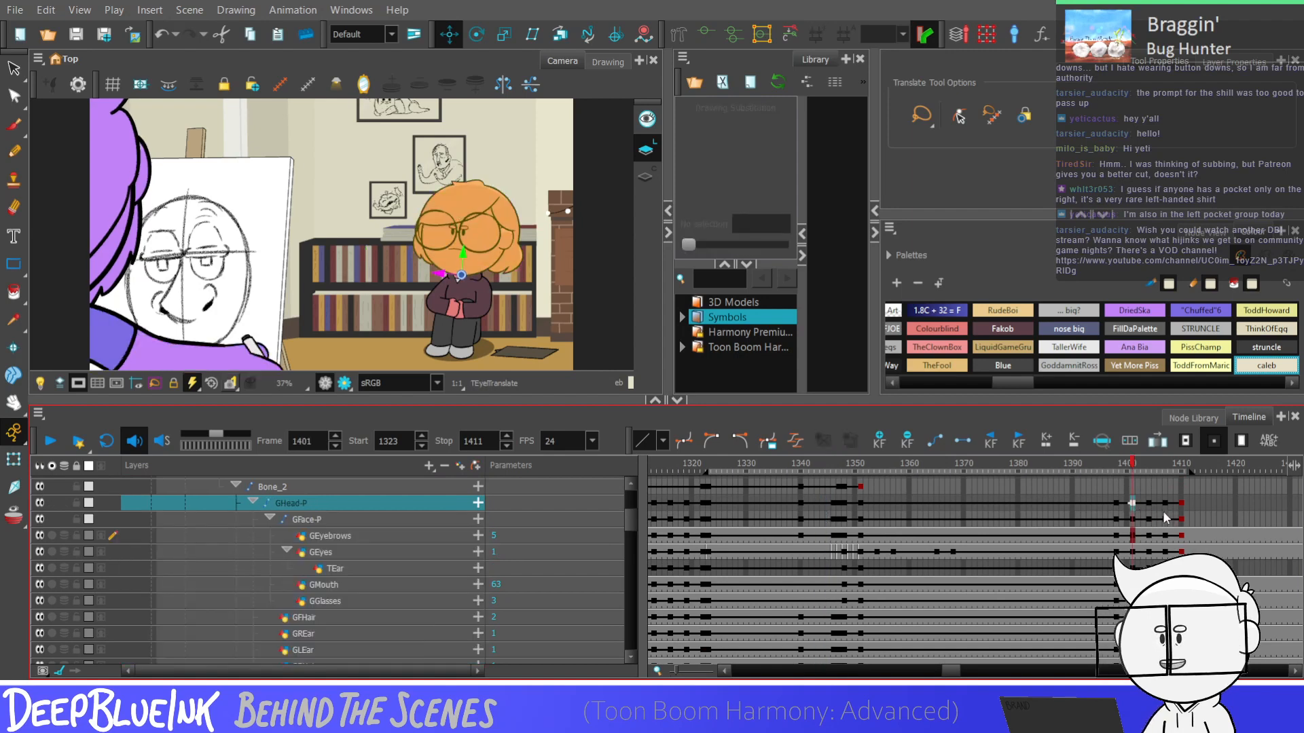
left_click(1162, 505)
Delete the GEyebrows keyframes that follow frame 1398
left_click(1121, 537)
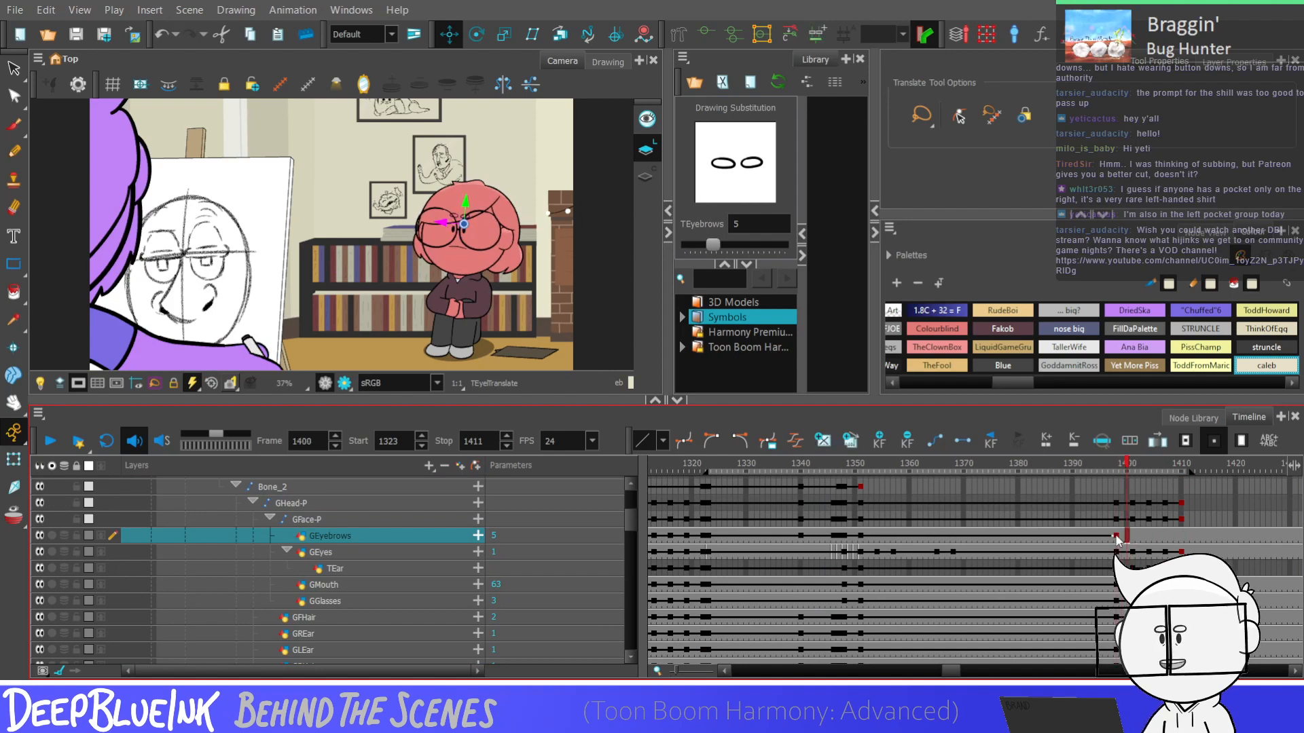
key("period")
key("period")
key("period")
key("period")
key("period")
key("period")
key("period")
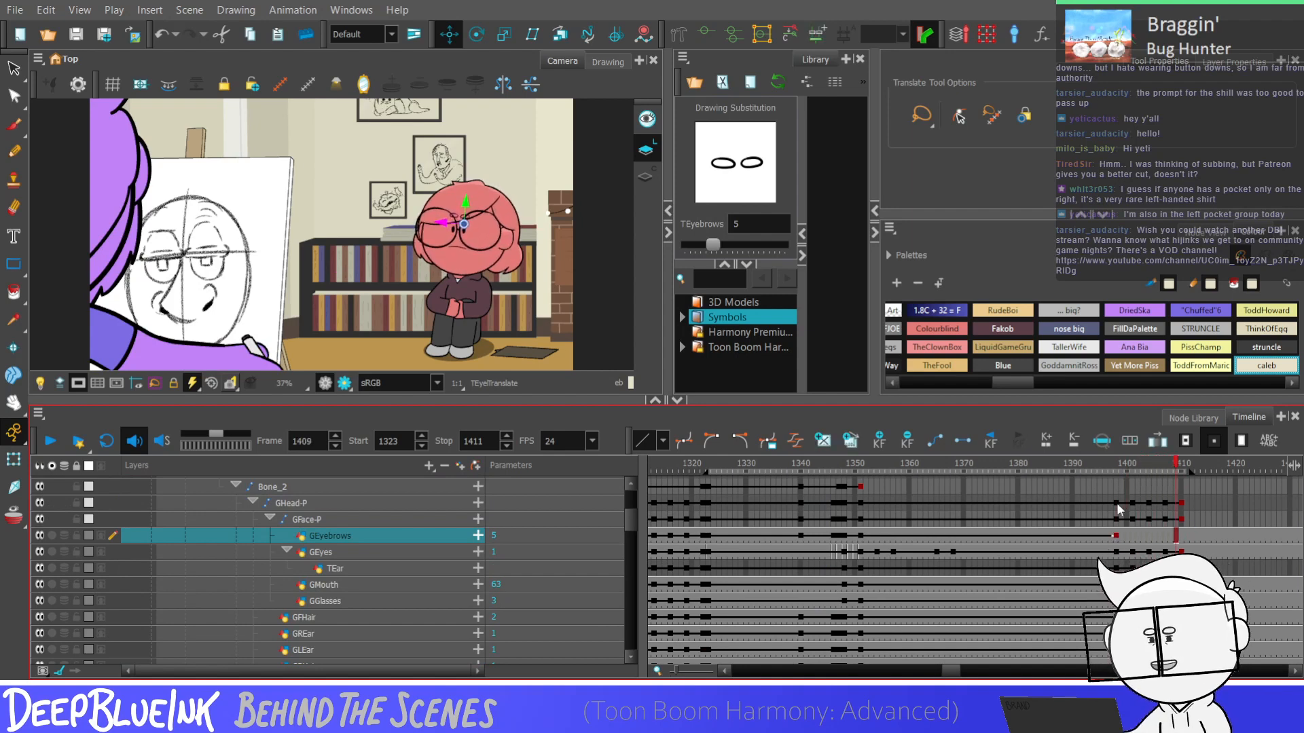
Check the head layers' shifted keyframes from 1398 to 1410, and play the shot from frame 1323 to 1411
left_click_drag(1117, 502, 1181, 590)
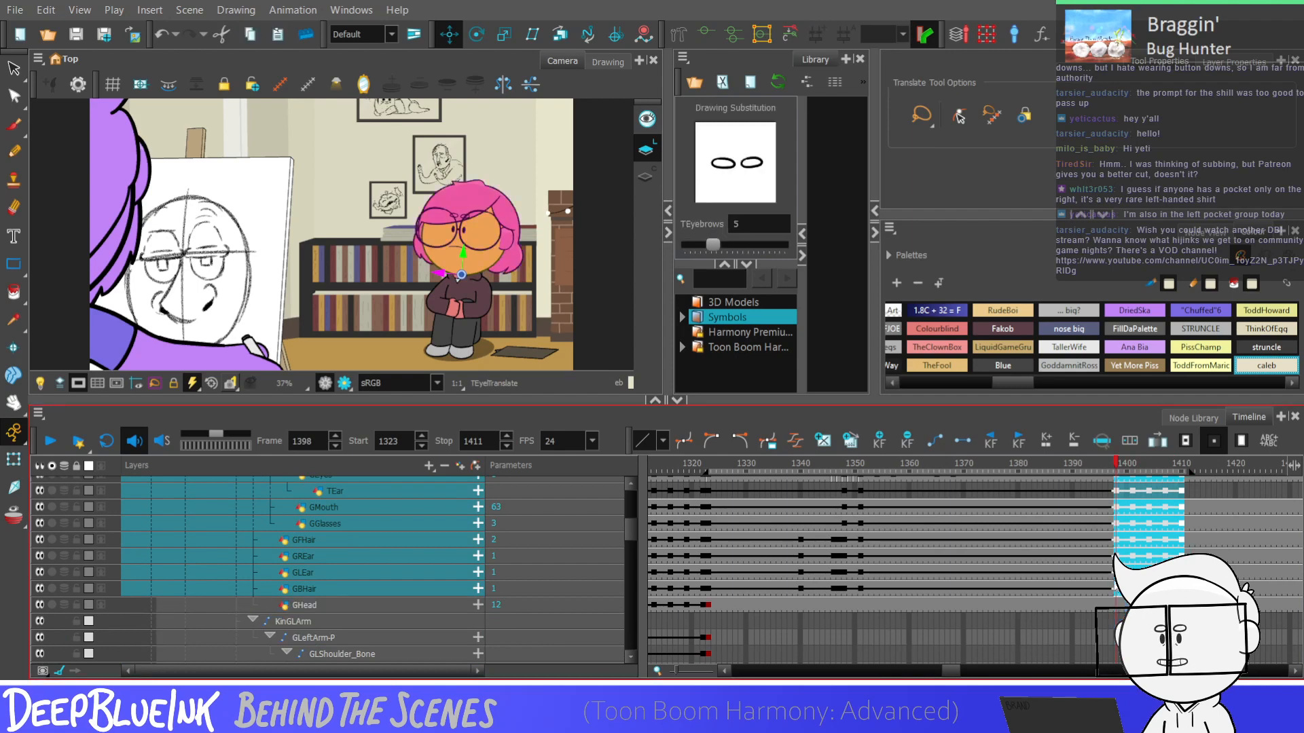
left_click(1115, 589)
key("period")
key("period")
key("period")
key("period")
key("period")
key("period")
key("period")
key("period")
key("period")
key("period")
key("period")
key("period")
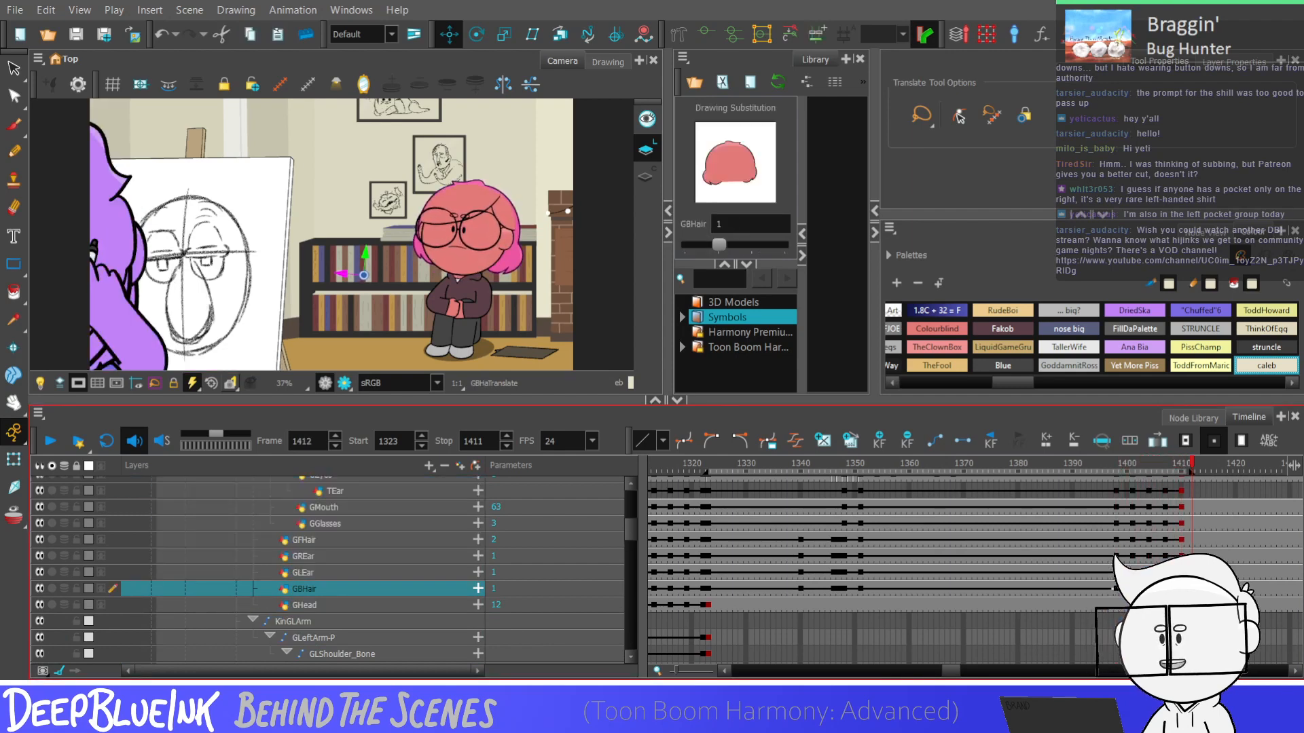
left_click(1111, 540)
key("Return")
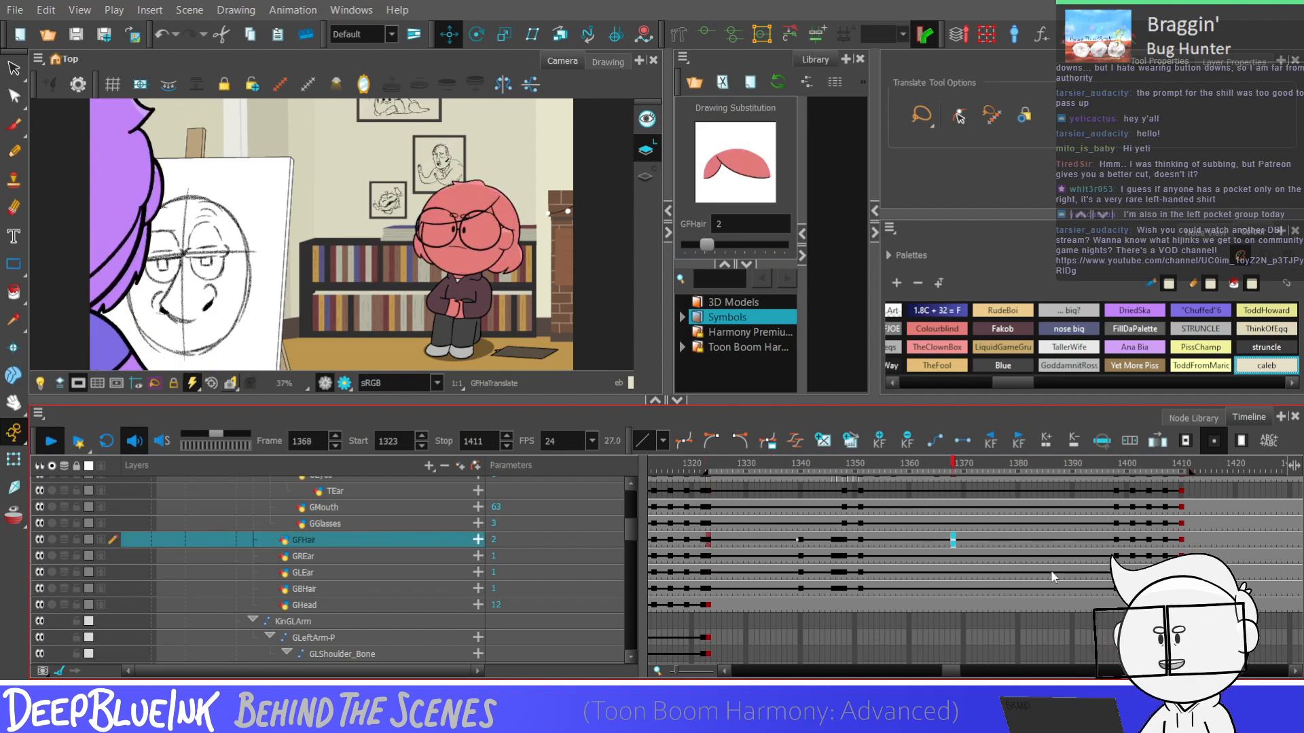
key("Return")
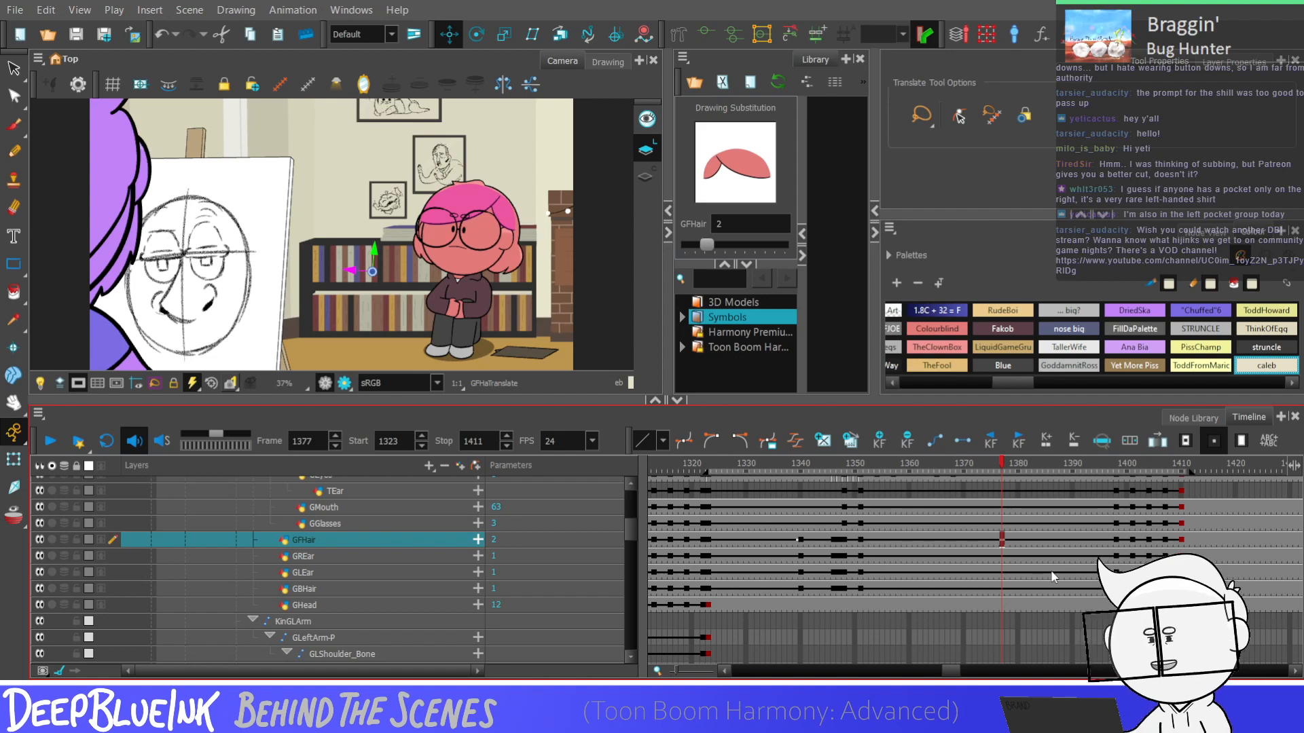
key("shift+comma")
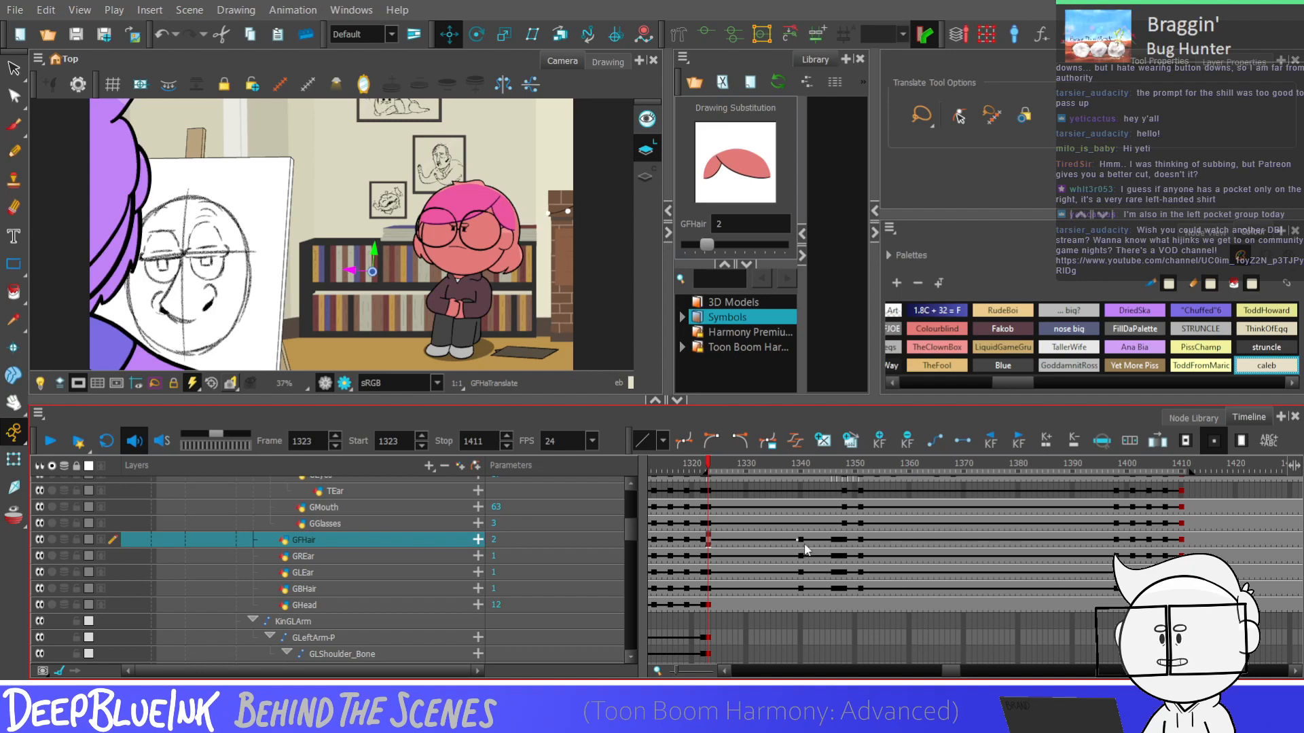
key("Return")
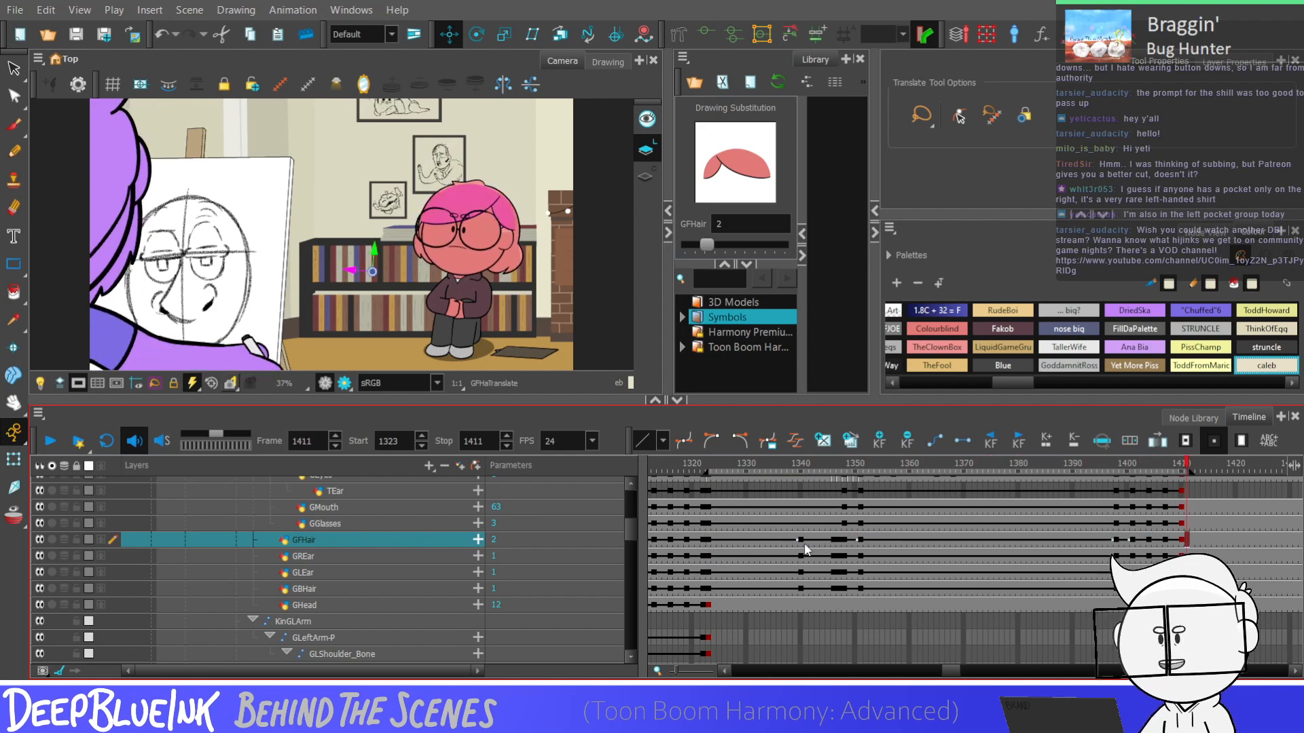
Set the GEyes drawing at frame 1378 to 2 to start a blink
scroll(632, 529, "up", 1)
scroll(632, 529, "up", 1)
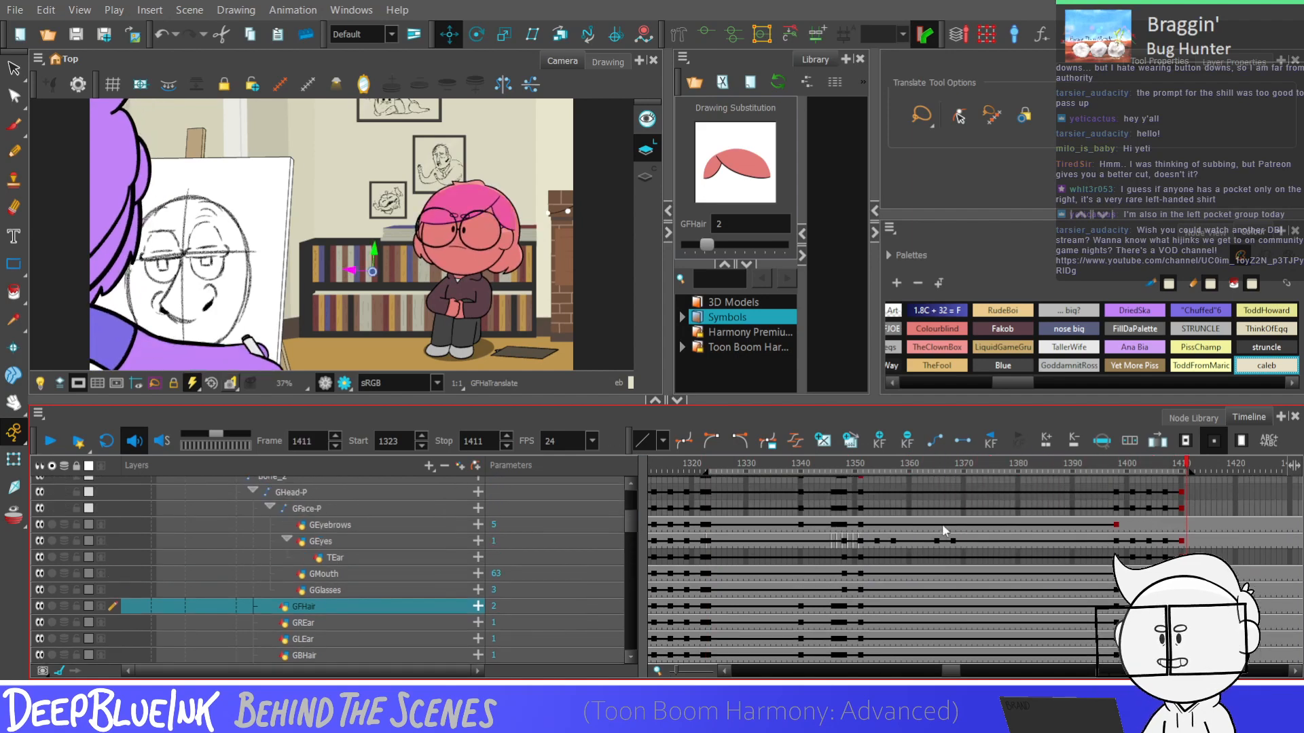
left_click(1001, 525)
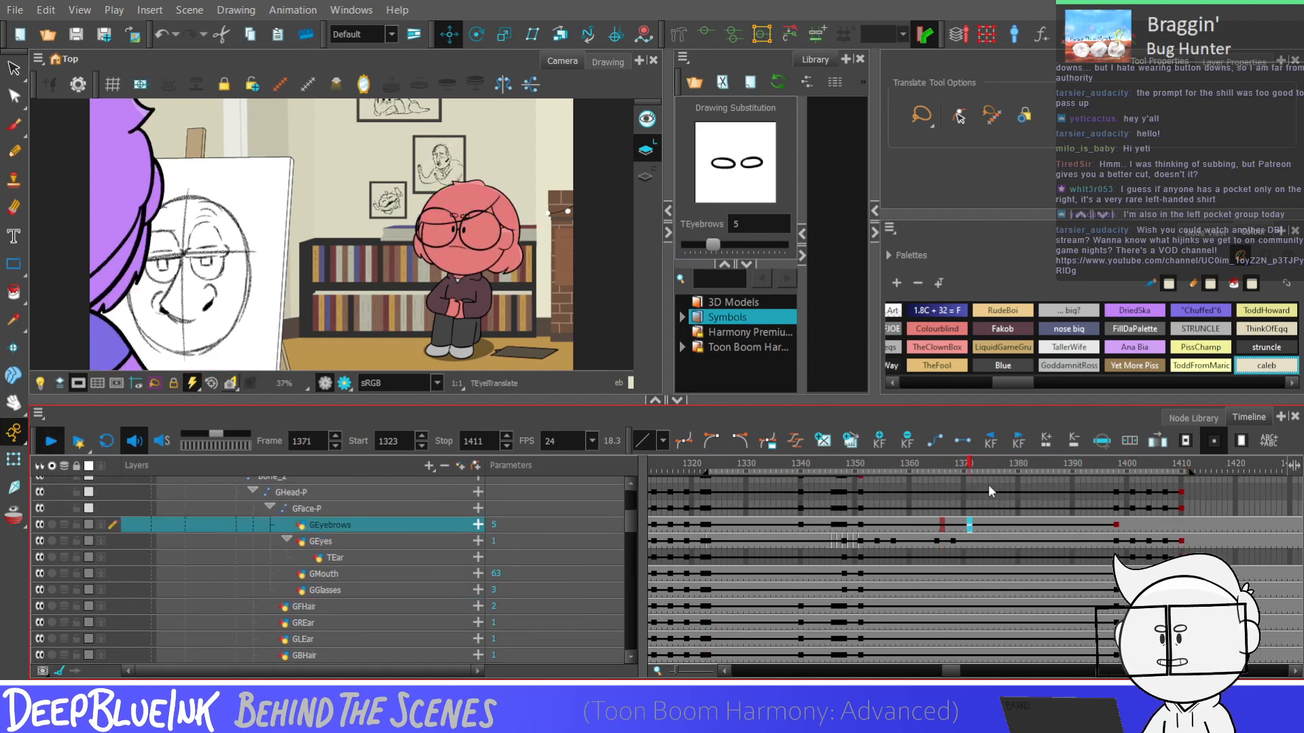
left_click(1003, 541)
left_click(1005, 541)
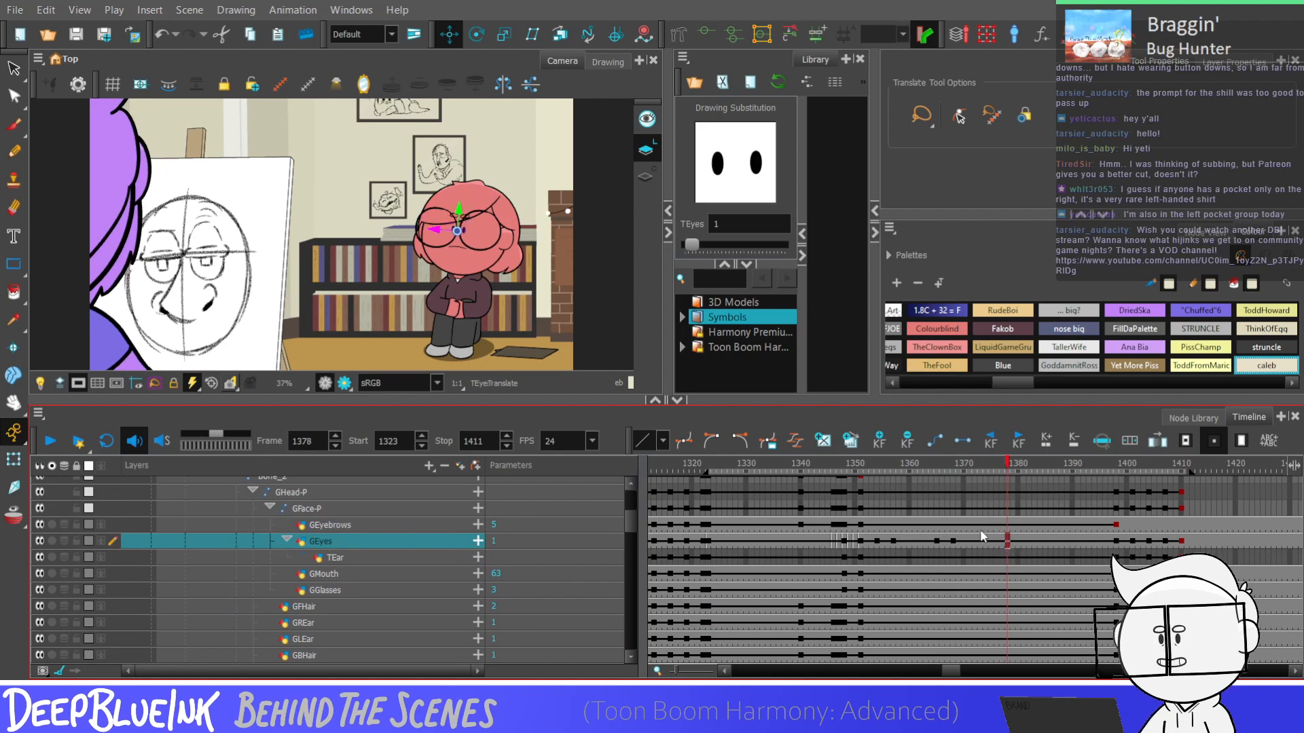
key("bracketright")
key("bracketright")
key("bracketright")
key("bracketright")
key("bracketleft")
key("bracketleft")
key("bracketleft")
key("bracketleft")
Set the GEyes drawing at frame 1379 to the half-closed drawing 16
key("bracketright")
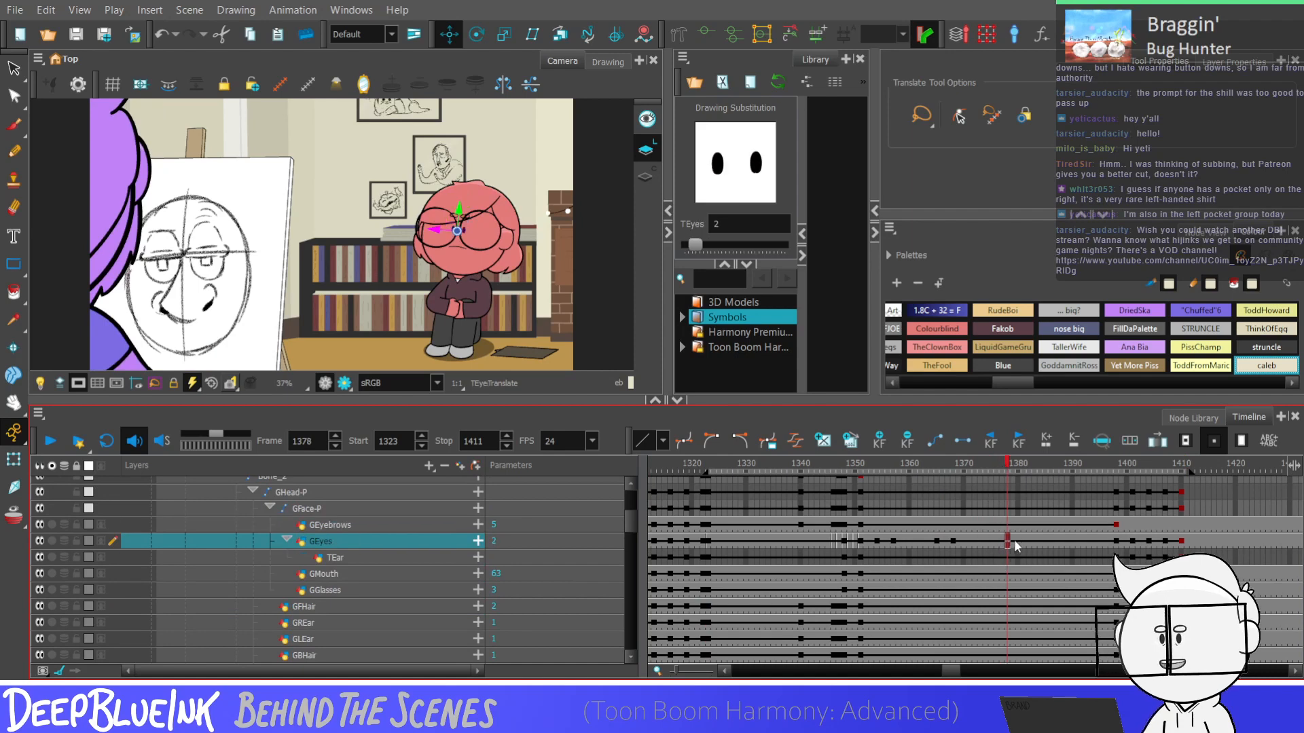
left_click(1014, 542)
key("bracketright")
key("bracketright")
key("bracketright")
key("bracketright")
key("bracketright")
key("bracketright")
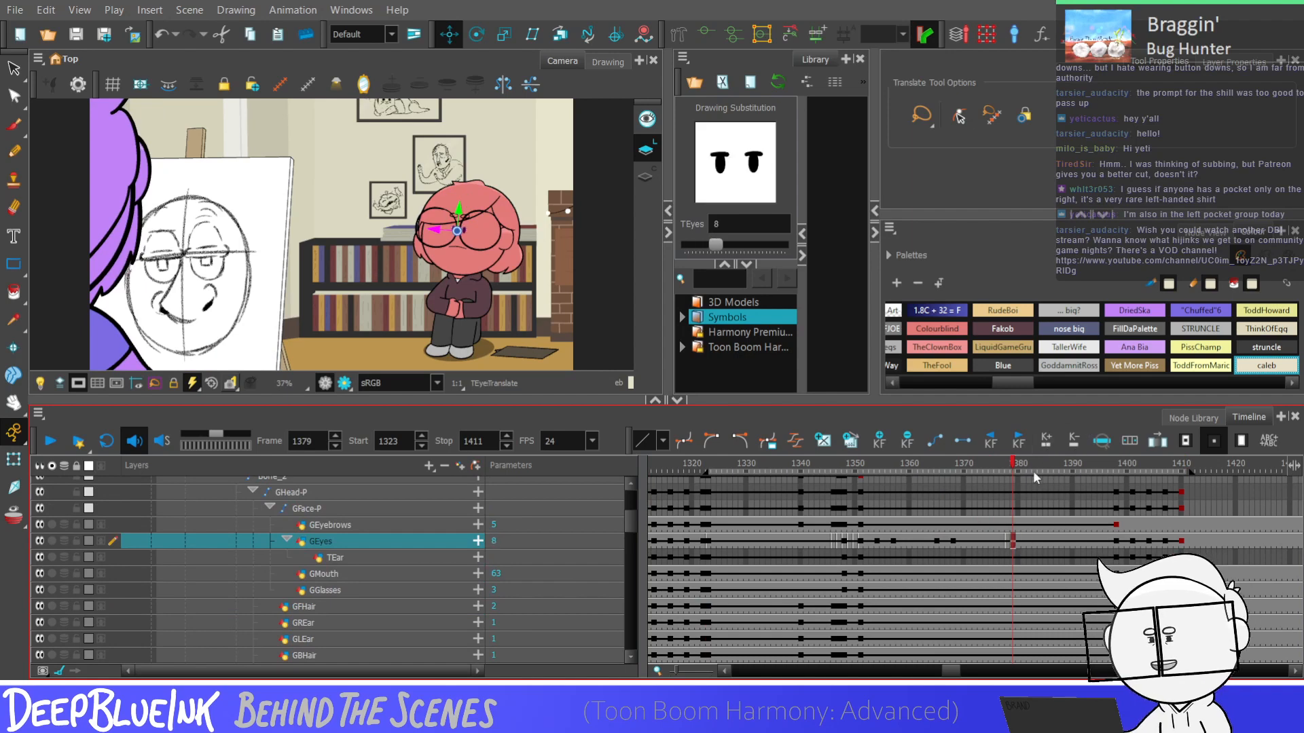
key("bracketright")
key("bracketright")
key("bracketright")
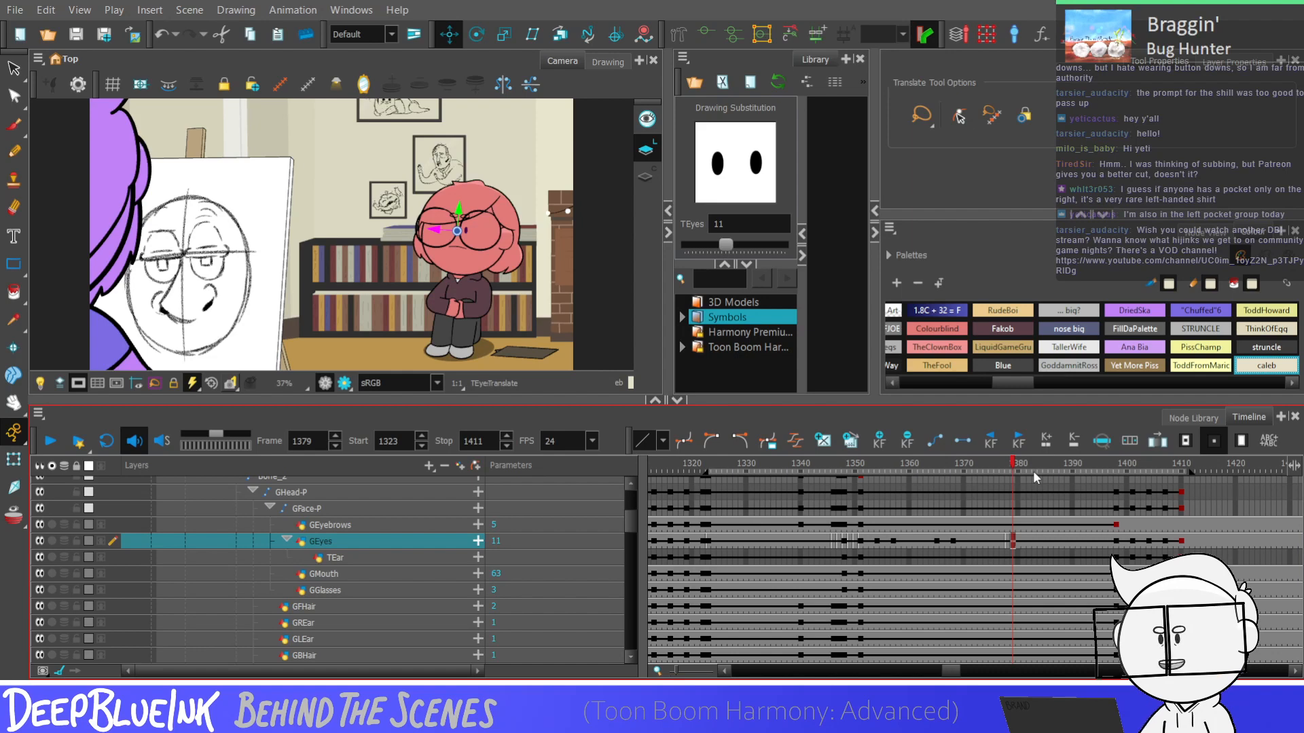
key("equal")
key("equal")
key("equal")
key("equal")
key("equal")
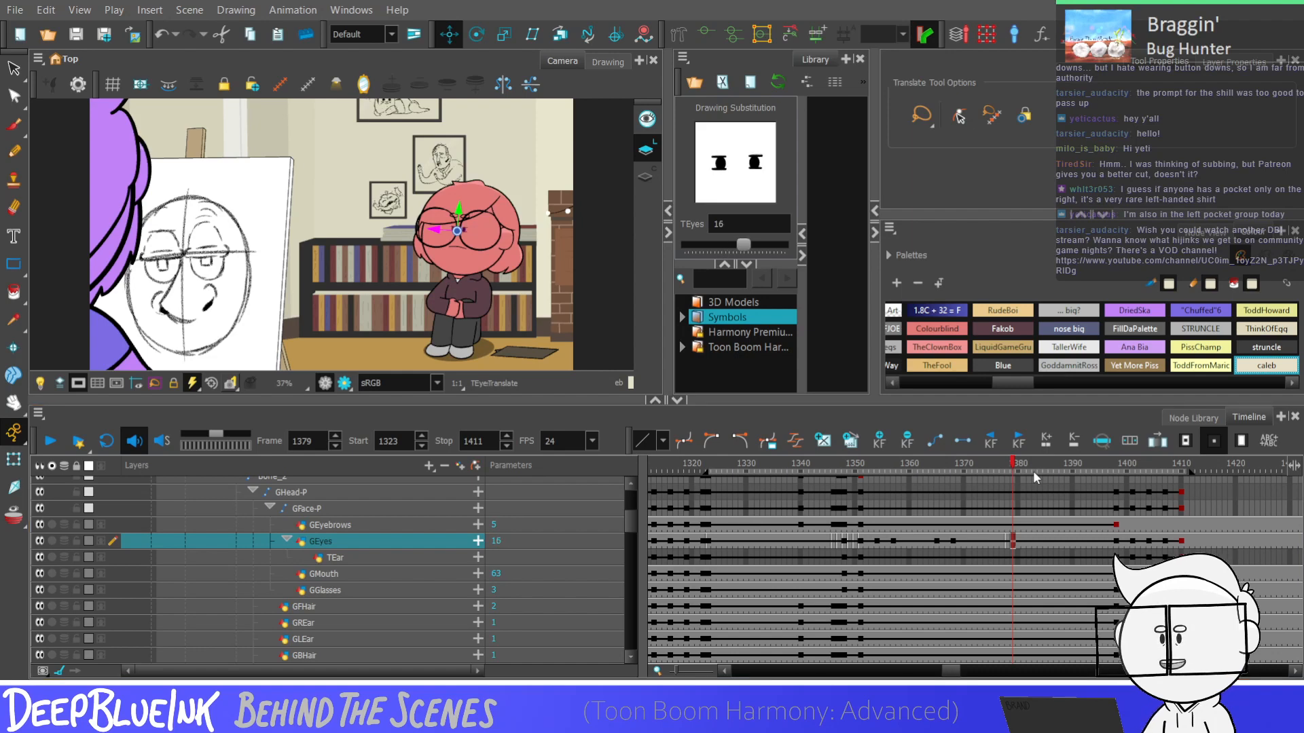
Swap the GEyes drawing at frame 1380, and close the eyes with drawing 13 at frame 1381
key("period")
key("bracketright")
key("period")
key("minus")
key("minus")
key("minus")
key("minus")
key("minus")
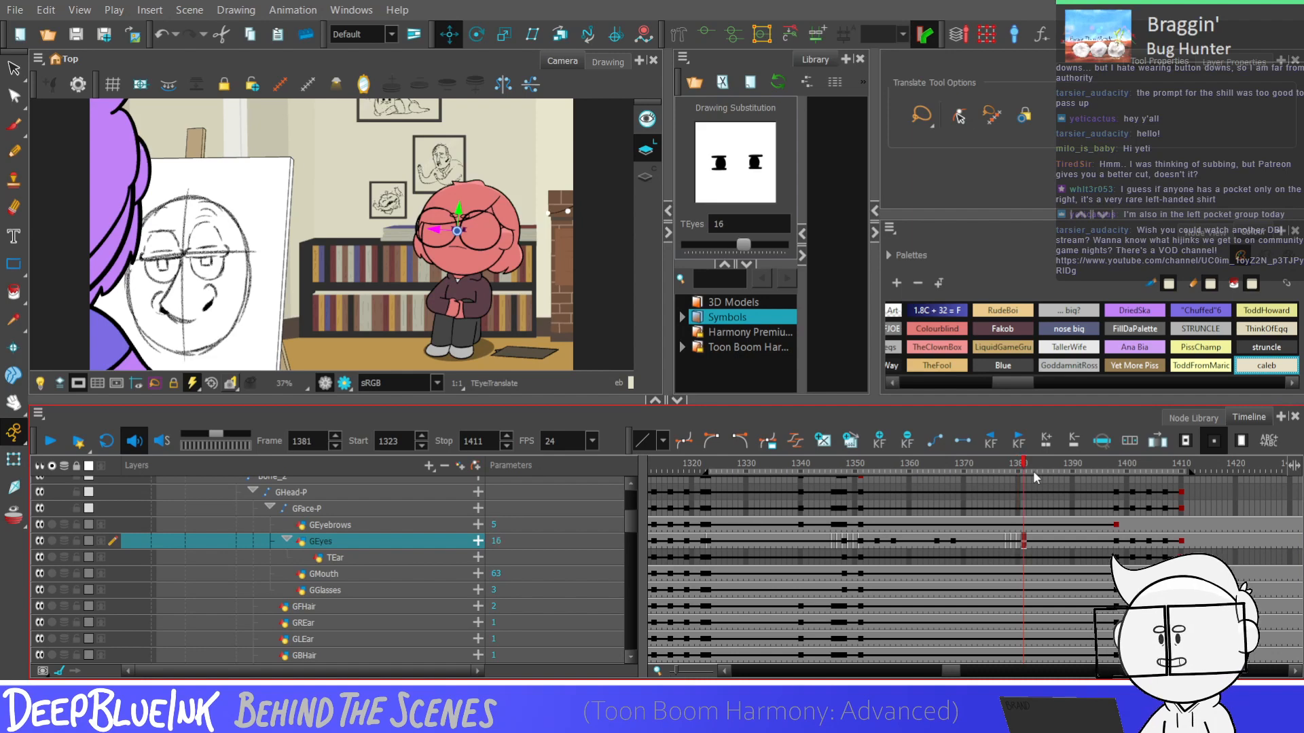
Partly reopen the eyes by setting the GEyes drawing at frame 1384 to 16
key("period")
key("period")
key("period")
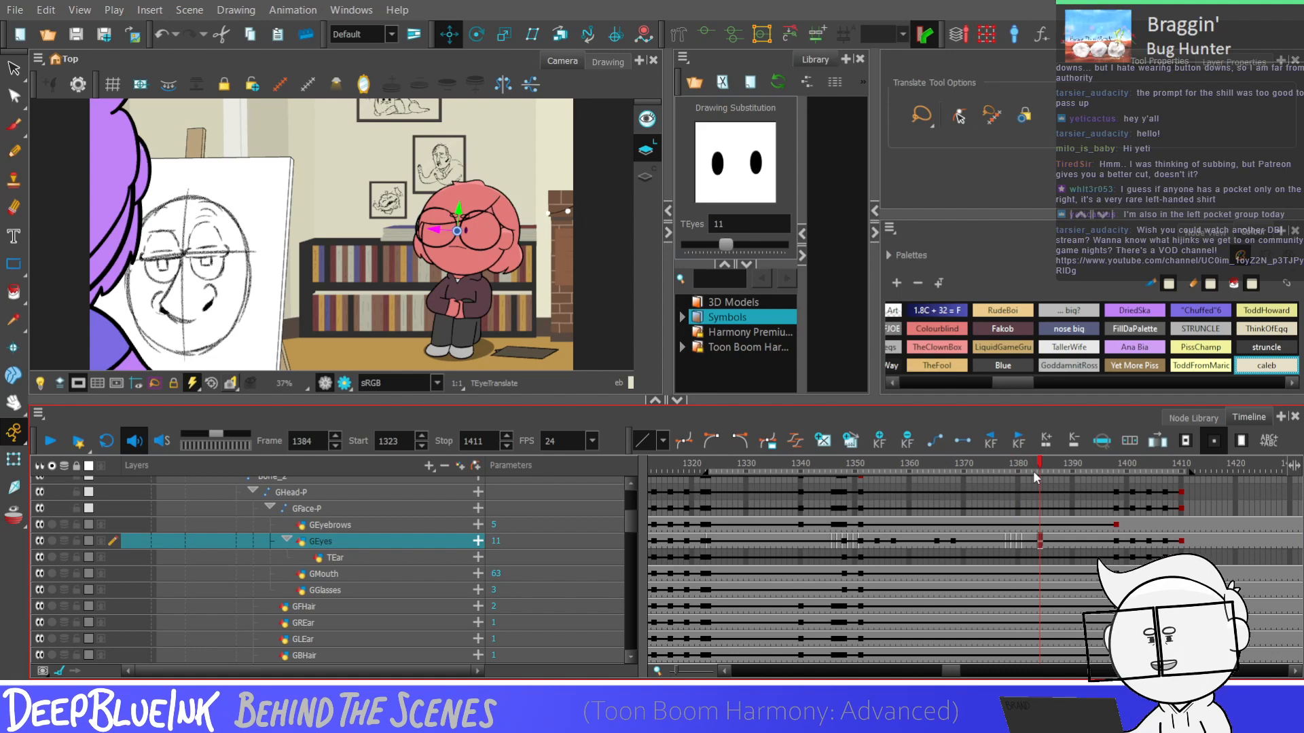
key("equal")
key("equal")
key("period")
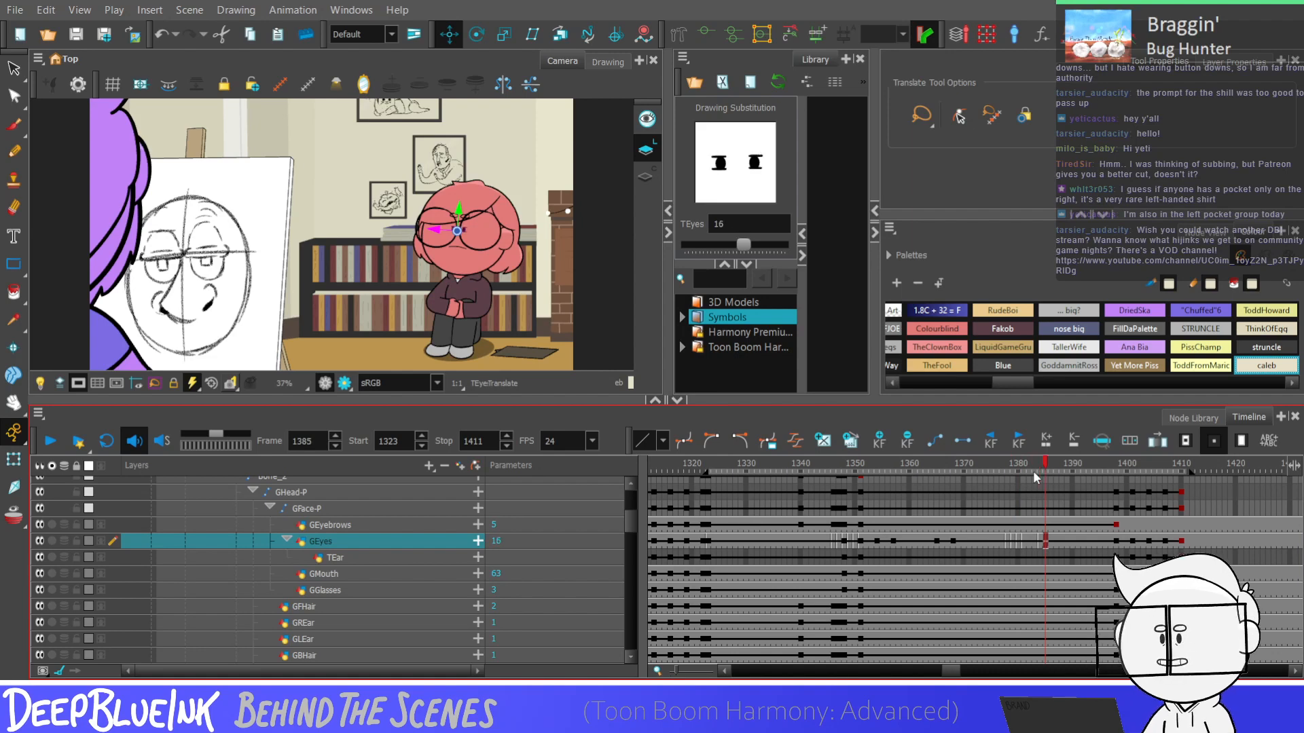
Finish the blink by swapping the GEyes drawings at frames 1385 and 1386, ending on drawing 1 at 1386
key("minus")
key("minus")
key("minus")
key("minus")
key("minus")
key("minus")
key("minus")
key("period")
key("minus")
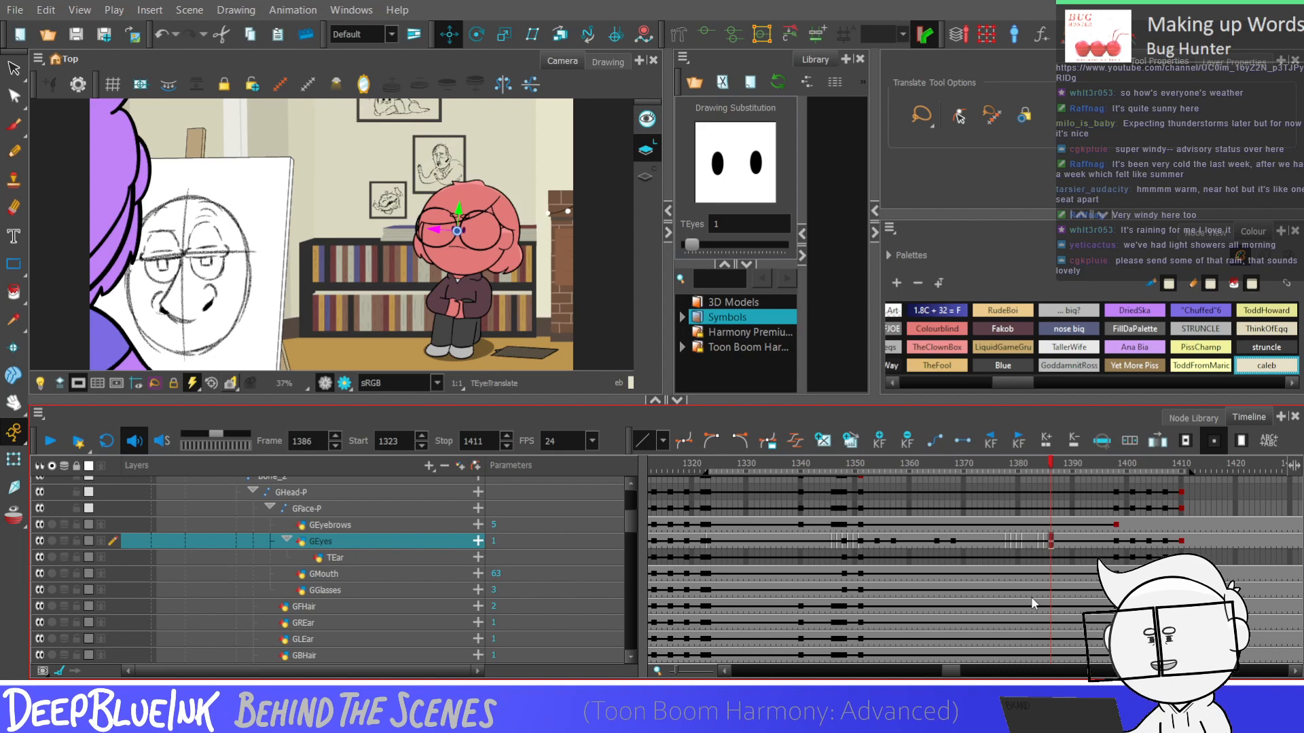
Play the shot repeatedly from frame 1323 to 1411 to review the new blink
key("shift+comma")
key("Return")
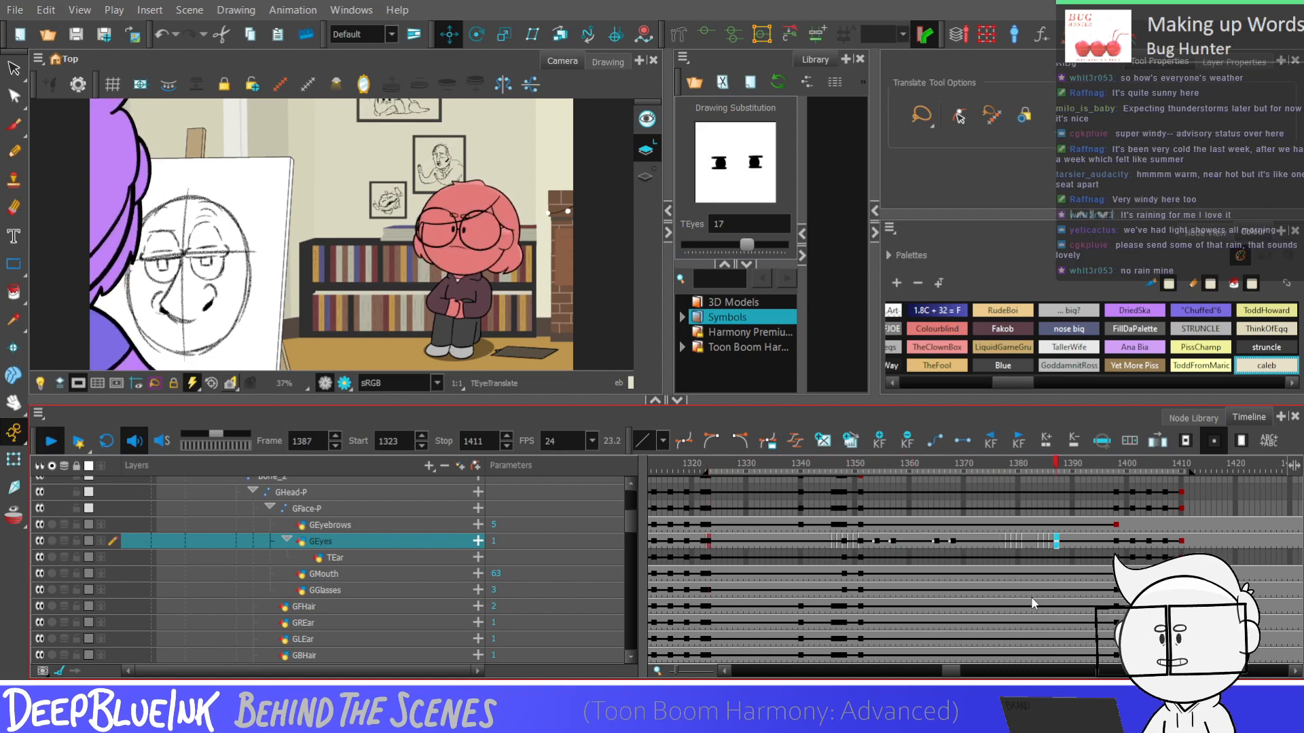
key("Return")
key("Return")
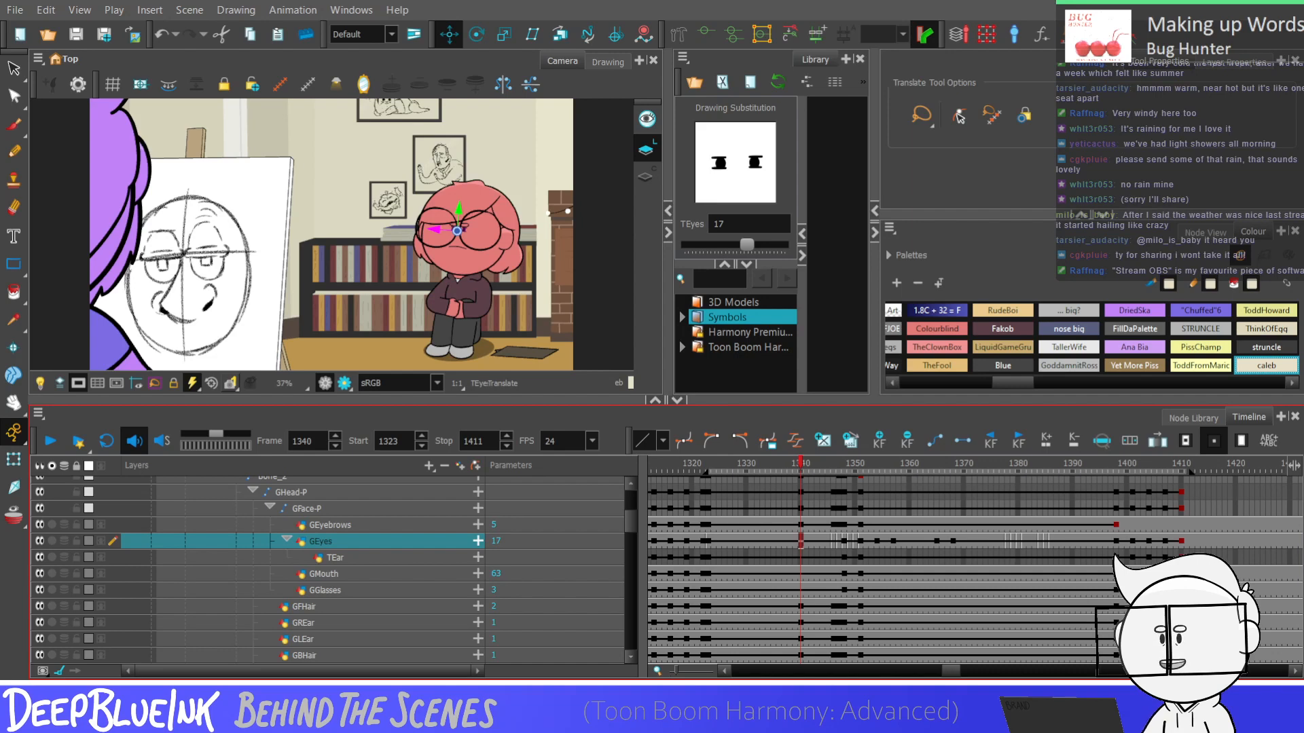
key("Return")
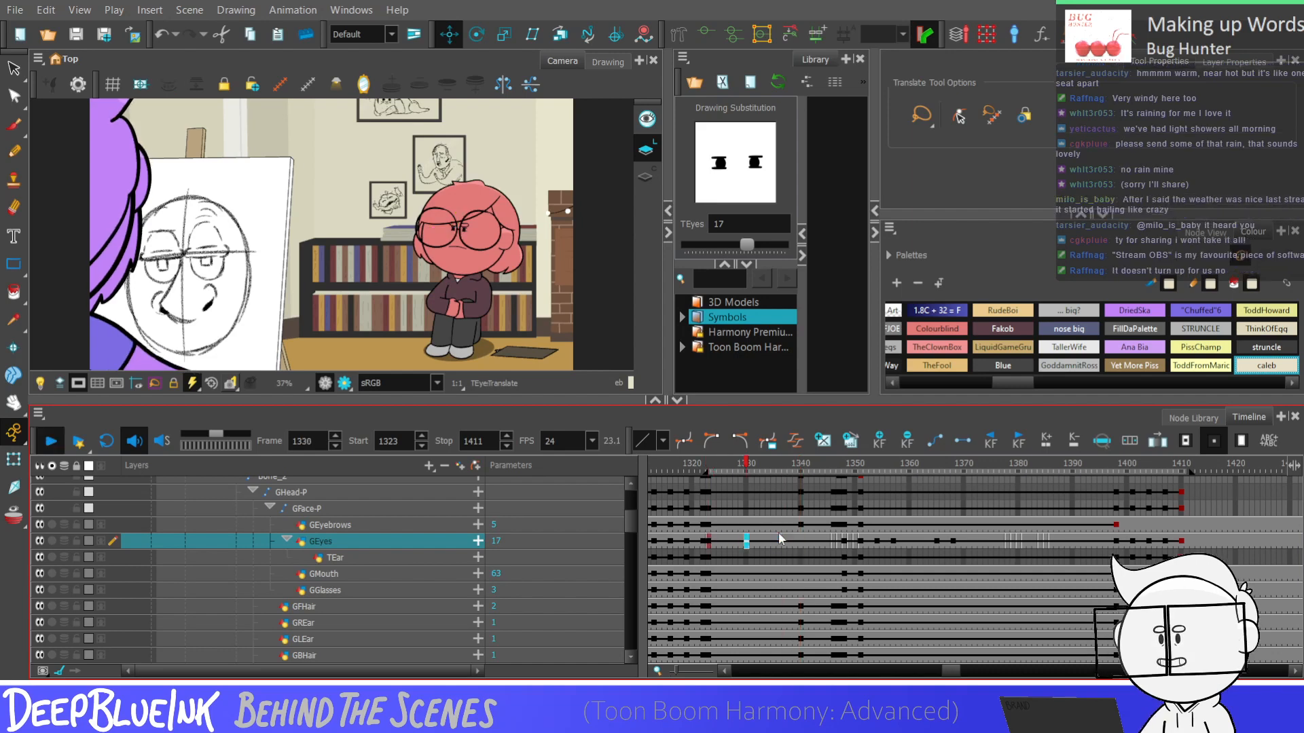
key("Return")
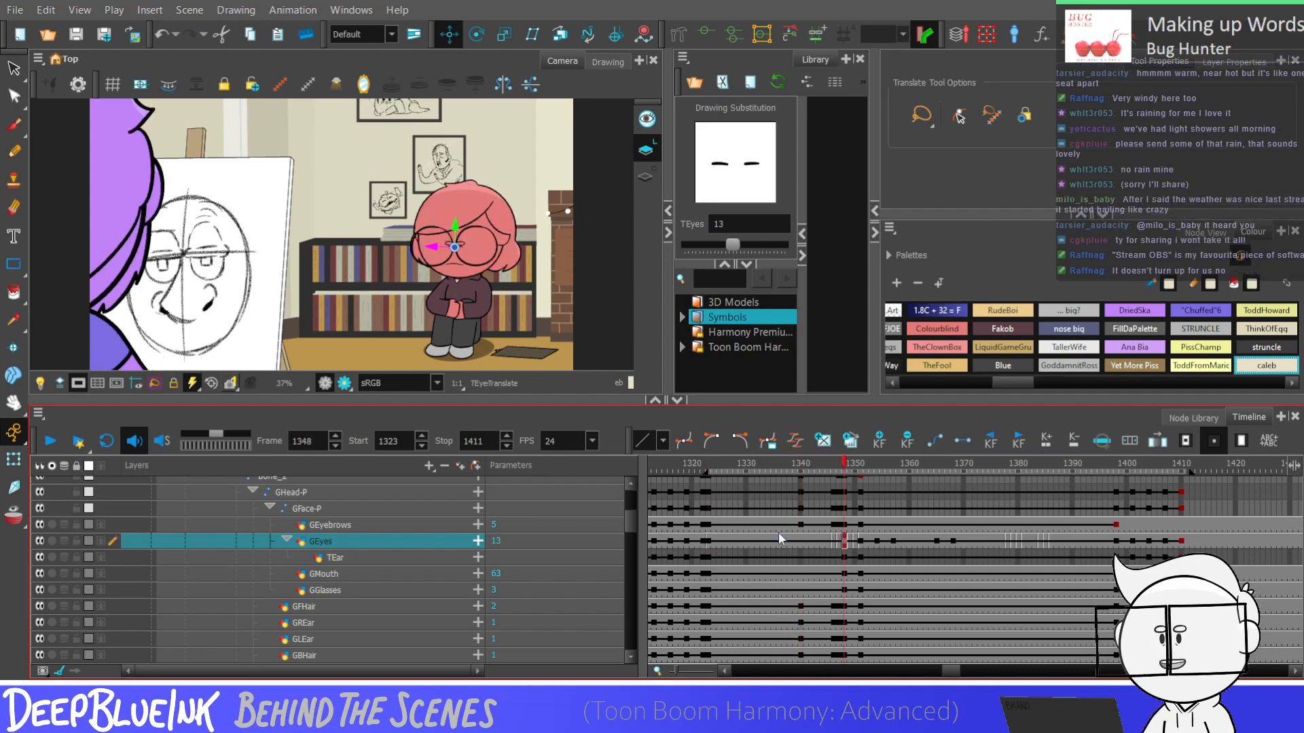
key("shift+comma")
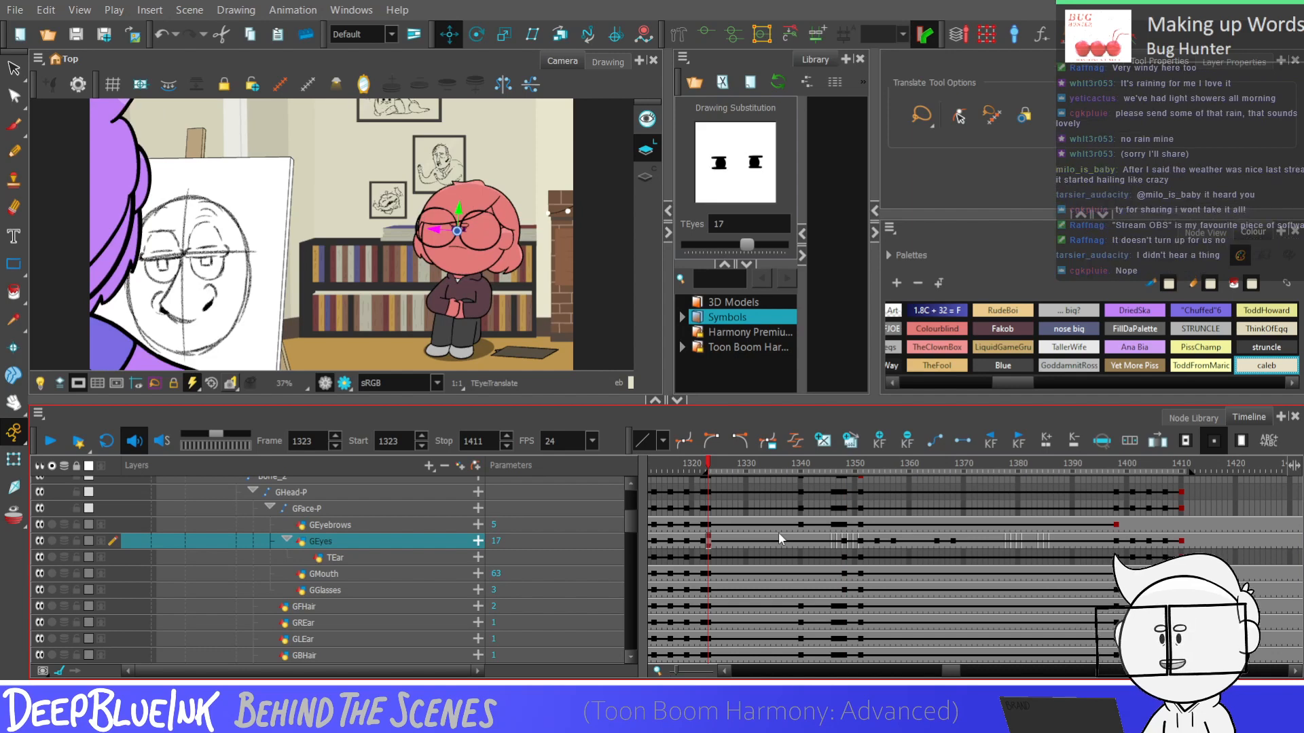
key("Return")
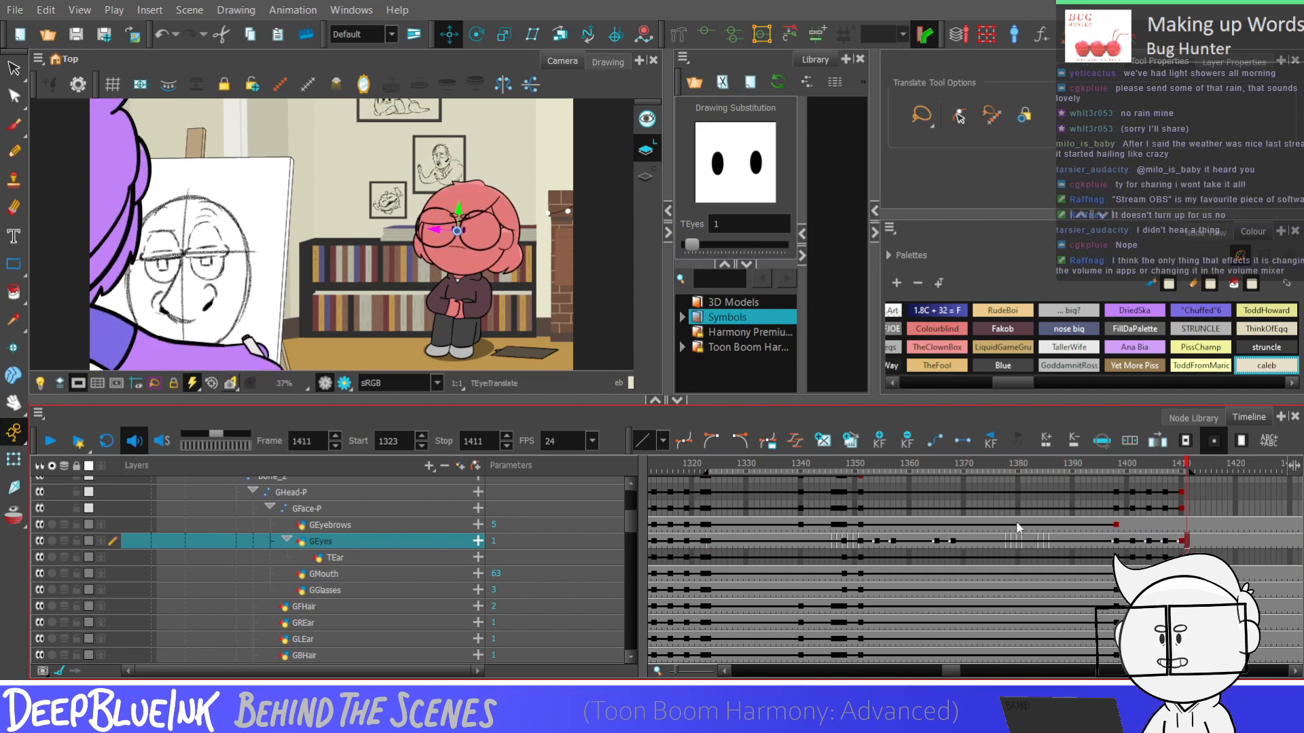
Extend the closed-eye drawing 13 on GEyes by two frames from frame 1382
left_click(1020, 540)
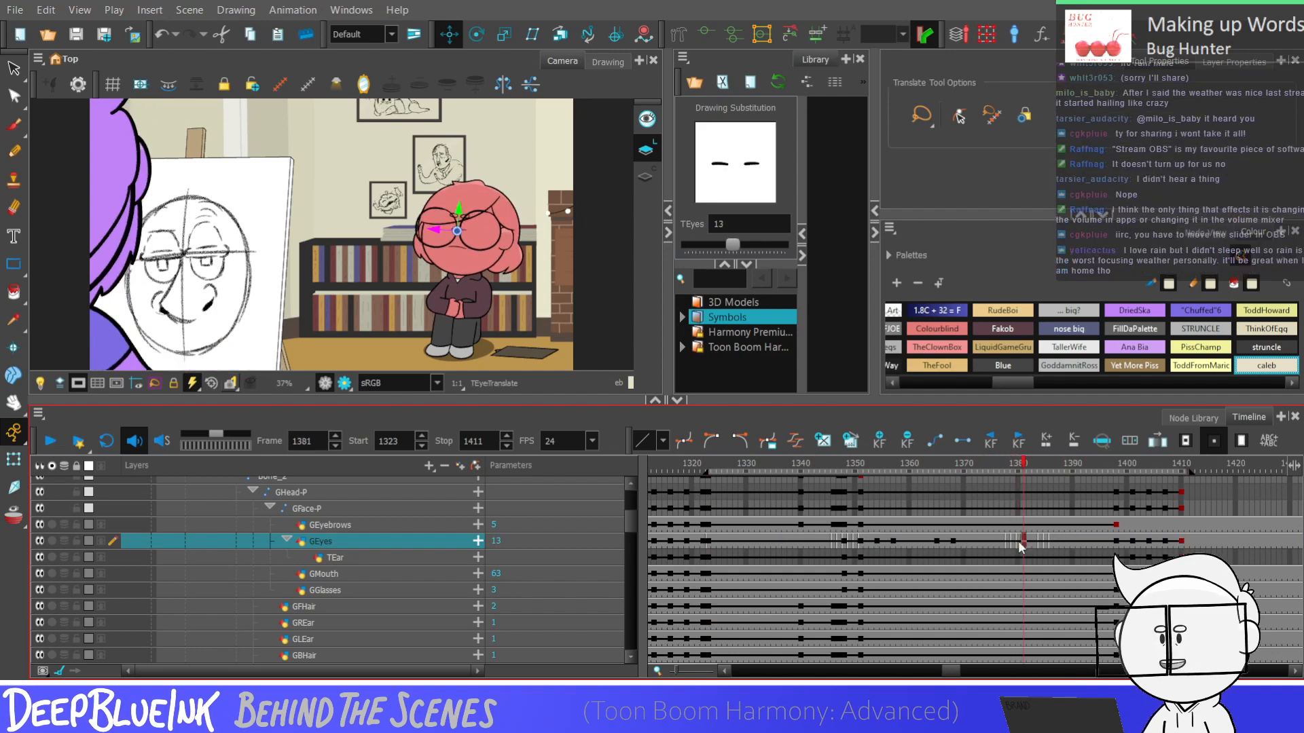
key("period")
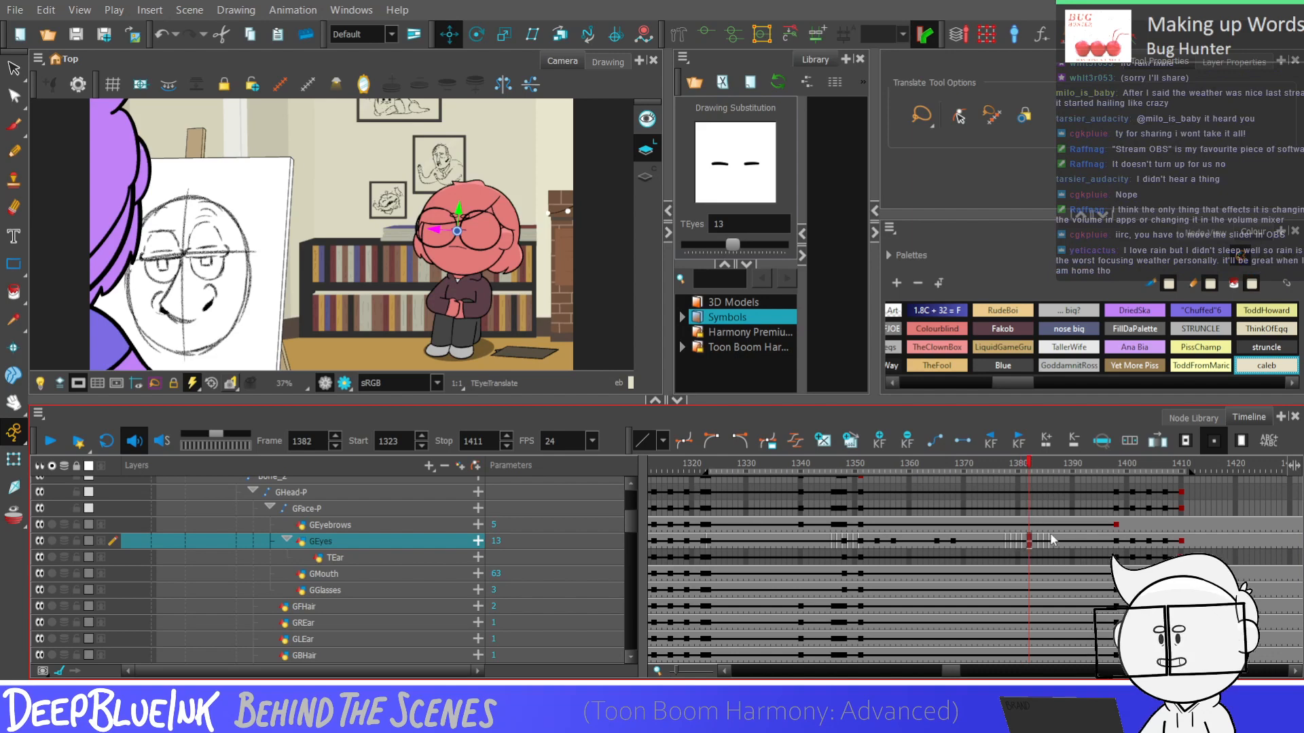
key("plus")
key("plus")
left_click(1083, 540)
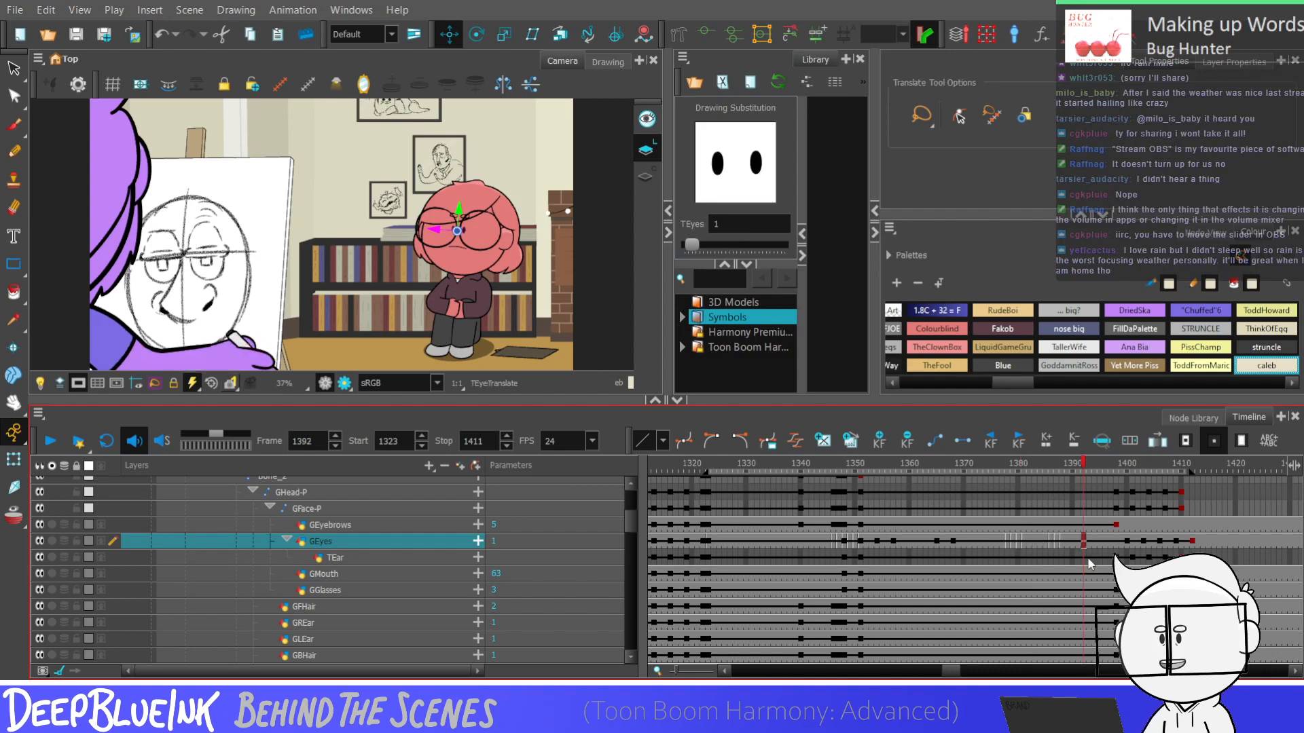
Shorten the GEyes exposure at frame 1392 by two frames and play the shot from frame 1323 to 1411
key("minus")
key("minus")
left_click(969, 542)
left_click(870, 542)
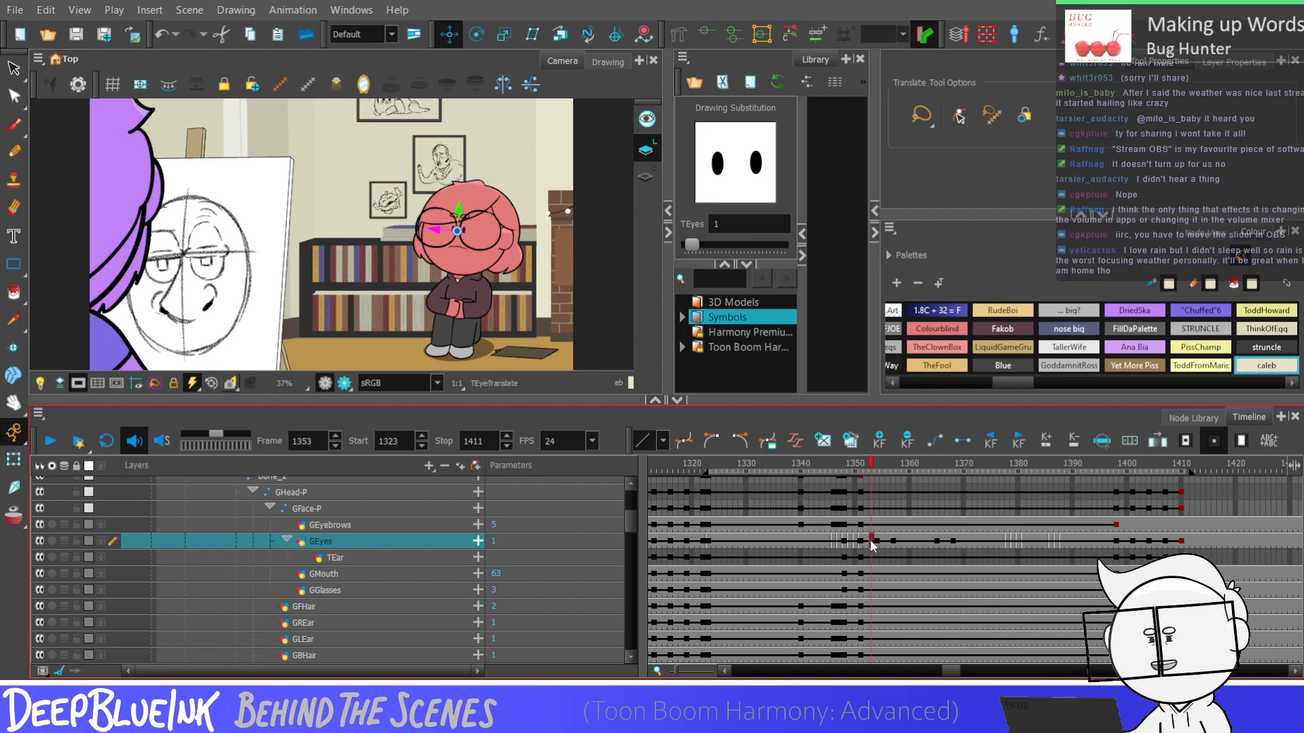
key("shift+comma")
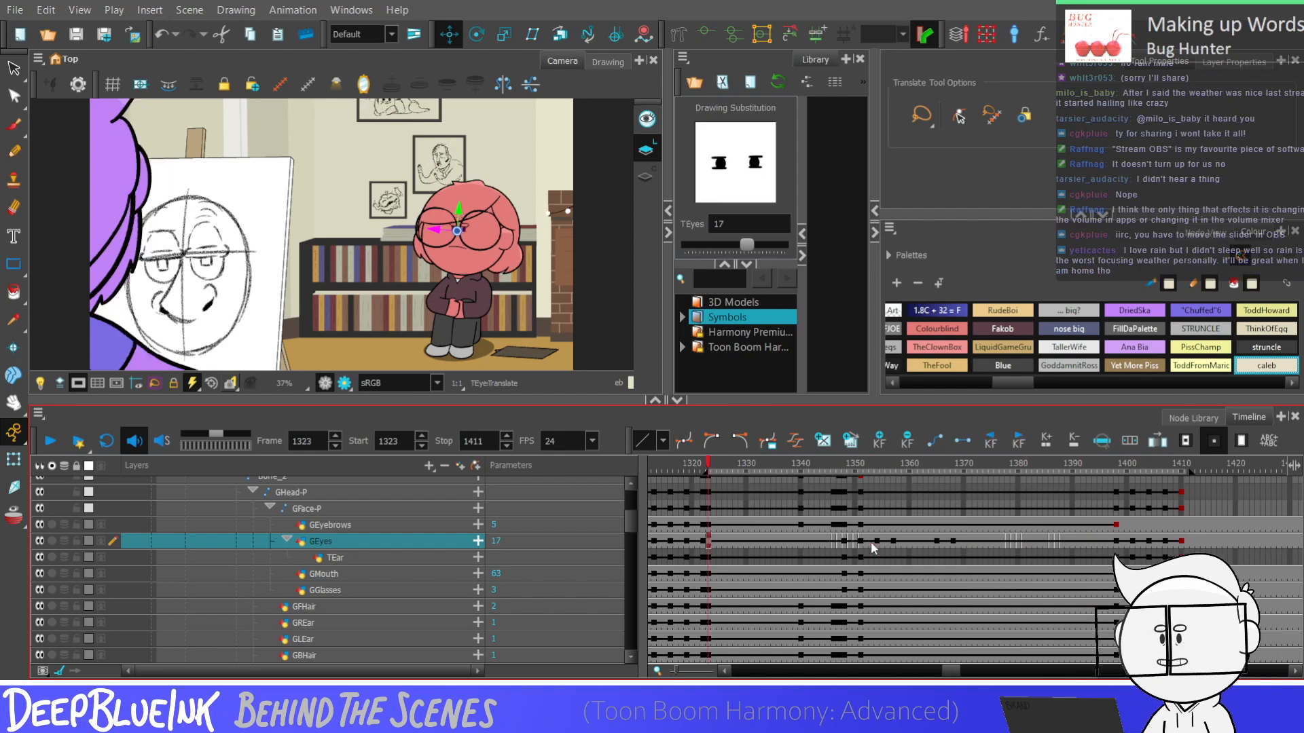
key("Return")
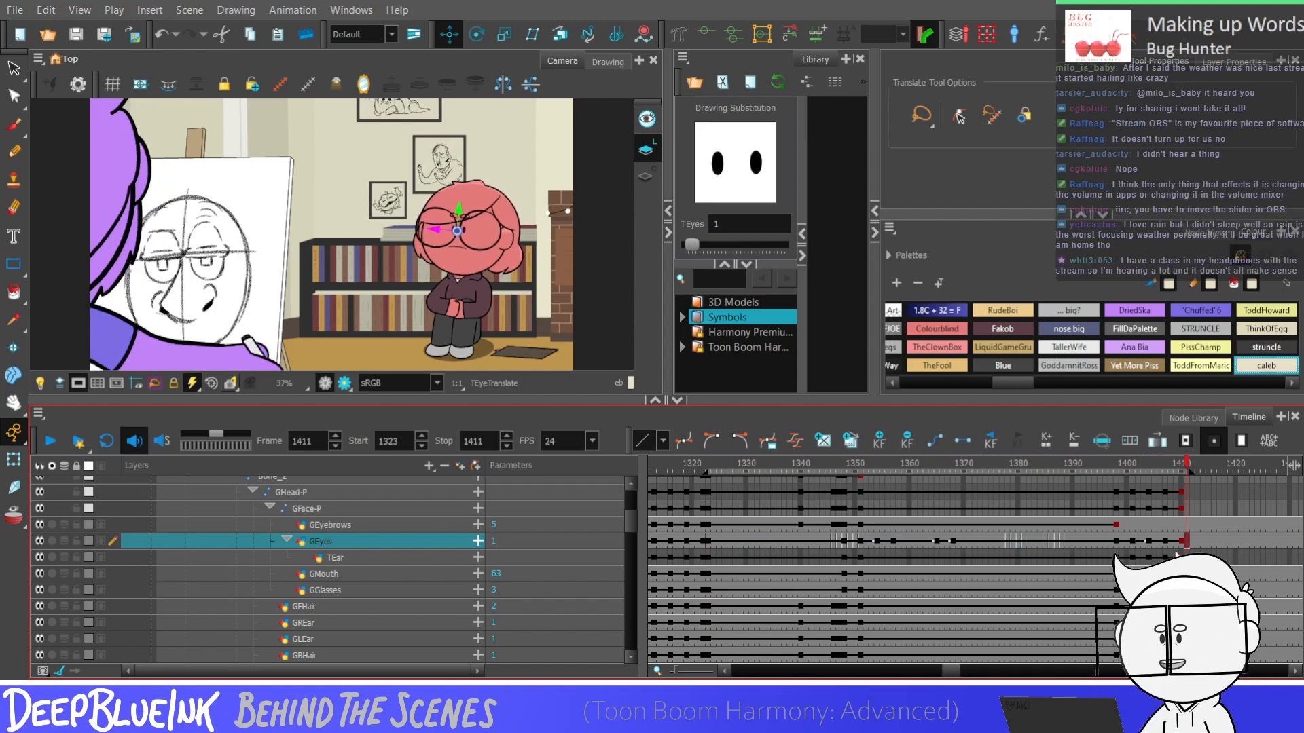
Collapse the layers, set the playback start to frame 1238 and play the scene through frame 1411
key("ctrl+minus")
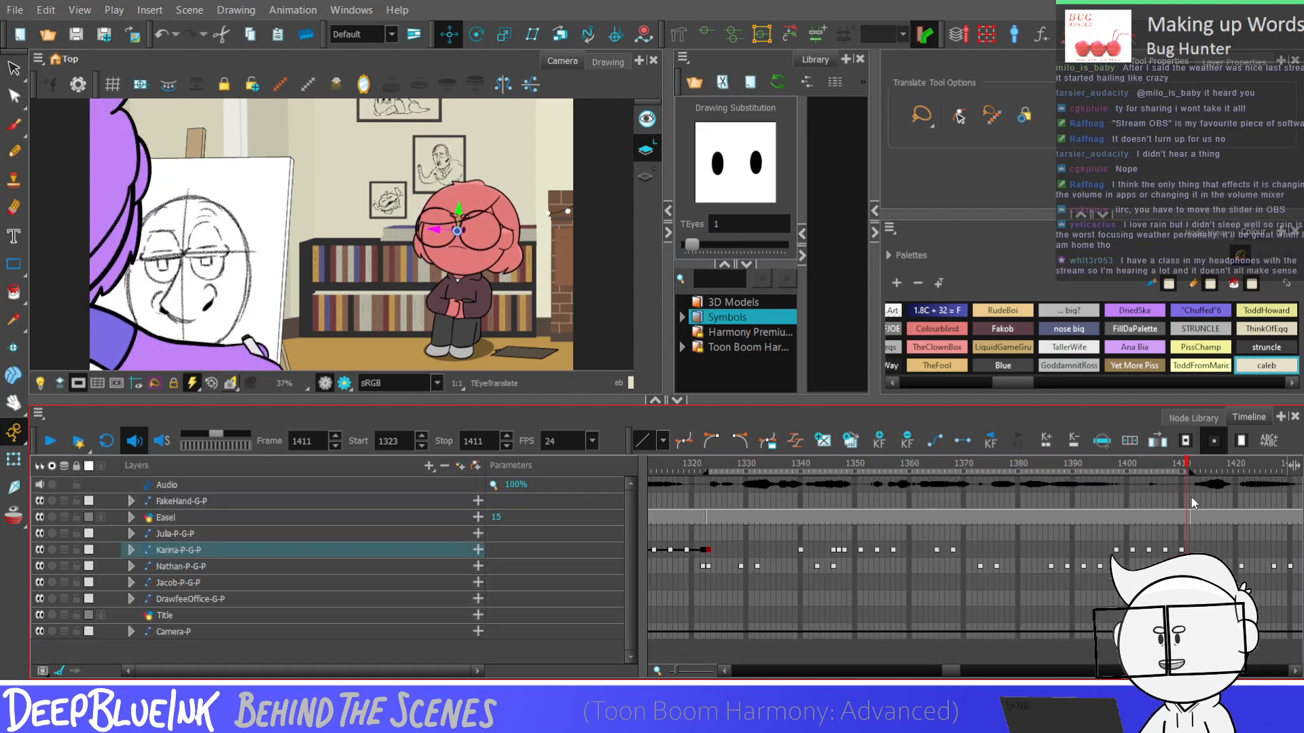
left_click_drag(1187, 485, 1187, 550)
left_click(1187, 549)
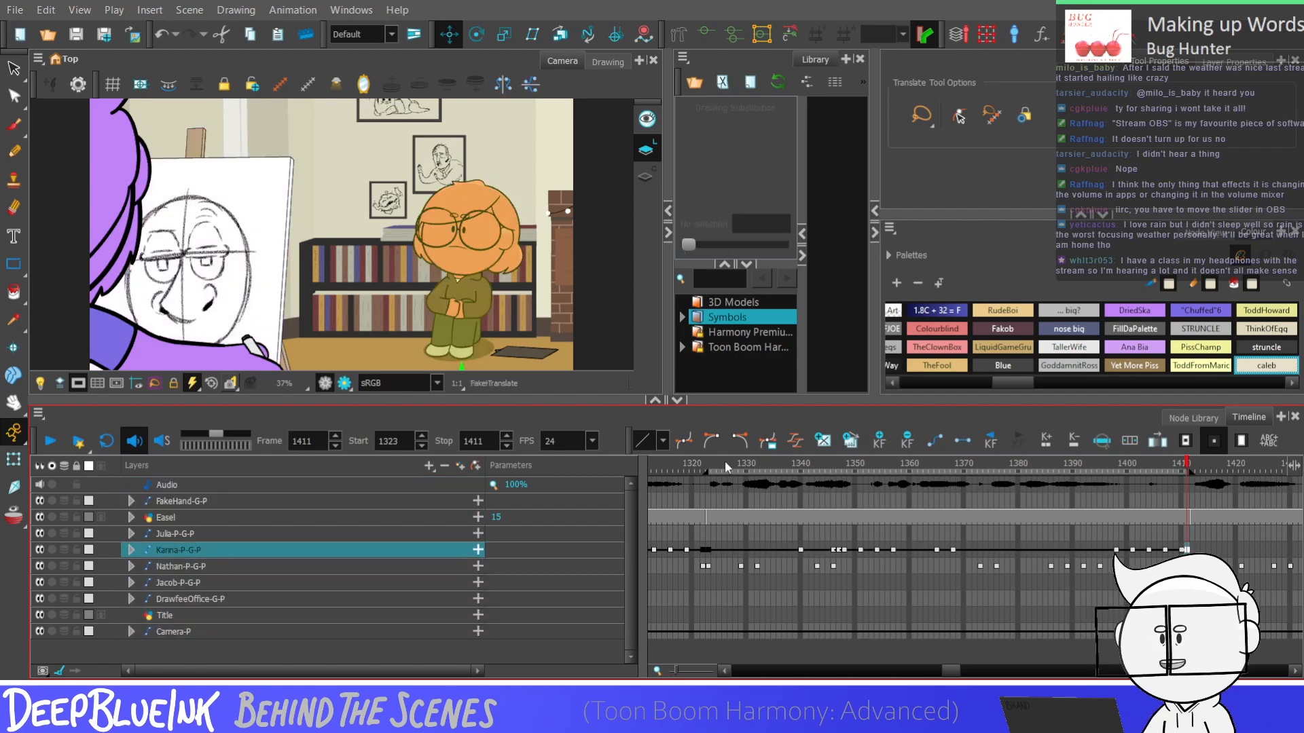
left_click_drag(703, 476, 713, 596)
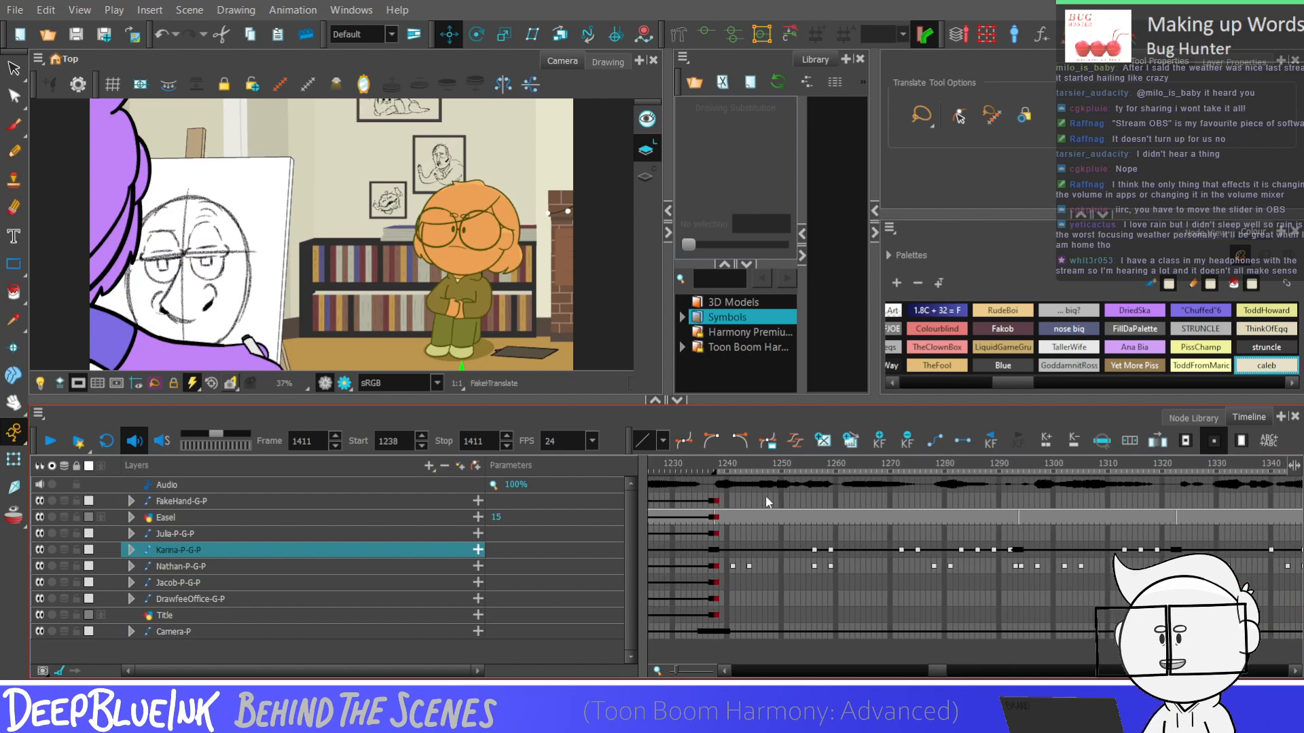
left_click(721, 502)
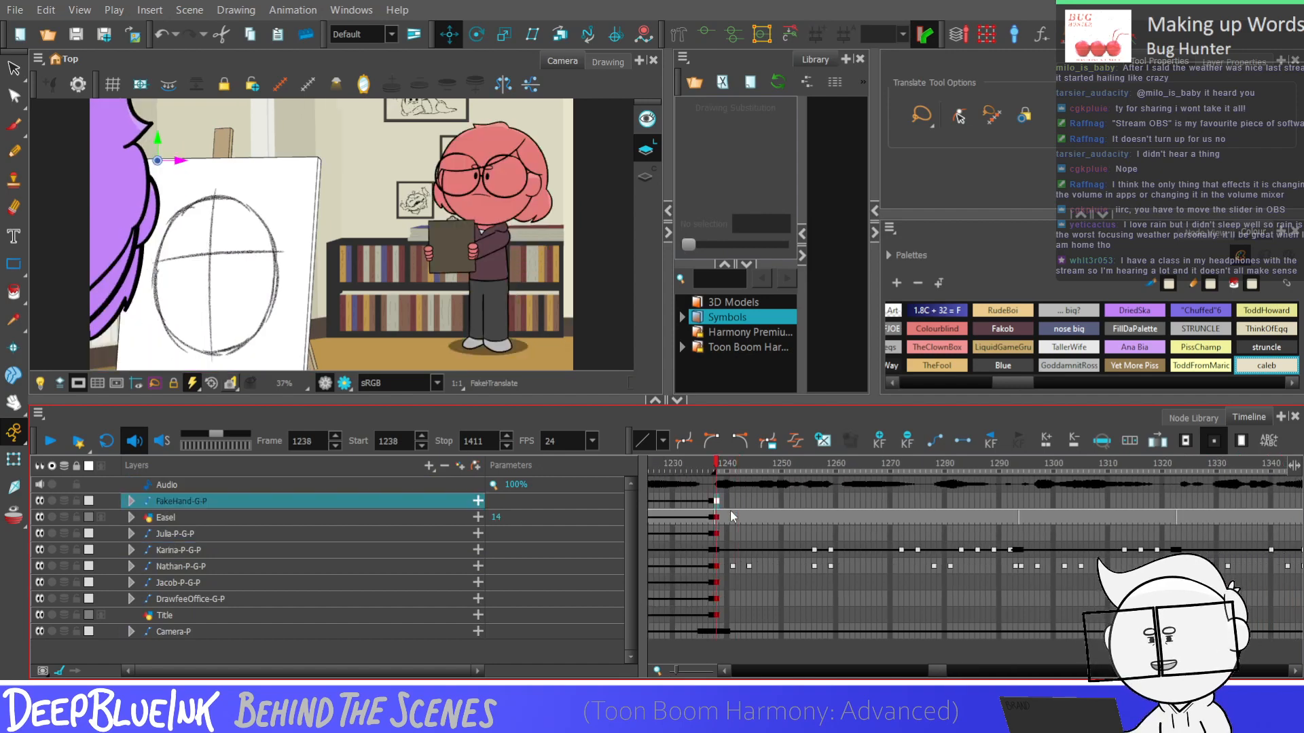
key("Return")
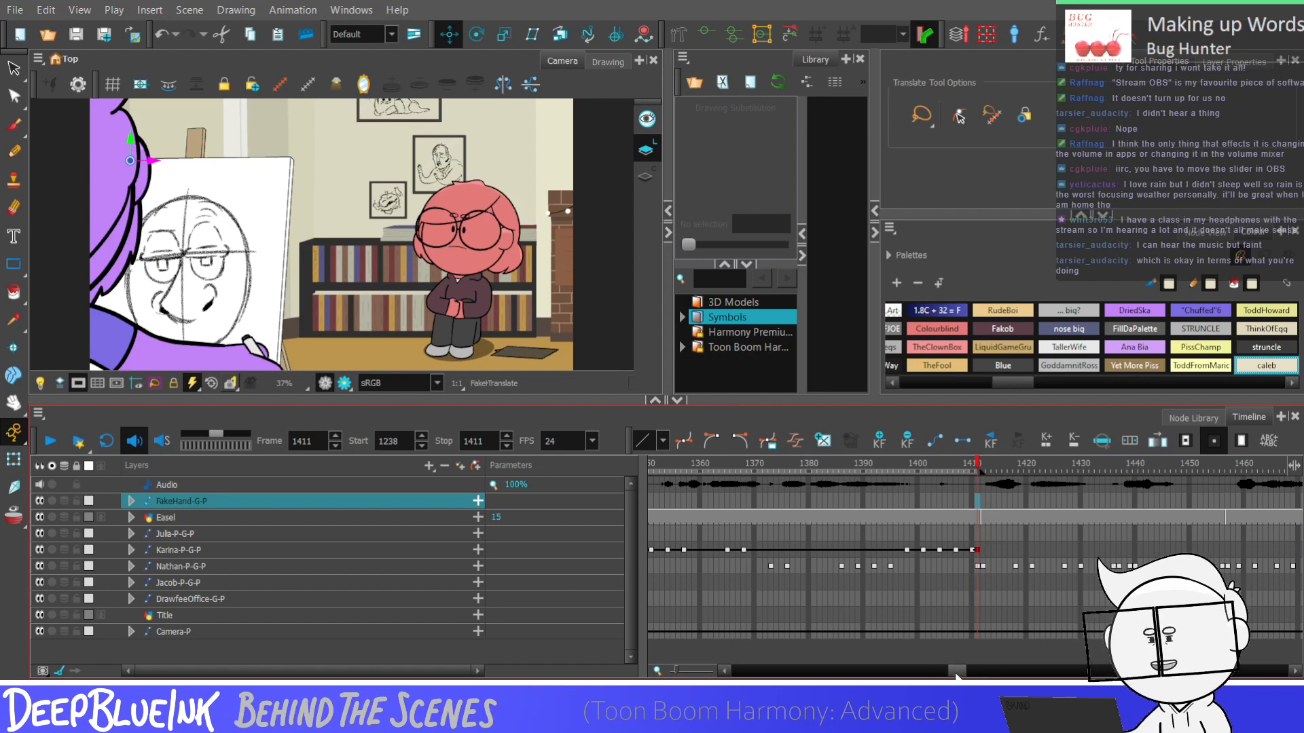
Set the playback range to frames 1412 to 1489 and compare frames 1411 and 1412 across the cut
left_click_drag(957, 671, 961, 671)
left_click_drag(847, 474, 1265, 516)
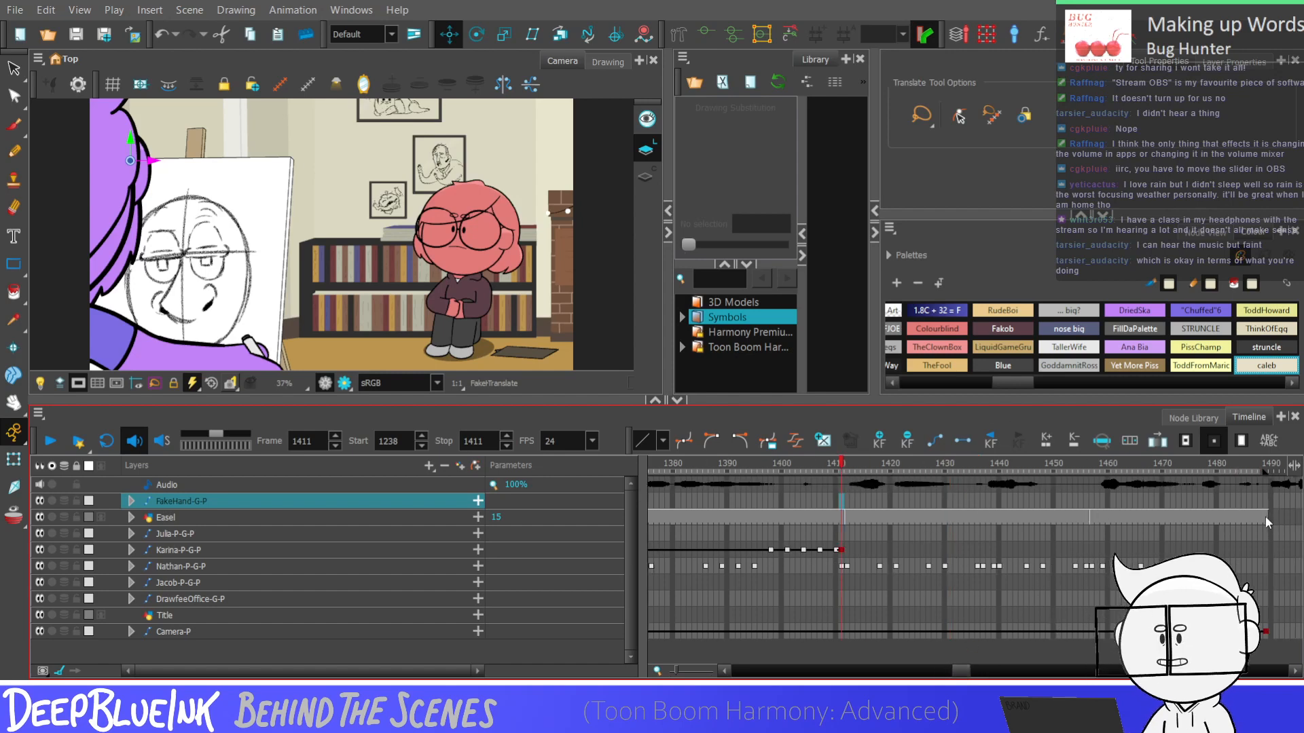
left_click_drag(963, 671, 931, 673)
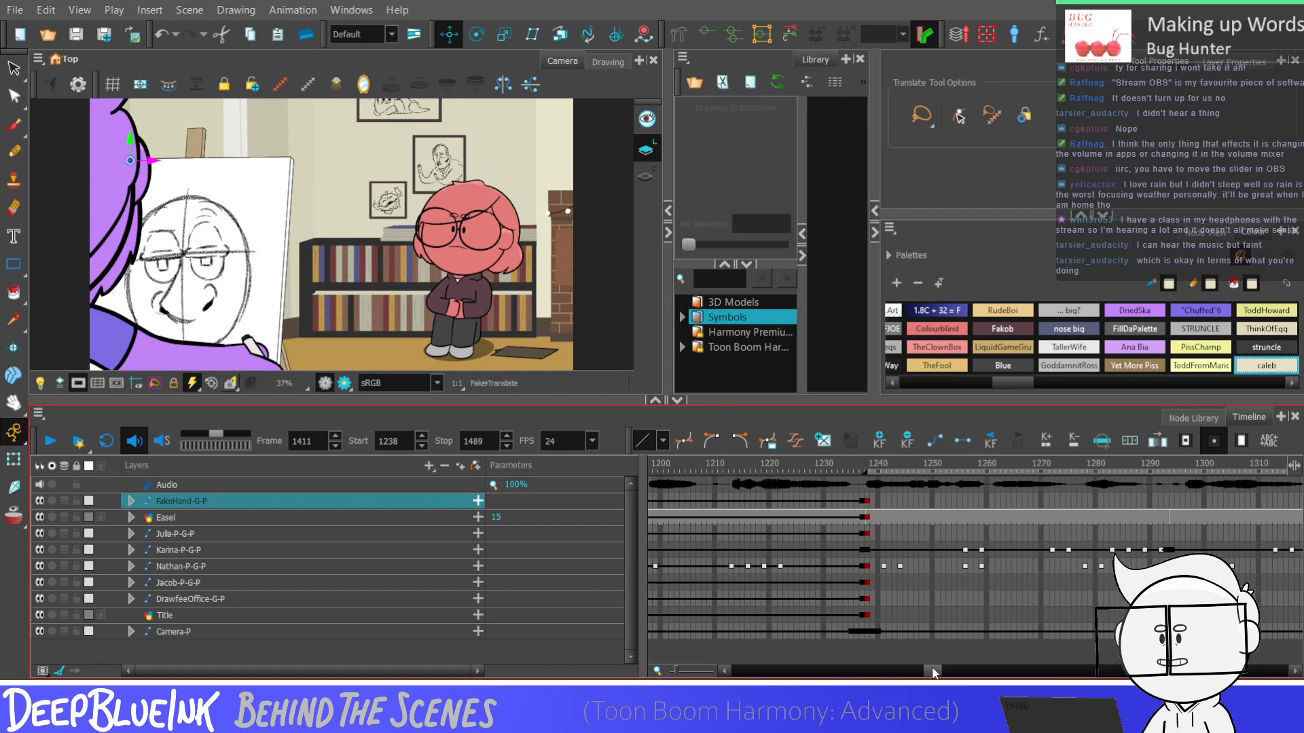
mouse_move(983, 496)
left_mouse_down()
mouse_move(1297, 519)
mouse_move(1215, 508)
mouse_move(736, 550)
left_mouse_up()
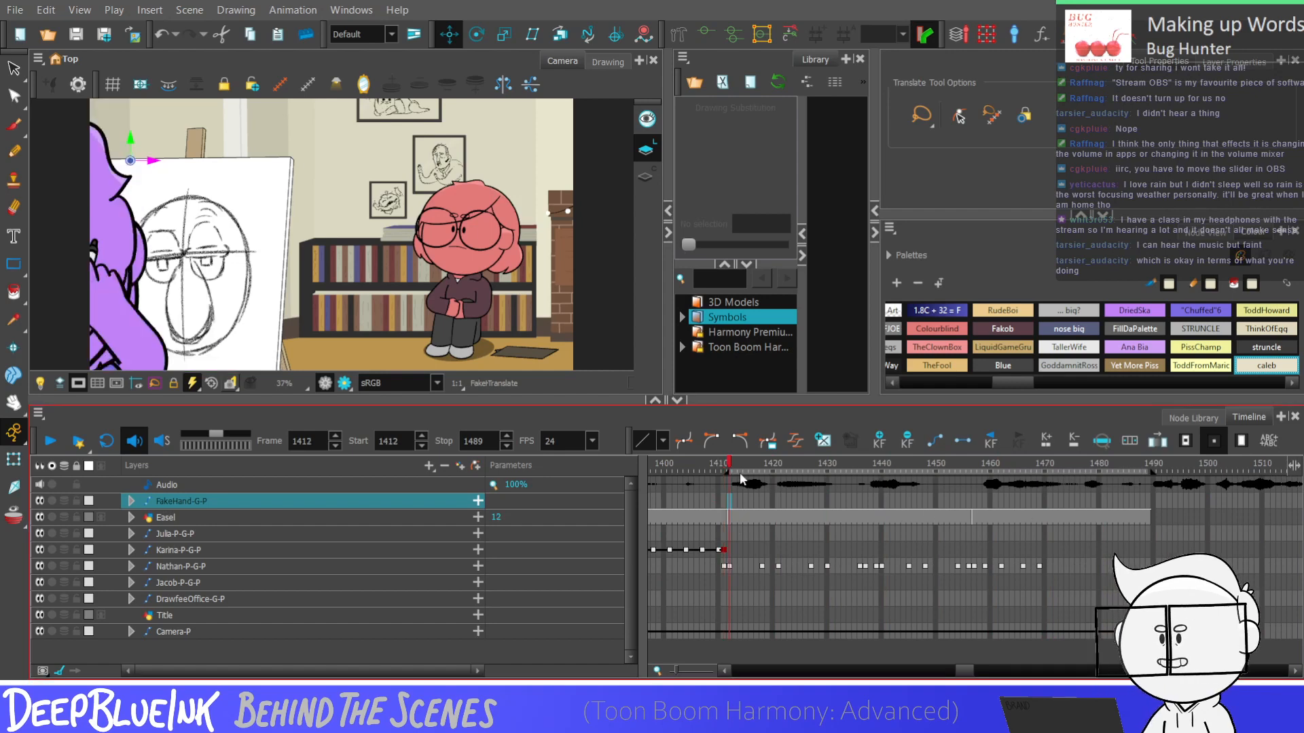
left_click(724, 501)
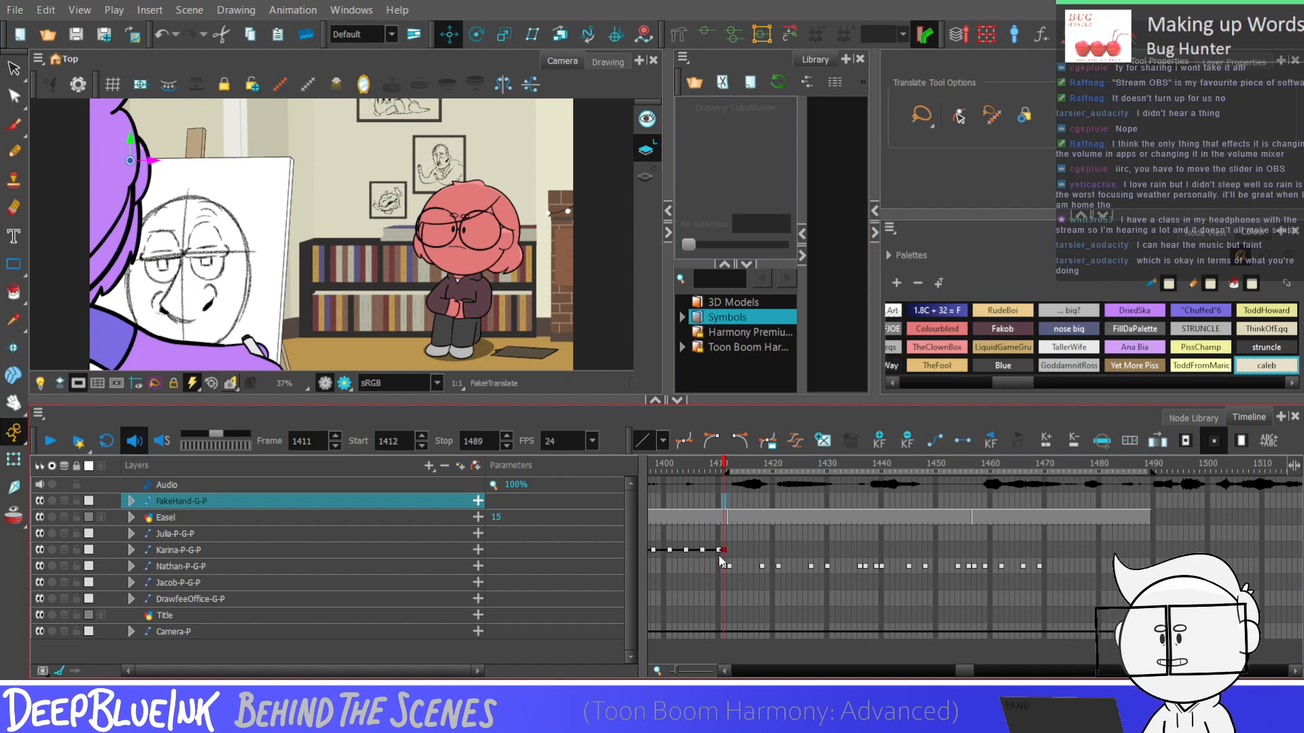
key("period")
key("comma")
key("period")
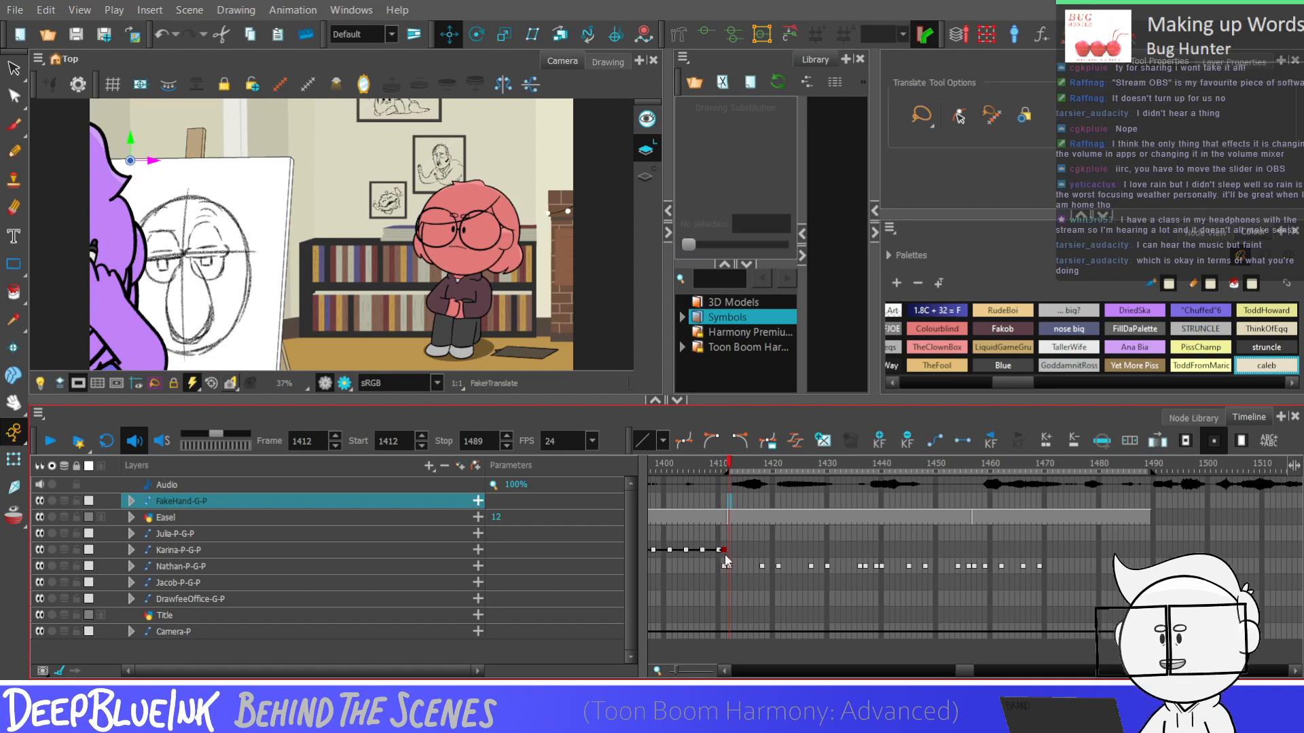
Expand the Karina-P-G-P rig and rotate the Karina-P peg at frame 1412 so the character lies sideways on the floor
left_click(724, 551)
left_click(730, 551)
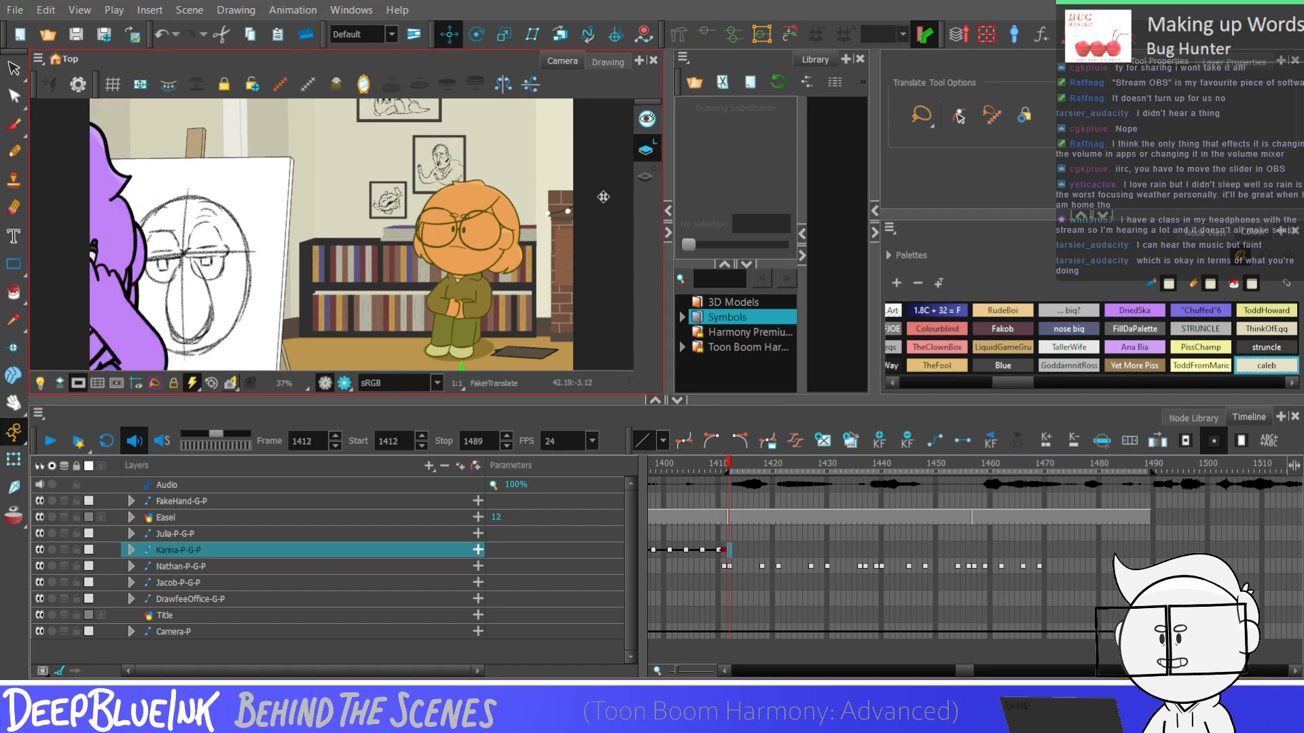
scroll(527, 290, "up", 1)
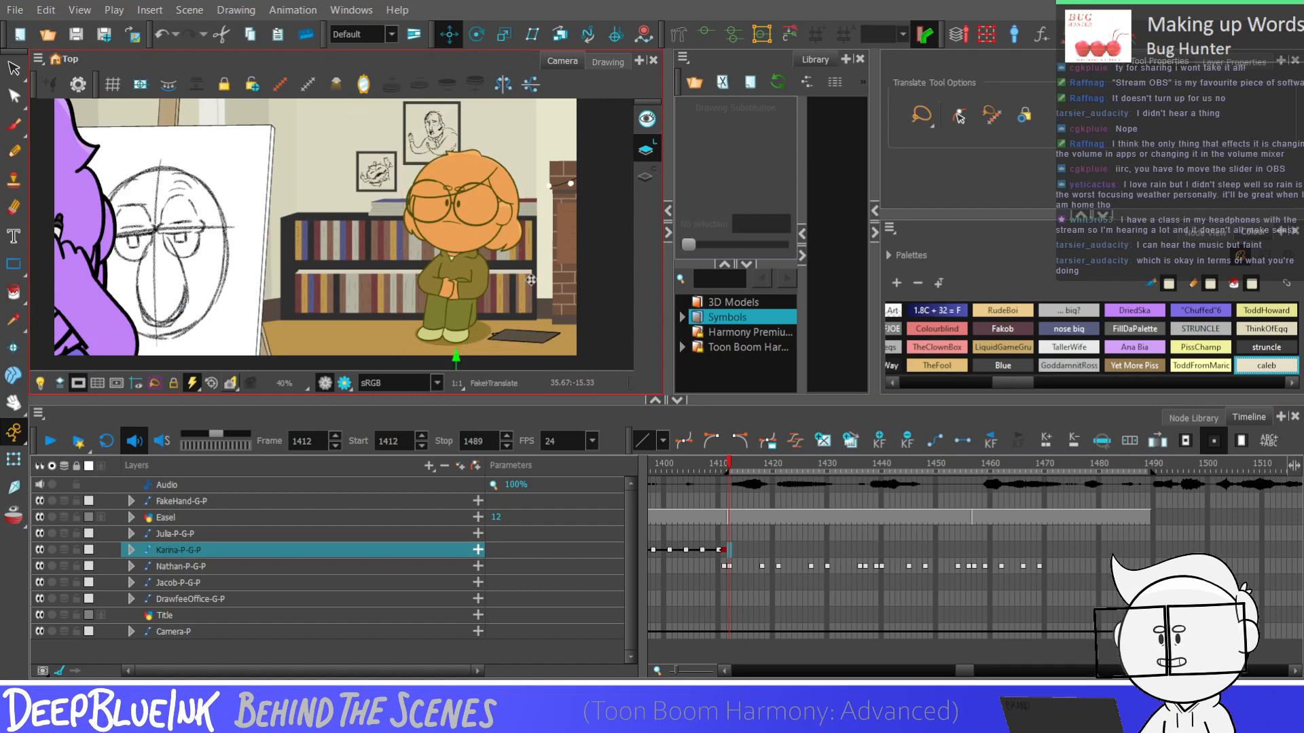
key("o")
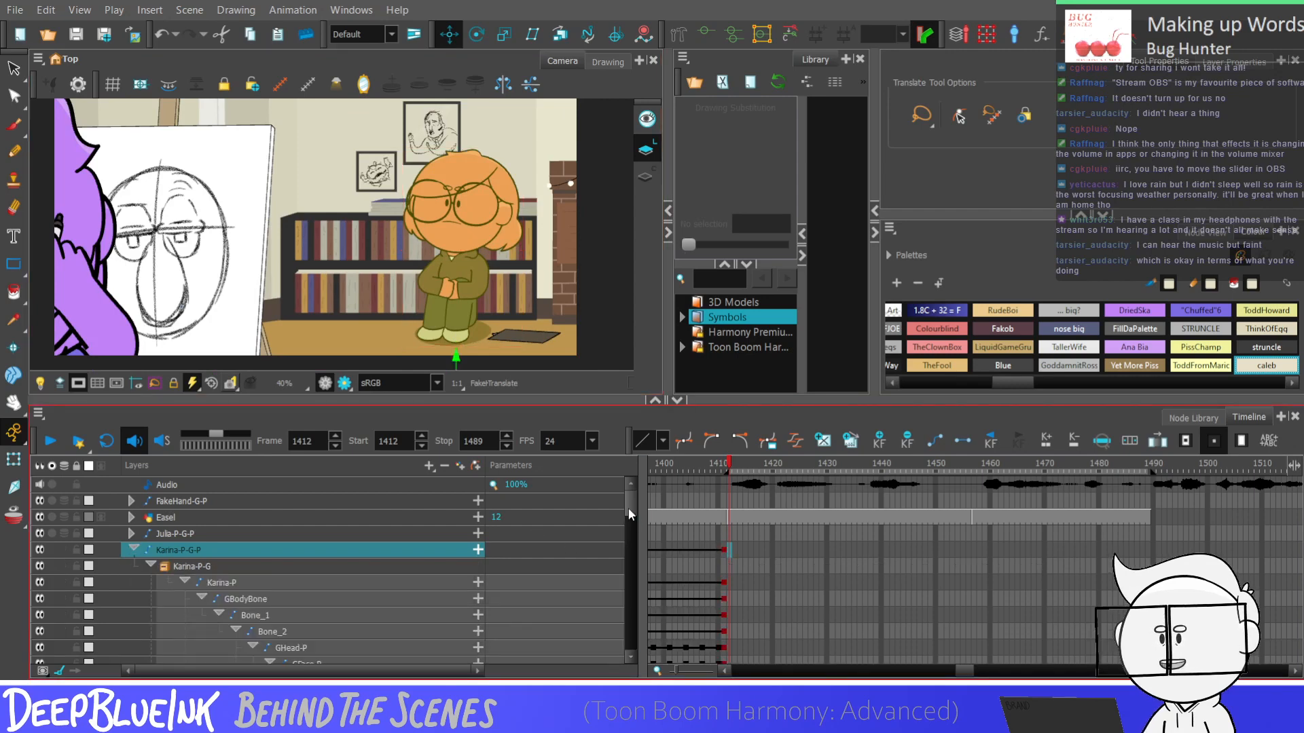
left_click_drag(629, 508, 629, 518)
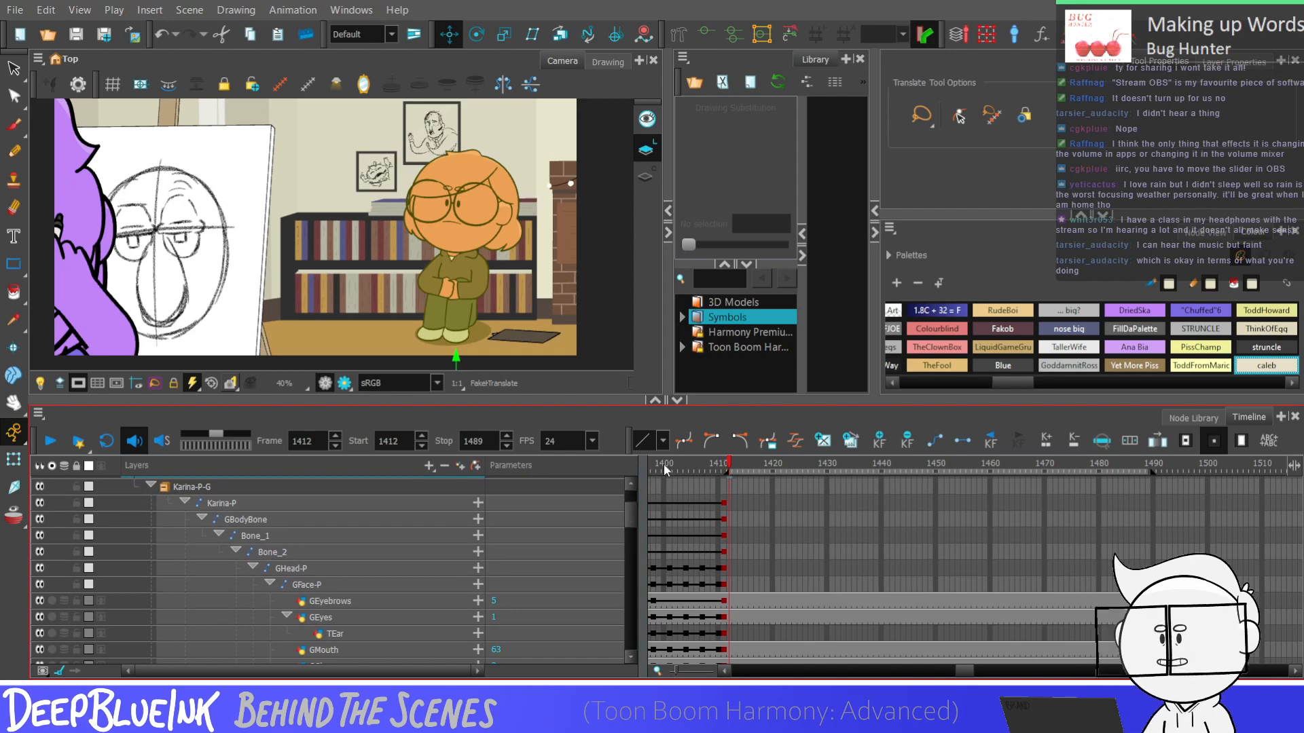
left_click_drag(632, 512, 623, 516)
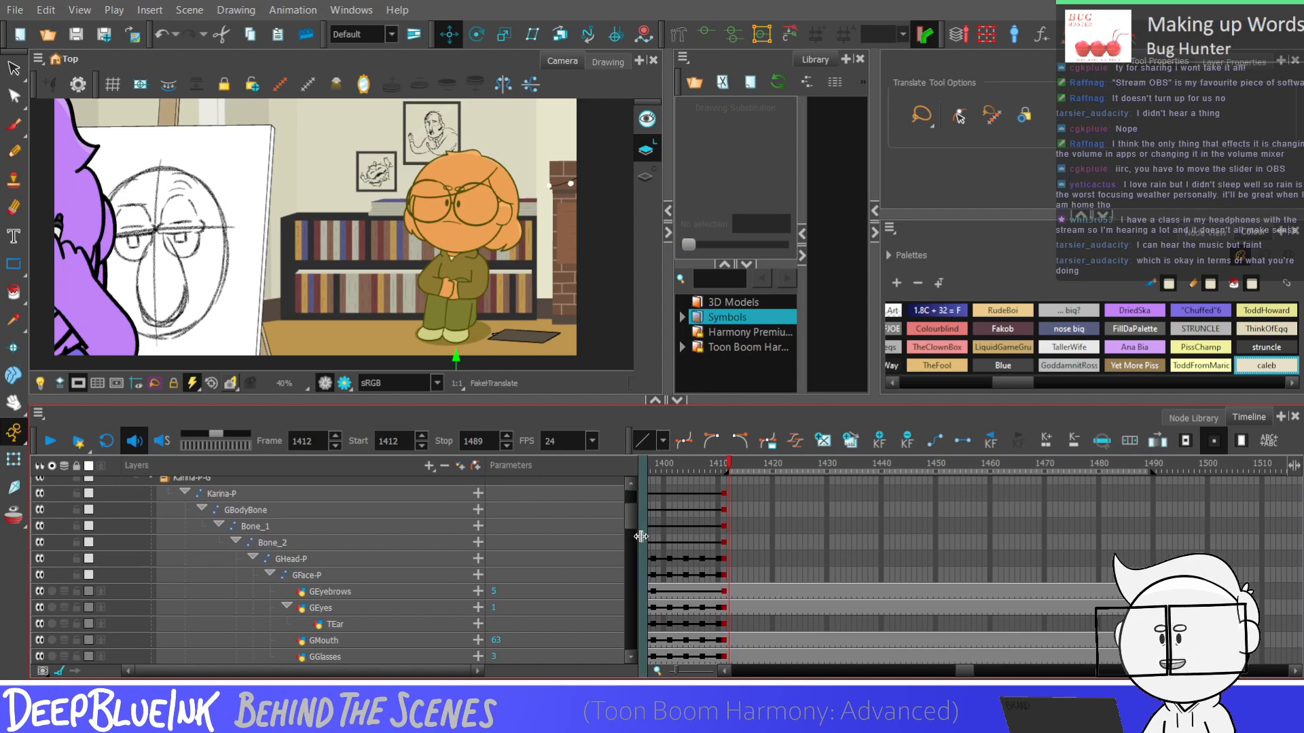
scroll(630, 518, "up", 1)
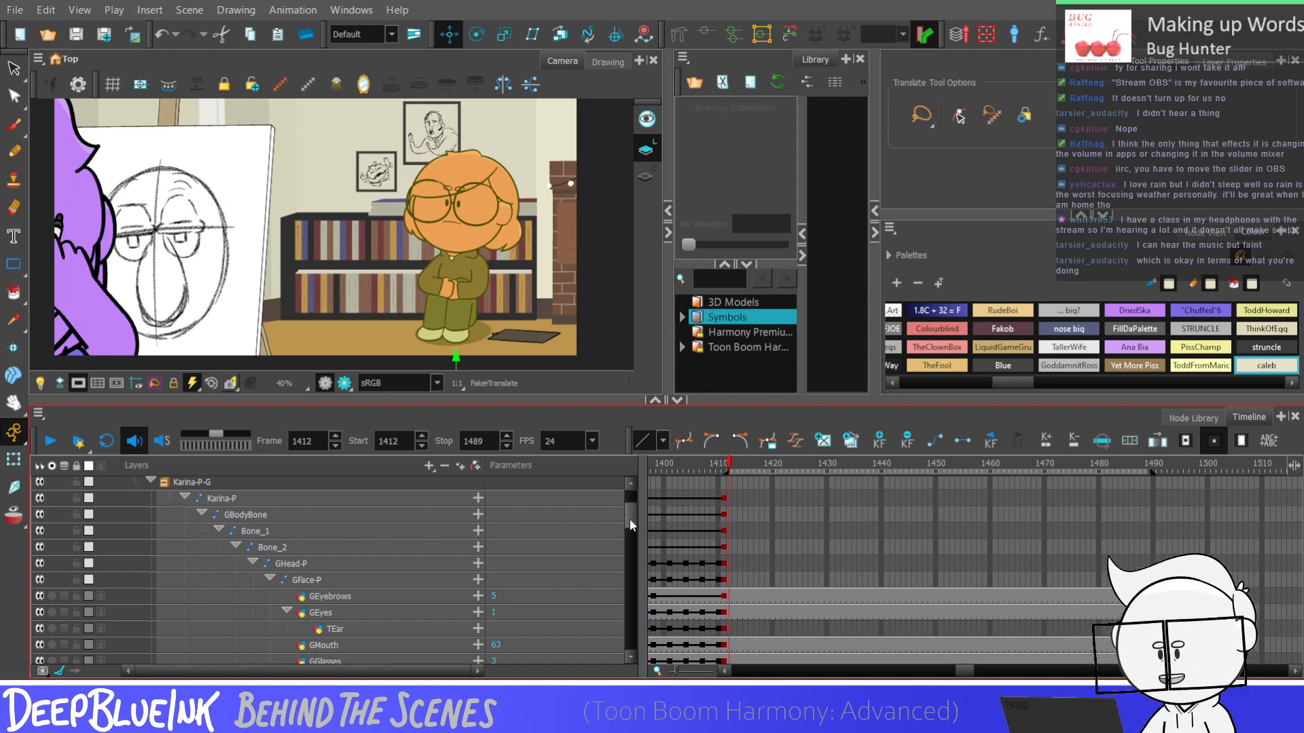
left_click(728, 499)
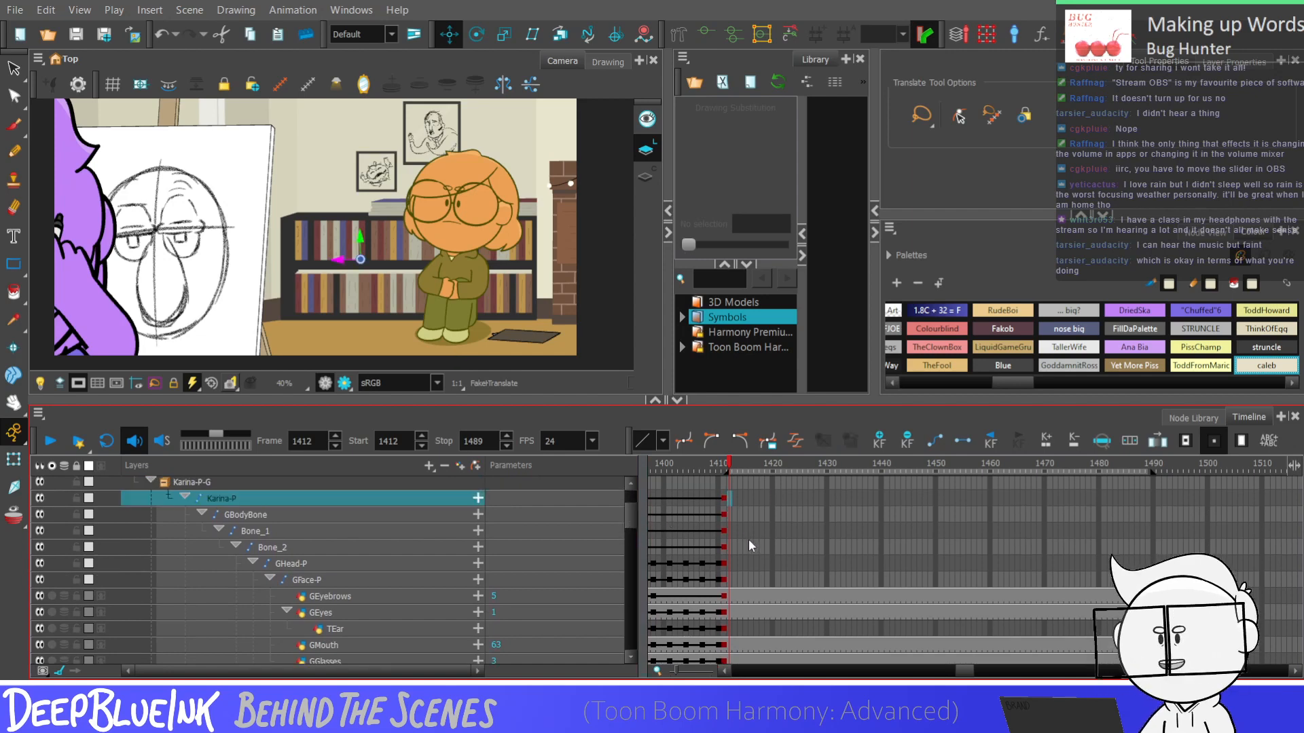
key("alt+3")
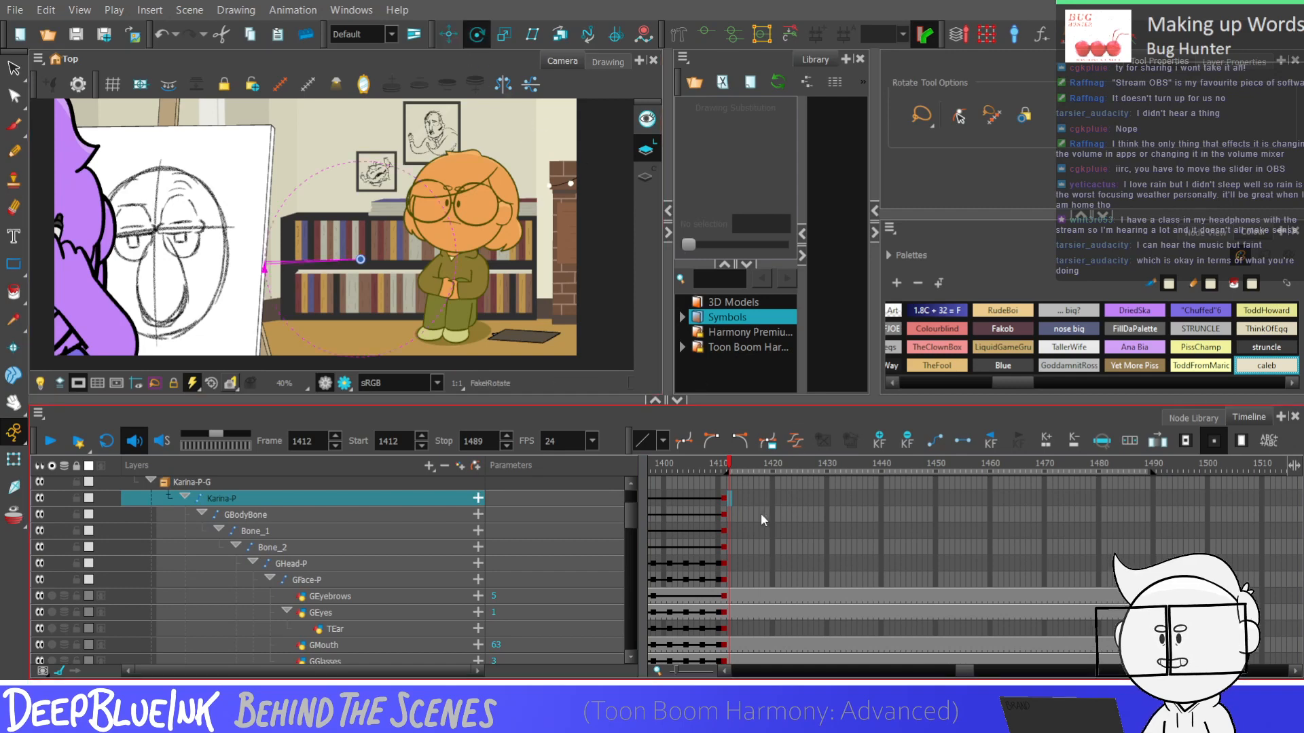
left_click_drag(387, 352, 506, 331)
Move the lying character slightly toward the easel at frame 1412, comparing it with the pose on frame 1411
key("alt+2")
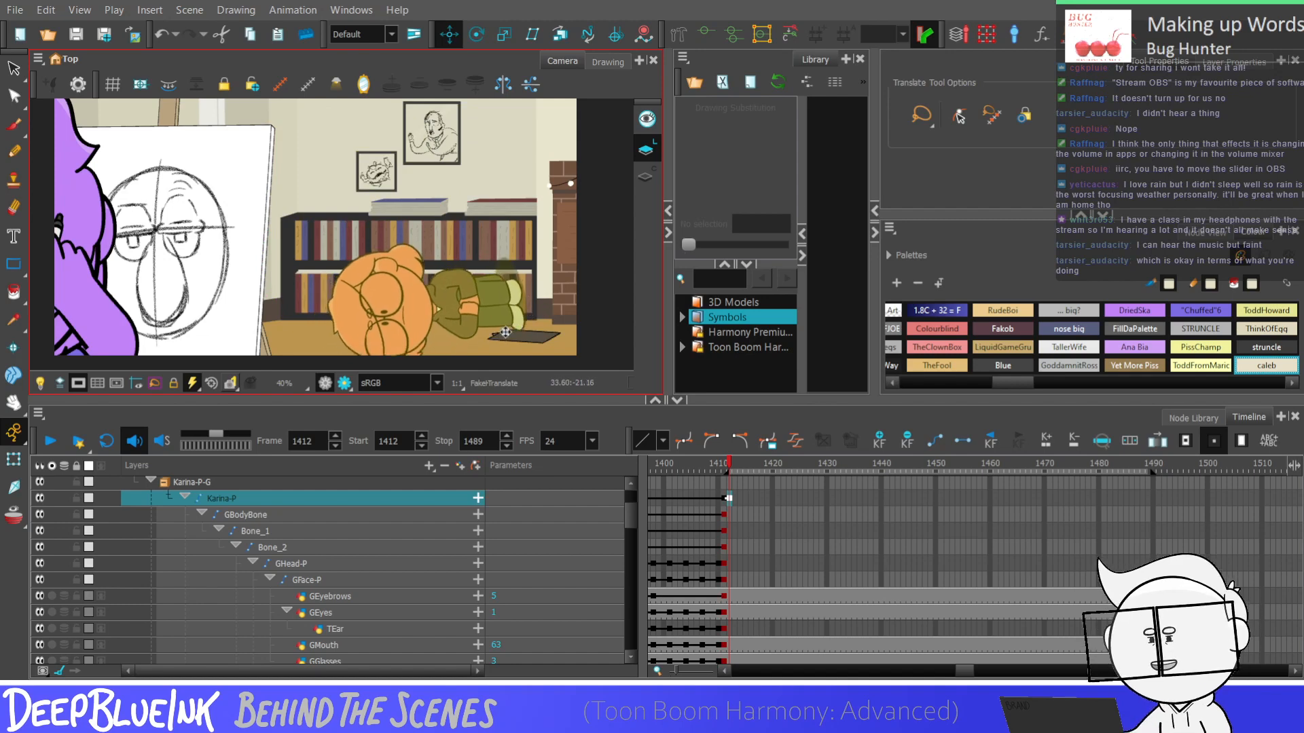
key("comma")
key("period")
key("comma")
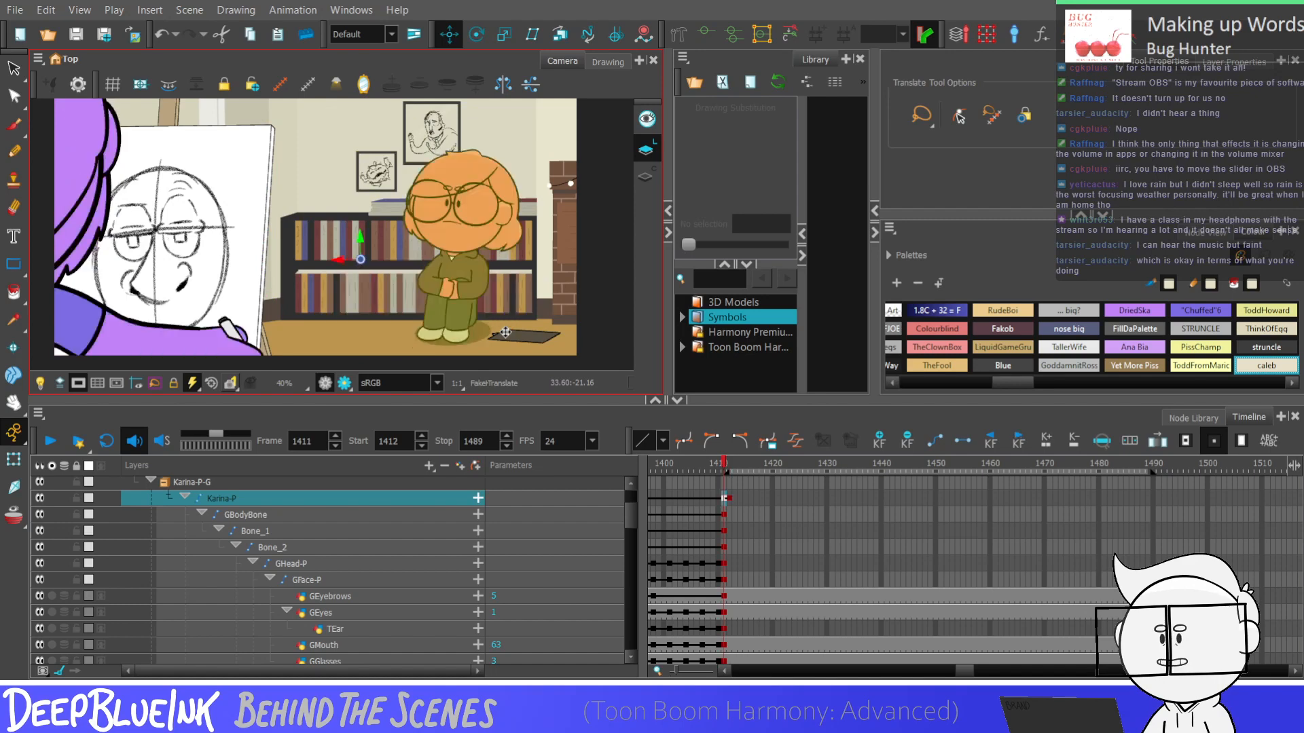
key("period")
left_click_drag(493, 325, 475, 327)
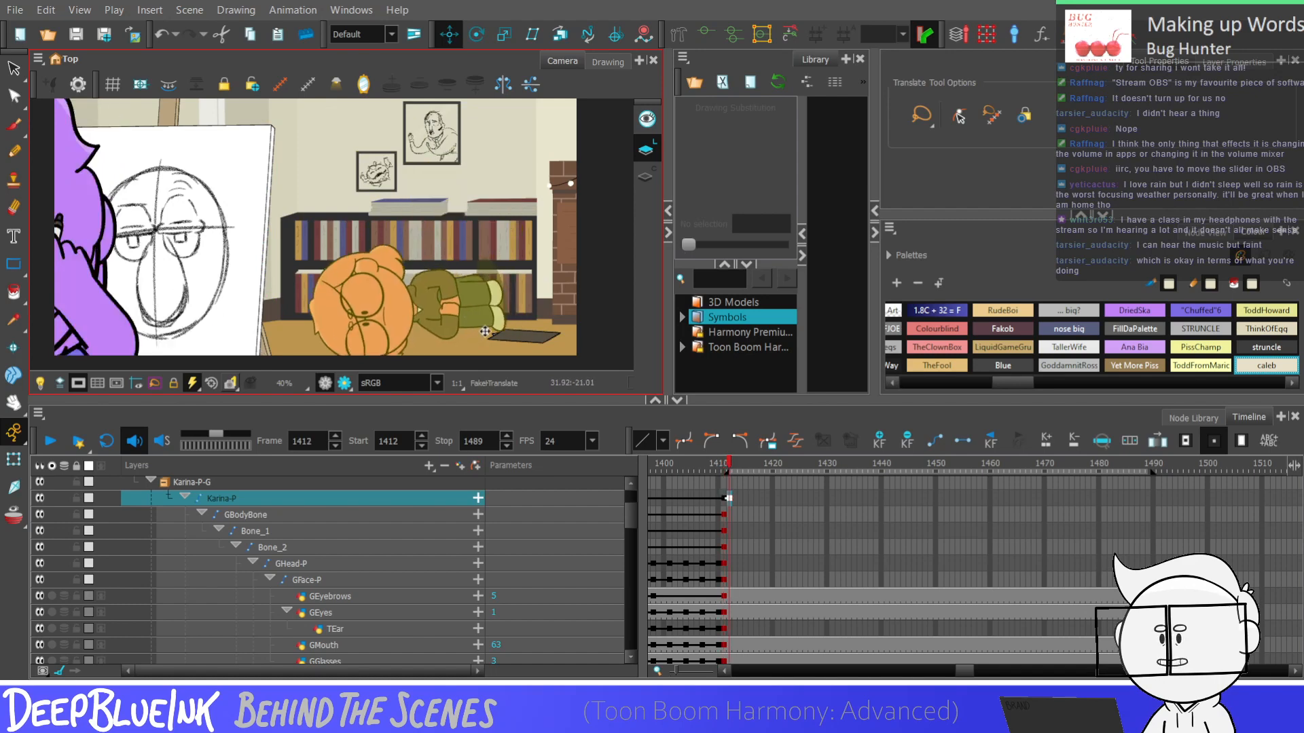
key("comma")
key("period")
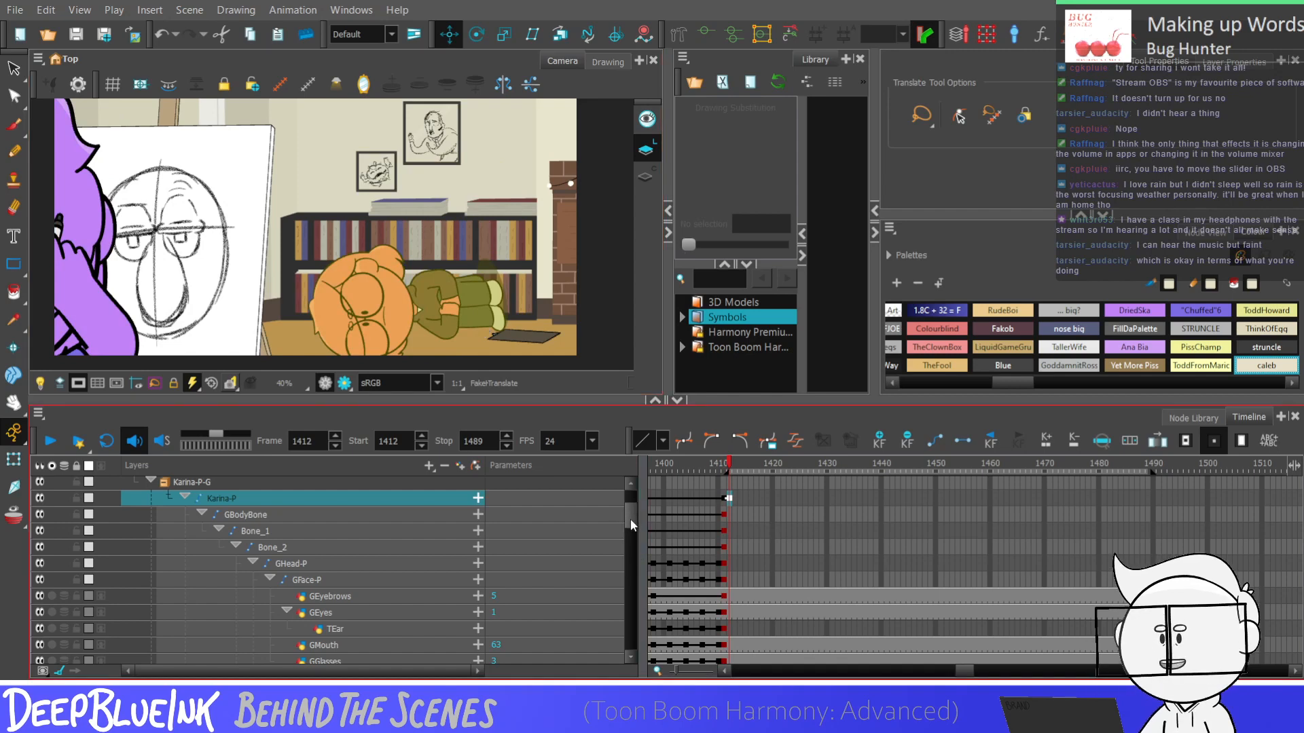
Rotate and slightly reposition the GHead-P peg at frame 1412 to fit the lying pose
scroll(630, 518, "up", 1)
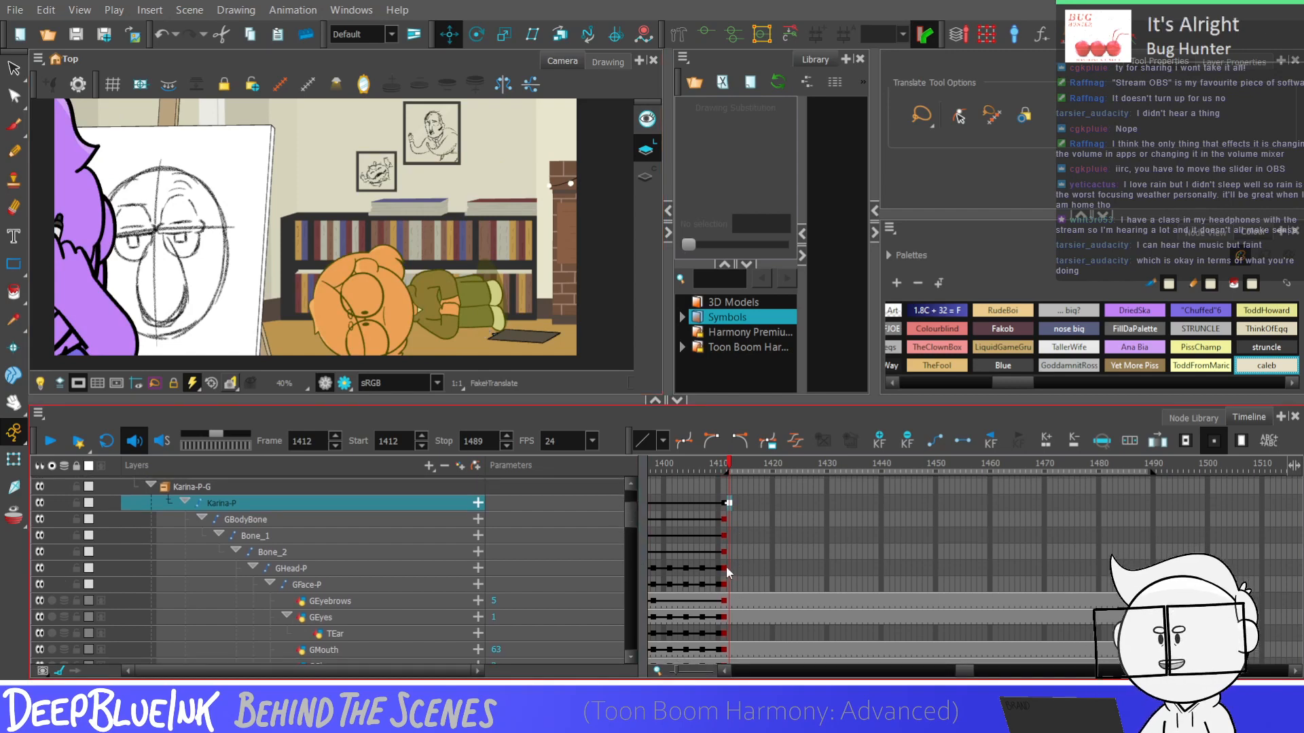
left_click(724, 569)
left_click(728, 571)
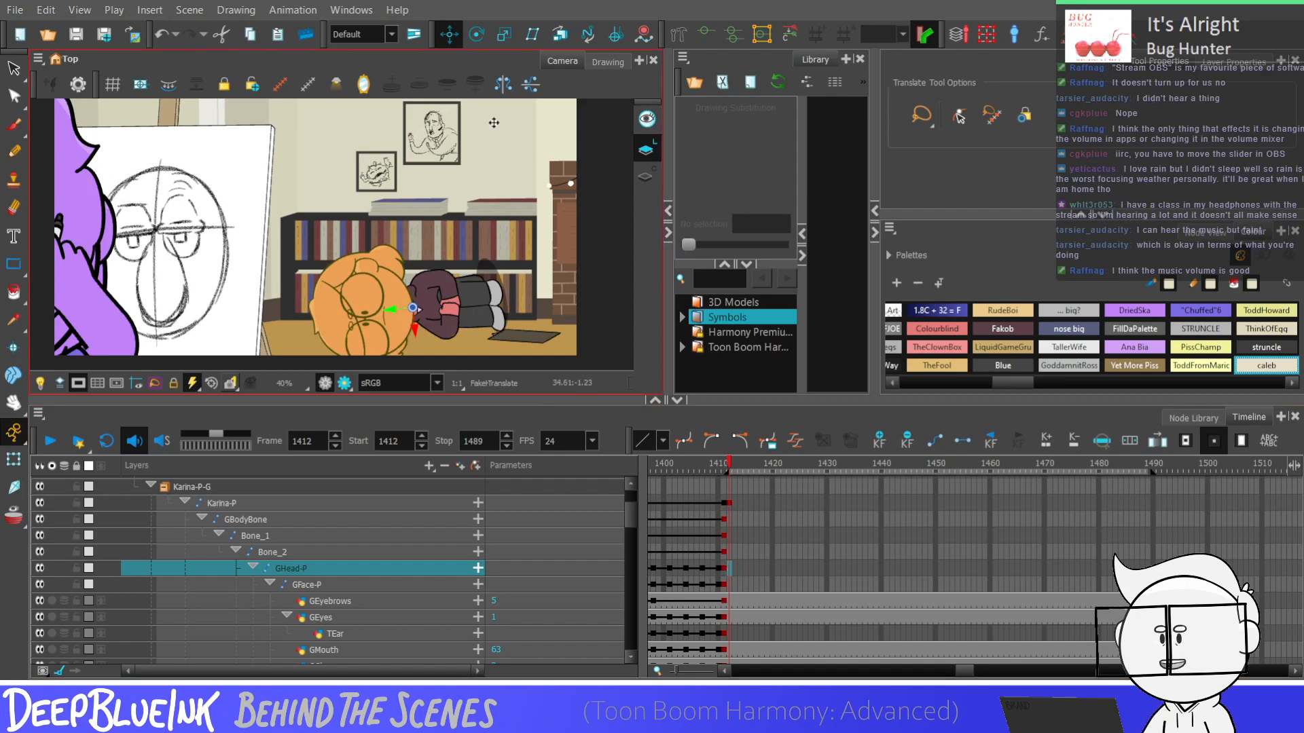
left_click(477, 34)
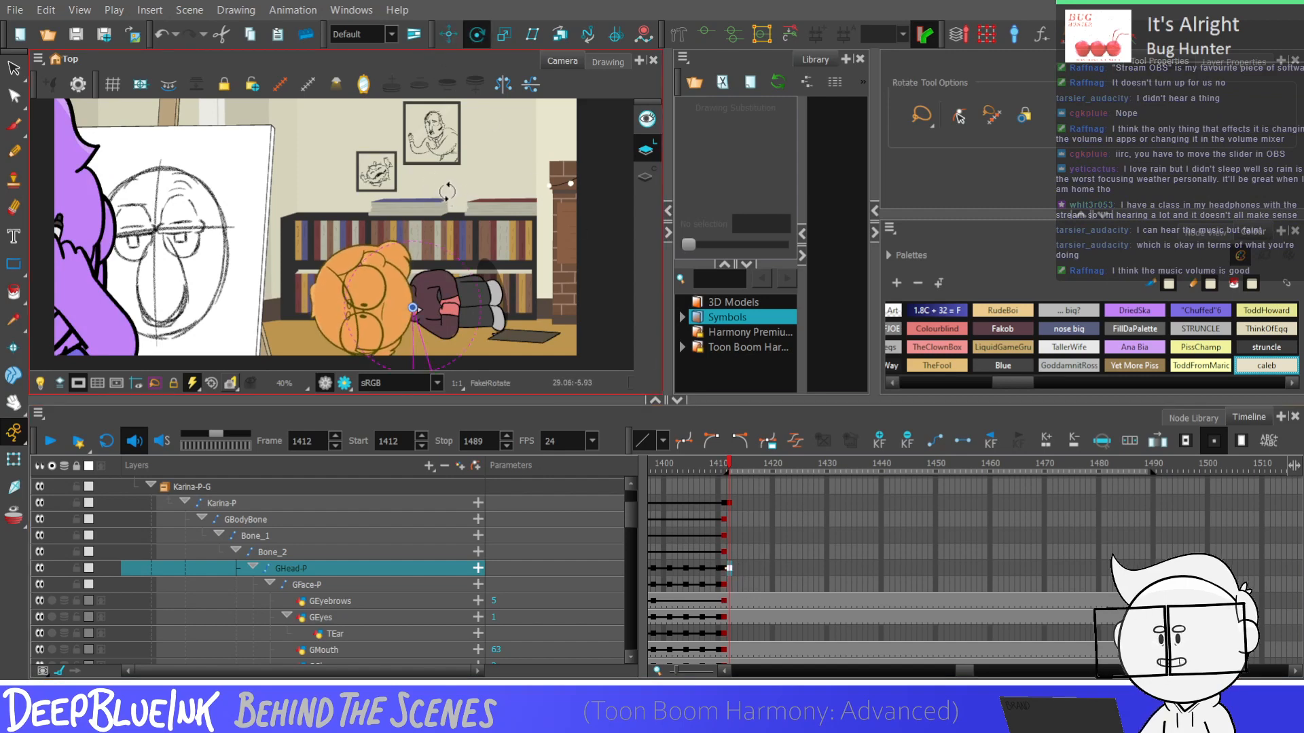
key("alt+2")
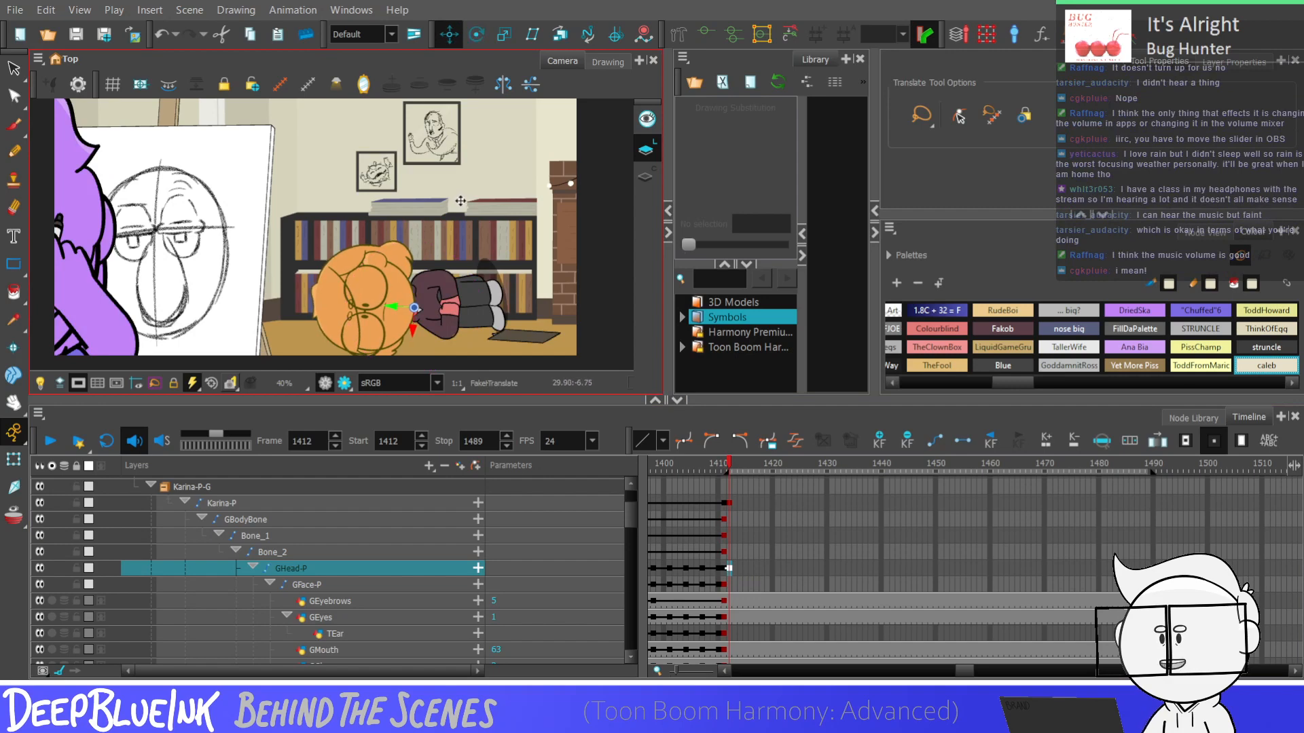
key("Escape")
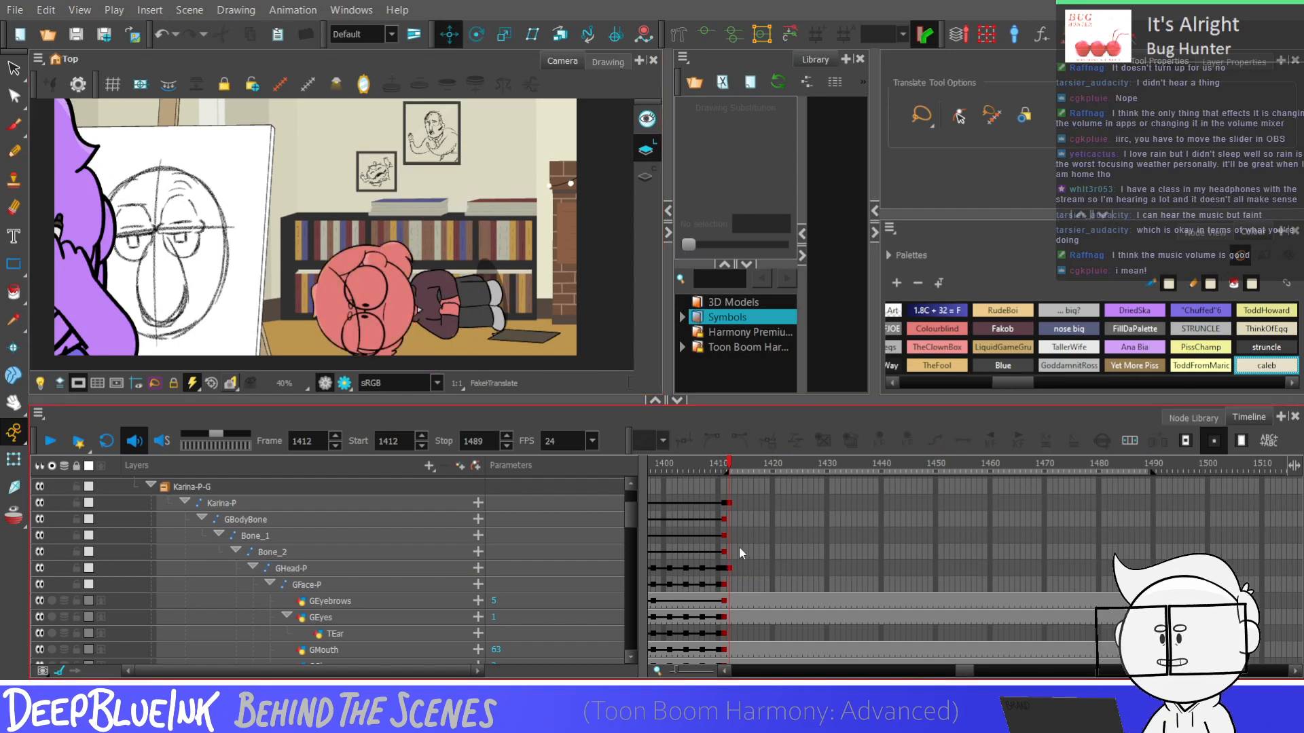
Reposition the GEyebrows at frame 1412 and switch them to drawing 1
left_click(728, 601)
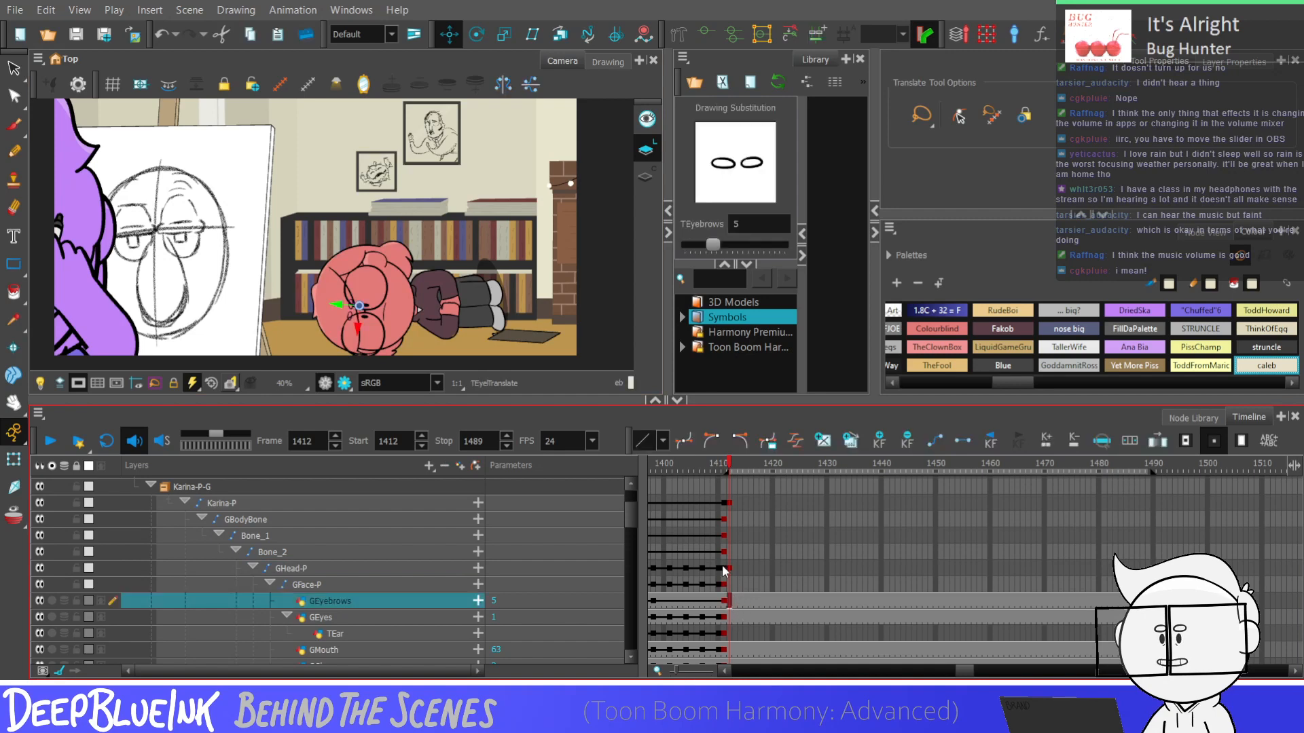
left_click(449, 34)
left_click_drag(337, 305, 341, 305)
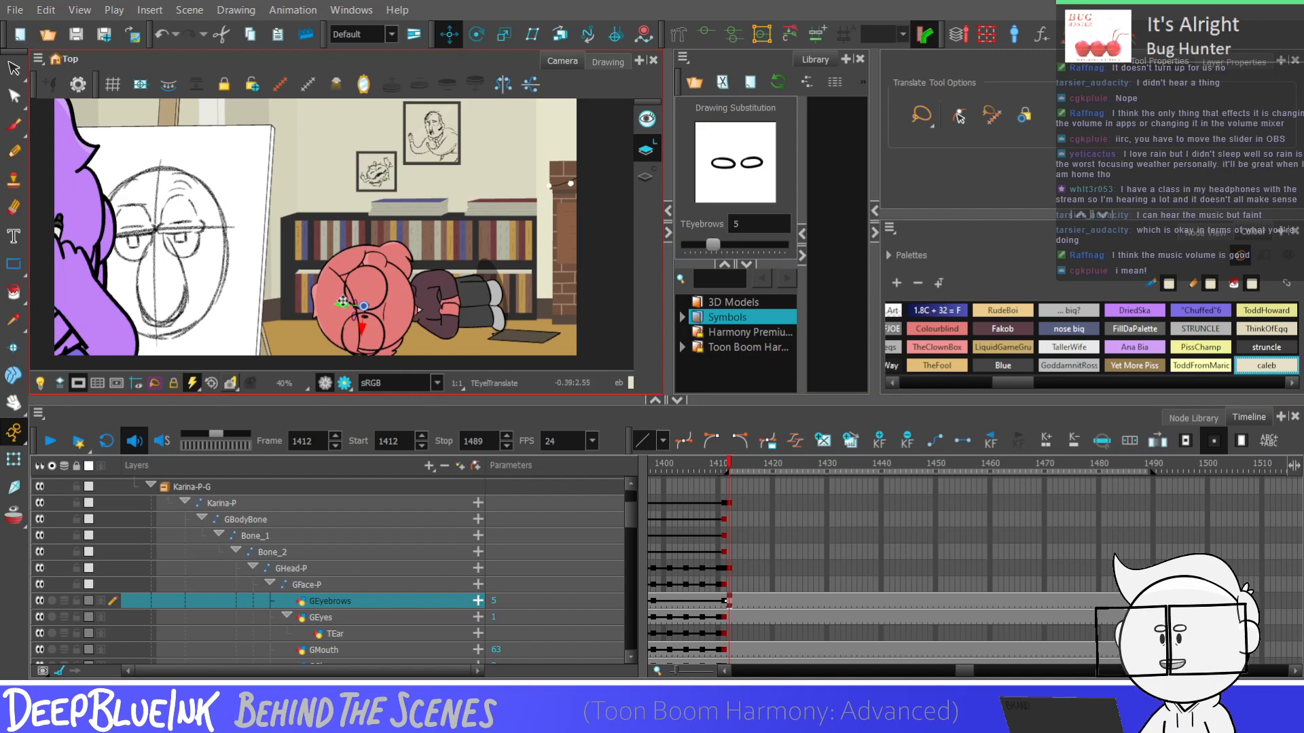
left_click_drag(712, 245, 693, 244)
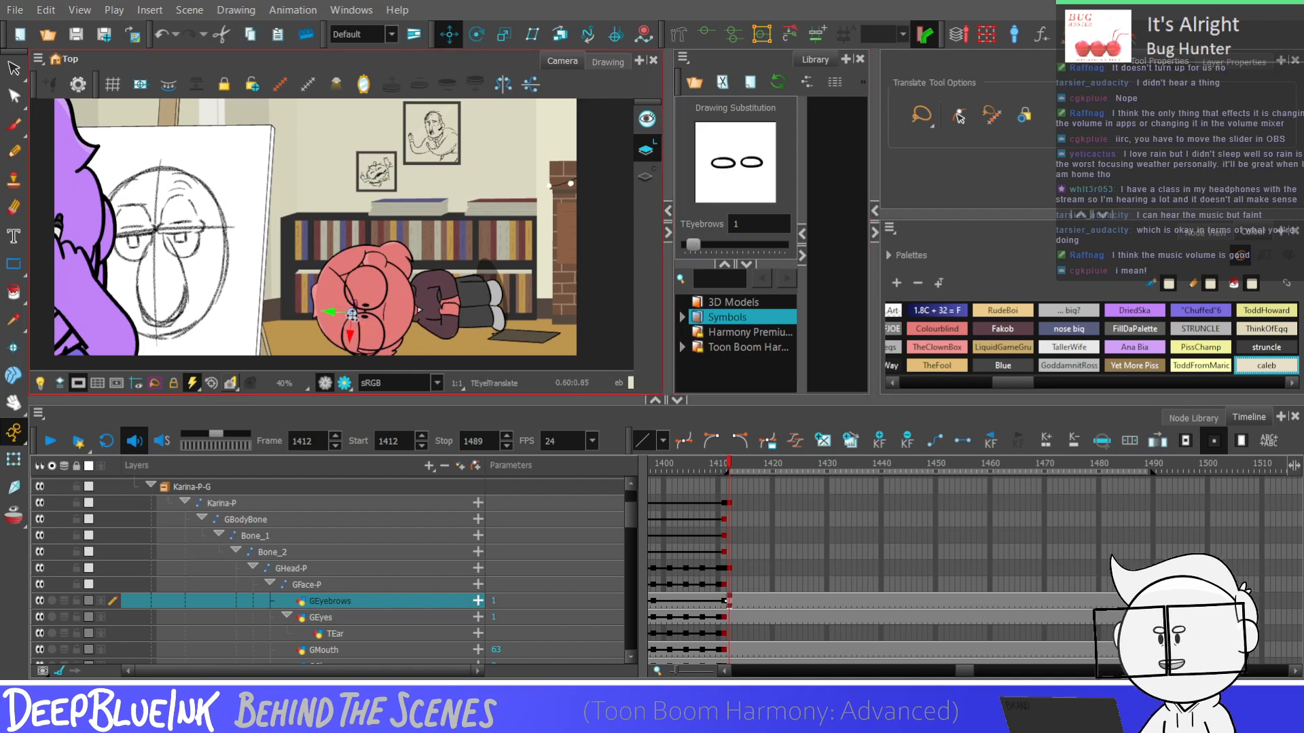
Slightly rotate the GFace-P peg at frame 1412 to fit the lying head
left_click(729, 615)
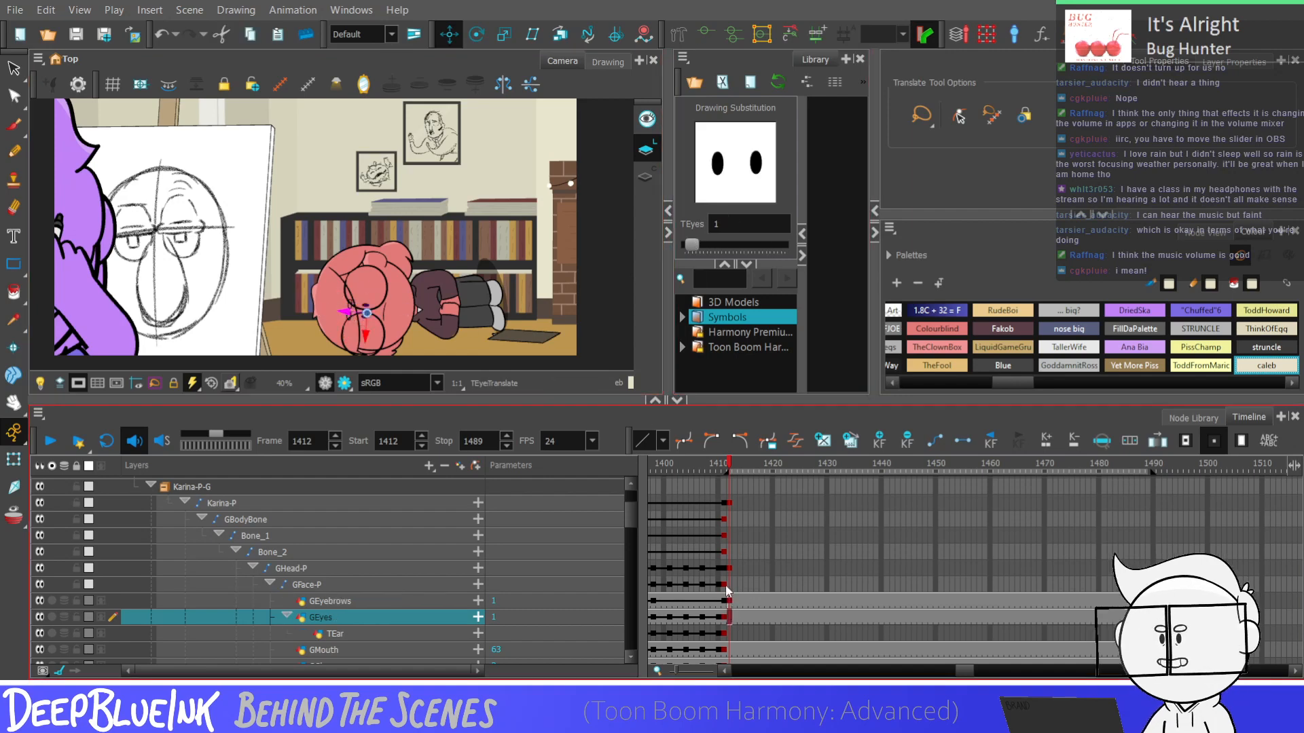
left_click(729, 567)
key("shift+b")
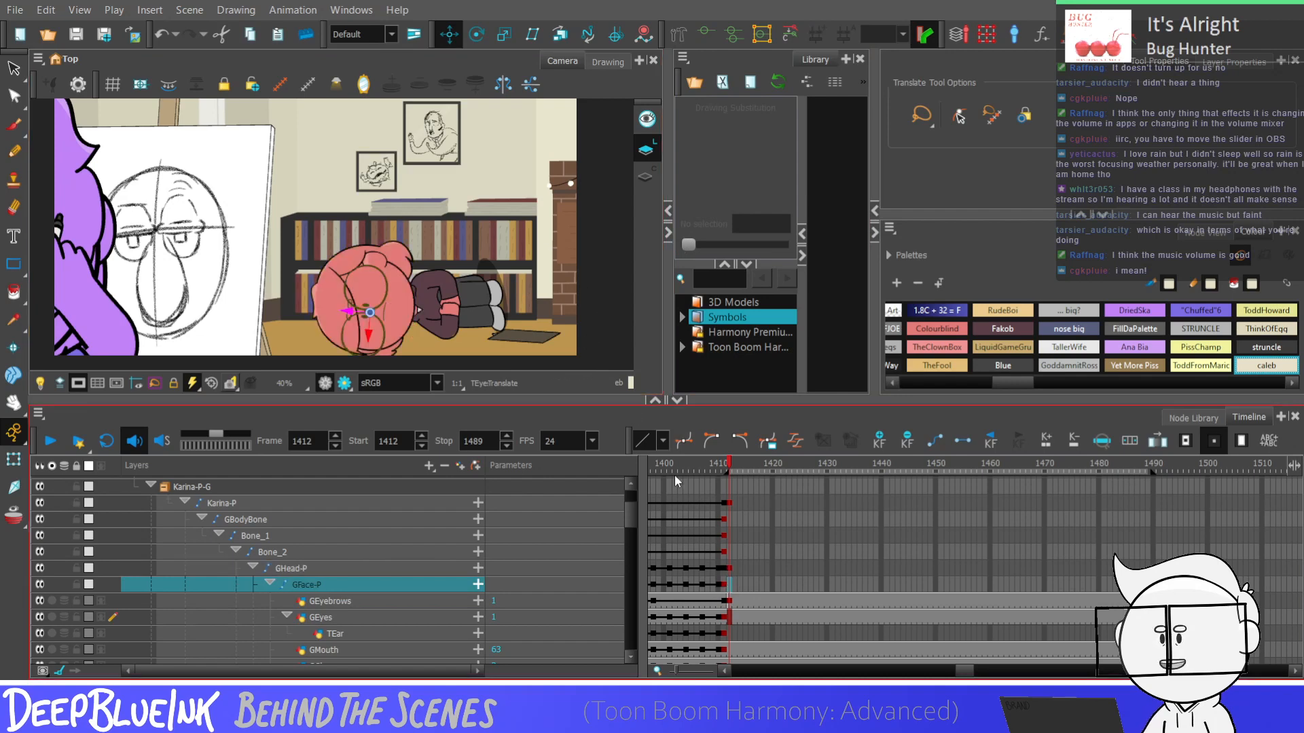
key("alt+3")
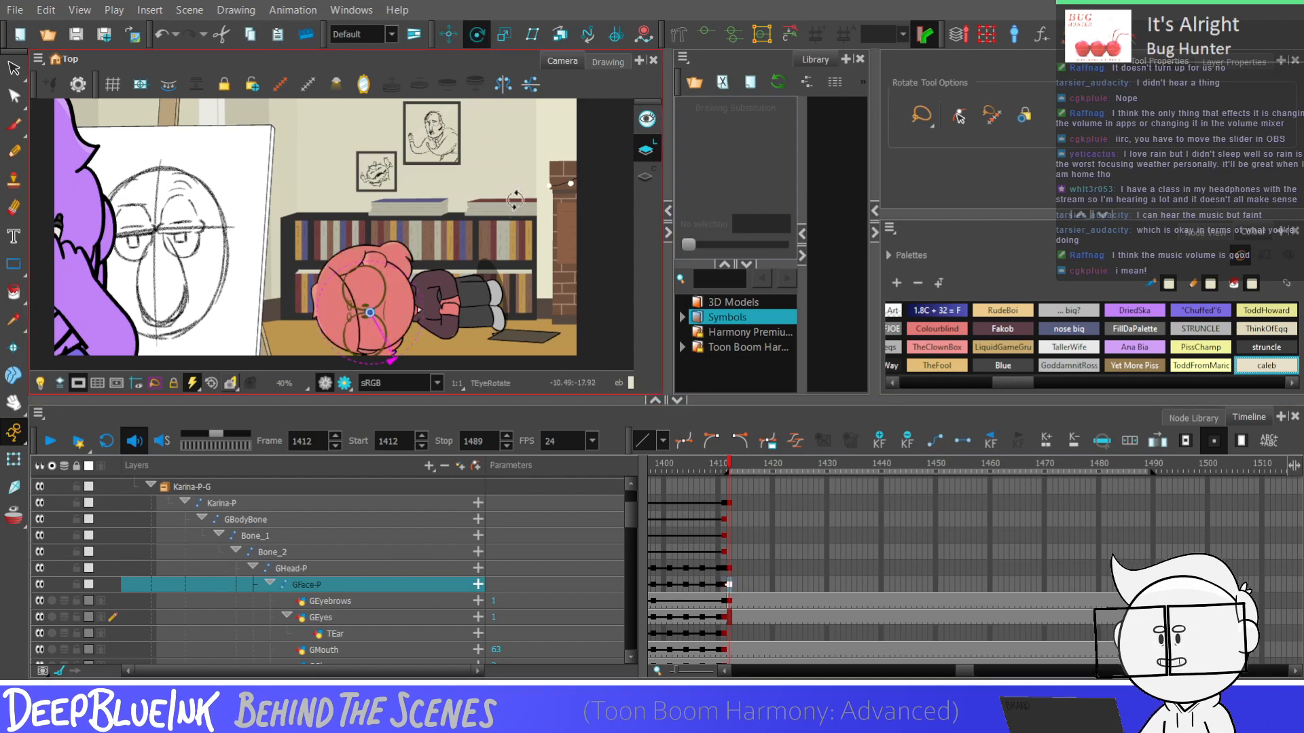
left_click(600, 299)
Switch the GEyes to drawing 13 at frame 1412
left_click(731, 616)
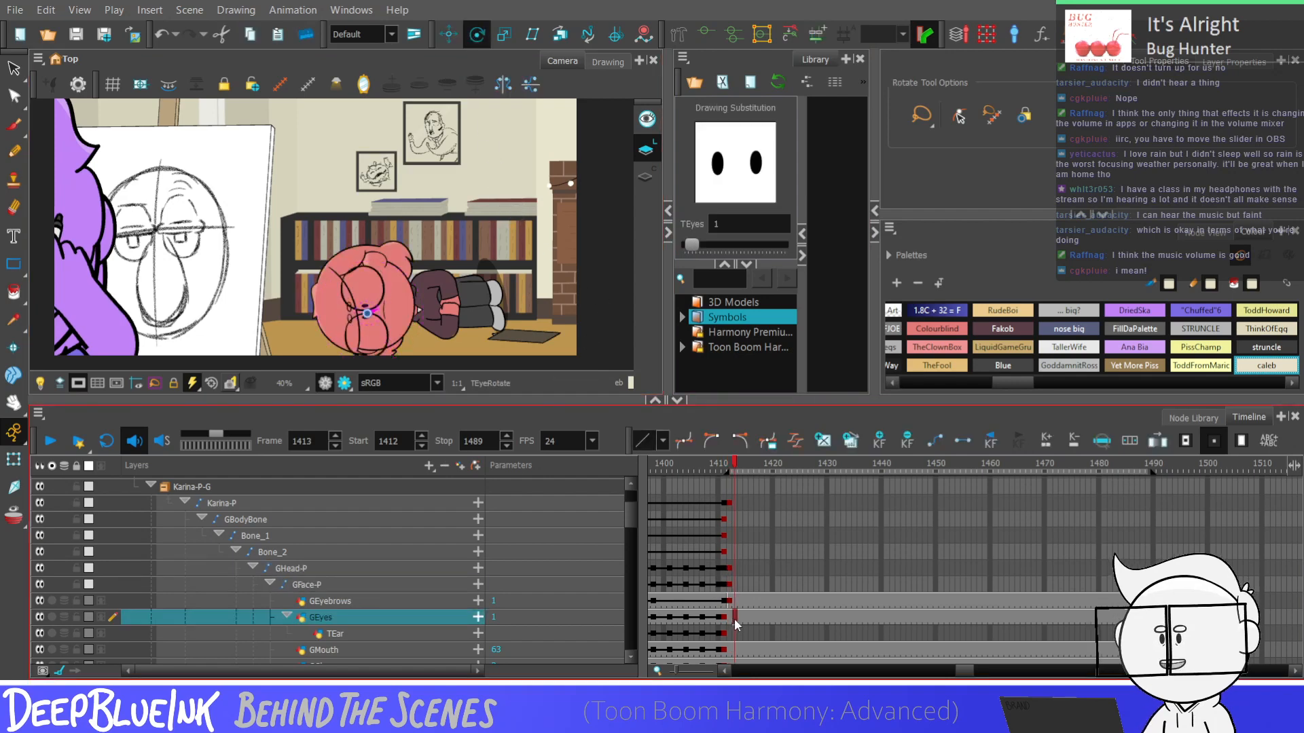
mouse_move(699, 250)
left_mouse_down()
mouse_move(727, 258)
mouse_move(713, 258)
mouse_move(735, 244)
left_mouse_up()
left_click(491, 251)
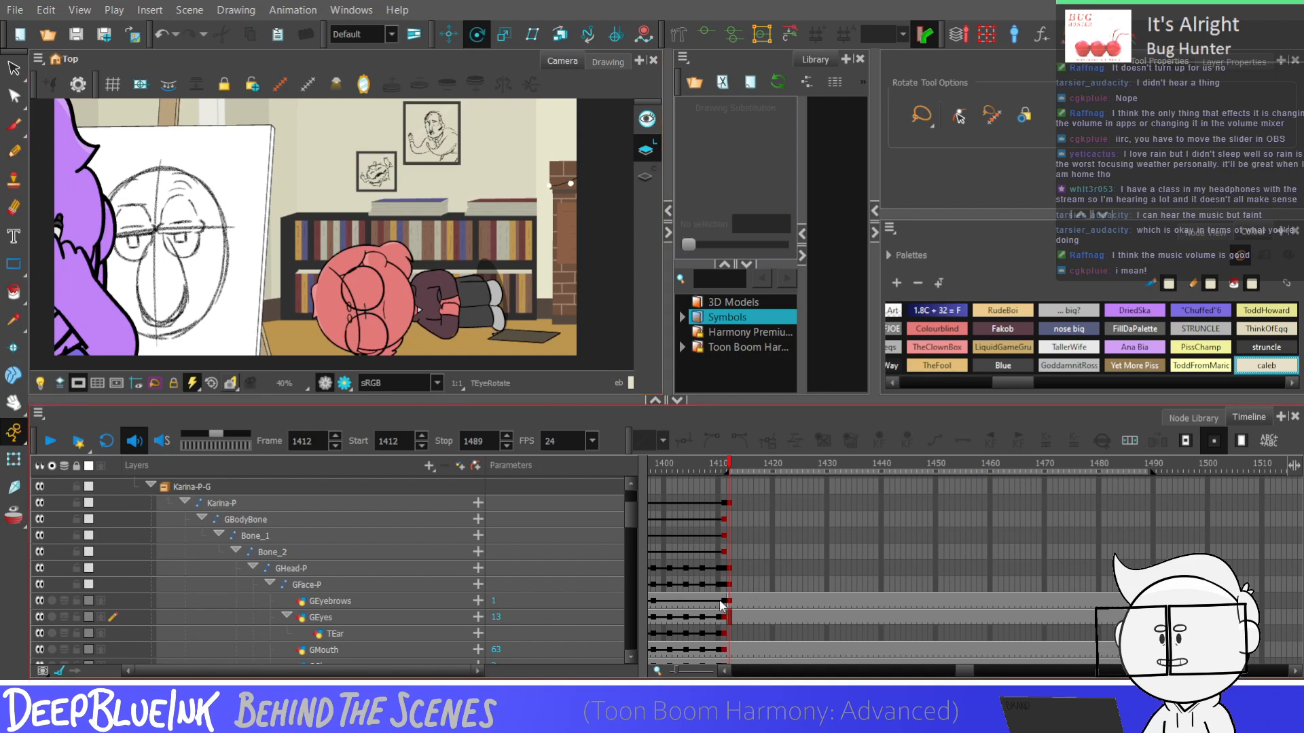
Switch the GMouth to drawing 70 at frame 1412 and check it against the whole shot
scroll(628, 520, "down", 1)
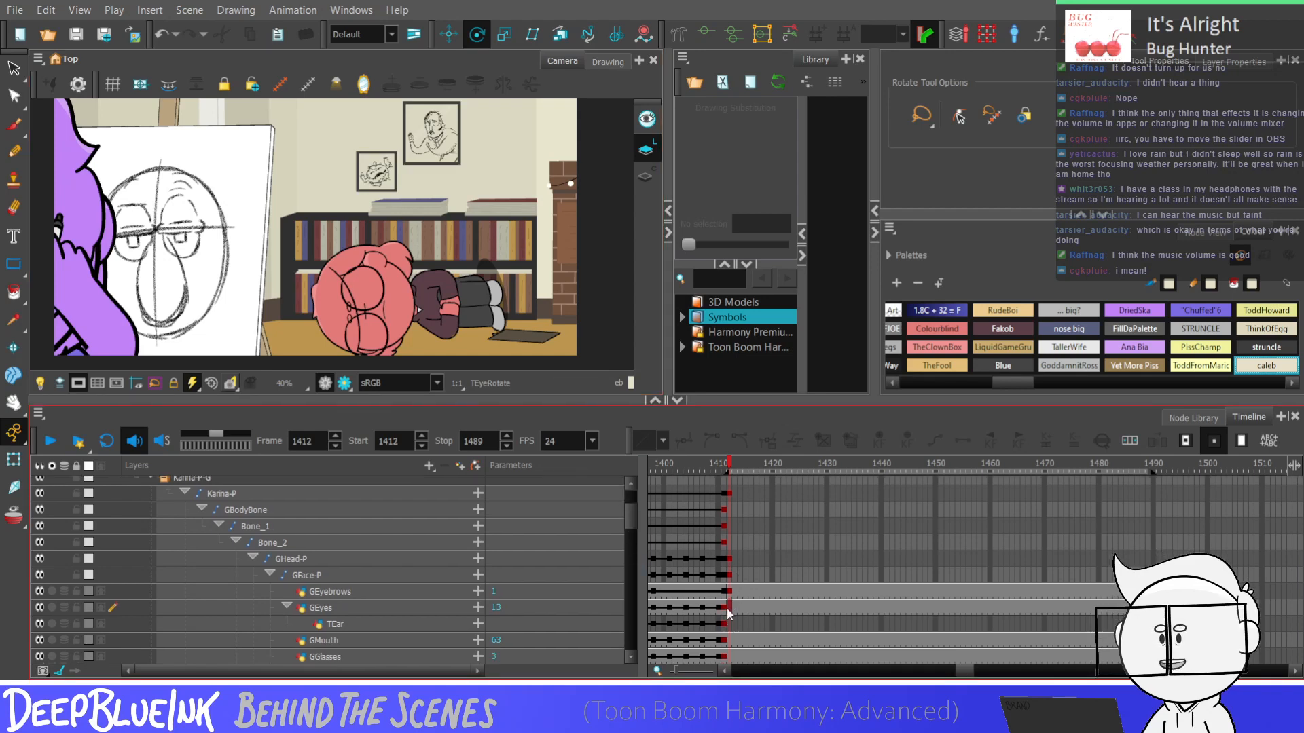
left_click(733, 640)
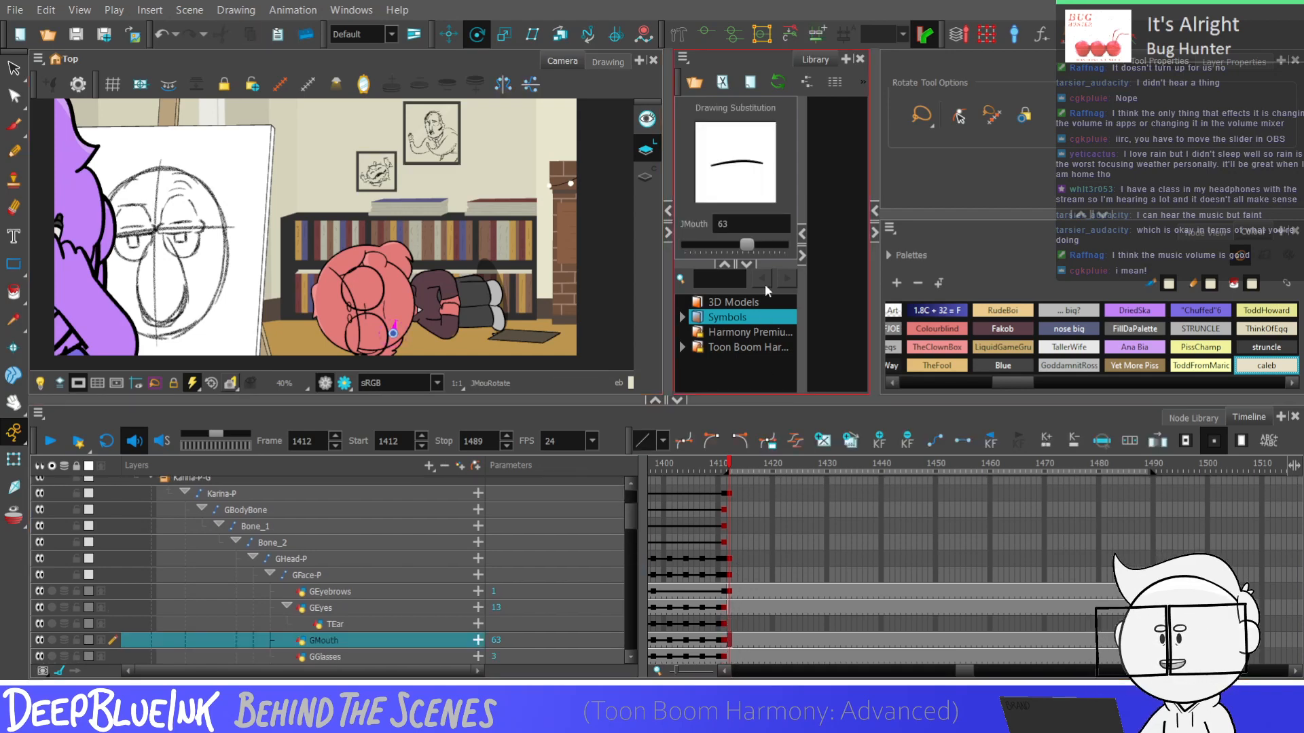
left_click_drag(774, 244, 782, 250)
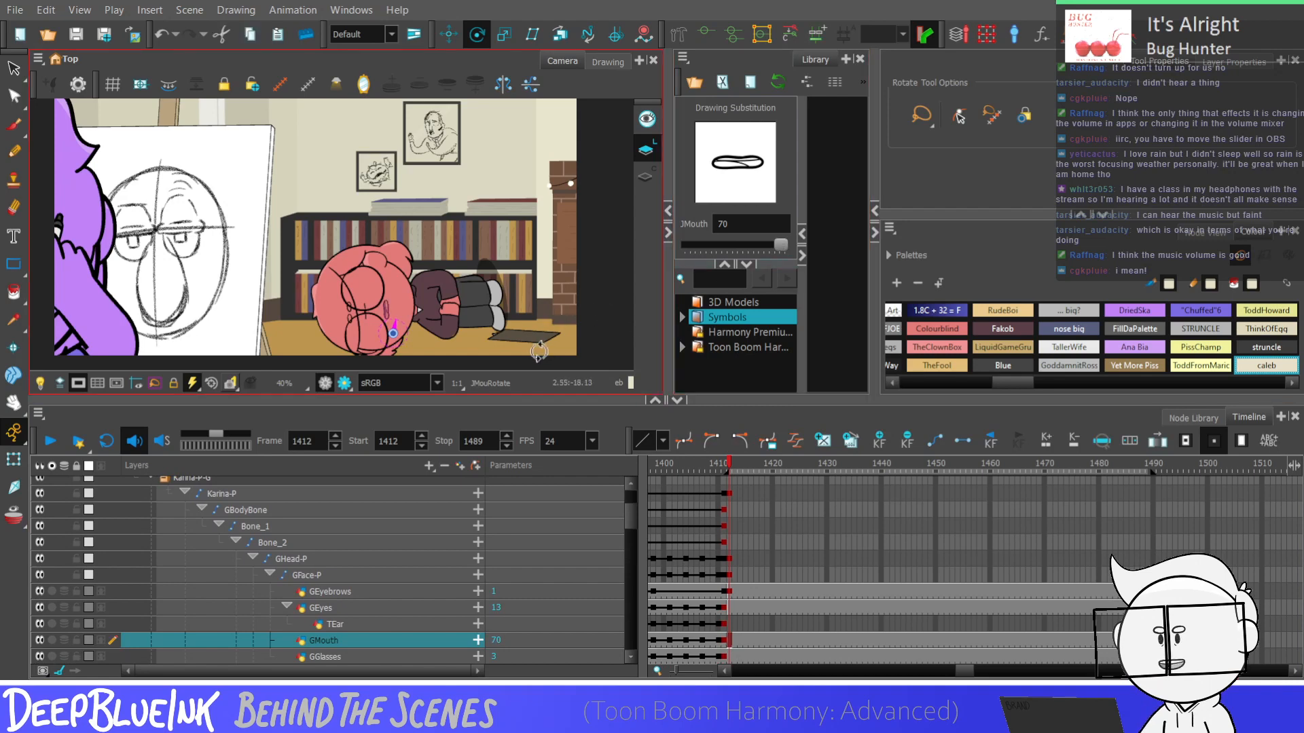
scroll(494, 238, "down", 2)
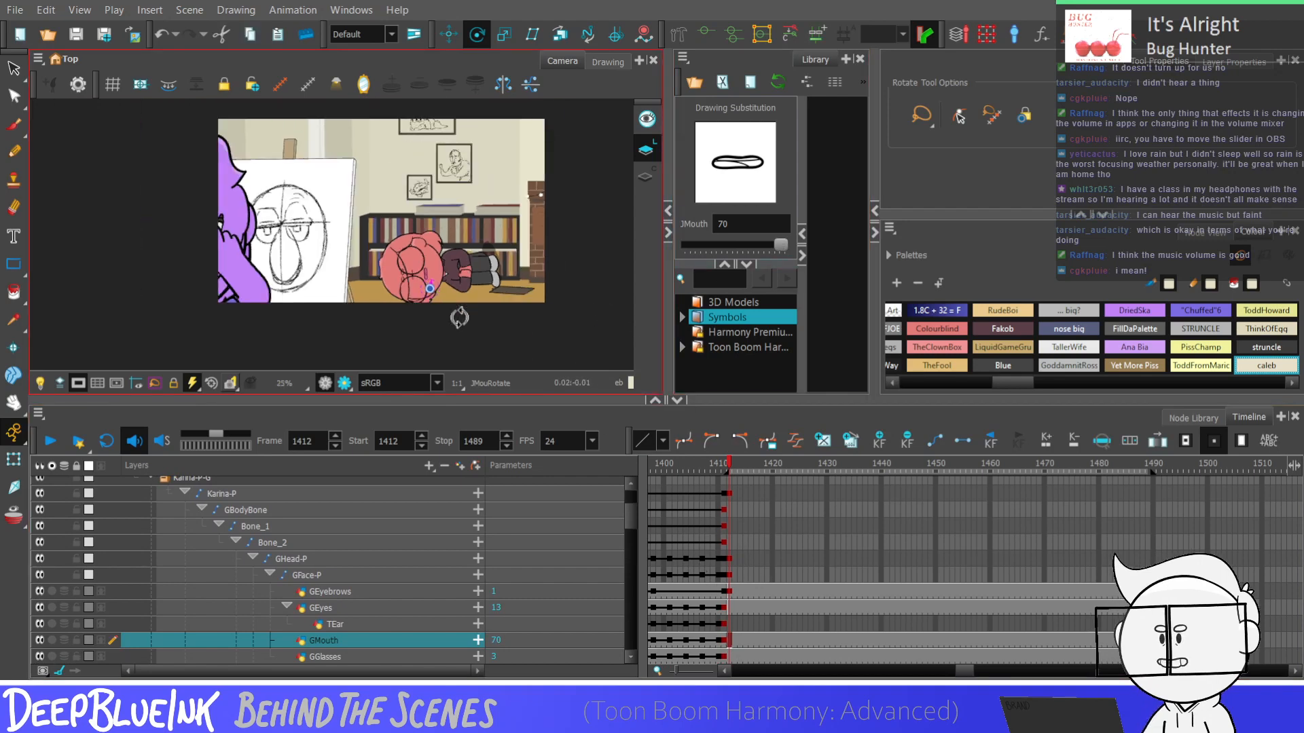
scroll(453, 311, "up", 2)
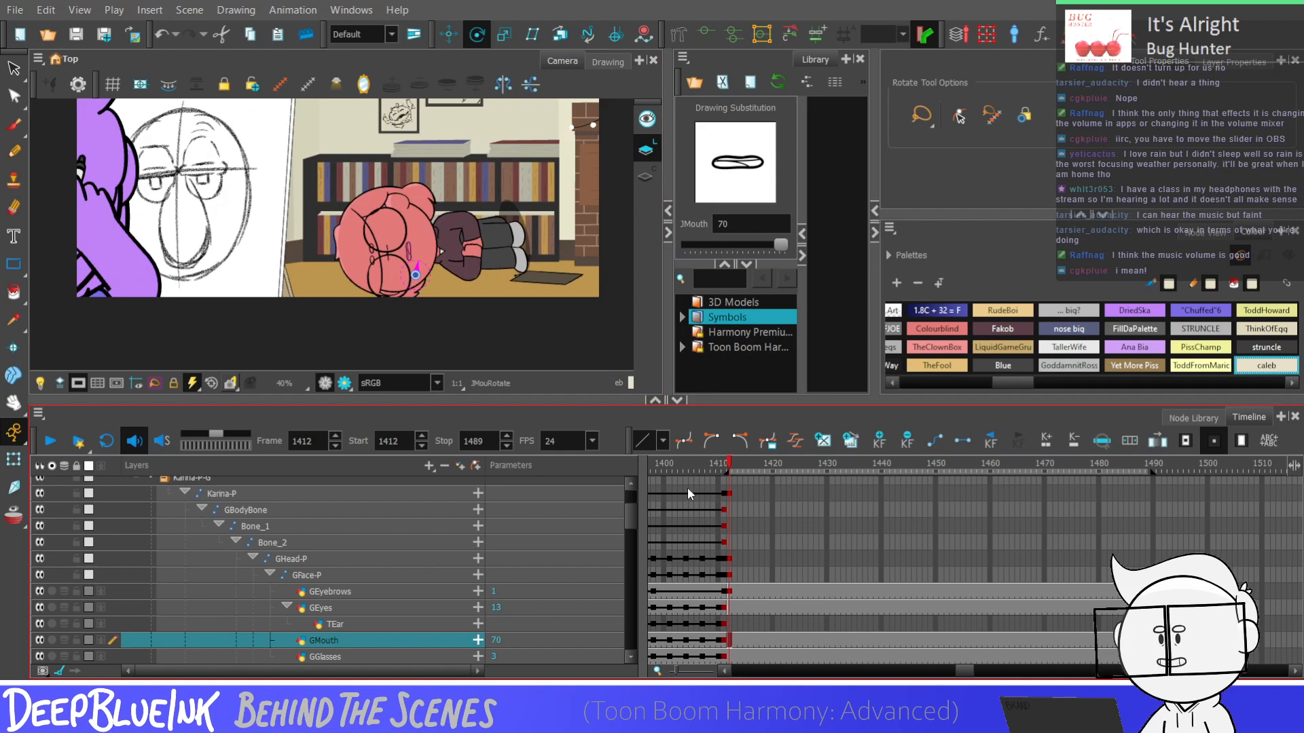
Shift the GEyebrows slightly toward the easel at frame 1412, keeping them on drawing 1
left_click(724, 593)
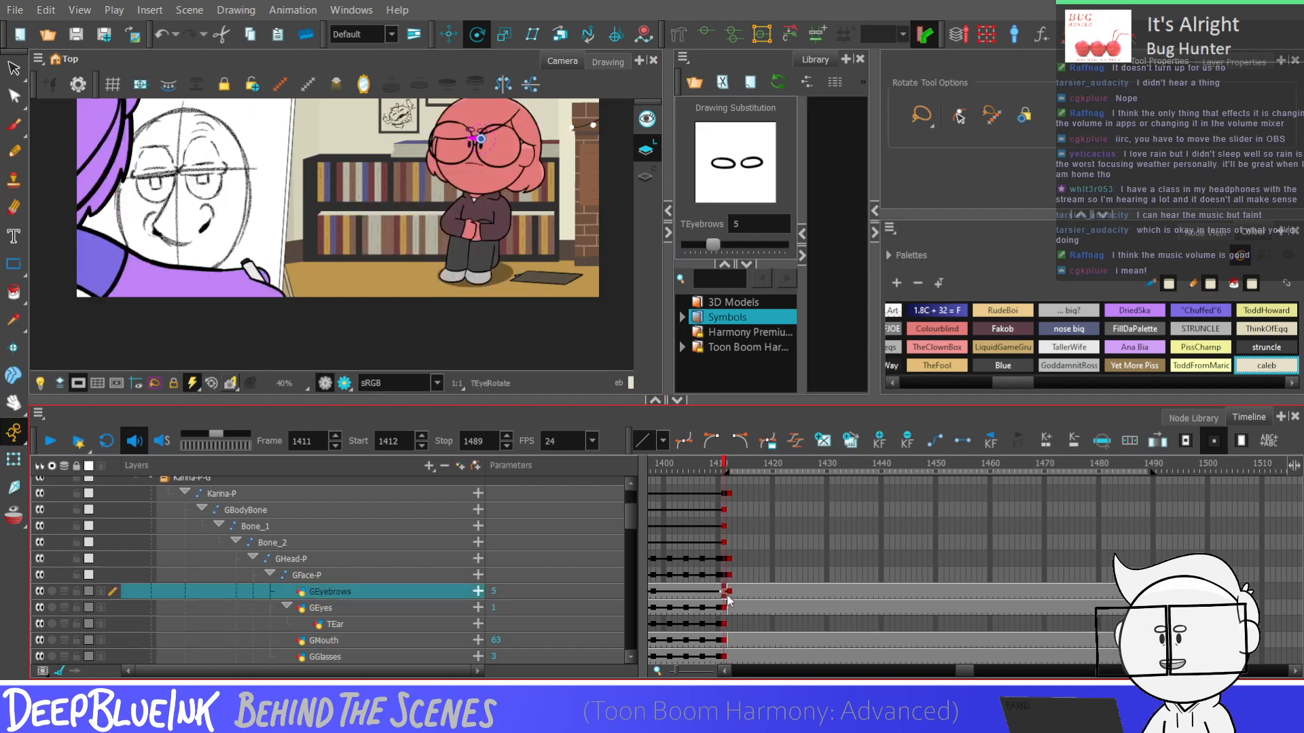
left_click_drag(697, 243, 694, 249)
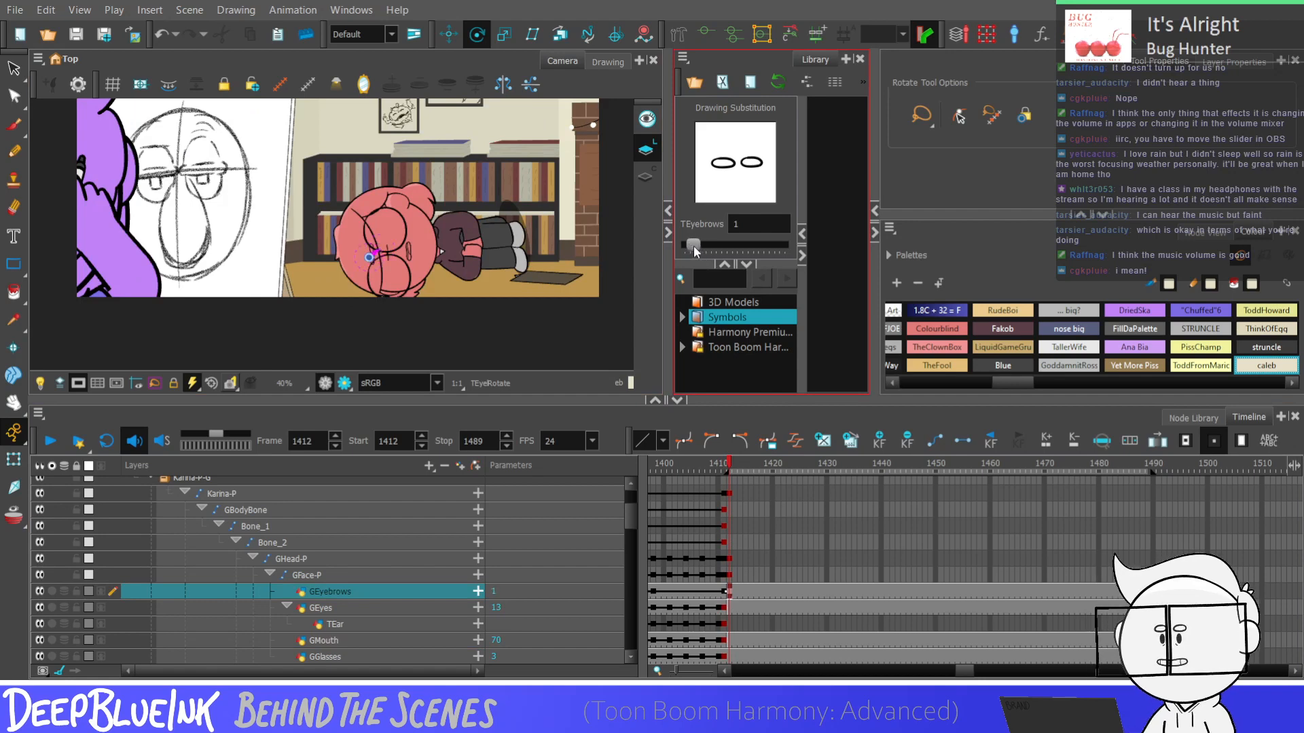
key("alt+2")
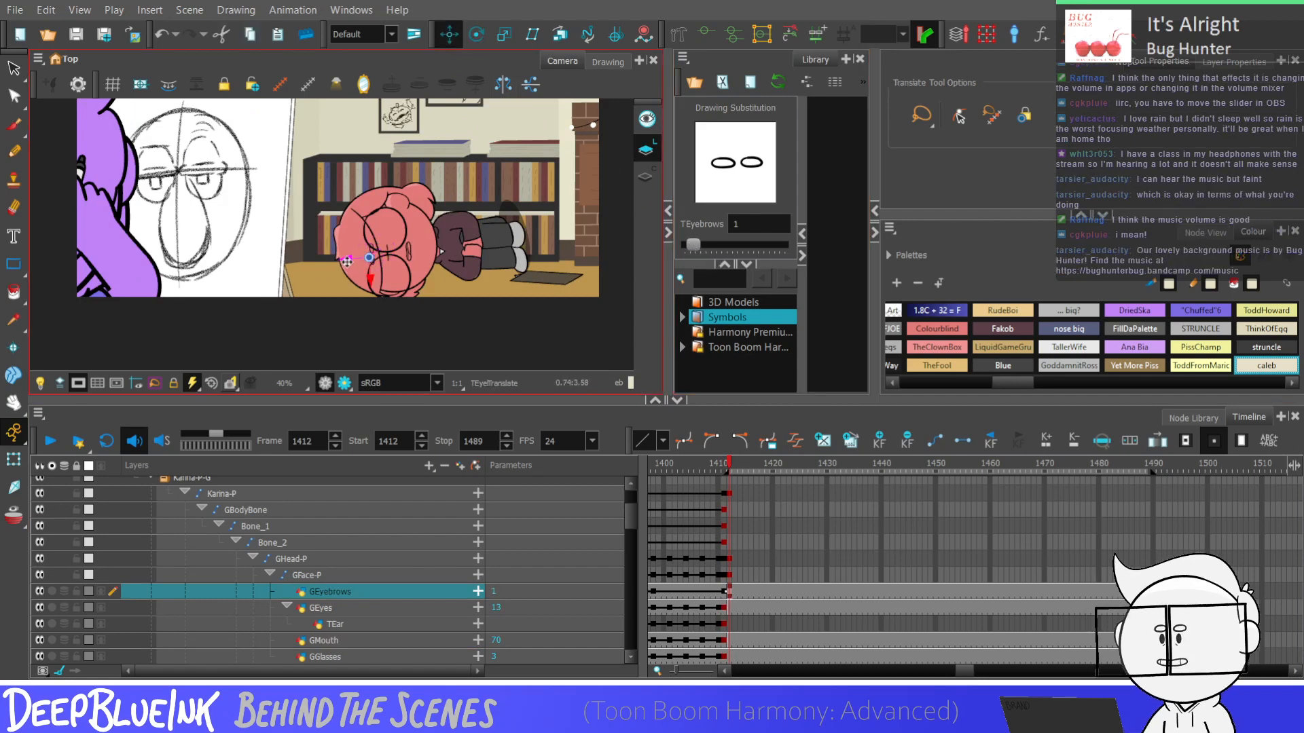
left_click_drag(358, 276, 346, 277)
Move the GMouth slightly toward the easel at frame 1412 and review the full composition
left_click(732, 645)
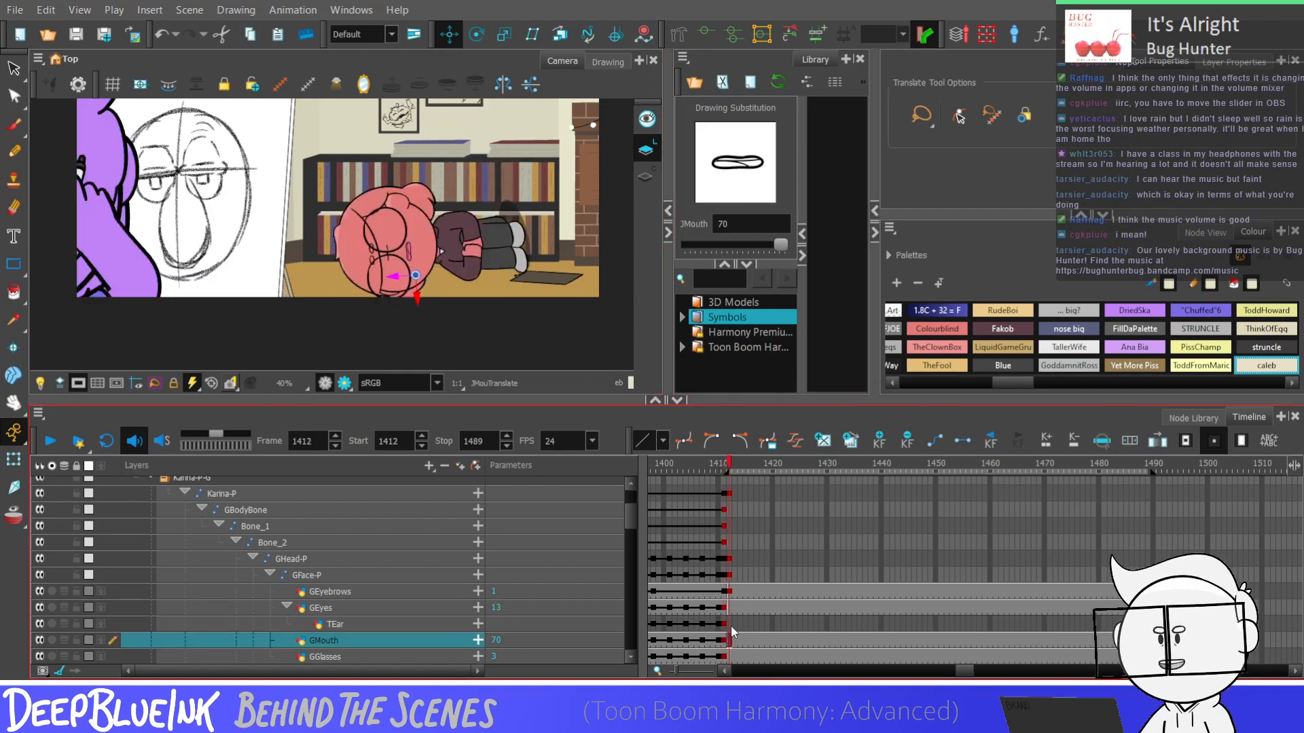
left_click_drag(389, 279, 383, 279)
key("Escape")
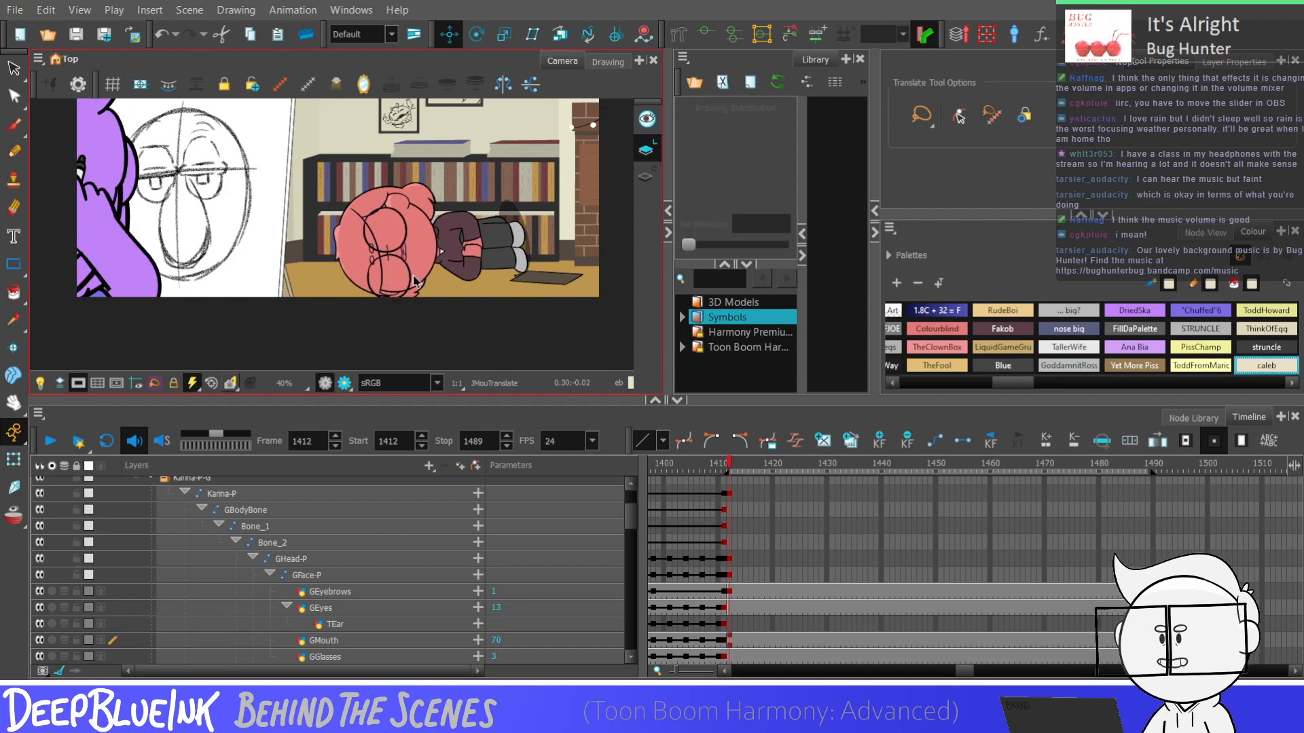
scroll(491, 288, "down", 2)
scroll(486, 290, "up", 1)
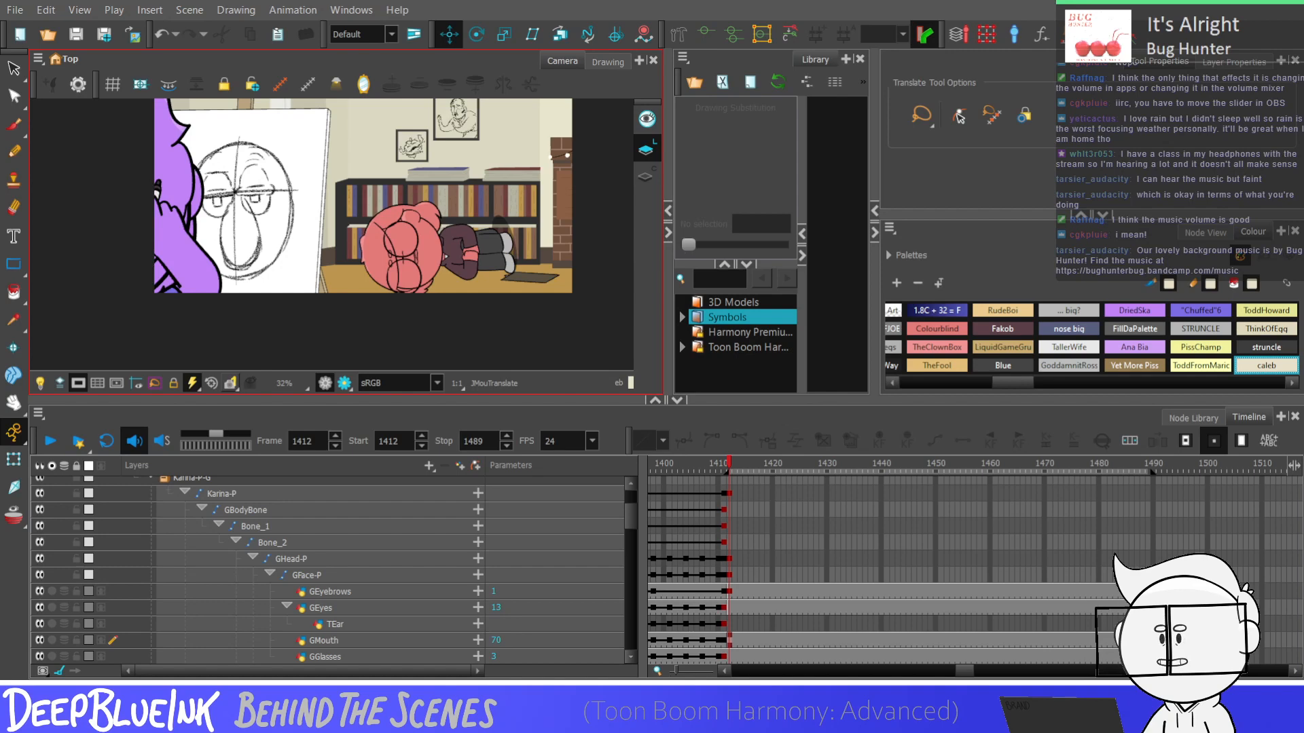
left_click(987, 177)
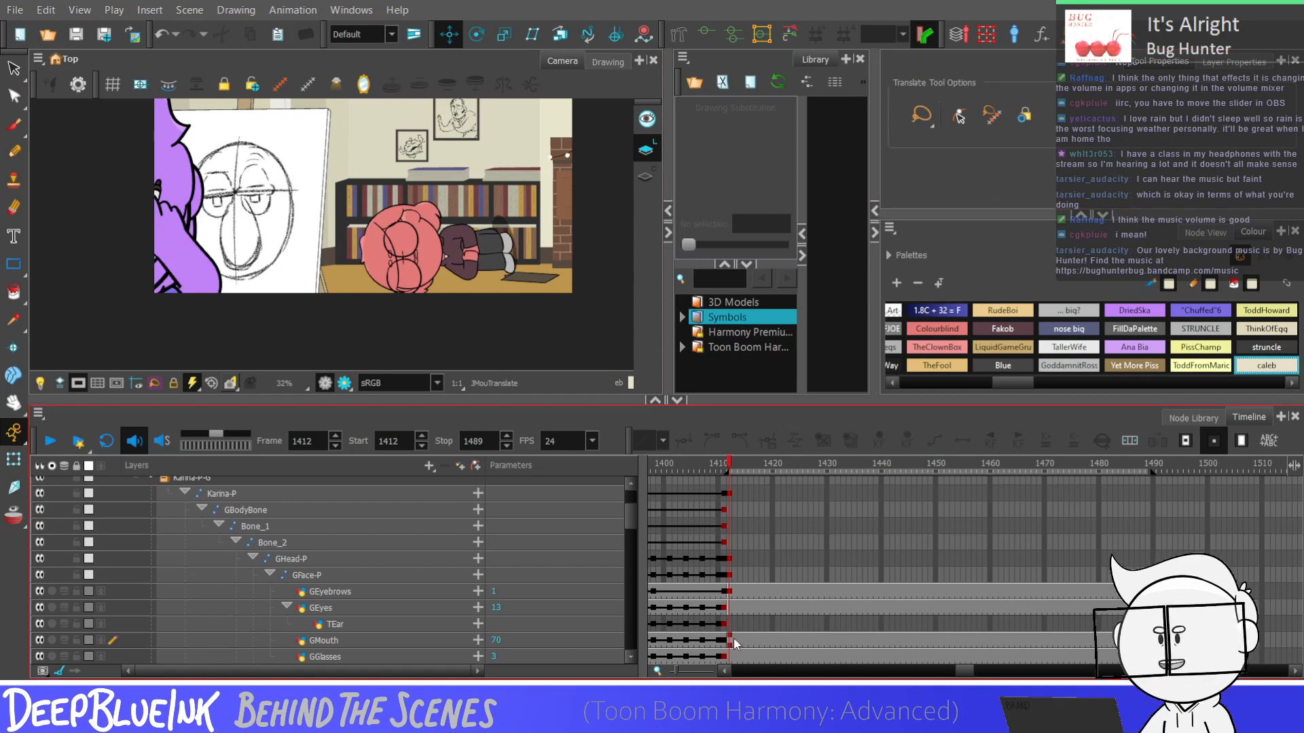
Try other GMouth drawings at frame 1412, including 69 and 62, and settle on drawing 63
left_click(323, 640)
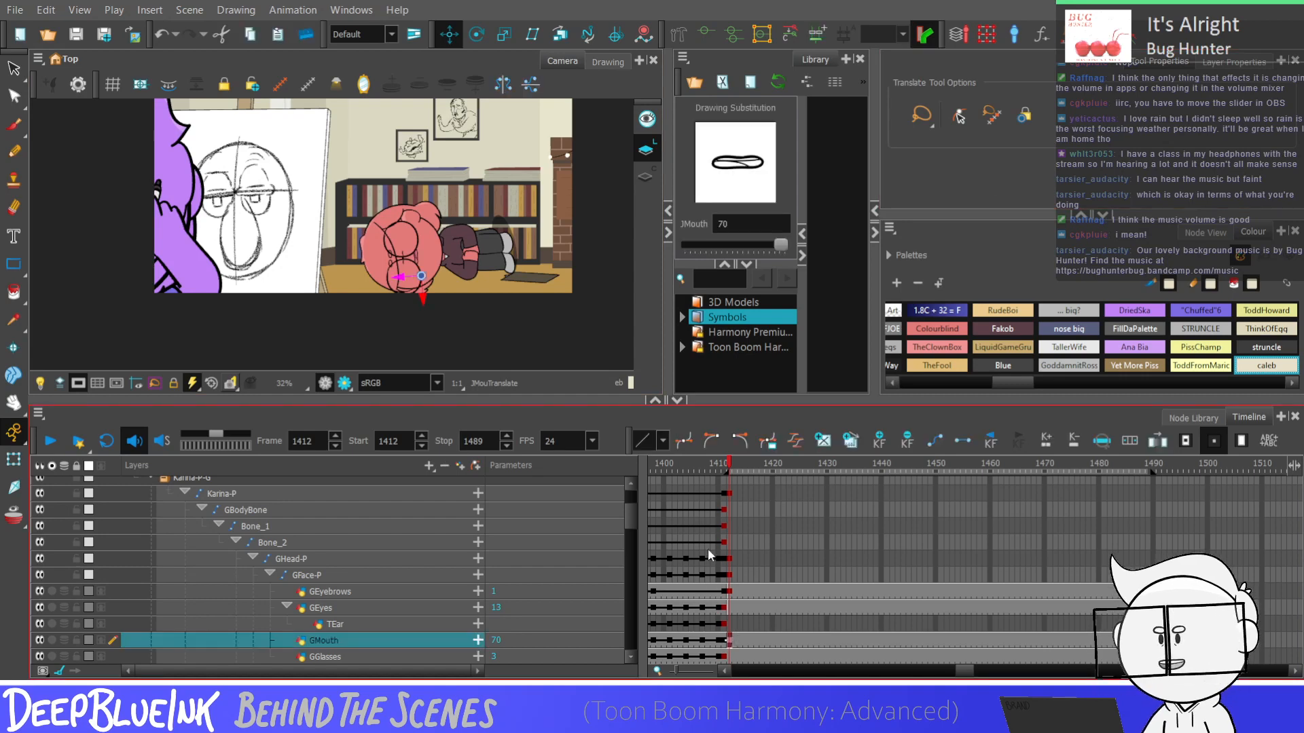
left_click(767, 245)
left_click(561, 312)
key("bracketleft")
key("bracketleft")
key("bracketleft")
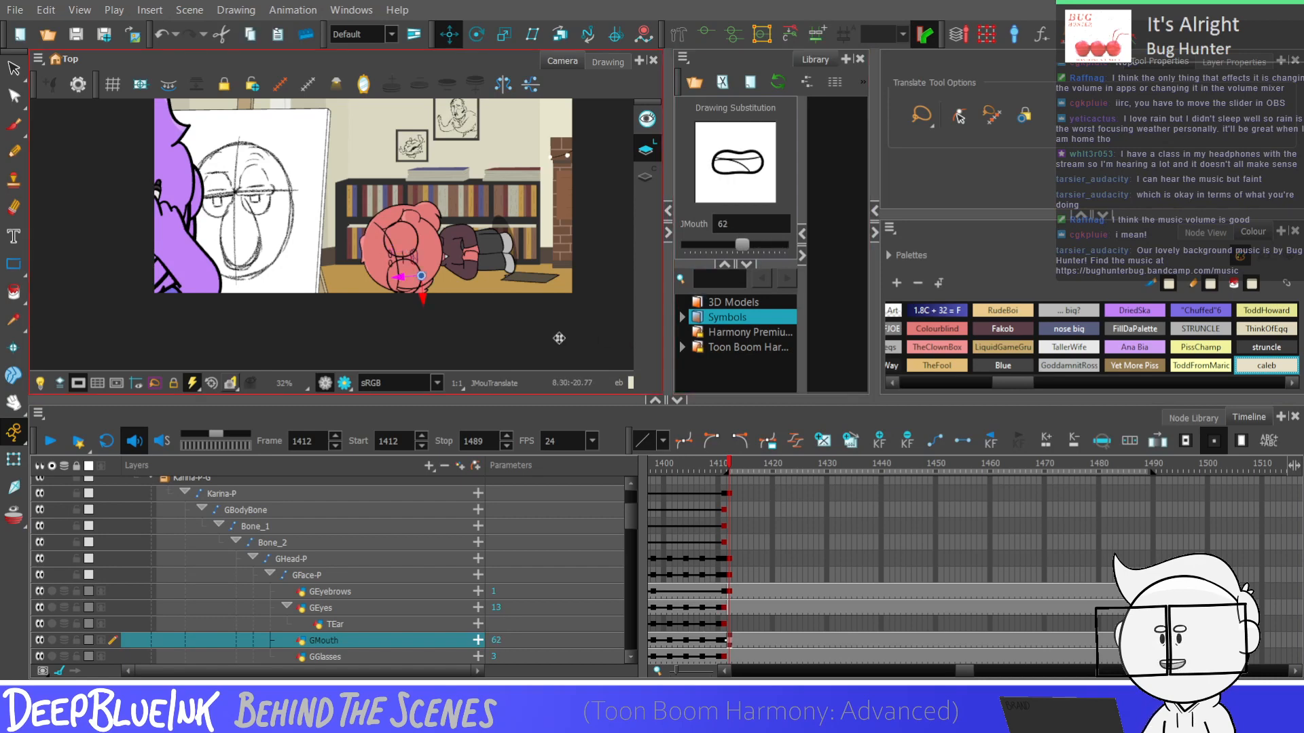
key("bracketright")
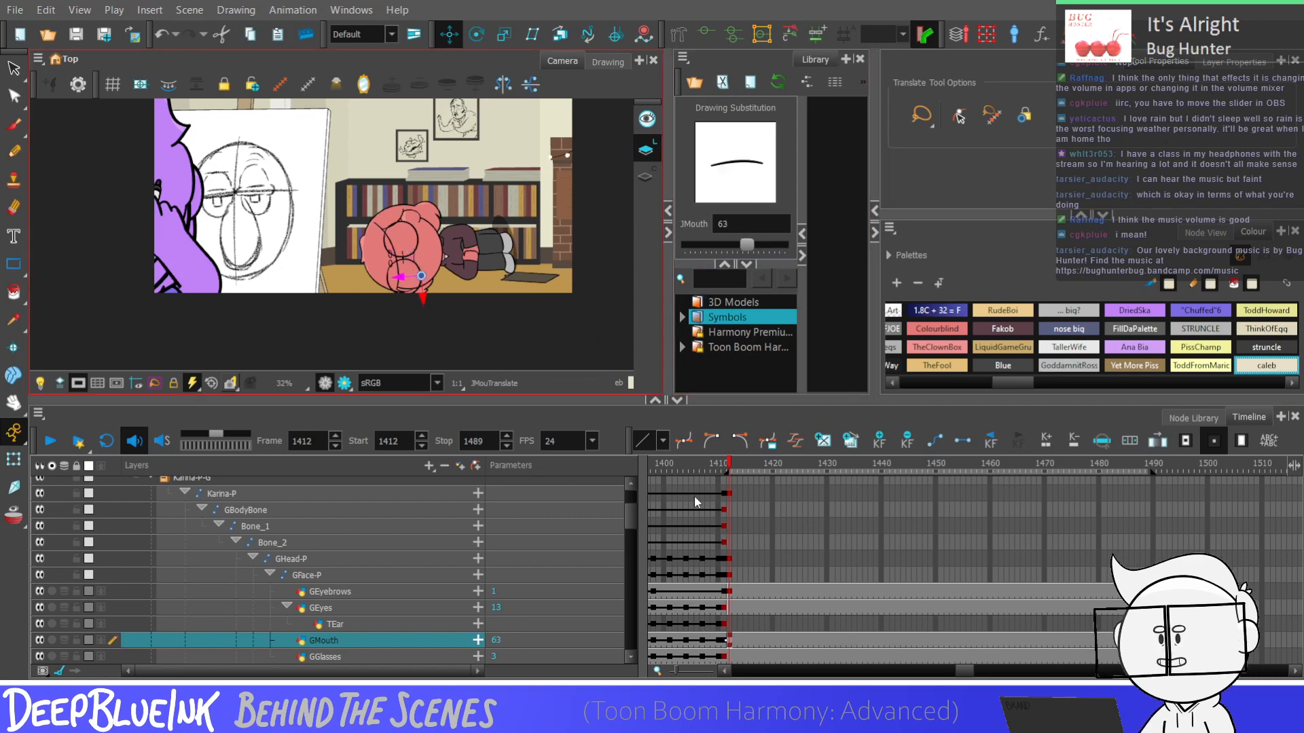
Compare alternative GEyes drawings at frame 1412, return to drawing 13 and duplicate it as a separate drawing
left_click(726, 609)
key("bracketleft")
key("bracketleft")
key("bracketleft")
key("bracketleft")
key("bracketleft")
key("bracketleft")
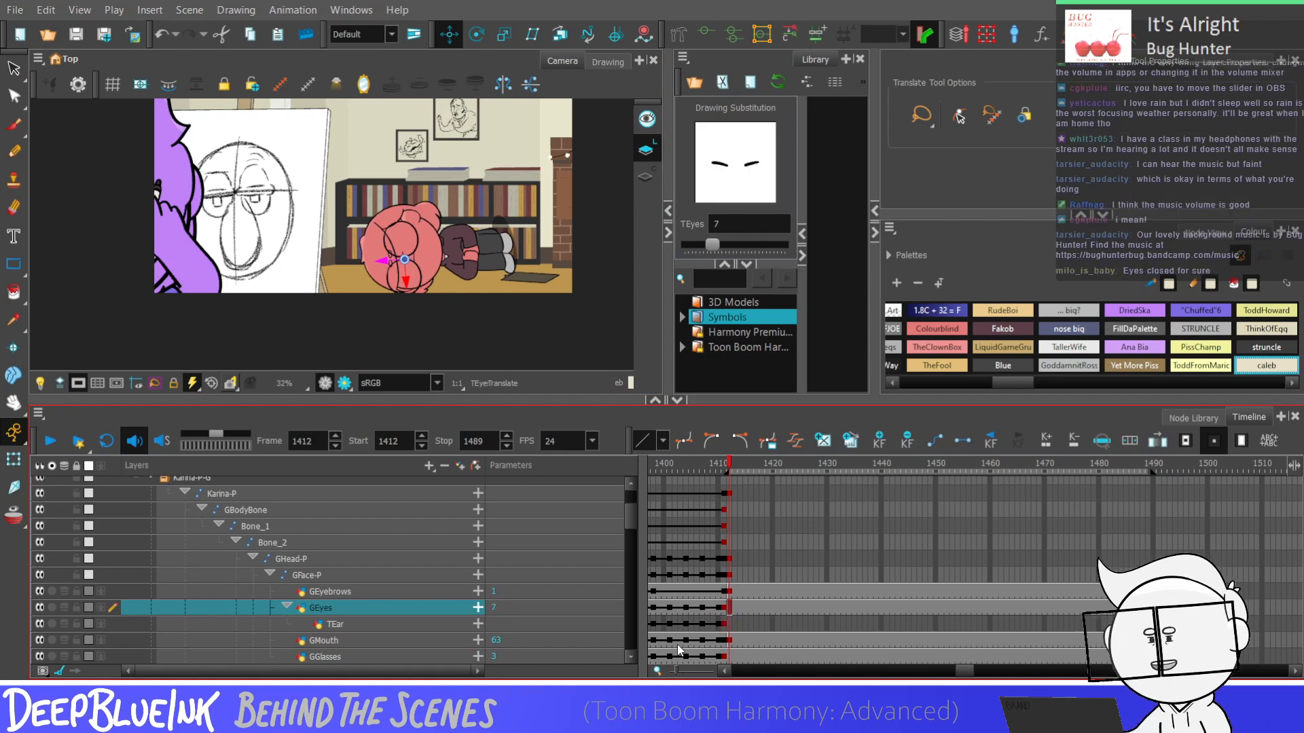
key("bracketright")
key("bracketright")
key("bracketright")
key("bracketright")
key("bracketright")
key("bracketright")
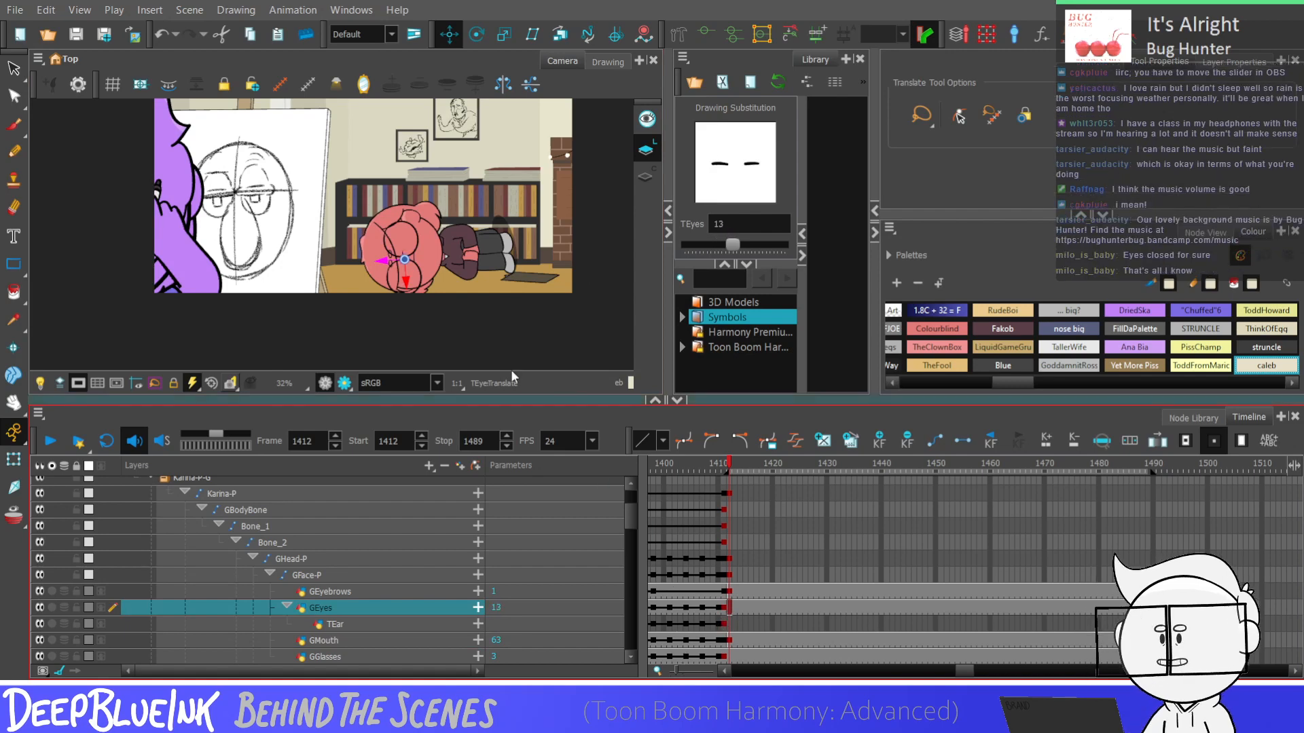
key("alt+shift+d")
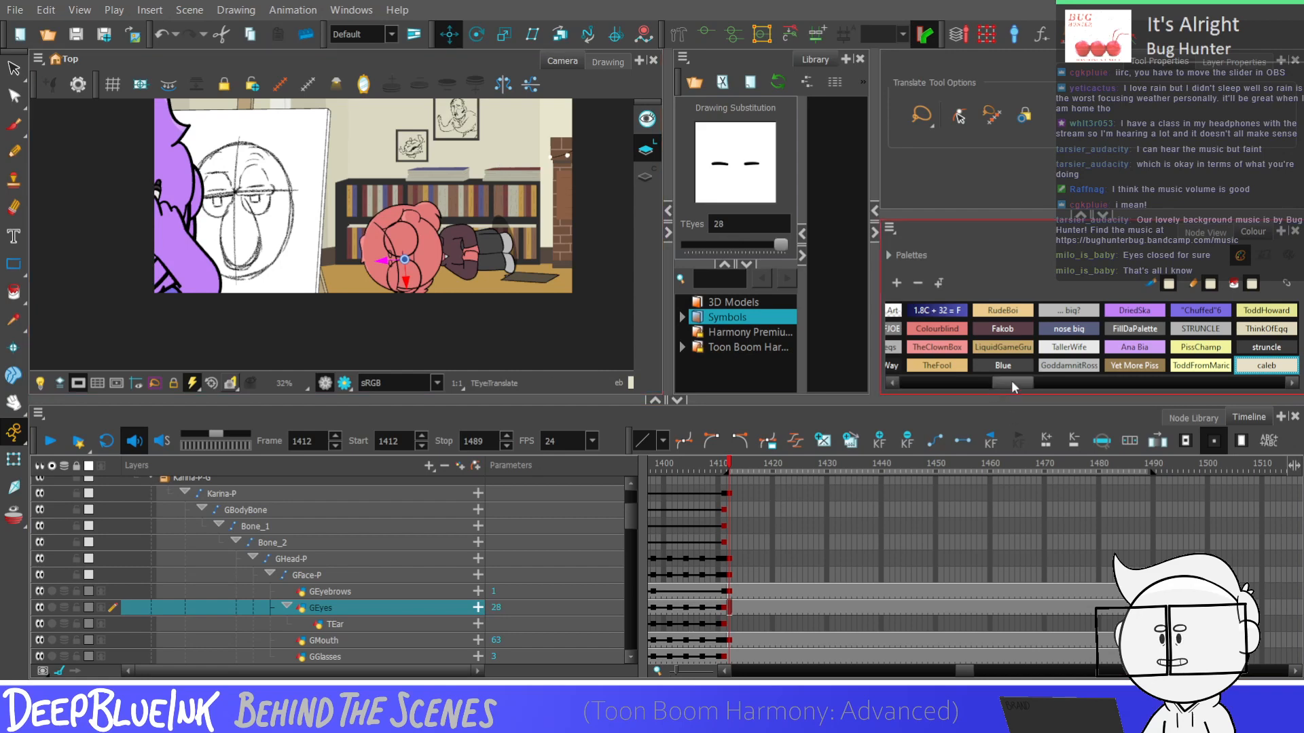
Pencil a short curved line beneath each closed eye in the Drawing view with the WhoNeeds'Em? colour, and review it in the Camera view
left_click_drag(1012, 382, 916, 382)
left_click(1247, 329)
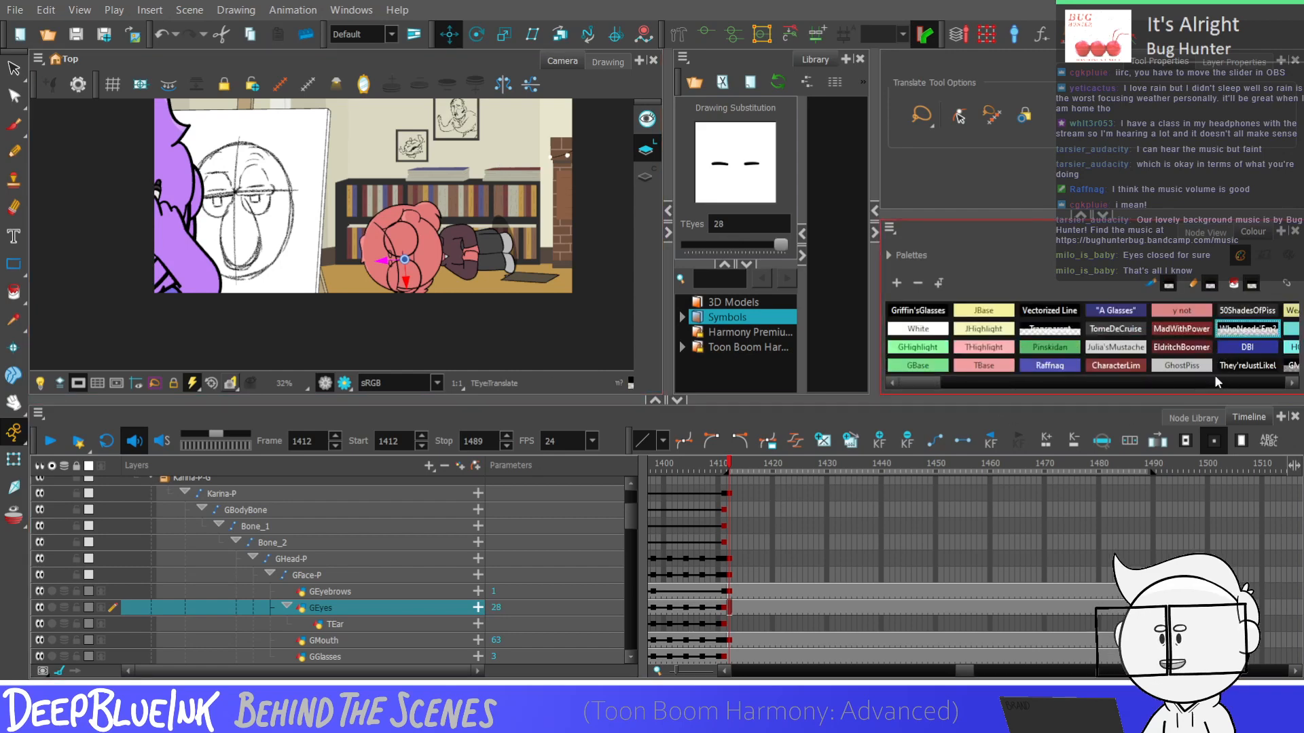
left_click(14, 151)
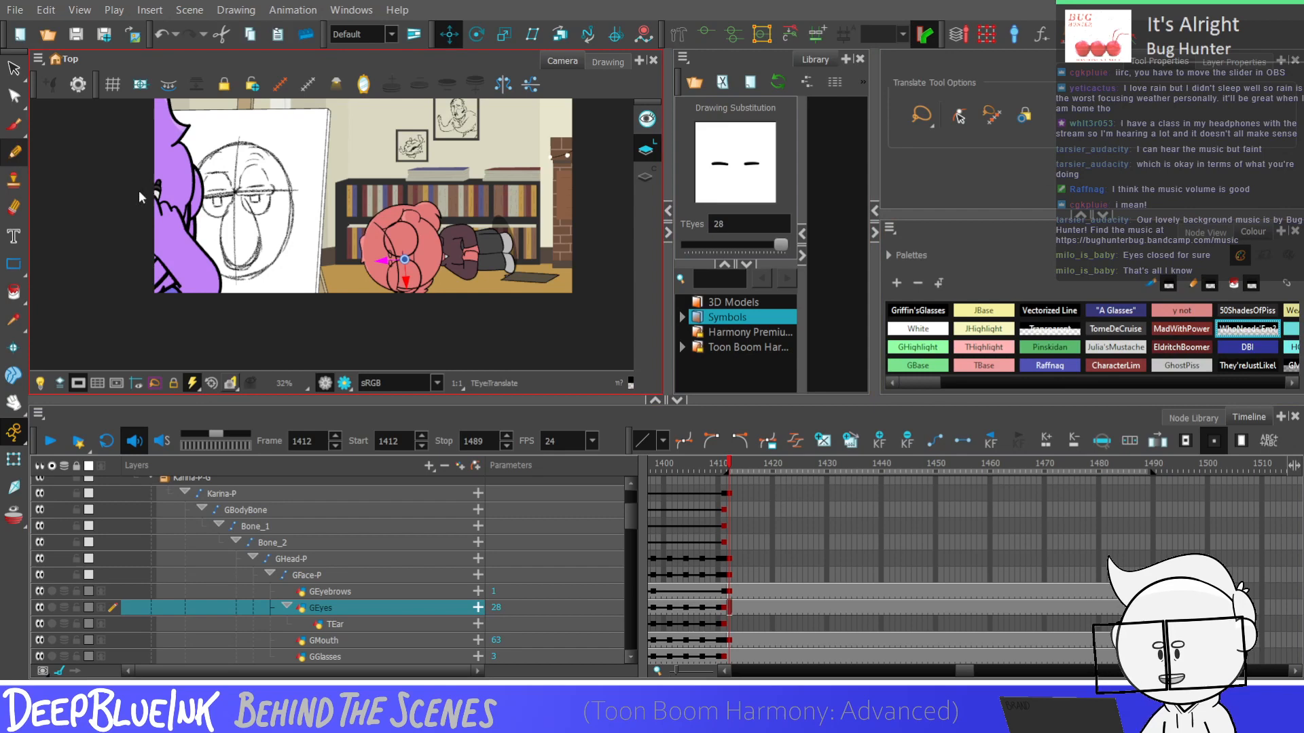
left_click(608, 61)
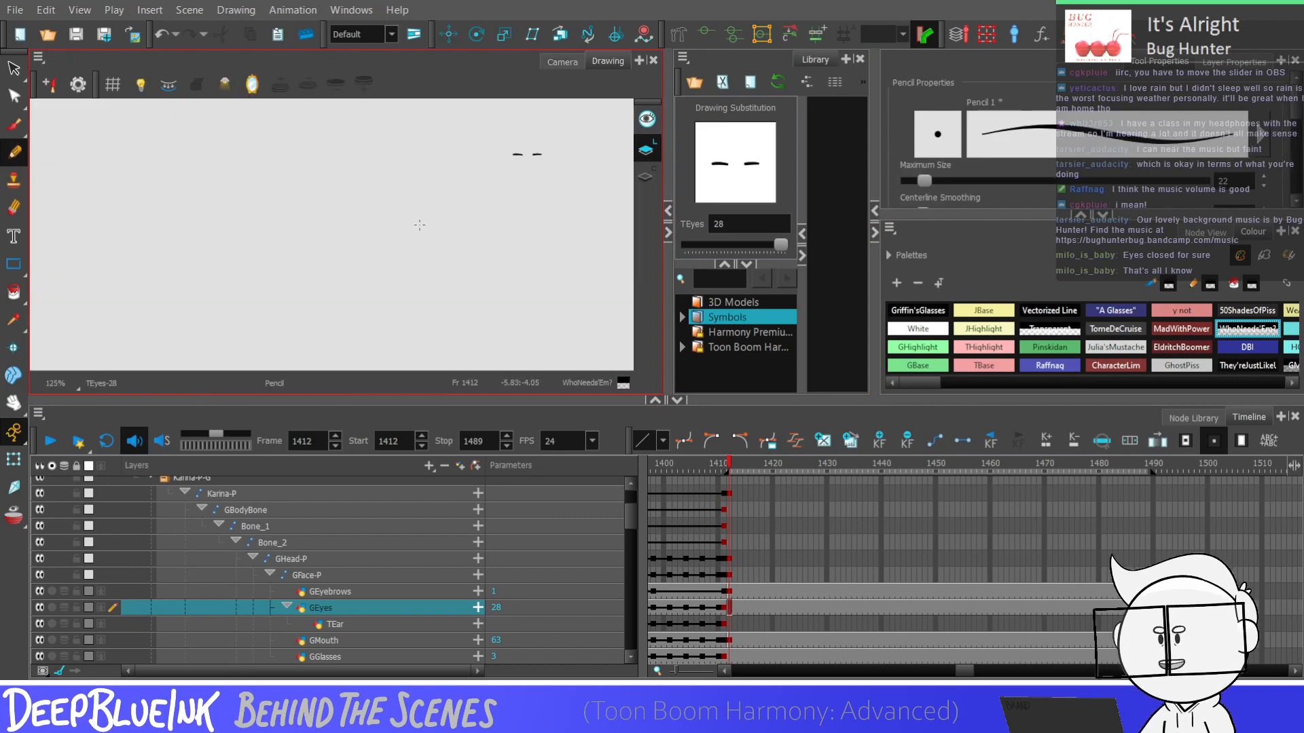
scroll(516, 157, "up", 5)
key("alt+s")
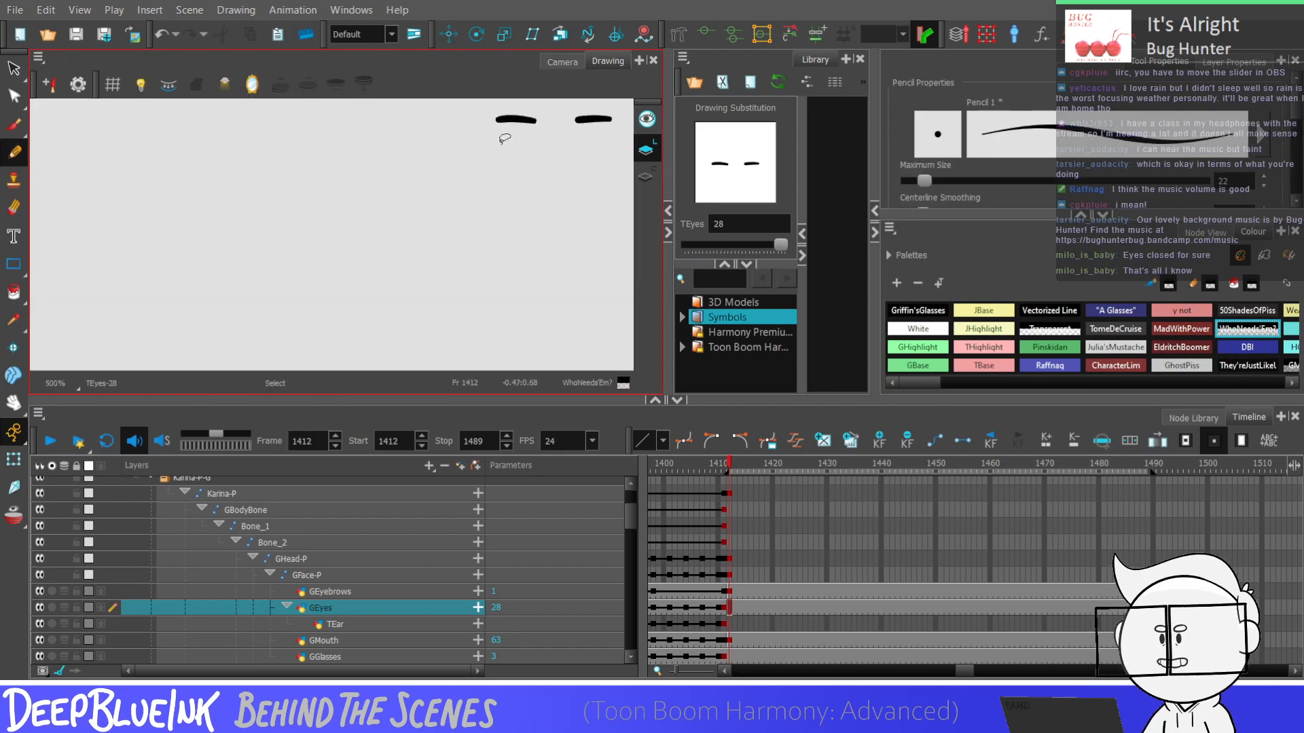
left_click_drag(495, 144, 535, 145)
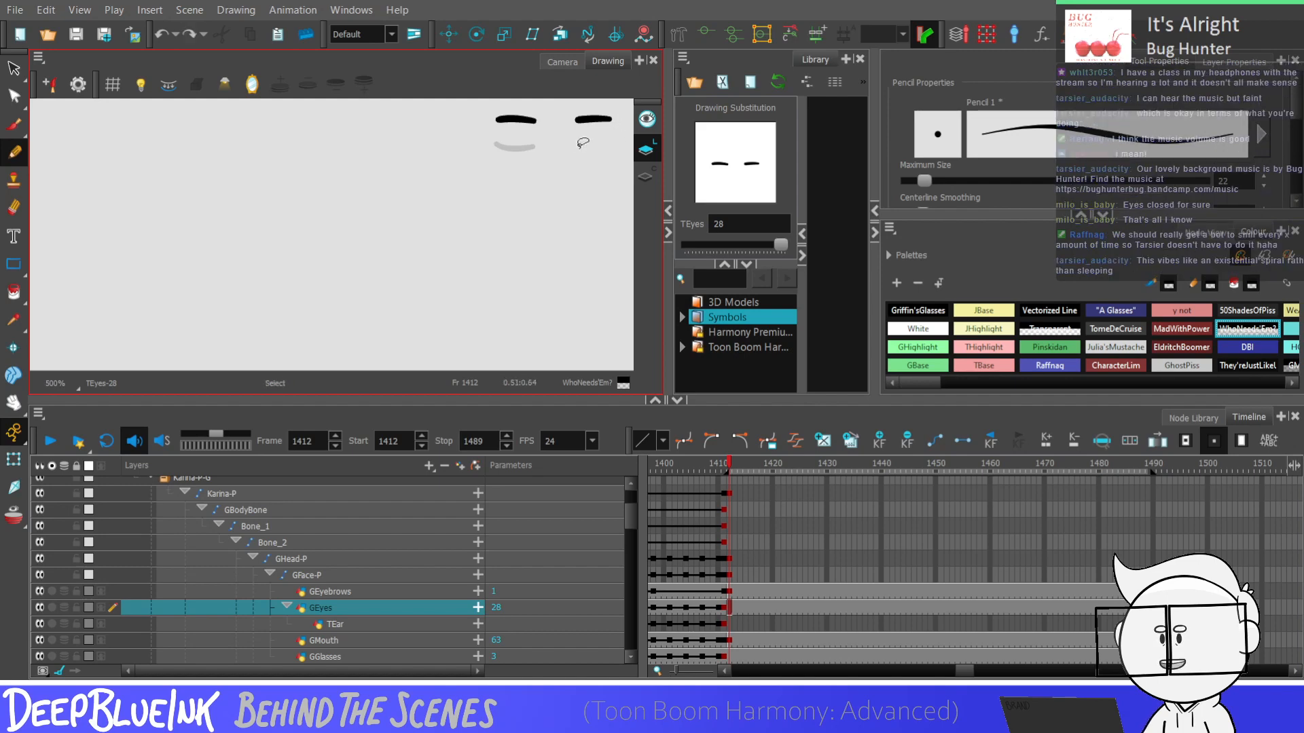
left_click(553, 68)
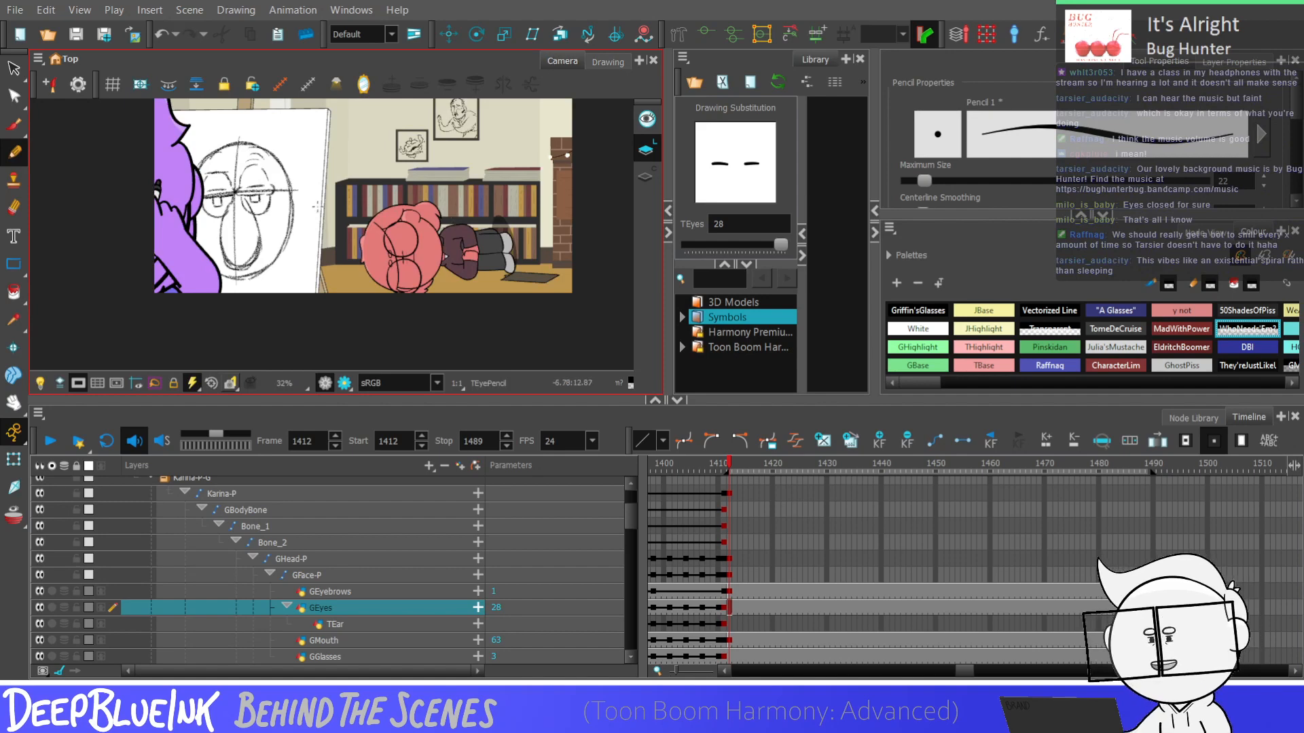
key("shift+m")
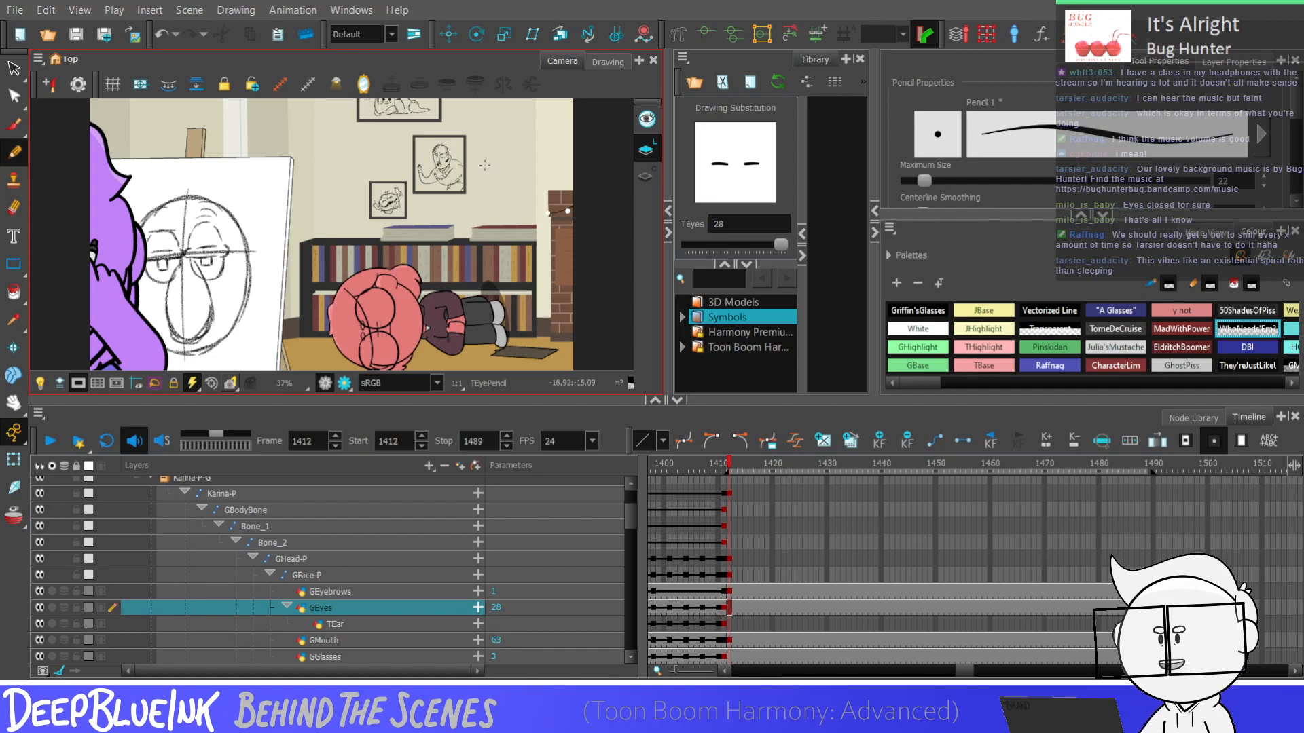
scroll(485, 165, "down", 1)
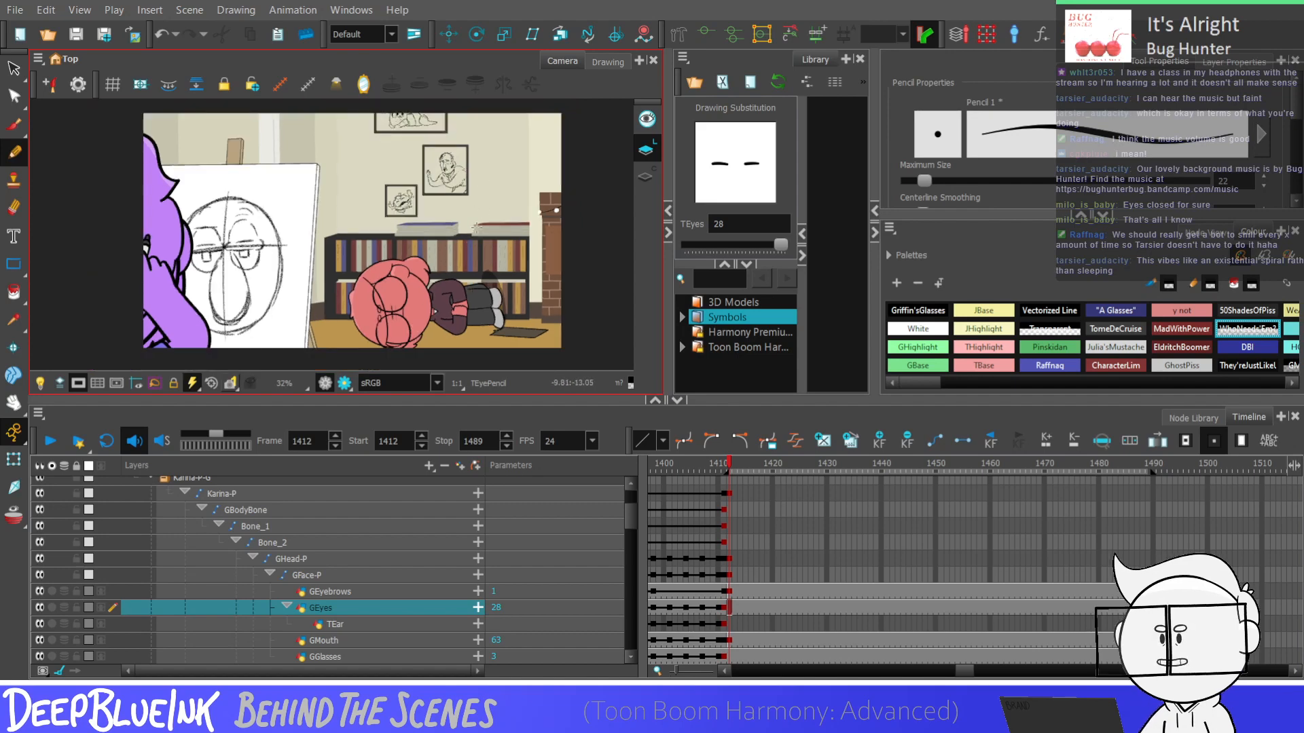
scroll(476, 226, "up", 1)
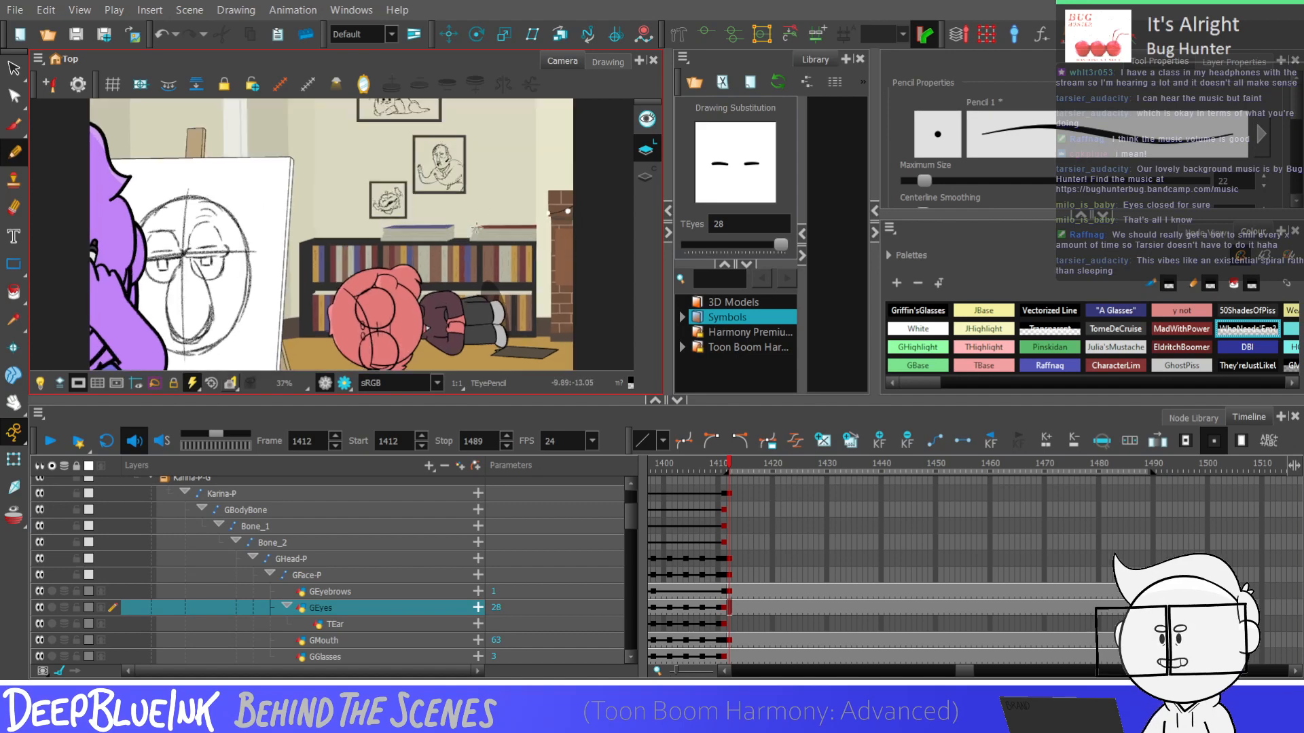
Find the Shadow_2 layer and duplicate its drawing at frame 1412 as a separate drawing
scroll(630, 527, "down", 2)
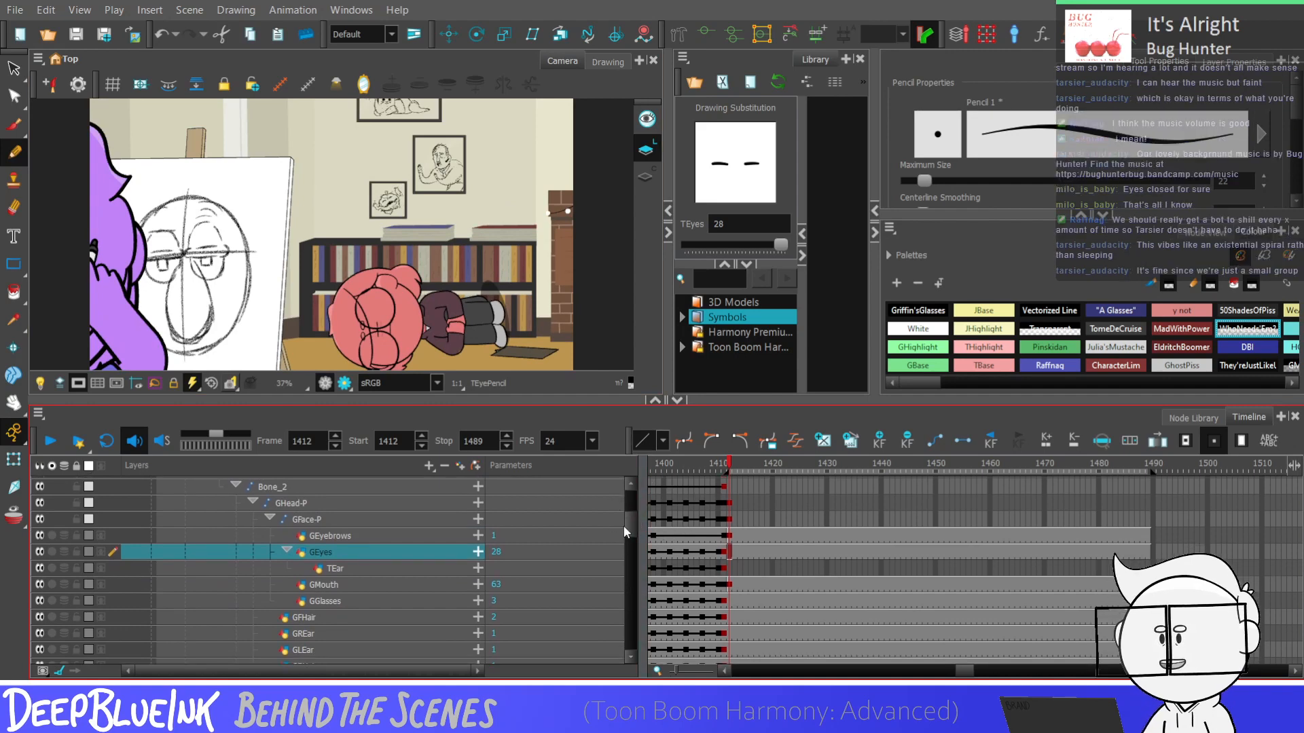
scroll(630, 533, "down", 4)
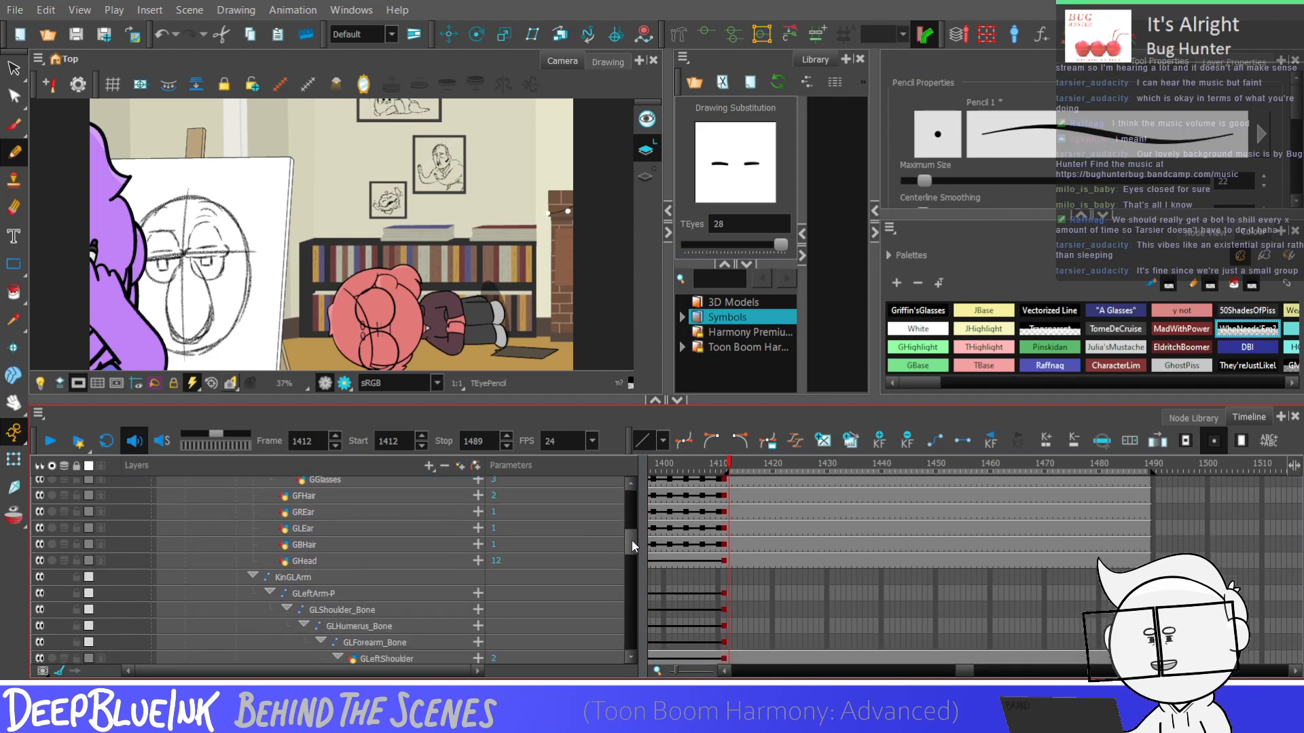
scroll(630, 544, "down", 1)
left_click_drag(632, 547, 629, 604)
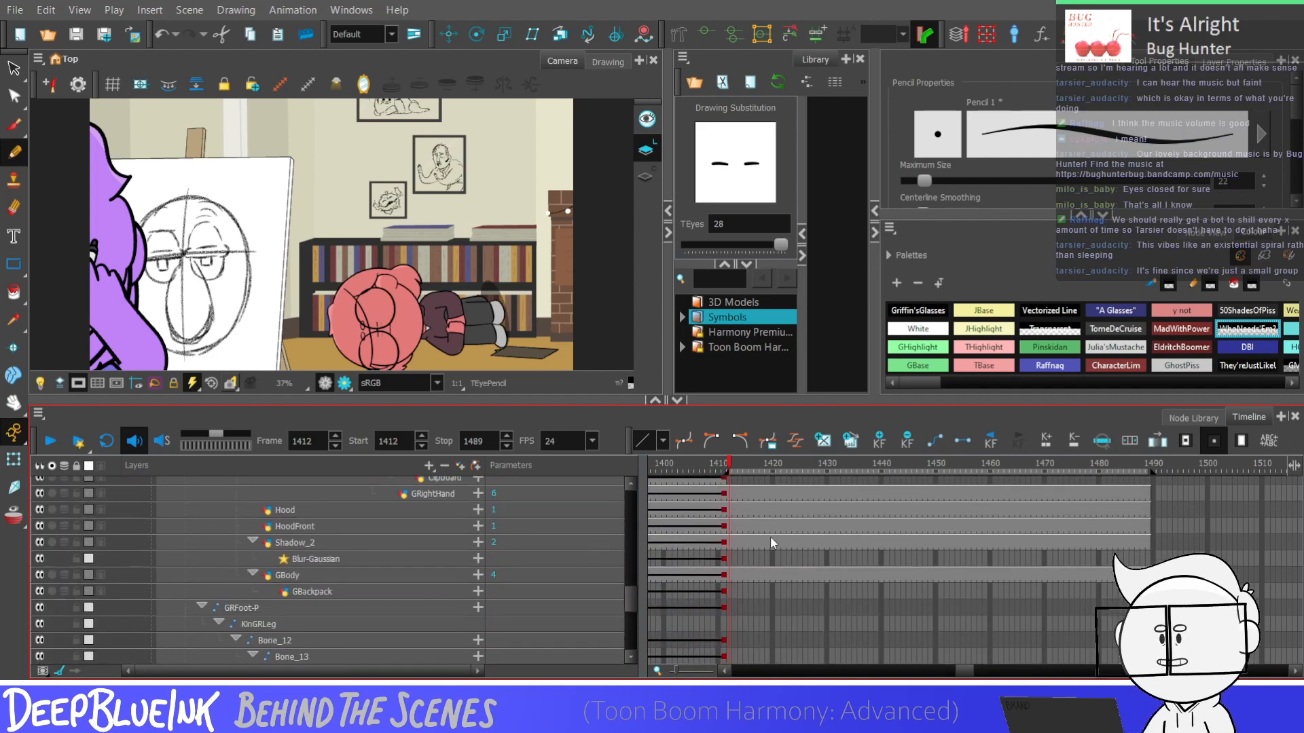
left_click(728, 542)
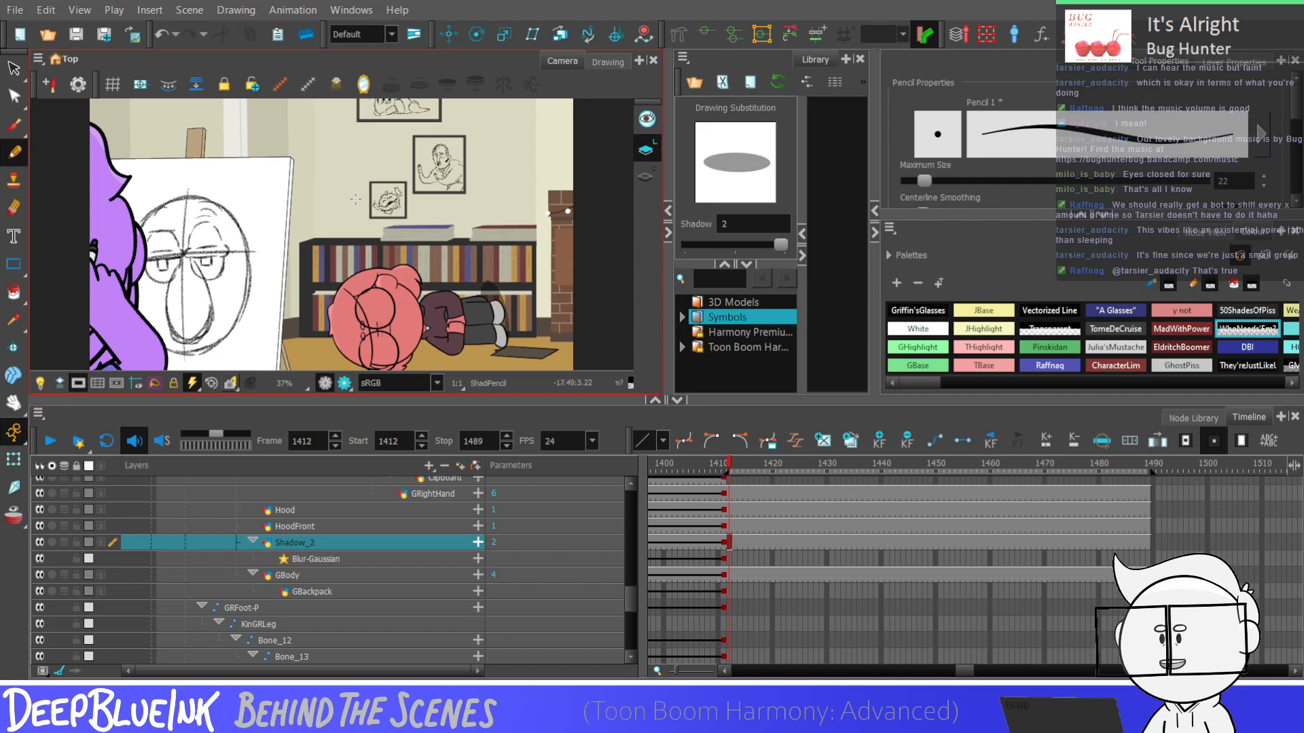
key("alt+shift+d")
Reposition the Shadow_2 ellipse on the floor beneath the lying character's head and stretch it wider
left_click(15, 69)
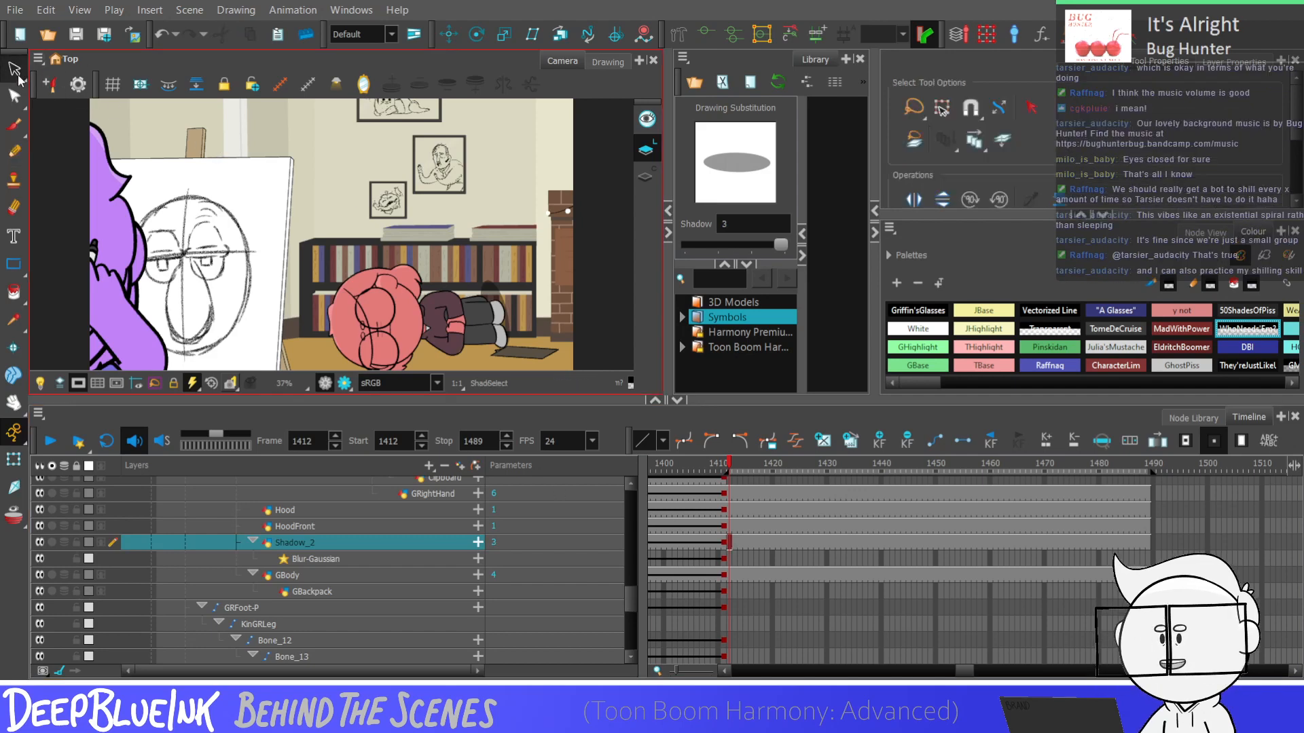
scroll(425, 112, "down", 2)
scroll(473, 260, "up", 3)
mouse_move(508, 214)
left_mouse_down()
mouse_move(516, 347)
mouse_move(526, 252)
mouse_move(525, 339)
mouse_move(548, 314)
left_mouse_up()
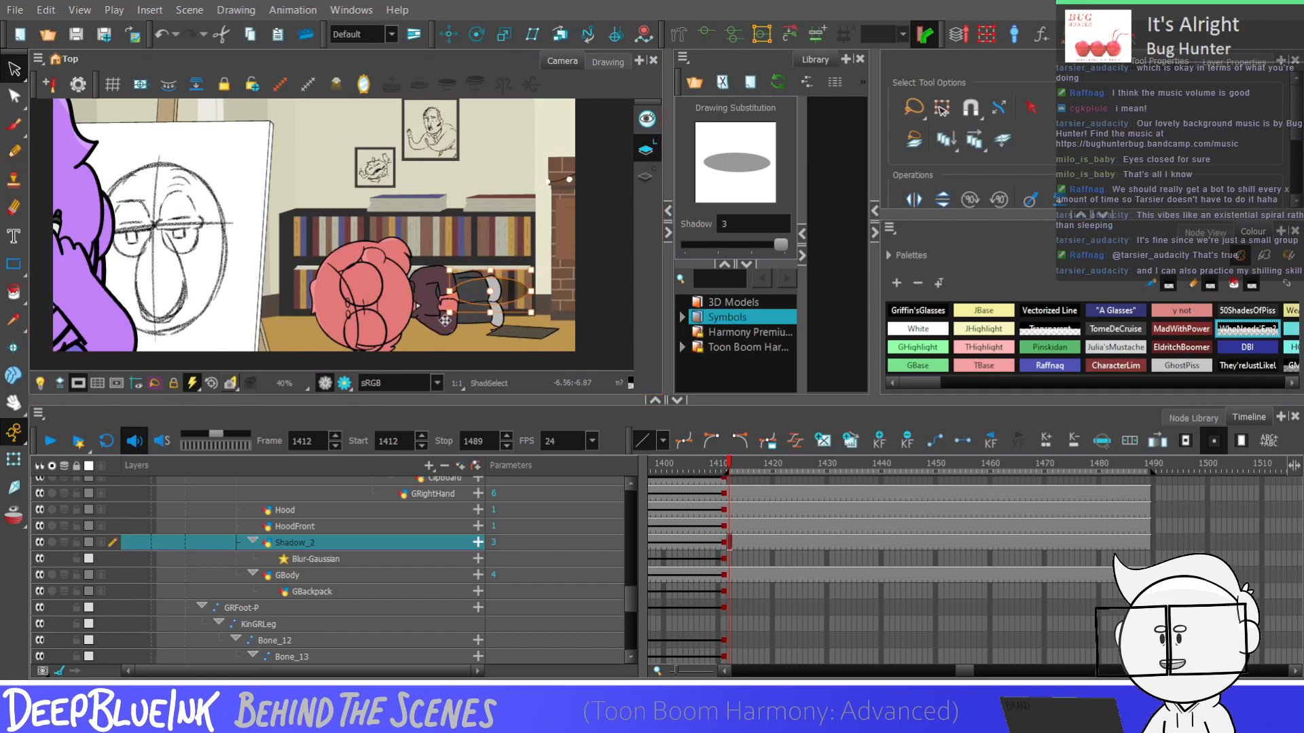
left_click_drag(449, 312, 498, 330)
left_click_drag(384, 330, 364, 330)
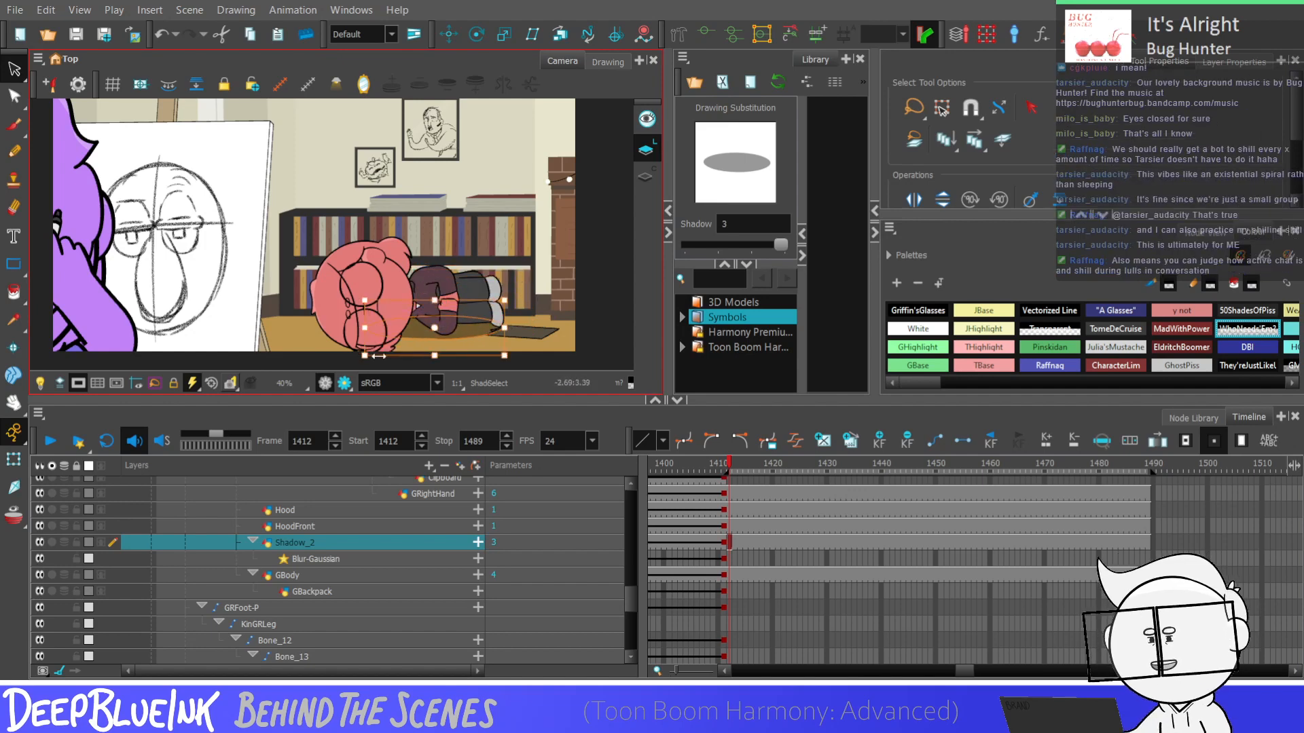
scroll(474, 337, "down", 1)
left_click(493, 305)
scroll(508, 263, "down", 2)
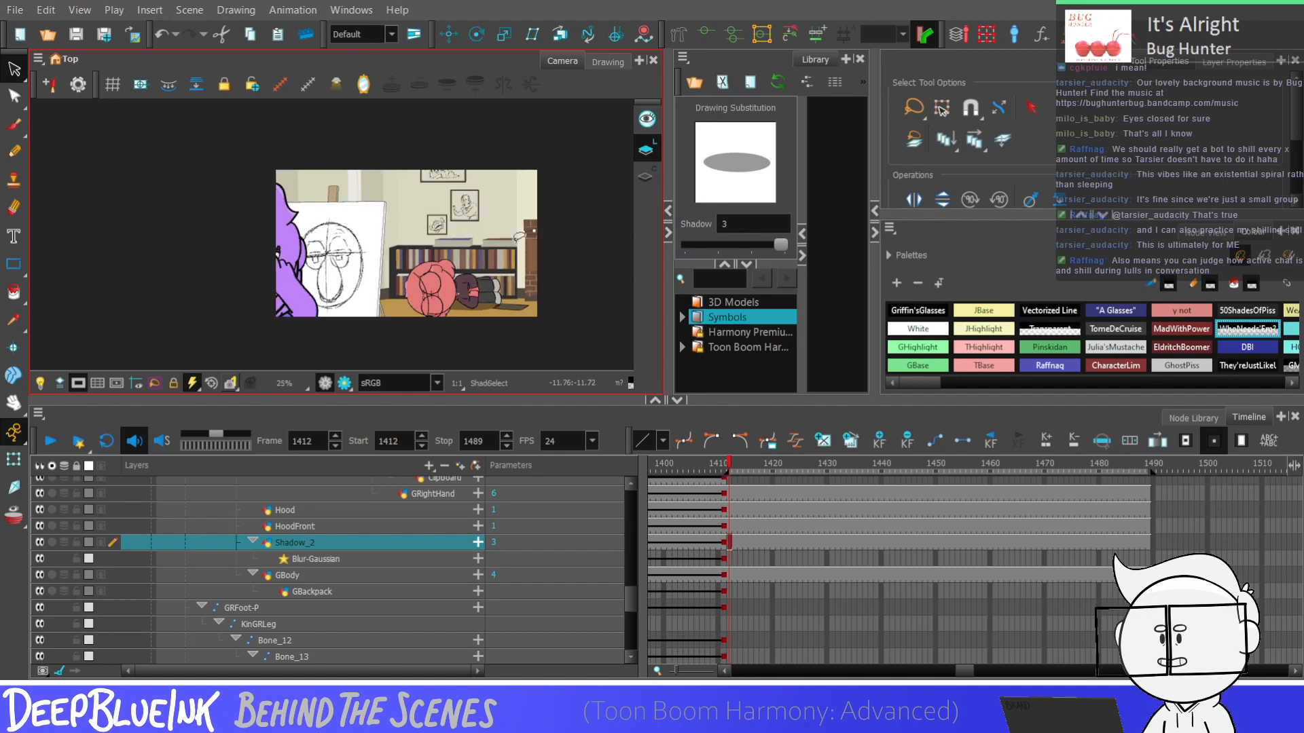
scroll(512, 307, "up", 2)
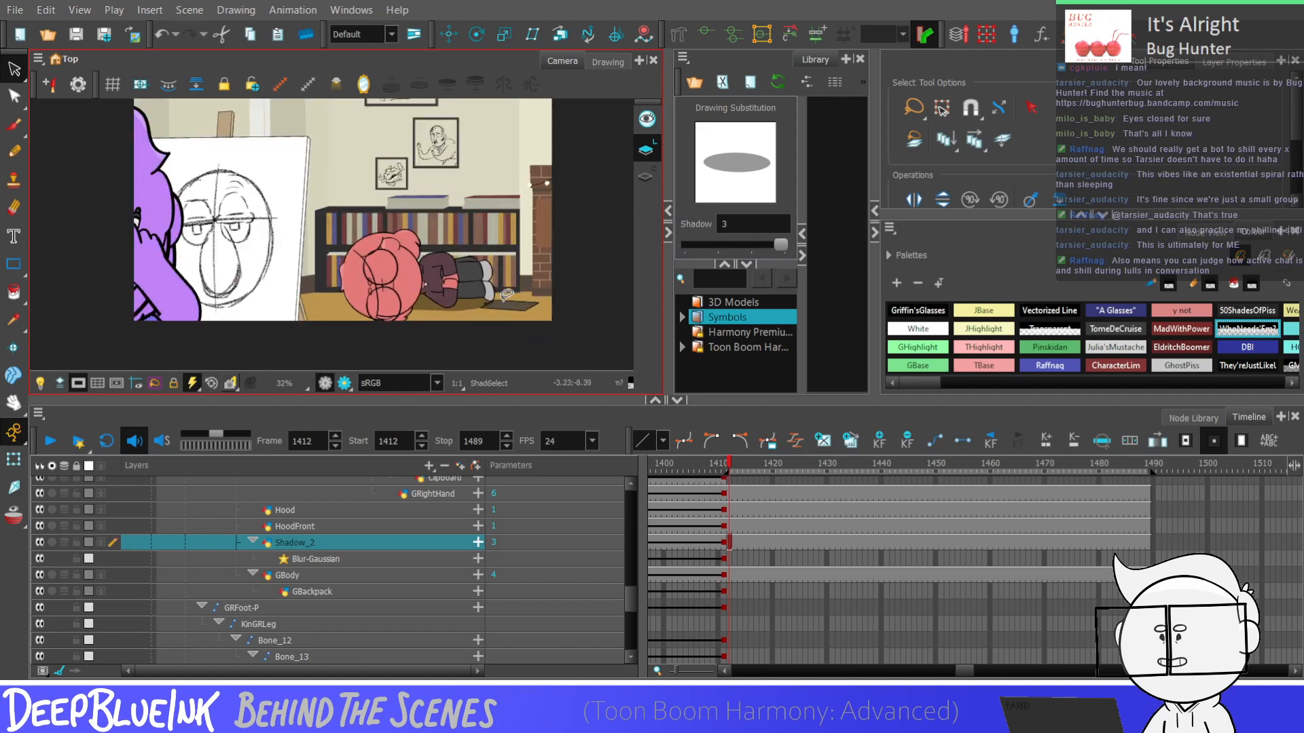
left_click_drag(491, 325, 421, 315)
key("Escape")
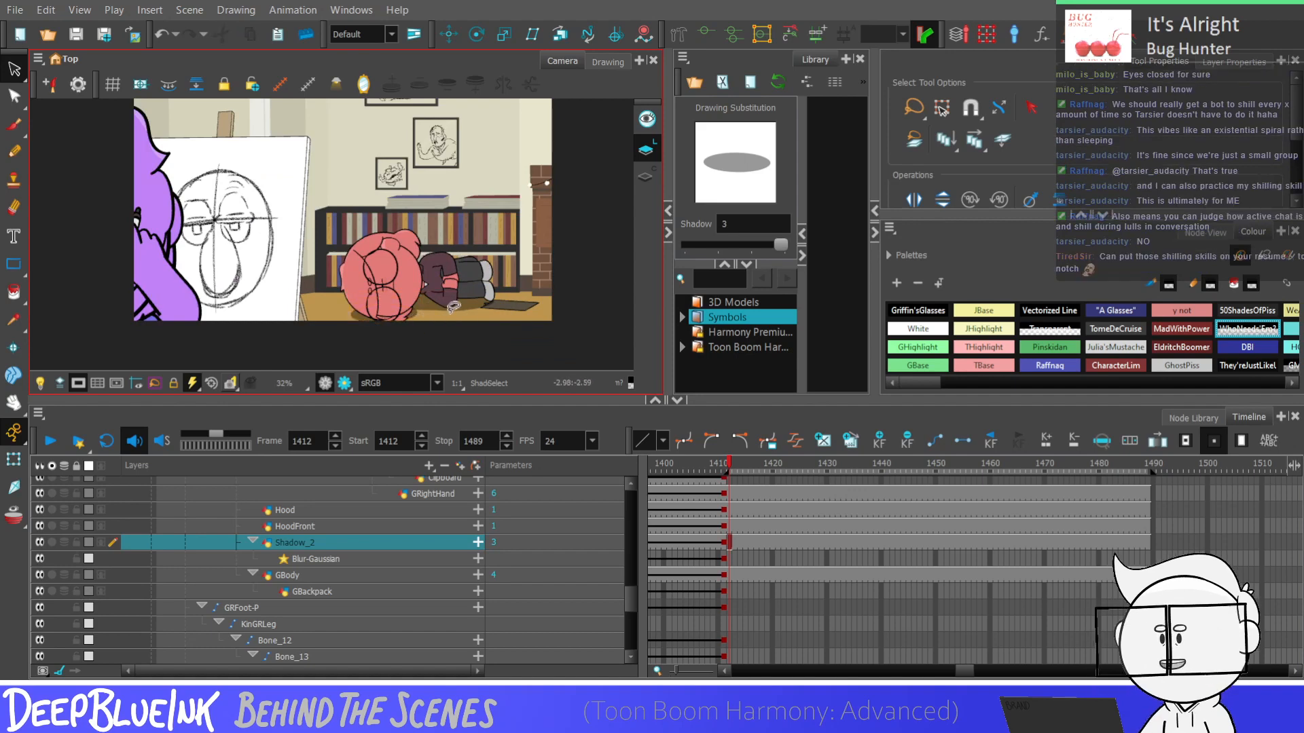
Use the Contour Editor to raise the end point of the Shadow_2 ellipse beside the head, on the body side
scroll(454, 307, "up", 2)
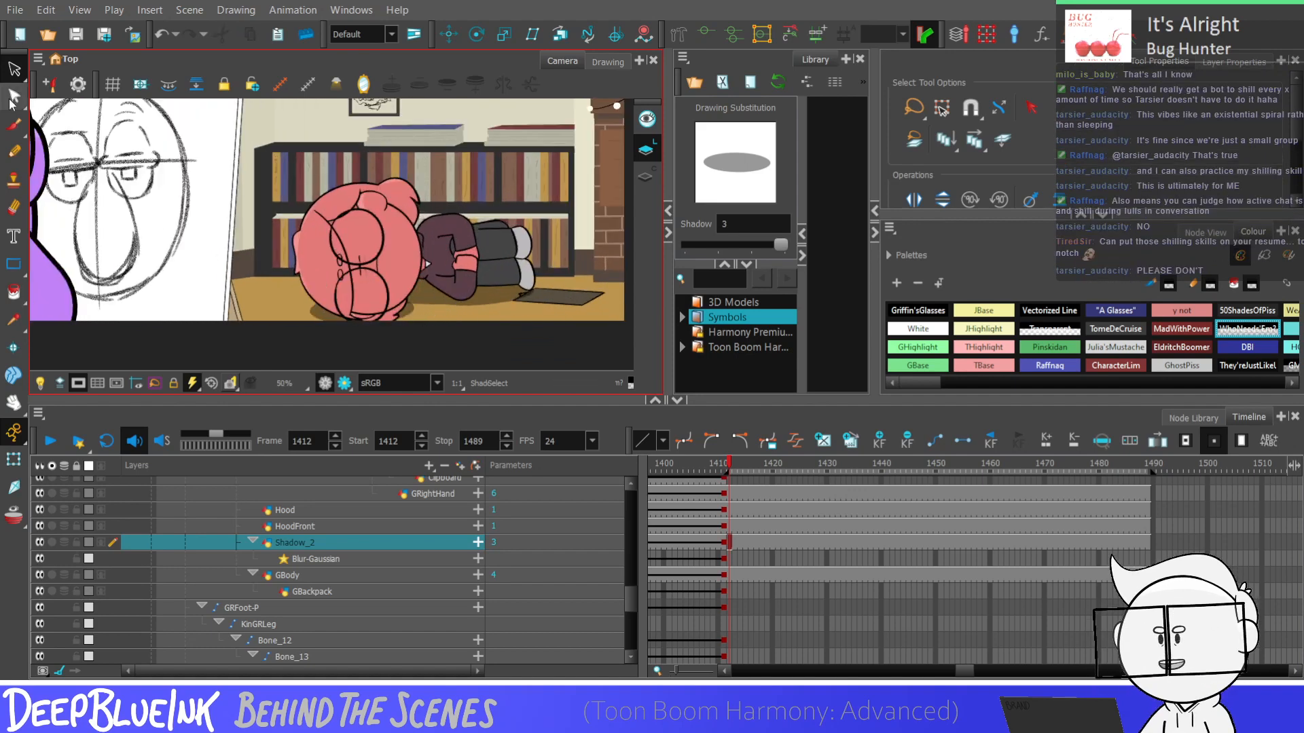
left_click(13, 96)
scroll(452, 219, "down", 2)
scroll(453, 277, "up", 2)
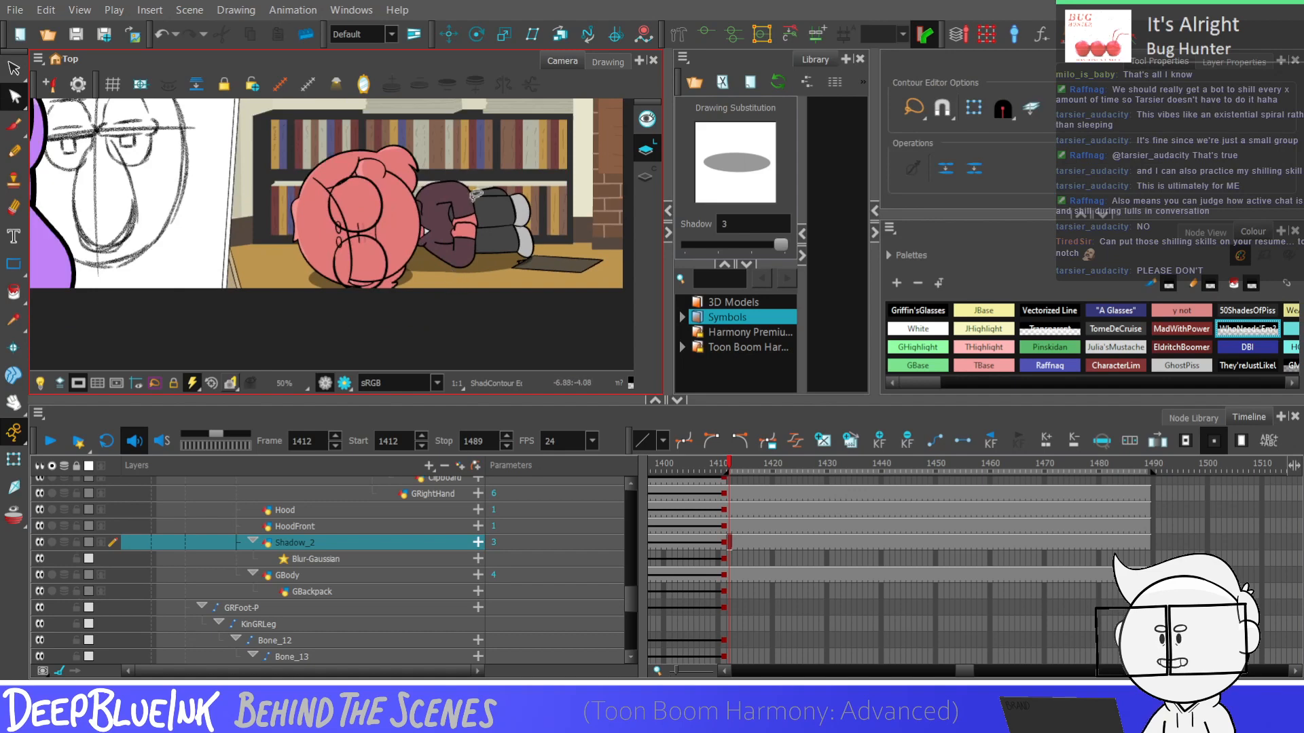
scroll(444, 262, "down", 2)
scroll(463, 258, "up", 2)
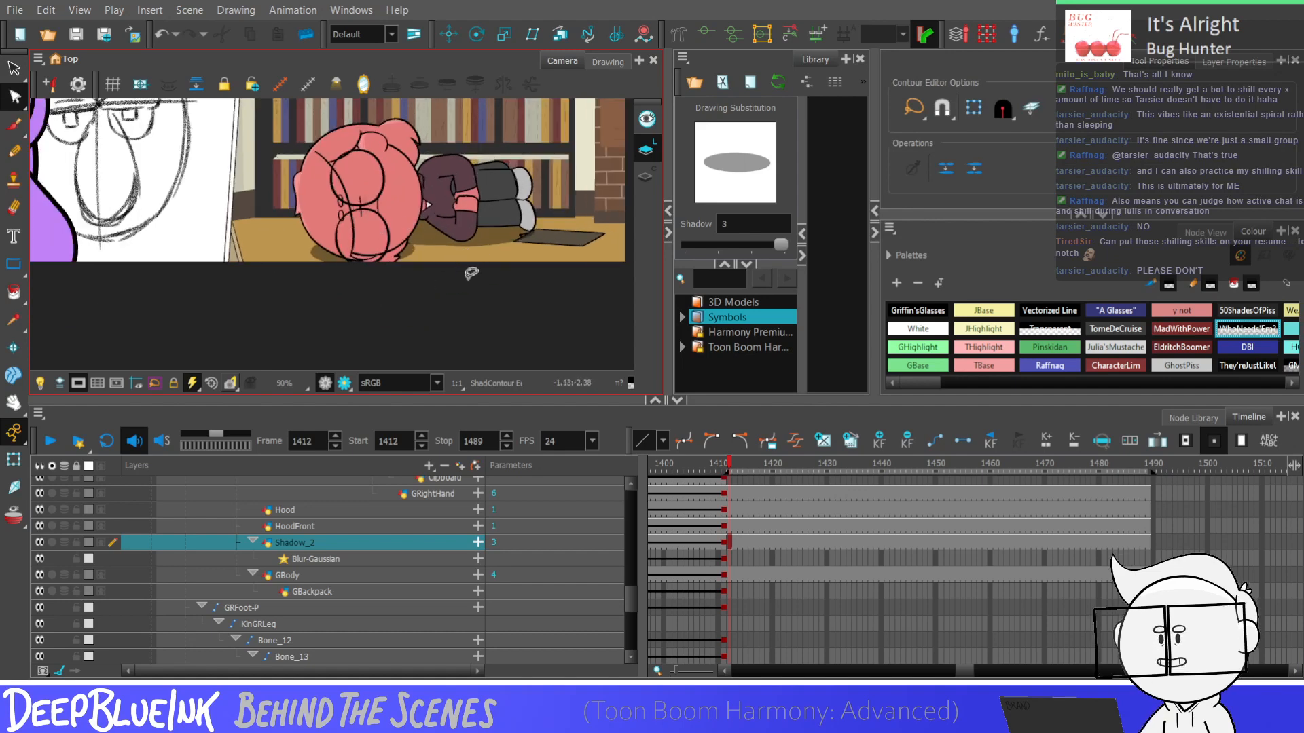
scroll(471, 273, "up", 3)
left_click(353, 205)
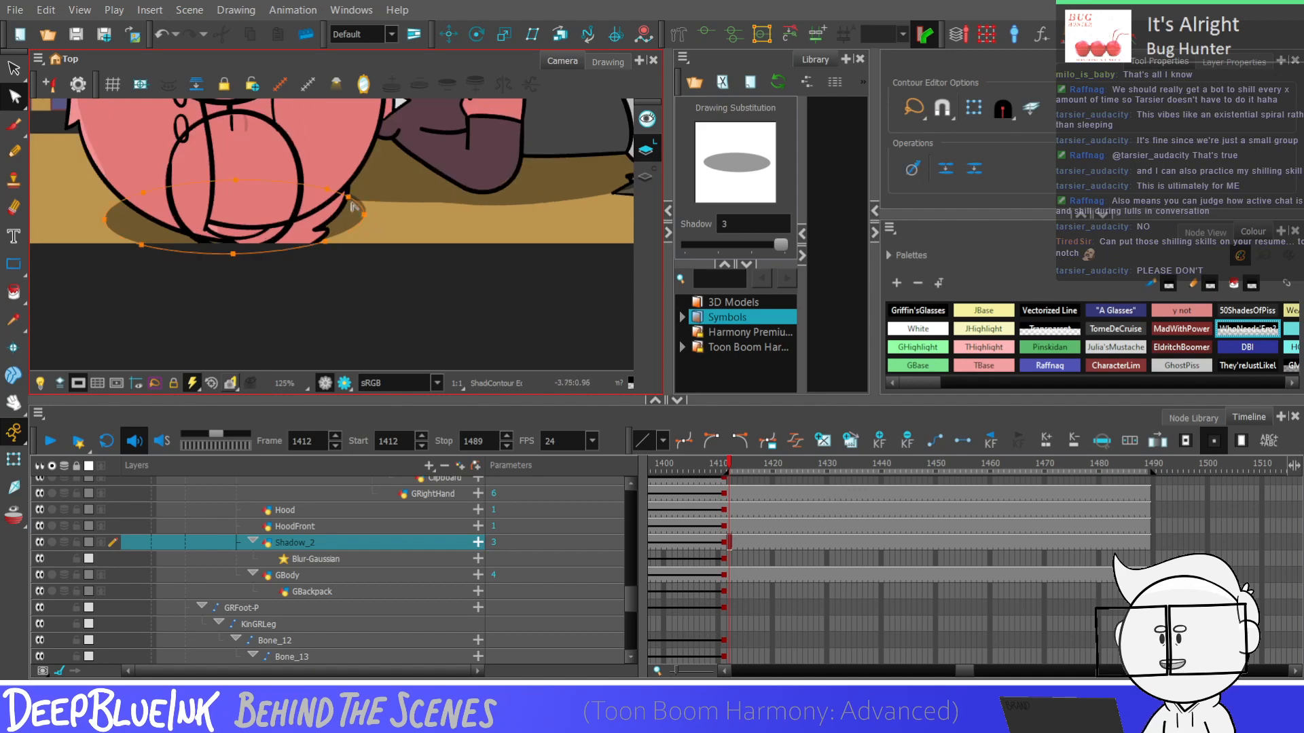
scroll(352, 205, "up", 2)
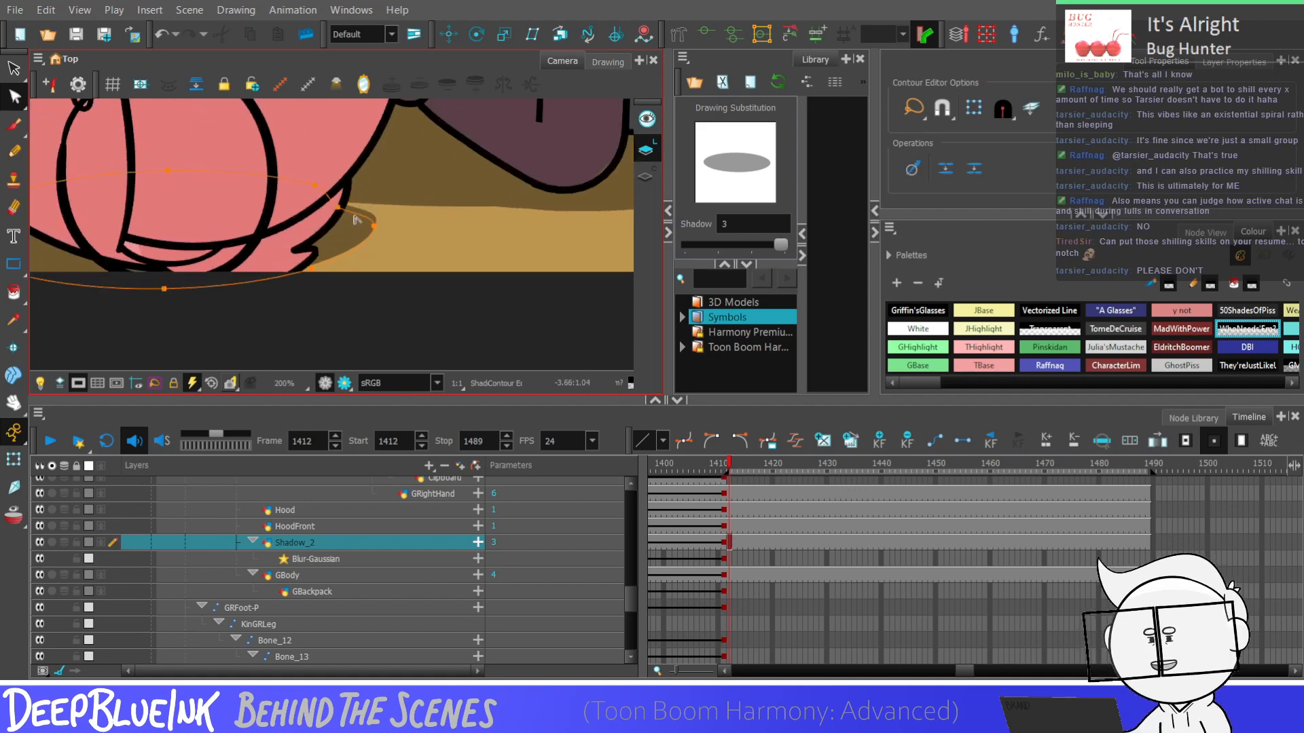
left_click_drag(374, 225, 372, 218)
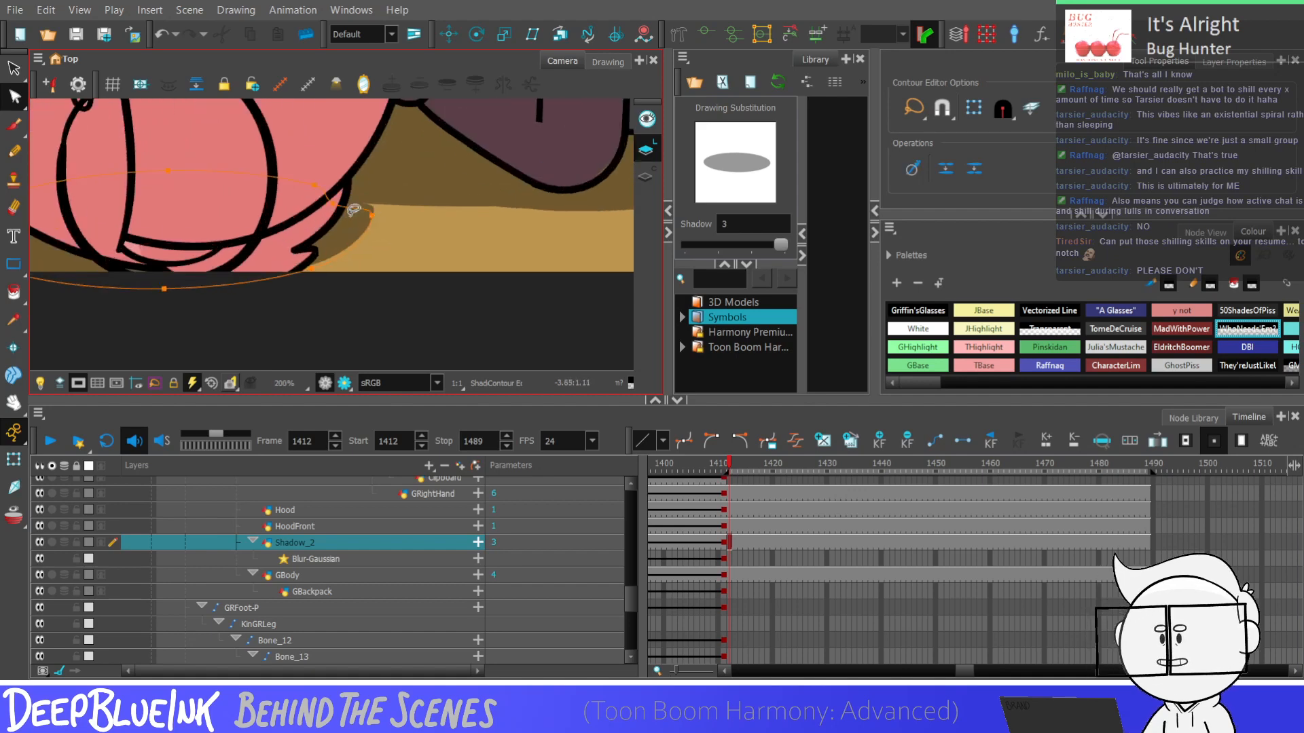
Fine-tune the contour points at the shadow's body-side end so its edge follows the neighbouring shadow beside the head
scroll(380, 217, "up", 4)
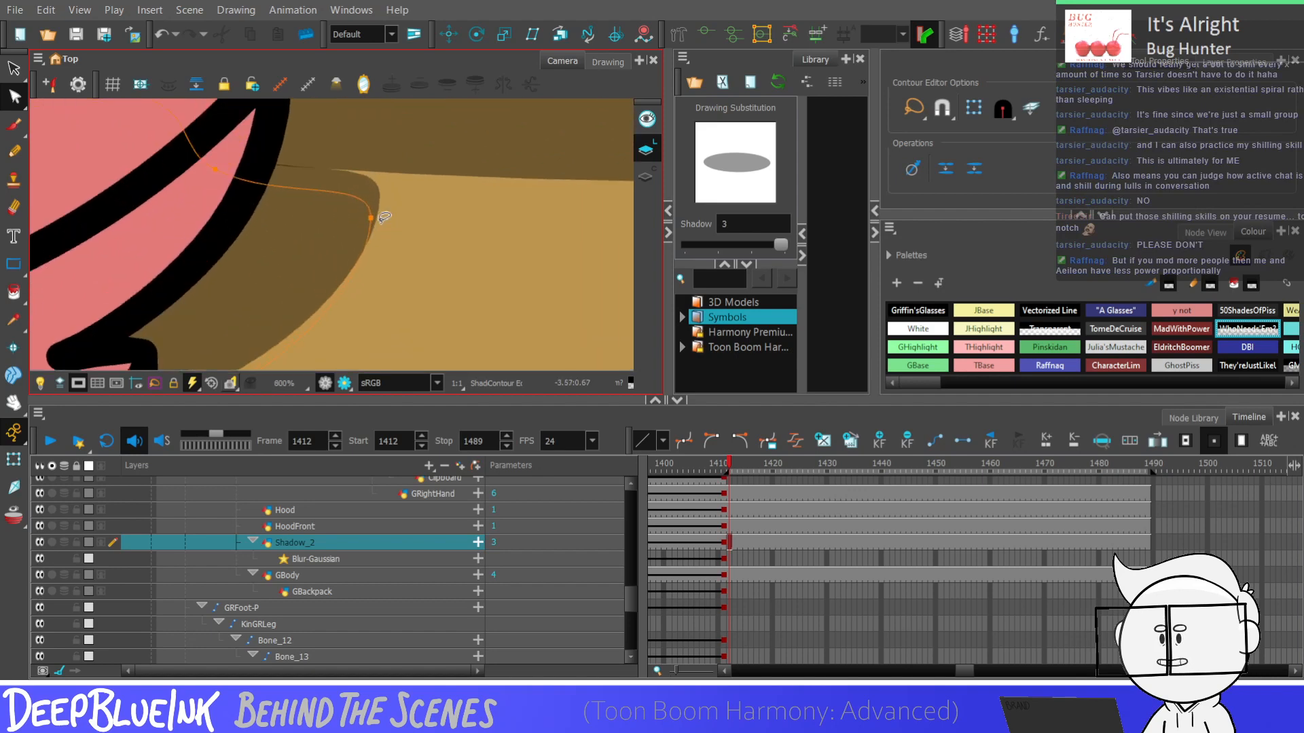
scroll(384, 218, "down", 1)
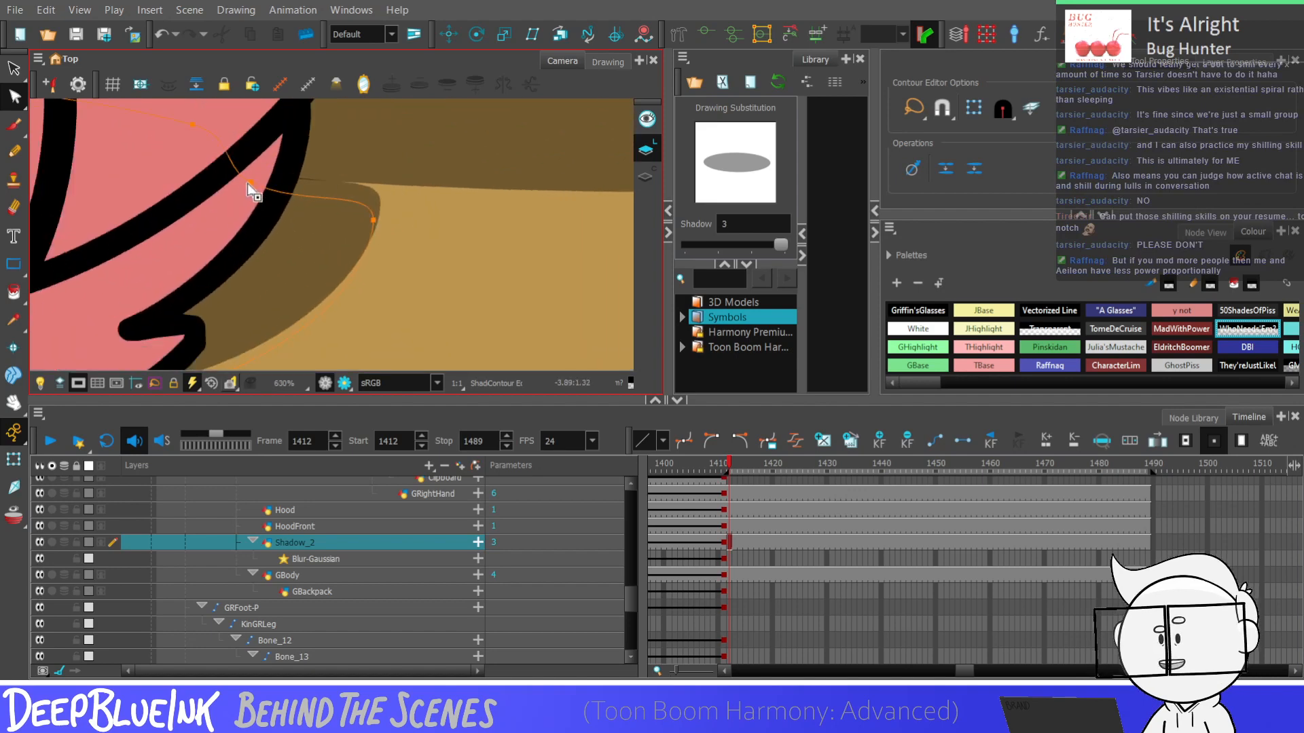
left_click_drag(250, 184, 245, 186)
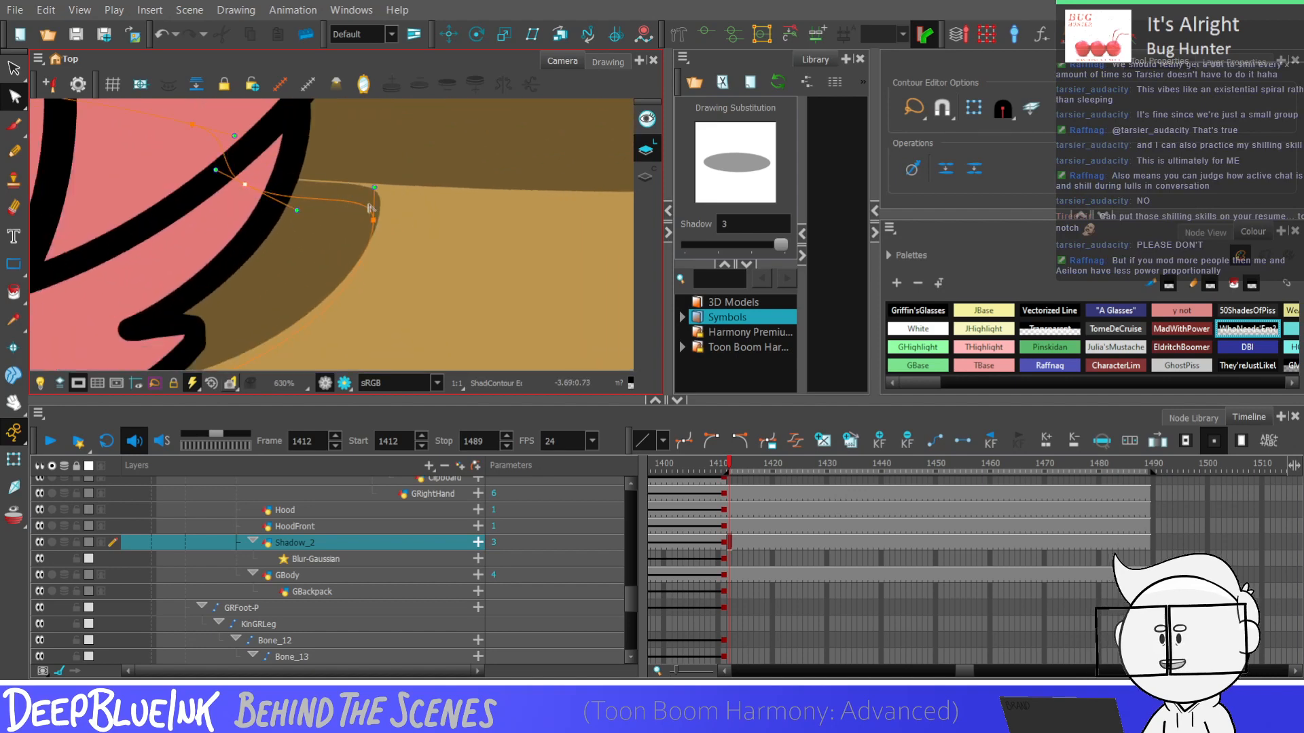
left_click_drag(373, 223, 368, 222)
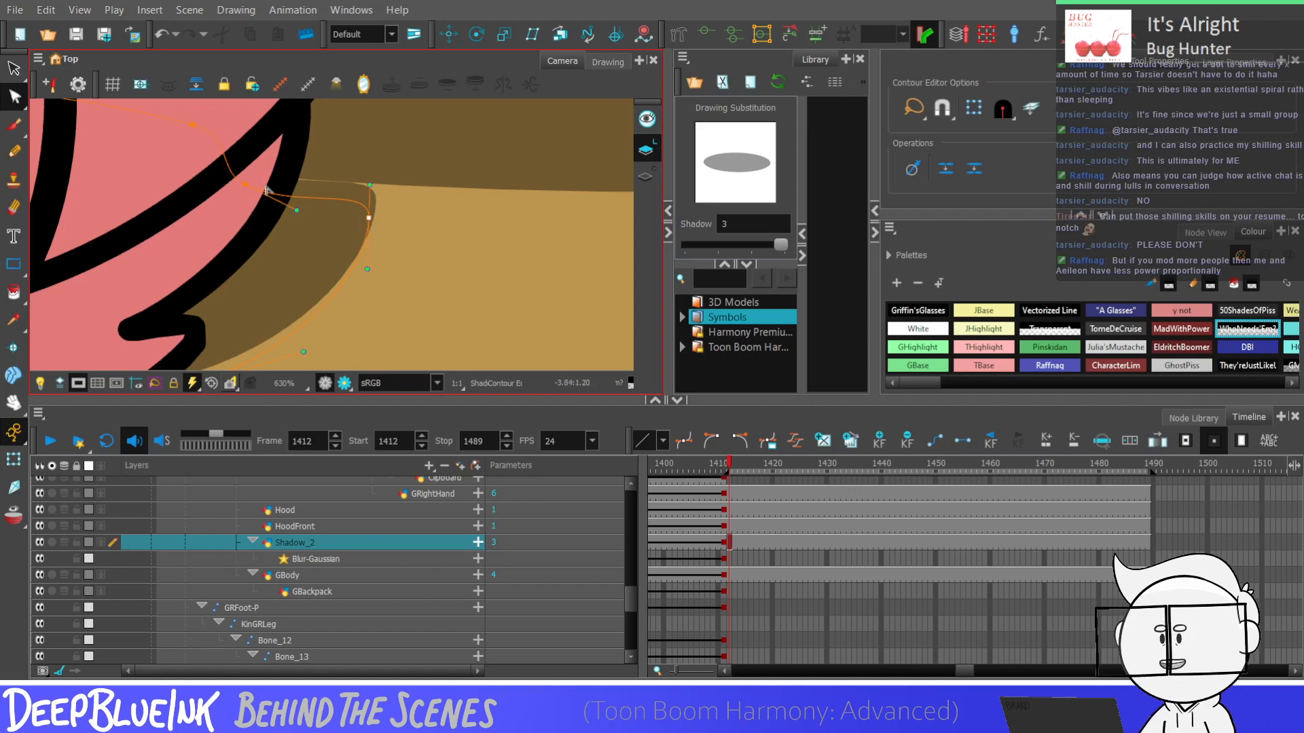
left_click_drag(245, 186, 234, 181)
left_click(236, 182)
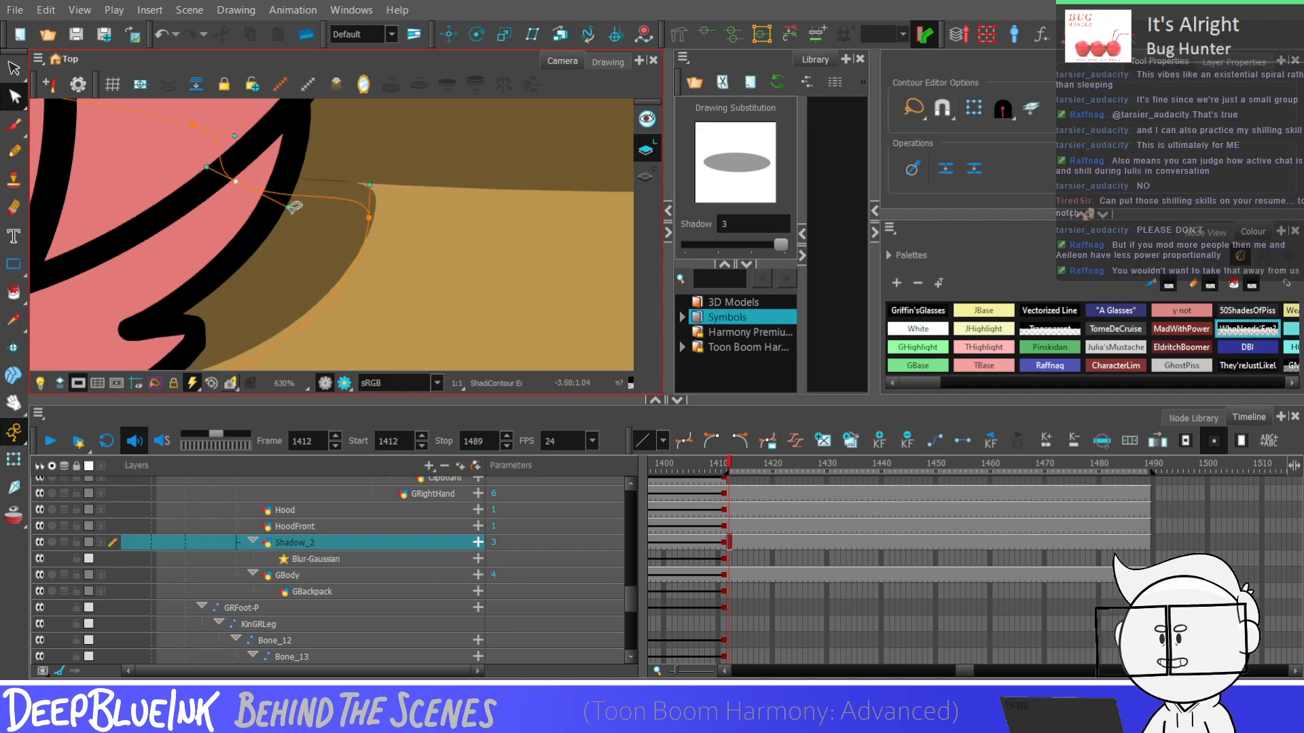
left_click(13, 68)
left_click_drag(345, 279, 392, 290)
key("ctrl+z")
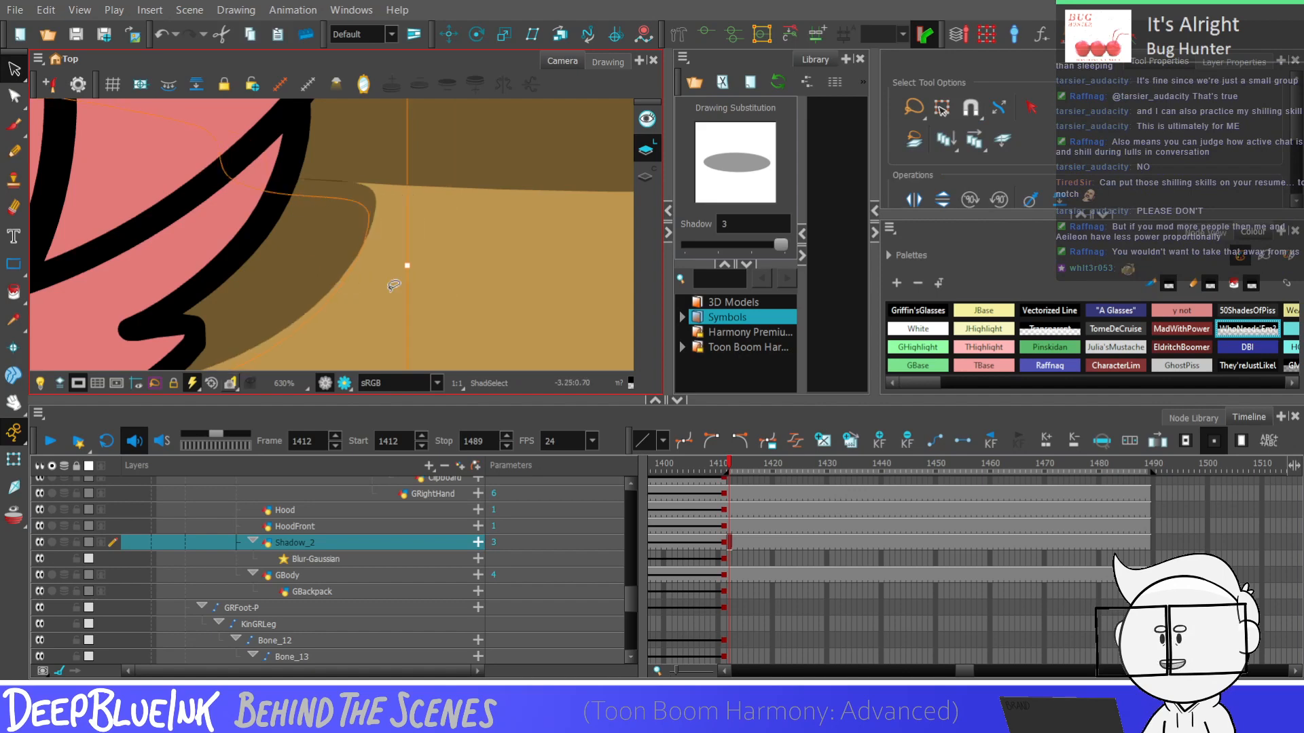
key("Escape")
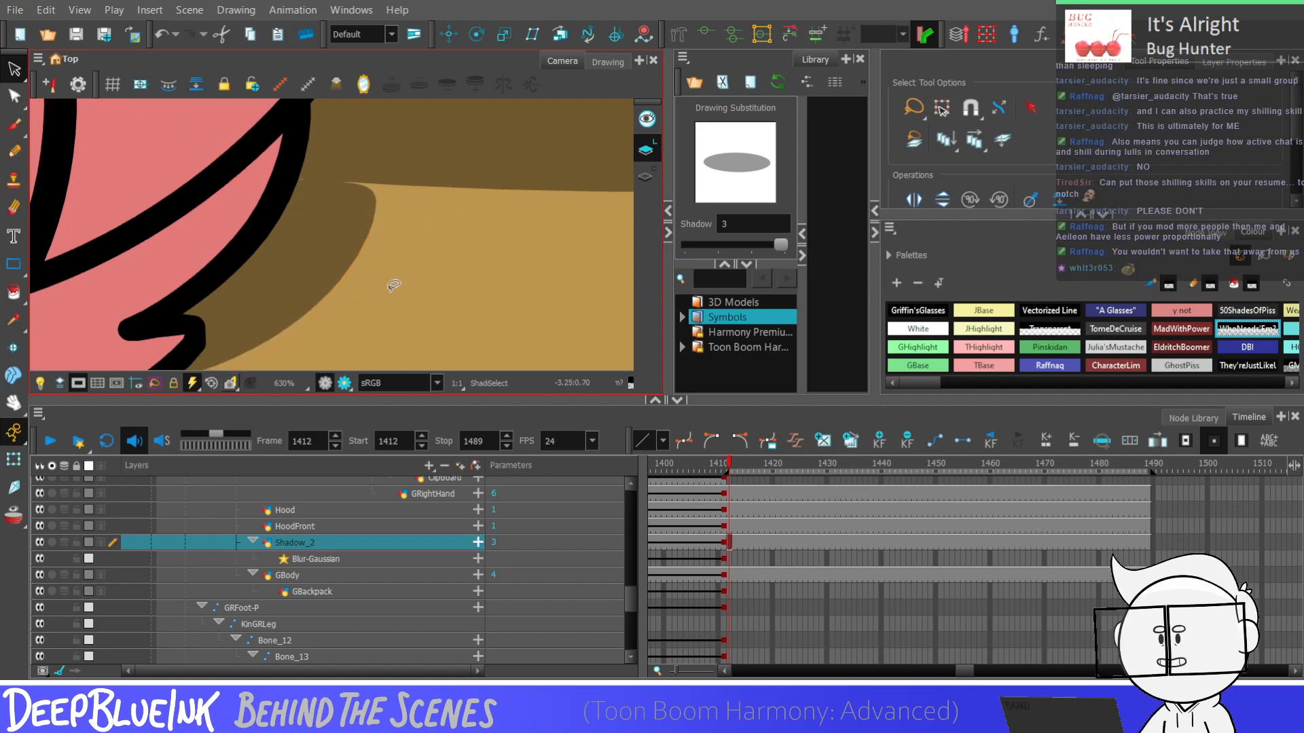
Reset the camera view and flip between frame 1412 and the preceding frame to compare the poses
key("shift+r")
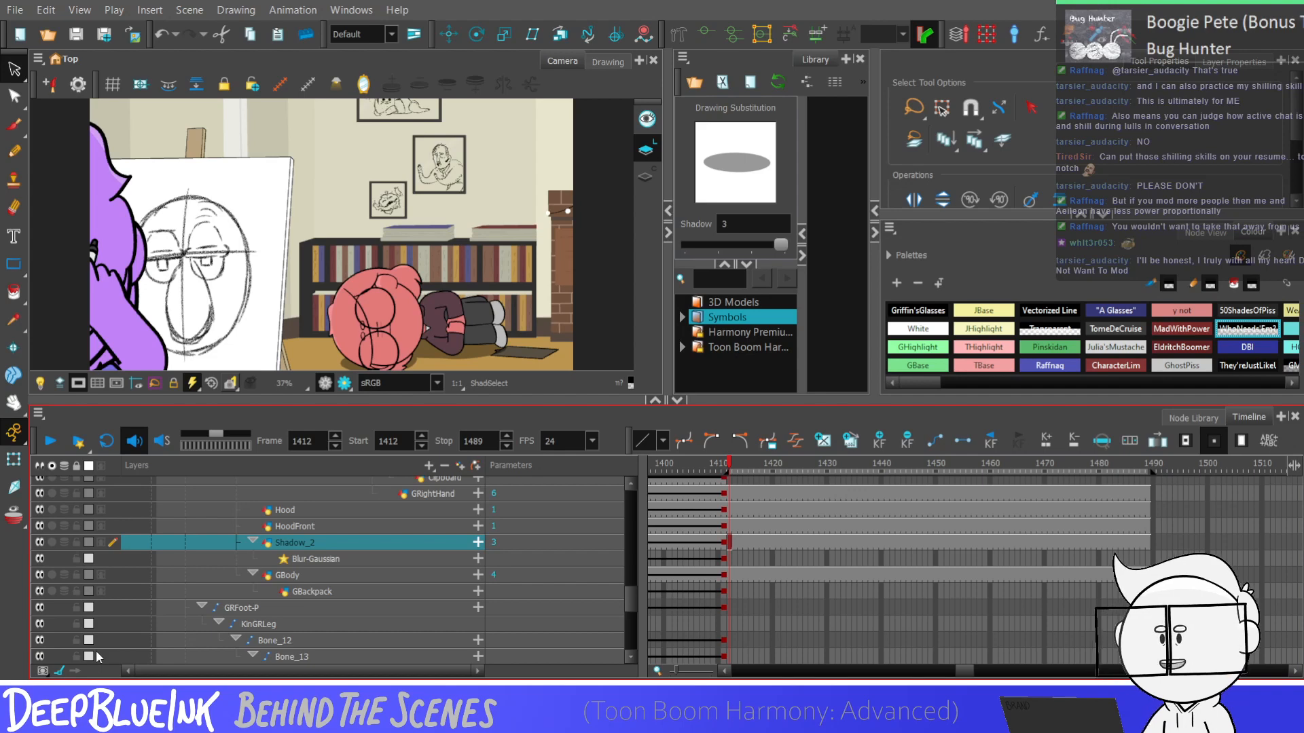
key("comma")
key("period")
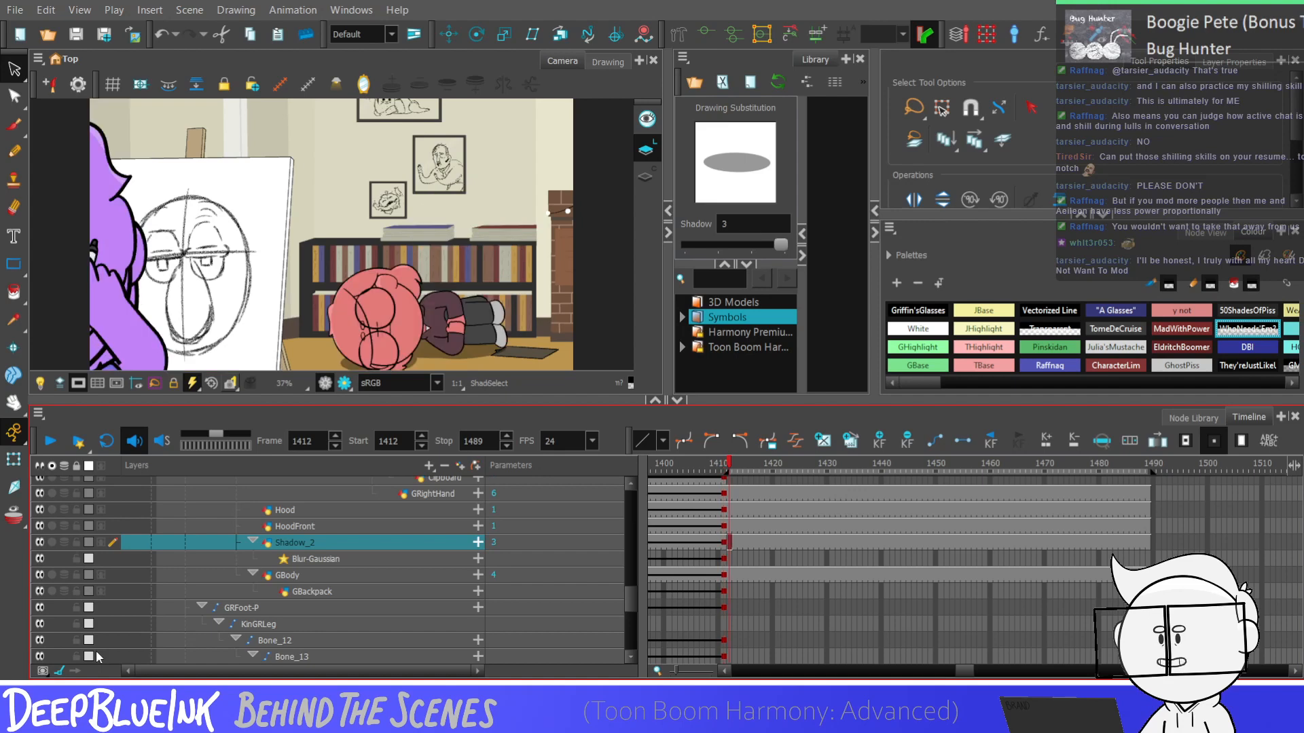
key("comma")
key("period")
key("comma")
key("period")
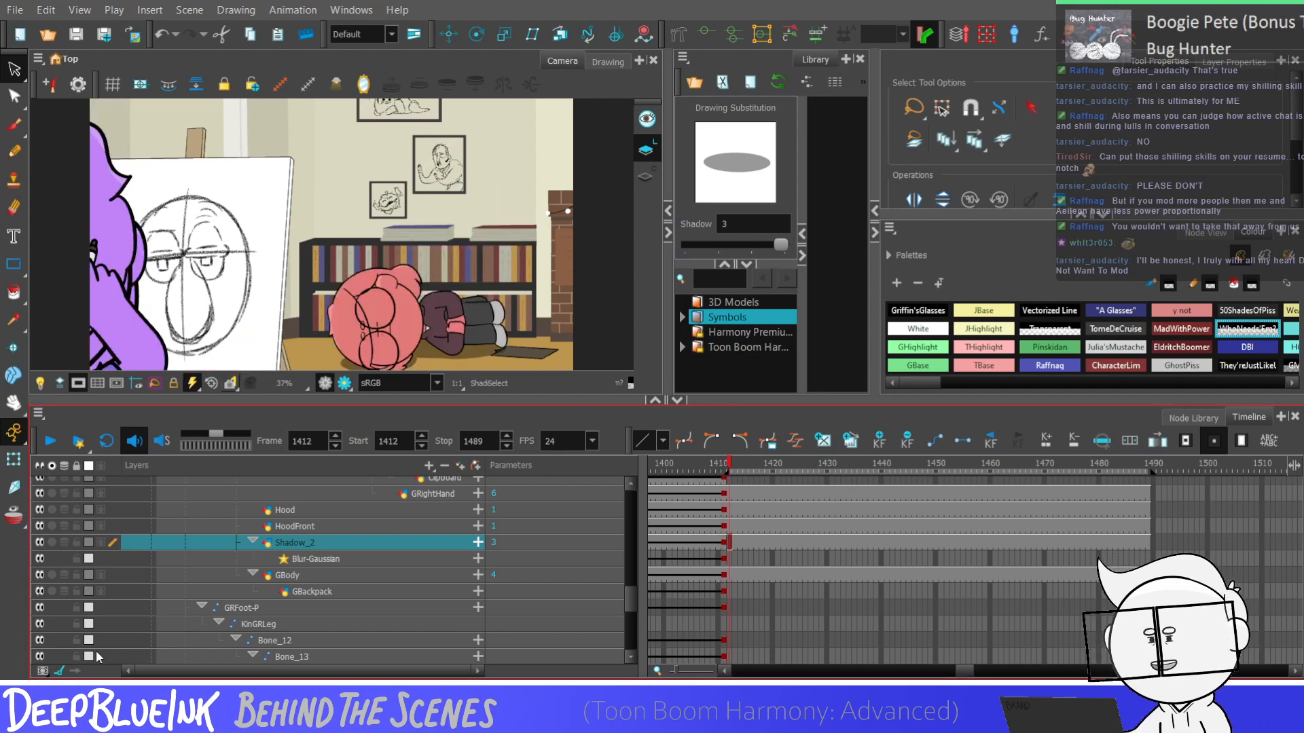
key("comma")
key("period")
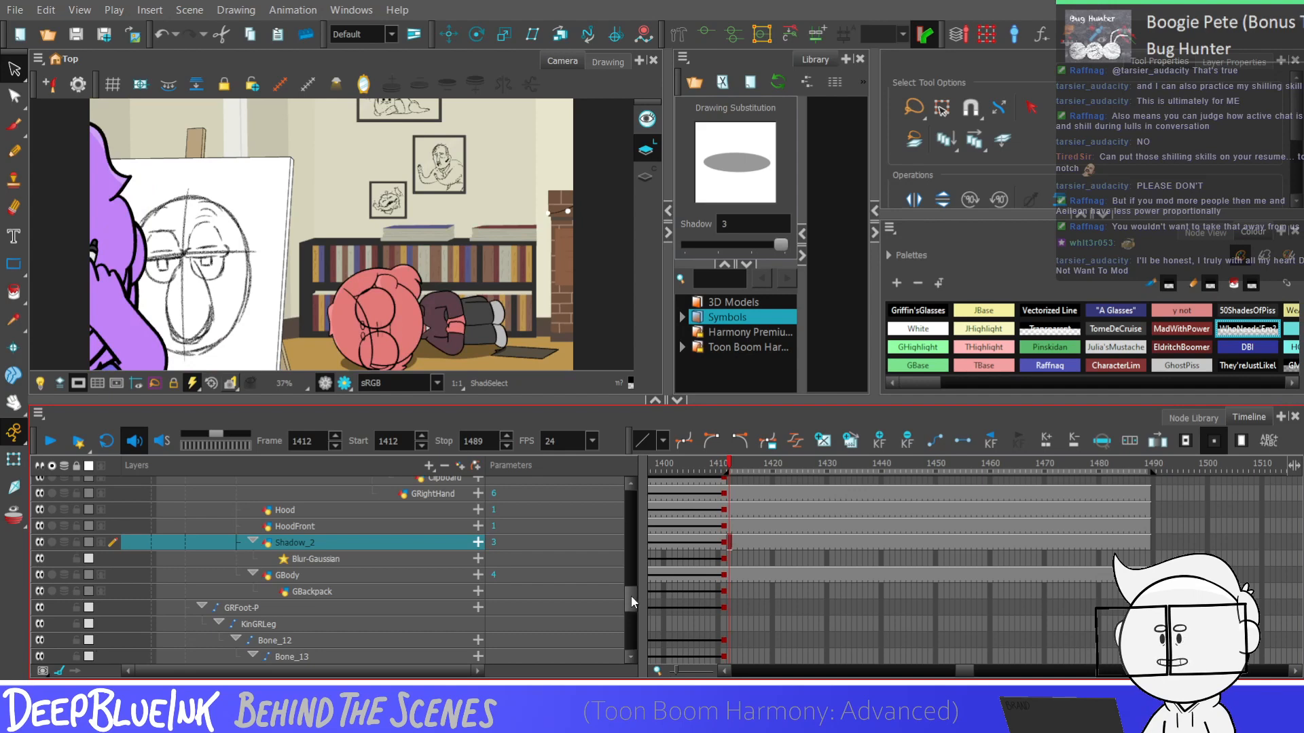
Find the Fakelegs layer and duplicate its drawing at frame 1412 as a separate drawing
left_click_drag(630, 597, 634, 565)
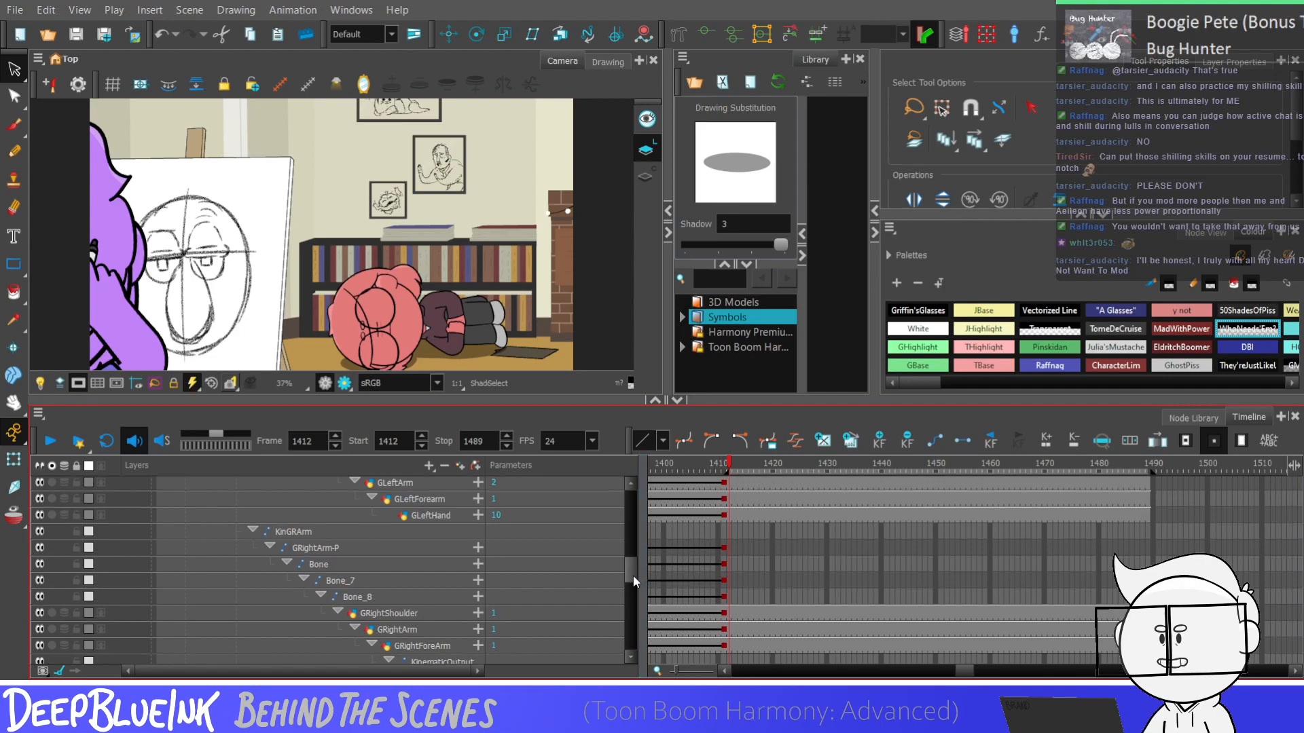
mouse_move(631, 582)
left_mouse_down()
mouse_move(631, 638)
mouse_move(633, 592)
mouse_move(638, 637)
mouse_move(639, 621)
left_mouse_up()
left_click(725, 641)
left_click(729, 512)
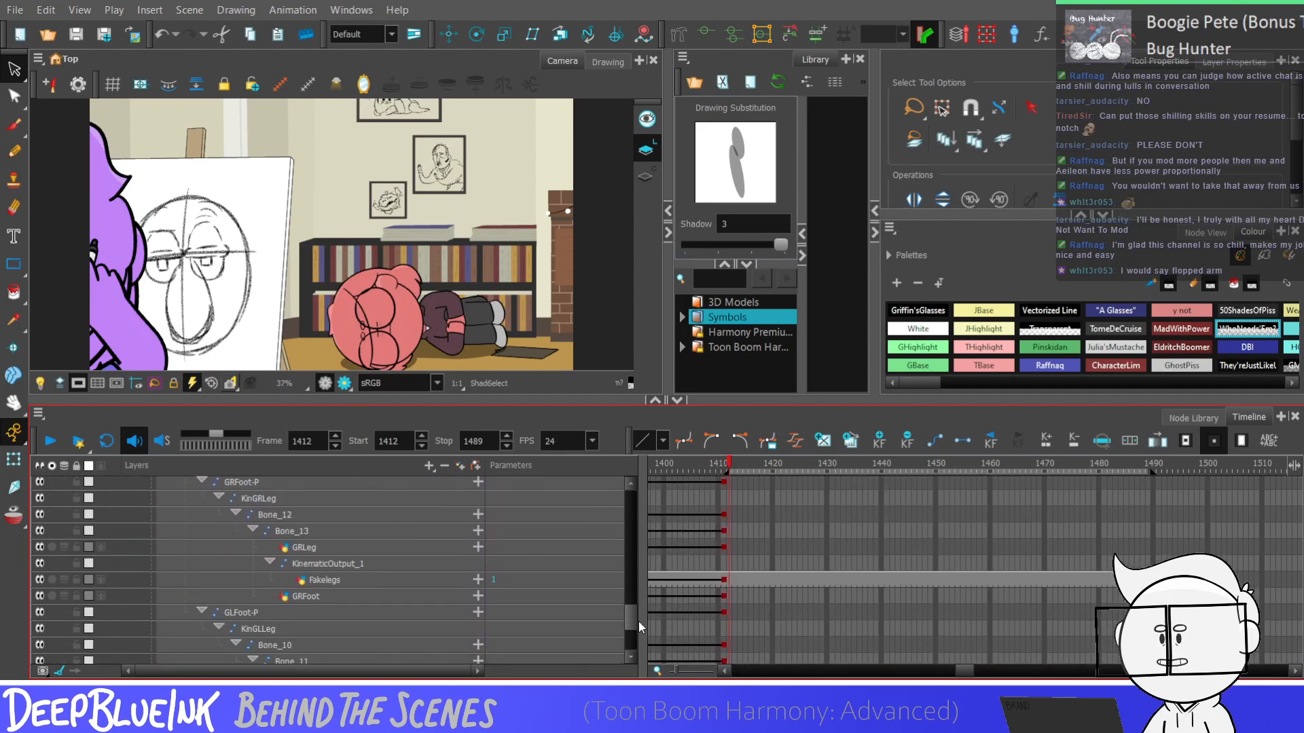
left_click(730, 581)
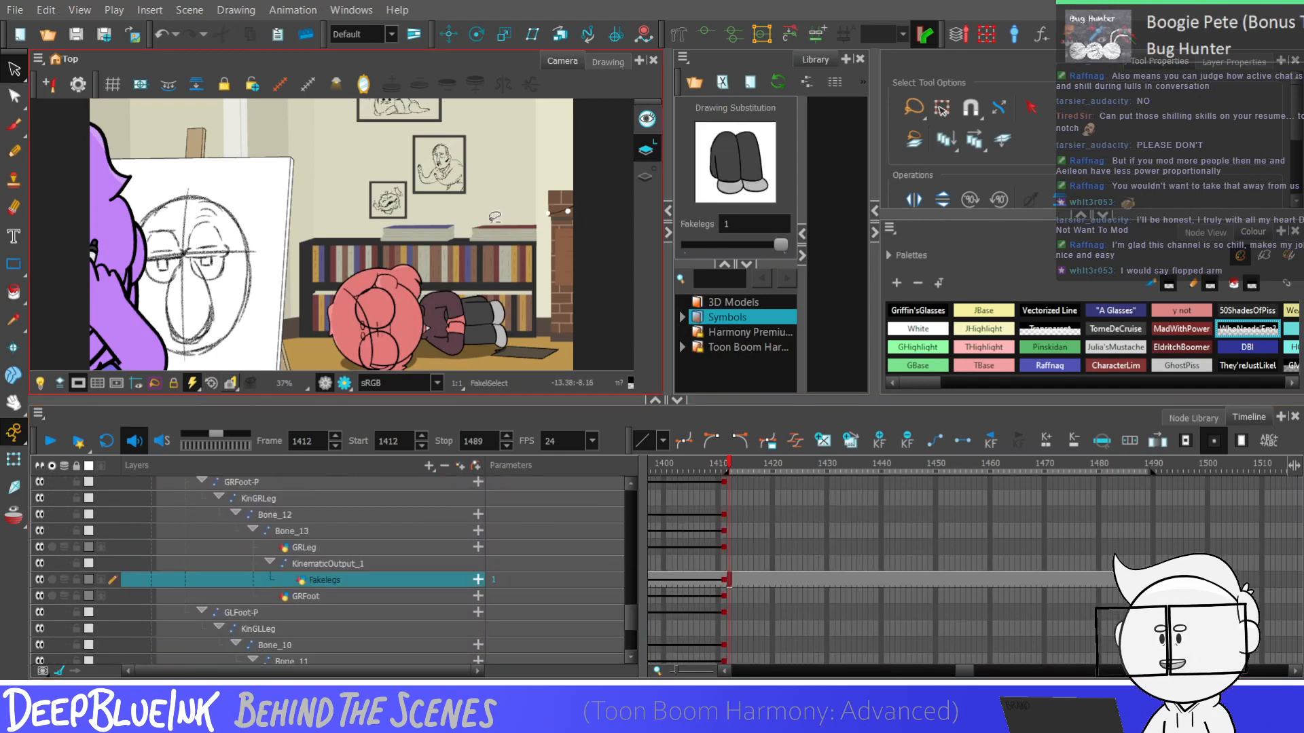
key("alt+shift+d")
Select the separate pieces of the upper leg in the Fakelegs drawing to examine how its outline and fill are built
scroll(448, 251, "down", 1)
scroll(477, 290, "up", 8)
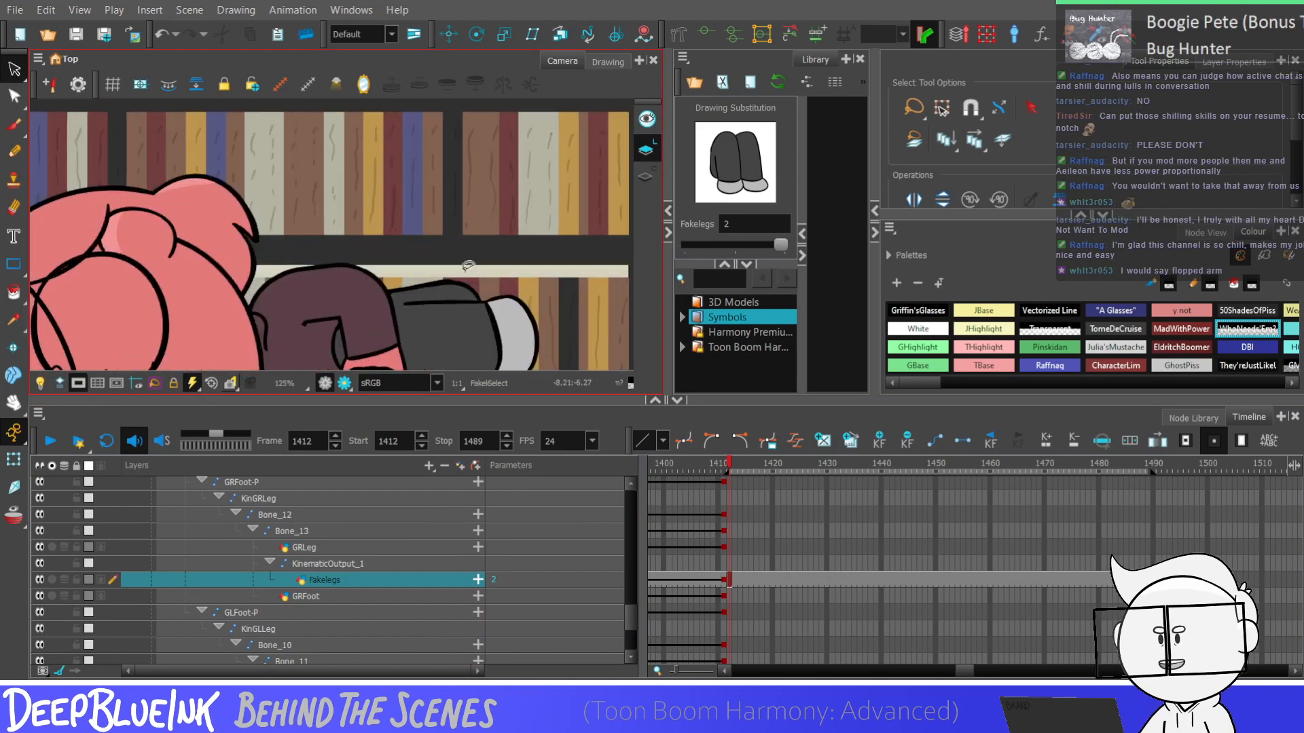
left_click(469, 294)
scroll(470, 295, "up", 3)
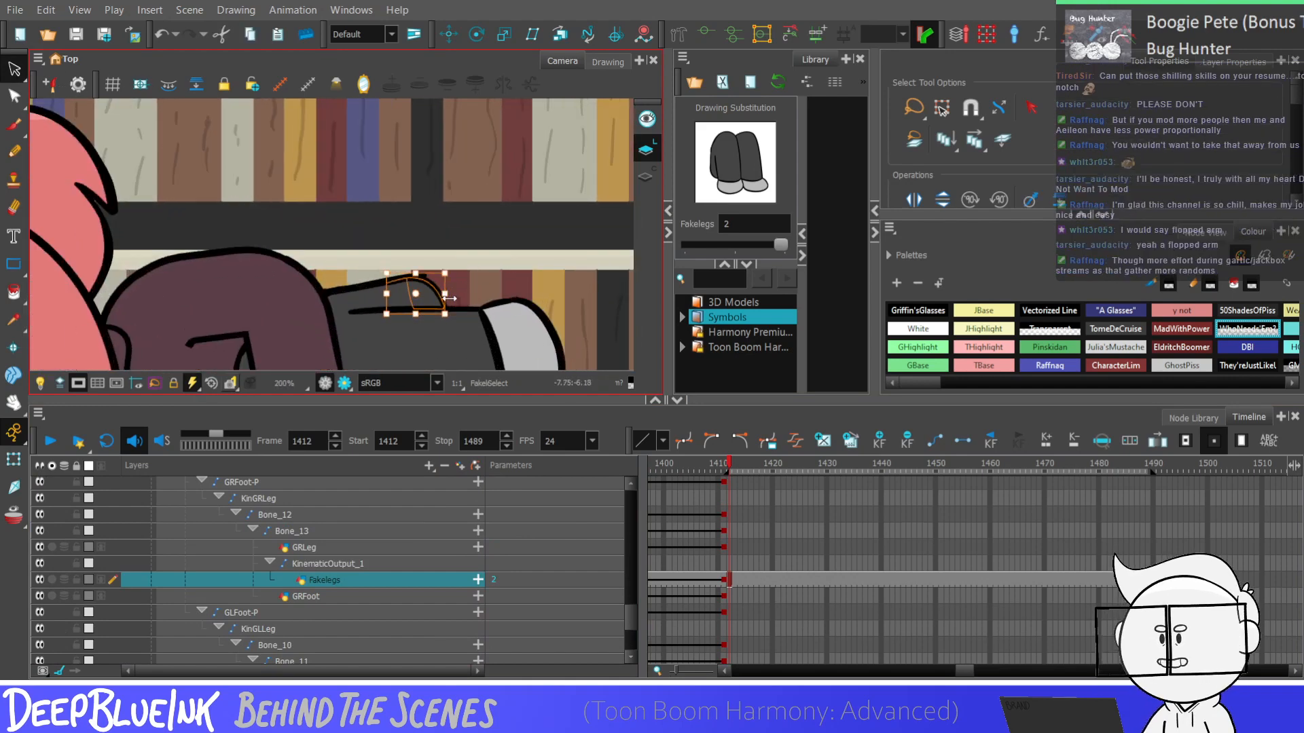
left_click(469, 239)
scroll(469, 239, "down", 2)
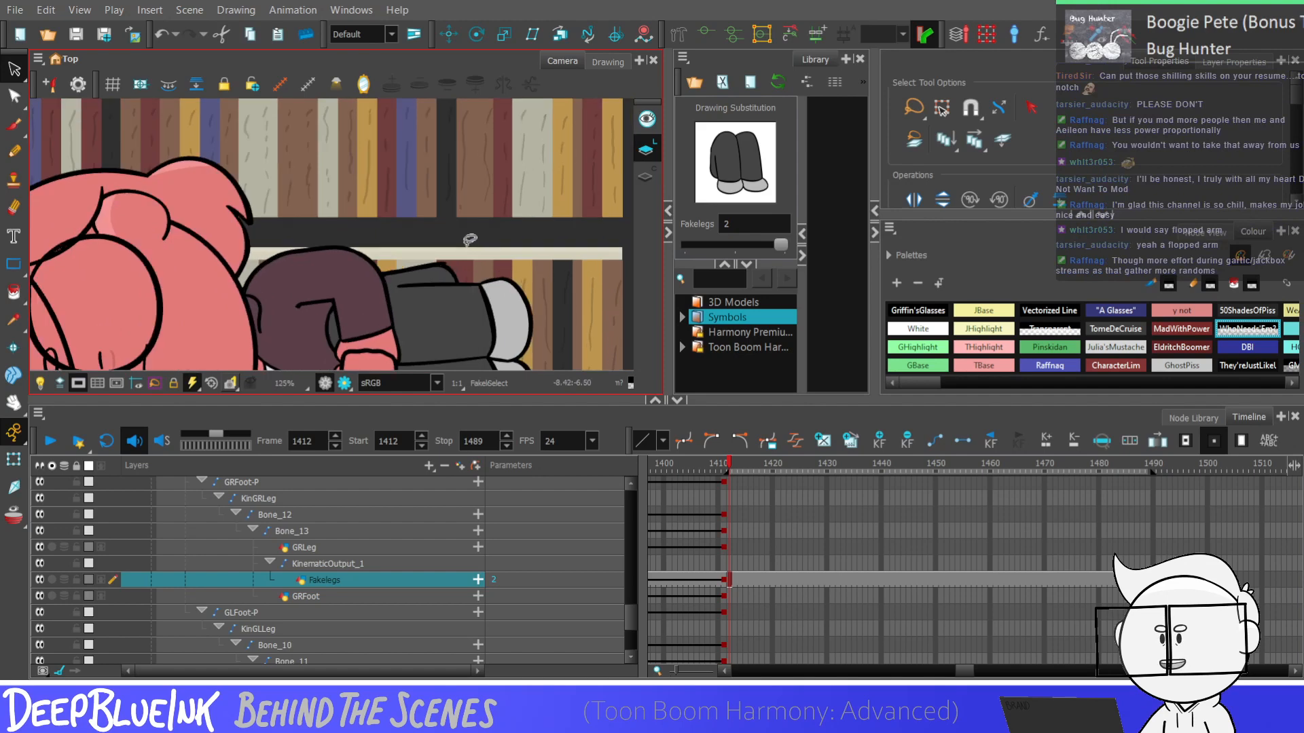
scroll(469, 239, "up", 1)
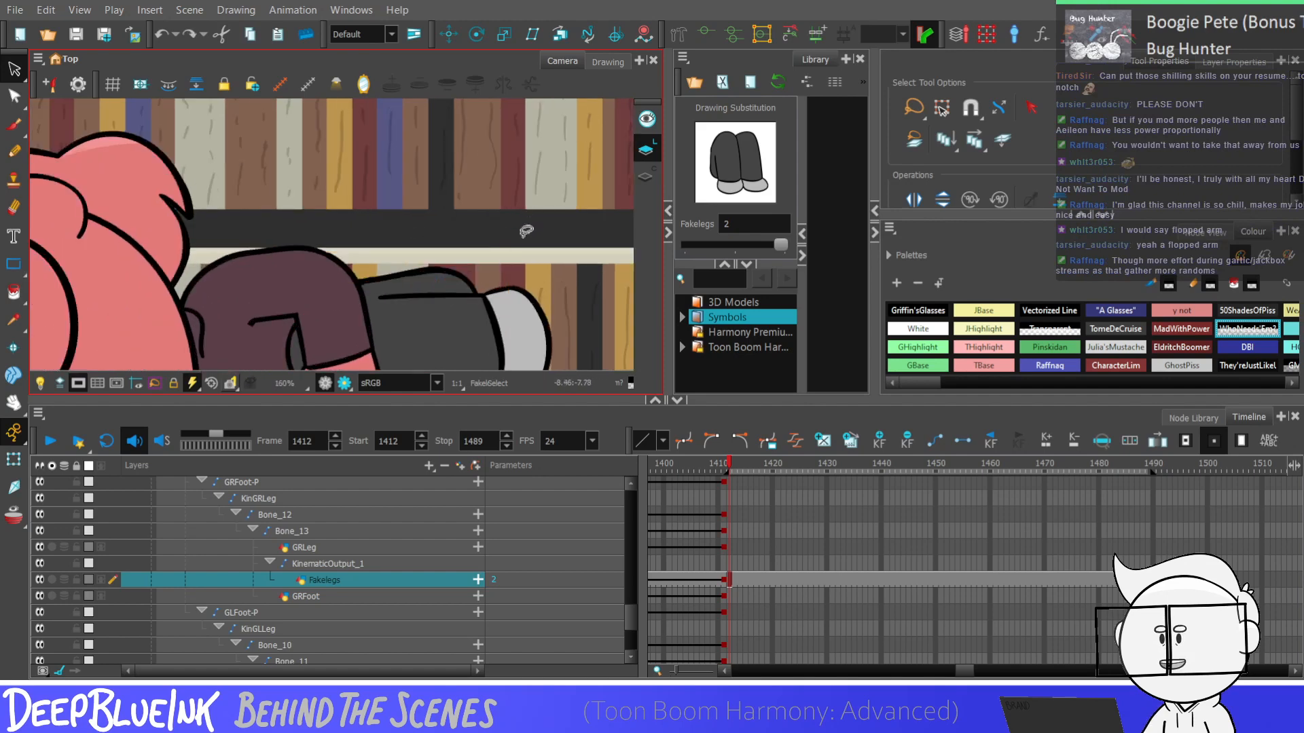
Try to shorten the upper leg in the Fakelegs drawing by nudging its bulge's contour points toward the body with the Contour Editor
key("alt+q")
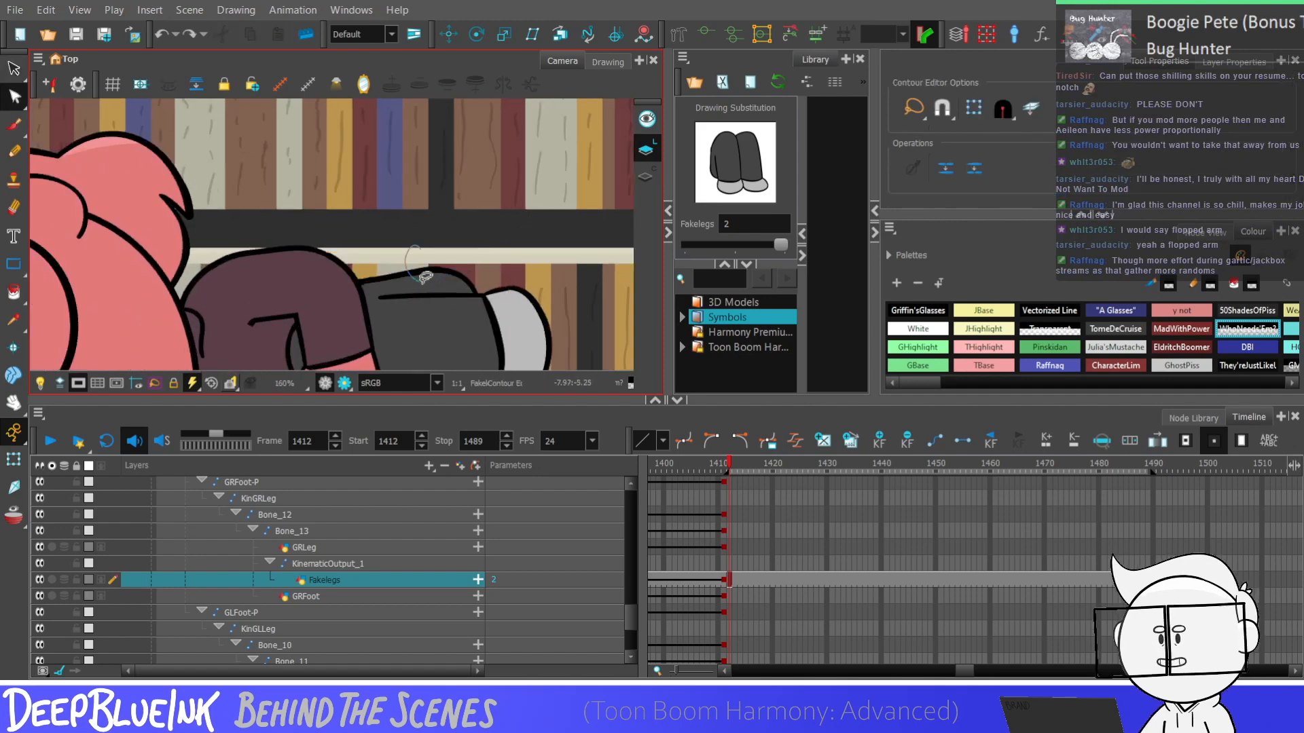
left_click(475, 294)
scroll(475, 293, "up", 3)
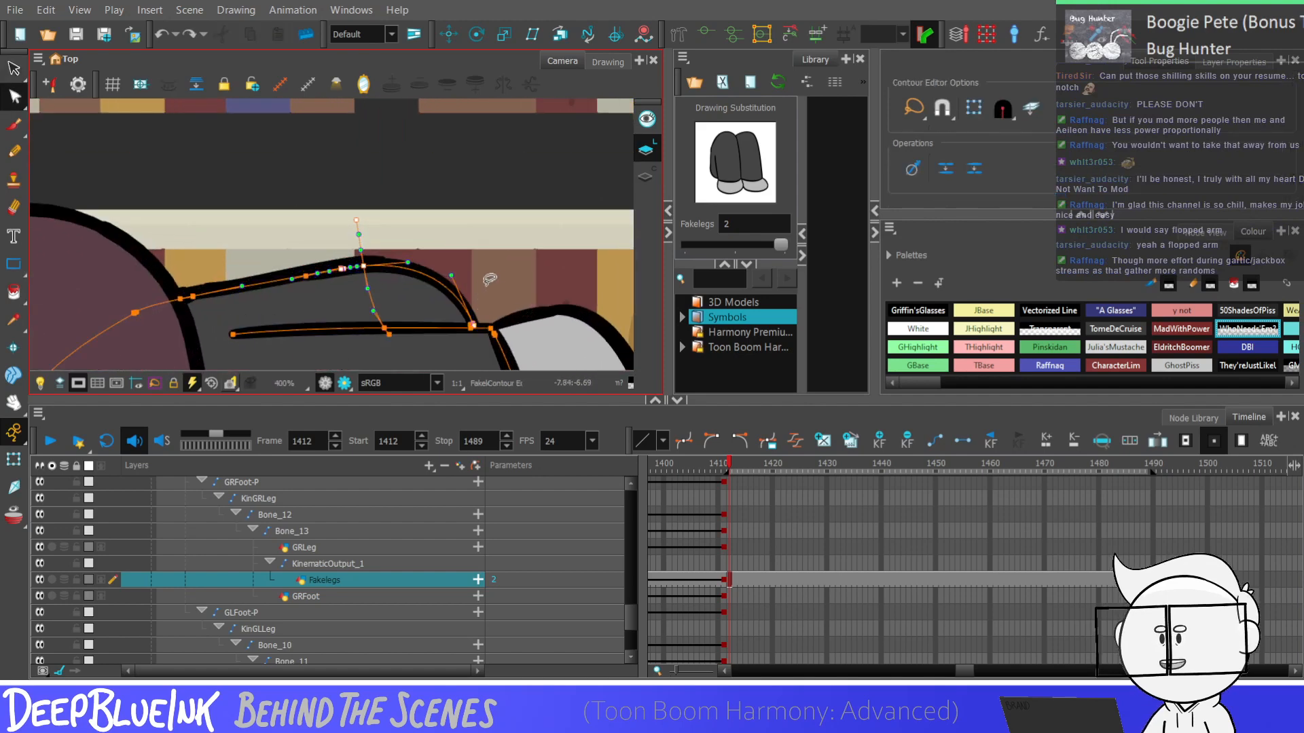
mouse_move(267, 254)
left_mouse_down()
mouse_move(398, 253)
mouse_move(299, 296)
left_mouse_up()
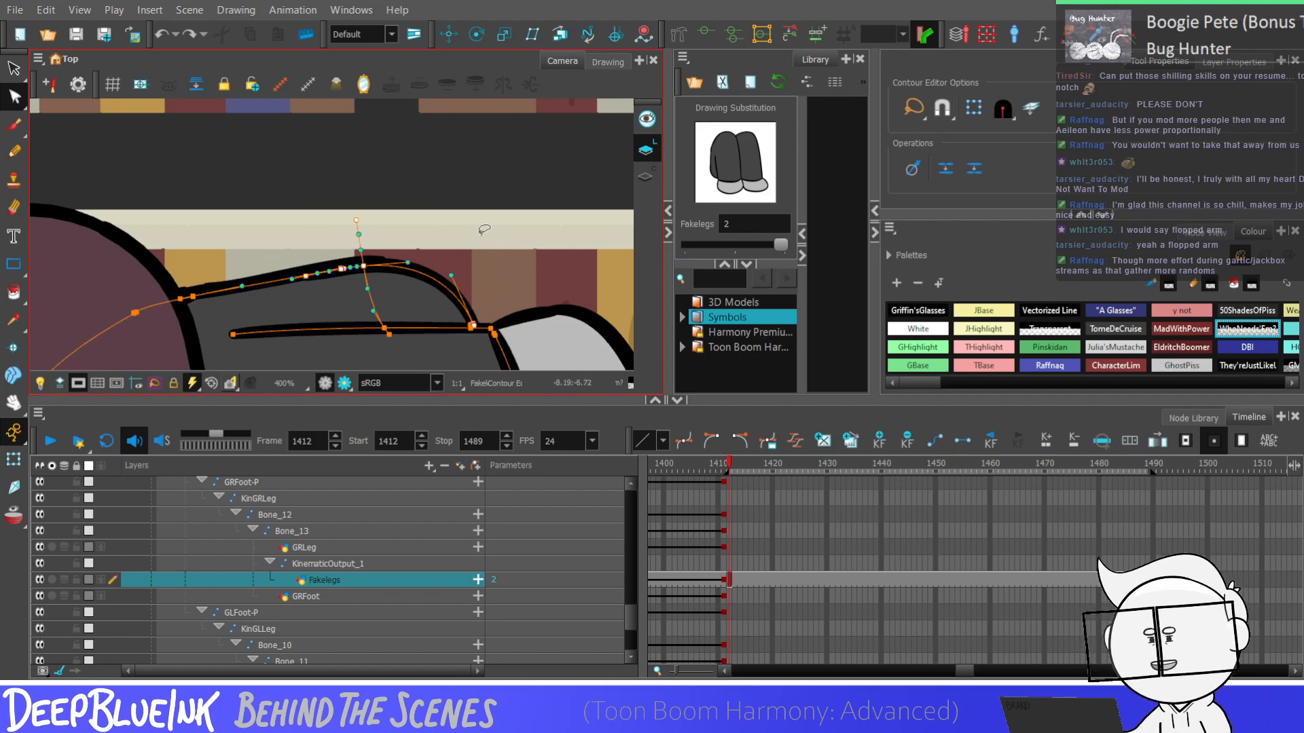
key("Left")
key("Left")
key("Left")
key("Left")
key("Left")
key("Left")
key("Left")
key("Left")
key("Left")
key("Left")
key("Left")
key("Left")
key("Left")
key("Left")
key("Left")
key("Left")
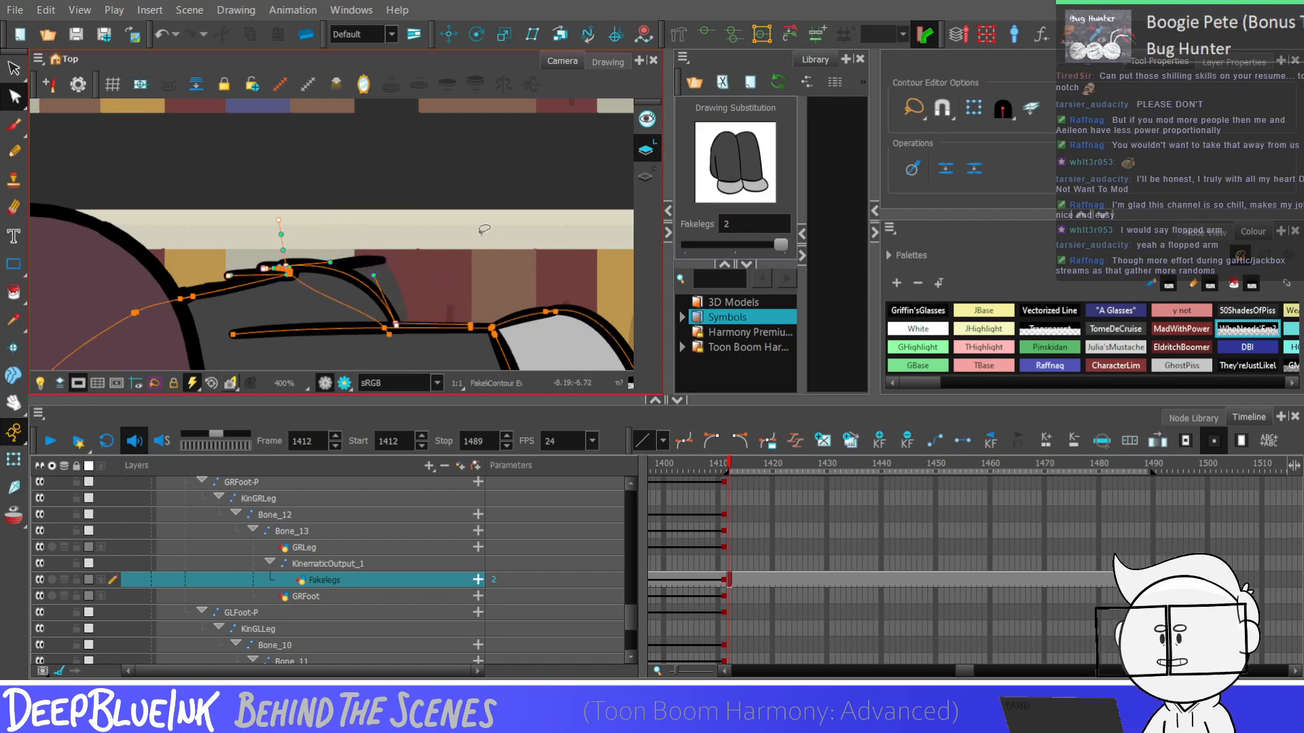
key("Right")
key("Right")
key("Right")
key("Right")
key("Right")
key("Right")
key("Right")
key("Right")
key("Right")
key("Right")
key("Right")
key("Right")
key("Right")
key("Right")
key("Right")
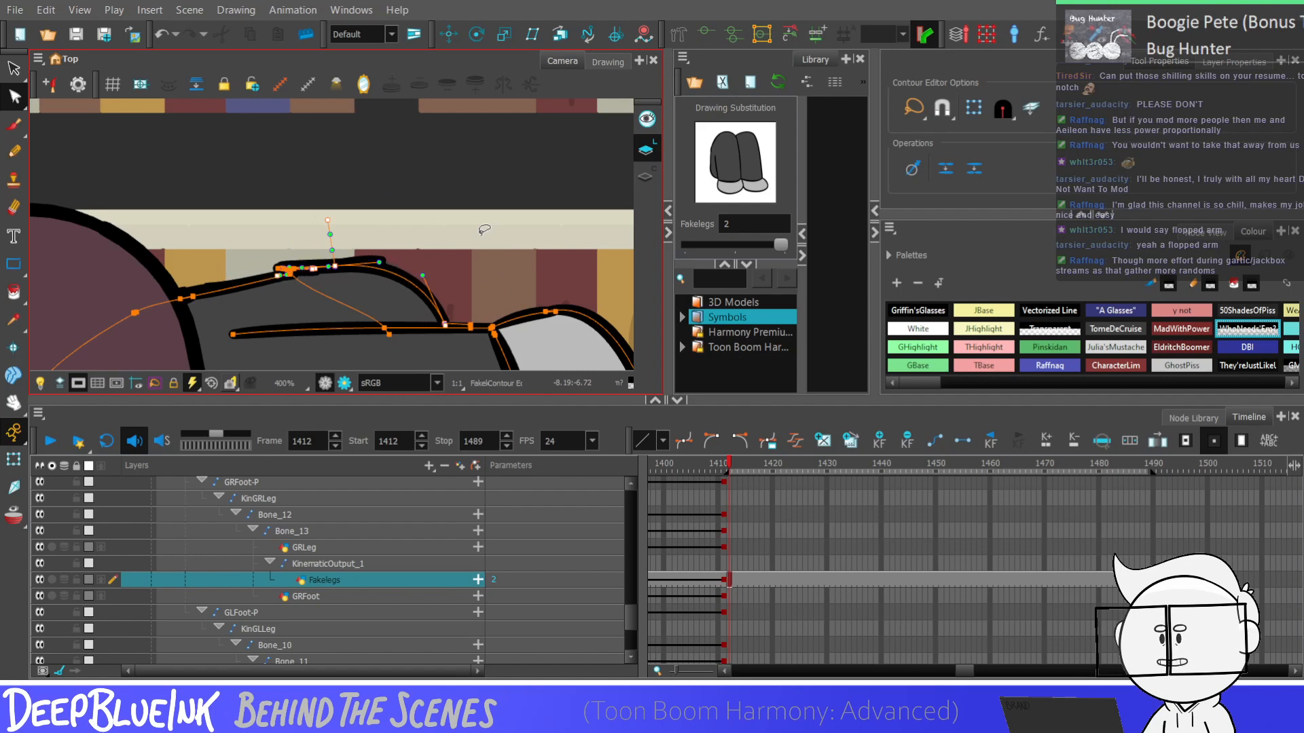
scroll(486, 230, "down", 3)
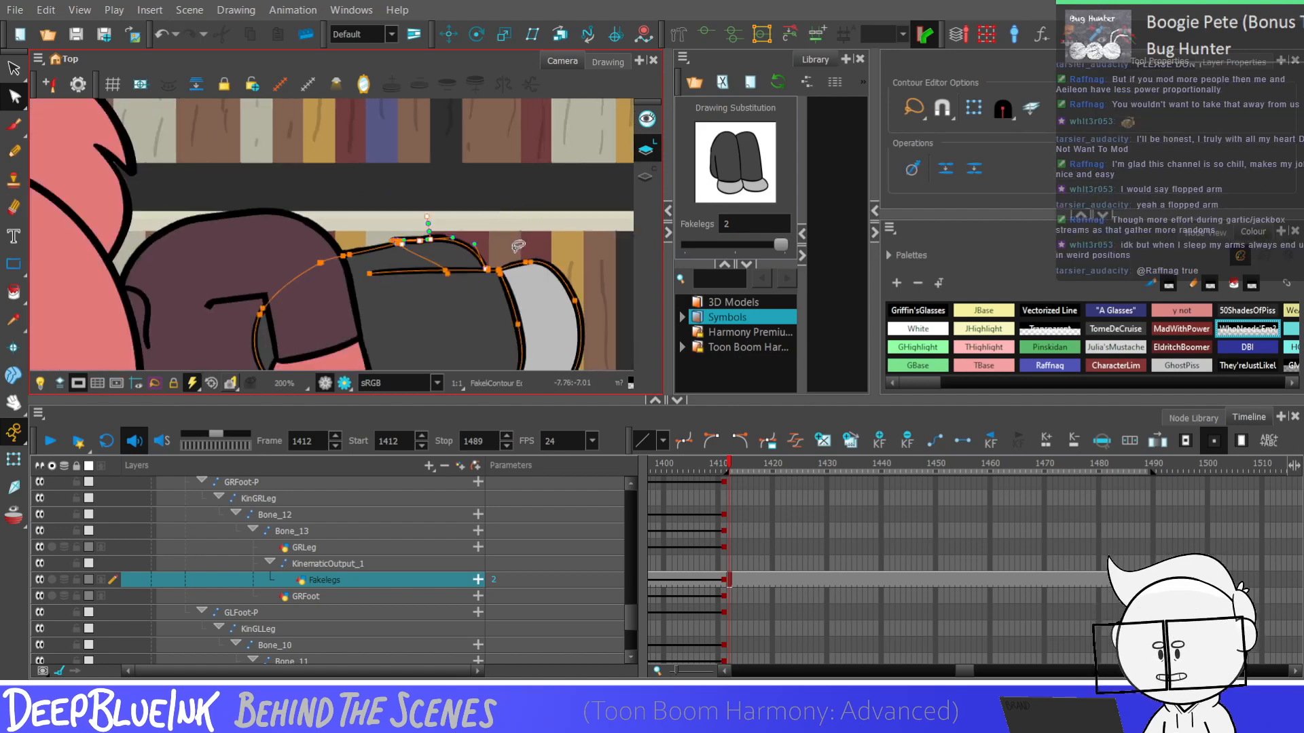
Undo the contour nudges on the upper leg, keeping the duplicated Fakelegs drawing at frame 1412
key("ctrl+z")
key("ctrl+z")
key("ctrl+z")
key("ctrl+z")
key("ctrl+z")
key("ctrl+z")
key("ctrl+z")
key("ctrl+z")
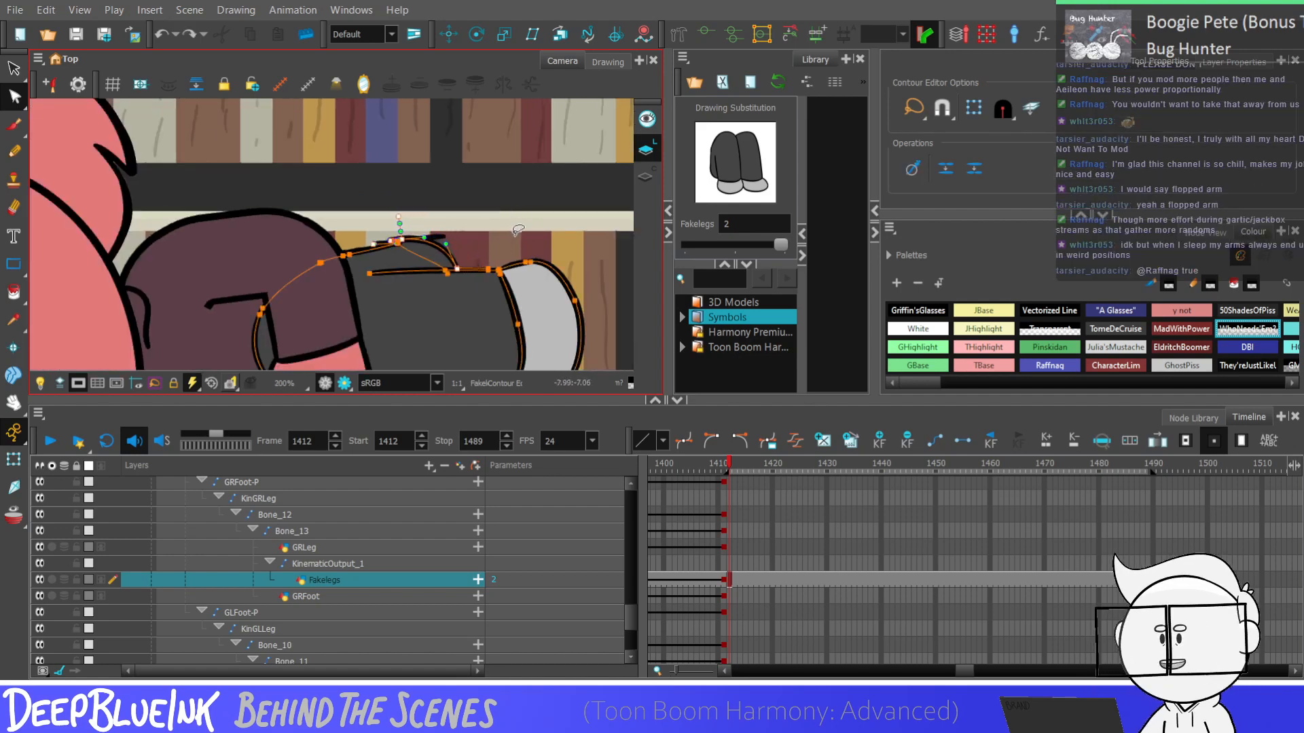
key("ctrl+z")
key("ctrl+z")
key("ctrl+z")
key("ctrl+z")
key("ctrl+z")
key("ctrl+z")
key("ctrl+z")
key("ctrl+z")
key("ctrl+z")
key("ctrl+z")
key("ctrl+z")
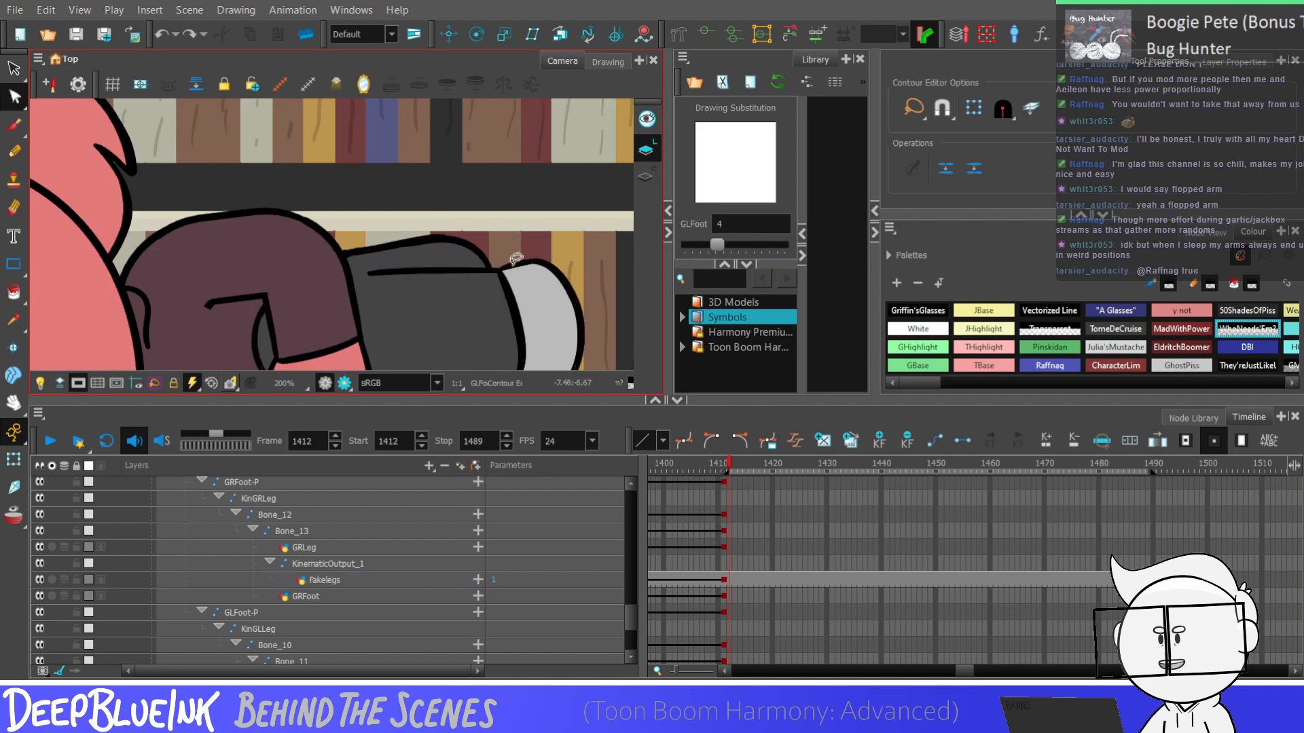
key("ctrl+shift+z")
key("ctrl+shift+z")
key("ctrl+shift+z")
Try moving the upper leg curve's foot-end contour point along the dividing line toward the body, and reshape the curve with its handles
scroll(496, 272, "up", 3)
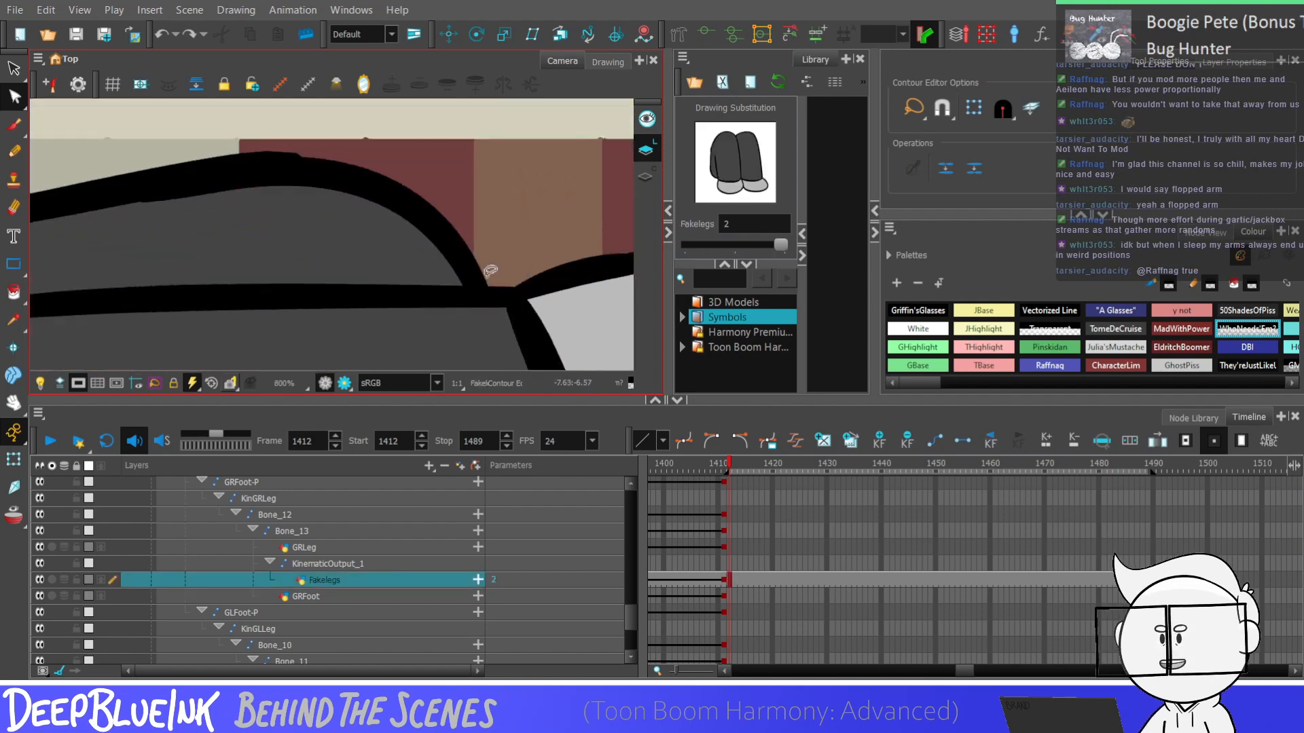
scroll(491, 271, "up", 1)
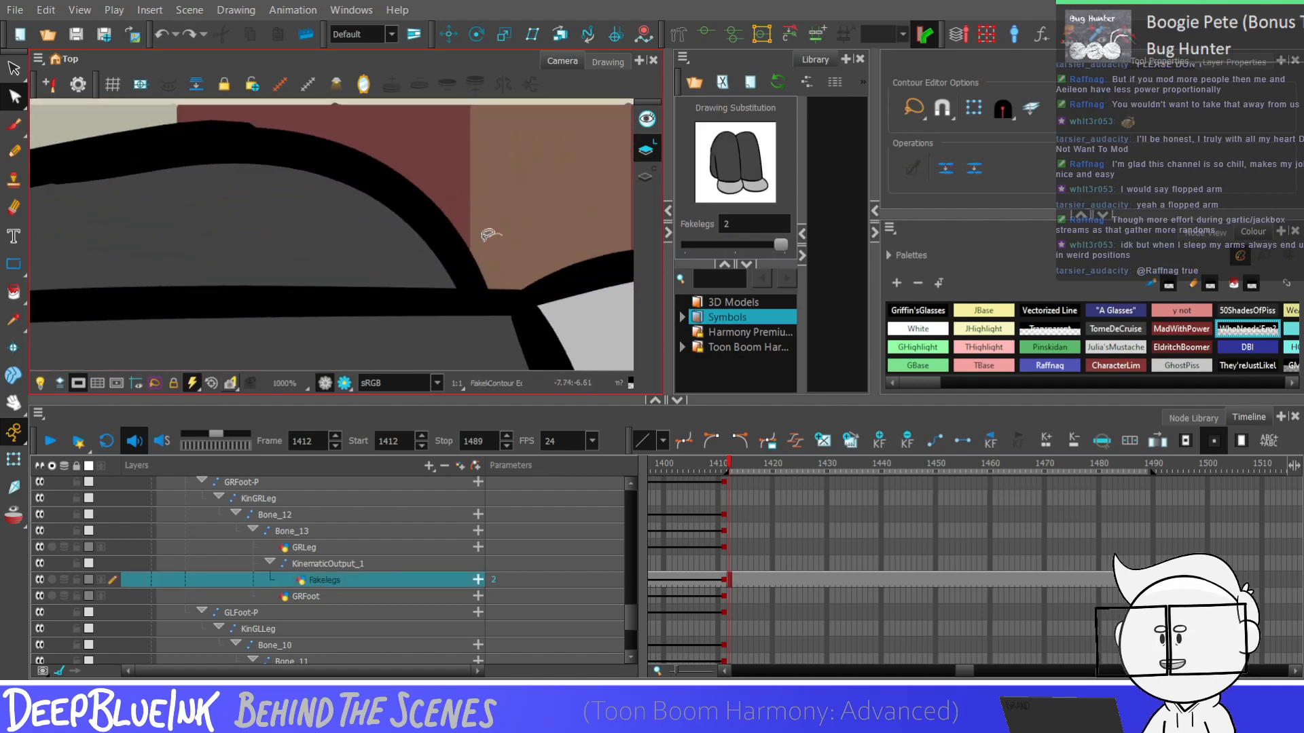
left_click(472, 295)
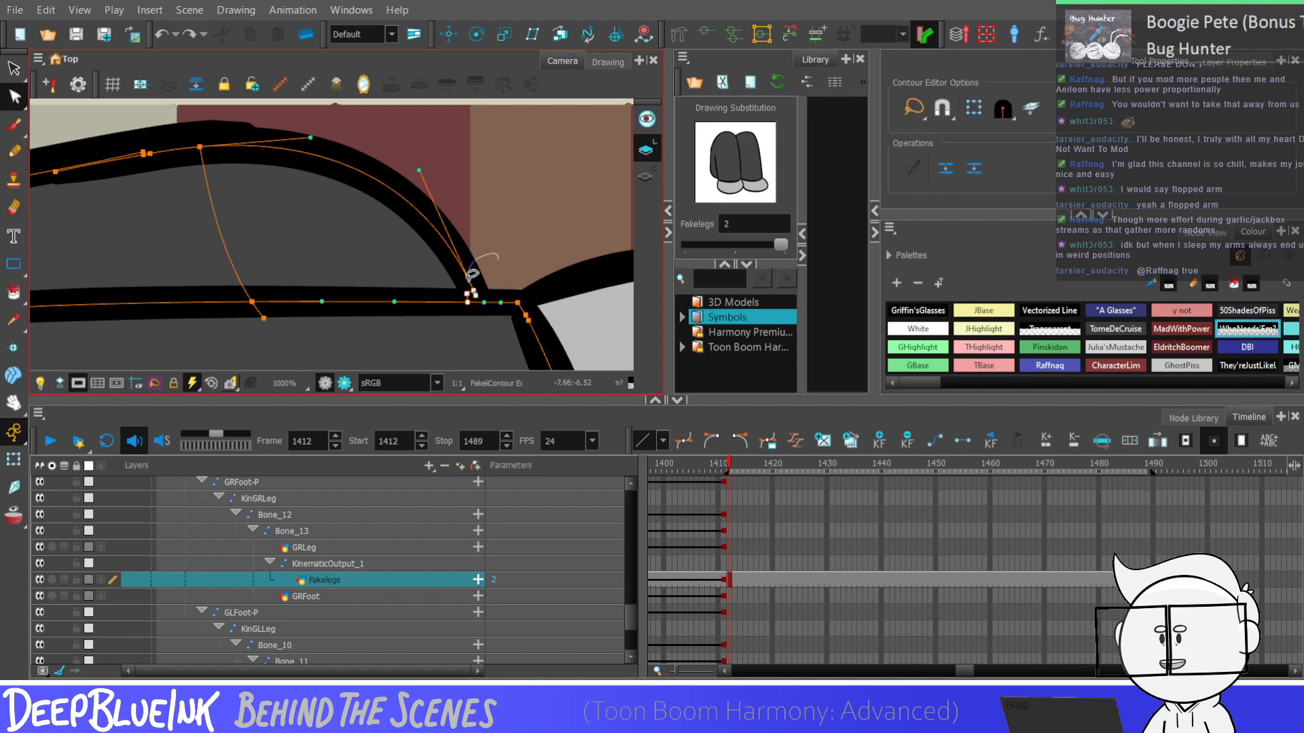
mouse_move(468, 277)
left_mouse_down()
mouse_move(490, 289)
mouse_move(340, 293)
left_mouse_up()
left_click_drag(285, 172, 309, 156)
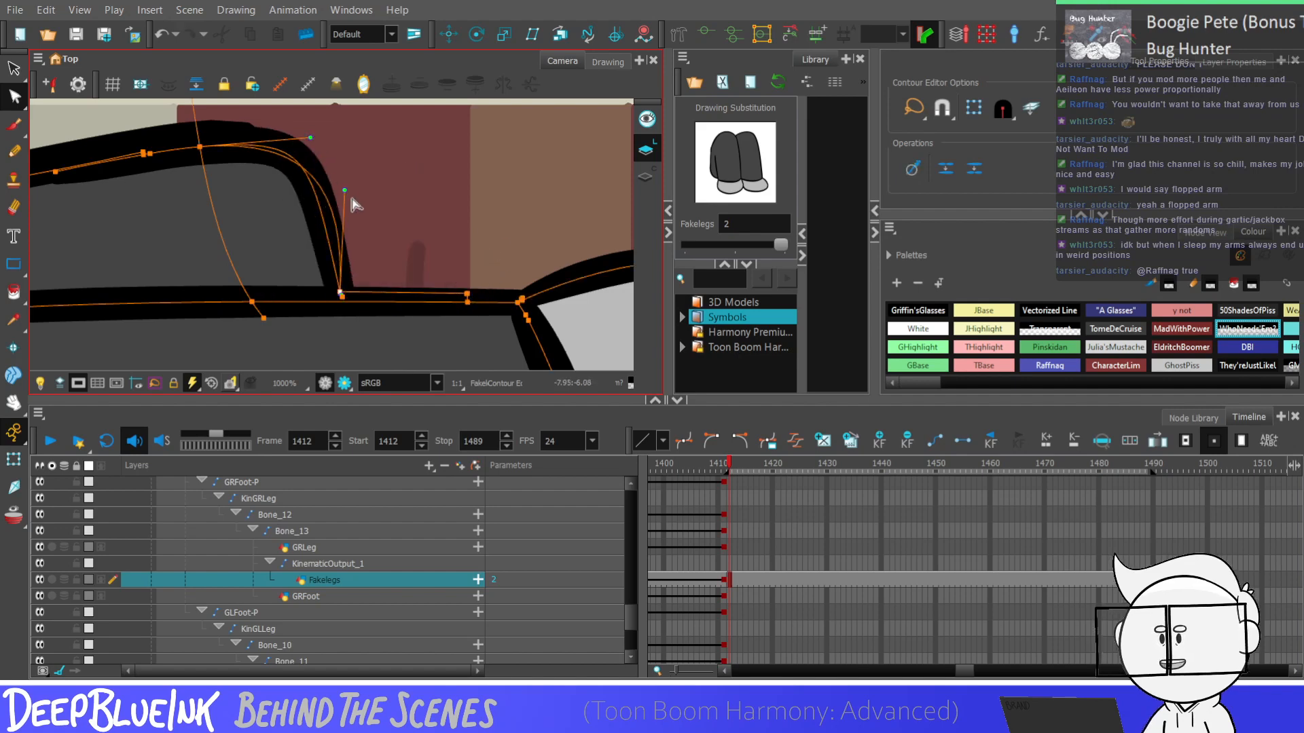
scroll(370, 199, "down", 1)
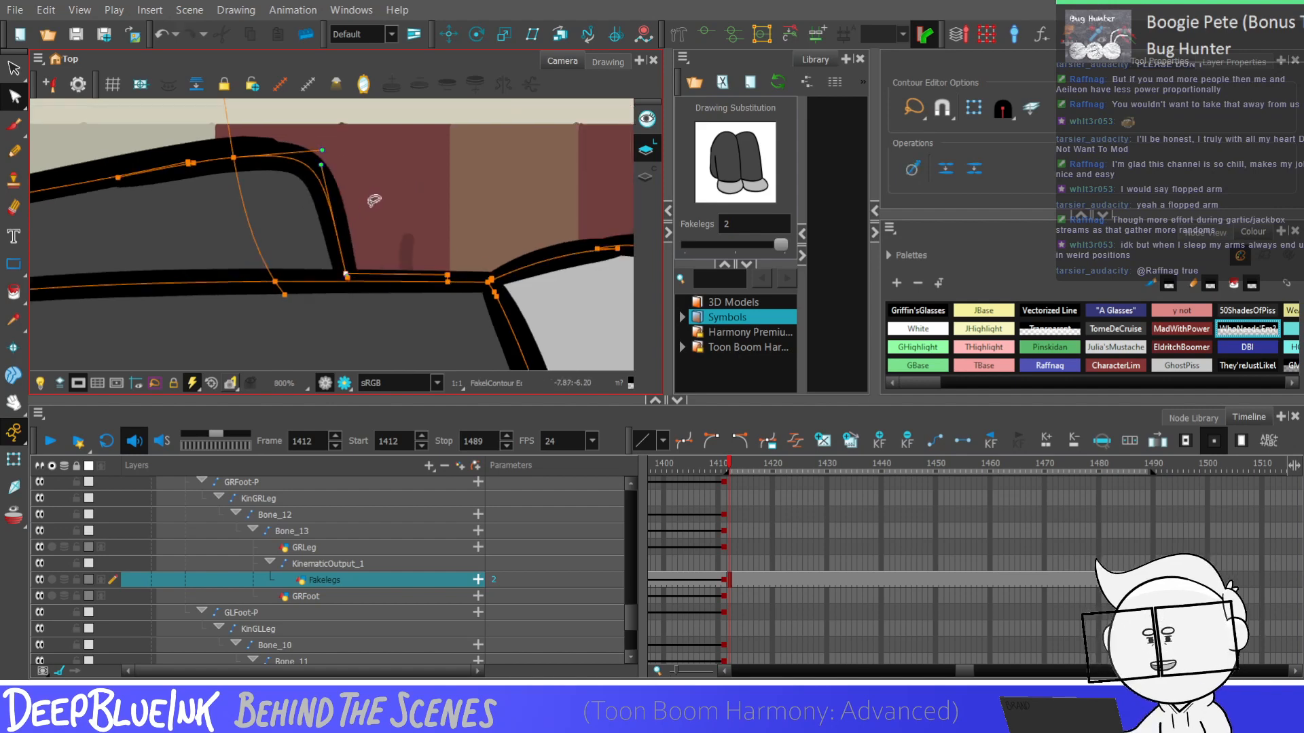
scroll(375, 199, "down", 1)
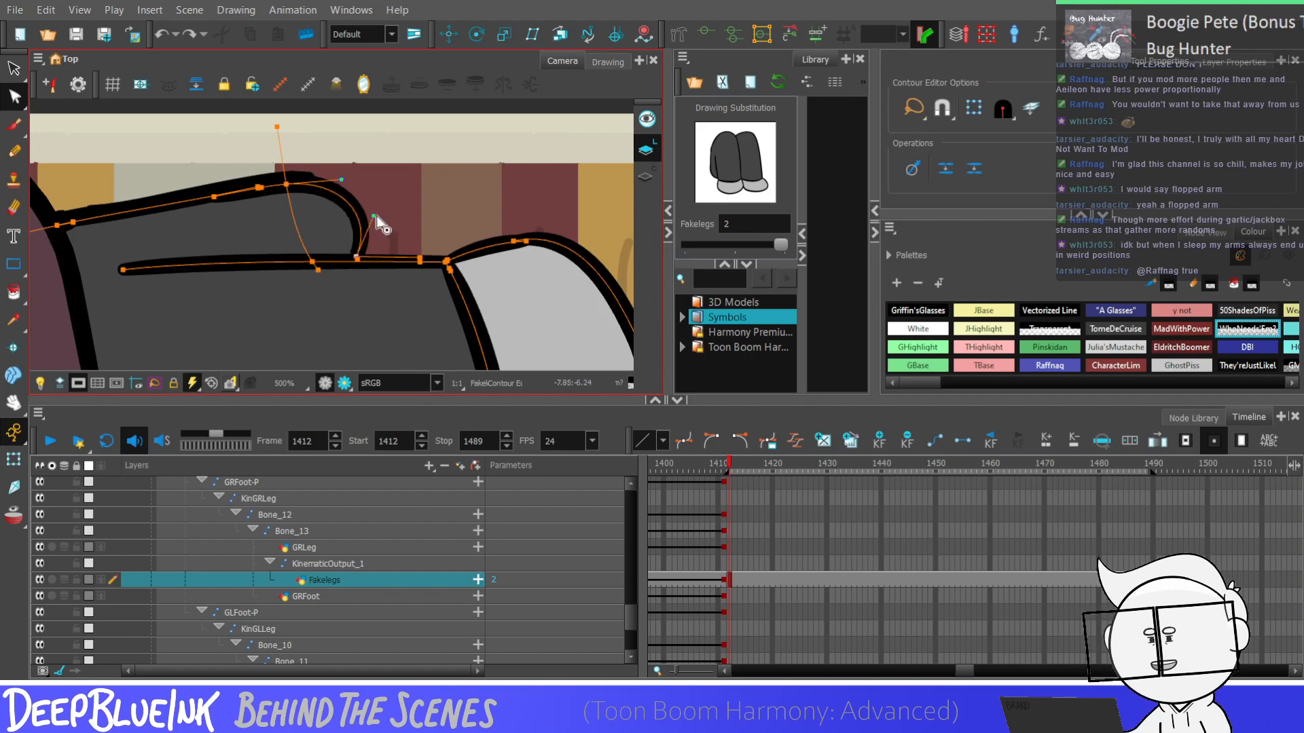
scroll(379, 218, "down", 1)
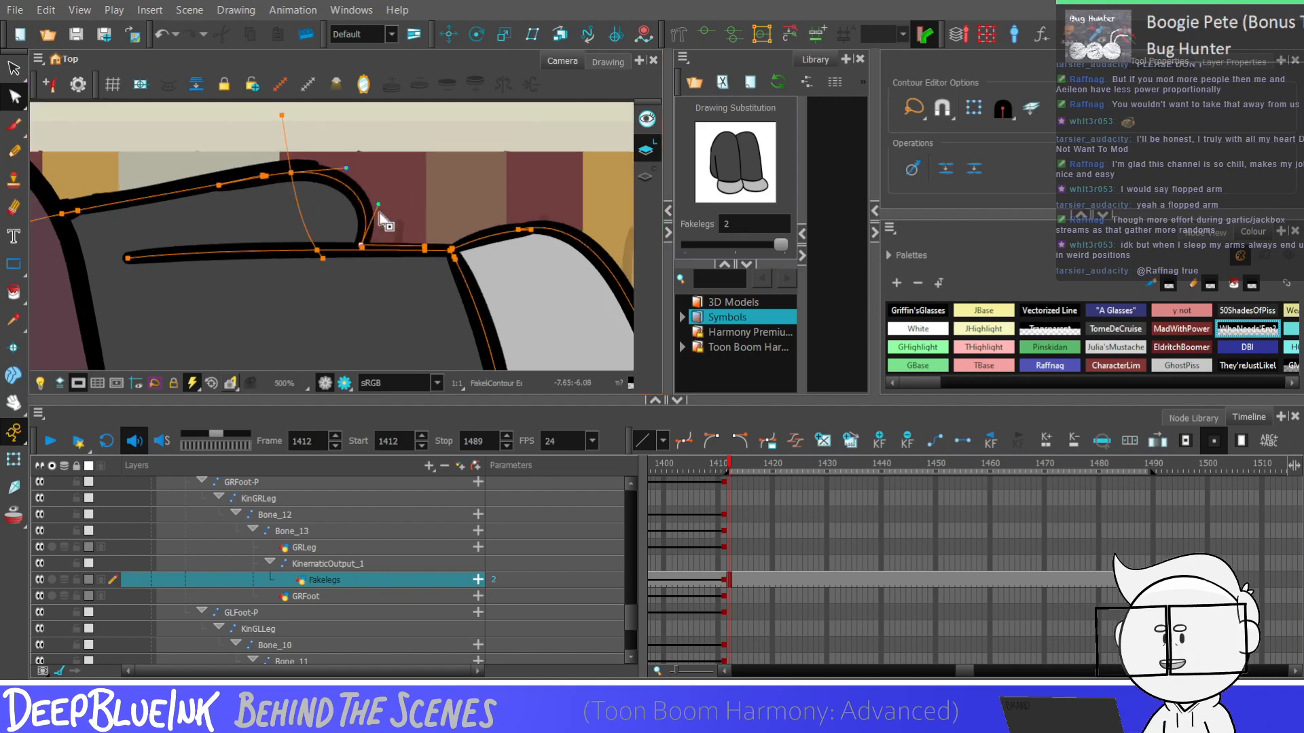
scroll(375, 208, "up", 1)
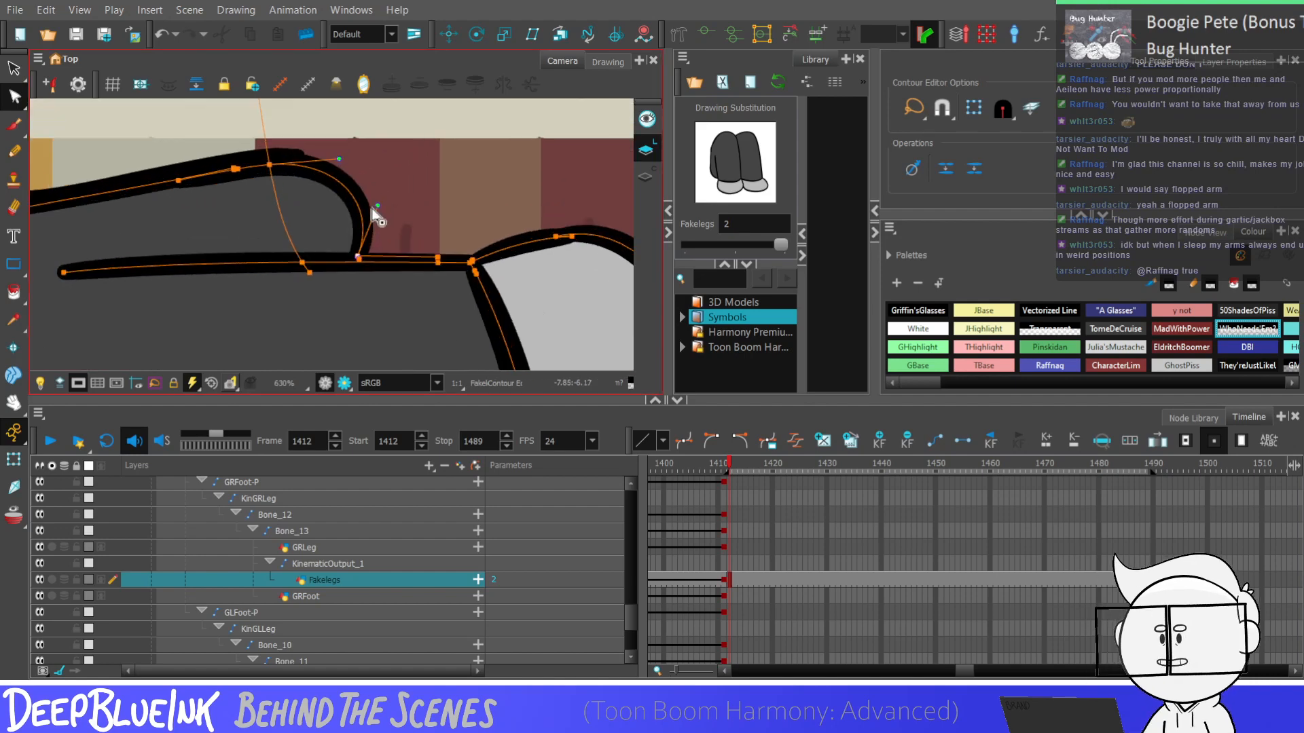
mouse_move(378, 204)
left_mouse_down()
mouse_move(354, 212)
mouse_move(359, 141)
mouse_move(411, 198)
left_mouse_up()
scroll(367, 222, "down", 2)
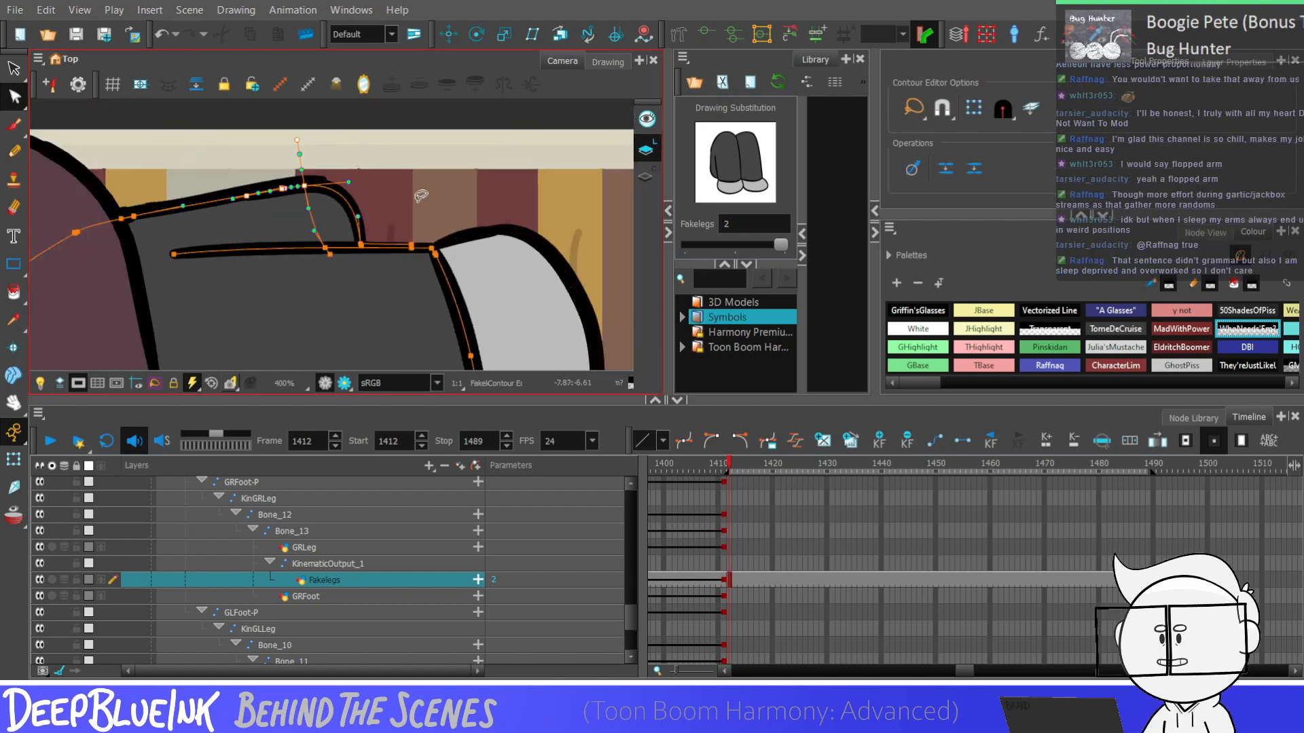
Try flattening the upper leg's bulge by nudging its upper contour points down toward the dividing line
key("Down")
key("Down")
key("Down")
key("Down")
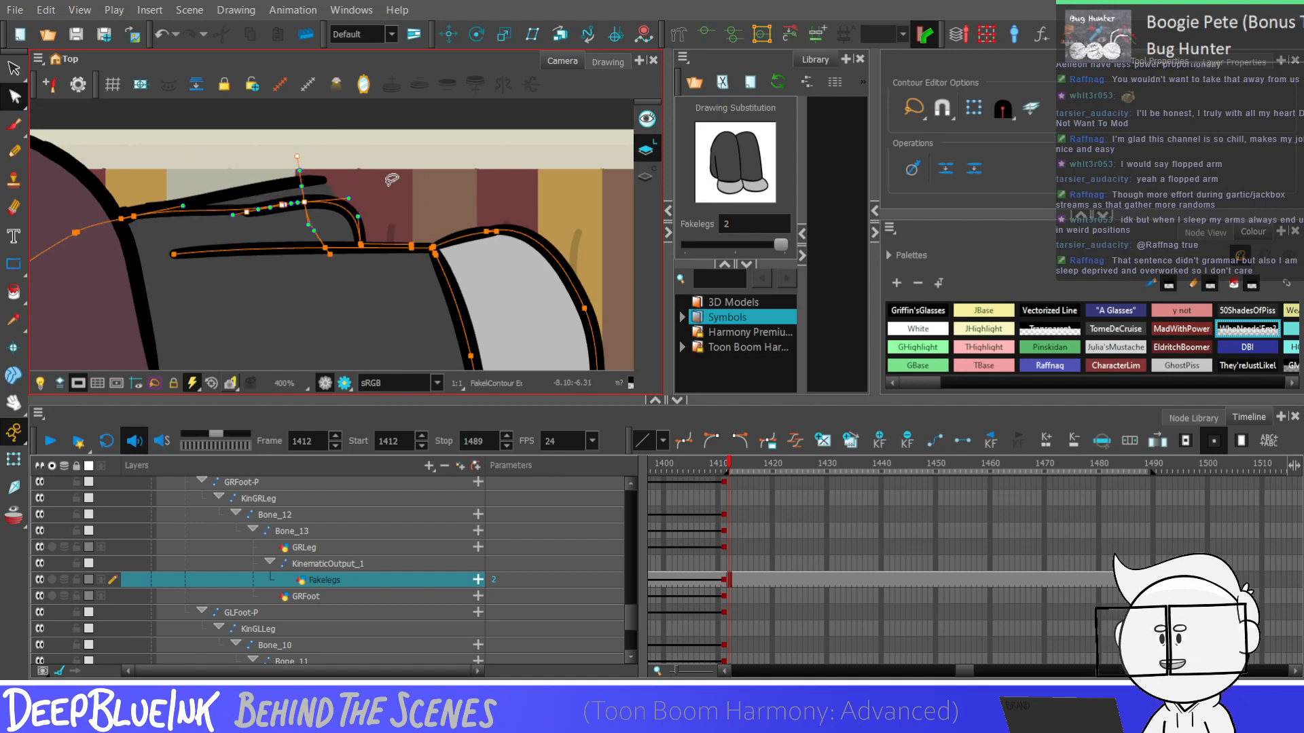
scroll(384, 185, "up", 1)
scroll(353, 197, "up", 1)
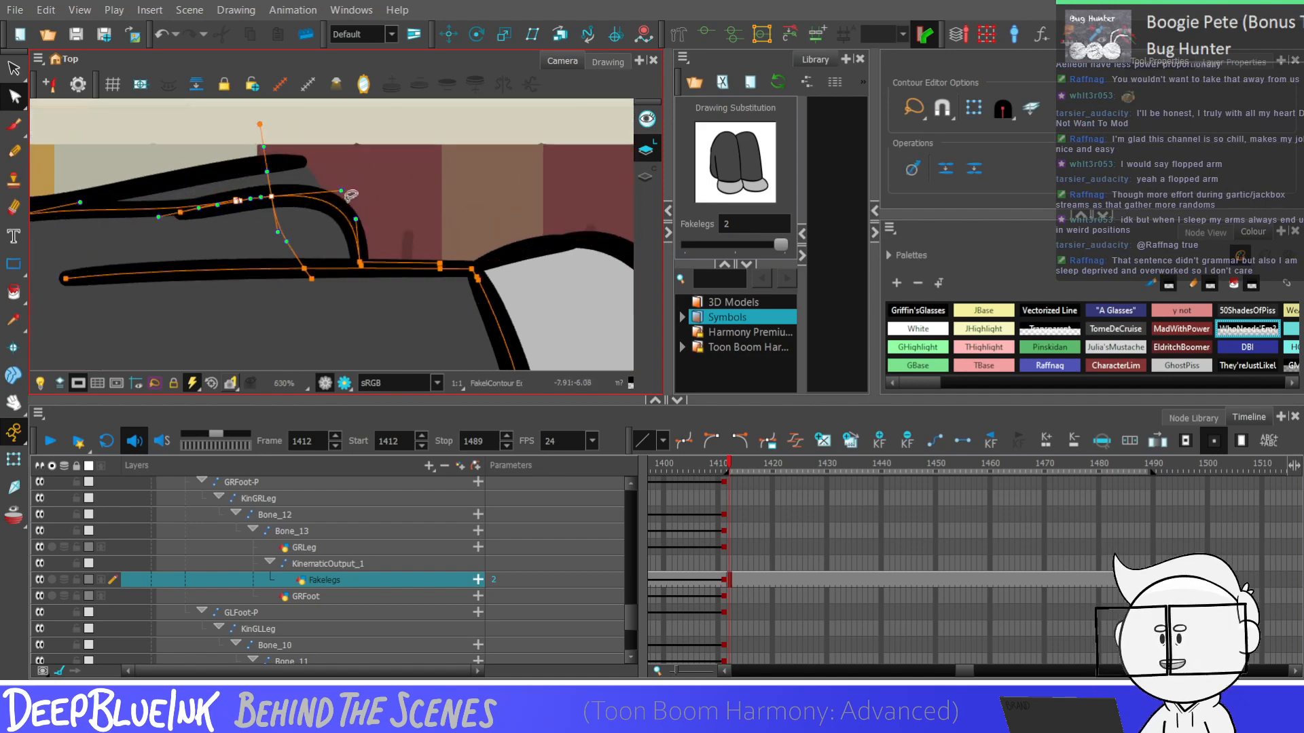
scroll(350, 195, "down", 1)
scroll(387, 189, "down", 1)
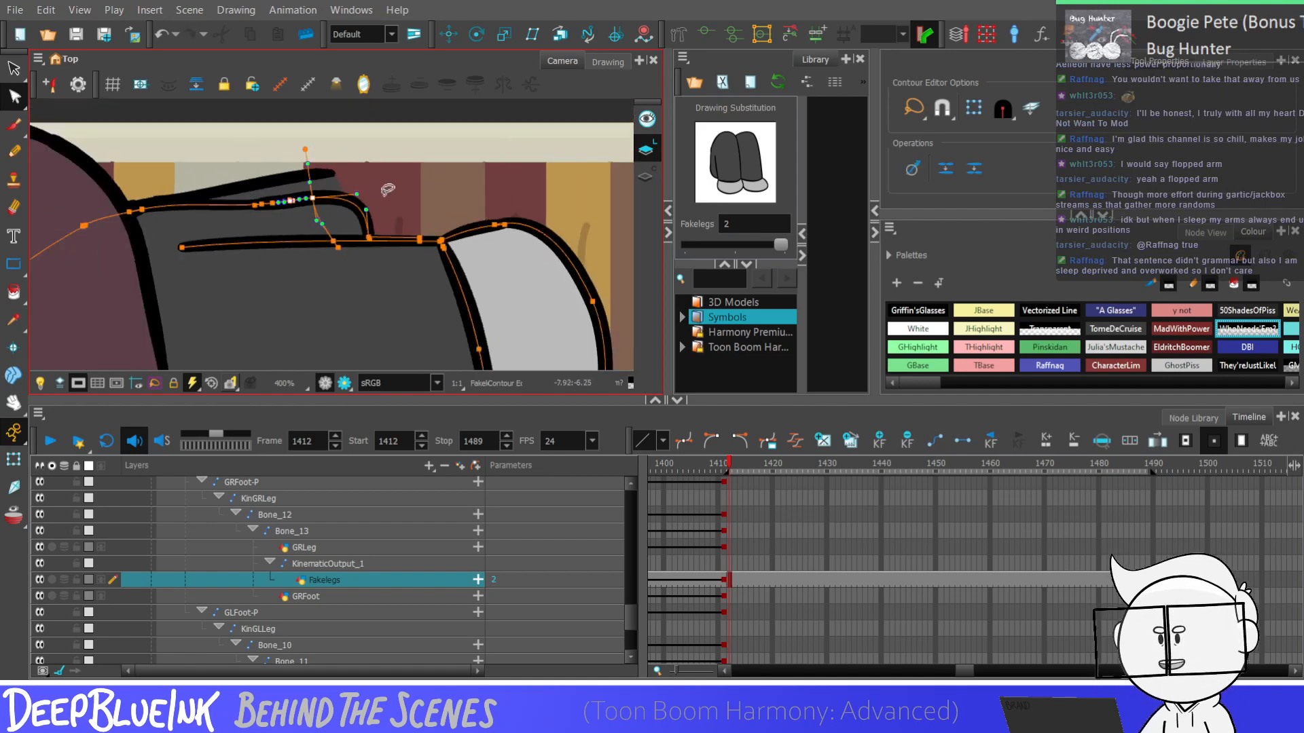
scroll(387, 190, "down", 2)
Select the upper leg shape in the Fakelegs drawing and delete it with its bulging outline
key("alt+s")
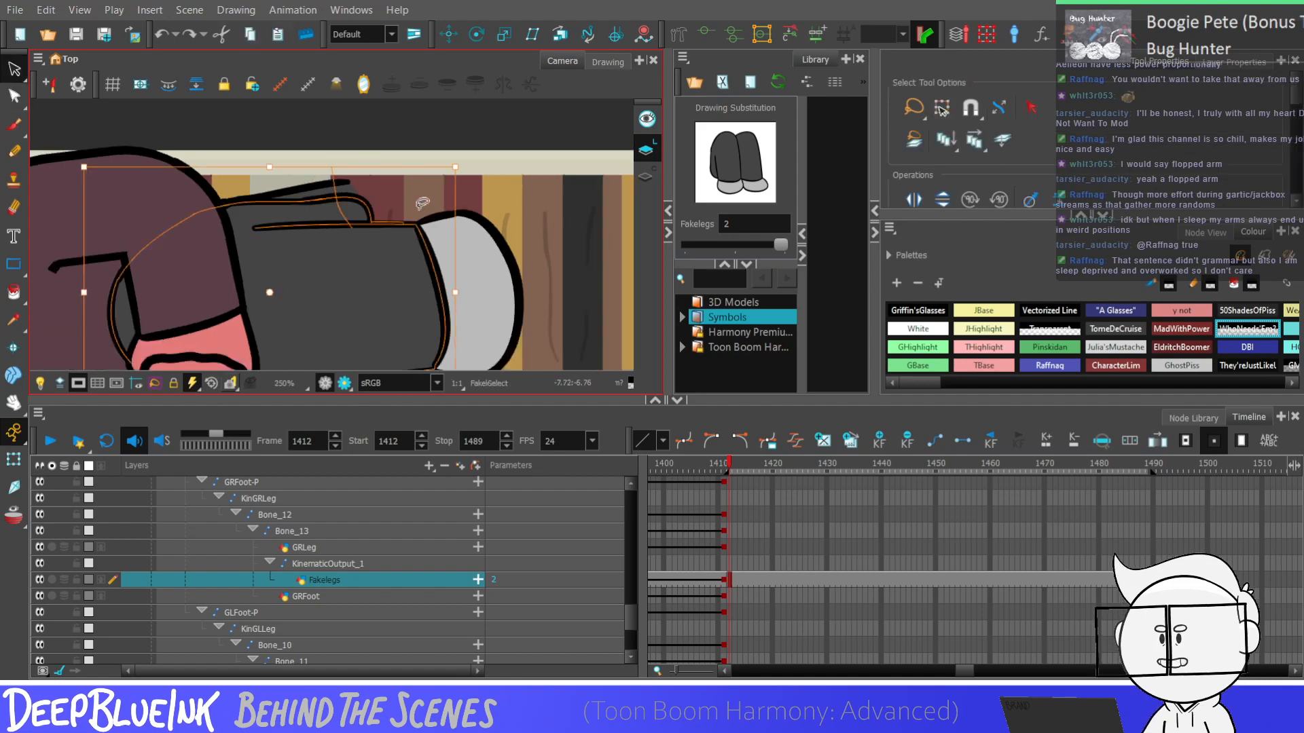
left_click(422, 202)
scroll(552, 199, "down", 2)
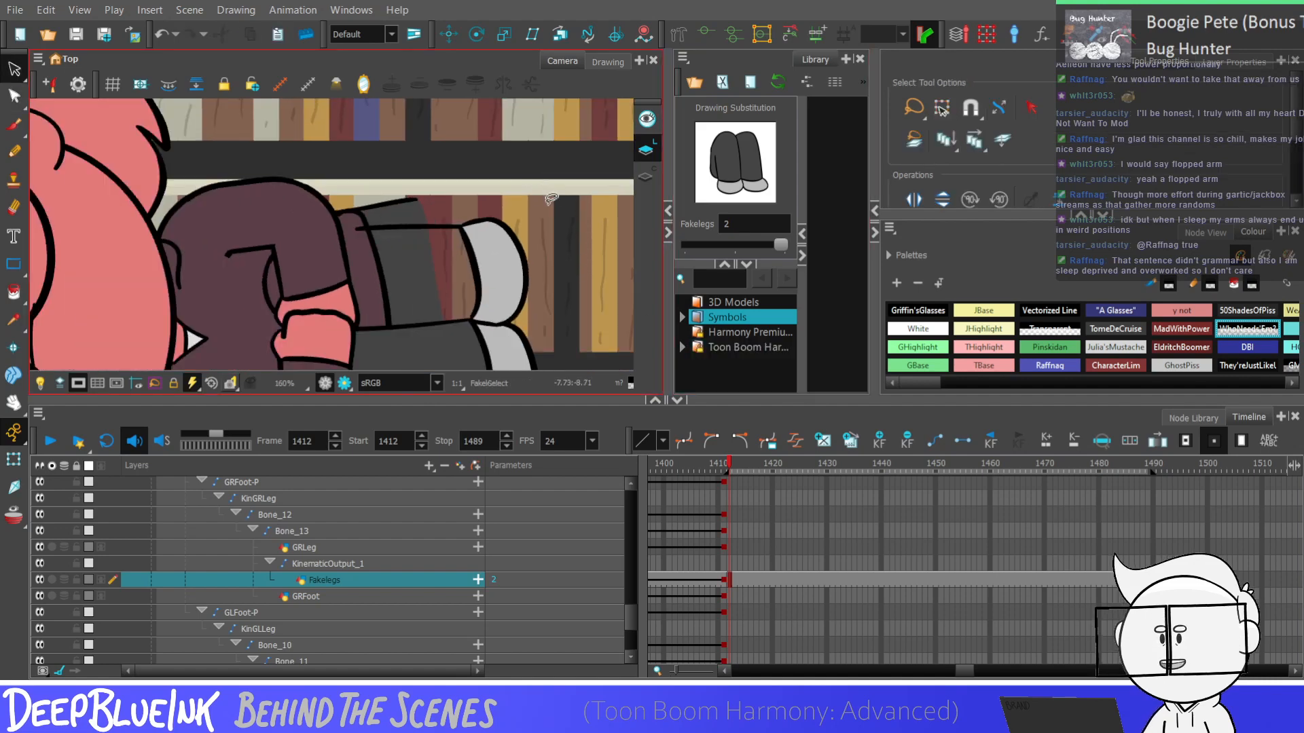
scroll(551, 199, "down", 2)
scroll(634, 580, "down", 1)
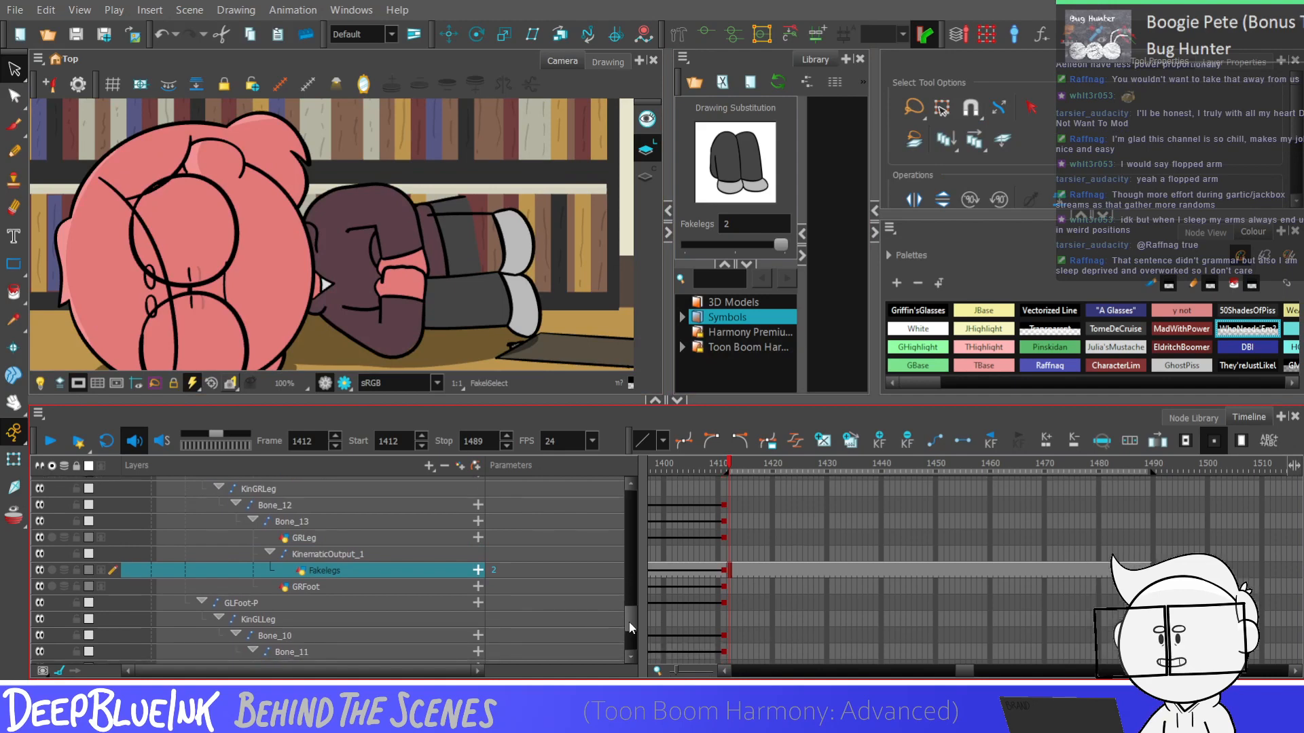
Duplicate the GBody drawing at frame 1412 as a separate drawing and activate the Contour Editor
scroll(631, 628, "up", 4)
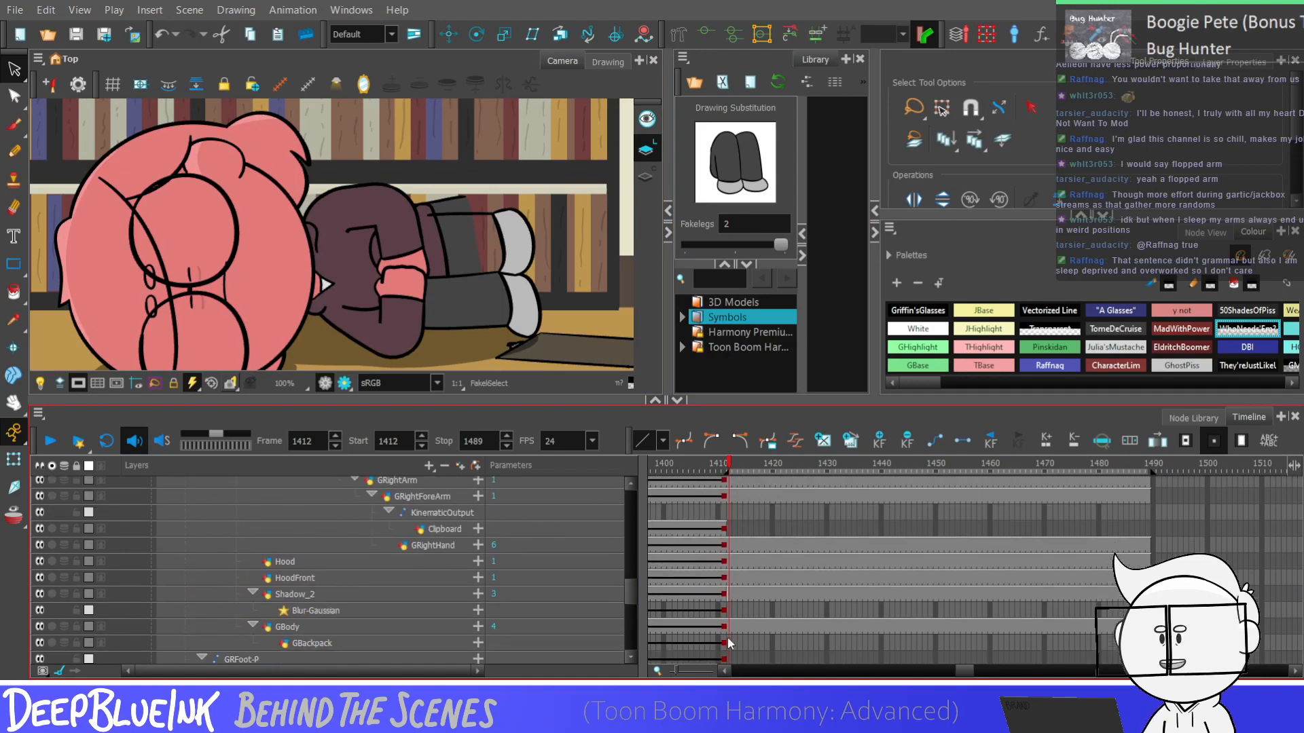
left_click(727, 627)
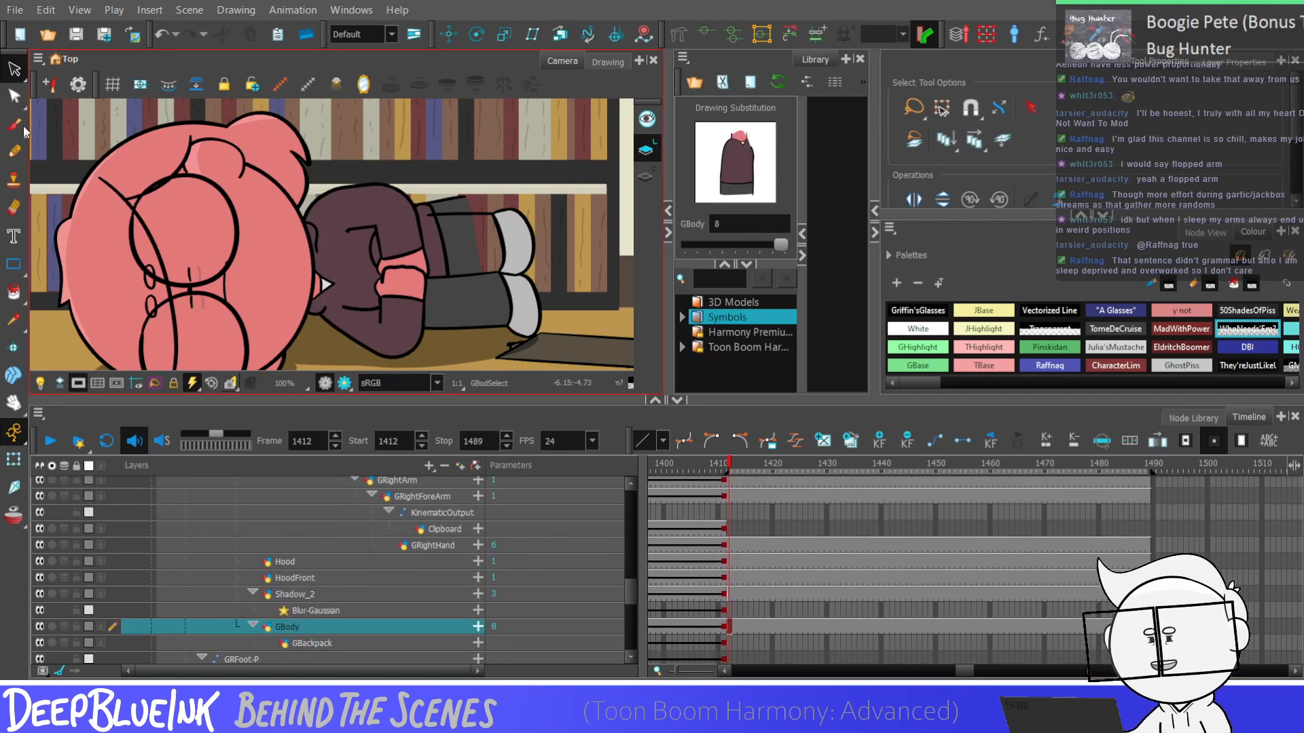
left_click(14, 96)
Lower the upper foot-side corner of GBody's grey trouser section to the upper leg's line
scroll(458, 192, "up", 2)
left_click(475, 209)
scroll(476, 209, "up", 2)
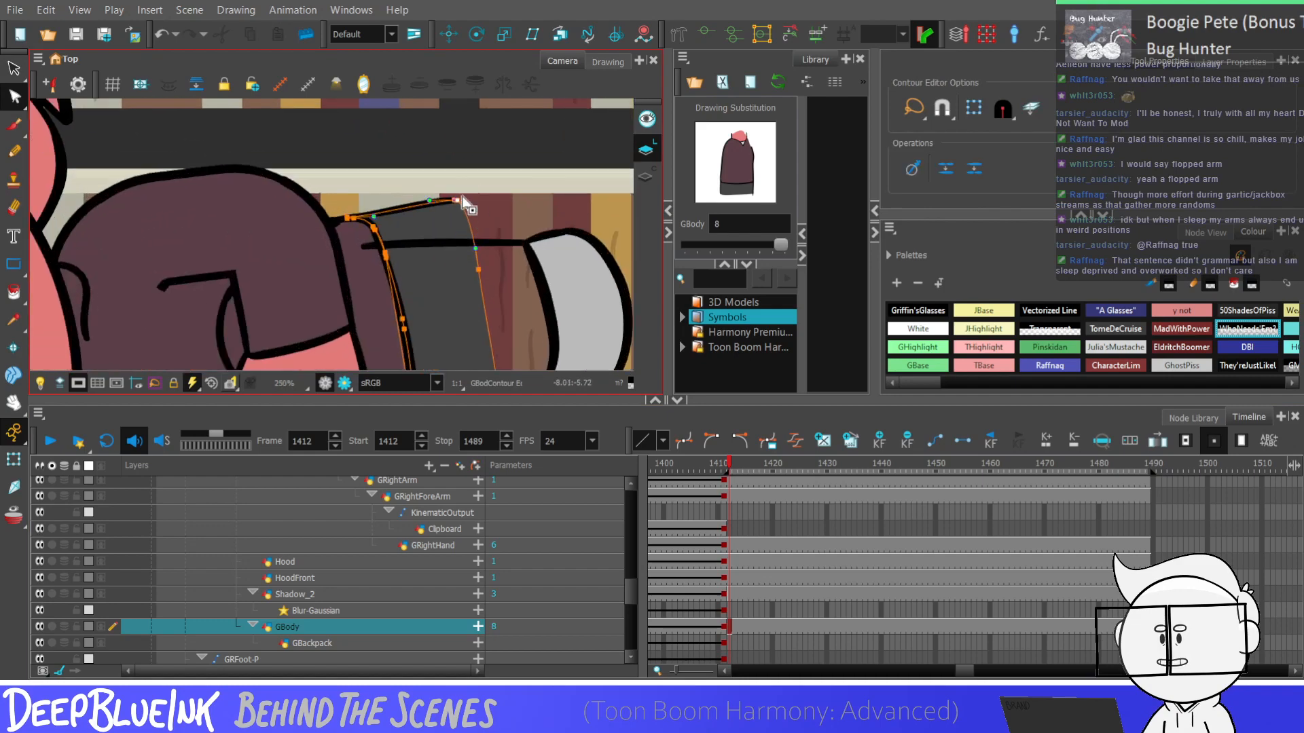
left_click_drag(464, 201, 445, 255)
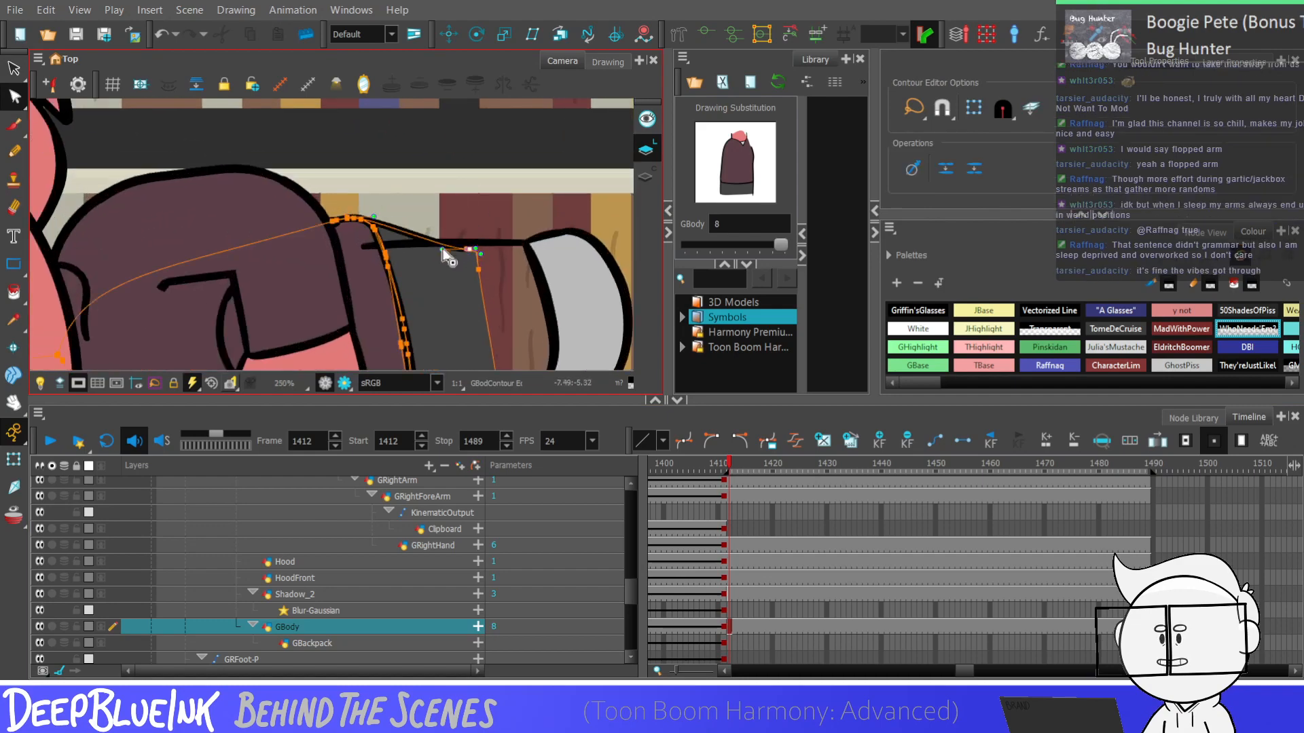
scroll(504, 232, "down", 4)
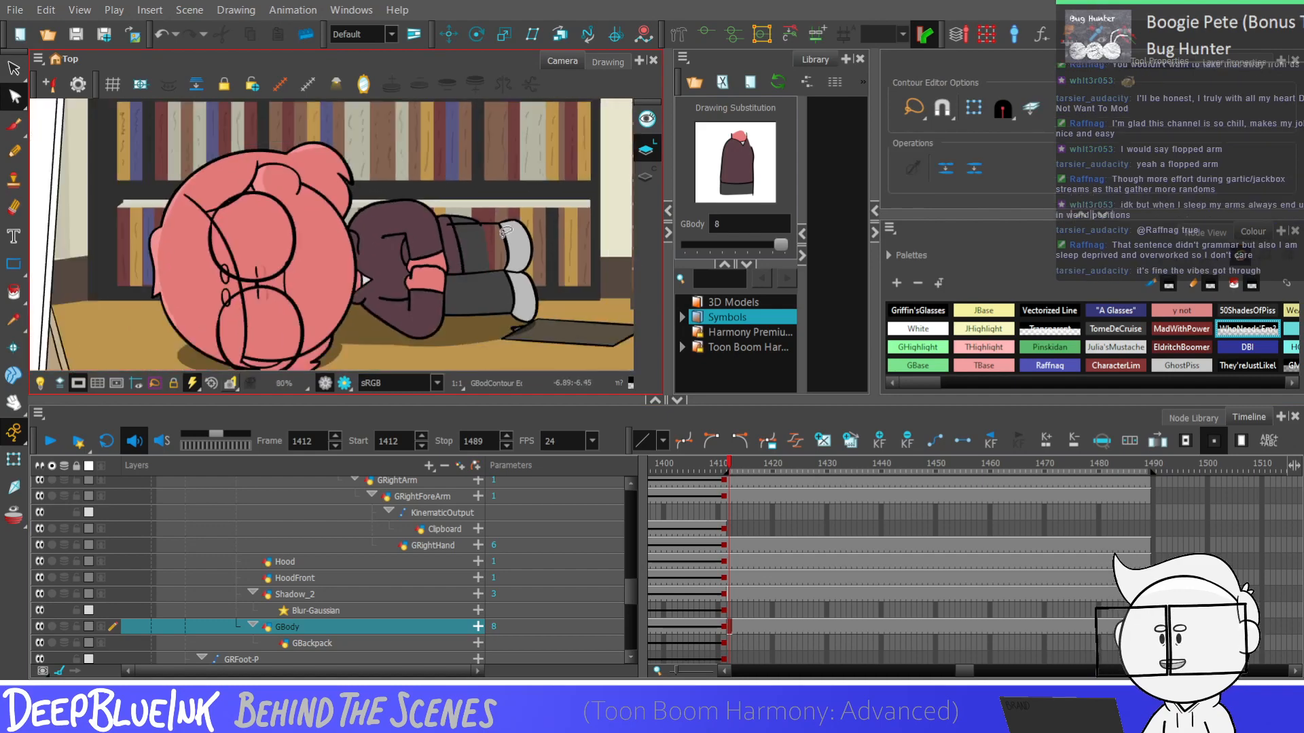
scroll(504, 233, "down", 2)
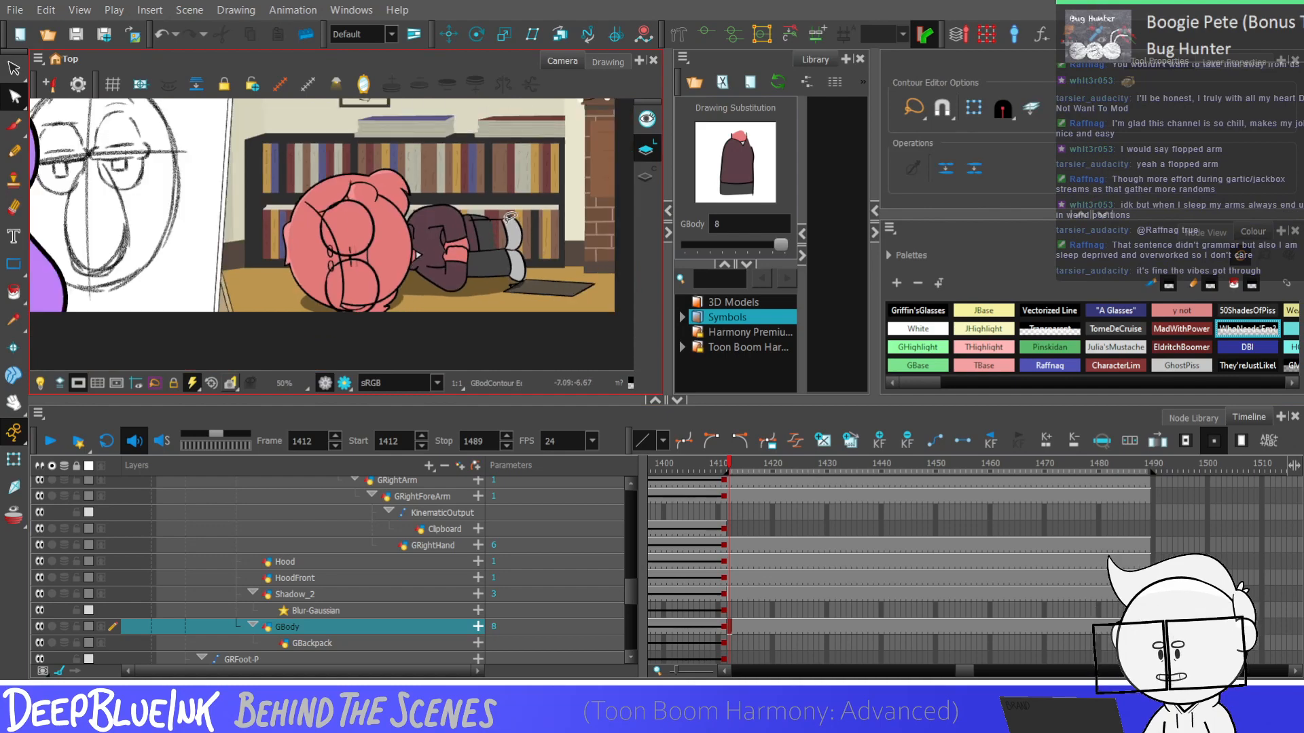
scroll(509, 216, "up", 6)
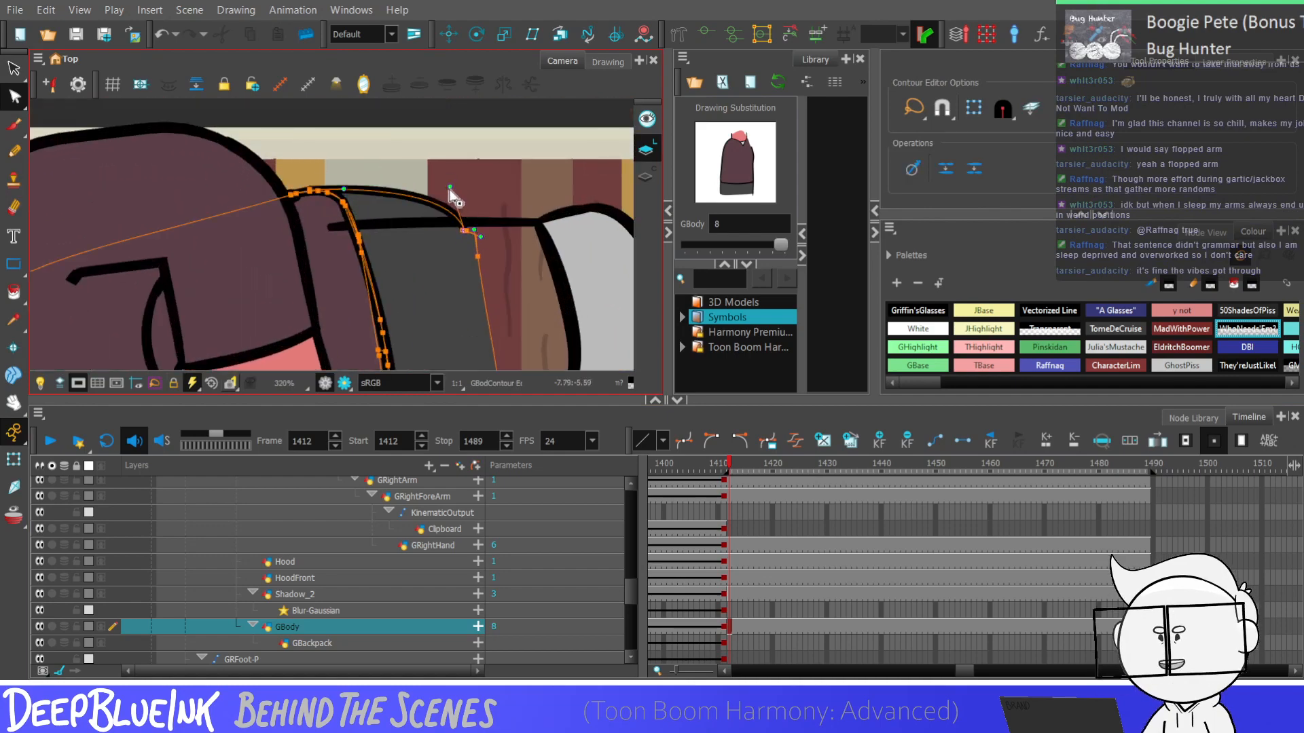
Round the upper edge of GBody's trouser section with its contour handles so it curves down onto the upper leg's line
left_click_drag(449, 189, 455, 184)
left_click(476, 168)
scroll(475, 171, "down", 6)
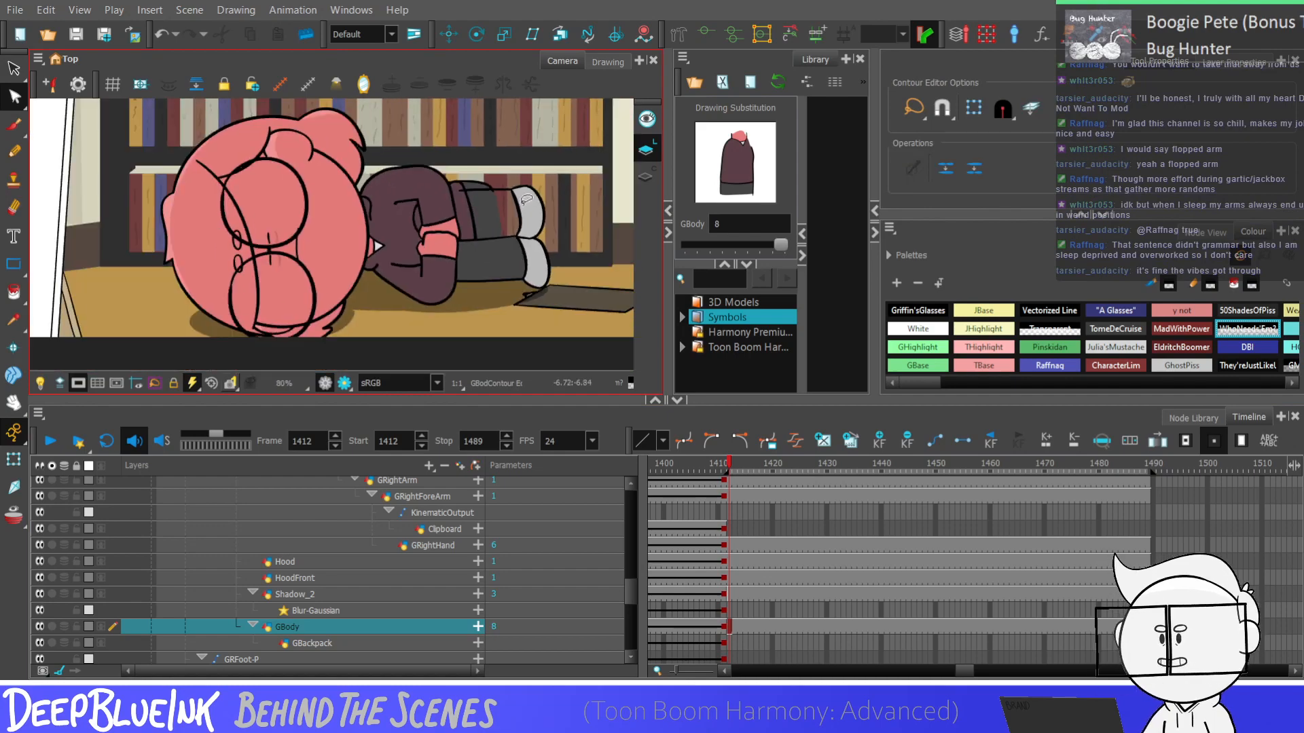
left_click(509, 196)
scroll(511, 195, "up", 3)
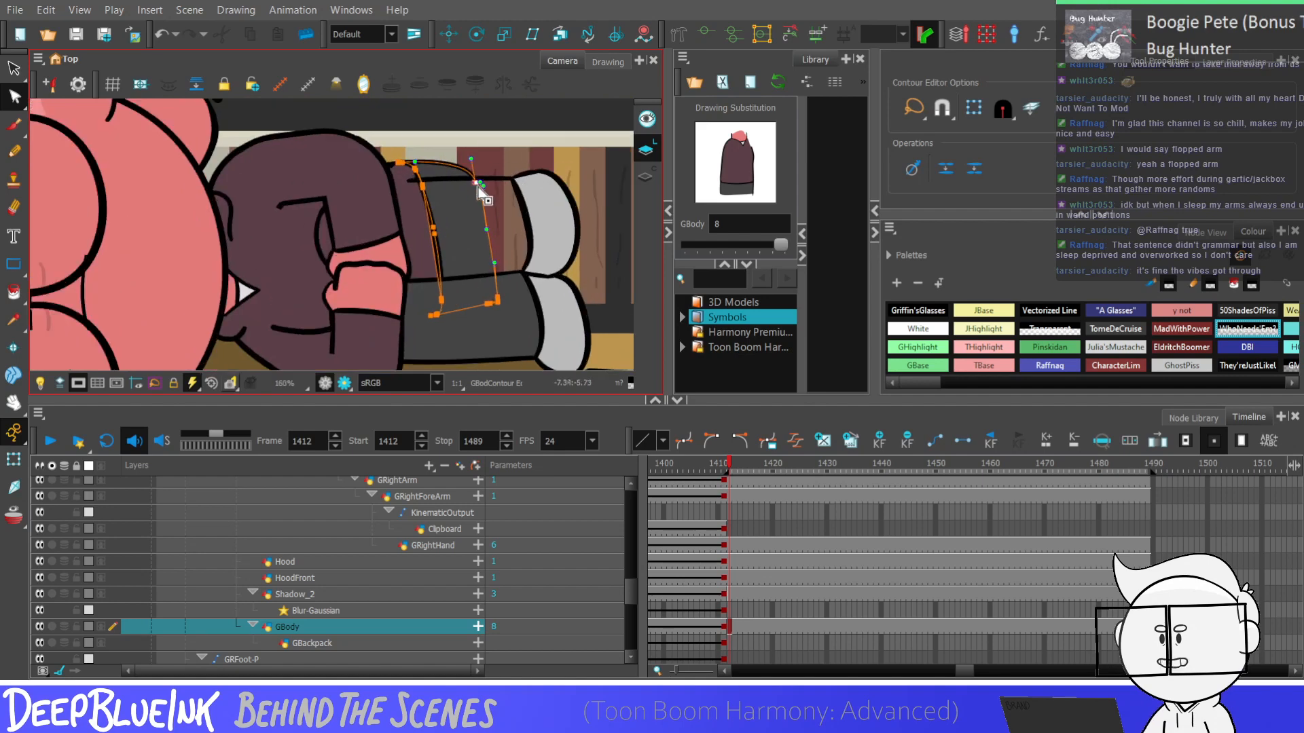
left_click(472, 187)
scroll(421, 162, "up", 1)
left_click(513, 160)
scroll(513, 159, "down", 1)
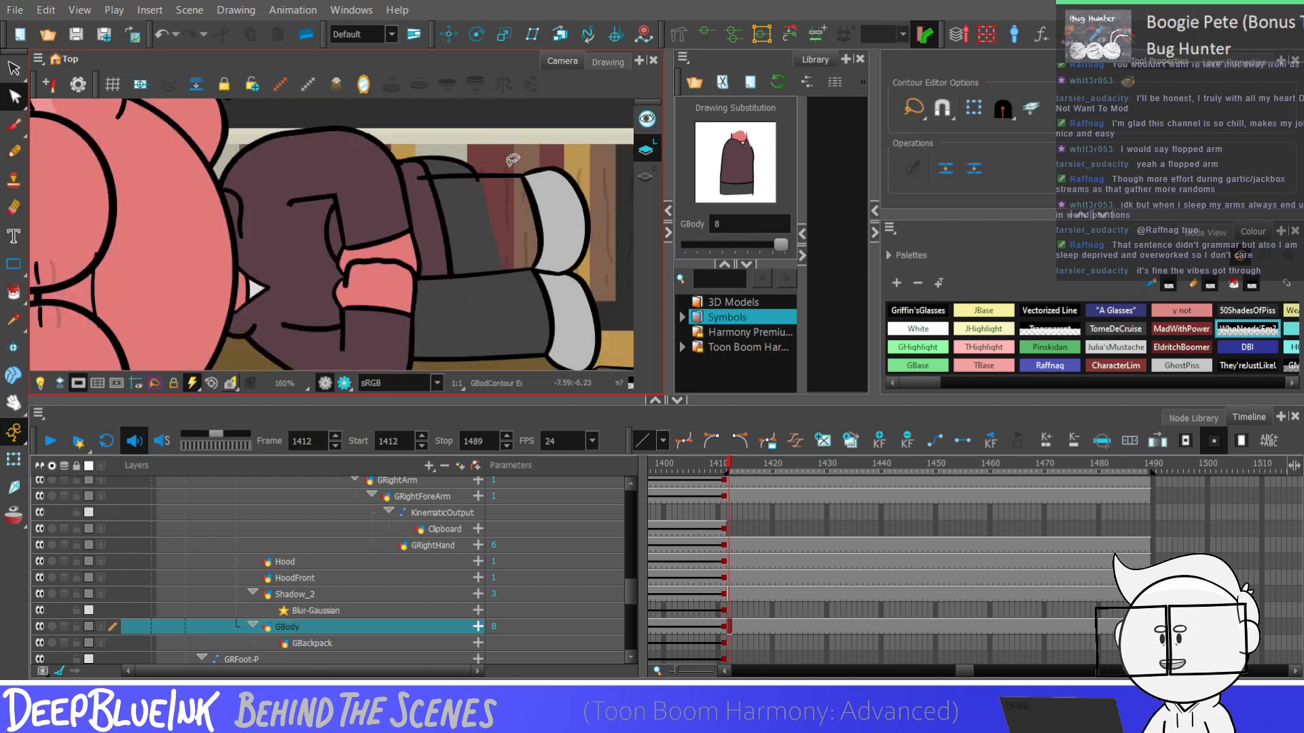
scroll(552, 156, "down", 1)
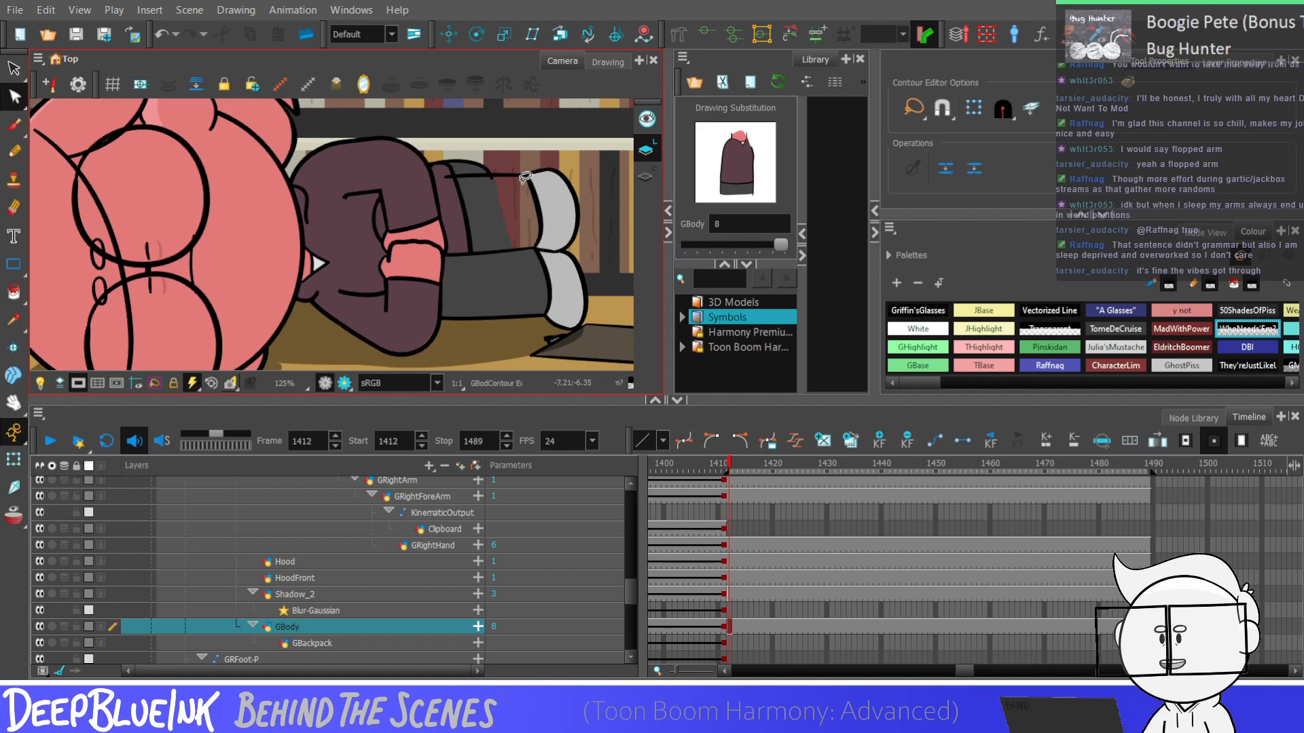
scroll(525, 178, "down", 2)
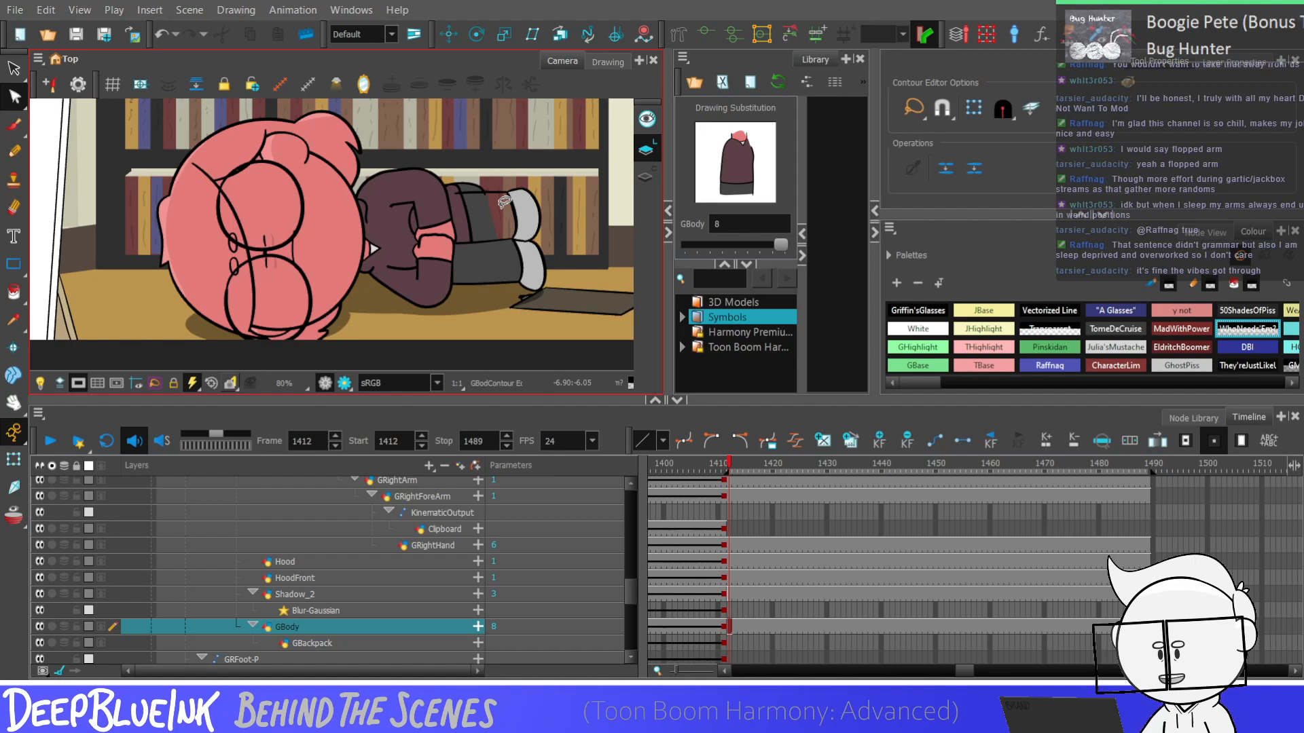
scroll(502, 202, "down", 1)
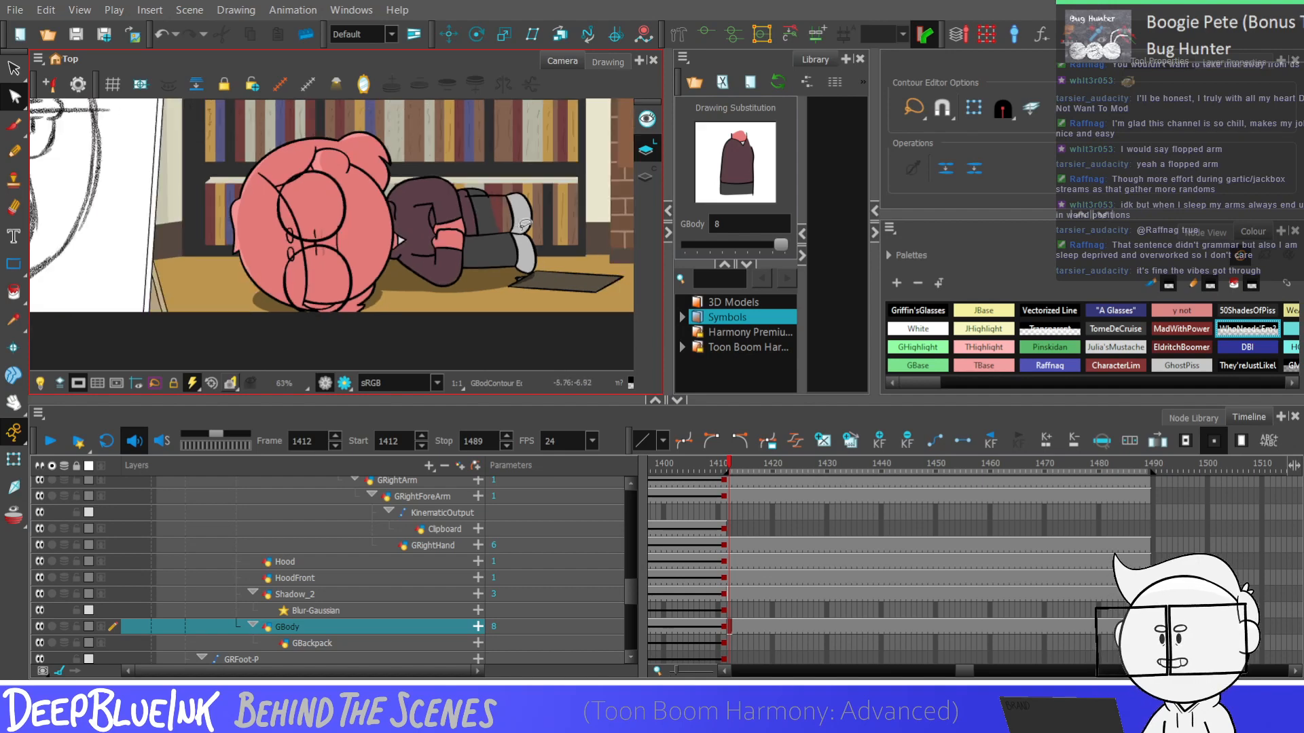
Select the Fakelegs drawing at frame 1412 and activate the Stroke tool at the upper leg's open outline
scroll(524, 224, "down", 3)
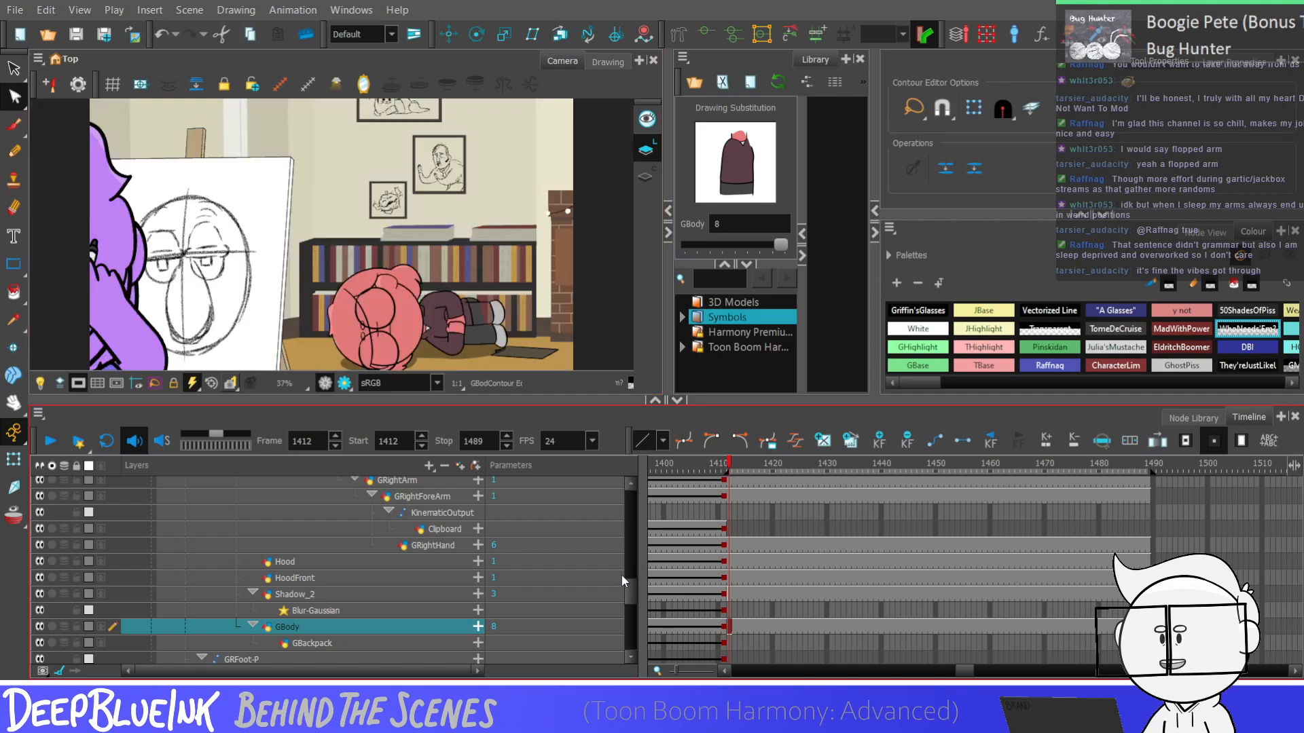
mouse_move(630, 601)
left_mouse_down()
mouse_move(630, 580)
mouse_move(632, 613)
left_mouse_up()
left_click(734, 601)
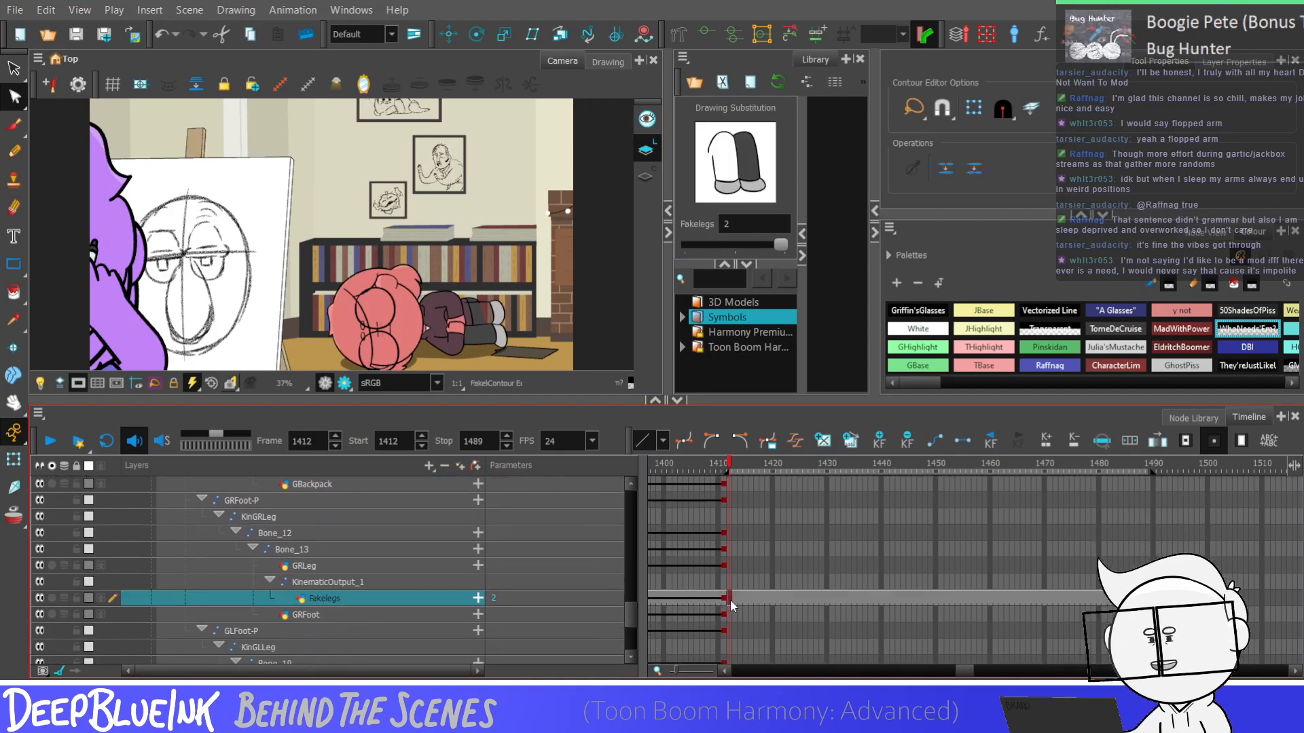
left_click(14, 292)
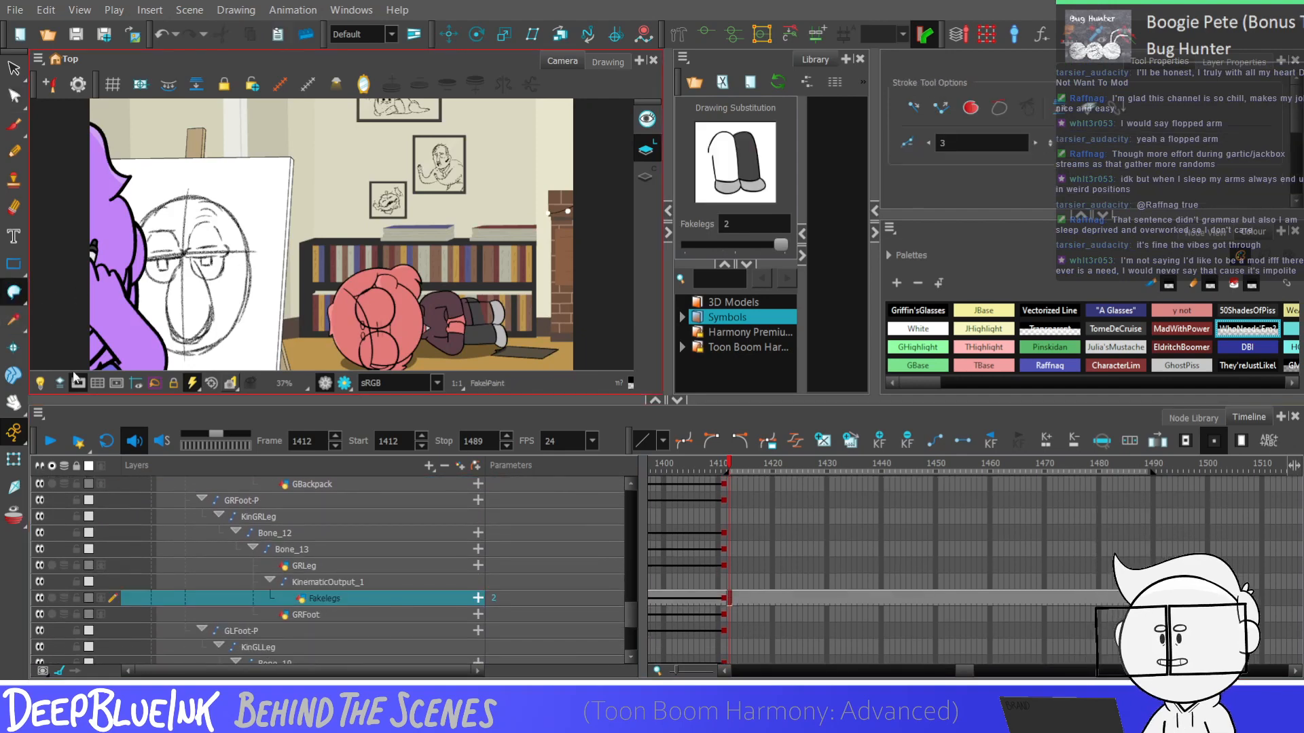
scroll(500, 310, "up", 4)
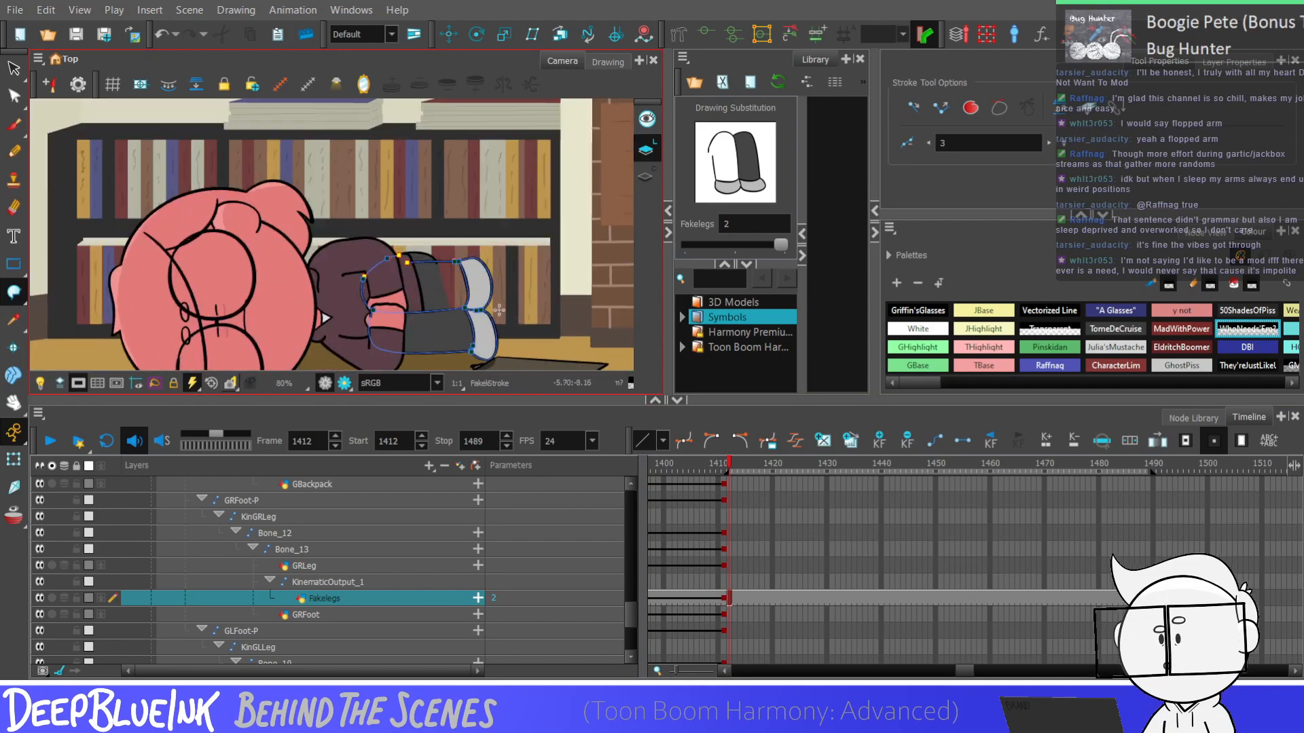
scroll(499, 311, "up", 4)
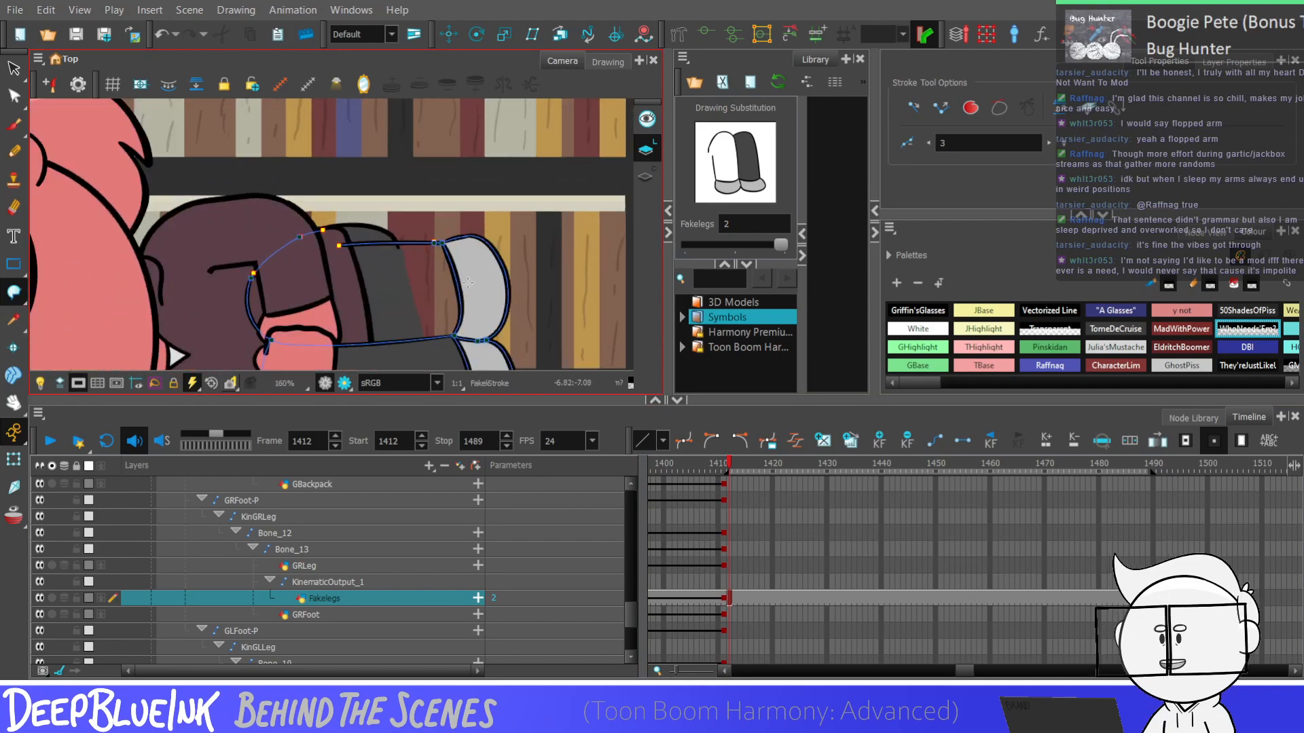
scroll(473, 276, "up", 2)
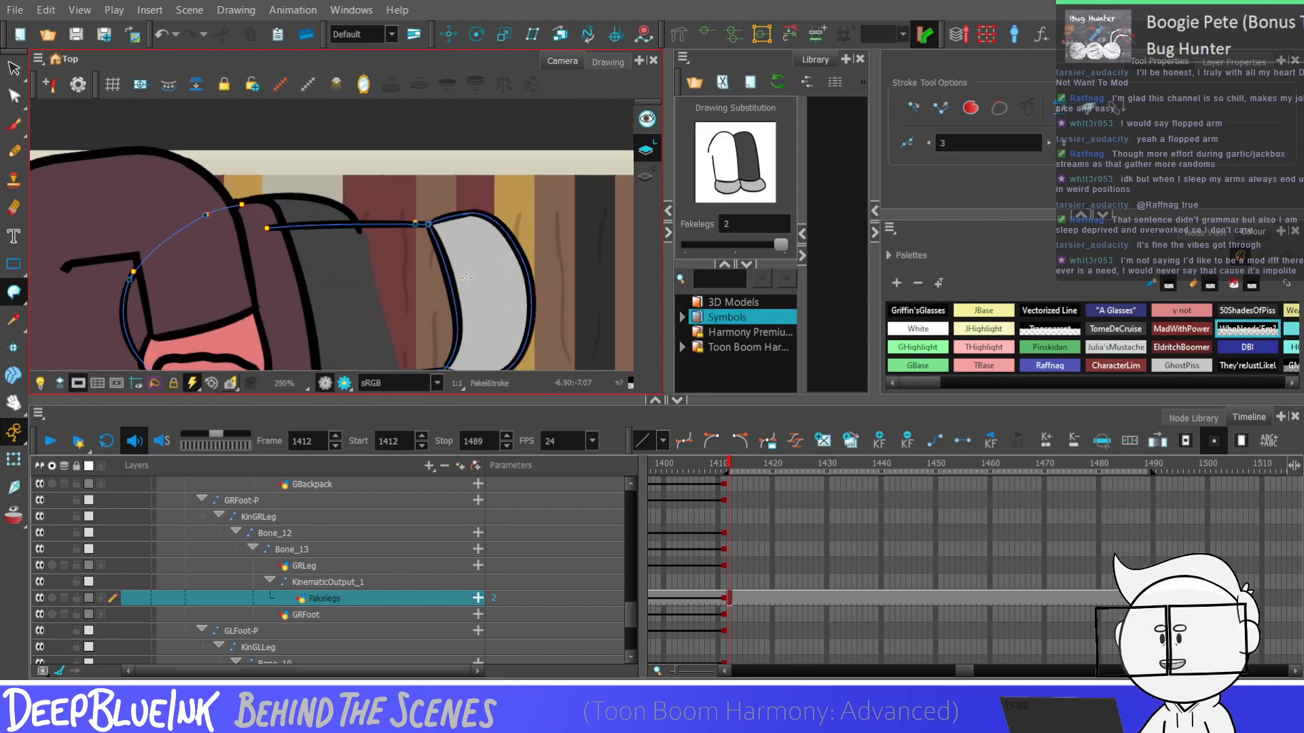
scroll(510, 236, "down", 1)
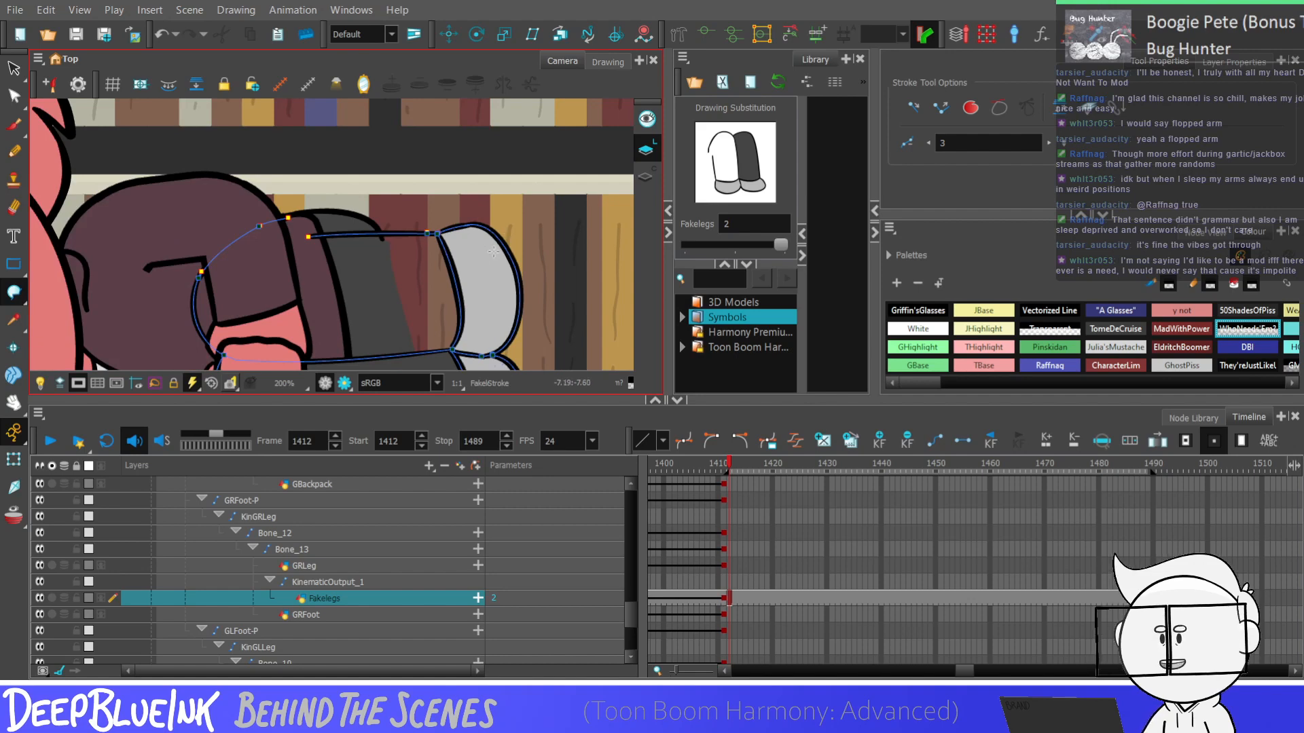
scroll(445, 231, "up", 2)
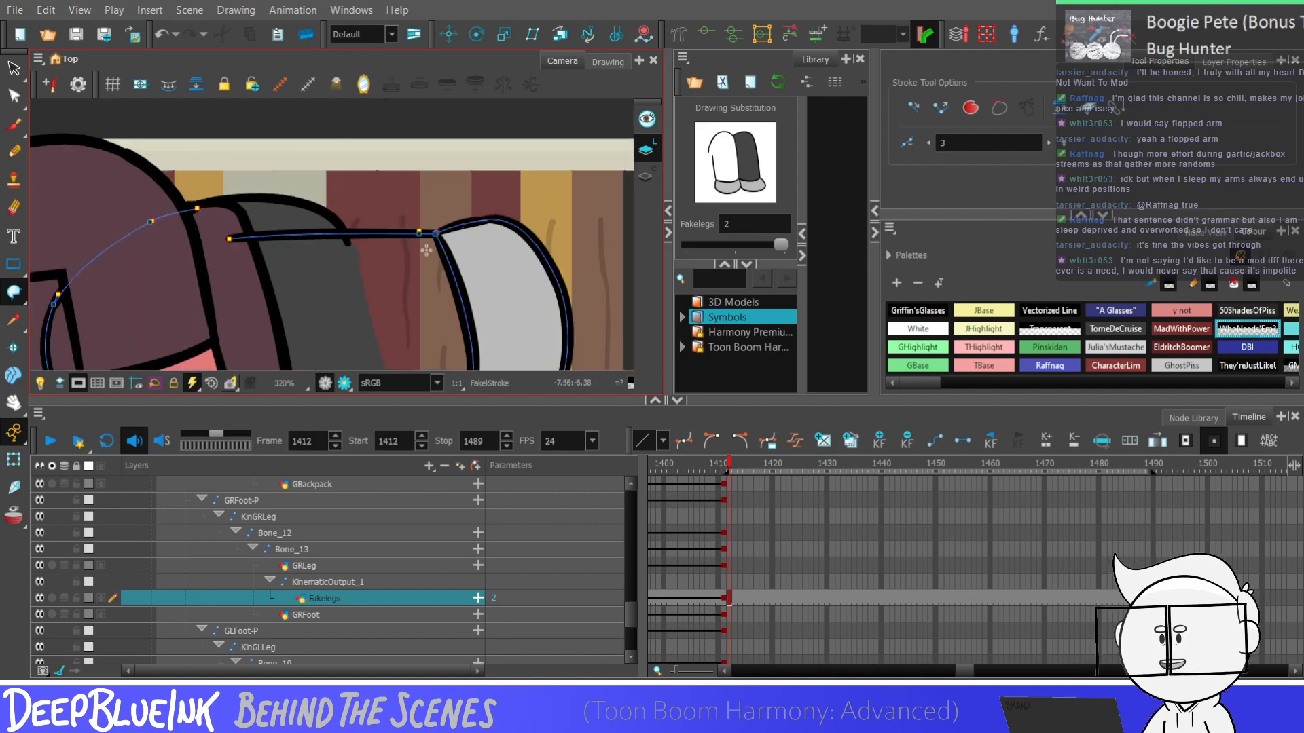
scroll(449, 238, "down", 1)
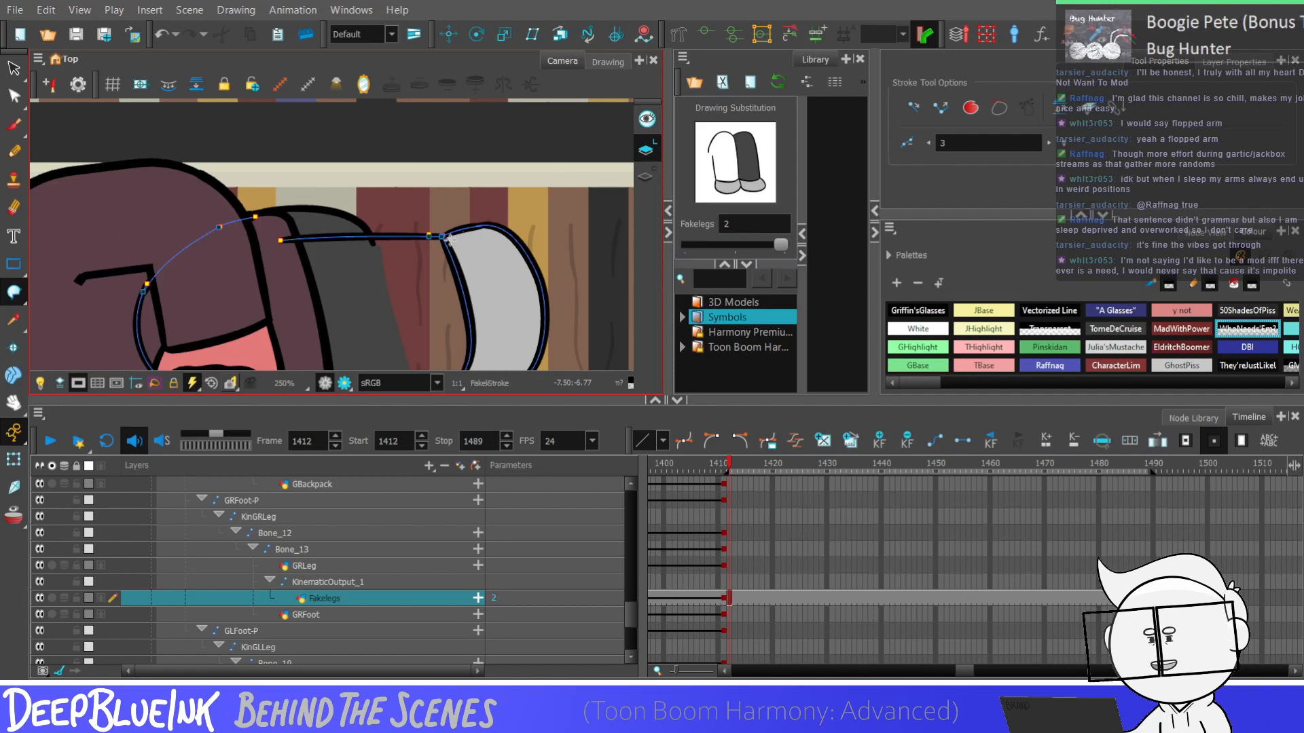
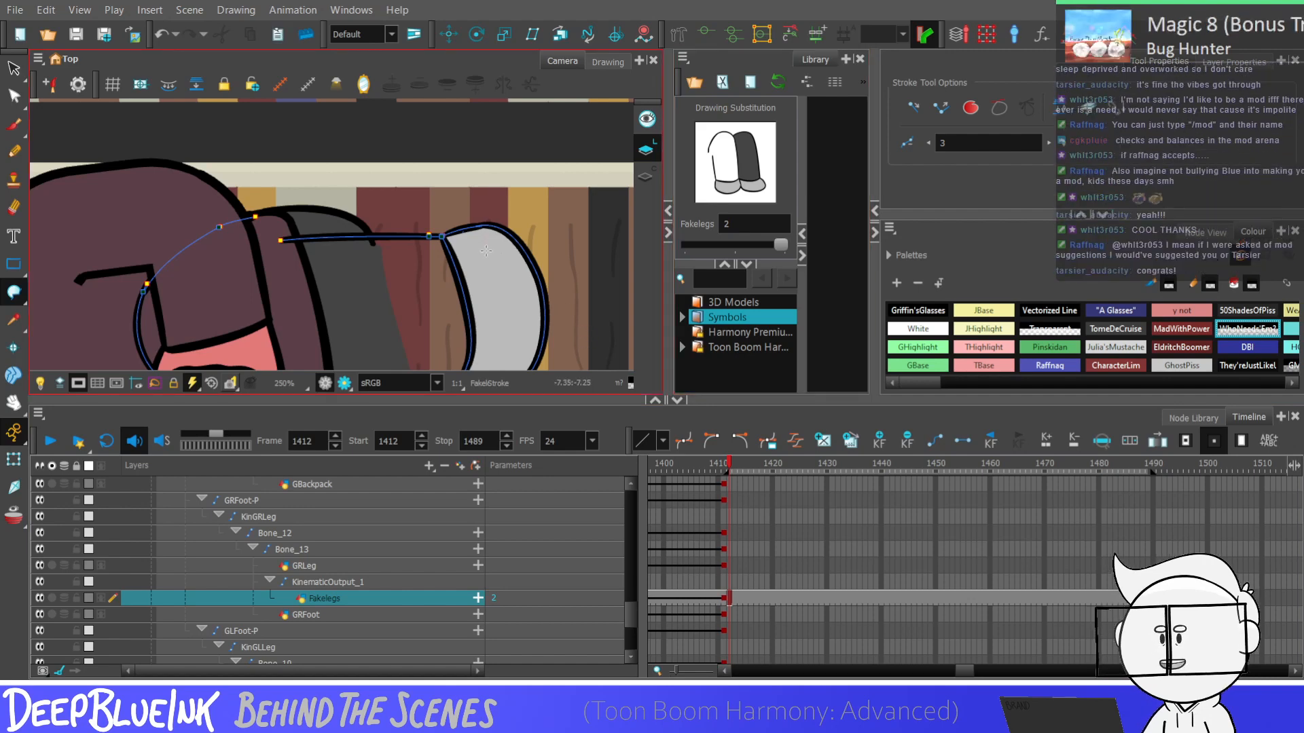
Draw a stroke on Fakelegs joining the end of the upper curve to the upper leg's line, closing the outline
key("alt+slash")
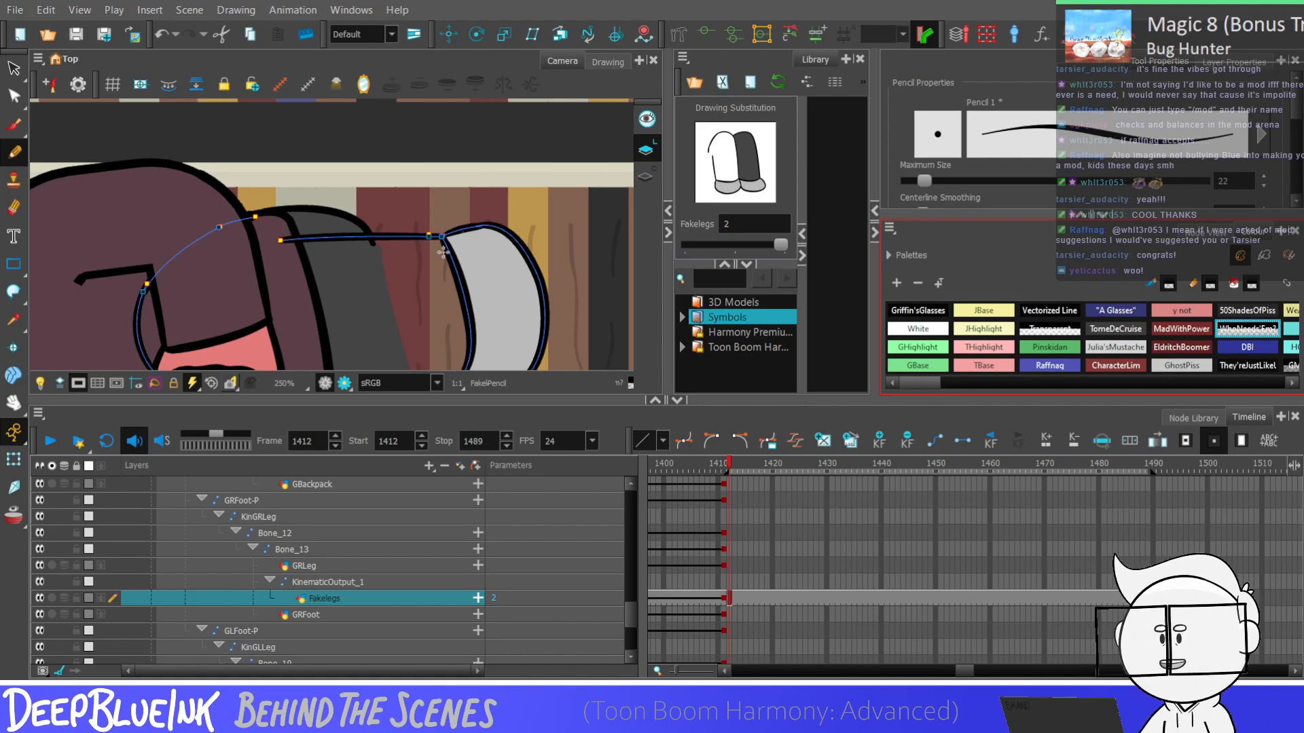
left_click(13, 291)
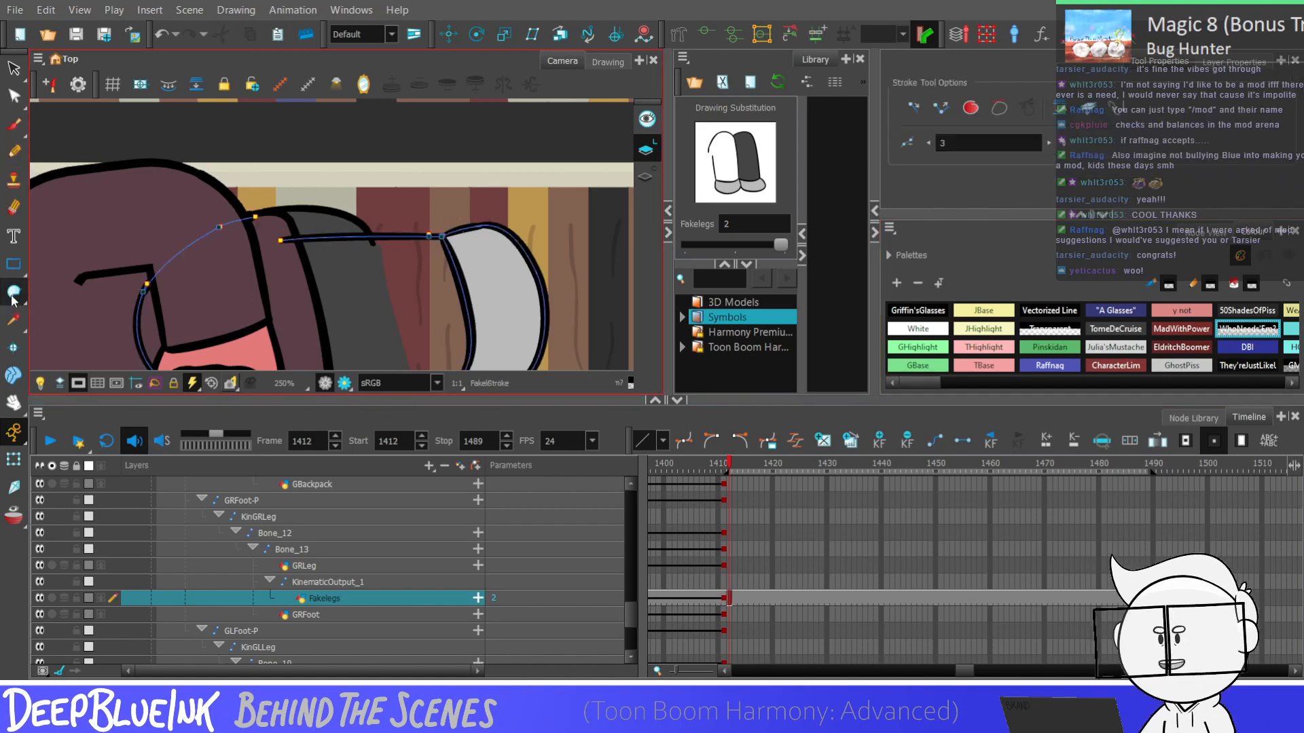
scroll(251, 225, "up", 2)
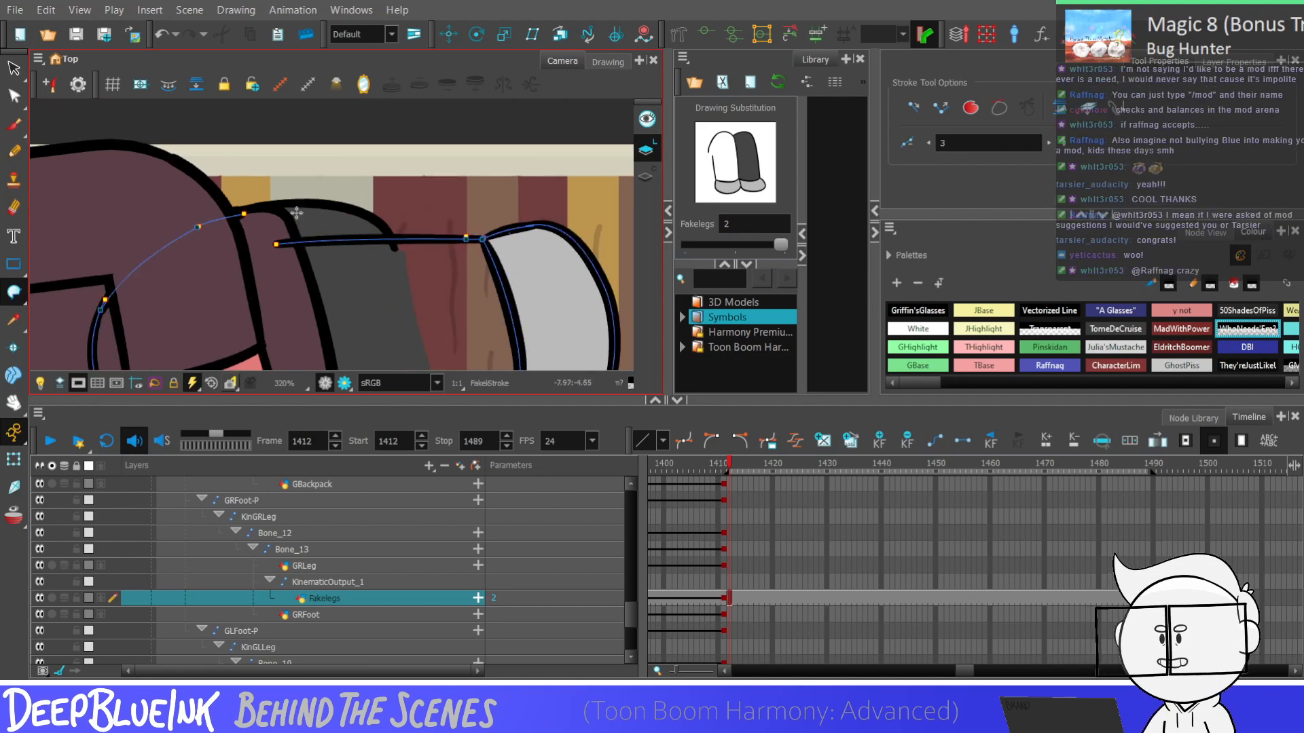
scroll(327, 201, "down", 2)
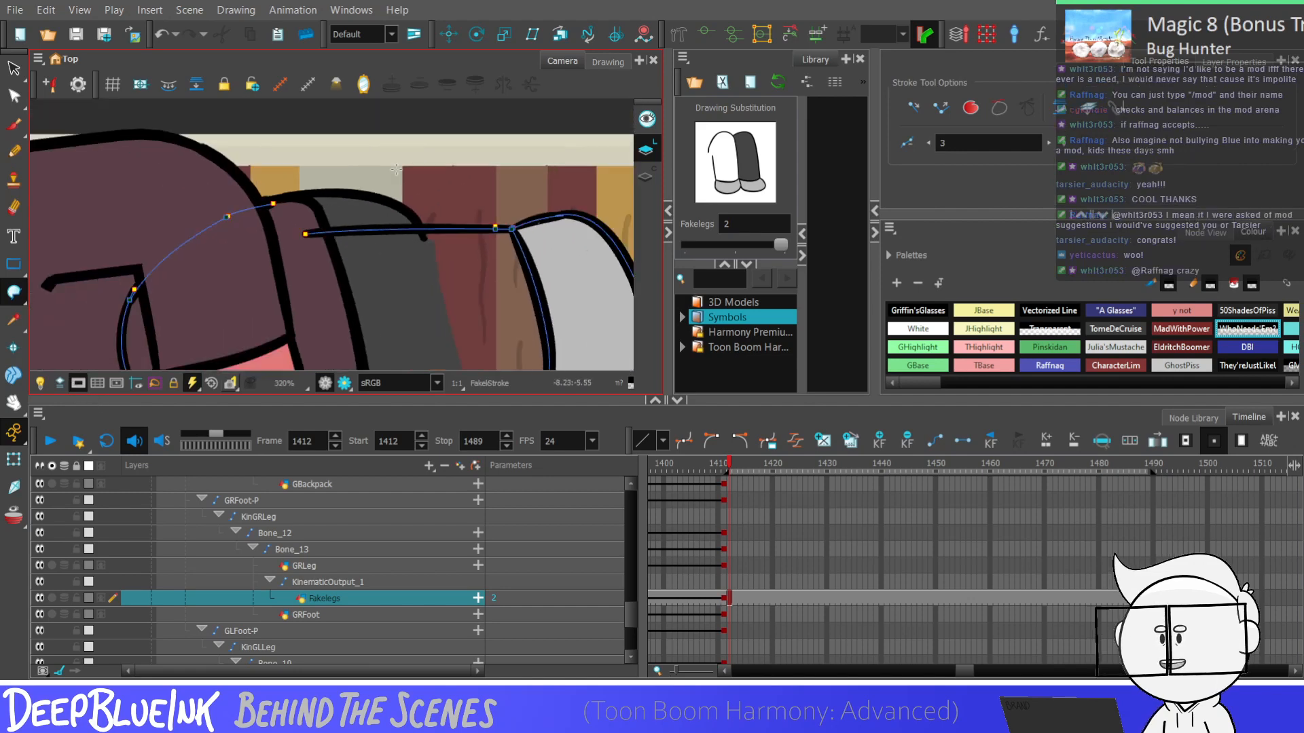
scroll(271, 202, "up", 2)
mouse_move(273, 198)
left_mouse_down()
mouse_move(312, 189)
mouse_move(342, 200)
mouse_move(361, 242)
left_mouse_up()
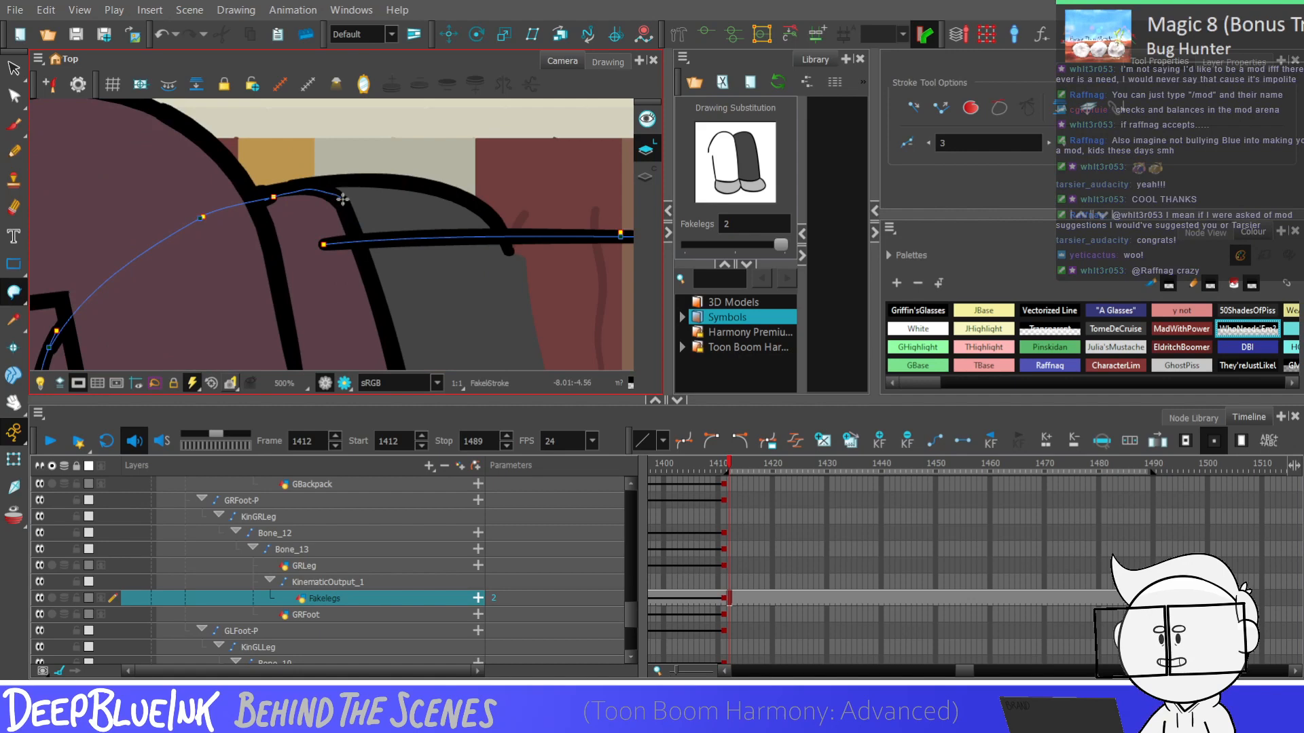
scroll(439, 190, "down", 3)
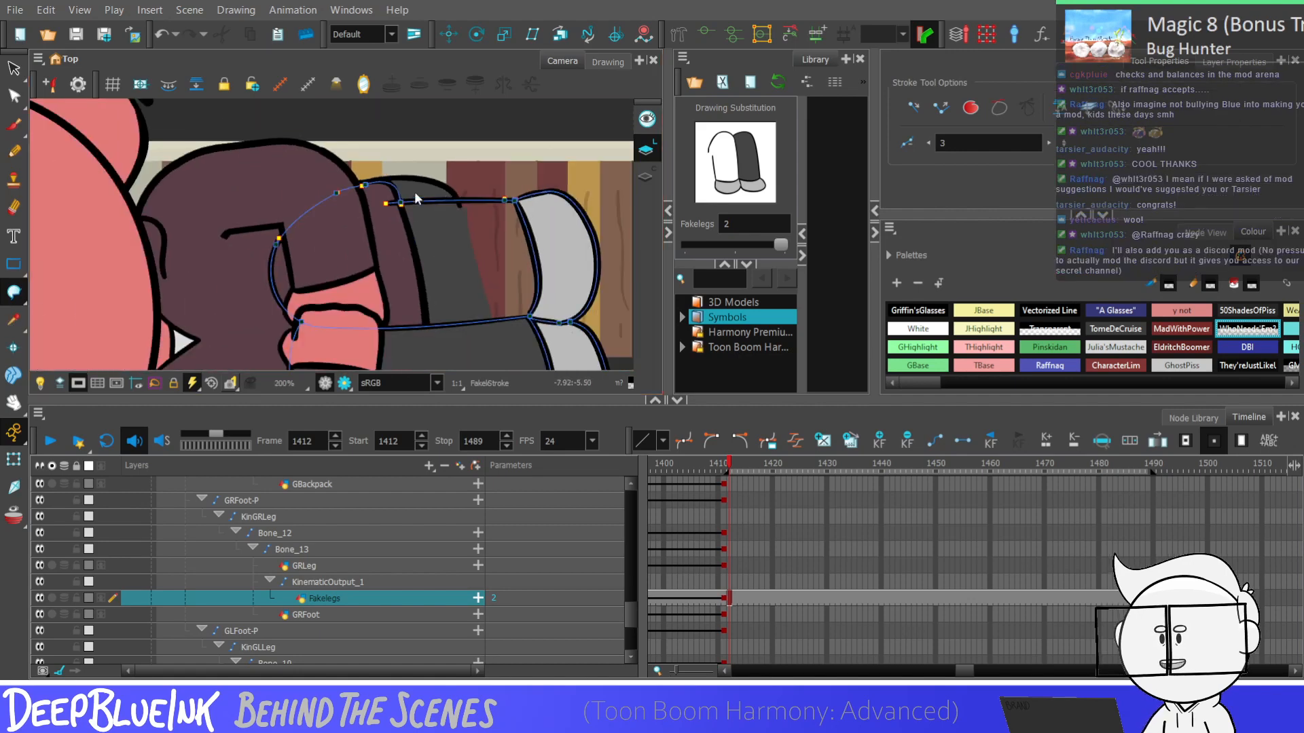
Fill the closed upper leg area with the trouser grey New 7
left_click(12, 319)
left_click(12, 294)
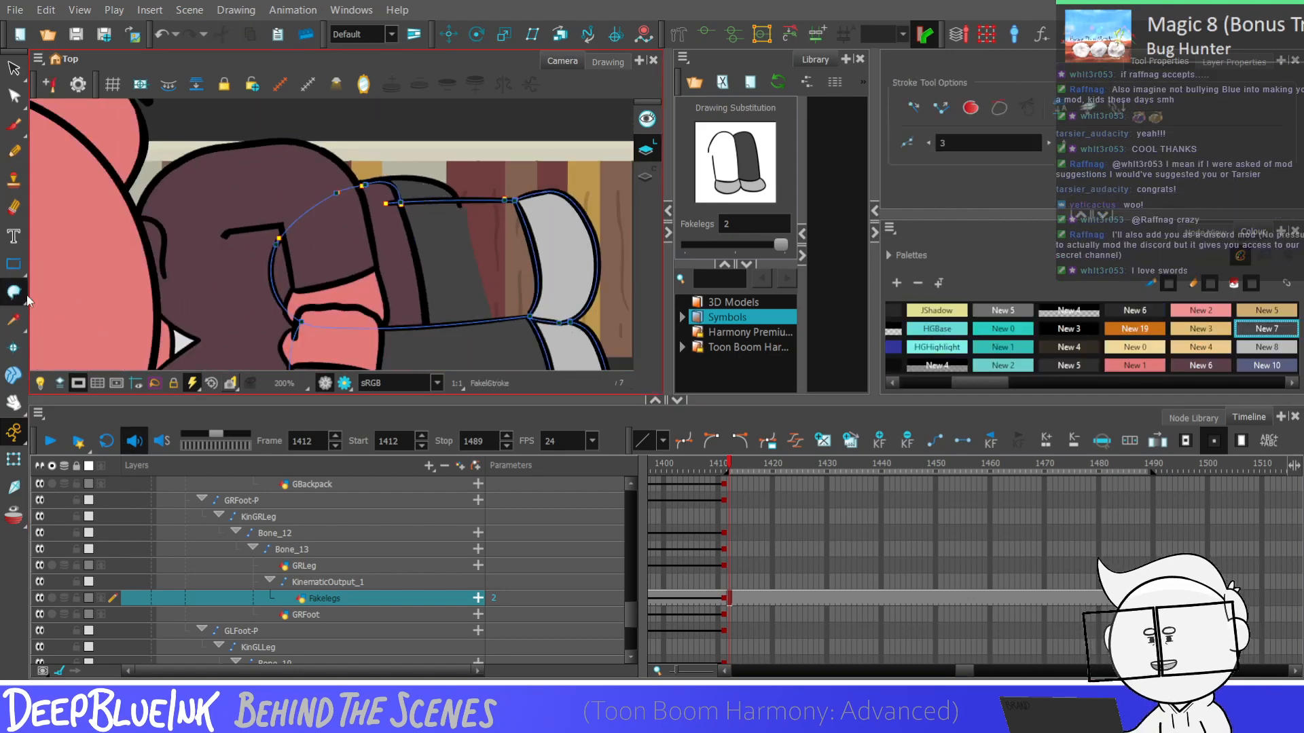
scroll(453, 266, "down", 1)
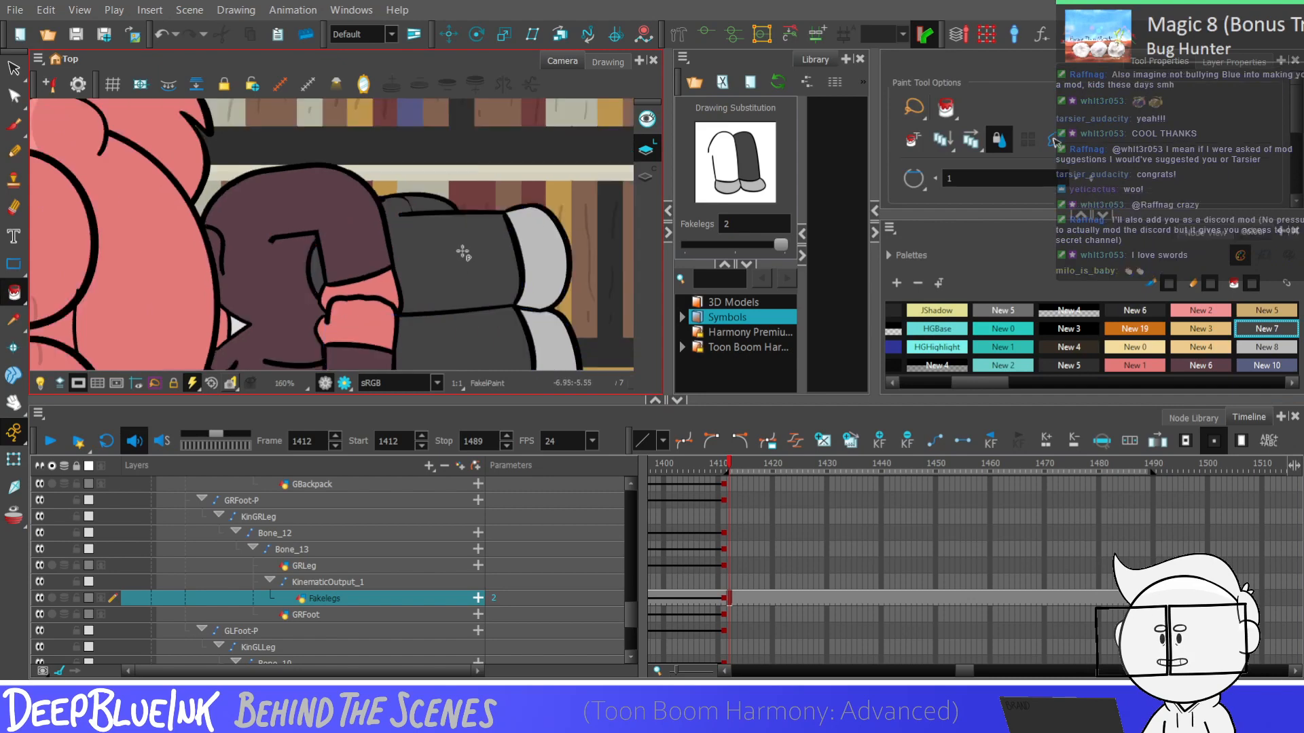
Bulge the upper leg's closing curve outward with the Contour Editor so its fill meets GBody's rounded trouser edge
scroll(413, 190, "up", 4)
key("alt+q")
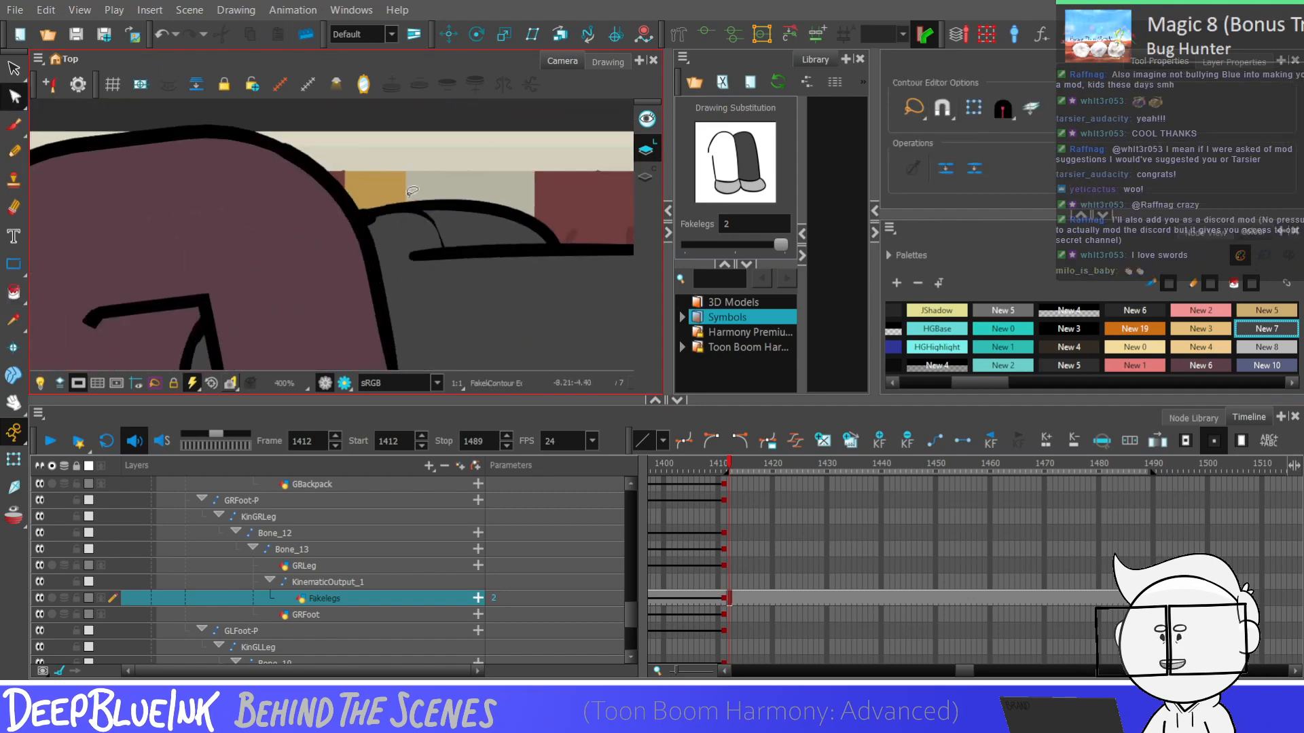
left_click(412, 191)
scroll(451, 285, "up", 4)
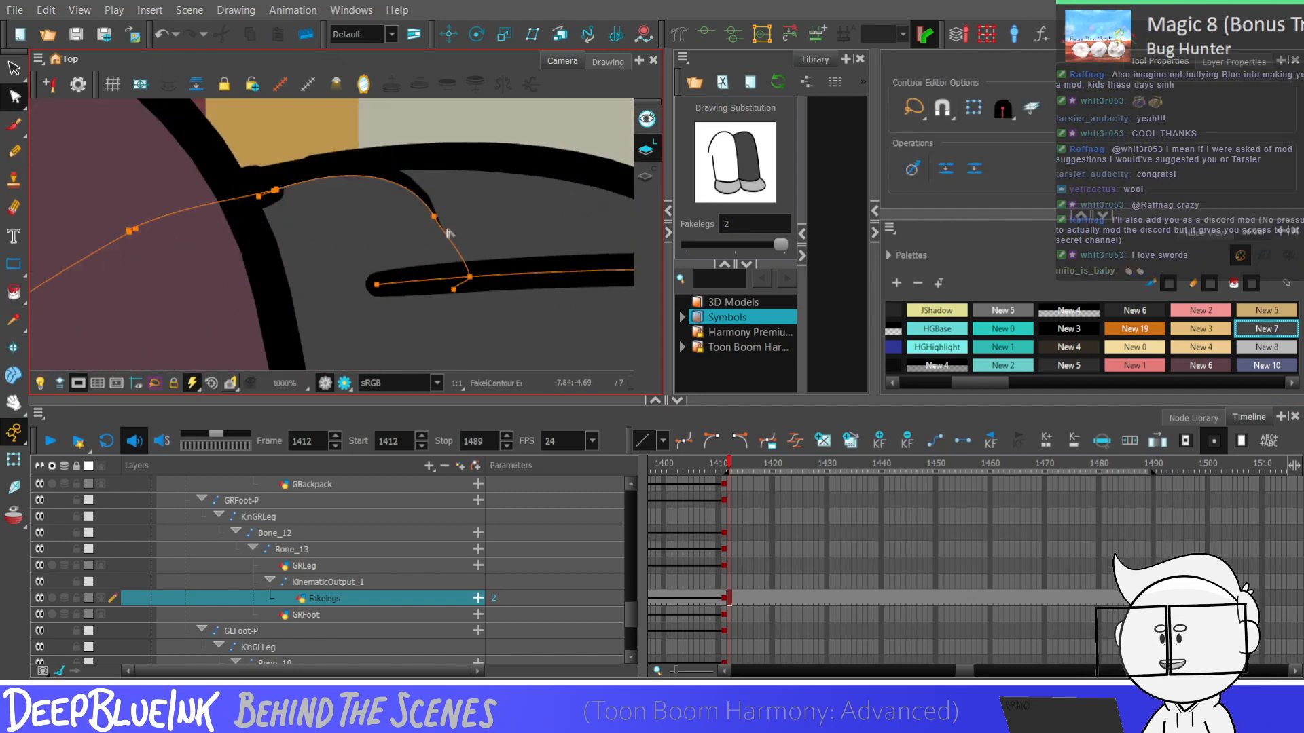
left_click_drag(434, 216, 509, 205)
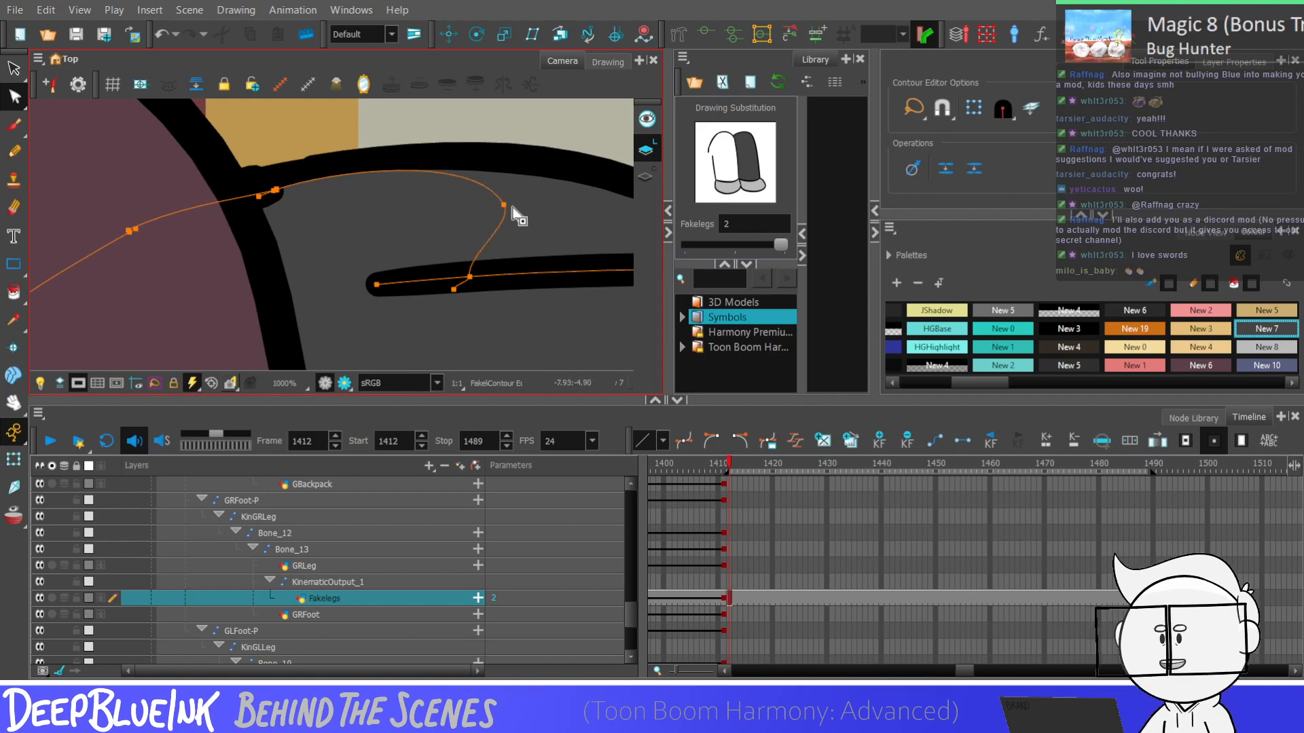
left_click(512, 221)
scroll(480, 204, "down", 3)
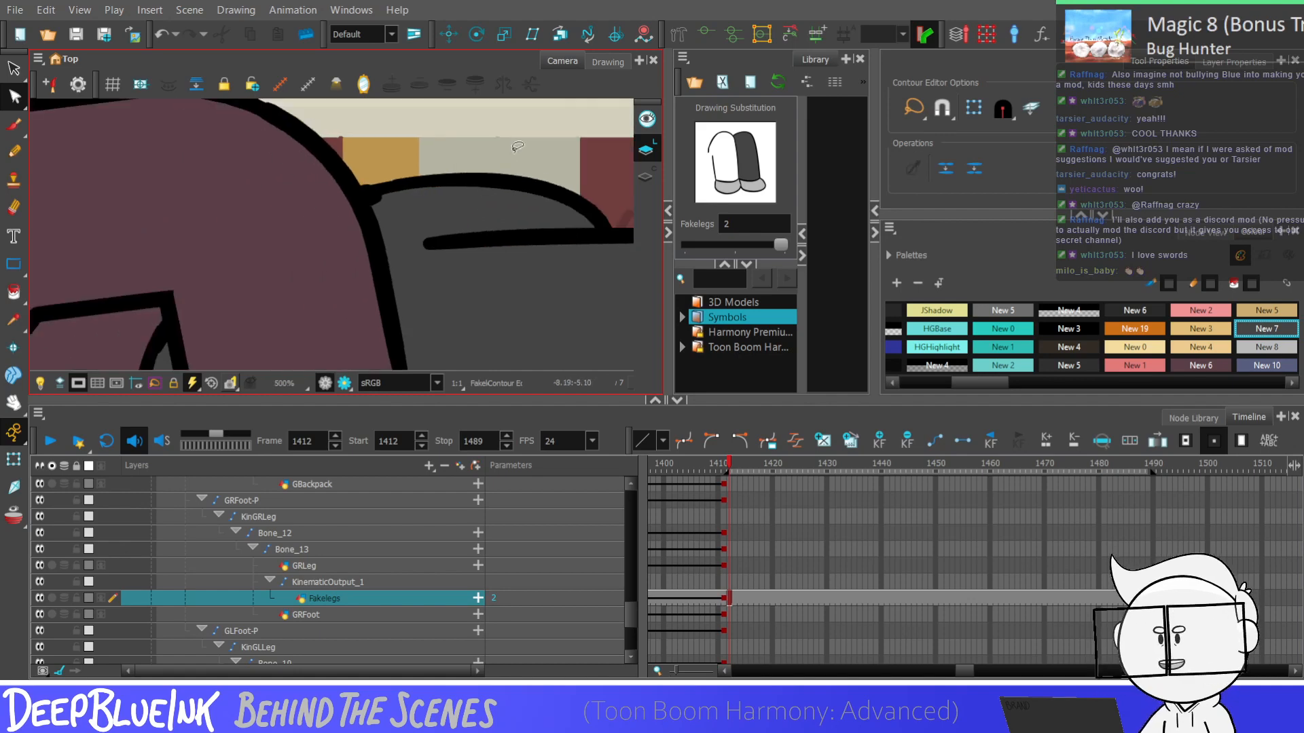
Compare the lying pose at frame 1412 with the preceding frame in the full camera view
key("shift+m")
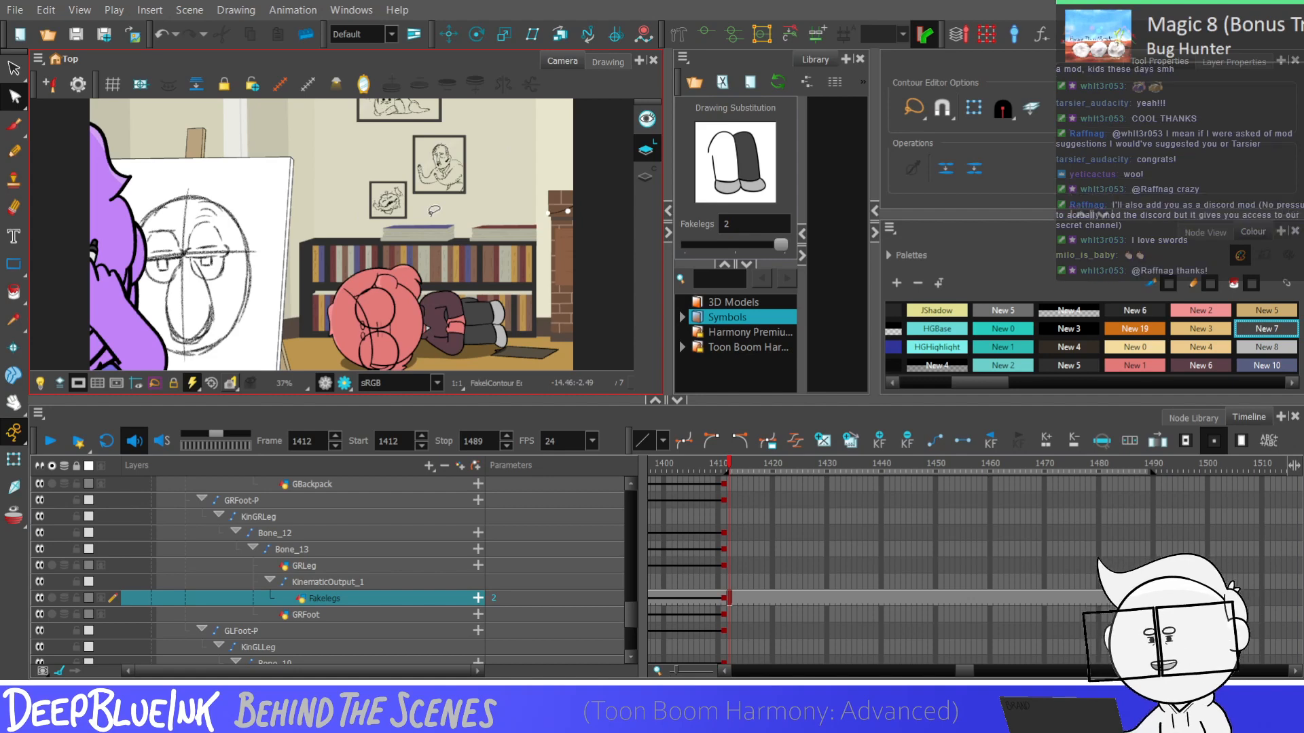
key("shift+z")
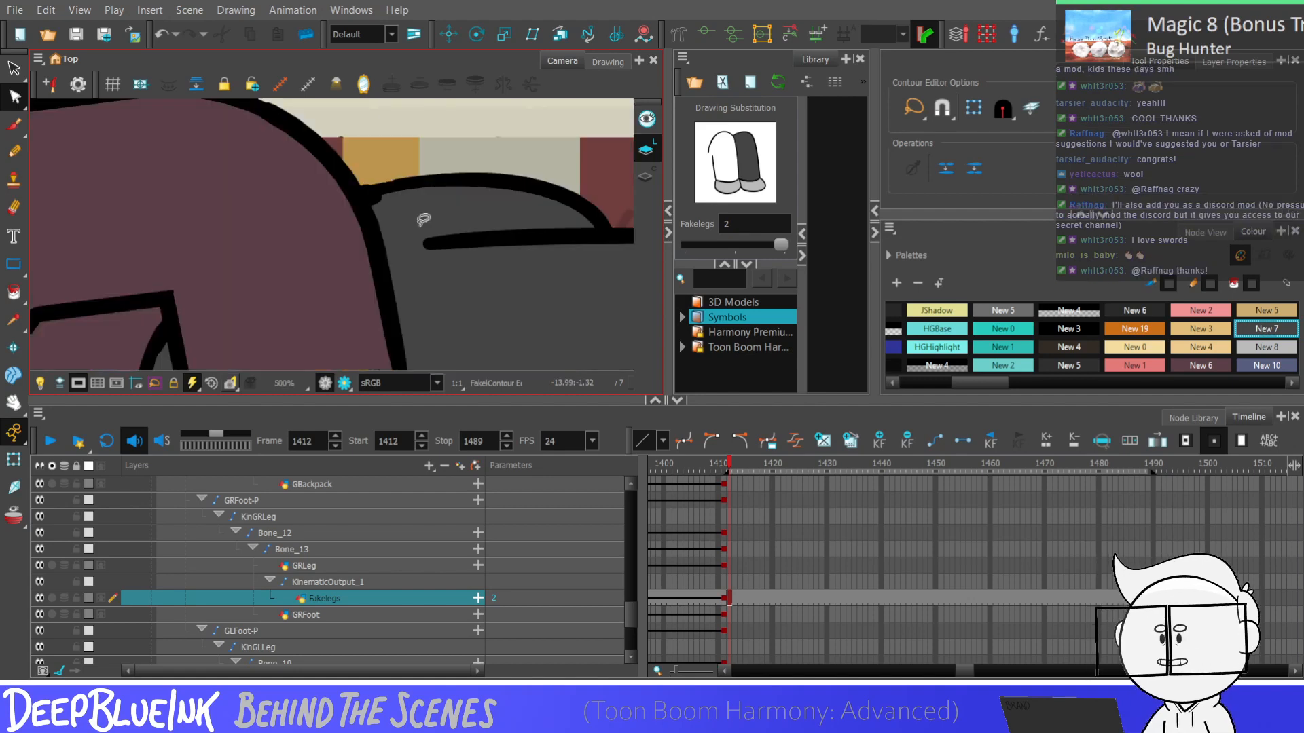
key("shift+z")
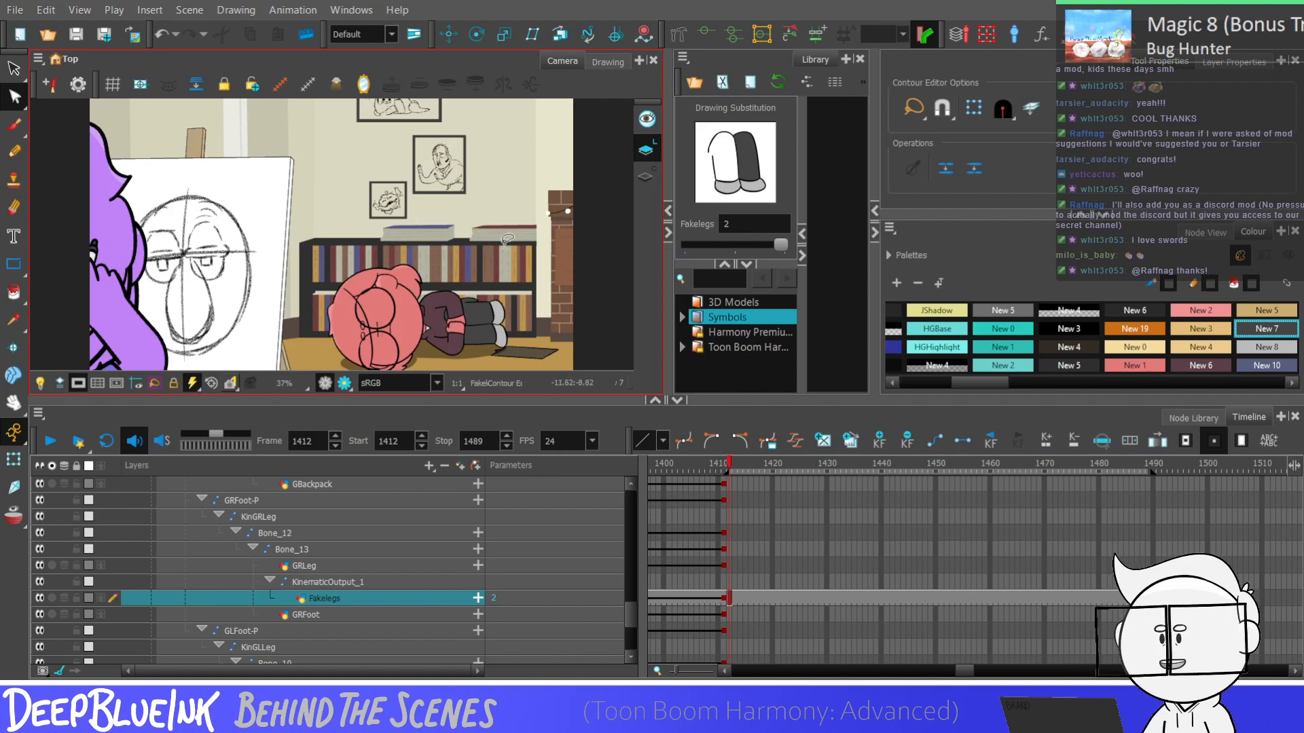
key("comma")
key("period")
key("comma")
key("period")
key("comma")
key("period")
key("comma")
key("period")
key("comma")
key("period")
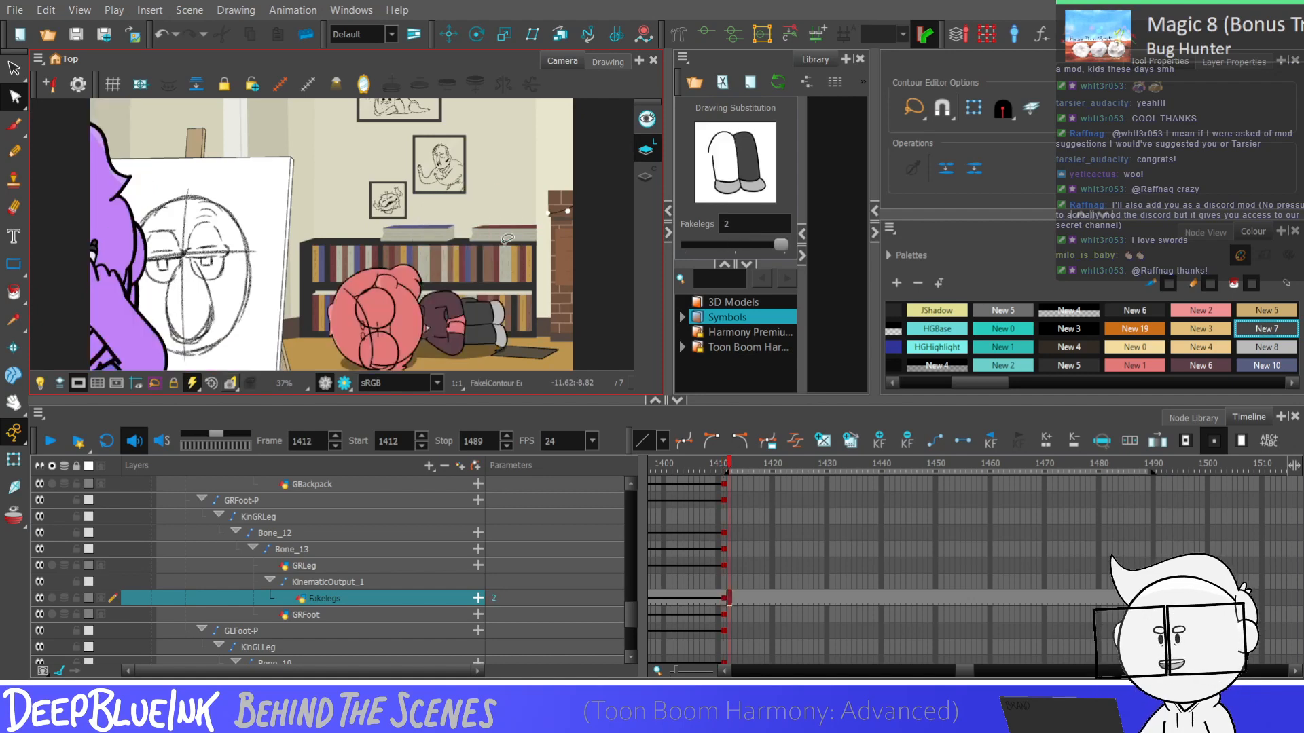
Move the whole character with the Karina-P peg slightly away from the easel at frame 1412
scroll(617, 597, "up", 5)
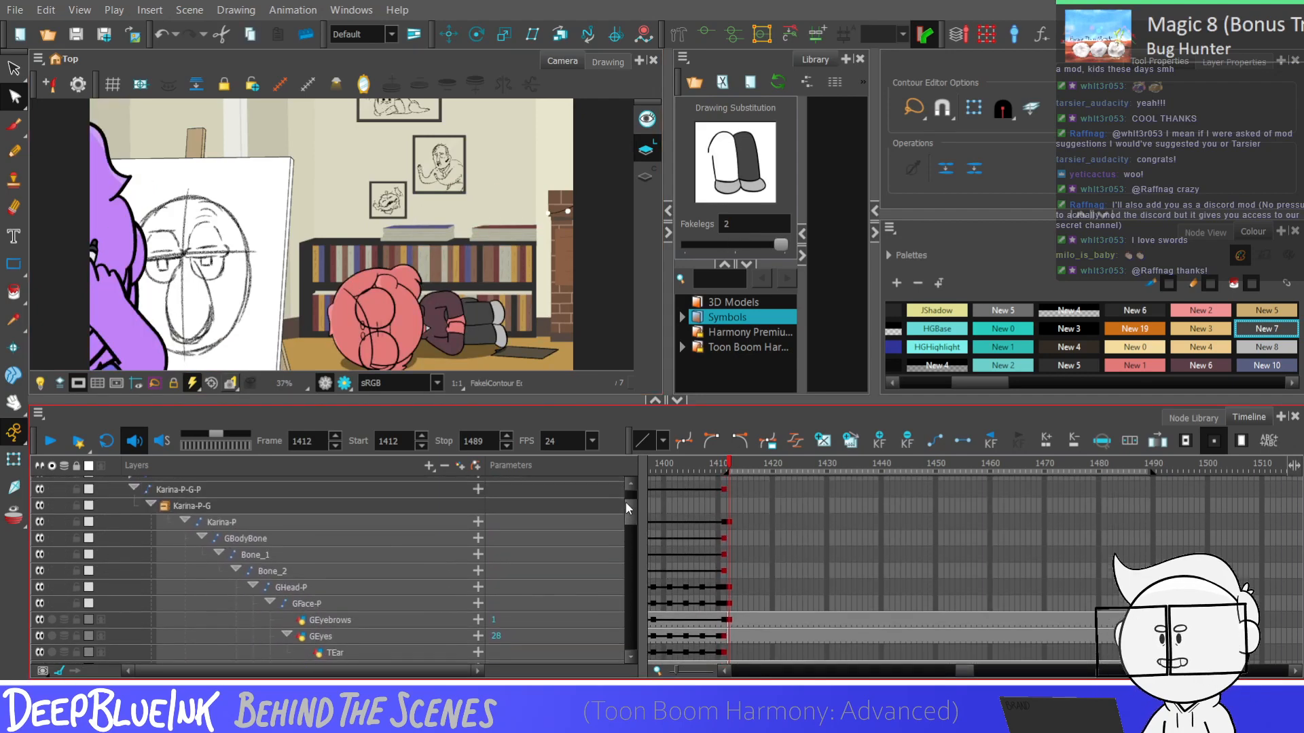
left_click(728, 523)
key("shift+t")
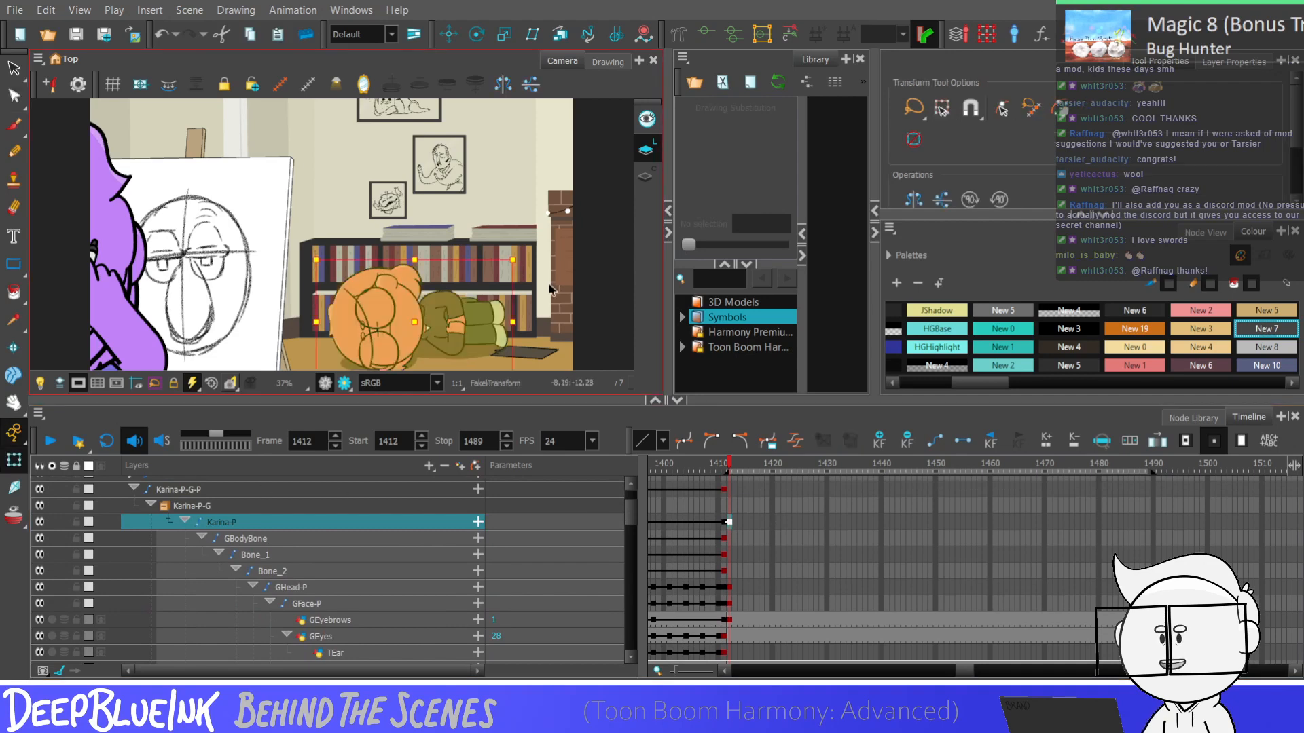
key("Escape")
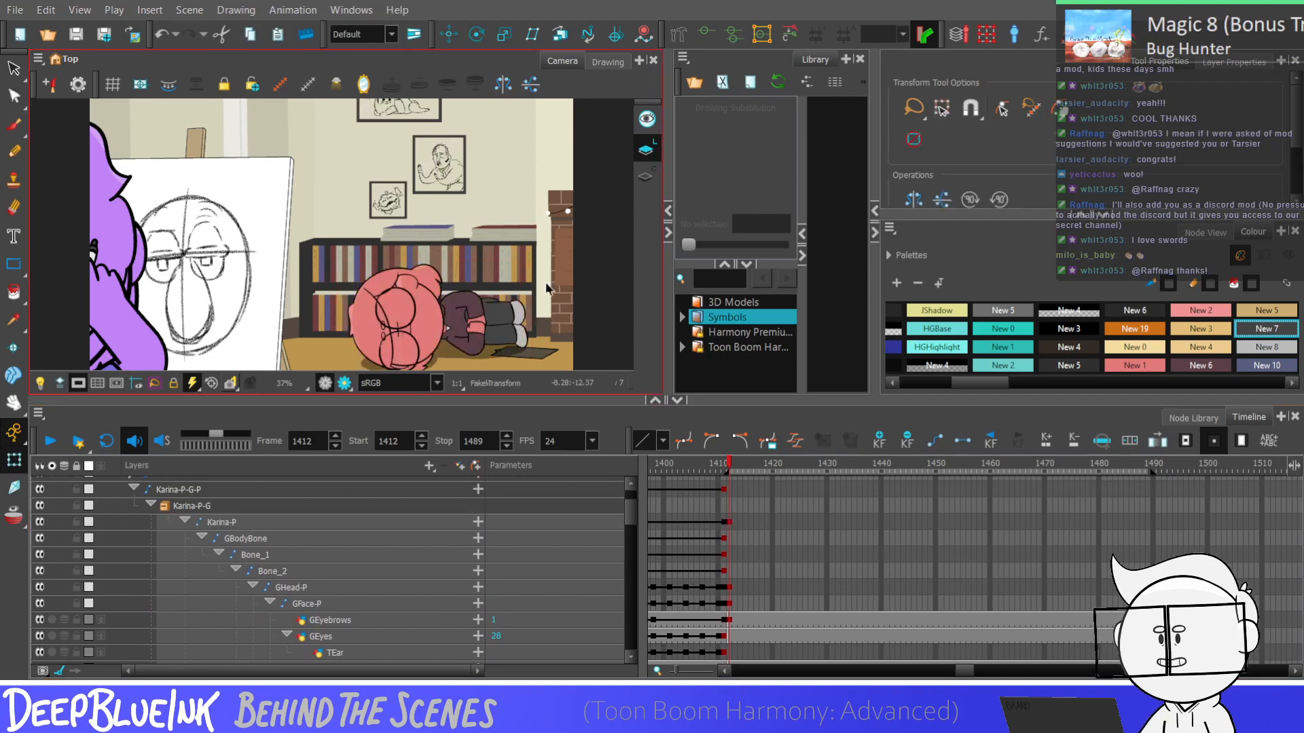
key("comma")
key("period")
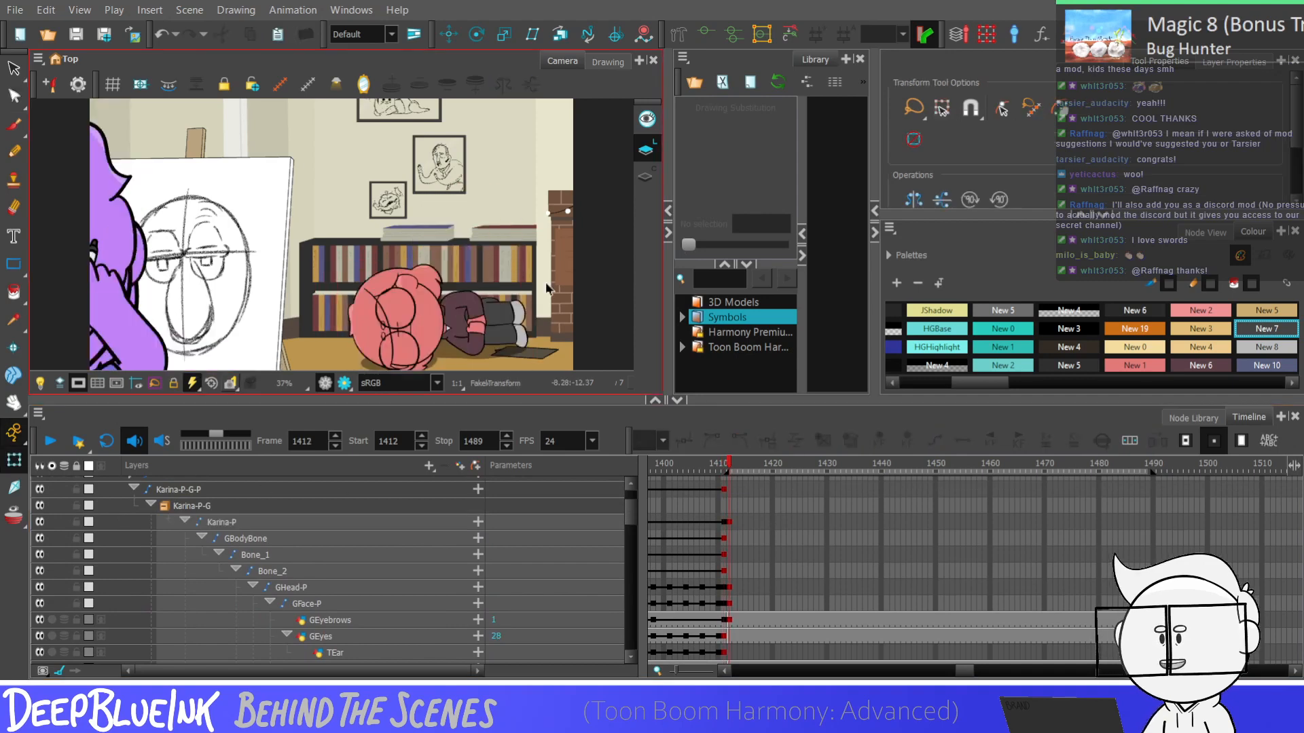
Rotate the left arm's humerus and forearm bones at frame 1412 so the arm stretches diagonally across the floor toward the feet
left_click_drag(629, 518, 630, 572)
left_click(728, 547)
left_click(731, 528)
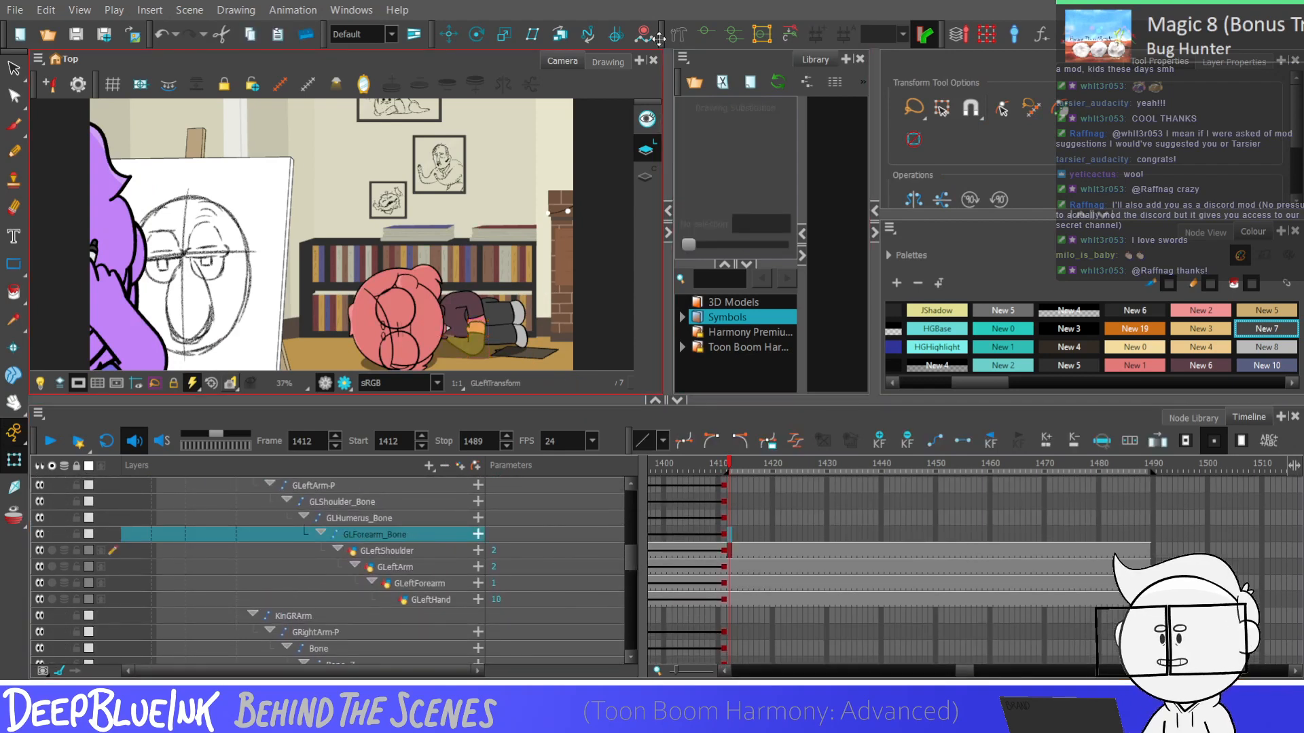
scroll(456, 303, "down", 1)
scroll(456, 303, "up", 4)
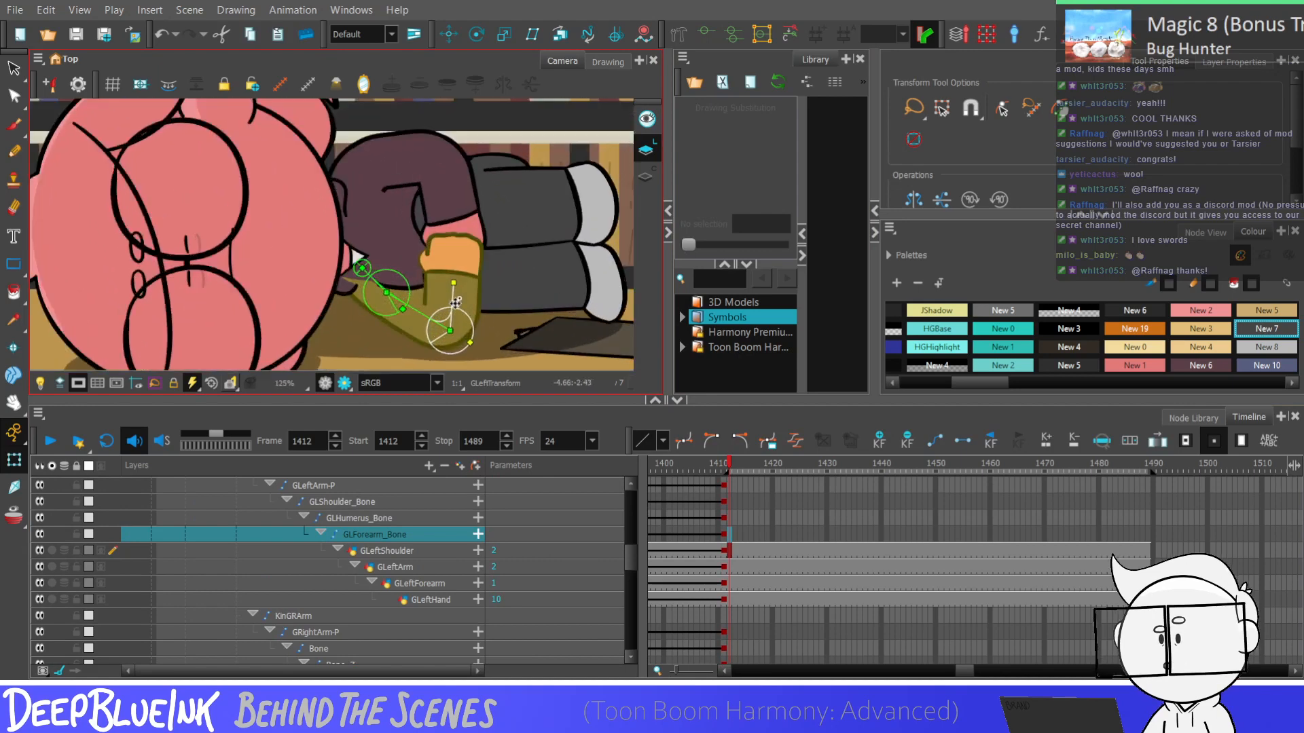
left_click_drag(456, 303, 469, 338)
scroll(468, 325, "down", 2)
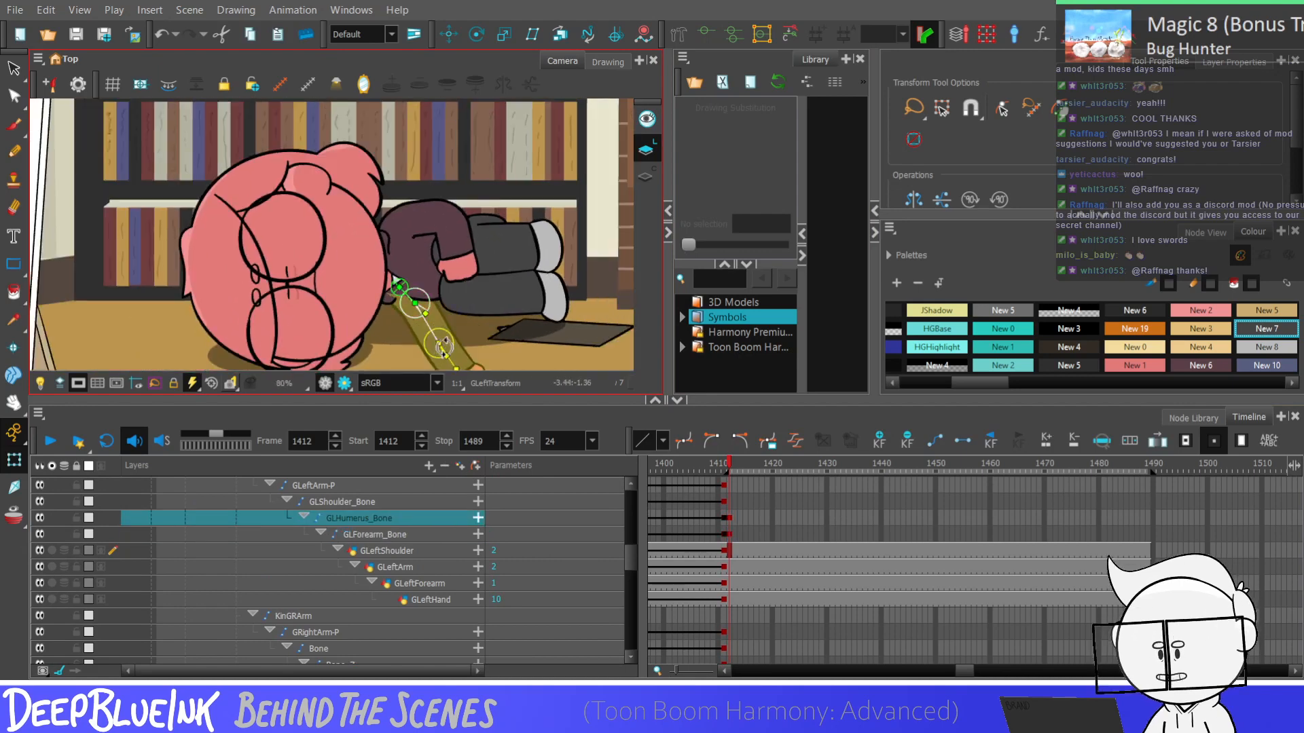
scroll(442, 343, "down", 2)
scroll(436, 309, "up", 2)
scroll(473, 335, "up", 1)
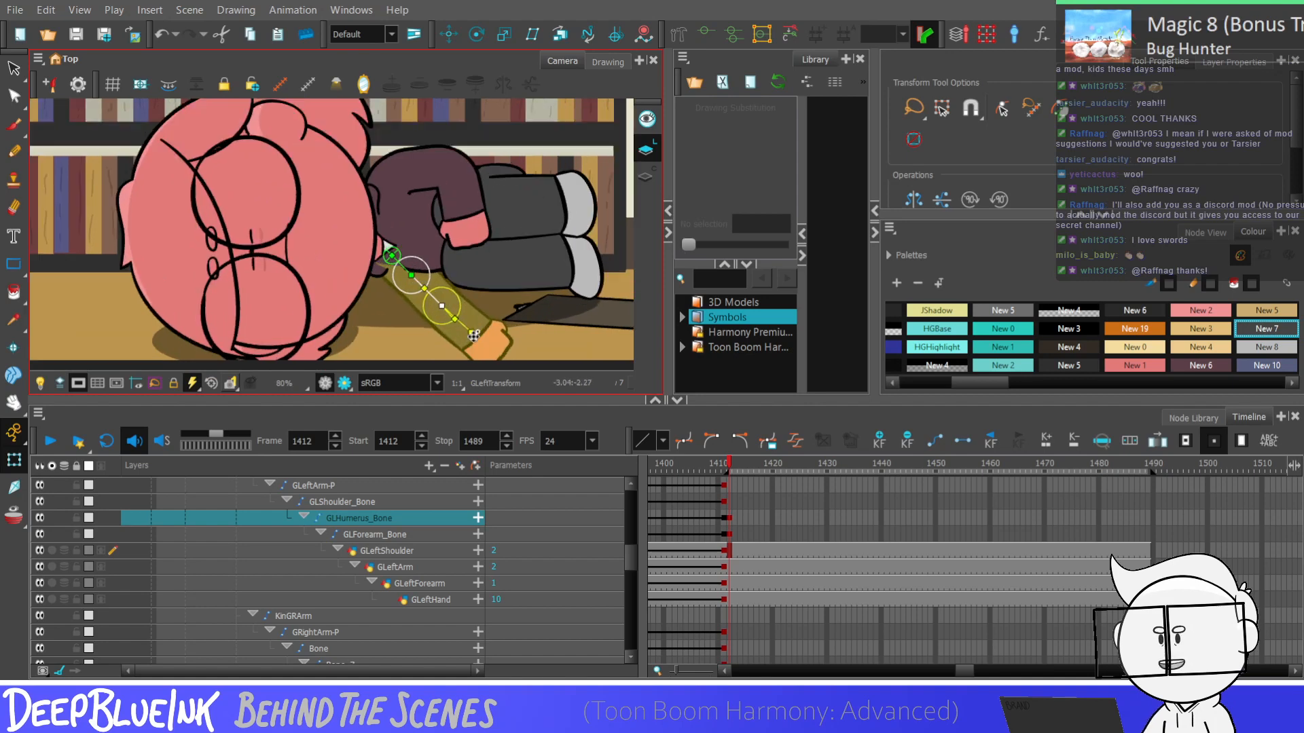
key("Escape")
scroll(508, 293, "down", 3)
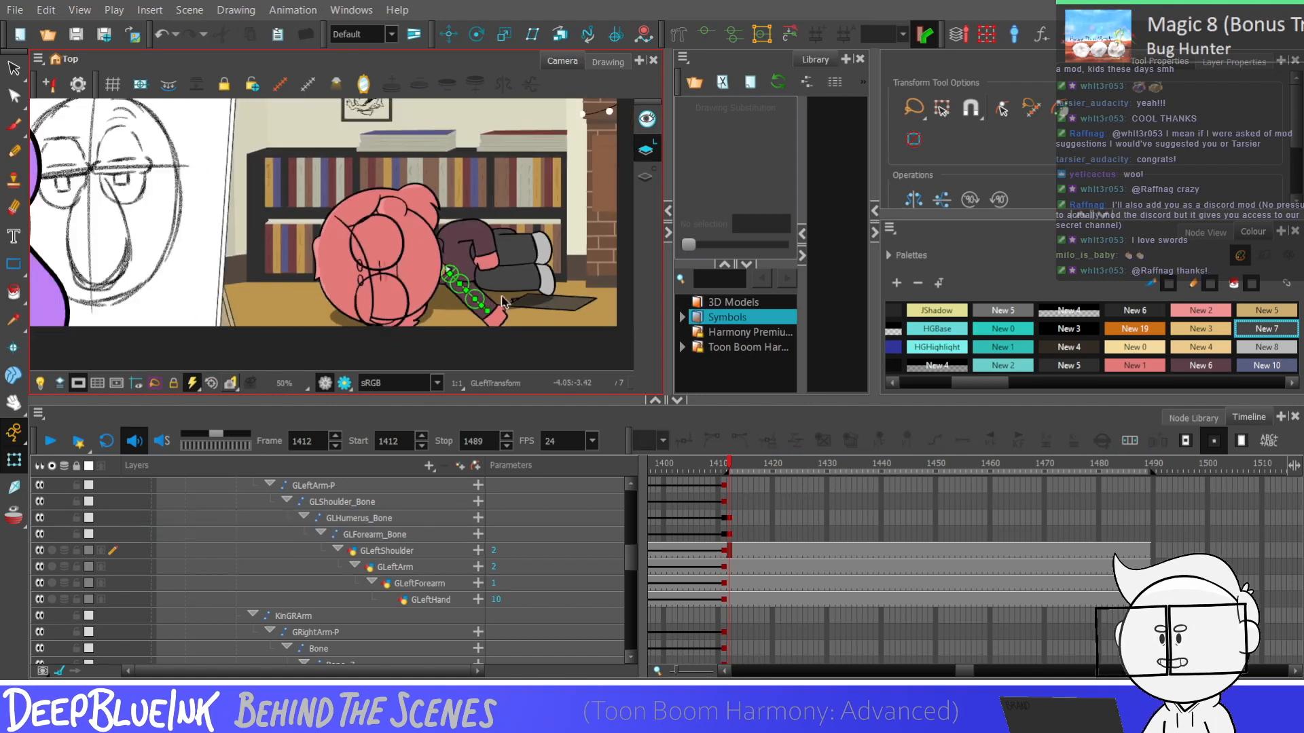
Switch the GLeftHand drawing at frame 1412 to substitution 11 and check the pose against the preceding frame
key("shift+c")
left_click(732, 600)
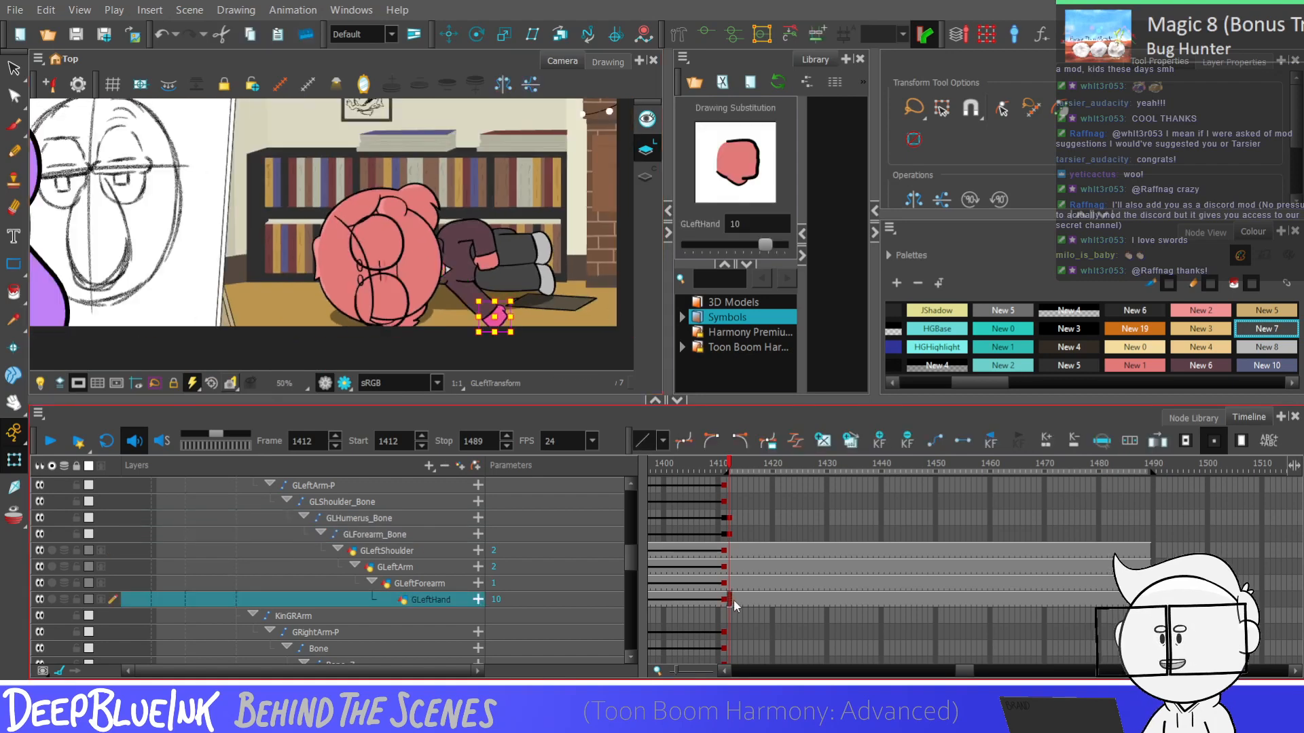
key("bracketright")
key("bracketright")
key("bracketleft")
key("bracketright")
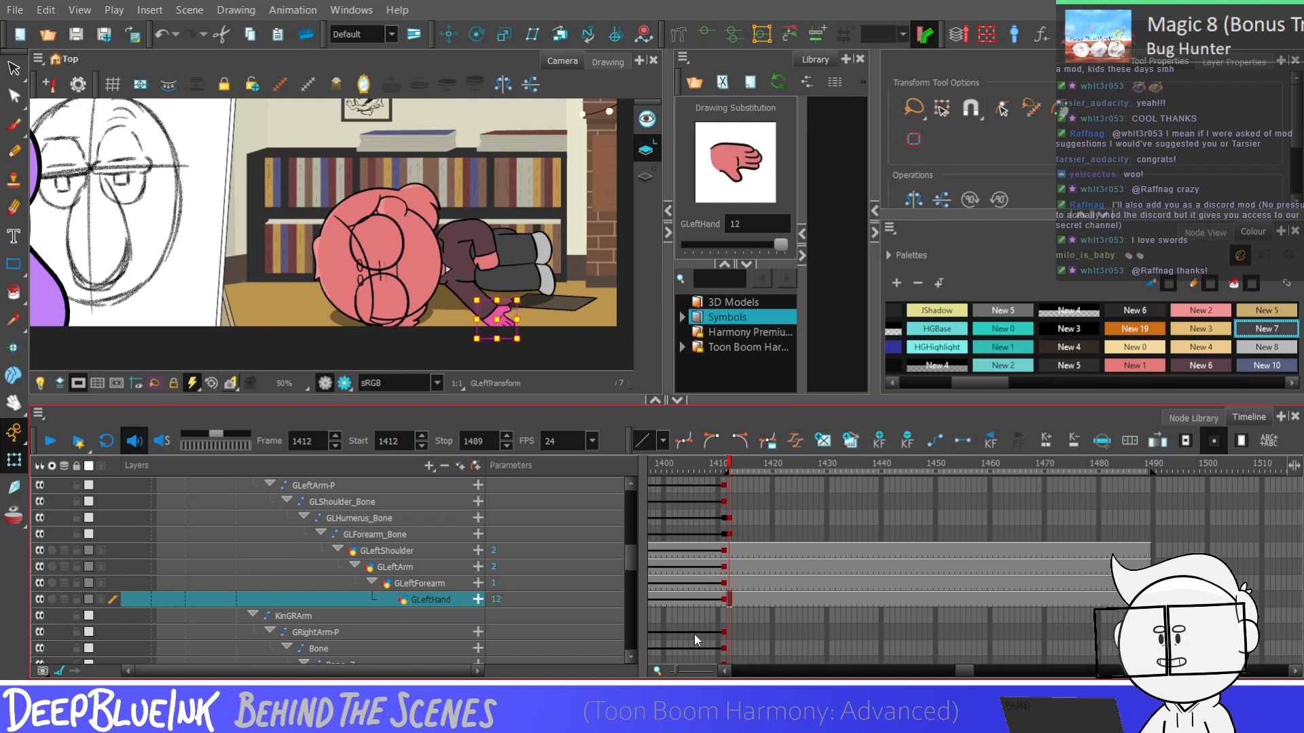
key("bracketleft")
key("Escape")
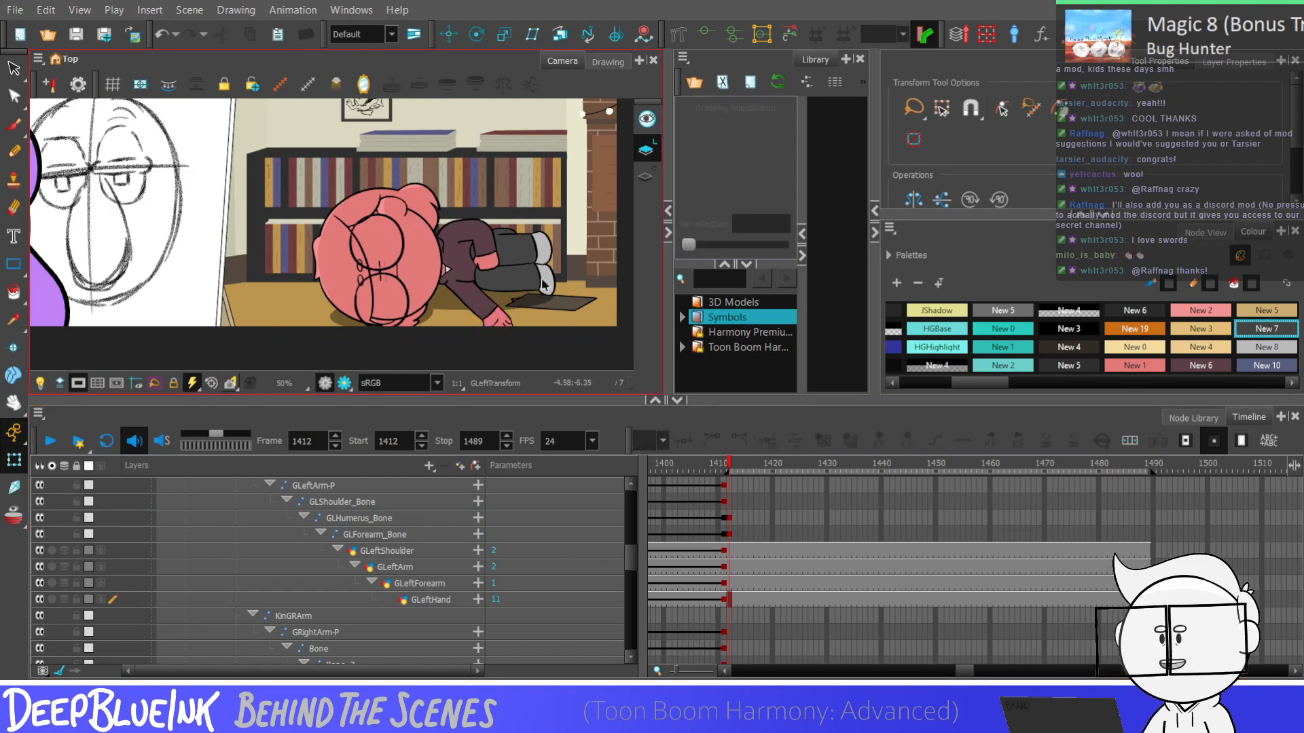
scroll(545, 260, "down", 2)
scroll(545, 281, "down", 1)
key("comma")
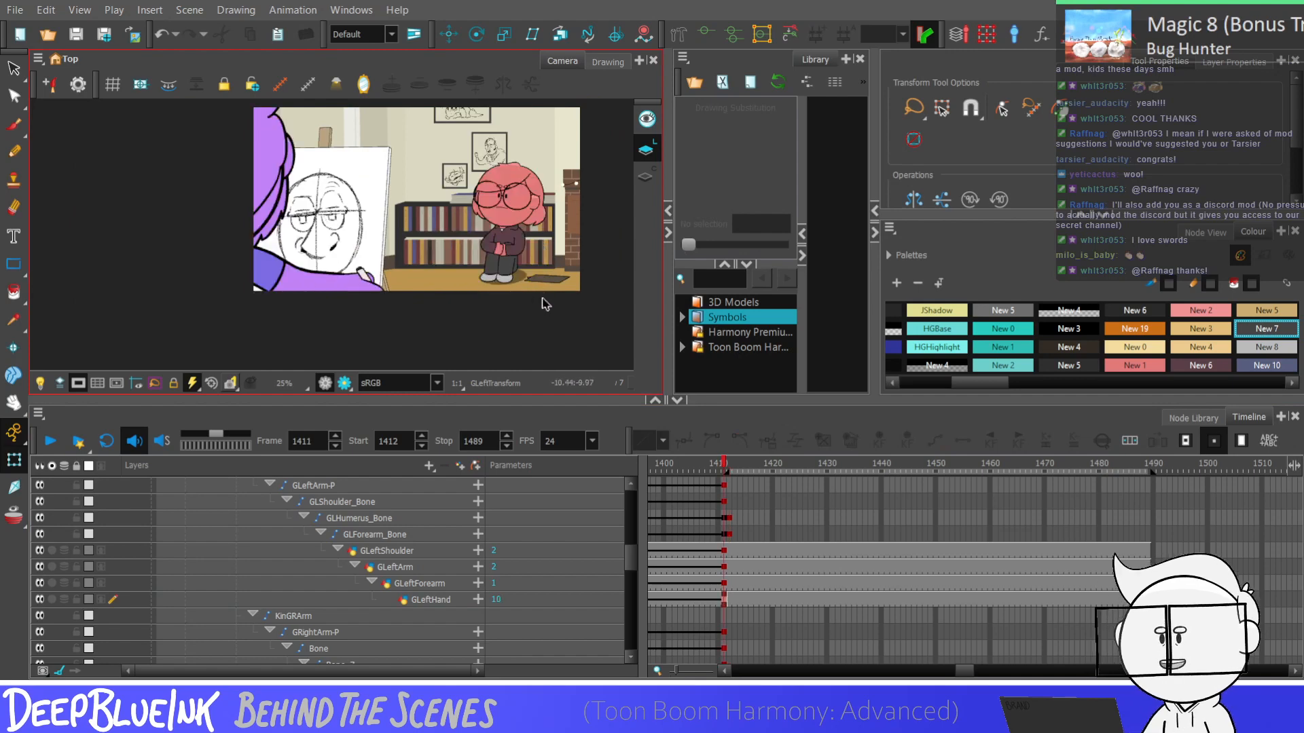
key("period")
key("comma")
key("period")
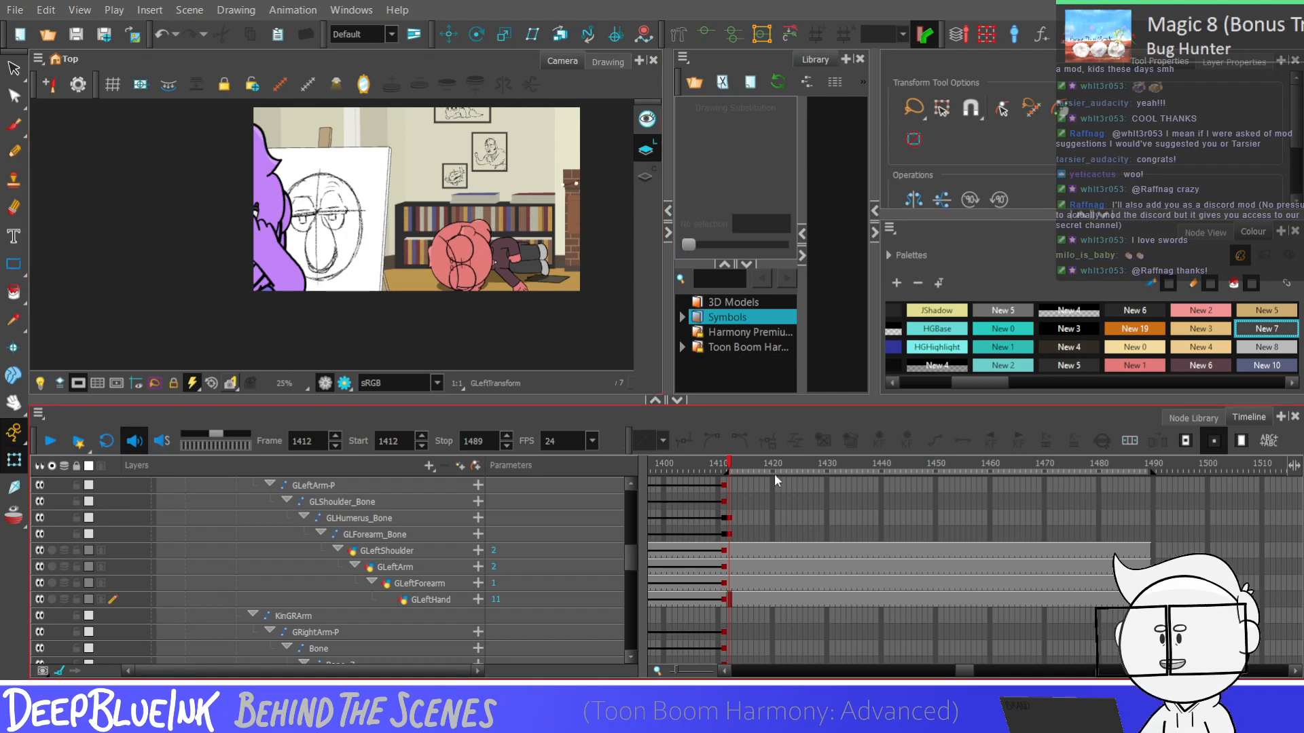
Rotate the right arm's bones at frame 1412 so the arm hangs down toward the floor beside the head
left_click(735, 530)
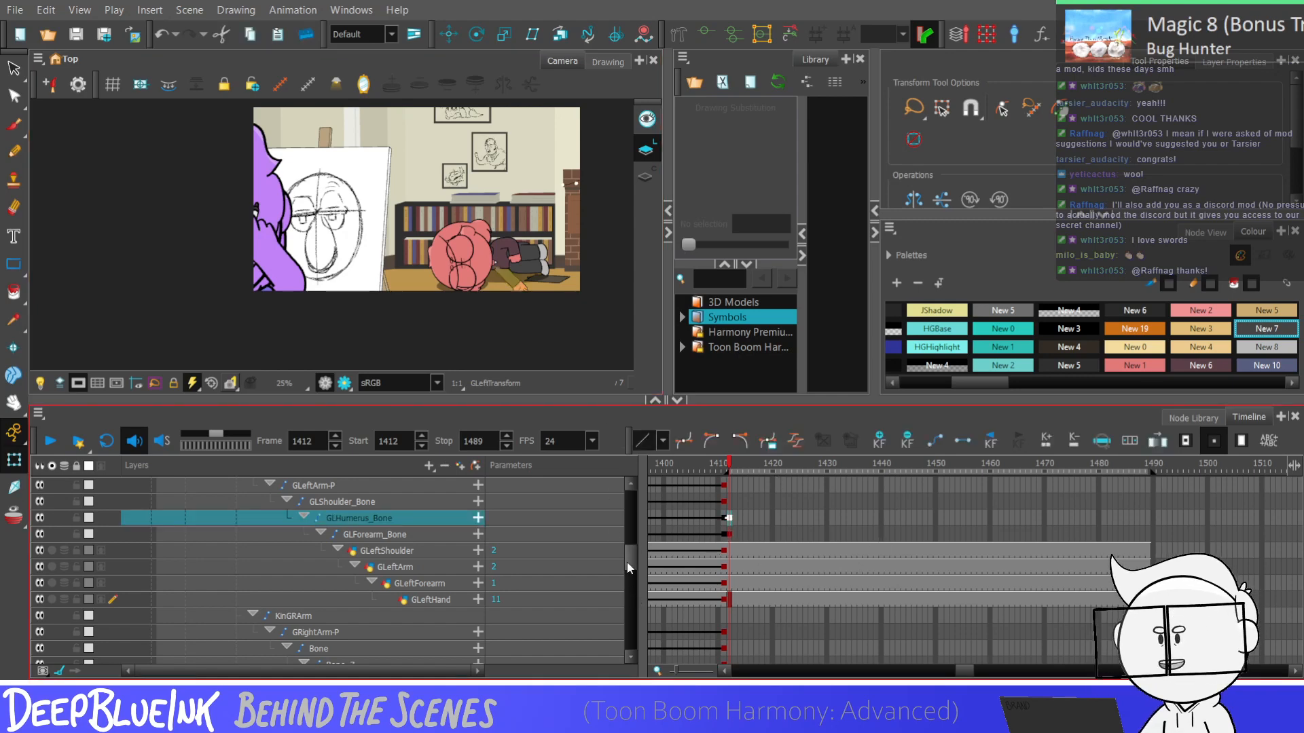
scroll(737, 603, "down", 3)
left_click(730, 586)
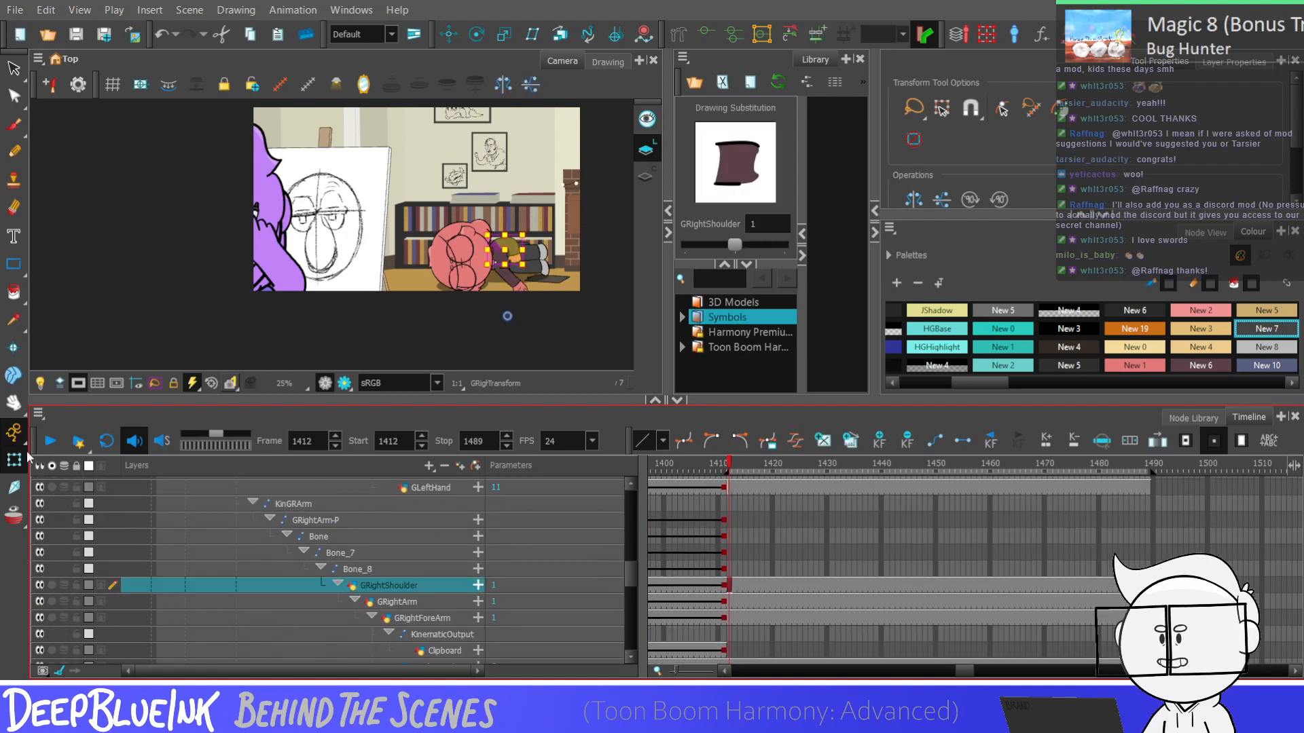
scroll(507, 257, "up", 5)
key("Escape")
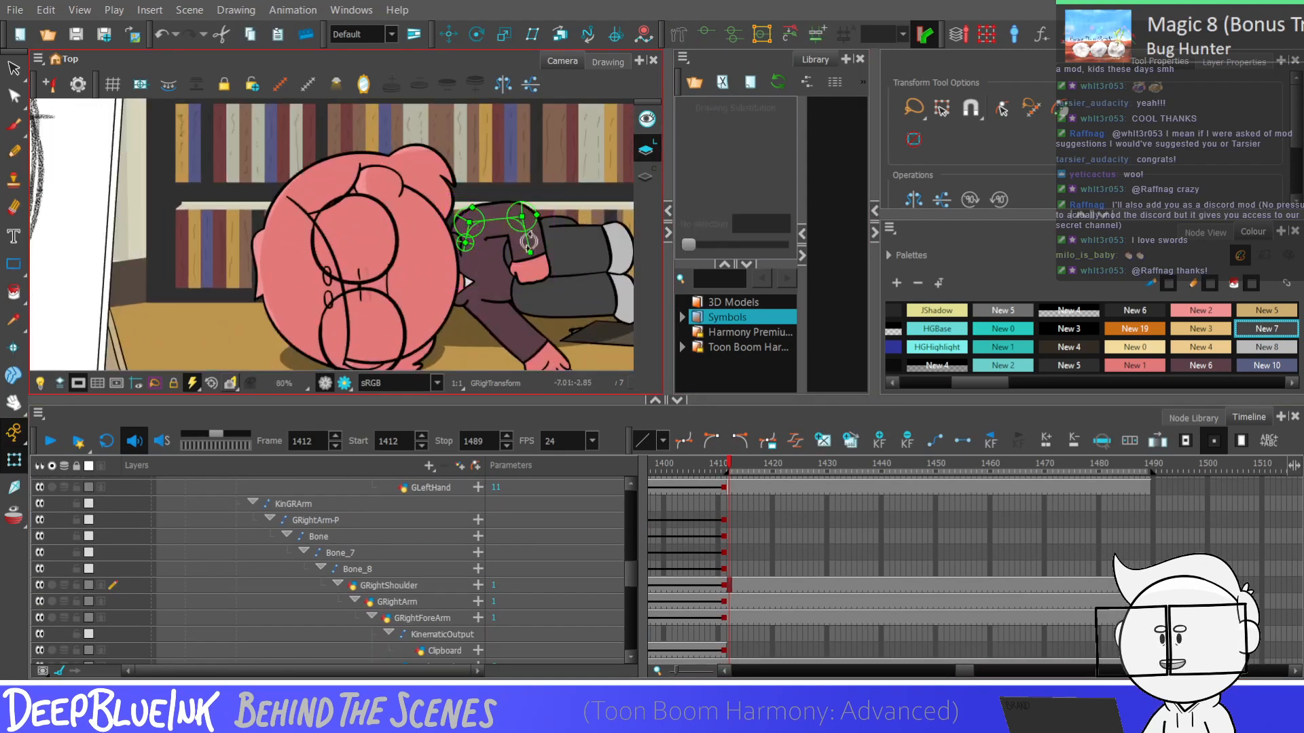
left_click_drag(505, 215, 481, 315)
left_click(502, 268)
scroll(481, 314, "down", 1)
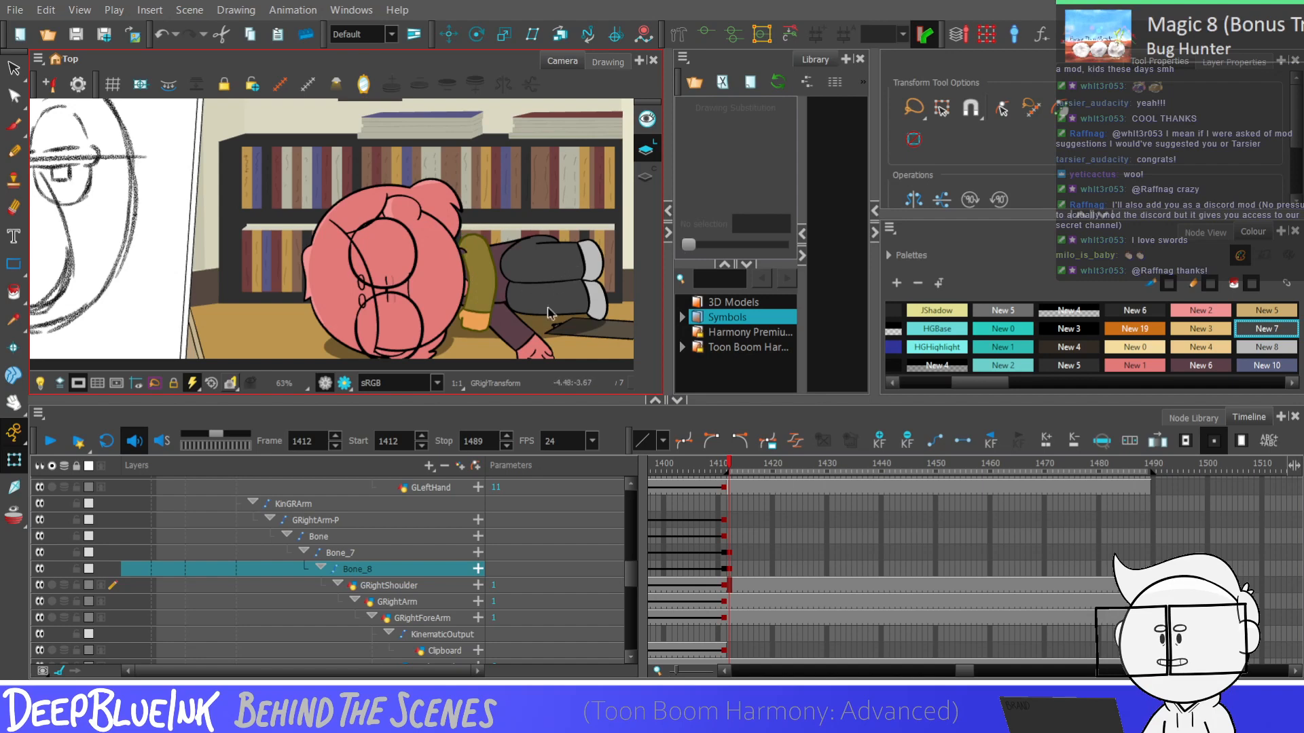
left_click(728, 521)
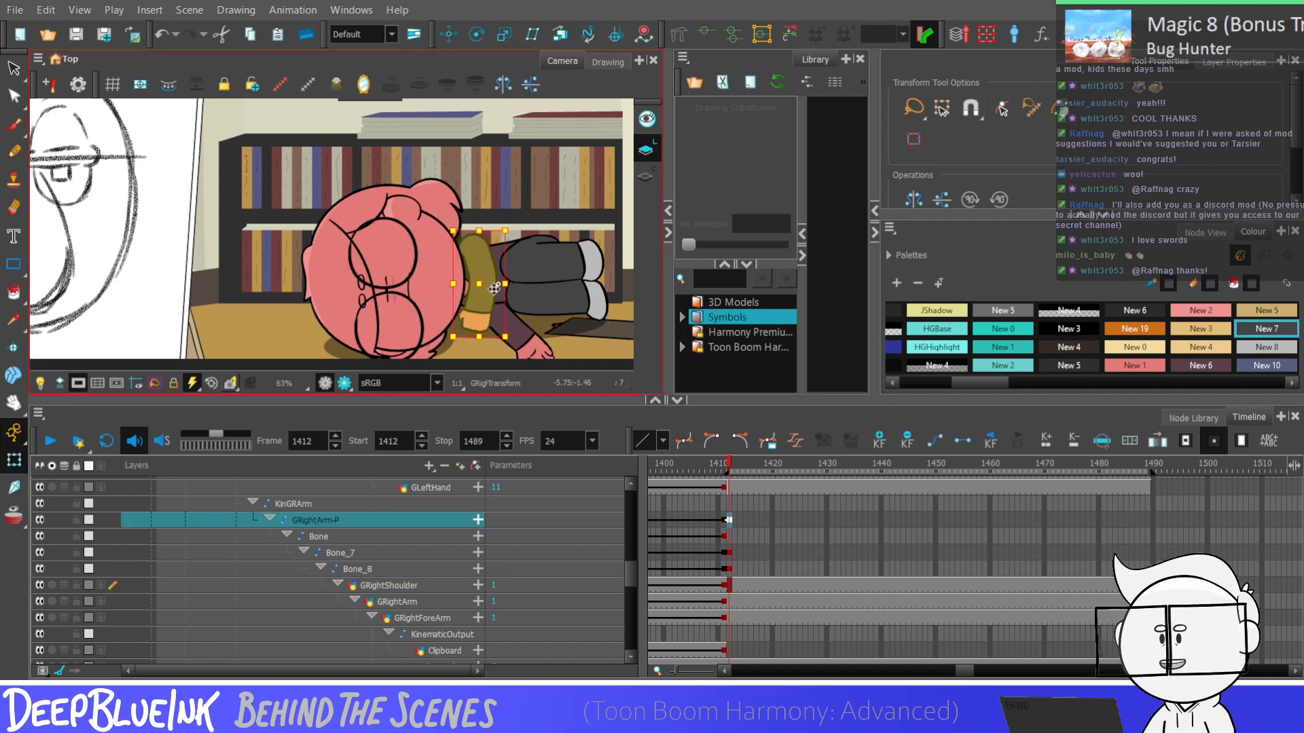
key("Escape")
key("shift+r")
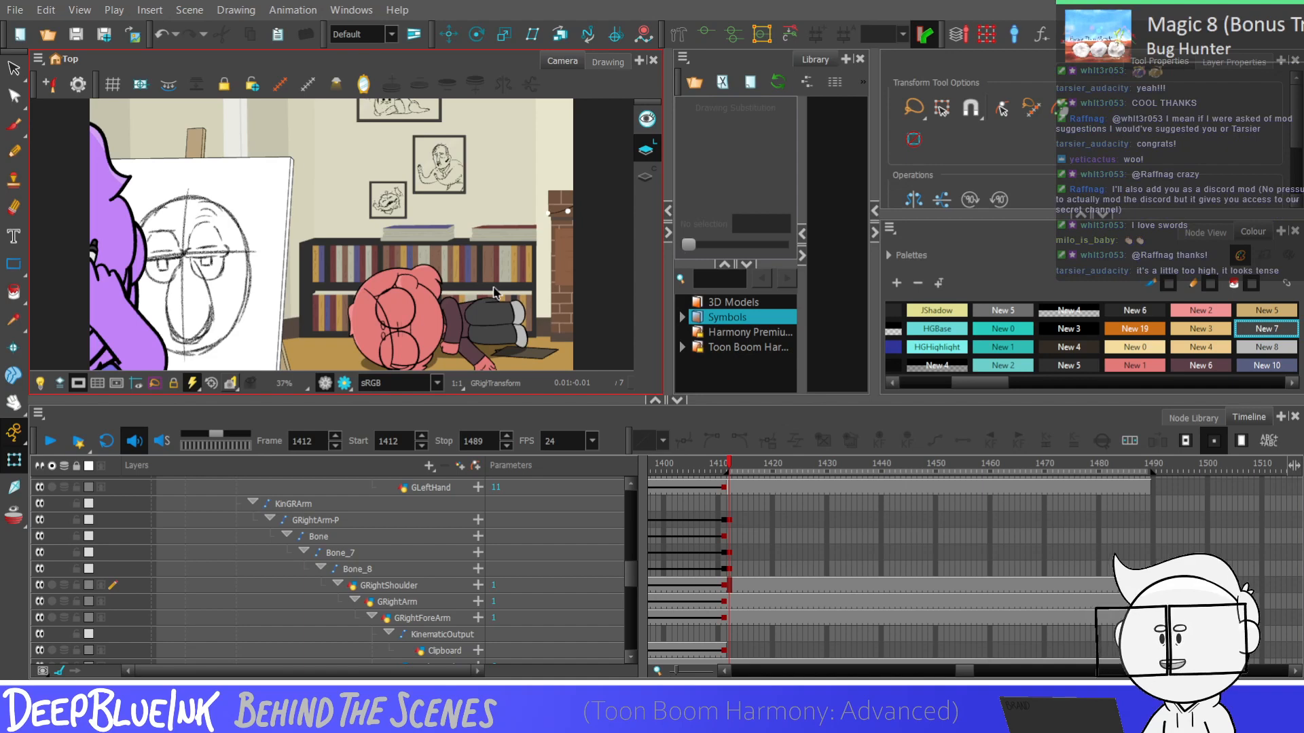
left_click_drag(630, 570, 630, 560)
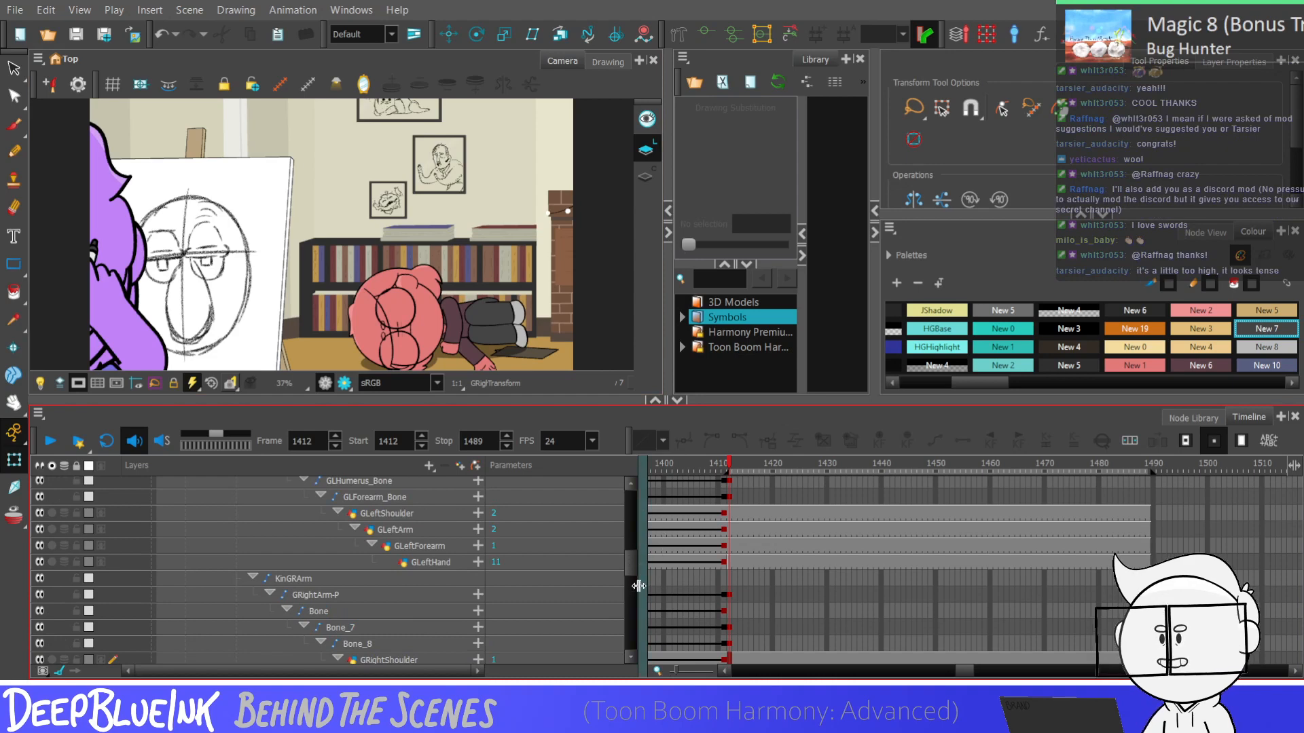
left_click_drag(633, 561, 631, 561)
left_click(13, 460)
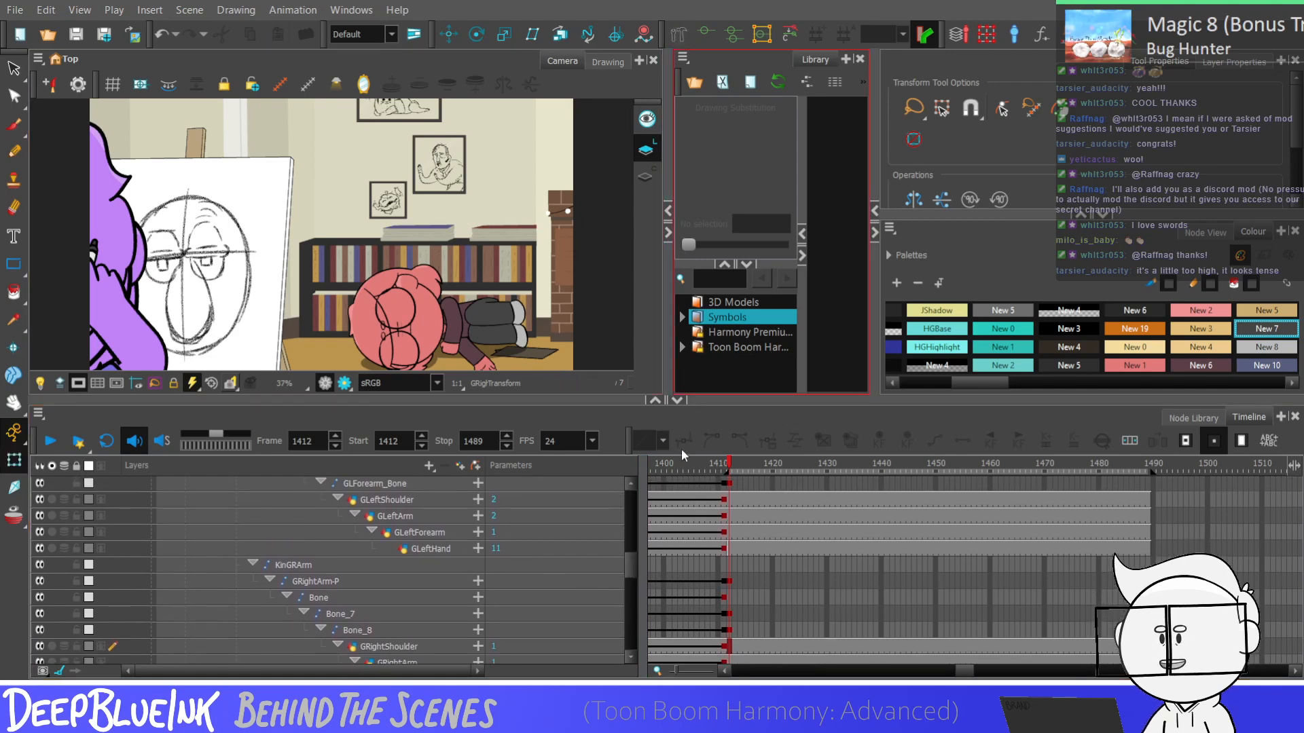
left_click(728, 582)
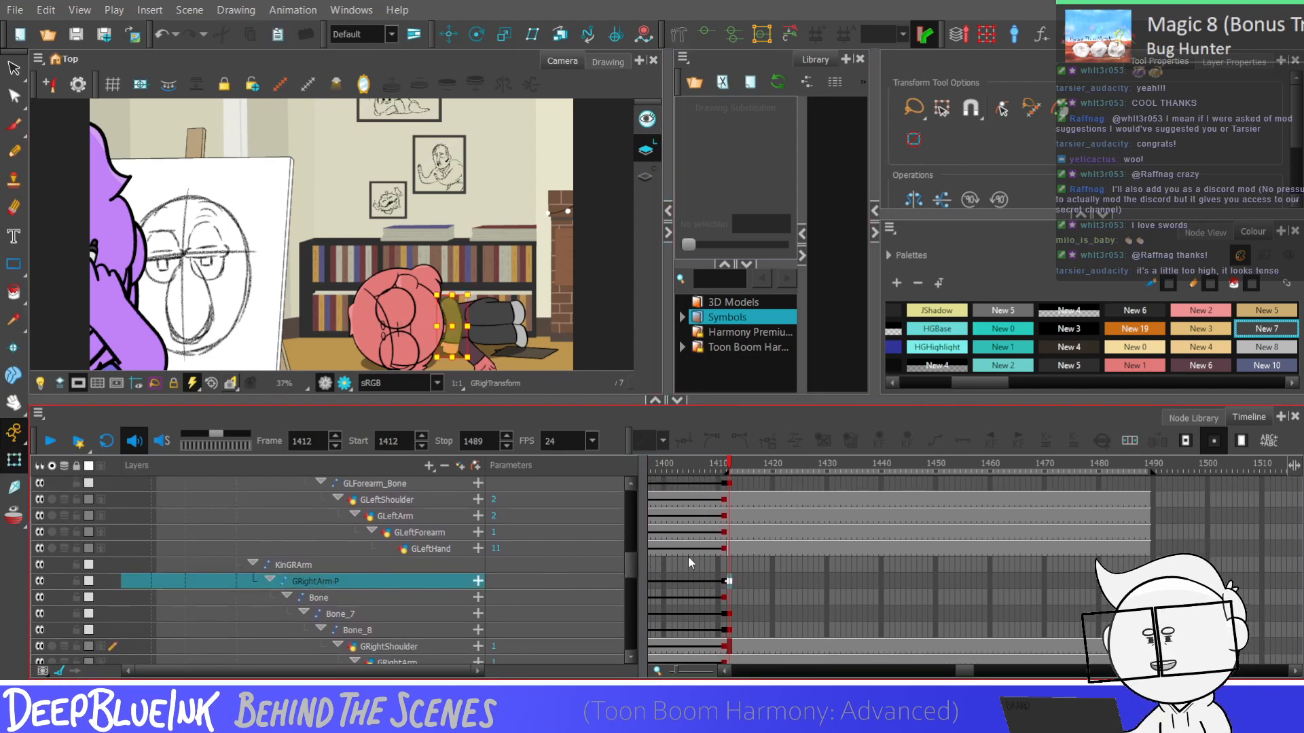
key("Right")
left_click(588, 280)
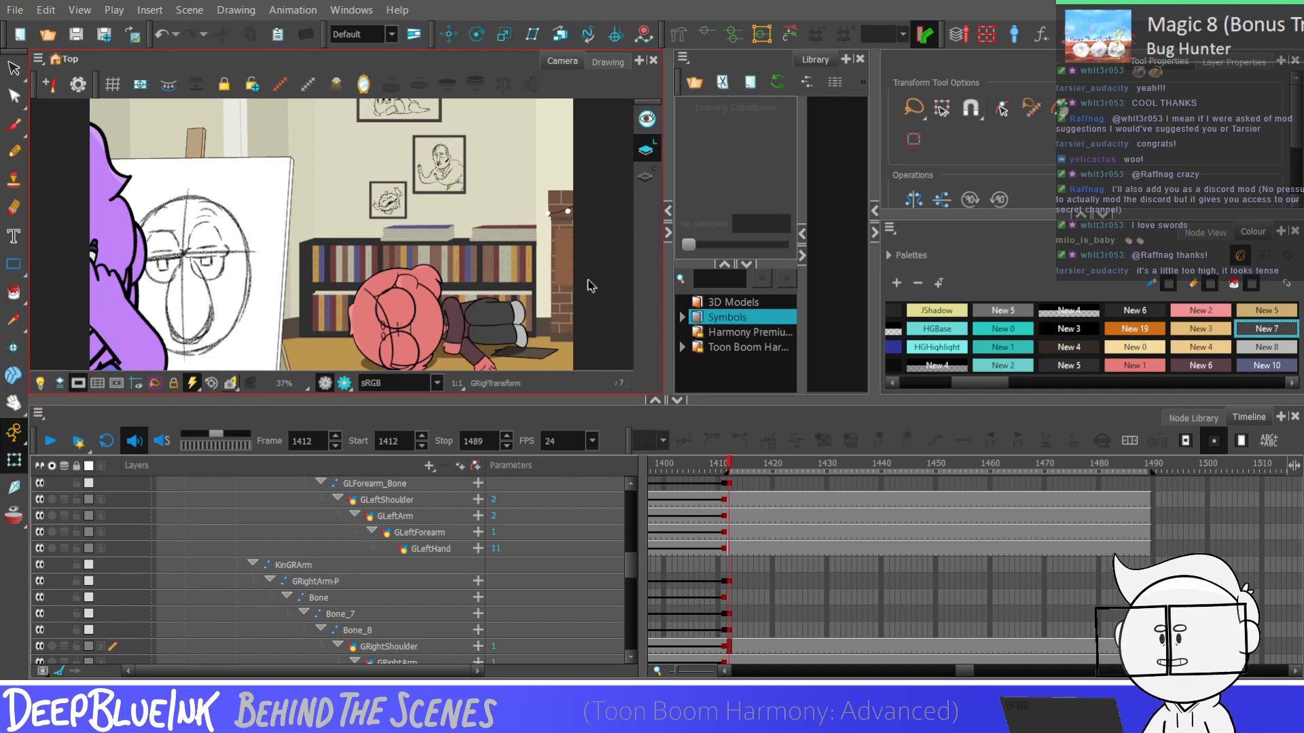
scroll(743, 589, "down", 1)
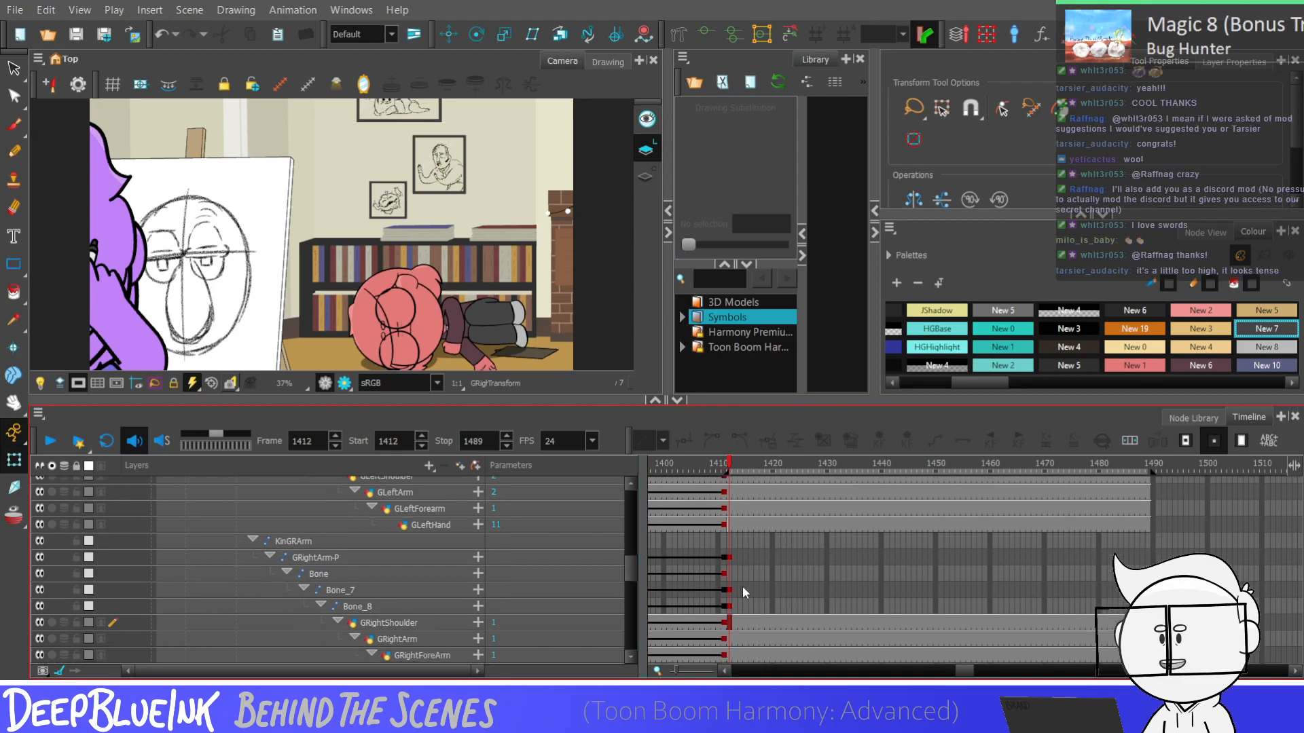
Rotate the left arm's GLForearm_Bone at frame 1412 so the forearm points straight down toward the floor
left_click(730, 590)
left_click_drag(629, 577, 629, 567)
left_click(729, 510)
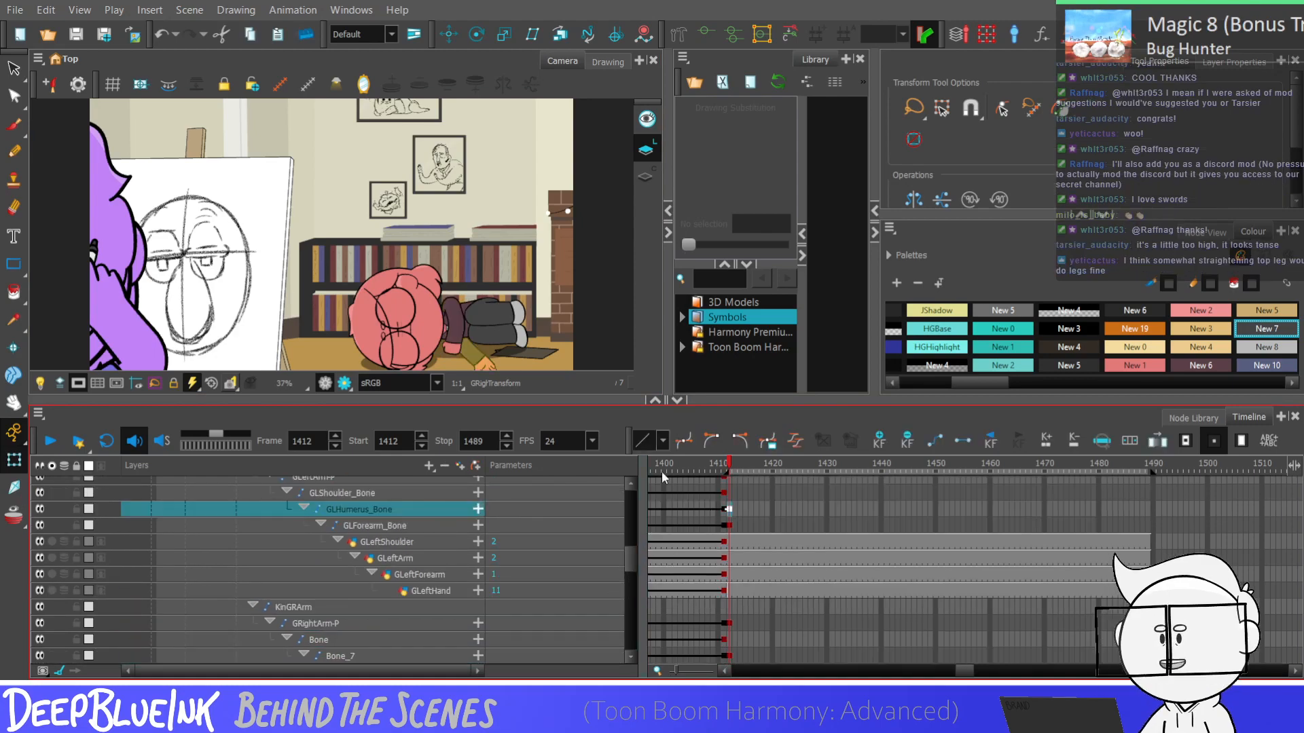
scroll(489, 305, "up", 5)
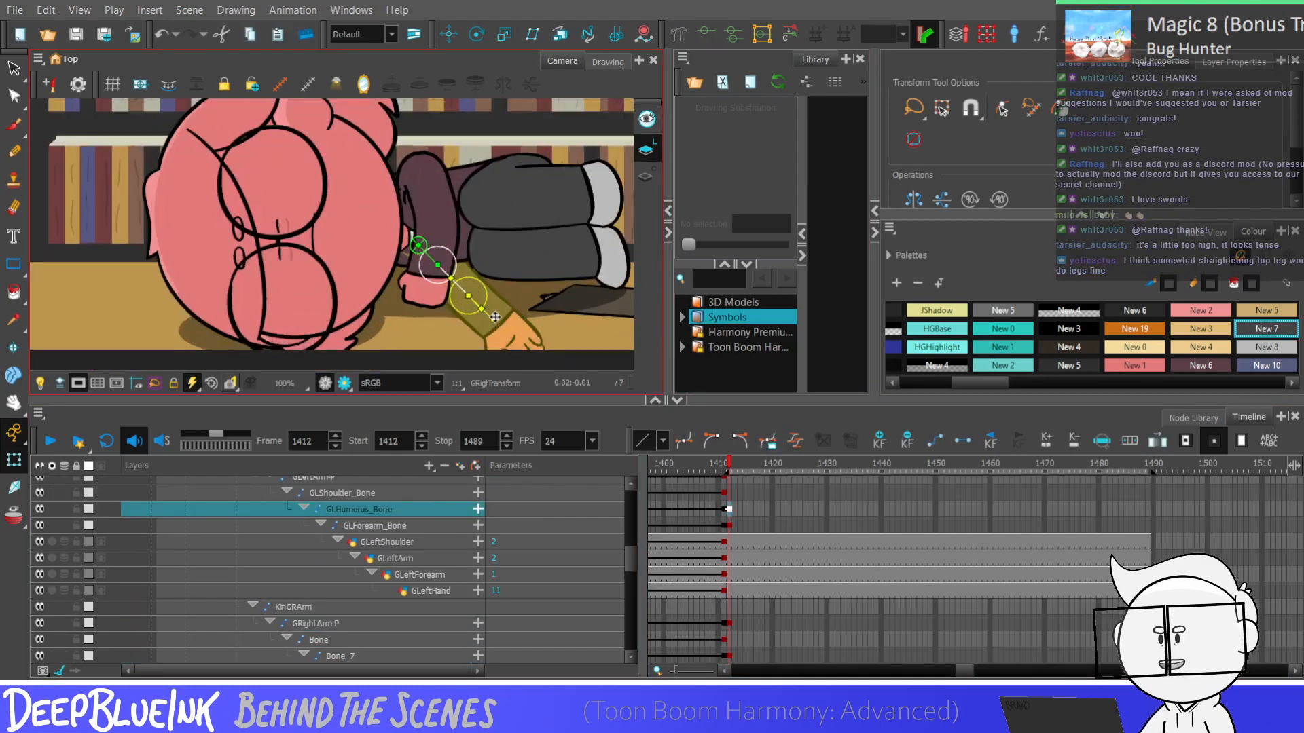
left_click(495, 317)
scroll(471, 330, "down", 1)
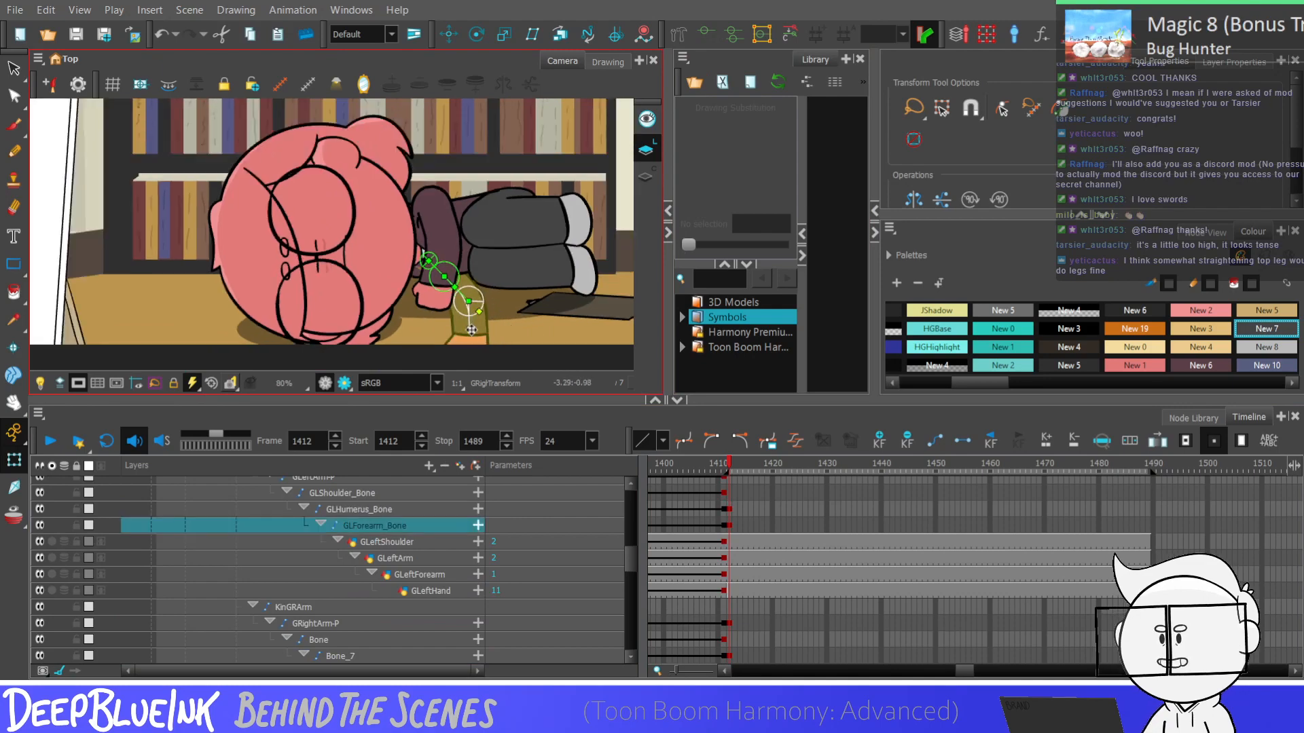
scroll(469, 319, "down", 3)
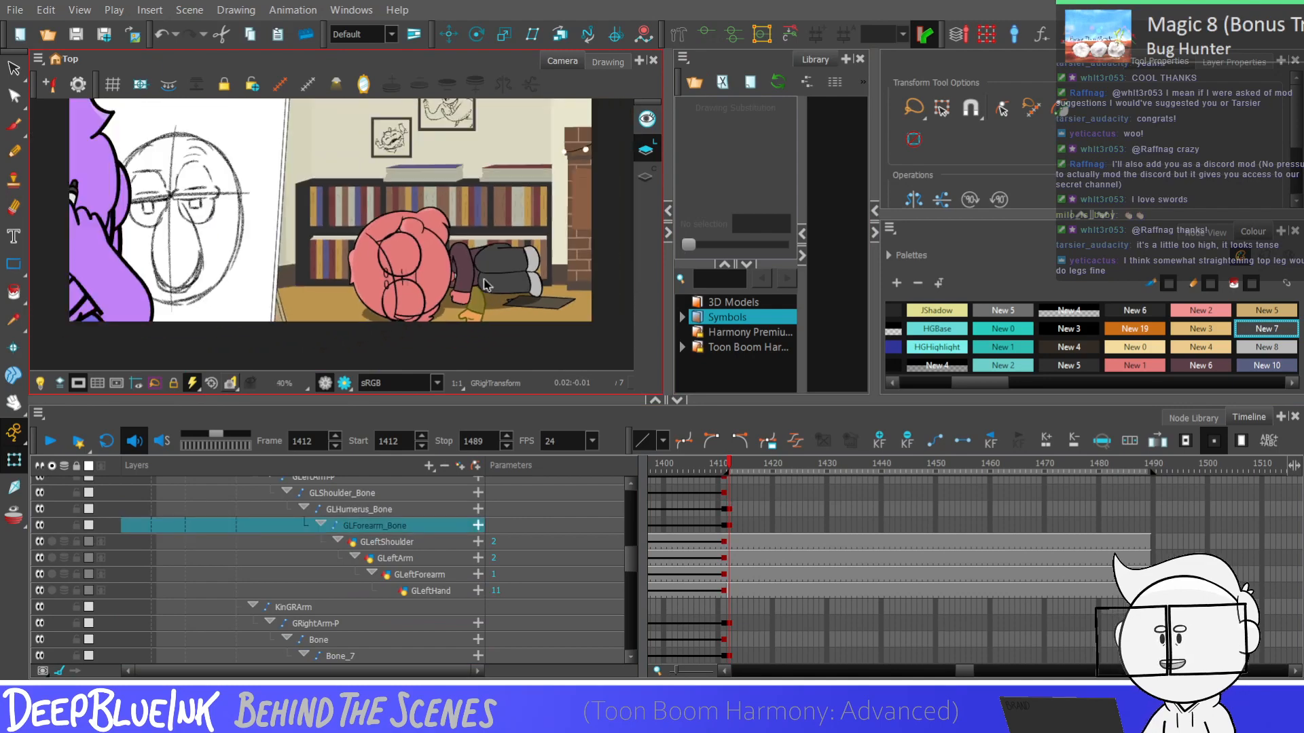
Adjust the left arm's GLHumerus_Bone and forearm angle at frame 1412 so the hand rests closer to the head
scroll(486, 284, "up", 1)
left_click(459, 302)
scroll(456, 303, "up", 3)
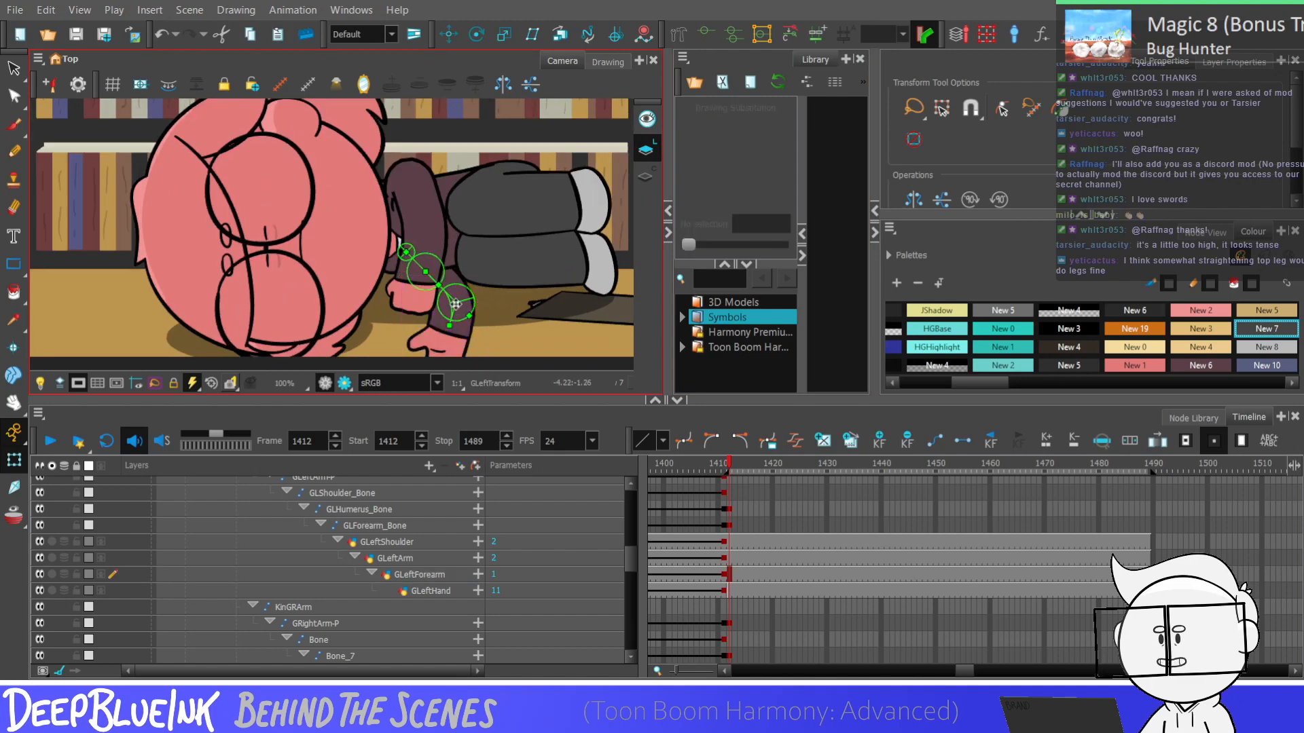
left_click(455, 300)
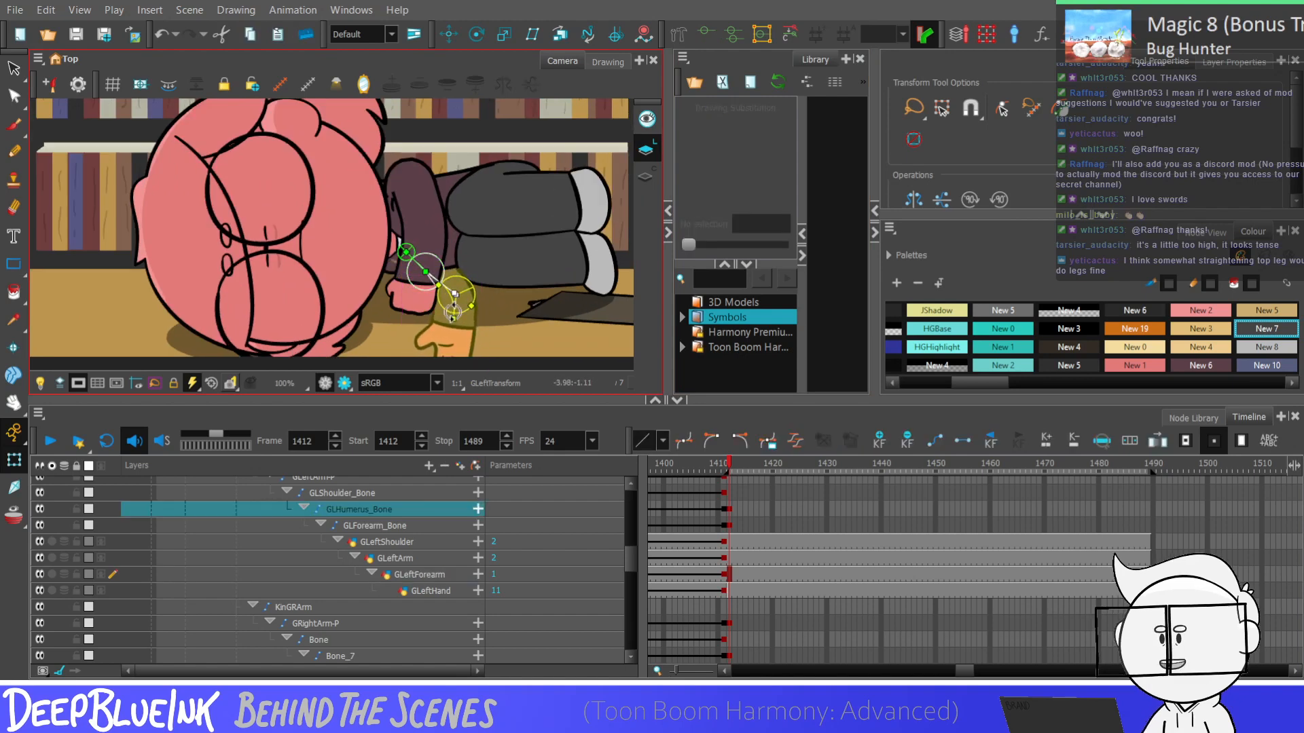
left_click_drag(452, 312, 444, 311)
left_click(473, 305)
scroll(475, 303, "down", 2)
key("shift+c")
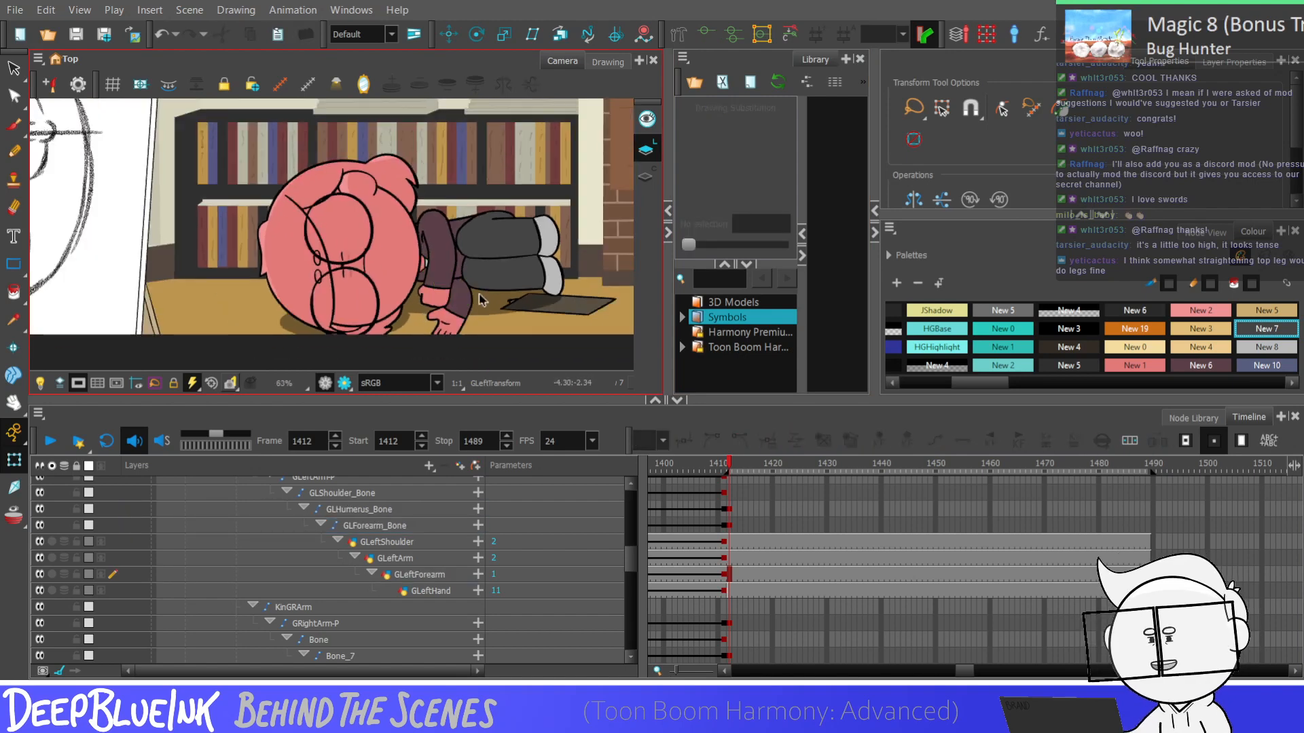
Duplicate the Fakelegs drawing at frame 1412 as substitution 3 for redrawing the legs
scroll(480, 300, "down", 2)
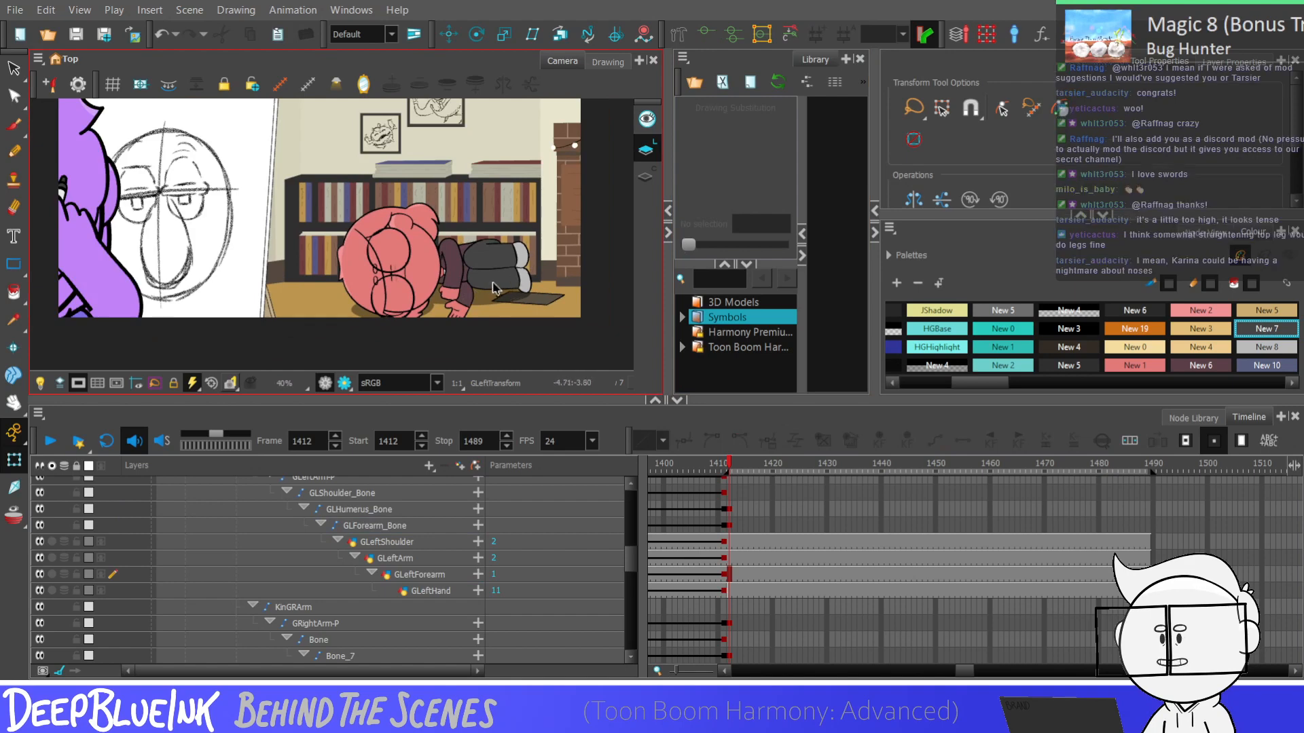
scroll(501, 282, "down", 1)
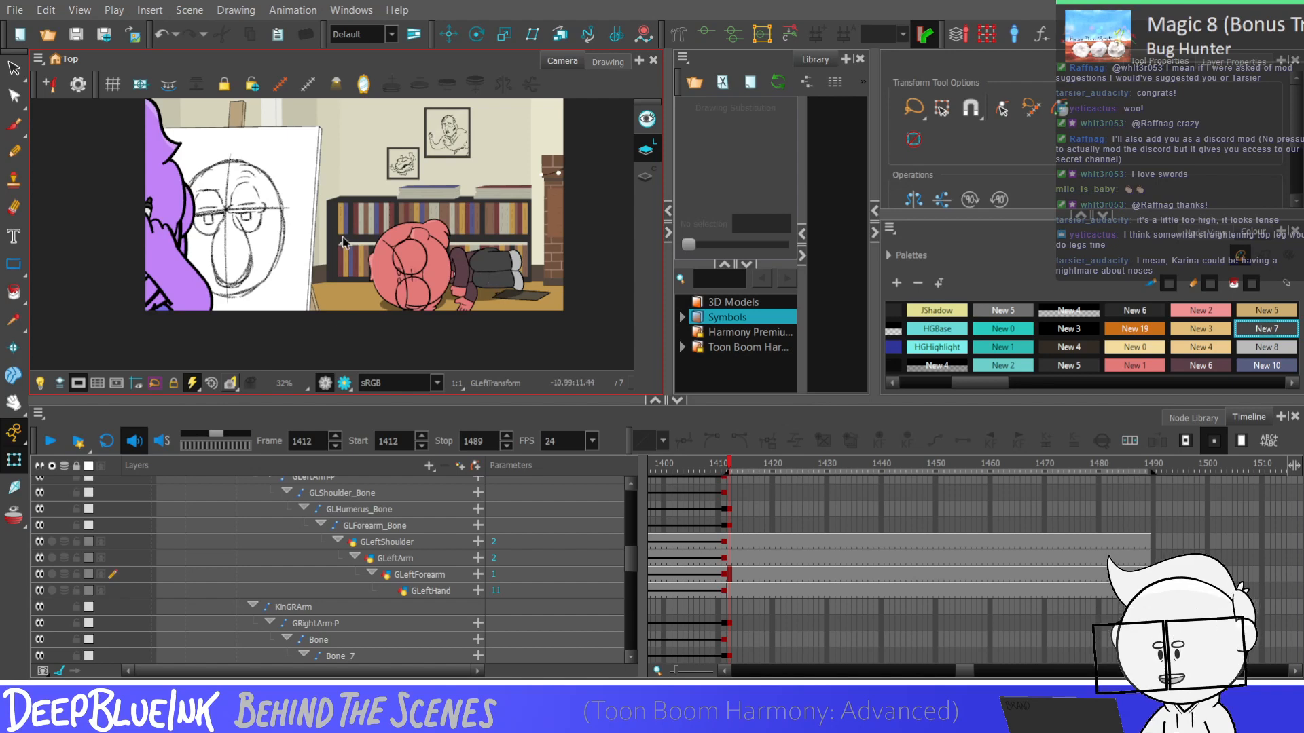
scroll(397, 283, "down", 1)
scroll(495, 257, "up", 1)
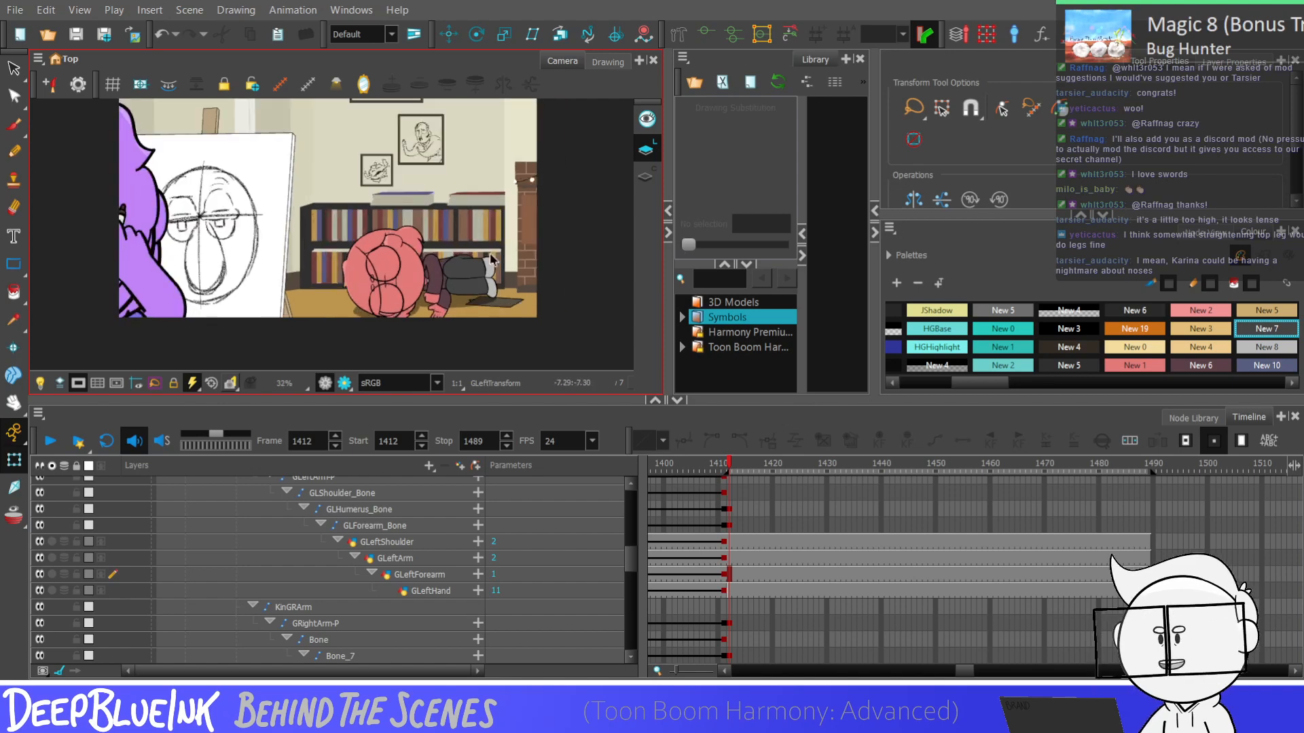
mouse_move(628, 556)
left_mouse_down()
mouse_move(627, 568)
mouse_move(628, 544)
mouse_move(628, 624)
left_mouse_up()
left_click(325, 589)
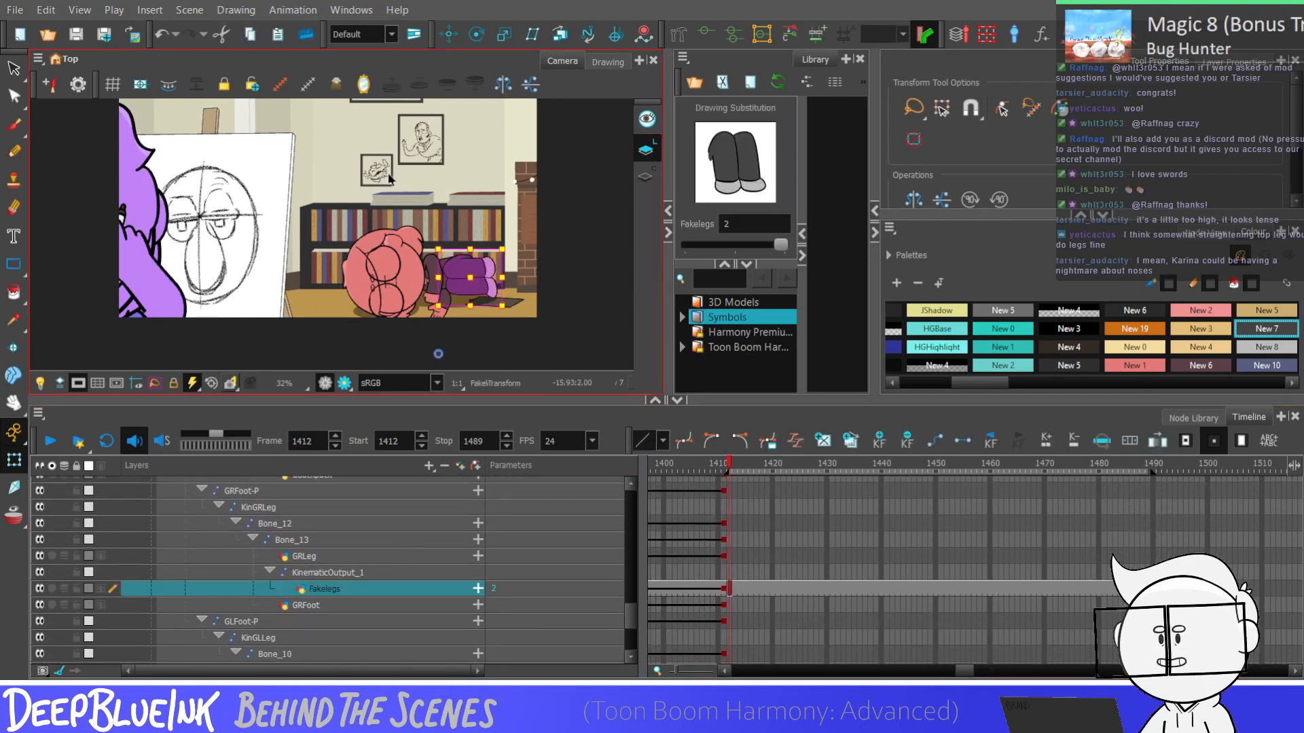
left_click(14, 68)
key("1")
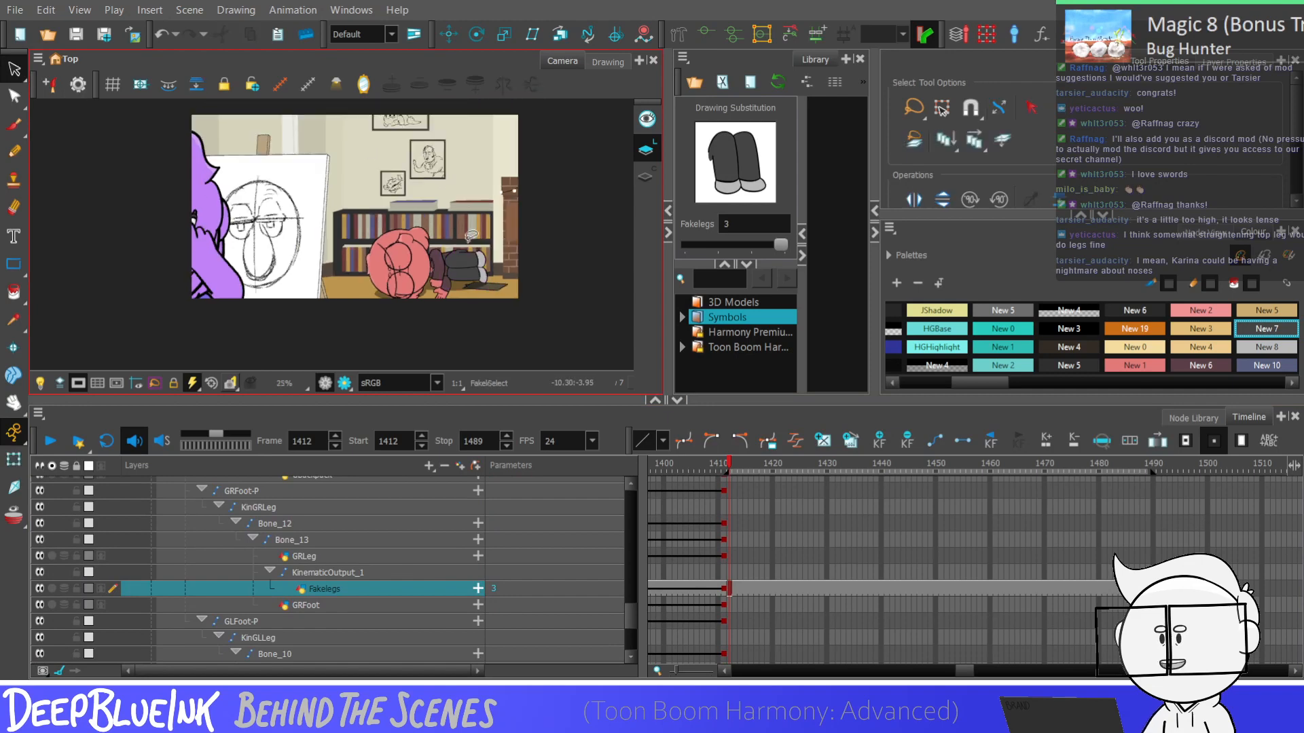
Delete the upper leg's lower outline and shoe from Fakelegs drawing 3, keeping the lower leg intact
key("2")
key("2")
key("2")
left_click(470, 273)
key("2")
key("Delete")
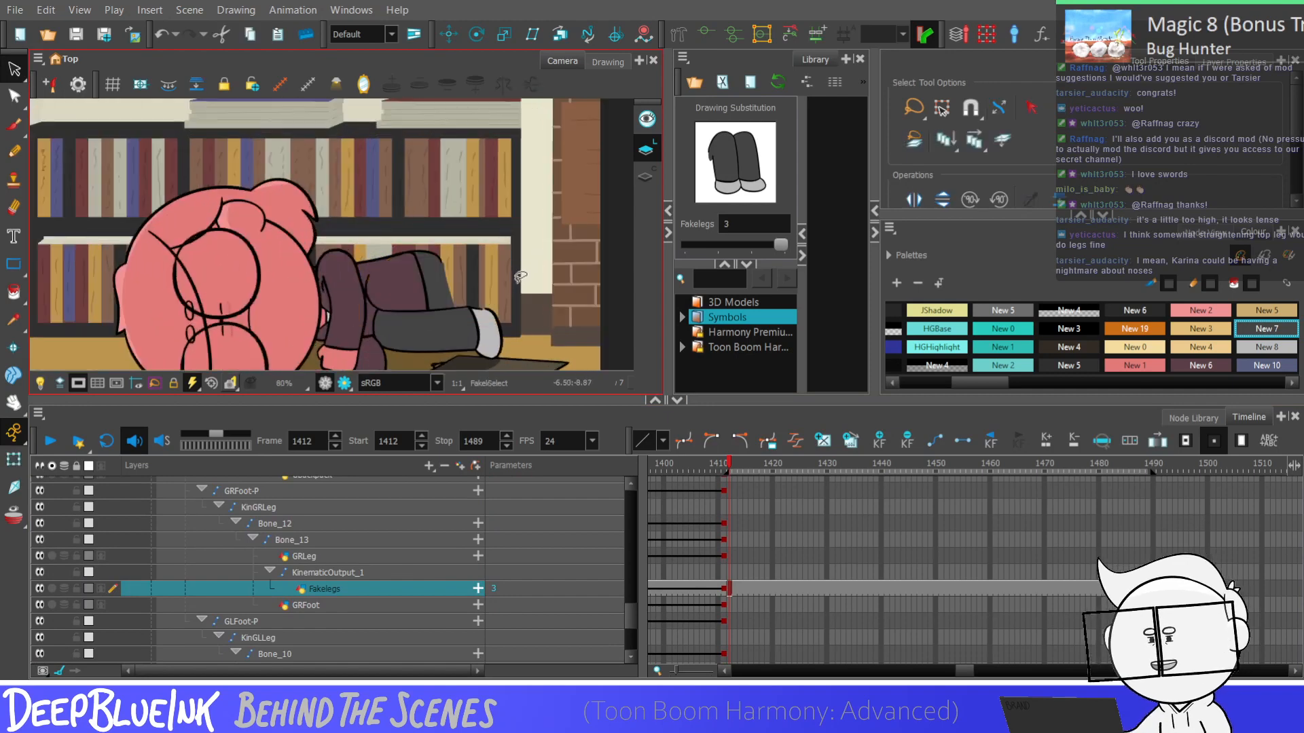
key("1")
key("1")
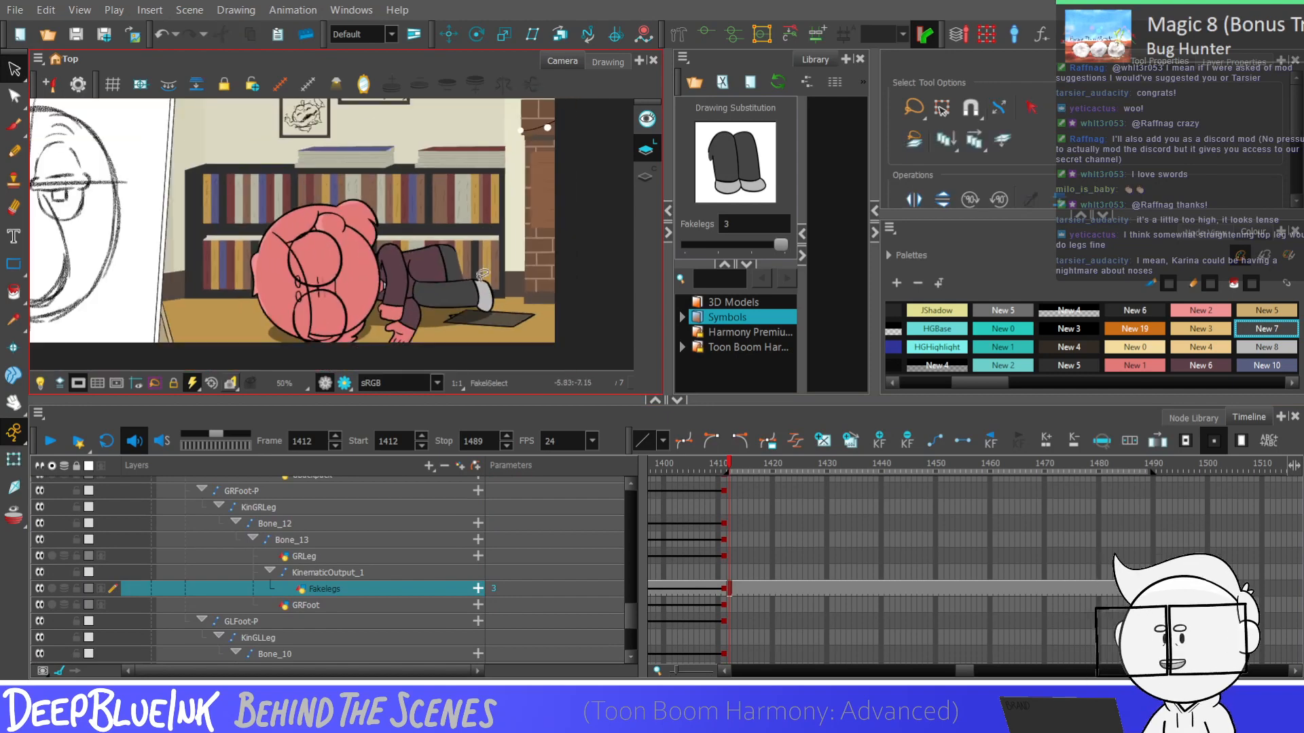
key("2")
key("2")
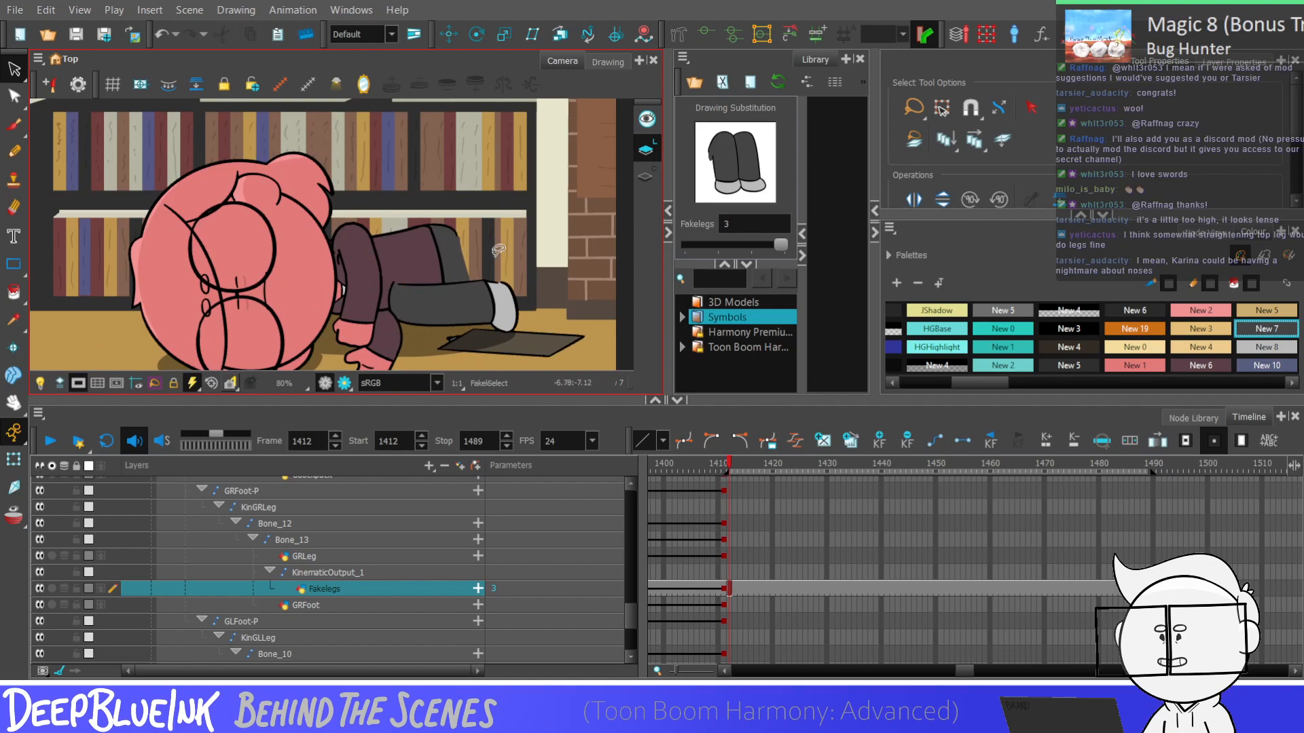
key("1")
key("1")
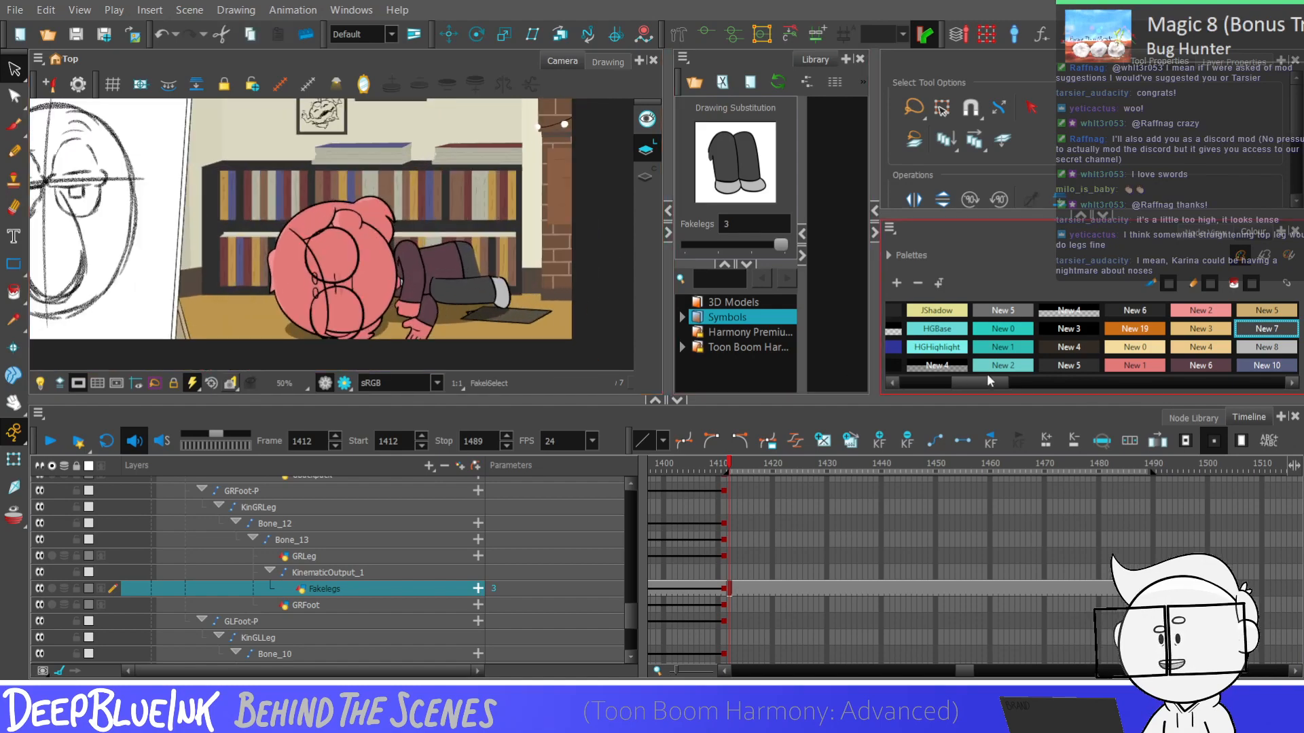
Draw a Black Pencil line on Fakelegs drawing 3 from the upper leg's knee diagonally down past the lower shoe
left_click_drag(987, 378, 930, 378)
left_click(916, 313)
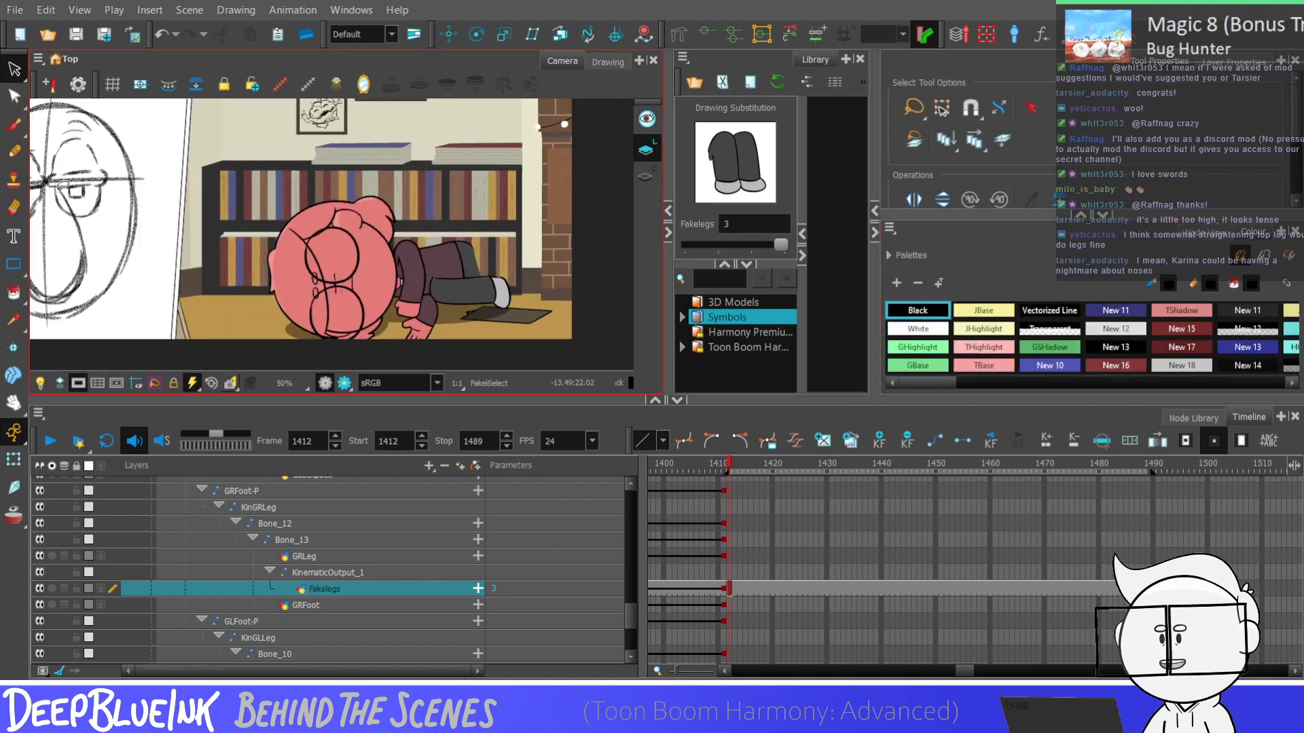
key("alt+slash")
key("1")
key("1")
key("1")
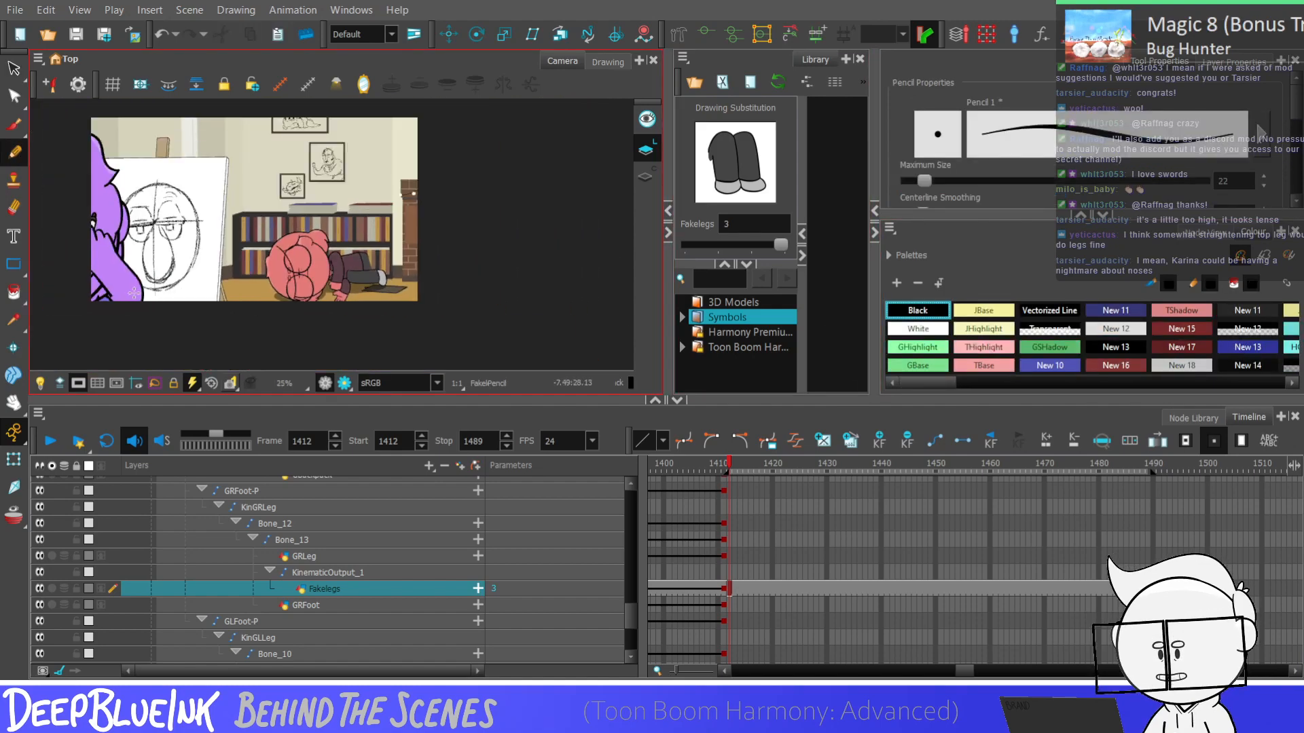
key("2")
key("2")
key("2")
key("2")
key("2")
key("2")
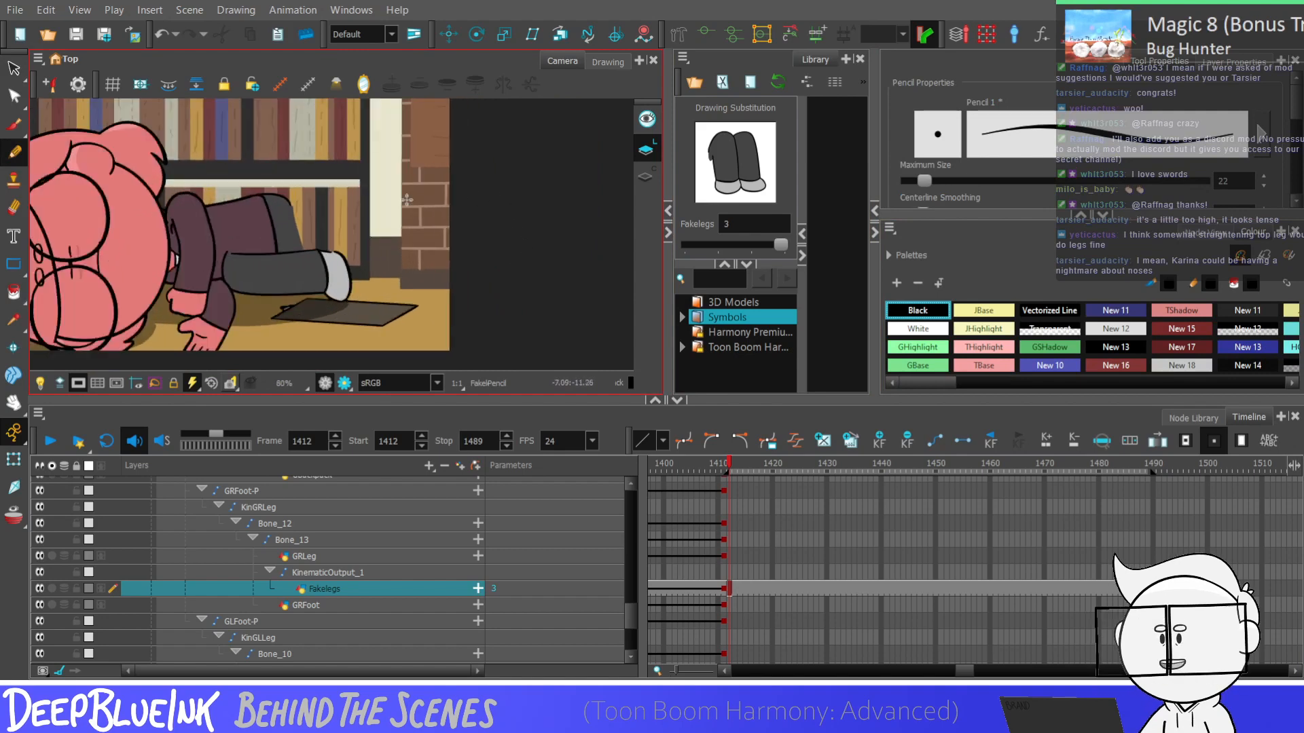
left_click_drag(275, 192, 373, 244)
key("ctrl+z")
key("ctrl+z")
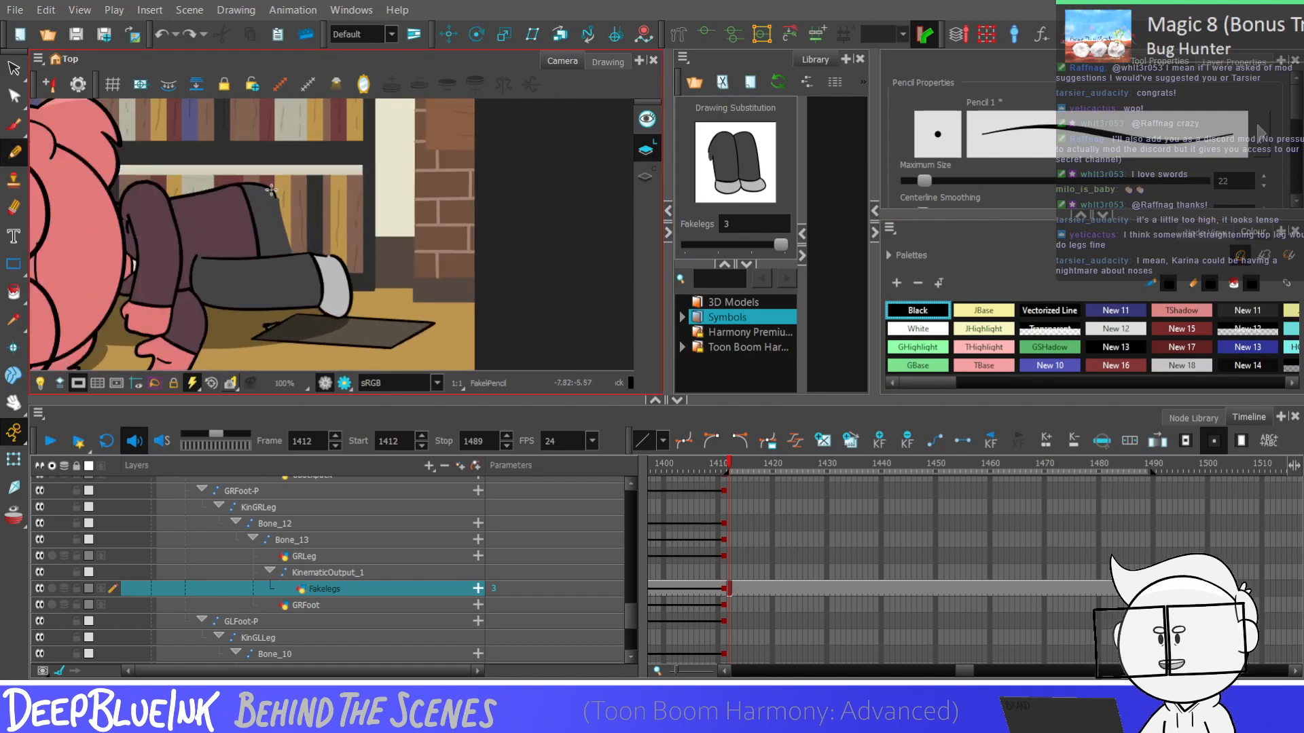
left_click_drag(274, 193, 381, 254)
Draw a curved Black Pencil line from the back of the lower leg up to the jacket hem on Fakelegs drawing 3
key("1")
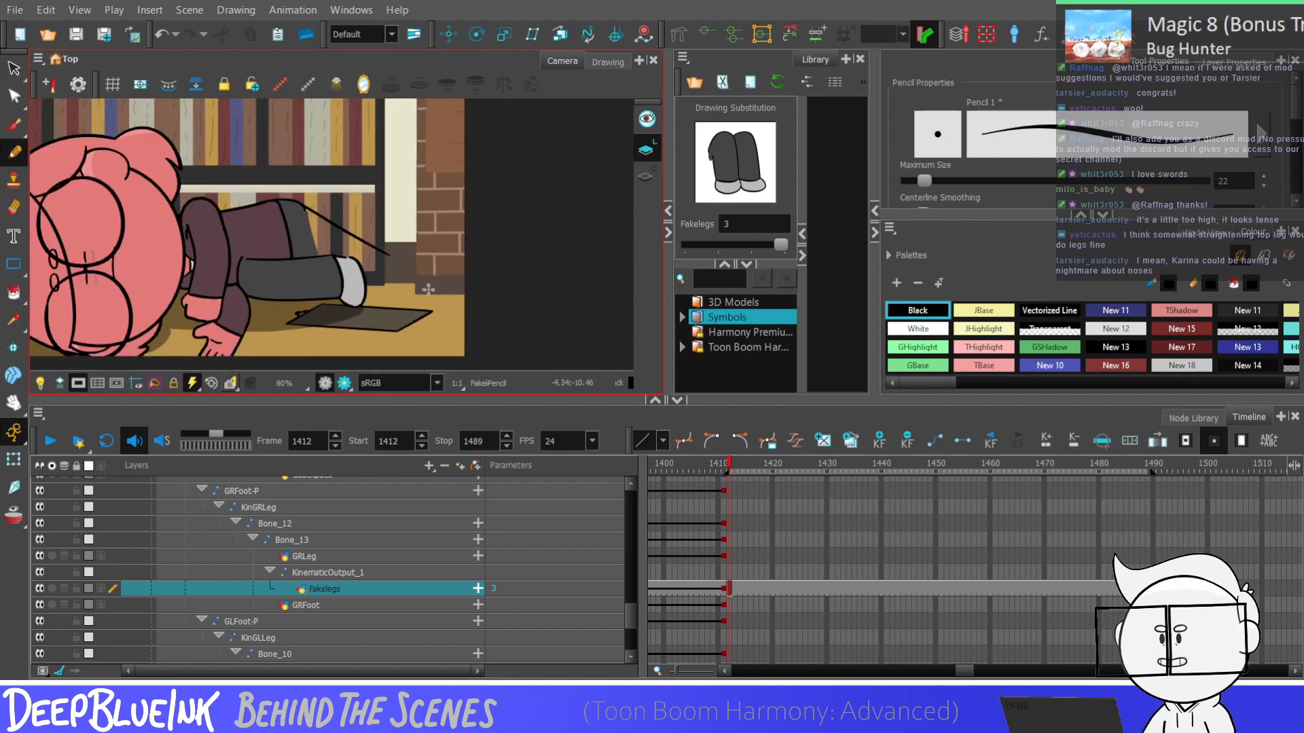
key("2")
key("2")
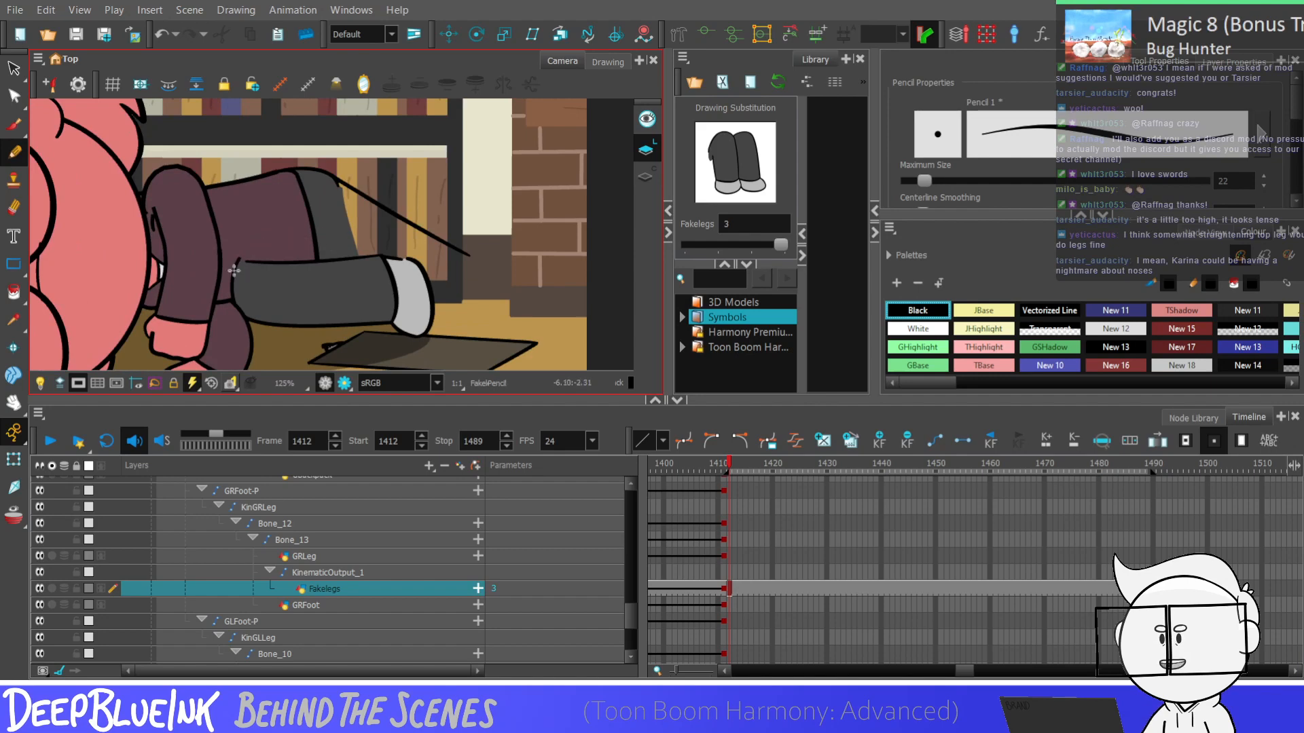
left_click_drag(234, 270, 296, 239)
key("ctrl+z")
key("ctrl+z")
left_click_drag(235, 270, 315, 217)
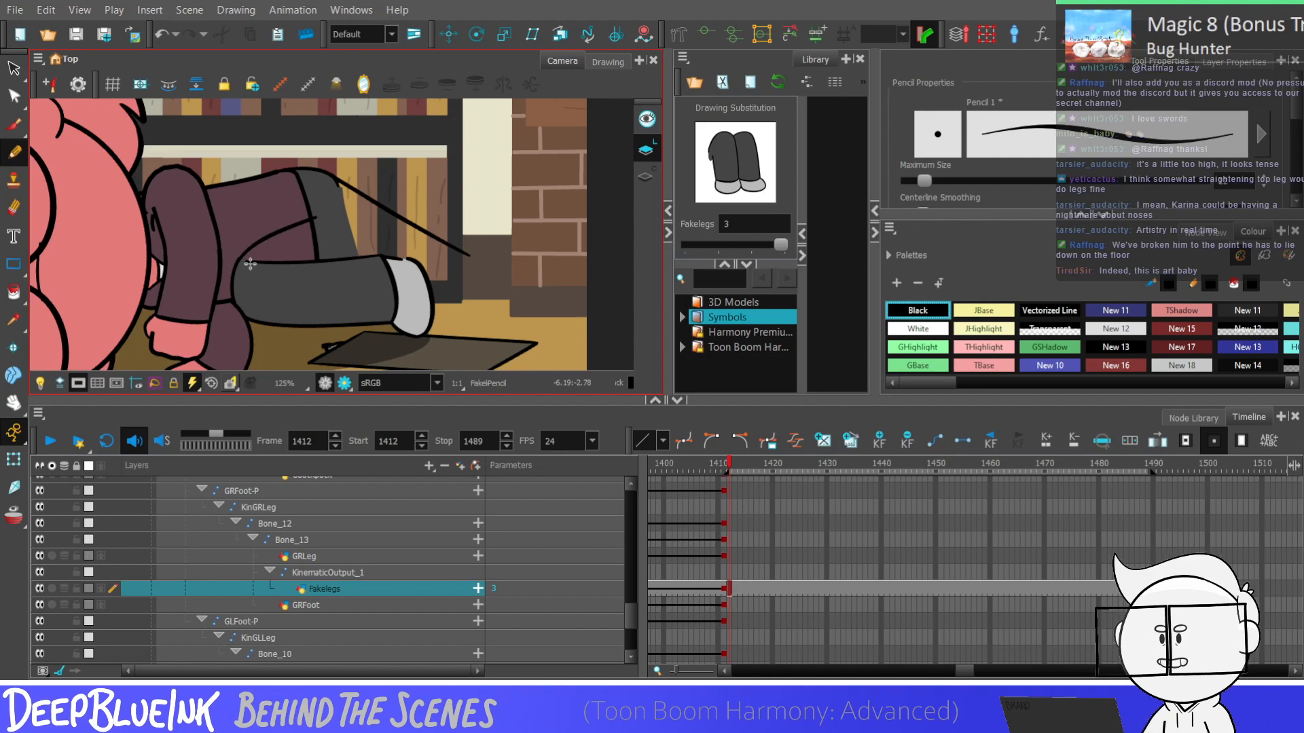
scroll(250, 264, "down", 4)
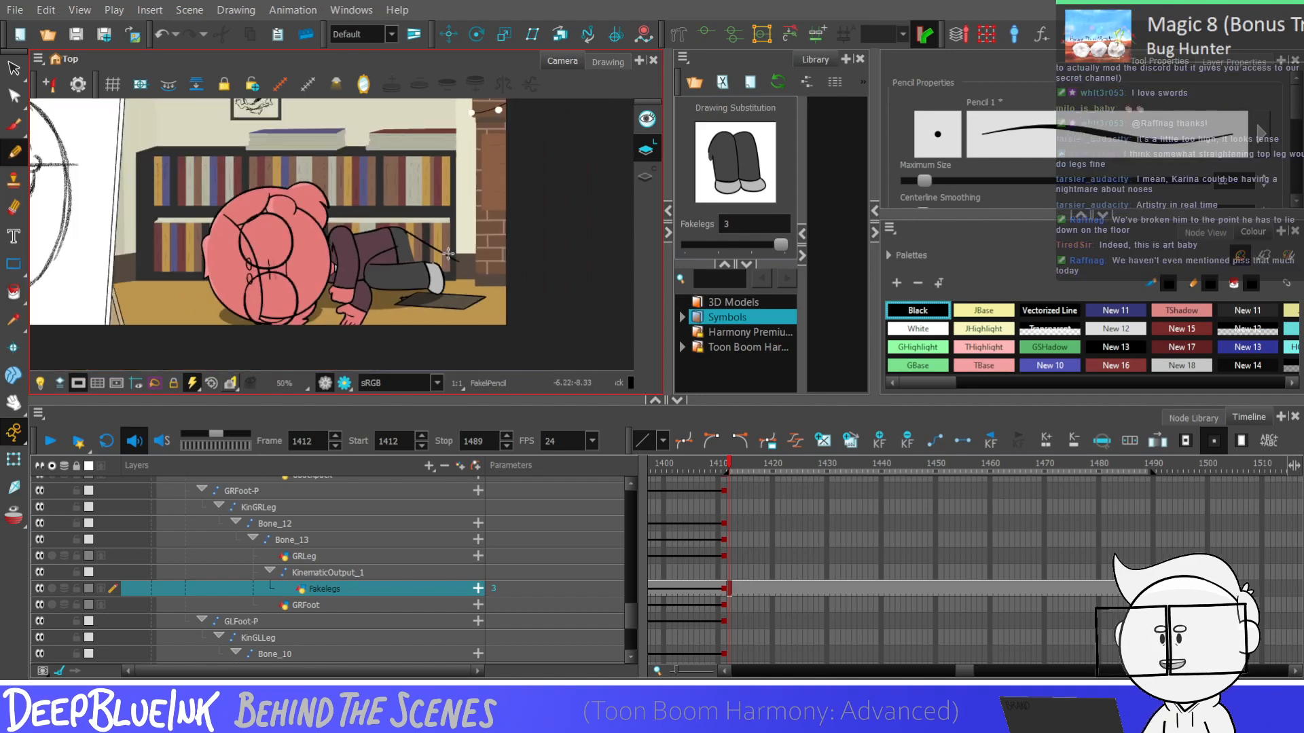
Reshape the new curved line above the lower leg with the Contour Editor, lowering its end at the jacket hem and flattening the curve
key("alt+q")
scroll(364, 275, "up", 4)
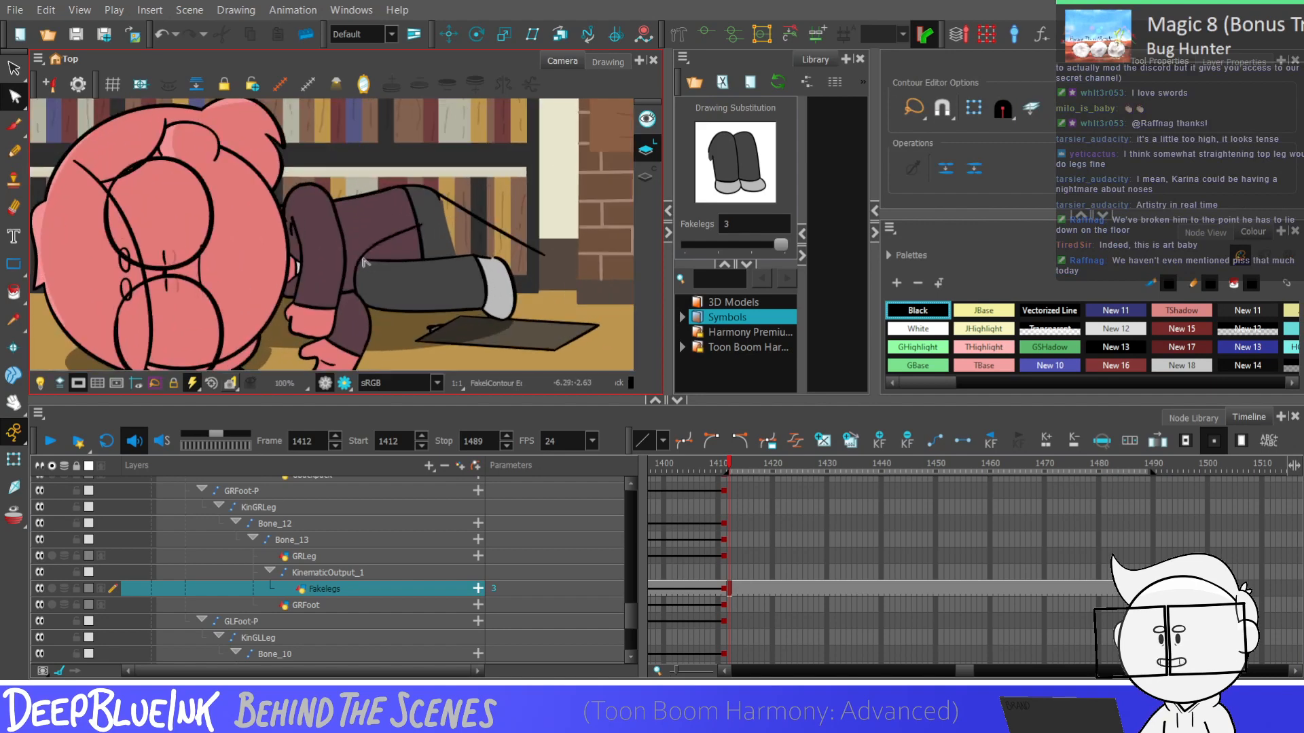
left_click(367, 258)
scroll(367, 258, "up", 3)
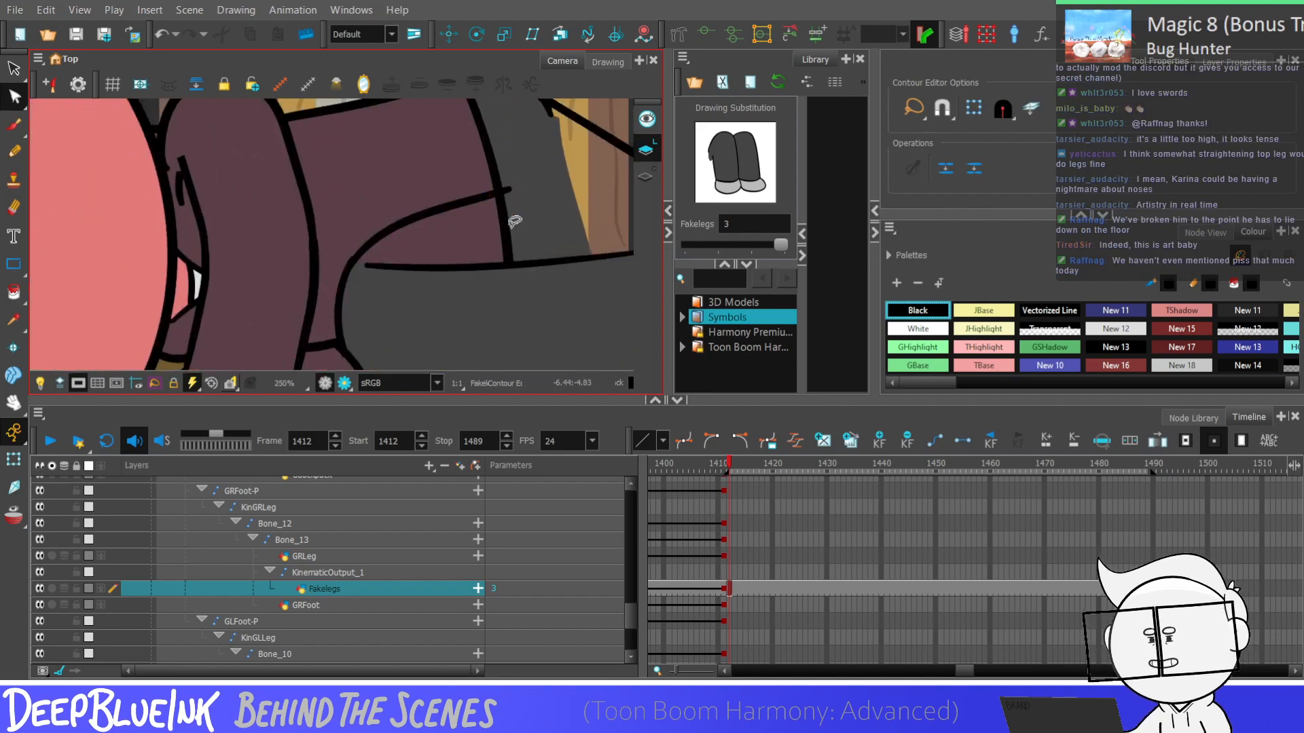
left_click(509, 191)
left_click_drag(509, 190, 511, 213)
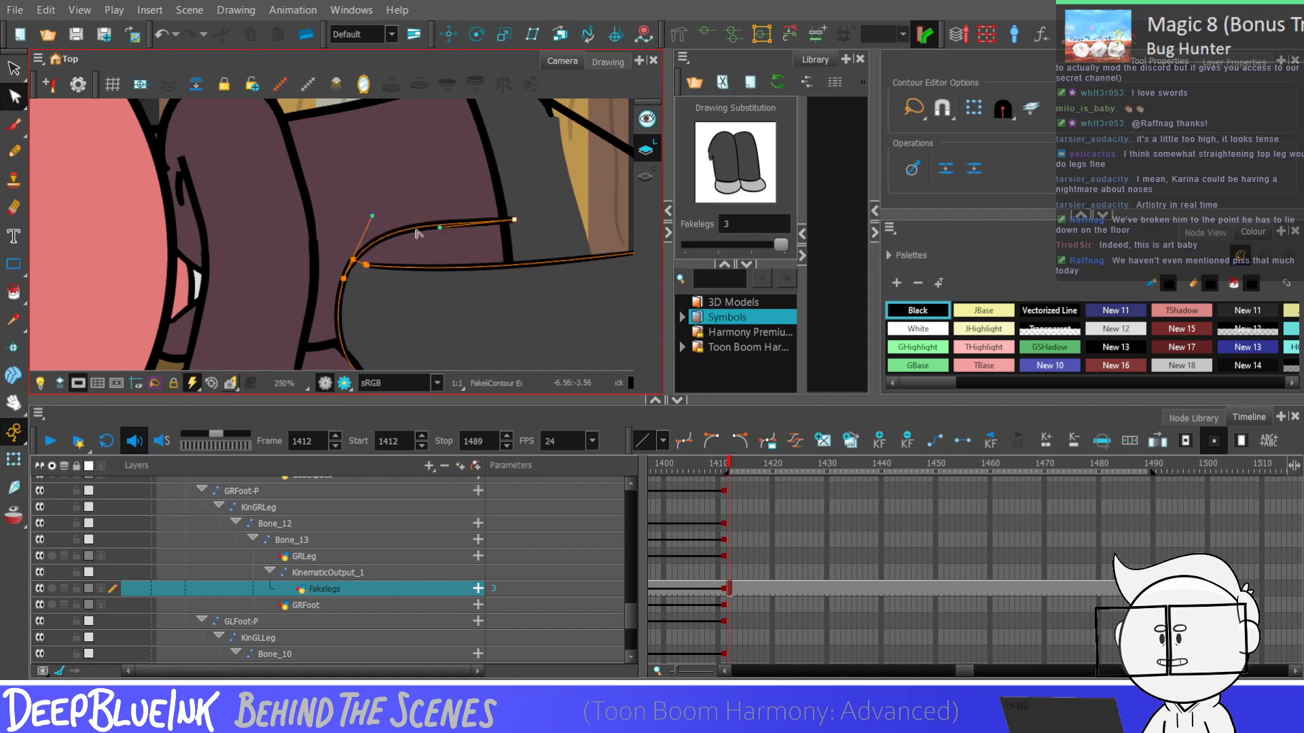
left_click(372, 218)
left_click(513, 221)
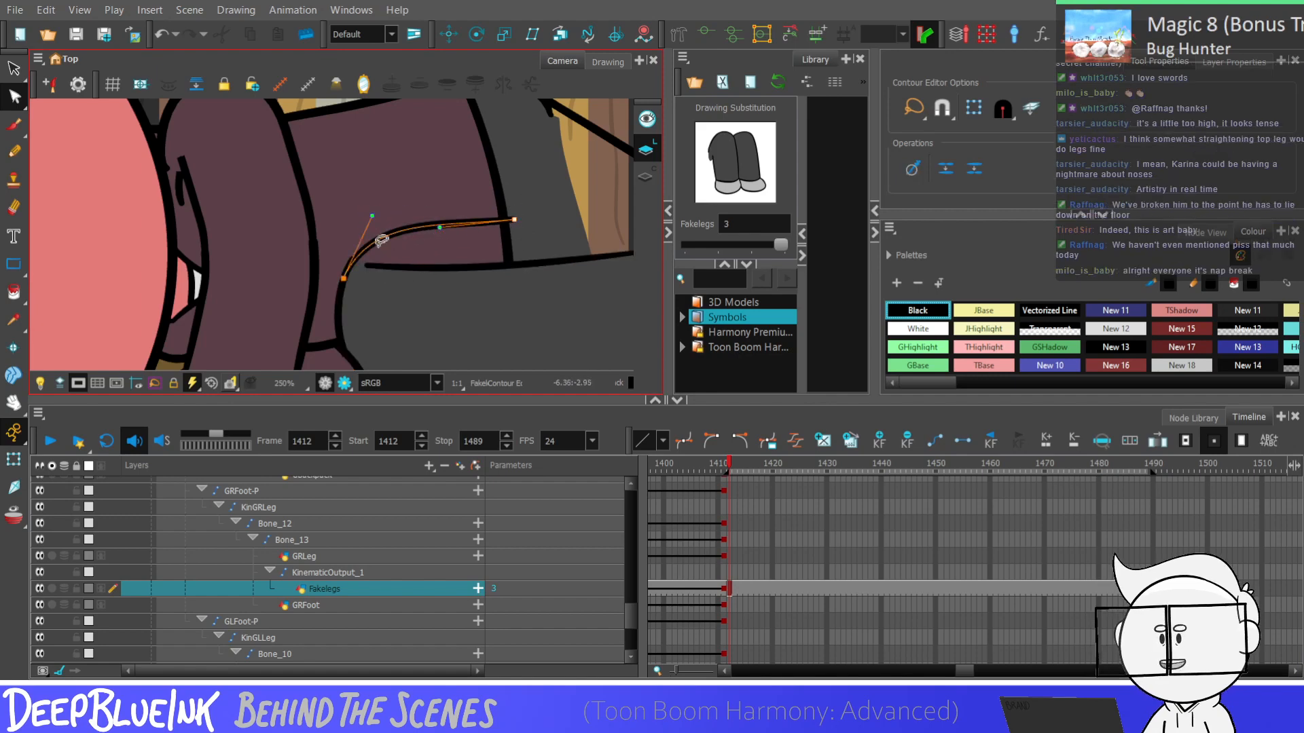
left_click_drag(372, 216, 367, 211)
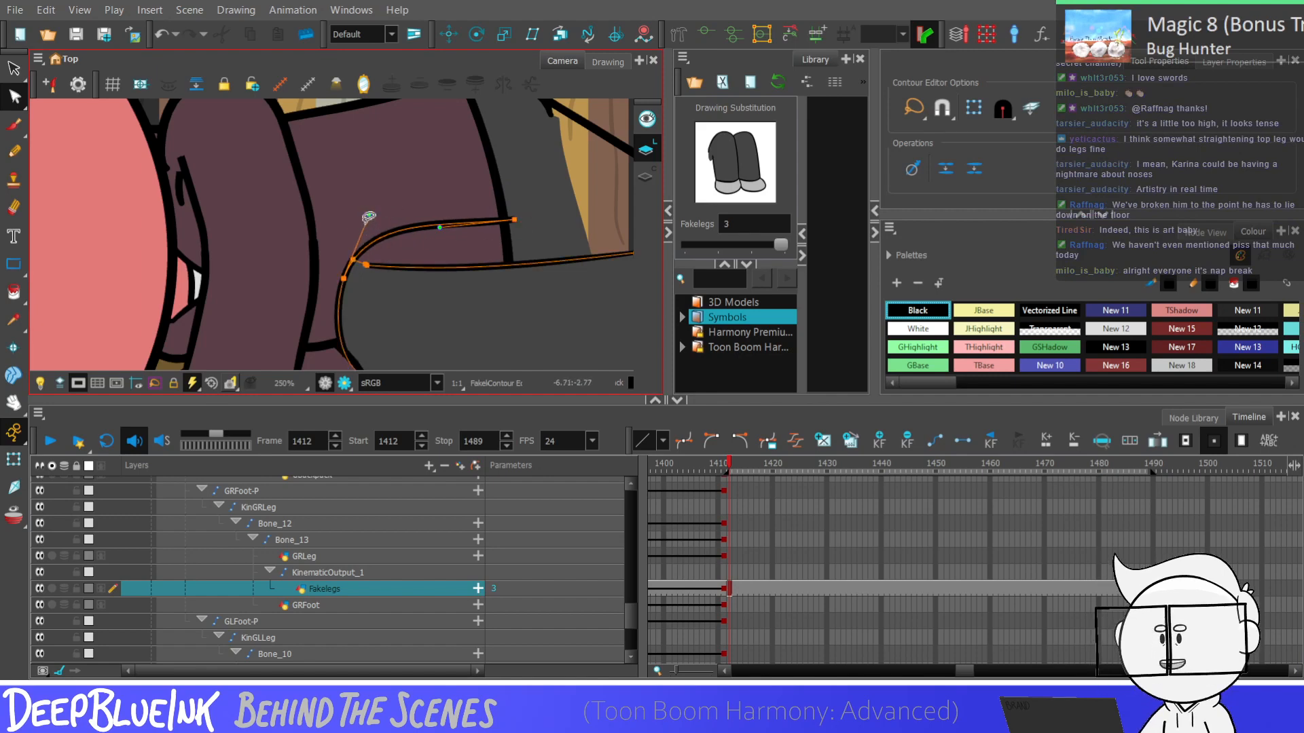
left_click(368, 216)
left_click_drag(393, 236, 389, 234)
left_click(390, 251)
scroll(389, 252, "down", 4)
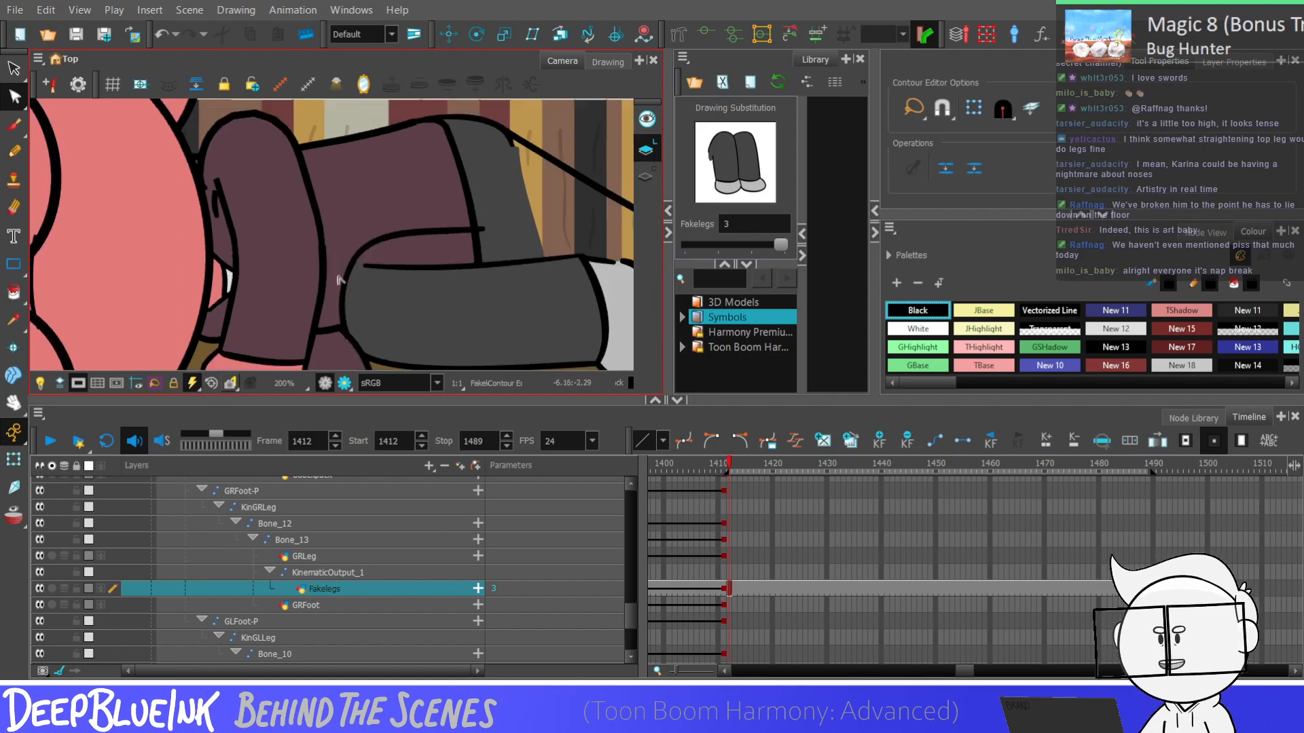
Shorten the lower leg's top outline with the Contour Editor so it starts further along toward the shoe
scroll(424, 255, "up", 4)
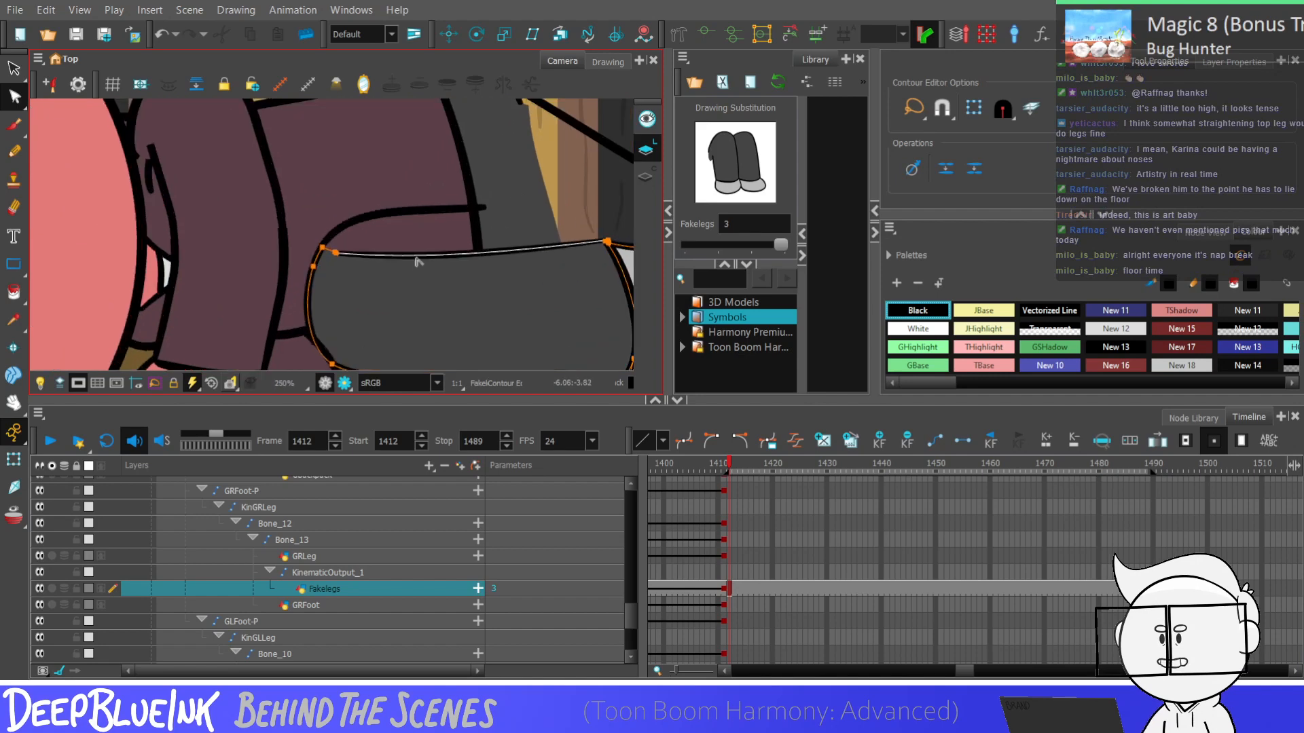
left_click(397, 258)
left_click(440, 253)
scroll(488, 233, "down", 6)
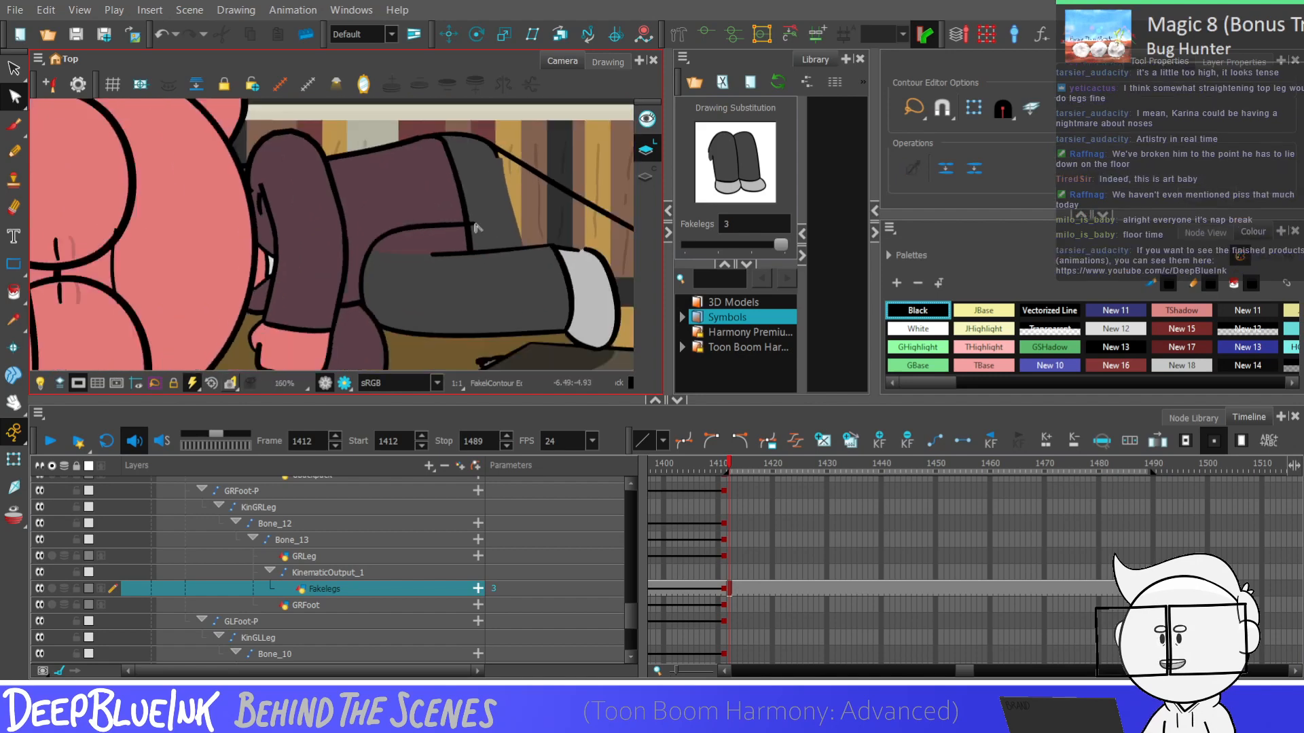
scroll(529, 244, "up", 6)
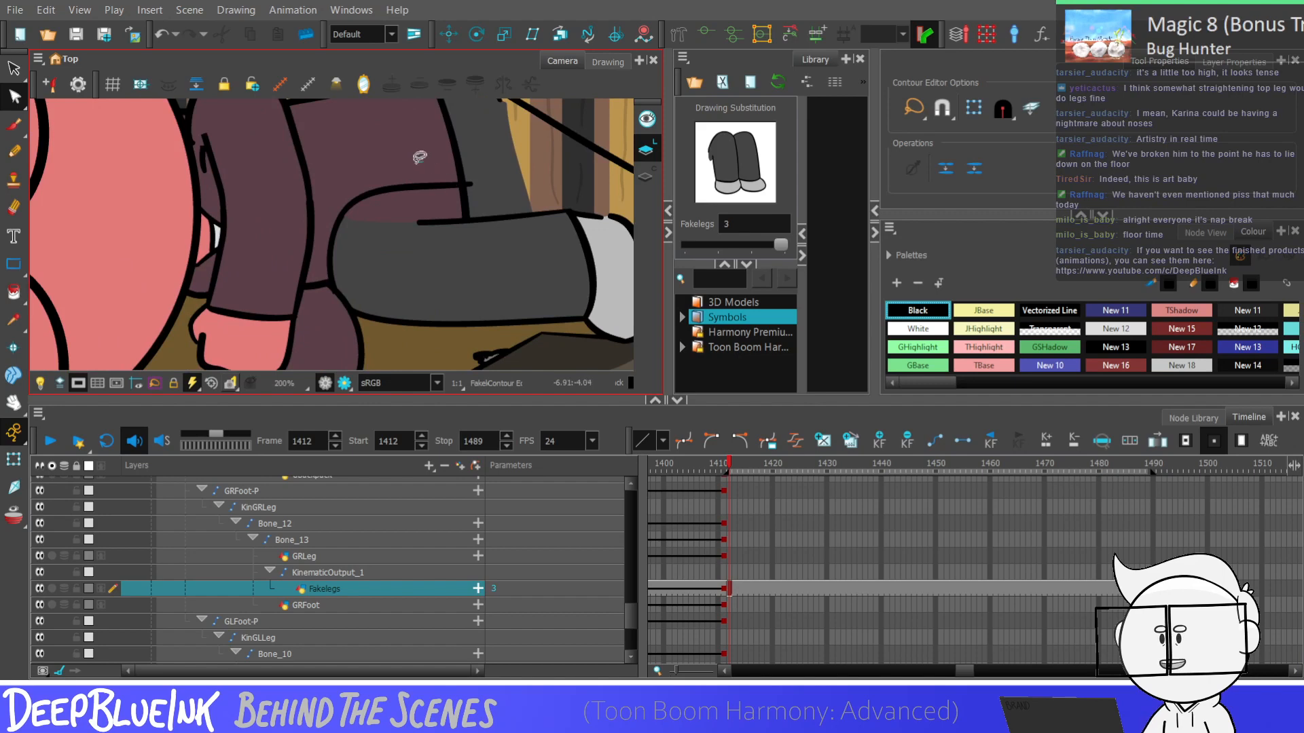
Move the curved line above the lower leg down onto the leg's back and top outline on Fakelegs drawing 3
left_click(466, 186)
key("alt+s")
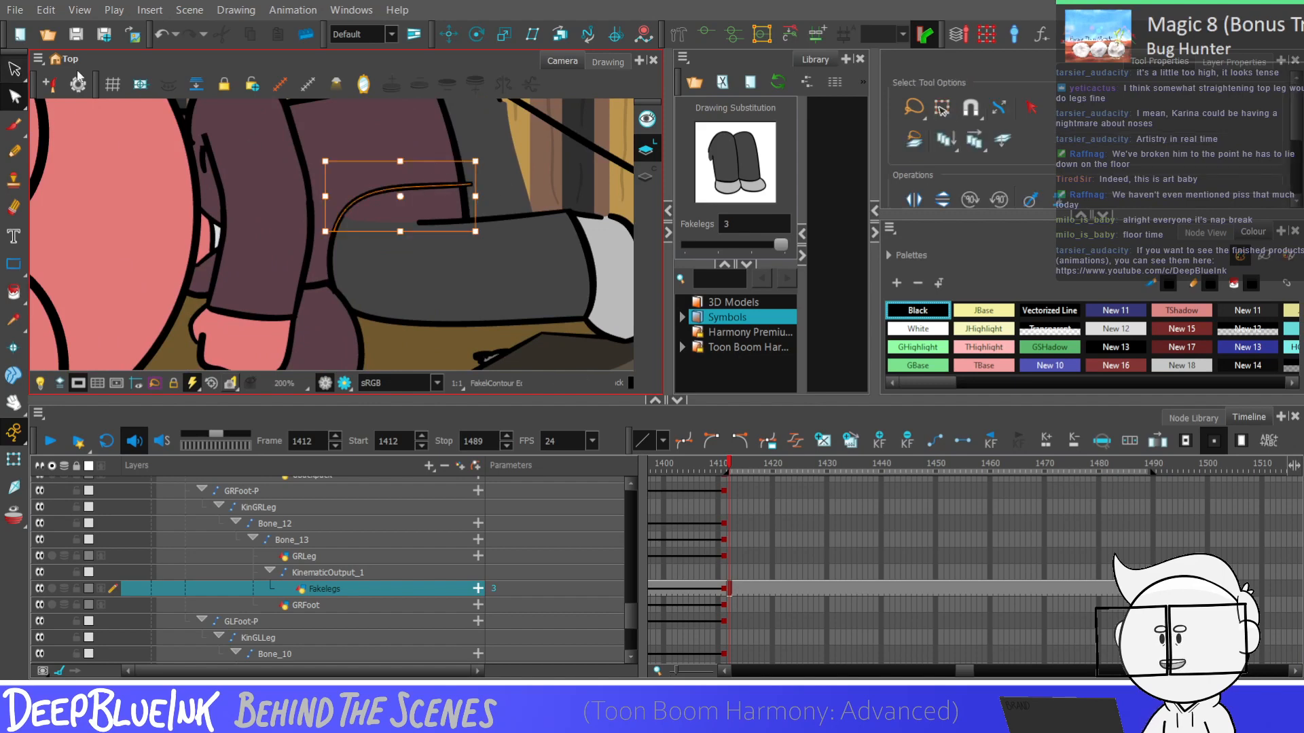
scroll(445, 212, "up", 1)
mouse_move(367, 186)
left_mouse_down()
mouse_move(340, 212)
mouse_move(350, 217)
left_mouse_up()
left_click_drag(436, 208, 446, 225)
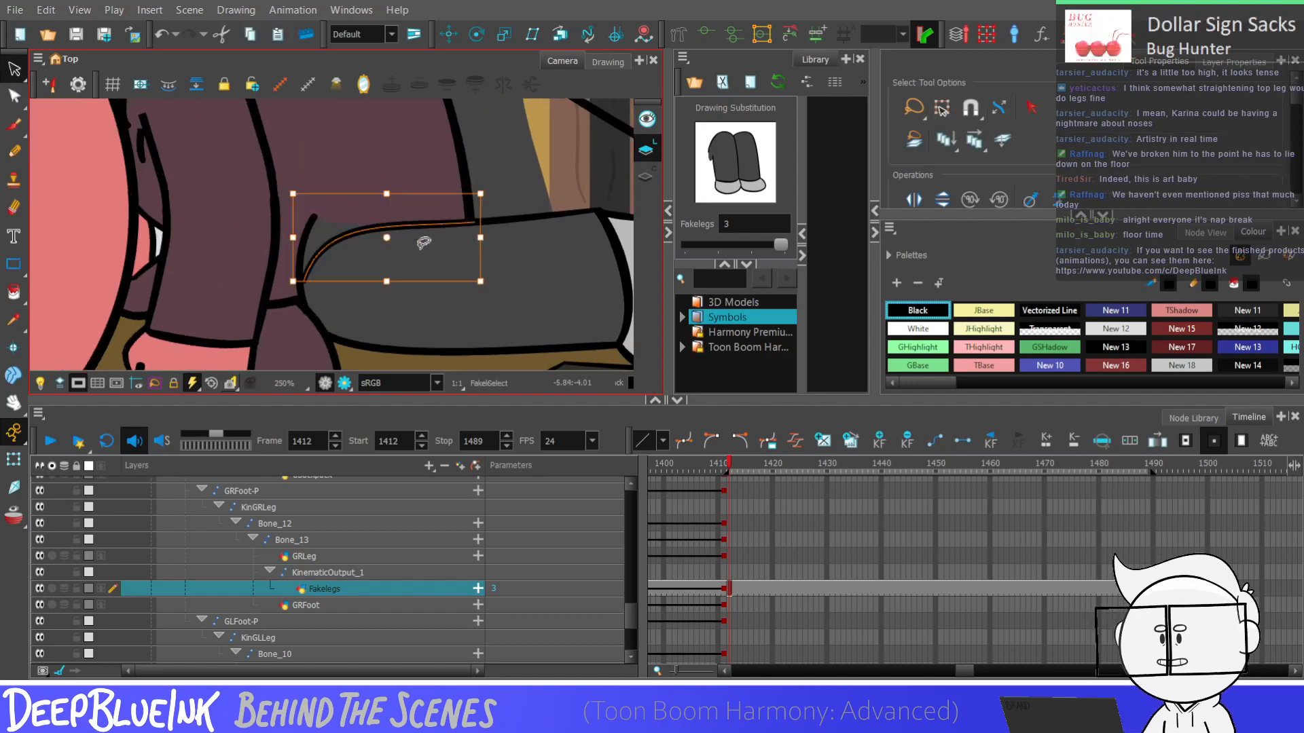
key("alt+q")
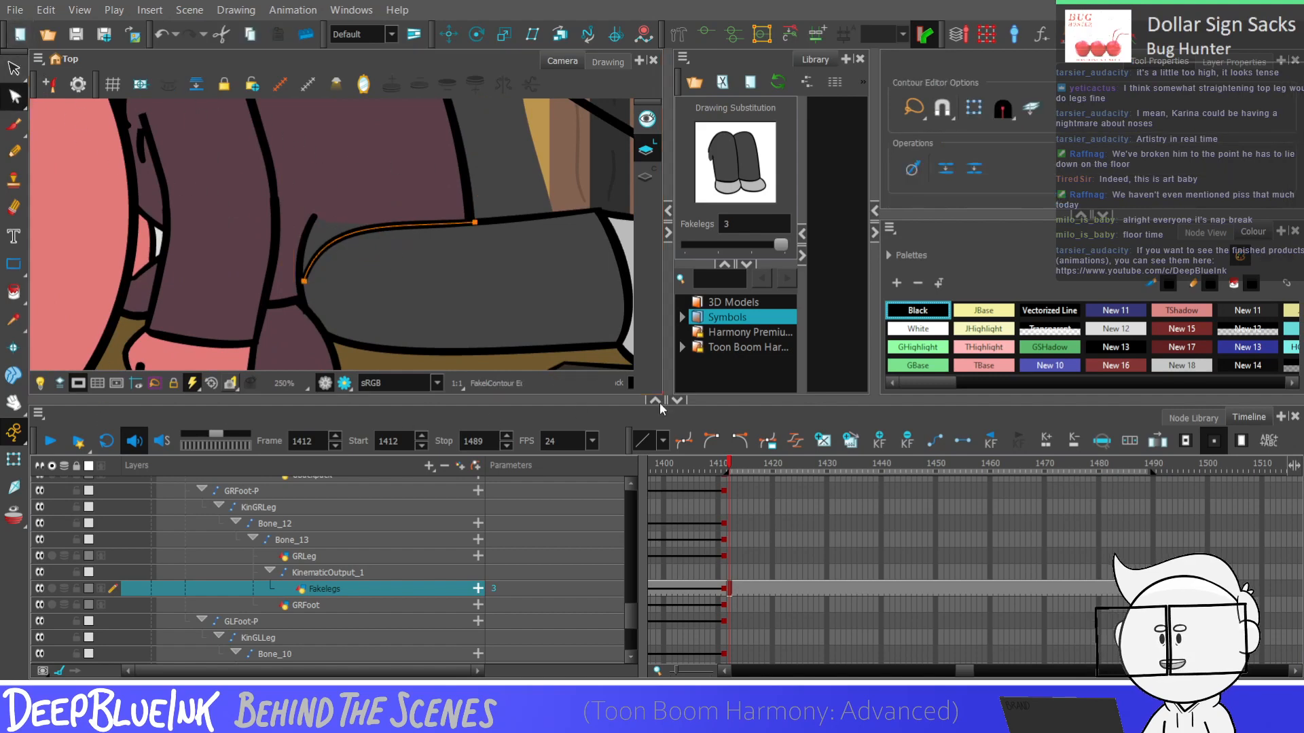
Narrow the curved line and shift it so it joins the lower leg's back outline to its top outline
key("alt+s")
scroll(416, 256, "up", 1)
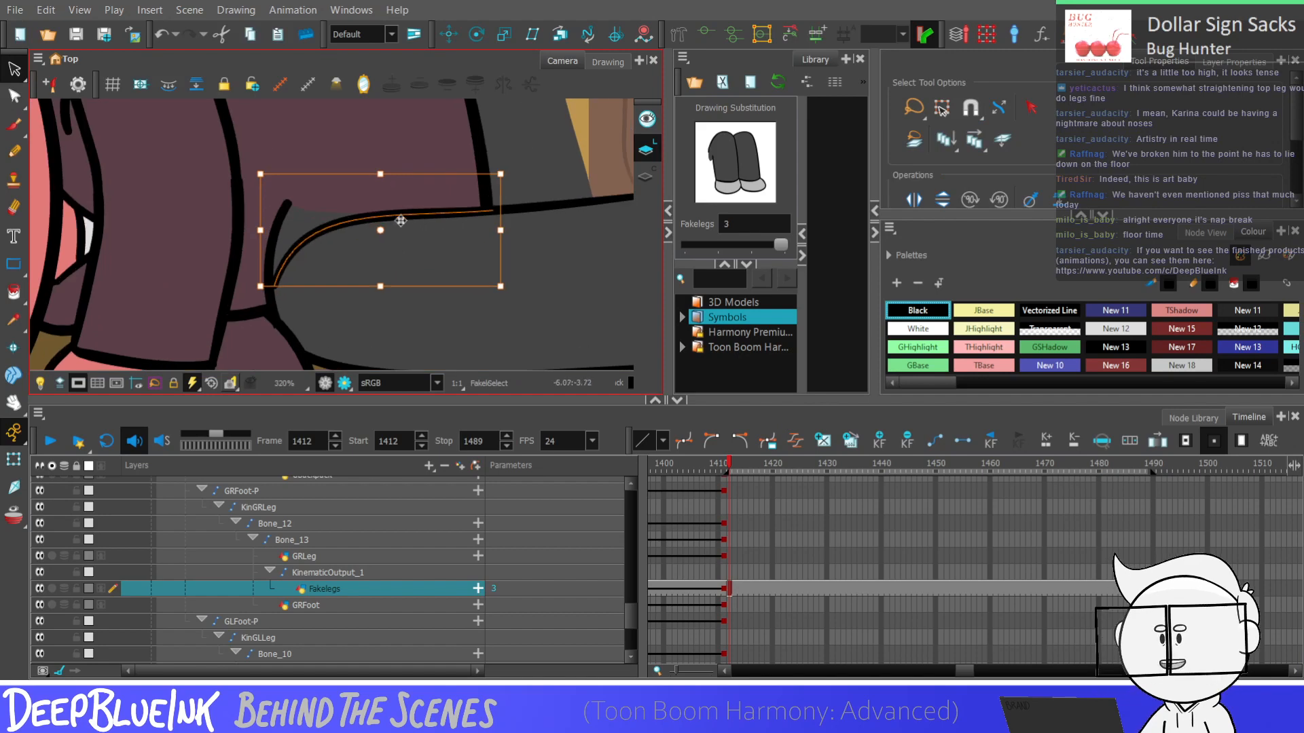
left_click_drag(261, 230, 294, 233)
mouse_move(433, 216)
left_mouse_down()
mouse_move(382, 215)
mouse_move(424, 227)
mouse_move(426, 217)
left_mouse_up()
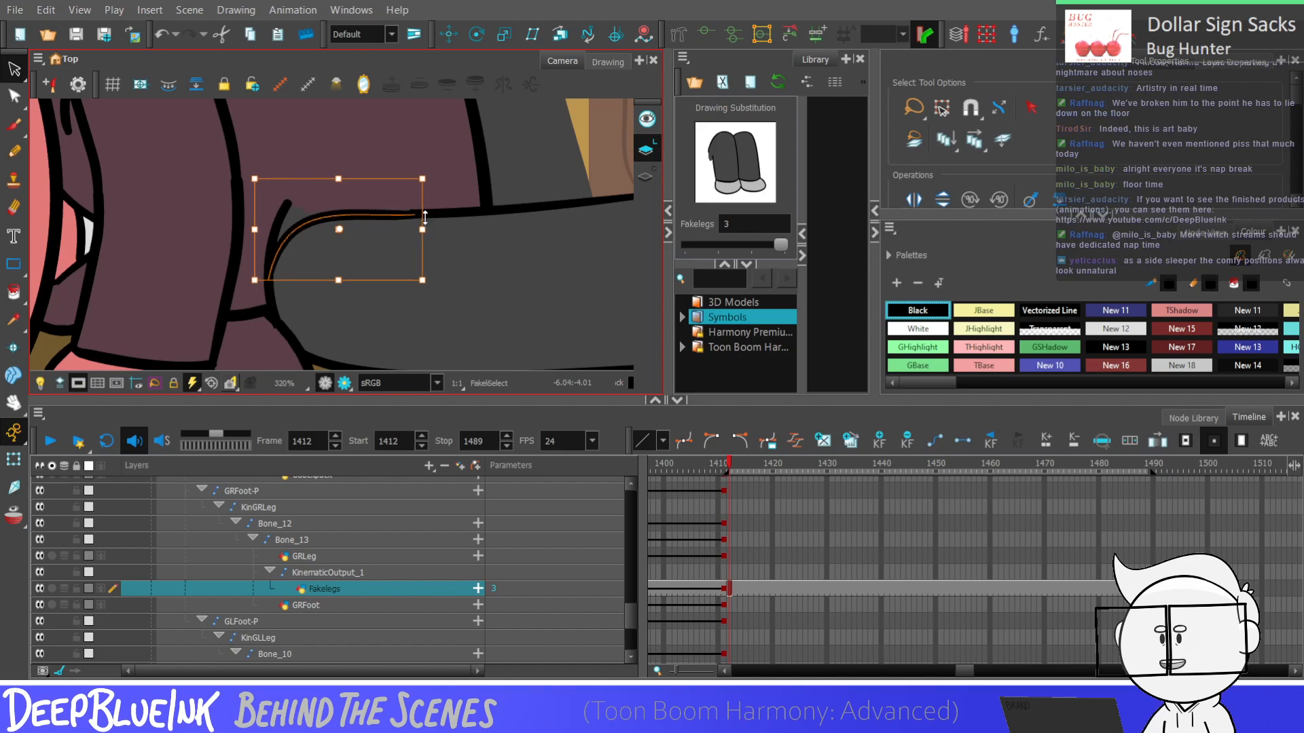
left_click(440, 200)
scroll(457, 184, "down", 6)
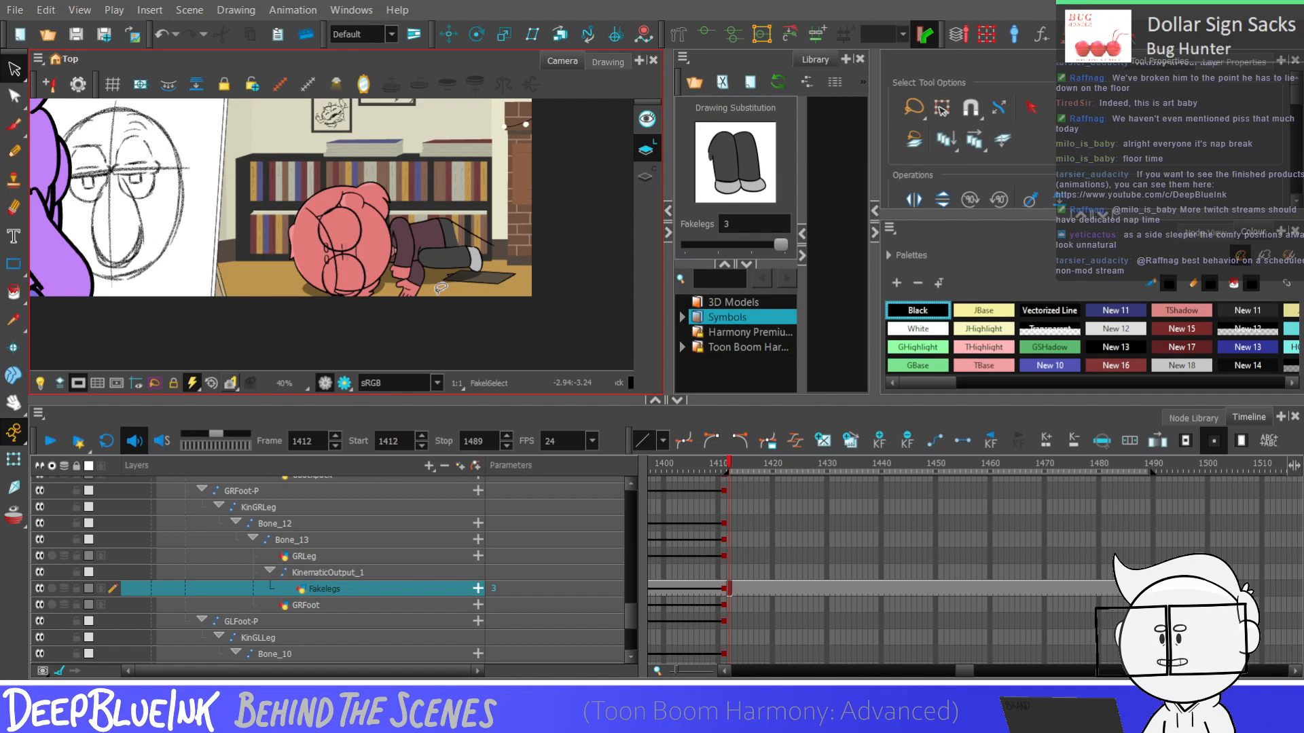
Try to move the whole lower leg together with the diagonal line further away from the body
scroll(441, 287, "up", 3)
left_click(417, 241)
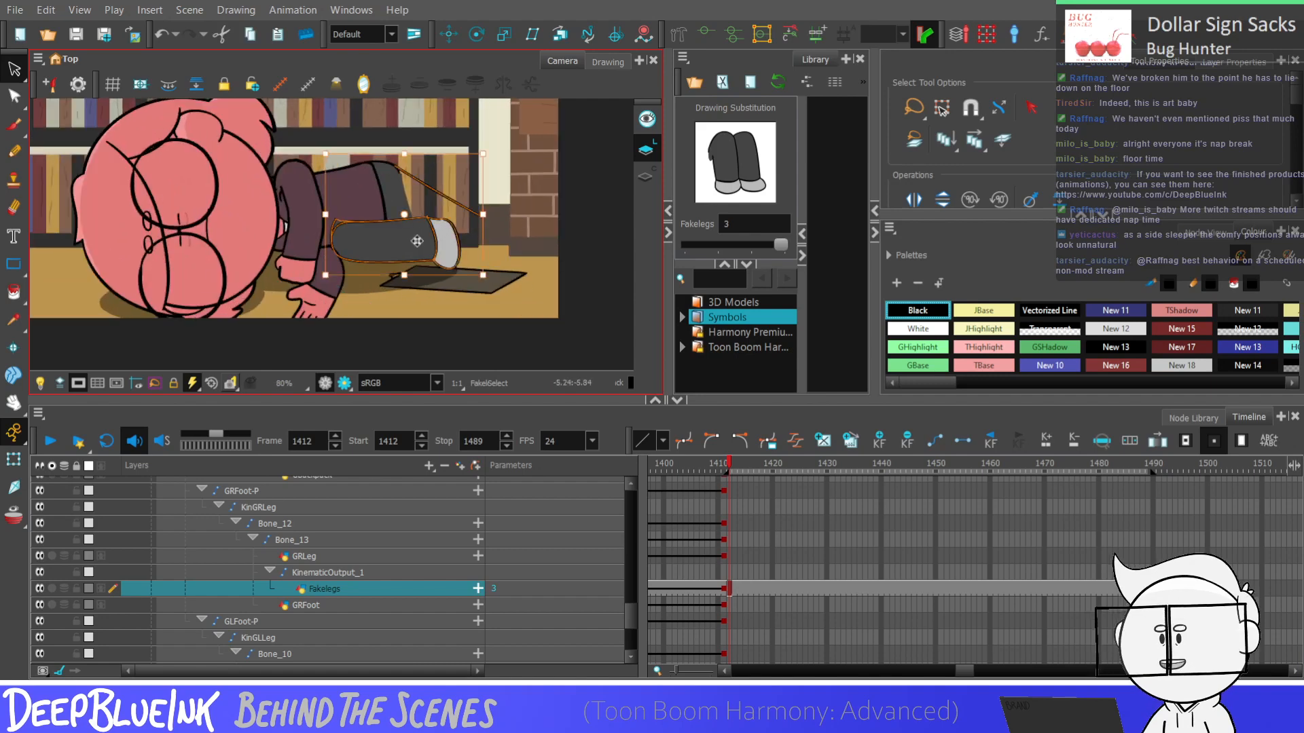
left_click_drag(417, 241, 453, 229)
key("Escape")
scroll(469, 233, "down", 3)
scroll(476, 232, "up", 3)
scroll(483, 235, "down", 2)
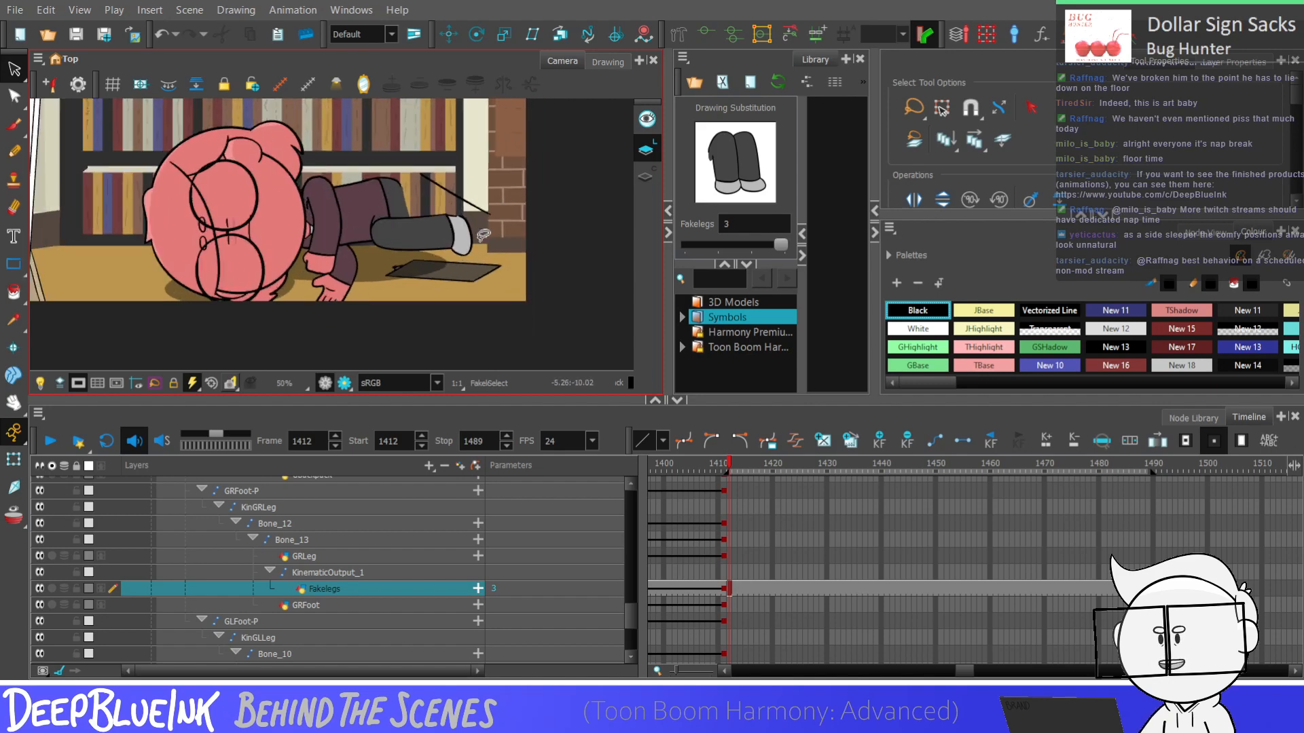
left_click(479, 227)
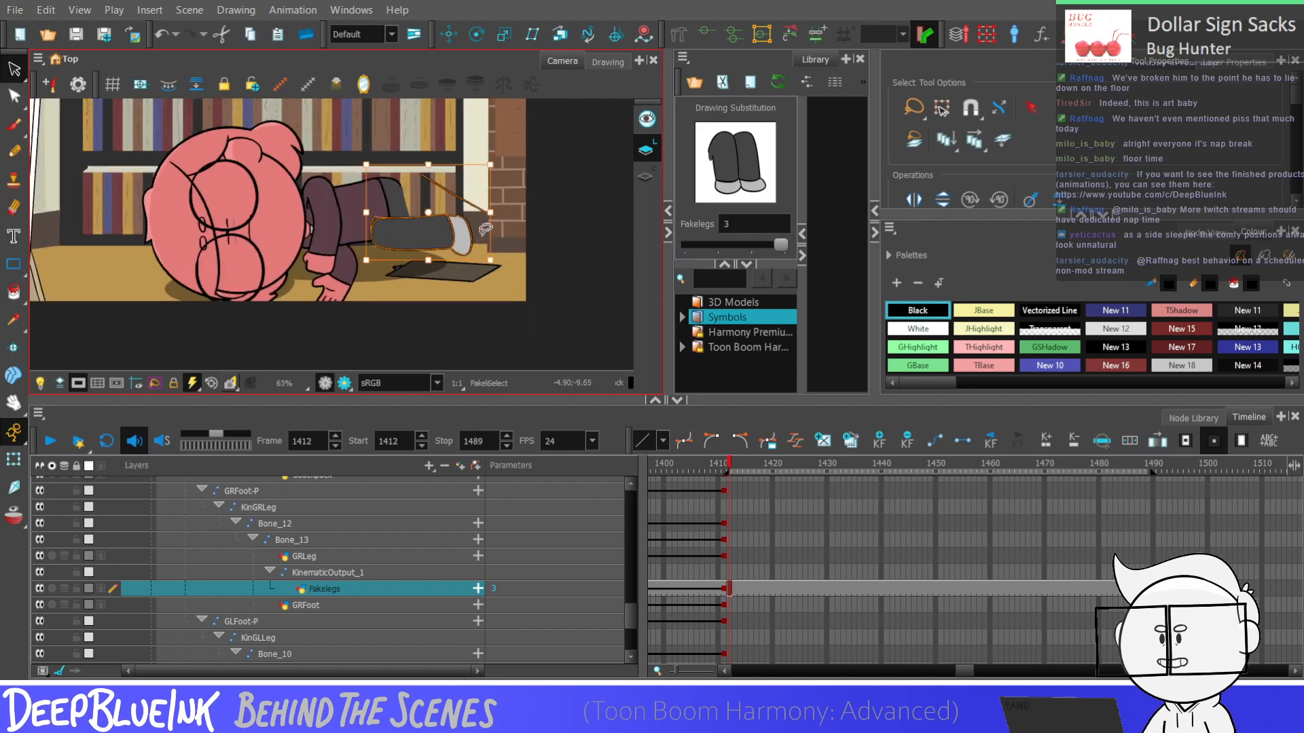
Undo the move of the lower leg and diagonal line
key("ctrl+z")
key("ctrl+z")
key("ctrl+z")
key("ctrl+z")
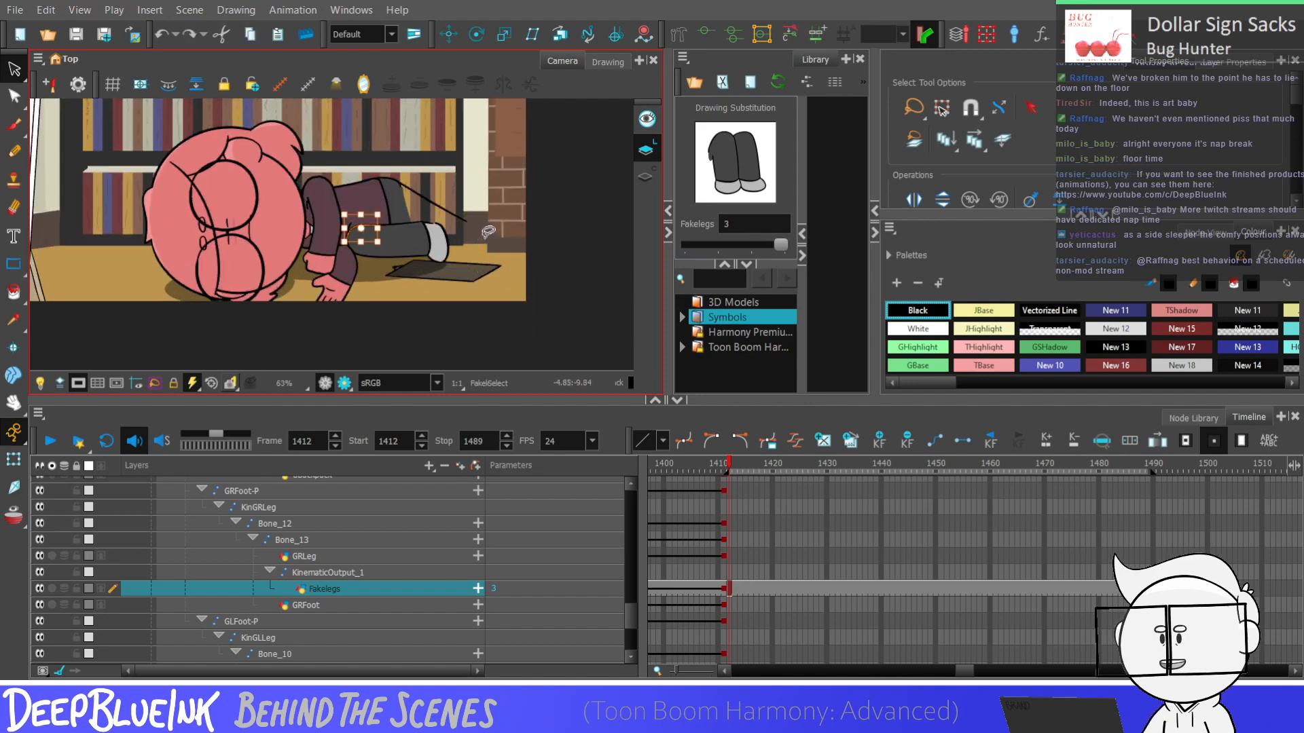
key("ctrl+z")
key("ctrl+z")
key("ctrl+z")
scroll(484, 238, "down", 2)
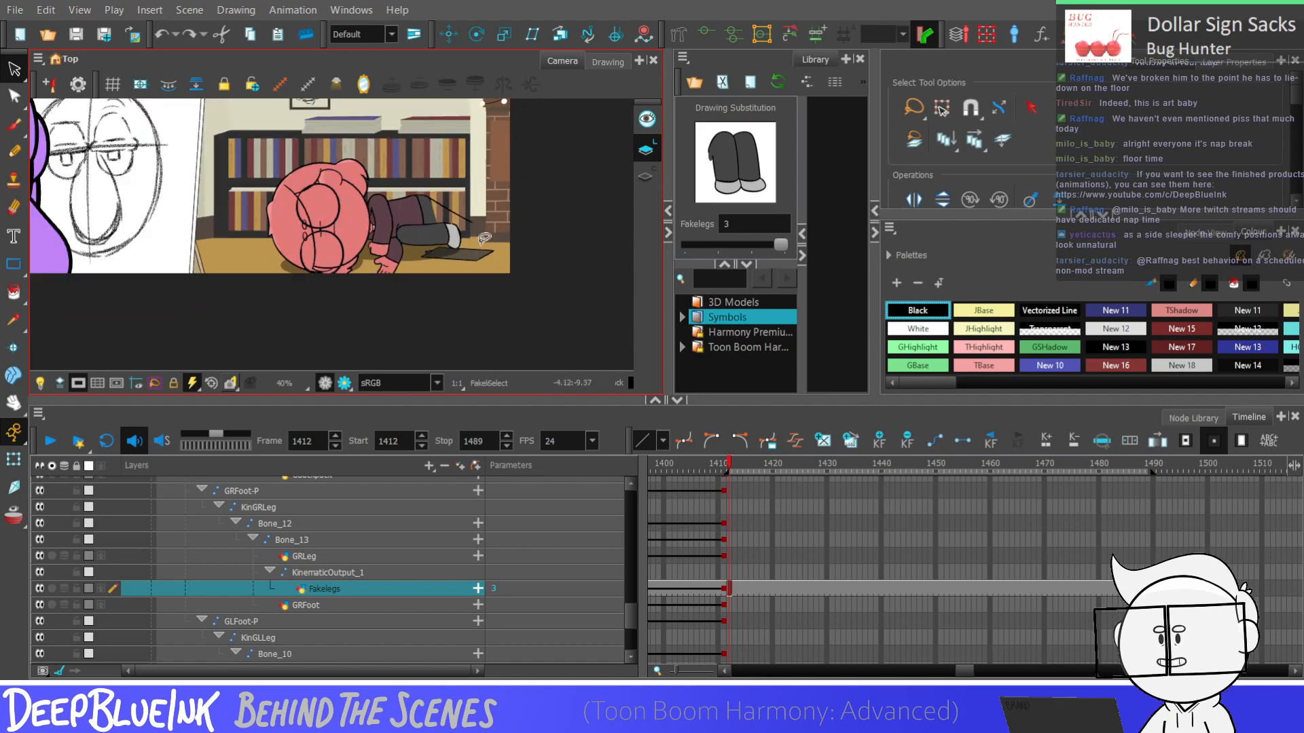
Draw an upright Black Pencil oval at the far end of the diagonal line, just beyond the shoe
key("alt+/")
scroll(496, 225, "up", 4)
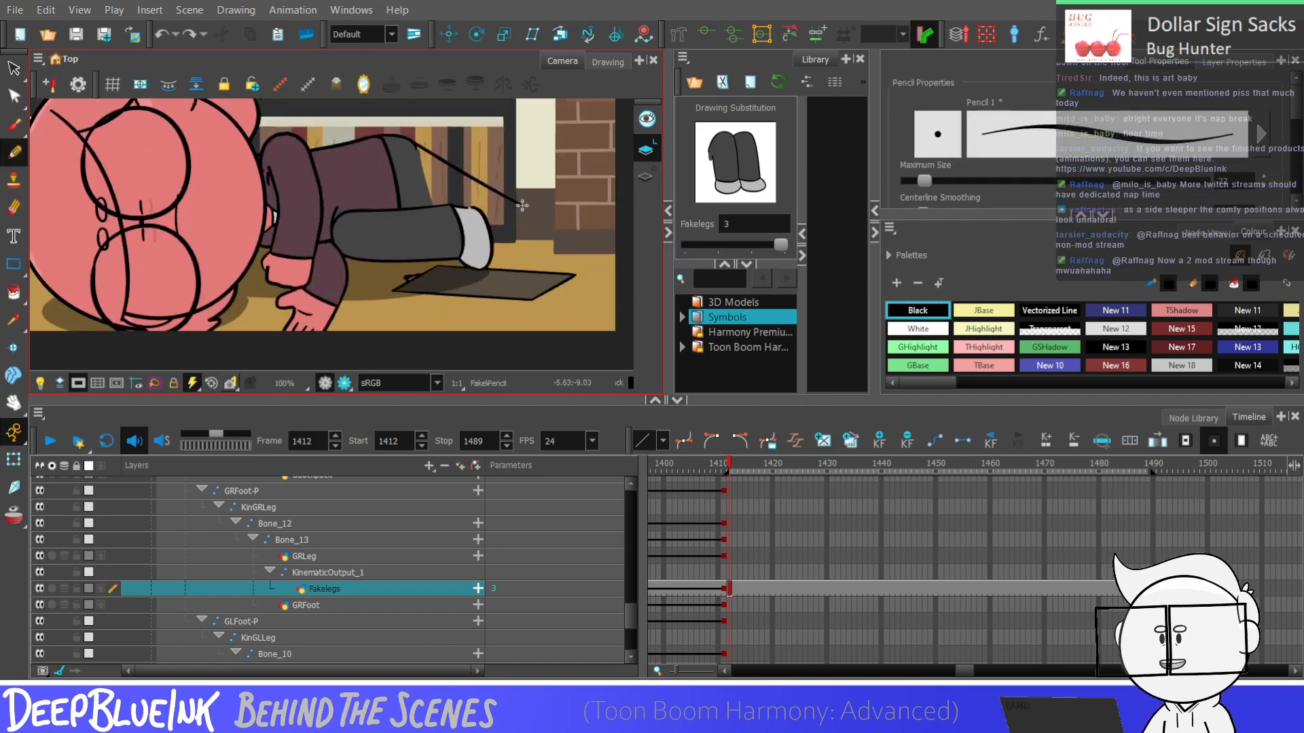
scroll(522, 205, "up", 1)
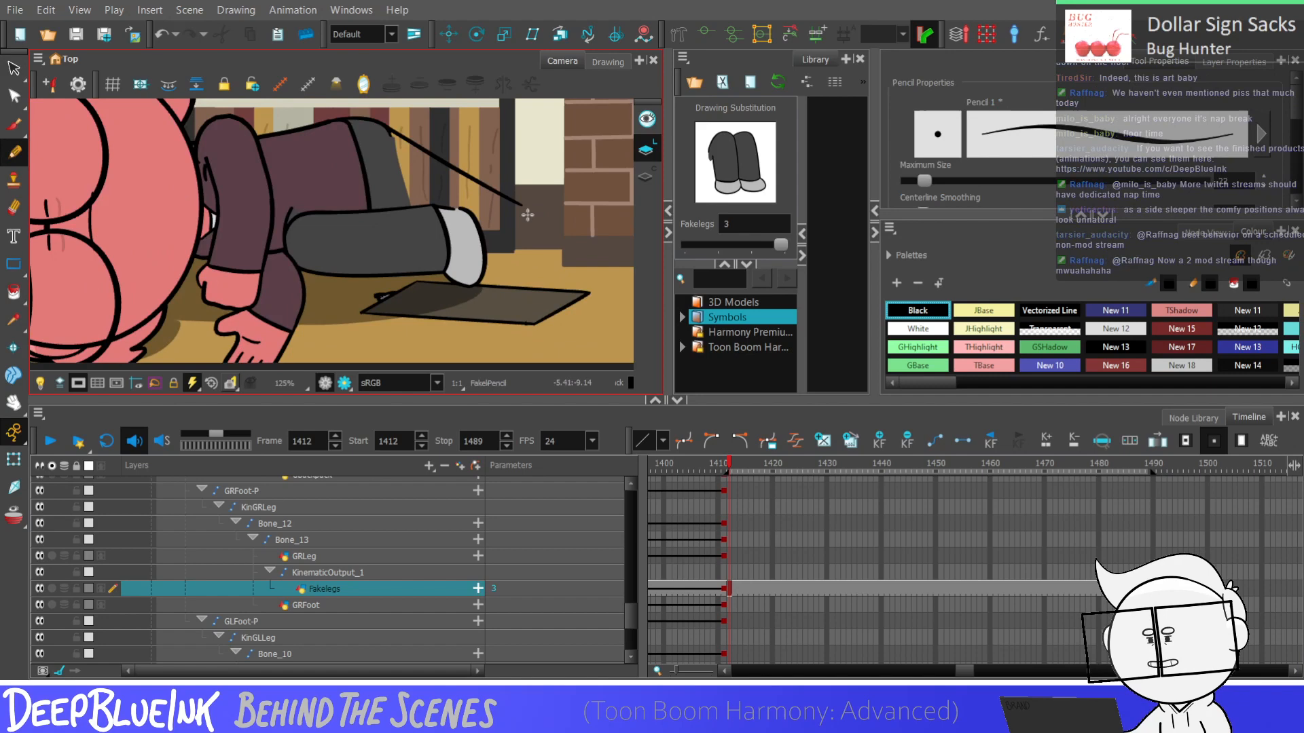
mouse_move(521, 205)
left_mouse_down()
mouse_move(534, 281)
mouse_move(515, 218)
mouse_move(539, 262)
mouse_move(518, 215)
mouse_move(541, 226)
left_mouse_up()
key("ctrl+z")
key("ctrl+z")
key("ctrl+z")
key("ctrl+z")
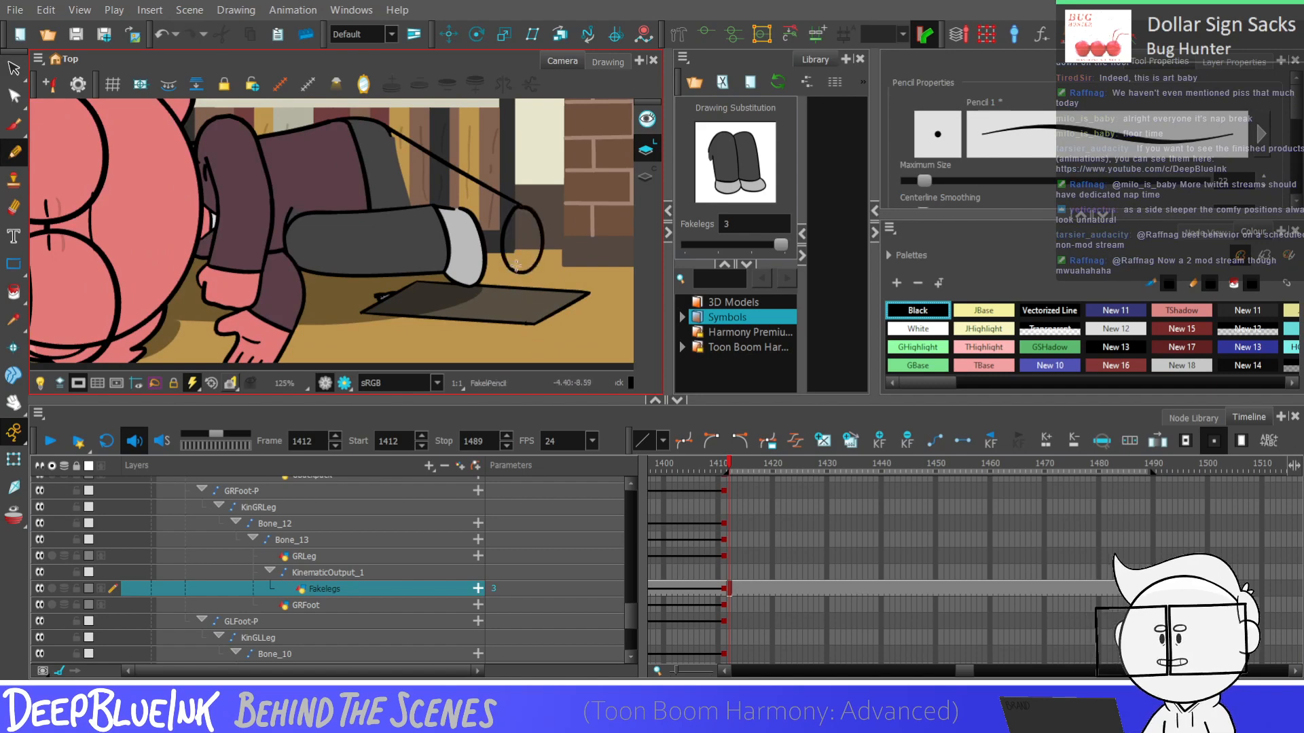
scroll(516, 266, "down", 1)
scroll(520, 256, "up", 1)
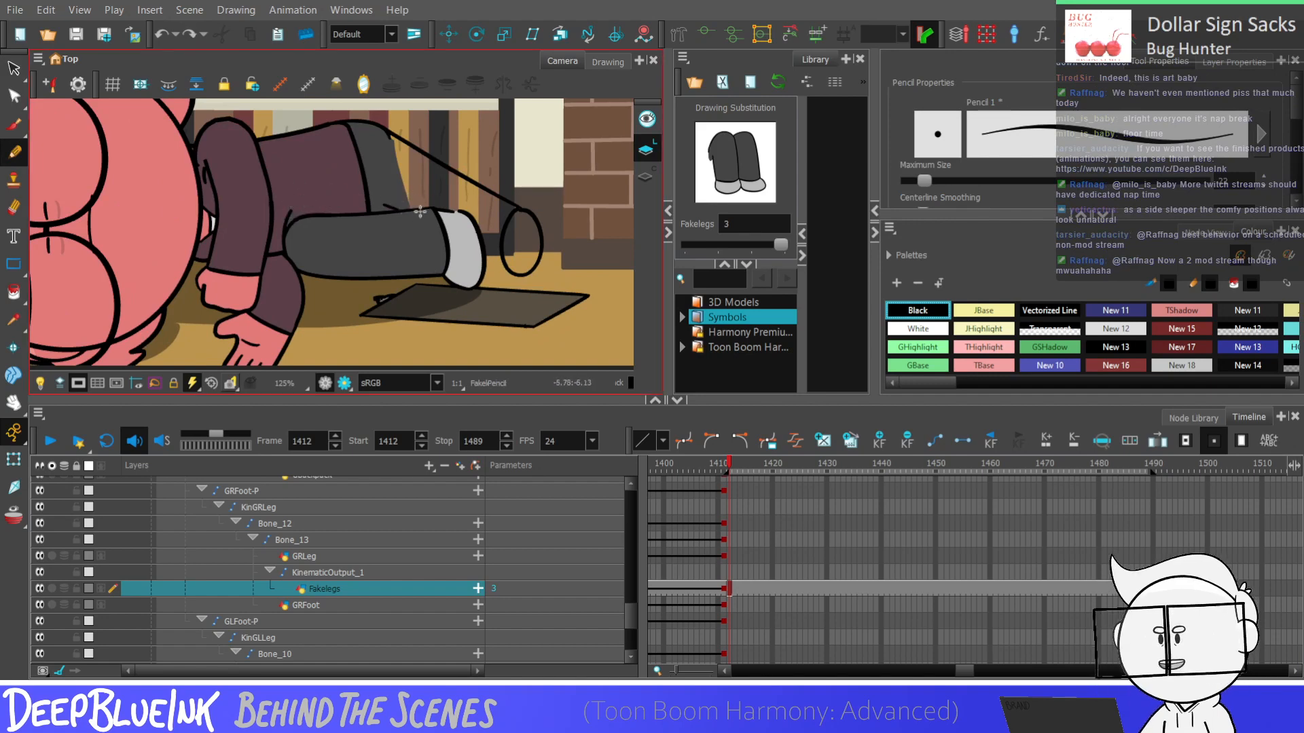
Clean up the lower leg's back outline with the Contour Editor, rounding off the protruding corner where it meets the top line
left_click(15, 68)
mouse_move(404, 213)
left_mouse_down()
mouse_move(488, 270)
mouse_move(466, 192)
mouse_move(328, 176)
mouse_move(304, 261)
mouse_move(375, 262)
left_mouse_up()
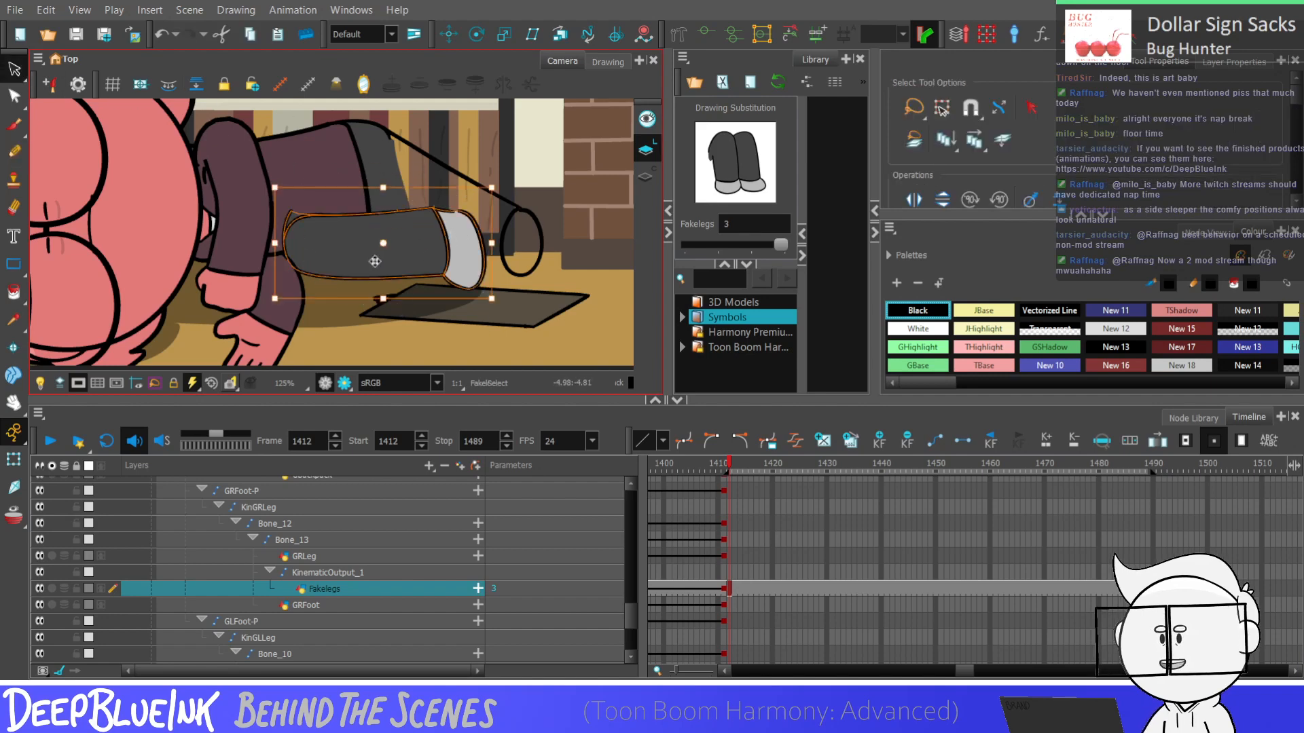
left_click(292, 213)
left_click(15, 96)
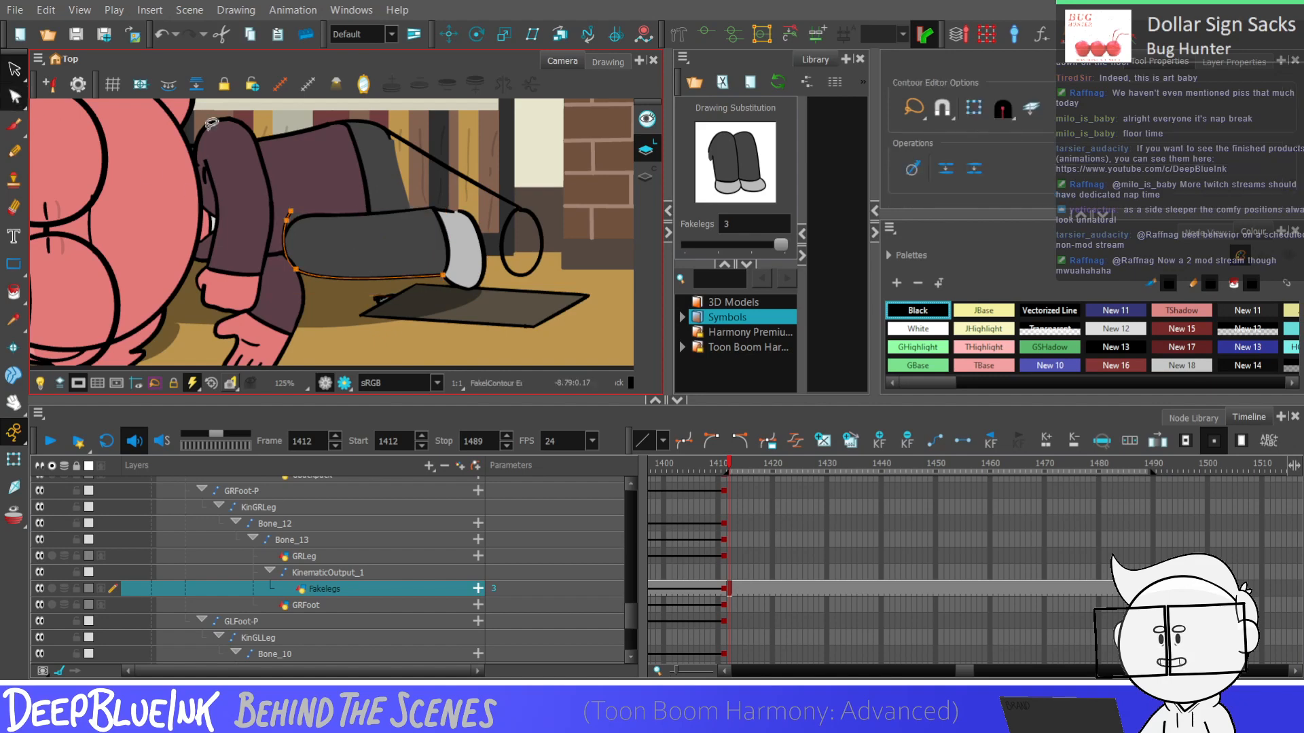
scroll(294, 267, "up", 5)
left_click(293, 262)
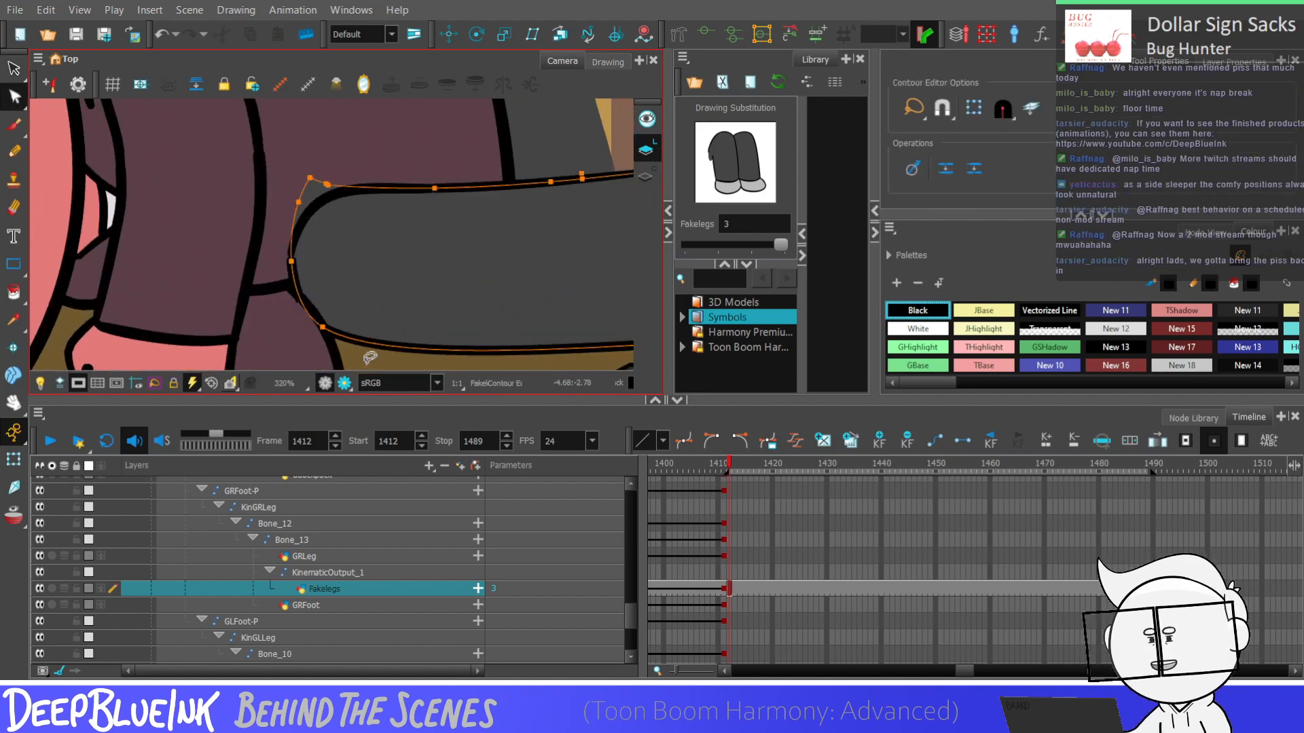
left_click_drag(299, 202, 306, 211)
left_click_drag(303, 149, 377, 191)
scroll(405, 206, "down", 6)
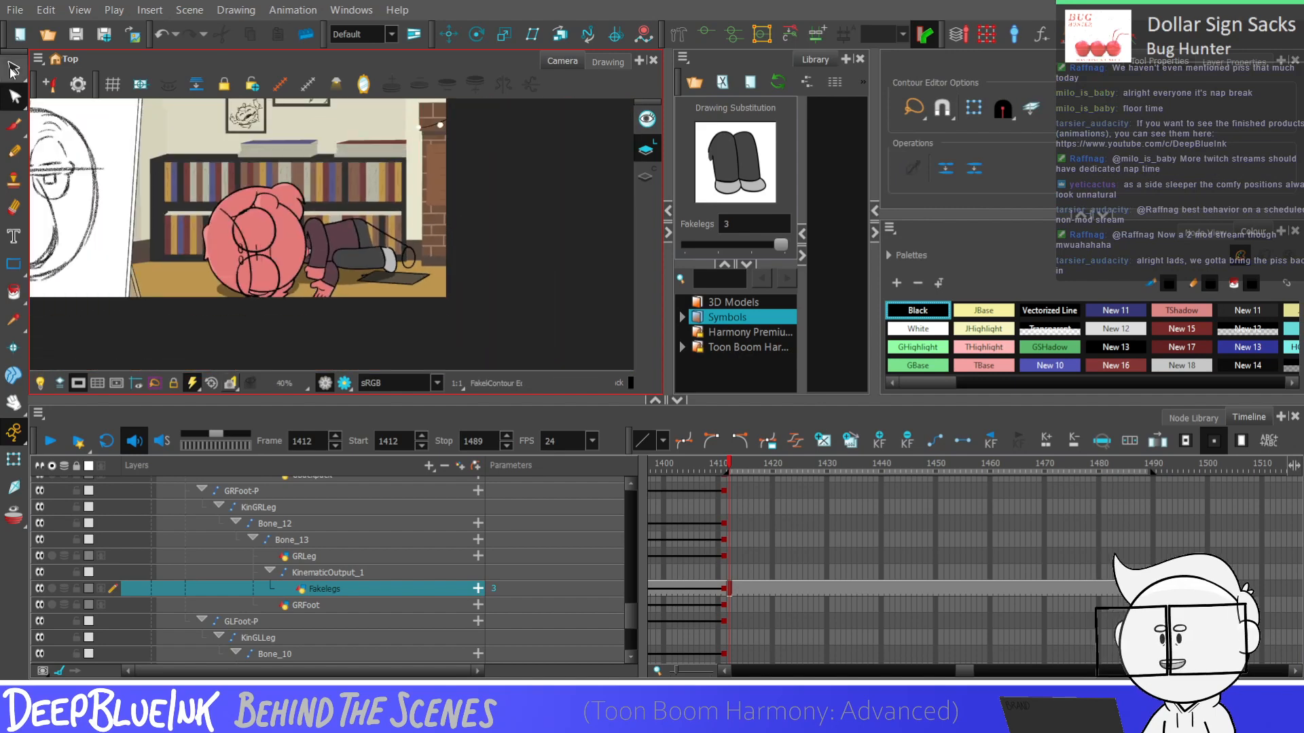
Smooth the shoe's top outline near the trouser cuff by adjusting its points with the Contour Editor
left_click(13, 72)
scroll(434, 108, "down", 1)
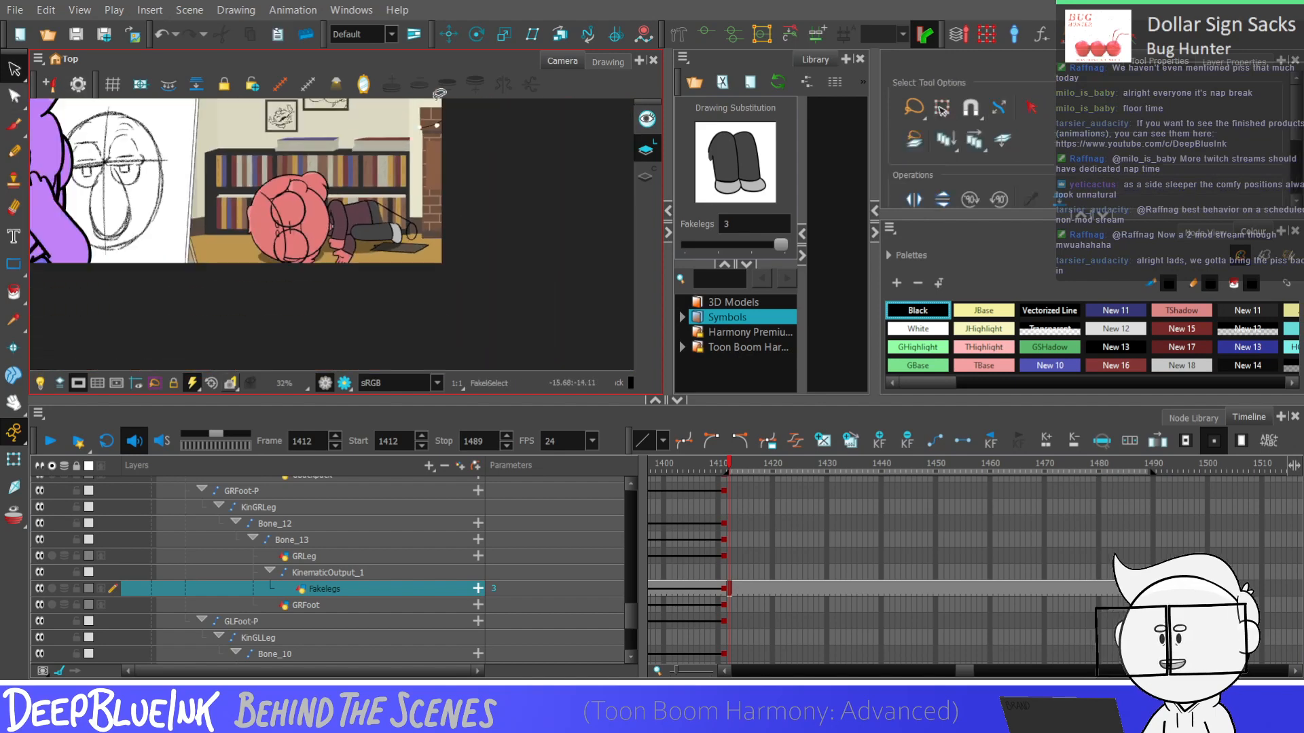
scroll(392, 233, "up", 2)
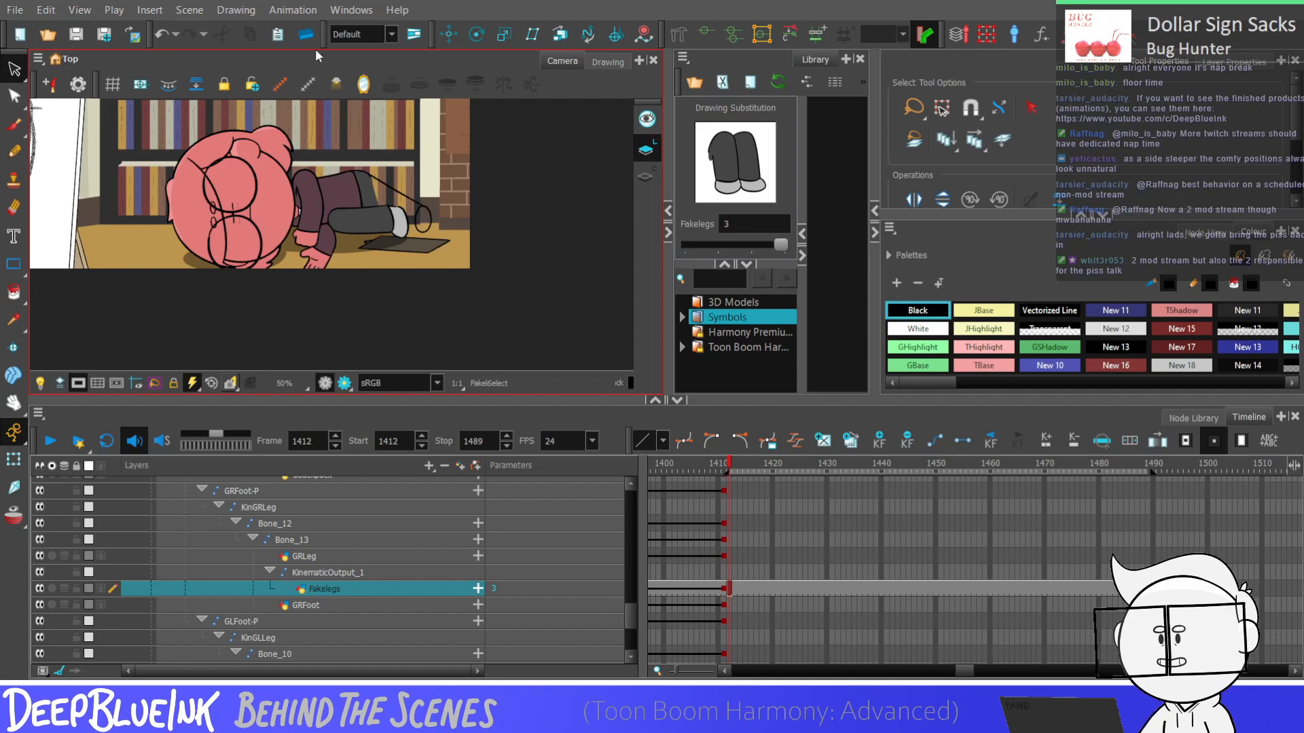
scroll(418, 183, "up", 5)
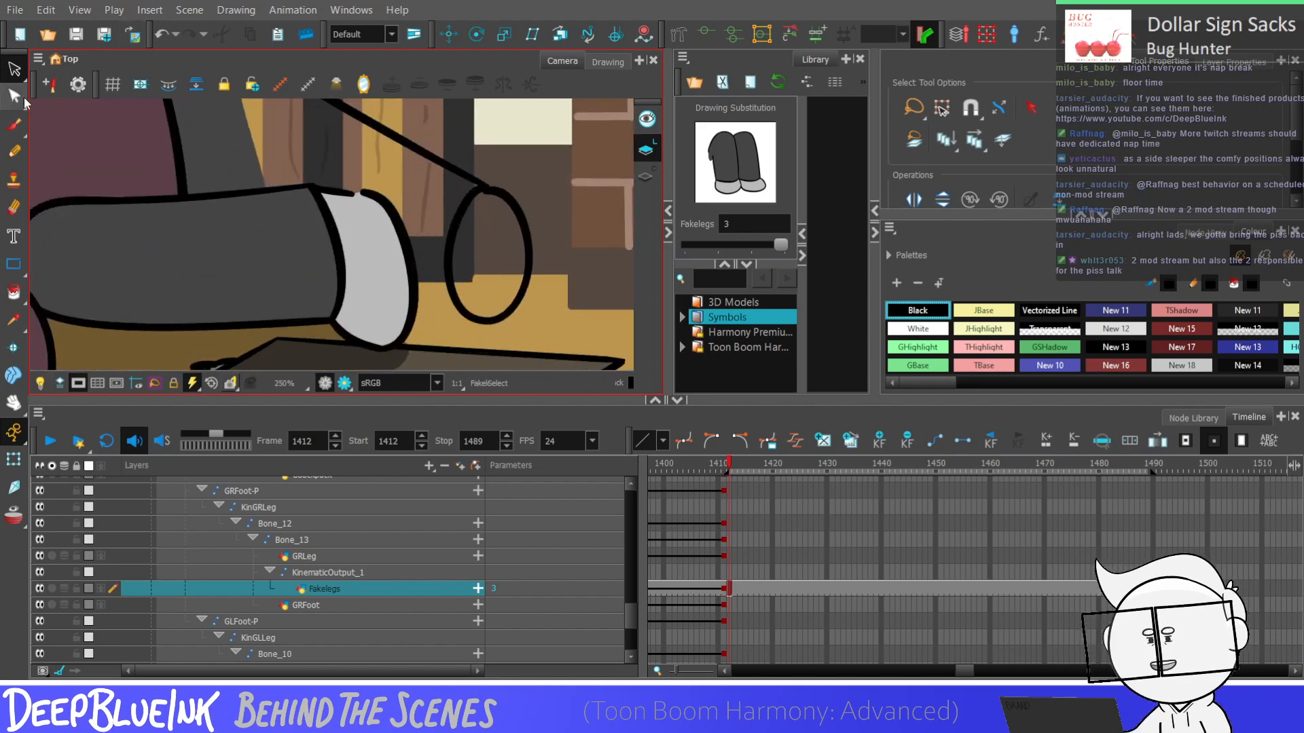
left_click(23, 98)
left_click(353, 193)
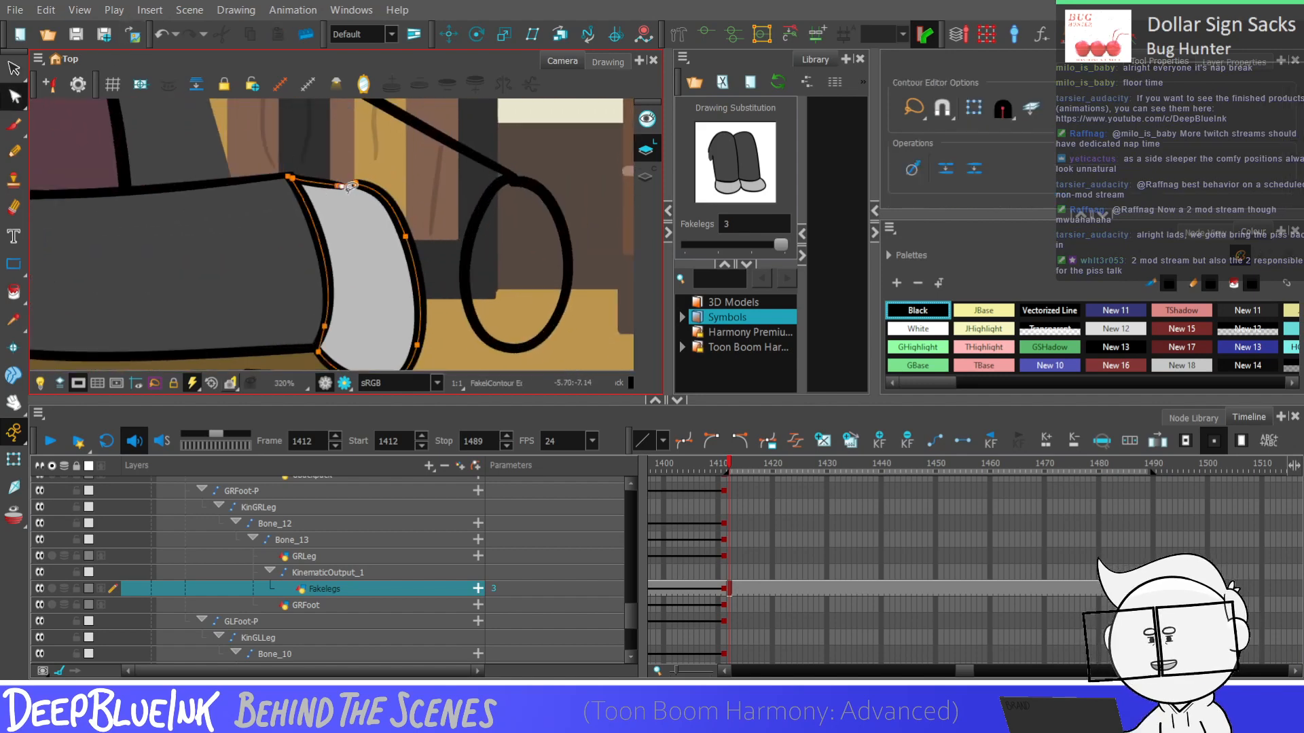
scroll(380, 190, "up", 3)
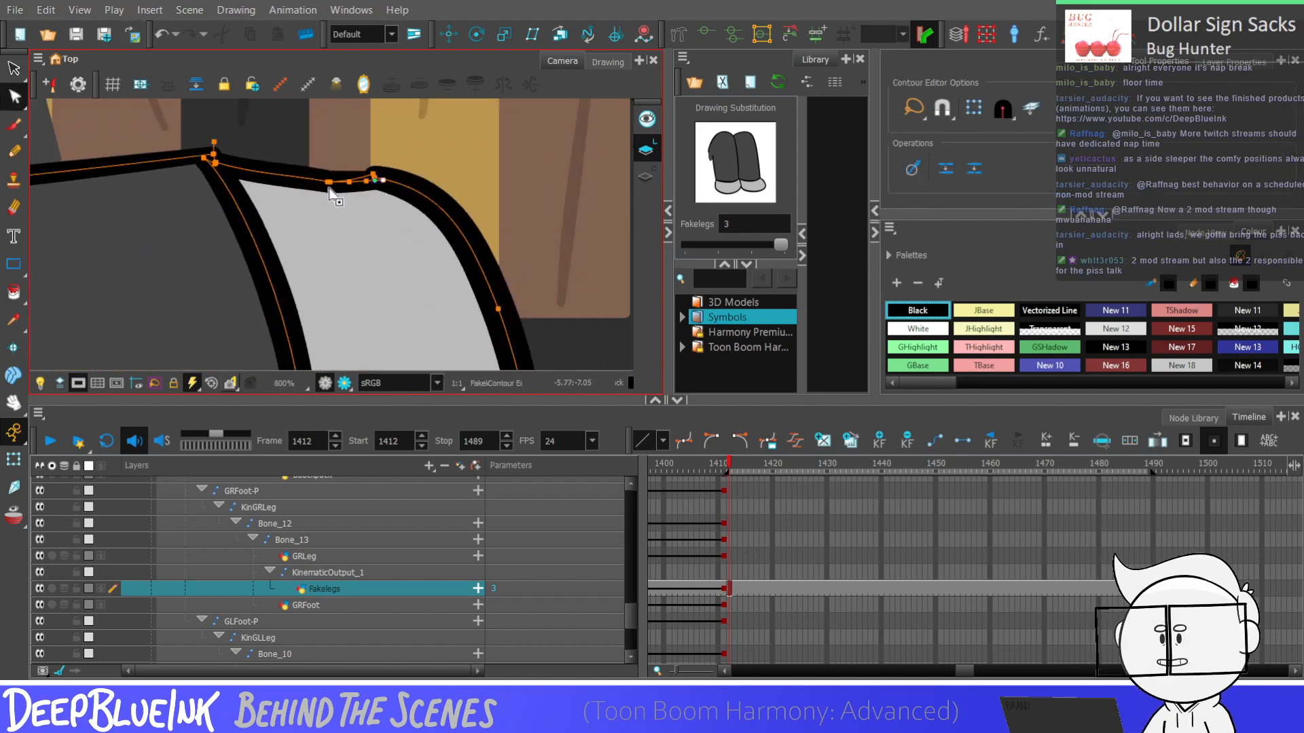
left_click_drag(332, 155, 319, 179)
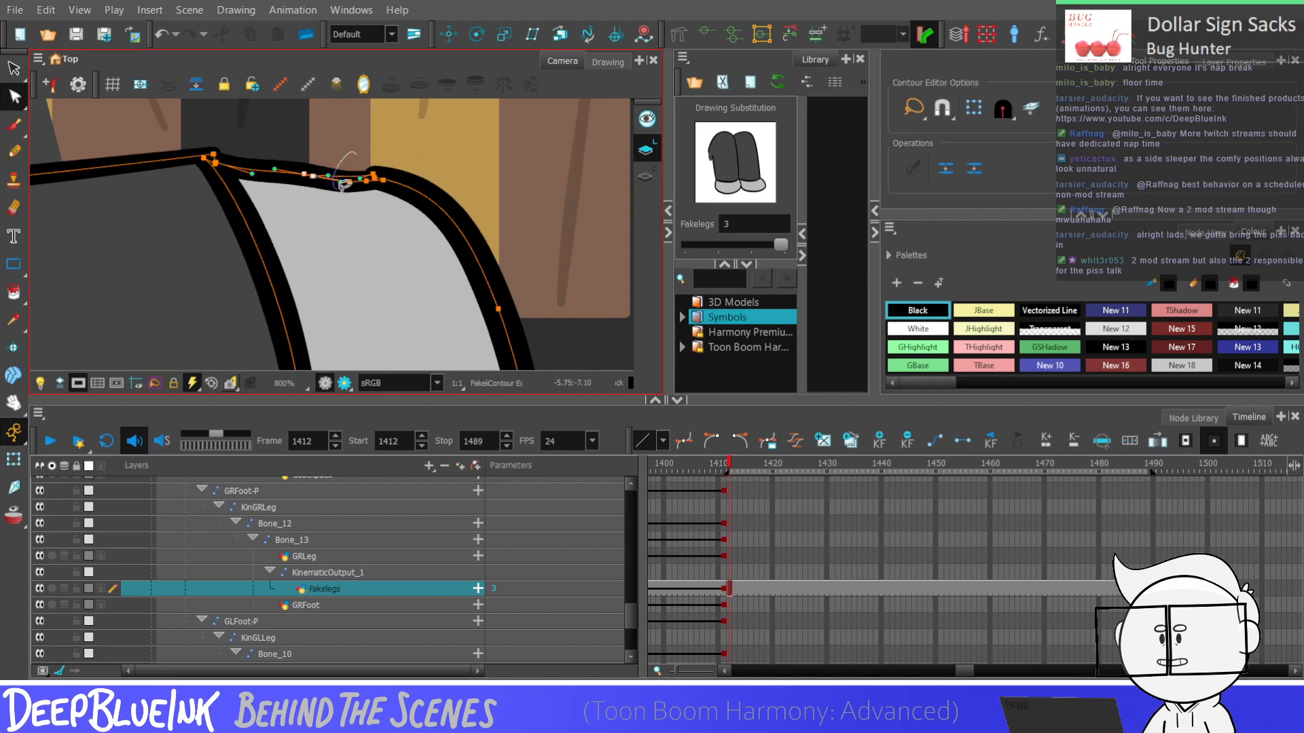
scroll(344, 197, "down", 3)
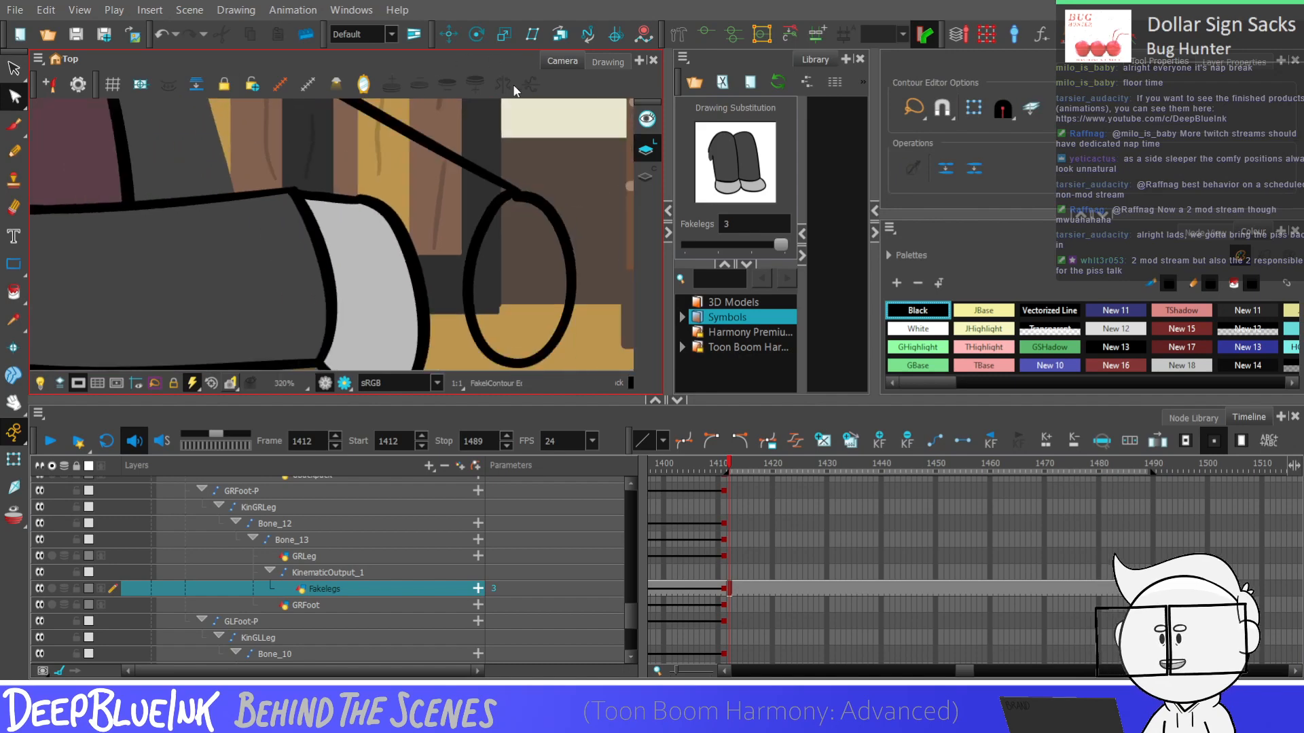
scroll(466, 224, "down", 8)
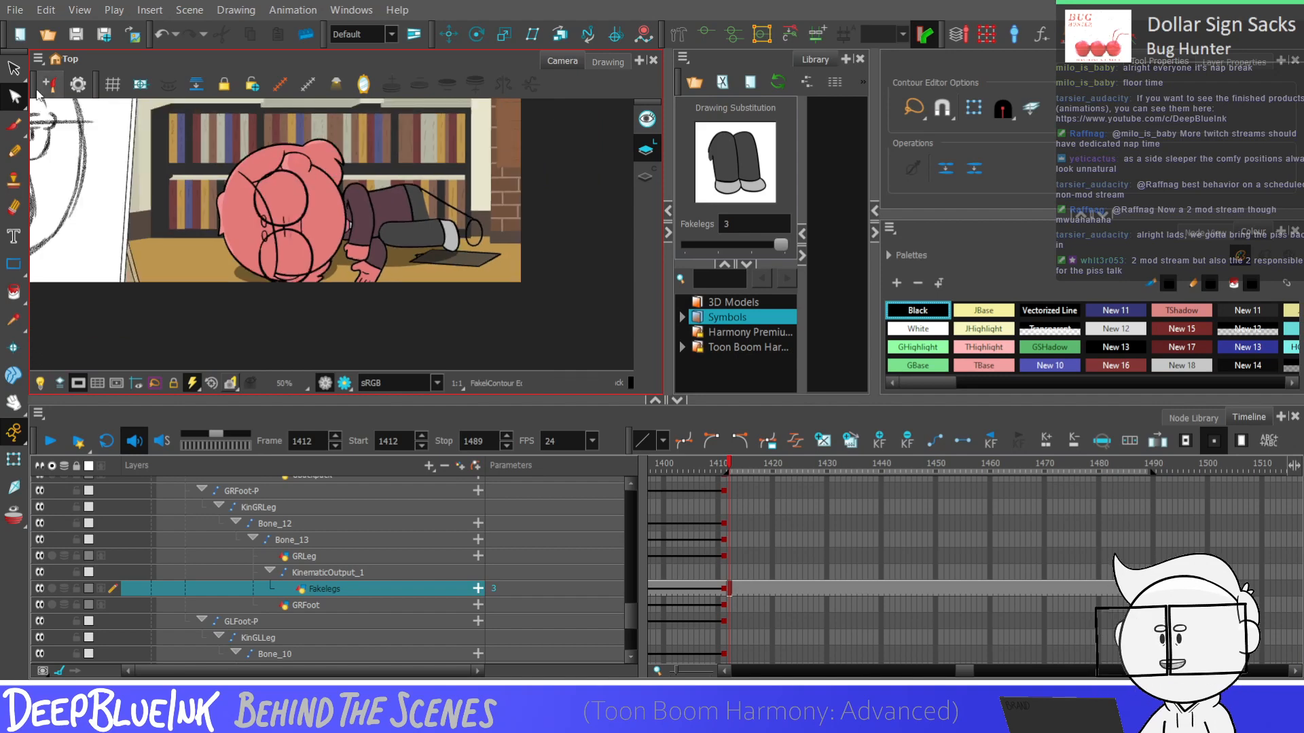
Rotate the lower leg slightly clockwise to tilt the shoe end downward, and compare the pose with frame 1411
left_click(14, 68)
scroll(461, 213, "up", 3)
left_click(371, 210)
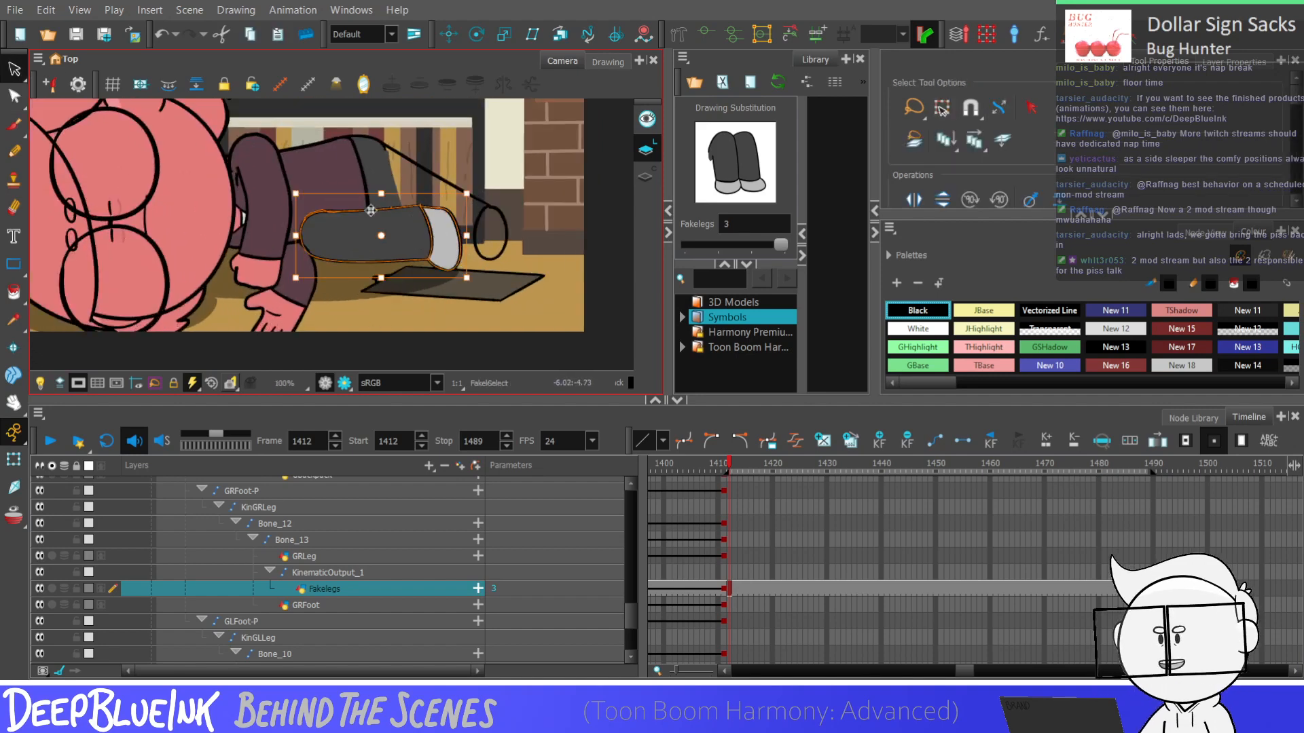
left_click_drag(482, 187, 486, 192)
left_click_drag(380, 187, 382, 183)
key("ctrl+z")
scroll(471, 255, "down", 4)
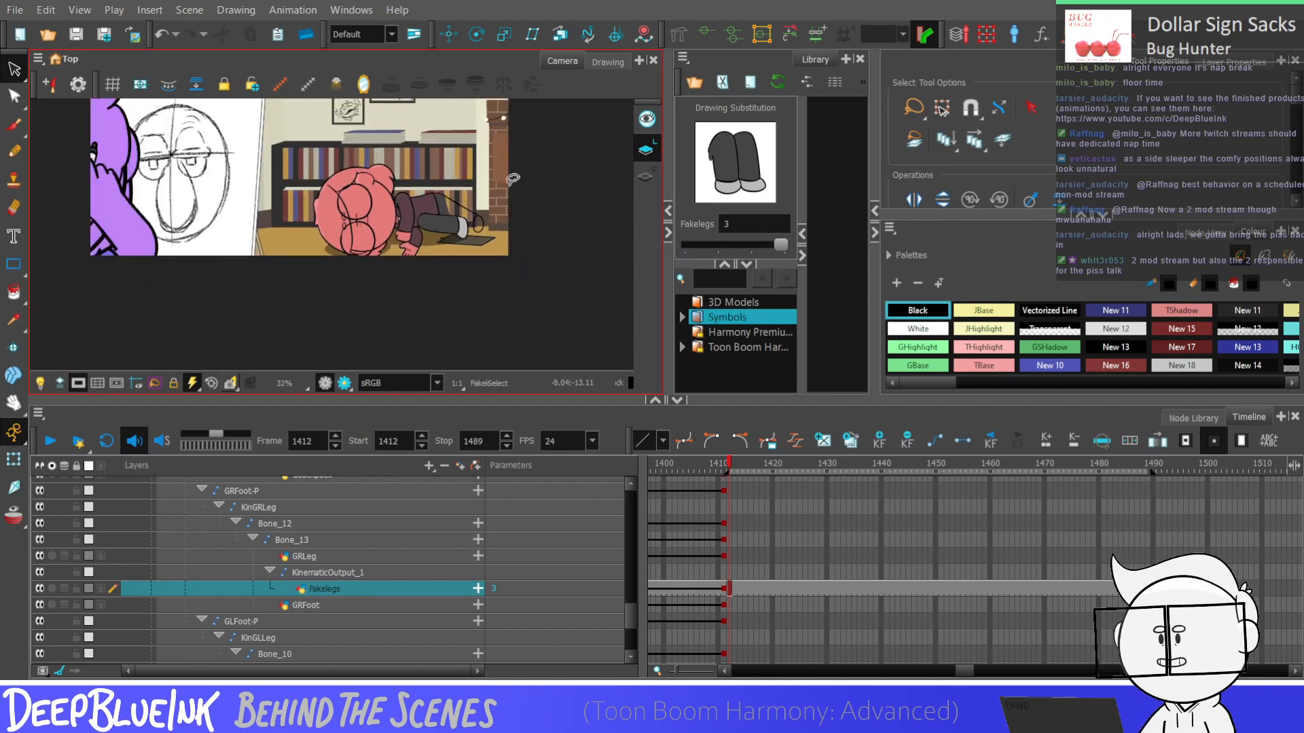
scroll(471, 255, "down", 2)
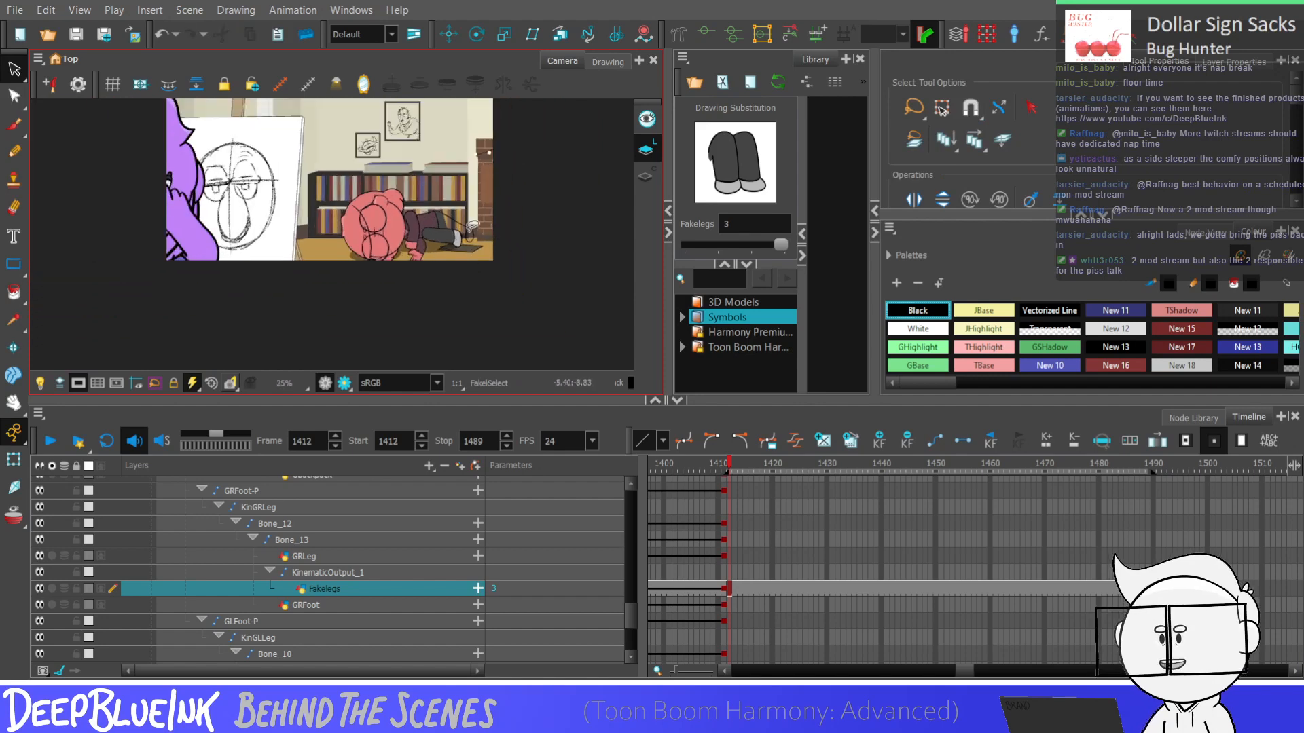
scroll(472, 224, "up", 2)
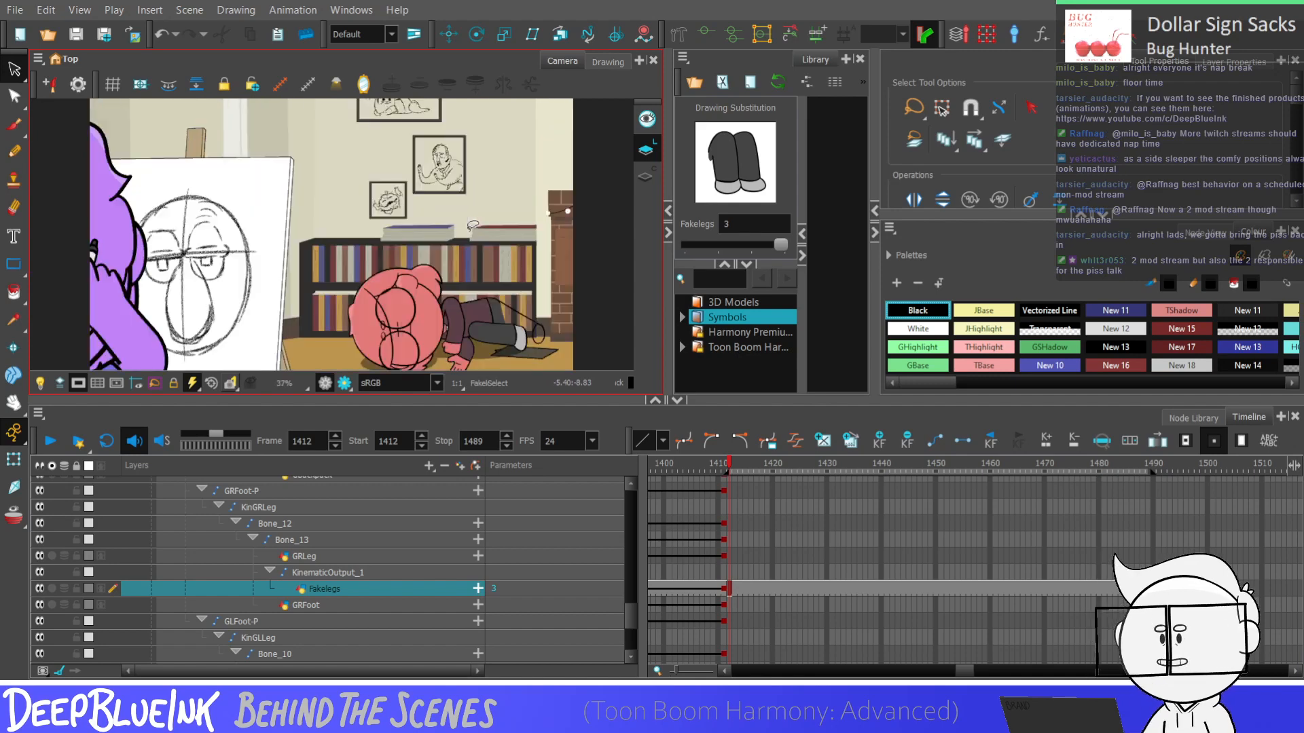
key("comma")
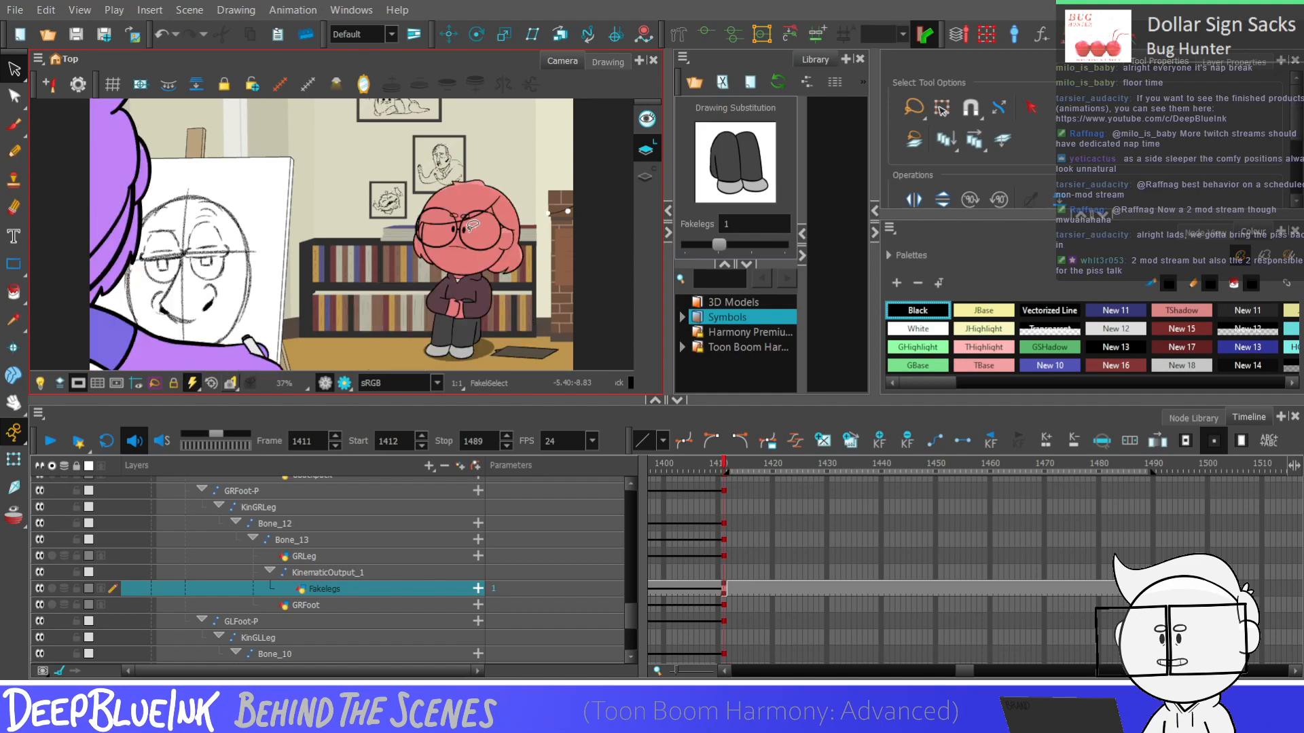
key("period")
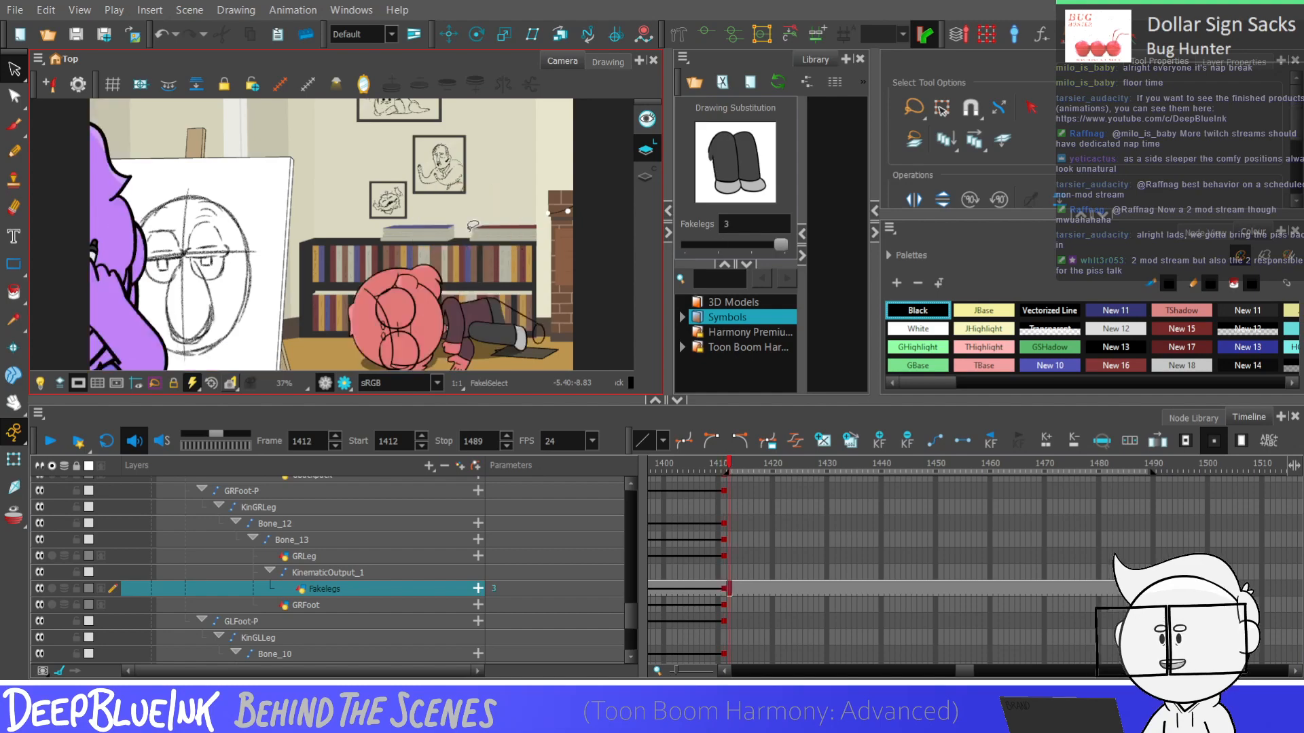
Draw a curved Black Pencil line from the lower leg's back corner across the jacket hem, just above the leg's top outline
left_click(12, 155)
scroll(450, 330, "up", 5)
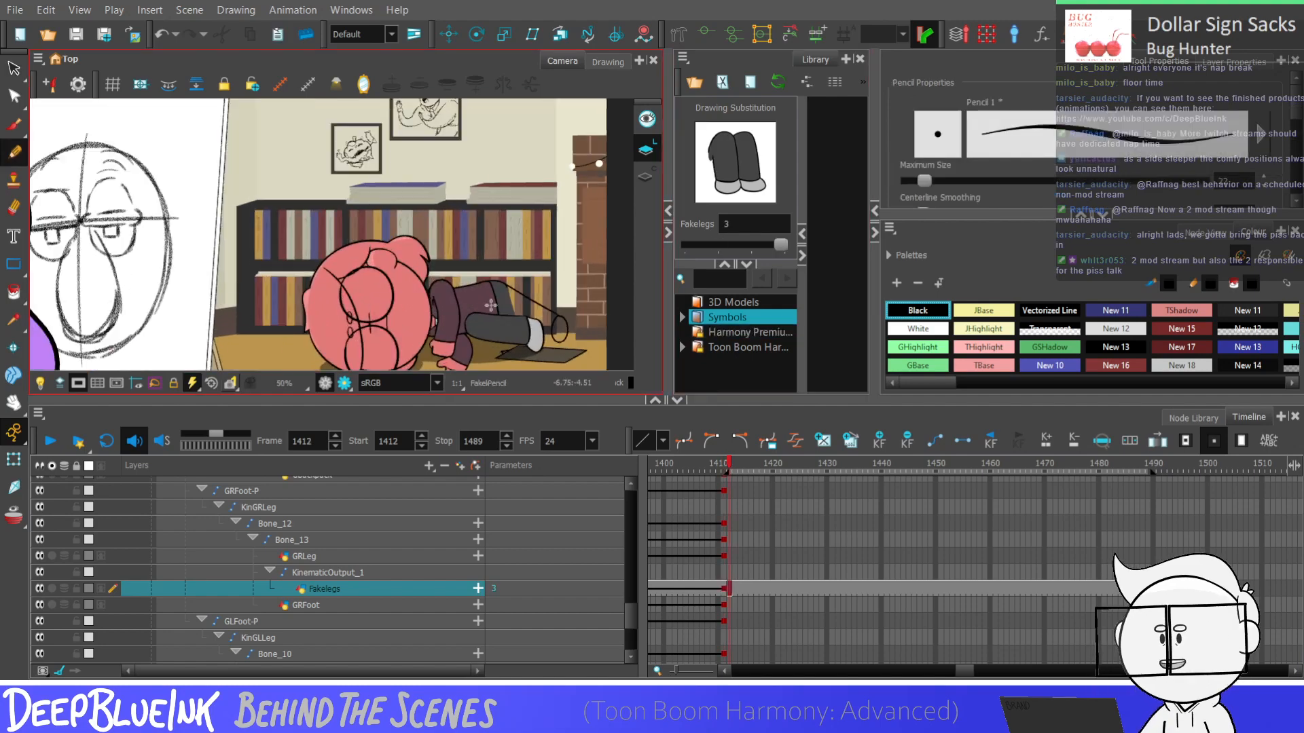
key("ctrl+z")
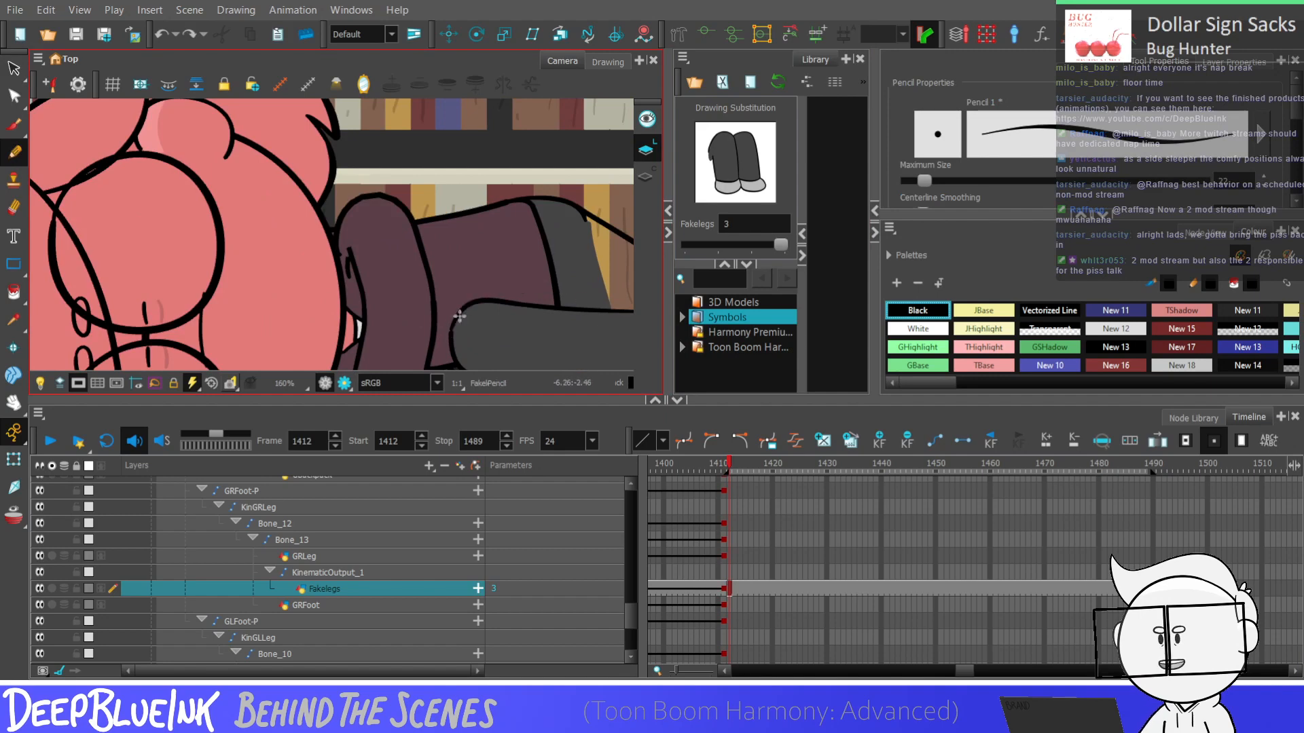
key("ctrl+z")
left_click_drag(457, 318, 612, 277)
key("ctrl+z")
left_click_drag(469, 310, 597, 298)
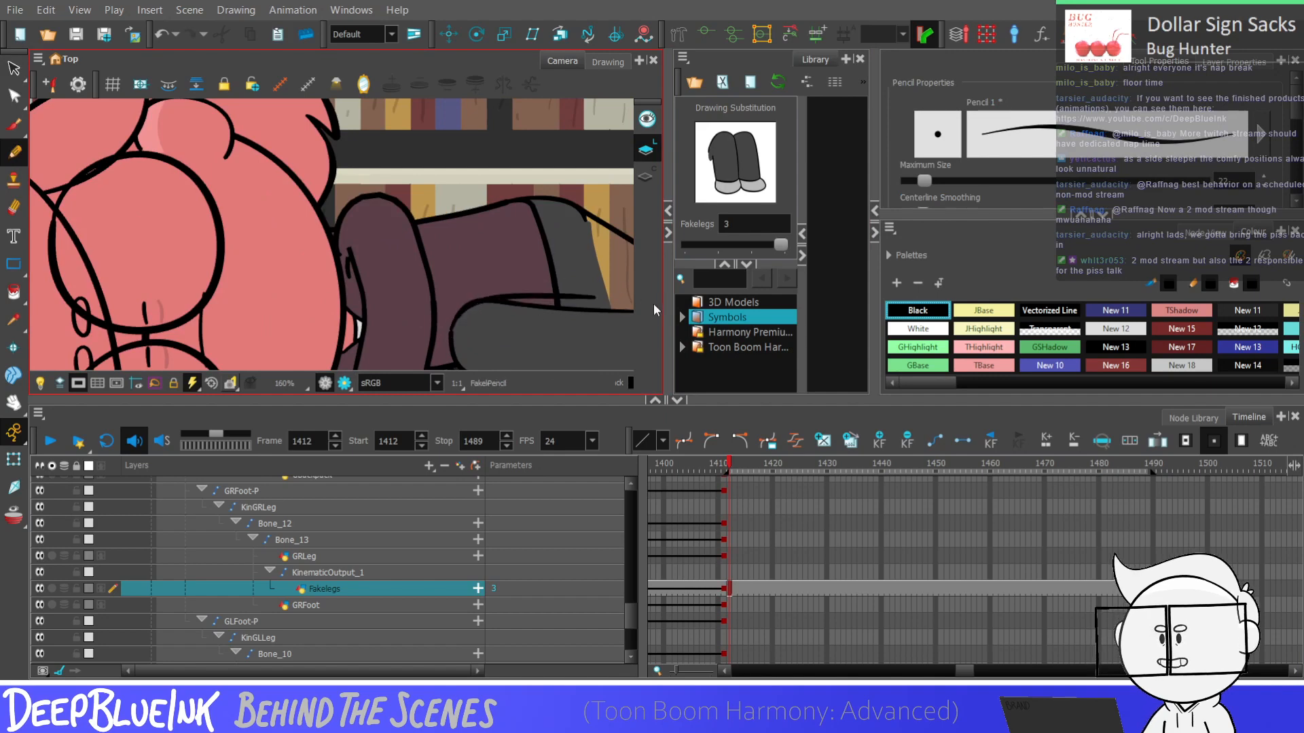
Undo the line across the jacket hem and try redrawing it from the lower leg's back corner along the leg's top outline
key("ctrl+z")
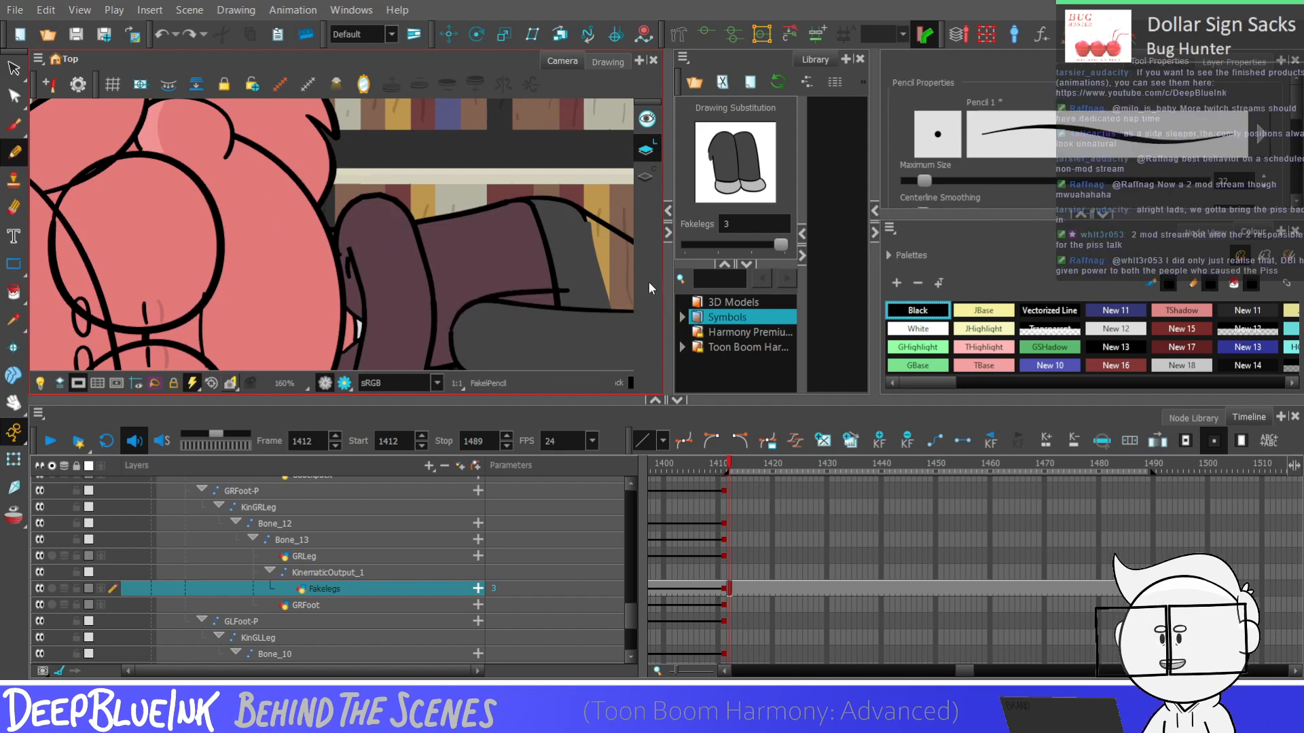
left_click_drag(457, 316, 568, 301)
key("ctrl+z")
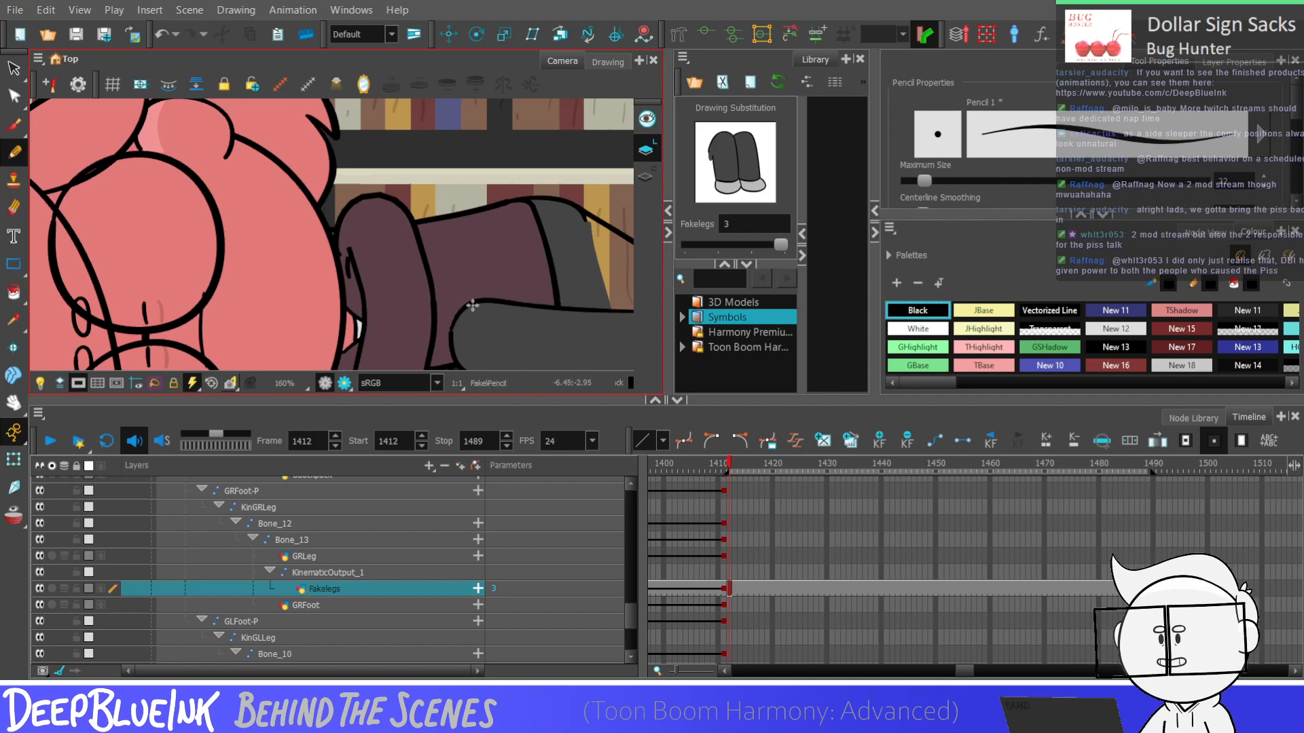
key("ctrl+z")
scroll(454, 332, "up", 2)
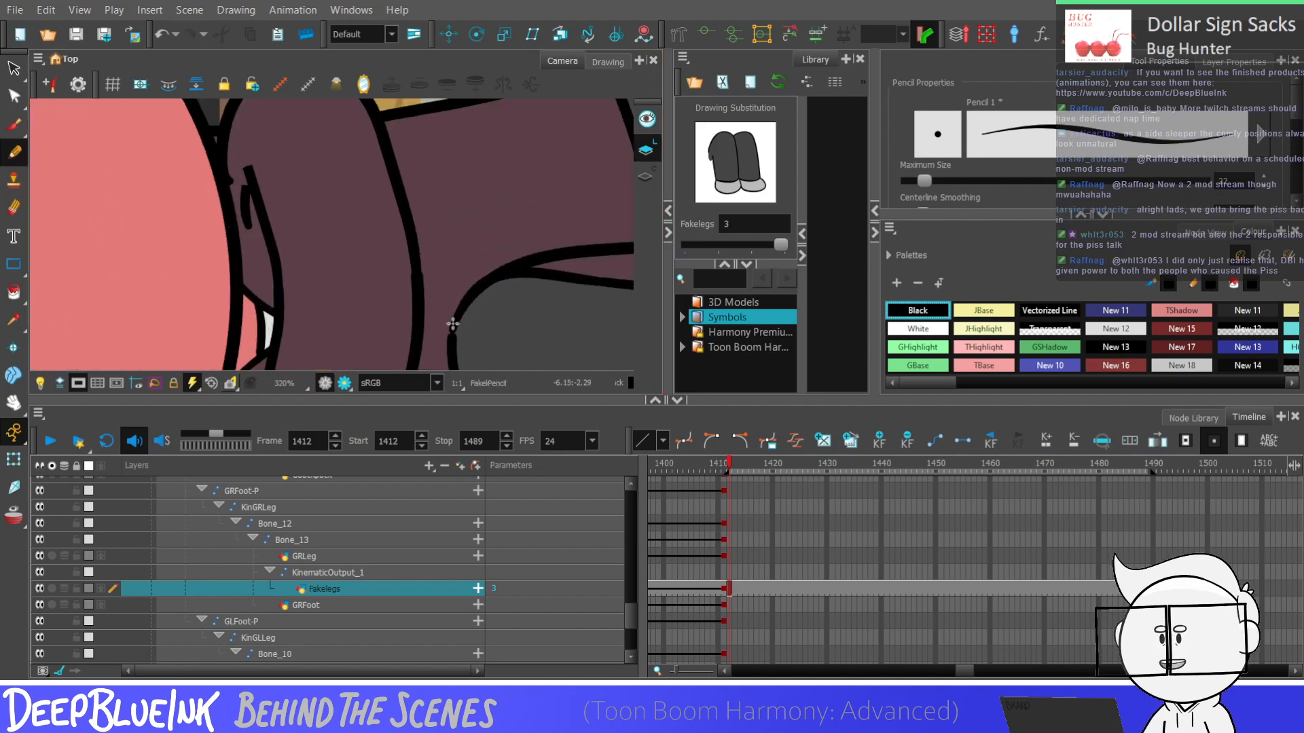
key("alt+s")
left_click_drag(458, 319, 451, 346)
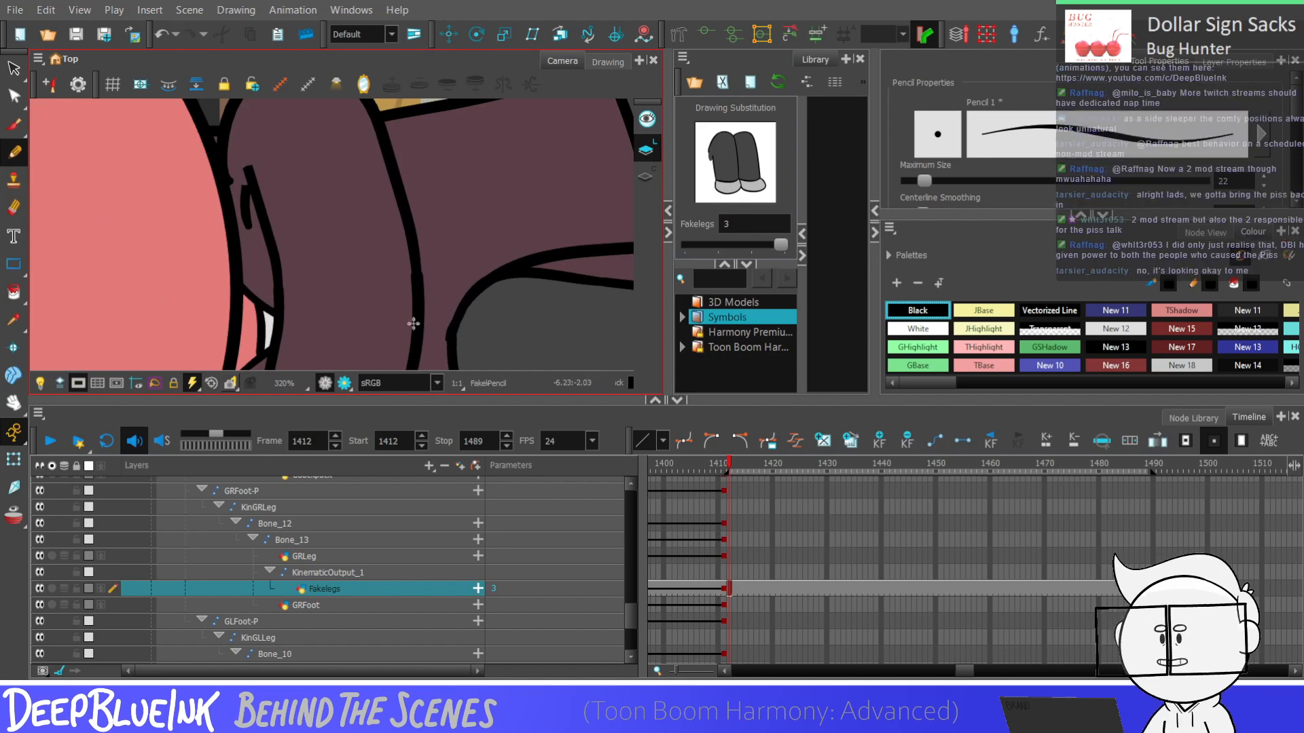
scroll(413, 324, "down", 4)
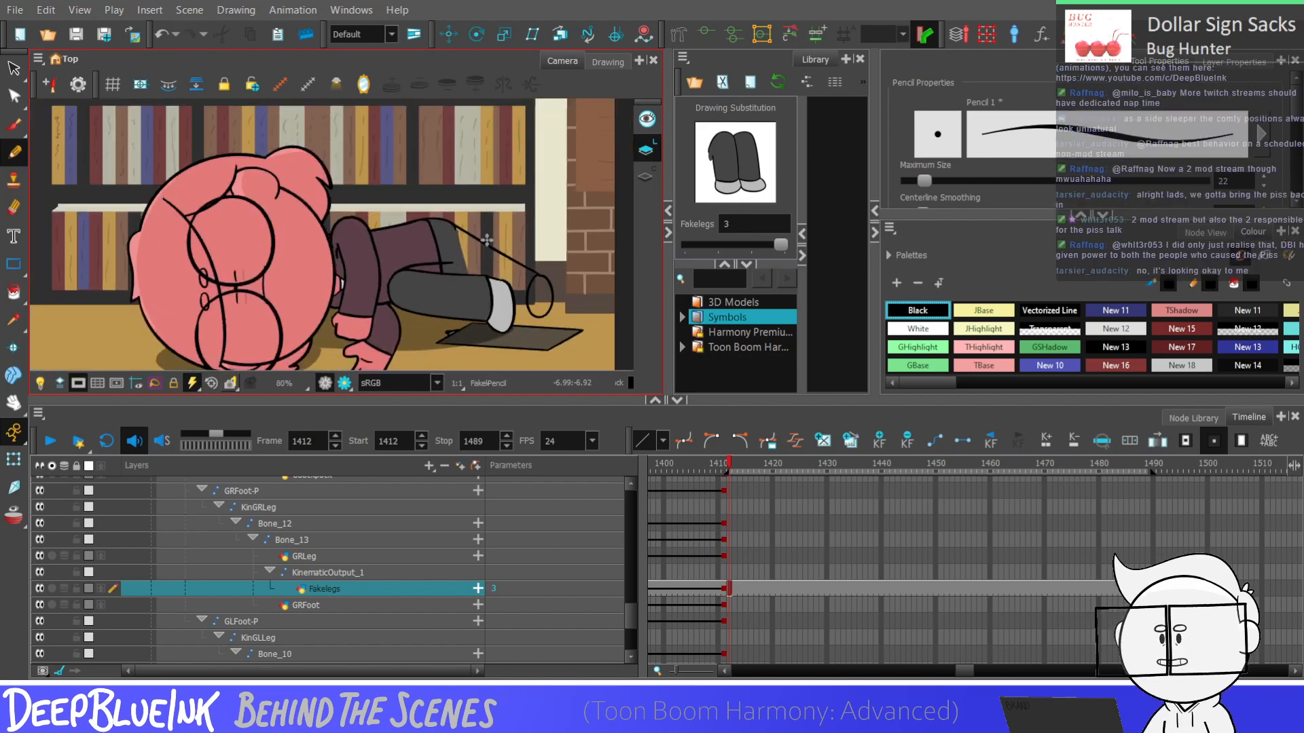
scroll(487, 240, "up", 3)
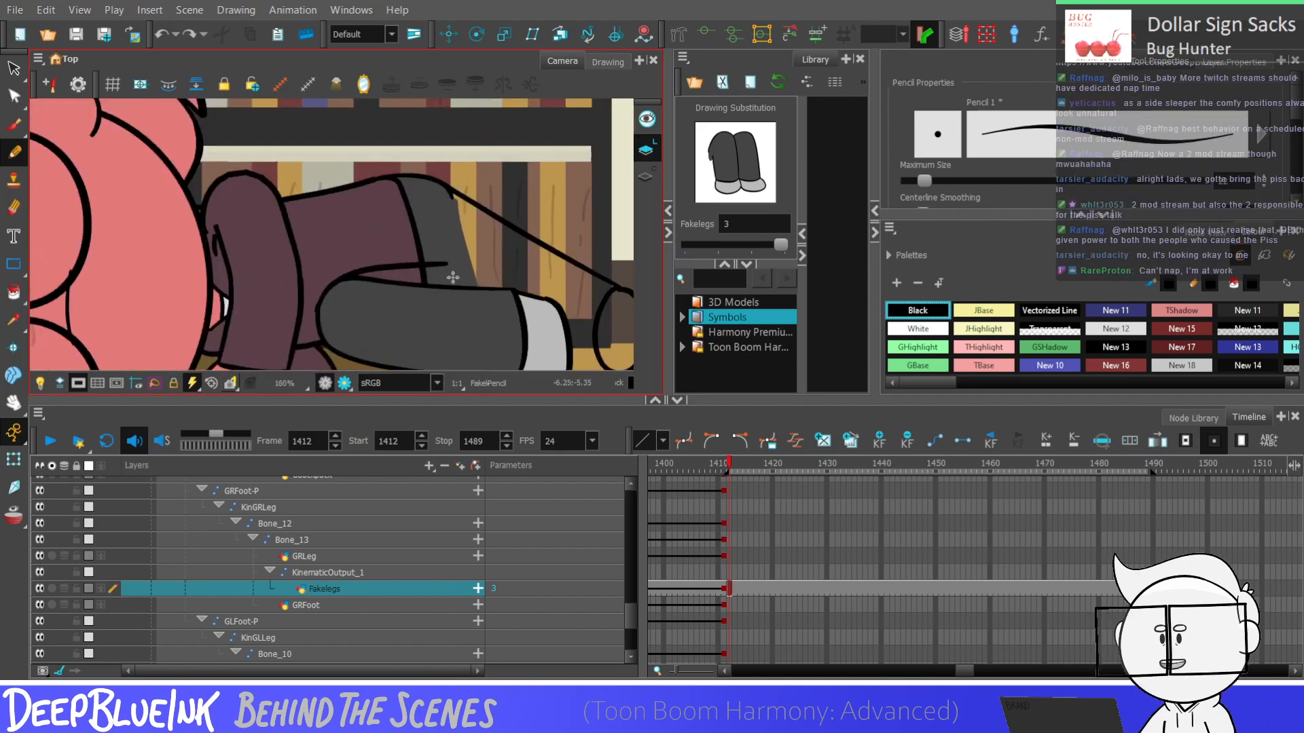
key("ctrl+z")
Draw a short curved Black Pencil line just above the lower leg's top outline, joining its back corner to the jacket hem's lower end
key("ctrl+z")
key("ctrl+shift+z")
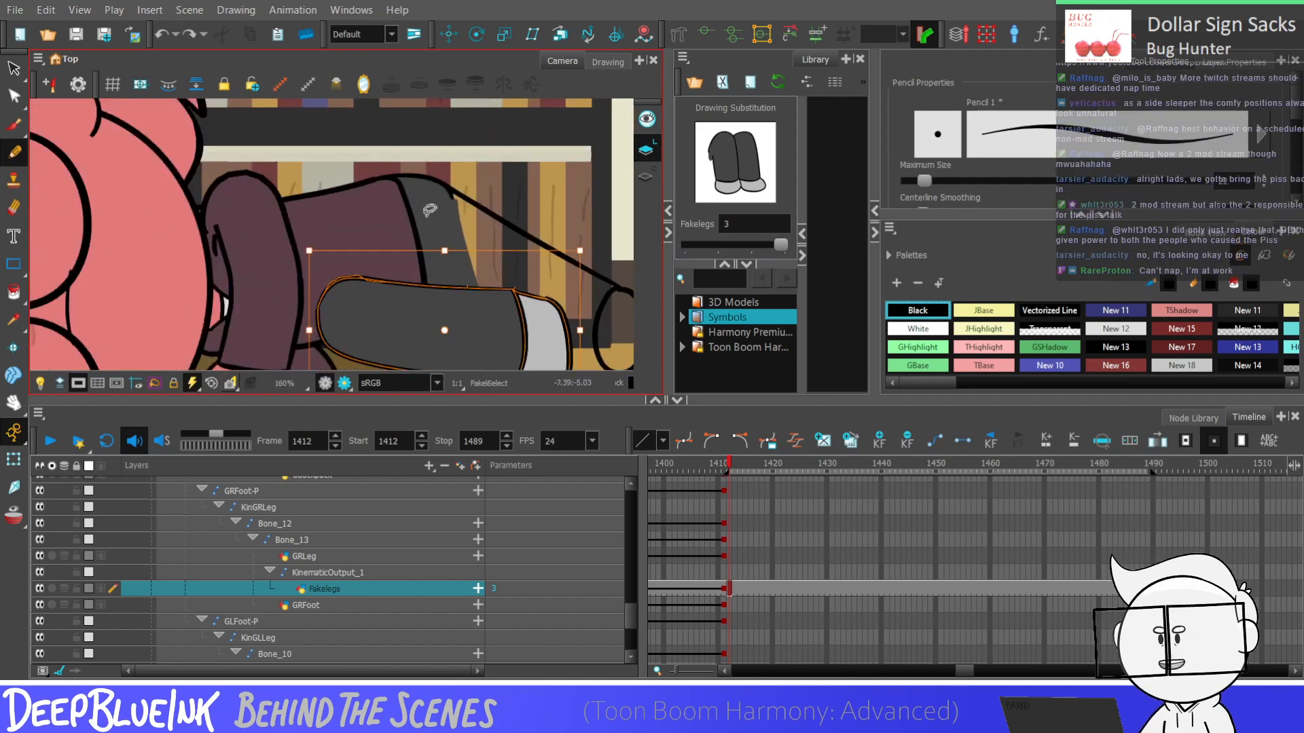
mouse_move(408, 263)
left_mouse_down()
mouse_move(451, 284)
mouse_move(439, 285)
left_mouse_up()
key("ctrl+z")
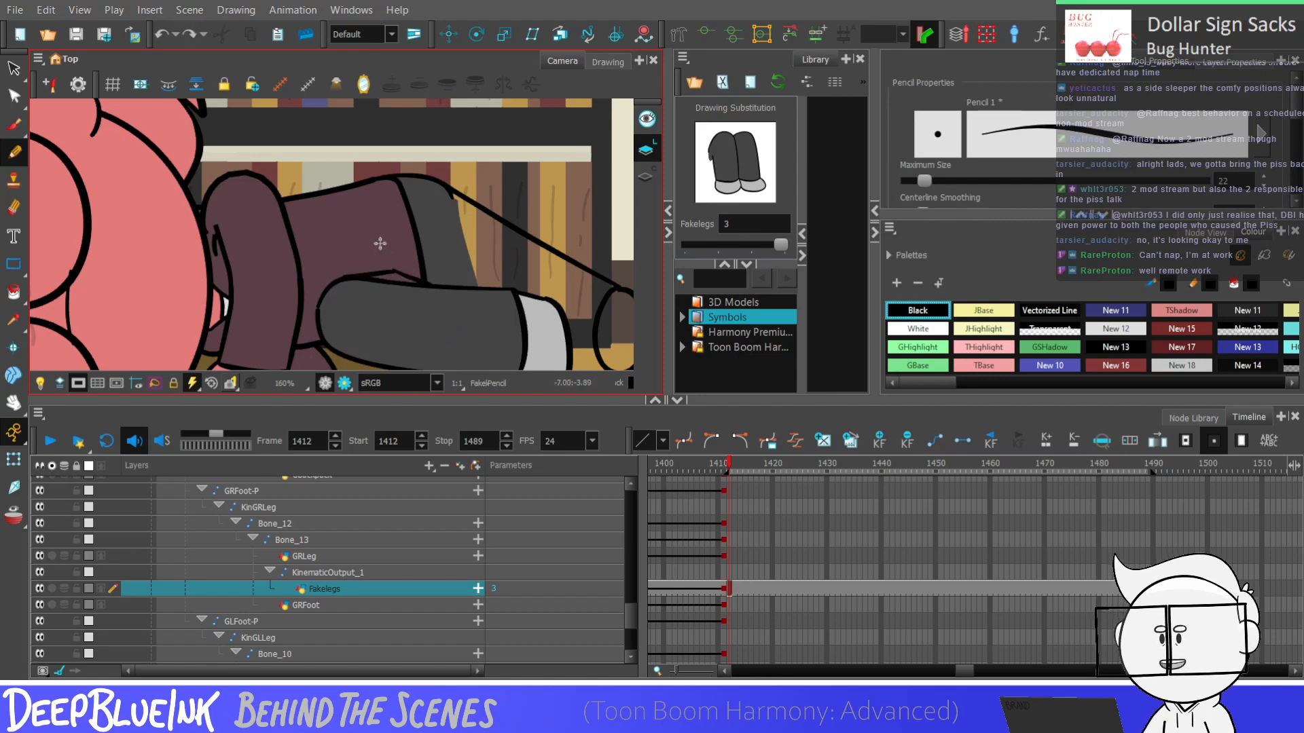
key("ctrl+z")
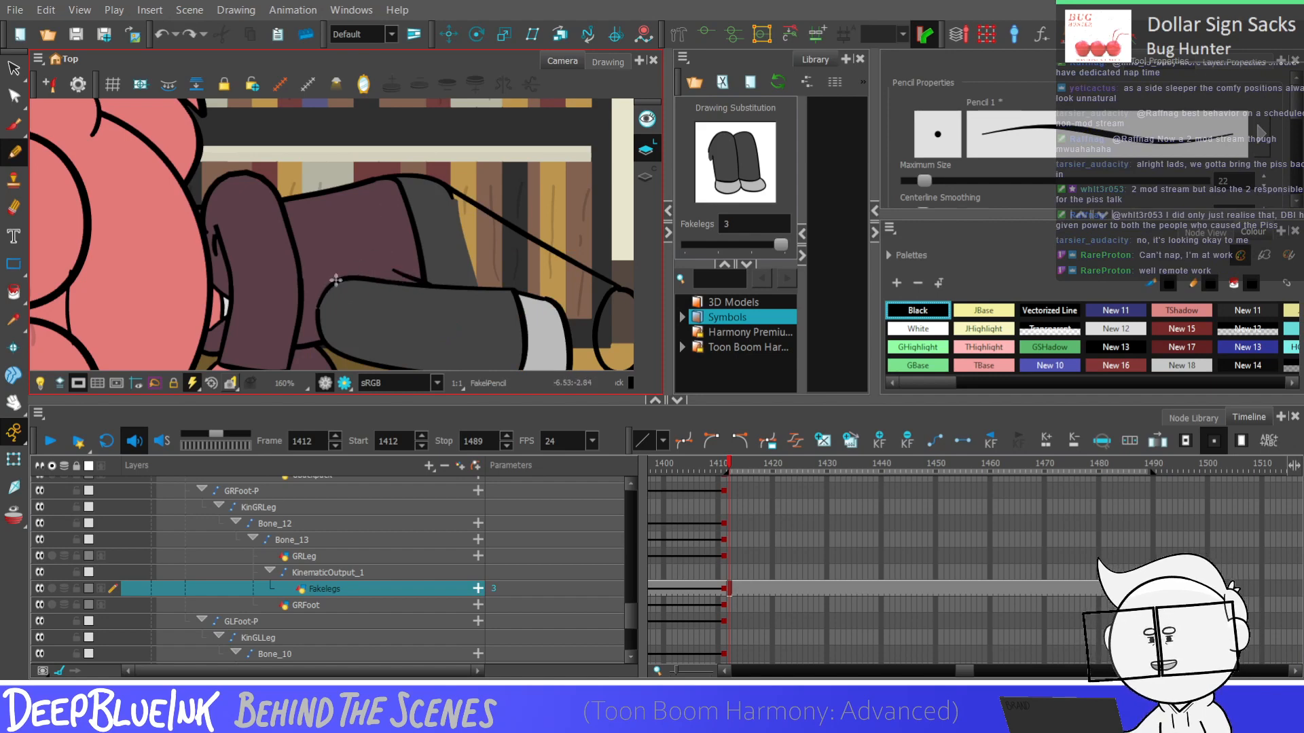
left_click_drag(341, 283, 404, 278)
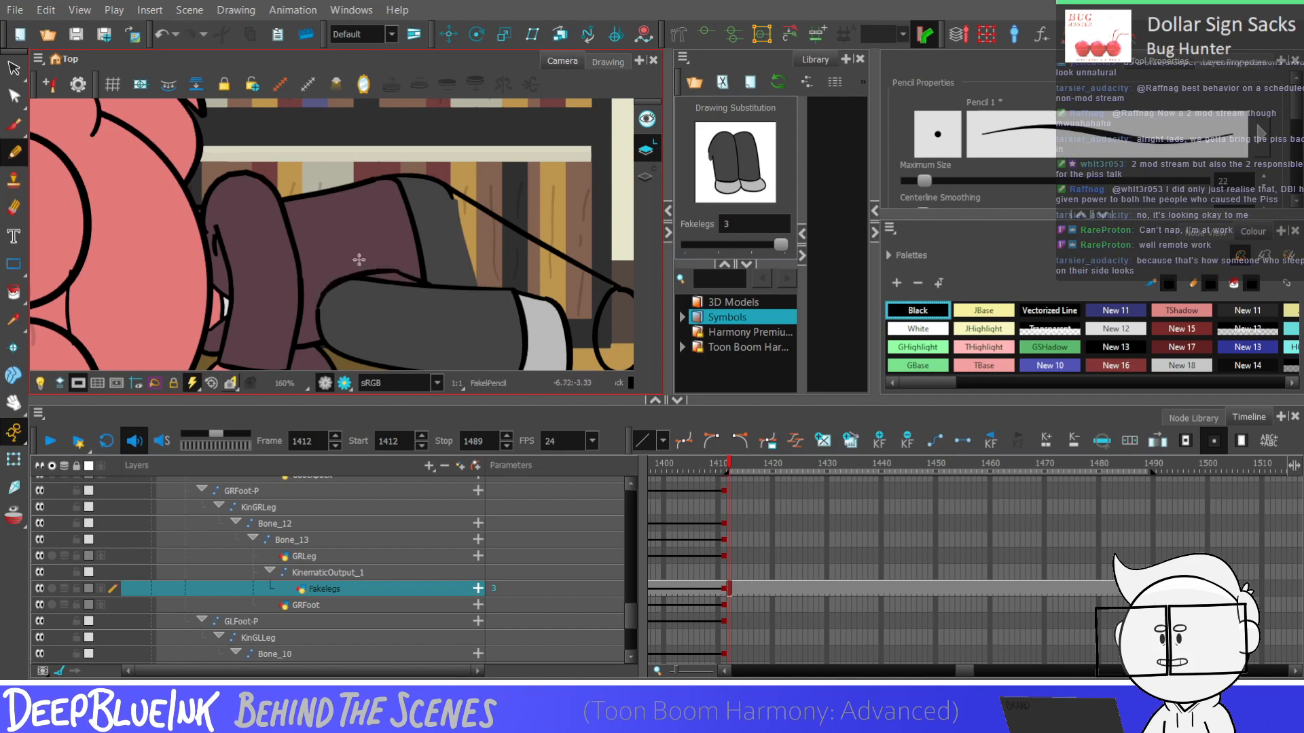
Reshape the line at the lower leg's rounded back corner with the Contour Editor so the curve runs smoothly
left_click(14, 96)
scroll(312, 265, "up", 4)
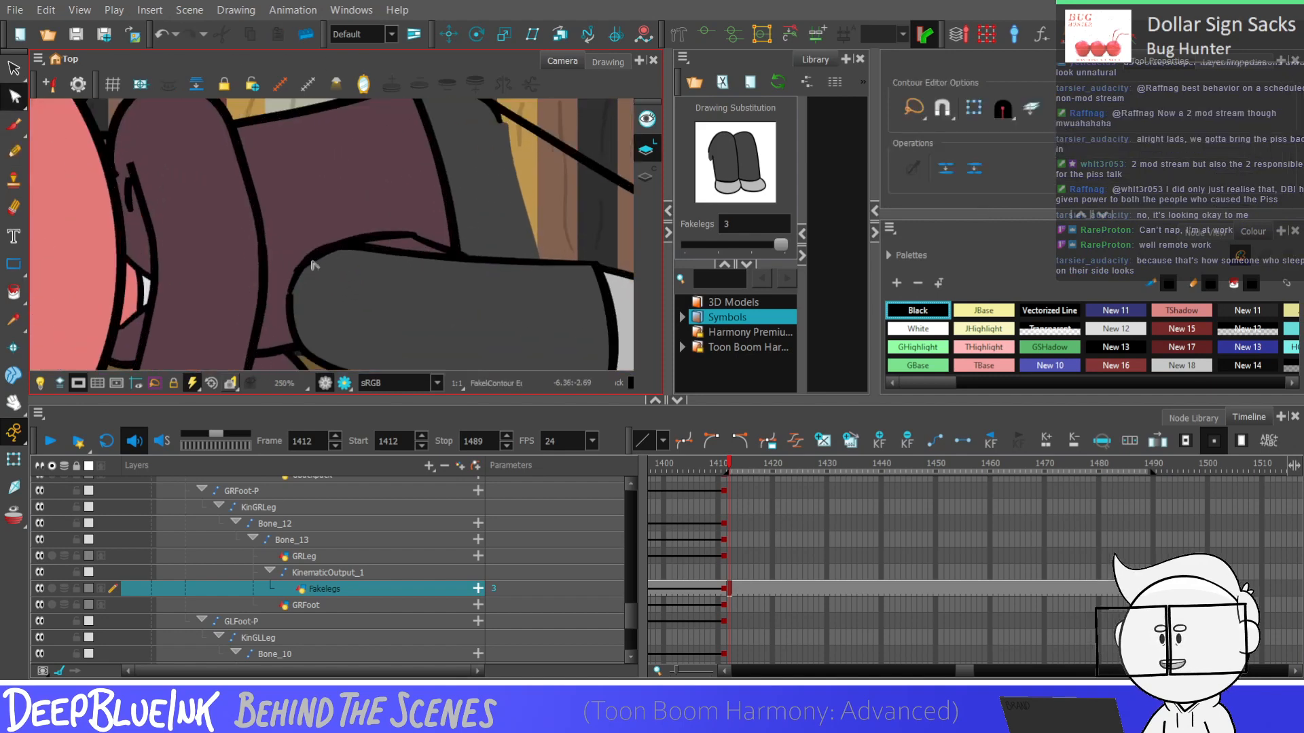
scroll(312, 265, "up", 5)
left_click(289, 281)
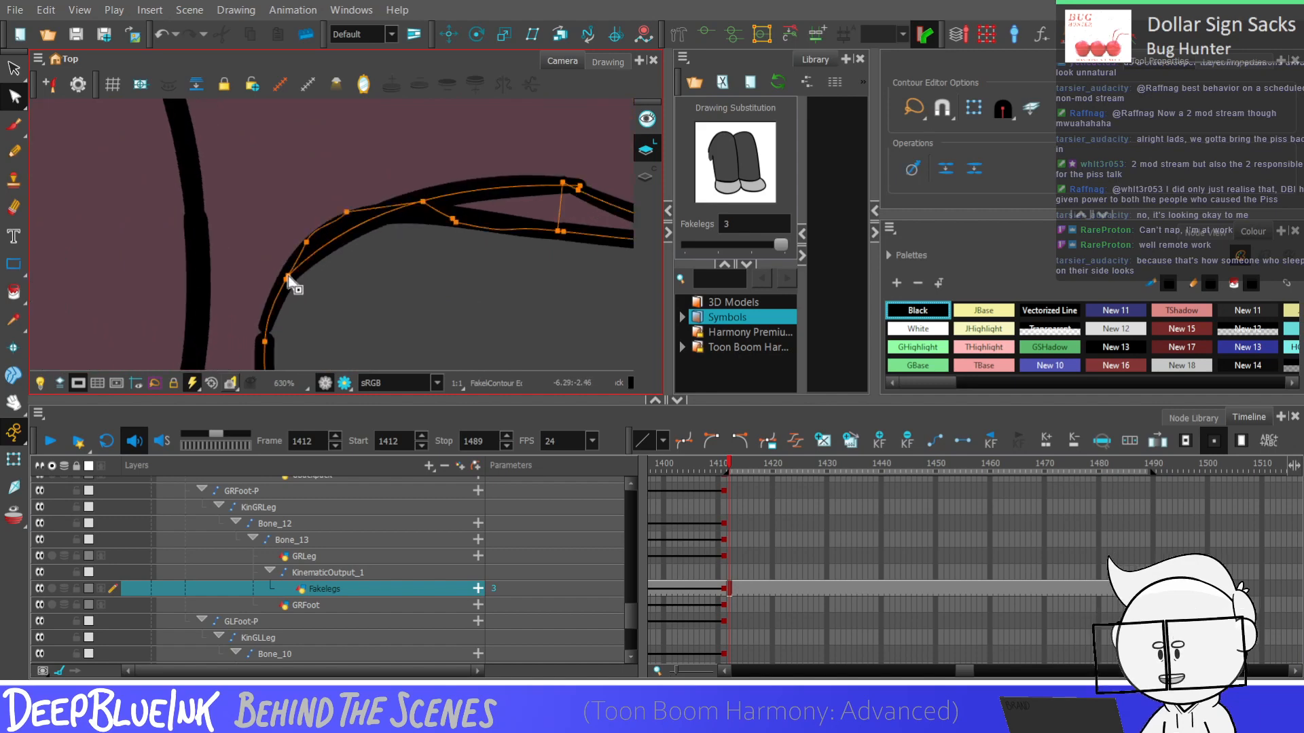
left_click(328, 243, "ctrl")
left_click_drag(330, 241, 317, 239)
left_click(388, 178)
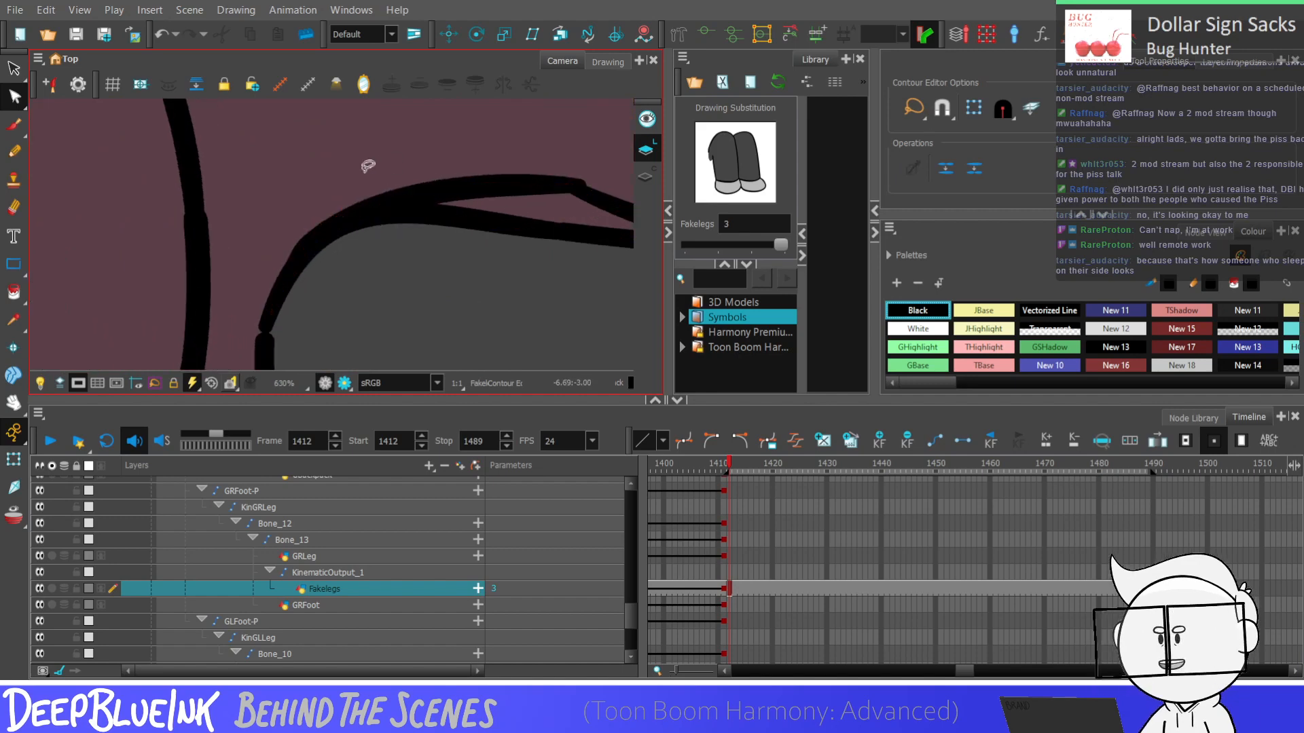
Adjust the contour point where the jacket's lower curve branches off the leg outline to blend the two lines
scroll(293, 266, "down", 3)
scroll(435, 268, "up", 2)
left_click(410, 204)
scroll(424, 202, "up", 3)
scroll(447, 190, "up", 1)
left_click_drag(429, 202, 398, 196)
left_click(259, 238)
scroll(262, 232, "down", 1)
scroll(263, 231, "down", 2)
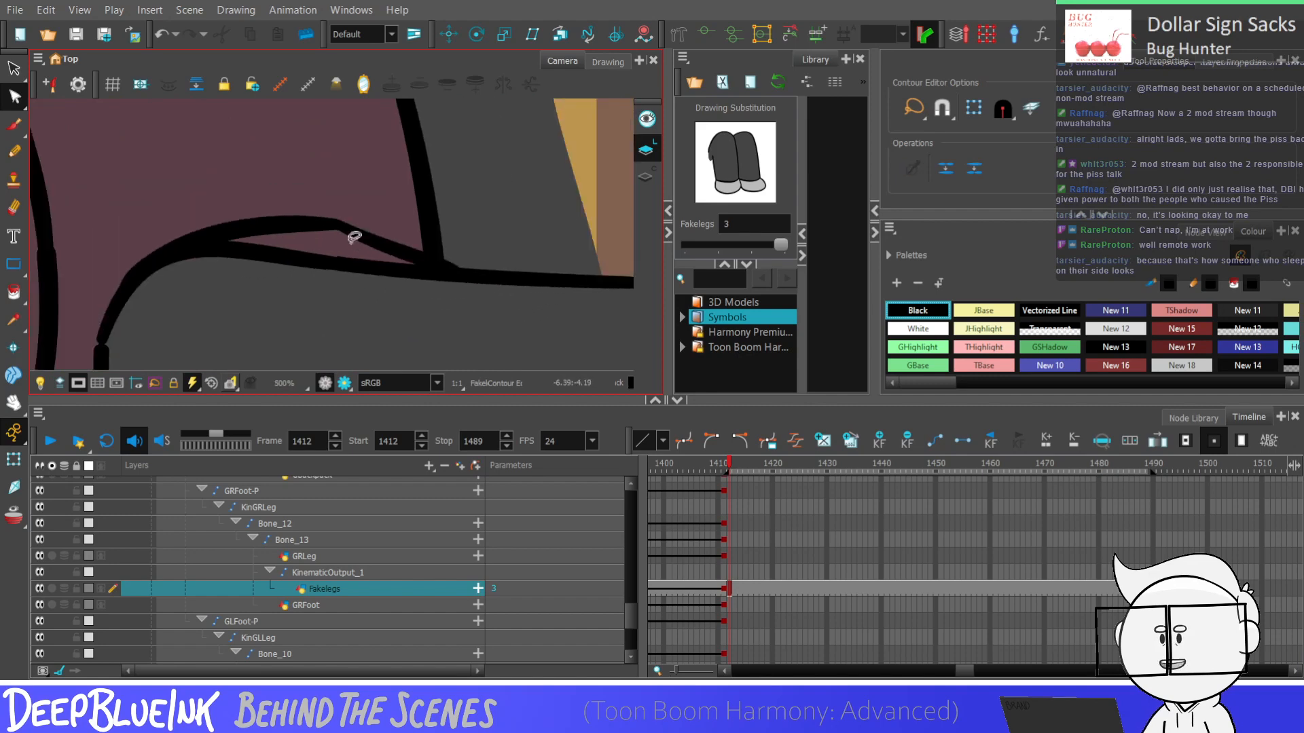
Delete the leg's overlapping top outline segment beneath the jacket curve, from the back corner to near the hem
left_click(319, 268)
left_click(283, 260)
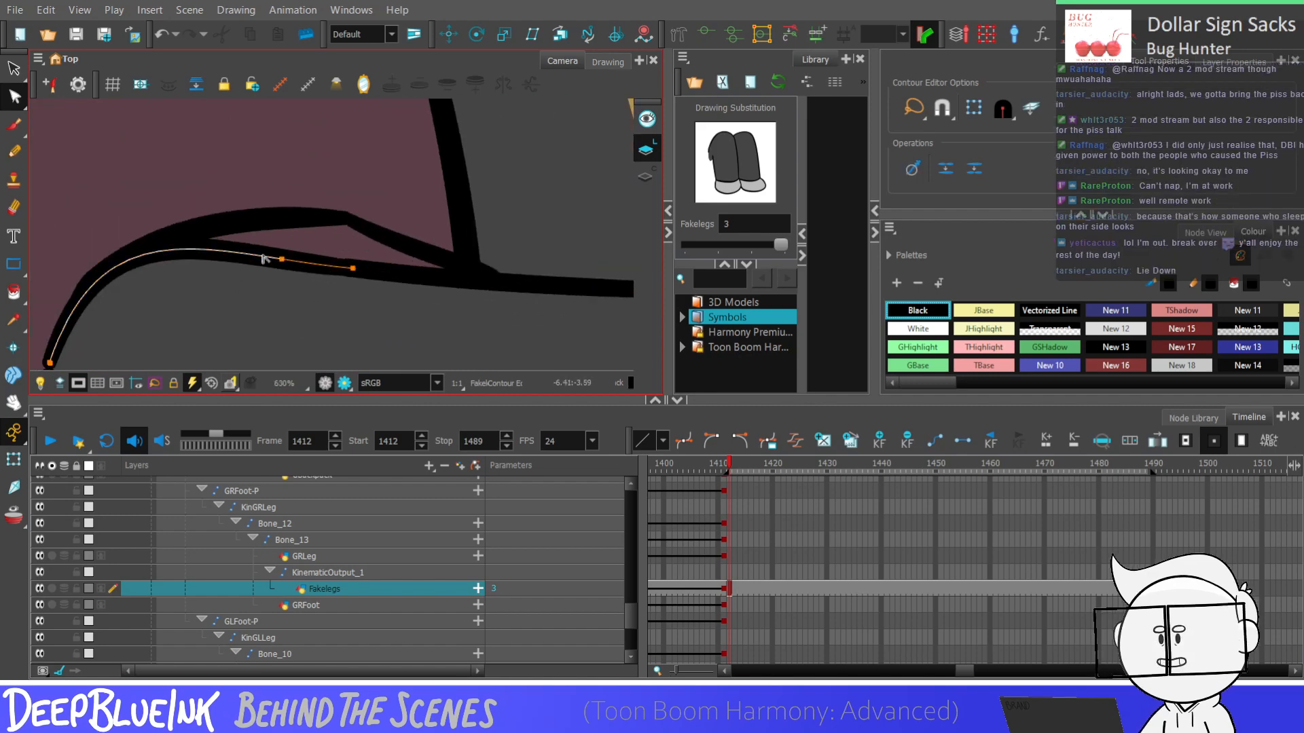
left_click(103, 275)
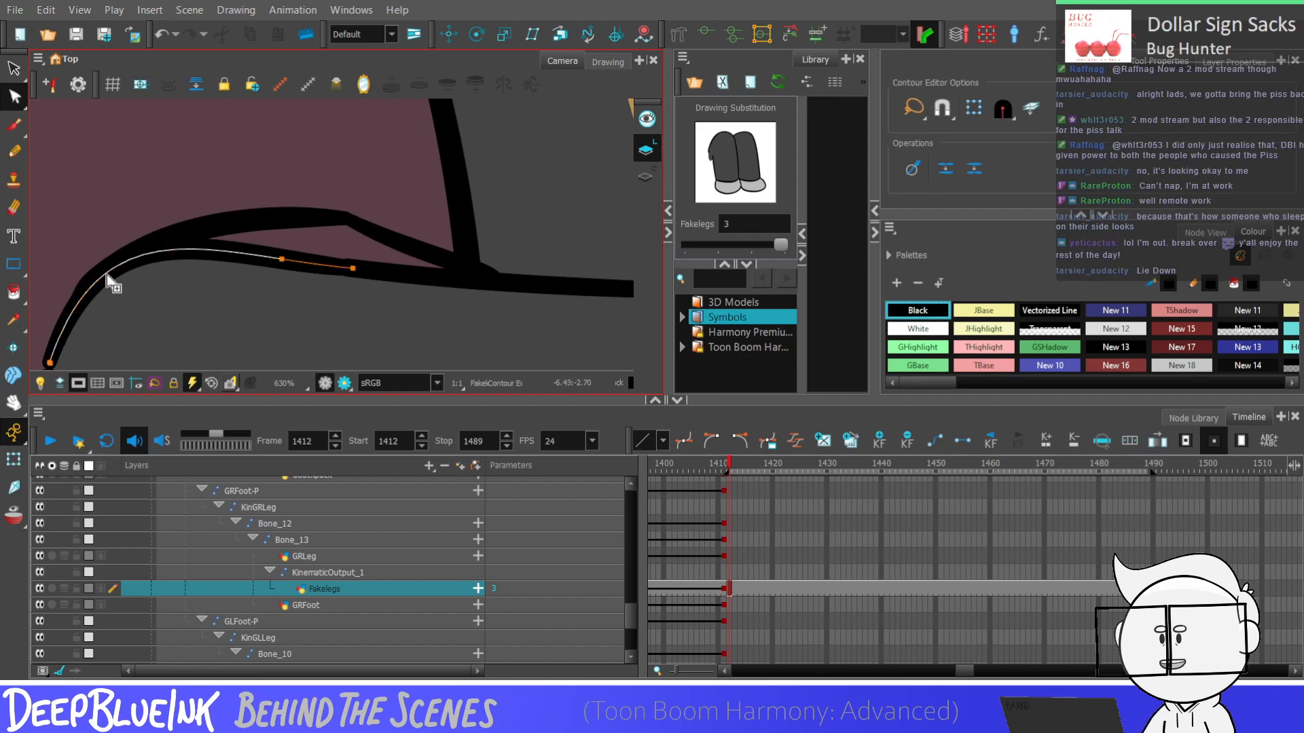
key("Delete")
left_click(374, 199)
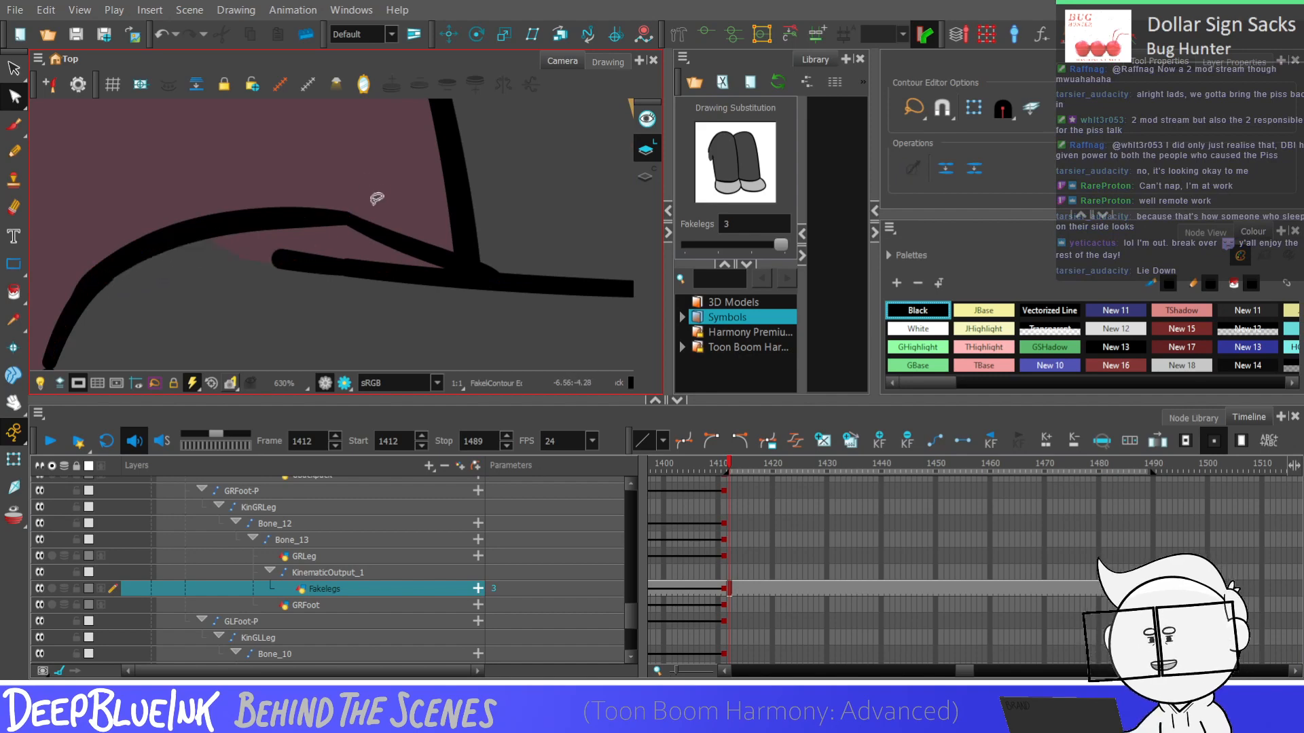
scroll(328, 245, "down", 4)
scroll(303, 258, "down", 5)
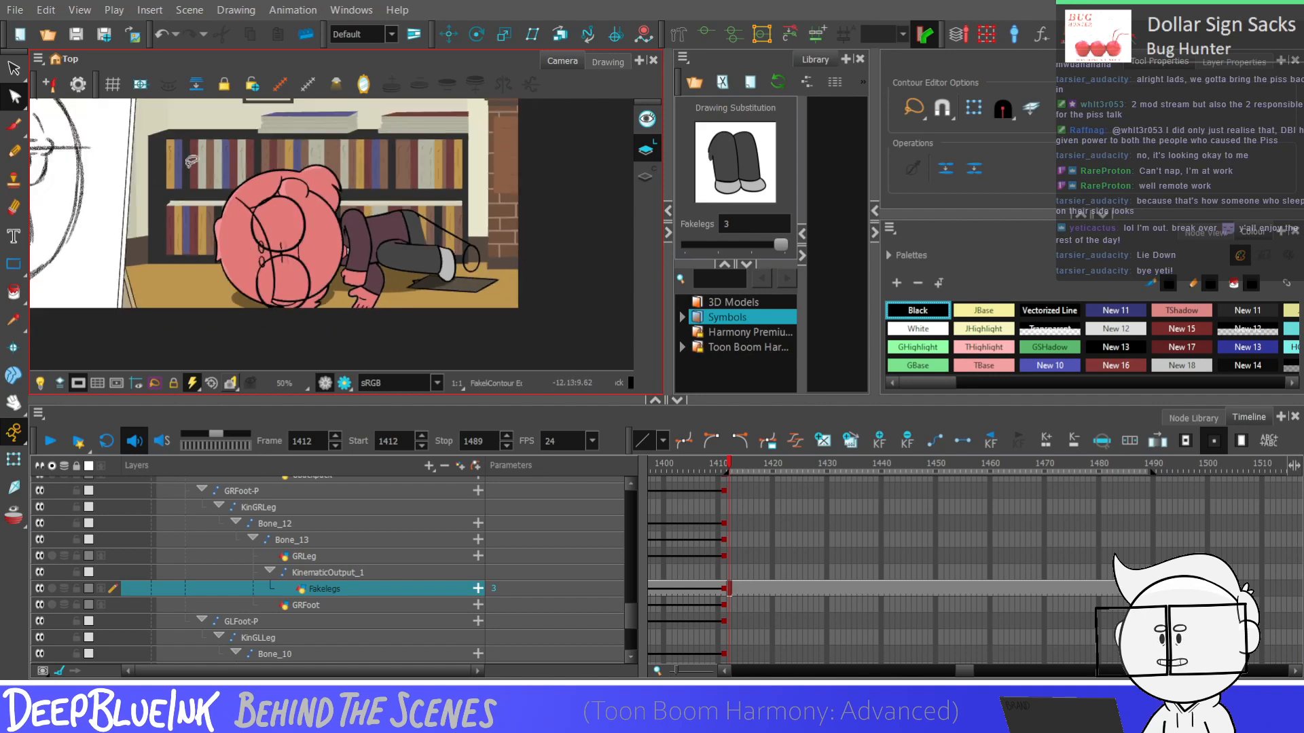
Display the drawing's strokes around the upper leg and use the Stroke tool along the jacket hem's edge
scroll(425, 204, "up", 9)
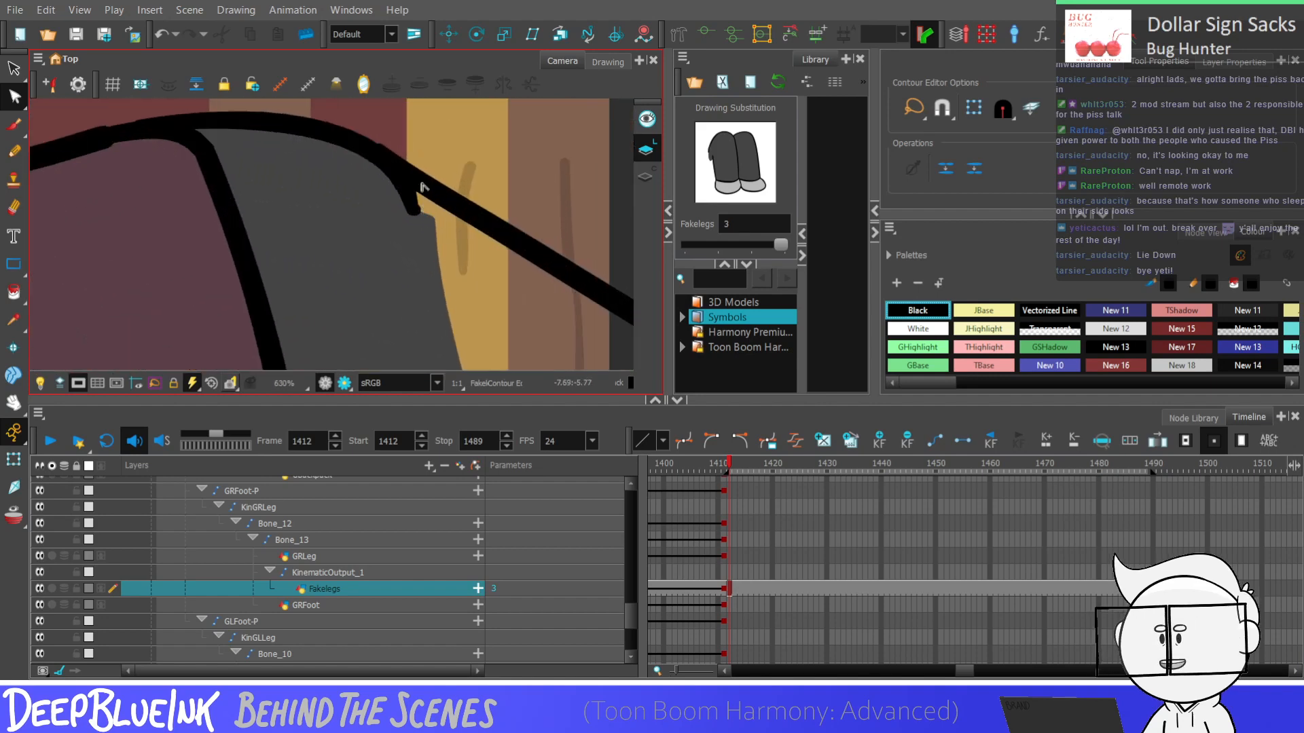
scroll(421, 187, "down", 3)
left_click(14, 150)
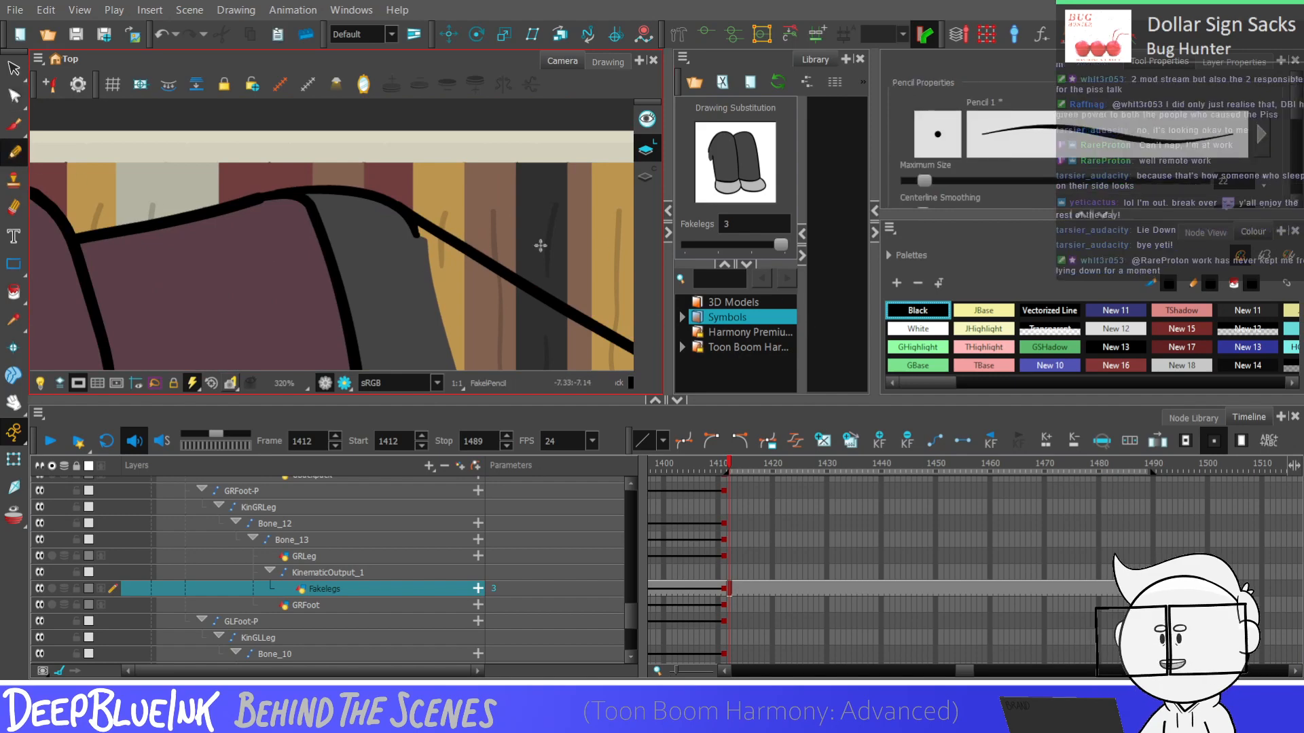
scroll(441, 246, "up", 1)
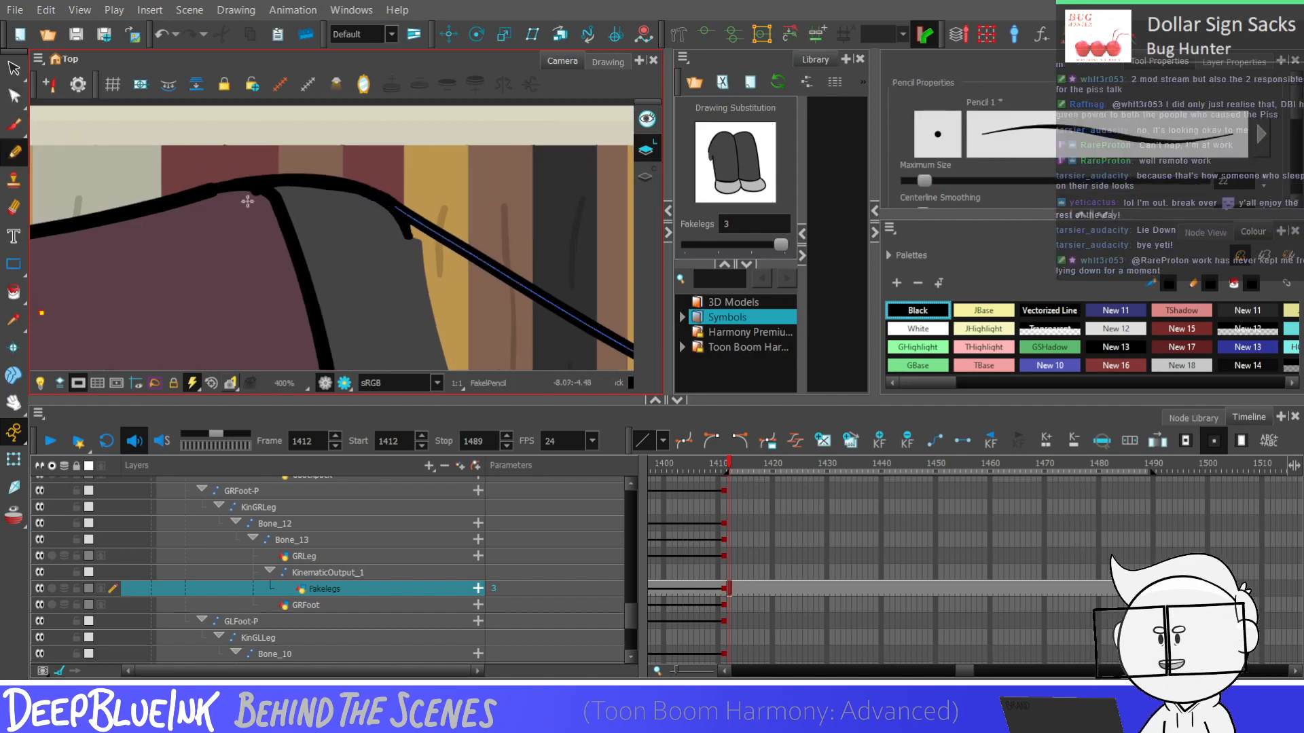
left_click(14, 293)
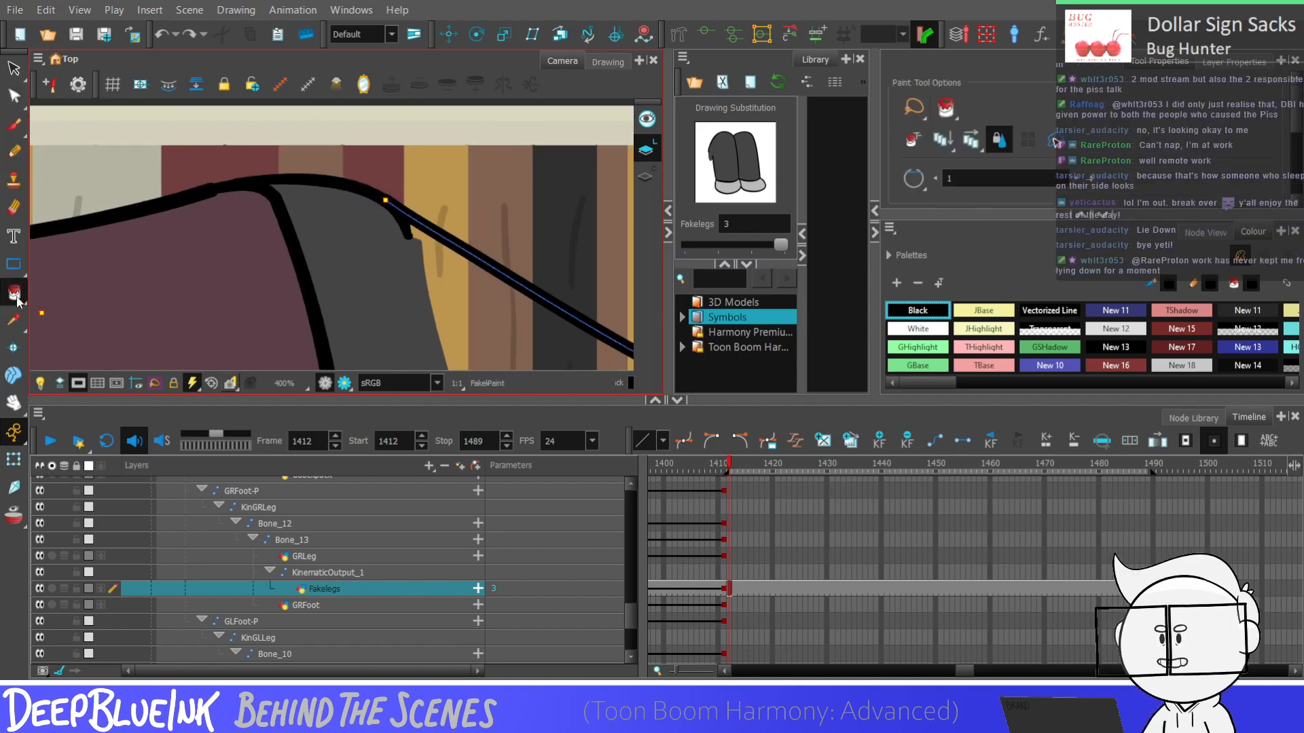
key("alt+v")
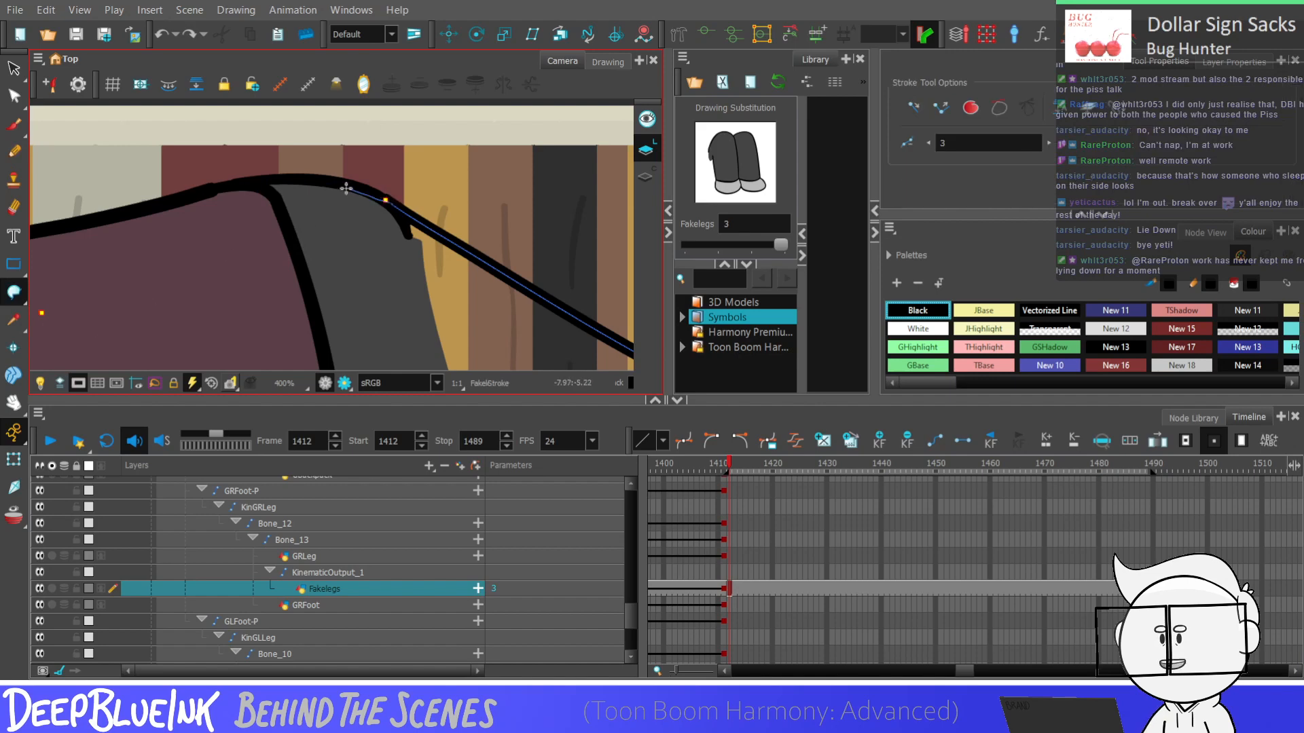
left_click_drag(293, 235, 315, 328)
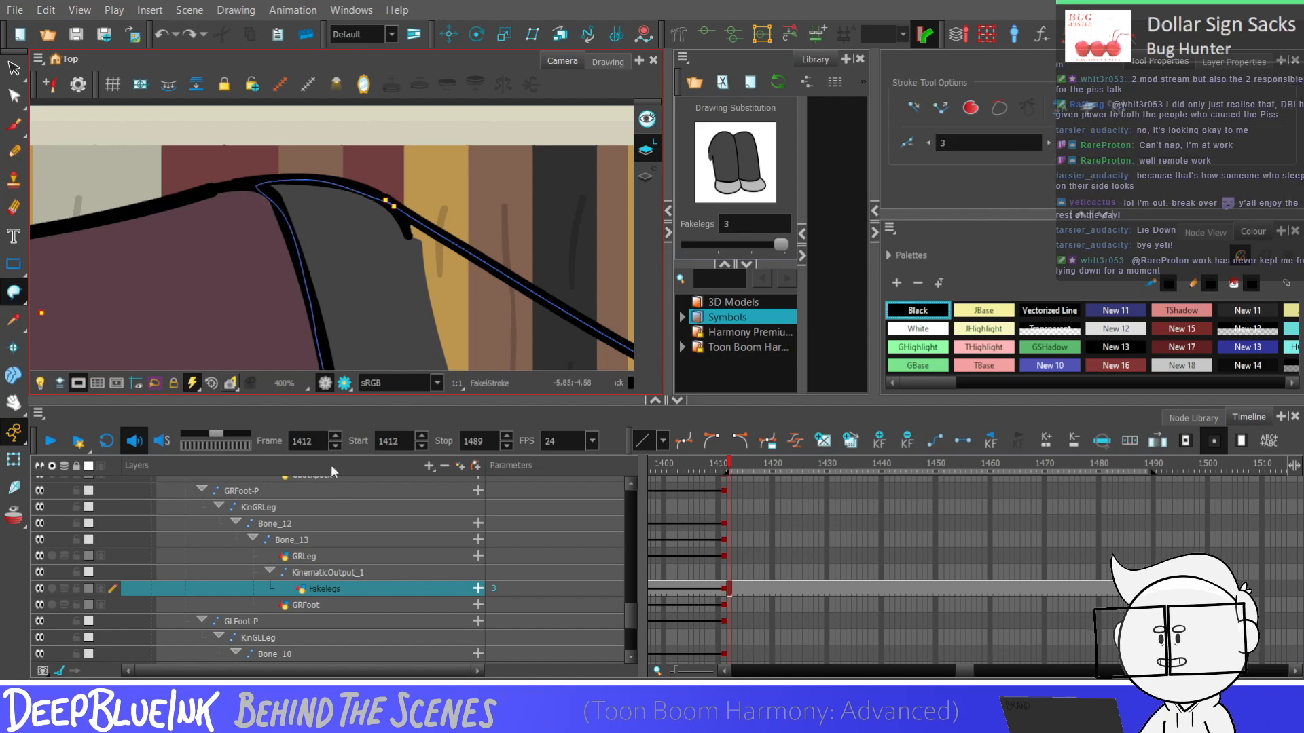
Sample the trousers' dark grey swatch New 7 from the upper leg with the Dropper and return to the Stroke tool
scroll(367, 210, "down", 3)
left_click(13, 320)
left_click(387, 296)
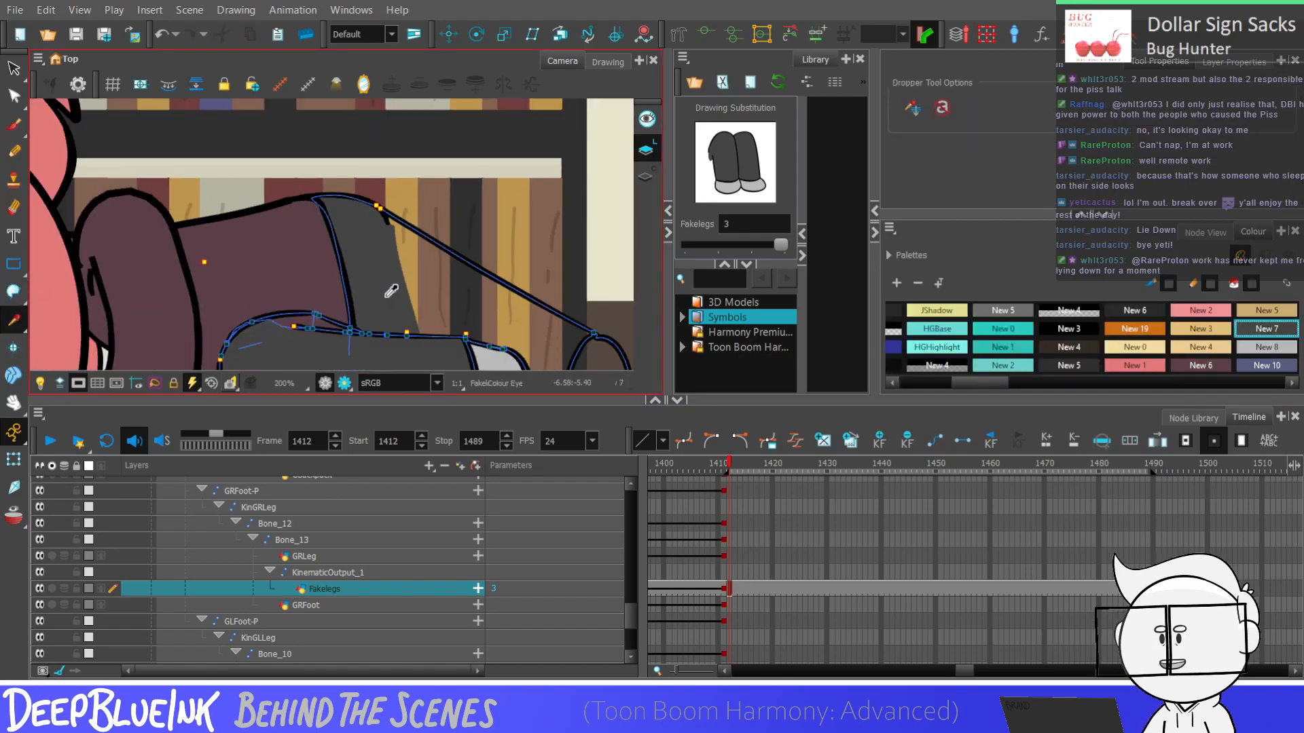
left_click(13, 293)
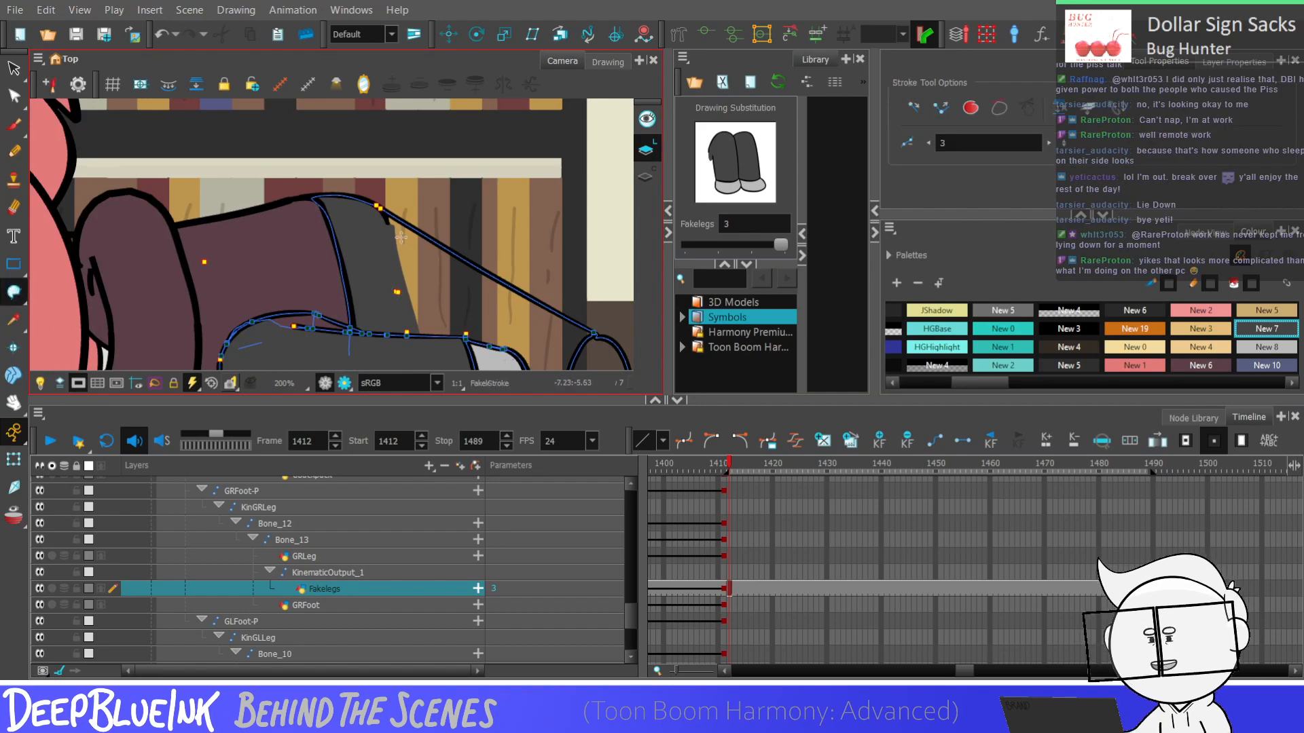
scroll(463, 209, "down", 3)
key("2")
key("2")
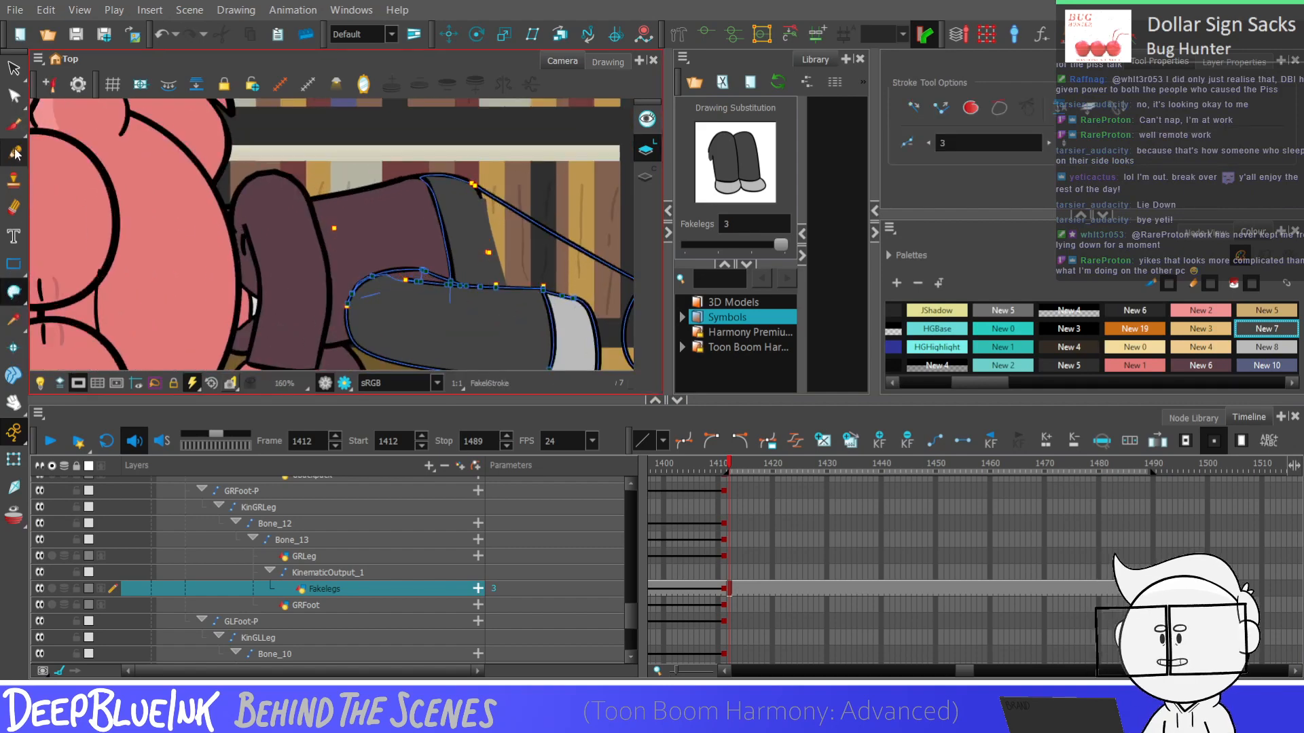
Set the Pencil colour to Black and delete the rough foot circle at the end of the upper leg's line
left_click(13, 150)
left_click_drag(979, 383, 730, 382)
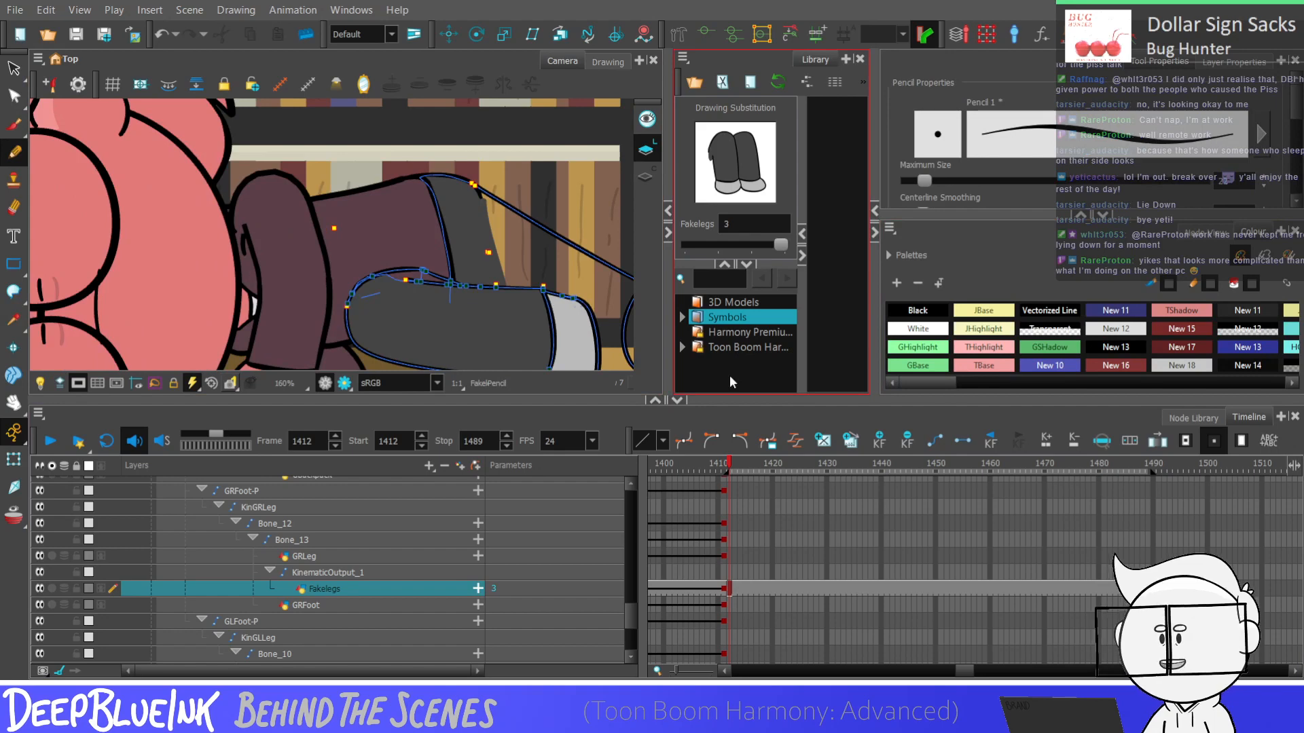
key("1")
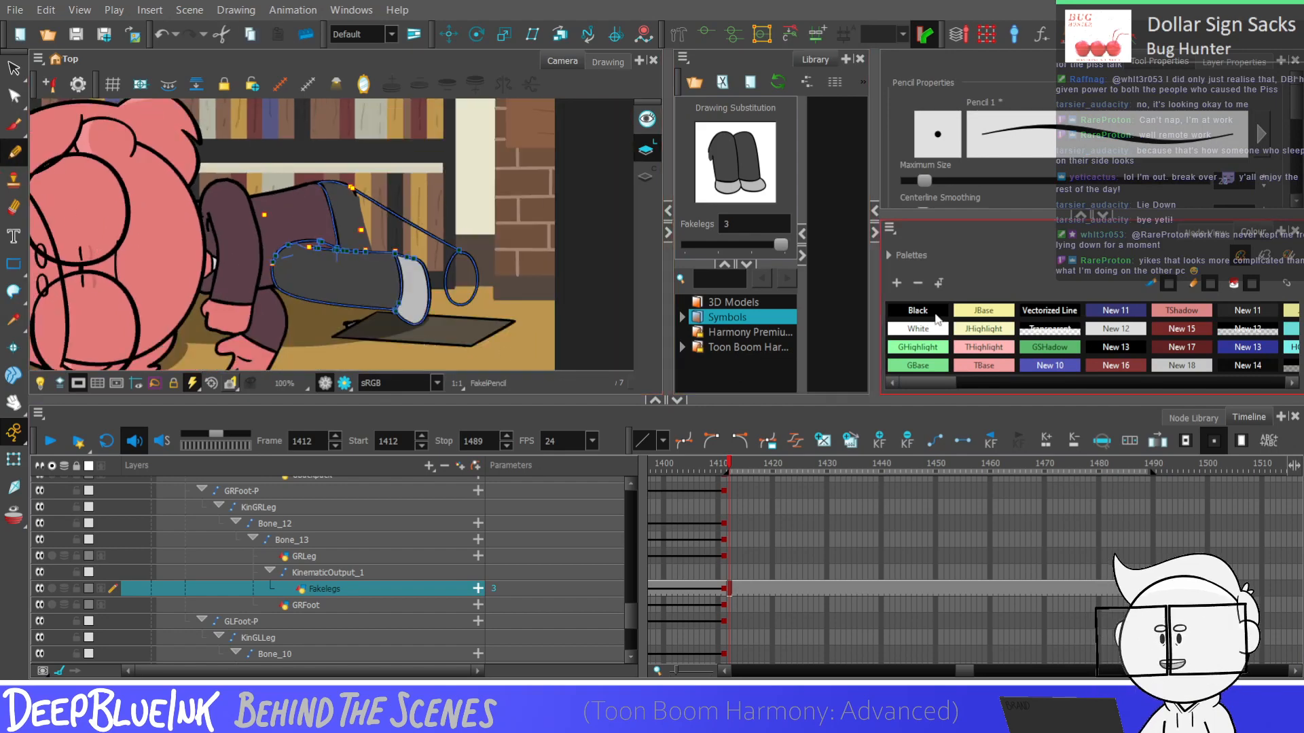
left_click(917, 311)
key("1")
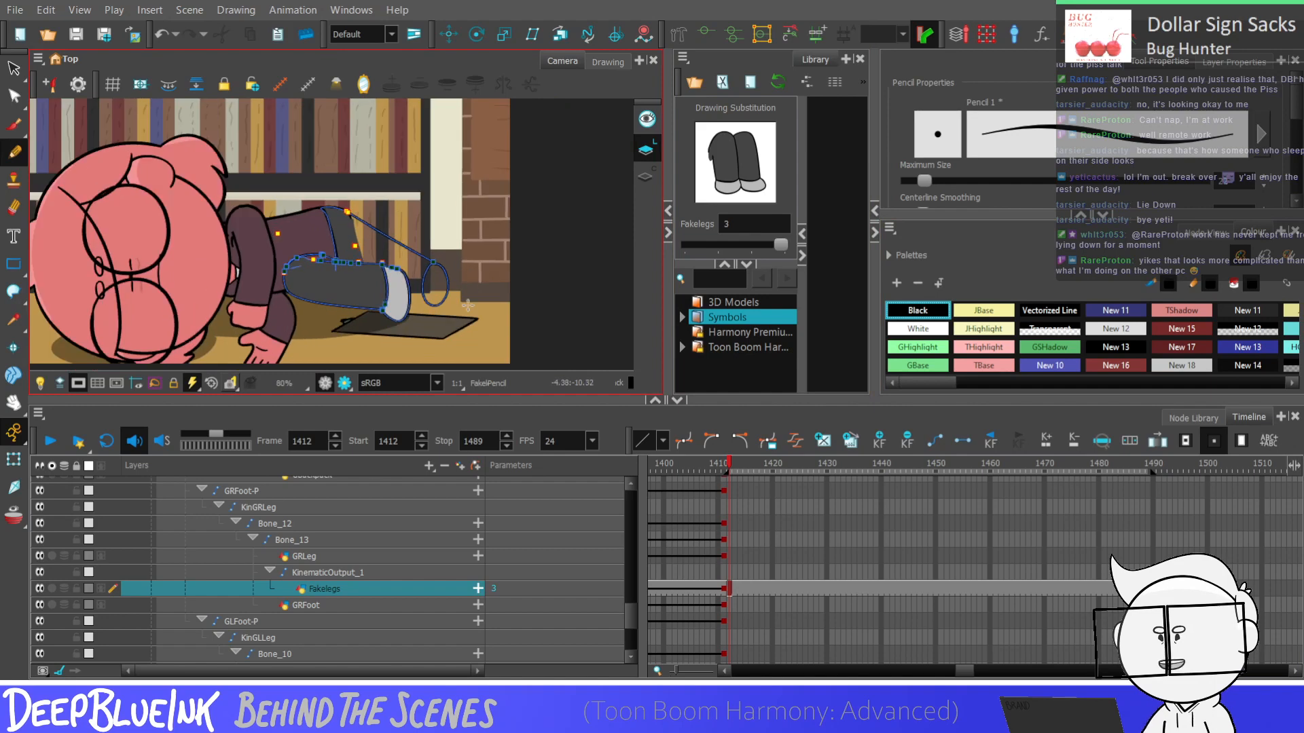
key("2")
key("2")
key("alt+s")
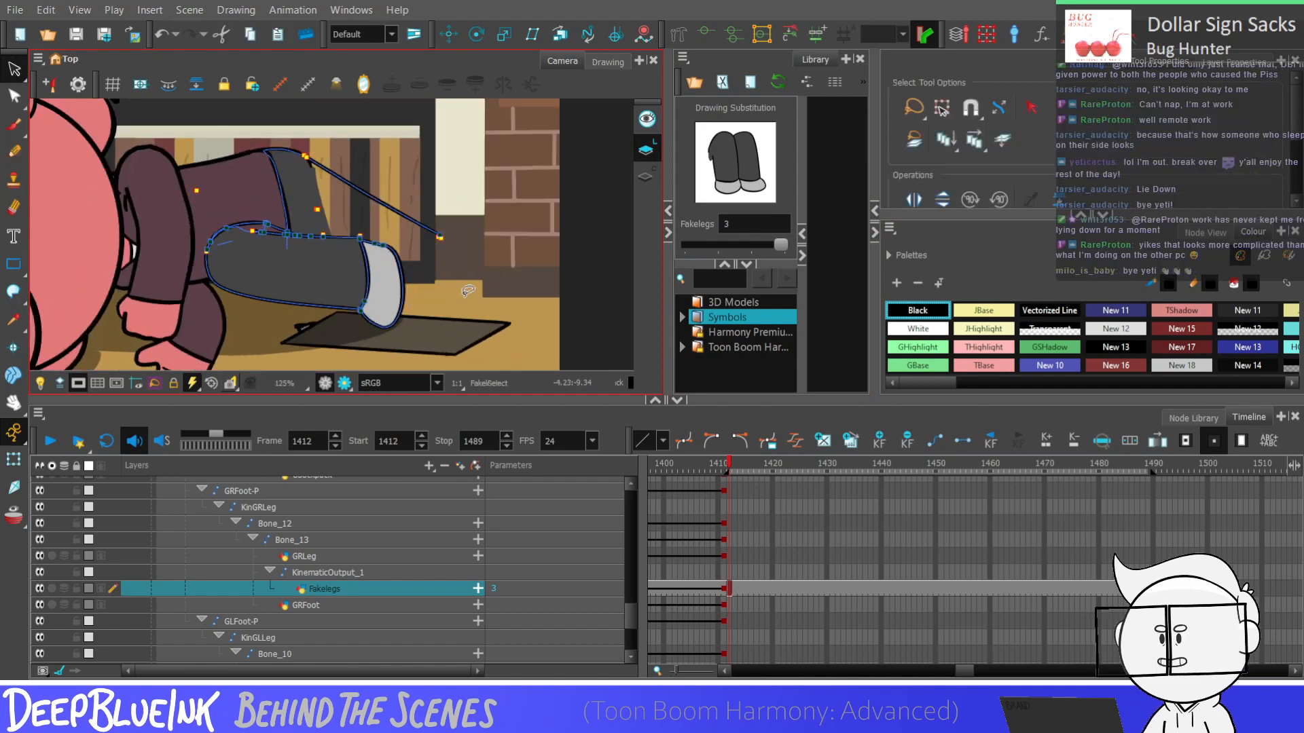
key("alt+slash")
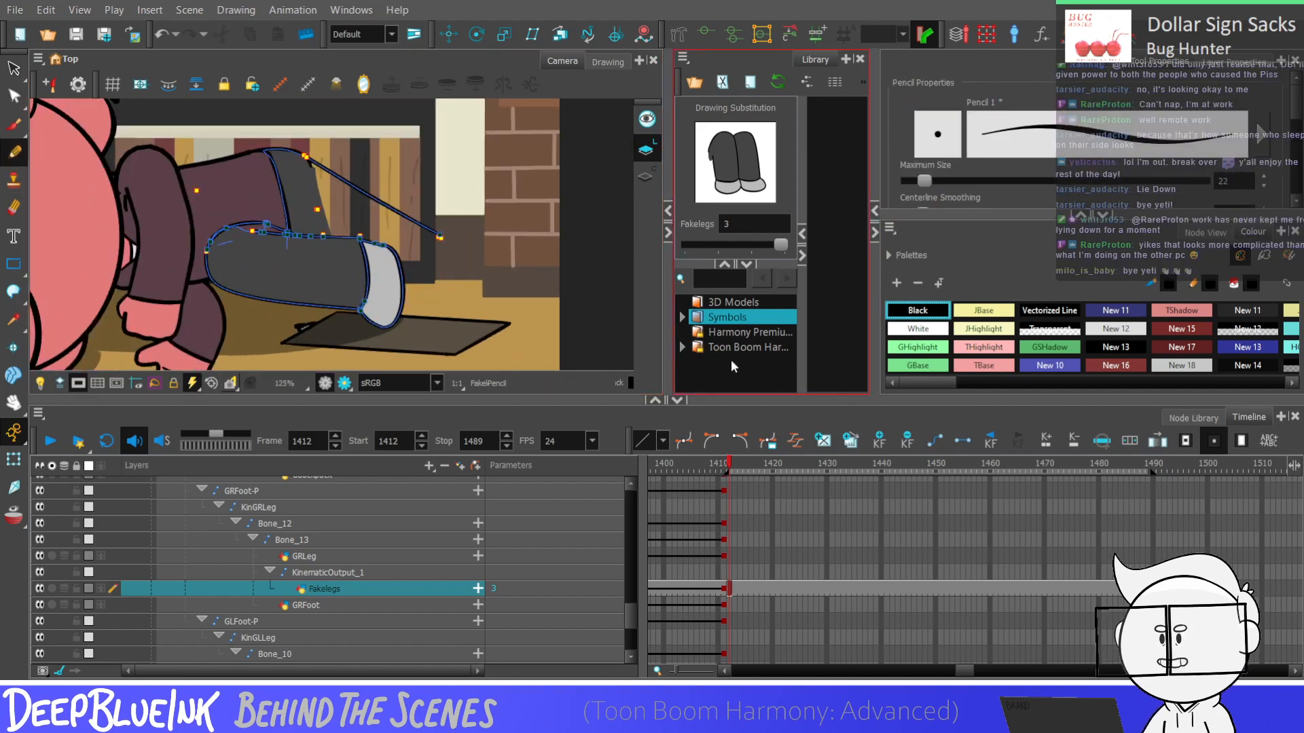
Try drawing a new foot outline from the end of the upper leg's line with the Pencil, and undo the attempts
mouse_move(440, 244)
left_mouse_down()
mouse_move(420, 315)
mouse_move(450, 248)
left_mouse_up()
key("ctrl+z")
key("ctrl+z")
key("ctrl+z")
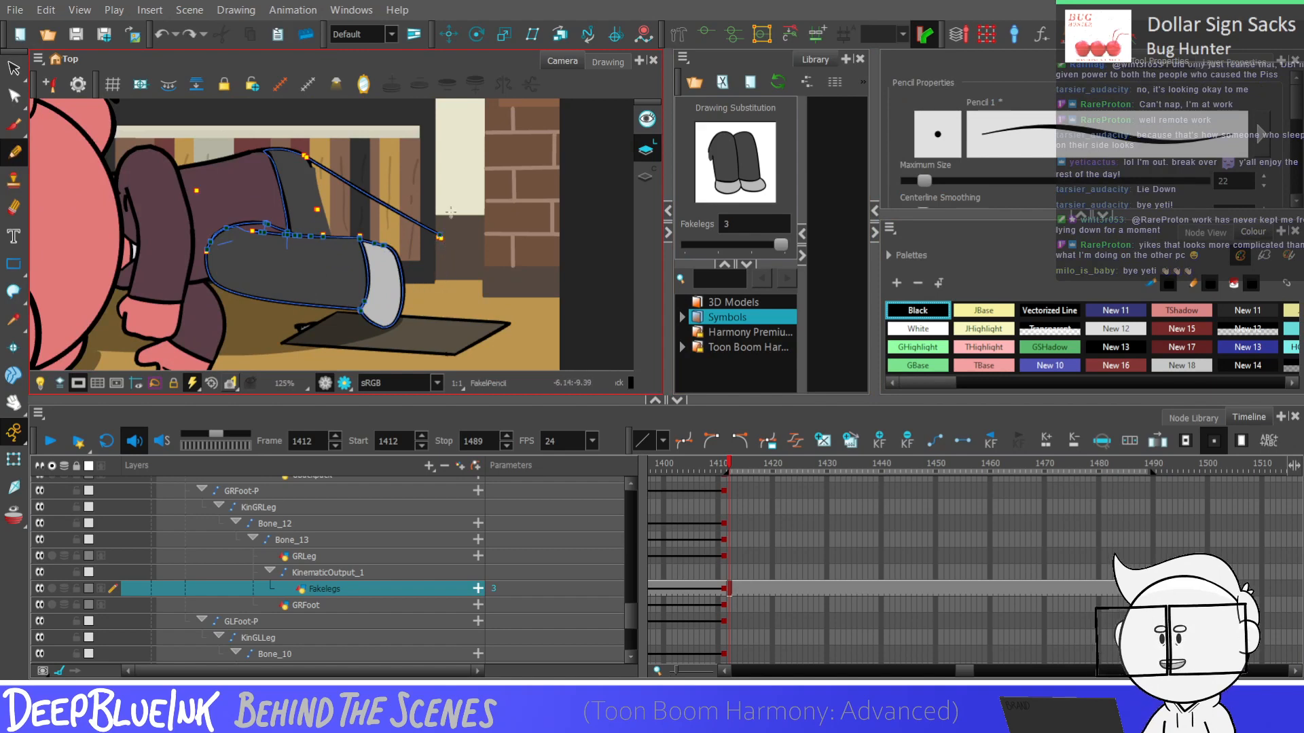
scroll(457, 266, "down", 2)
scroll(442, 298, "up", 3)
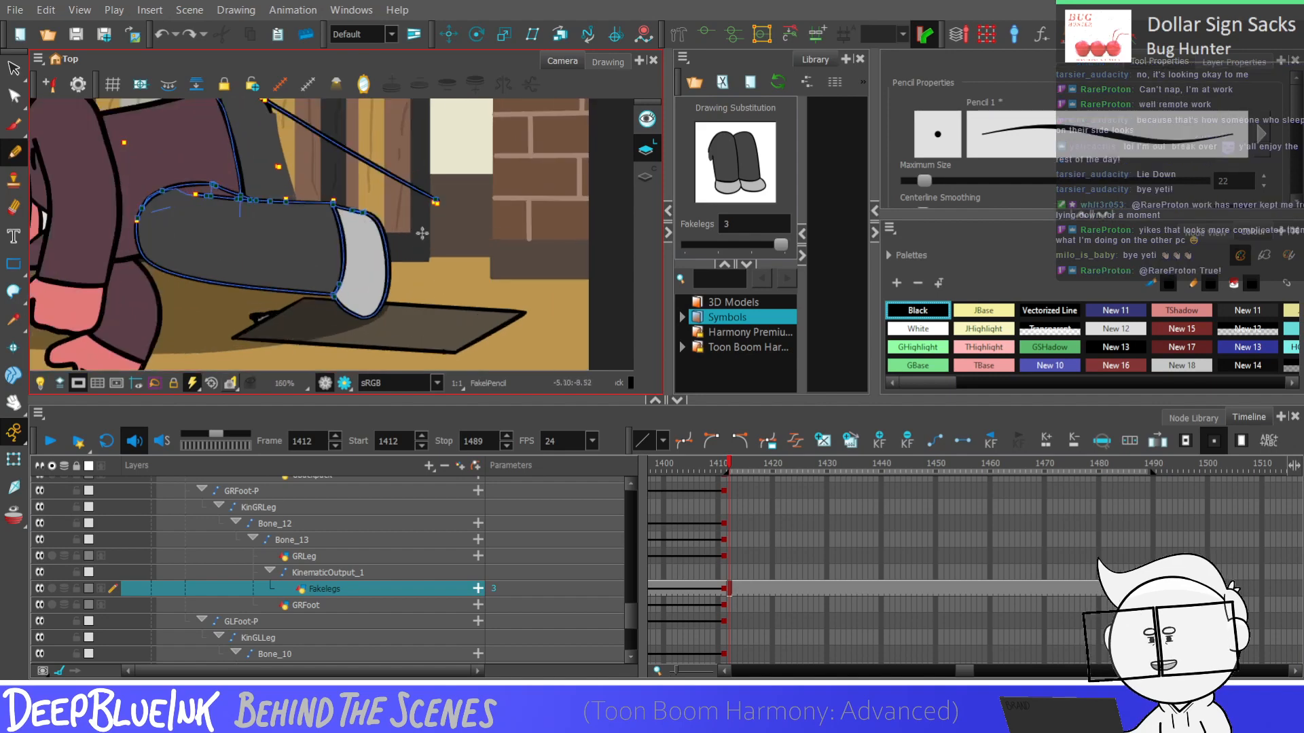
mouse_move(437, 202)
left_mouse_down()
mouse_move(422, 294)
mouse_move(441, 209)
left_mouse_up()
key("ctrl+z")
key("ctrl+z")
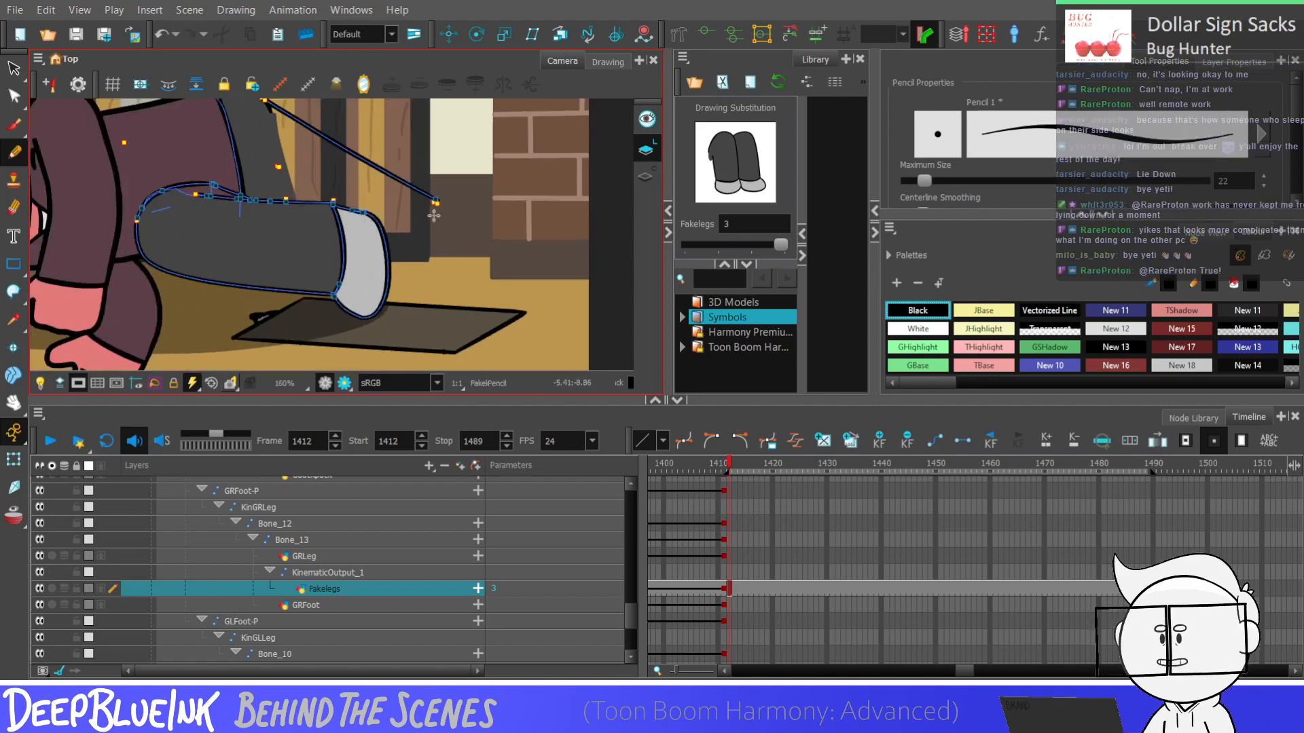
scroll(434, 215, "down", 4)
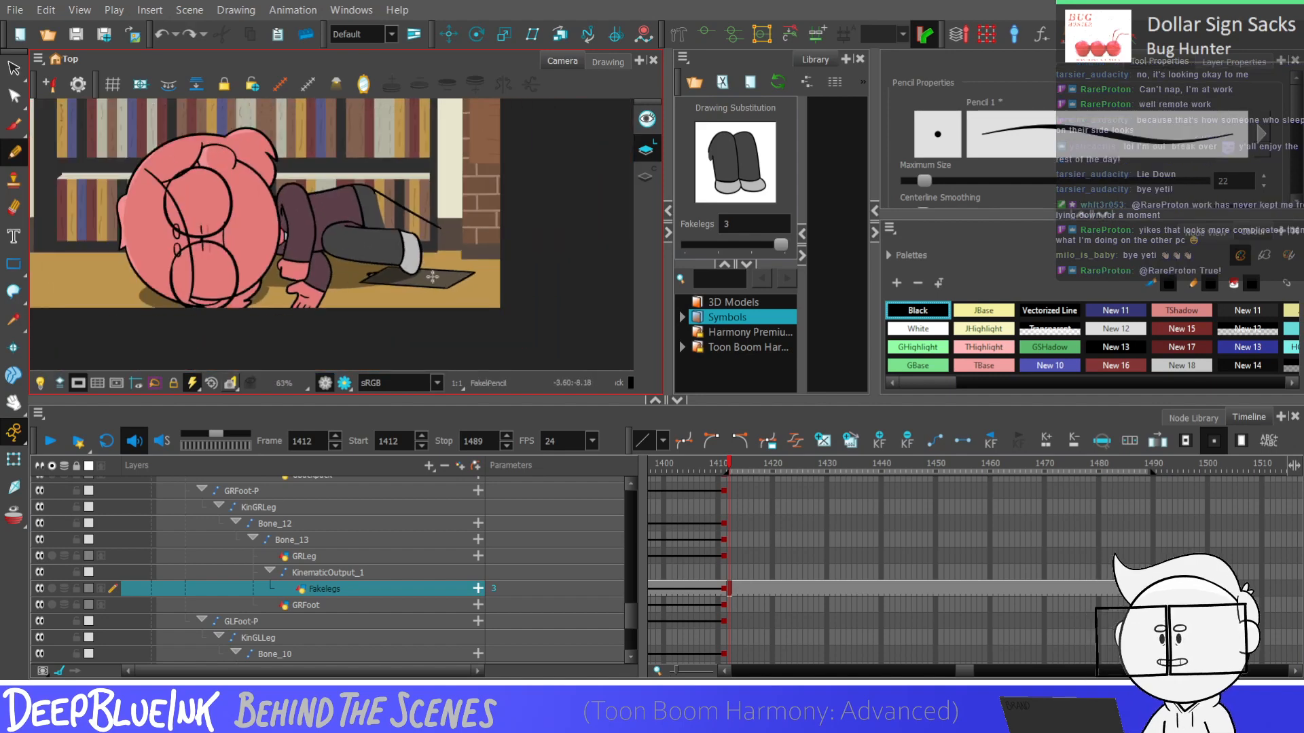
Lasso the light grey foot at the end of the lower leg, flip it vertically and tilt it to fit the trouser cuff
scroll(431, 277, "up", 2)
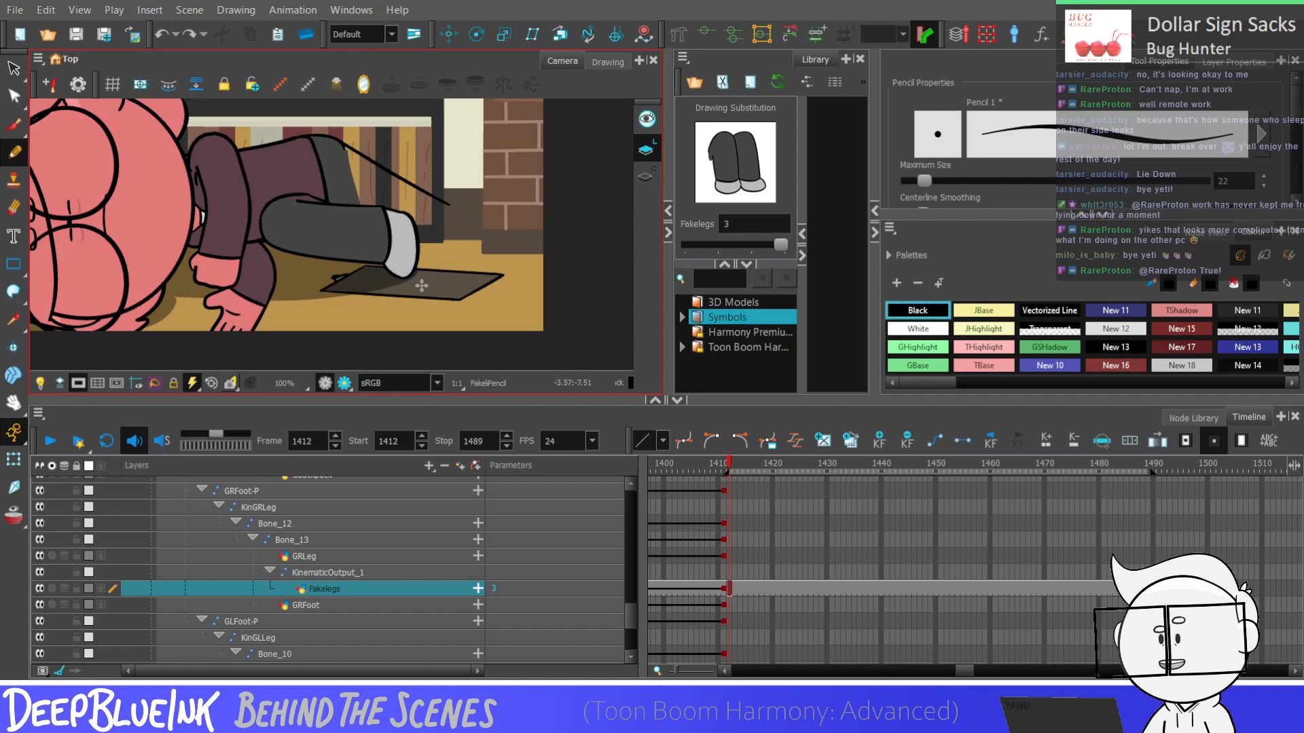
scroll(422, 285, "up", 1)
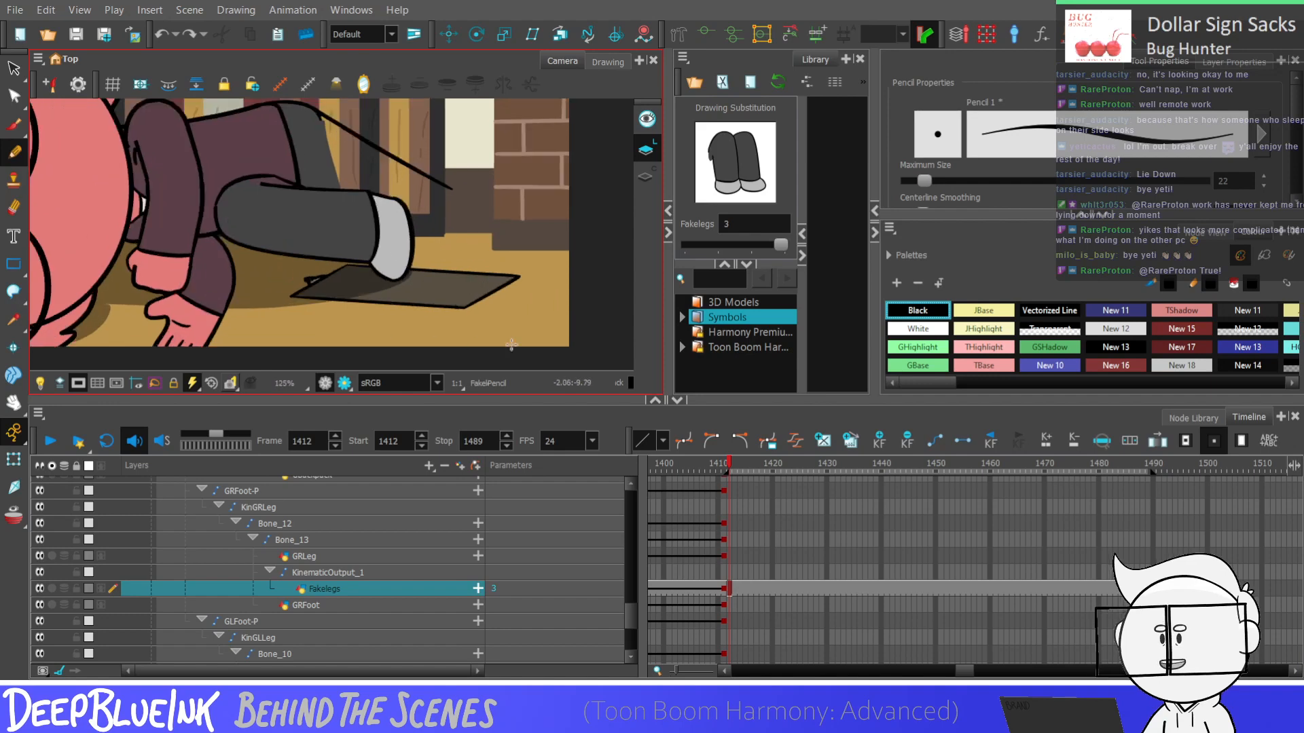
left_click(12, 71)
scroll(387, 248, "up", 1)
left_click_drag(409, 228, 435, 246)
scroll(428, 248, "up", 1)
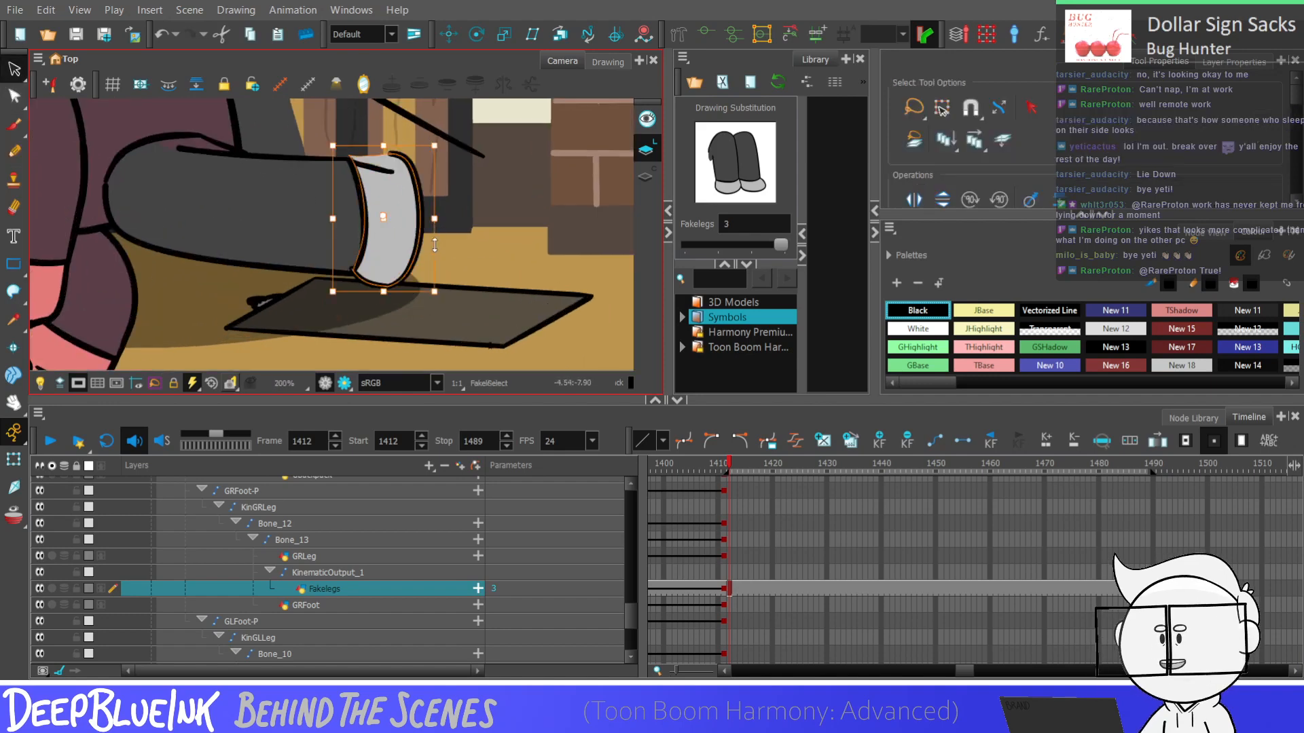
key("ctrl+z")
key("ctrl+a")
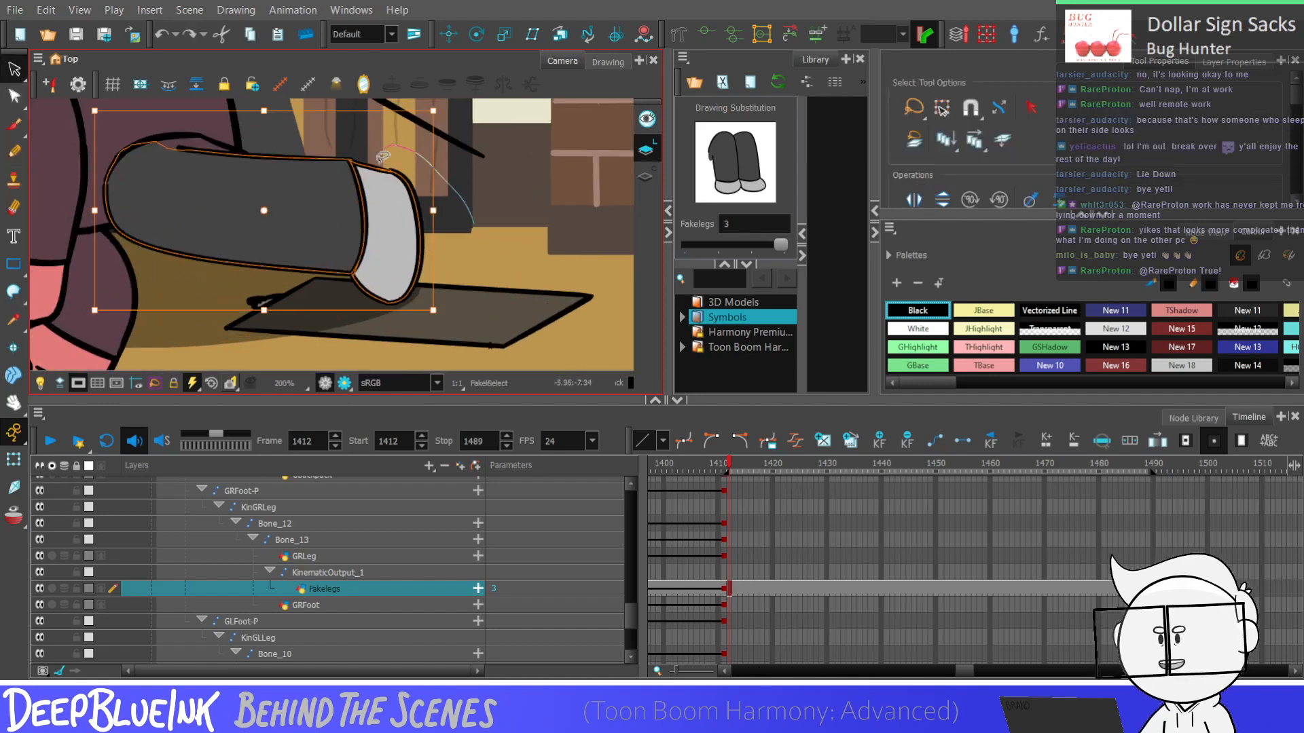
left_click_drag(380, 159, 452, 189)
left_click(941, 200)
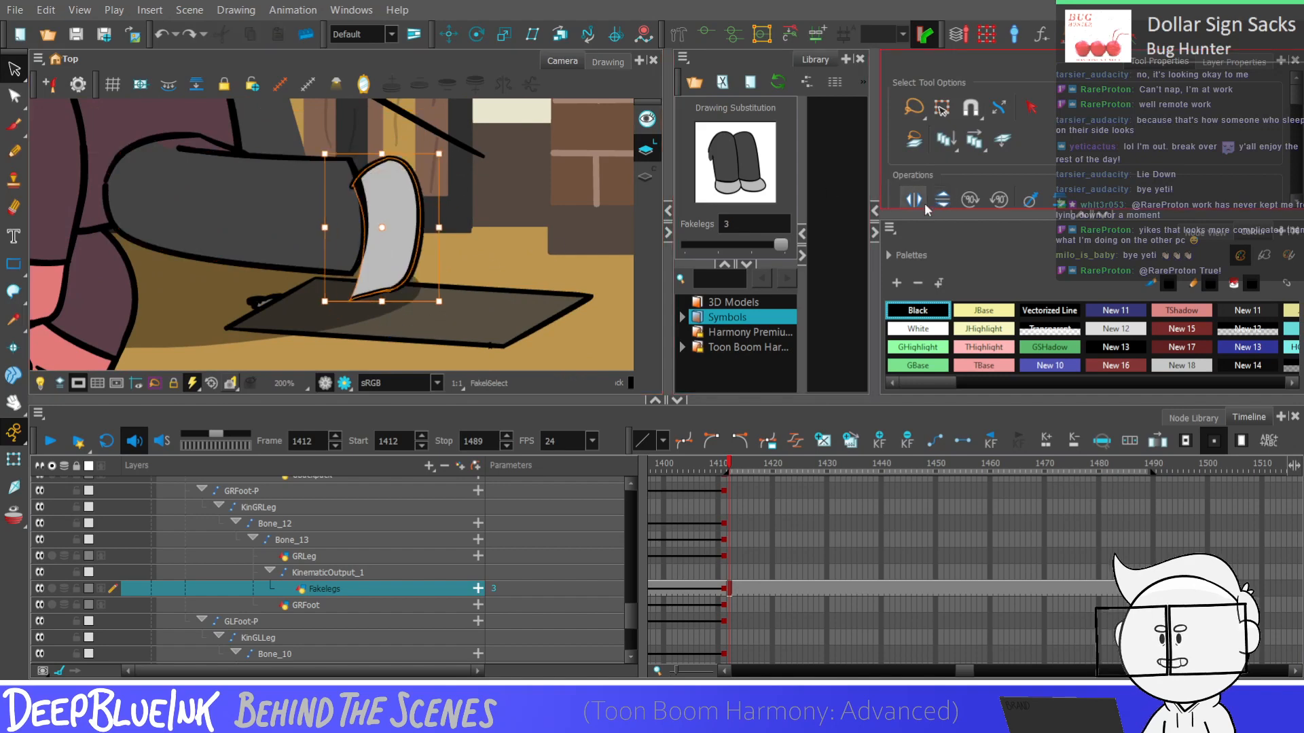
left_click_drag(323, 275, 319, 247)
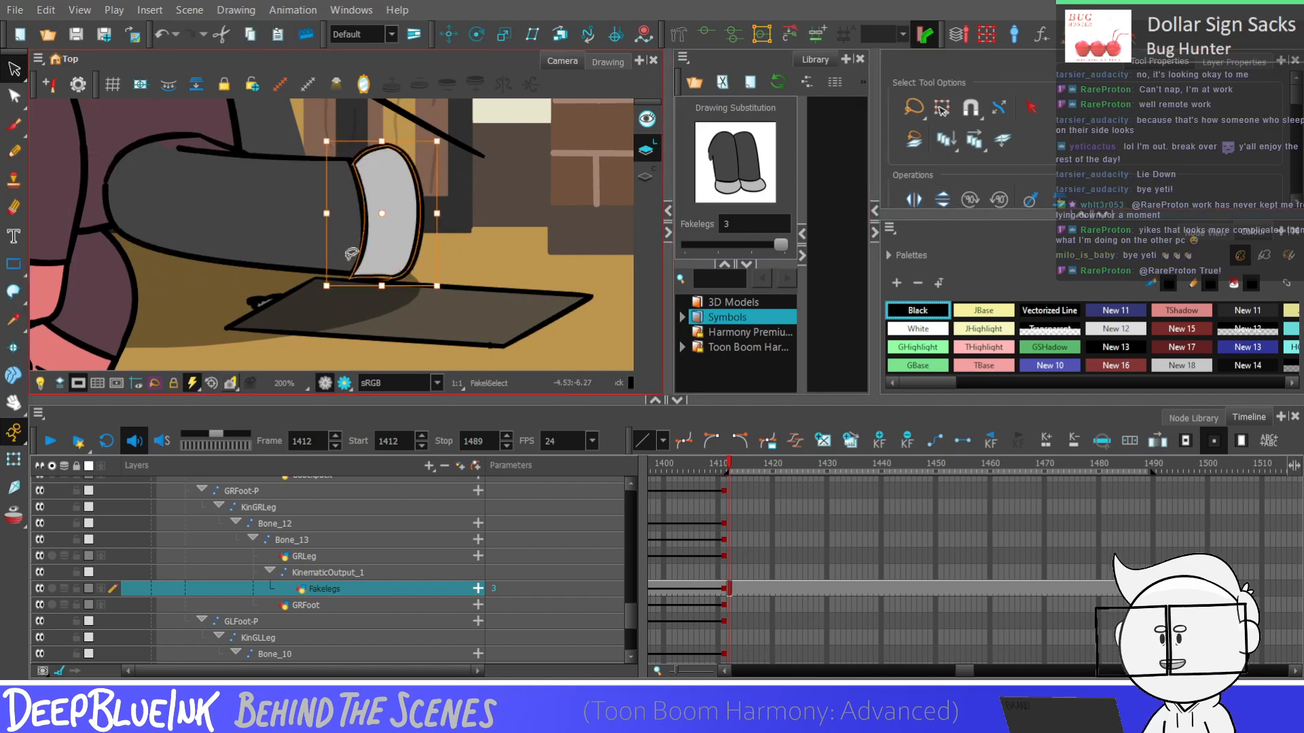
Fine-tune the flipped foot's size and angle so its lower corner meets the end of the lower leg, and deselect it
scroll(411, 310, "down", 4)
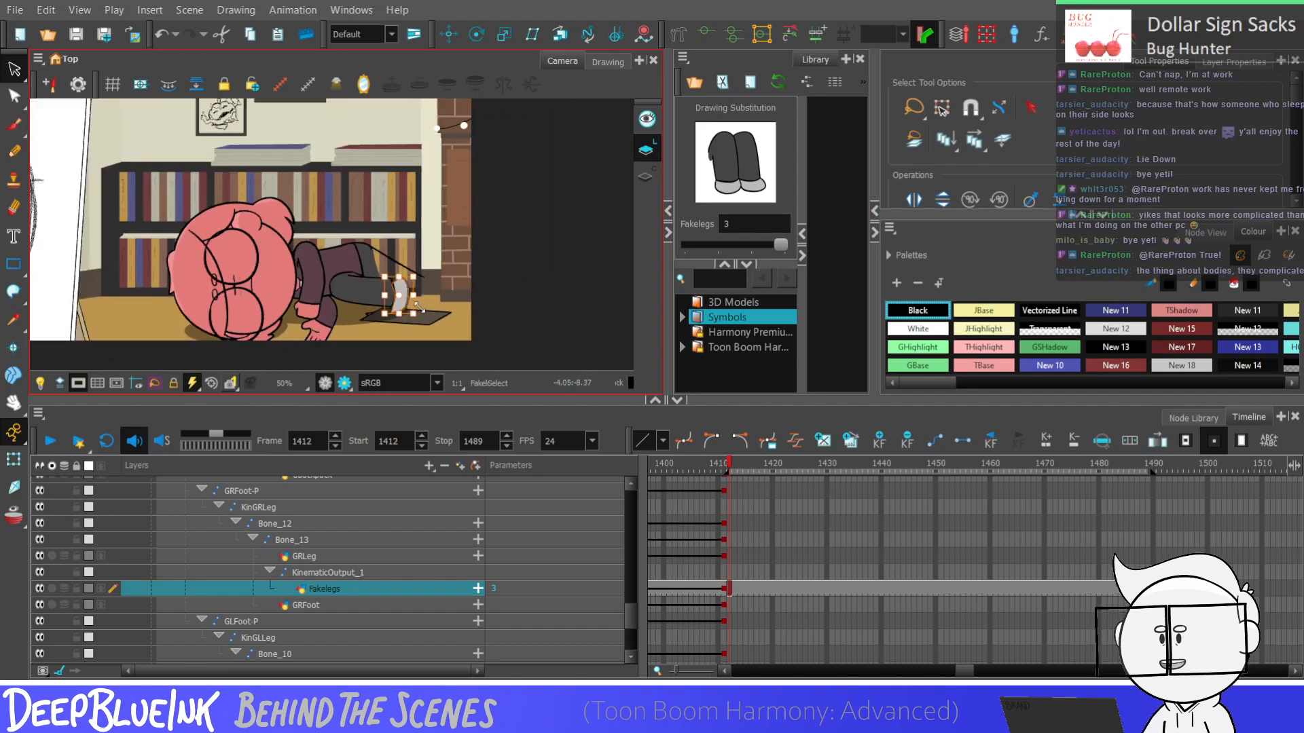
scroll(416, 302, "up", 3)
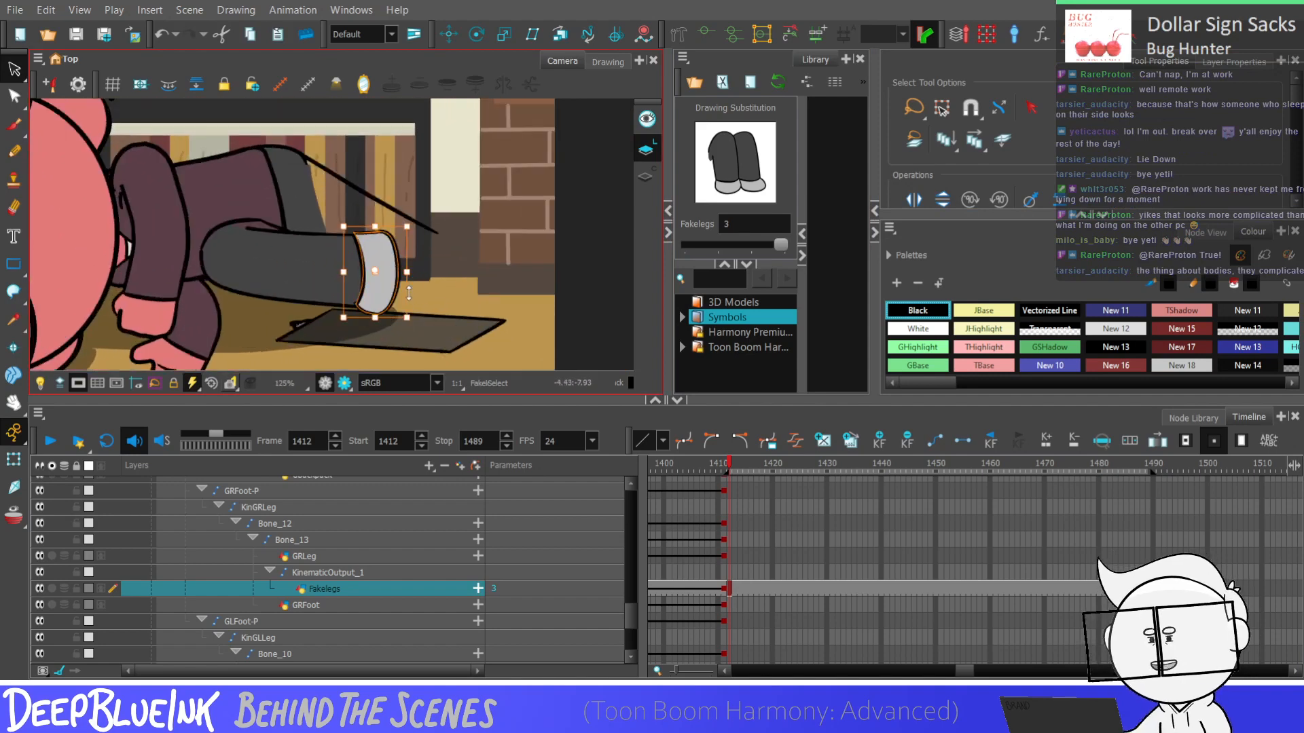
scroll(409, 293, "up", 3)
scroll(377, 333, "down", 2)
left_click_drag(377, 367, 385, 331)
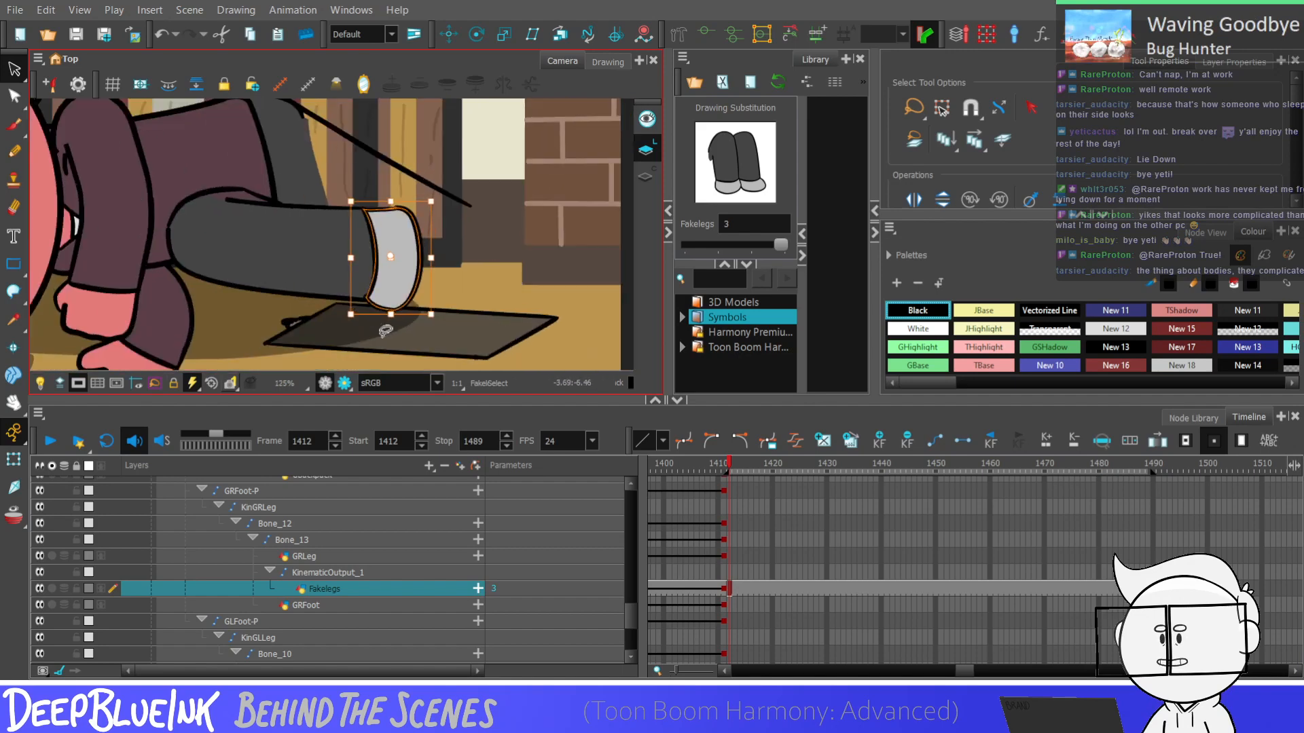
scroll(386, 331, "up", 4)
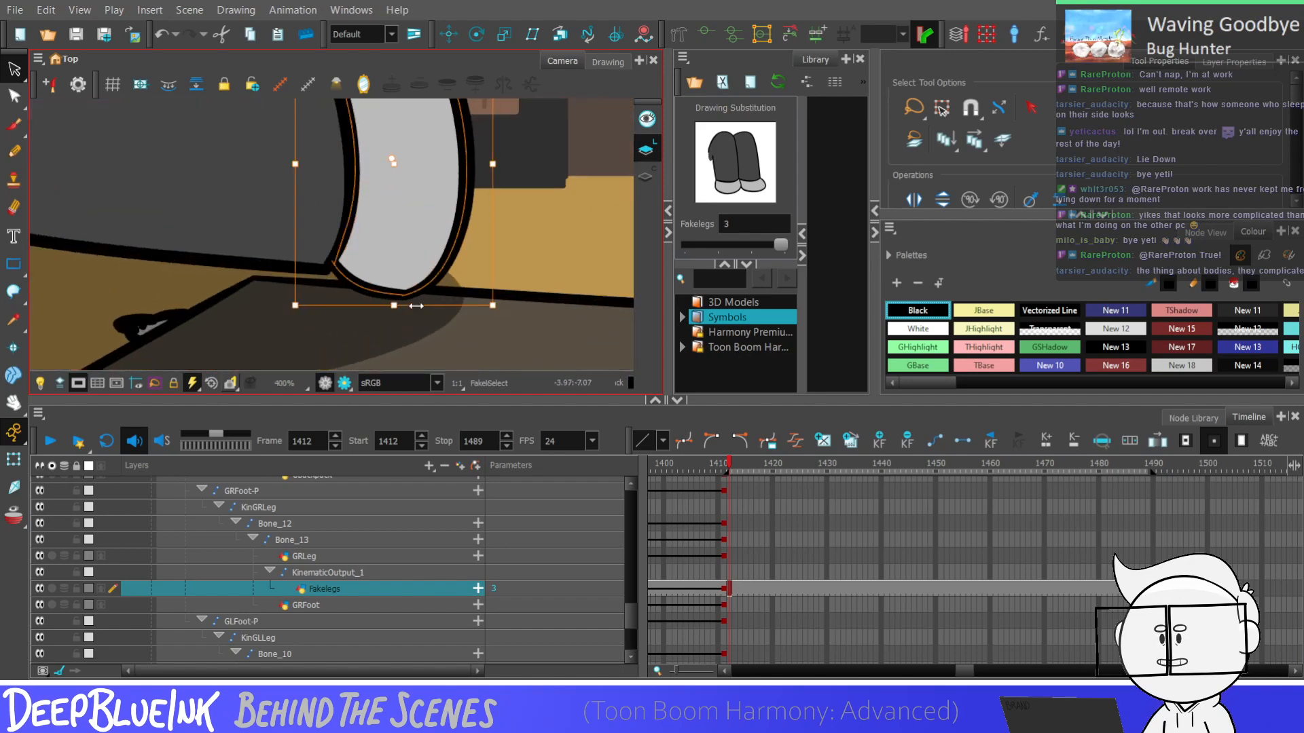
left_click_drag(405, 306, 392, 300)
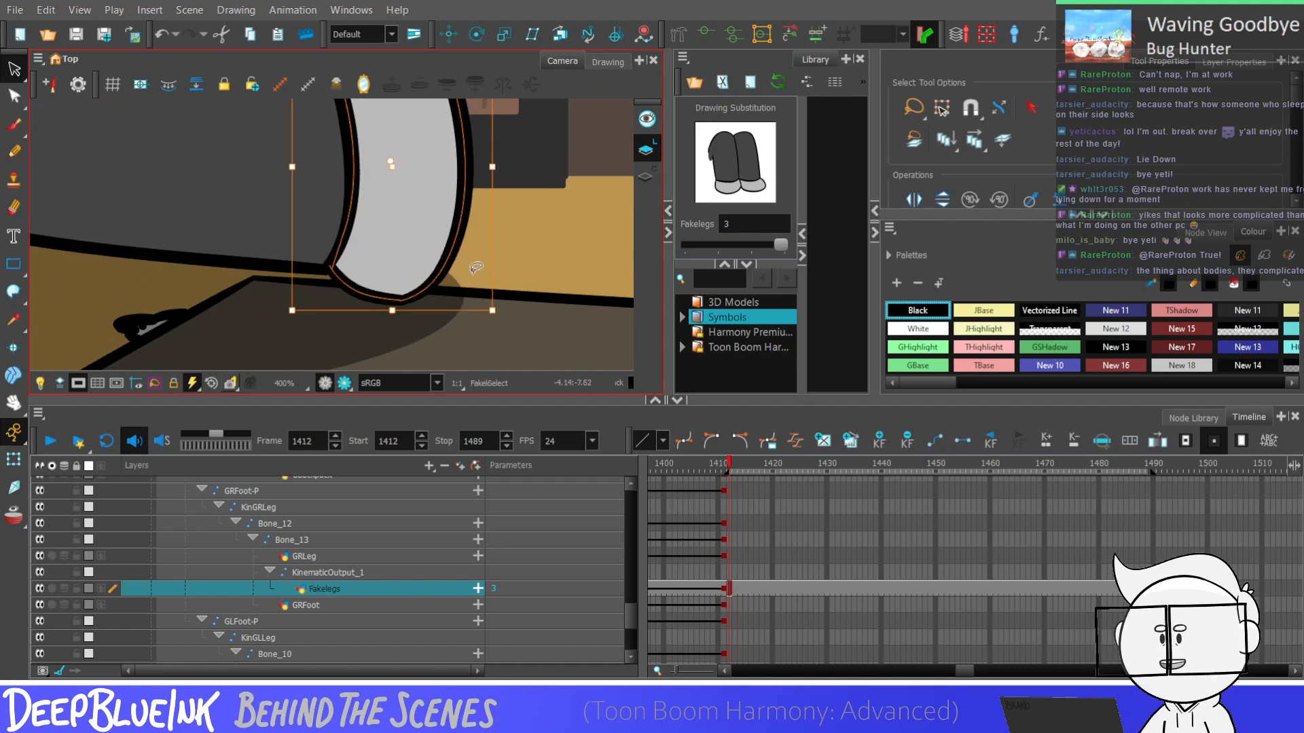
left_click_drag(291, 270, 292, 274)
scroll(305, 349, "down", 2)
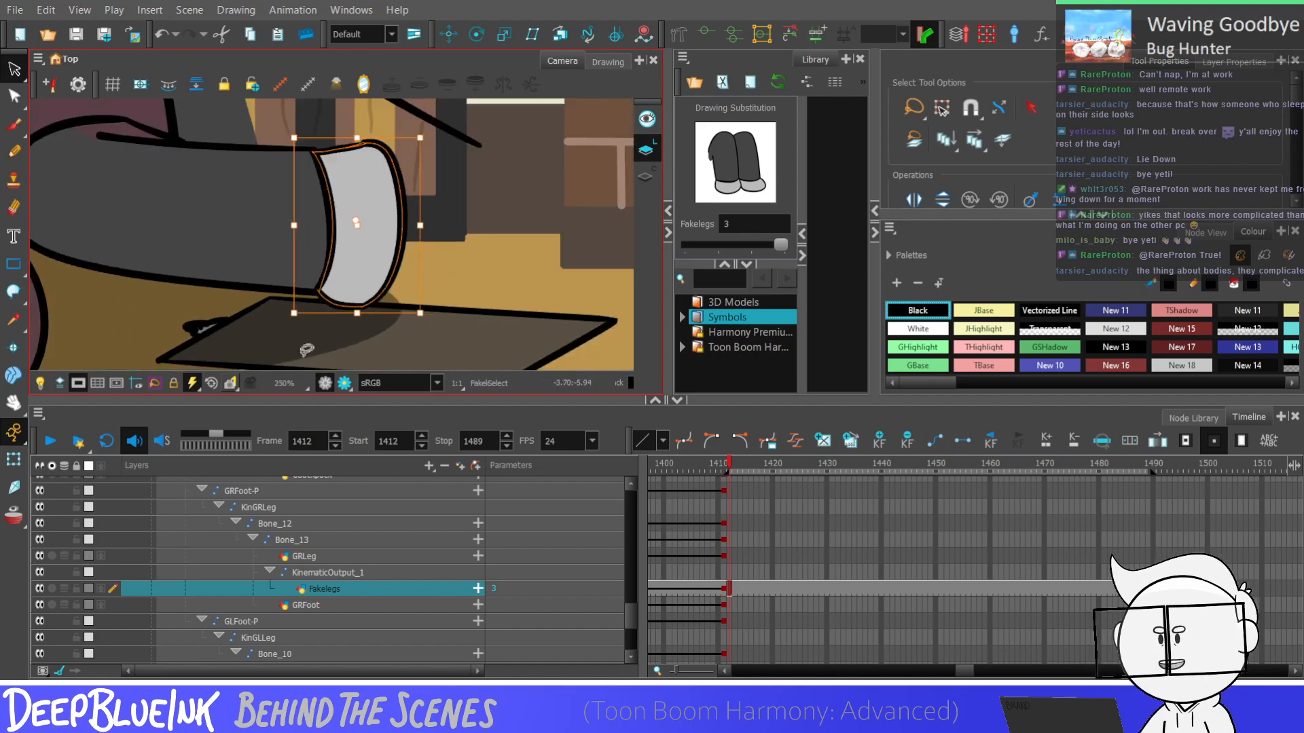
left_click(457, 239)
scroll(455, 230, "down", 1)
scroll(447, 201, "up", 1)
scroll(447, 201, "down", 1)
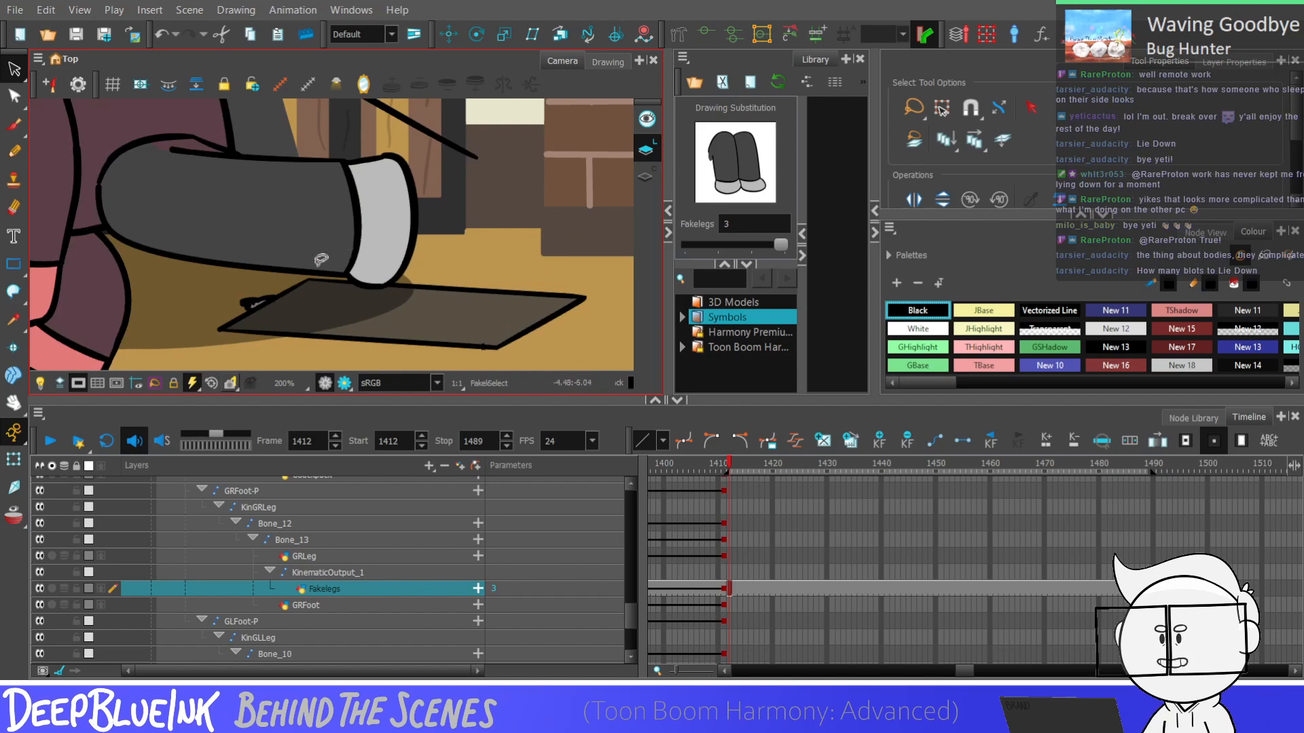
Reshape the foot's upper outline with the Contour Editor so it runs smoothly from the cuff into the rounded corner
left_click(15, 99)
scroll(340, 262, "down", 1)
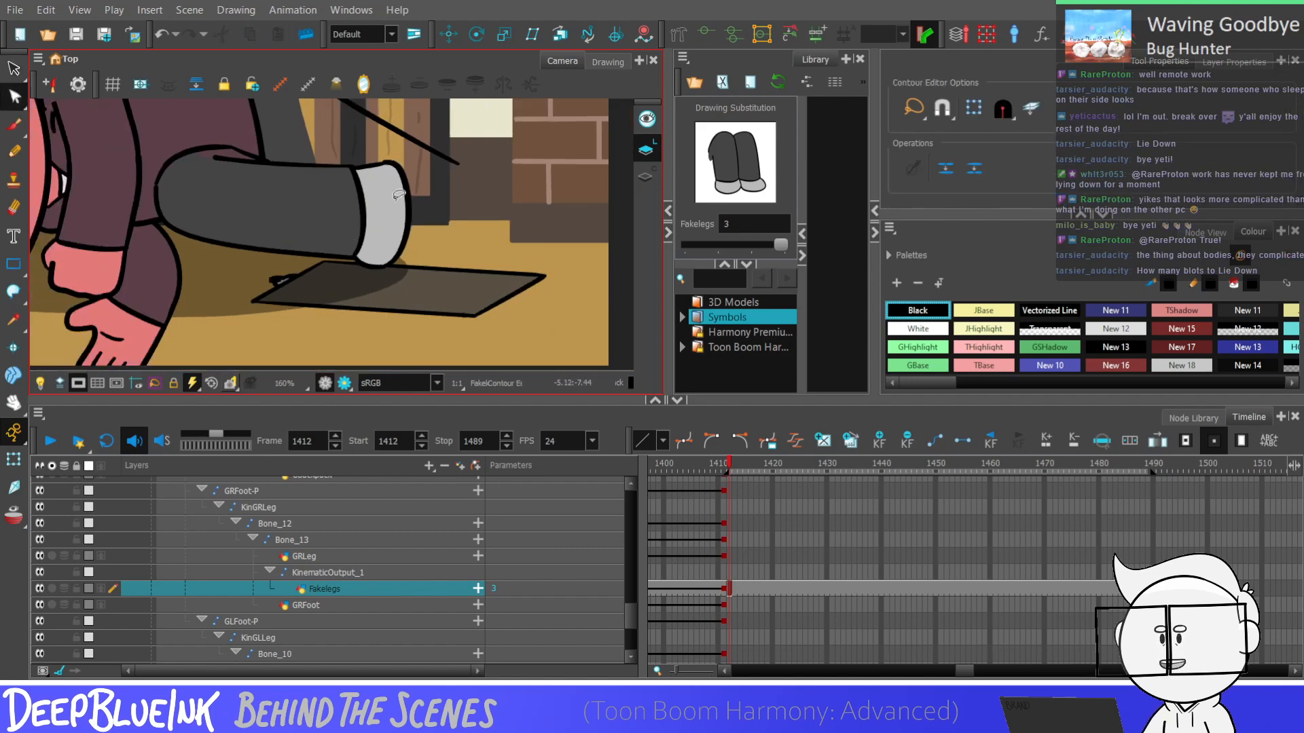
scroll(367, 204, "up", 4)
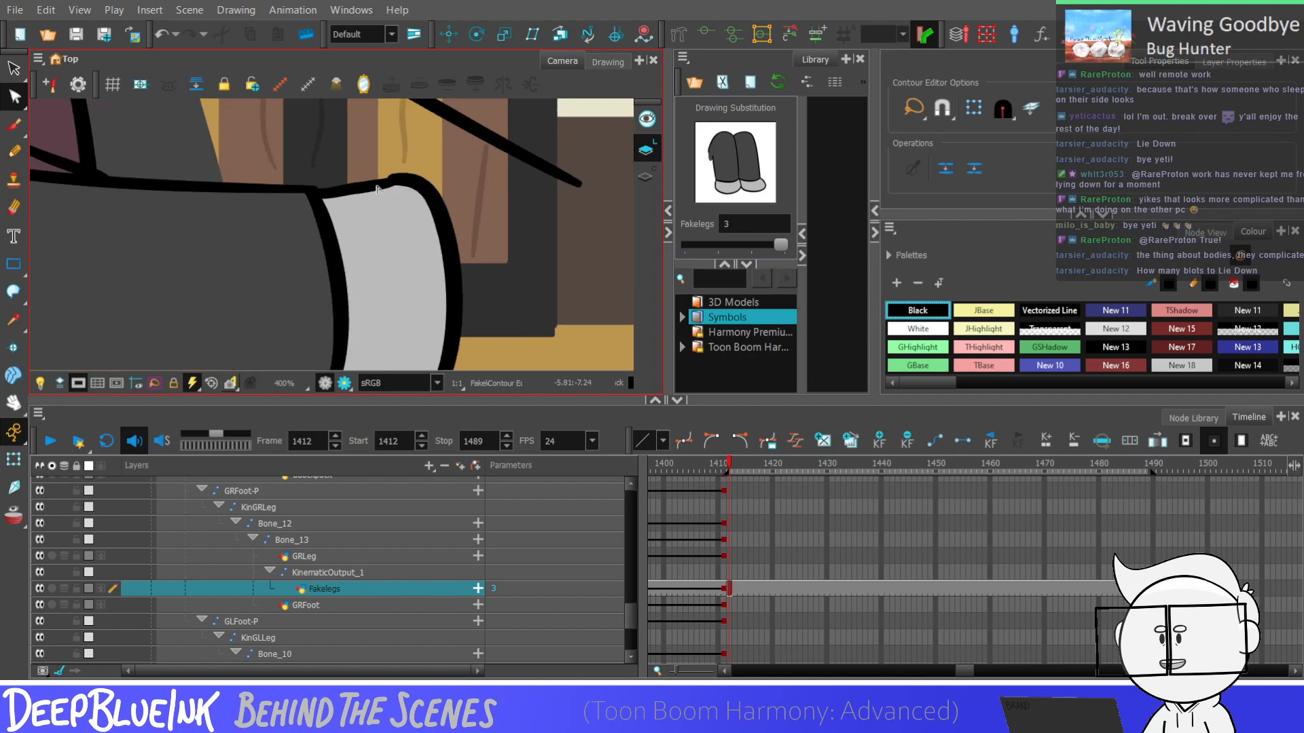
left_click(376, 188)
scroll(394, 180, "up", 6)
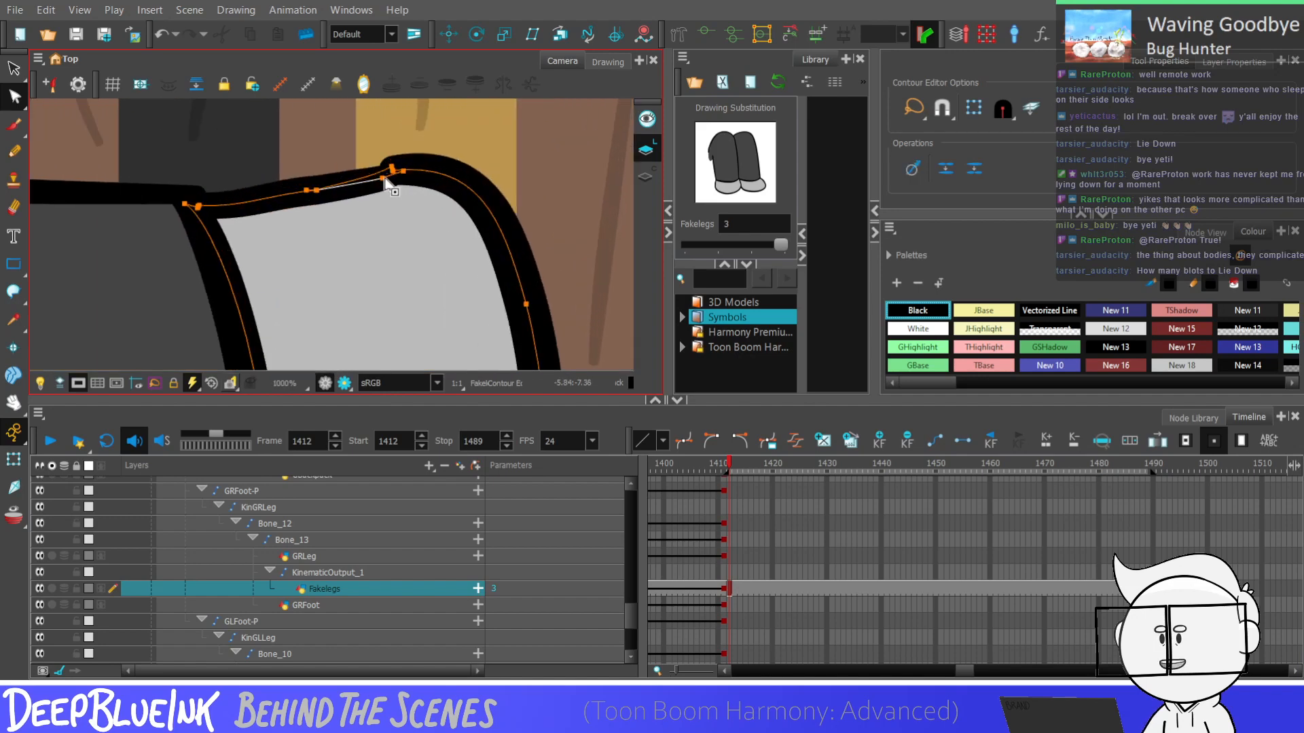
scroll(339, 190, "down", 2)
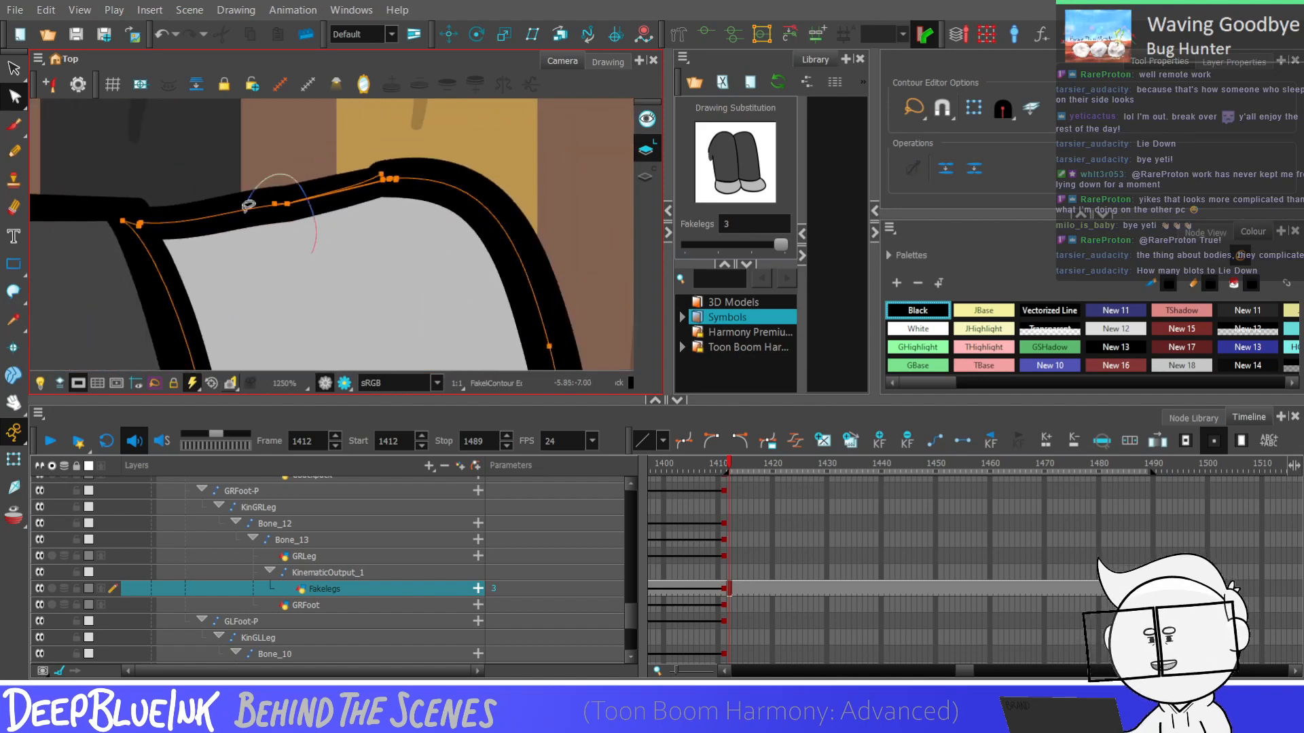
left_click(193, 225)
left_click(211, 218)
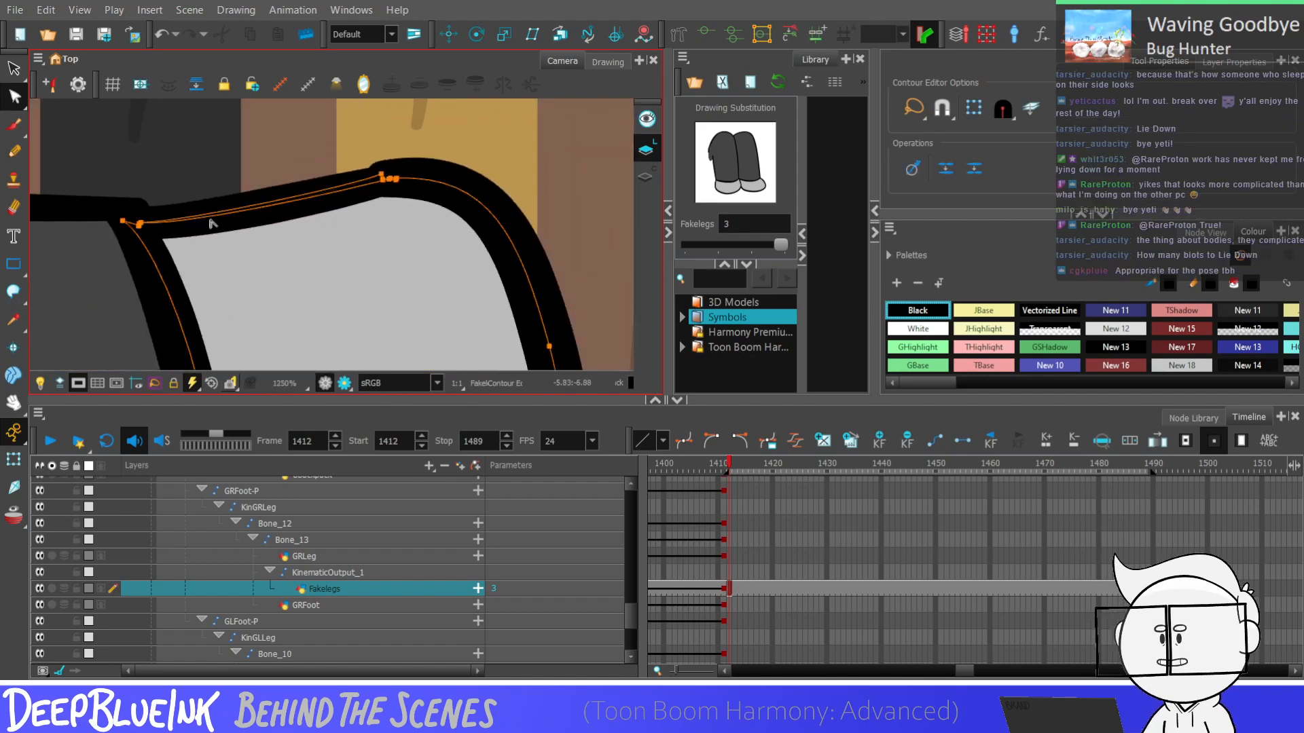
left_click_drag(209, 215, 184, 211)
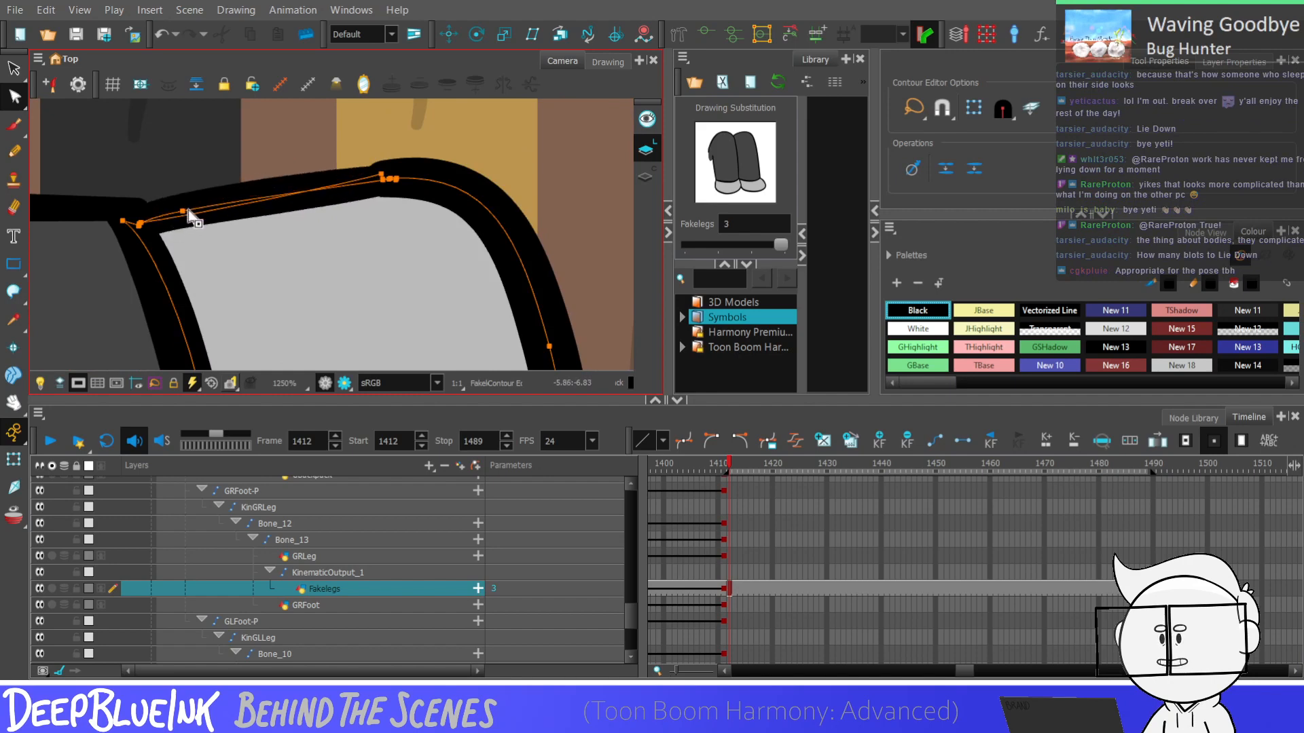
scroll(190, 215, "down", 1)
scroll(383, 210, "down", 2)
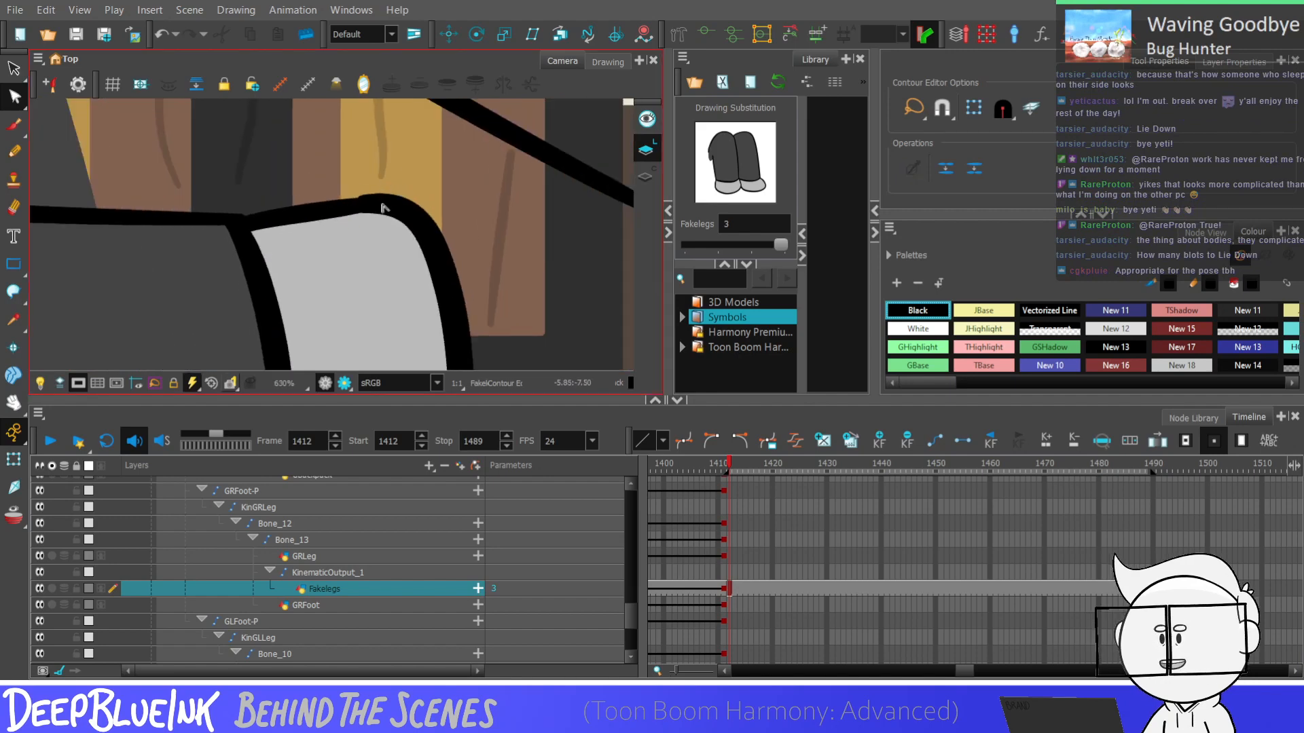
scroll(353, 210, "down", 3)
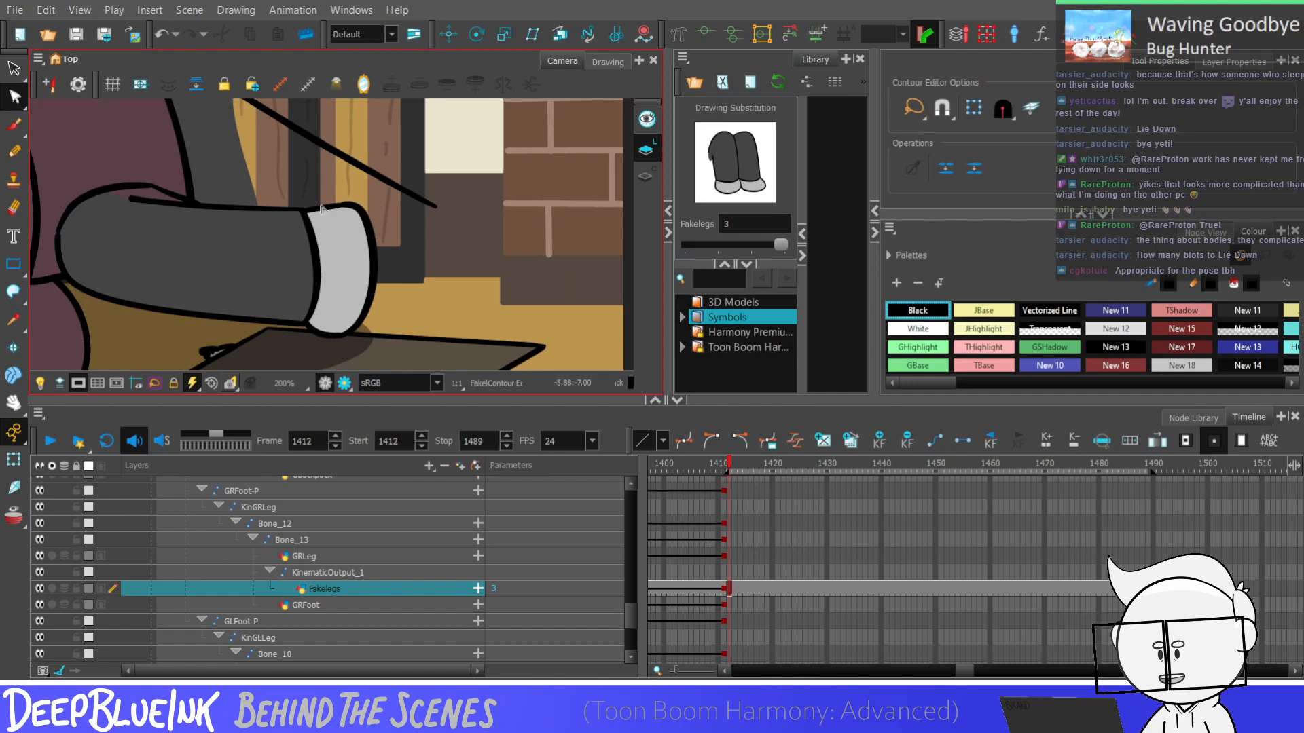
scroll(322, 208, "down", 2)
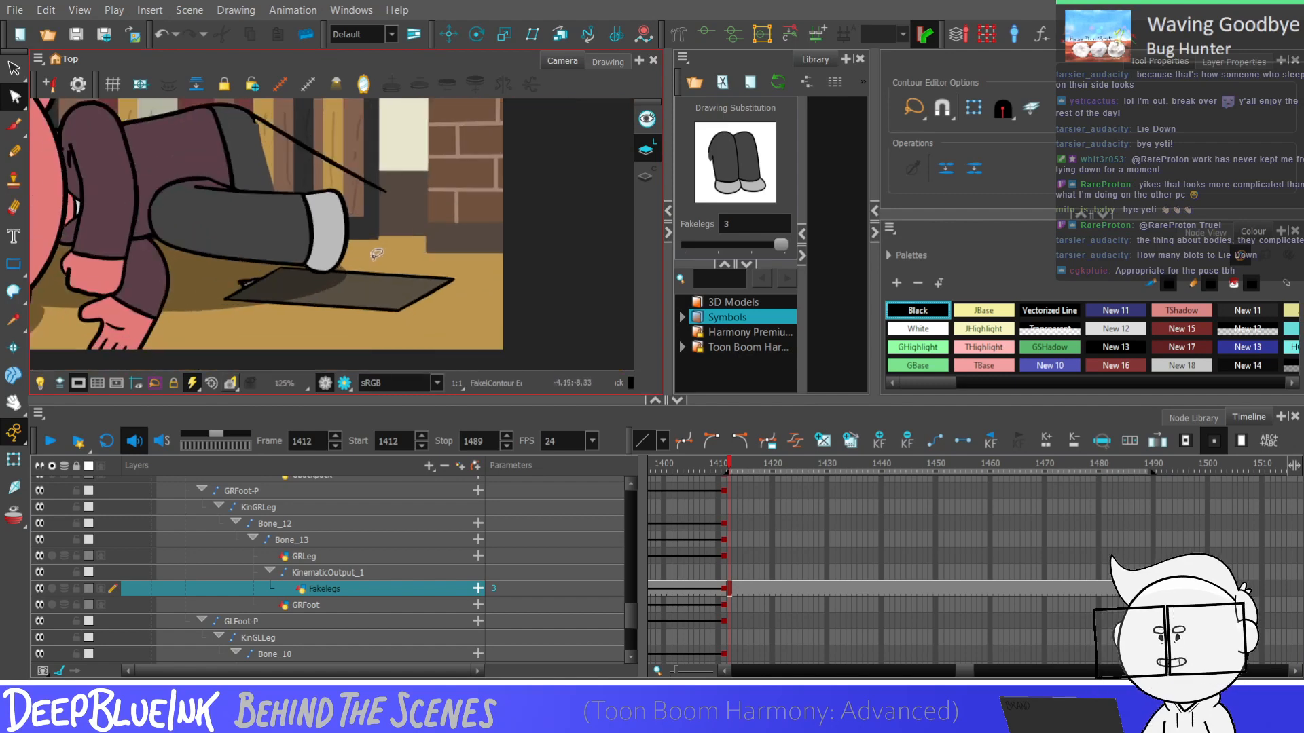
Flatten the foot's lower edge by adjusting its contour points and deleting the surplus one
scroll(377, 254, "up", 3)
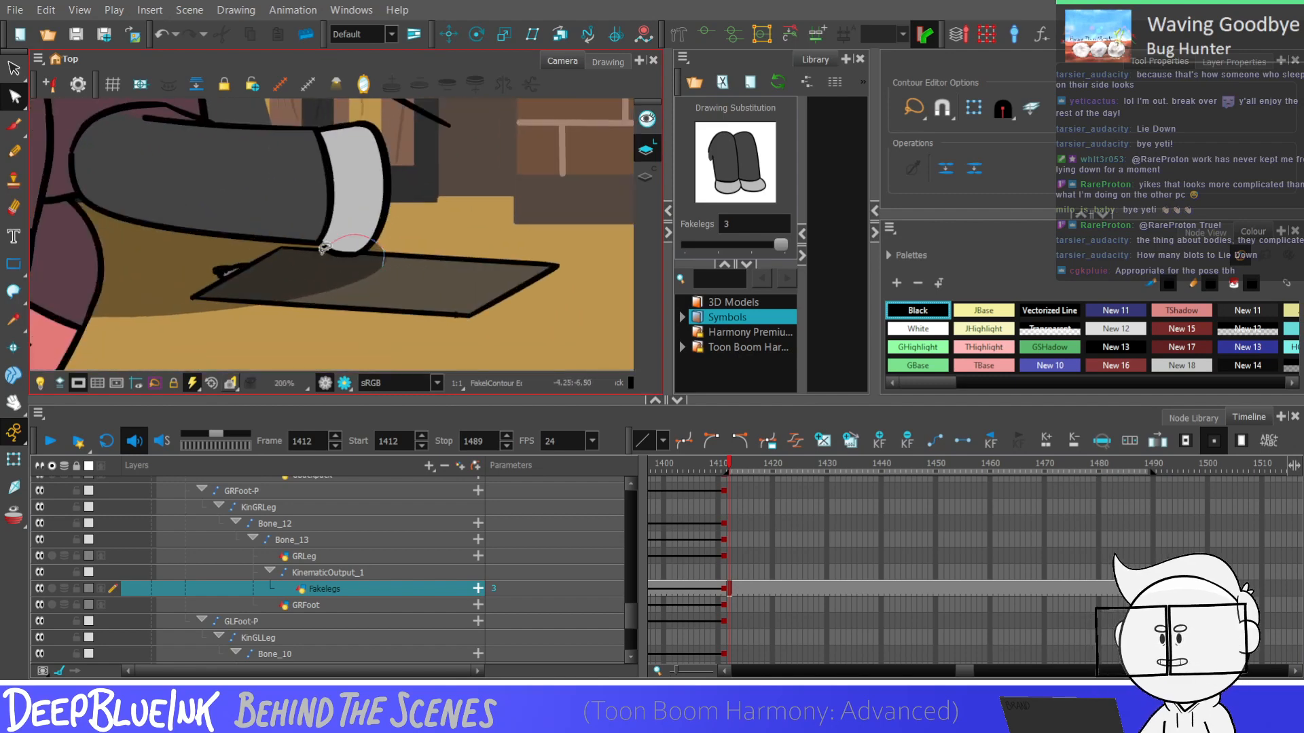
left_click_drag(324, 249, 382, 254)
scroll(382, 254, "up", 2)
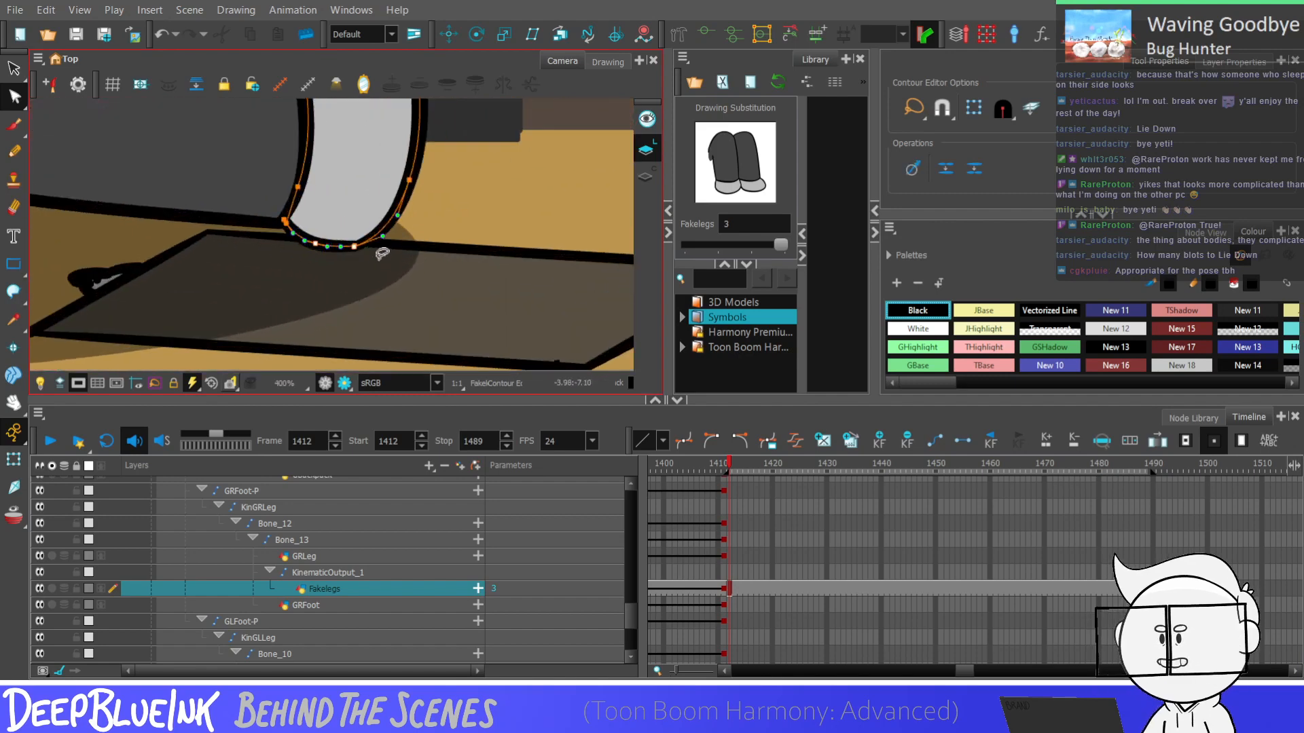
scroll(334, 267, "up", 1)
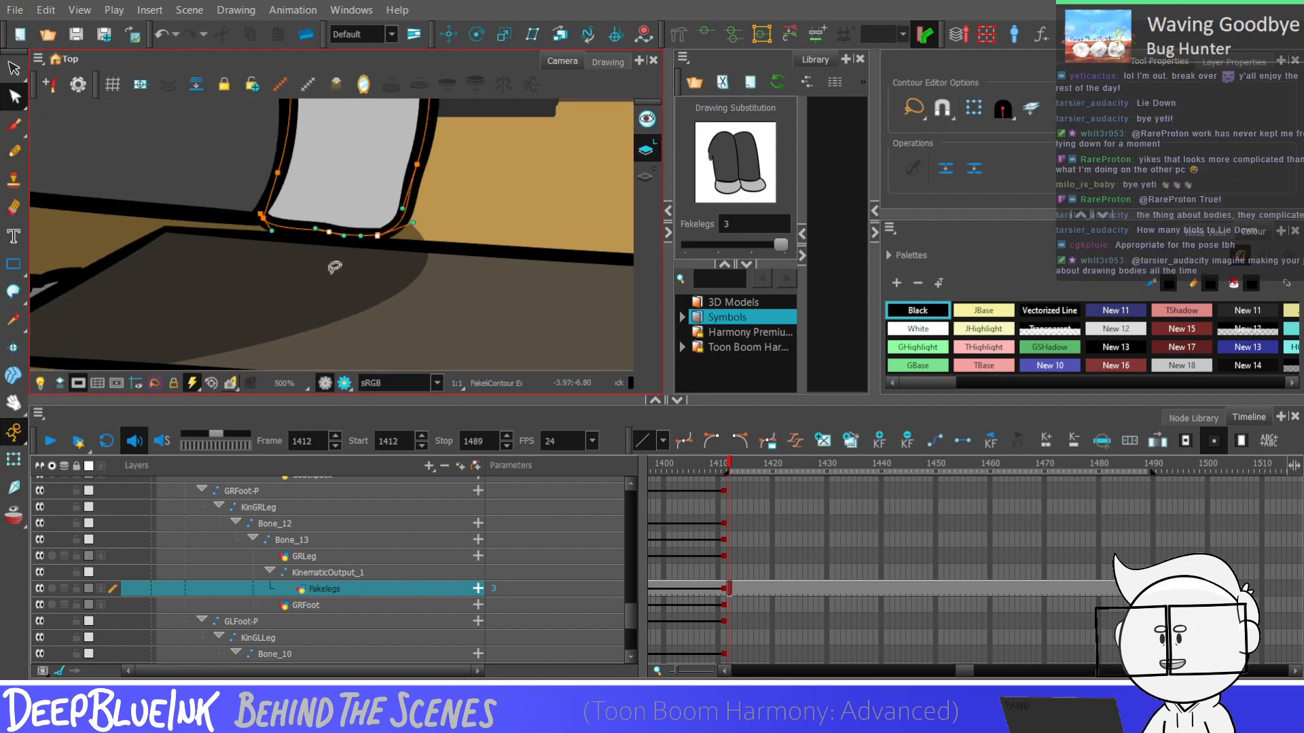
key("Delete")
left_click_drag(263, 218, 273, 214)
key("ctrl+z")
scroll(351, 249, "down", 1)
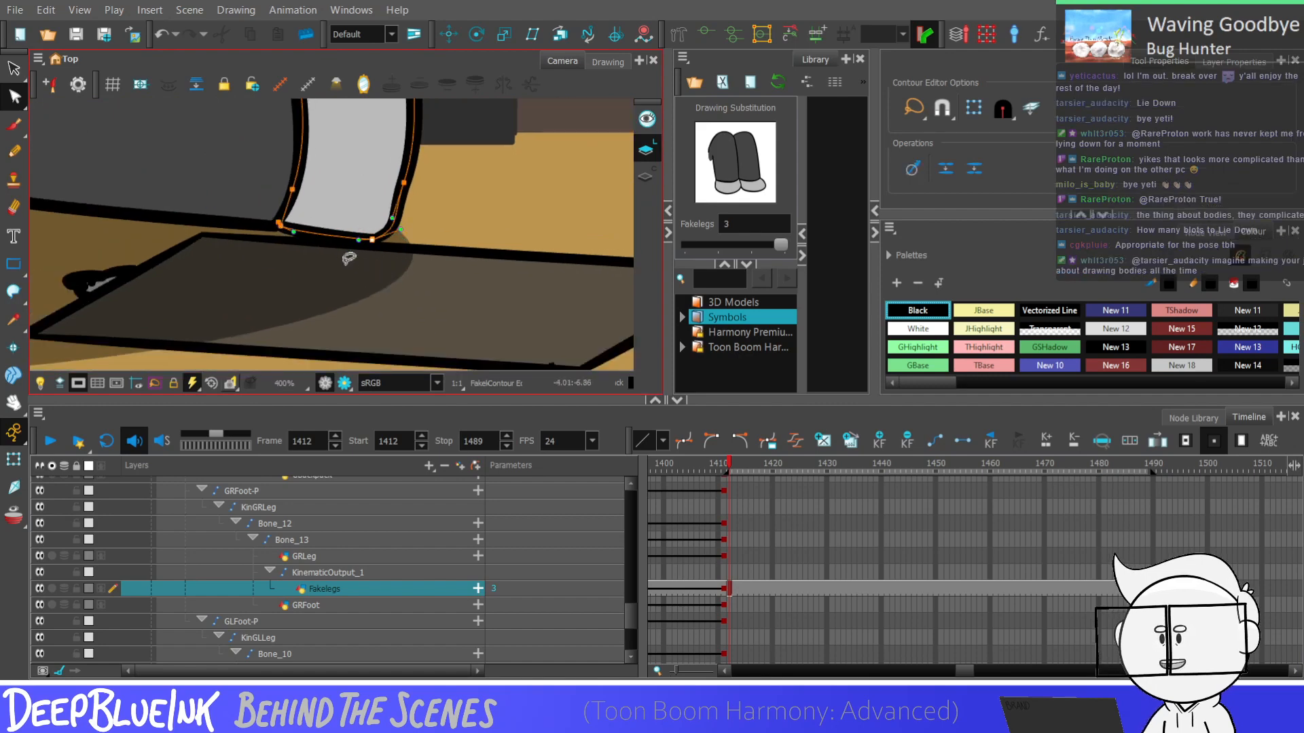
Adjust the curve handles on the foot's outer edge to round it into the flattened lower corner, and deselect it
left_click(410, 185)
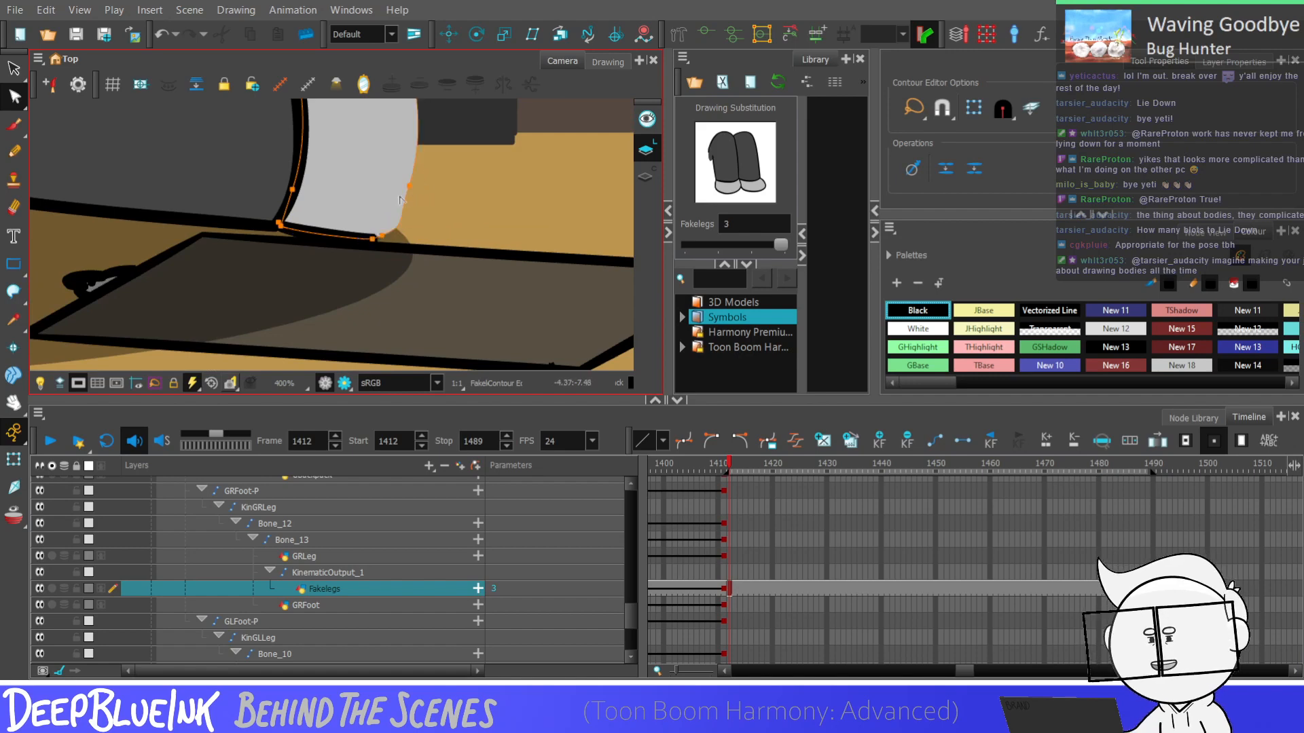
left_click_drag(401, 219, 411, 215)
scroll(416, 217, "down", 2)
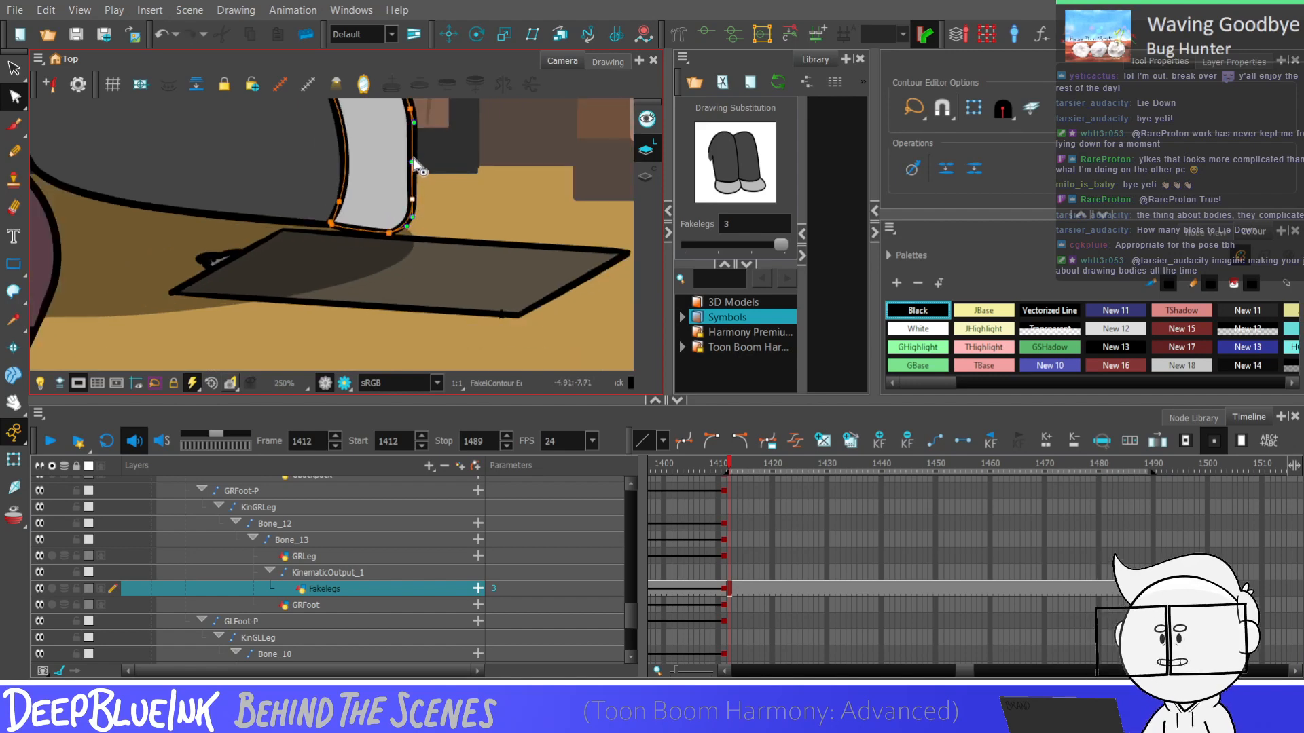
scroll(415, 207, "down", 1)
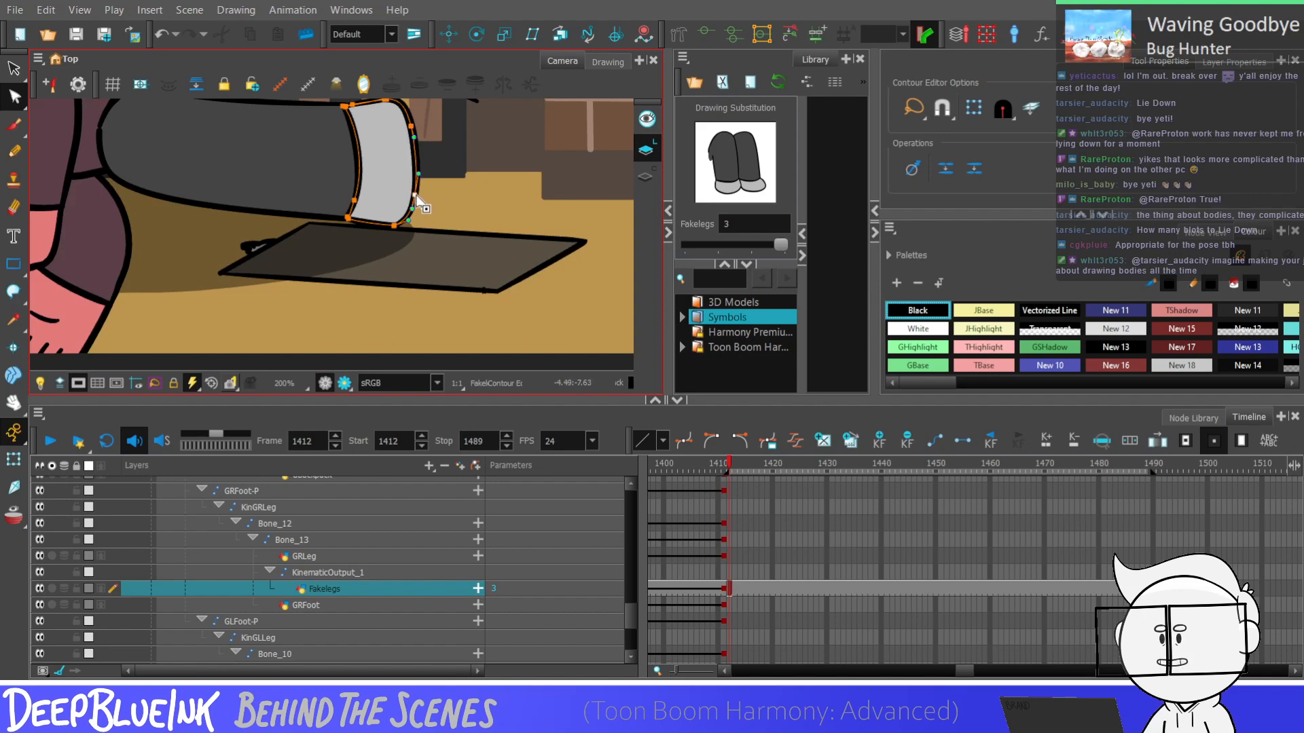
left_click(387, 276)
scroll(387, 275, "down", 4)
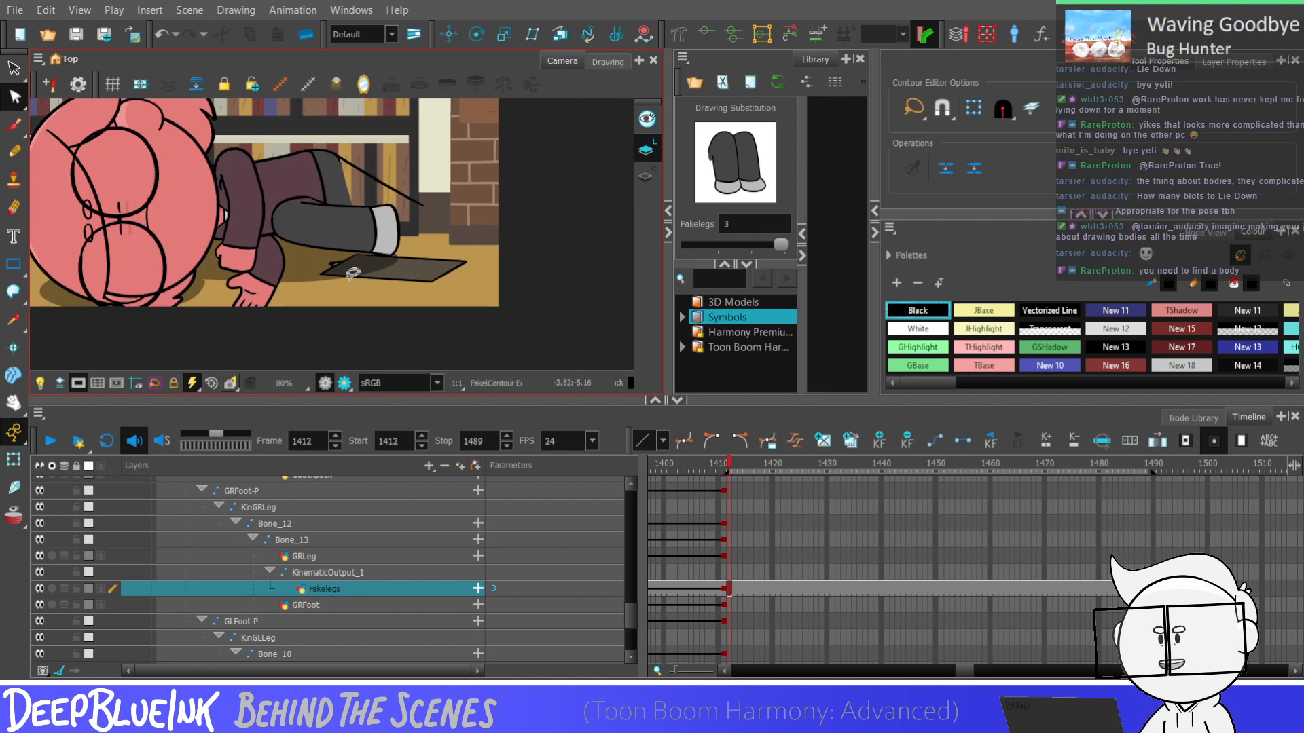
scroll(390, 252, "down", 2)
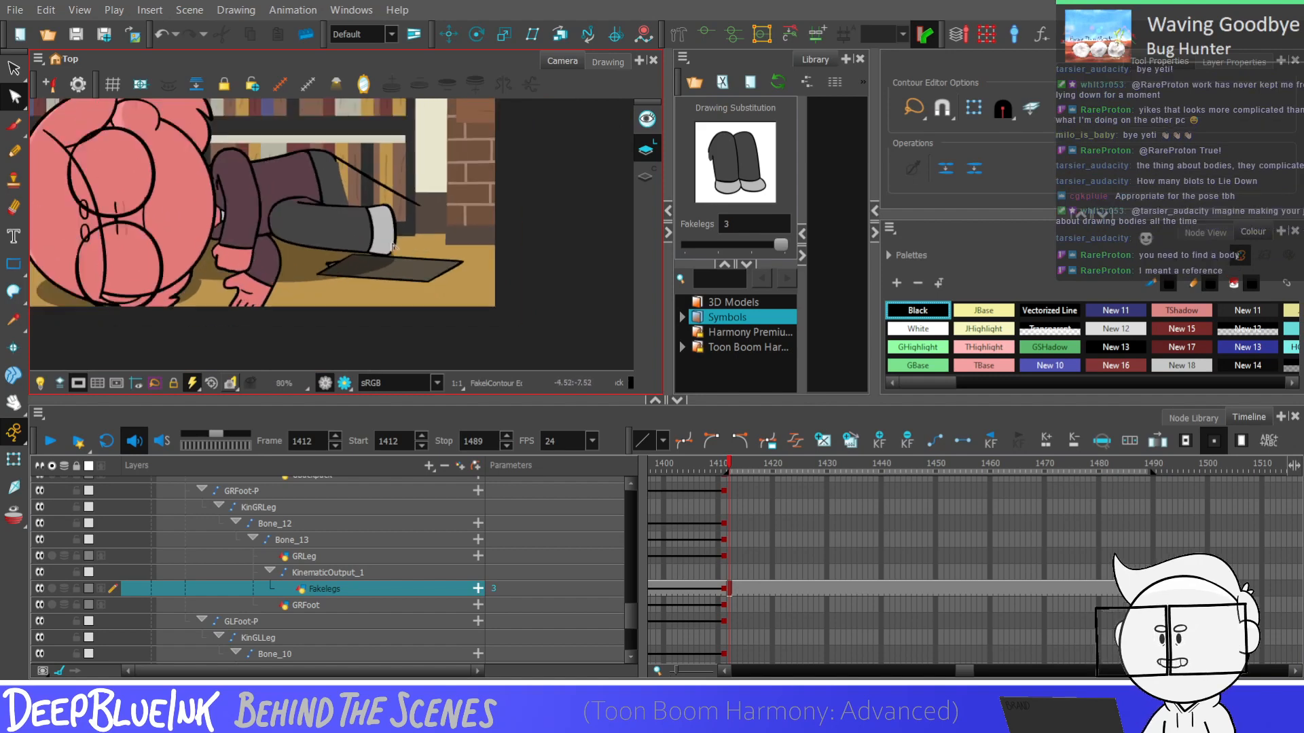
scroll(391, 252, "up", 1)
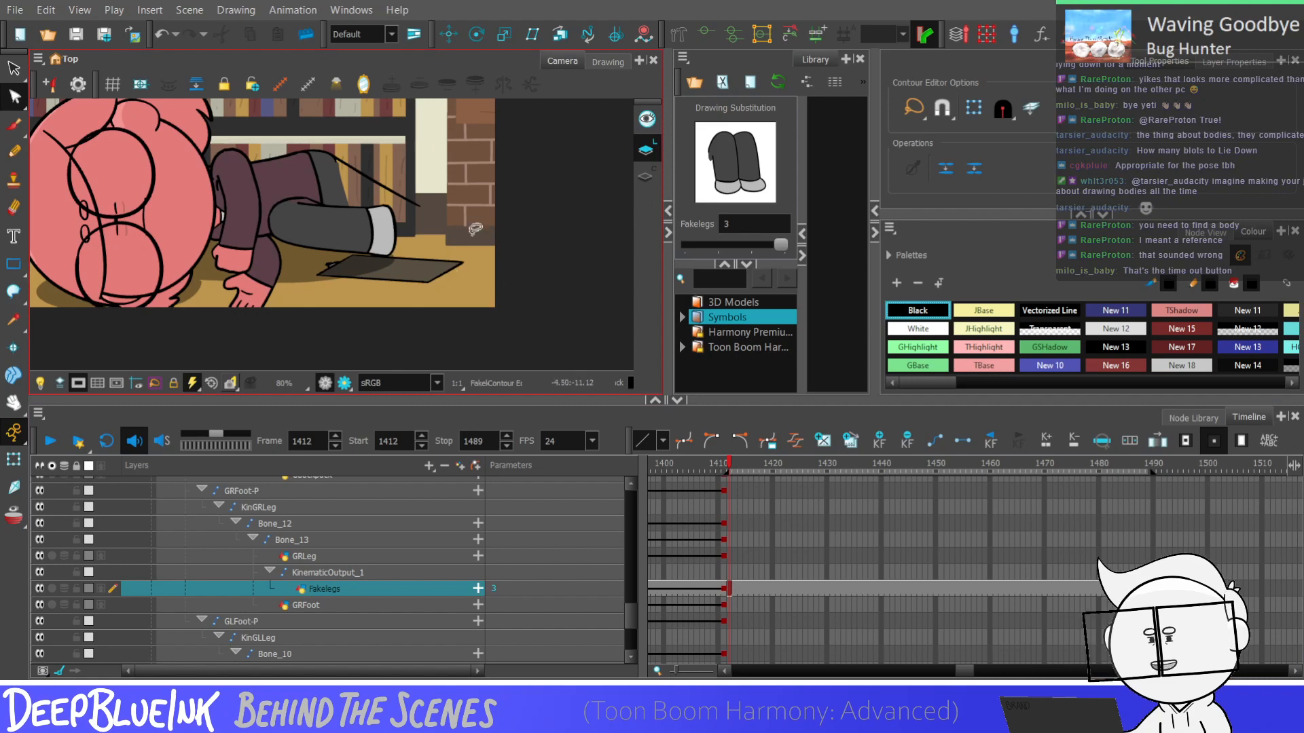
Try Pencil strokes running down from the far end of the upper leg's line toward the grey foot, and undo them
left_click(12, 145)
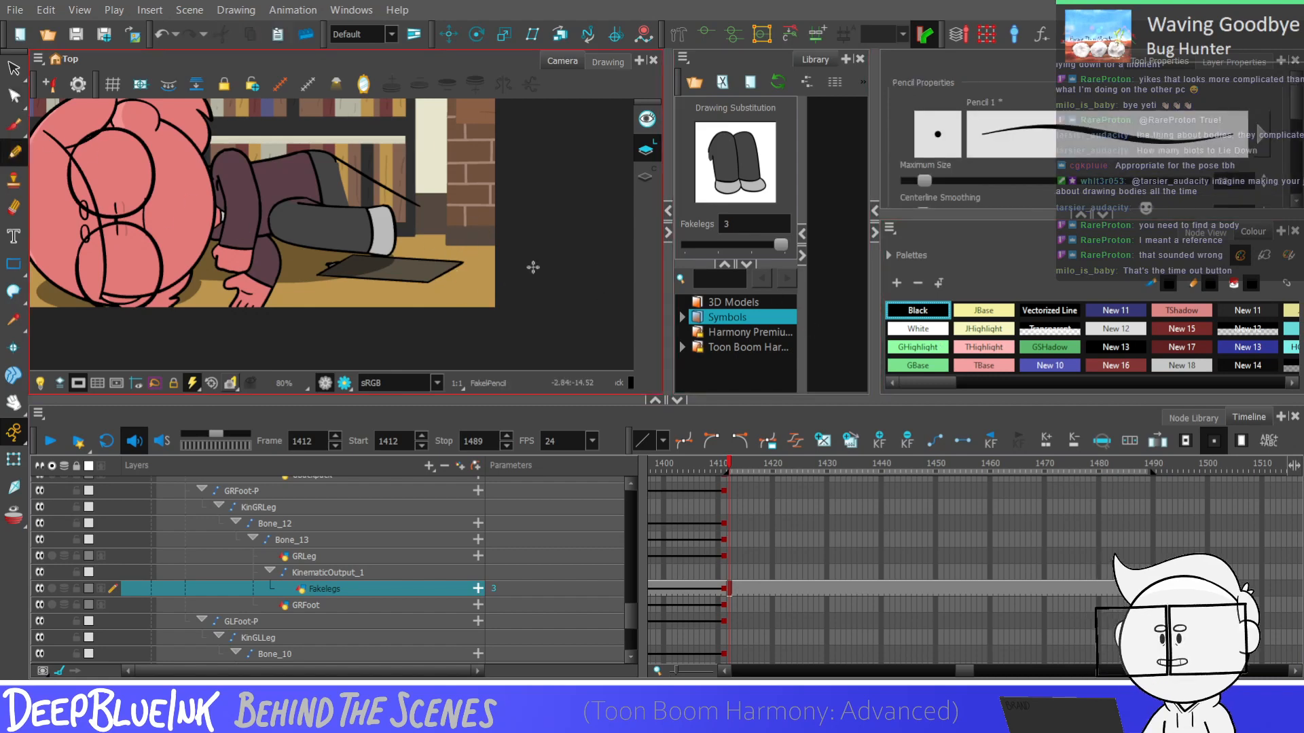
scroll(408, 257, "up", 2)
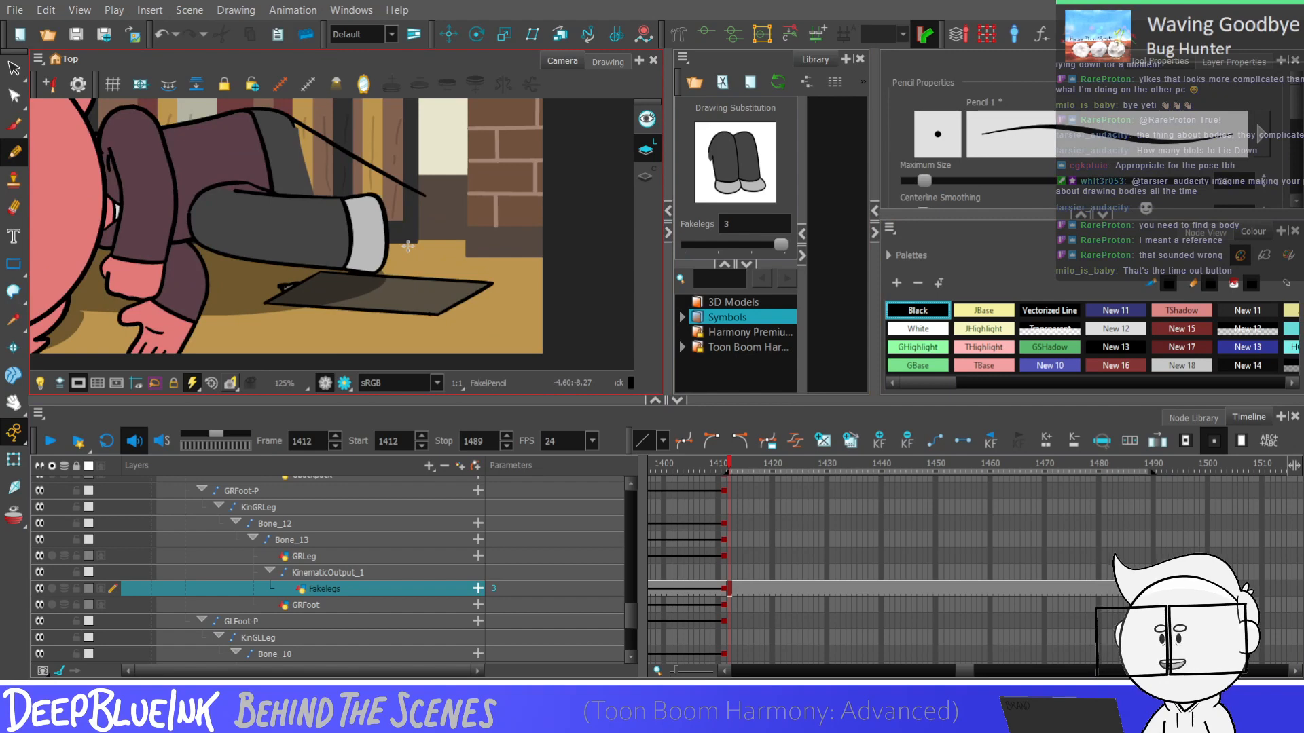
scroll(408, 247, "up", 3)
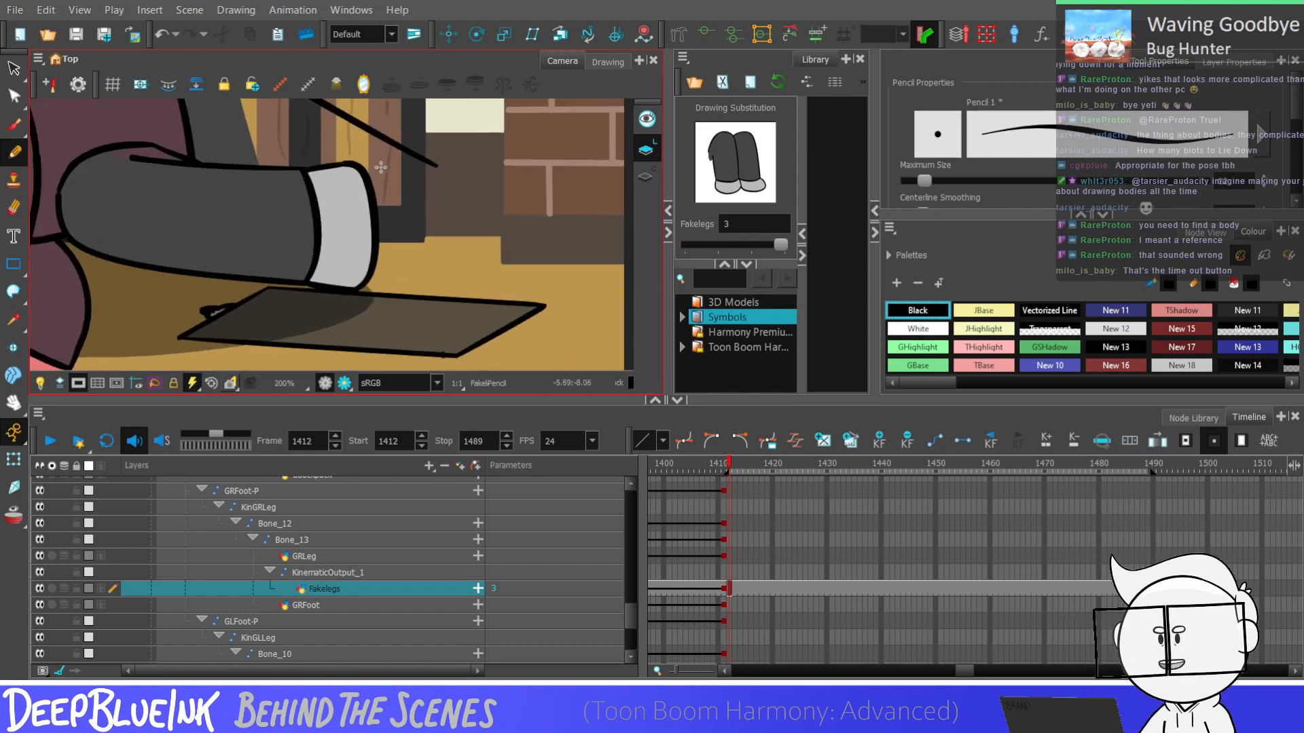
mouse_move(422, 177)
left_mouse_down()
mouse_move(432, 167)
mouse_move(474, 267)
mouse_move(438, 163)
mouse_move(396, 246)
mouse_move(434, 171)
mouse_move(441, 302)
mouse_move(438, 167)
mouse_move(416, 227)
mouse_move(436, 169)
mouse_move(446, 281)
mouse_move(436, 168)
mouse_move(452, 202)
mouse_move(435, 169)
left_mouse_up()
key("ctrl+z")
key("ctrl+z")
key("ctrl+z")
key("ctrl+z")
key("ctrl+z")
key("ctrl+z")
key("ctrl+z")
key("alt+s")
key("ctrl+z")
key("ctrl+z")
key("ctrl+z")
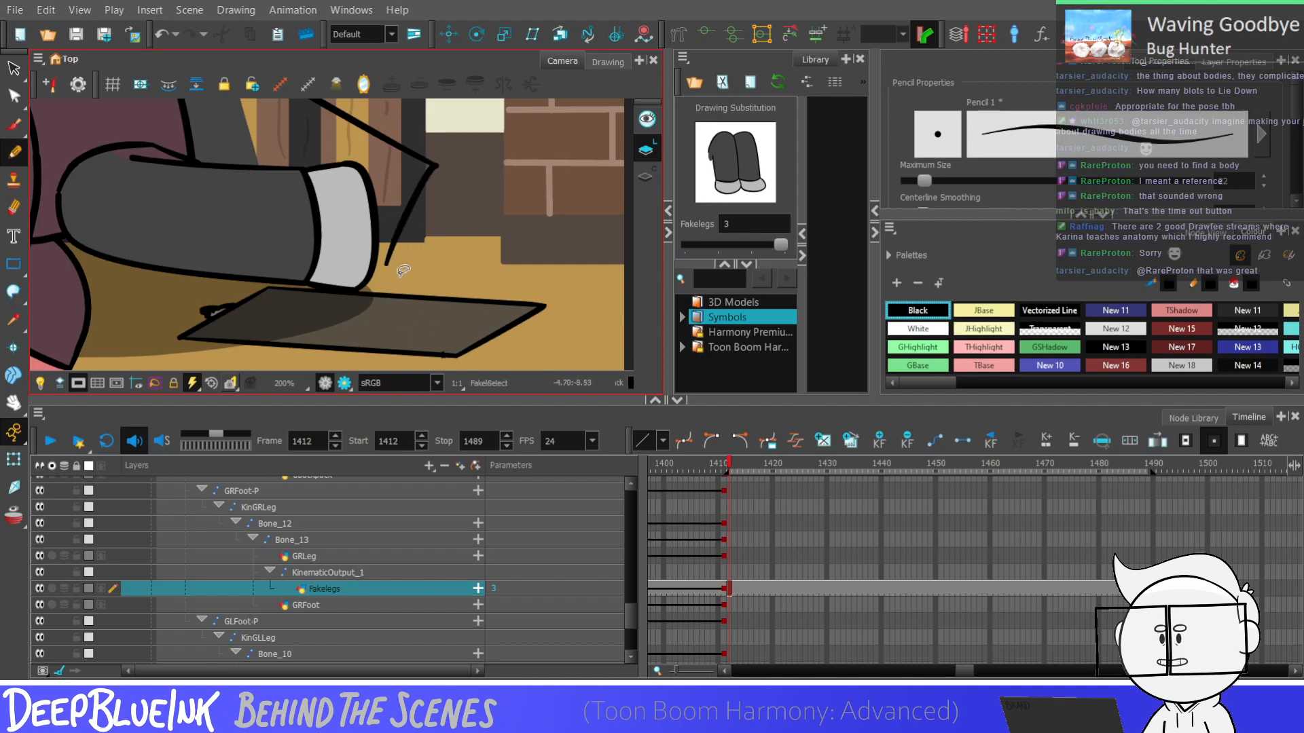
scroll(407, 312, "down", 2)
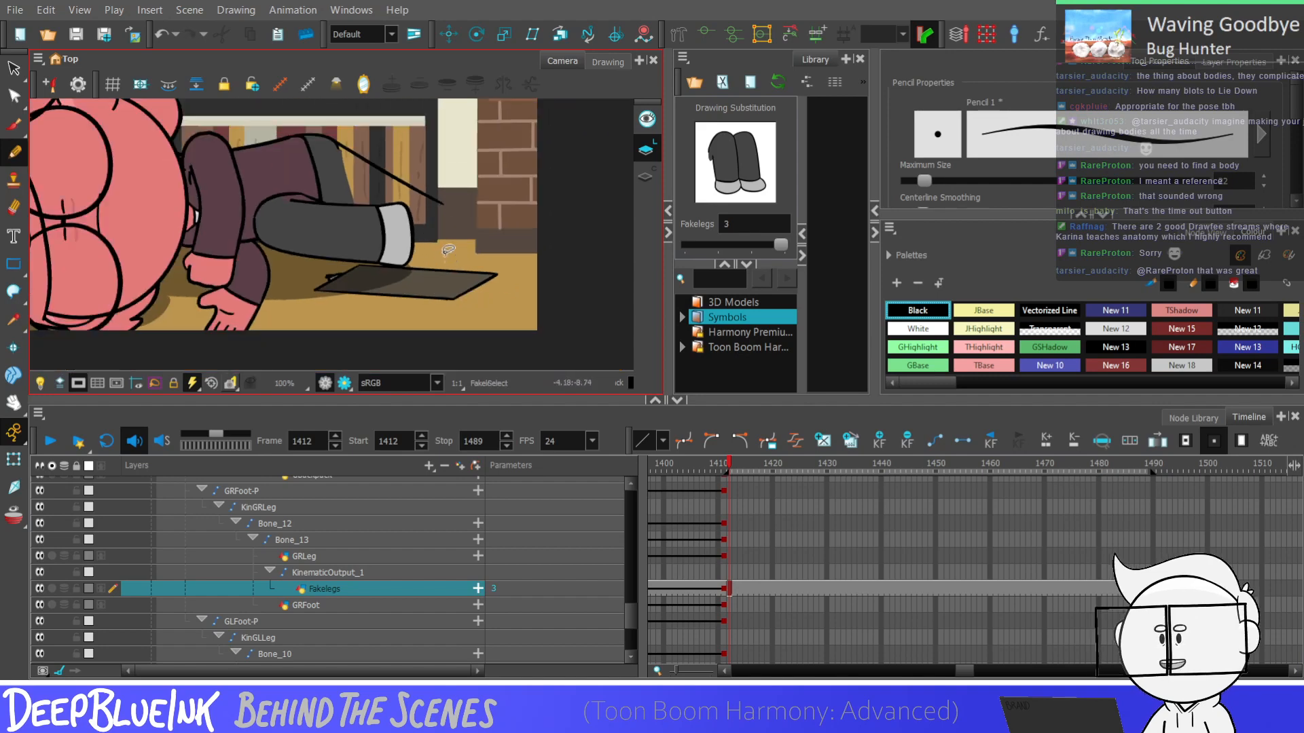
Draw the upper leg's hem with the Pencil as a curve running down from the far end of its top line
scroll(445, 231, "up", 3)
key("alt+slash")
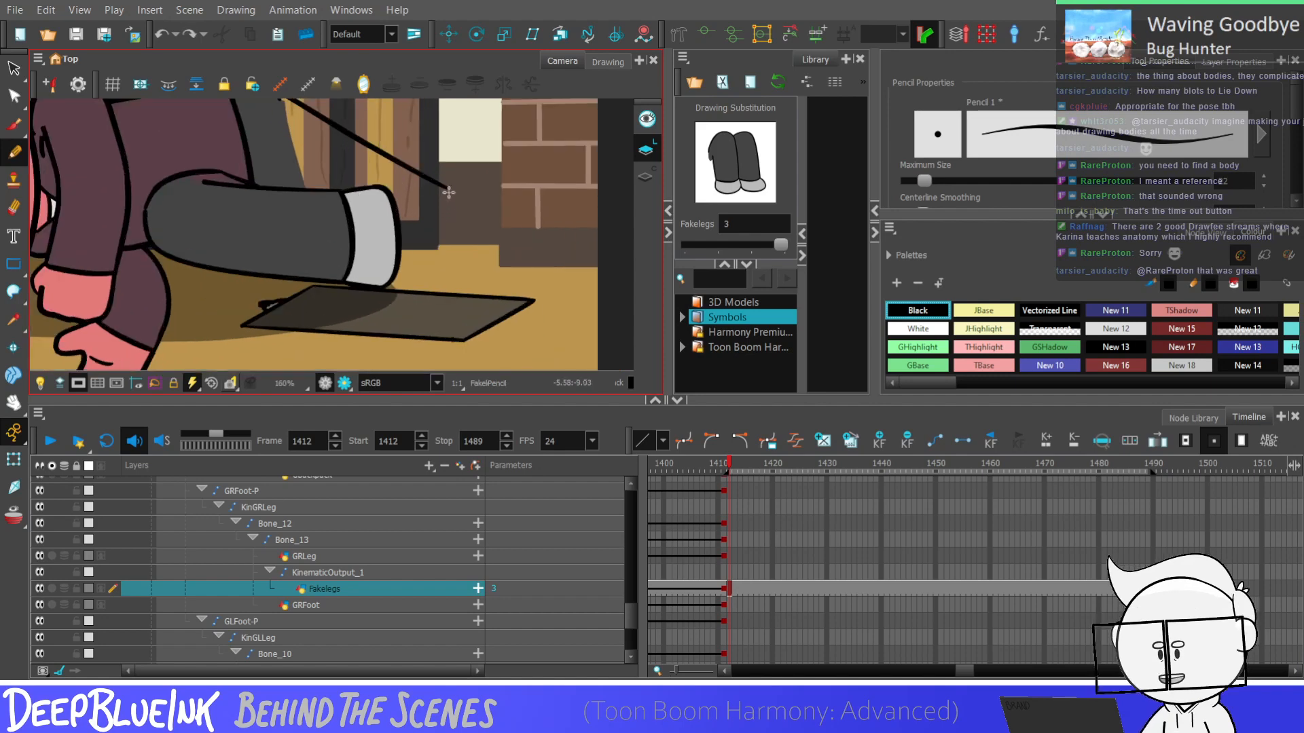
left_click_drag(448, 192, 415, 258)
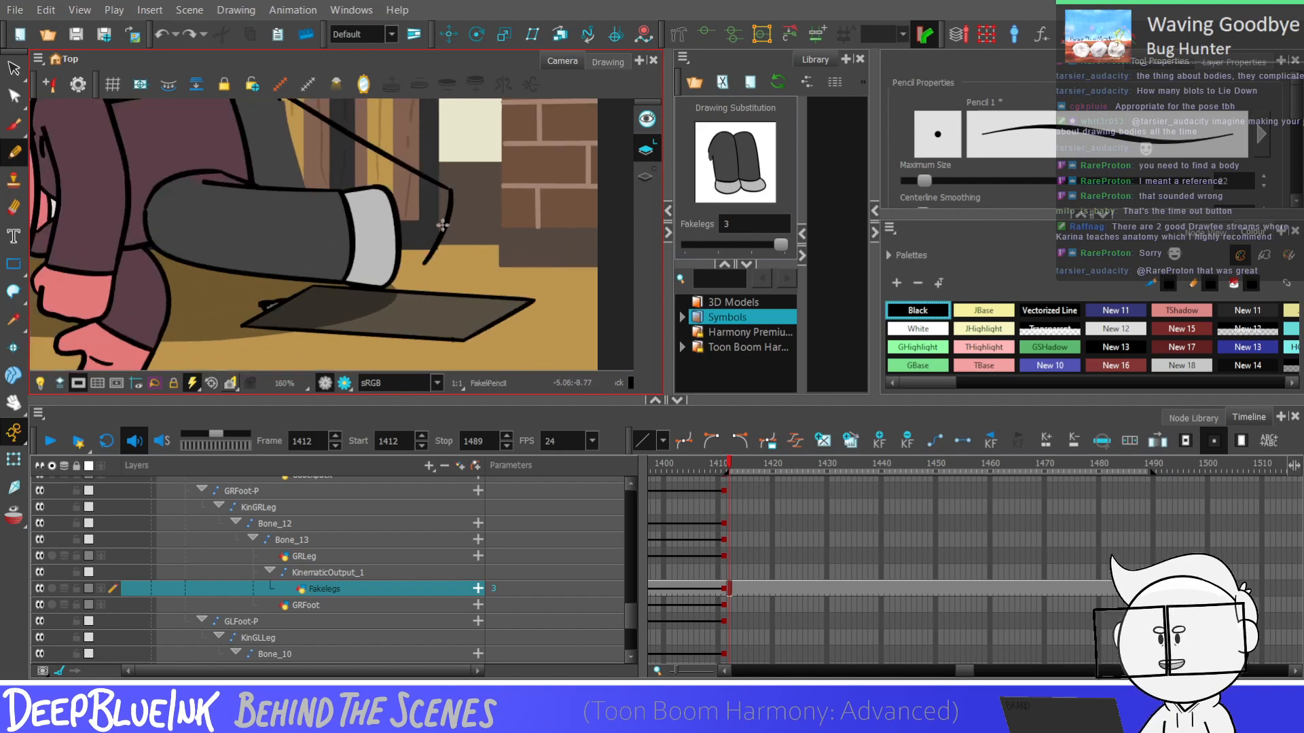
scroll(442, 225, "up", 2)
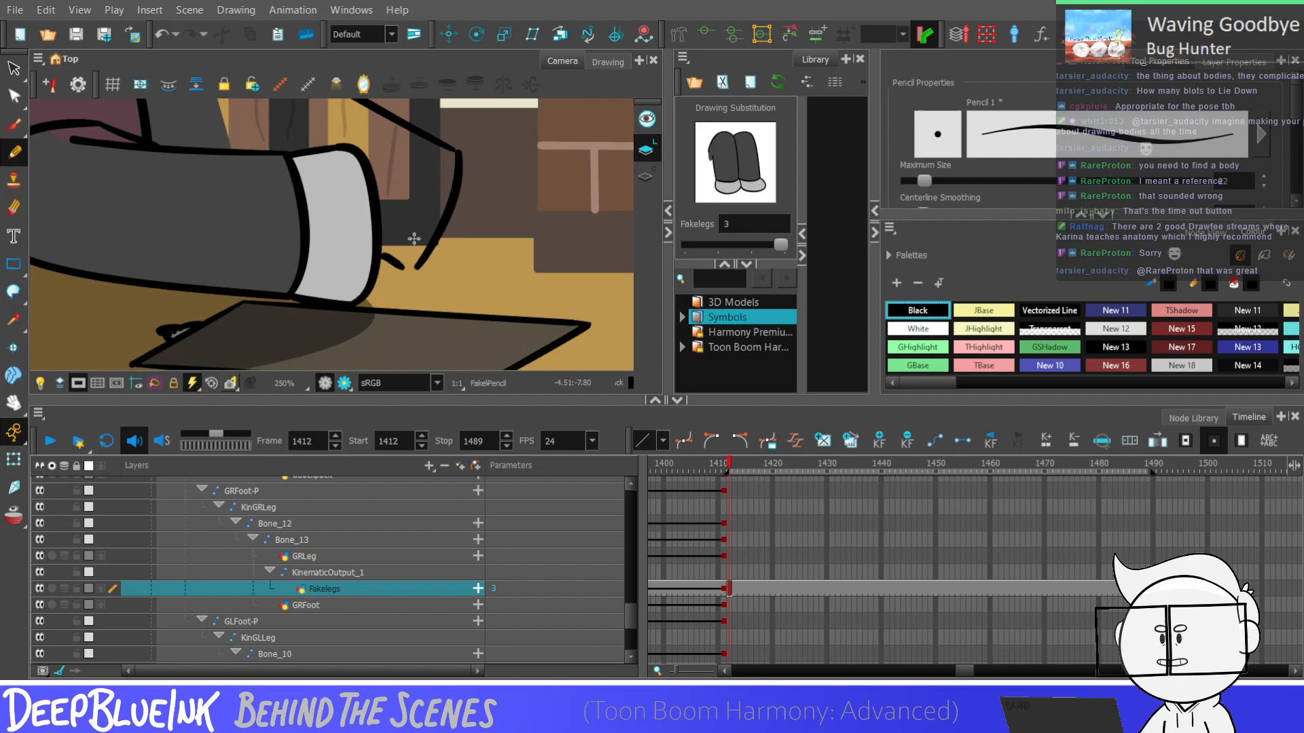
key("ctrl+z")
key("alt+s")
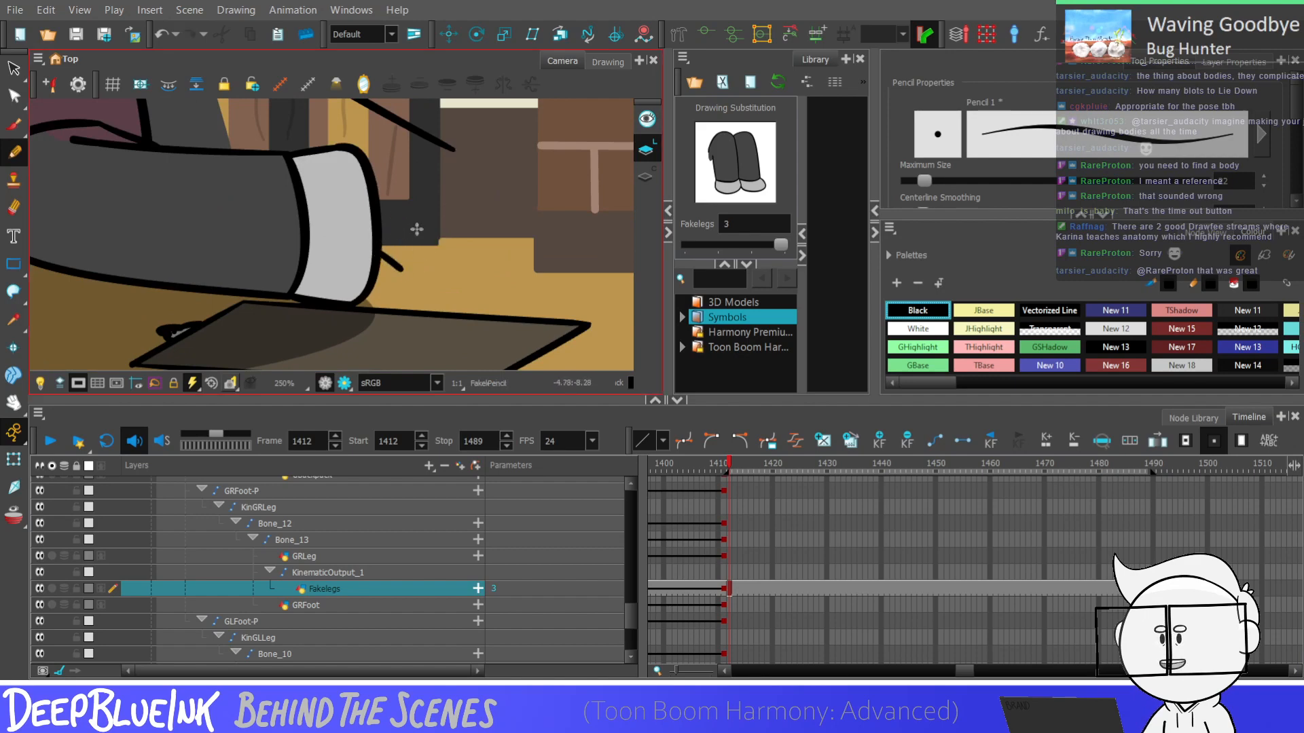
left_click_drag(455, 171, 421, 258)
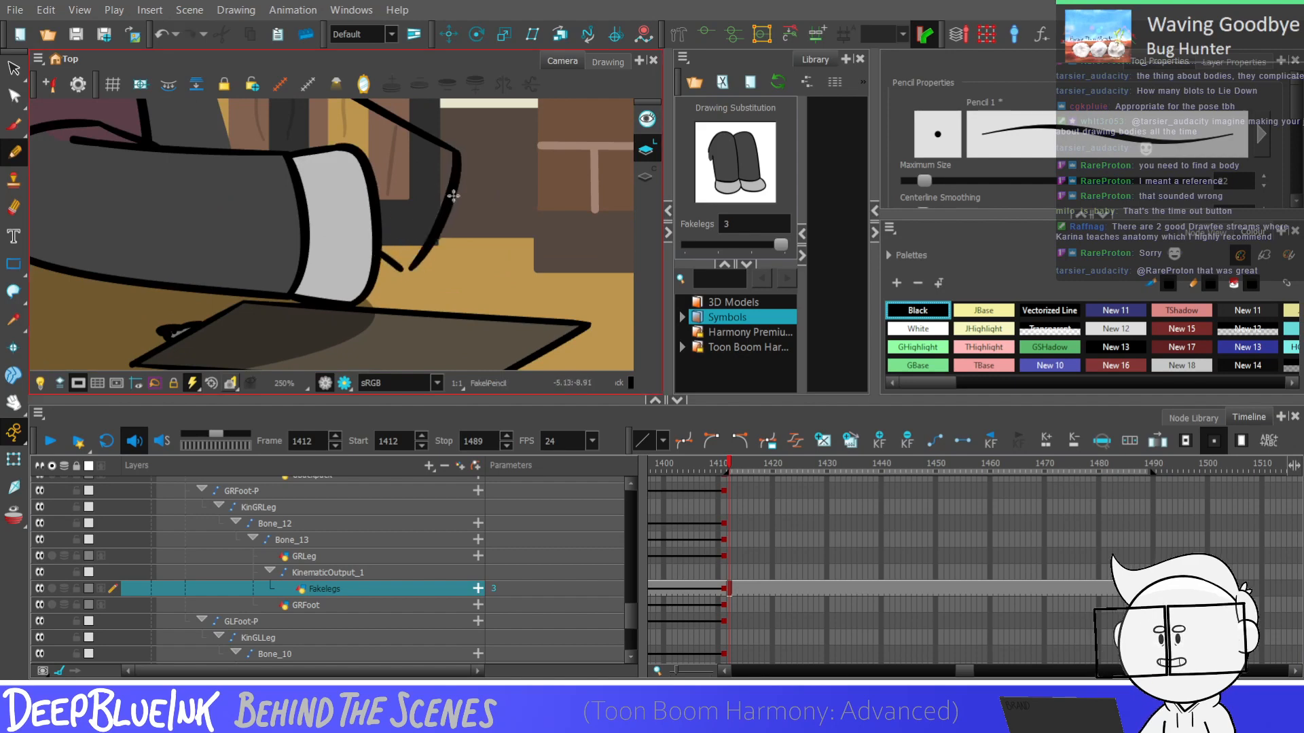
Join the hem curve's lower end to the end of the short line behind the front foot using the Contour Editor
key("alt+q")
scroll(407, 278, "up", 4)
left_click(402, 285)
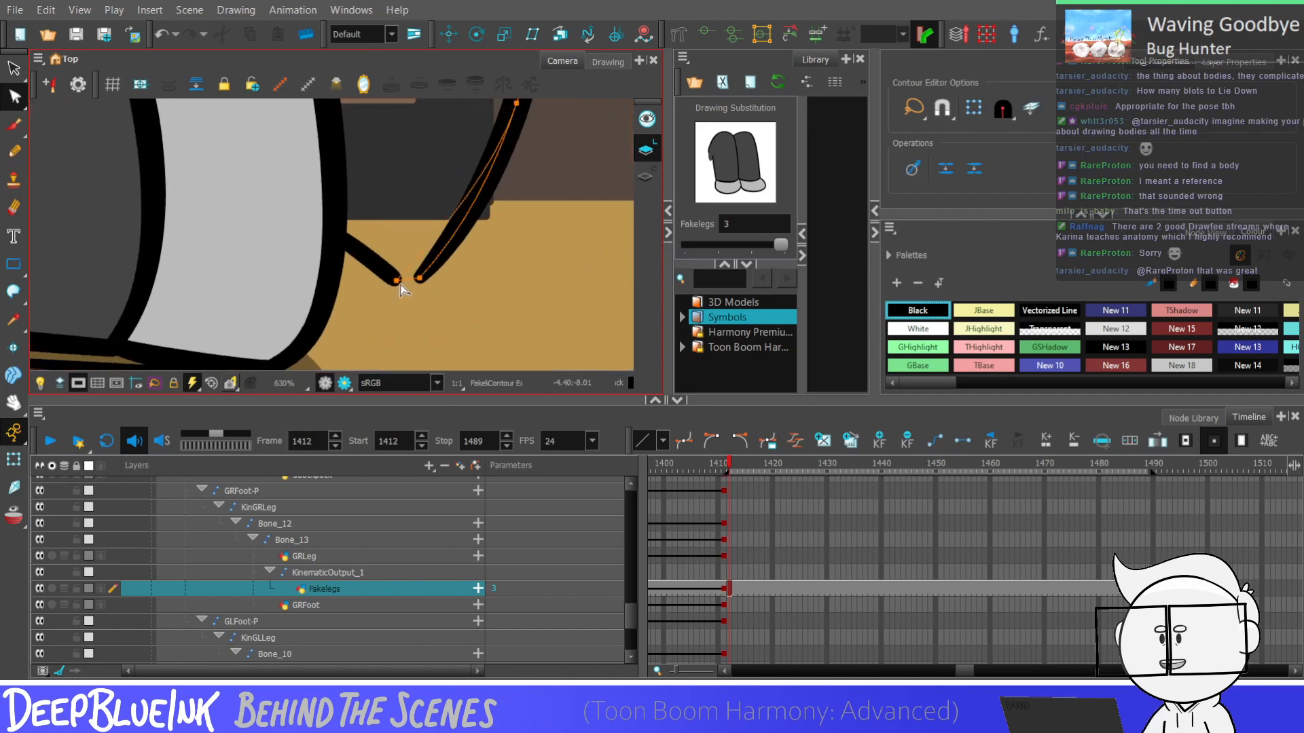
left_click_drag(419, 278, 399, 283)
scroll(399, 283, "up", 1)
left_click(401, 283)
left_click(400, 283)
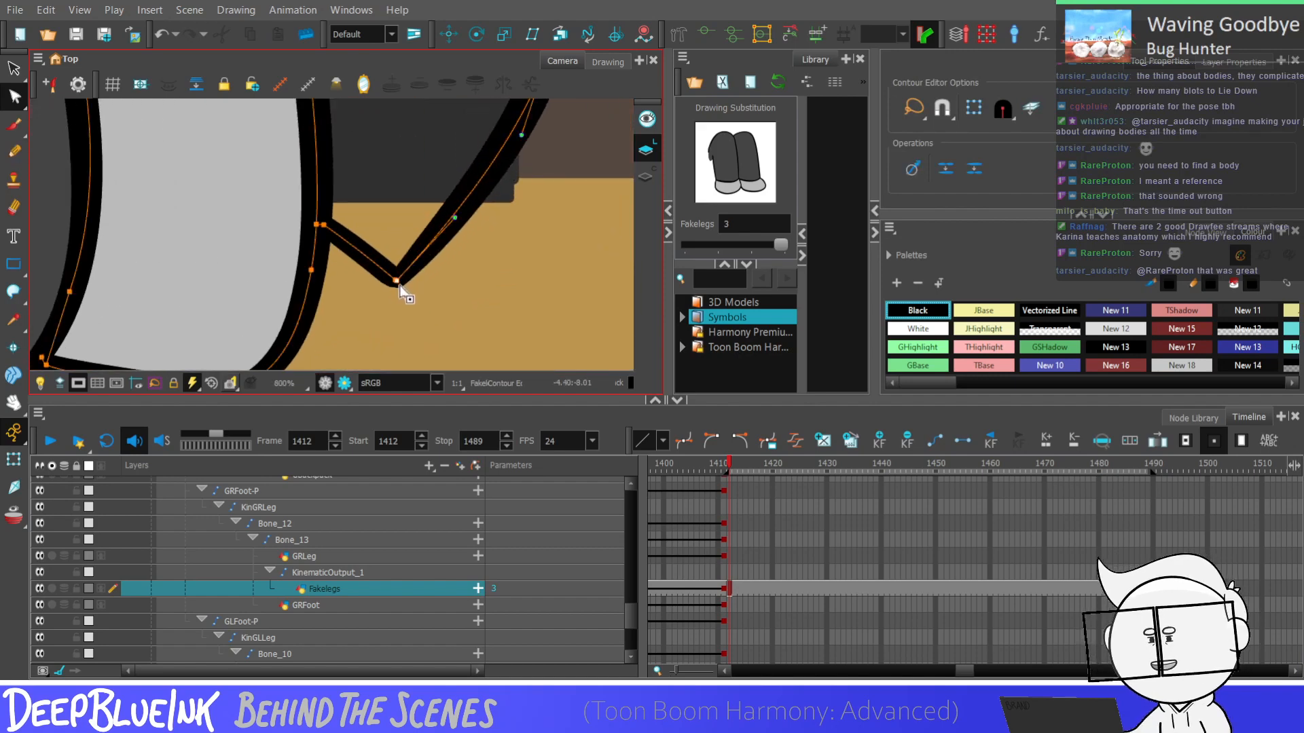
left_click(396, 282)
scroll(454, 233, "down", 7)
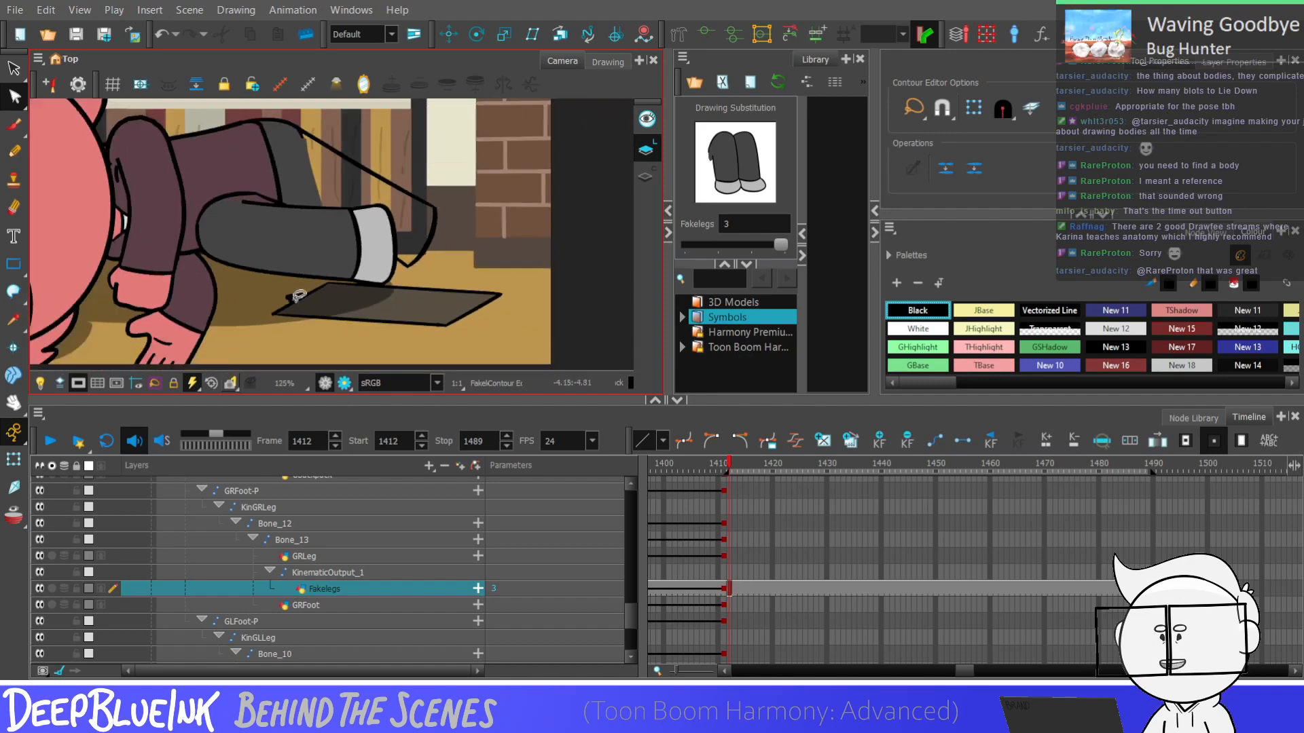
scroll(297, 296, "down", 1)
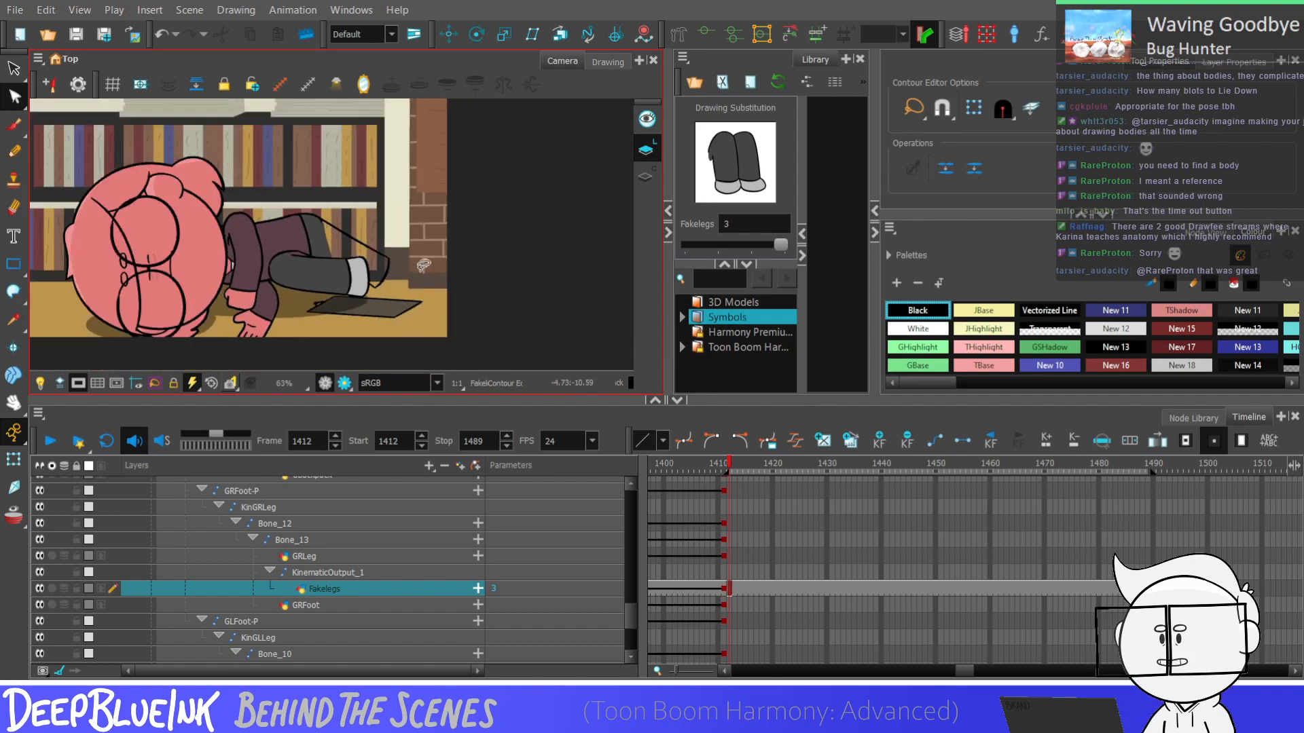
Draw the back foot with the Pencil as a rounded outline from the hem's lower corner around to its upper end
key("alt+/")
scroll(360, 286, "up", 4)
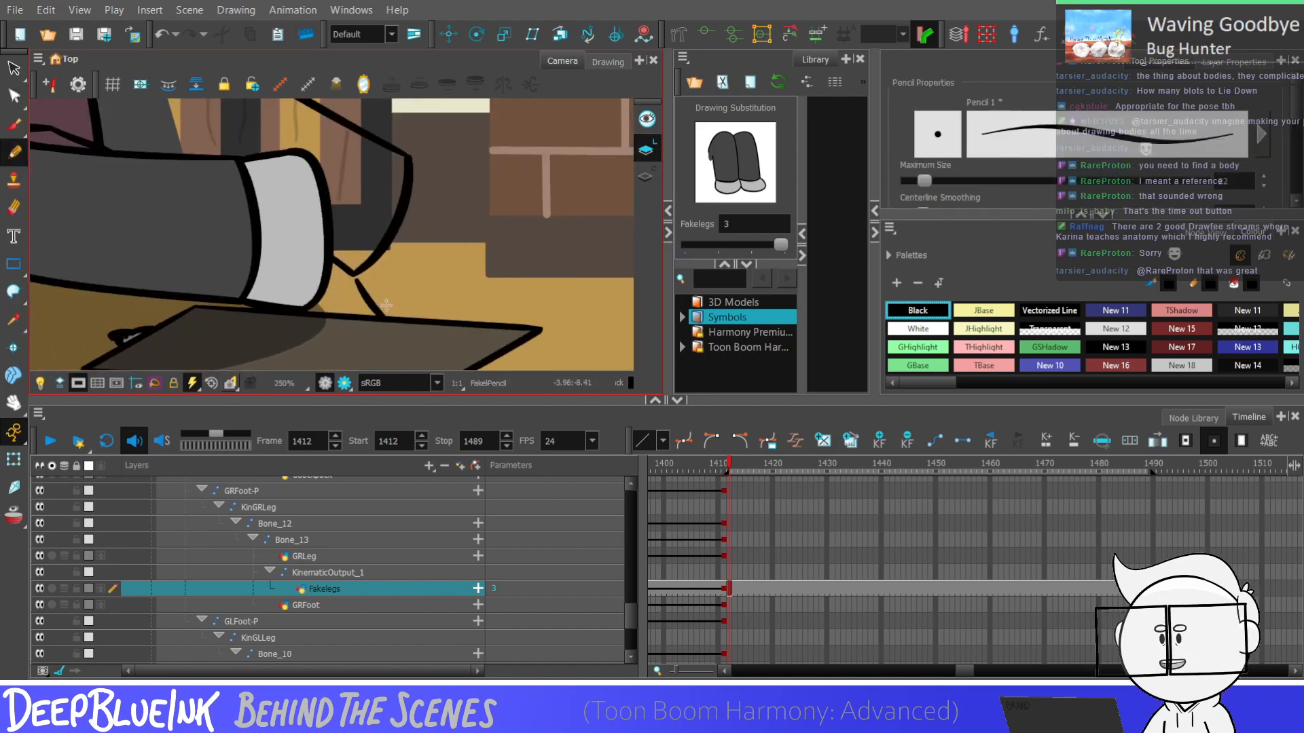
key("ctrl+z")
left_click_drag(356, 273, 384, 326)
key("ctrl+z")
mouse_move(356, 274)
left_mouse_down()
mouse_move(382, 328)
mouse_move(423, 167)
left_mouse_up()
key("ctrl+z")
key("ctrl+z")
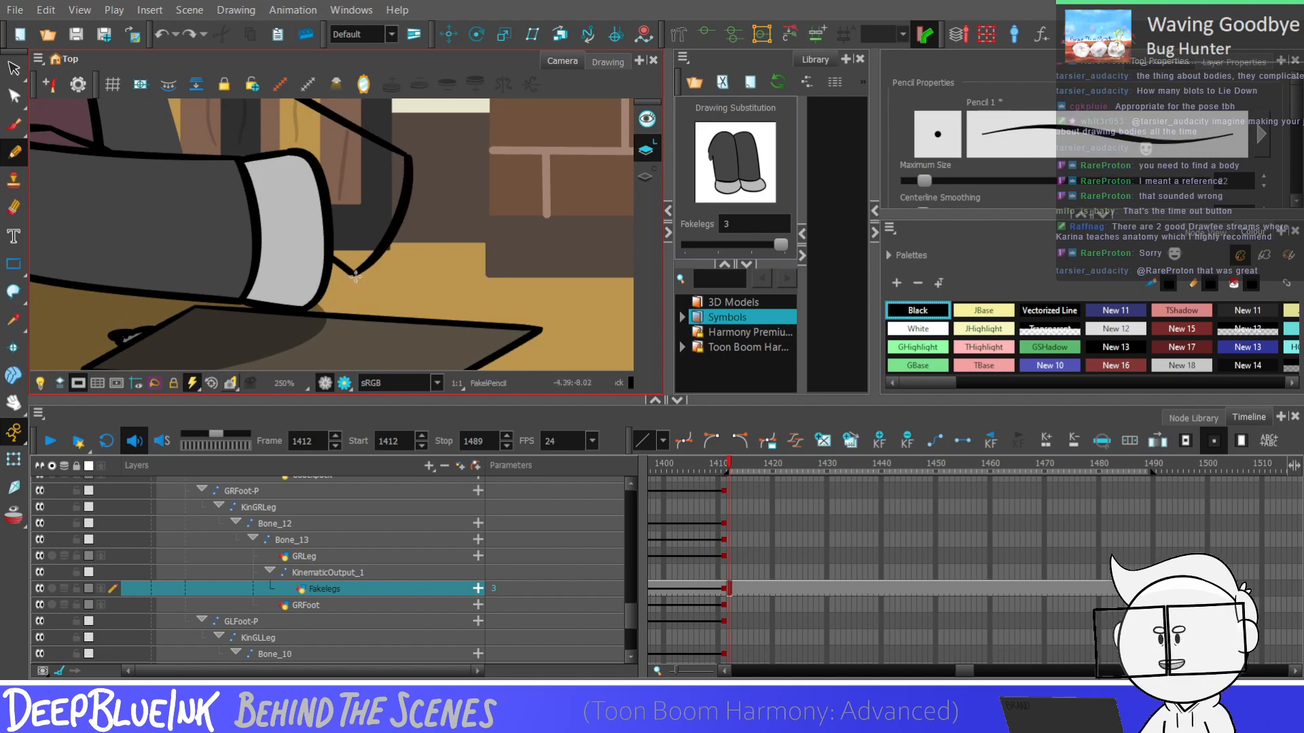
mouse_move(356, 274)
left_mouse_down()
mouse_move(448, 301)
mouse_move(409, 158)
left_mouse_up()
key("ctrl+z")
left_click_drag(357, 274, 409, 158)
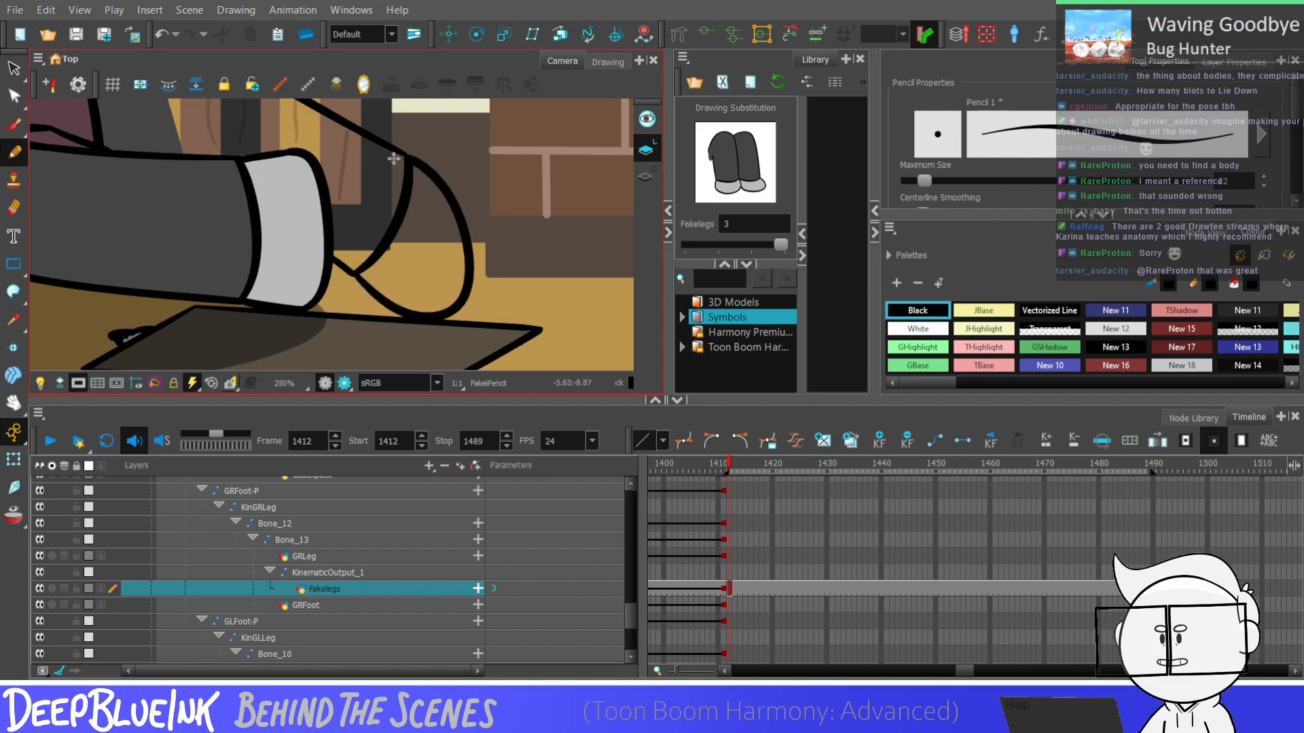
Adjust the back foot's outer curve with the Contour Editor to round it out, and deselect it
key("alt+q")
left_click(470, 288)
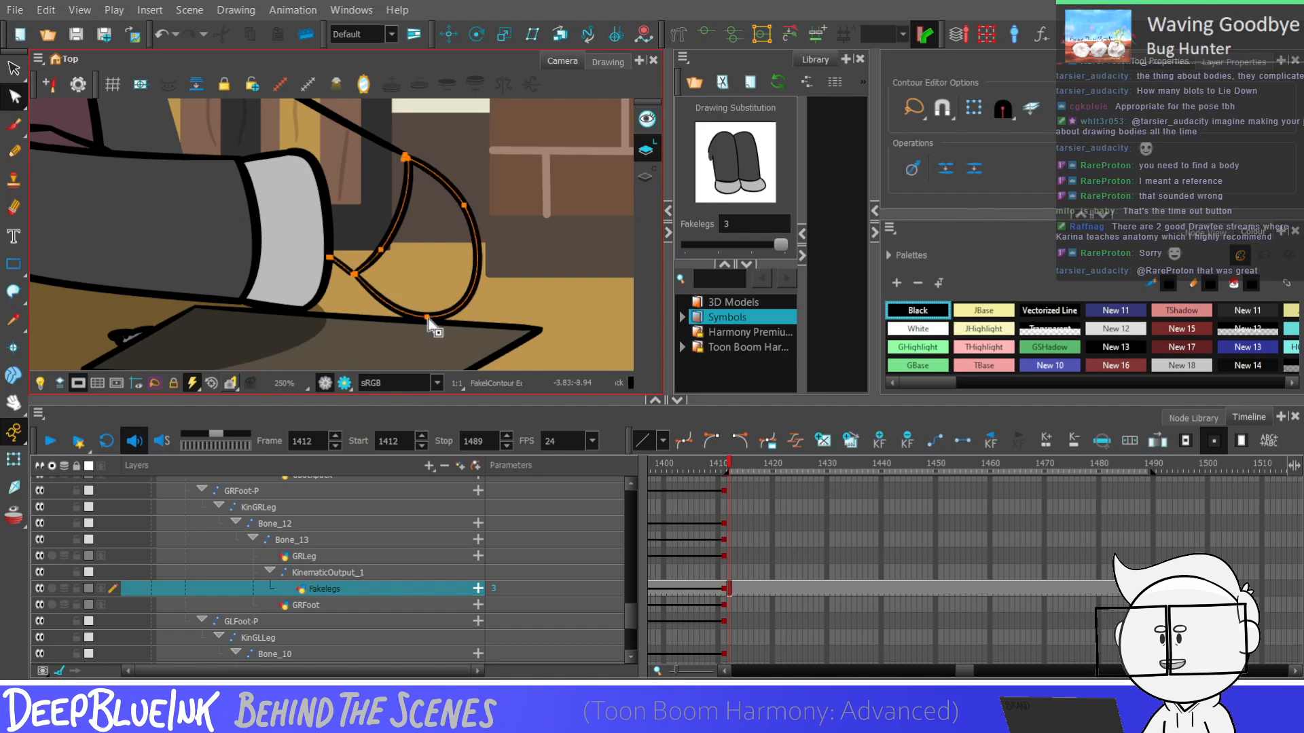
left_click_drag(470, 309, 470, 295)
left_click(486, 286)
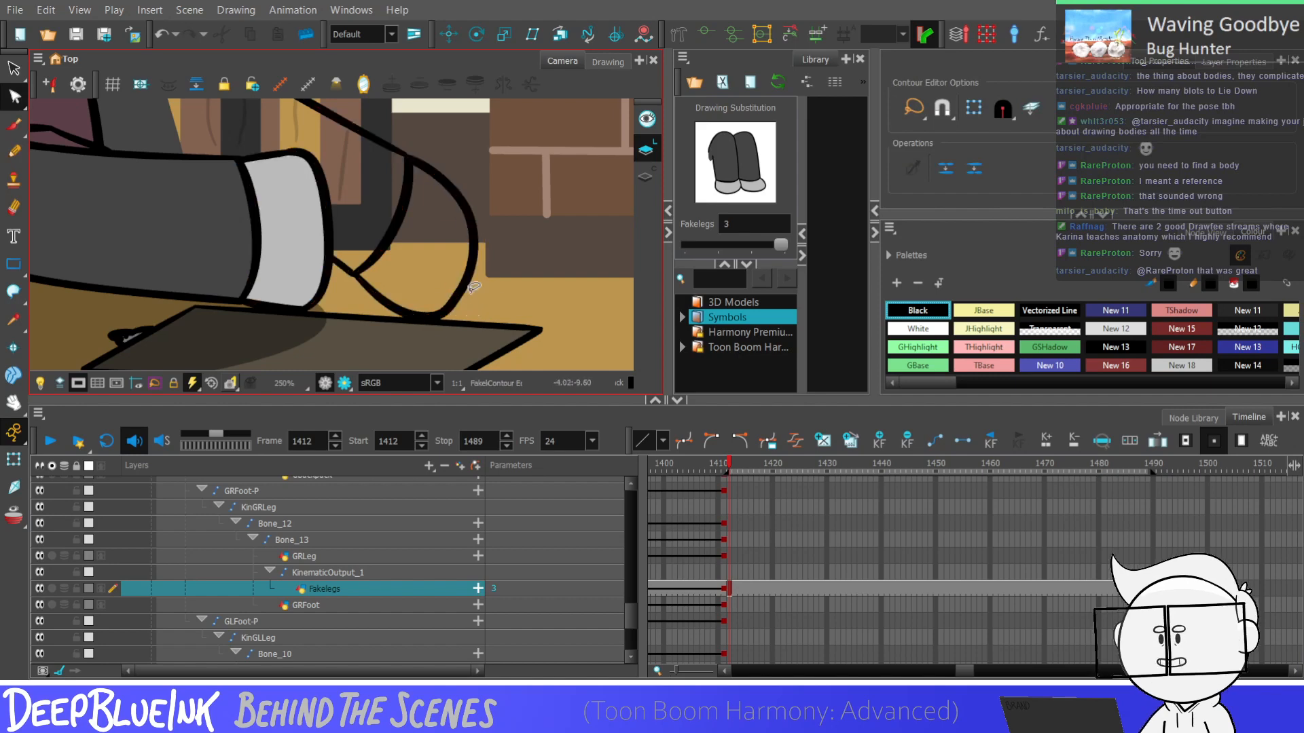
scroll(486, 286, "down", 2)
scroll(489, 221, "down", 4)
scroll(488, 234, "up", 3)
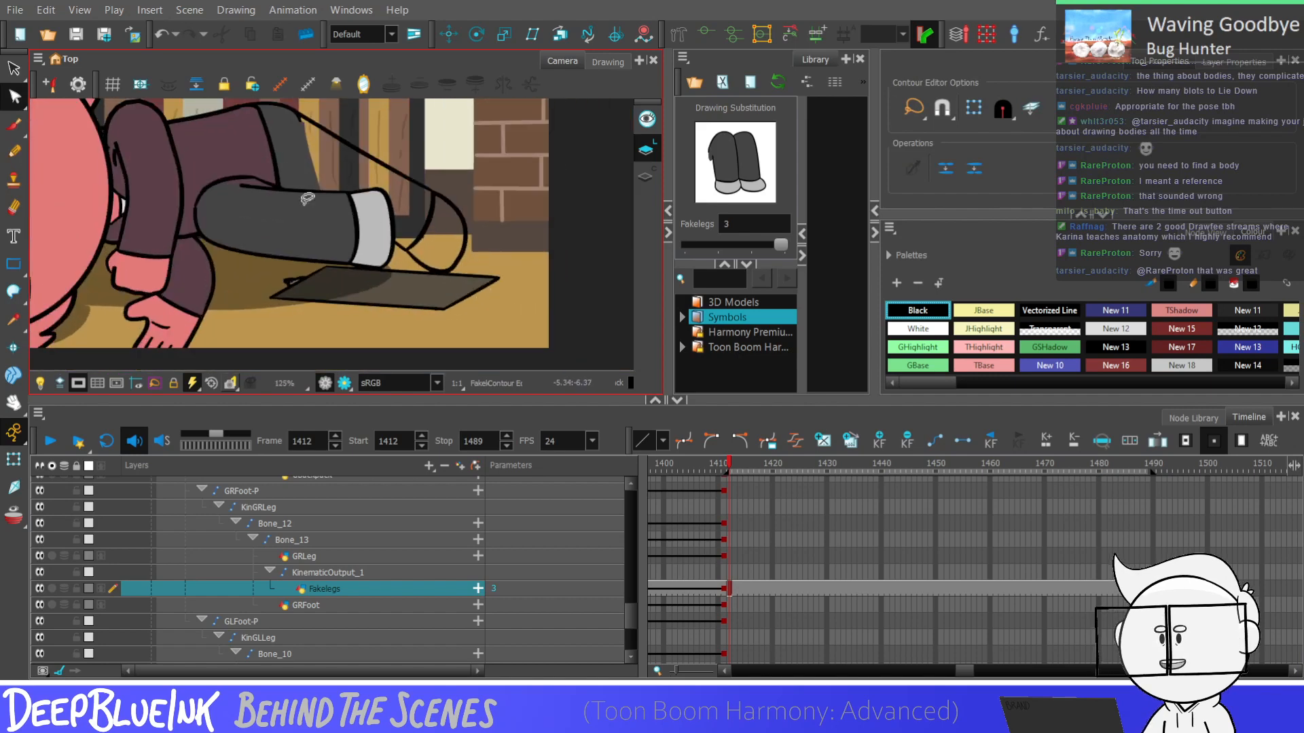
scroll(467, 235, "up", 1)
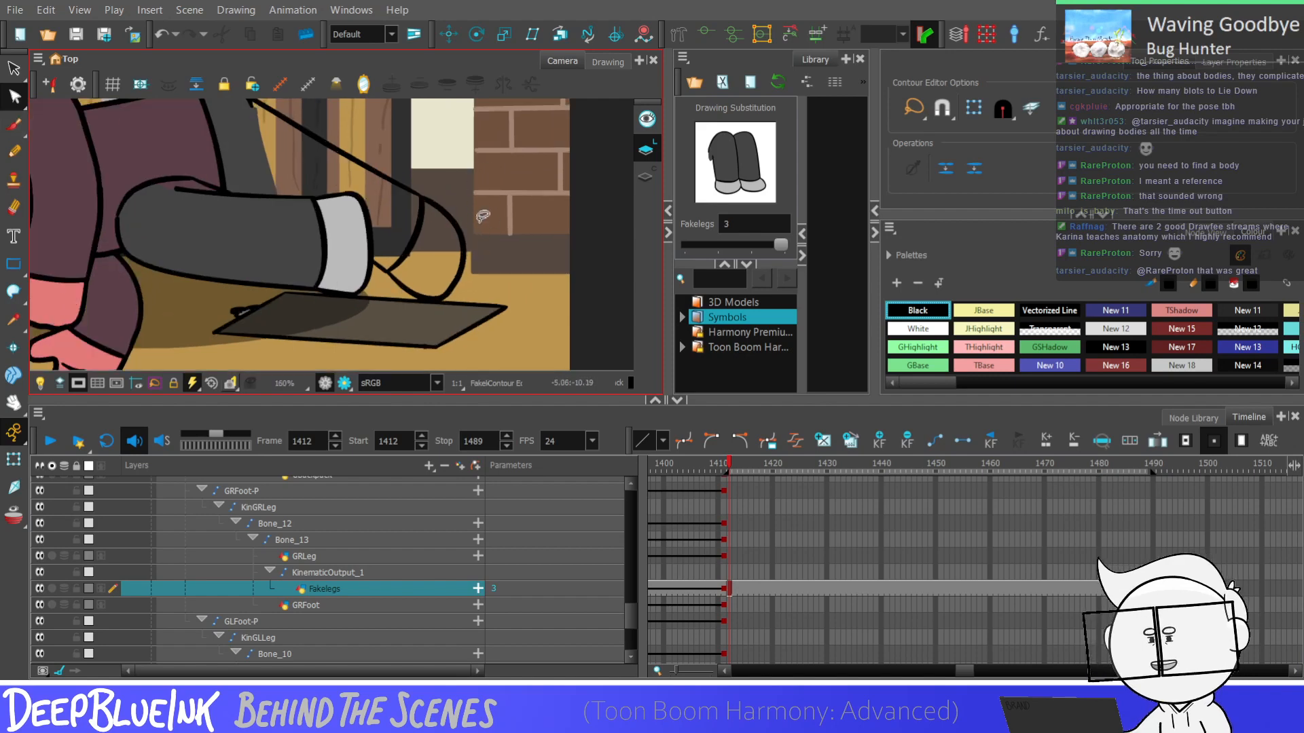
Shift the contour points of the back foot's outer curve inward toward the hem to shorten the foot
left_click(466, 216)
scroll(466, 260, "up", 1)
scroll(479, 226, "down", 1)
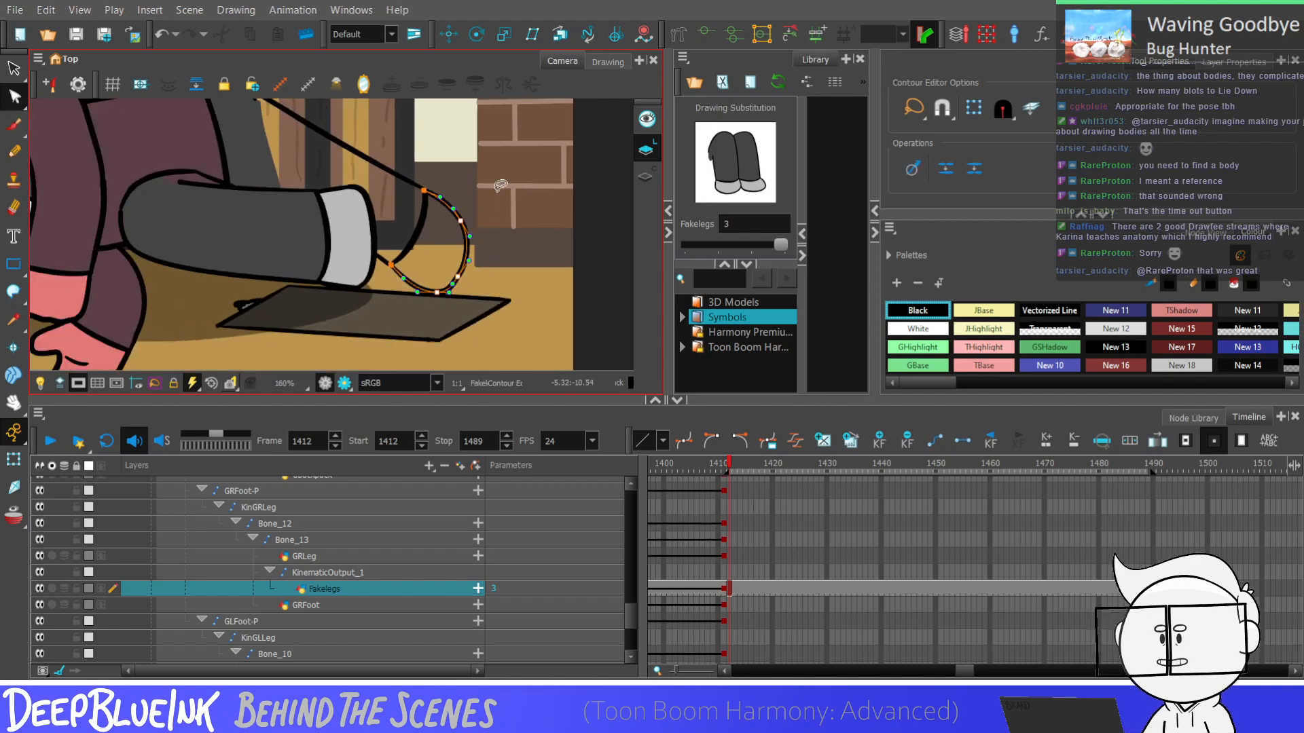
scroll(470, 282, "up", 3)
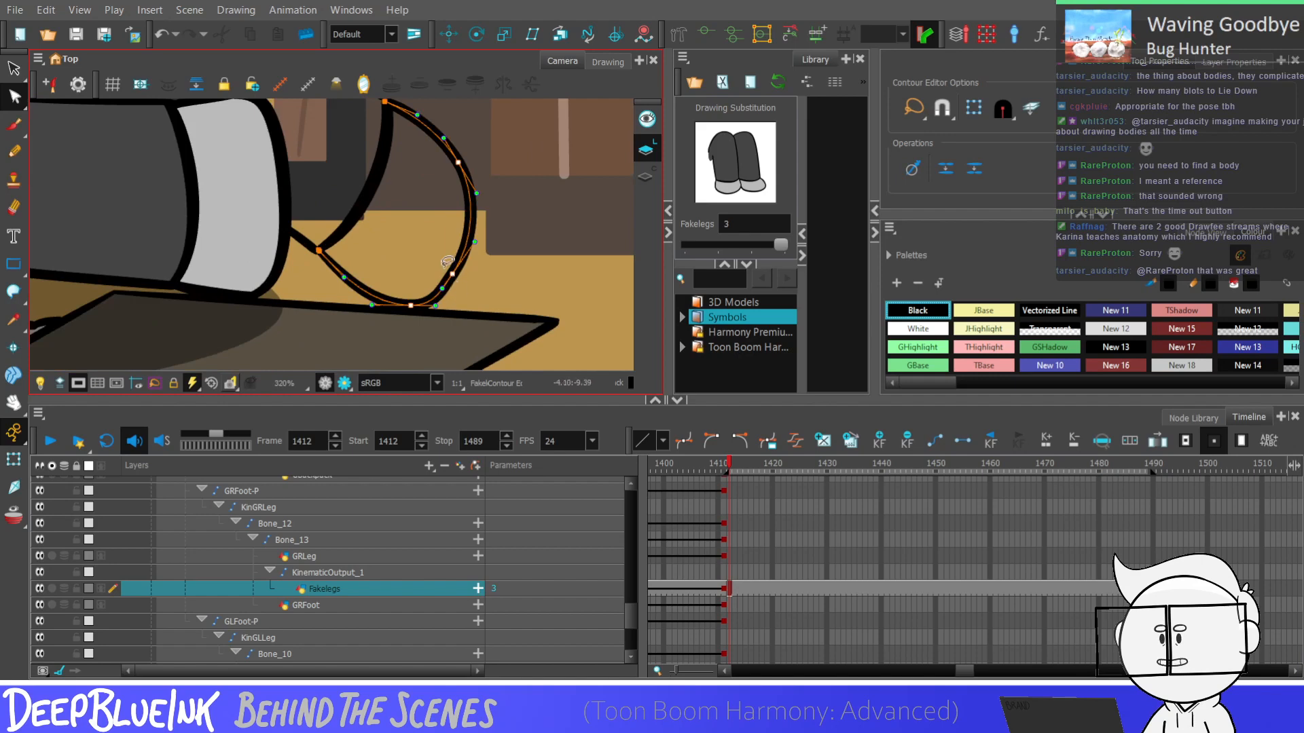
left_click_drag(453, 275, 436, 269)
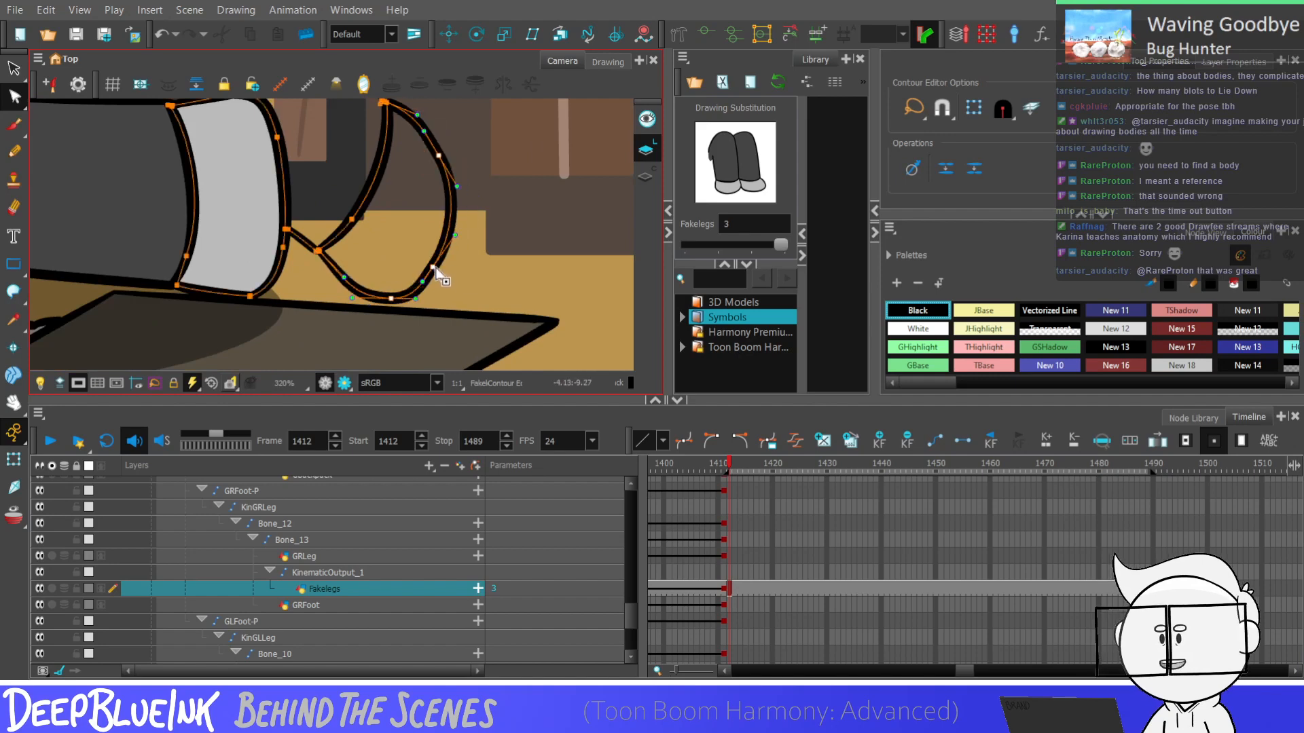
left_click(453, 256)
scroll(457, 260, "down", 1)
Adjust the back foot's lower curve at the contour point where it meets the hem's lower corner
left_click(372, 275)
scroll(372, 275, "up", 2)
left_click(333, 242)
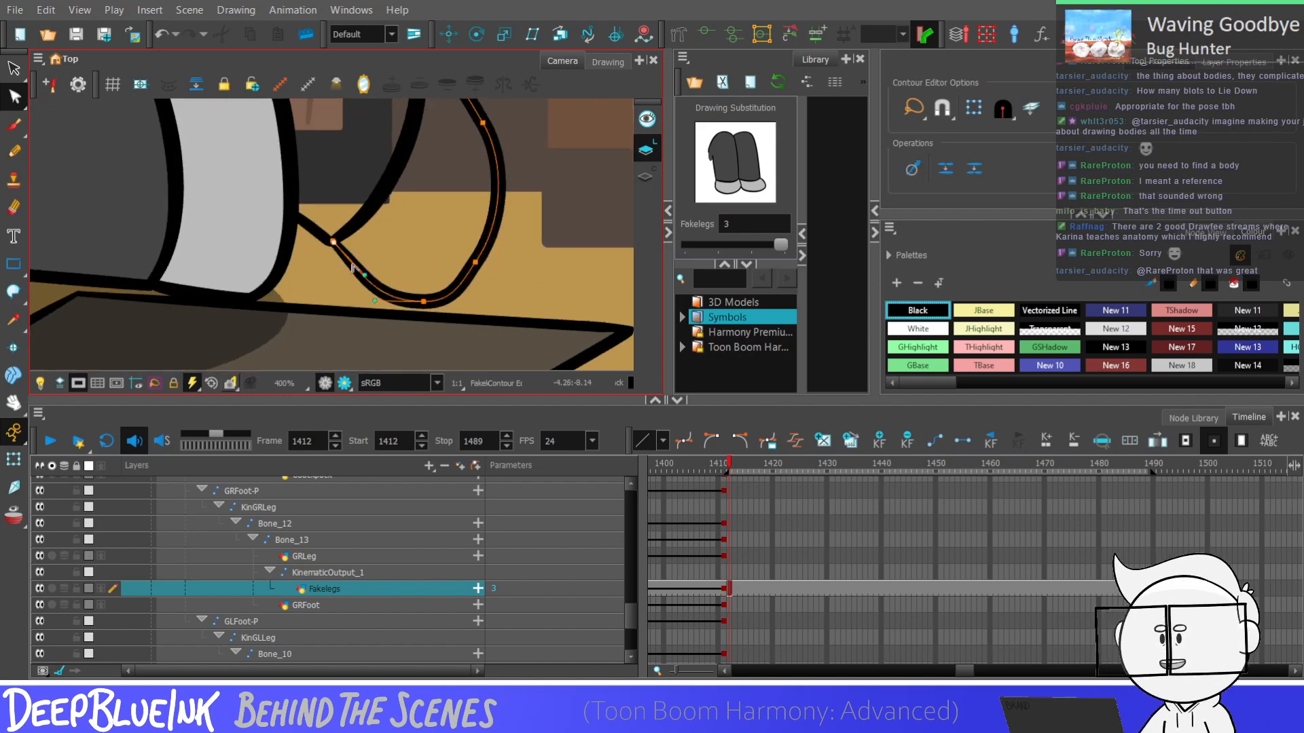
scroll(352, 268, "down", 5)
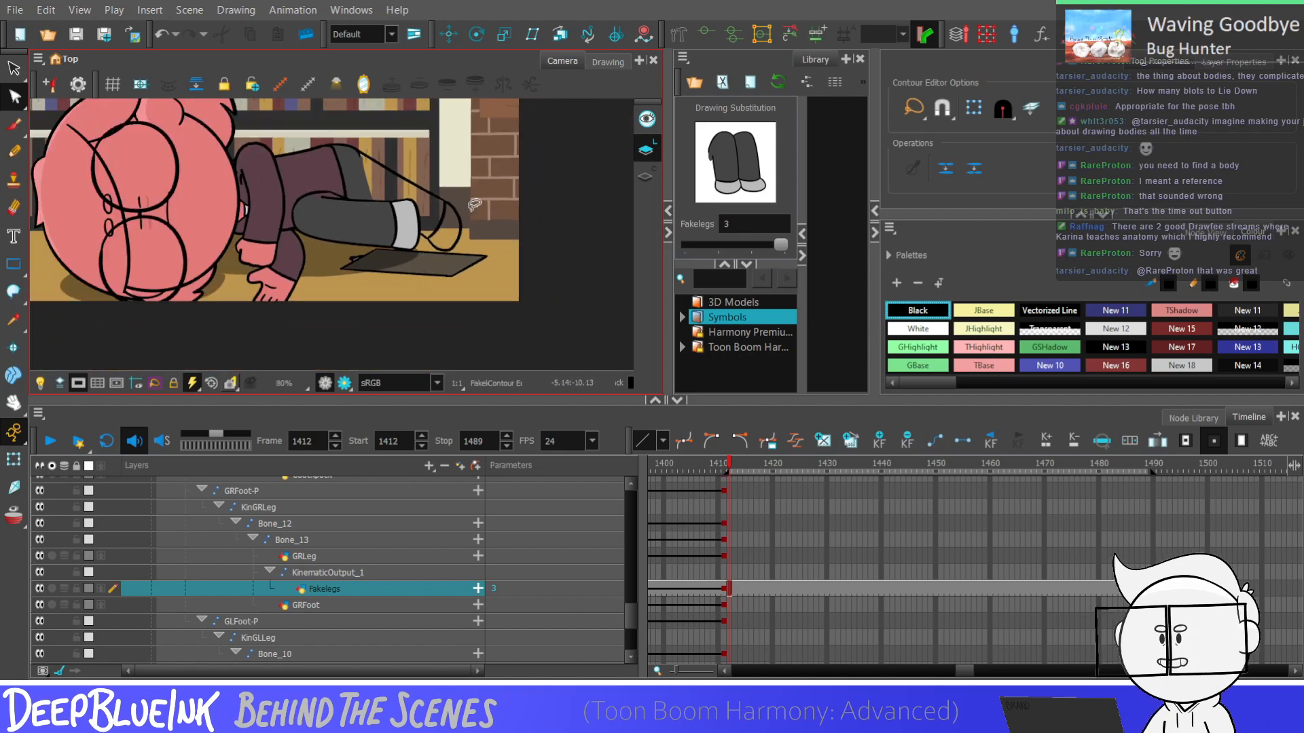
scroll(475, 205, "down", 2)
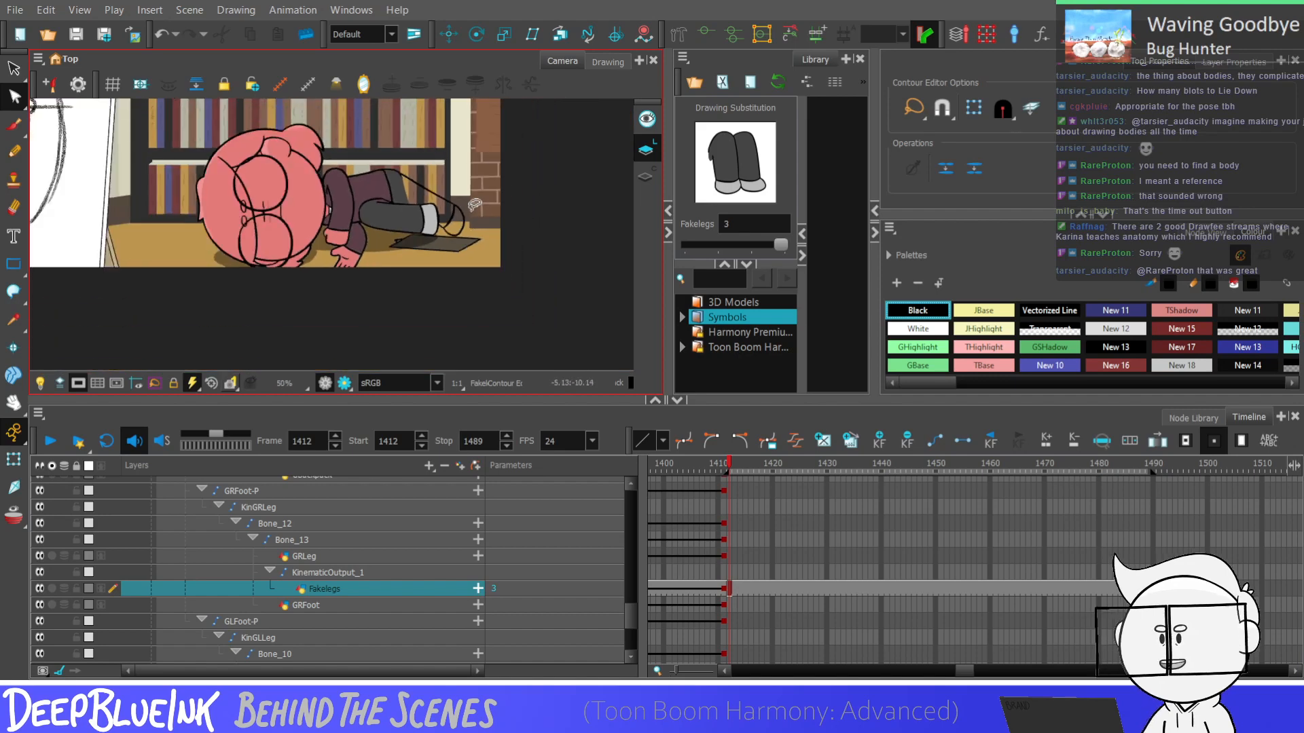
scroll(474, 204, "down", 1)
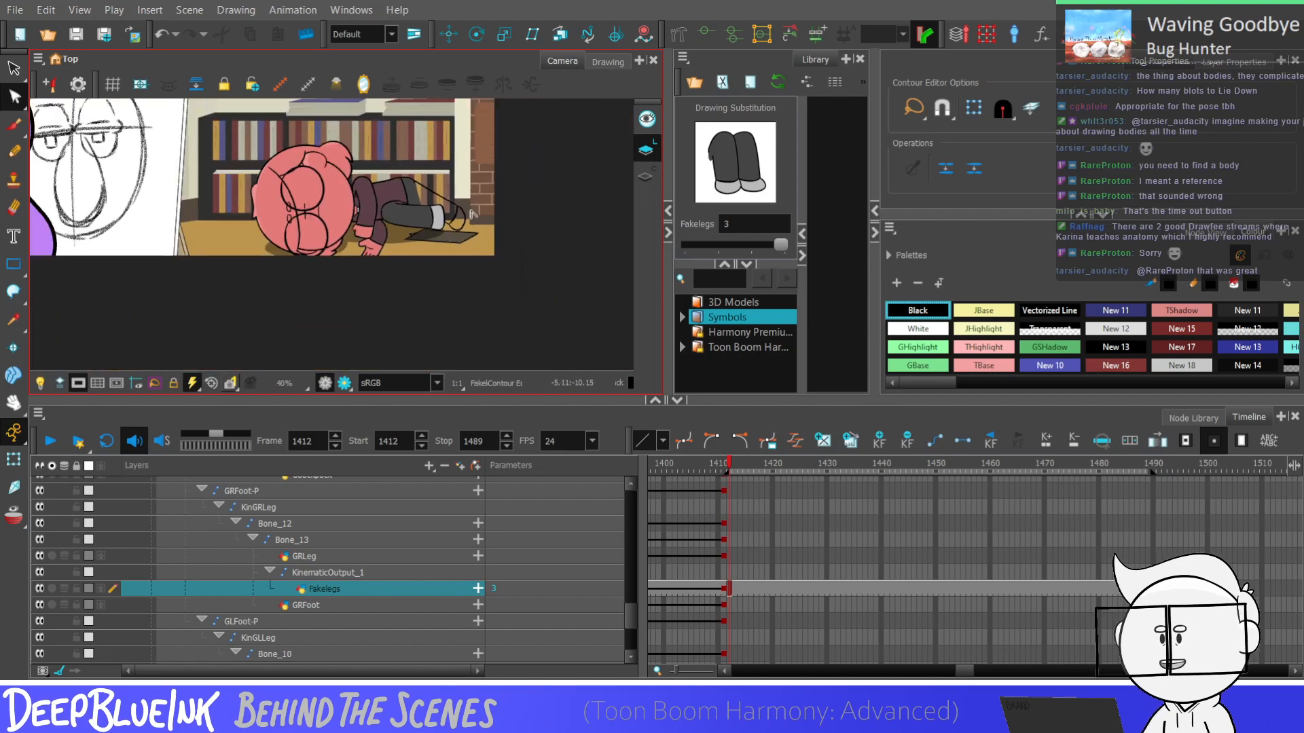
Sample the front leg's dark grey, swatch New 7, with the Dropper for painting the upper leg
left_click(13, 319)
scroll(462, 218, "up", 4)
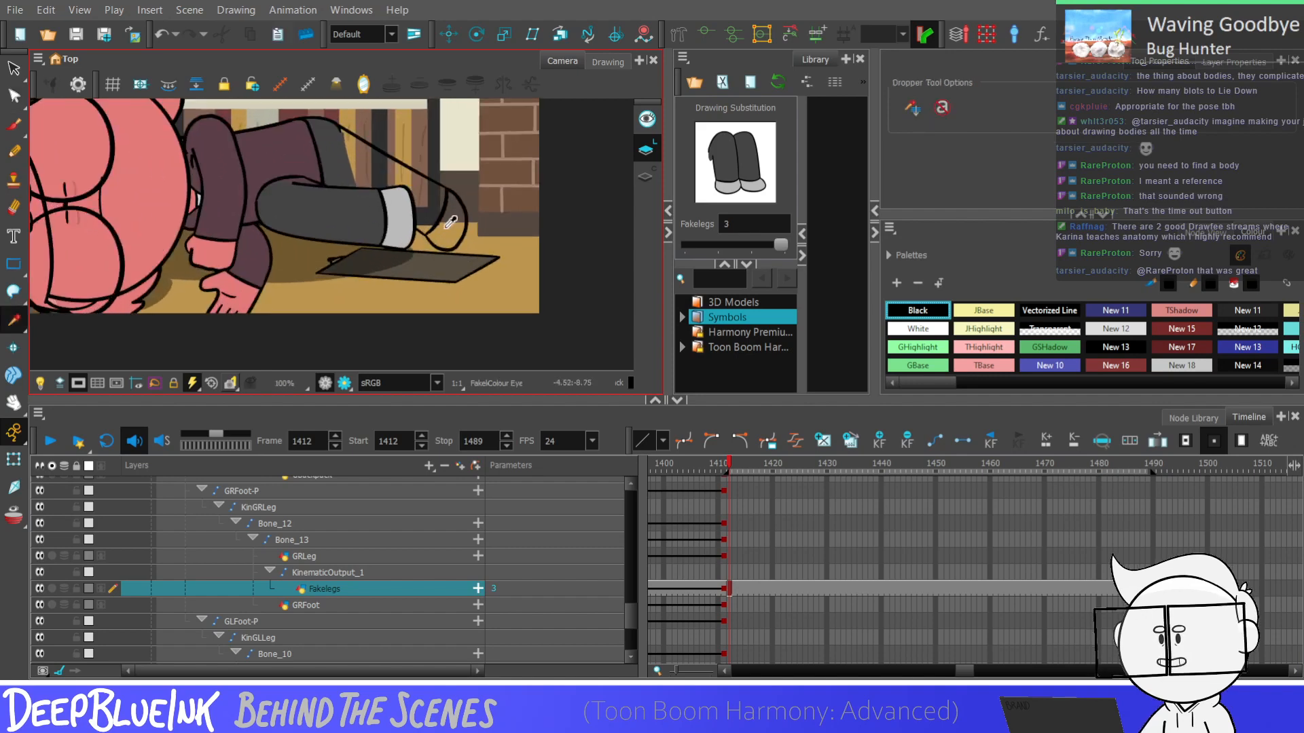
key("k")
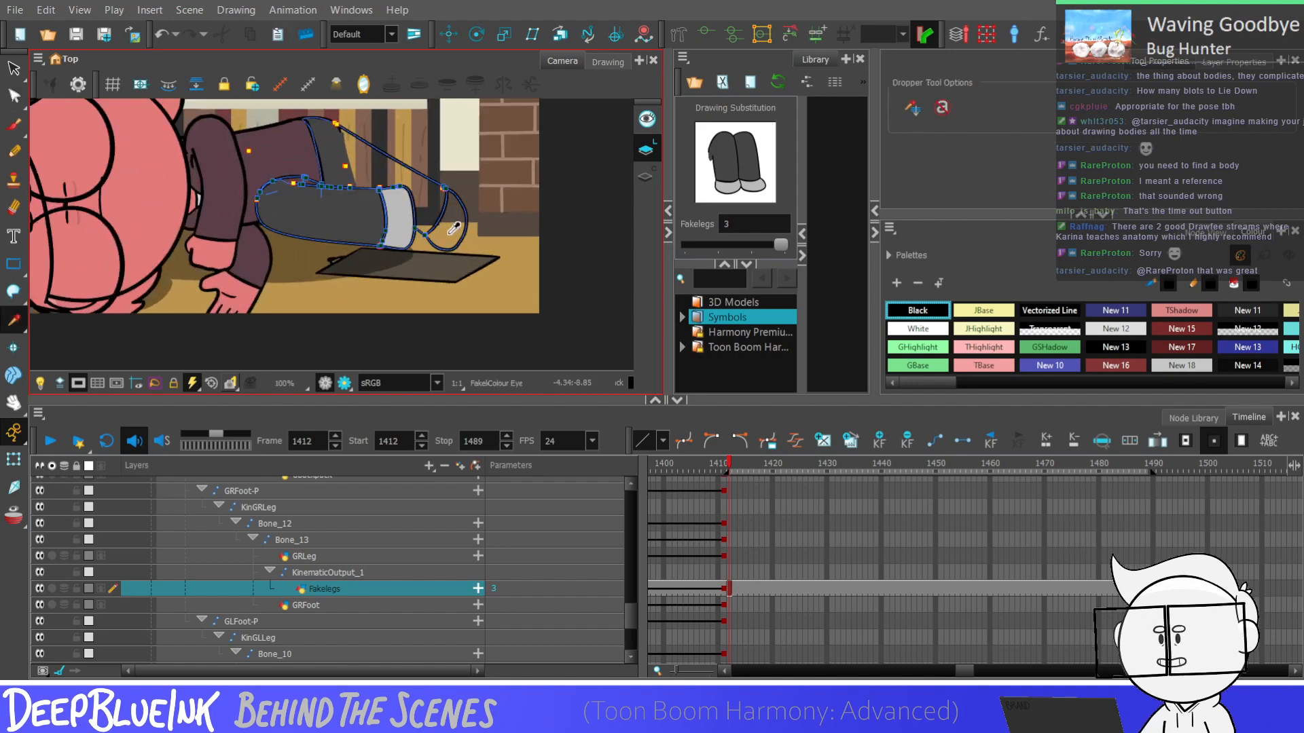
left_click(362, 184)
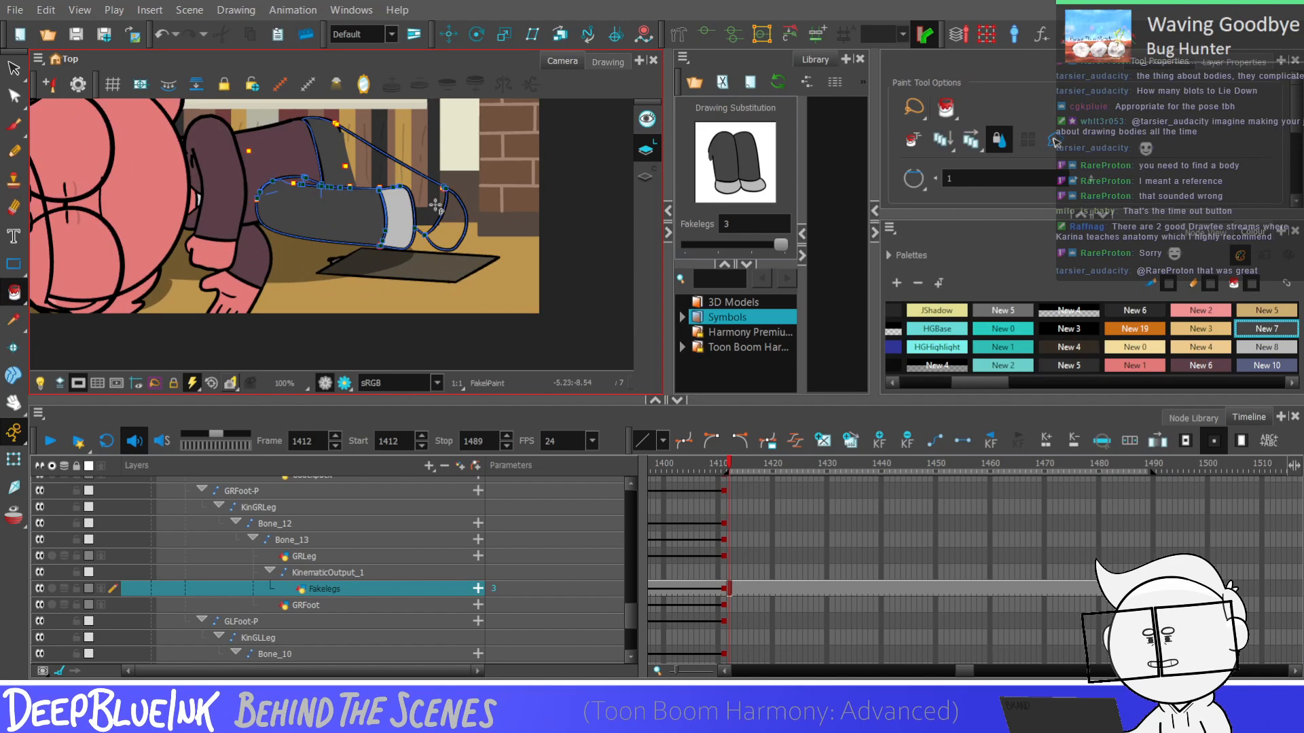
scroll(416, 185, "up", 1)
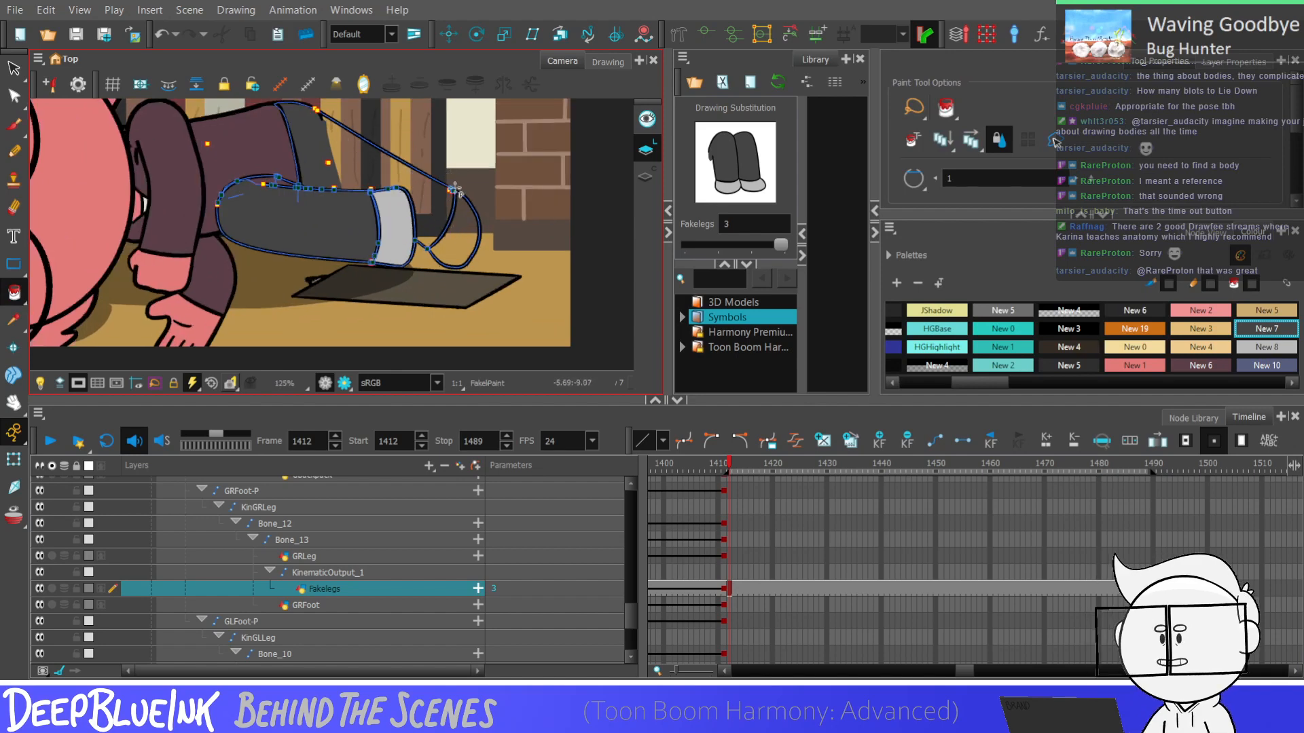
scroll(420, 175, "up", 1)
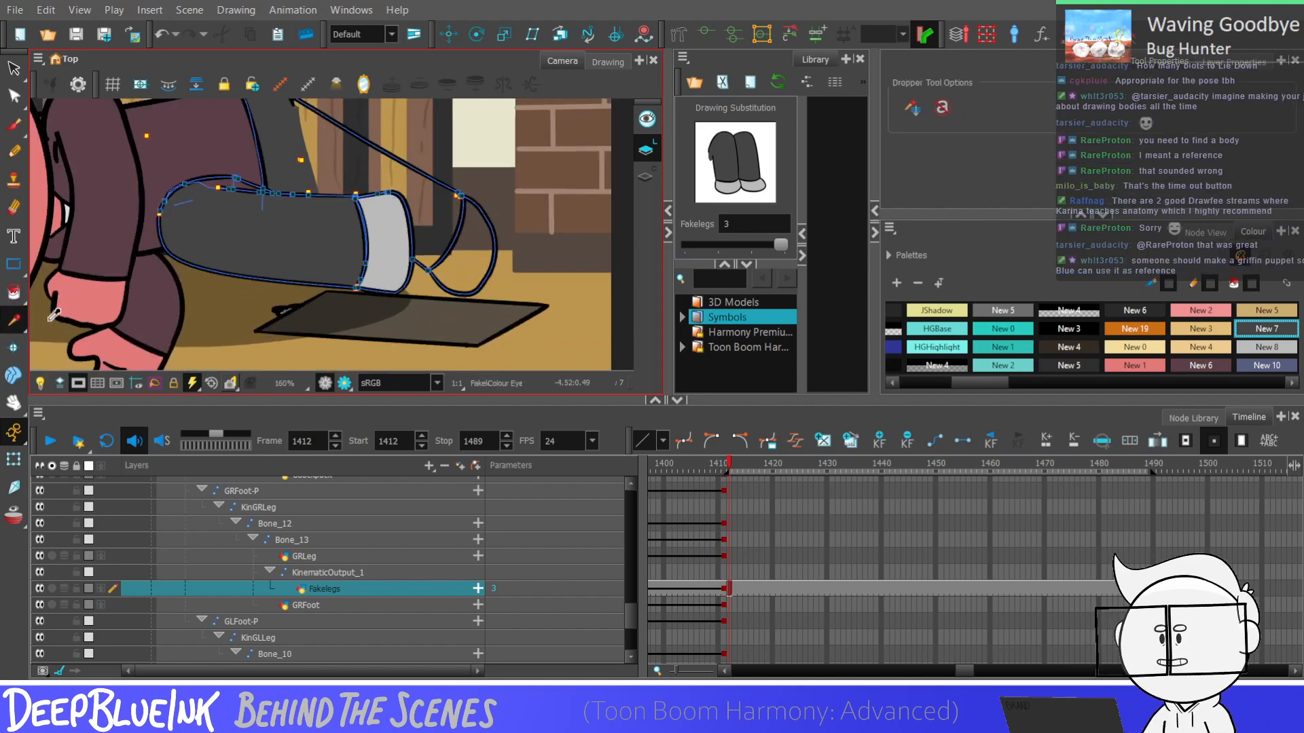
Close the gap where the upper leg's straight line meets the thigh outline using the Stroke tool
key("alt+v")
scroll(337, 174, "up", 6)
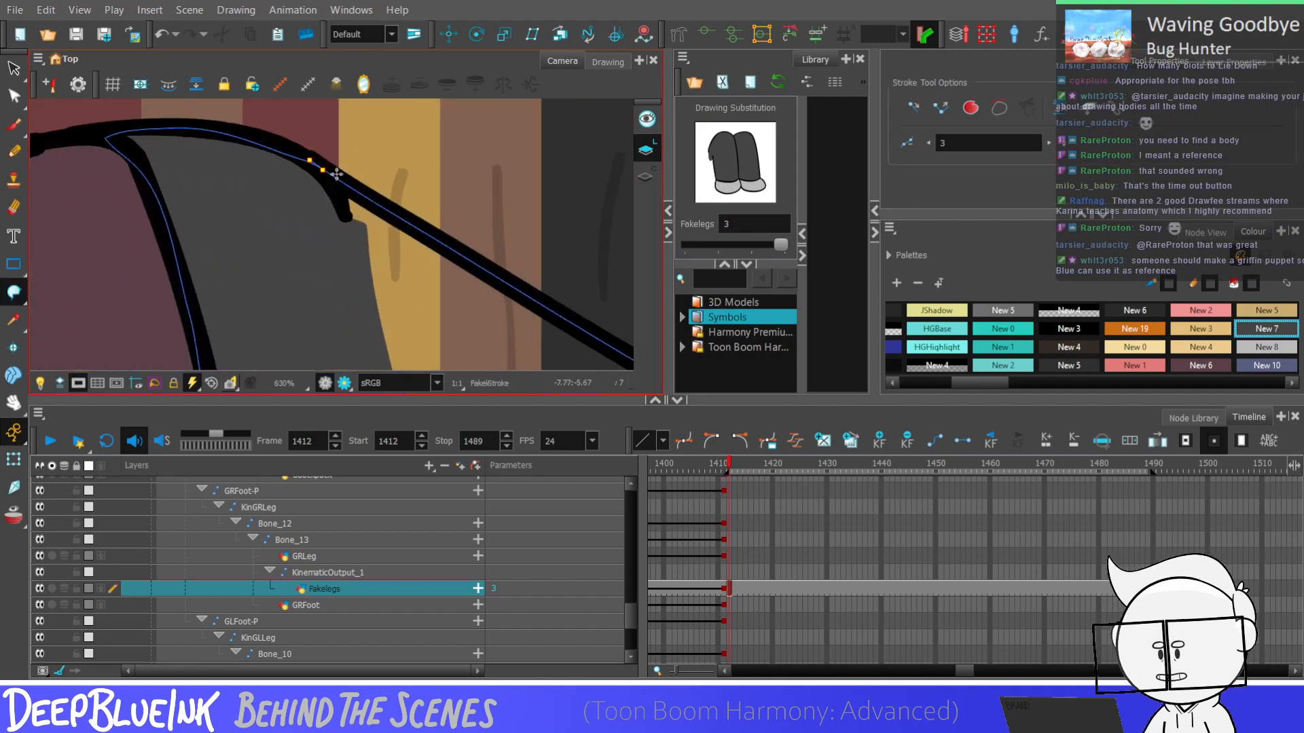
scroll(336, 174, "up", 2)
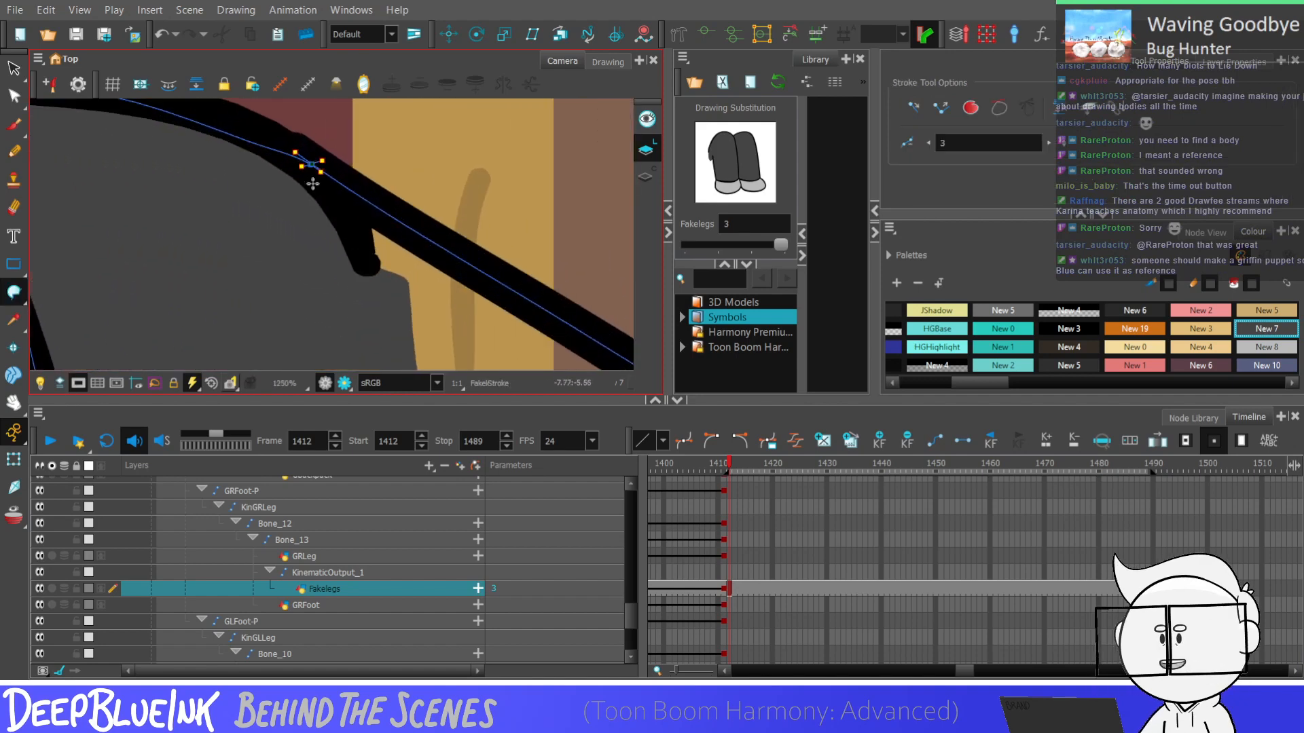
key("alt+d")
key("alt+v")
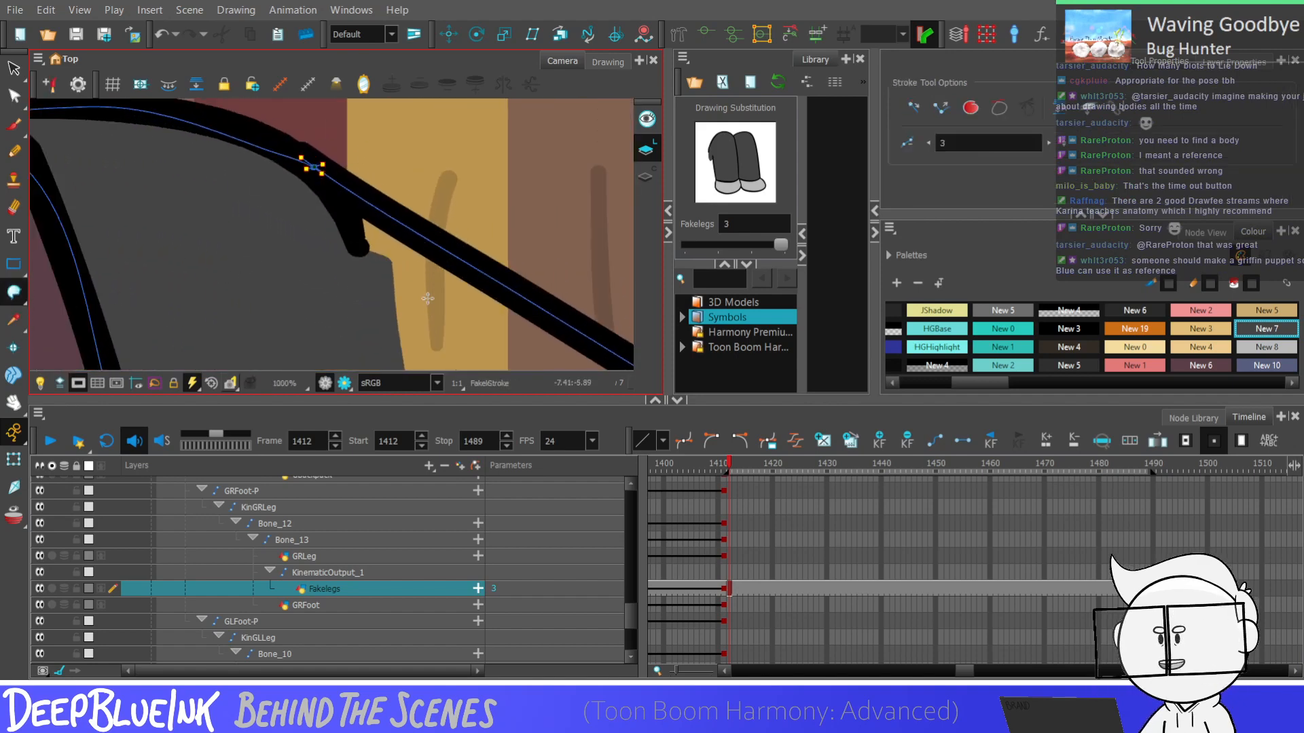
scroll(383, 193, "down", 5)
scroll(462, 143, "down", 2)
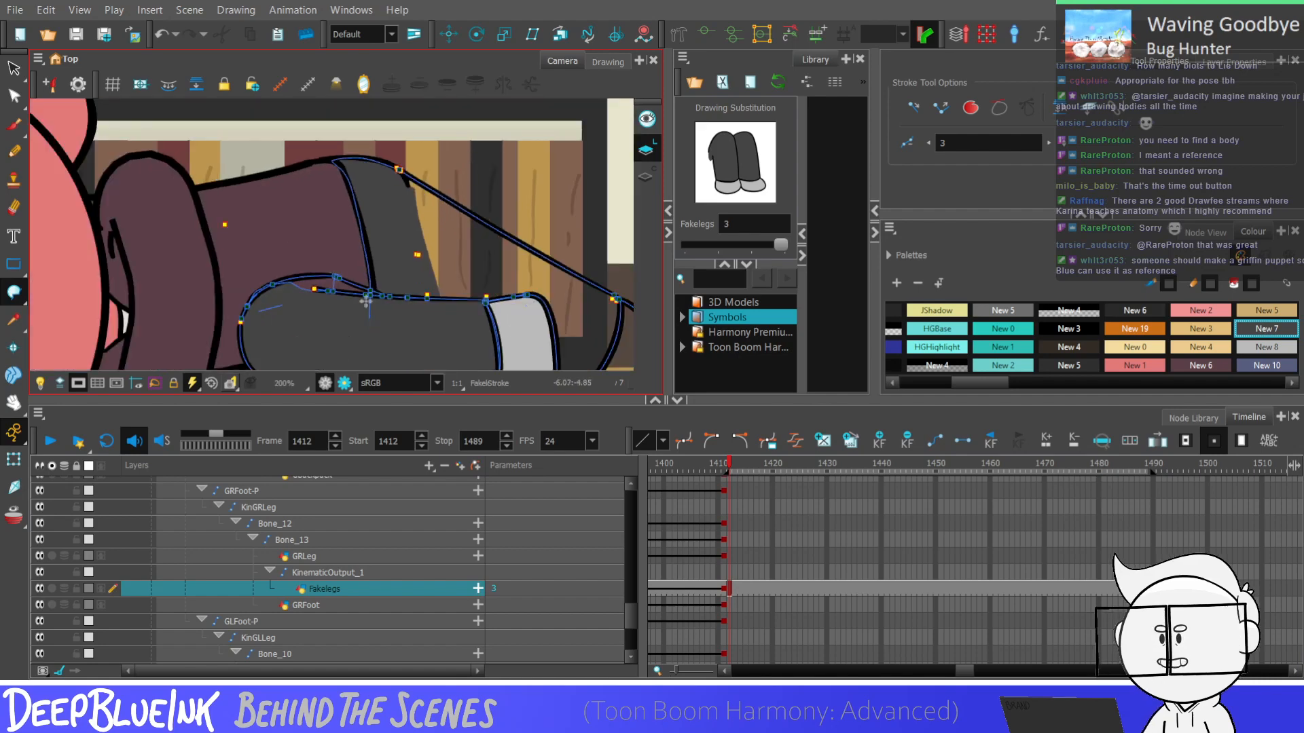
left_click_drag(366, 301, 222, 263)
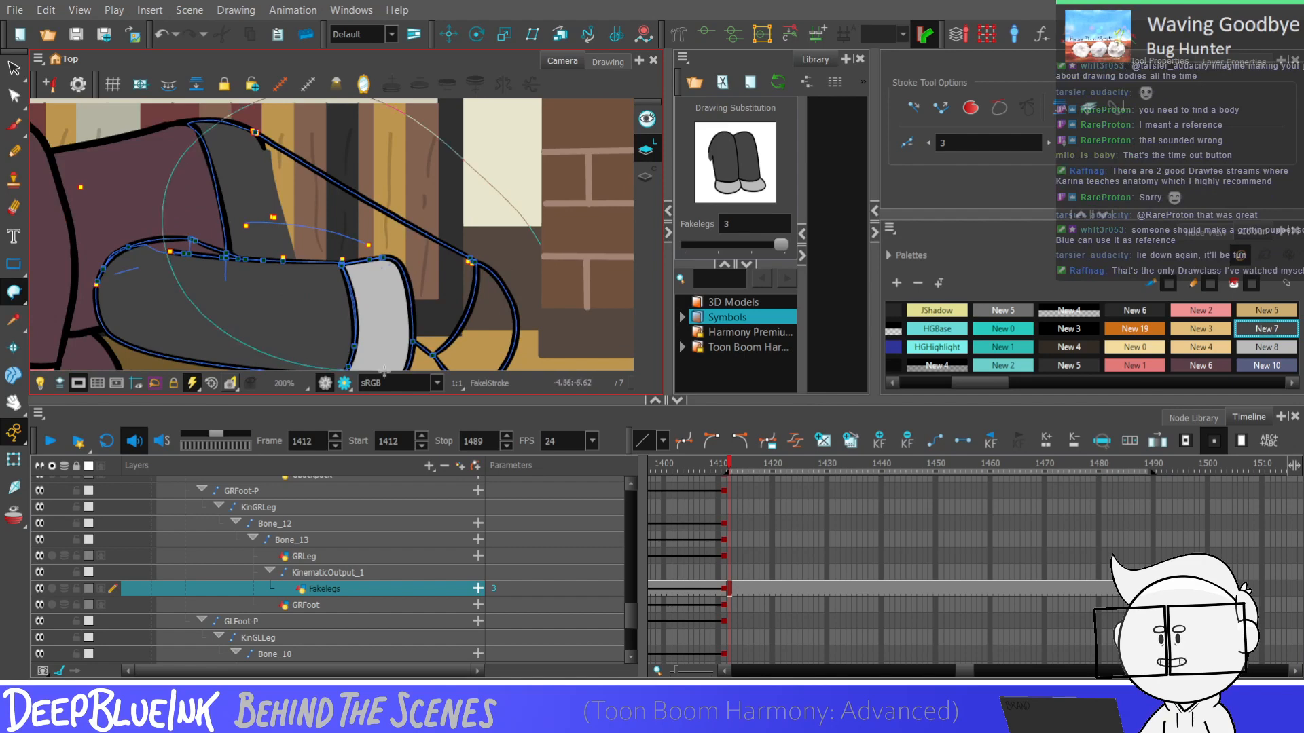
Fill the upper leg down to its hem with the dark grey New 7, undoing the stray fill over the back foot
left_click(14, 292)
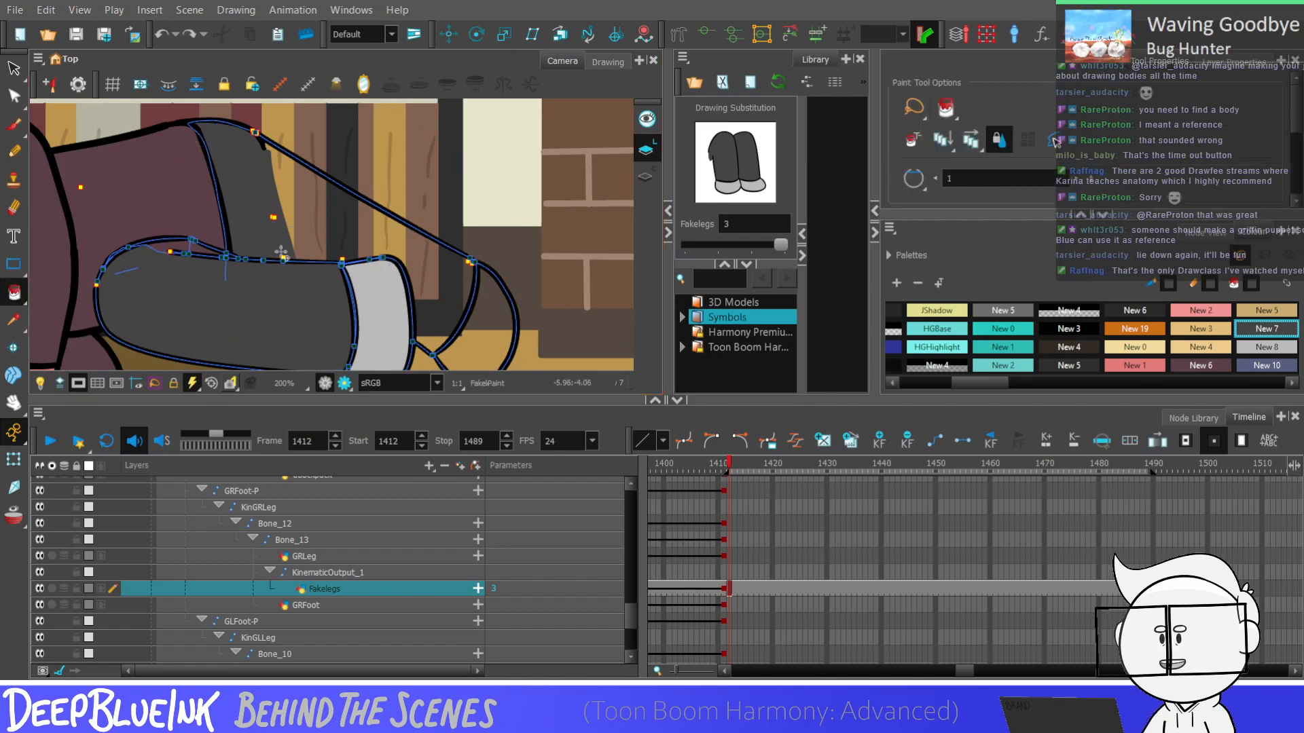
left_click(371, 247)
left_click_drag(558, 248, 544, 338)
key("ctrl+z")
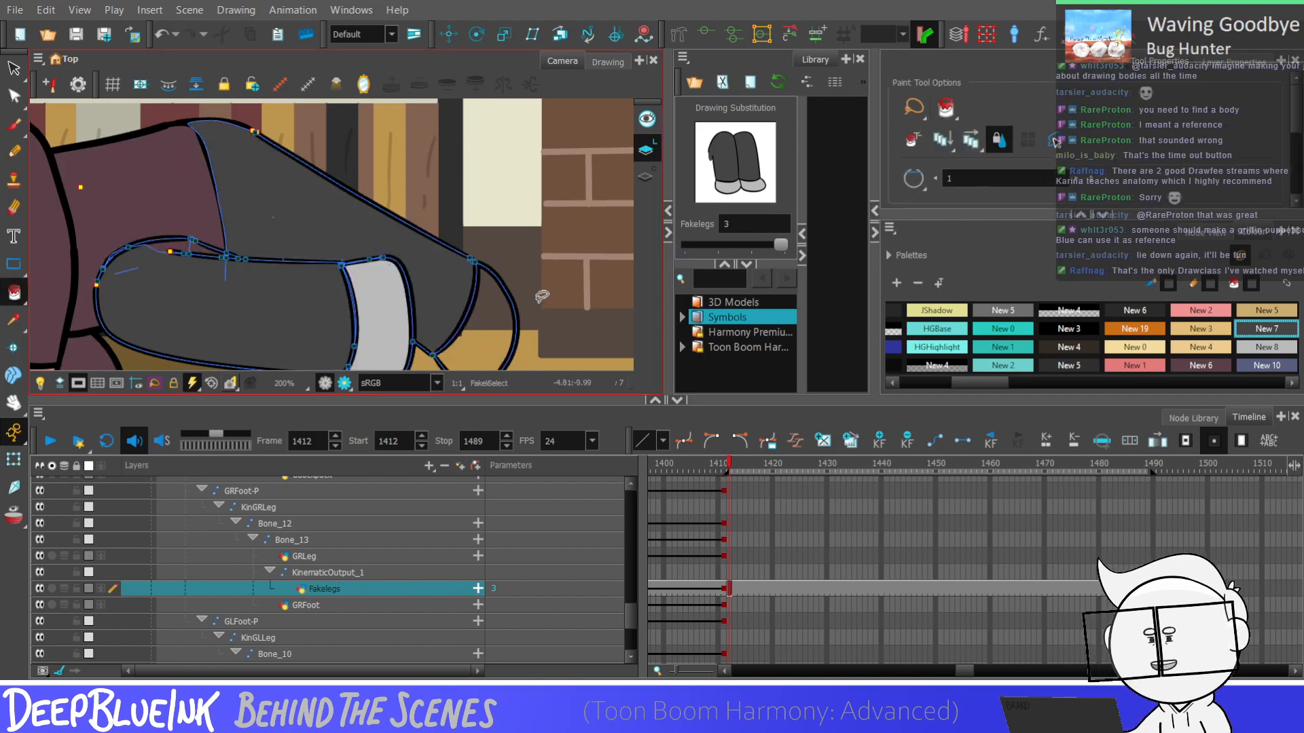
Sample the front foot's light grey, swatch New 8, and fill the back foot with it
key("k")
left_click(14, 320)
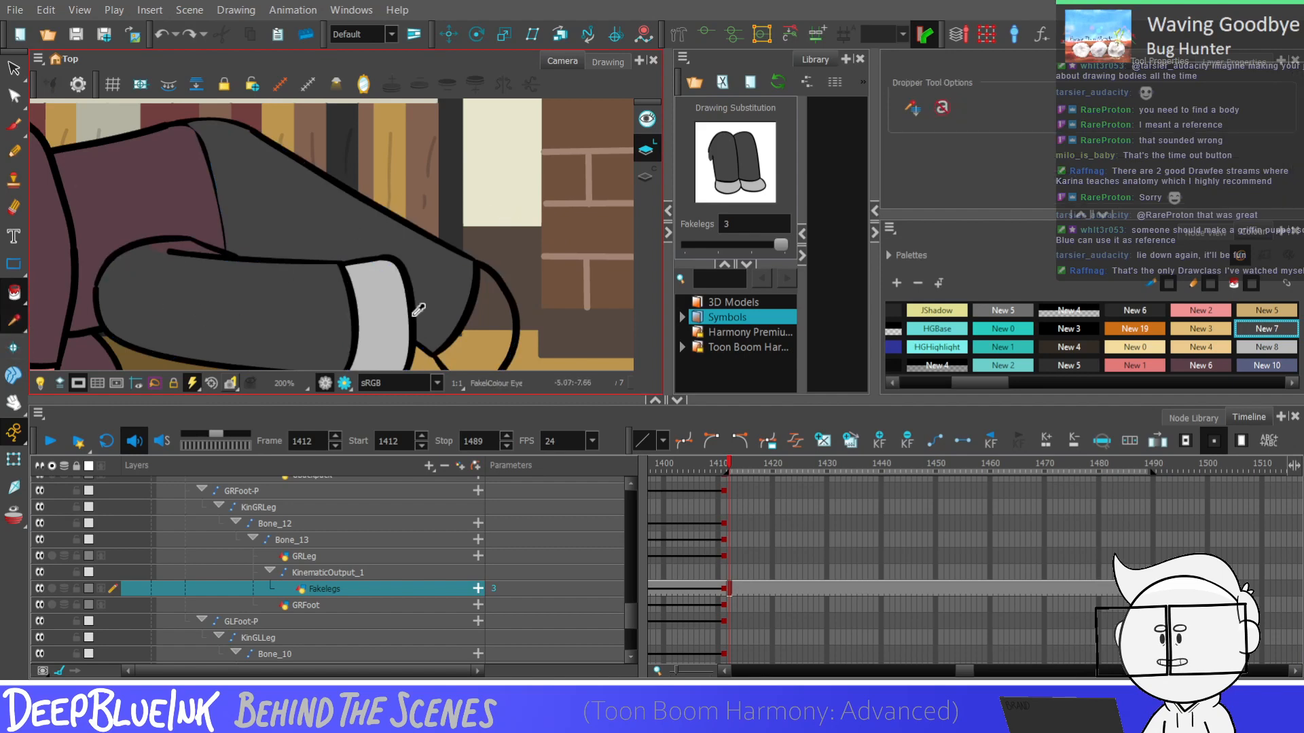
left_click(399, 314)
left_click(14, 293)
left_click(487, 316)
scroll(506, 235, "down", 1)
scroll(507, 190, "down", 5)
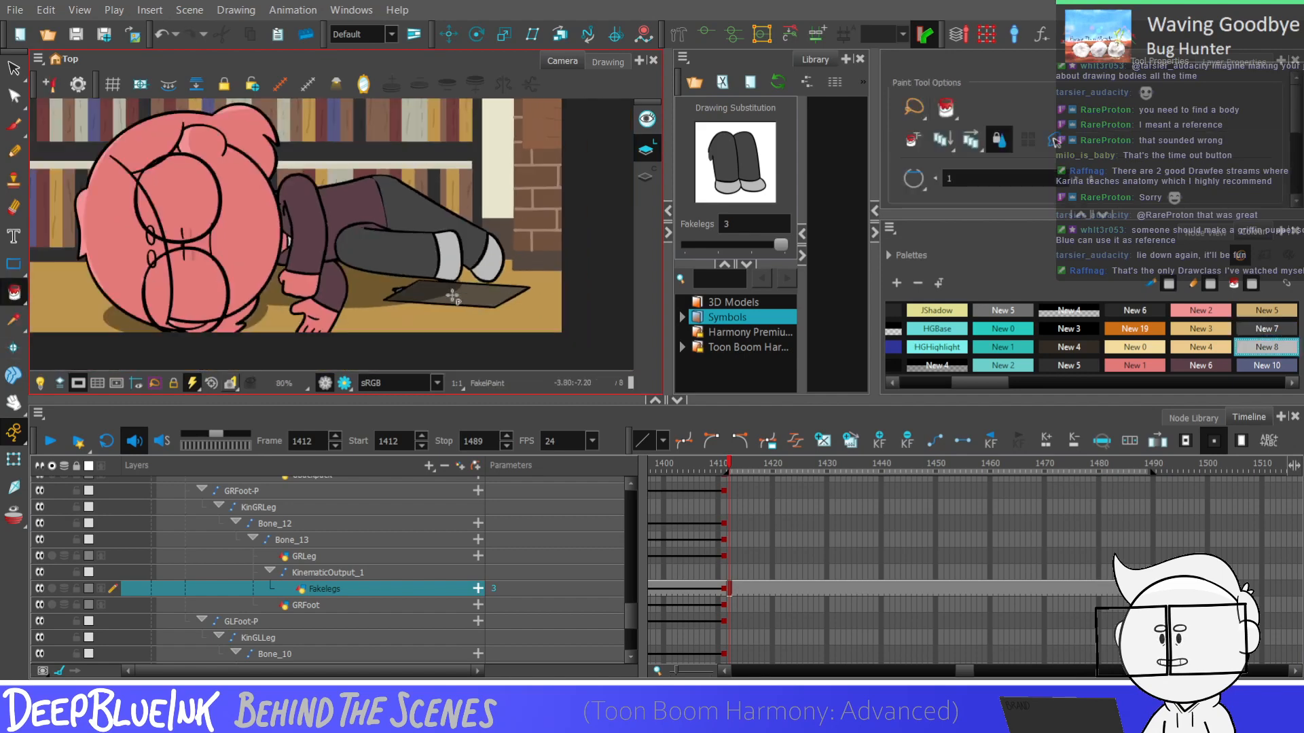
scroll(445, 239, "up", 5)
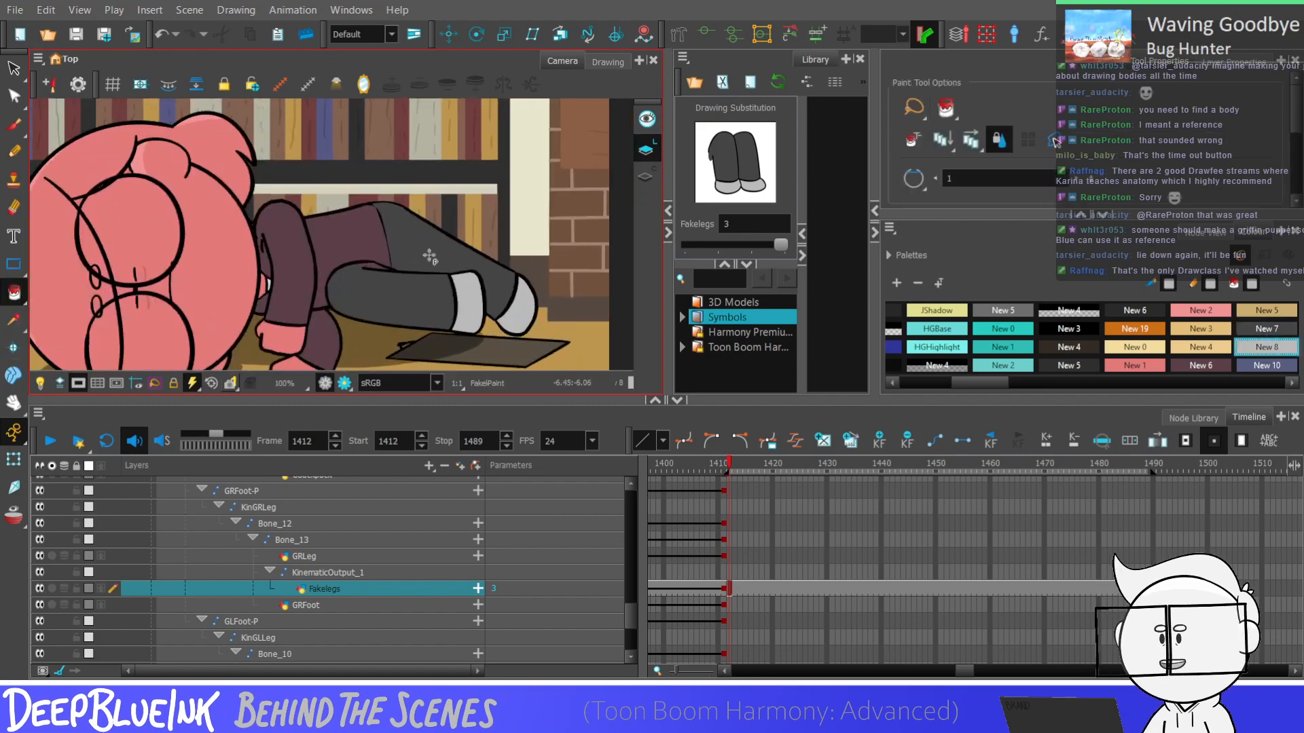
key("alt+s")
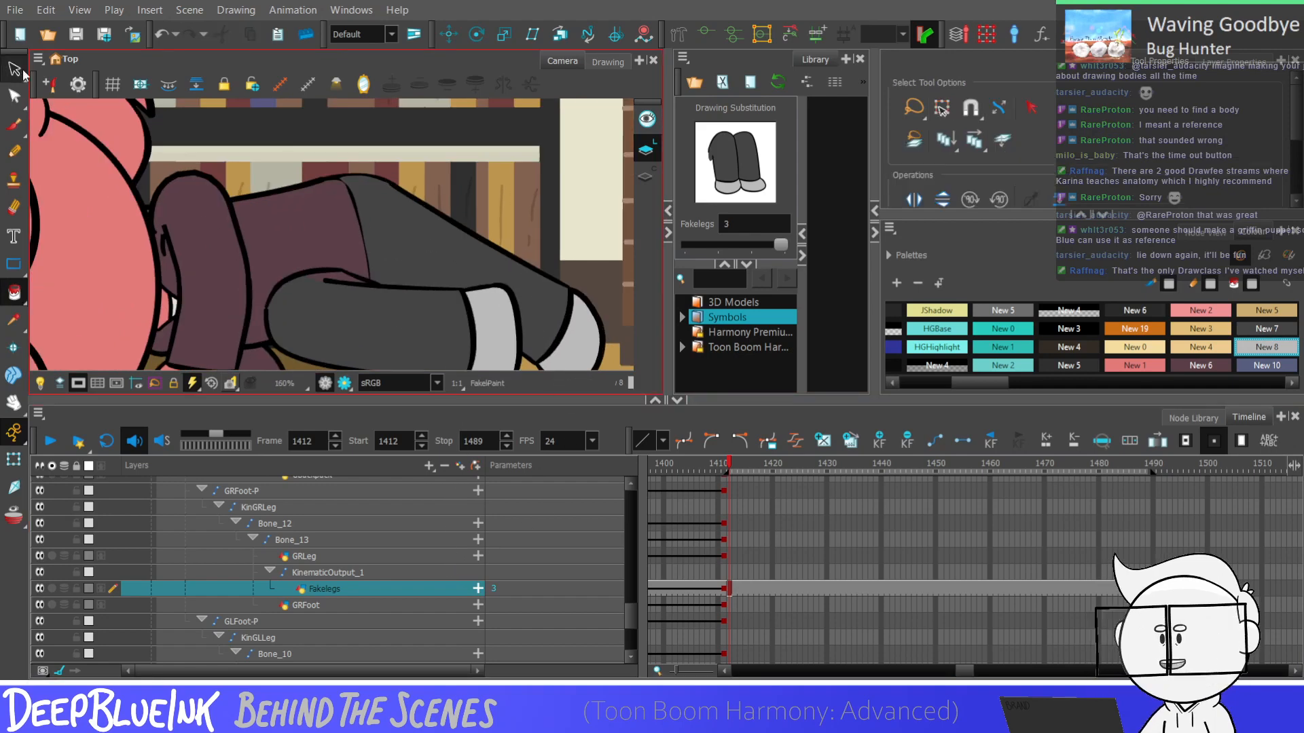
Pick the black Griffin'sGlasses swatch for the Pencil tool and undo the last change to the upper leg
scroll(632, 608, "up", 1)
mouse_move(632, 609)
left_mouse_down()
mouse_move(632, 586)
mouse_move(633, 609)
left_mouse_up()
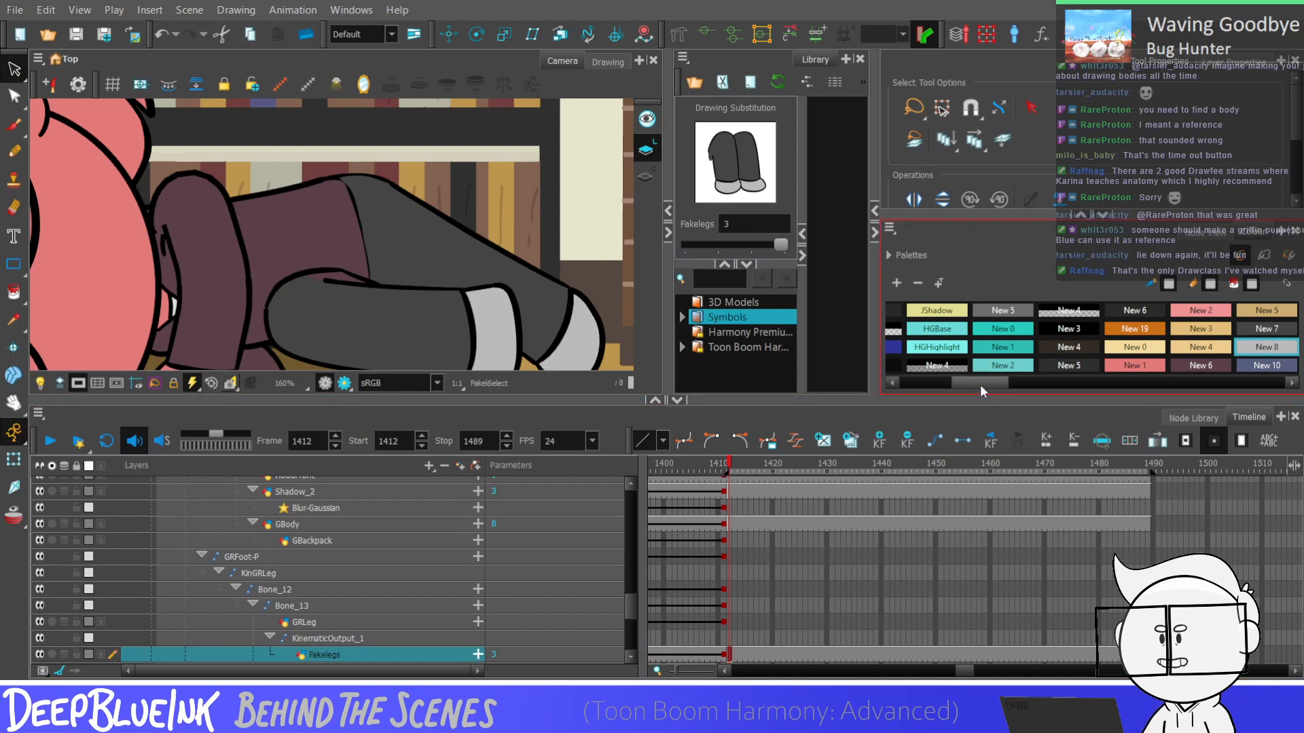
left_click_drag(979, 384, 920, 381)
left_click(917, 312)
key("alt+d")
left_click(292, 228)
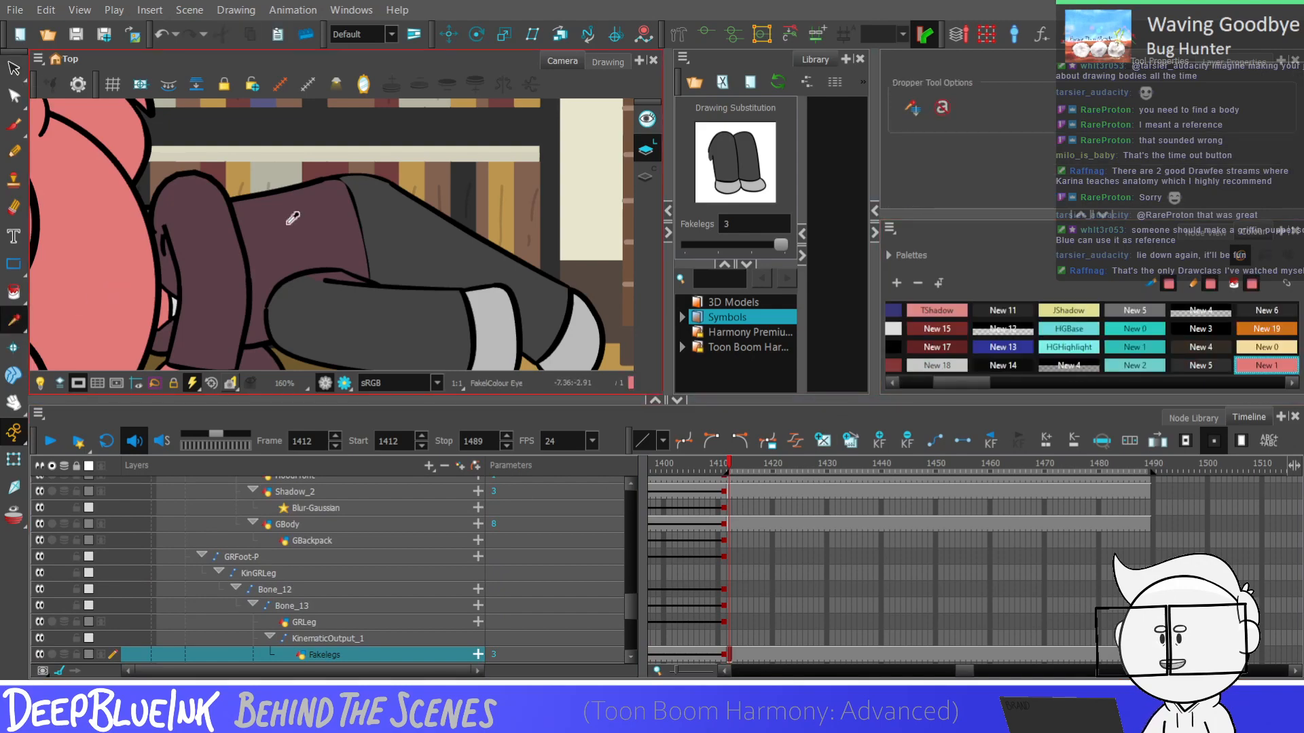
left_click(372, 154)
left_click(552, 178)
scroll(515, 220, "down", 4)
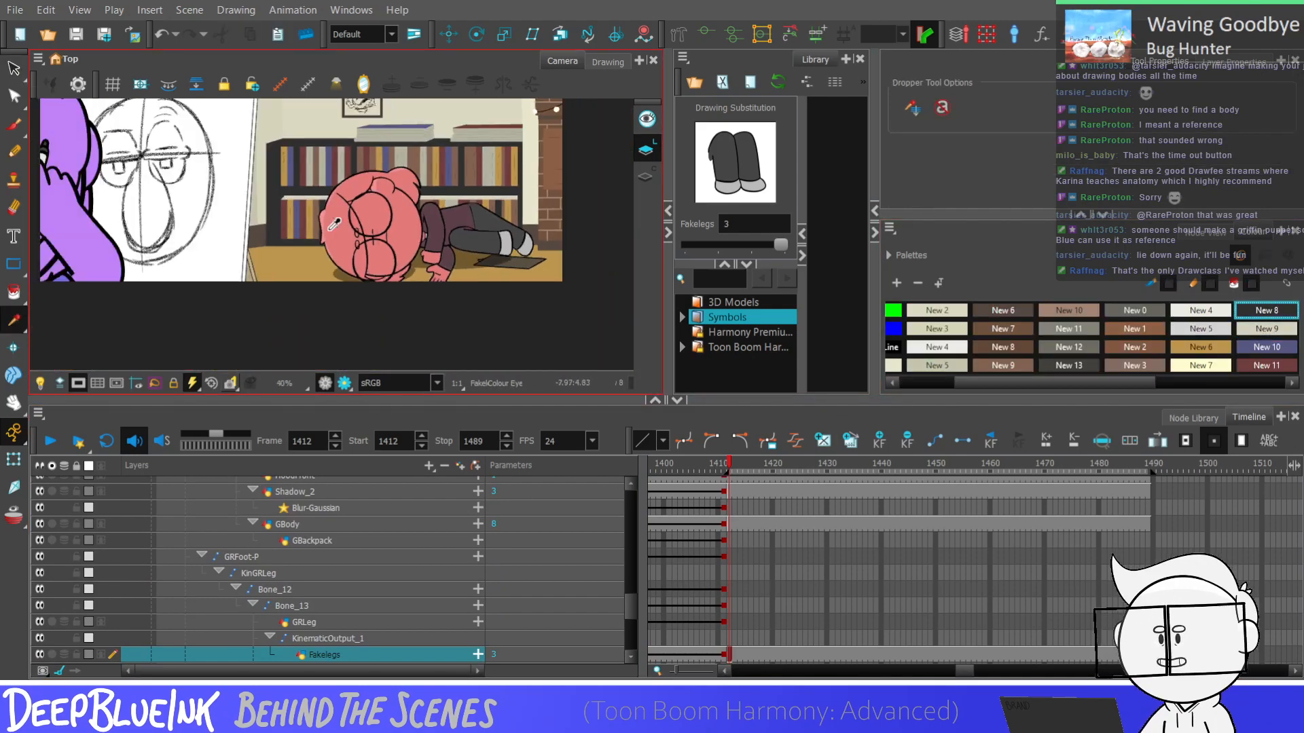
left_click(325, 313)
left_click(928, 313)
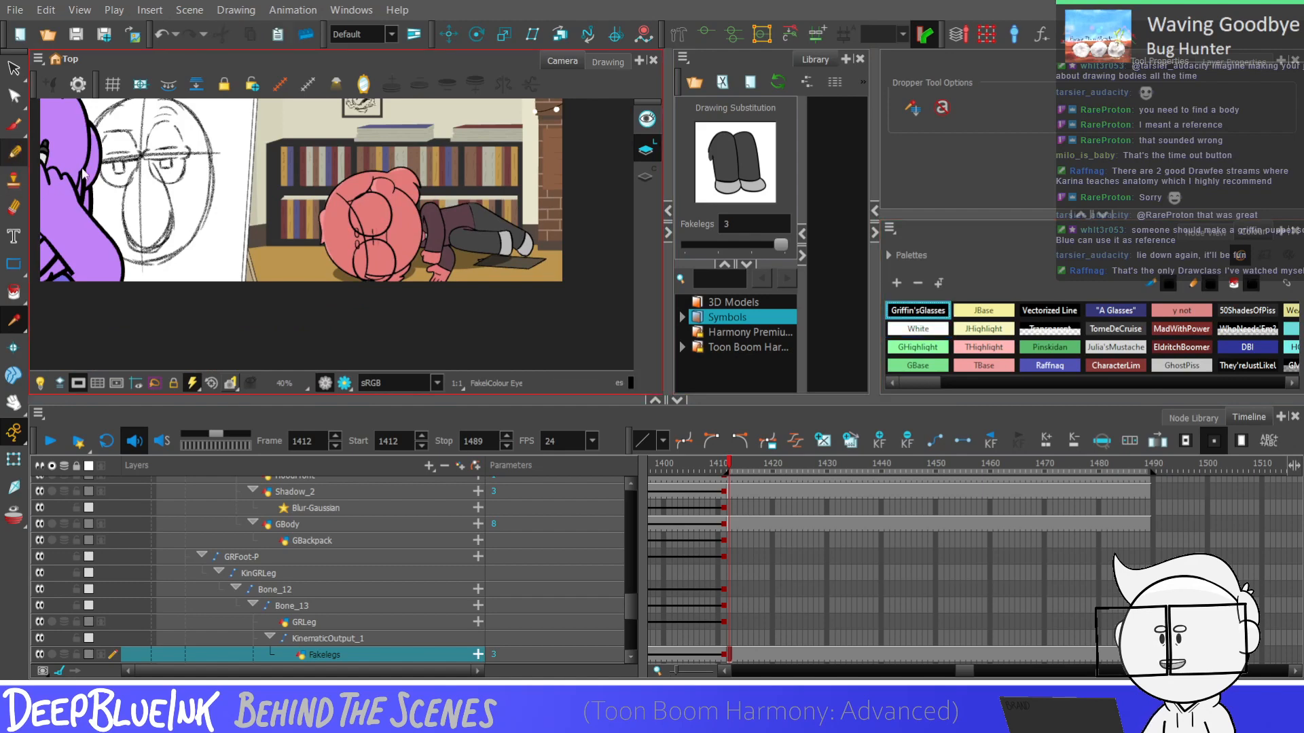
key("alt+slash")
scroll(405, 257, "down", 1)
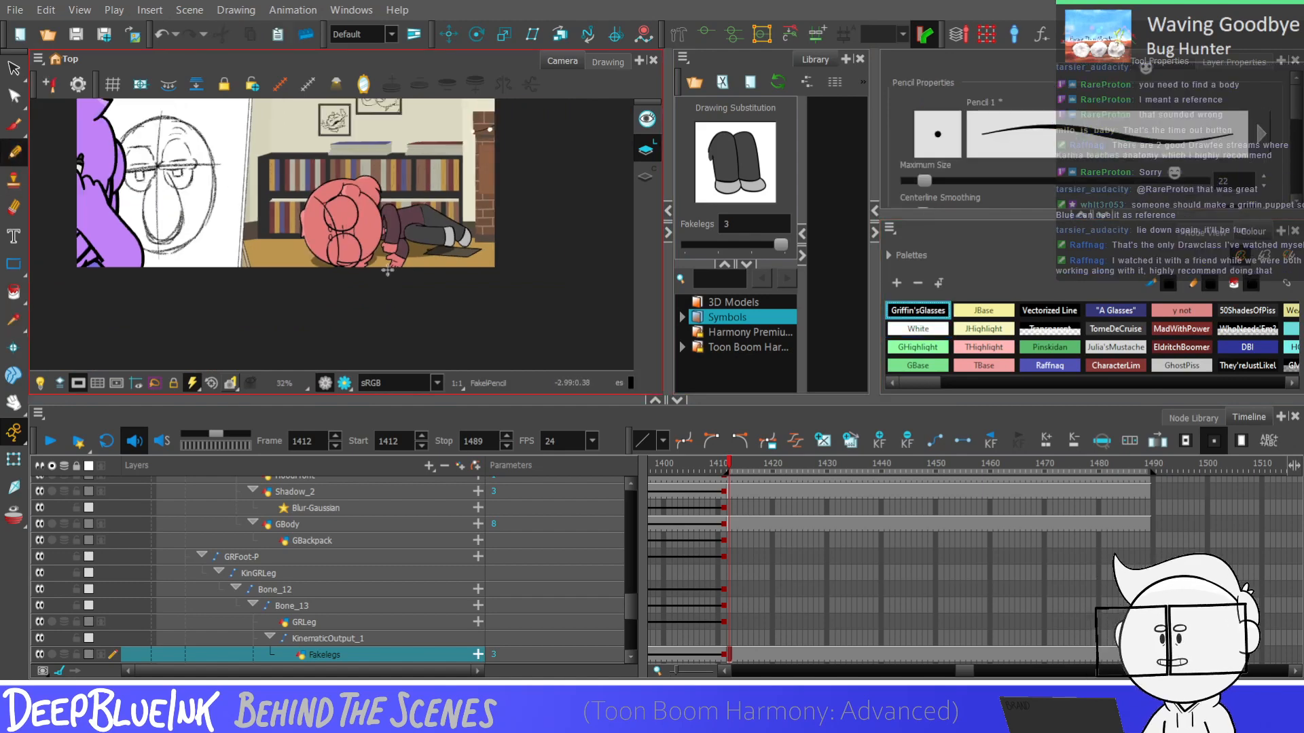
scroll(440, 176, "up", 5)
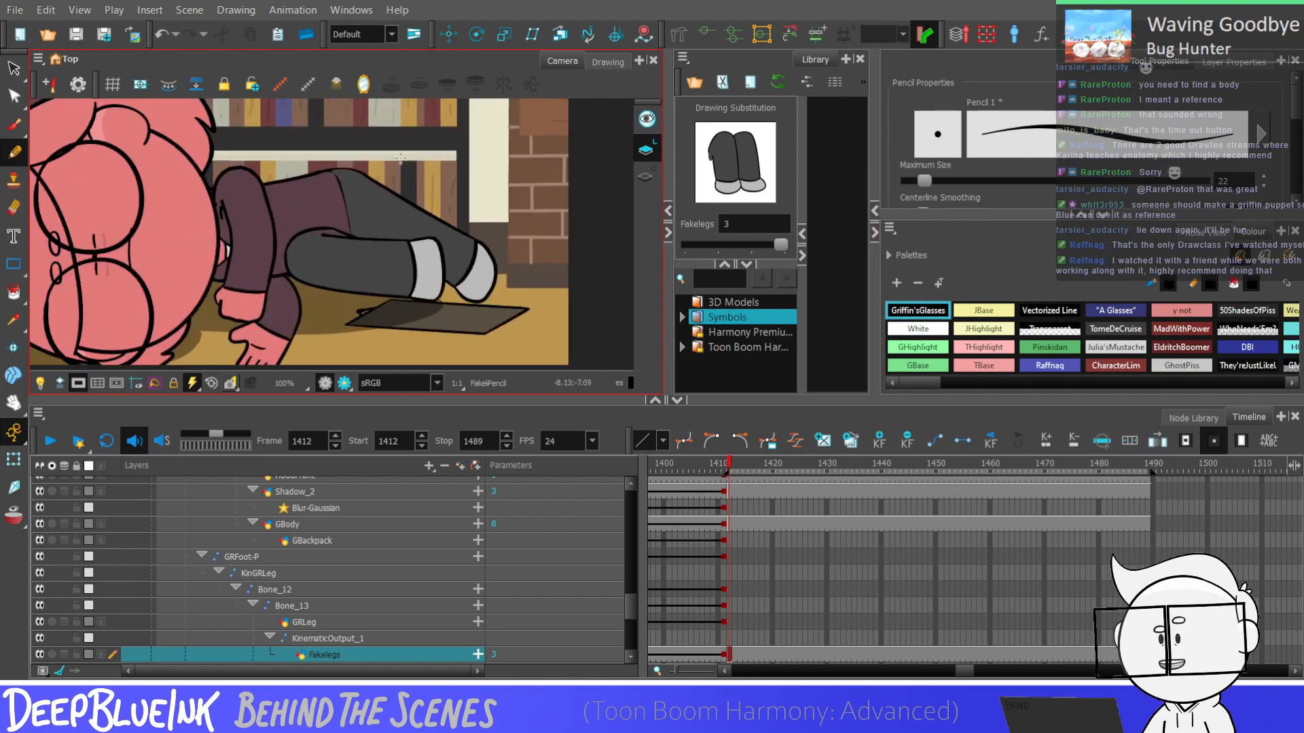
scroll(401, 159, "up", 2)
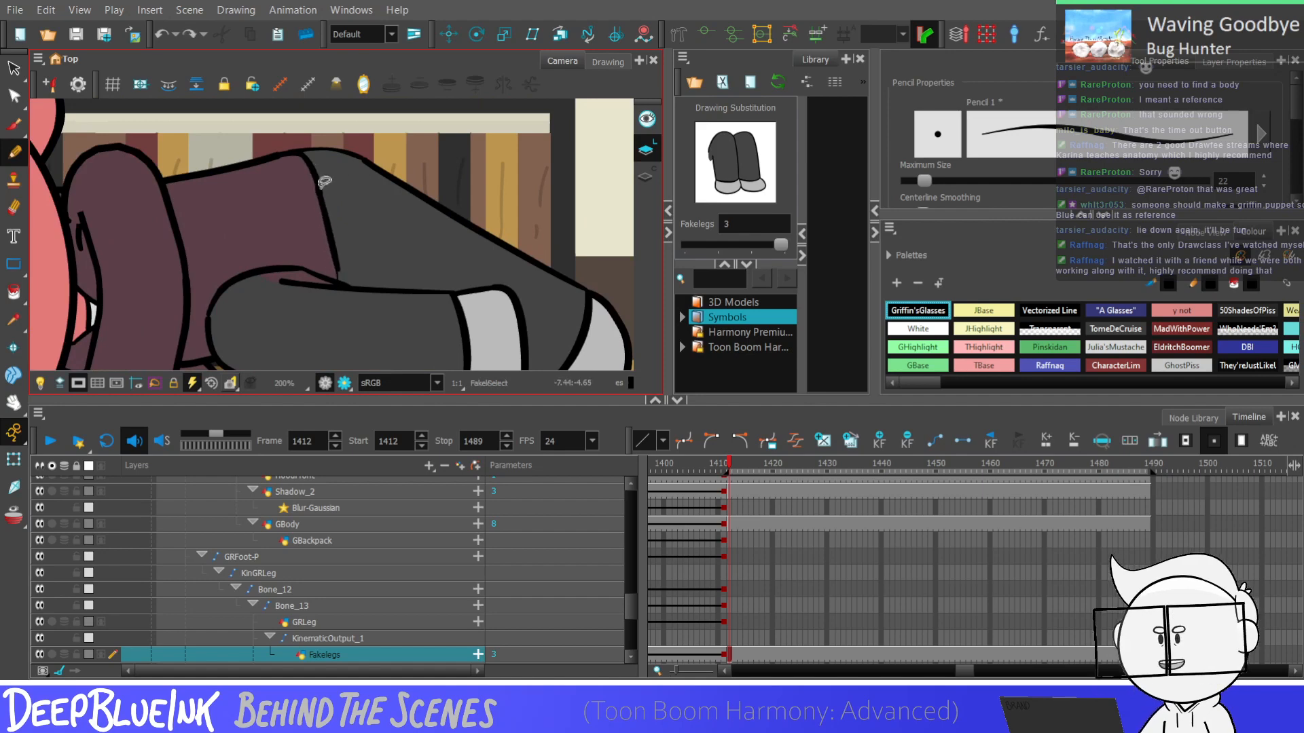
key("ctrl+z")
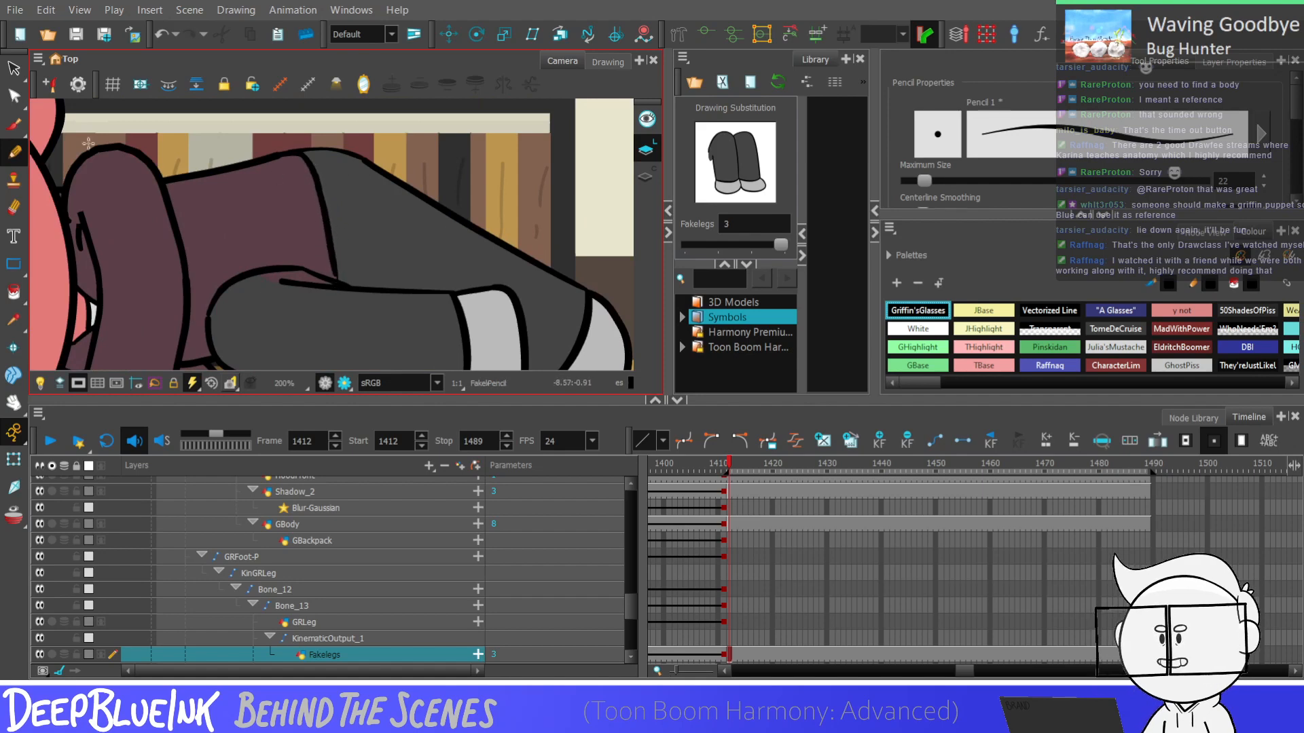
Adjust the lower end of the upper leg's hem line with the Contour Editor so it meets the front thigh outline
left_click(13, 97)
scroll(331, 273, "up", 3)
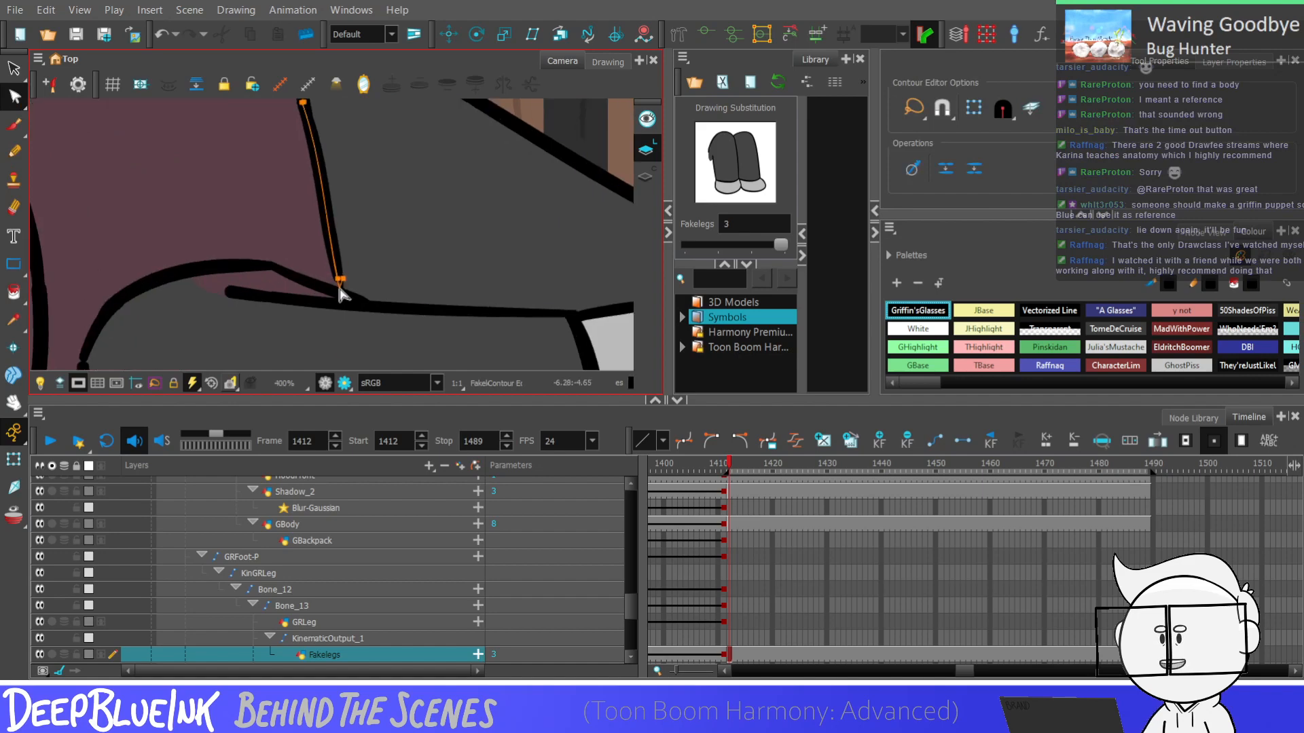
left_click(340, 290)
left_click(340, 292)
left_click(328, 233)
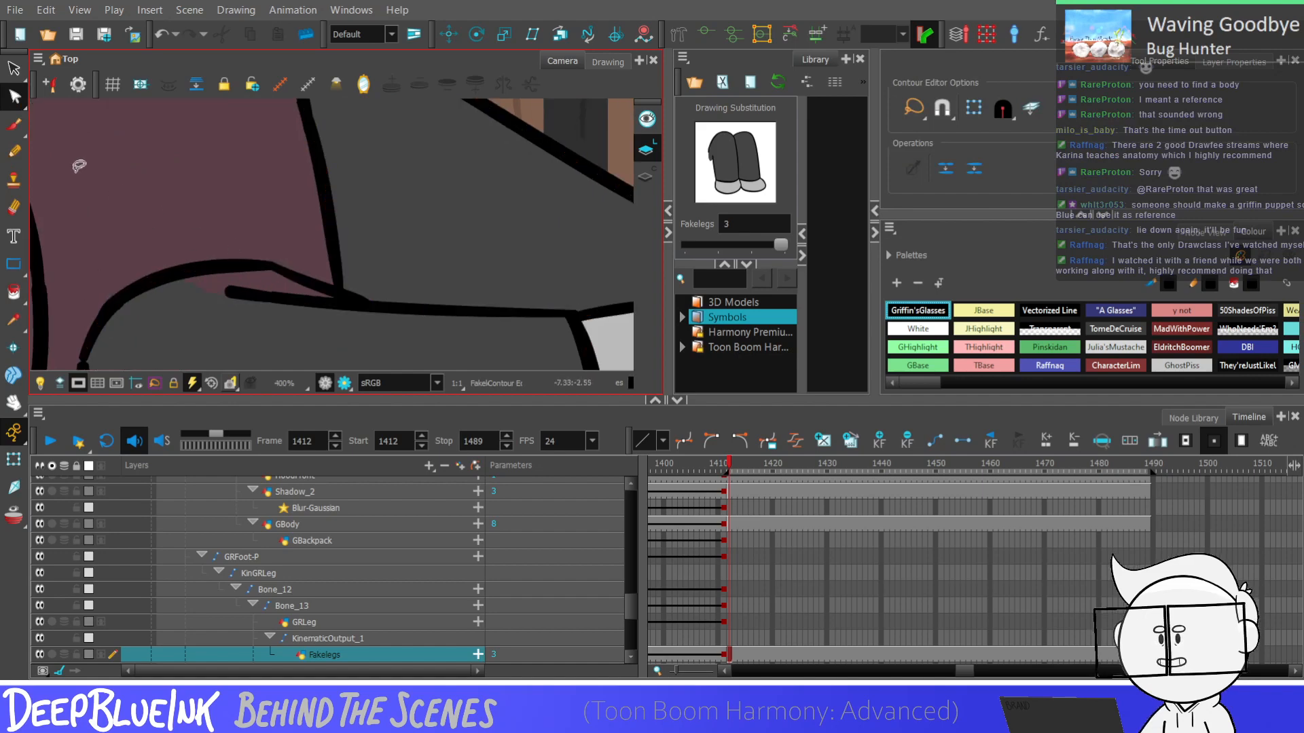
left_click(13, 151)
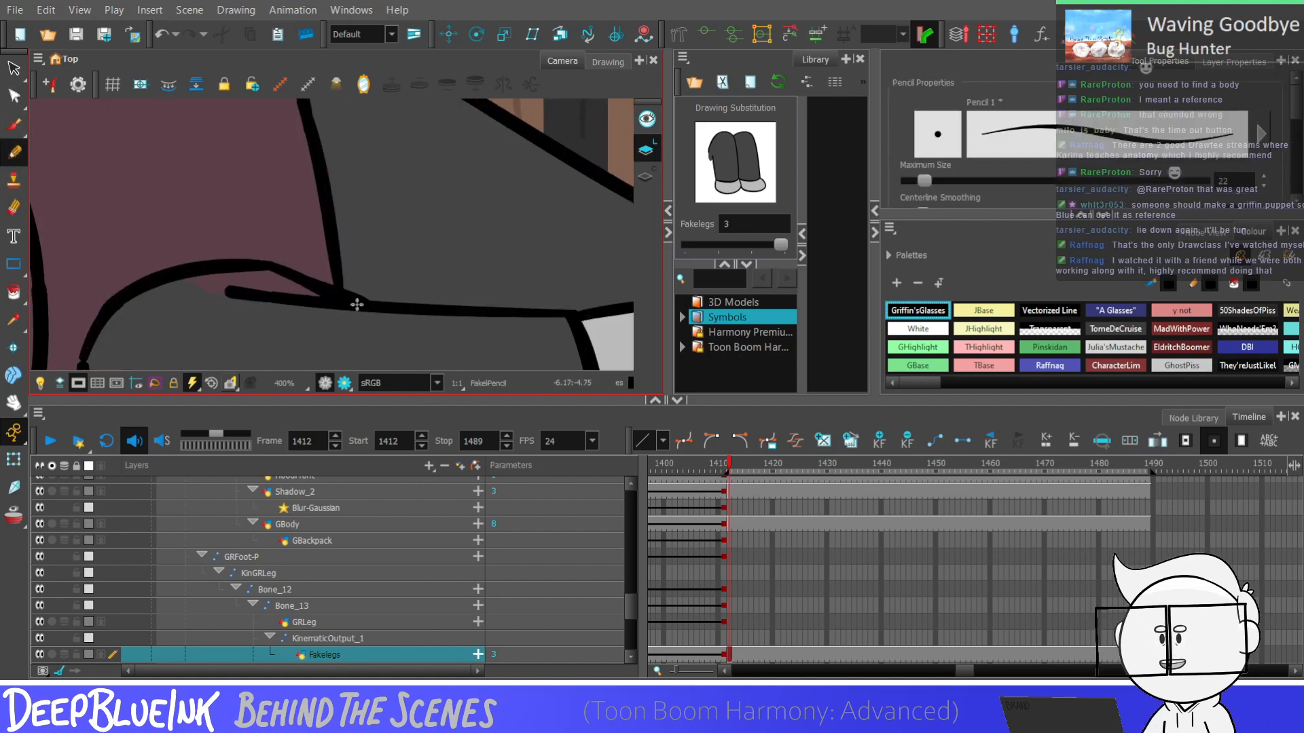
Smooth the bend in the upper leg's top outline beside the hem using the Contour Editor
scroll(265, 346, "down", 4)
scroll(272, 197, "up", 3)
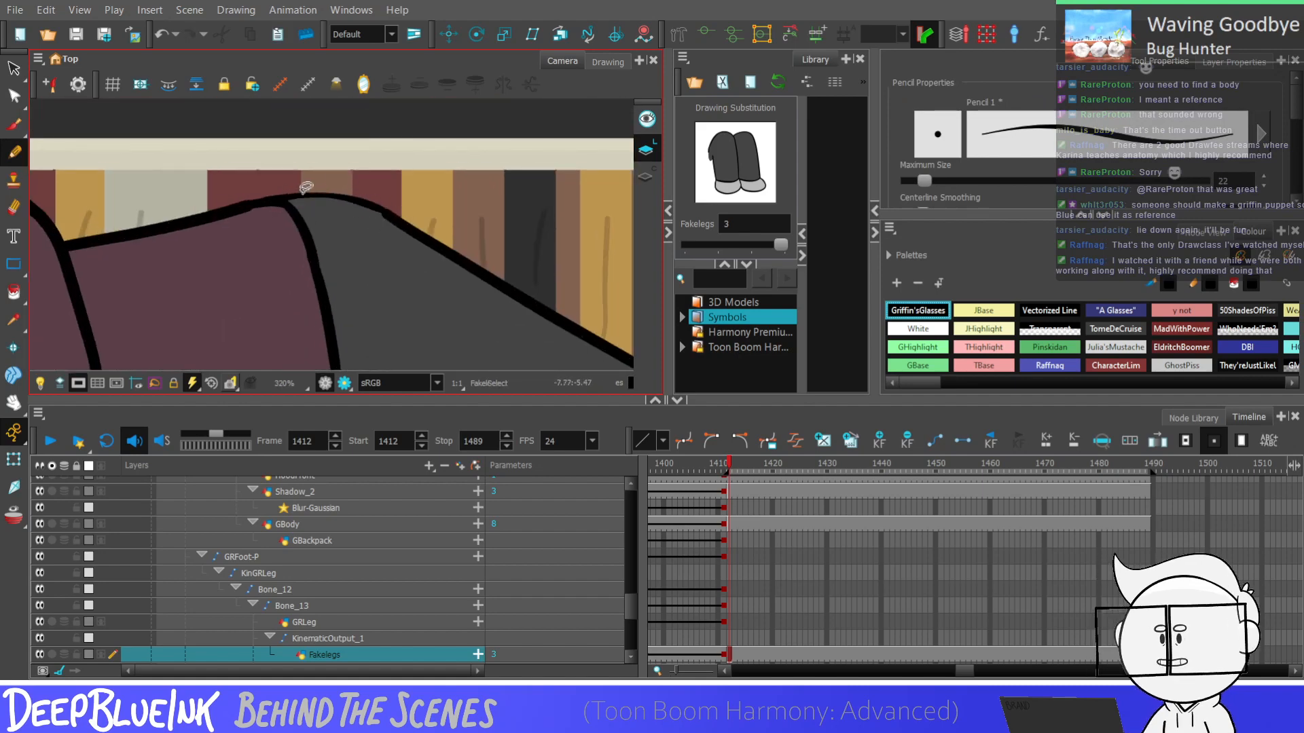
key("alt+q")
scroll(353, 197, "up", 2)
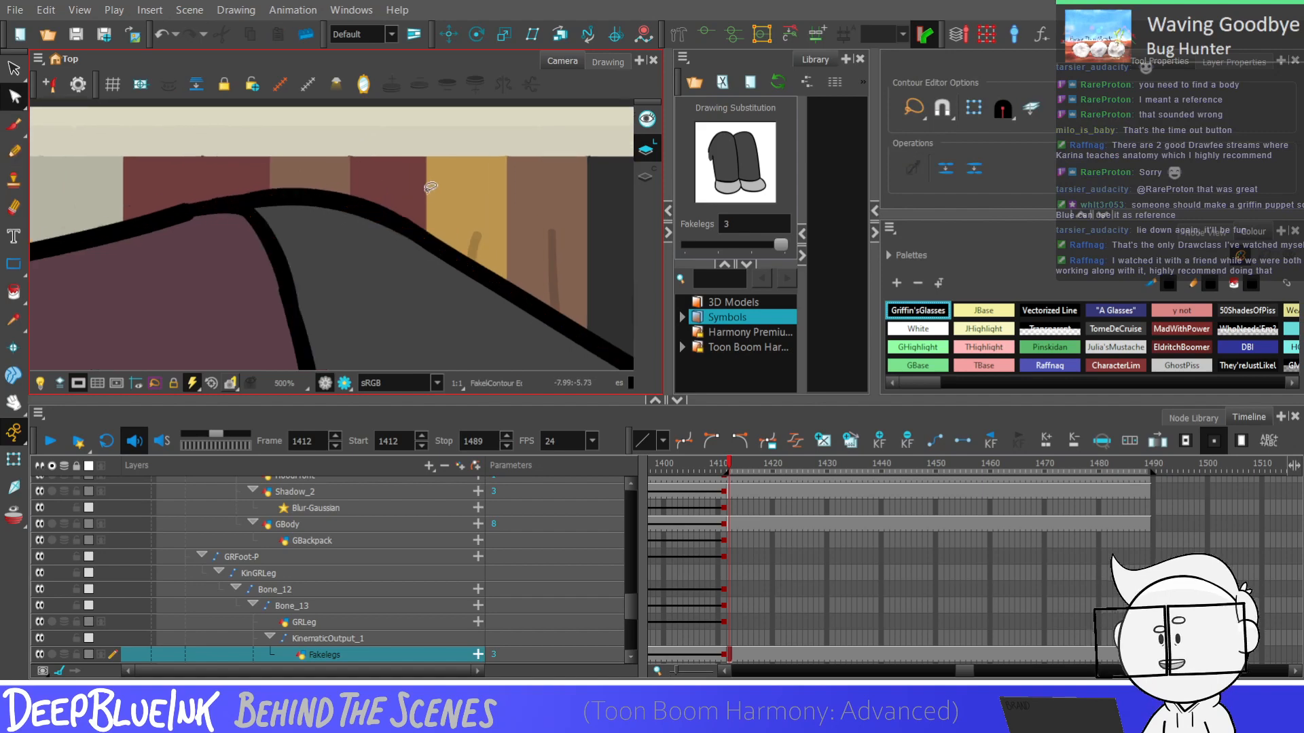
scroll(427, 231, "down", 5)
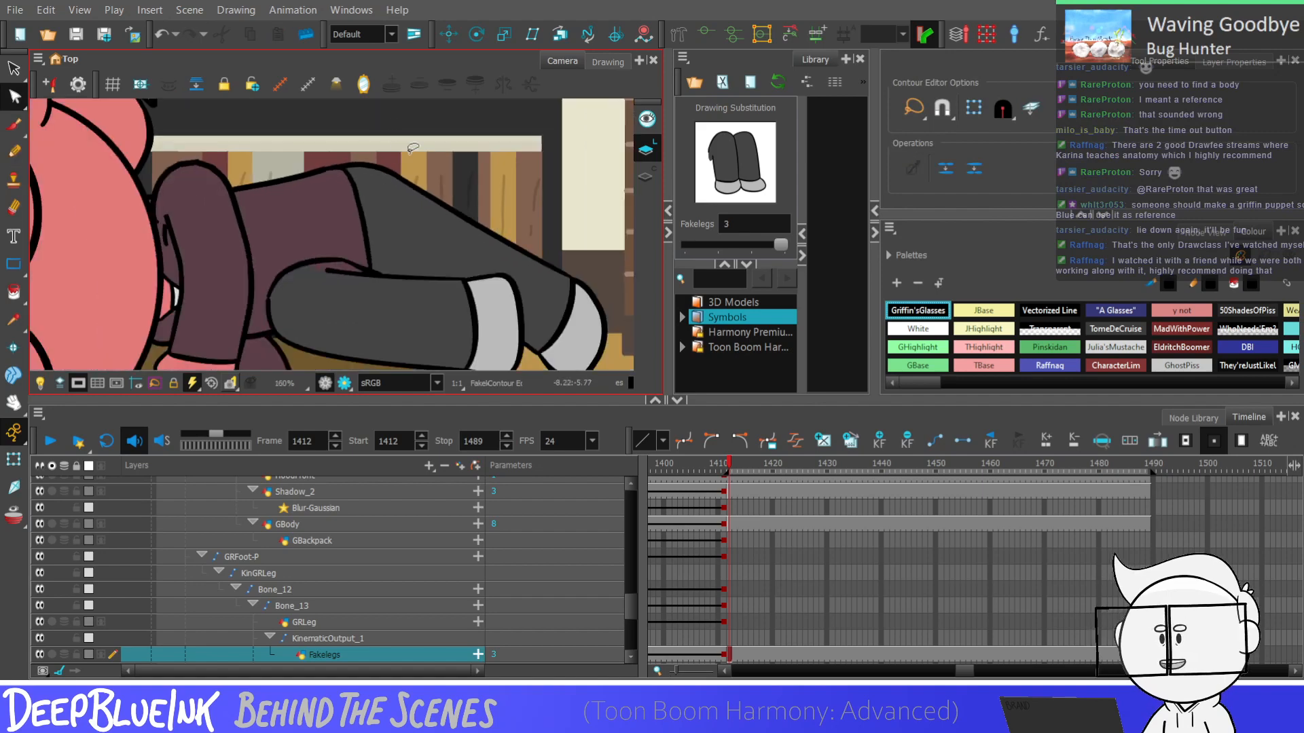
Sample the front leg's dark grey, New 7, and fill the sliver between the thigh outline and its crease line
key("alt+d")
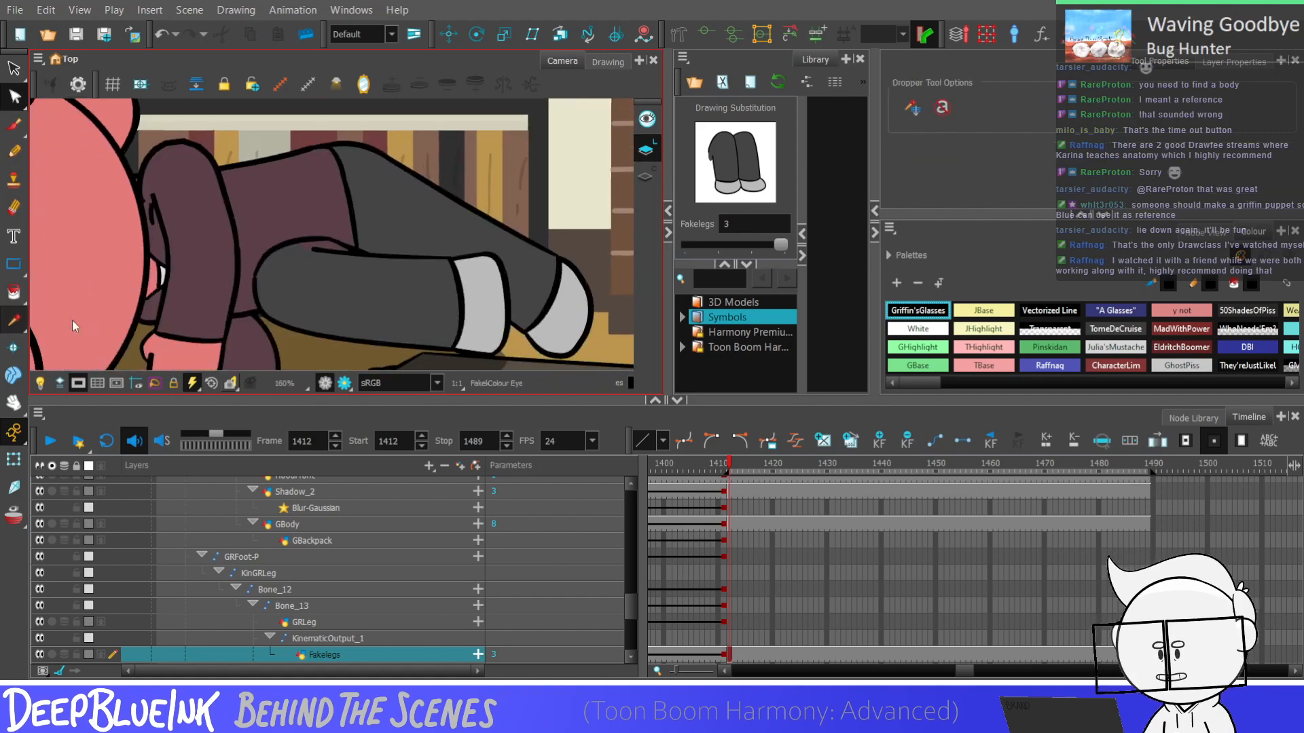
left_click(285, 296)
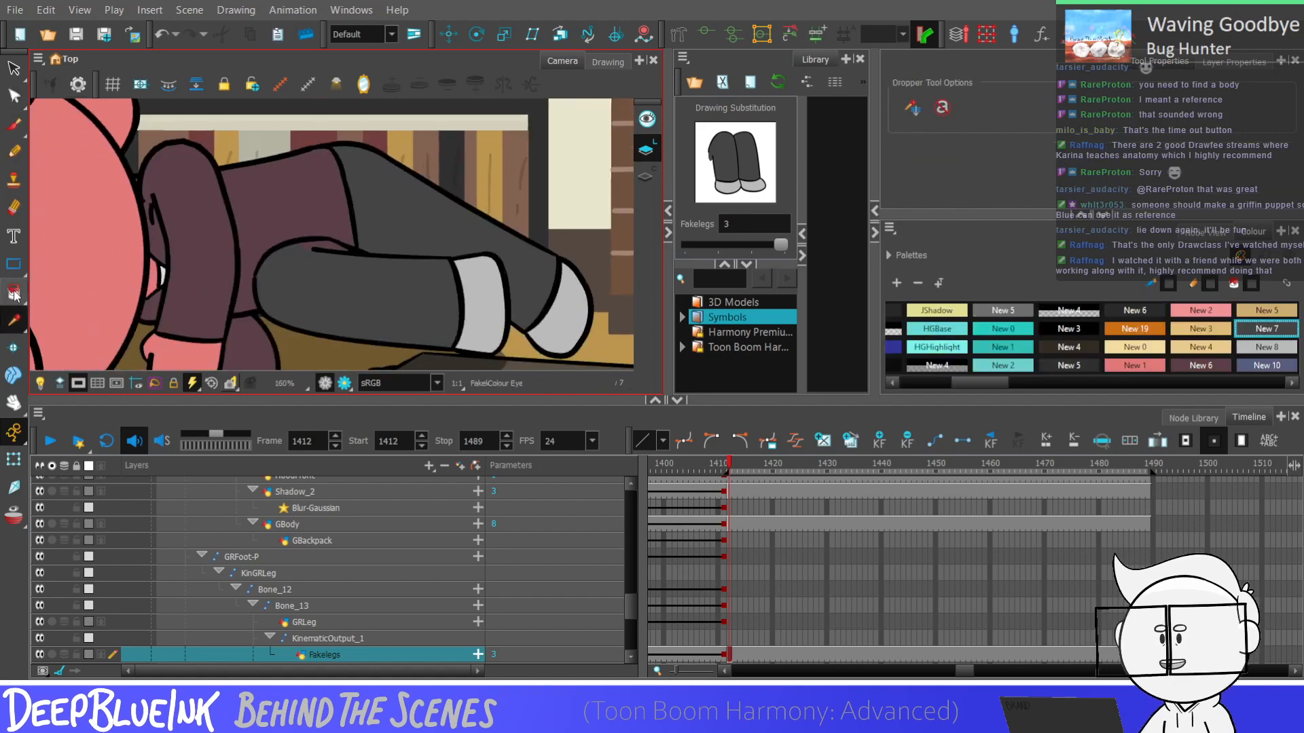
key("alt+i")
scroll(298, 265, "up", 3)
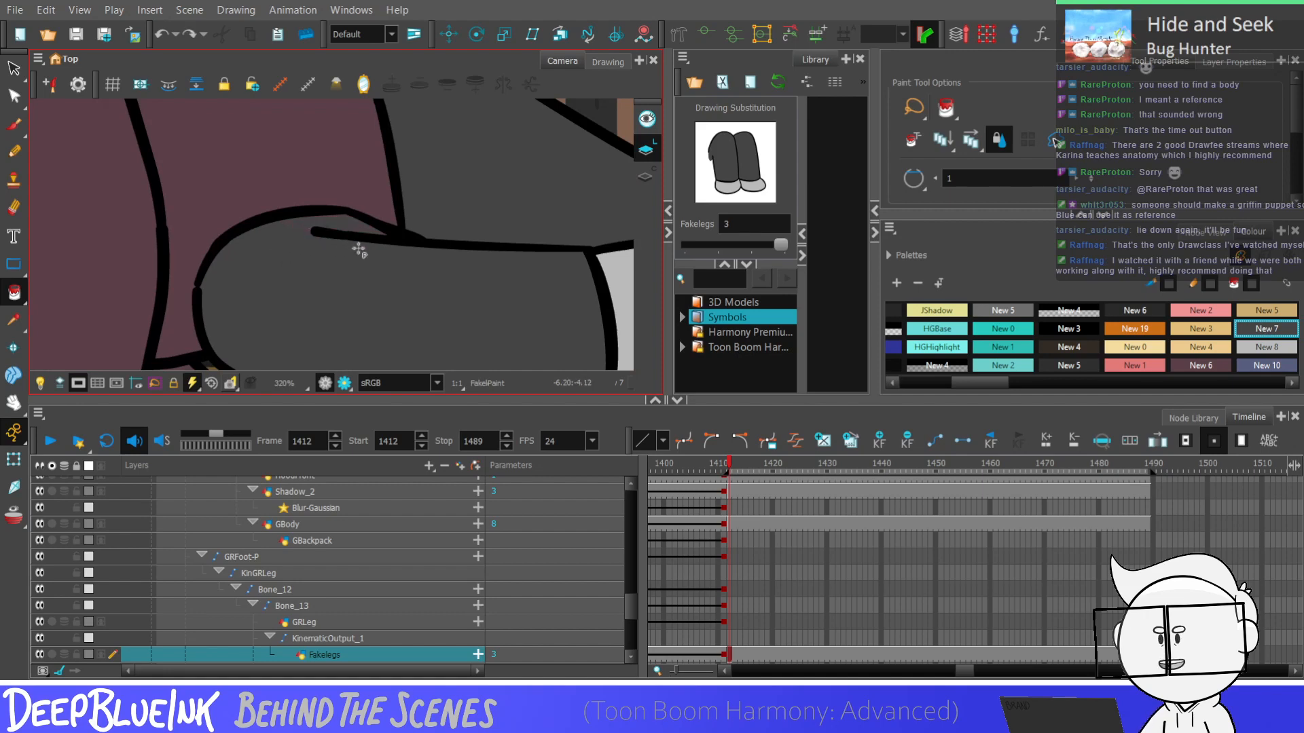
scroll(359, 250, "down", 4)
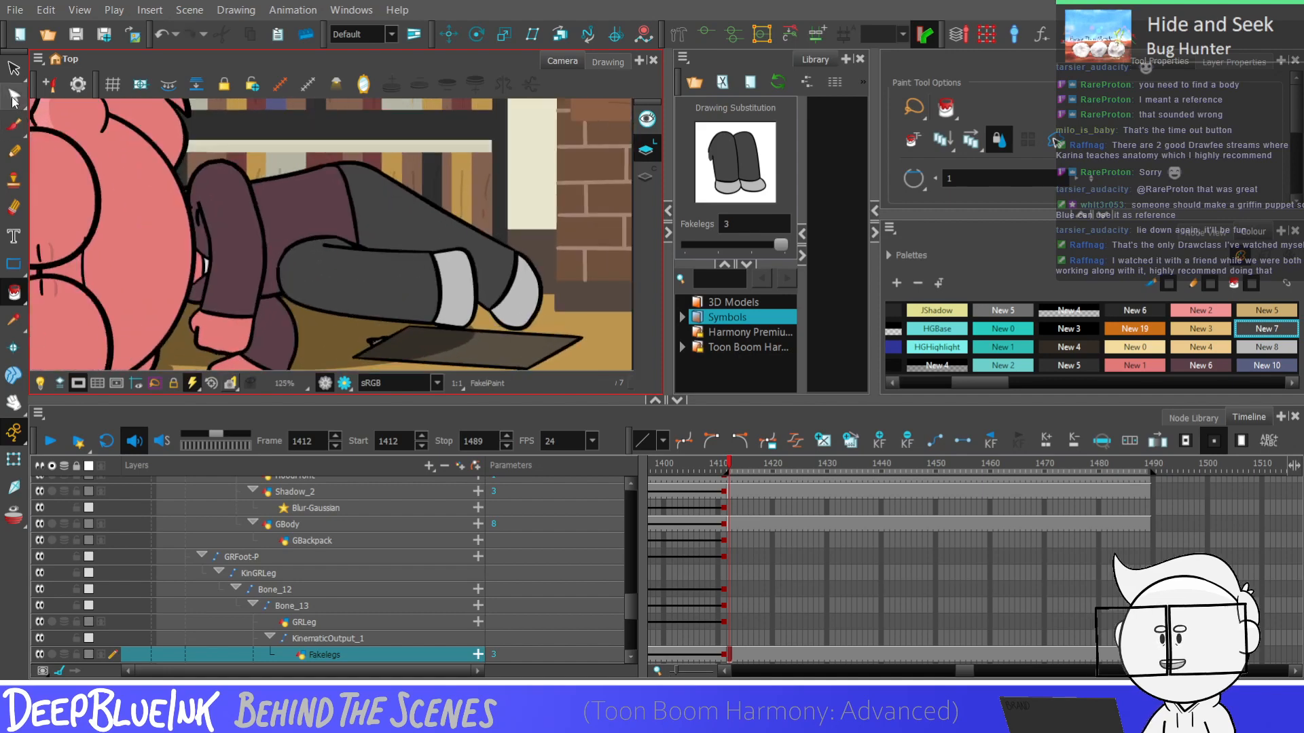
Draw a curved Black pencil line across the upper leg beside the existing hem, undoing the first straight attempt
left_click_drag(975, 383, 918, 382)
left_click(918, 312)
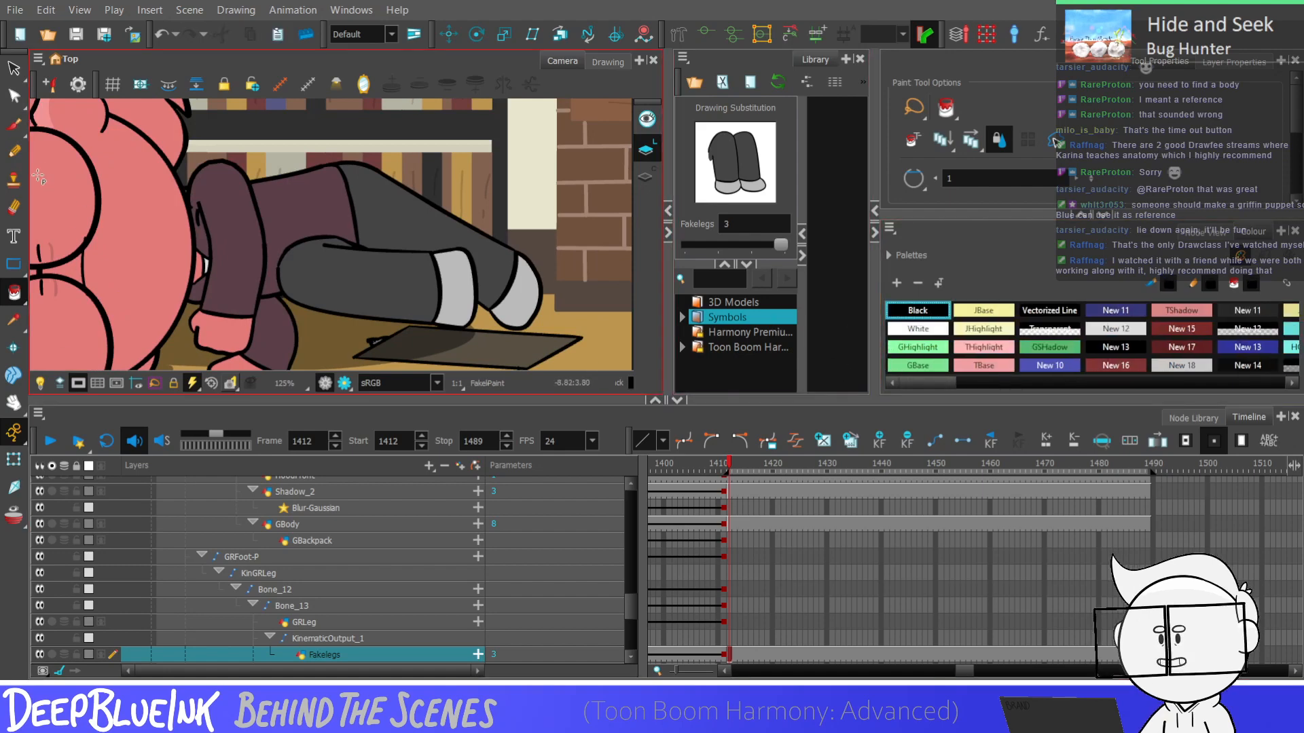
left_click(14, 152)
scroll(367, 201, "up", 2)
left_click_drag(308, 142, 303, 265)
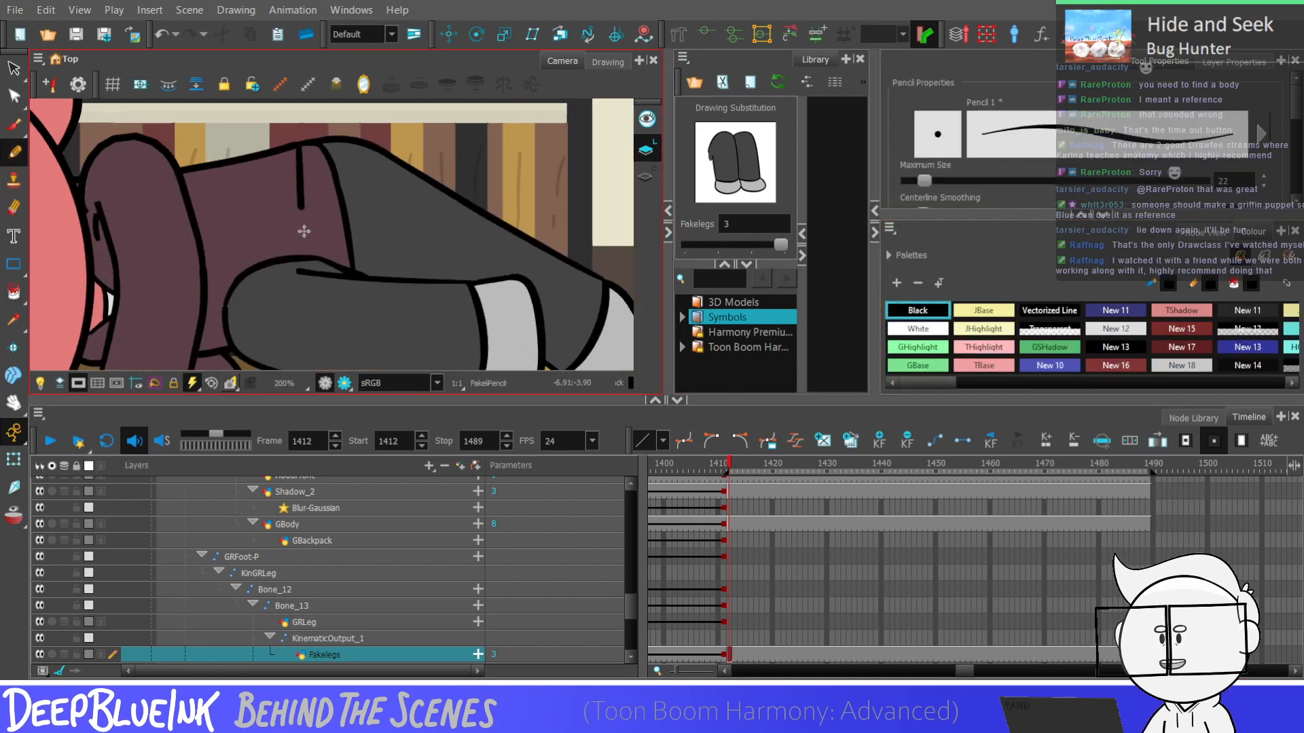
key("ctrl+z")
key("ctrl+z")
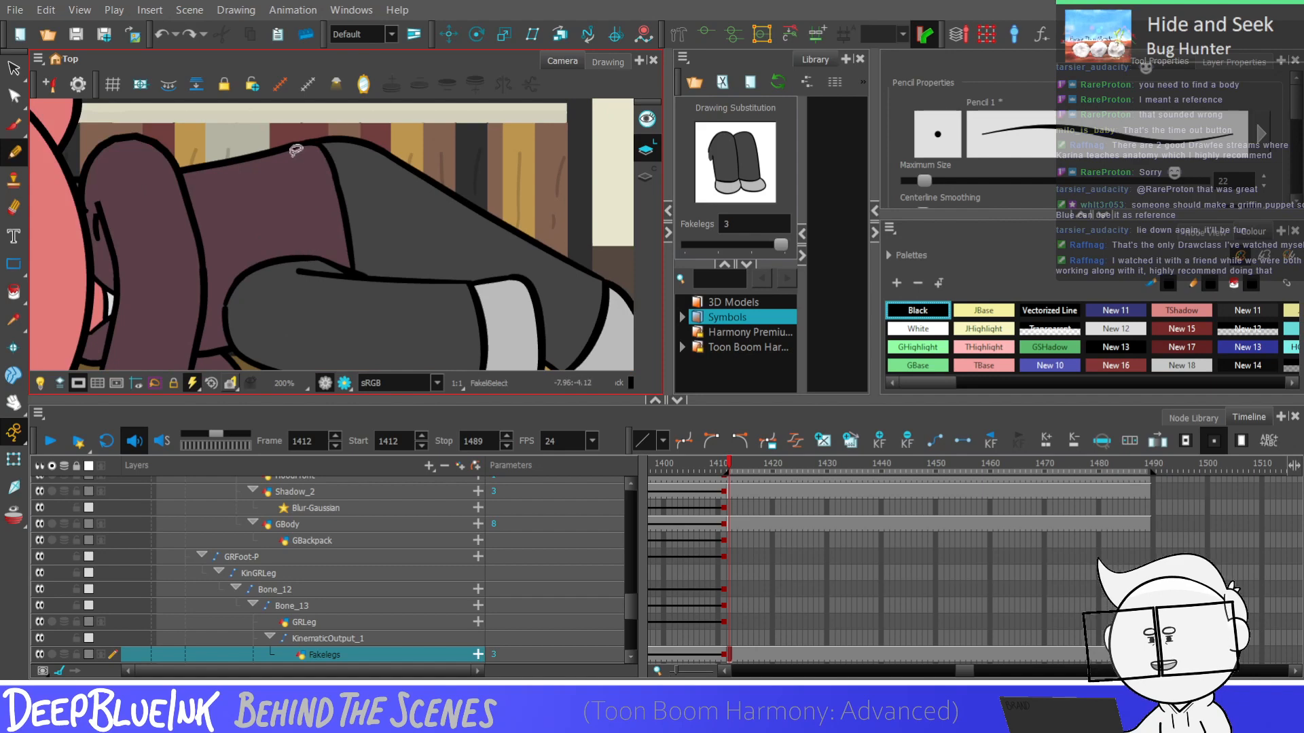
key("ctrl+z")
left_click_drag(298, 141, 319, 268)
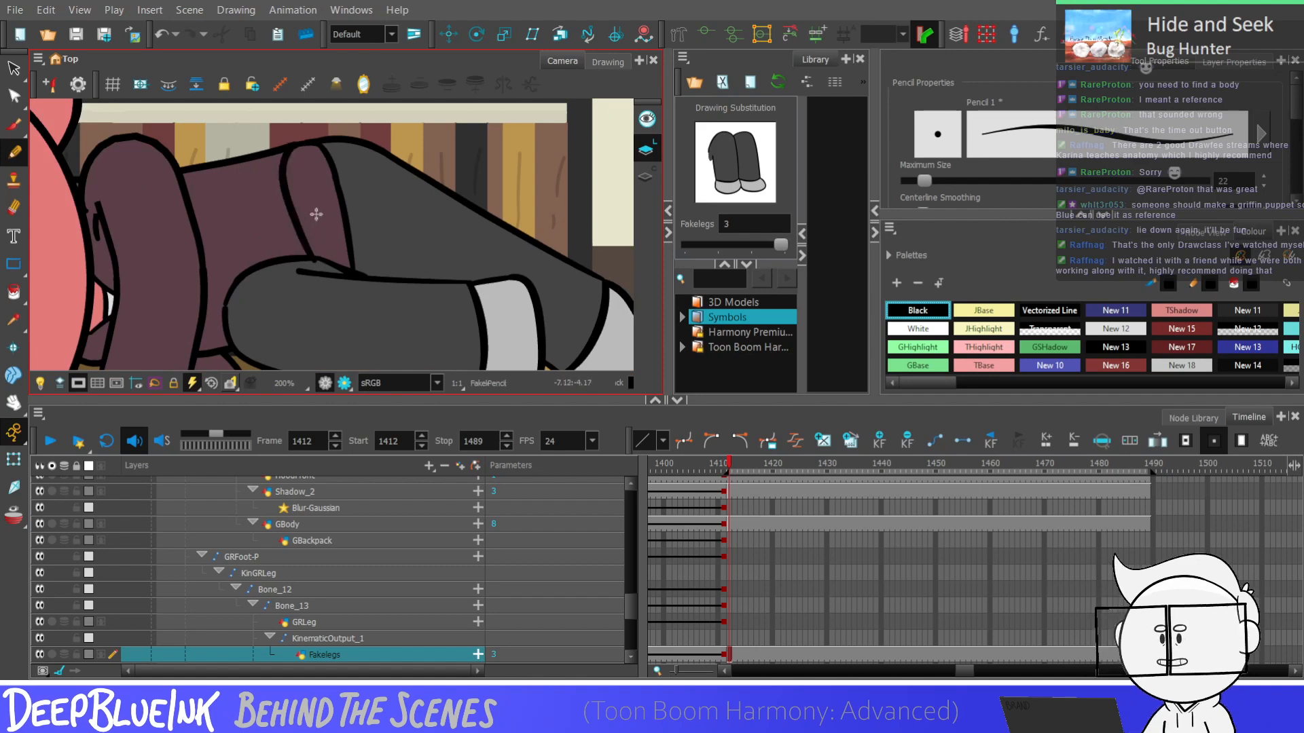
Remove the end of the new hem line that overshoots the front thigh outline
key("alt+s")
scroll(323, 263, "up", 3)
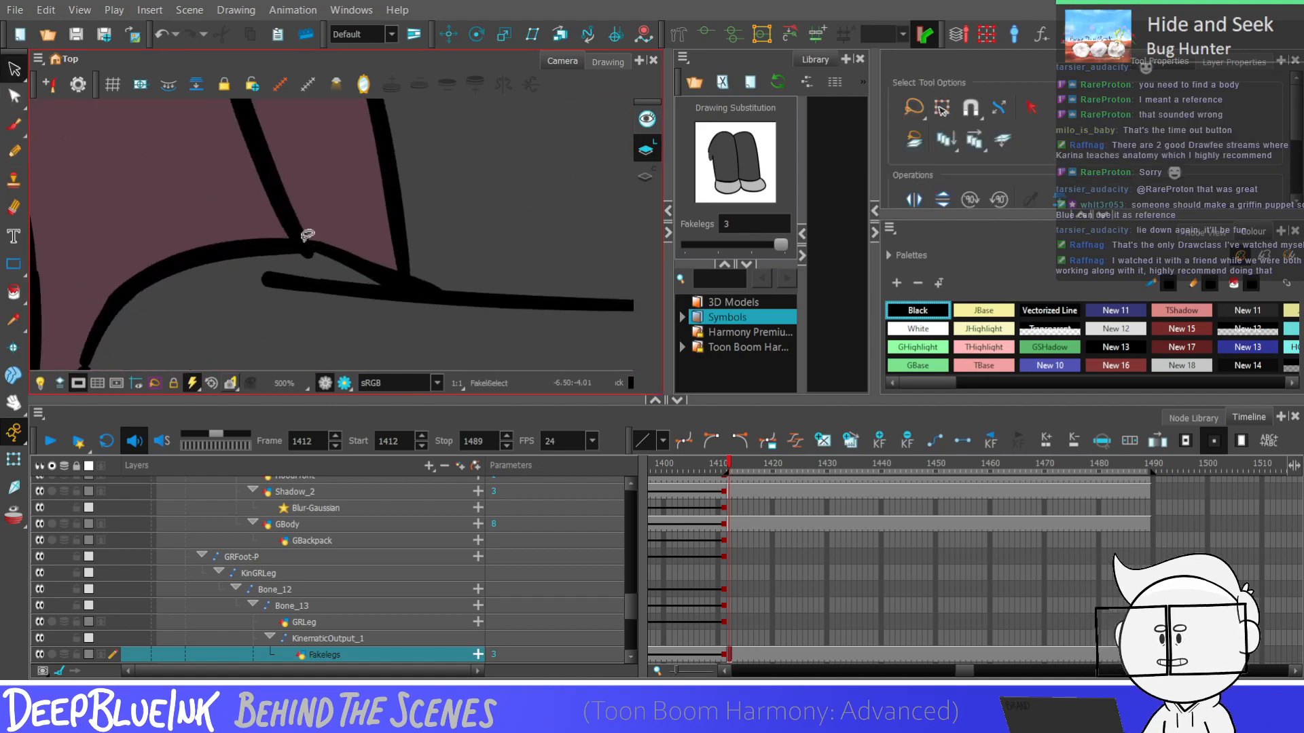
left_click(307, 256)
scroll(307, 272, "down", 3)
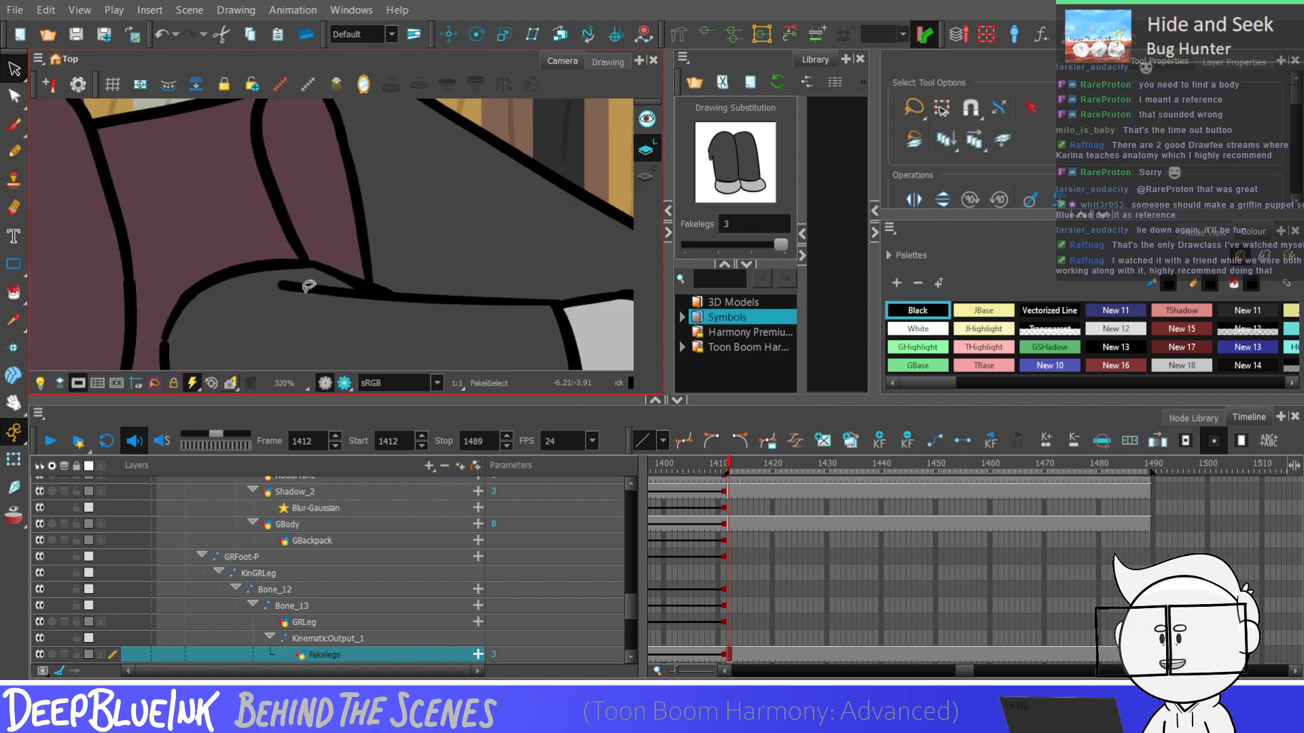
Scale the new hem line slightly narrower and fit its ends to the leg outlines with the Select tool
scroll(327, 205, "up", 1)
left_click(294, 253)
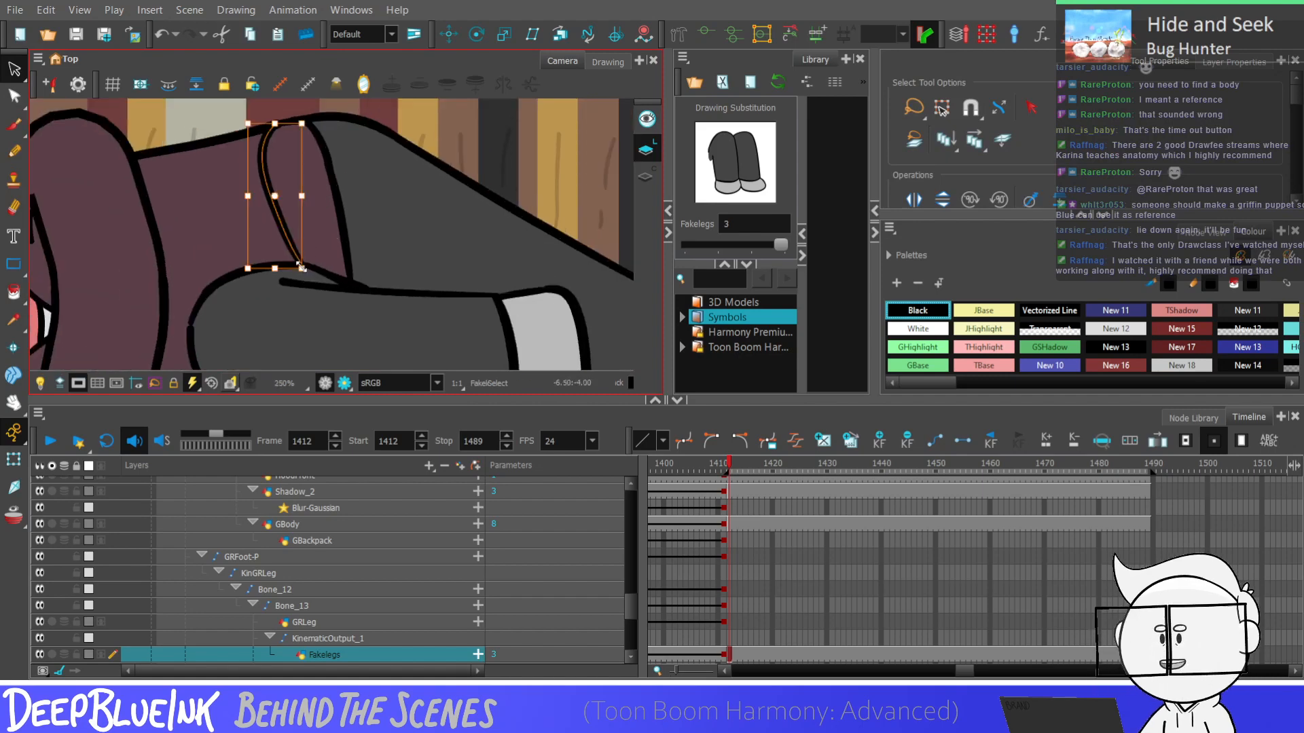
left_click_drag(303, 265, 293, 265)
left_click(304, 265)
left_click(263, 151)
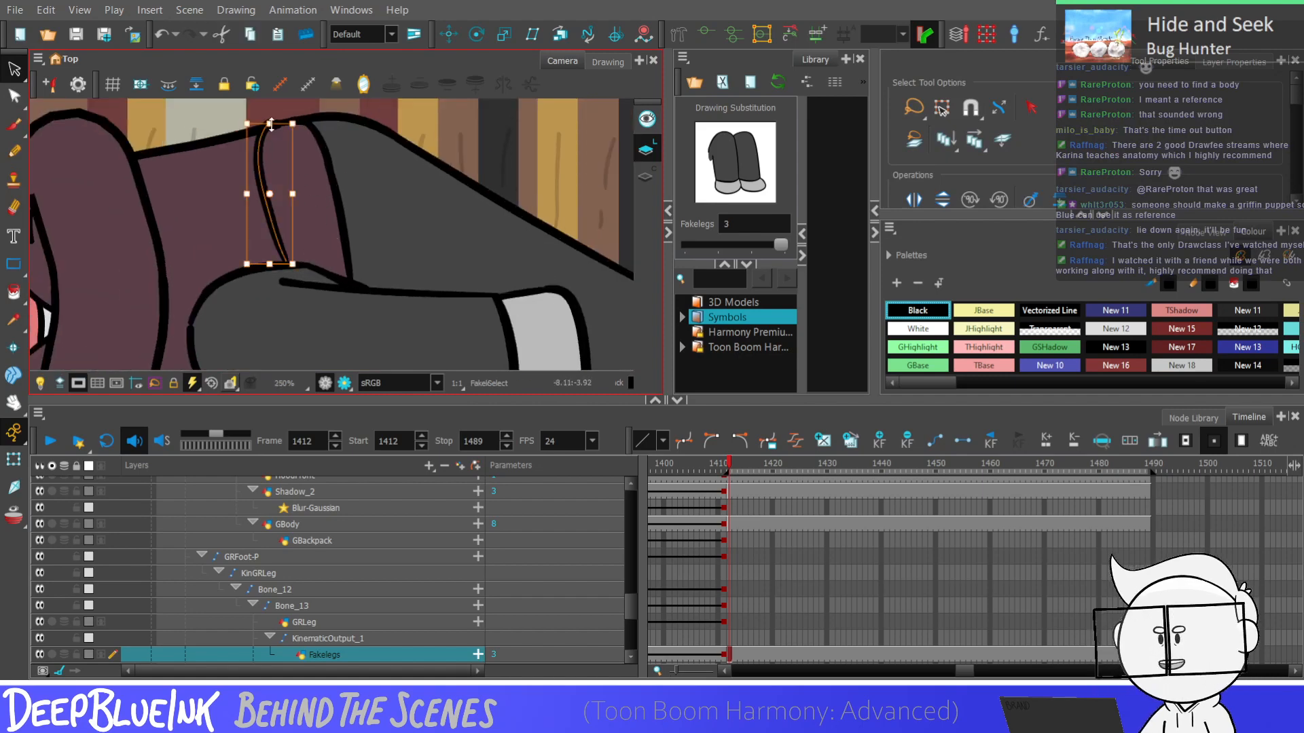
left_click_drag(271, 124, 272, 127)
left_click(276, 125)
Sample the leg's dark grey, New 7, for the Paint tool and display the drawing's strokes
left_click(16, 325)
left_click(398, 229)
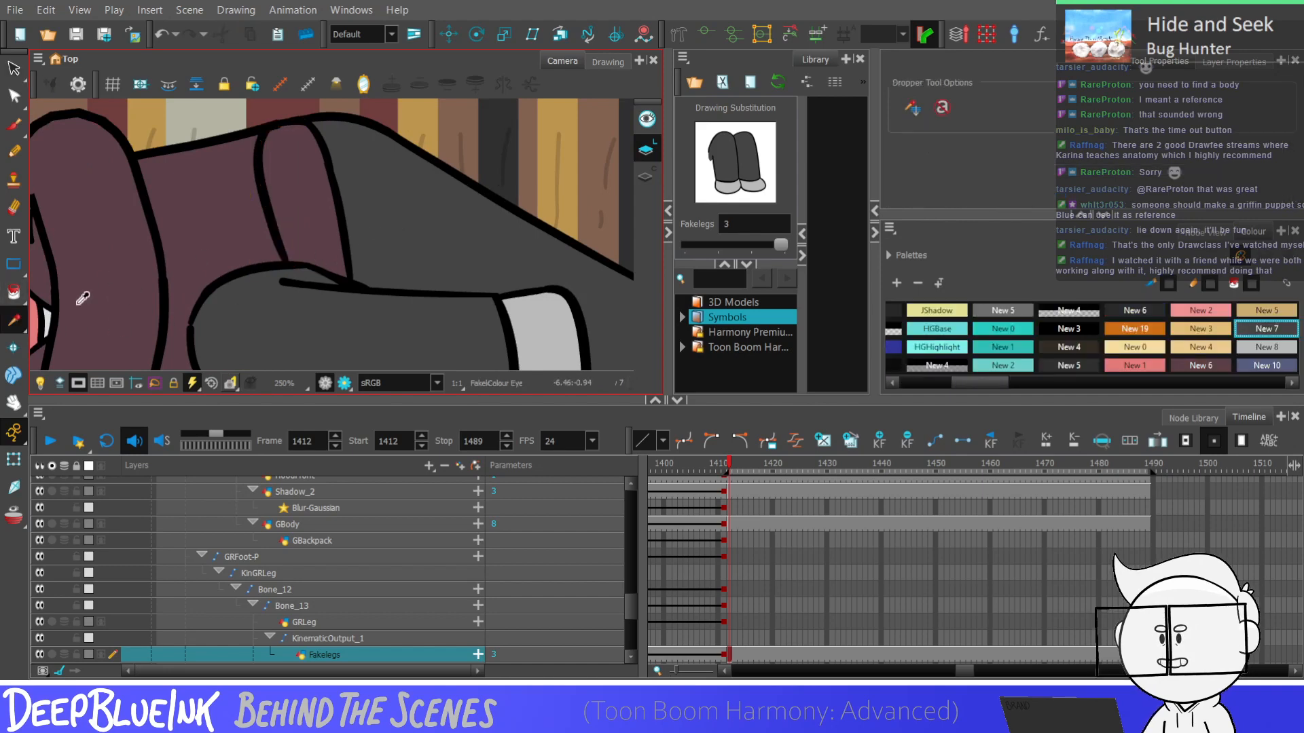
key("alt+i")
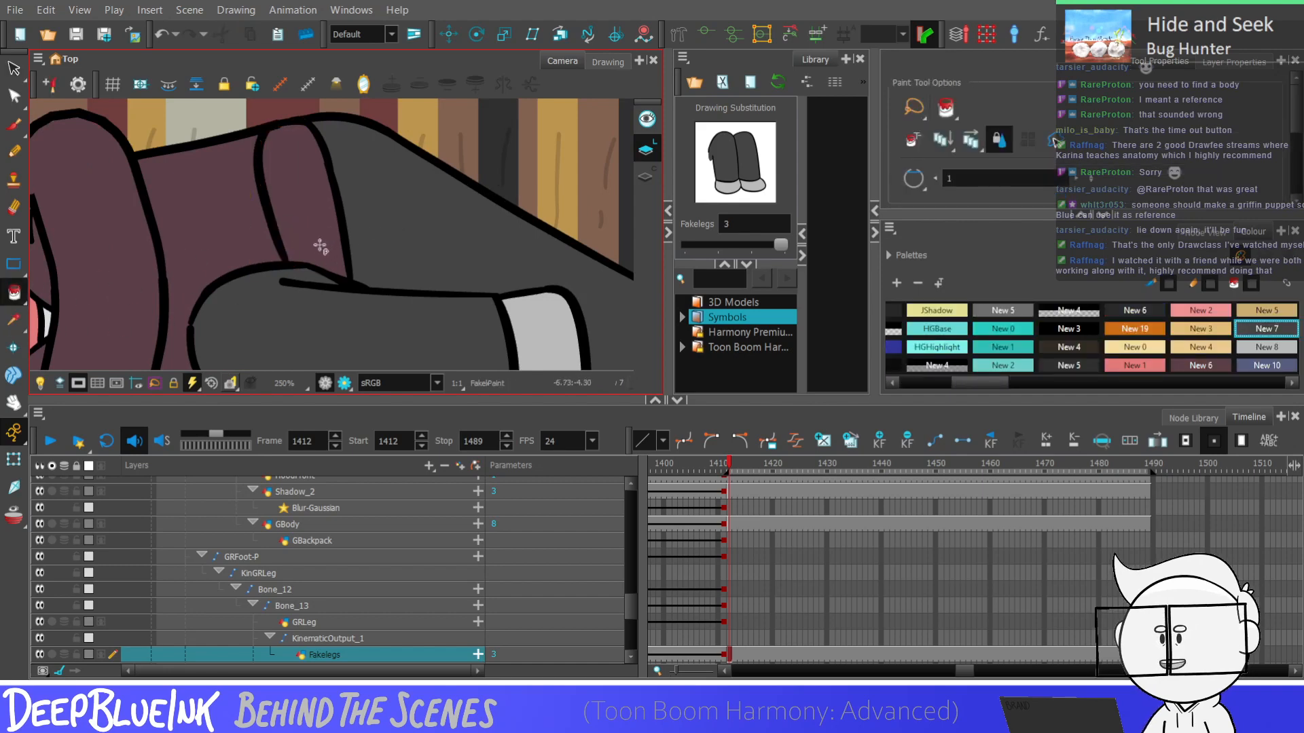
key("k")
Set the colour back to Black and delete the old hem line from the upper leg
left_click_drag(961, 383, 899, 382)
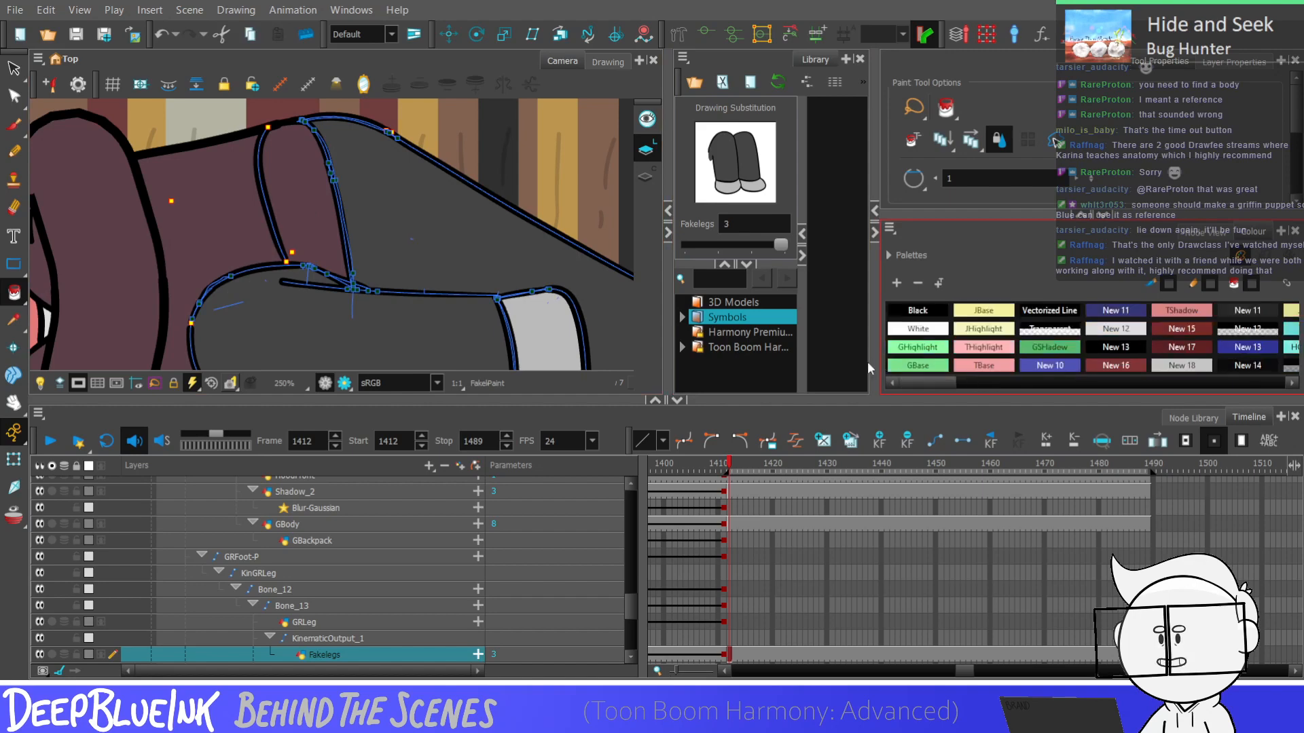
left_click(917, 311)
left_click(22, 68)
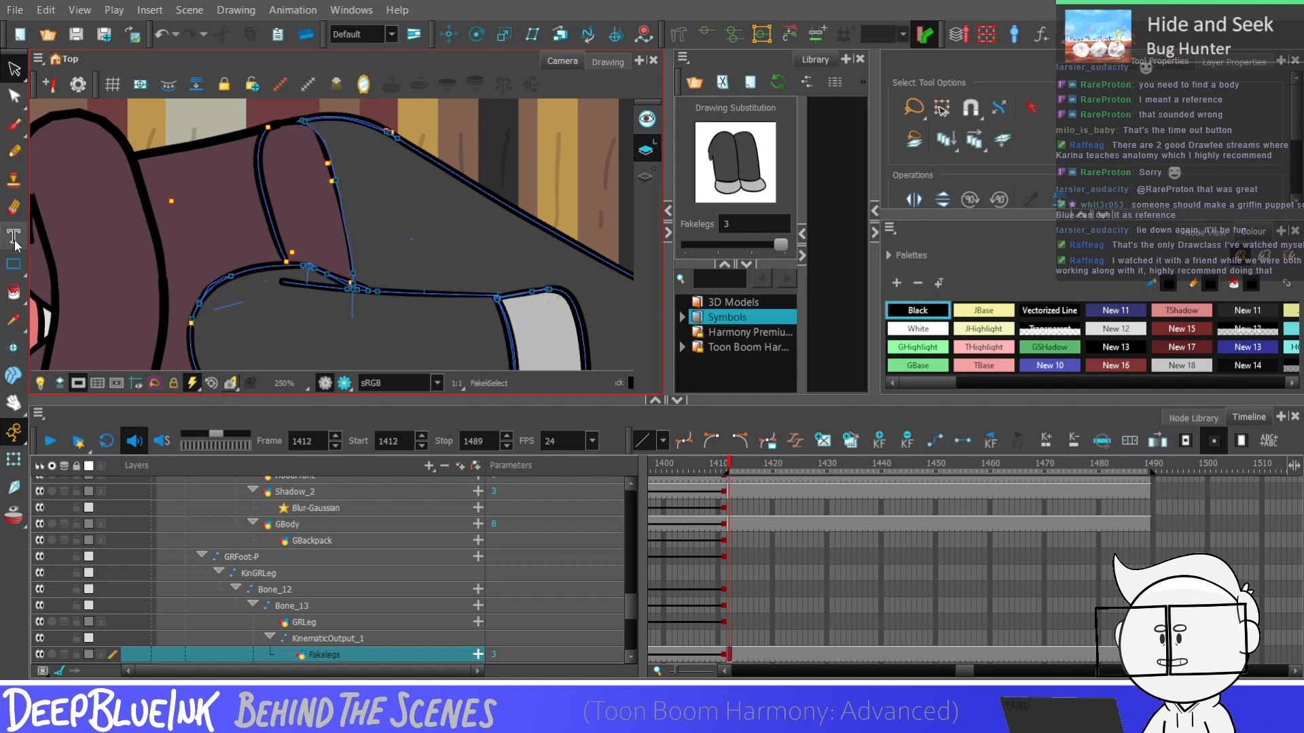
left_click(13, 151)
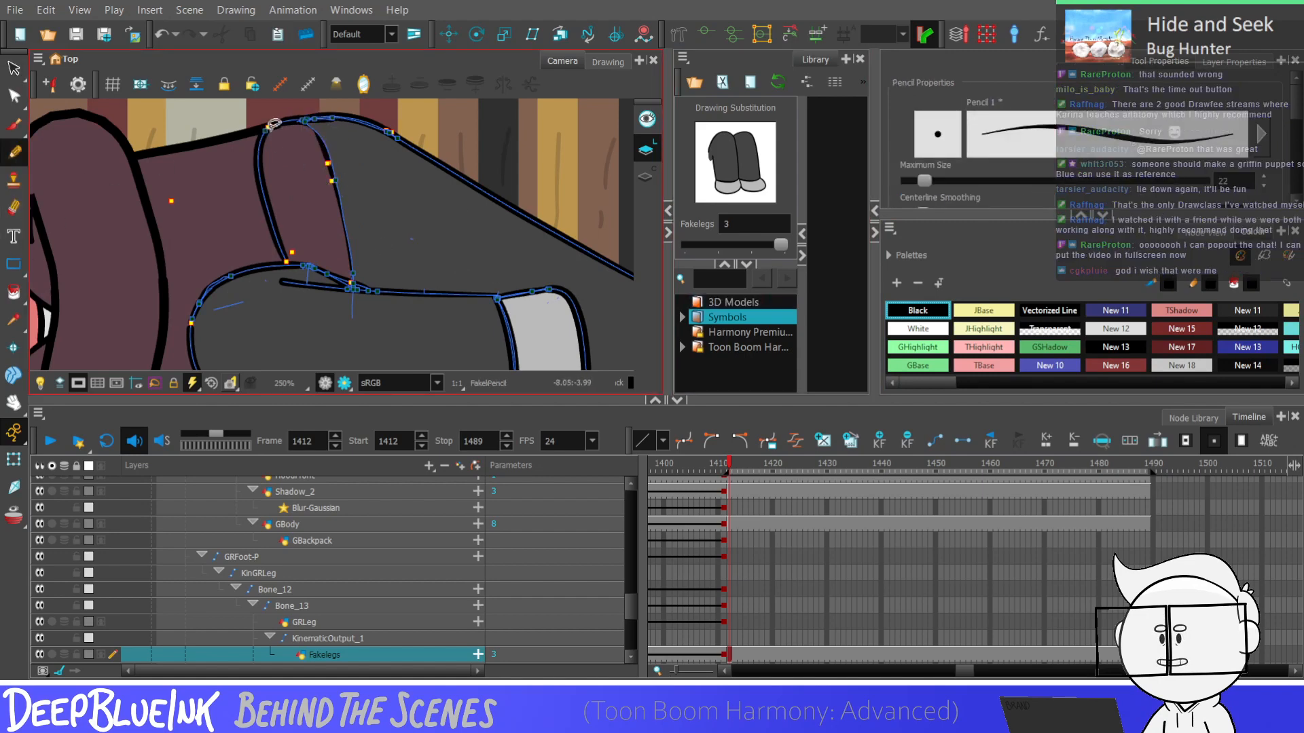
Join the new hem line's lower end to the thigh outline and fill the strip beside it with the sampled dark grey New 7
key("d")
left_click(174, 321)
left_click(14, 293)
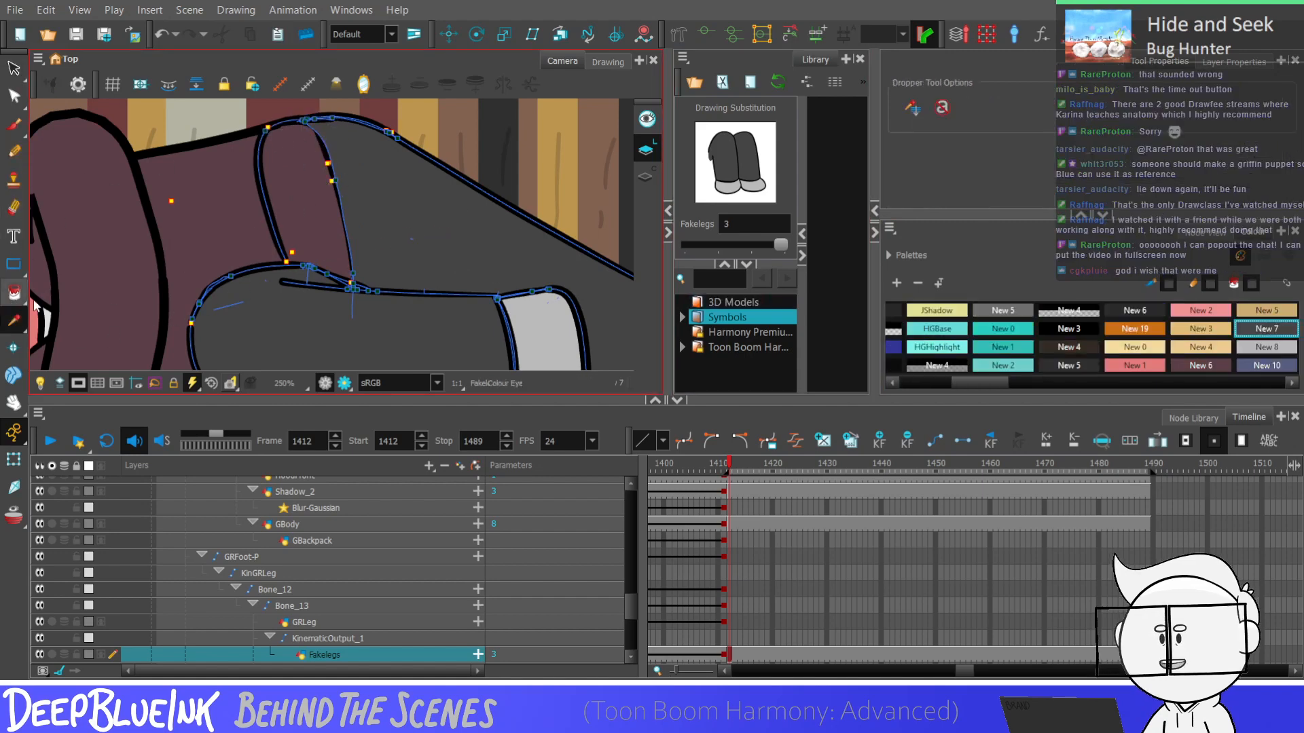
left_click(18, 97)
scroll(283, 258, "up", 2)
left_click_drag(289, 267, 287, 272)
left_click(13, 293)
left_click(345, 226)
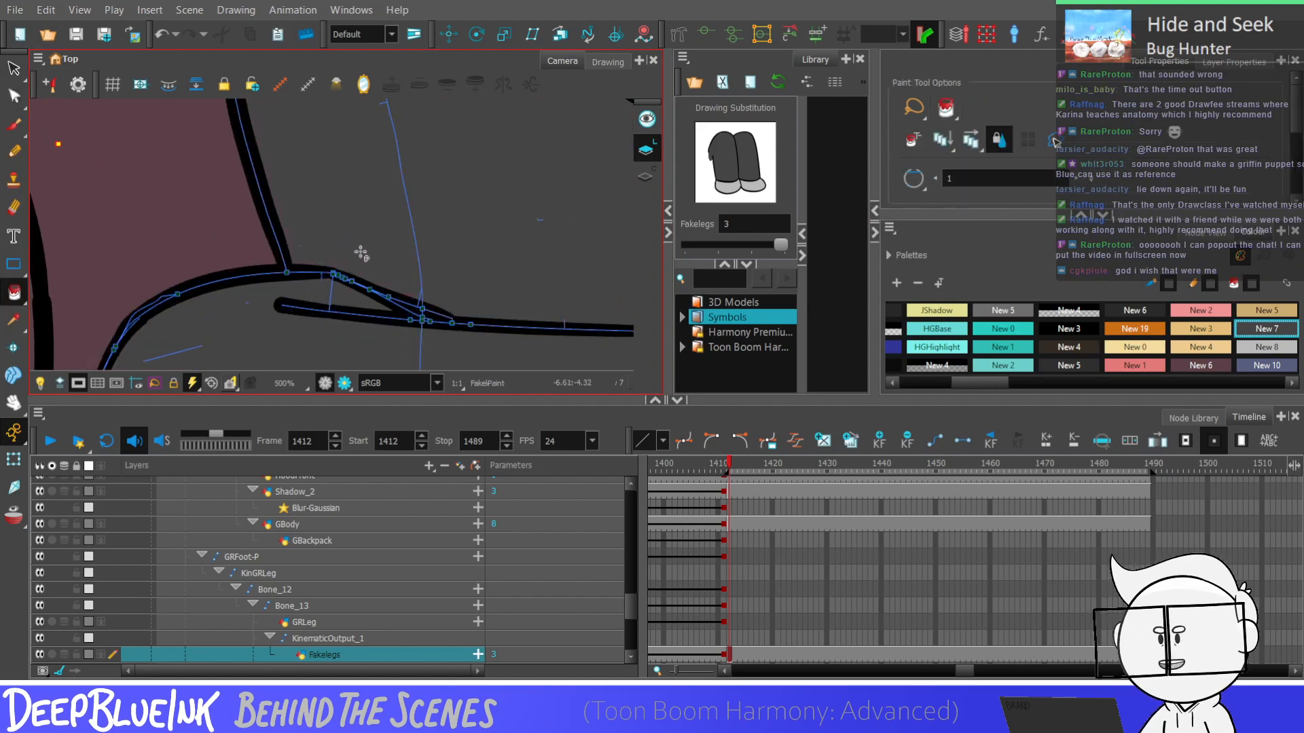
Remove the short line segment between the hem line's lower corner and the upper leg's crease with the Contour Editor
scroll(351, 273, "down", 1)
key("l")
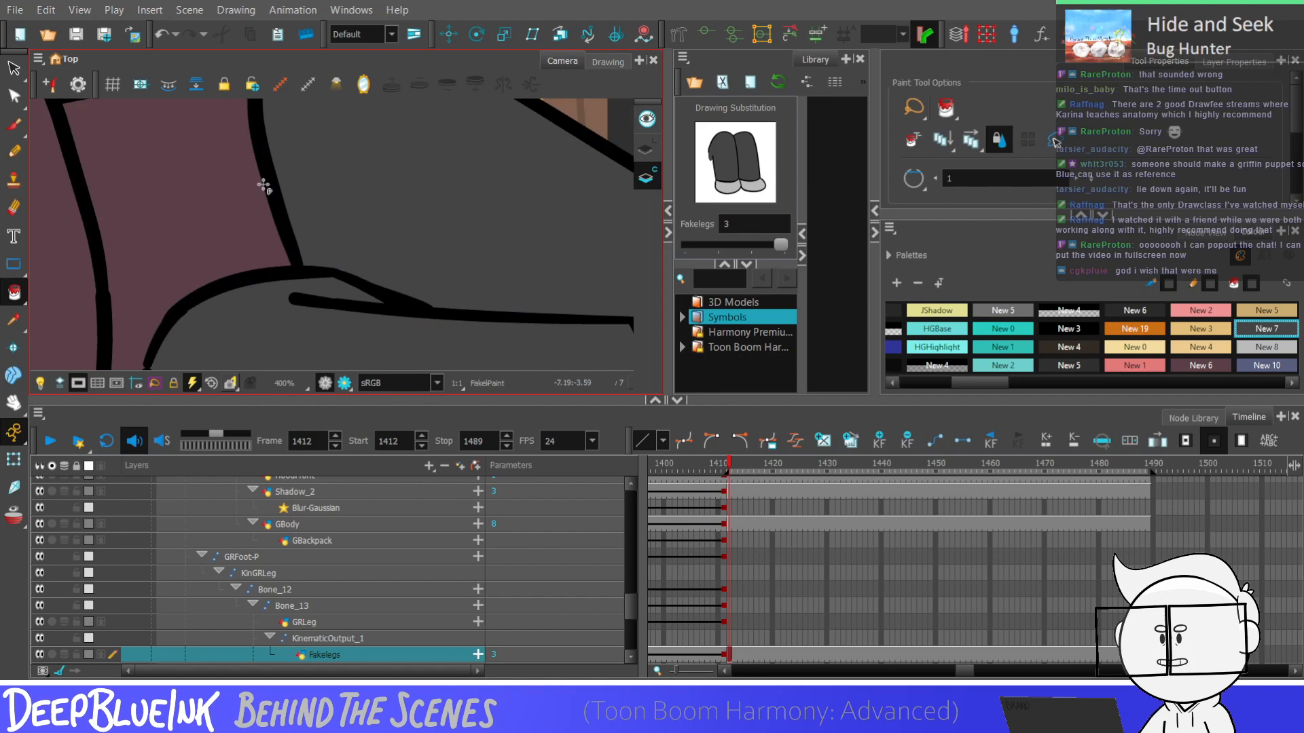
left_click(13, 97)
scroll(313, 271, "up", 3)
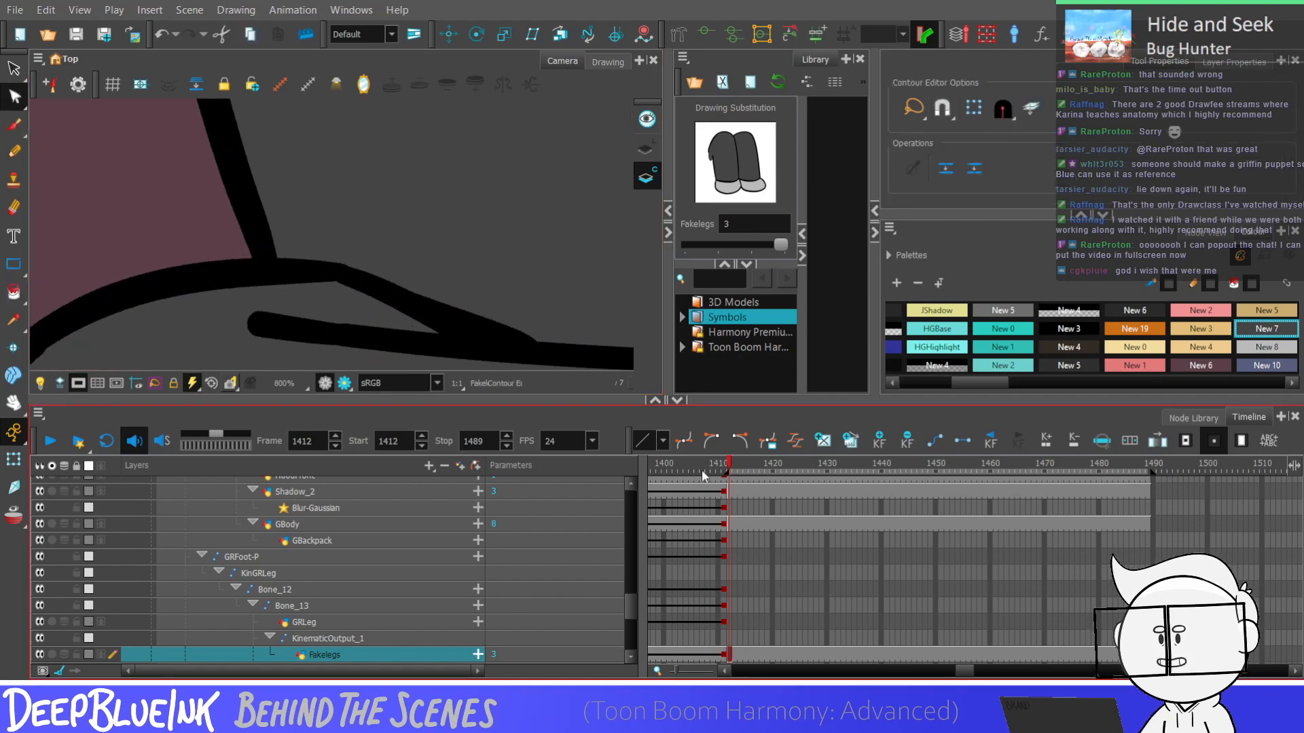
scroll(428, 232, "down", 4)
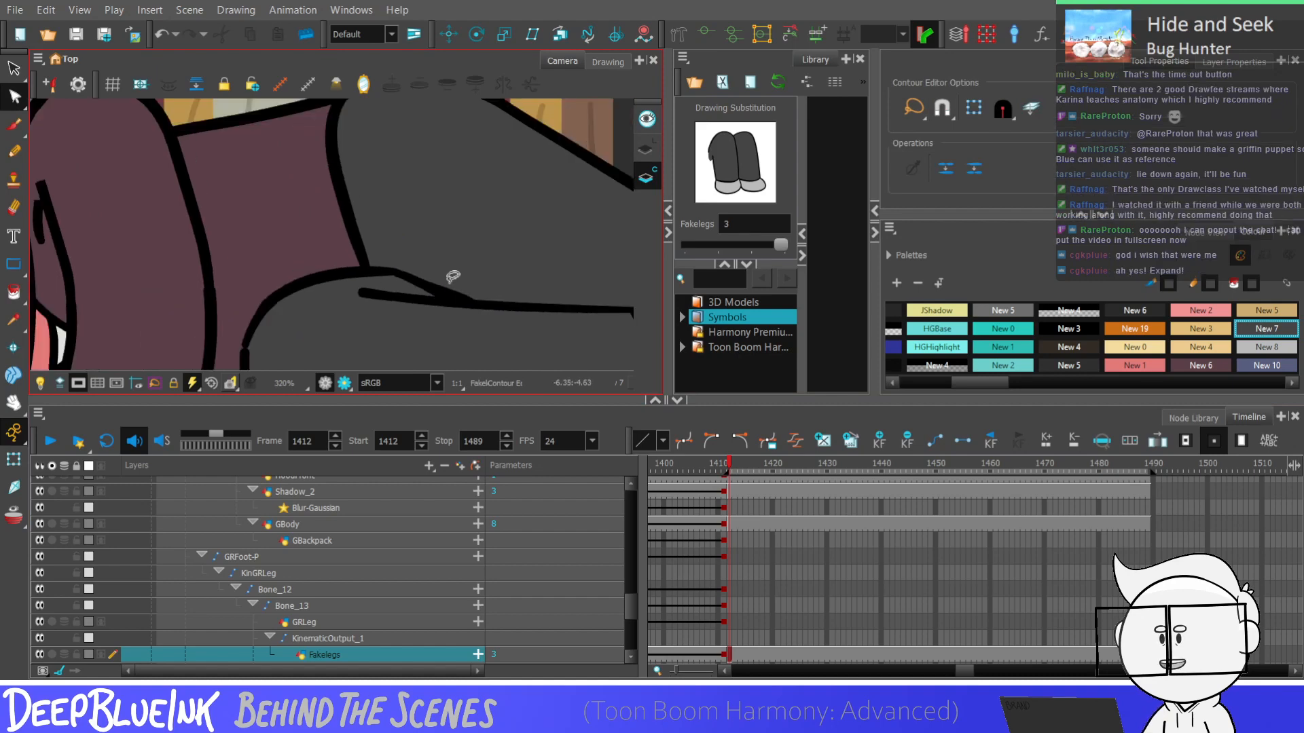
left_click(441, 284)
scroll(424, 285, "up", 4)
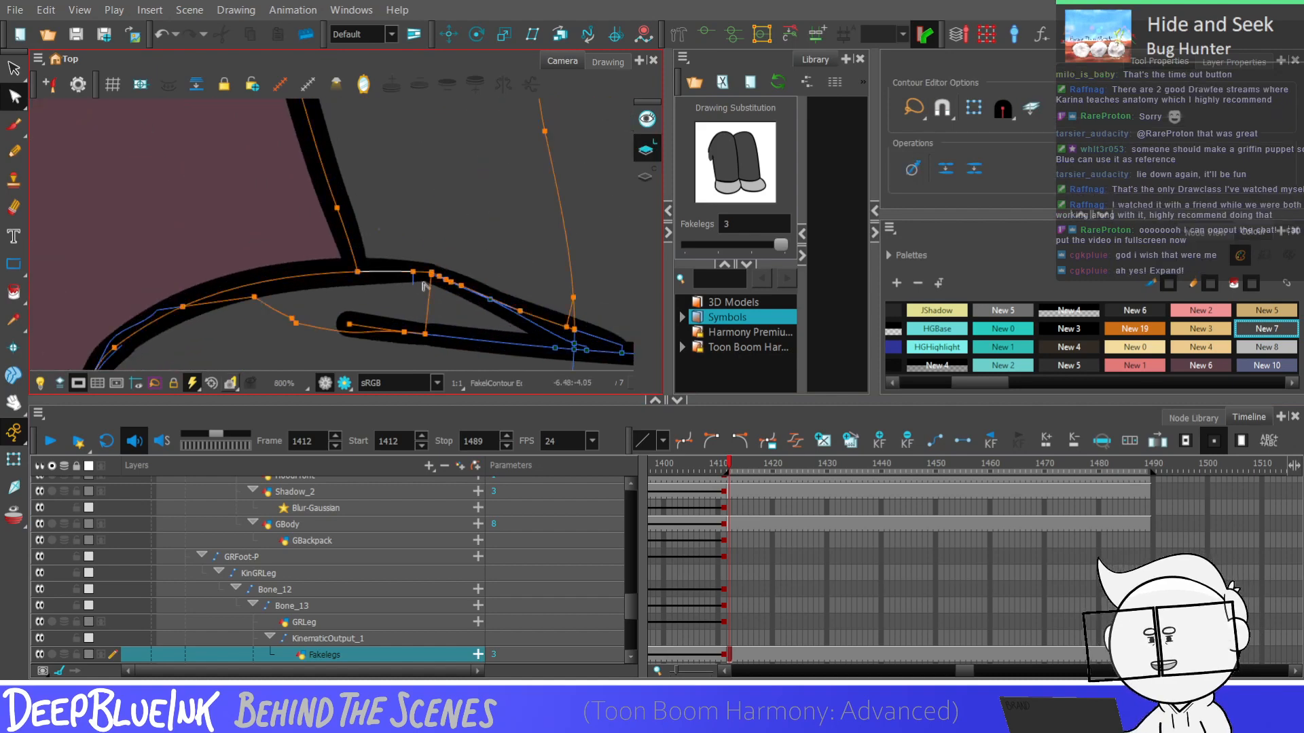
left_click(445, 244)
scroll(411, 275, "up", 2)
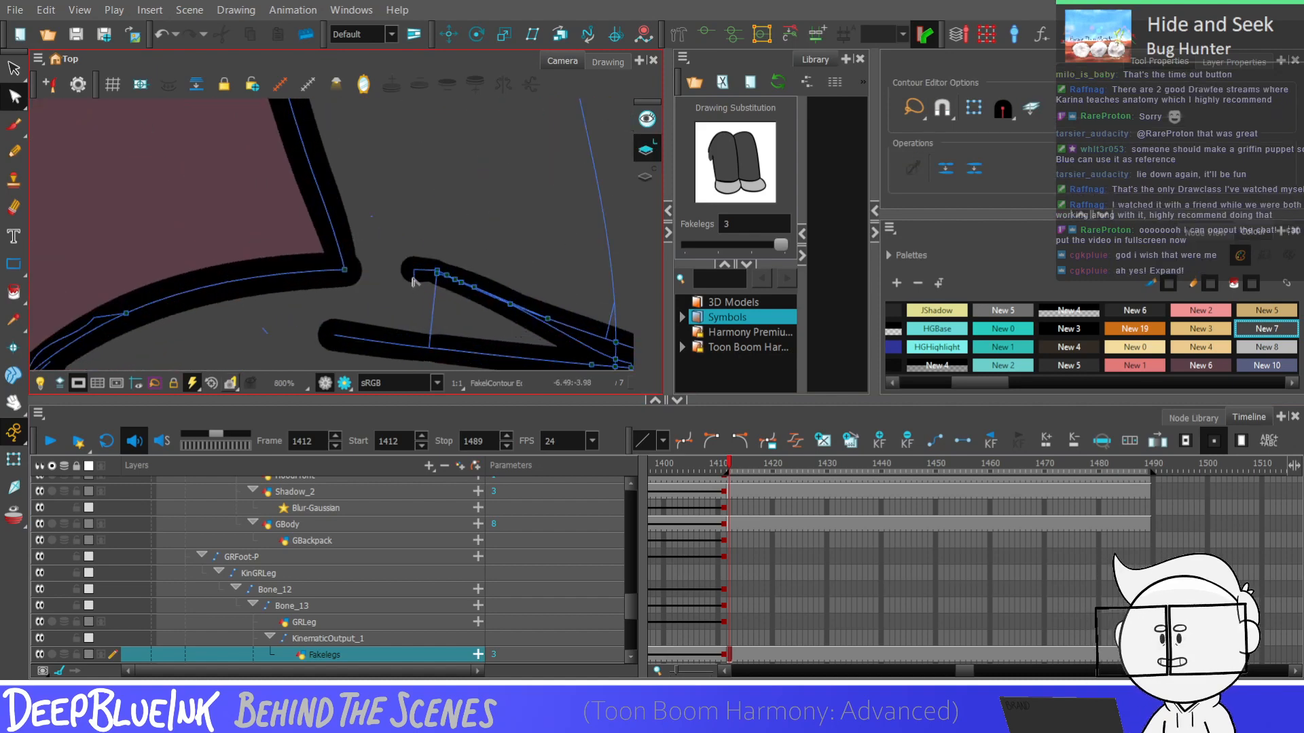
Trim the leftover stub at the end of the upper leg's crease line by adjusting its end point
left_click(333, 271)
mouse_move(415, 269)
left_mouse_down()
mouse_move(432, 250)
mouse_move(423, 269)
left_mouse_up()
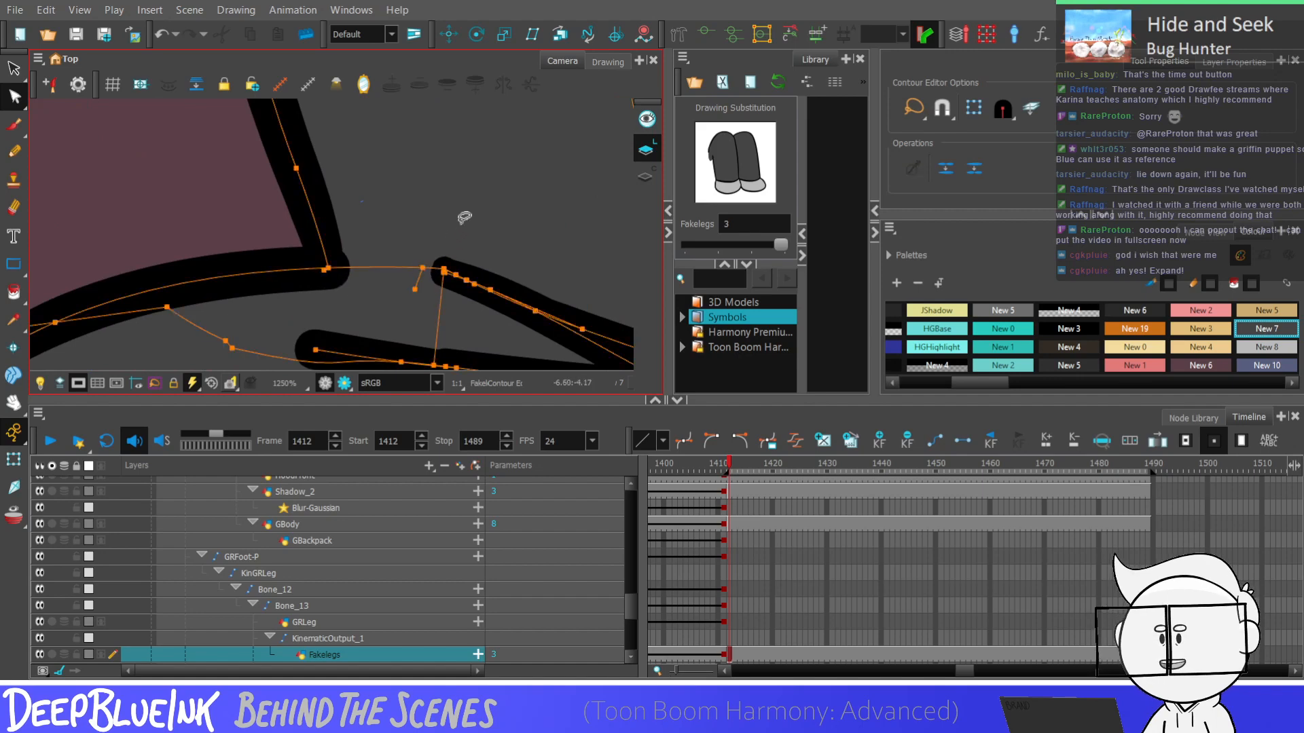
left_click(387, 224)
key("k")
key("shift+m")
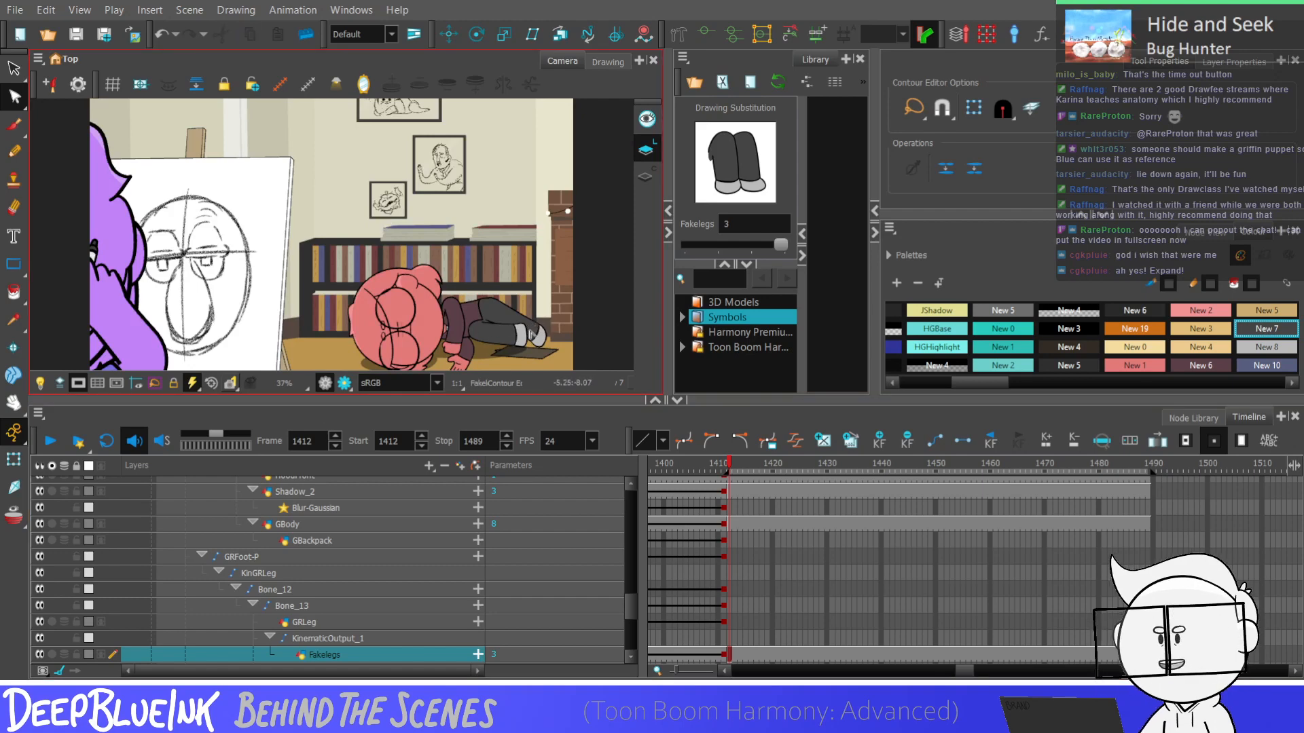
Bend the upper leg's hem line so that it bulges toward the leg
scroll(529, 343, "up", 4)
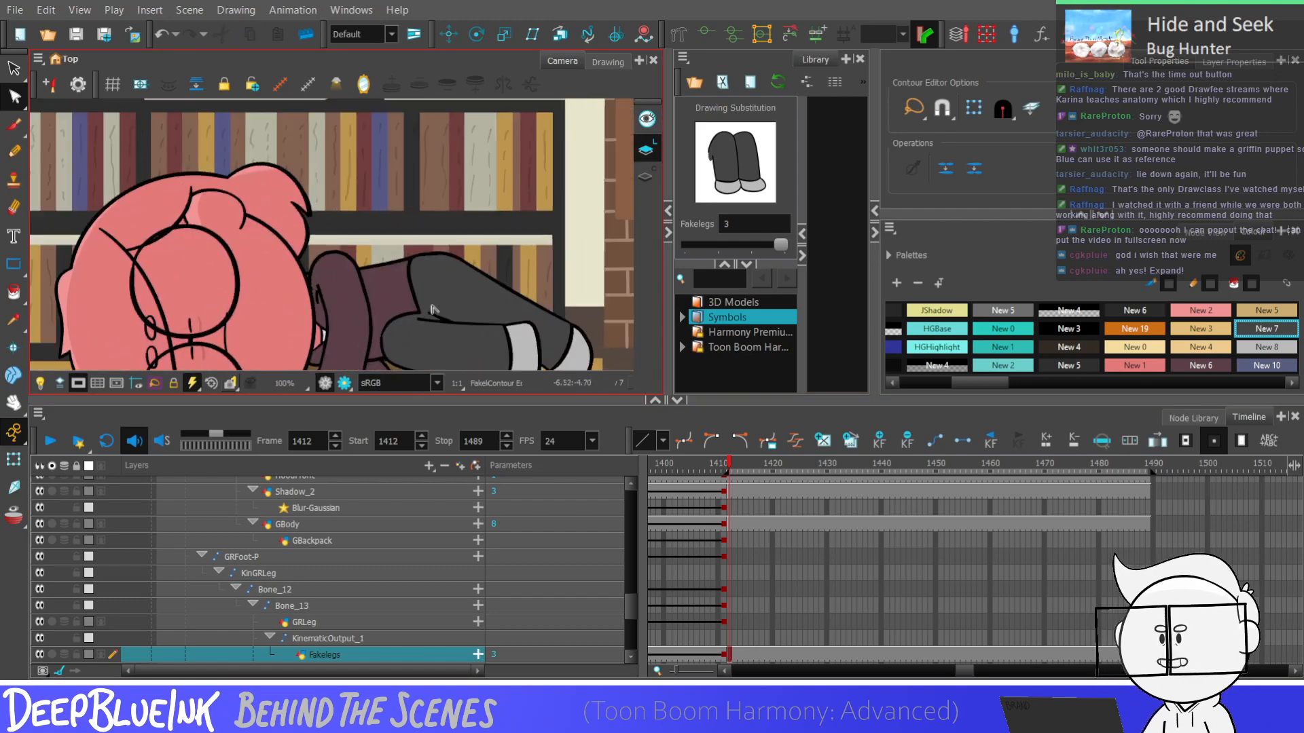
scroll(408, 248, "up", 2)
left_click(410, 254)
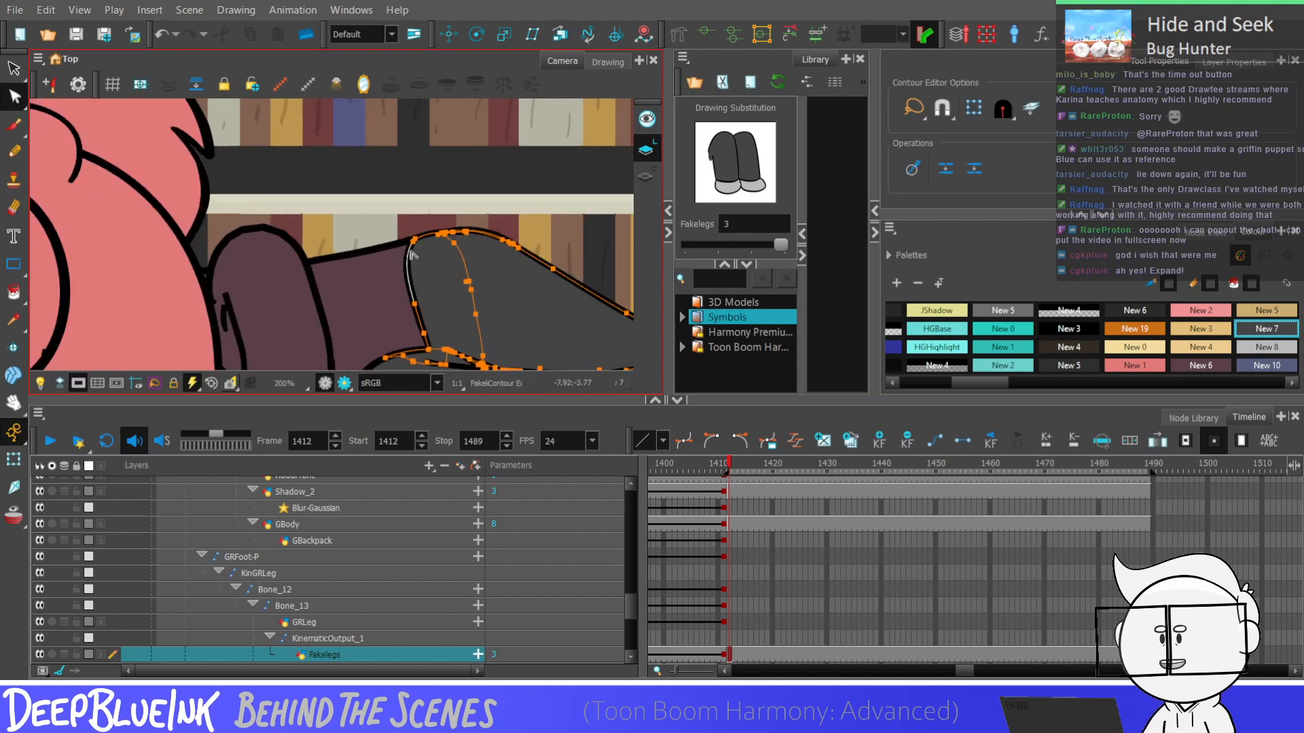
left_click_drag(407, 267, 437, 273)
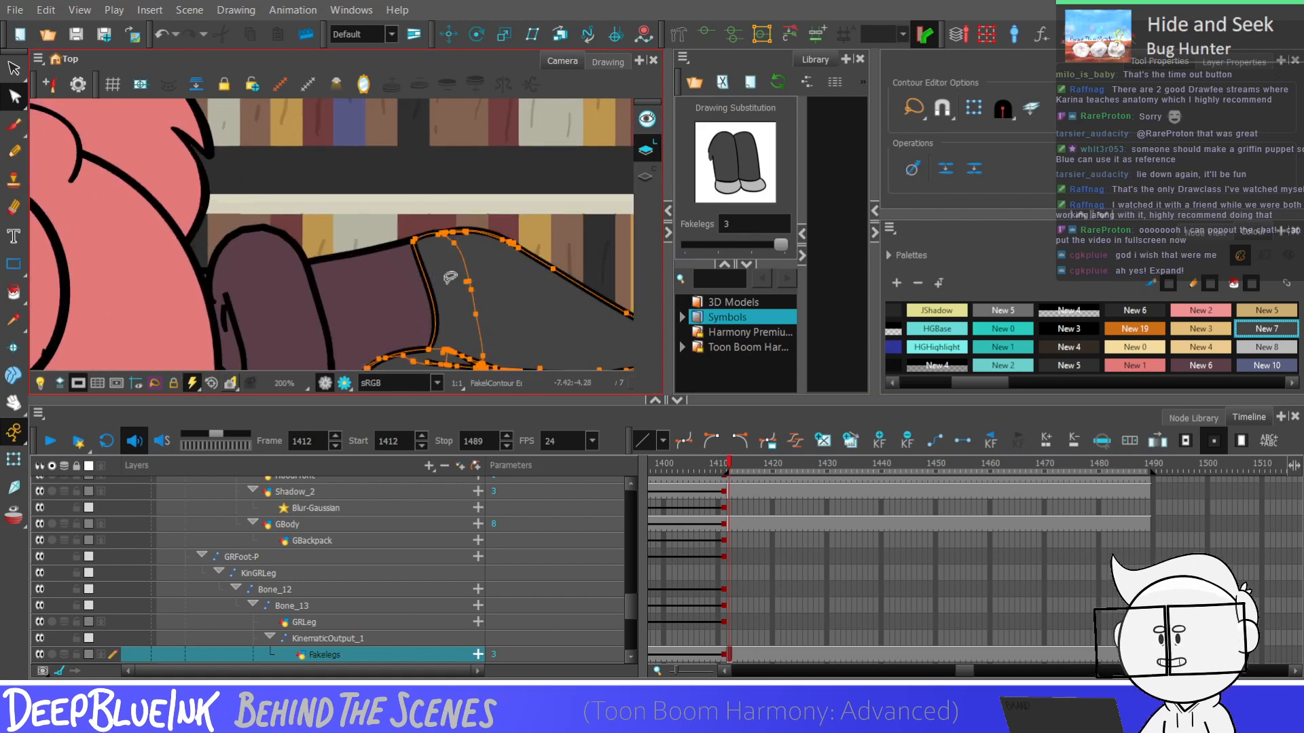
left_click(480, 199)
scroll(480, 198, "down", 2)
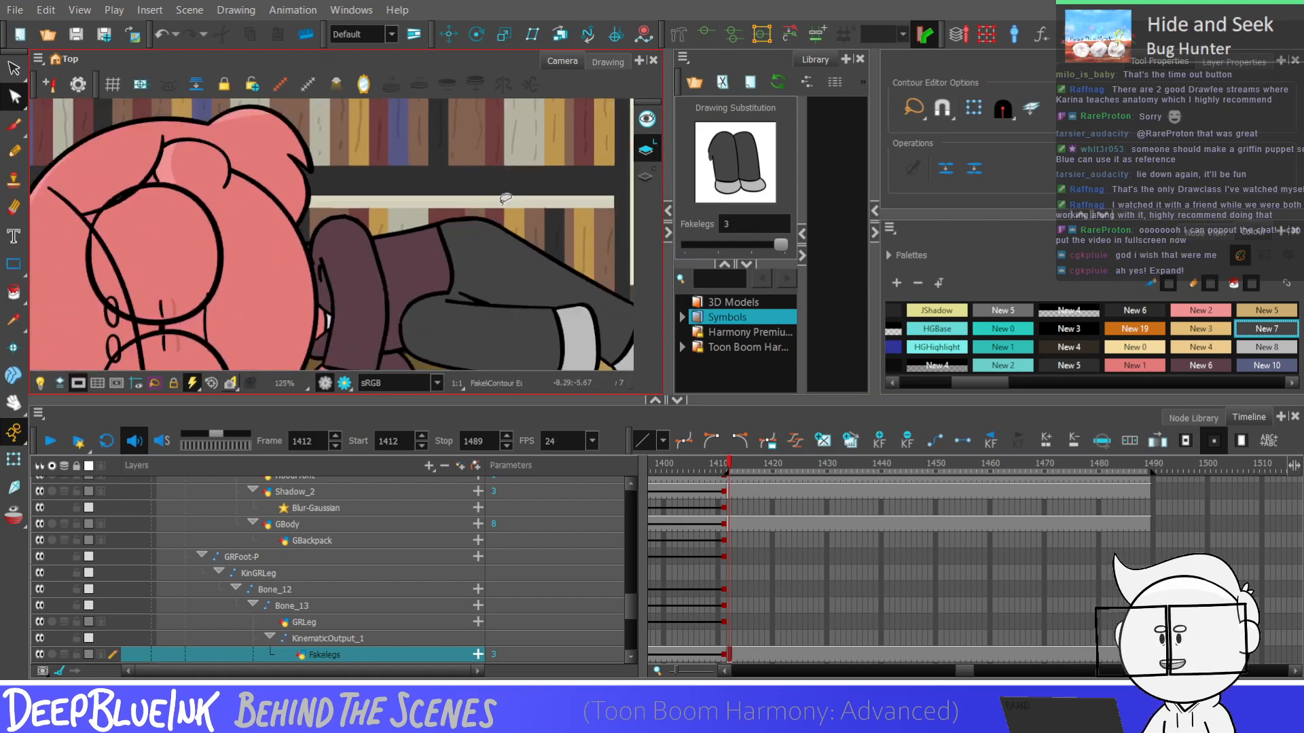
scroll(504, 252, "down", 4)
scroll(513, 245, "up", 3)
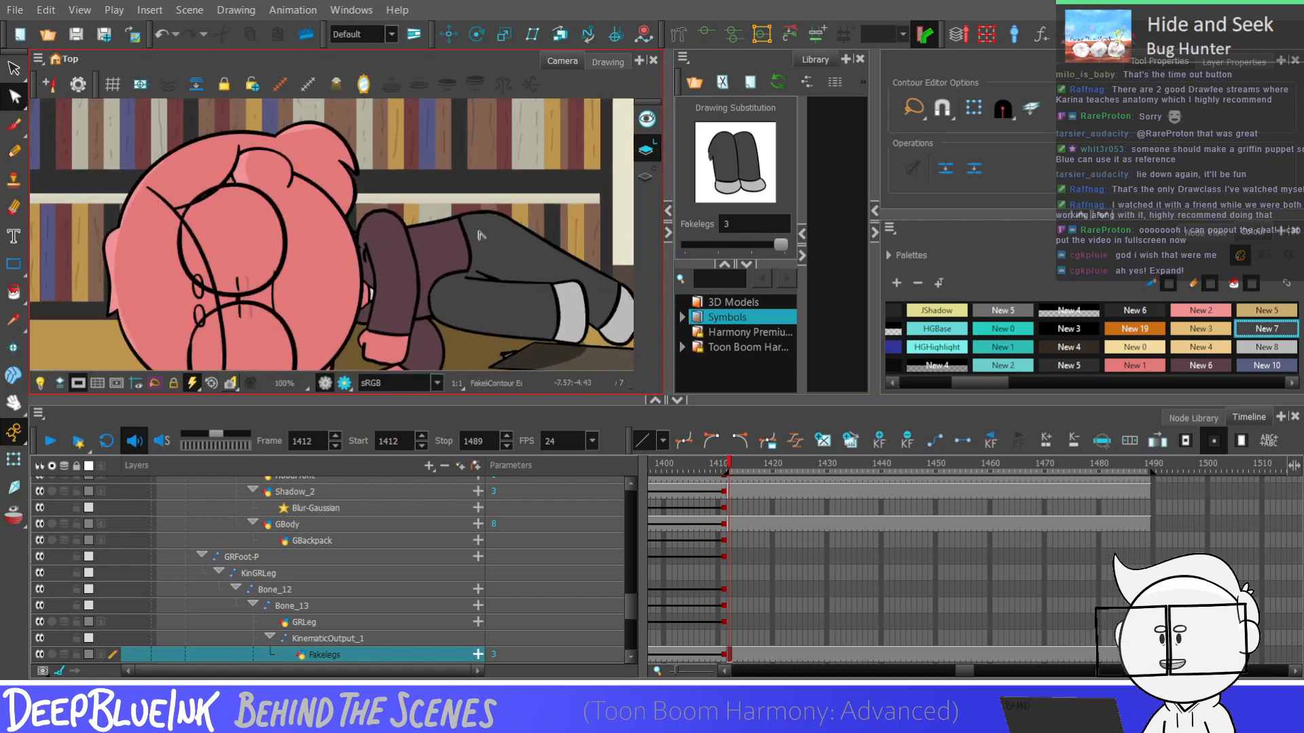
Refine the hem line's curve where the shirt meets the upper leg by repositioning its Bezier handles
left_click(469, 238)
scroll(472, 224, "up", 2)
scroll(483, 173, "down", 4)
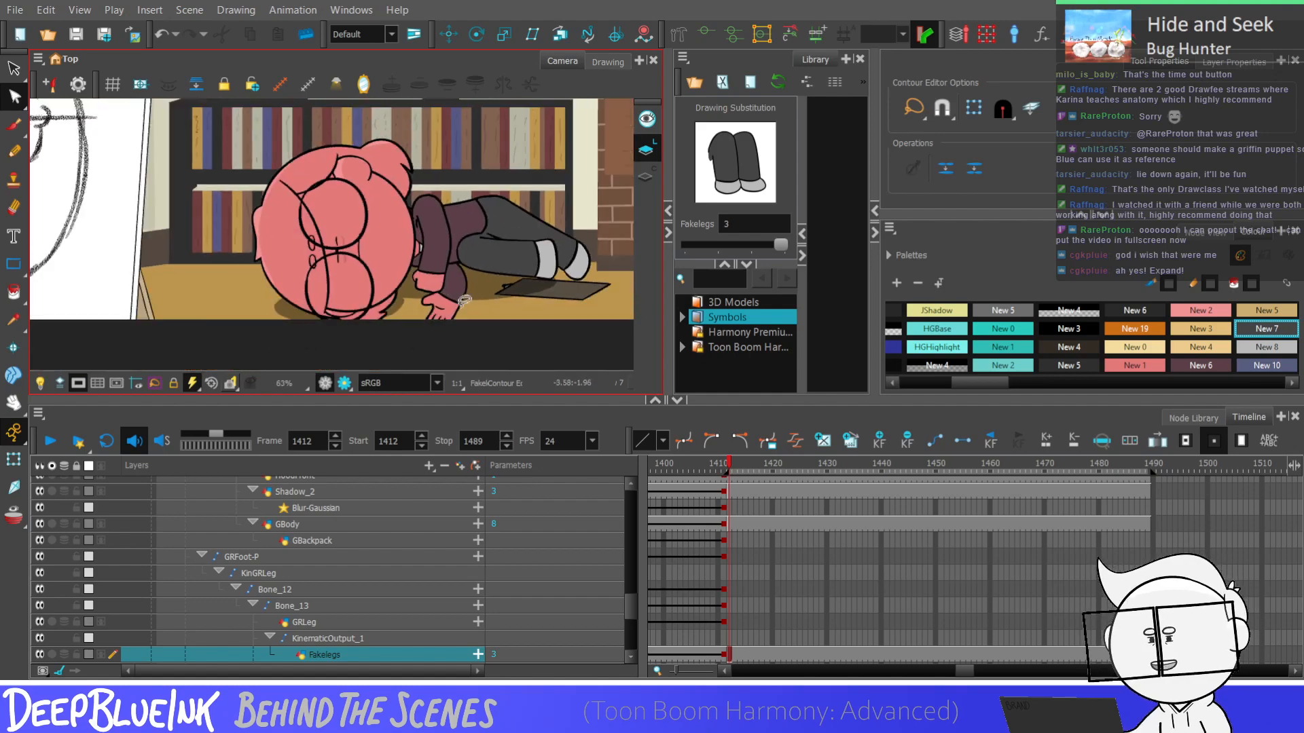
scroll(486, 248, "up", 3)
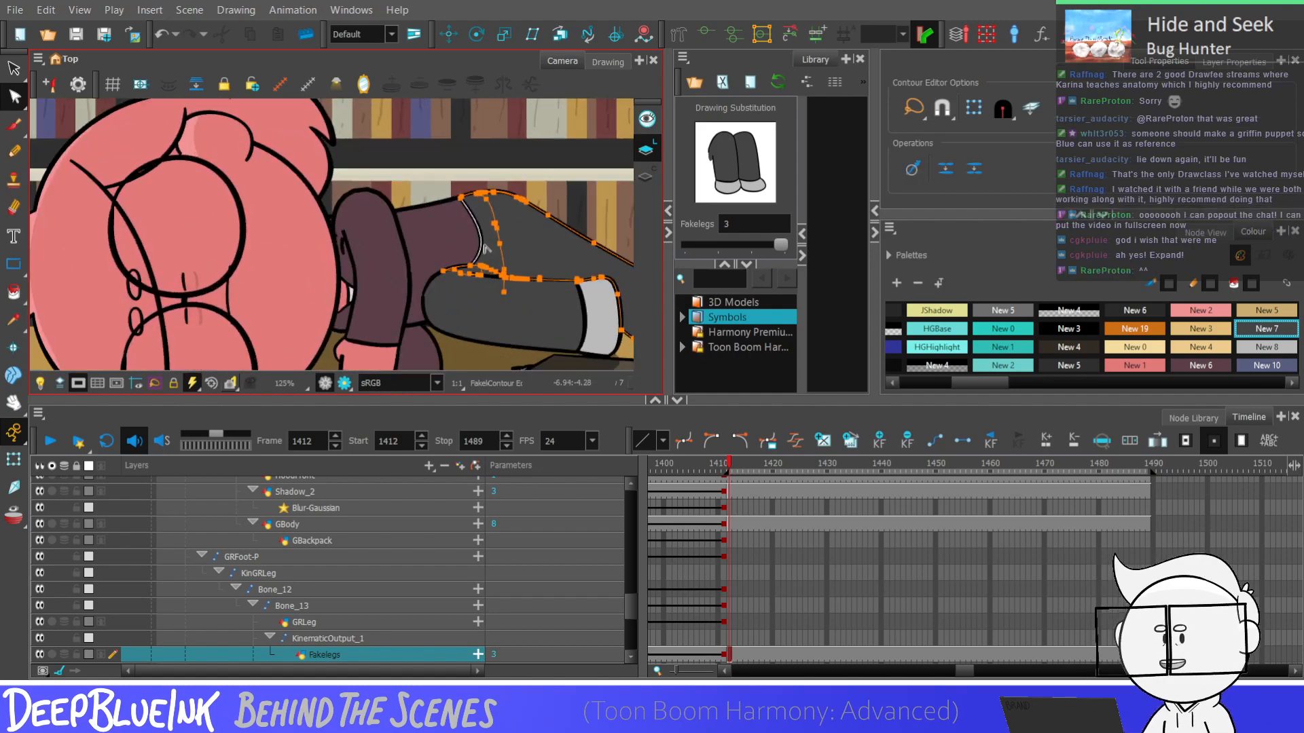
left_click(479, 249)
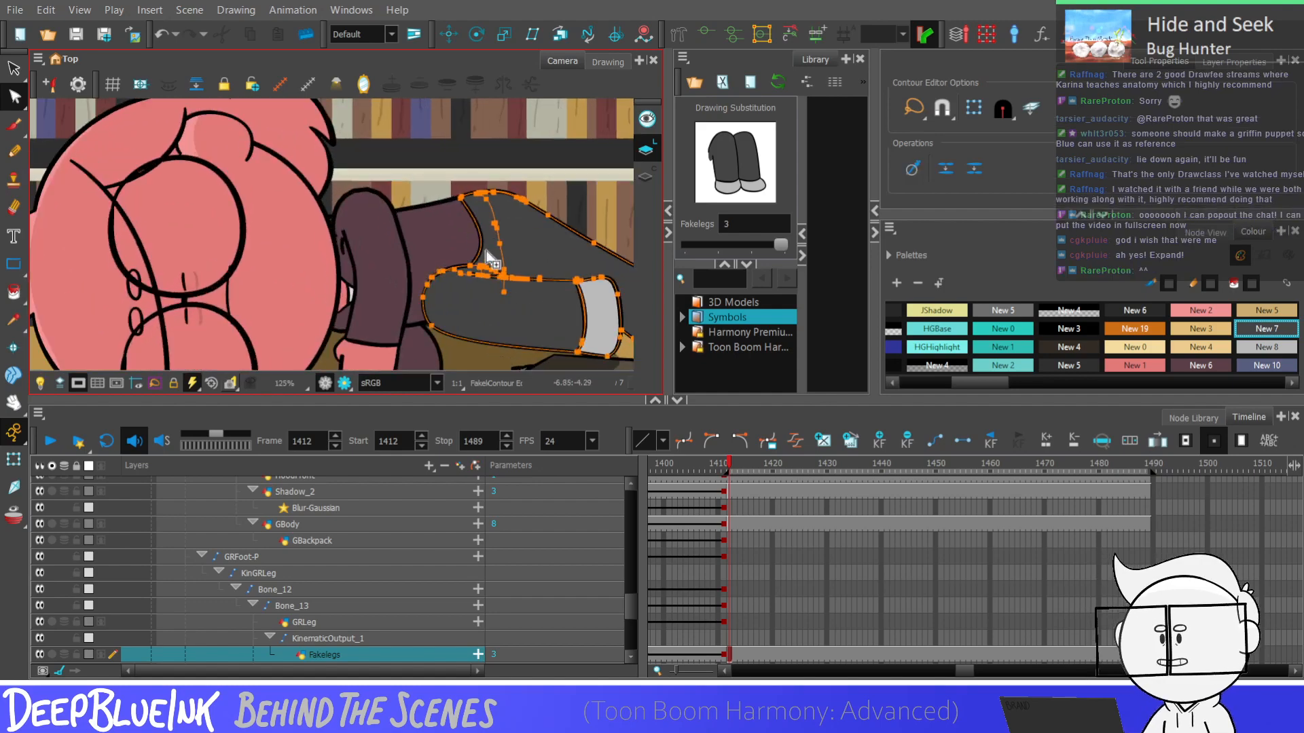
scroll(488, 260, "up", 3)
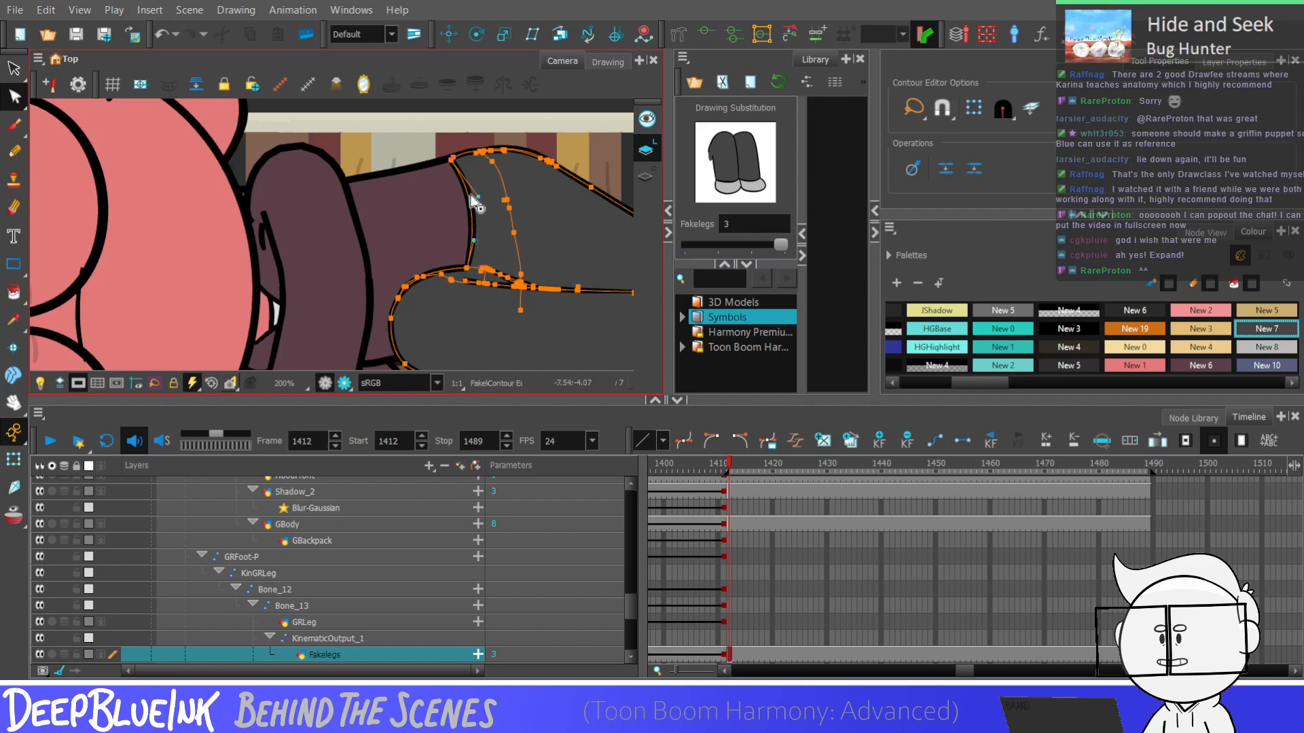
left_click_drag(471, 195, 462, 196)
left_click_drag(473, 241, 460, 199)
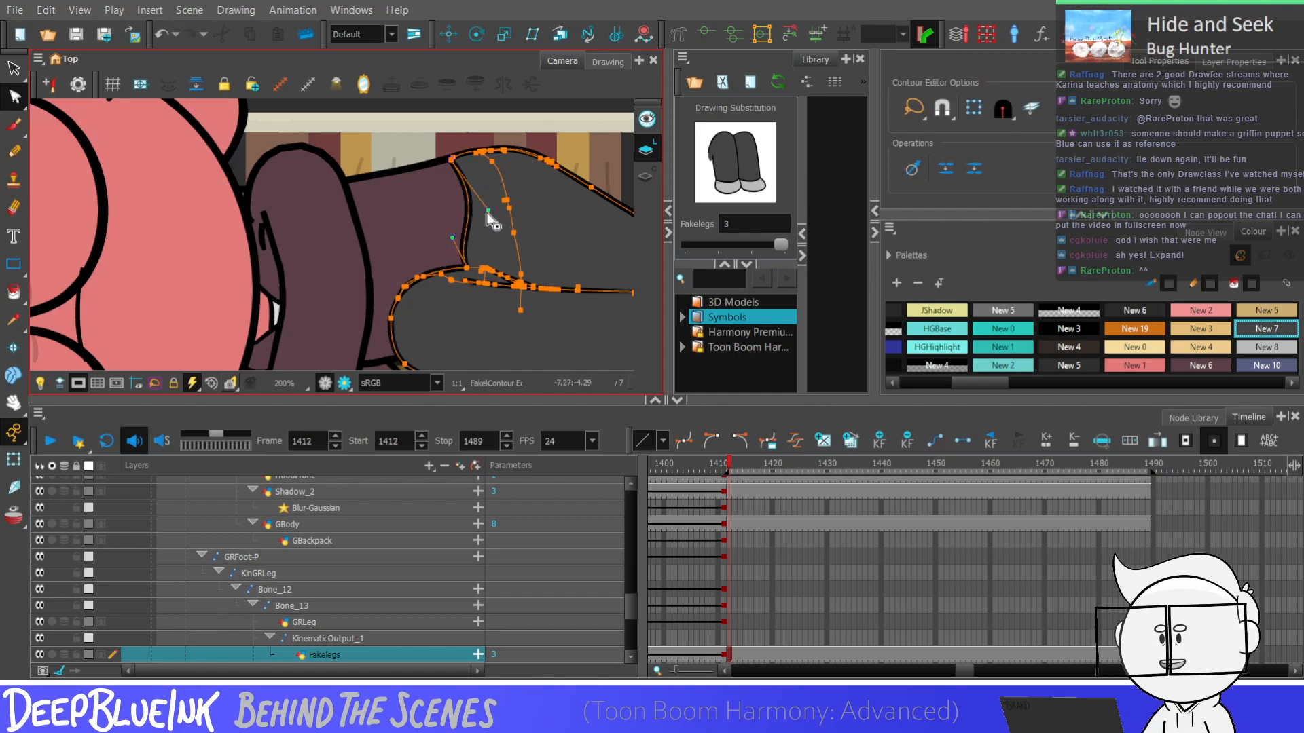
key("Escape")
scroll(491, 220, "down", 4)
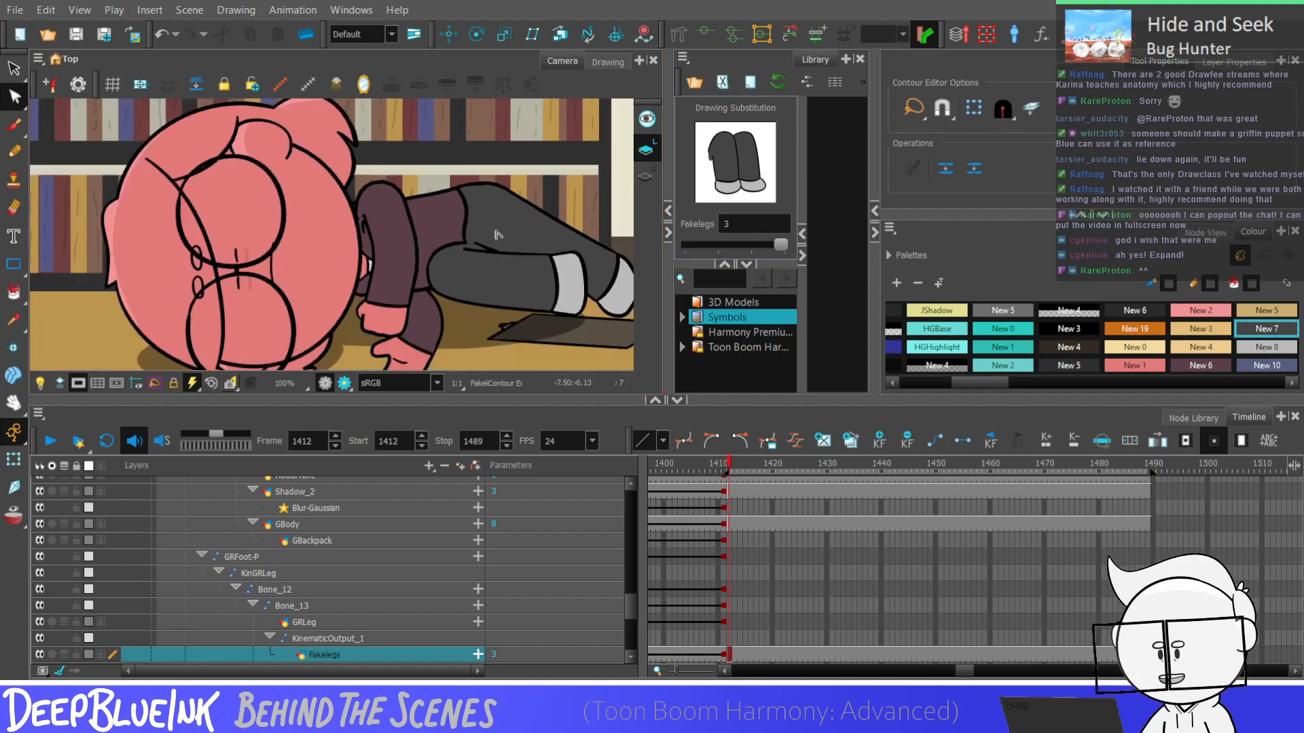
scroll(496, 235, "down", 5)
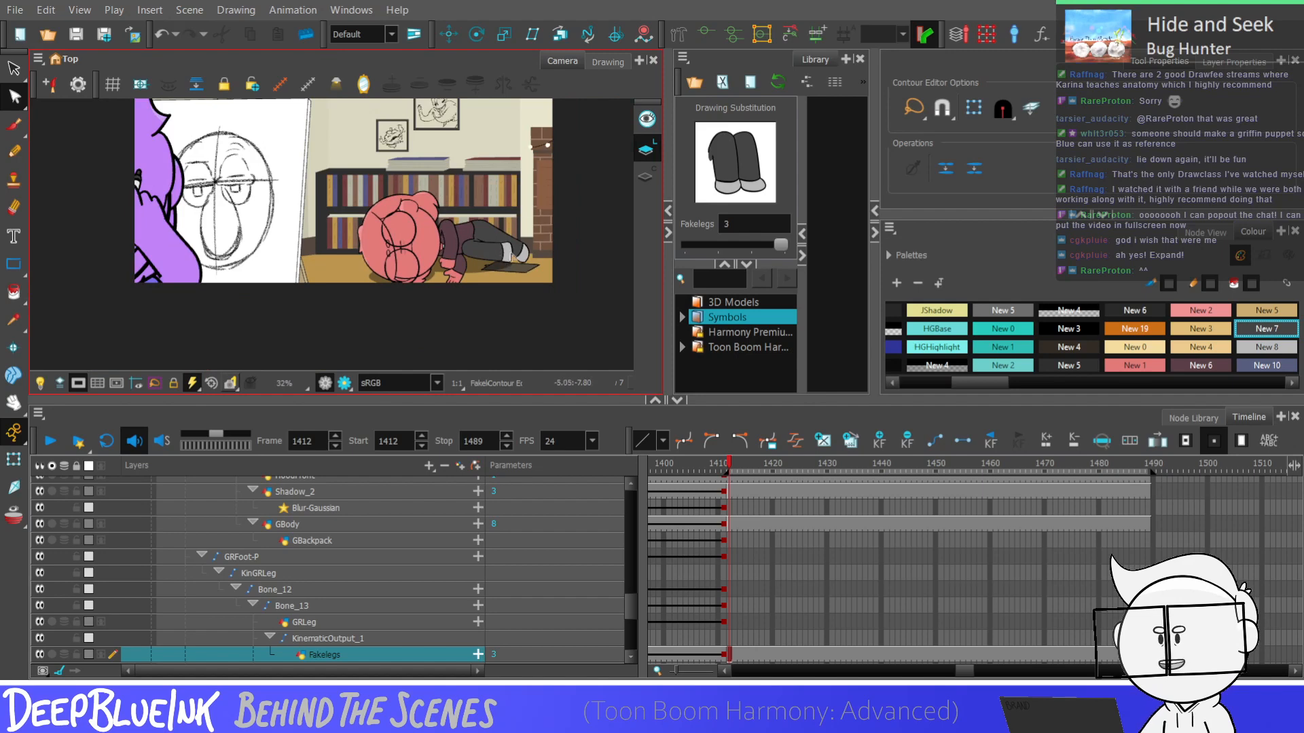
Examine the reshaped hem and both legs in close-up and in the full scene
scroll(496, 244, "up", 6)
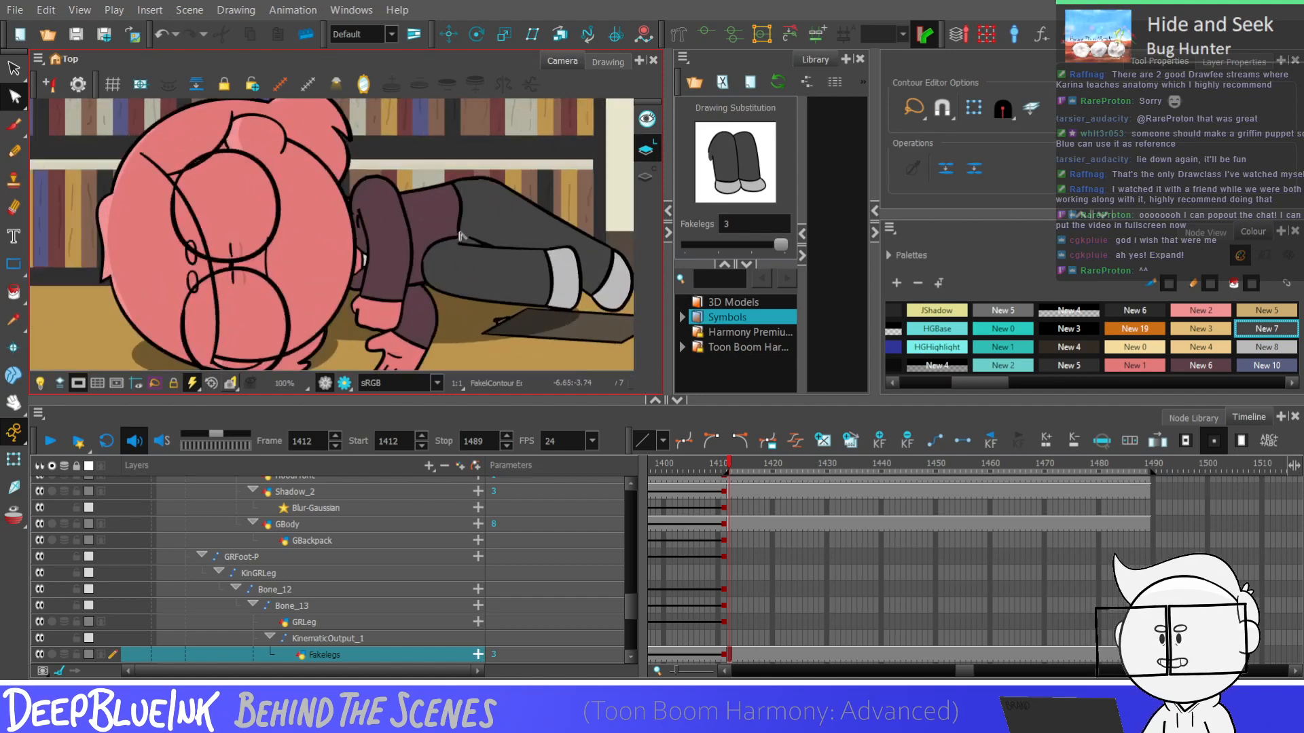
scroll(459, 240, "up", 1)
left_click(468, 243)
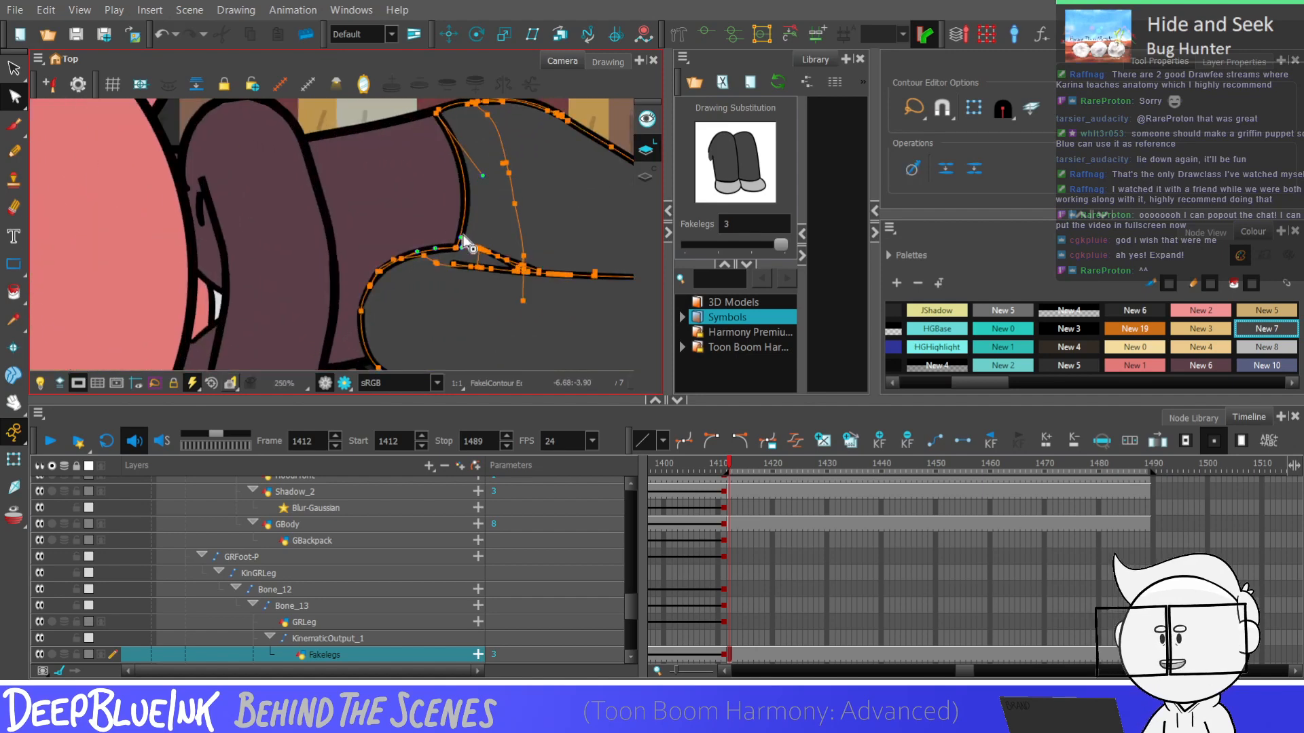
key("Escape")
scroll(473, 248, "down", 6)
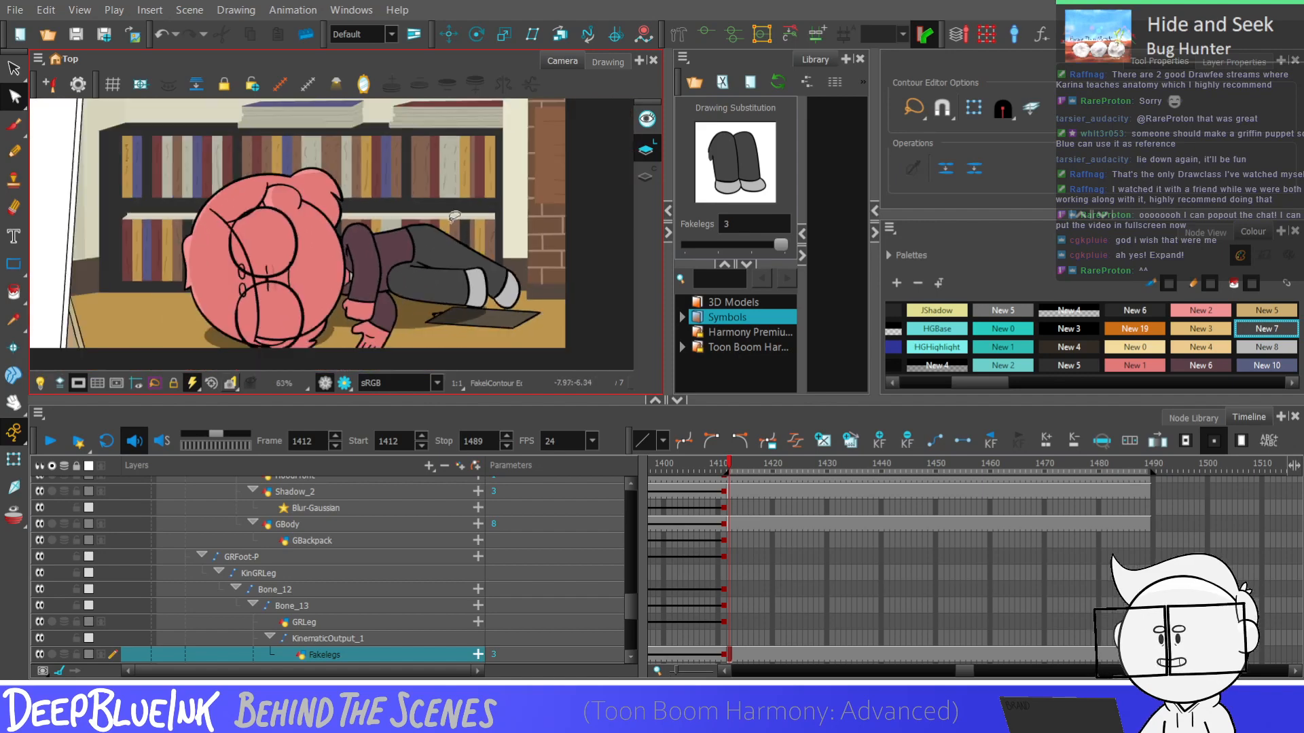
scroll(461, 208, "down", 1)
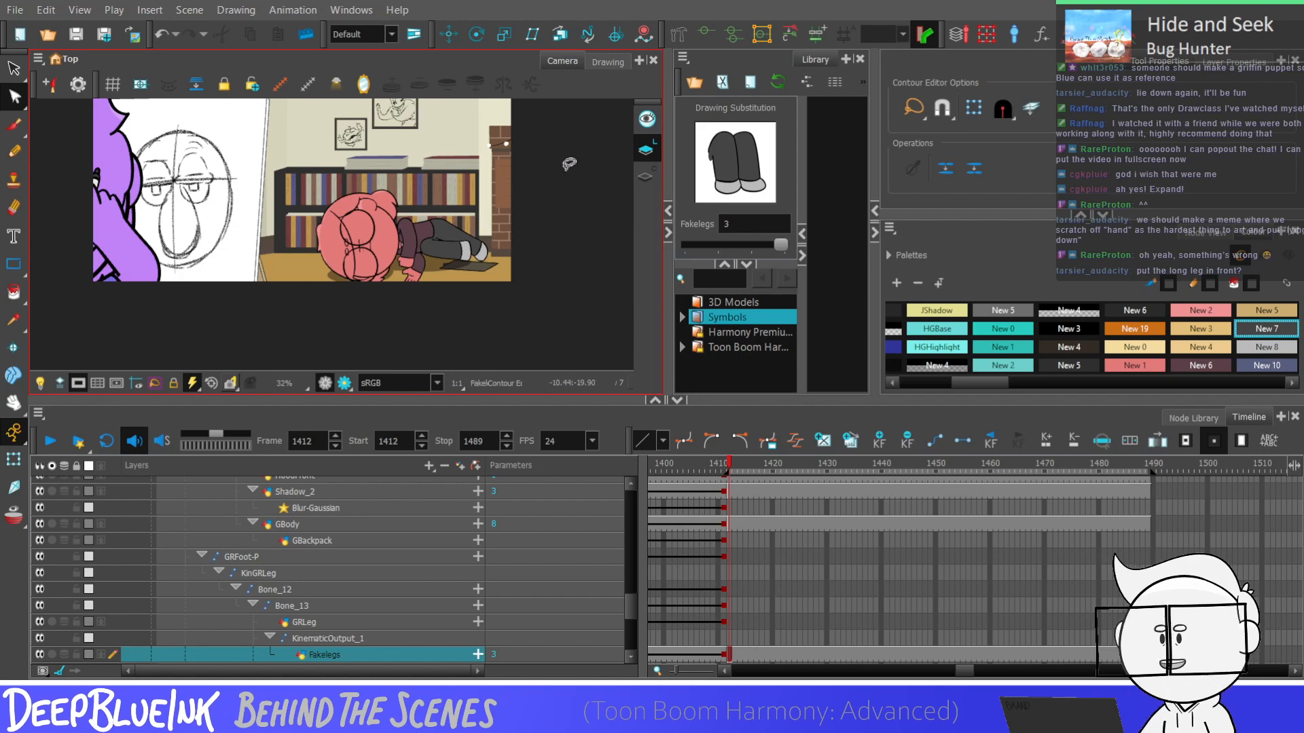
key("shift+m")
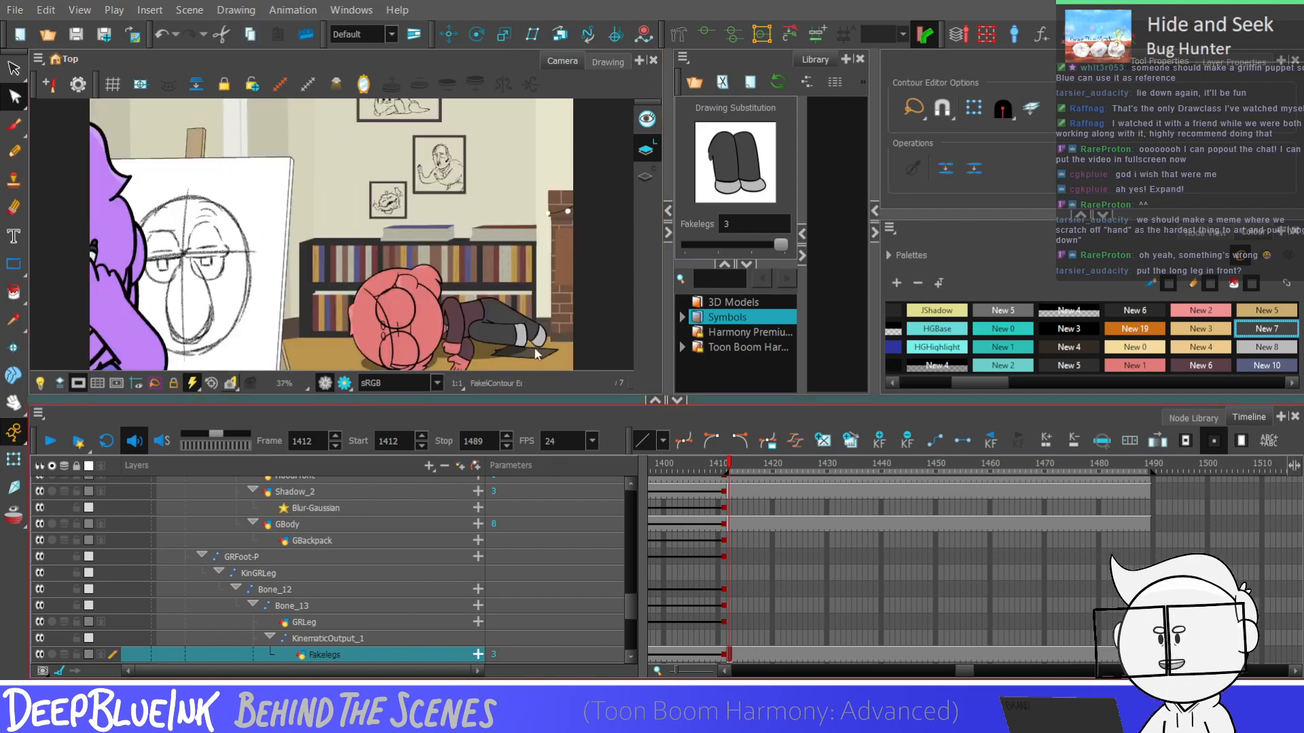
scroll(565, 262, "down", 1)
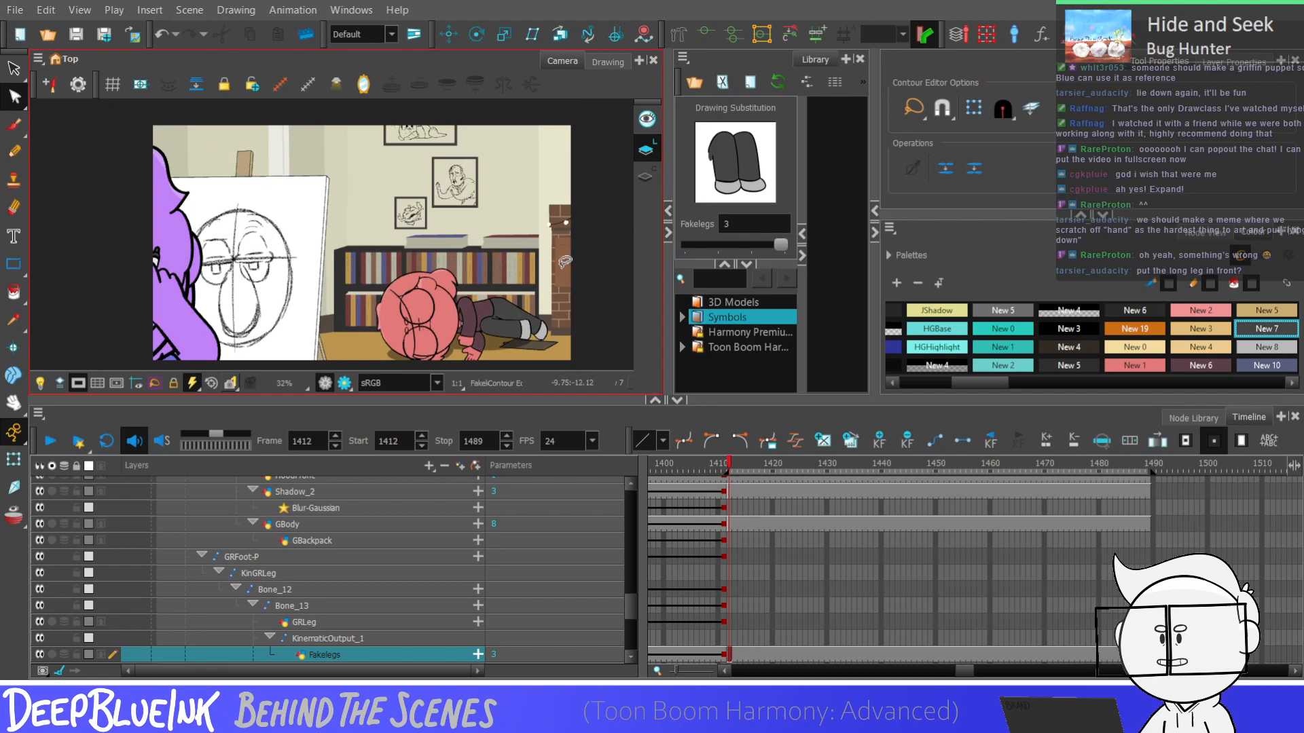
scroll(565, 261, "up", 5)
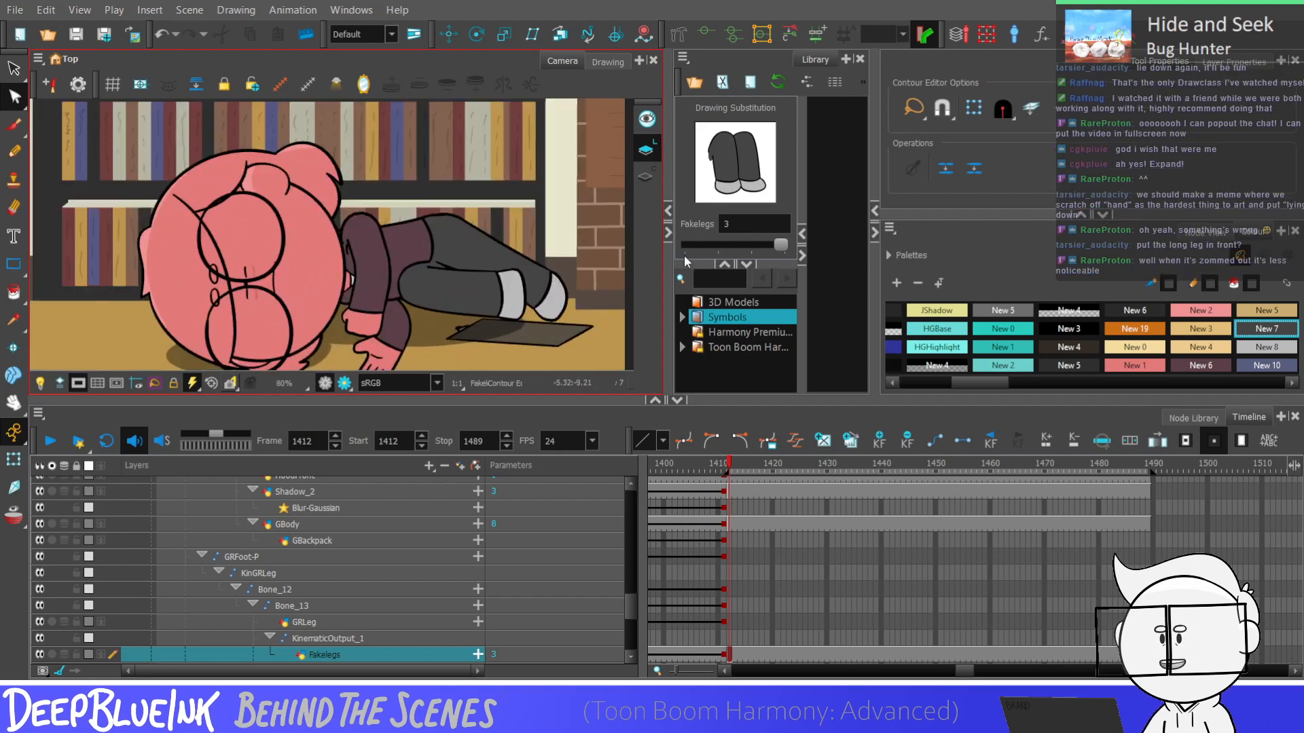
key("alt+s")
scroll(547, 235, "up", 2)
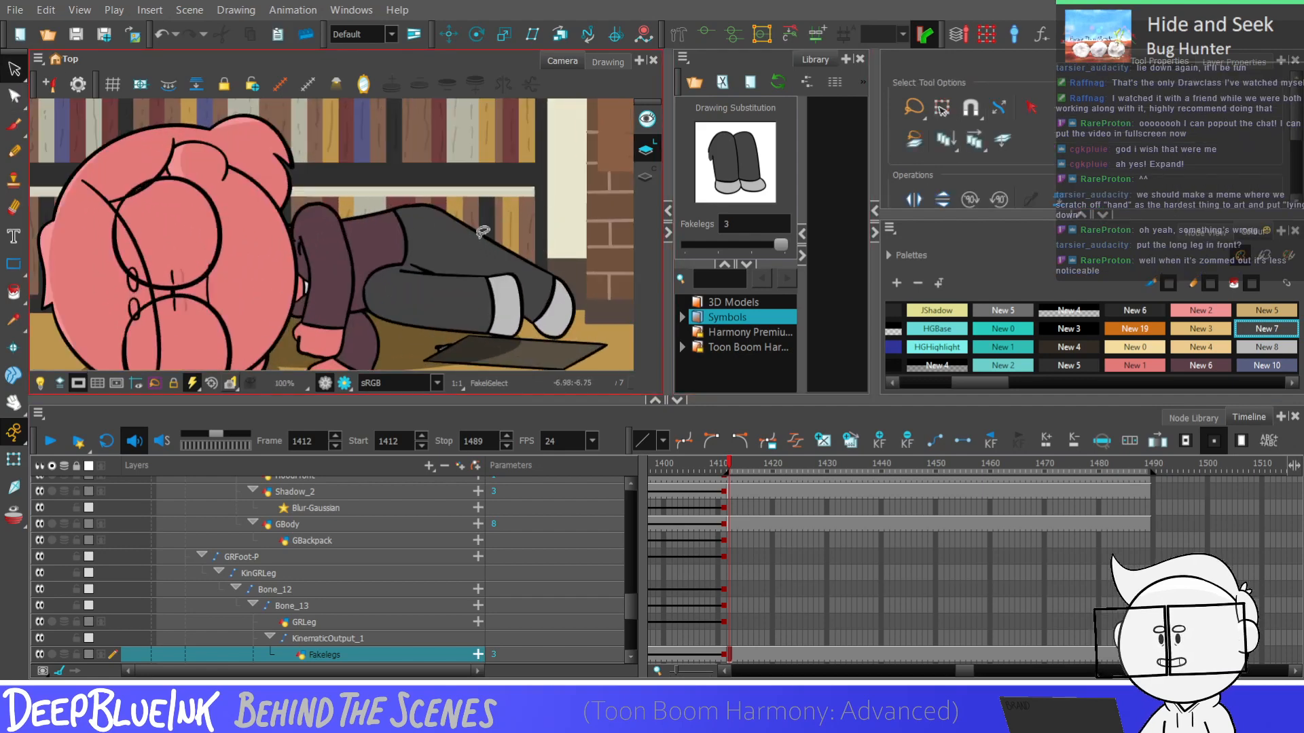
scroll(547, 257, "down", 3)
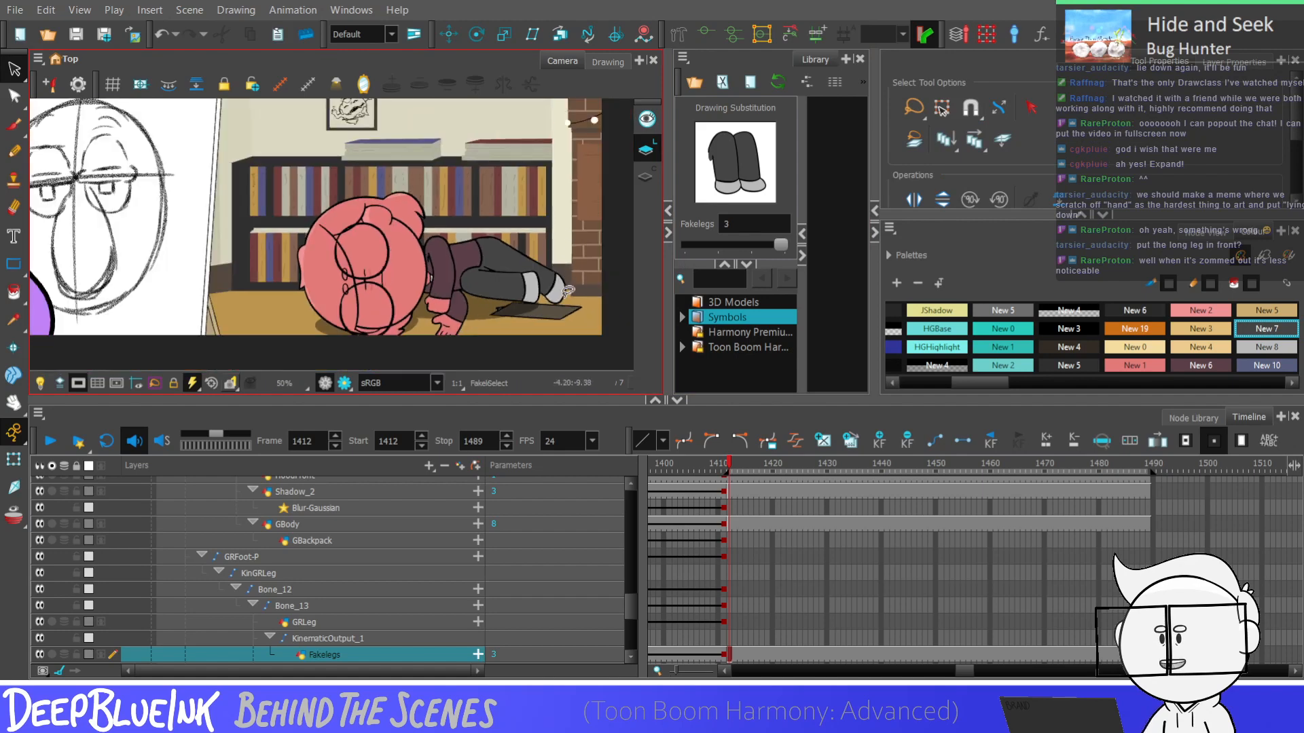
scroll(567, 290, "down", 1)
Draw a Black pencil line diagonally from the thigh crease across the front leg to the back foot's lower edge
left_click(13, 151)
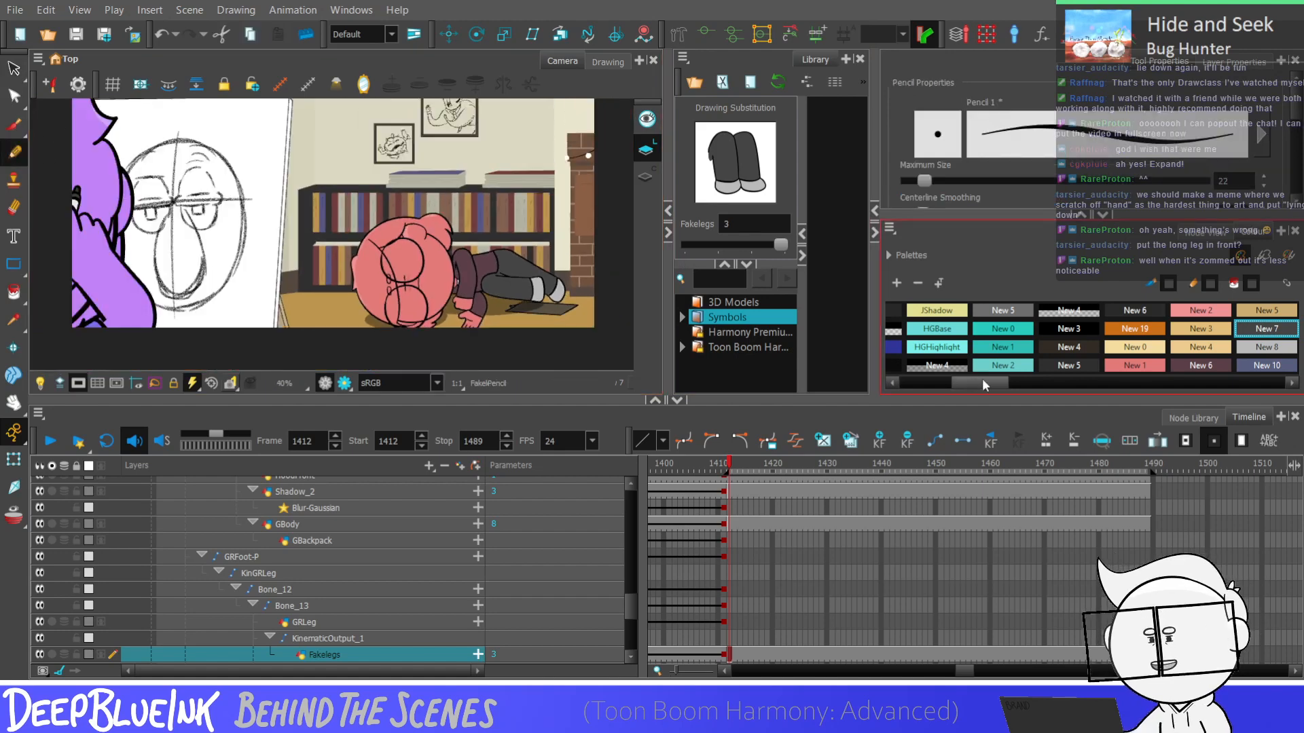
left_click_drag(982, 380, 928, 381)
left_click(918, 311)
scroll(457, 156, "down", 2)
scroll(563, 238, "up", 2)
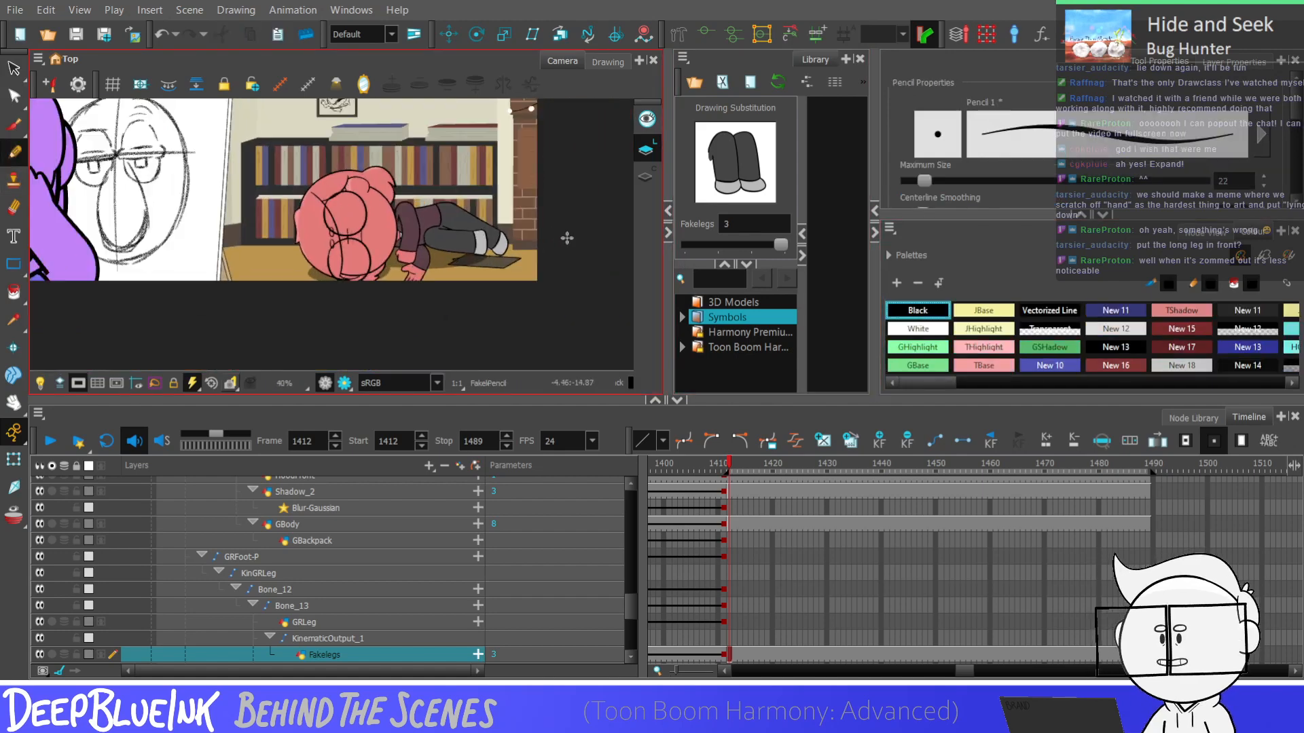
scroll(538, 287, "up", 5)
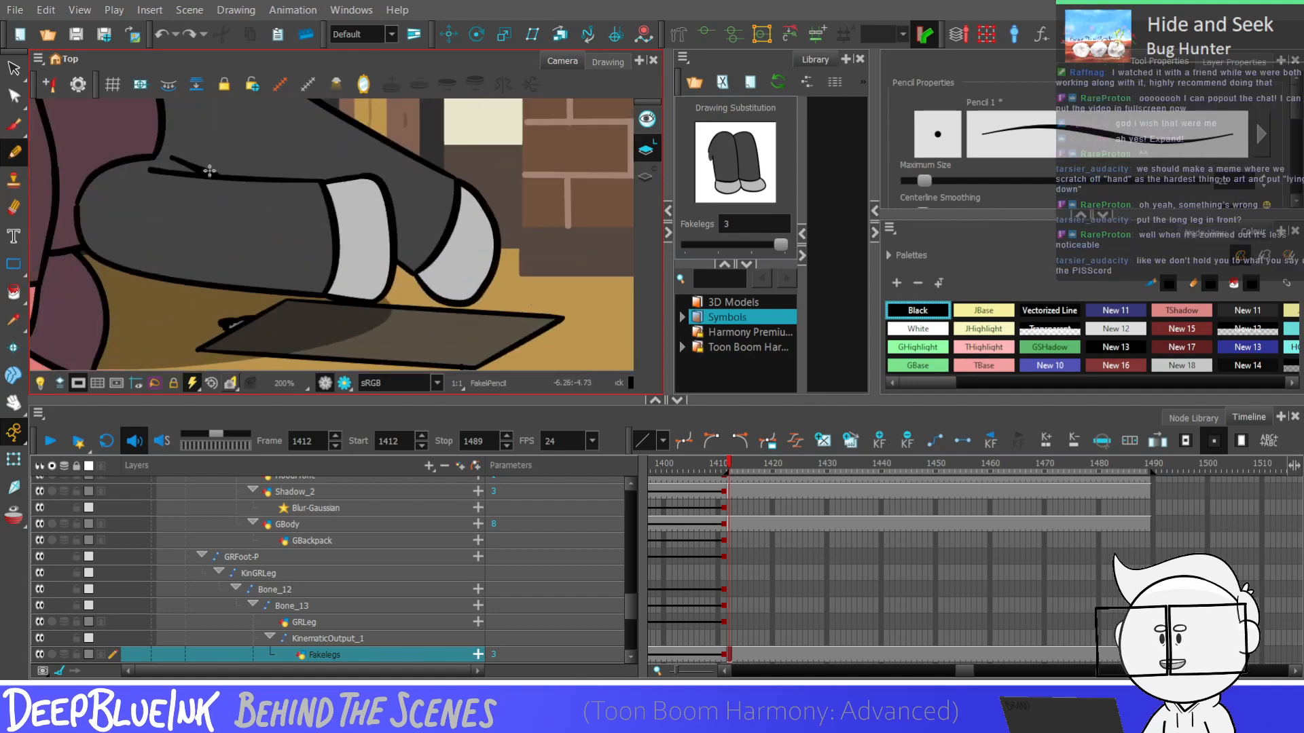
mouse_move(209, 171)
left_mouse_down()
mouse_move(416, 262)
mouse_move(197, 173)
mouse_move(384, 237)
mouse_move(404, 258)
mouse_move(203, 169)
mouse_move(415, 275)
left_mouse_up()
key("ctrl+z")
key("ctrl+z")
Delete the surplus points in the middle of the new diagonal line with the Contour Editor to smooth it
key("alt+q")
left_click(368, 238)
left_click(324, 222)
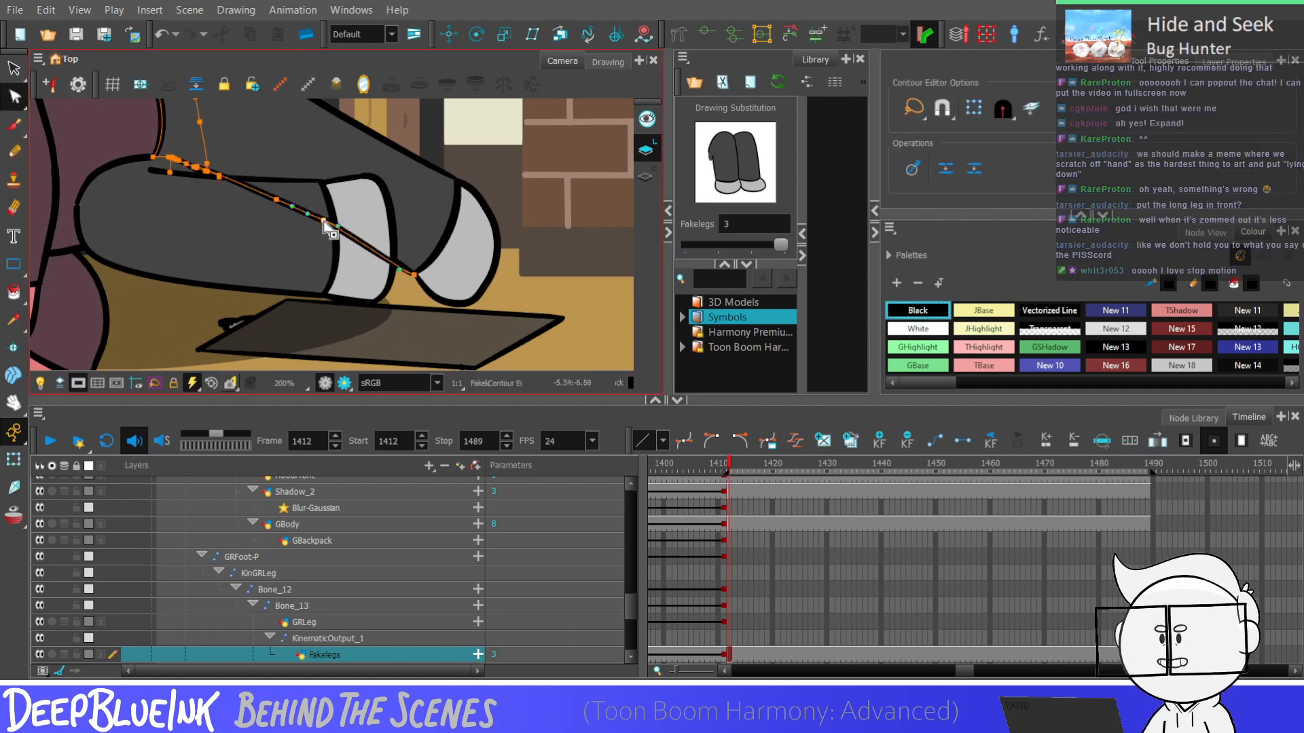
left_click(295, 216)
key("Delete")
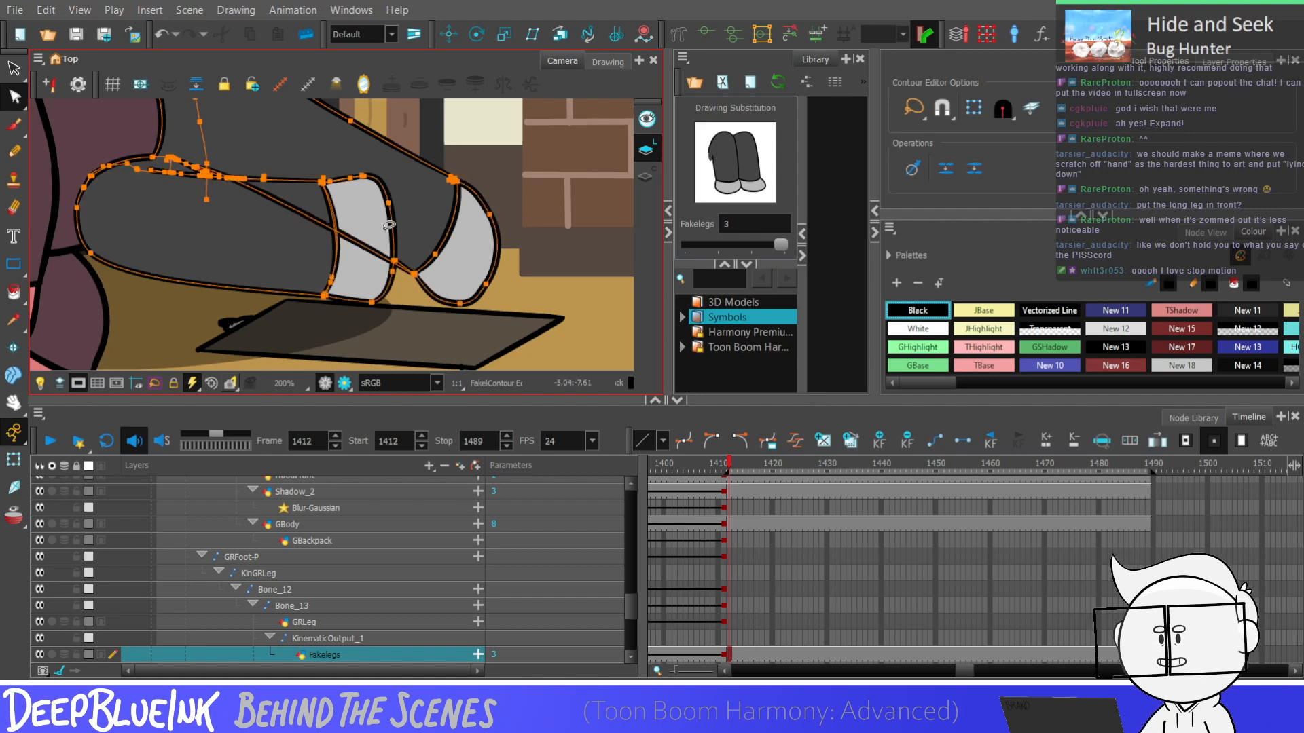
left_click(356, 226)
scroll(350, 238, "down", 2)
scroll(301, 218, "up", 1)
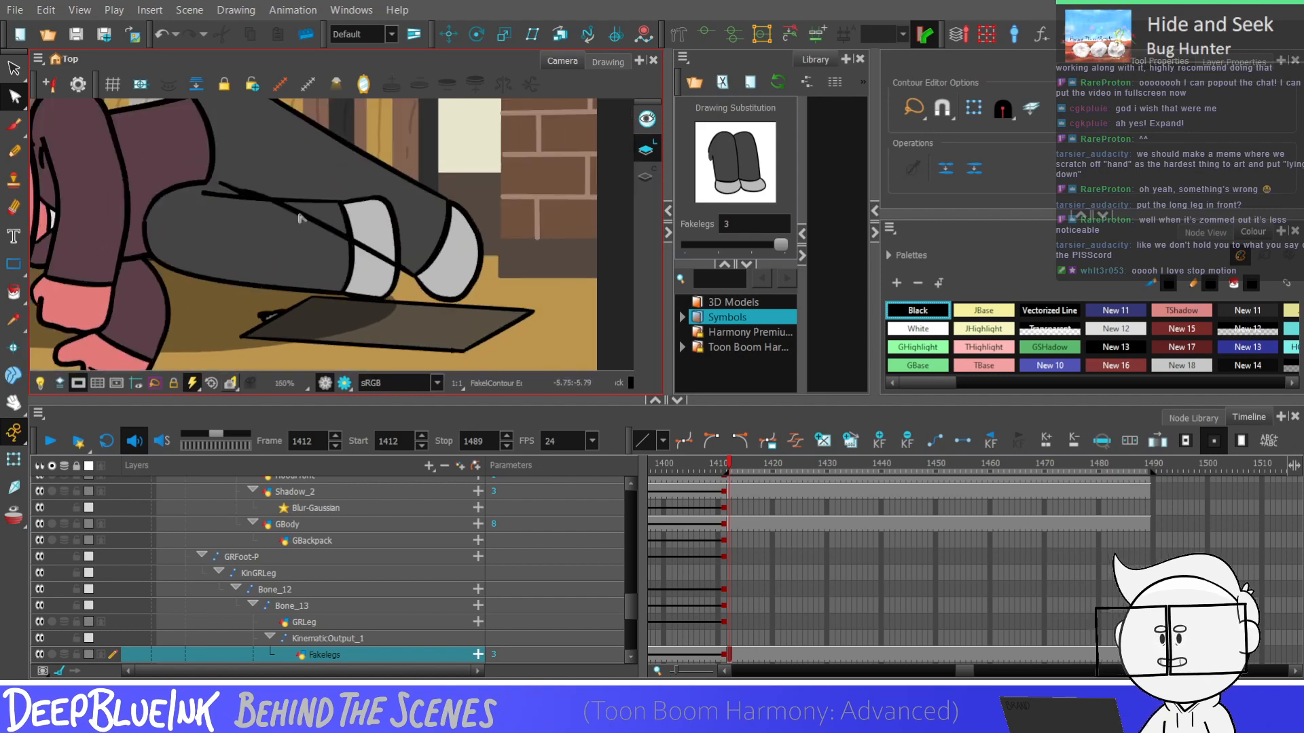
scroll(285, 206, "up", 2)
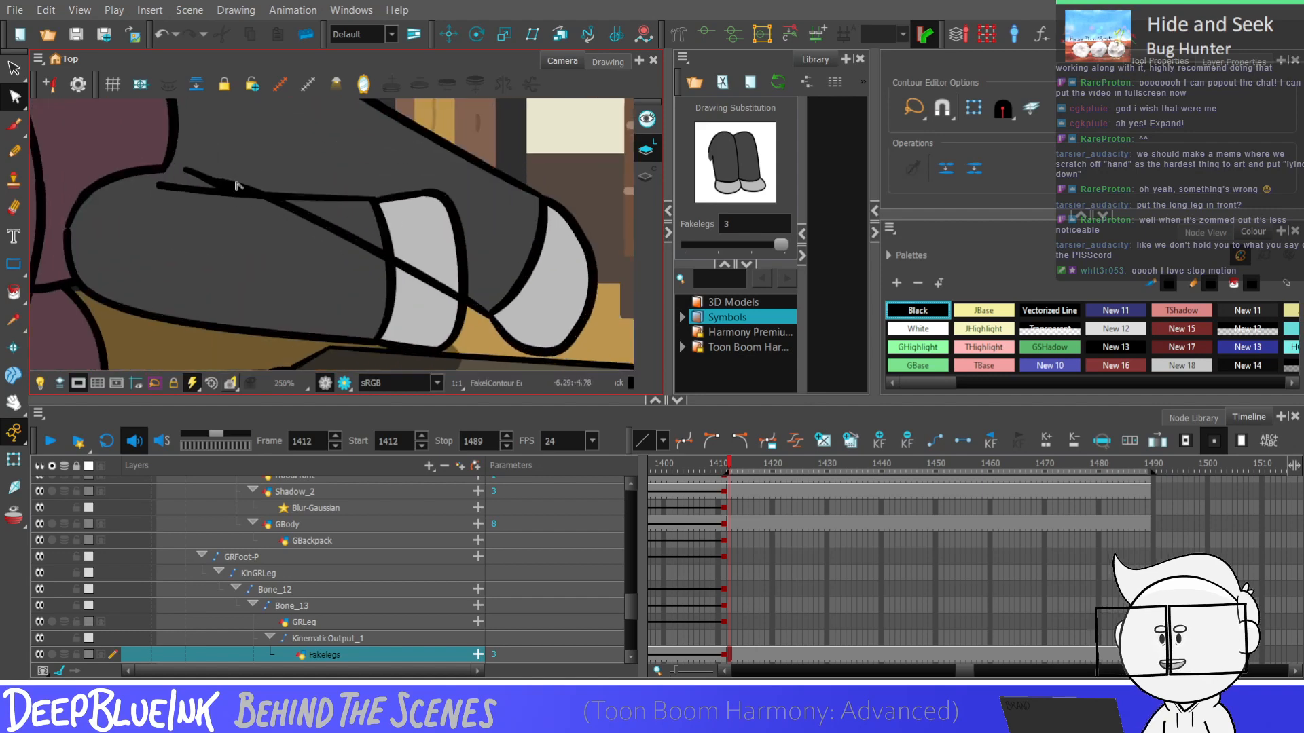
left_click(201, 175)
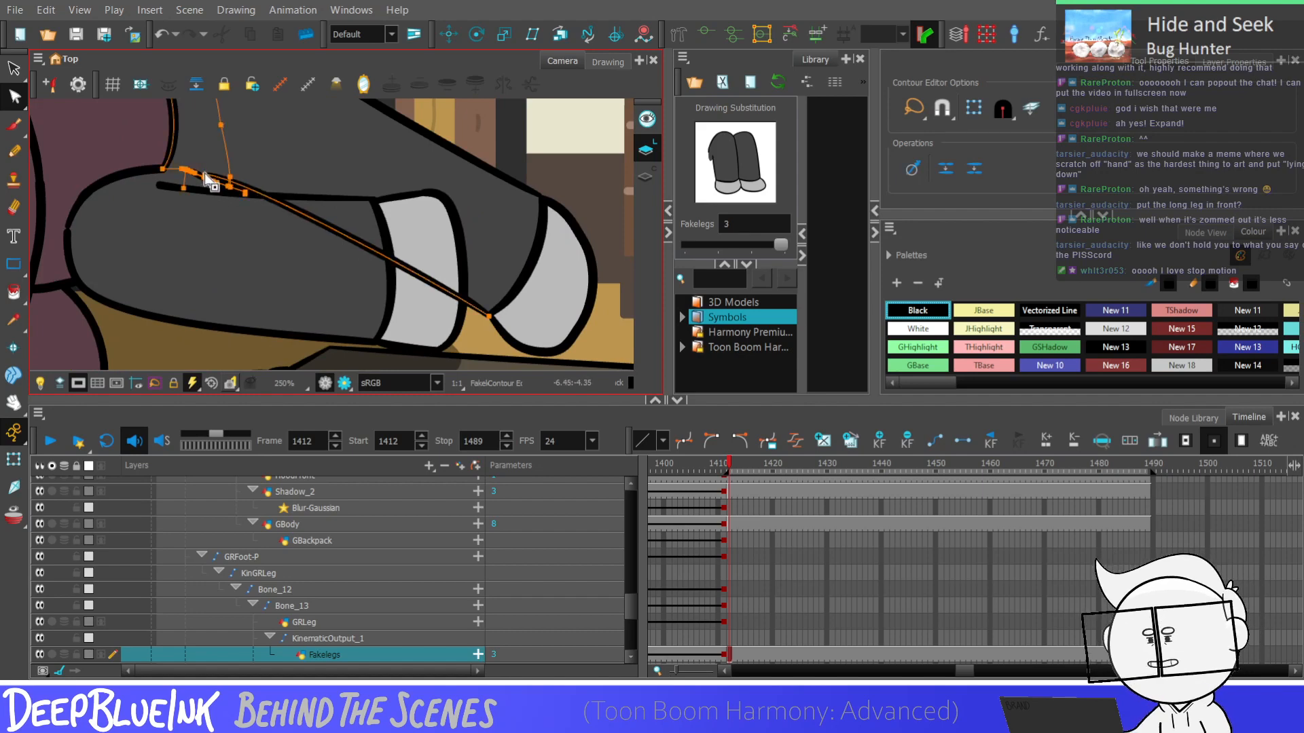
left_click(214, 158)
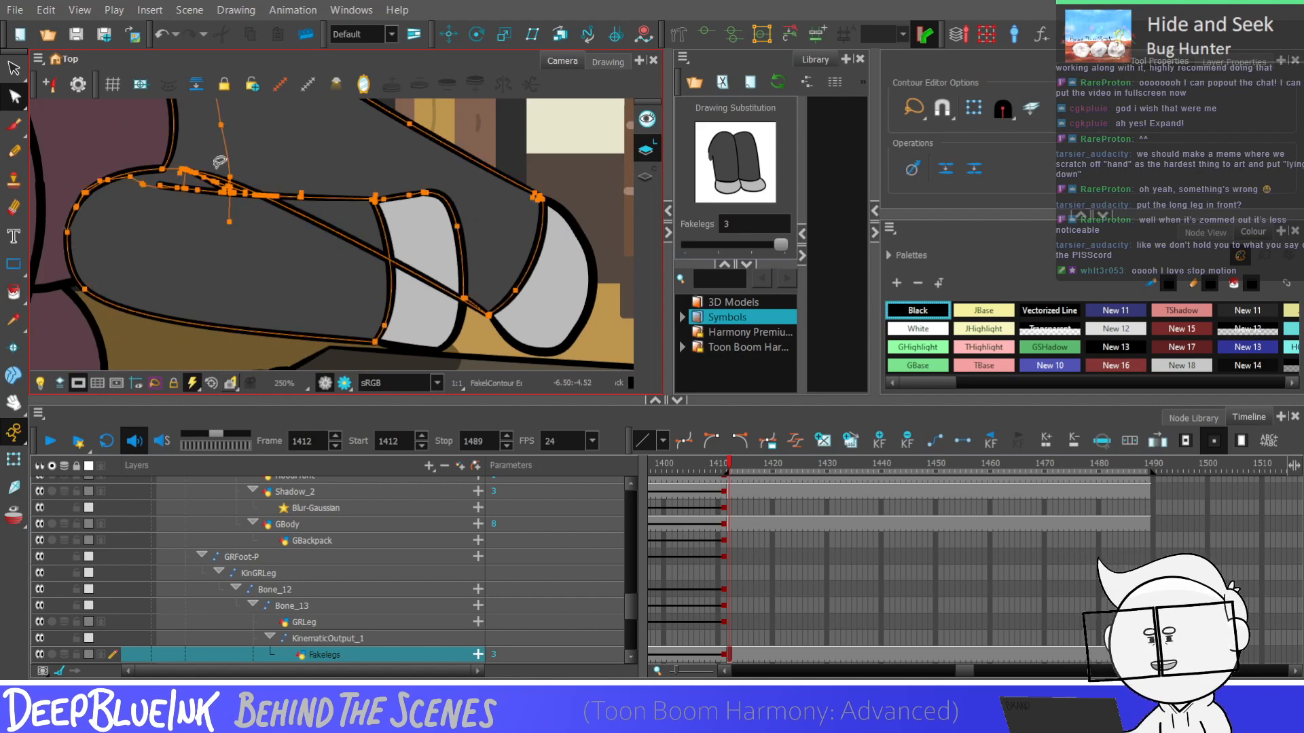
left_click(519, 192)
Remove the front foot's outline where it runs above the diagonal line, leaving only the part below the crossing
left_click(14, 207)
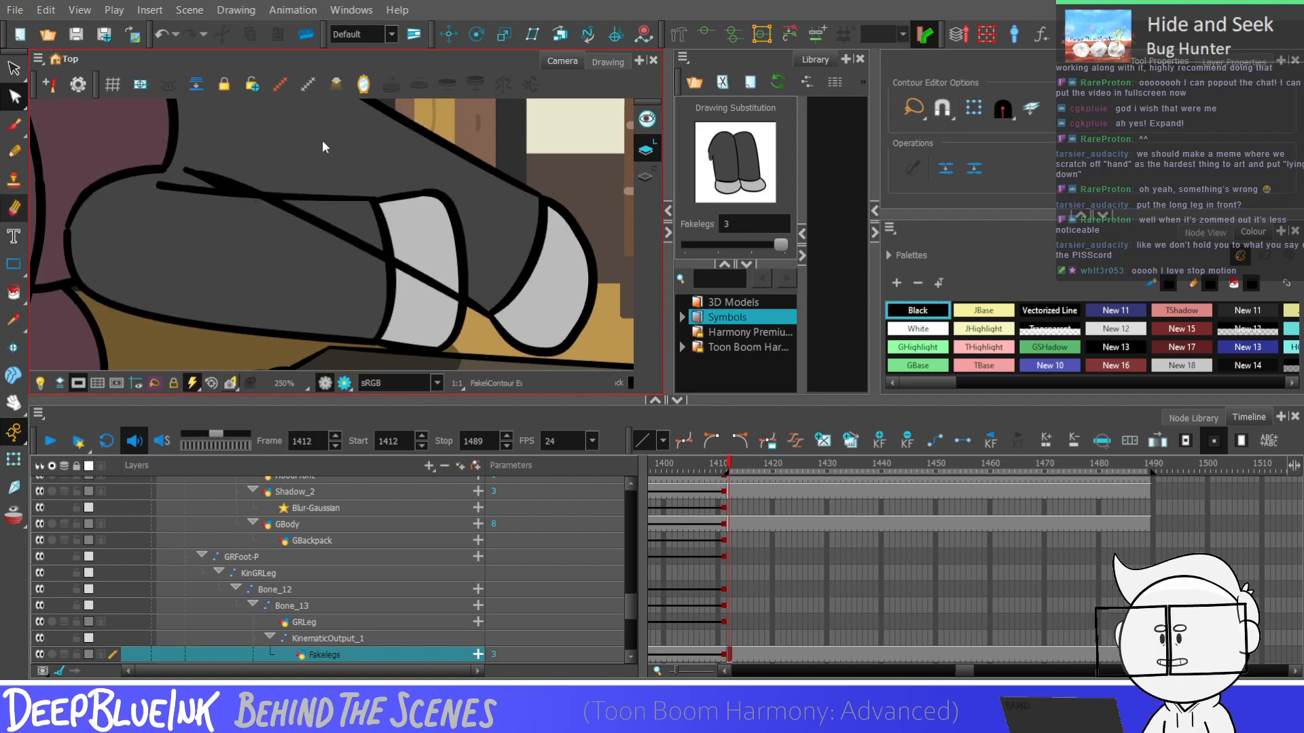
left_click(14, 96)
left_click(468, 264)
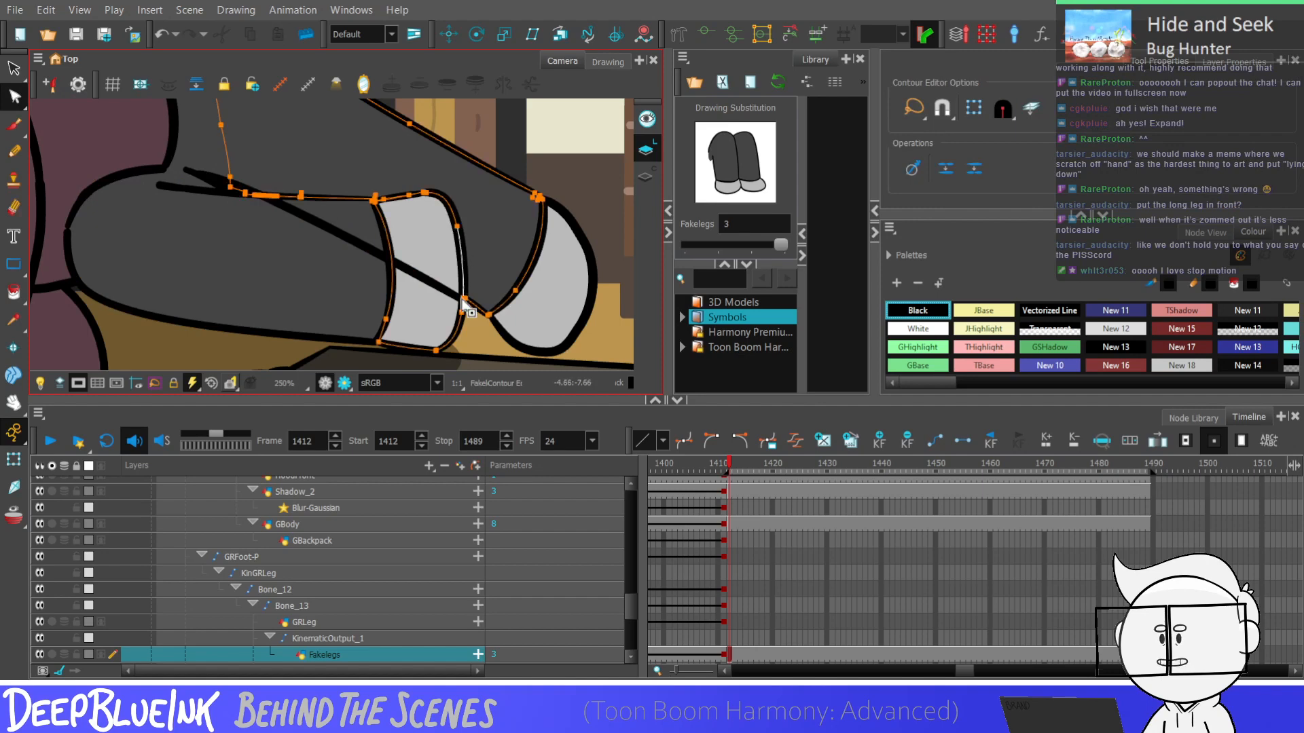
left_click(457, 215)
key("Delete")
Add a contour point where the front cuff line crosses the diagonal and remove the cuff line above it
left_click_drag(384, 231, 400, 267)
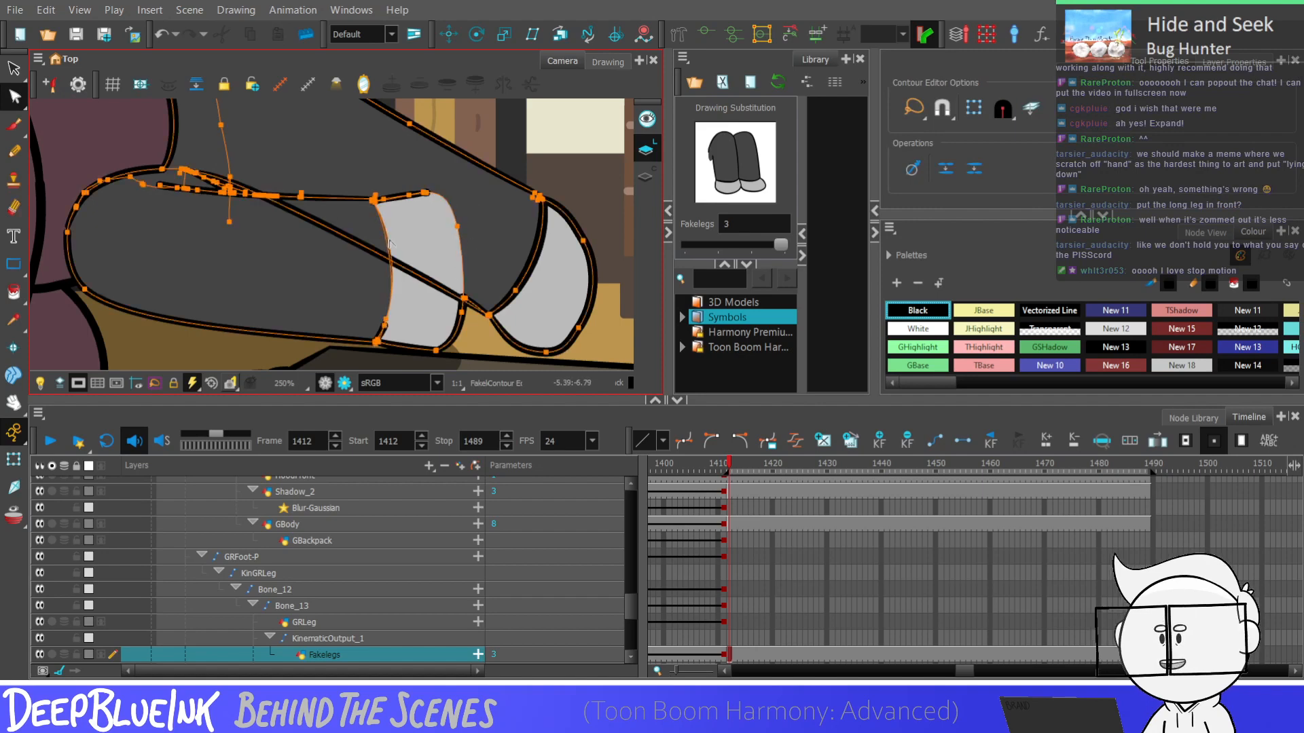
scroll(393, 274, "up", 4)
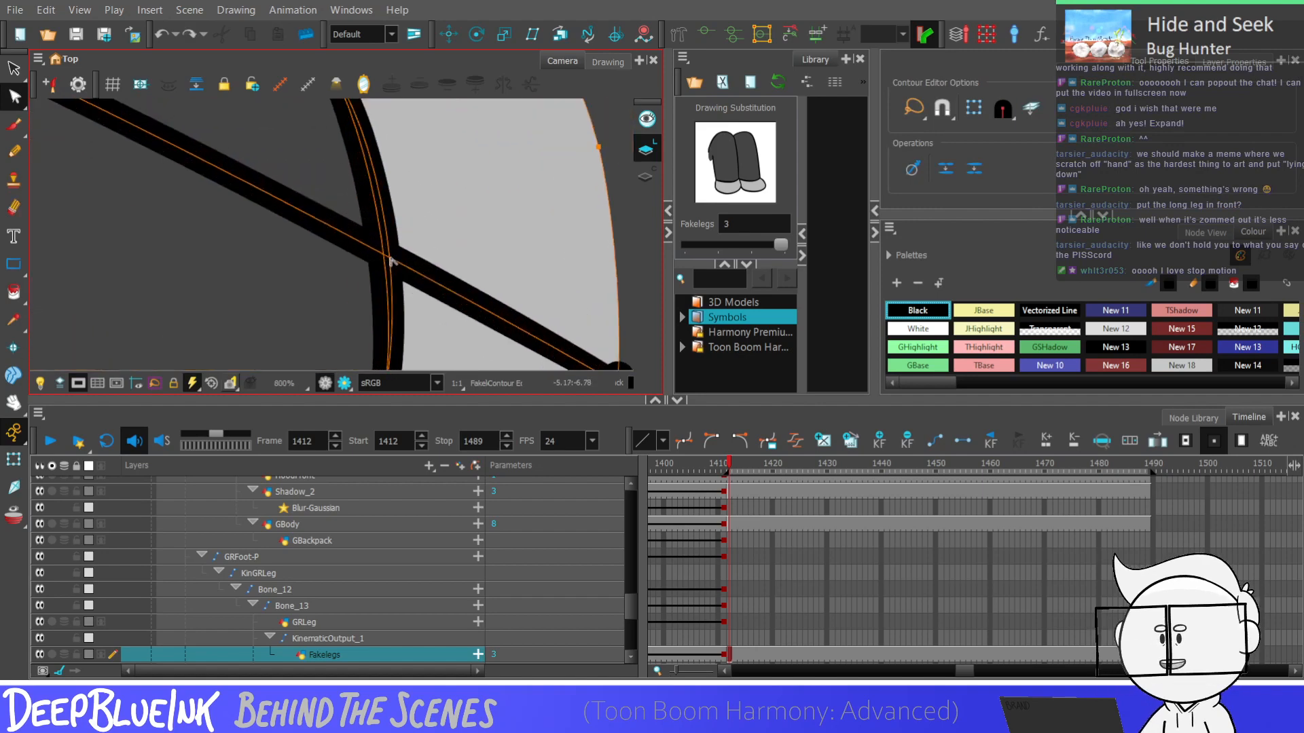
left_click(388, 261)
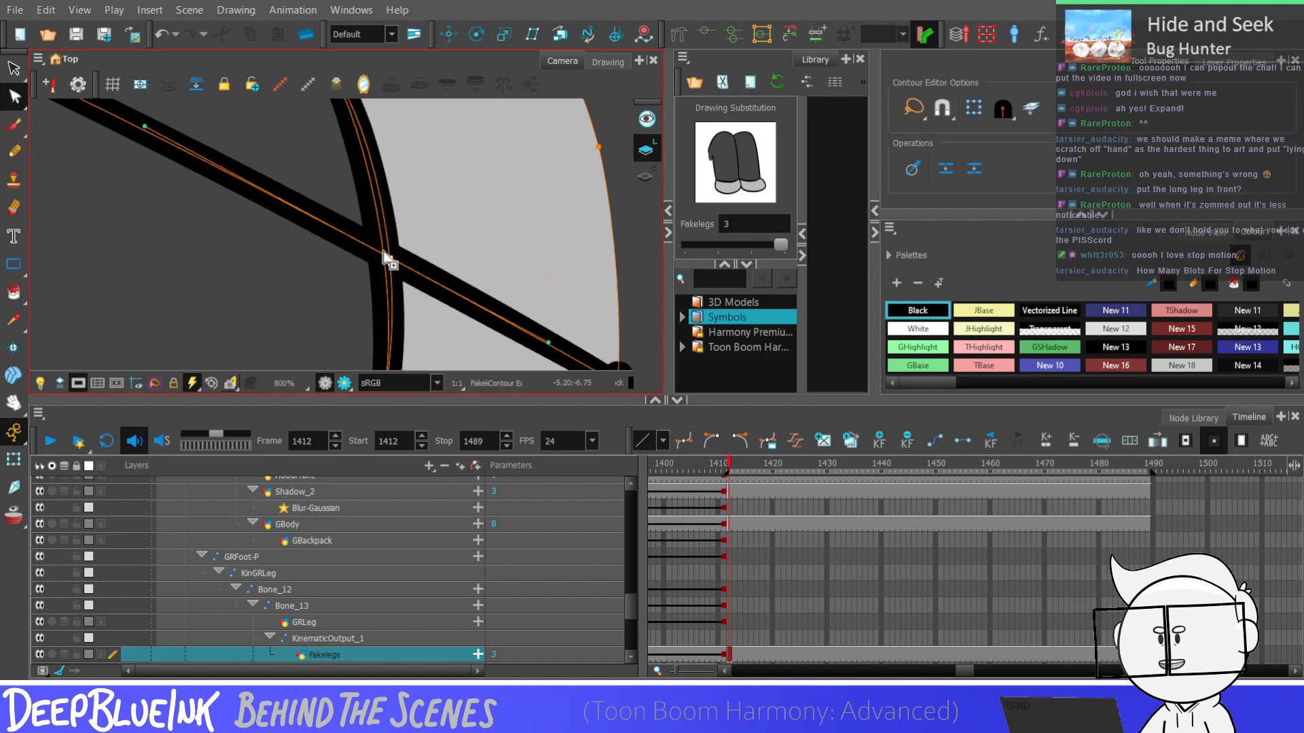
scroll(388, 266, "down", 2)
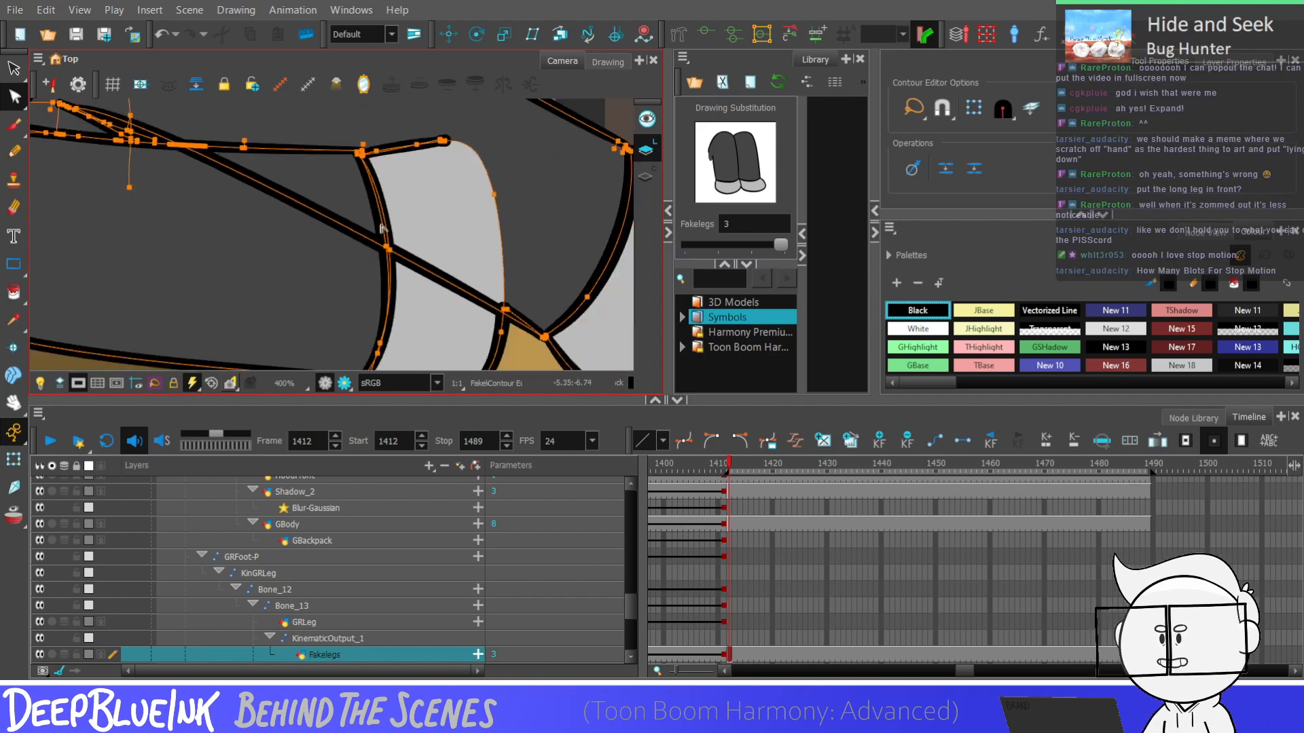
scroll(389, 263, "up", 3)
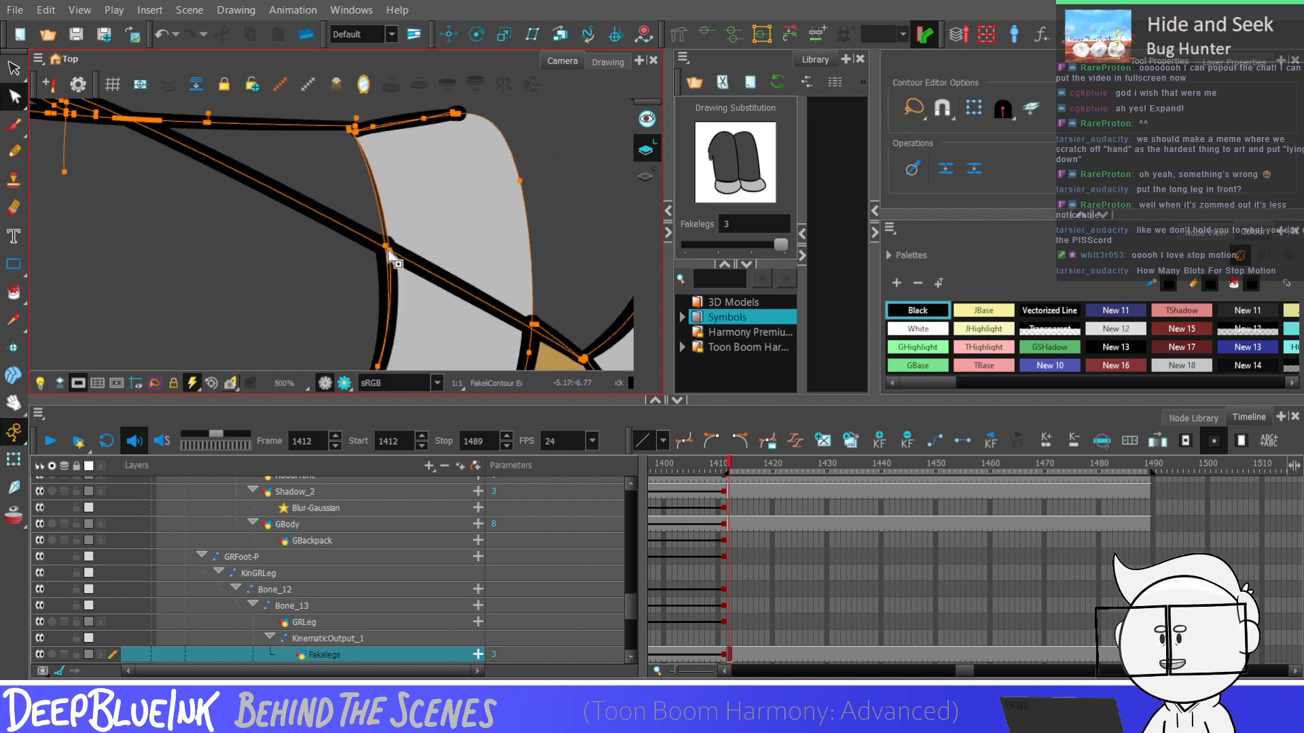
left_click(386, 300)
Delete the black outline along the front foot's upper edge together with the leftover dot at its end
scroll(386, 343, "down", 2)
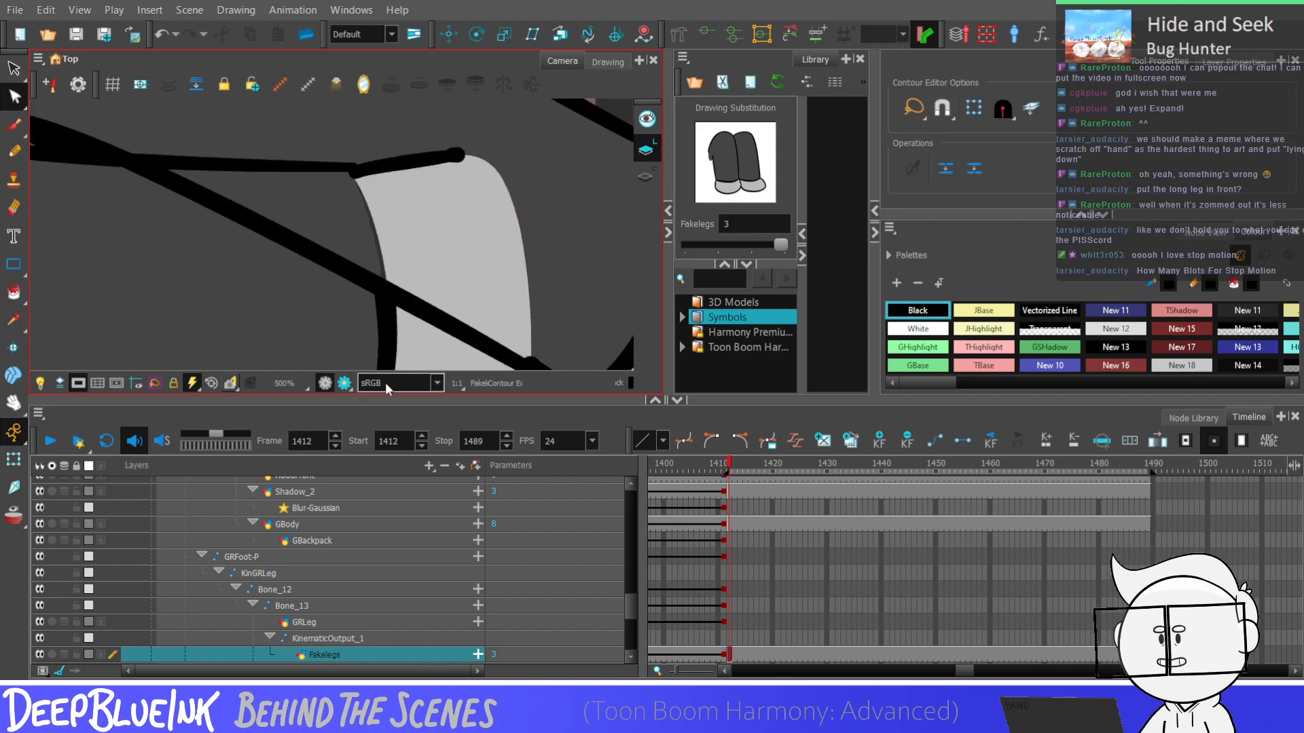
scroll(347, 366, "down", 1)
left_click(428, 212)
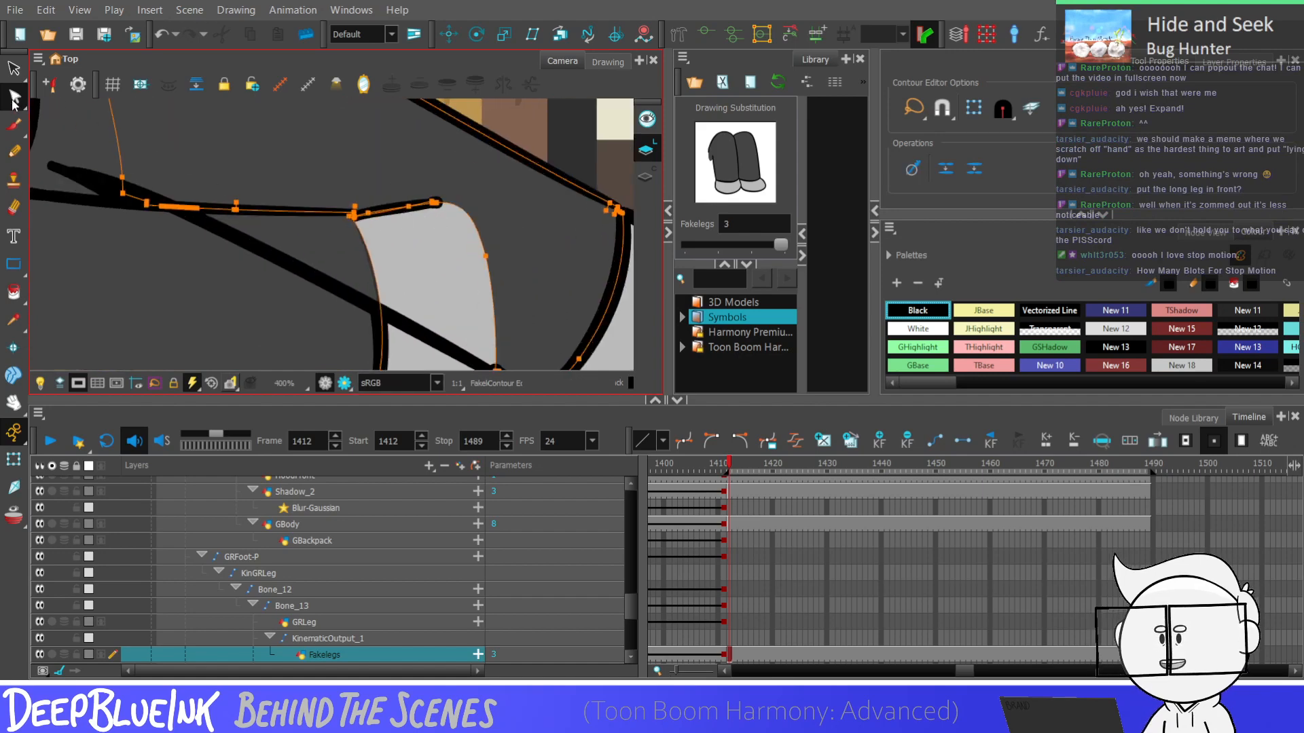
left_click(14, 68)
scroll(427, 214, "up", 2)
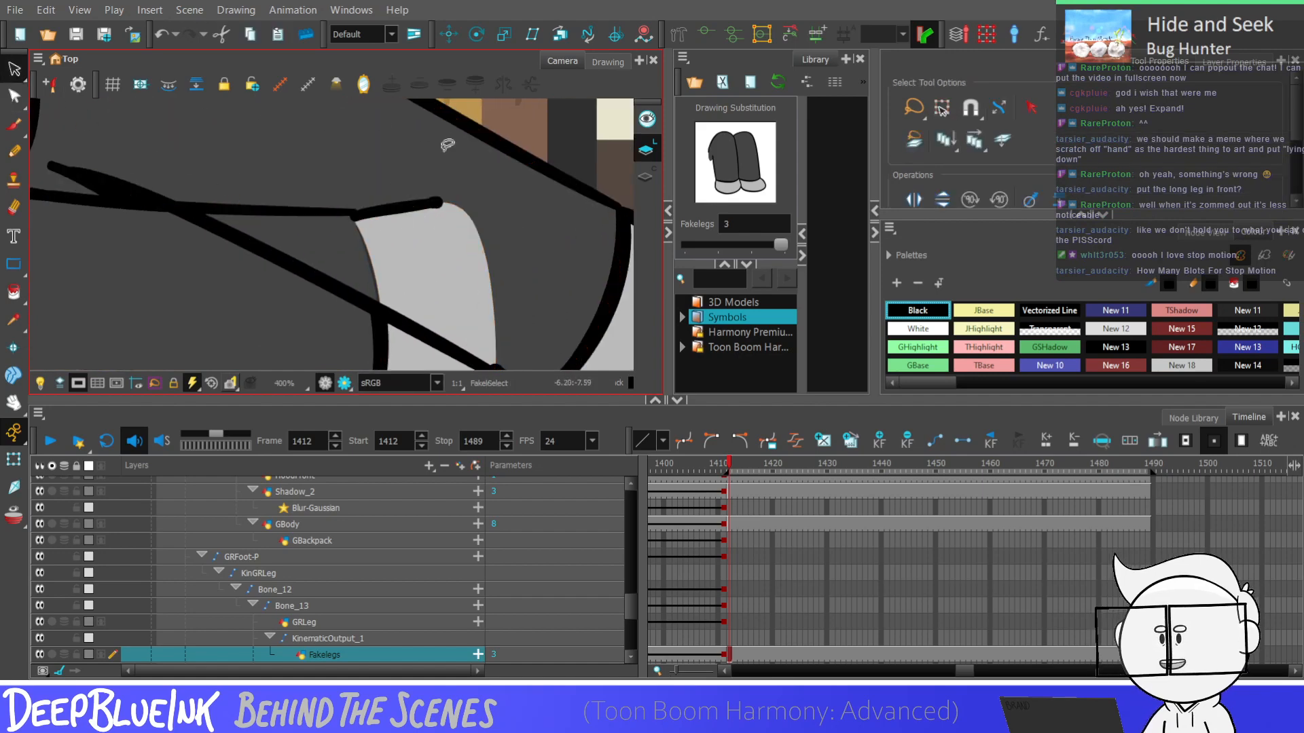
left_click(428, 216)
key("Delete")
left_click(432, 208)
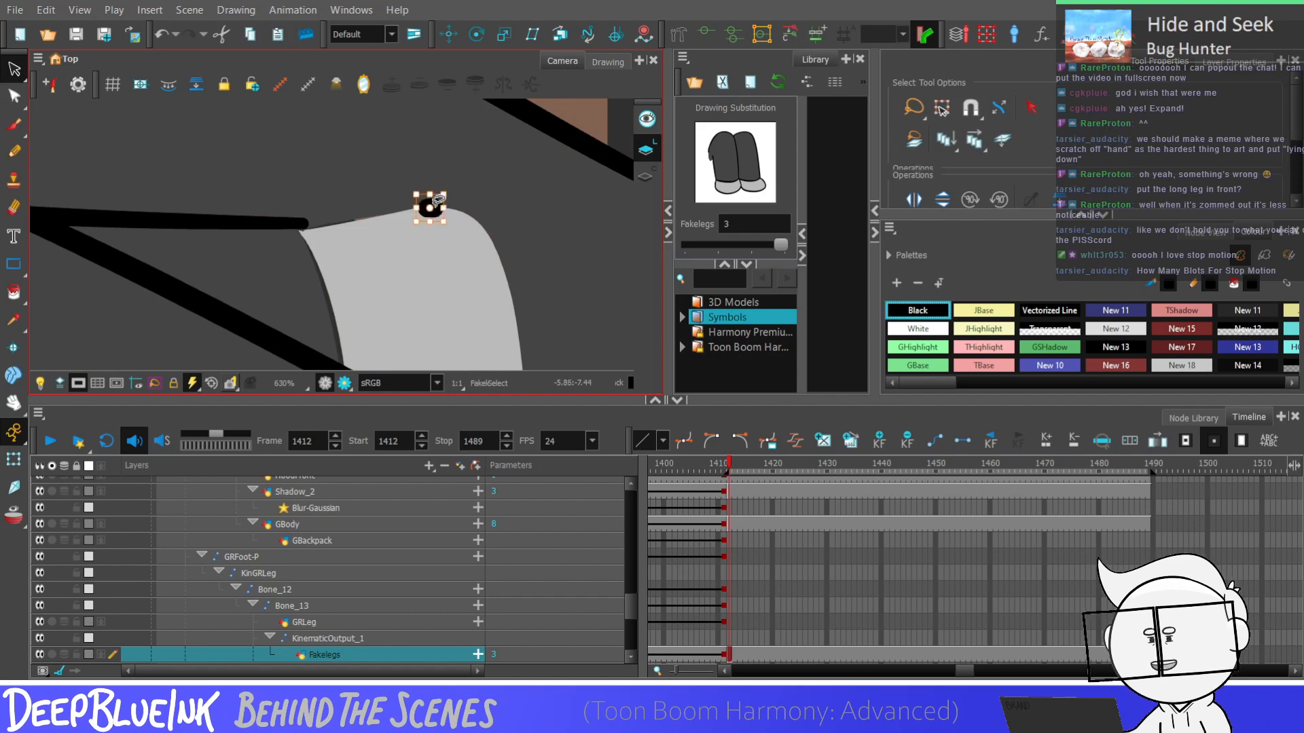
key("Delete")
Shorten the front leg's upper line so that it ends at the diagonal line near the thigh crease
left_click(275, 222)
scroll(411, 220, "down", 2)
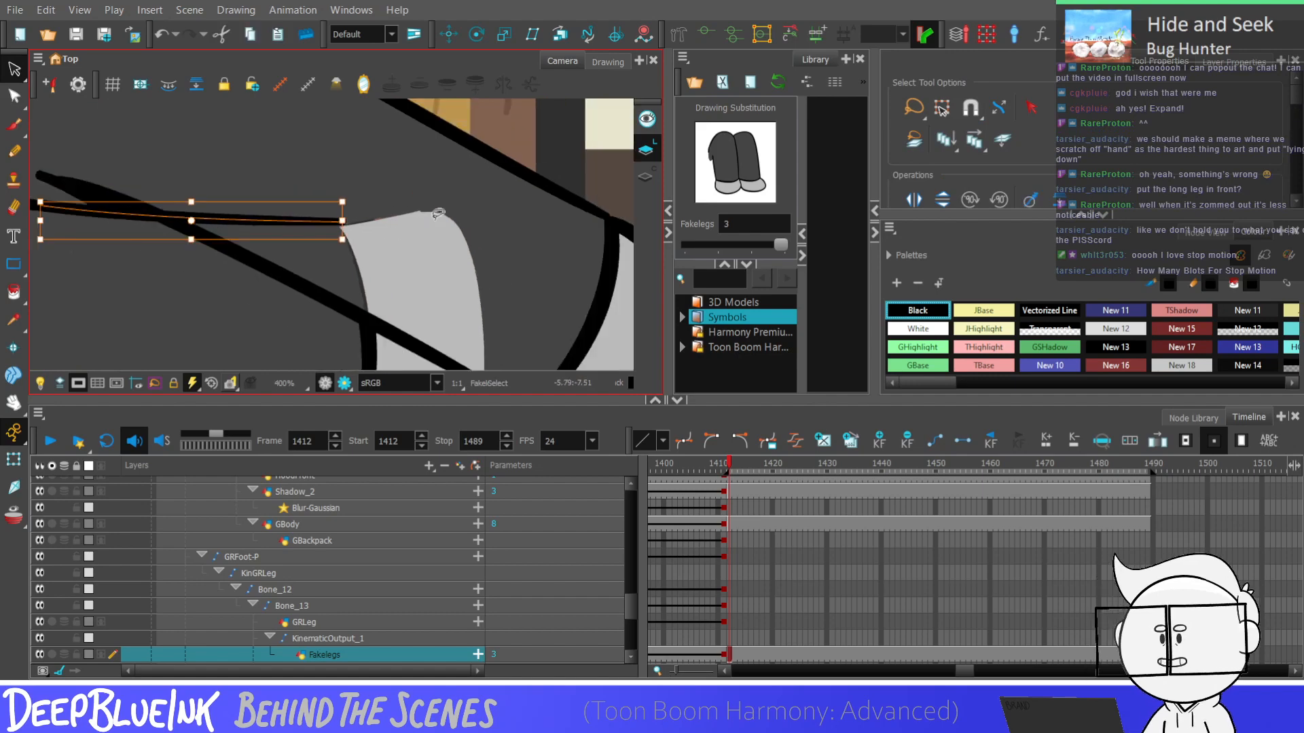
scroll(438, 213, "down", 1)
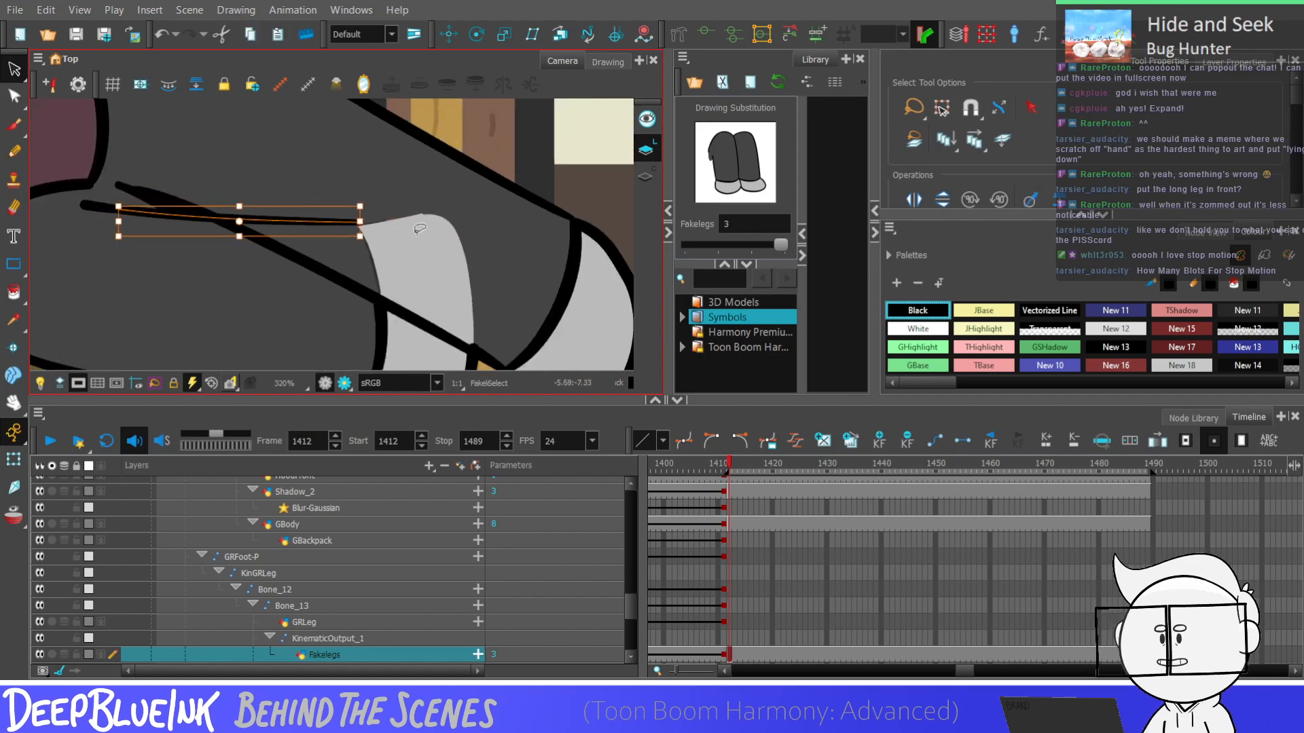
scroll(360, 220, "up", 1)
left_click_drag(360, 221, 182, 222)
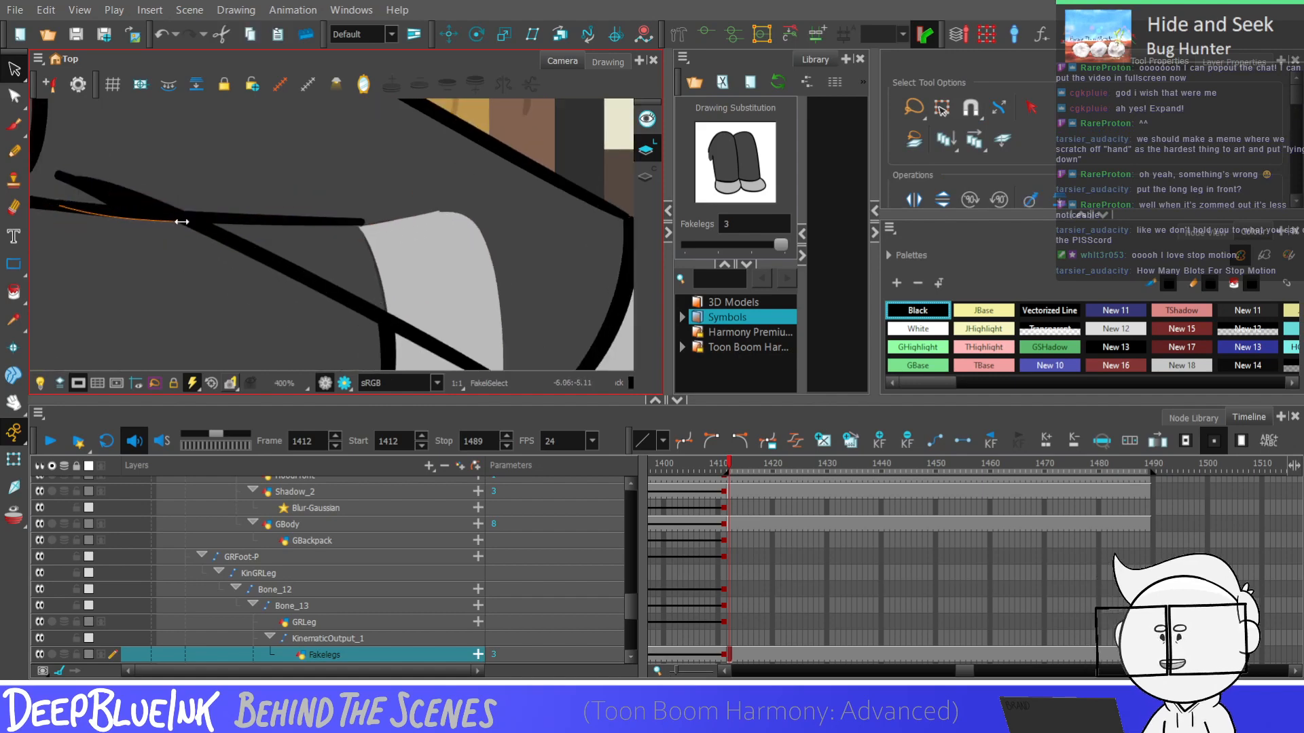
scroll(182, 222, "up", 3)
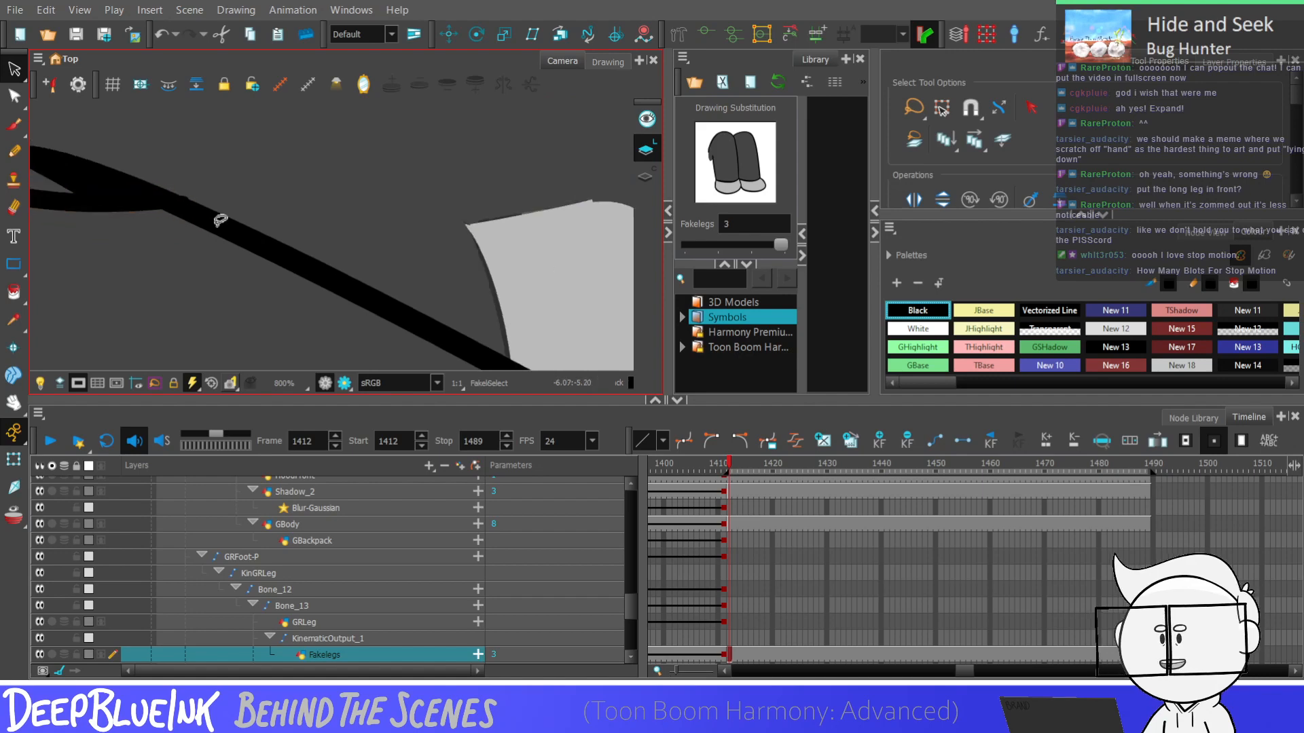
scroll(220, 221, "down", 1)
scroll(152, 217, "up", 1)
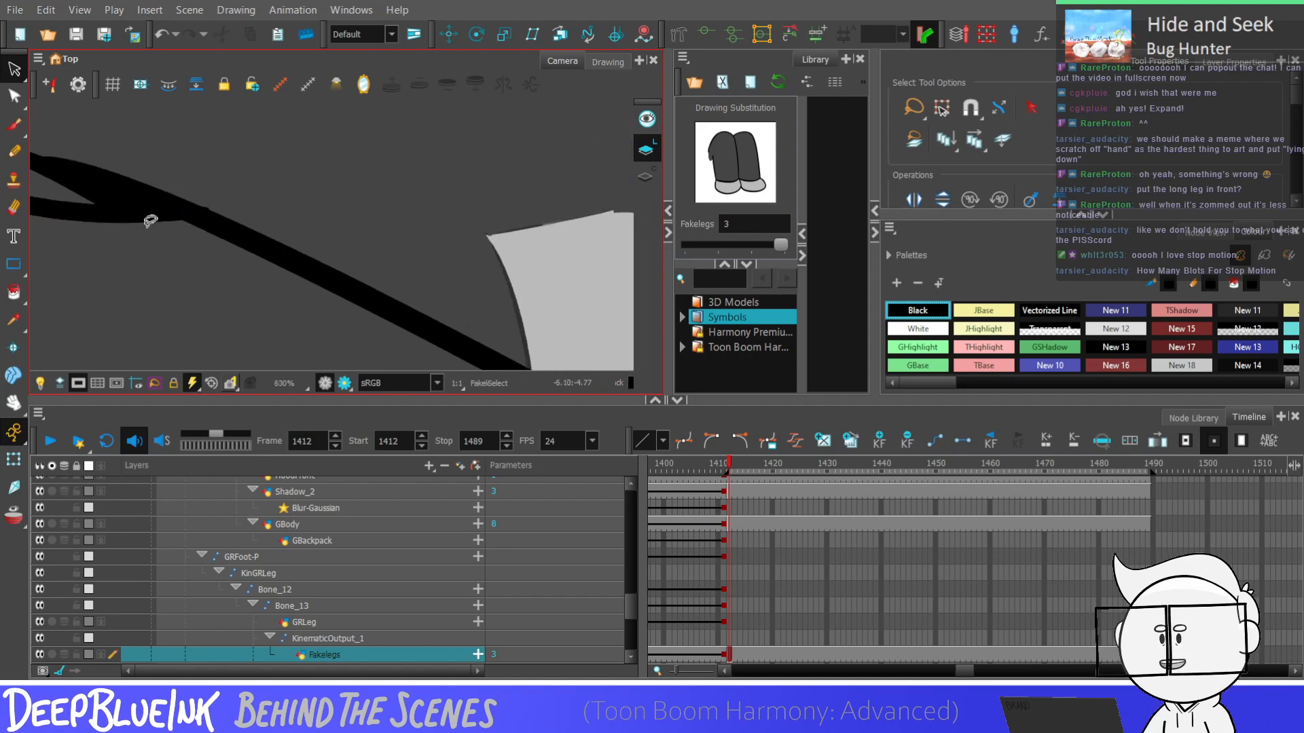
left_click(152, 218)
scroll(155, 217, "up", 2)
left_click(175, 212)
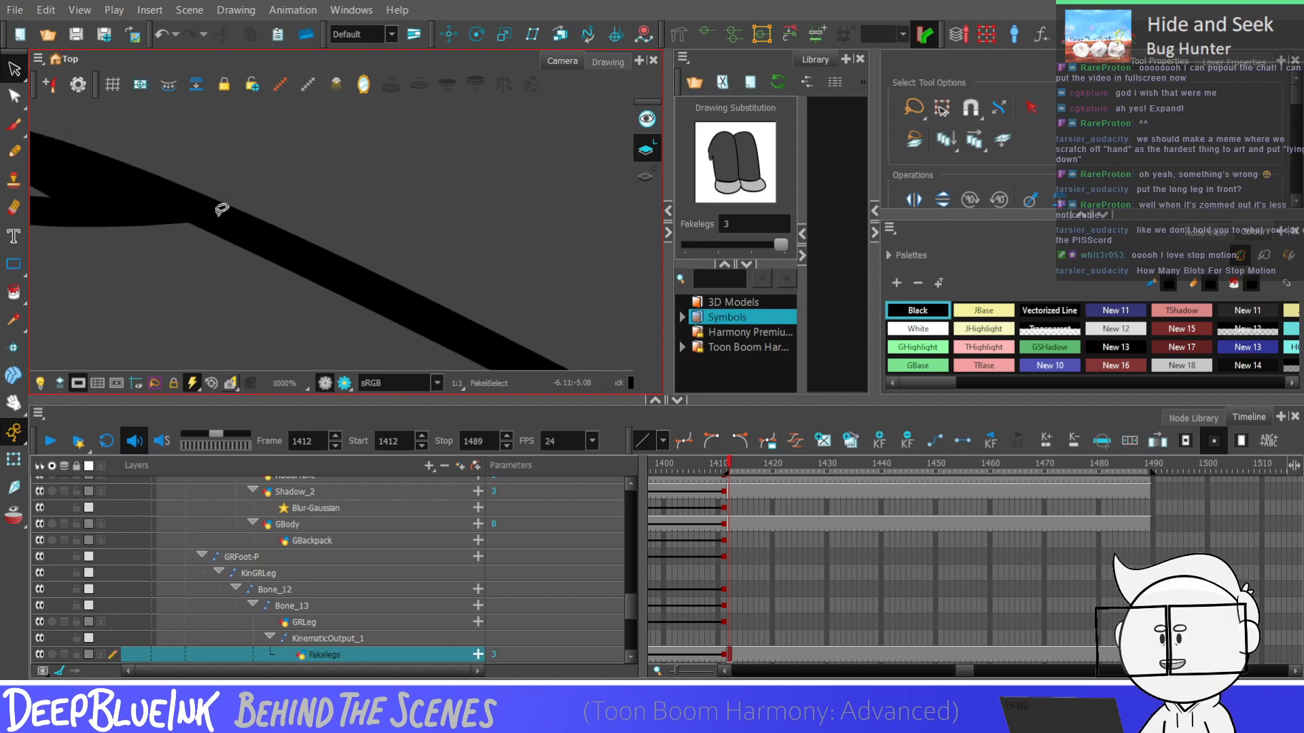
Pick the dark grey leg colour New 7 and paint over the front foot's light area above the diagonal line
scroll(407, 210, "down", 5)
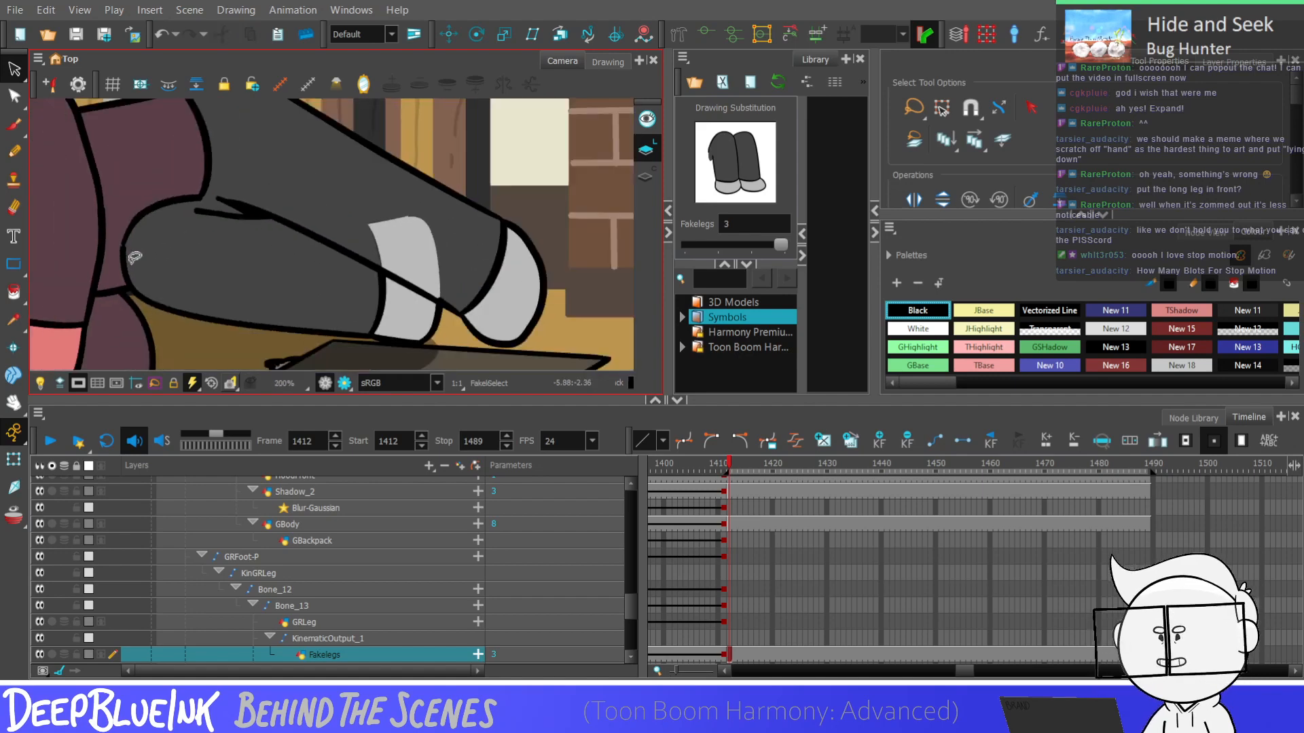
scroll(412, 276, "down", 2)
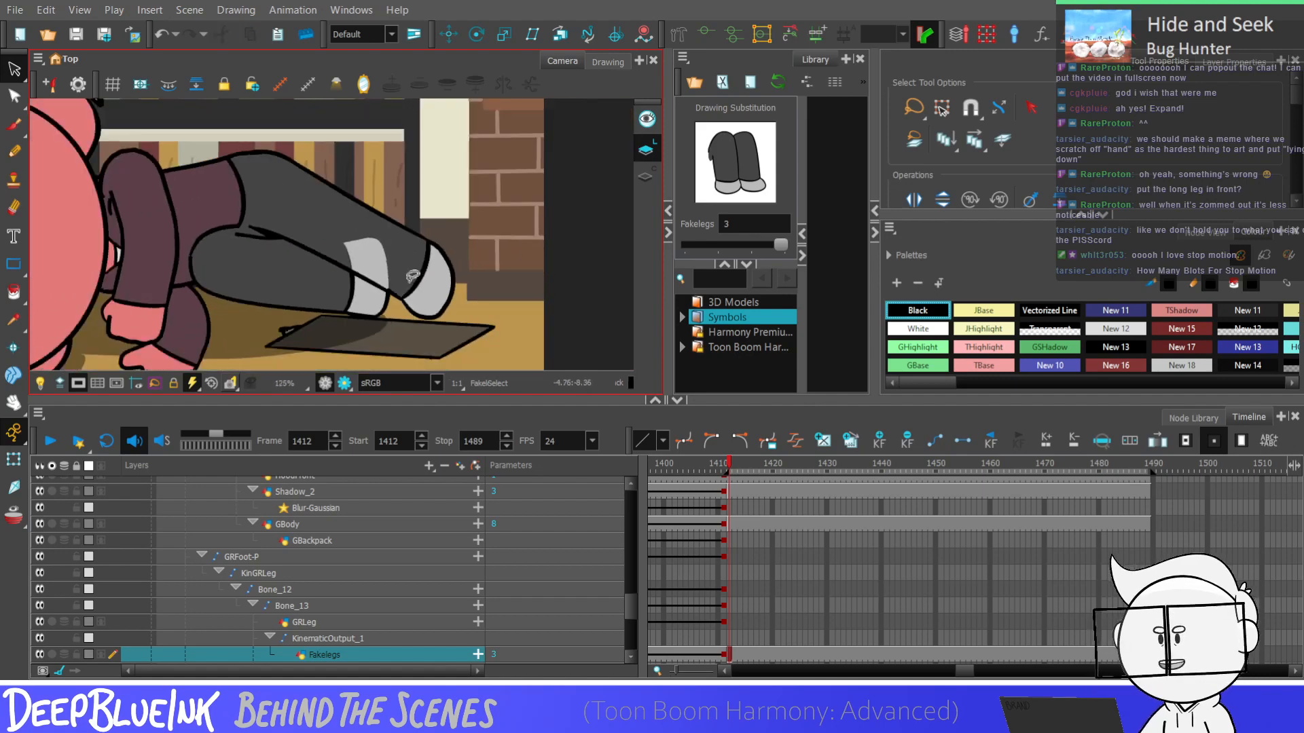
key("alt+i")
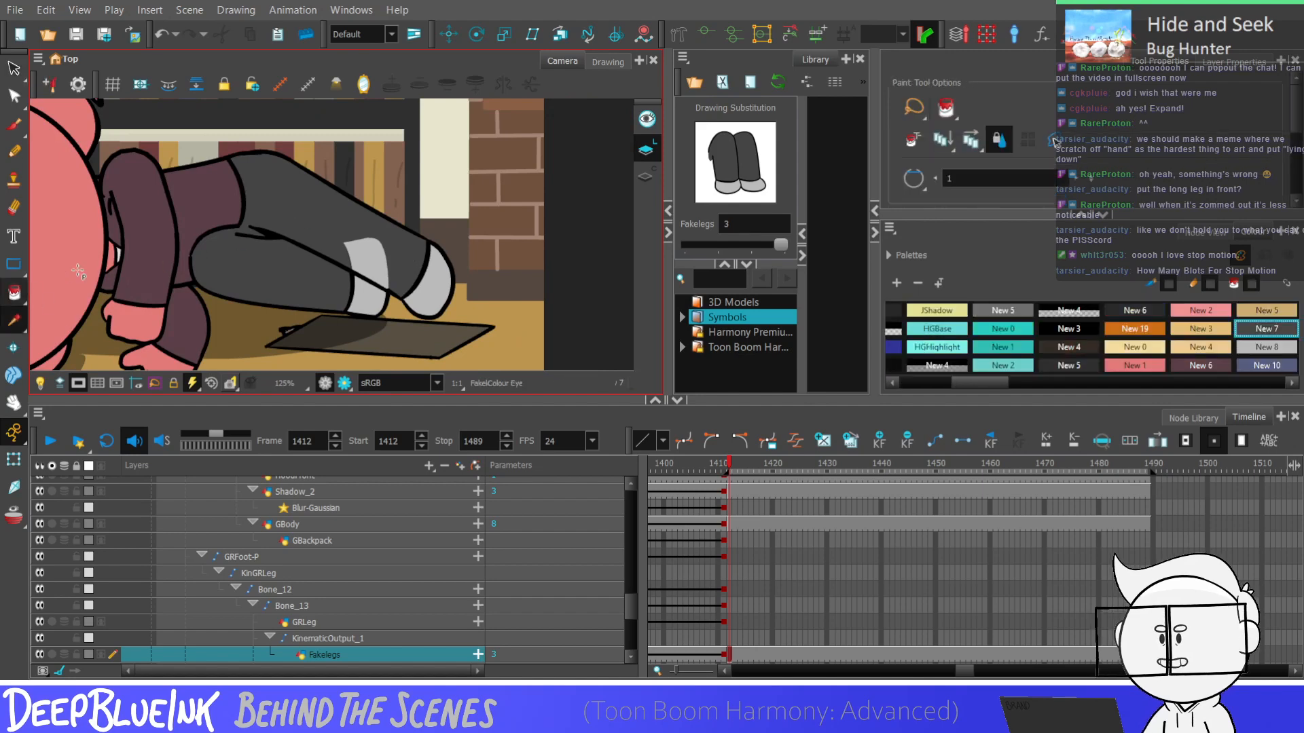
scroll(375, 257, "up", 1)
scroll(361, 264, "up", 3)
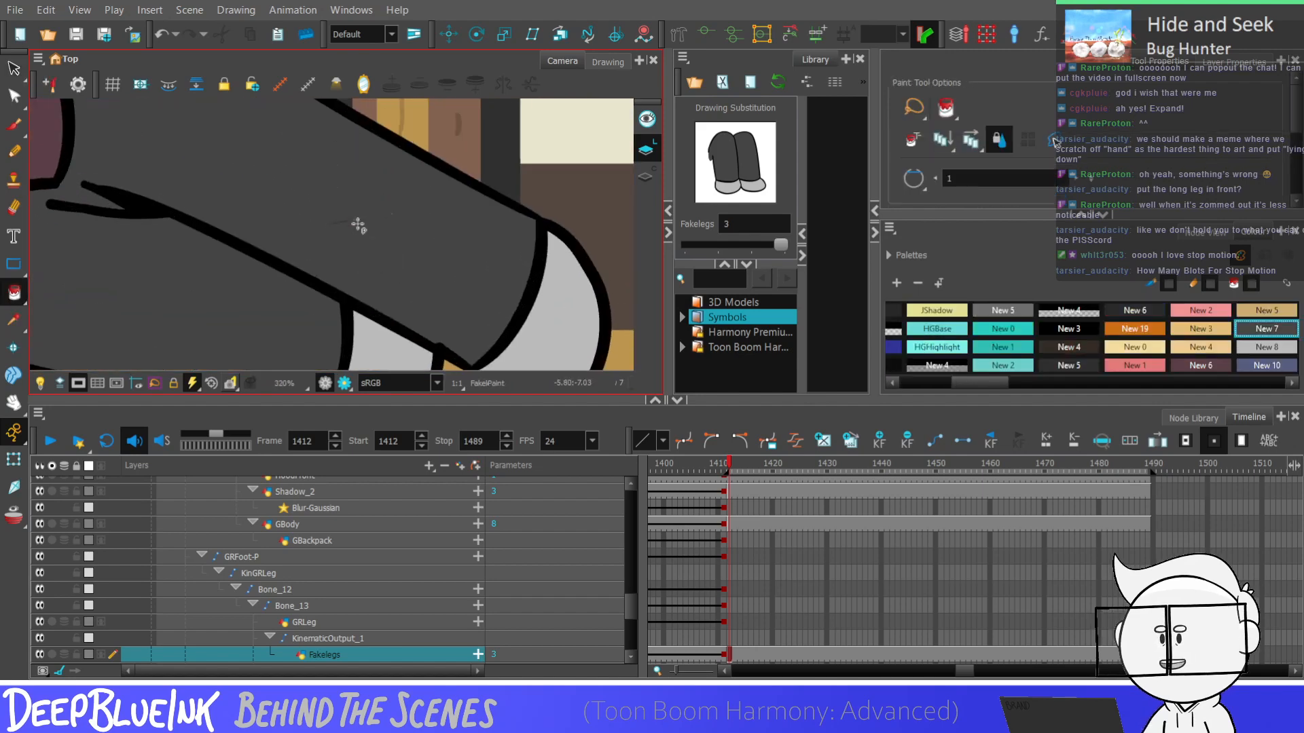
scroll(416, 239, "down", 4)
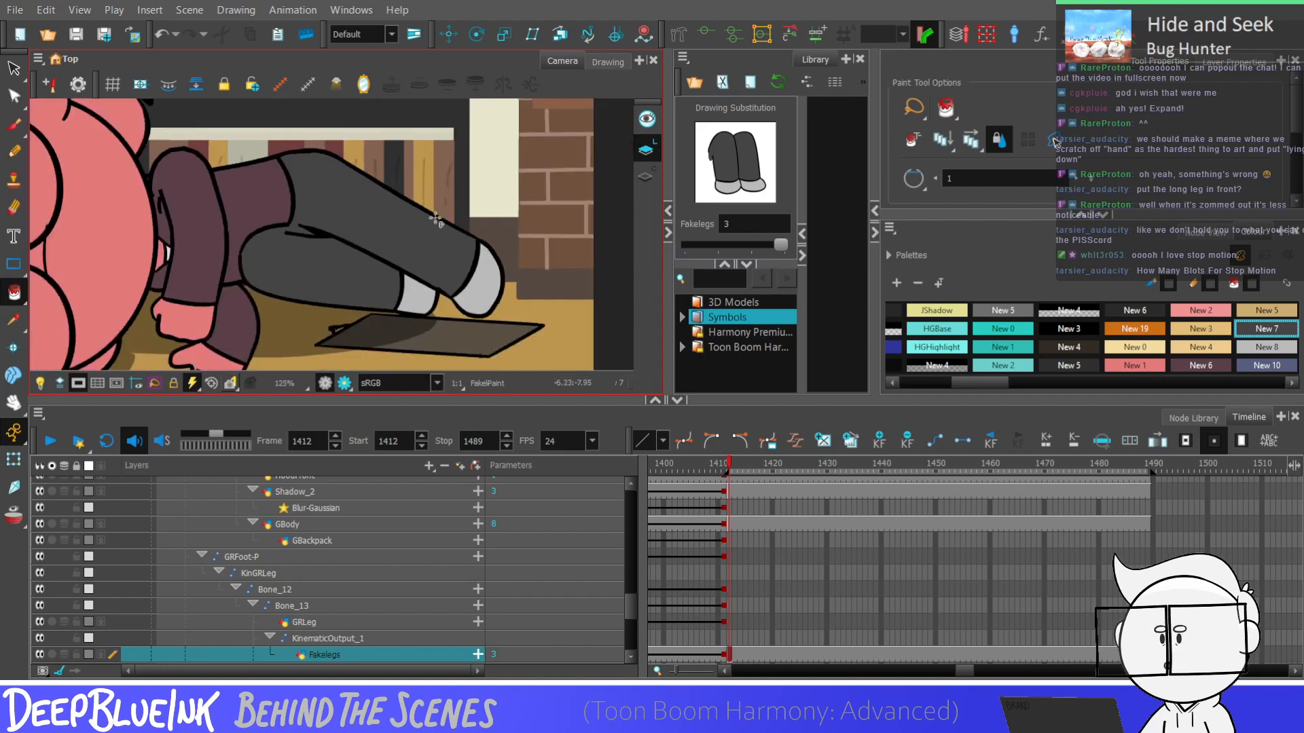
scroll(435, 218, "down", 4)
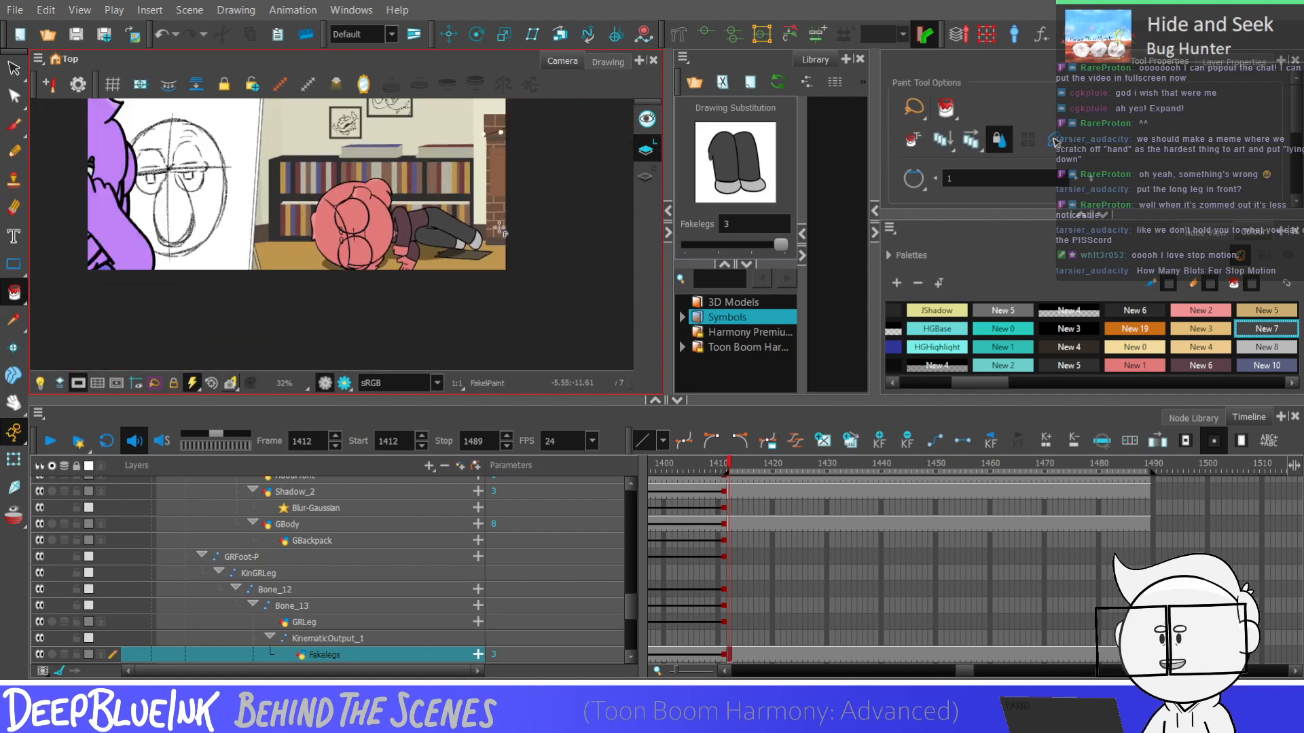
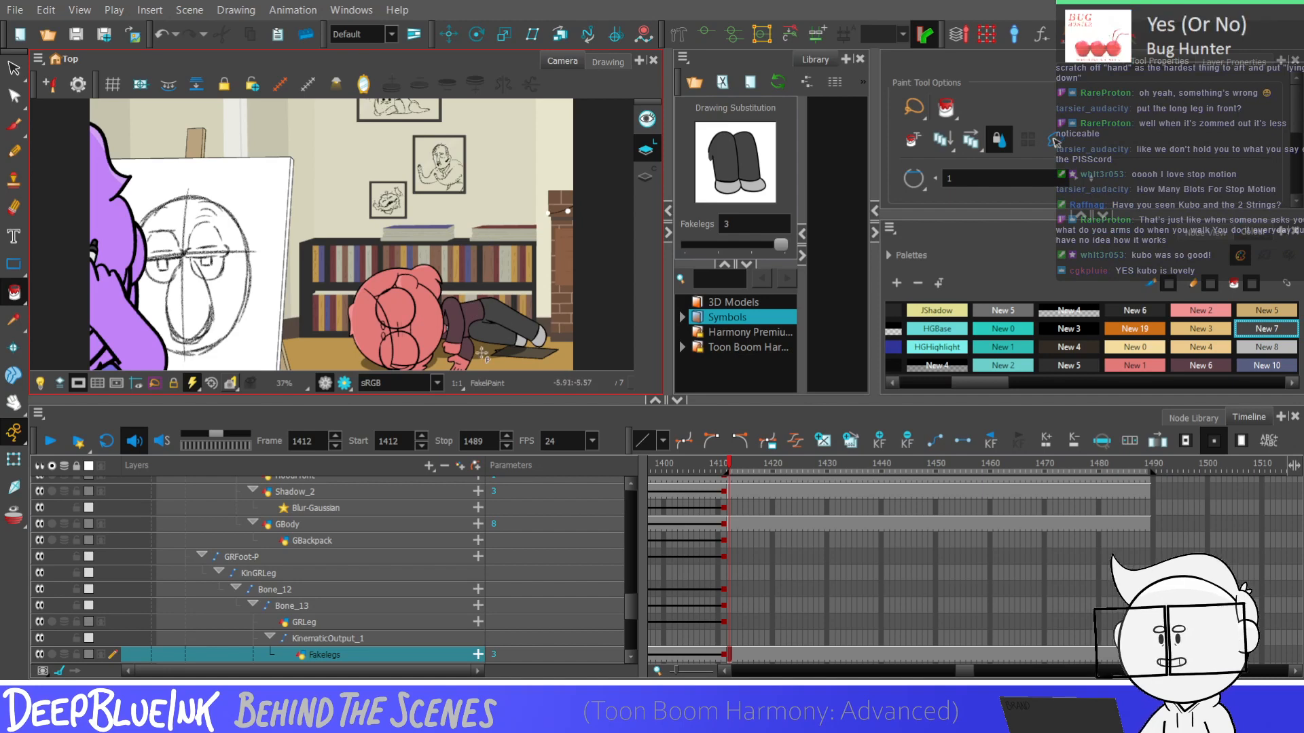
Adjust the contour of the crease line where the two legs meet in the Fakelegs drawing with the Contour Editor
scroll(482, 353, "up", 6)
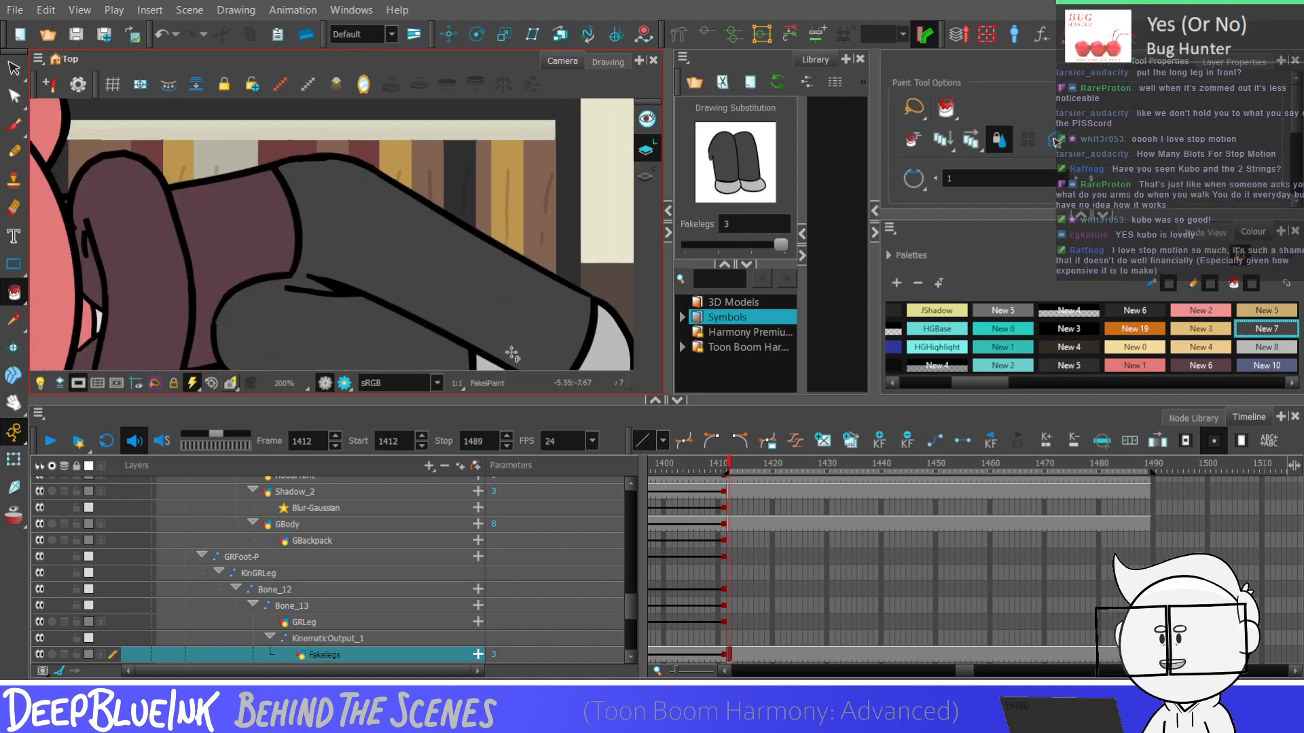
scroll(489, 312, "down", 5)
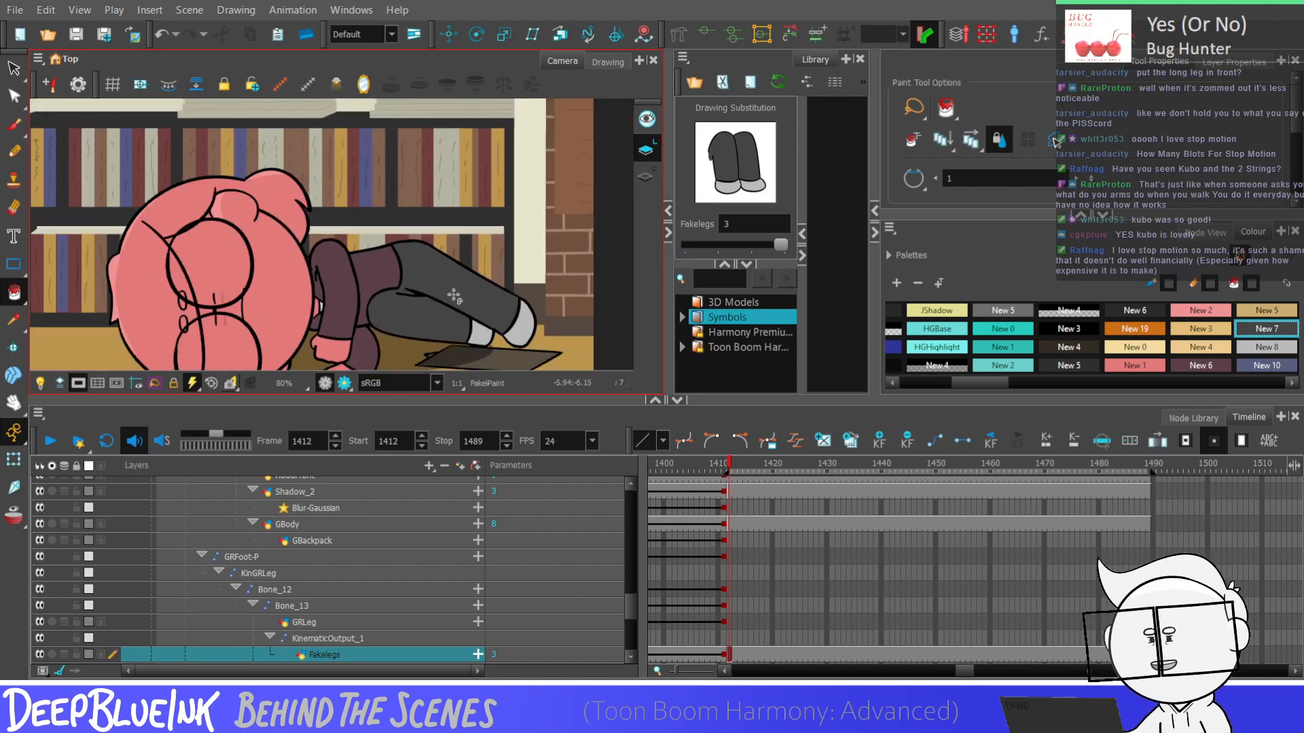
scroll(454, 295, "down", 2)
scroll(440, 299, "up", 1)
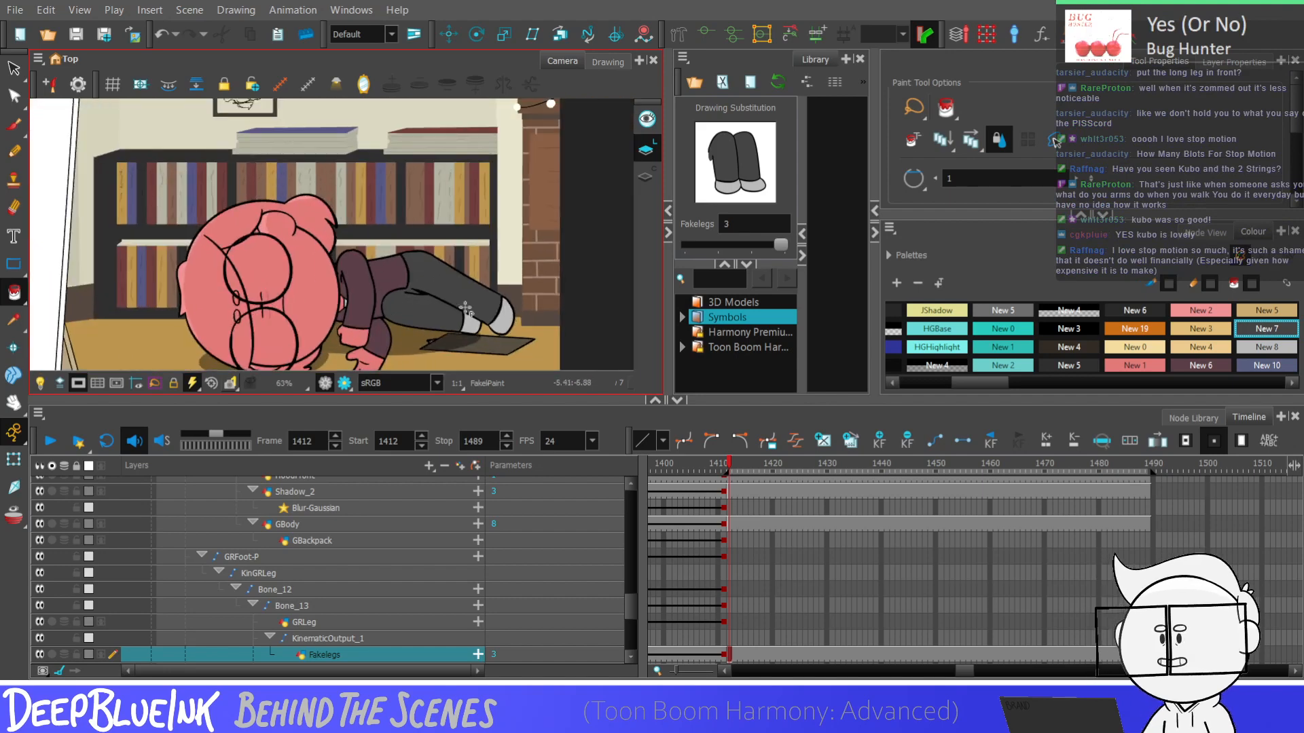
scroll(466, 309, "down", 1)
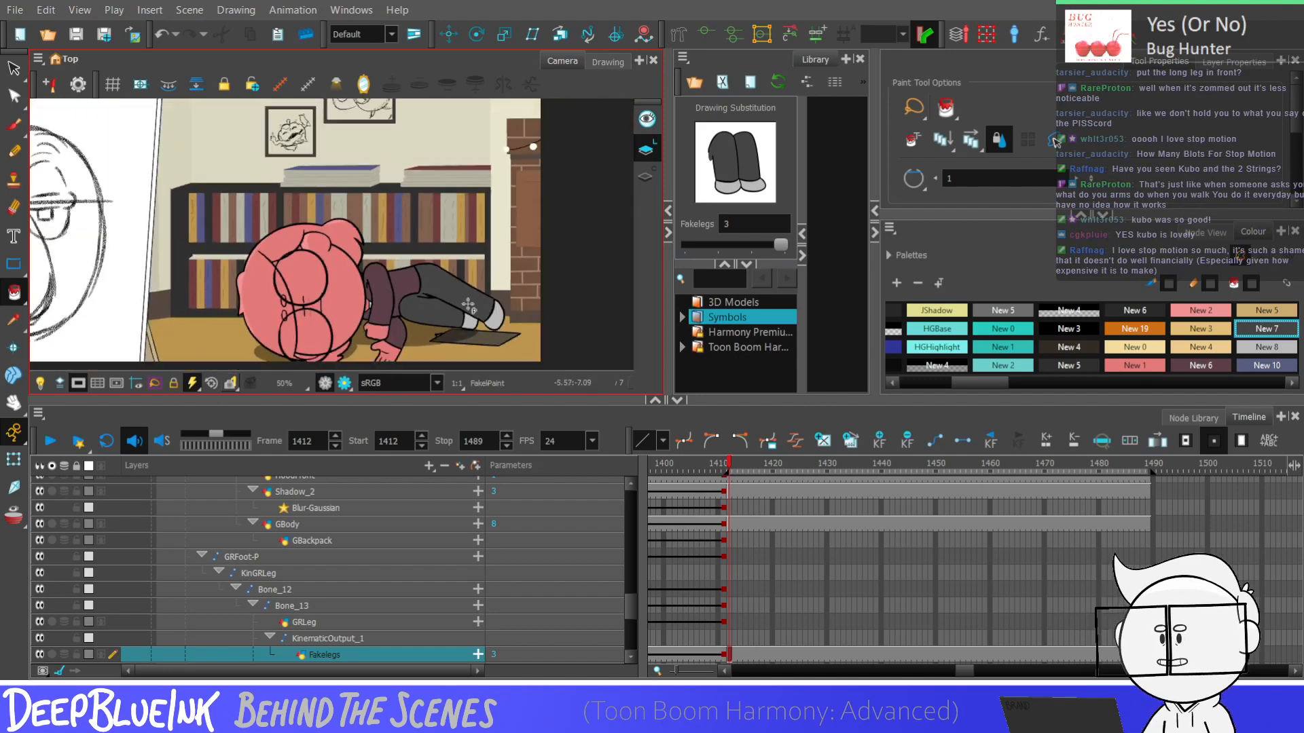
scroll(462, 304, "up", 2)
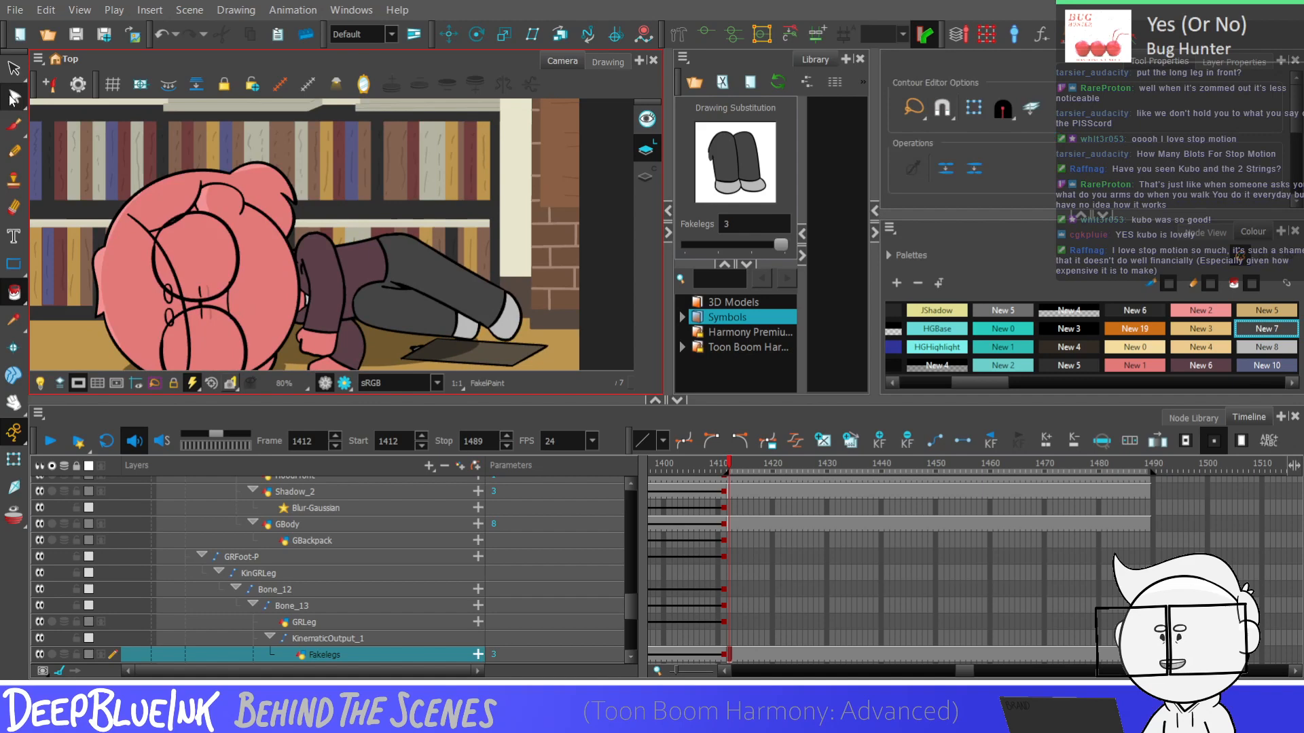
left_click(13, 97)
scroll(407, 319, "up", 5)
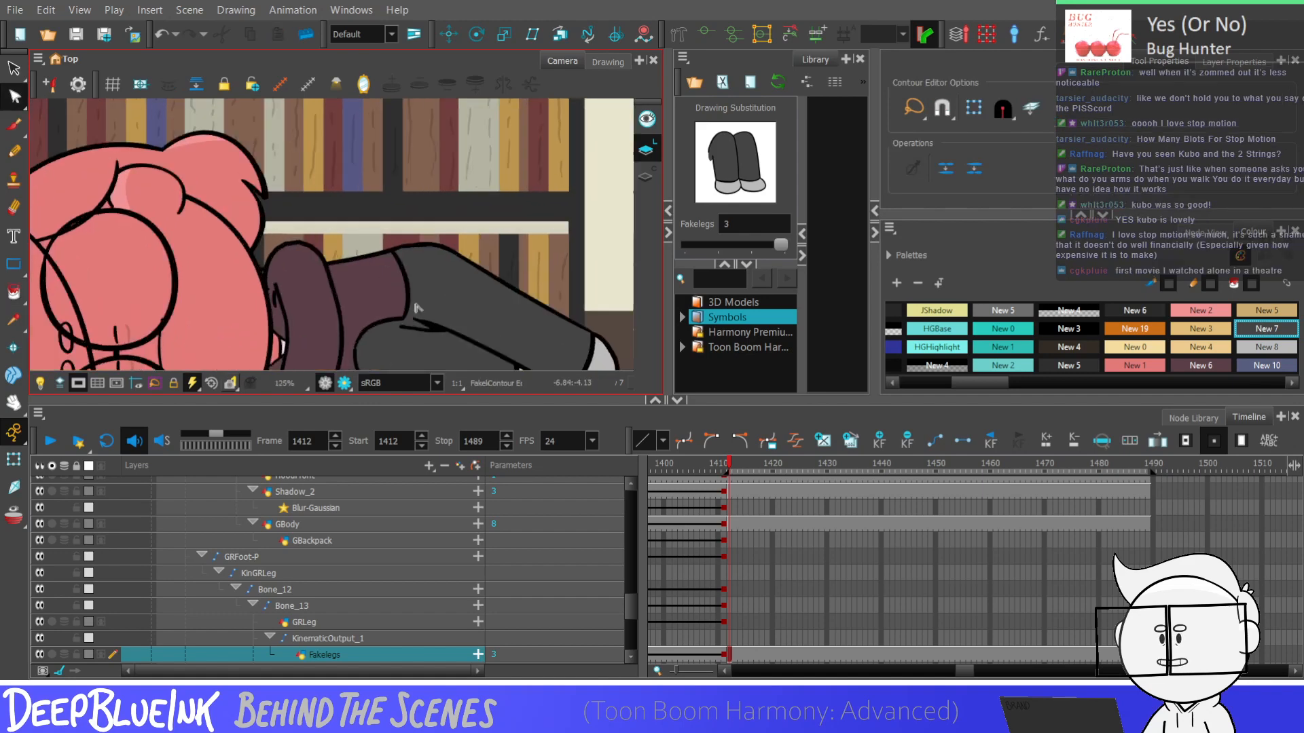
left_click(425, 330)
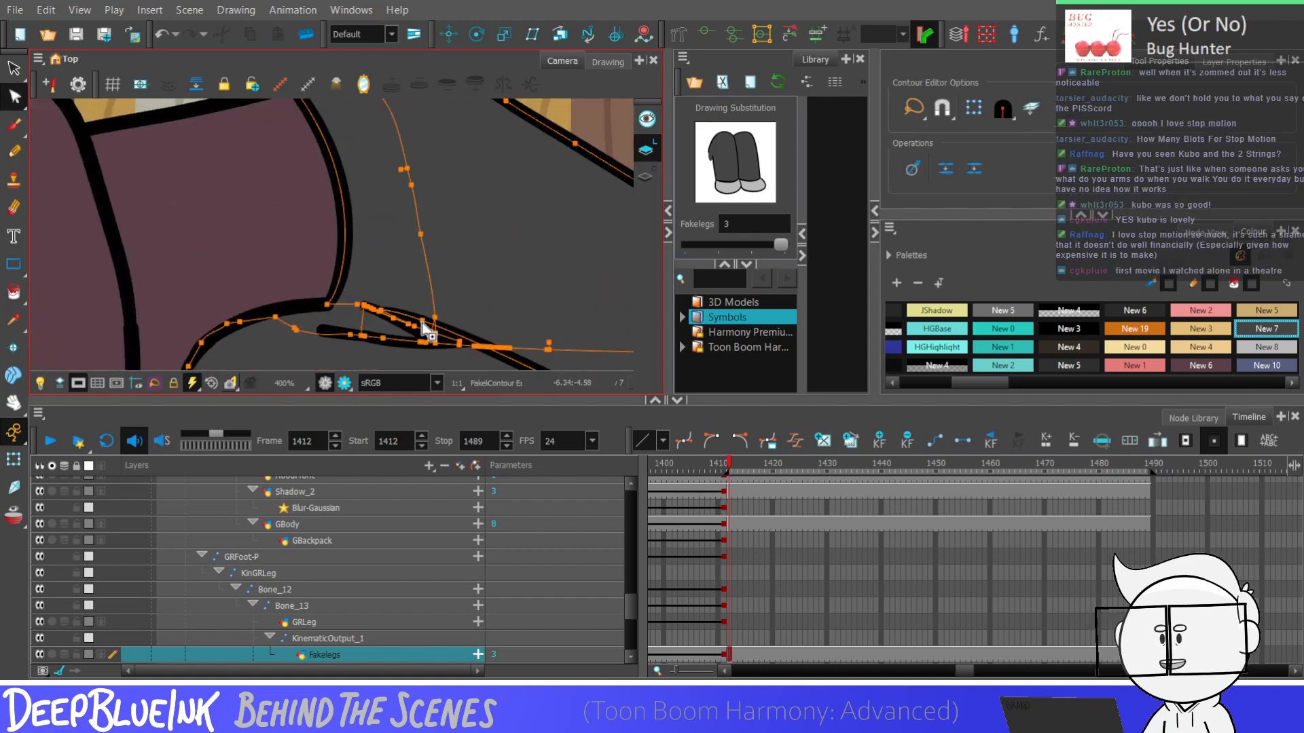
left_click_drag(422, 323, 413, 326)
scroll(452, 263, "down", 5)
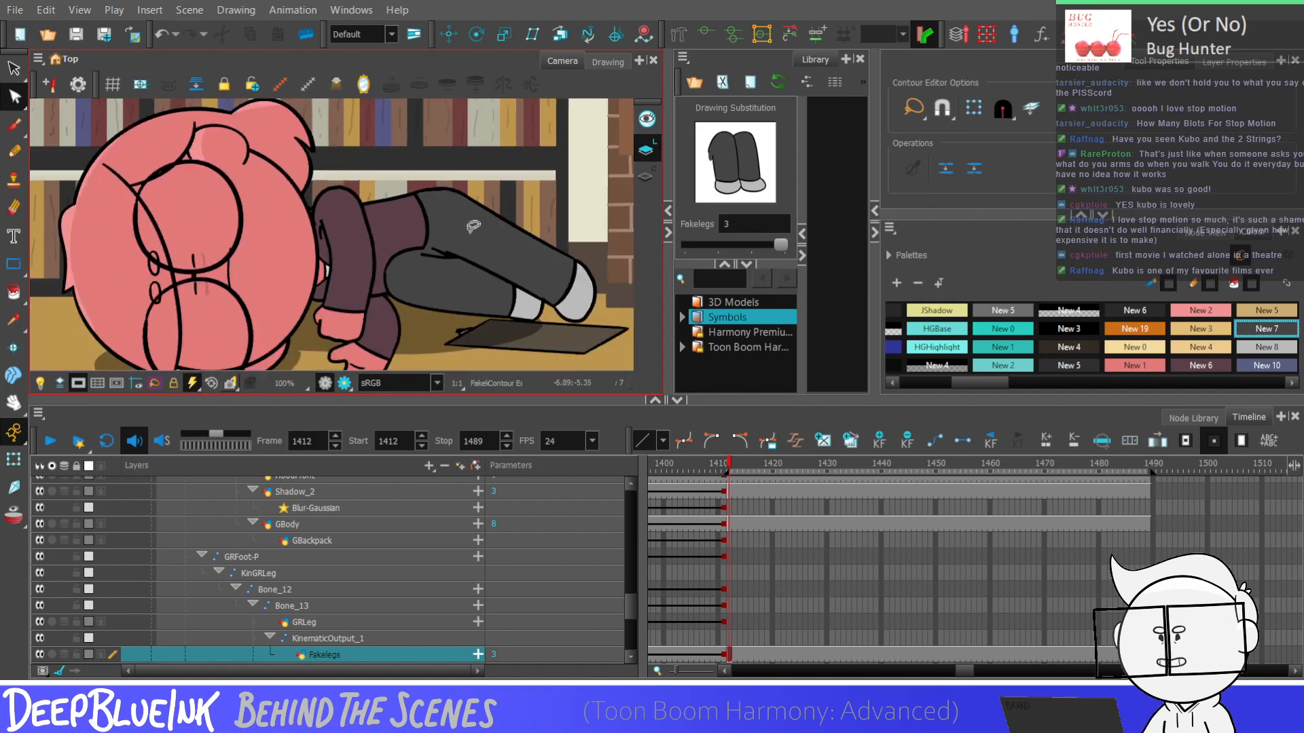
scroll(473, 227, "down", 3)
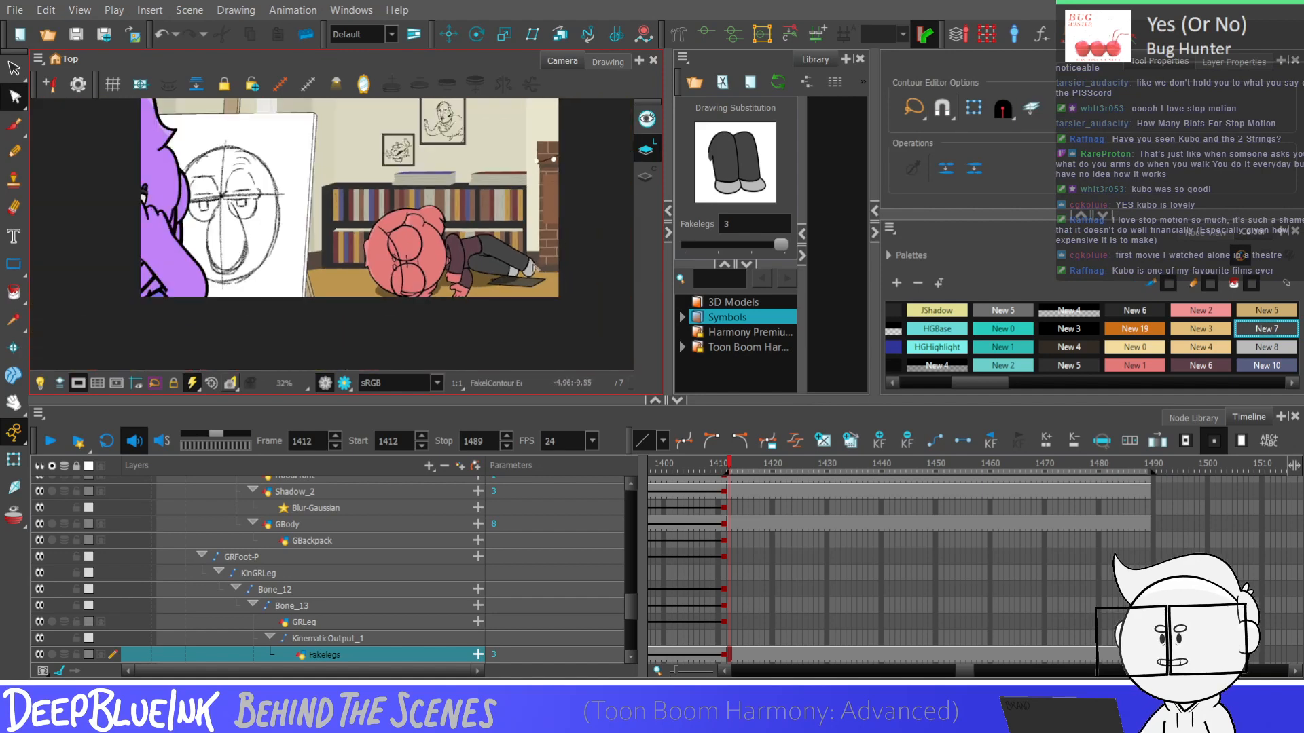
Delete the excess contour points at the open end of the crease between the legs
scroll(501, 233, "up", 9)
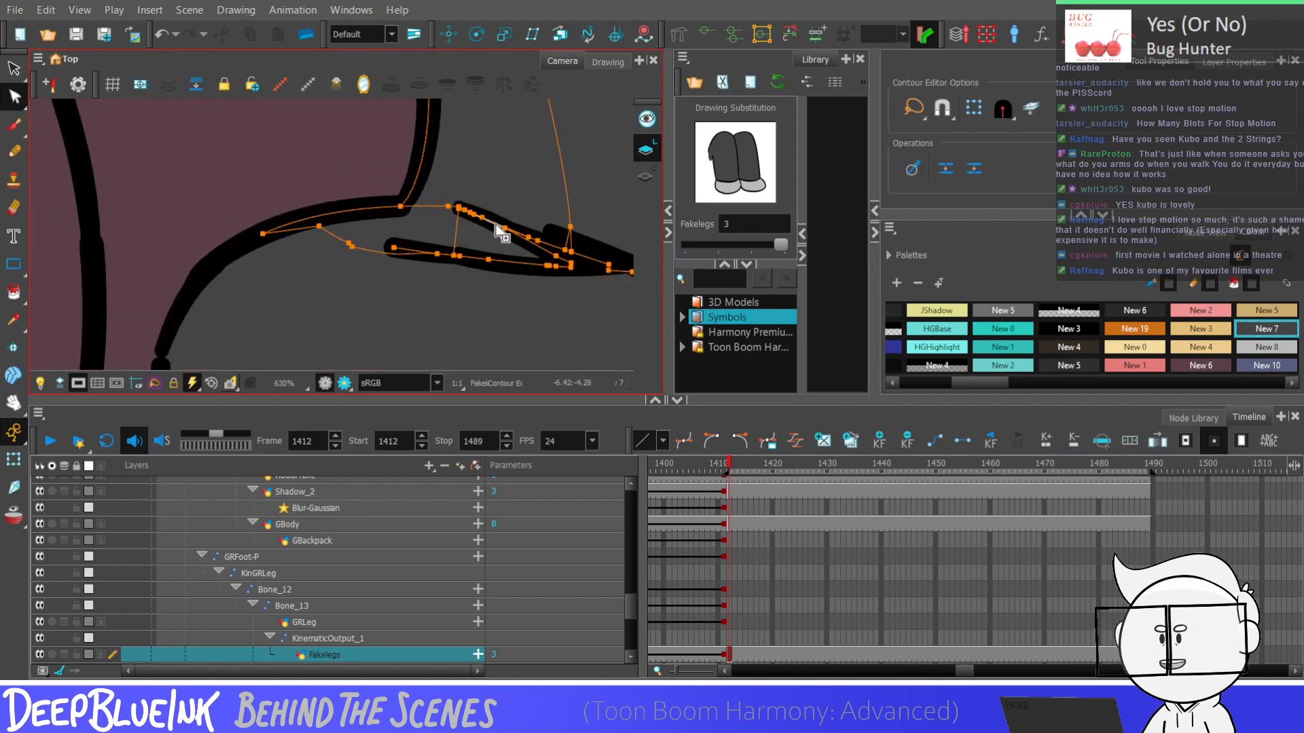
scroll(501, 233, "up", 3)
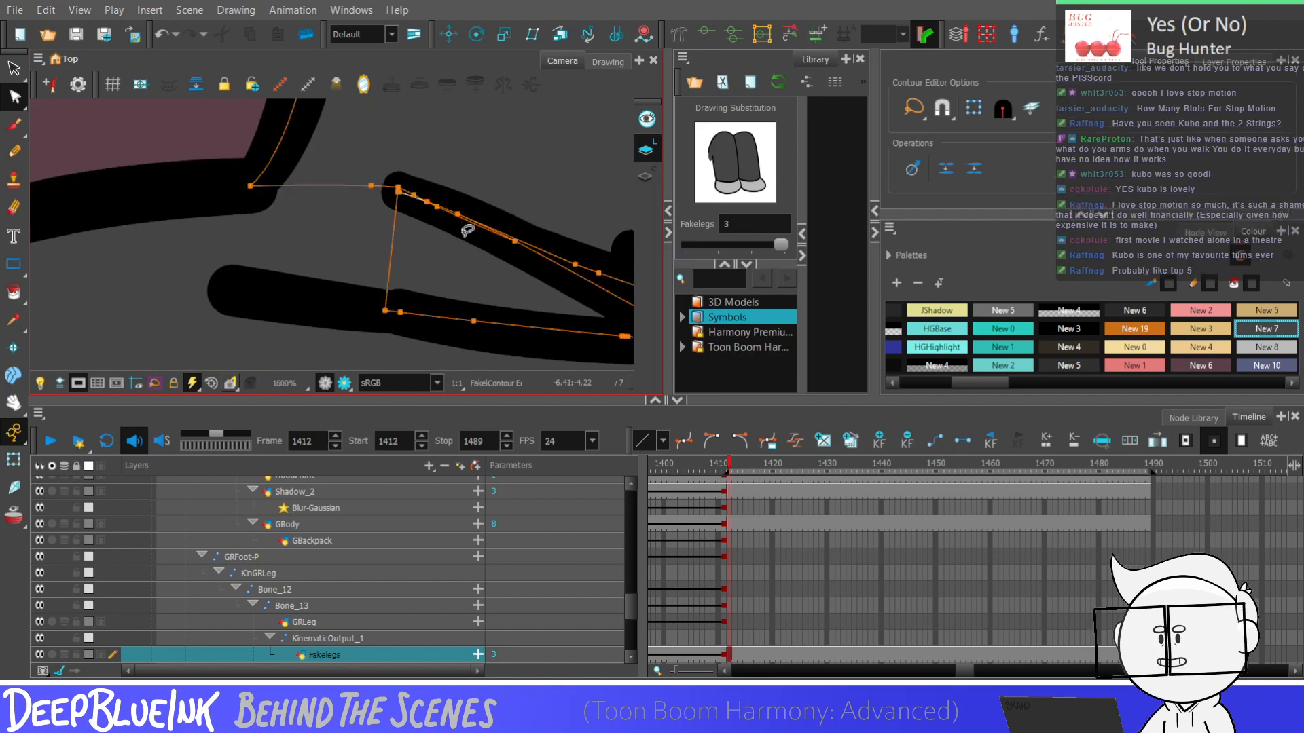
key("Delete")
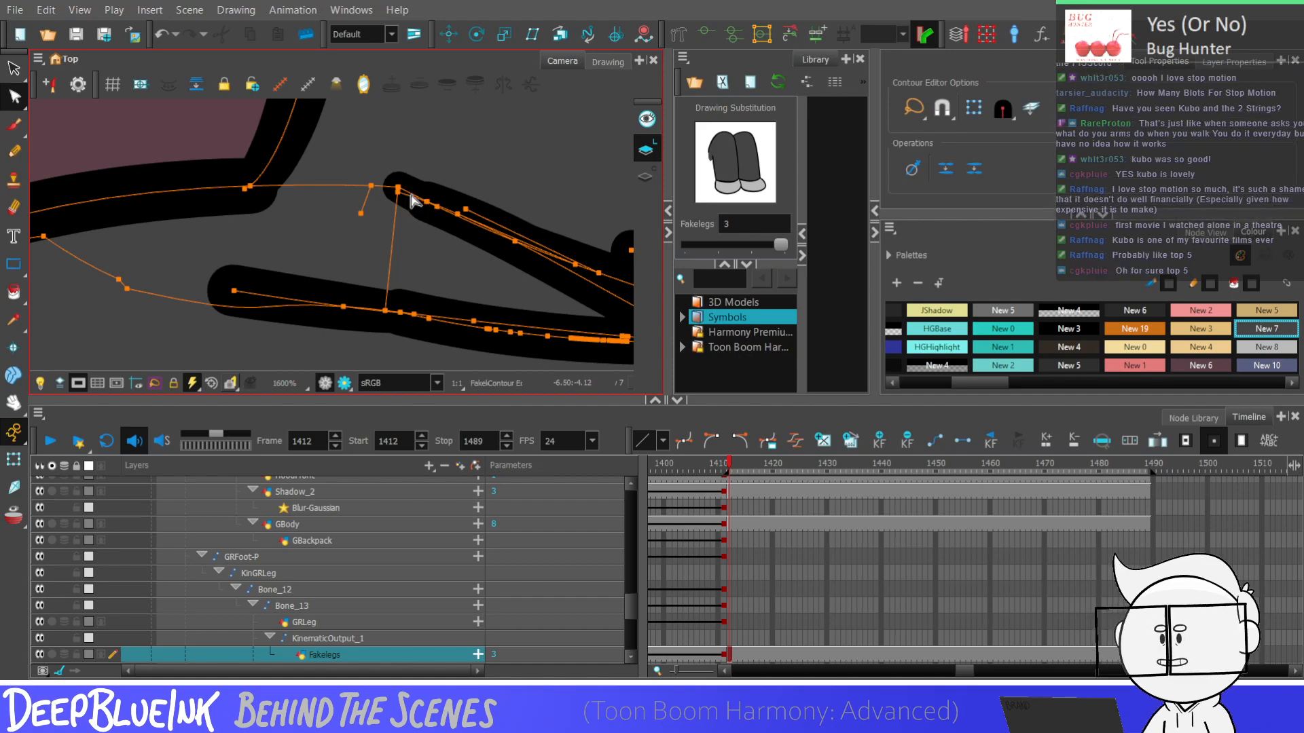
key("Delete")
left_click(484, 159)
scroll(422, 265, "down", 4)
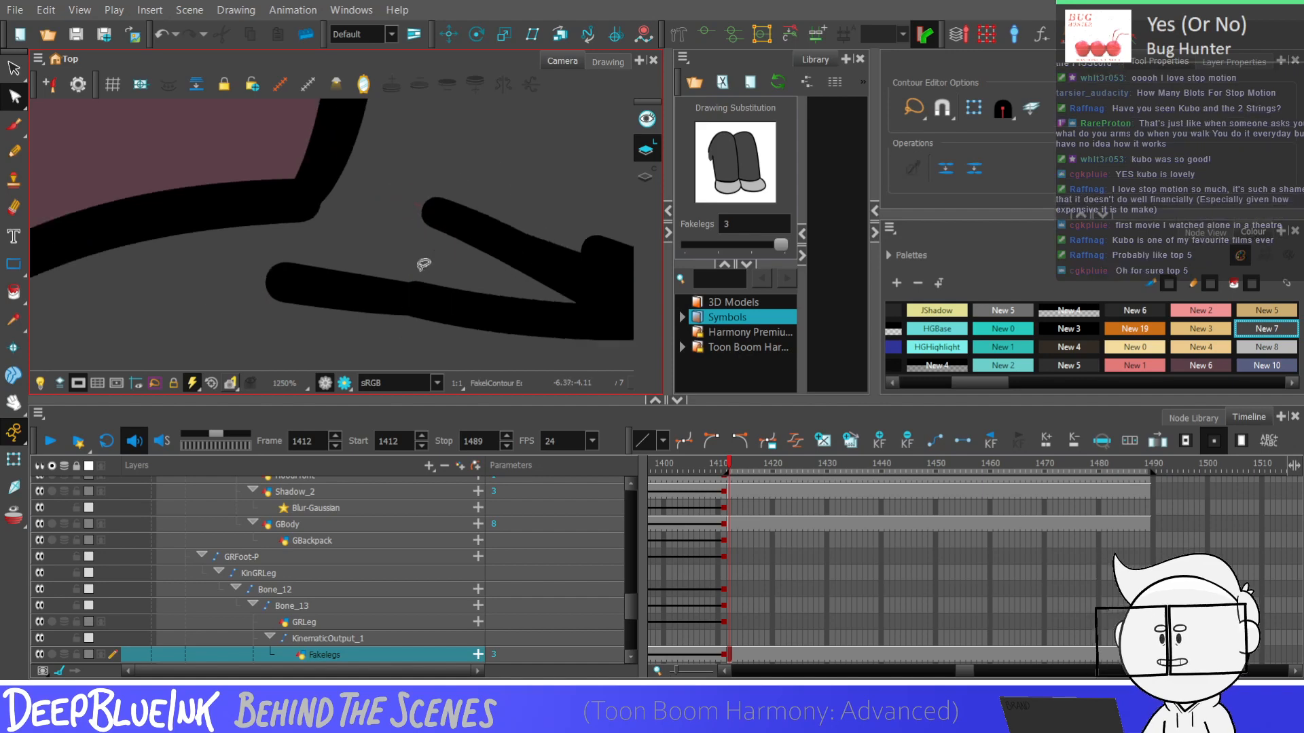
scroll(318, 244, "down", 7)
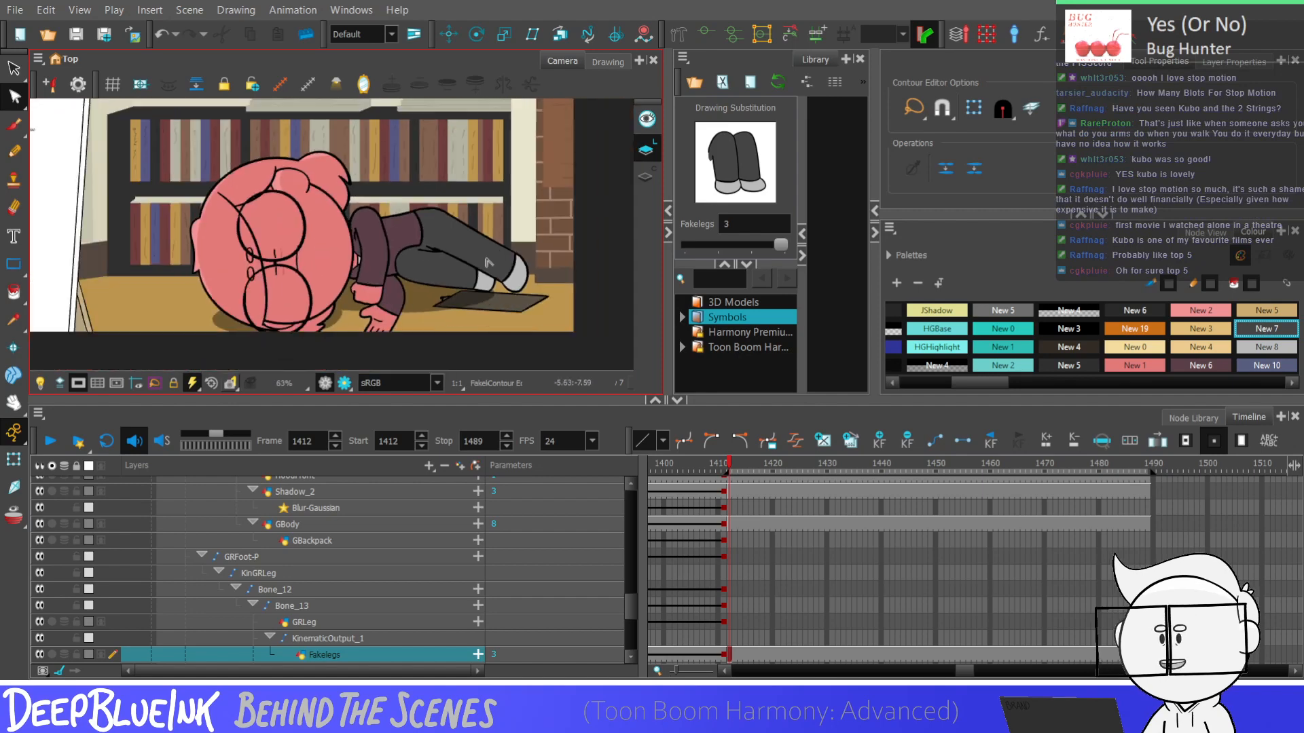
scroll(508, 250, "down", 2)
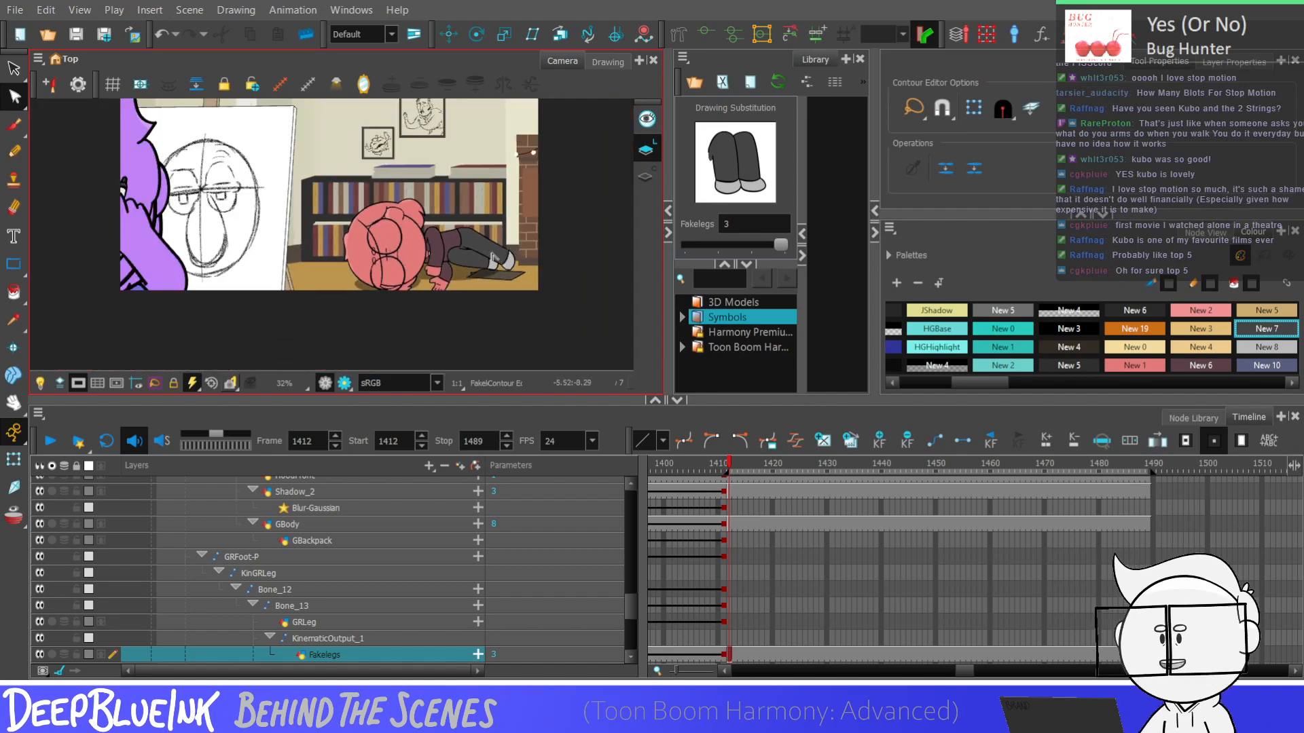
Select the leg shadow shape on the Shadow_2 layer, widen it and shift it toward the head
key("shift+m")
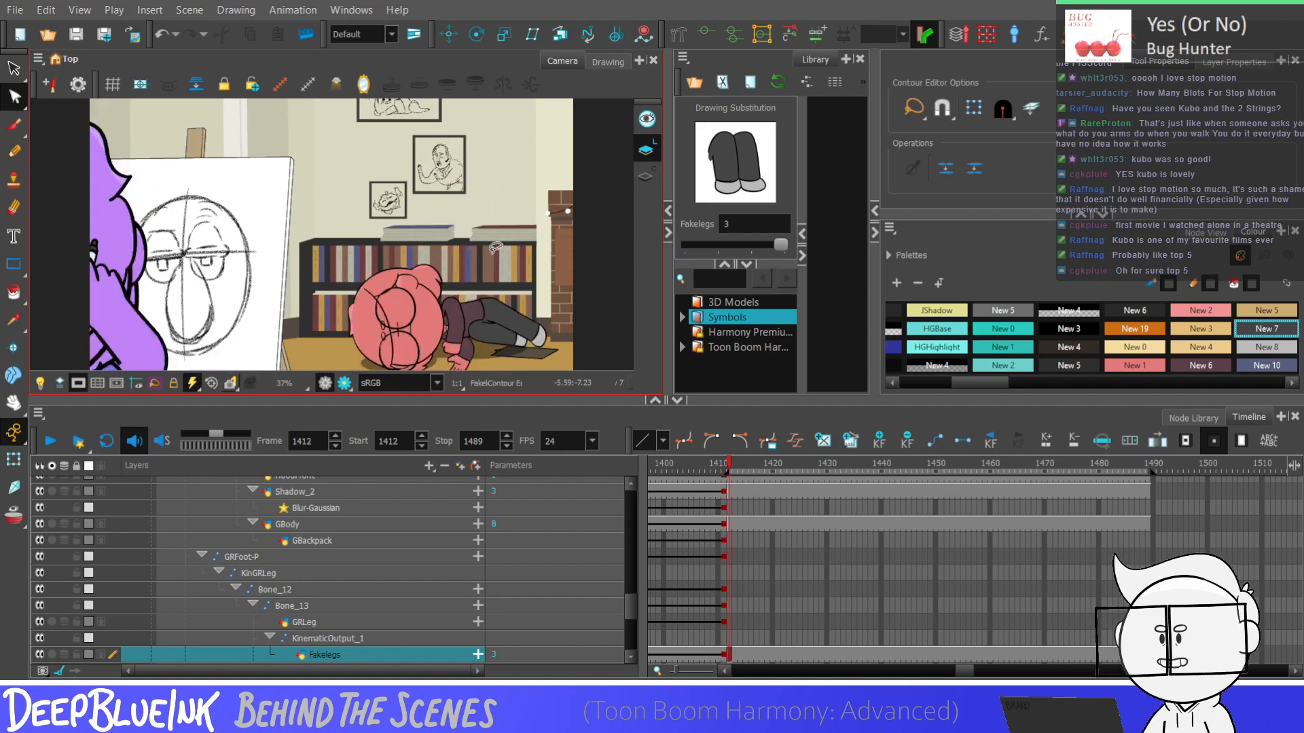
left_click_drag(633, 611, 631, 609)
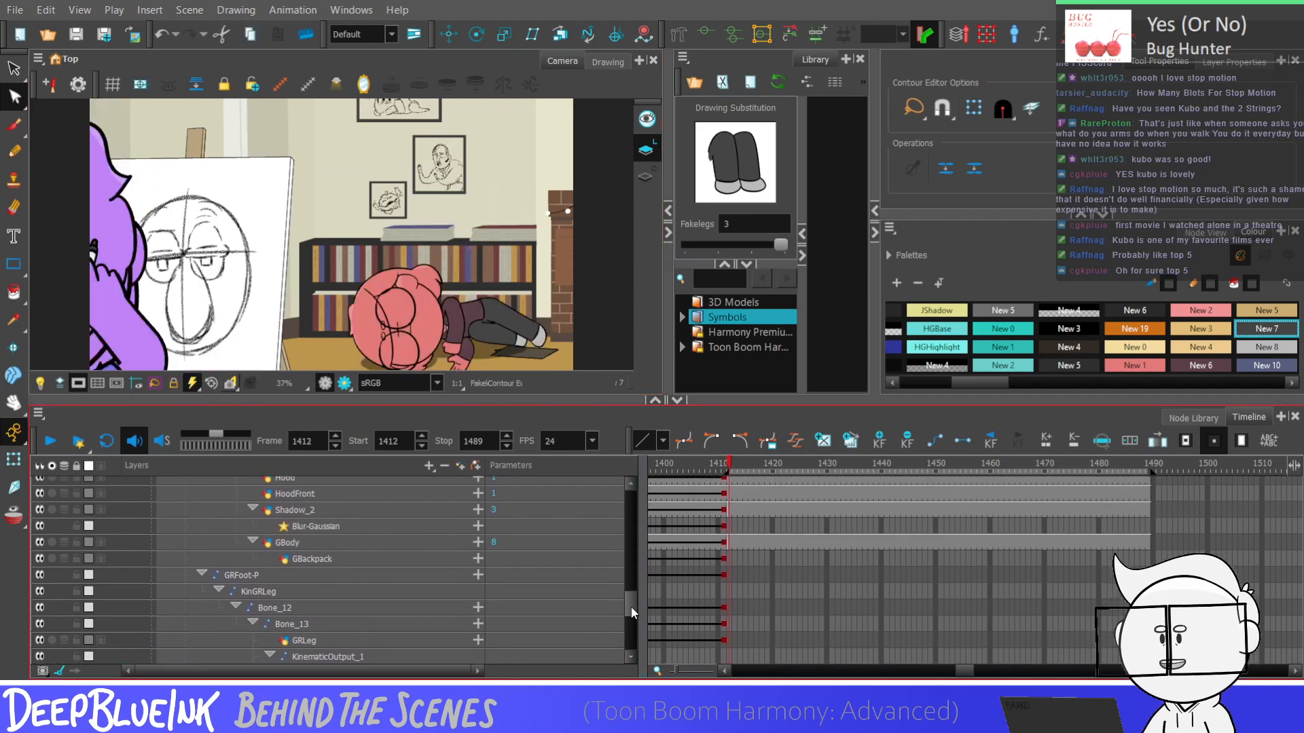
left_click(380, 509)
key("alt+s")
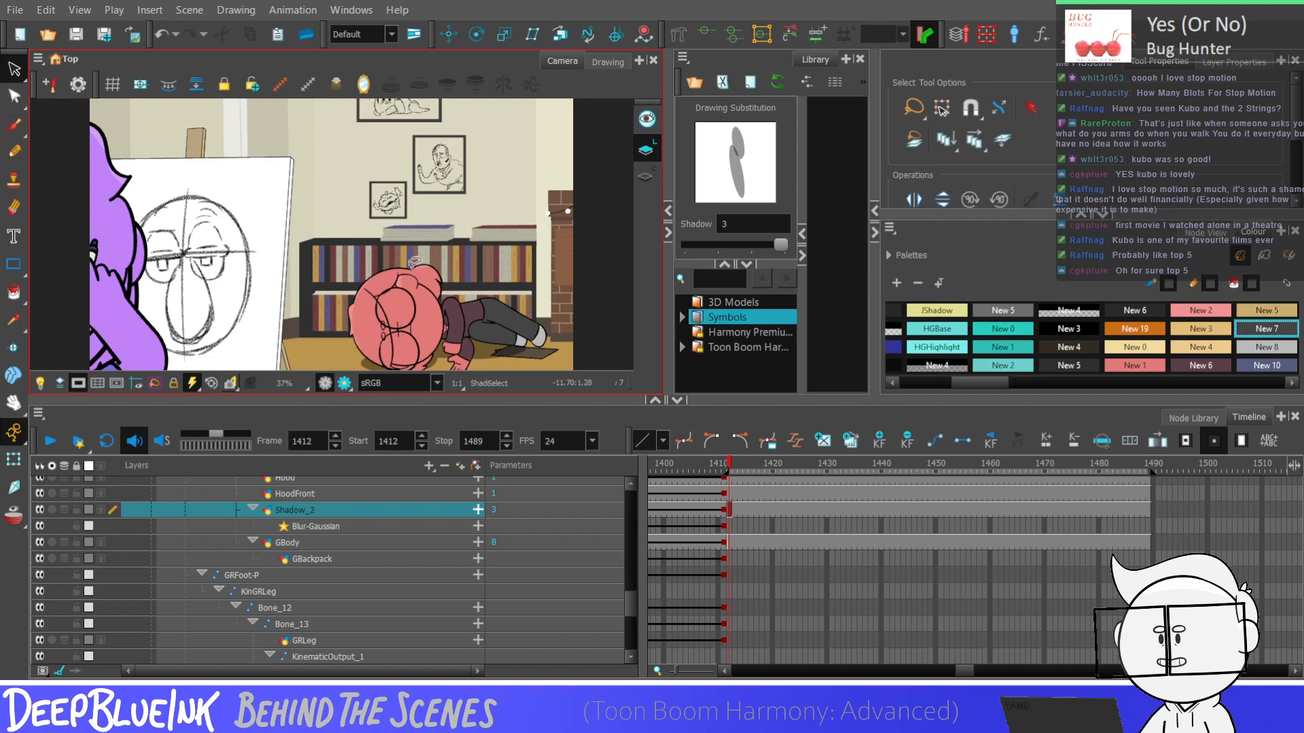
left_click(483, 347)
key("2")
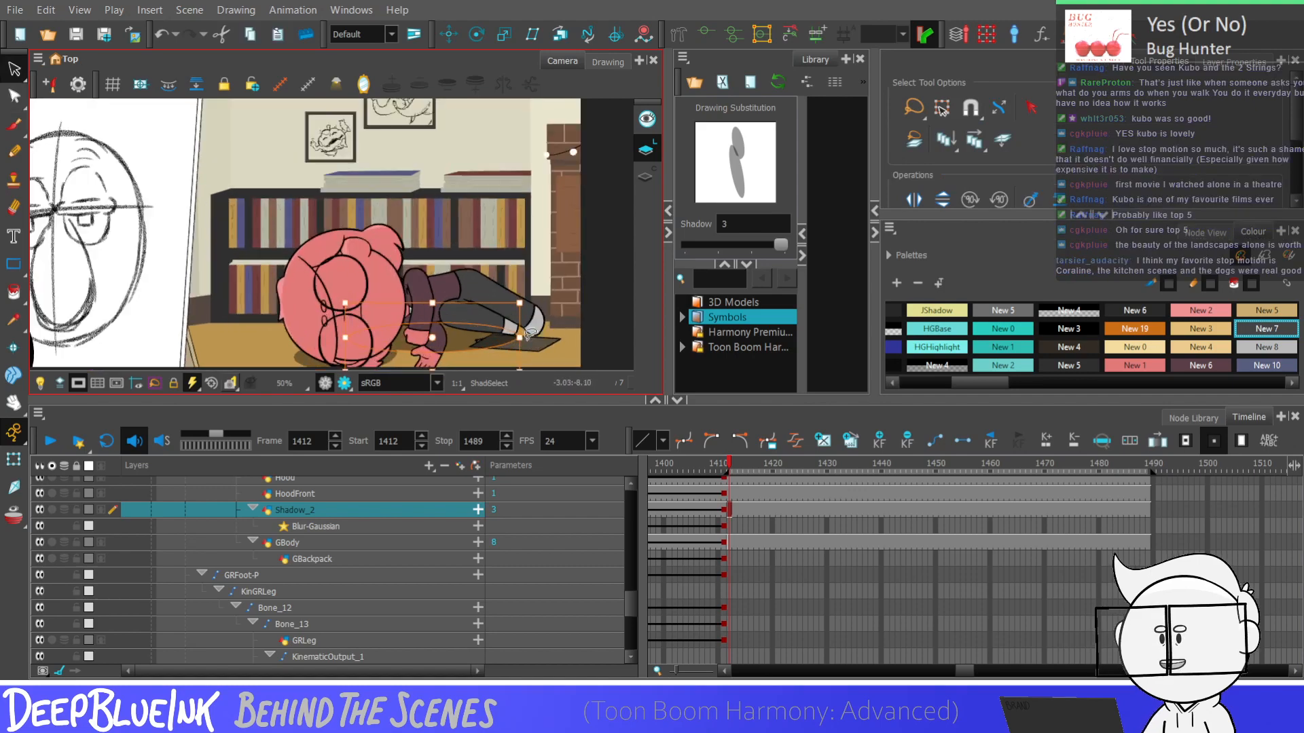
scroll(532, 333, "up", 2)
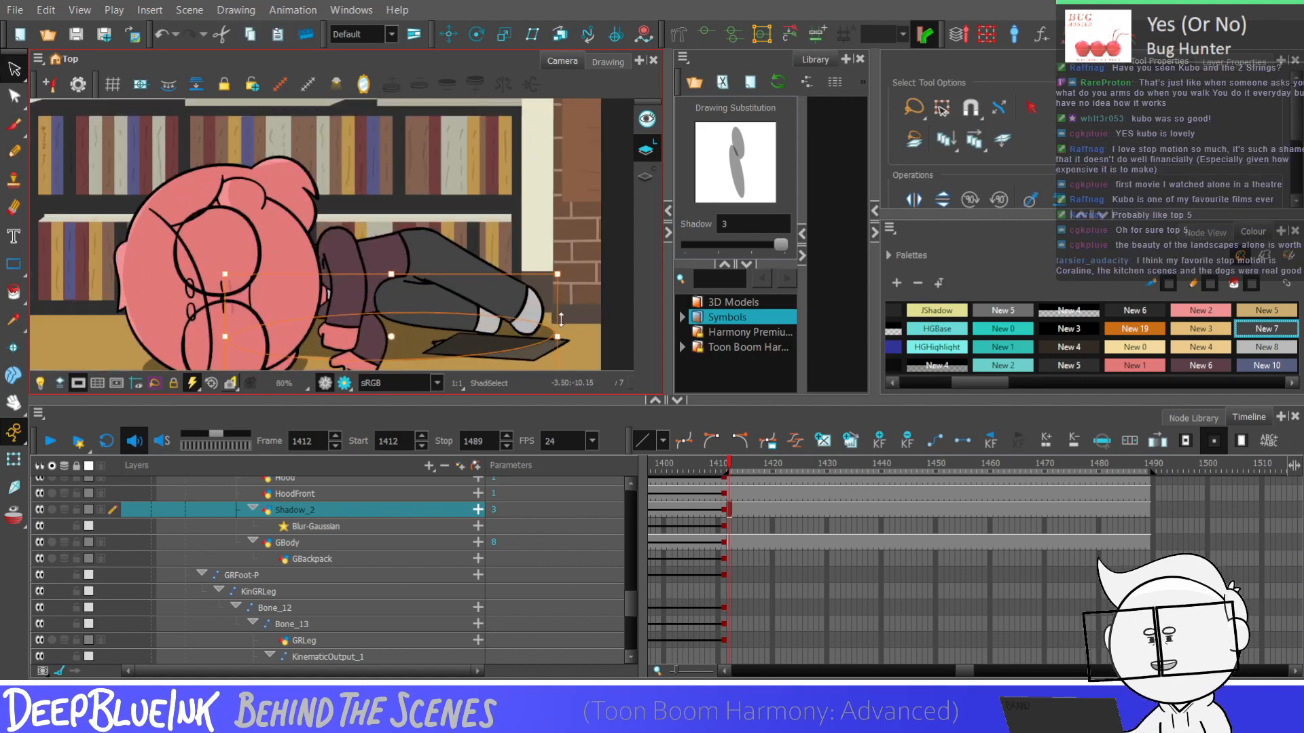
scroll(554, 315, "down", 2)
scroll(449, 349, "up", 2)
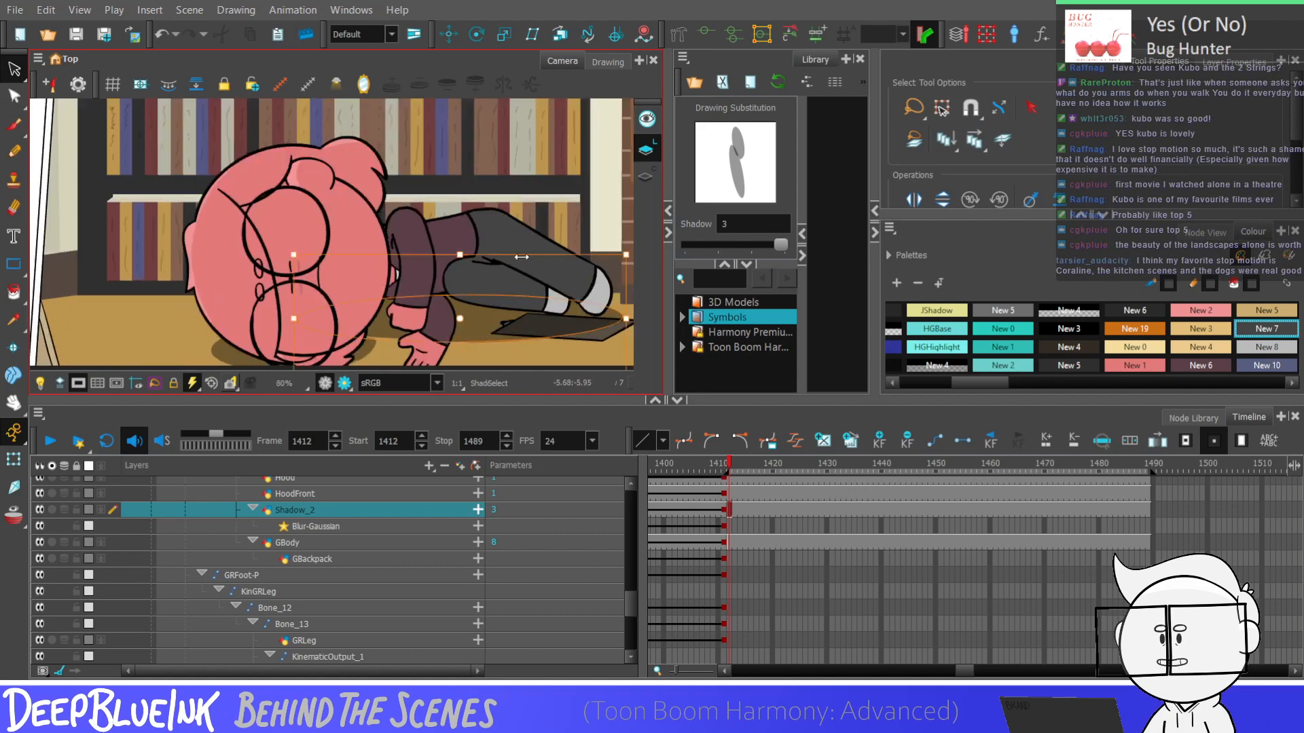
left_click(543, 261)
left_click(622, 277)
left_click(588, 275)
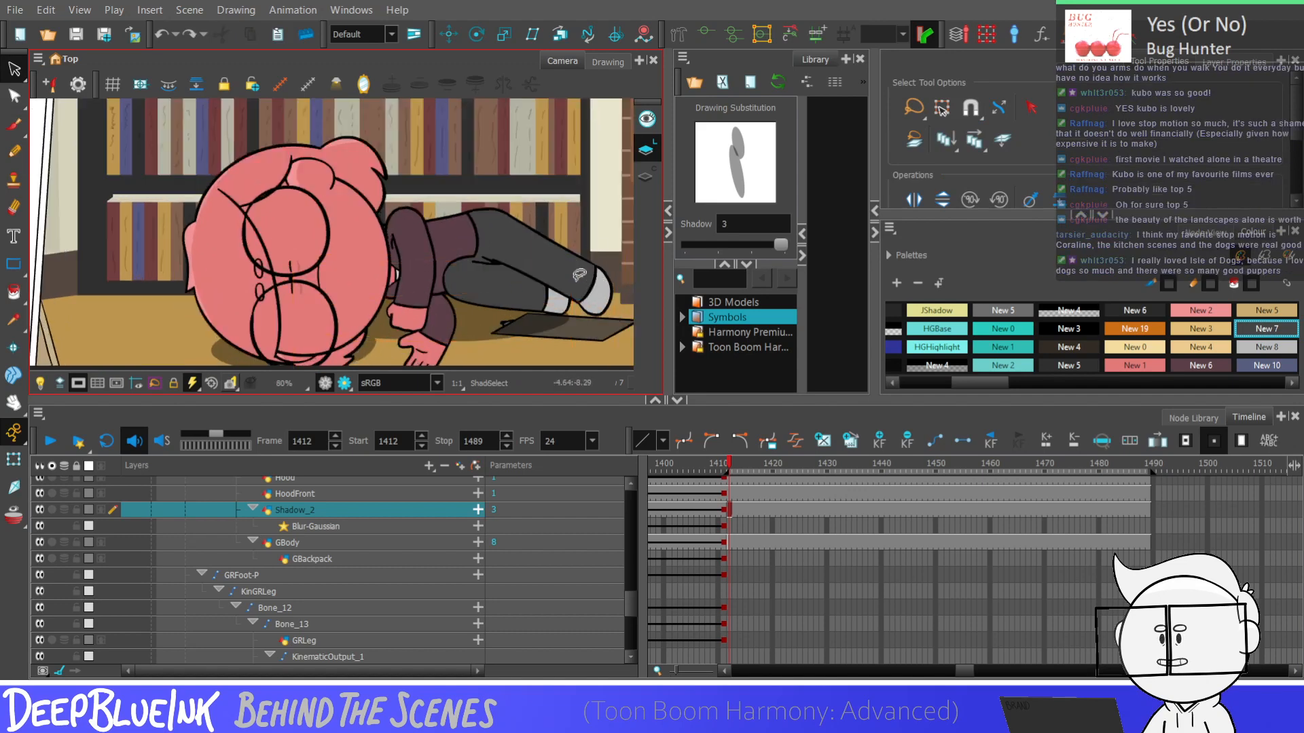
left_click(569, 324)
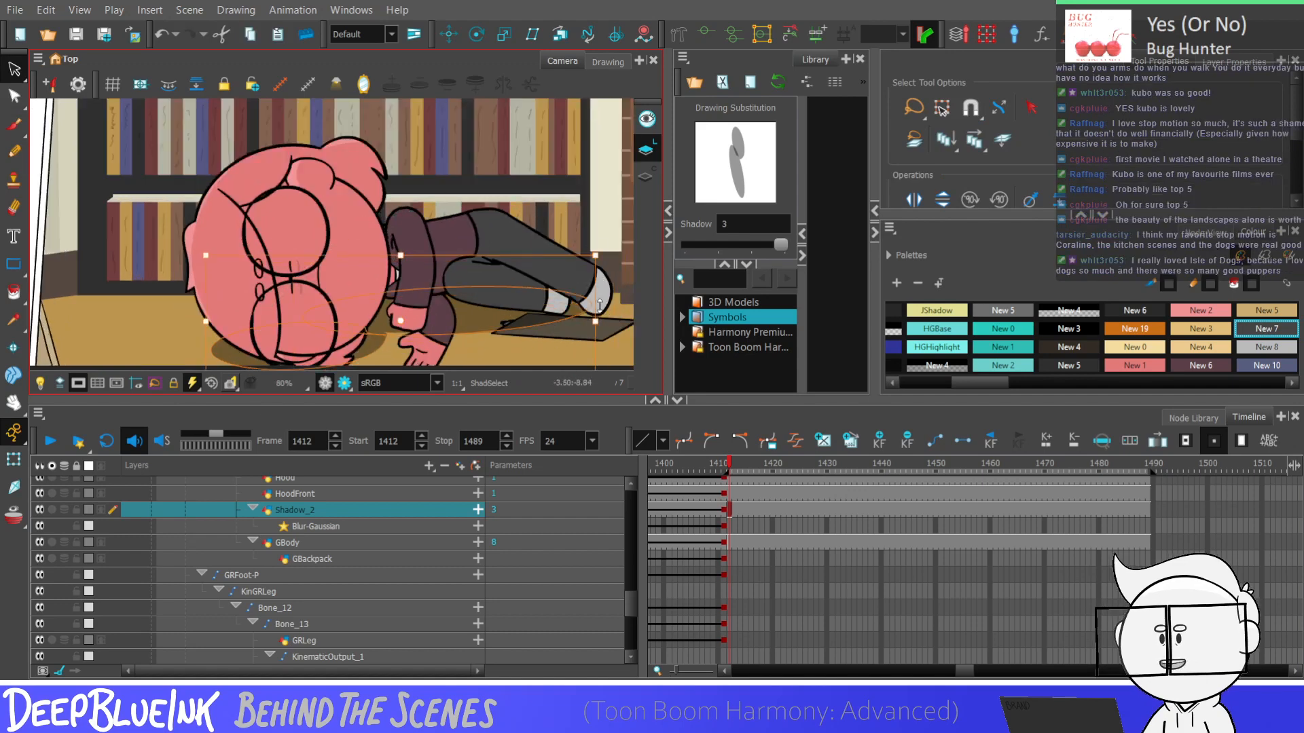
scroll(600, 305, "down", 3)
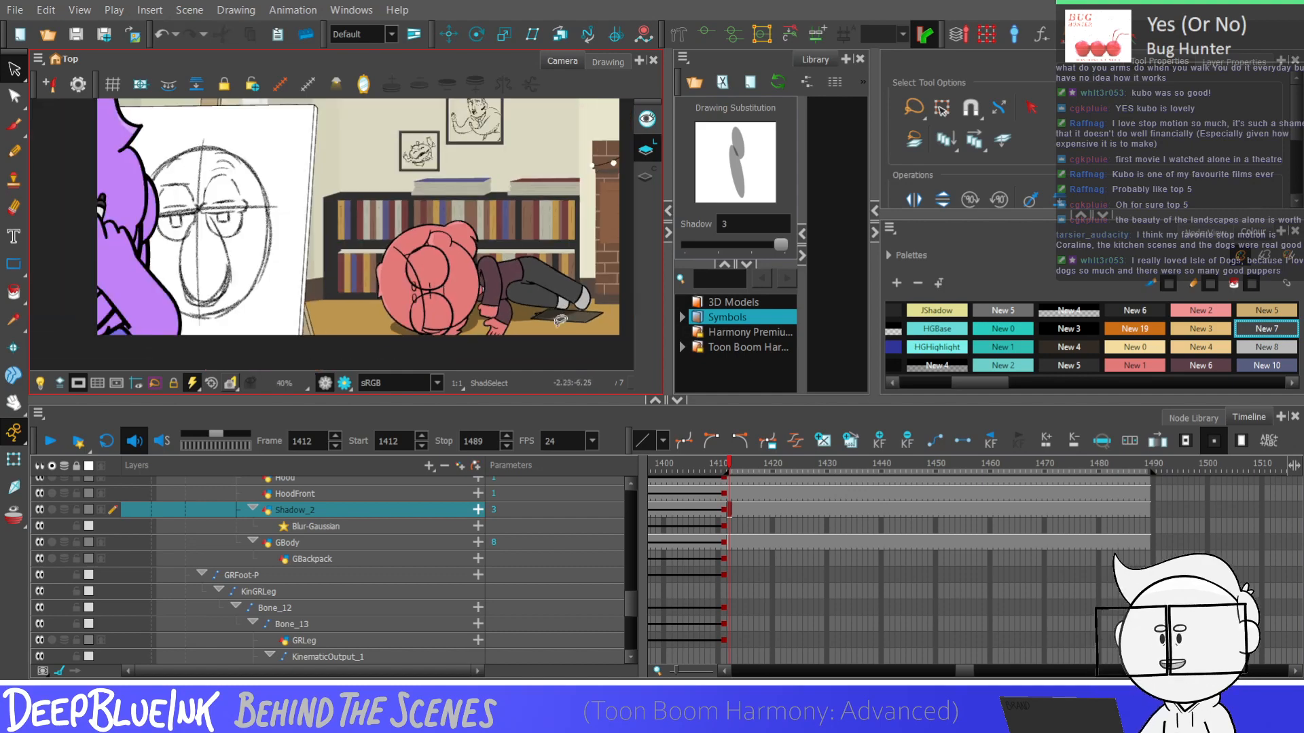
Reshape the leg shadow's contour with the Contour Editor, extending its upper edge behind the feet and pulling its lower edge in above the paper
scroll(574, 309, "up", 2)
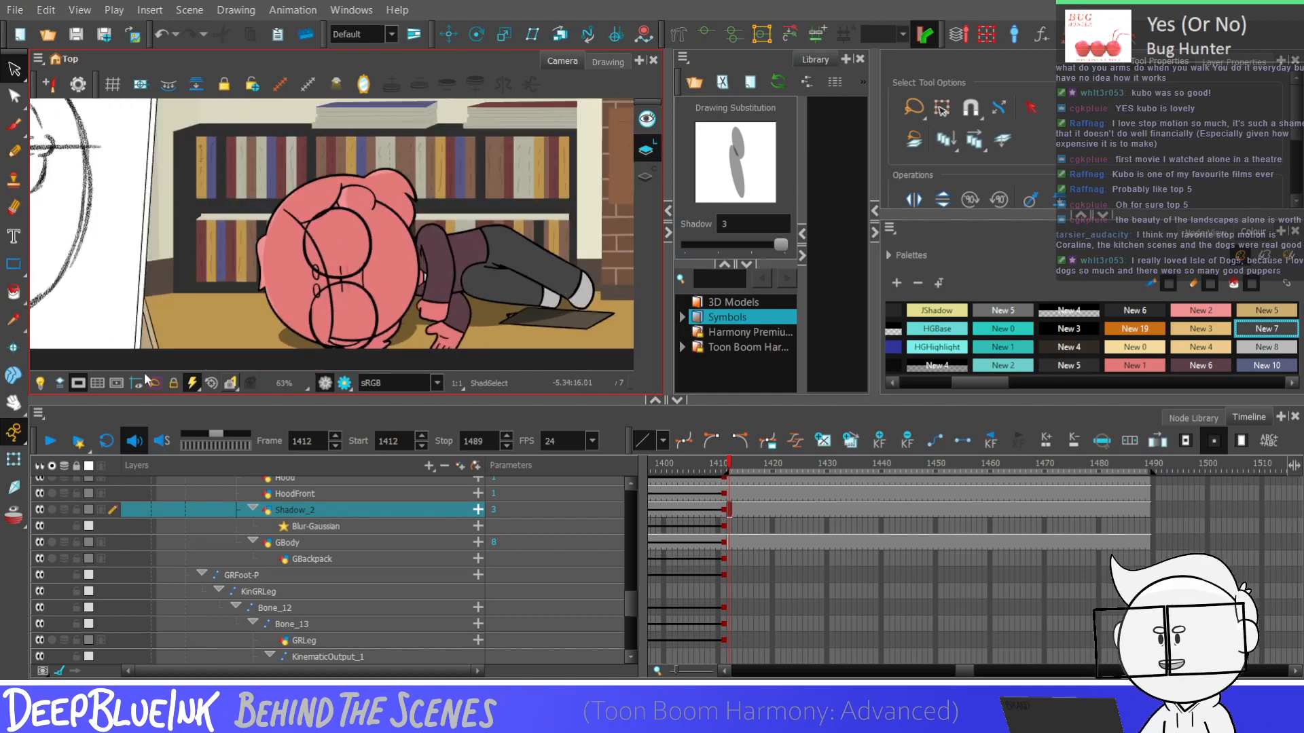
key("alt+q")
left_click(475, 304)
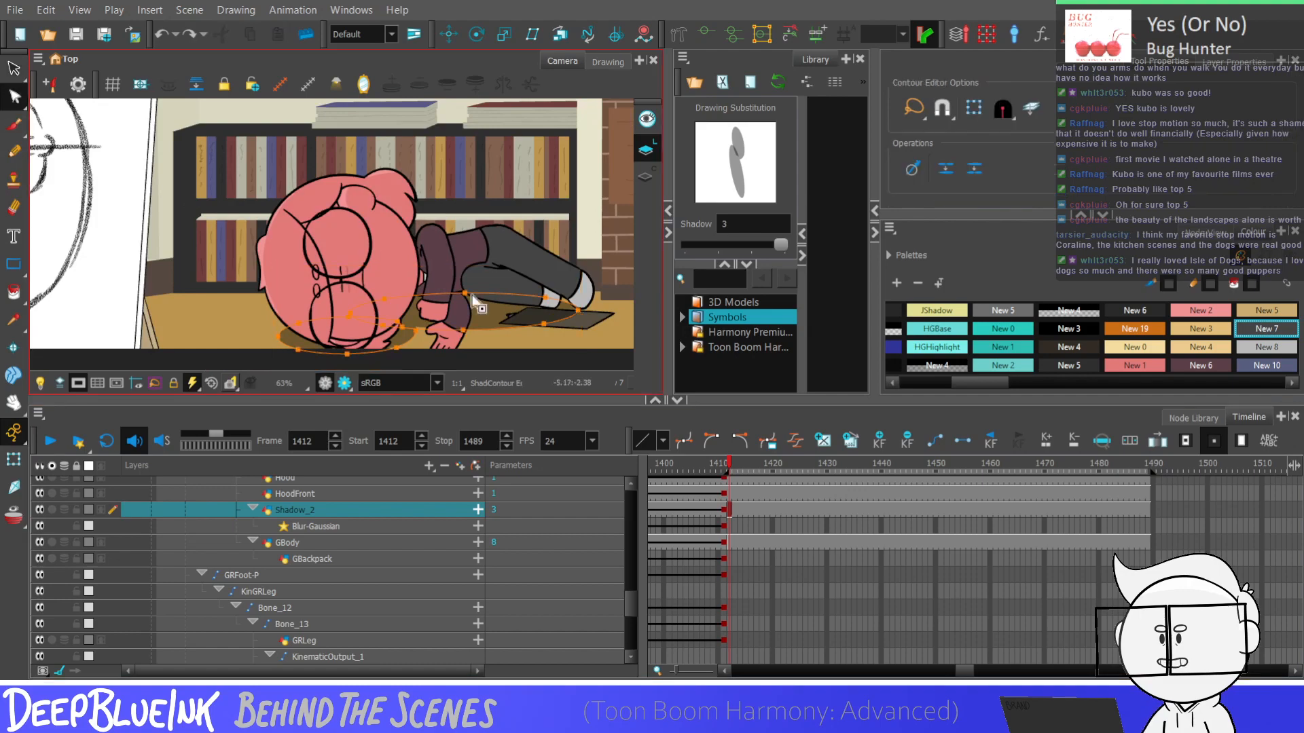
scroll(475, 304, "up", 4)
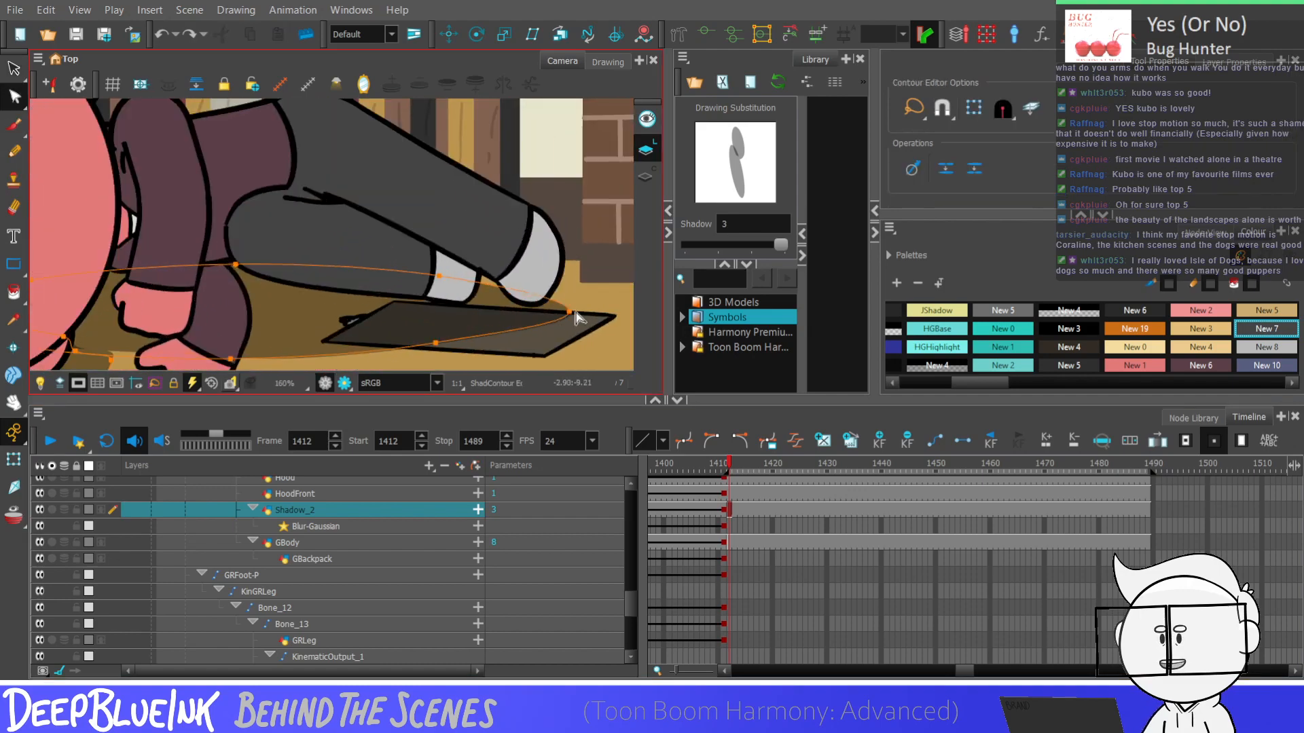
left_click_drag(438, 276, 504, 263)
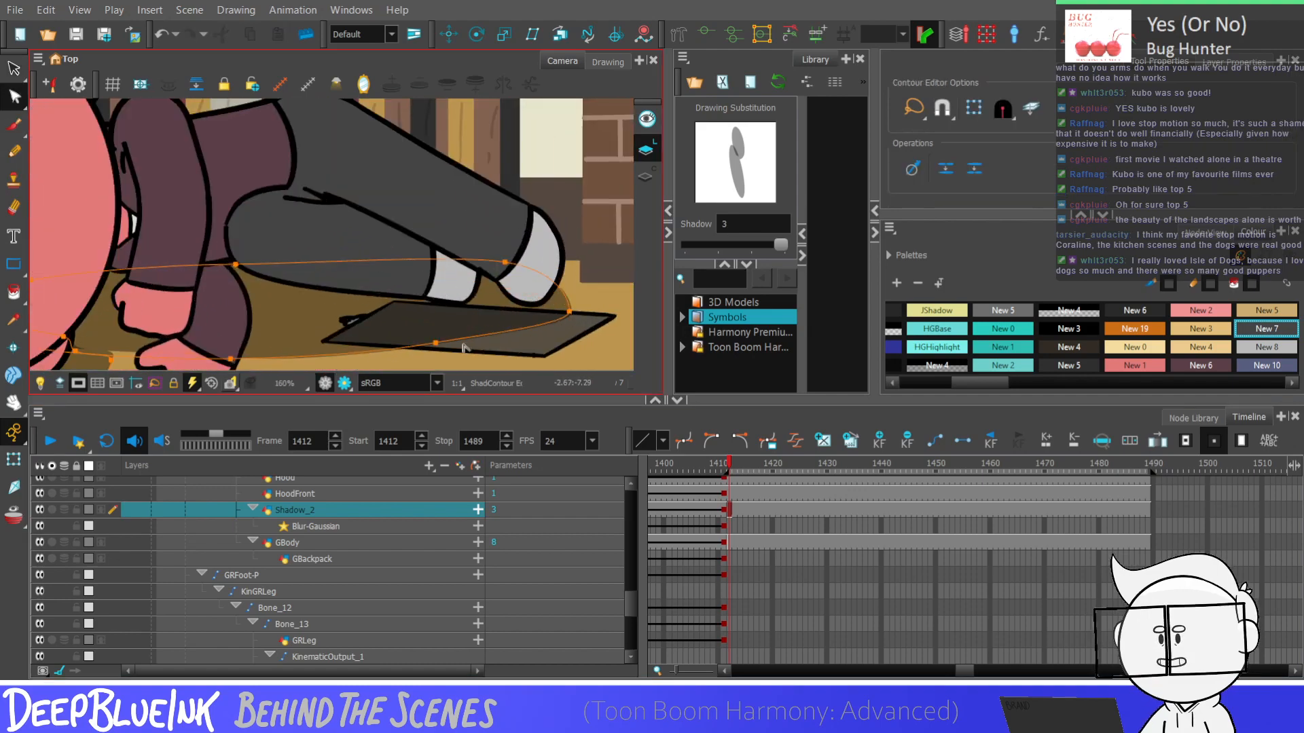
left_click_drag(435, 343, 323, 324)
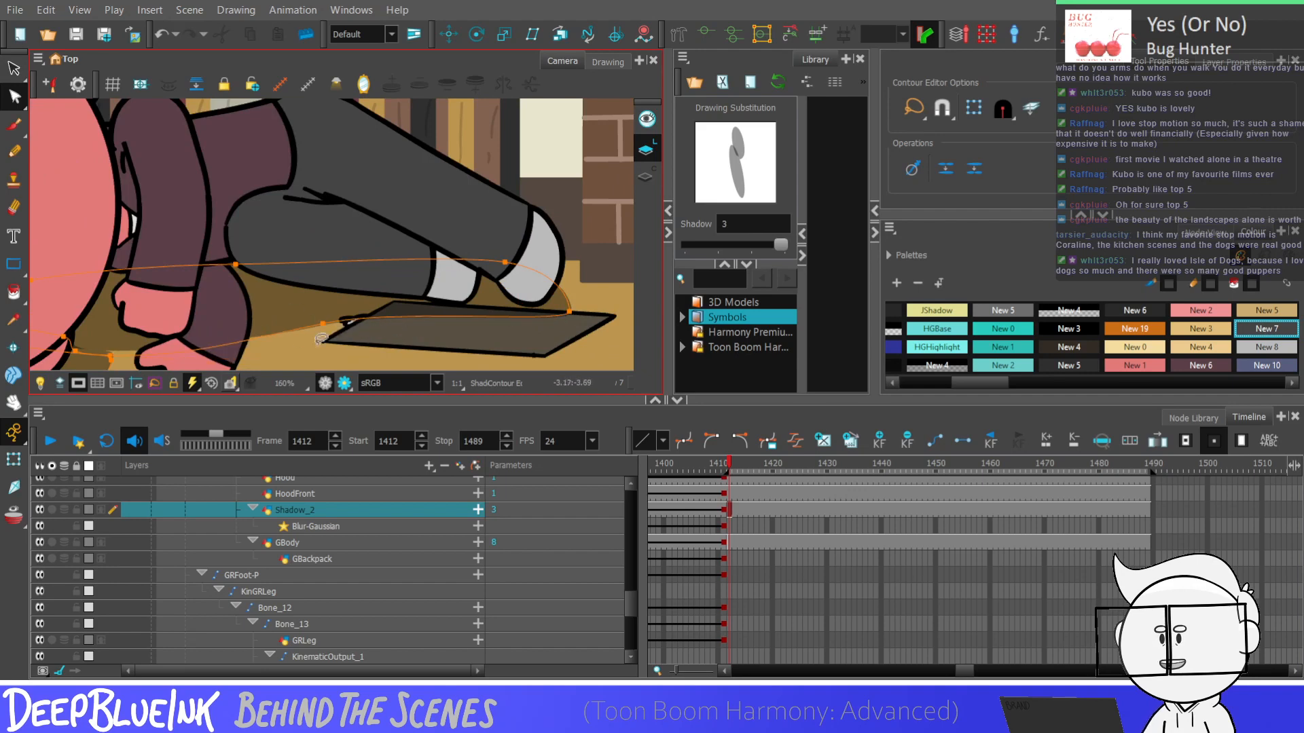
key("ctrl+z")
left_click_drag(434, 342, 368, 299)
scroll(356, 331, "down", 2)
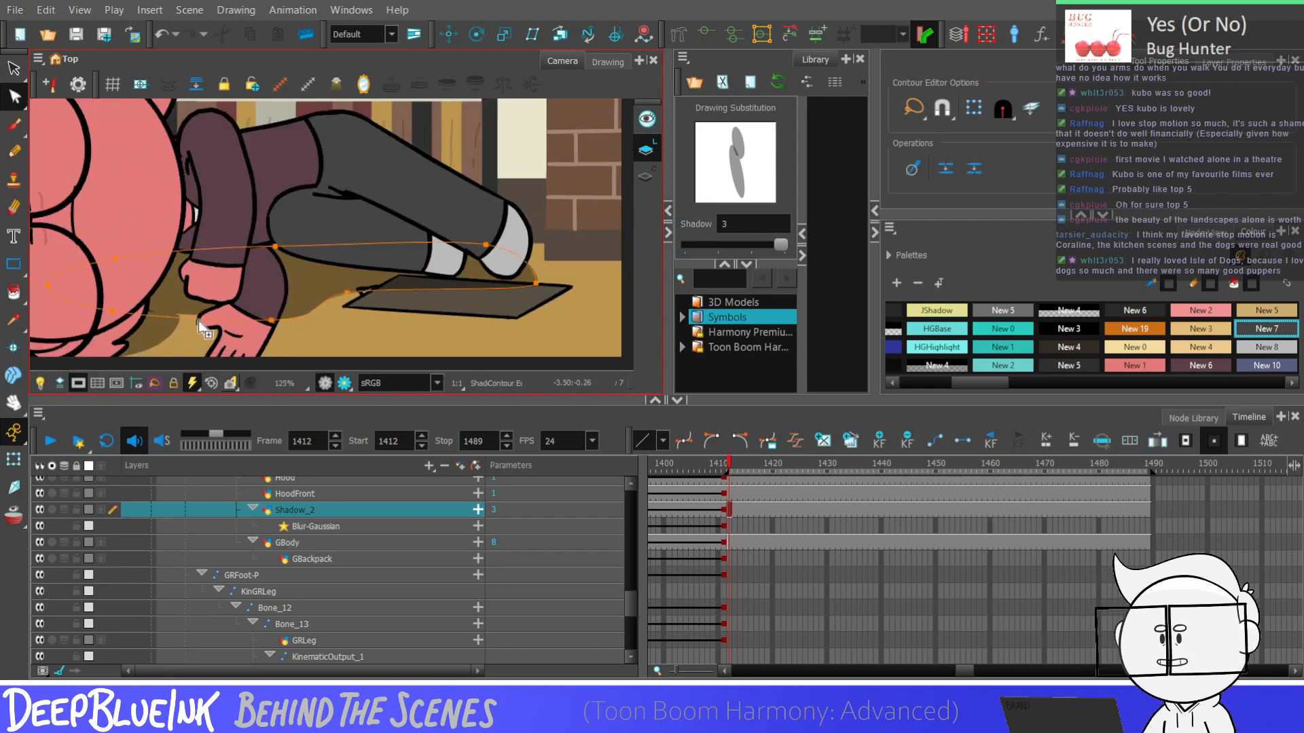
Reshape the shadow's lower contour around the front hand, extending it down past the floor's edge
left_click(195, 318, "ctrl")
mouse_move(271, 320)
left_mouse_down()
mouse_move(215, 374)
mouse_move(279, 315)
left_mouse_up()
scroll(295, 209, "down", 1)
scroll(229, 286, "up", 2)
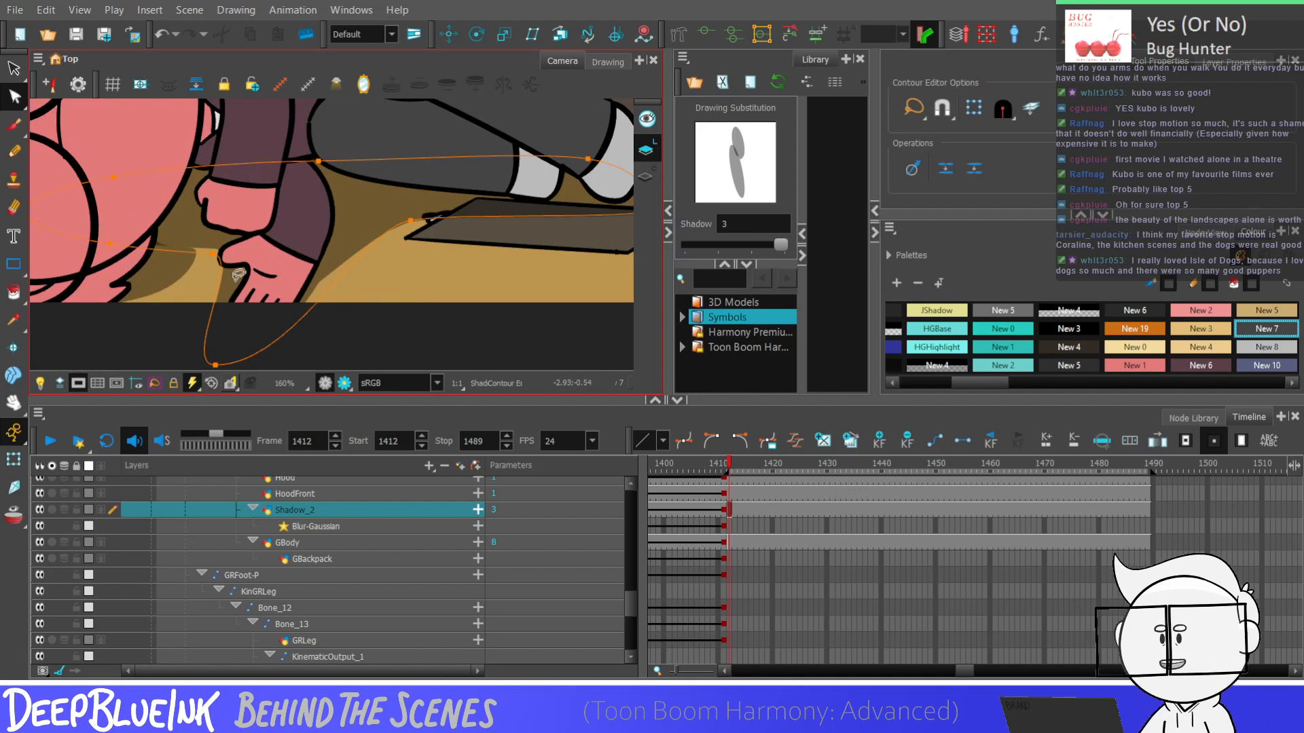
left_click(347, 315)
scroll(347, 315, "down", 1)
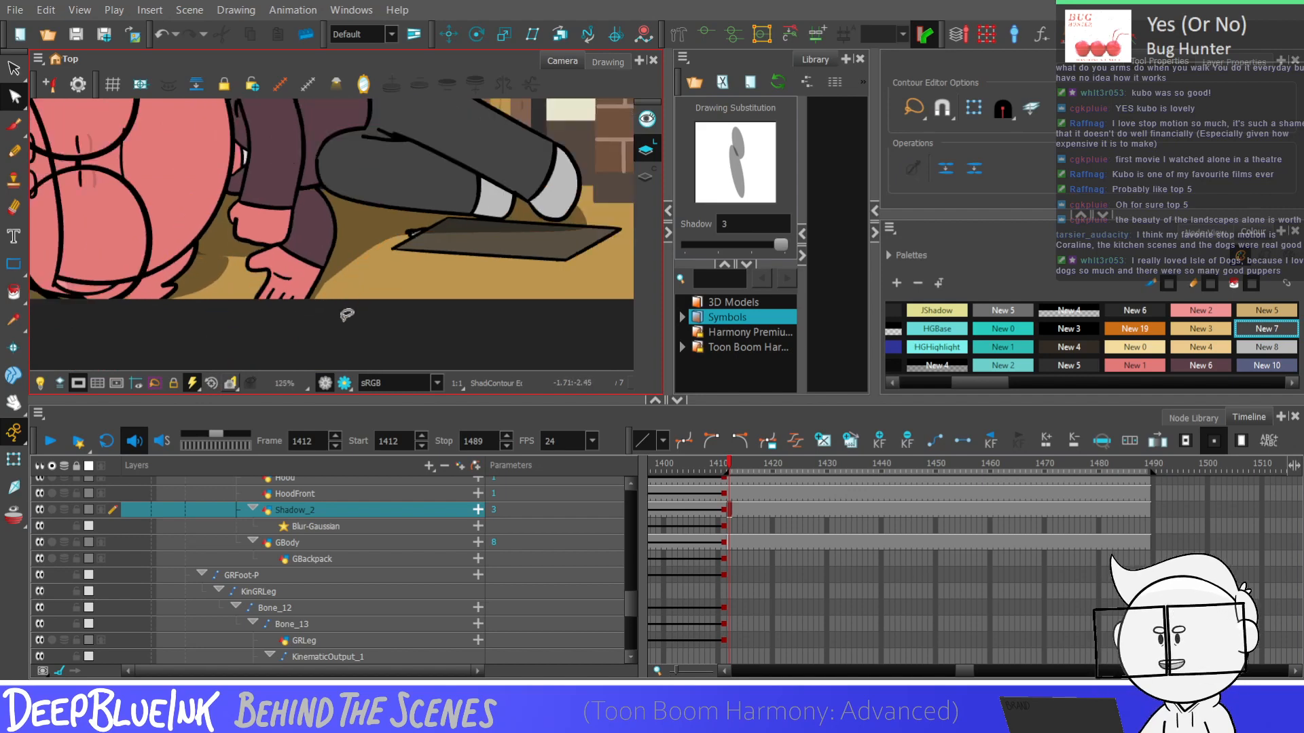
scroll(204, 258, "up", 3)
Reshape the leg shadow's contour between the head and the front hand, aligning its corner and edge with the neighbouring floor shadow
left_click(199, 248)
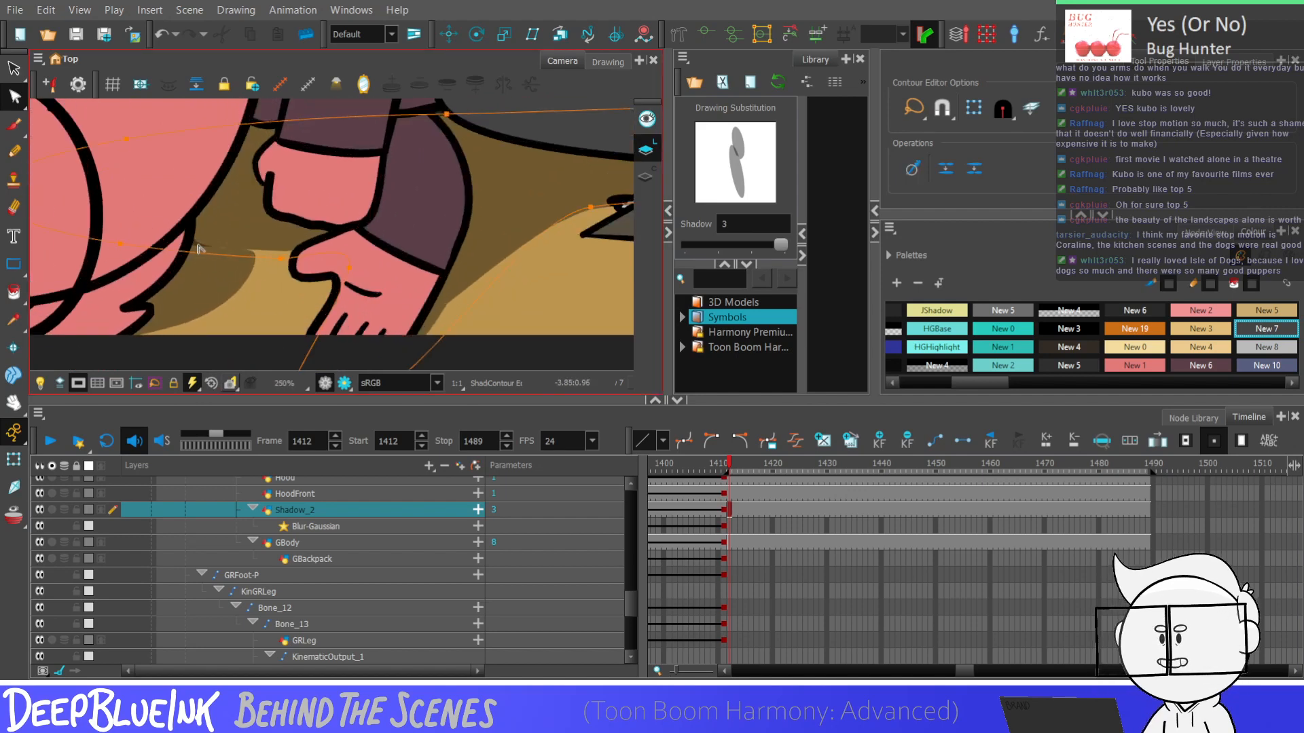
scroll(197, 249, "up", 2)
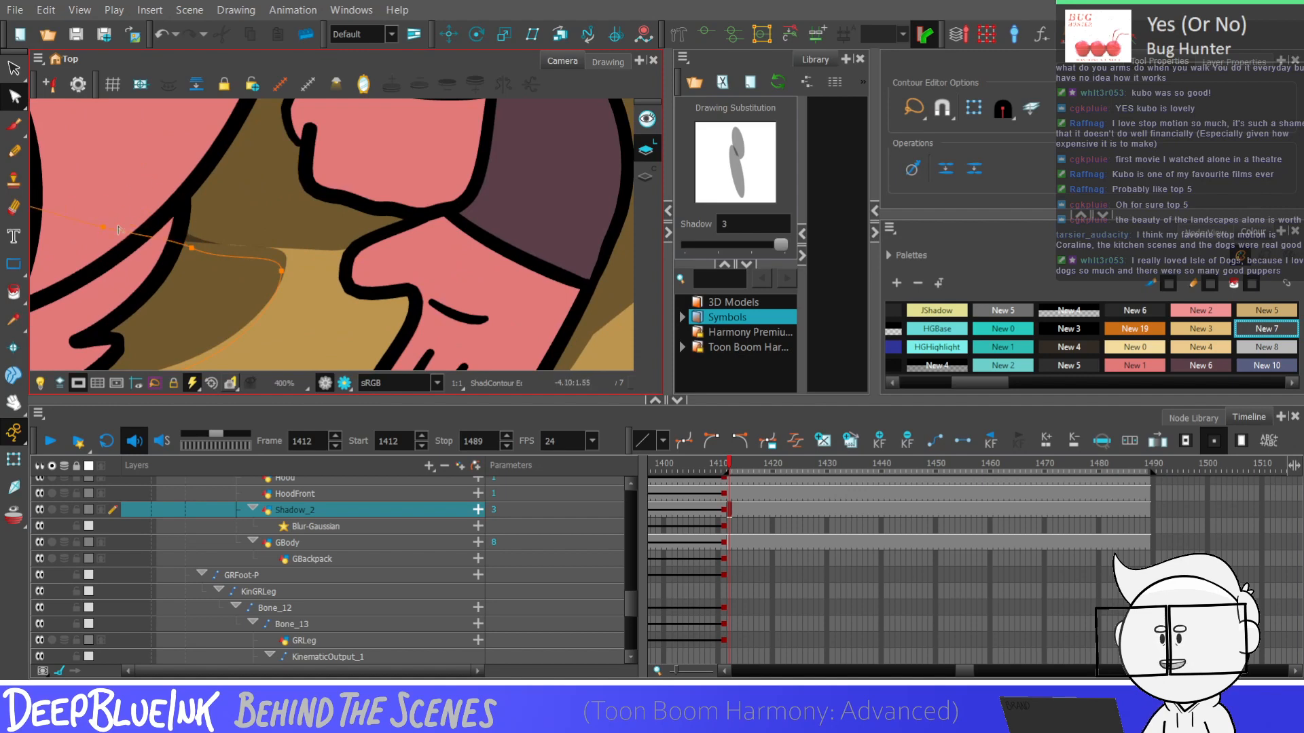
left_click_drag(193, 249, 164, 255)
left_click(180, 253)
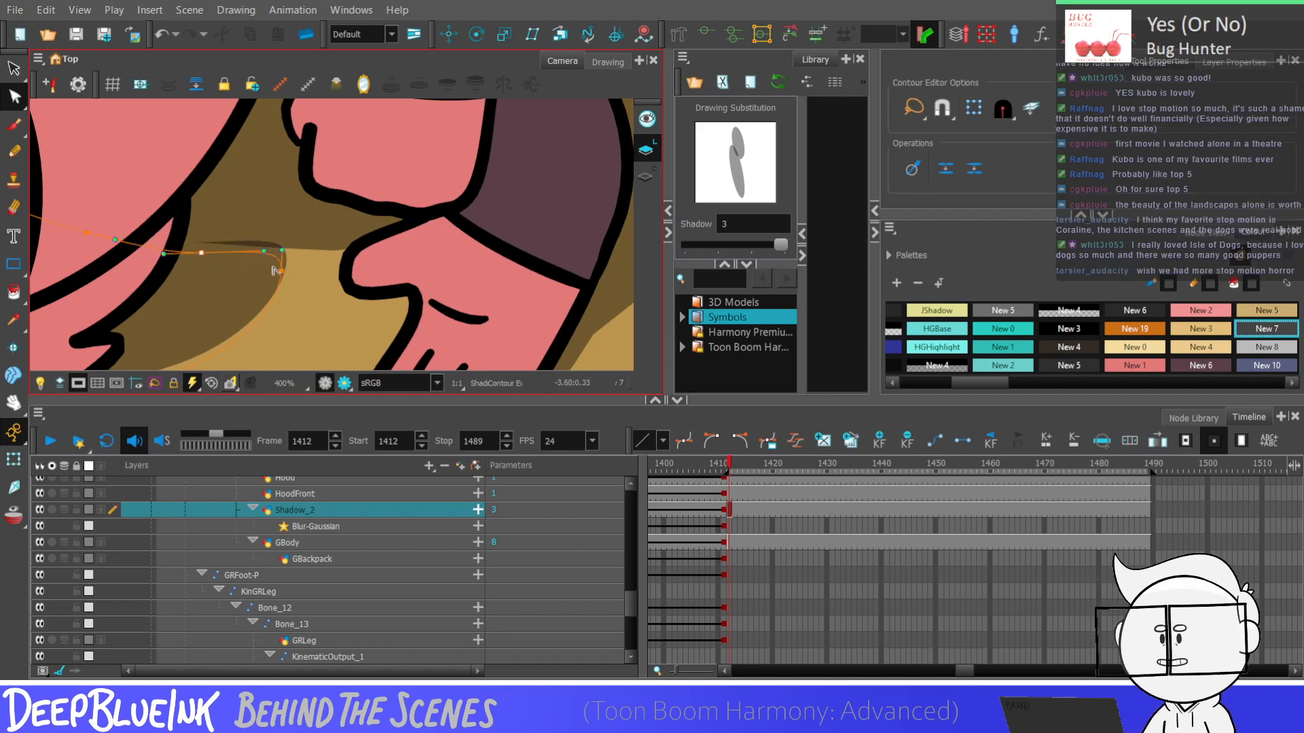
left_click_drag(283, 251, 288, 261)
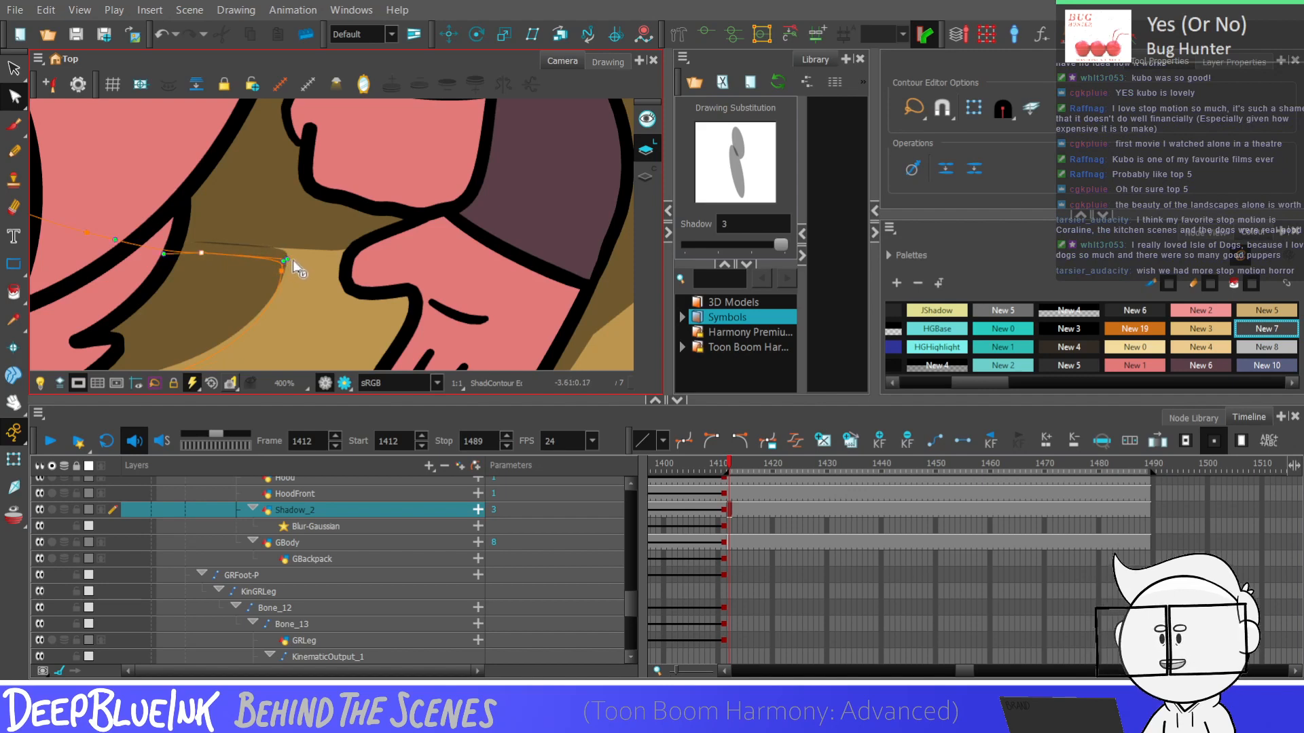
left_click(282, 269, "alt")
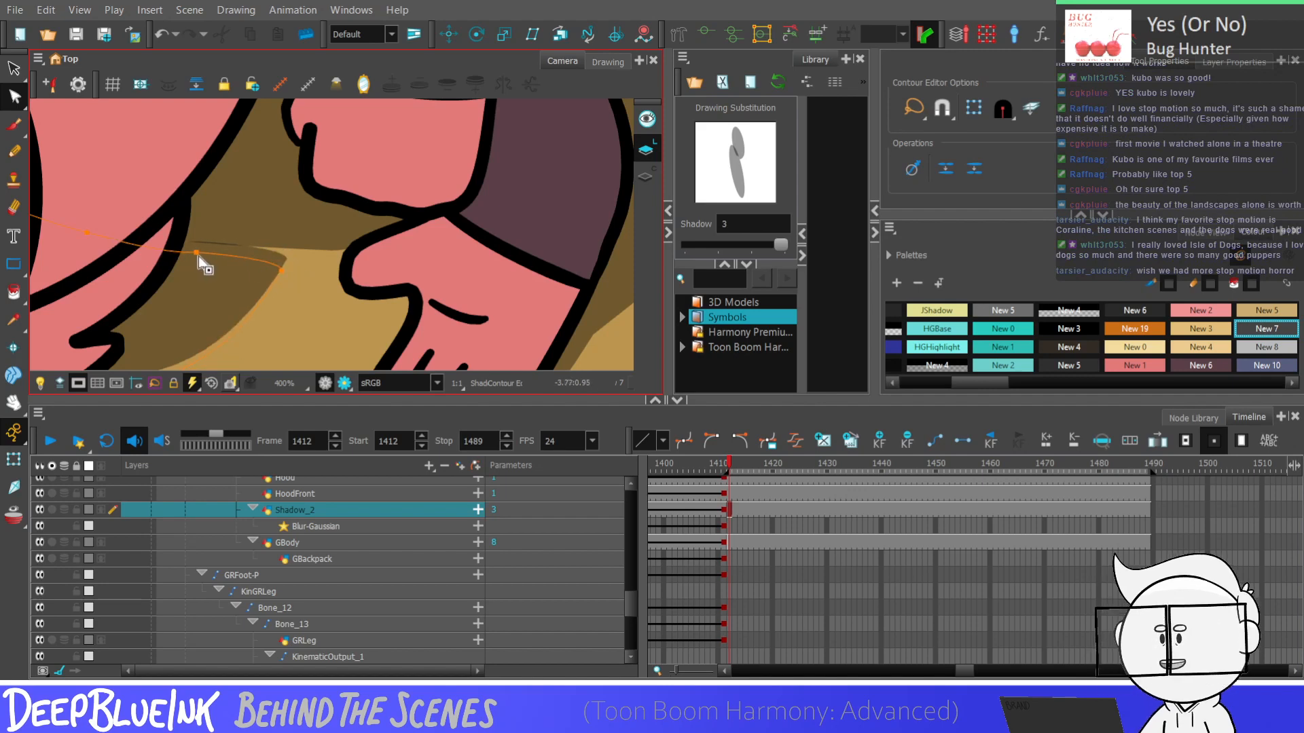
left_click_drag(202, 253, 176, 253)
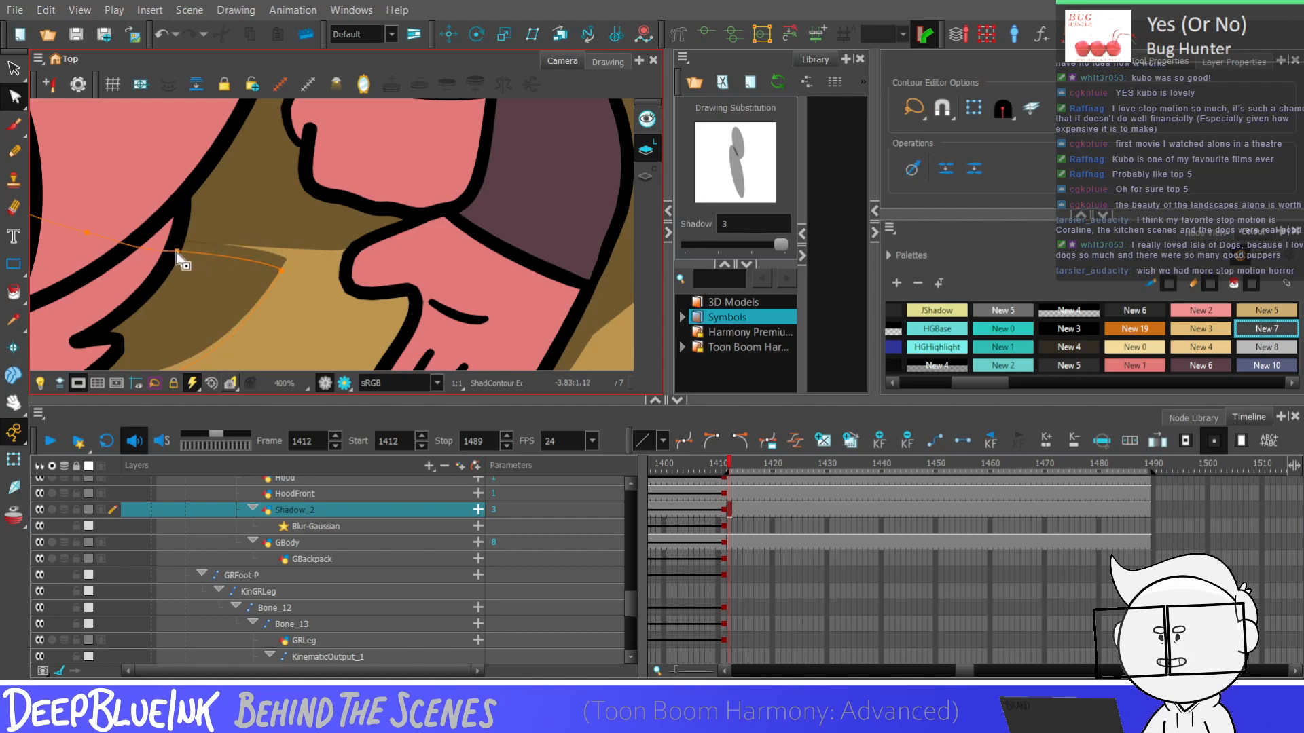
left_click(283, 271)
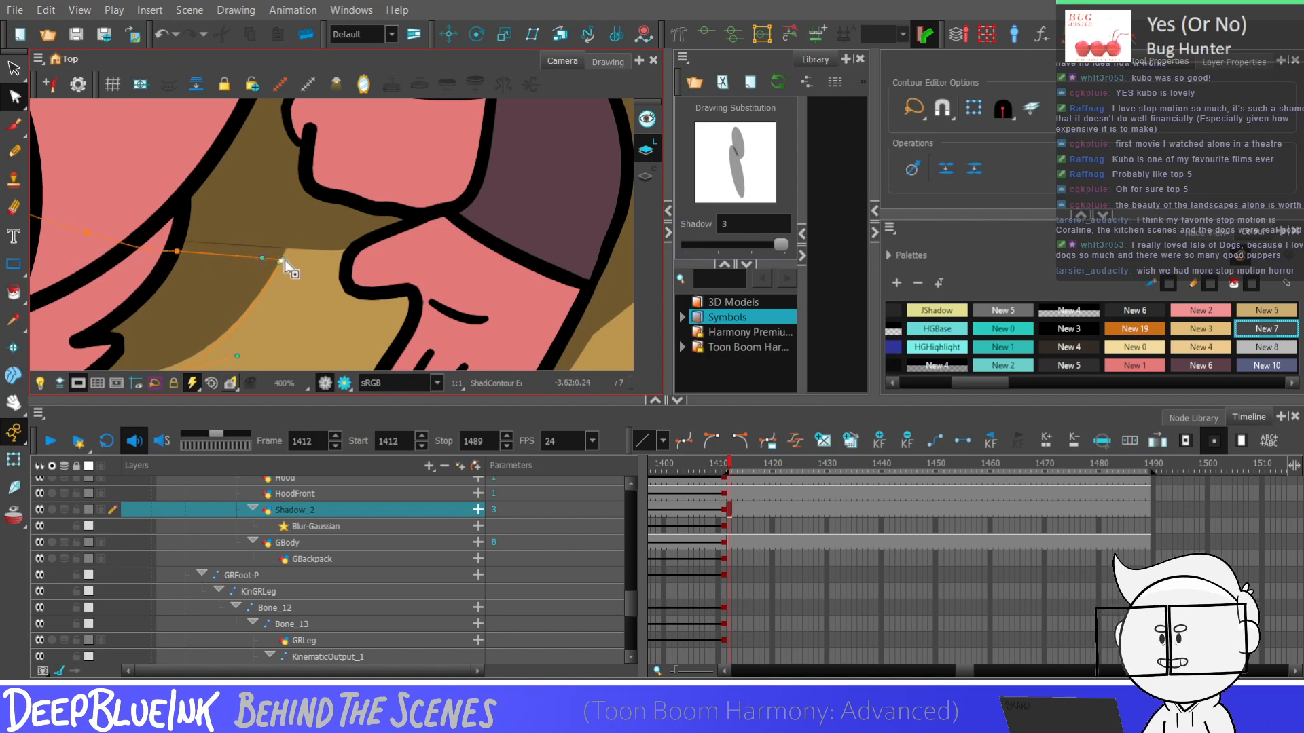
scroll(291, 272, "down", 2)
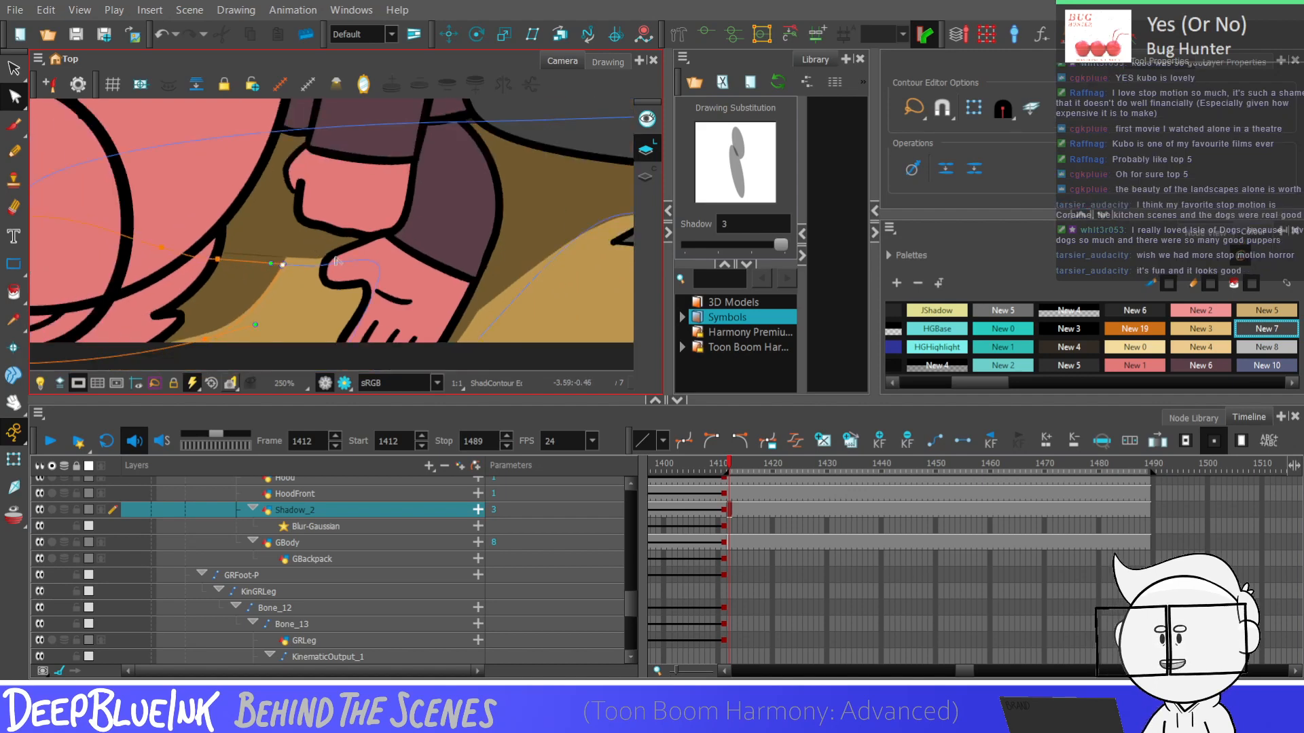
left_click(314, 267)
Check the whole frame in Render View with the blurred shadow, and return to the OpenGL display
left_click(13, 69)
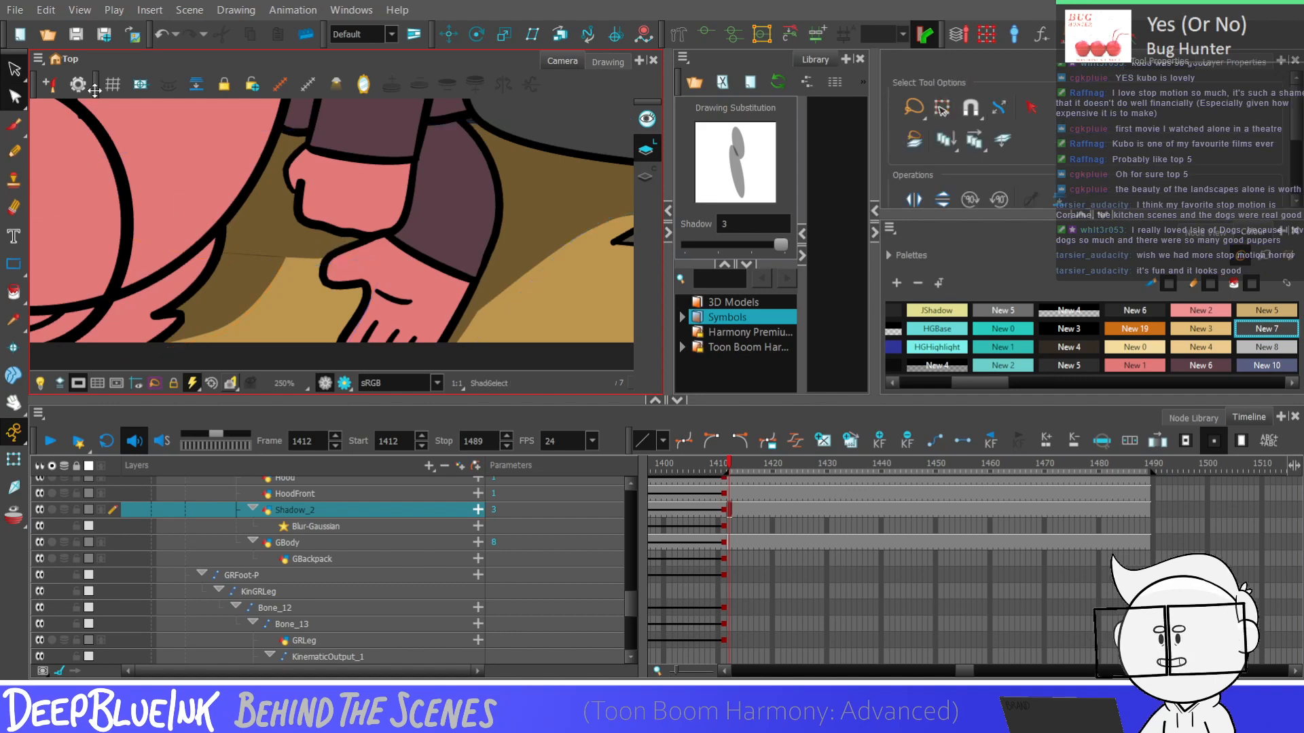
key("shift+m")
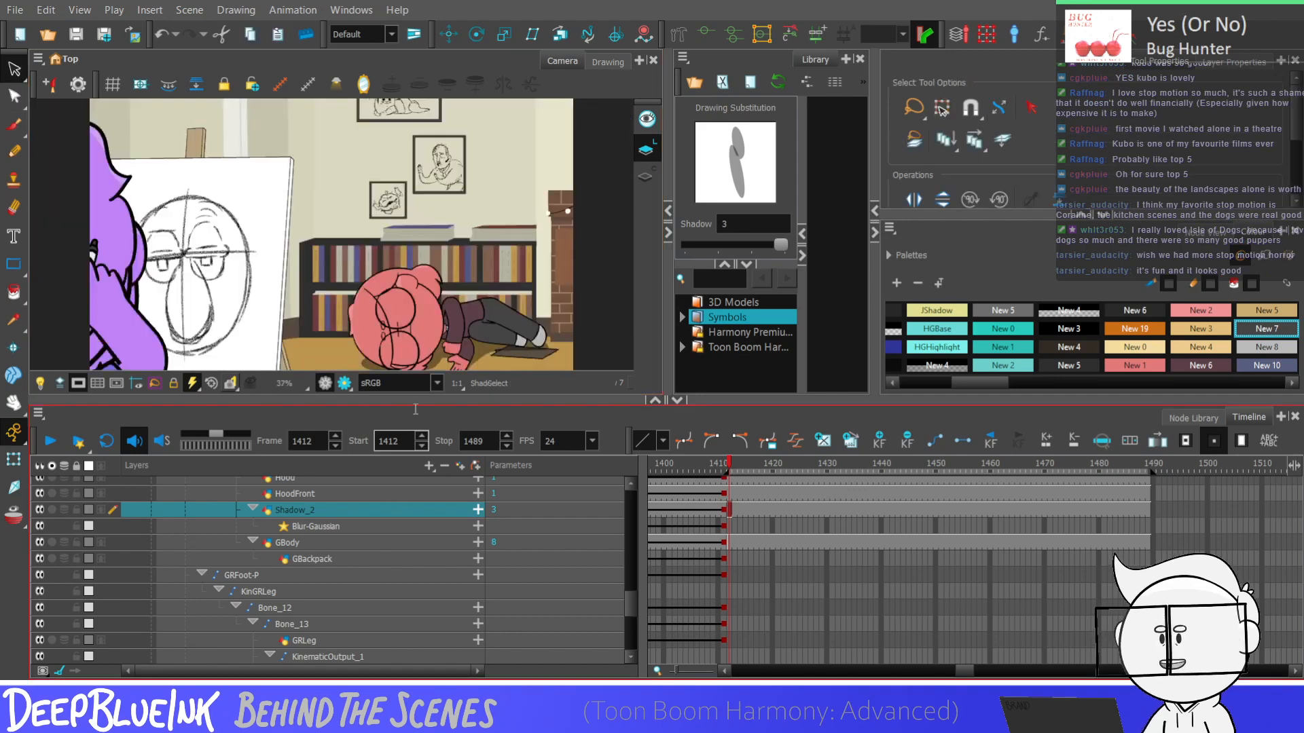
left_click(344, 383)
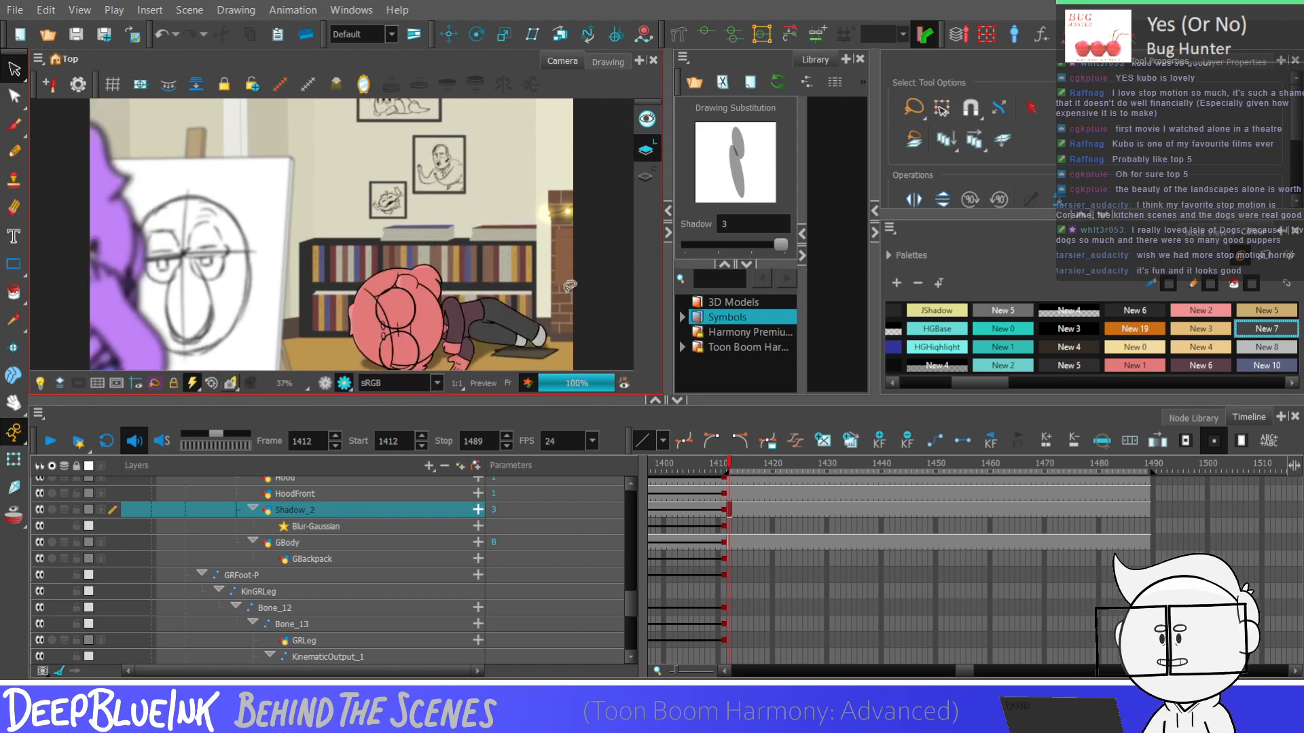
left_click(325, 383)
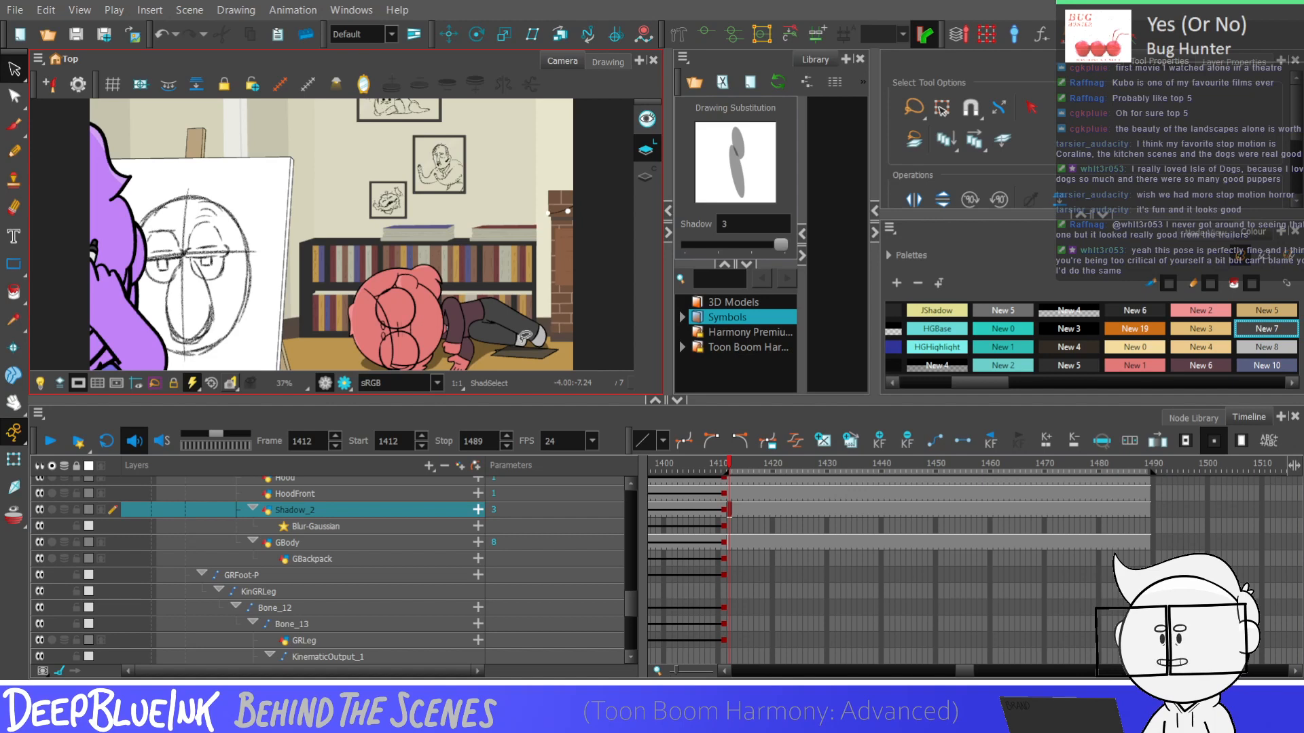
Check the camera framing at frame 1489 and return to frame 1412
left_click_drag(965, 671, 966, 672)
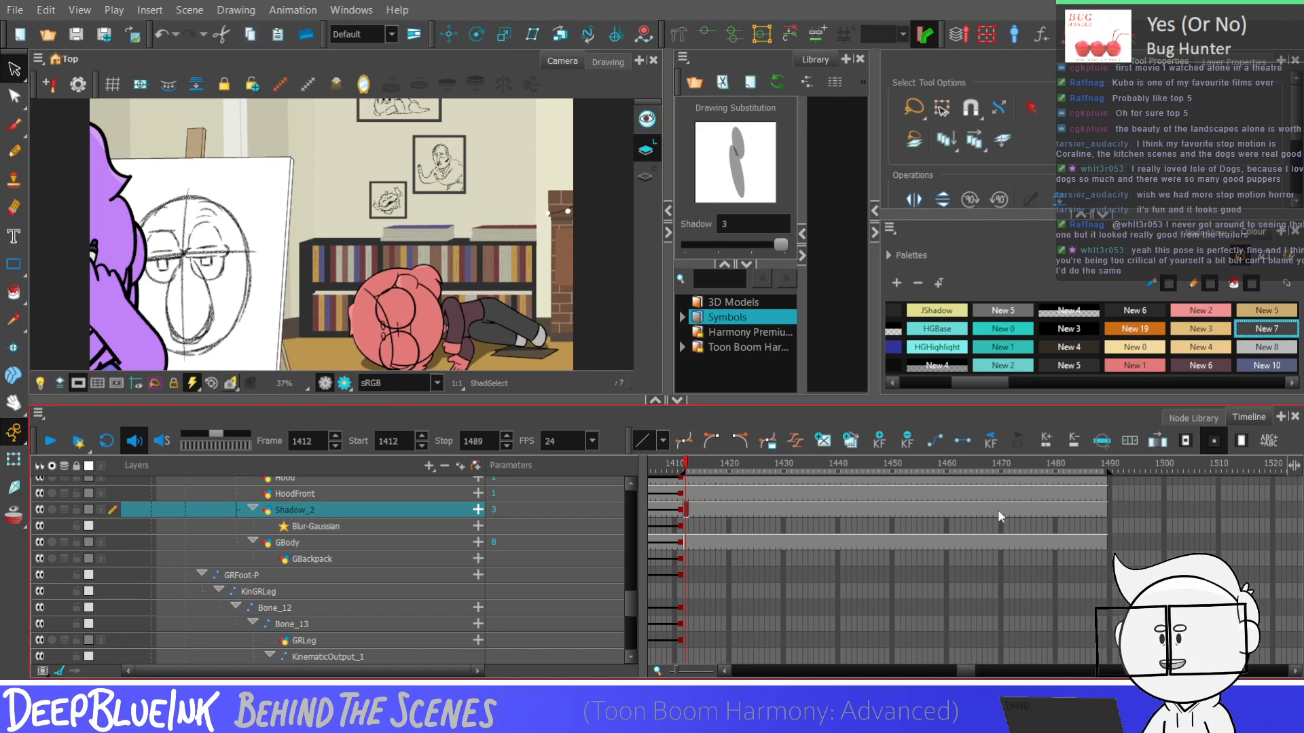
left_click(1102, 538)
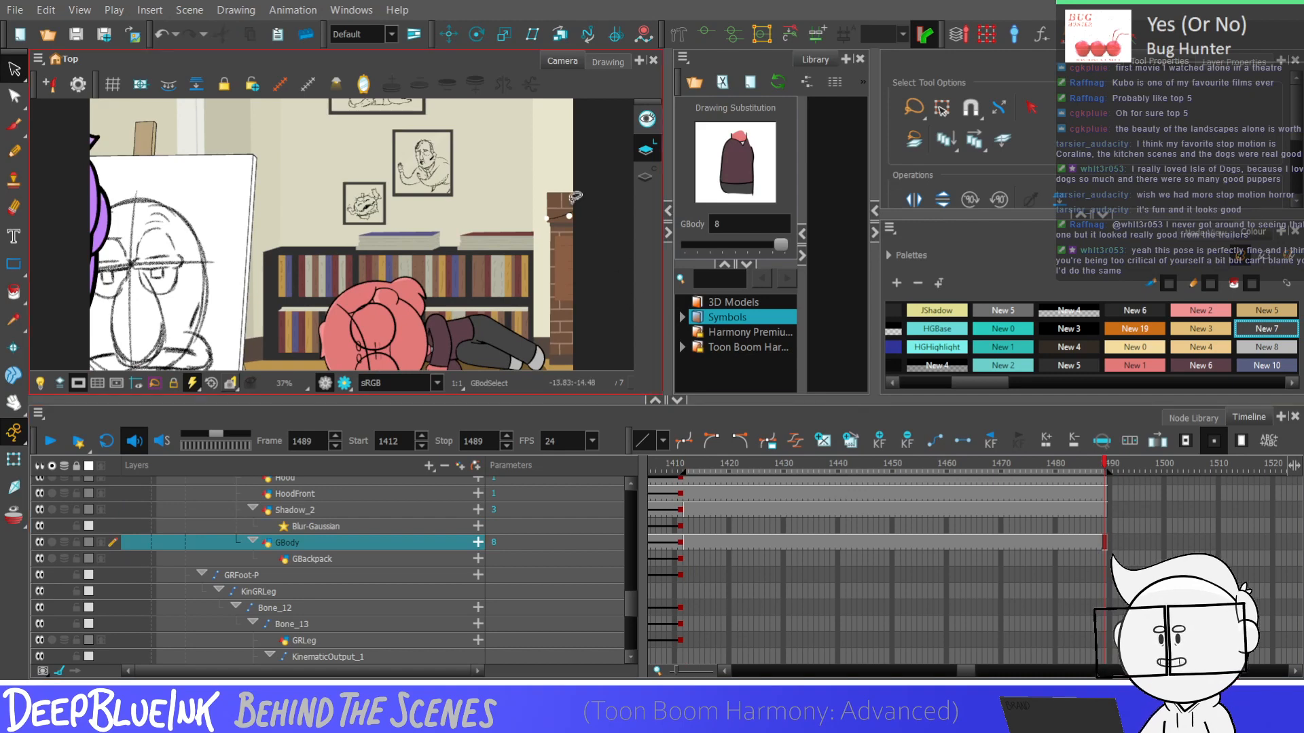
key("shift+m")
key("shift+m")
key("shift+comma")
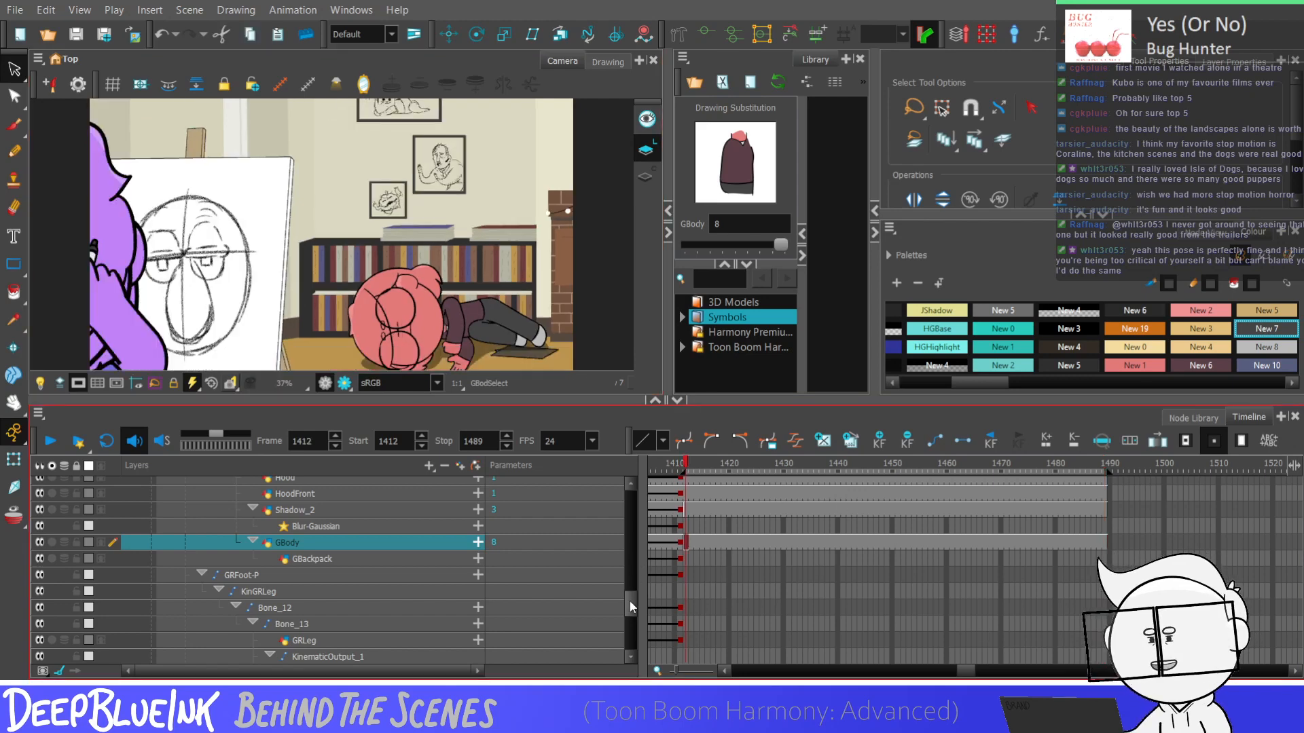
Collapse all layers, set the playback stop to frame 1456 and play the shot from frame 1412
key("minus")
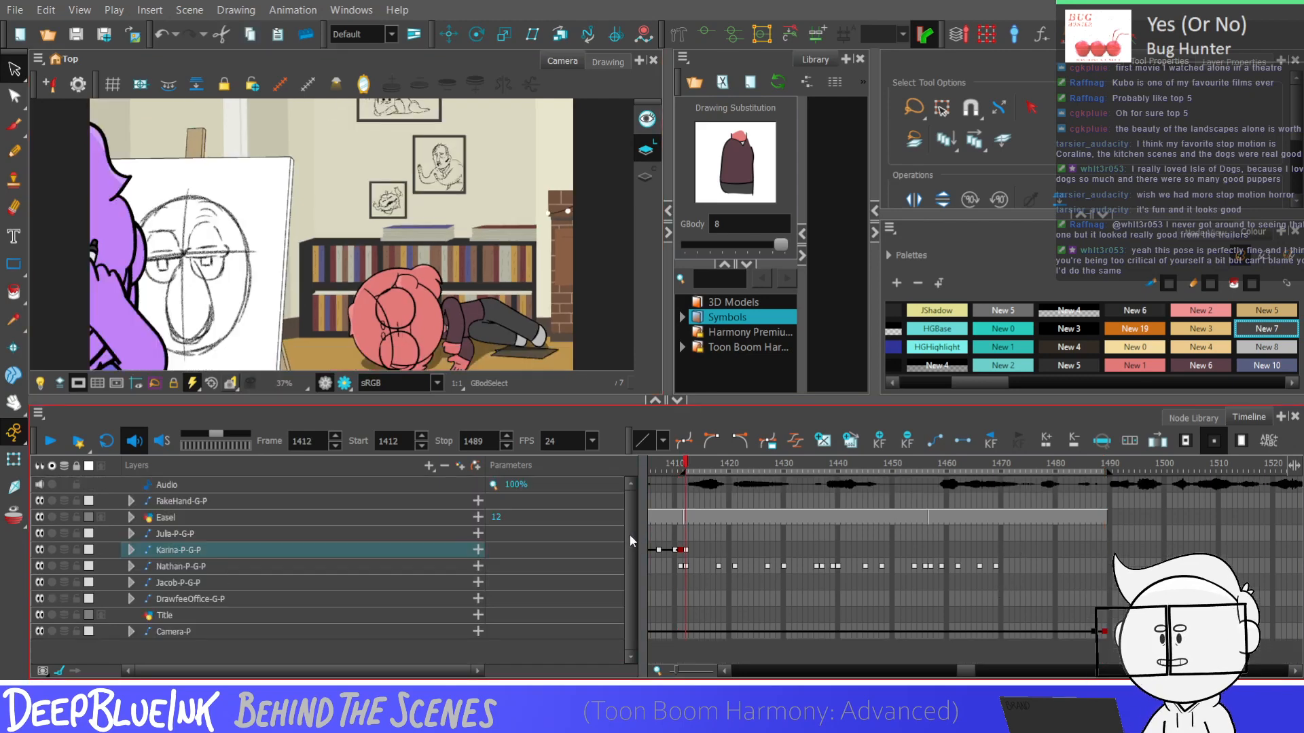
key("Return")
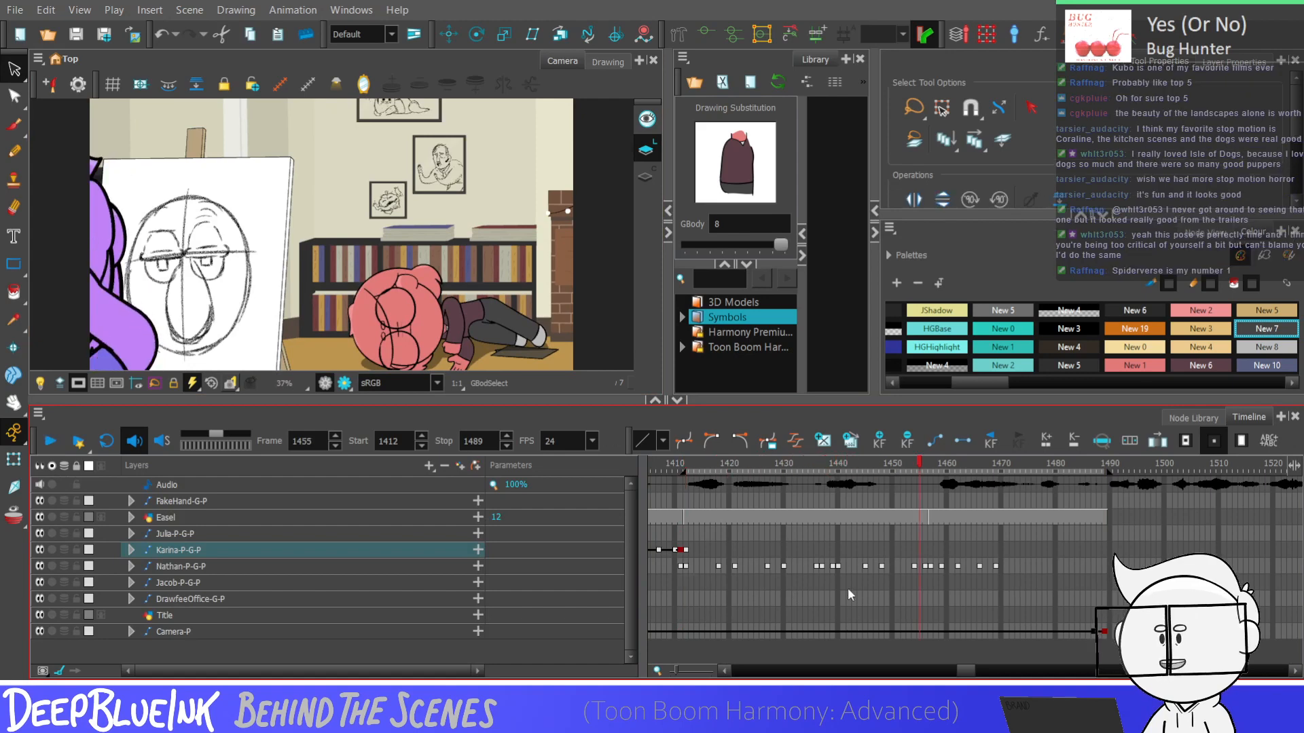
left_click(700, 514)
key("Return")
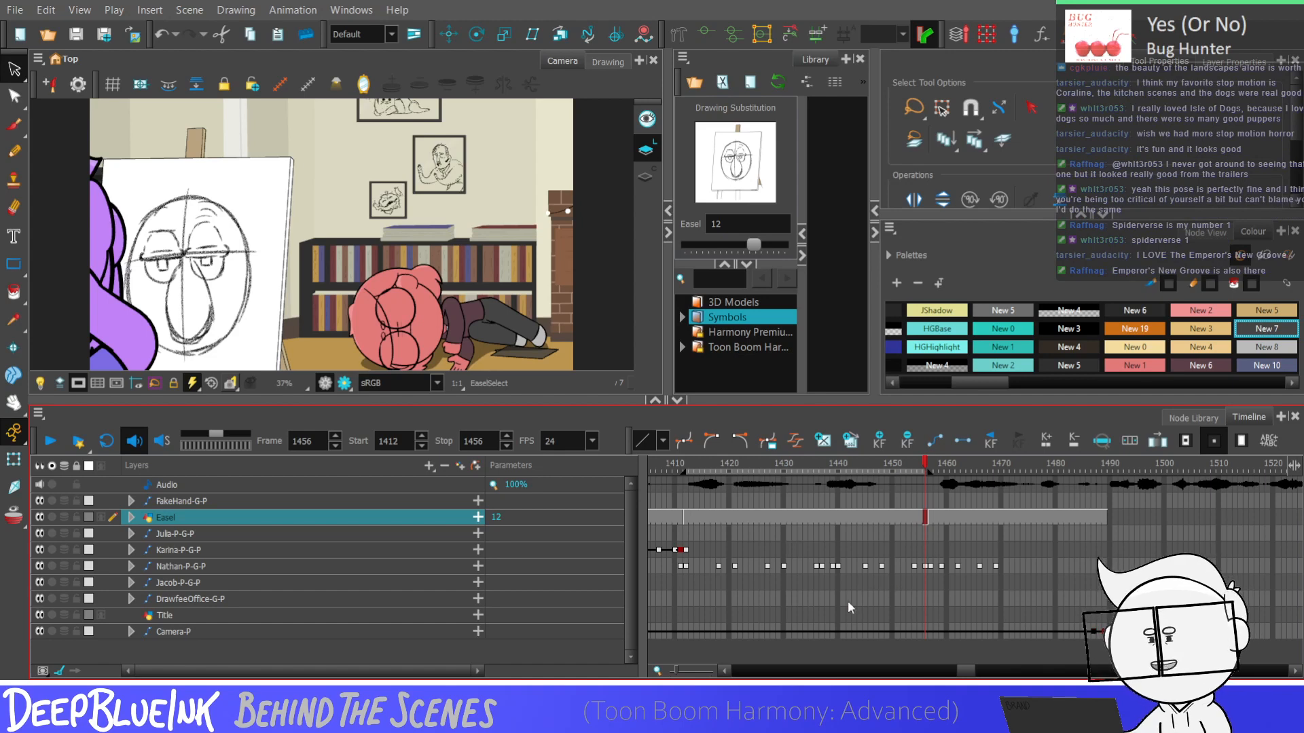
Expand the lying character's layer hierarchy and select the GFace-P keyframe at frame 1412
left_click(306, 548)
key("Right")
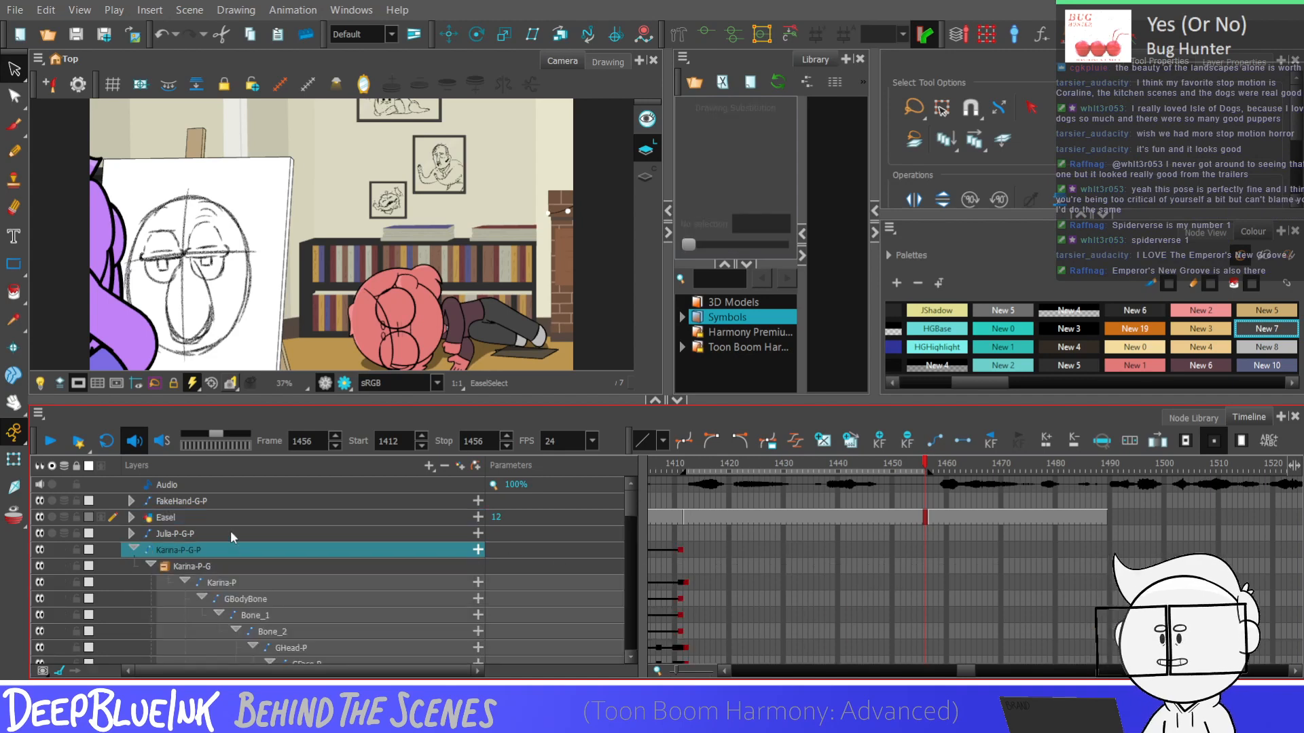
scroll(622, 512, "down", 2)
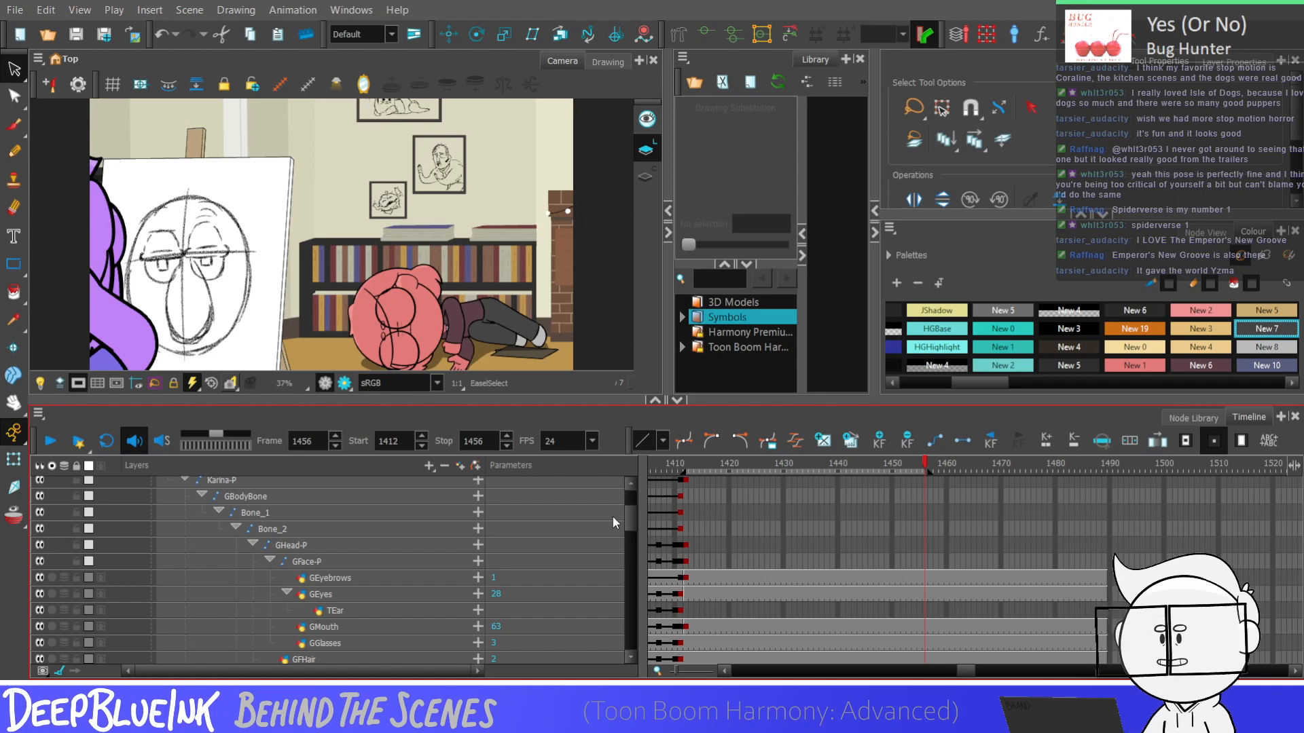
left_click(685, 546)
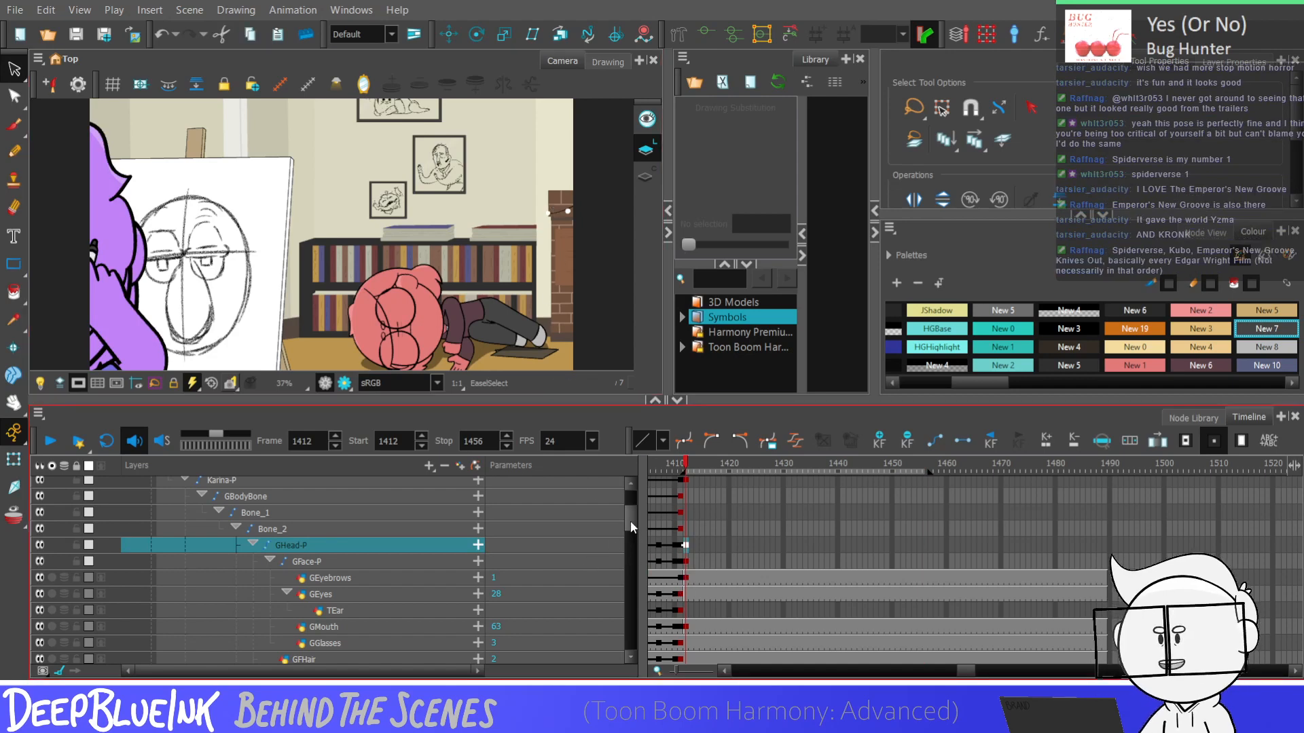
scroll(630, 521, "down", 2)
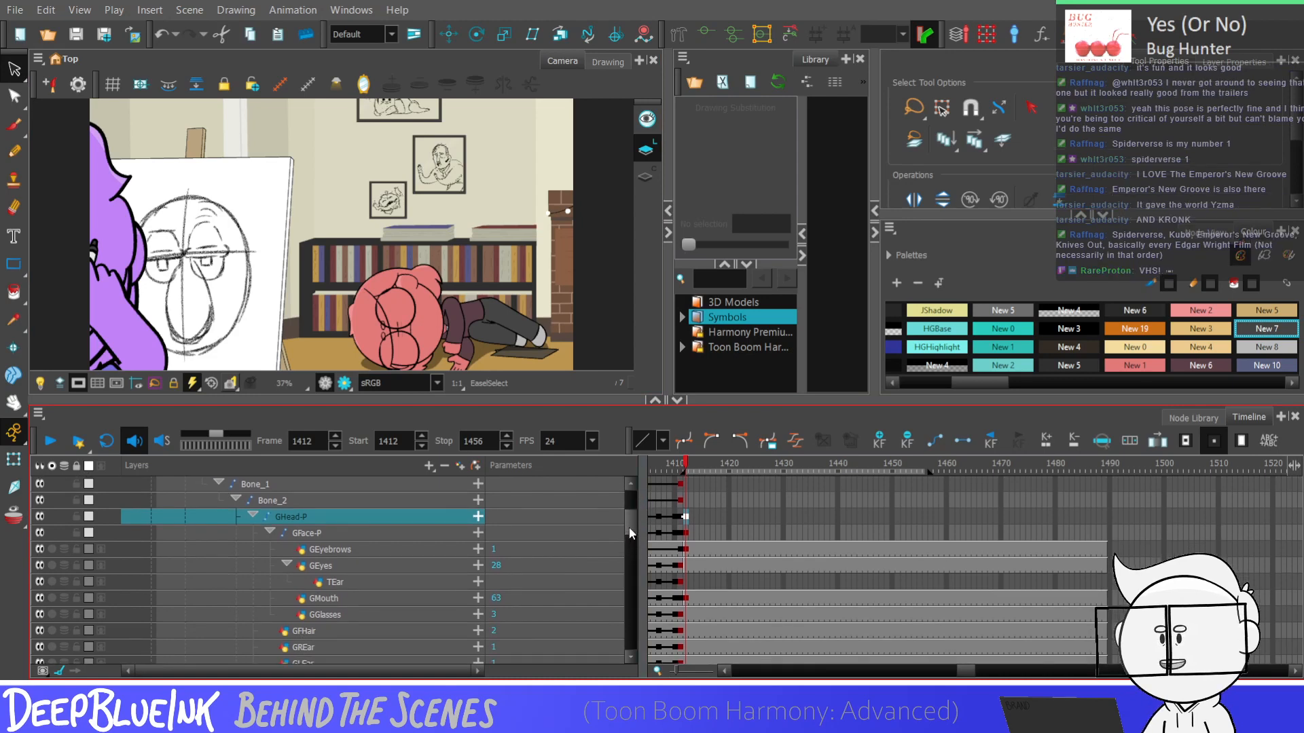
left_click_drag(629, 527, 628, 531)
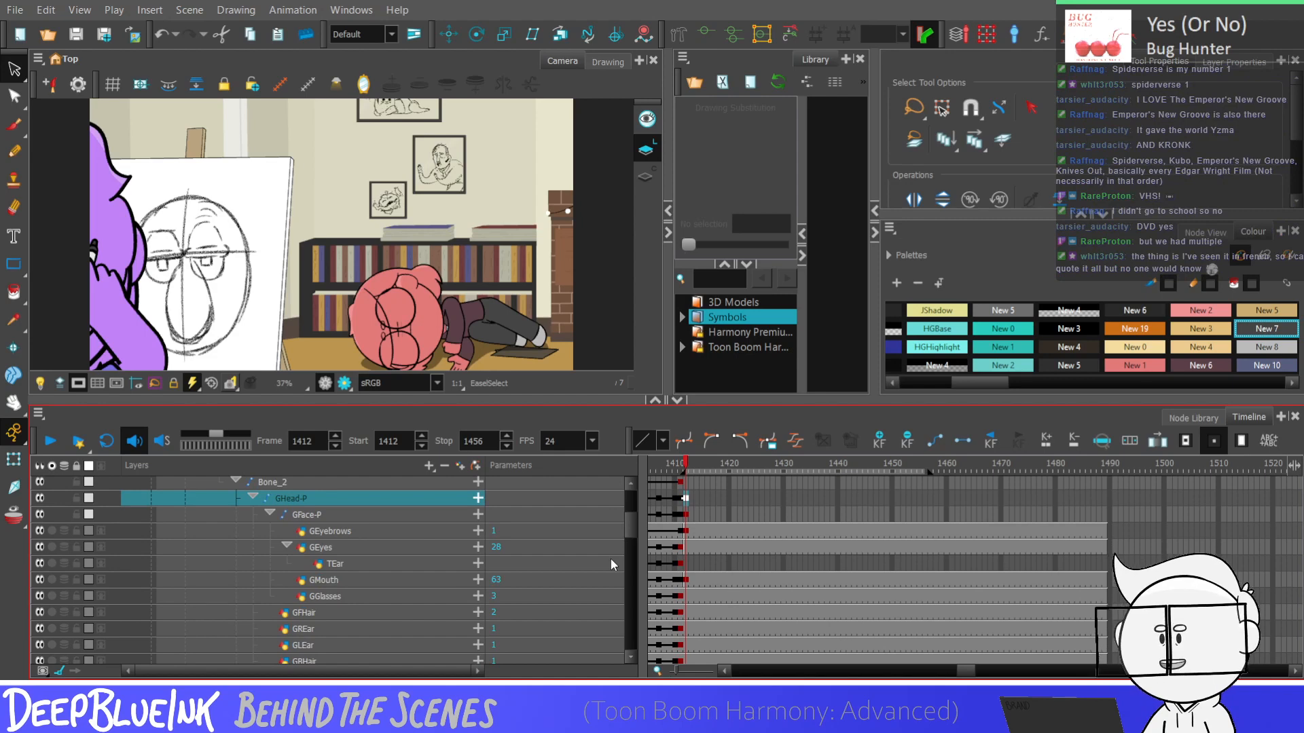
left_click(687, 515)
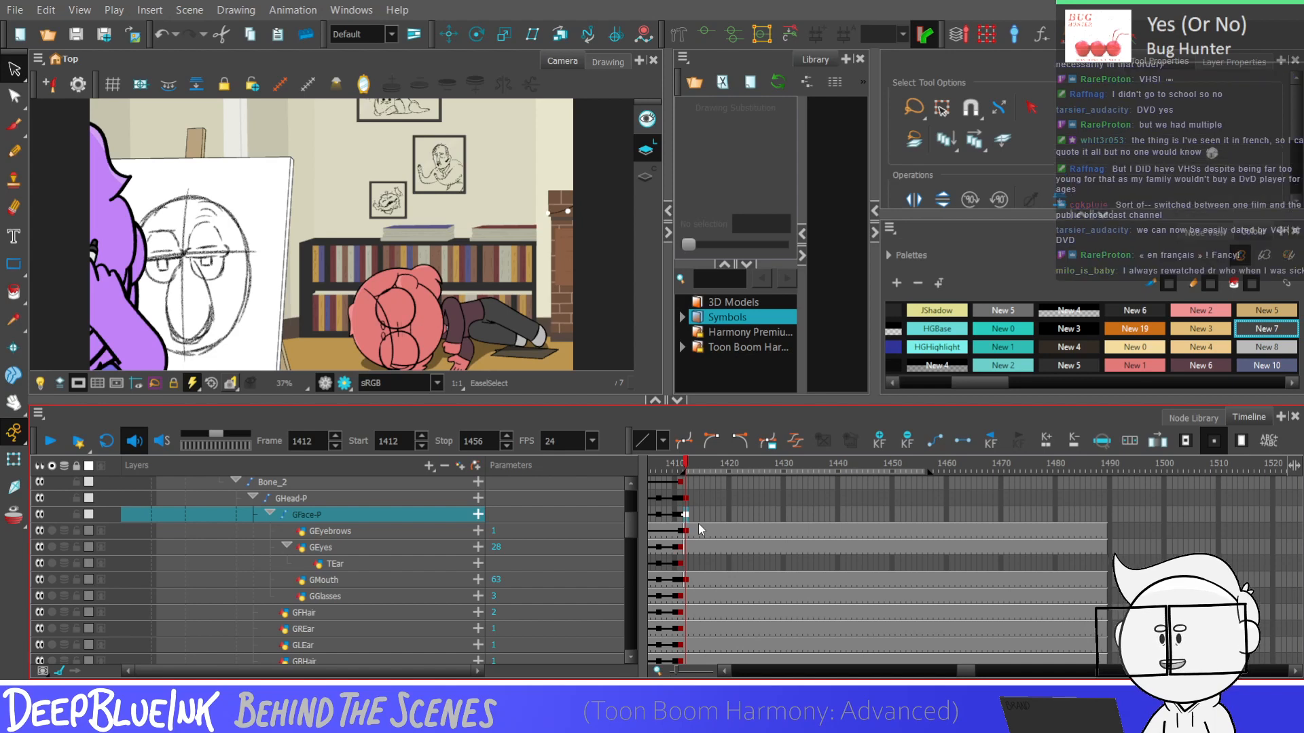
Play the shot from frame 1412 to judge the timing, and go to frame 1450
key("Return")
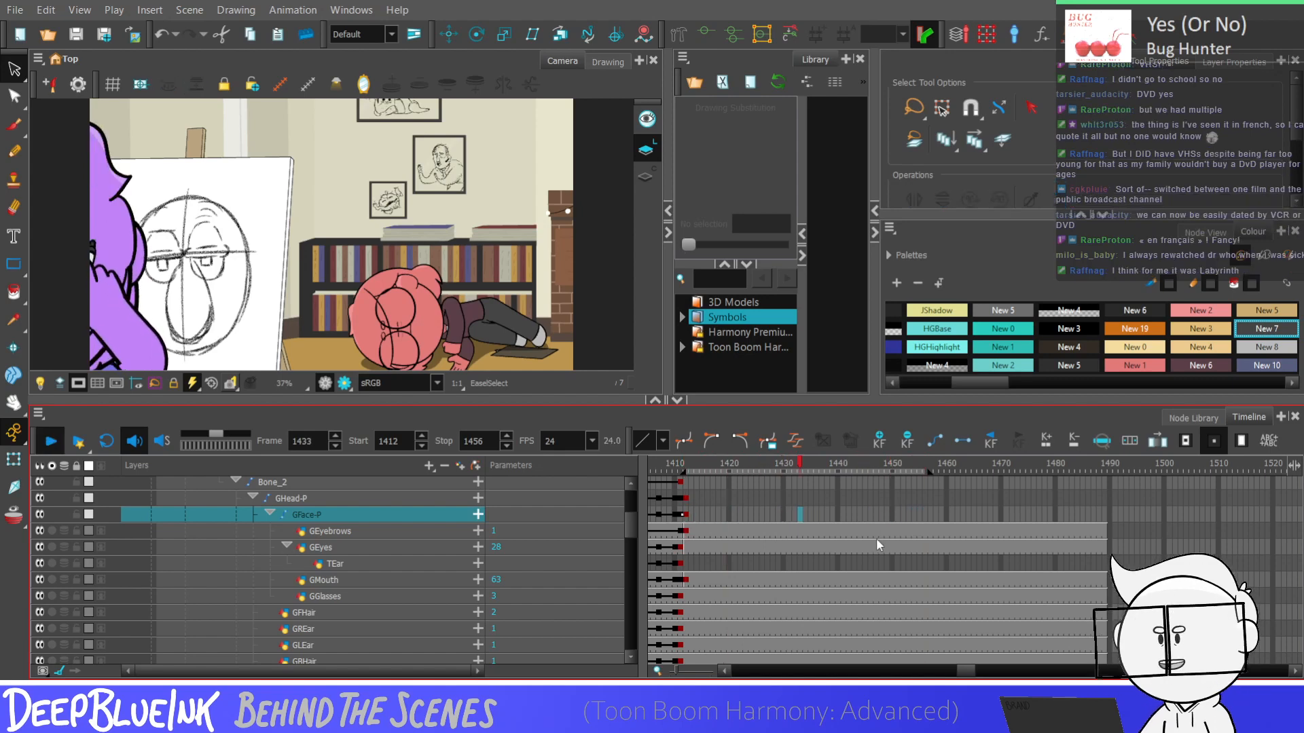
left_click(854, 513)
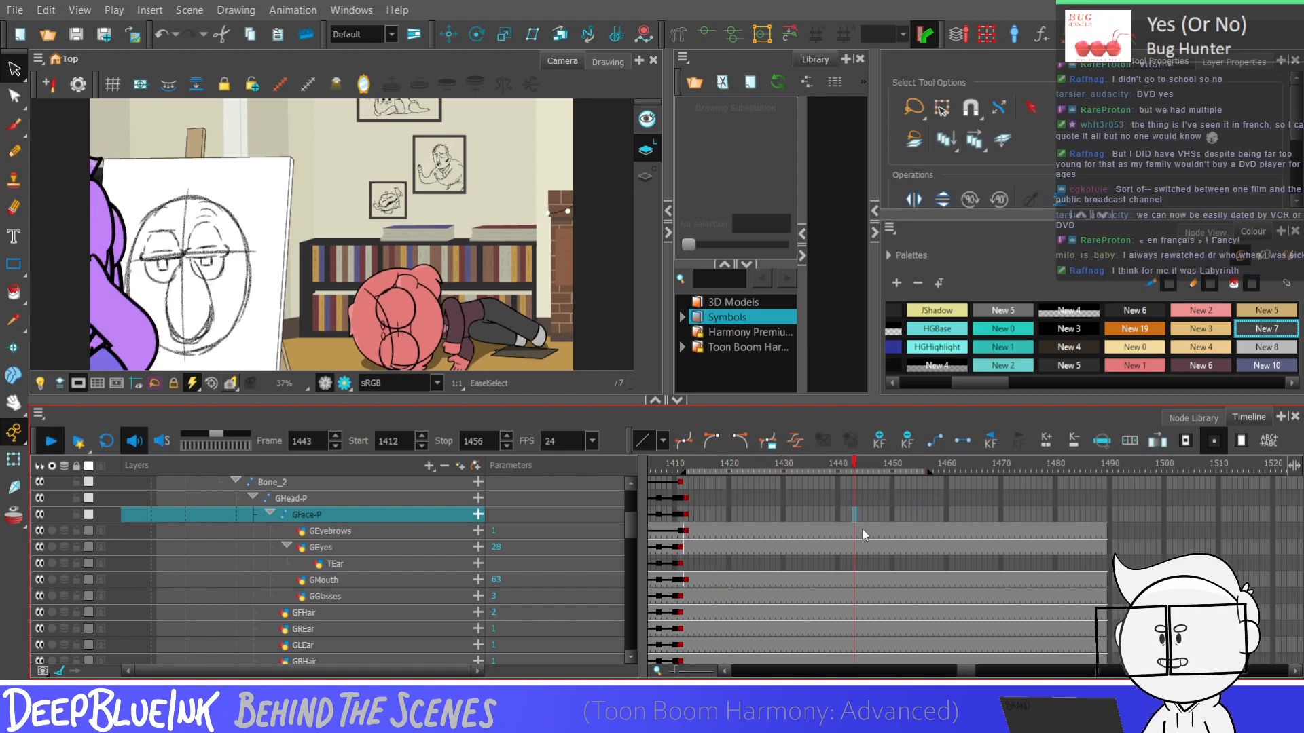
left_click(891, 515)
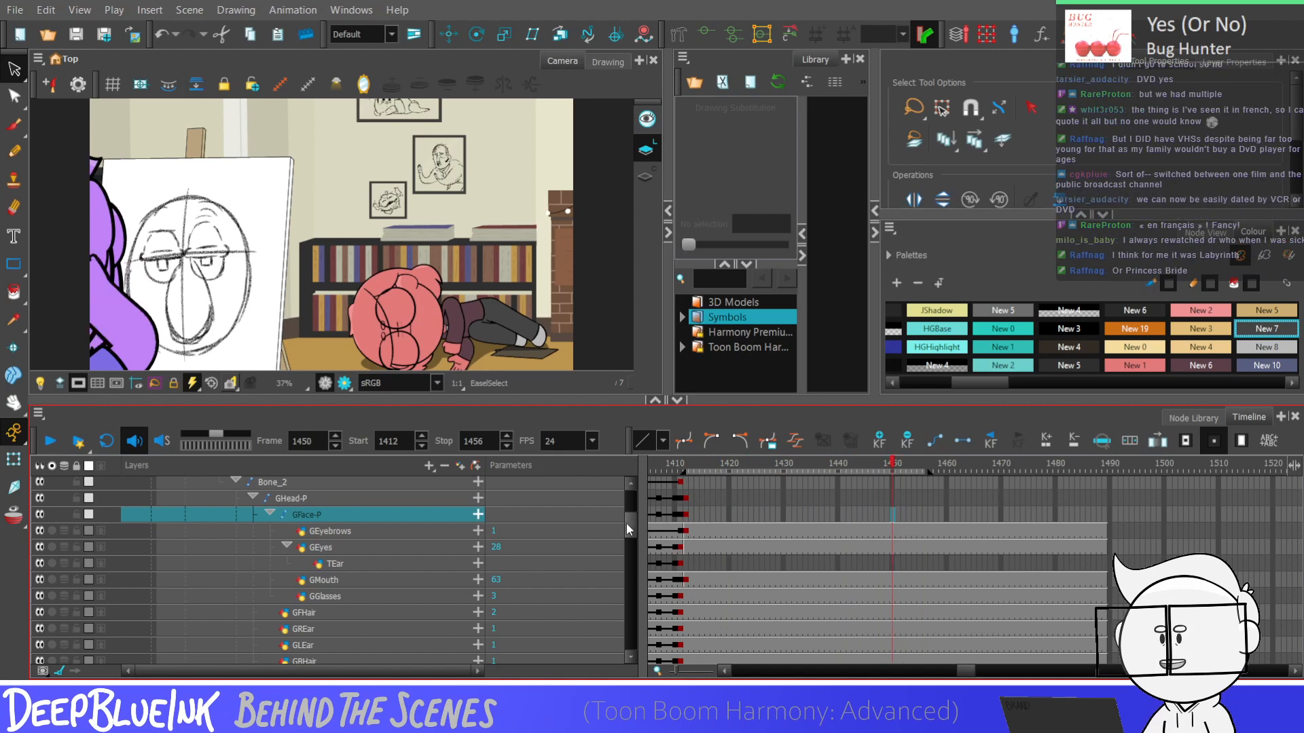
Add keyframes on GRightArm-P, Bone, Bone_7 and Bone_8 at frames 1450 and 1453
left_click_drag(626, 523, 626, 556)
left_click(891, 552)
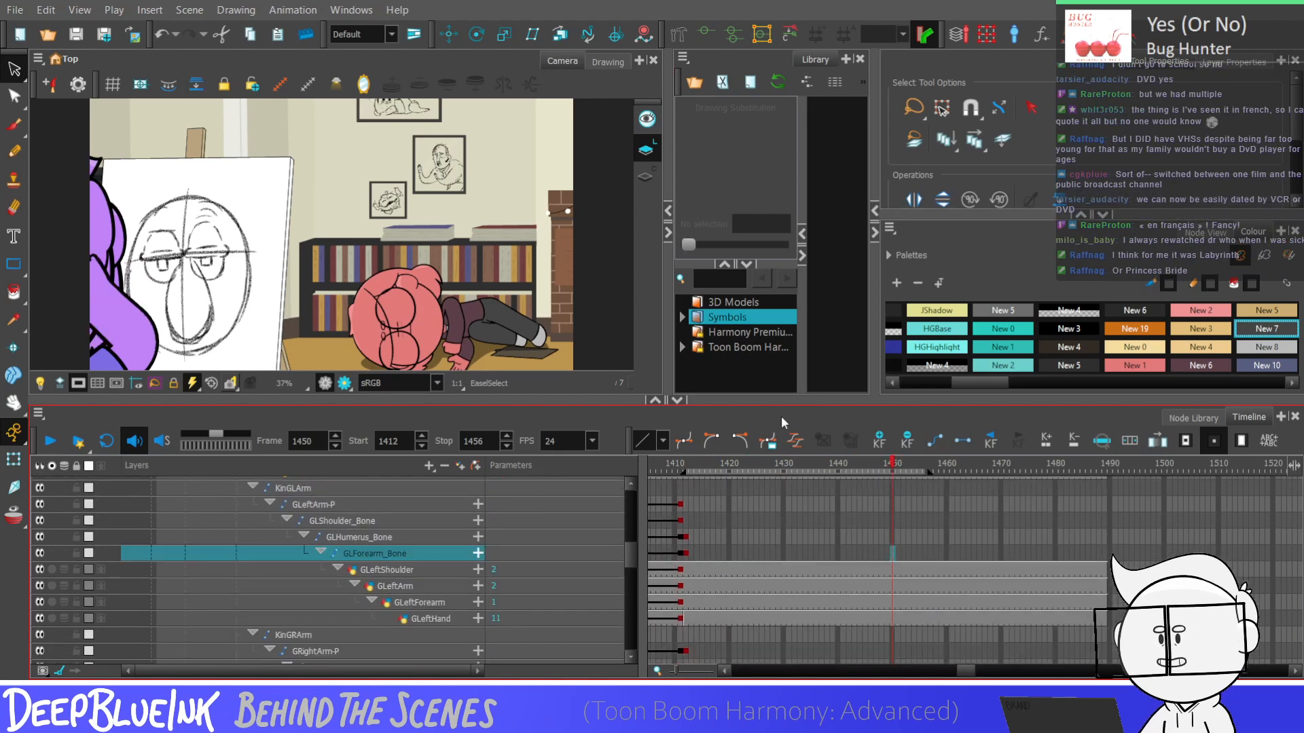
key("shift+t")
scroll(621, 556, "down", 3)
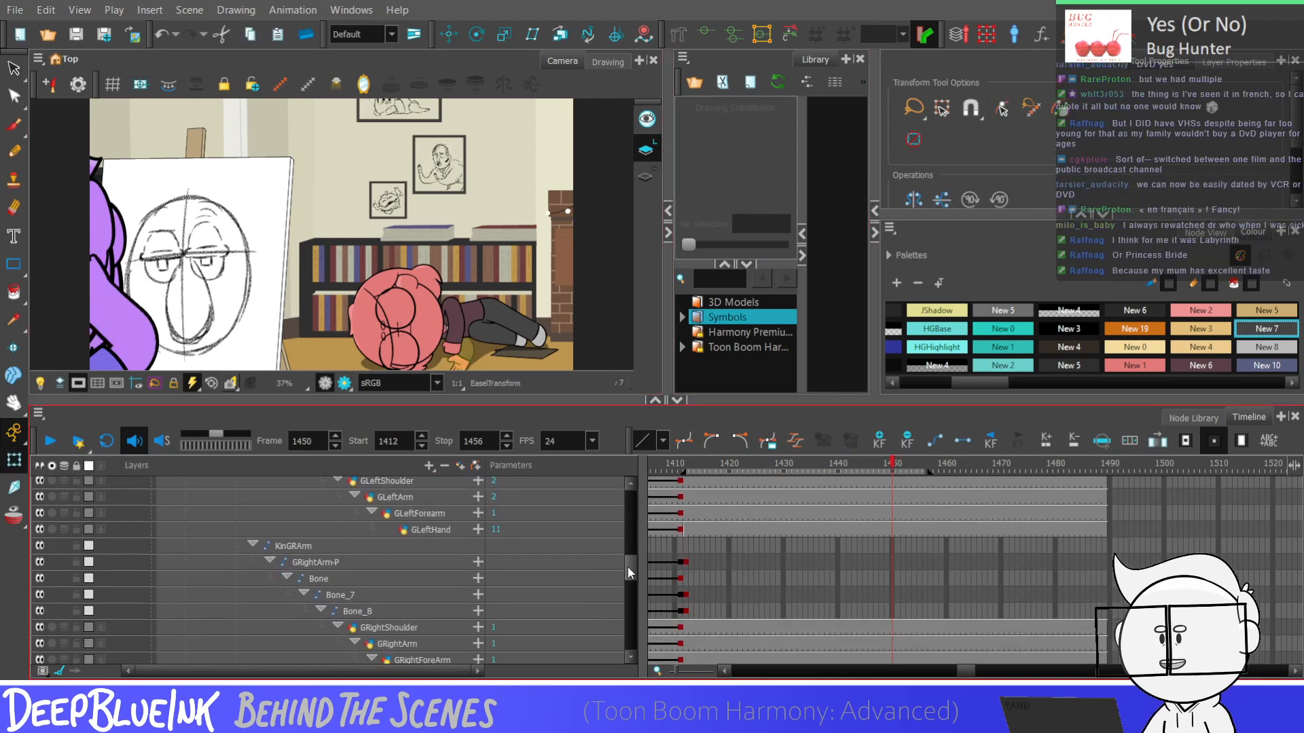
left_click_drag(893, 563, 908, 611)
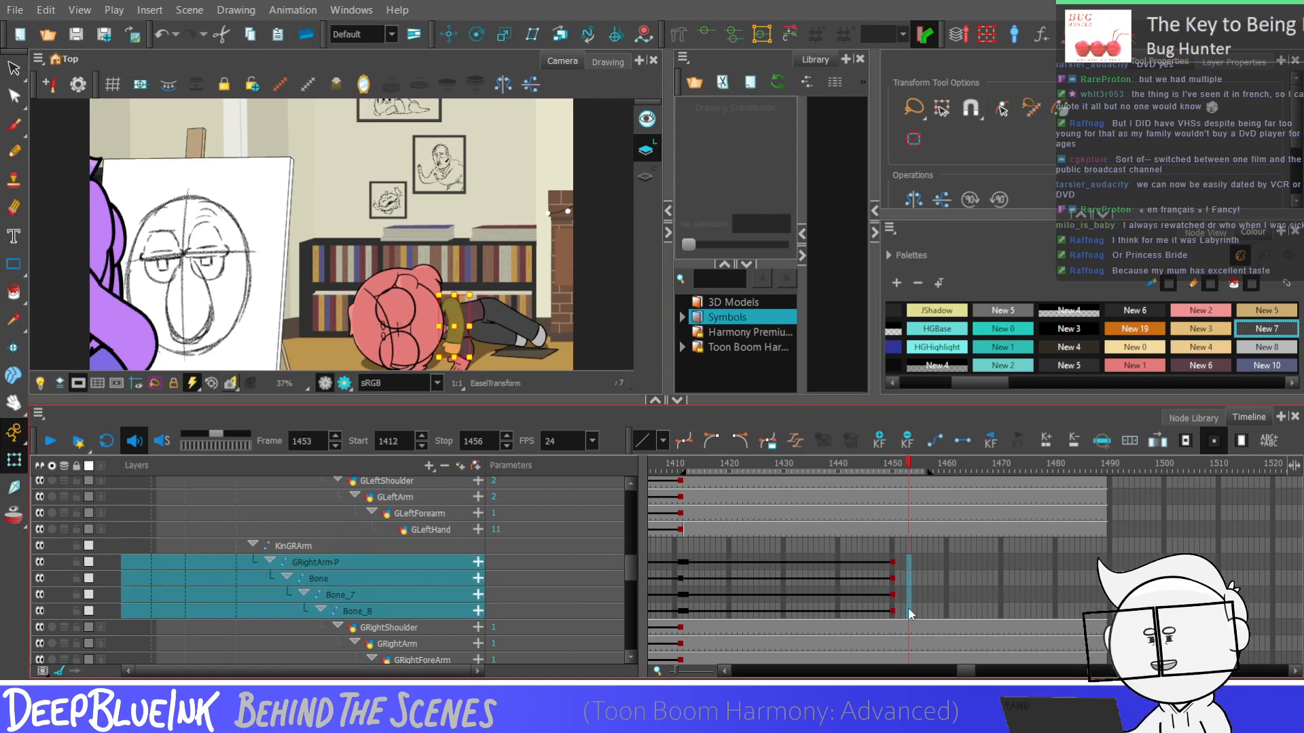
key("F6")
Show the right arm's deformation controls and move the arm's keyframes from frame 1453 to frame 1451
left_click(704, 34)
scroll(551, 196, "down", 1)
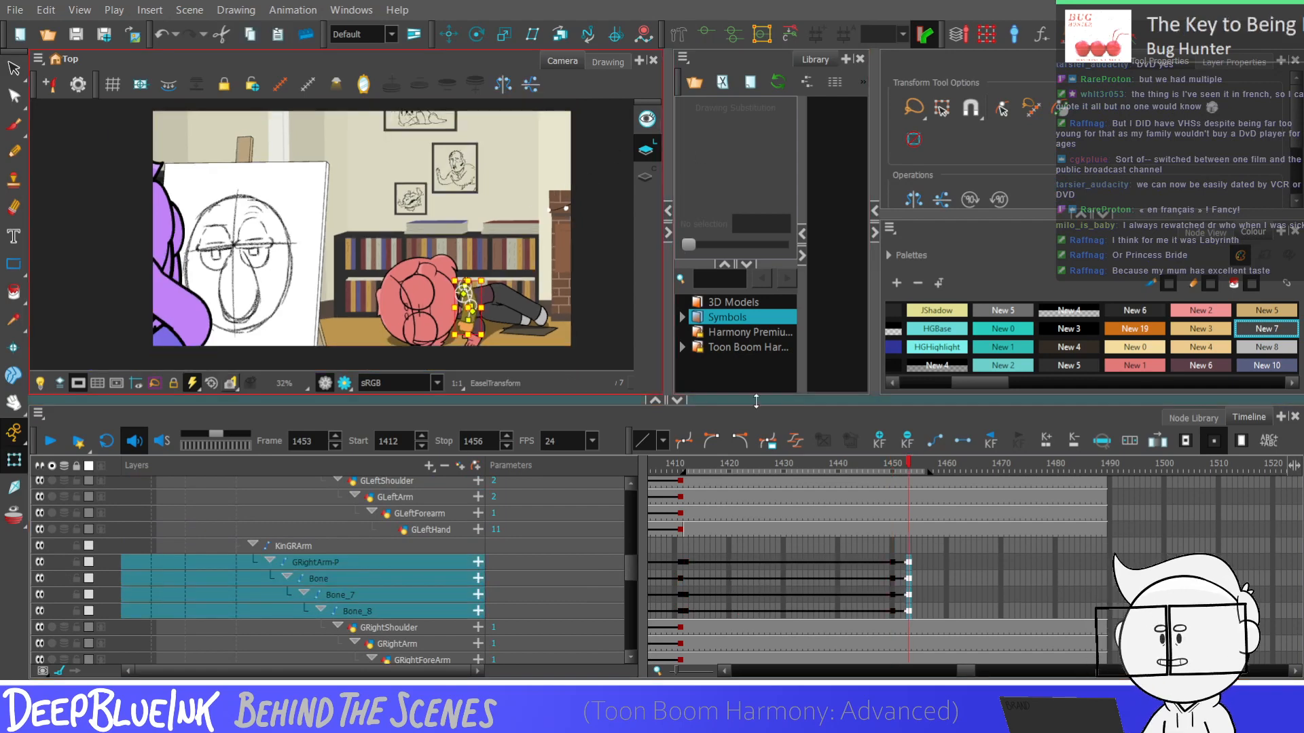
scroll(487, 325, "up", 5)
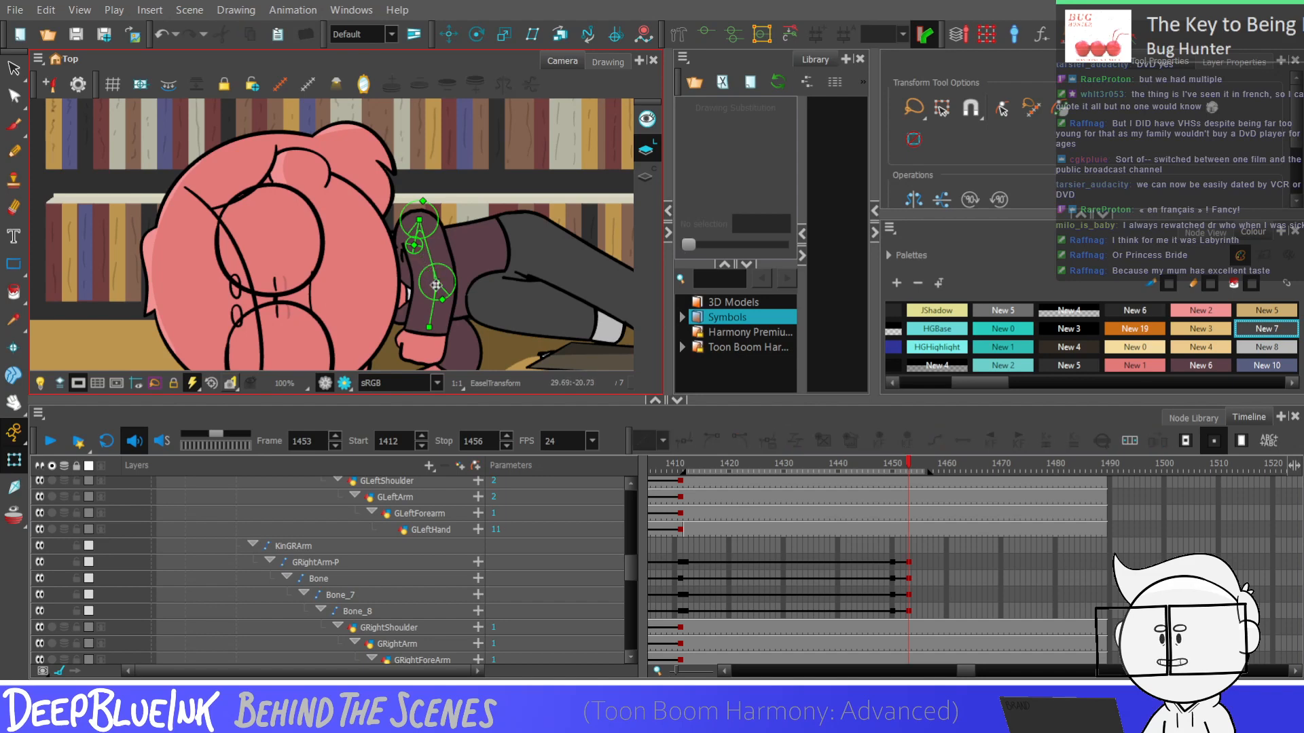
left_click_drag(909, 562, 898, 609)
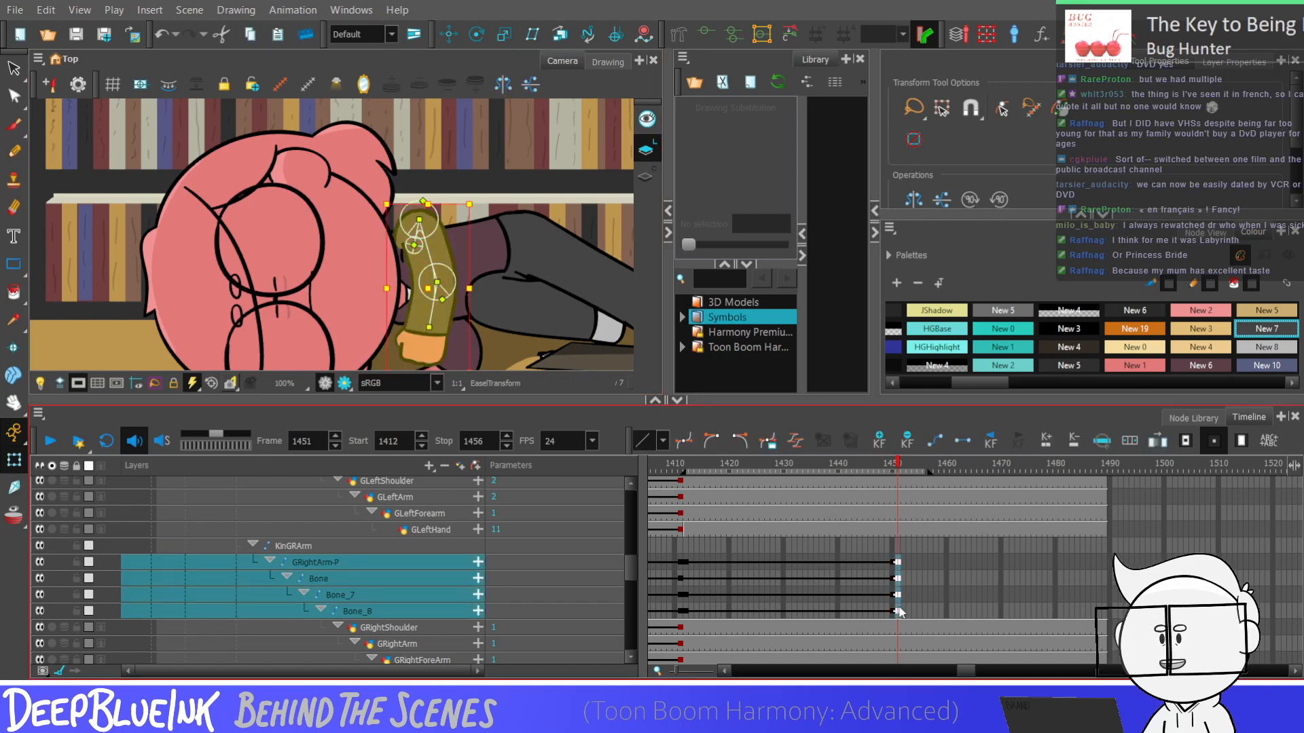
key("F6")
Raise the elbow and wrist of the right arm slightly at frame 1451 using the Bone_7 and Bone_8 controls
left_click(495, 342)
left_click_drag(437, 281, 436, 268)
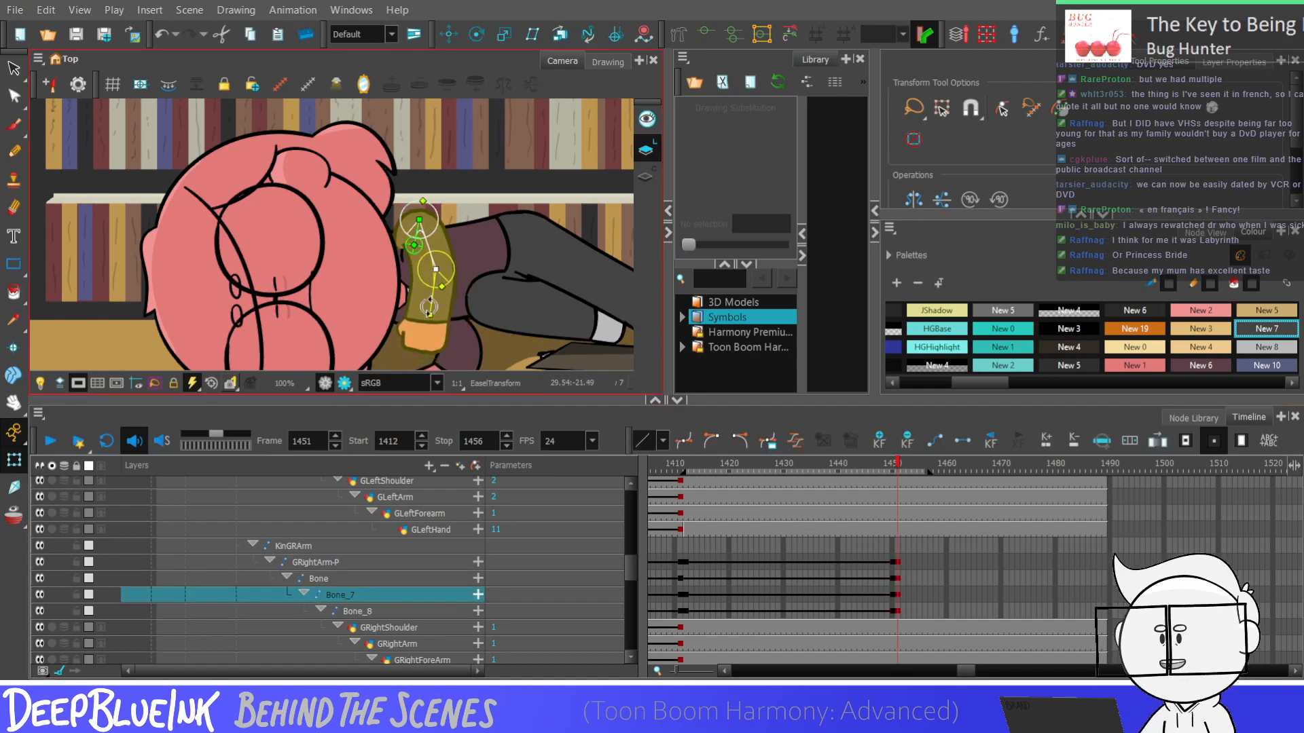
left_click_drag(429, 316, 430, 309)
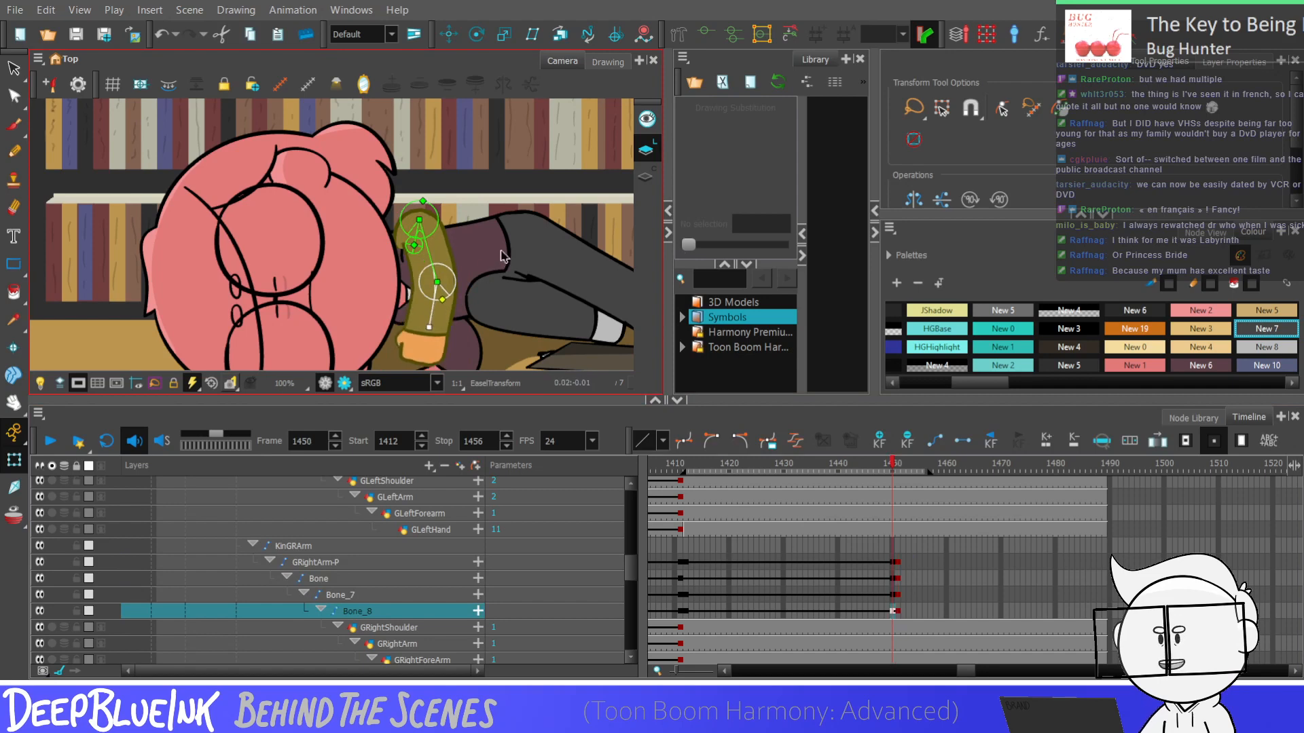
left_click(893, 610)
left_click(896, 561)
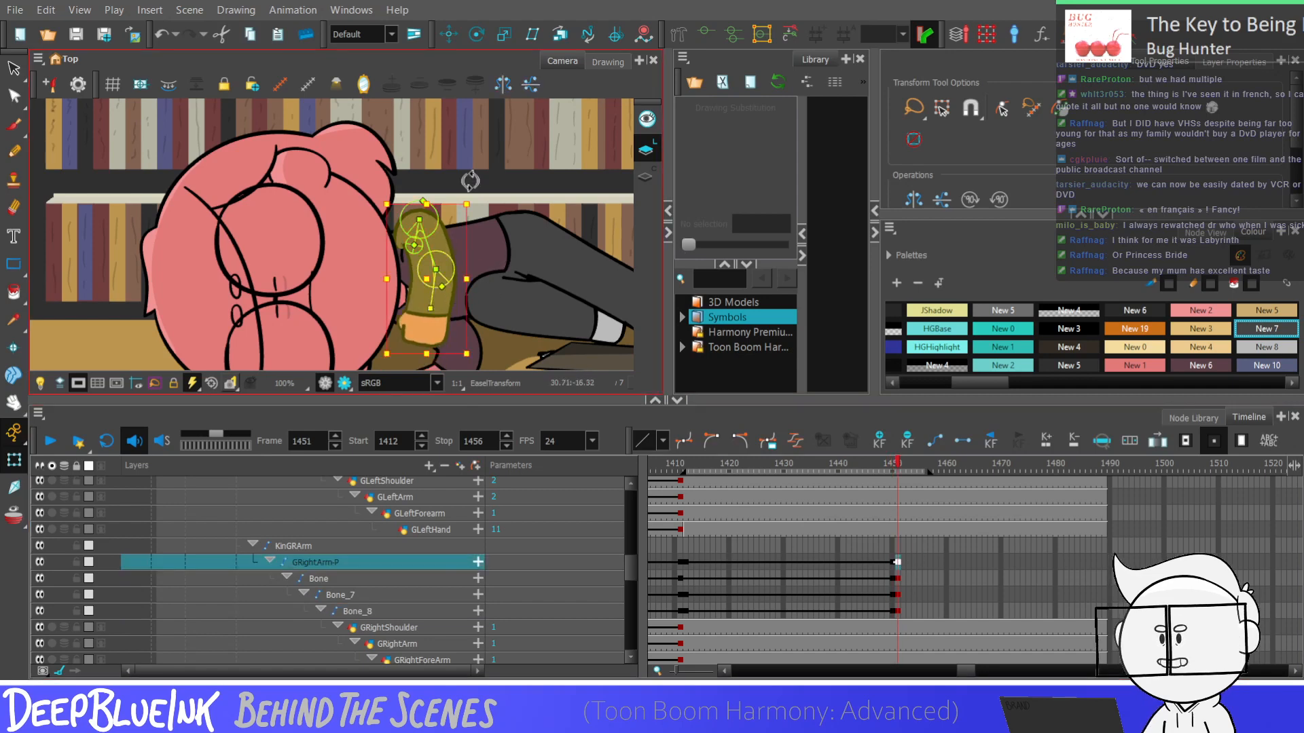
left_click(449, 34)
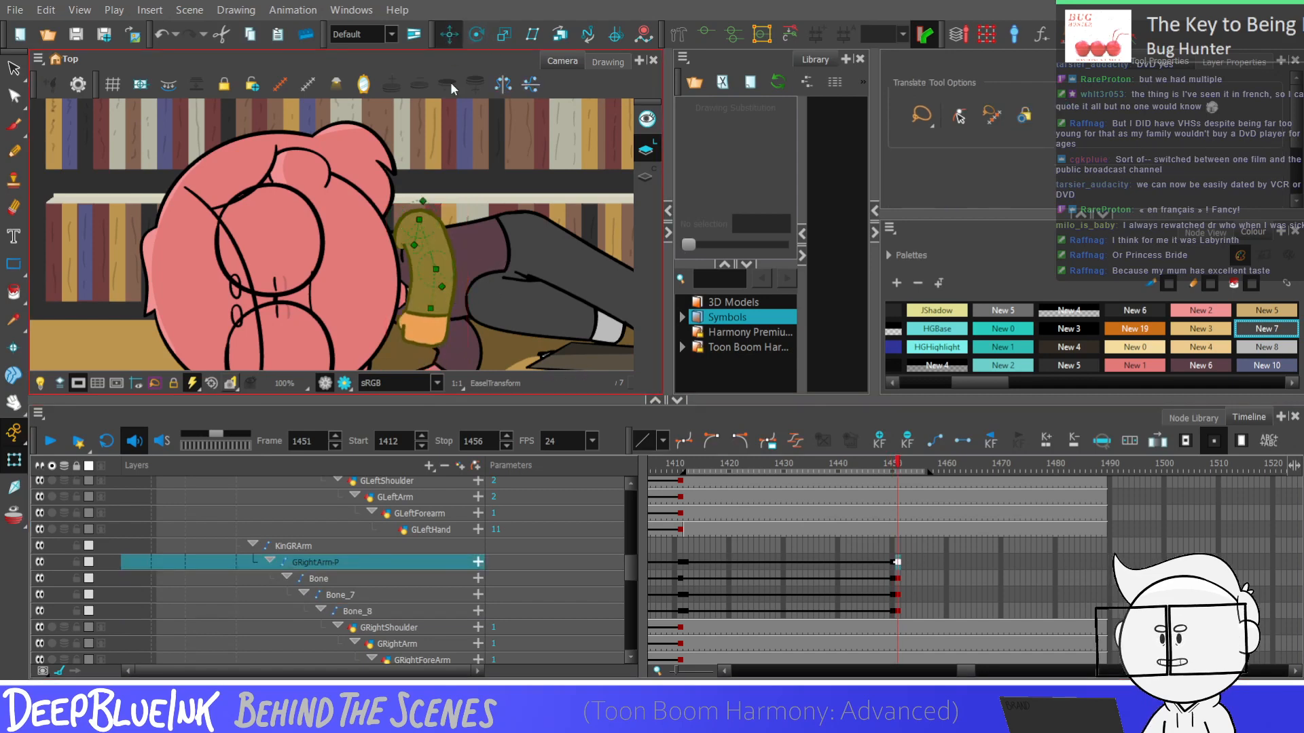
left_click(444, 202)
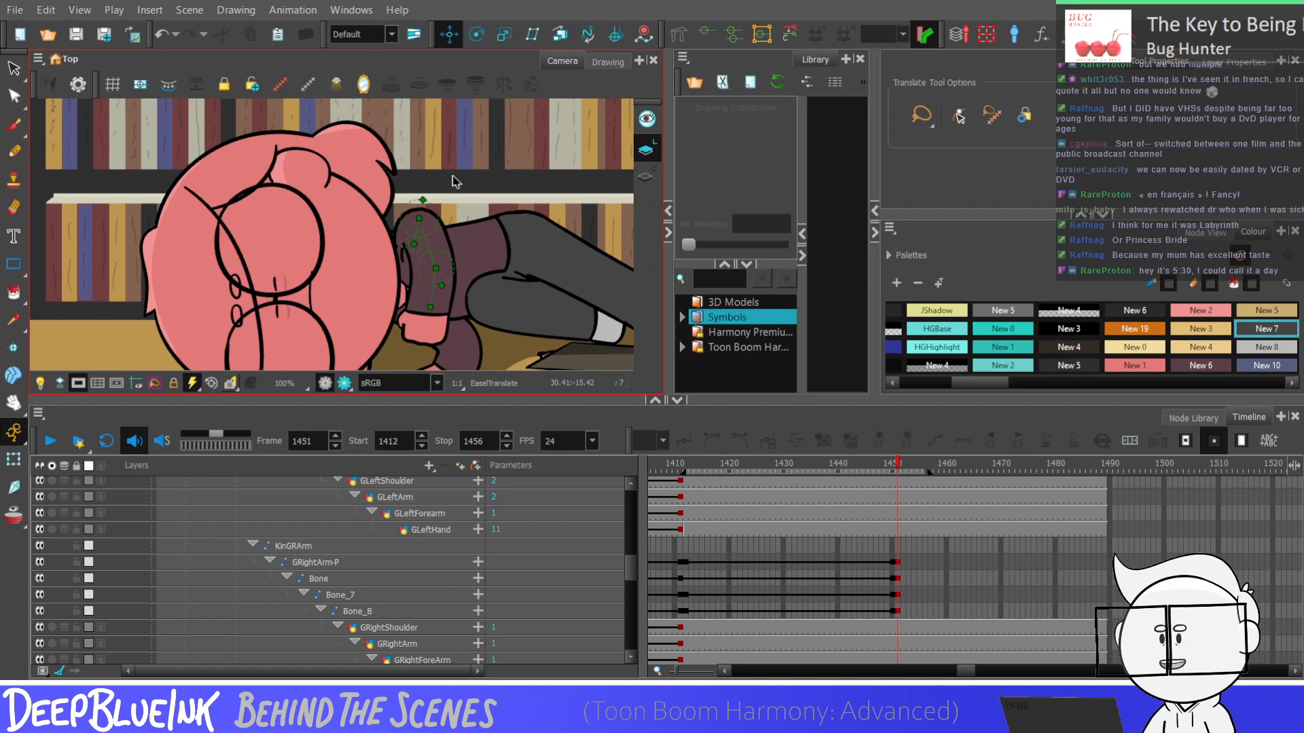
left_click(896, 578)
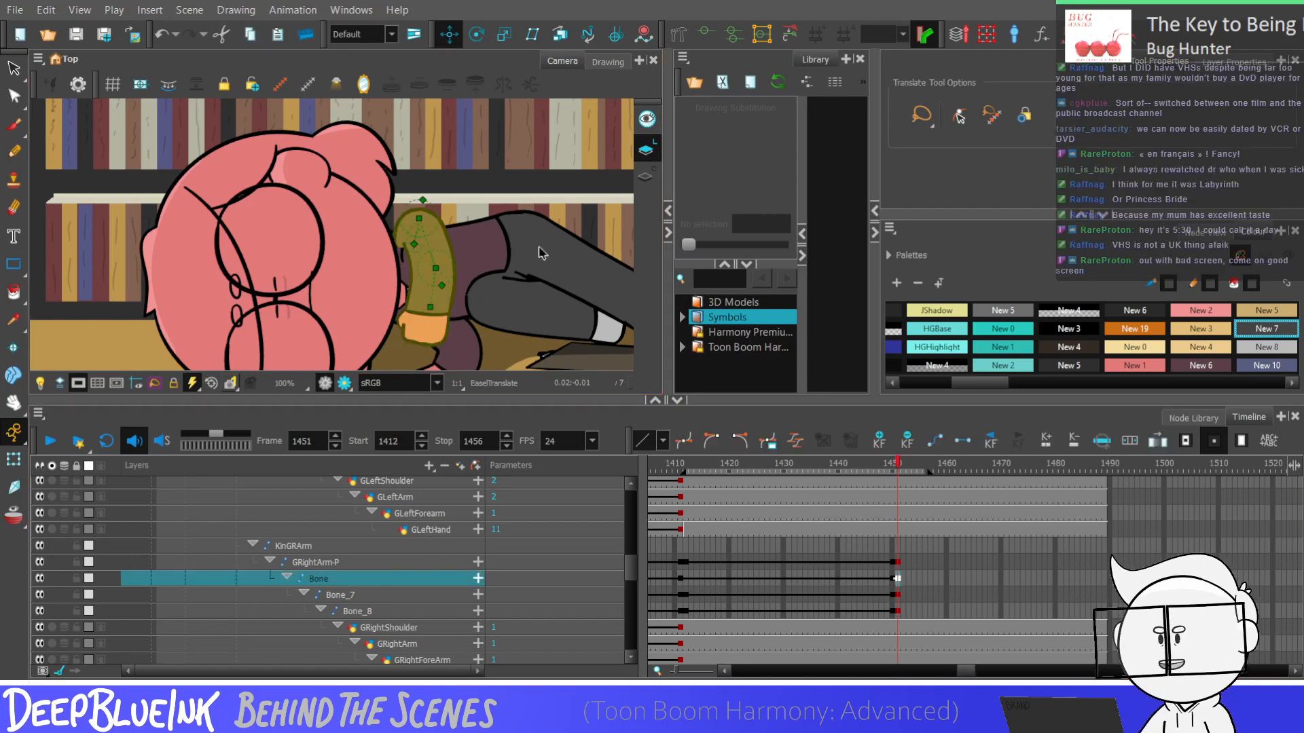
key("shift+m")
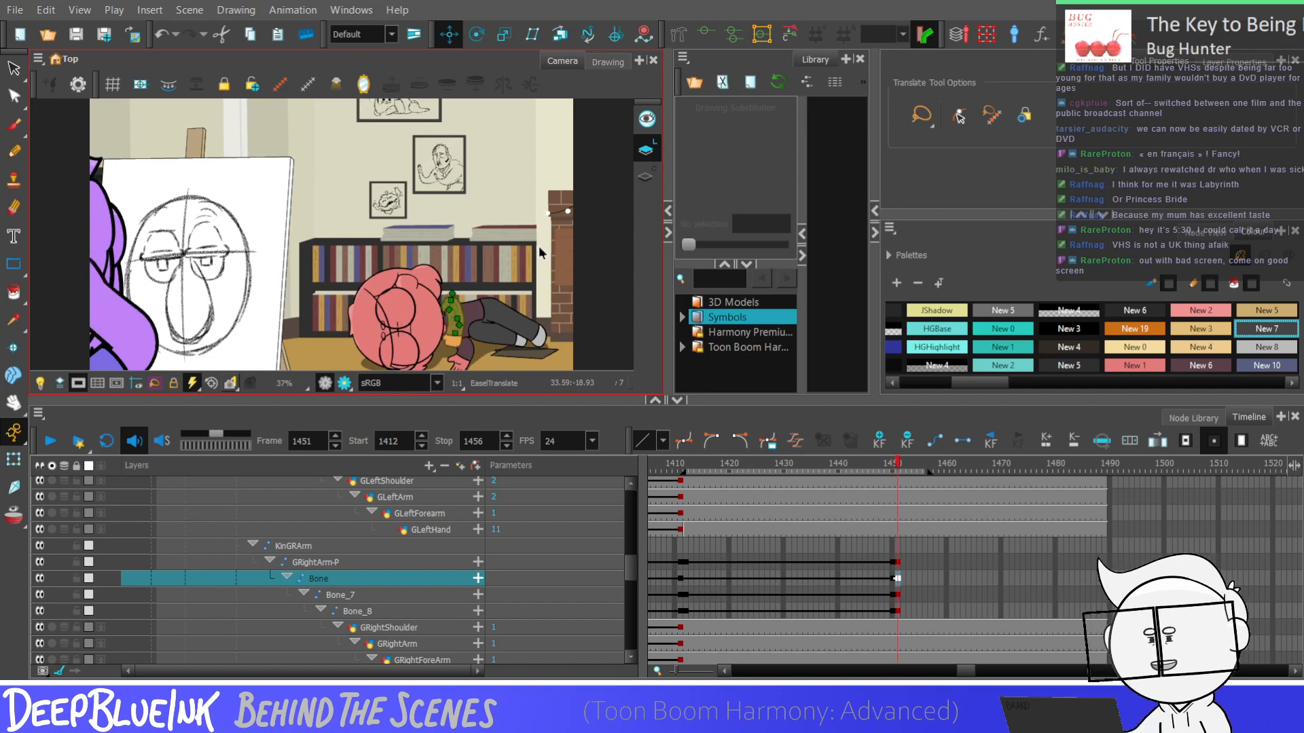
left_click(540, 253)
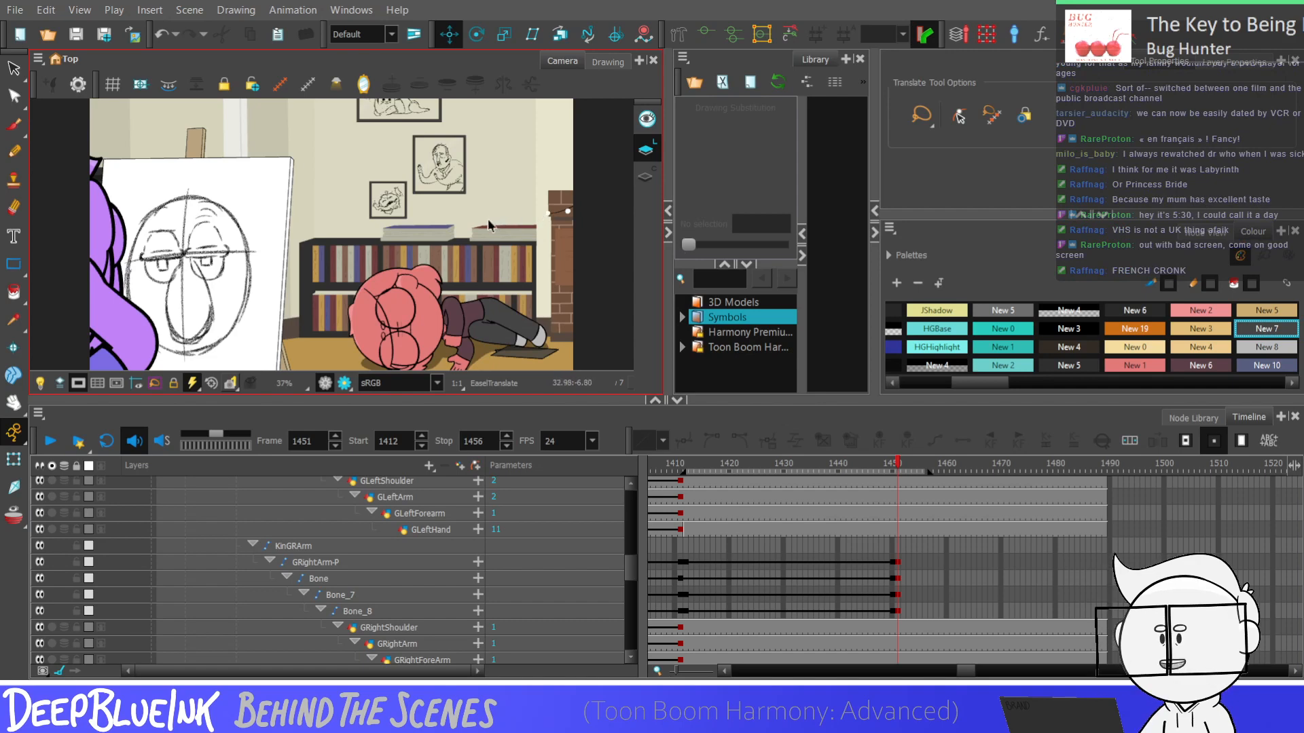
Add keyframes on GRightArm-P, Bone, Bone_7 and Bone_8 at frame 1452 and swing the right arm straight up
scroll(477, 332, "up", 5)
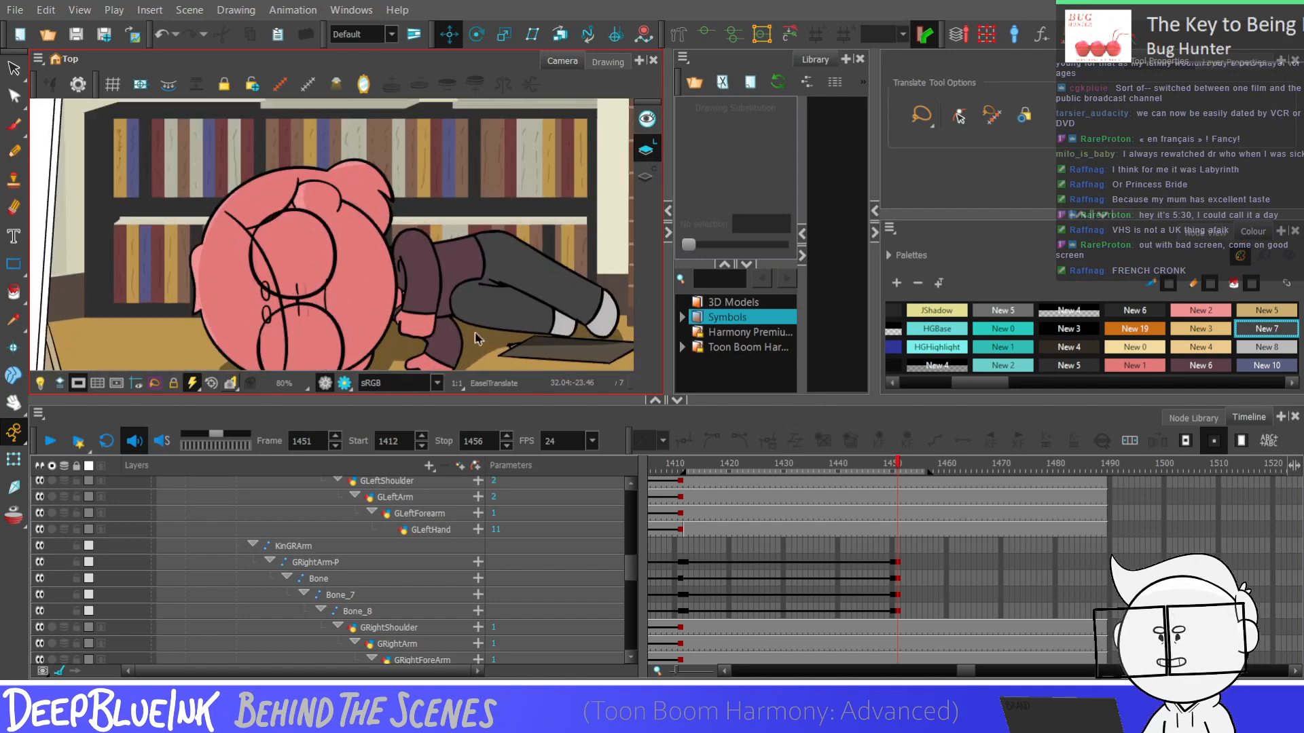
left_click(896, 579)
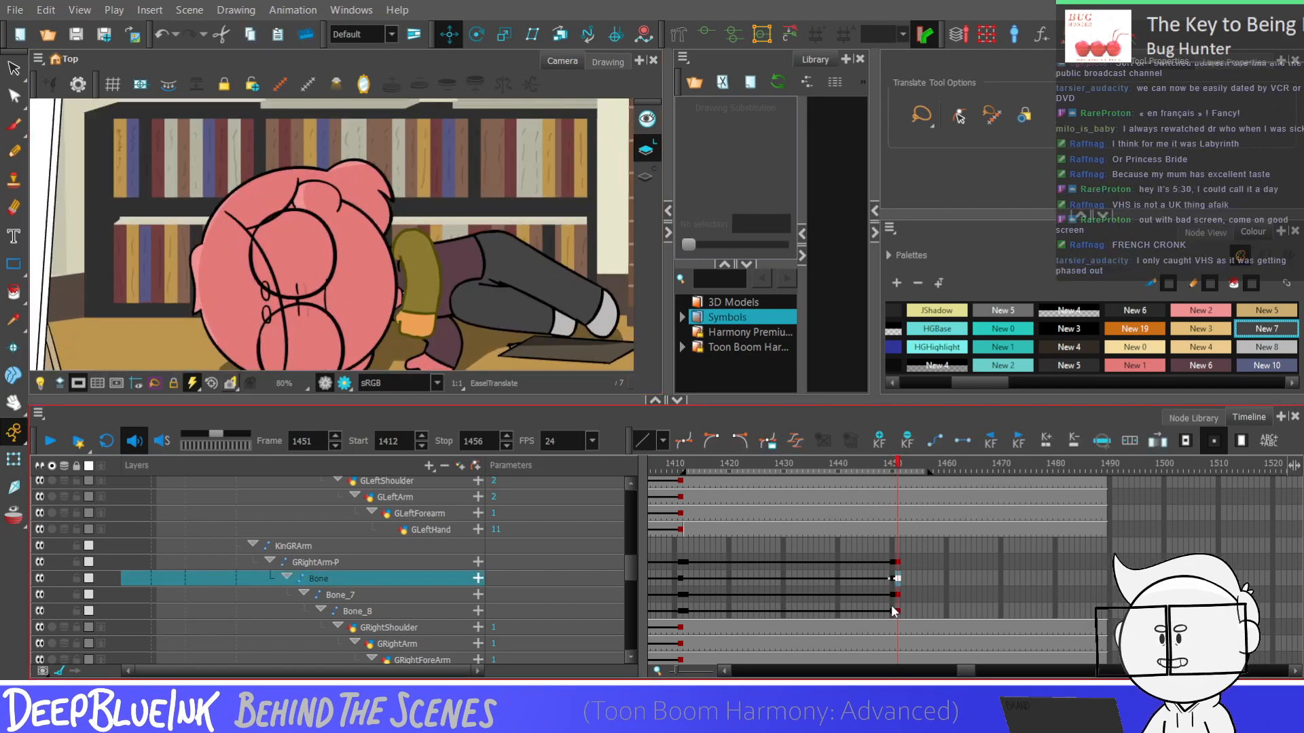
left_click_drag(899, 561, 903, 610)
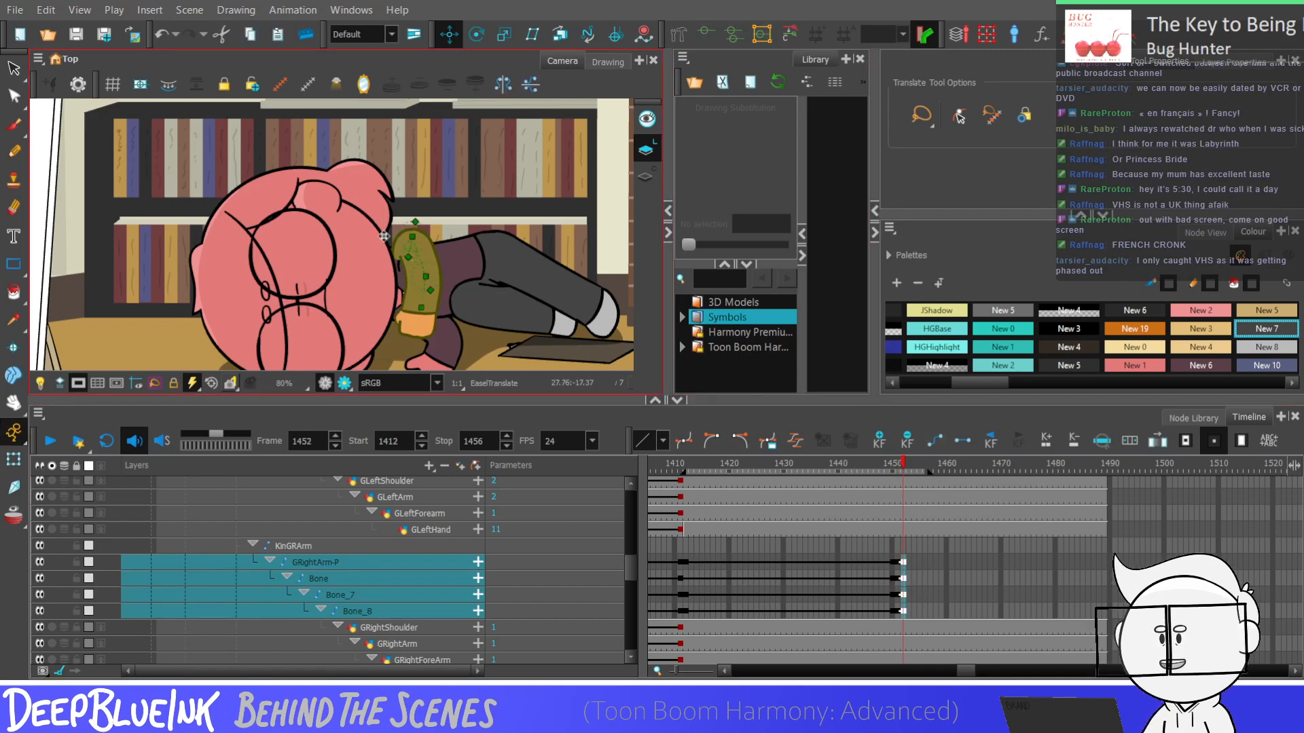
key("shift+t")
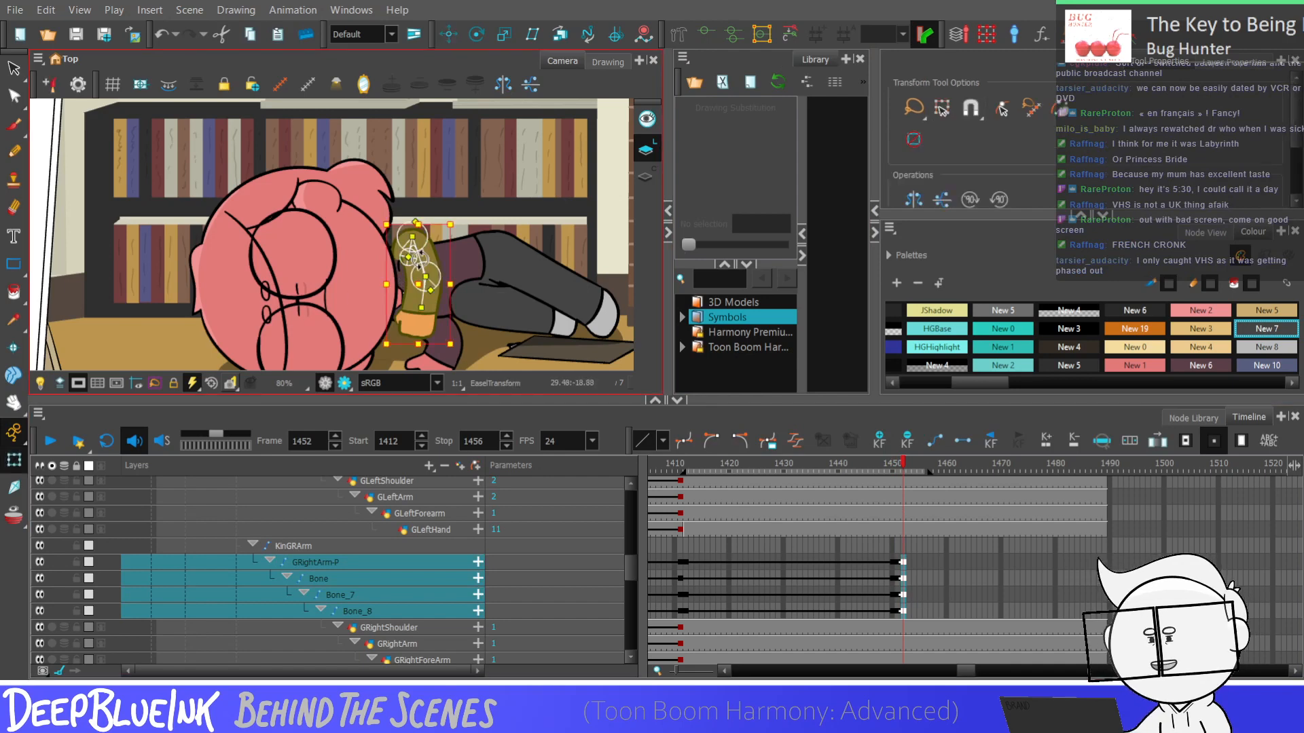
left_click_drag(420, 259, 407, 177)
scroll(422, 209, "up", 1)
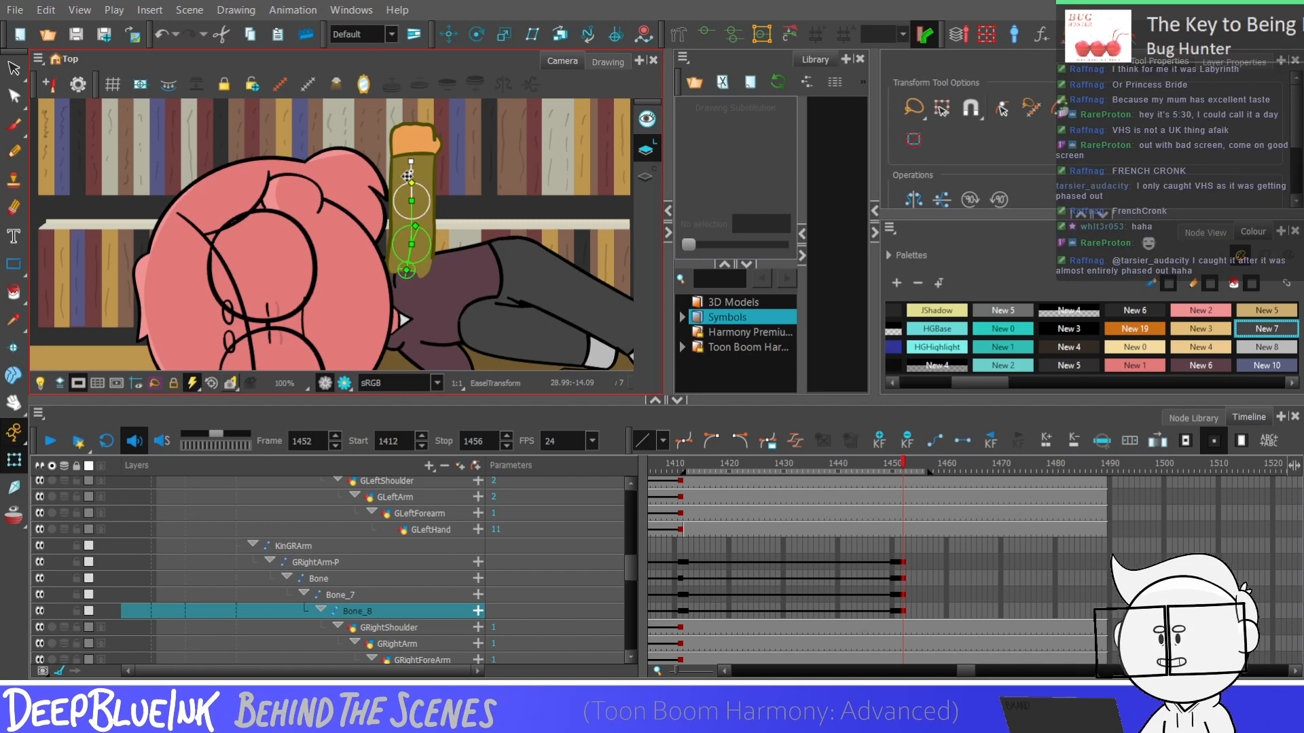
Adjust the raised arm slightly with the Bone control at frame 1452, comparing the pose with frame 1450
key("comma")
key("comma")
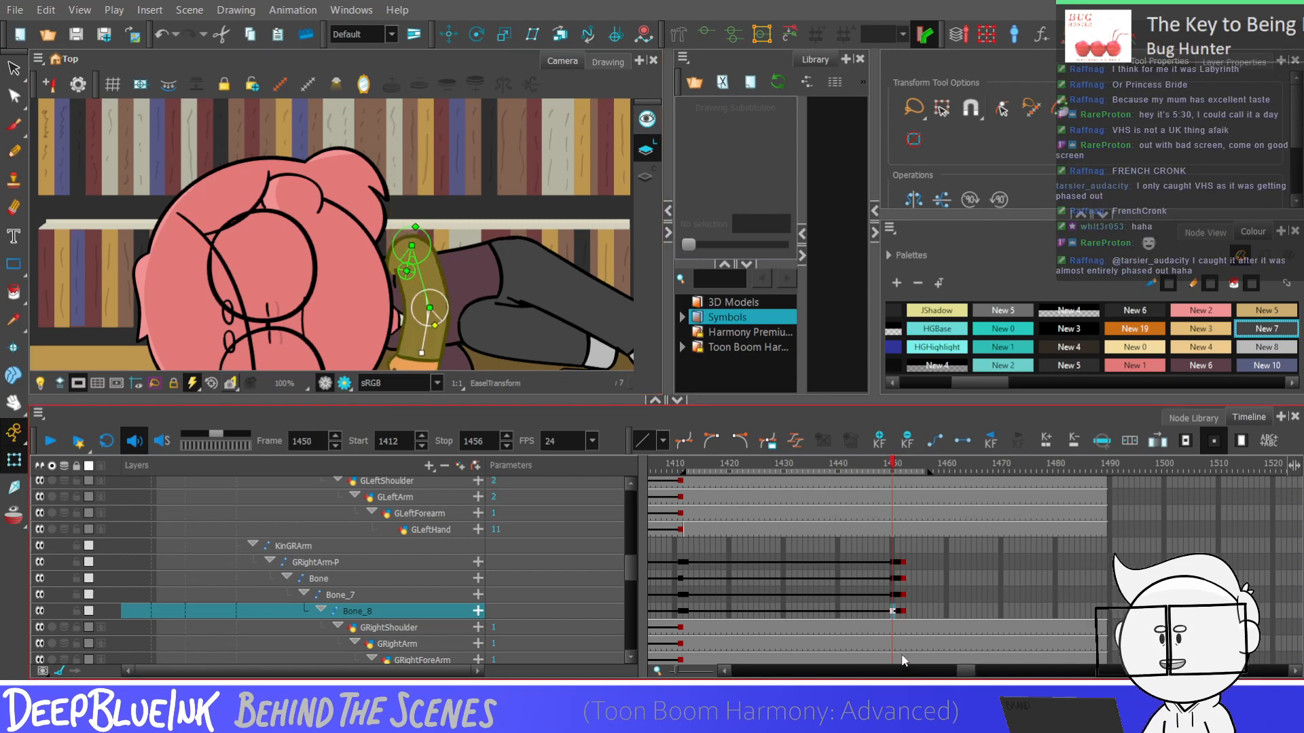
key("period")
key("period")
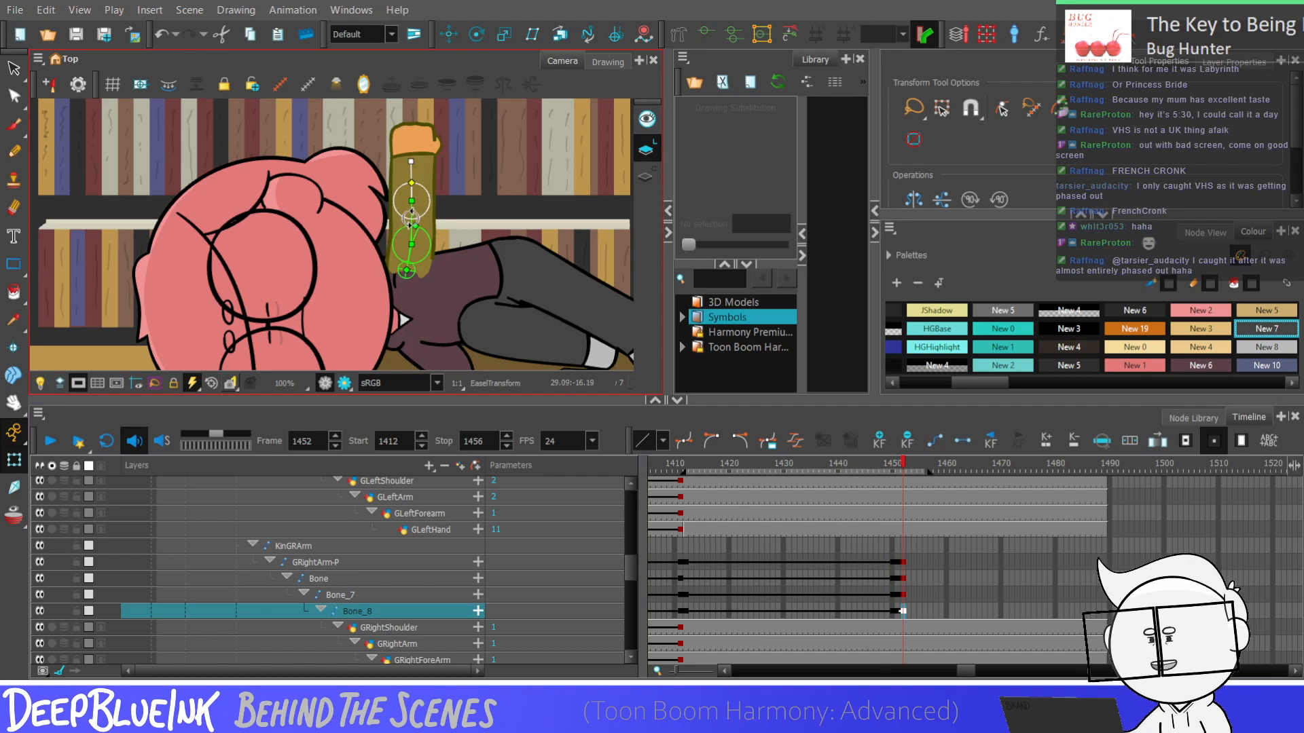
key("b")
key("b")
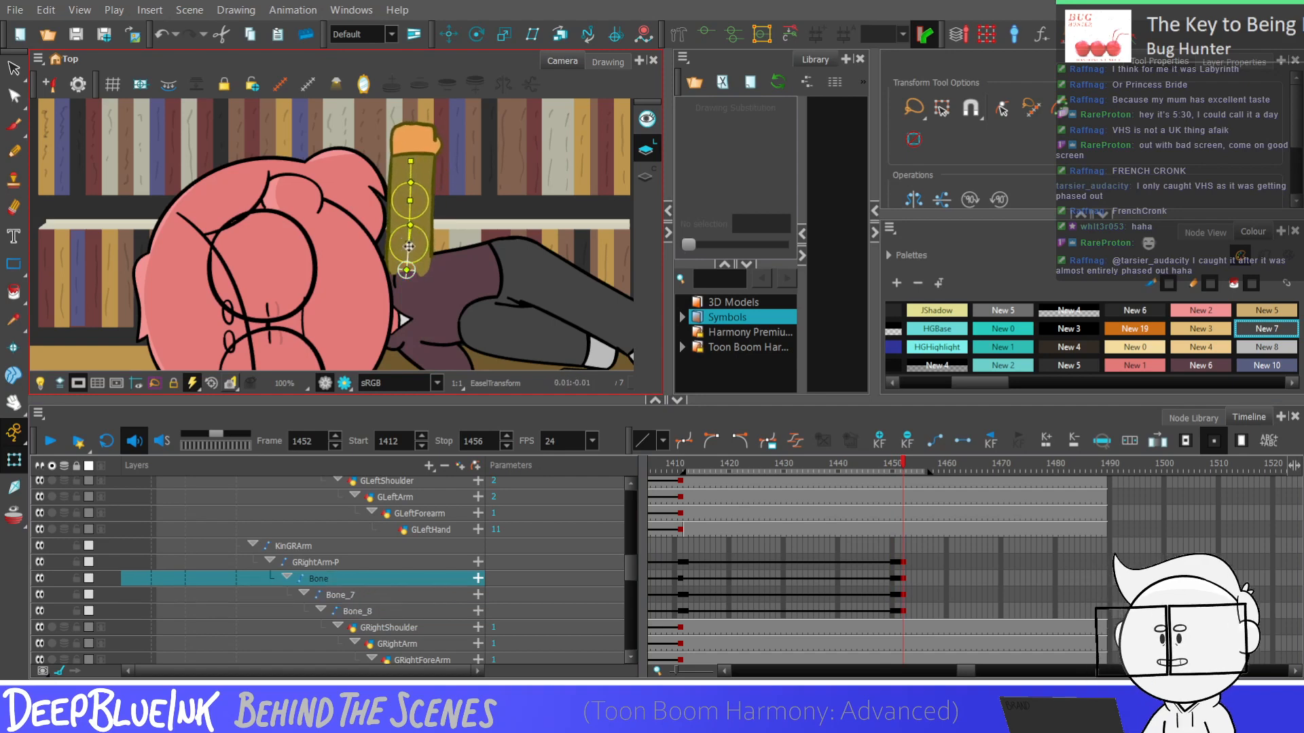
key("Escape")
key("comma")
key("comma")
key("period")
key("period")
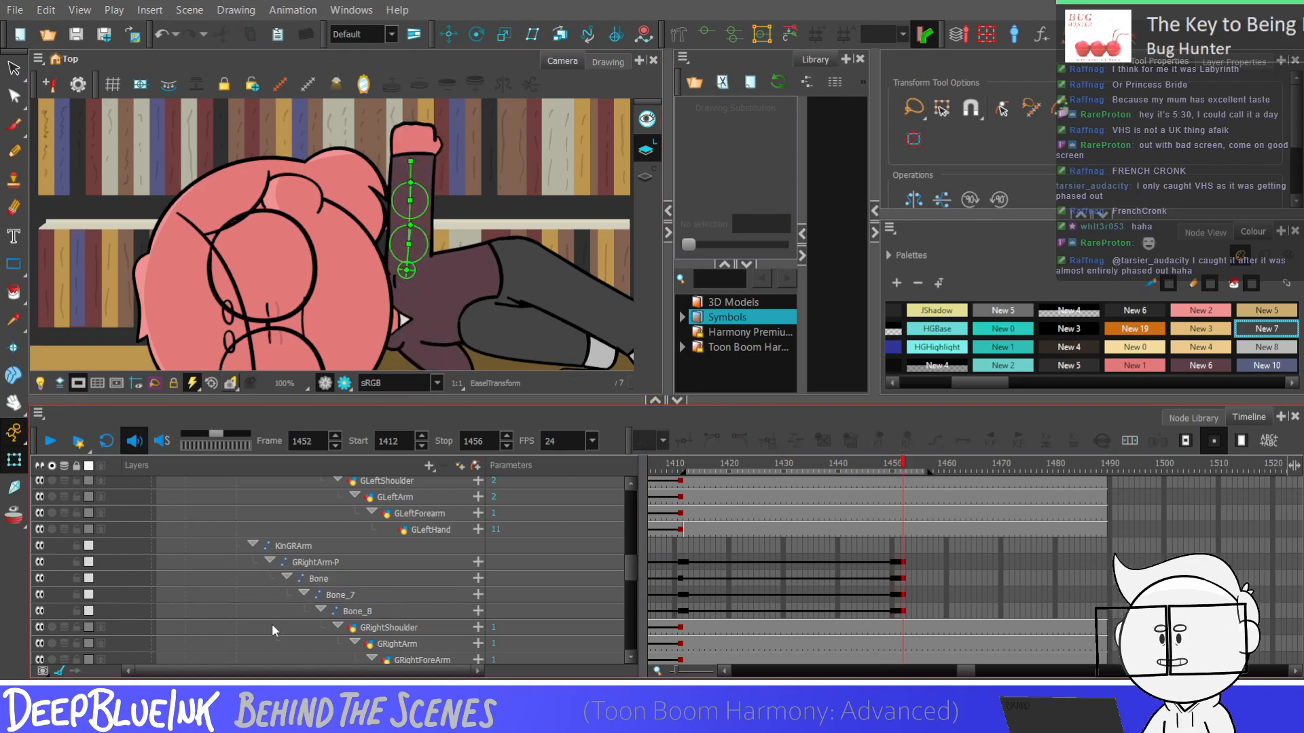
Add keyframes on the four right-arm bones at frame 1453 and stretch the raised forearm slightly upward with Bone_7 and Bone_8
left_click(904, 611)
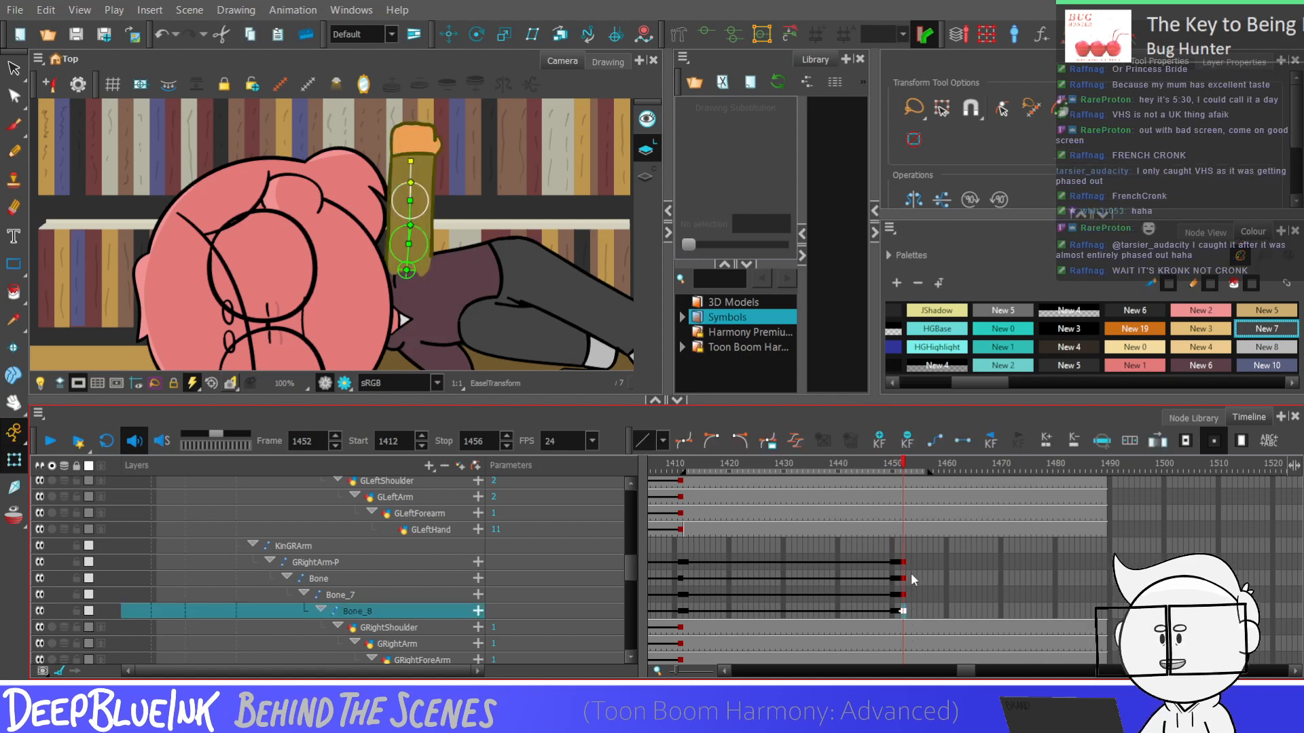
left_click_drag(909, 562, 908, 611)
key("F6")
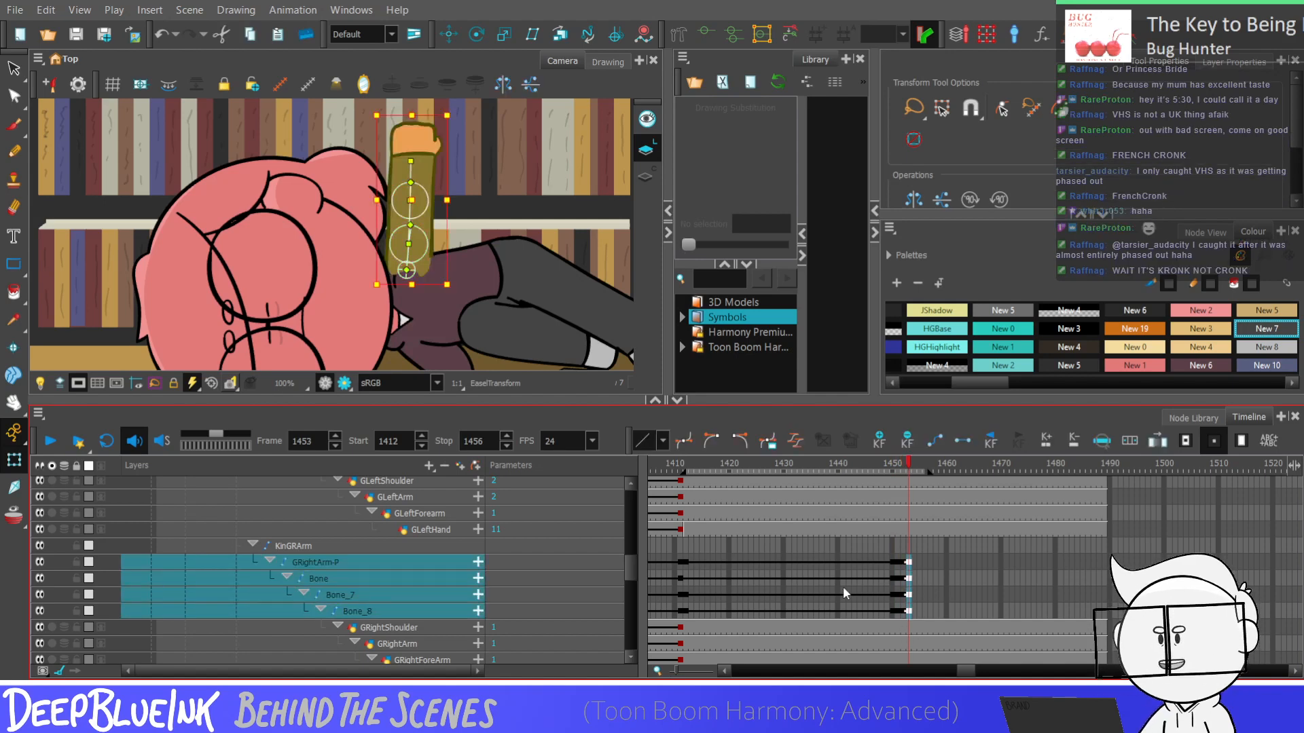
key("Escape")
left_click(408, 216)
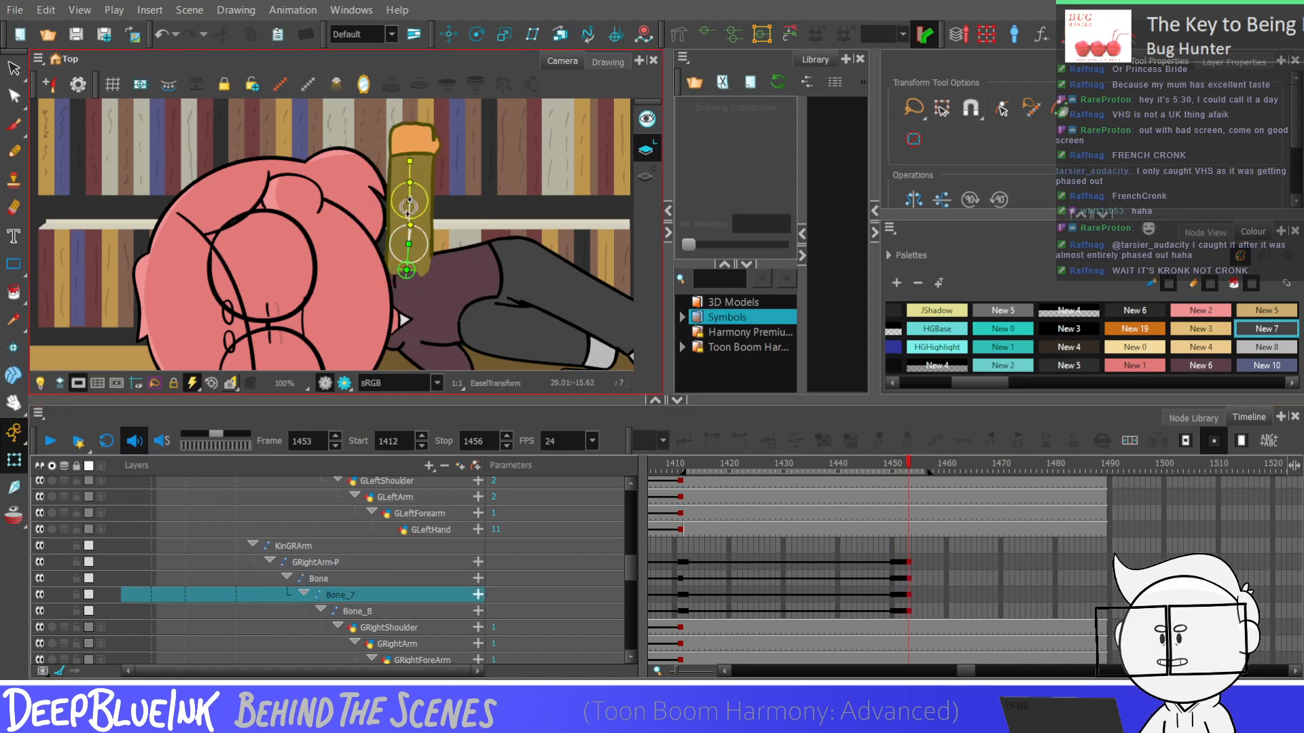
left_click(407, 163)
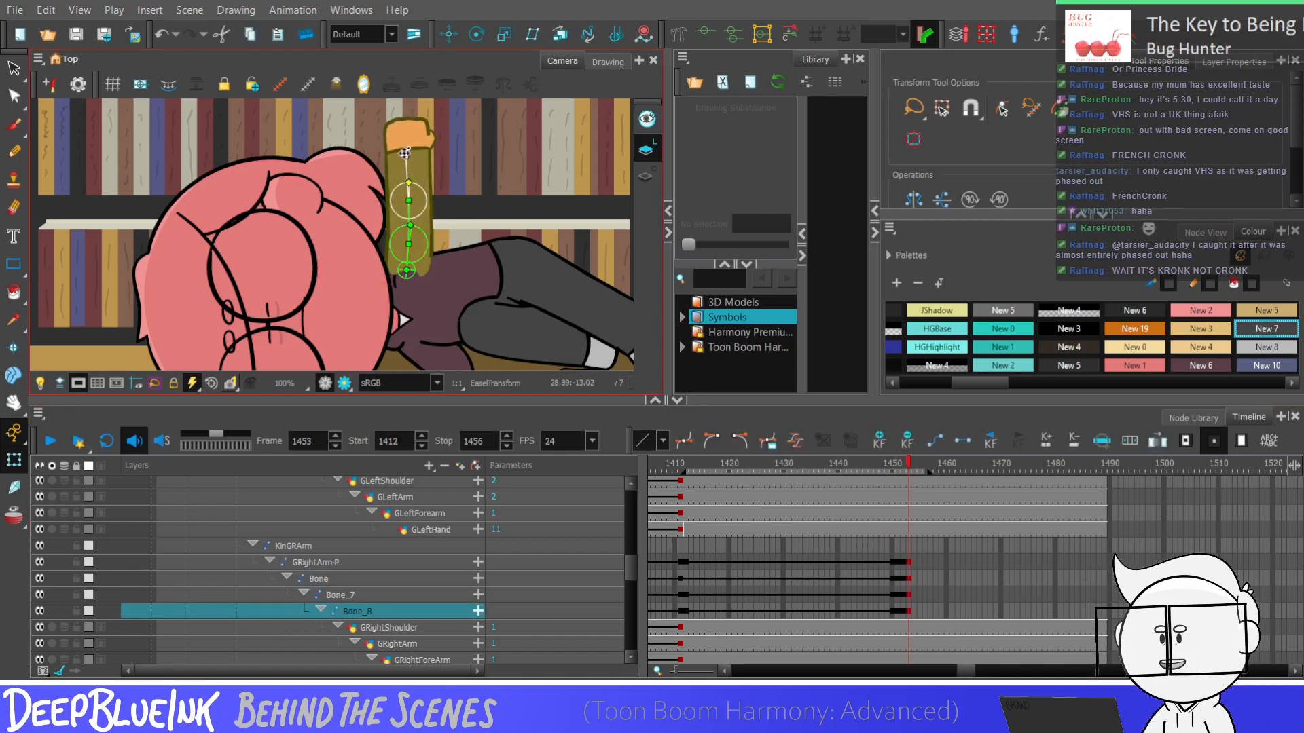
key("Escape")
Flip back and forth through frames 1450 to 1453 to check the right arm's upward movement
key("comma")
key("comma")
key("comma")
key("period")
key("period")
key("period")
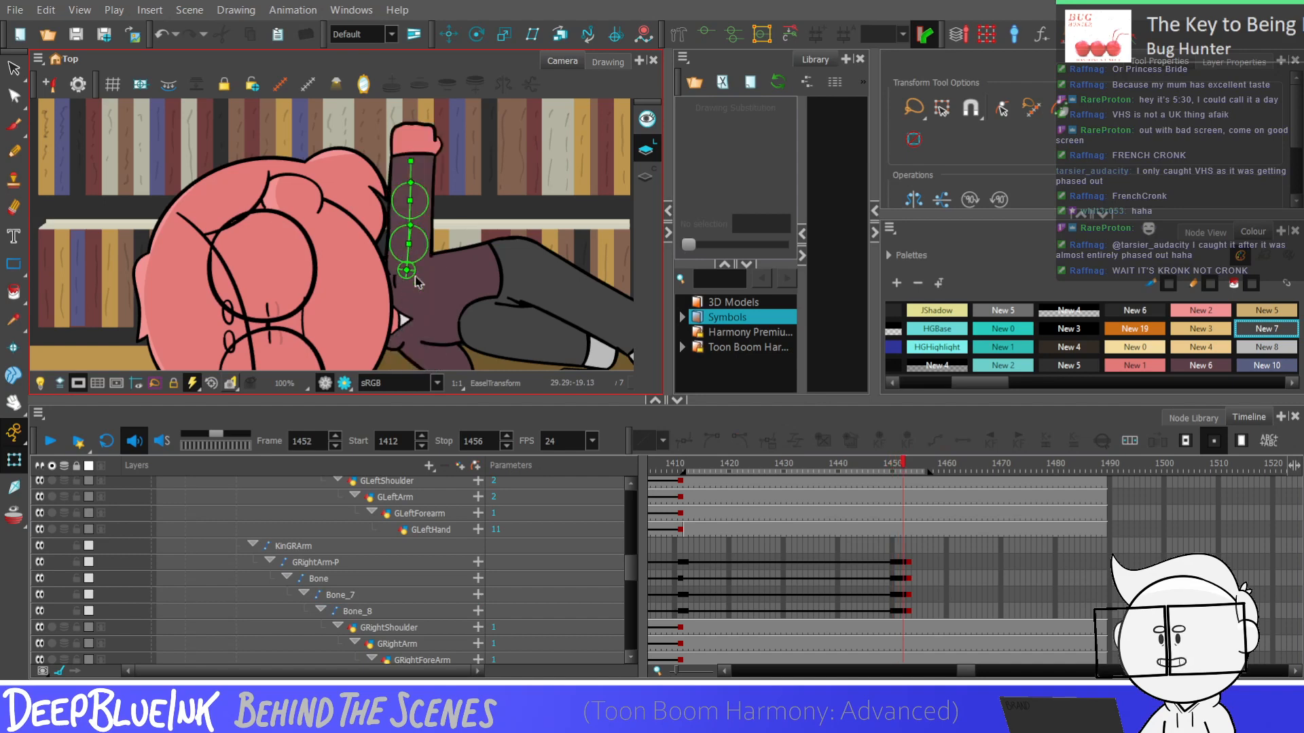
key("comma")
key("comma")
key("comma")
key("period")
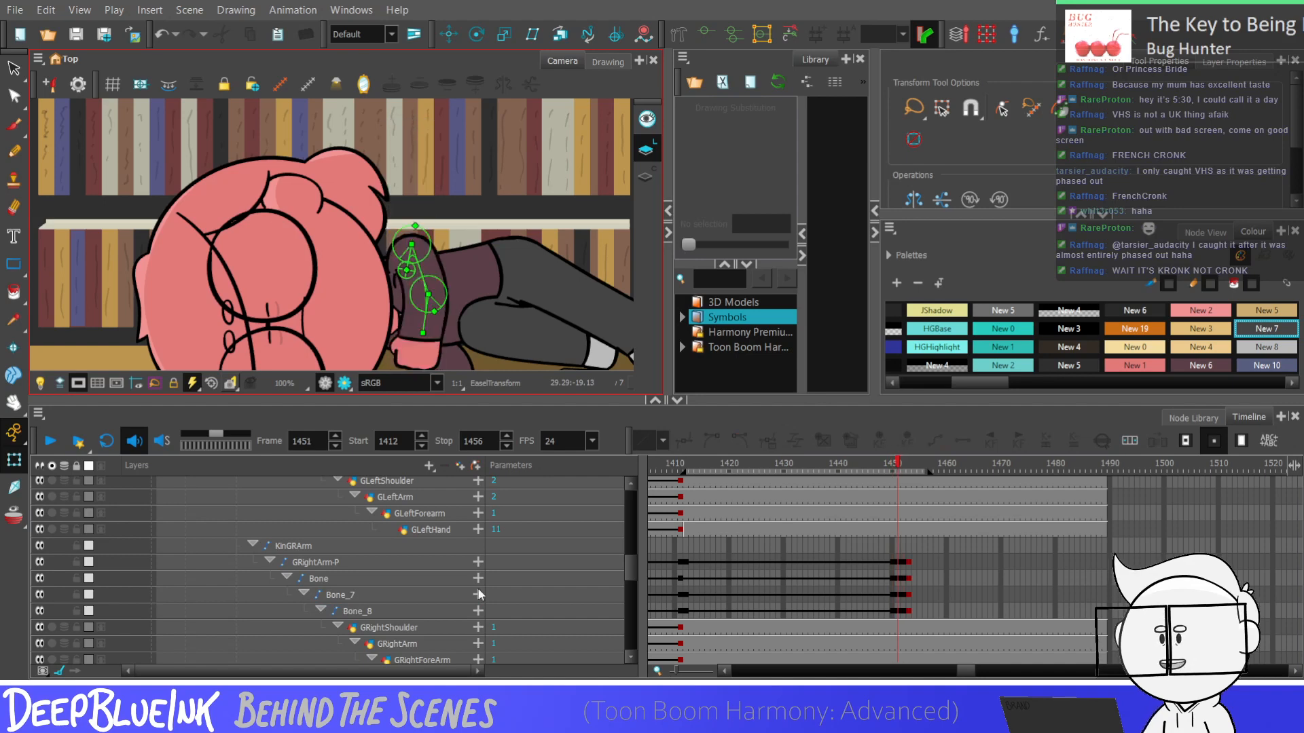
Substitute the GRightHand drawing at frame 1452 with fist drawing 5
scroll(890, 607, "down", 1)
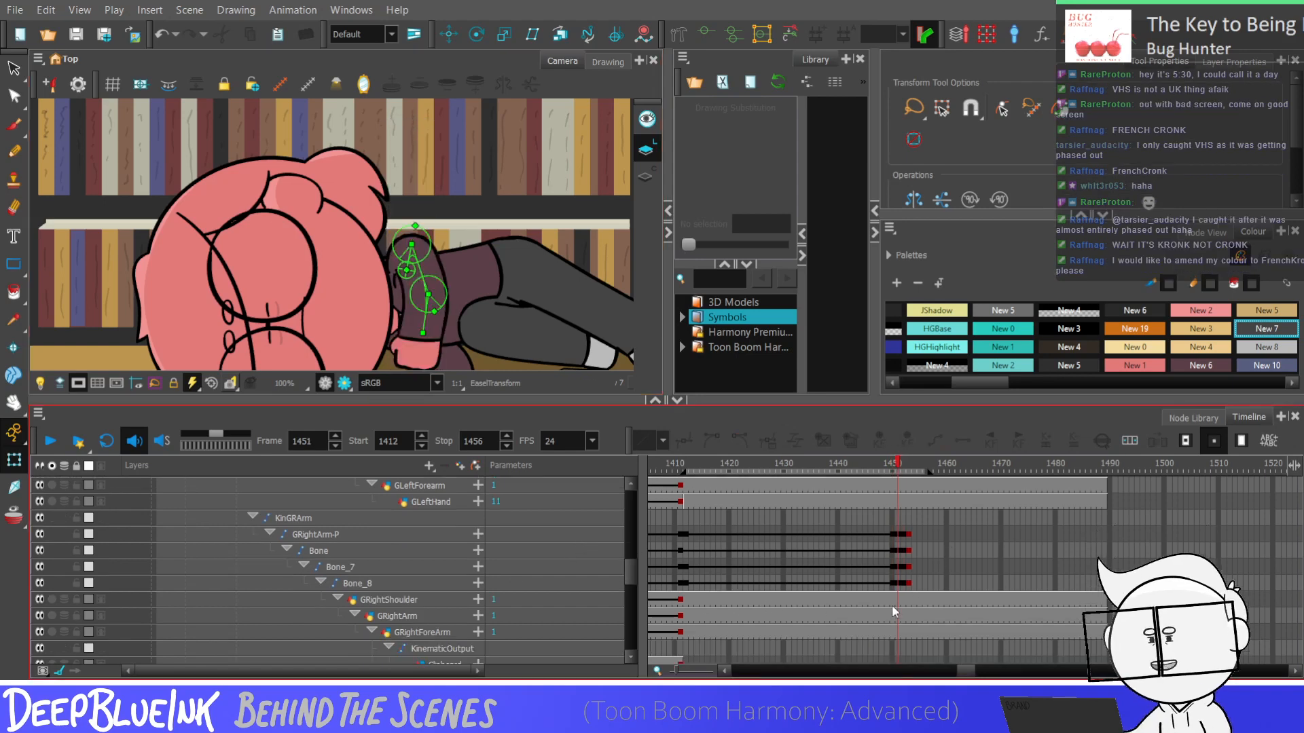
scroll(627, 603, "down", 2)
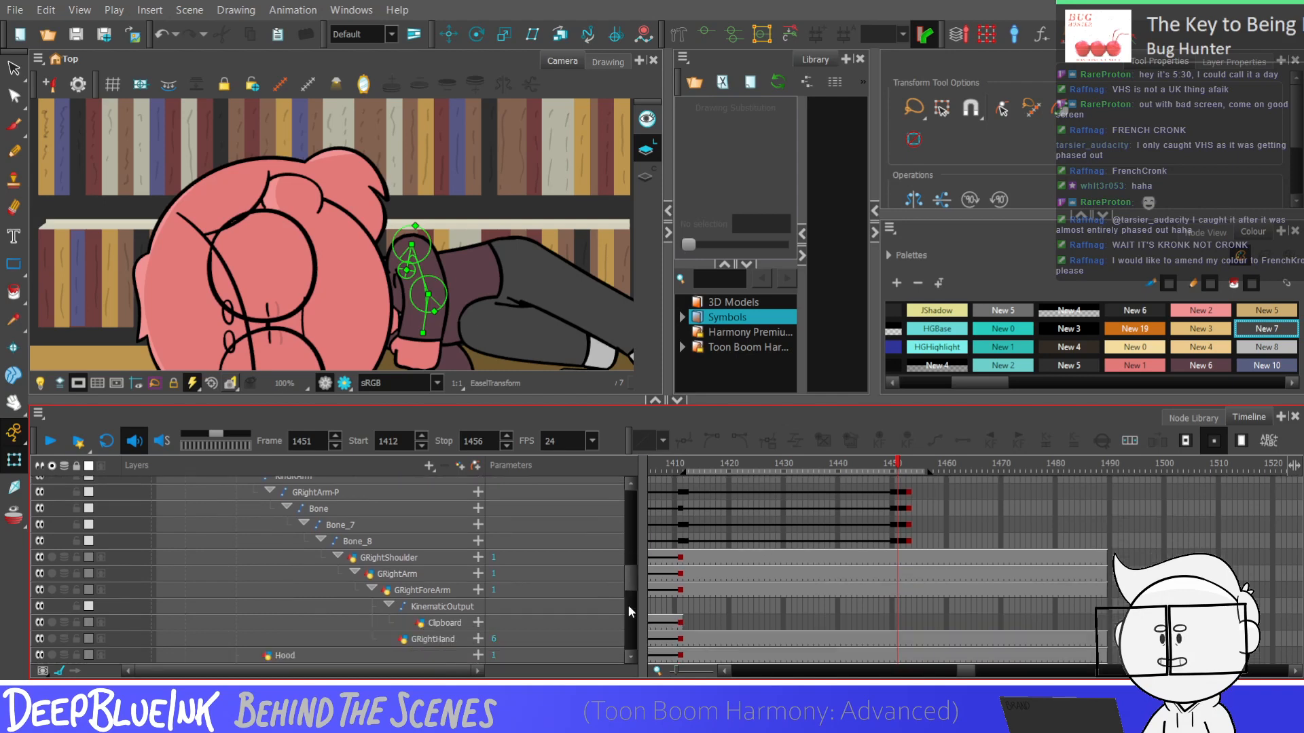
left_click(902, 640)
key("period")
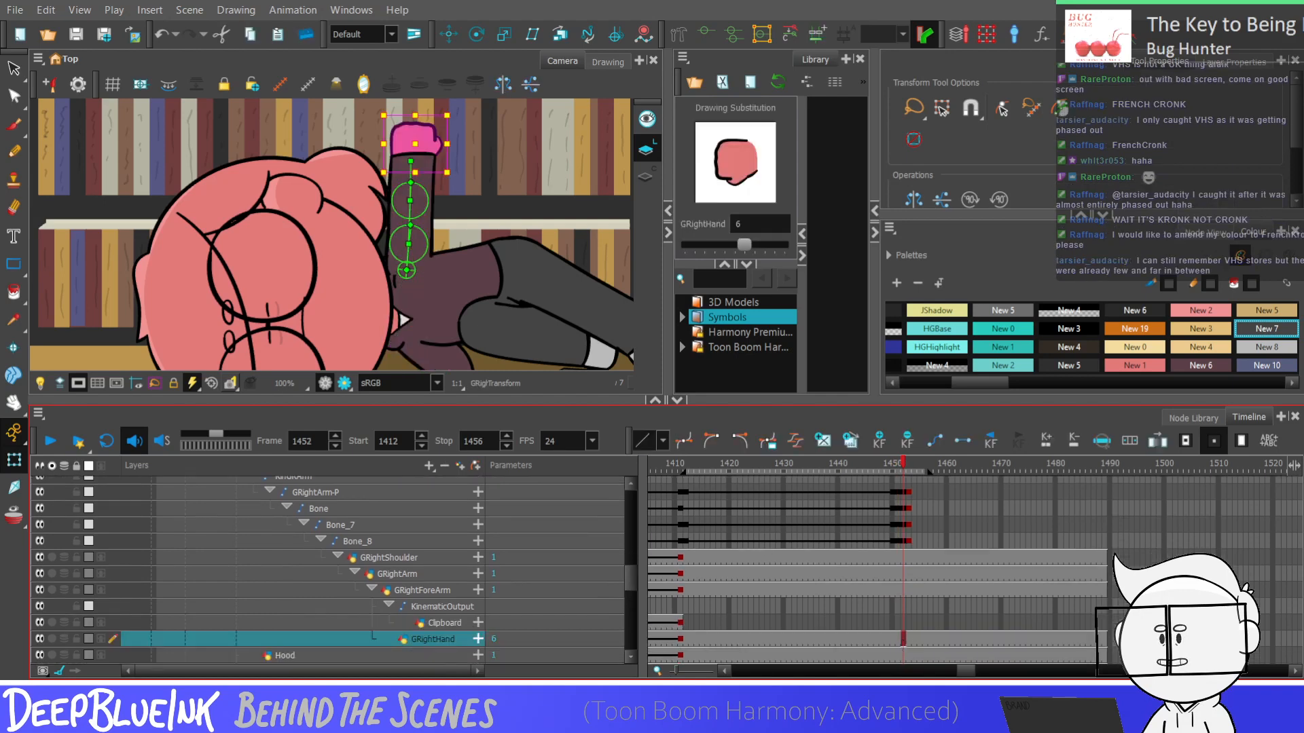
key("bracketleft")
key("bracketright")
key("bracketright")
key("bracketright")
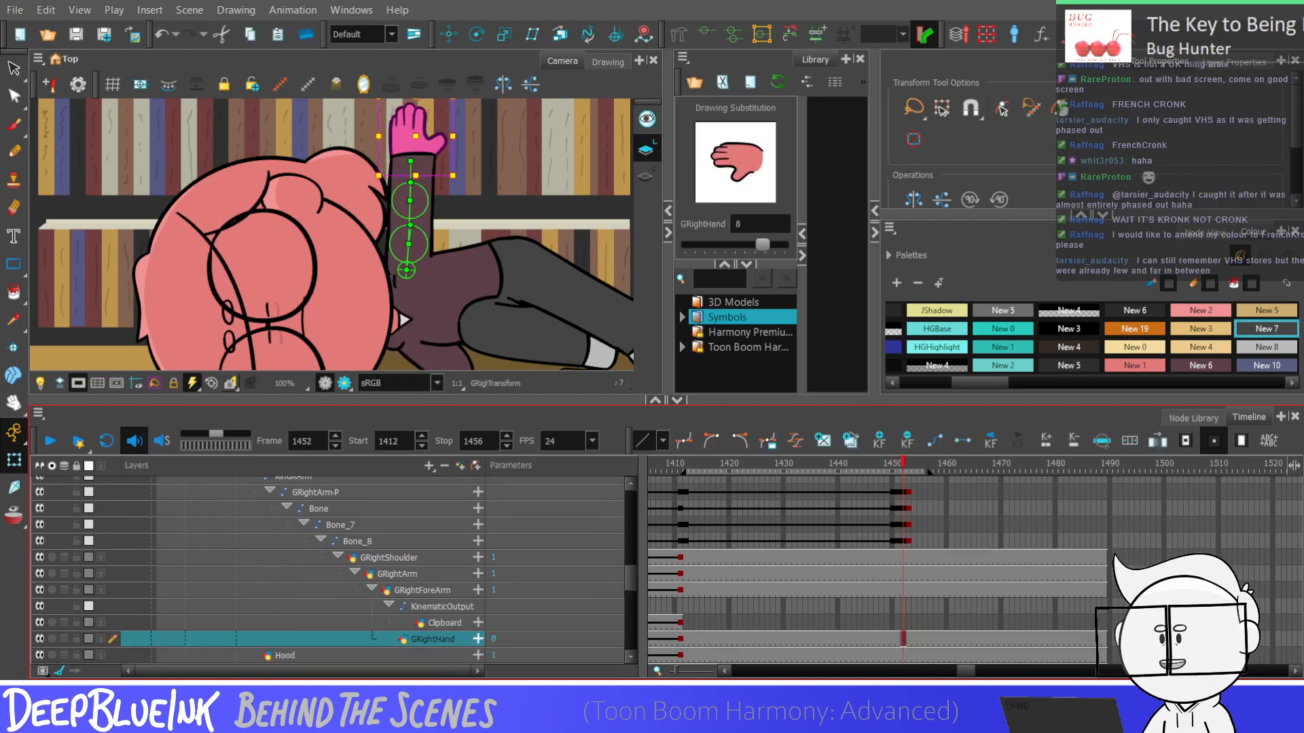
key("bracketleft")
key("bracketleft")
key("bracketleft")
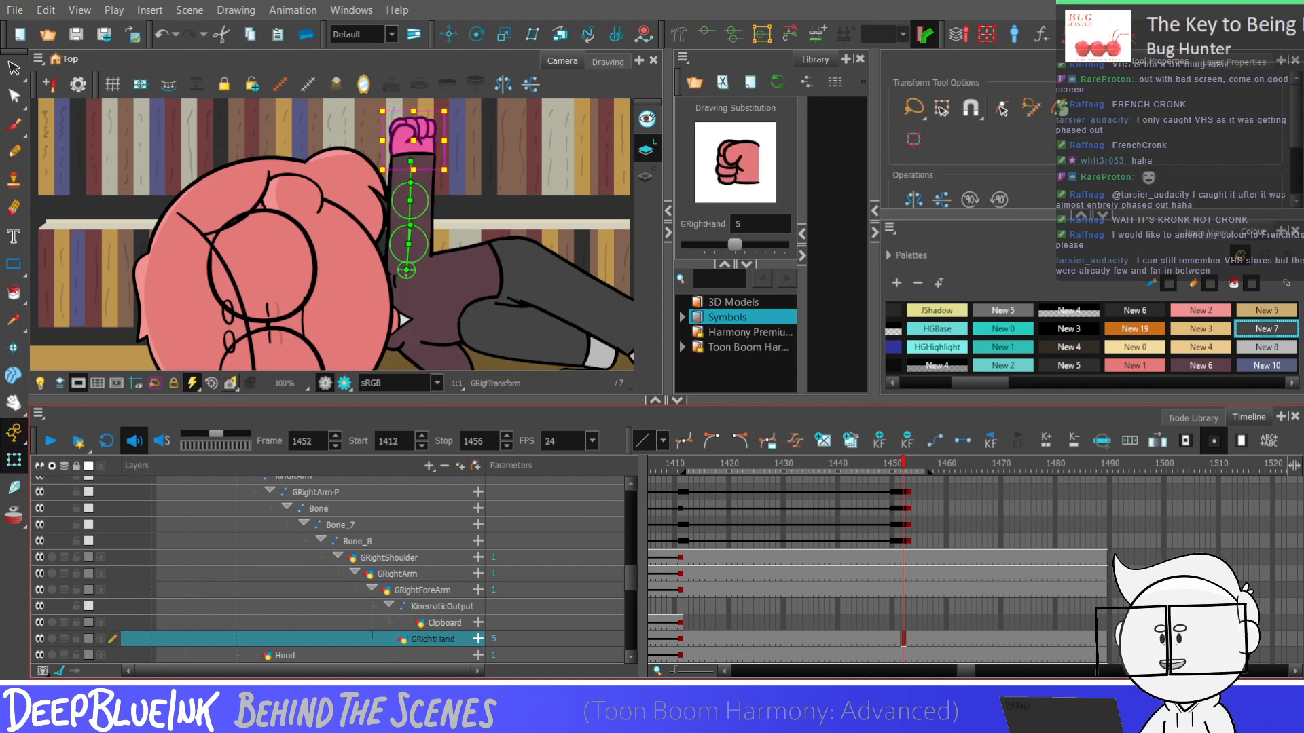
Try duplicating the fist drawing and mirroring the copy's artwork horizontally, and undo it
key("alt+shift+d")
left_click(14, 68)
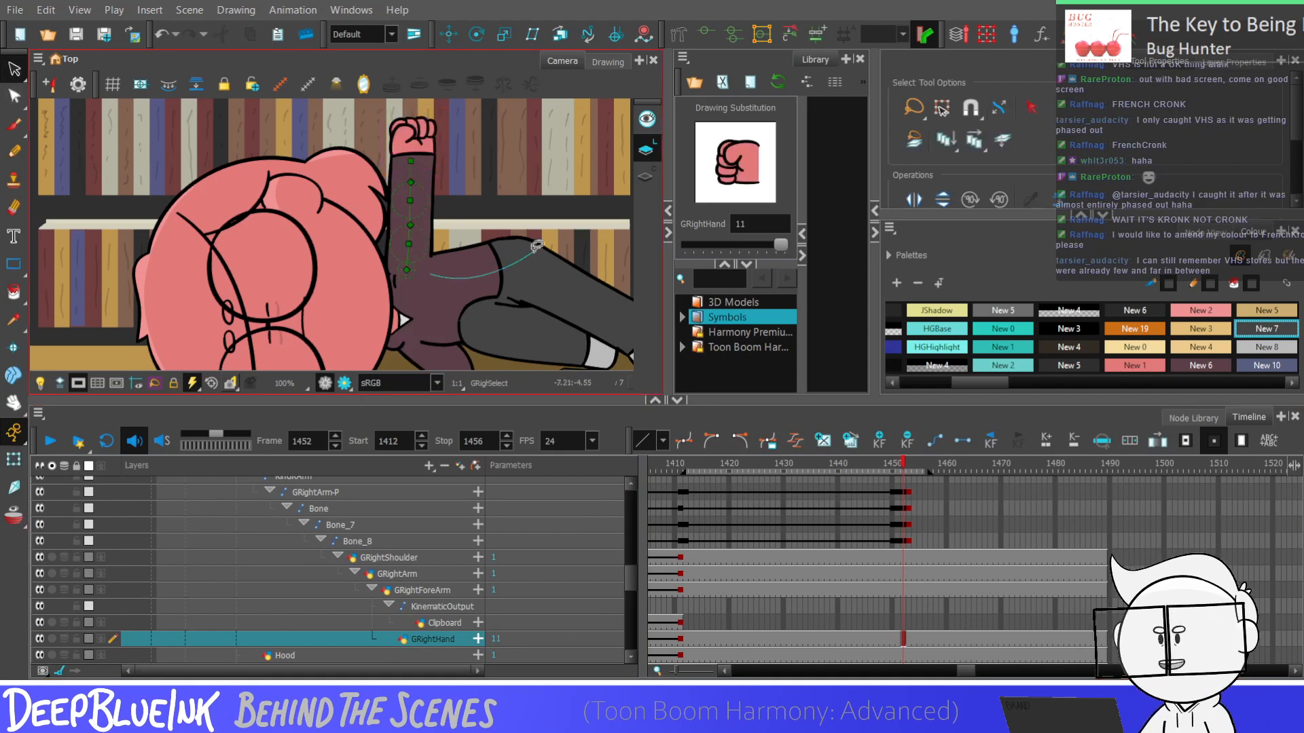
key("ctrl+a")
scroll(342, 304, "down", 1)
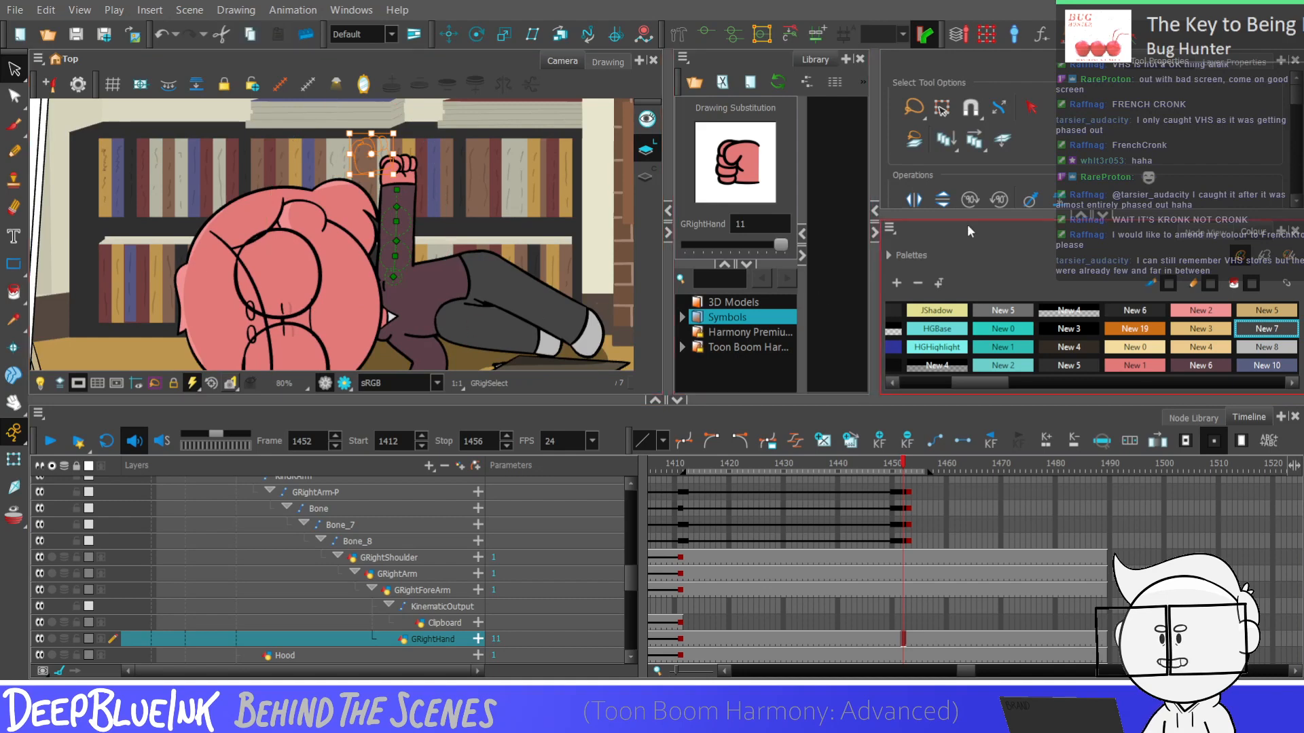
left_click(915, 199)
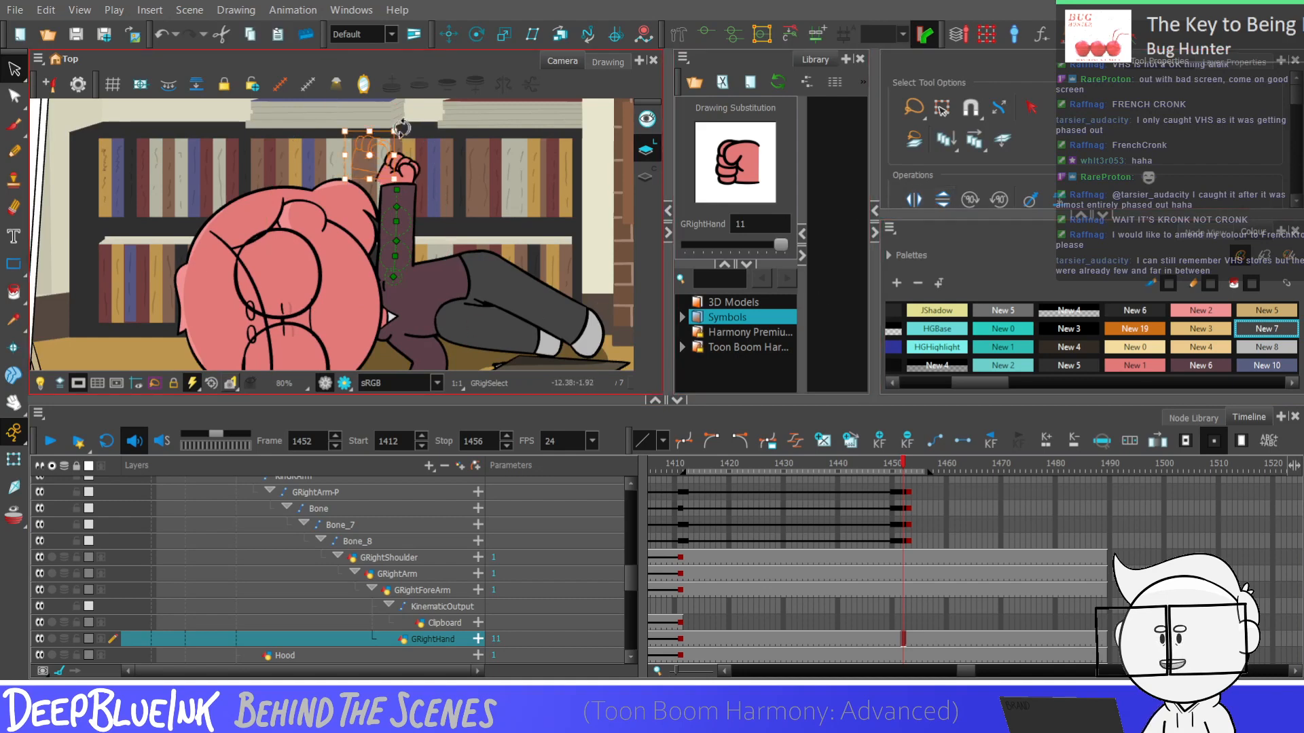
left_click_drag(399, 127, 388, 118)
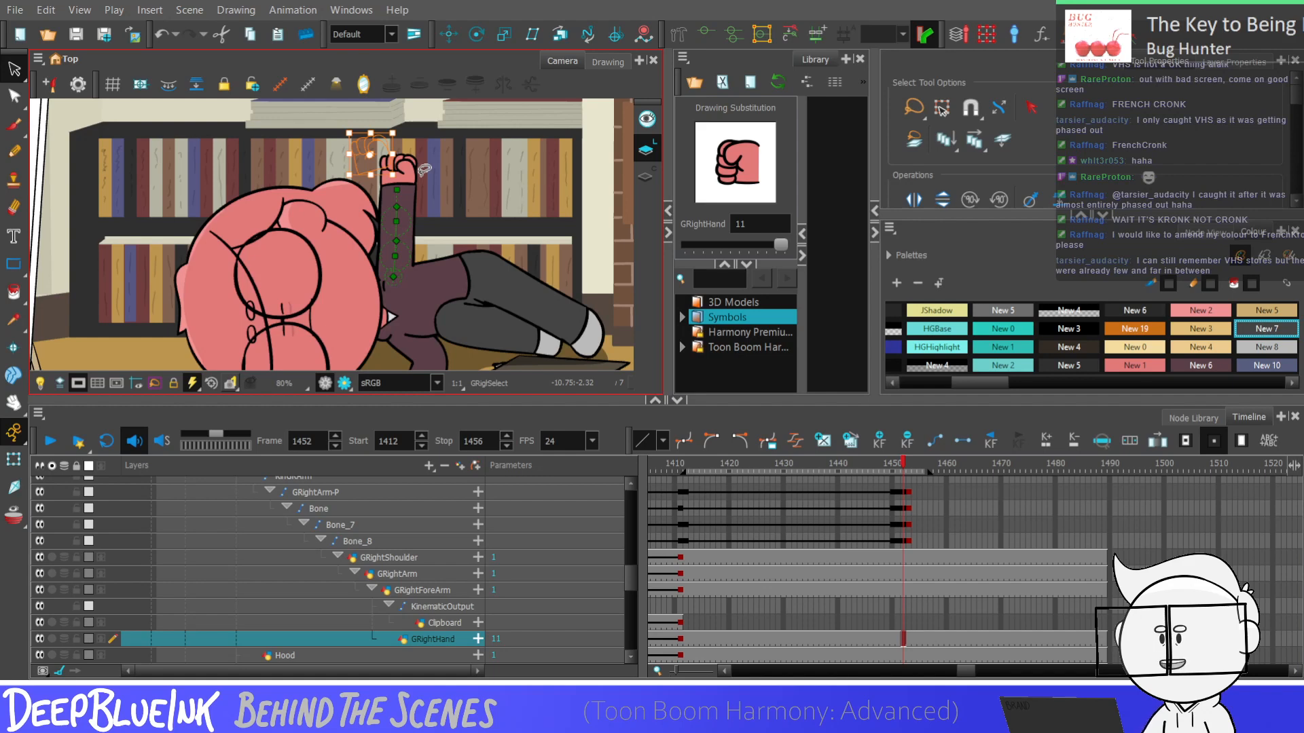
key("ctrl+z")
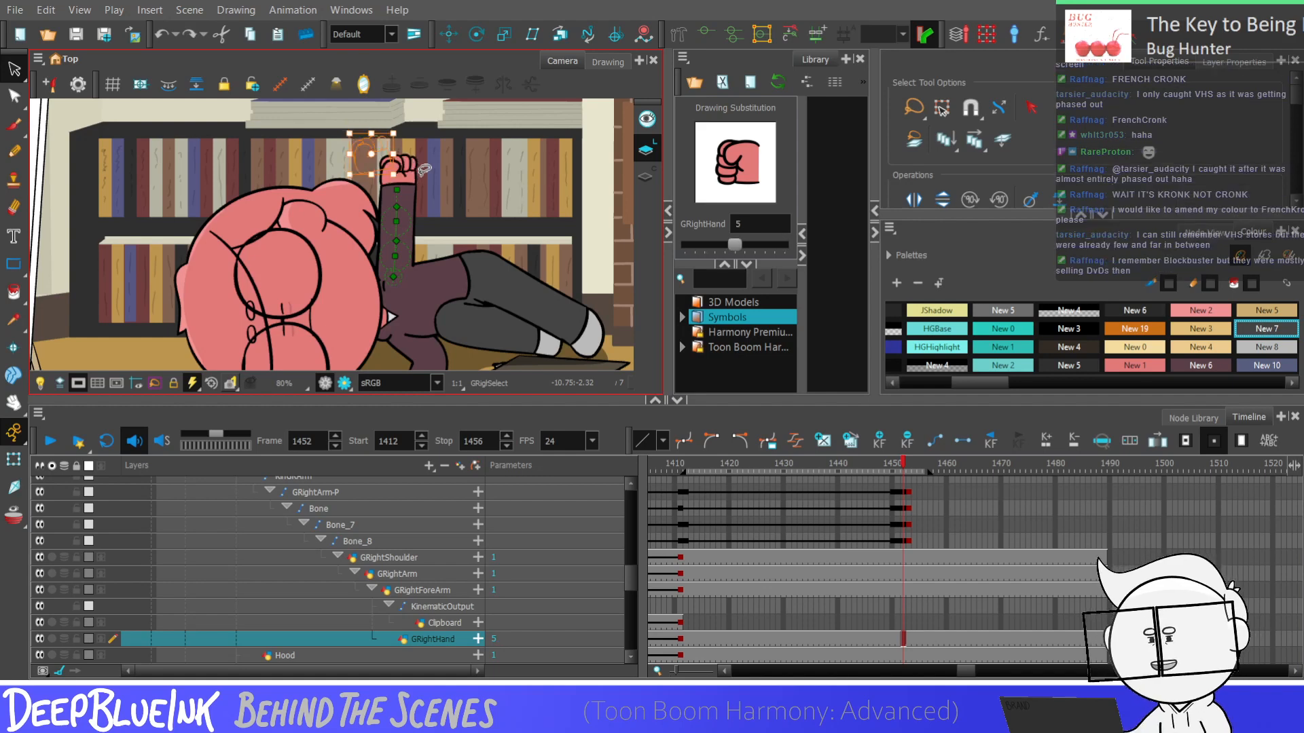
Redo the duplication of the fist as GRightHand drawing 12 and open it in the Drawing view for pencil work
key("ctrl+shift+z")
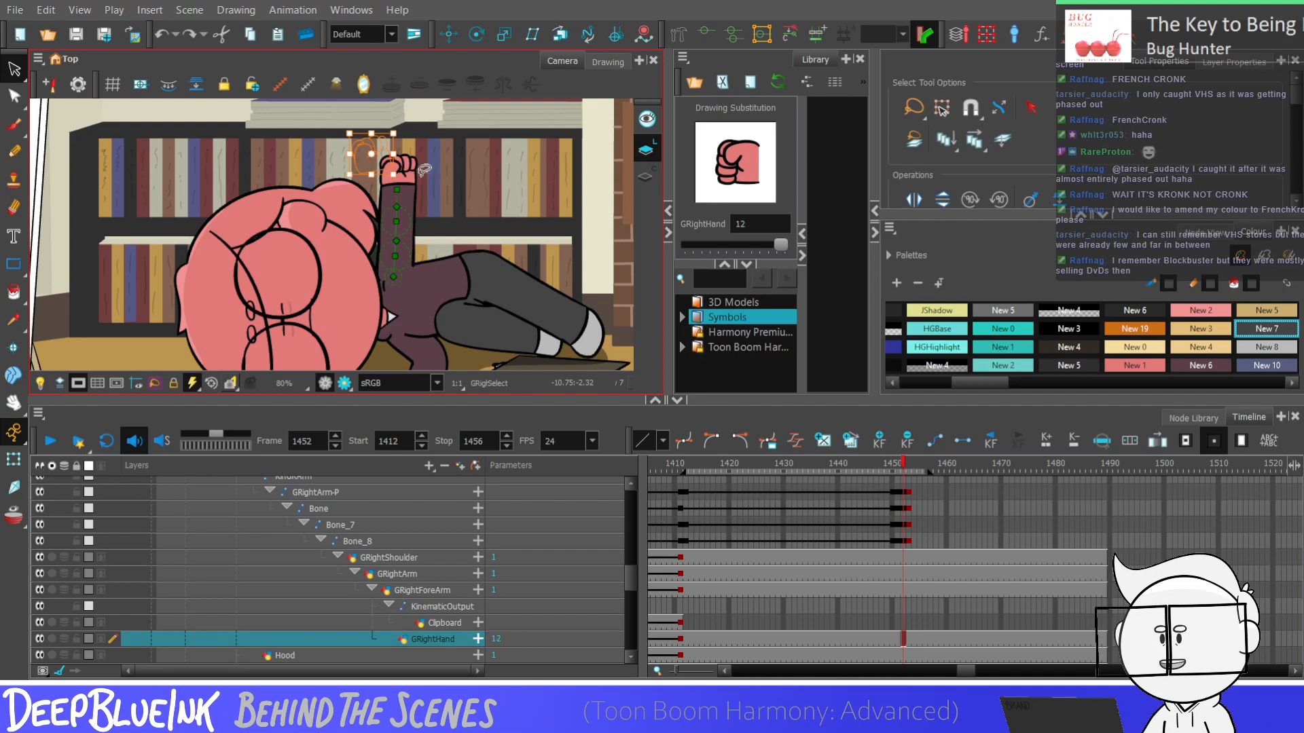
scroll(401, 170, "up", 2)
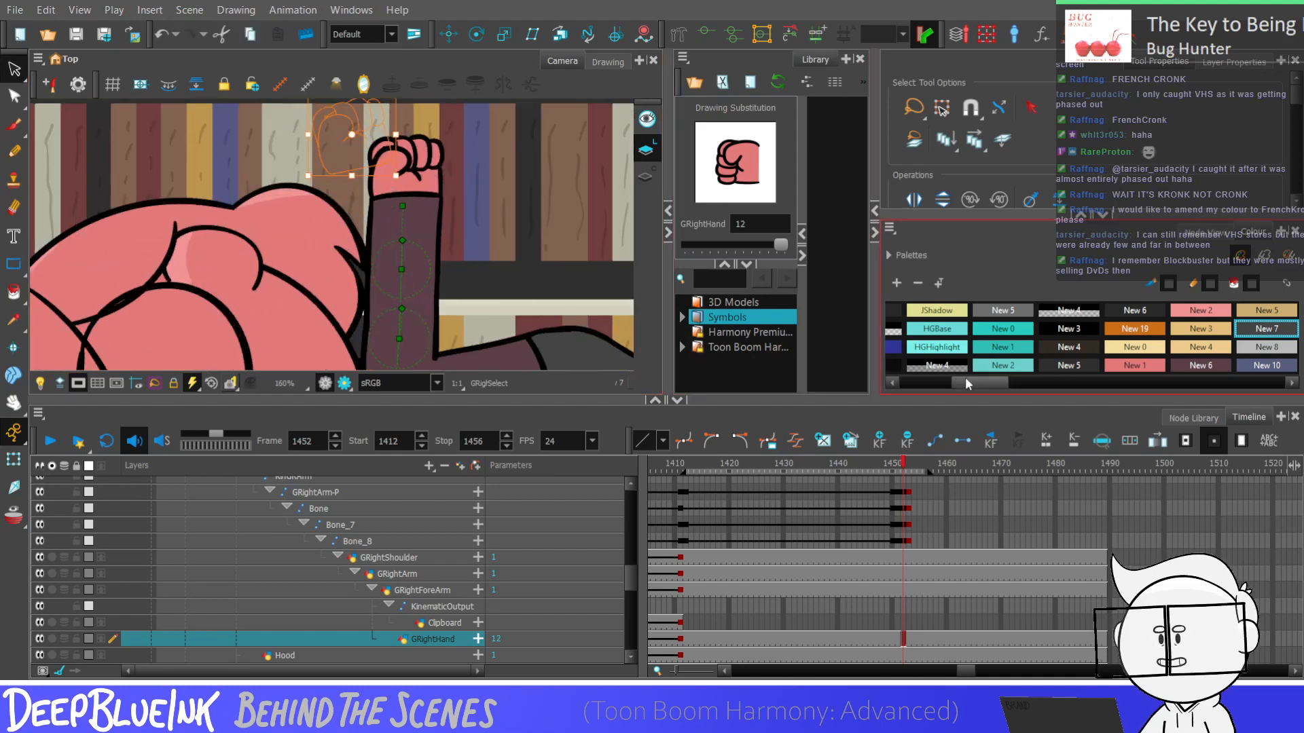
left_click_drag(967, 385, 912, 384)
left_click(921, 312)
left_click(14, 151)
scroll(345, 160, "up", 2)
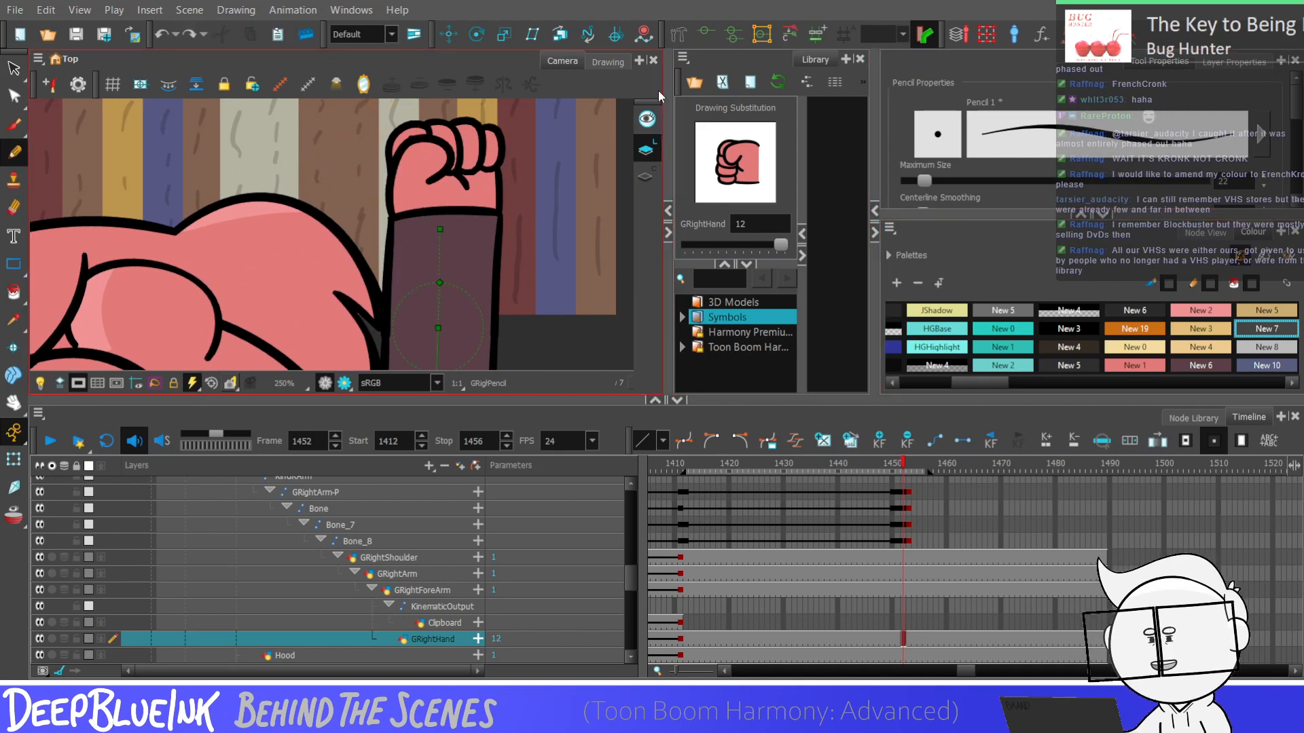
left_click(608, 61)
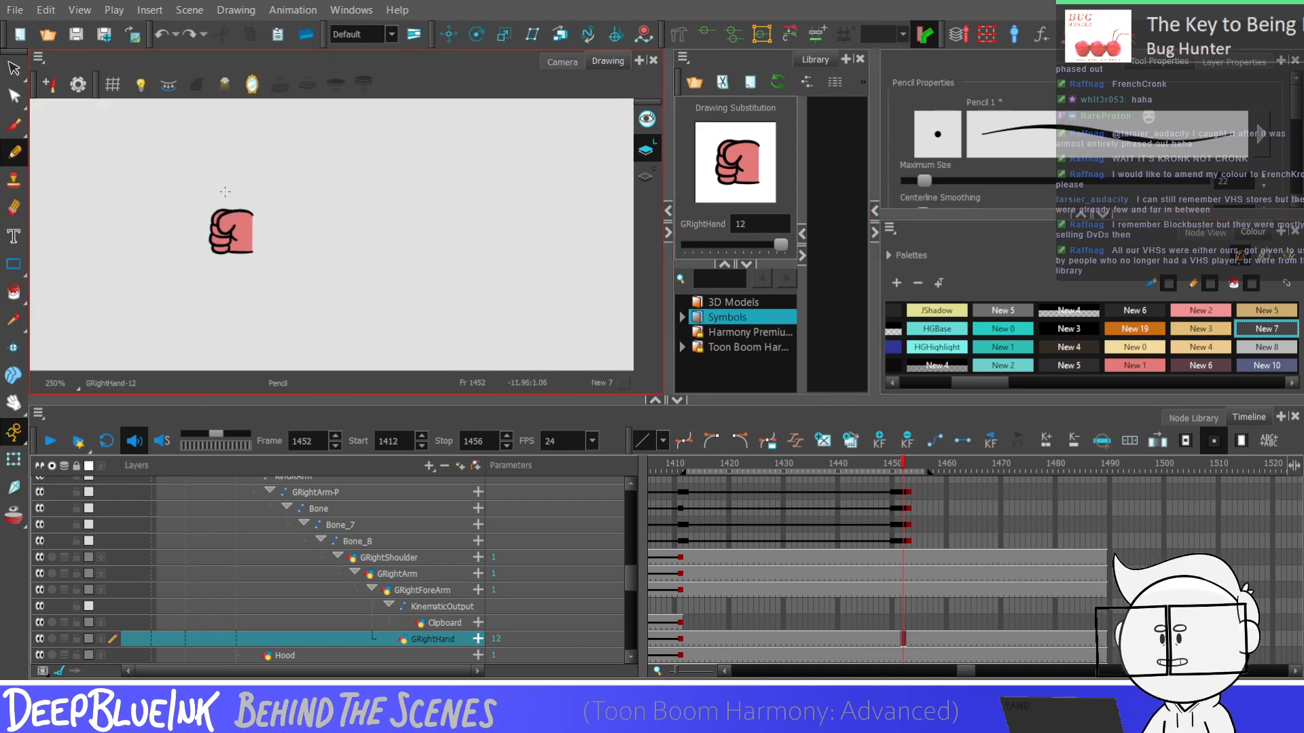
Draw the outline of a raised thumb above the fist as a Black pencil line starting at the wrist's upper corner
scroll(225, 191, "up", 4)
left_click_drag(294, 224, 256, 139)
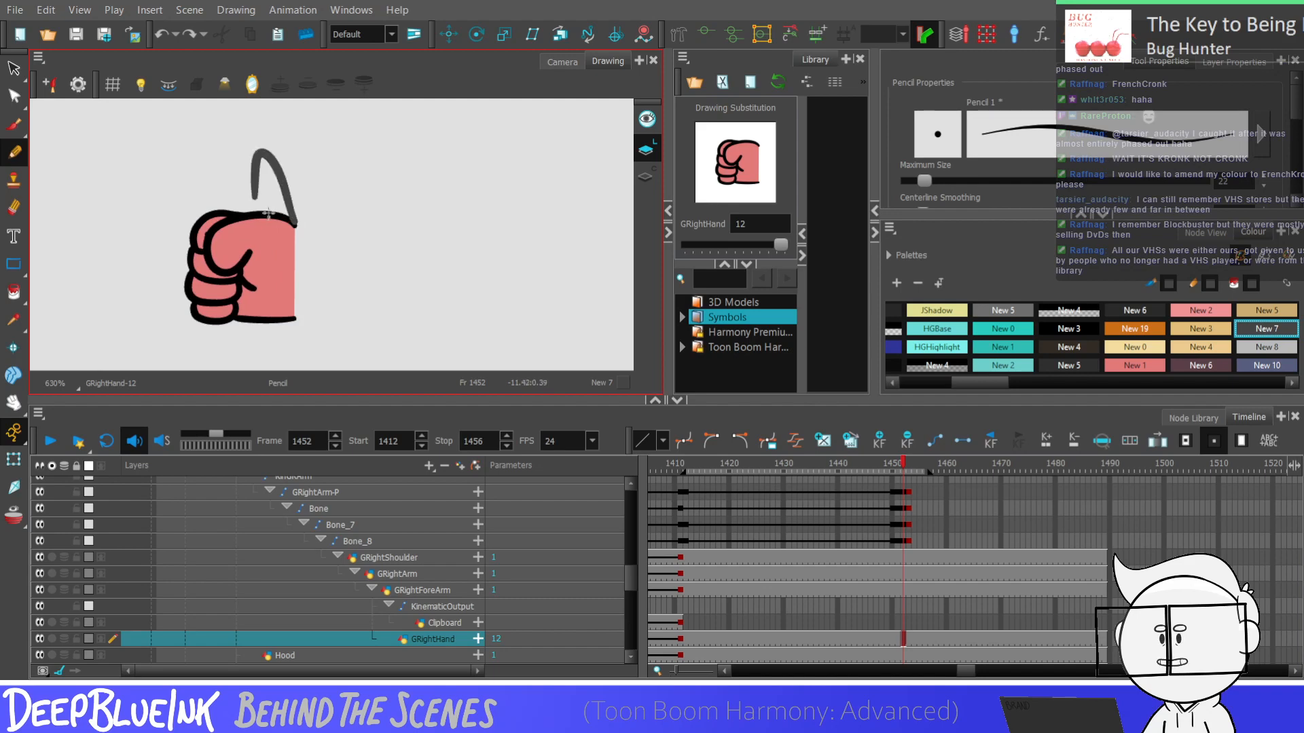
key("ctrl+z")
left_click_drag(978, 383, 900, 384)
left_click(917, 310)
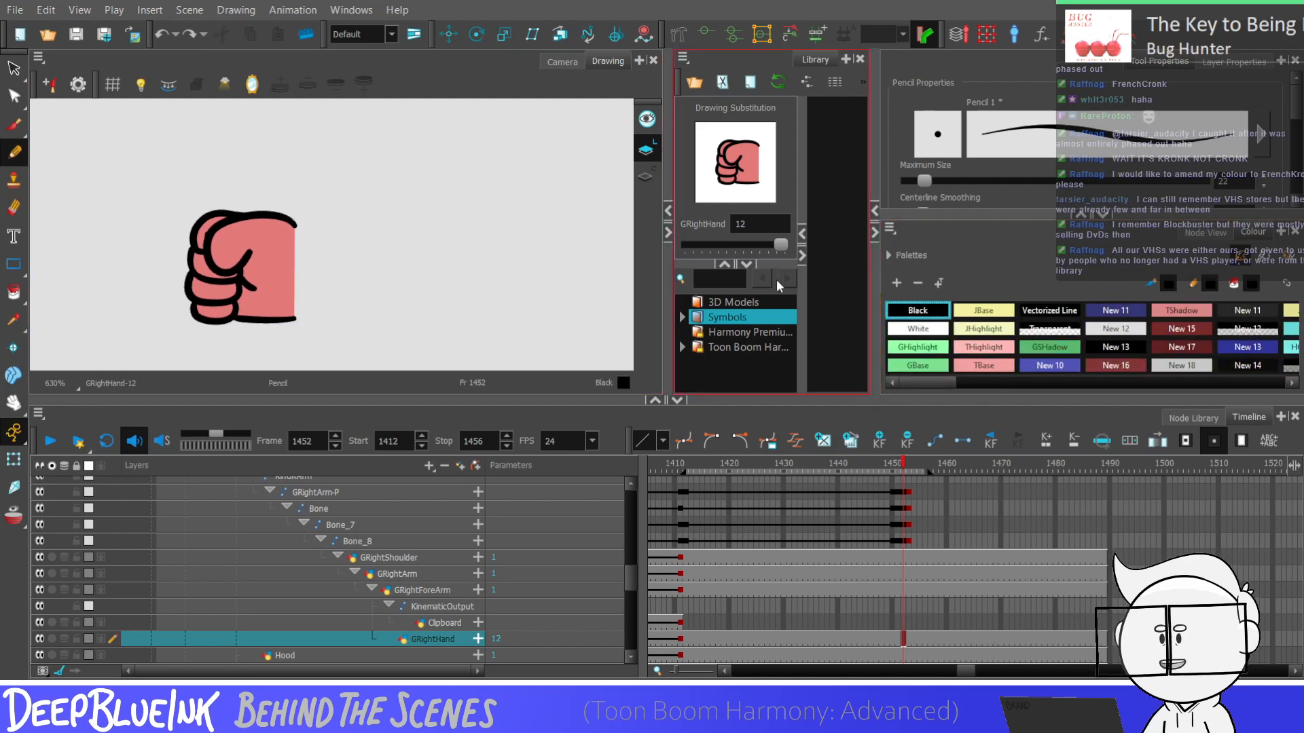
mouse_move(256, 207)
left_mouse_down()
mouse_move(275, 150)
mouse_move(292, 197)
mouse_move(270, 134)
mouse_move(291, 204)
mouse_move(264, 157)
mouse_move(292, 216)
mouse_move(275, 144)
mouse_move(291, 209)
left_mouse_up()
key("ctrl+z")
key("ctrl+z")
key("ctrl+z")
key("ctrl+z")
key("ctrl+z")
key("ctrl+z")
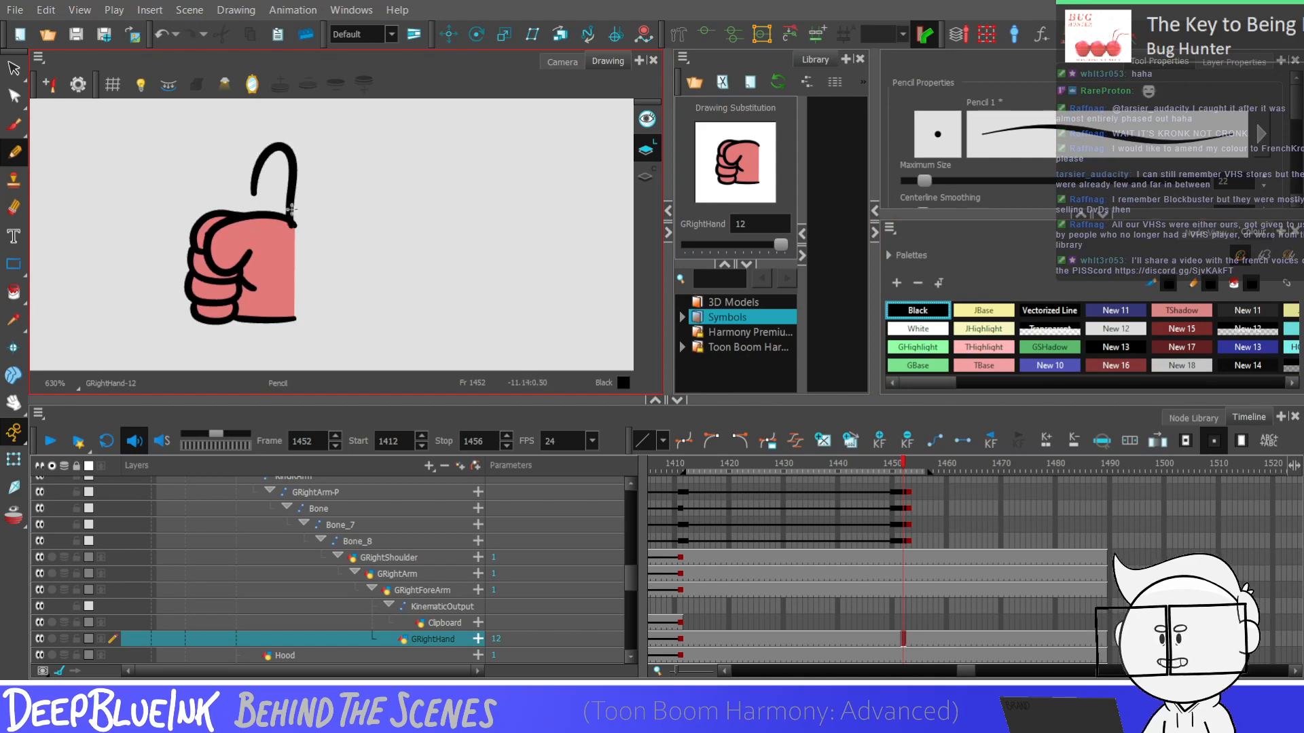
Select the thumb outline and shift it slightly so its base lines up with the wrist edge
left_click(13, 69)
scroll(268, 152, "up", 2)
left_click(302, 194)
scroll(303, 251, "up", 1)
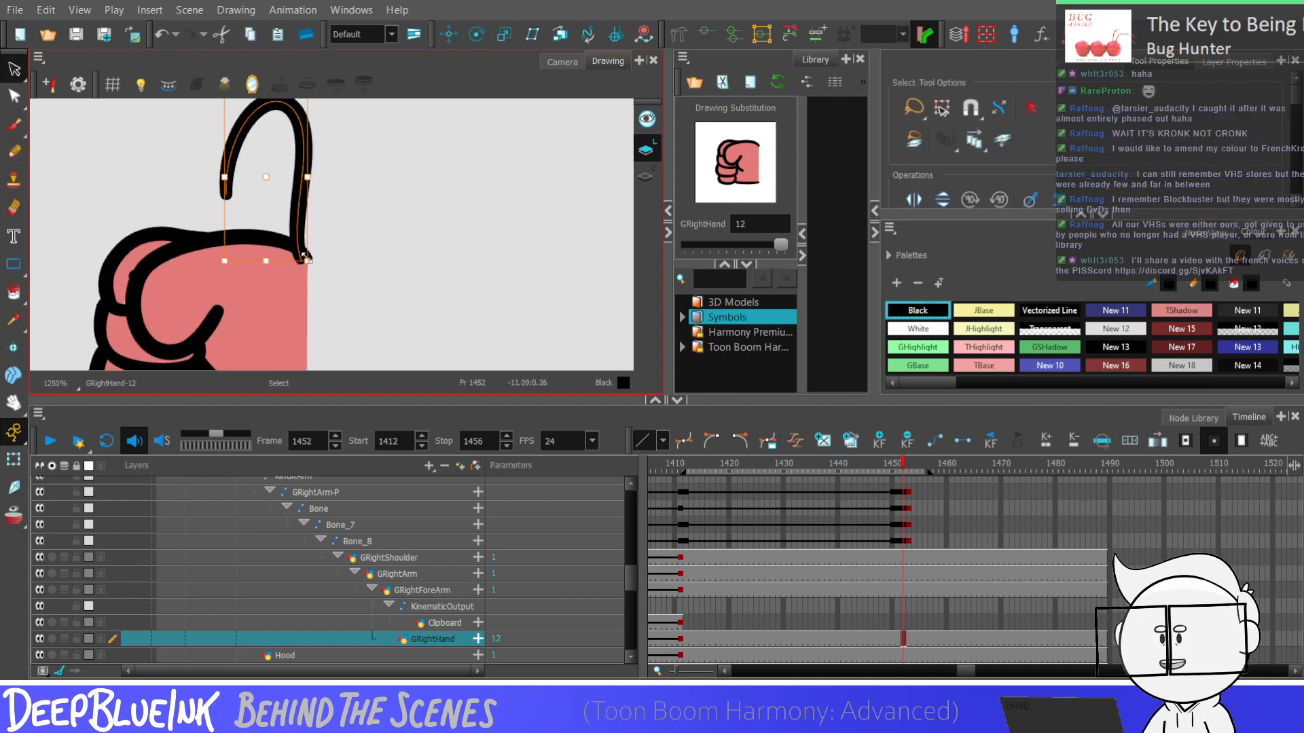
left_click_drag(304, 258, 311, 259)
left_click(321, 261)
scroll(322, 257, "down", 4)
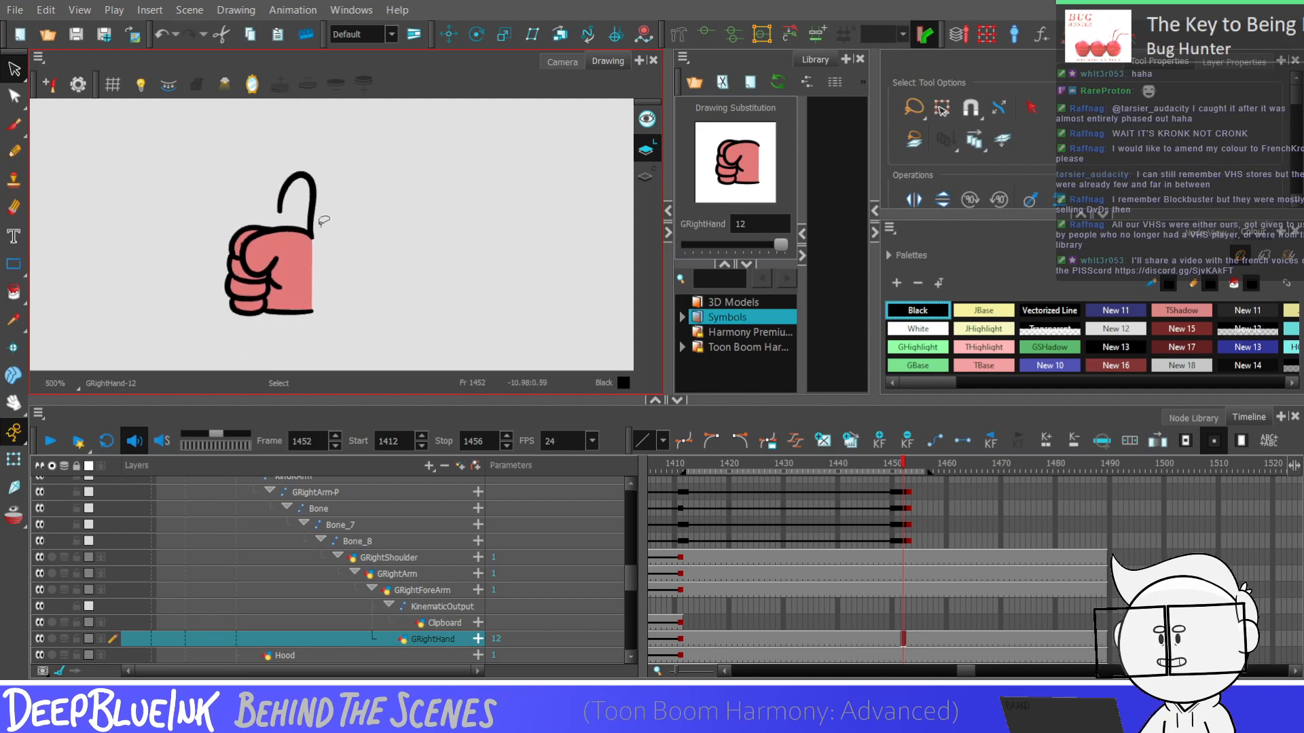
Delete the fist's old thumb line, the leftover fragments and the fills of the palm and upper finger
scroll(297, 276, "up", 2)
scroll(210, 212, "up", 1)
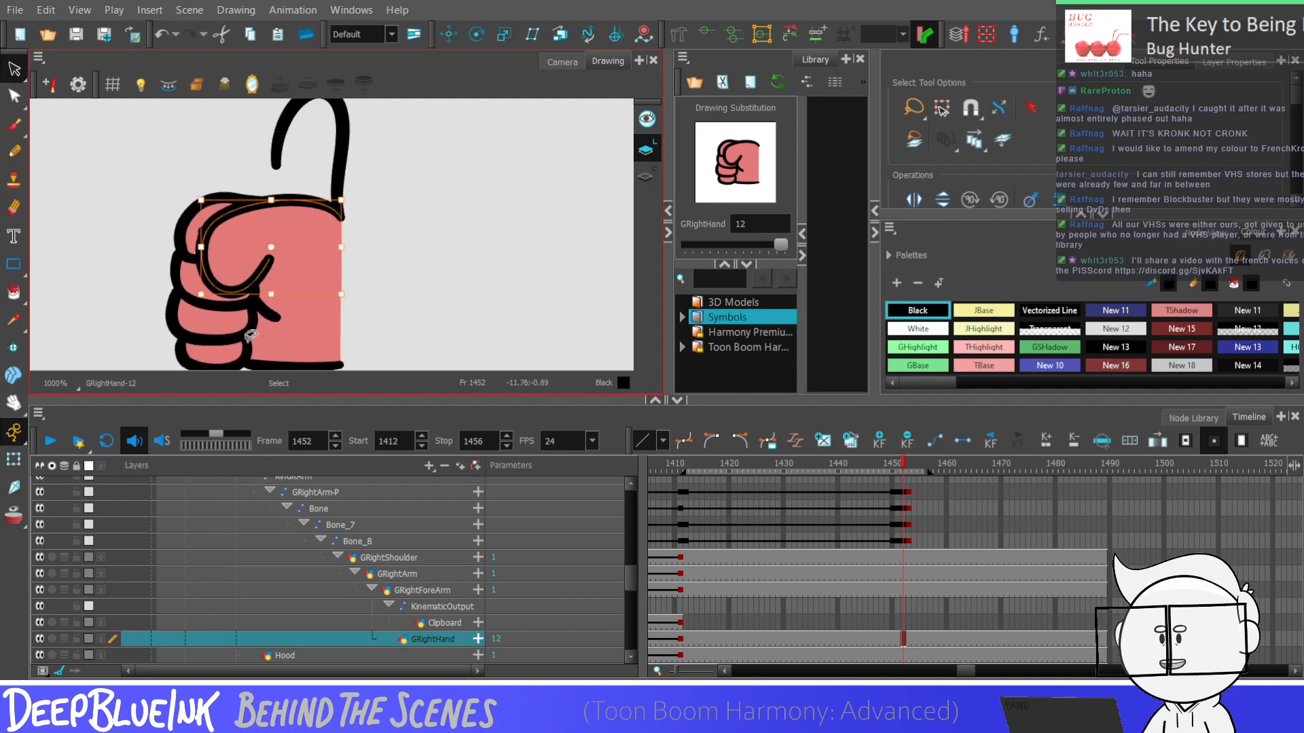
scroll(206, 231, "up", 2)
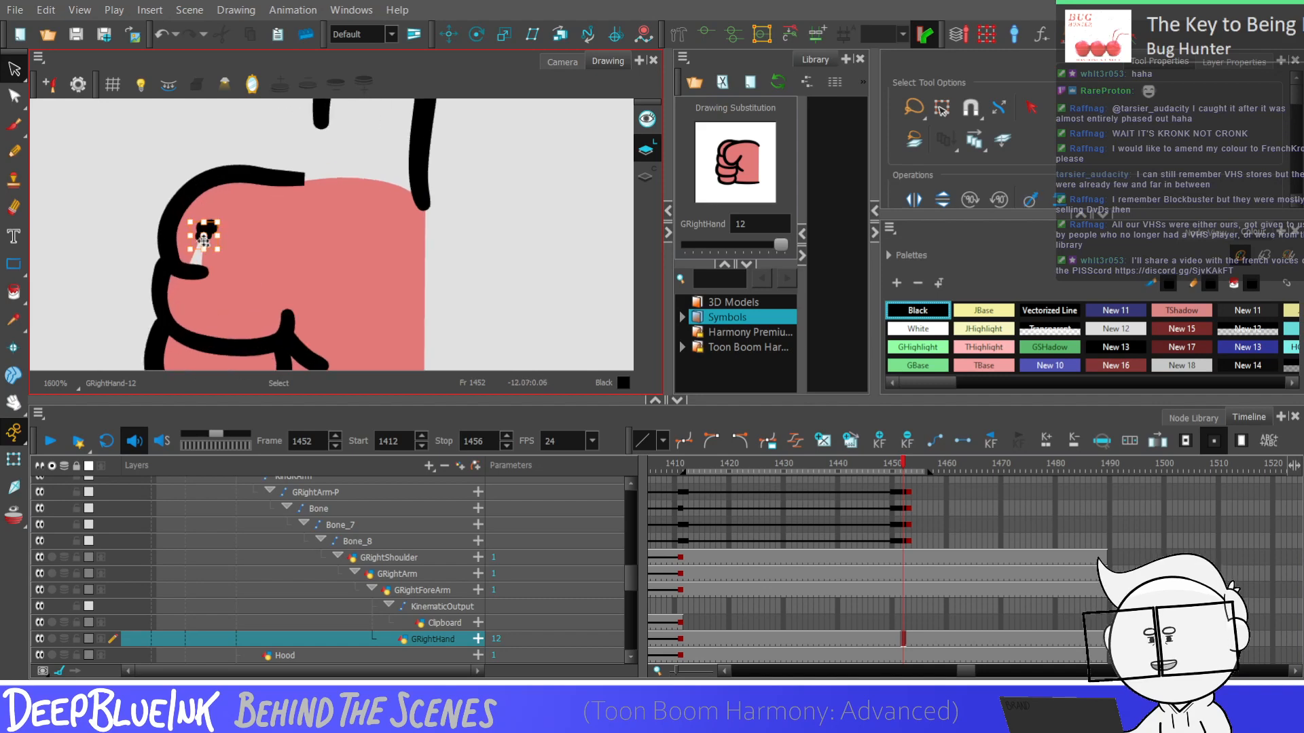
left_click(208, 236)
key("Delete")
left_click(309, 288)
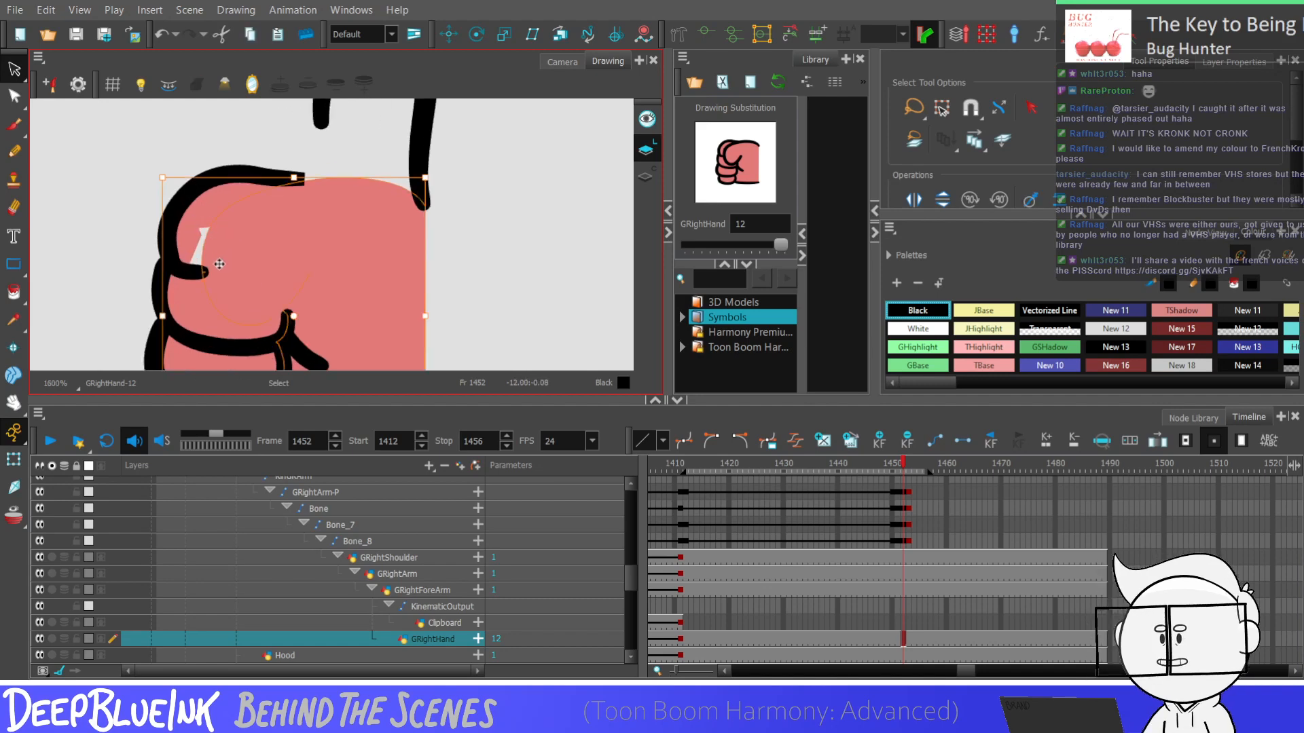
key("Delete")
left_click(214, 214)
key("Delete")
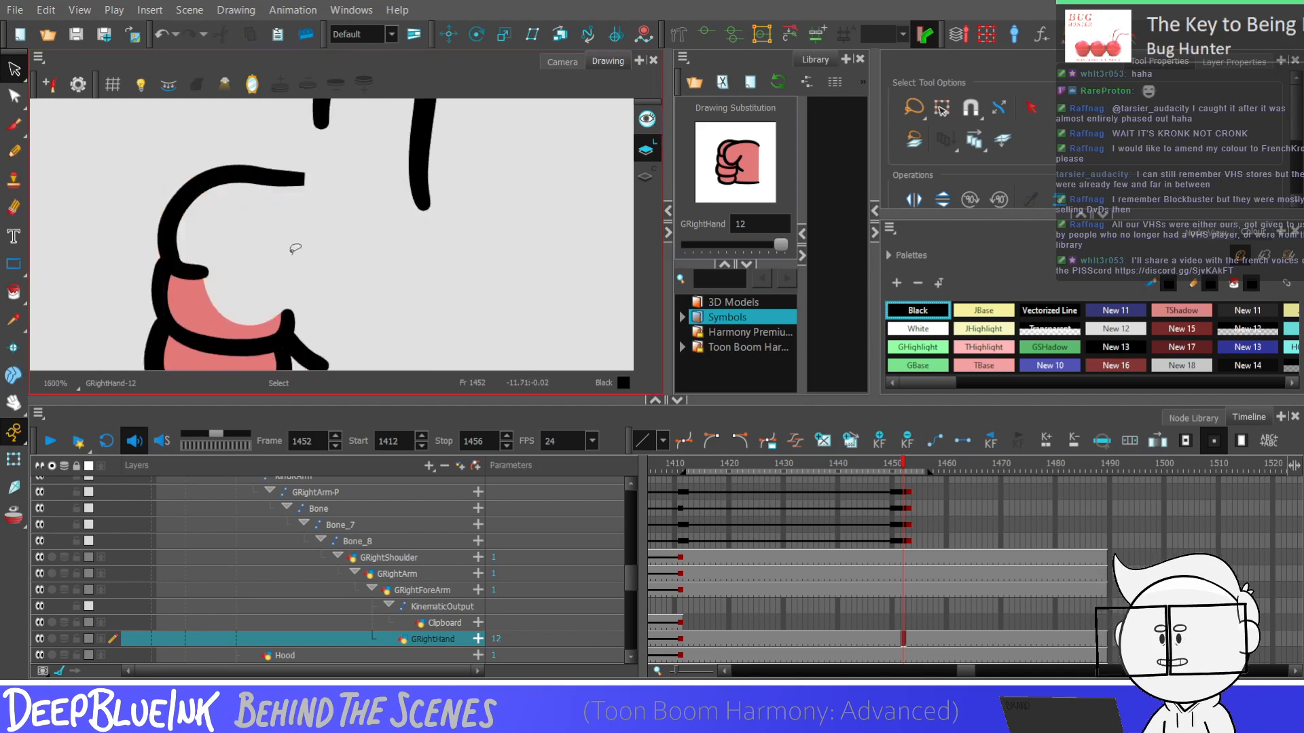
scroll(301, 160, "down", 1)
Draw the curled index finger's rounded outline in Black on top of the other folded fingers
key("alt+x")
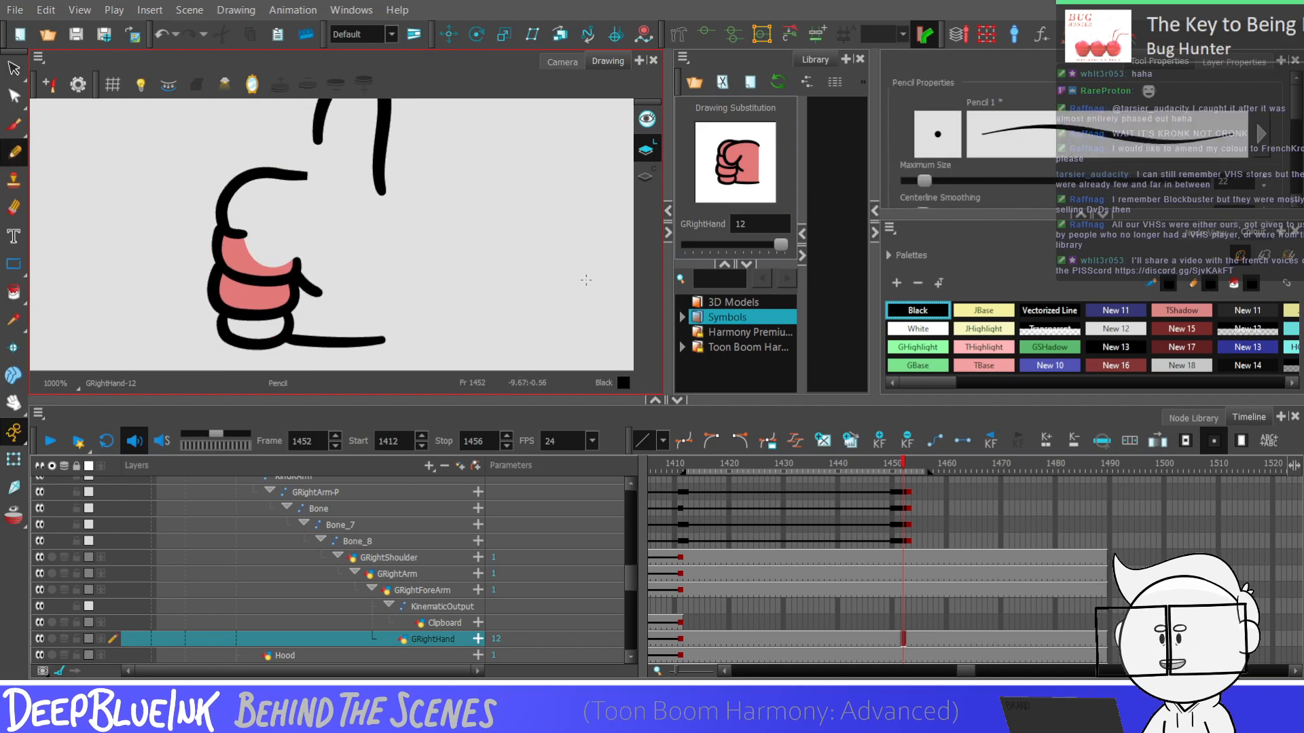
mouse_move(223, 233)
left_mouse_down()
mouse_move(333, 231)
mouse_move(285, 203)
mouse_move(338, 221)
mouse_move(273, 189)
left_mouse_up()
key("ctrl+z")
key("ctrl+z")
key("ctrl+z")
left_click_drag(224, 234, 271, 189)
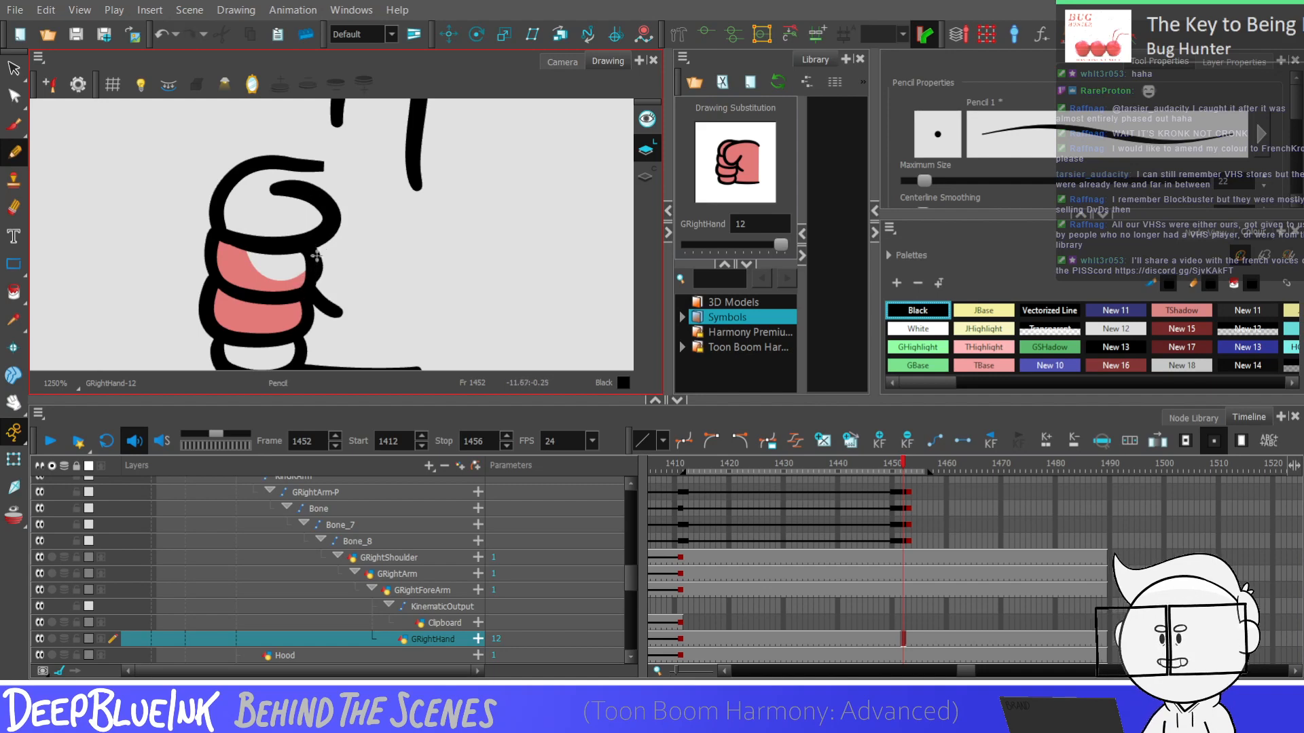
scroll(316, 216, "down", 1)
scroll(316, 216, "down", 1)
scroll(319, 197, "up", 3)
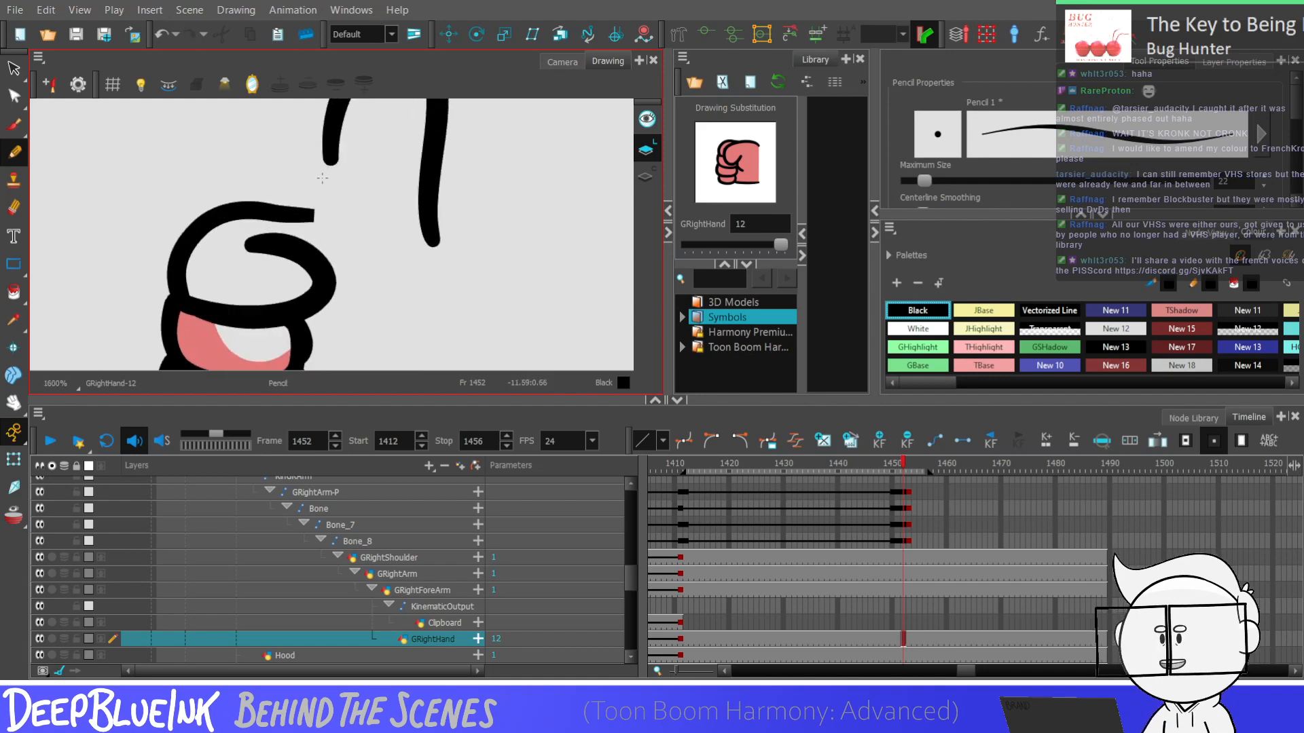
Connect the index finger's upper line to the open end of the thumb outline with a Black pencil stroke
key("ctrl+z")
key("ctrl+z")
left_click_drag(308, 213, 329, 131)
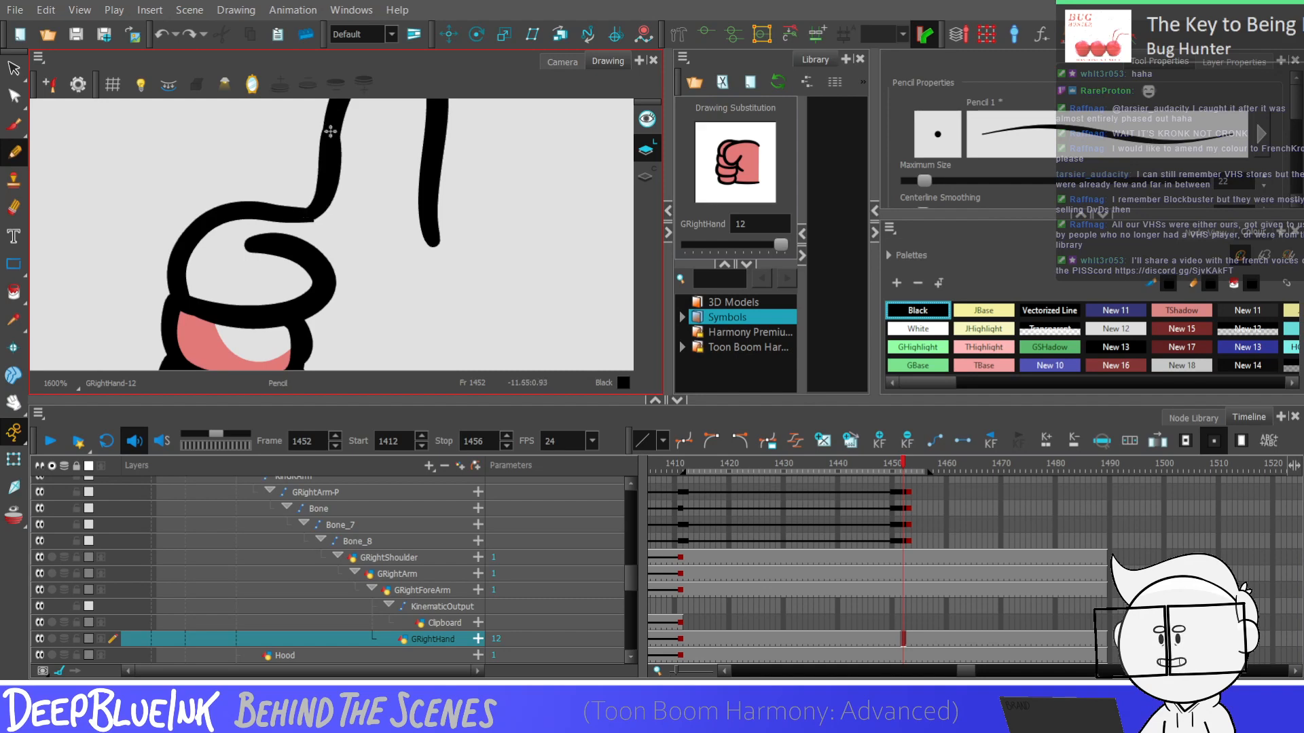
scroll(333, 178, "down", 4)
scroll(377, 210, "up", 2)
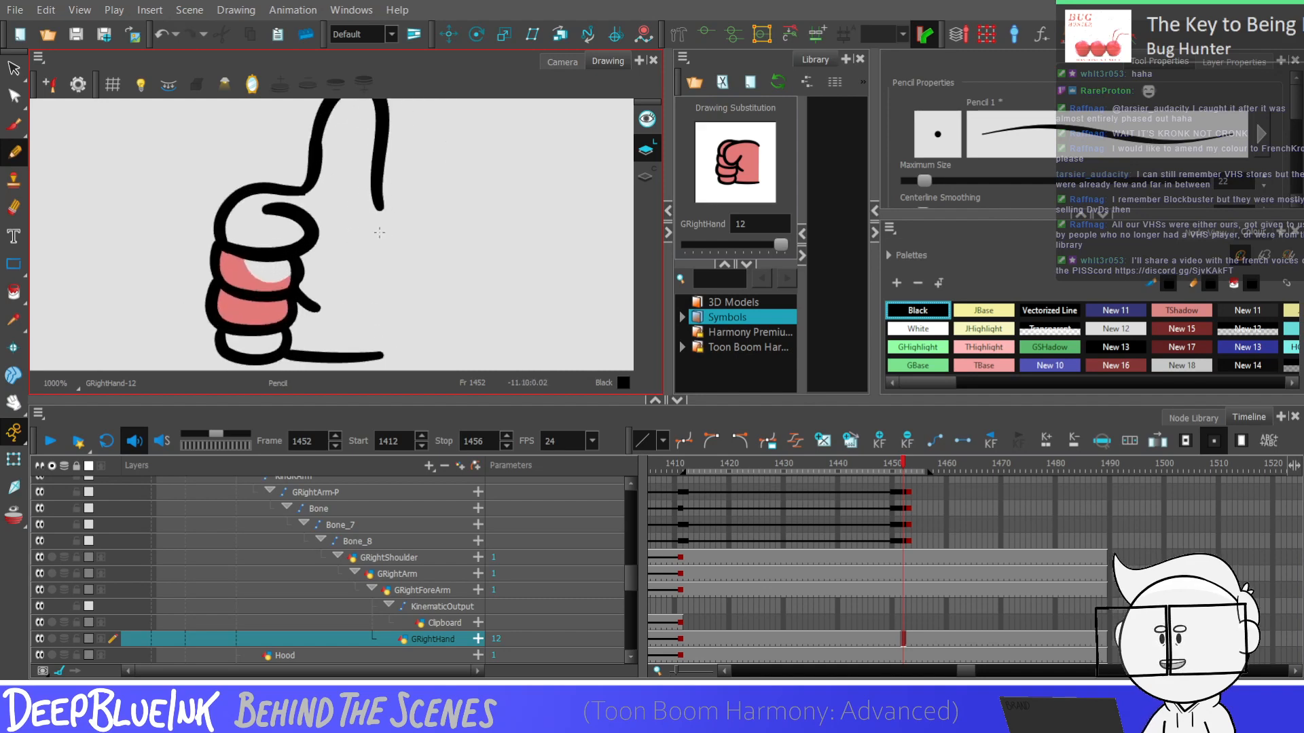
Sample the skin colour New 1 from the fist and fill the thumb, palm and upper two fingers with it
left_click(14, 320)
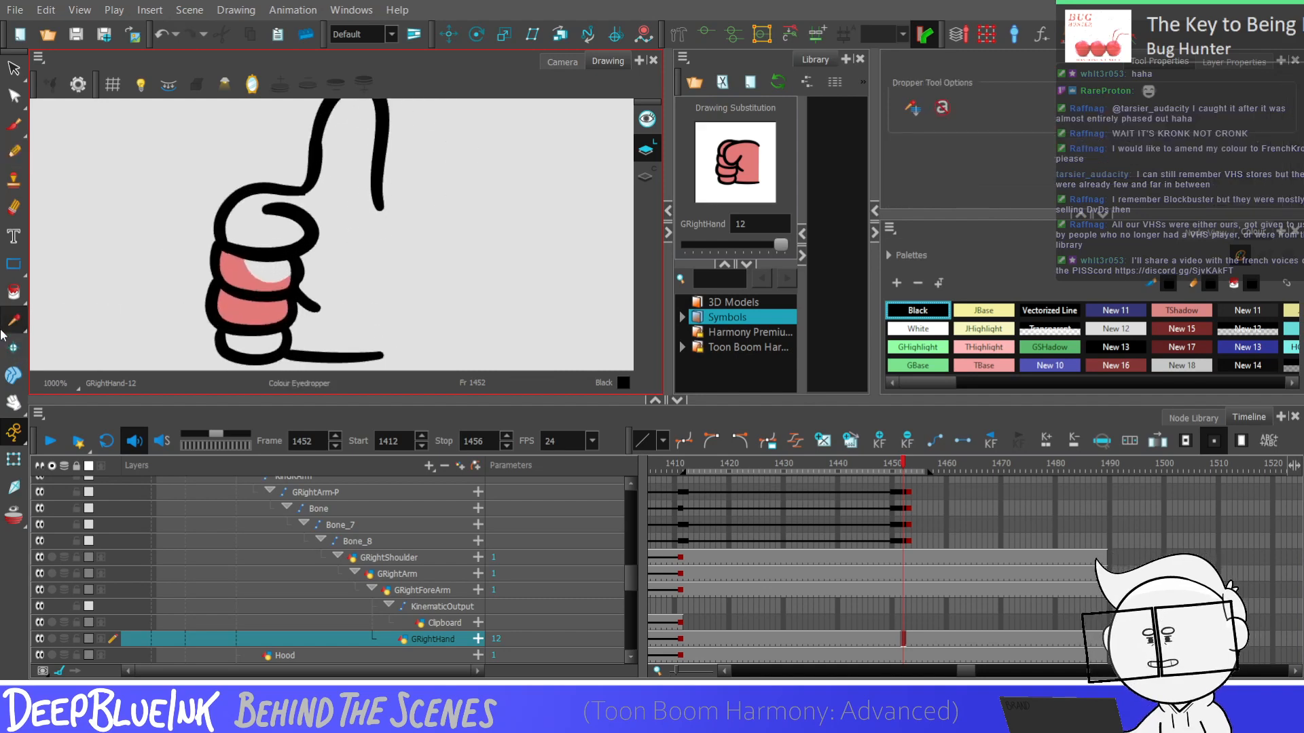
left_click(226, 309)
key("alt+i")
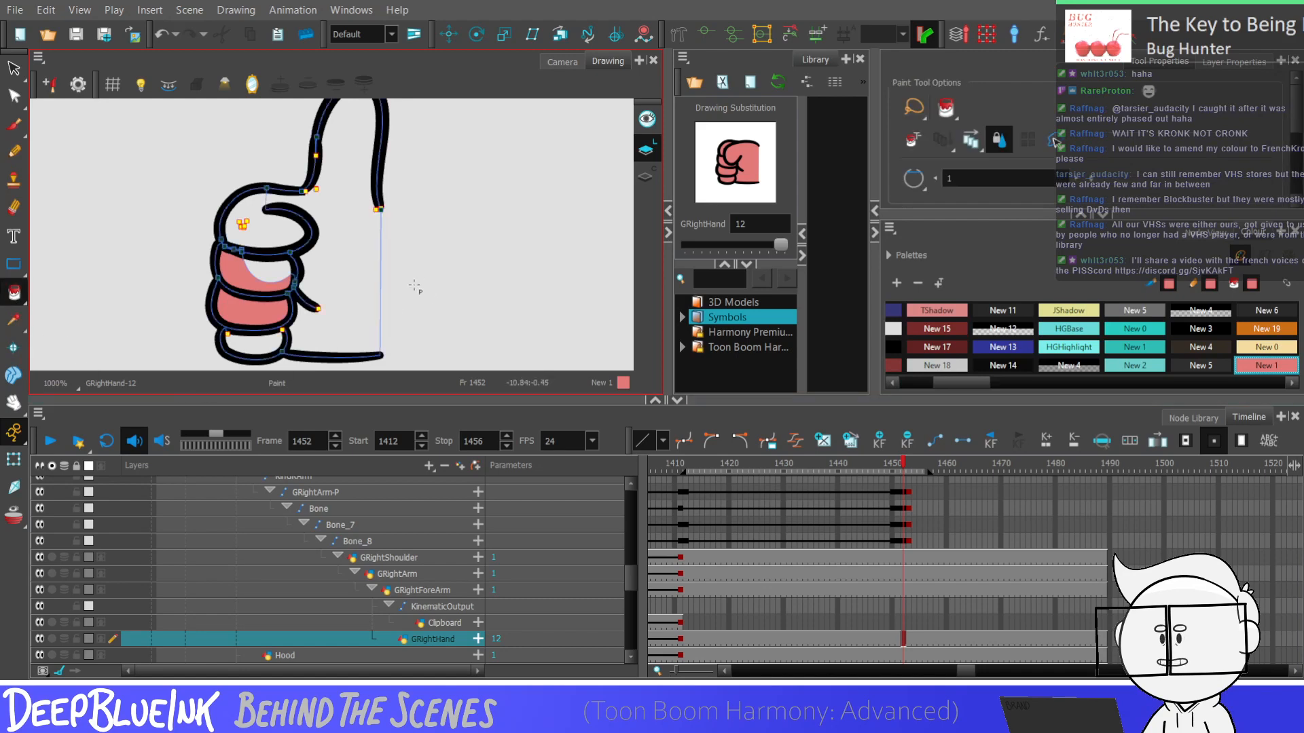
key("k")
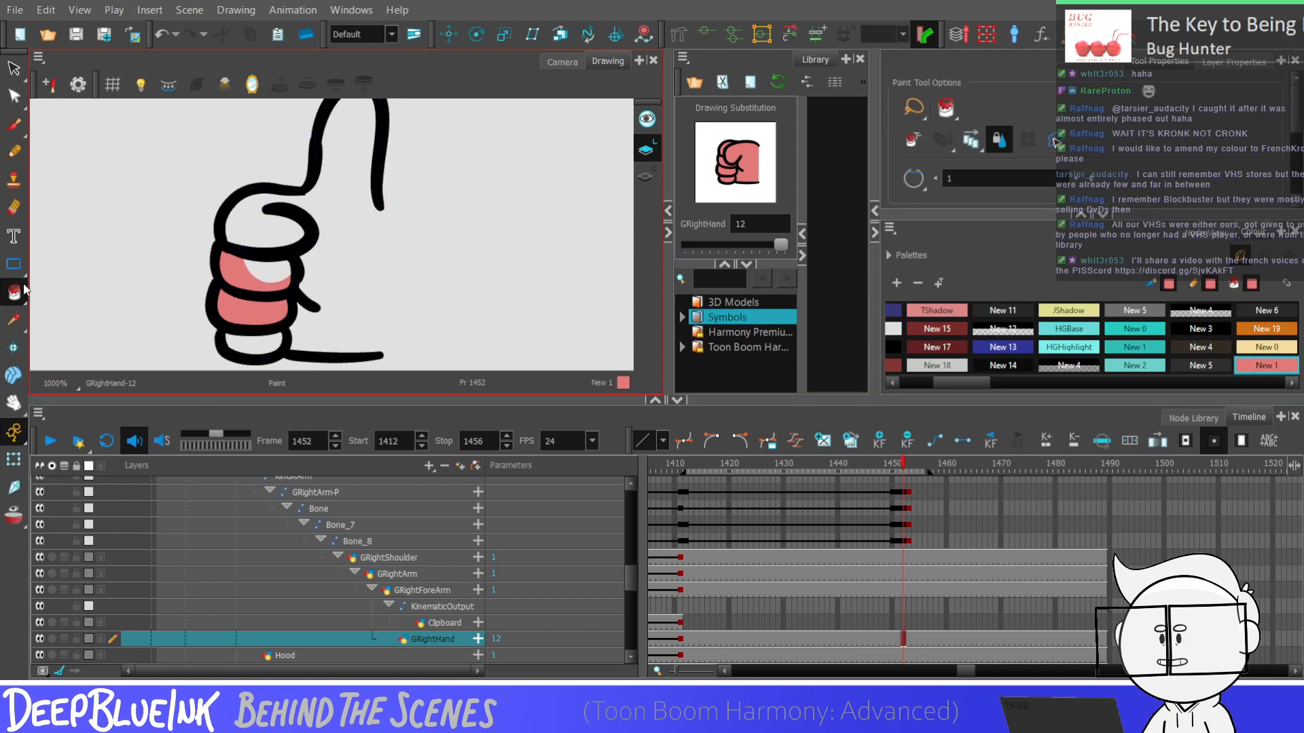
key("alt+k")
key("k")
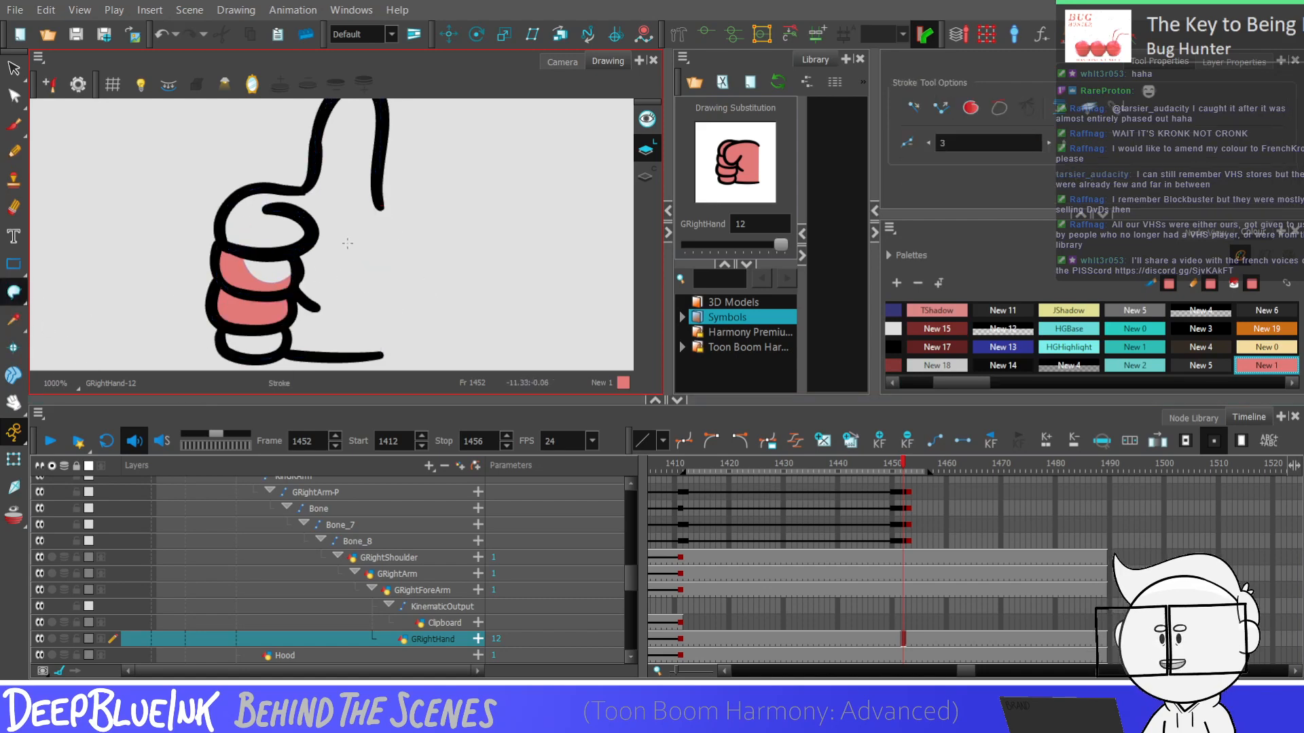
key("alt+i")
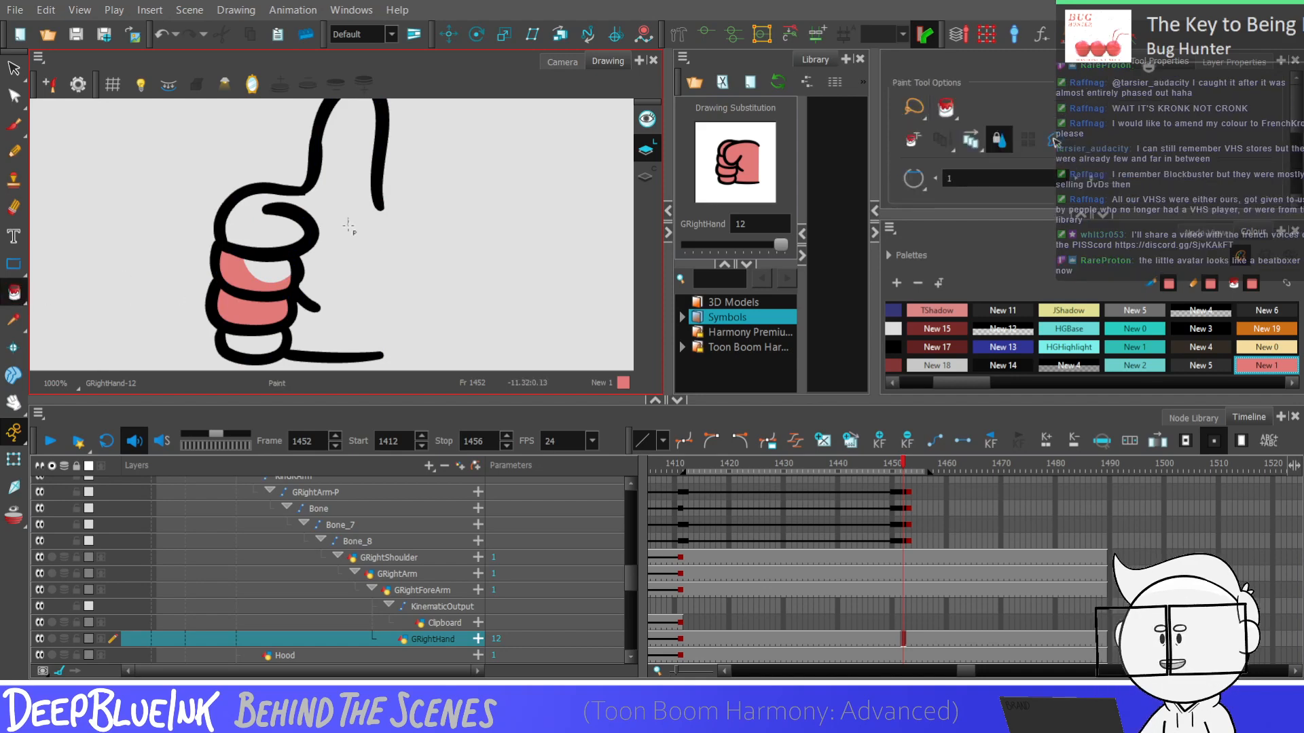
key("k")
key("k")
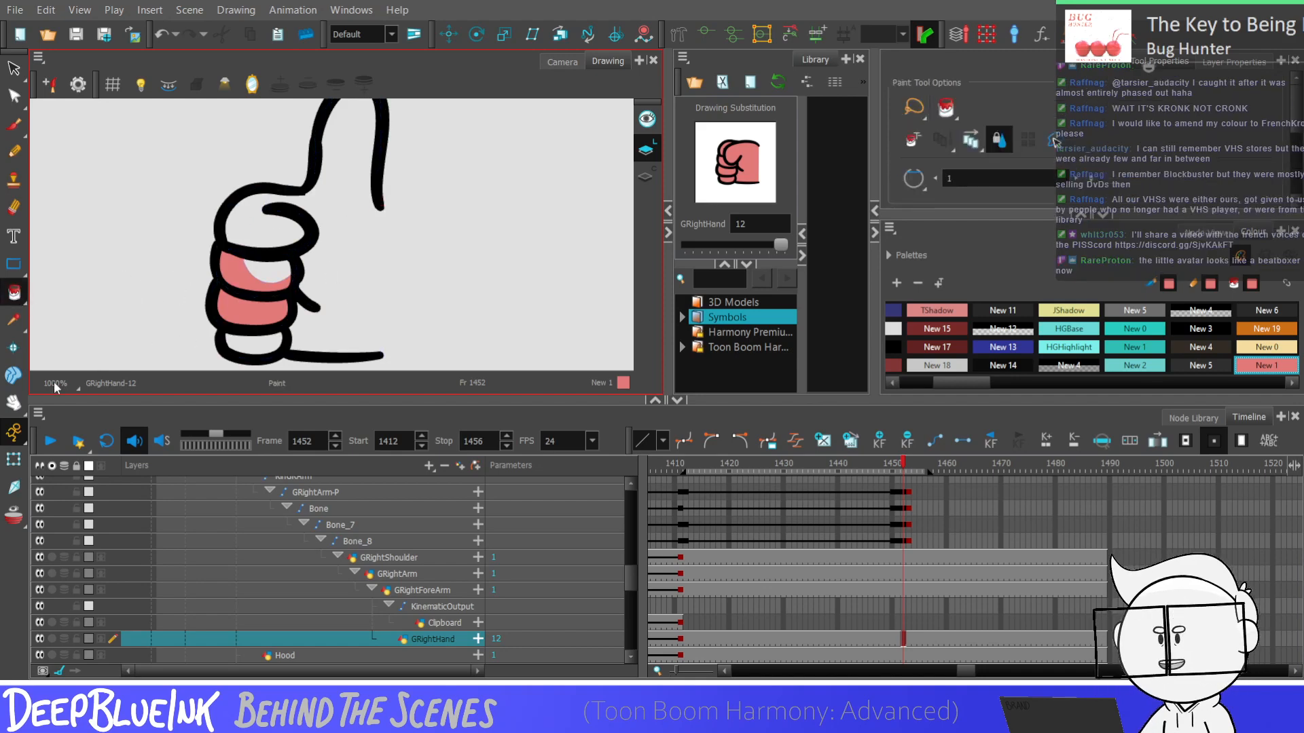
key("alt+k")
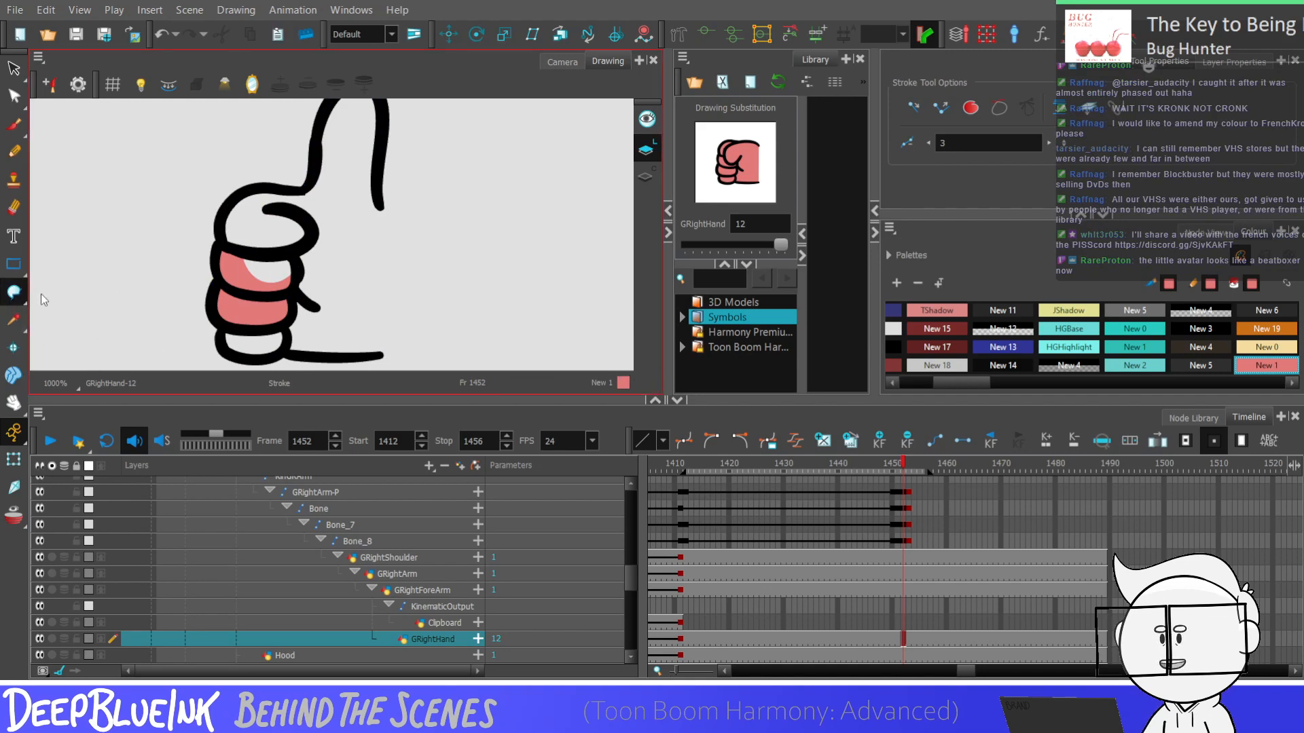
key("alt+i")
left_click(355, 257)
left_click(270, 234)
left_click(272, 269)
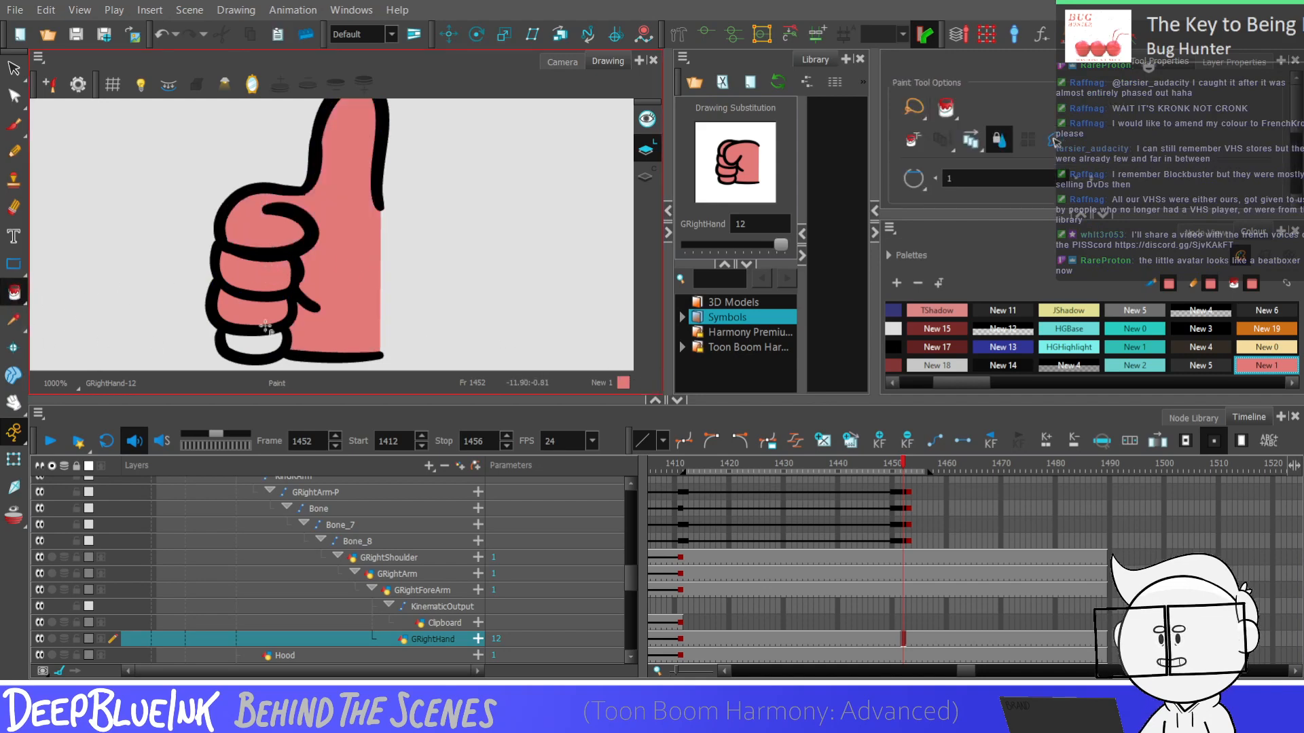
Inspect the little finger's contour points and fill the empty little finger with New 1
key("k")
scroll(262, 350, "down", 2)
left_click_drag(263, 350, 272, 320)
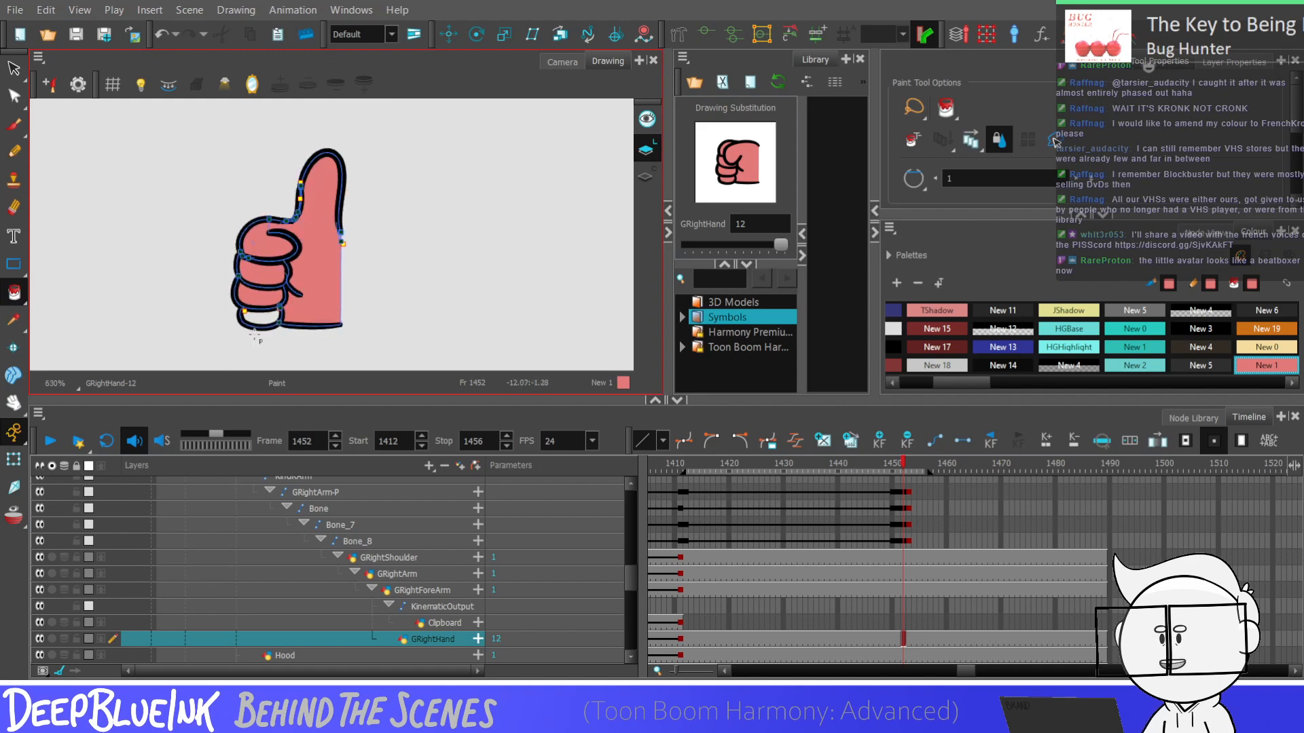
scroll(272, 319, "up", 2)
scroll(273, 319, "up", 3)
key("alt+q")
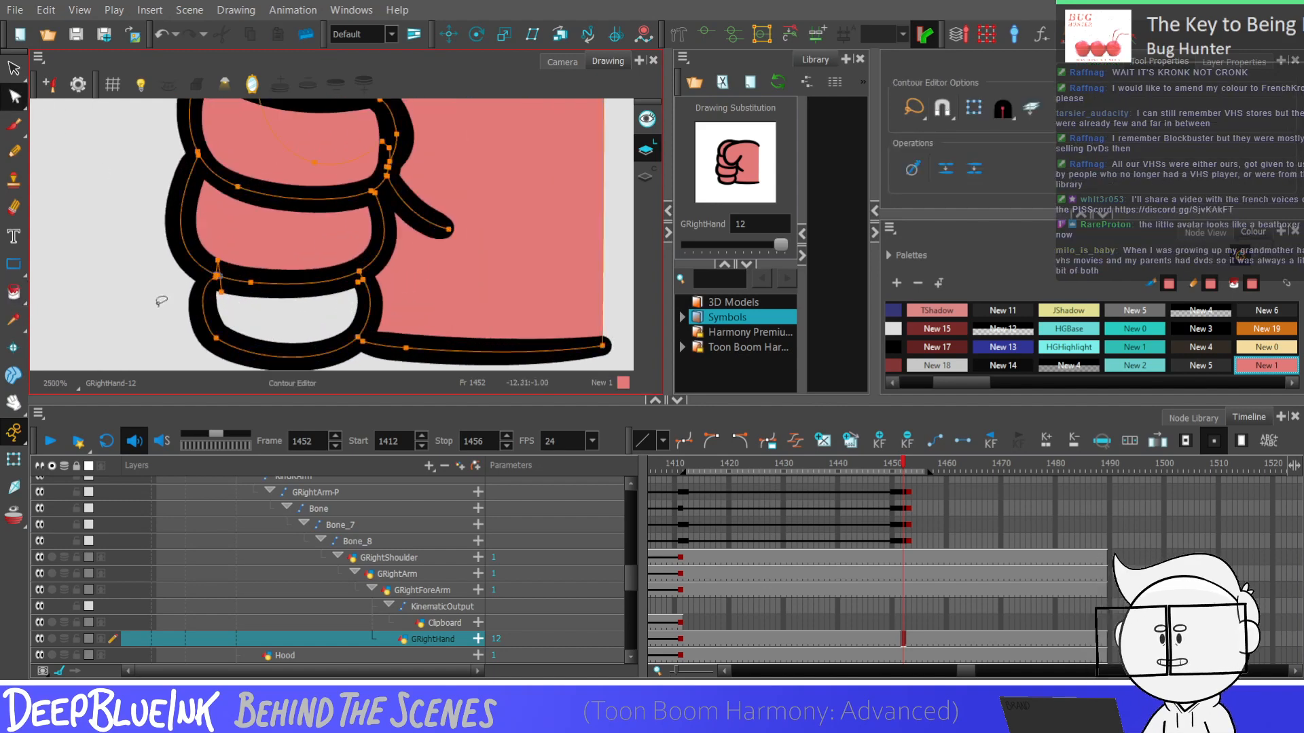
key("alt+i")
scroll(312, 326, "down", 1)
left_click(312, 325)
scroll(312, 326, "down", 3)
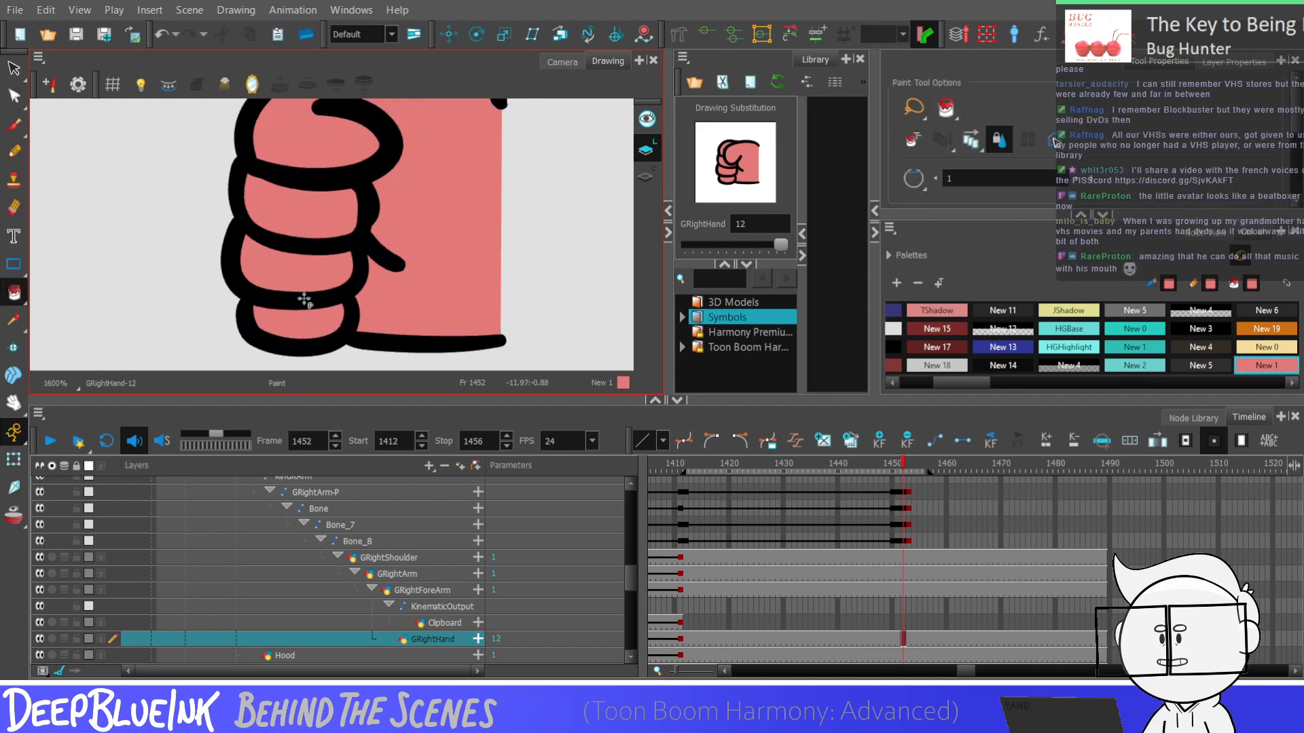
Check the hand in the Camera view, and nudge the contour points at the thumb's outer base slightly inward in the drawing
left_click(570, 60)
scroll(501, 241, "down", 3)
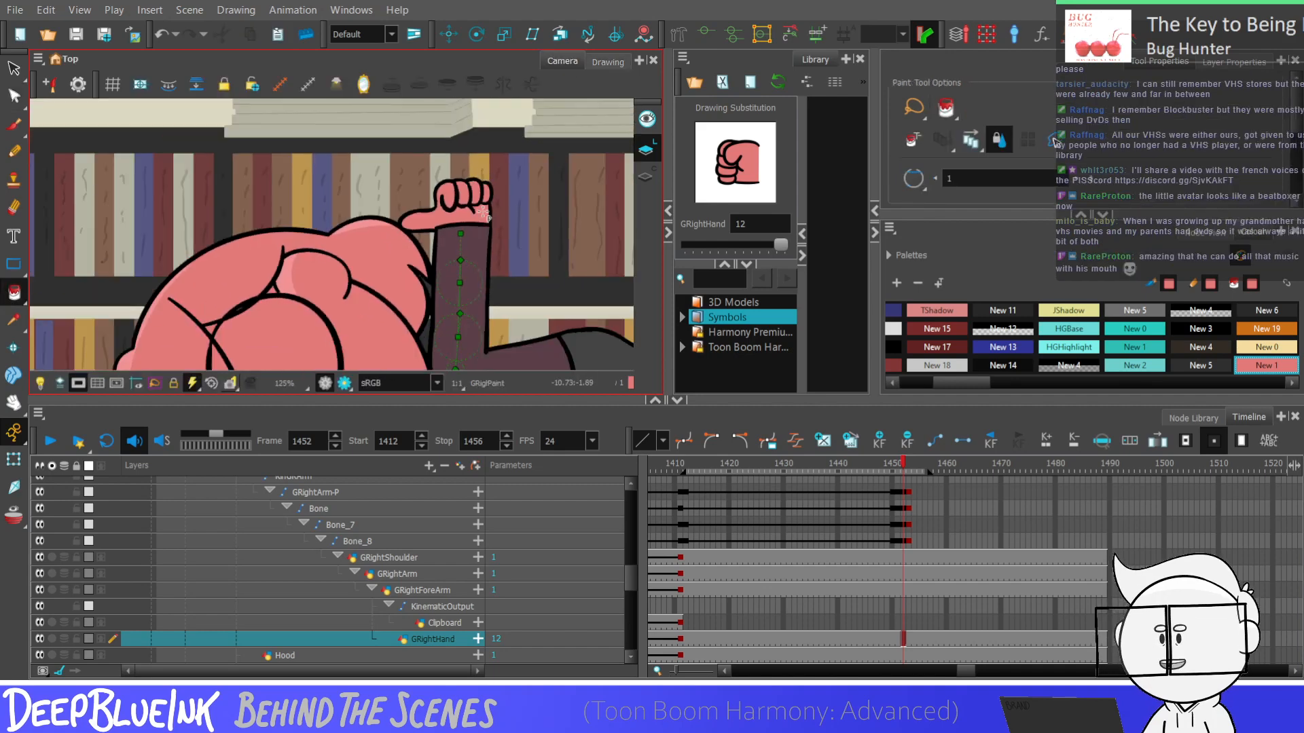
left_click(594, 62)
scroll(241, 125, "down", 2)
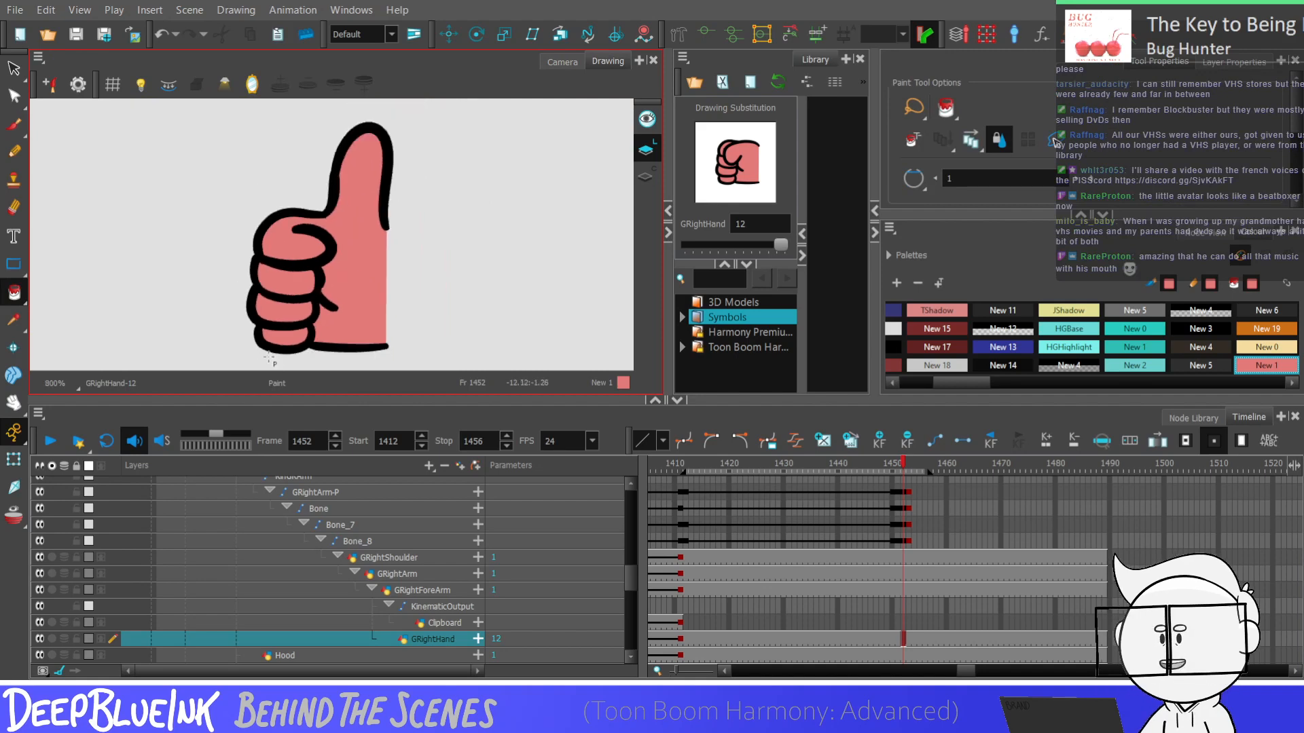
key("alt+q")
scroll(340, 177, "up", 2)
left_click_drag(403, 200, 388, 297)
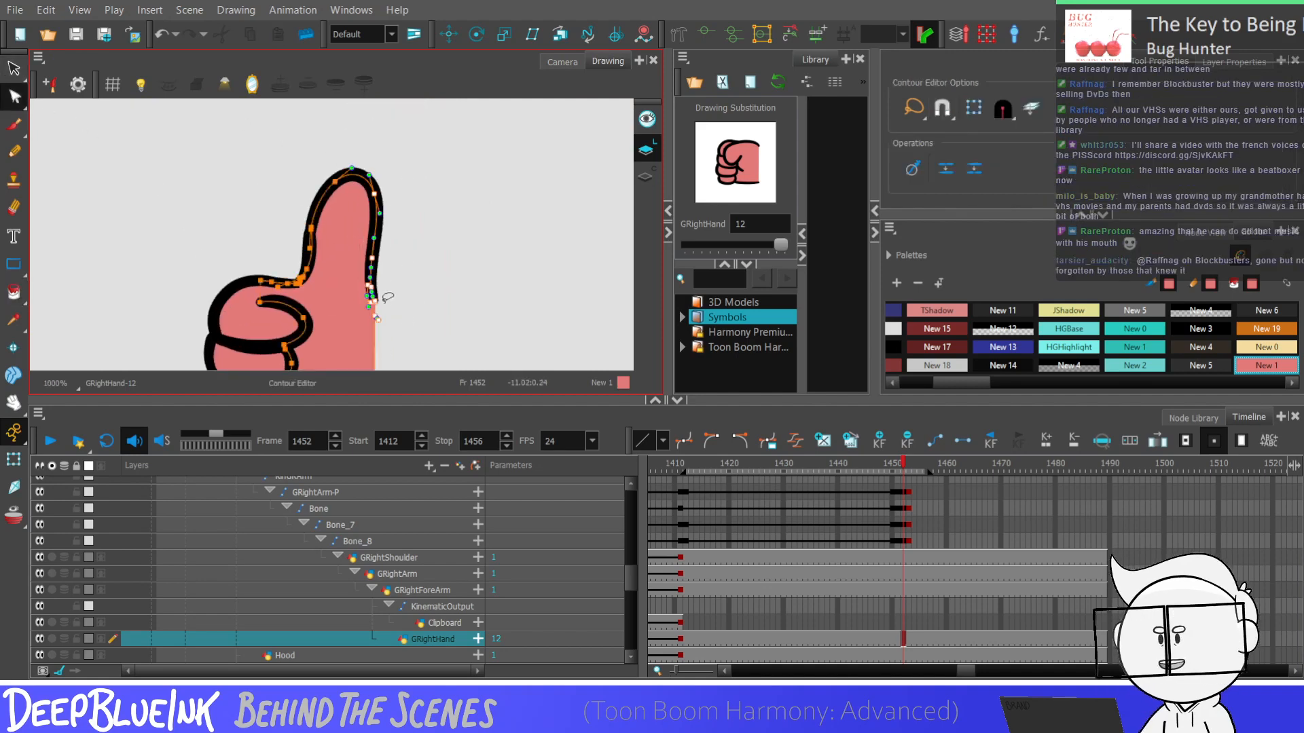
key("Left")
key("Left")
key("Left")
key("Left")
key("Left")
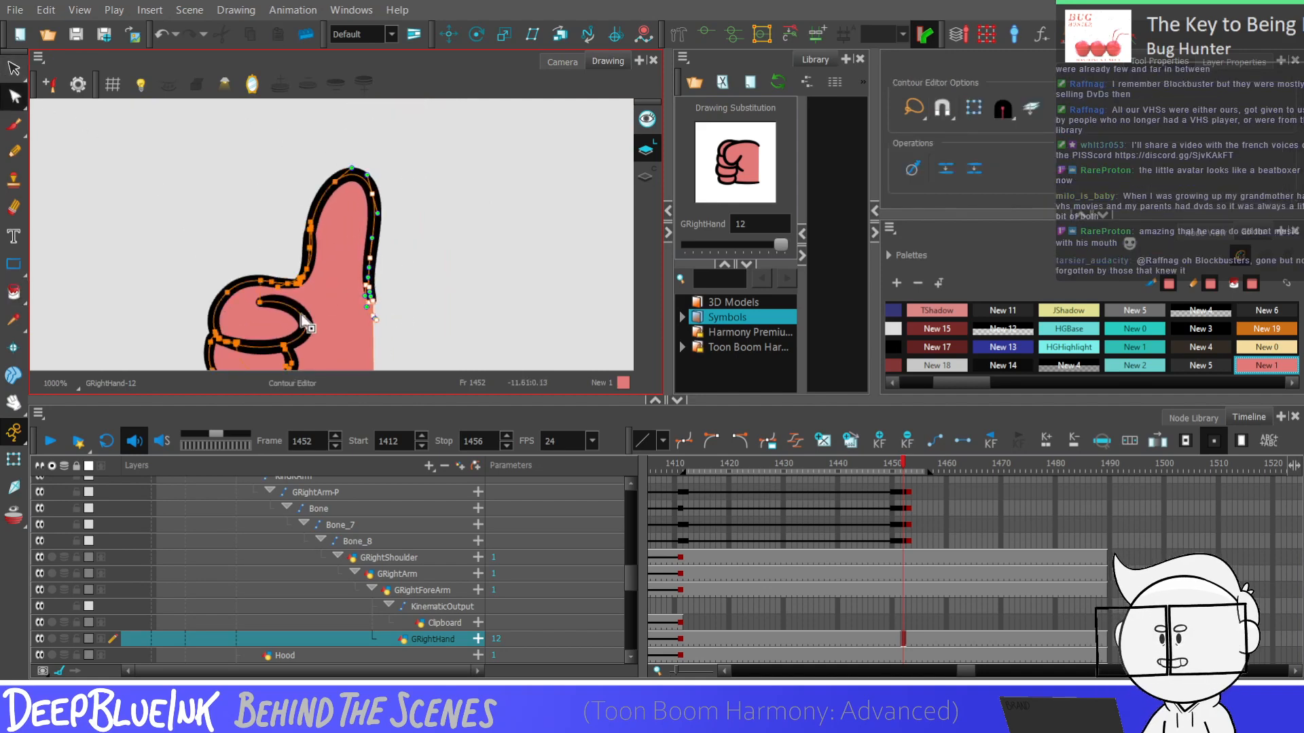
key("Escape")
Shorten the thumb by pulling its tip contour down, and return to the Camera view of the scene
left_click_drag(343, 171, 332, 197)
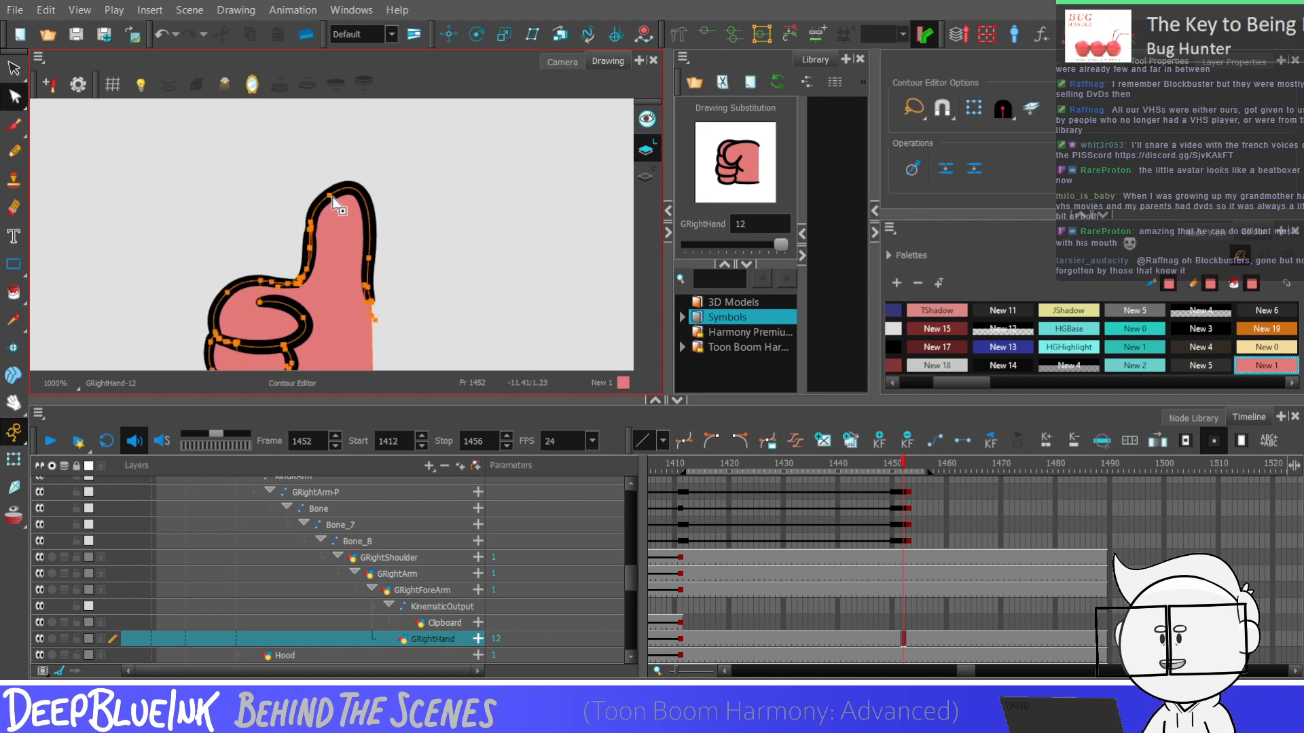
left_click(481, 153)
scroll(481, 153, "down", 2)
left_click(563, 61)
scroll(502, 223, "down", 3)
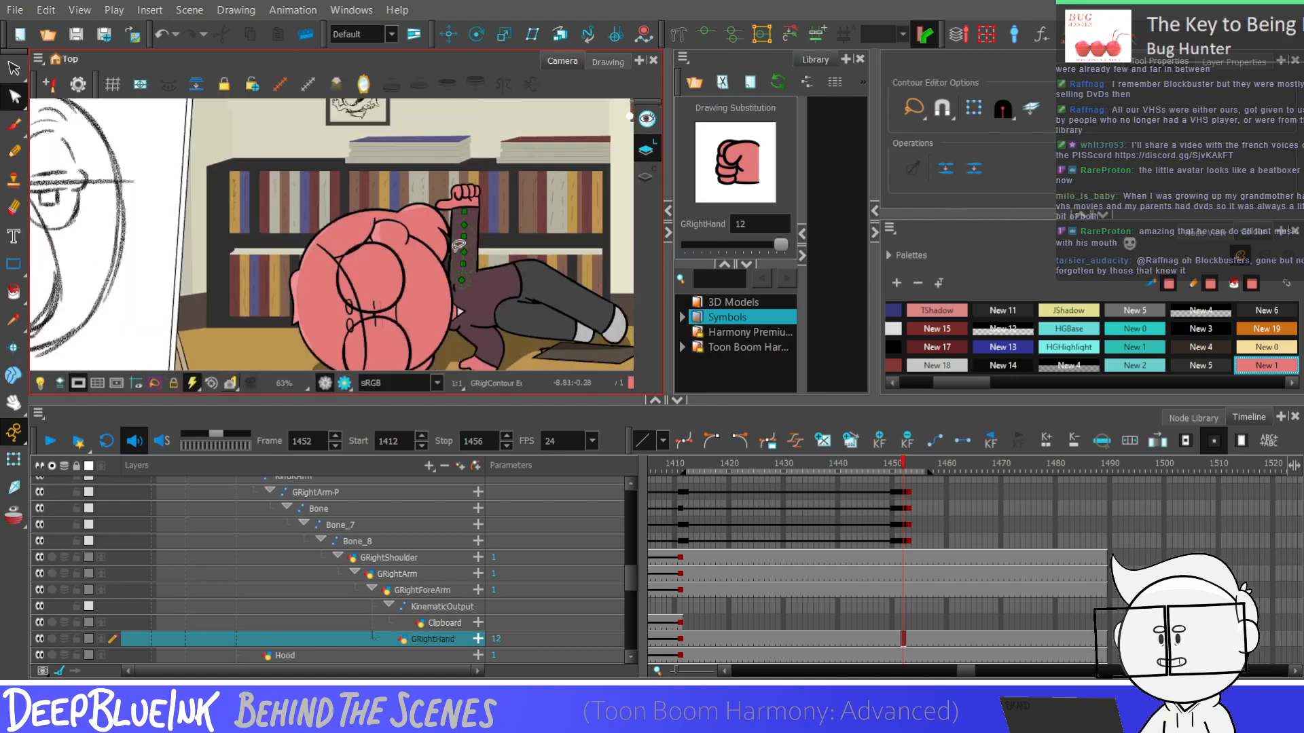
Nudge the contour points on the thumb's outer edge inward, pull the tip's curve handle down, and return to the Camera view
scroll(501, 222, "up", 3)
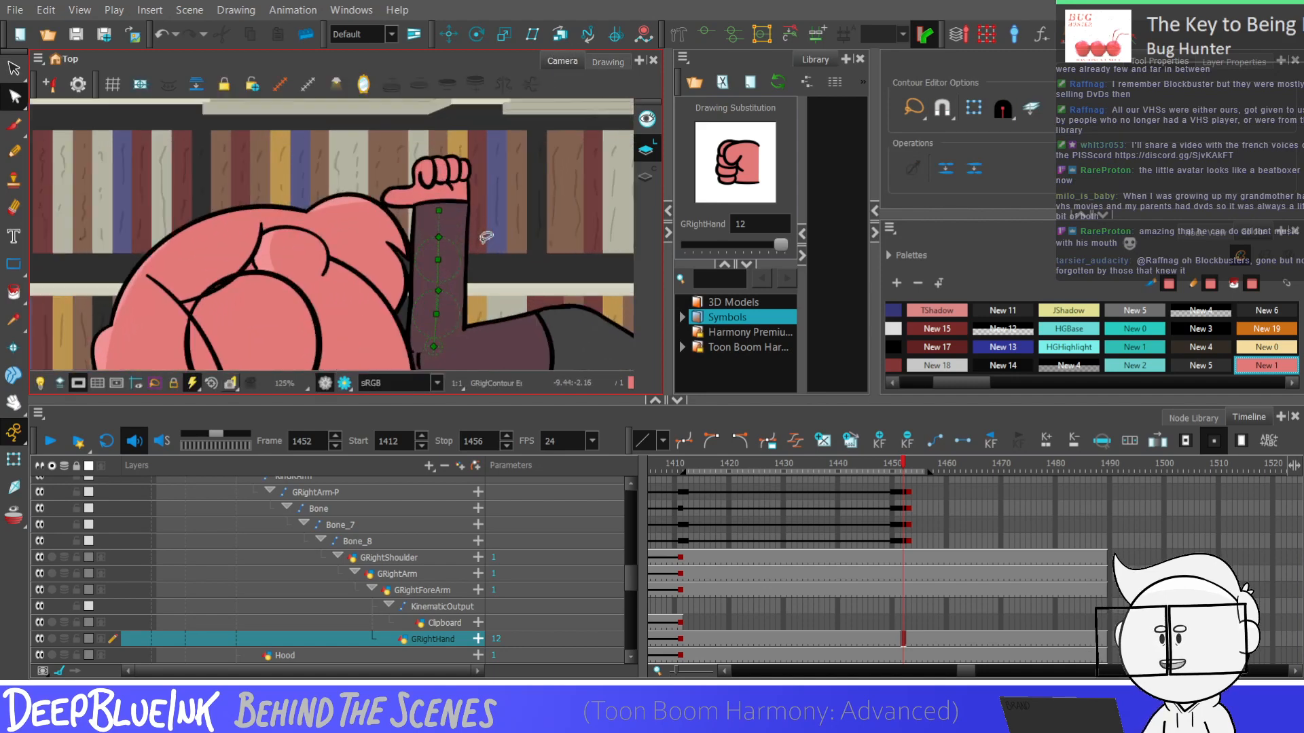
left_click(608, 62)
mouse_move(429, 159)
left_mouse_down()
mouse_move(417, 146)
mouse_move(436, 198)
left_mouse_up()
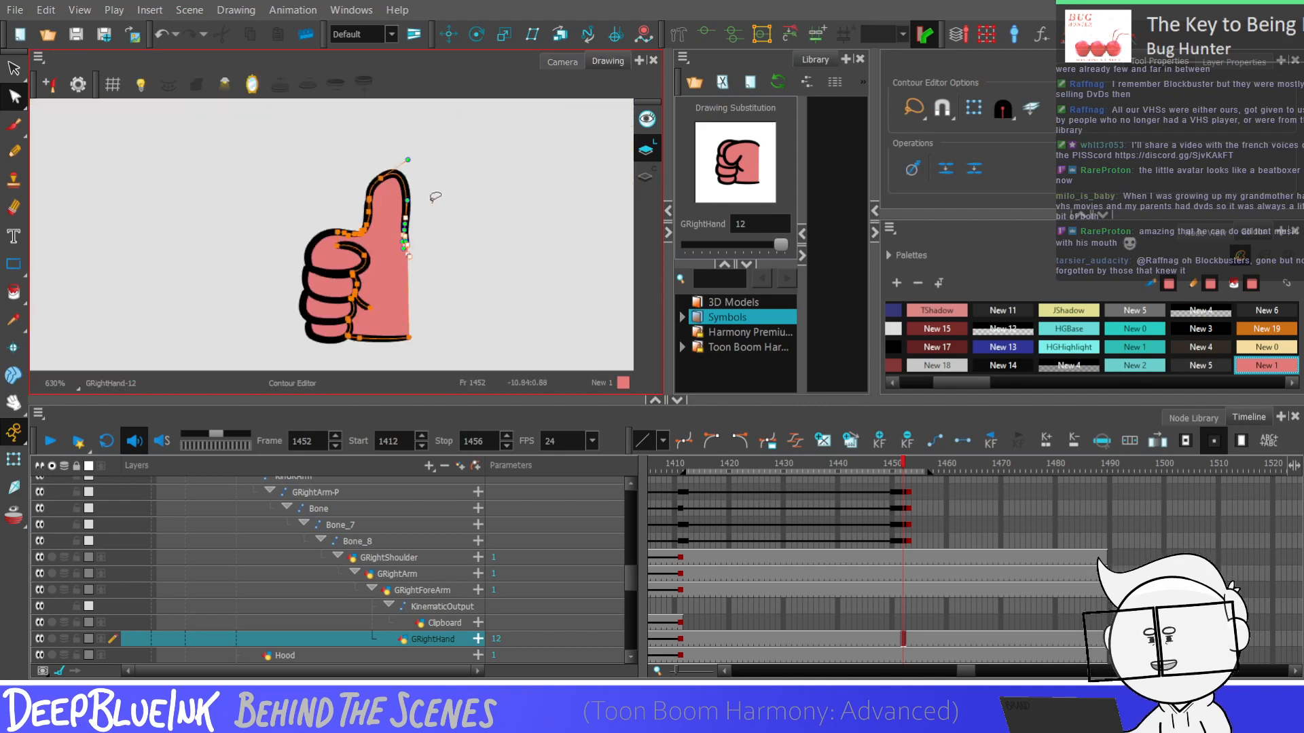
scroll(436, 196, "up", 1)
left_click_drag(436, 146, 471, 188)
key("Left")
key("Left")
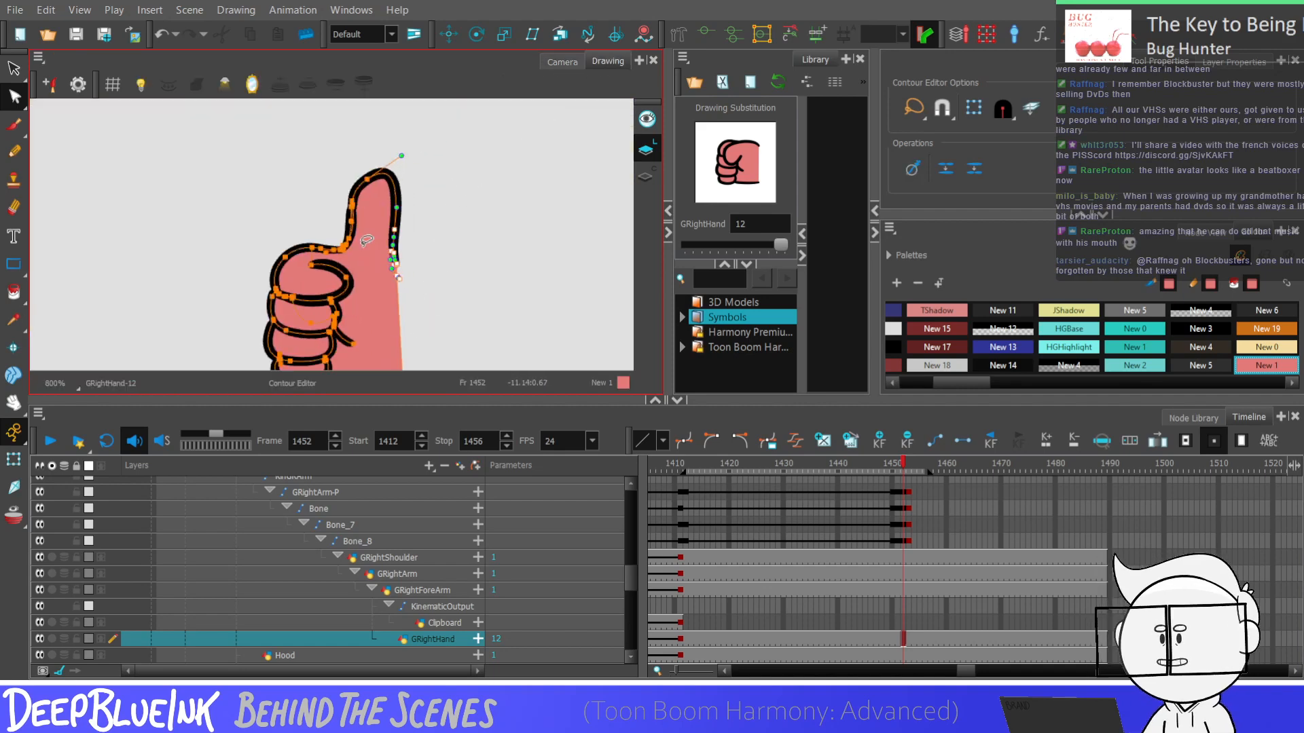
left_click_drag(402, 155, 399, 213)
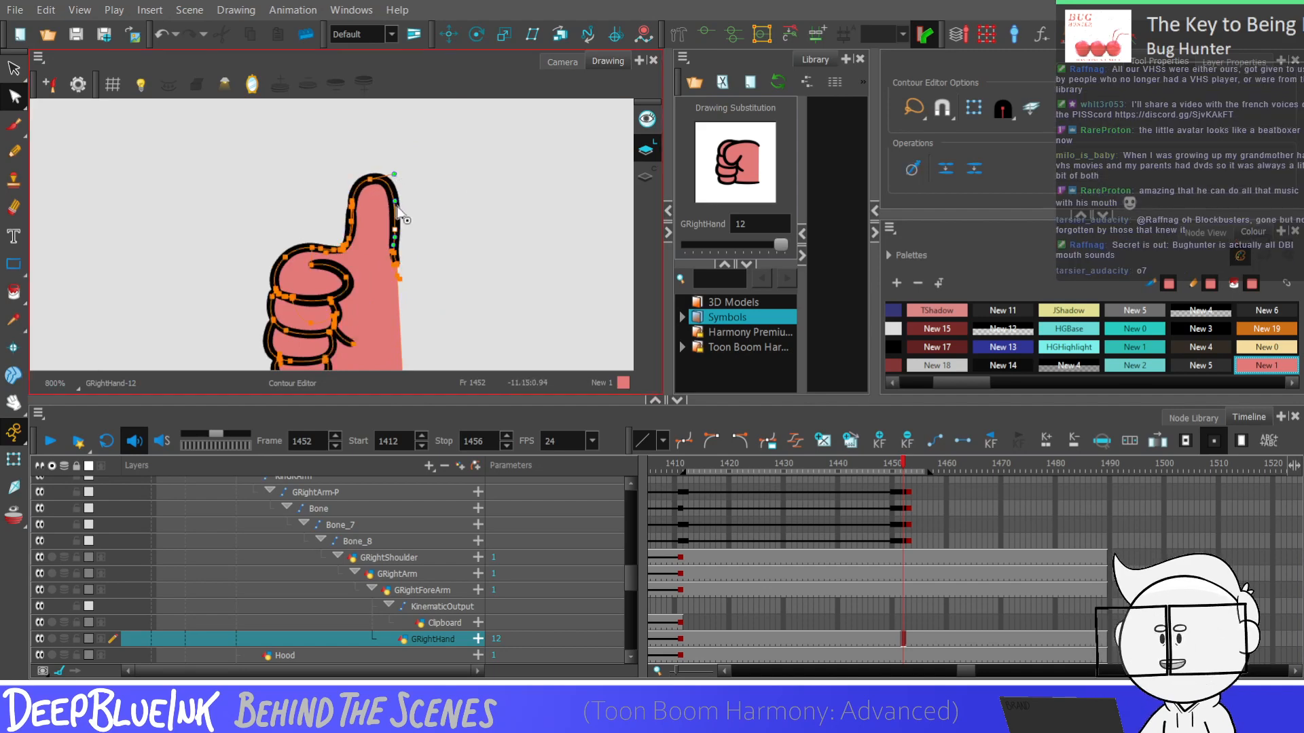
left_click(497, 198)
left_click(562, 67)
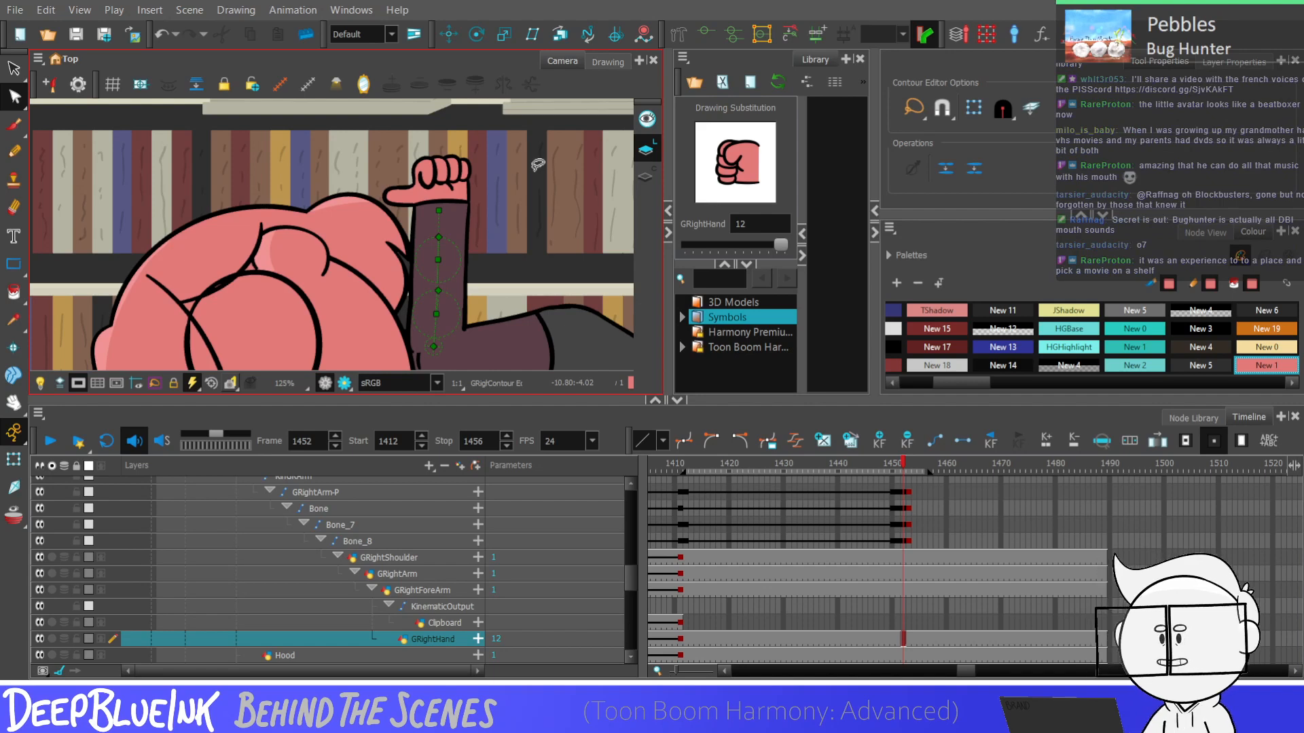
Sample White from the easel's paper and rename the palette's pale New 5 swatch as FrenchKronk
left_click(23, 321)
scroll(387, 230, "down", 5)
left_click(212, 248)
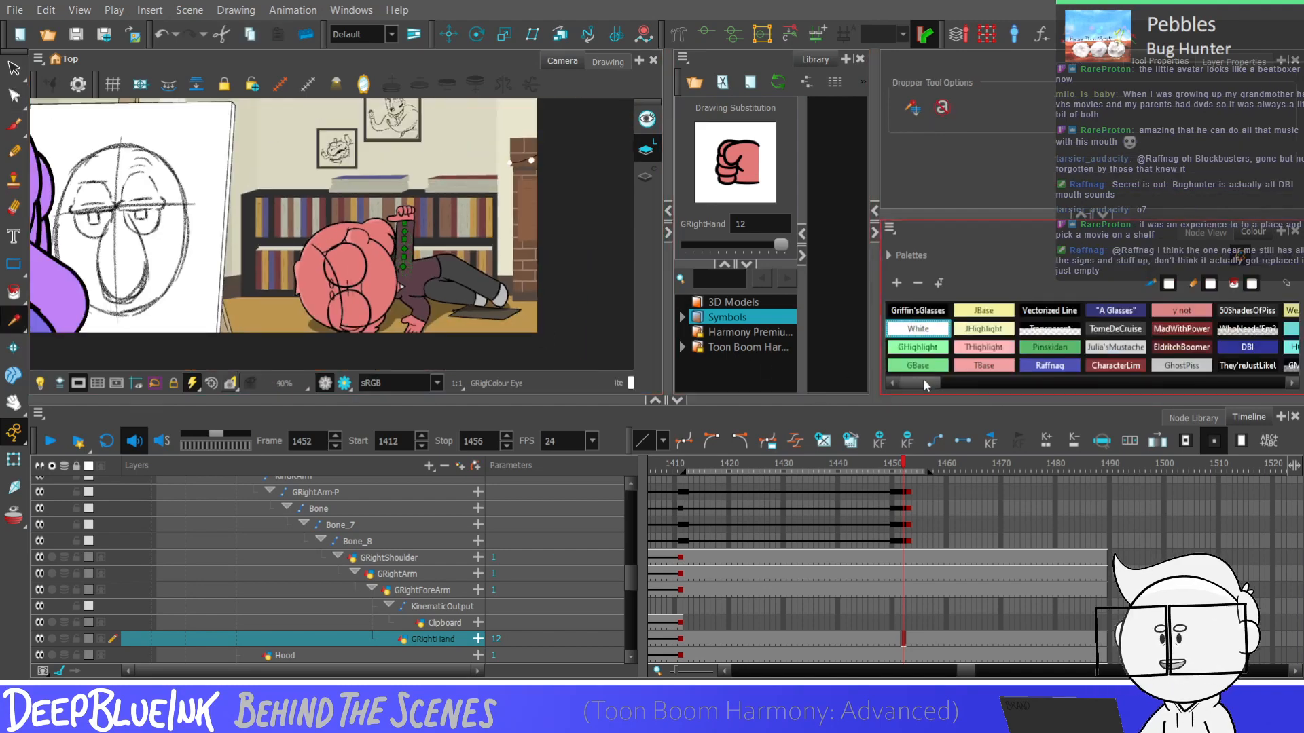
left_click_drag(925, 385, 1045, 390)
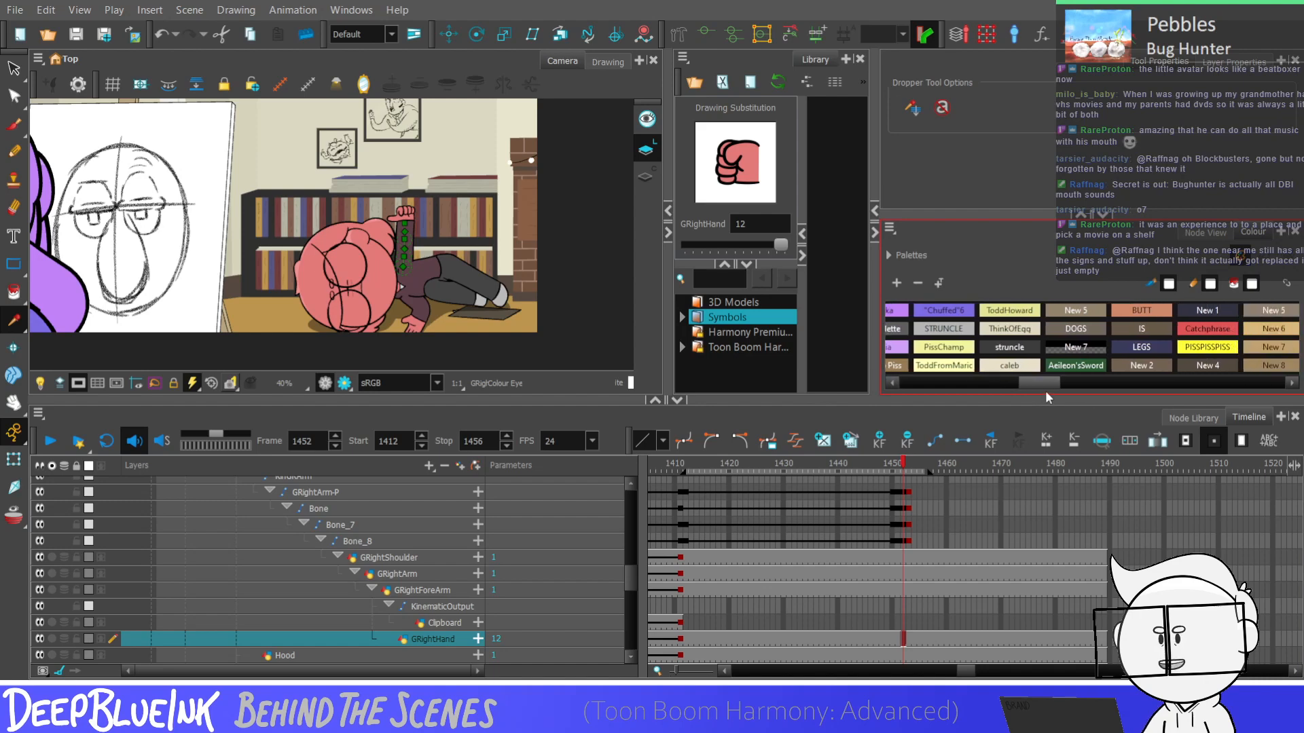
double_click(1075, 314)
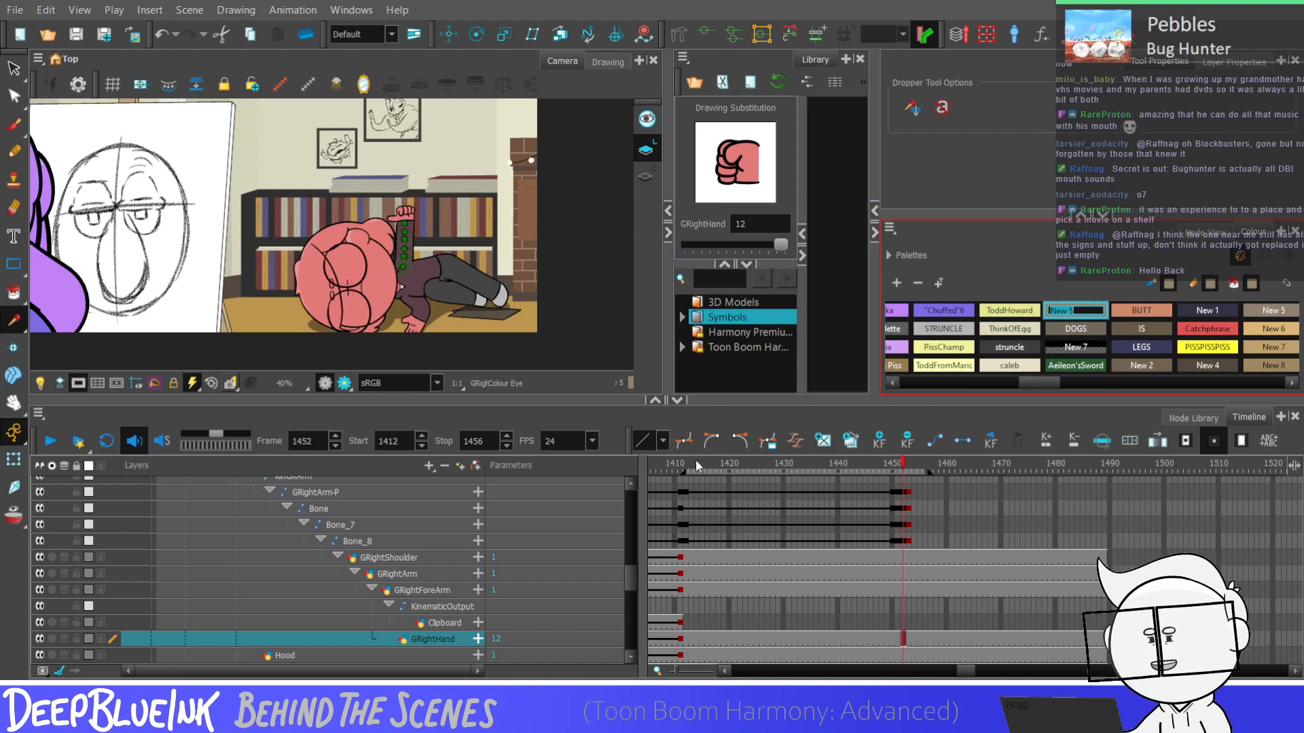
type("Fr")
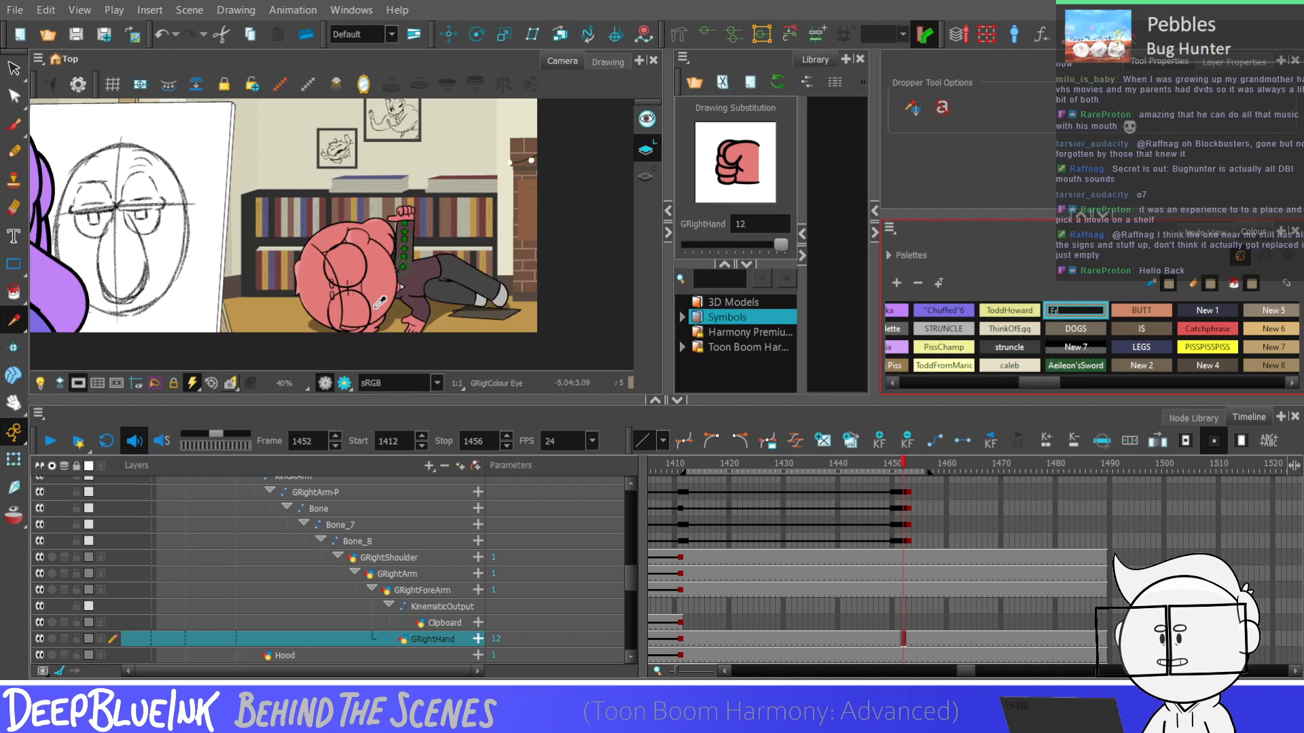
type("anchkronk")
key("Tab")
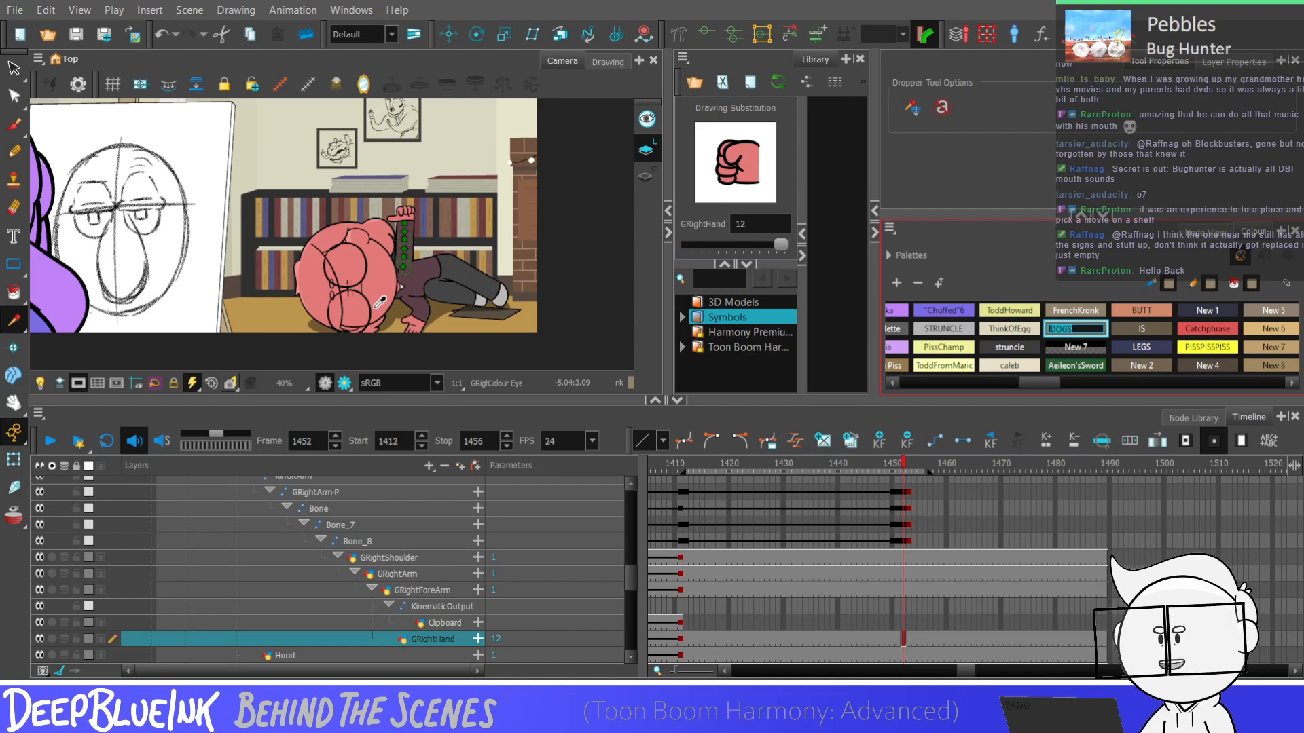
key("Return")
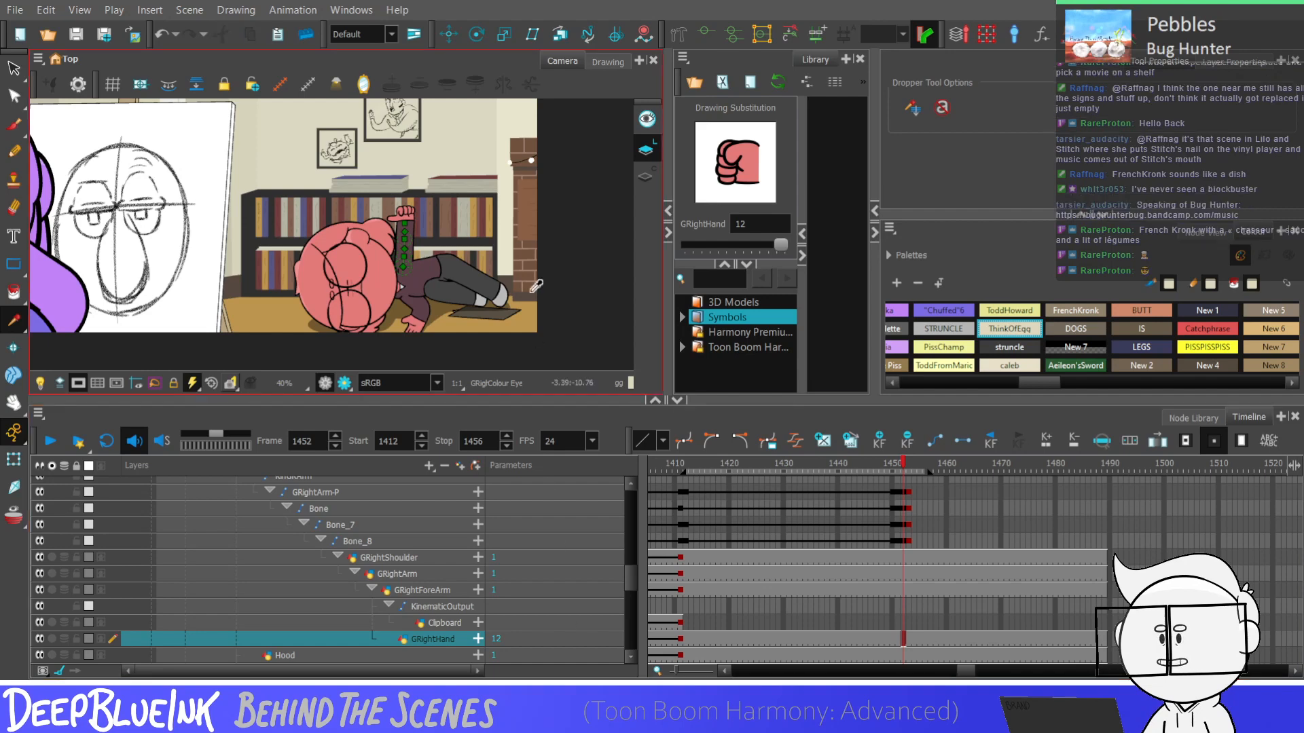
Step through the raised-arm frames up to 1456, play them back, and extend the playback stop frame to 1489
key("comma")
key("comma")
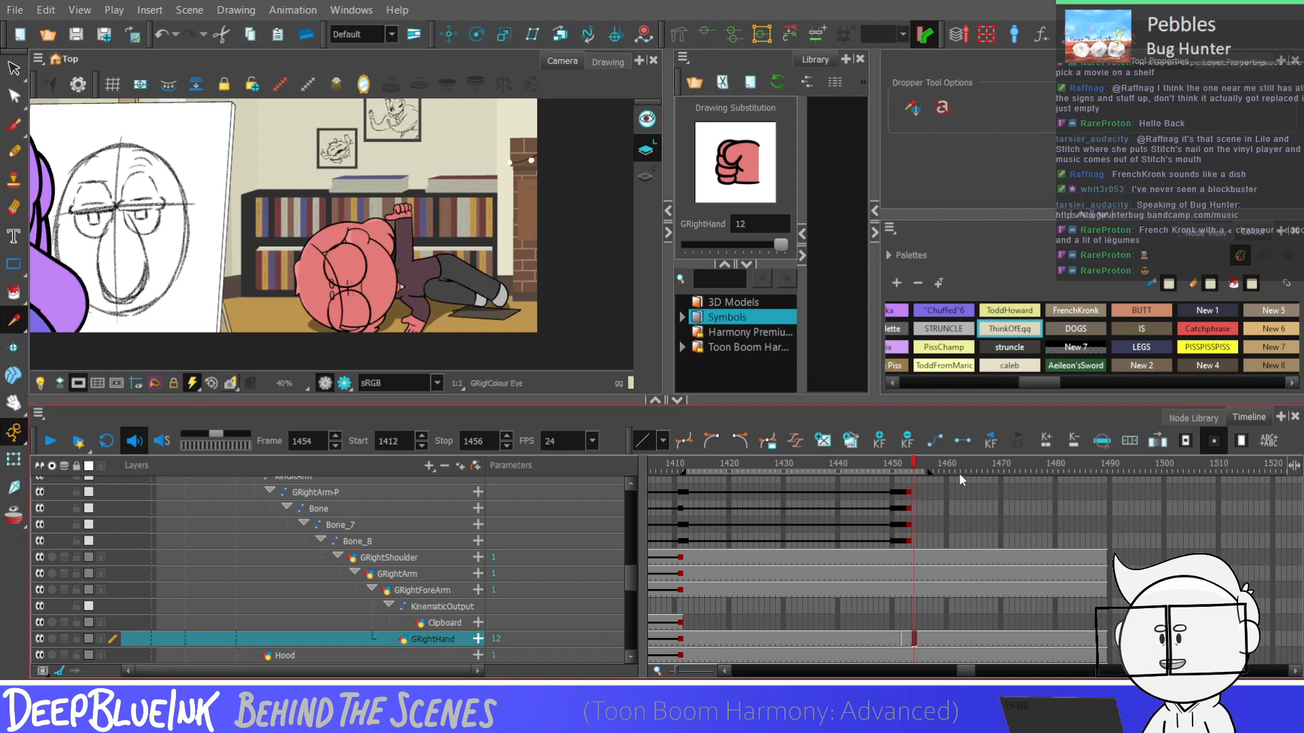
key("period")
key("period")
key("period")
key("period")
key("period")
scroll(515, 145, "down", 1)
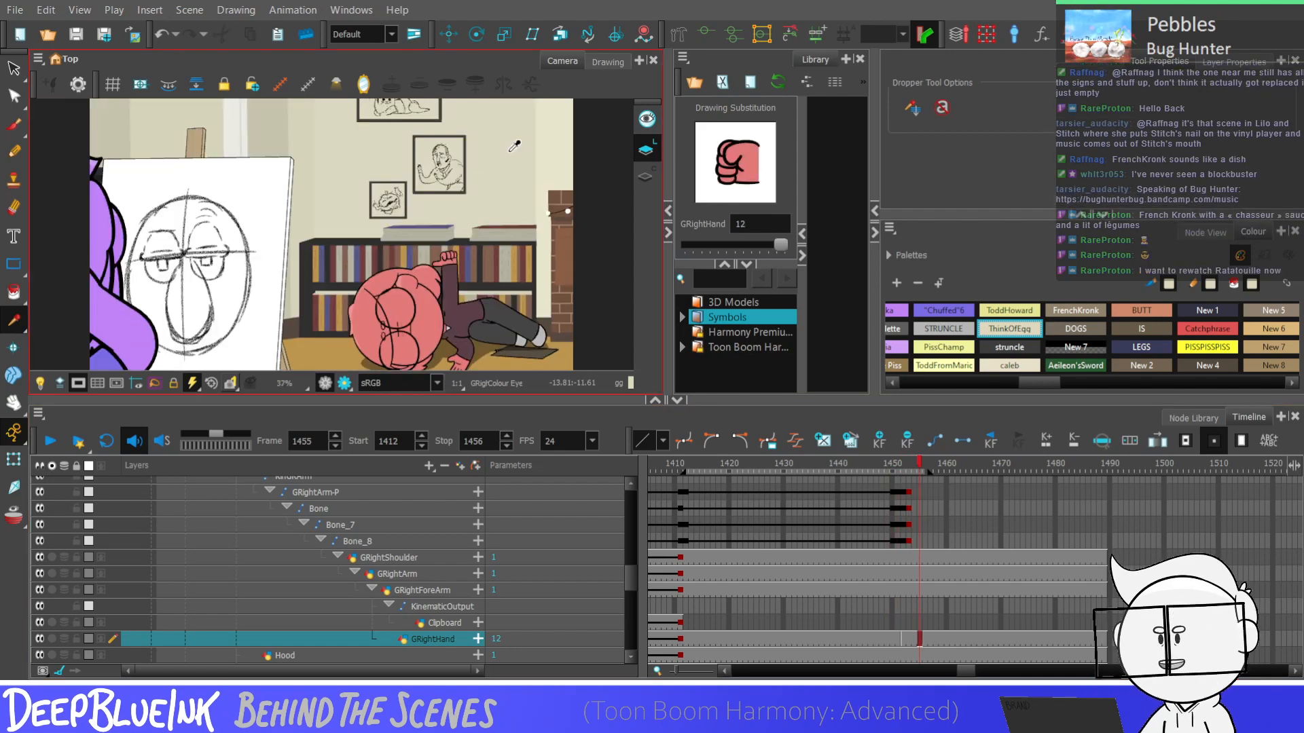
key("Return")
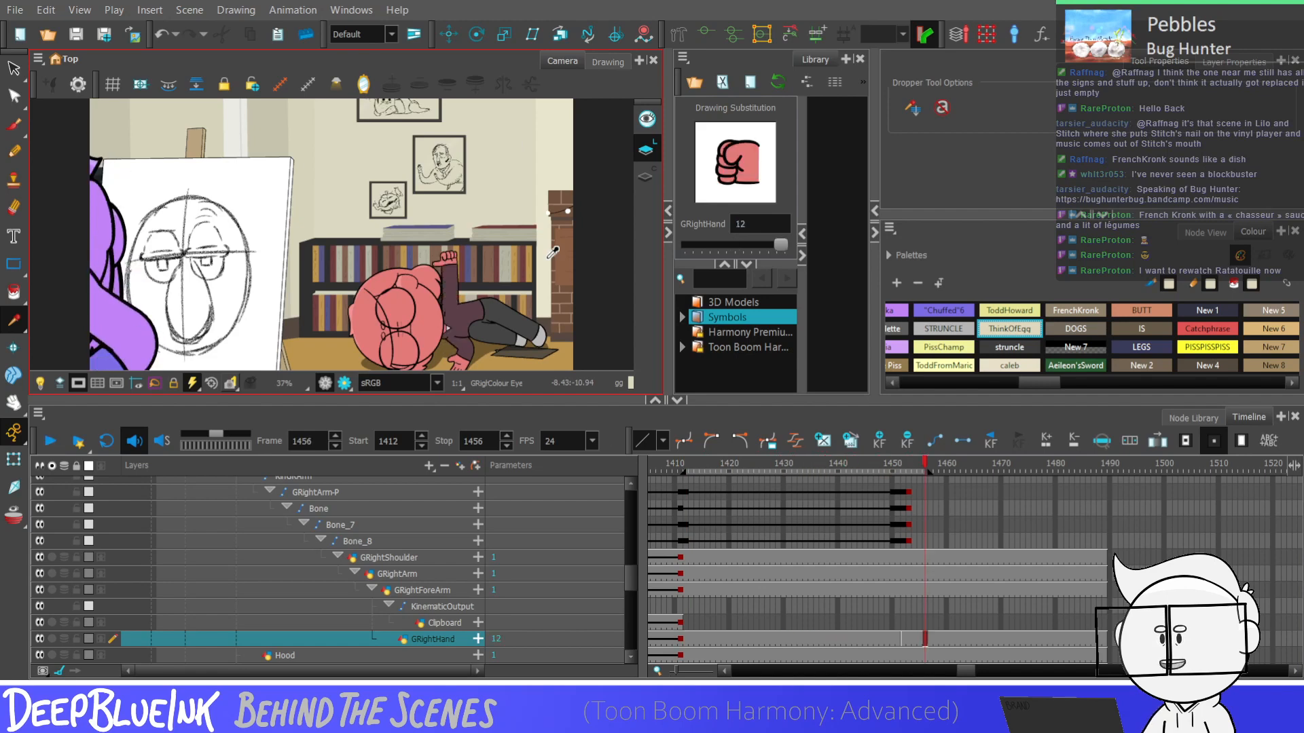
key("Return")
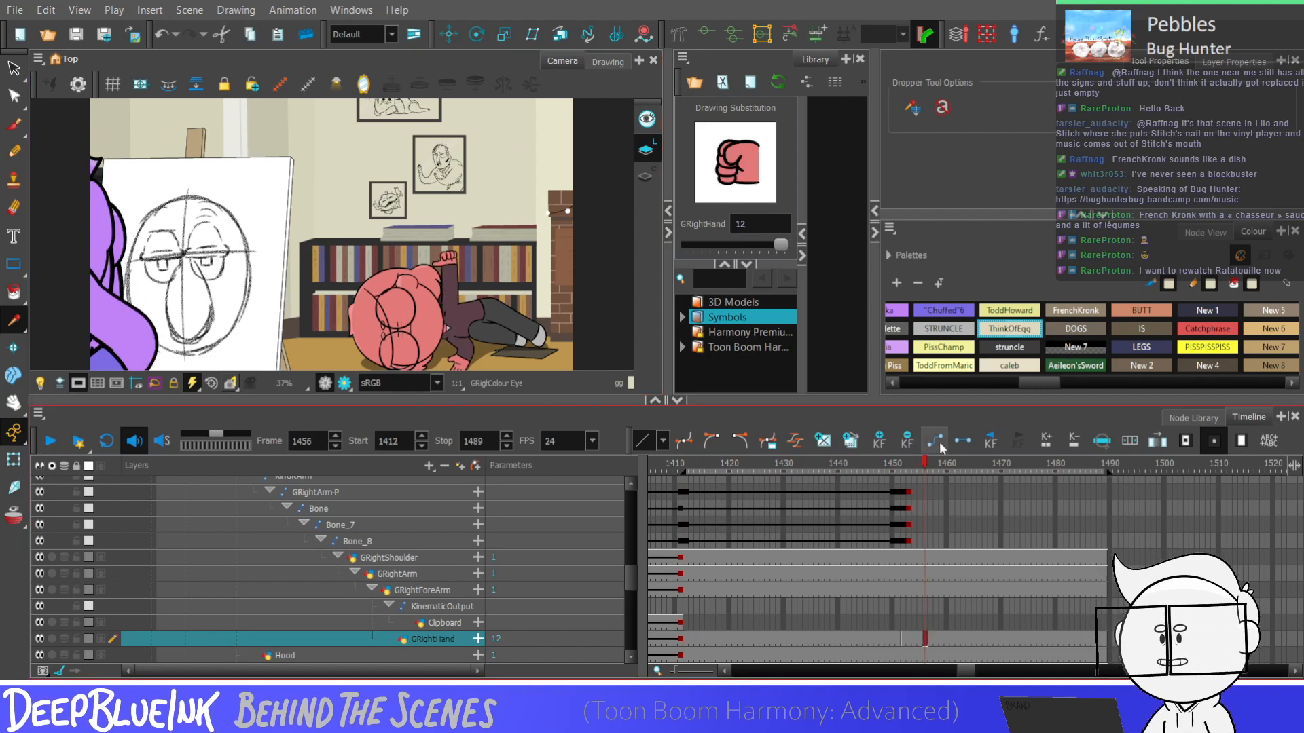
Collapse the layers and keyframe the lying character's group at frame 1456 to hold the raised-arm pose
key("minus")
left_click(925, 518)
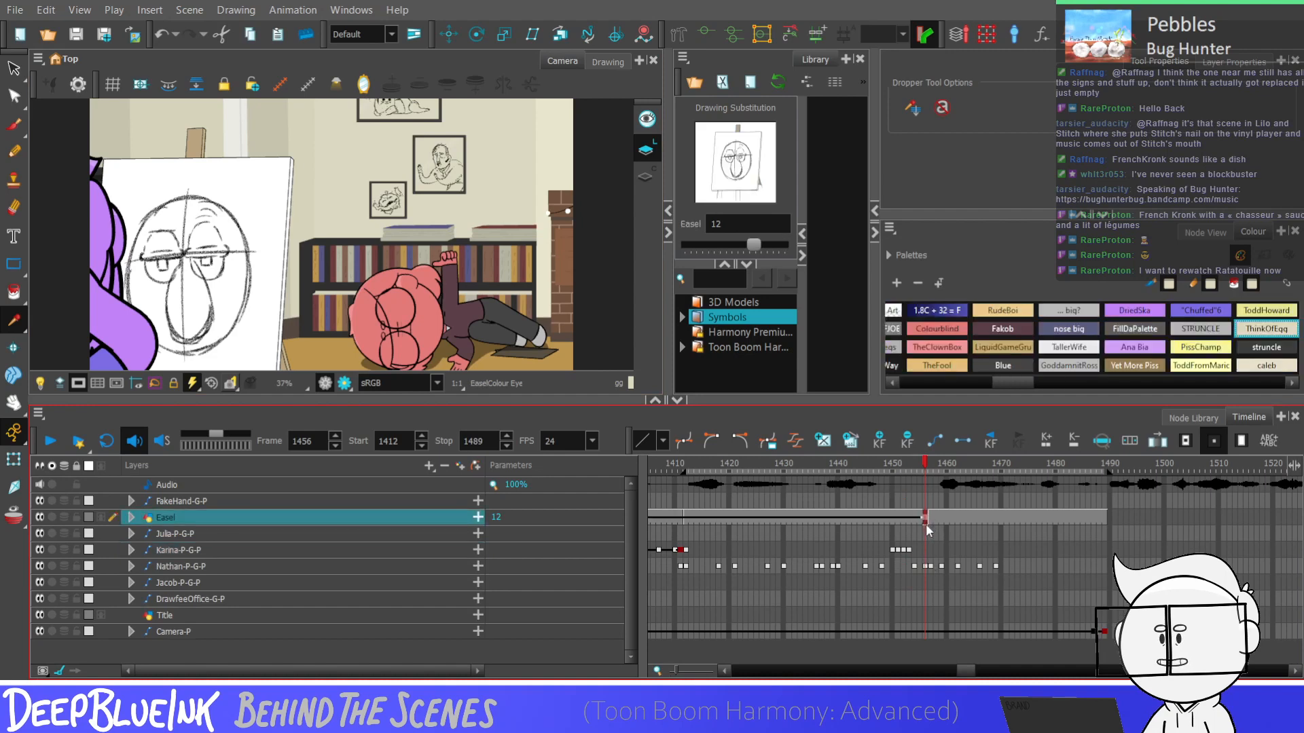
left_click(925, 550)
left_click(931, 550)
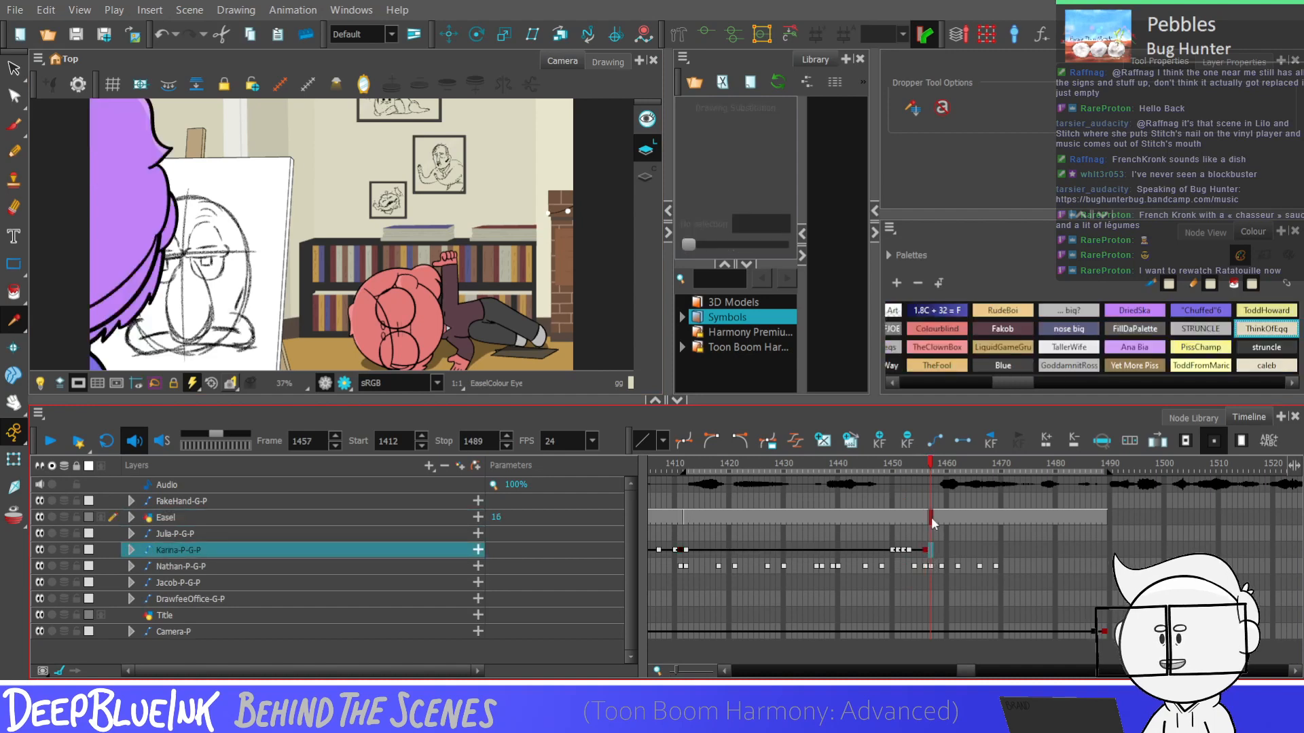
Copy the character's standing pose from frame 1031 and paste it onto the same group at frame 1457
left_click_drag(966, 672, 935, 672)
left_click(685, 549)
left_click(809, 549)
left_click(752, 549)
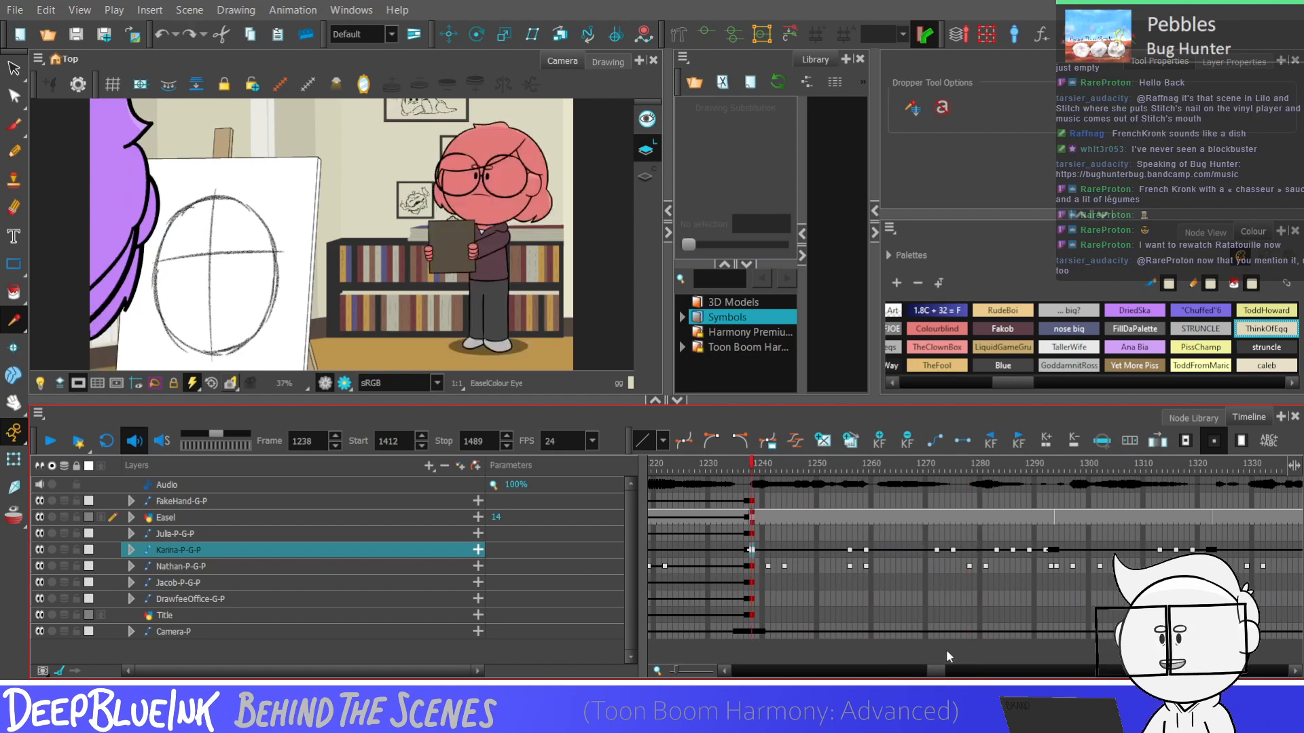
left_click_drag(937, 673, 900, 674)
left_click(823, 550)
left_click(822, 552)
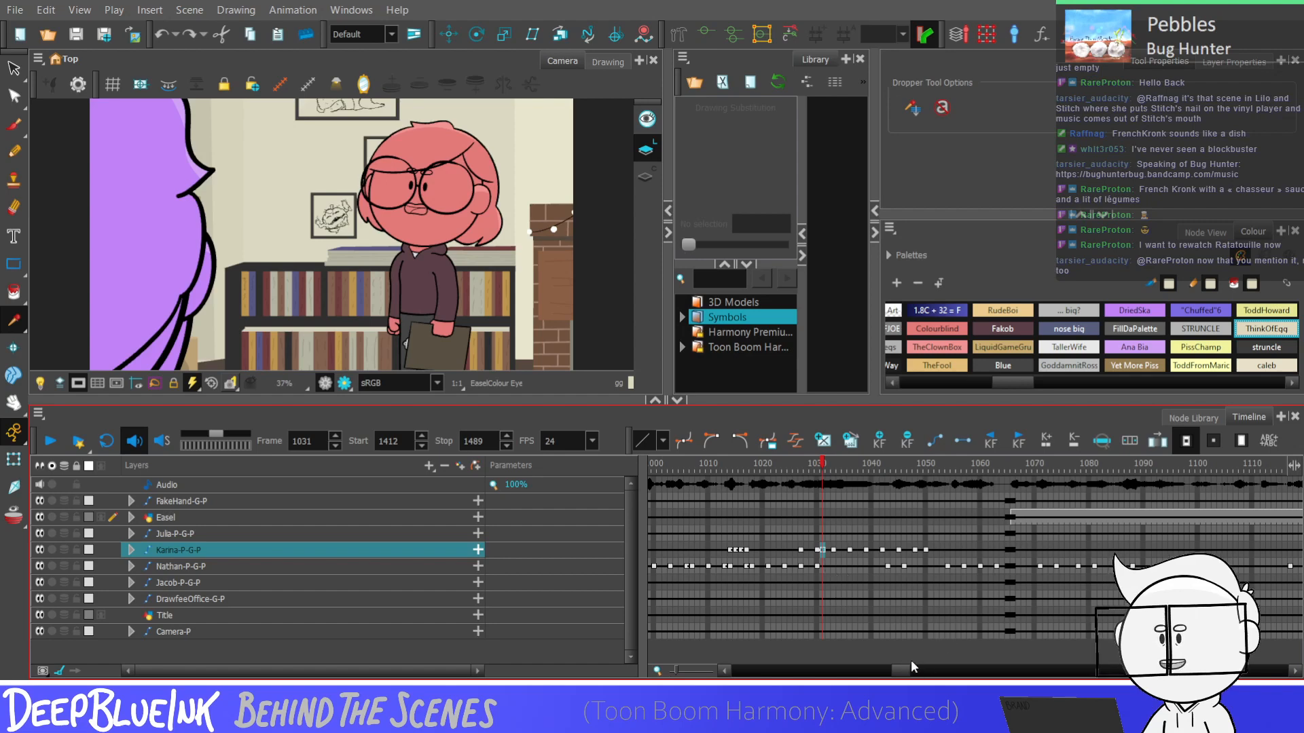
left_click_drag(911, 662, 969, 662)
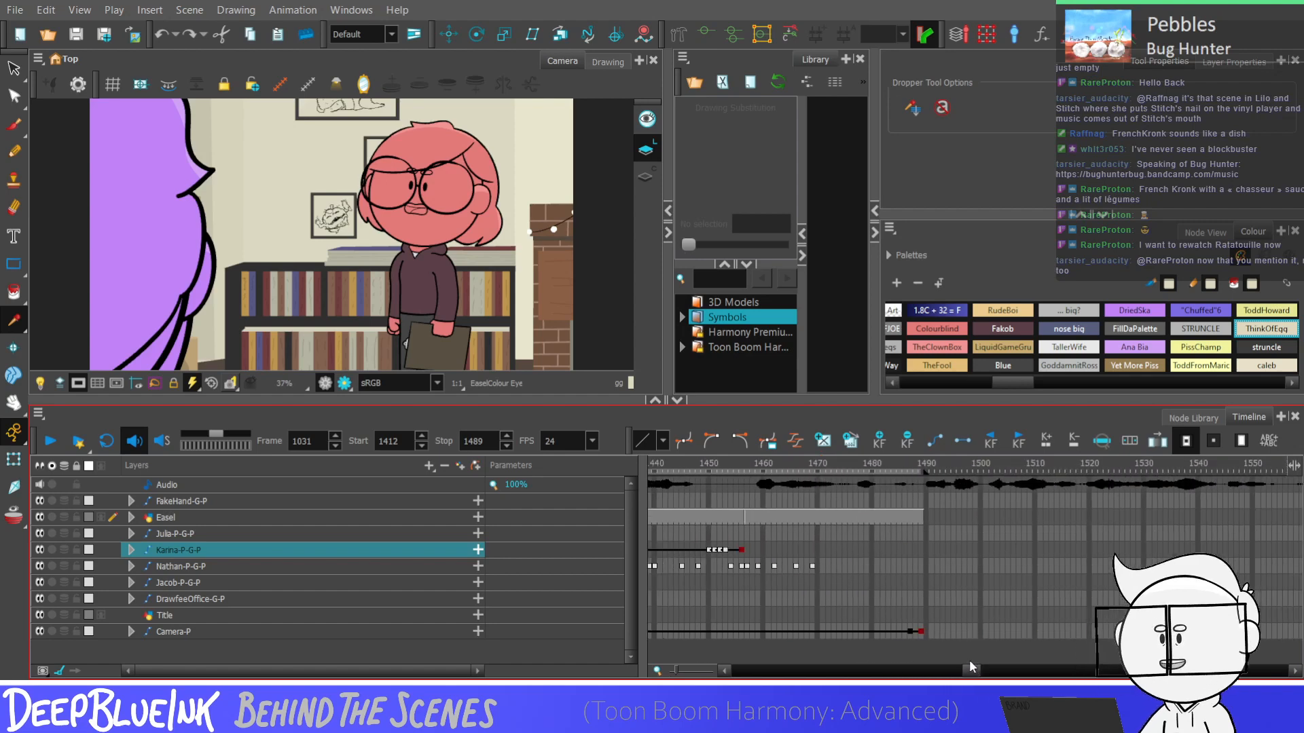
left_click(746, 549)
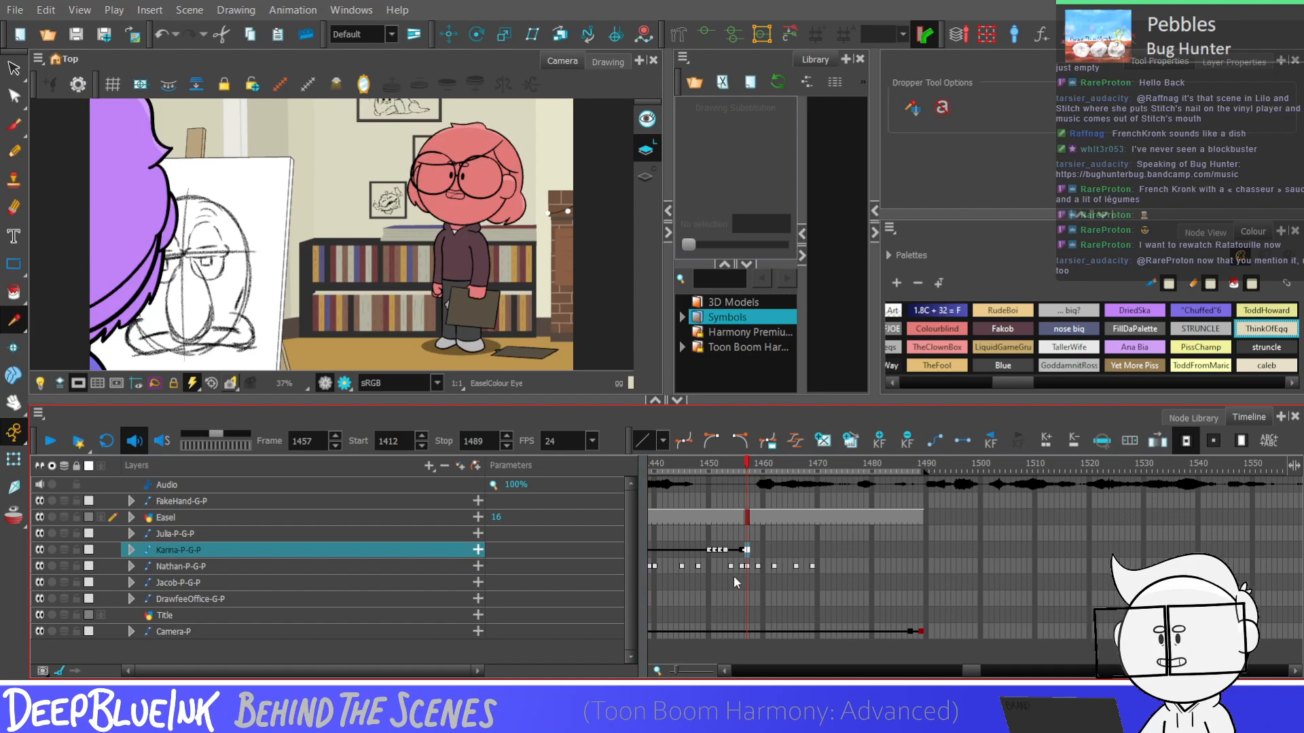
Expand the DrawfeeOffice-G-P background group to reach its Wall layer
left_click(207, 599)
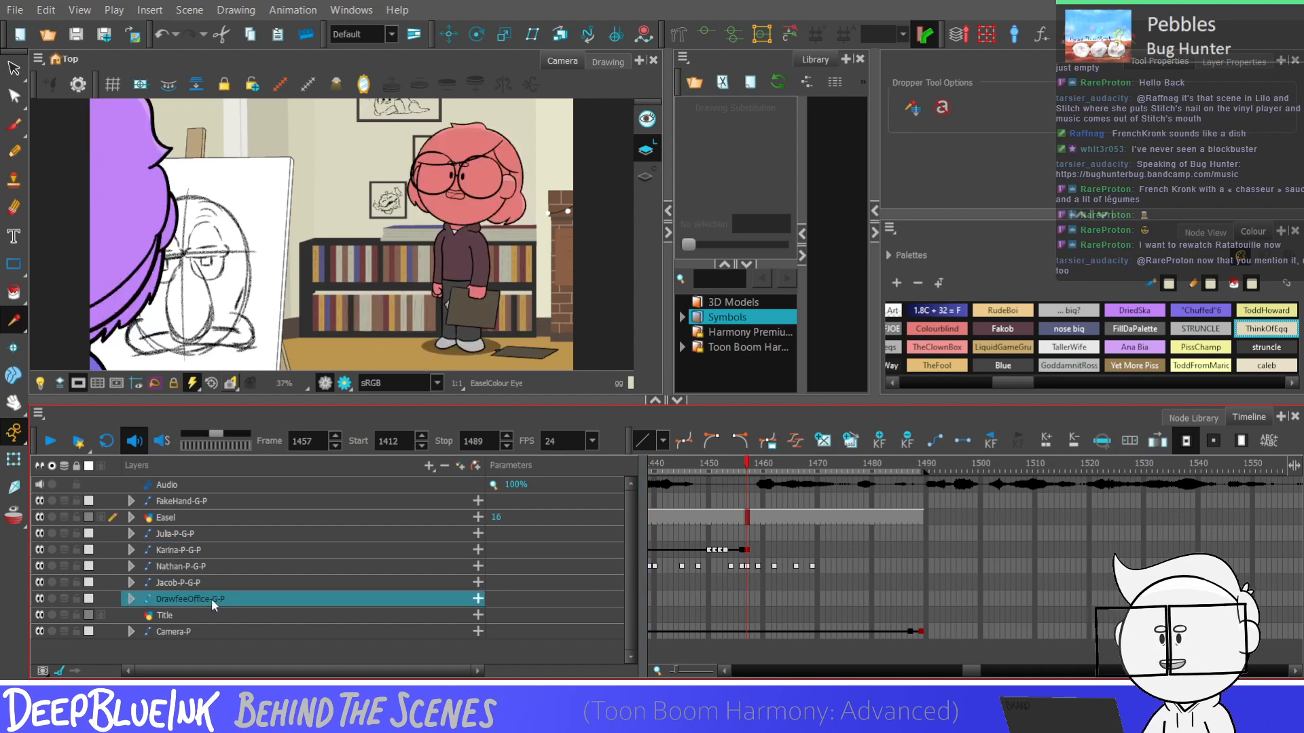
double_click(211, 599)
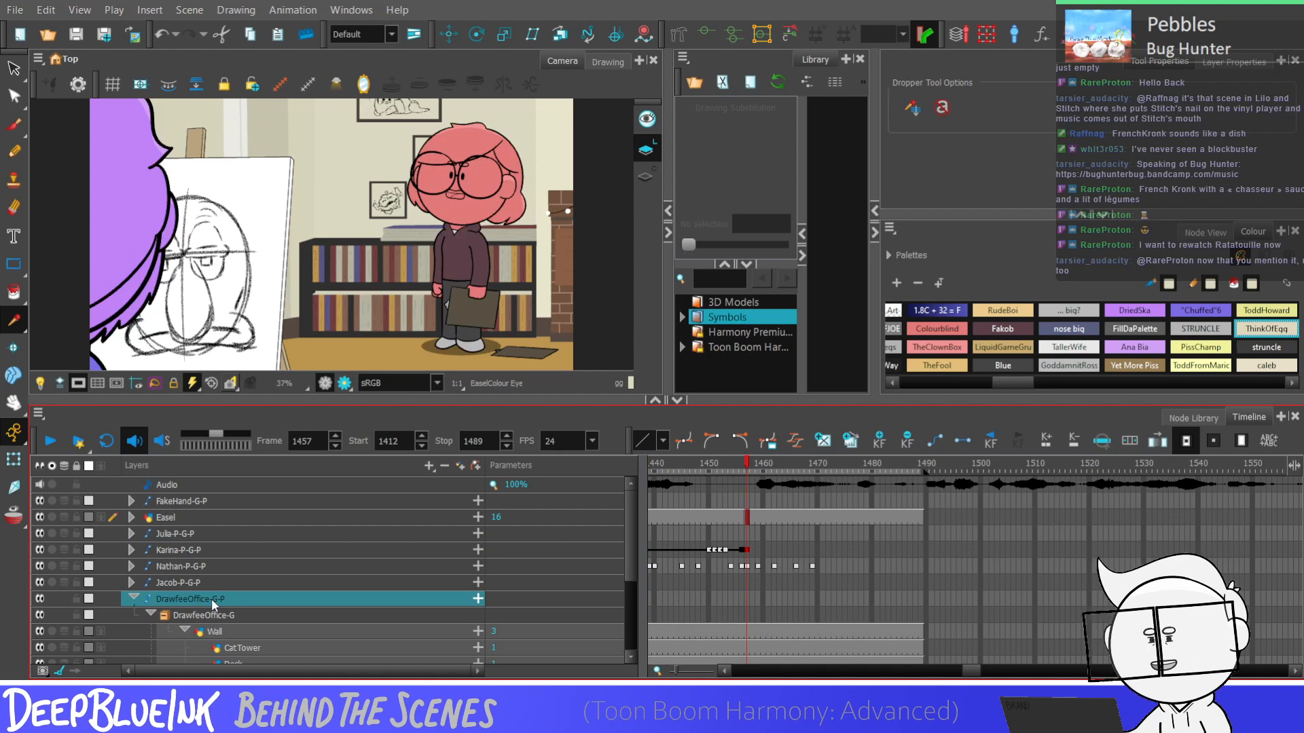
left_click_drag(632, 537, 626, 585)
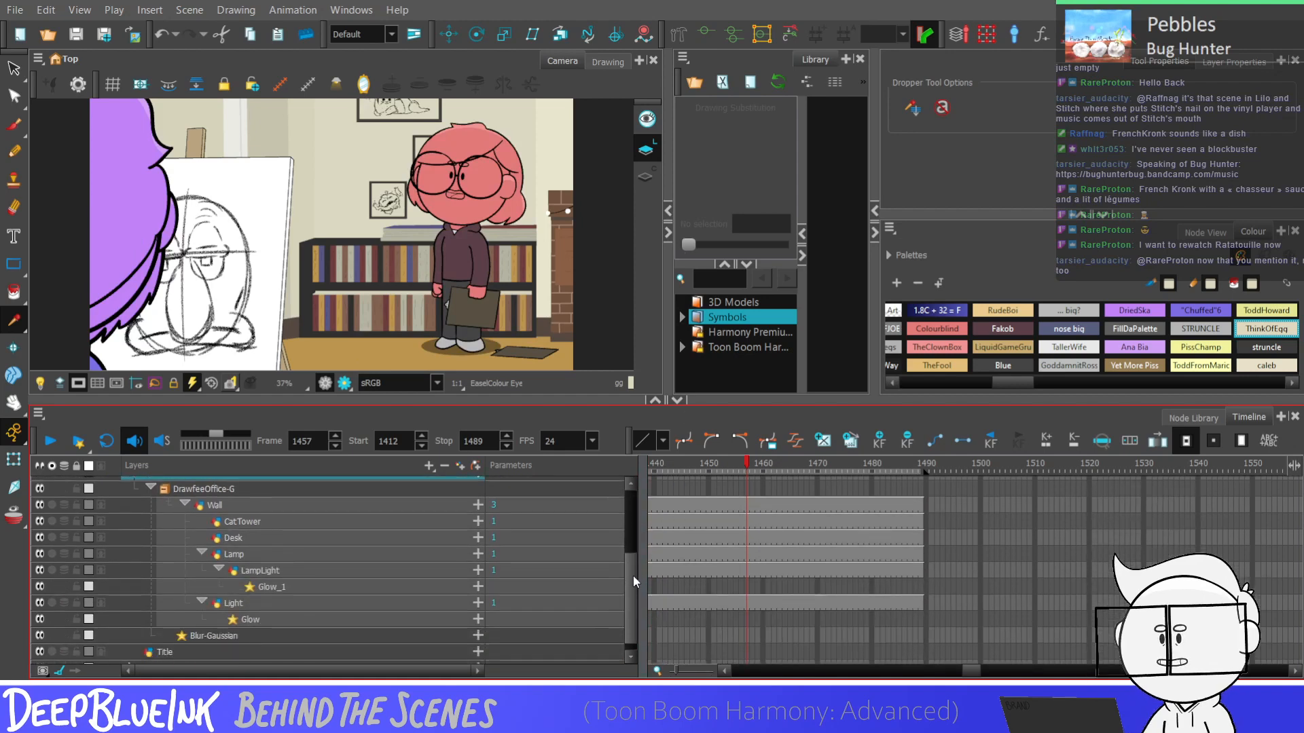
scroll(633, 576, "down", 1)
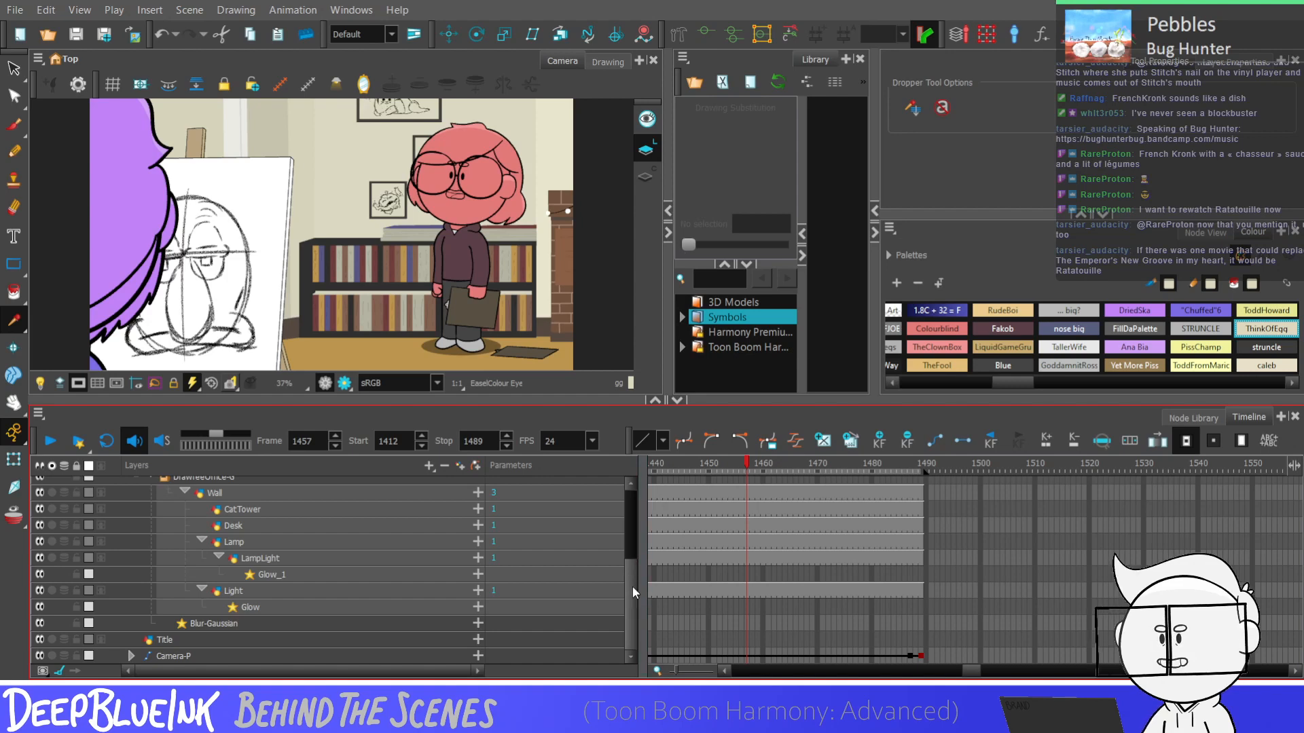
scroll(632, 570, "up", 3)
scroll(635, 598, "down", 3)
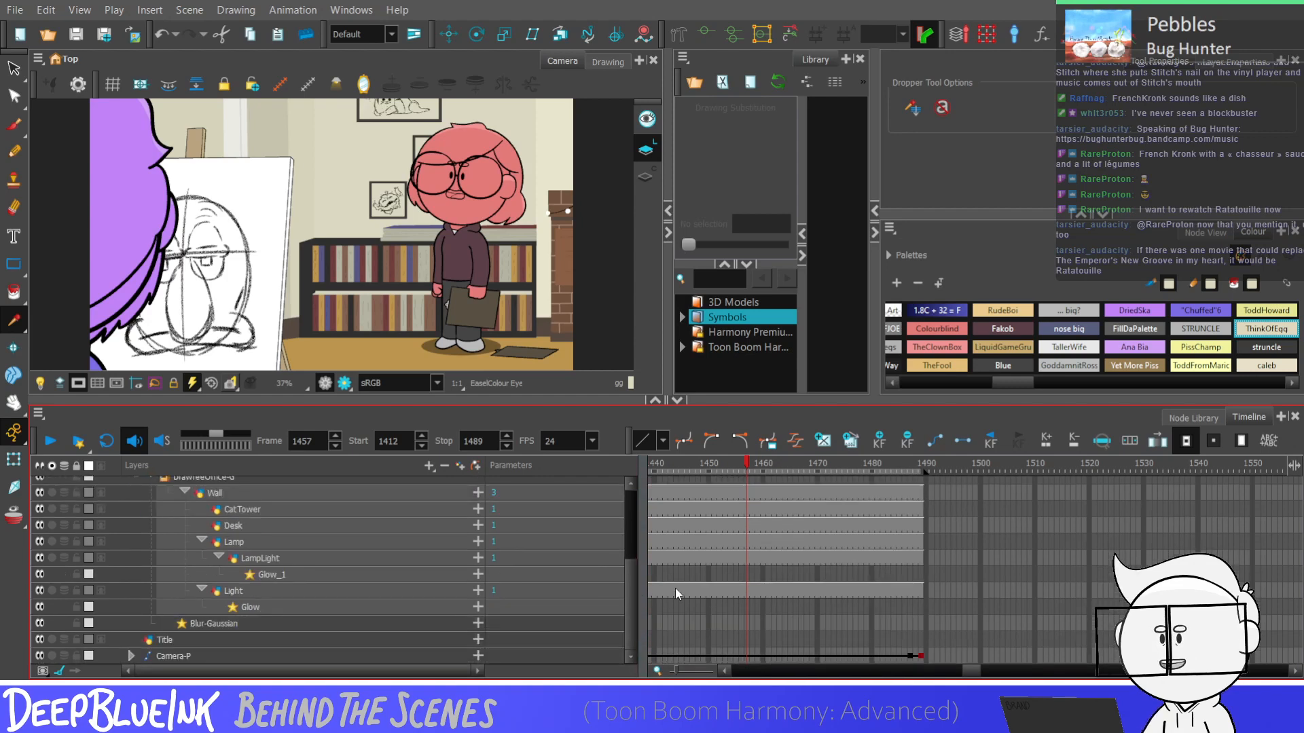
Switch the Wall layer's drawing at frame 1457 to substitution 1 and compare it with frame 1456
left_click(745, 492)
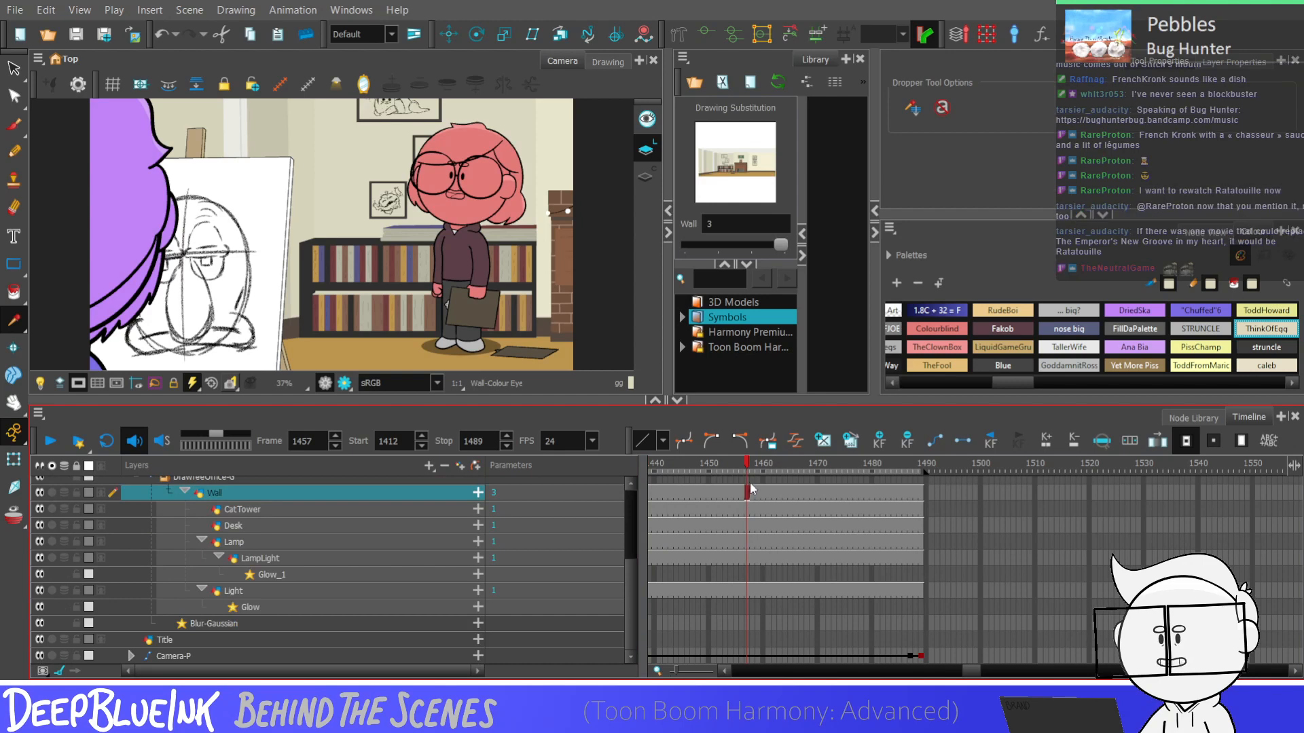
key("comma")
key("comma")
key("period")
key("period")
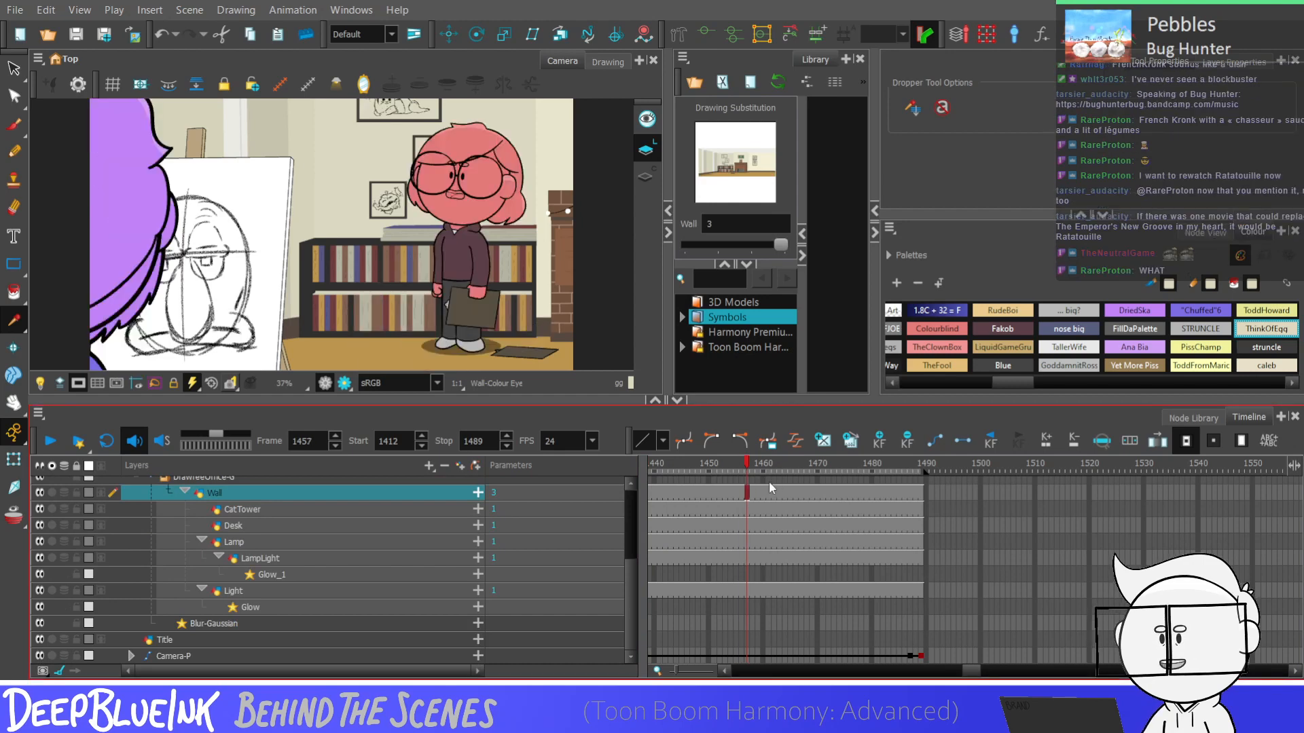
key("bracketleft")
key("bracketleft")
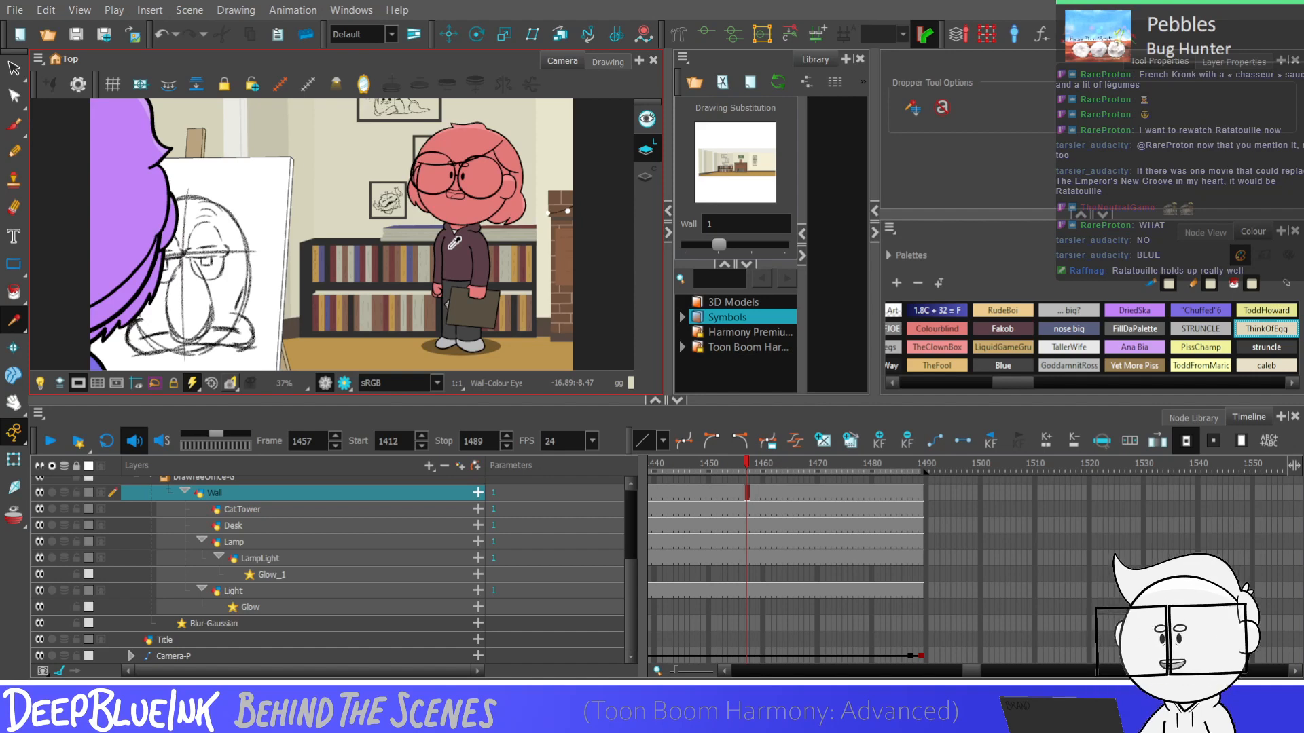
left_click(743, 493)
left_click(748, 491)
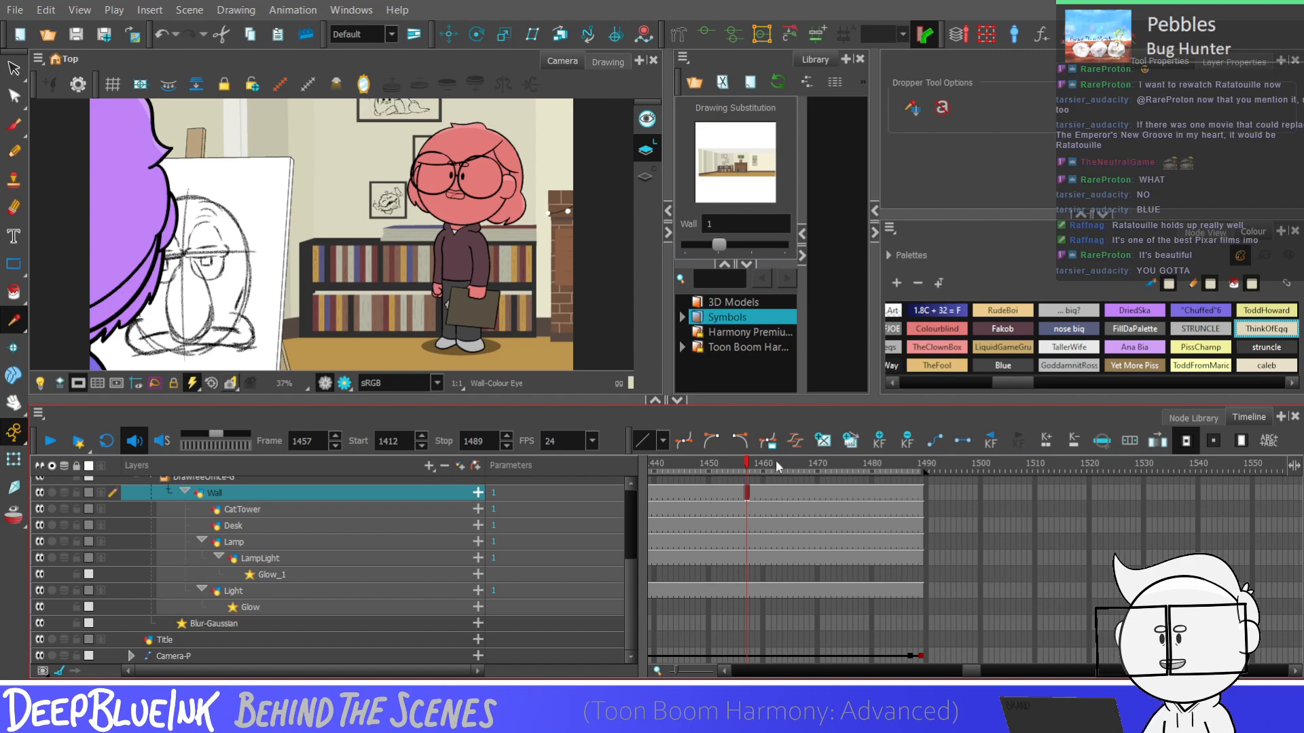
Collapse the layers and play the shot back from frame 1412 to review the arm movement
key("shift+f")
left_click(747, 533)
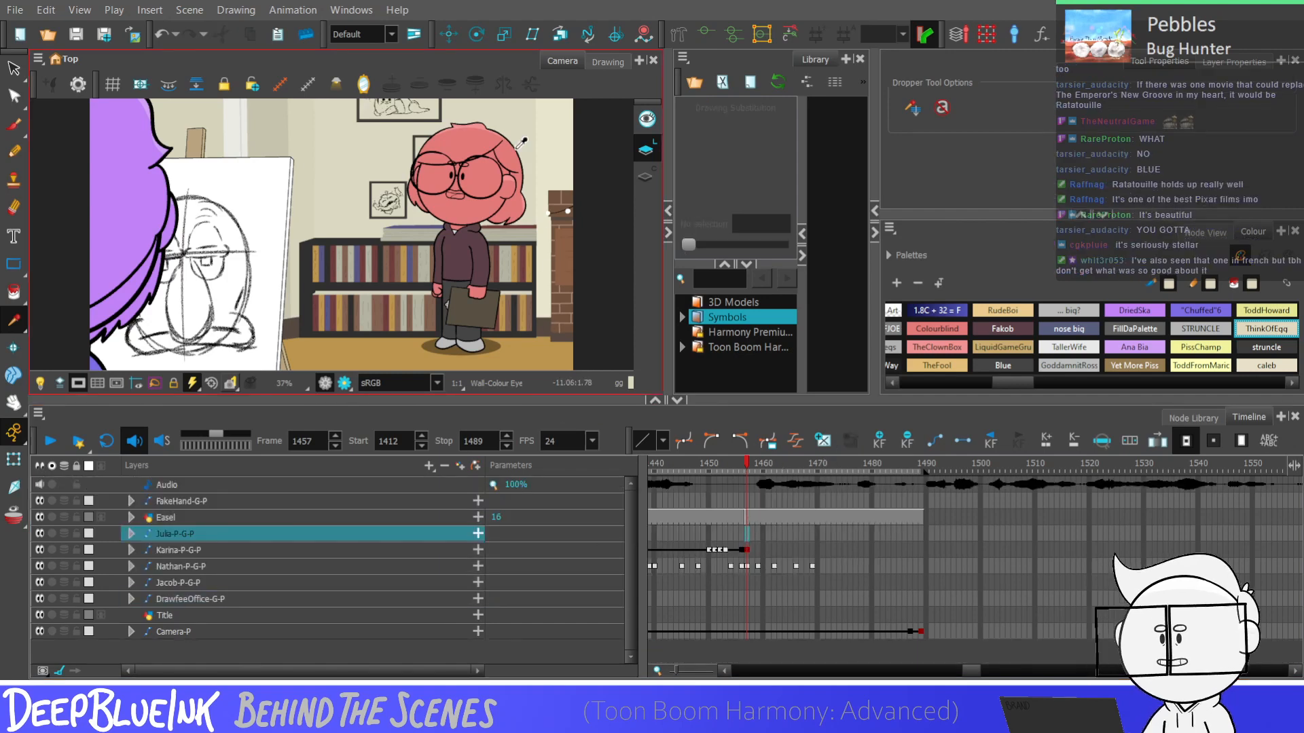
key("shift+comma")
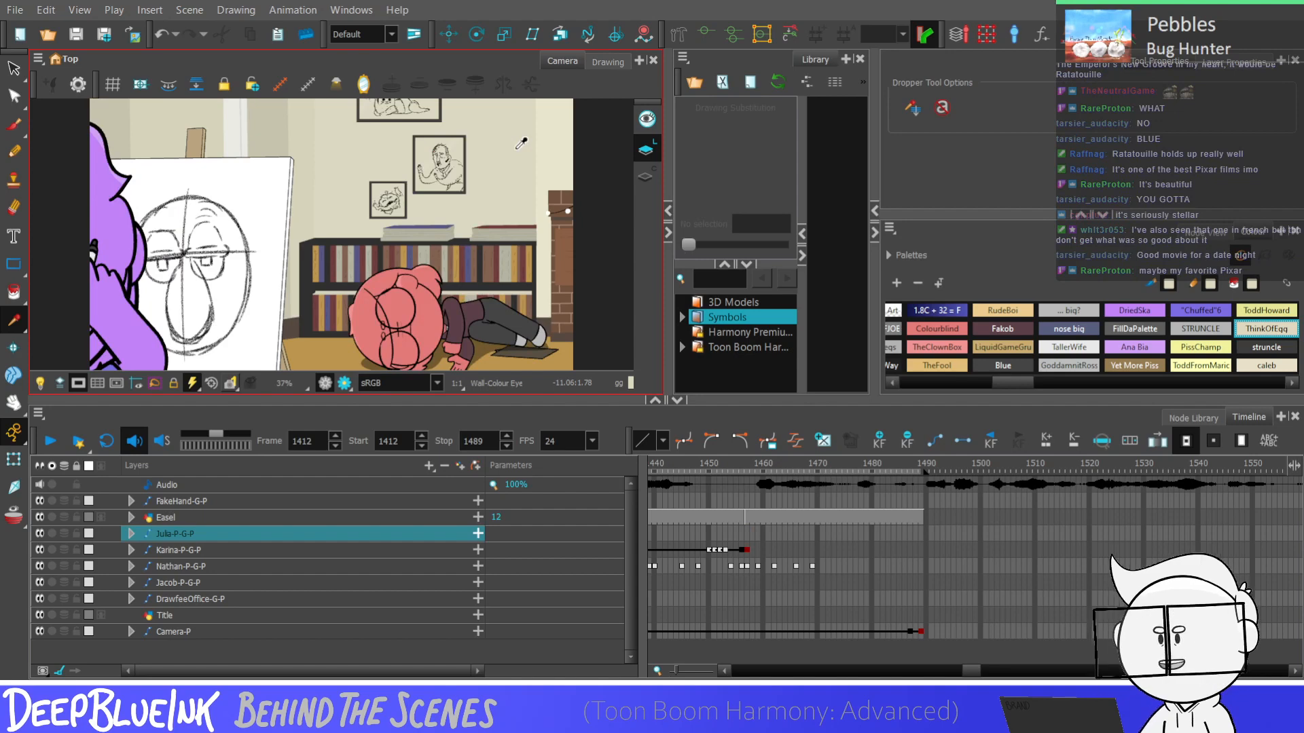
left_click(743, 527)
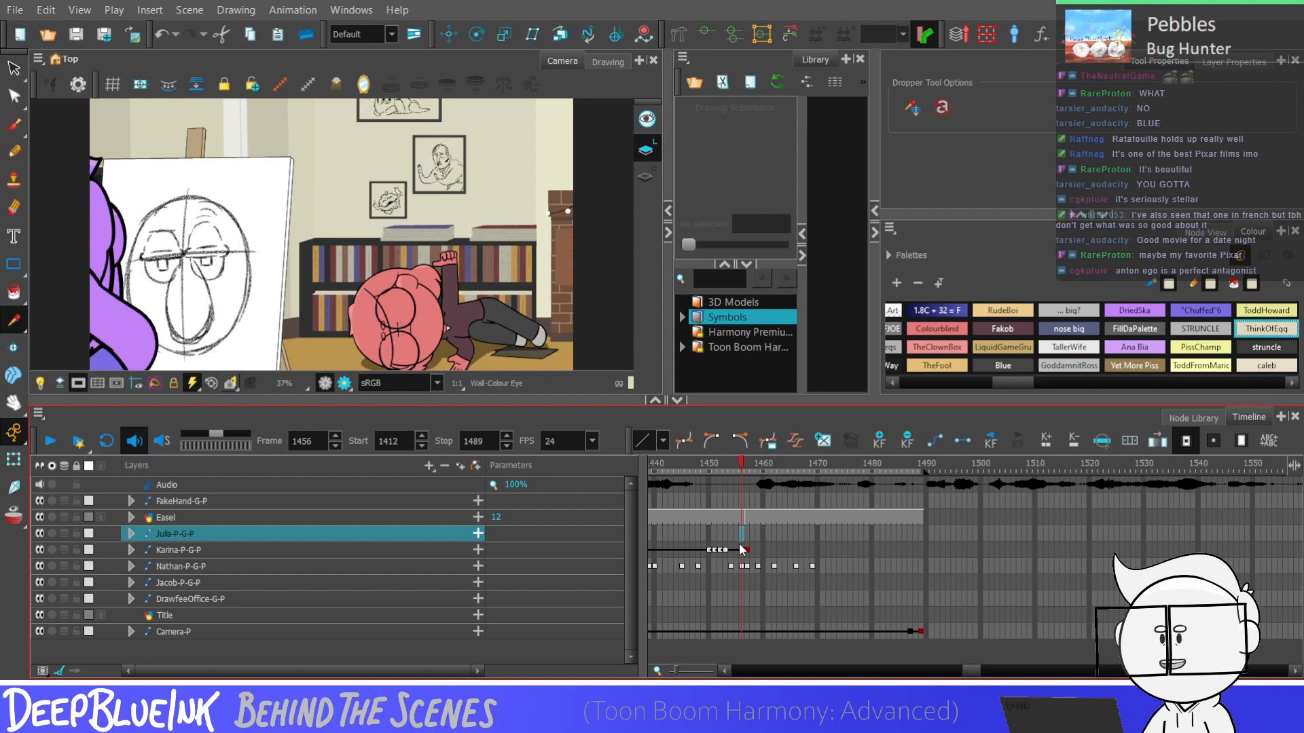
key("shift+comma")
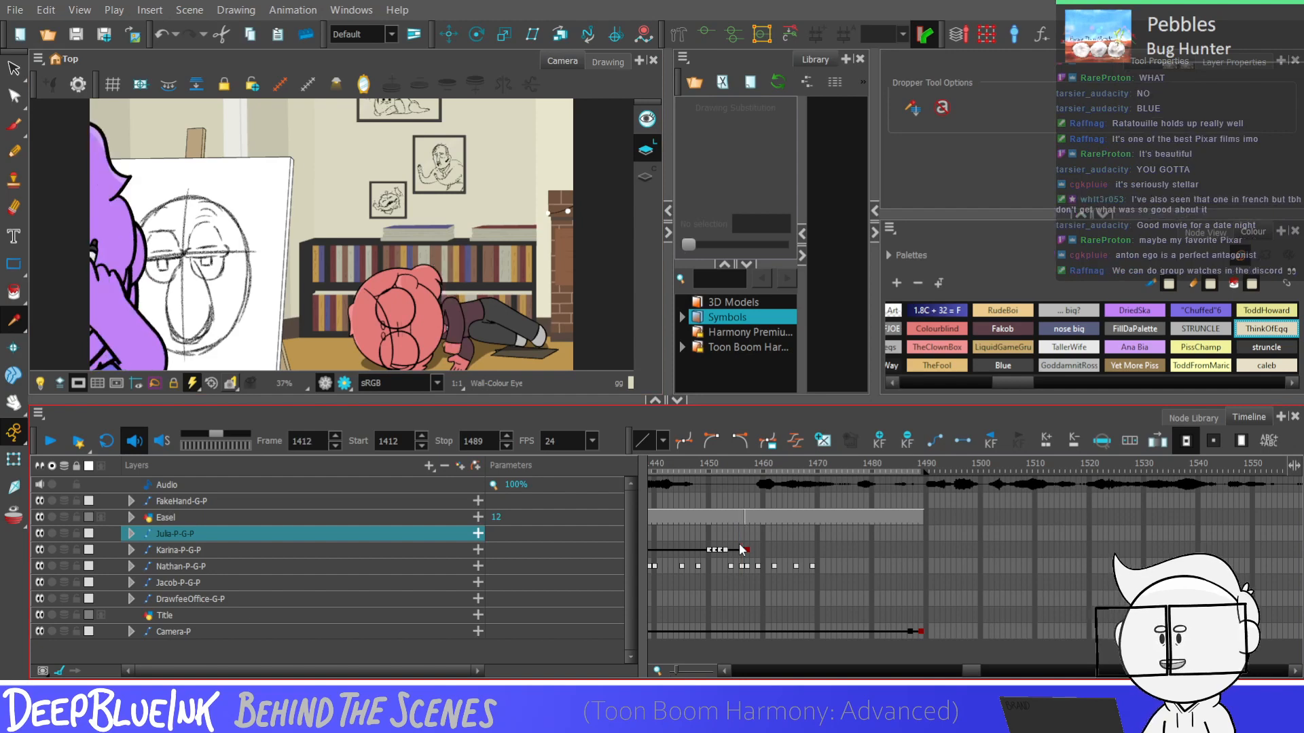
key("Return")
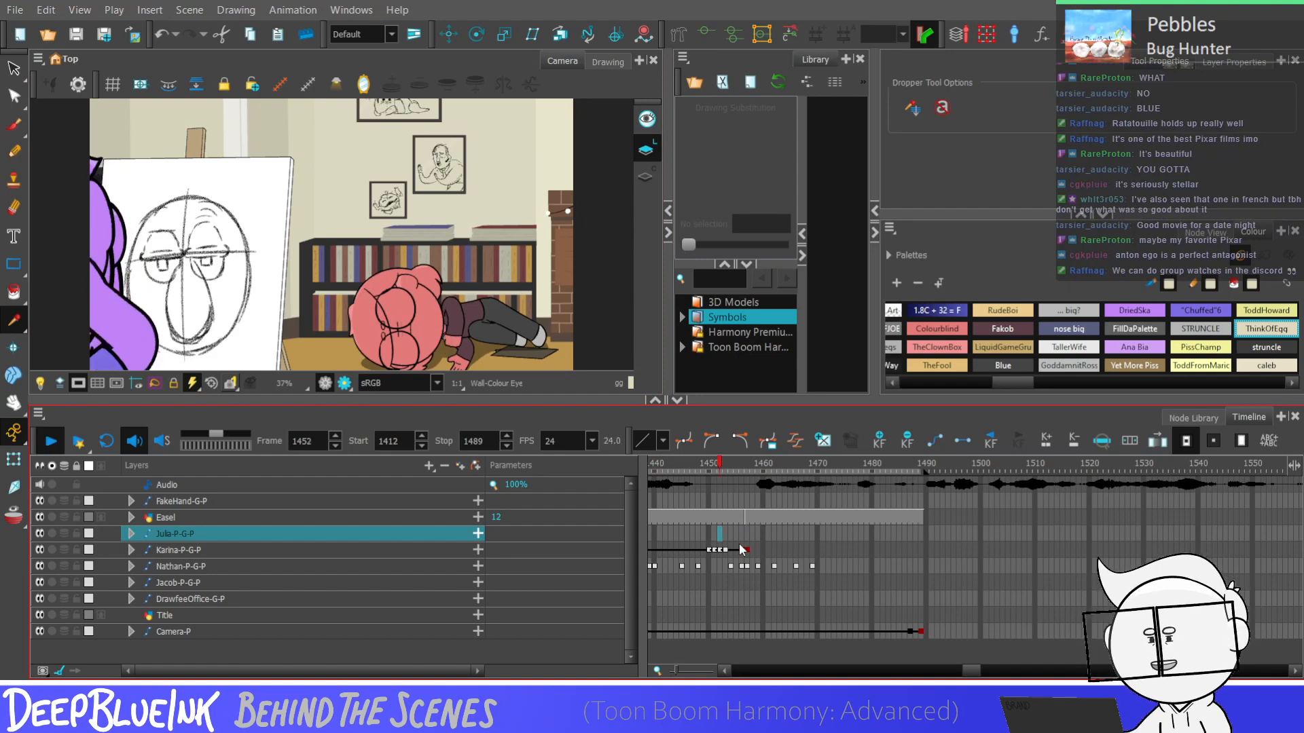
Move the lying character's arm-raise keyframes from about frame 1450 to about frame 1443 and play the shot back
key("Return")
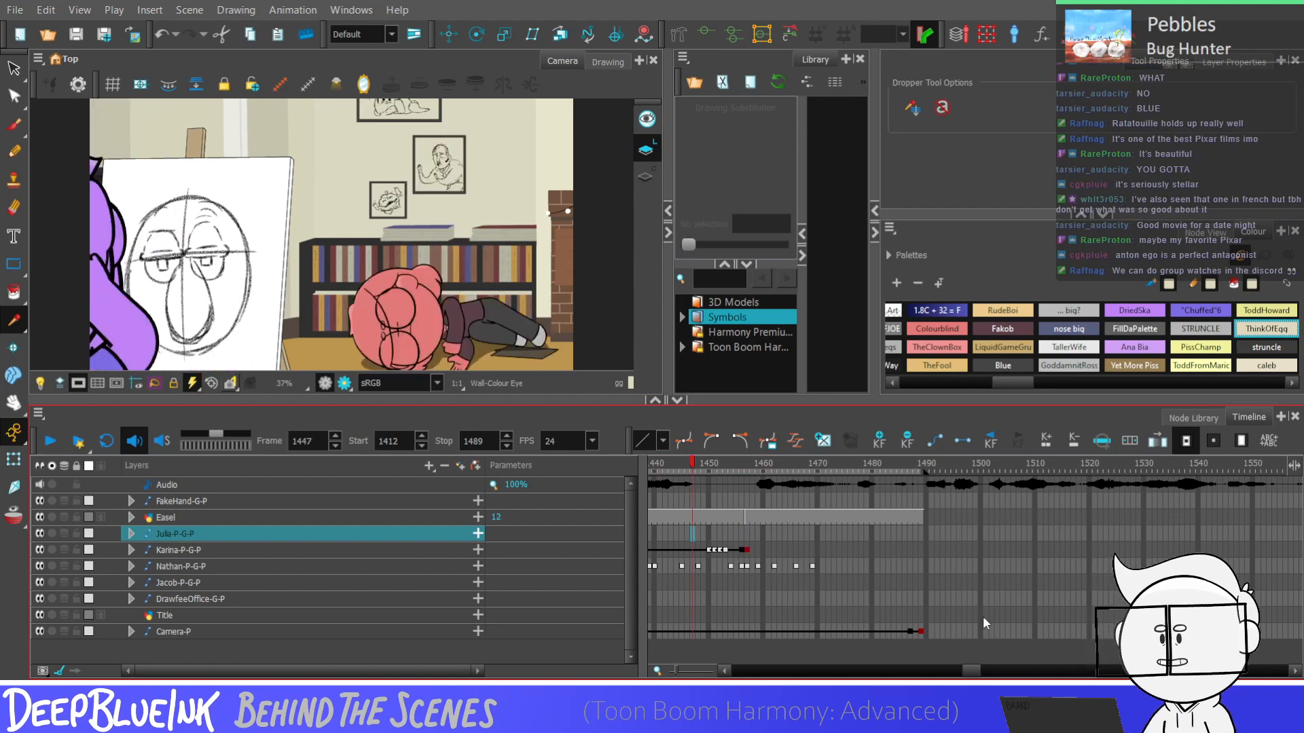
left_click_drag(971, 671, 967, 671)
left_click(869, 550)
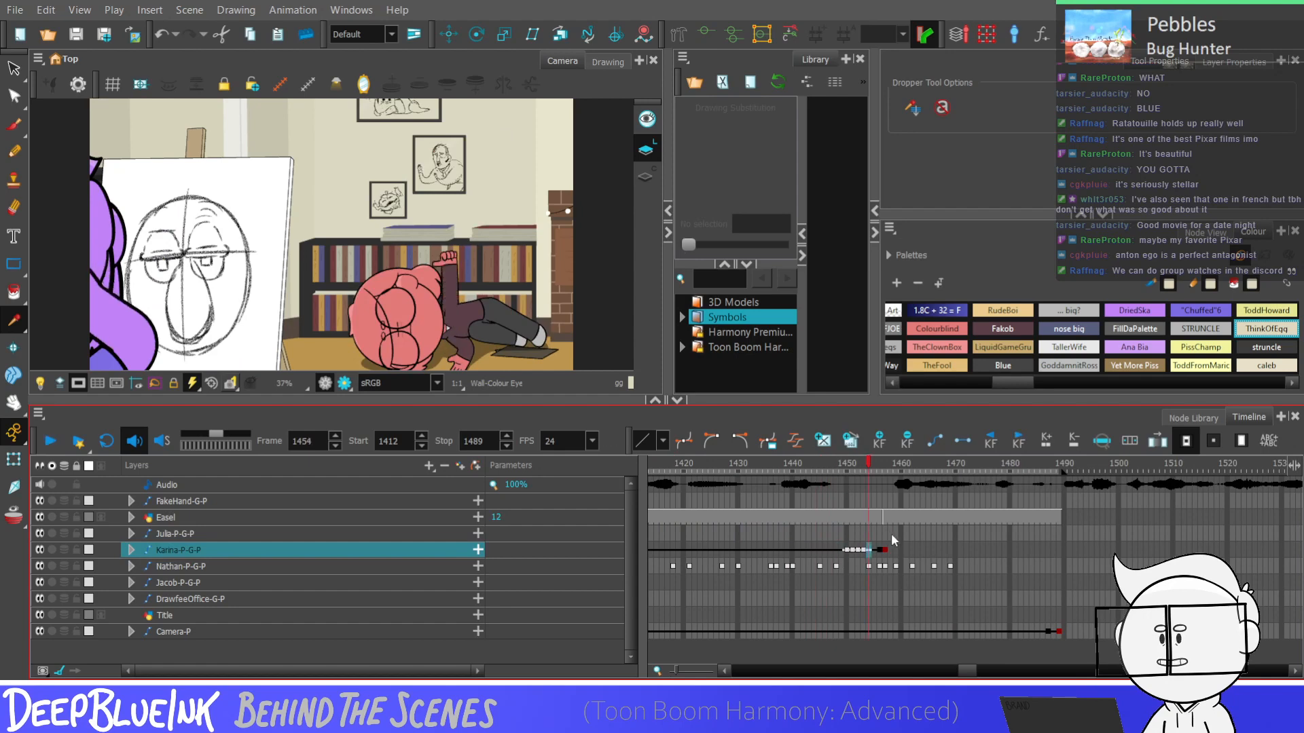
left_click_drag(847, 550, 818, 554)
key("Return")
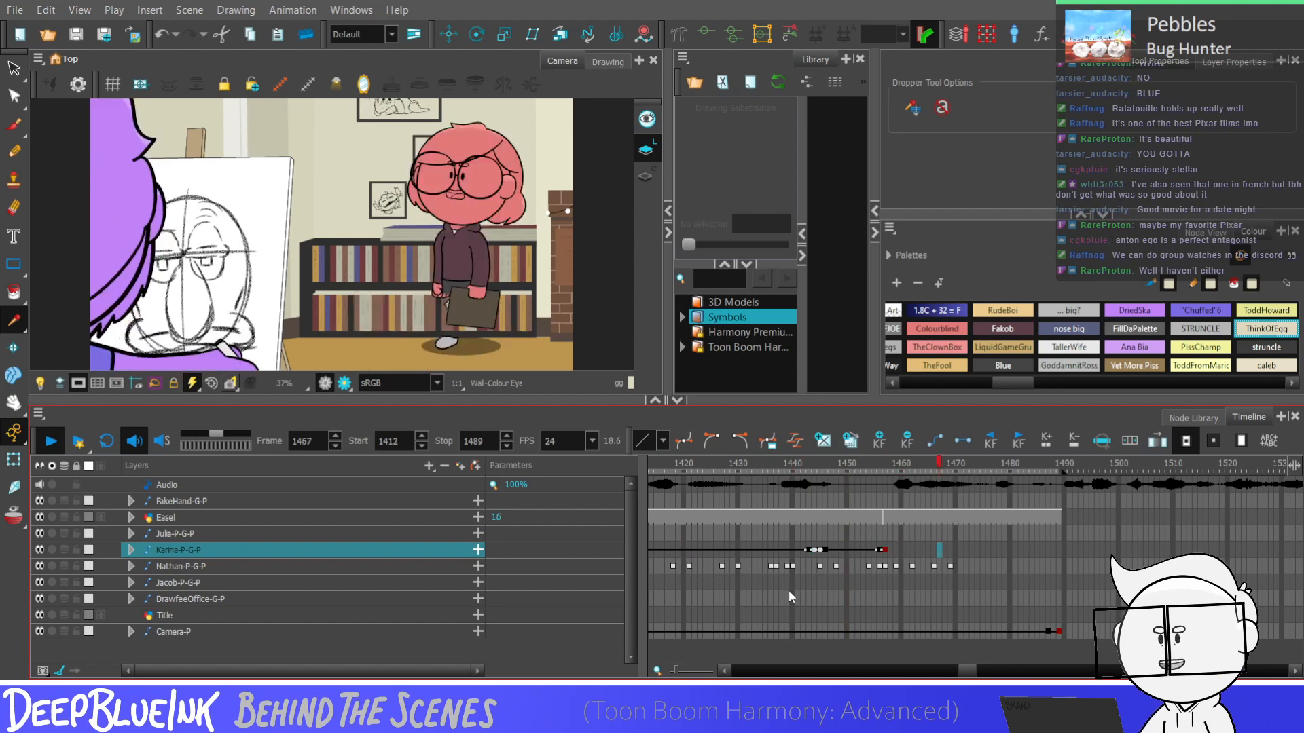
key("Return")
Delete the standing character group's timeline cells from frame 1458 to the end of the shot
left_click(887, 550)
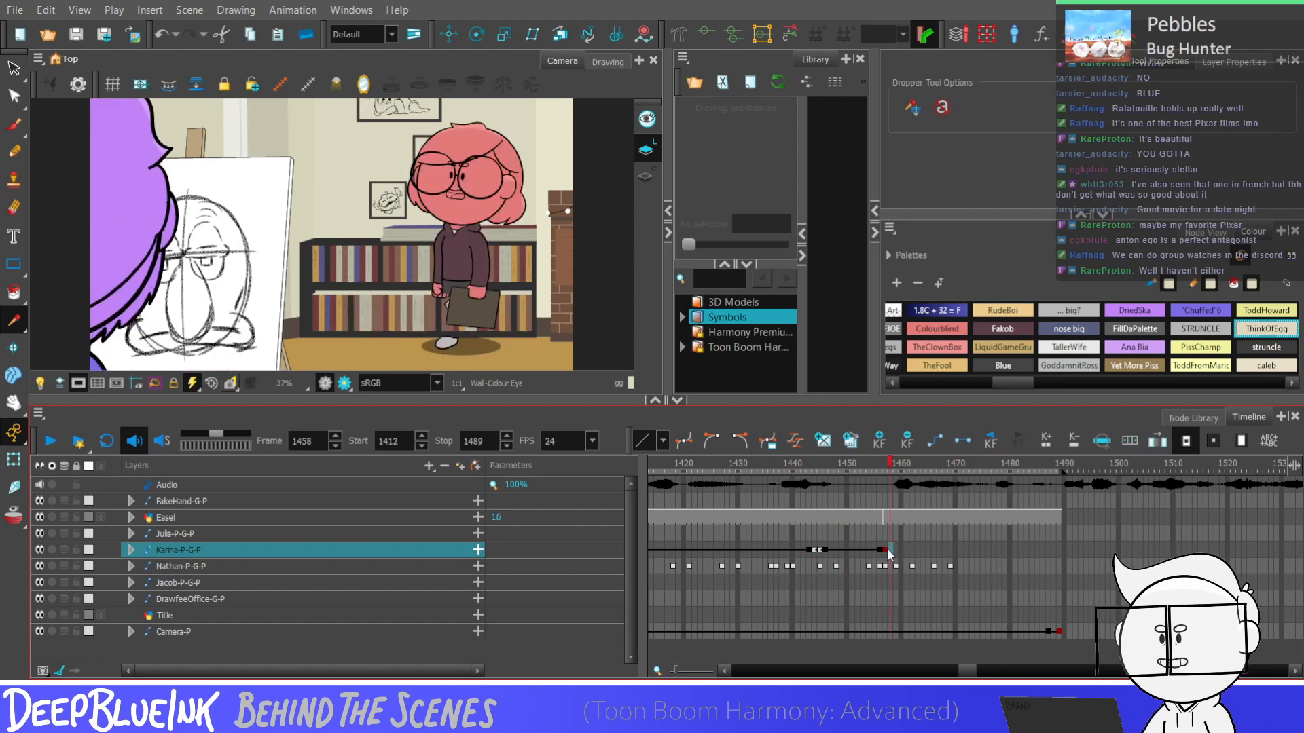
left_click_drag(891, 553, 1063, 543)
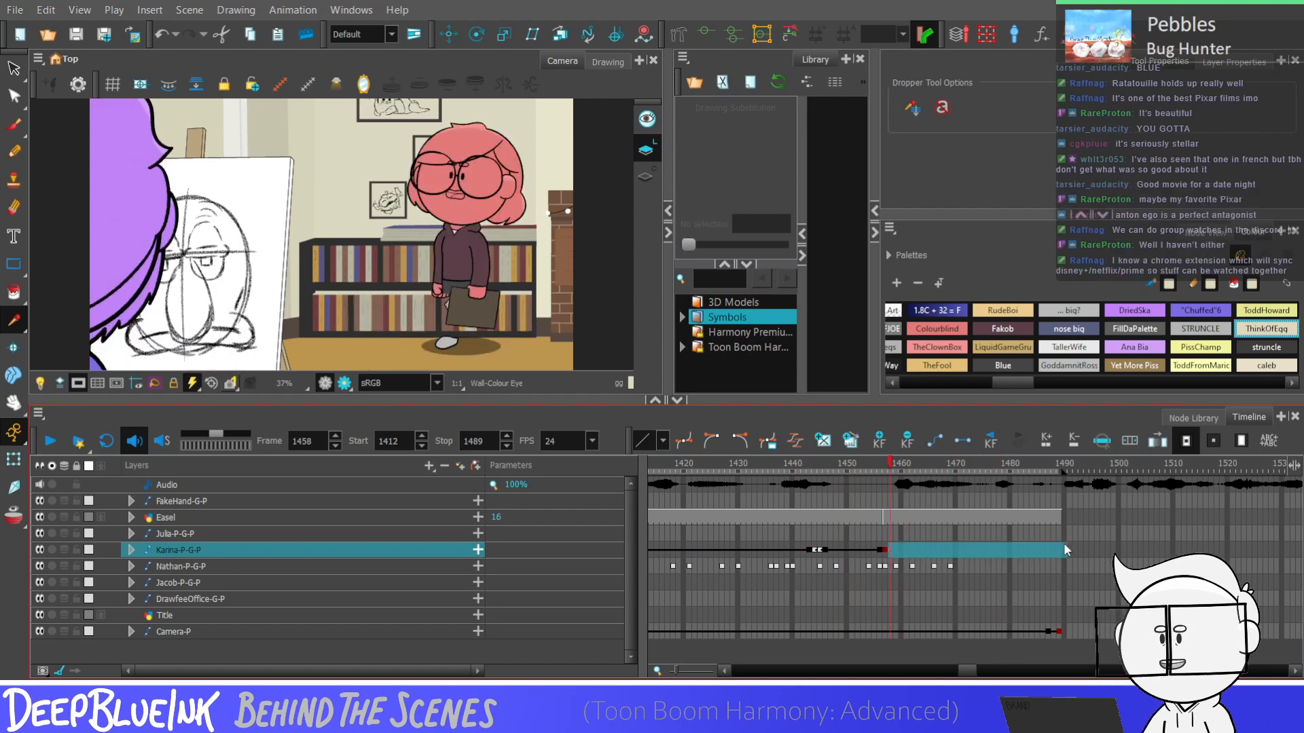
key("Delete")
left_click(884, 550)
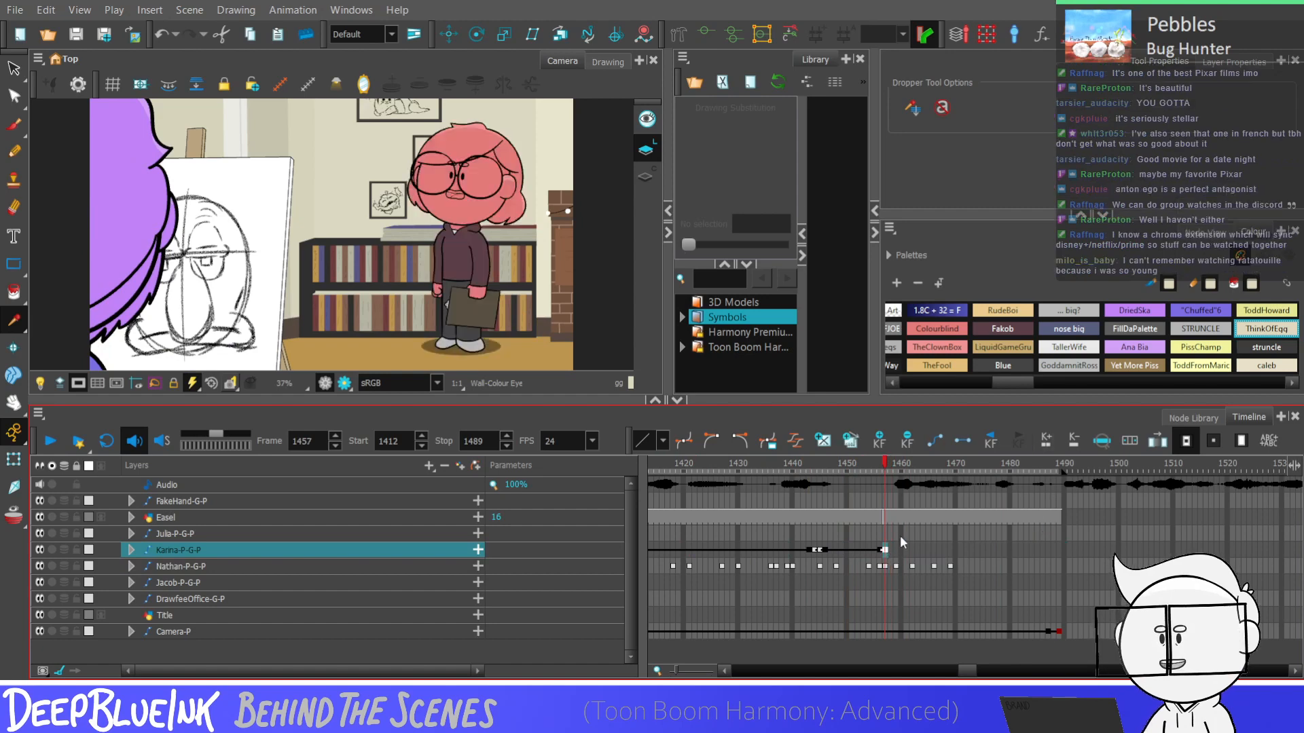
Play the shot back, step through its last frames up to 1490, and look at the character's earlier pose at frame 1315
key("Return")
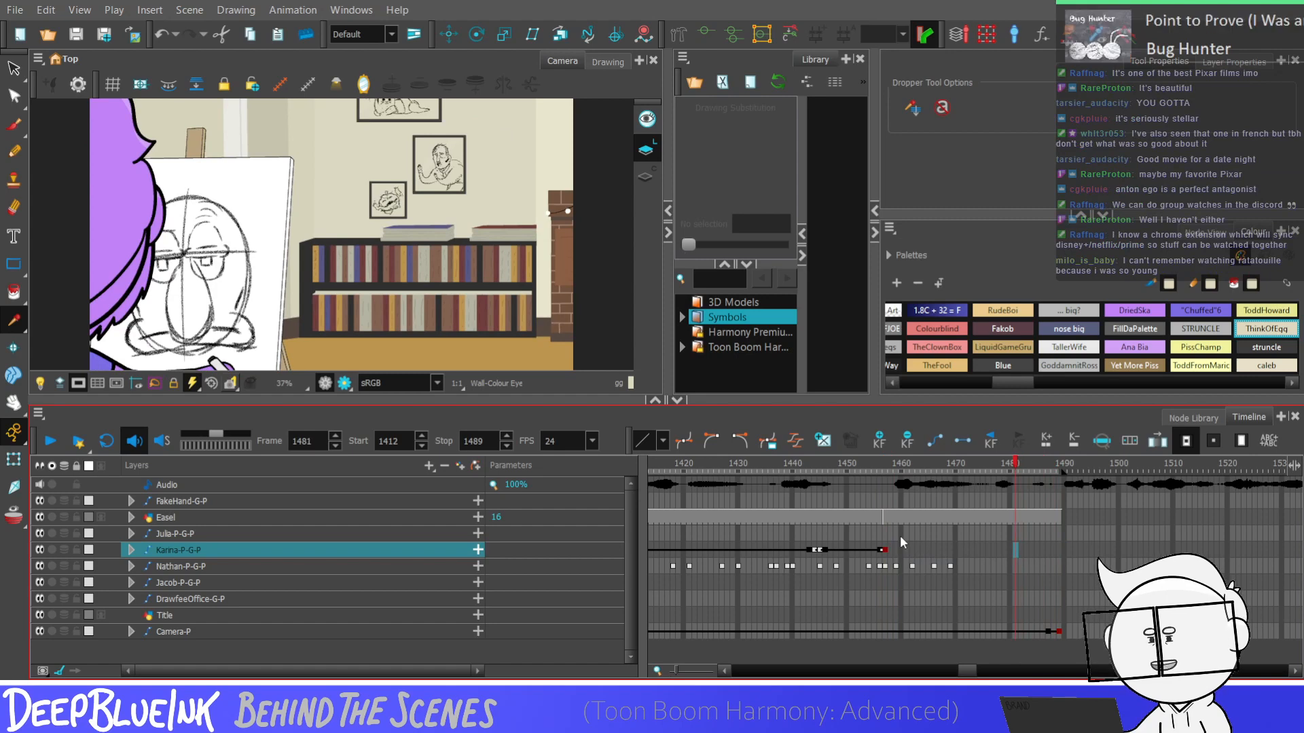
key("comma")
key("comma")
key("comma")
key("comma")
key("comma")
key("comma")
key("comma")
key("comma")
key("comma")
key("comma")
key("comma")
key("comma")
key("comma")
key("comma")
key("comma")
key("comma")
key("comma")
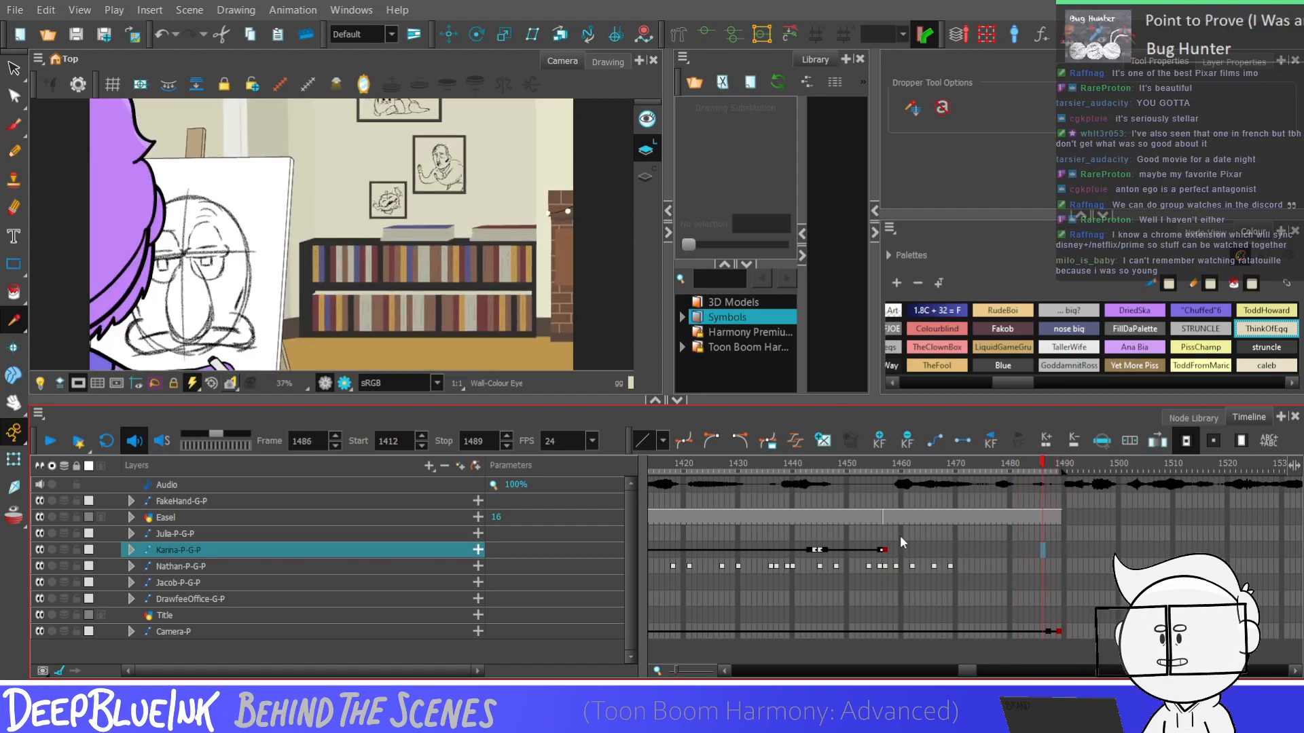
key("comma")
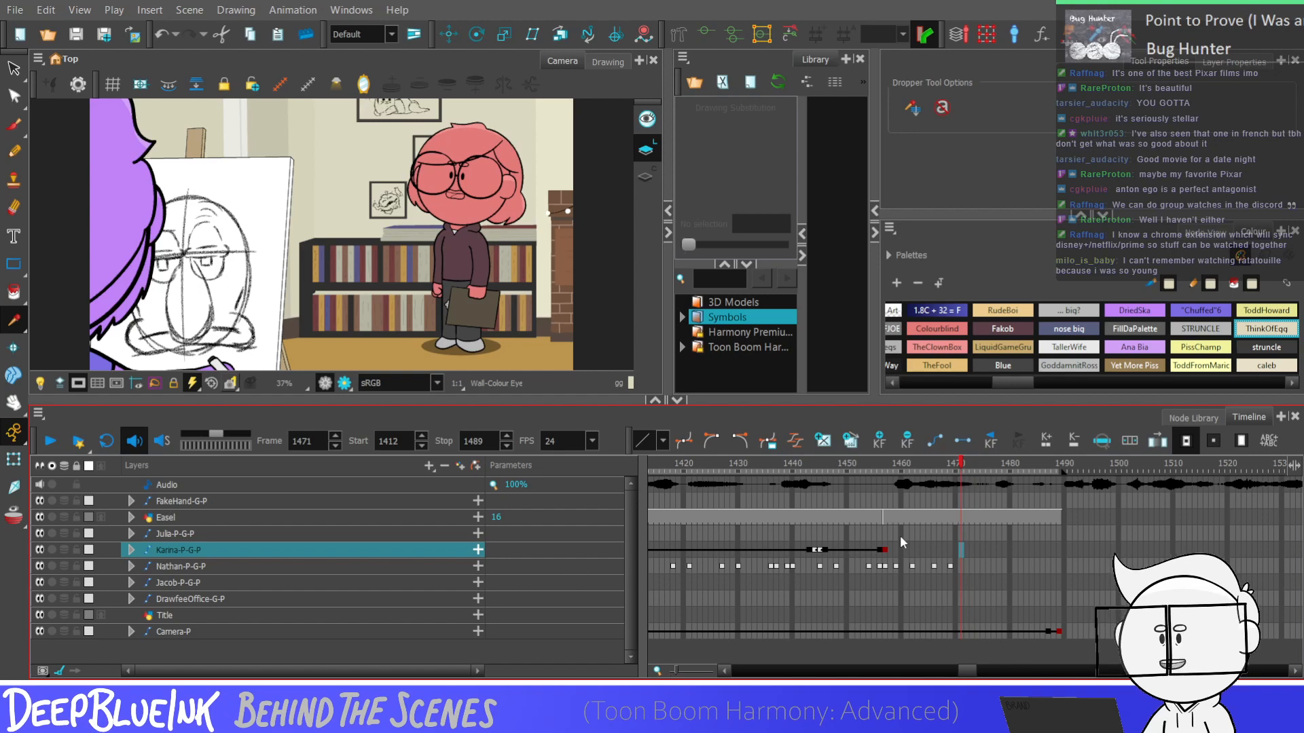
key("period")
key("period")
key("period")
key("period")
key("period")
key("period")
key("period")
key("period")
key("period")
key("period")
key("period")
key("period")
key("period")
key("period")
key("period")
key("period")
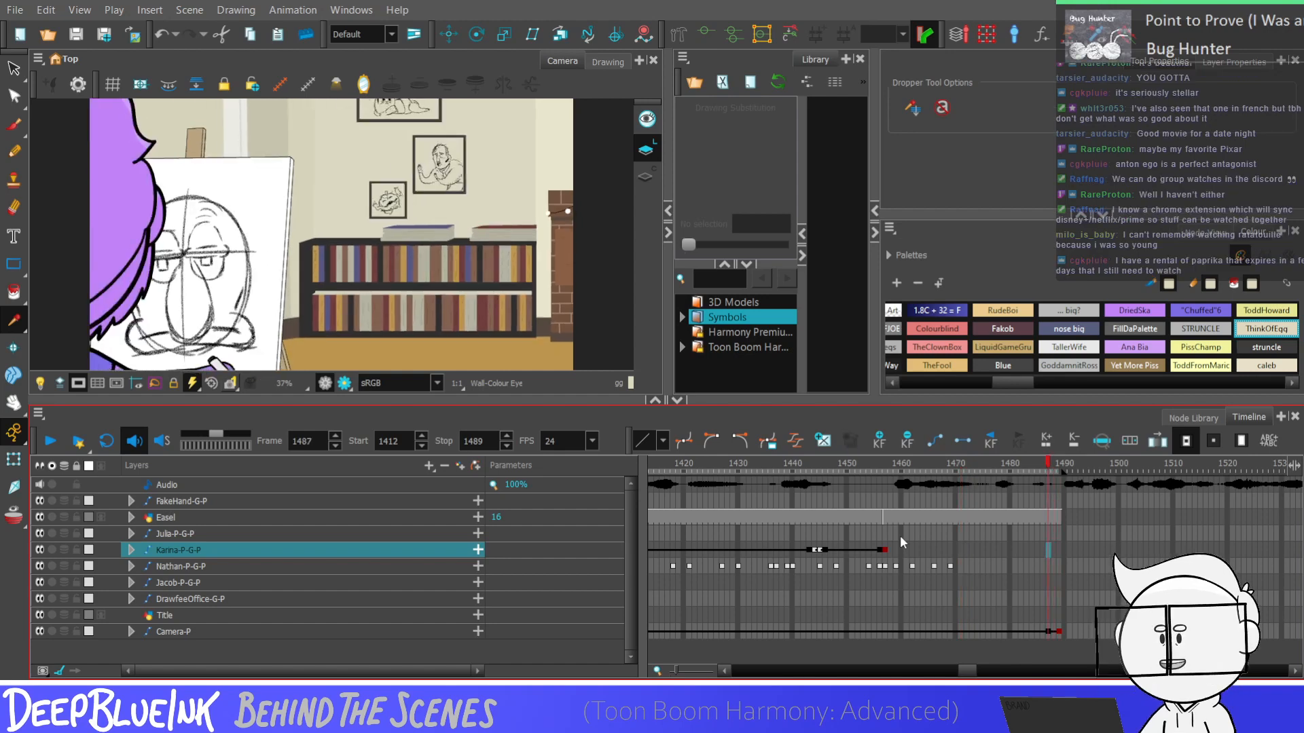
key("comma")
key("comma")
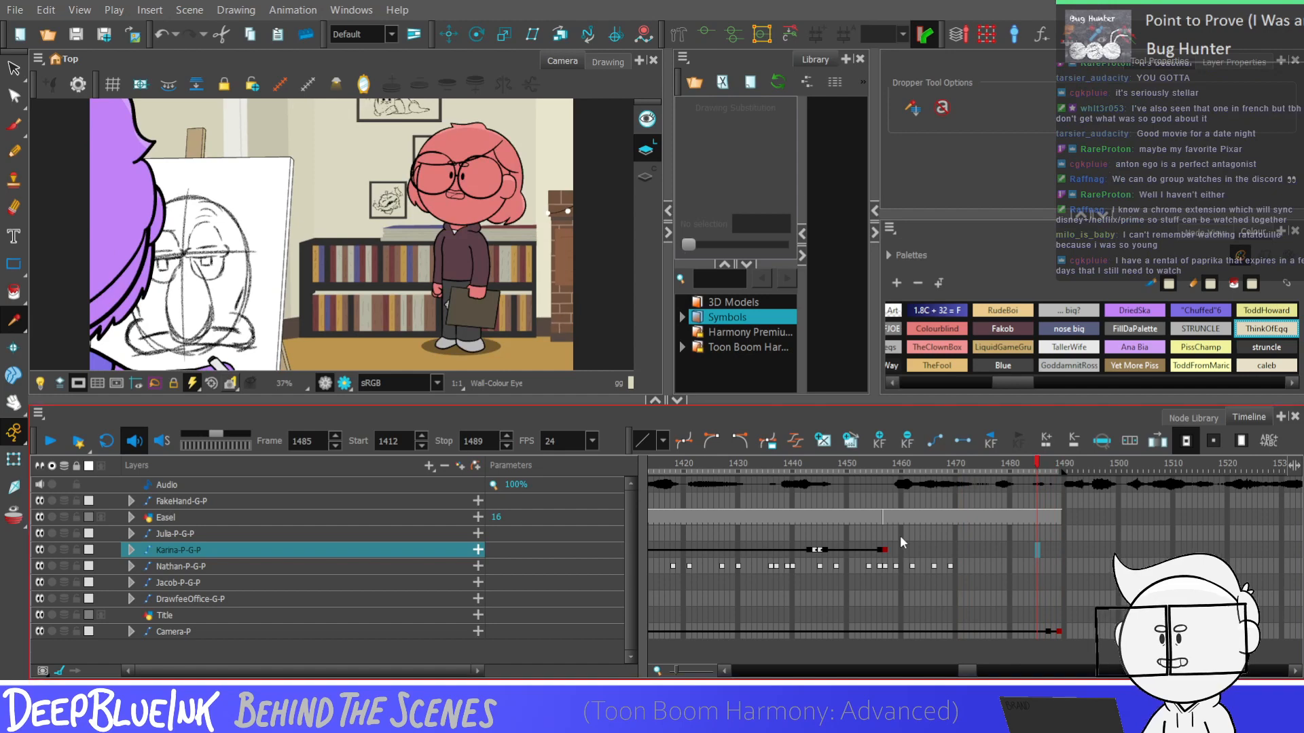
key("period")
key("period")
key("period")
key("period")
key("period")
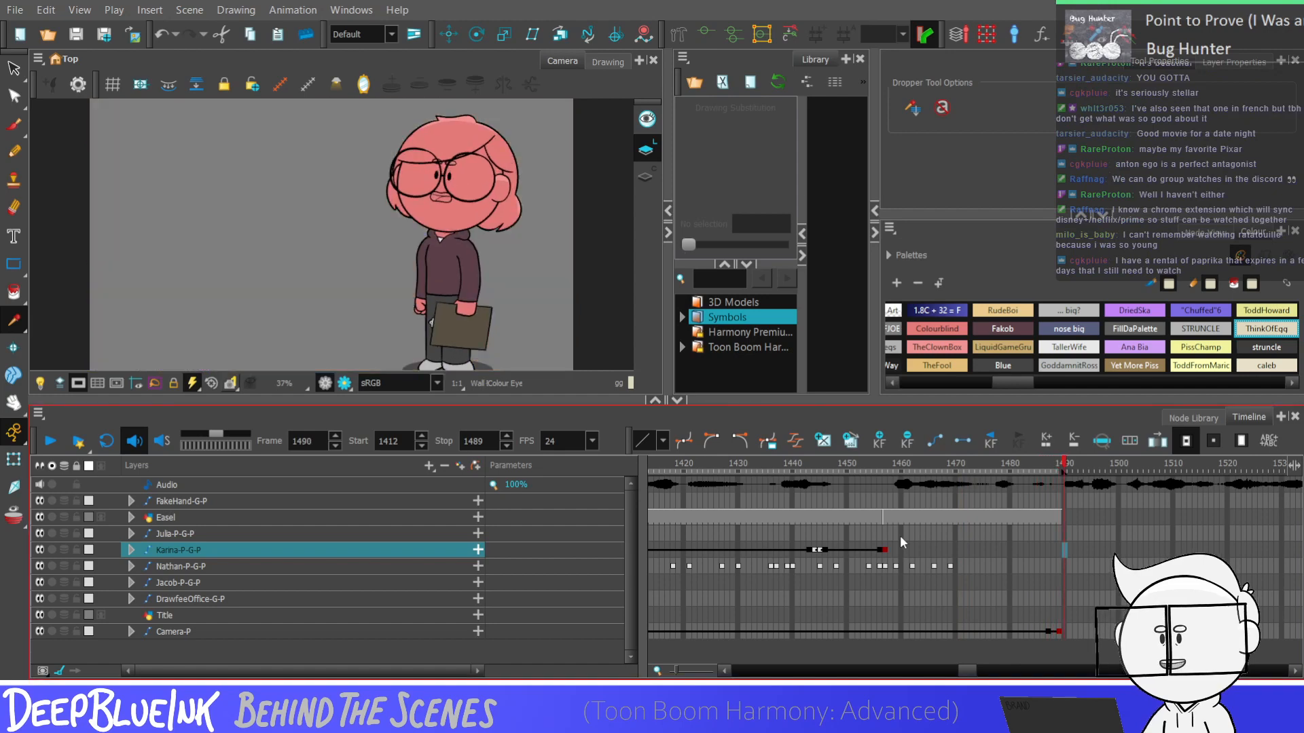
key("comma")
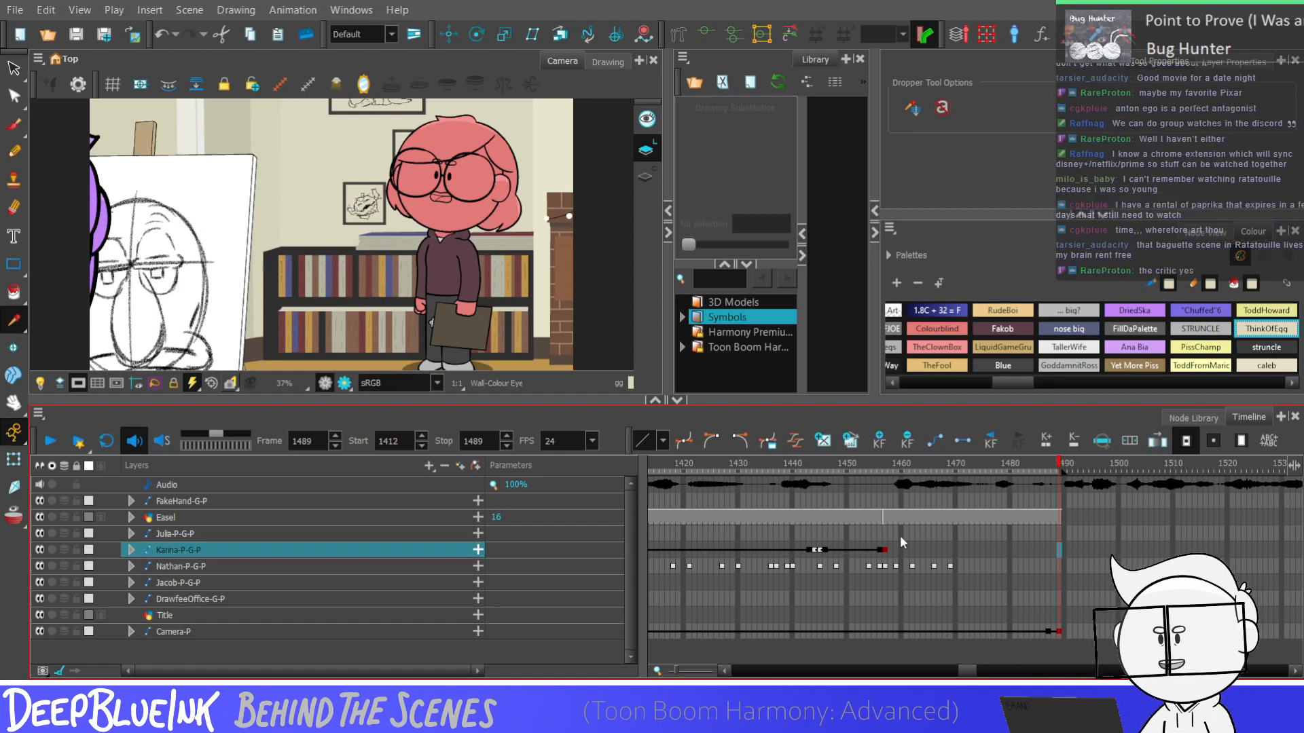
key("Return")
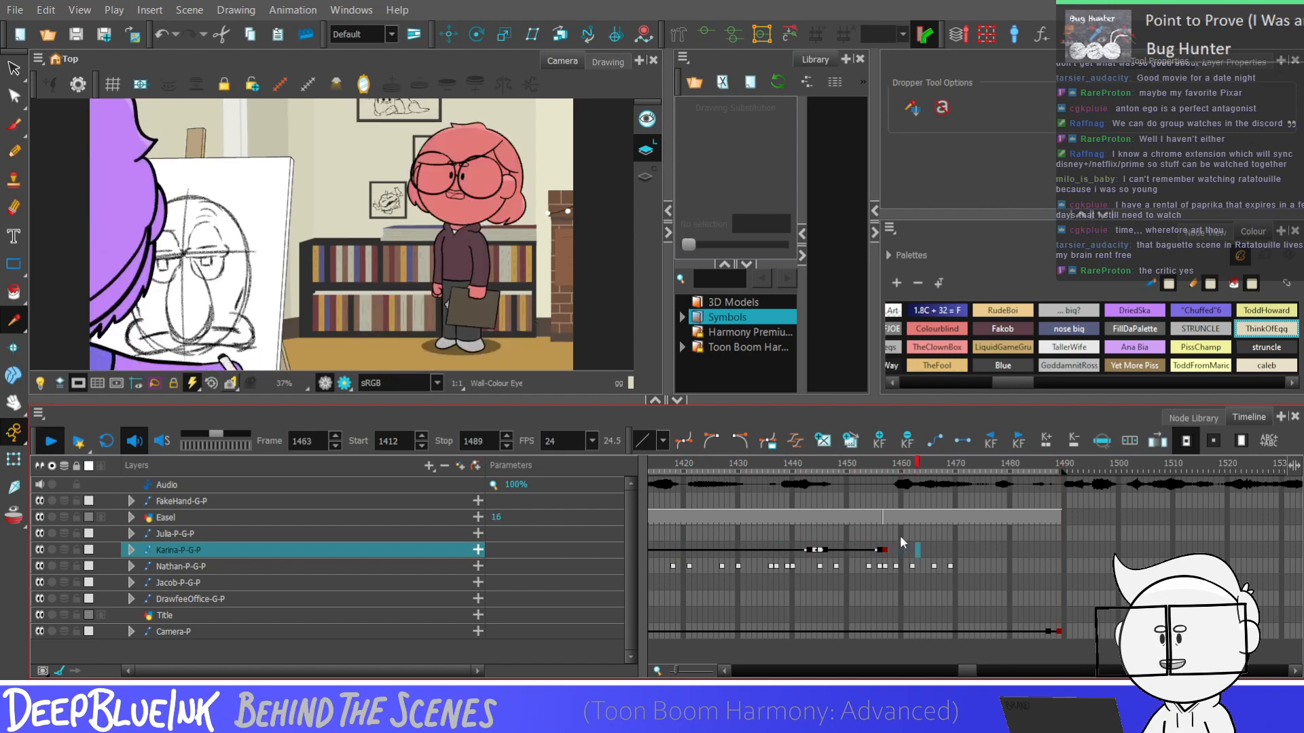
left_click(884, 549)
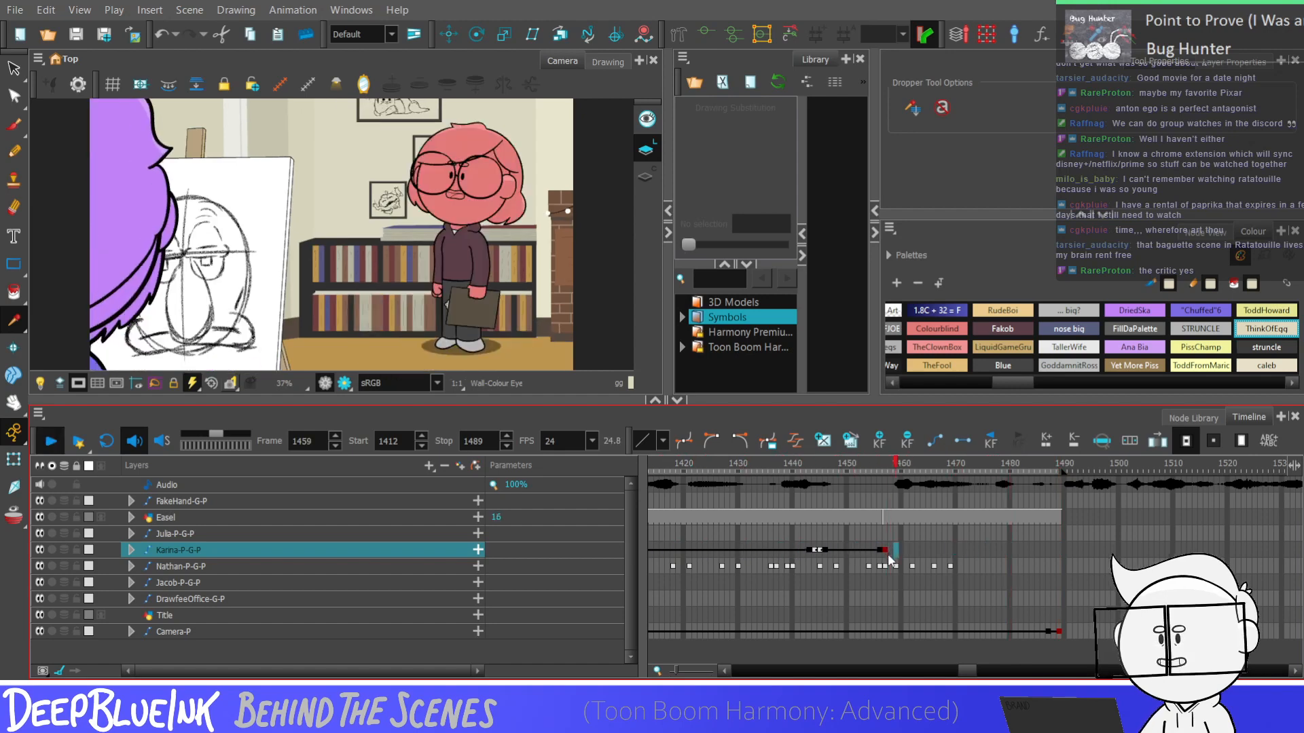
scroll(896, 544, "left", 10)
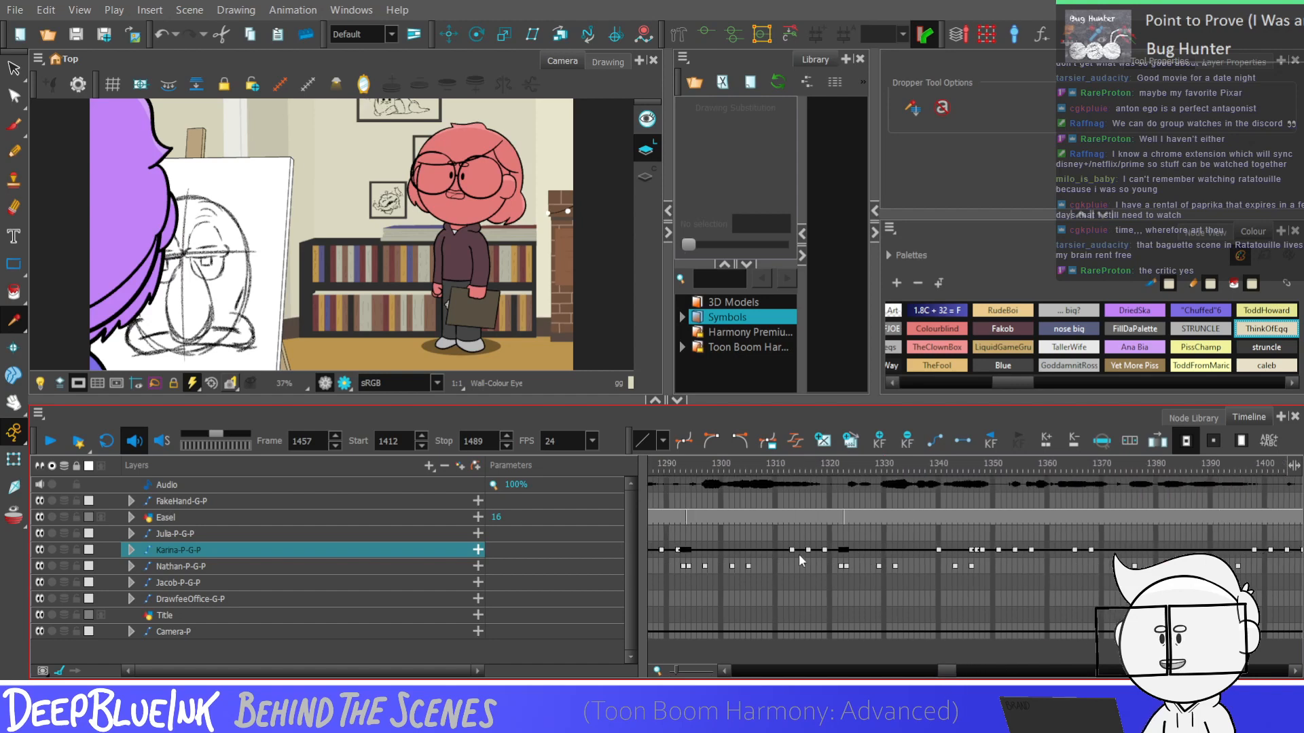
left_click(799, 548)
scroll(924, 553, "right", 10)
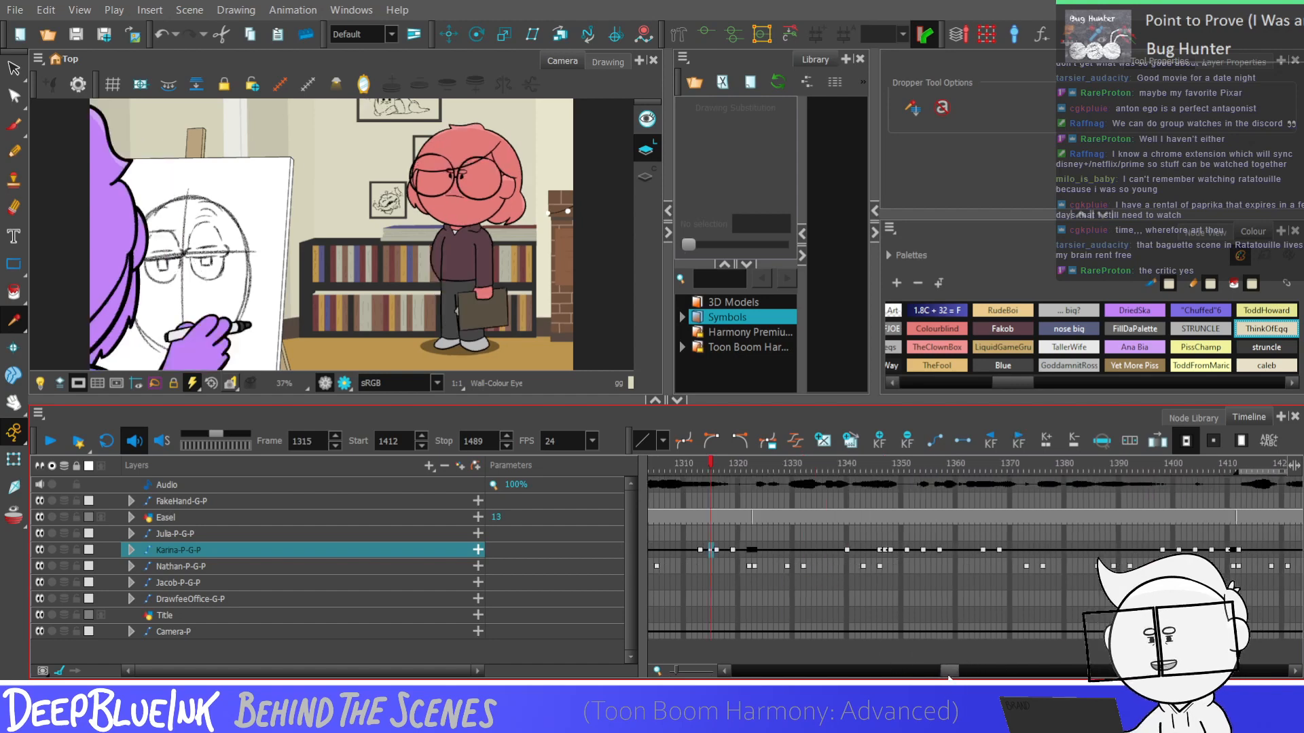
Slightly adjust the deformer points on both arms of the standing character at frame 1457
left_click(885, 550)
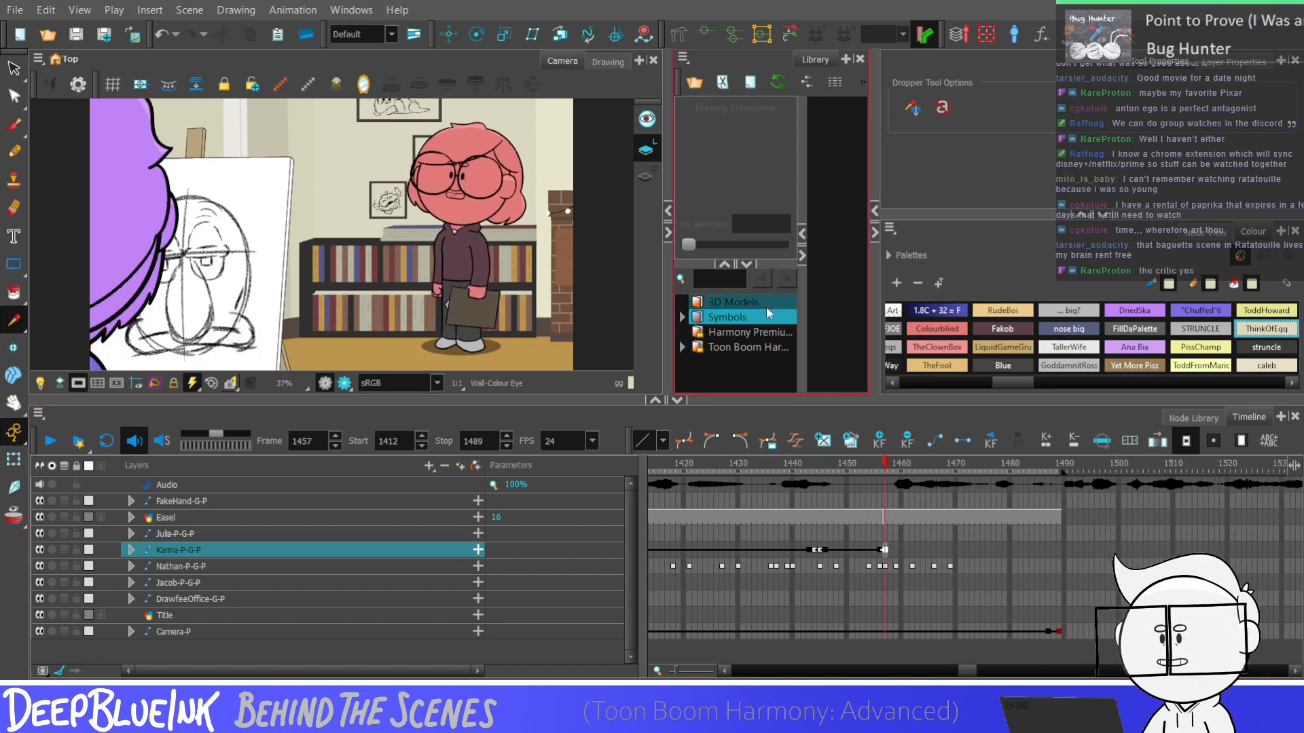
left_click(15, 458)
scroll(480, 256, "up", 6)
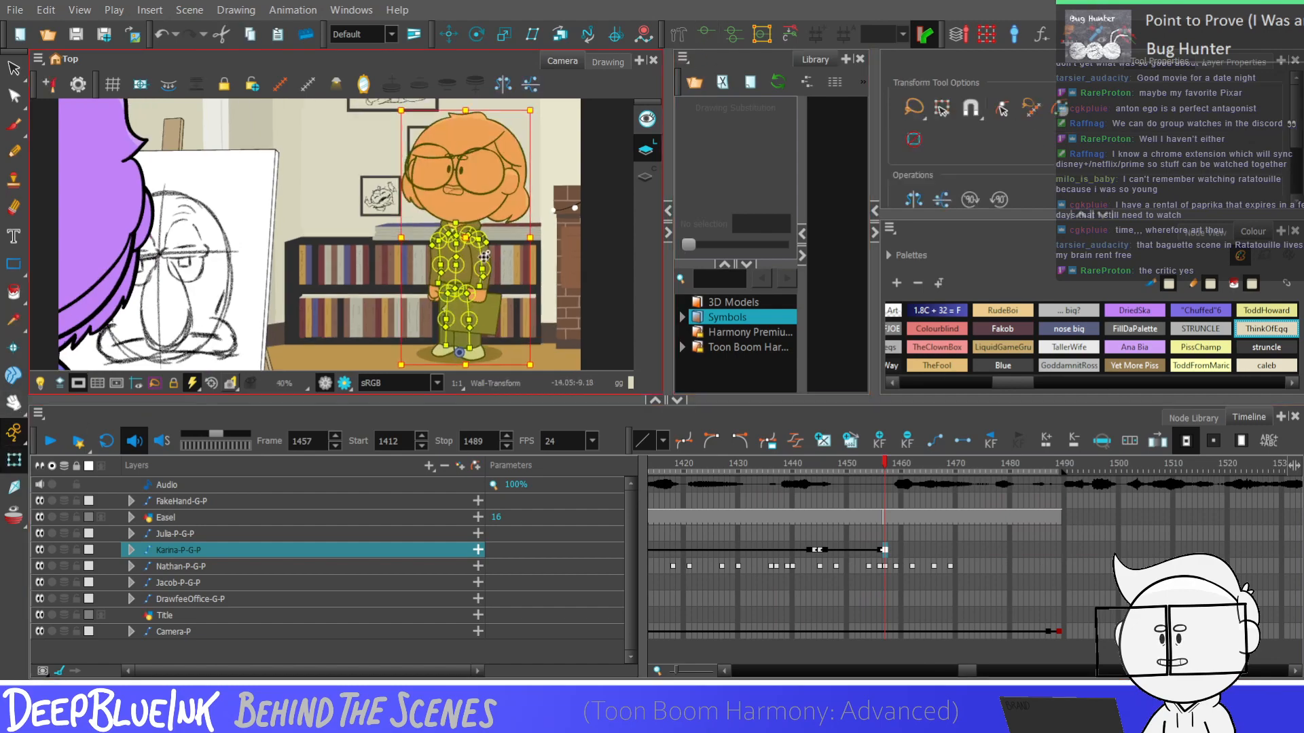
key("Escape")
left_click(482, 259)
left_click_drag(484, 273, 485, 271)
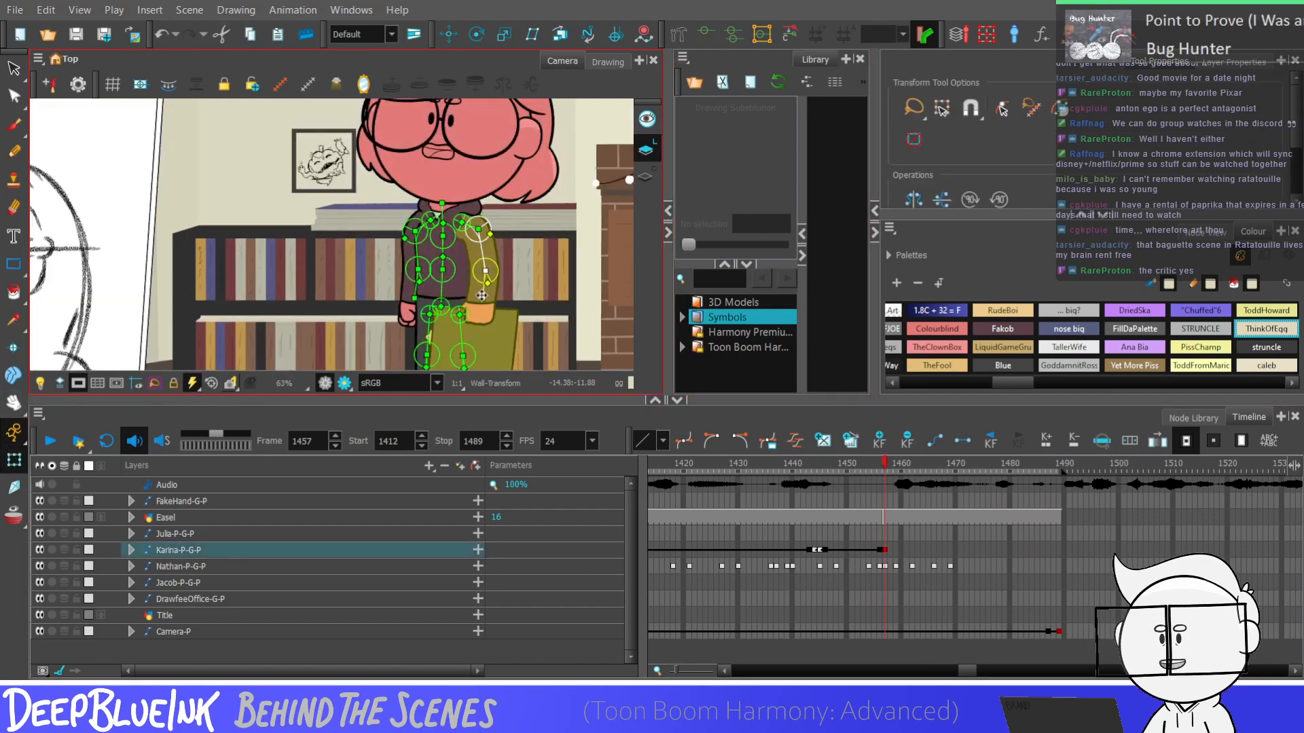
scroll(480, 292, "up", 3)
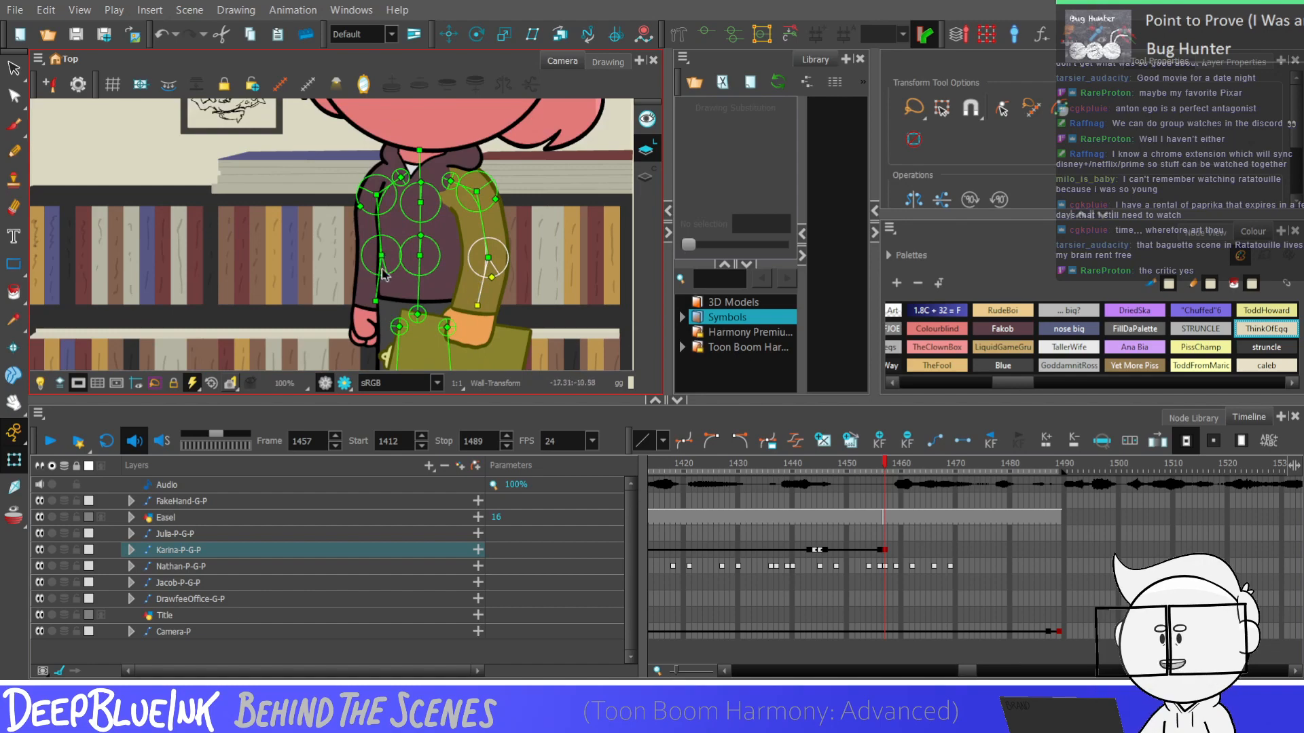
left_click_drag(379, 238, 383, 239)
left_click_drag(383, 288, 378, 288)
scroll(378, 289, "down", 1)
scroll(396, 300, "down", 4)
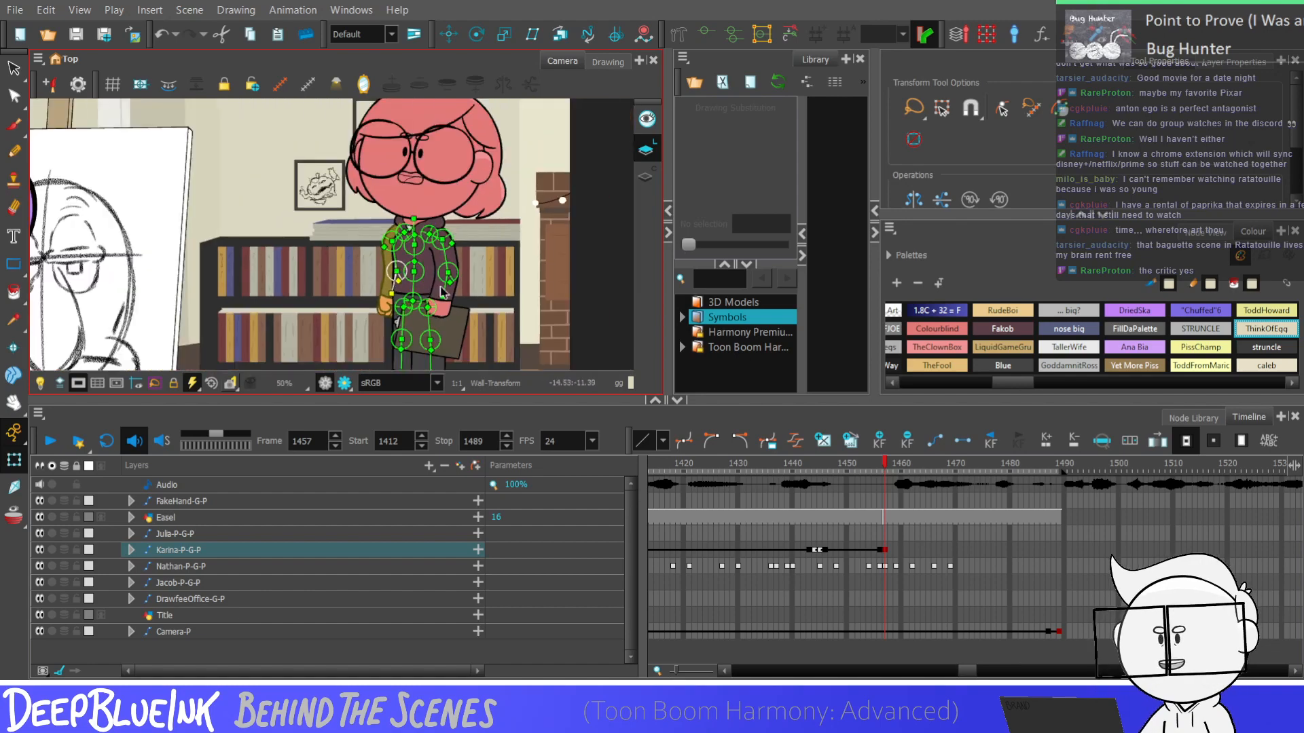
key("Escape")
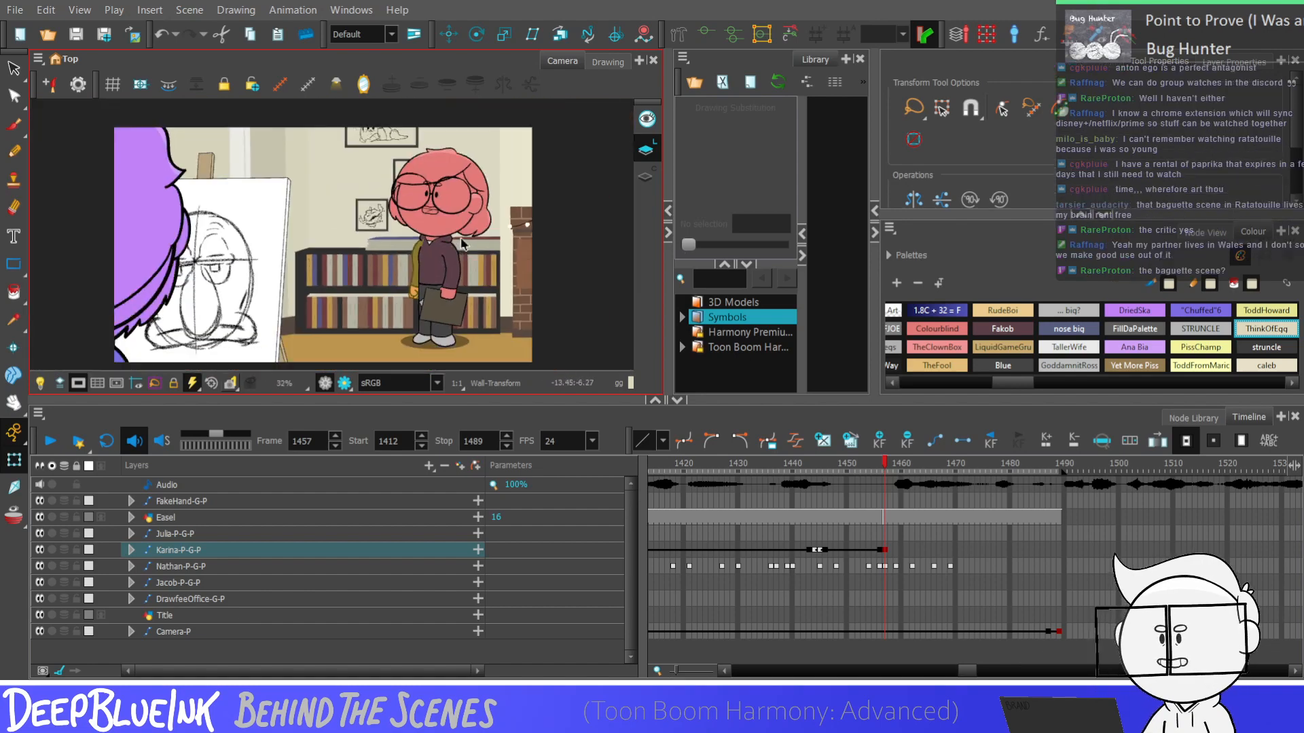
Expand the lying character's group down to its body layers and select the HoodFront layer at frame 1412
left_click(799, 528)
scroll(433, 311, "up", 3)
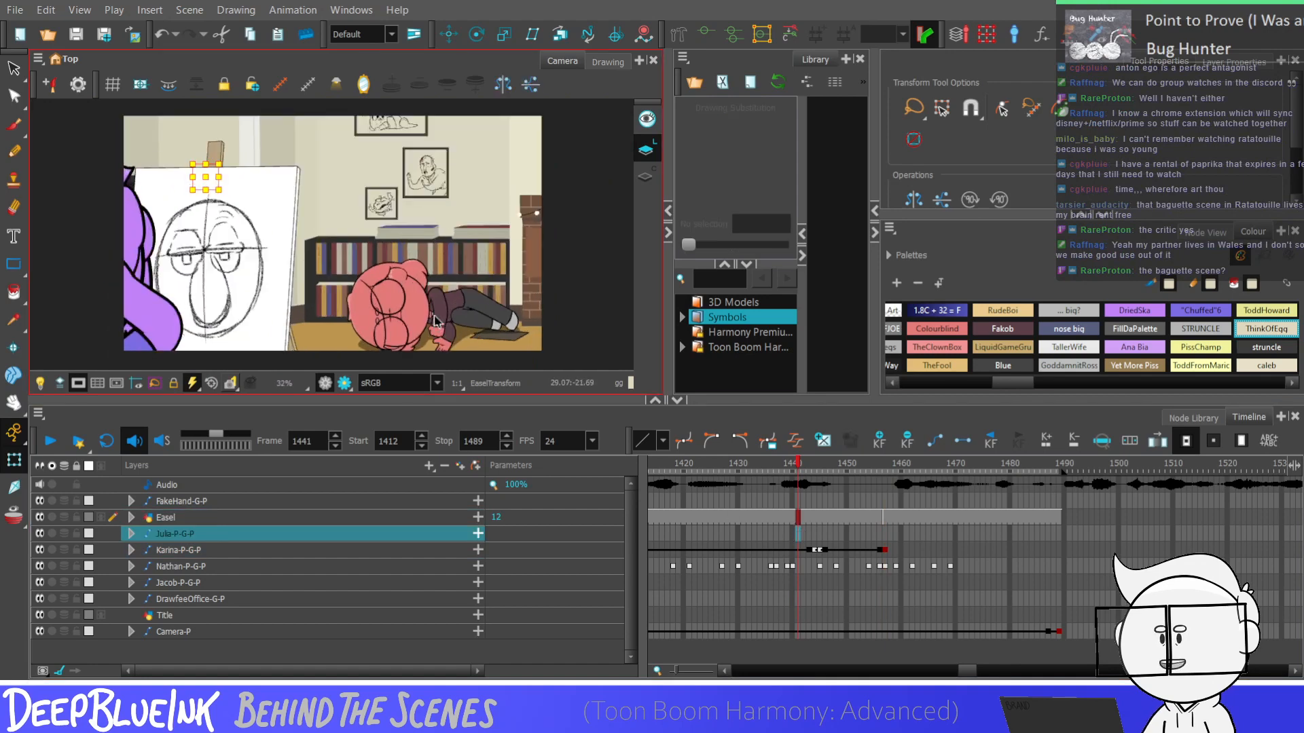
scroll(433, 311, "up", 2)
scroll(434, 302, "down", 1)
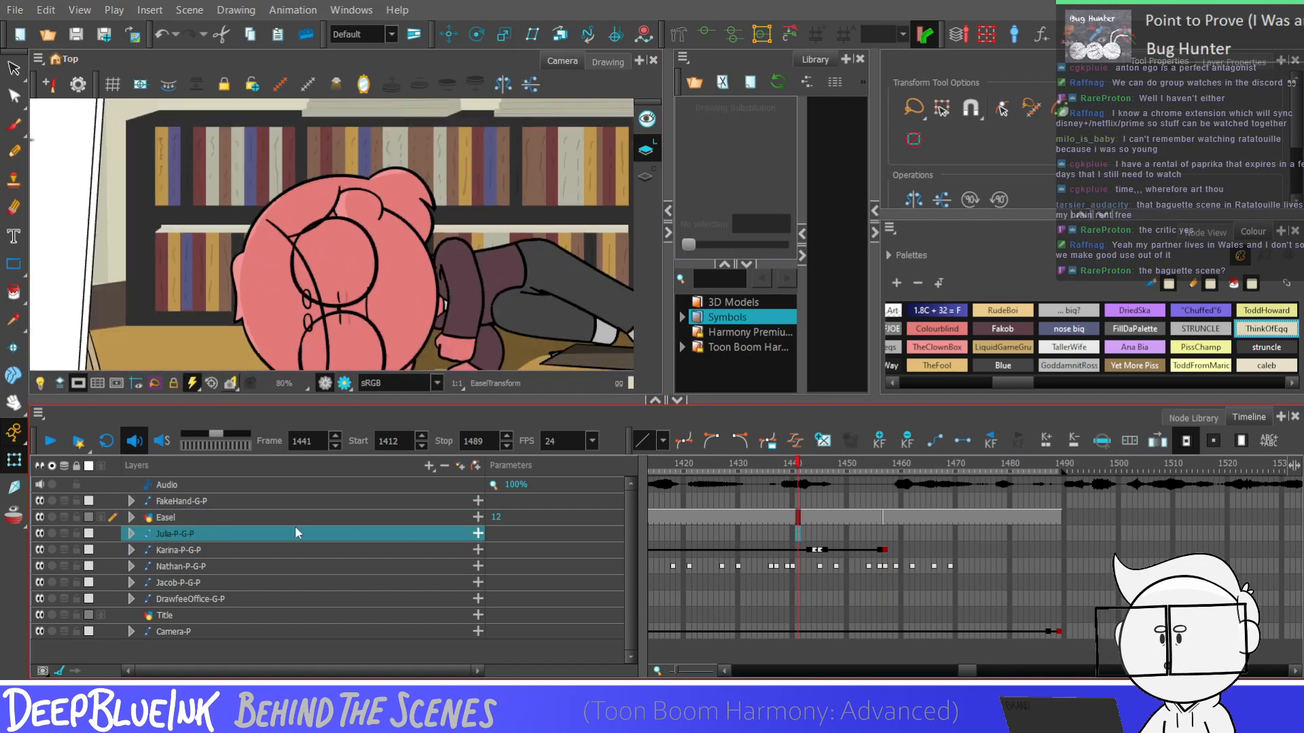
left_click(222, 546)
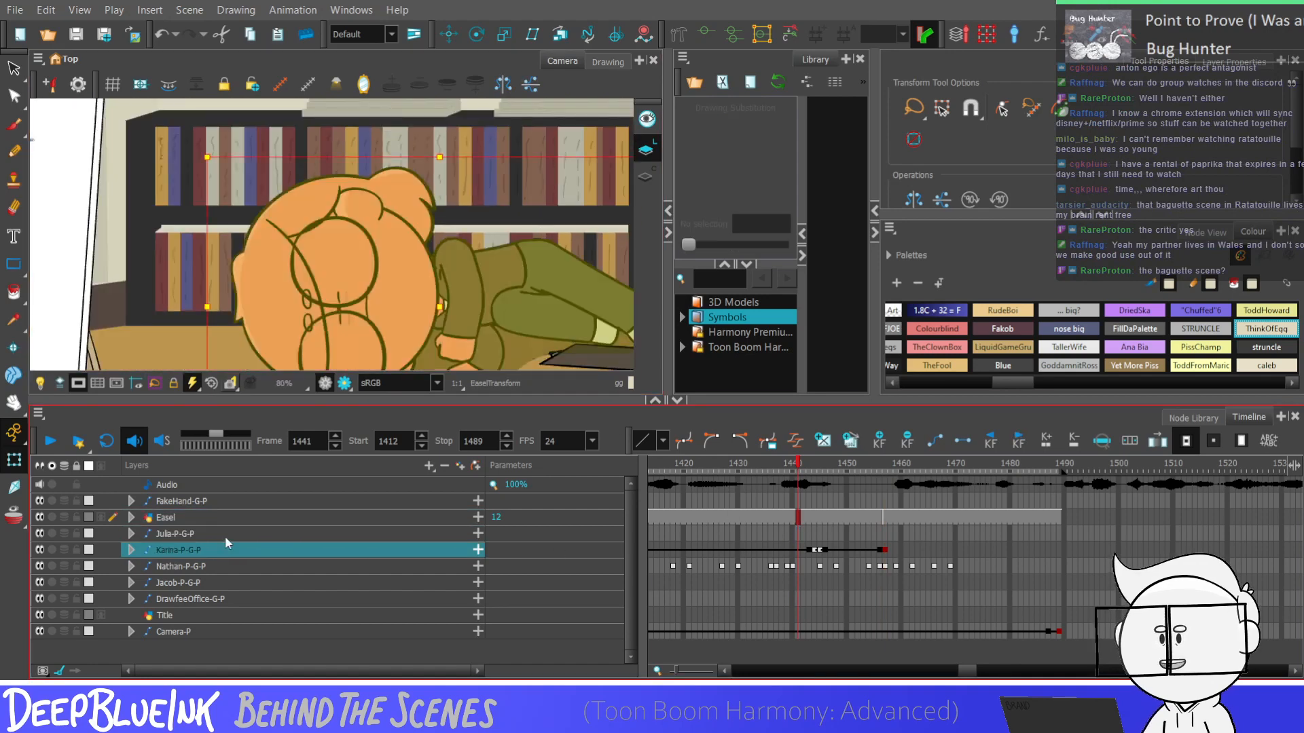
left_click_drag(629, 506, 624, 592)
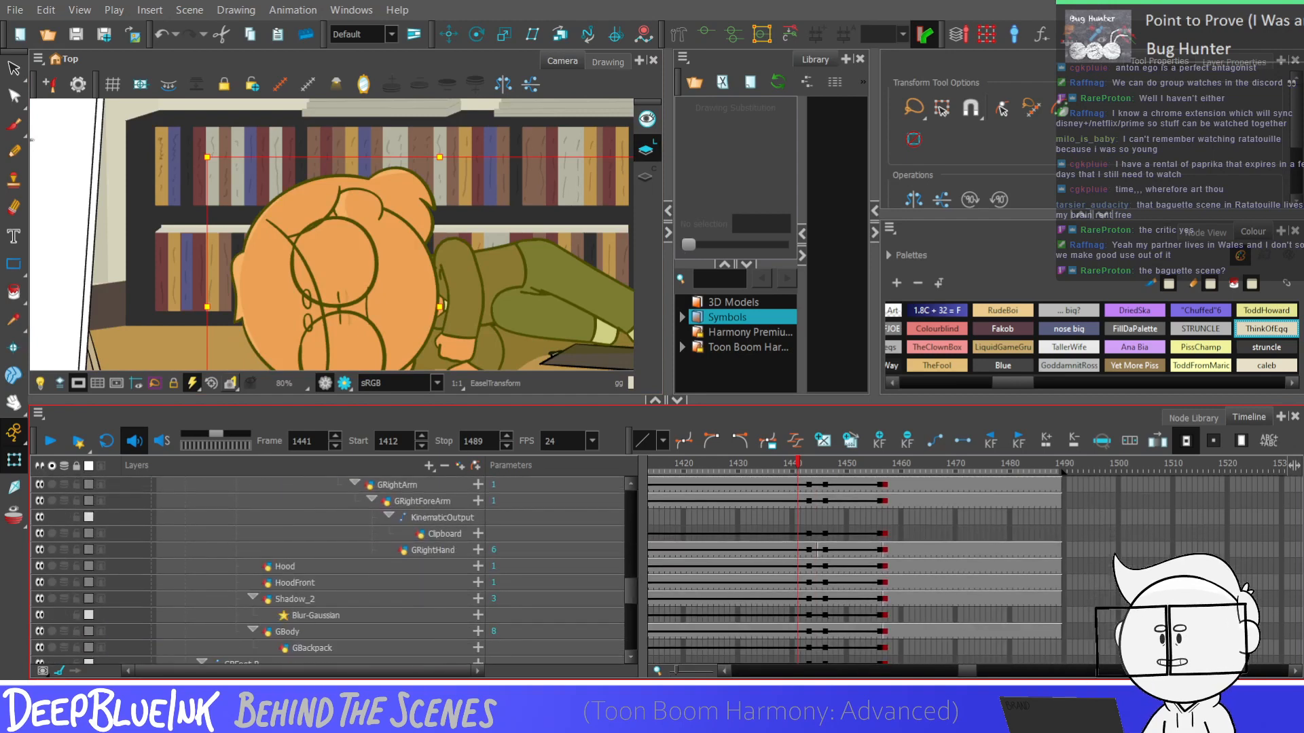
left_click_drag(974, 667, 965, 672)
left_click(776, 569)
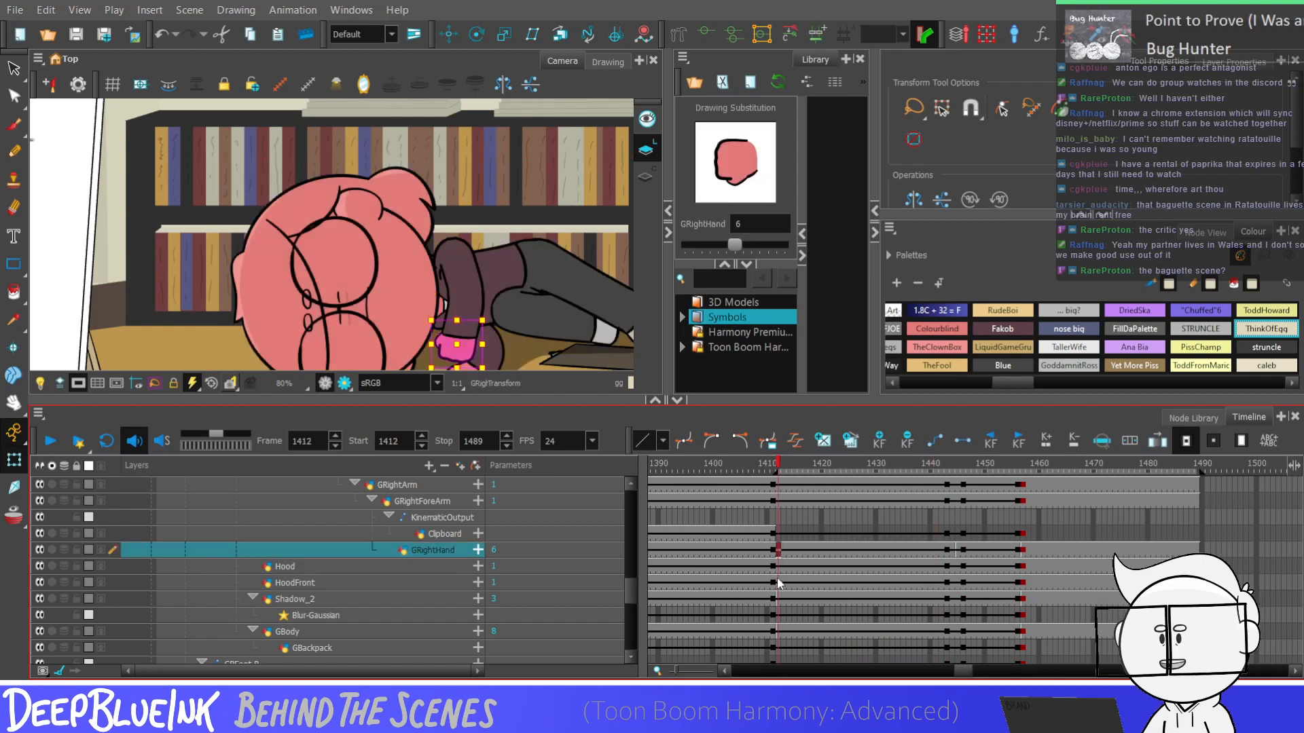
left_click(778, 583)
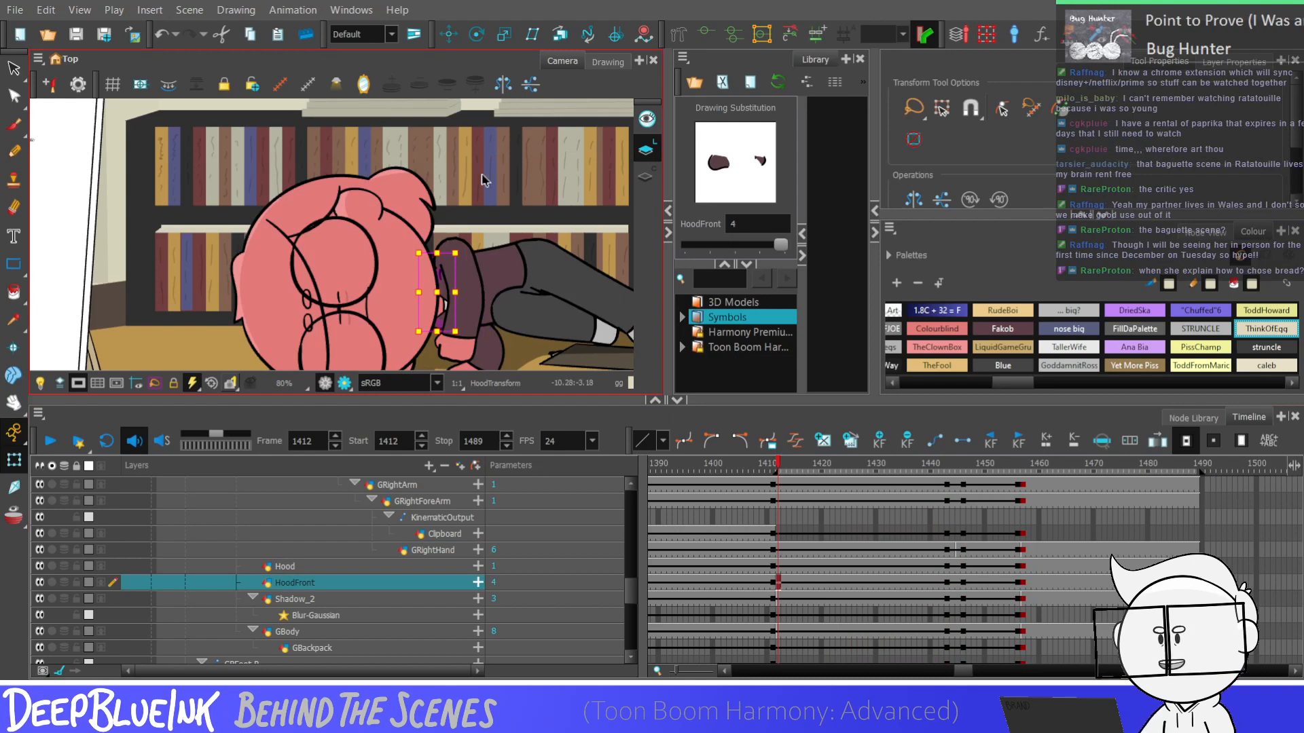
Step through the frames from 1412 to 1449 to examine the HoodFront drawing during the thumbs-up movement
key("alt+s")
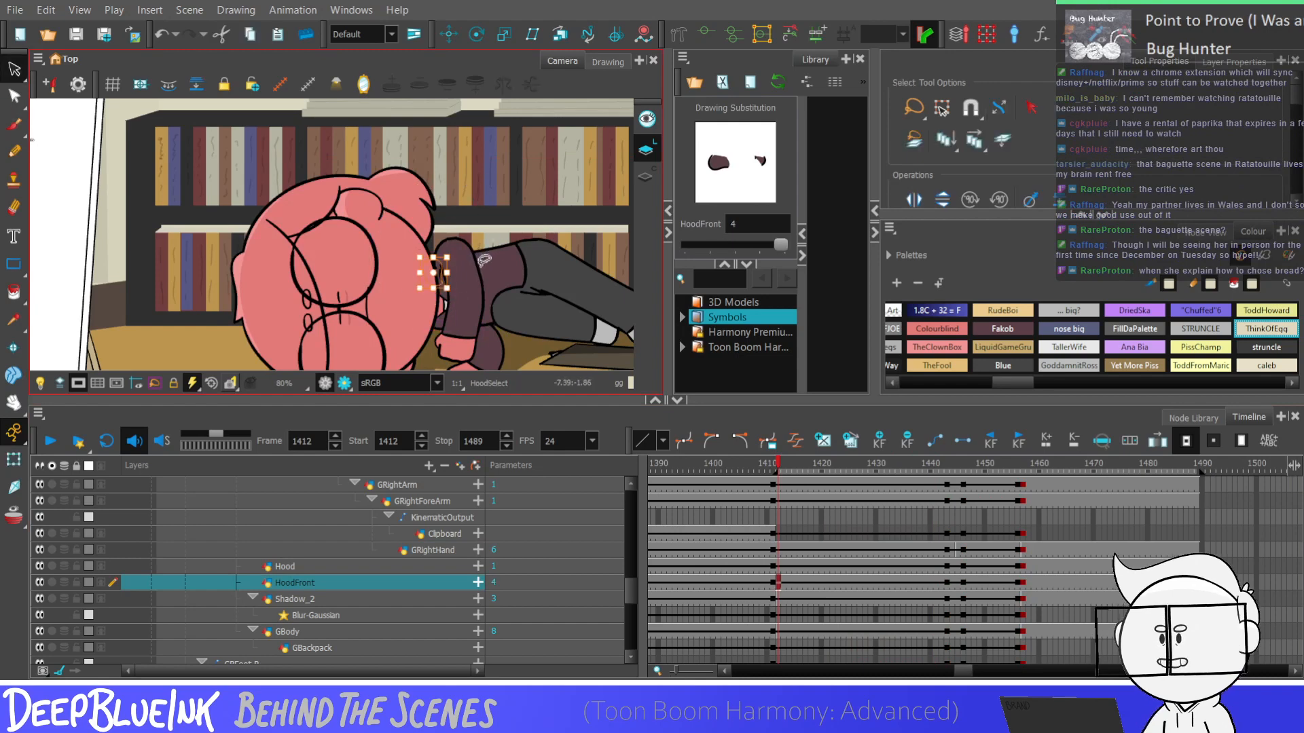
key("period")
key("period")
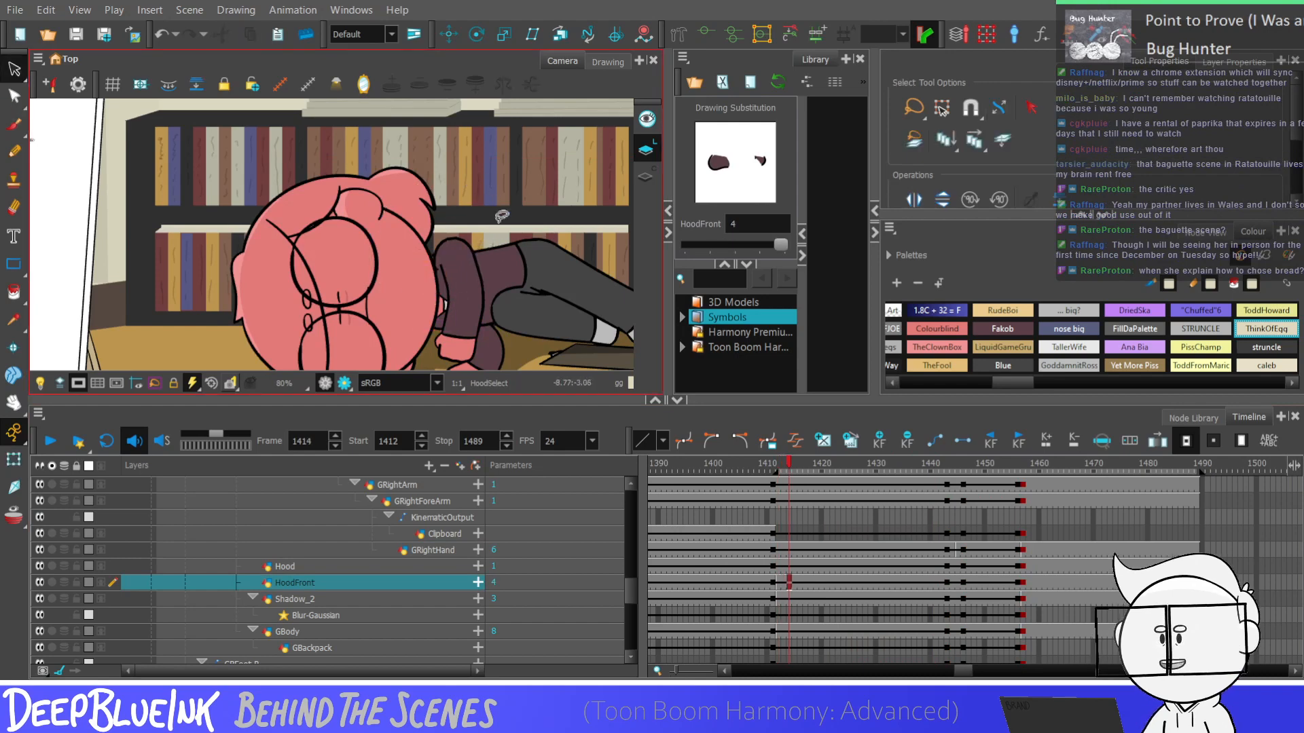
key("period")
key("period")
key("period")
key("period")
key("period")
key("period")
key("period")
key("period")
key("period")
key("period")
key("period")
key("period")
key("period")
key("period")
key("period")
key("period")
key("period")
key("period")
key("period")
key("period")
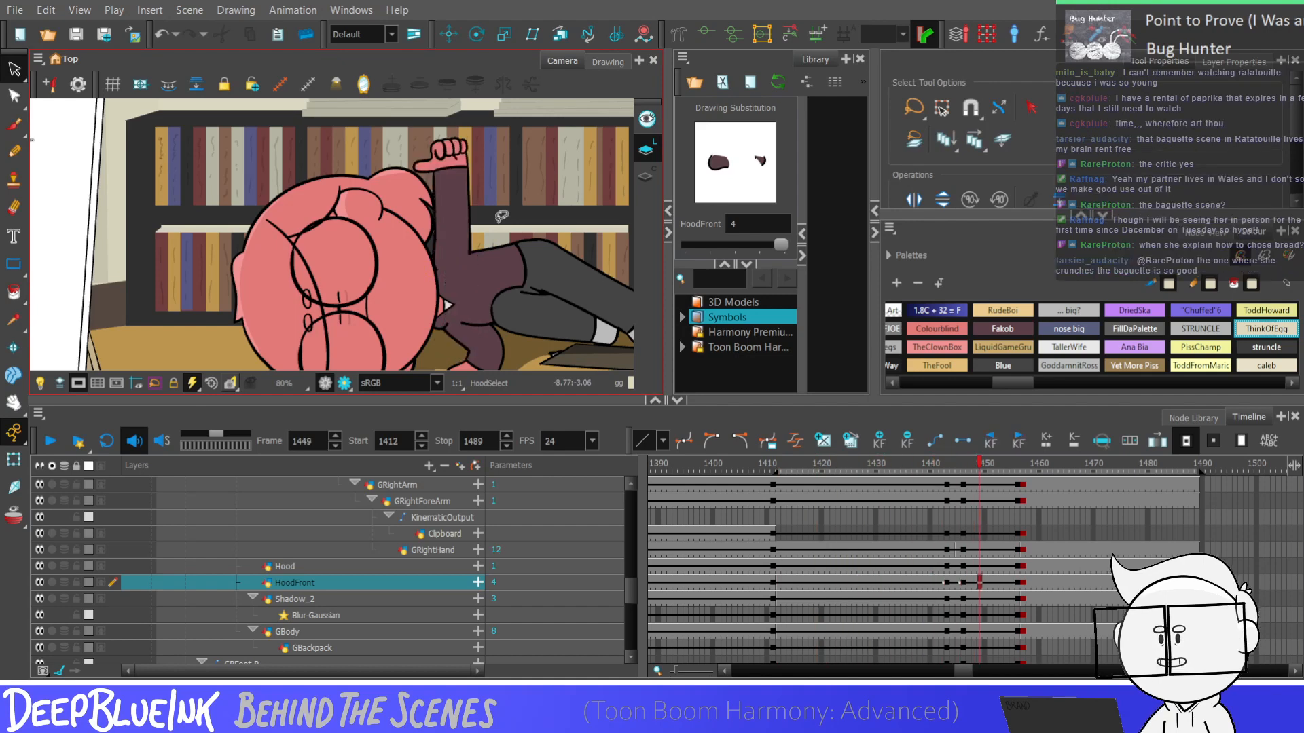
Try drawing substitution 1 for HoodFront at frame 1445 and return it to substitution 4
key("comma")
key("comma")
key("comma")
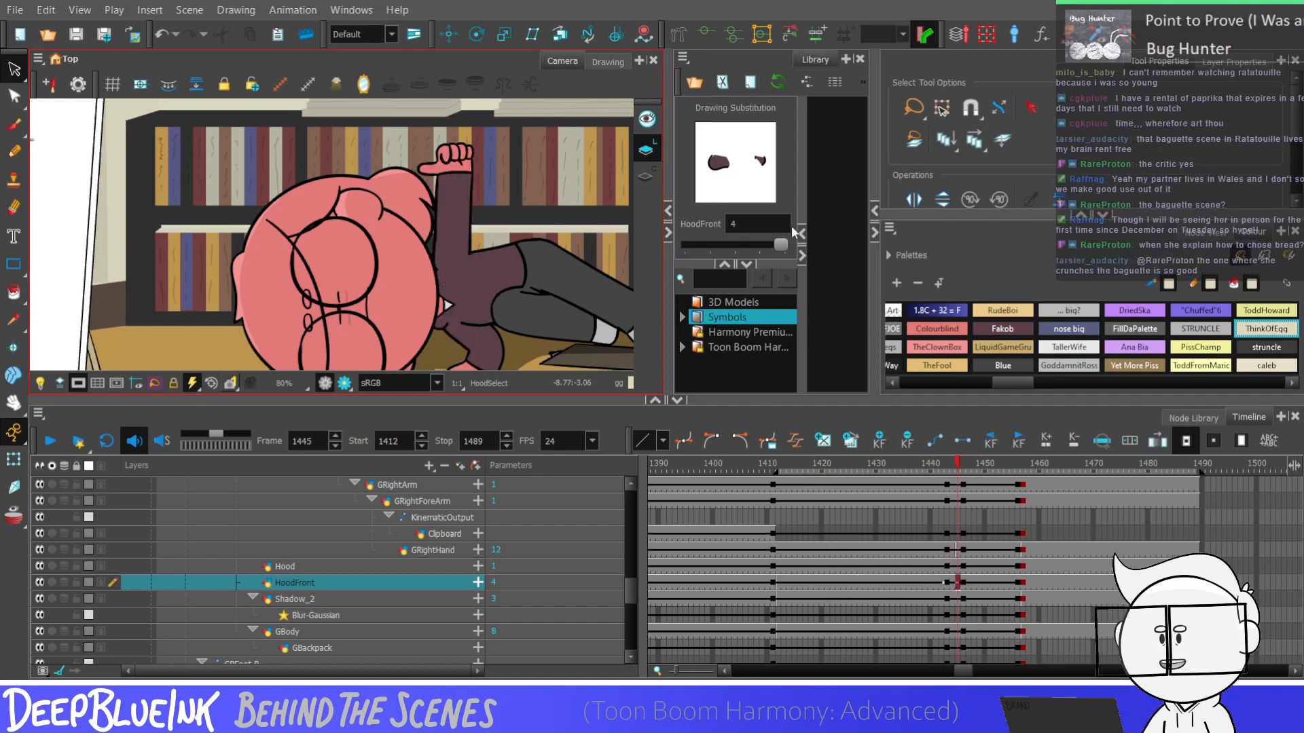
left_click_drag(781, 245, 712, 246)
key("period")
key("period")
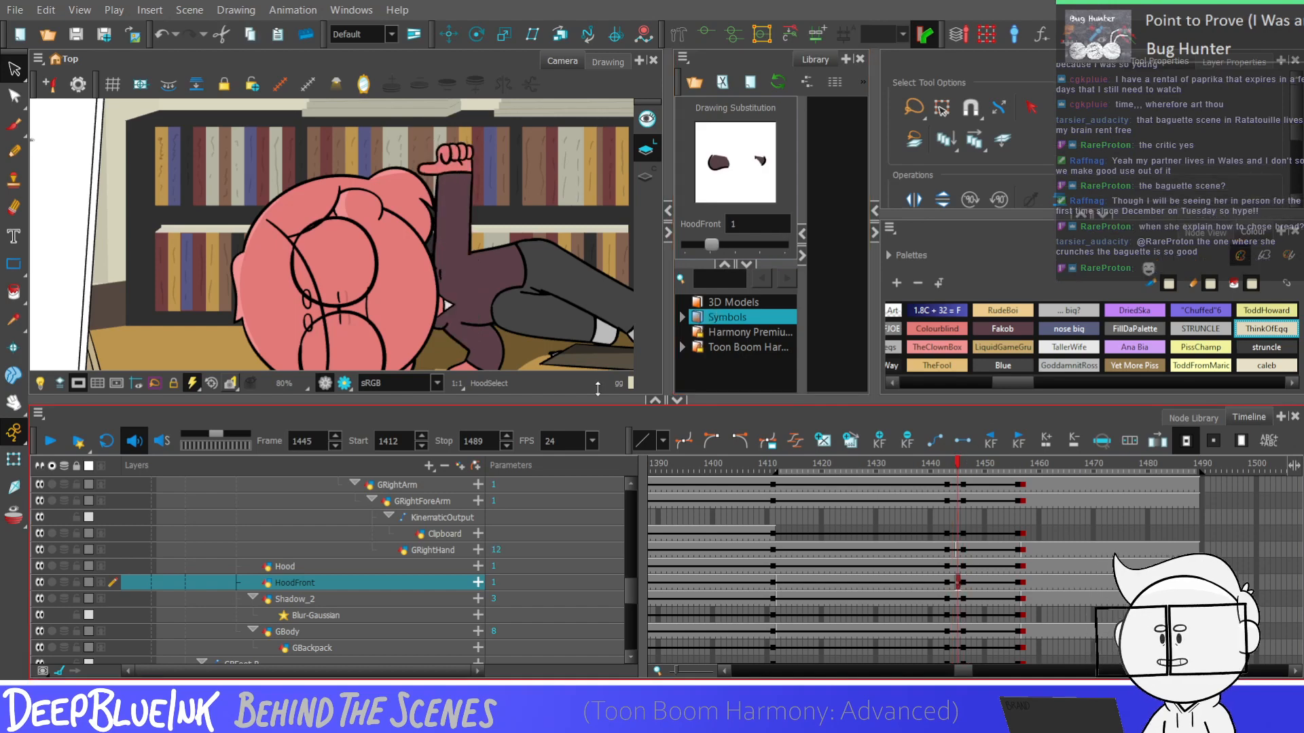
left_click_drag(548, 178, 406, 289)
left_click(510, 272)
key("period")
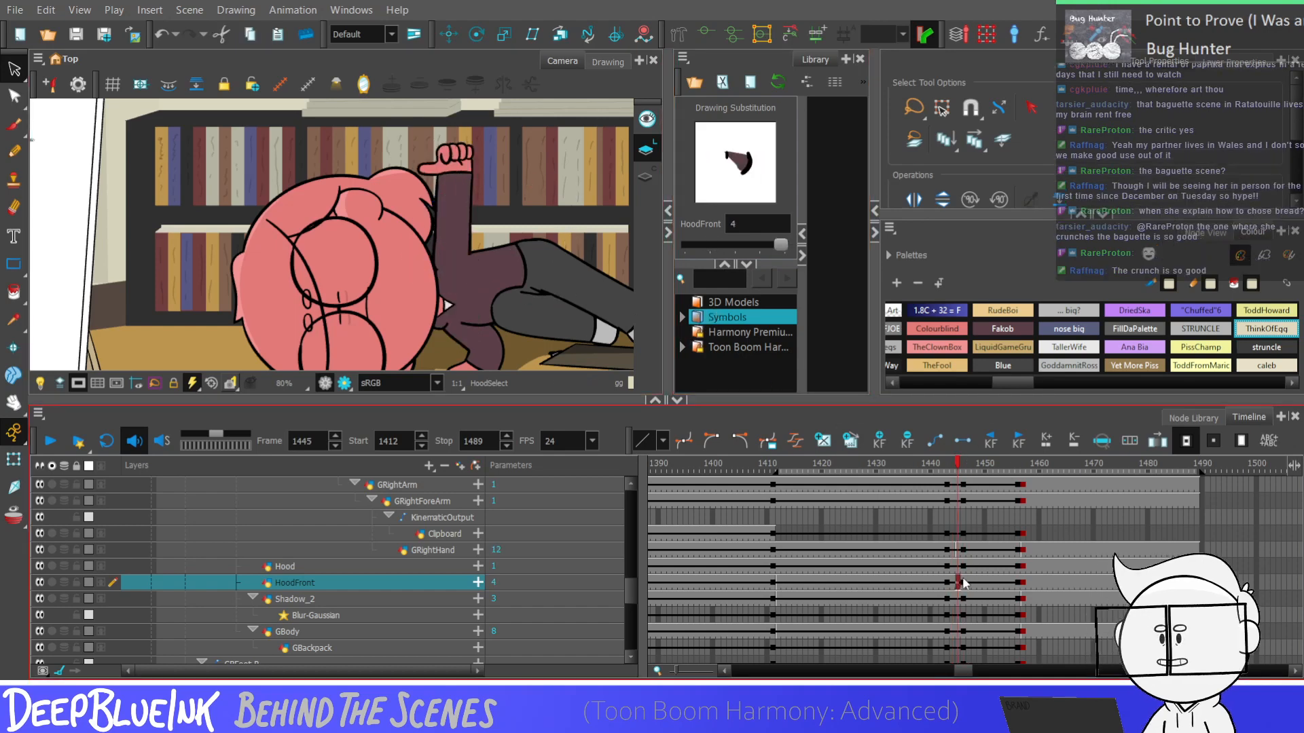
Switch the HoodFront layer to drawing substitution 1 at frame 1445 and compare it with frame 1443
key("comma")
key("Up")
key("Up")
key("Down")
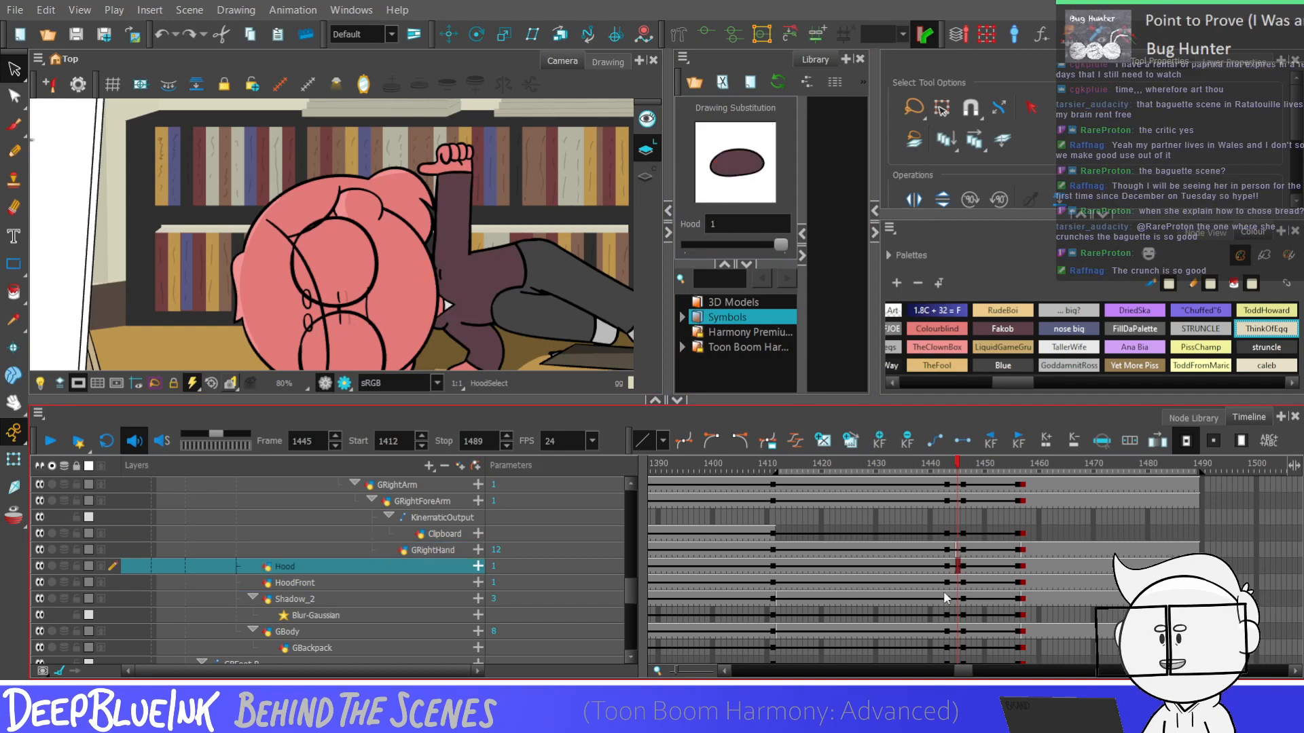
left_click(946, 581)
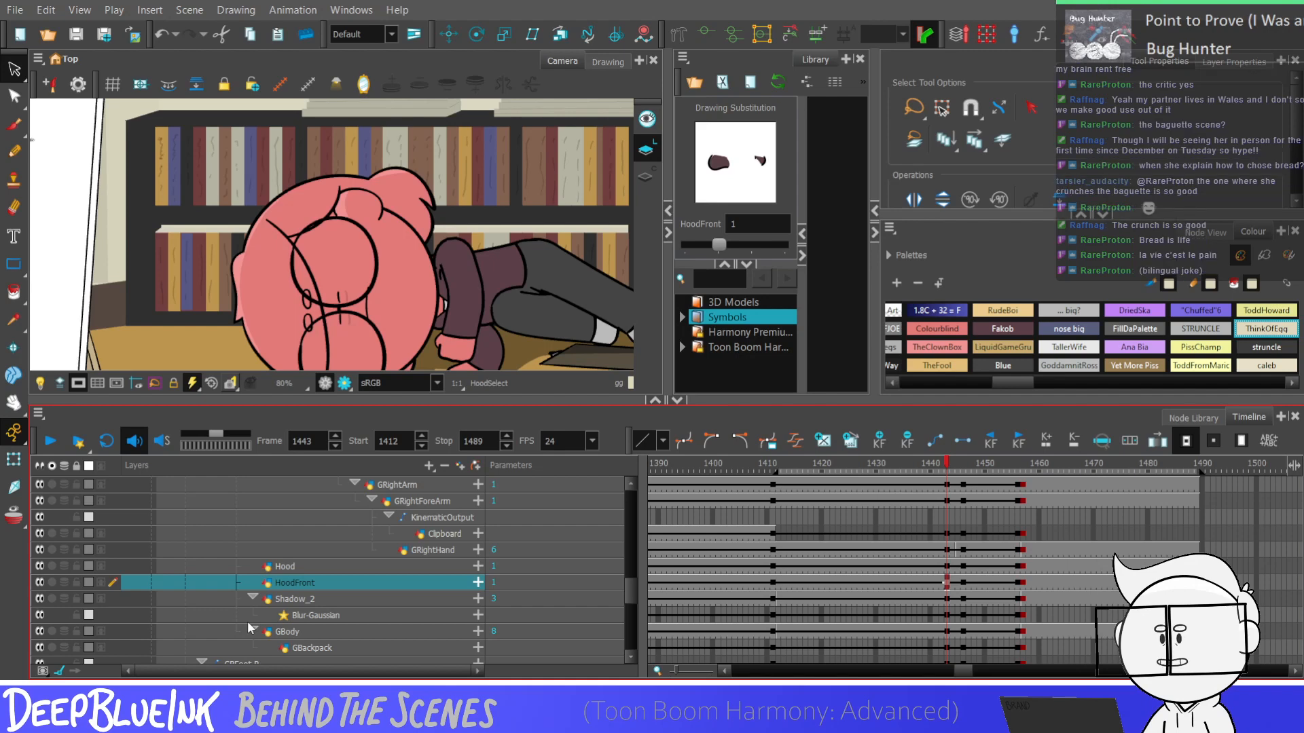
Check the GRightHand layer at frame 1445 and play back the shot in the reset camera view
left_click(961, 547)
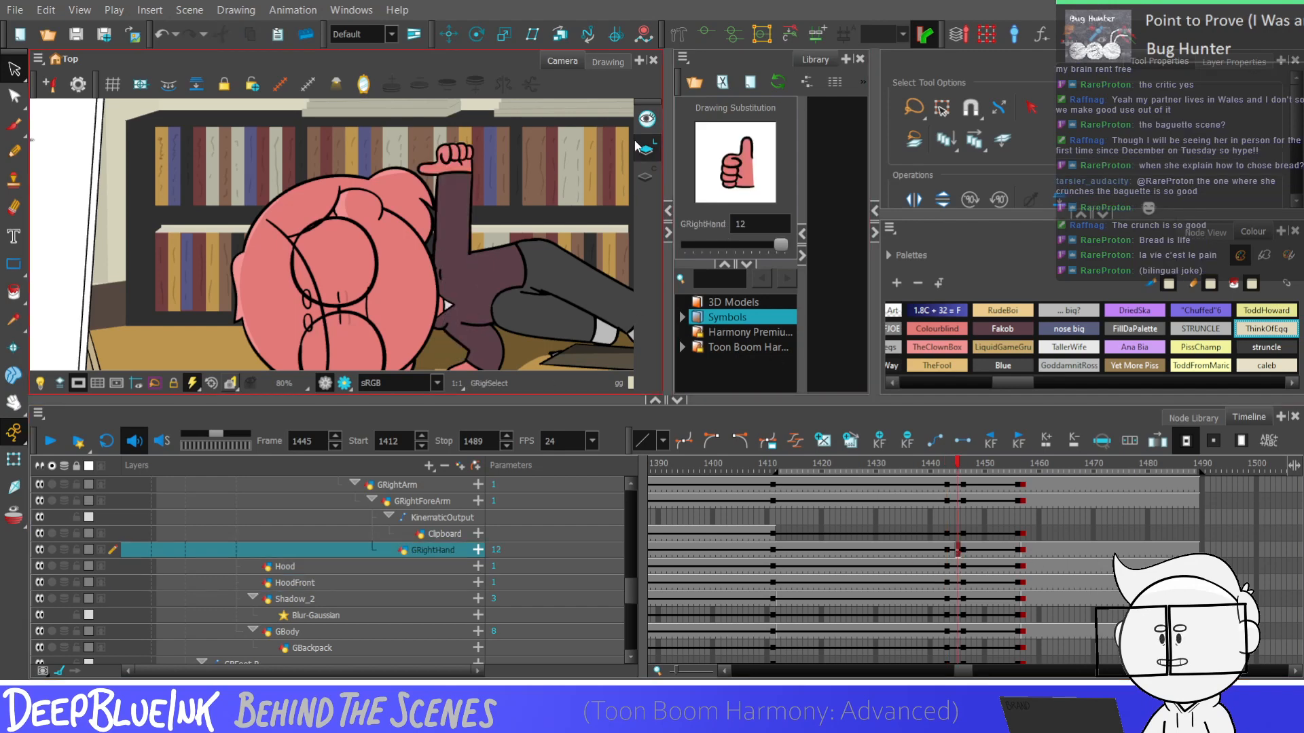
key("shift+m")
key("Return")
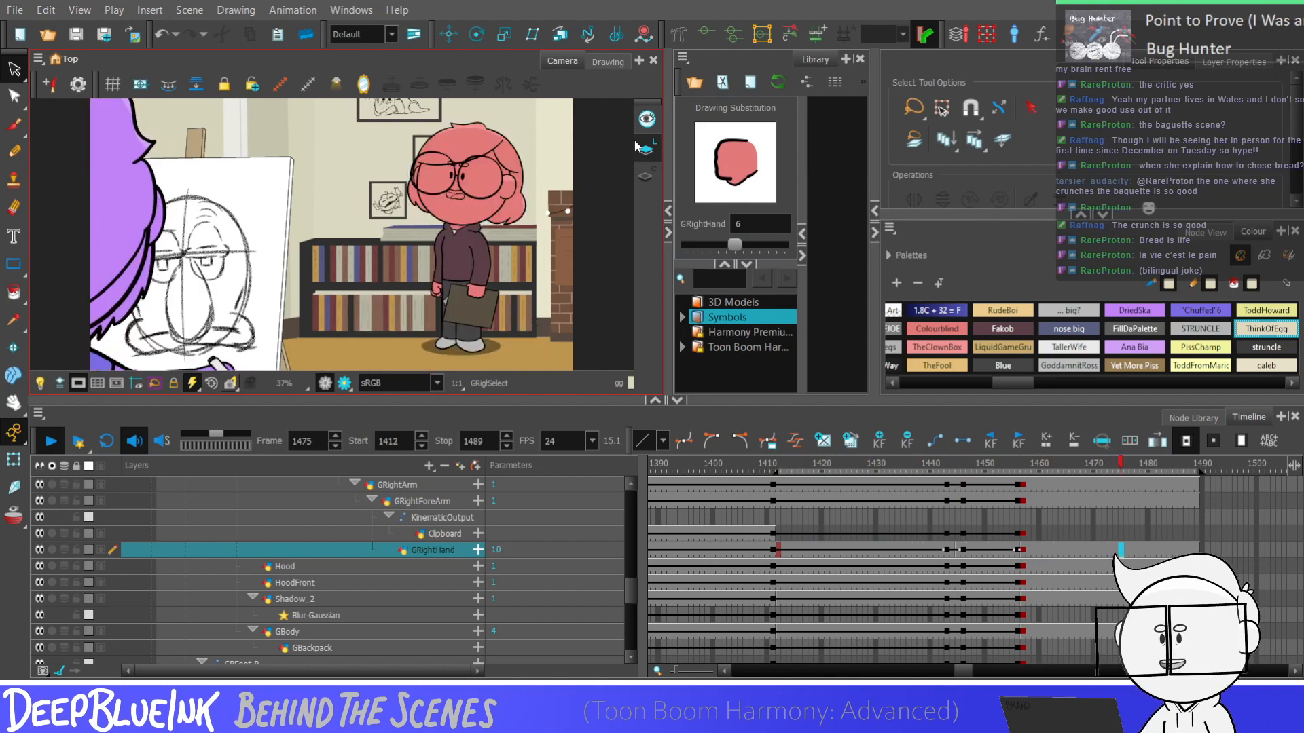
key("Return")
Select the standing character's GHead-P peg at frame 1457 and collapse its child layers
left_click(1023, 551)
left_click_drag(632, 582, 628, 518)
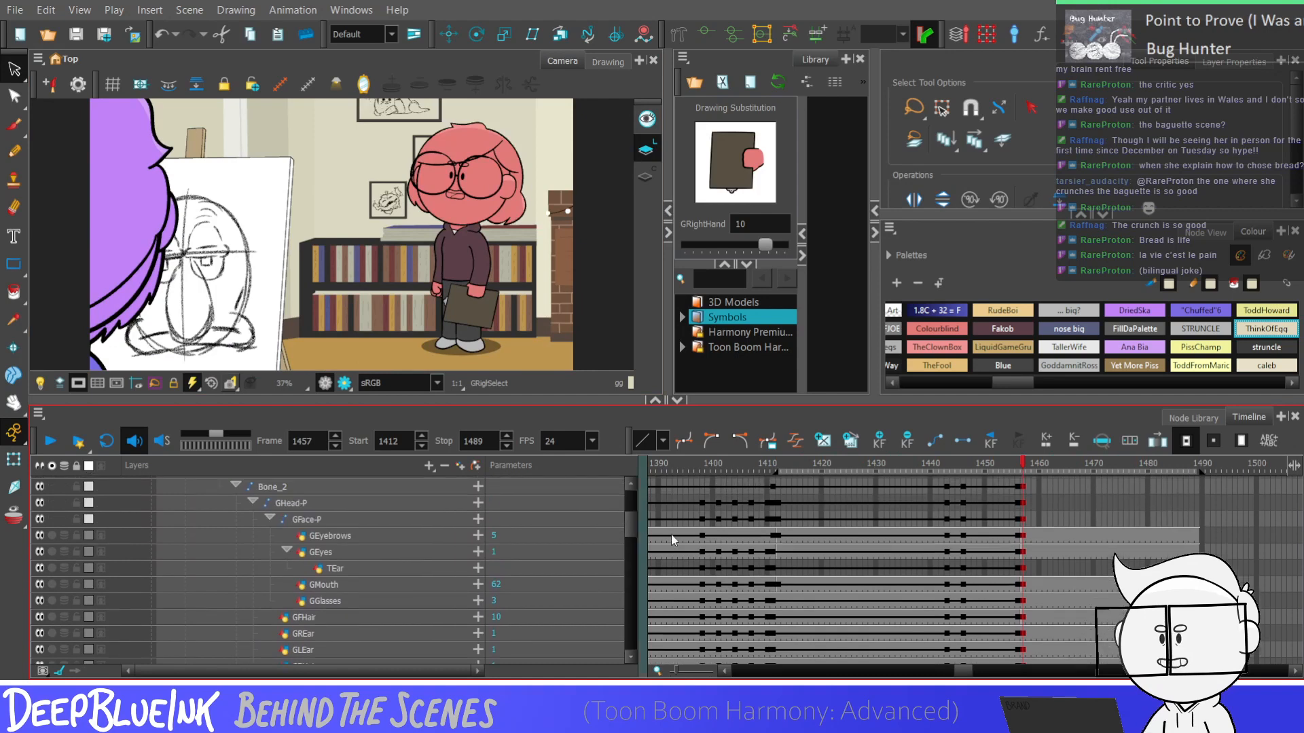
left_click(1020, 503)
left_click(253, 502)
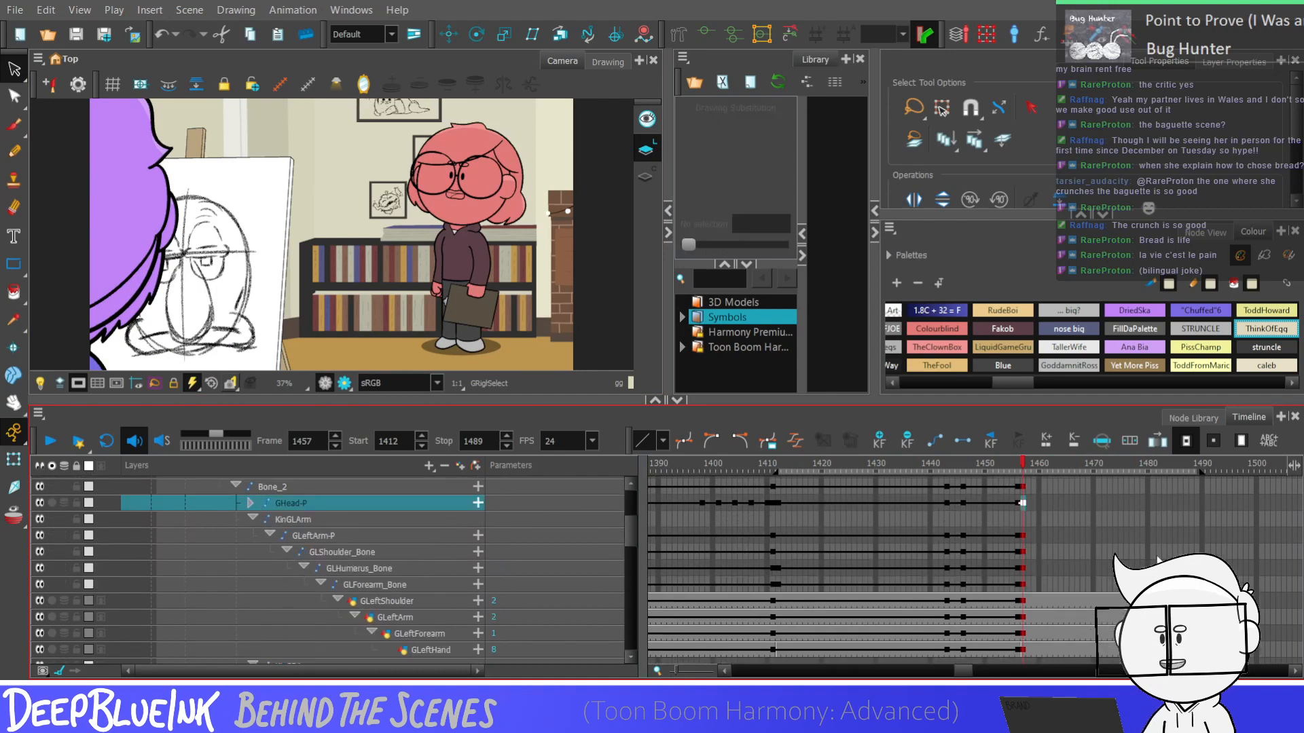
Examine the GHead-P poses in the earlier shots, going back from frame 1239 to around frame 225, for a reusable head pose
scroll(1023, 506, "left", 10)
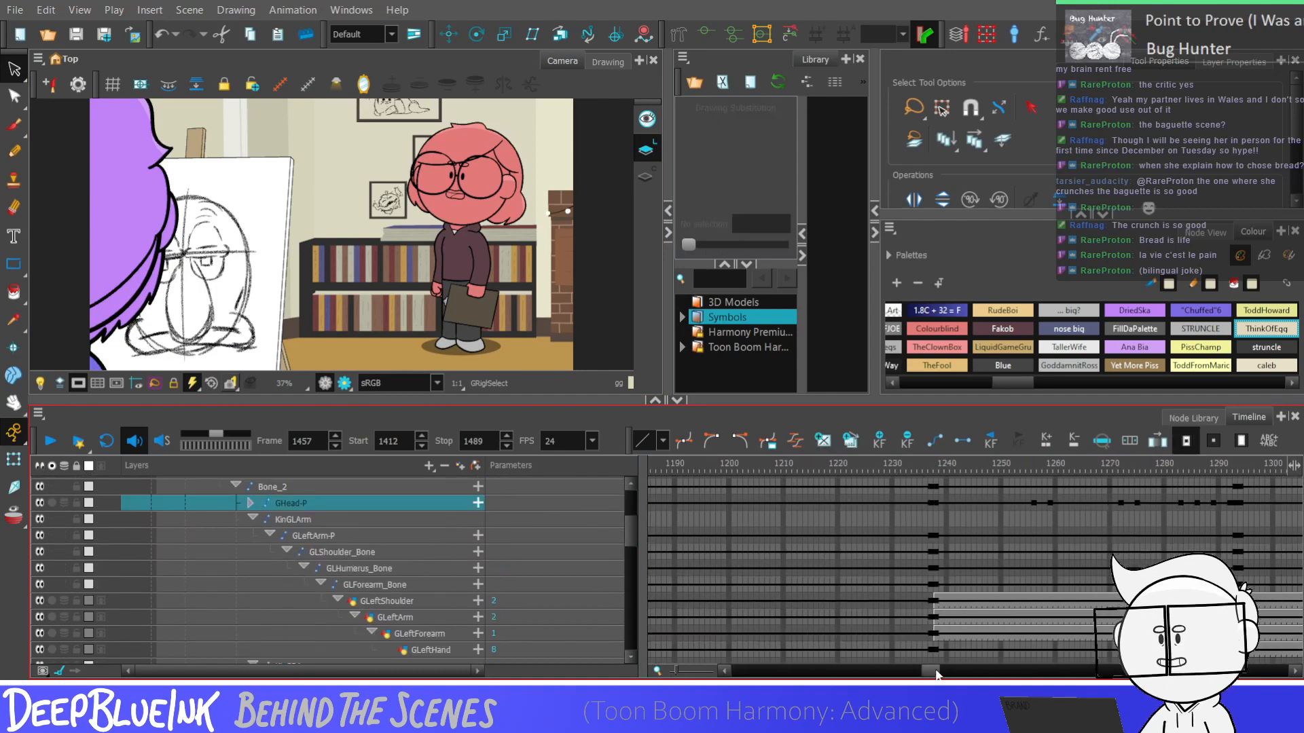
left_click(987, 503)
scroll(912, 651, "left", 9)
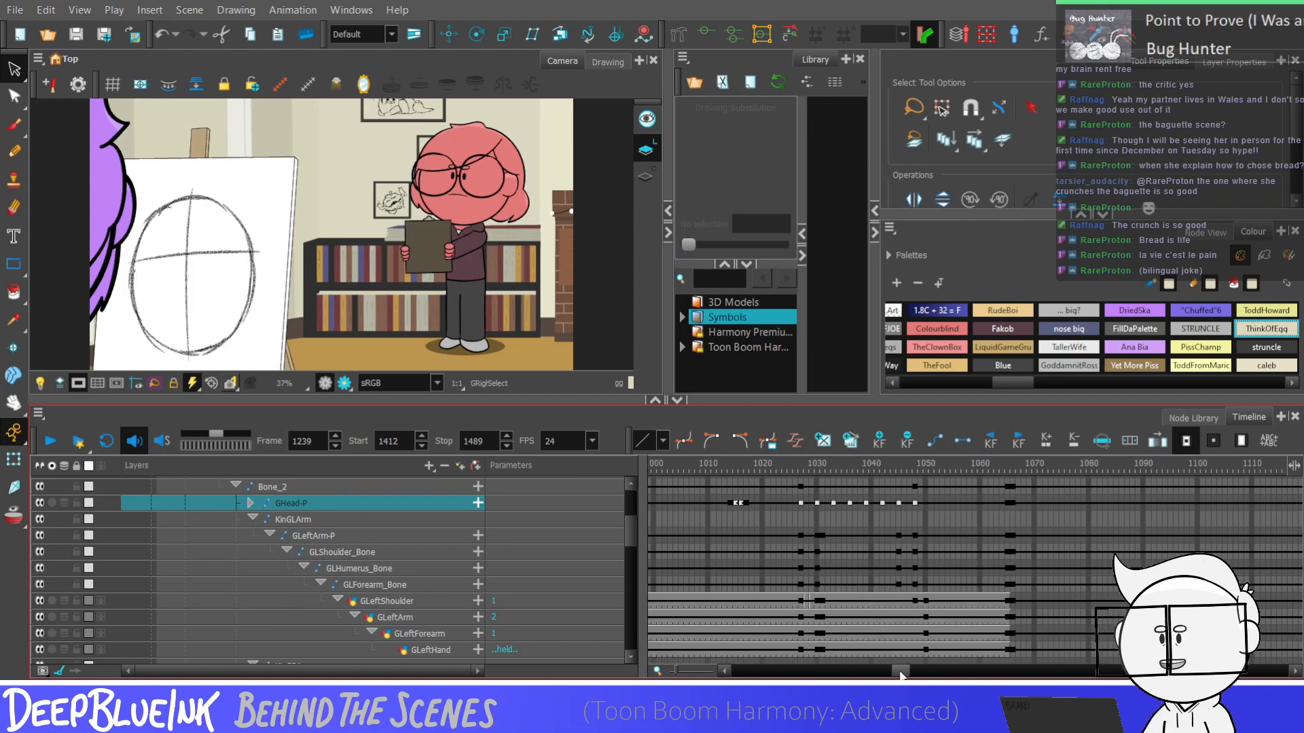
left_click(878, 503)
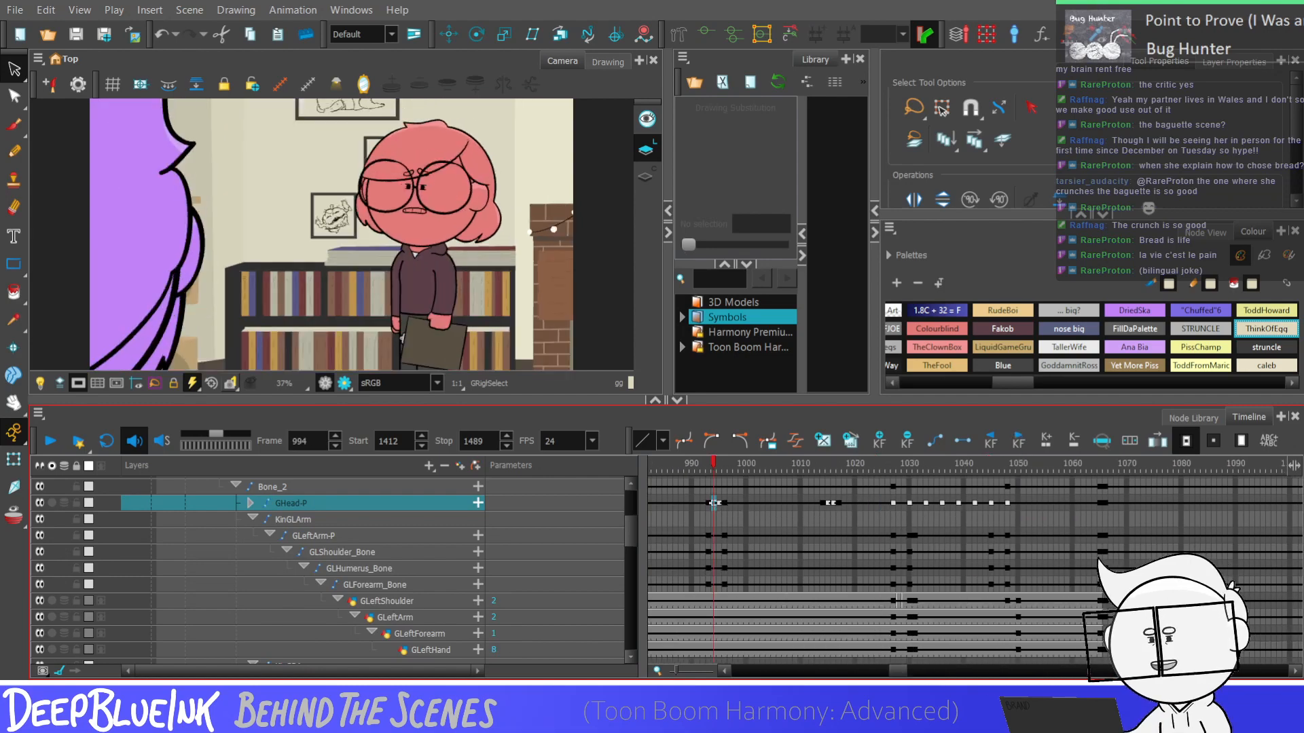
scroll(927, 515, "left", 10)
left_click(1150, 503)
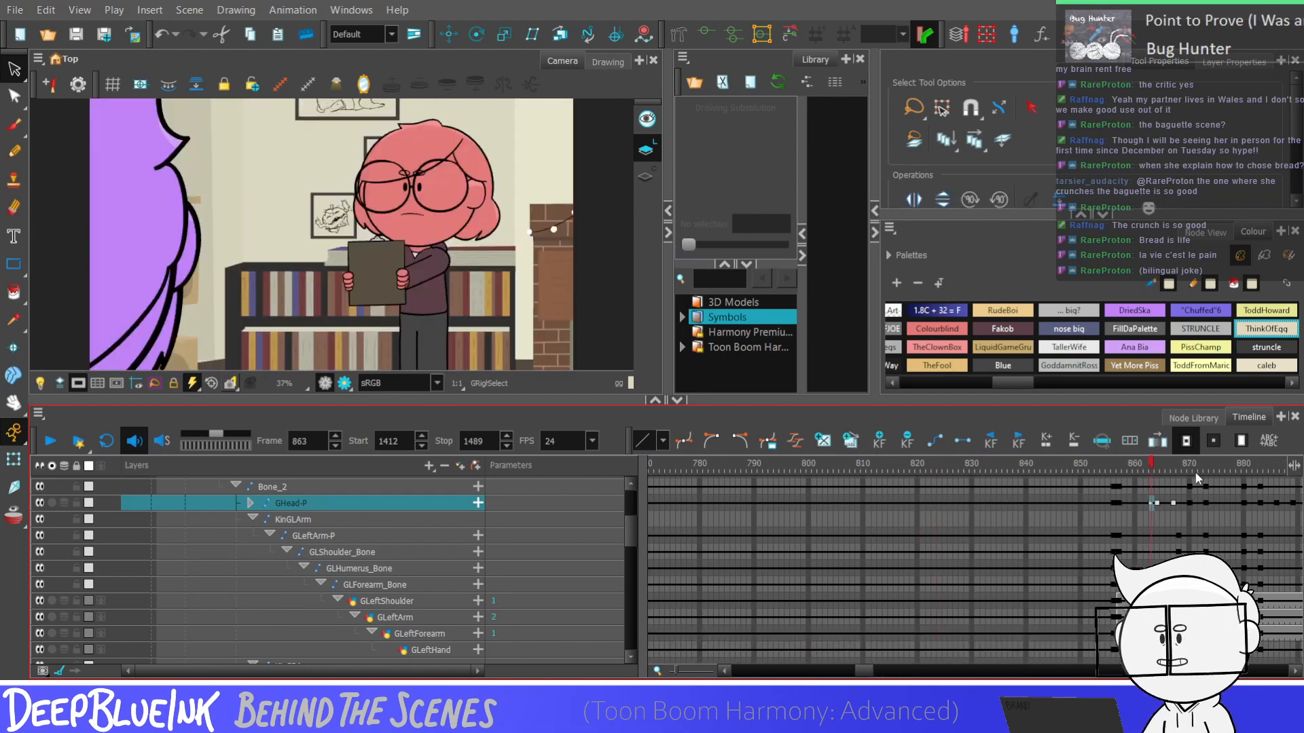
left_click(1200, 503)
scroll(868, 672, "left", 20)
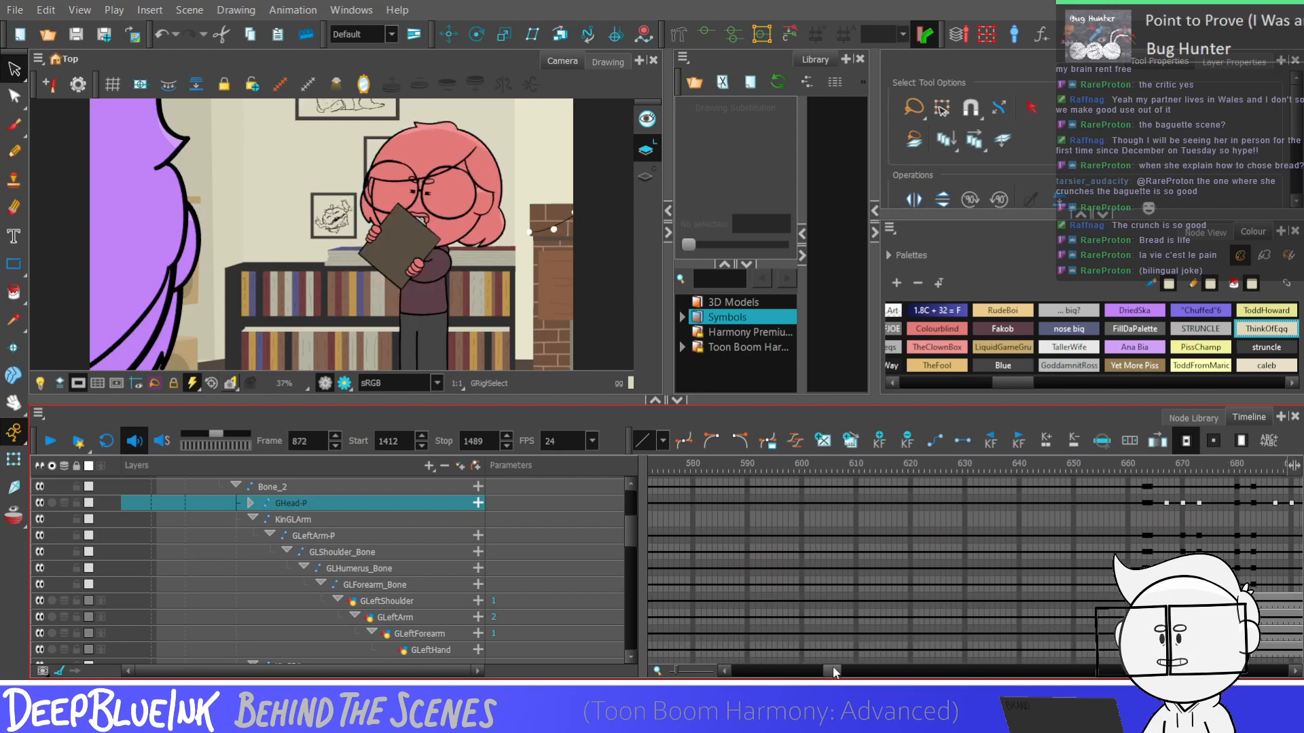
left_click(730, 503)
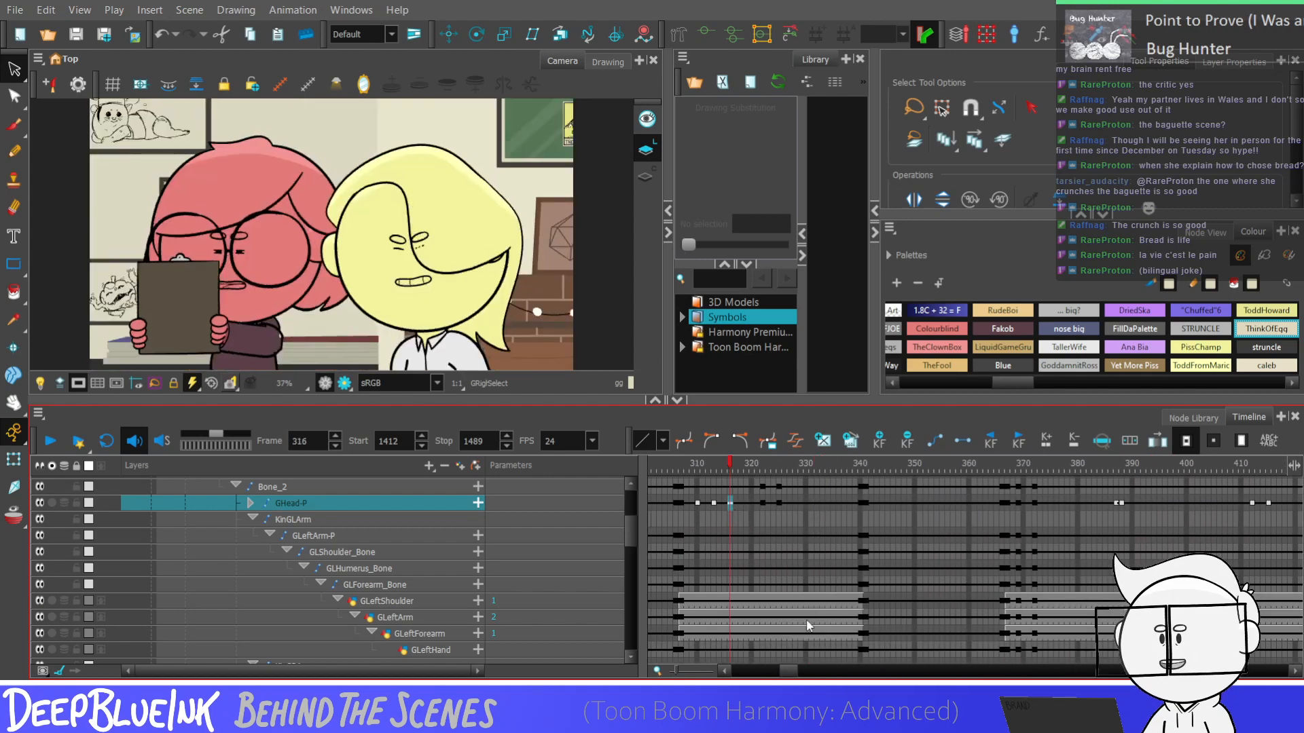
left_click(1045, 503)
scroll(786, 674, "left", 5)
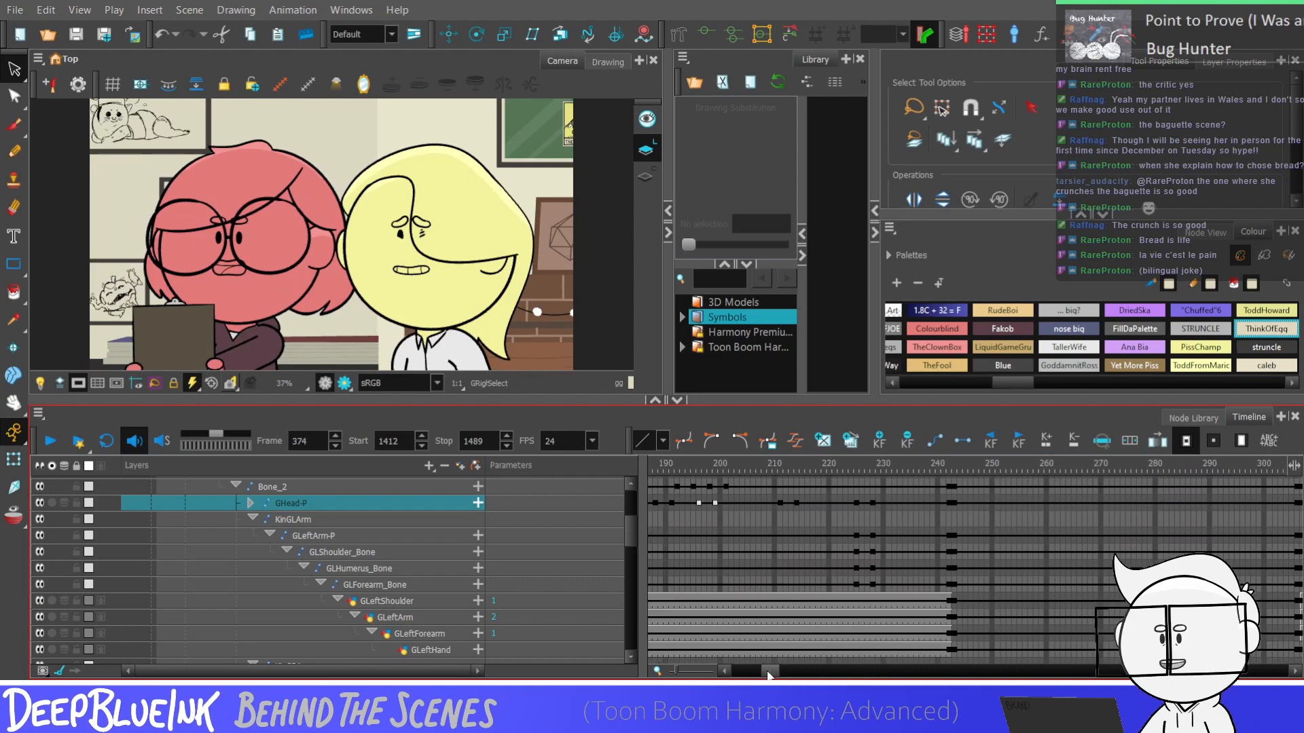
left_click(778, 503)
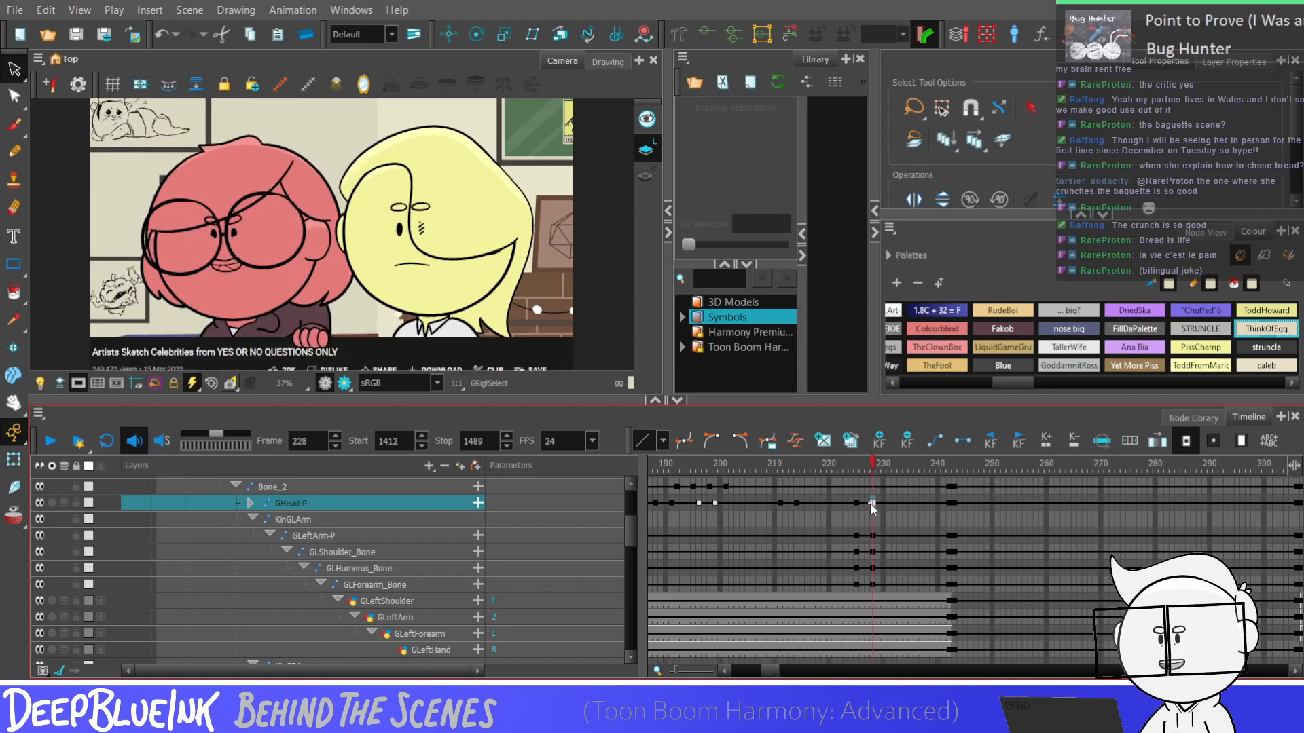
left_click(855, 503)
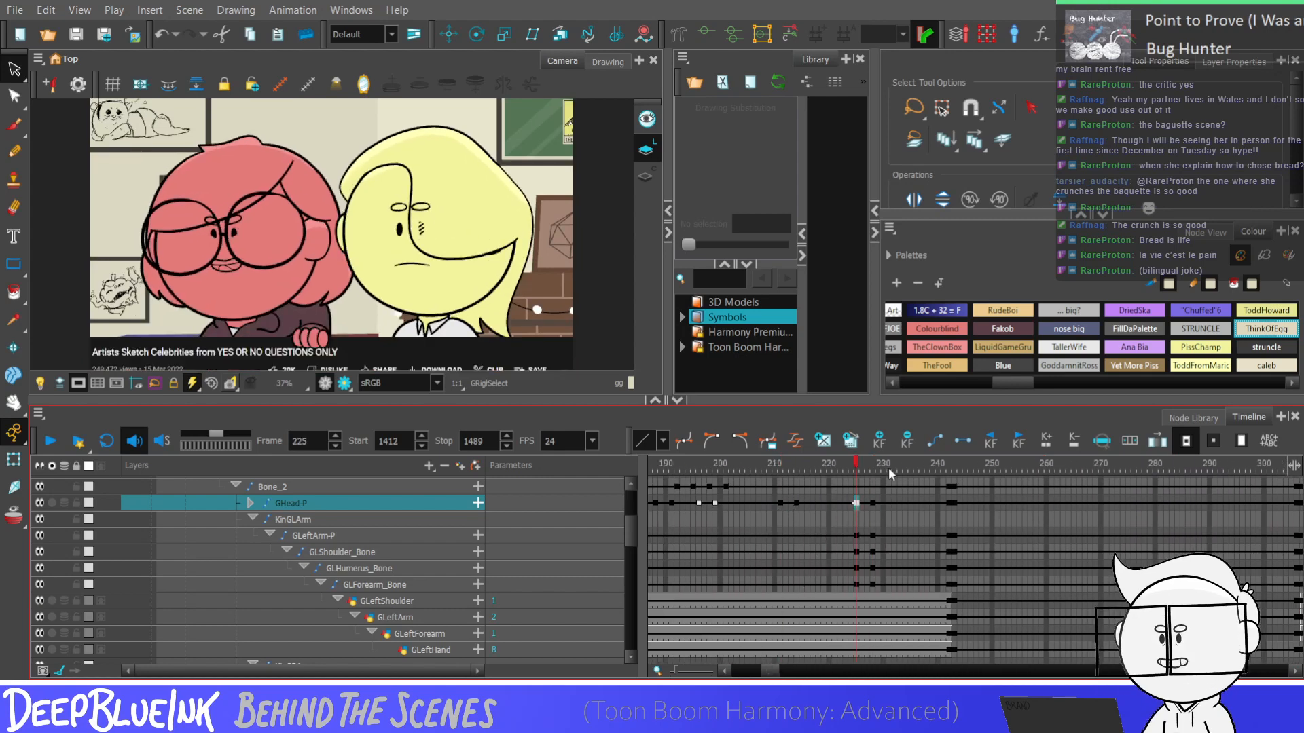
left_click(878, 503)
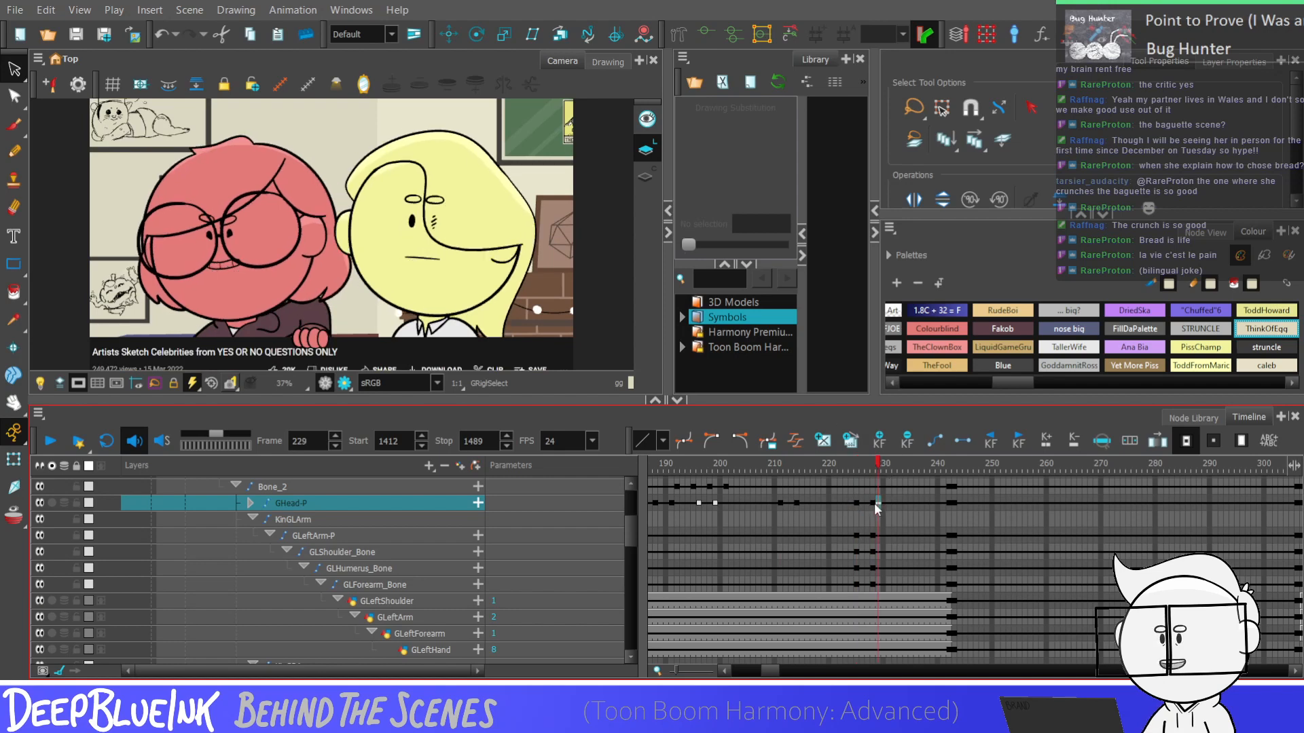
Copy the collapsed GHead-P head pose from frame 188 and paste it at frame 1457
left_click(657, 504)
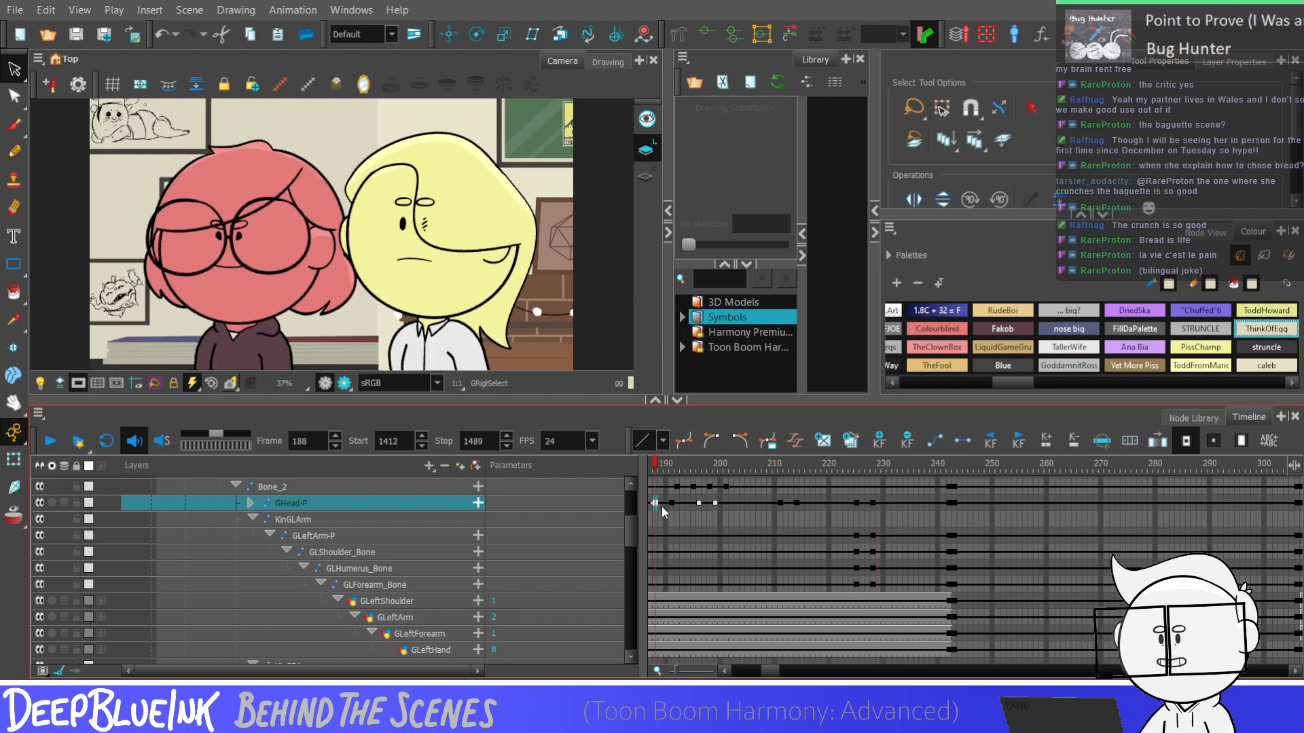
left_click(672, 503)
left_click(656, 503)
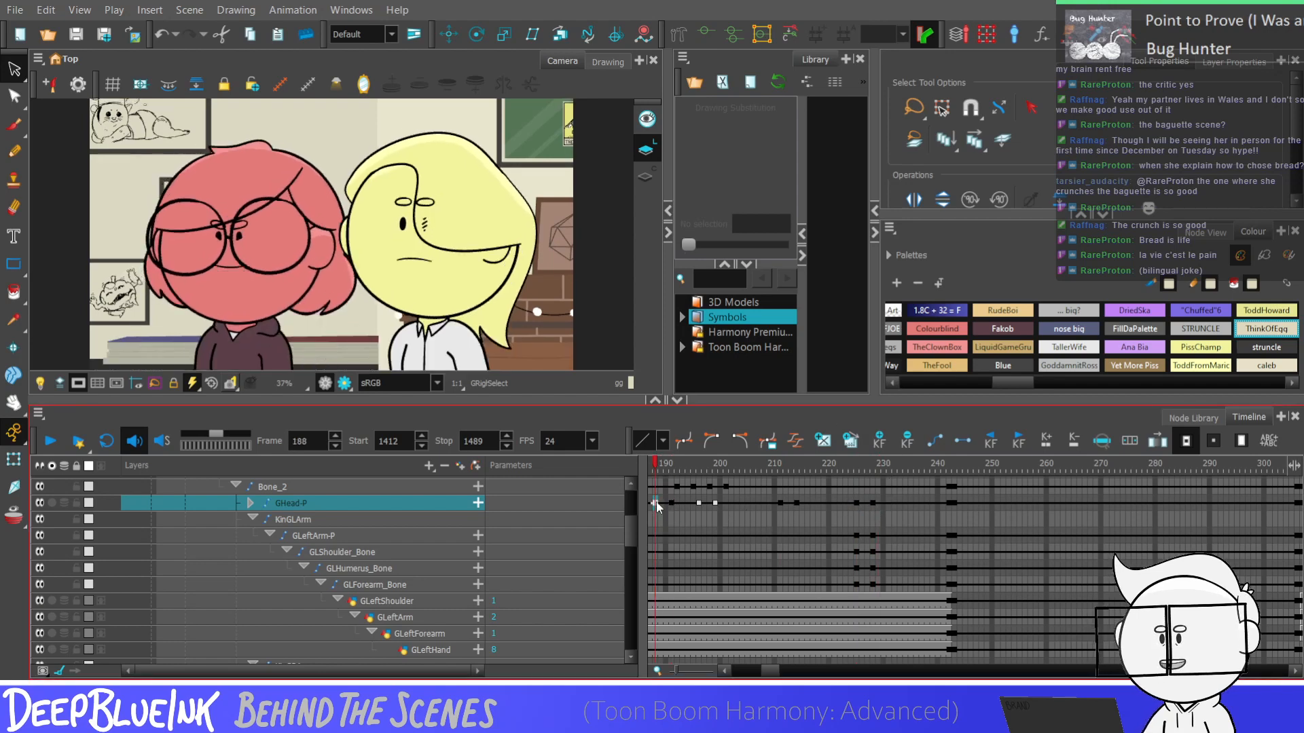
left_click_drag(771, 670, 969, 675)
left_click(768, 504)
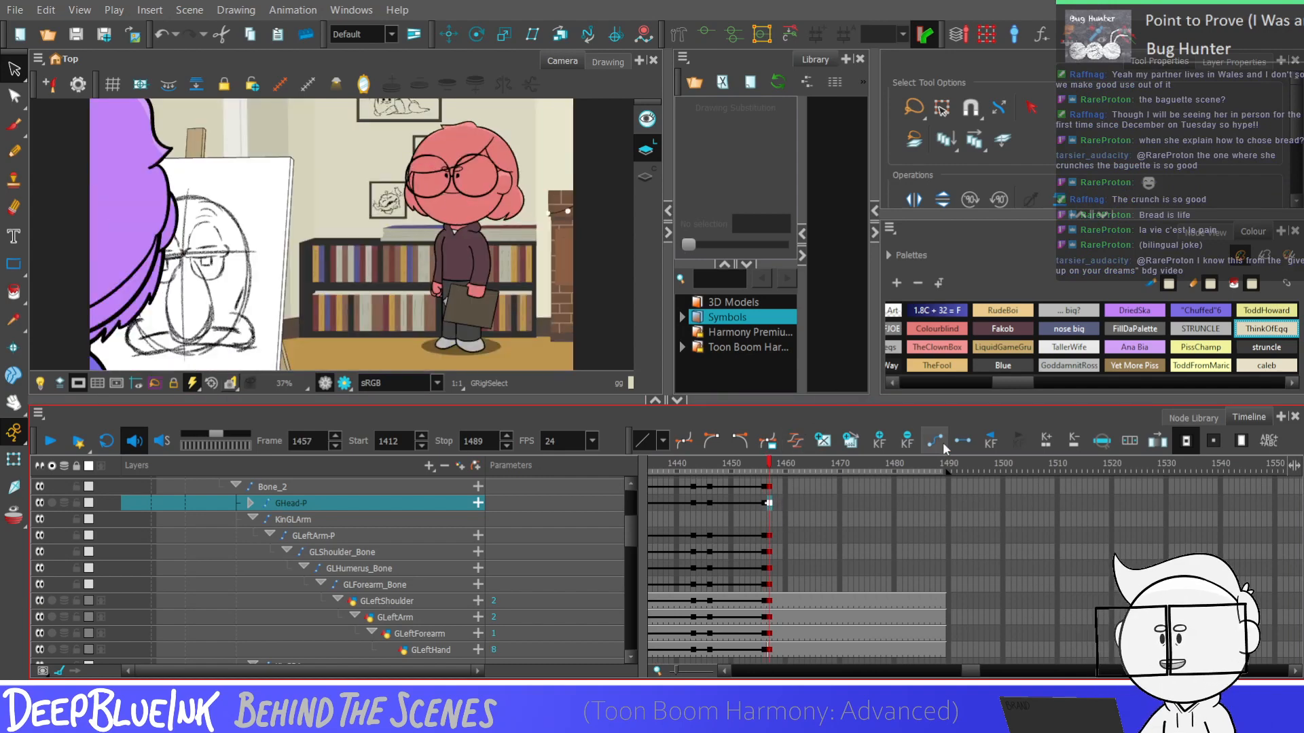
Play back the standing shot with the pasted head pose and expand the GHead-P layers
key("Return")
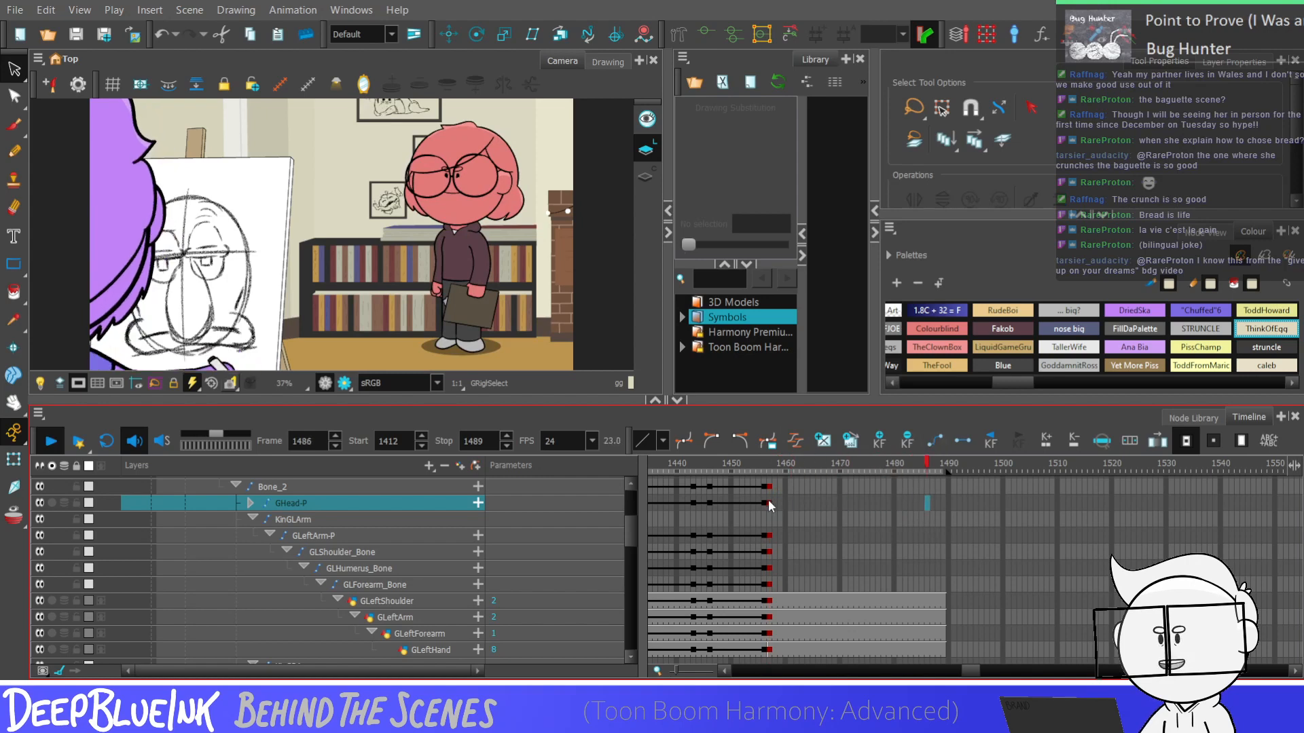
left_click(808, 503)
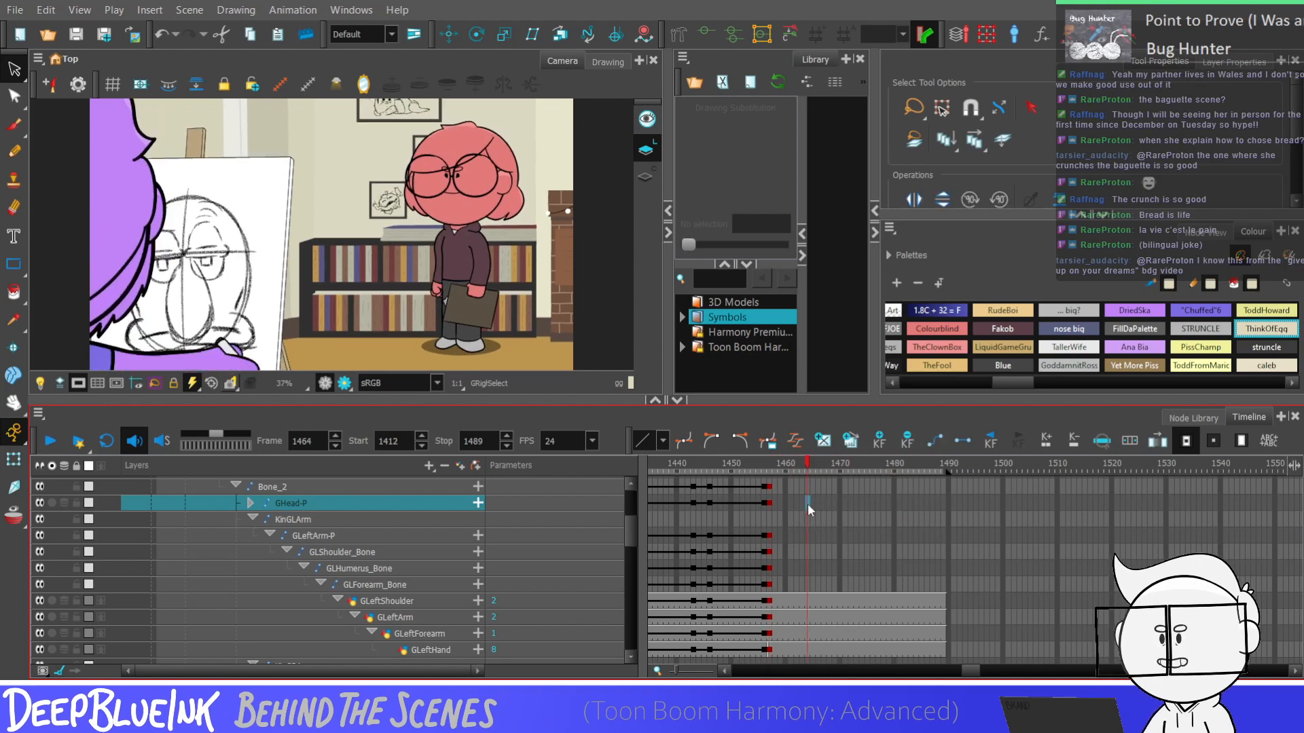
left_click(812, 503)
key("Right")
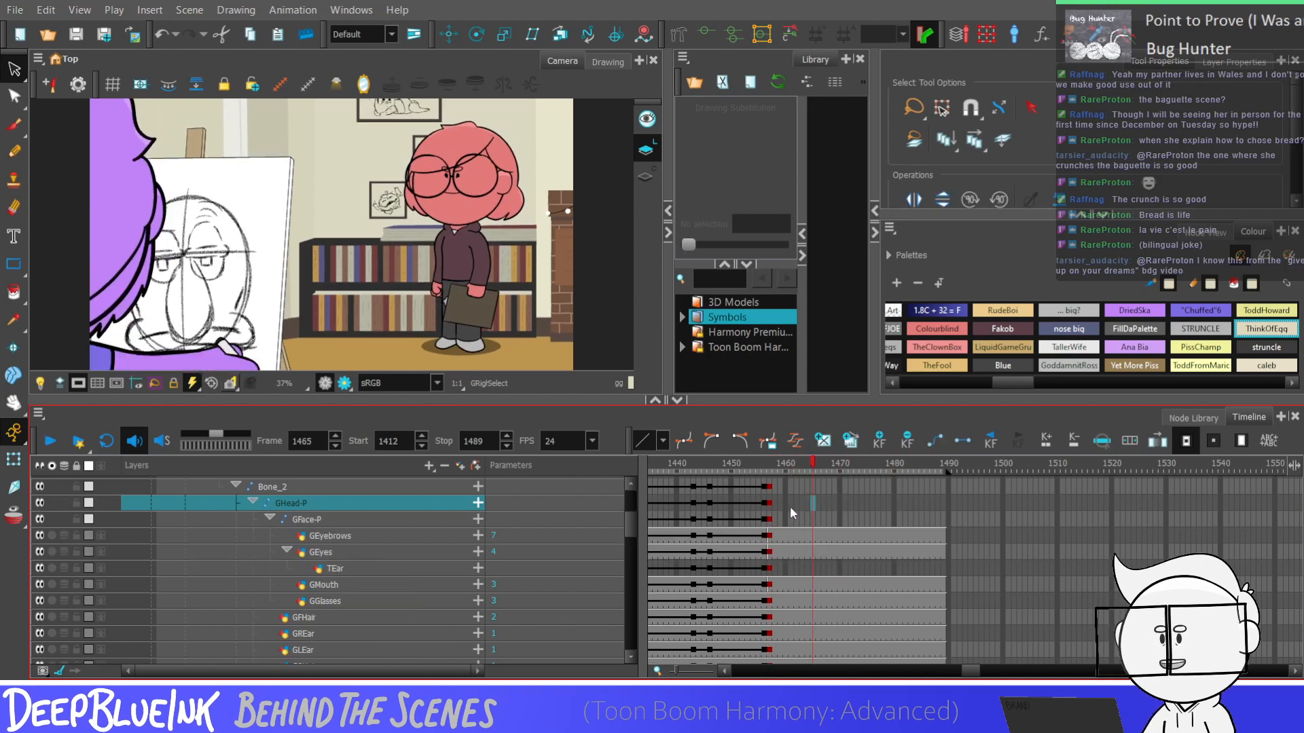
Set the playback start frame to 1457
left_click(770, 478)
left_click(391, 442)
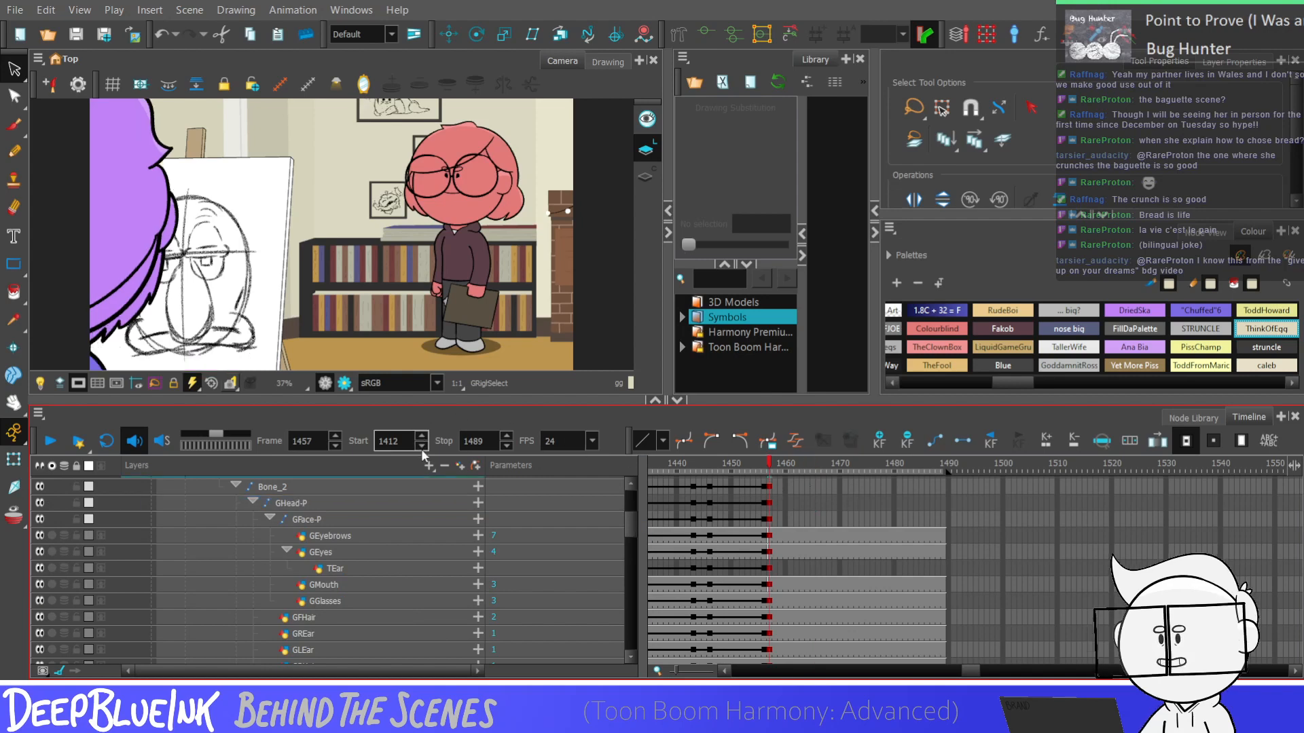
type("57")
key("Return")
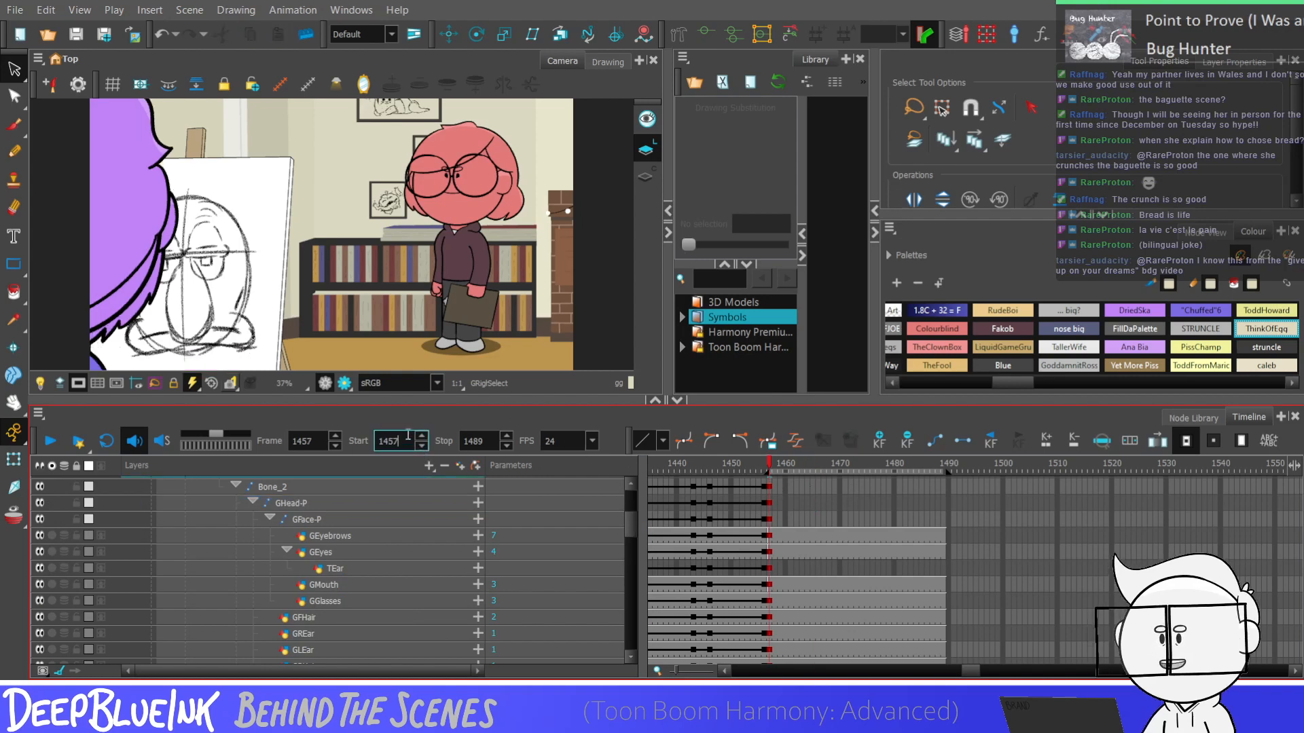
double_click(408, 435)
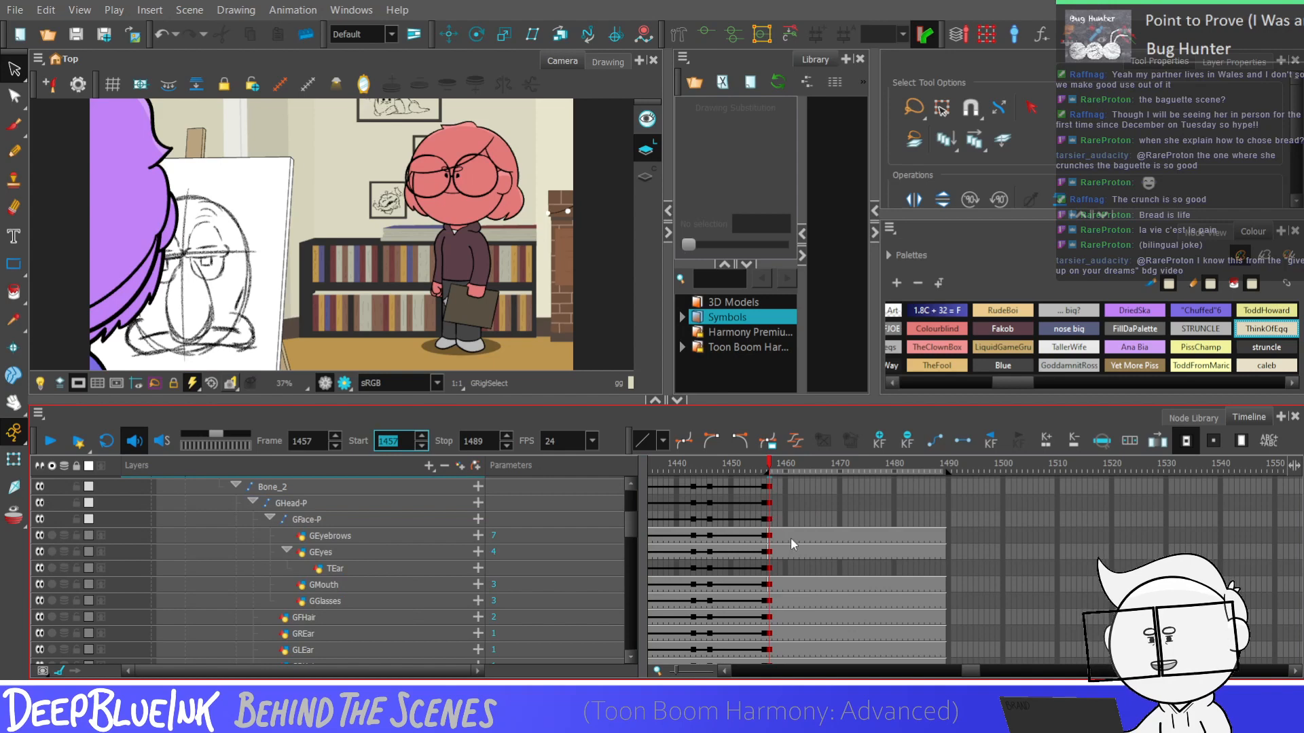
Add keyframes to the GEyebrows layer at frames 1466 and 1469 and select the span between them
left_click(767, 537)
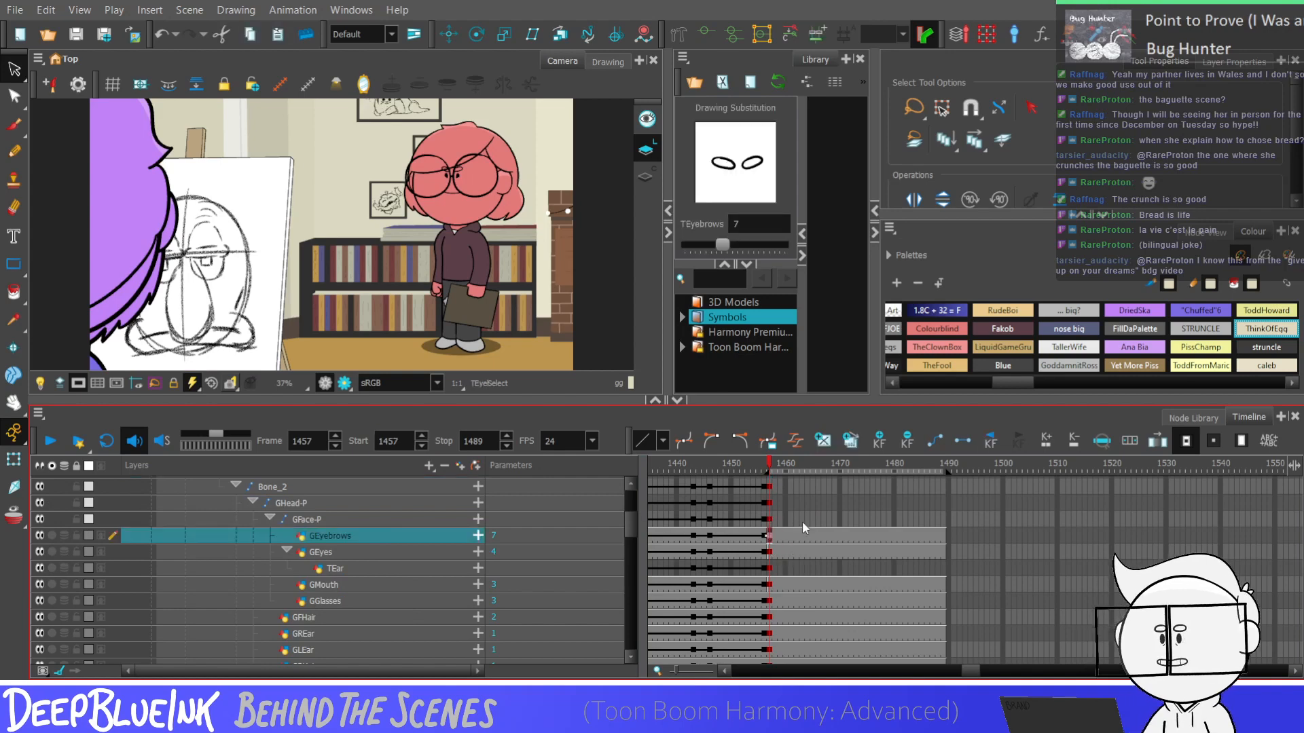
left_click(818, 535)
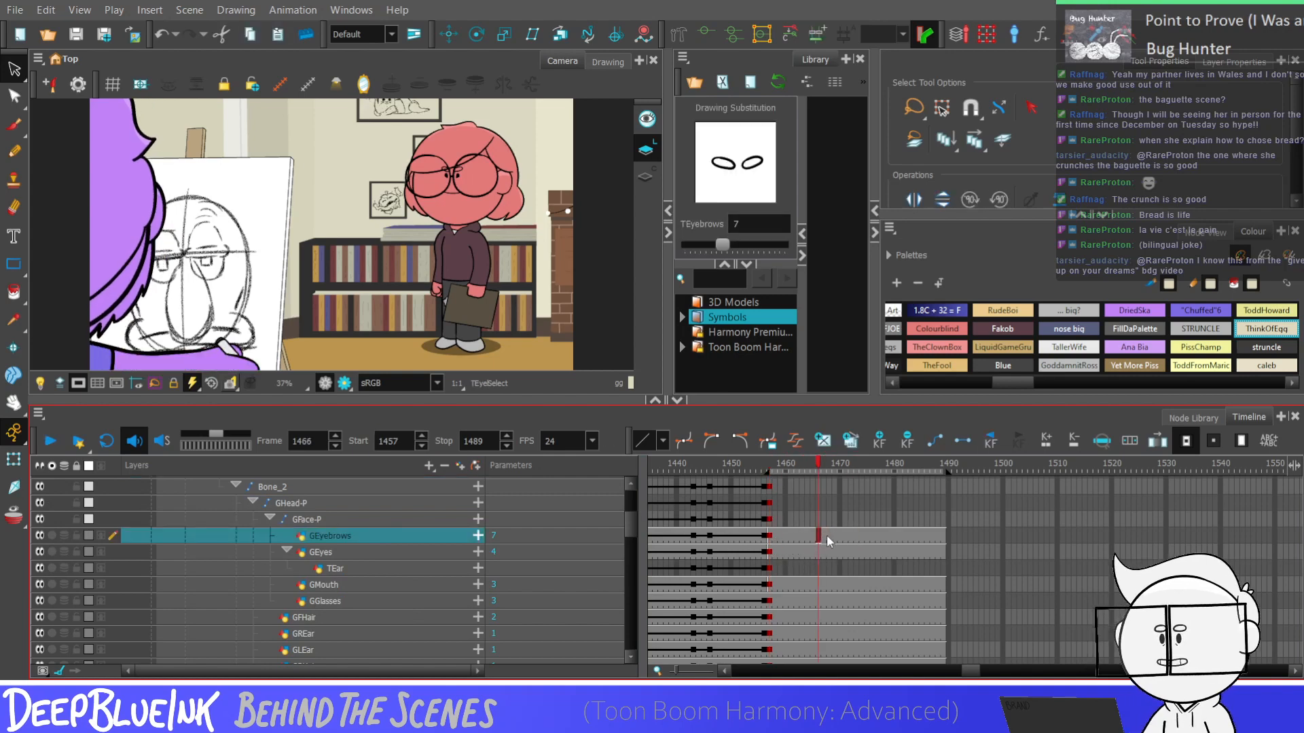
key("F6")
left_click(834, 536)
key("F6")
key("alt+2")
scroll(454, 163, "up", 4)
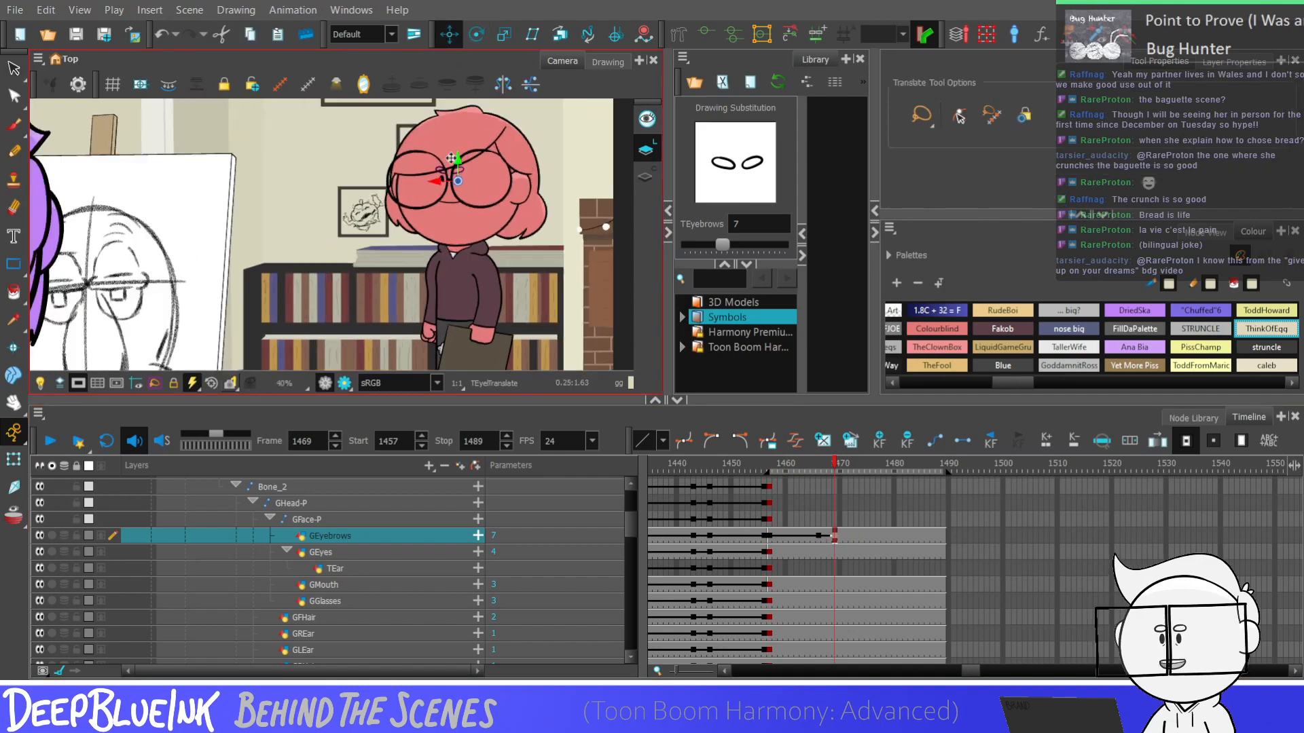
scroll(451, 158, "up", 2)
mouse_move(818, 537)
left_mouse_down()
mouse_move(831, 543)
mouse_move(818, 536)
left_mouse_up()
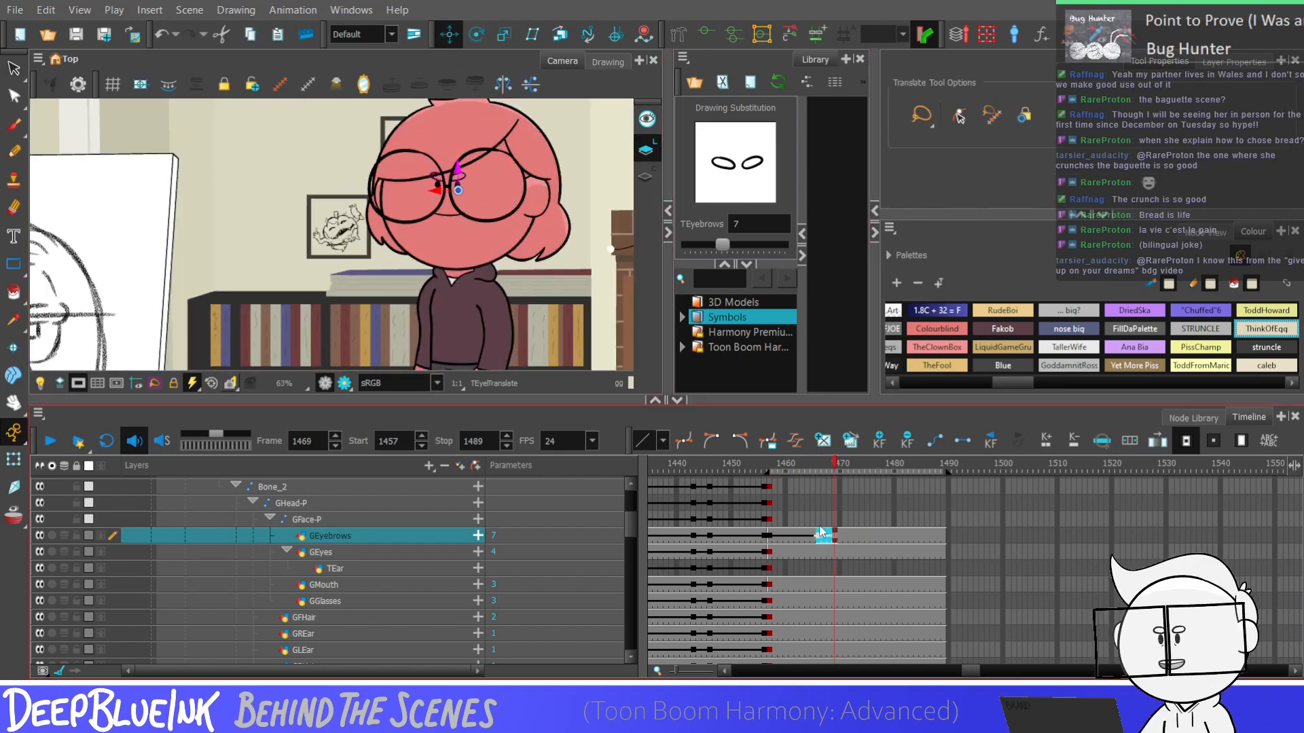
Keyframe the GFace-P peg at frames 1466 and 1469, moving the face slightly down at frame 1469
left_click(819, 519)
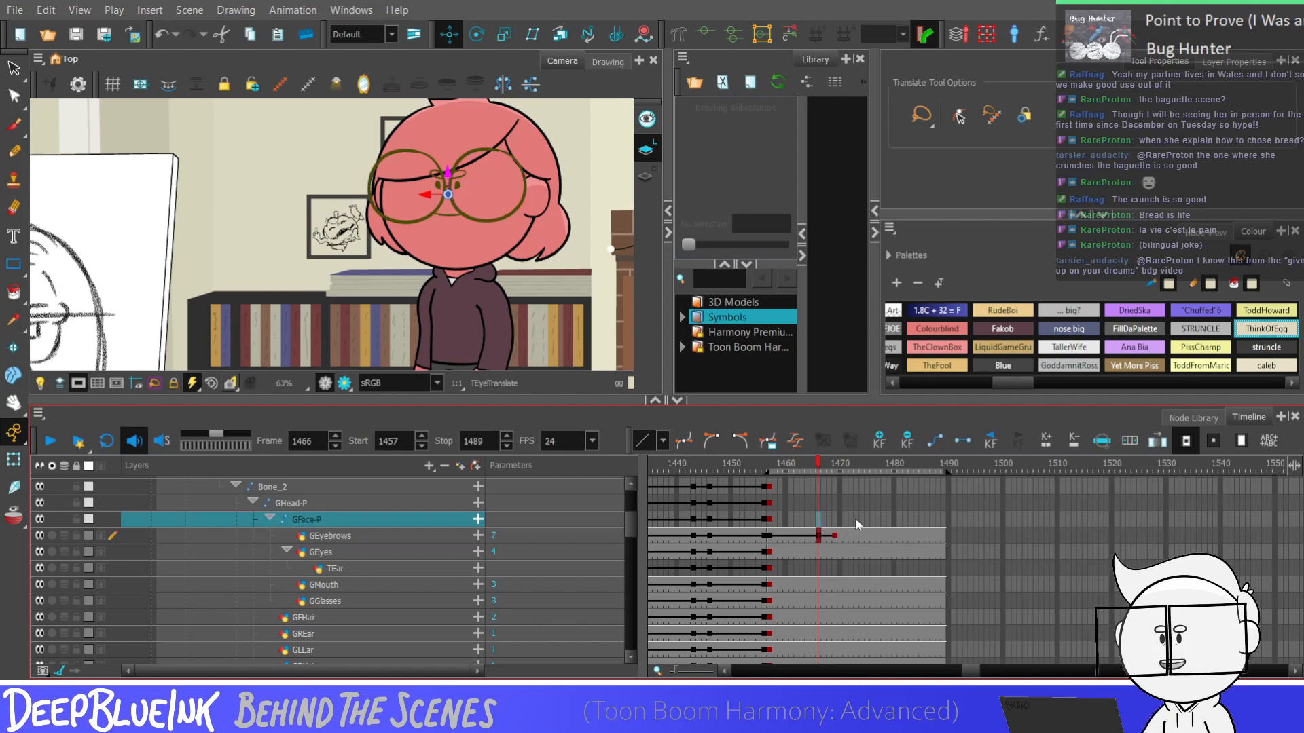
left_click(834, 519)
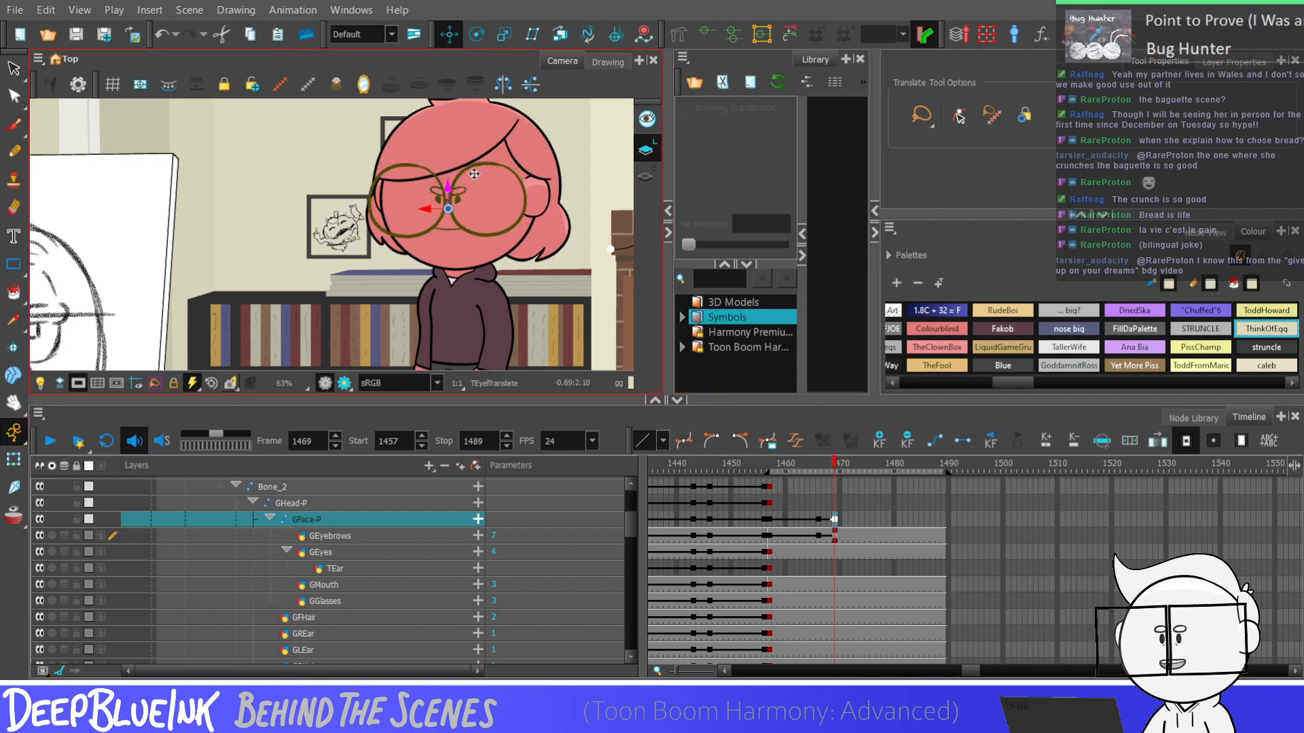
left_click_drag(818, 519, 834, 539)
Change the GEyes drawings from frame 1467 to close the eyes, using substitution 7 at frame 1469
left_click(829, 552)
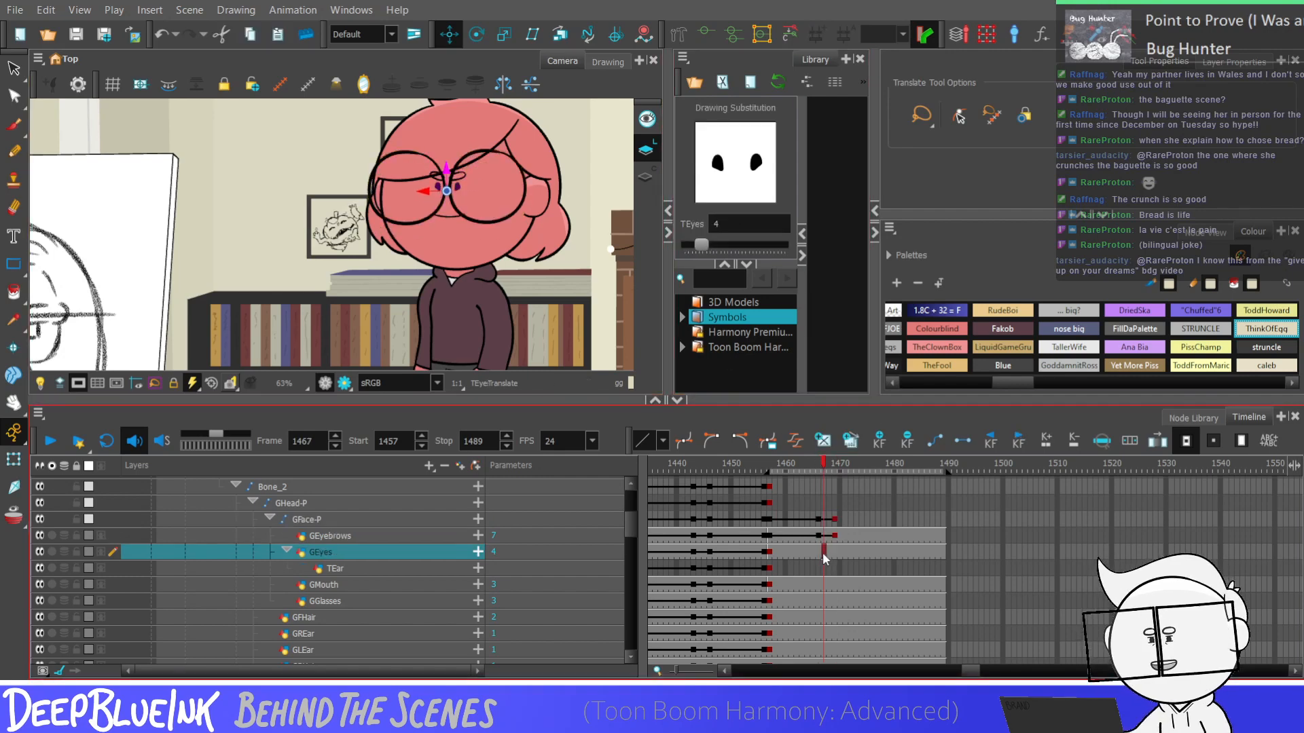
left_click(834, 553)
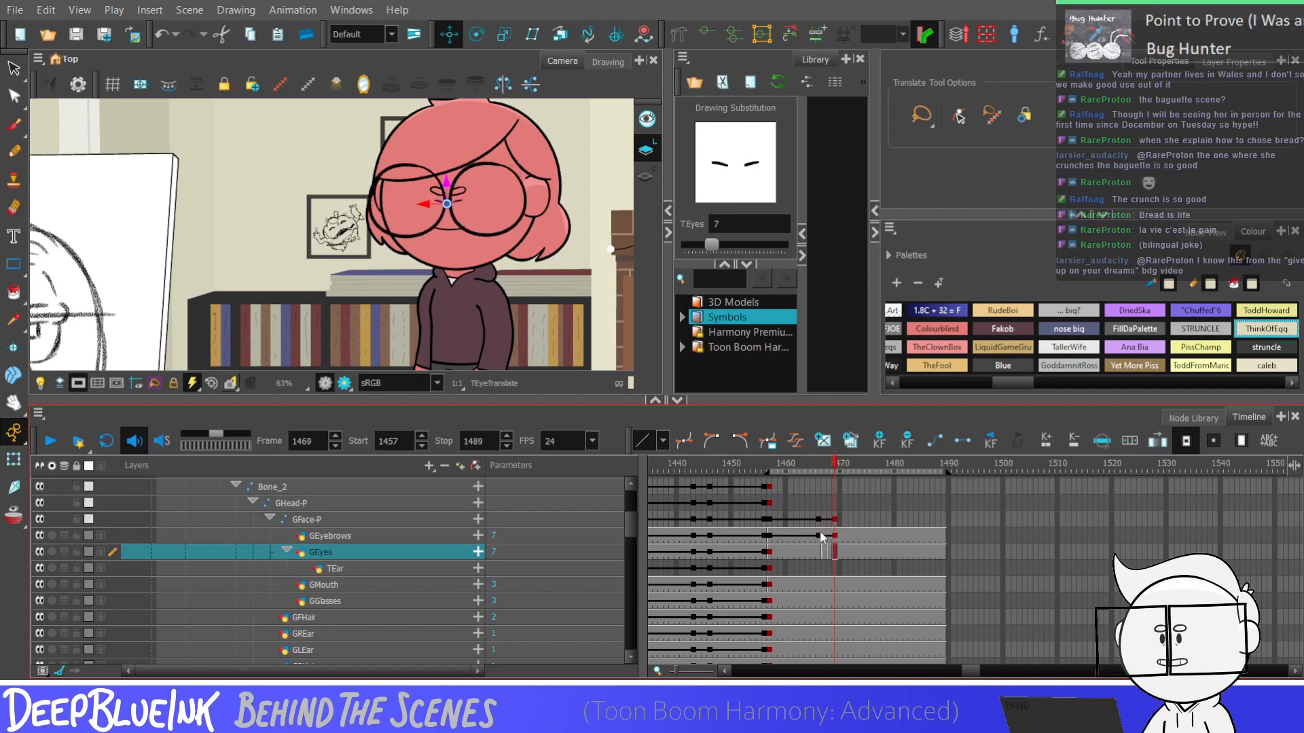
left_click(821, 537)
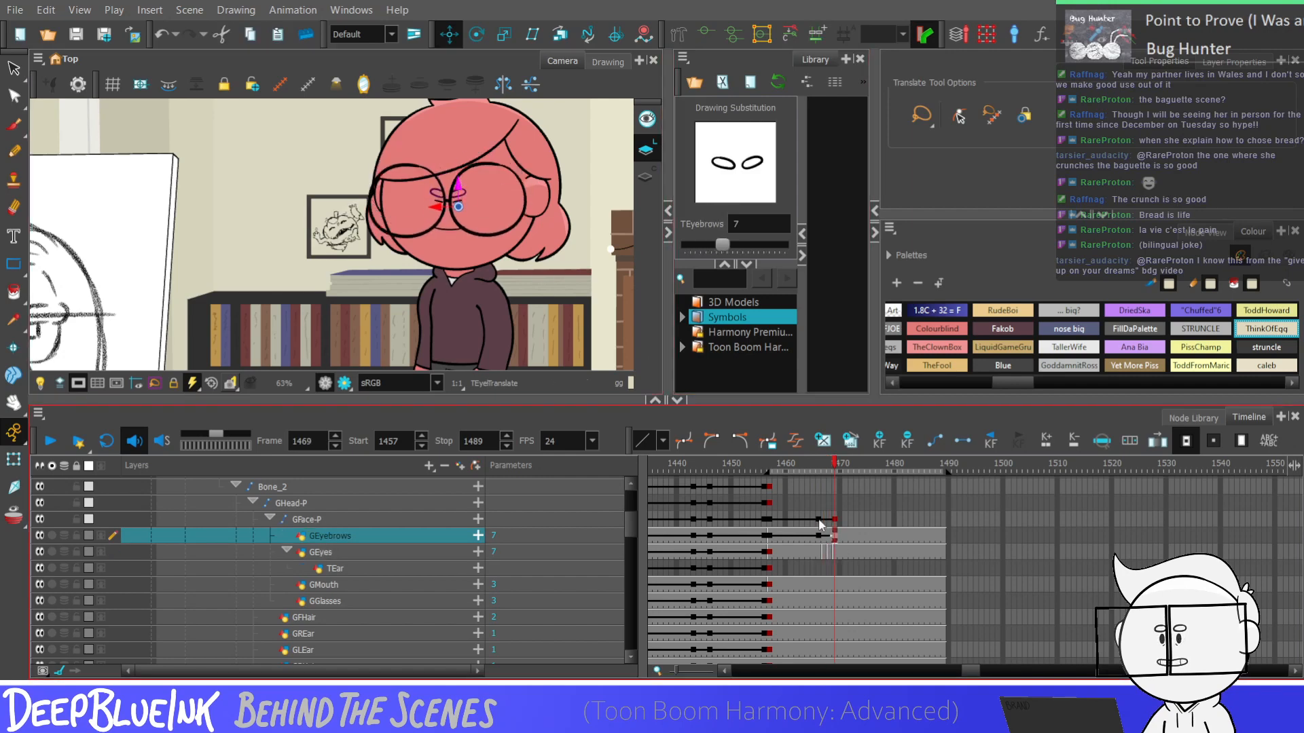
Add keyframes at frames 1466 and 1469 to the GFHair, GREar, GLEar and GBHair layers
mouse_move(821, 584)
left_mouse_down()
mouse_move(820, 637)
mouse_move(835, 609)
mouse_move(833, 636)
left_mouse_up()
key("F6")
key("F6")
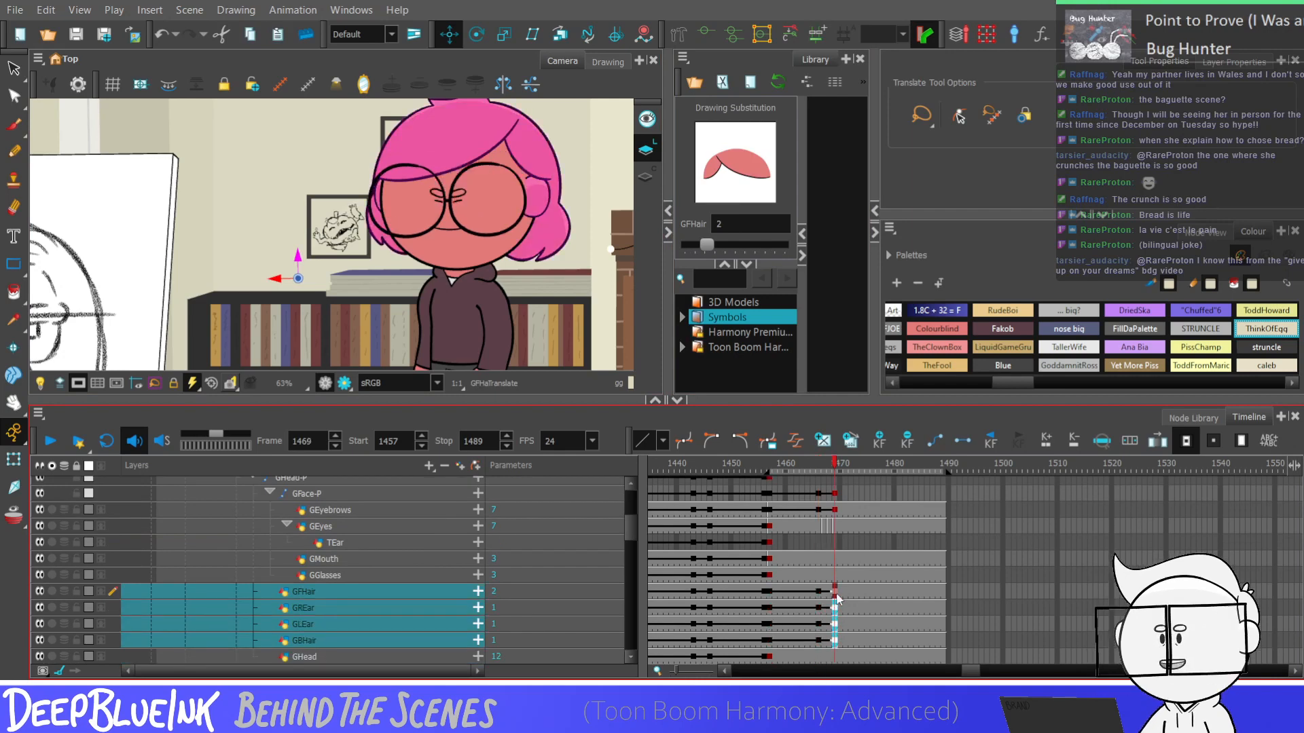
Move the front hair layer GFHair slightly down at frame 1469 and select its span from frame 1466
left_click(836, 593)
left_click_drag(296, 258, 297, 263)
left_click(820, 593)
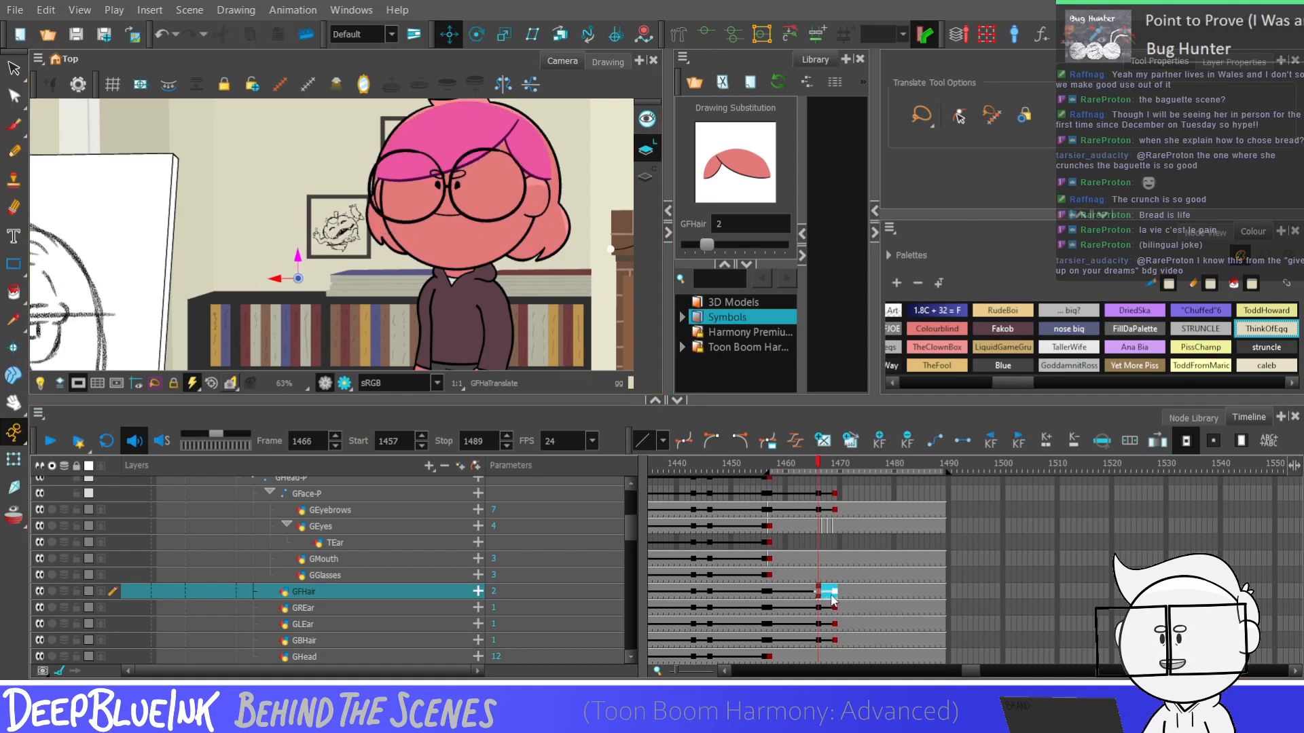
Step back and forth between frames 1466 and 1469 to check how the hair moves against the ears
left_click(822, 608)
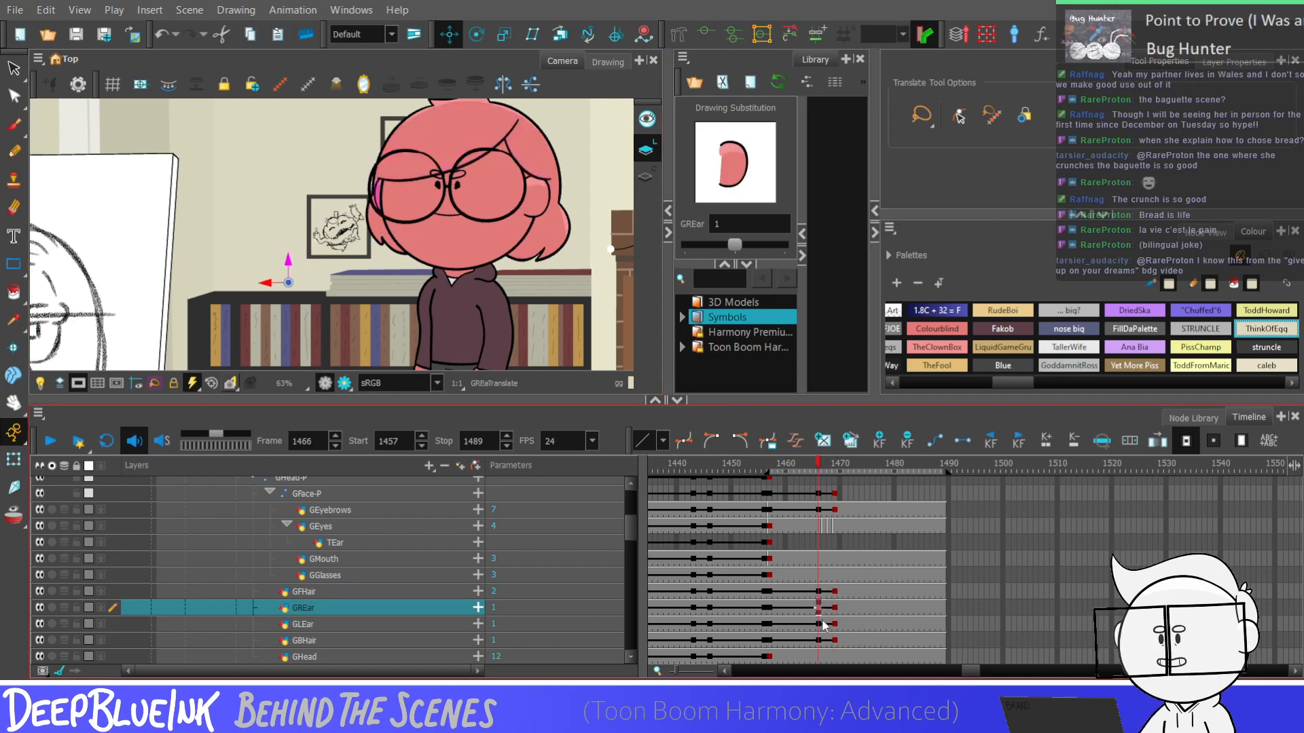
key("period")
key("period")
key("period")
key("period")
key("comma")
key("comma")
key("comma")
key("comma")
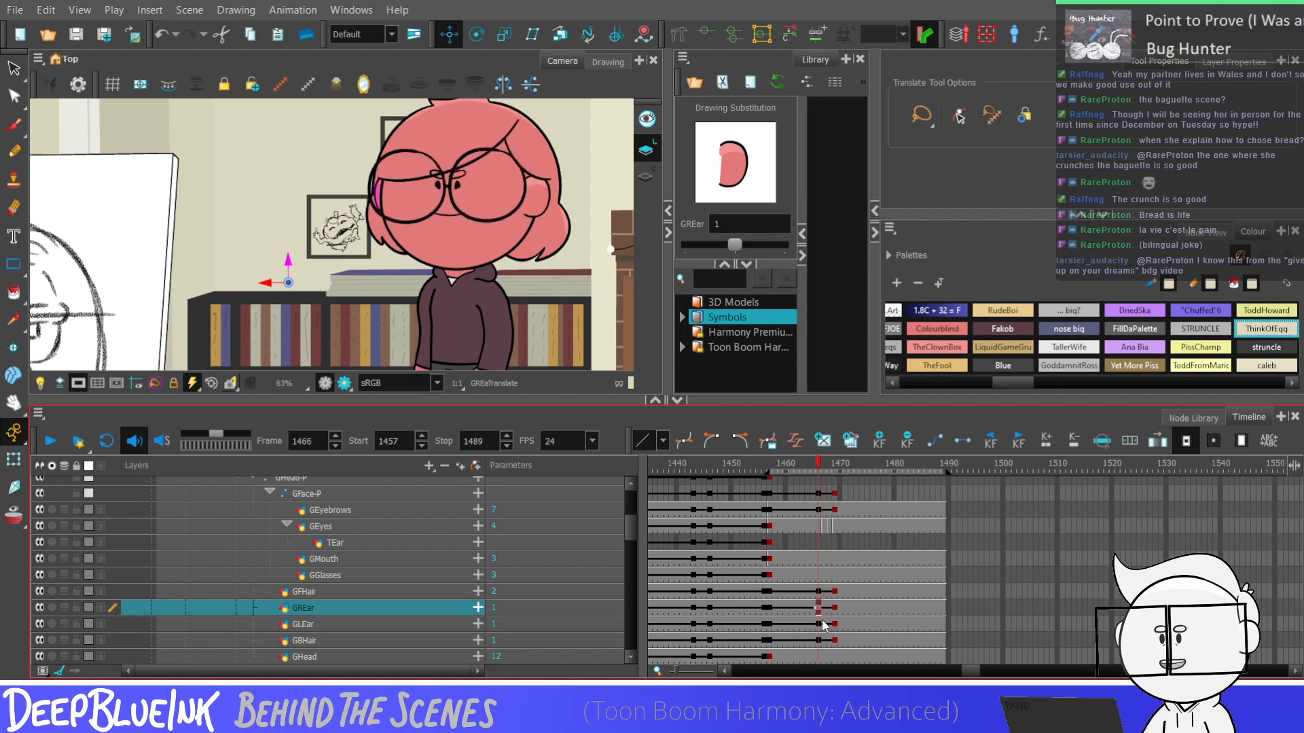
key("period")
key("period")
key("period")
key("comma")
key("comma")
key("comma")
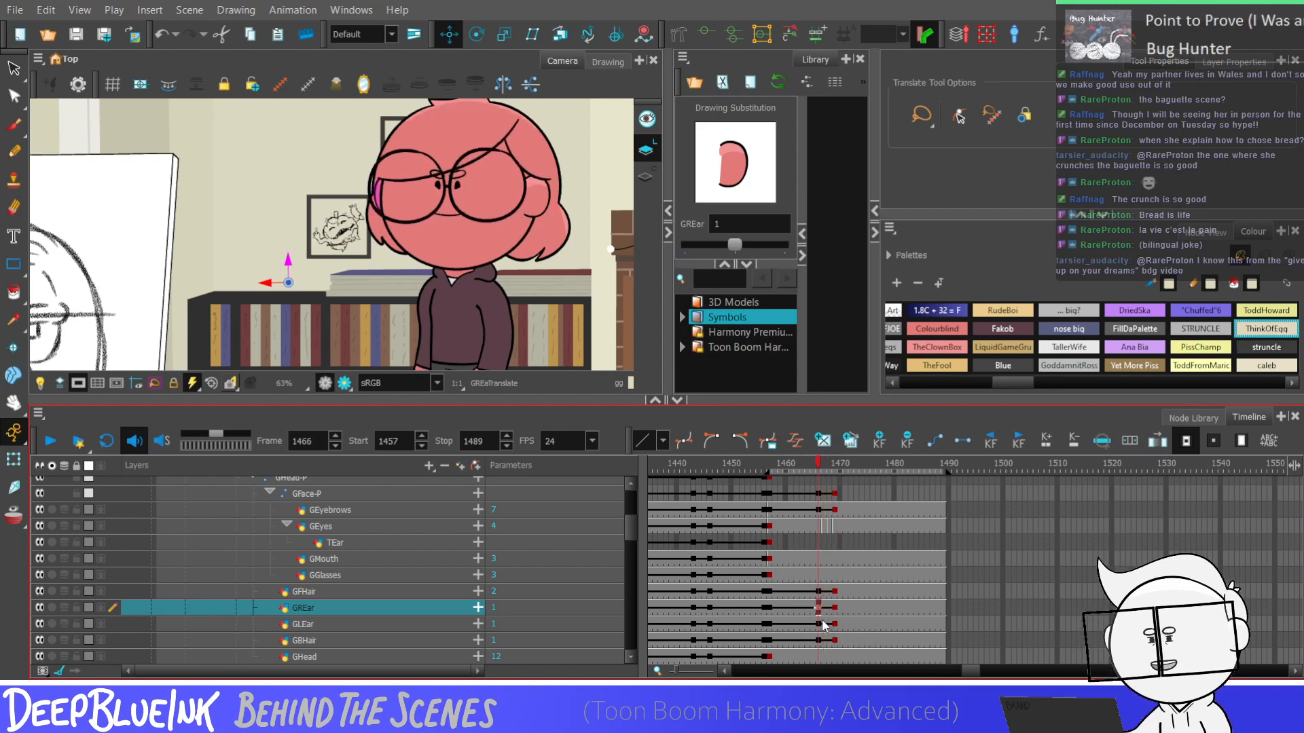
key("period")
key("comma")
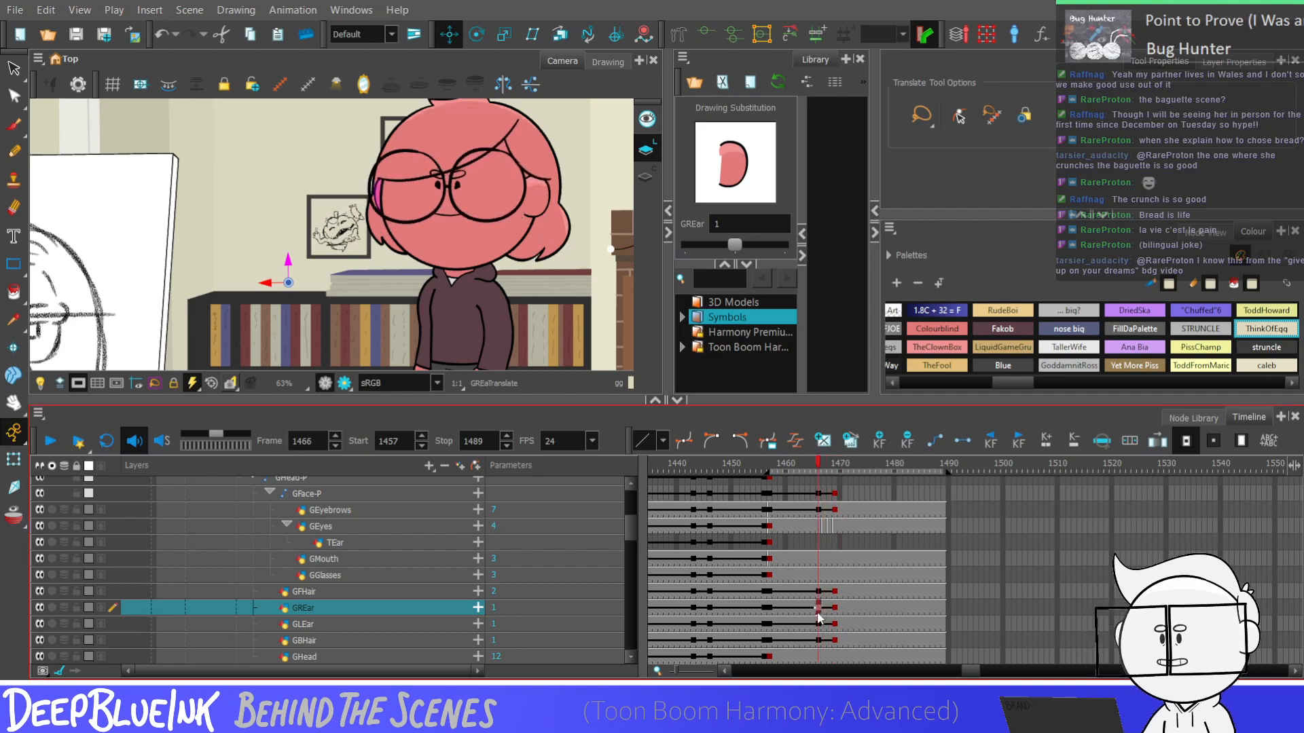
key("period")
key("period")
key("period")
key("comma")
key("comma")
key("comma")
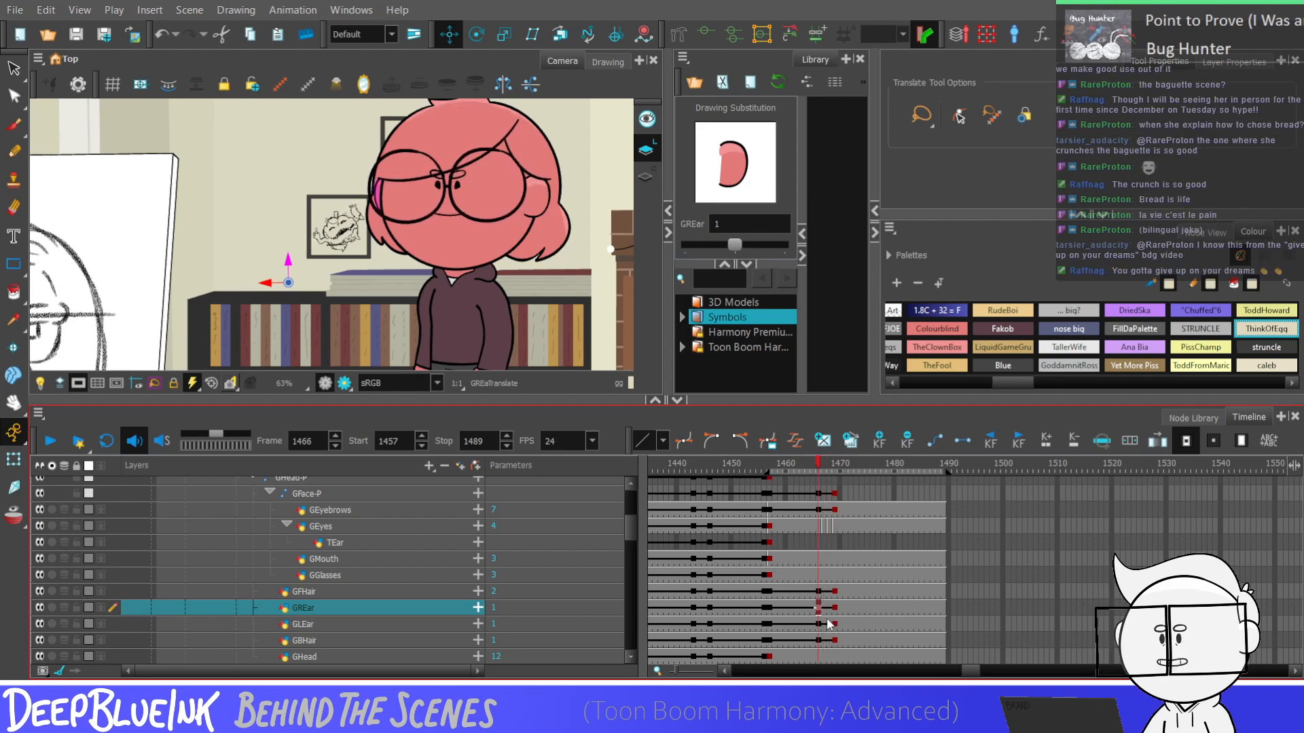
Raise the GREar and GLEar layers slightly at frame 1469 and shift GREar in toward the face
left_click_drag(834, 611, 835, 626)
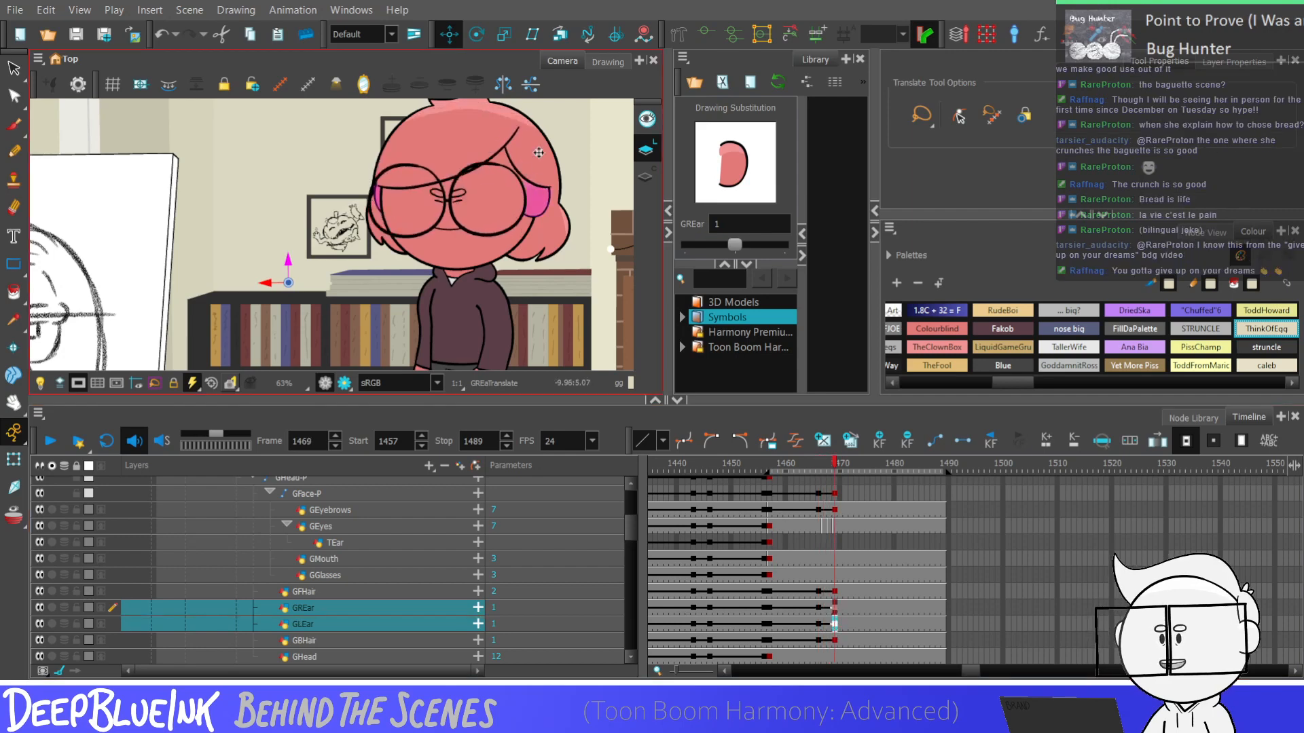
left_click_drag(289, 258, 288, 253)
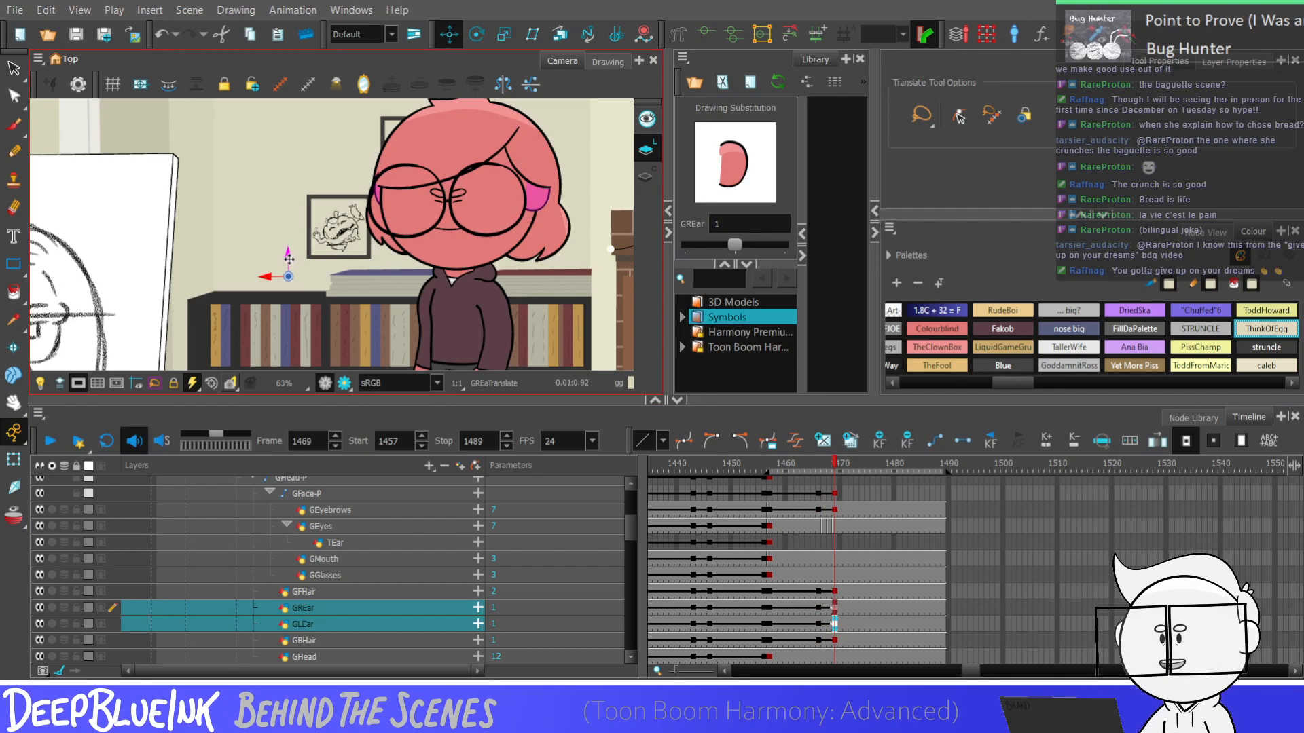
left_click(835, 609)
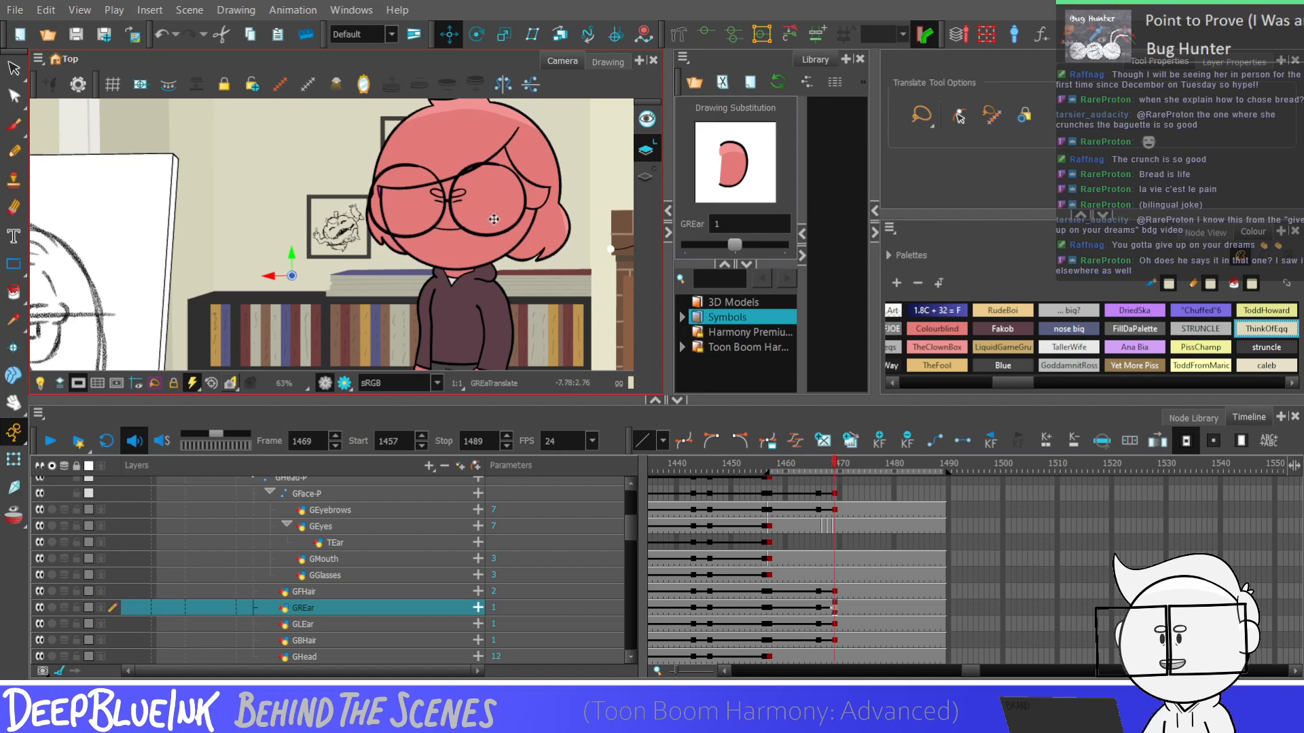
Examine the GLEar movement across frames 1466 to 1469 alongside the hair layers
left_click_drag(835, 589, 820, 639)
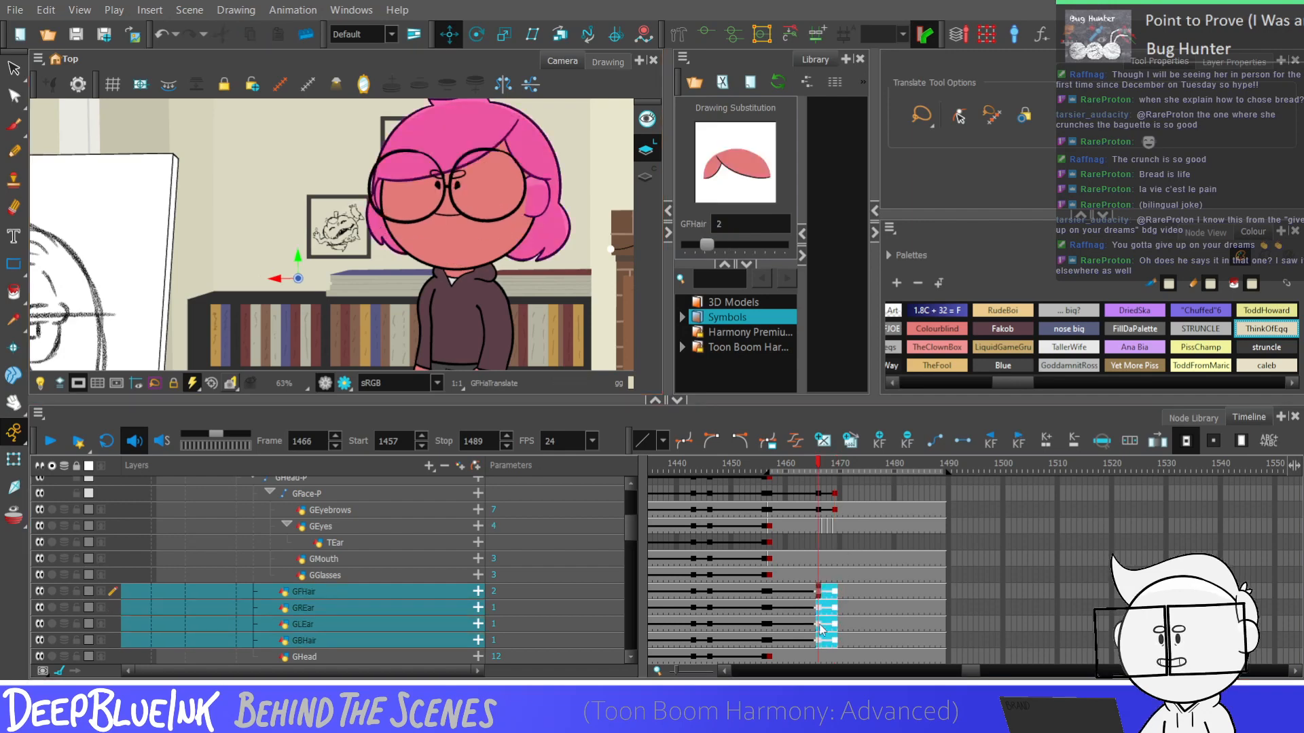
left_click(819, 625)
key("period")
key("period")
key("period")
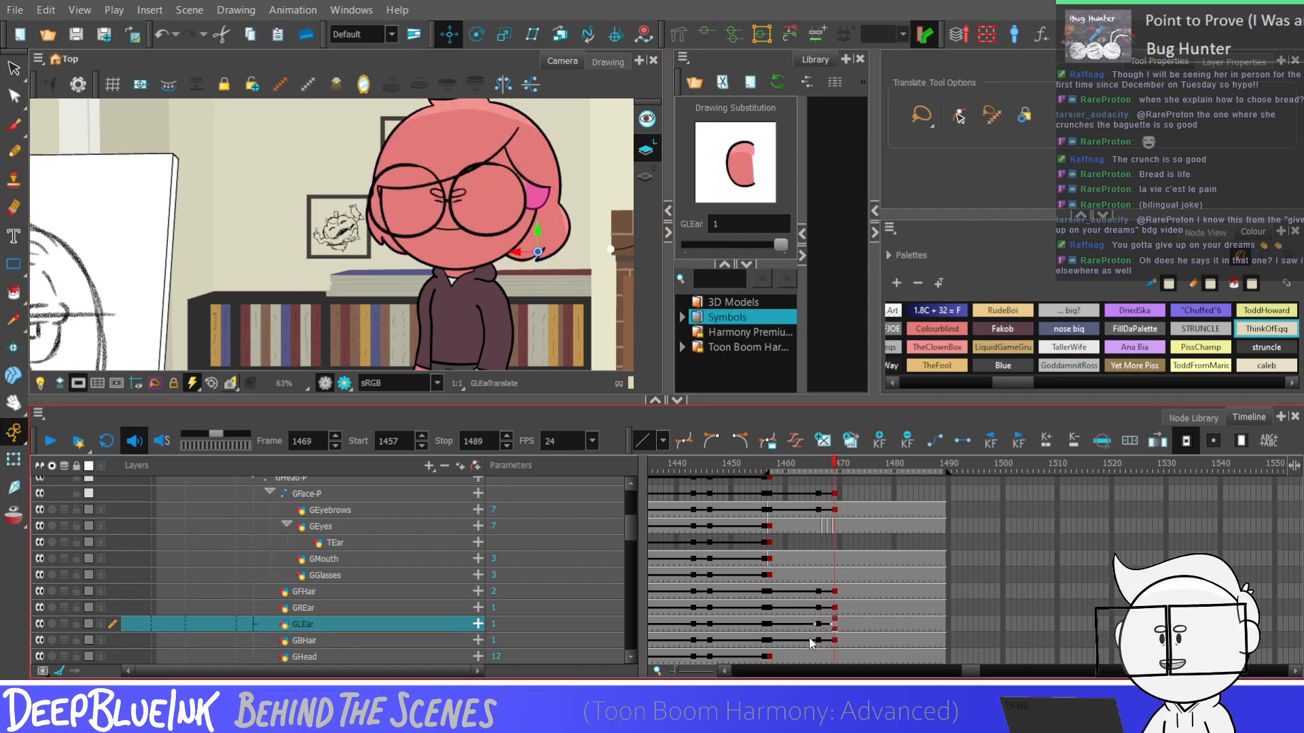
key("comma")
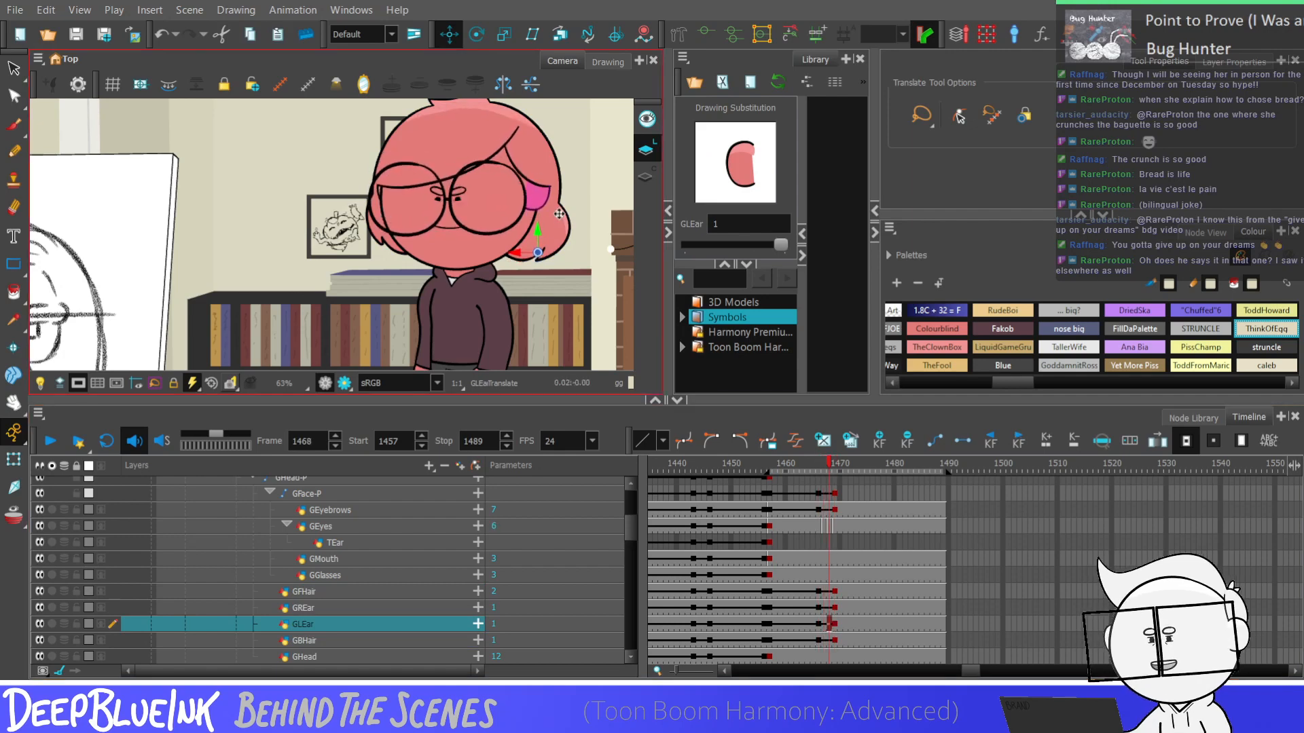
key("comma")
key("comma")
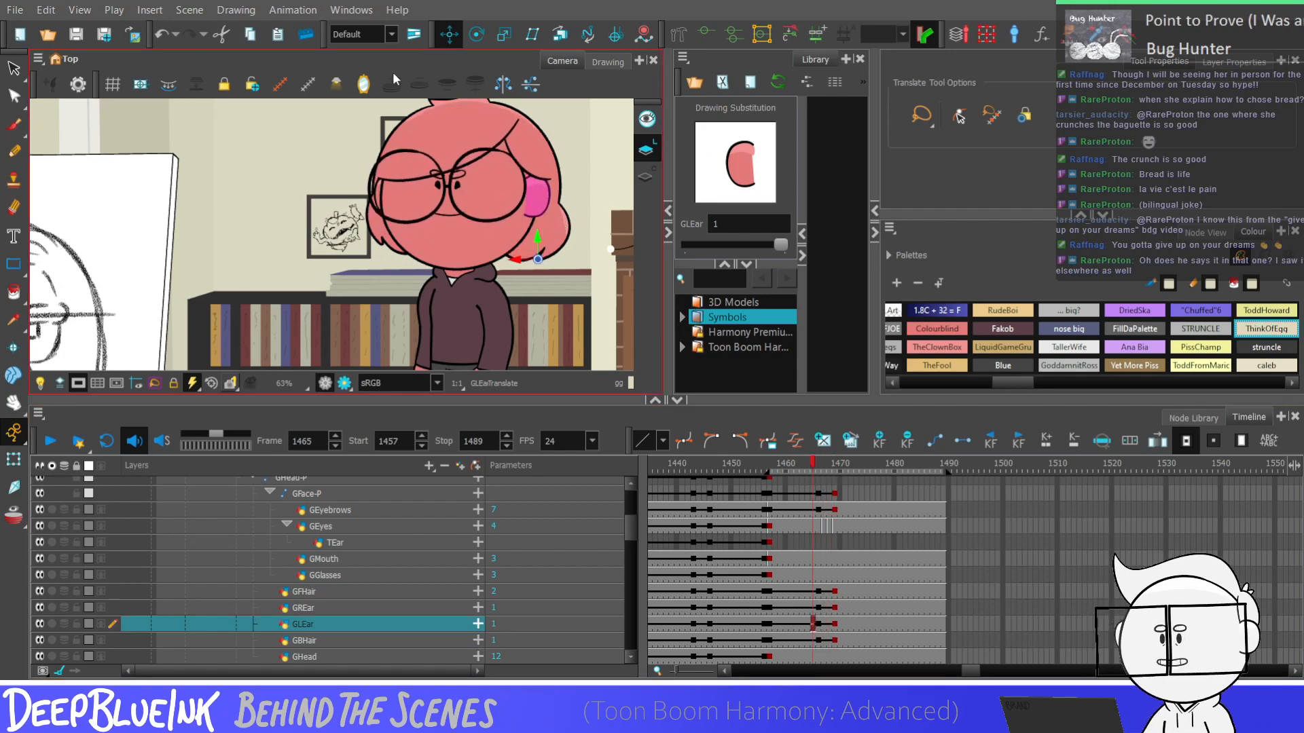
scroll(384, 222, "down", 2)
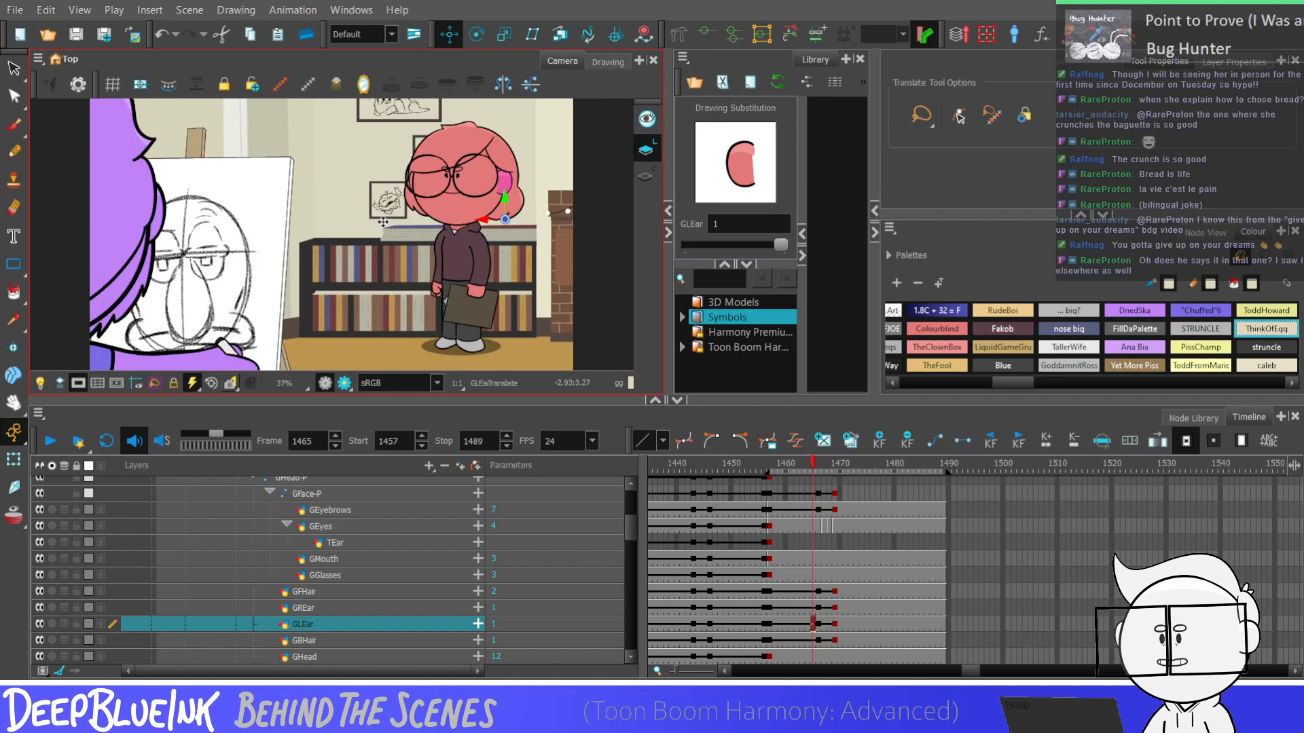
Flip repeatedly through frames 1466 to 1469 to examine the ear and head motion at full-body view
left_click(818, 608)
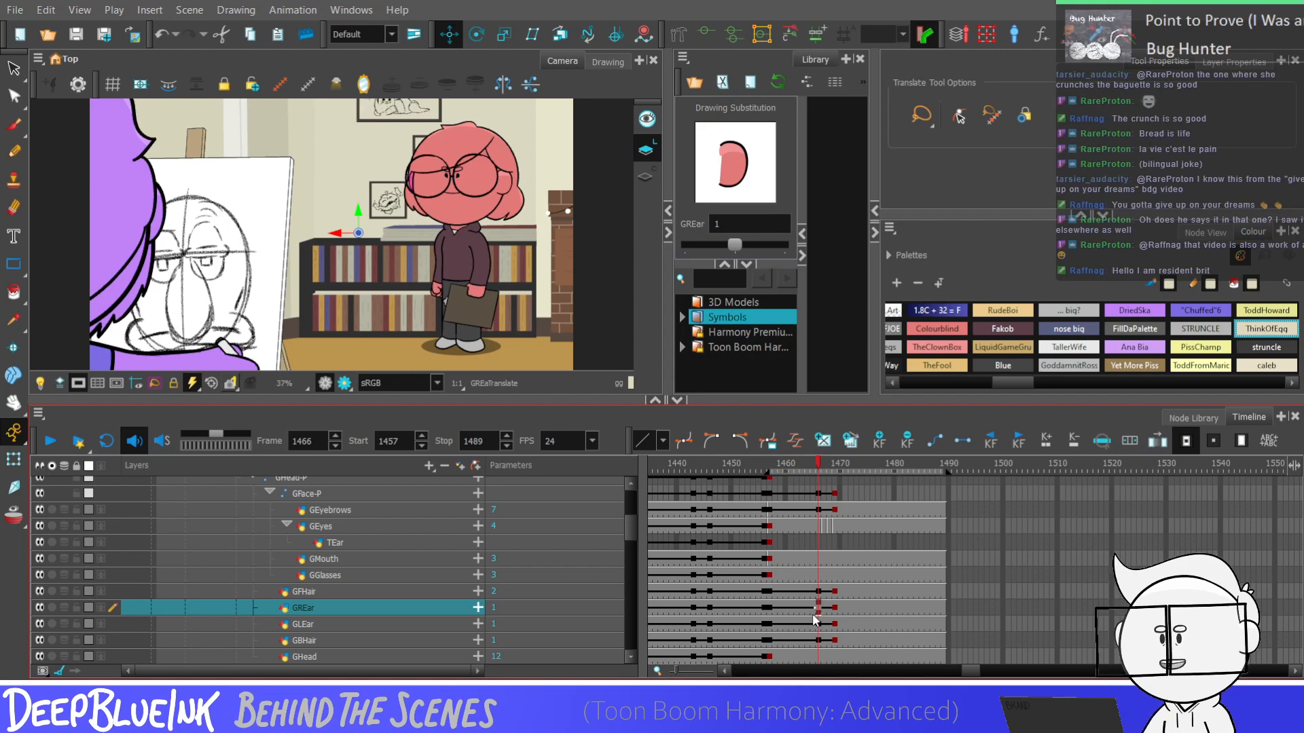
key("period")
key("period")
key("period")
key("comma")
key("comma")
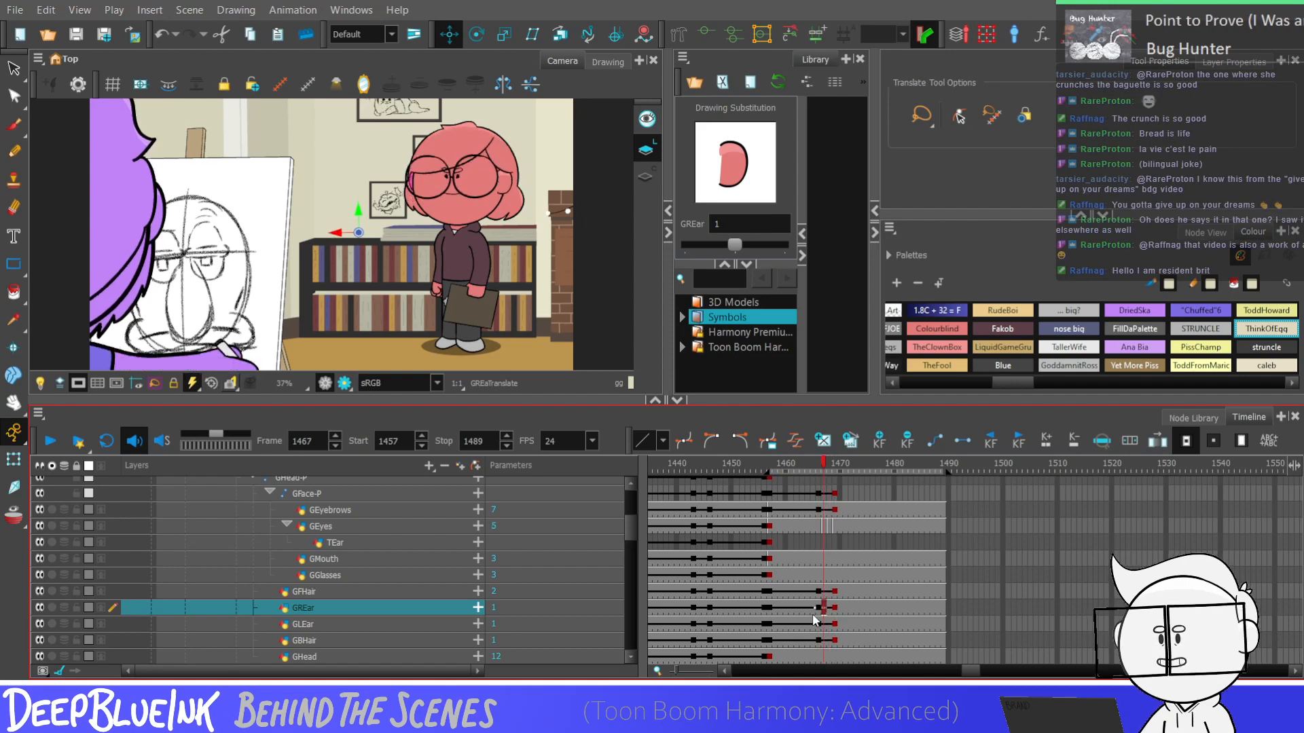
key("period")
key("period")
key("comma")
key("comma")
key("comma")
key("period")
key("period")
key("period")
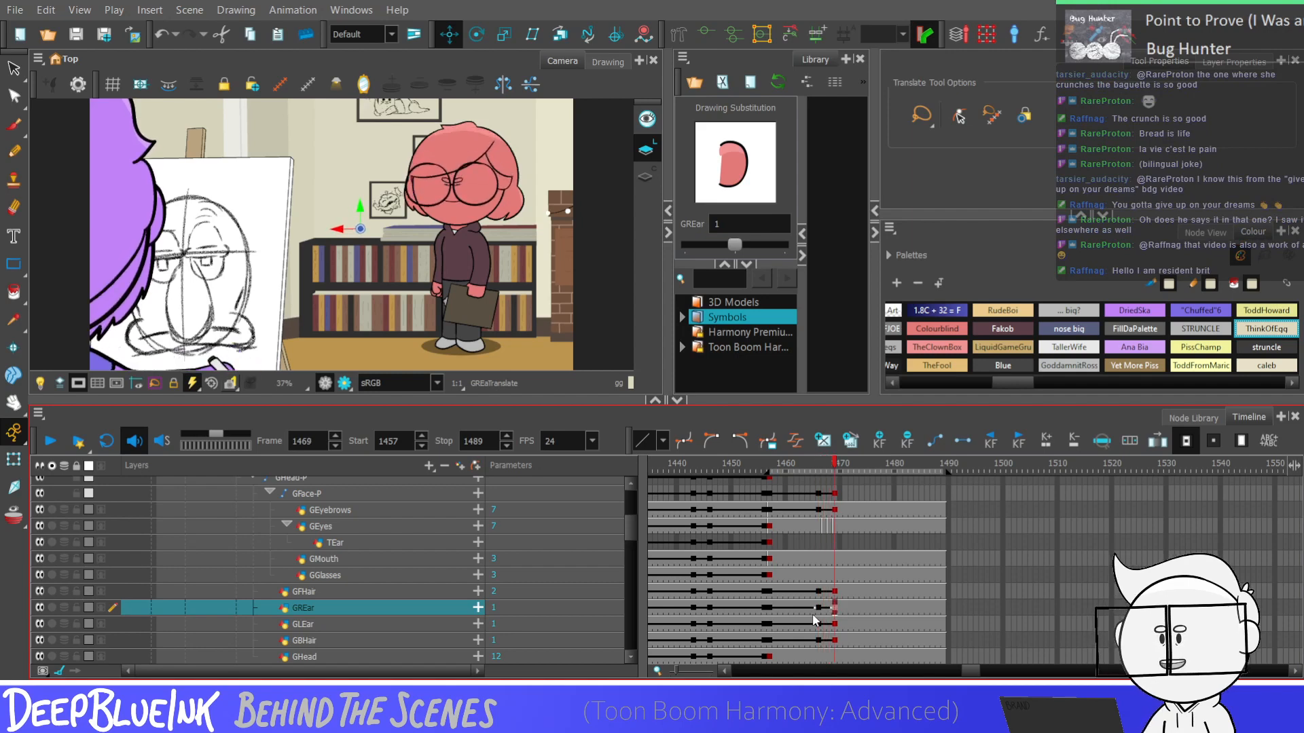
key("comma")
key("comma")
key("comma")
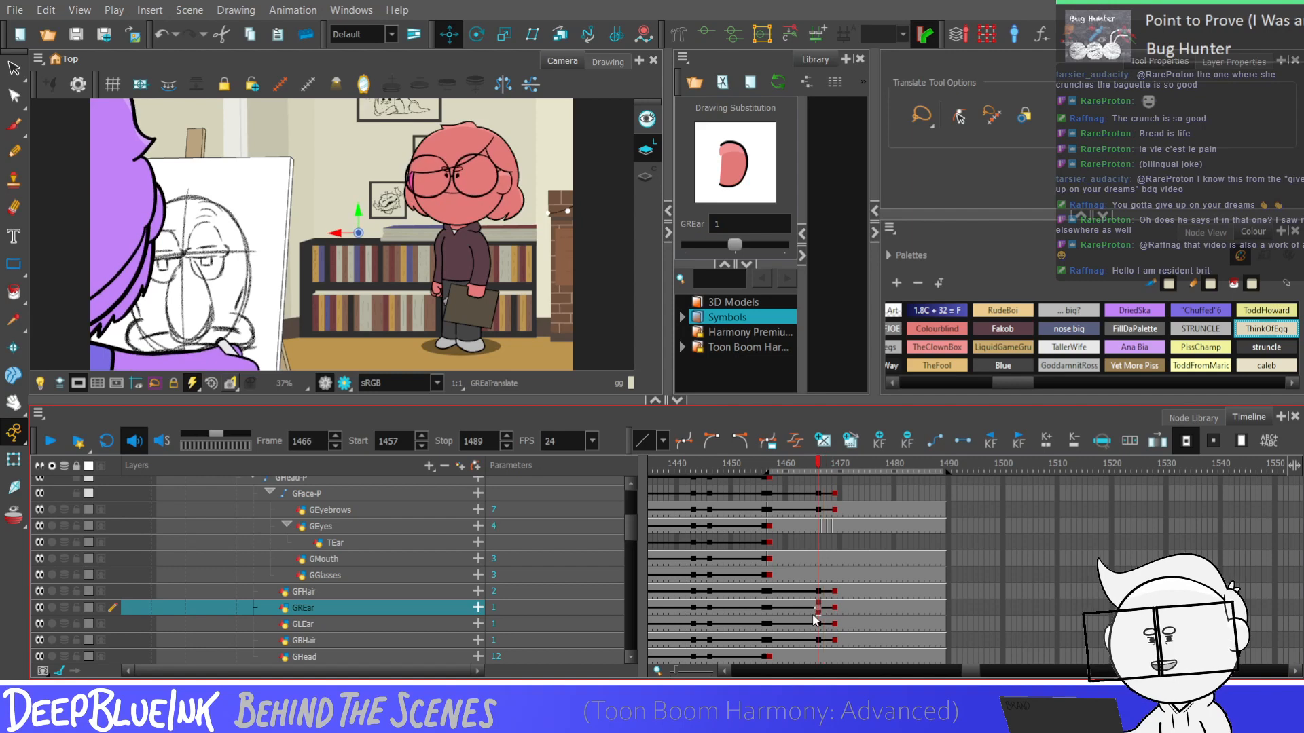
key("period")
key("period")
key("comma")
key("comma")
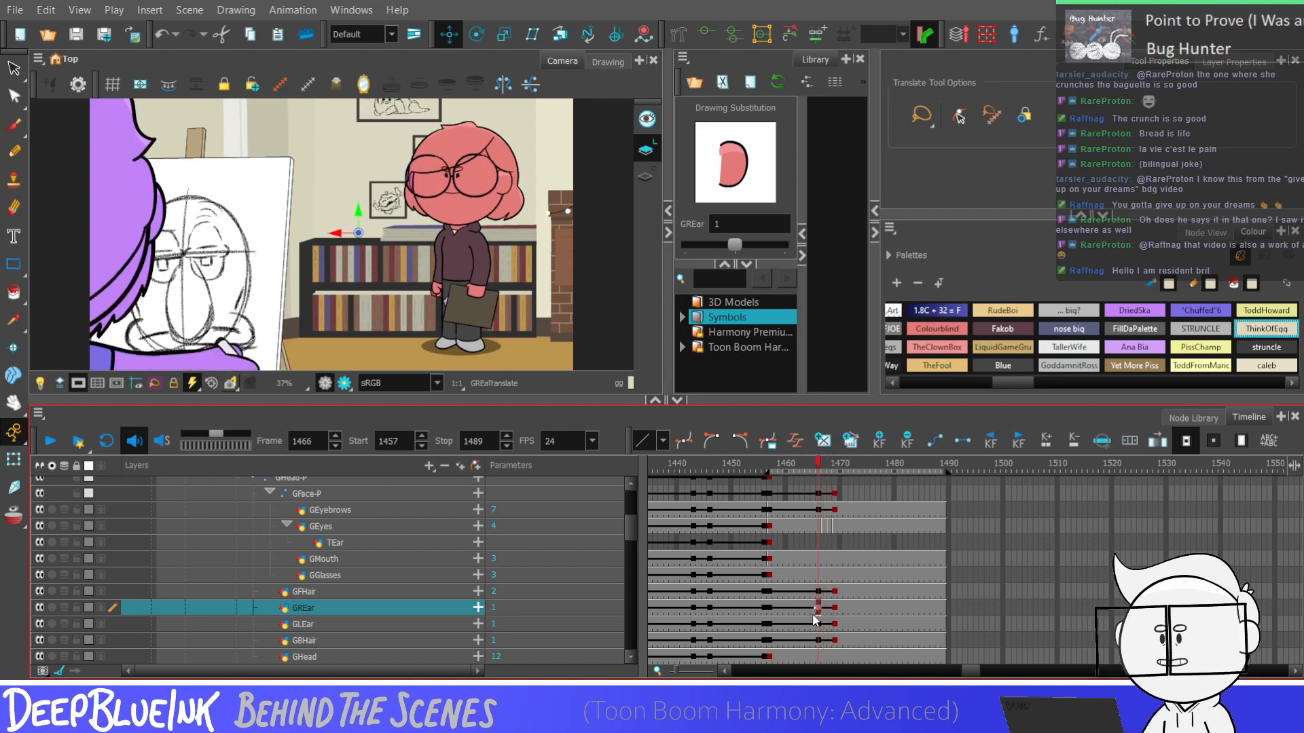
key("period")
key("period")
key("period")
key("comma")
key("comma")
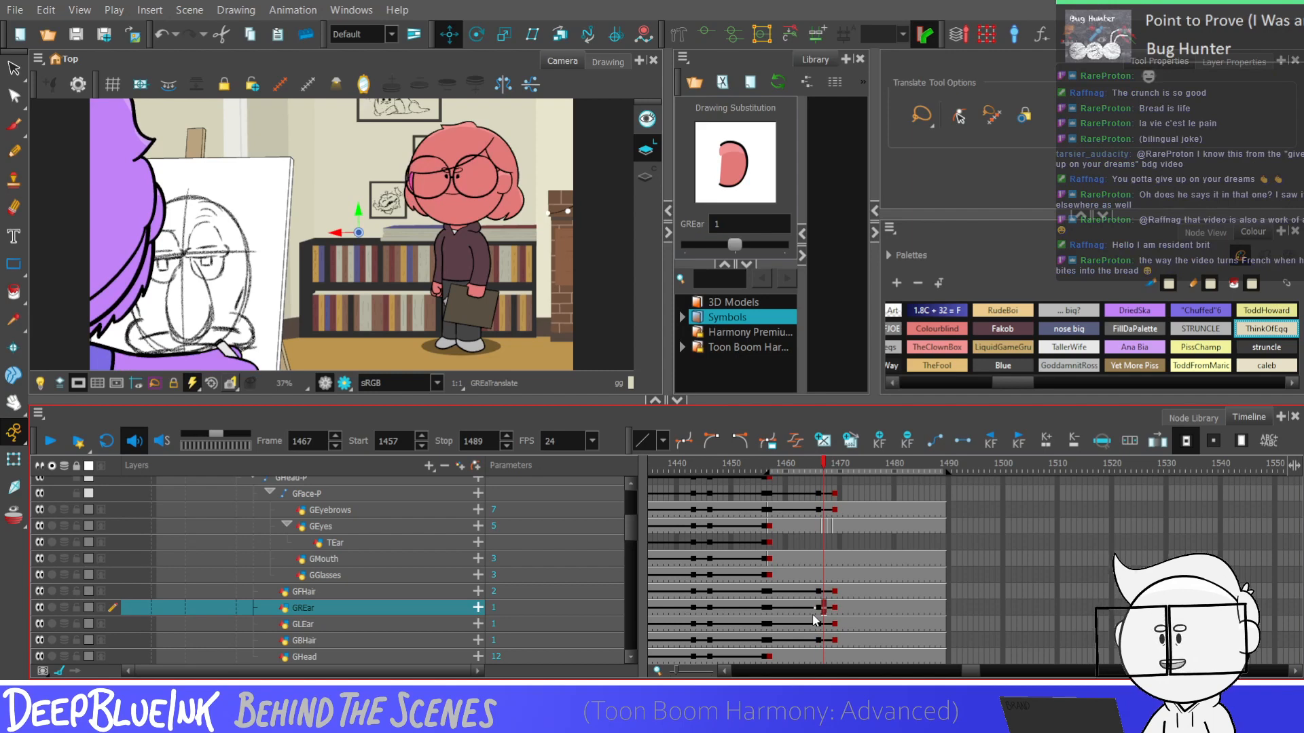
key("period")
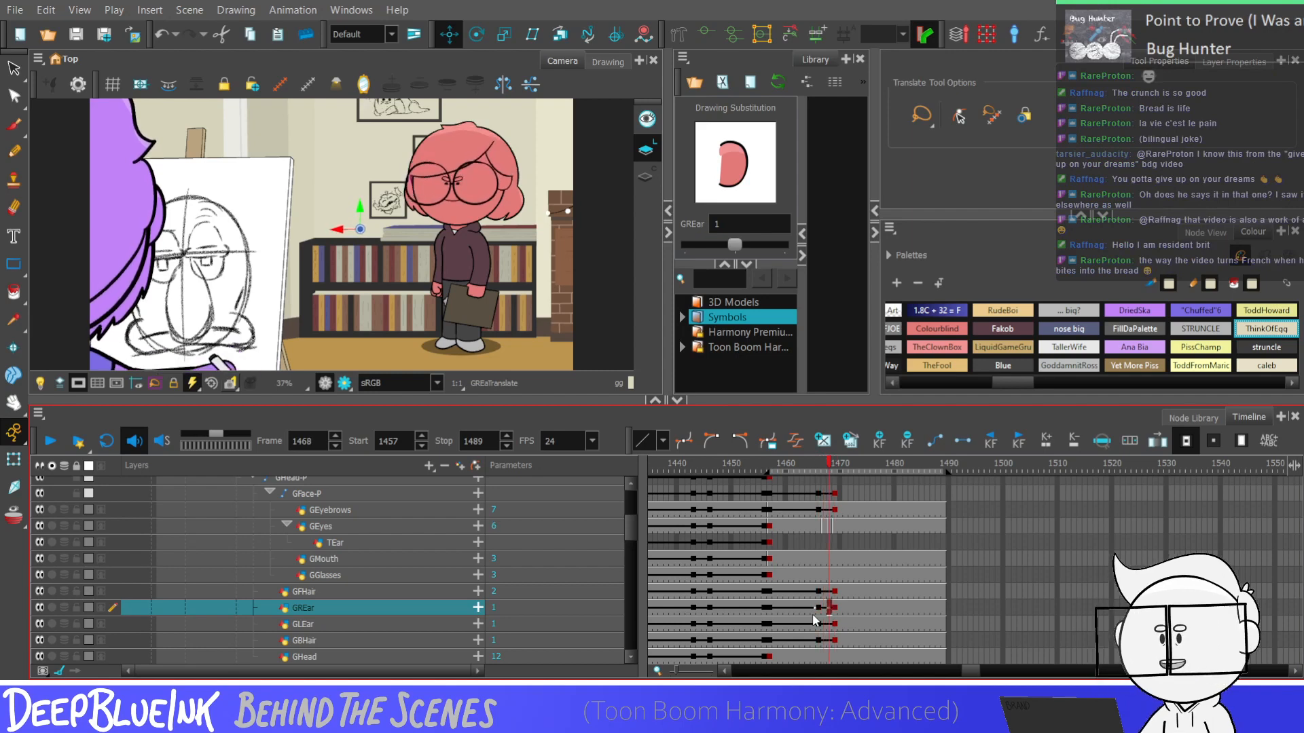
key("comma")
key("comma")
left_click(825, 625)
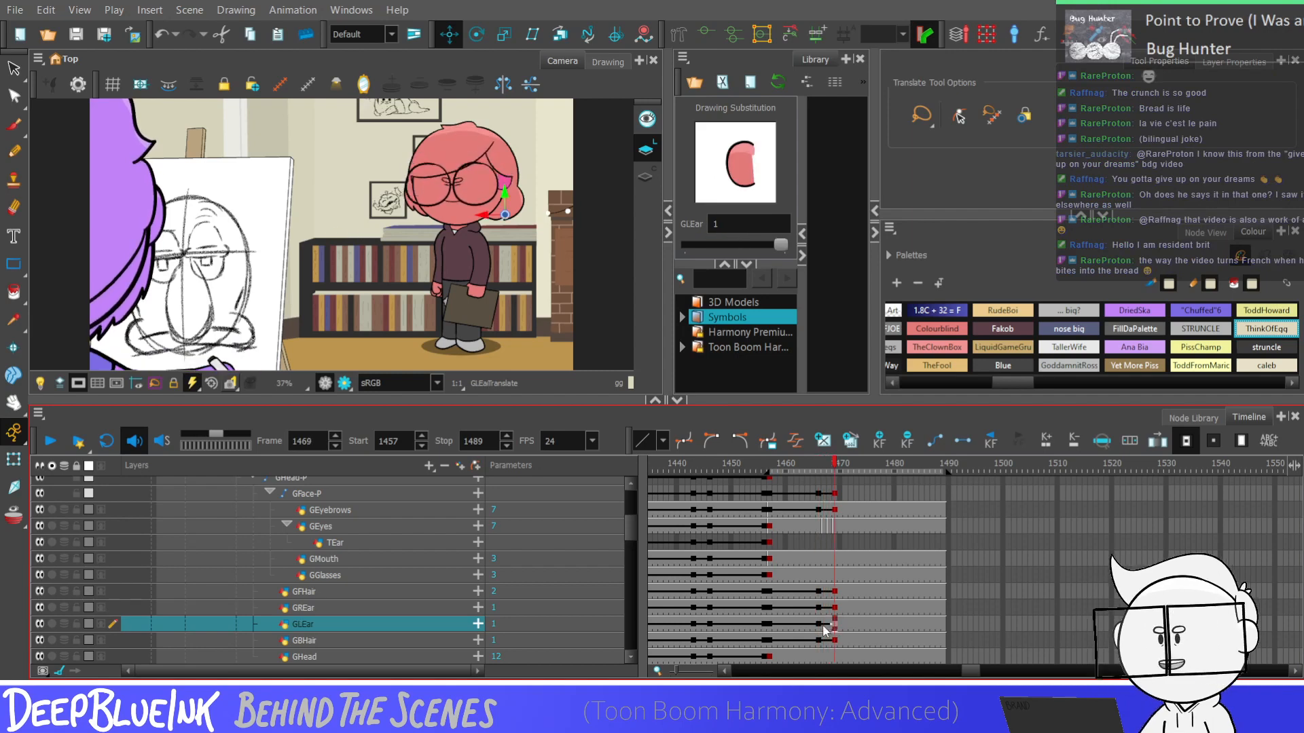
key("period")
key("period")
key("period")
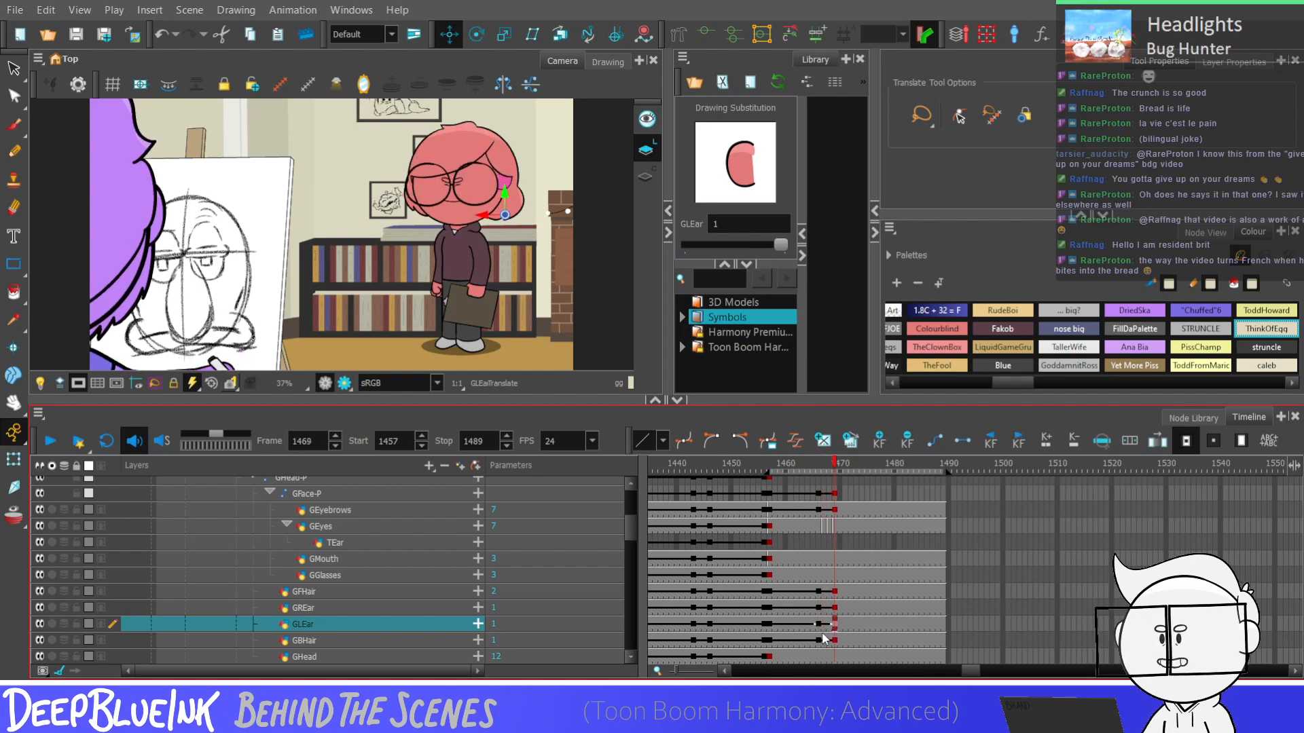
Check GBHair at frame 1469, select frames 1466 to 1469 across the hair and ear layers, and select GGlasses at frame 1466
left_click(837, 641)
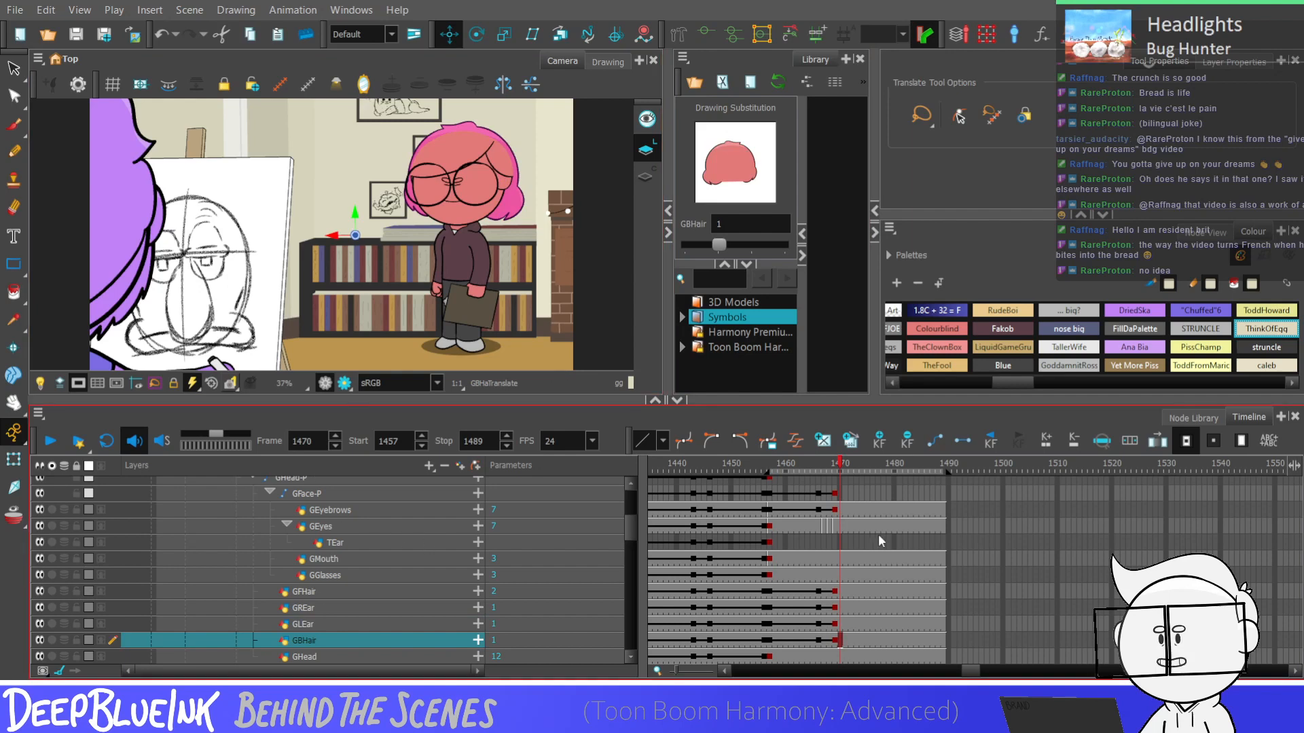
key("comma")
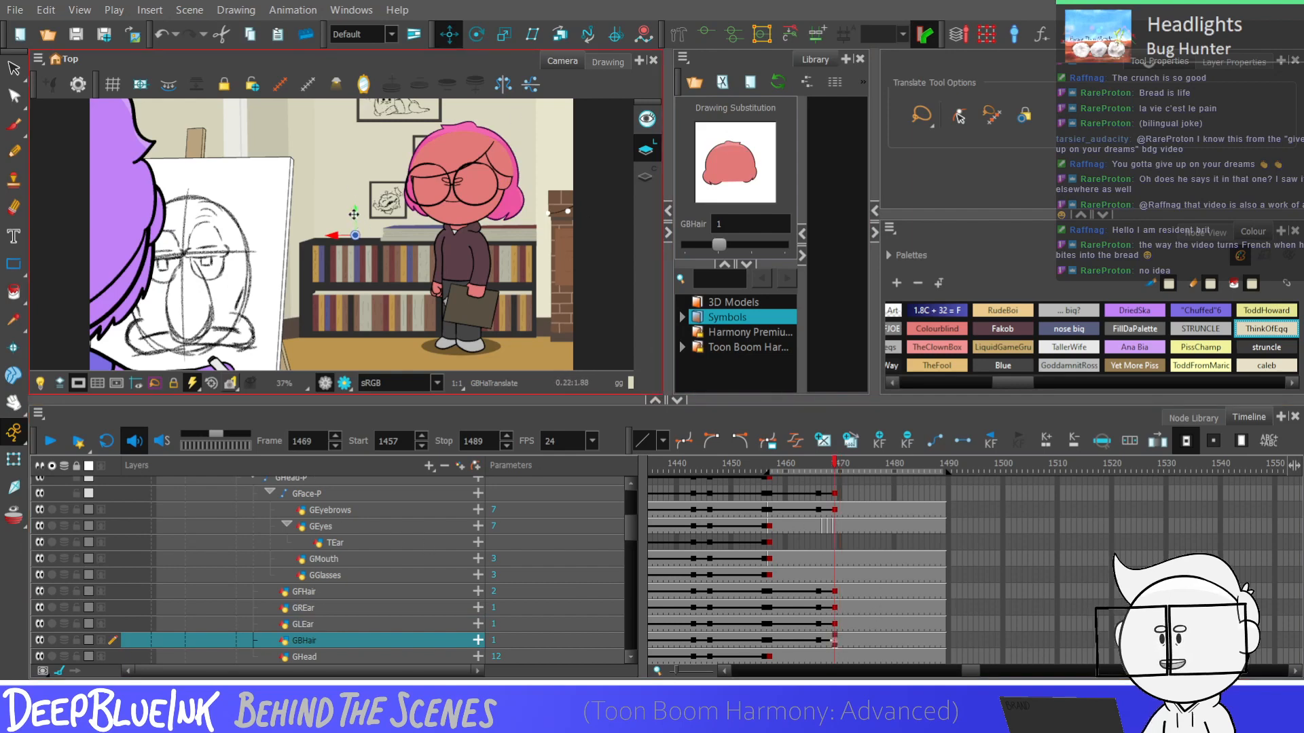
left_click_drag(819, 642, 836, 596)
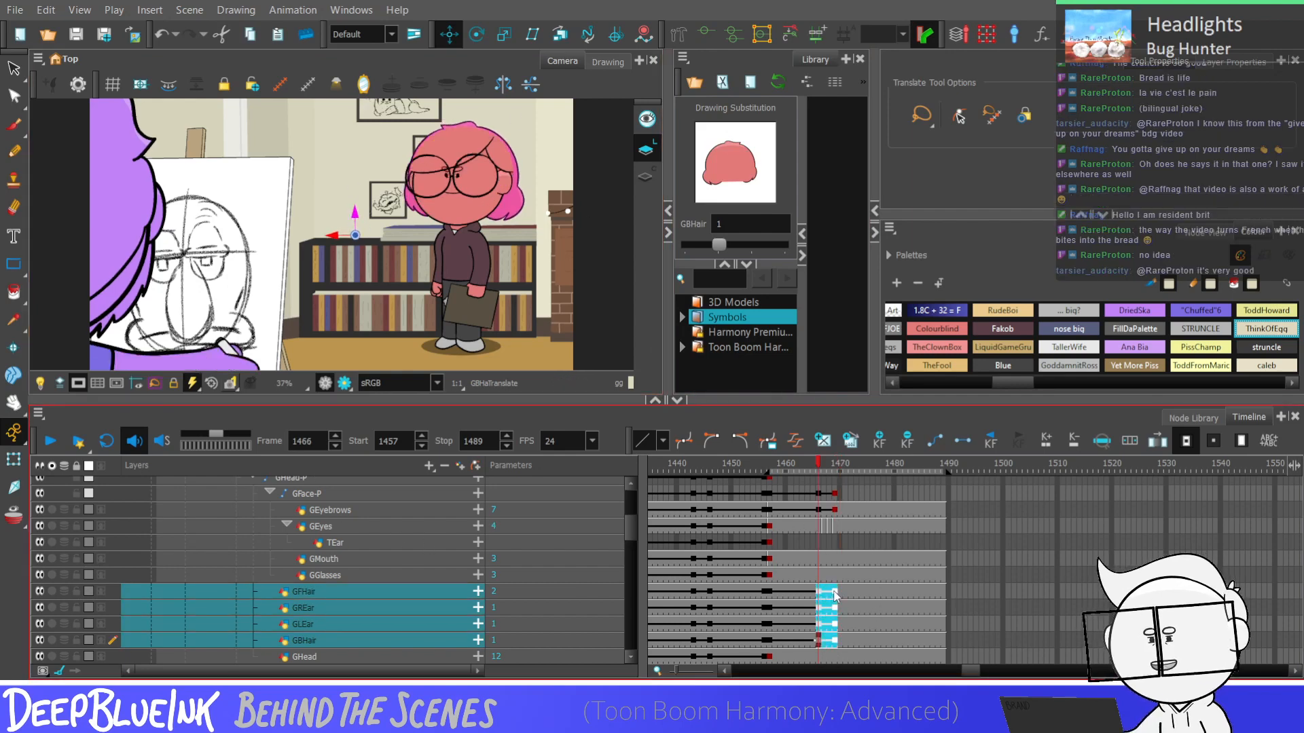
left_click(819, 576)
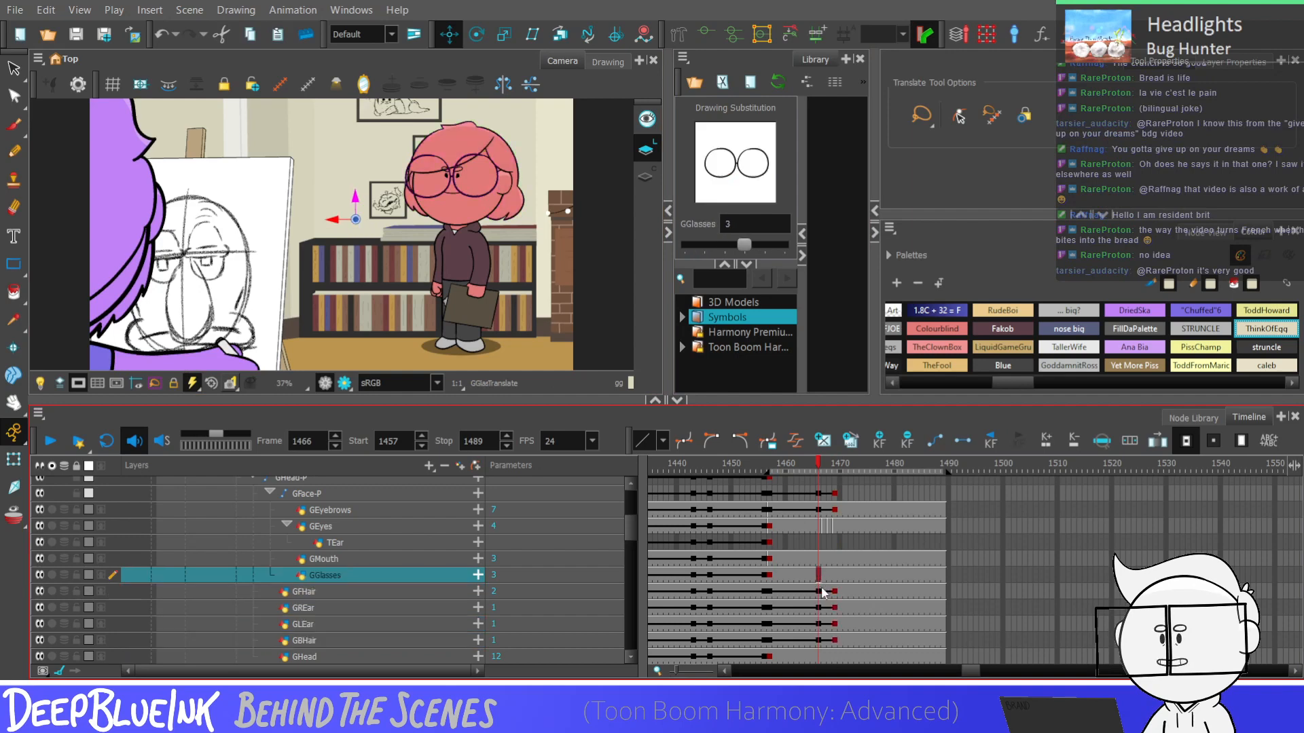
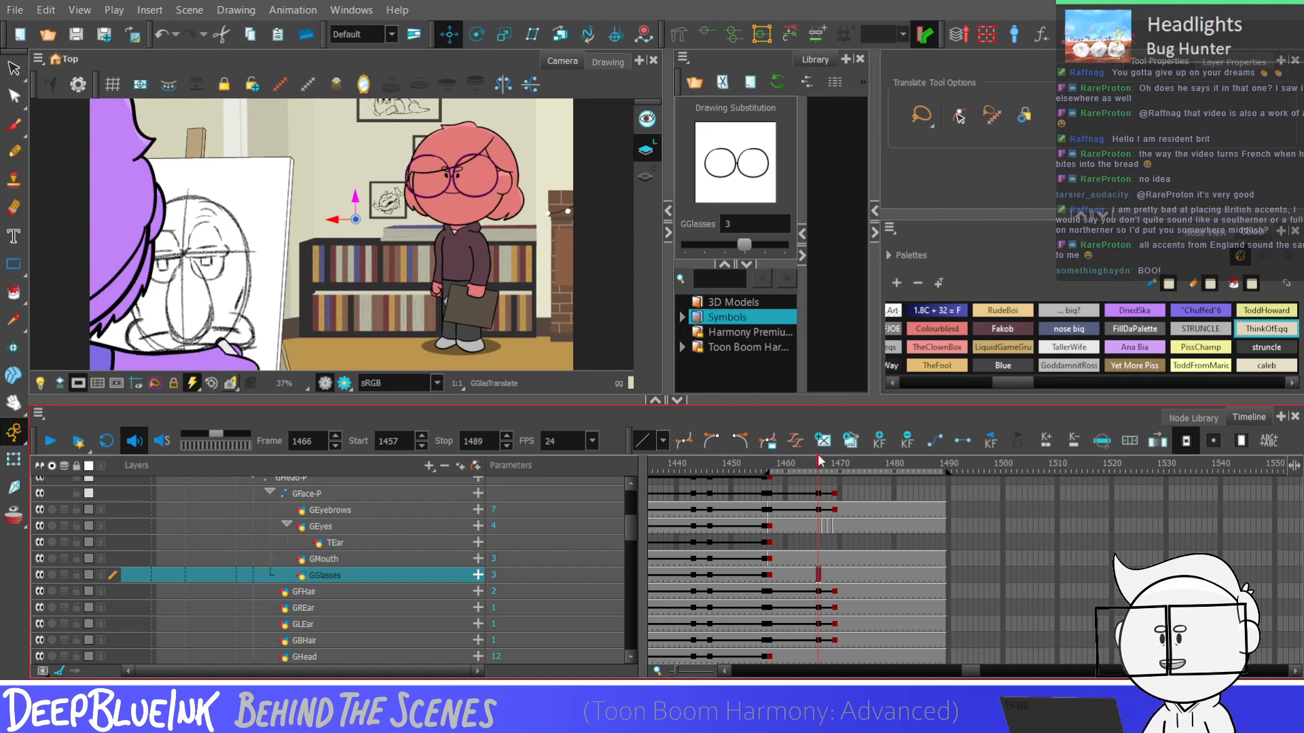
Check the GREar and GFHair layers at frame 1466 and flip through frames 1465 to 1469 to examine the hair motion
left_click_drag(816, 500, 842, 648)
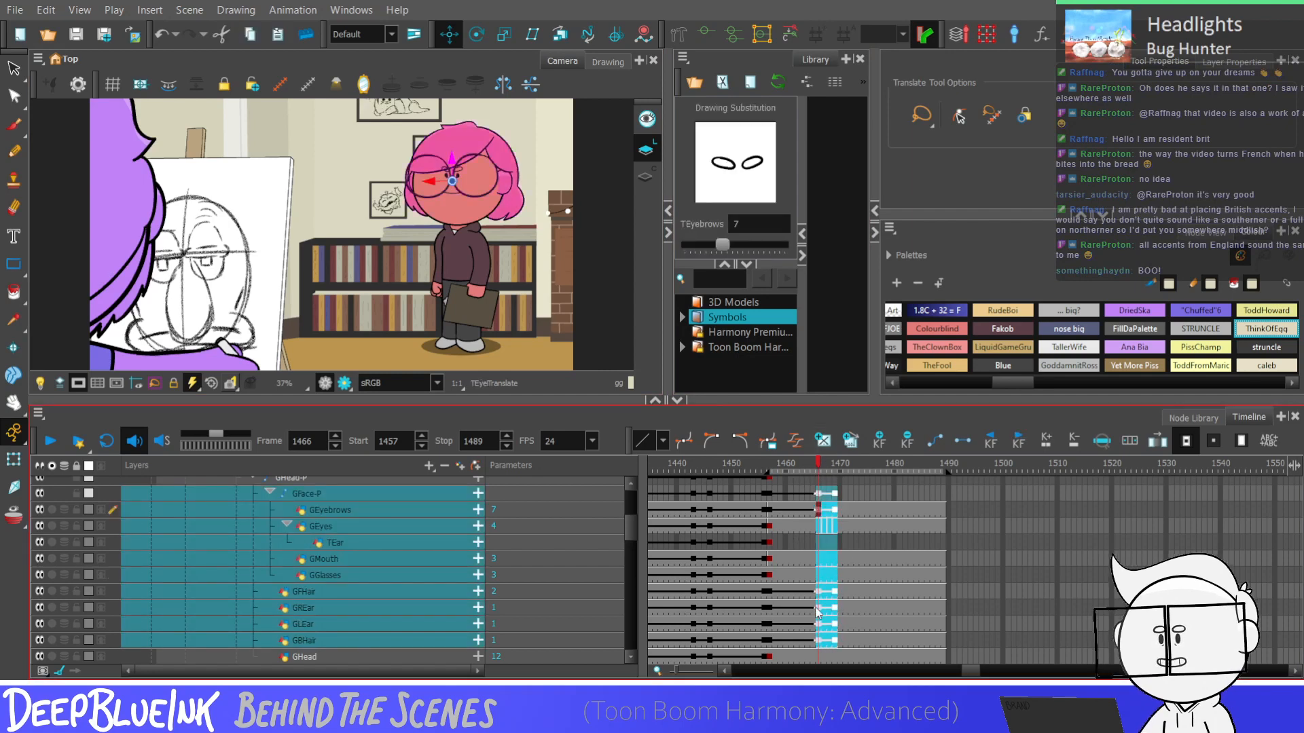
left_click(819, 608)
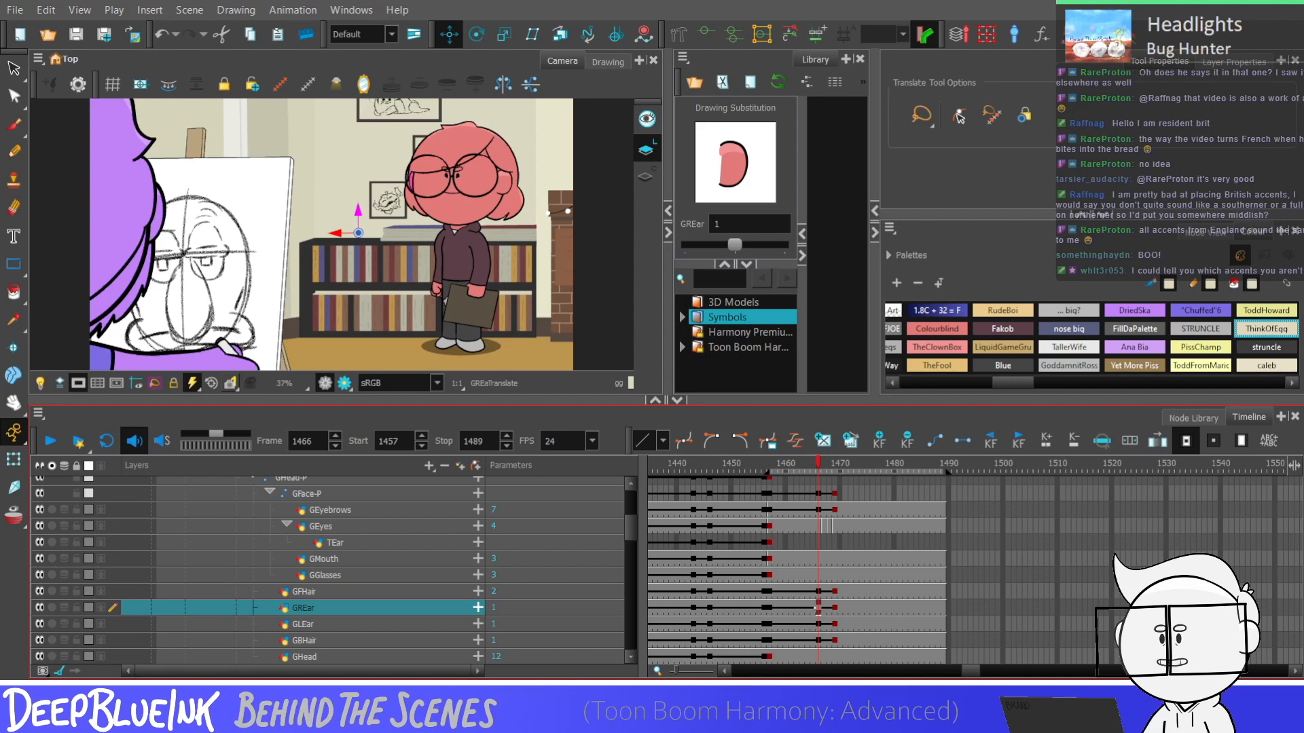
left_click(819, 591)
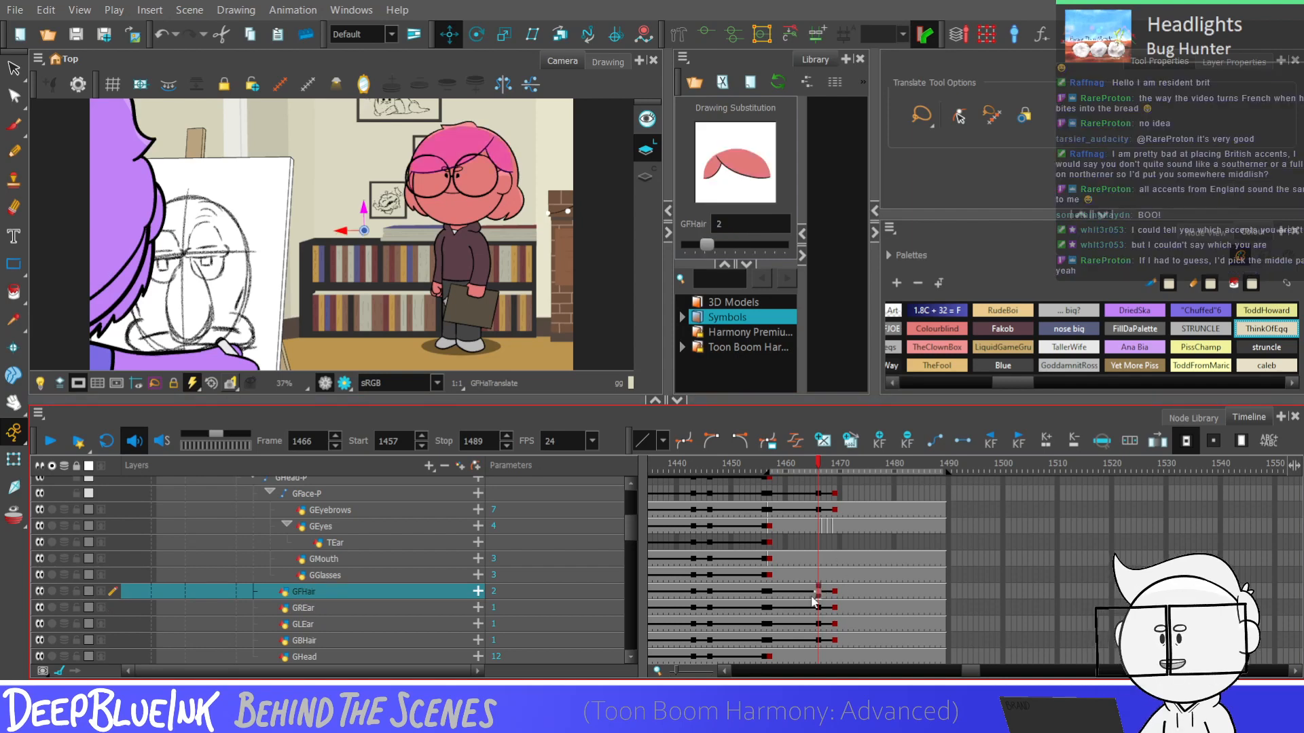
key("period")
key("period")
key("comma")
key("comma")
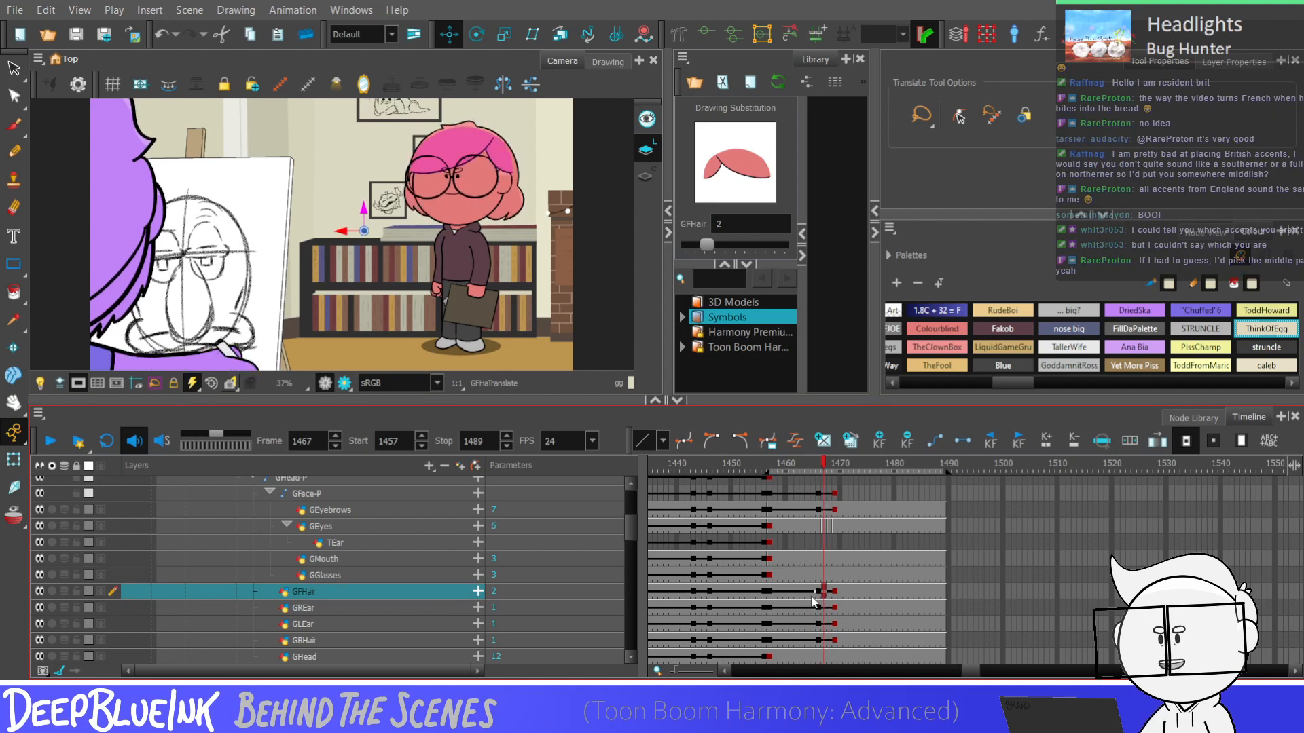
key("comma")
key("period")
key("period")
key("period")
key("comma")
key("comma")
key("comma")
key("period")
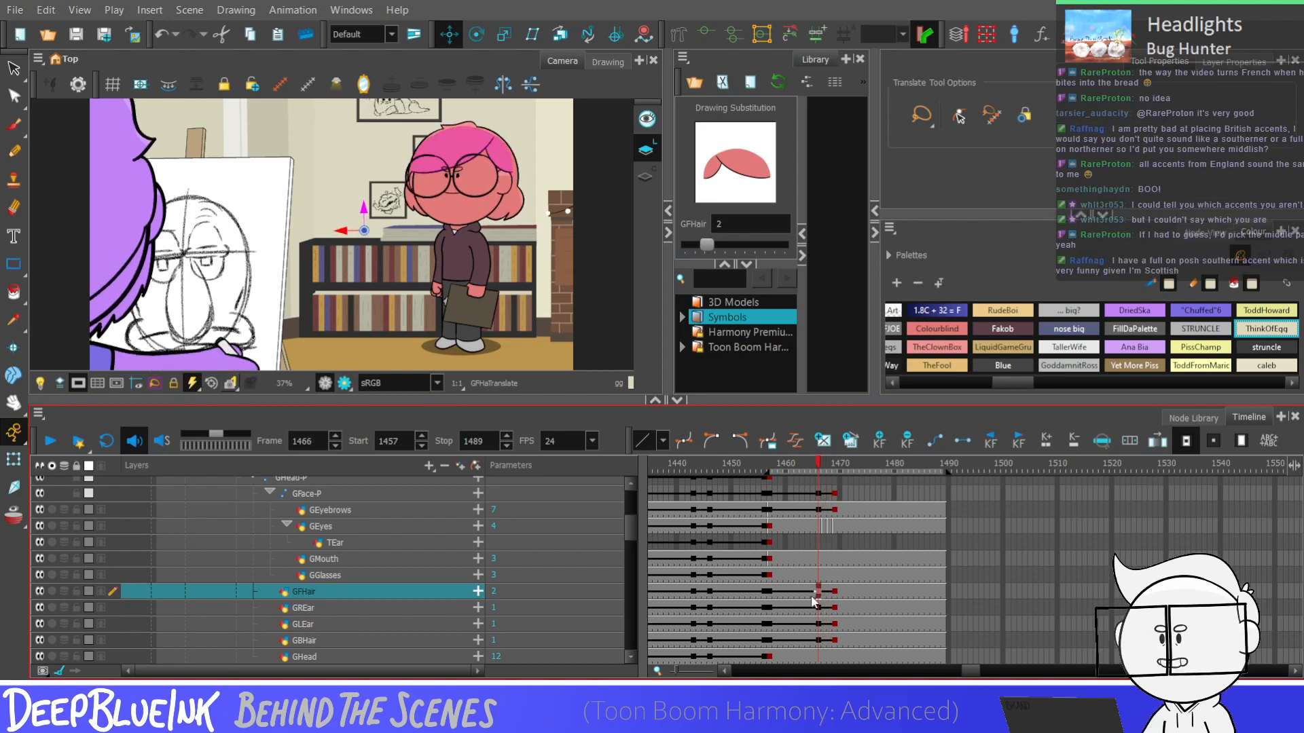
key("comma")
key("period")
key("comma")
Recheck the head turn by stepping between frames 1465 and 1469, and play back the shot up to frame 1489
left_click(702, 338)
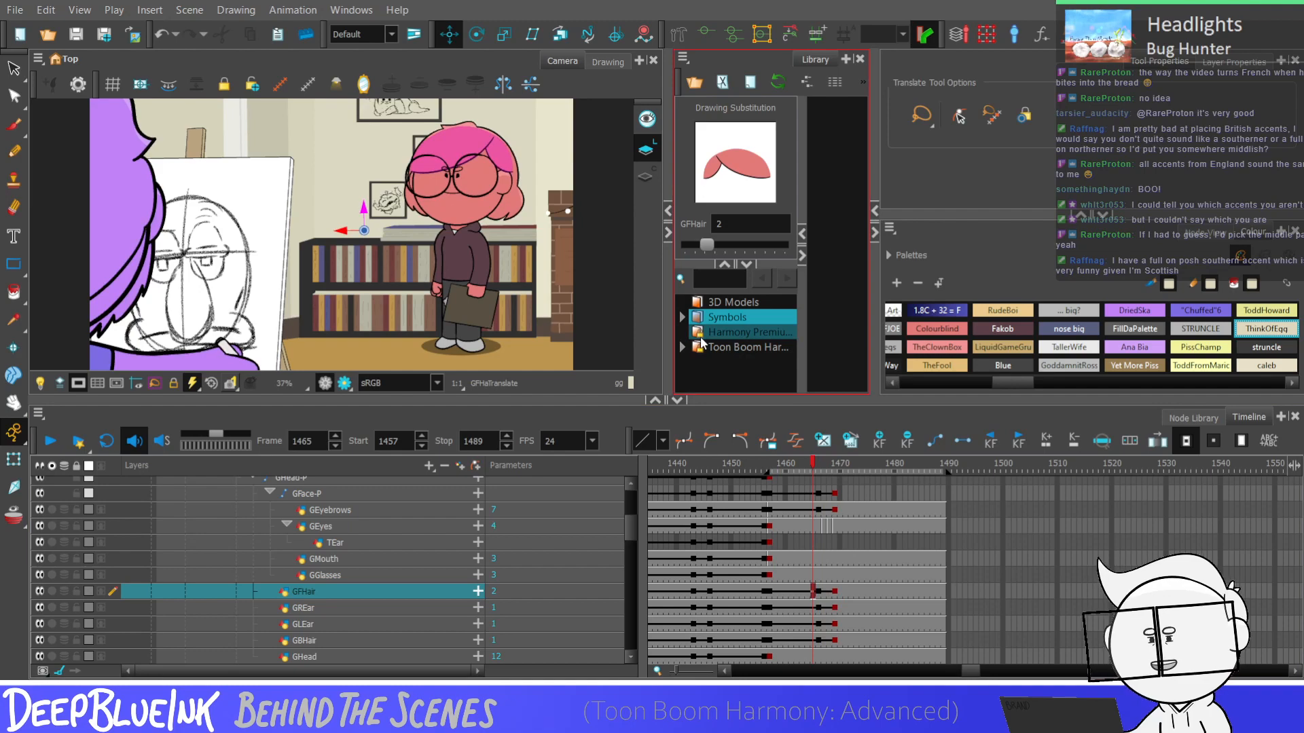
scroll(495, 279, "up", 2)
scroll(494, 279, "down", 2)
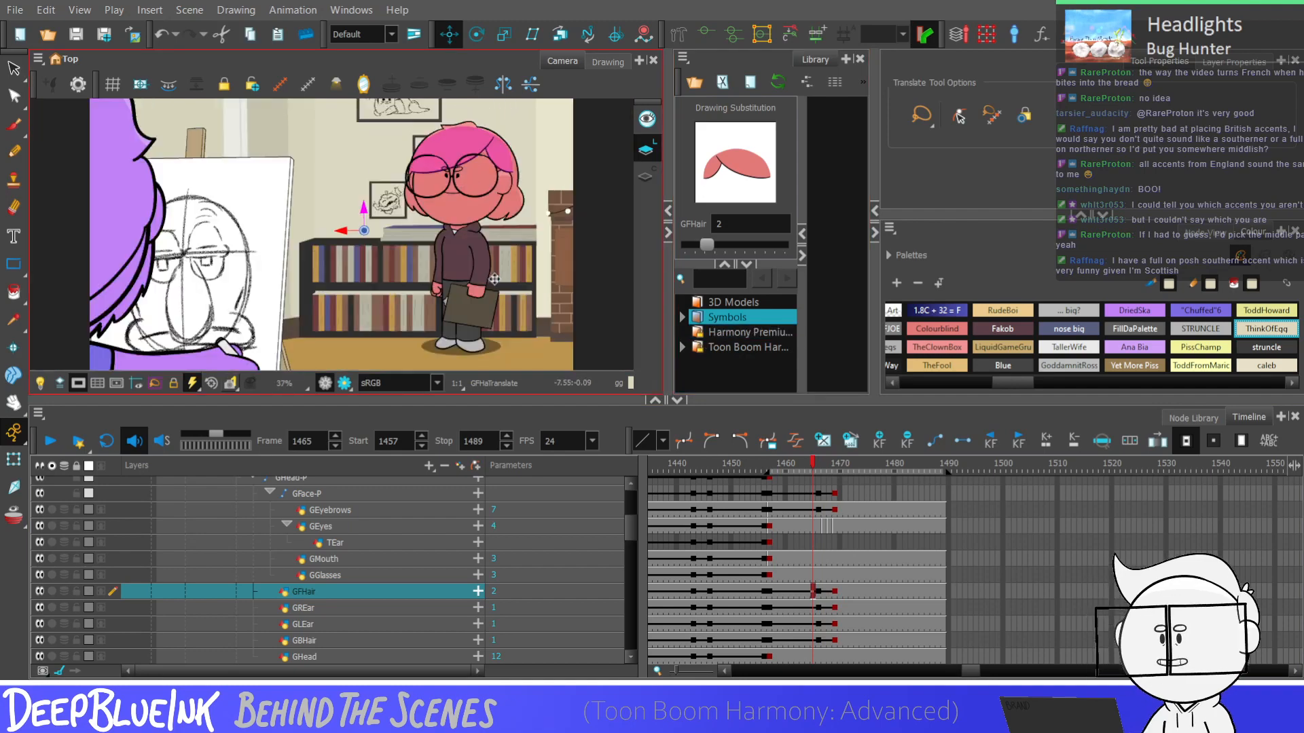
key("period")
key("period")
key("period")
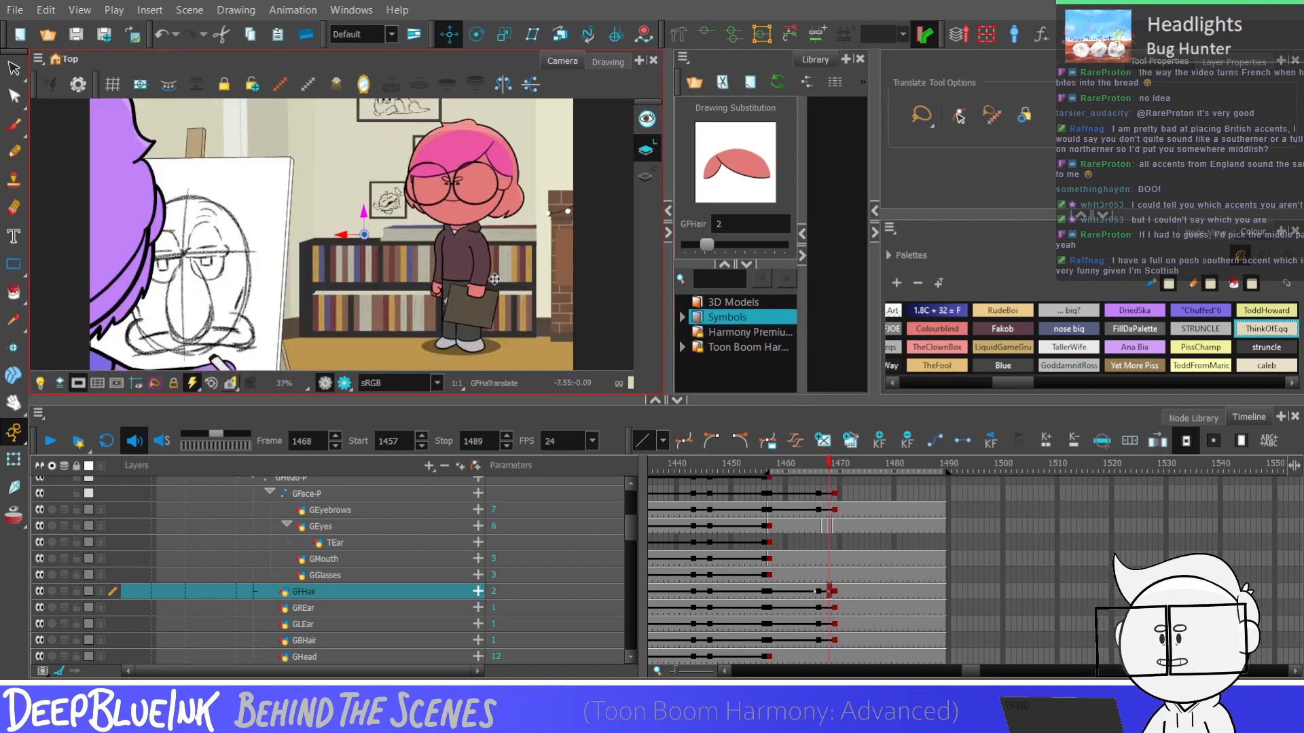
key("comma")
key("comma")
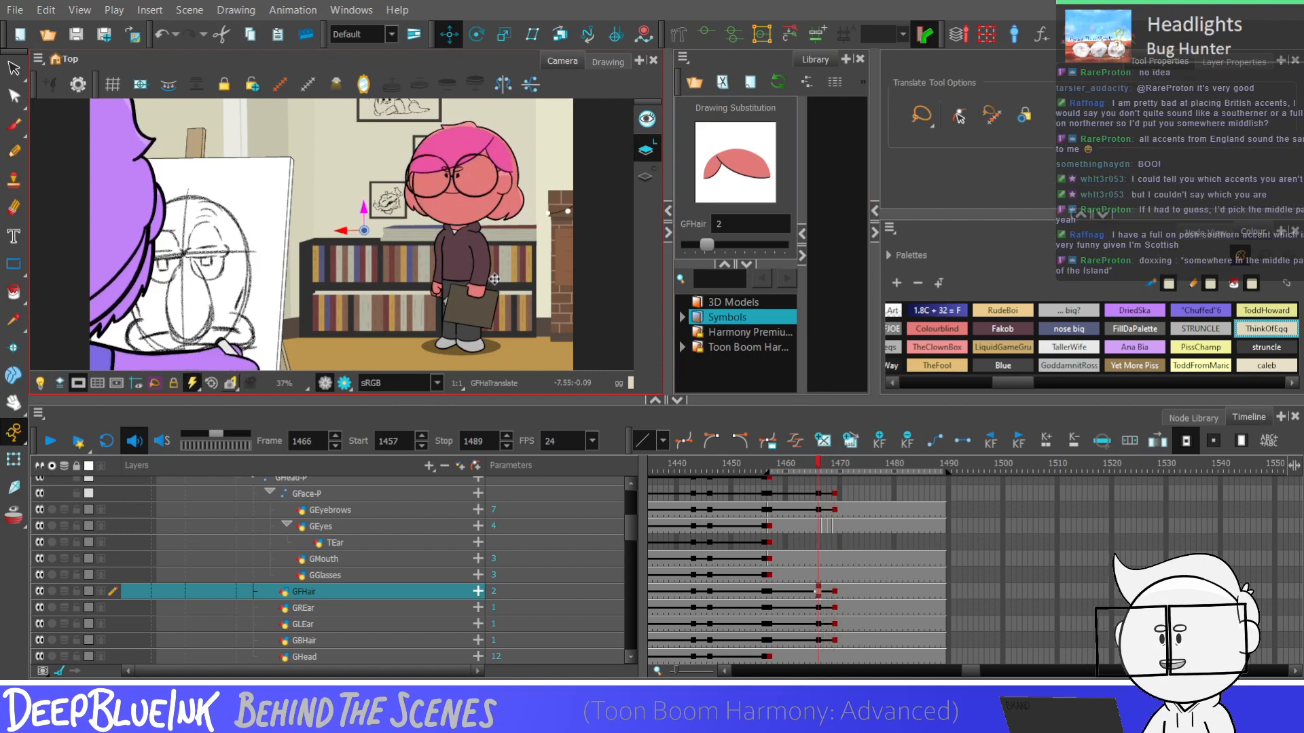
key("period")
key("period")
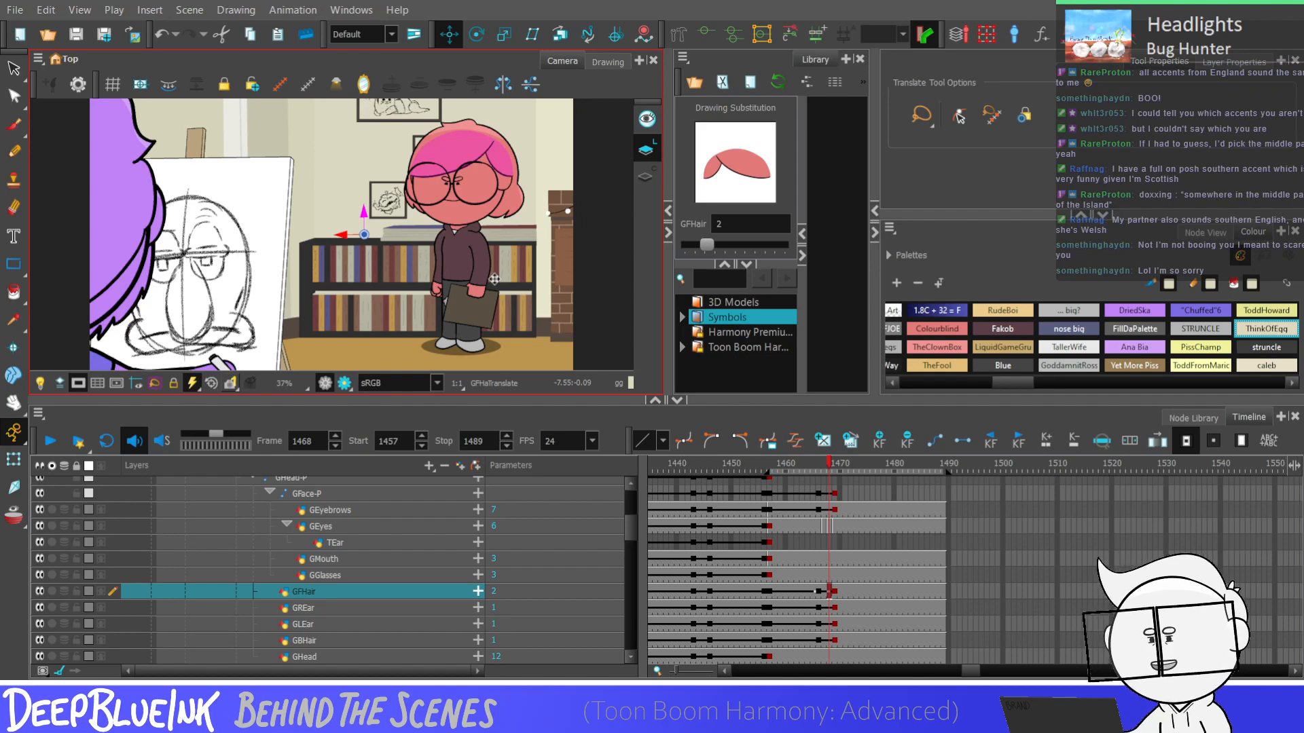
left_click(819, 594)
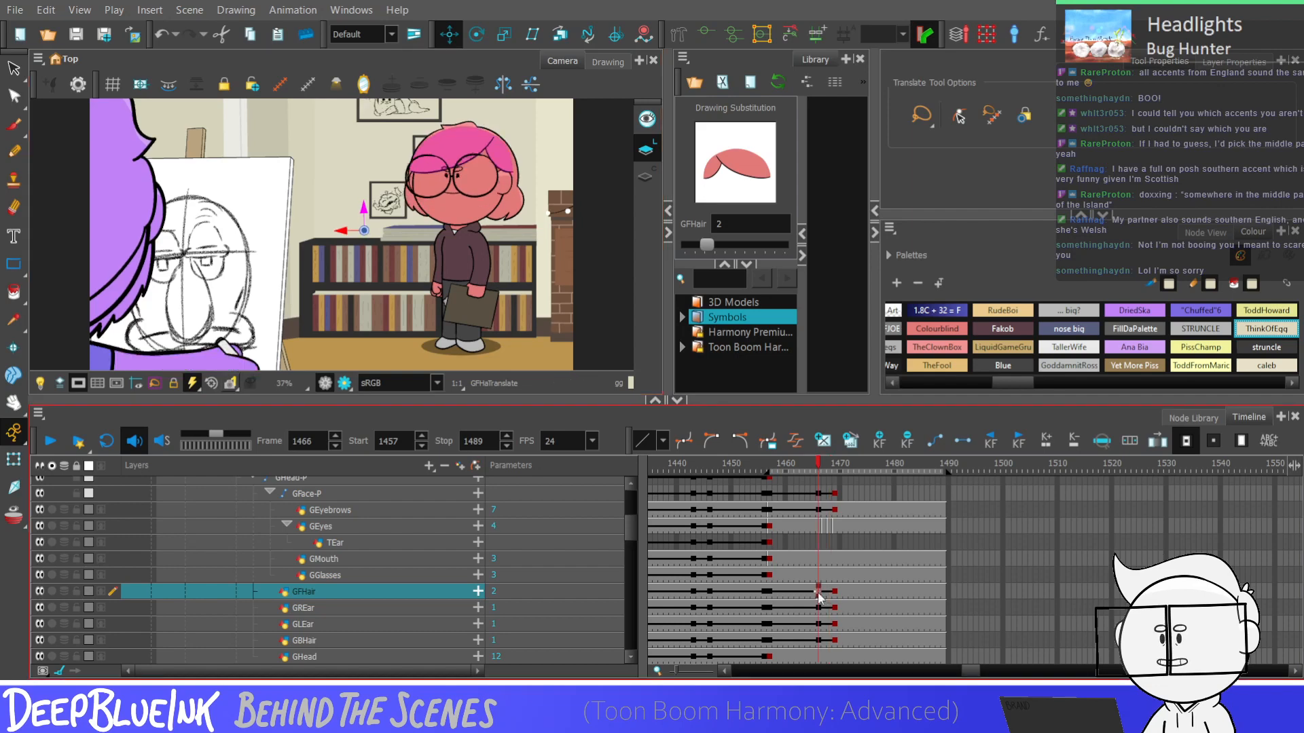
key("period")
key("period")
key("period")
key("comma")
key("comma")
key("comma")
key("comma")
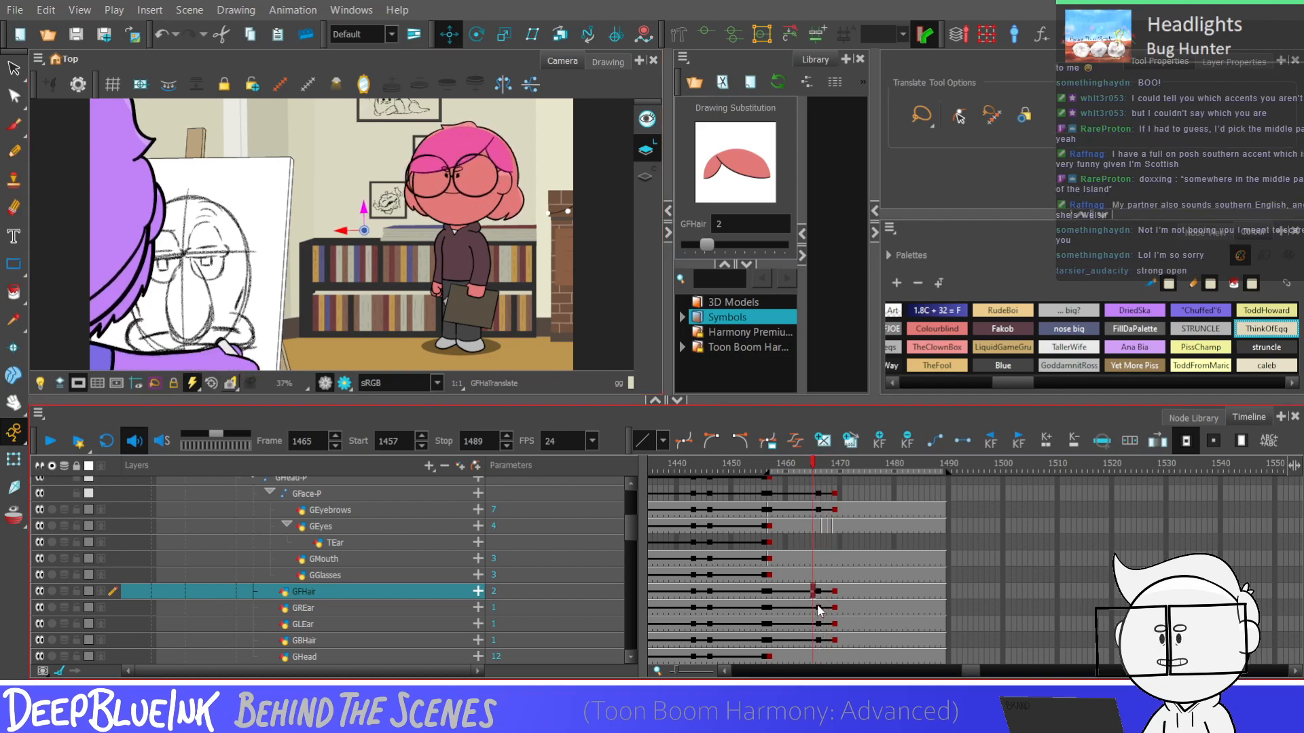
key("Return")
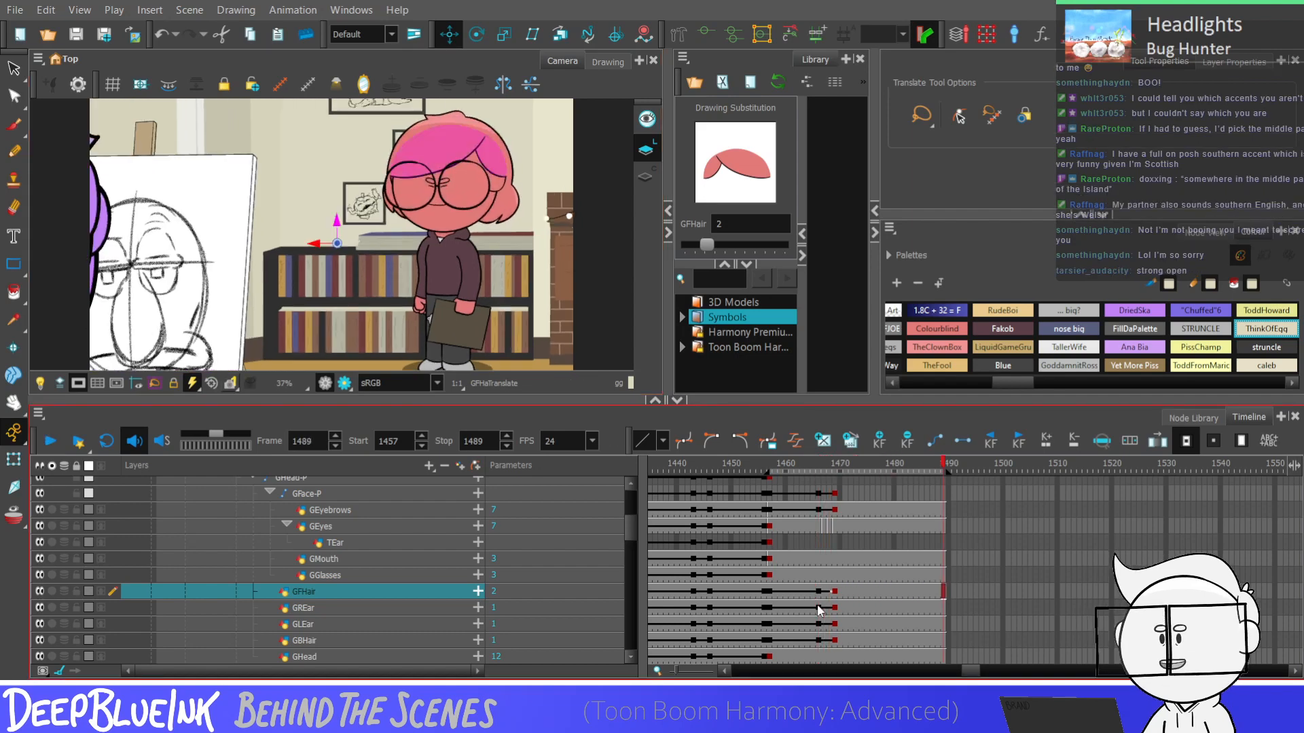
key("Return")
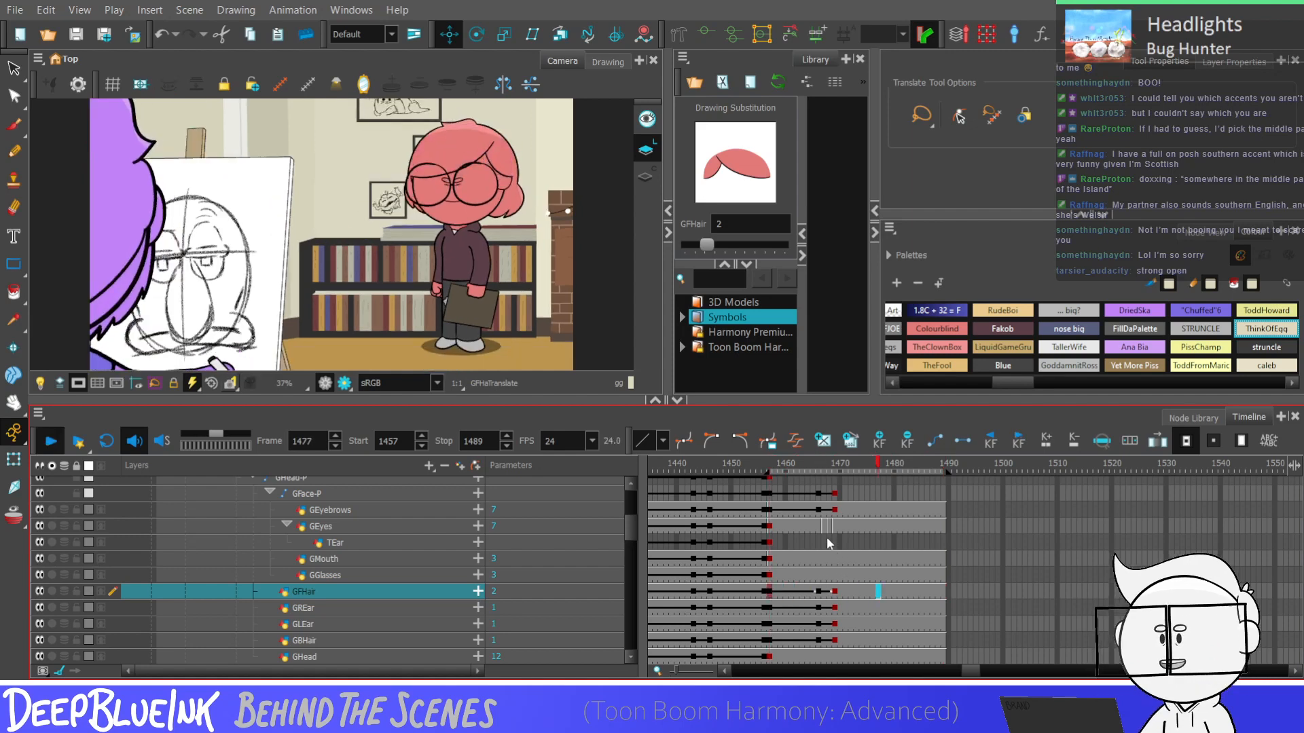
key("Return")
Set the GMouth drawing to 6 at frame 1466 and to 2 at frame 1467
left_click(819, 527)
left_click(817, 559)
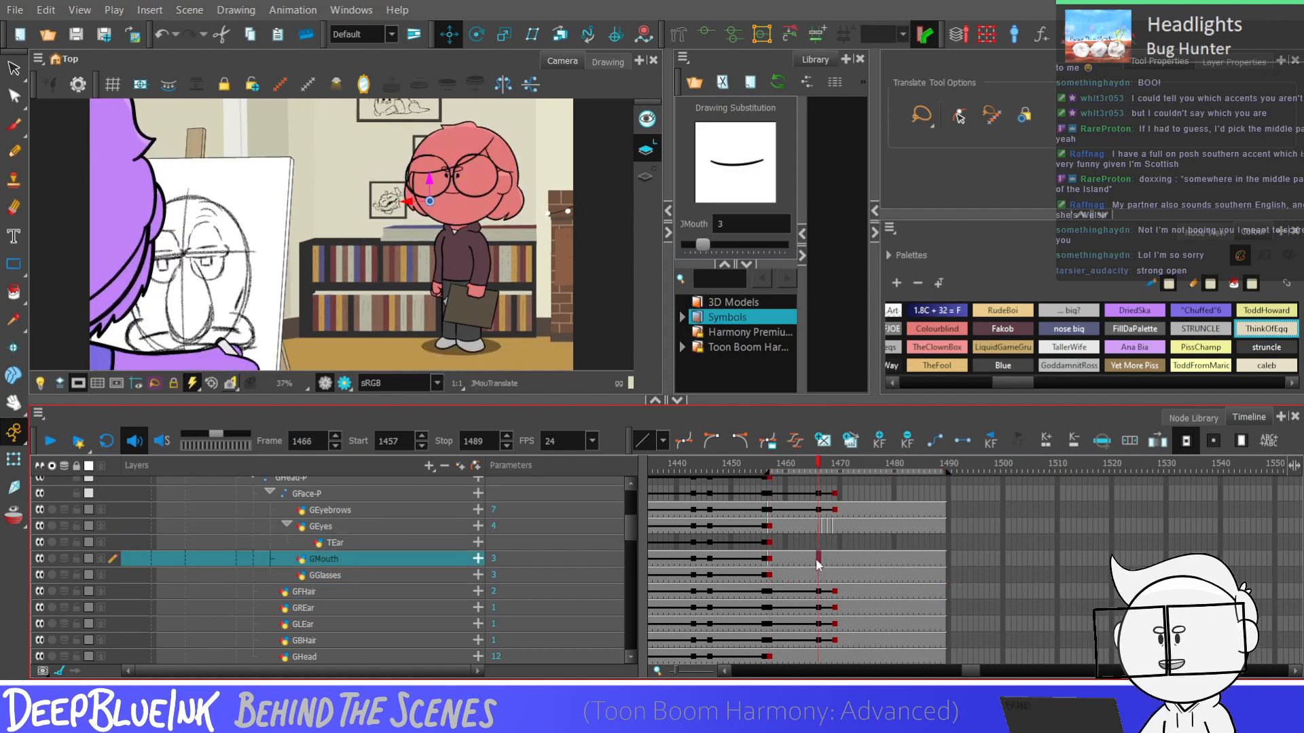
key("bracketright")
key("bracketright")
key("bracketright")
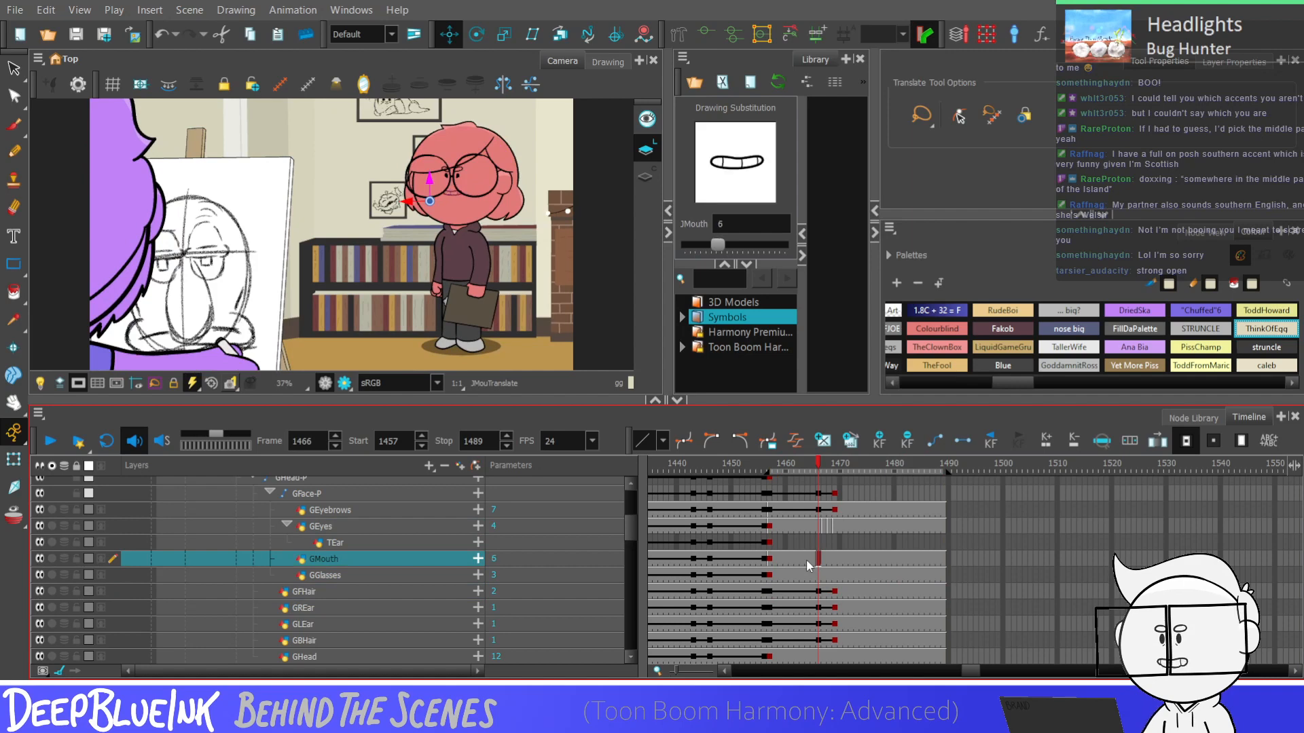
key("period")
key("bracketleft")
key("bracketleft")
key("bracketleft")
key("bracketleft")
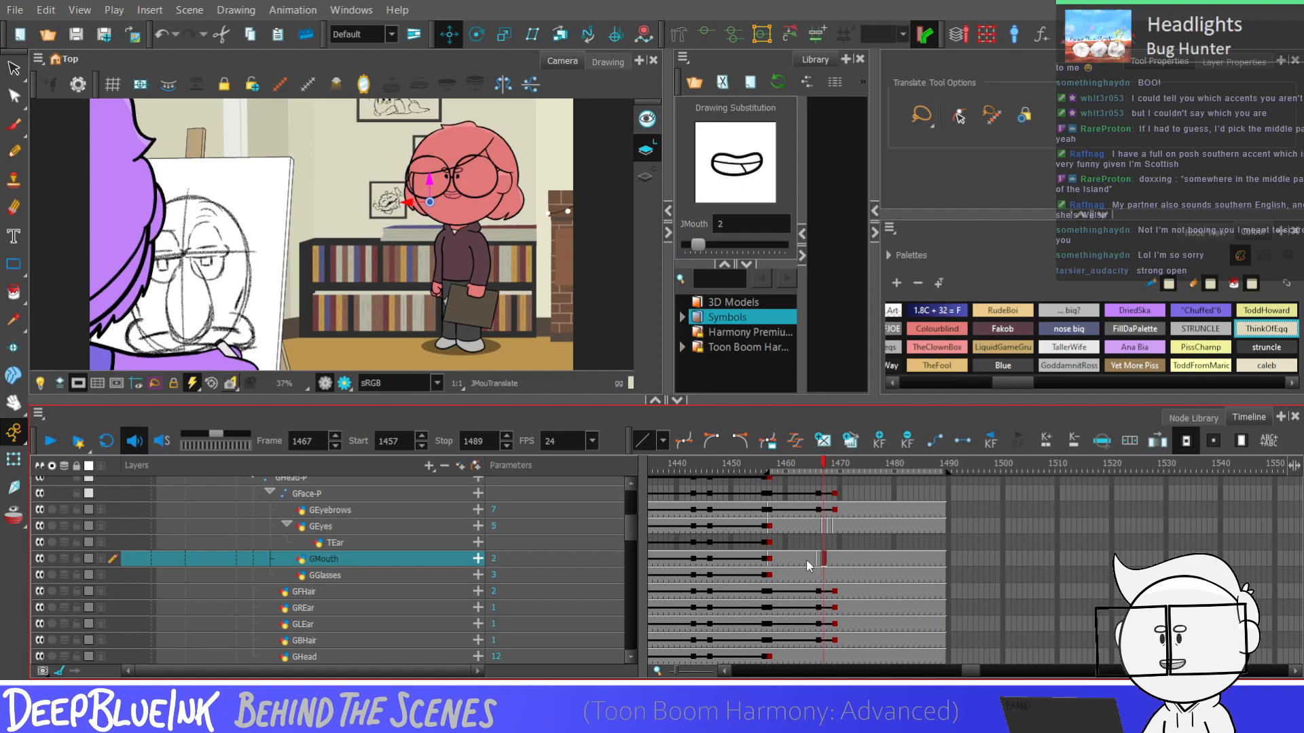
Set the GMouth drawing to 4 at frame 1474 and to 3 at frame 1475
key("shift+Return")
key("shift+Return")
key("bracketright")
key("bracketright")
key("bracketright")
key("bracketright")
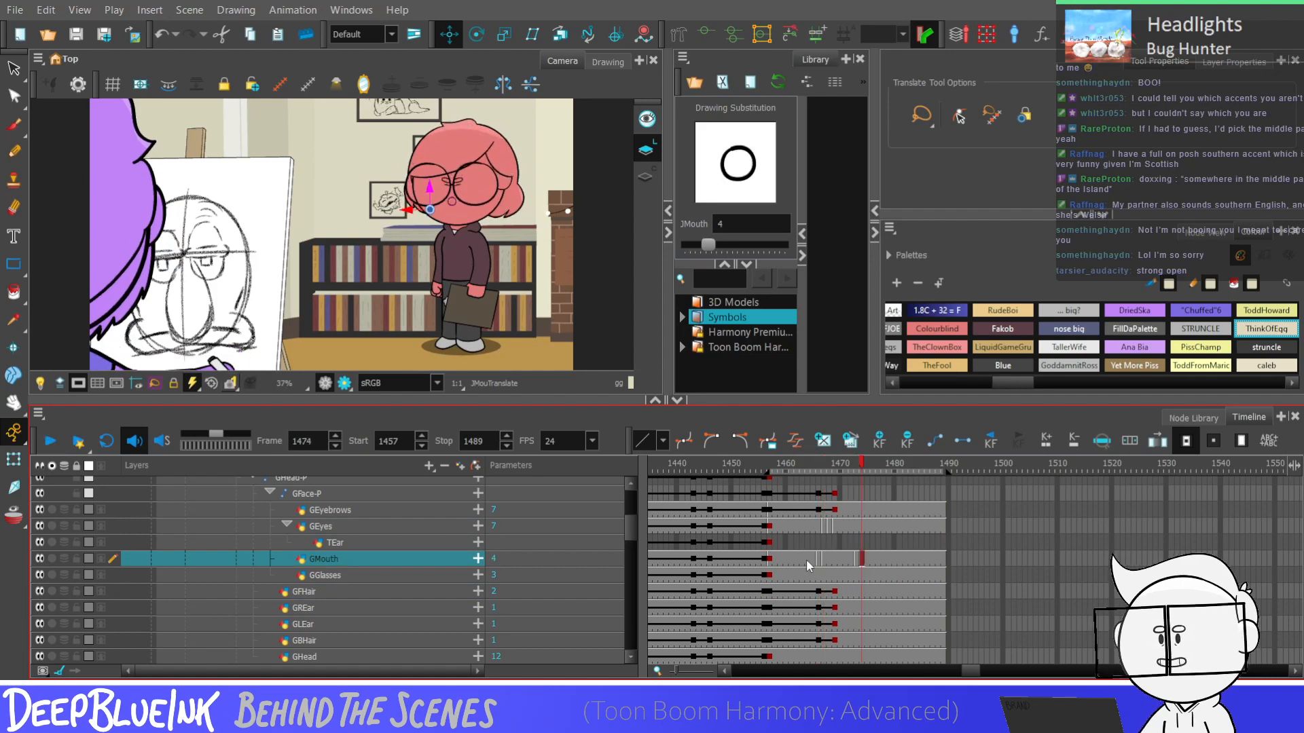
key("period")
key("period")
key("bracketleft")
key("bracketleft")
key("bracketleft")
key("bracketleft")
key("bracketleft")
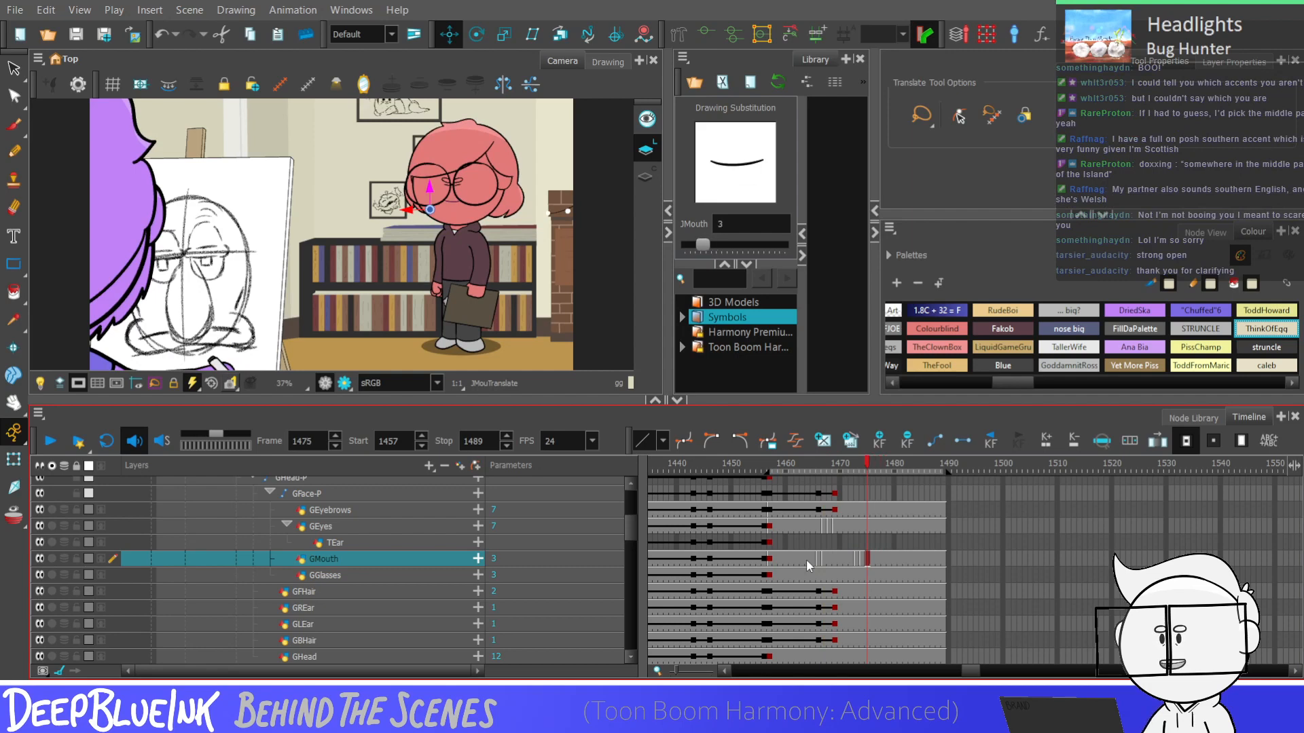
Set the GMouth drawing to 6 at frame 1480 and play back the mouth animation
key("period")
key("period")
key("period")
key("period")
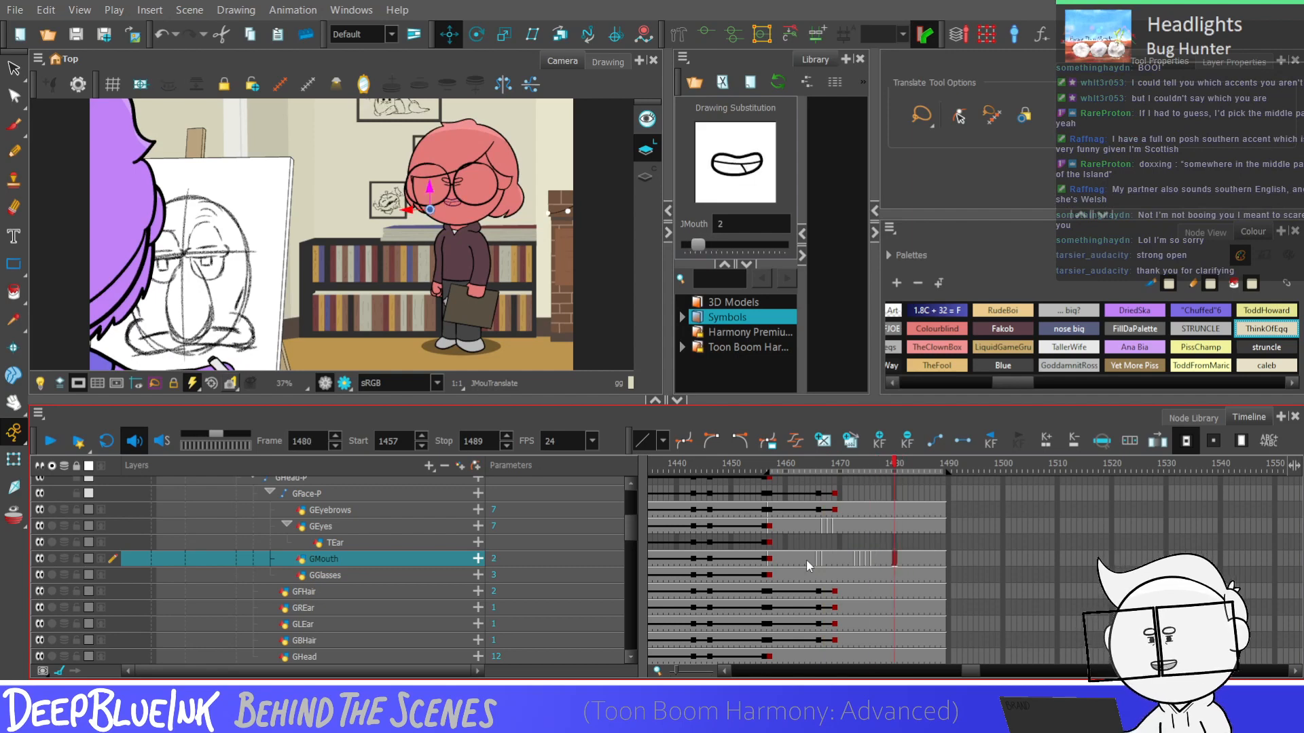
key("bracketright")
key("Return")
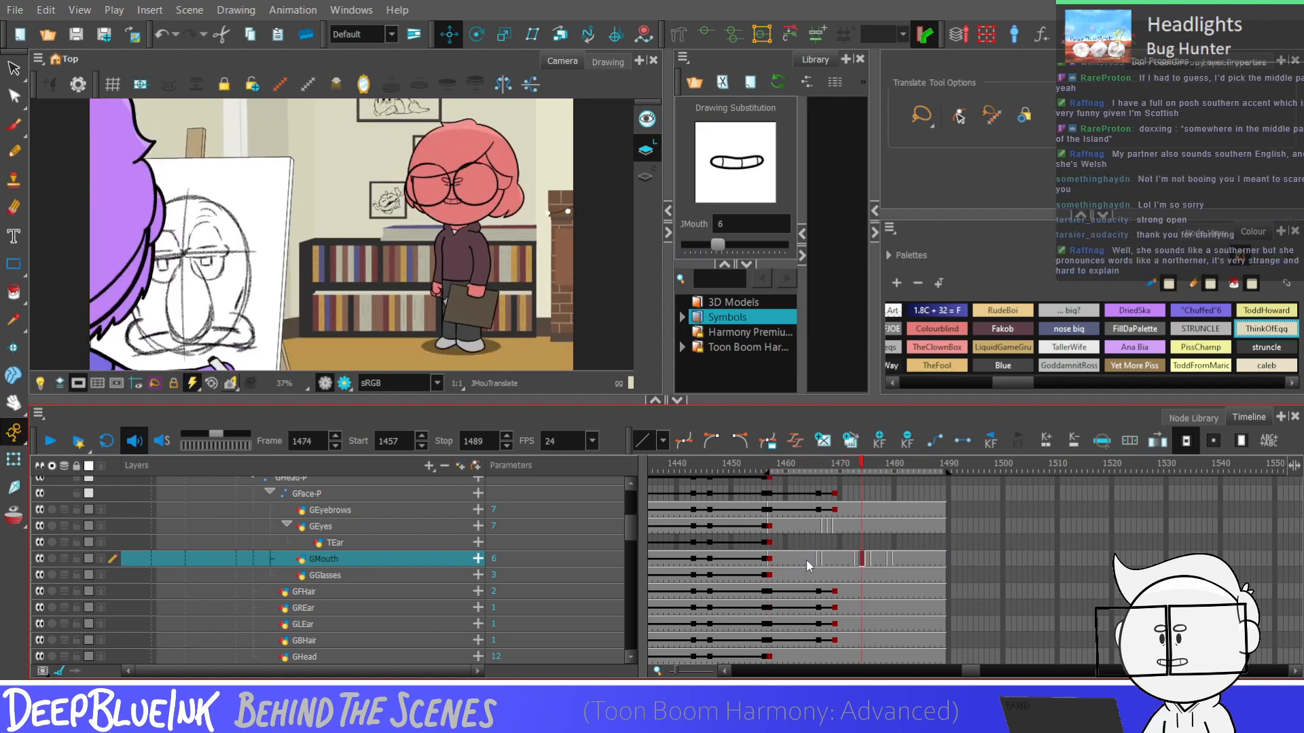
key("Return")
Set the GMouth drawing to 4 at frame 1464 and play the shot through to frame 1489
left_click(805, 559)
key("bracketright")
key("bracketright")
key("bracketright")
key("bracketright")
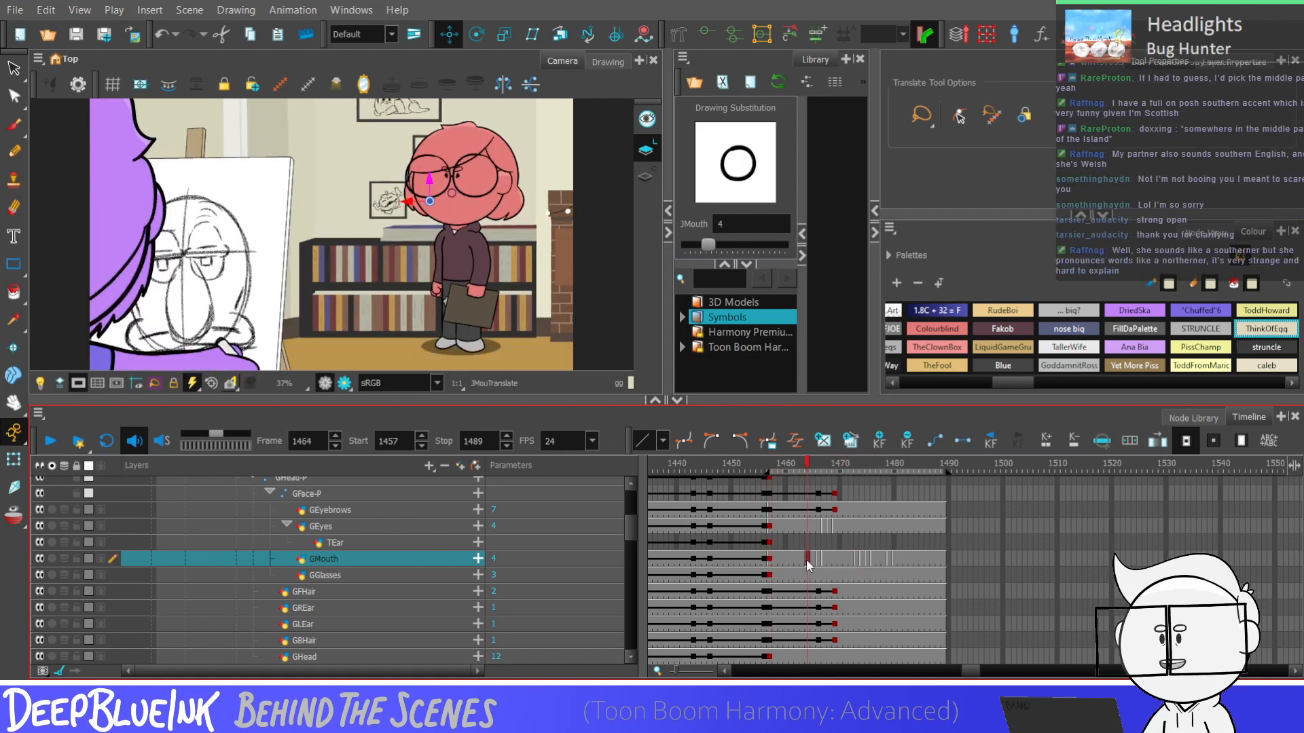
key("Return")
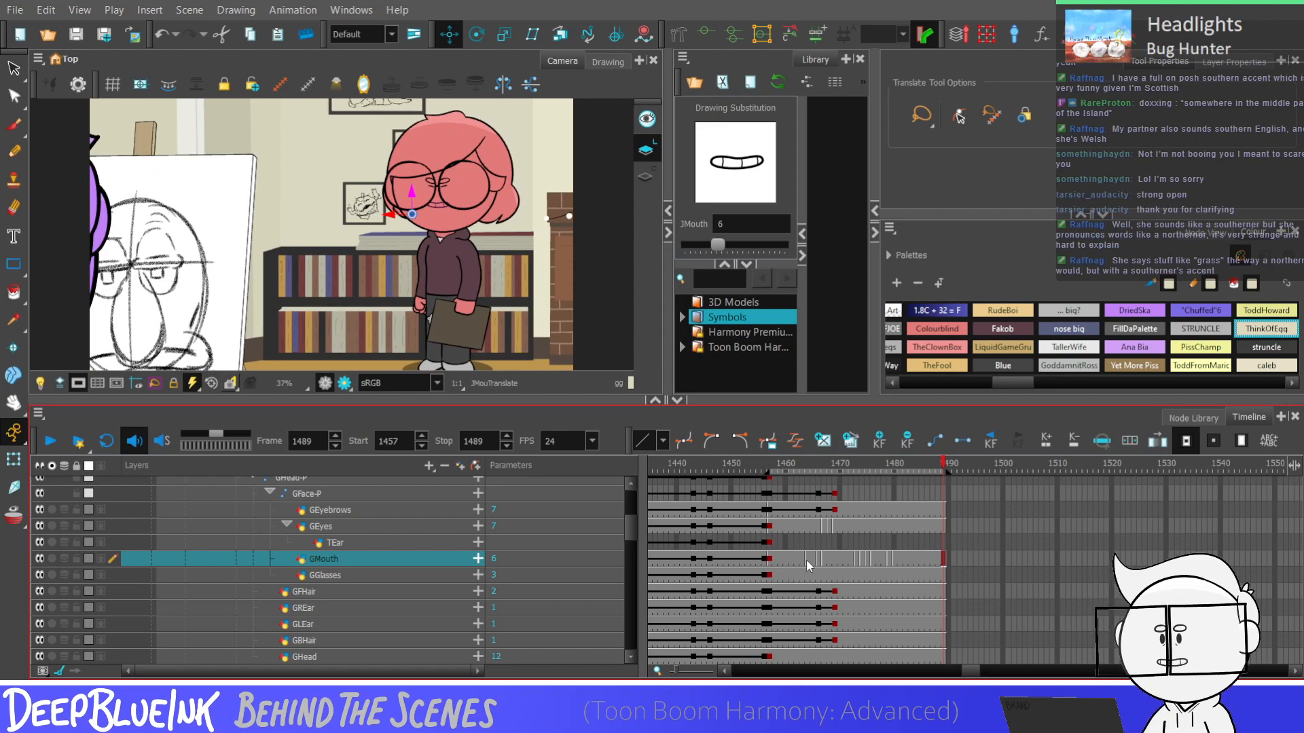
Select the GFace-P peg above GEyebrows, flip through frames 1466 to 1469 and play the shot to examine the face motion
left_click(818, 510)
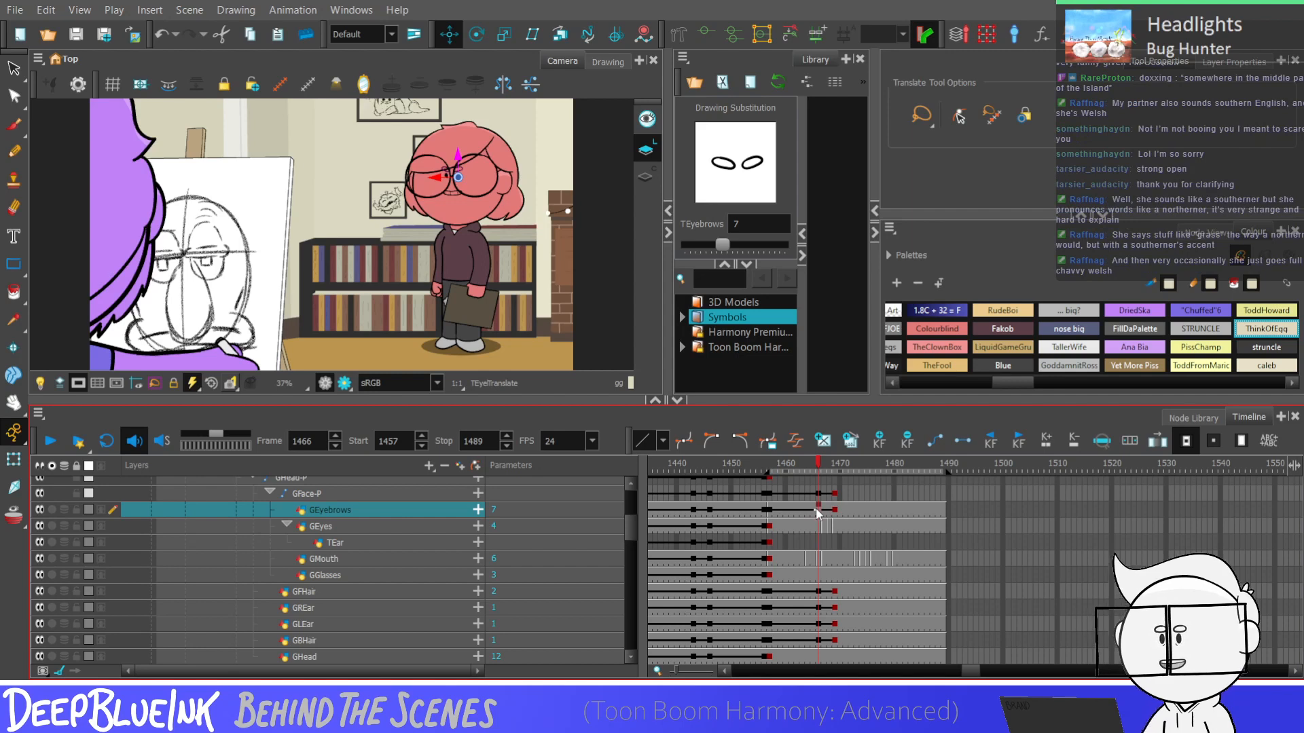
key("b")
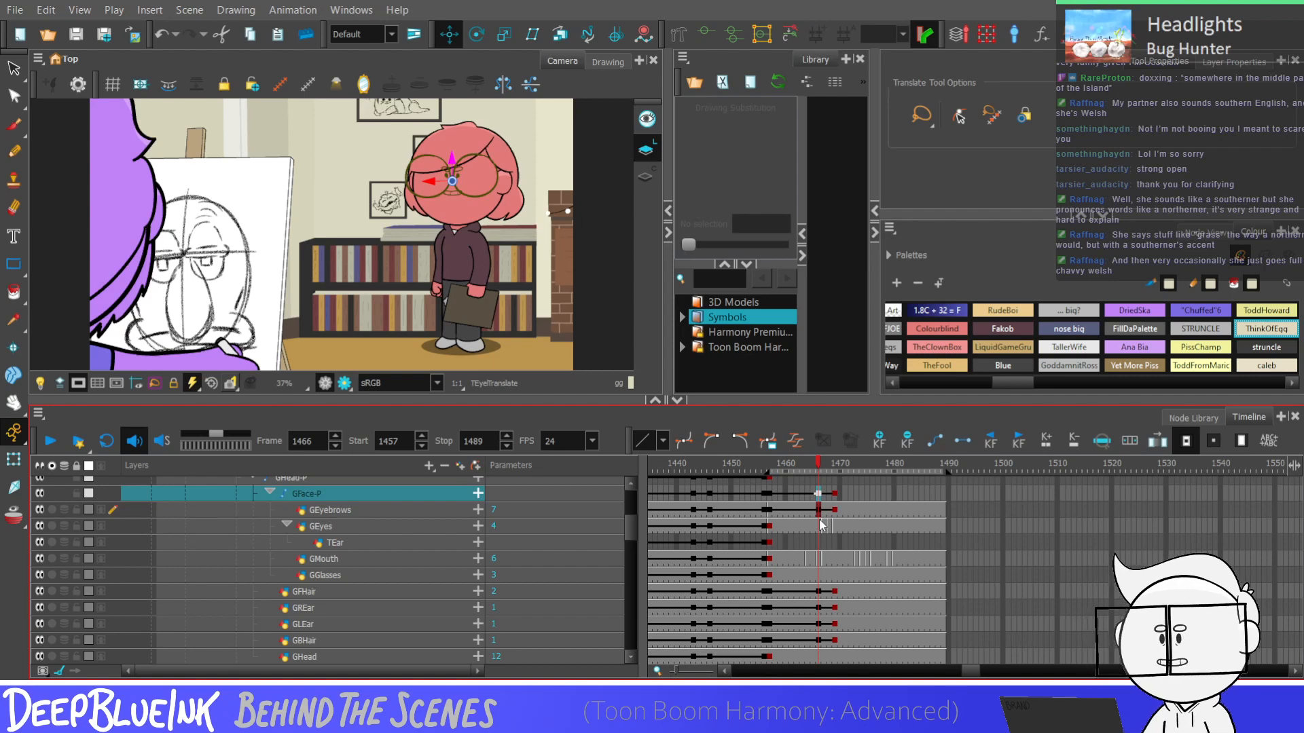
key("period")
key("period")
key("period")
key("comma")
key("comma")
key("period")
key("period")
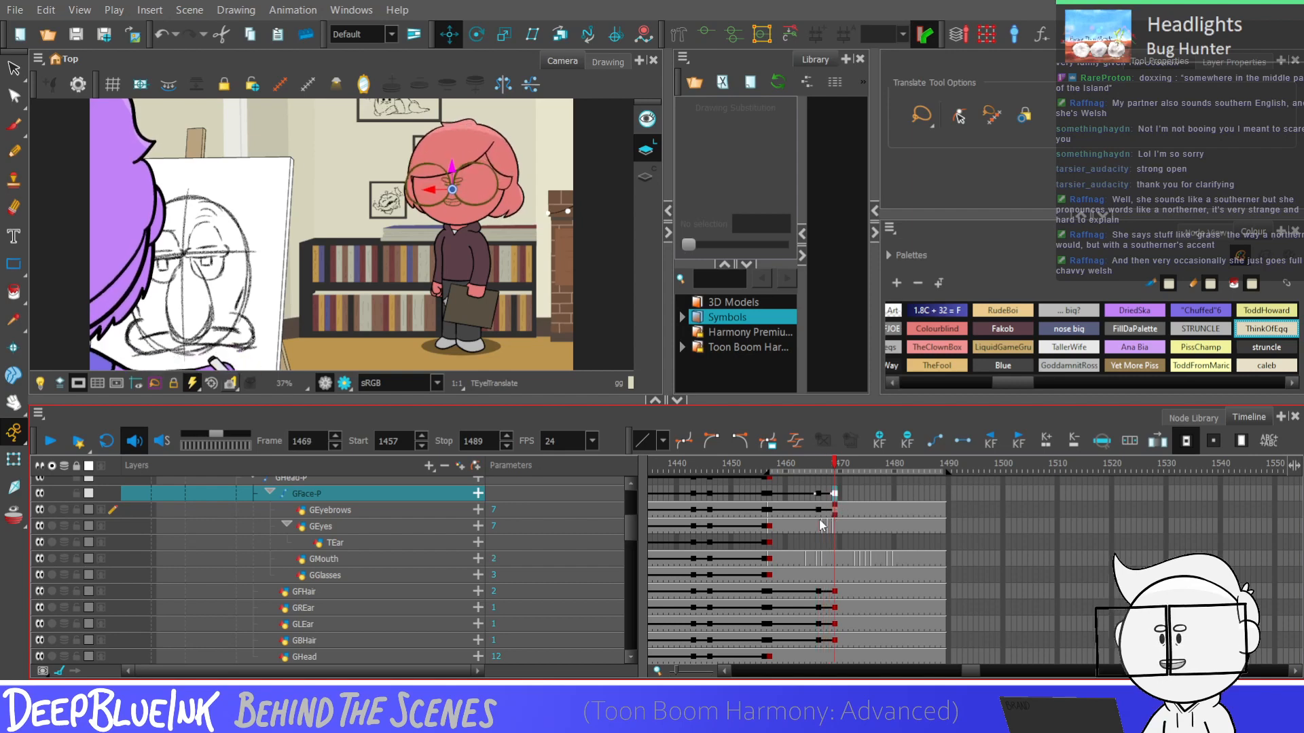
key("comma")
key("comma")
key("comma")
key("period")
key("period")
key("period")
key("comma")
key("comma")
key("comma")
key("period")
key("period")
key("period")
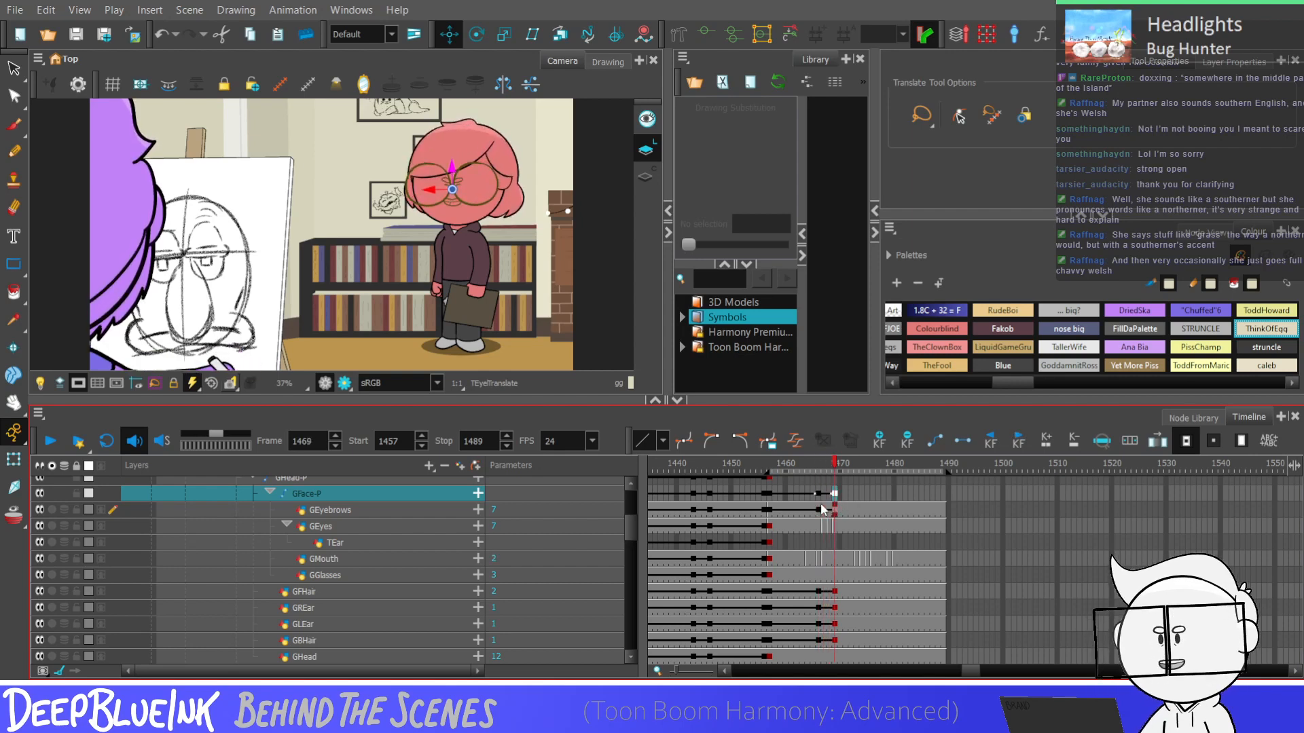
key("Return")
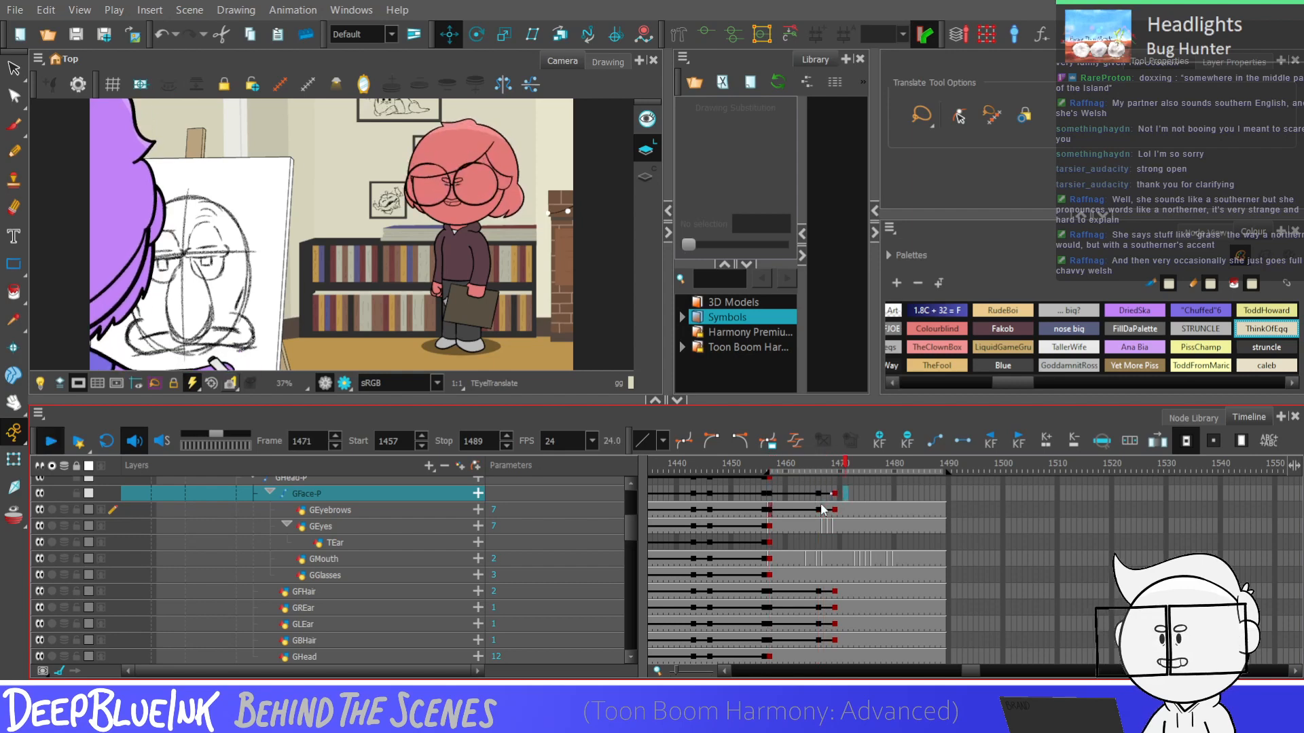
key("Return")
Select frames 1466 to 1469 across the face, hair and ear layers, and examine the GEyebrows movement between them
left_click_drag(818, 493, 841, 642)
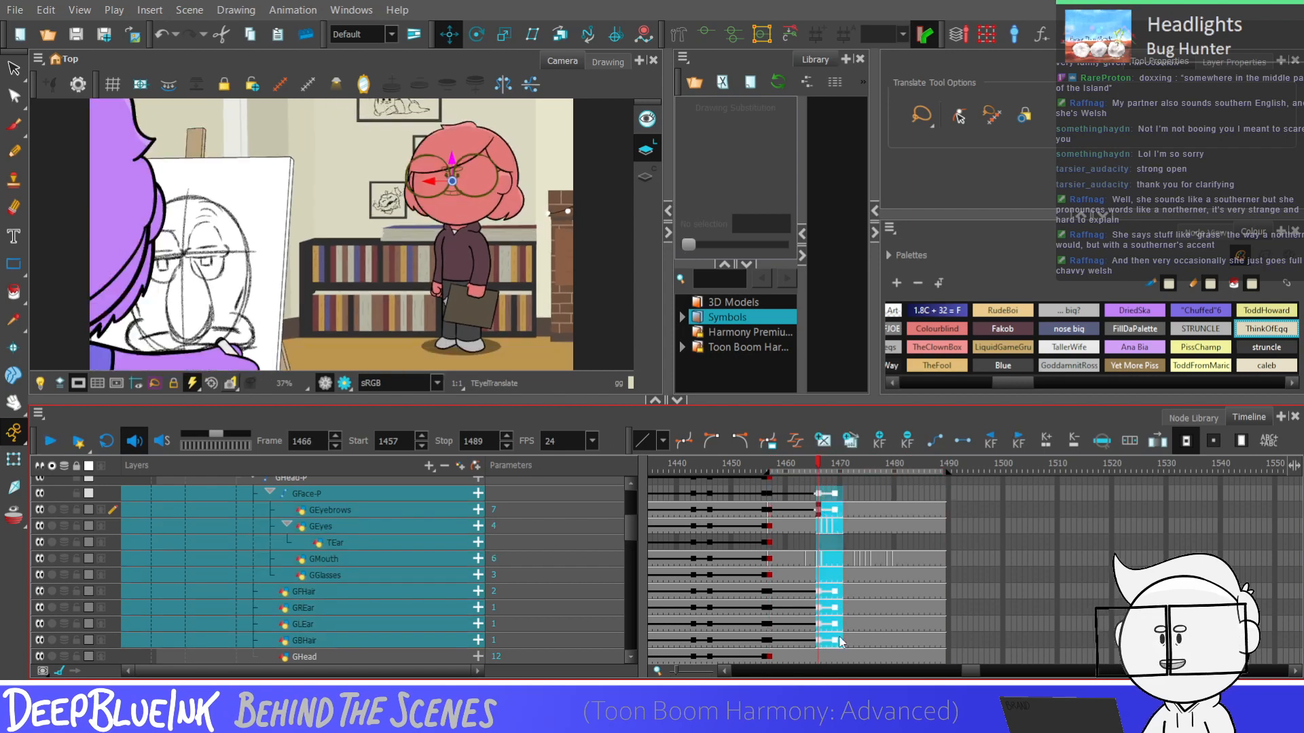
left_click(817, 509)
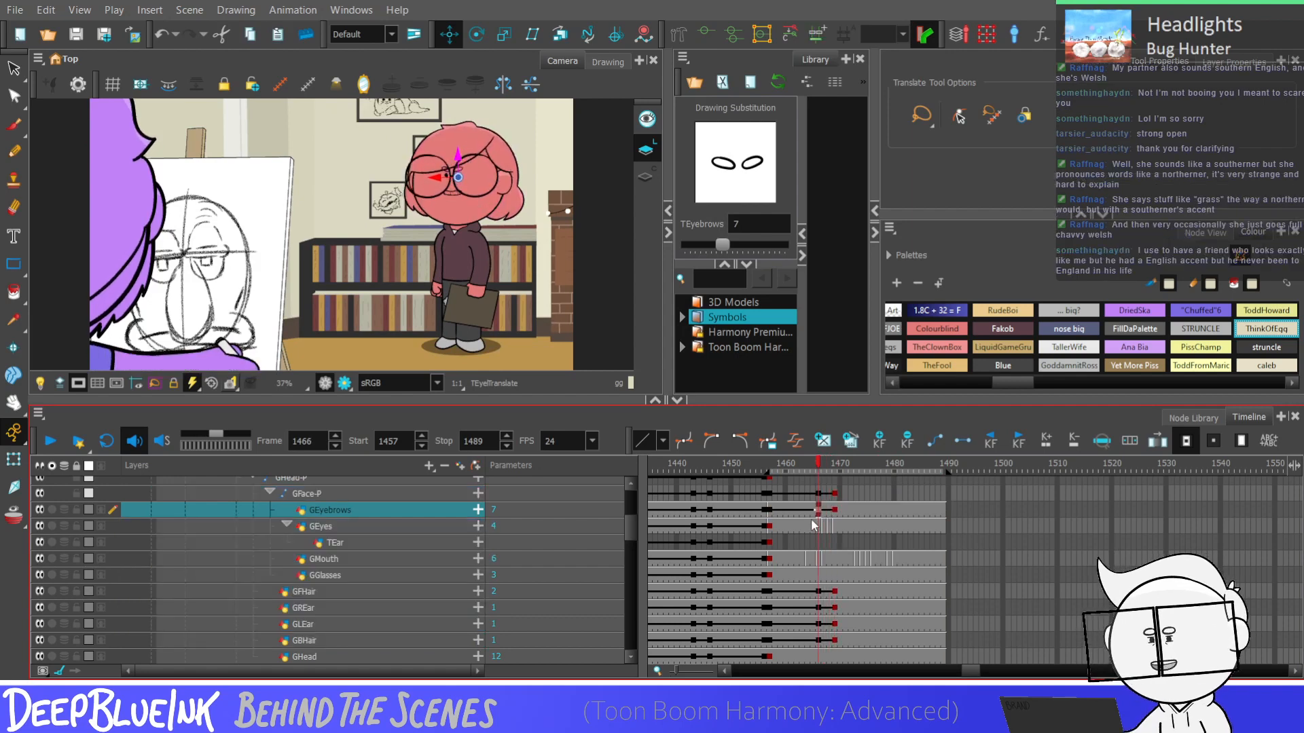
key("period")
key("period")
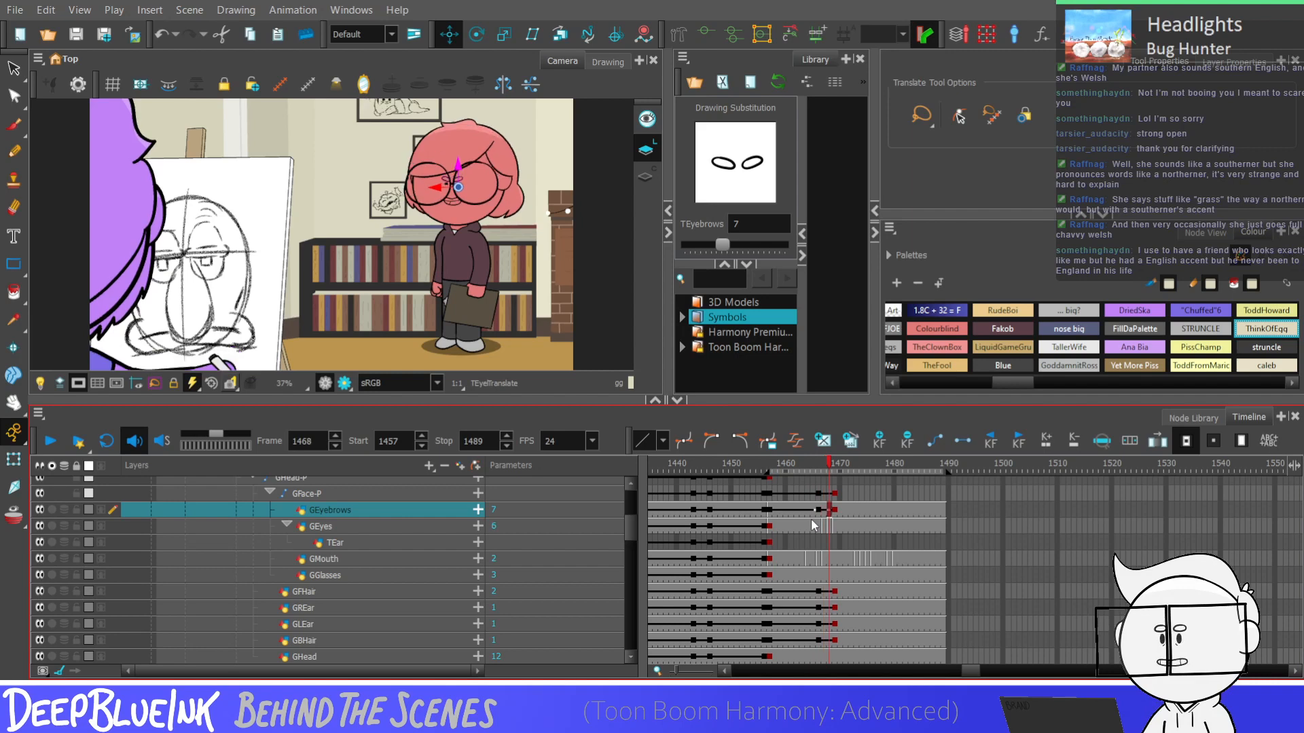
key("period")
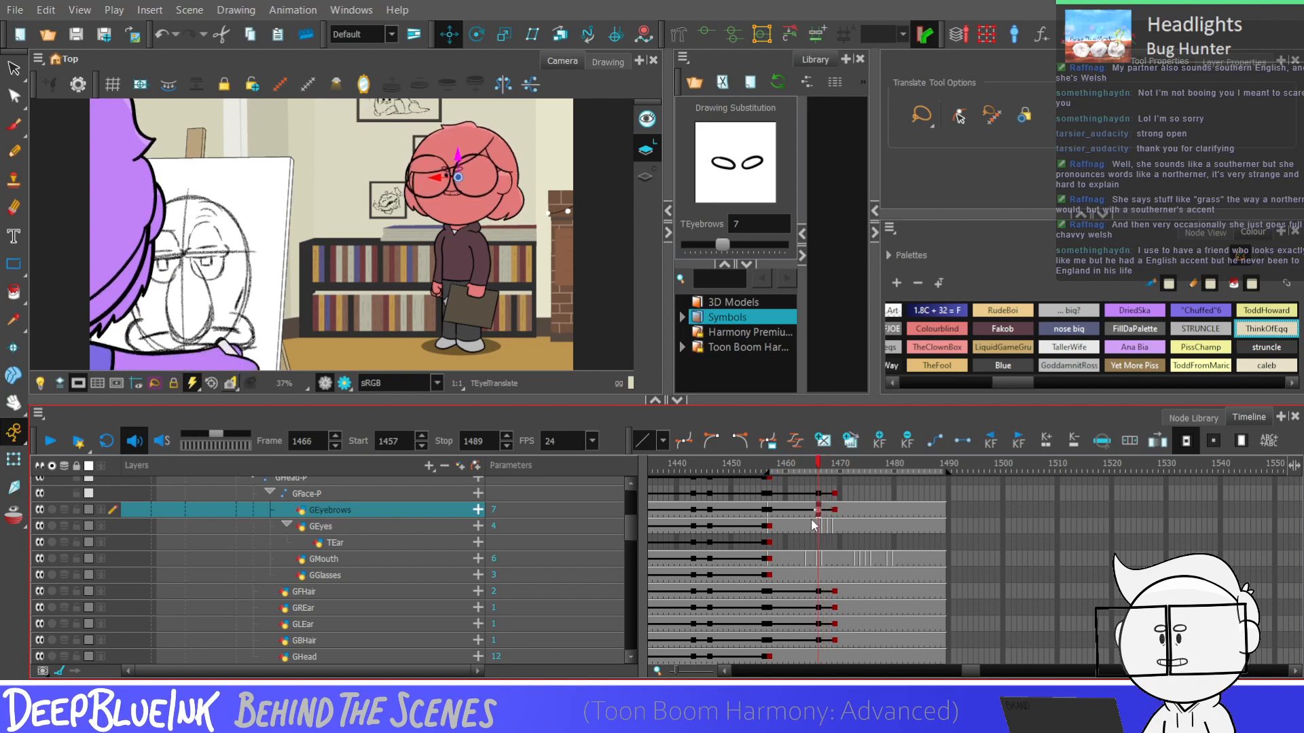
key("comma")
key("comma")
key("comma")
Add keyframes at frame 1469 to the left and right arm pegs, bones and drawing layers
left_click_drag(631, 532, 632, 546)
left_click_drag(819, 591, 835, 490)
key("F6")
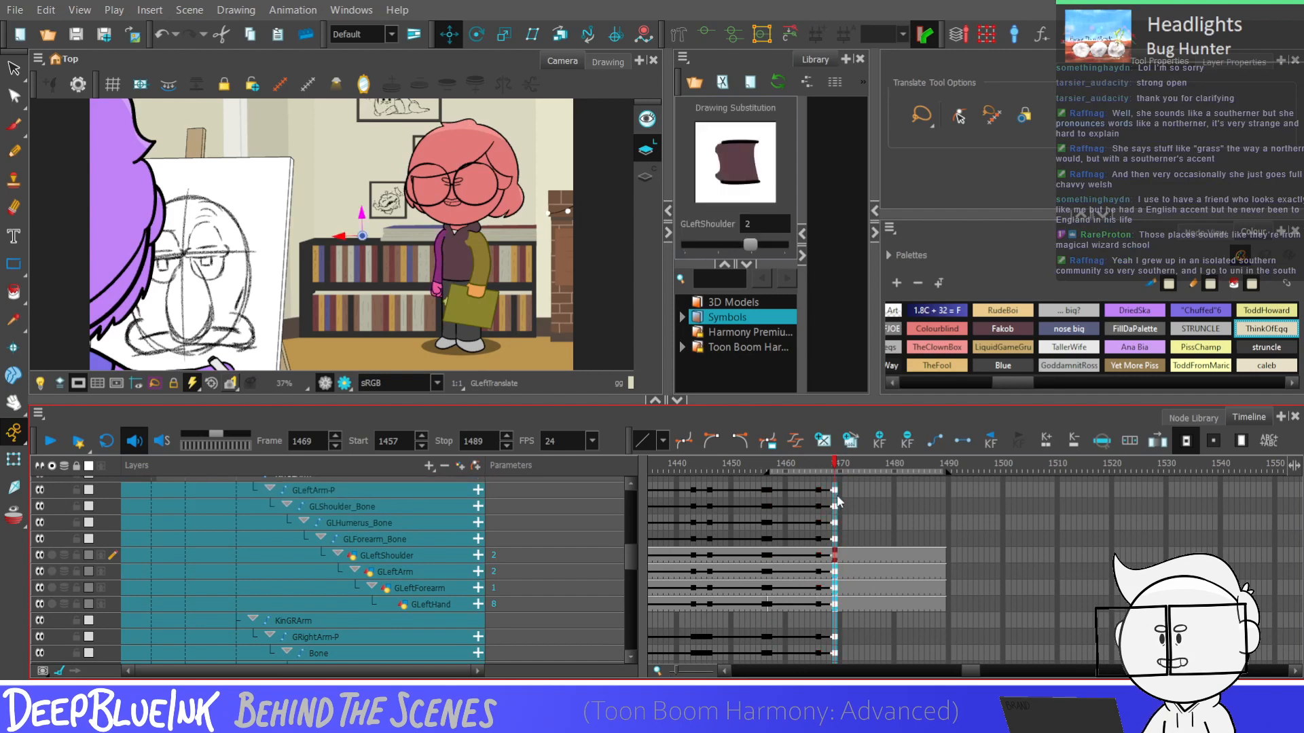
key("F6")
At frame 1469, bend the forearm holding the folder inward so the folder tilts across the body
left_click(11, 462)
scroll(491, 259, "down", 1)
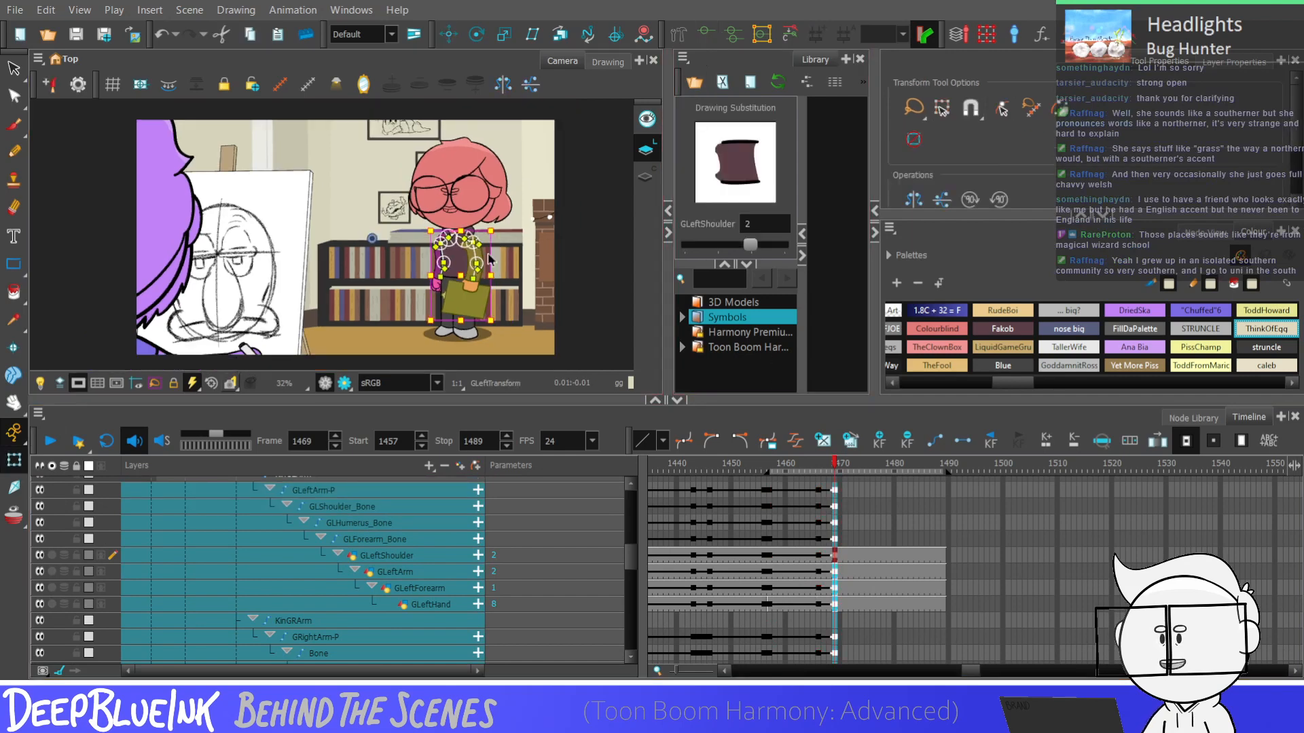
scroll(478, 262, "up", 6)
key("ctrl+shift+a")
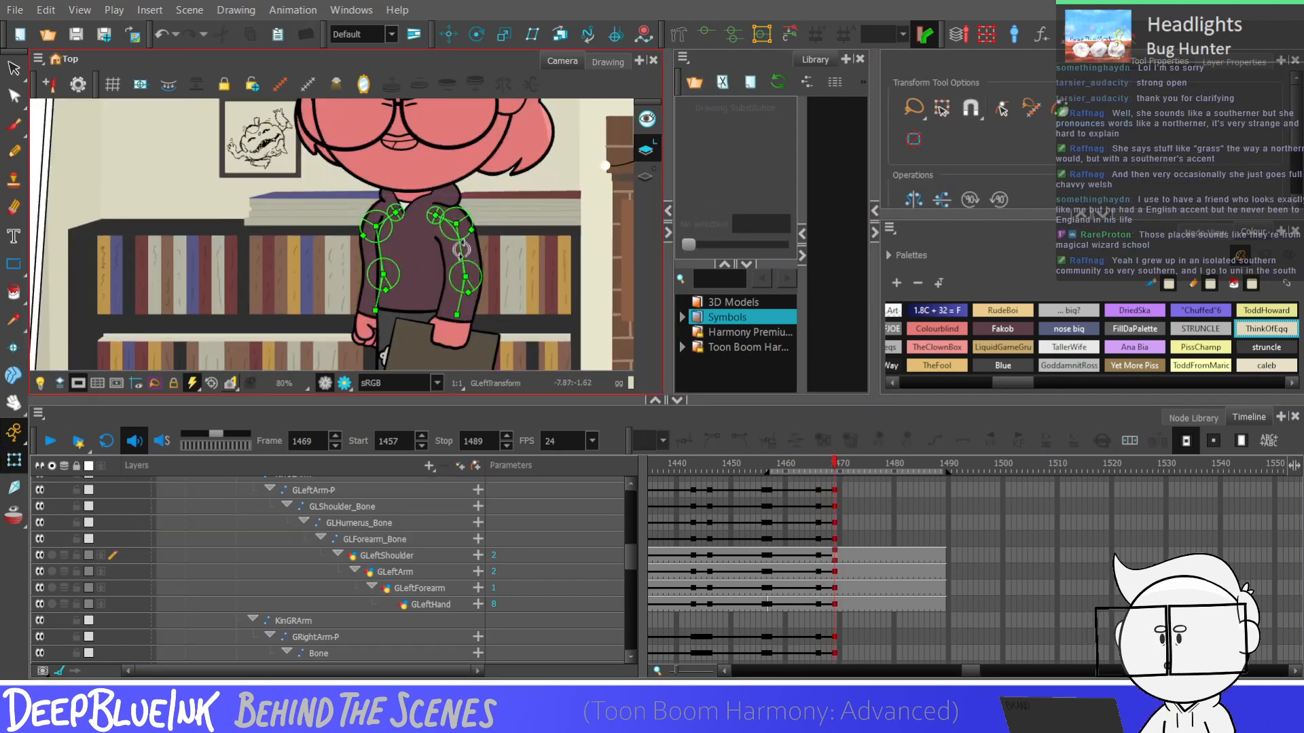
left_click(462, 250)
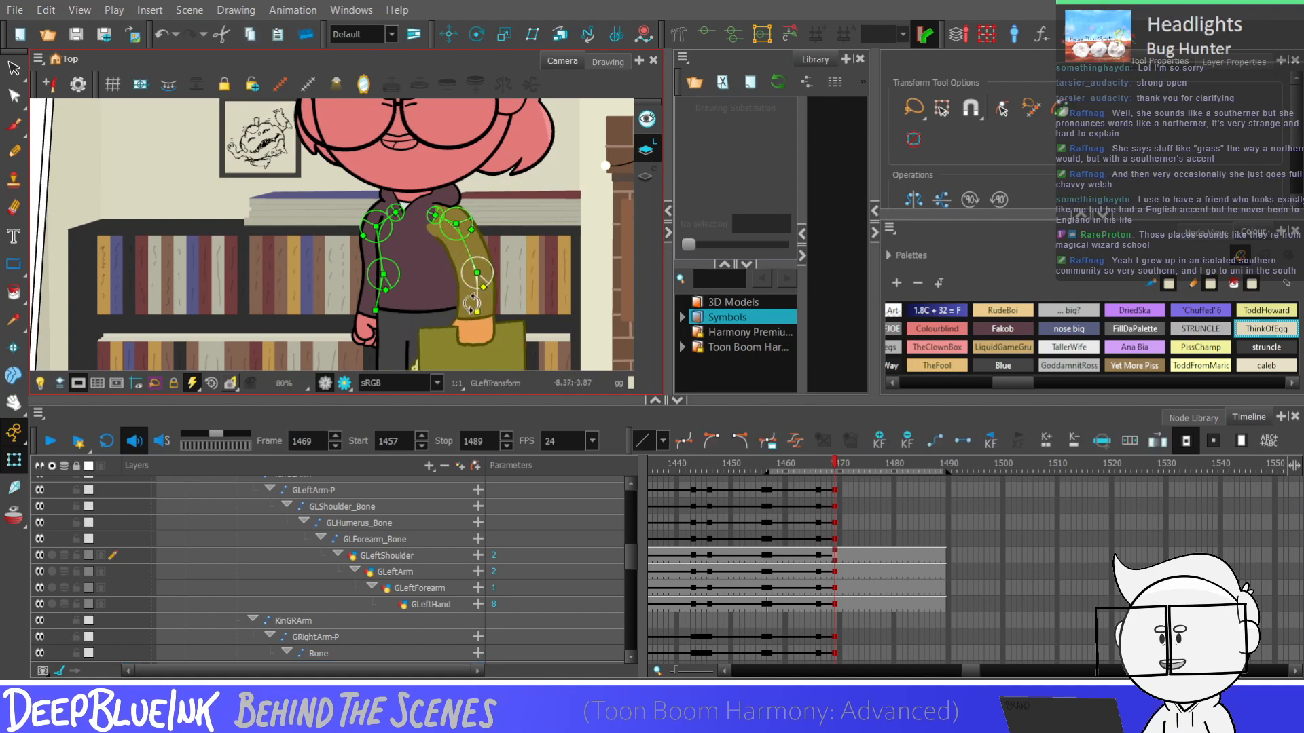
left_click_drag(465, 273, 479, 287)
scroll(398, 264, "down", 3)
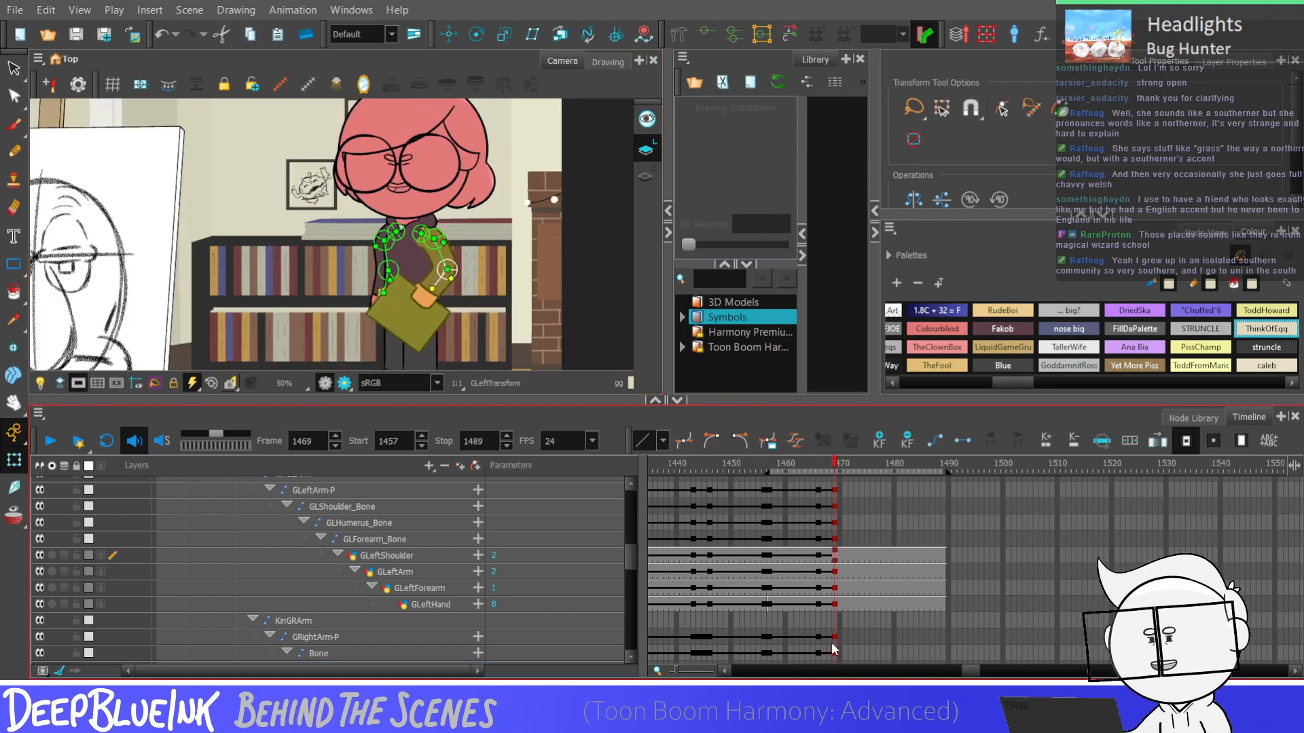
Rotate the GLForearm_Bone slightly outward so the left hand rests beside the tilted folder
left_click(829, 637)
scroll(385, 256, "up", 3)
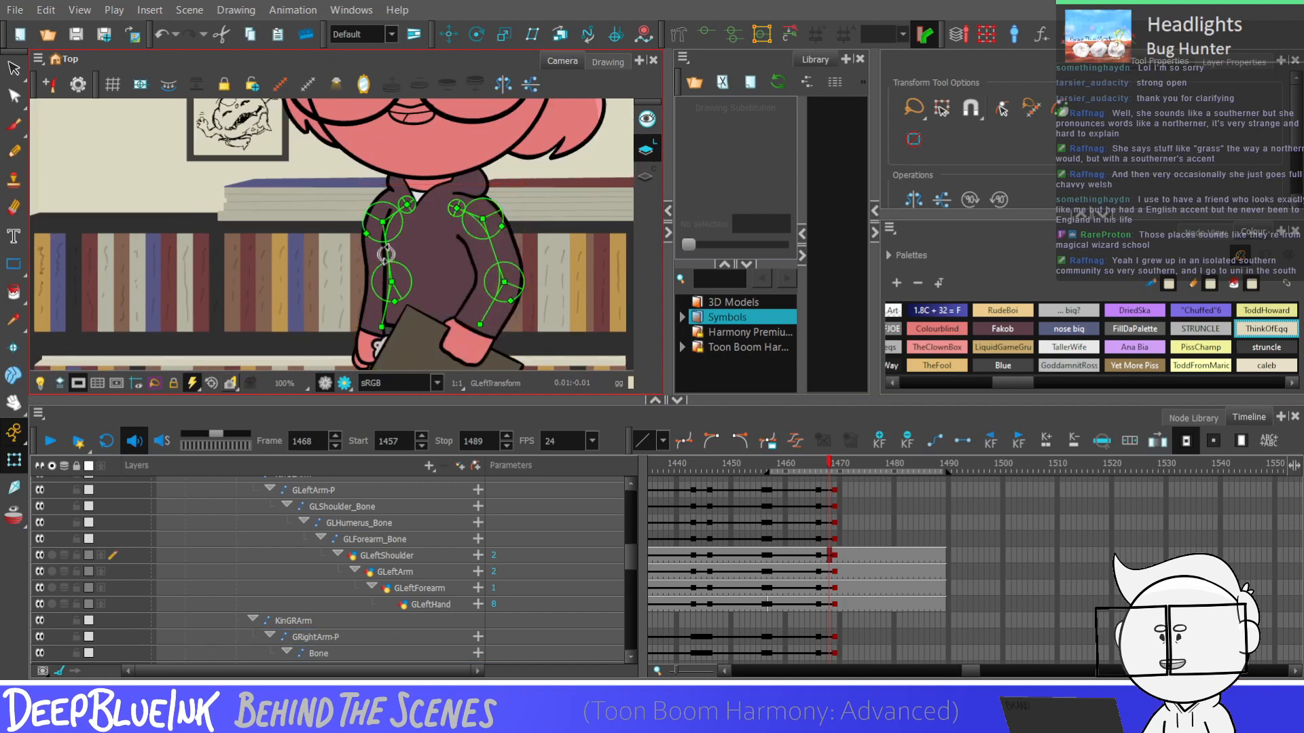
left_click_drag(387, 256, 393, 267)
left_click_drag(396, 311, 385, 305)
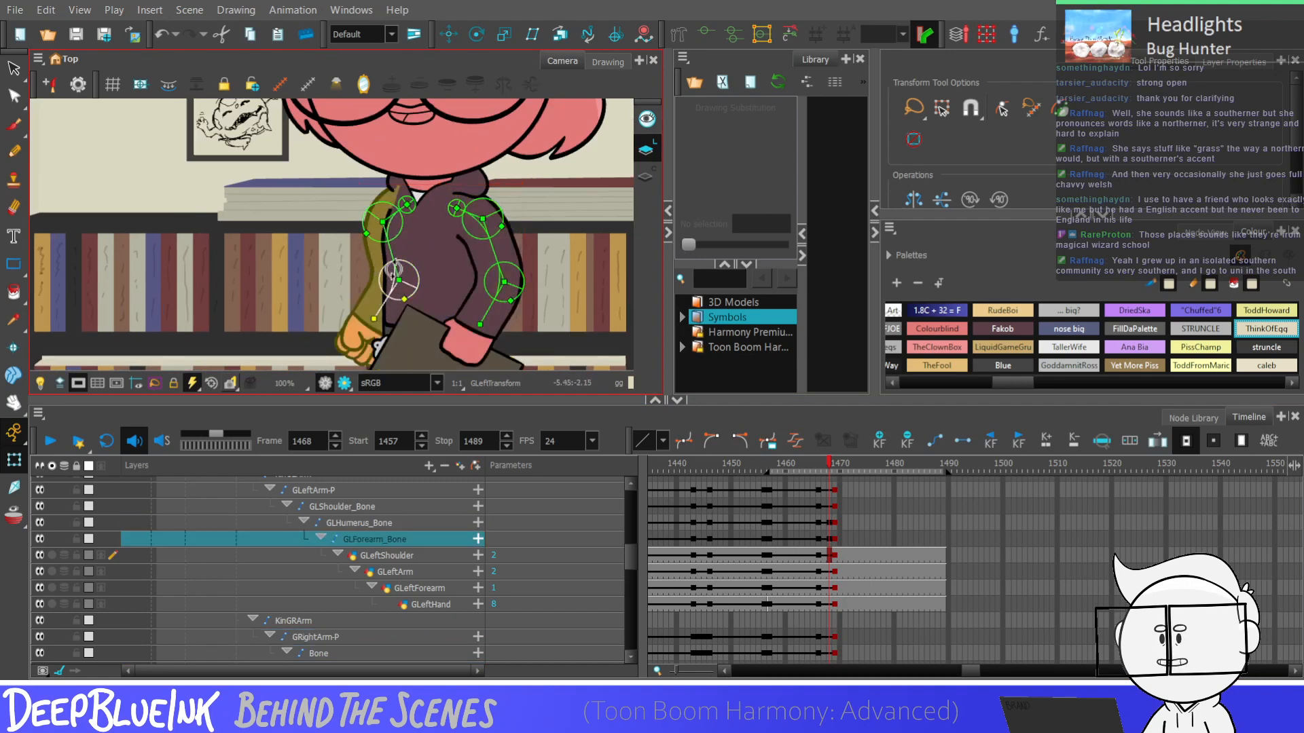
scroll(511, 195, "down", 2)
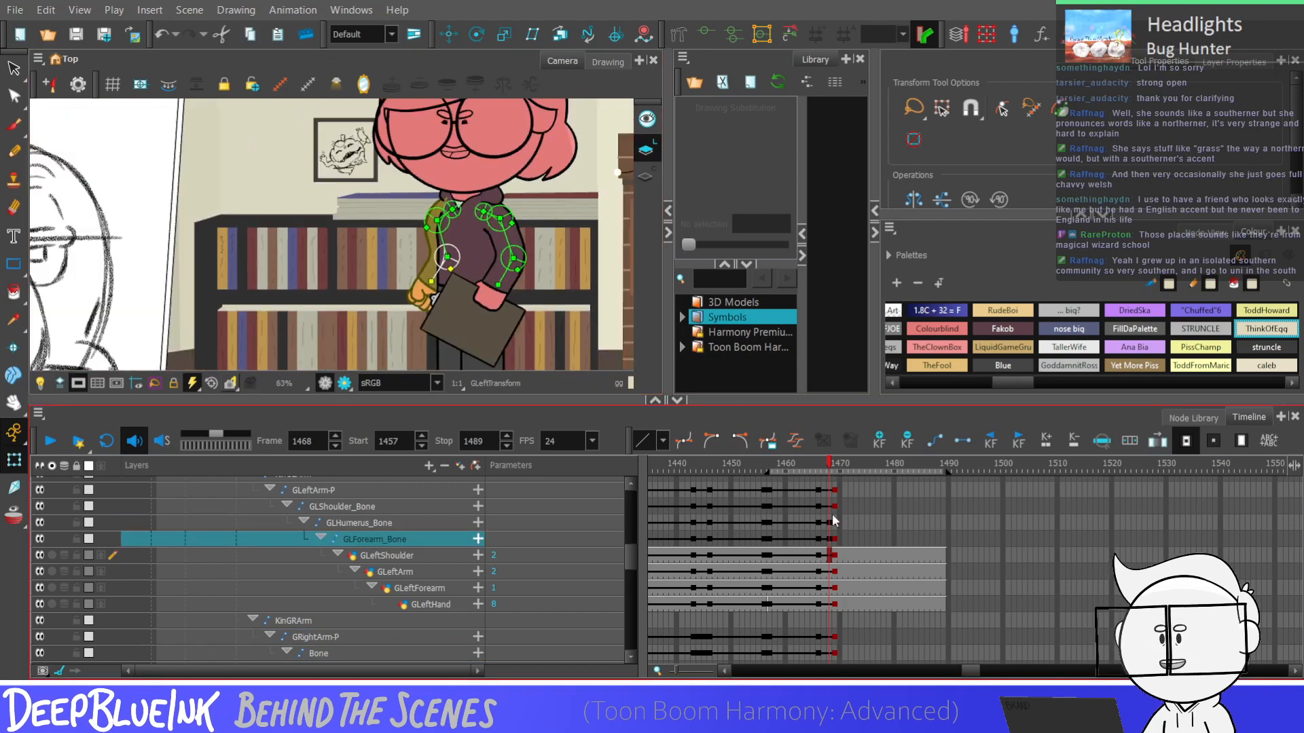
Select frames 1466 to 1469 across both arms' layers and play the shot to examine the arm movement
left_click_drag(818, 490, 835, 632)
key("shift+c")
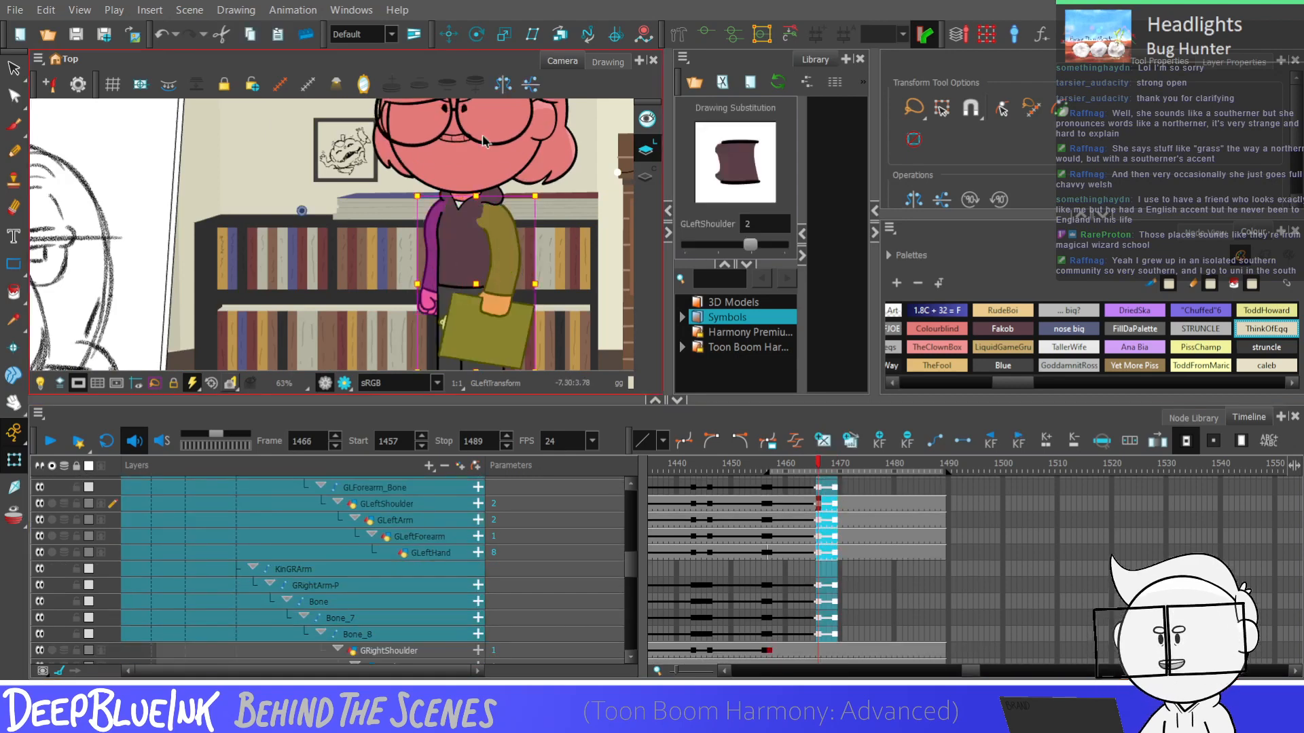
scroll(484, 141, "down", 2)
key("Return")
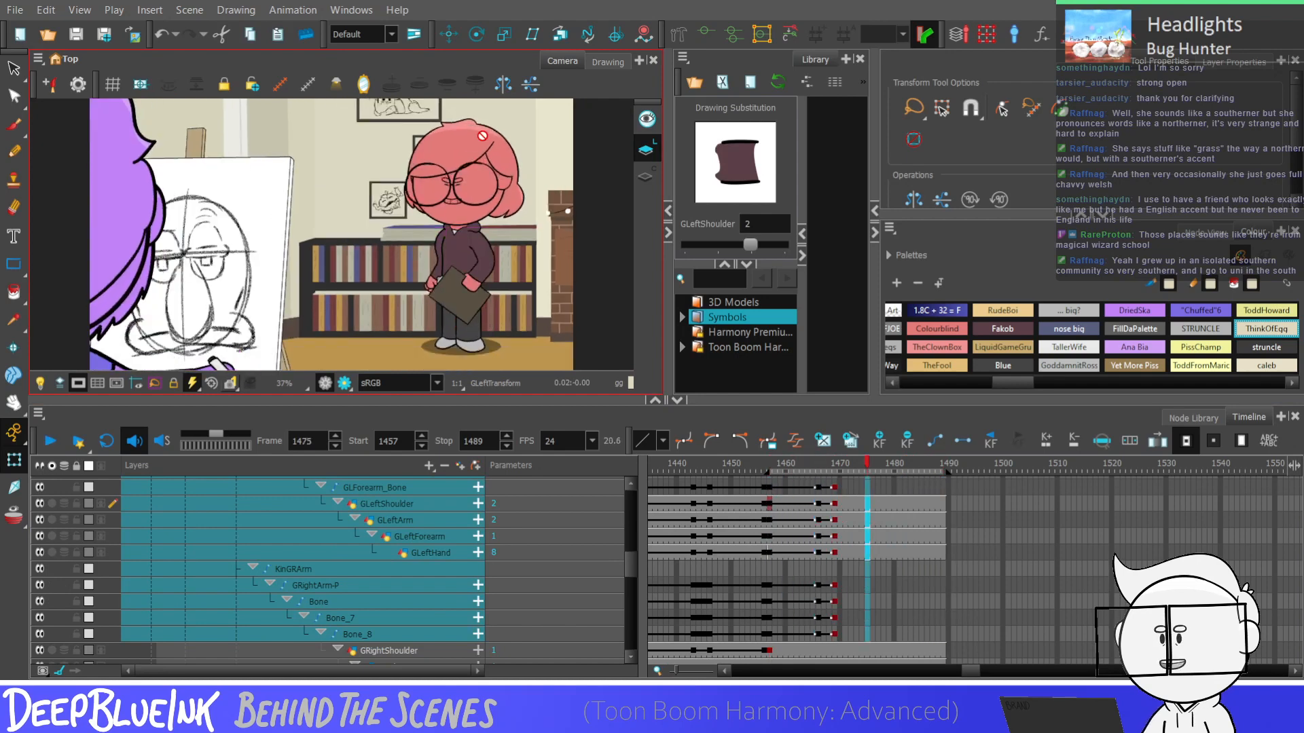
key("Return")
Add keyframes at frame 1472 to the left and right arm pegs, bones and drawing layers
left_click_drag(817, 639, 817, 499)
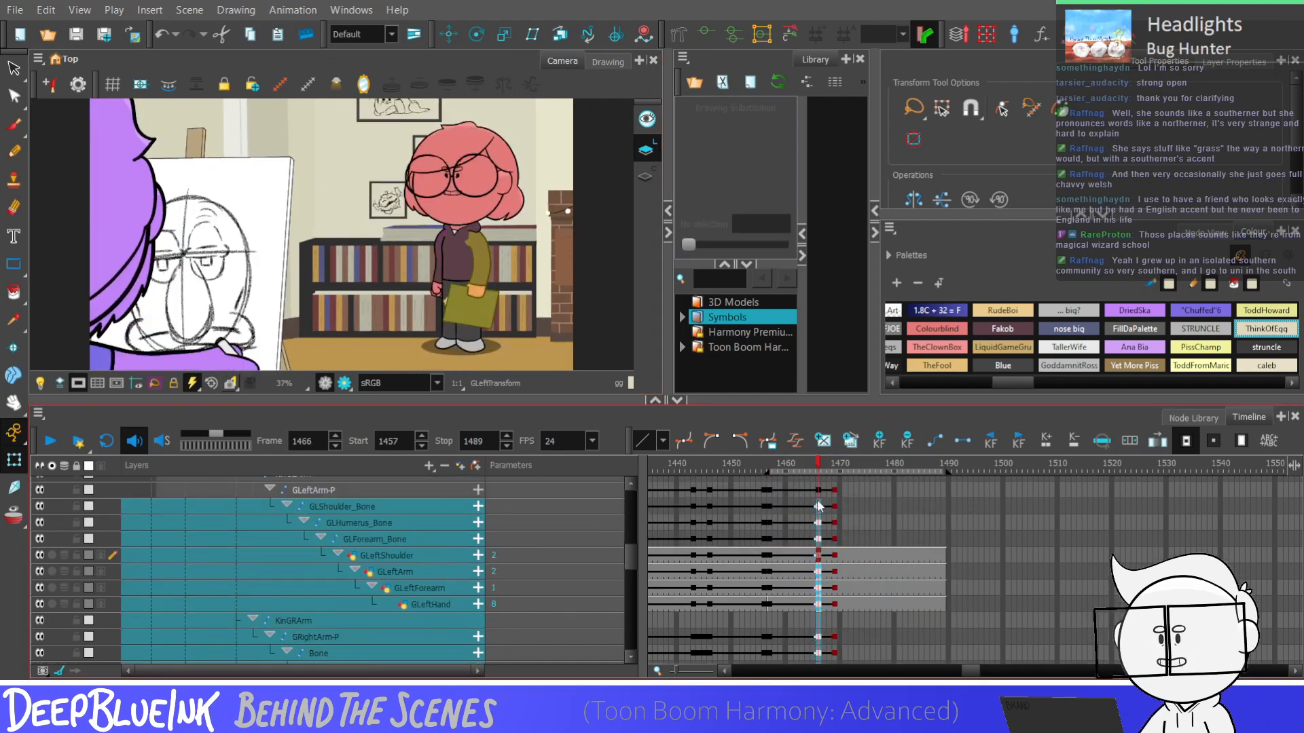
key("period")
key("period")
key("period")
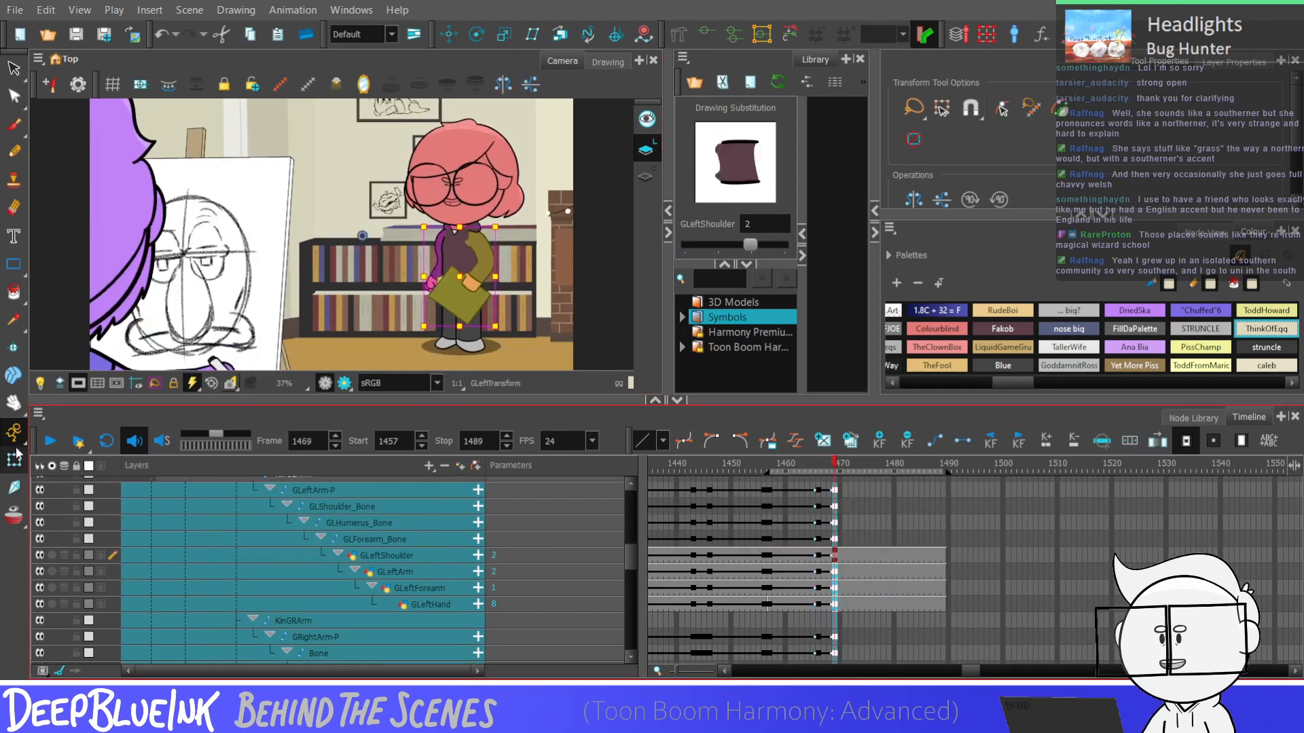
key("period")
key("period")
key("period")
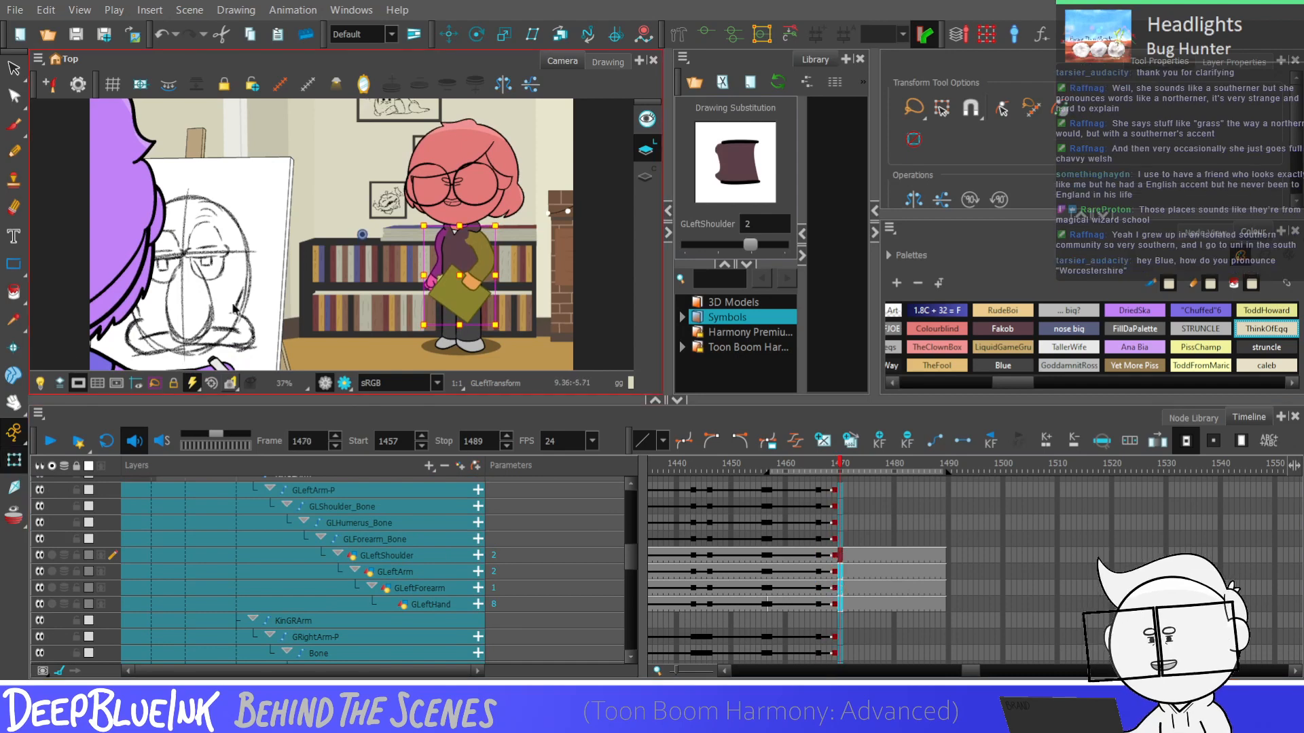
key("F6")
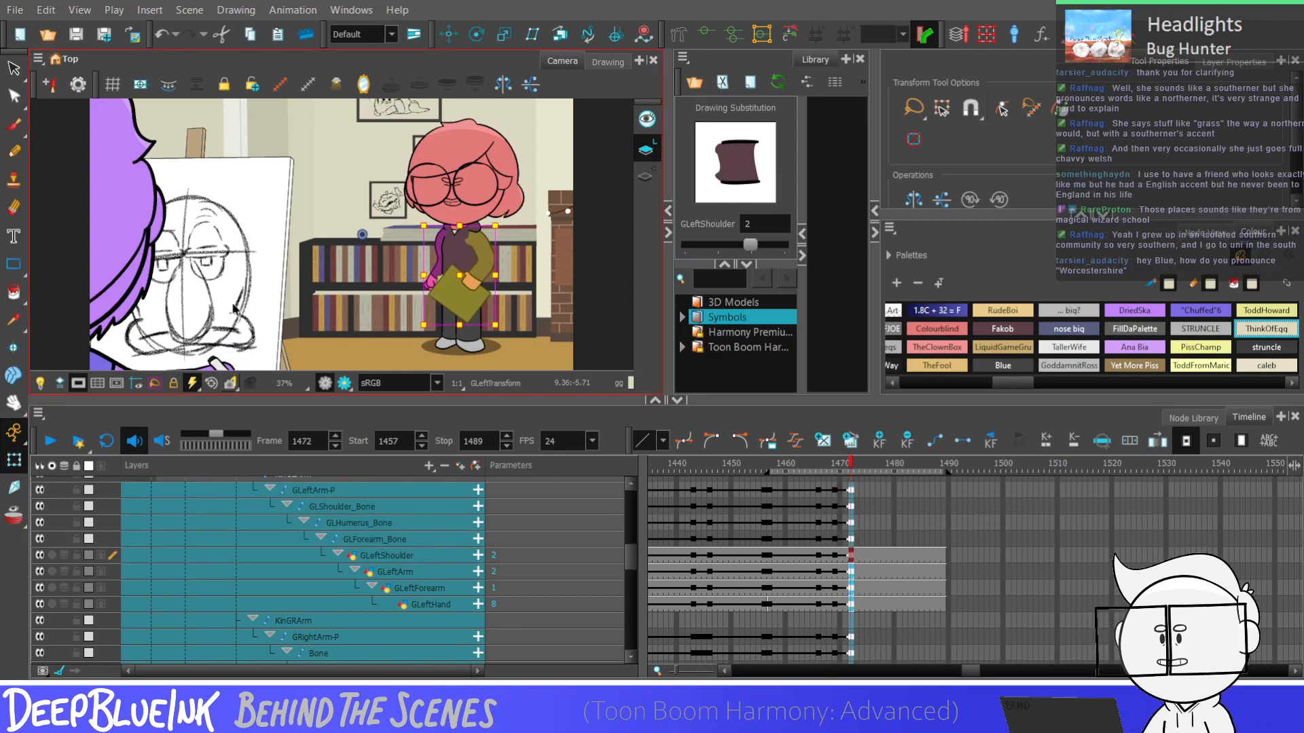
Add keyframes at frame 1475 to the GLeftArm-P and GRightArm-P pegs
key("period")
key("period")
key("period")
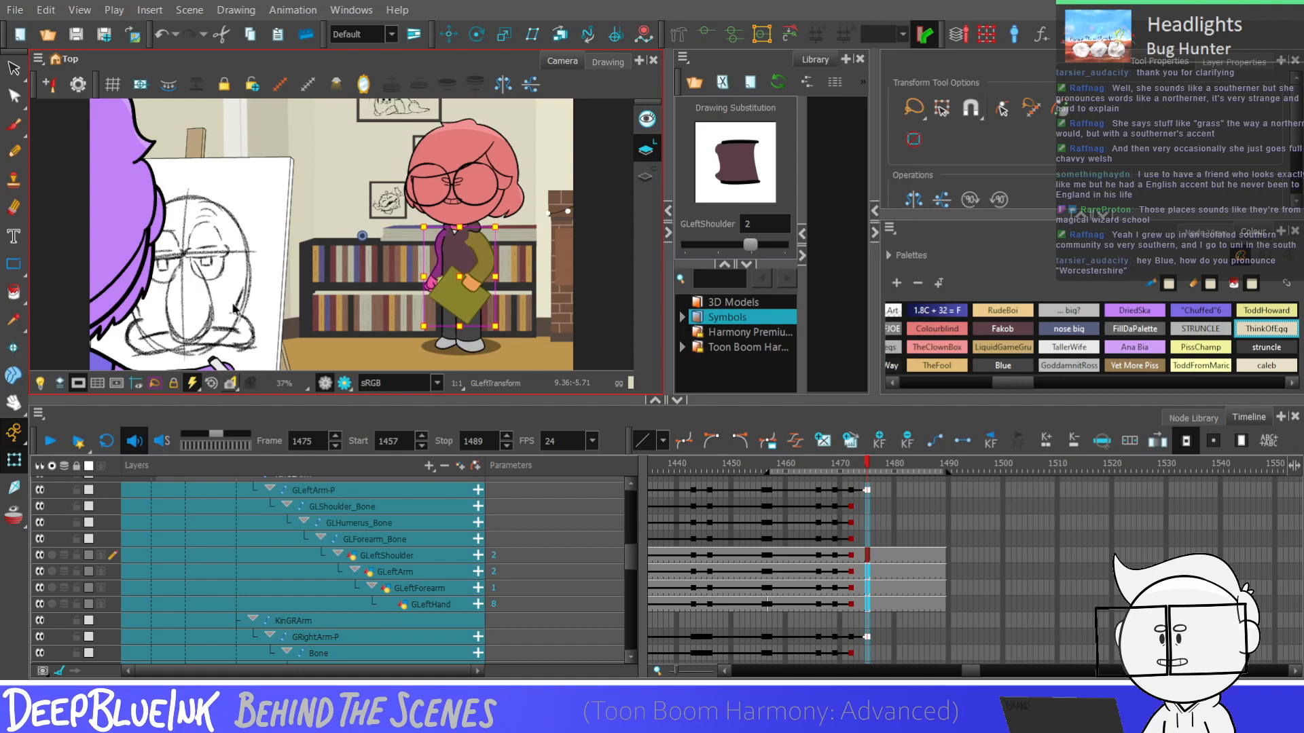
Select frames 1466 to 1475 across the arm layers and replay the shot to examine how the arms settle
left_click_drag(818, 489, 864, 631)
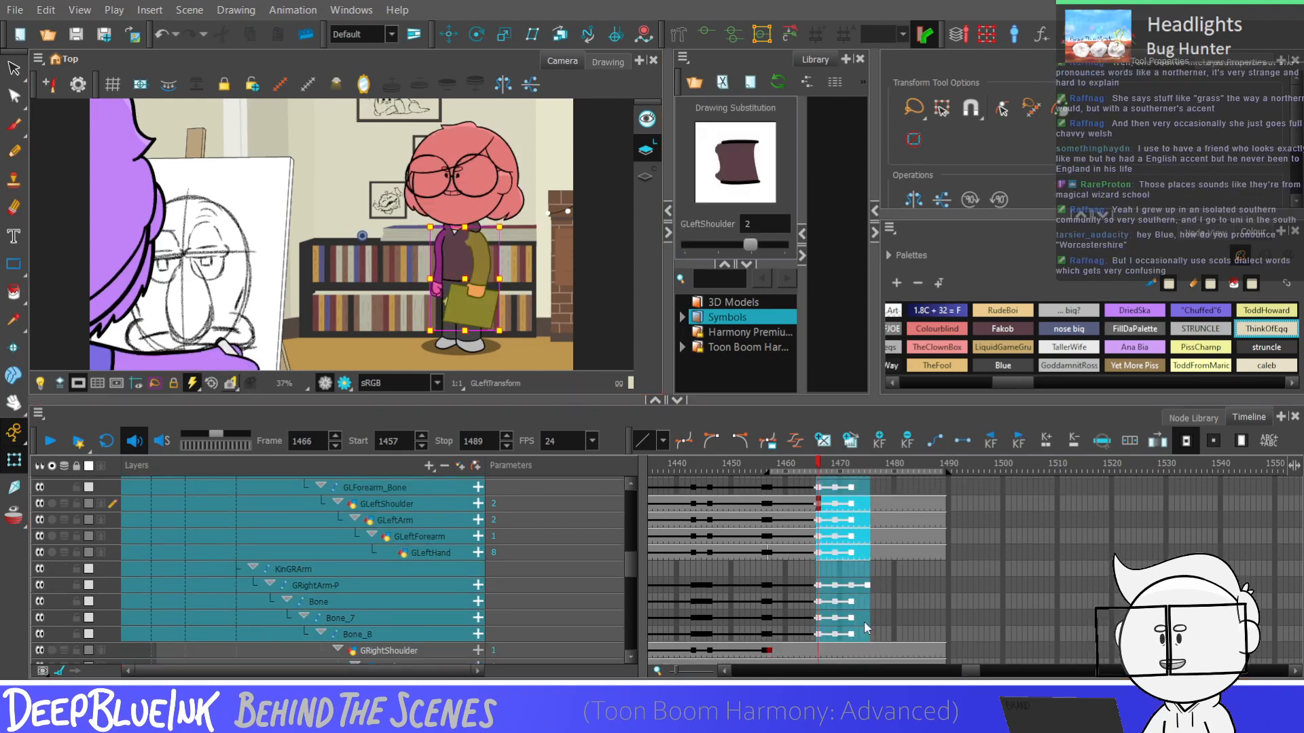
left_click(791, 589)
key("Return")
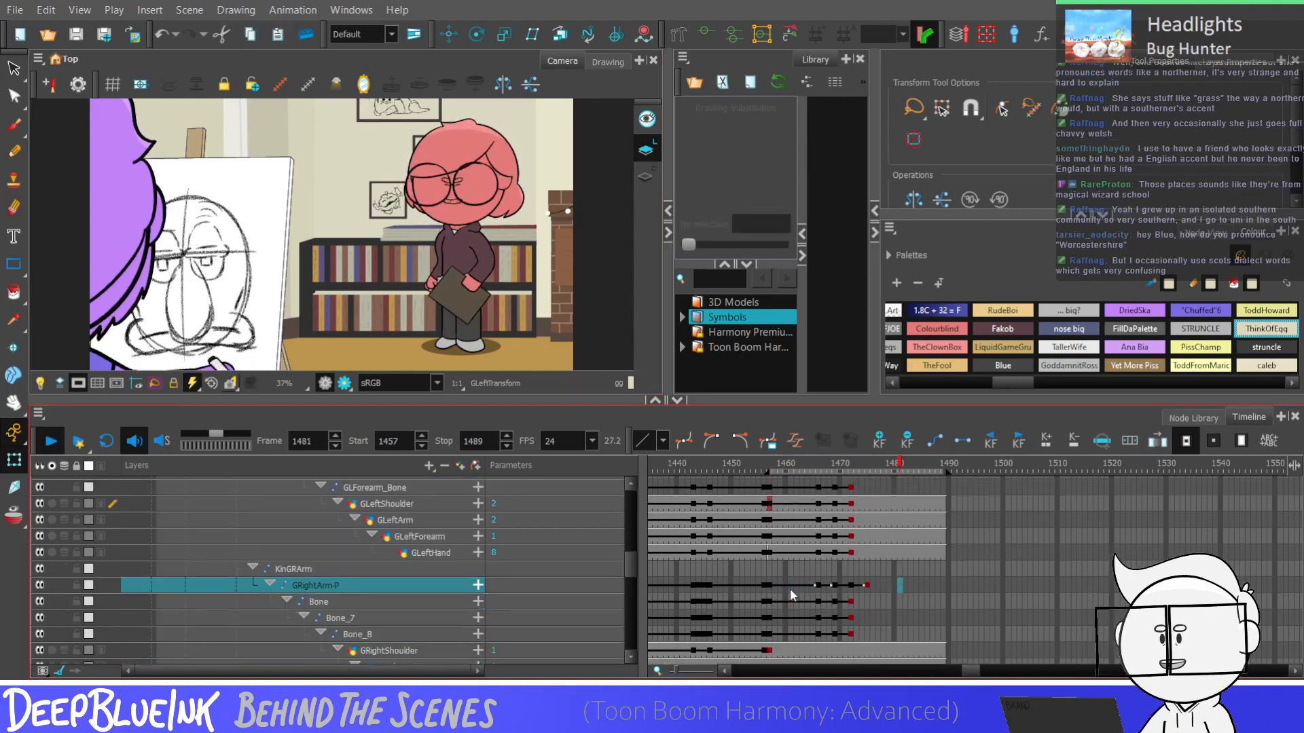
key("Return")
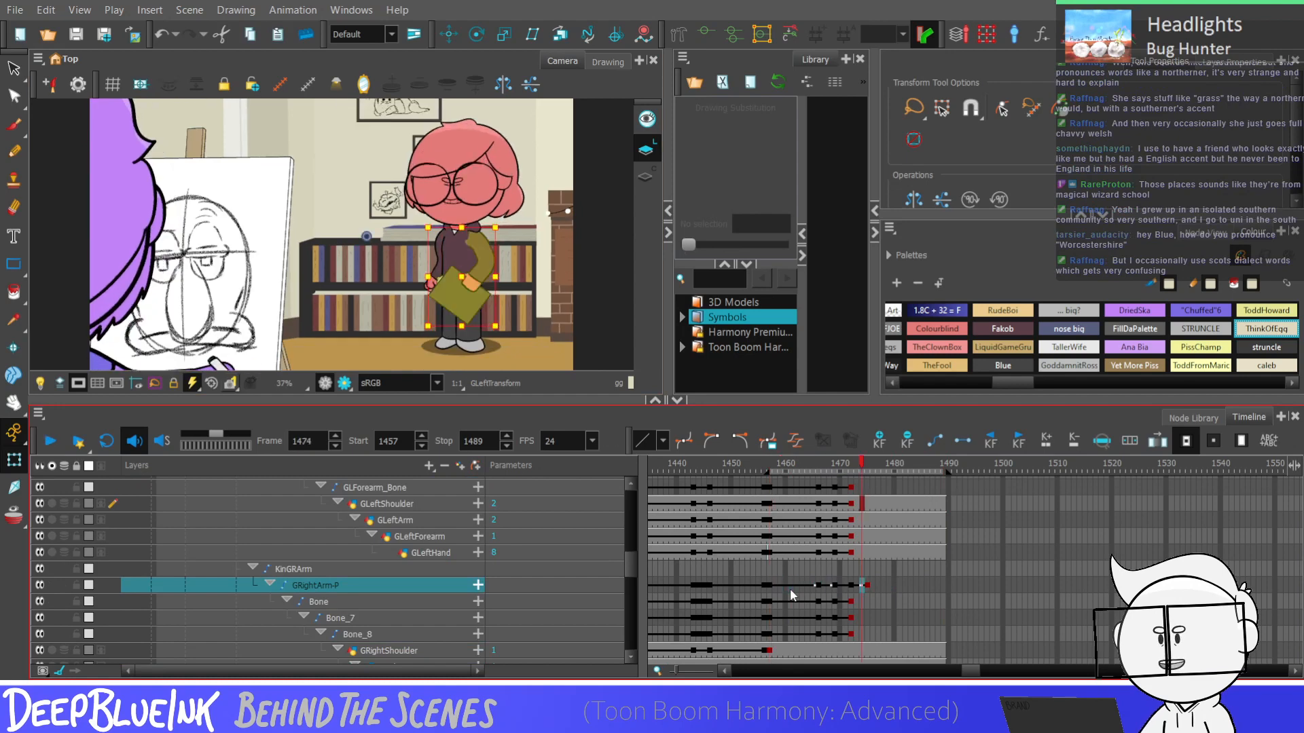
key("Return")
key("Return")
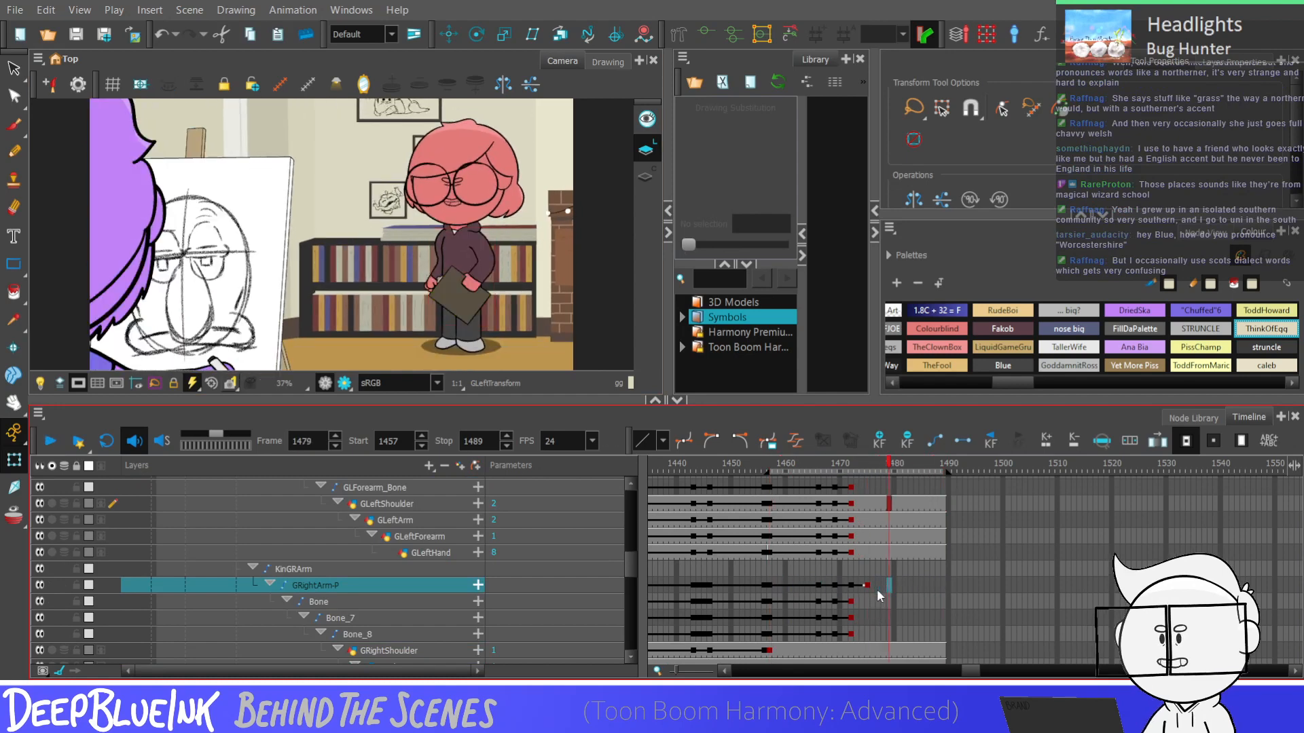
key("Return")
key("Return")
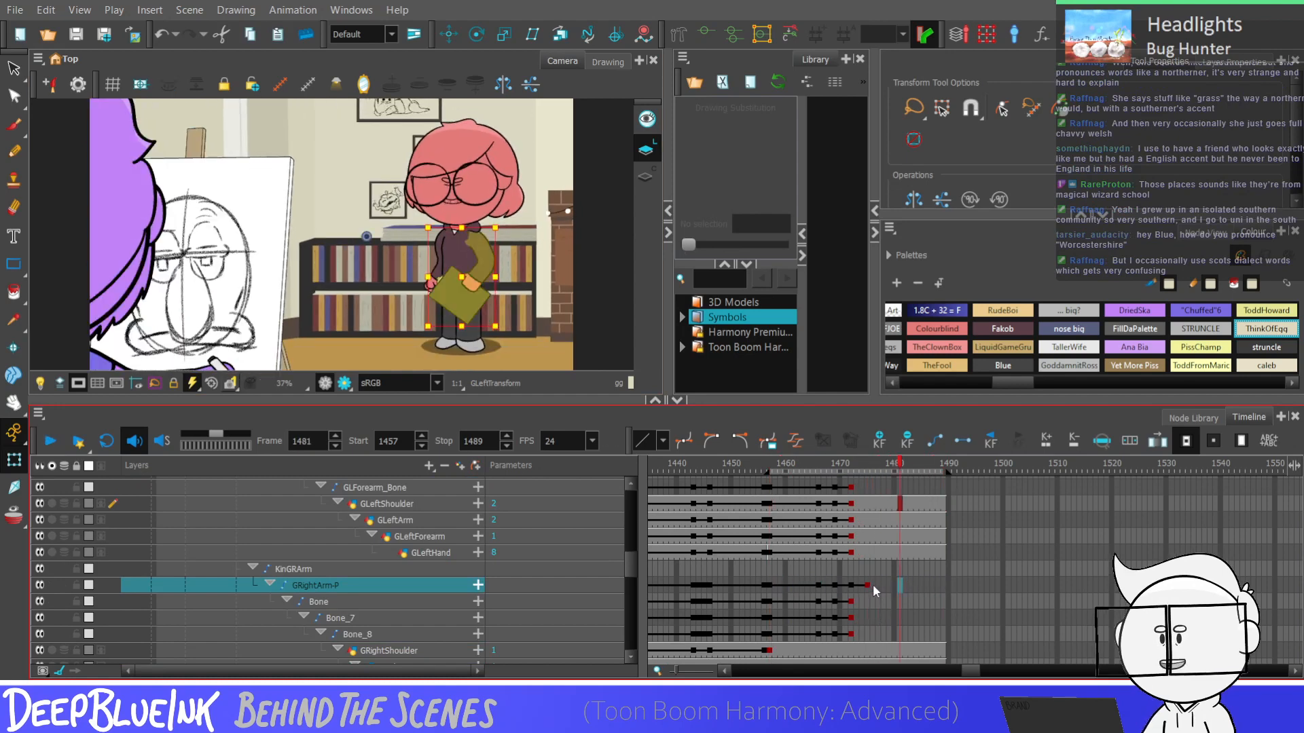
Add keyframes at frames 1477 and 1479 to the pegs, bones and drawing layers of both arms
left_click(867, 585)
left_click_drag(850, 630, 850, 469)
left_click(1213, 441)
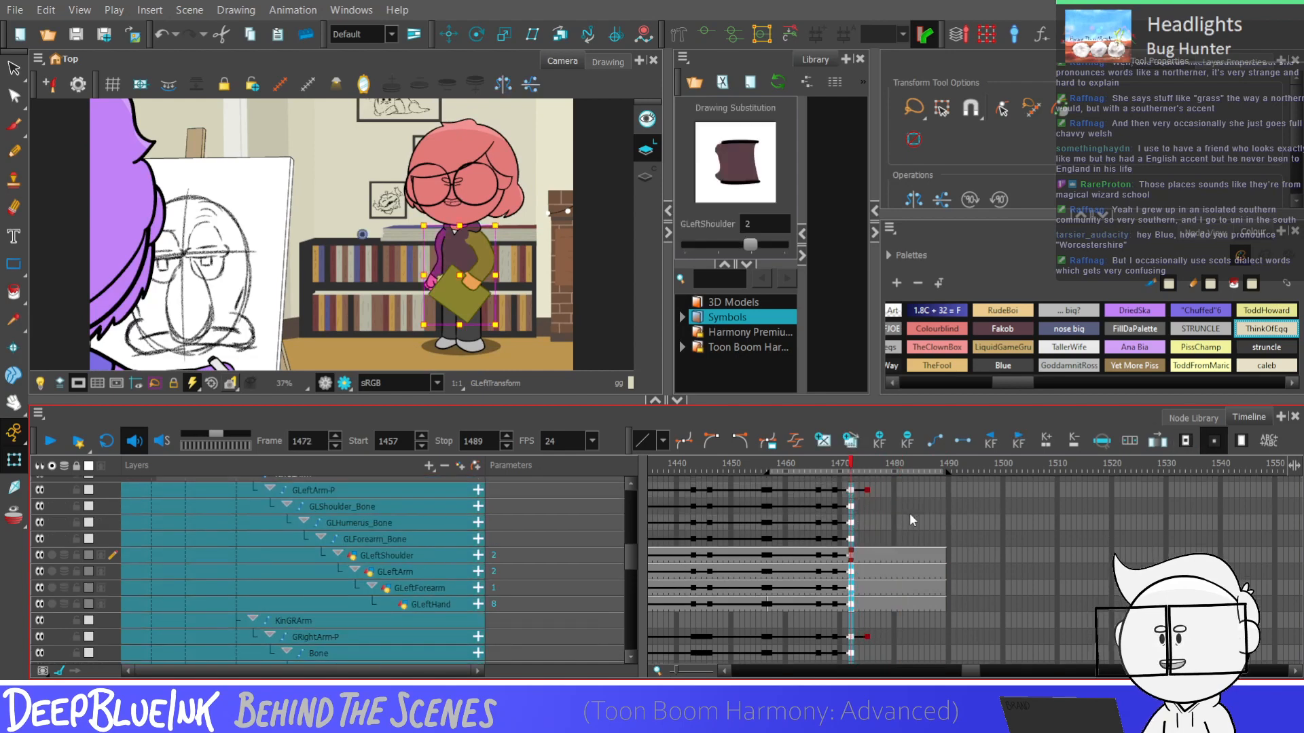
key("period")
key("period")
key("period")
key("period")
key("period")
key("period")
key("F6")
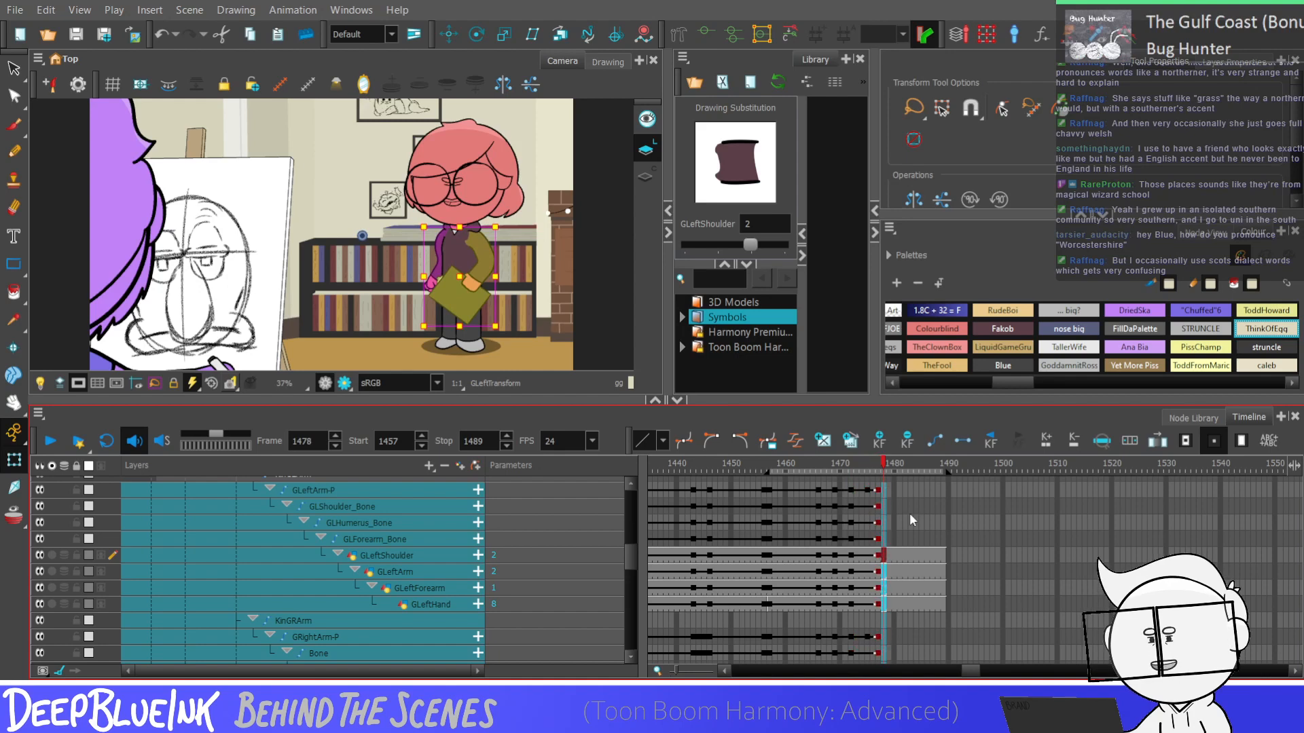
key("period")
key("F6")
Nudge both arms up slightly at frame 1477, and select frames 1475 to 1479 across the arm layers
key("comma")
key("comma")
key("Up")
key("Up")
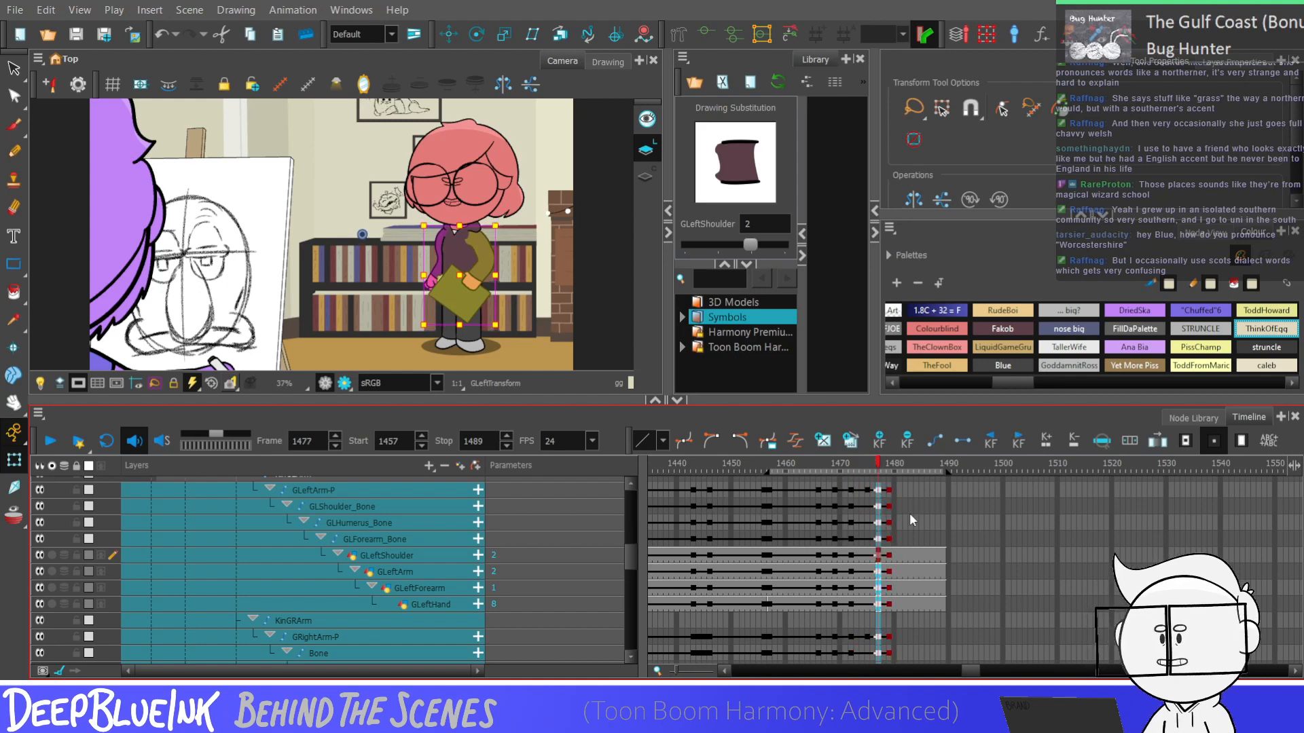
left_click_drag(866, 490, 890, 609)
Select frames 1457 to 1479 across the arm layers and play the shot from frame 1457 to examine the whole arm motion
left_click(823, 593)
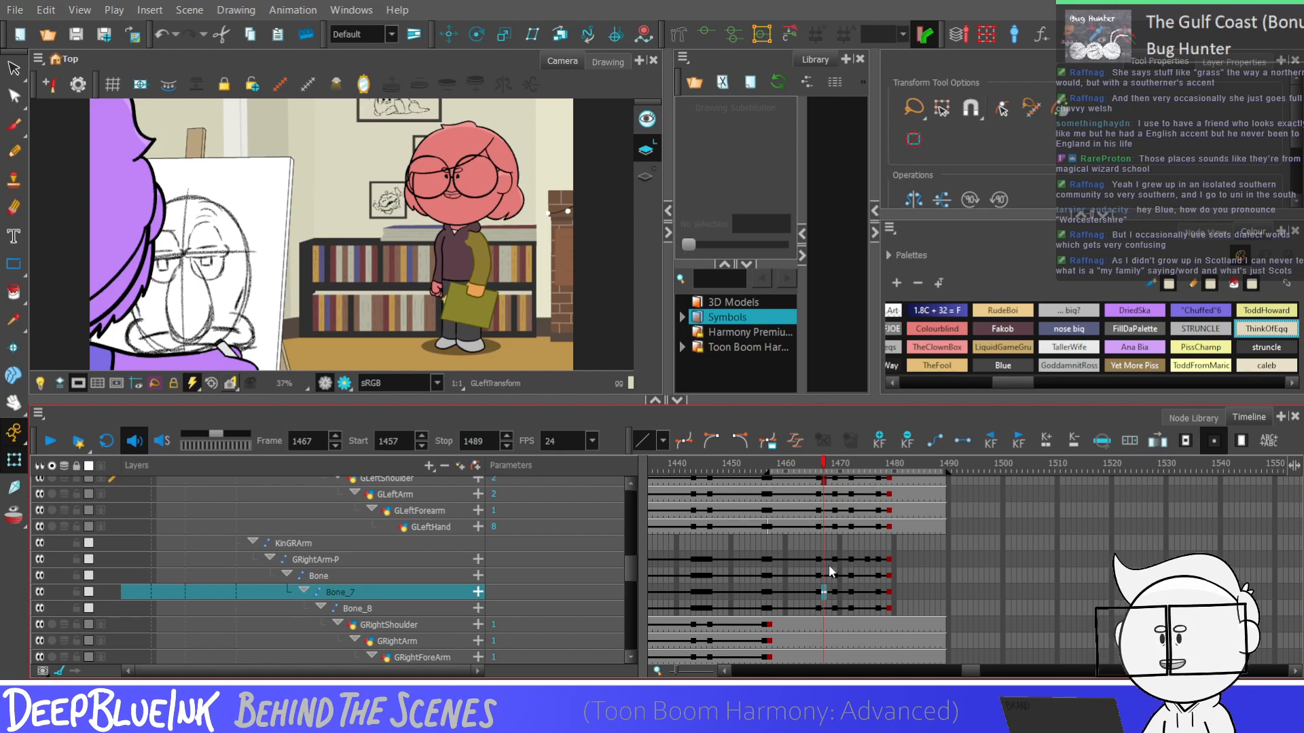
key("shift+comma")
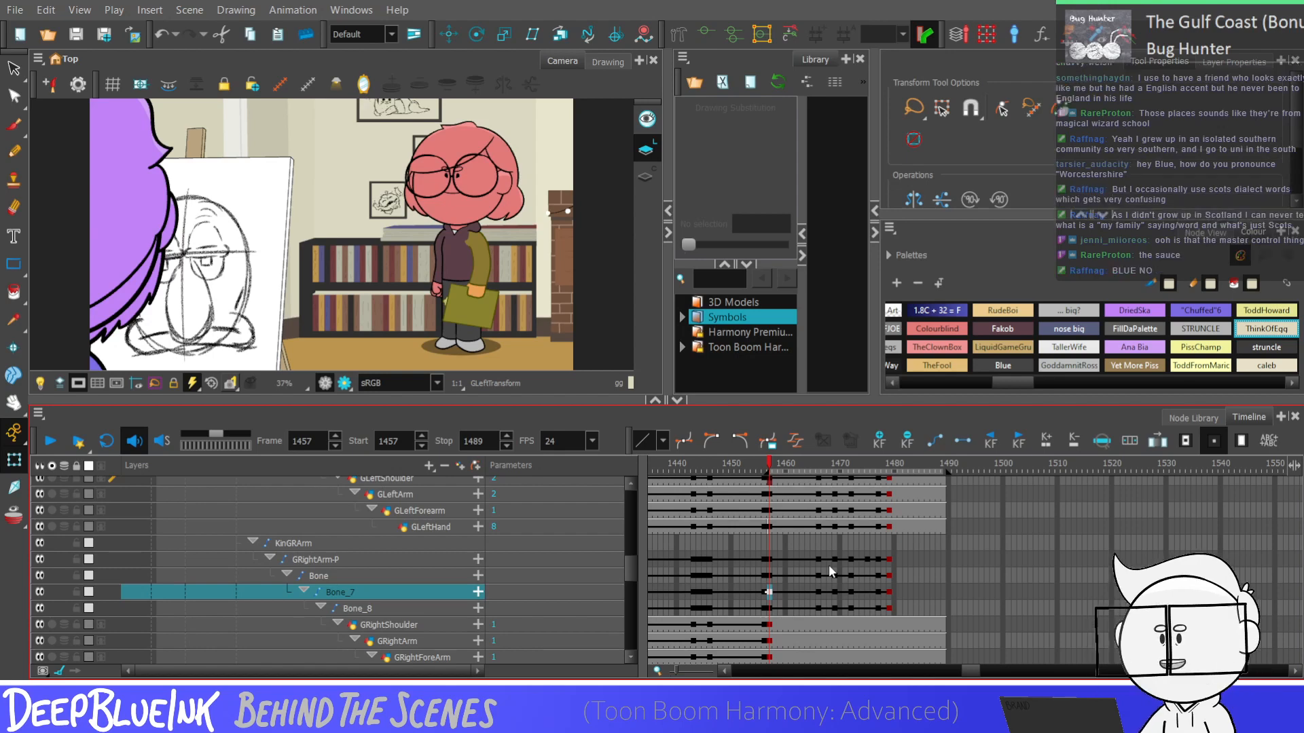
left_click_drag(766, 608, 887, 542)
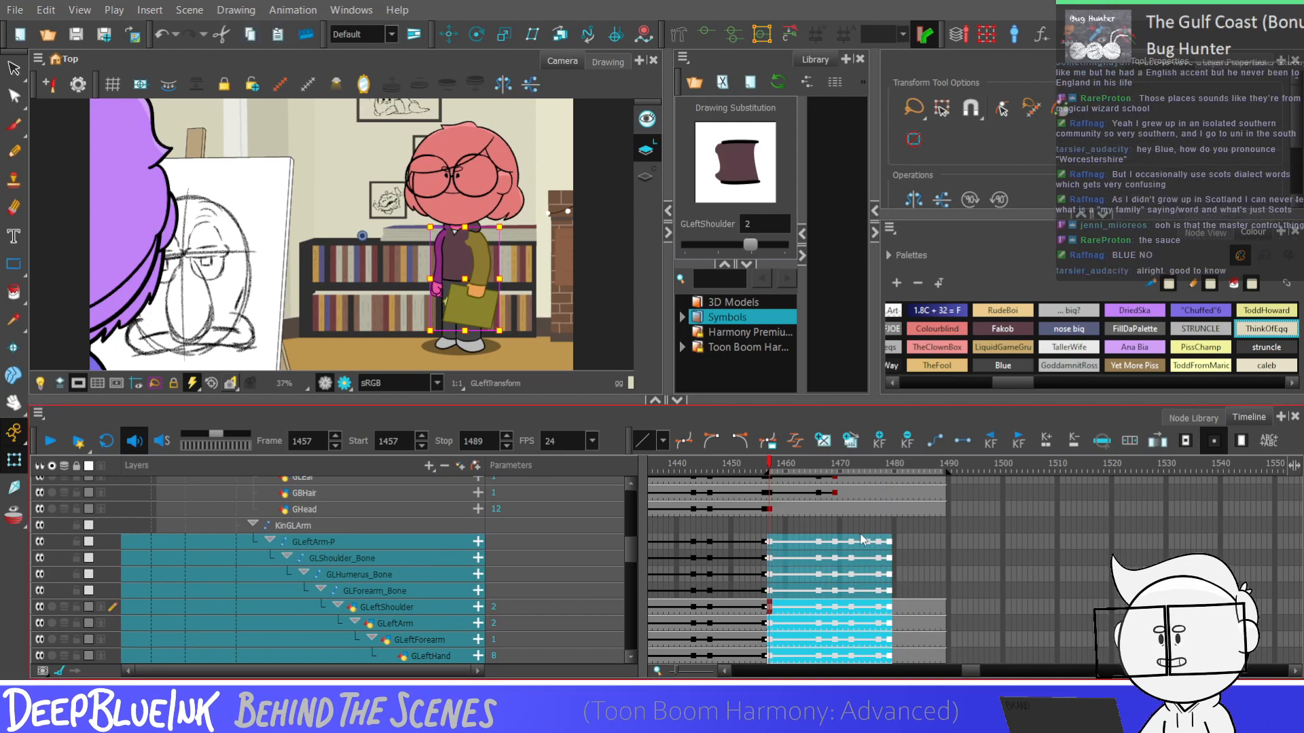
left_click(770, 547)
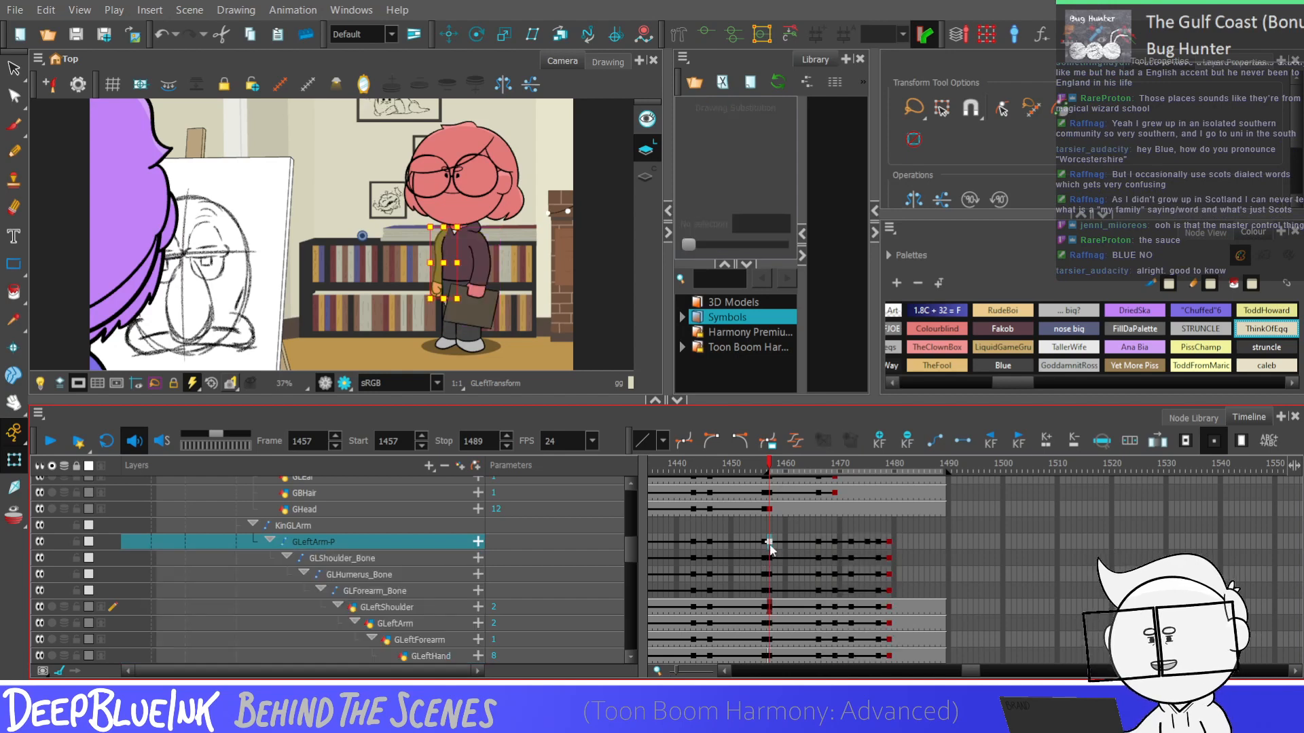
key("Return")
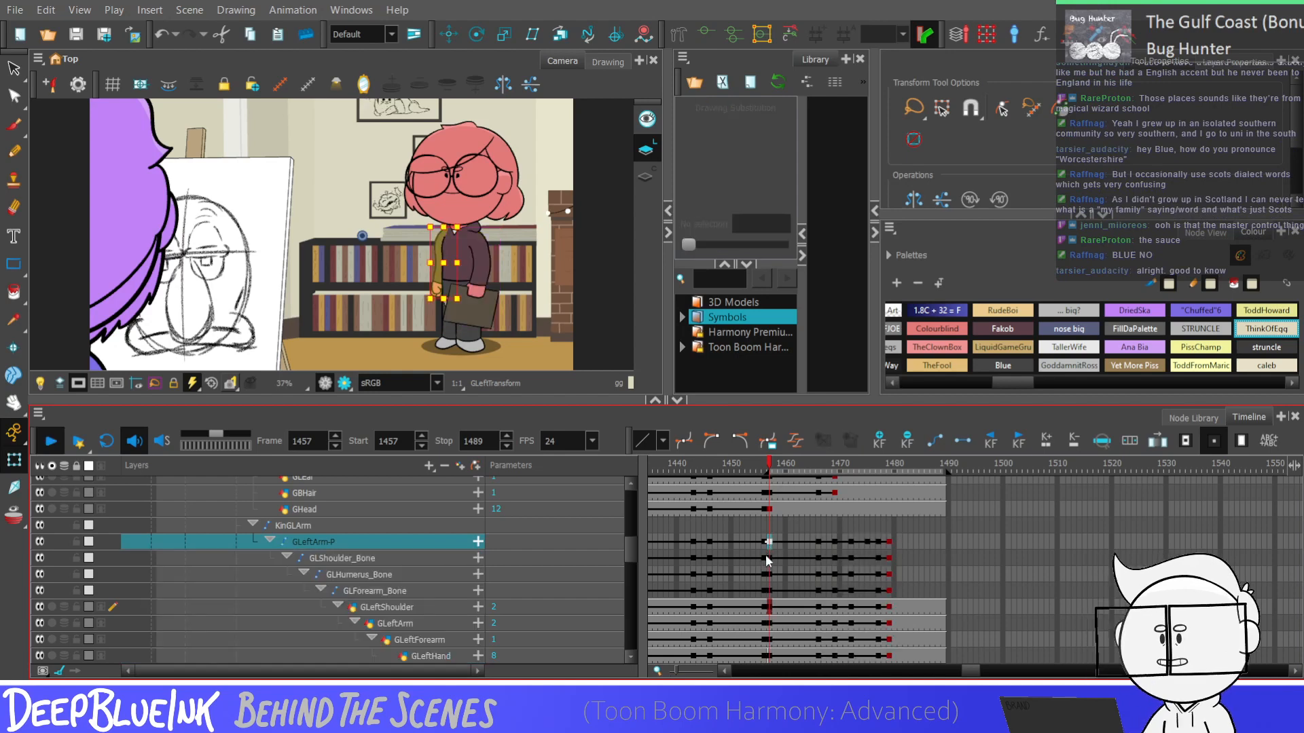
key("shift+comma")
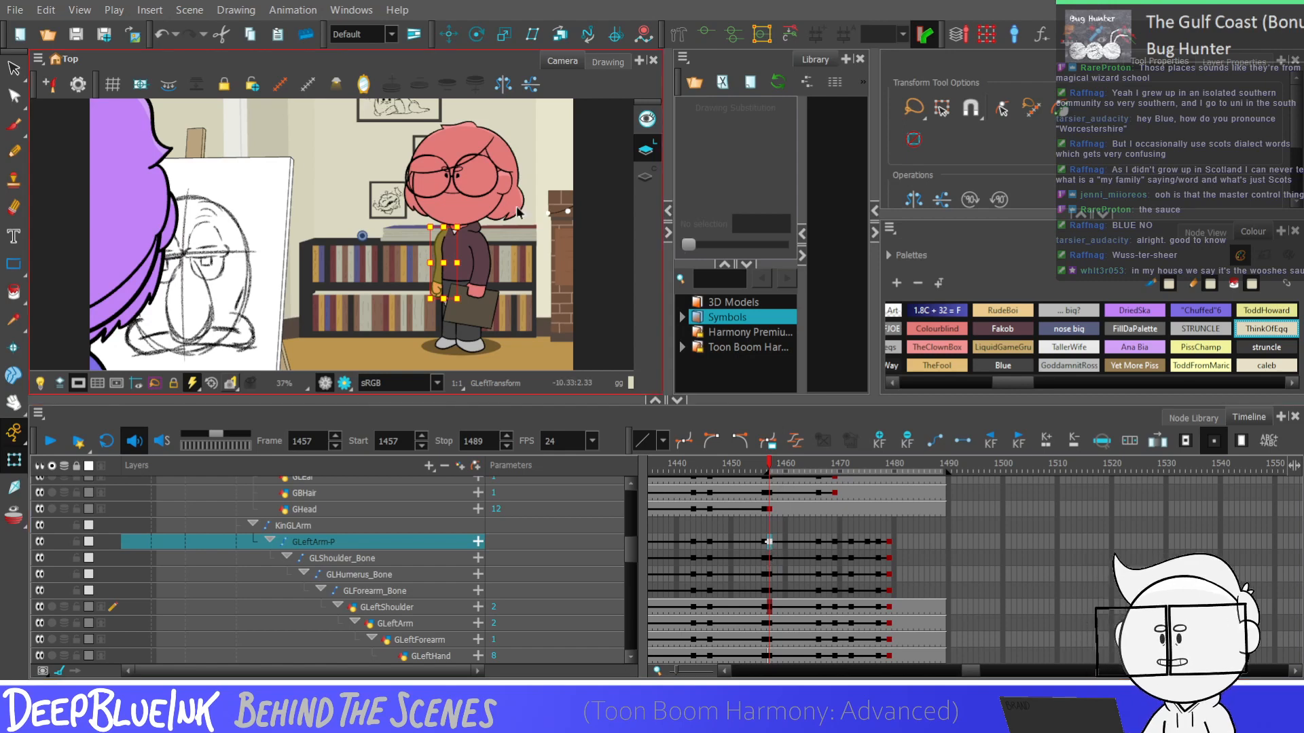
key("Return")
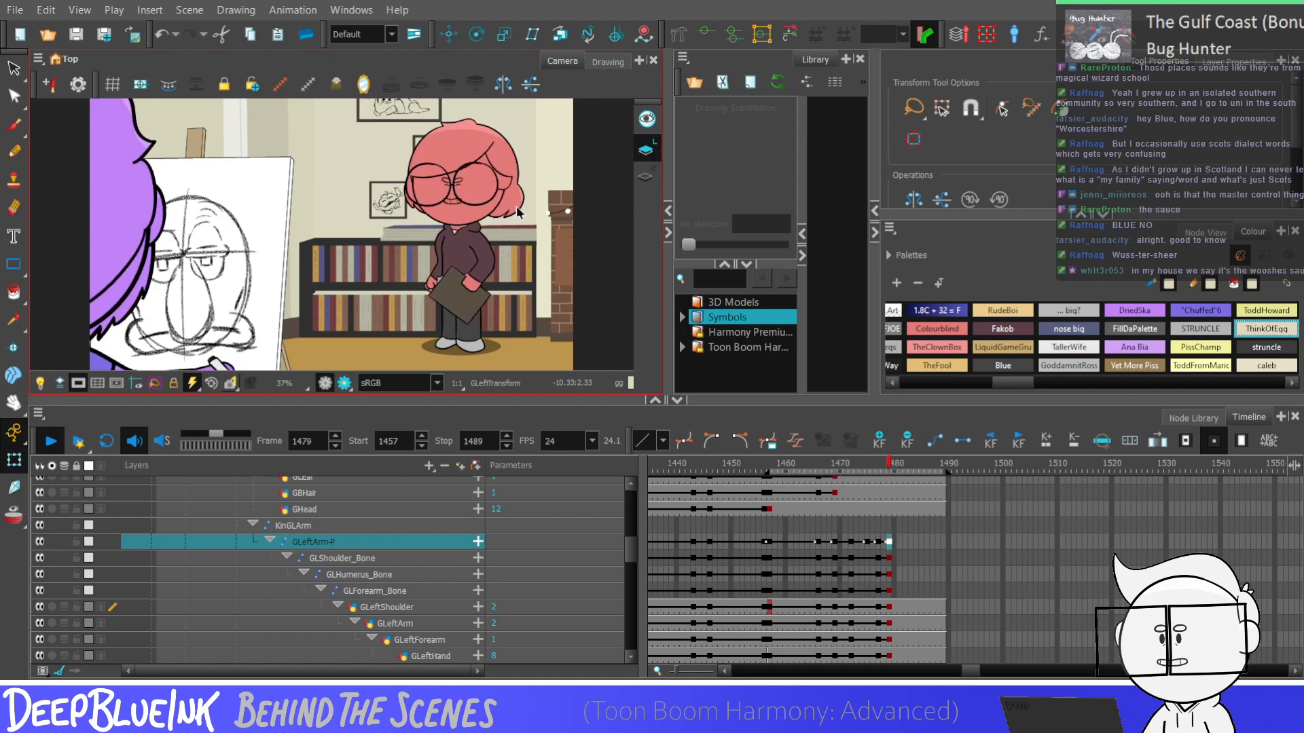
Add keyframes at frame 1486 to the GFace-P peg and the facial feature, glasses, hair and ear layers
left_click(933, 541)
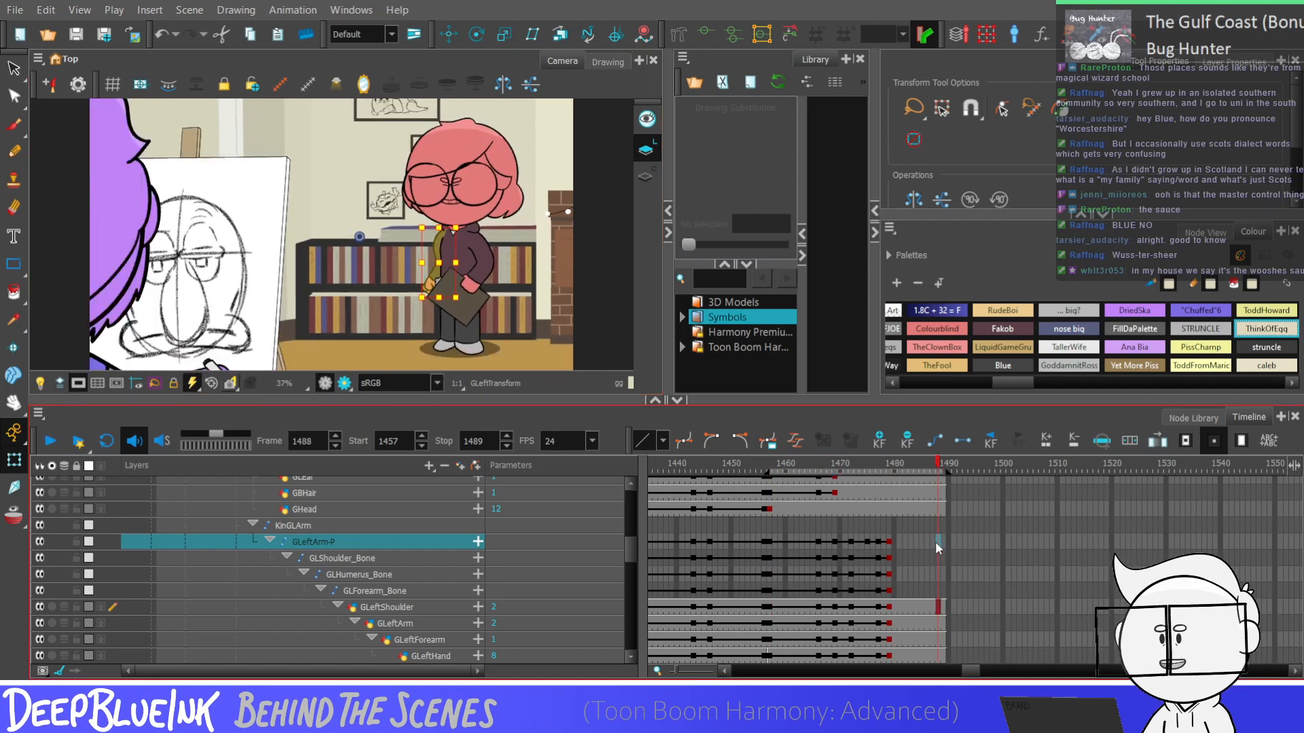
left_click_drag(627, 543, 626, 519)
left_click_drag(930, 506, 925, 626)
key("F6")
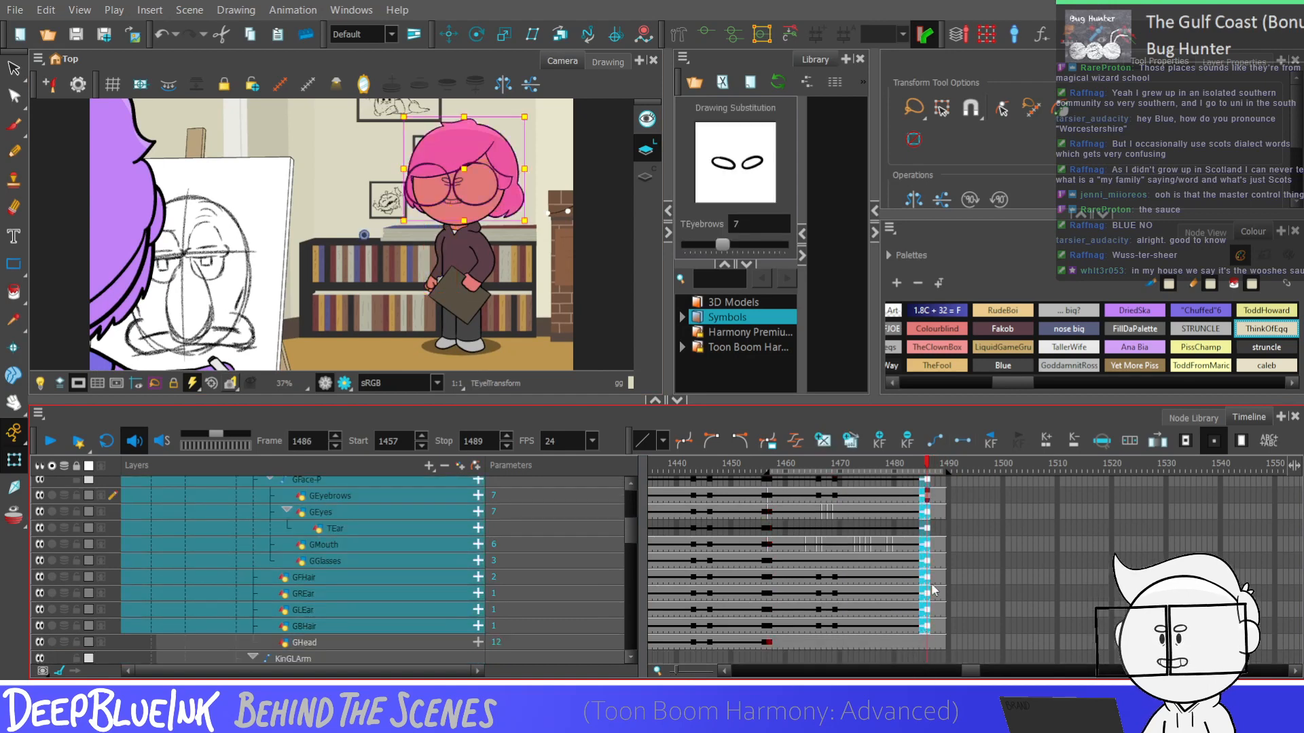
Paste the face, hair and ear keyframes from frame 1466 at frame 1489, and select frames 1486 to 1489 across those layers
left_click_drag(820, 633, 827, 535)
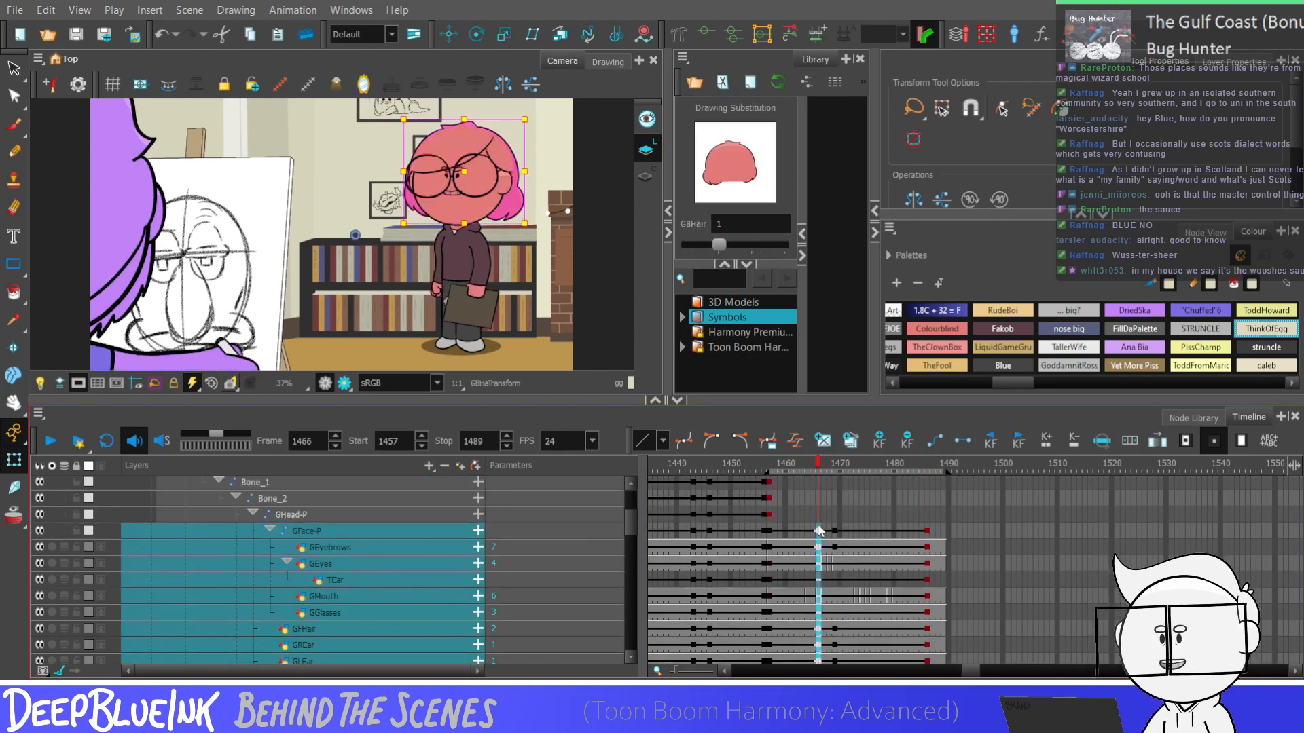
left_click(943, 532)
key("ctrl+v")
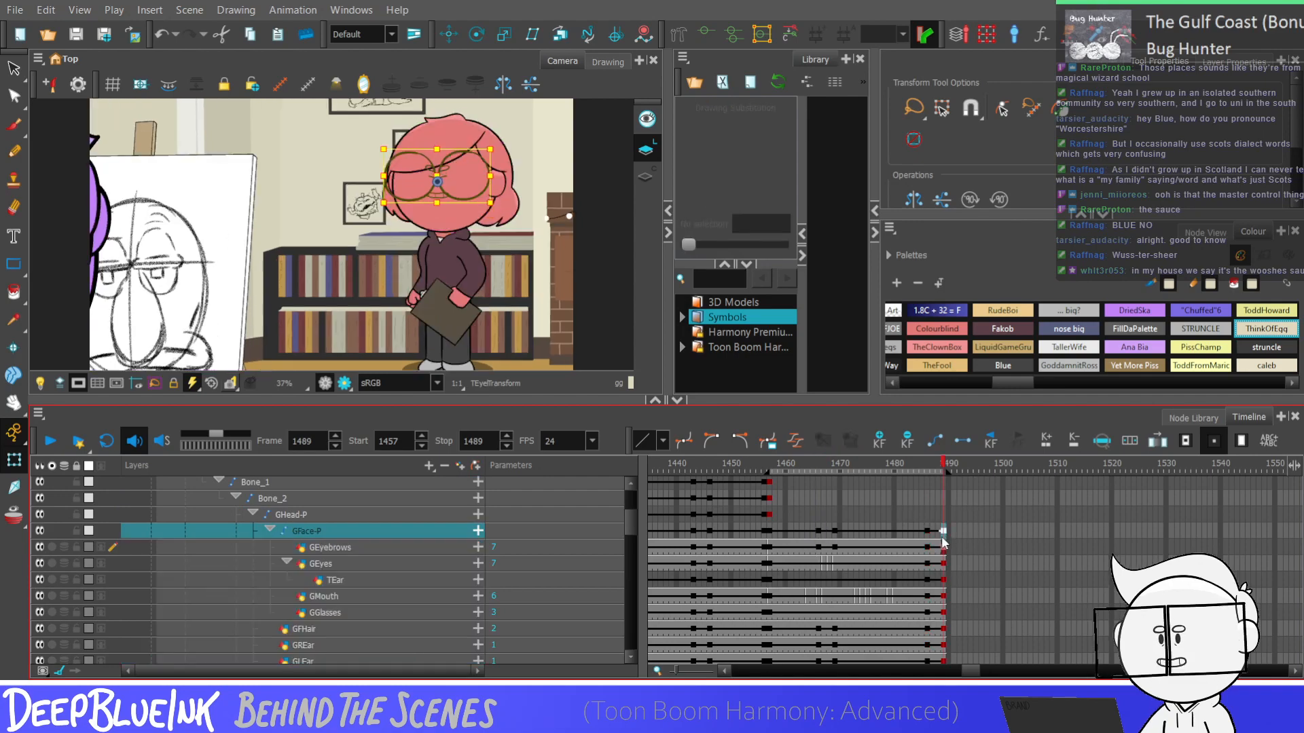
left_click_drag(927, 533, 940, 657)
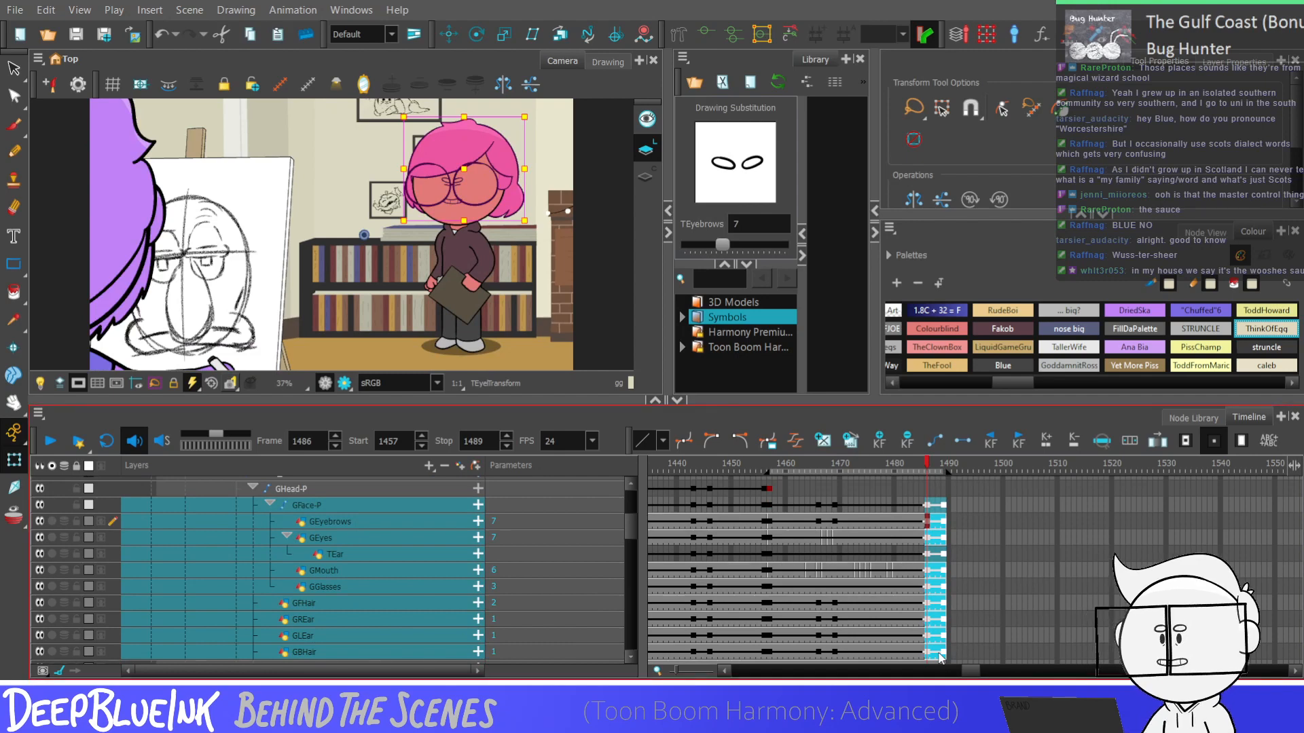
mouse_move(971, 603)
left_mouse_down()
mouse_move(960, 656)
mouse_move(957, 602)
left_mouse_up()
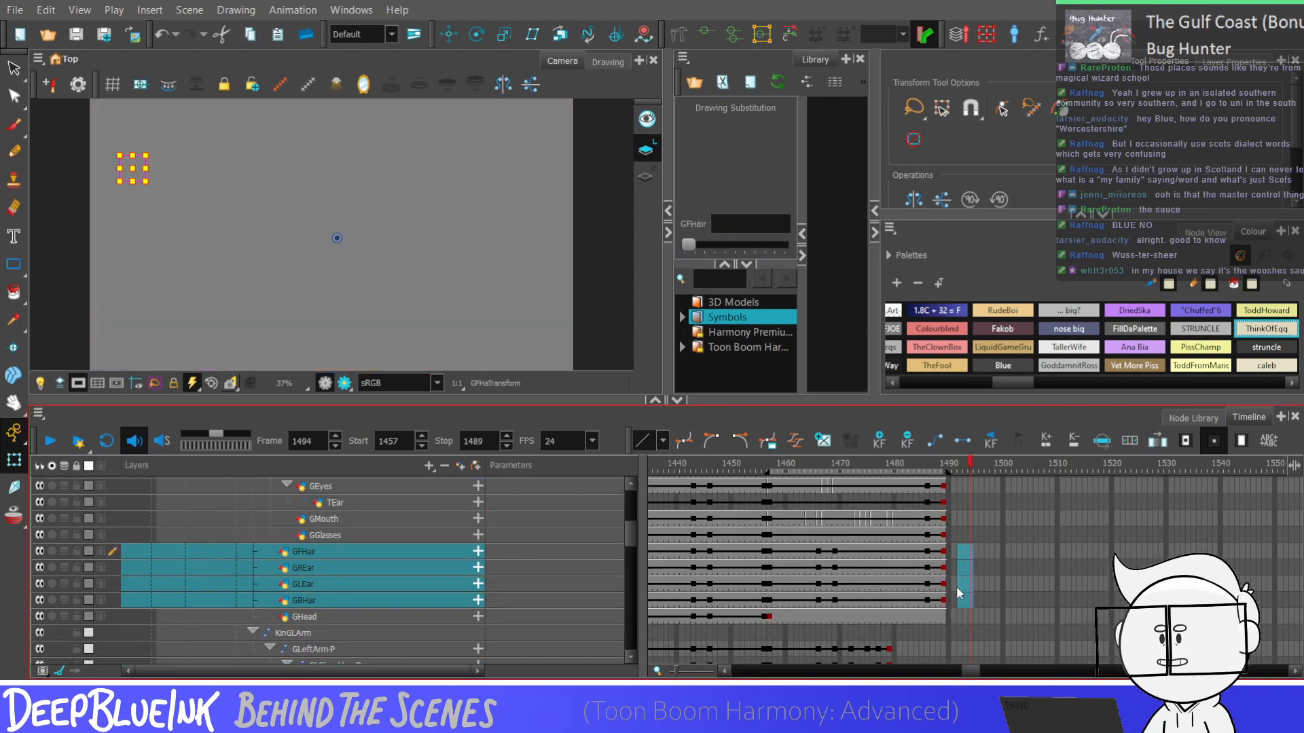
Play the shot repeatedly from frame 1457 to 1489 to examine the facial and head animation
left_click(768, 536)
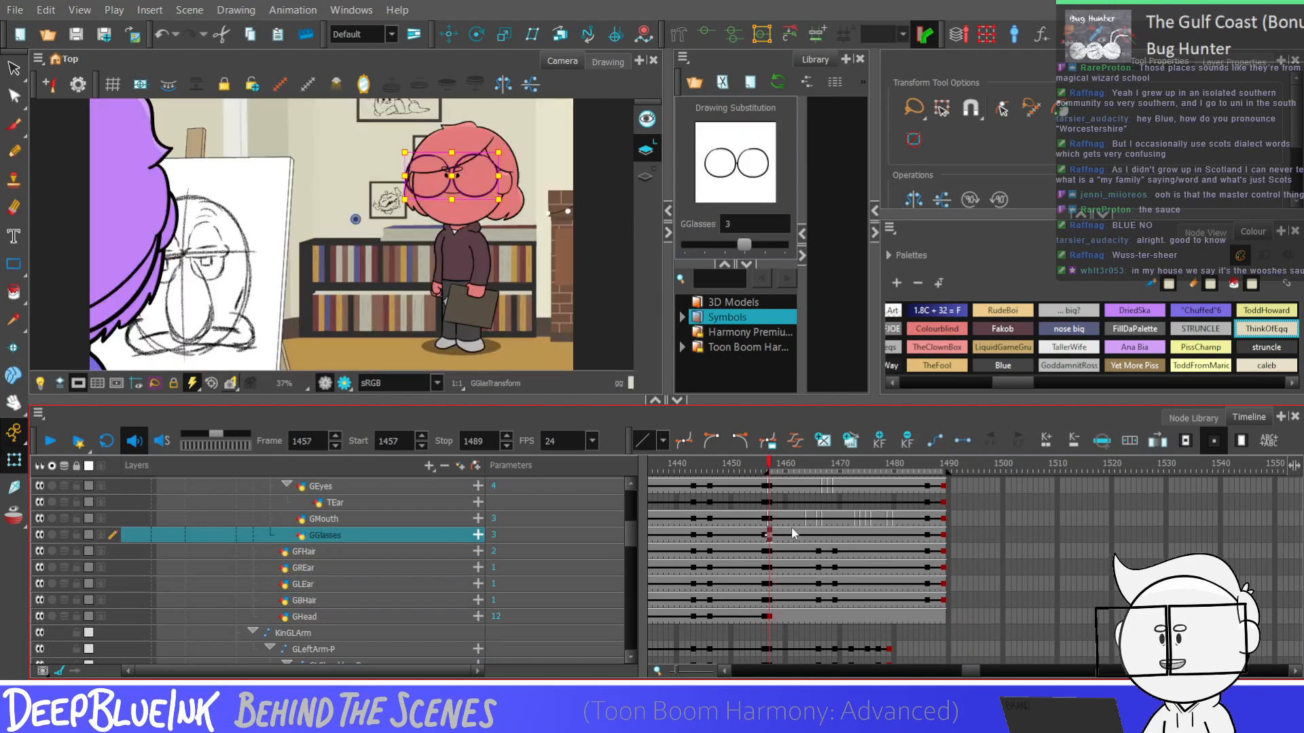
key("Return")
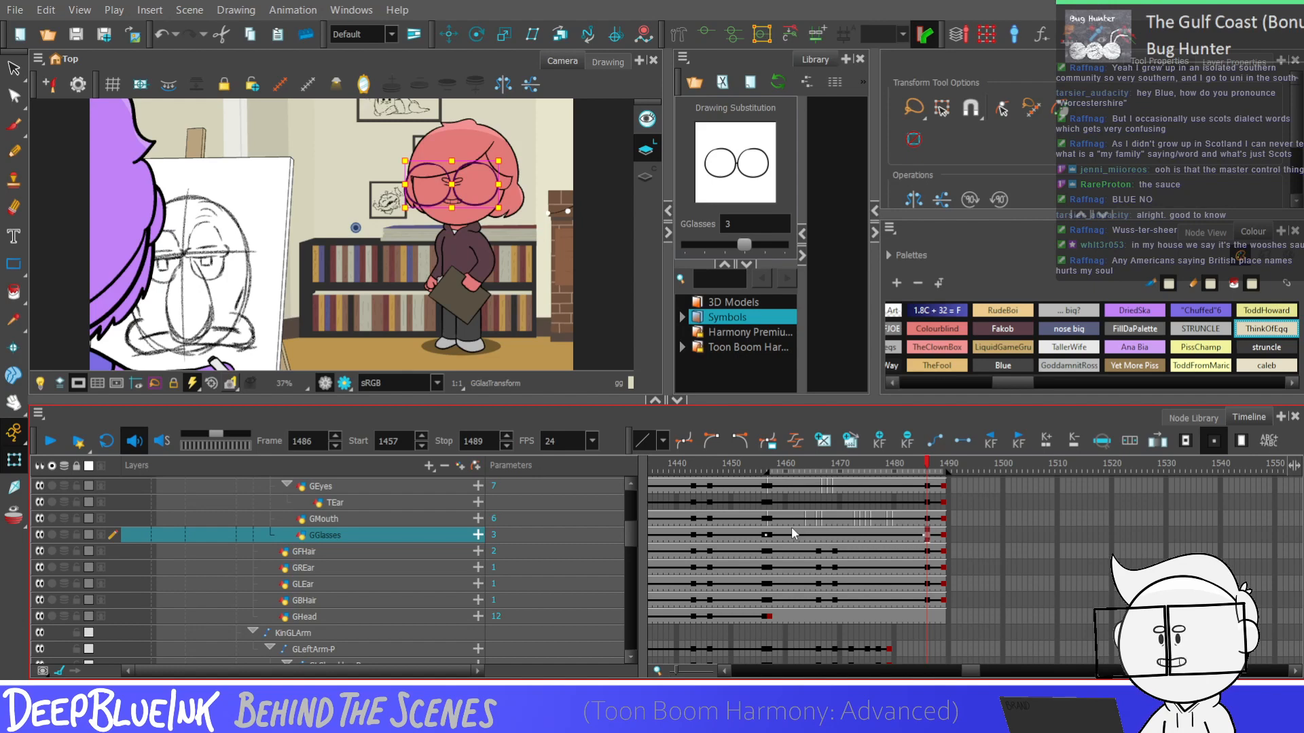
key("Return")
key("Return")
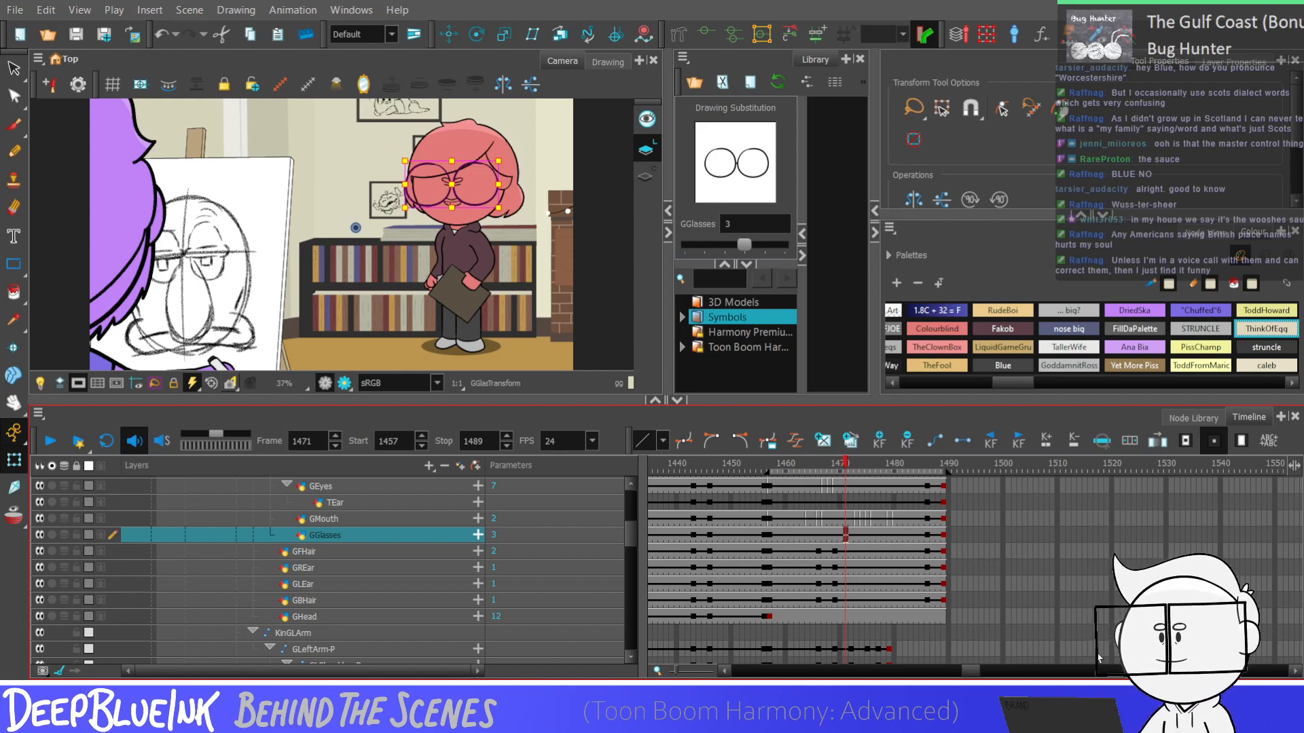
key("shift+comma")
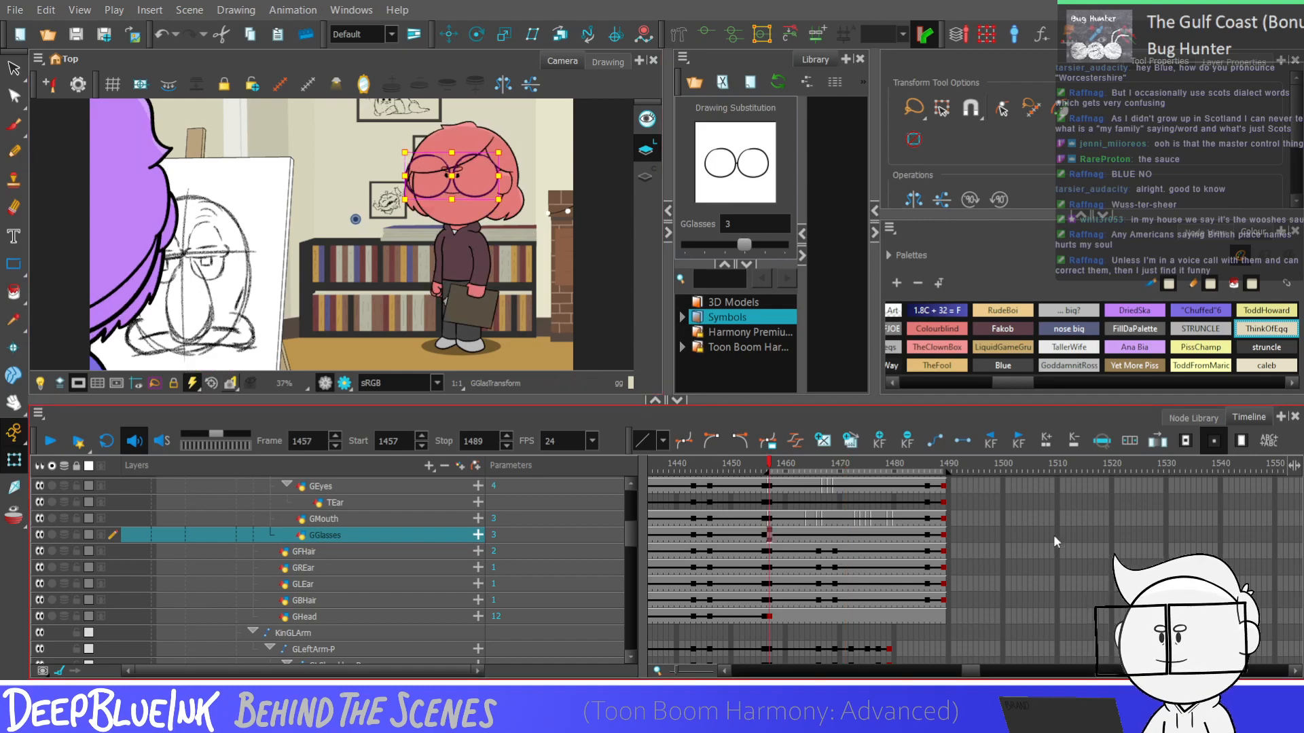
key("shift+Return")
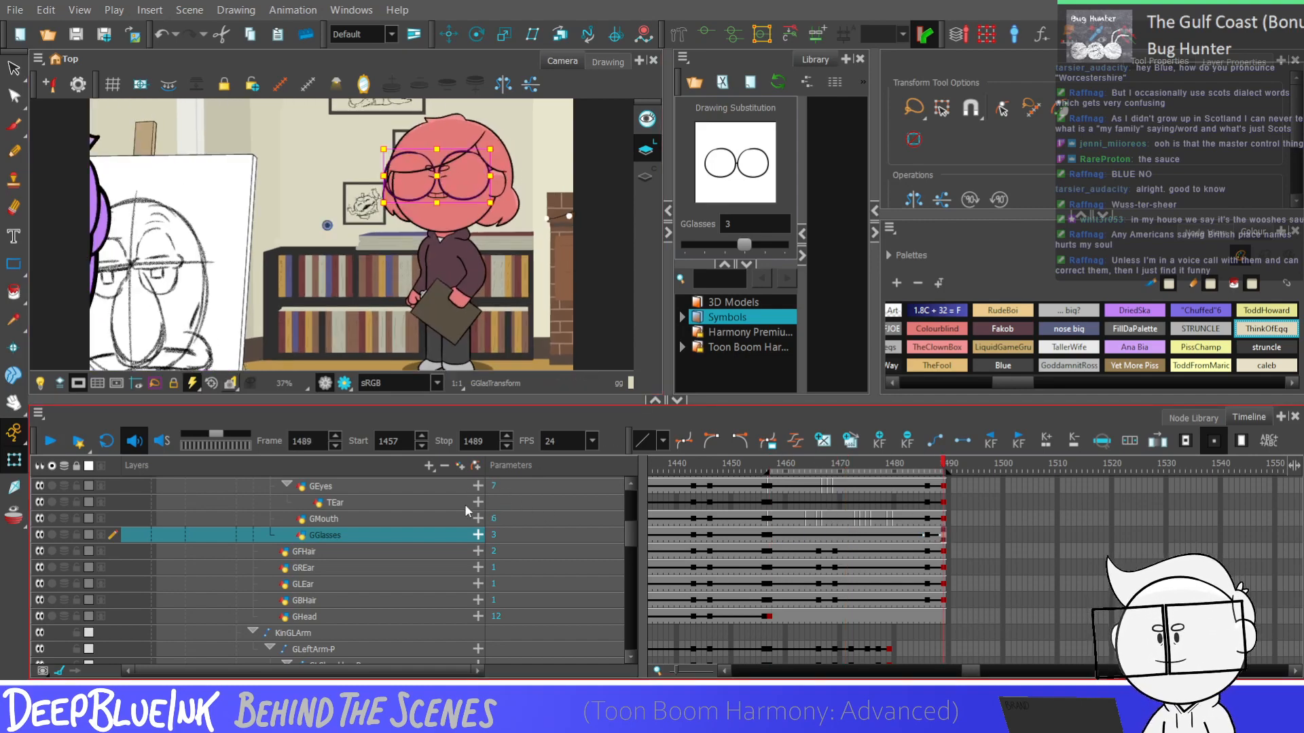
Set the GEyes drawing to 6 at frame 1487, 5 at 1488 and 4 at 1489, and play the shot's ending
left_click(932, 503)
scroll(808, 552, "up", 1)
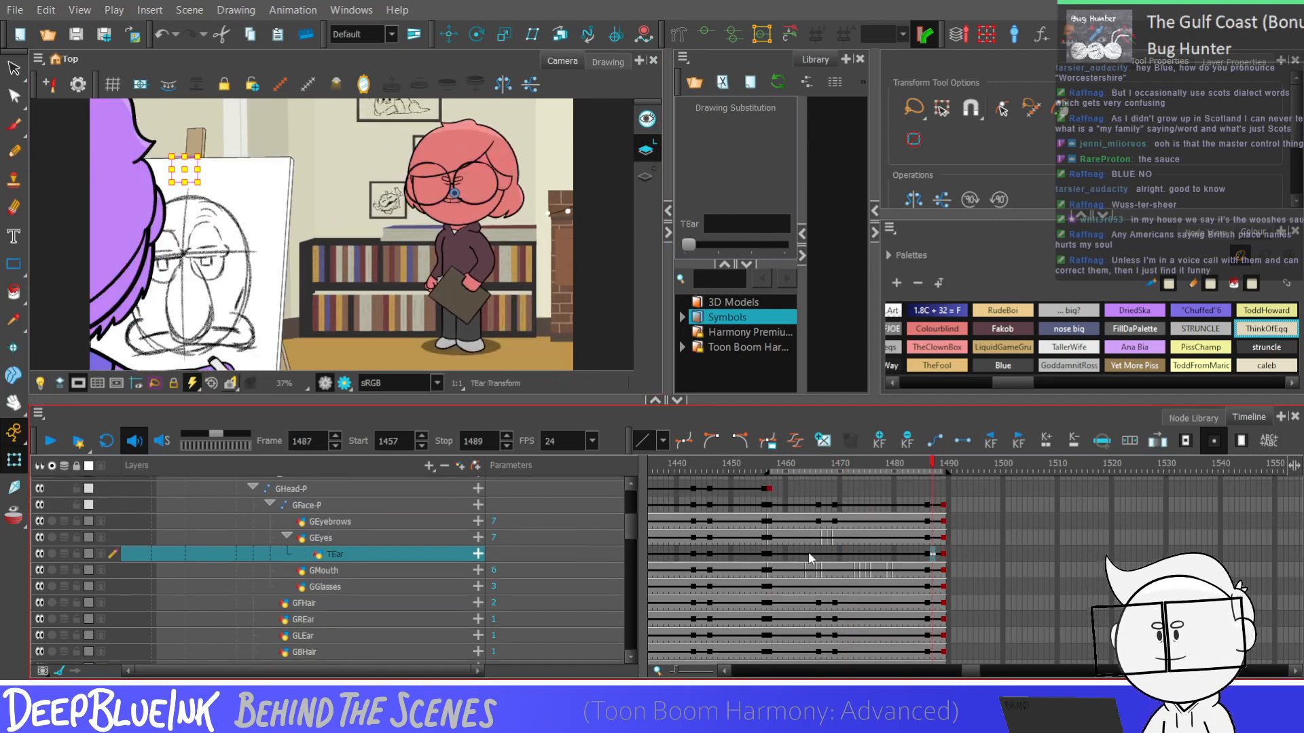
left_click(932, 537)
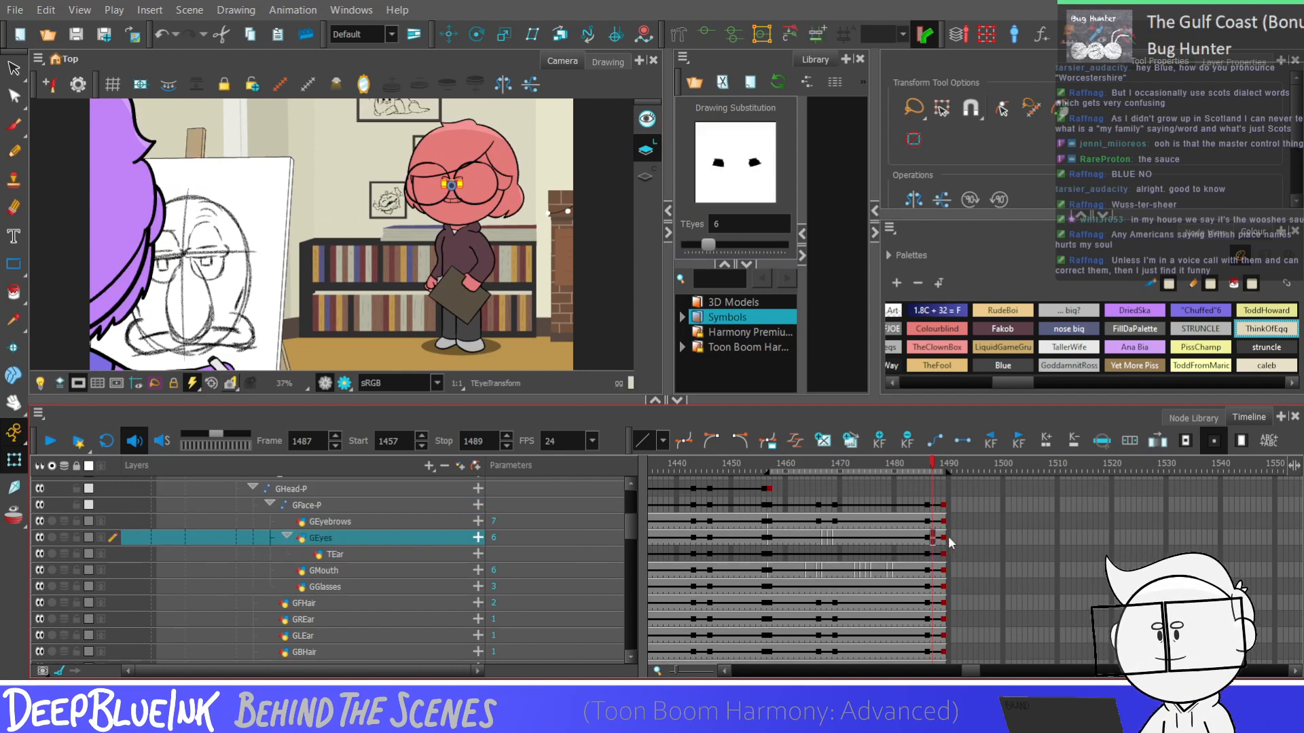
left_click(938, 537)
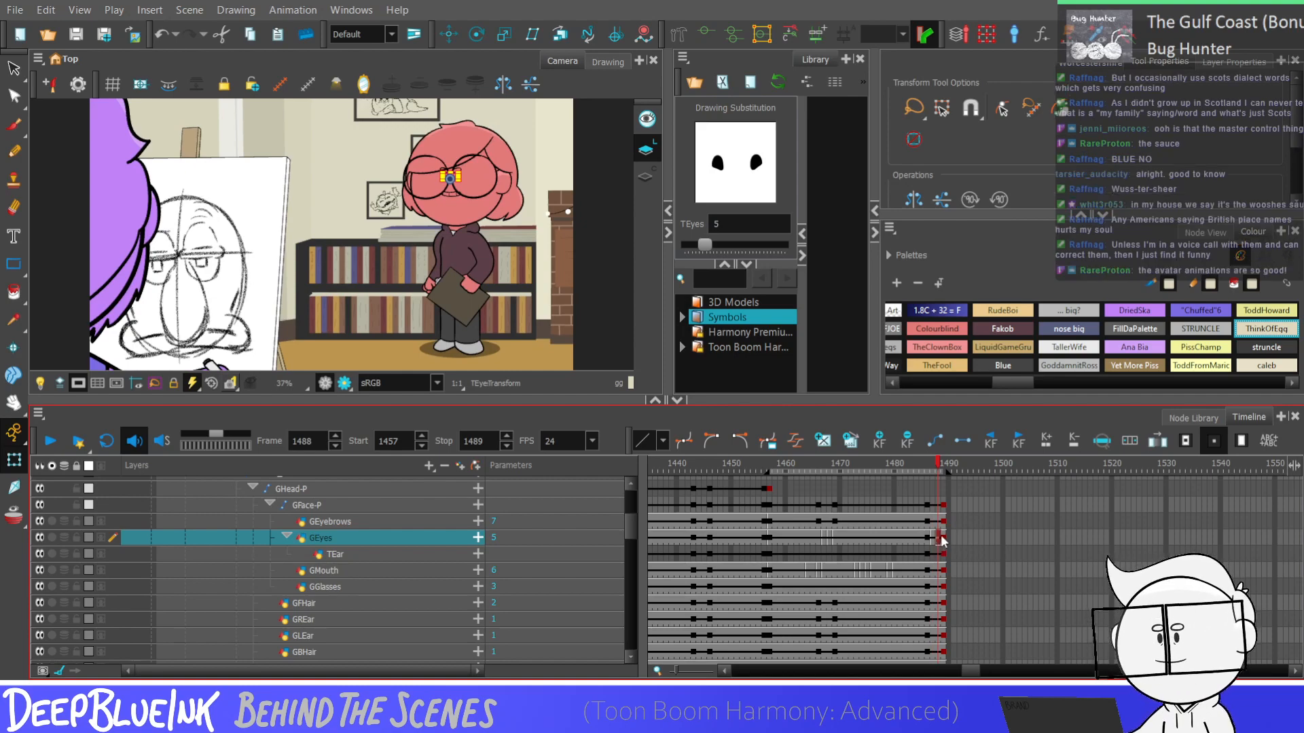
left_click(943, 539)
left_click(927, 521)
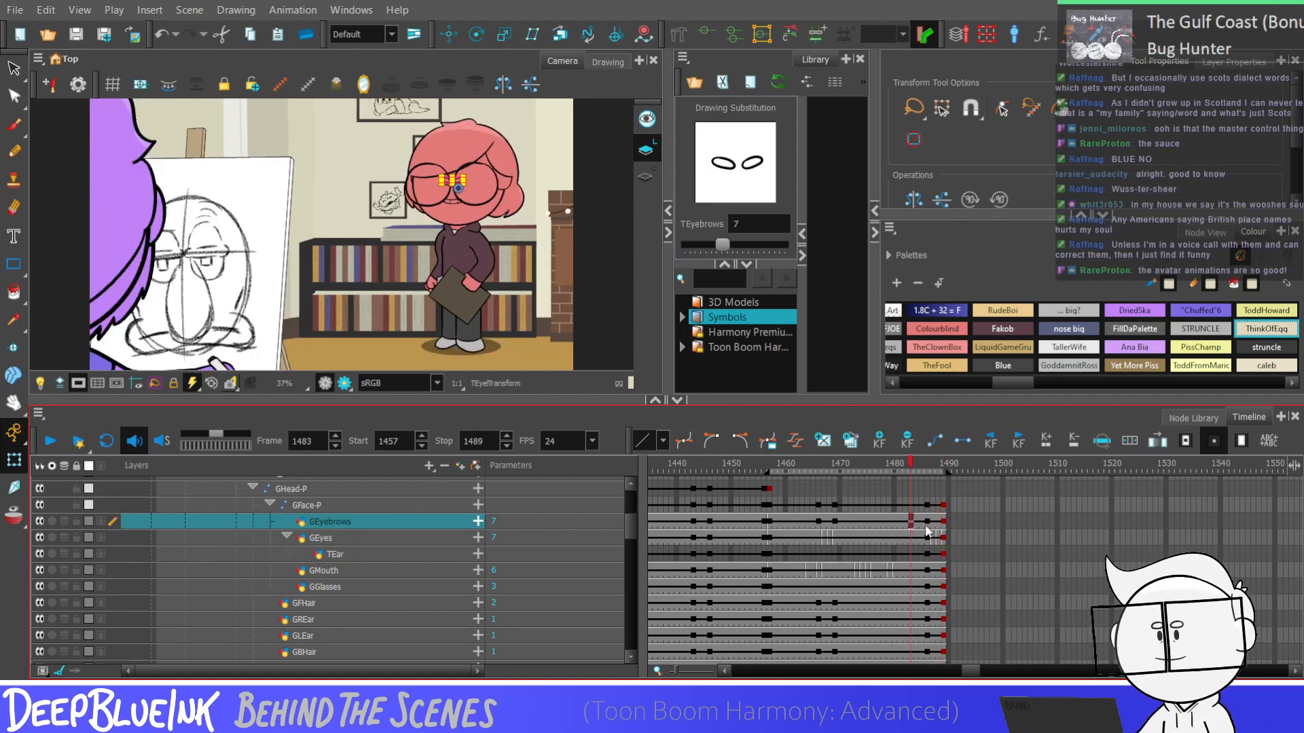
key("space")
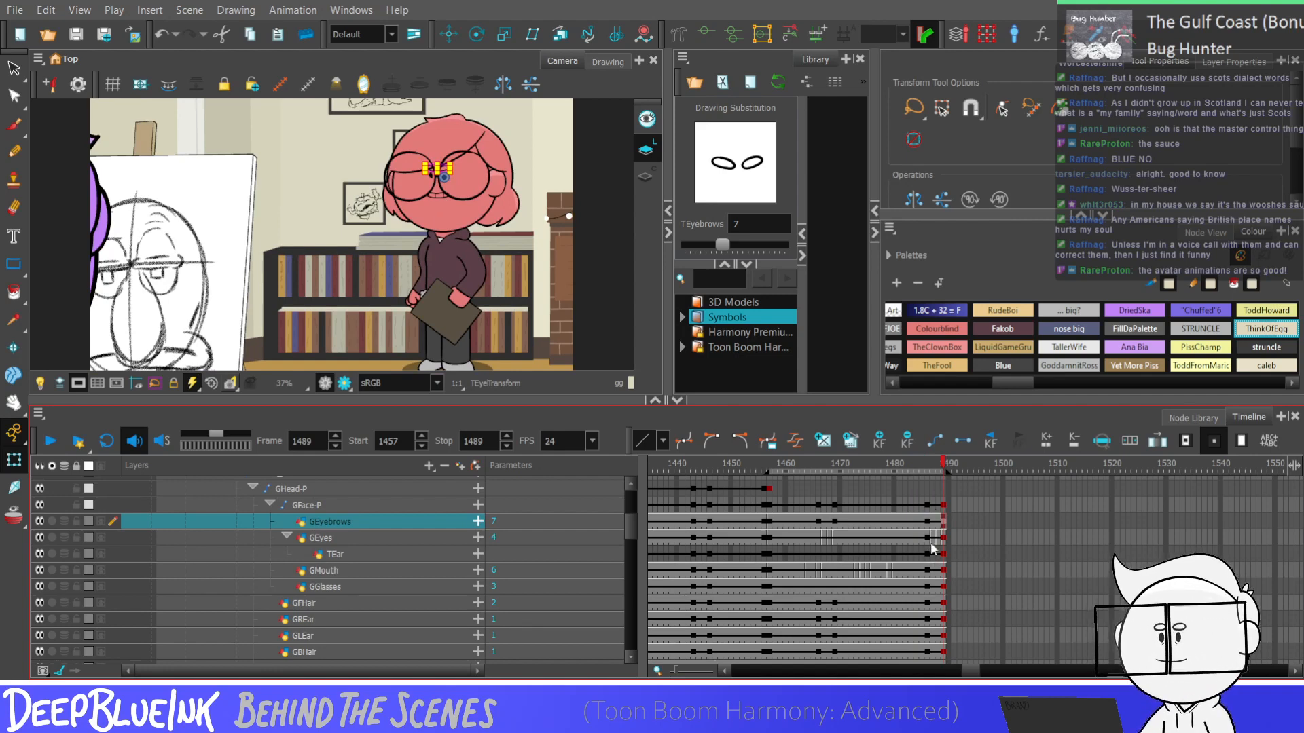
Switch the GMouth drawing to 2 at frame 1487
left_click(932, 571)
key("bracketleft")
key("bracketleft")
key("bracketleft")
key("bracketleft")
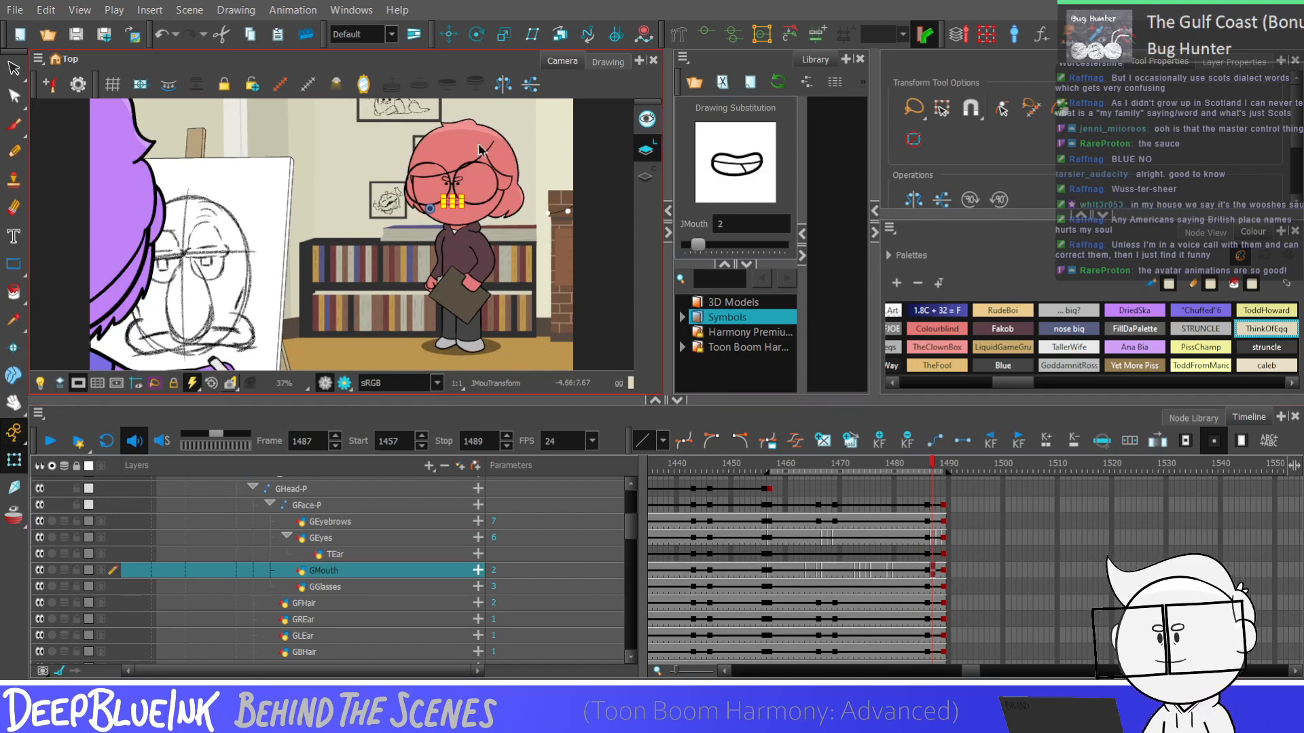
scroll(478, 150, "up", 2)
scroll(478, 151, "down", 2)
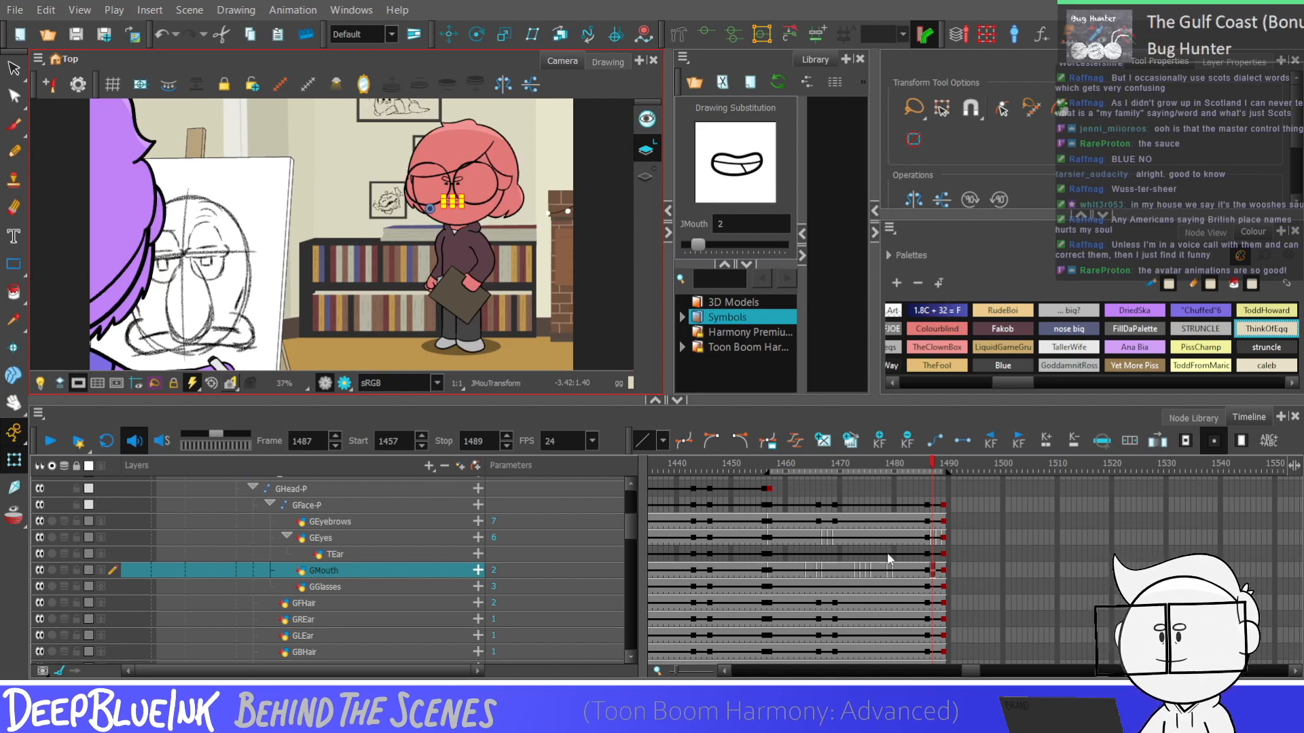
Extend the playback range back to frame 1238 and play the scene through to frame 1489 to examine the whole animation
left_click(770, 464)
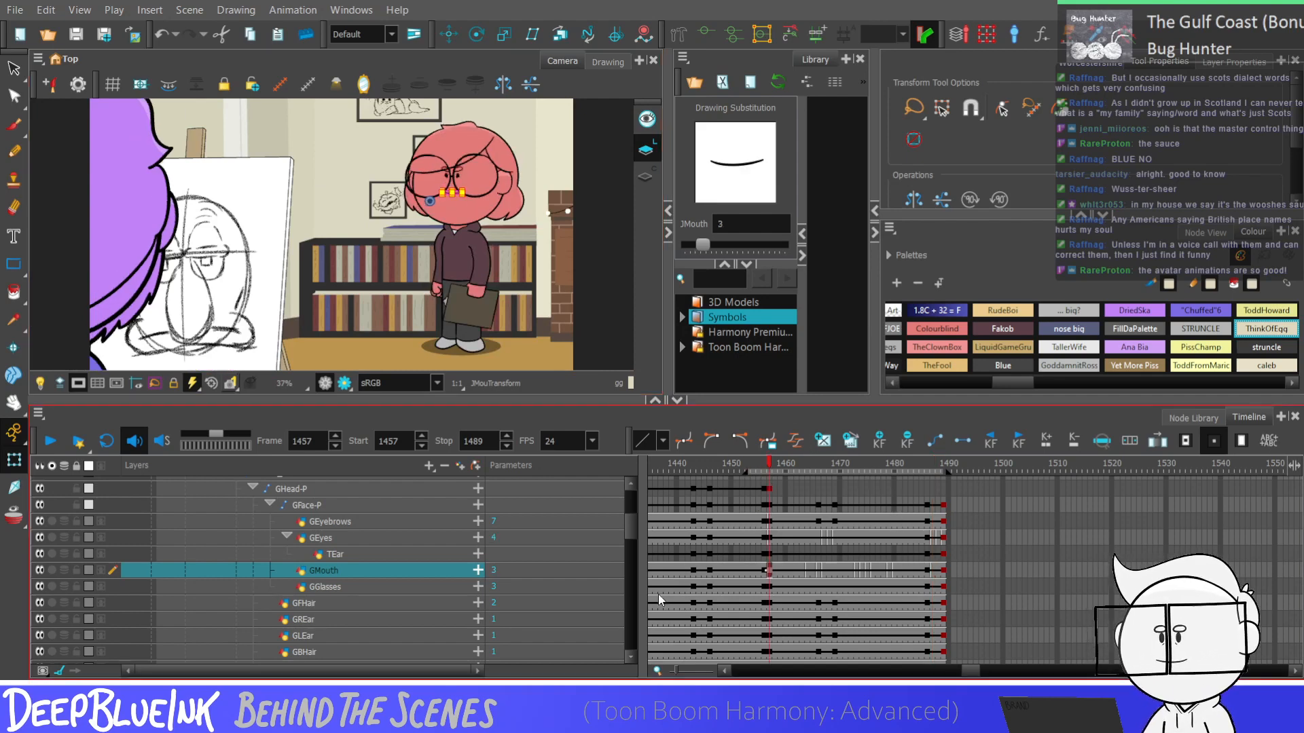
mouse_move(744, 472)
left_mouse_down()
mouse_move(724, 520)
mouse_move(644, 557)
mouse_move(703, 535)
left_mouse_up()
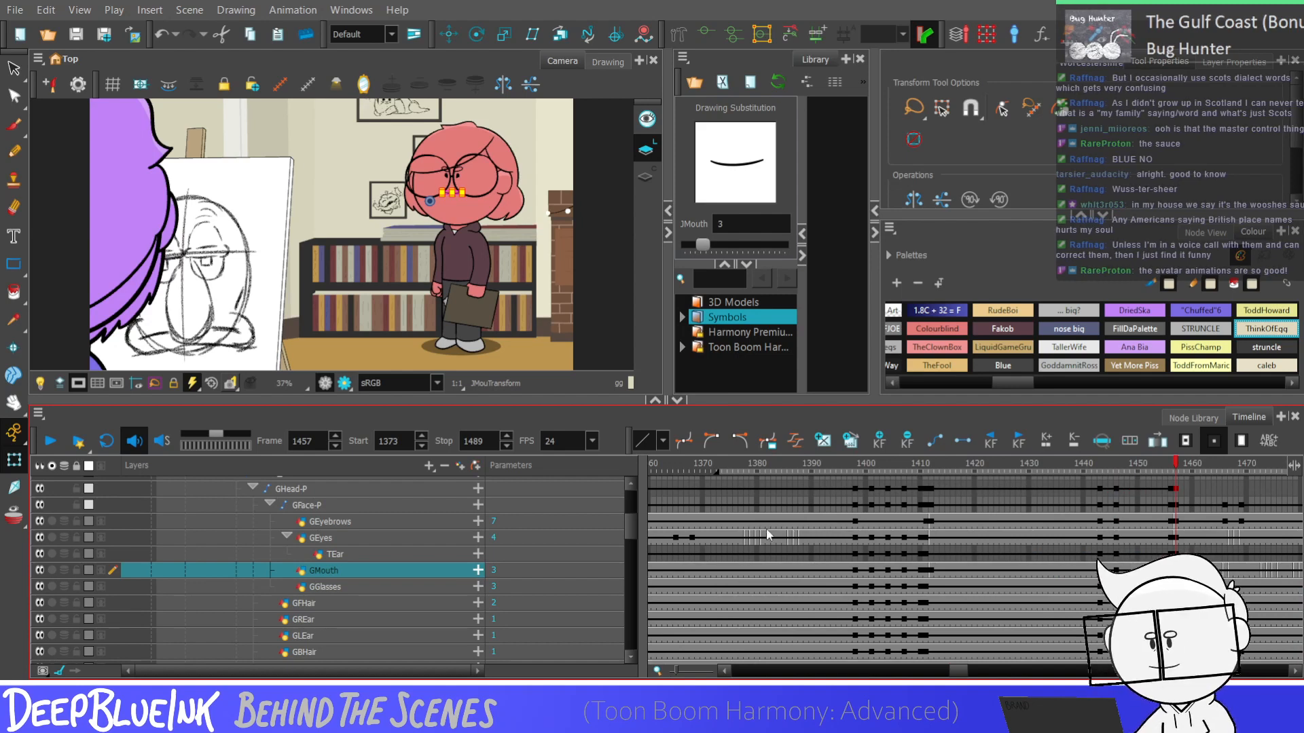
mouse_move(717, 471)
left_mouse_down()
mouse_move(644, 588)
mouse_move(669, 585)
mouse_move(651, 565)
mouse_move(676, 583)
mouse_move(744, 571)
mouse_move(650, 592)
mouse_move(676, 588)
left_mouse_up()
left_click(678, 504)
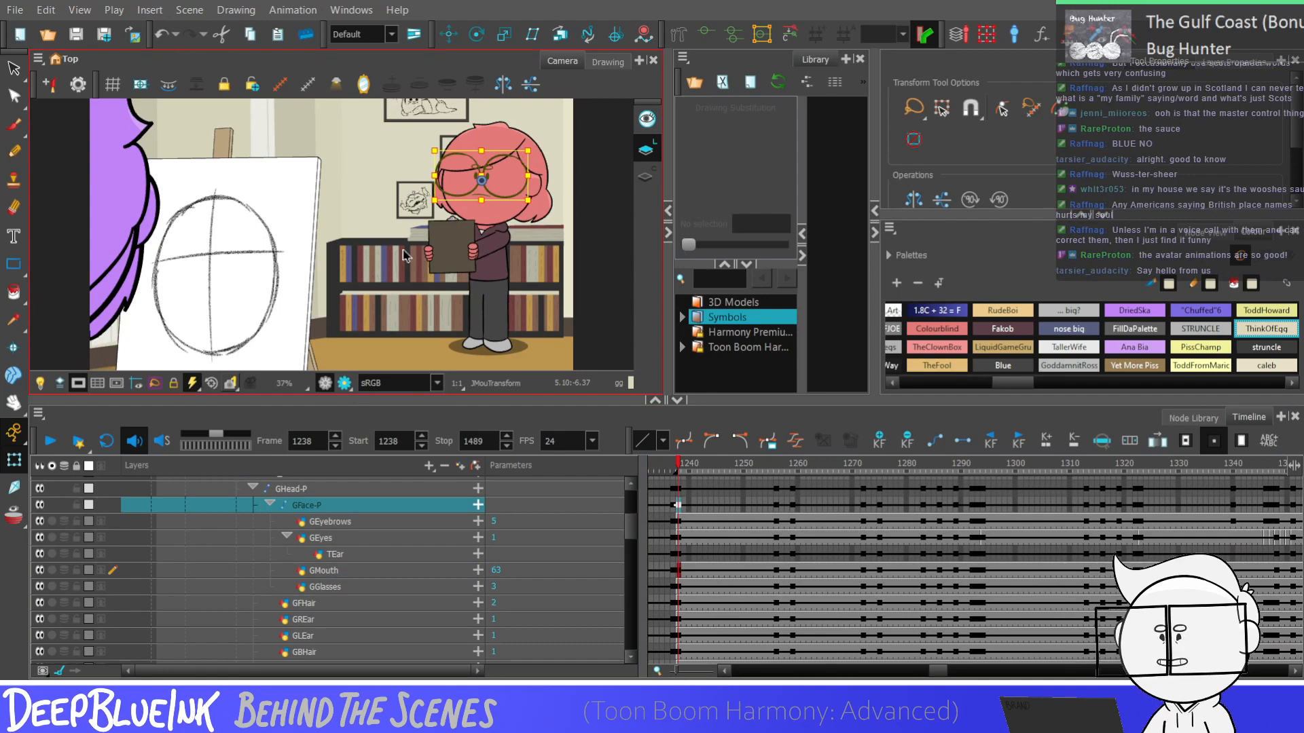
key("Return")
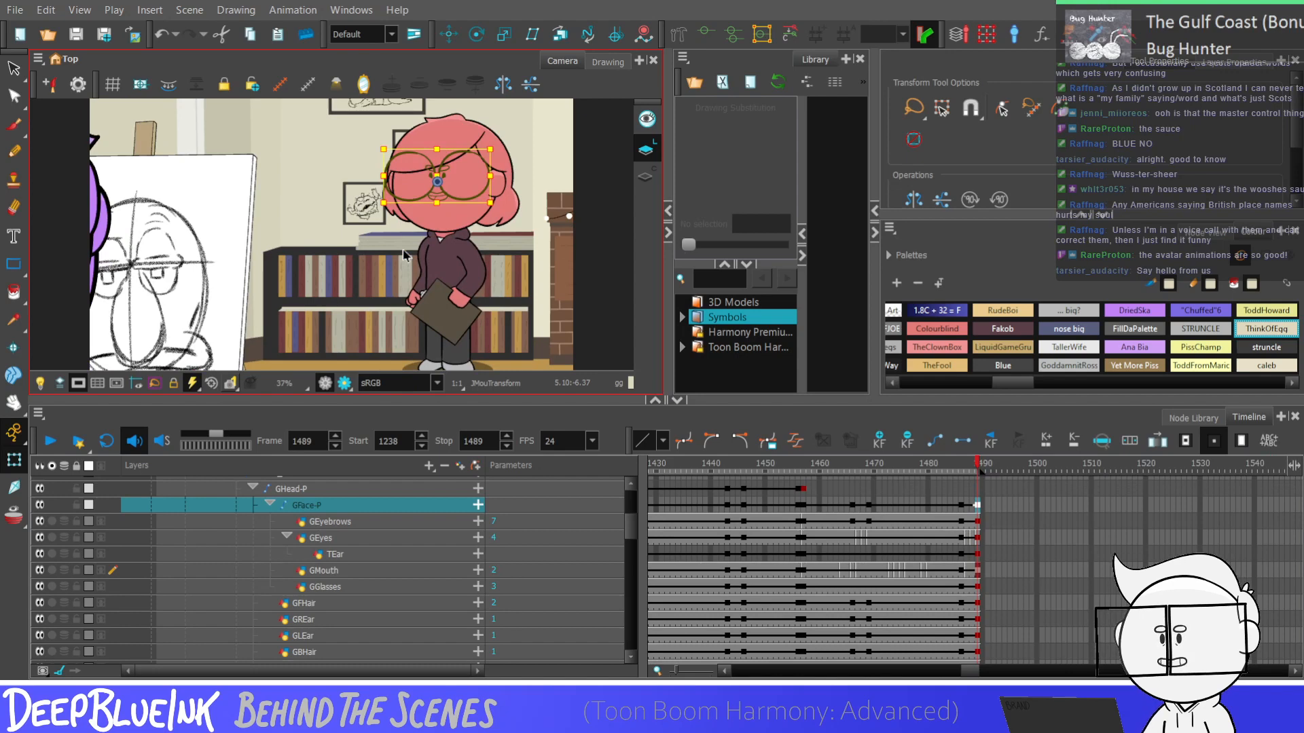
Render a preview of frame 1443 to examine the character lying on the floor
left_click(727, 554)
left_click(342, 382)
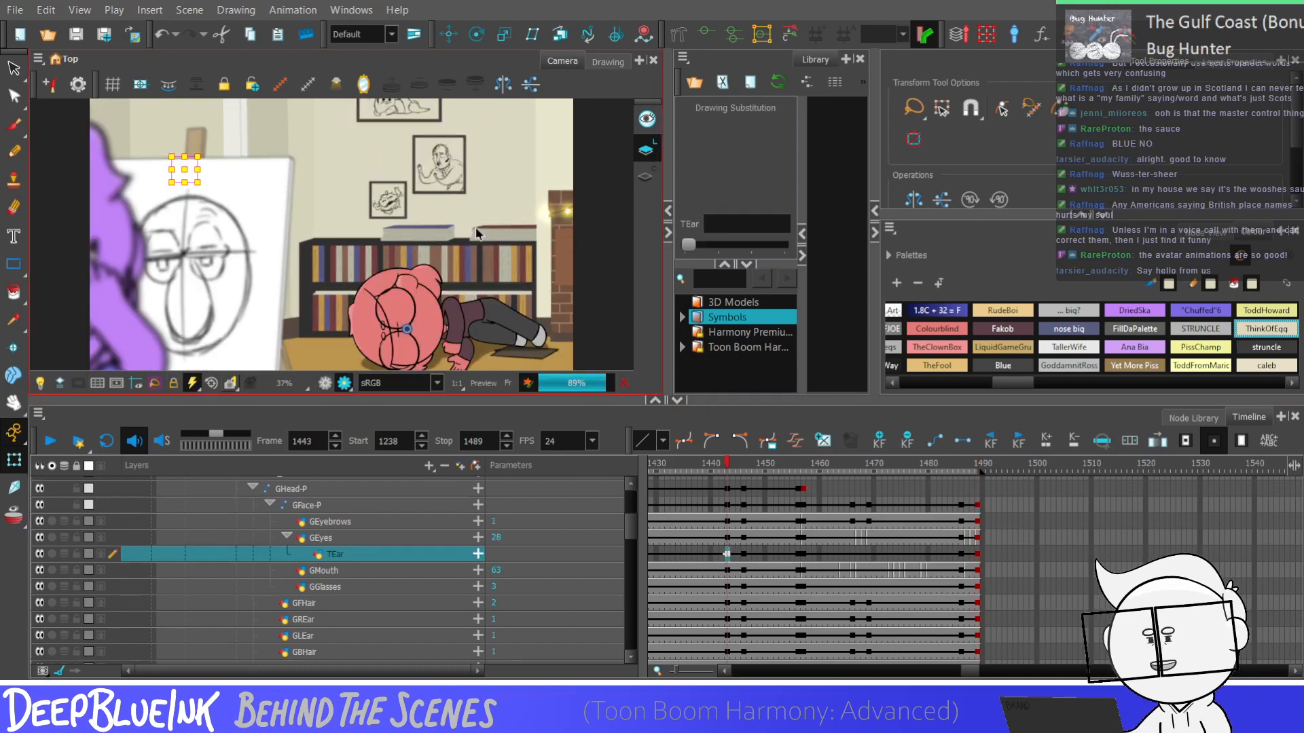